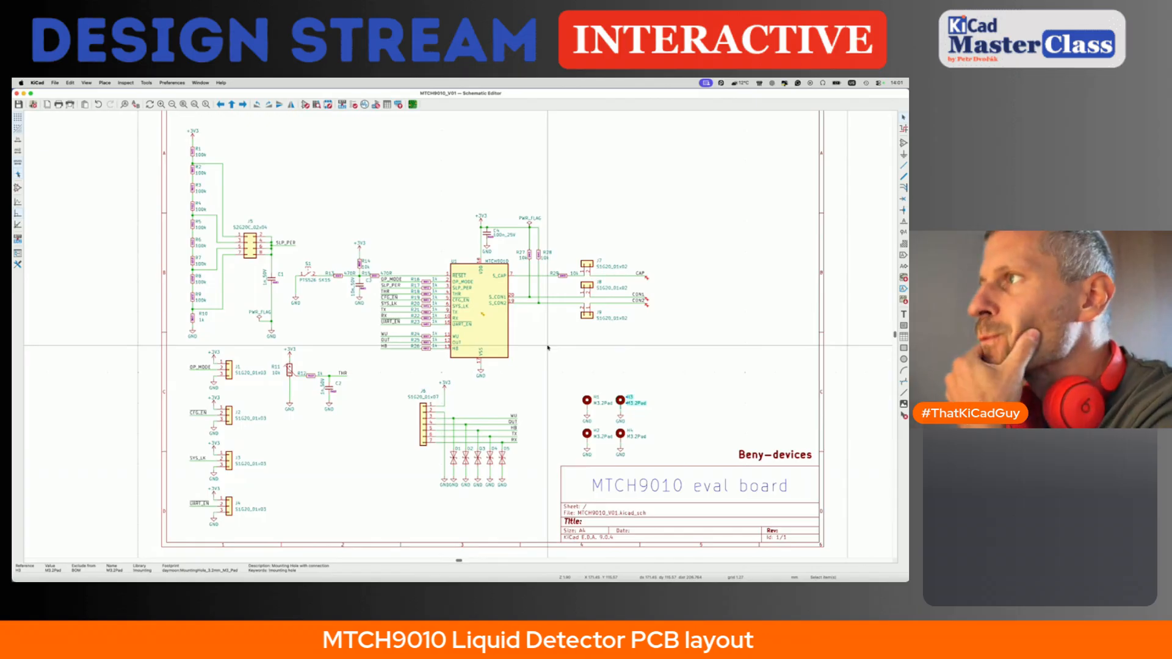
# - Add a net class named ELECTRODE to the project's net classes in Schematic Setup
pyautogui.click(655, 338)
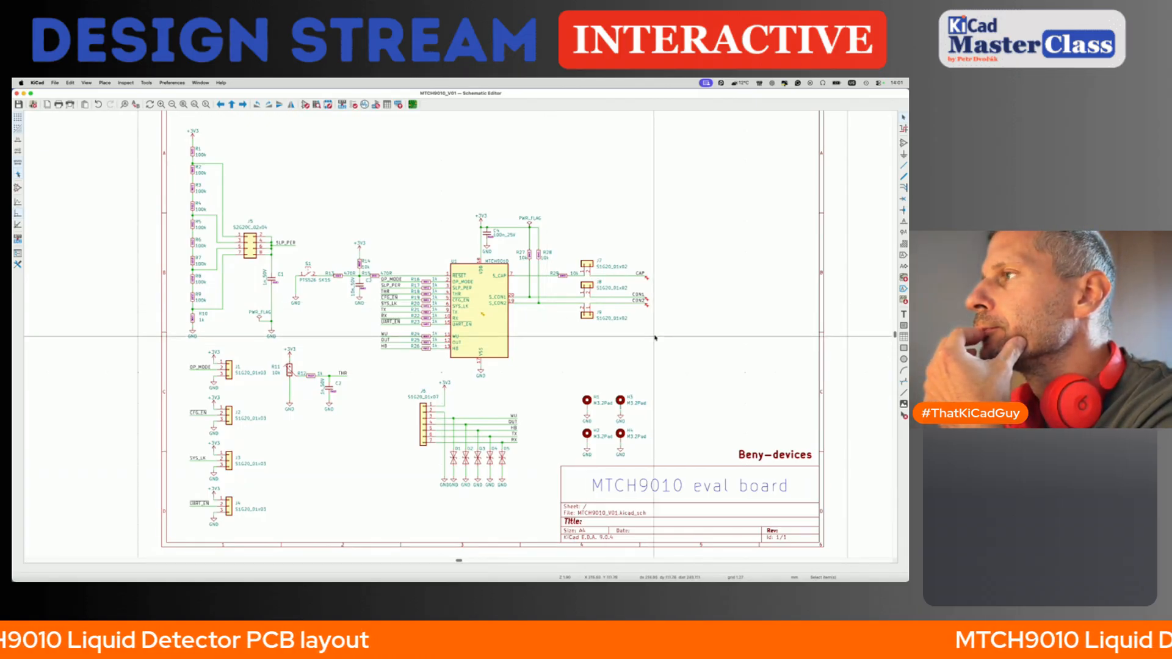
pyautogui.scroll(5, 646, 268)
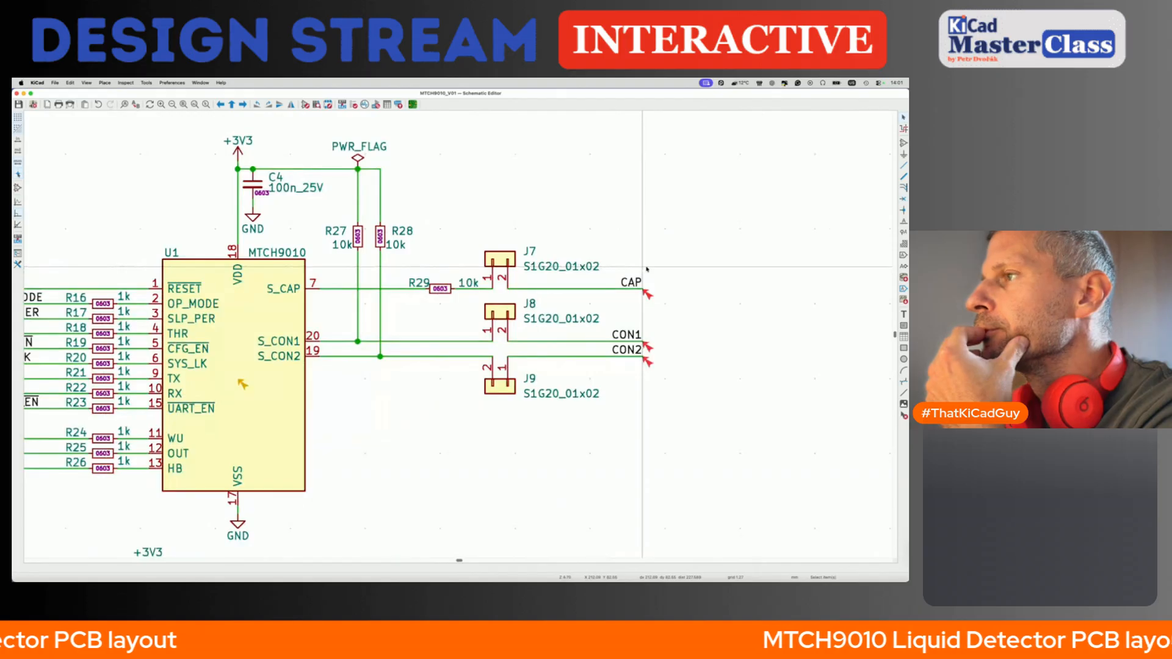
pyautogui.hscroll(3, 646, 268)
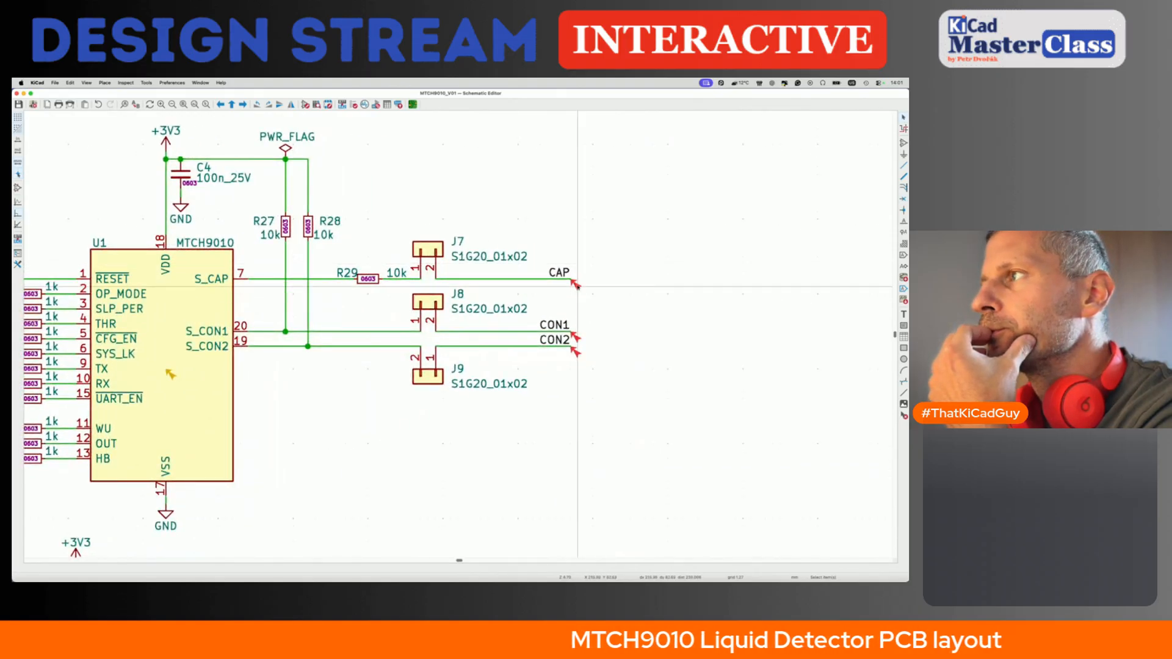
pyautogui.click(559, 273)
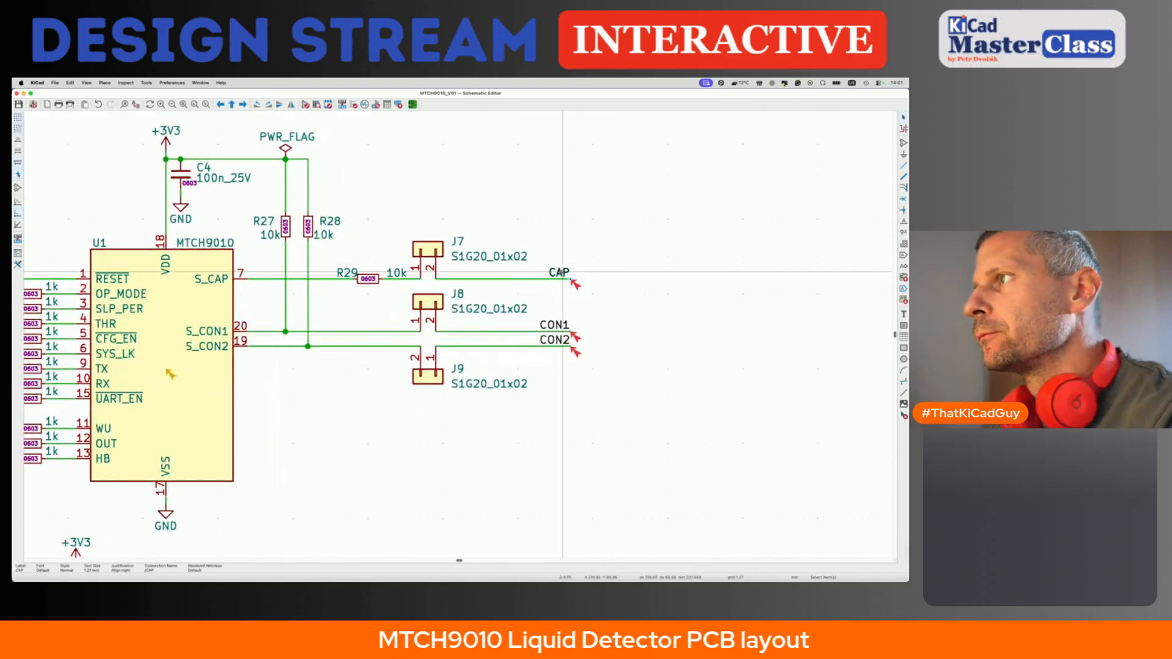
pyautogui.click(54, 83)
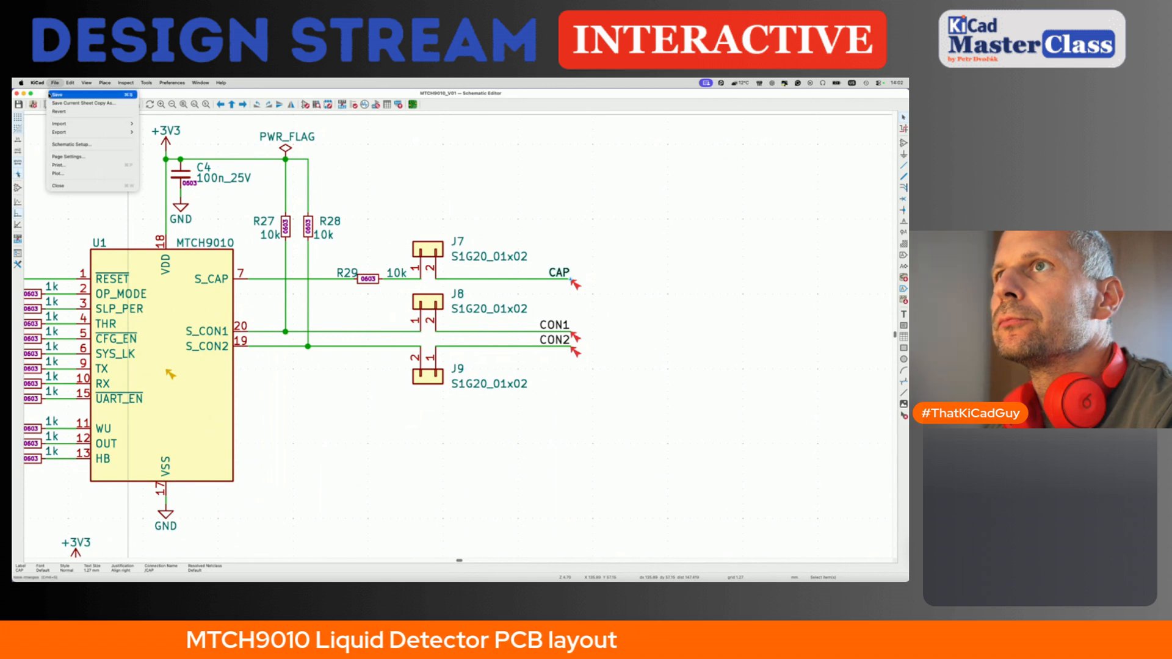
pyautogui.click(71, 144)
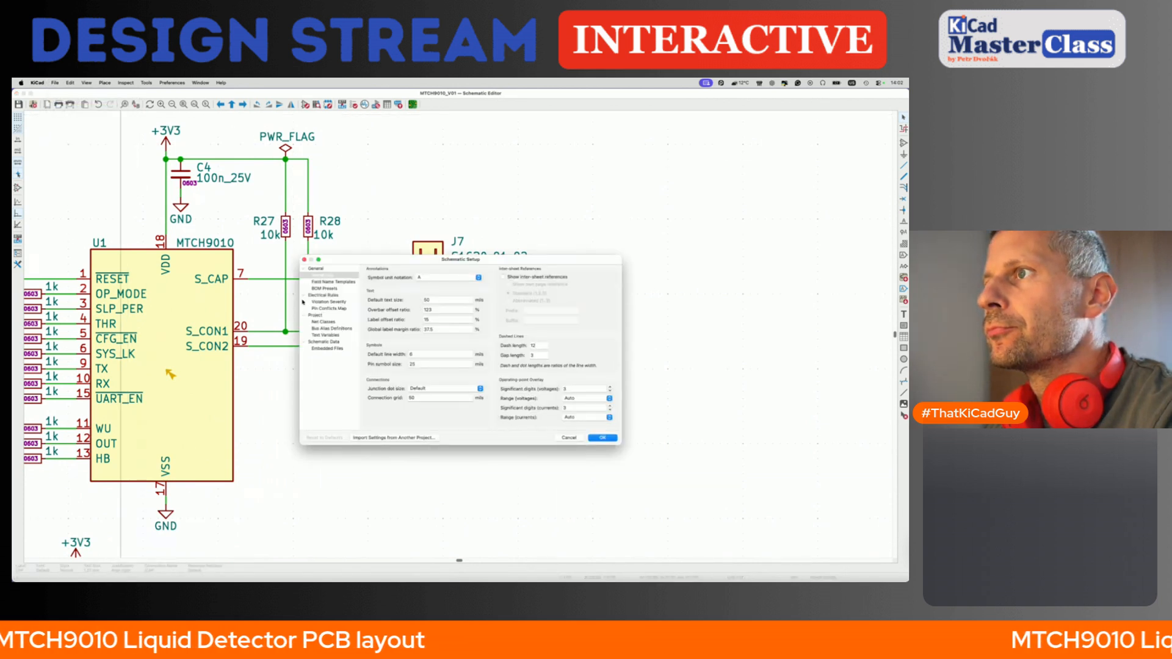
pyautogui.click(323, 322)
pyautogui.click(368, 350)
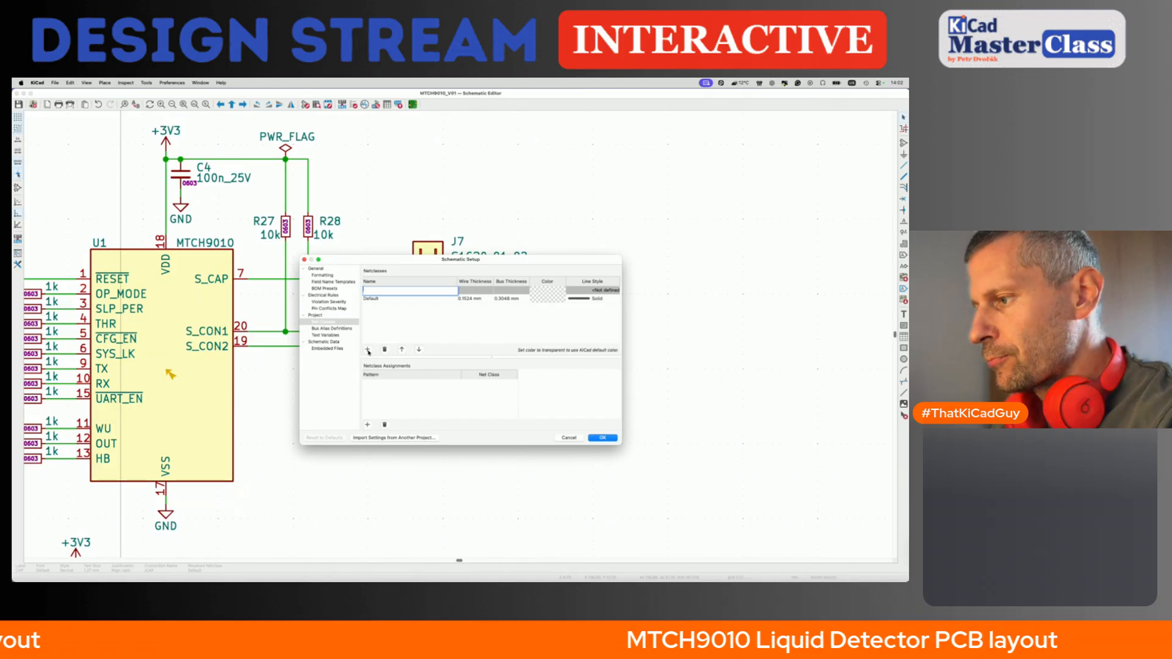
pyautogui.write('ELECT')
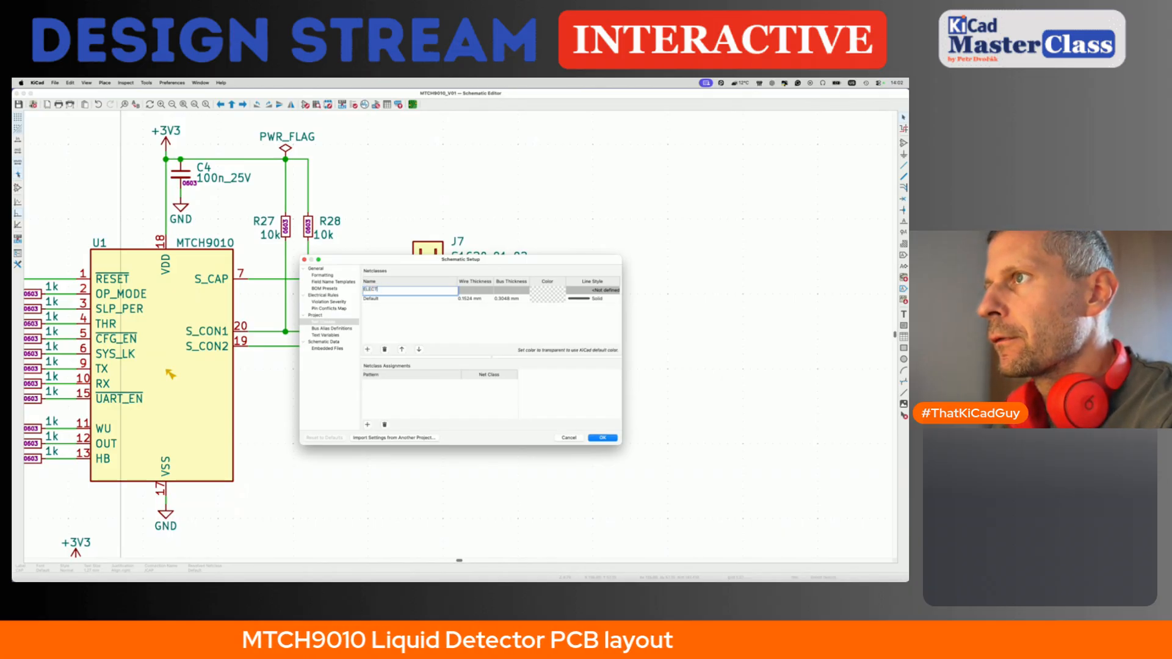
pyautogui.write('RORODE')
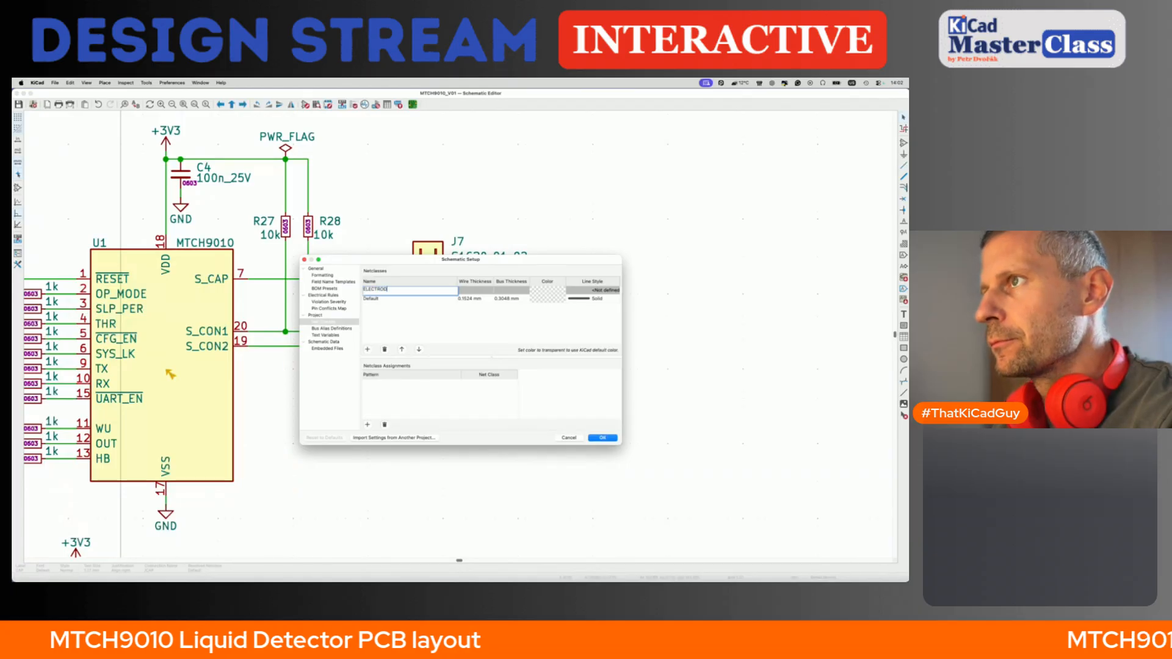
pyautogui.press('Return')
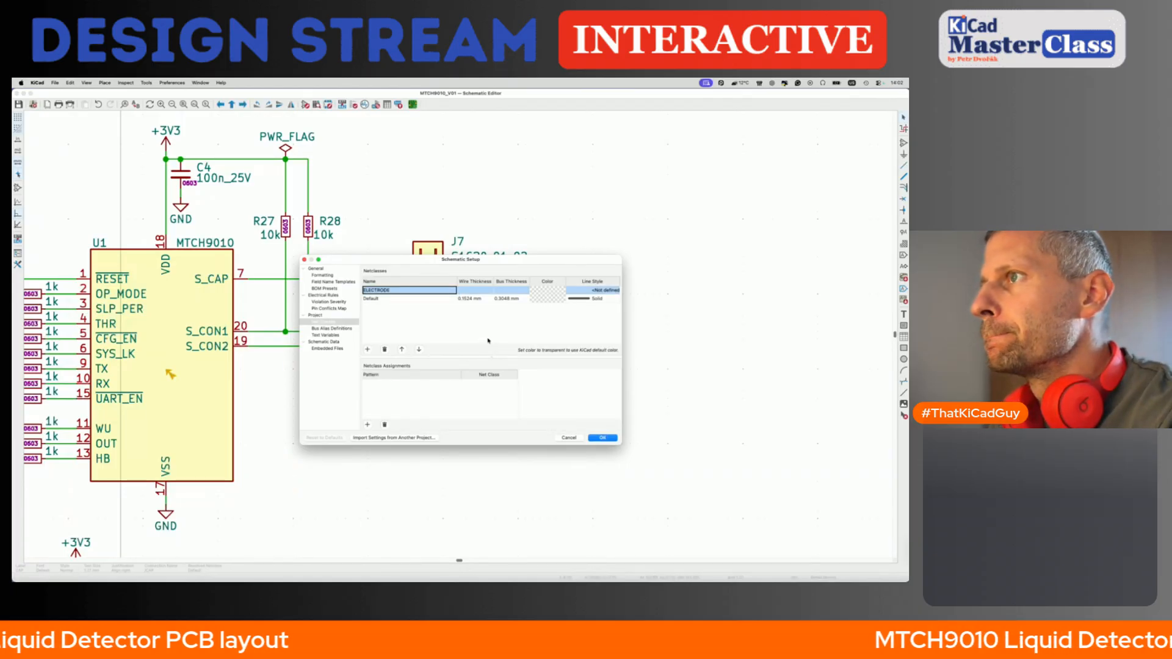
pyautogui.click(601, 438)
# - Add a Net Class field with the value ELECTRODE to the CAP net label
pyautogui.doubleClick(562, 279)
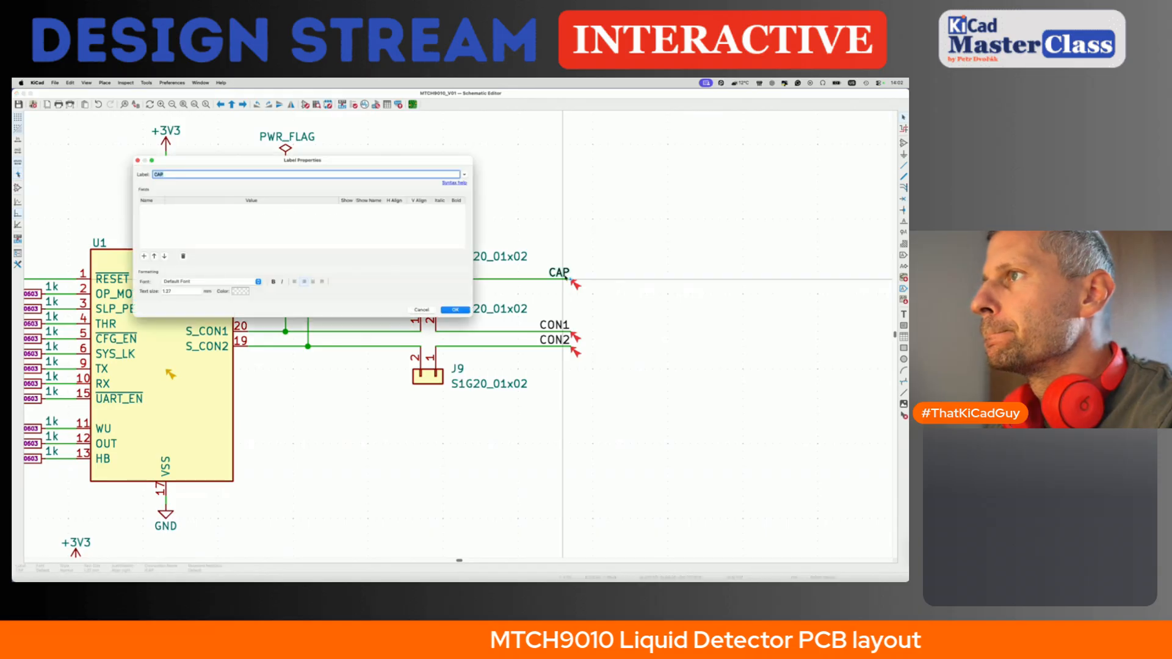
pyautogui.click(144, 257)
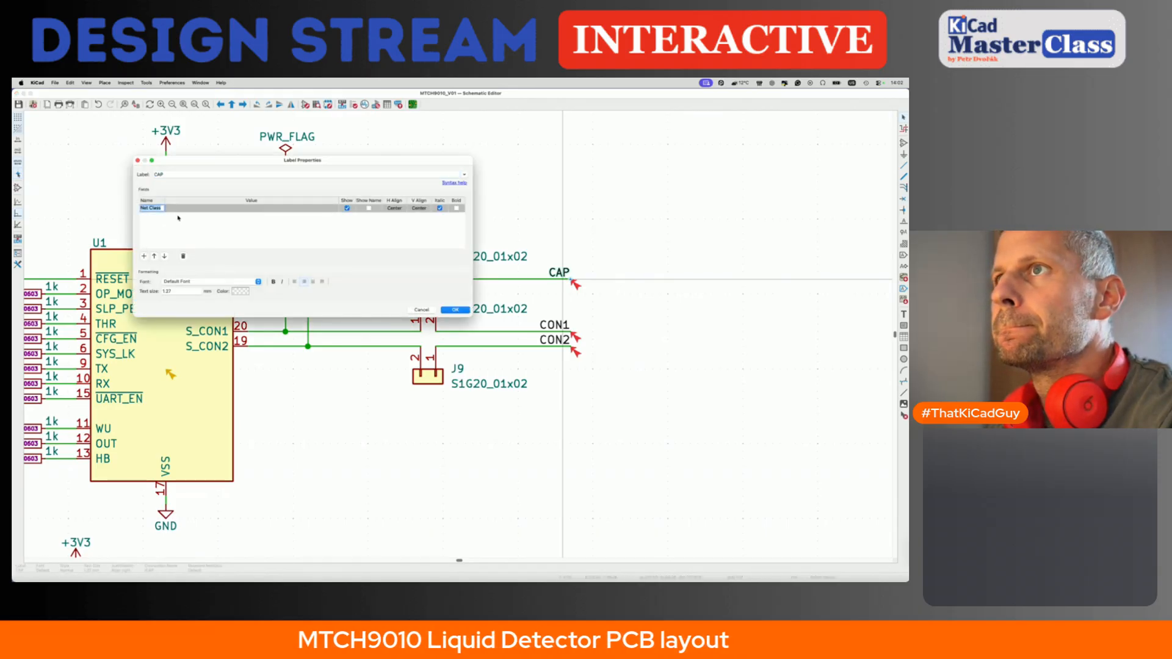
pyautogui.click(186, 229)
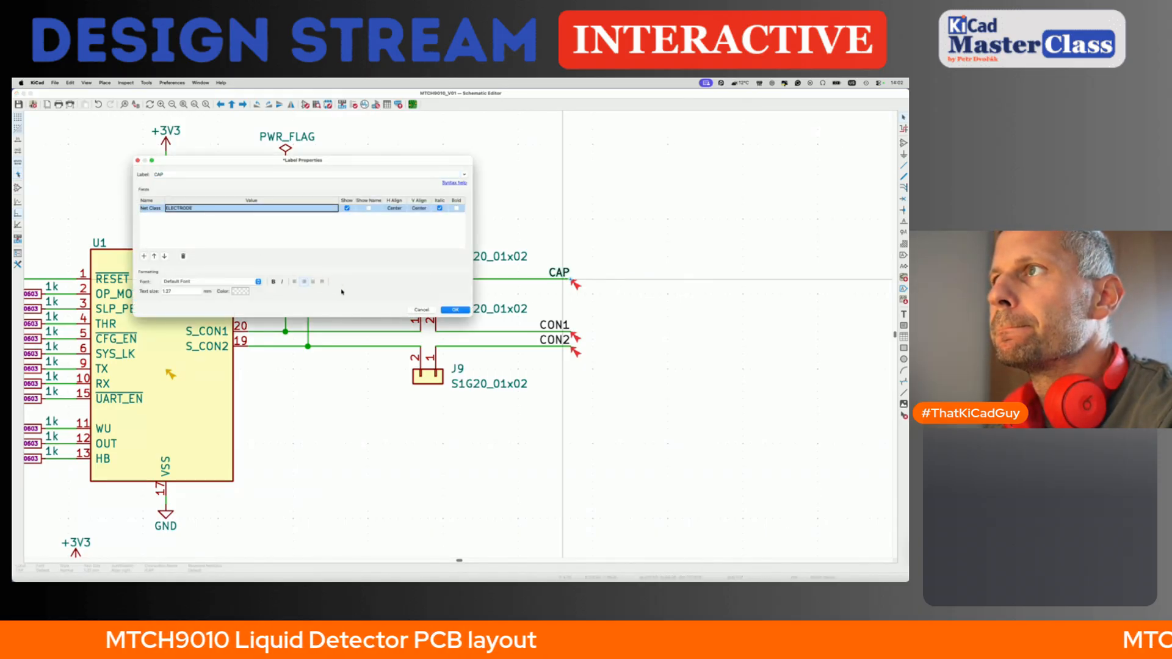
pyautogui.click(454, 309)
# - Halve the text size of the CAP label's ELECTRODE field and move it directly in front of the label
pyautogui.click(562, 286)
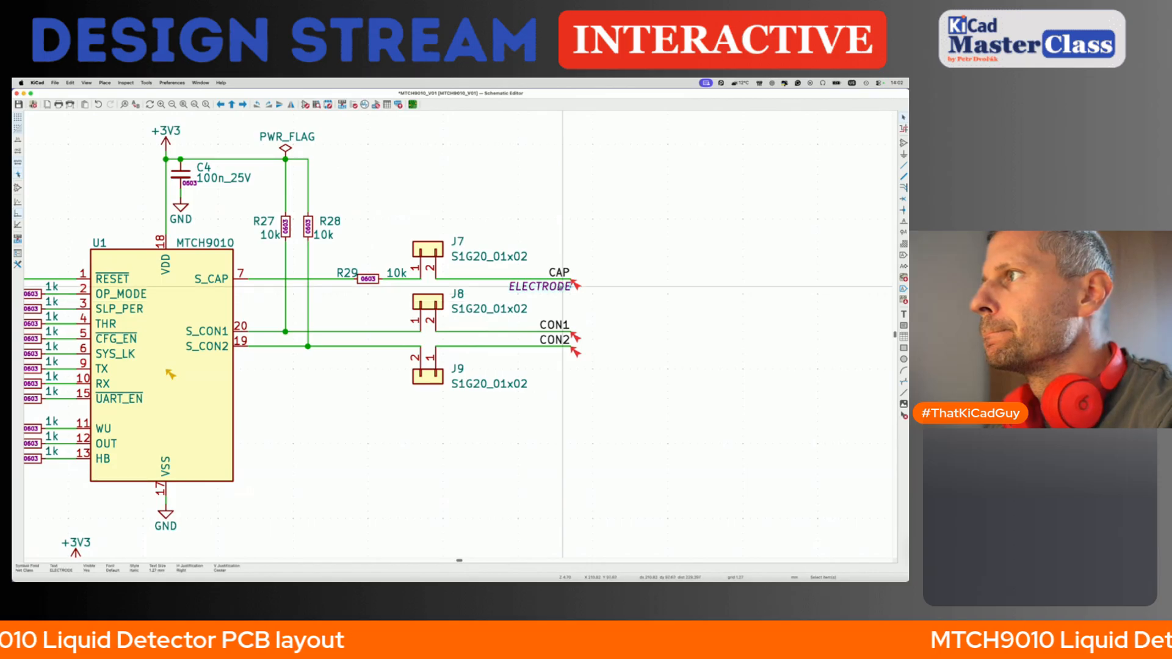
pyautogui.doubleClick(562, 286)
pyautogui.click(184, 211)
pyautogui.write('/2')
pyautogui.press('Return')
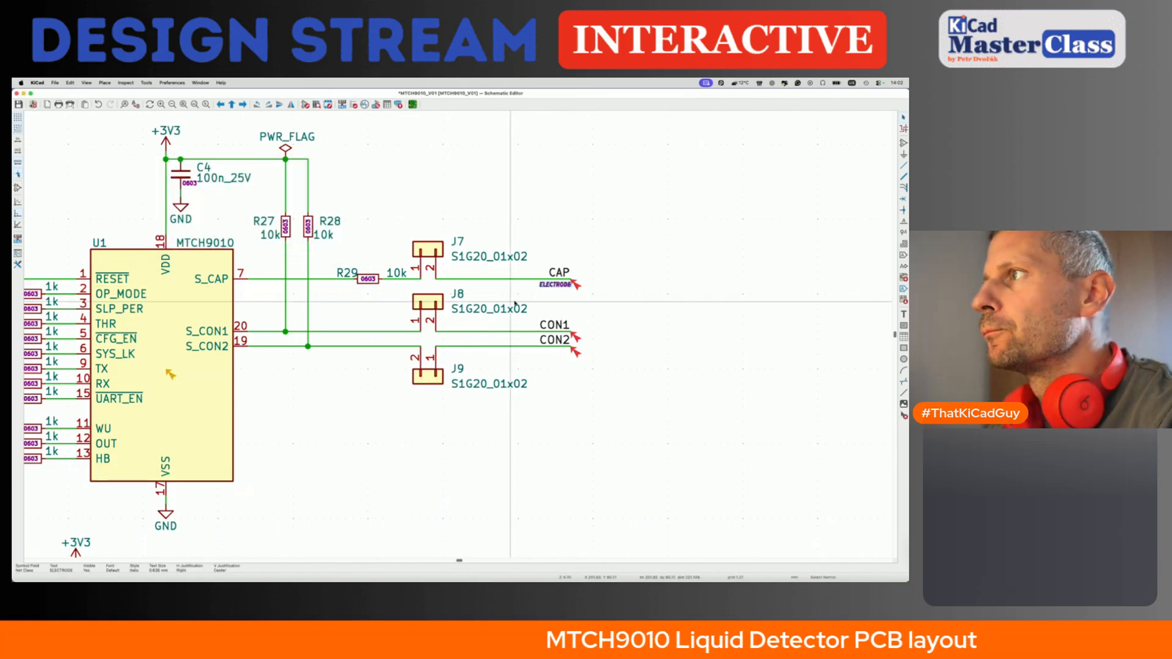
pyautogui.press('m')
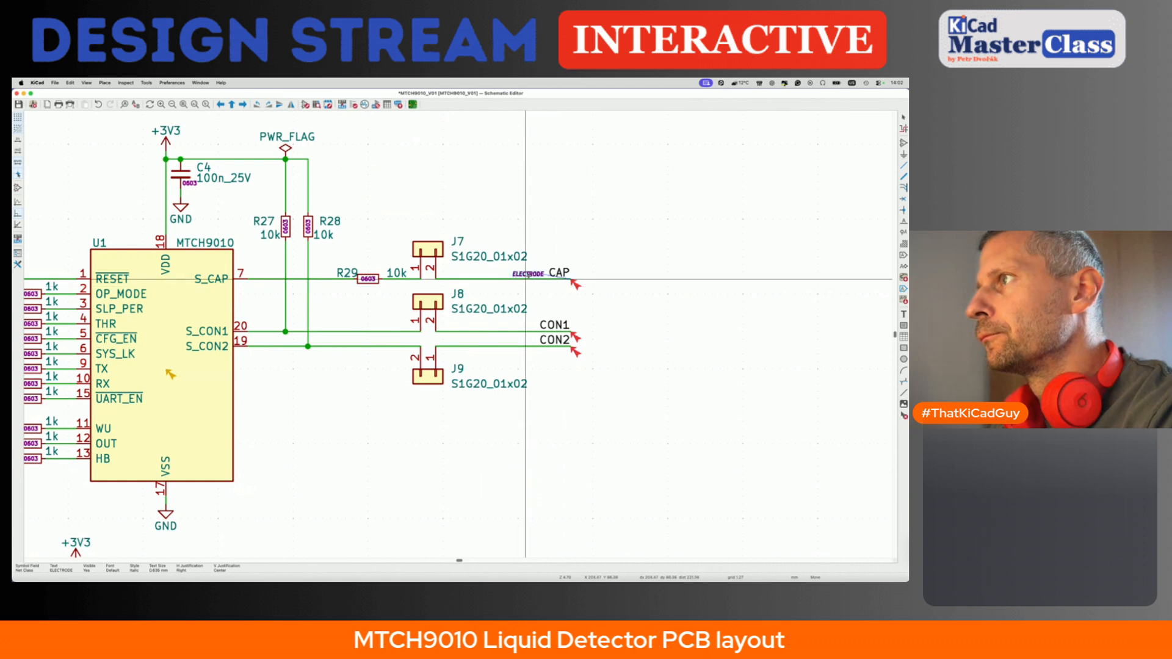
pyautogui.click(525, 273)
# - Add a Net Class field with the value ELECTRODE to the CON1 net label
pyautogui.doubleClick(548, 324)
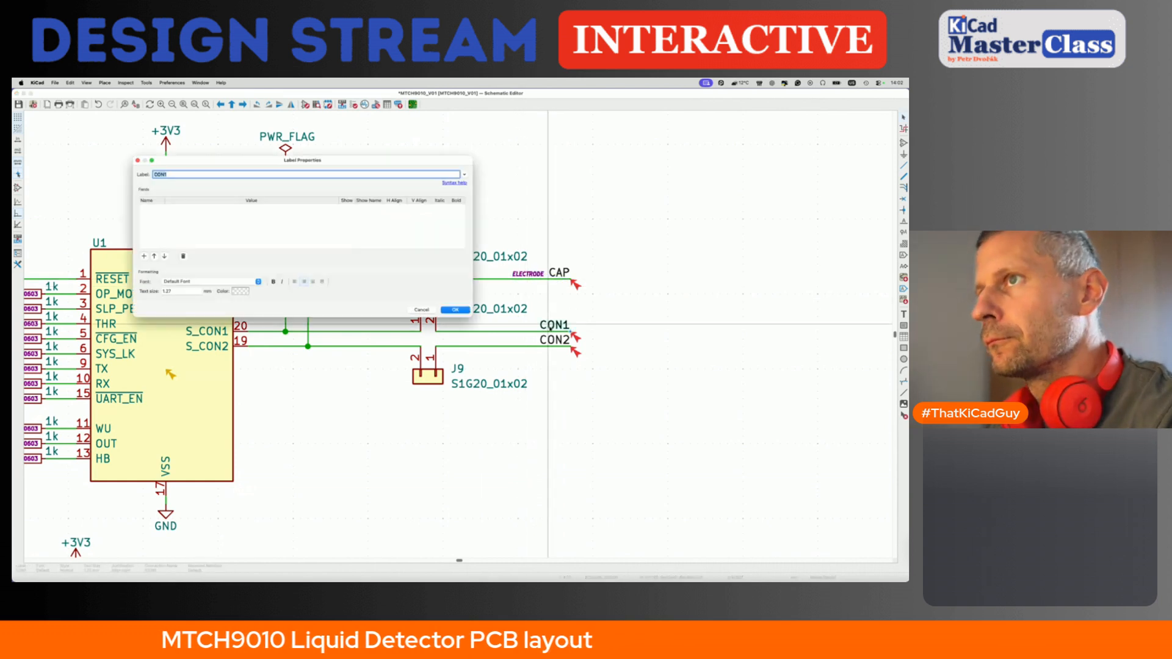
pyautogui.click(144, 257)
pyautogui.click(204, 209)
pyautogui.click(201, 224)
pyautogui.click(454, 309)
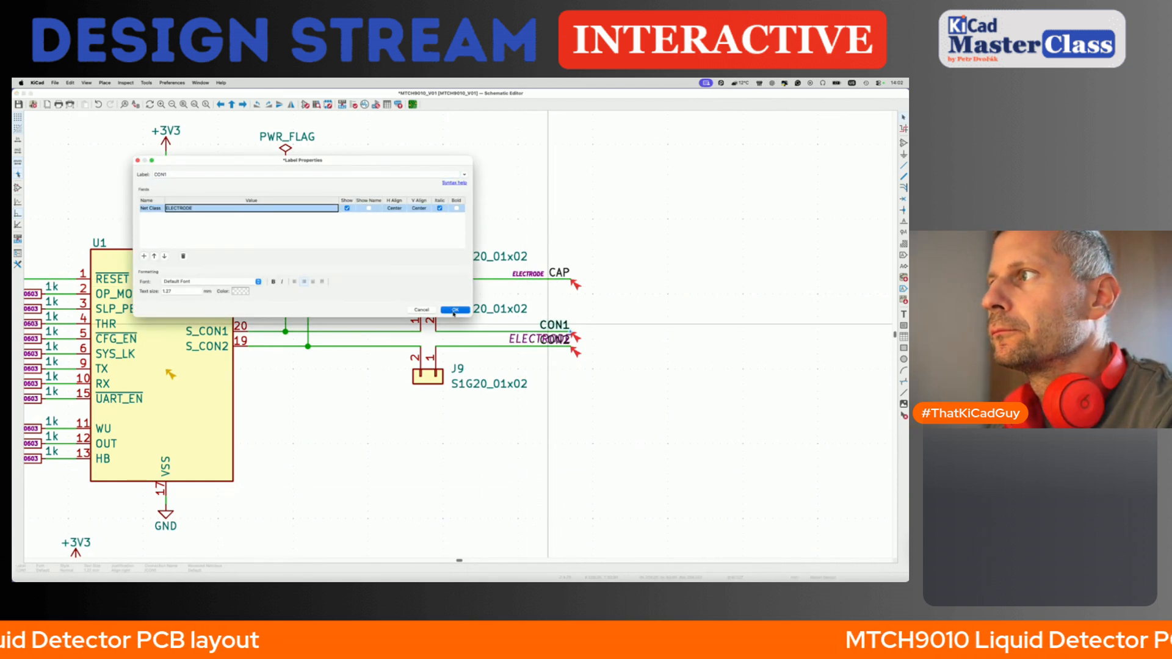
# - Halve the text size of the CON1 label's ELECTRODE field and move it directly in front of the label
pyautogui.doubleClick(540, 338)
pyautogui.click(191, 200)
pyautogui.click(194, 201)
pyautogui.click(201, 208)
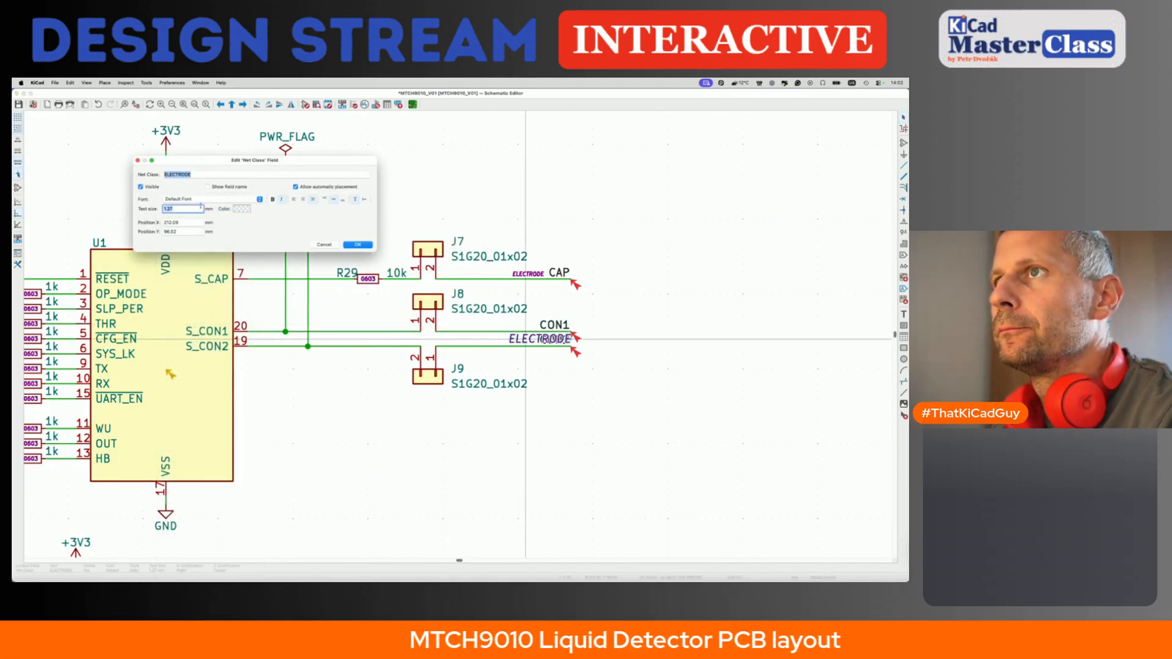
pyautogui.press('Return')
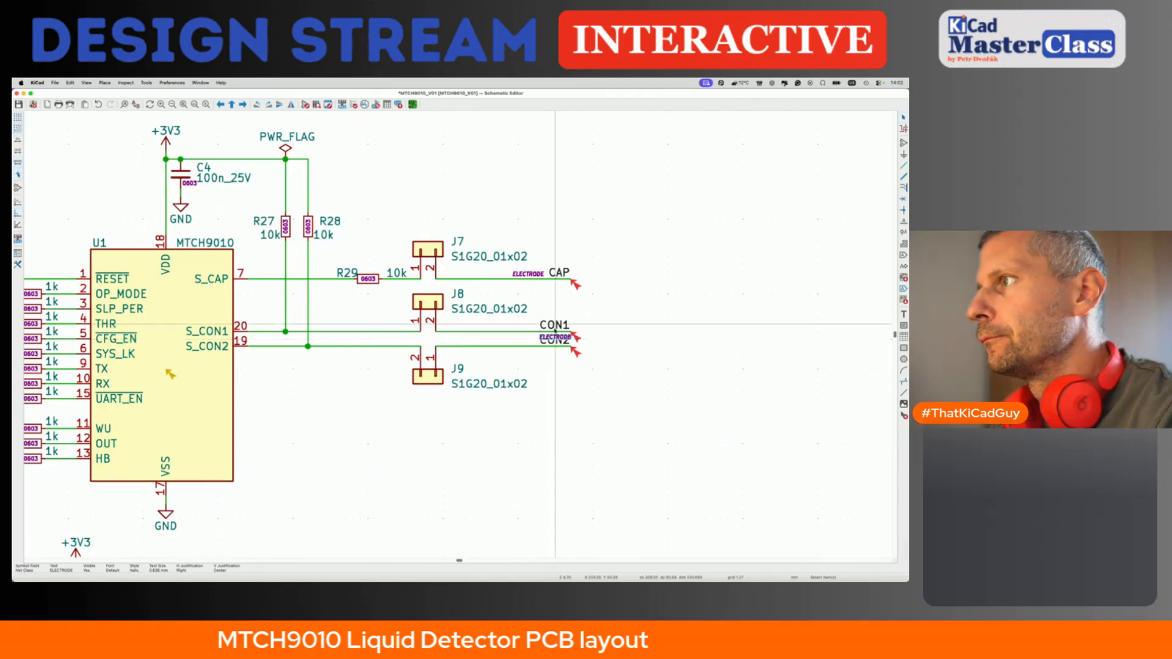
pyautogui.click(518, 332)
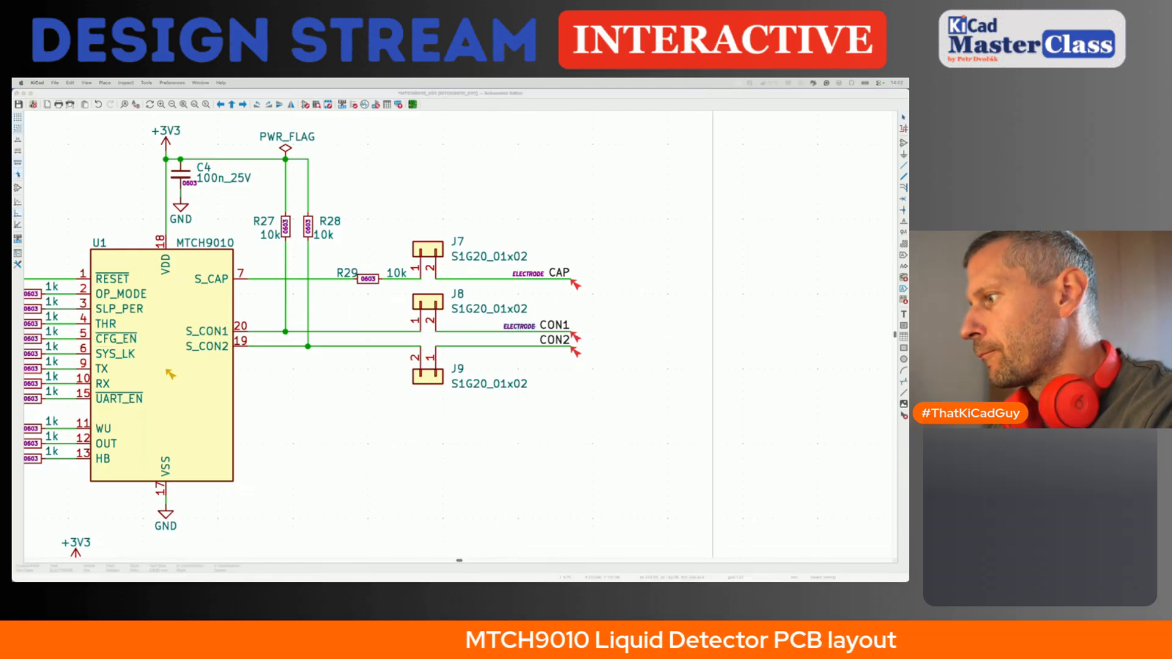
# - Add a Net Class field with the value ELECTRODE to the CON2 net label
pyautogui.doubleClick(548, 346)
pyautogui.click(144, 256)
pyautogui.click(196, 210)
pyautogui.click(194, 221)
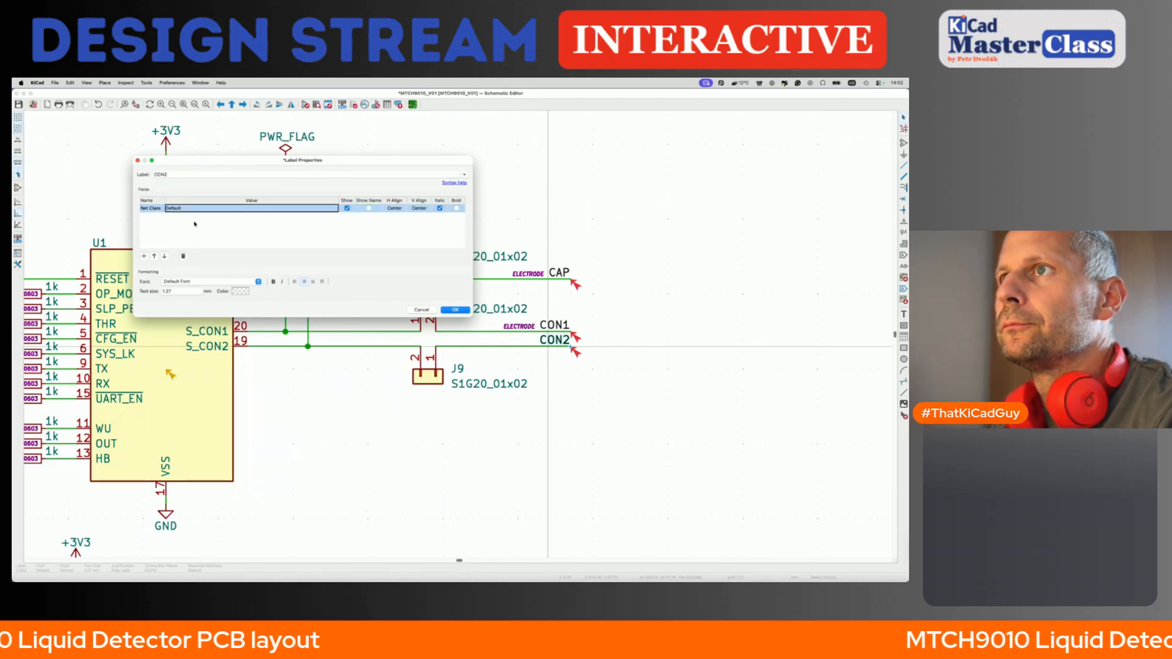
pyautogui.click(195, 209)
pyautogui.click(195, 221)
pyautogui.click(455, 310)
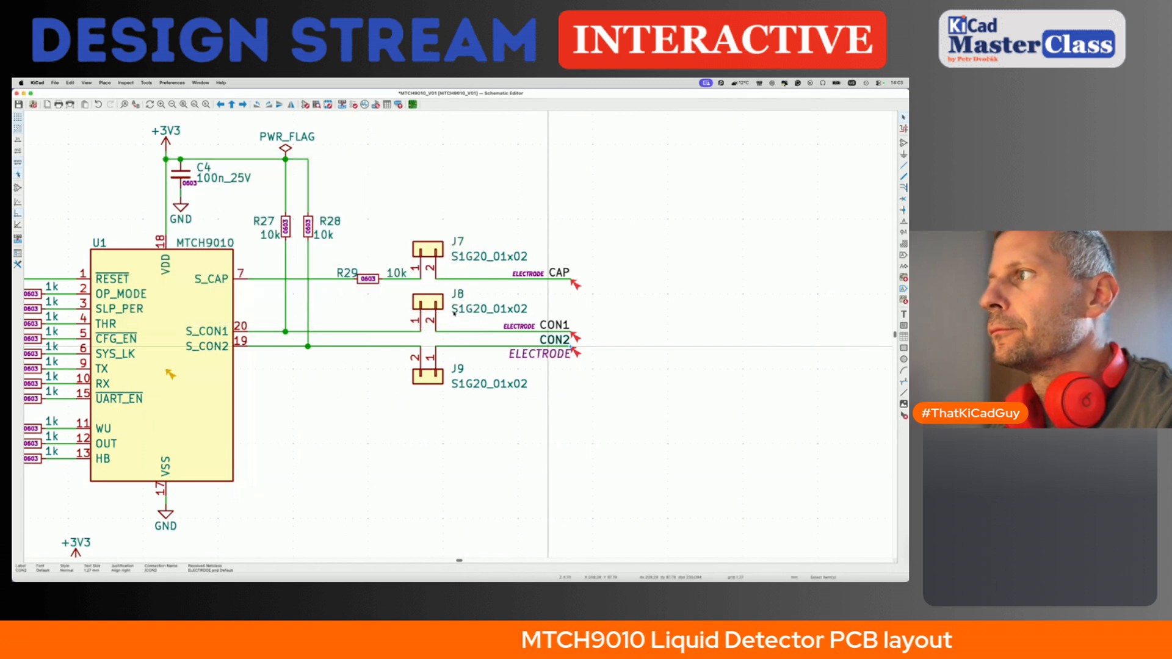
# - Halve the text size of the CON2 label's ELECTRODE field and move it directly in front of the label
pyautogui.doubleClick(547, 354)
pyautogui.click(186, 209)
pyautogui.write('/2')
pyautogui.click(347, 244)
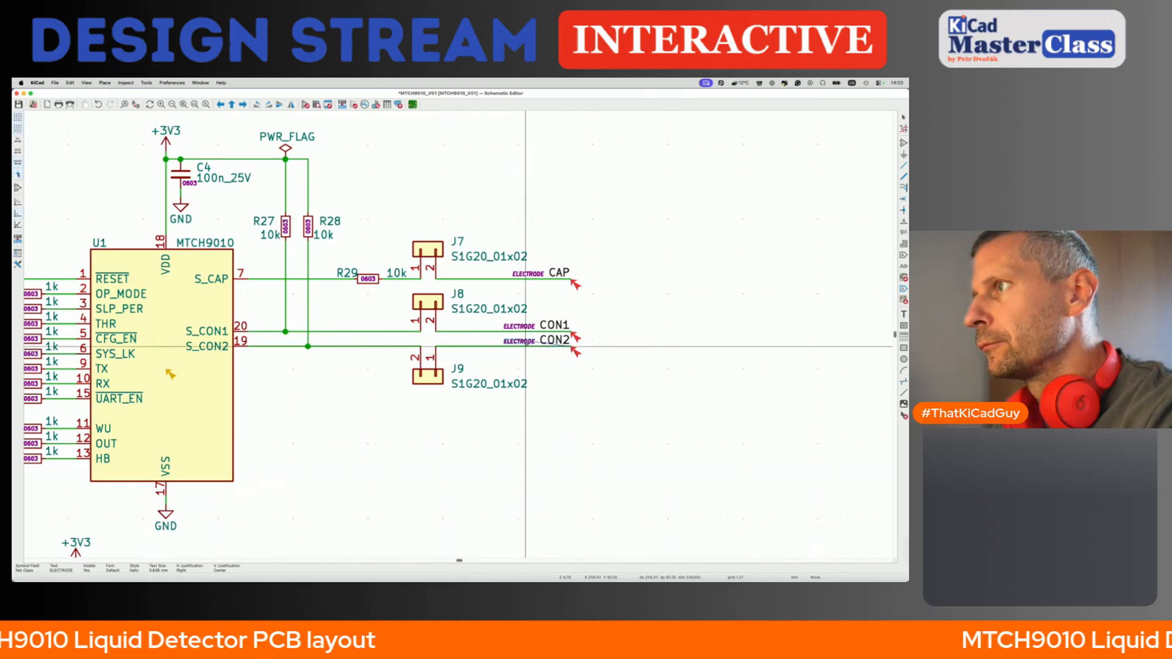
pyautogui.click(525, 347)
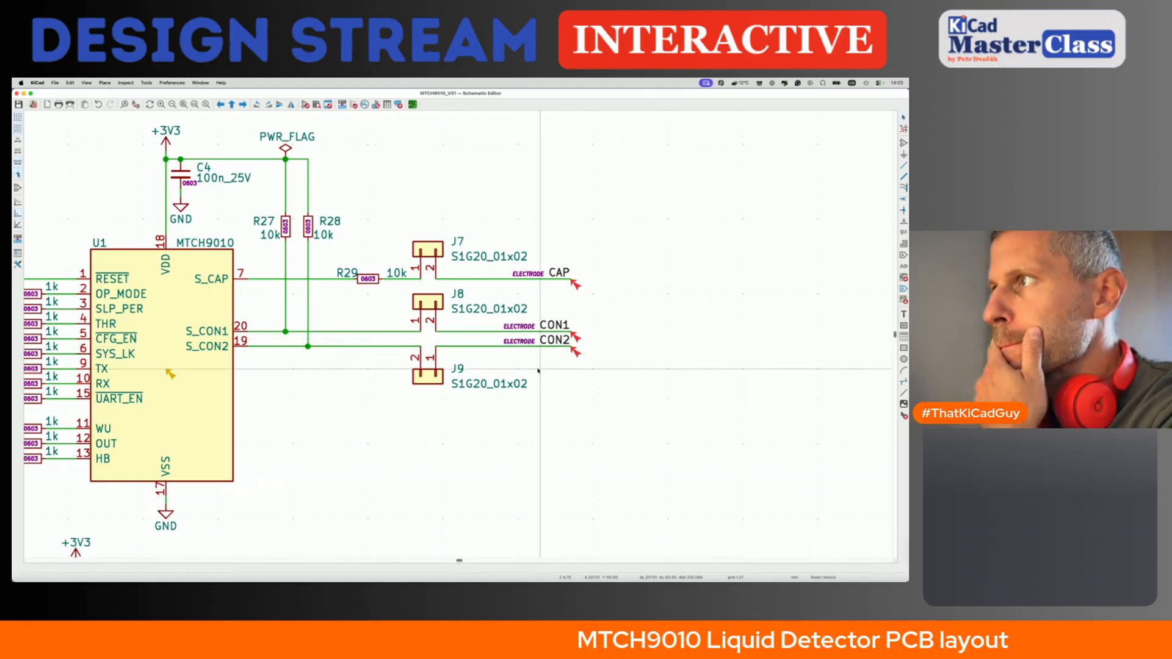
# - Move the R29 reference text slightly farther away from its resistor symbol
pyautogui.scroll(-2, 538, 370)
pyautogui.hscroll(-1, 546, 389)
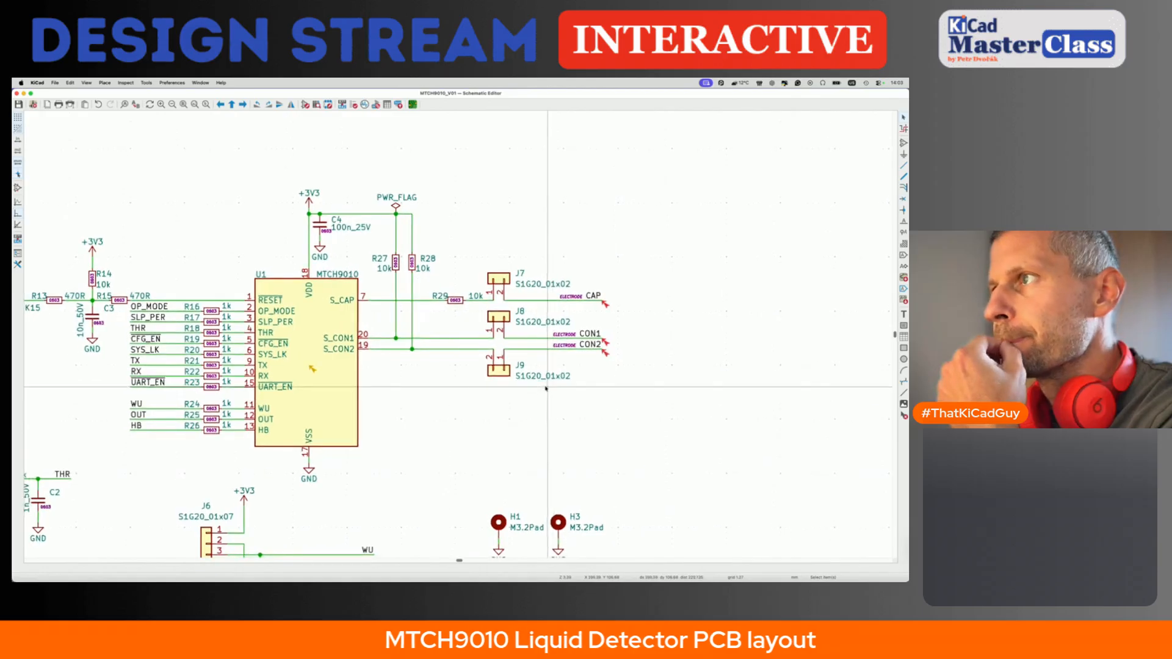
pyautogui.press('m')
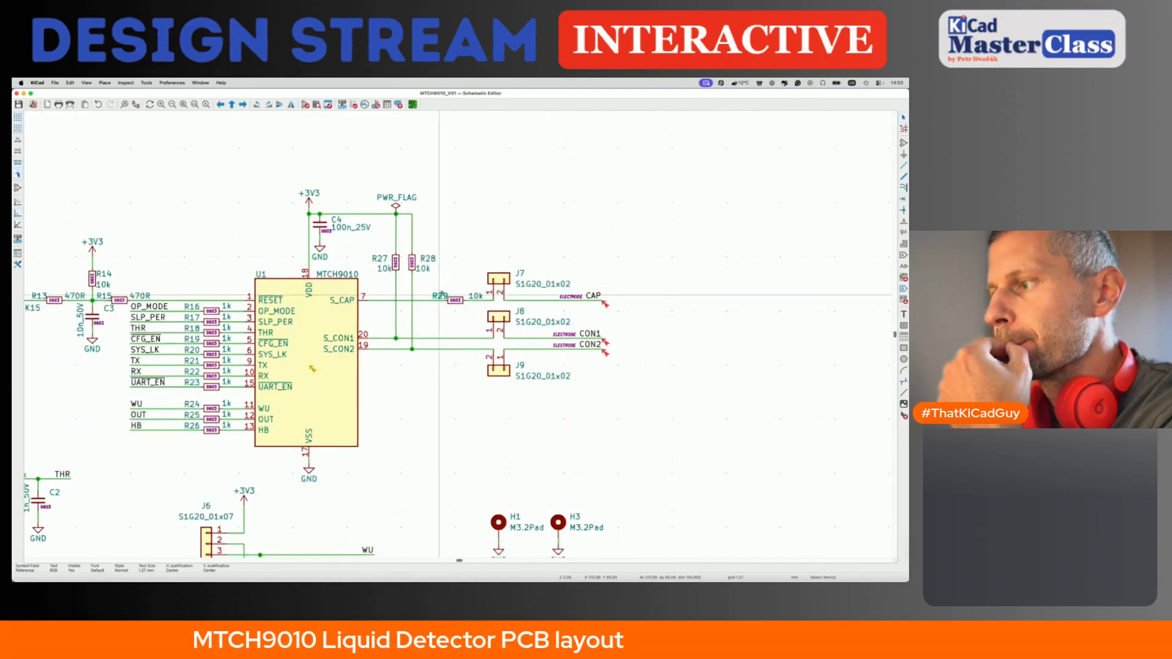
pyautogui.click(433, 295)
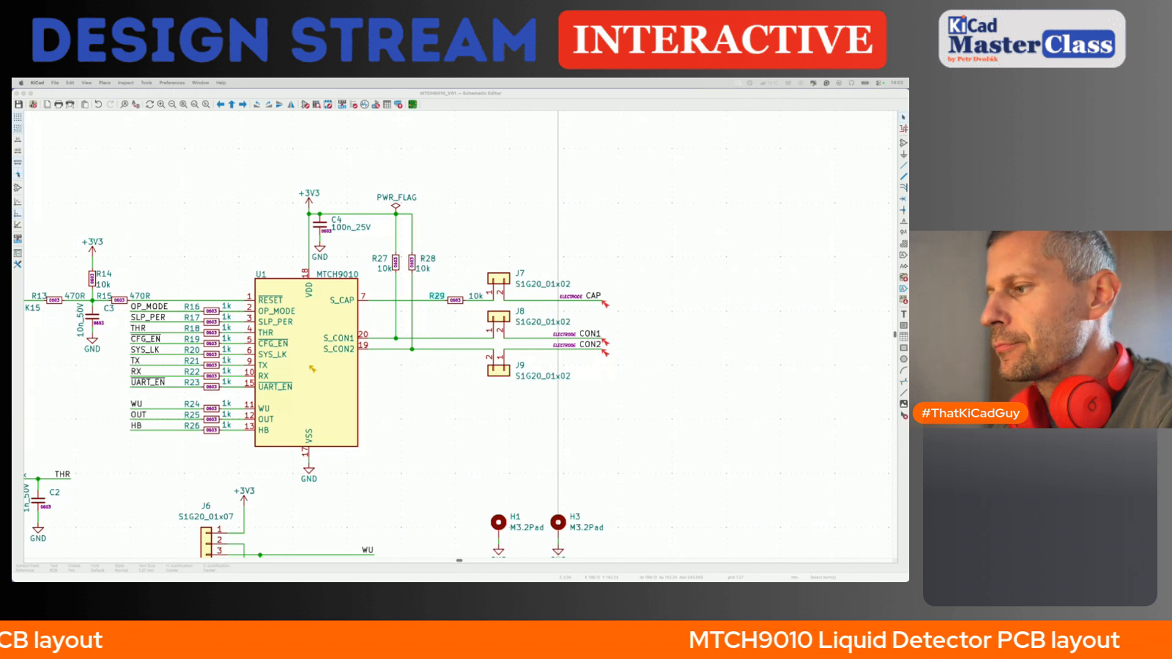
pyautogui.click(519, 227)
pyautogui.moveTo(520, 228); pyautogui.dragTo(589, 228, button='middle')
pyautogui.hscroll(-2, 588, 229)
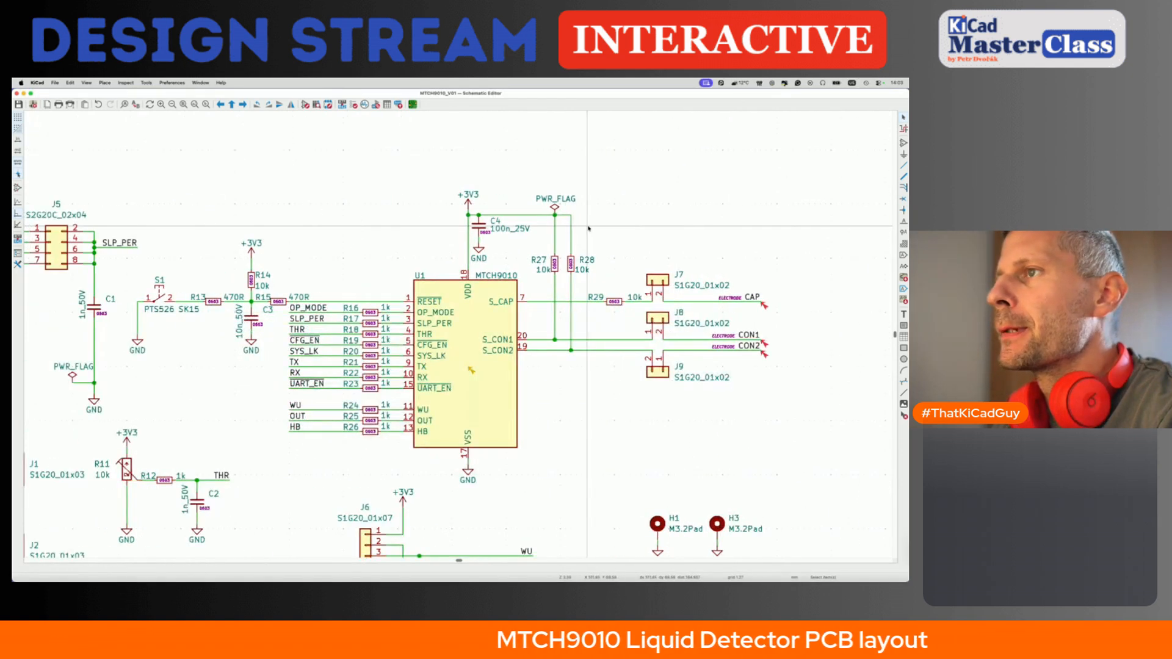
pyautogui.hscroll(-8, 588, 229)
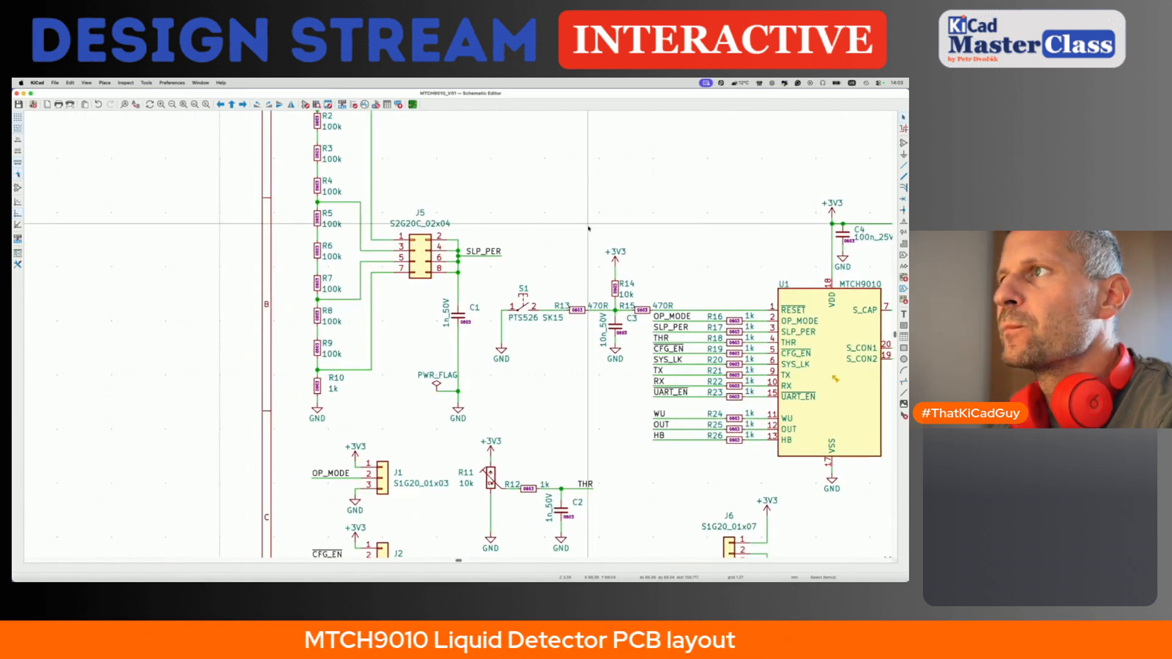
pyautogui.scroll(-4, 589, 229)
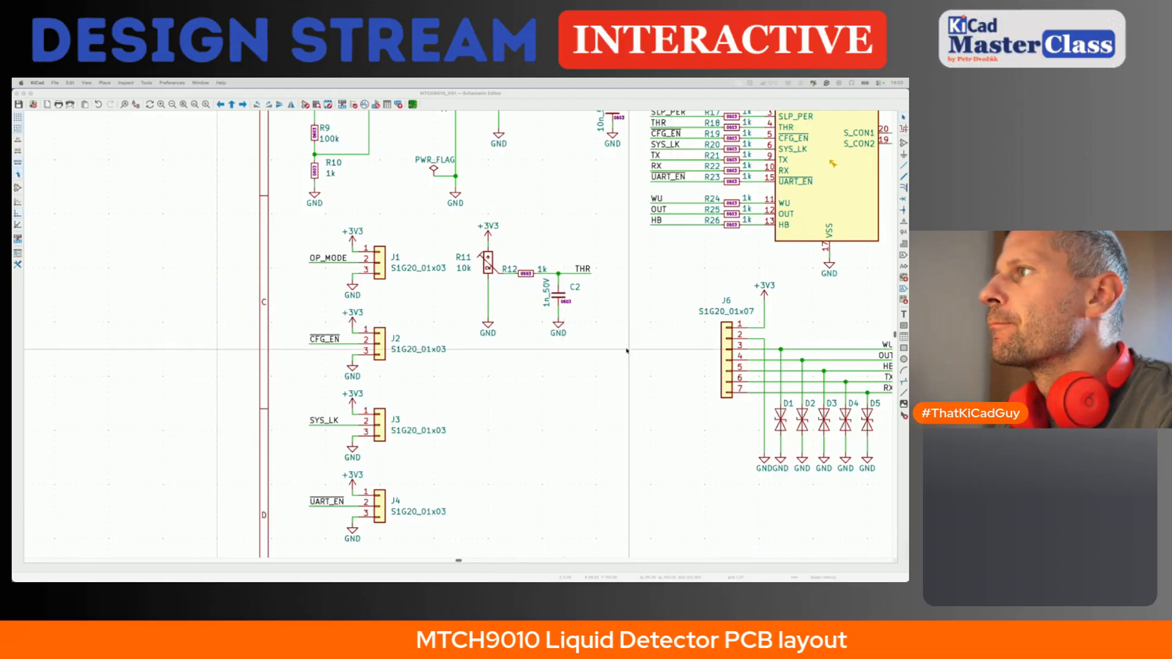
pyautogui.scroll(-2, 628, 353)
# - Switch to the PCB Editor, open the net classes in the board setup and shift the dialog slightly aside
pyautogui.click(412, 104)
pyautogui.click(55, 82)
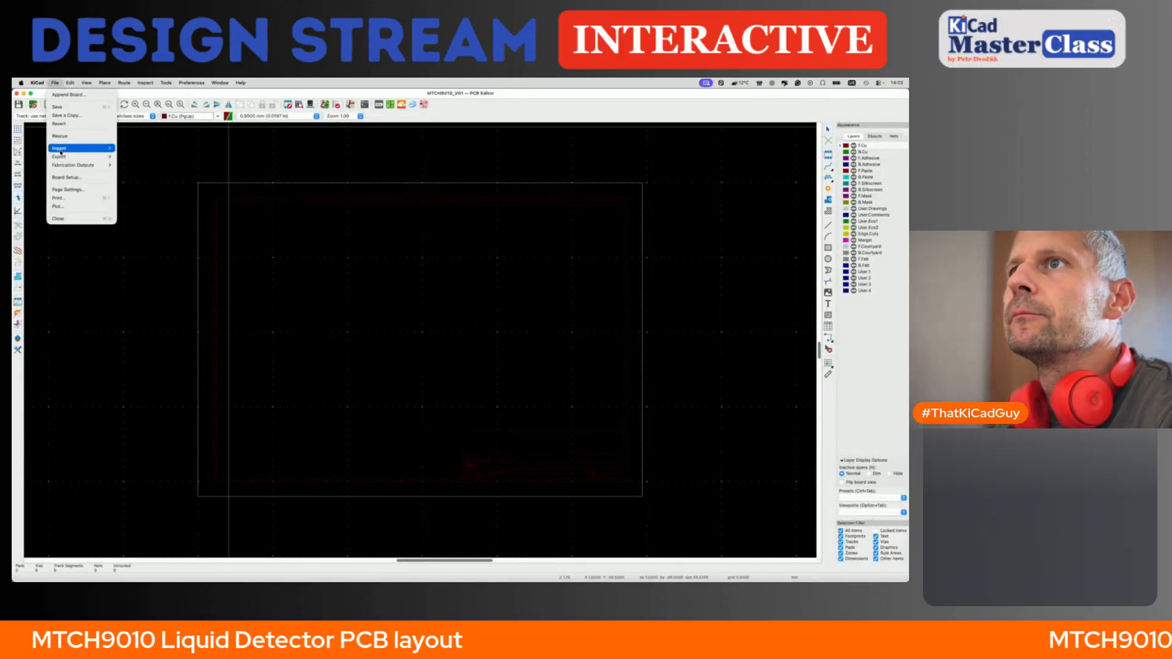
pyautogui.click(64, 177)
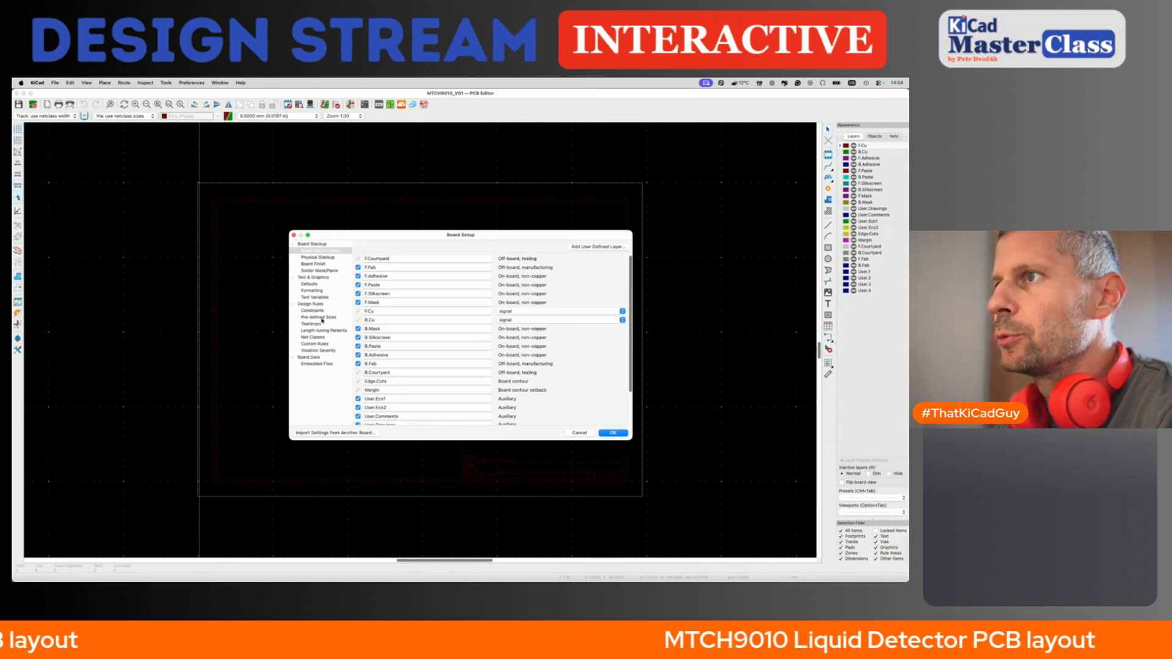
pyautogui.click(313, 337)
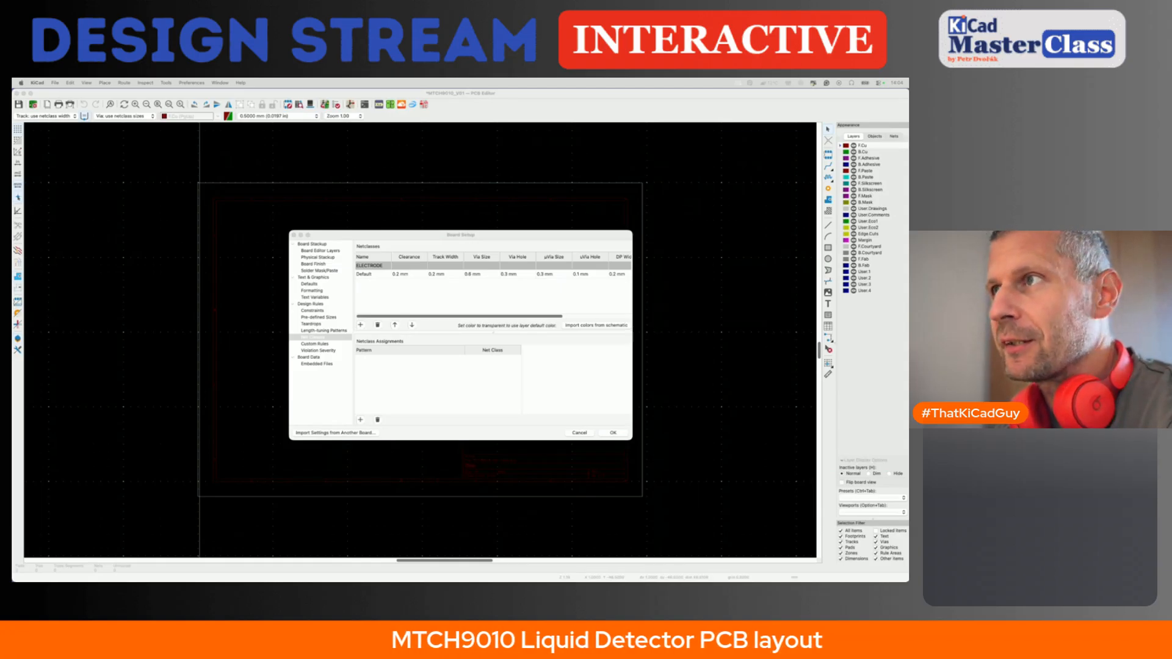
pyautogui.moveTo(489, 241); pyautogui.dragTo(462, 241)
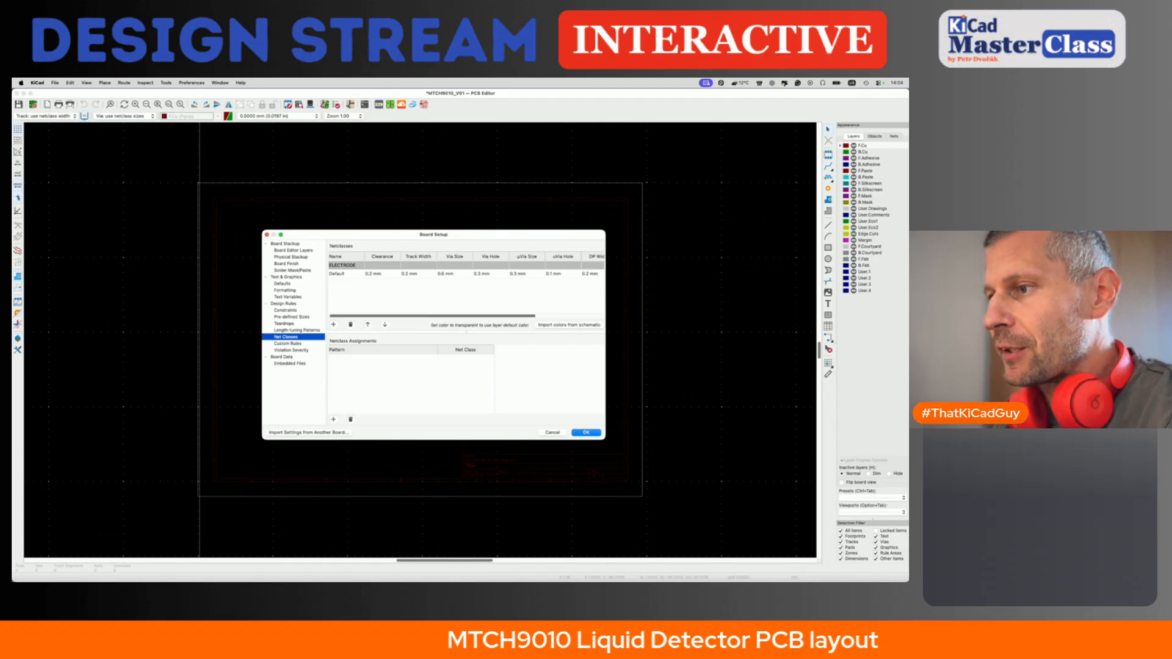
# - Switch to the browser and examine the button wheel dimensions in the Capacitive Touch Sensor Design Guide
pyautogui.press('super+grave')
pyautogui.press('super+grave')
pyautogui.press('super+grave')
pyautogui.press('super+grave')
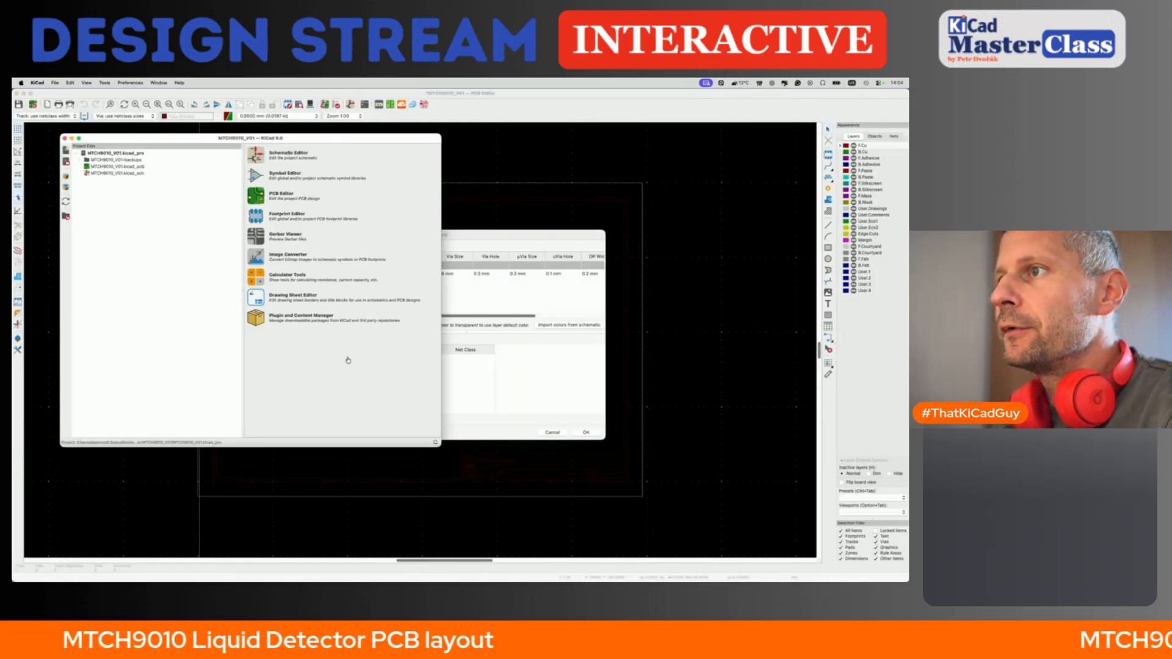
pyautogui.press('super+Tab')
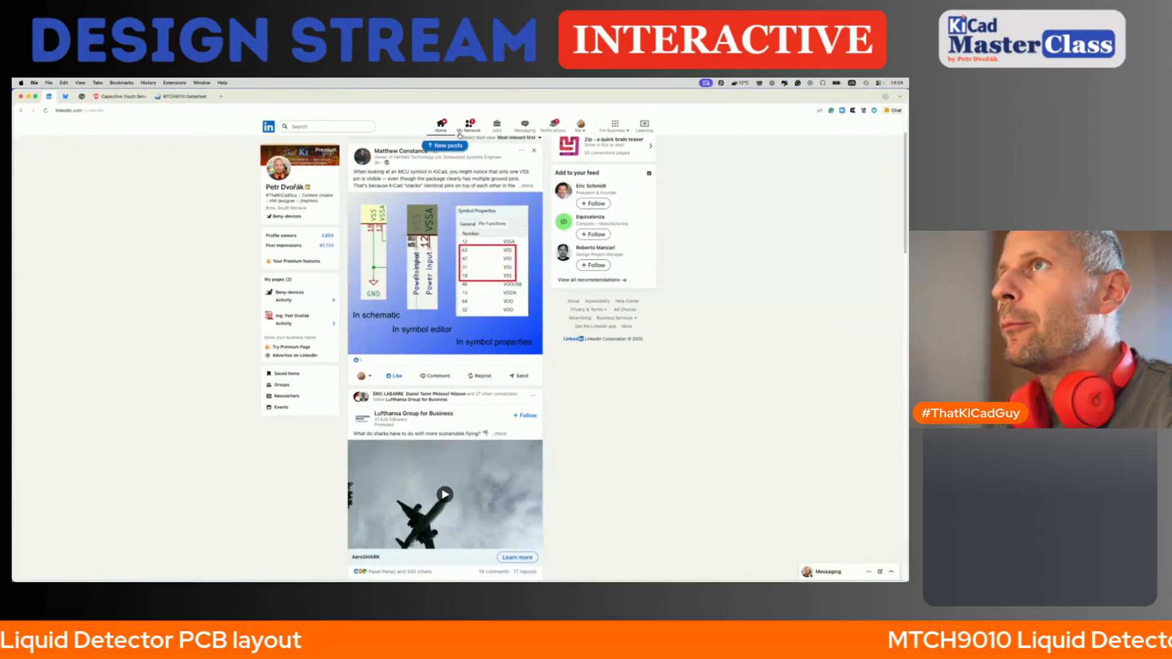
pyautogui.click(175, 84)
pyautogui.click(125, 96)
pyautogui.click(125, 96)
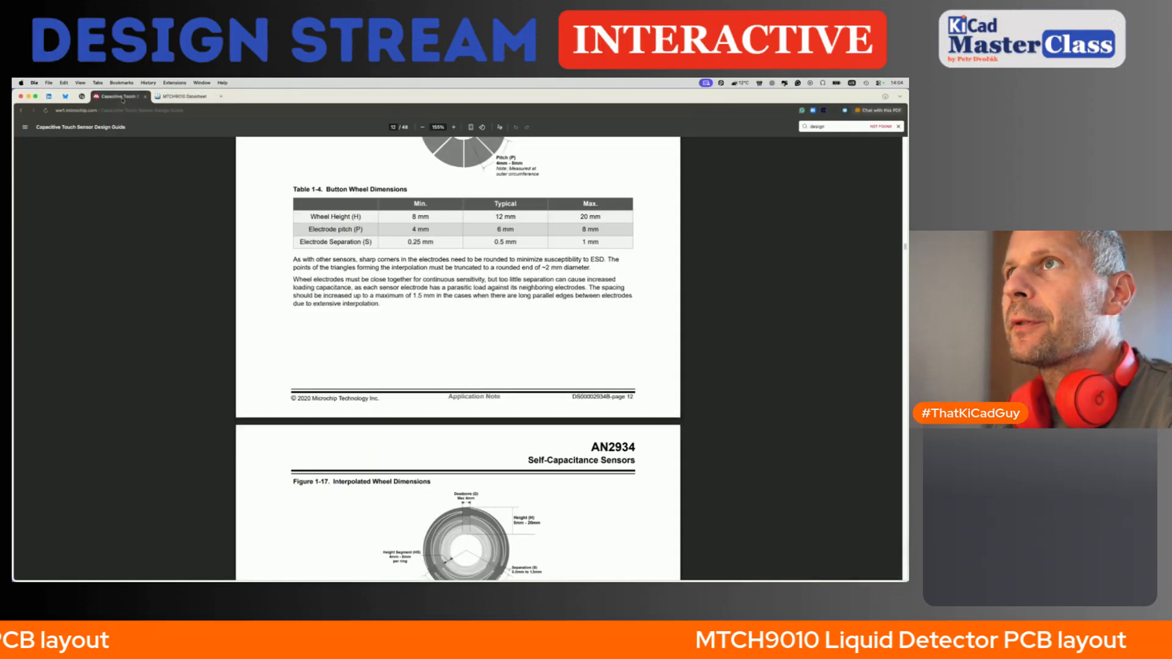
pyautogui.scroll(3, 424, 260)
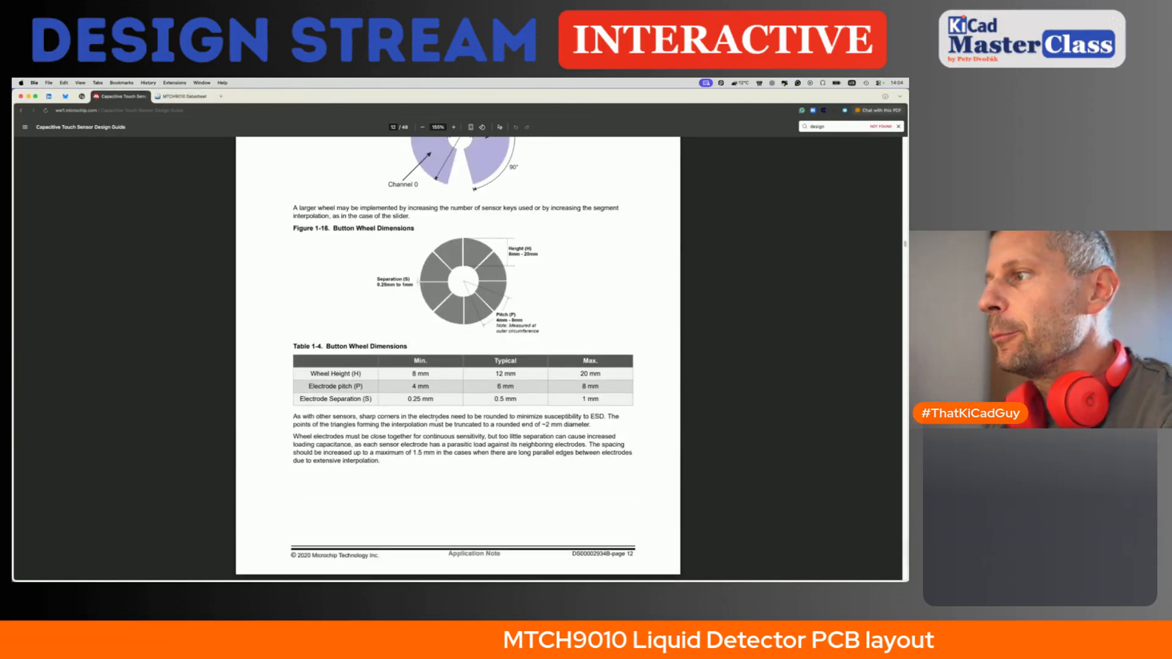
pyautogui.scroll(-1, 436, 417)
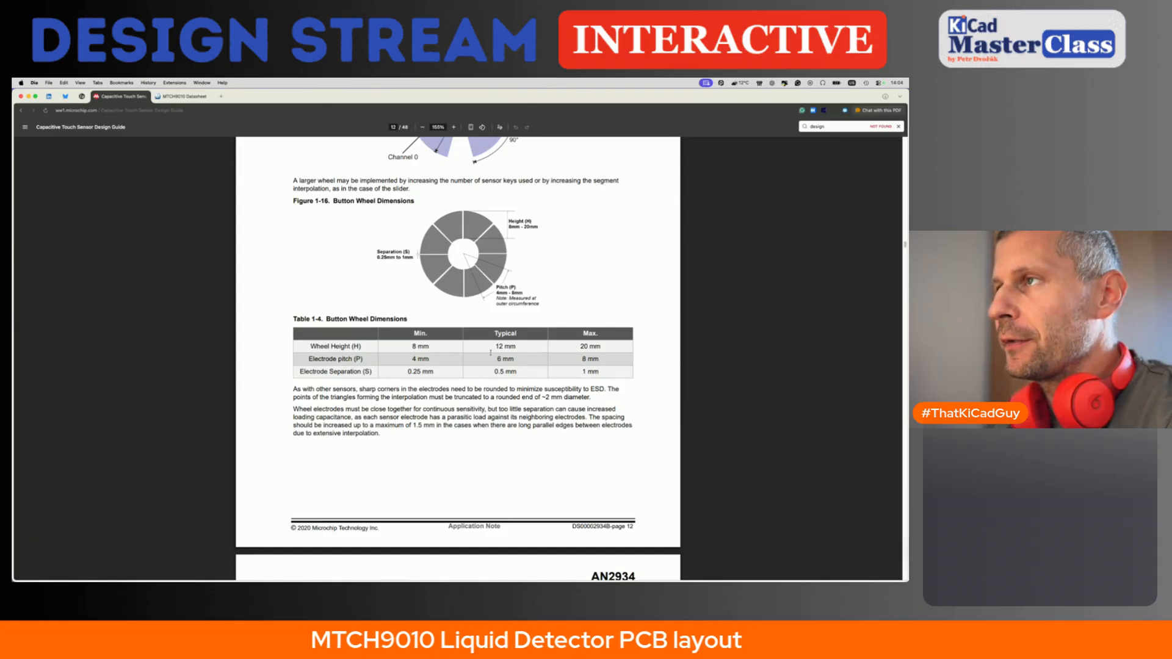
# - Examine the capacitive and conductive sensor layouts in the Sensor Design chapter of the MTCH9010 datasheet
pyautogui.click(183, 97)
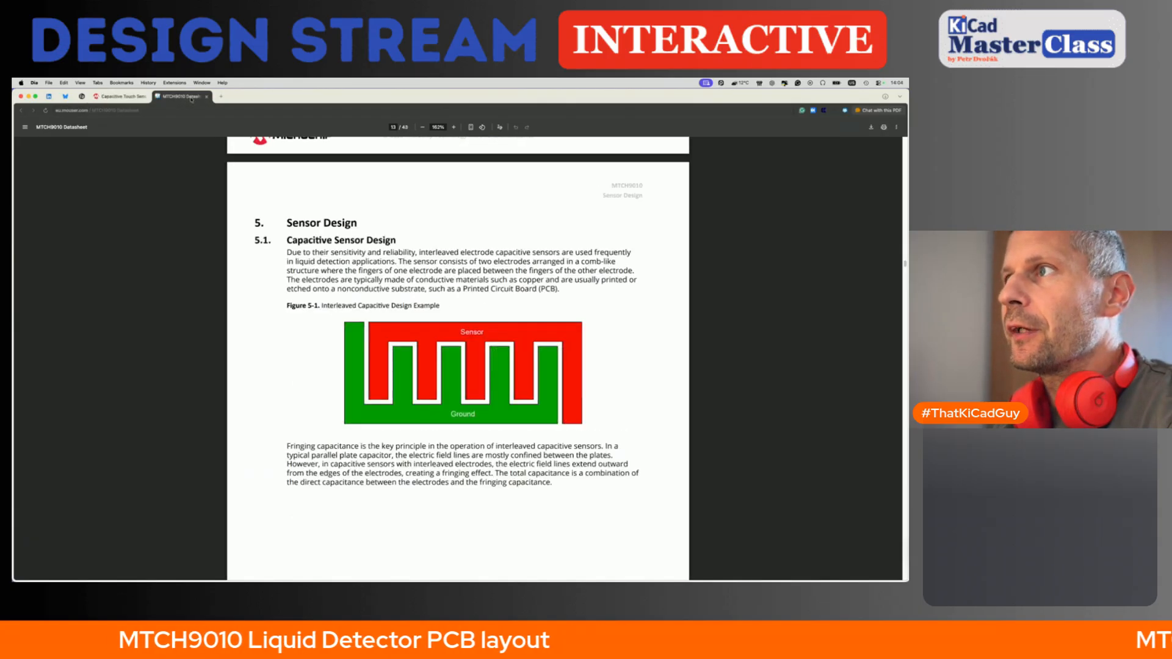
pyautogui.scroll(-1, 433, 368)
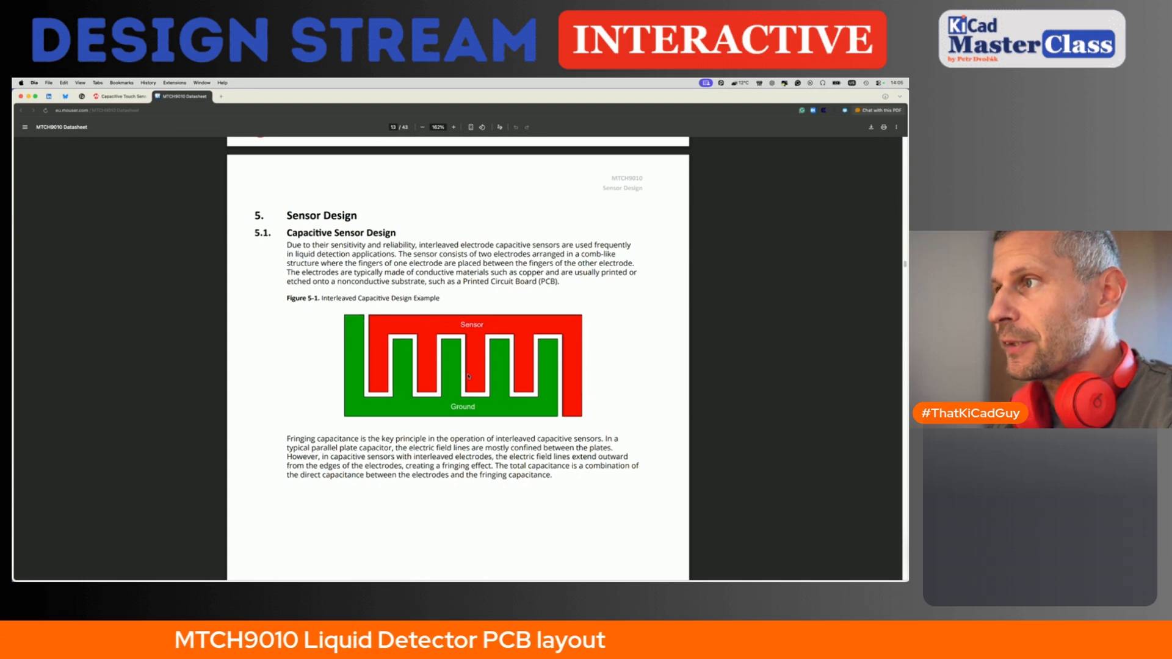
pyautogui.scroll(-3, 482, 395)
pyautogui.scroll(-20, 482, 393)
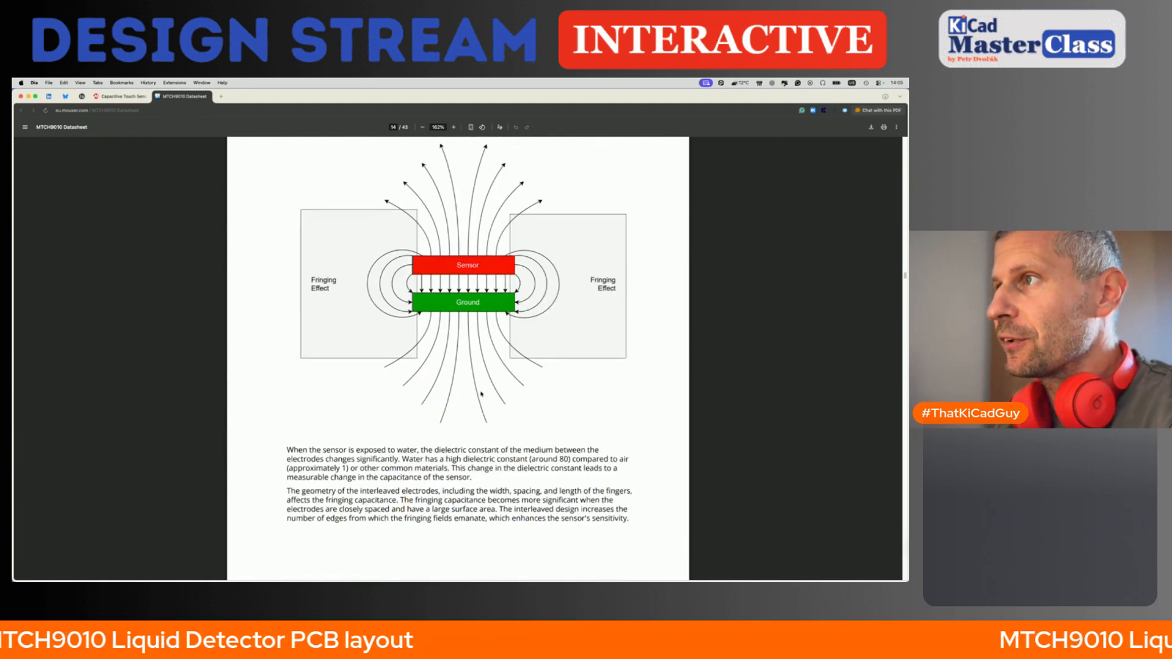
pyautogui.scroll(-20, 482, 394)
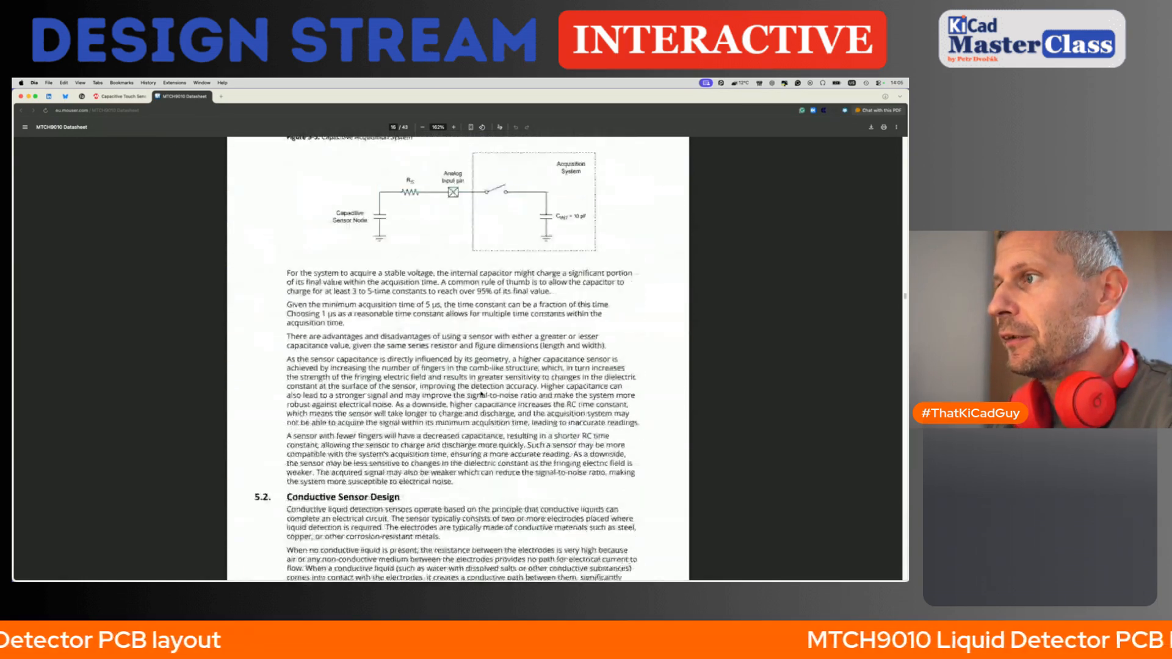
pyautogui.scroll(-5, 482, 393)
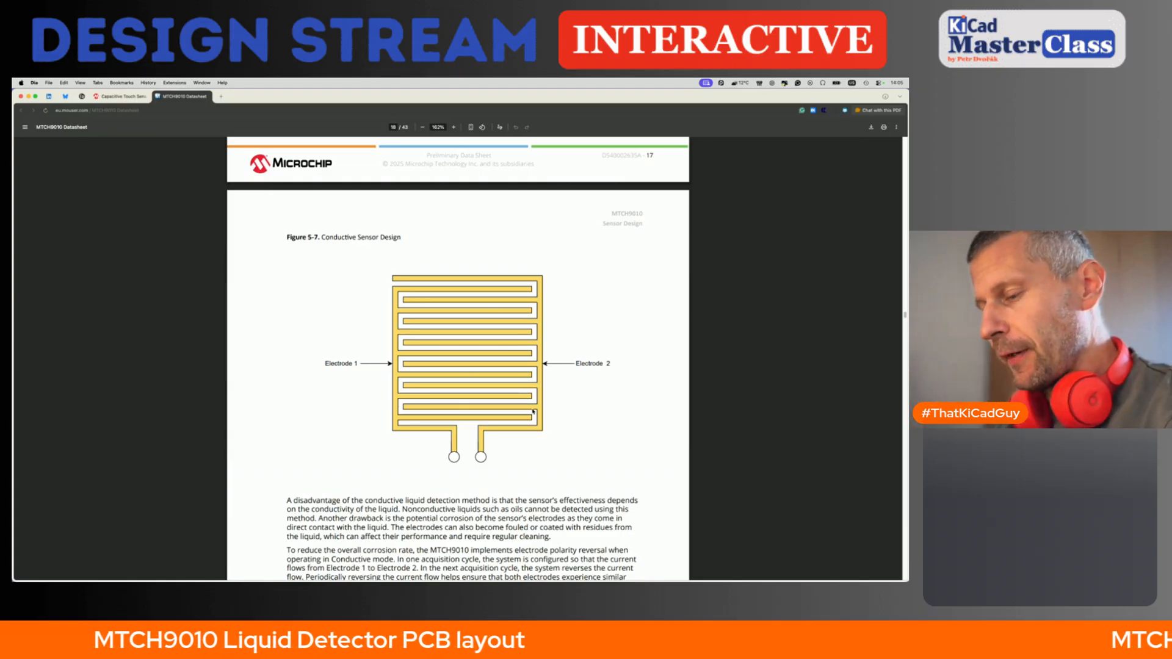
# - Return to the Schematic Editor and draw a wire with a short downward end in the free area above the CAP net
pyautogui.hotkey('ctrl', 'Right')
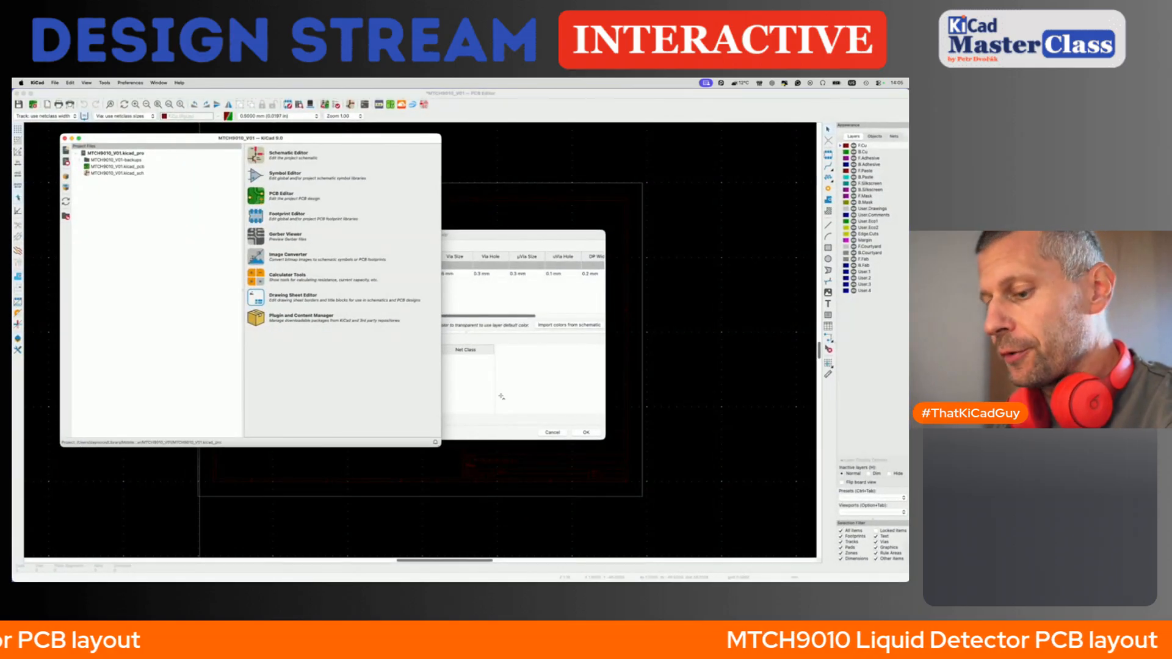
pyautogui.press('super+grave')
pyautogui.press('super+grave')
pyautogui.hscroll(3, 584, 330)
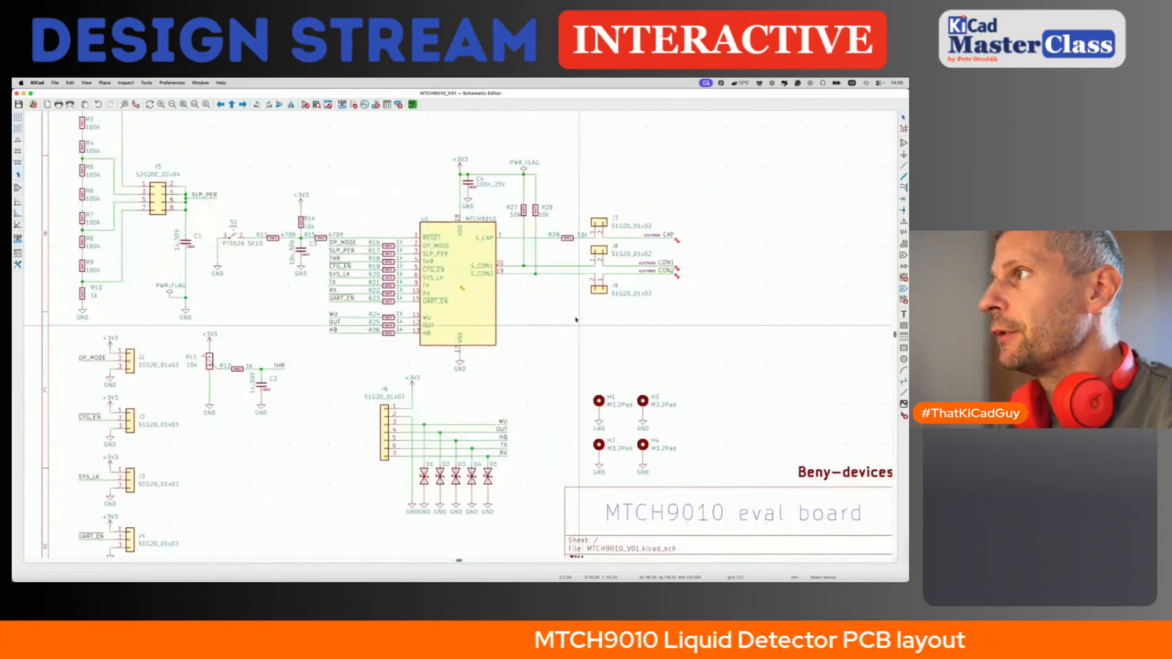
pyautogui.scroll(4, 584, 331)
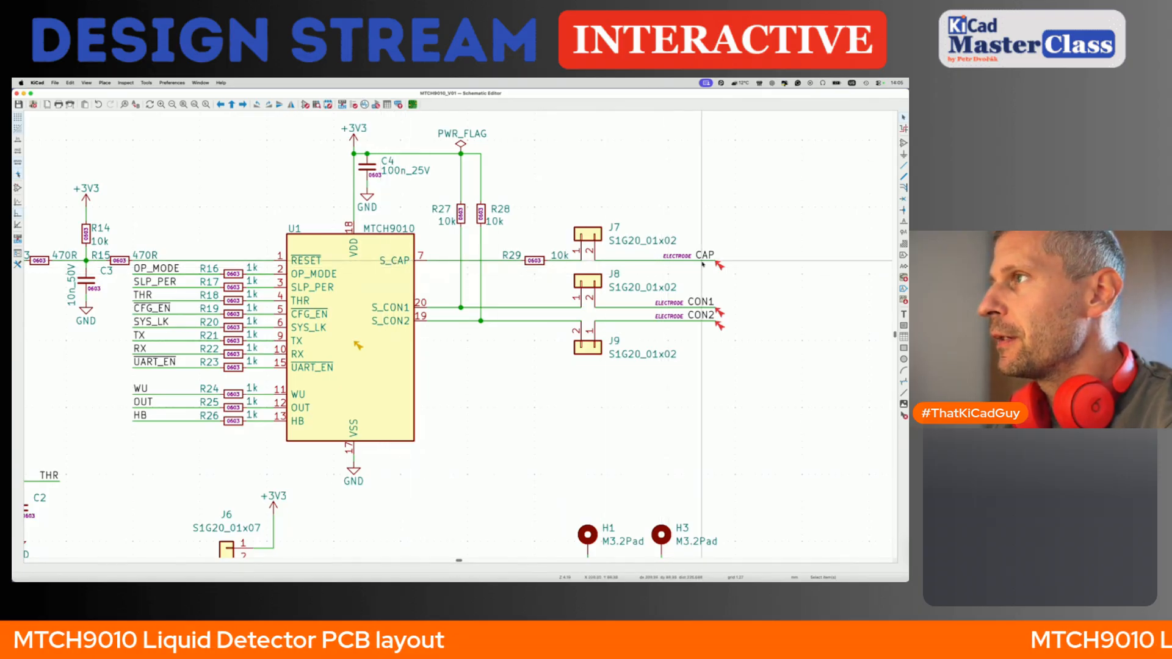
pyautogui.scroll(2, 703, 263)
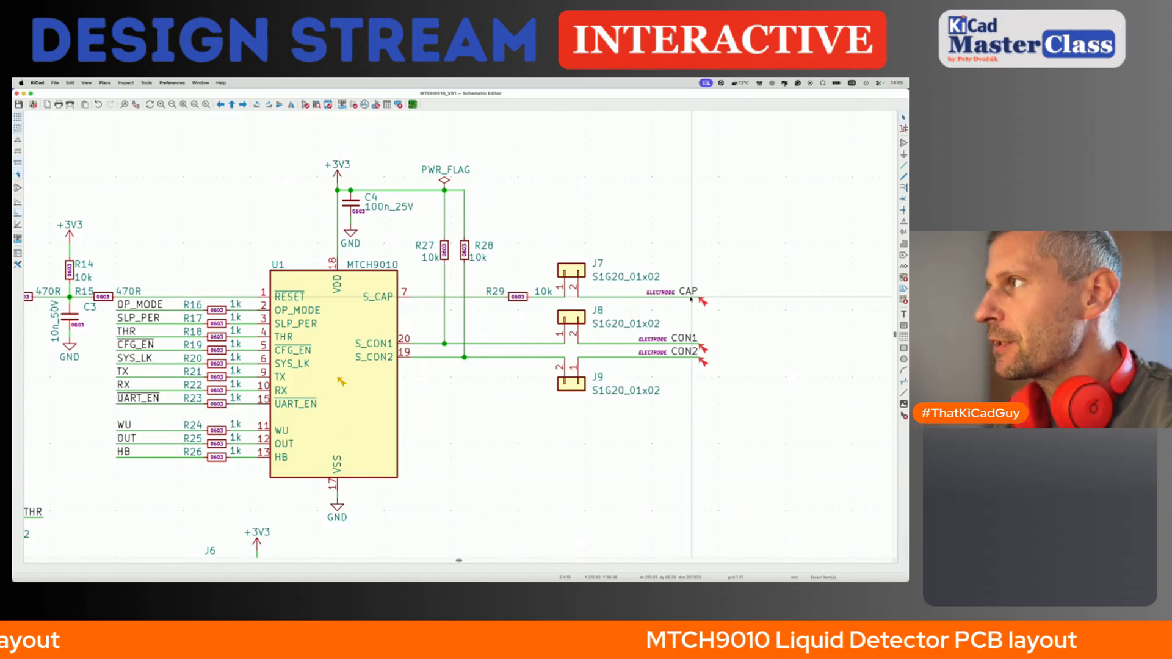
pyautogui.click(699, 230)
pyautogui.doubleClick(631, 236)
pyautogui.press('Escape')
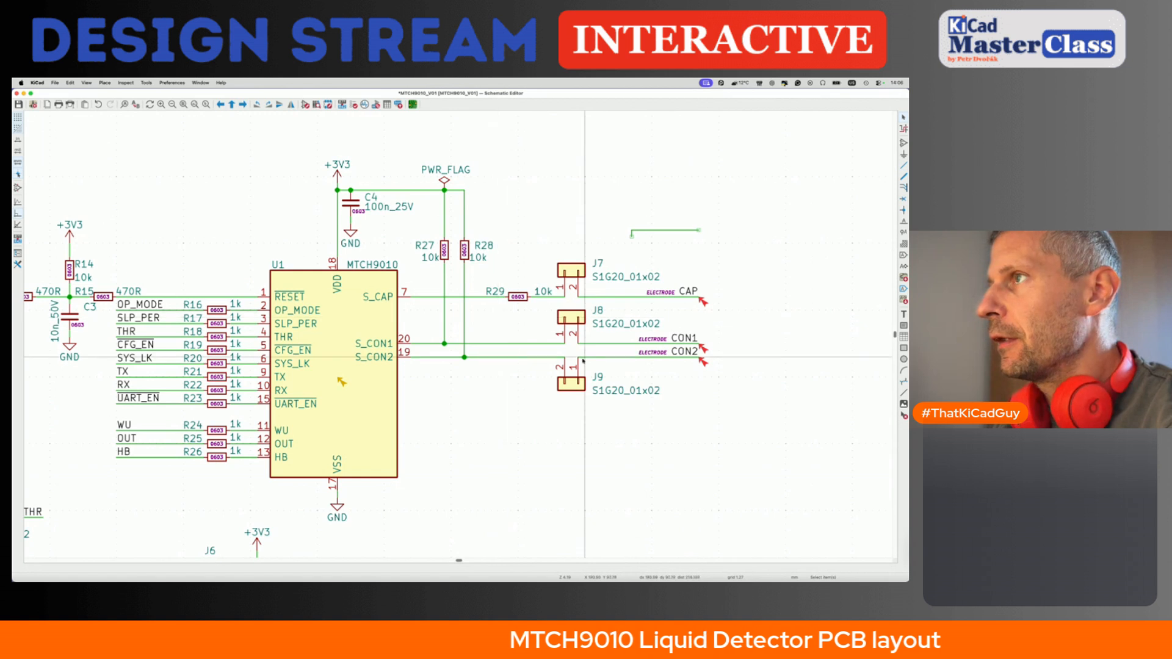
# - Duplicate the GND symbol below C4 onto the downward end of the new wire and save the schematic
pyautogui.click(350, 231)
pyautogui.hotkey('ctrl', 'd')
pyautogui.click(632, 244)
pyautogui.hotkey('ctrl', 's')
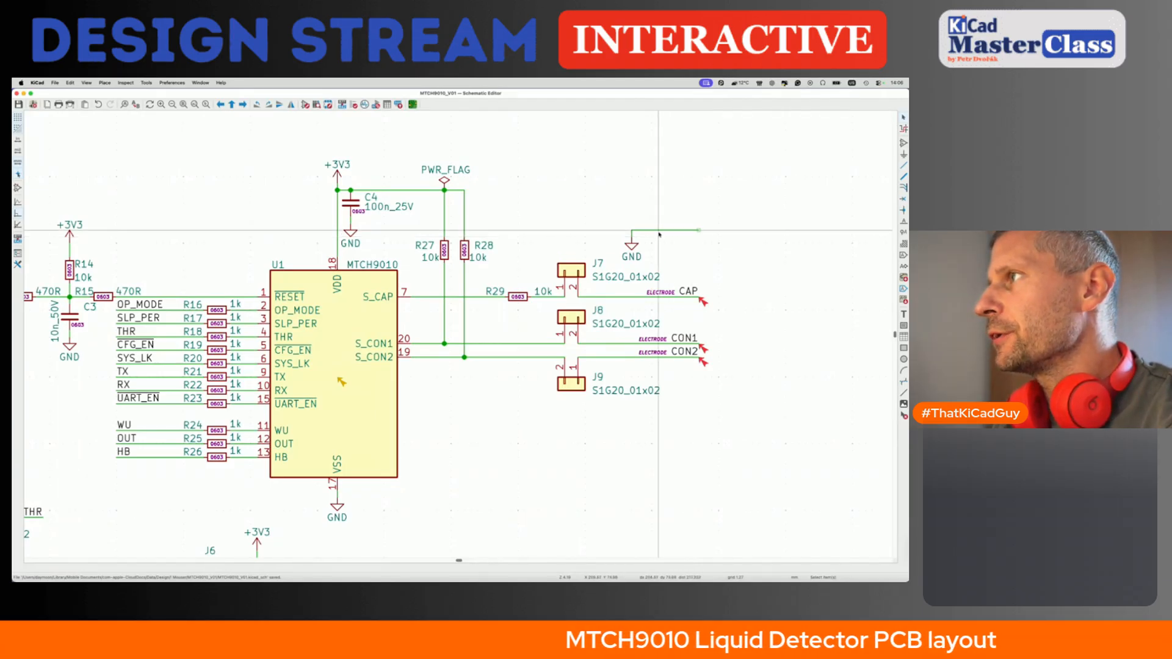
# - Replace the horizontal wire segment beside the new GND symbol with a horizontal 0R resistor in the 0603 package
pyautogui.press('Delete')
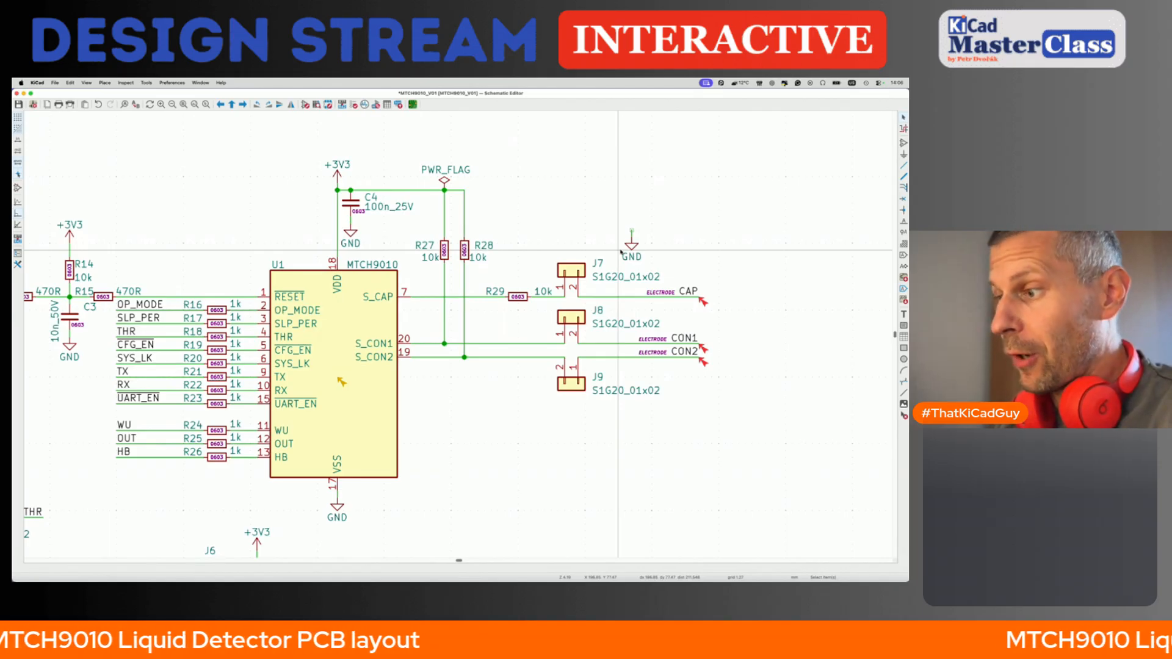
pyautogui.press('a')
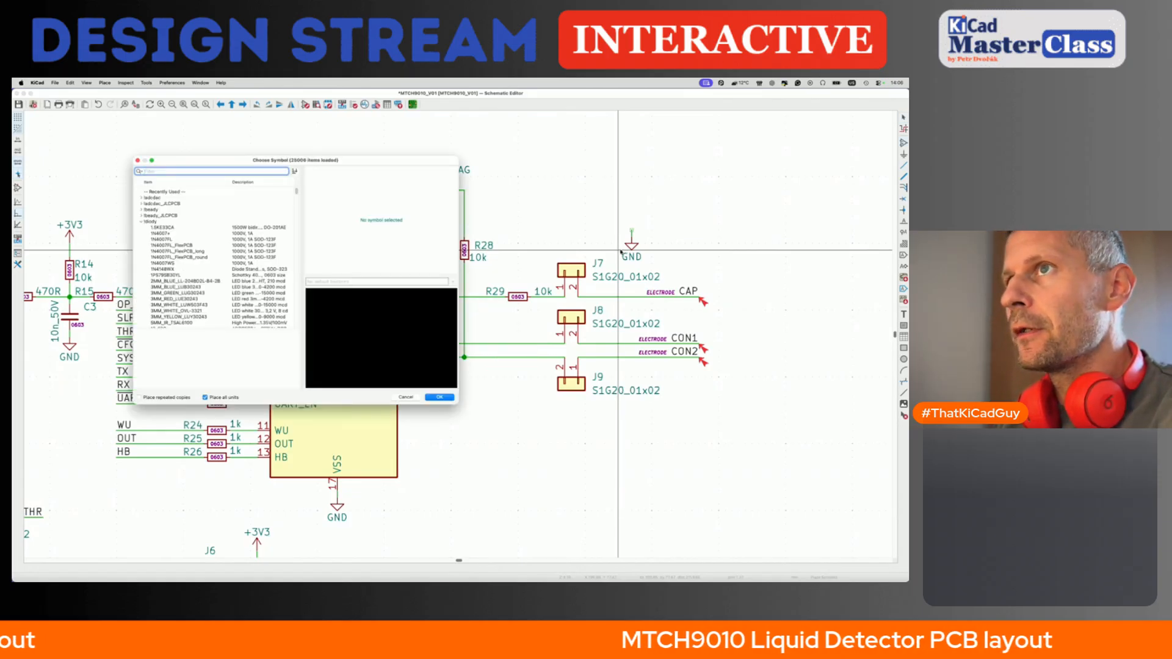
pyautogui.write('0R')
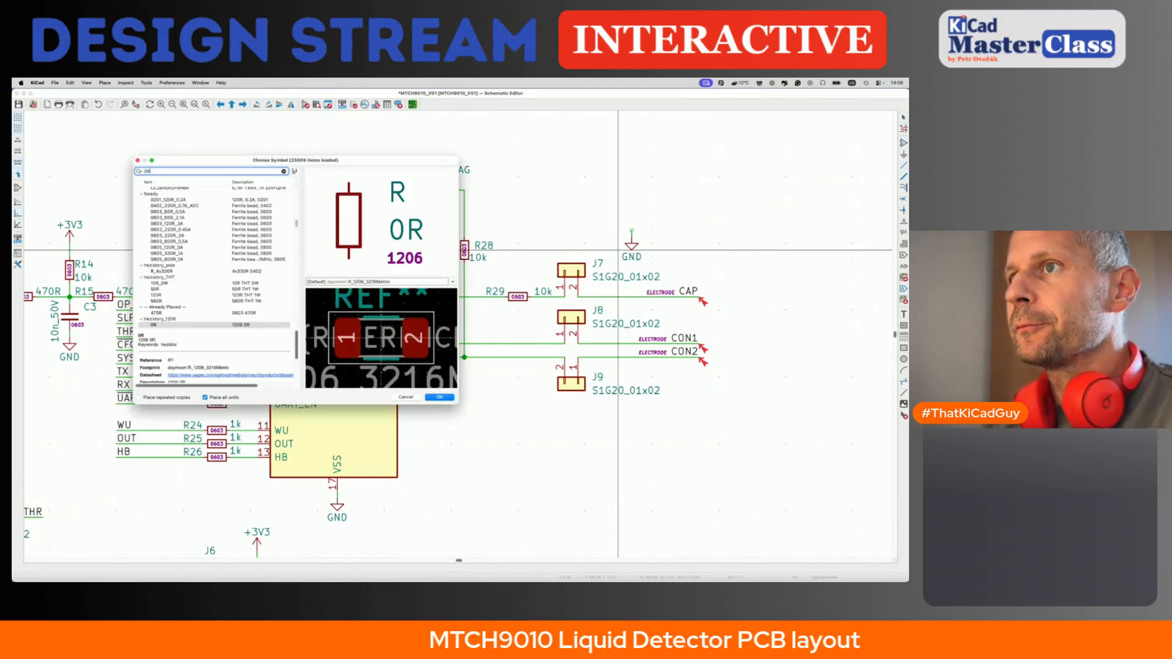
pyautogui.scroll(2, 233, 263)
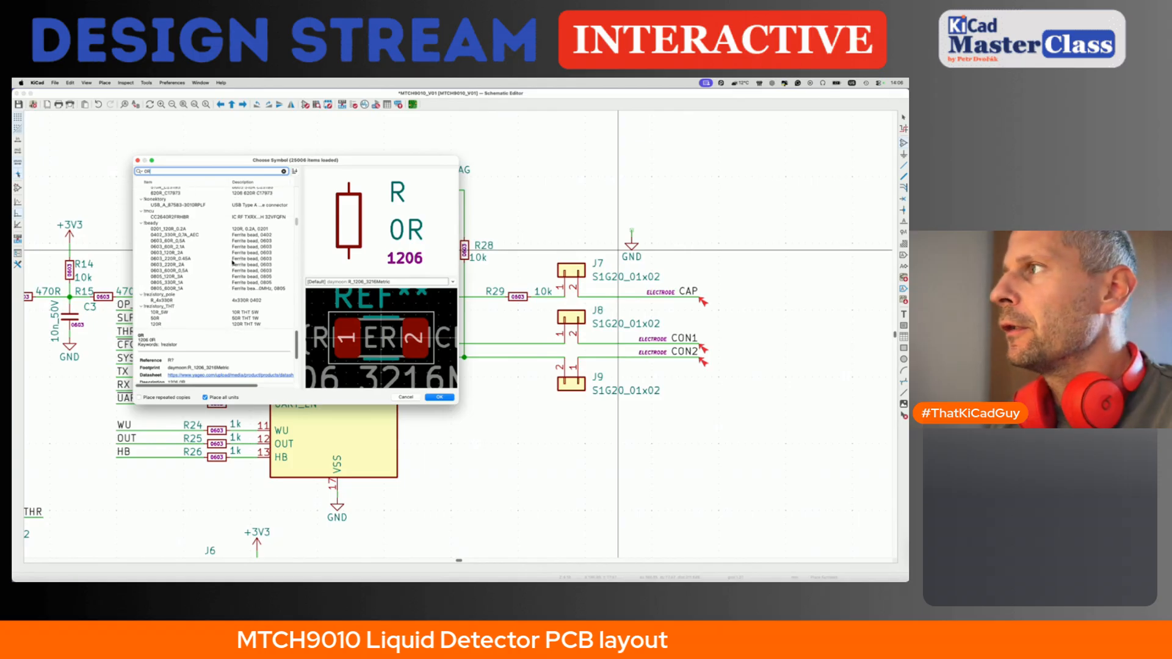
pyautogui.scroll(10, 233, 262)
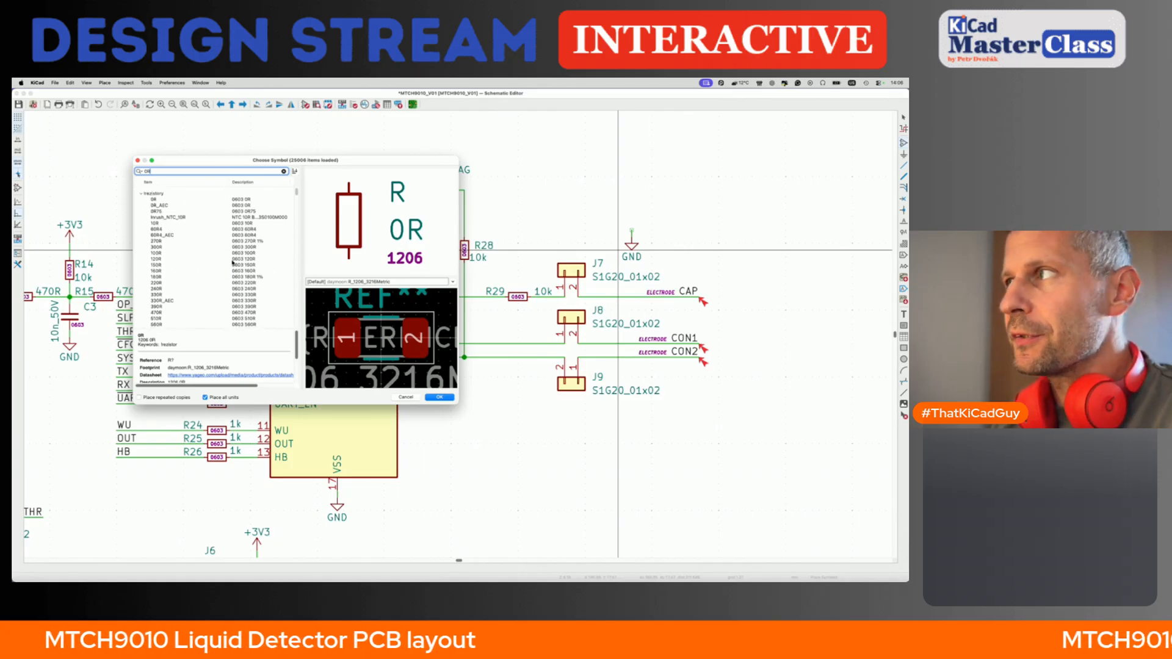
pyautogui.doubleClick(170, 199)
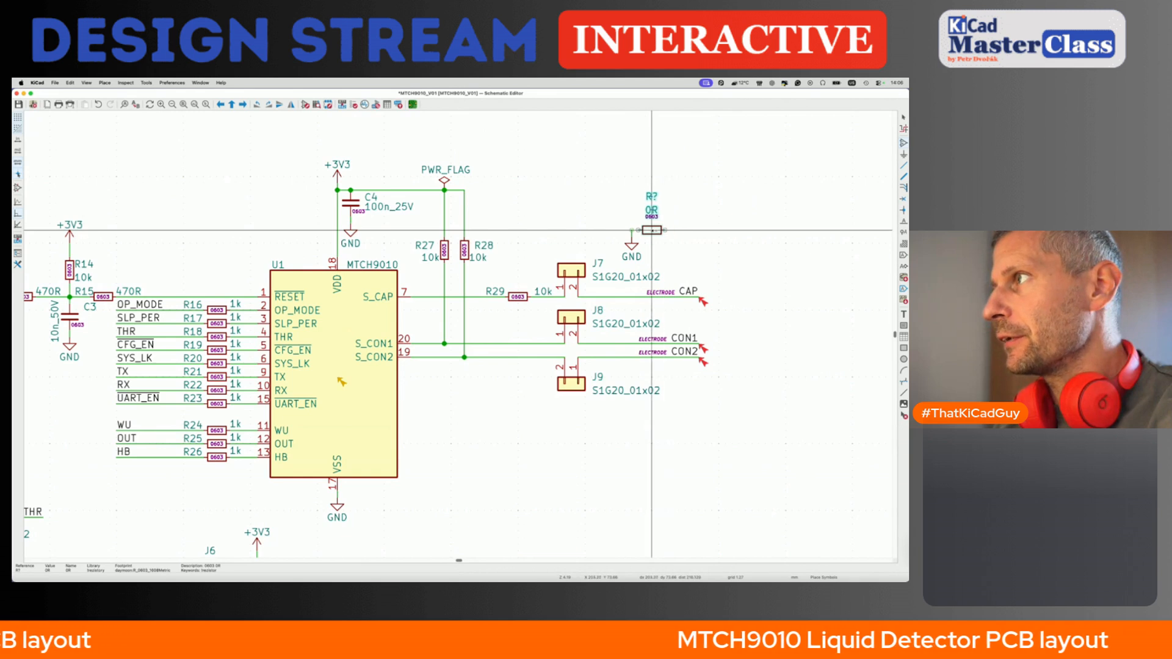
pyautogui.click(658, 230)
# - Move the 0R value text below the new resistor and its reference text directly above it
pyautogui.click(658, 216)
pyautogui.press('m')
pyautogui.click(658, 230)
pyautogui.press('m')
pyautogui.click(658, 243)
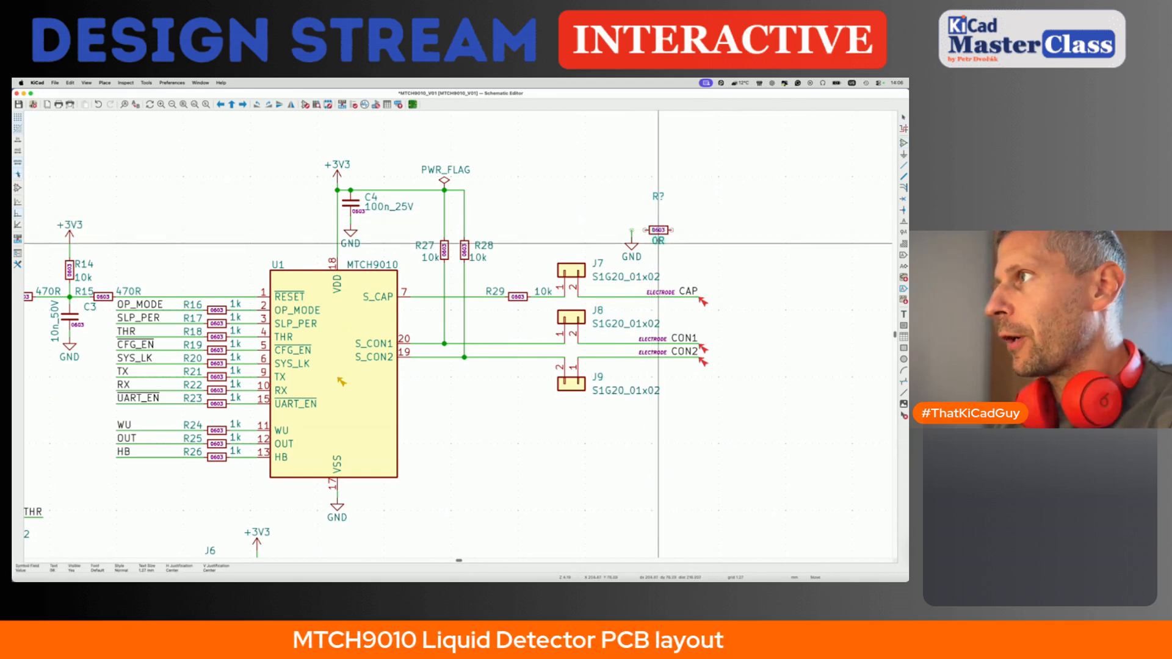
pyautogui.press('m')
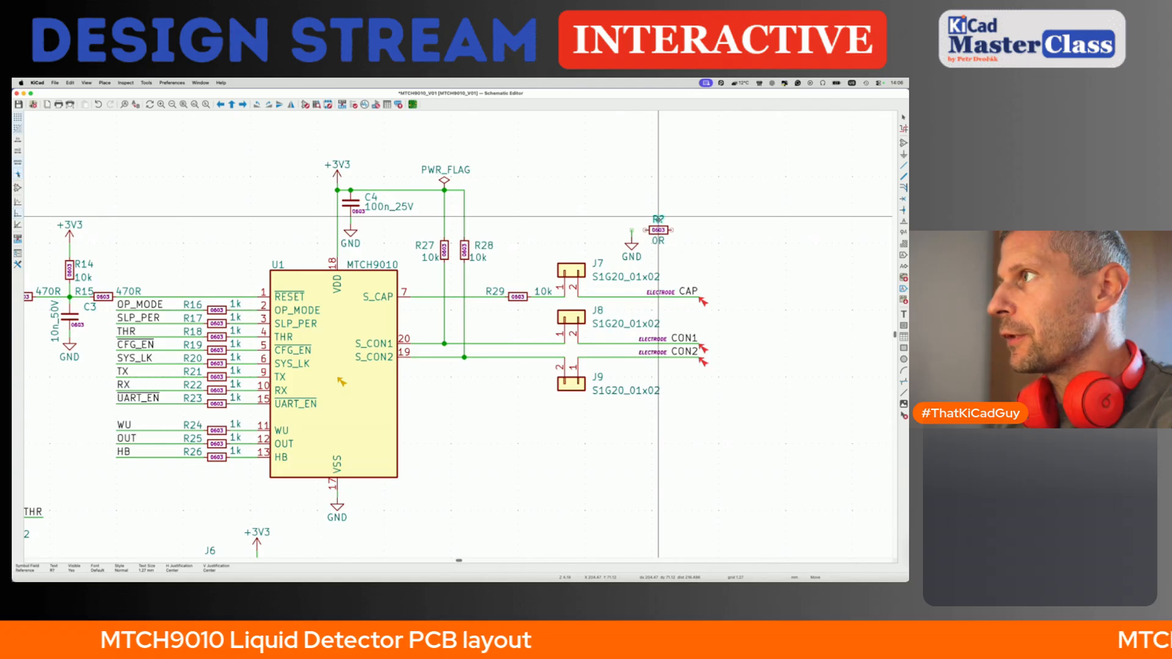
pyautogui.click(658, 219)
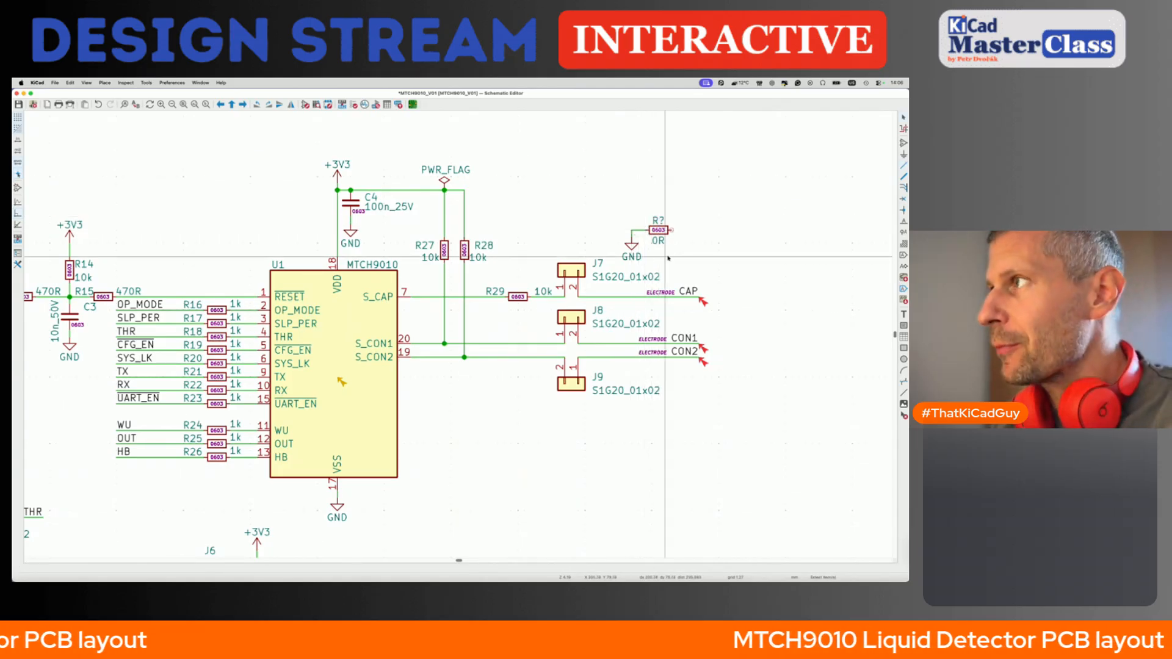
# - Draw a wire from the 0R resistor's free end and move the resistor, wires and GND symbol above connector J7
pyautogui.press('w')
pyautogui.doubleClick(699, 231)
pyautogui.press('Escape')
pyautogui.moveTo(611, 209); pyautogui.dragTo(724, 257)
pyautogui.press('m')
pyautogui.click(632, 256)
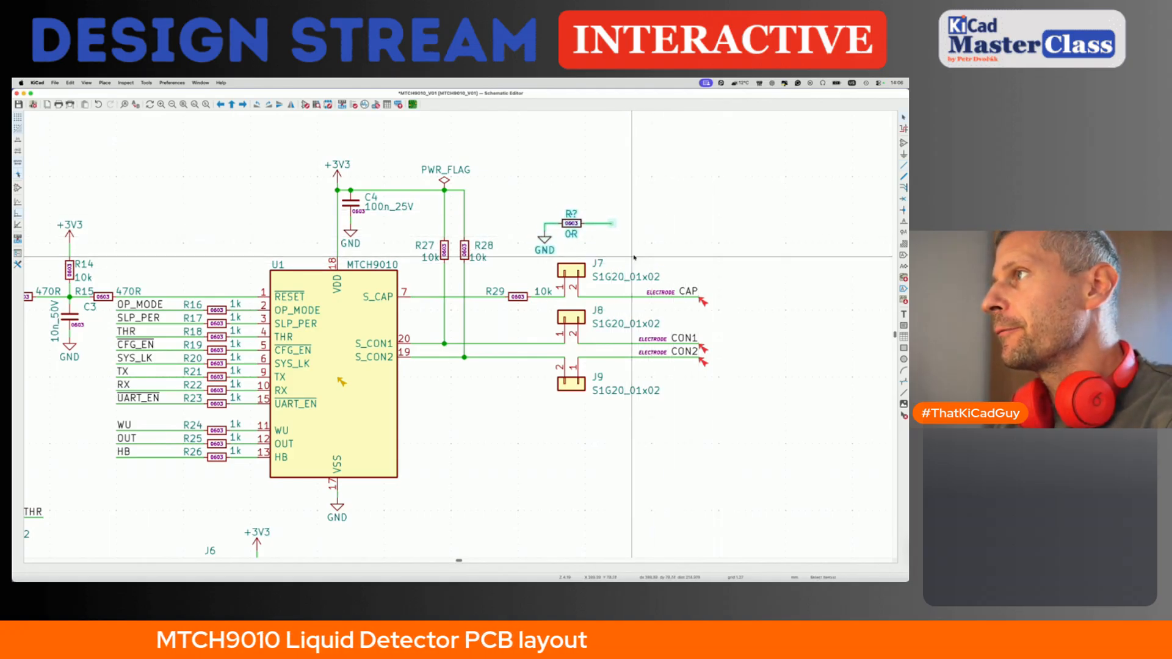
# - Extend the resistor's wire and place a CAP_GND net label on it with a Net Class field set to ELECTRODE
pyautogui.press('w')
pyautogui.doubleClick(692, 224)
pyautogui.press('l')
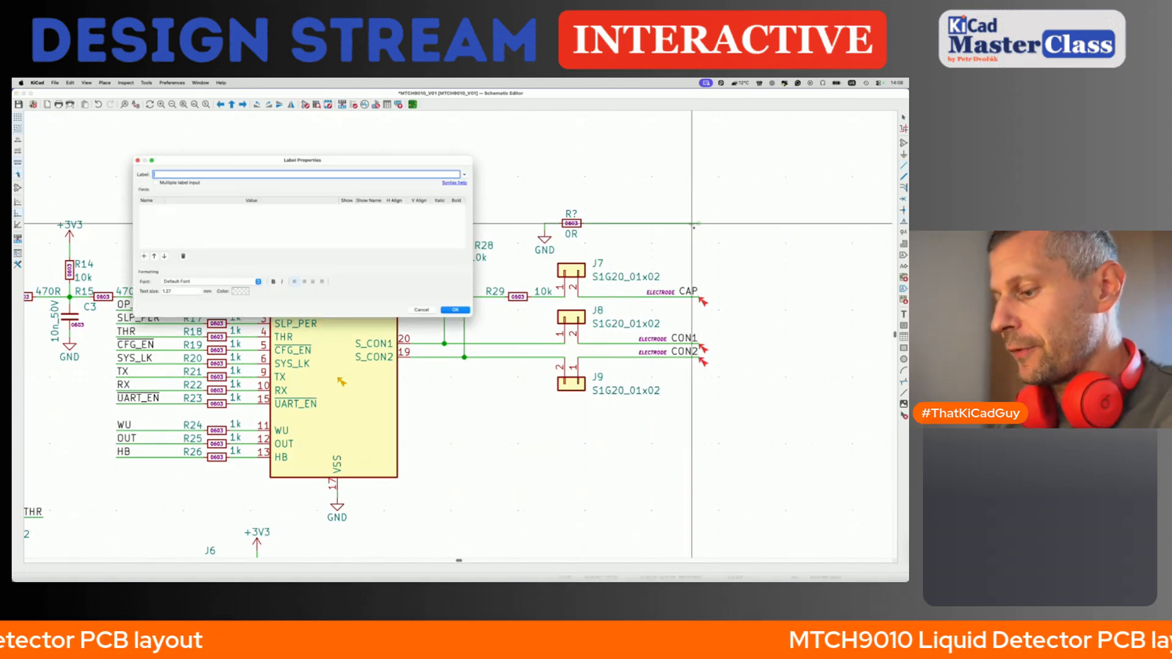
pyautogui.write('CAP_GND')
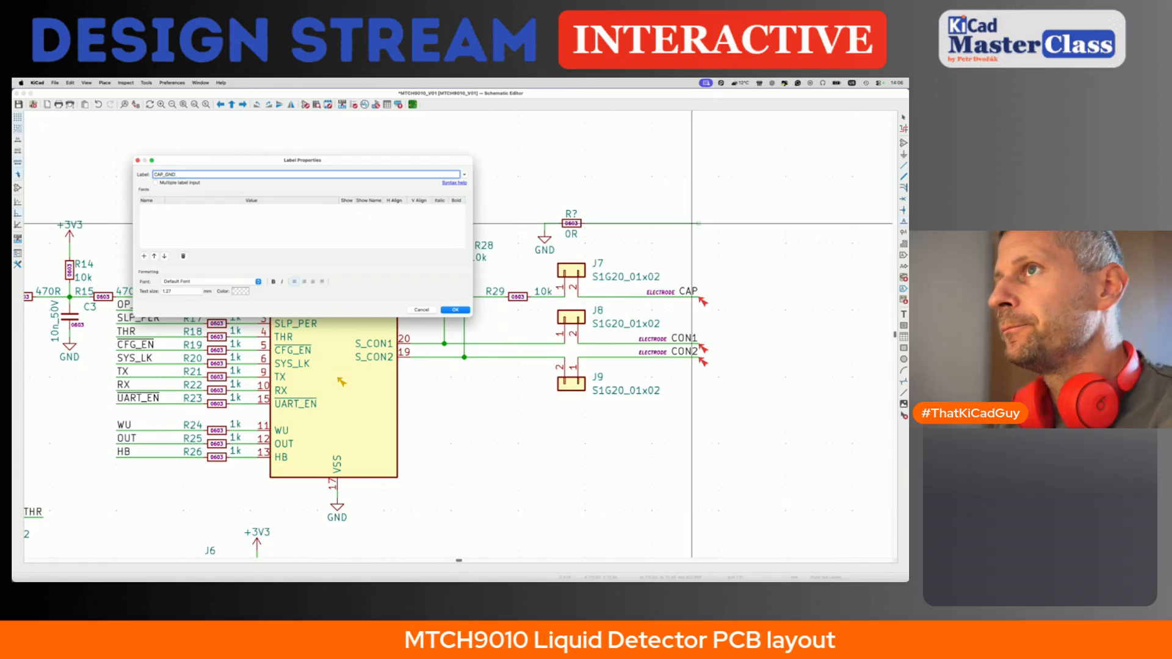
pyautogui.click(144, 257)
pyautogui.click(179, 209)
pyautogui.click(179, 209)
pyautogui.click(181, 224)
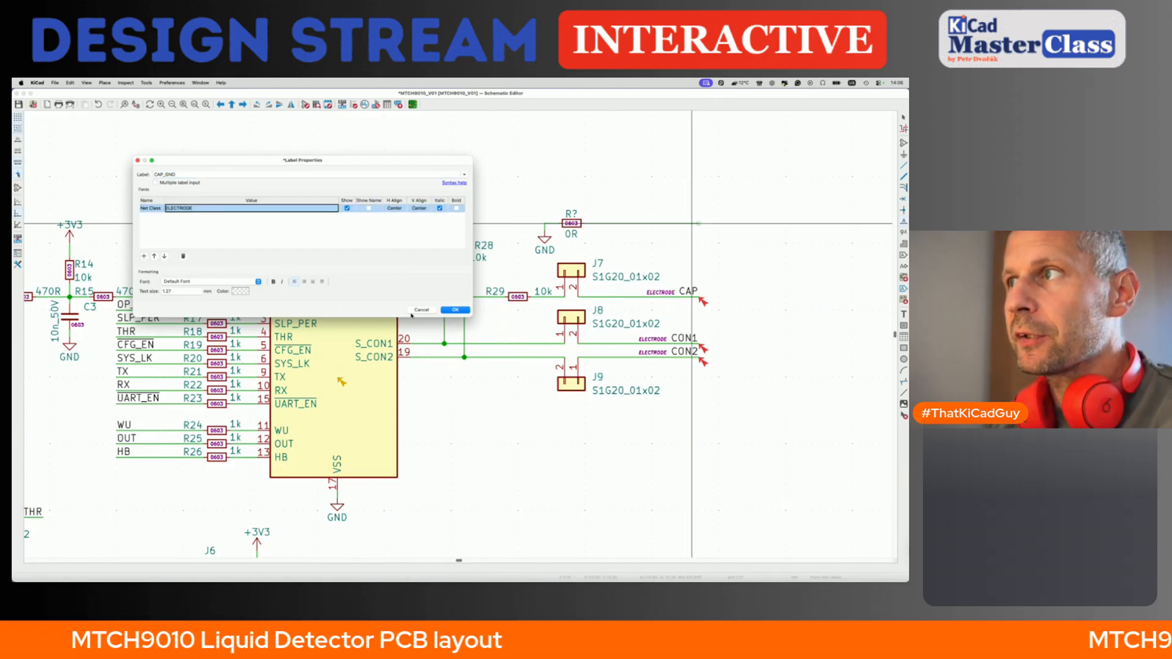
pyautogui.click(449, 310)
pyautogui.click(701, 225)
# - Halve the text size of the CAP_GND label's ELECTRODE field and move it directly in front of the label
pyautogui.doubleClick(685, 232)
pyautogui.click(190, 209)
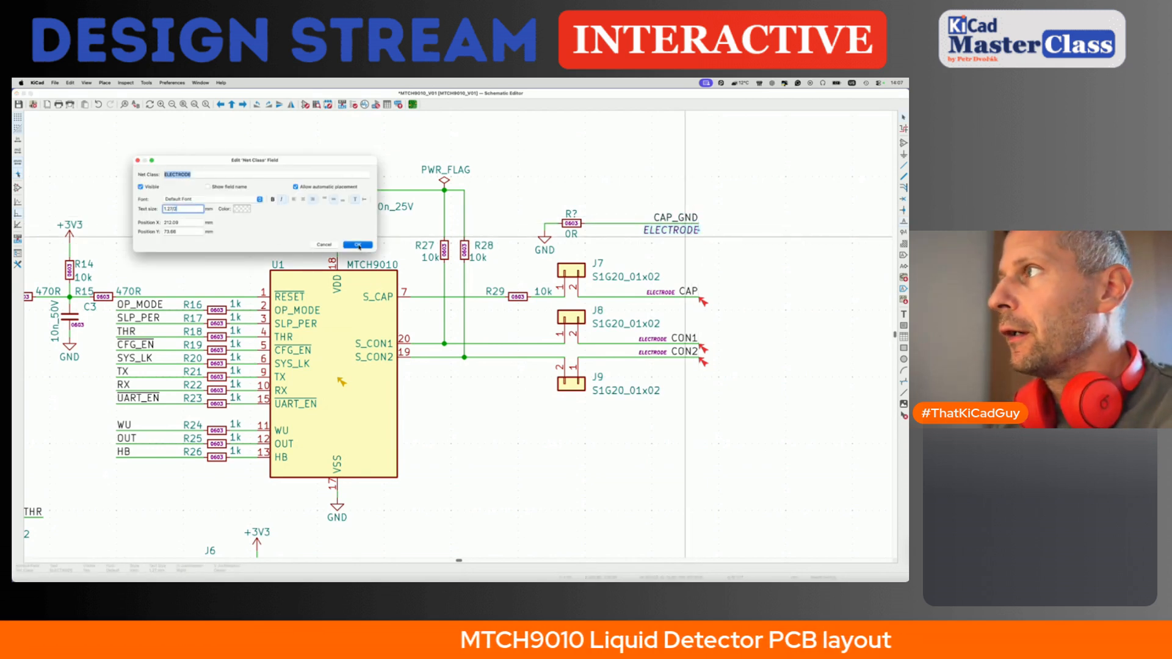
pyautogui.click(358, 244)
pyautogui.click(635, 223)
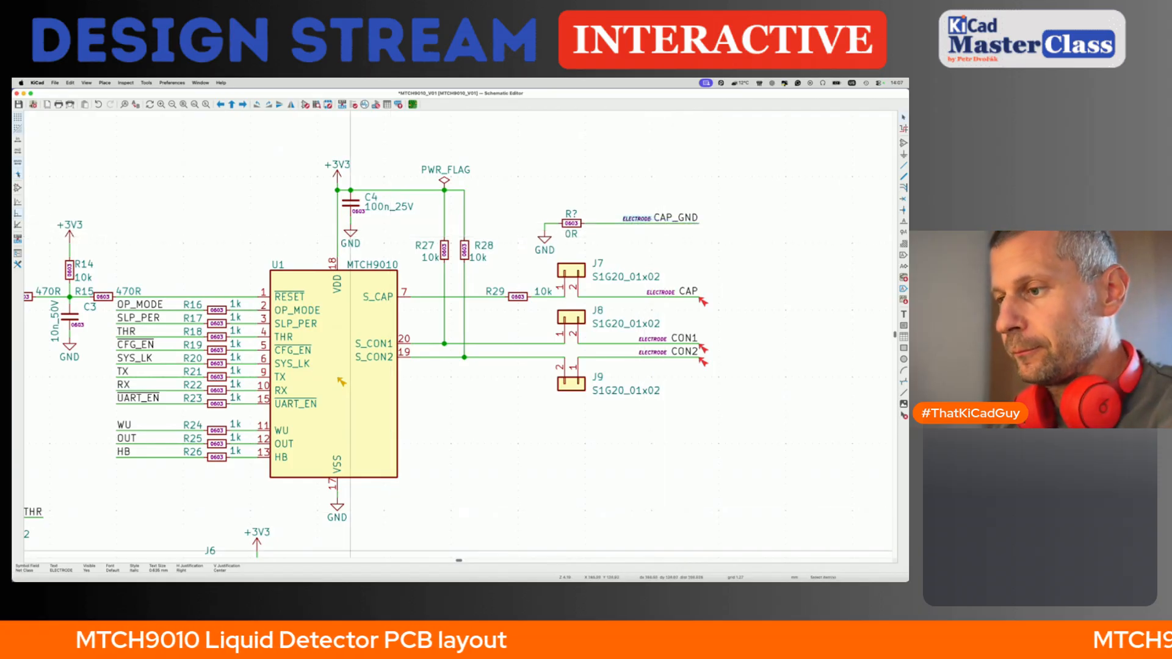
# - Switch to the browser and check electrode dimensions in the Capacitive Touch Sensor Design Guide and the conductive sensor figure in the MTCH9010 datasheet
pyautogui.press('super+Tab')
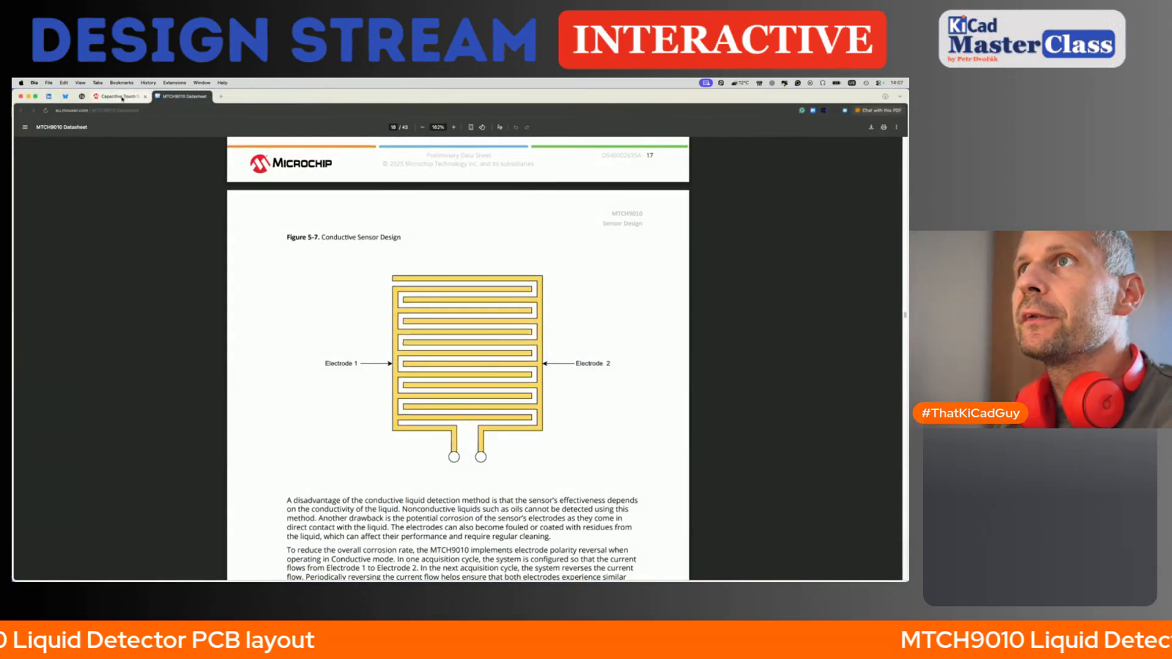
pyautogui.click(121, 96)
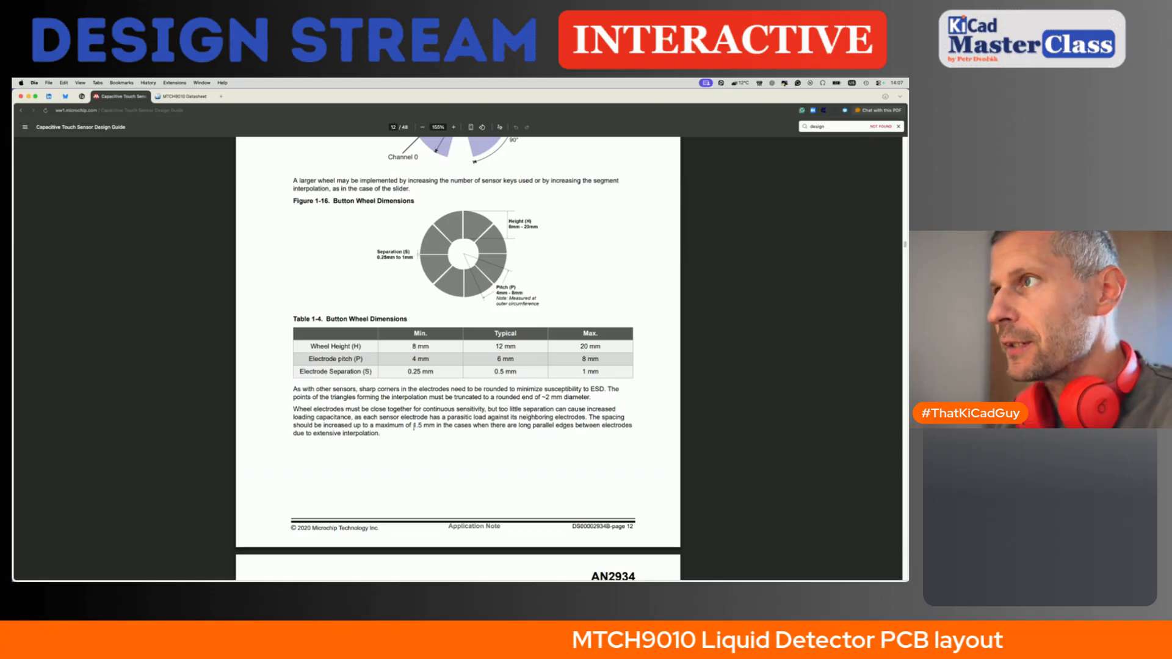
pyautogui.scroll(-5, 449, 327)
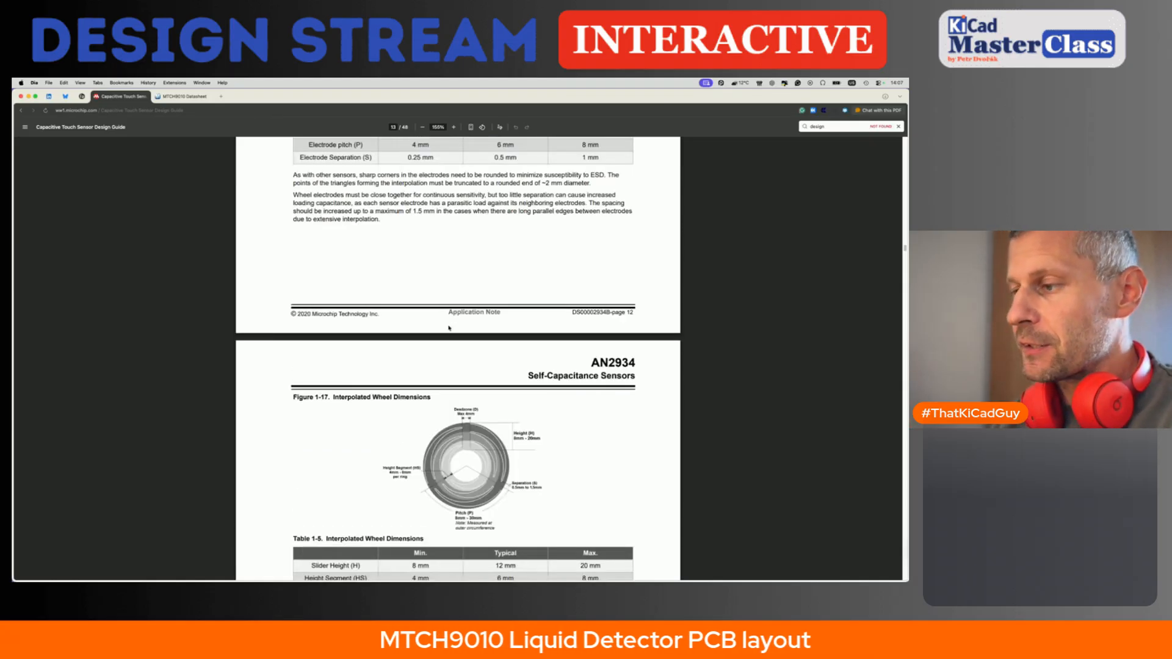
pyautogui.scroll(-4, 446, 357)
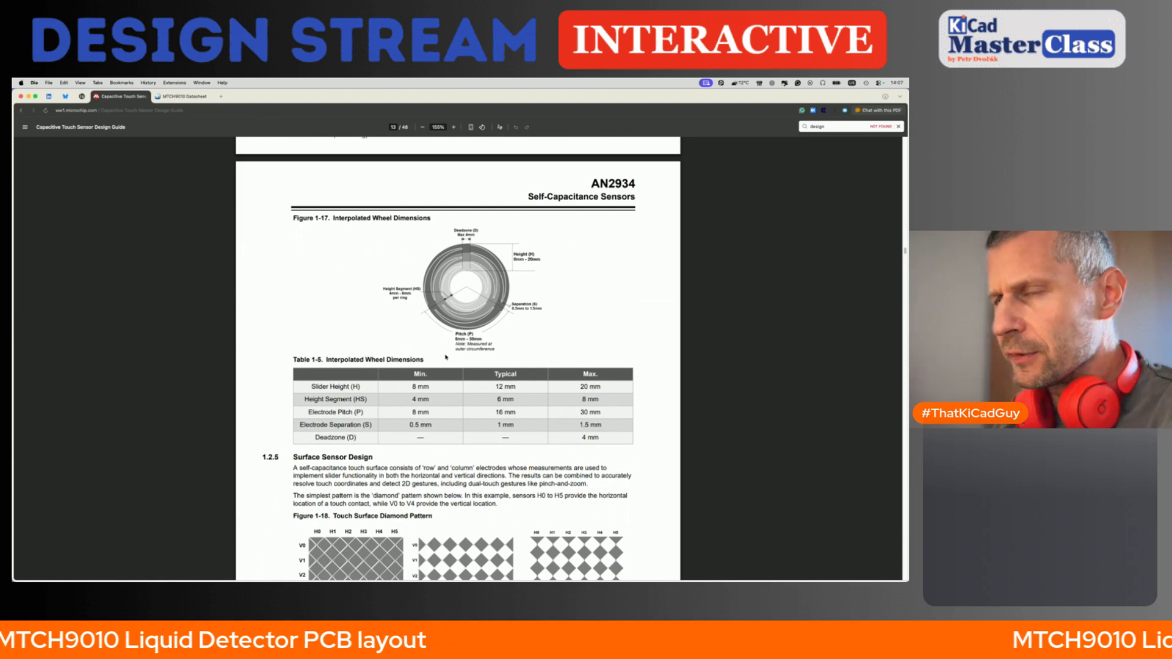
pyautogui.click(183, 96)
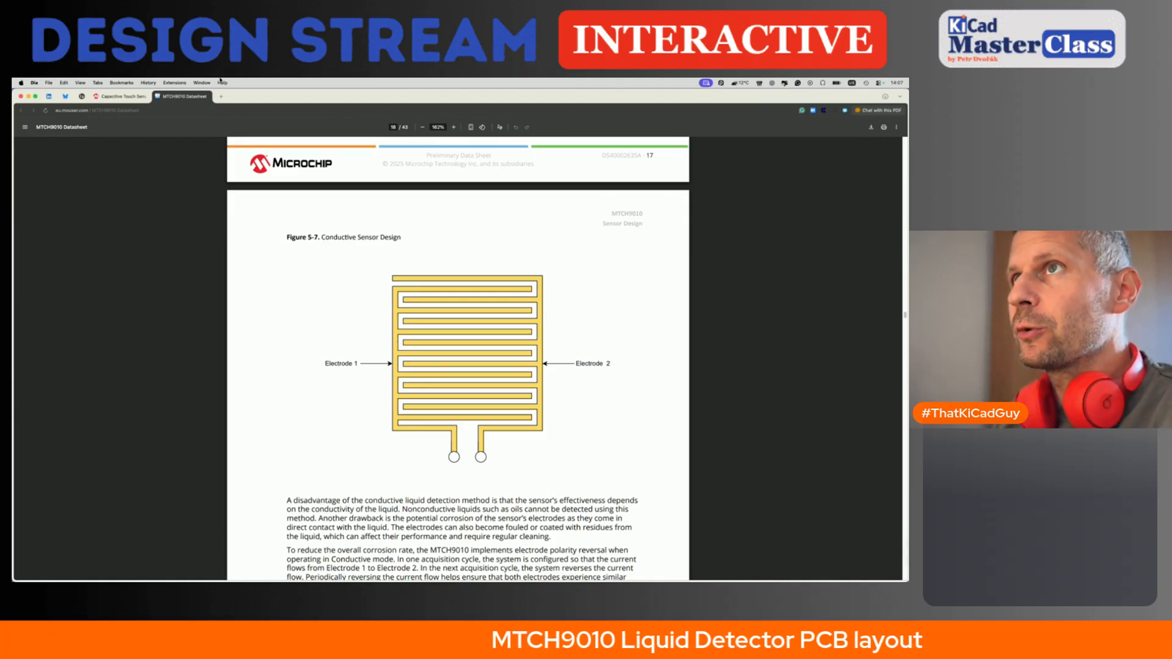
# - Return to the KiCad schematic and add a net class named CONDUCTIVE in the schematic setup
pyautogui.press('super+Tab')
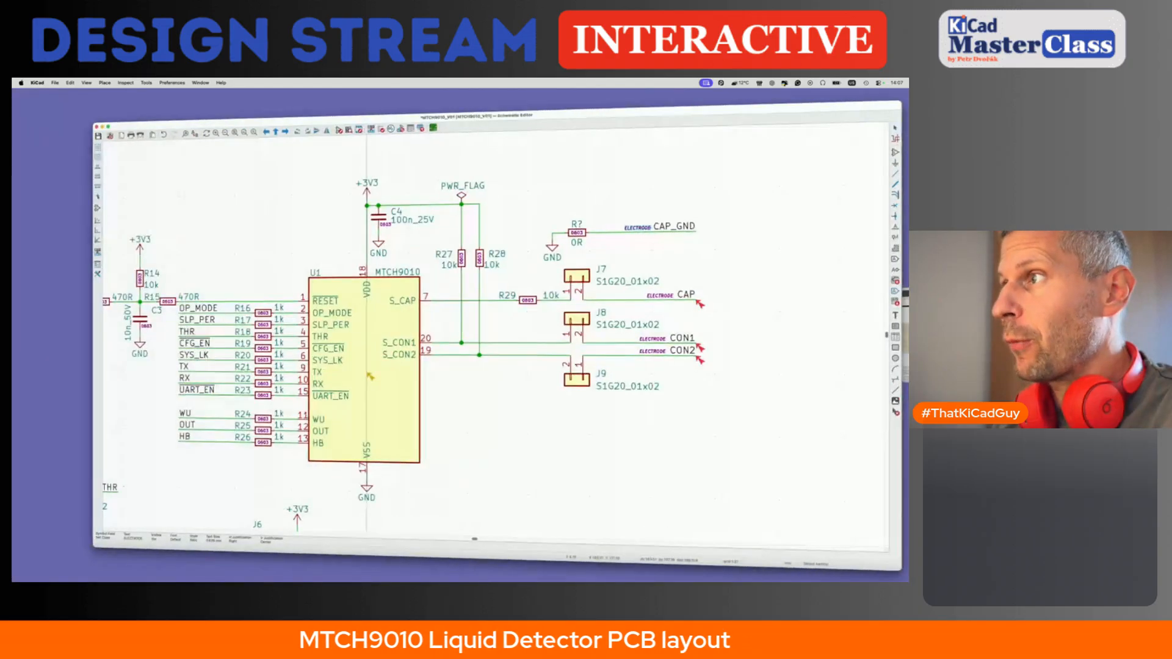
pyautogui.scroll(3, 691, 318)
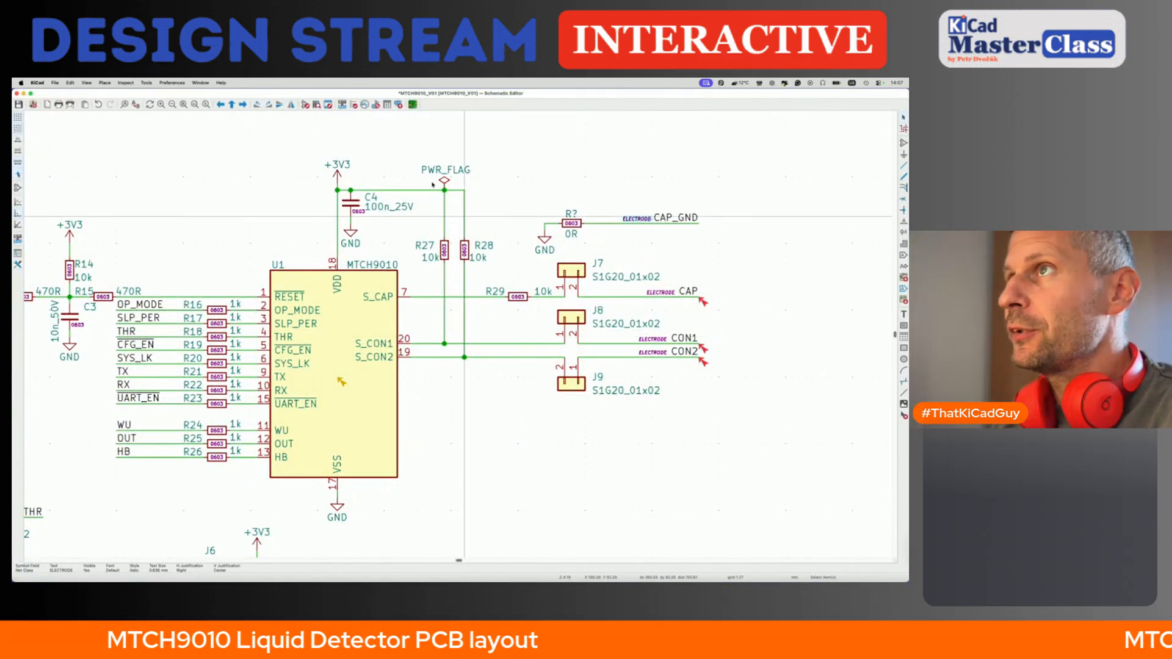
pyautogui.click(55, 83)
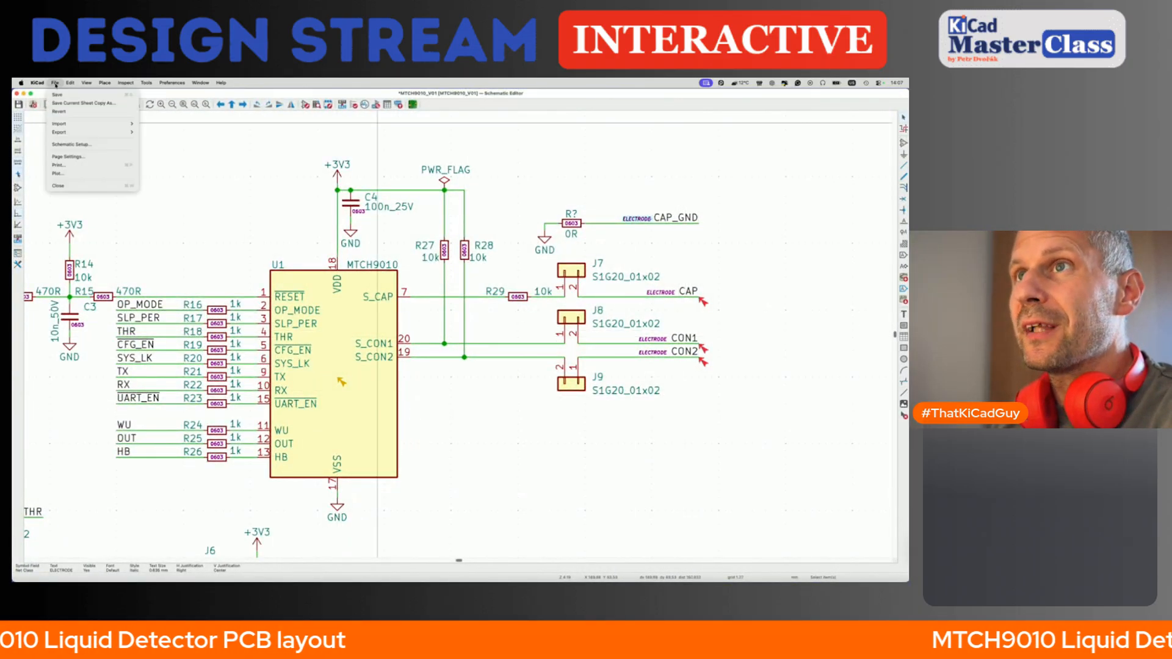
pyautogui.click(73, 158)
pyautogui.doubleClick(394, 292)
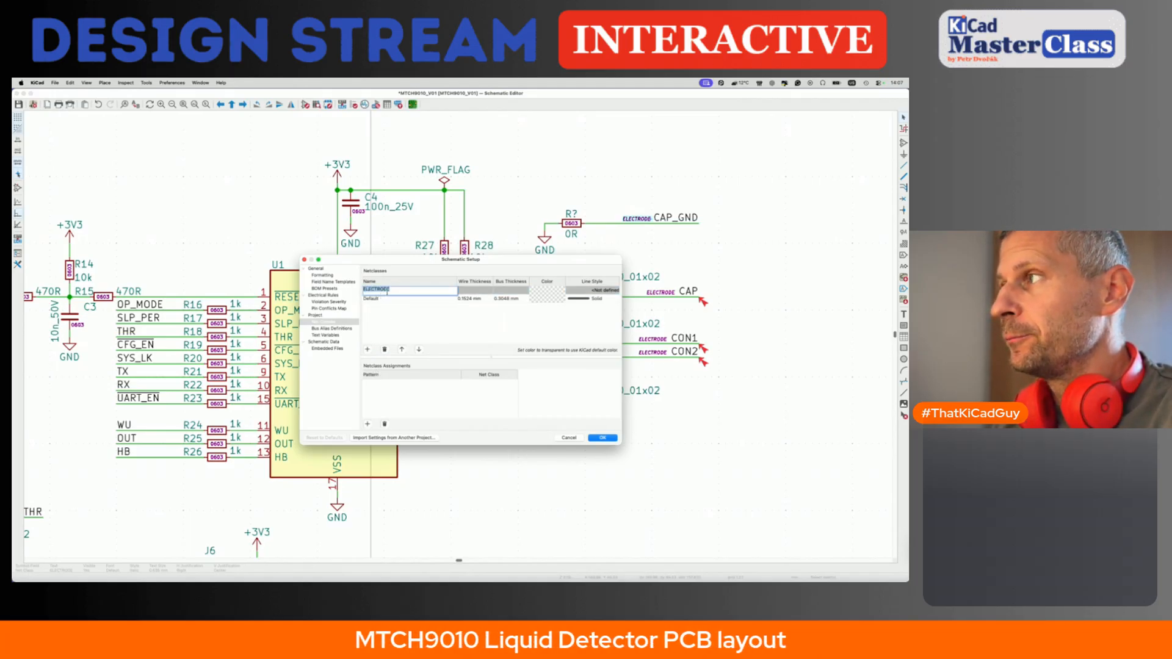
pyautogui.click(367, 350)
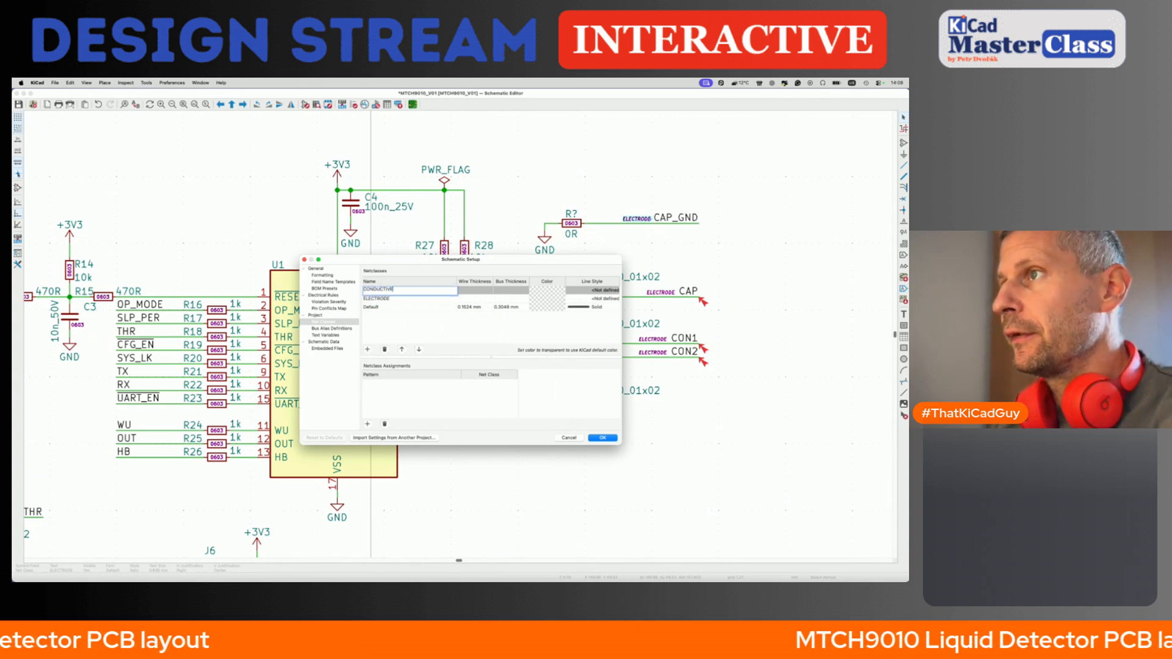
pyautogui.click(602, 438)
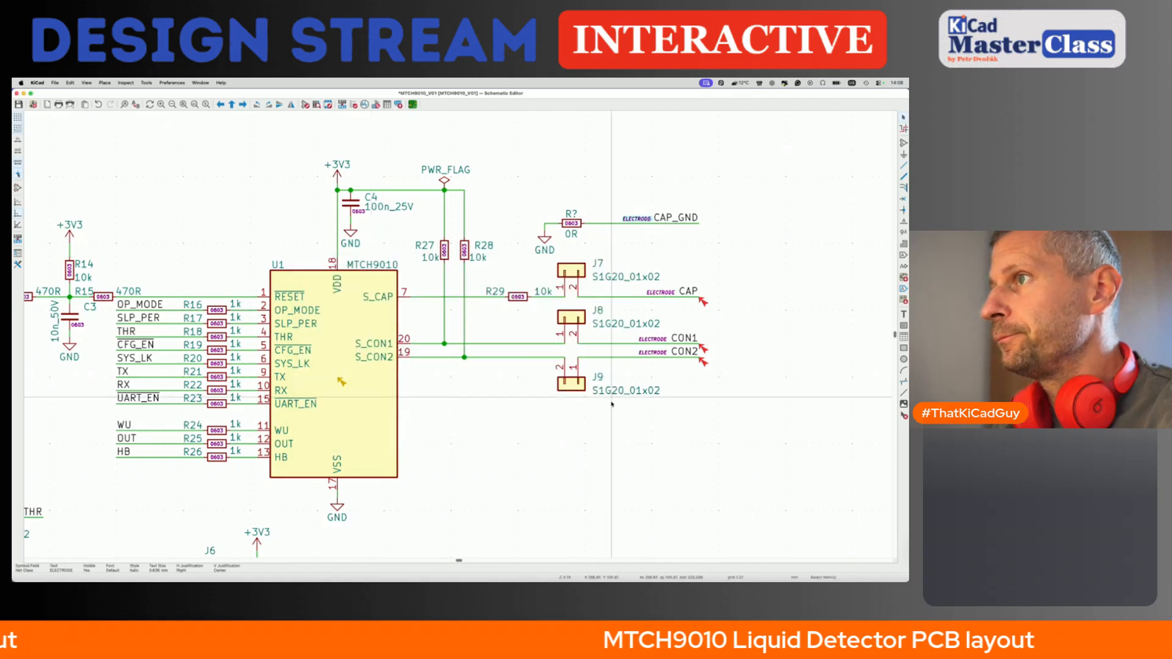
# - Change the Net Class field of the CON1 and CON2 labels to CONDUCTIVE
pyautogui.doubleClick(684, 338)
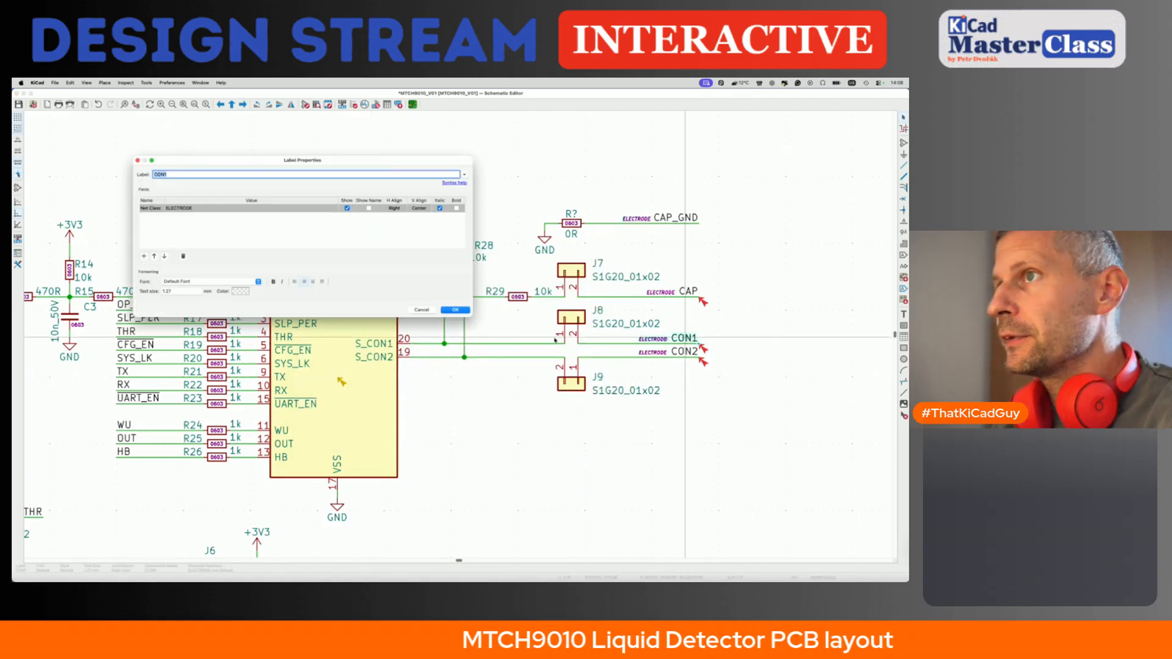
pyautogui.click(199, 208)
pyautogui.click(182, 224)
pyautogui.click(455, 310)
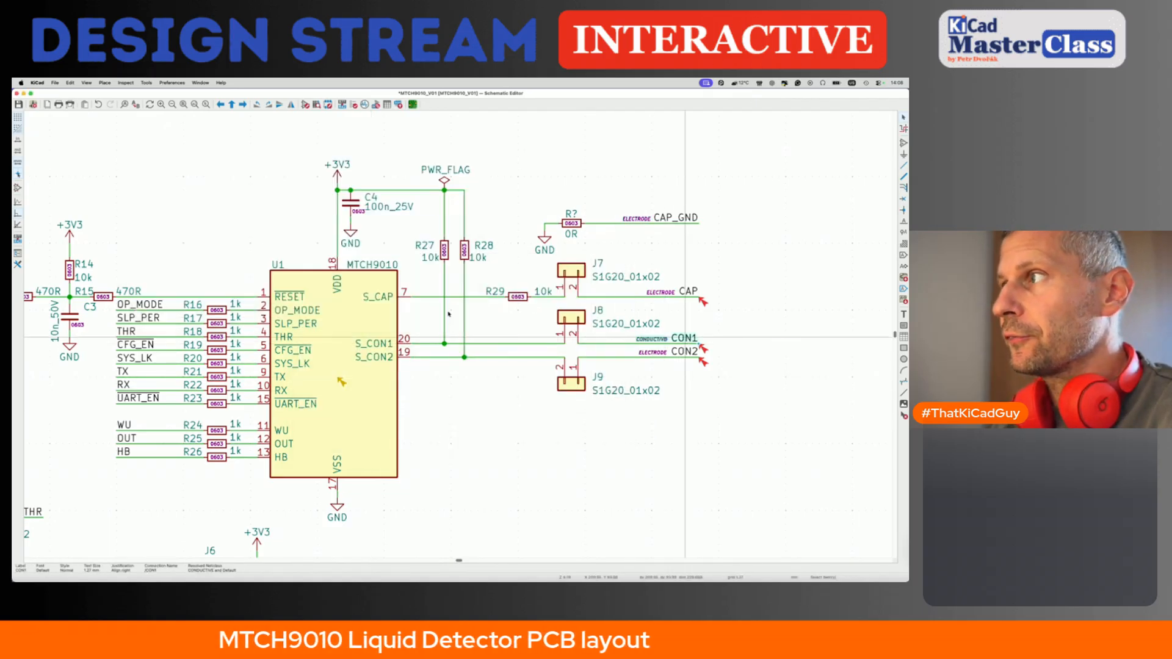
pyautogui.doubleClick(679, 352)
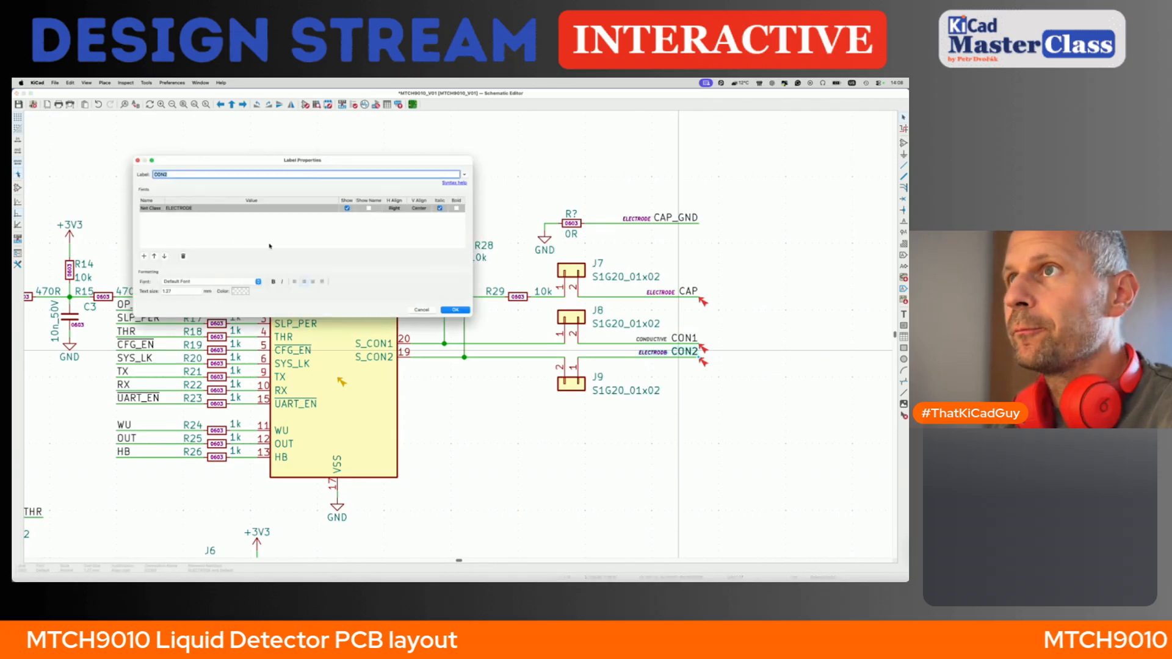
pyautogui.click(194, 209)
pyautogui.click(196, 225)
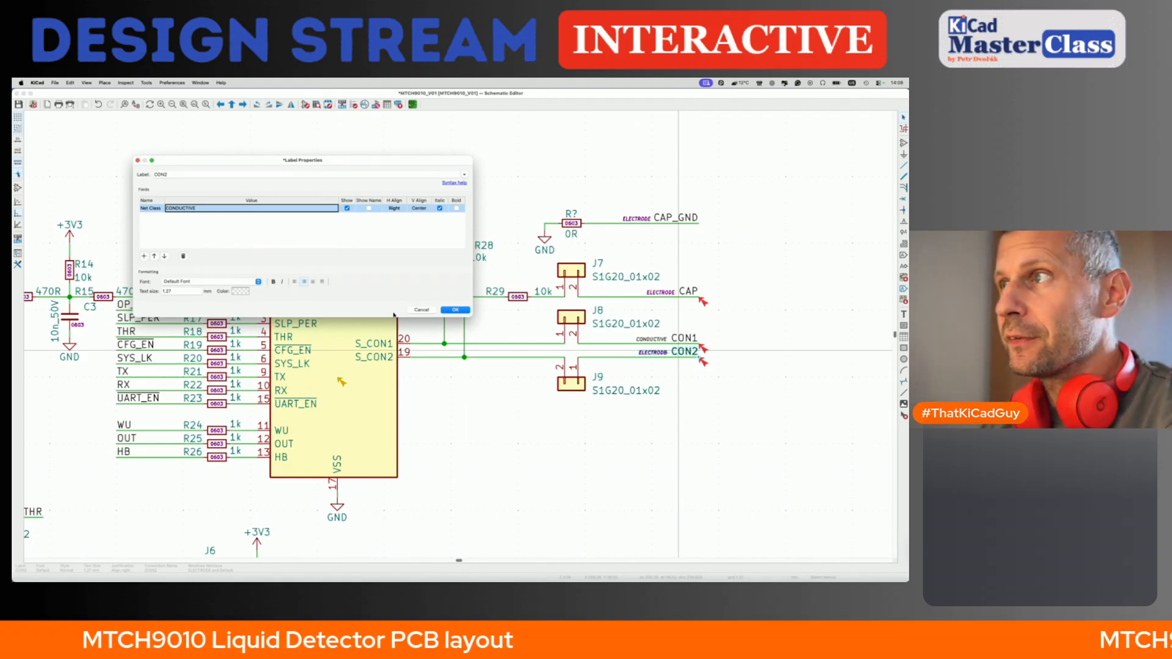
pyautogui.press('Return')
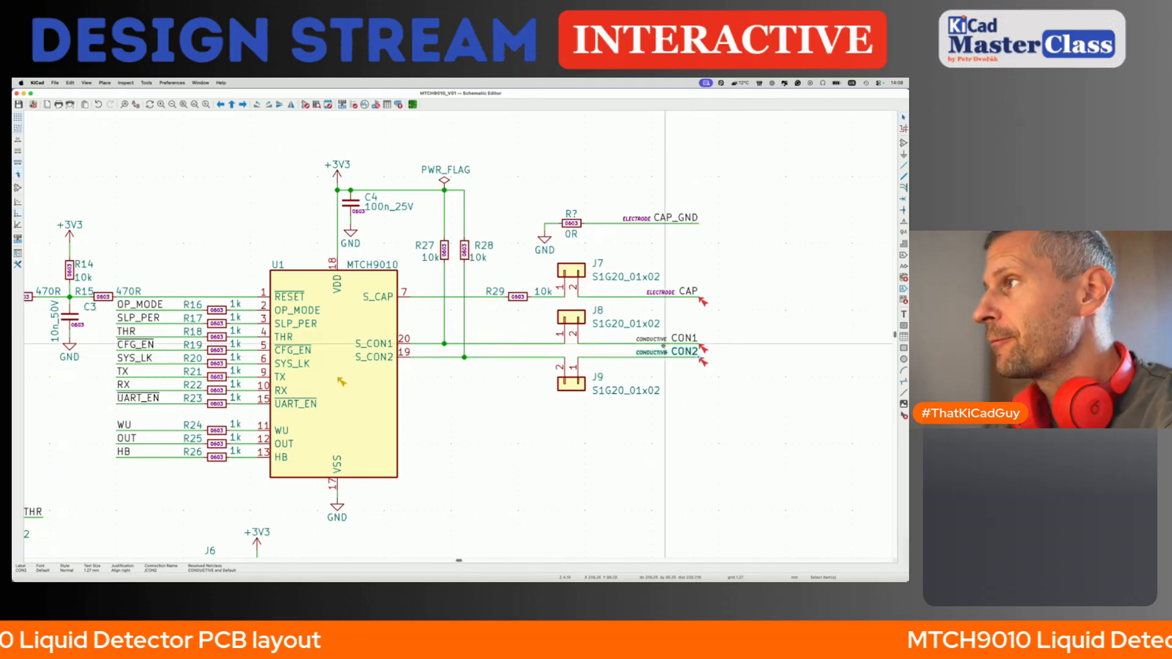
pyautogui.click(738, 323)
pyautogui.scroll(3, 658, 343)
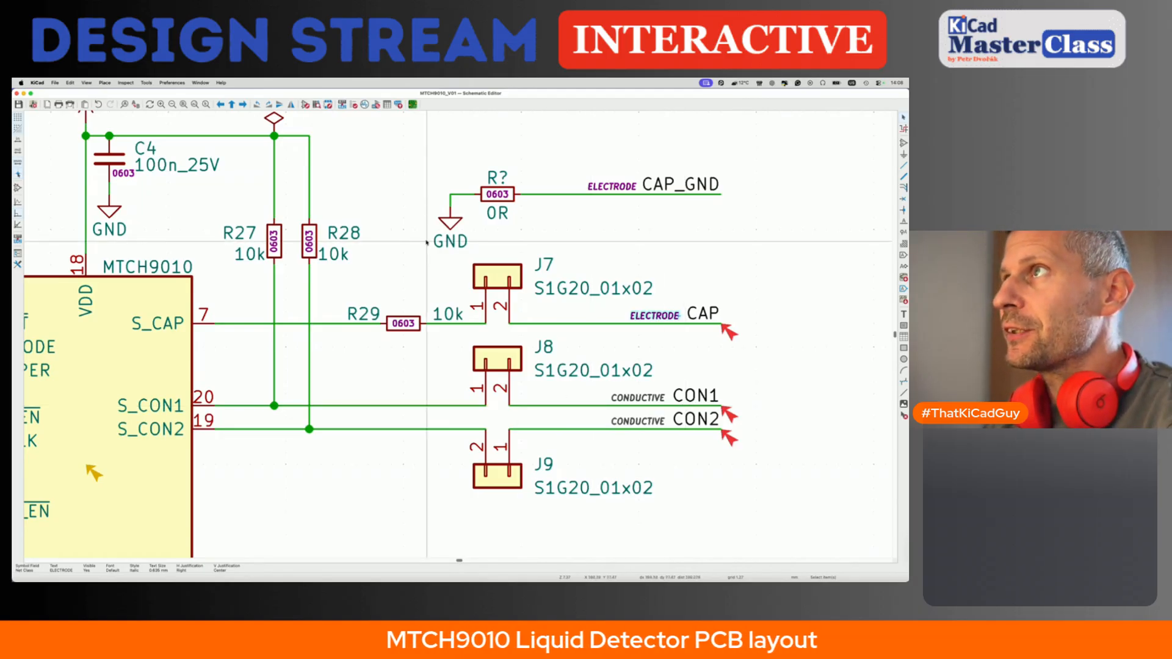
pyautogui.scroll(-2, 426, 242)
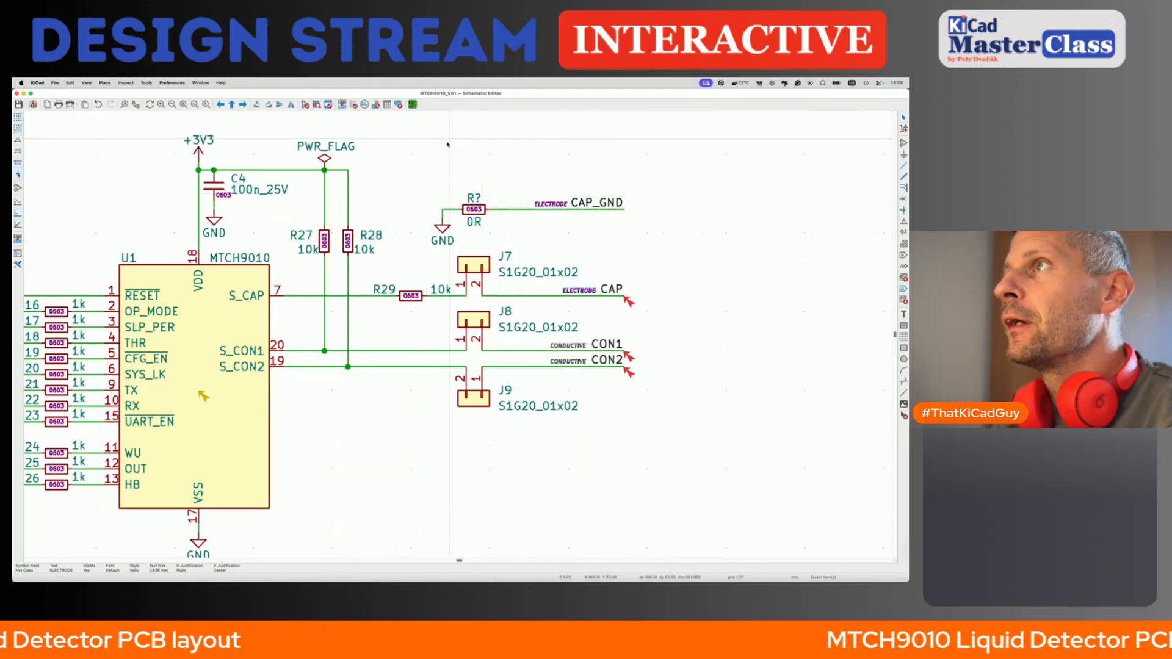
# - Switch to the PCB editor, reload the net classes in the board setup, and set CONDUCTIVE clearance and track width to 1 mm
pyautogui.click(412, 105)
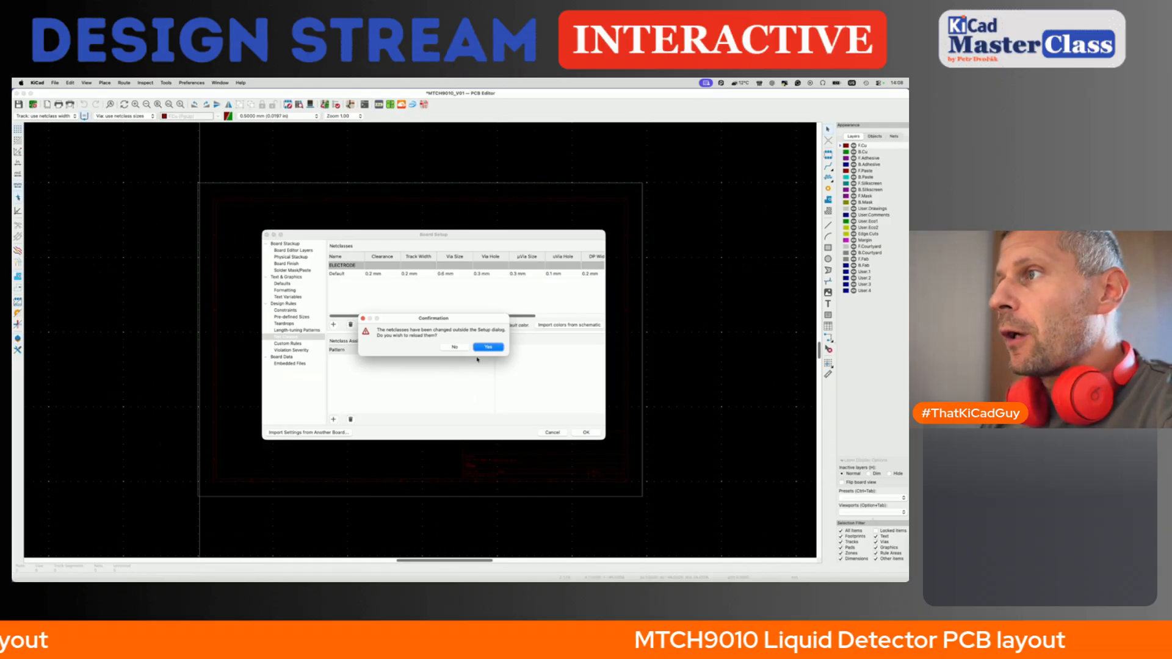
pyautogui.press('Return')
pyautogui.click(370, 267)
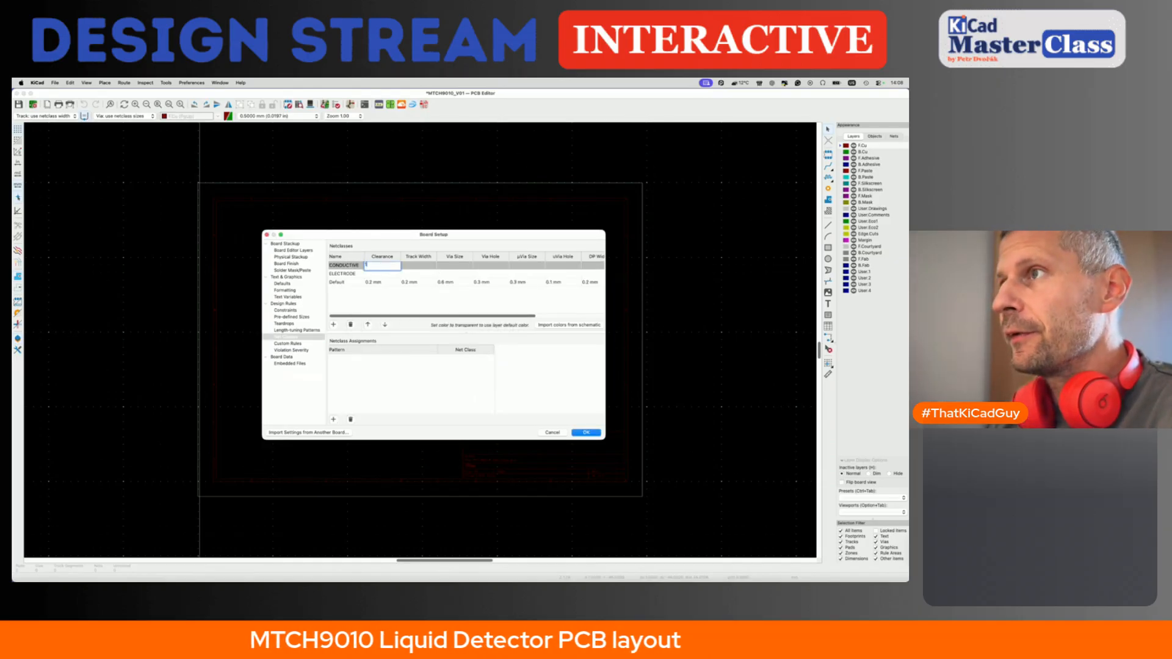
pyautogui.press('Tab')
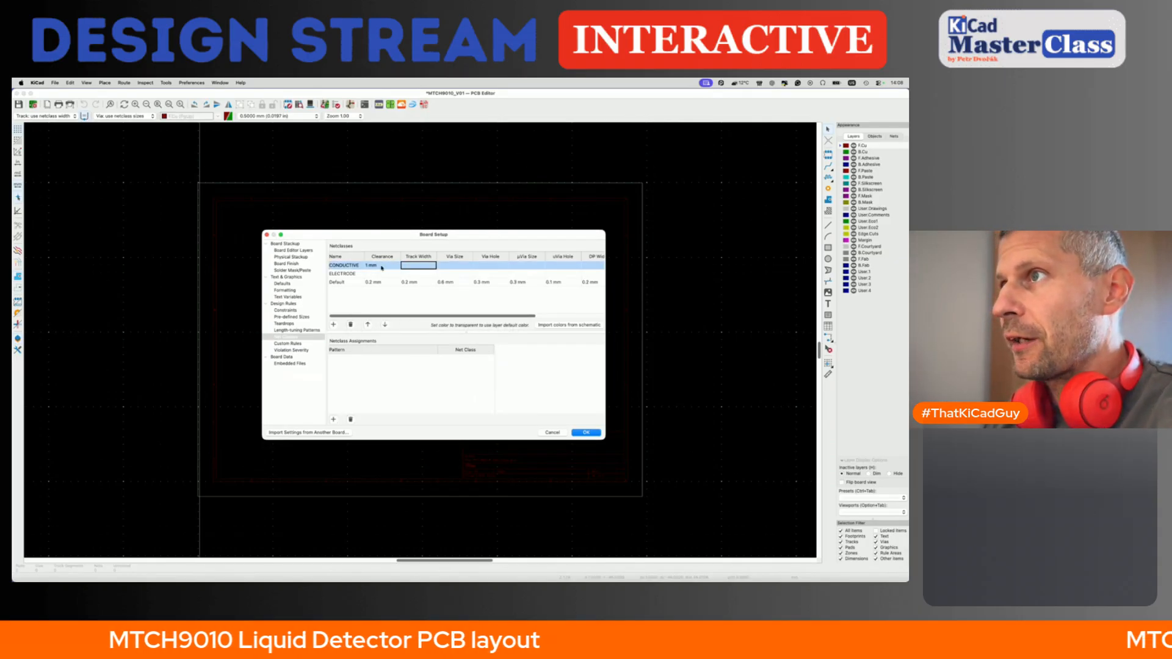
pyautogui.click(417, 266)
pyautogui.write('1')
pyautogui.press('Return')
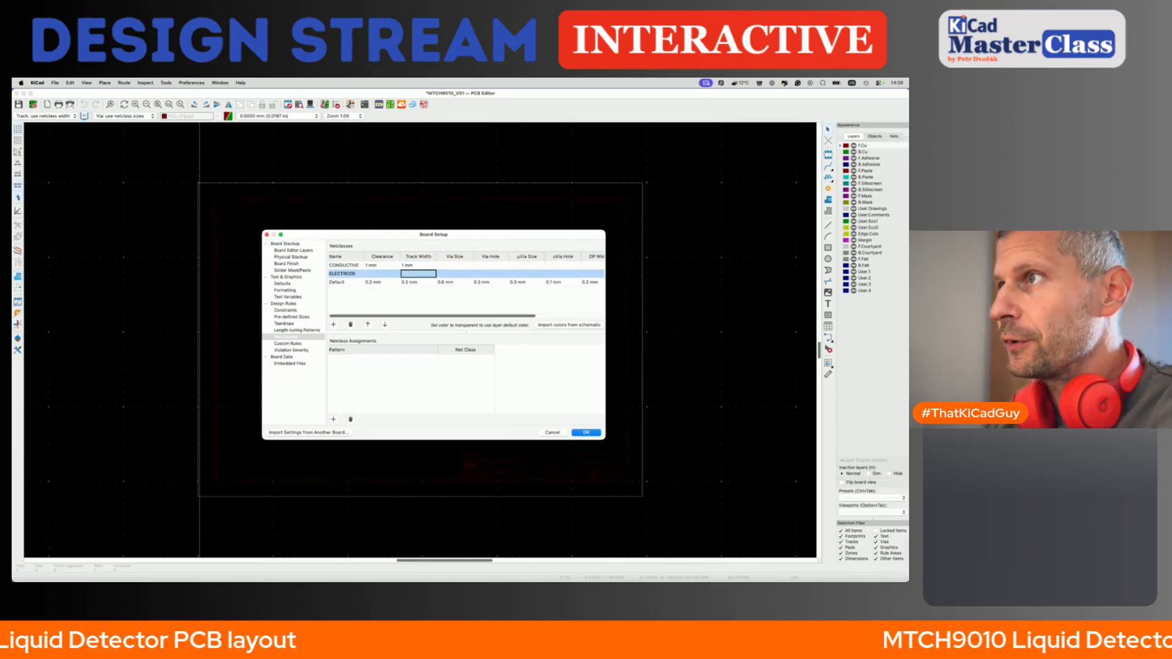
# - Set the ELECTRODE net class clearance to 0.5 mm and its track width to 2 mm
pyautogui.click(371, 273)
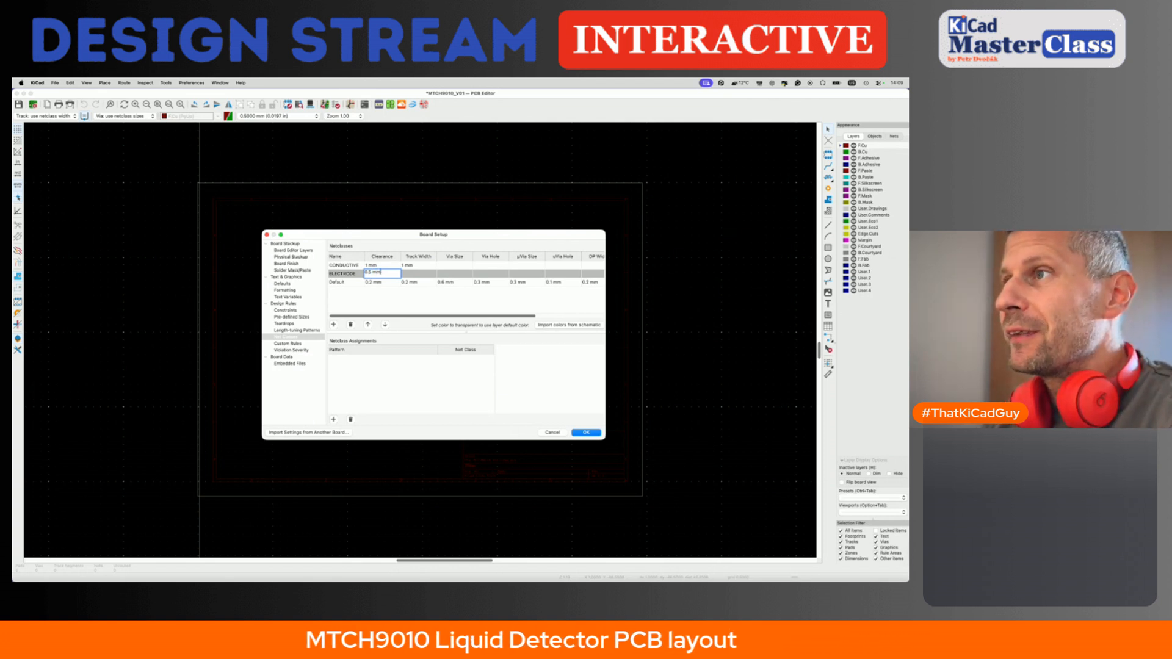
pyautogui.press('Return')
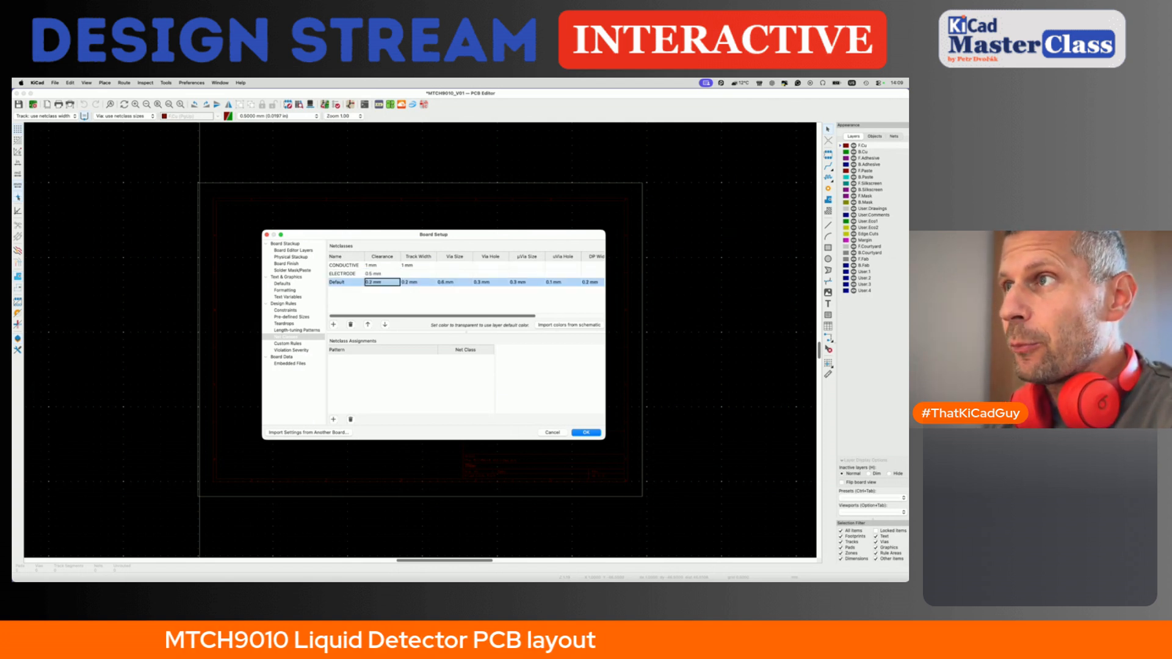
pyautogui.click(413, 273)
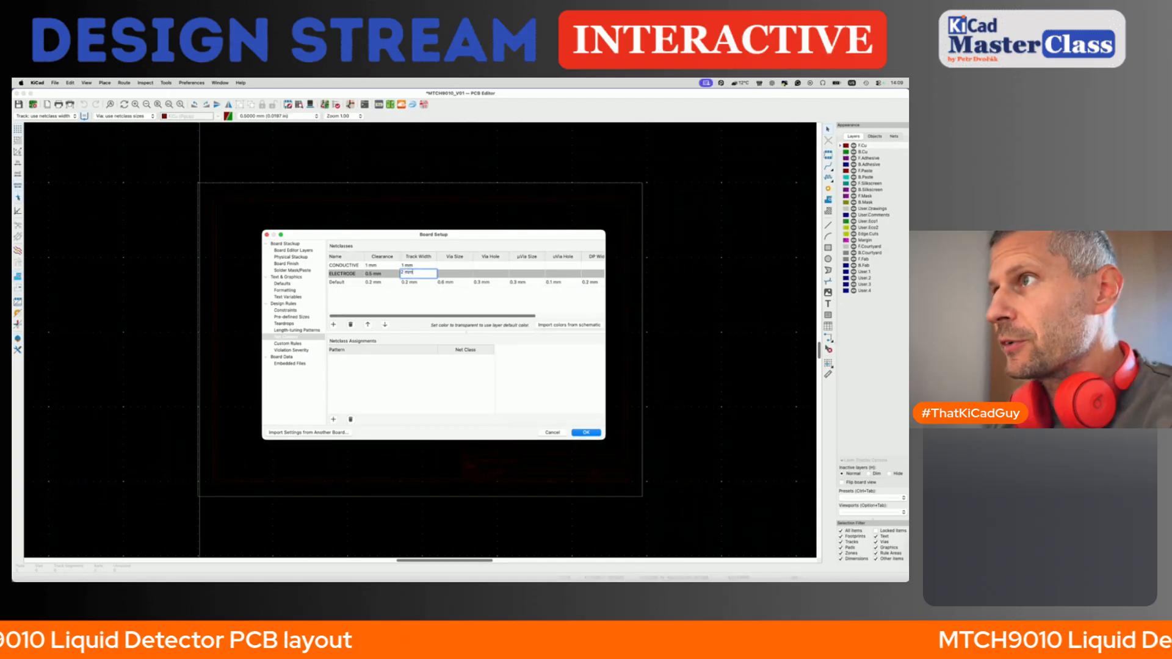
pyautogui.press('Return')
# - Set the CONDUCTIVE net class via size to 0.6 mm and via hole to 0.3 mm
pyautogui.click(463, 265)
pyautogui.write('0')
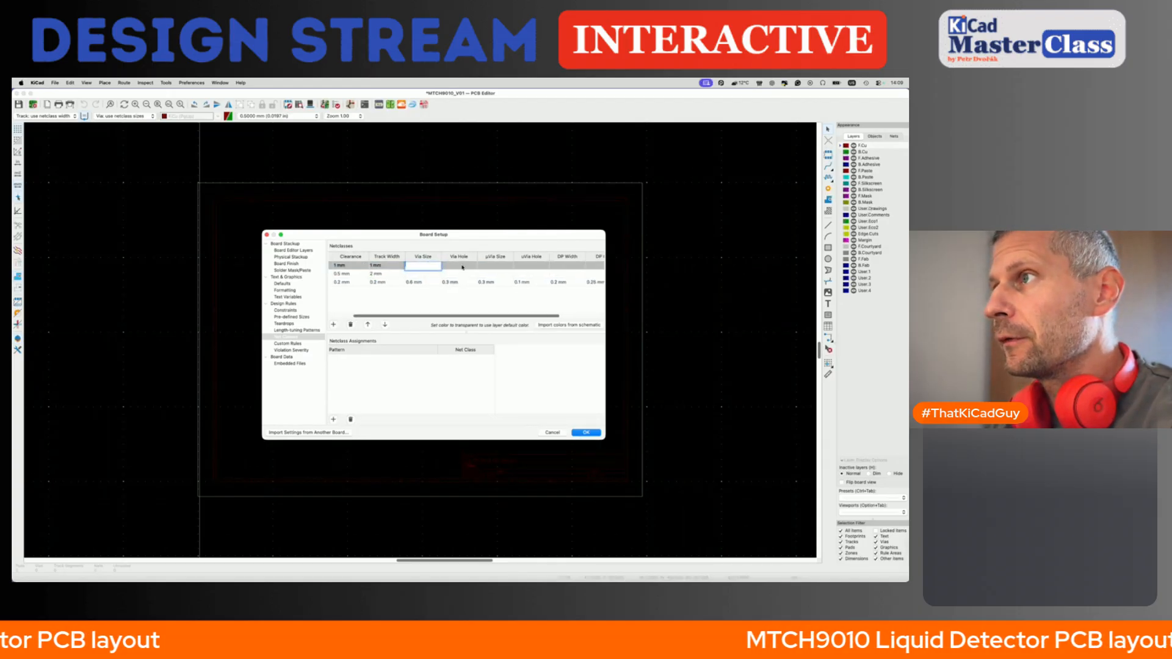
pyautogui.write('.6')
pyautogui.press('Tab')
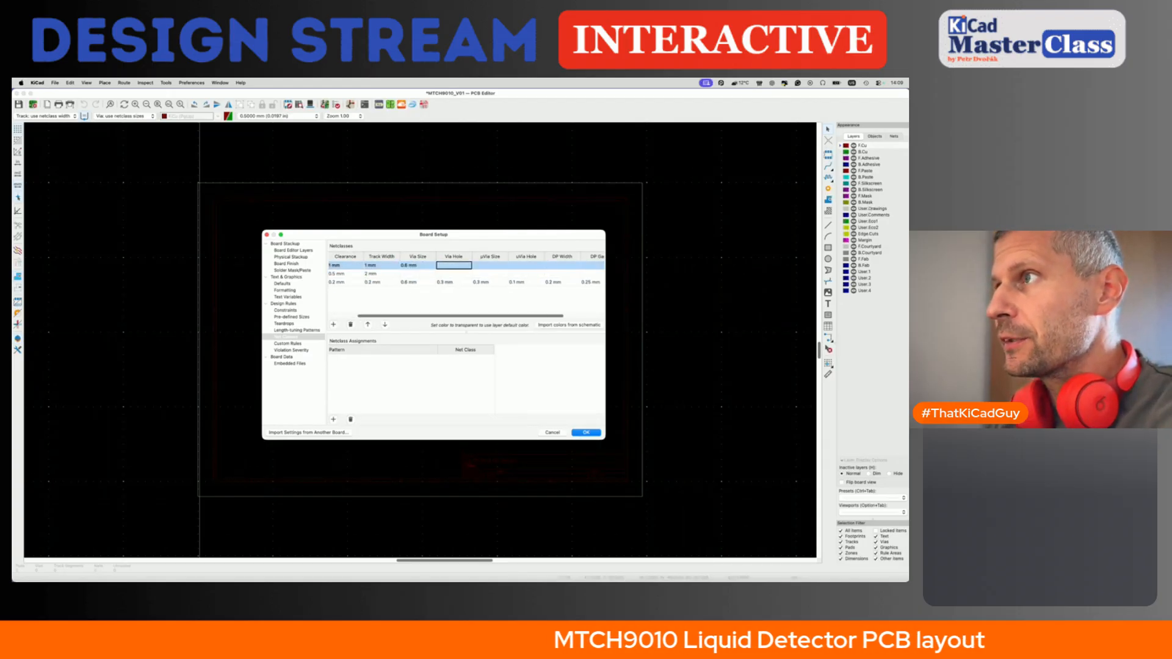
pyautogui.write('0.3')
pyautogui.press('Tab')
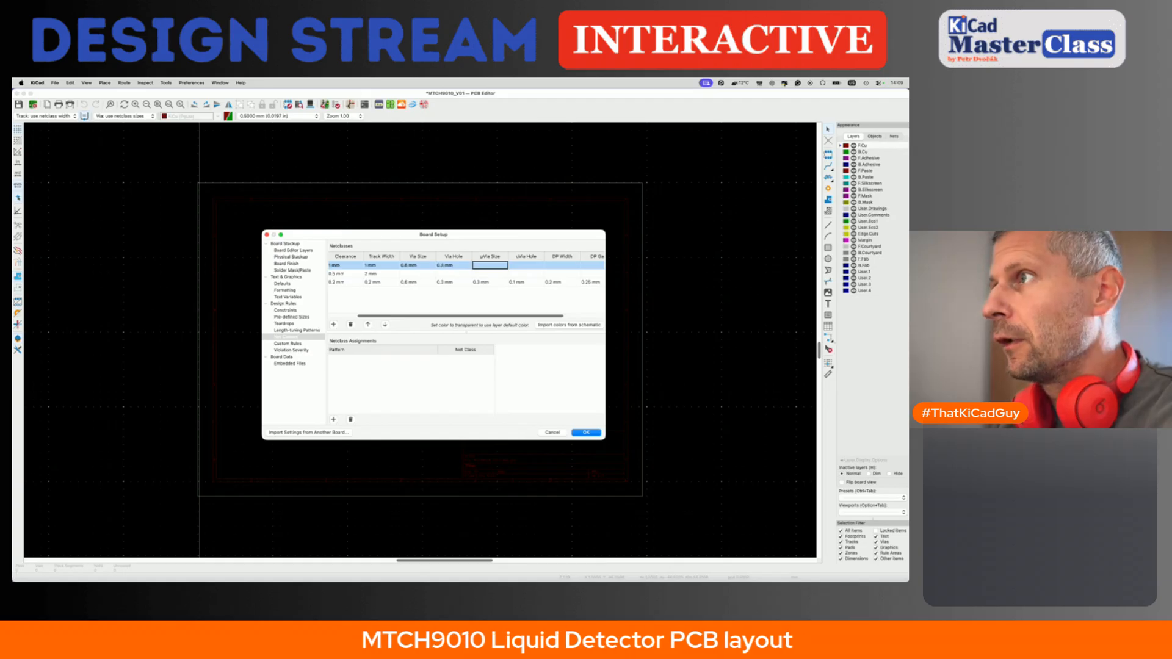
# - Set the ELECTRODE net class via size to 0.6 mm and via hole to 0.3 mm
pyautogui.click(415, 272)
pyautogui.write('0.6 mm')
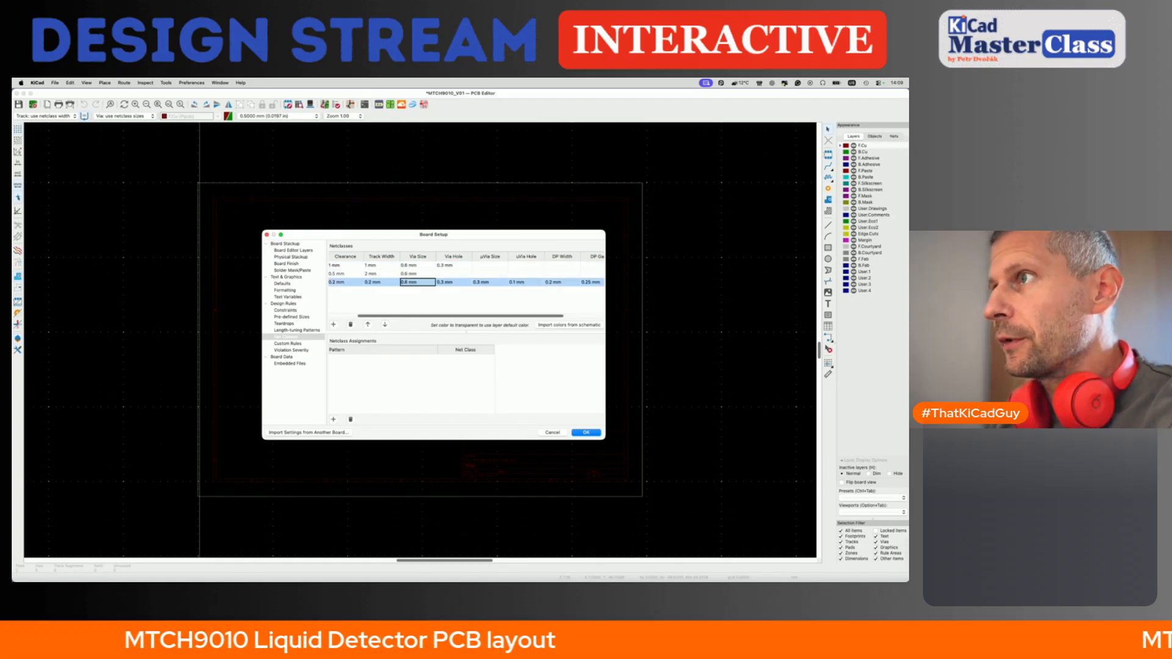
pyautogui.press('Tab')
pyautogui.write('0')
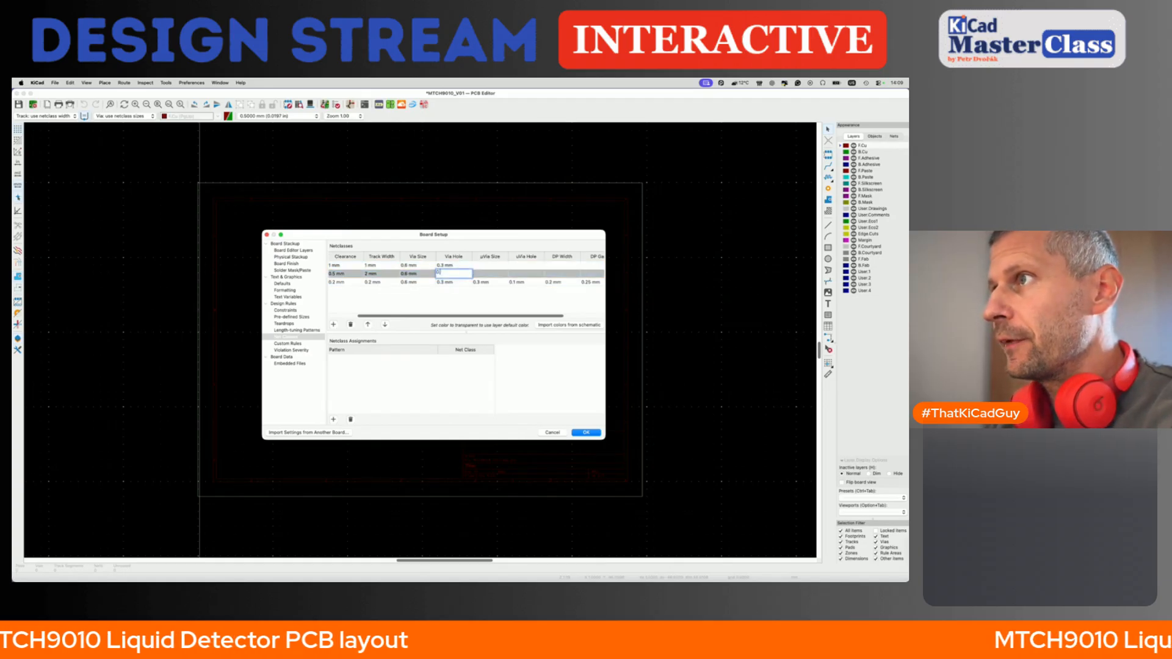
pyautogui.write('.3 mm')
pyautogui.press('Return')
pyautogui.hscroll(2, 474, 273)
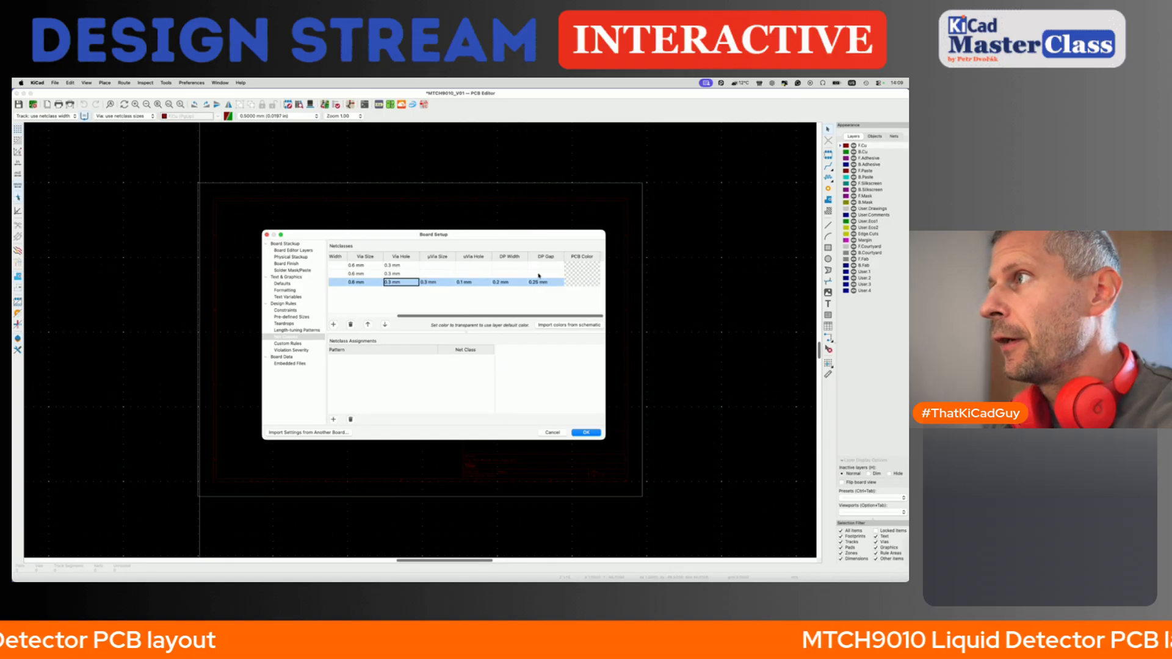
pyautogui.hscroll(-2, 464, 286)
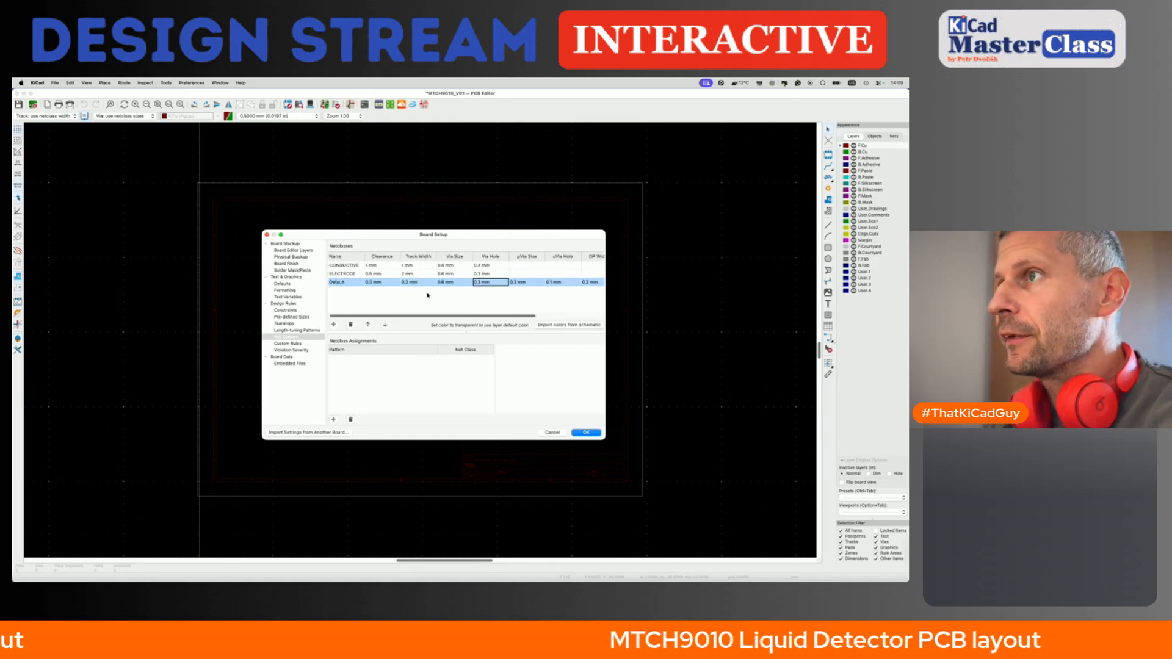
# - Show the Board Editor Layers settings and enlarge the Board Setup window to view the full layer list
pyautogui.click(287, 250)
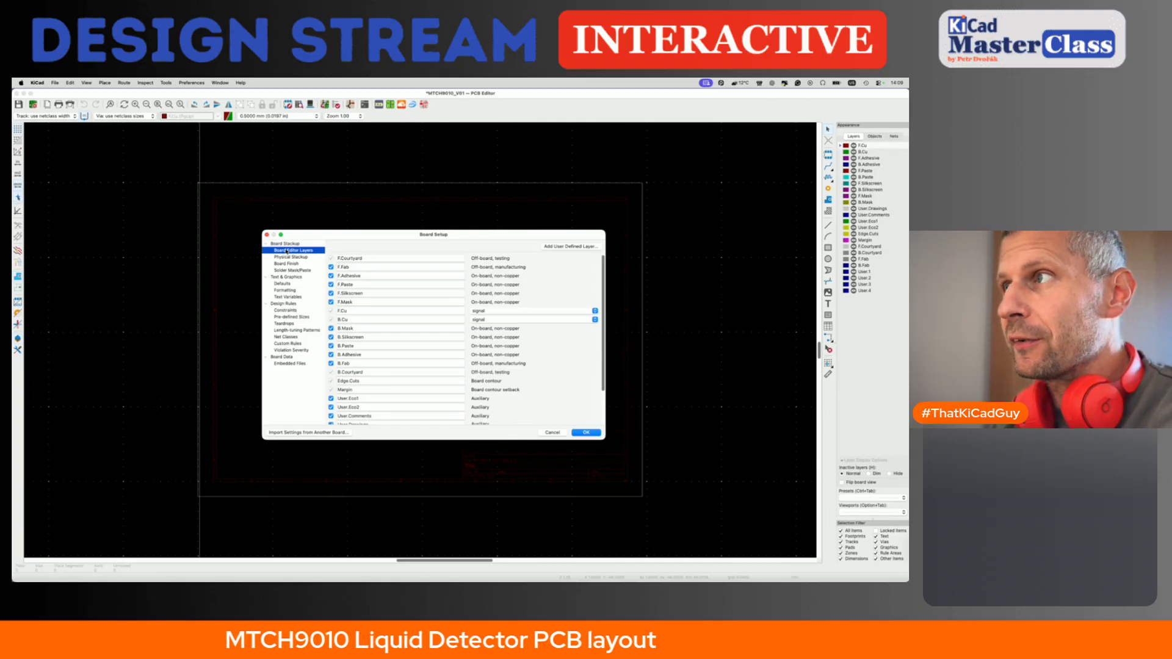
pyautogui.moveTo(410, 230); pyautogui.dragTo(478, 202)
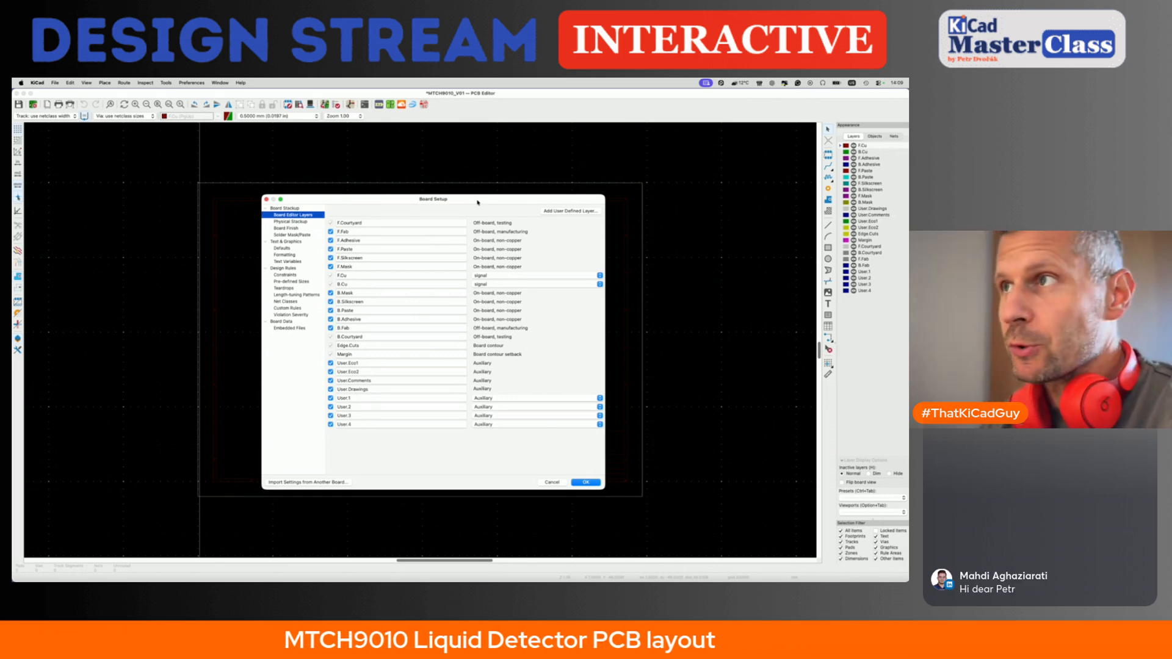
pyautogui.moveTo(468, 202); pyautogui.dragTo(457, 203)
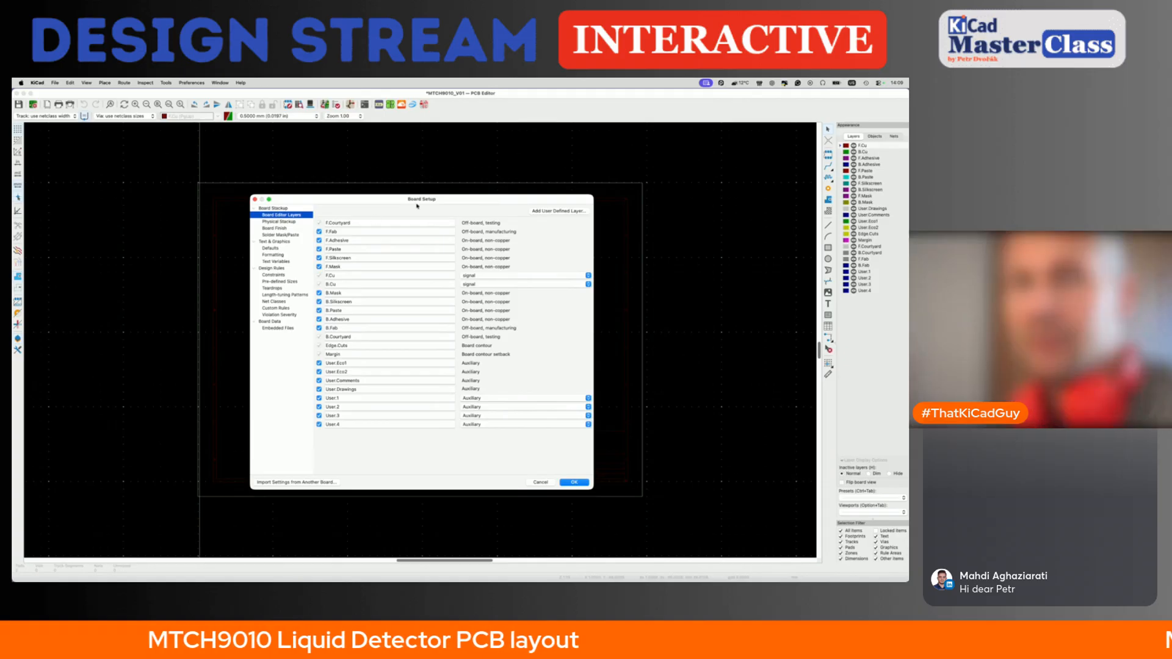
# - Set the board's copper finish to ENIG and enter a solder mask expansion in Board Setup
pyautogui.click(292, 222)
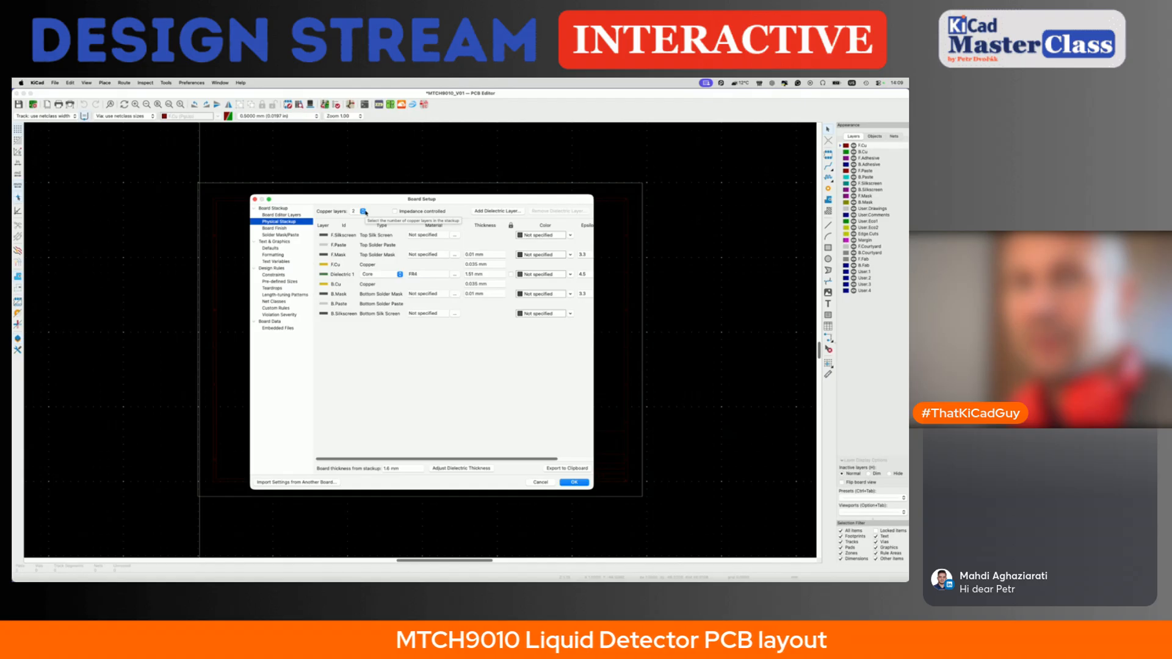
pyautogui.click(292, 228)
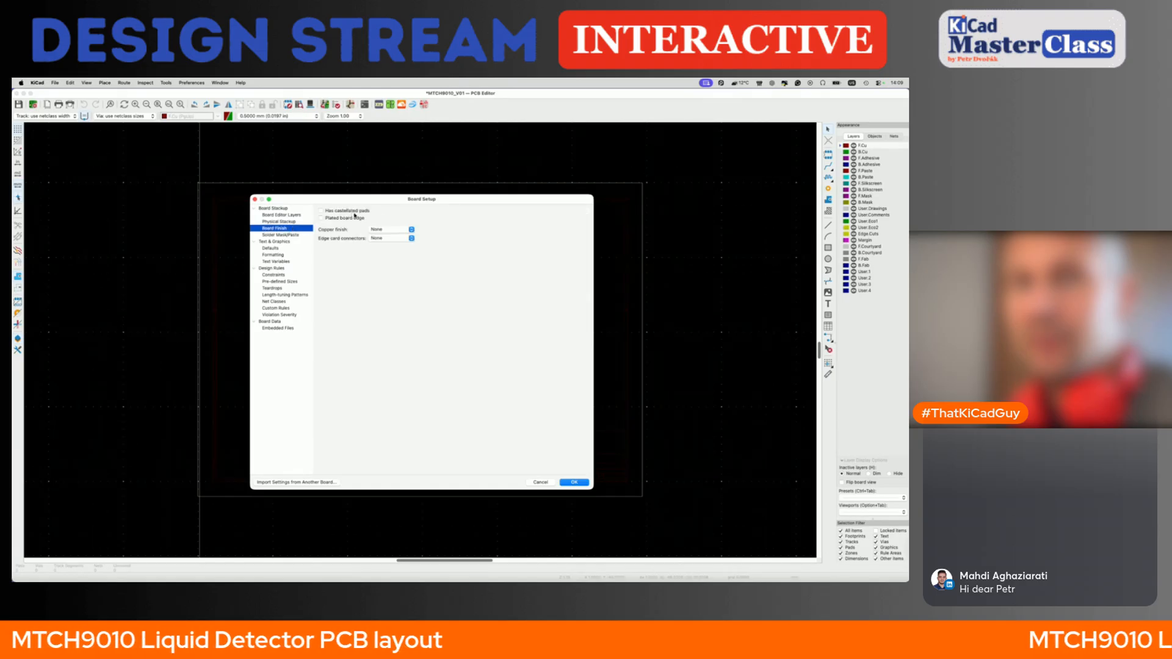
pyautogui.click(384, 238)
pyautogui.click(384, 238)
pyautogui.click(384, 230)
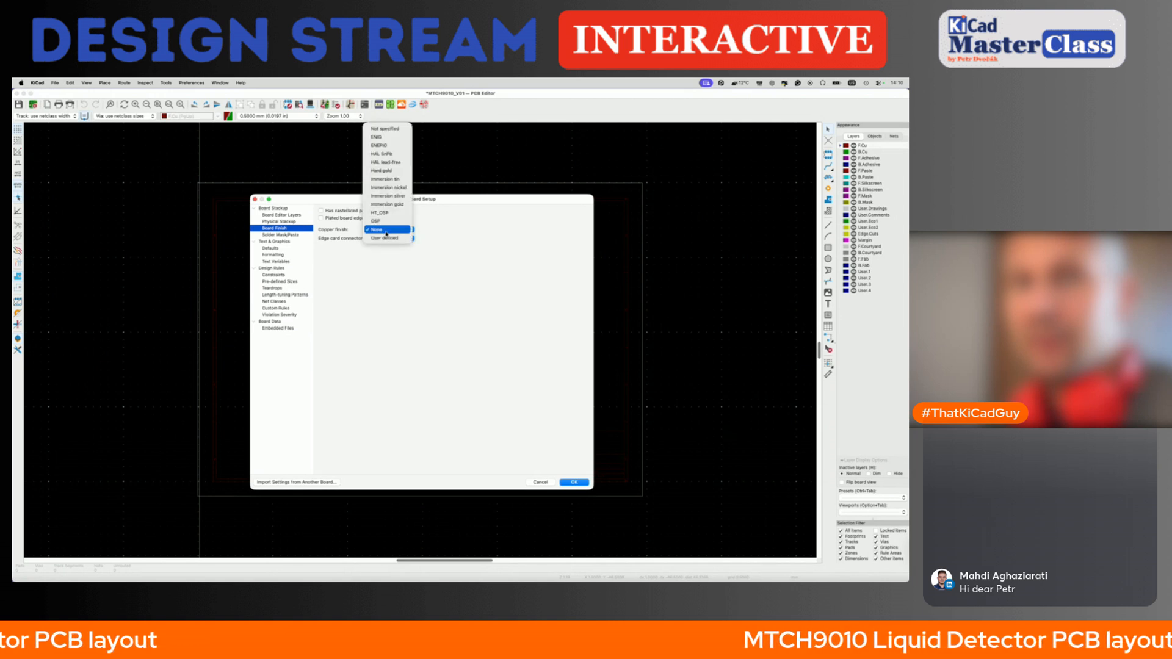
pyautogui.click(379, 137)
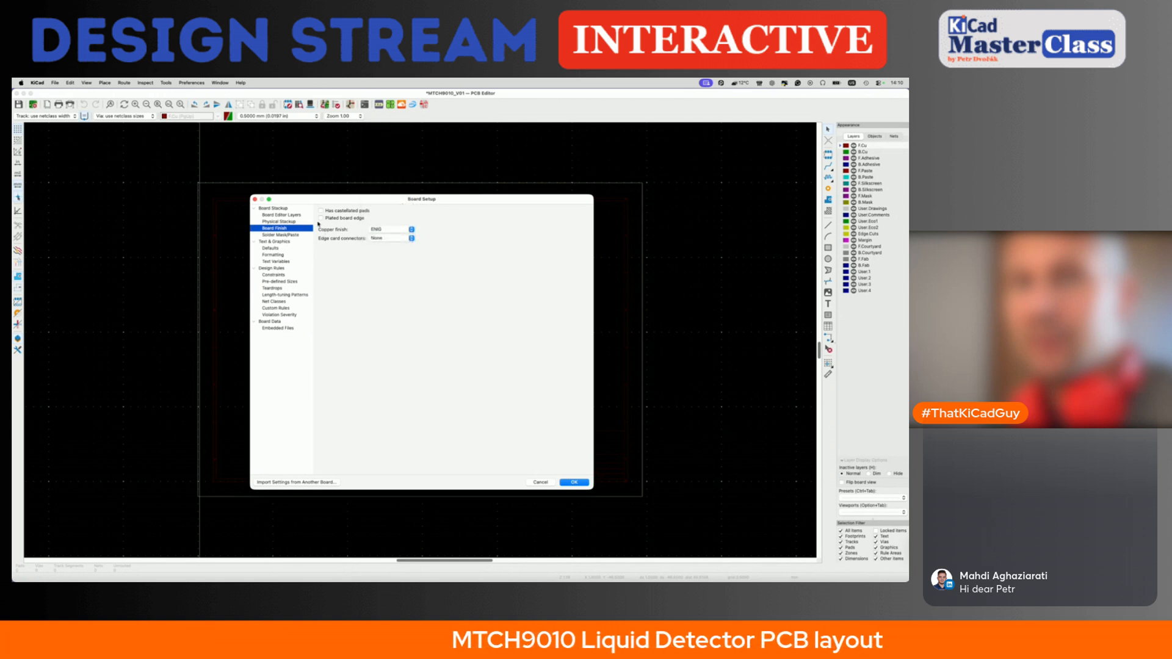
pyautogui.click(287, 235)
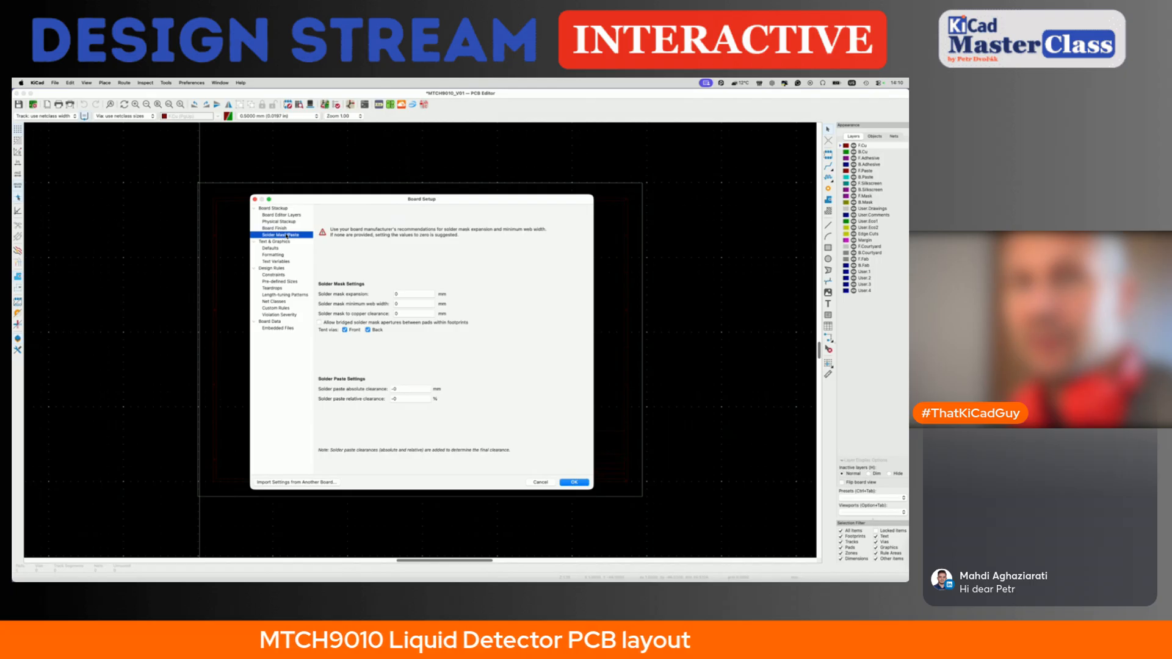
pyautogui.click(415, 294)
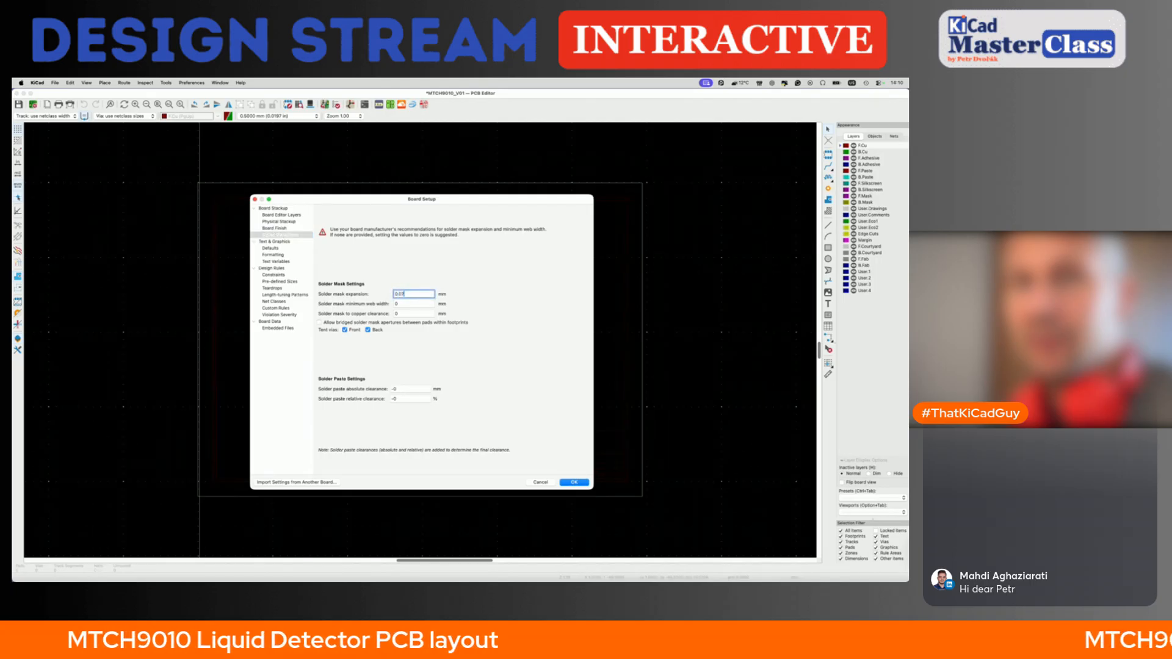
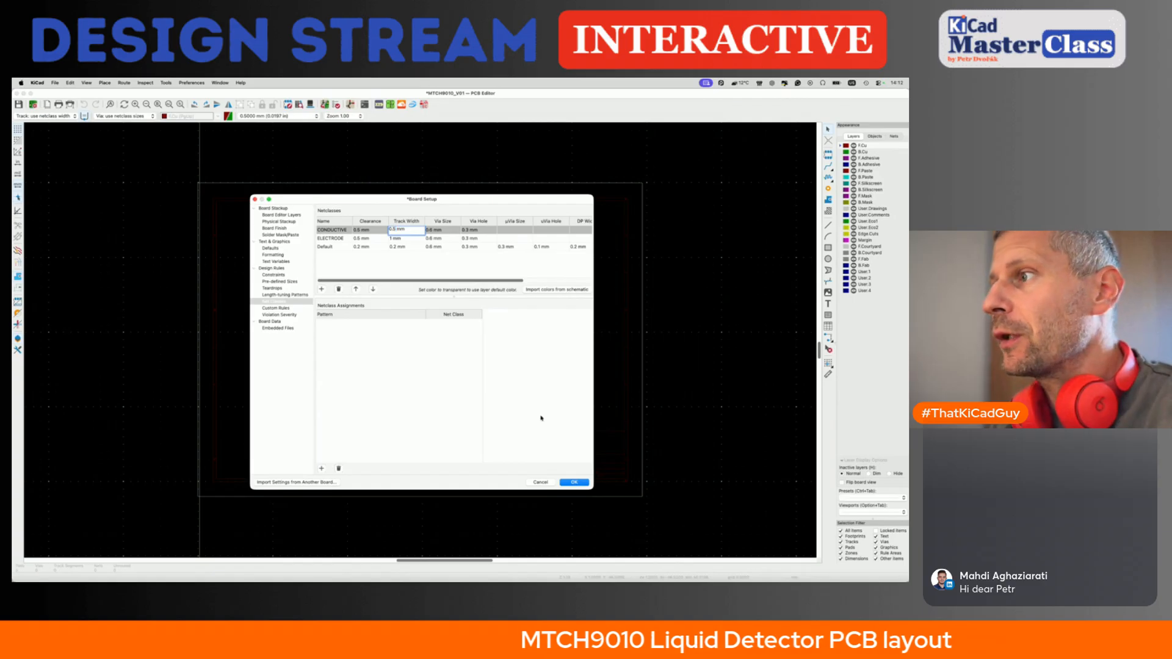
# - Set the CONDUCTIVE net class track width to 0.5 mm, accept the board setup and save the board
pyautogui.press('Return')
pyautogui.press('super+s')
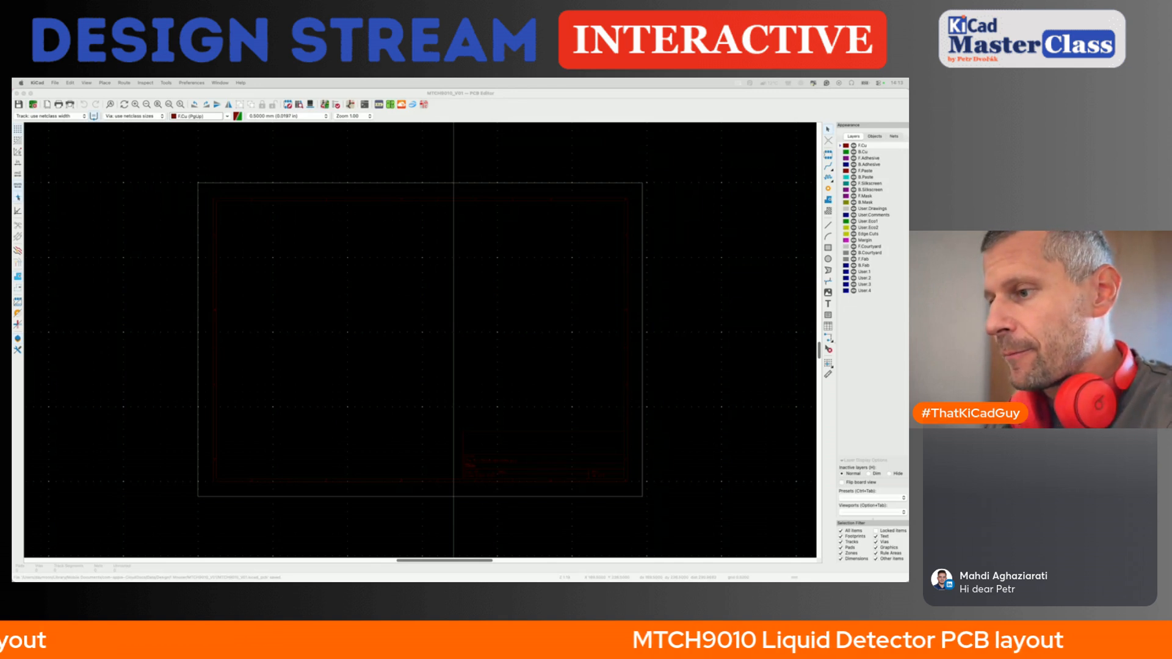
# - Tile the PCB Editor and Schematic Editor windows side by side and hide the PCB Editor's appearance manager
pyautogui.press('super+Tab')
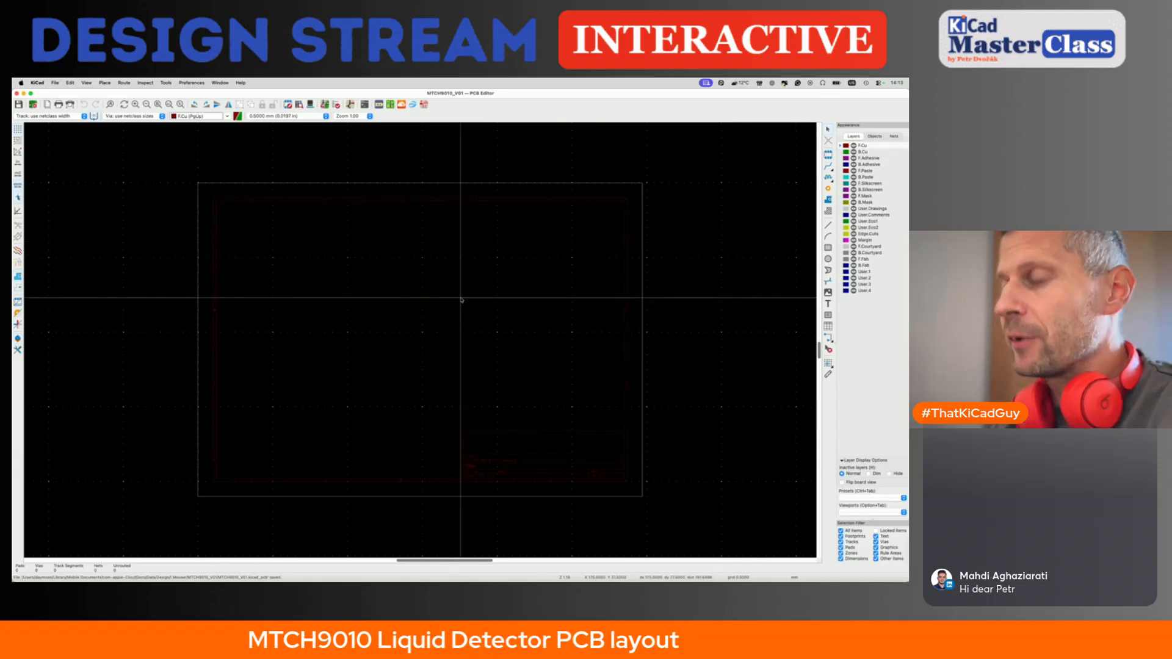
pyautogui.hotkey('ctrl', 'alt', 'Left')
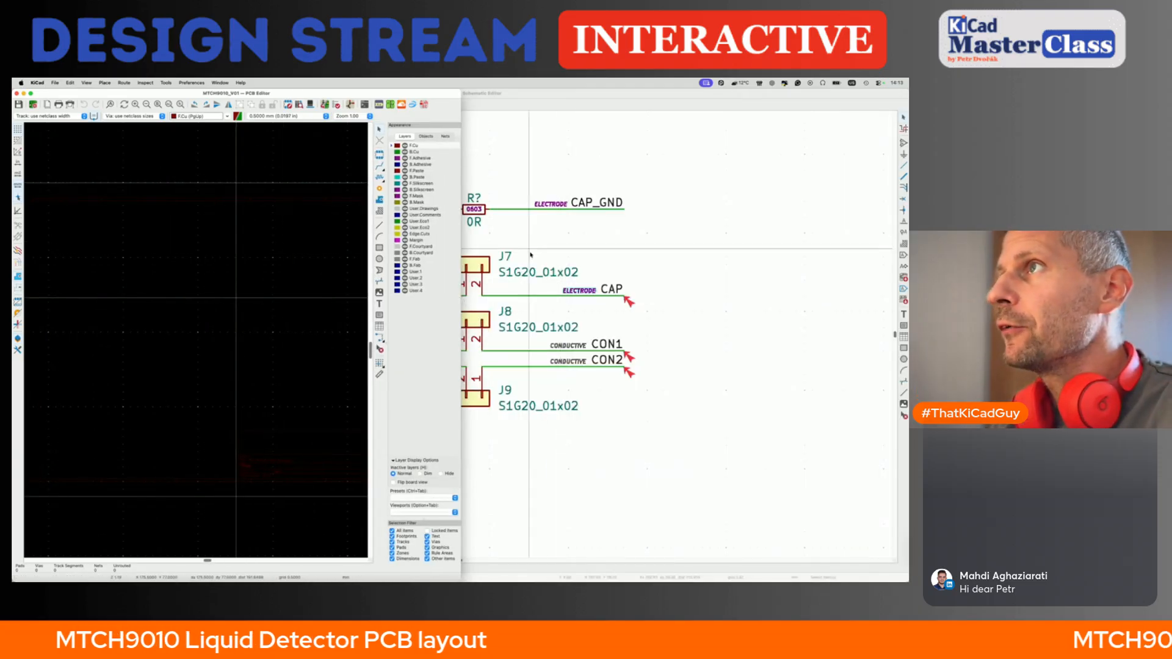
pyautogui.click(18, 339)
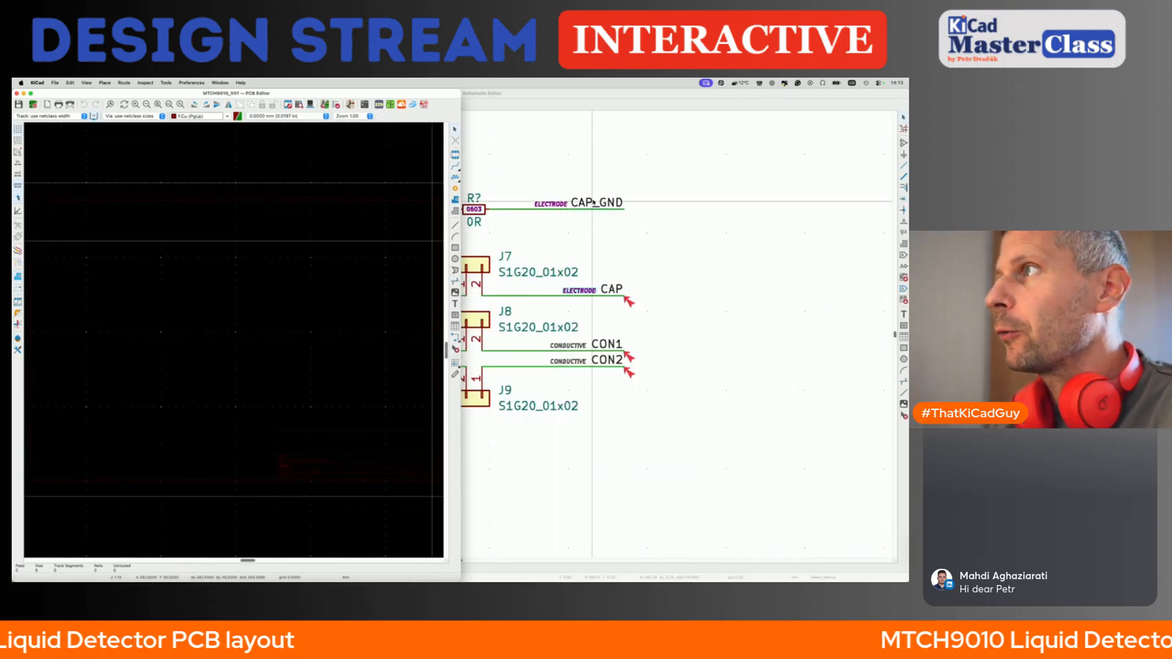
pyautogui.click(616, 235)
pyautogui.hotkey('ctrl', 'alt', 'Right')
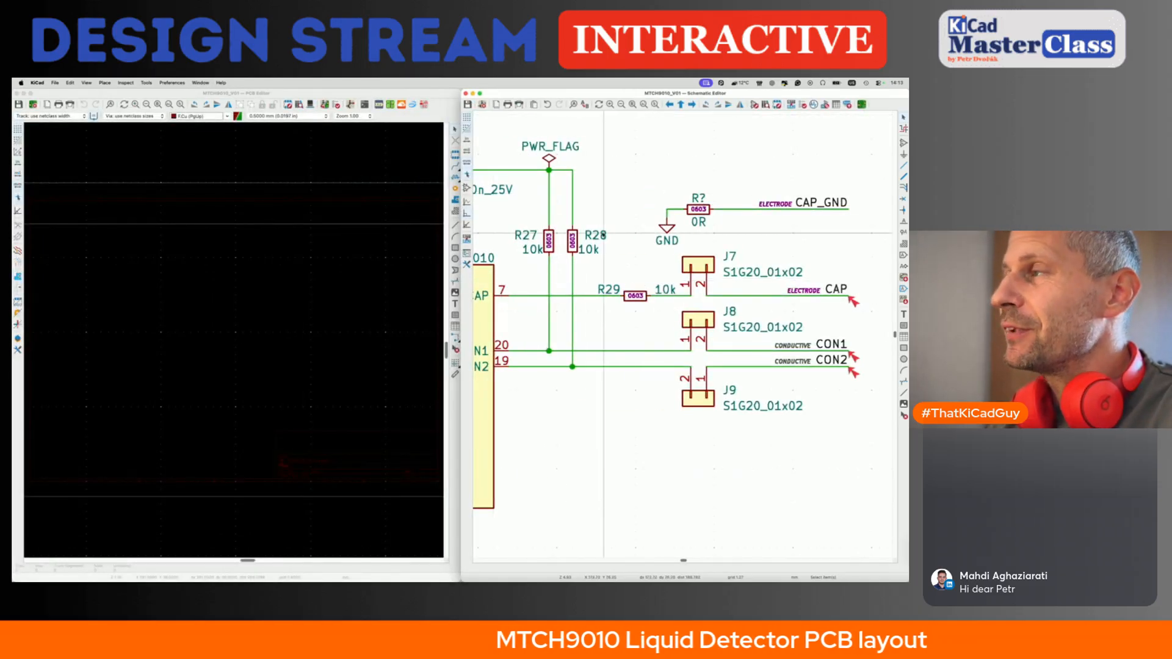
# - Look over the complete MTCH9010 eval board schematic sheet
pyautogui.scroll(-2, 616, 217)
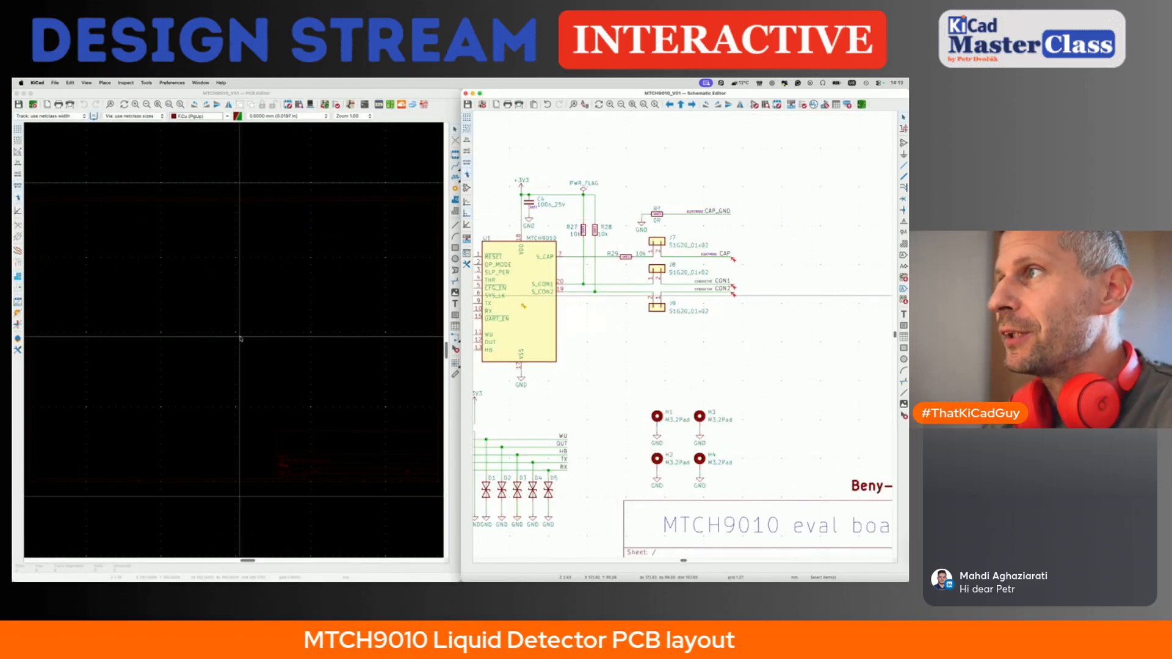
pyautogui.scroll(-3, 579, 318)
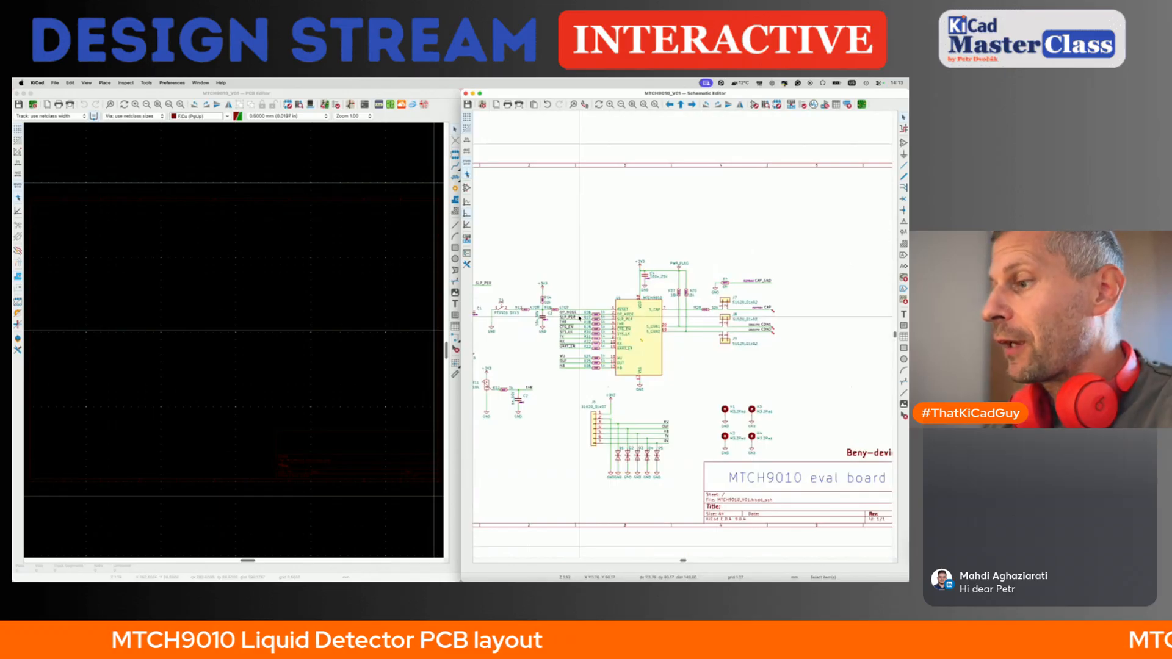
pyautogui.scroll(-2, 579, 317)
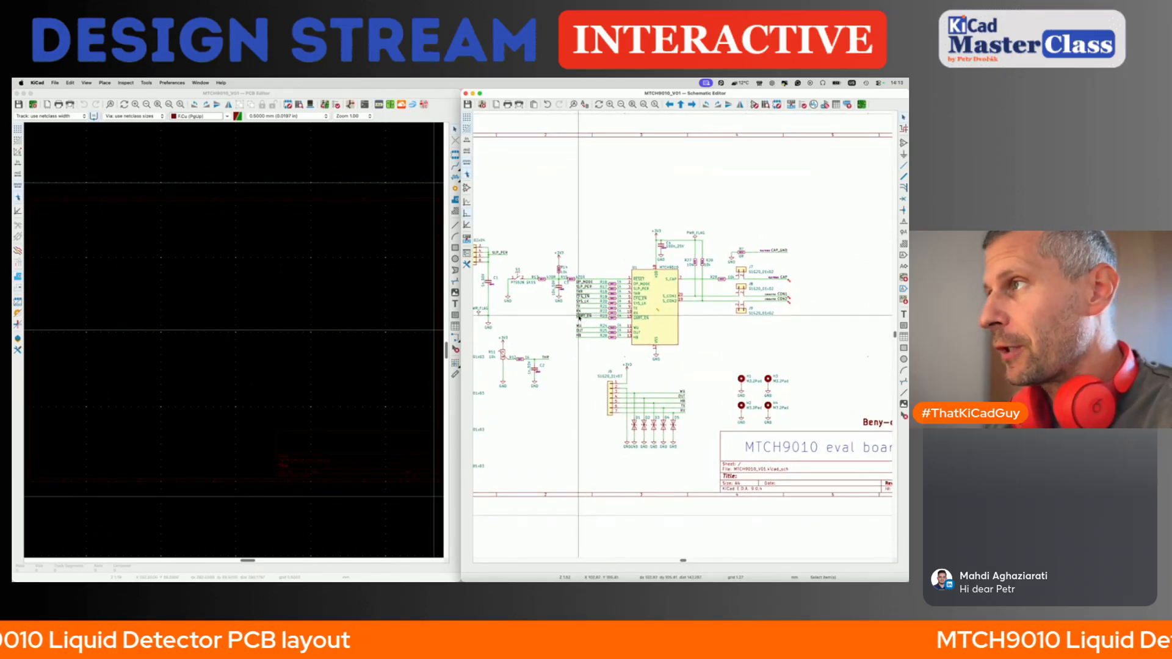
pyautogui.scroll(-3, 579, 318)
pyautogui.scroll(-1, 579, 317)
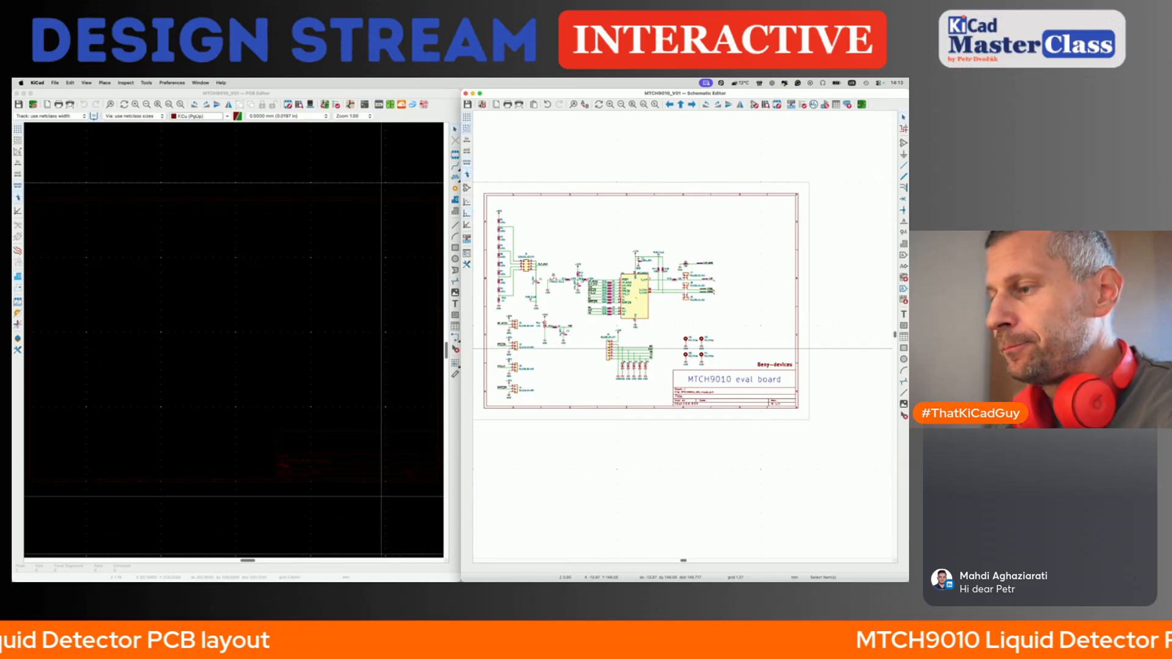
pyautogui.press('super+Tab')
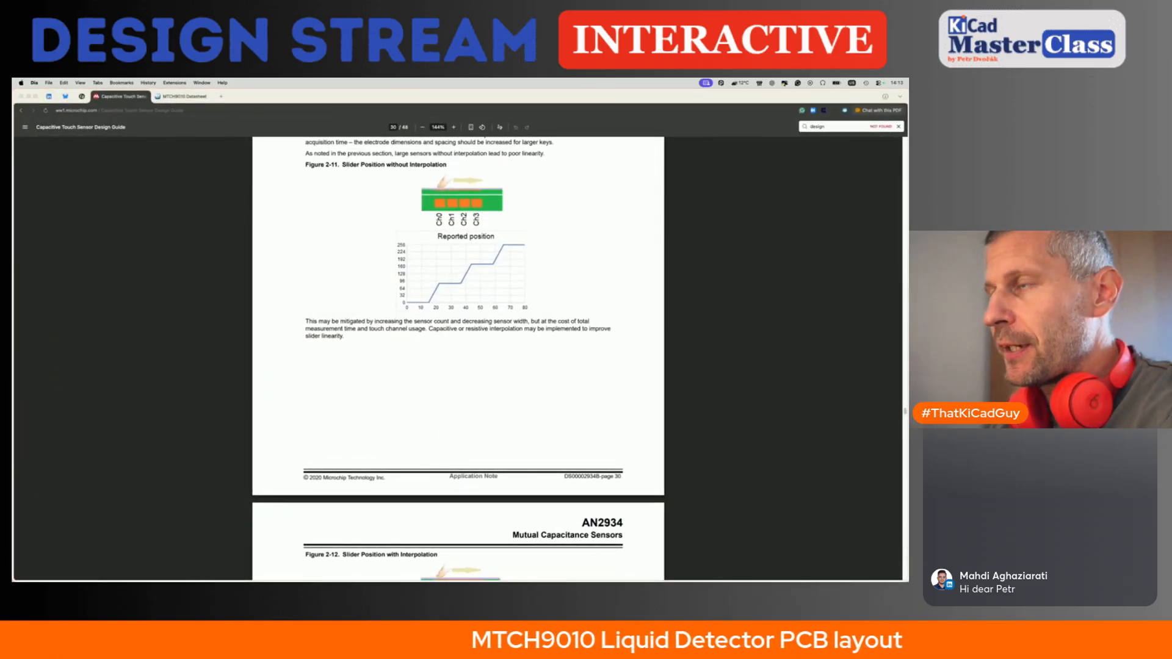
pyautogui.press('super+Tab')
pyautogui.scroll(4, 615, 377)
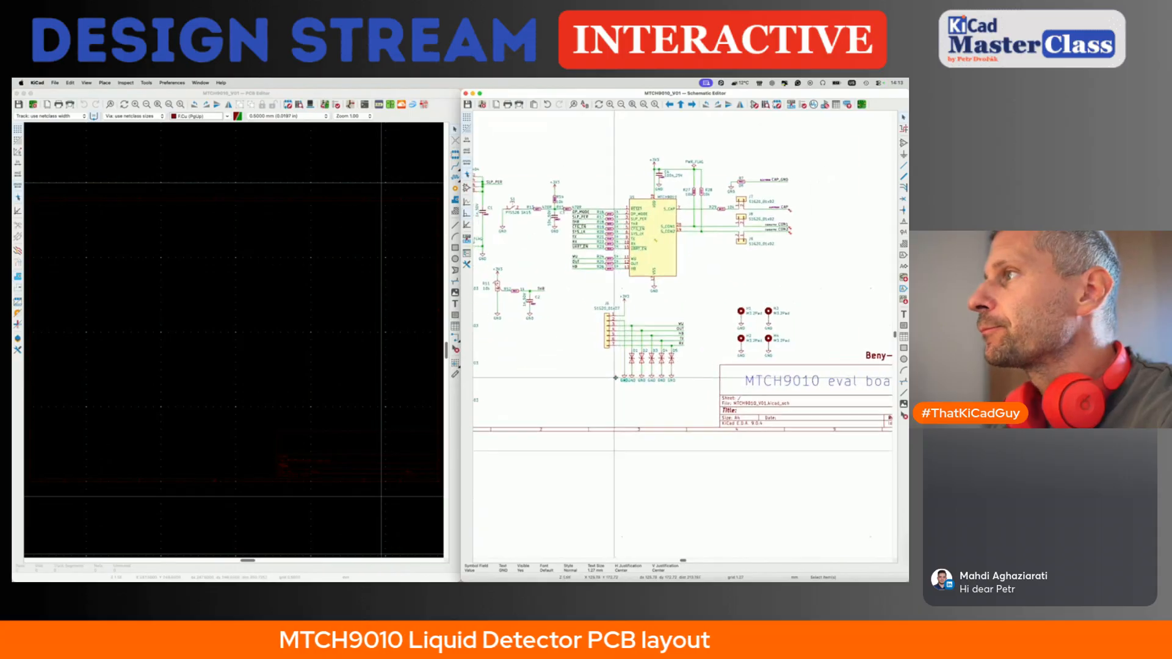
pyautogui.hscroll(-3, 616, 378)
pyautogui.hscroll(3, 778, 225)
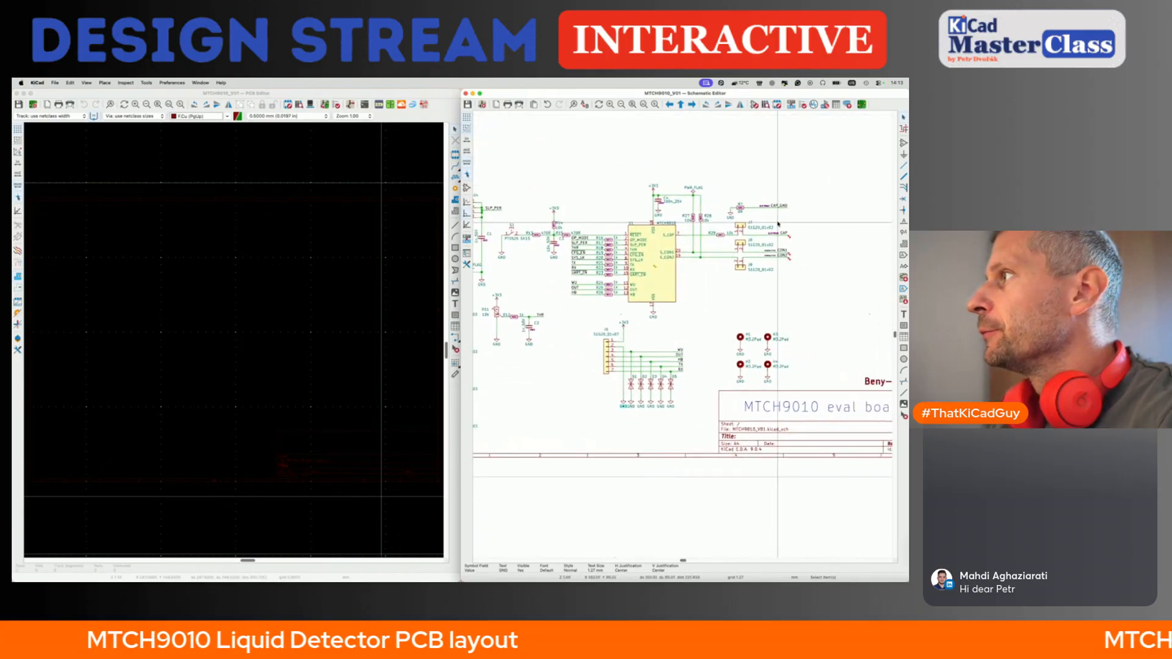
# - Examine the sensor nets and the error markers on the CON1 and CON2 labels in the schematic
pyautogui.scroll(4, 794, 251)
pyautogui.click(786, 260)
pyautogui.click(785, 270)
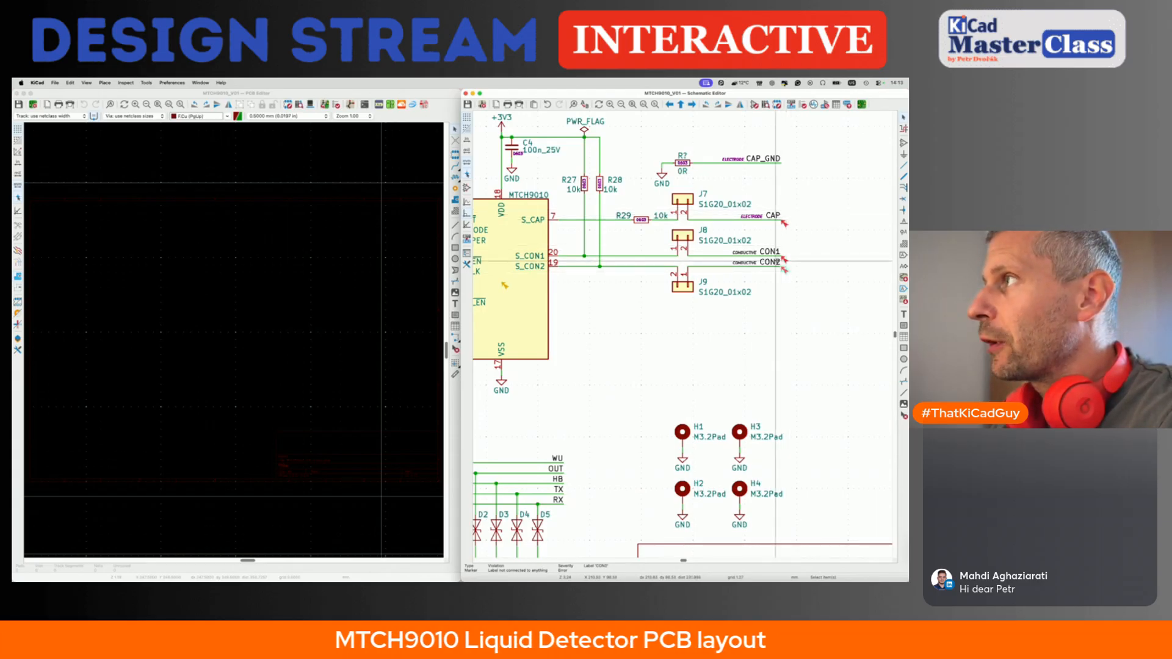
pyautogui.scroll(-4, 775, 261)
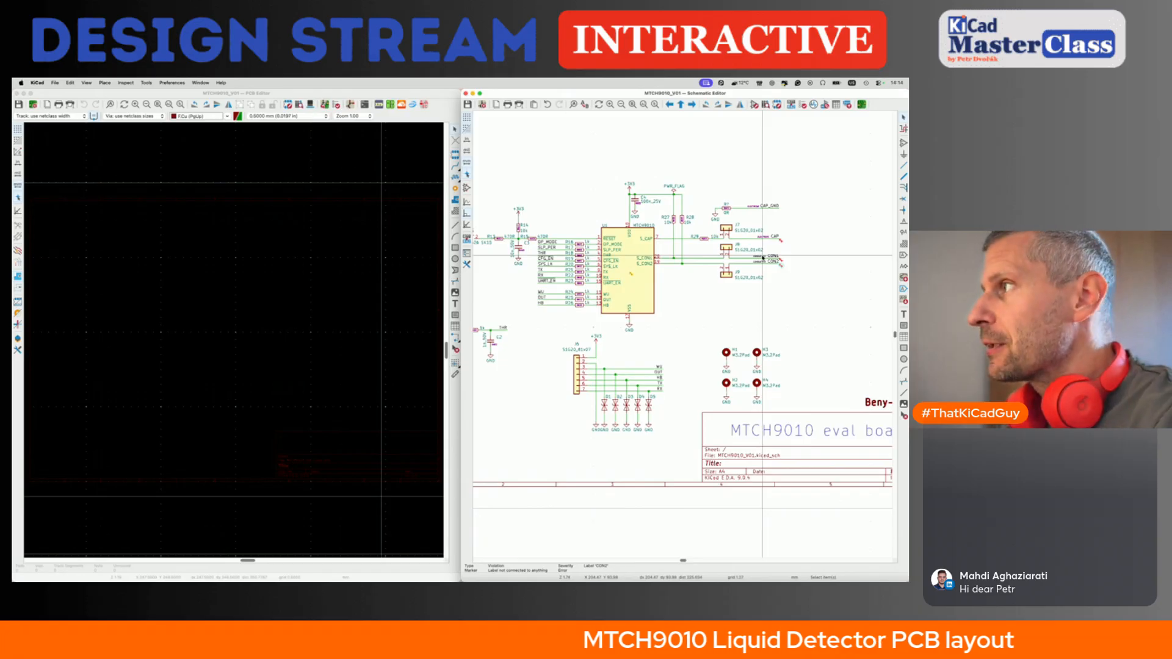
pyautogui.hscroll(-3, 782, 280)
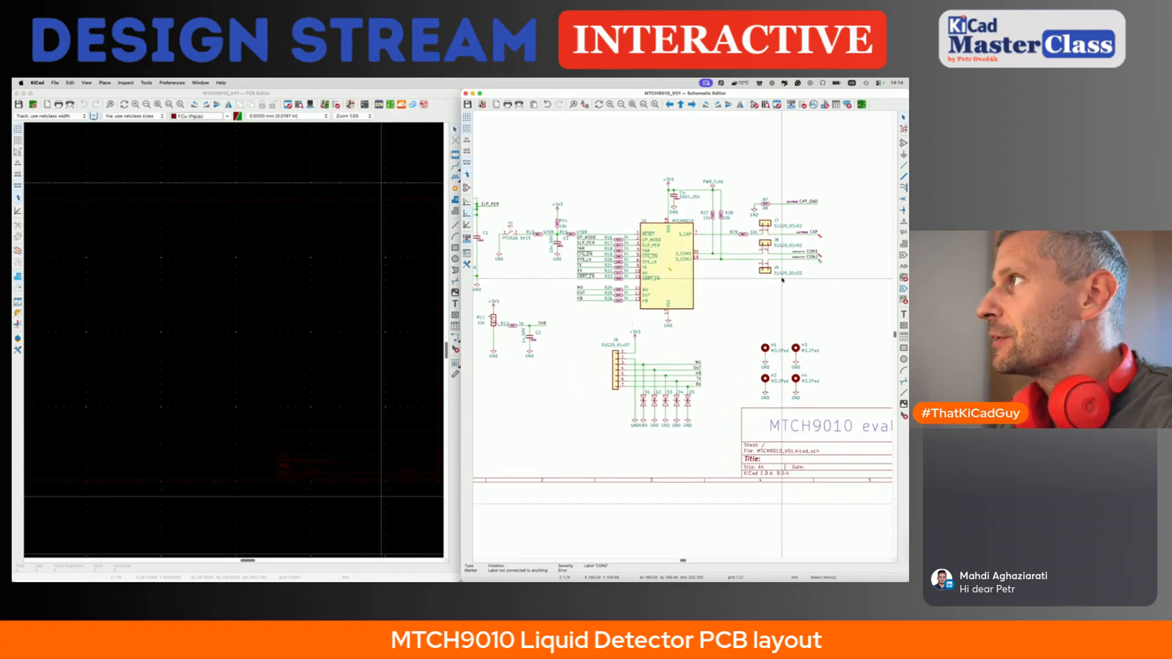
pyautogui.hscroll(-5, 783, 280)
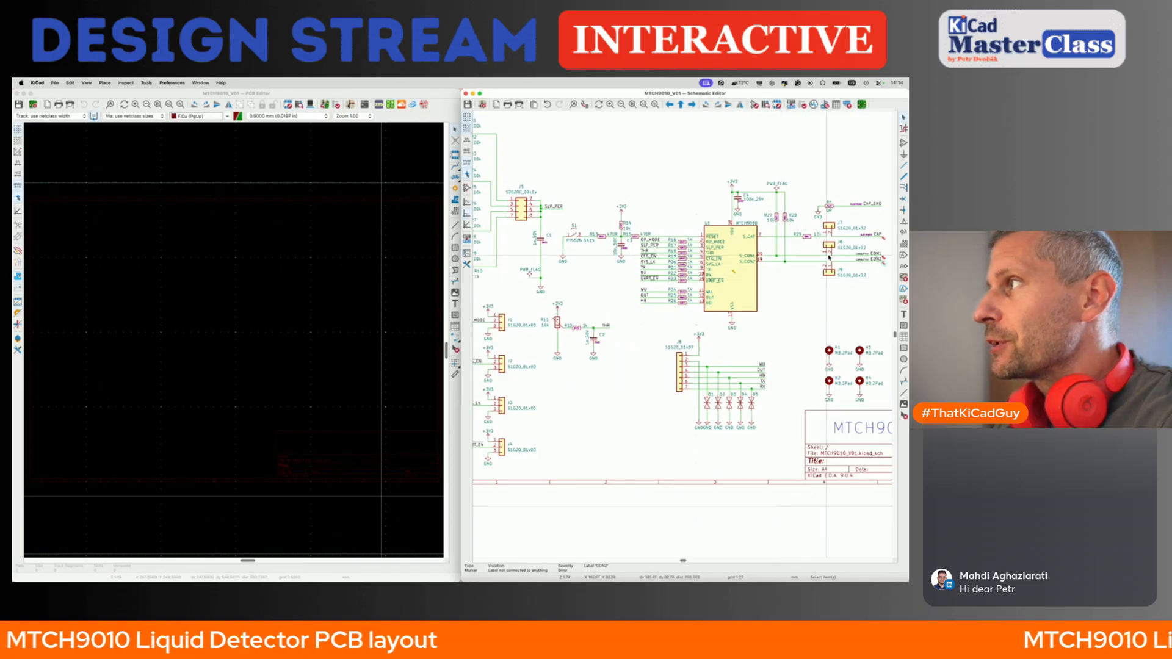
pyautogui.hscroll(2, 867, 253)
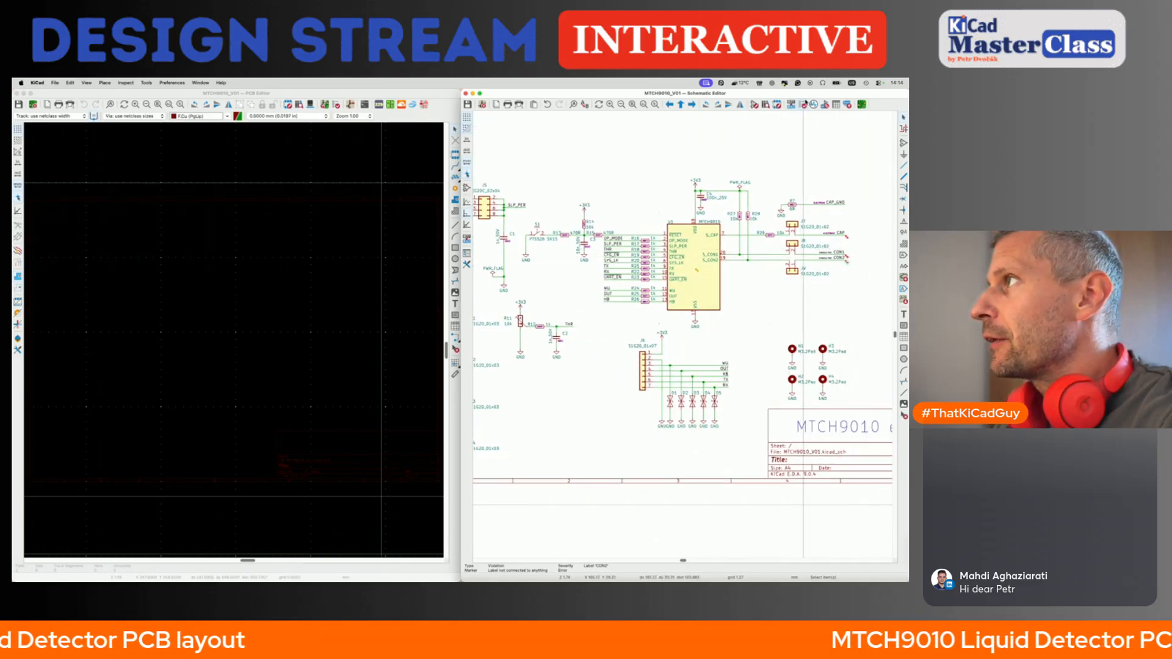
# - Locate the MTCH9010 symbol from its library mismatch warning in the Electrical Rules Checker and update it from the library
pyautogui.click(802, 105)
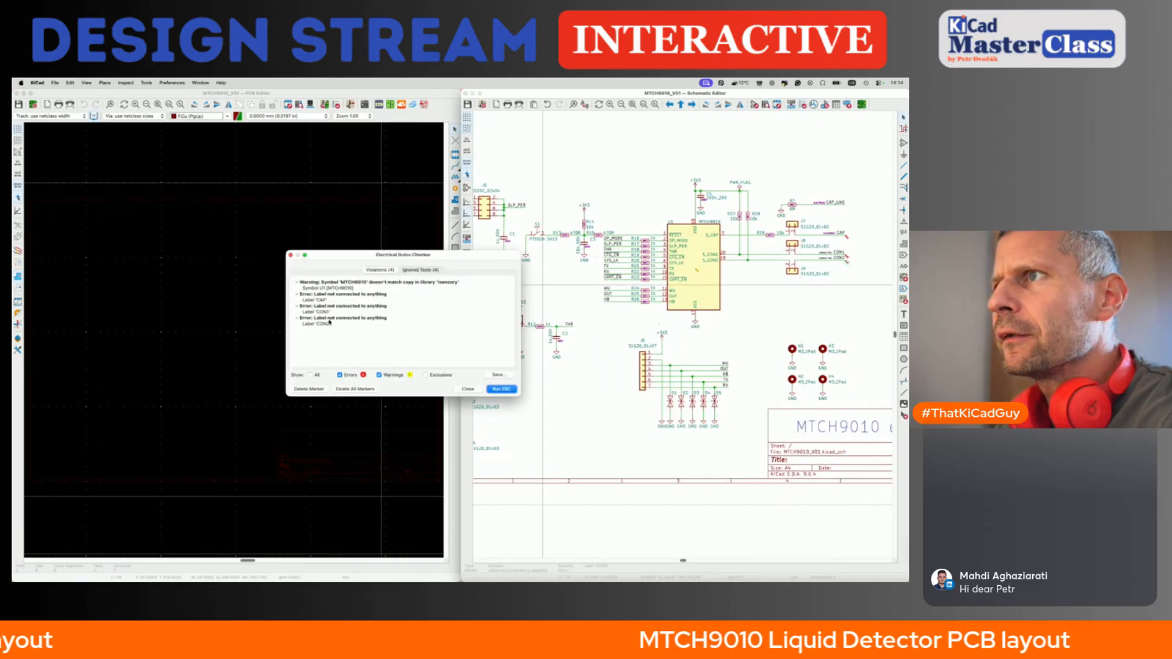
pyautogui.click(331, 289)
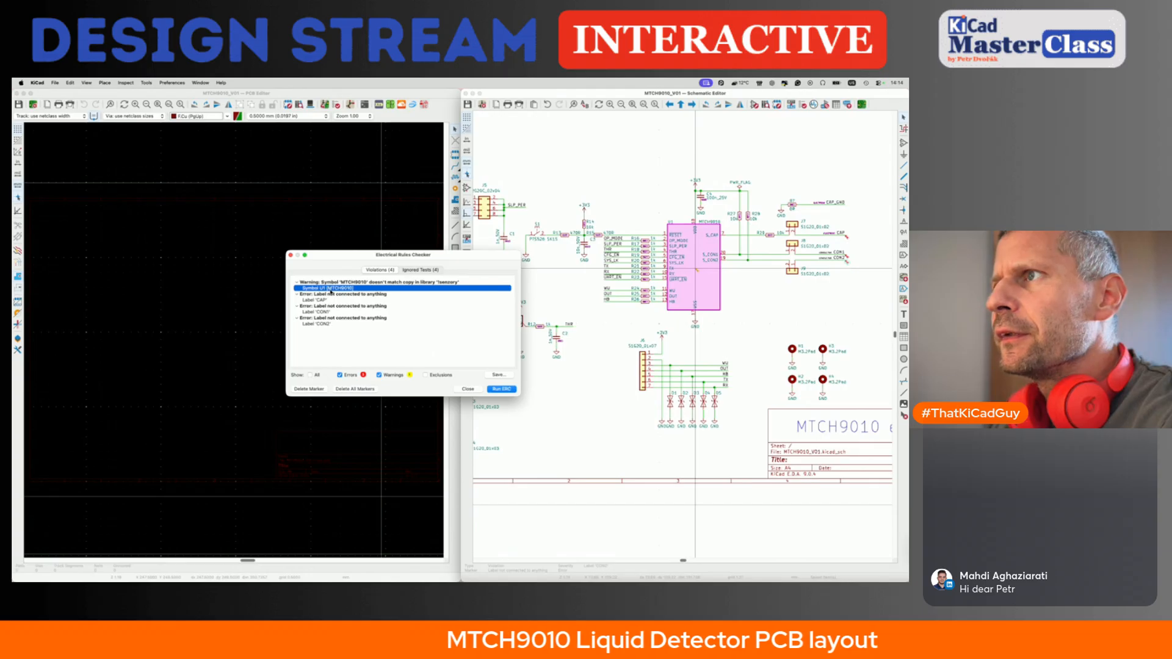
pyautogui.click(467, 389)
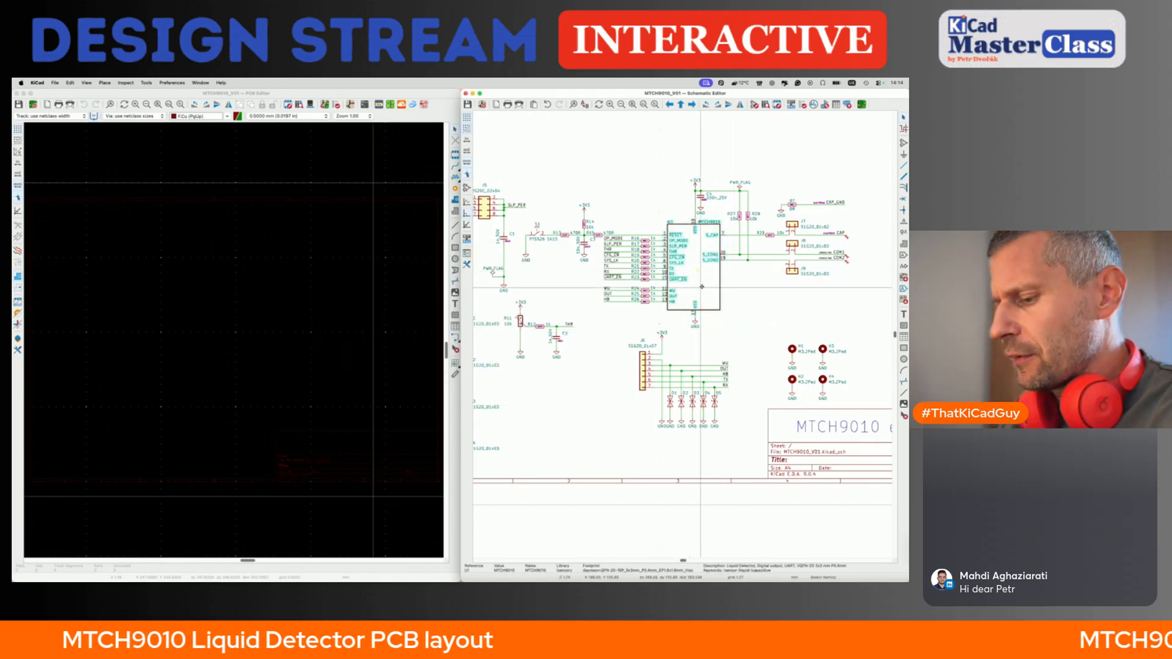
pyautogui.hotkey('shift', 'u')
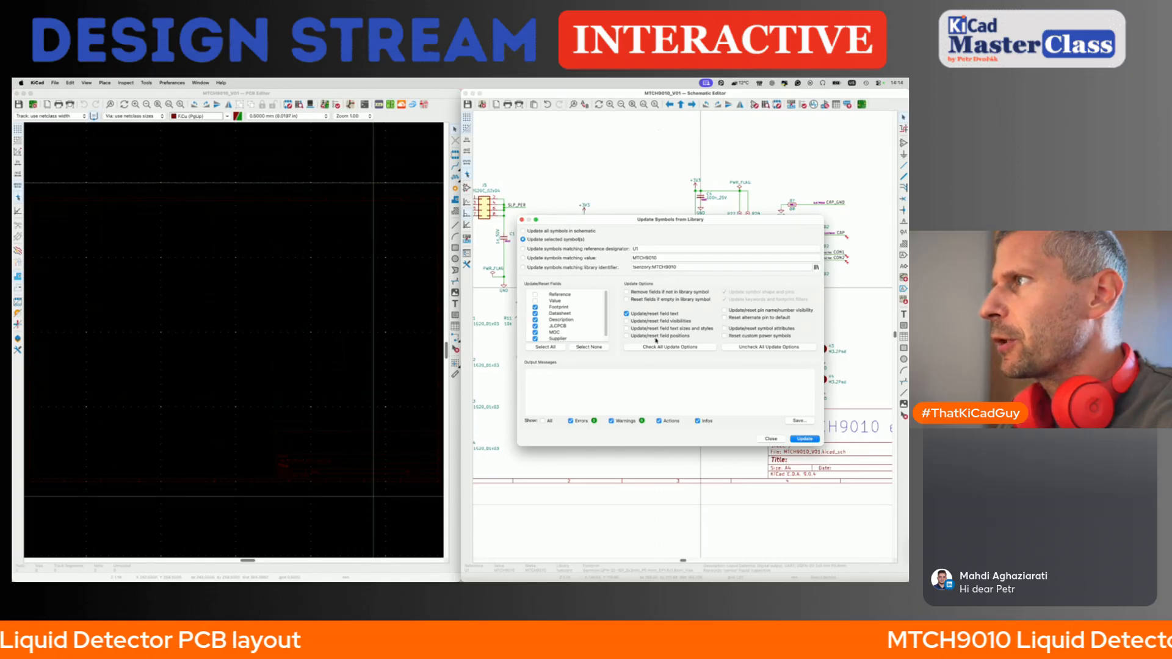
pyautogui.click(802, 437)
pyautogui.click(771, 438)
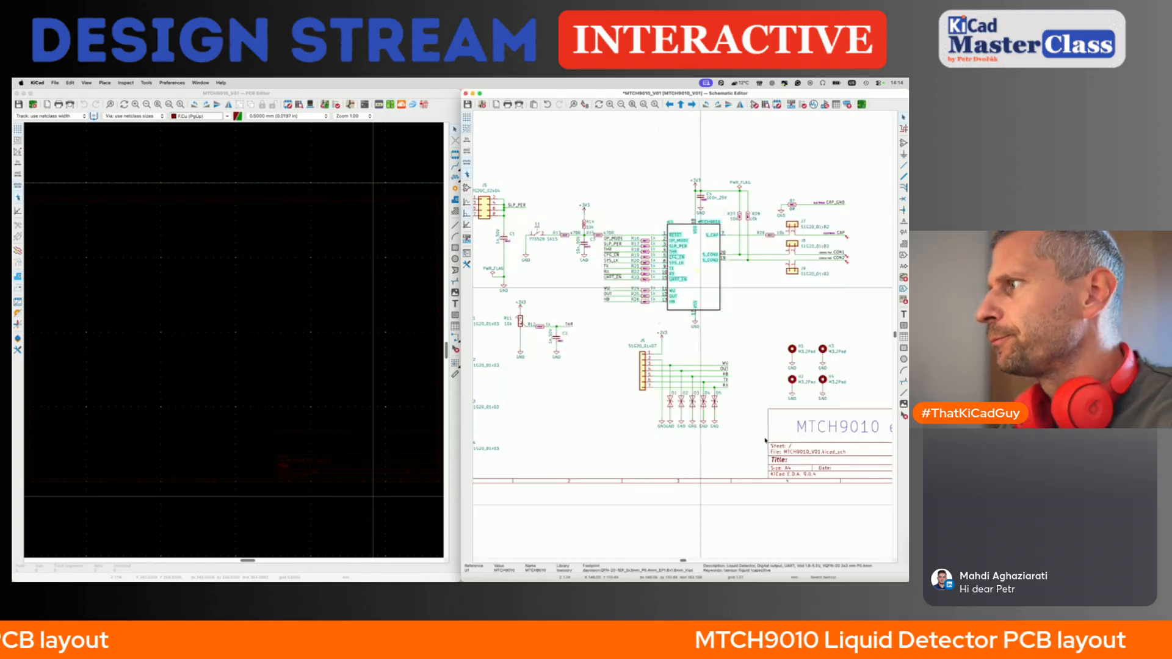
# - Rerun the electrical rules check and locate the unannotated 0R resistor in the schematic
pyautogui.click(804, 107)
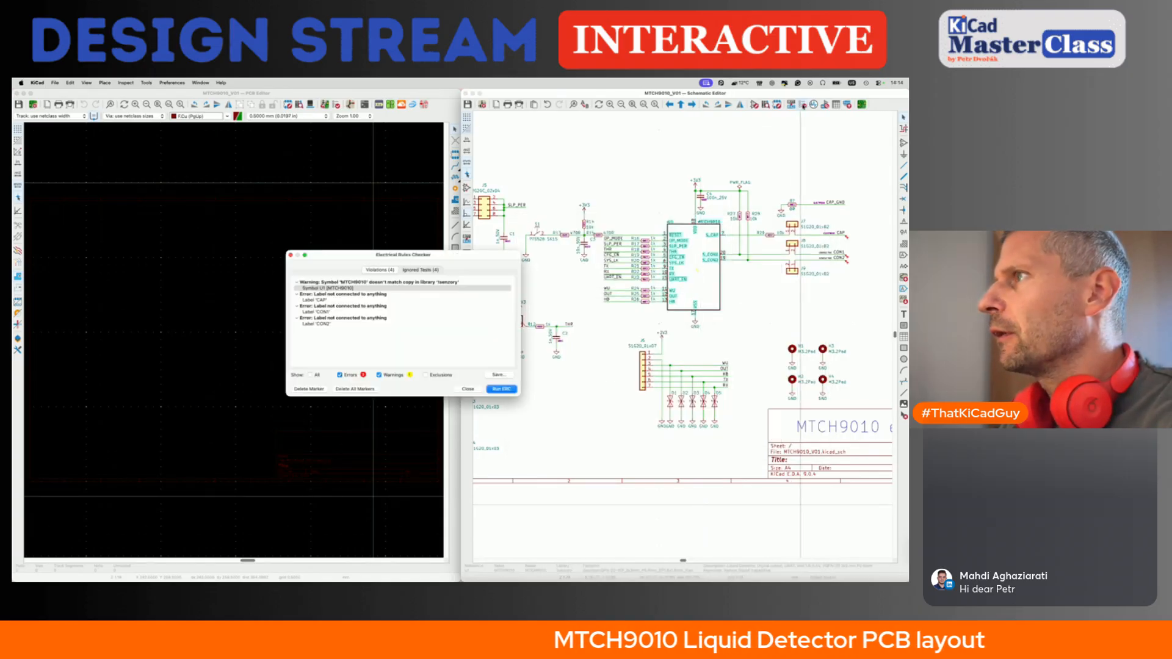
pyautogui.click(498, 389)
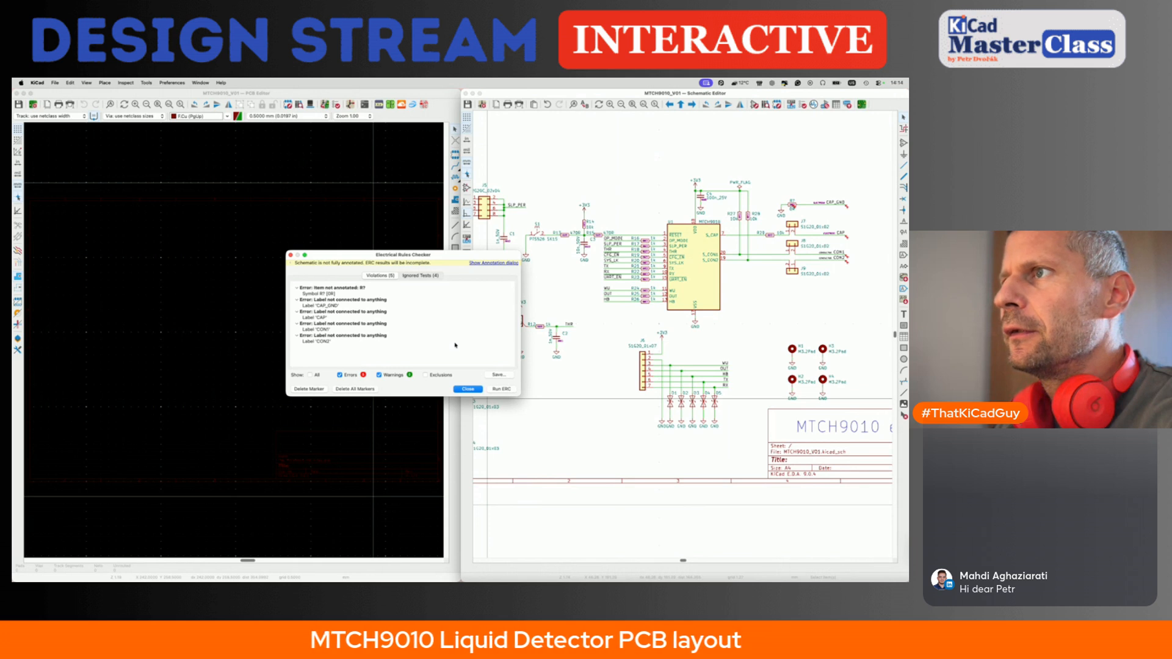
pyautogui.click(335, 294)
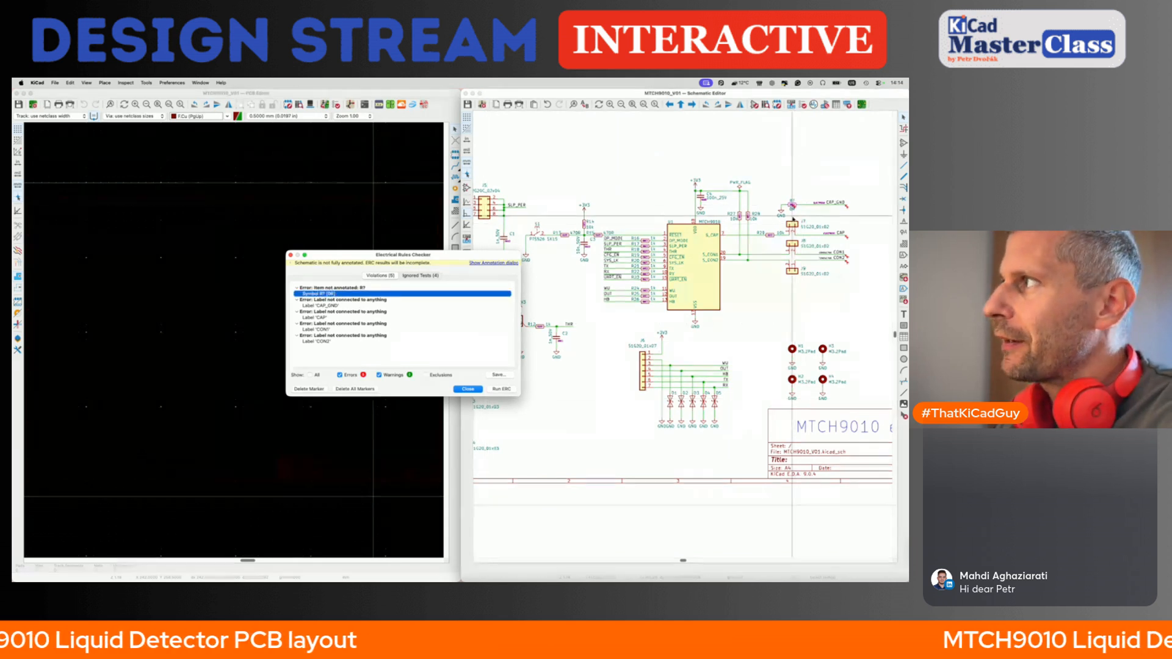
pyautogui.click(471, 389)
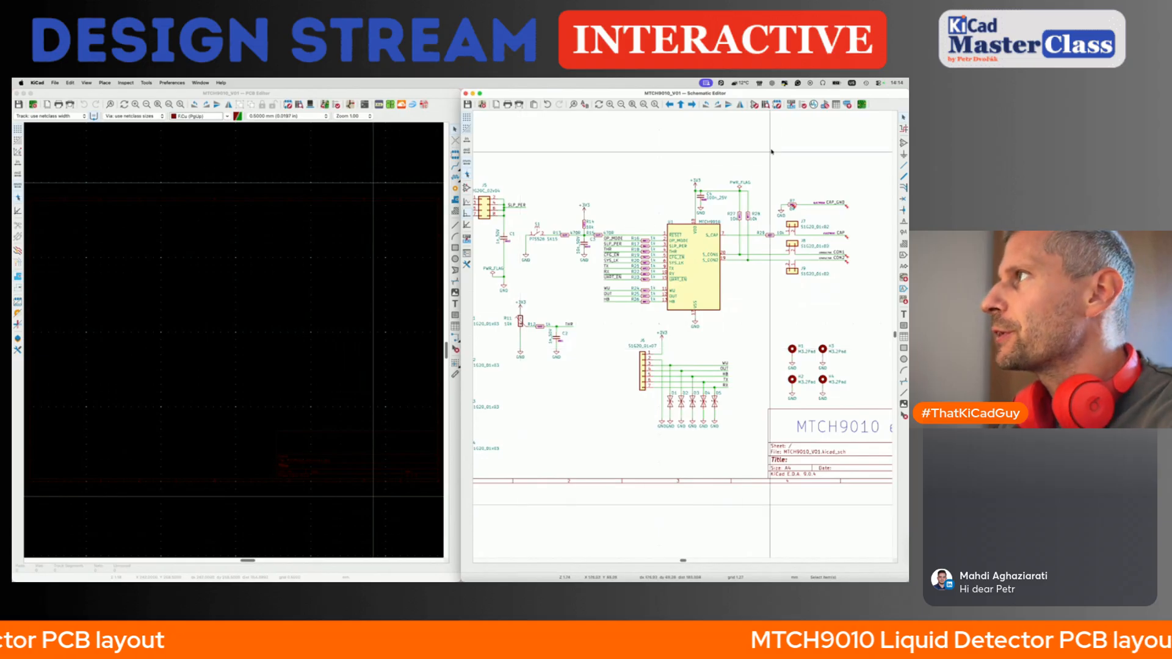
# - Start updating the PCB from the schematic and annotate the entire schematic, keeping existing annotations
pyautogui.press('F8')
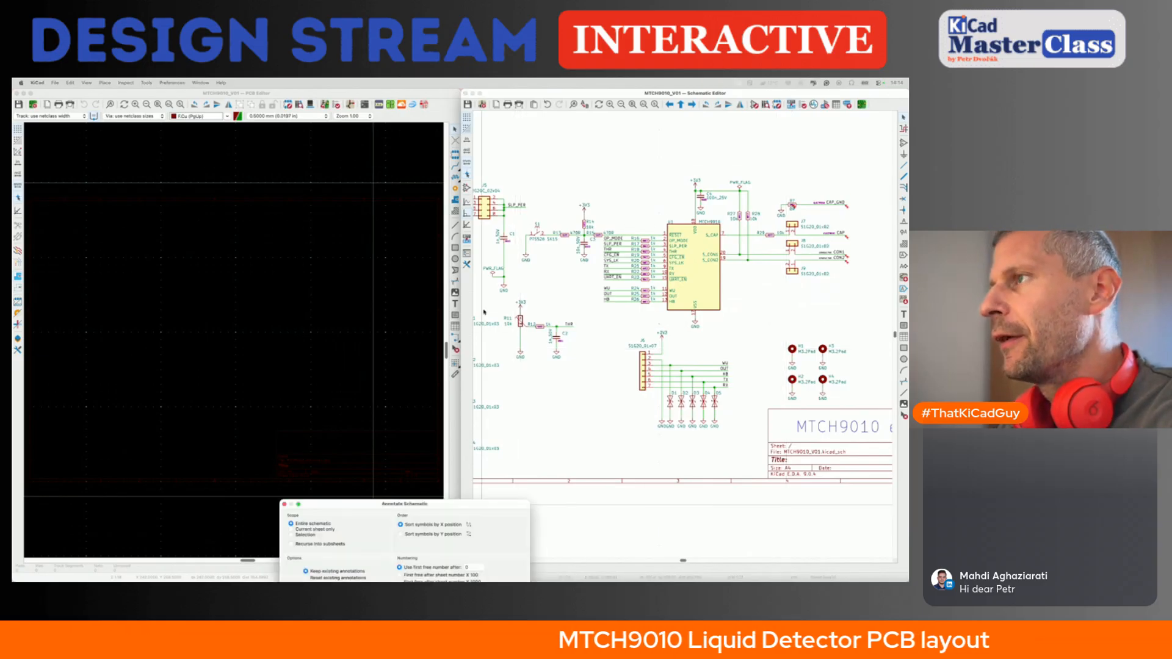
pyautogui.click(534, 397)
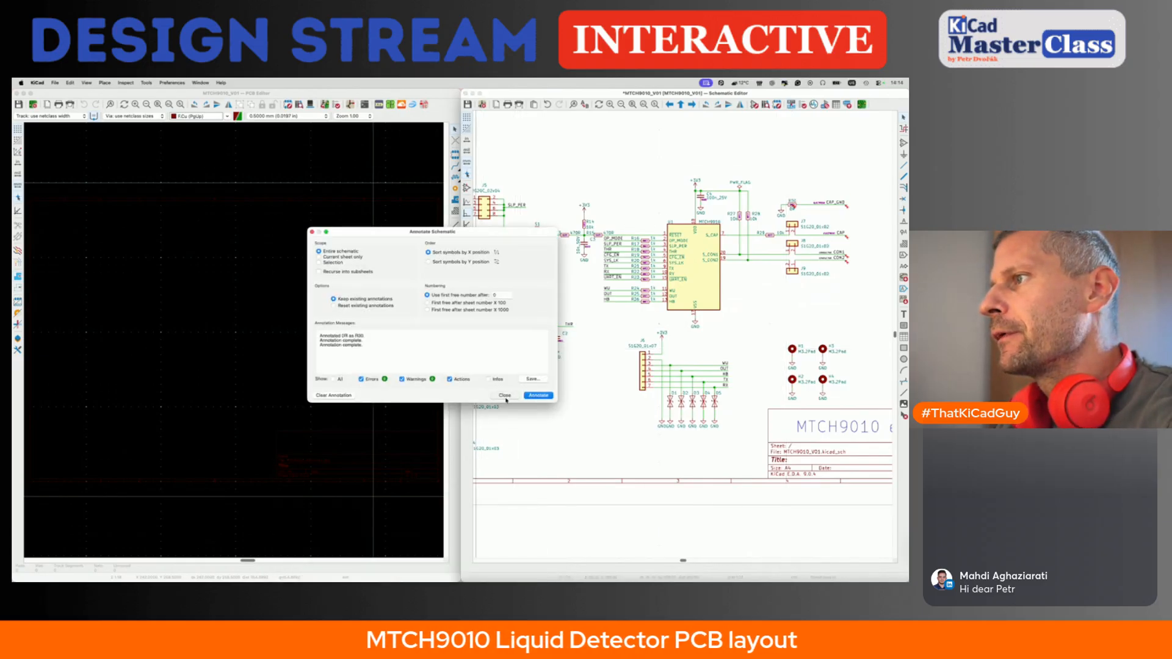
# - Rerun the electrical rules check and examine the unconnected CAP_GND label beside R30 in the schematic
pyautogui.click(803, 105)
pyautogui.click(501, 389)
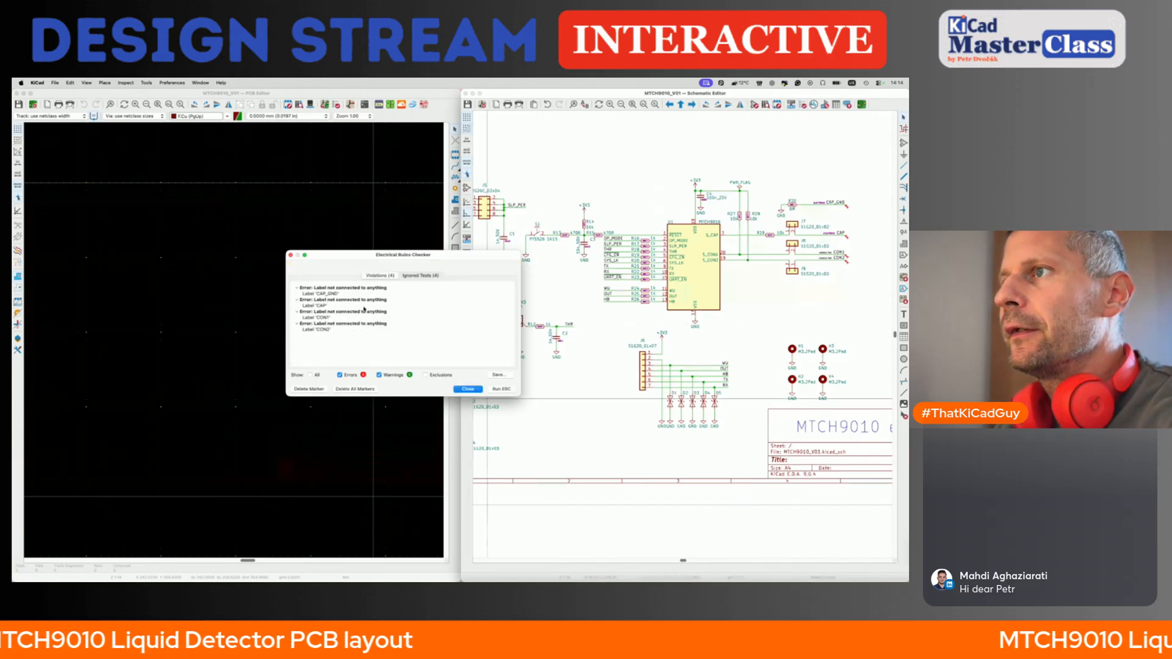
pyautogui.click(354, 293)
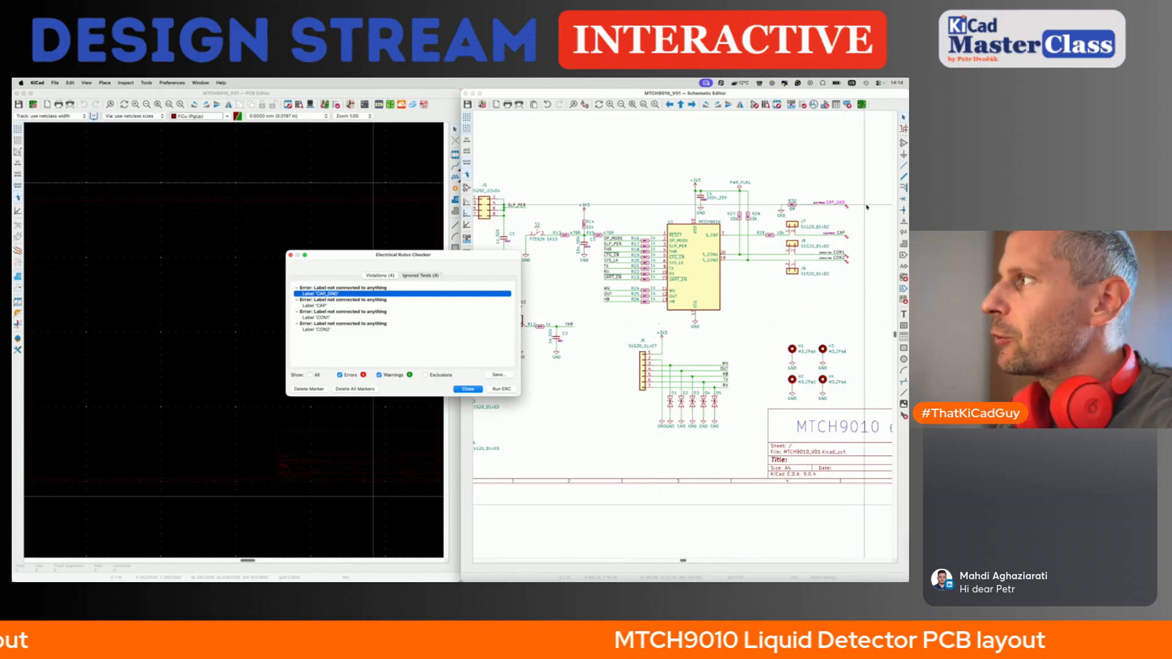
pyautogui.scroll(5, 844, 207)
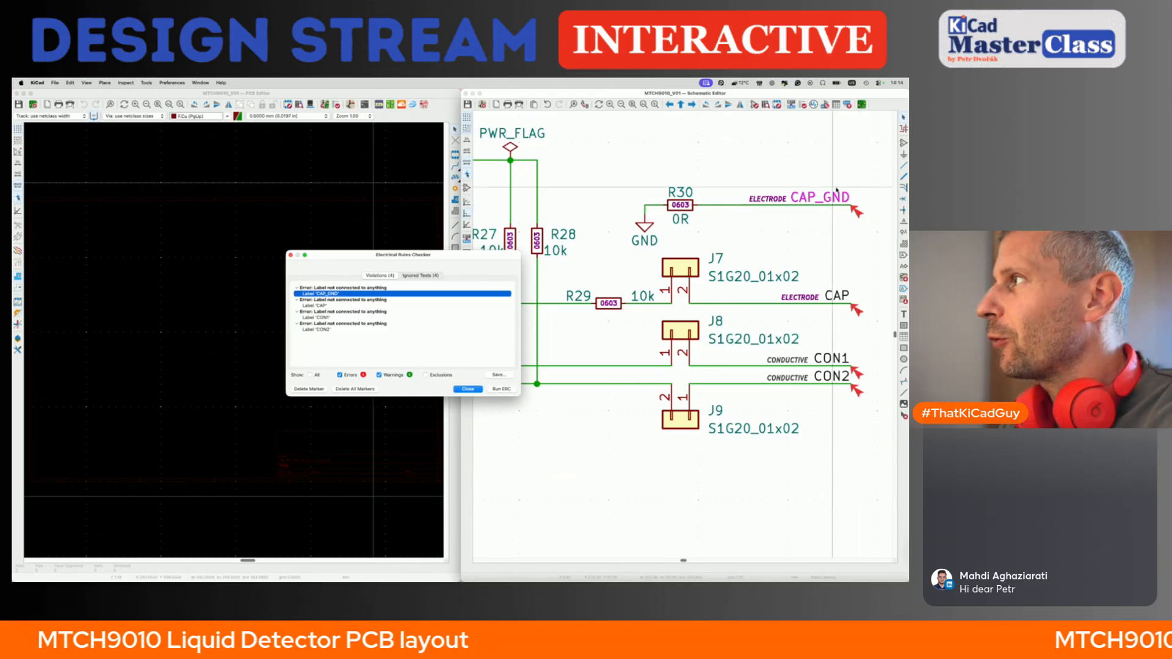
pyautogui.click(808, 196)
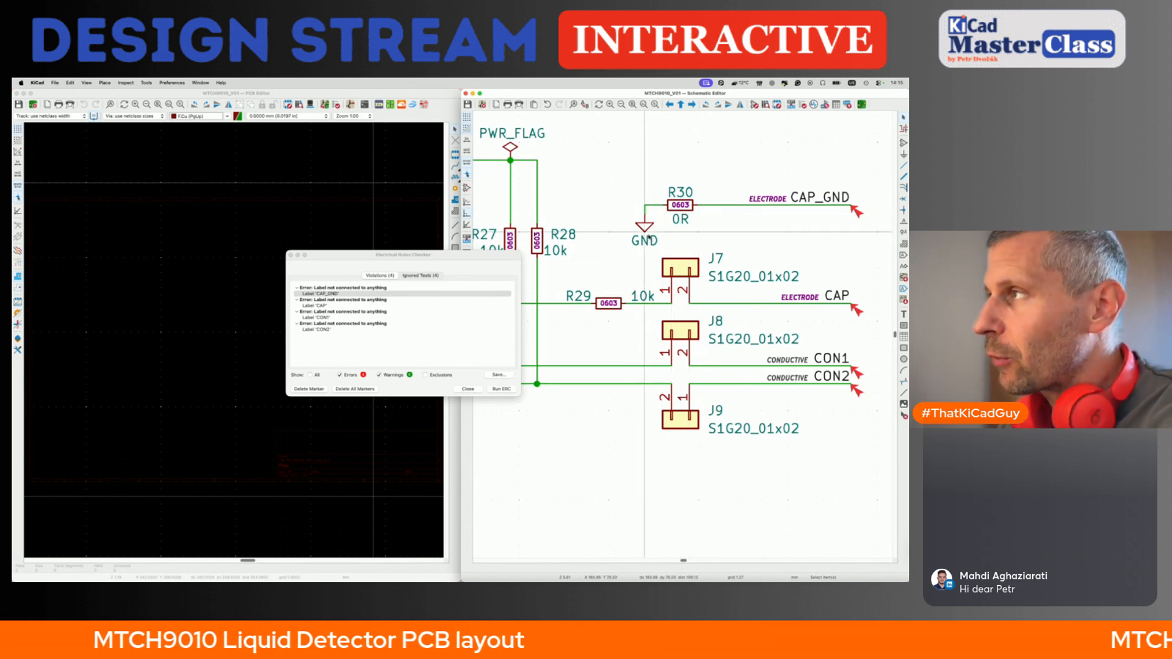
pyautogui.click(832, 196)
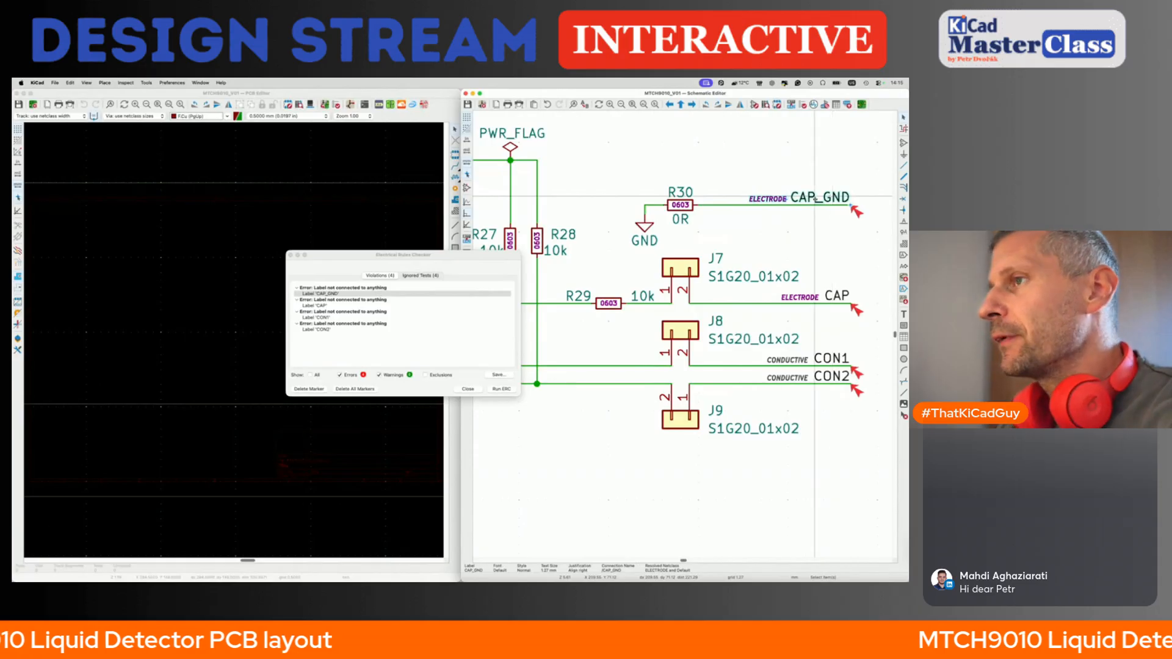
pyautogui.click(402, 259)
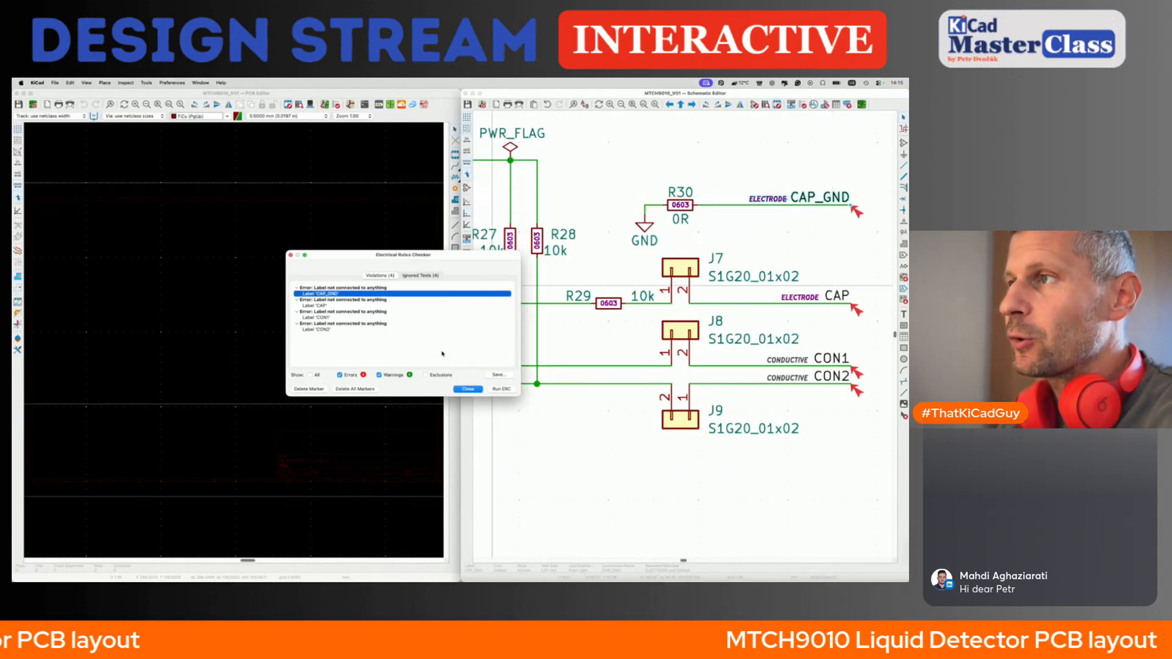
pyautogui.click(467, 389)
# - Update the PCB from the schematic, place the imported footprints in the drawing sheet's upper-left area, and save the board
pyautogui.scroll(-5, 575, 406)
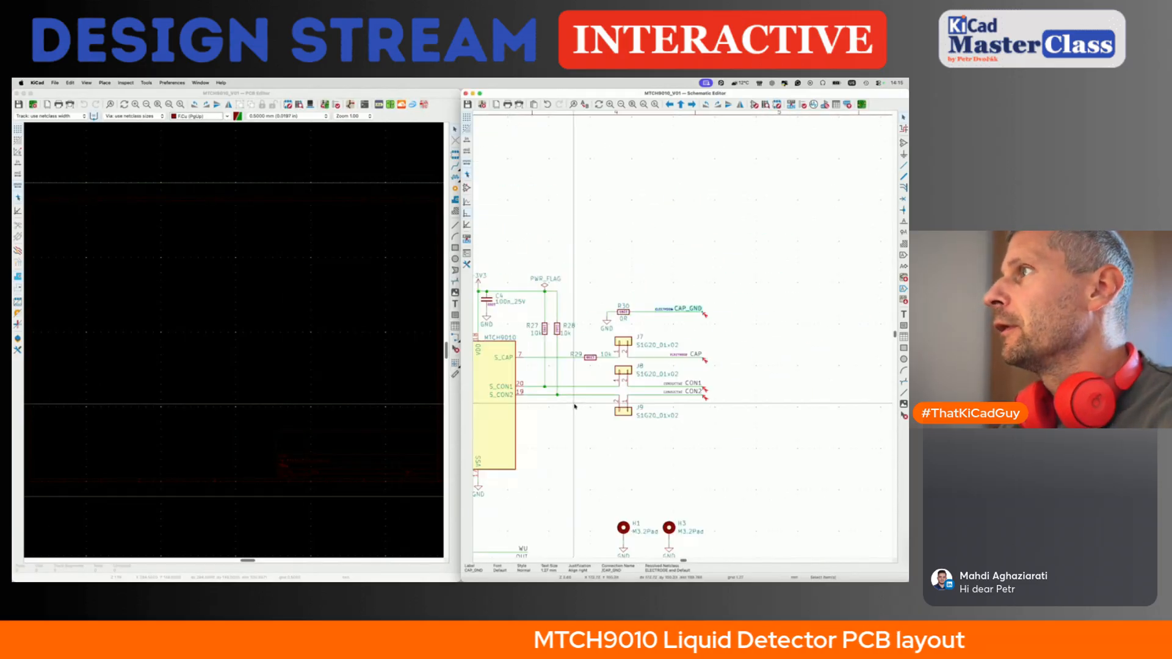
pyautogui.scroll(-5, 574, 406)
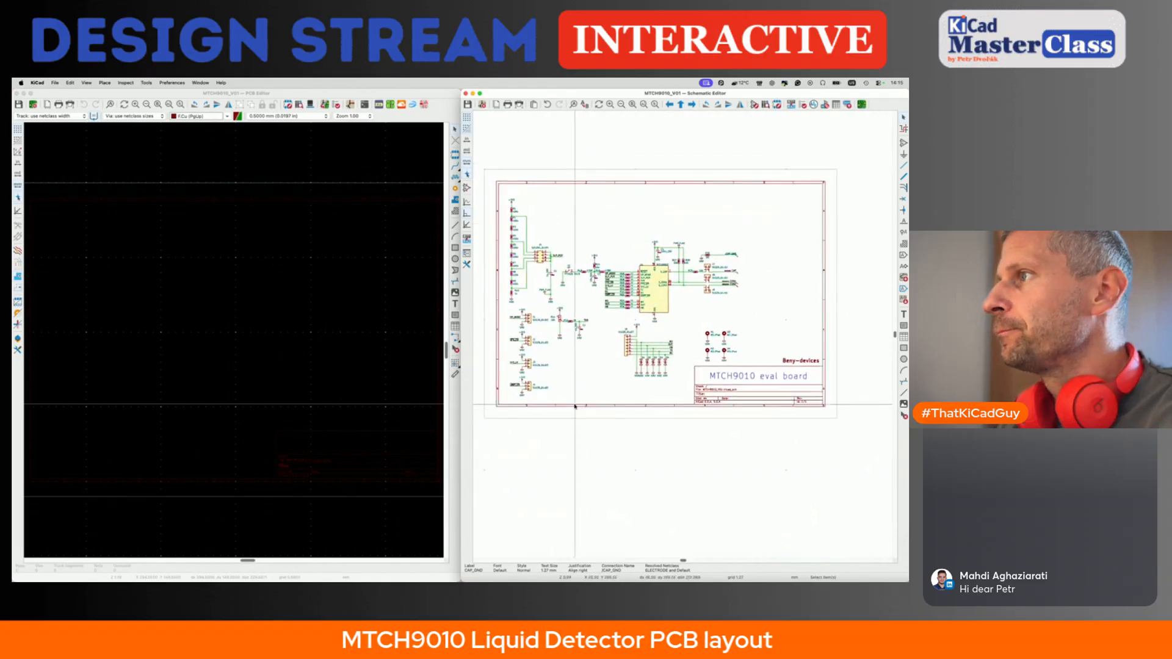
pyautogui.press('F8')
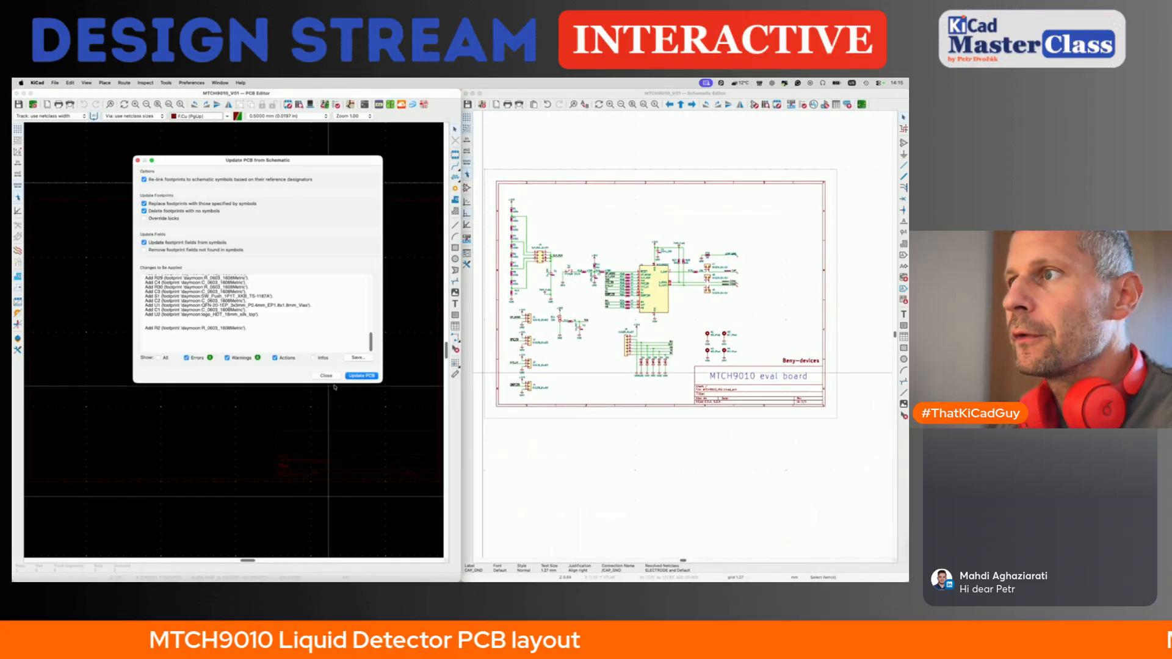
pyautogui.click(361, 377)
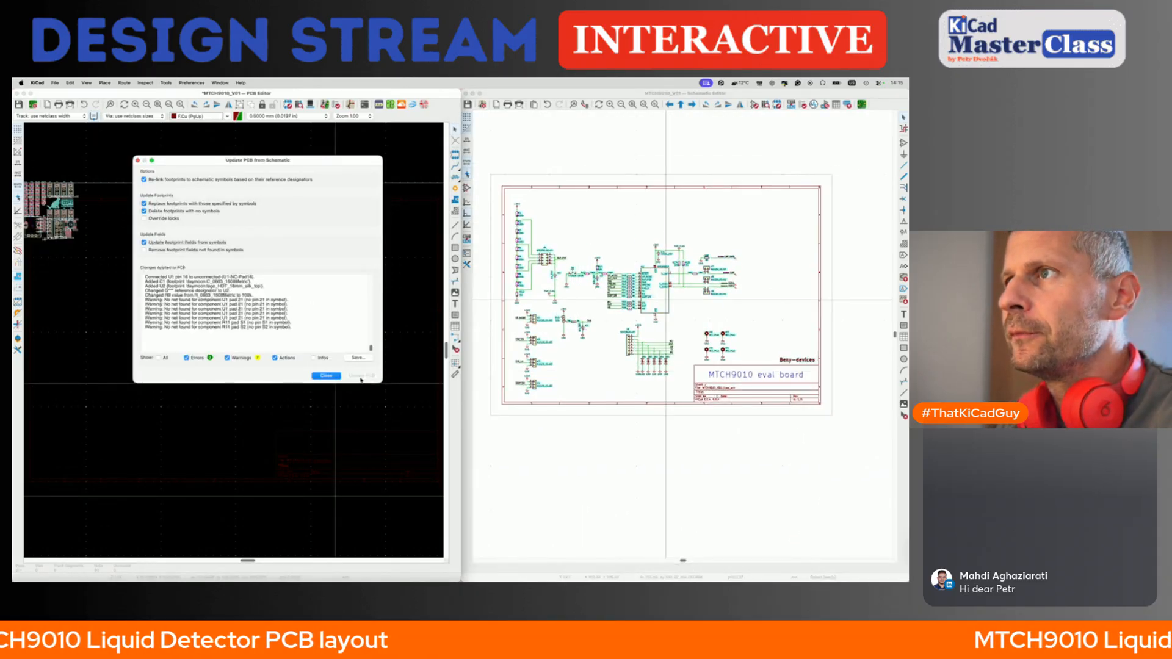
pyautogui.click(318, 376)
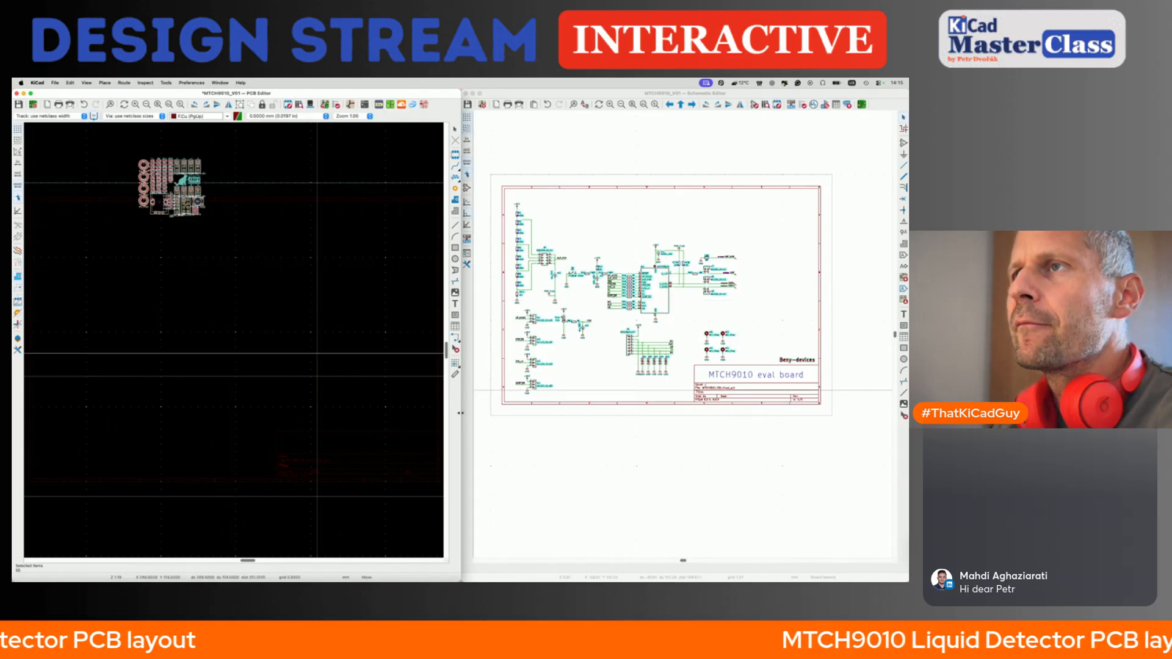
pyautogui.scroll(1, 322, 419)
pyautogui.hscroll(-4, 322, 420)
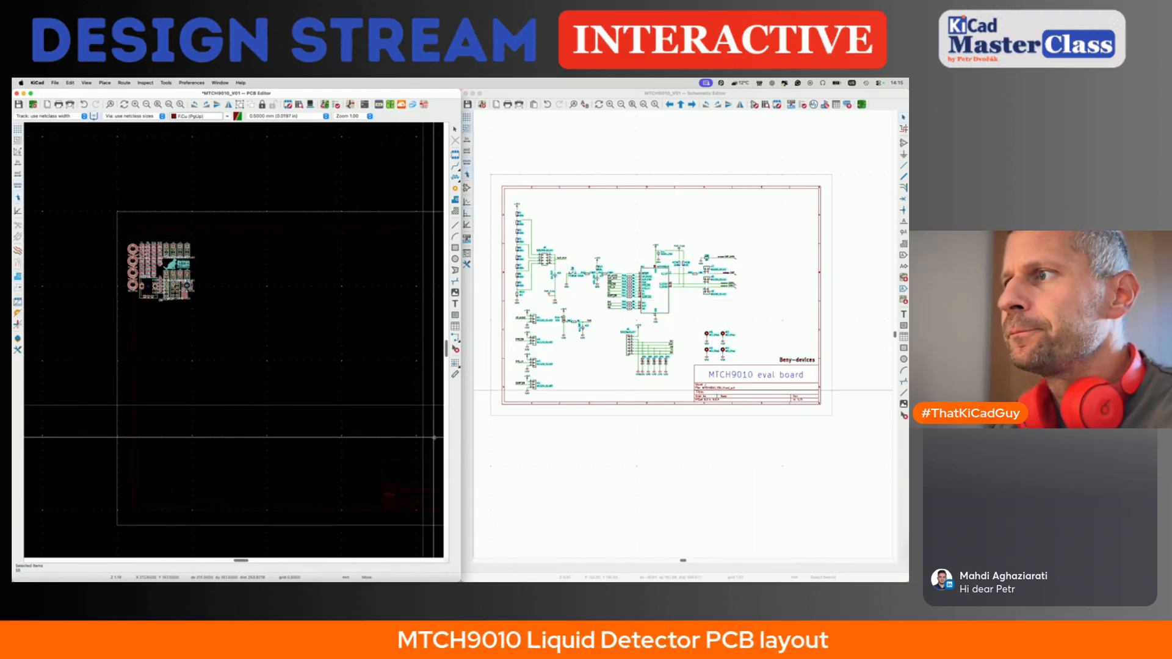
pyautogui.click(269, 374)
pyautogui.press('super+s')
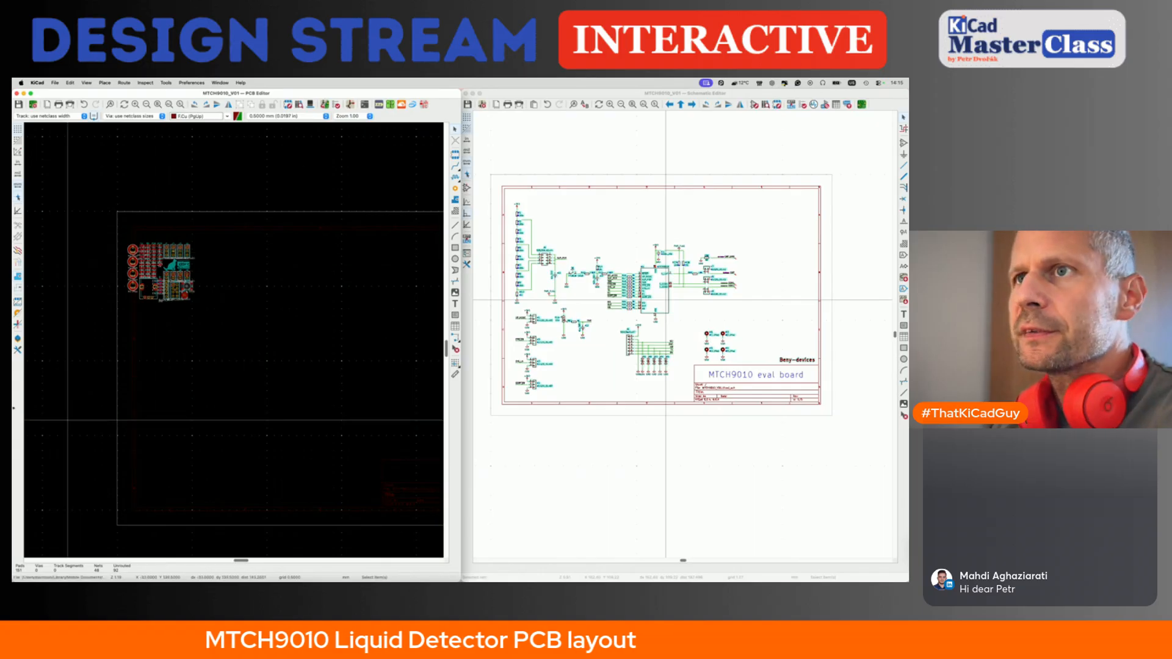
# - Hide the front silkscreen layer and the footprint values on the board
pyautogui.click(18, 339)
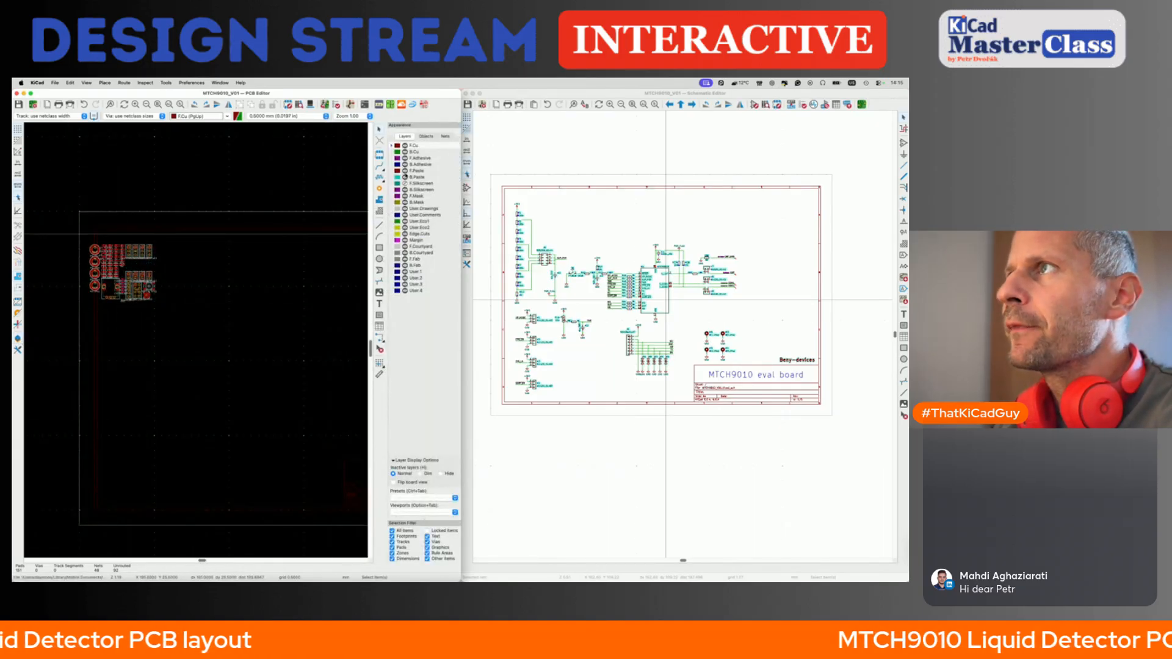
pyautogui.click(426, 137)
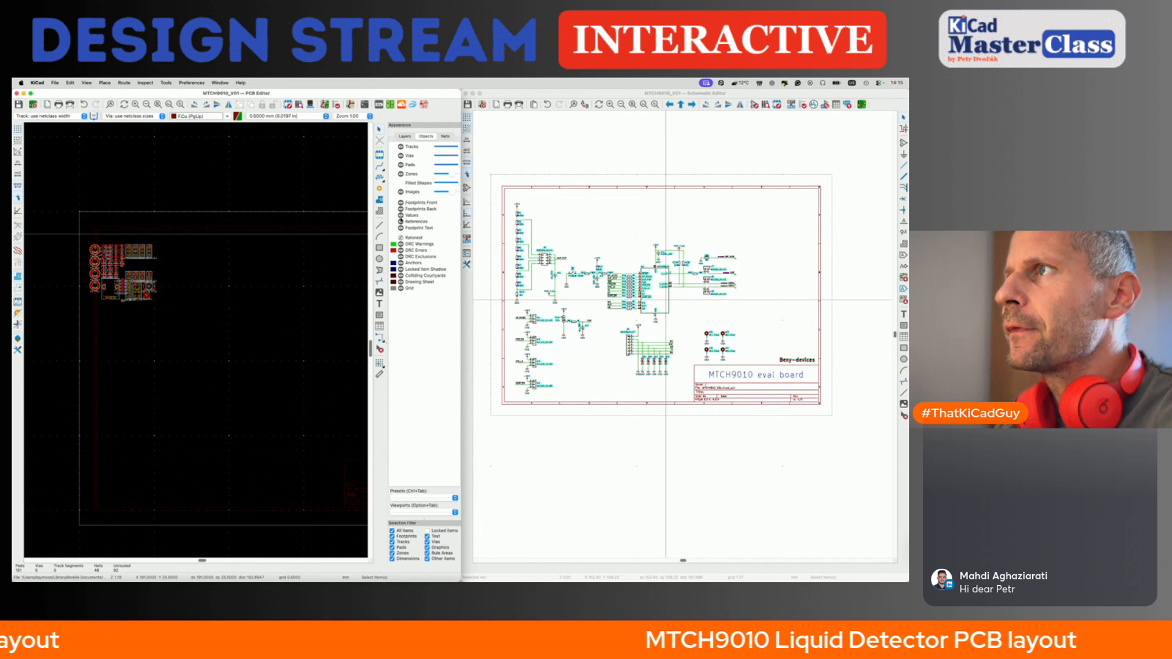
pyautogui.click(401, 215)
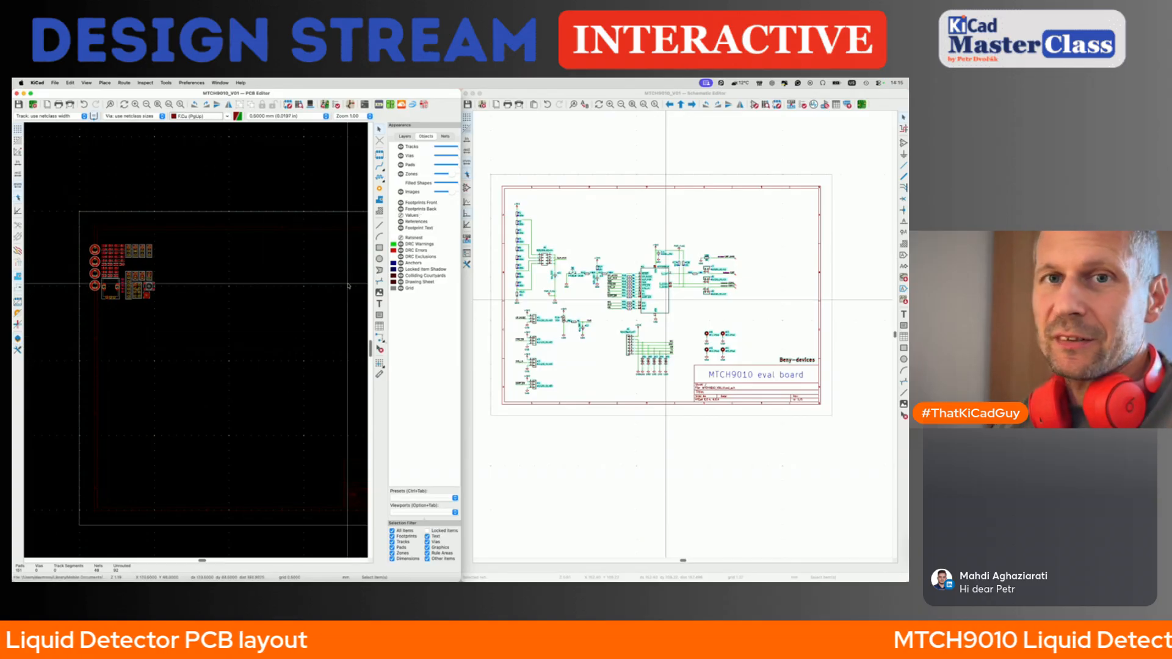
pyautogui.click(17, 339)
pyautogui.scroll(2, 150, 275)
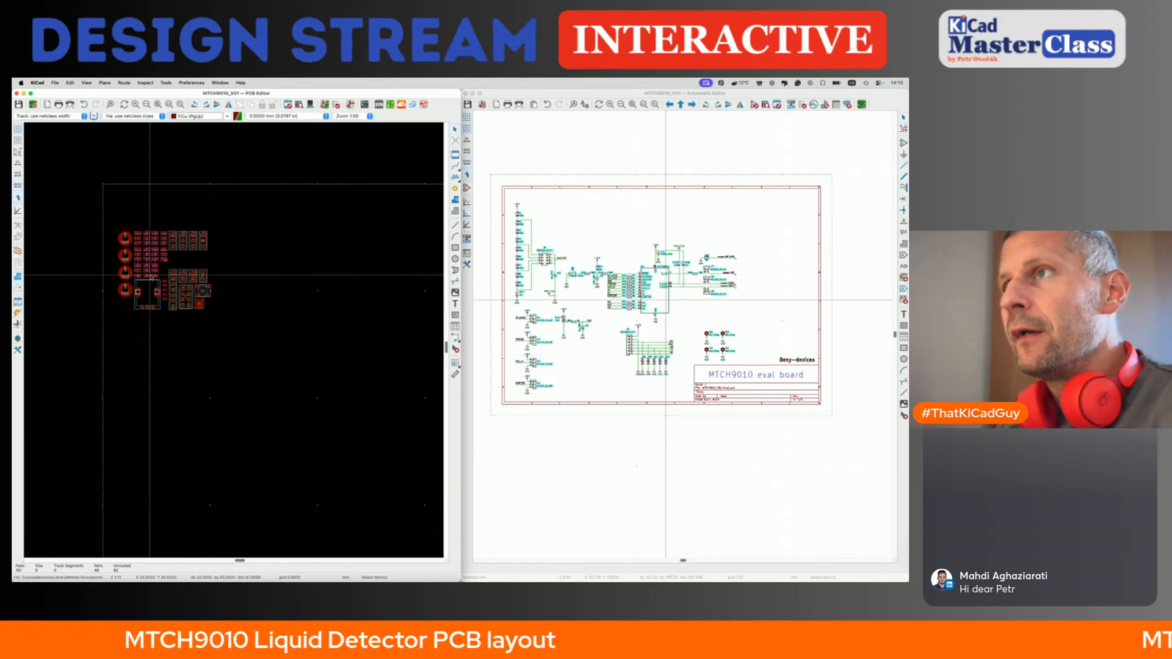
pyautogui.moveTo(442, 263); pyautogui.dragTo(396, 260, button='middle')
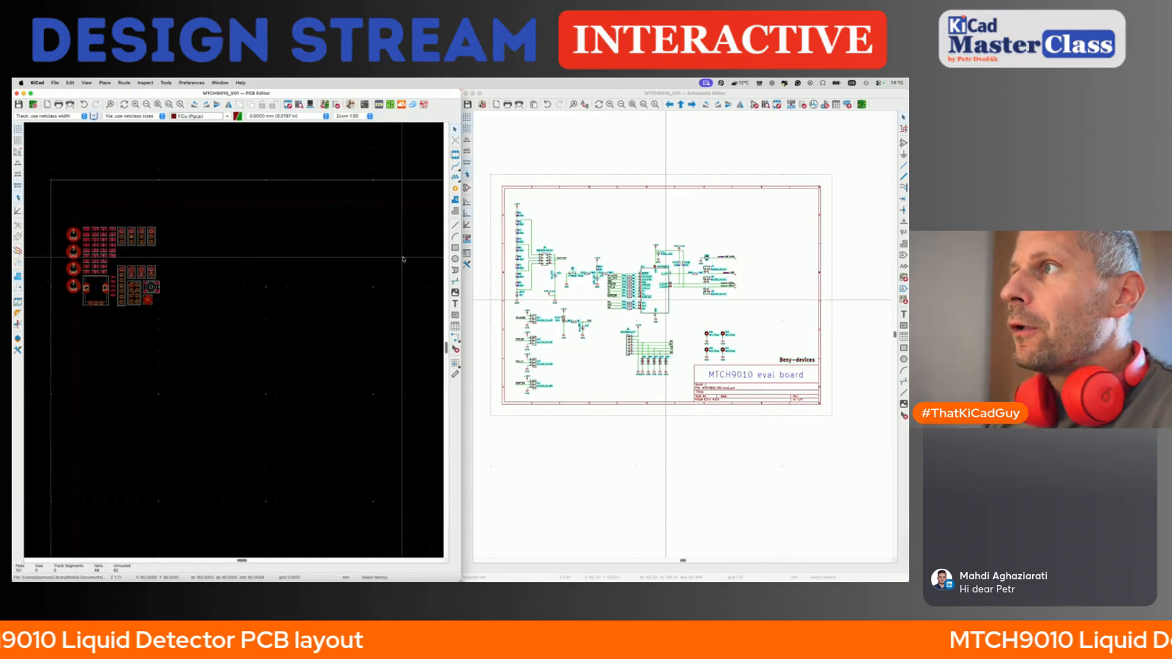
# - Draw a vertical and a horizontal board edge on Edge.Cuts, each about 40 mm long, meeting at the board's upper-left corner
pyautogui.click(17, 340)
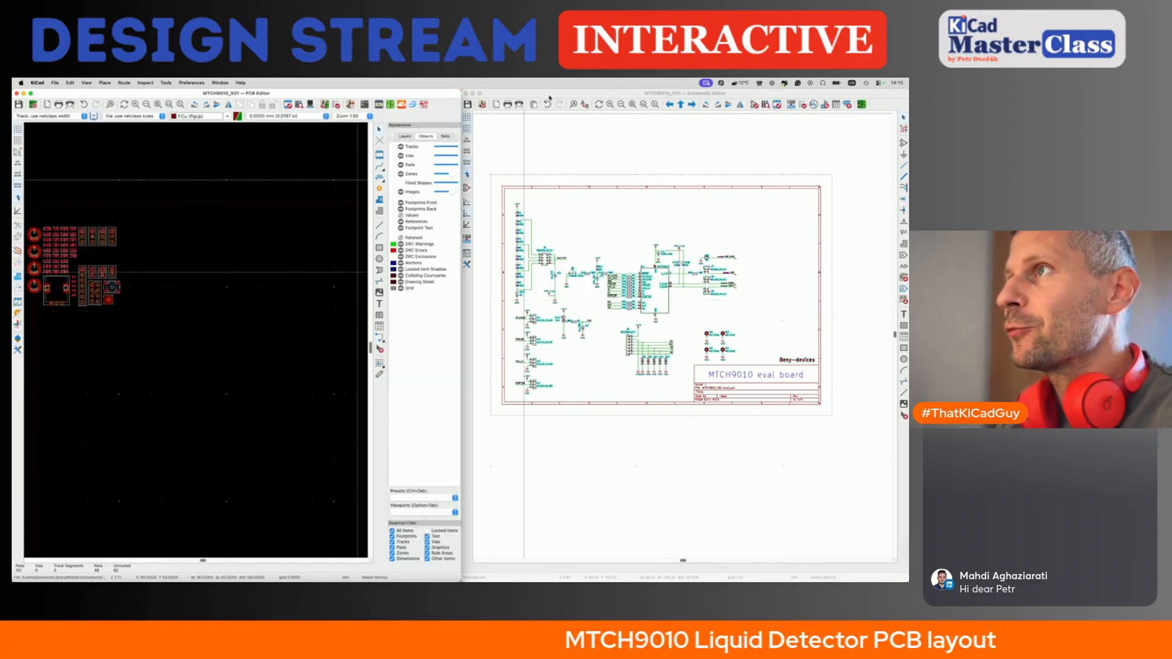
pyautogui.click(405, 136)
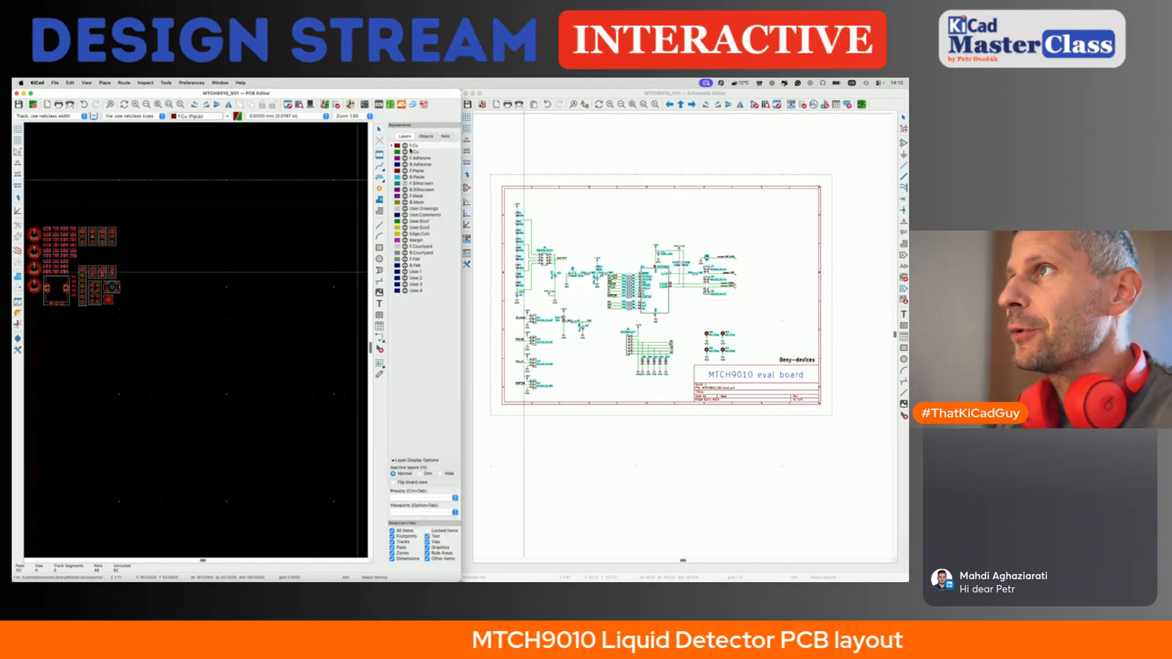
pyautogui.click(419, 233)
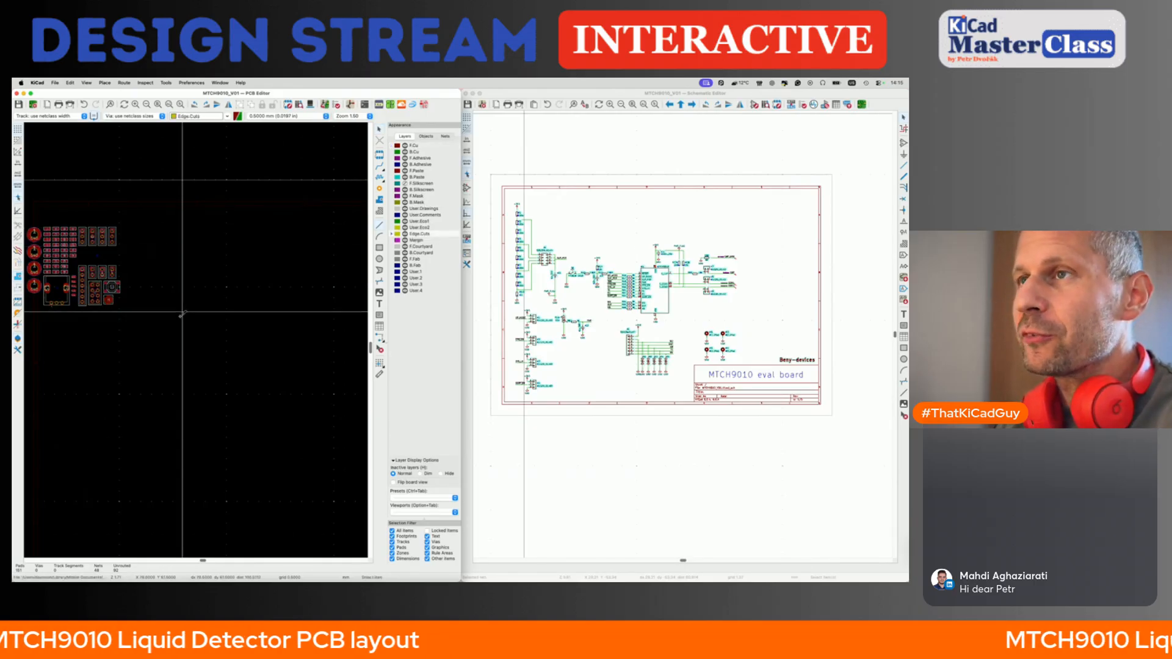
pyautogui.scroll(5, 162, 302)
pyautogui.click(143, 299)
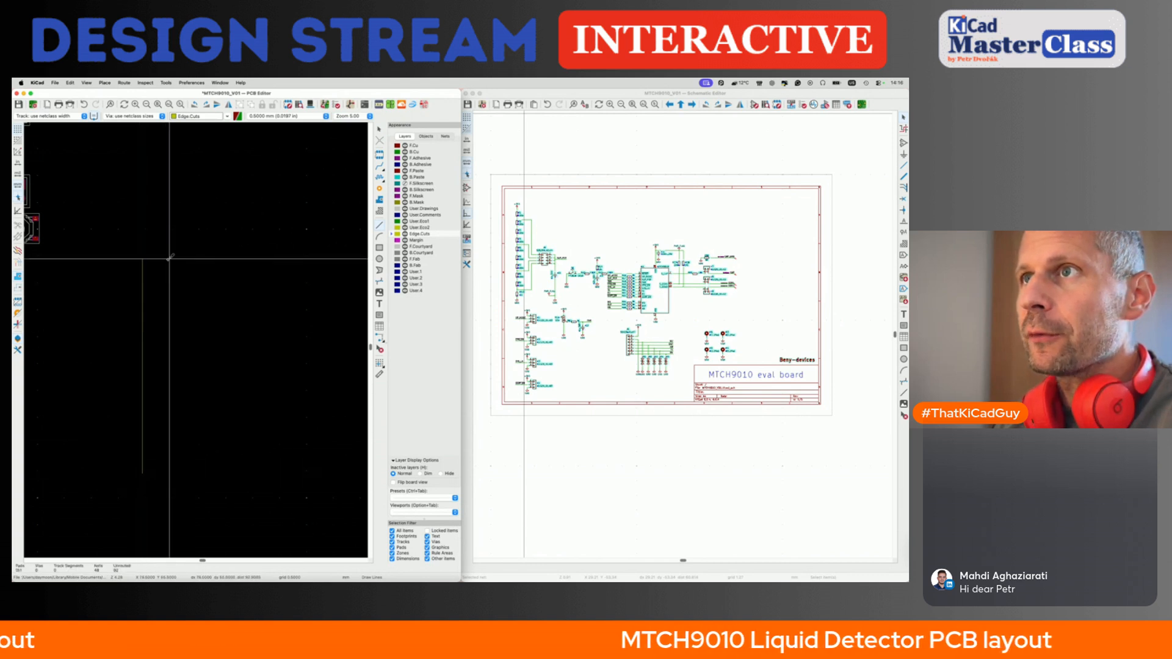
pyautogui.click(142, 258)
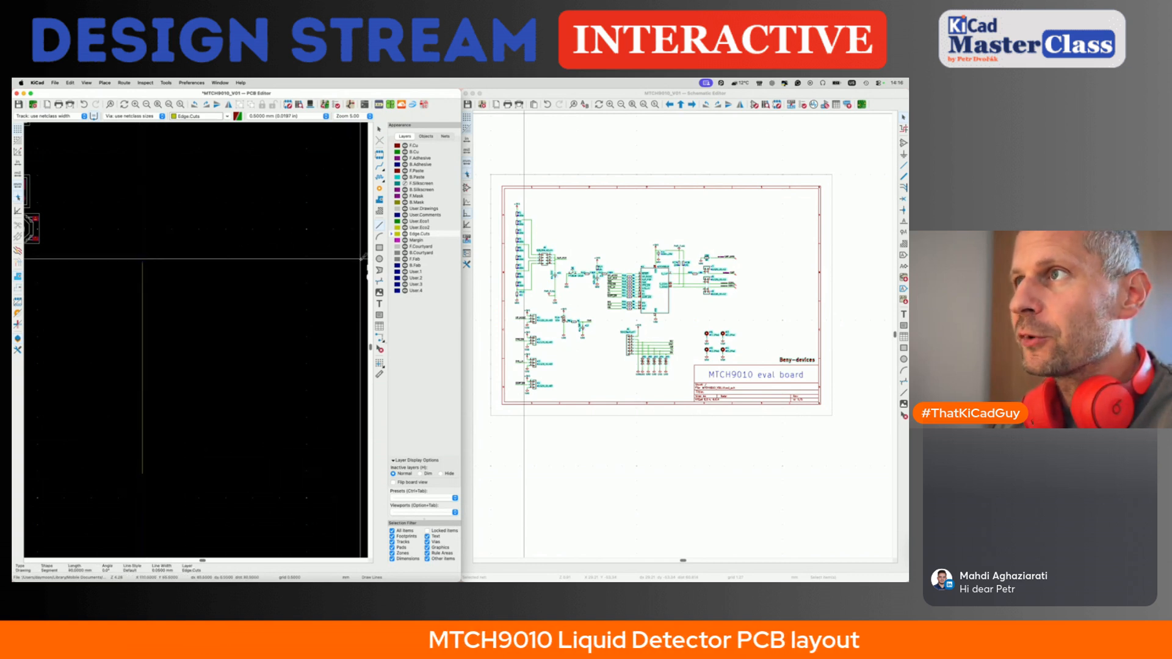
pyautogui.press('Escape')
# - Move mounting hole H1 from the footprint group to just beside the upper-left corner of the board outline
pyautogui.hscroll(-6, 255, 324)
pyautogui.scroll(6, 256, 323)
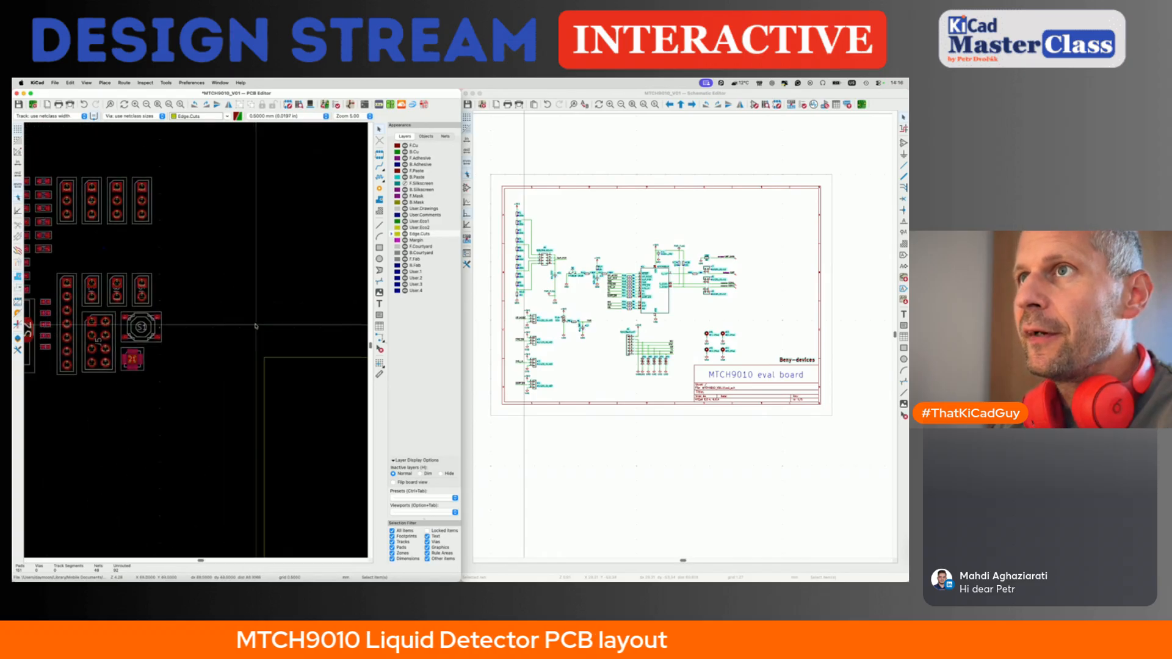
pyautogui.hscroll(-3, 218, 420)
pyautogui.scroll(-1, 218, 420)
pyautogui.hscroll(-2, 218, 419)
pyautogui.scroll(1, 218, 419)
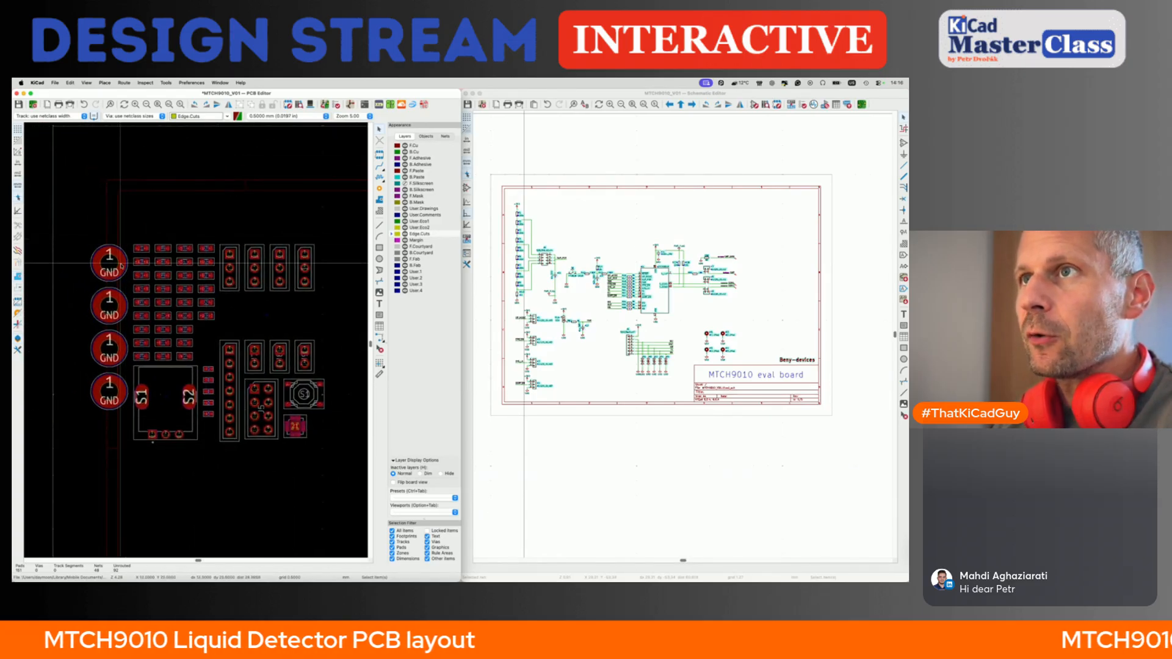
pyautogui.click(120, 264)
pyautogui.click(131, 279)
pyautogui.press('m')
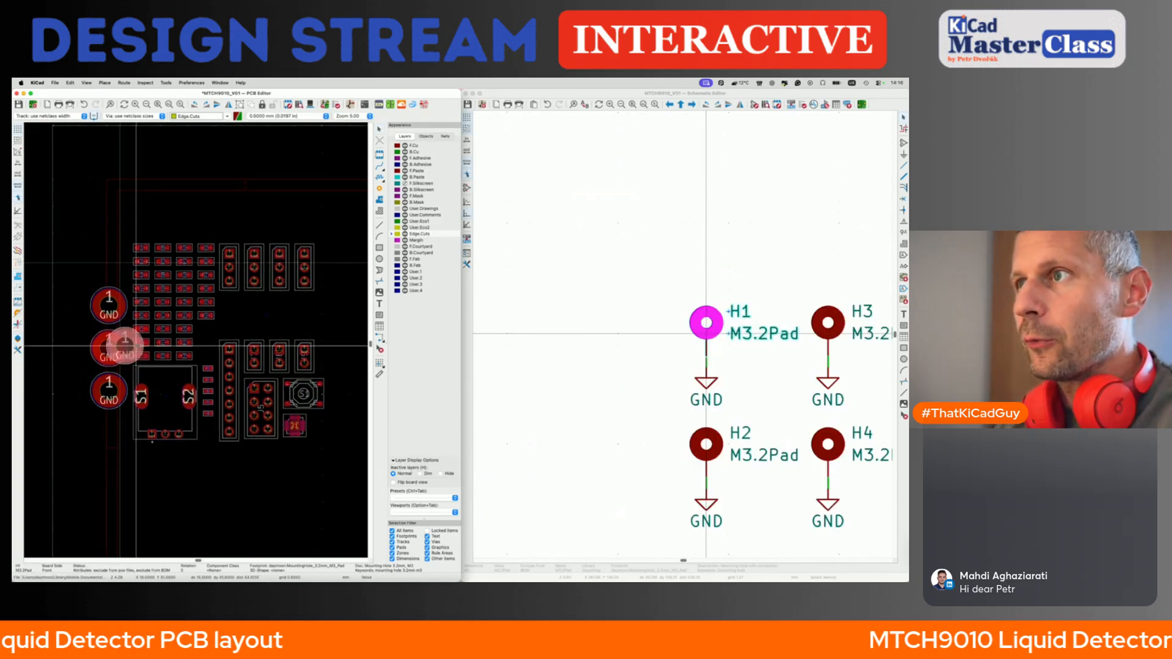
pyautogui.scroll(-5, 152, 342)
pyautogui.hscroll(2, 152, 342)
pyautogui.scroll(2, 183, 323)
pyautogui.scroll(2, 257, 266)
pyautogui.click(265, 262)
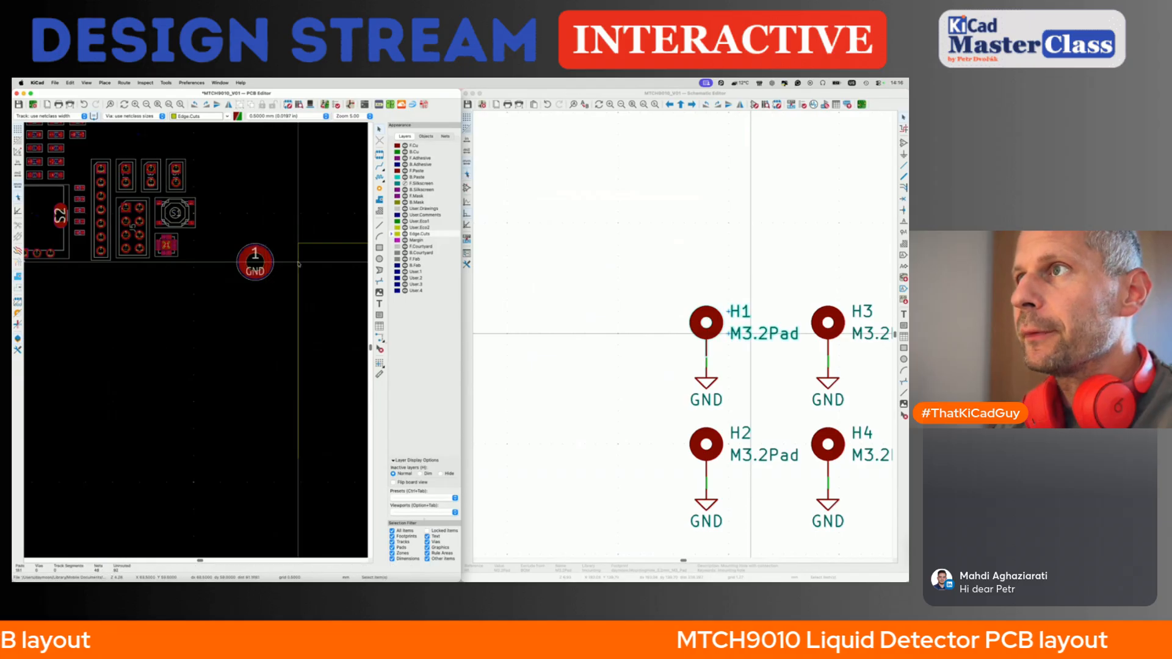
# - Position mounting hole H1 relative to the outline's upper-left corner with X and Y offsets of 4.5 mm
pyautogui.scroll(6, 298, 262)
pyautogui.scroll(1, 176, 317)
pyautogui.click(176, 318)
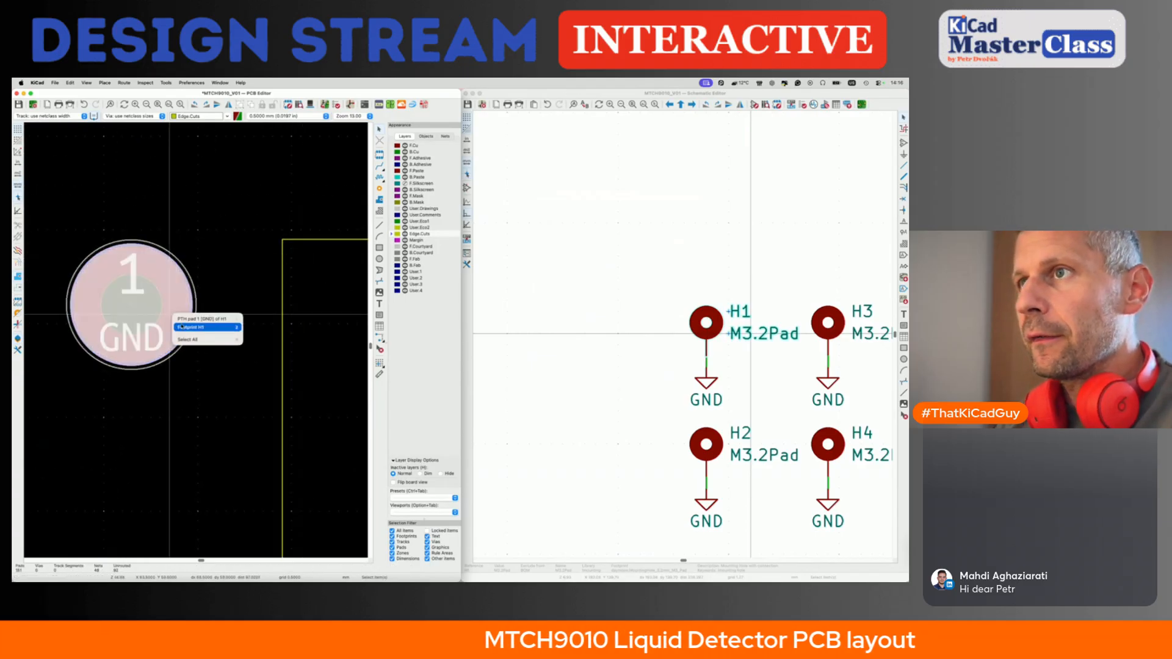
pyautogui.click(196, 328)
pyautogui.press('e')
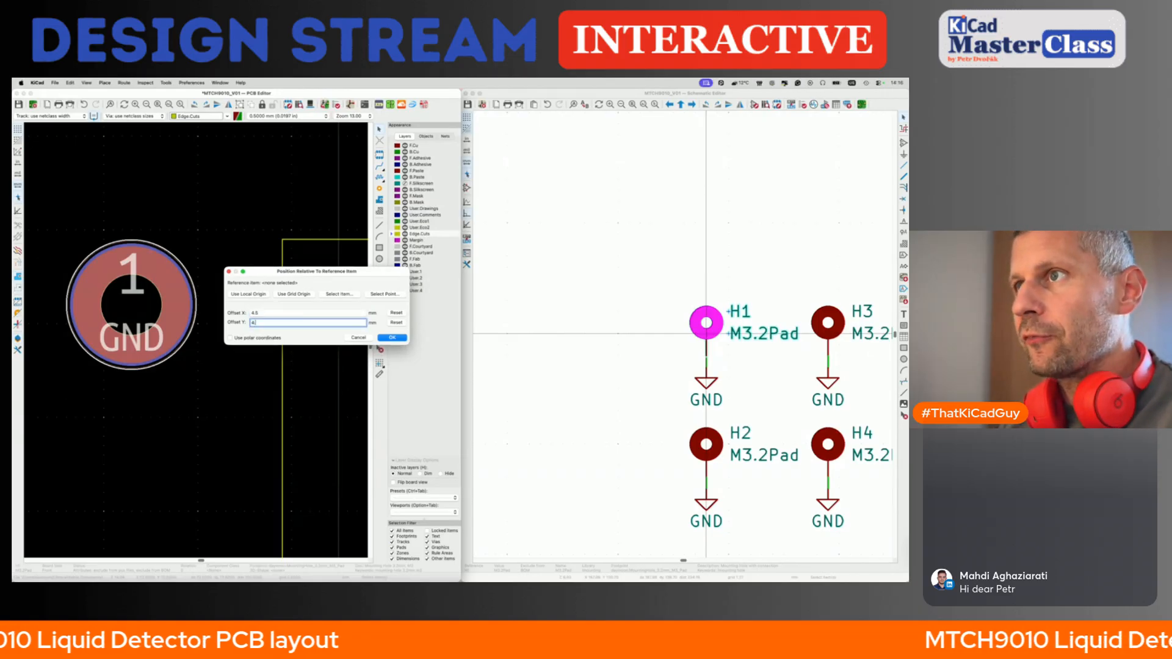
pyautogui.click(346, 297)
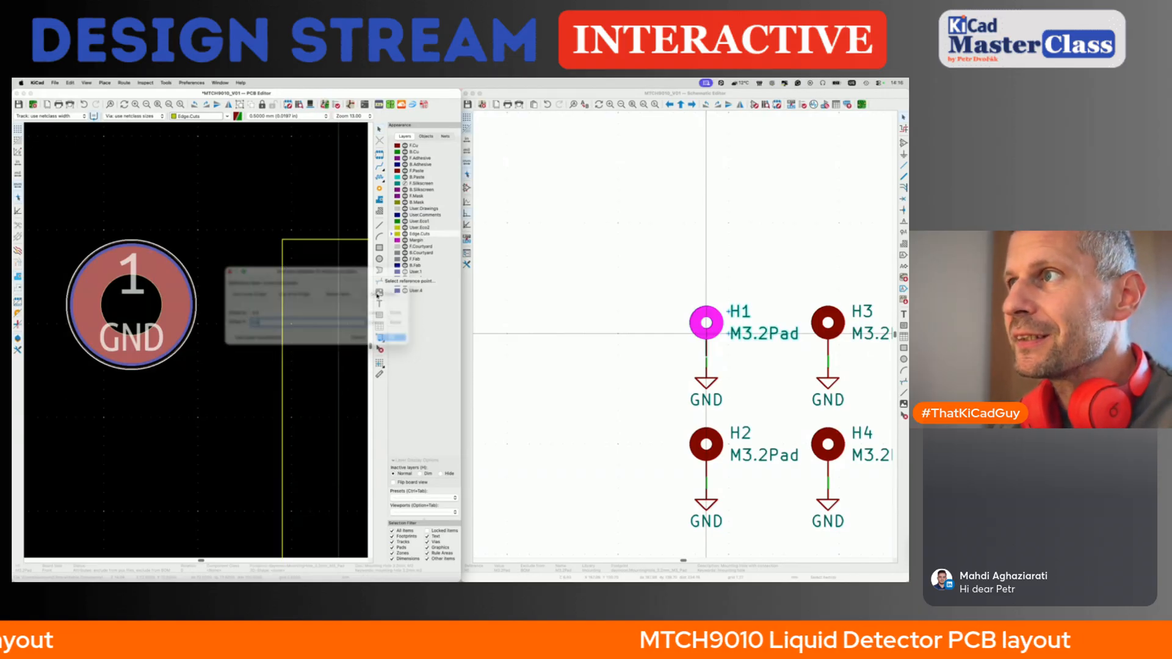
pyautogui.click(282, 241)
pyautogui.click(391, 338)
# - Make F.Cu the active layer and save the board
pyautogui.scroll(-5, 257, 315)
pyautogui.hscroll(3, 253, 314)
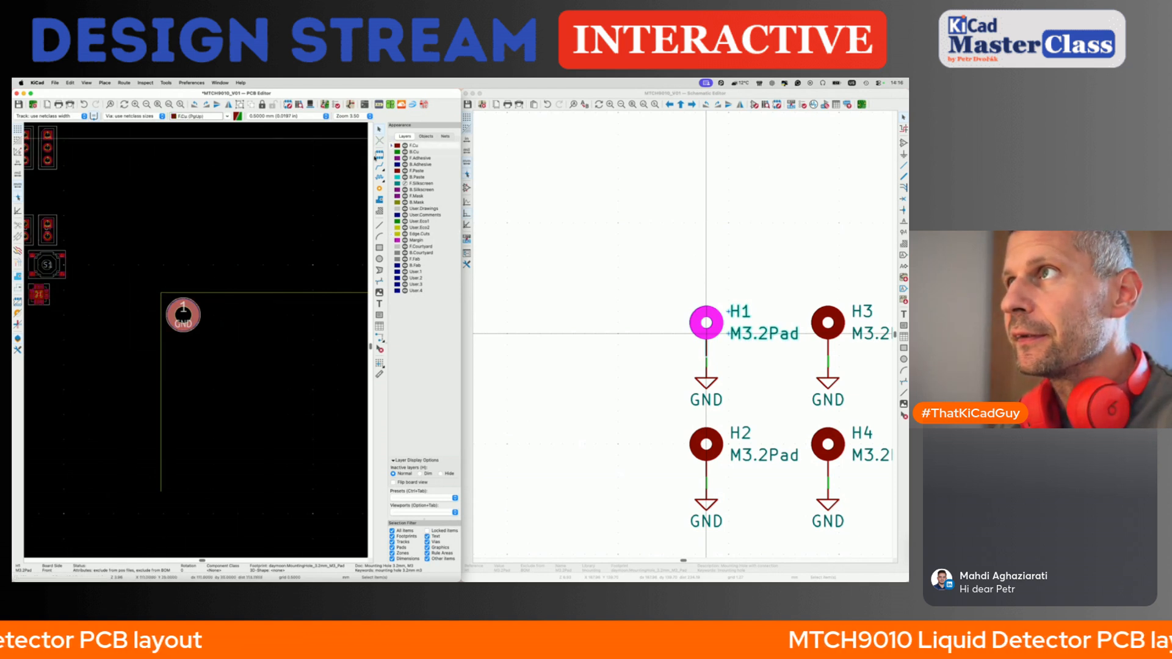
pyautogui.click(19, 340)
pyautogui.press('super+s')
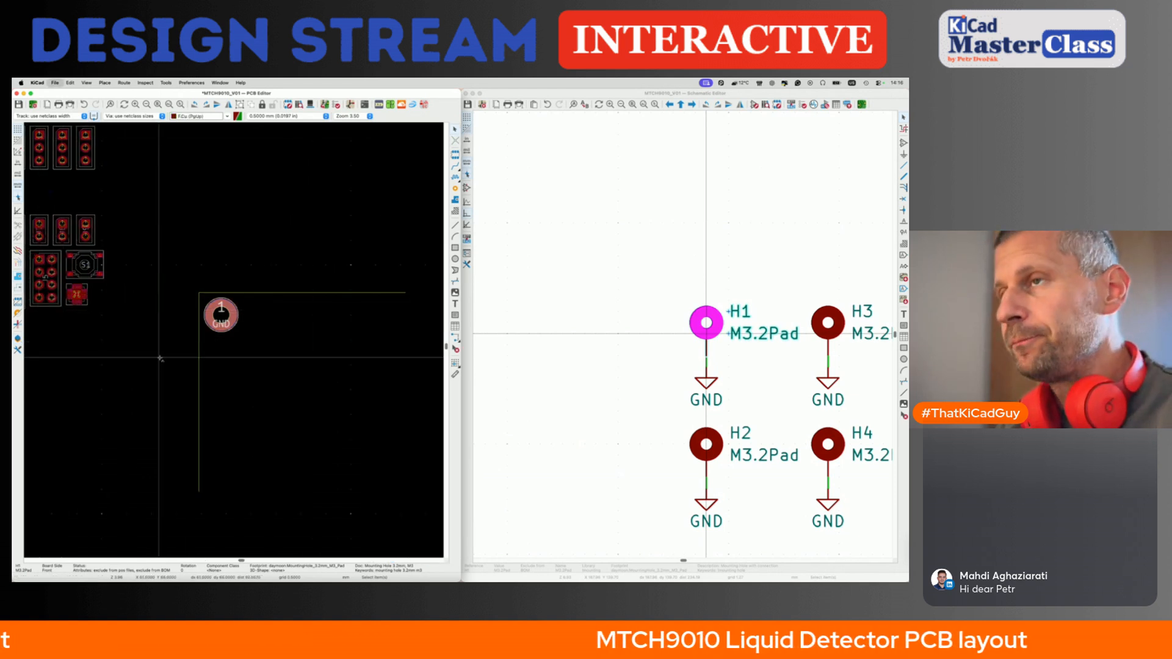
# - Select the MTCH9010 chip with its surrounding resistors and sensor connectors in the schematic so their footprints are selected on the board
pyautogui.scroll(-3, 268, 325)
pyautogui.scroll(3, 268, 324)
pyautogui.click(648, 244)
pyautogui.scroll(-8, 648, 245)
pyautogui.scroll(3, 649, 245)
pyautogui.hscroll(-5, 648, 245)
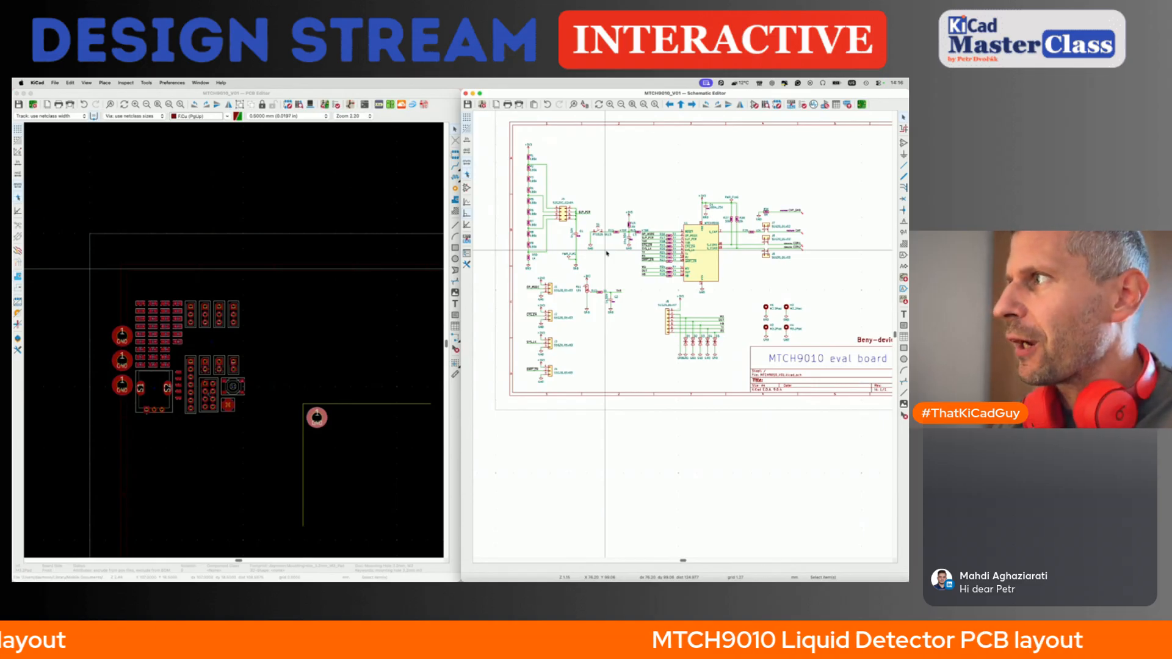
pyautogui.moveTo(589, 169); pyautogui.dragTo(845, 297)
pyautogui.keyDown('shift'); pyautogui.moveTo(662, 184); pyautogui.dragTo(746, 300); pyautogui.keyUp('shift')
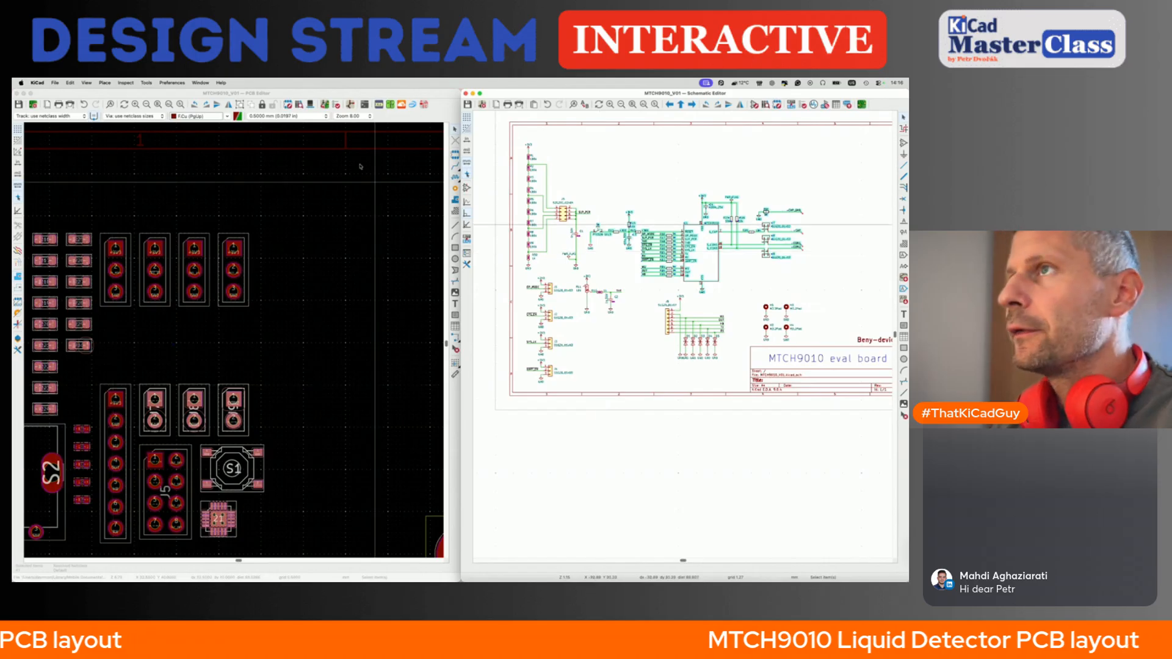
pyautogui.click(343, 244)
pyautogui.scroll(-4, 264, 308)
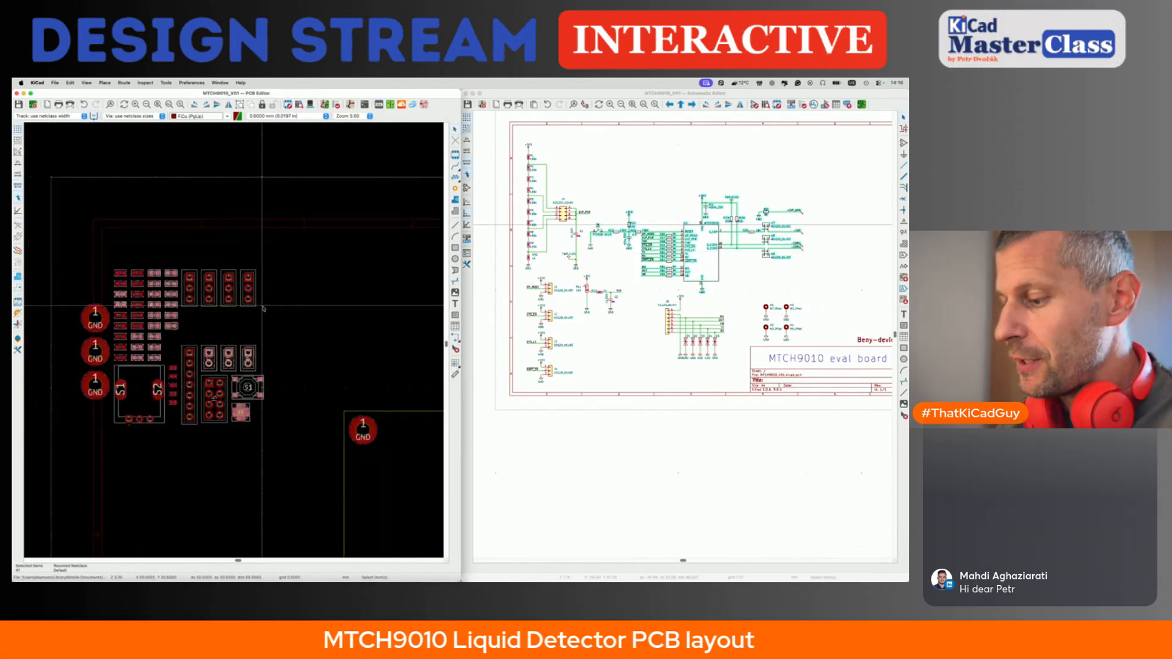
# - Pack the selected MTCH9010 chip-group footprints together and place them just above the board outline's top edge, near the upper-left corner
pyautogui.rightClick(264, 308)
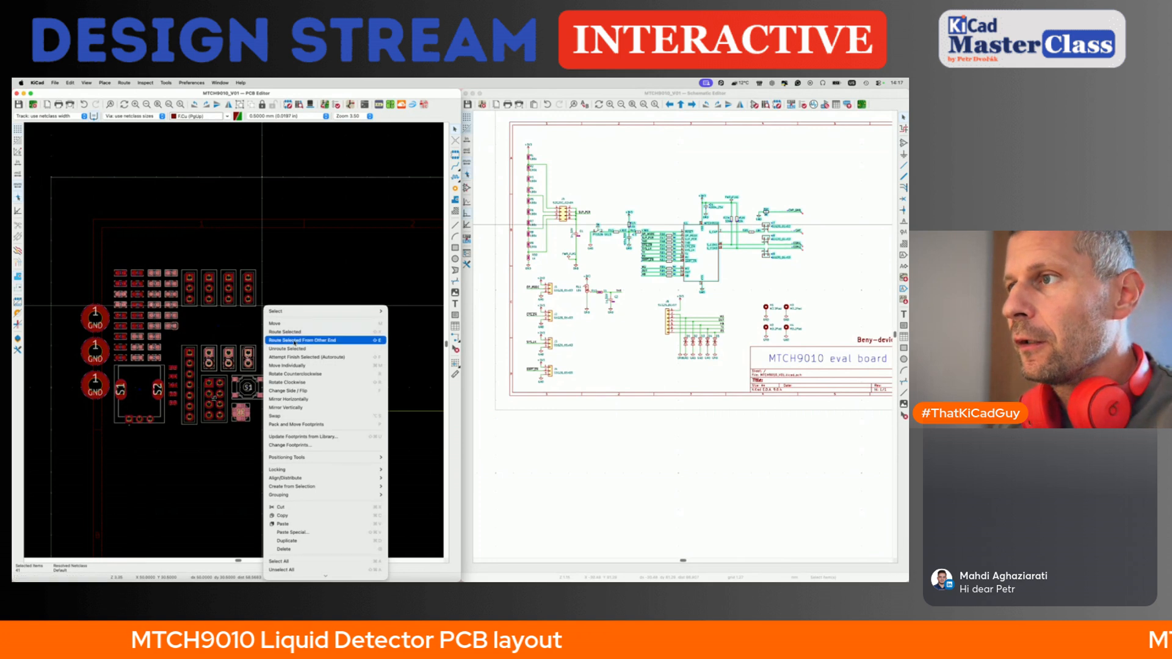
pyautogui.click(300, 424)
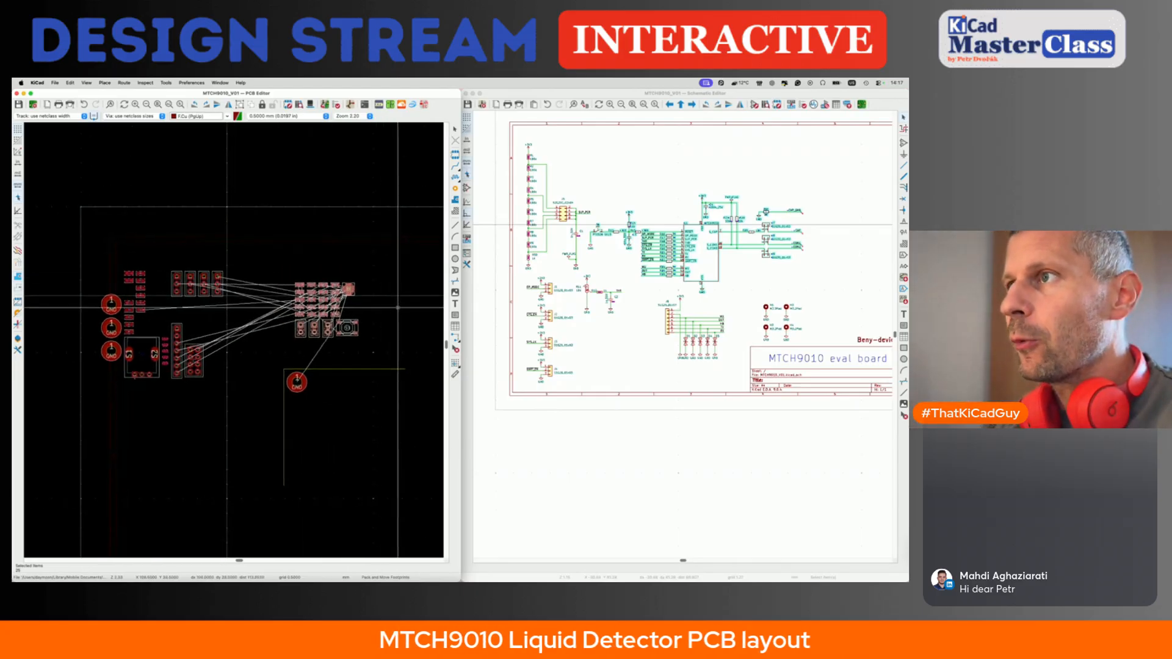
pyautogui.click(420, 316)
# - Select the three-pin headers J1 to J4 in the schematic, then pack their footprints and place them outside the board outline's left edge
pyautogui.click(632, 298)
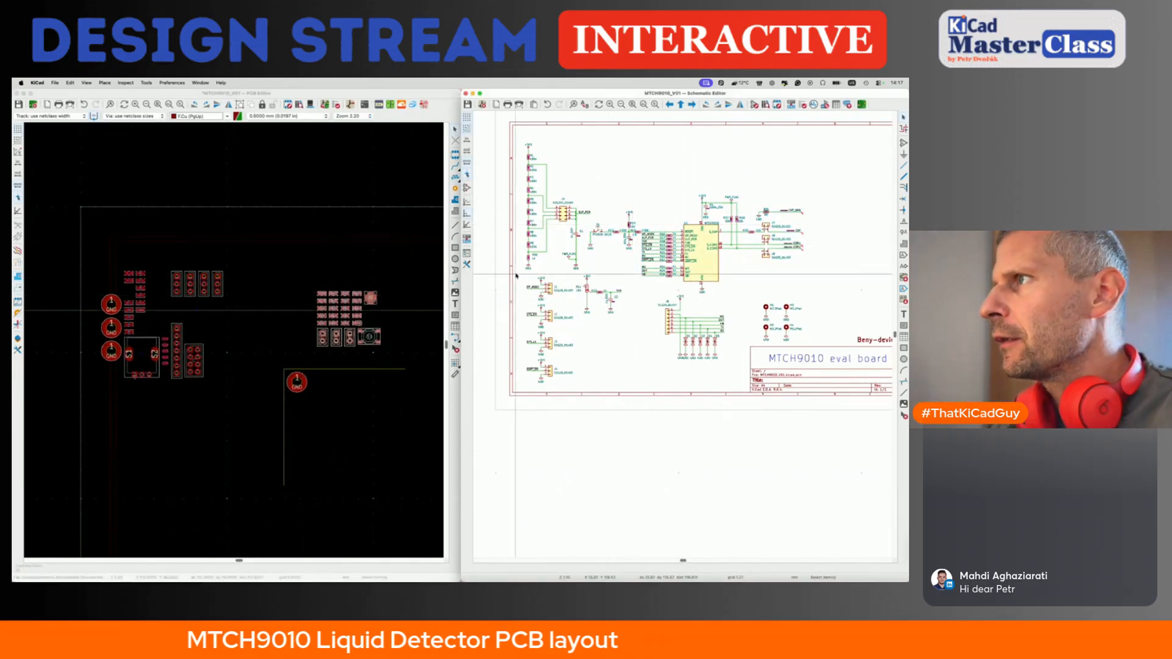
pyautogui.moveTo(517, 275); pyautogui.dragTo(583, 391)
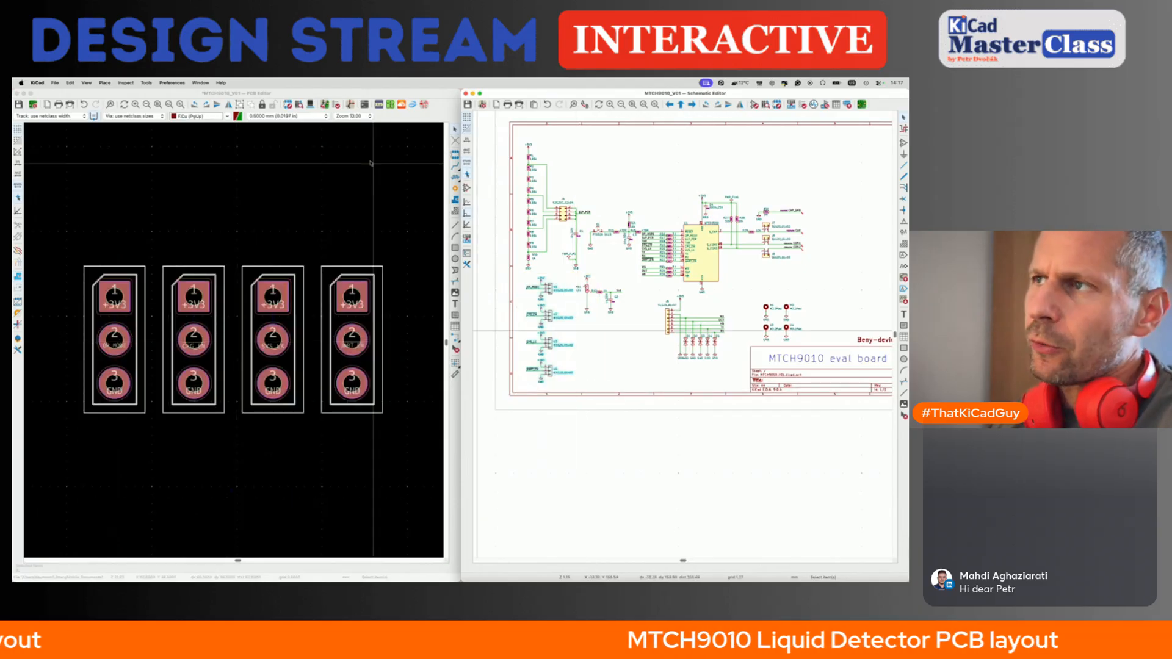
pyautogui.click(383, 94)
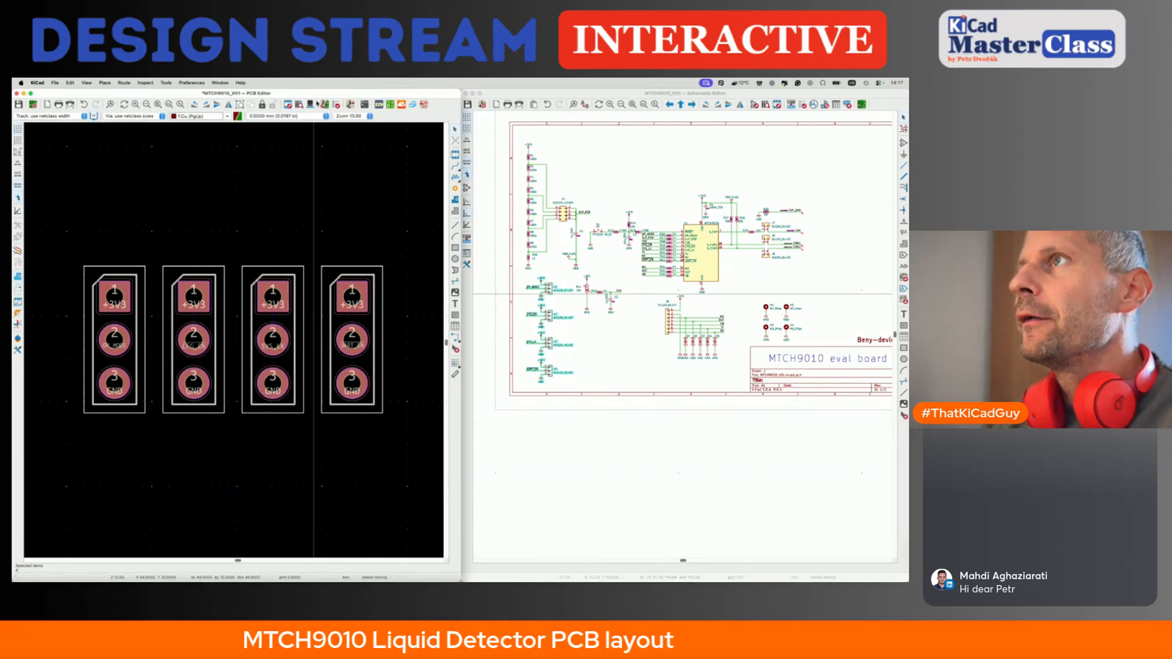
pyautogui.press('p')
pyautogui.scroll(-10, 284, 287)
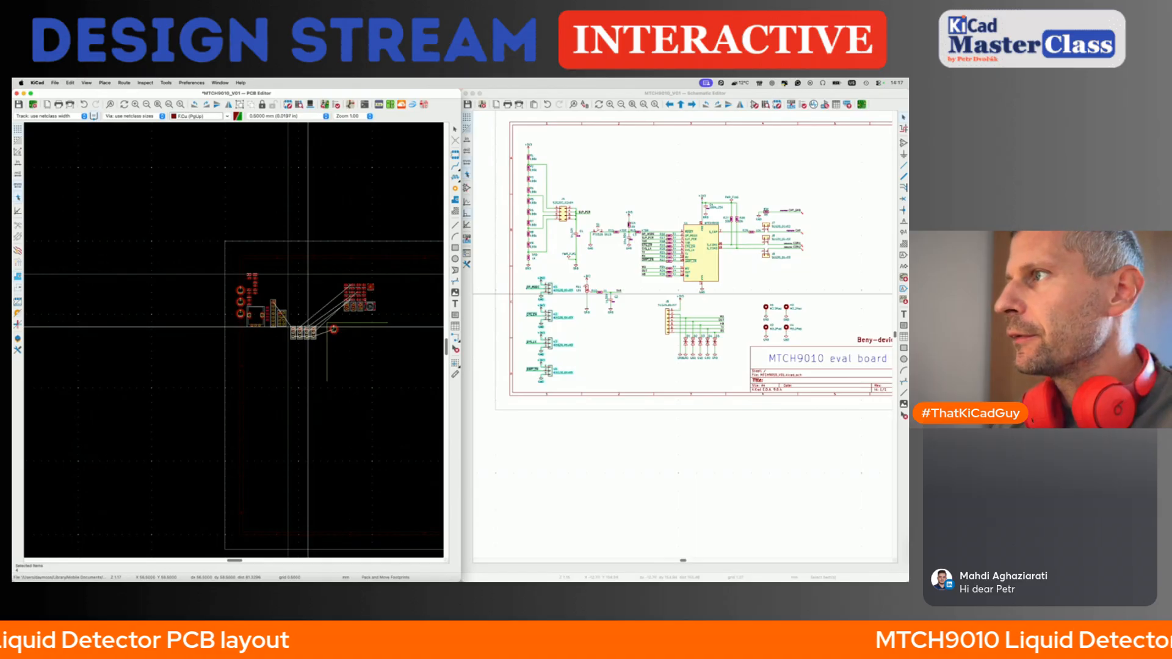
pyautogui.scroll(-3, 299, 349)
pyautogui.hscroll(2, 299, 349)
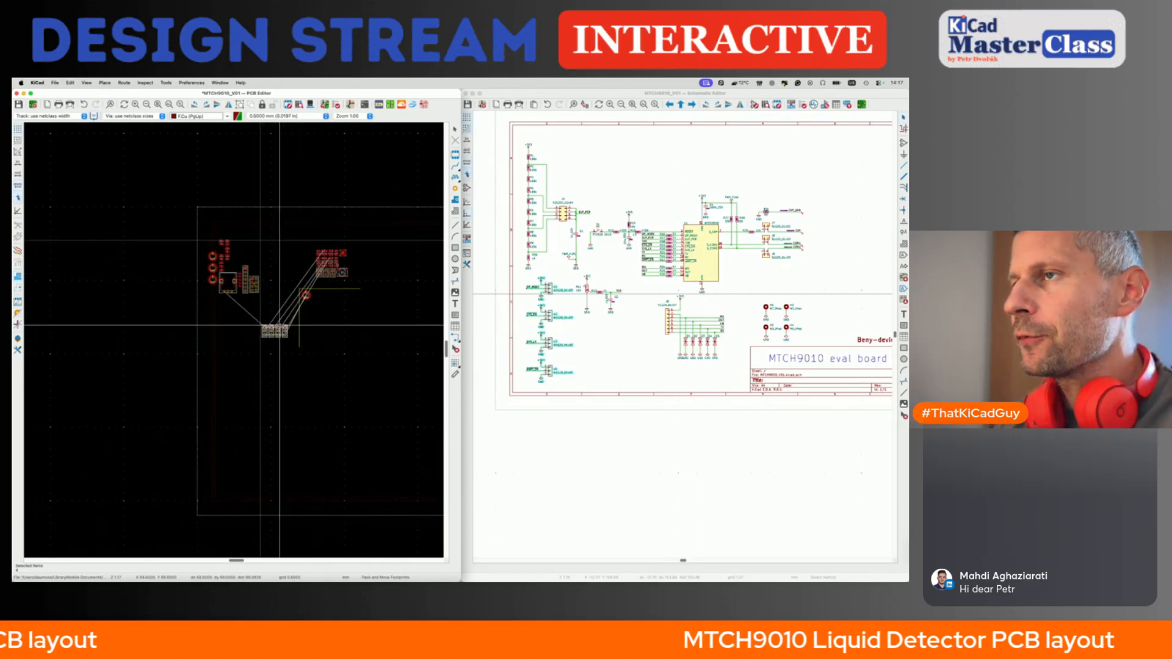
pyautogui.click(280, 325)
# - Select R11, R12 and C2 of the THR circuit in the schematic, then pack their footprints and place them below the three-pin headers
pyautogui.click(629, 327)
pyautogui.scroll(-3, 629, 328)
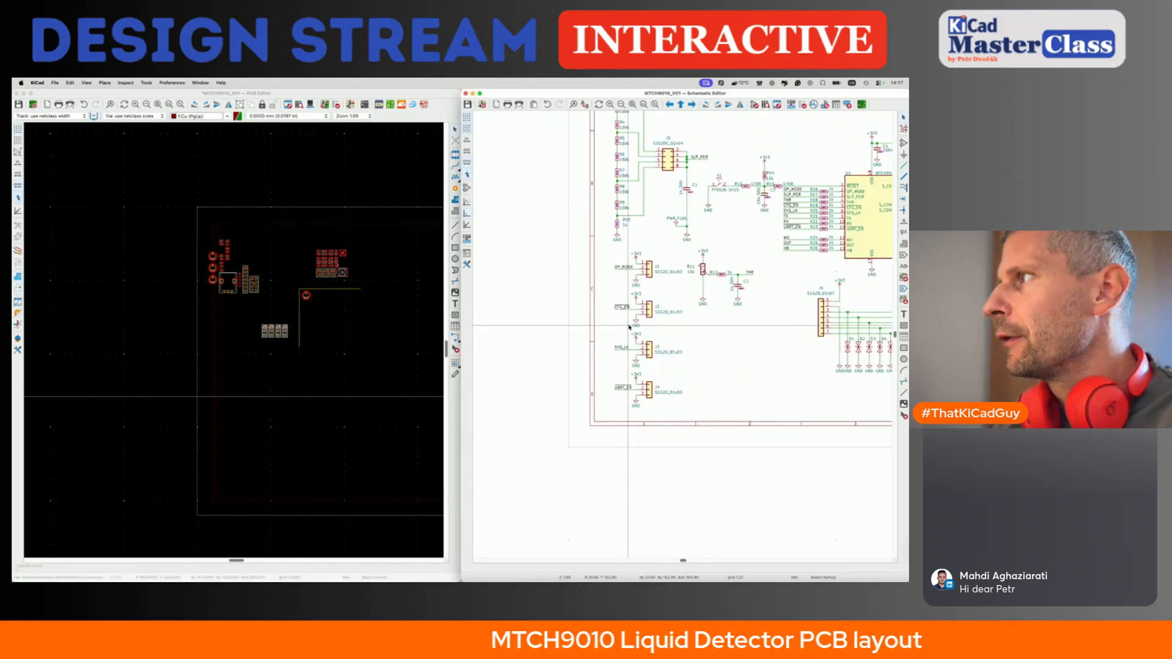
pyautogui.hscroll(5, 629, 327)
pyautogui.moveTo(594, 252); pyautogui.dragTo(680, 337)
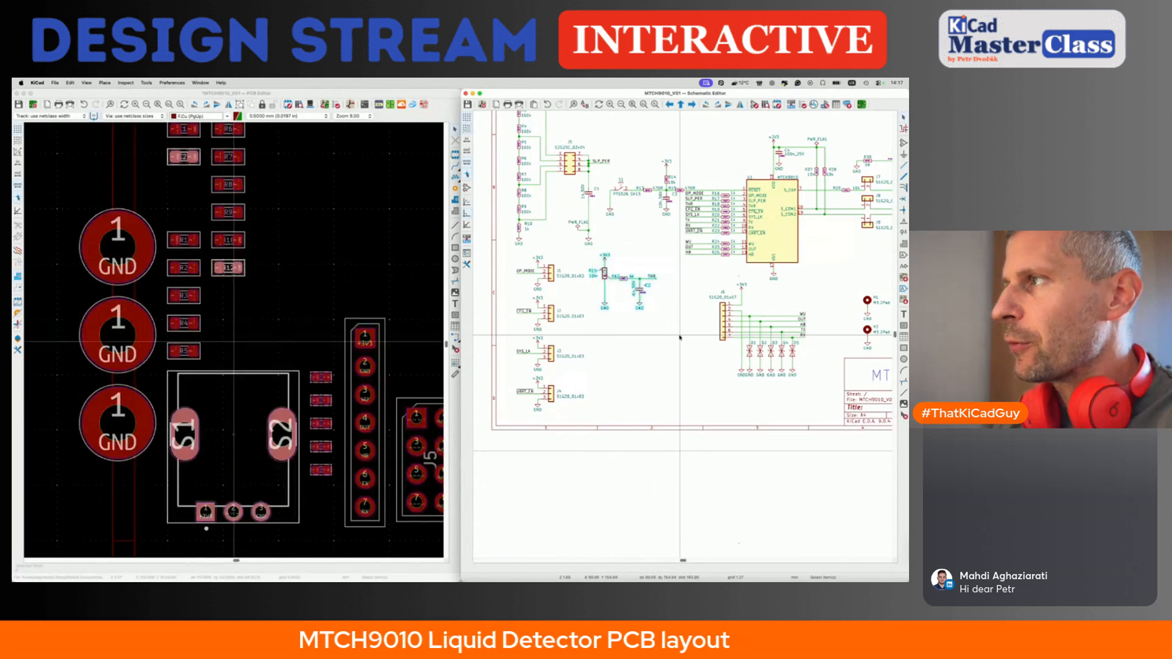
pyautogui.click(341, 95)
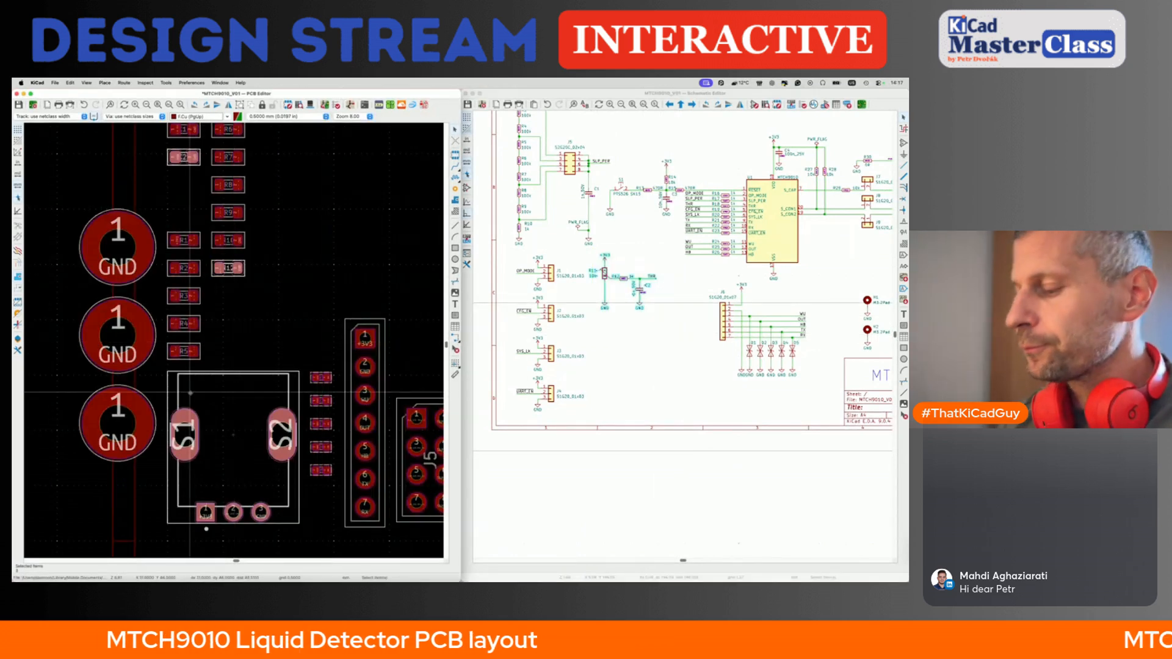
pyautogui.press('p')
pyautogui.scroll(-3, 189, 393)
pyautogui.scroll(-5, 190, 393)
pyautogui.hscroll(3, 190, 392)
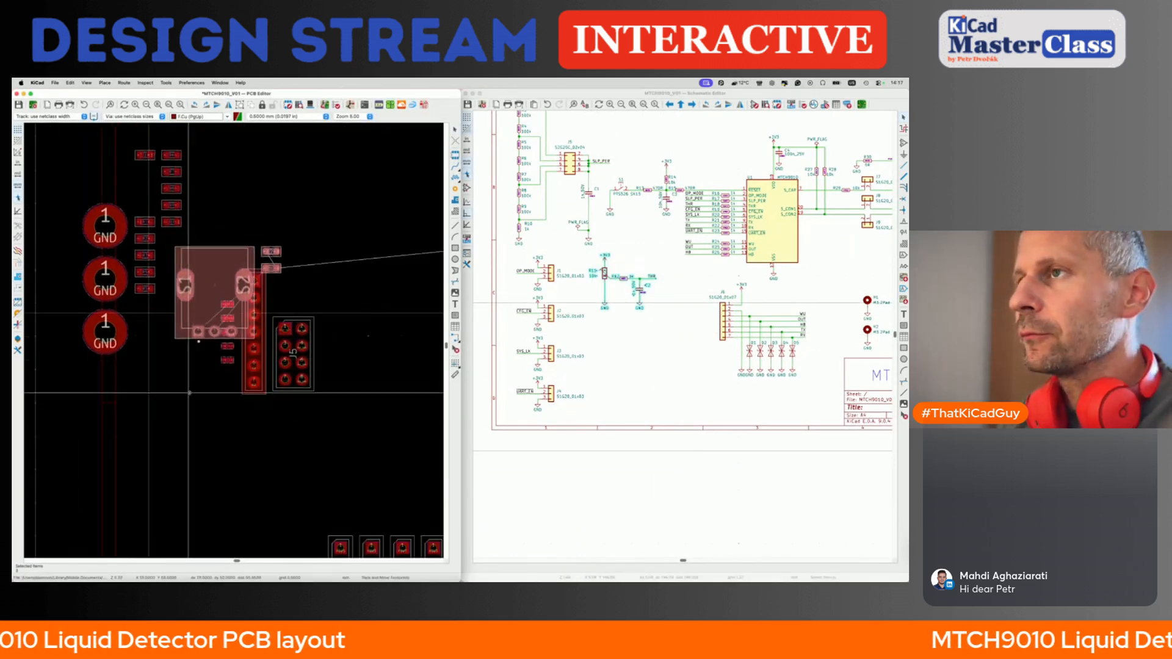
pyautogui.scroll(-4, 189, 392)
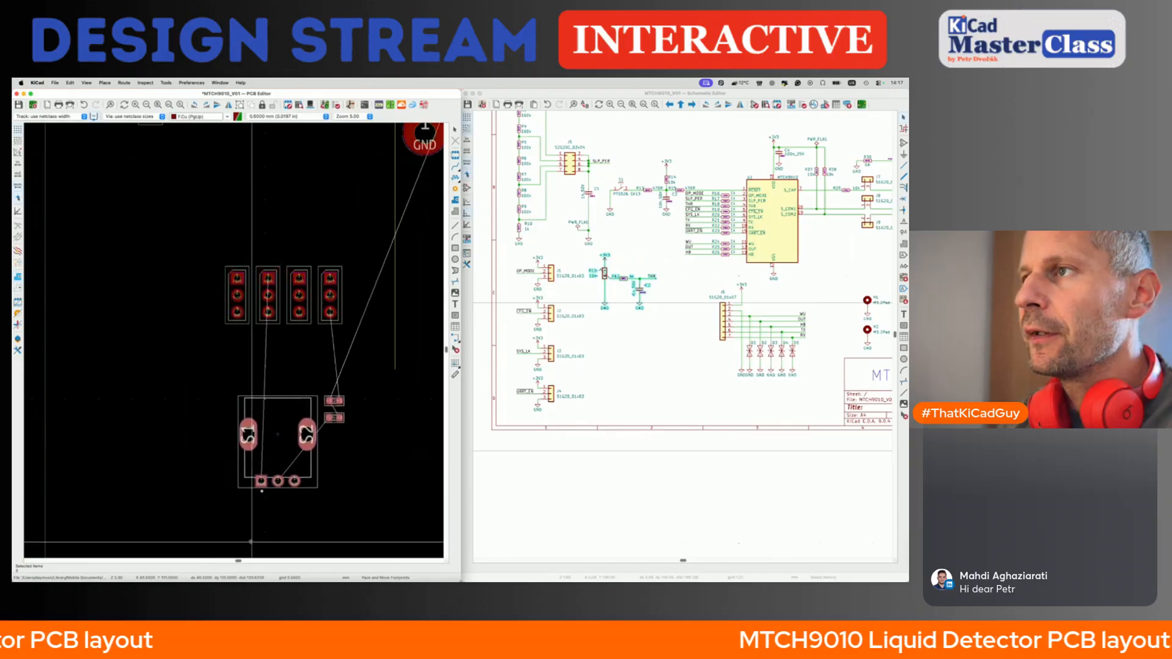
pyautogui.scroll(-3, 253, 546)
pyautogui.hscroll(3, 253, 545)
pyautogui.click(196, 515)
pyautogui.click(379, 460)
pyautogui.scroll(-5, 379, 460)
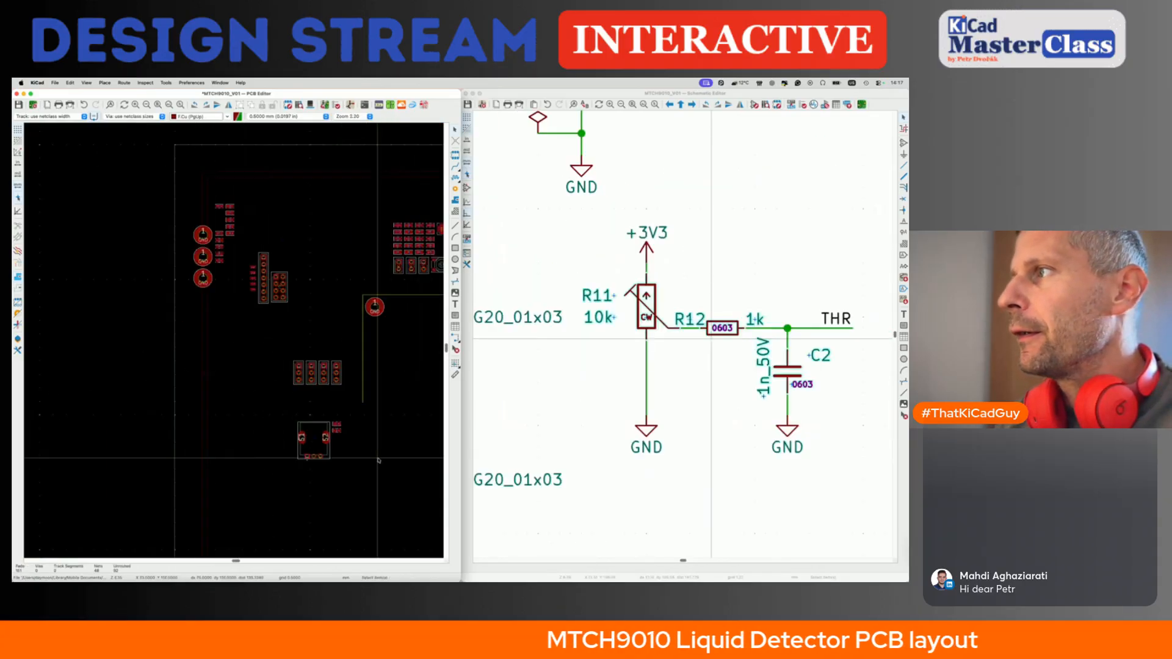
# - Select connector J6 and diodes D1 to D5 in the schematic, then pack their footprints and place them beside the outline's left edge, near H1
pyautogui.click(649, 394)
pyautogui.scroll(-5, 648, 393)
pyautogui.scroll(-5, 648, 394)
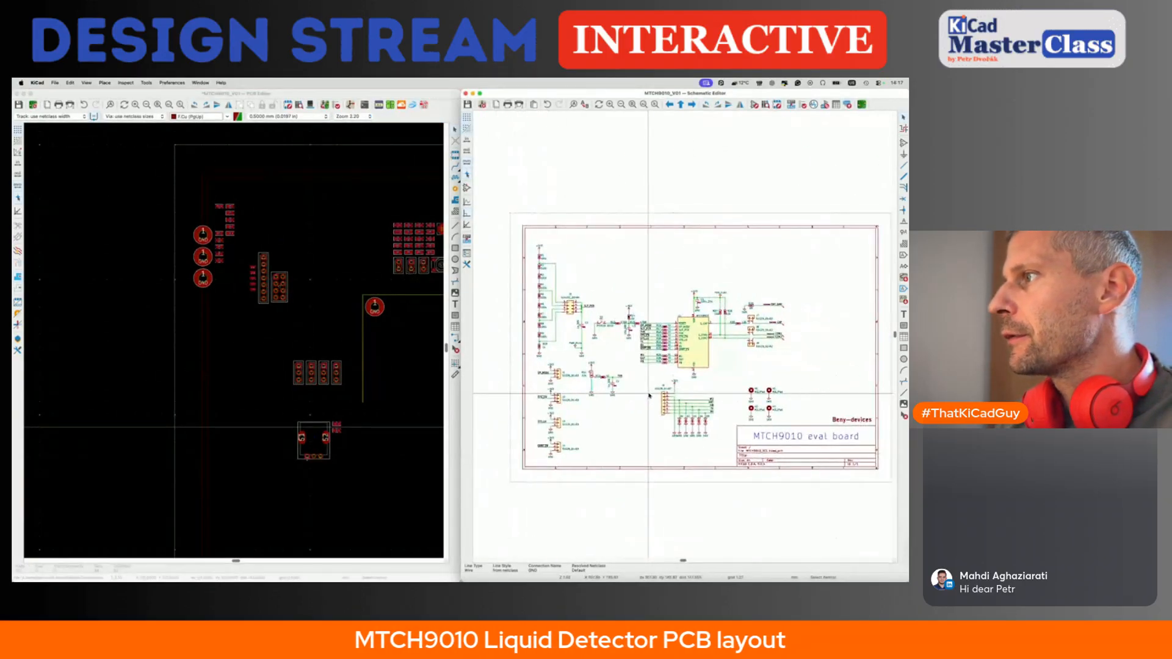
pyautogui.scroll(5, 649, 400)
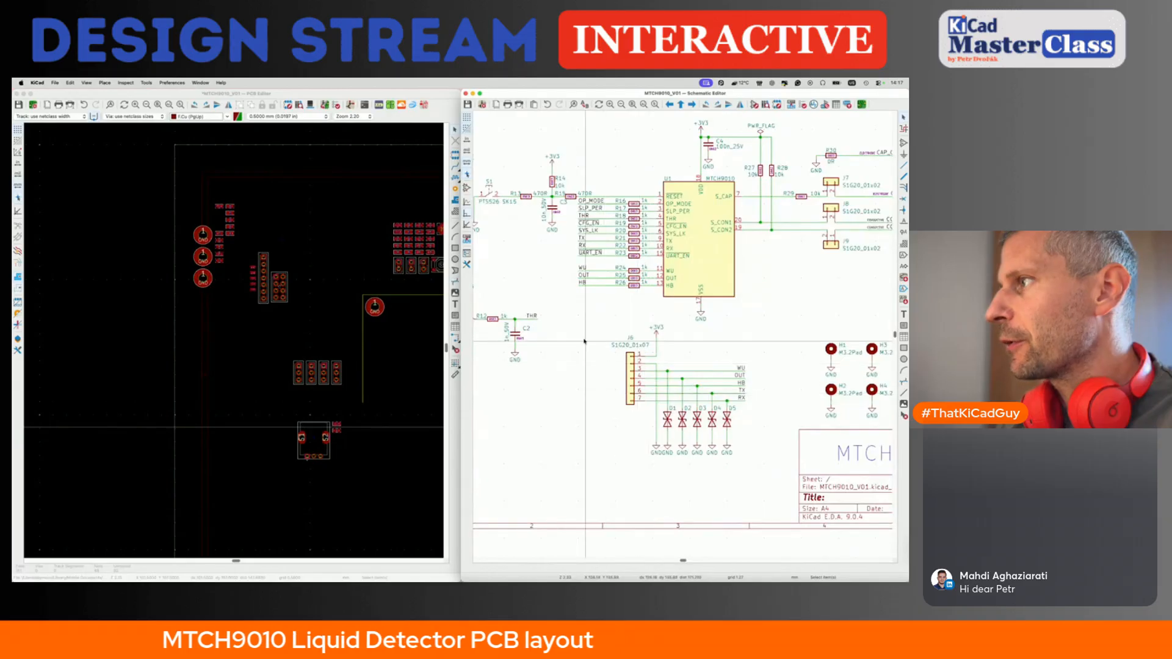
pyautogui.moveTo(576, 327); pyautogui.dragTo(763, 483)
pyautogui.scroll(3, 763, 482)
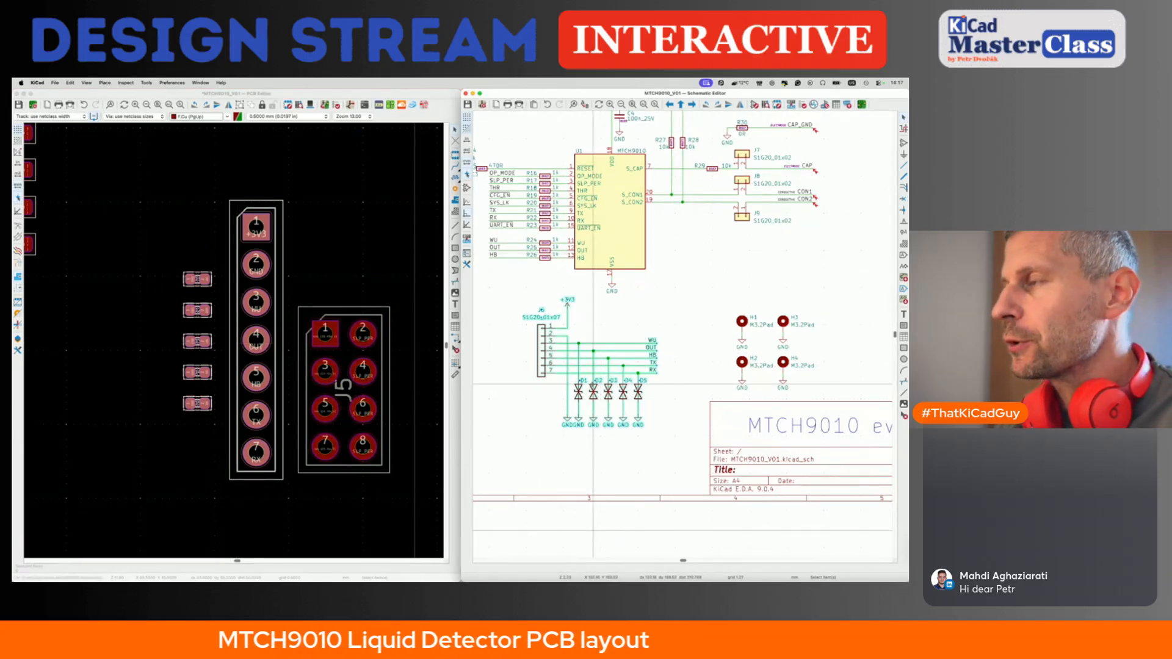
pyautogui.click(345, 94)
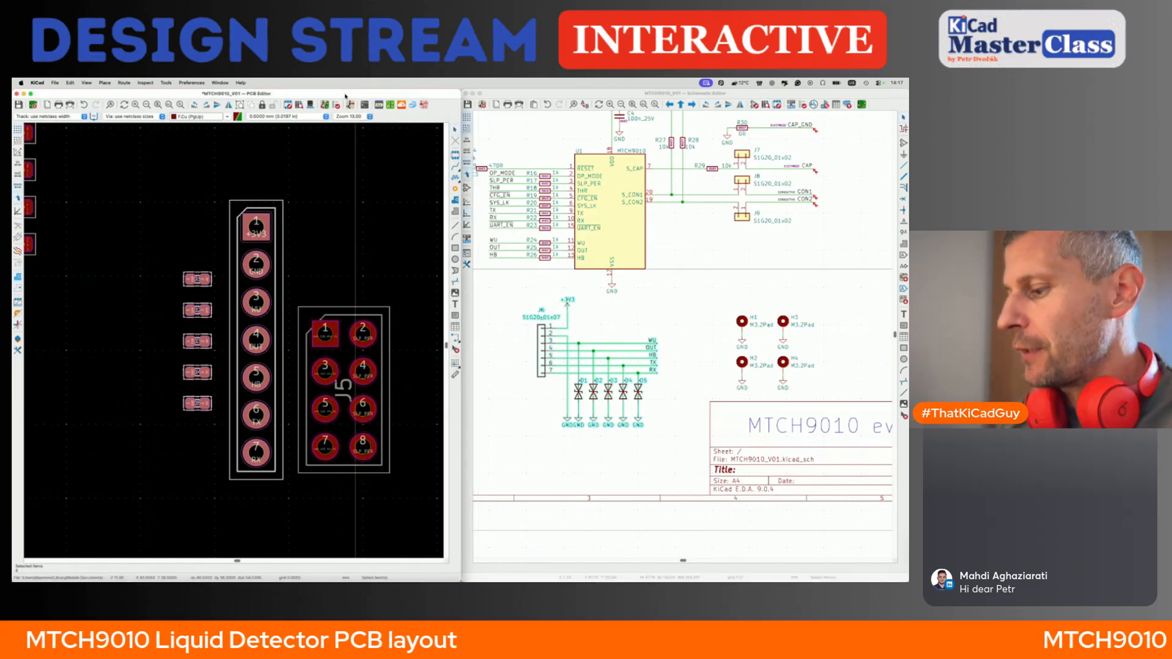
pyautogui.press('p')
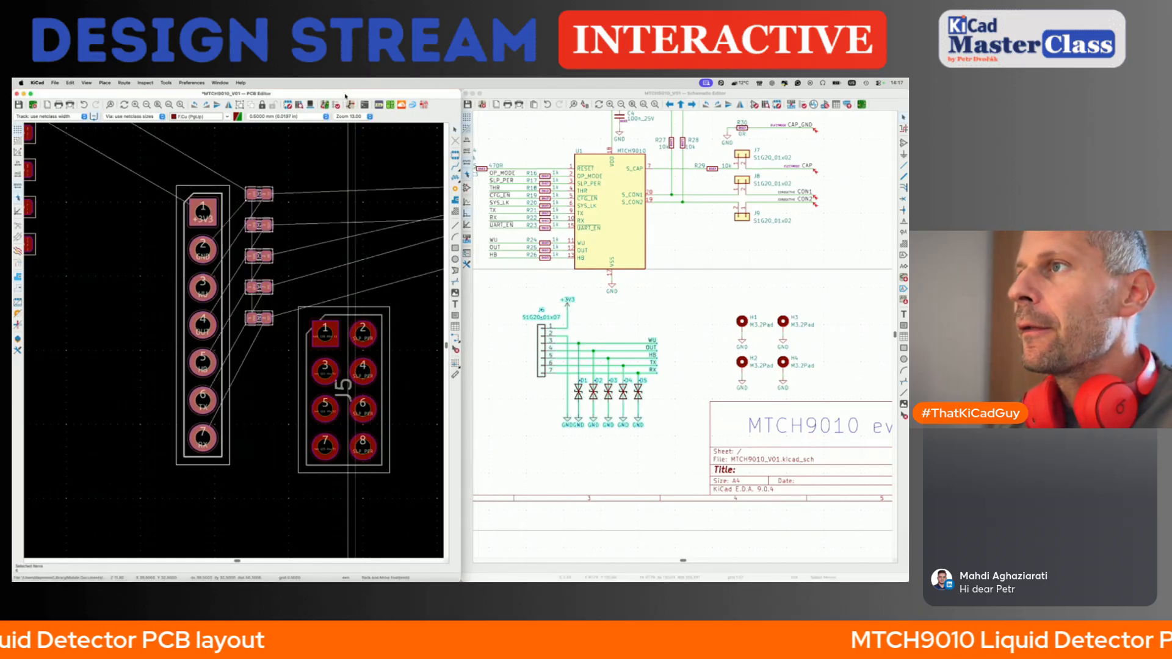
pyautogui.scroll(-10, 299, 249)
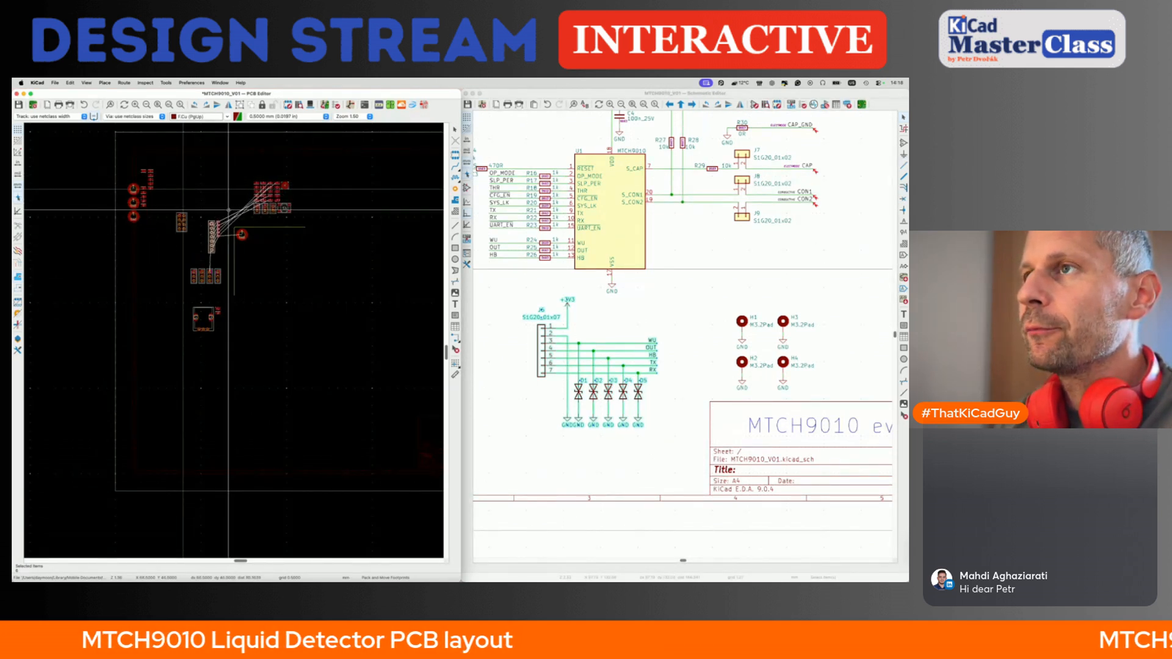
pyautogui.click(228, 209)
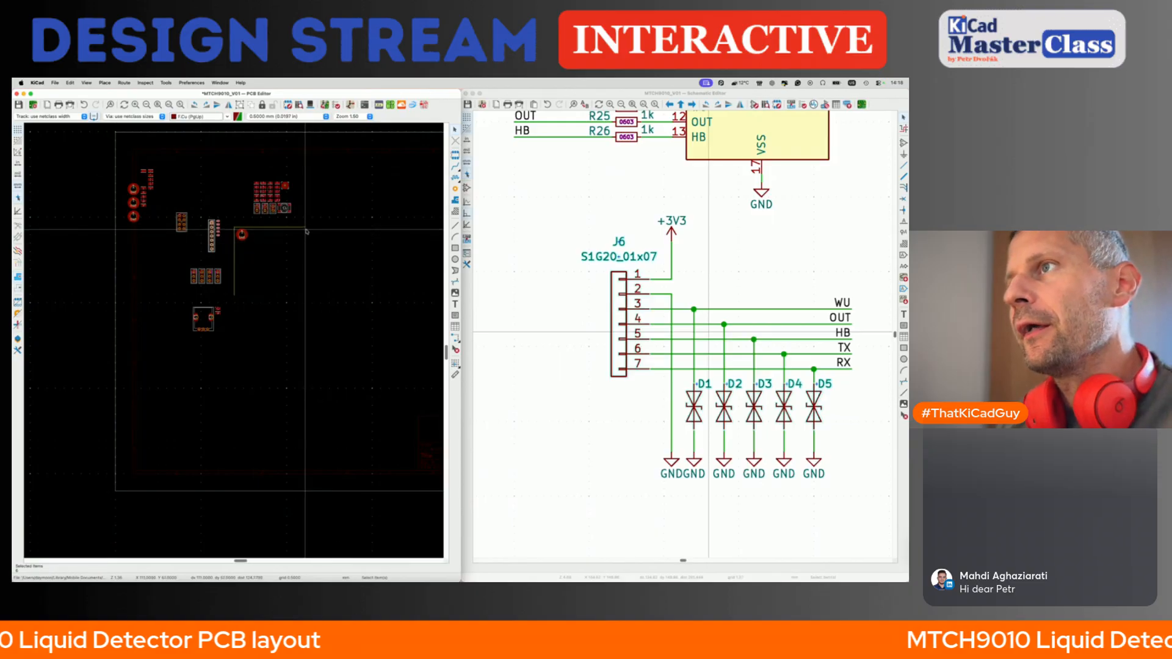
# - Select the resistor chain R1 to R10 with J5 and C1 in the schematic so their footprints are selected on the board
pyautogui.moveTo(366, 241); pyautogui.dragTo(273, 250, button='middle')
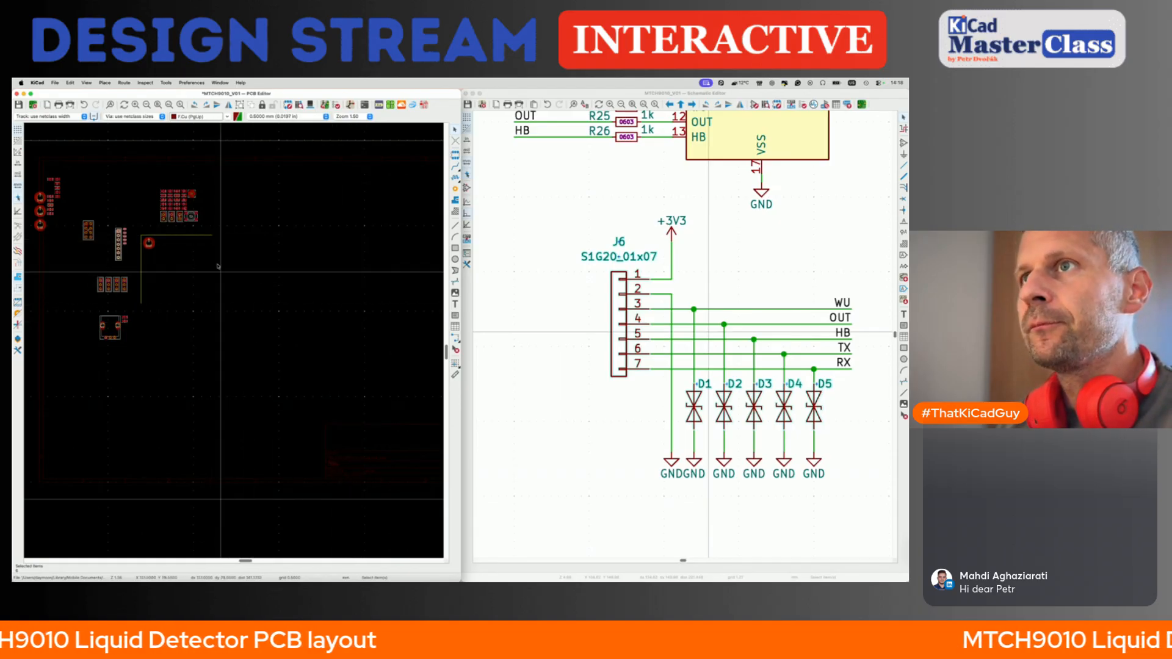
pyautogui.click(719, 249)
pyautogui.scroll(-5, 719, 249)
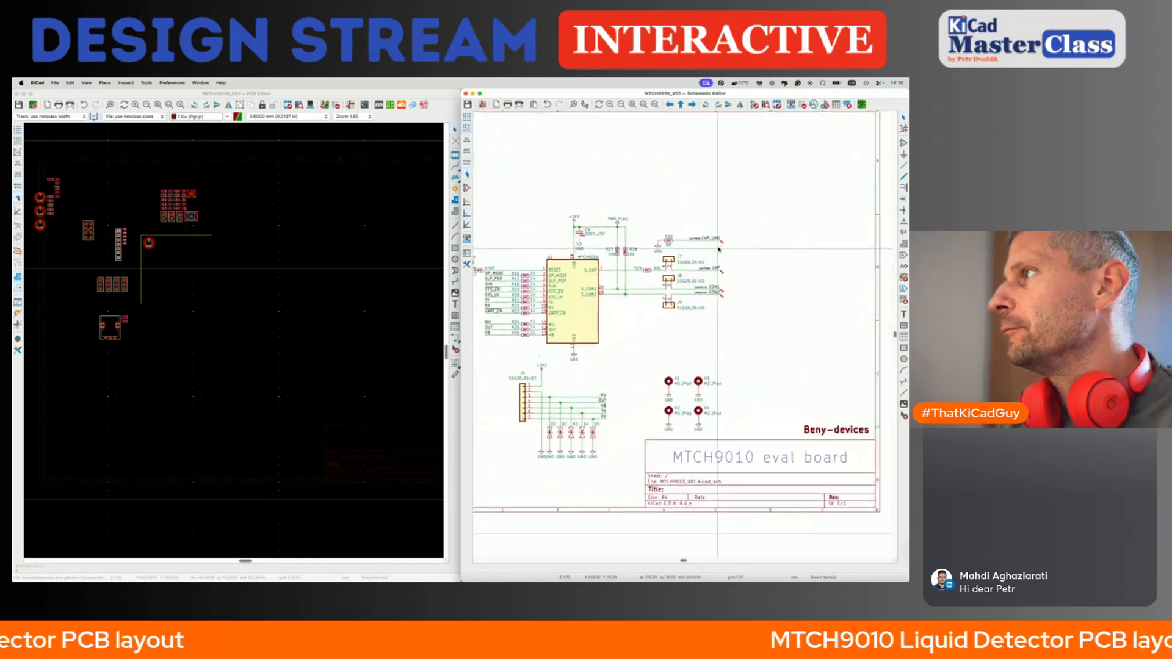
pyautogui.click(236, 243)
pyautogui.scroll(6, 214, 183)
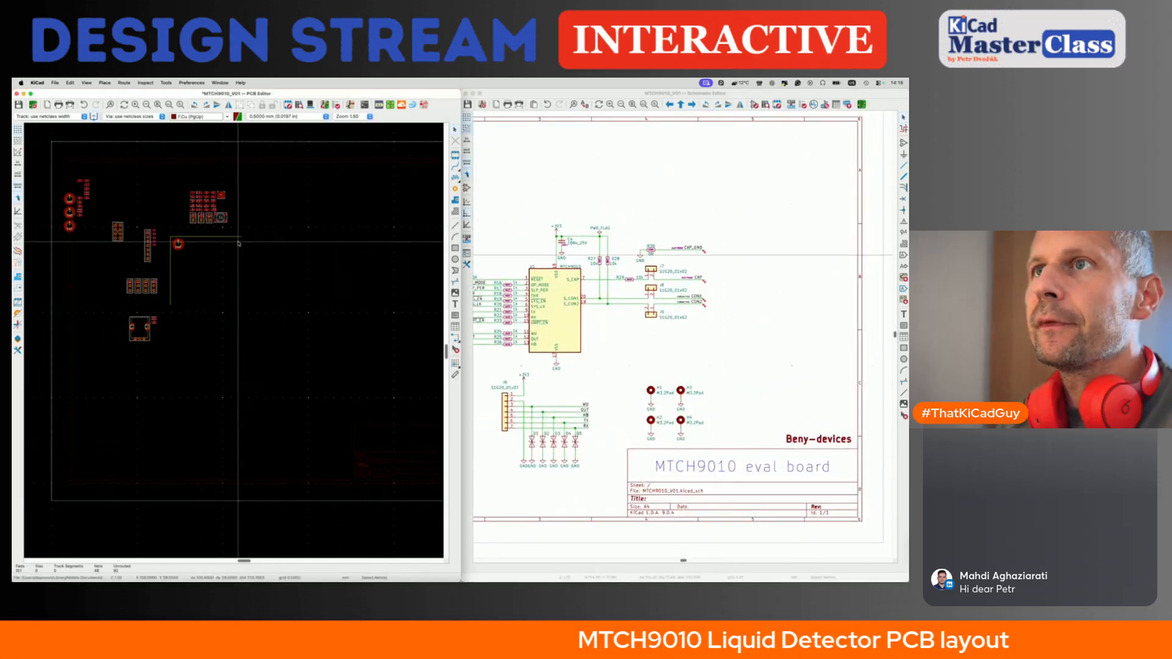
pyautogui.click(215, 181)
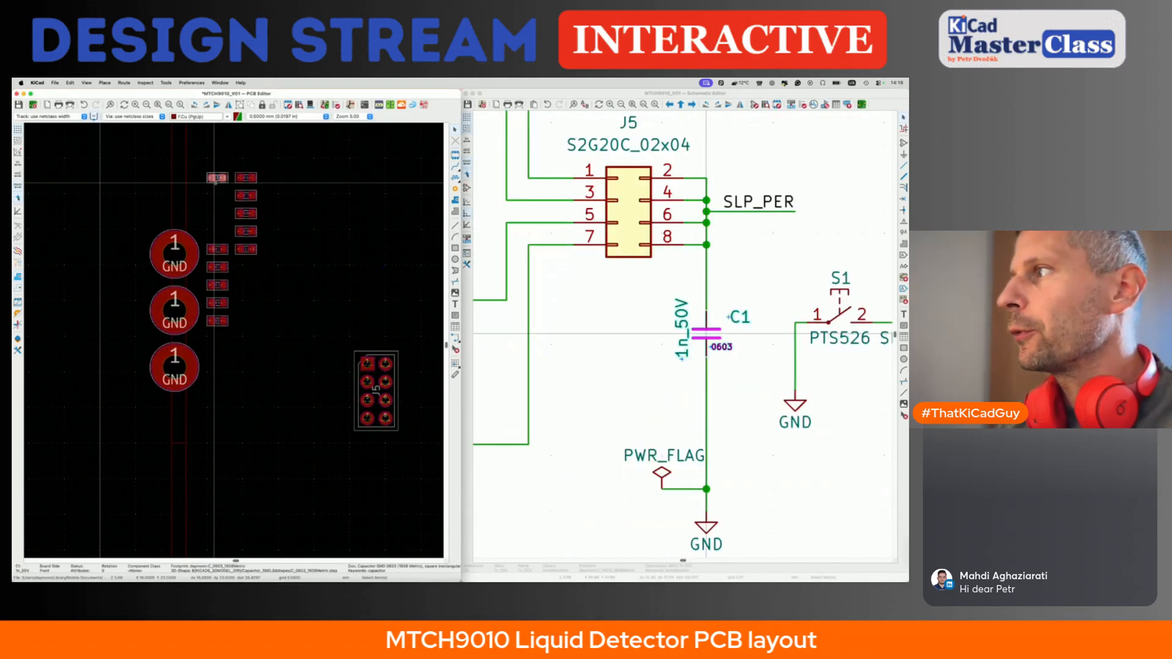
pyautogui.click(626, 327)
pyautogui.scroll(-5, 625, 328)
pyautogui.scroll(-2, 625, 328)
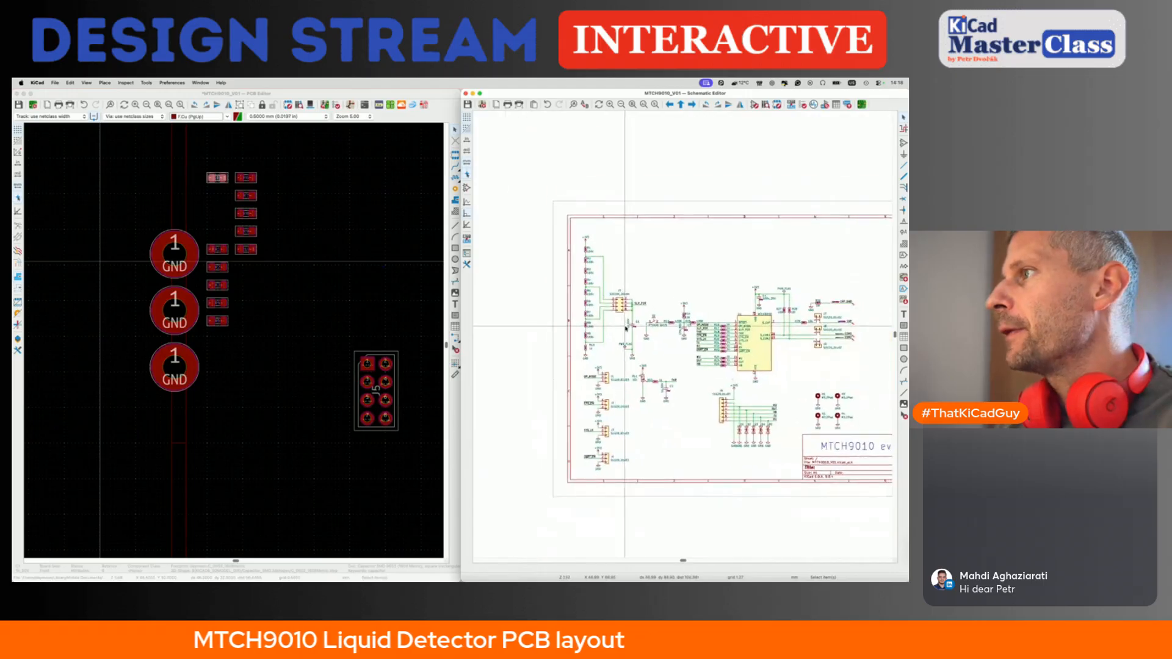
pyautogui.scroll(3, 562, 232)
pyautogui.moveTo(529, 183); pyautogui.dragTo(662, 463)
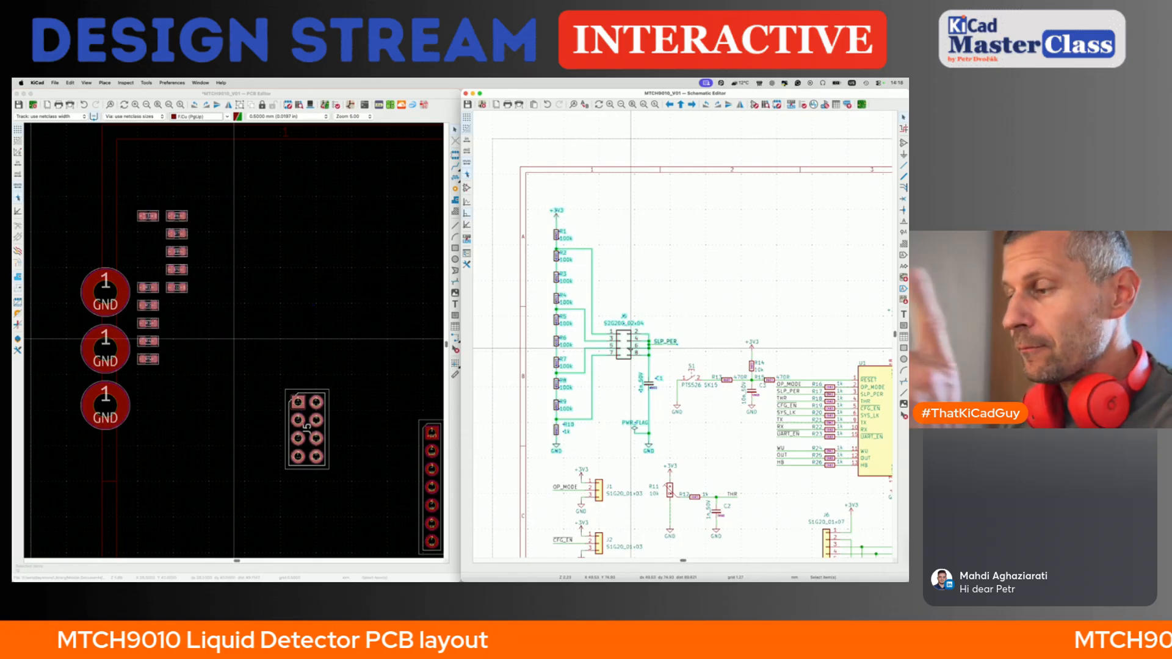
# - Examine the SLP_PER resistor chain, consult the configuration sections of the MTCH9010 datasheet in the browser, and return to KiCad to check the chip's pins
pyautogui.scroll(3, 591, 264)
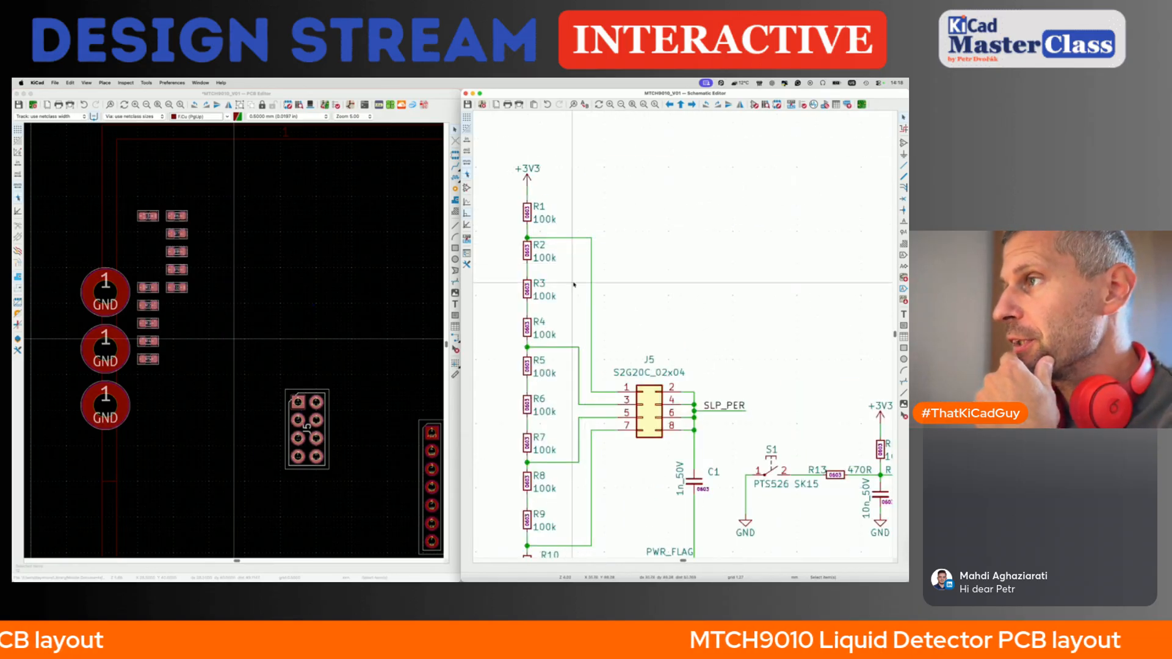
pyautogui.scroll(-1, 570, 317)
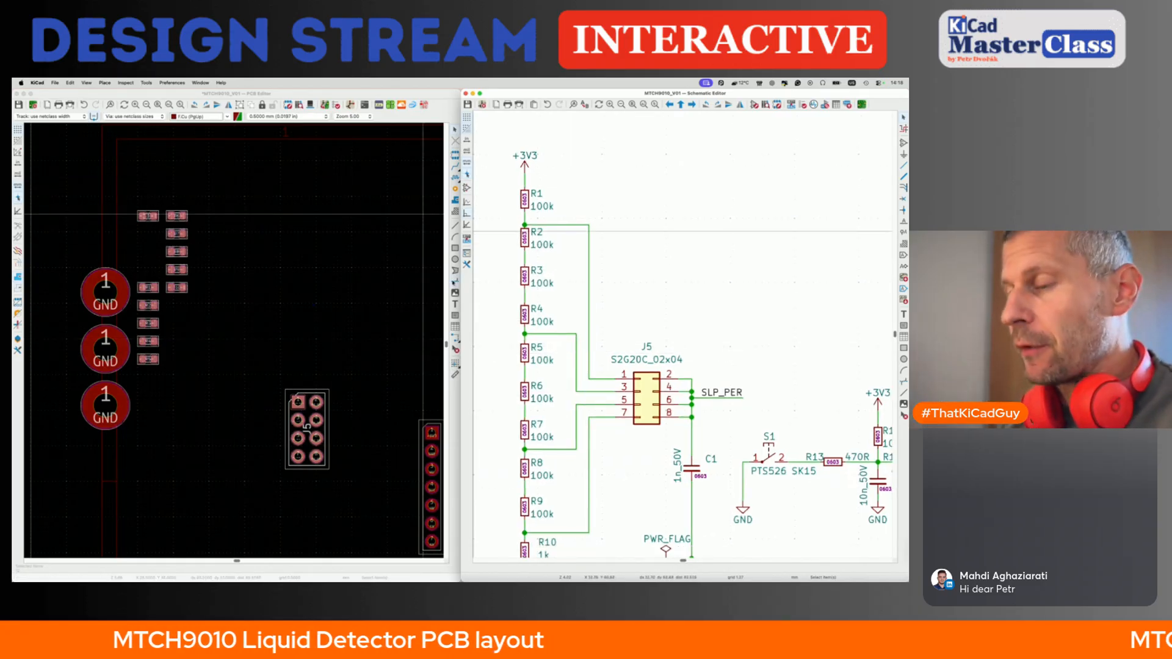
pyautogui.press('super+Tab')
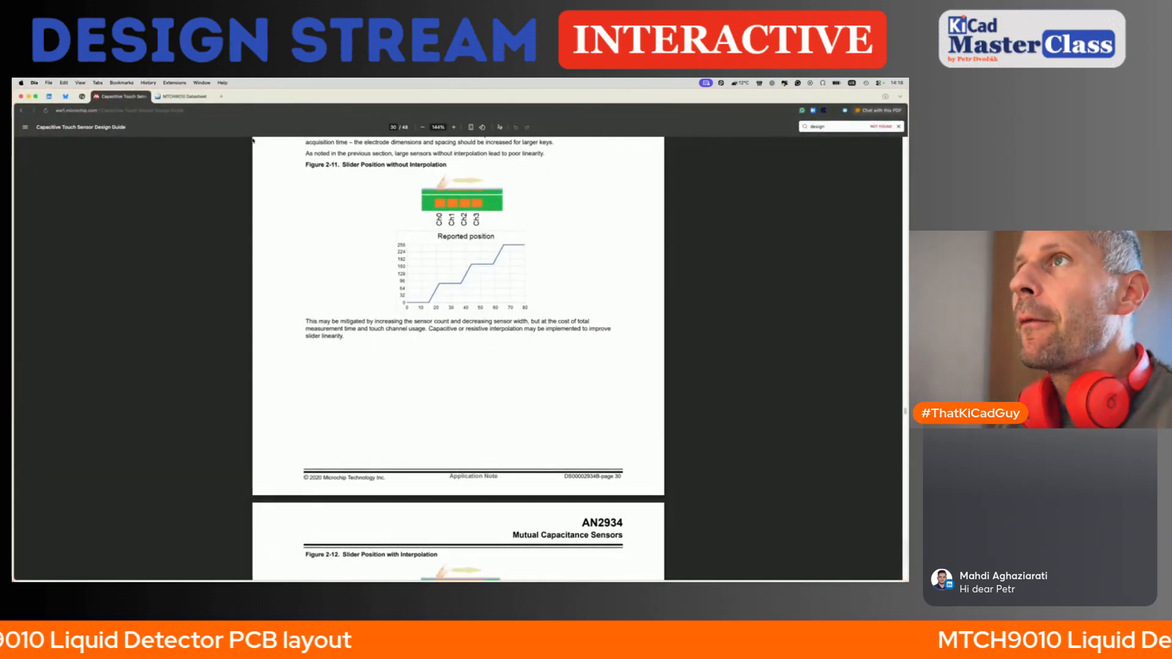
pyautogui.click(184, 96)
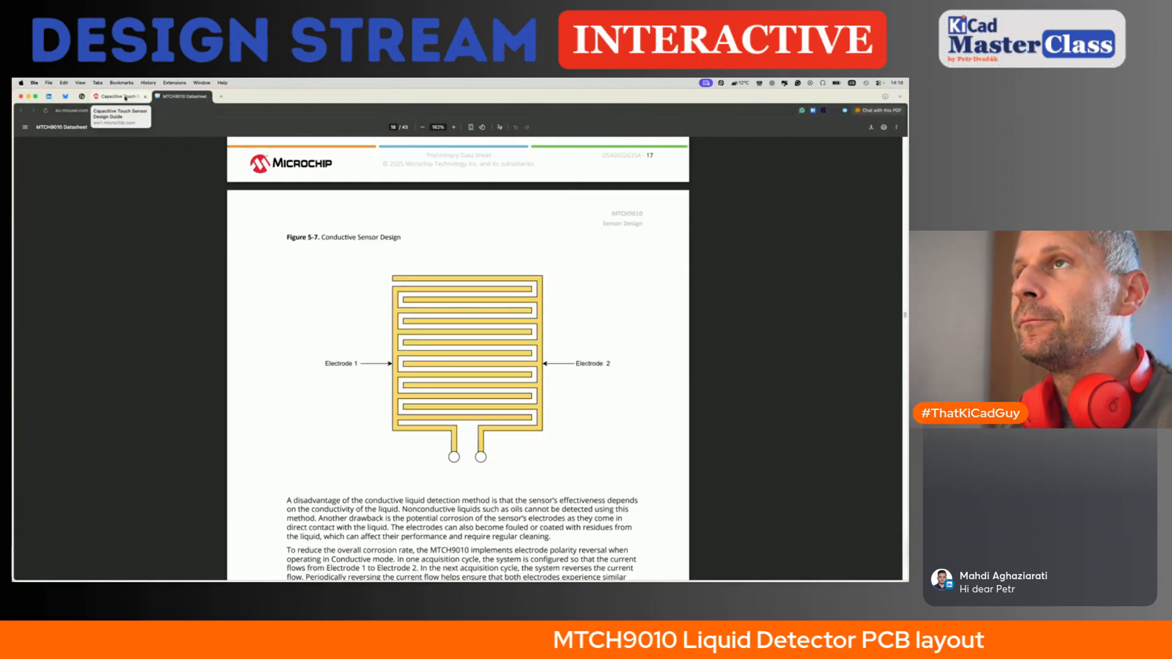
pyautogui.scroll(15, 416, 337)
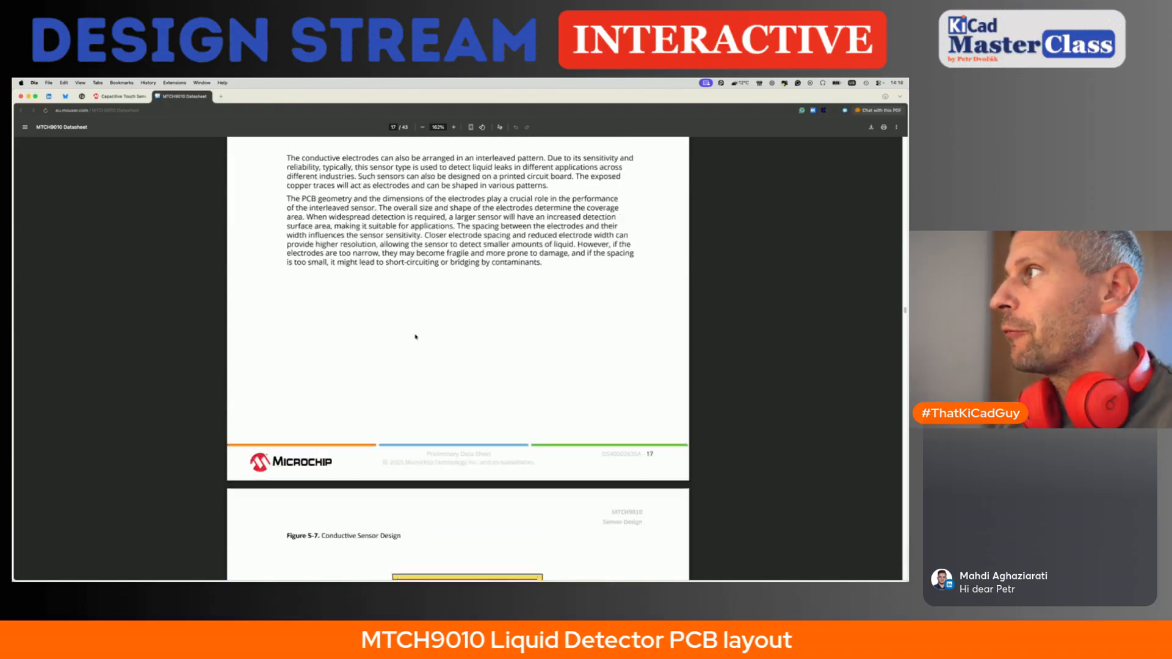
pyautogui.keyDown('ctrl'); pyautogui.scroll(-5, 415, 336); pyautogui.keyUp('ctrl')
pyautogui.scroll(15, 416, 336)
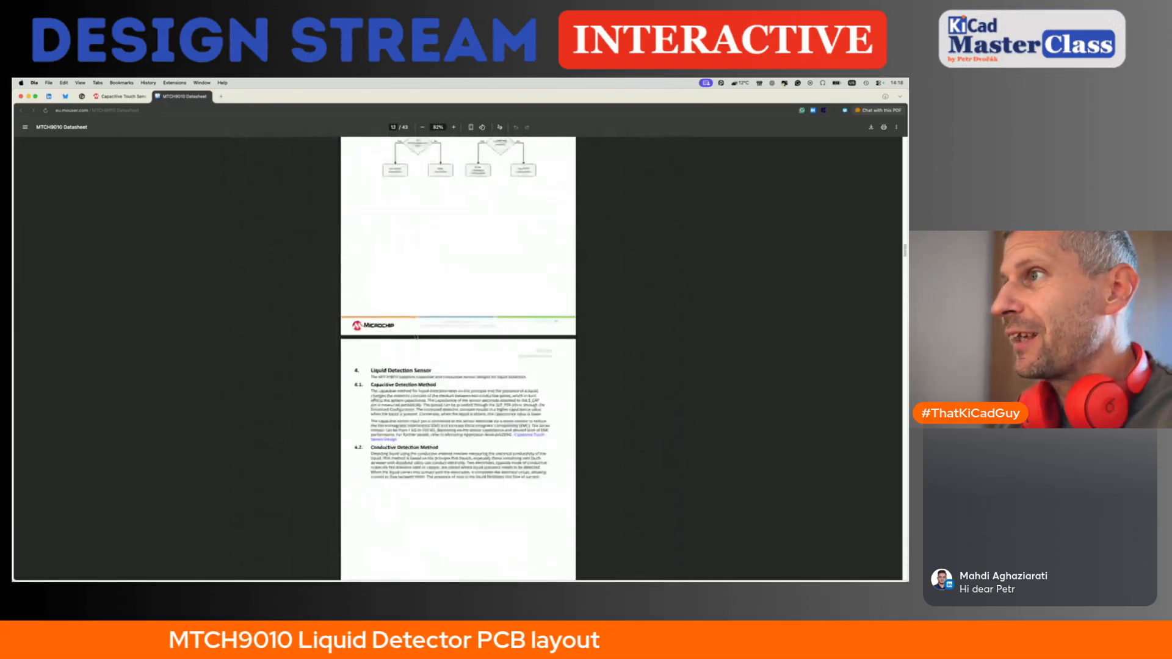
pyautogui.keyDown('ctrl'); pyautogui.scroll(5, 415, 337); pyautogui.keyUp('ctrl')
pyautogui.scroll(10, 416, 337)
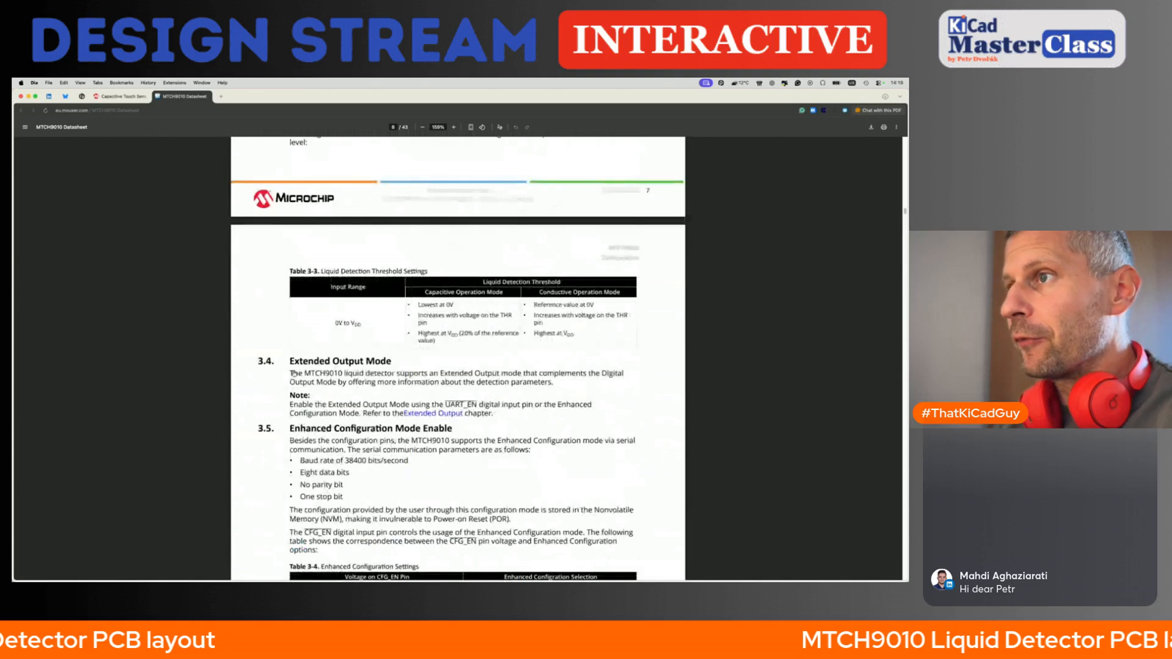
pyautogui.hotkey('ctrl', 'Right')
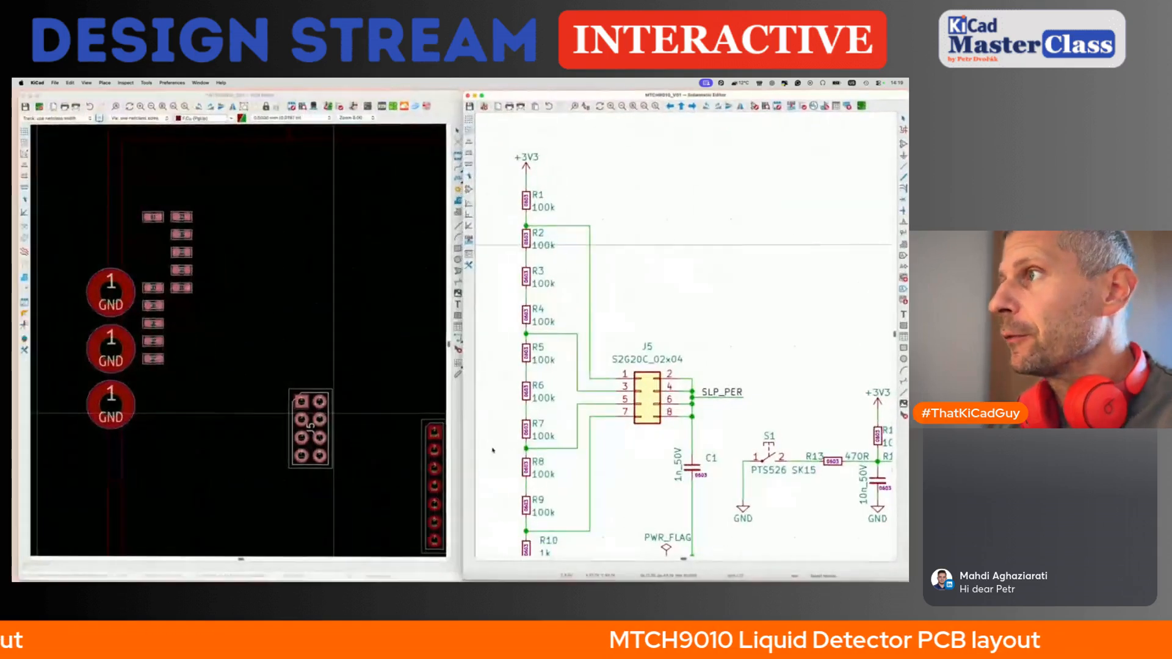
pyautogui.hscroll(10, 726, 352)
pyautogui.scroll(-4, 727, 352)
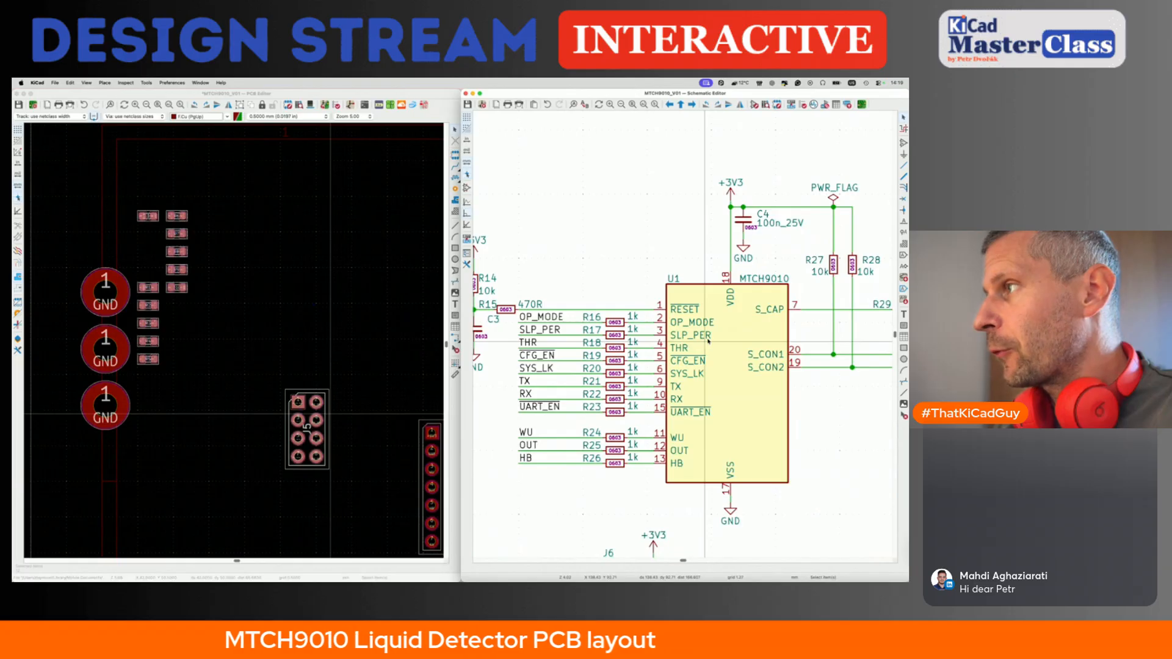
# - Search the MTCH9010 datasheet in the browser for SLP_PER and examine the sleep period settings in Table 3-2
pyautogui.hotkey('ctrl', 'Left')
pyautogui.scroll(15, 416, 327)
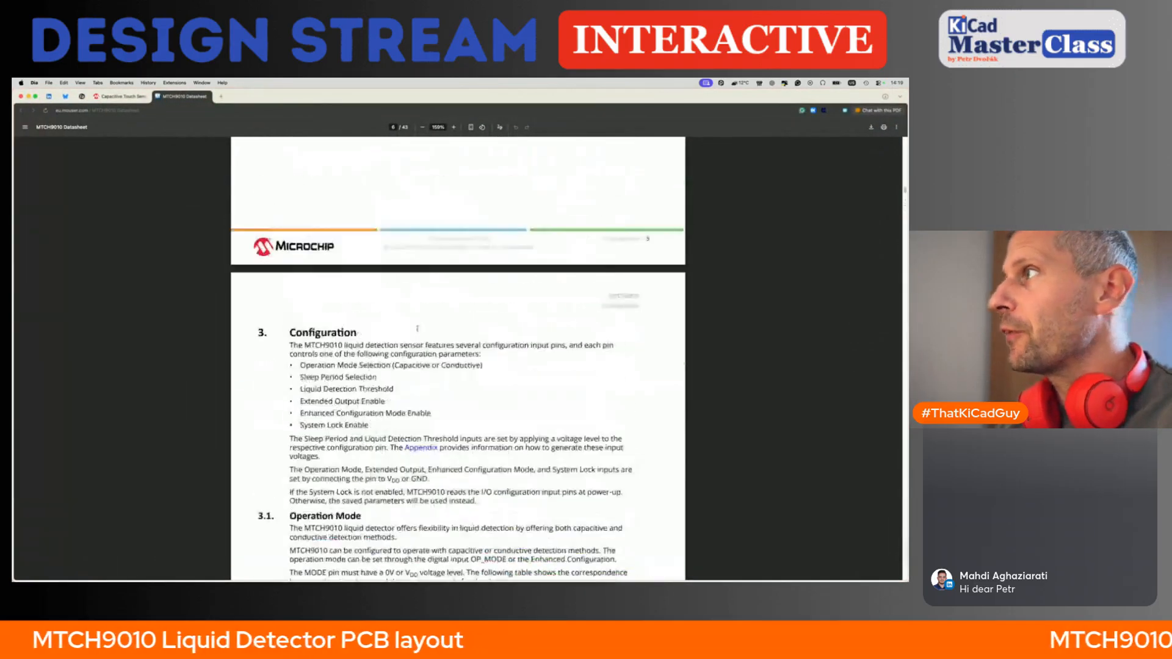
pyautogui.scroll(-5, 417, 329)
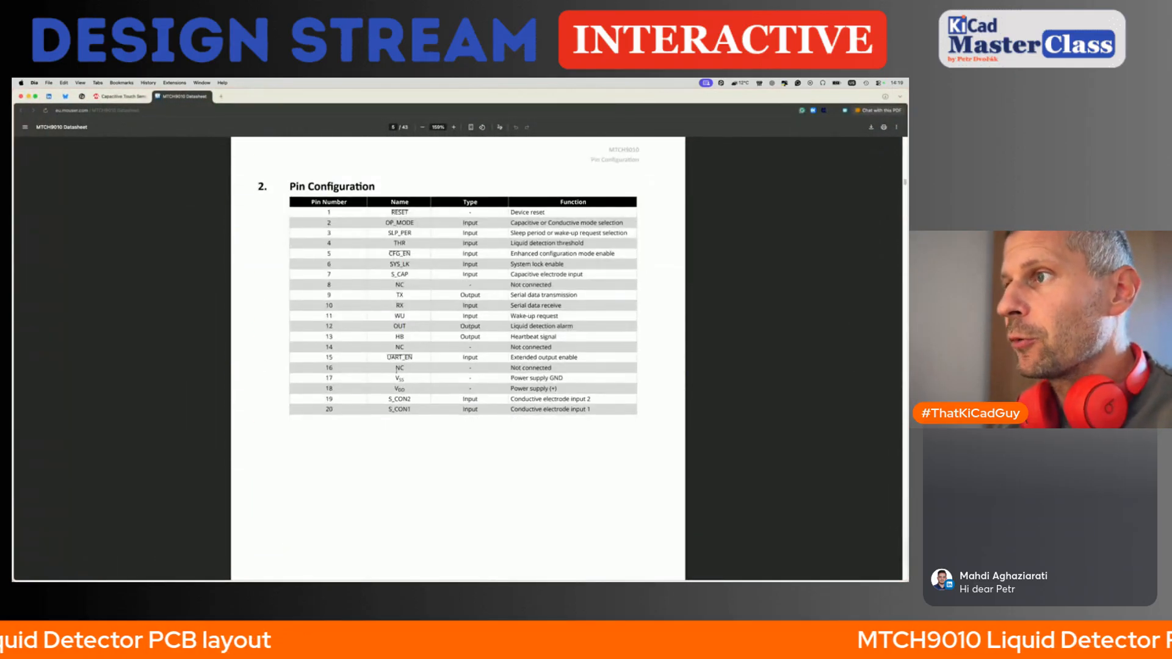
pyautogui.doubleClick(400, 233)
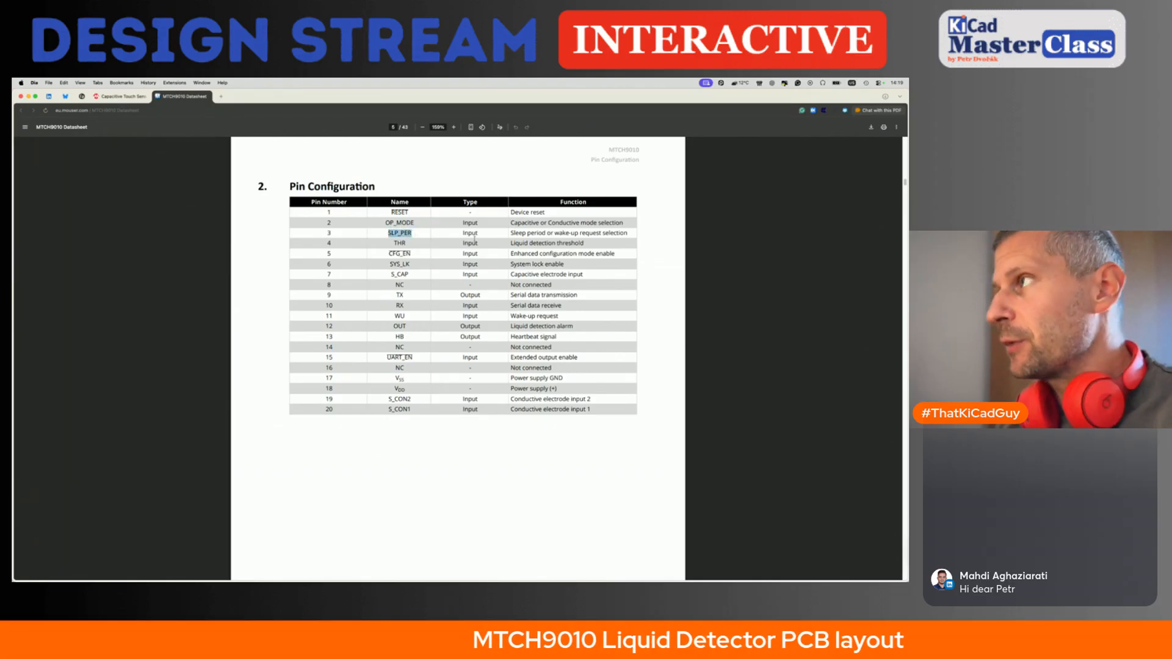
pyautogui.press('super+f')
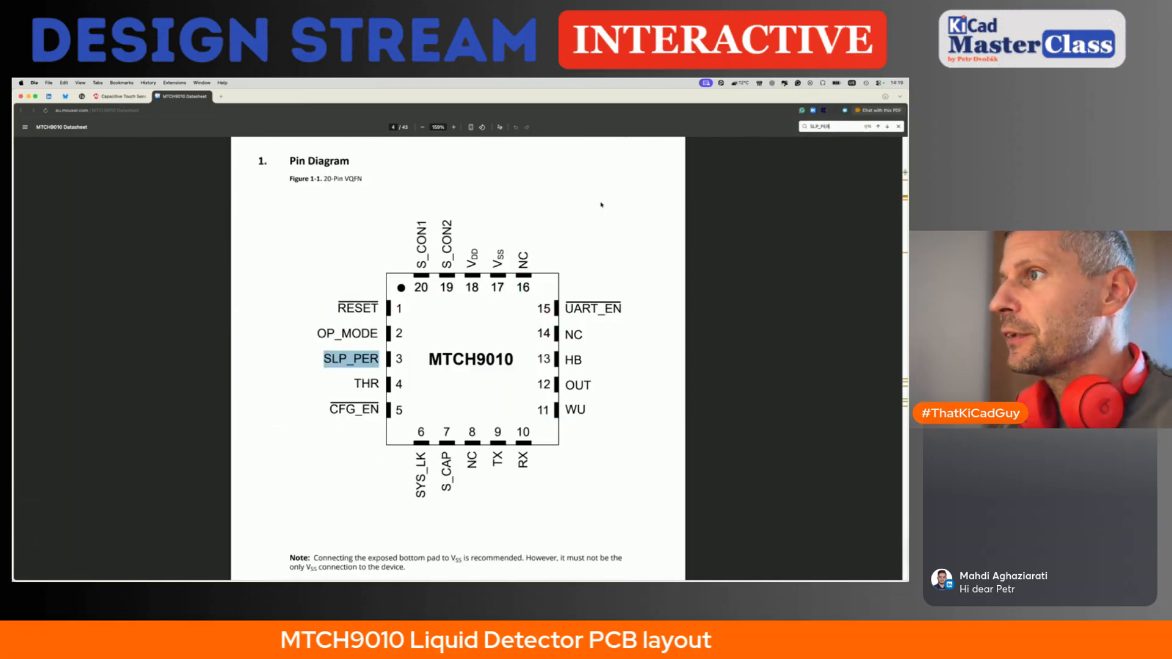
pyautogui.press('Return')
pyautogui.press('Return')
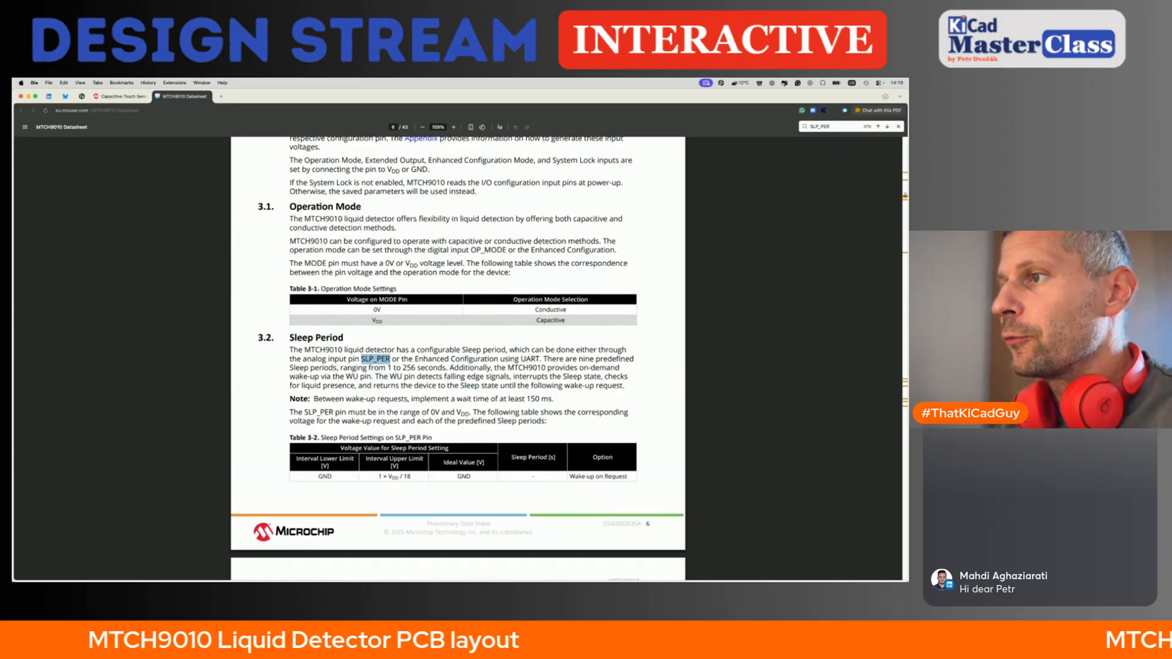
pyautogui.scroll(-4, 428, 462)
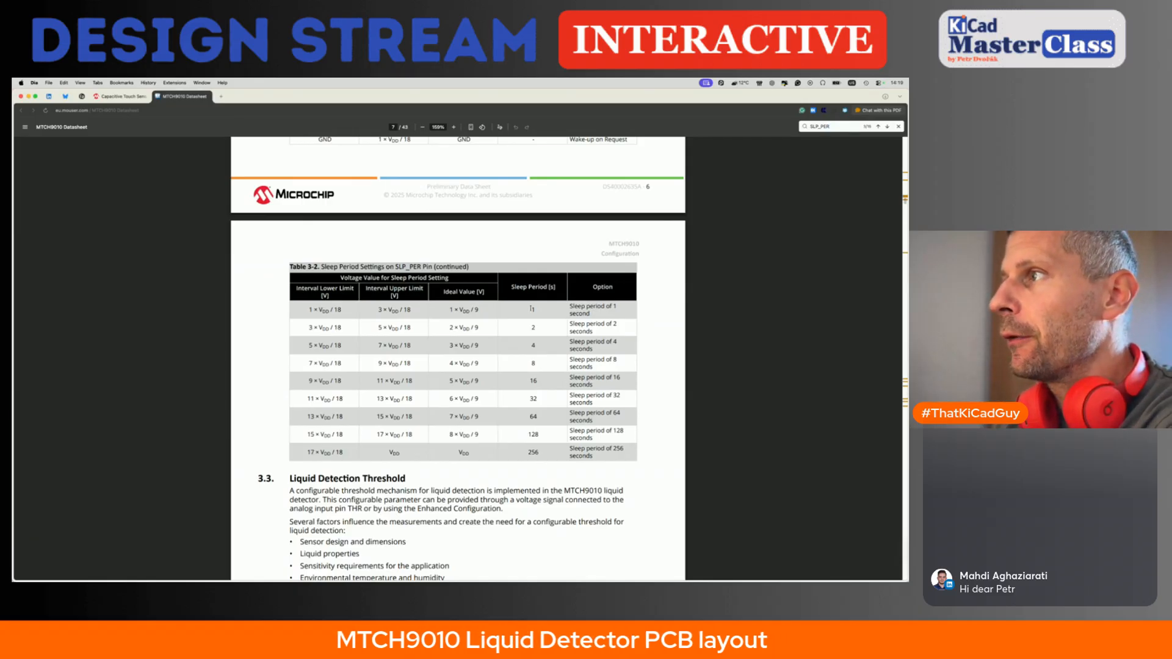
pyautogui.doubleClick(532, 309)
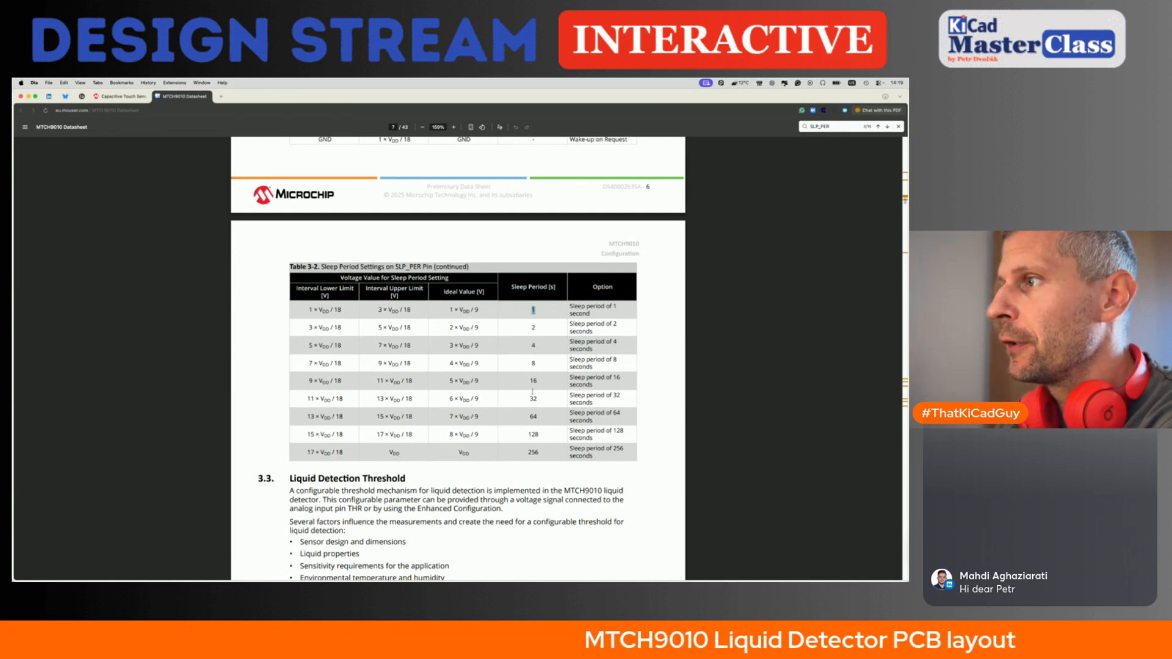
pyautogui.moveTo(528, 452); pyautogui.dragTo(531, 452)
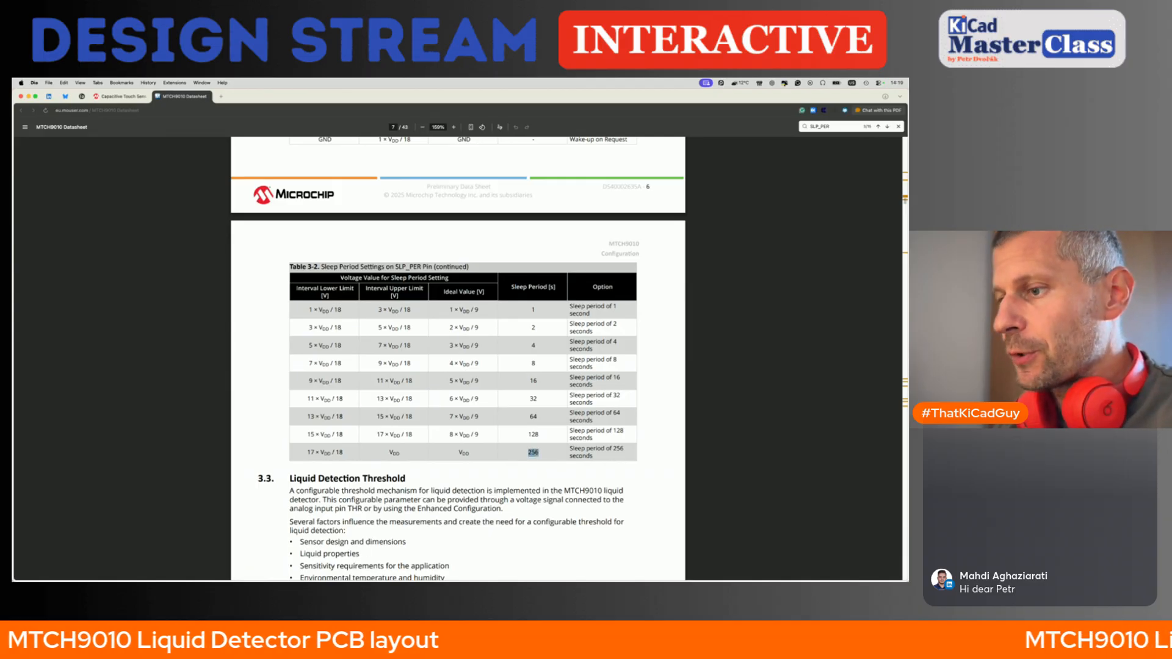
# - Compare the R1 to R10 resistor chain in the KiCad schematic with the datasheet's ideal and limit voltages for each sleep period
pyautogui.press('super+Tab')
pyautogui.click(544, 466)
pyautogui.hscroll(-6, 543, 465)
pyautogui.scroll(-3, 544, 466)
pyautogui.hscroll(-3, 543, 465)
pyautogui.moveTo(533, 125); pyautogui.dragTo(583, 452)
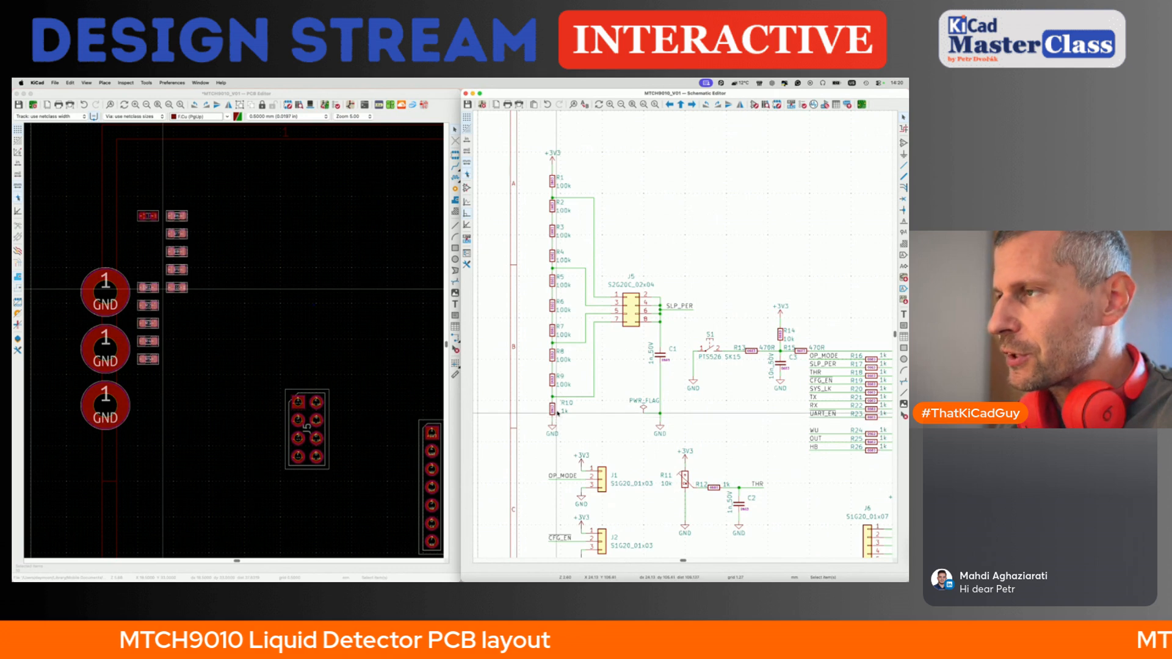
pyautogui.press('super+Tab')
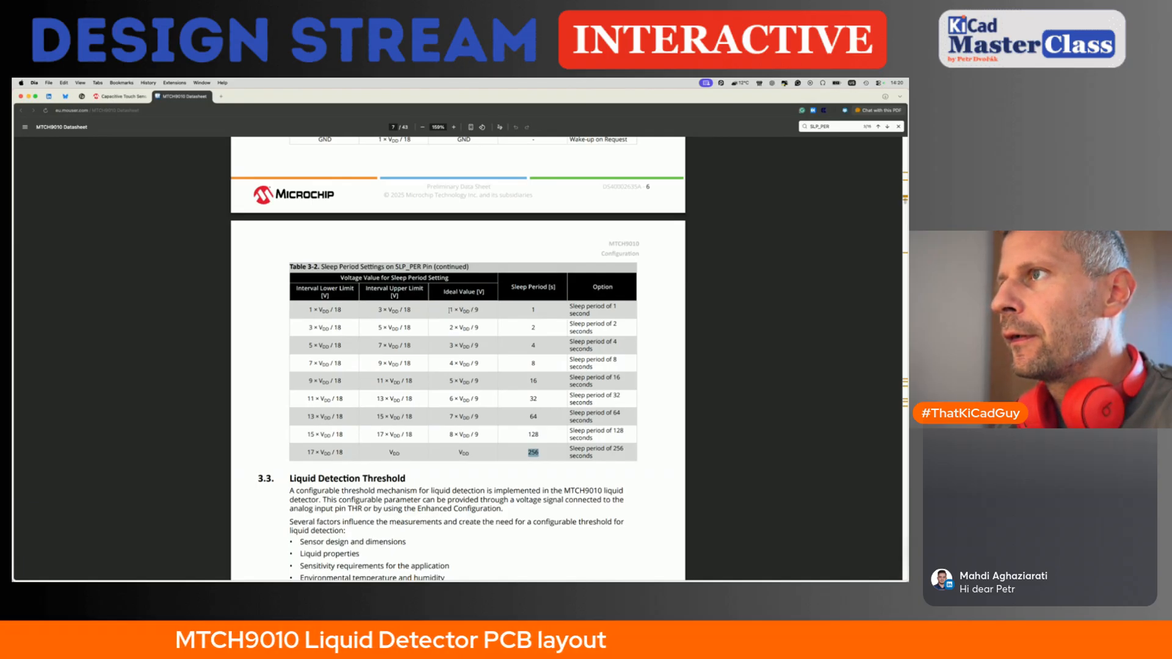
pyautogui.moveTo(449, 310); pyautogui.dragTo(458, 310)
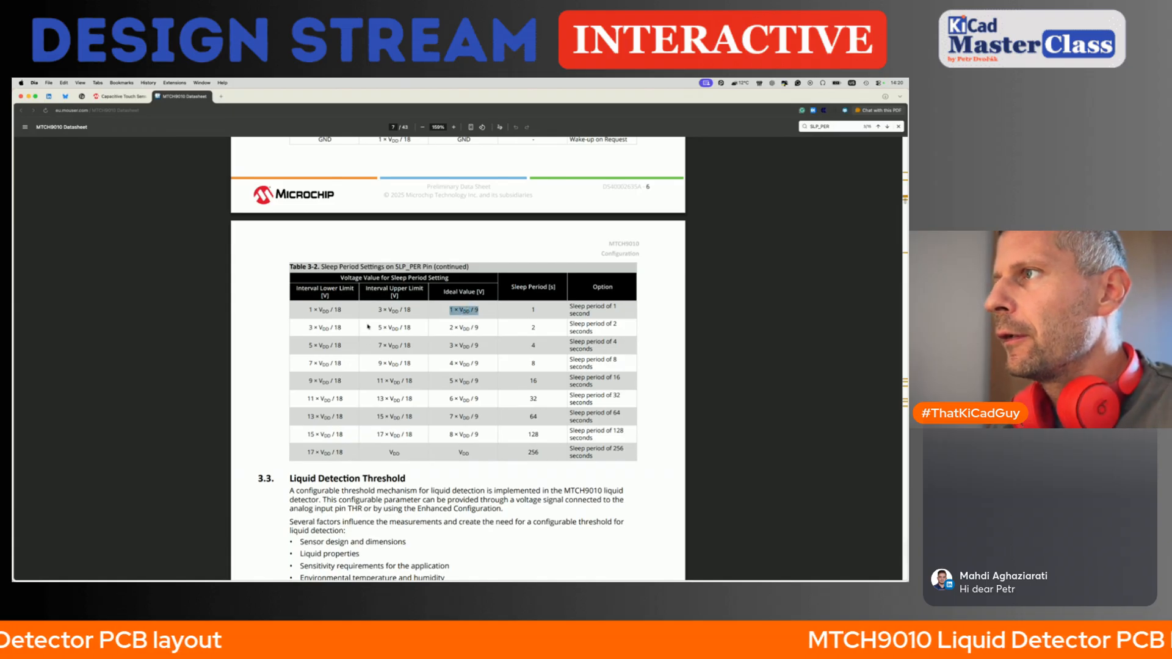
pyautogui.doubleClick(533, 310)
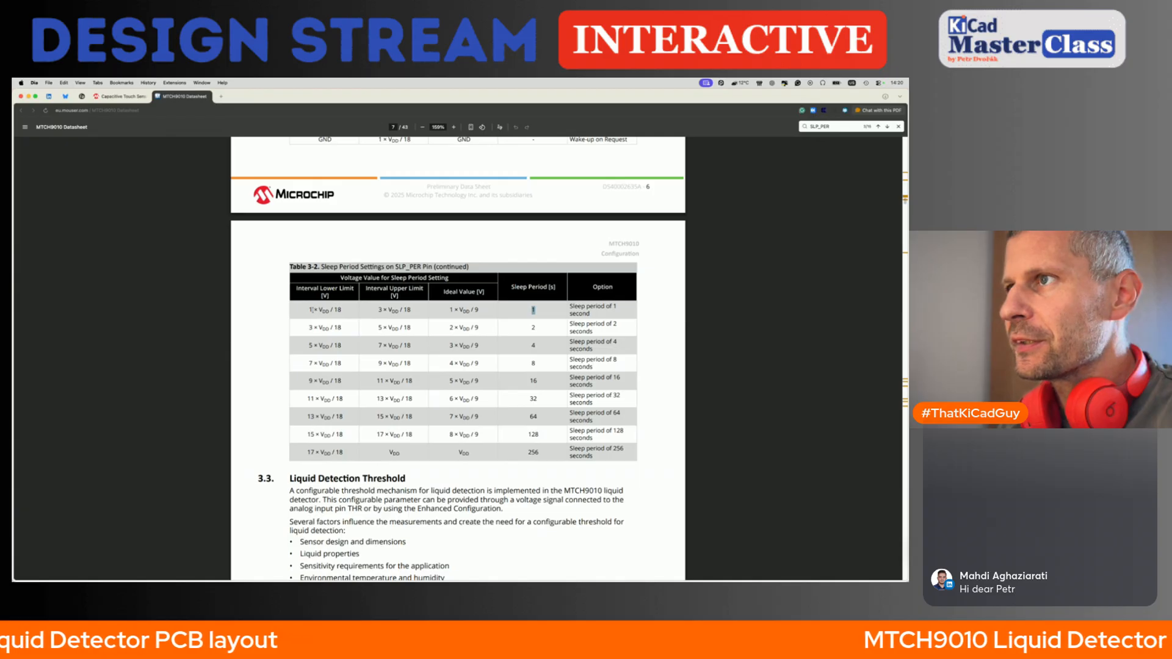
pyautogui.doubleClick(338, 310)
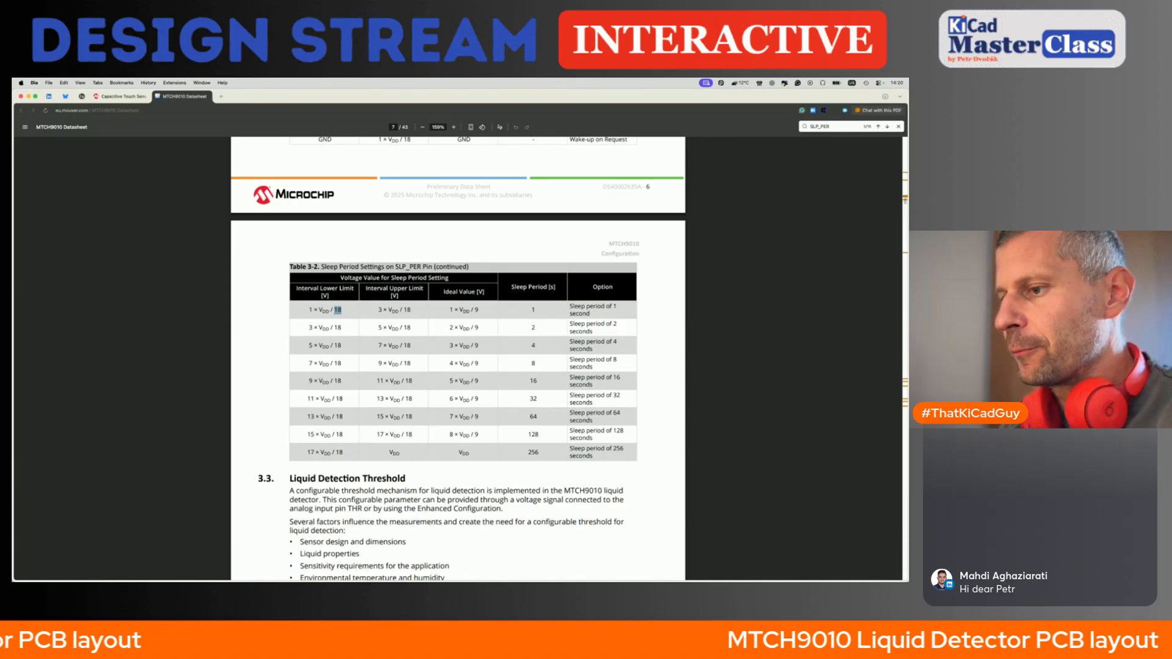
pyautogui.press('super+Tab')
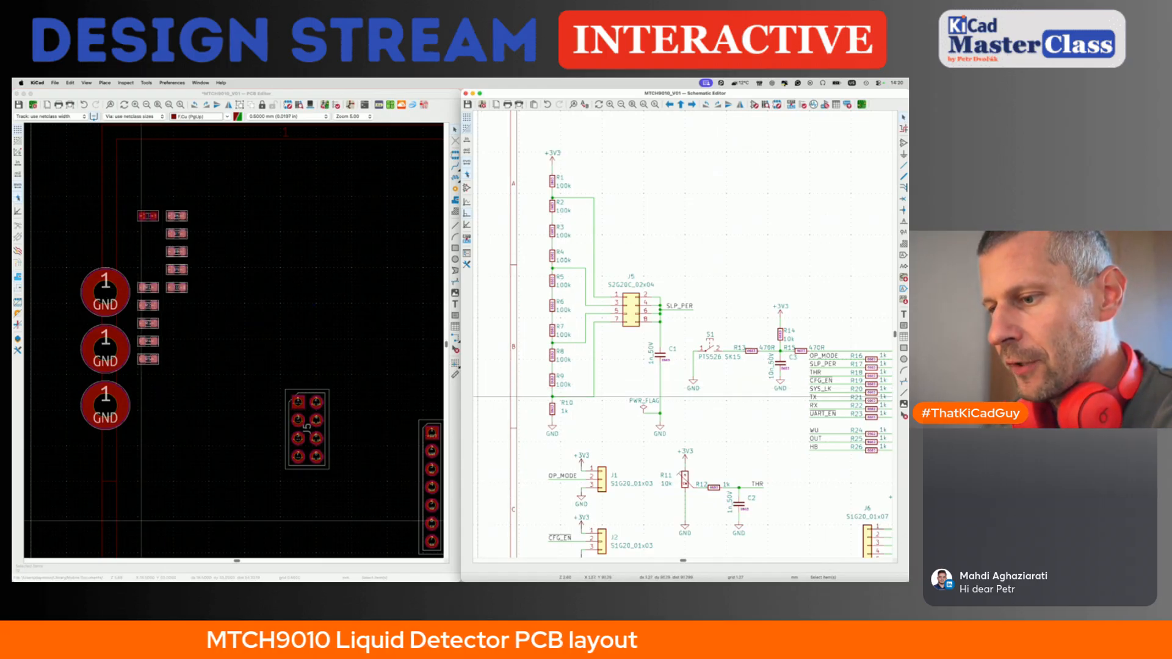
# - Switch to the Numbers divider spreadsheet and set R1 to 900000 and R2 to 1000 in the VCC? column of the resistor divider sheet
pyautogui.press('super+Tab')
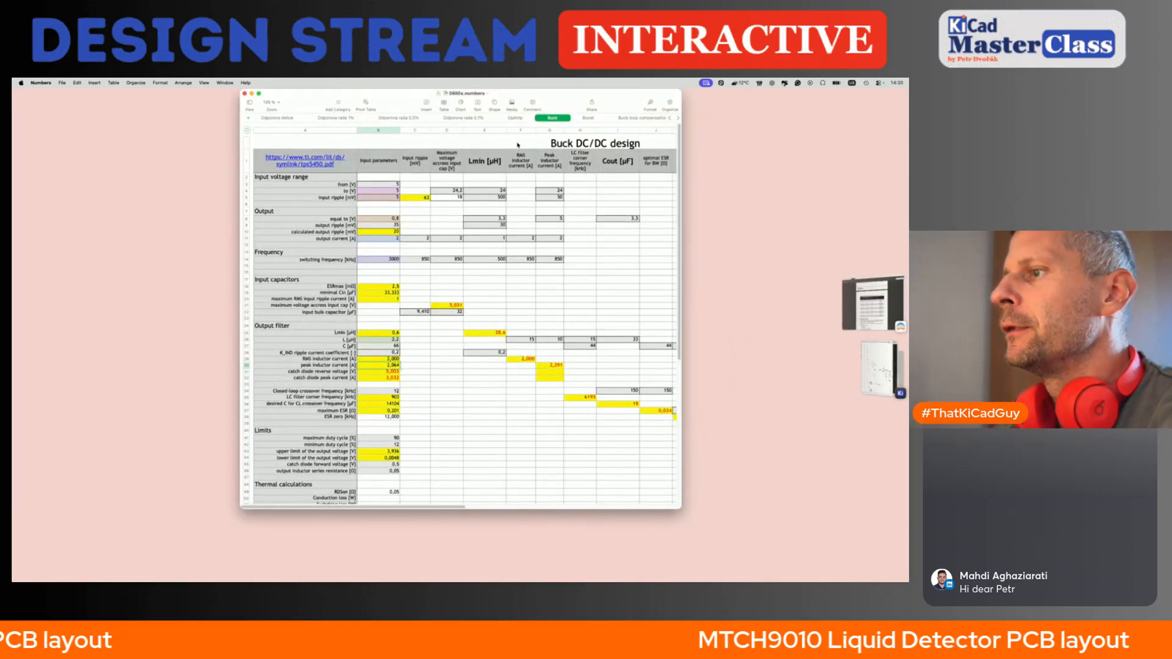
pyautogui.moveTo(530, 95); pyautogui.dragTo(504, 117)
pyautogui.click(250, 140)
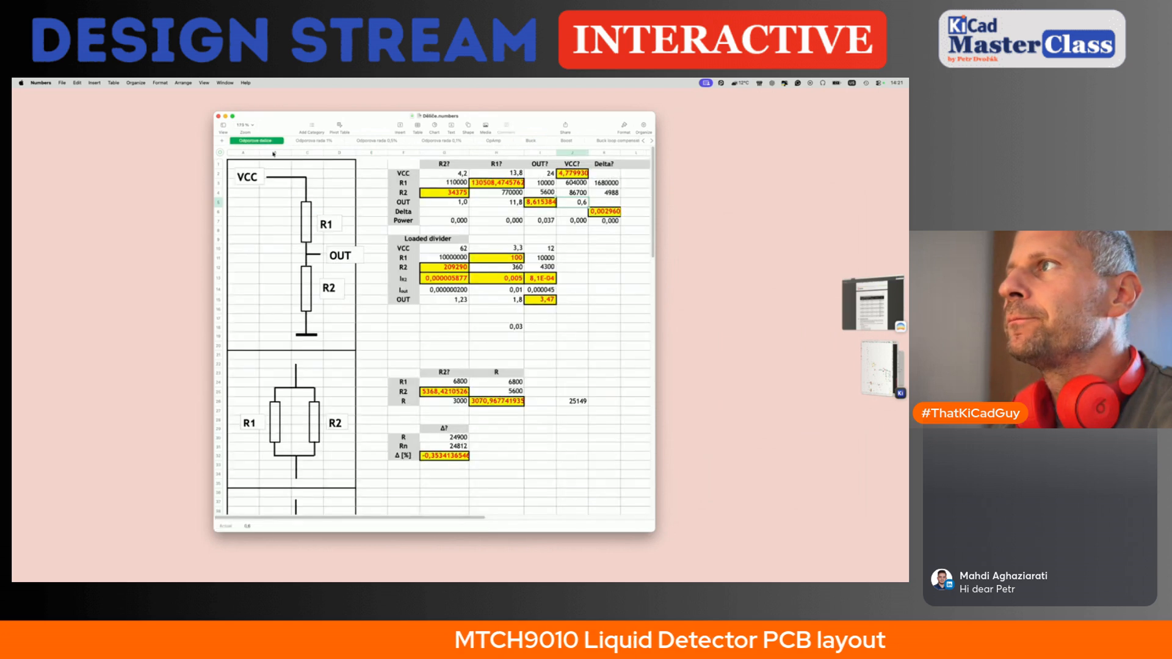
pyautogui.click(577, 182)
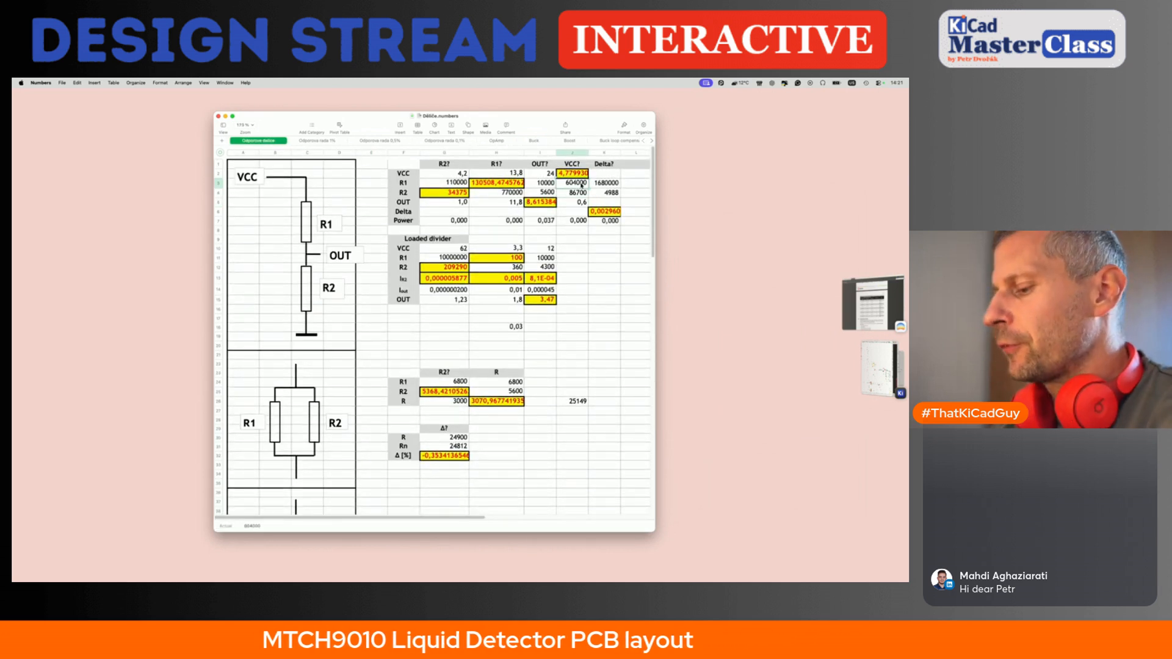
pyautogui.write('900000')
pyautogui.press('Return')
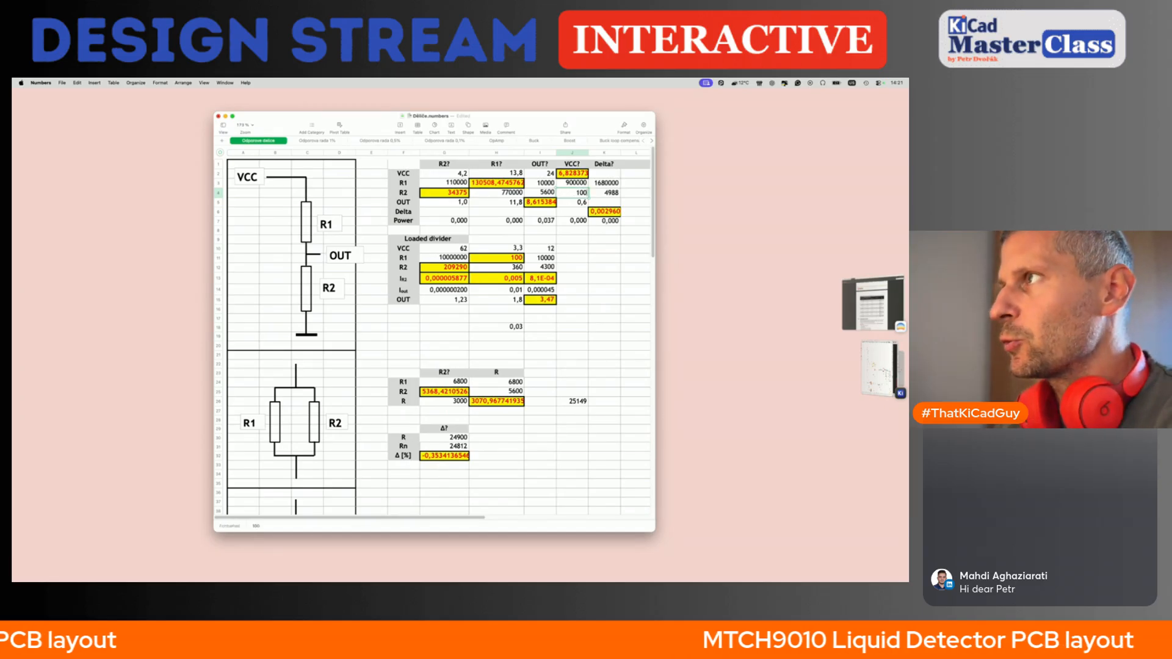
pyautogui.press('Return')
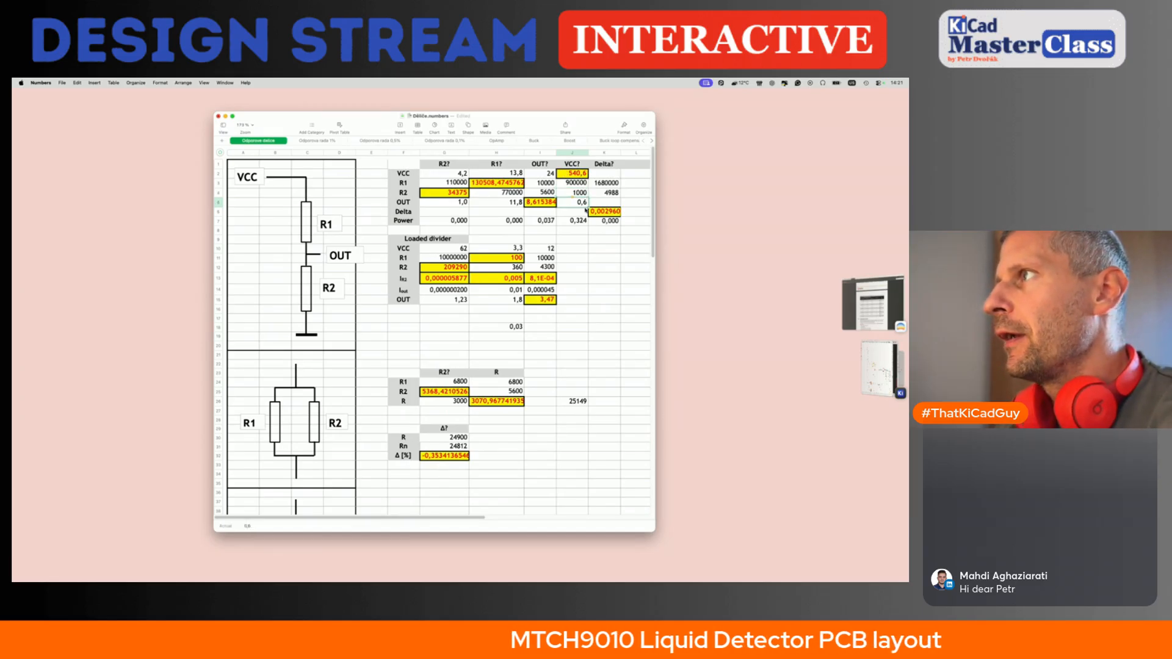
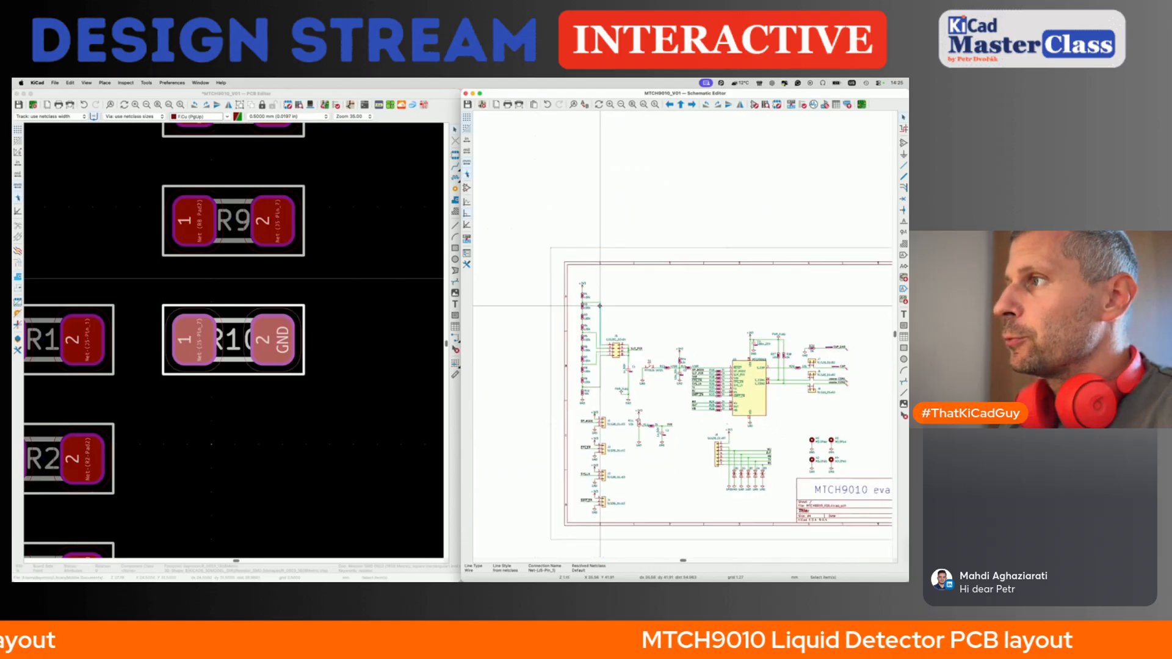
# - Update the PCB from the schematic to transfer R10's changed value
pyautogui.press('F8')
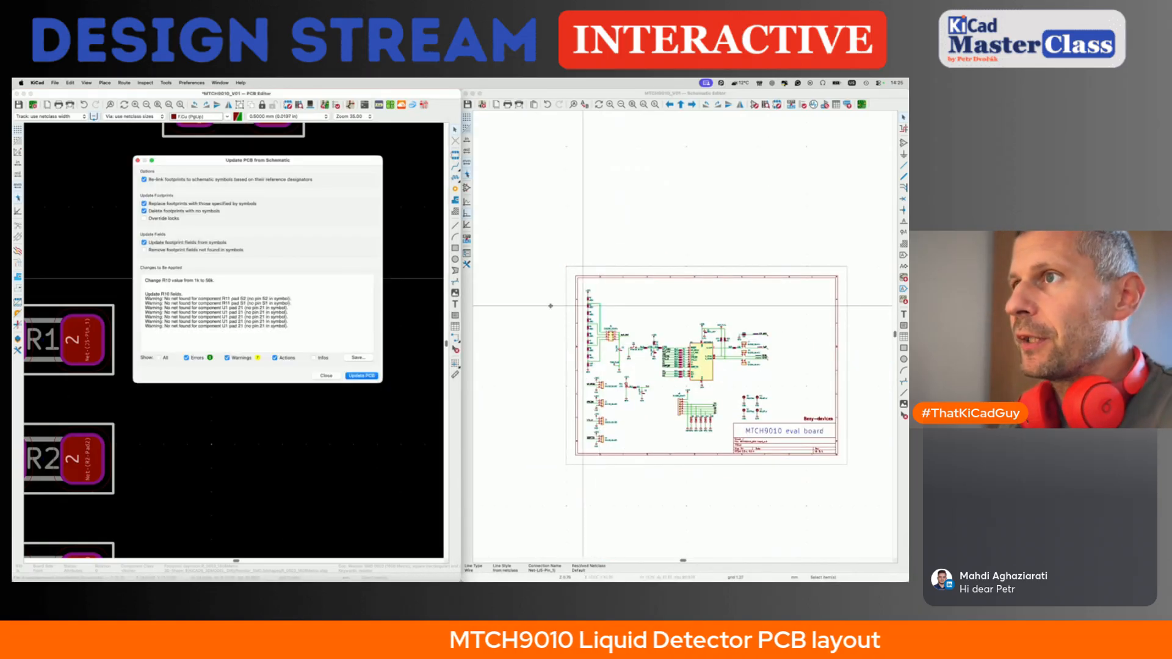
pyautogui.click(356, 376)
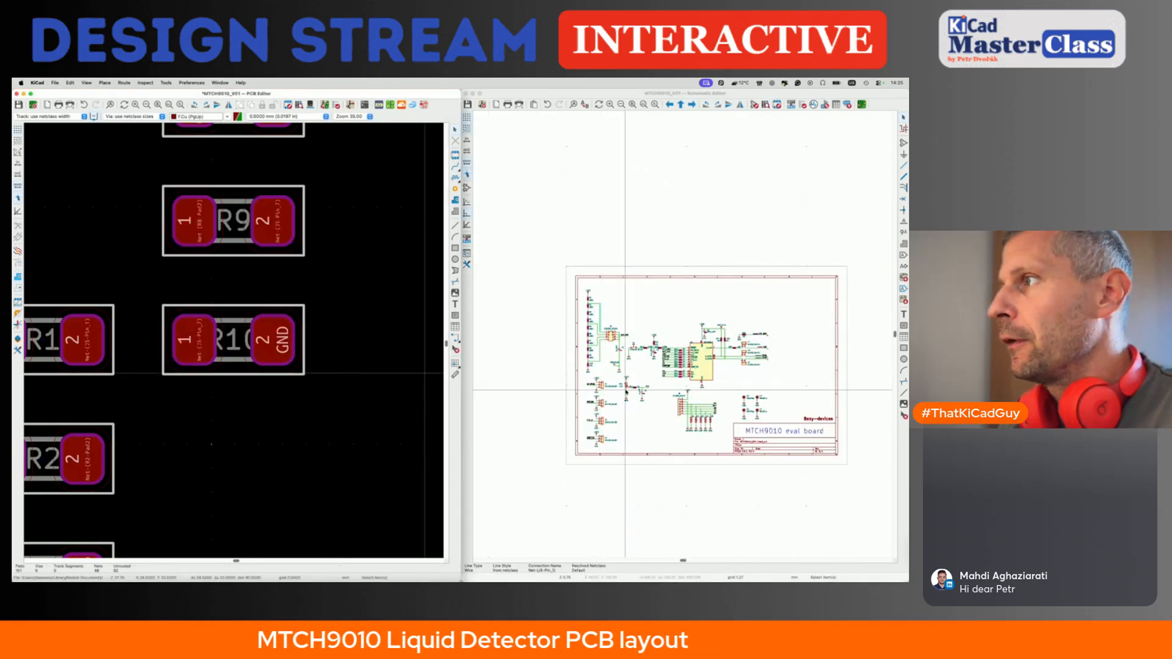
# - Select R1 to R10, J5 and C1 in the schematic, then pack their footprints and place them beside the three-pin headers
pyautogui.click(624, 370)
pyautogui.scroll(5, 624, 371)
pyautogui.moveTo(482, 123); pyautogui.dragTo(608, 384)
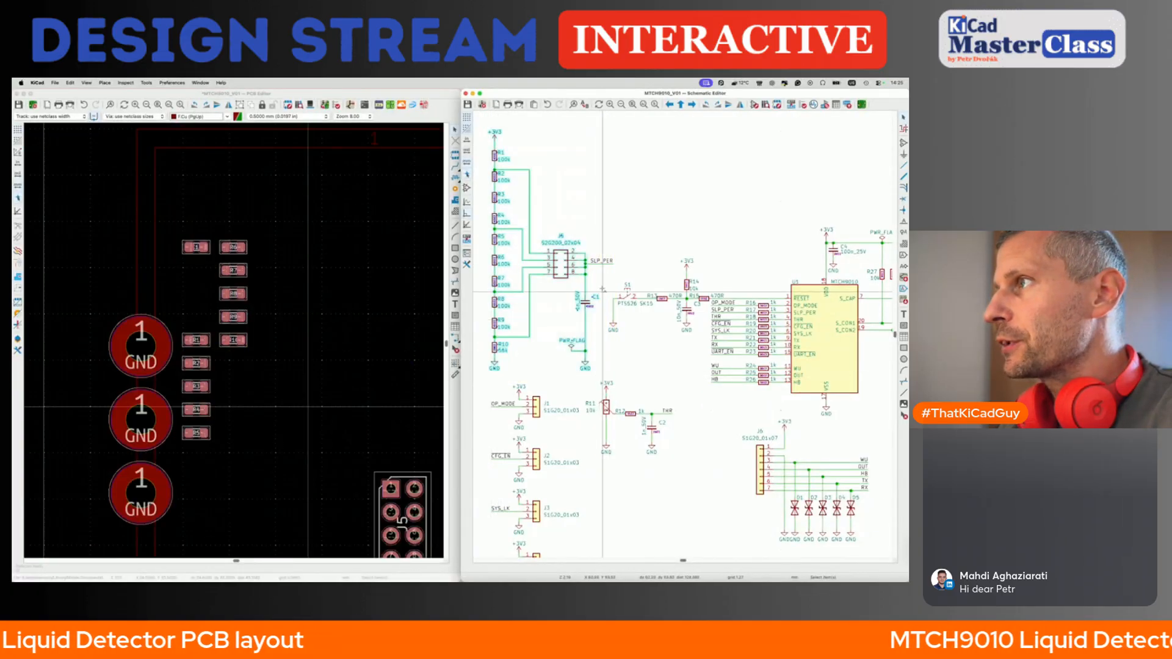
pyautogui.click(390, 108)
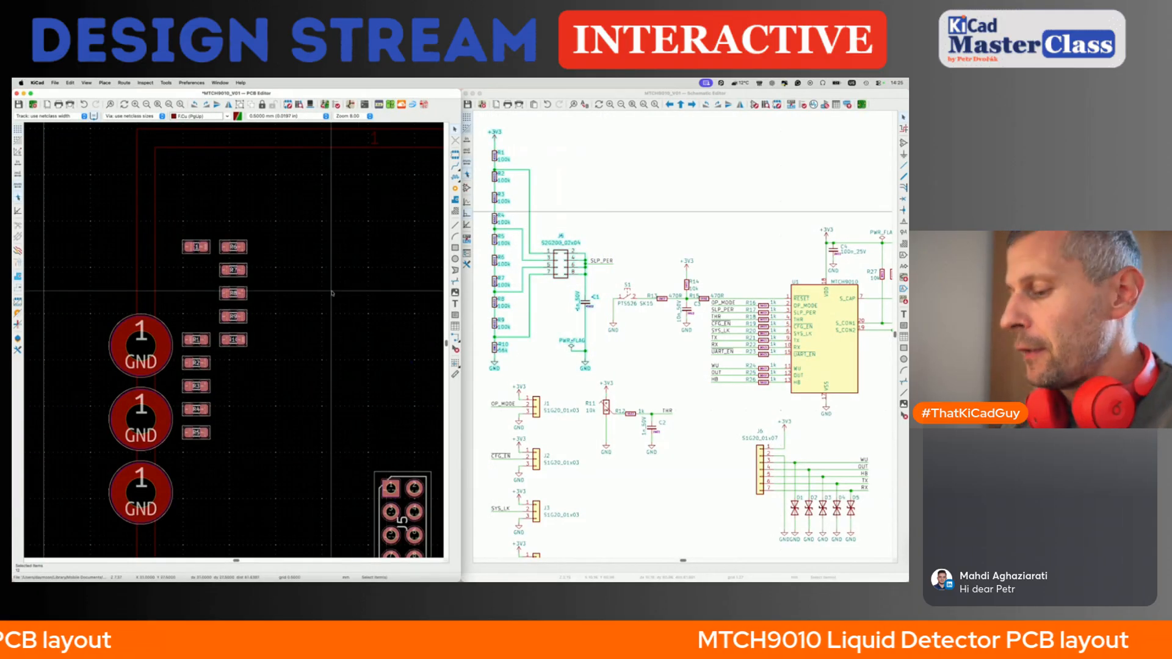
pyautogui.press('p')
pyautogui.scroll(-3, 332, 291)
pyautogui.scroll(-2, 332, 291)
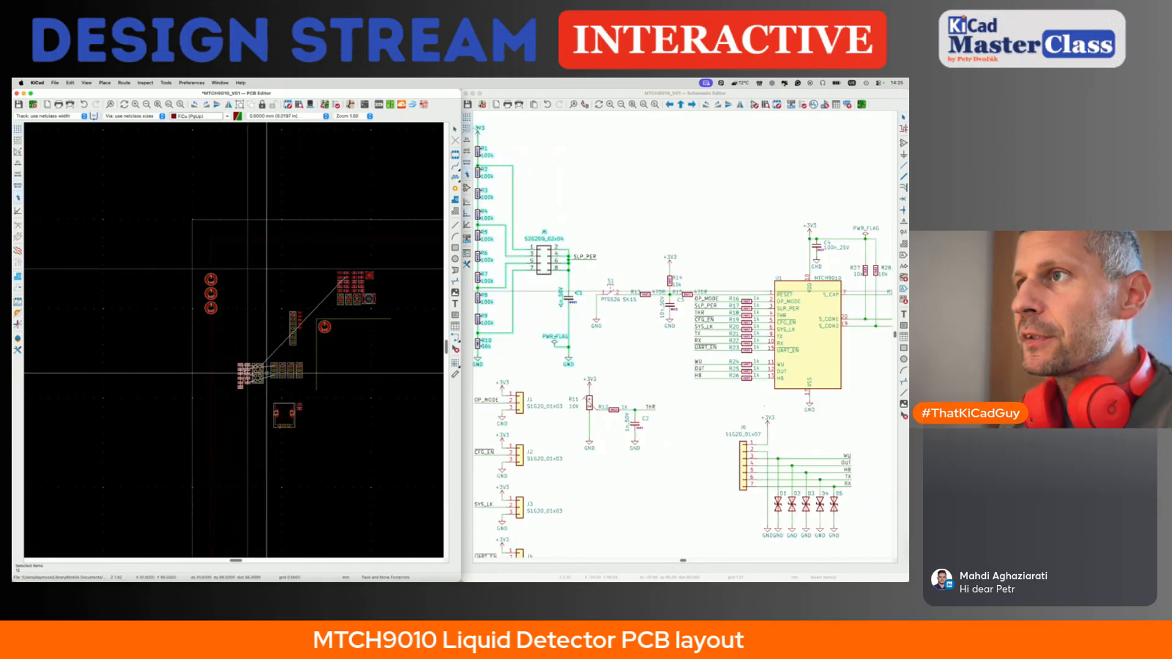
pyautogui.scroll(3, 263, 371)
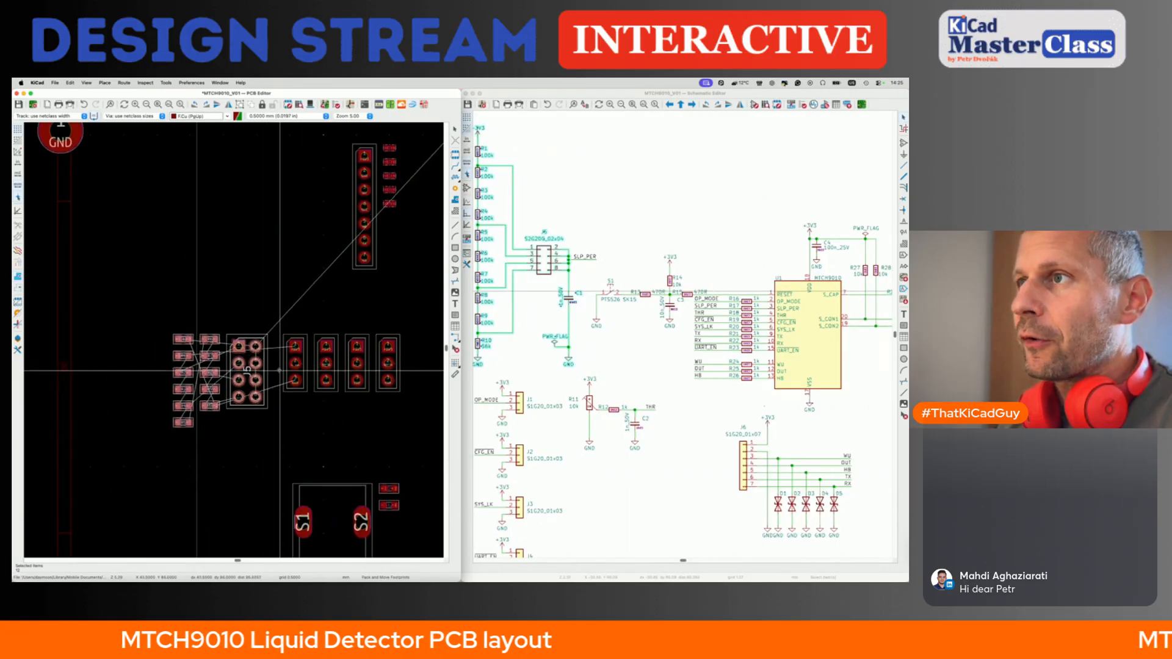
pyautogui.click(280, 370)
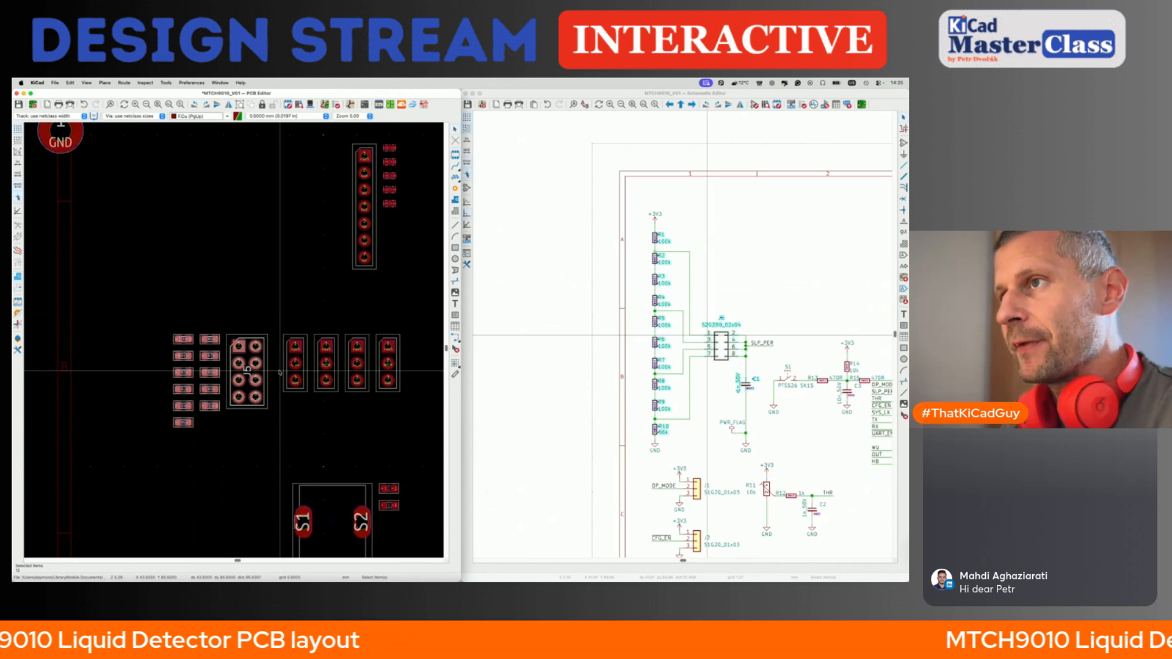
pyautogui.scroll(-5, 280, 371)
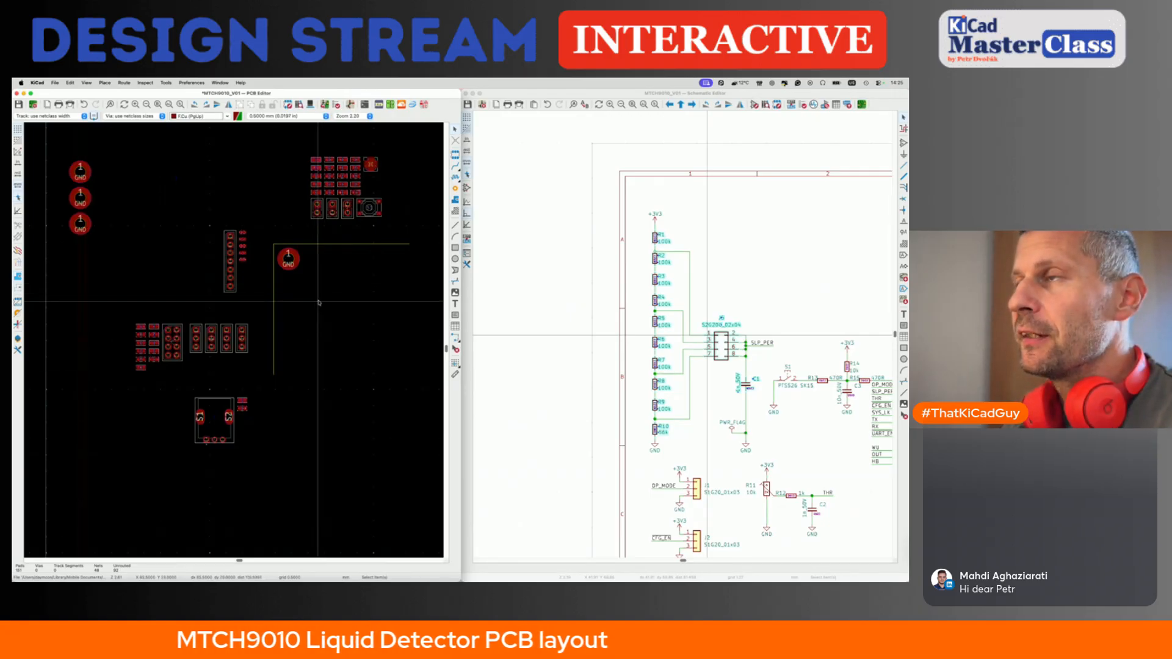
pyautogui.scroll(-2, 314, 312)
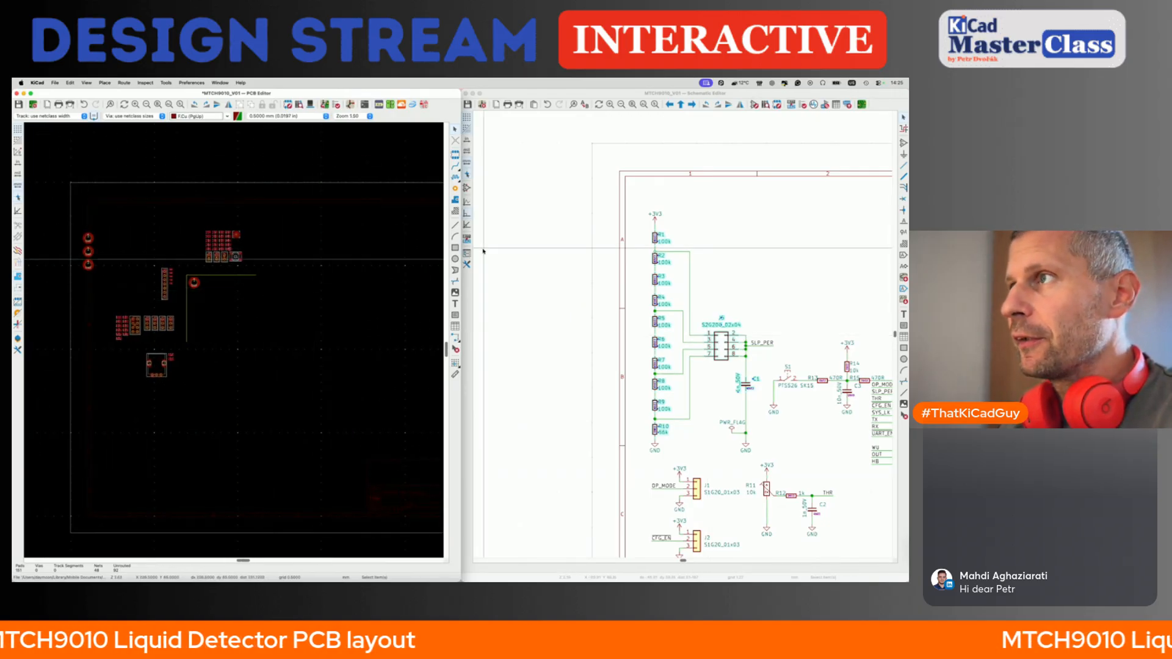
pyautogui.click(454, 249)
pyautogui.click(266, 295)
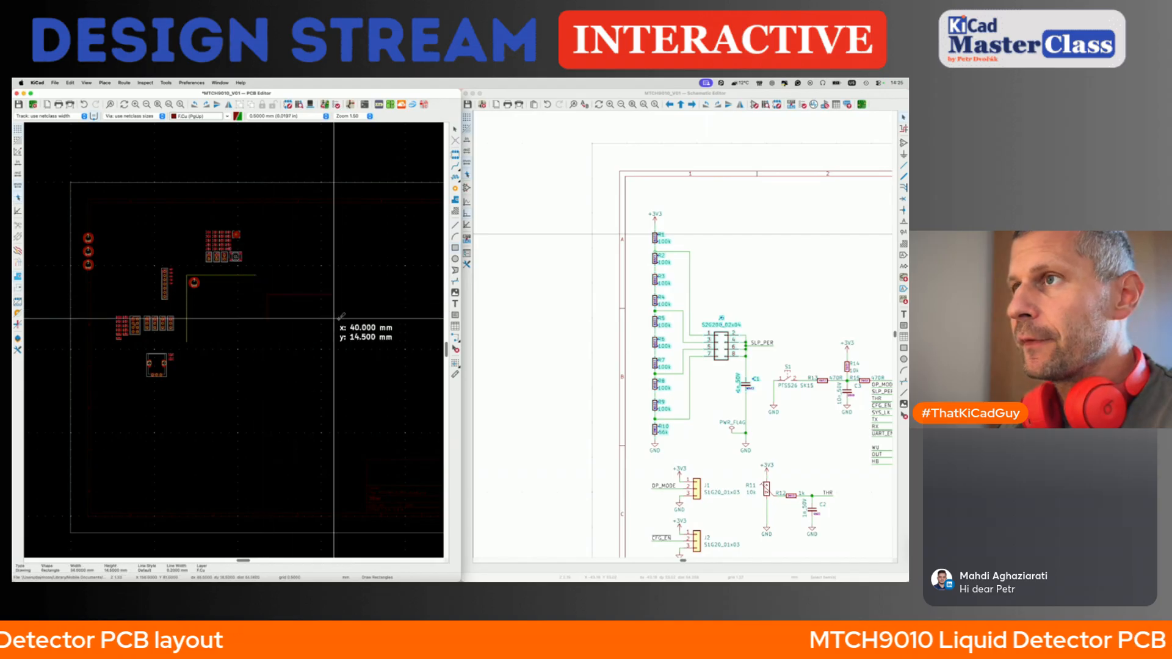
pyautogui.press('Escape')
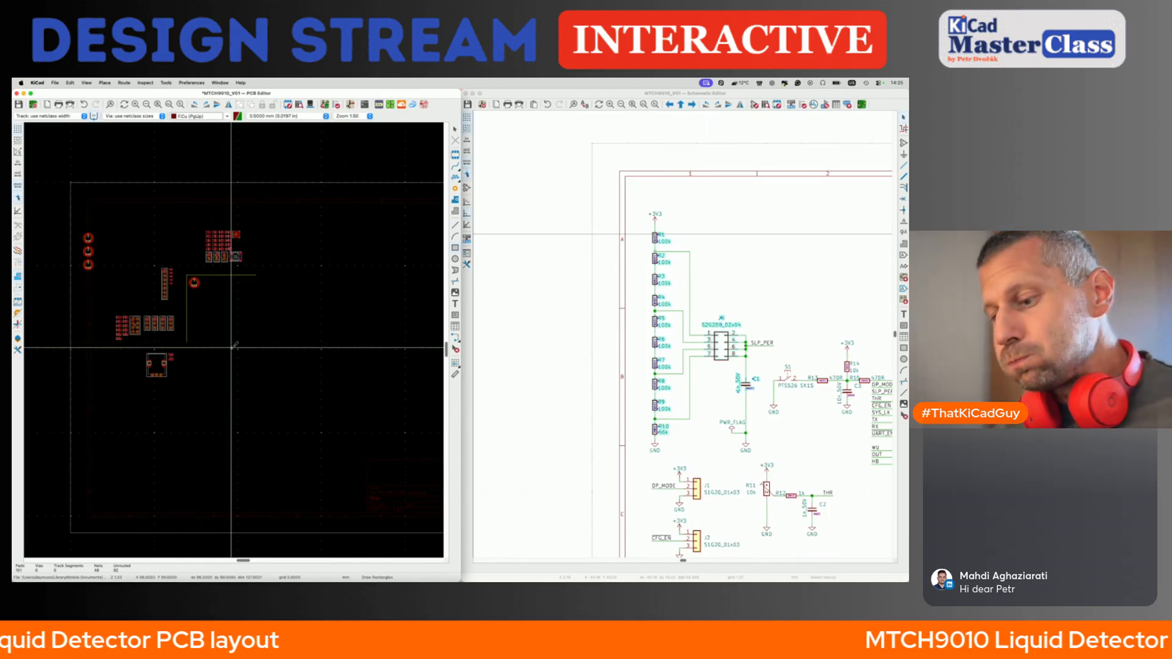
# - Save the board under its existing file name
pyautogui.press('shift+super+s')
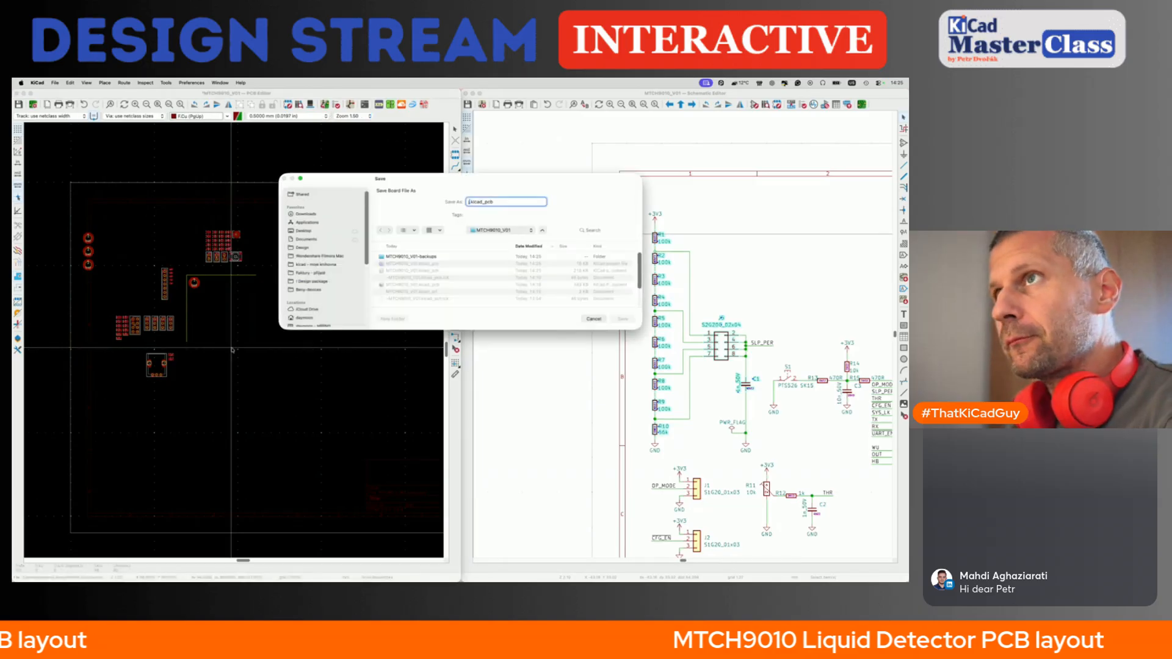
pyautogui.press('Escape')
pyautogui.press('Escape')
pyautogui.press('super+s')
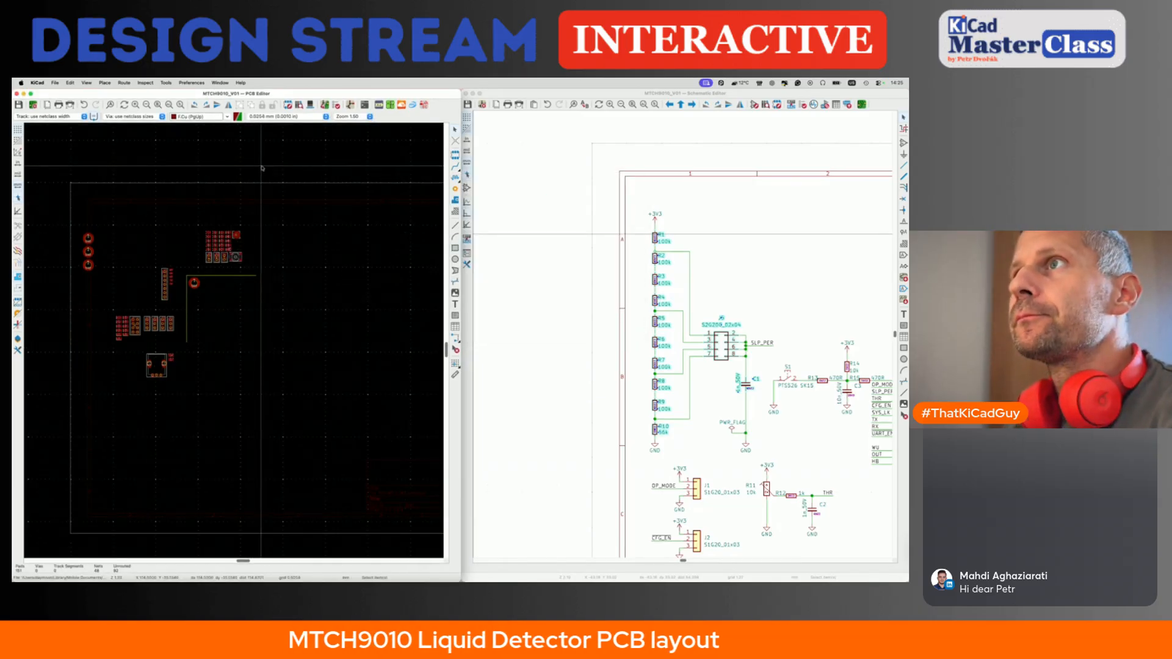
# - Show the ratsnest on the board and bring U1 with its sensor connectors into view in the schematic
pyautogui.scroll(1, 220, 255)
pyautogui.press('super+a')
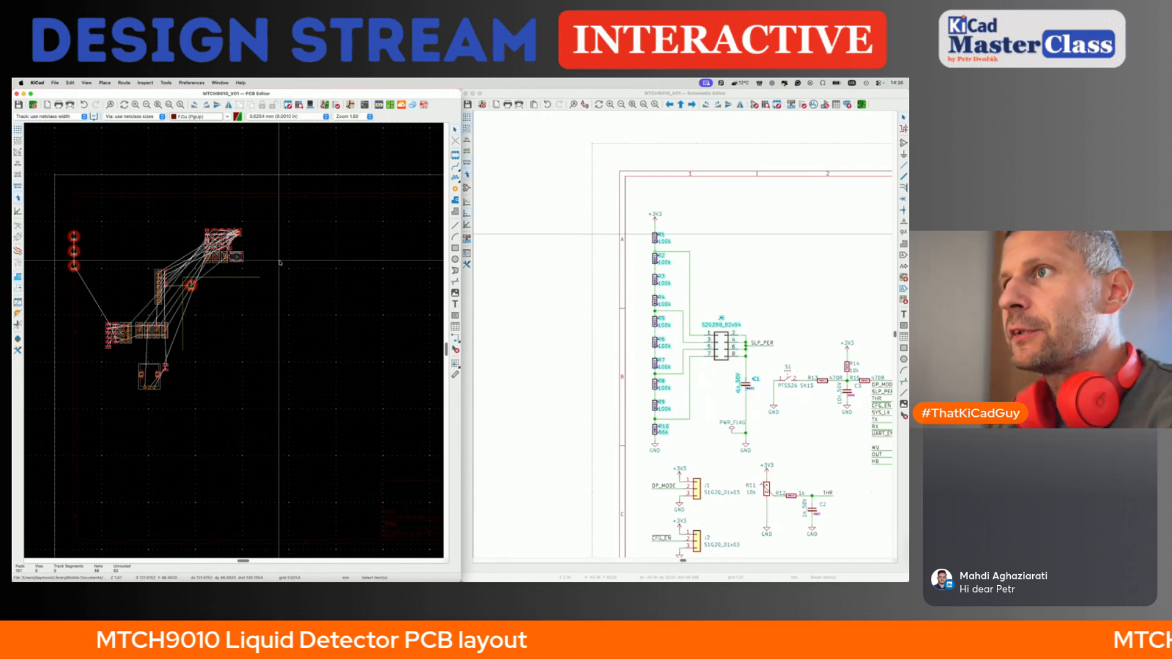
pyautogui.click(785, 324)
pyautogui.hscroll(4, 785, 324)
pyautogui.scroll(-2, 785, 324)
pyautogui.hscroll(4, 735, 347)
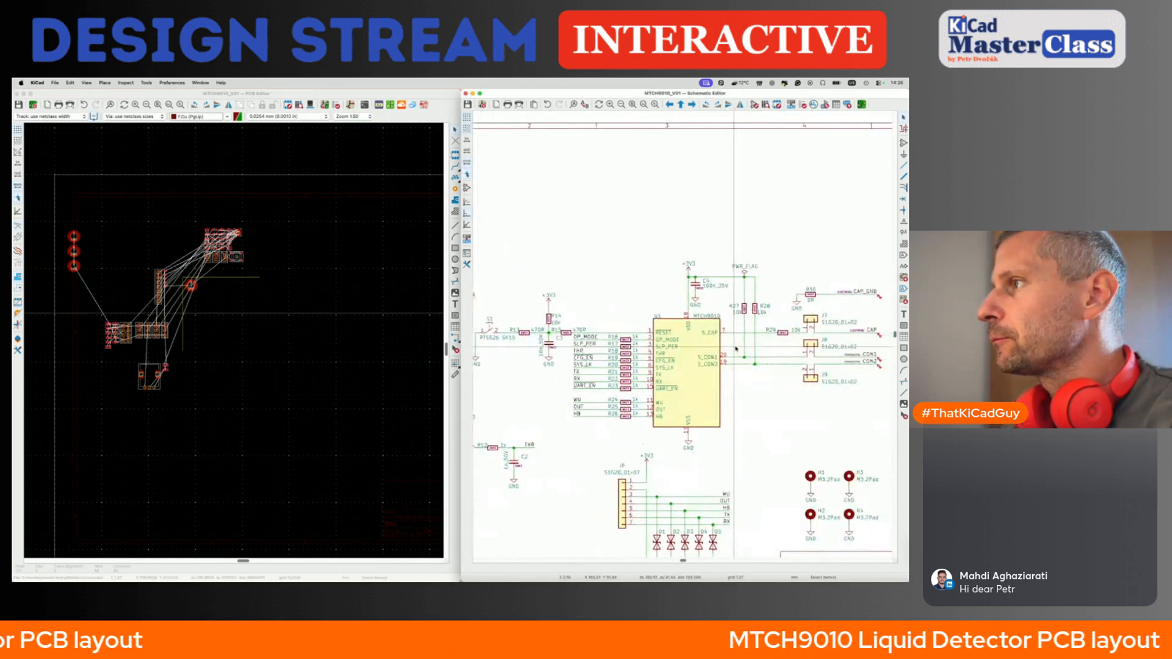
# - Move U1's footprint out of the packed group into the empty board area below button S1
pyautogui.hscroll(2, 735, 349)
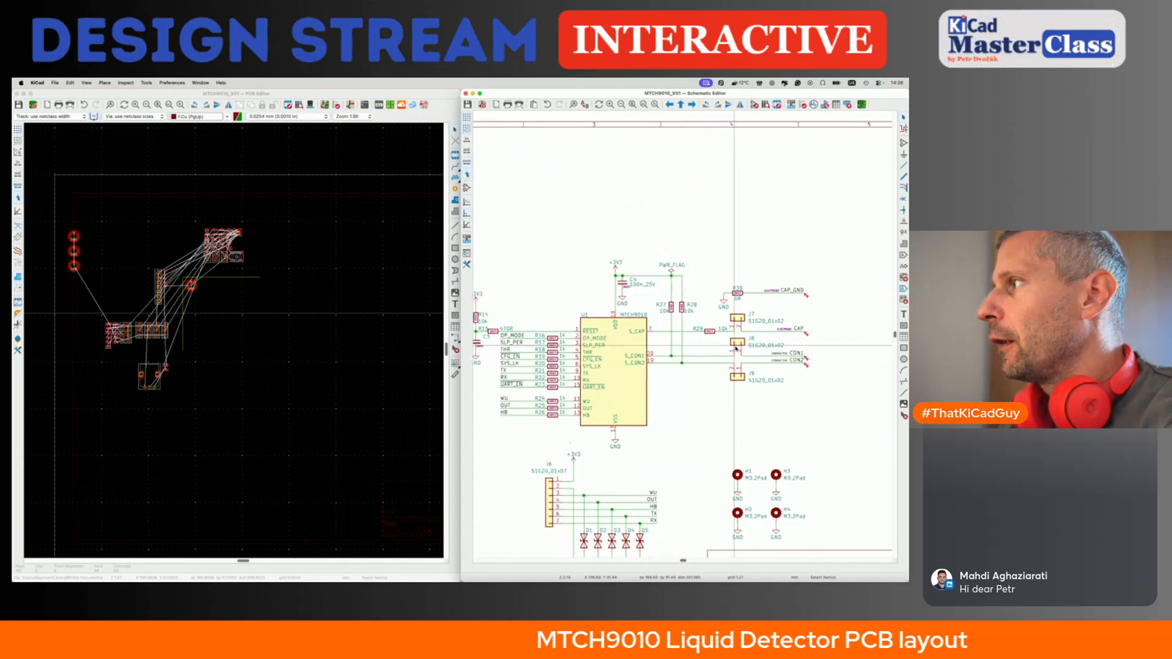
pyautogui.scroll(2, 672, 324)
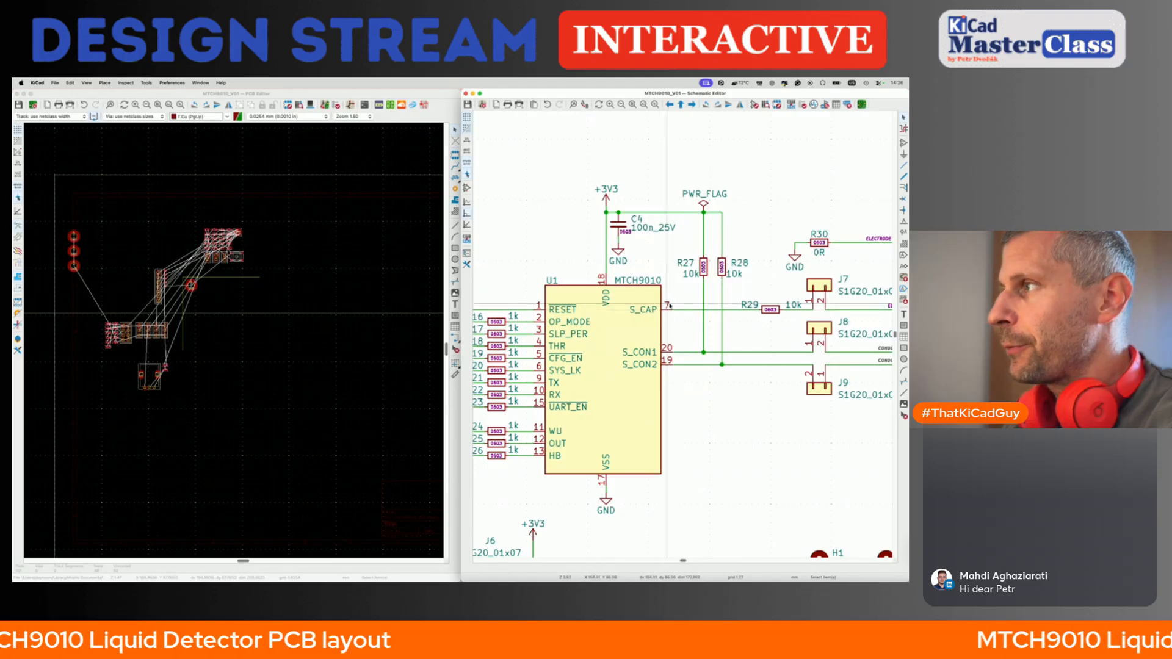
pyautogui.scroll(4, 179, 255)
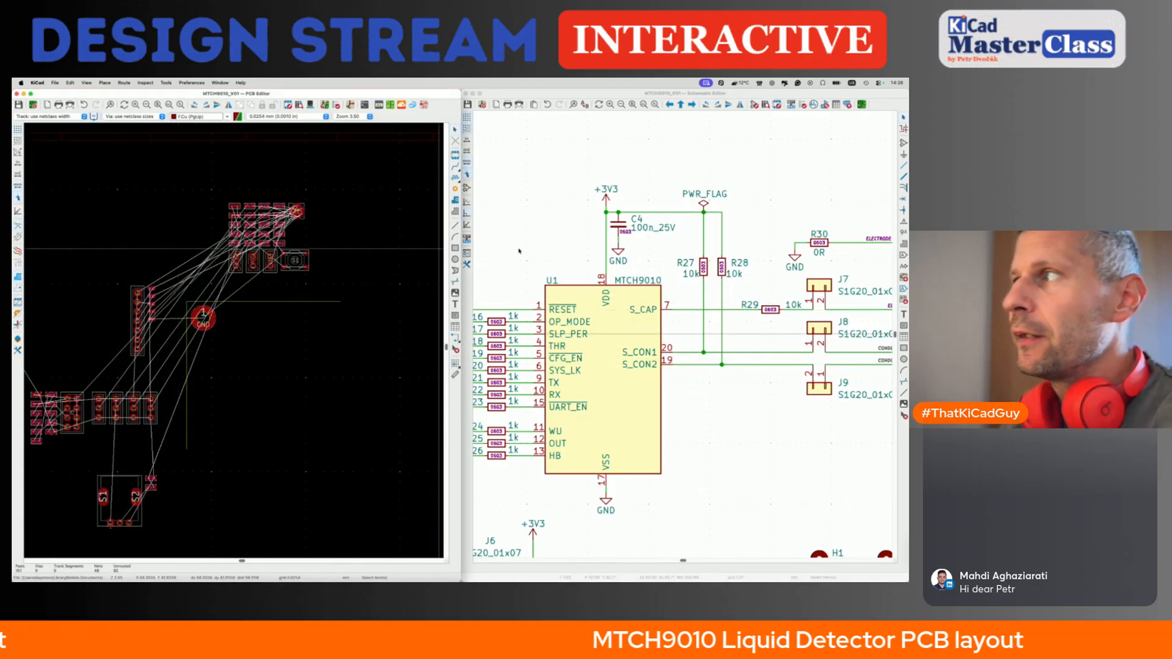
pyautogui.click(297, 212)
pyautogui.scroll(5, 298, 214)
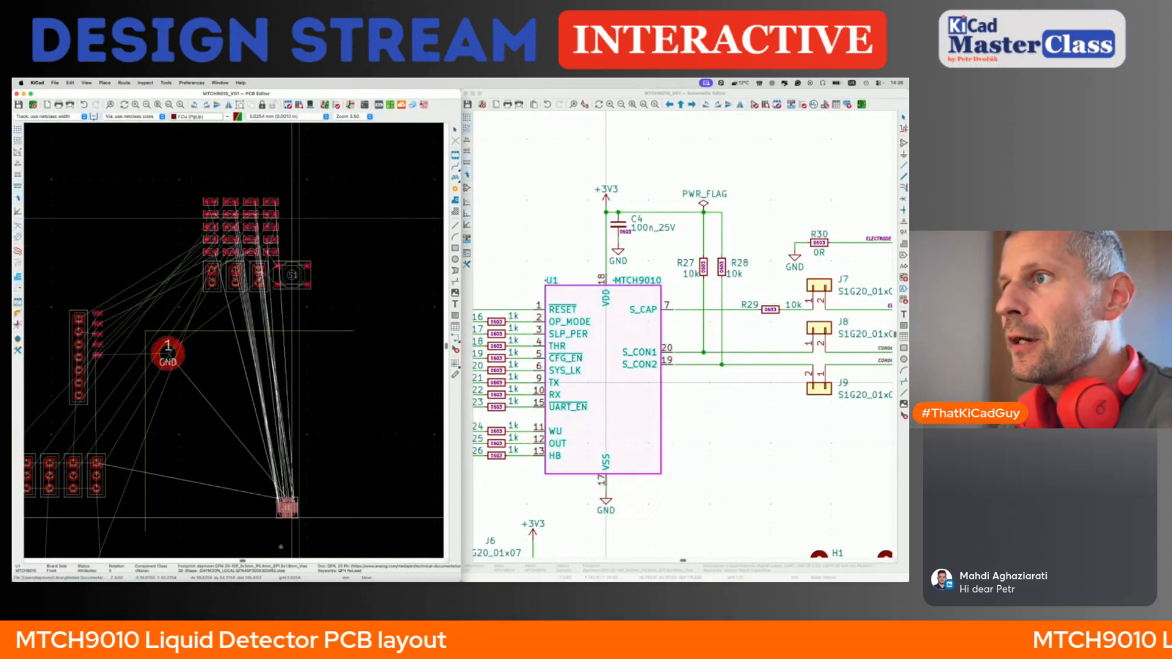
pyautogui.click(292, 469)
pyautogui.scroll(6, 292, 467)
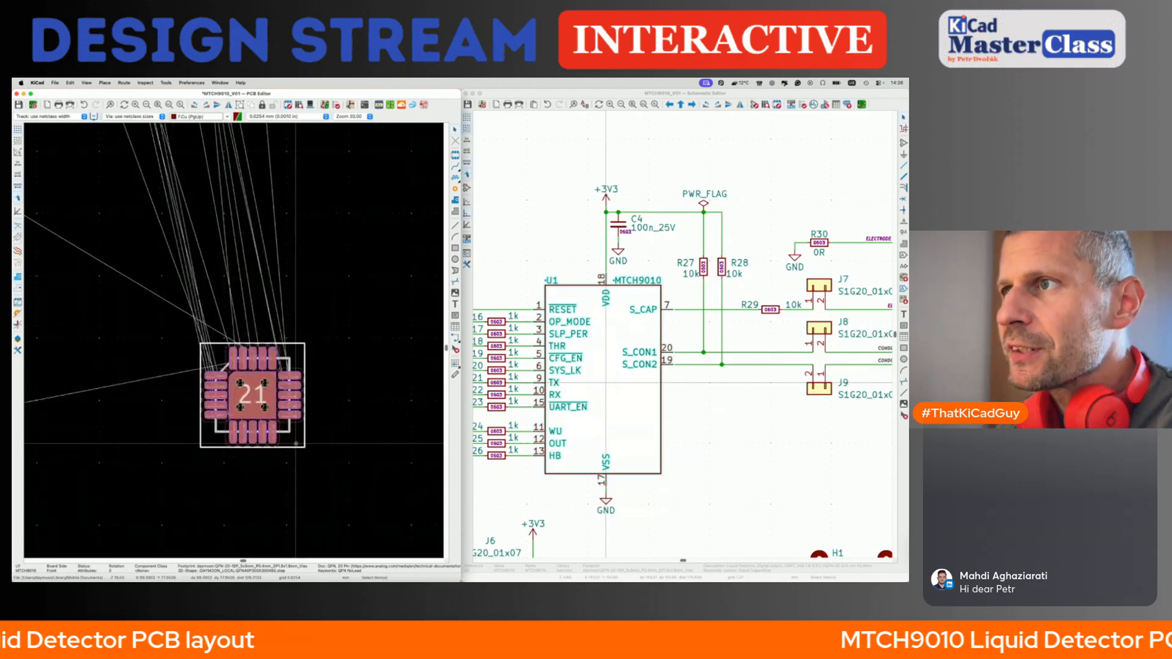
# - Locate U1's pin 20 in the schematic, and try the U1 footprint rotated 90° clockwise before turning it back
pyautogui.scroll(5, 269, 399)
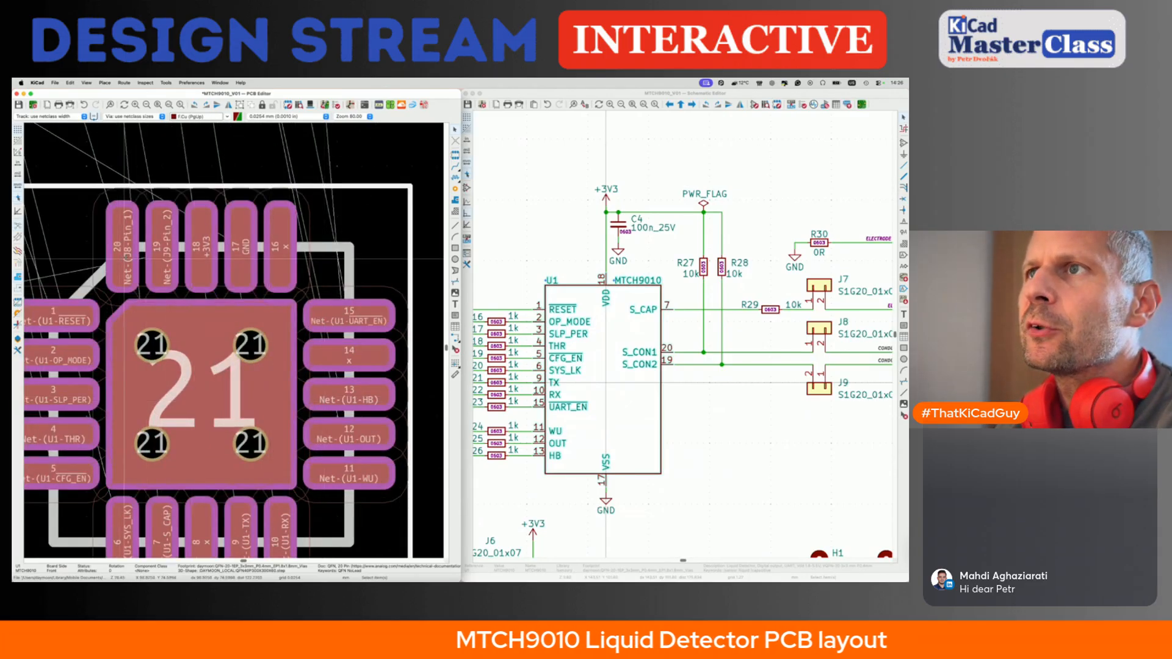
pyautogui.click(130, 269)
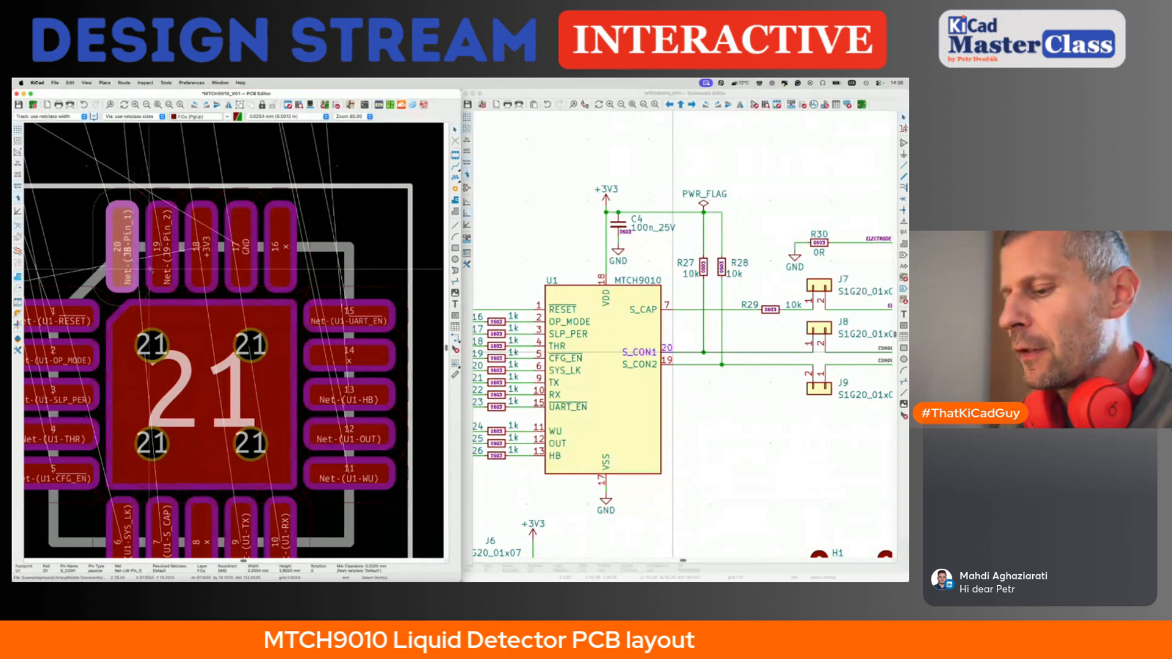
pyautogui.hotkey('shift', 'r')
pyautogui.moveTo(368, 356); pyautogui.dragTo(367, 252, button='middle')
pyautogui.moveTo(64, 243); pyautogui.dragTo(129, 303, button='middle')
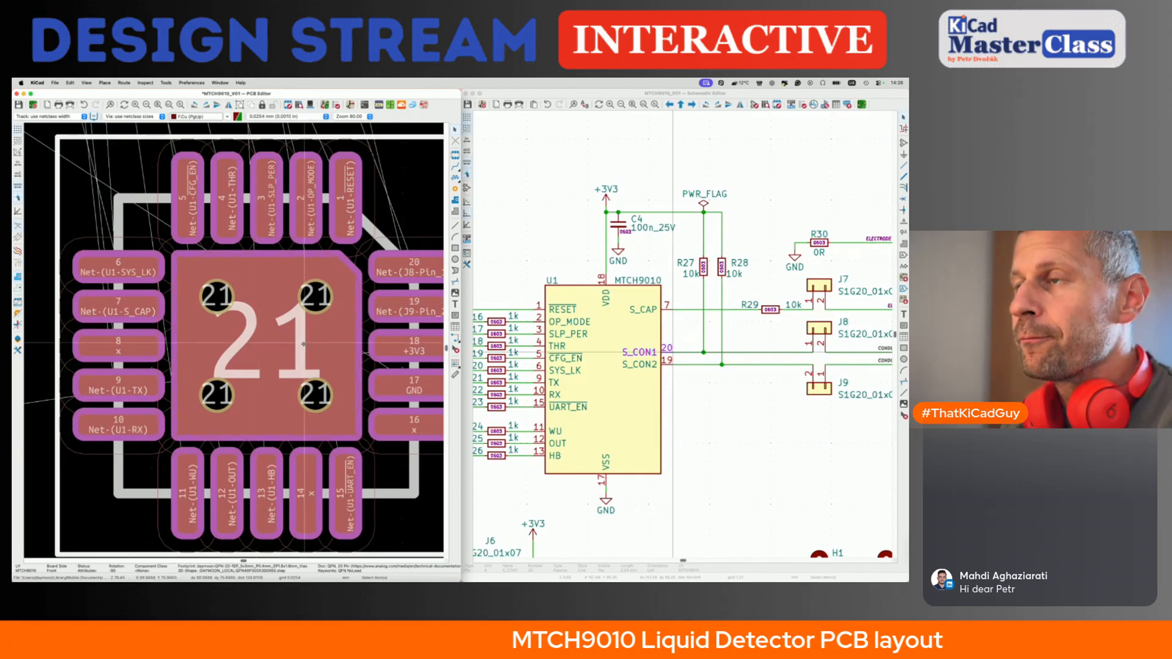
pyautogui.scroll(-2, 305, 344)
pyautogui.click(353, 436)
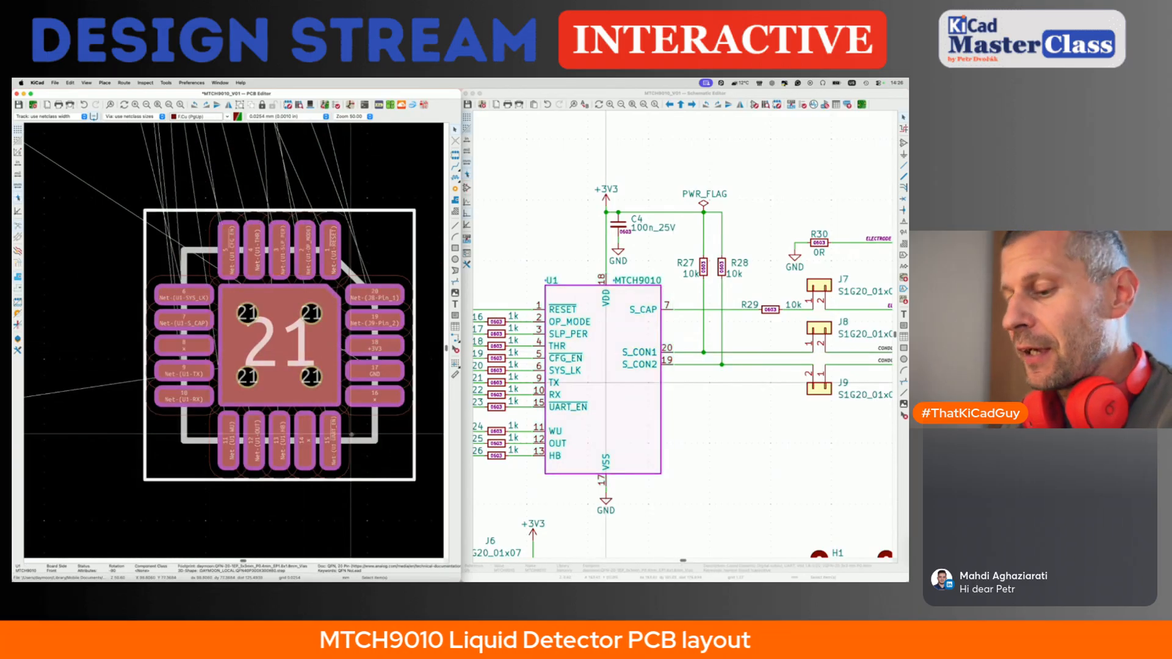
pyautogui.press('r')
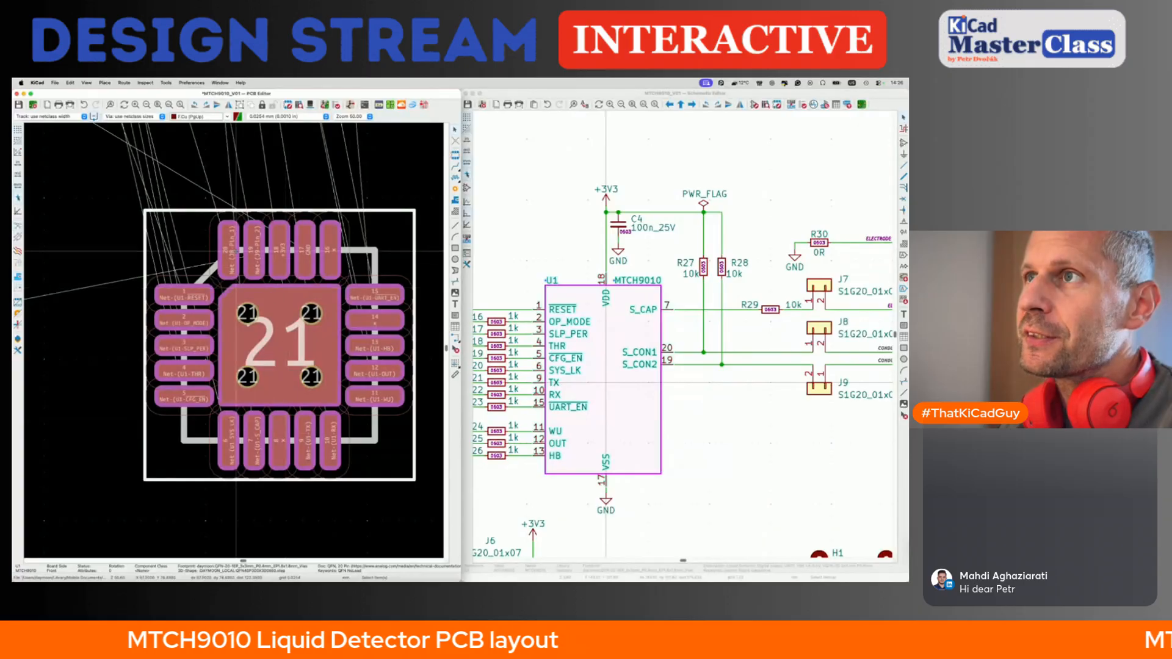
# - Try routing single tracks out of U1's S_CON2 and S_CAP pads, cancelling each one
pyautogui.scroll(-3, 235, 250)
pyautogui.scroll(-4, 235, 249)
pyautogui.moveTo(235, 249); pyautogui.dragTo(240, 365, button='middle')
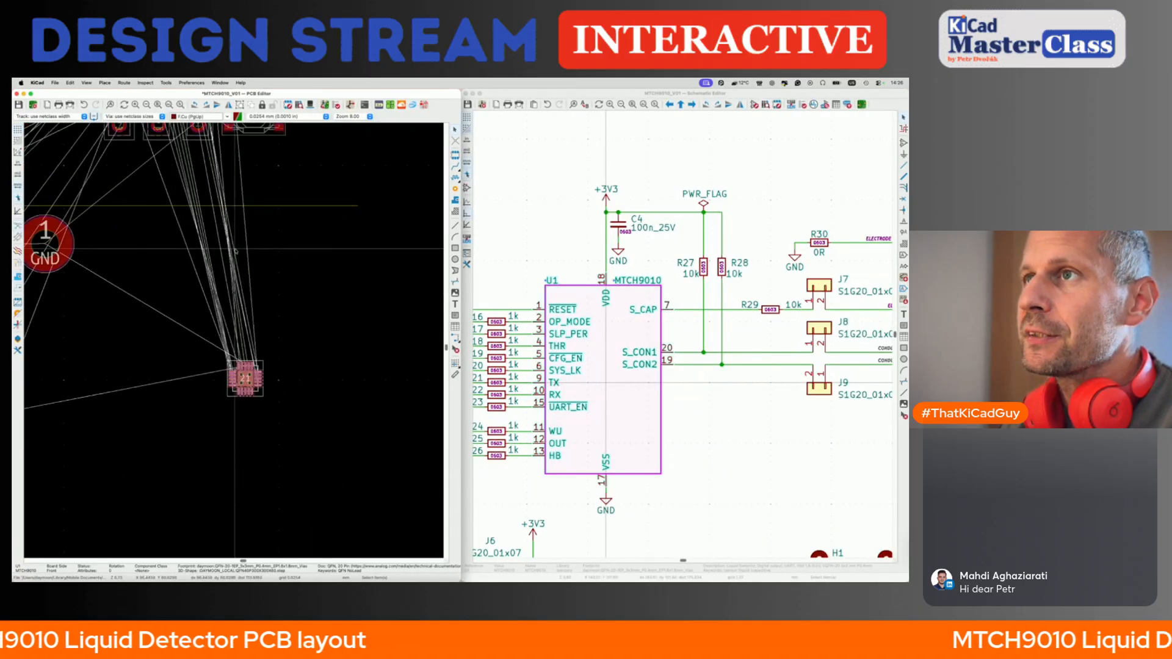
pyautogui.scroll(4, 252, 340)
pyautogui.moveTo(218, 443); pyautogui.dragTo(223, 369, button='middle')
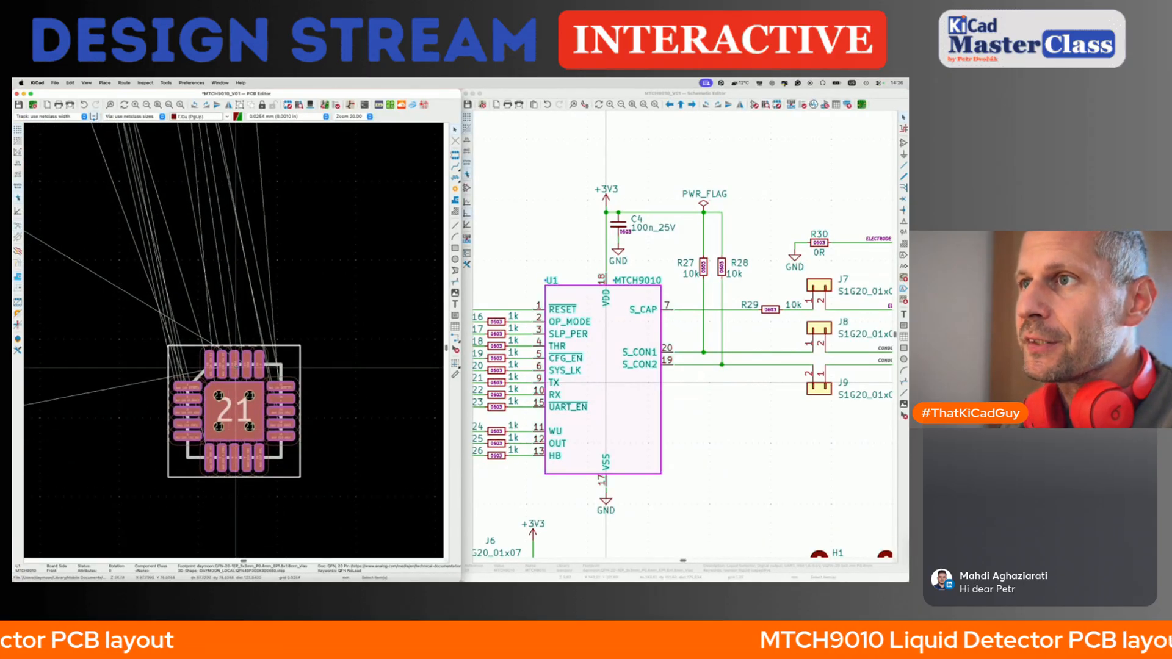
pyautogui.press('x')
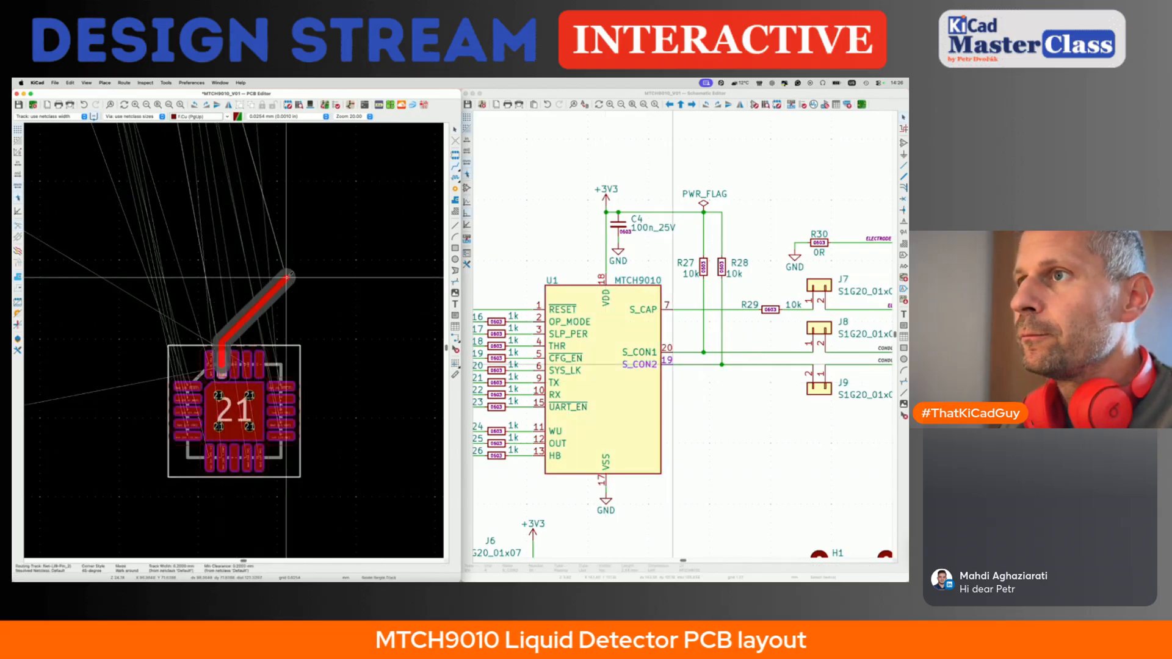
pyautogui.press('Escape')
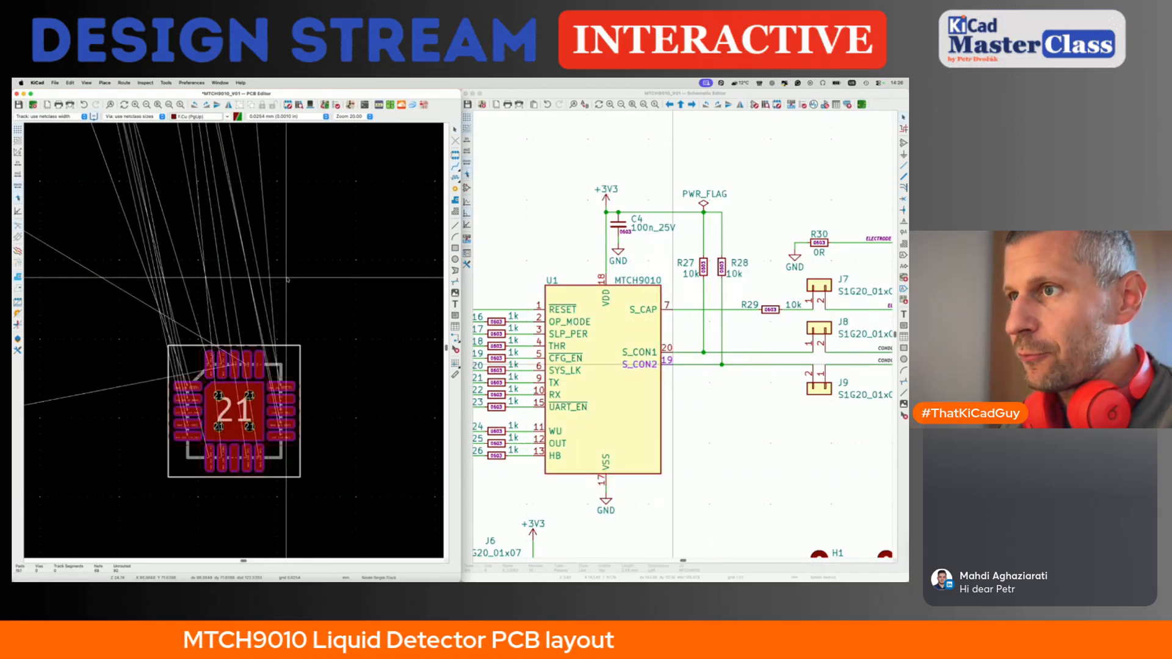
pyautogui.click(221, 459)
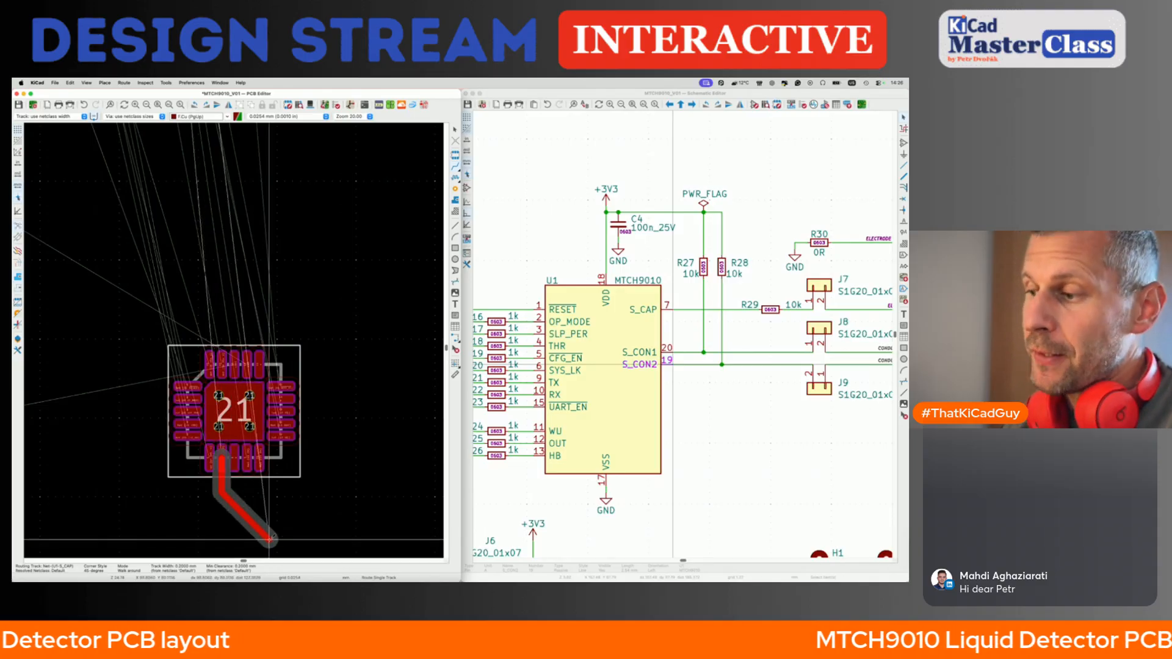
pyautogui.press('Escape')
# - Examine U1's position among the grouped footprints on the board and compare it with the blocks in the schematic
pyautogui.scroll(4, 238, 457)
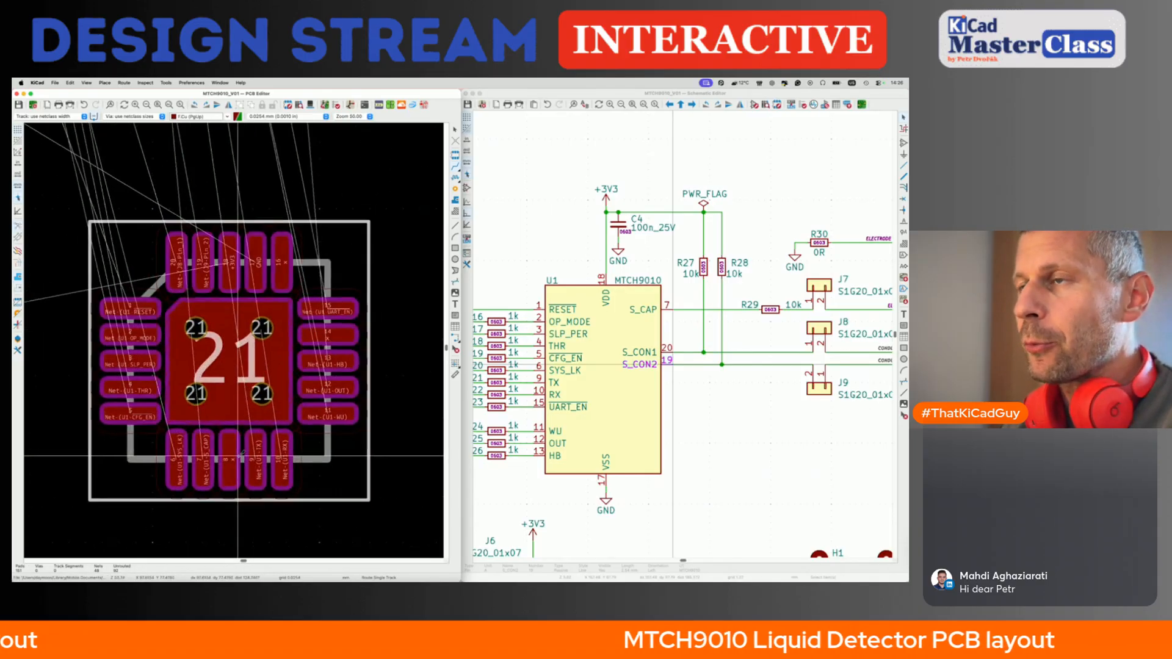
pyautogui.scroll(-8, 237, 457)
pyautogui.scroll(-2, 237, 456)
pyautogui.moveTo(237, 456); pyautogui.dragTo(287, 423, button='middle')
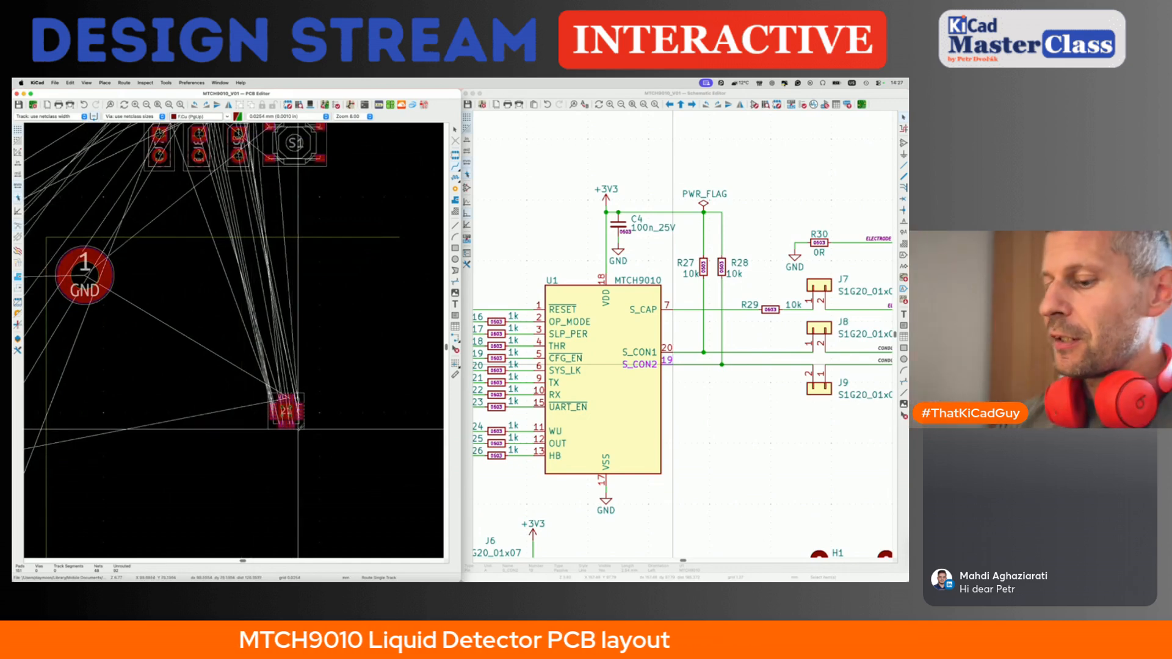
pyautogui.scroll(6, 298, 429)
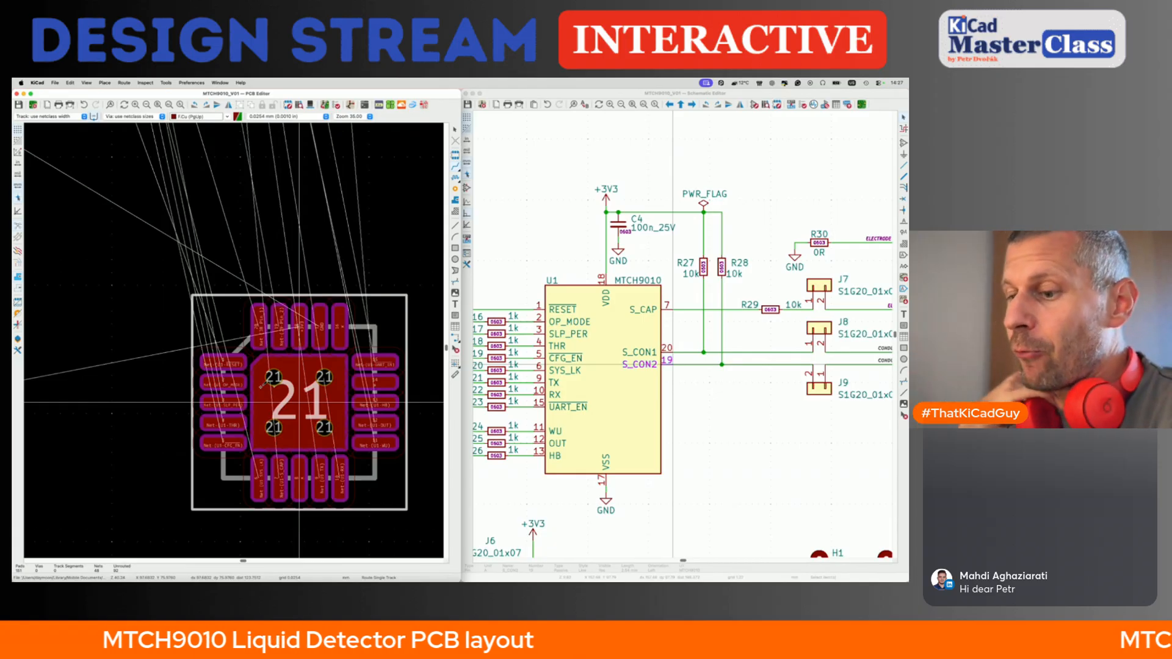
pyautogui.click(541, 210)
pyautogui.scroll(-5, 542, 211)
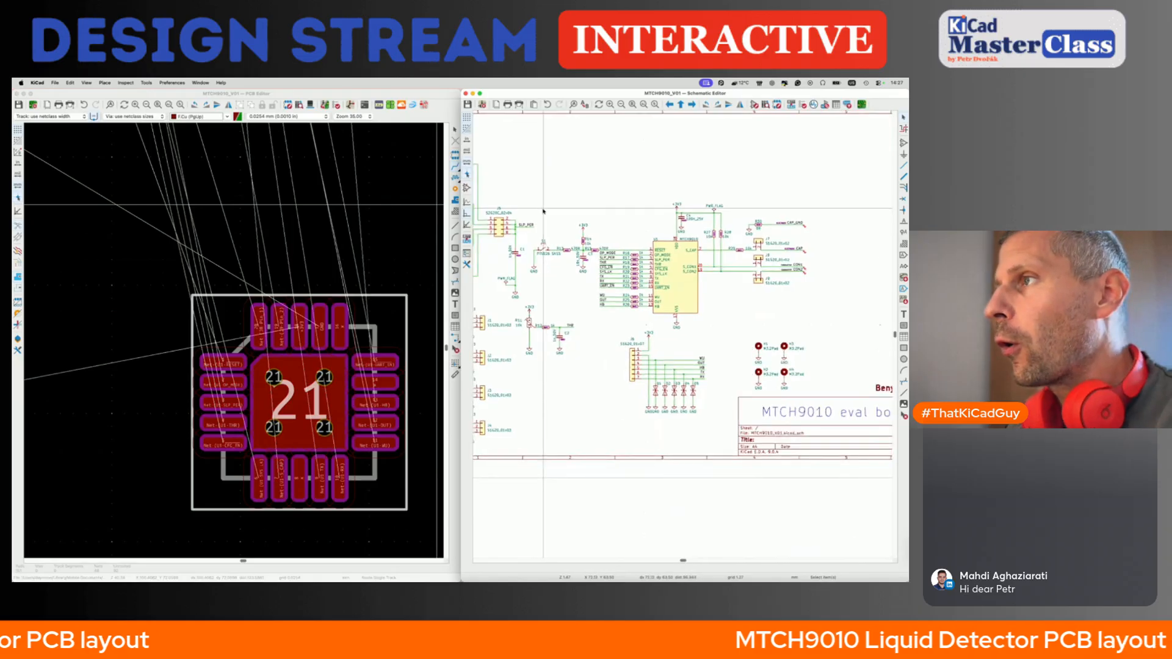
pyautogui.scroll(1, 543, 211)
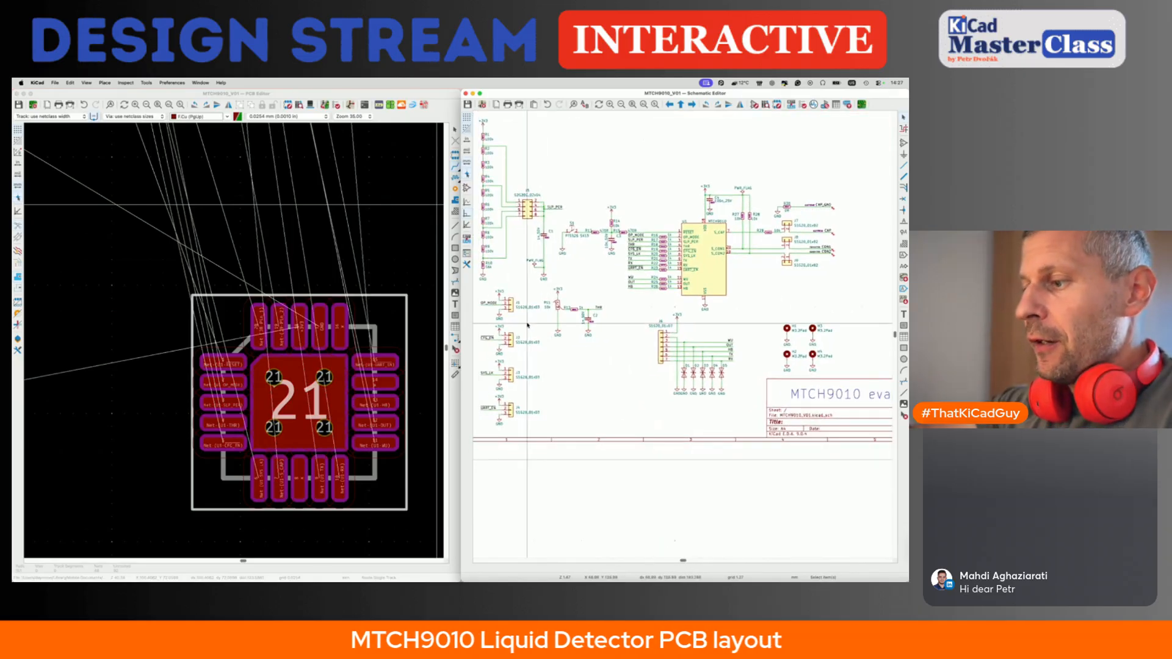
pyautogui.click(369, 231)
pyautogui.scroll(-5, 367, 230)
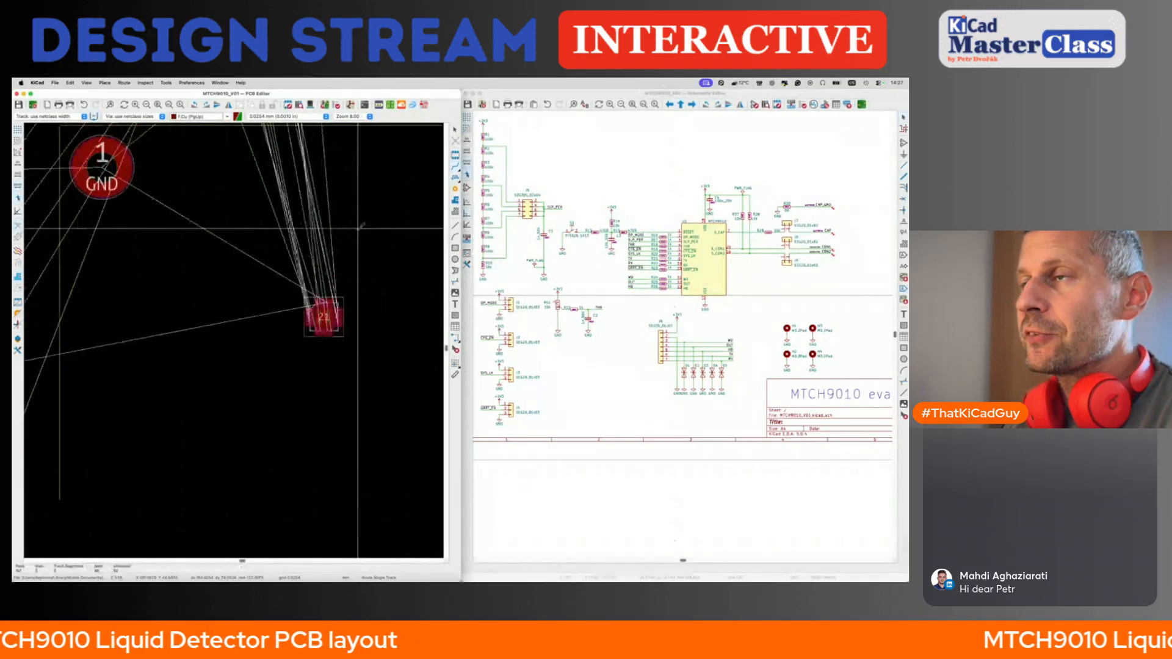
pyautogui.scroll(-3, 360, 228)
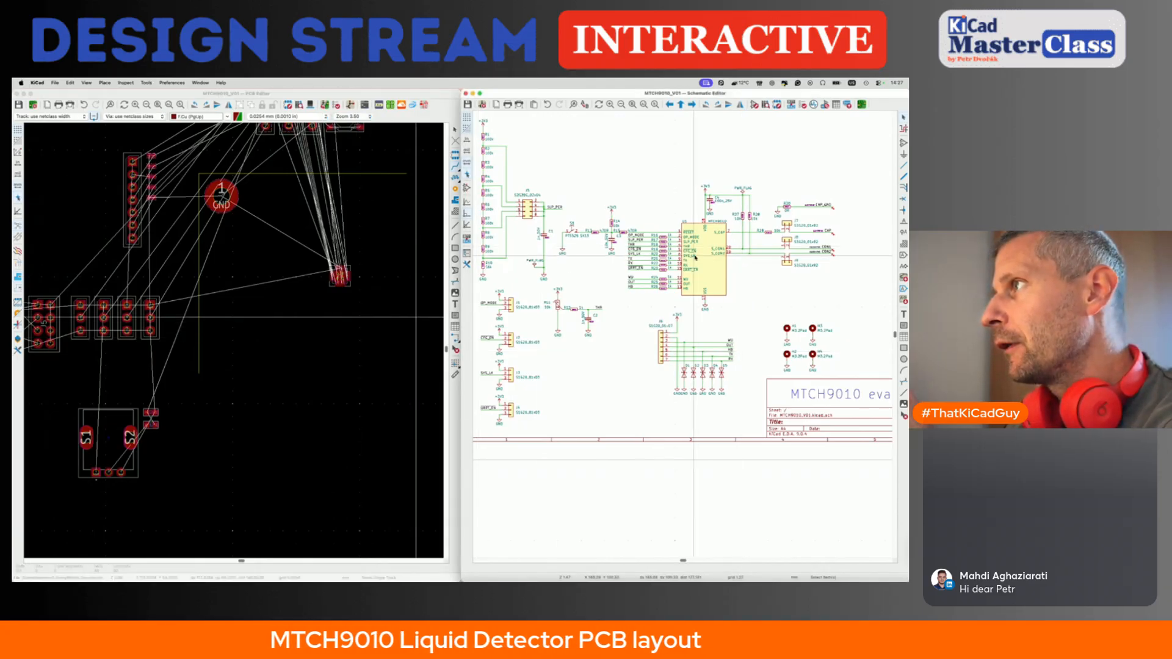
# - Inspect U1's pin numbering in the schematic and select its pins 1 to 6 to locate their pads on the board
pyautogui.click(675, 252)
pyautogui.scroll(5, 675, 252)
pyautogui.scroll(2, 675, 252)
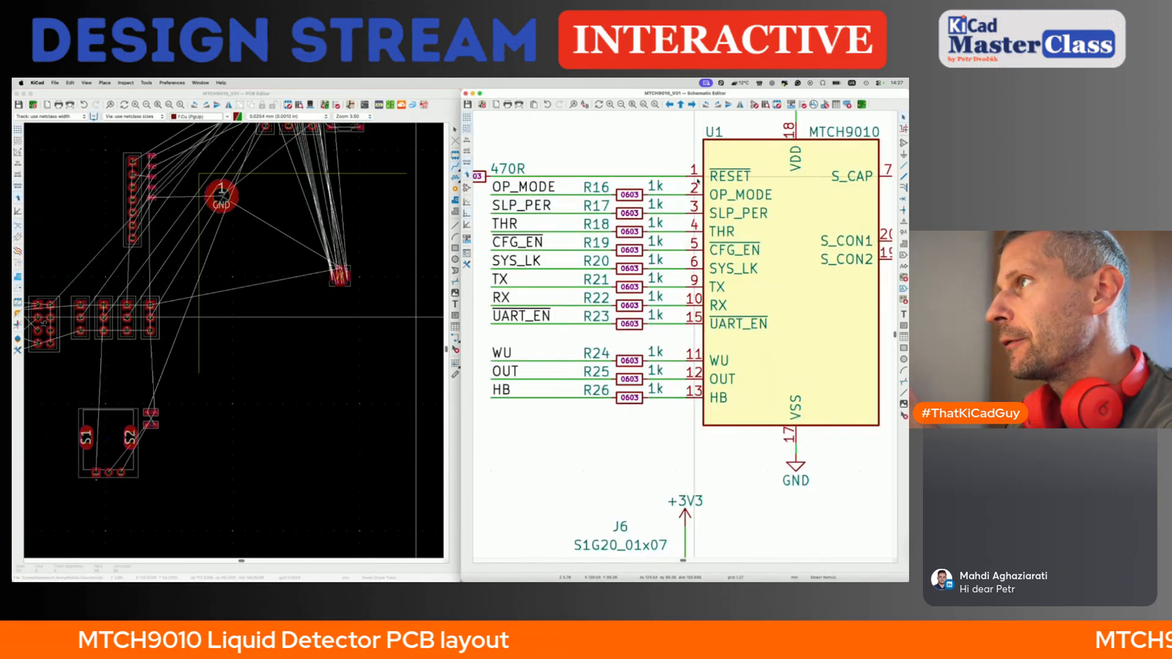
pyautogui.scroll(-4, 697, 181)
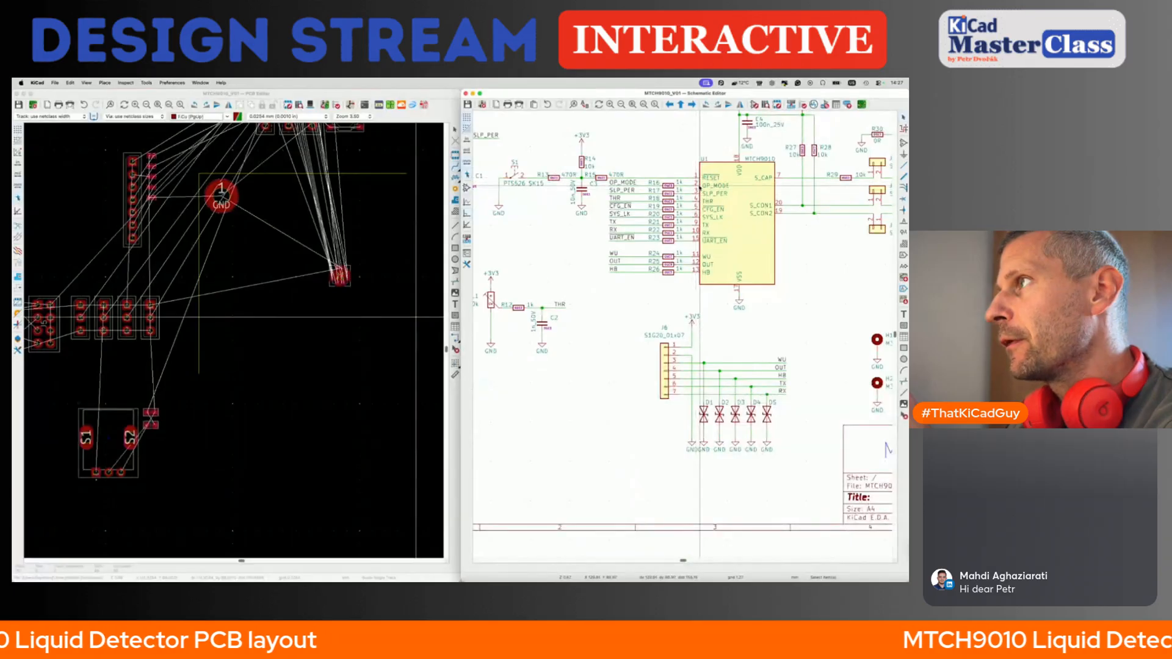
pyautogui.scroll(5, 701, 186)
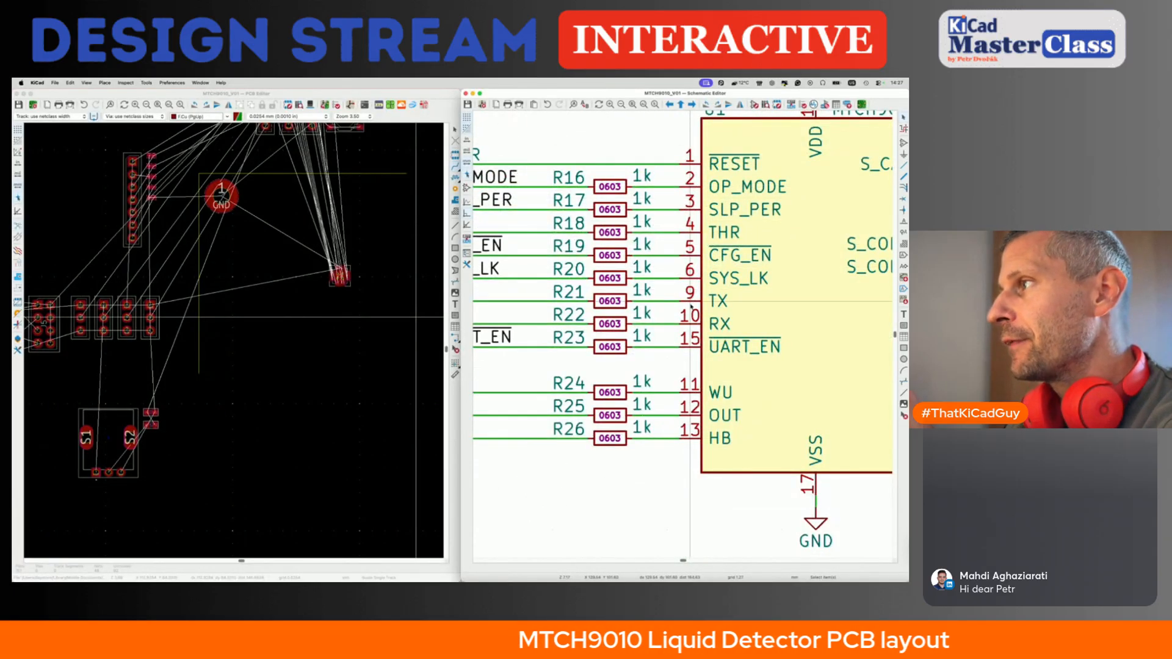
pyautogui.scroll(-3, 687, 342)
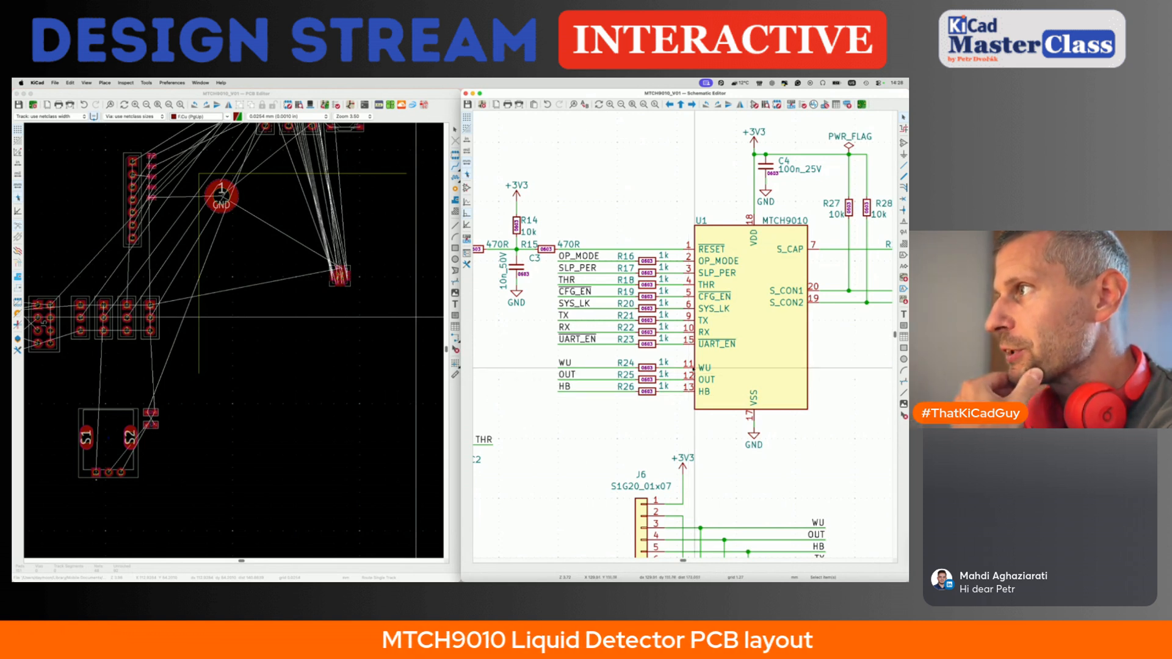
pyautogui.moveTo(672, 238); pyautogui.dragTo(743, 316)
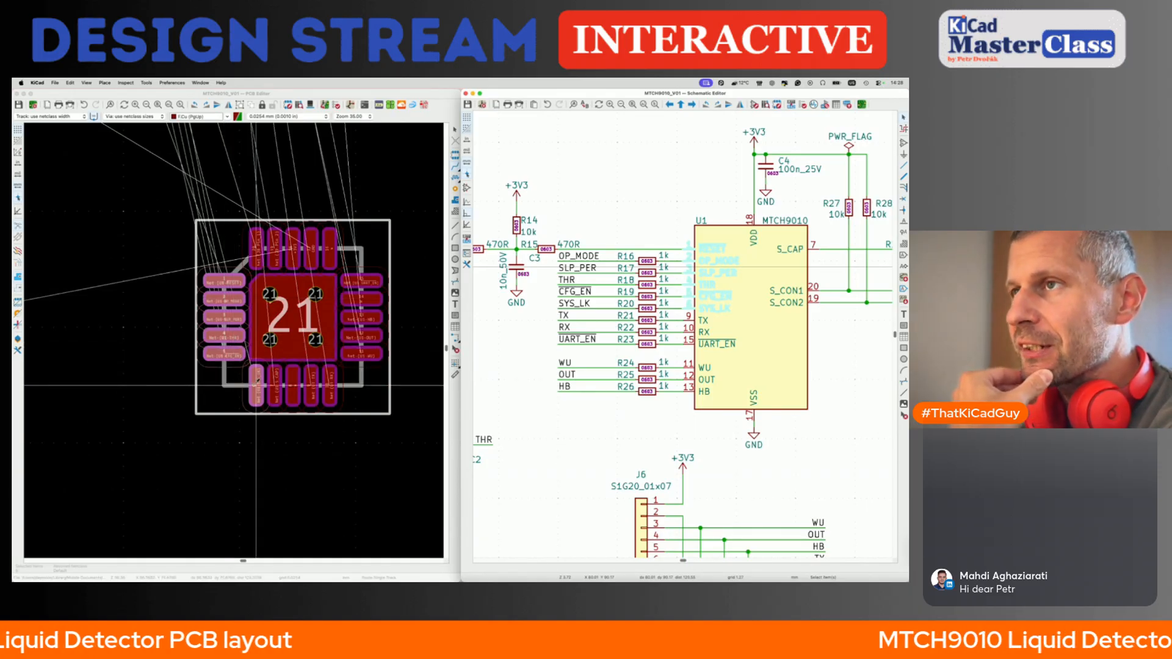
pyautogui.click(251, 434)
pyautogui.scroll(-3, 251, 435)
pyautogui.press('Escape')
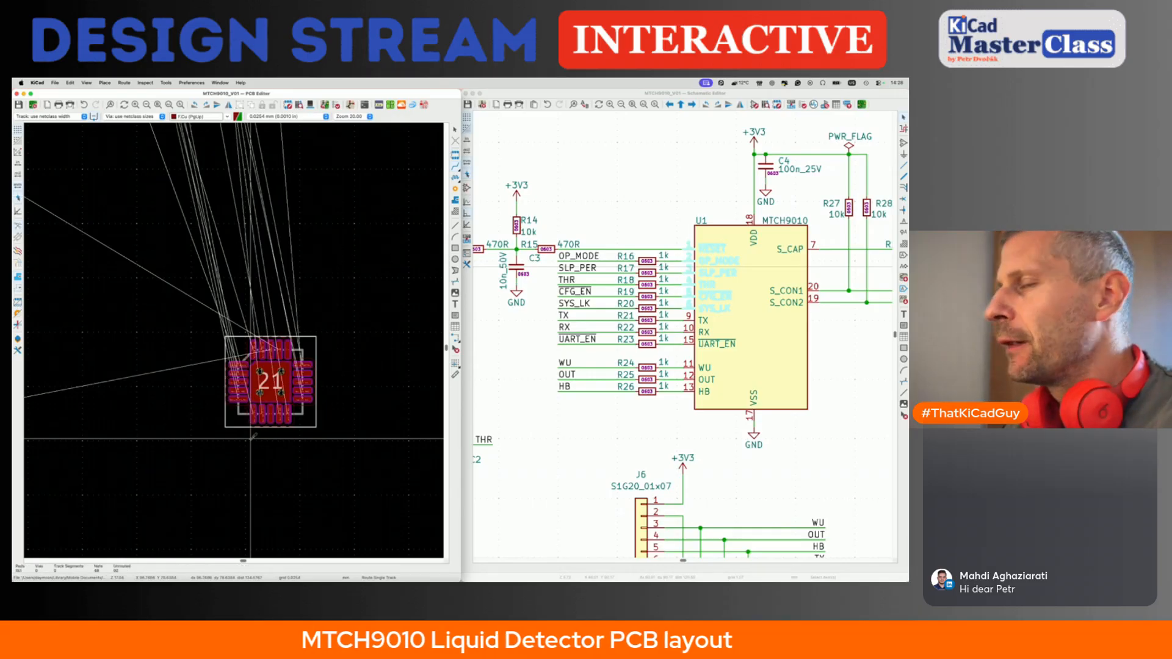
pyautogui.scroll(-3, 253, 435)
pyautogui.moveTo(250, 438); pyautogui.dragTo(260, 425, button='middle')
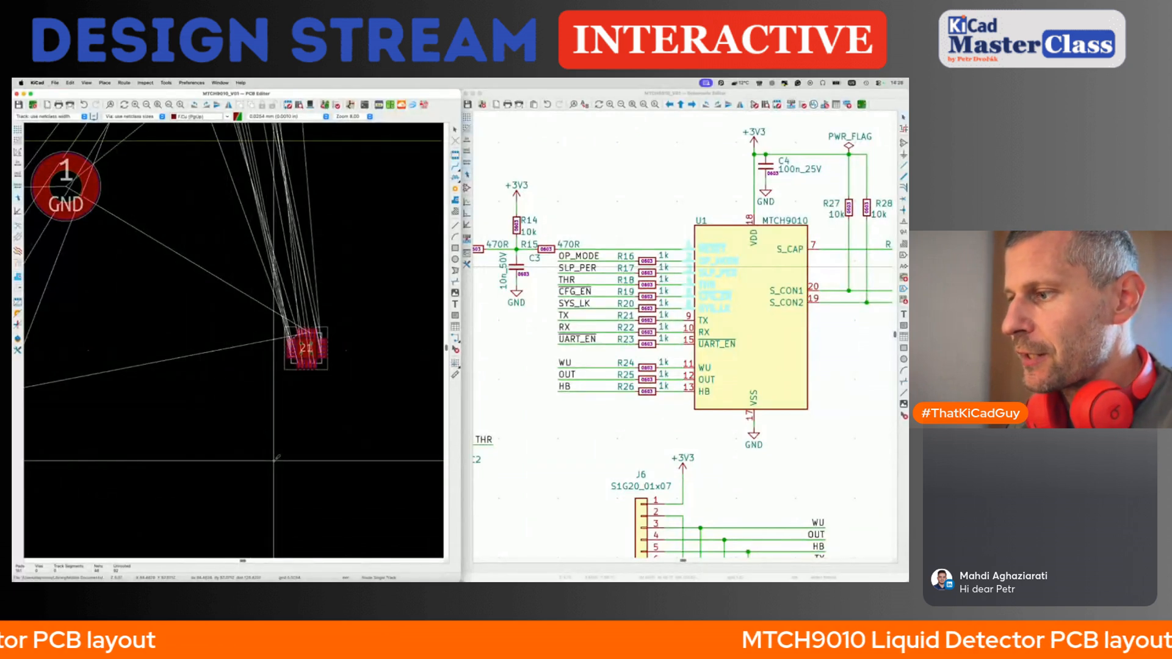
pyautogui.scroll(4, 307, 382)
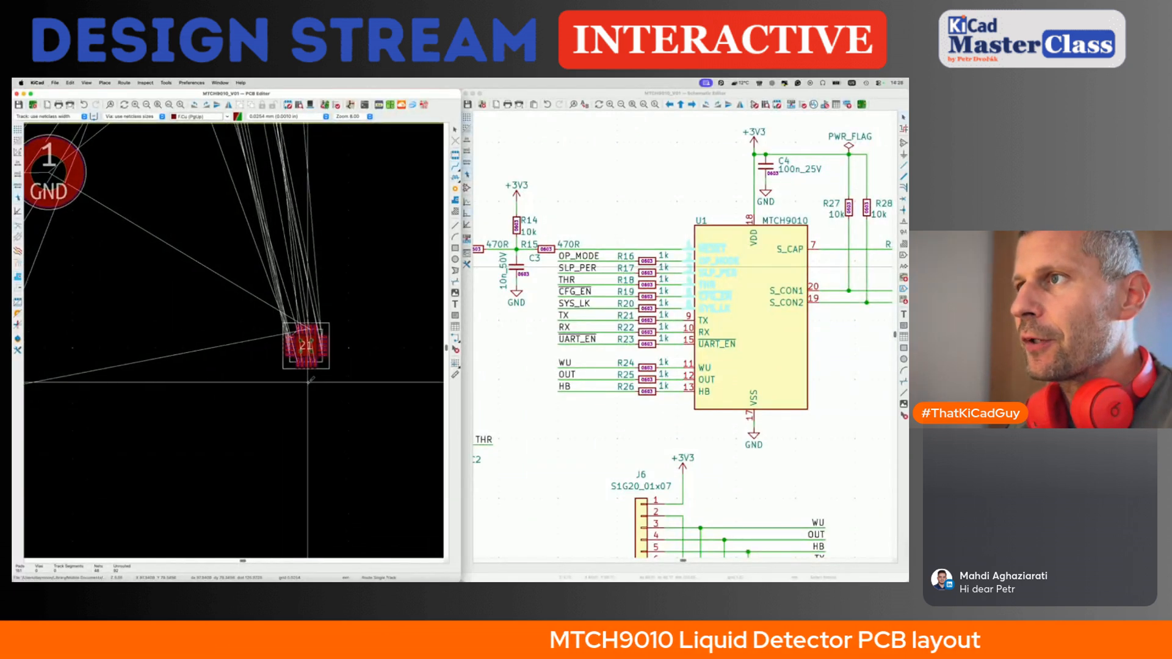
pyautogui.press('Escape')
pyautogui.scroll(-5, 332, 360)
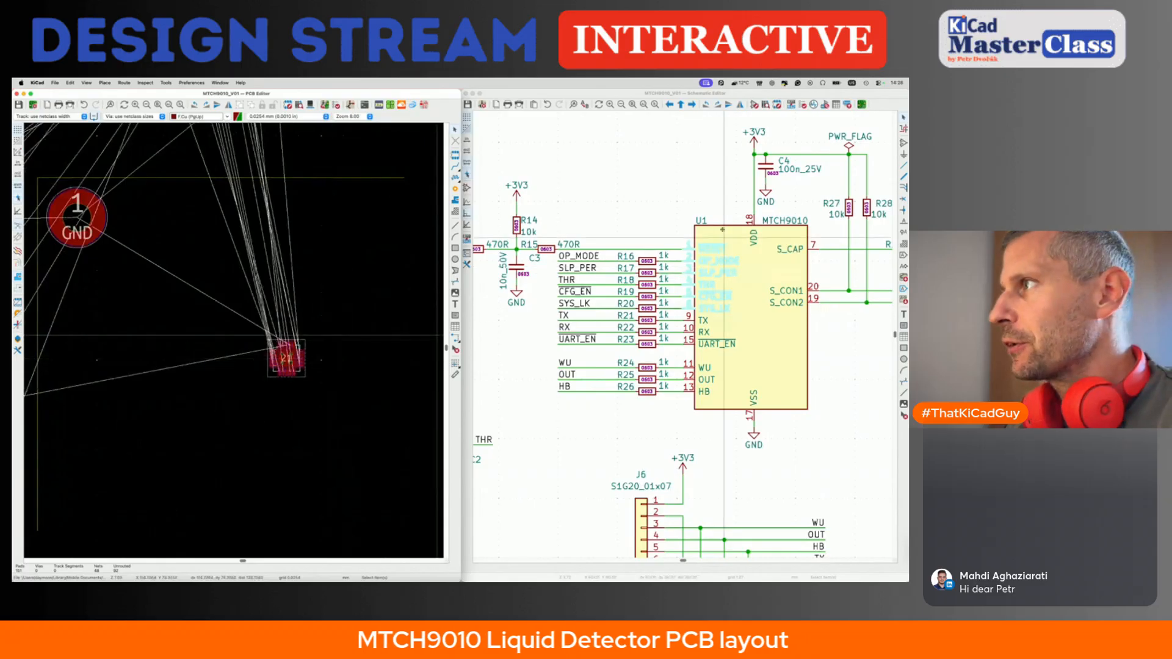
# - Select resistors R16 to R26 in the schematic, then pack their footprints and place them beside U1 on the board
pyautogui.click(691, 212)
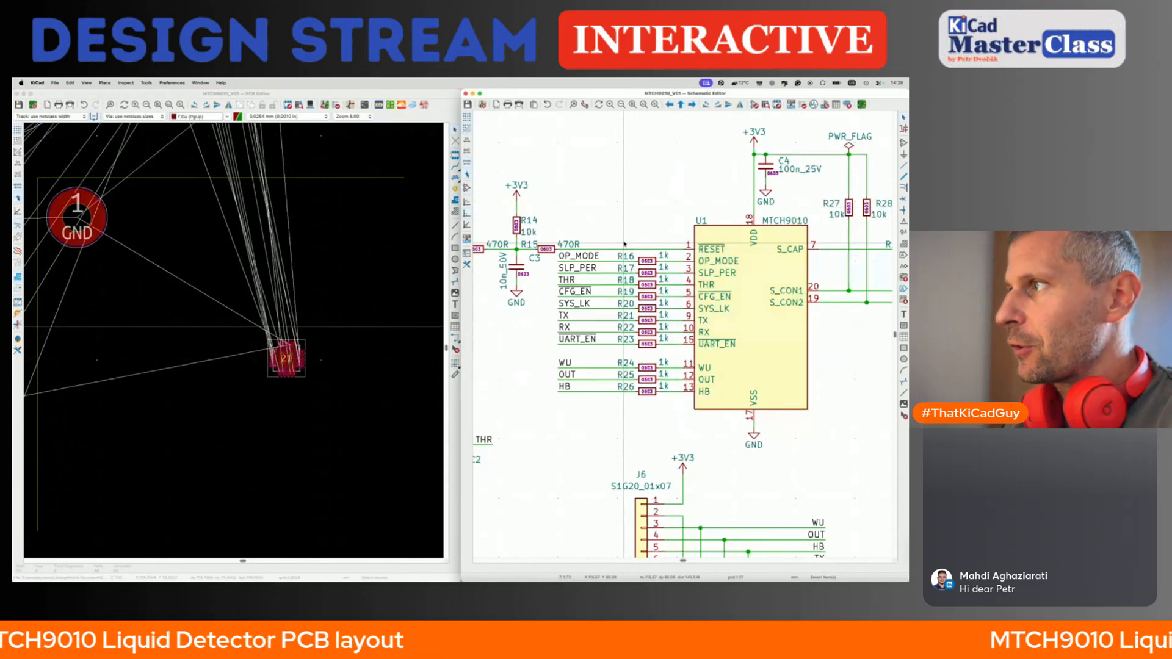
pyautogui.moveTo(624, 244); pyautogui.dragTo(671, 408)
pyautogui.click(398, 93)
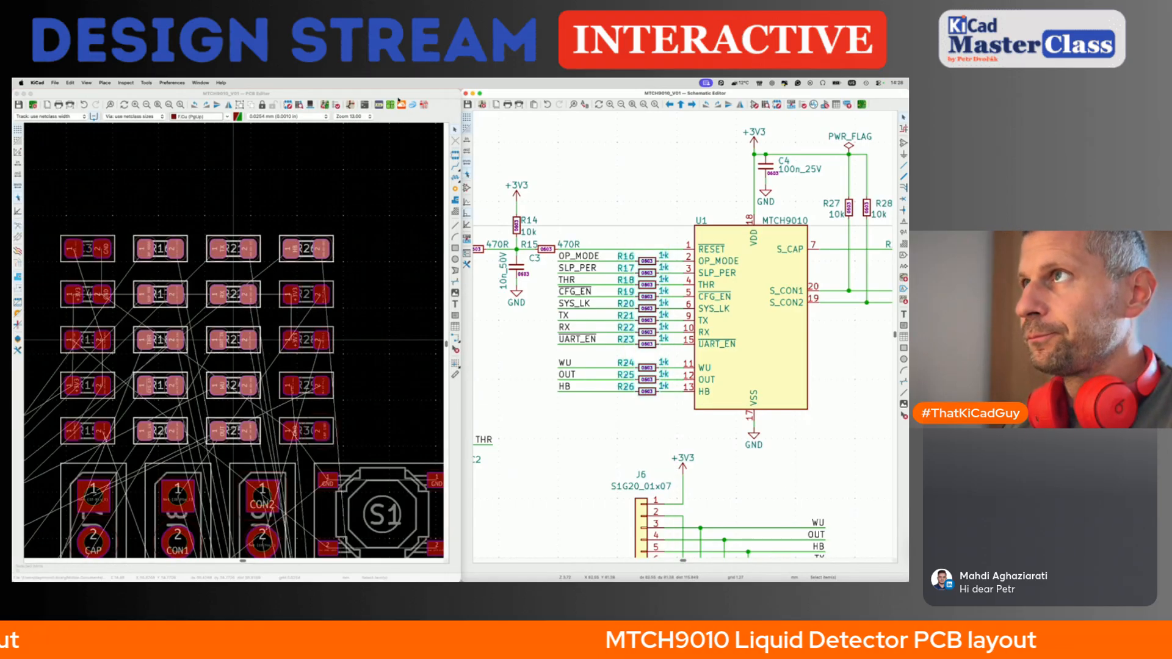
pyautogui.press('p')
pyautogui.scroll(-10, 310, 277)
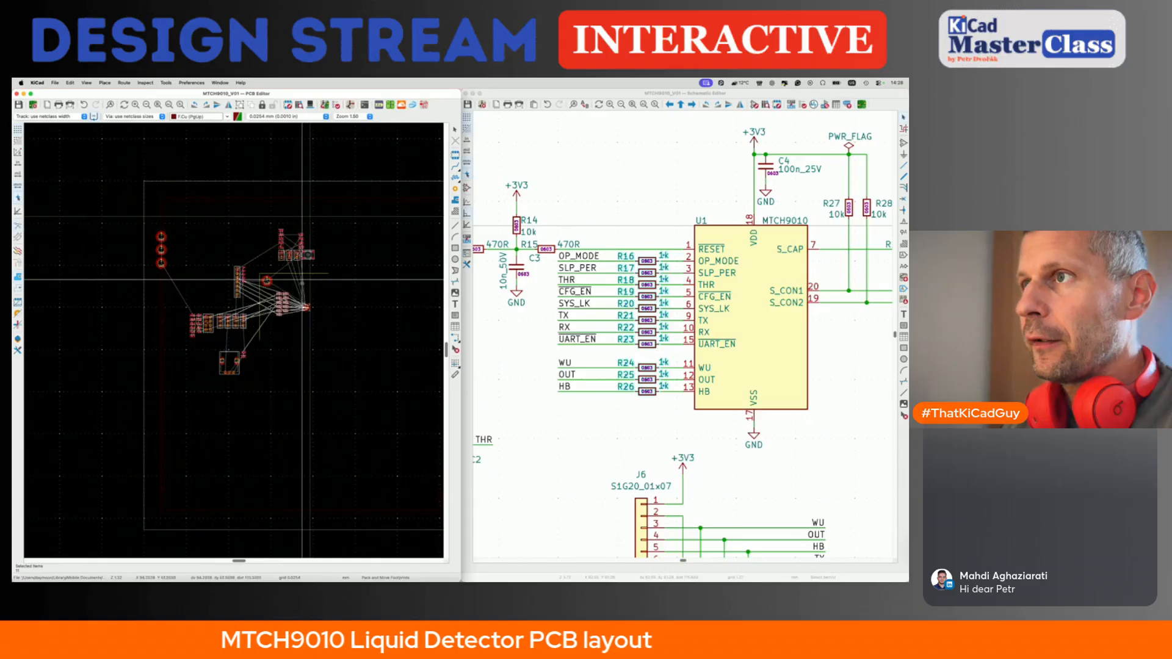
pyautogui.click(294, 283)
pyautogui.scroll(6, 288, 342)
pyautogui.scroll(5, 289, 342)
pyautogui.scroll(4, 296, 406)
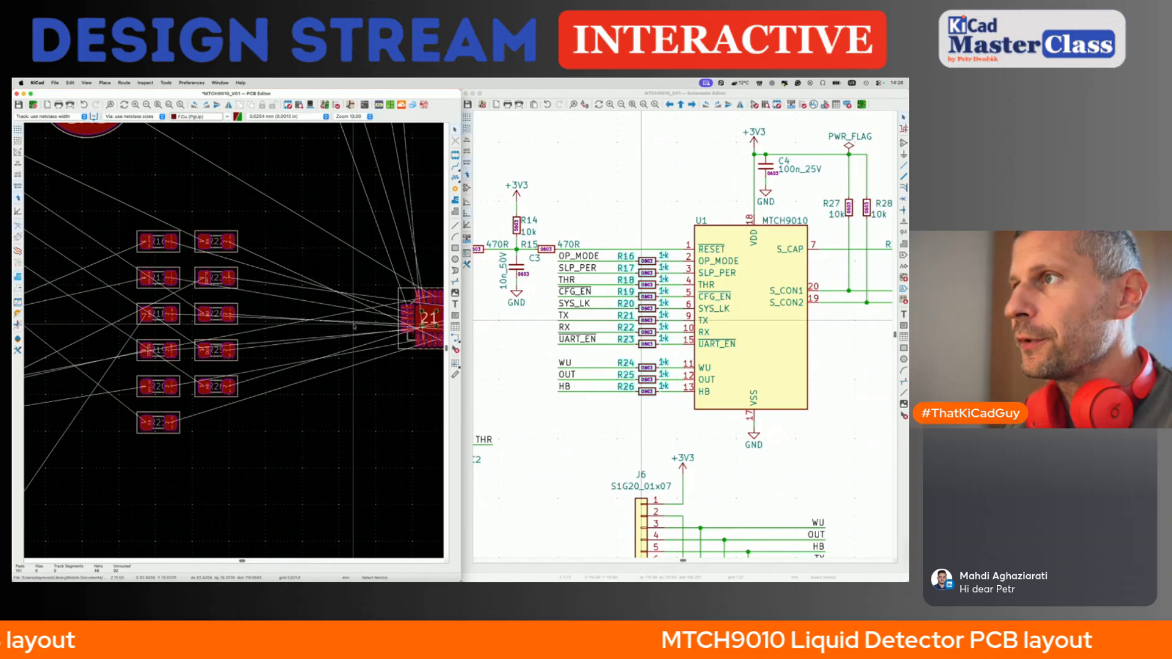
# - Find R16 from the schematic, rotate its footprint upright, place it below and to the left of U1, and try a track from its pad 2
pyautogui.scroll(3, 354, 327)
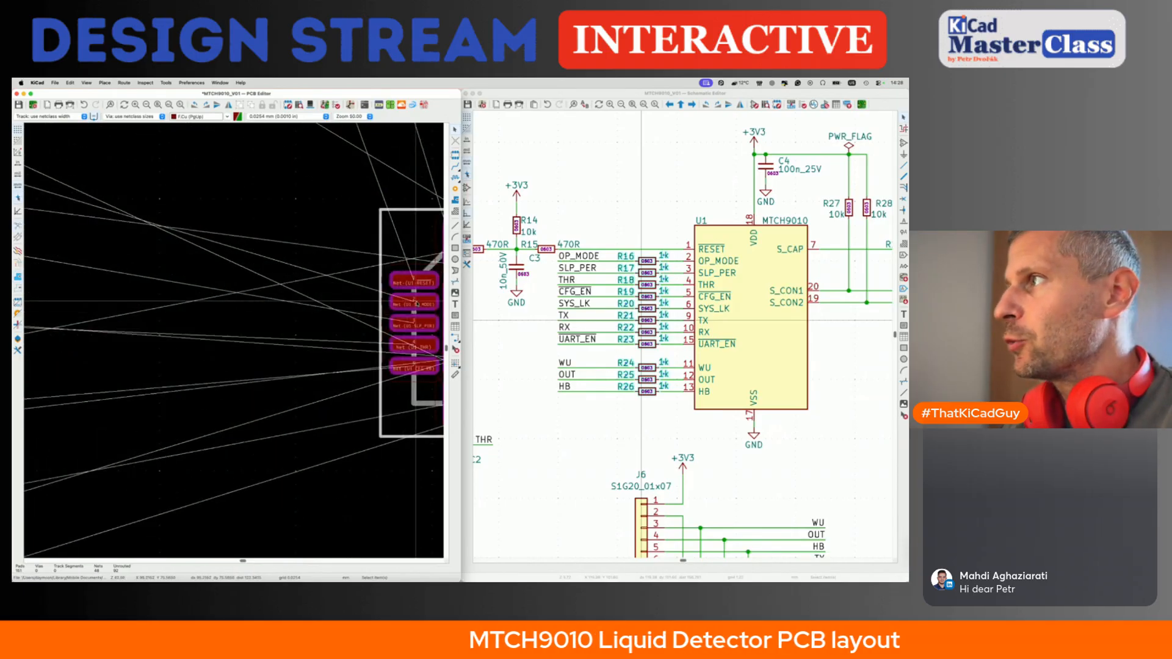
pyautogui.click(599, 208)
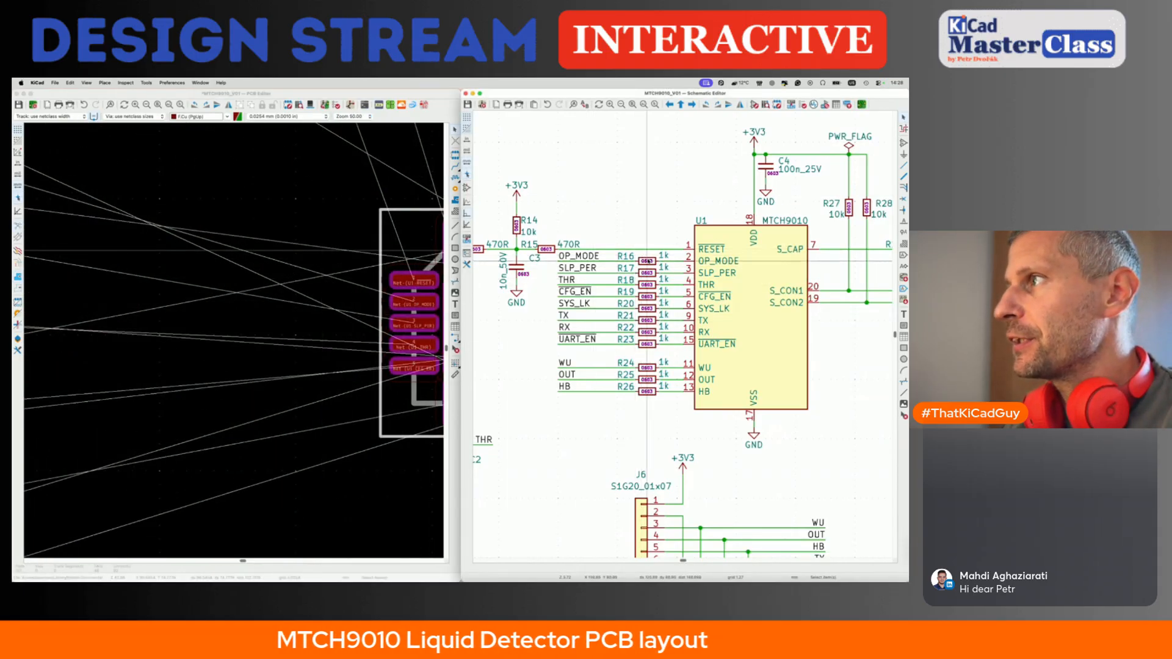
pyautogui.click(649, 263)
pyautogui.click(270, 326)
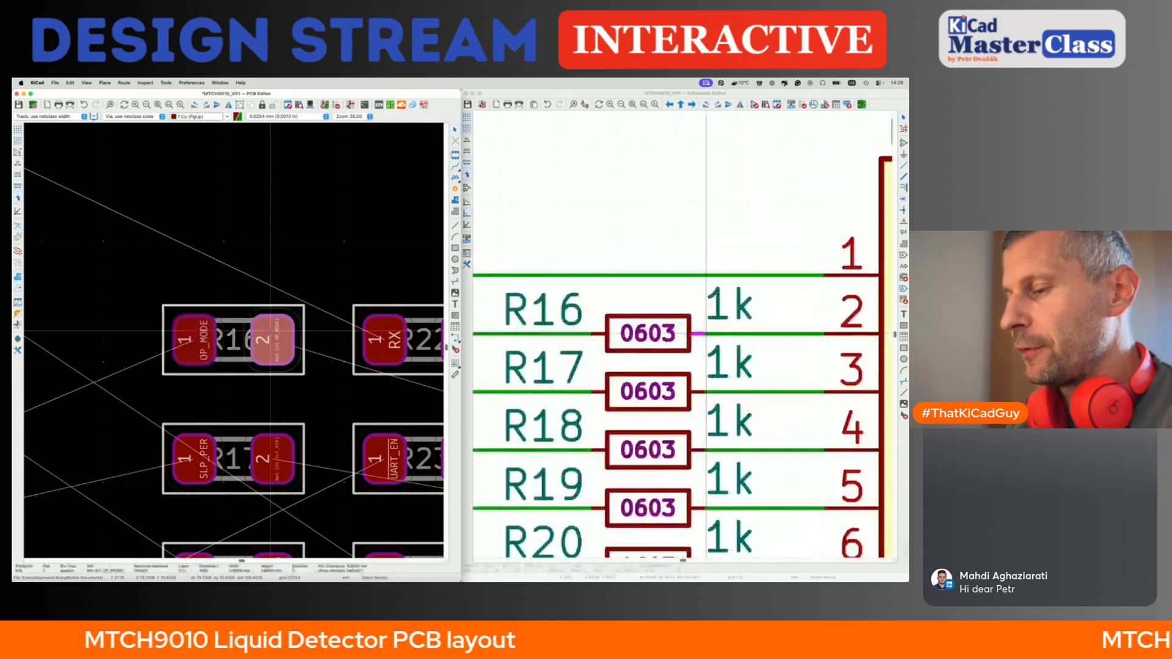
pyautogui.press('m')
pyautogui.scroll(-10, 270, 329)
pyautogui.hscroll(2, 271, 334)
pyautogui.scroll(10, 273, 340)
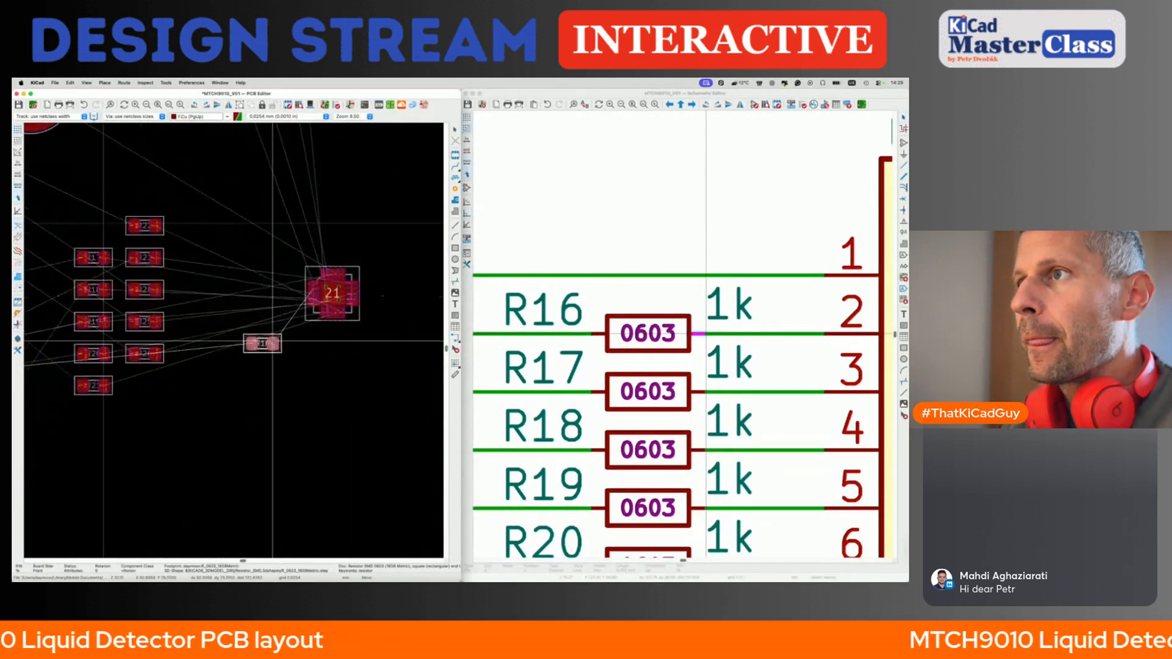
pyautogui.scroll(-5, 241, 277)
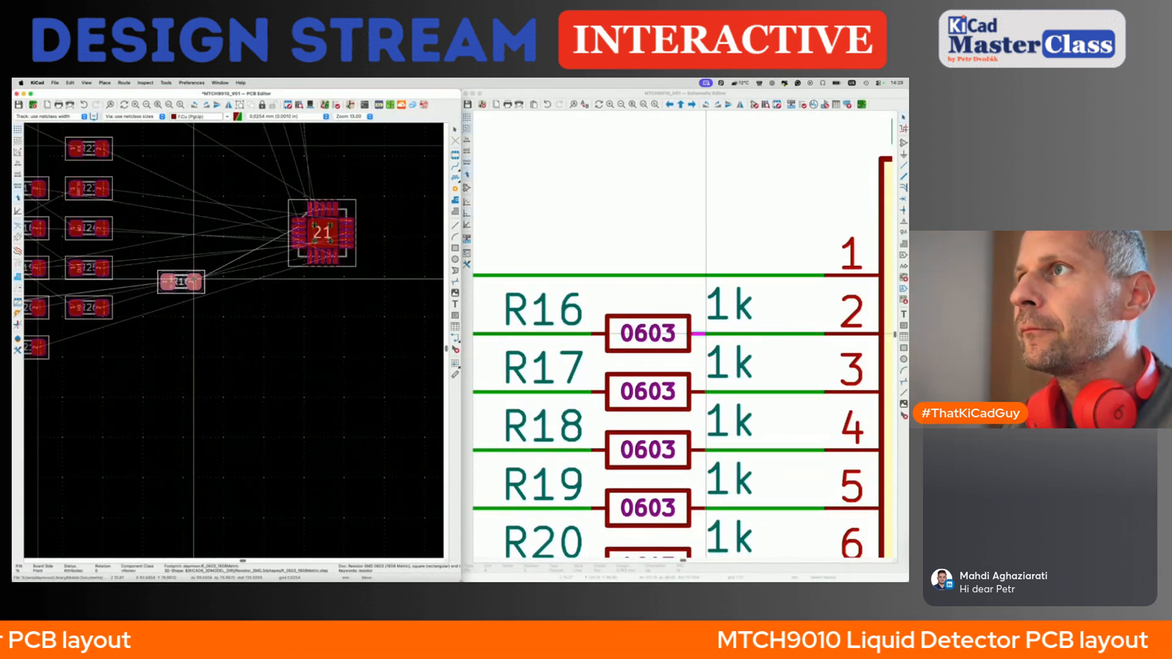
pyautogui.scroll(2, 191, 278)
pyautogui.press('r')
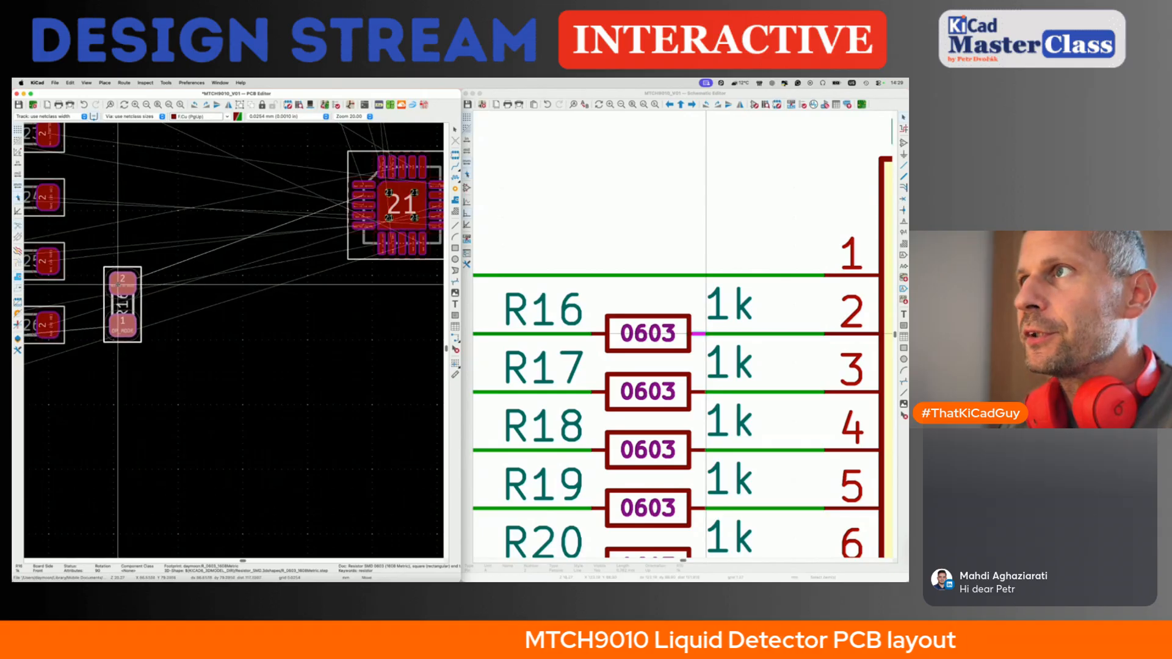
pyautogui.click(118, 284)
pyautogui.press('x')
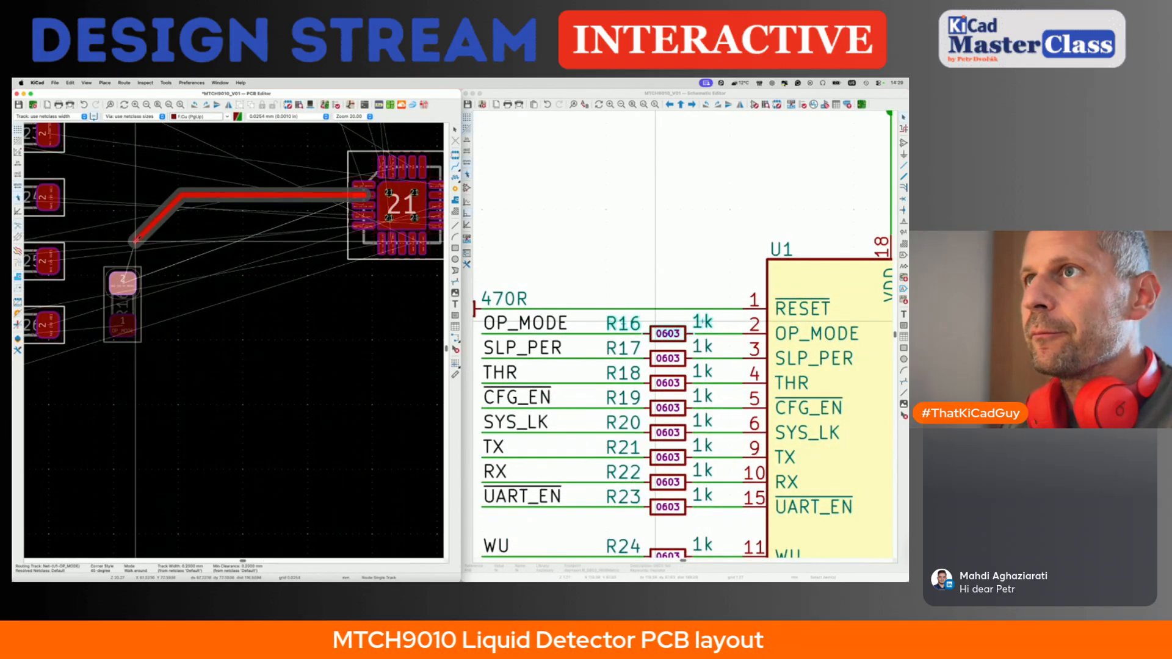
pyautogui.press('Escape')
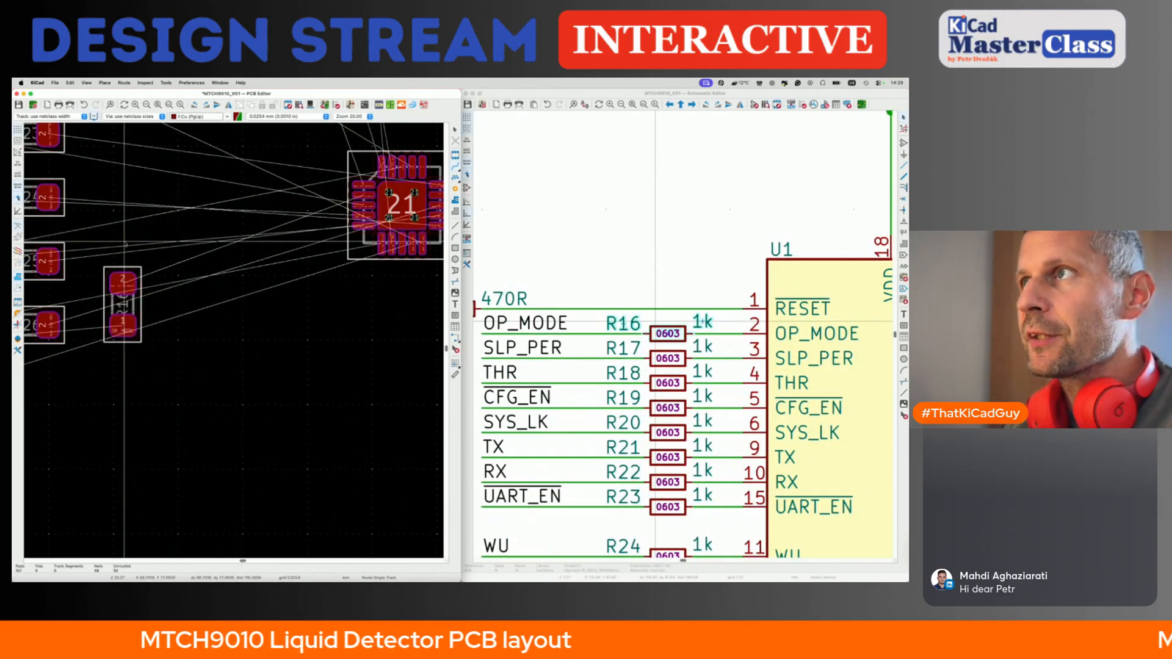
# - Locate R17 from the schematic, rotate its footprint upright and place it directly against the right side of R16
pyautogui.click(658, 364)
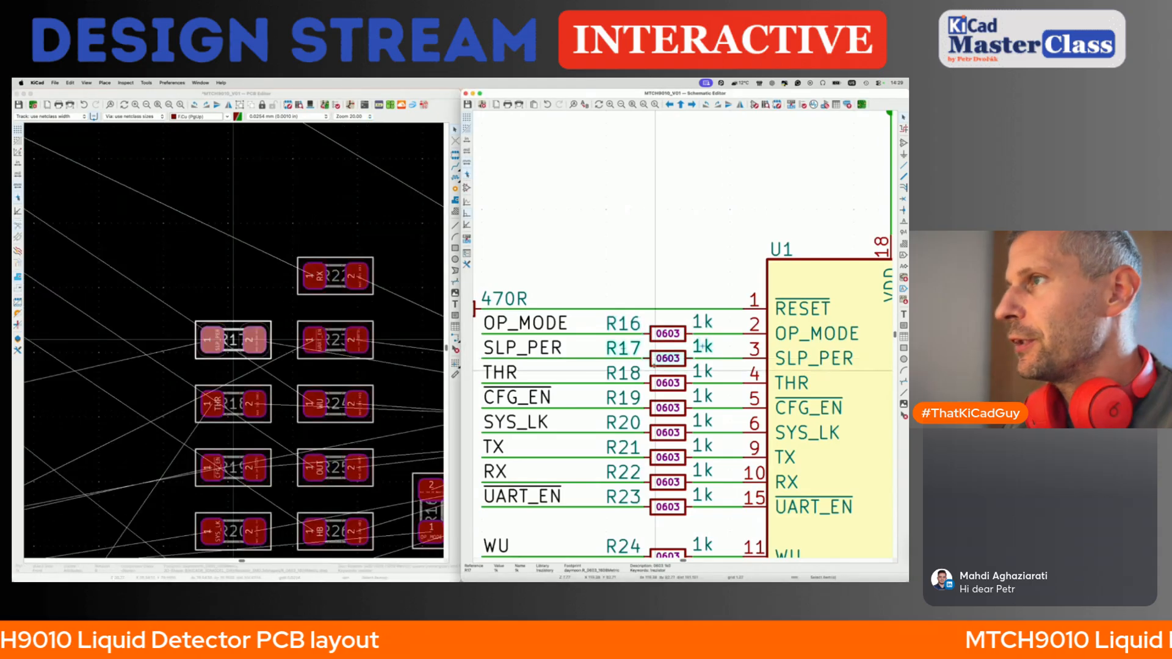
pyautogui.click(253, 340)
pyautogui.press('m')
pyautogui.press('r')
pyautogui.scroll(-5, 253, 339)
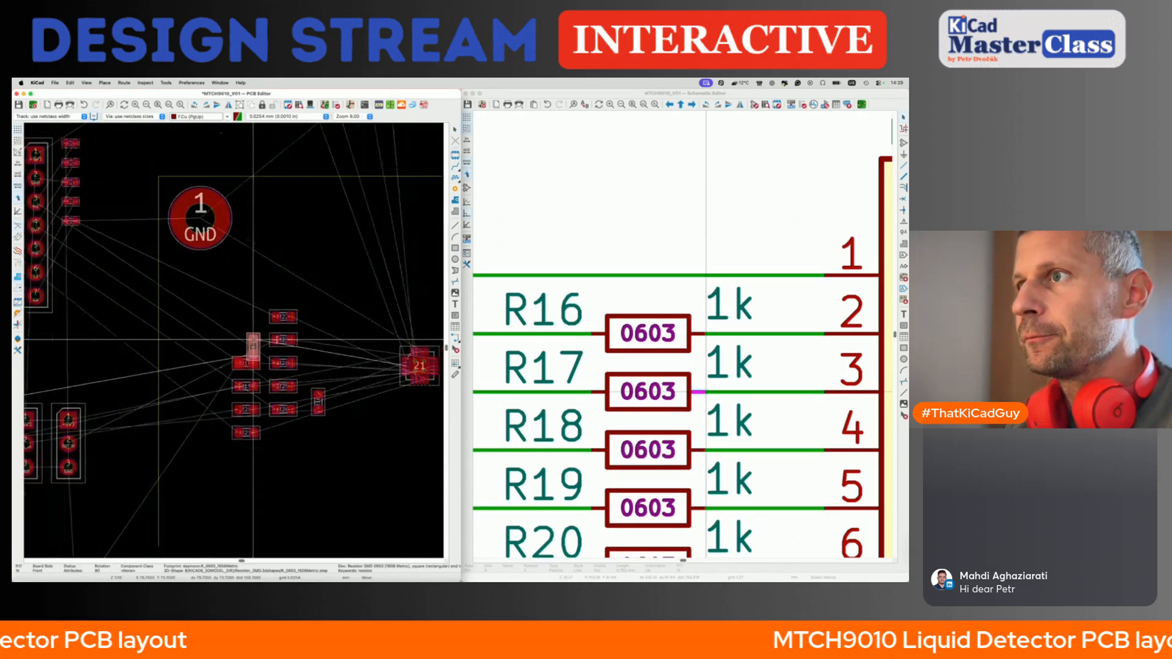
pyautogui.scroll(6, 366, 387)
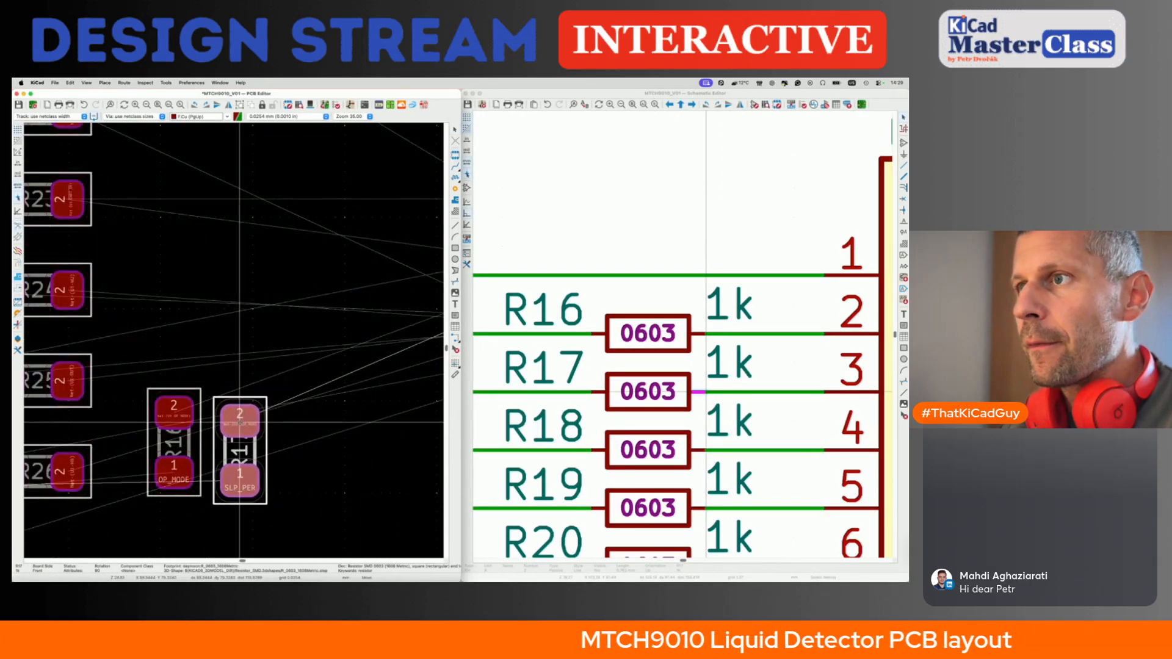
pyautogui.click(227, 414)
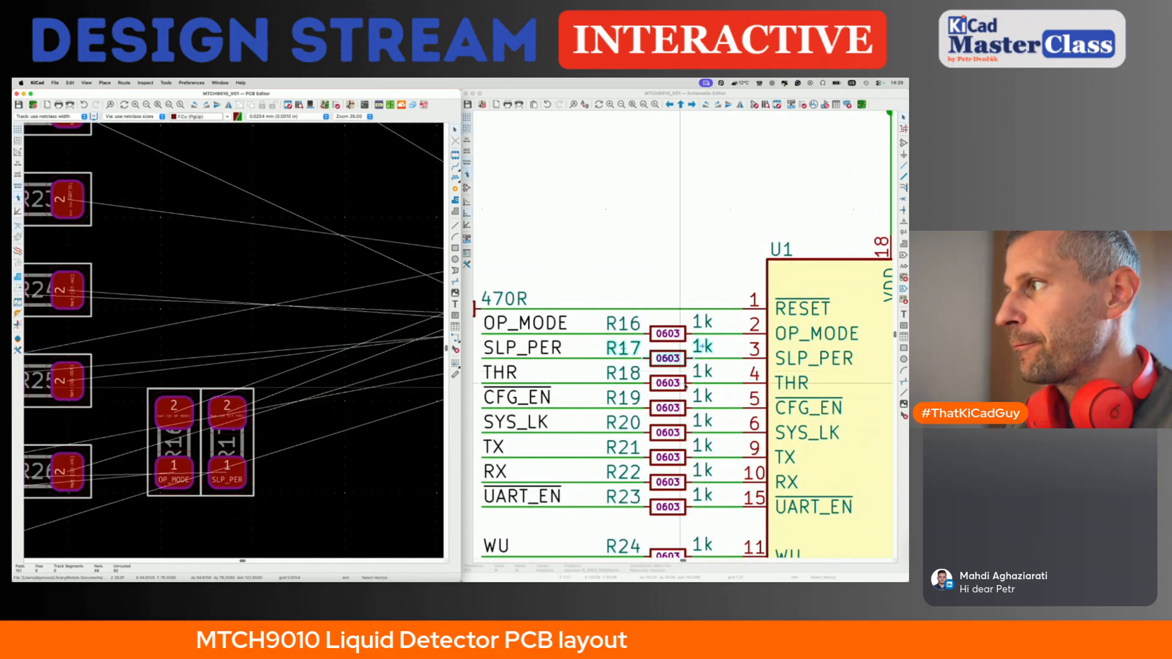
# - Locate R18 from the schematic, rotate its footprint upright and add it to the row directly right of R17
pyautogui.click(702, 371)
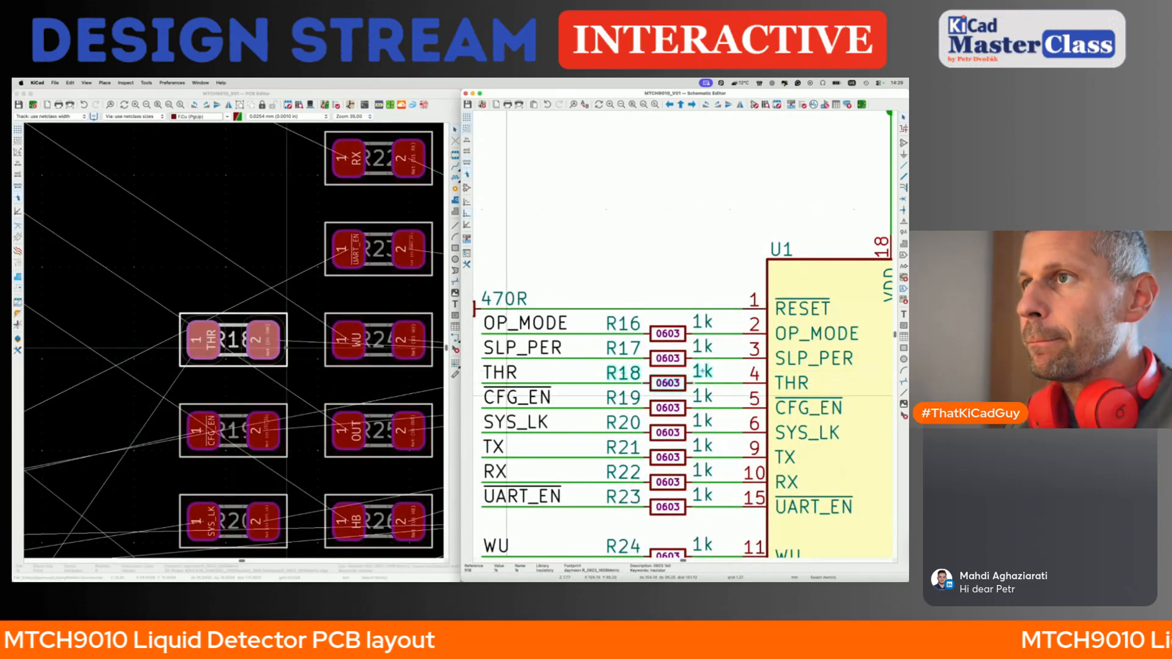
pyautogui.click(280, 346)
pyautogui.press('m')
pyautogui.press('r')
pyautogui.scroll(-5, 278, 345)
pyautogui.moveTo(331, 393); pyautogui.dragTo(326, 323, button='middle')
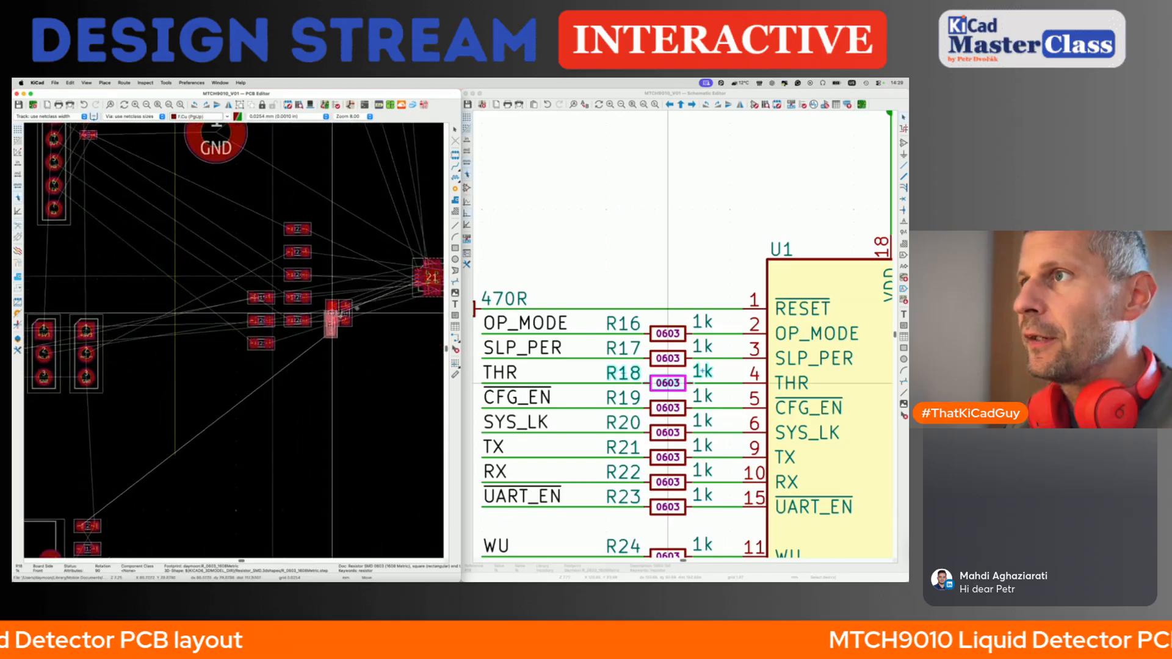
pyautogui.scroll(5, 369, 310)
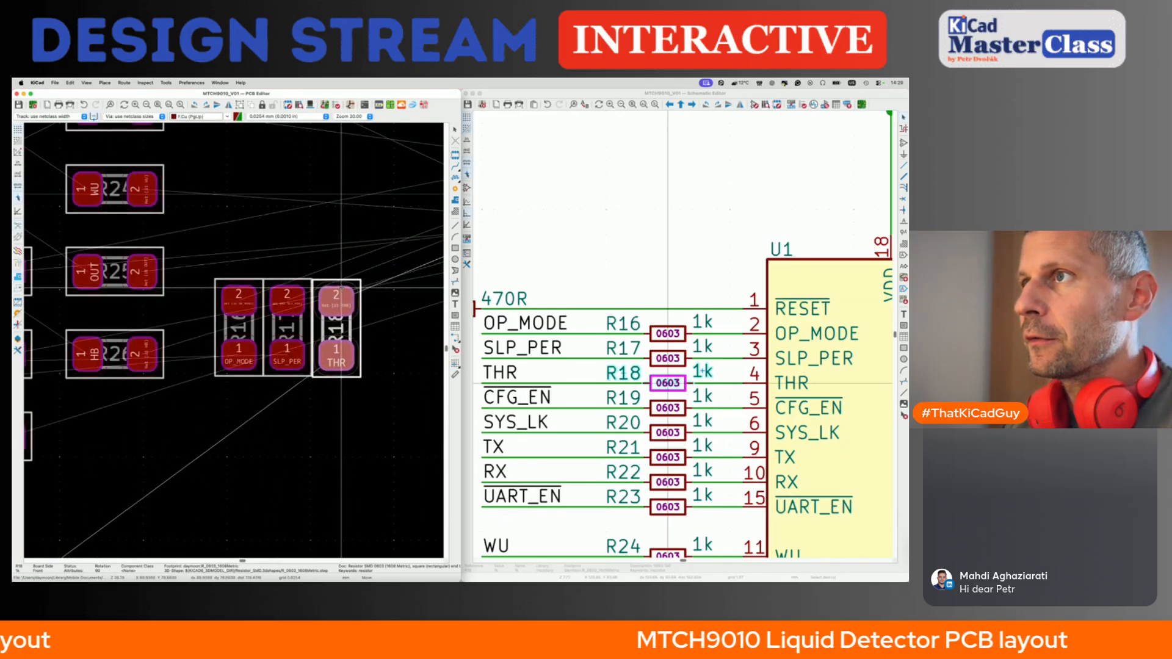
pyautogui.click(340, 329)
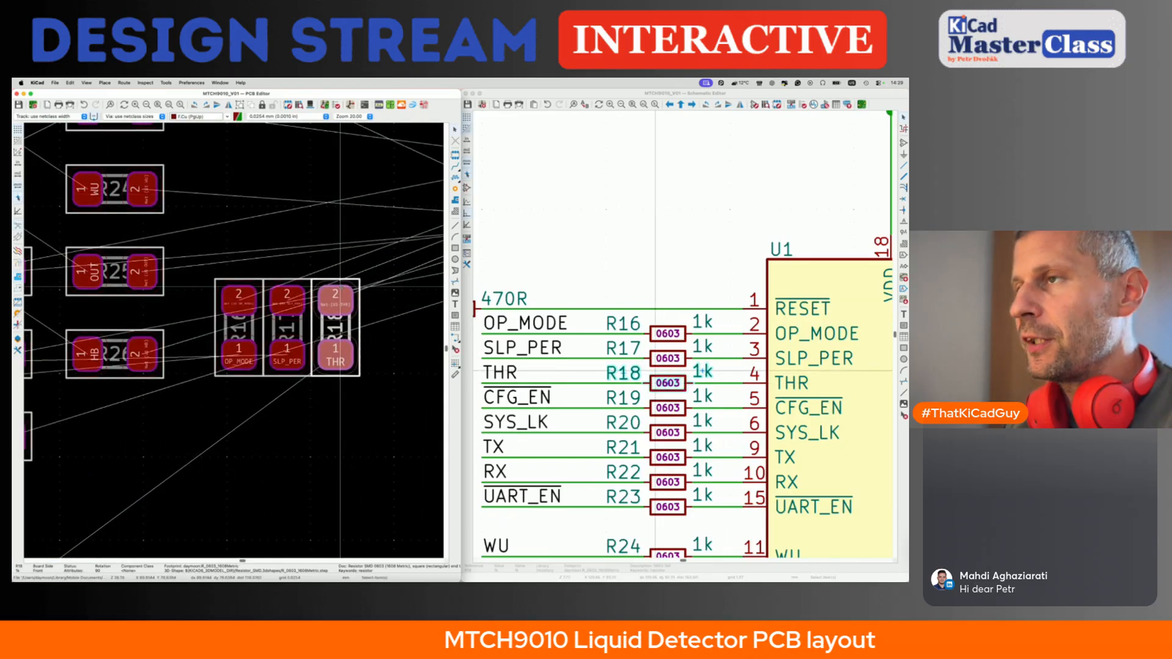
# - Locate R19 from the schematic, rotate its footprint upright and align it in the row directly right of R18
pyautogui.scroll(-3, 340, 330)
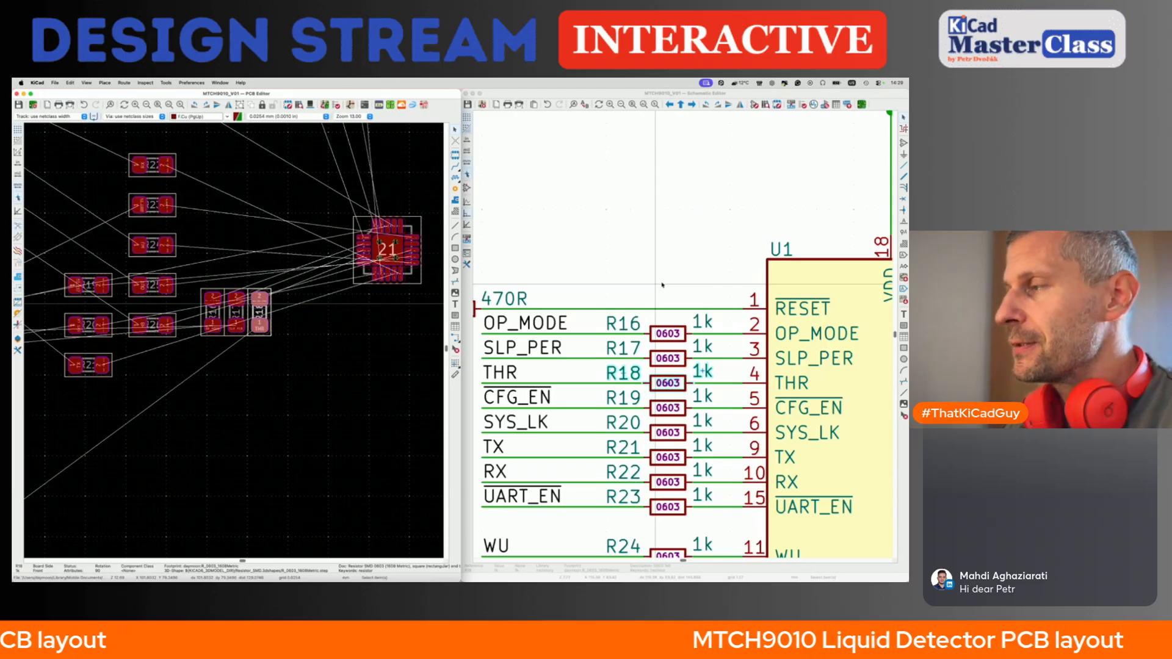
pyautogui.scroll(-2, 663, 284)
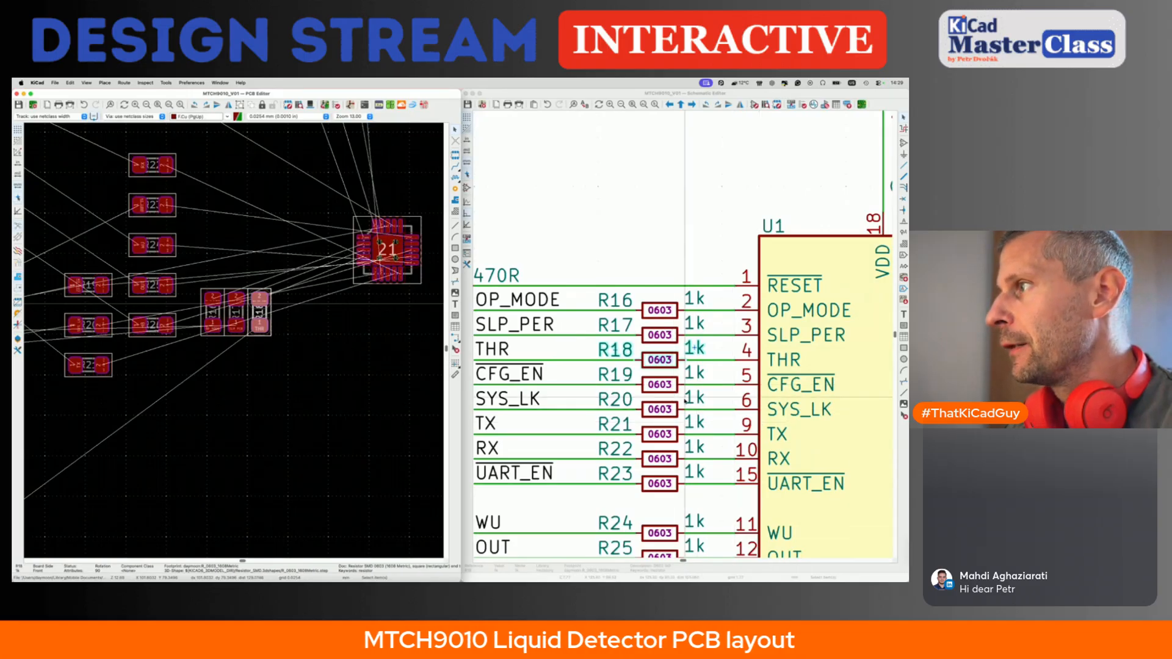
pyautogui.click(672, 386)
pyautogui.click(283, 353)
pyautogui.press('m')
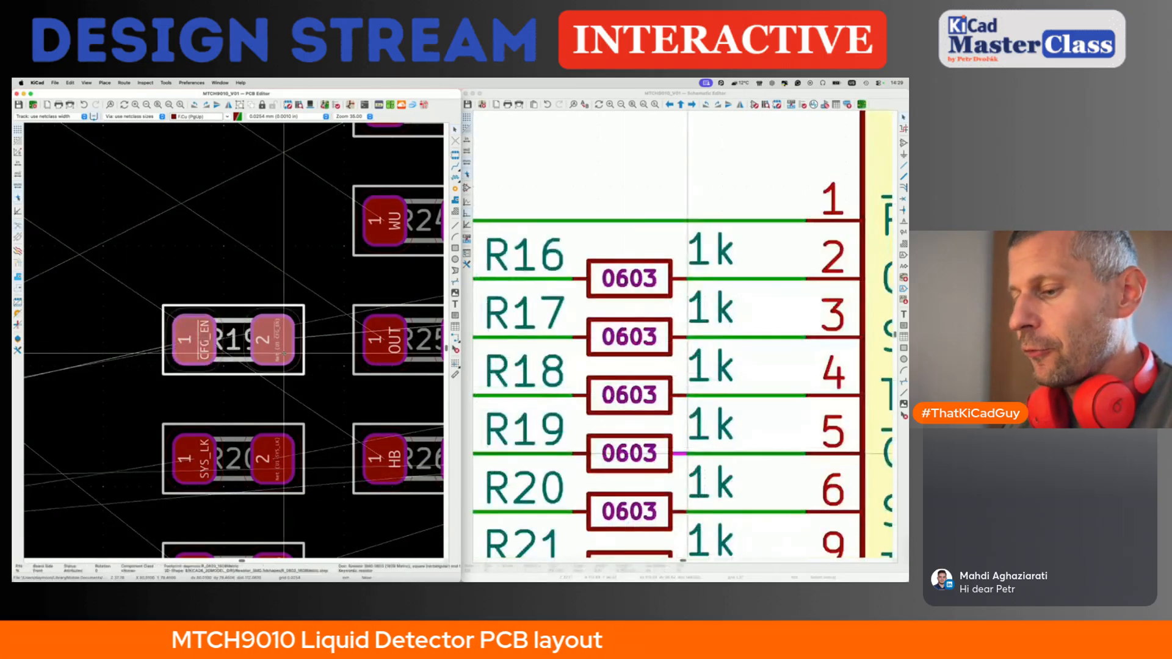
pyautogui.press('r')
pyautogui.scroll(-5, 285, 366)
pyautogui.scroll(5, 334, 293)
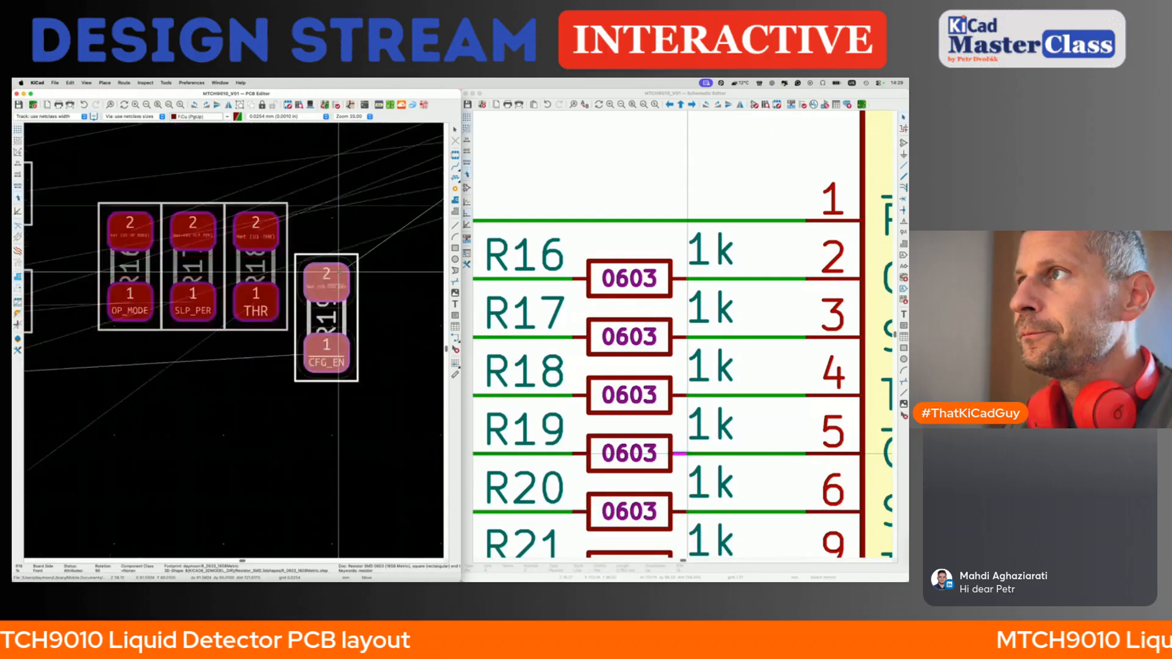
pyautogui.click(331, 221)
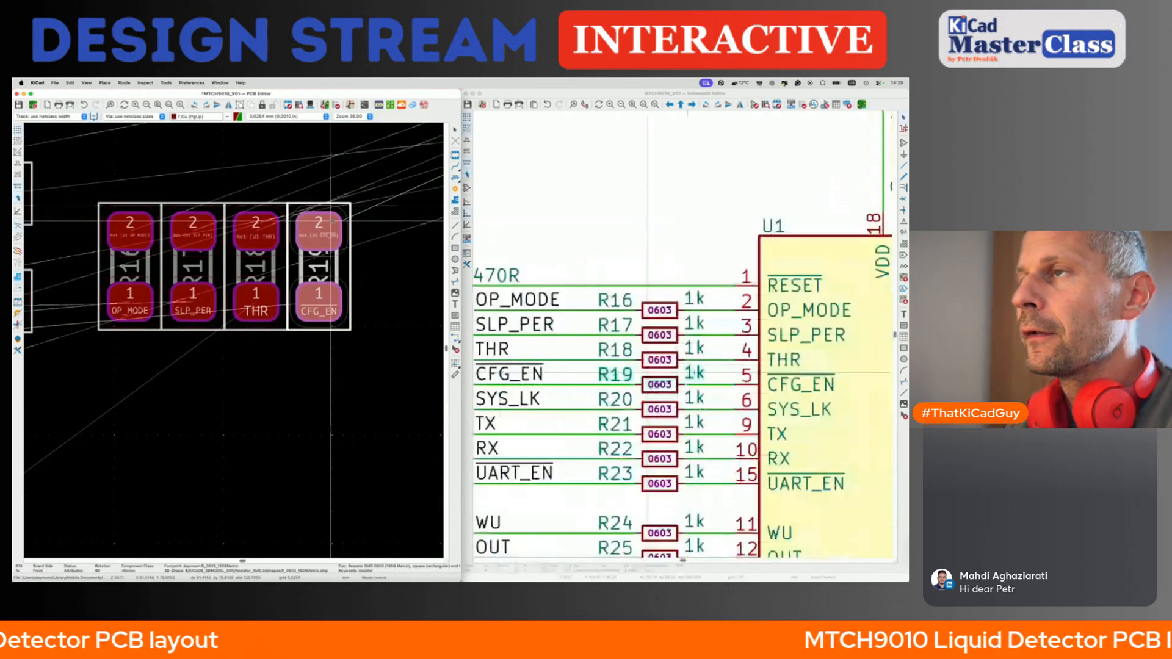
# - Locate R20 from the schematic, rotate its footprint upright and place it at the row's end, directly right of R19
pyautogui.click(665, 410)
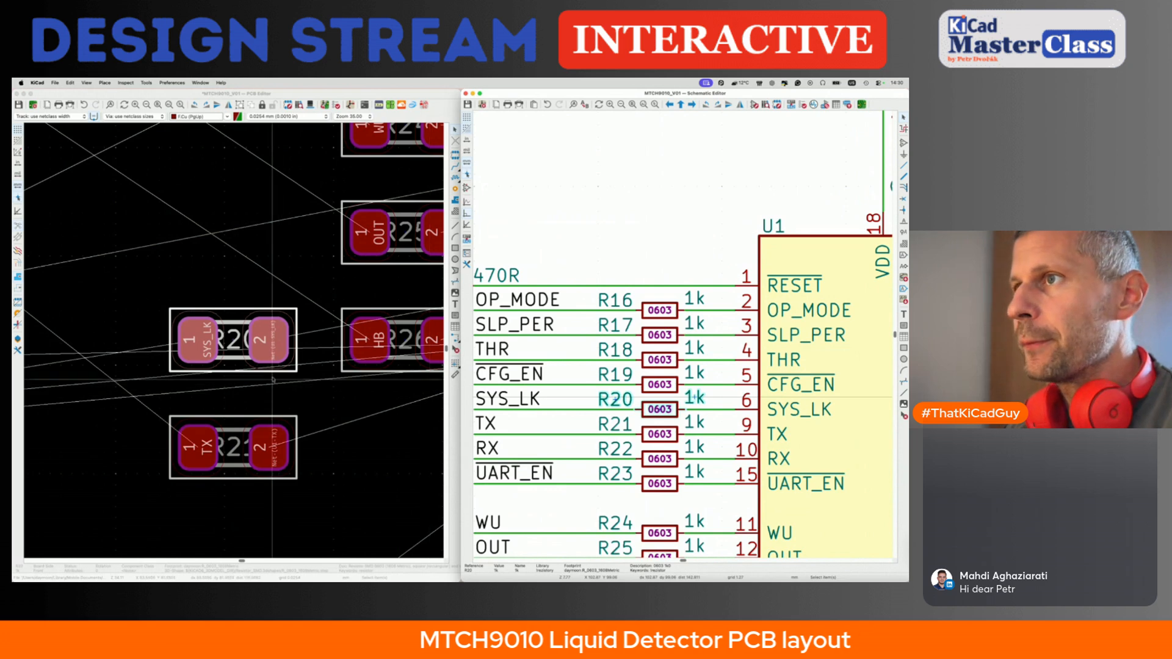
pyautogui.click(273, 358)
pyautogui.press('m')
pyautogui.press('r')
pyautogui.scroll(-5, 272, 359)
pyautogui.moveTo(432, 353); pyautogui.dragTo(284, 340, button='middle')
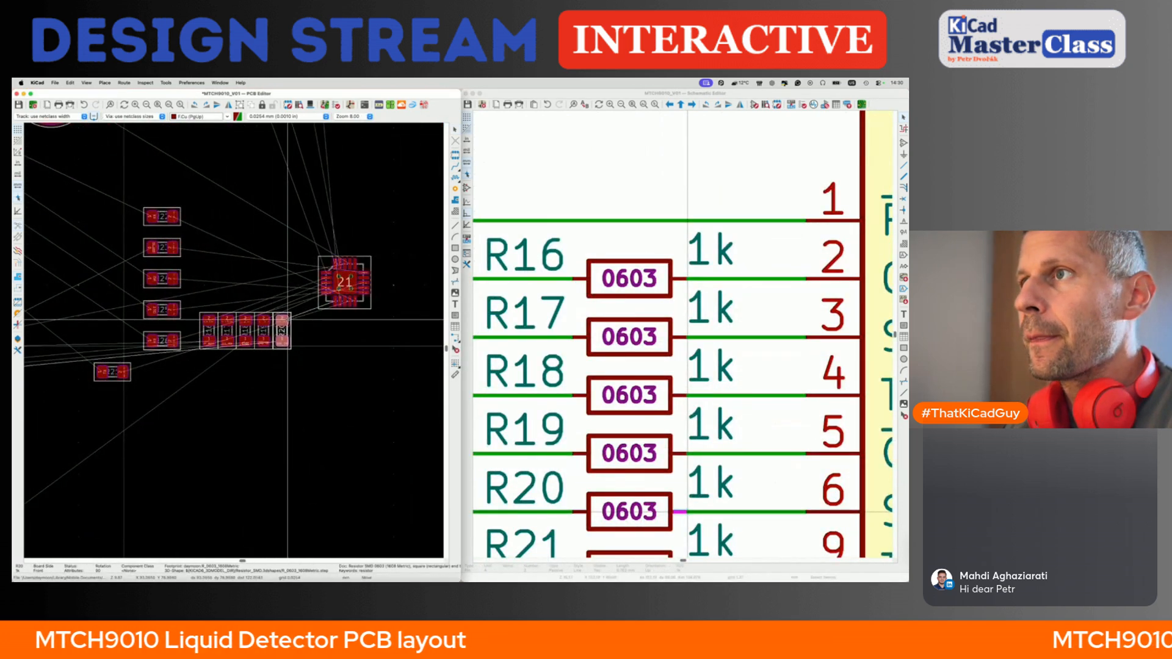
pyautogui.click(288, 318)
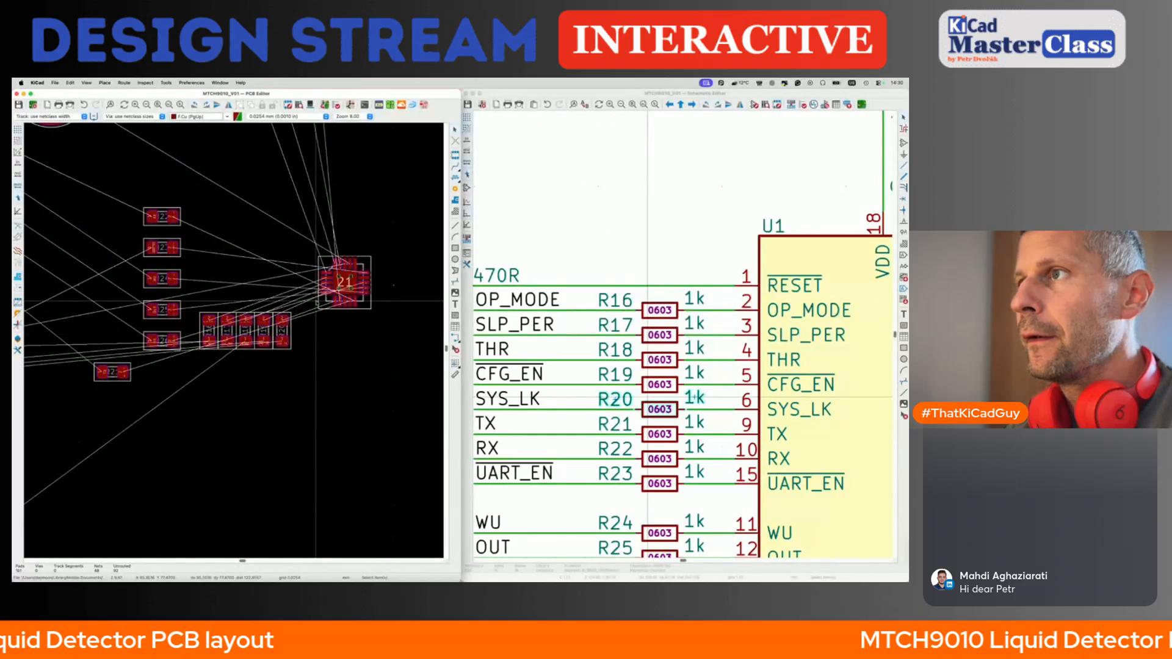
# - Locate R22 on U1's RX net, rotate its footprint upright and place it below and to the right of U1
pyautogui.scroll(4, 330, 305)
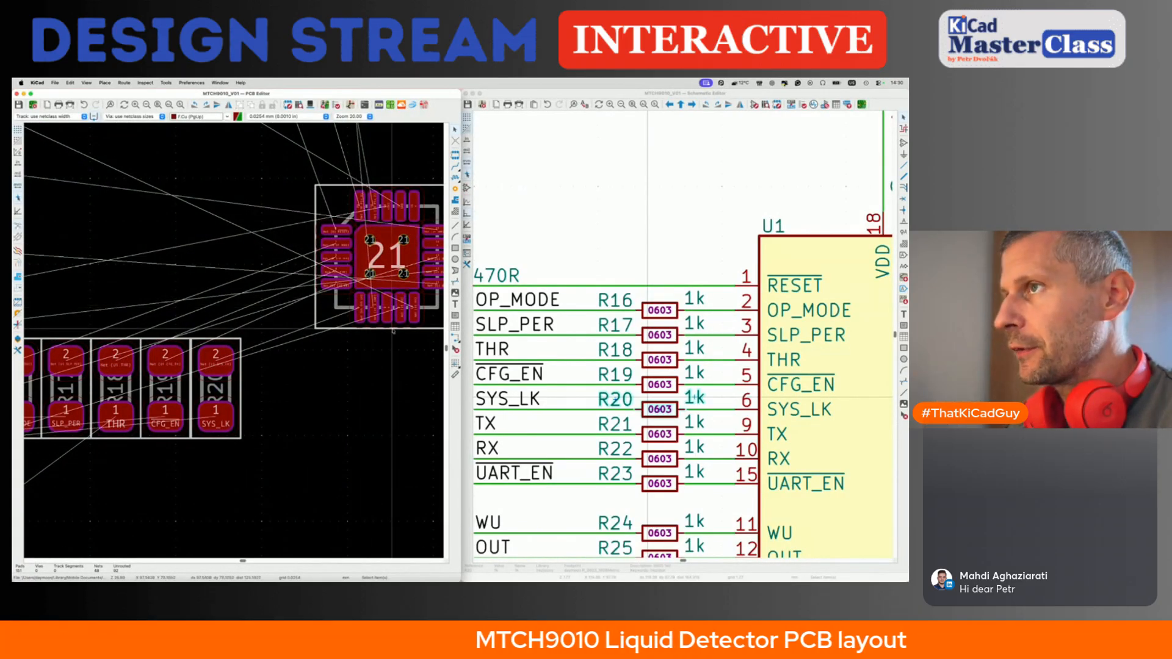
pyautogui.scroll(-3, 685, 463)
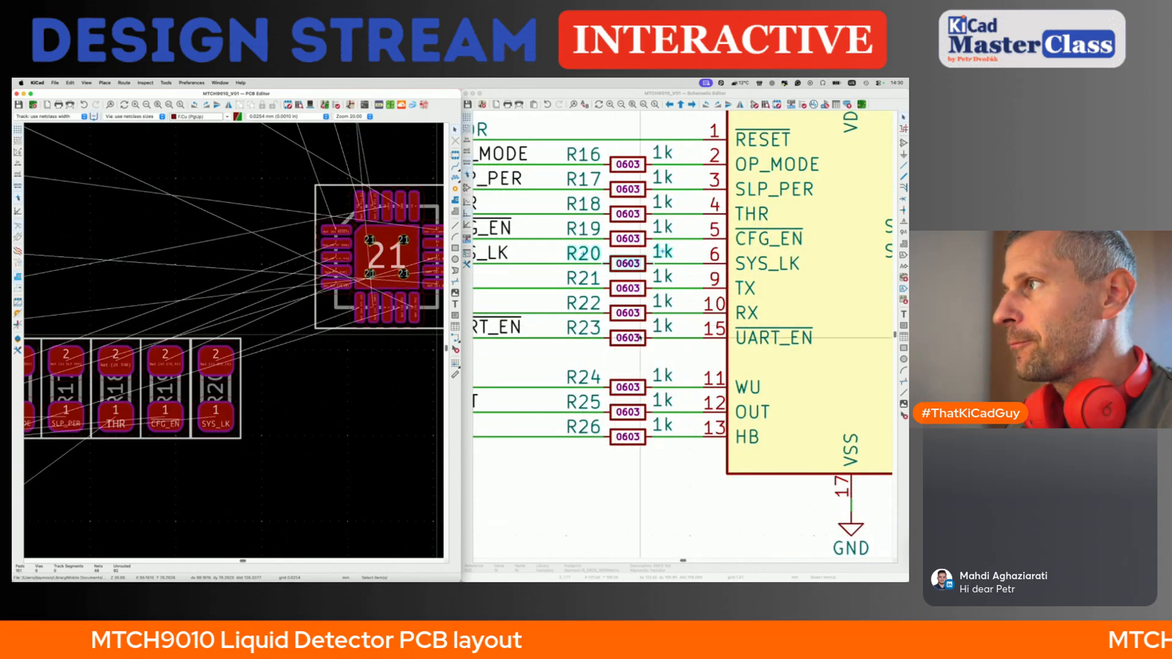
pyautogui.click(663, 301)
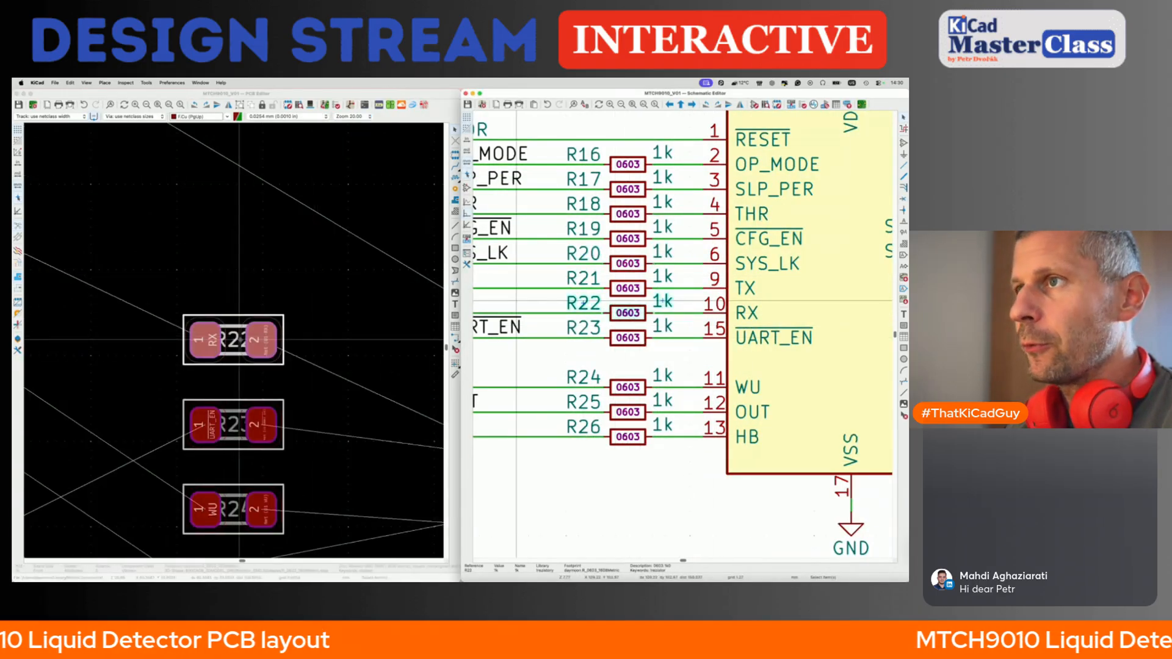
pyautogui.press('r')
pyautogui.scroll(-4, 239, 341)
pyautogui.hscroll(5, 239, 343)
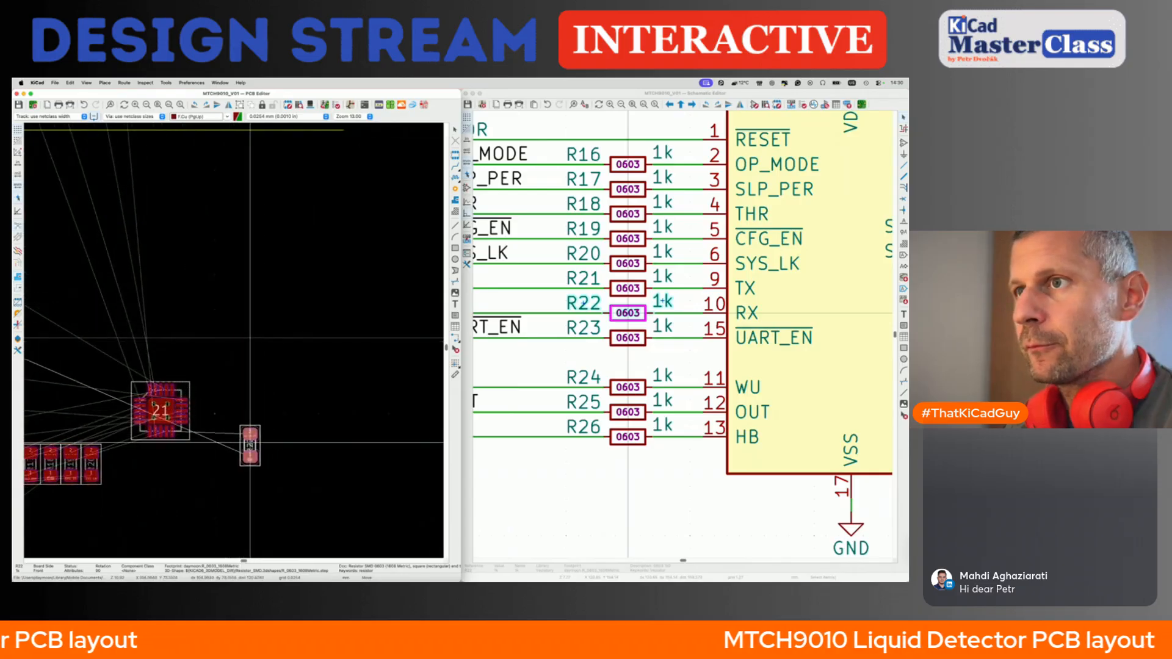
pyautogui.scroll(3, 183, 470)
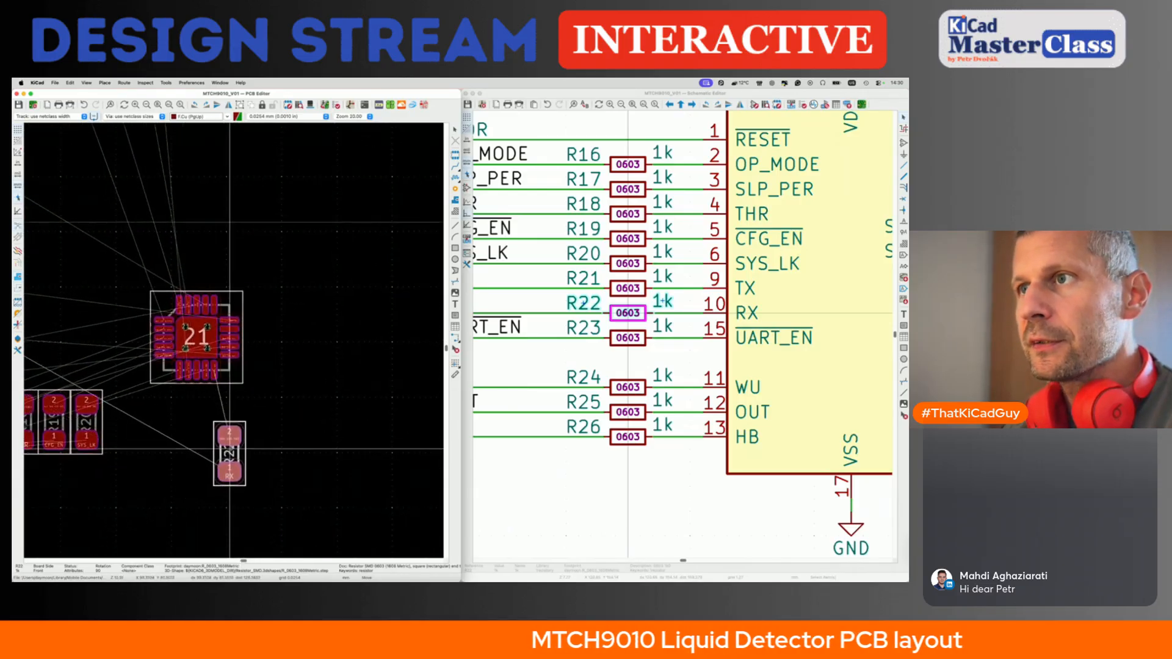
pyautogui.scroll(3, 263, 419)
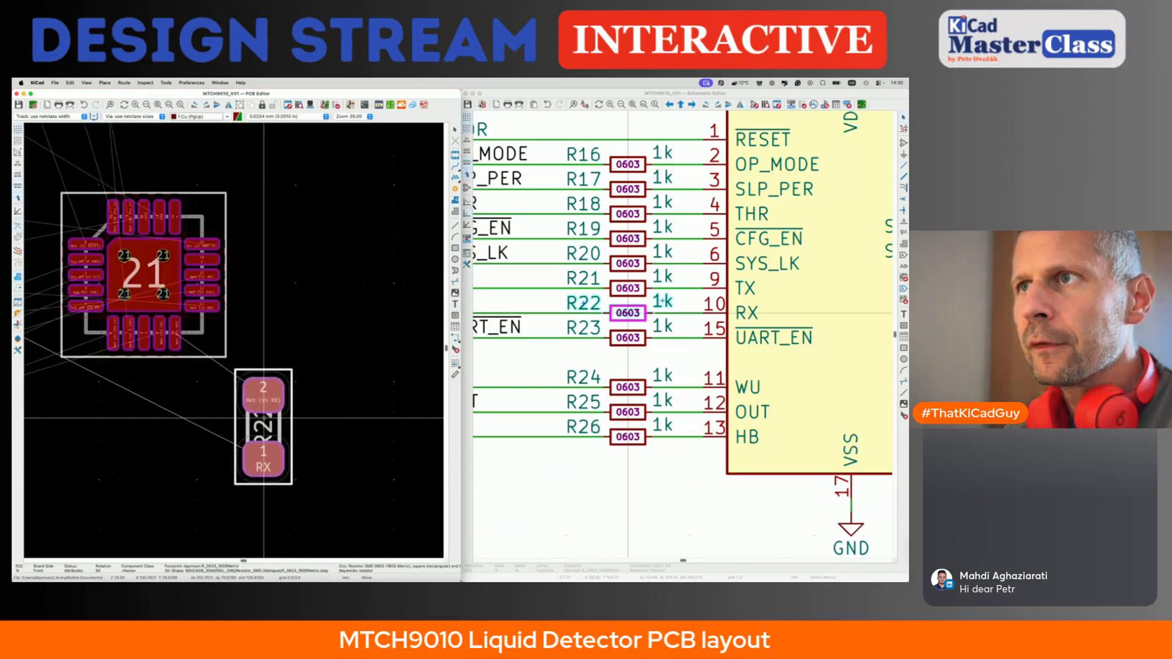
pyautogui.click(364, 407)
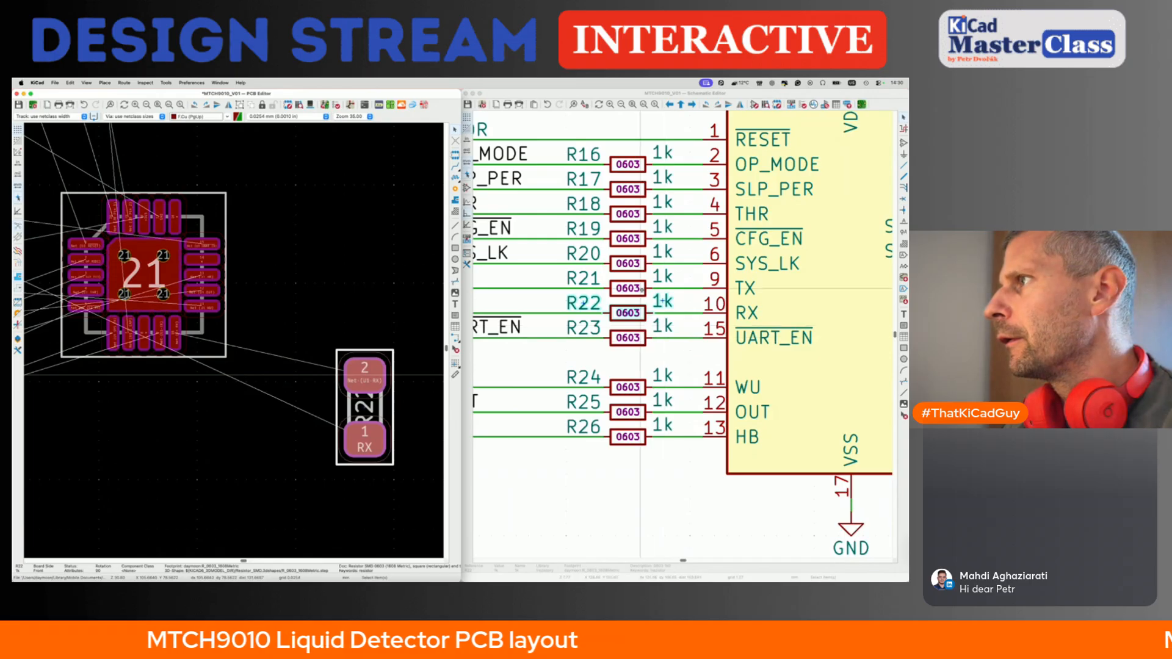
# - Locate R21 from the schematic, rotate its footprint upright and place it directly left of R22
pyautogui.click(662, 277)
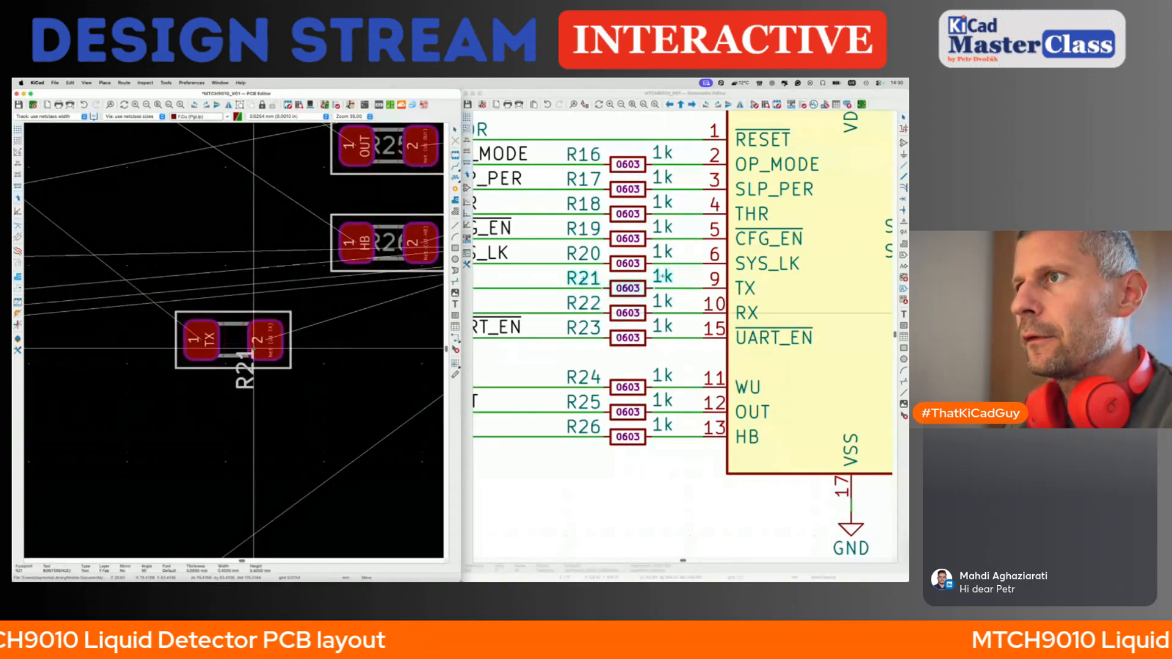
pyautogui.scroll(-5, 247, 349)
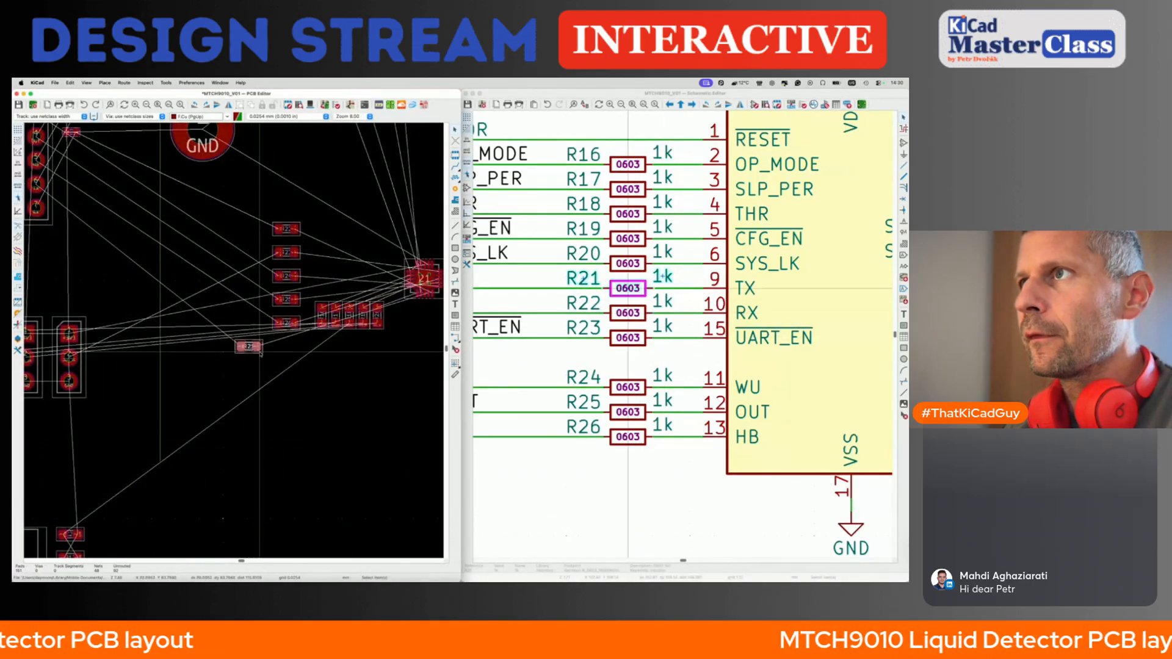
pyautogui.click(255, 348)
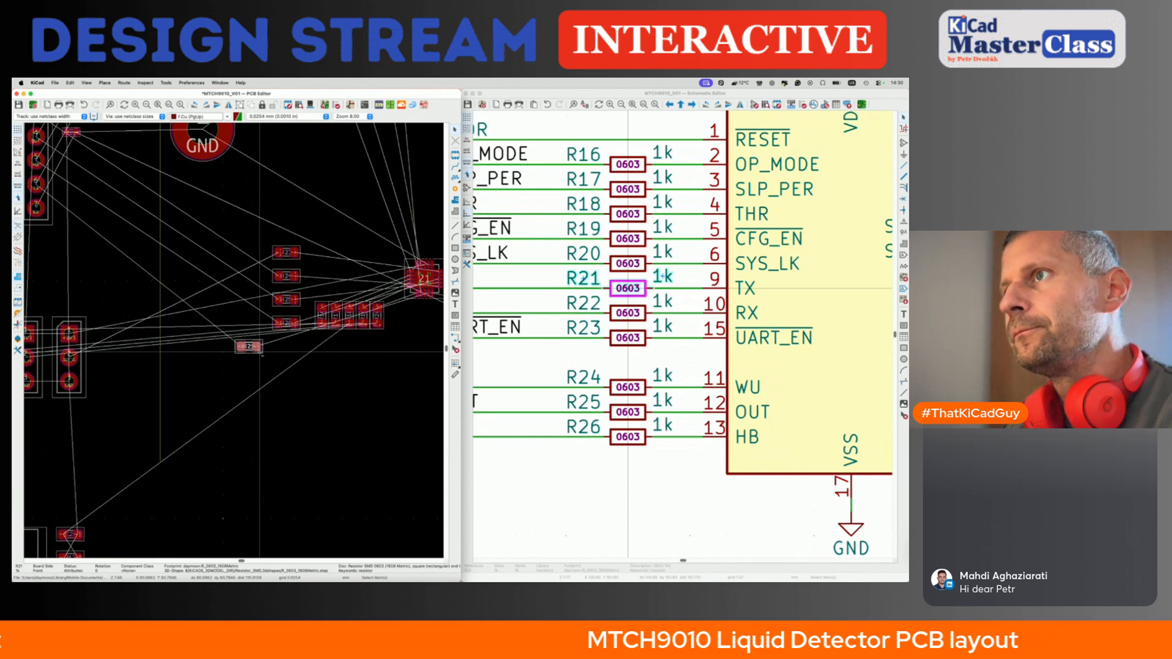
pyautogui.press('m')
pyautogui.scroll(-2, 260, 352)
pyautogui.hscroll(3, 268, 350)
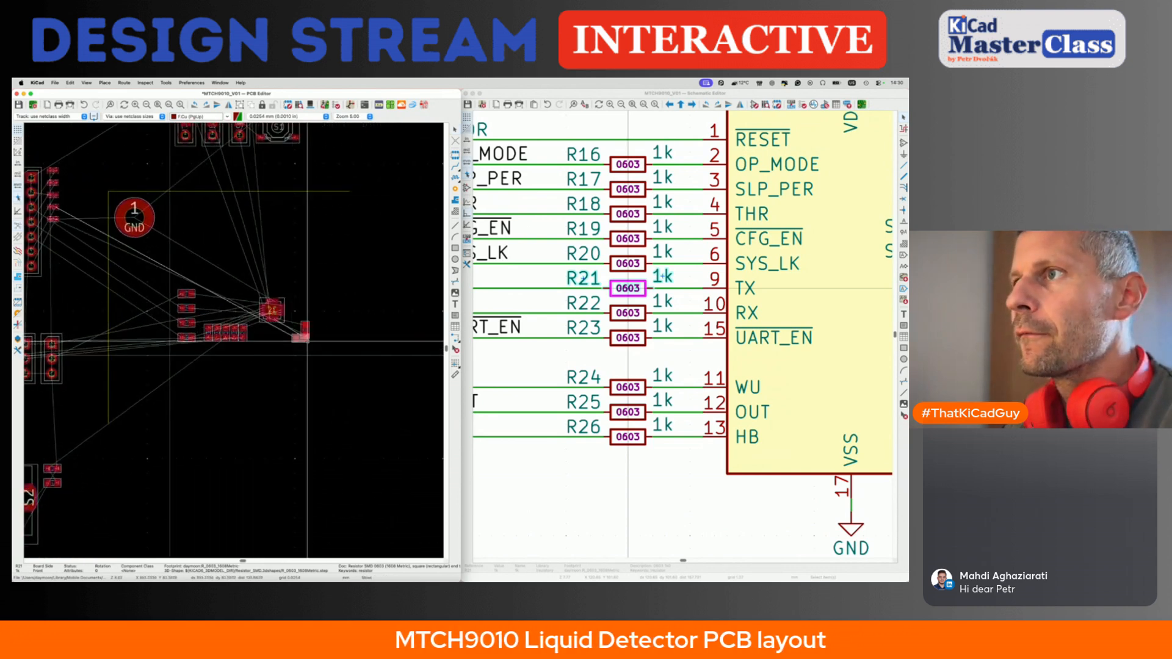
pyautogui.scroll(4, 307, 342)
pyautogui.press('r')
pyautogui.click(282, 279)
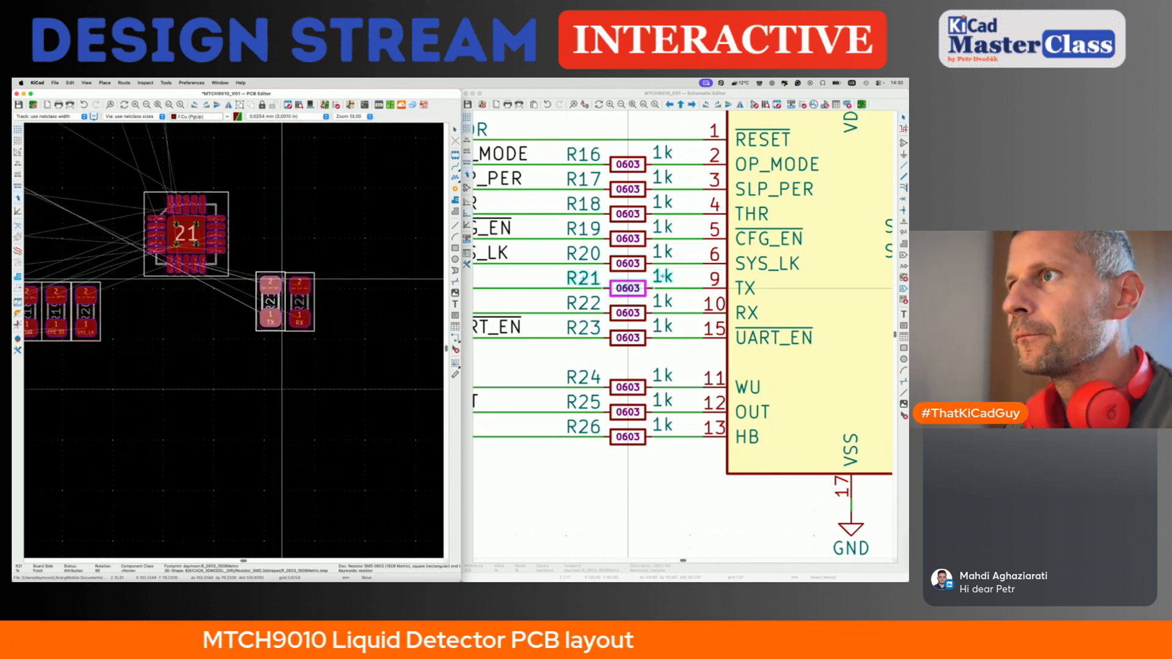
# - Move R21 and R22 together to line them up with the row of R16 to R20
pyautogui.click(303, 306)
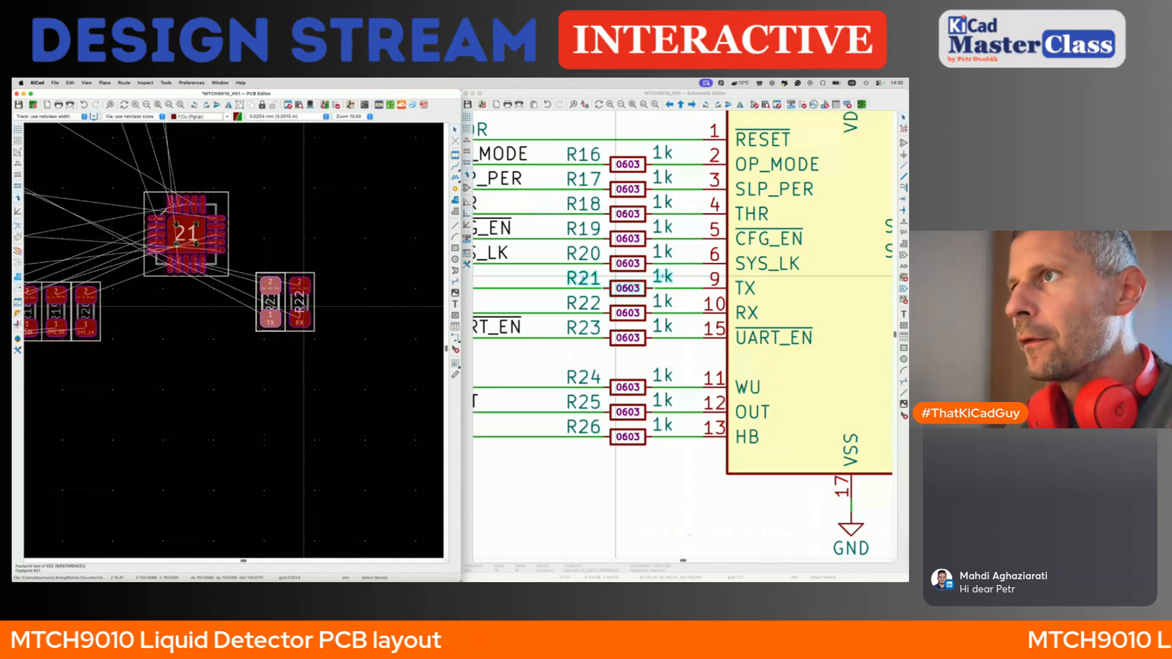
pyautogui.keyDown('shift'); pyautogui.click(310, 303); pyautogui.keyUp('shift')
pyautogui.press('m')
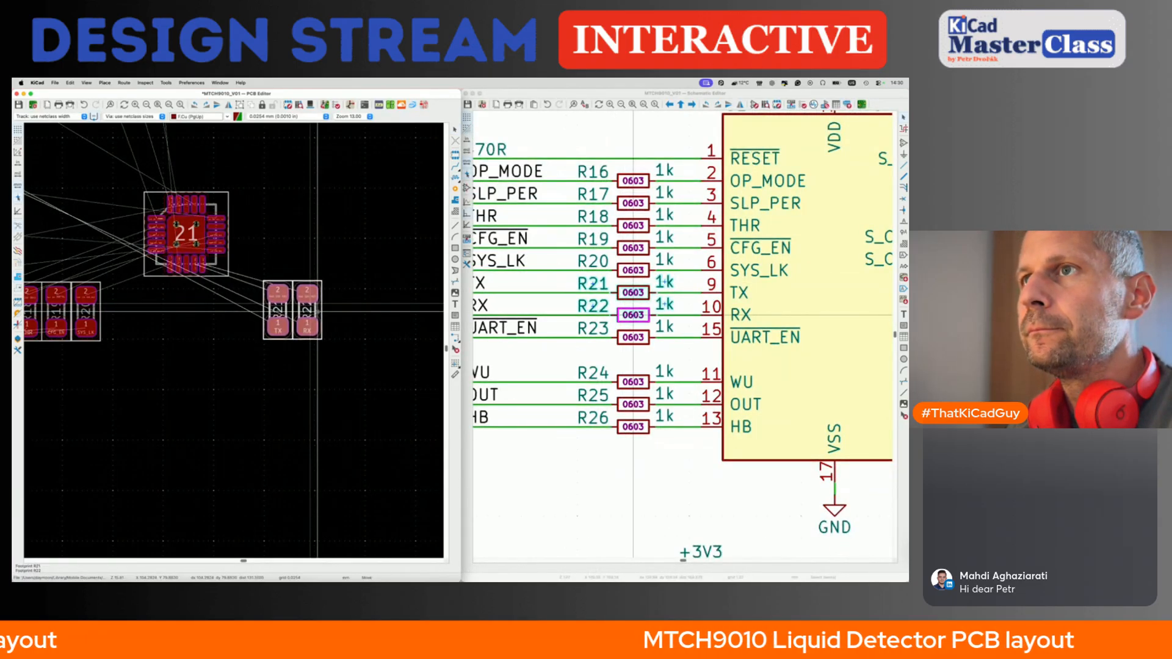
pyautogui.scroll(-3, 320, 312)
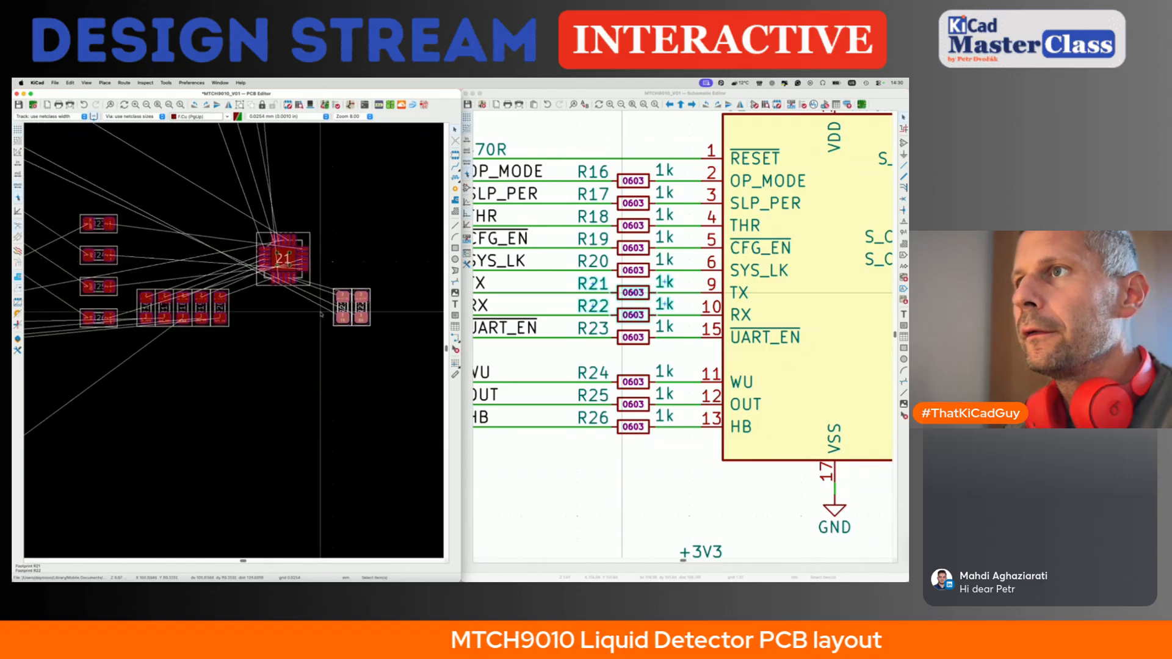
pyautogui.click(302, 313)
# - Move the R16 to R20 row together with R21 and R22 slightly farther down from U1
pyautogui.moveTo(243, 297); pyautogui.dragTo(437, 345)
pyautogui.press('m')
pyautogui.click(437, 365)
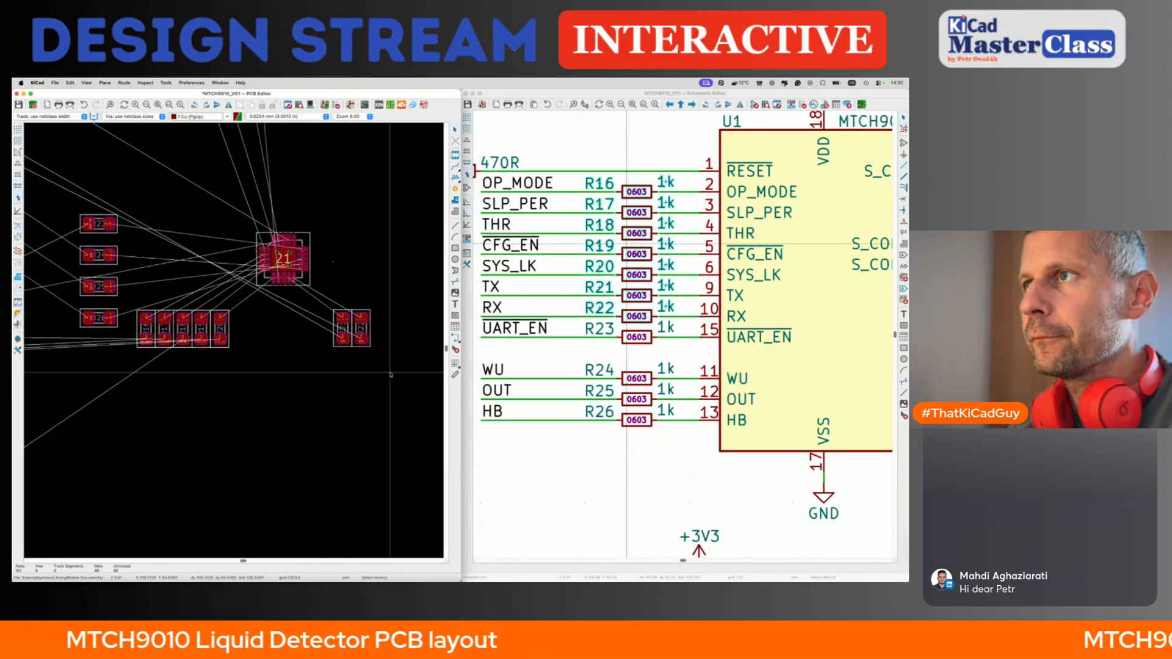
pyautogui.scroll(2, 282, 297)
pyautogui.scroll(-2, 282, 297)
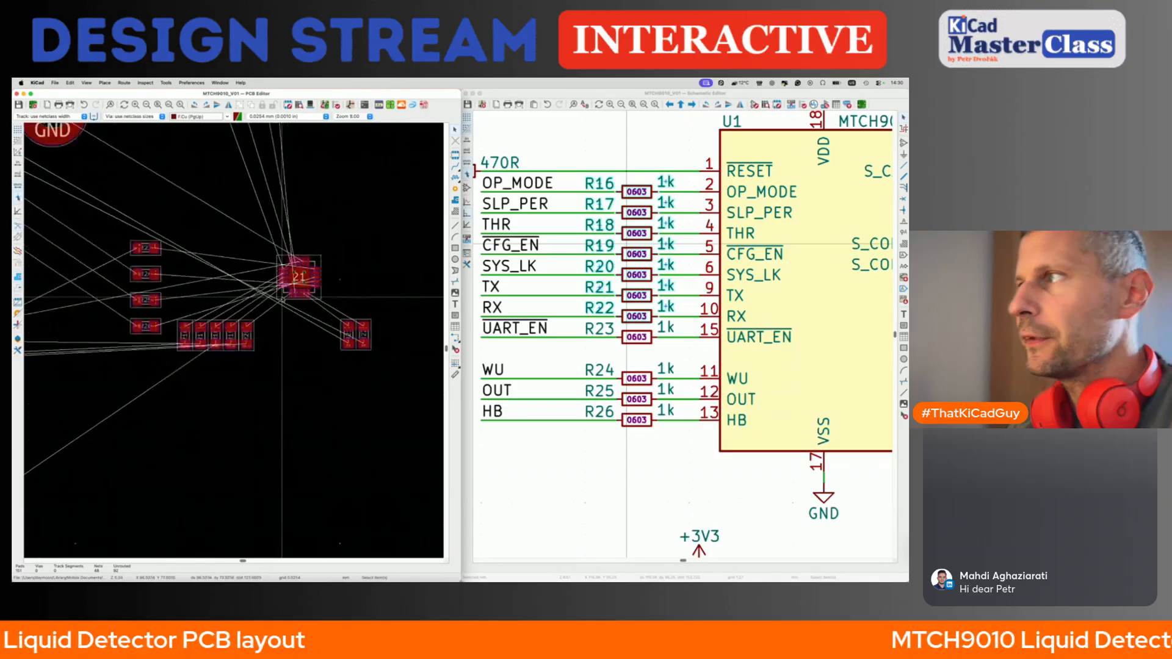
# - Locate R23 on U1's UART_EN net from the schematic and place its footprint to the right of U1
pyautogui.click(689, 368)
pyautogui.scroll(-5, 689, 368)
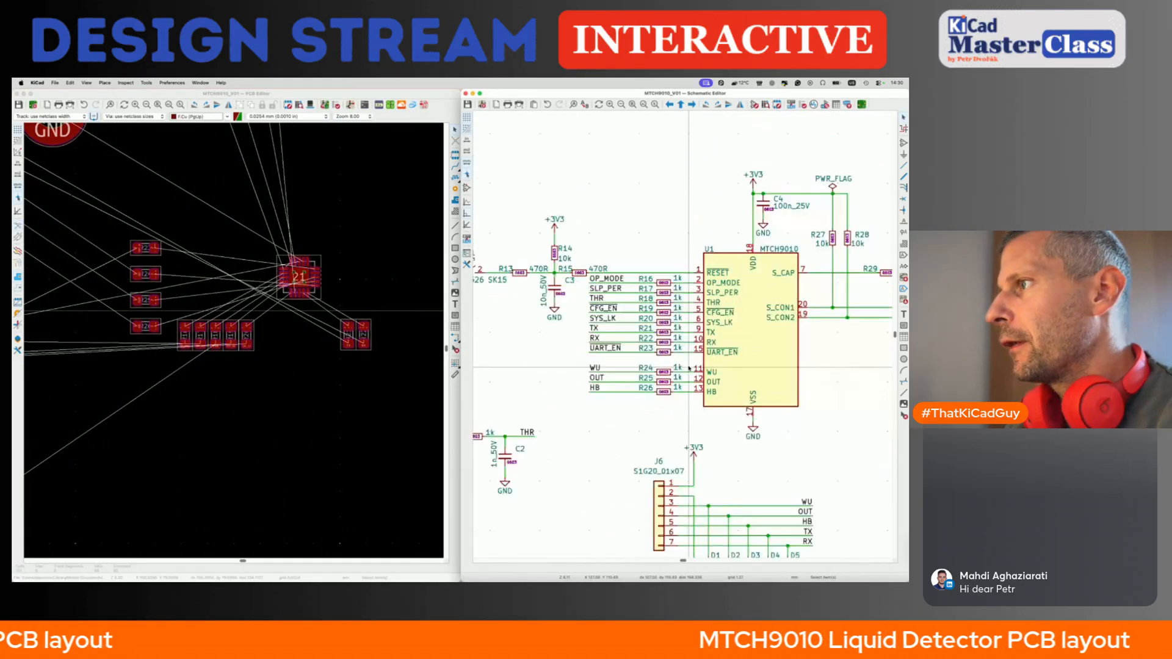
pyautogui.scroll(6, 672, 373)
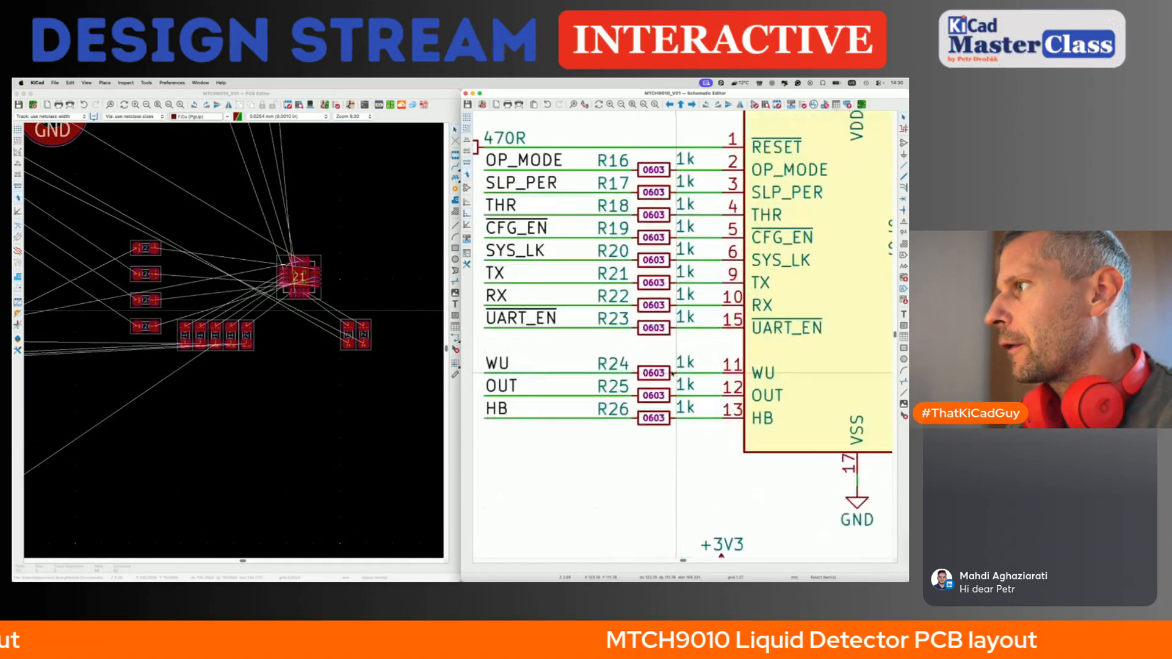
pyautogui.click(664, 334)
pyautogui.click(271, 359)
pyautogui.press('m')
pyautogui.scroll(-2, 272, 359)
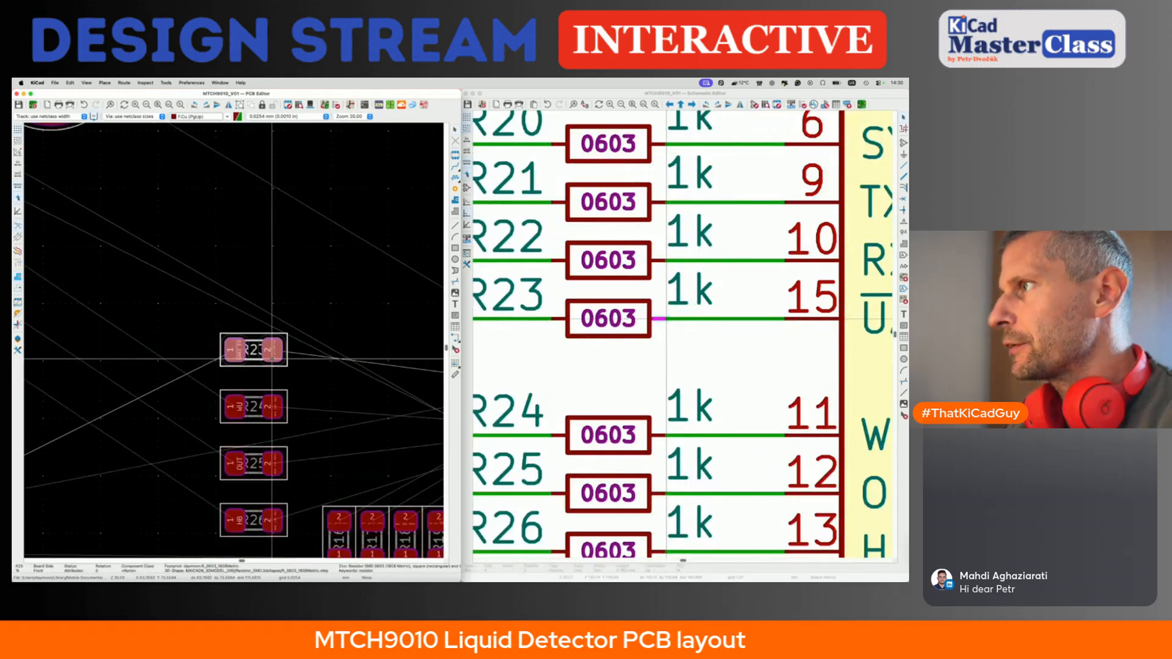
pyautogui.scroll(-2, 272, 359)
pyautogui.hscroll(4, 184, 352)
pyautogui.scroll(-3, 183, 352)
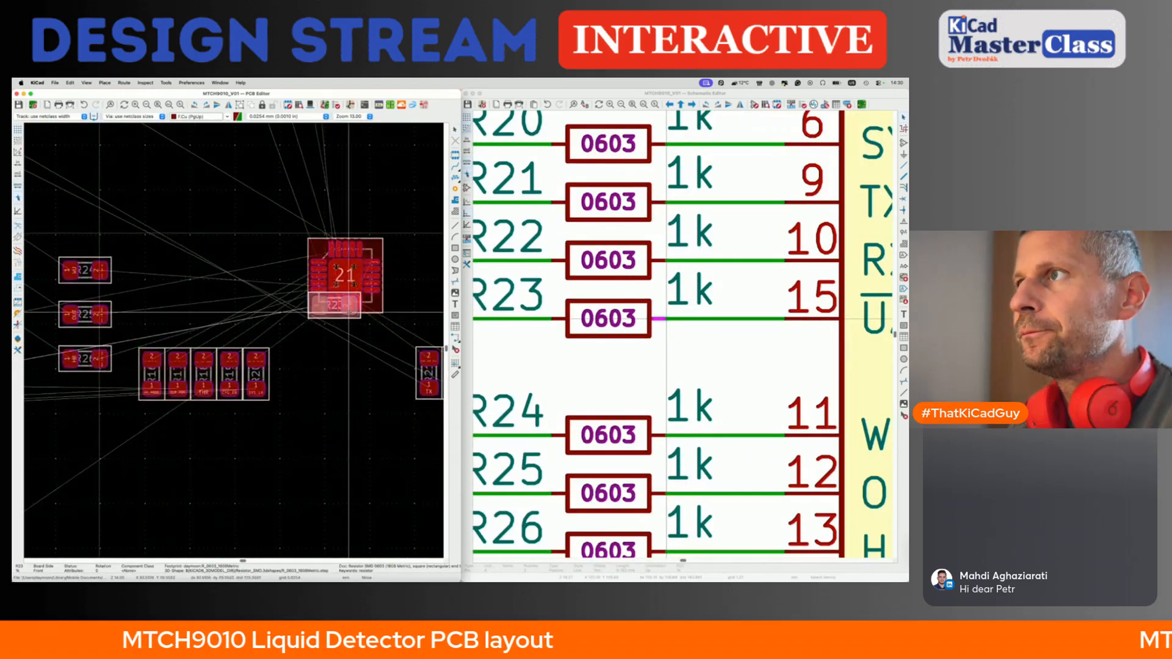
pyautogui.hscroll(3, 342, 314)
pyautogui.click(393, 268)
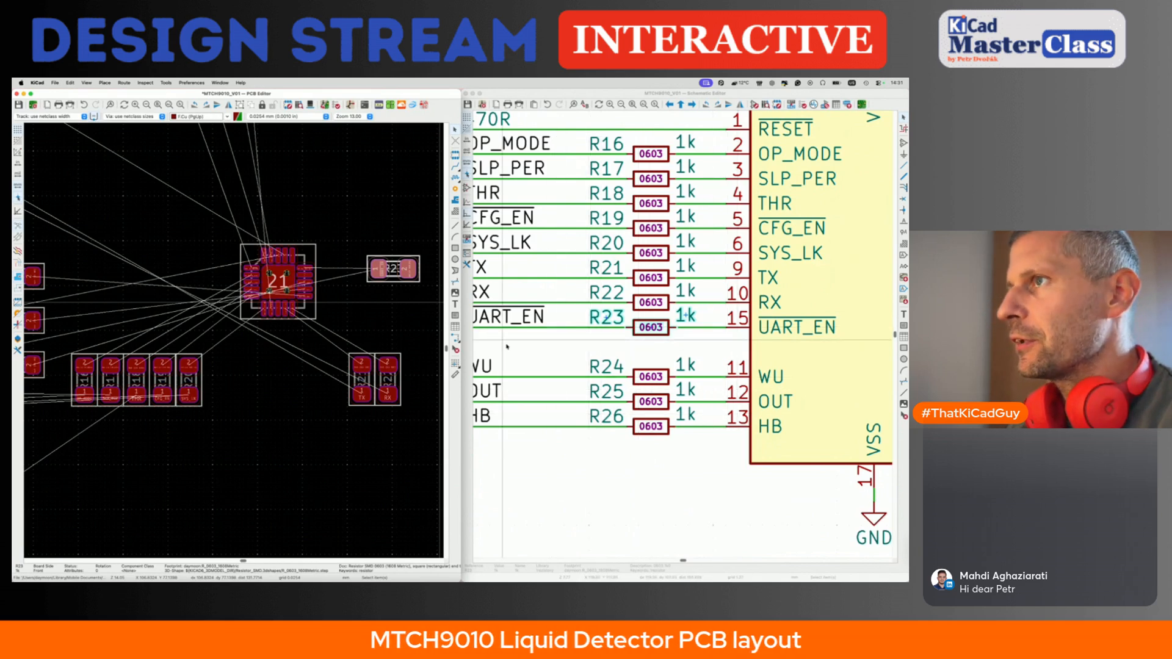
# - Move R23 to the left side of U1, above the R24 to R26 column, with its footprint horizontal
pyautogui.press('m')
pyautogui.press('r')
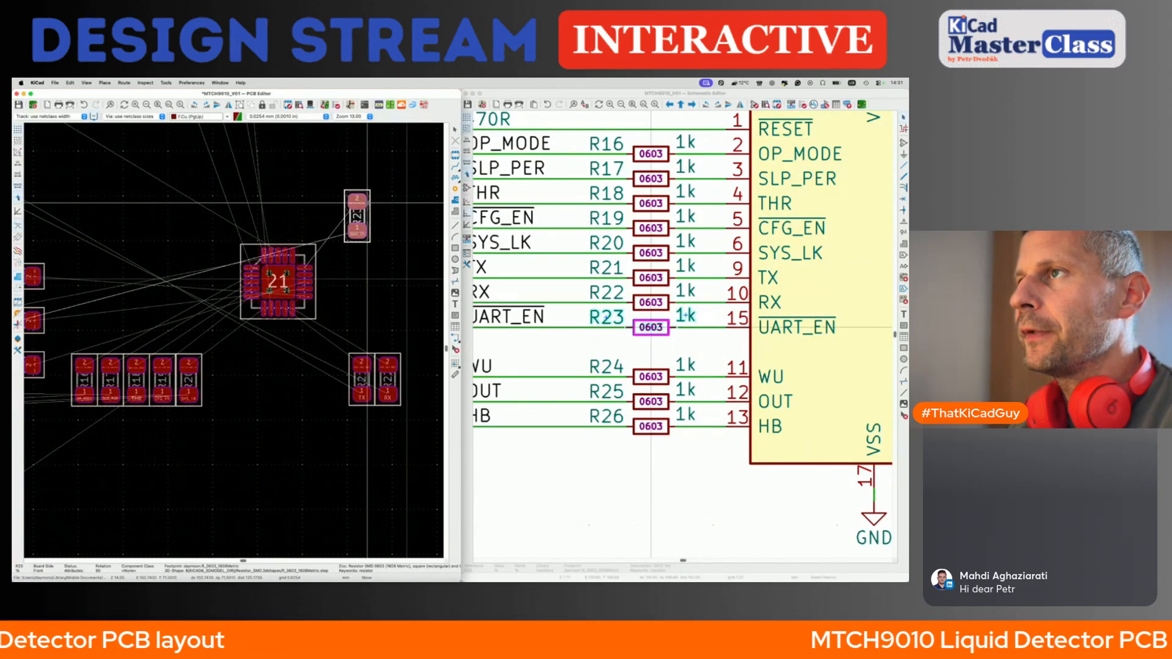
pyautogui.scroll(-4, 359, 214)
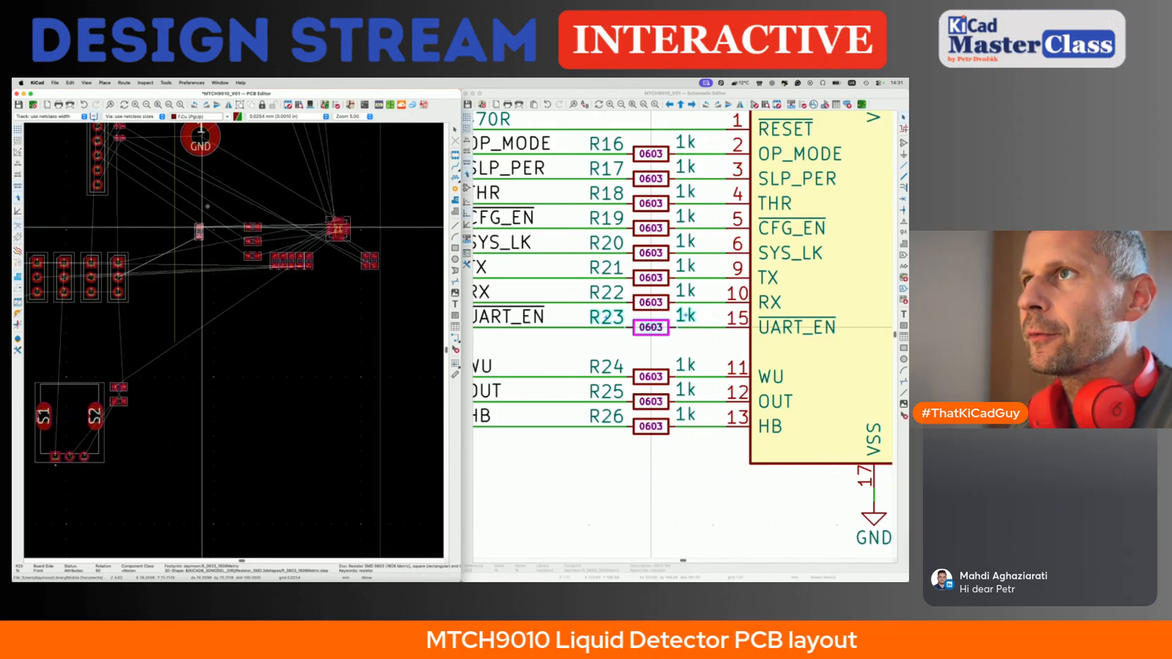
pyautogui.scroll(-5, 202, 267)
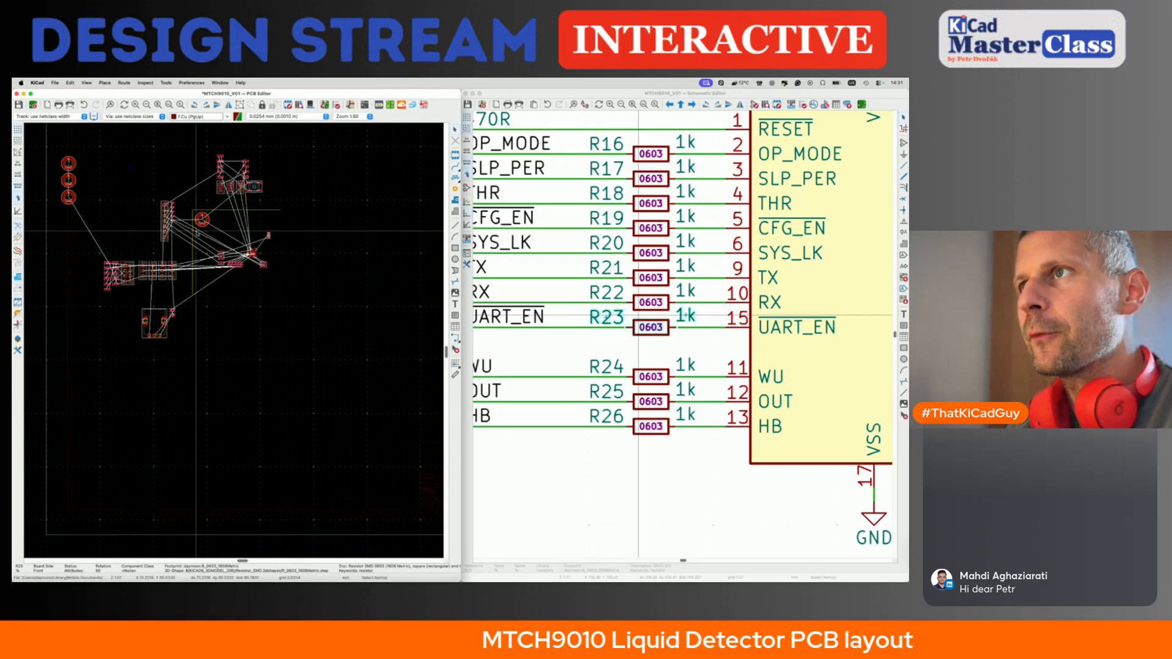
pyautogui.scroll(5, 158, 249)
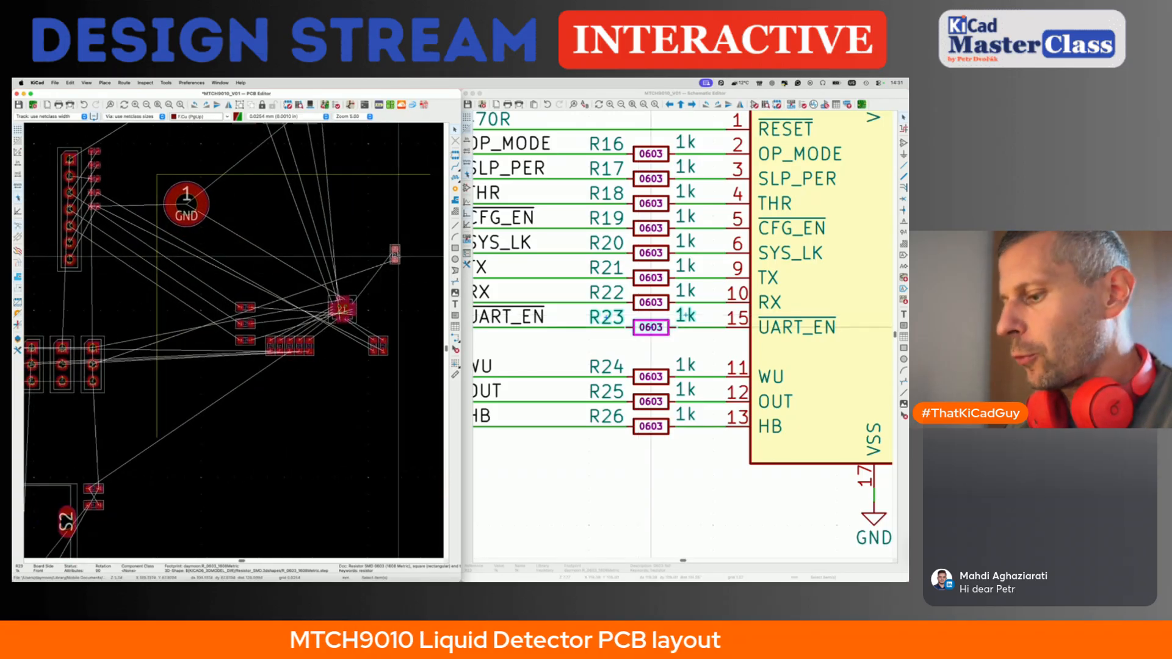
pyautogui.scroll(4, 243, 253)
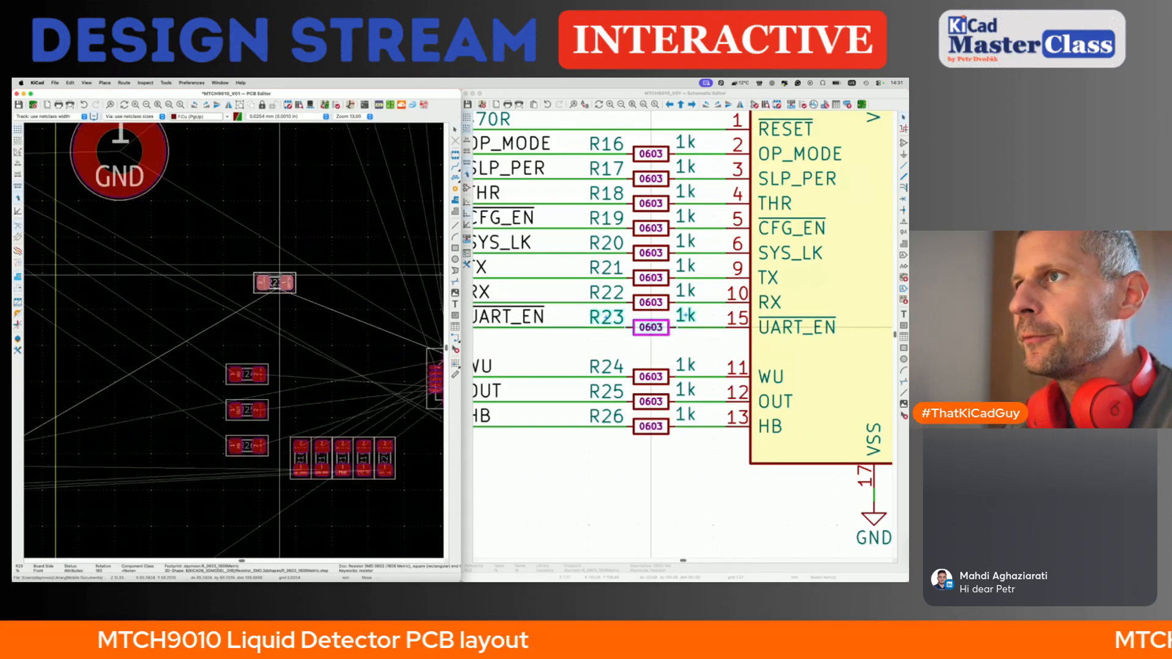
pyautogui.scroll(-4, 279, 276)
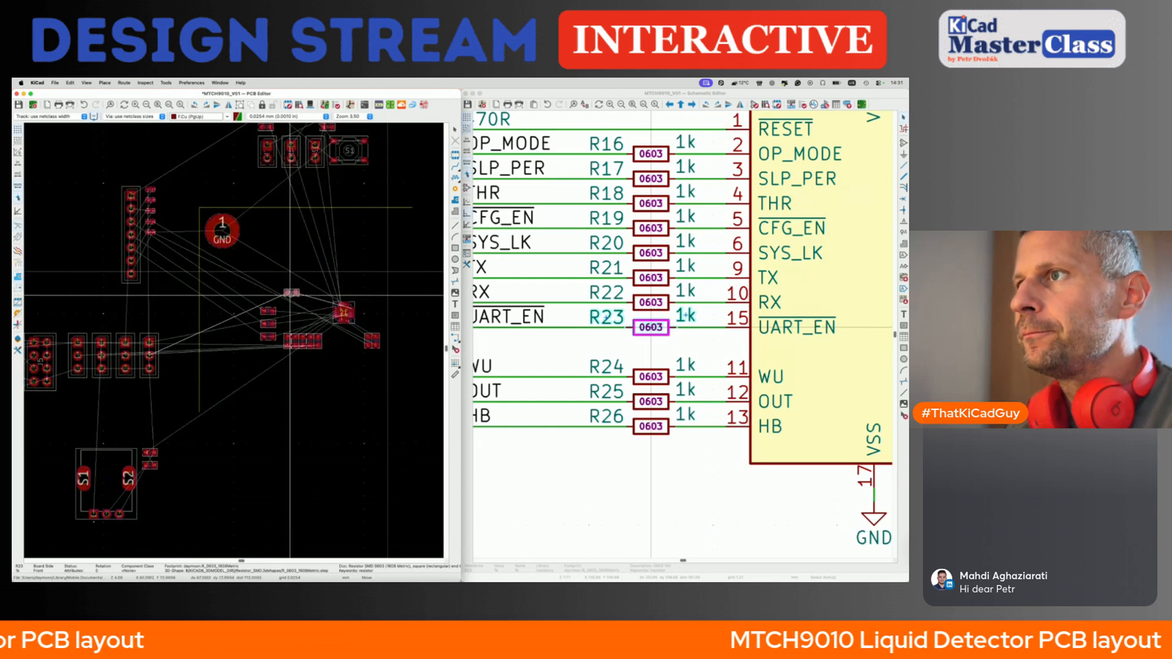
pyautogui.scroll(4, 291, 294)
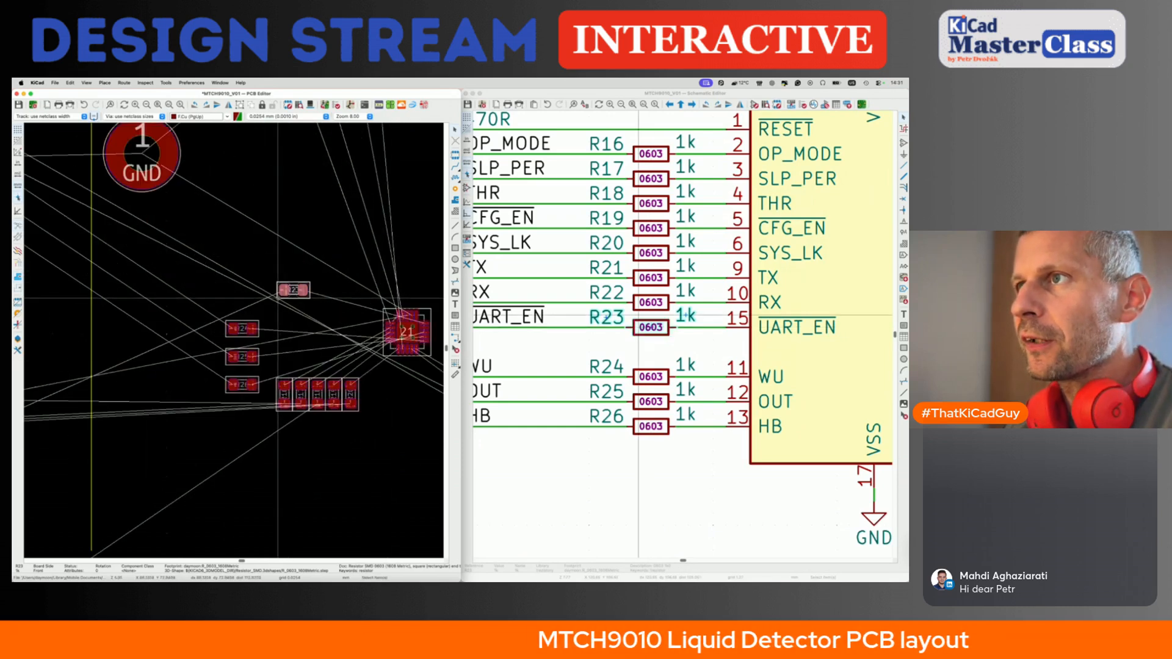
pyautogui.click(276, 298)
pyautogui.press('Escape')
pyautogui.scroll(-3, 277, 298)
pyautogui.moveTo(276, 298); pyautogui.dragTo(249, 335, button='middle')
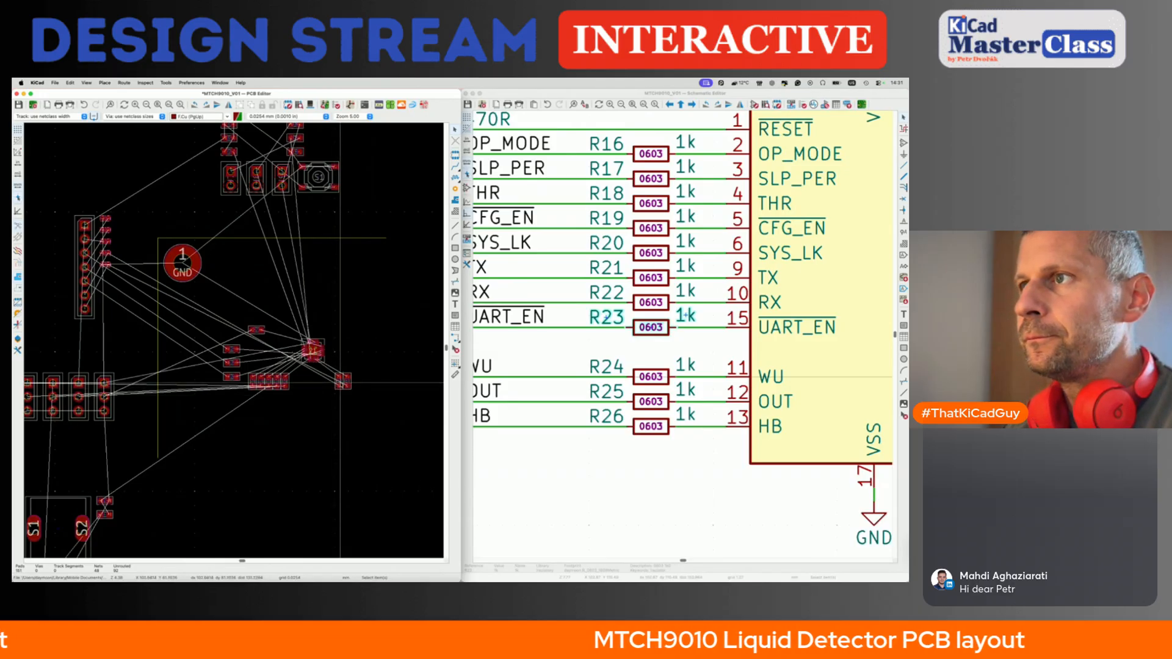
# - Select R21 and R22 together, rotate the pair horizontal and place it directly below R23
pyautogui.click(685, 292)
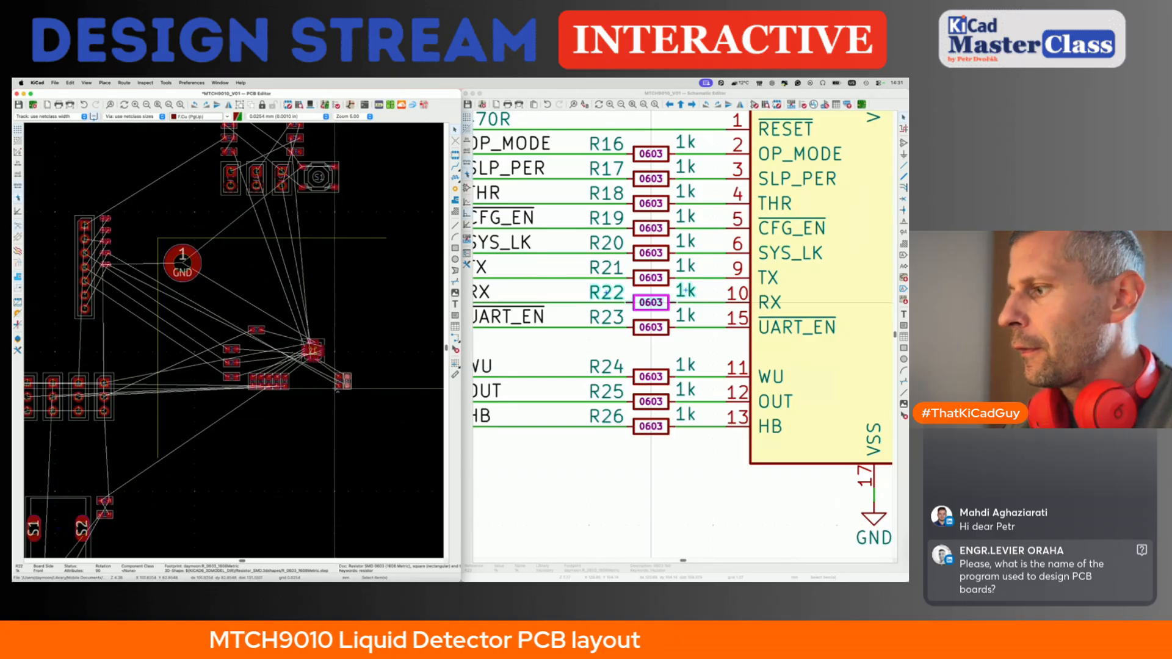
pyautogui.scroll(-1, 685, 291)
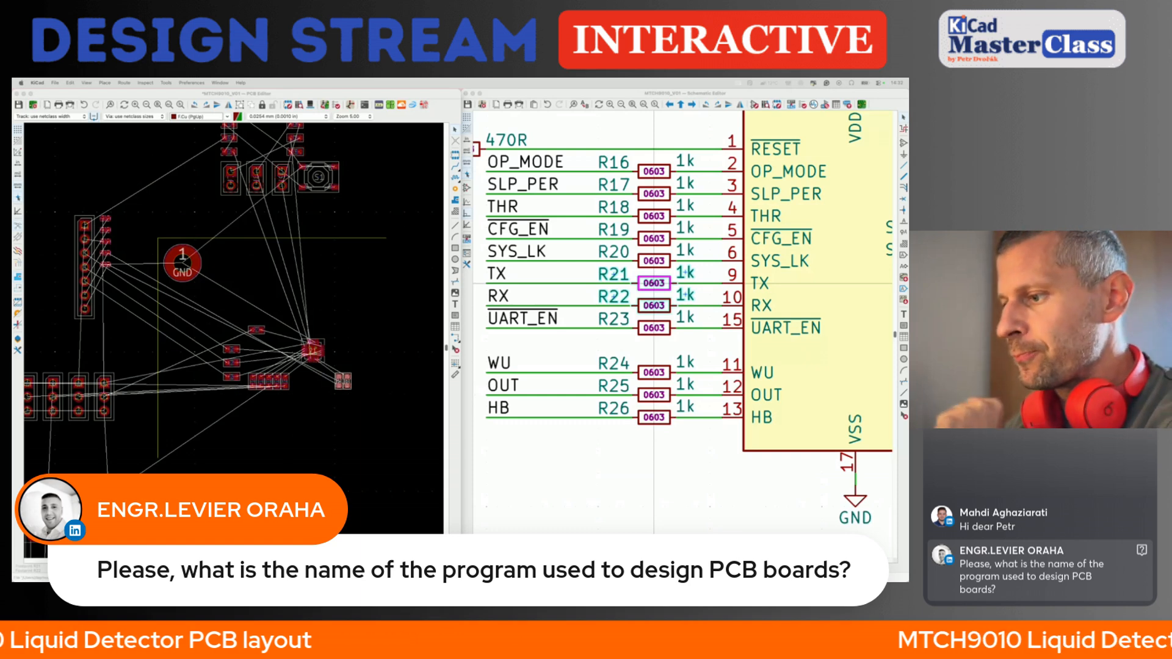
pyautogui.click(379, 379)
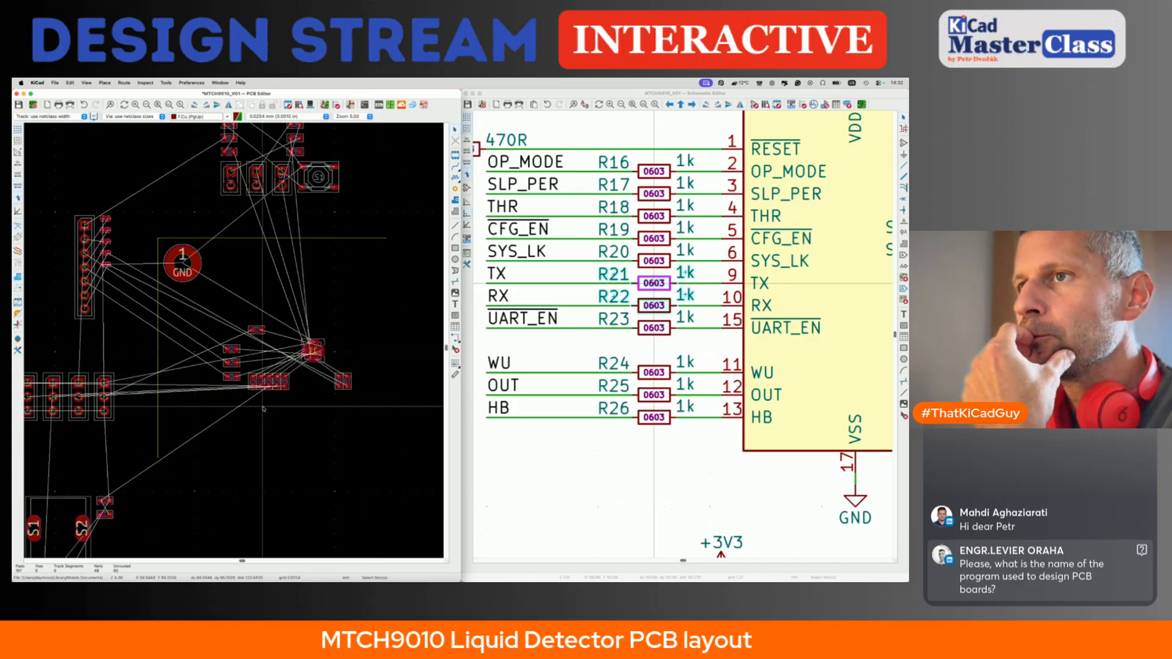
pyautogui.moveTo(194, 398); pyautogui.dragTo(391, 464)
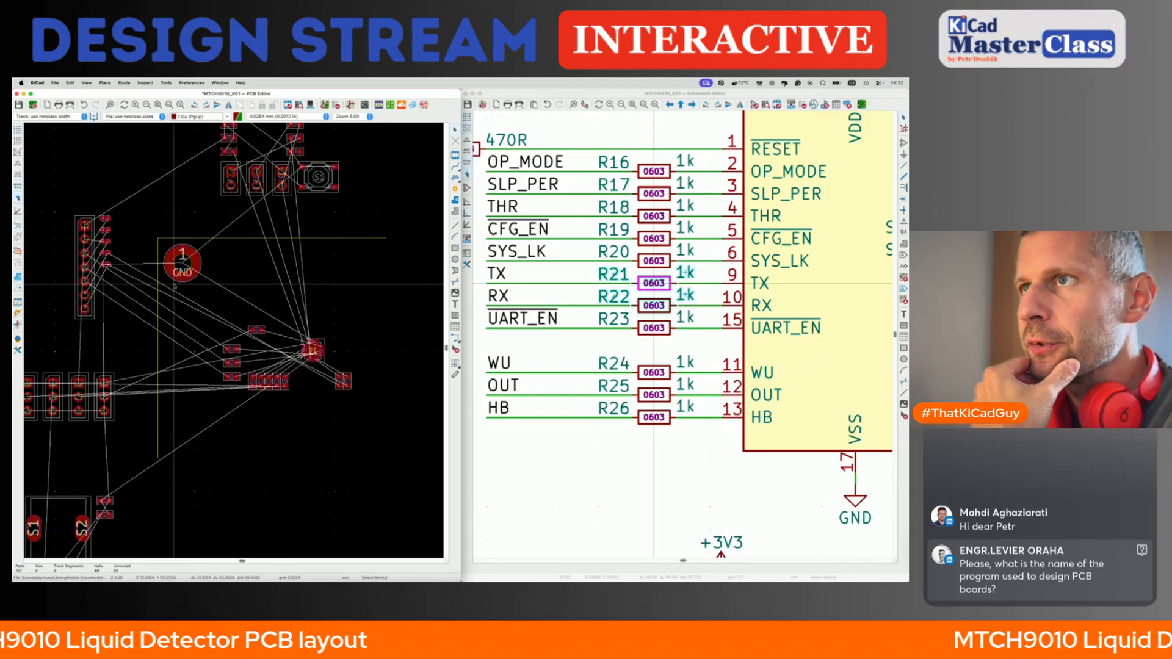
pyautogui.scroll(1, 341, 379)
pyautogui.click(340, 381)
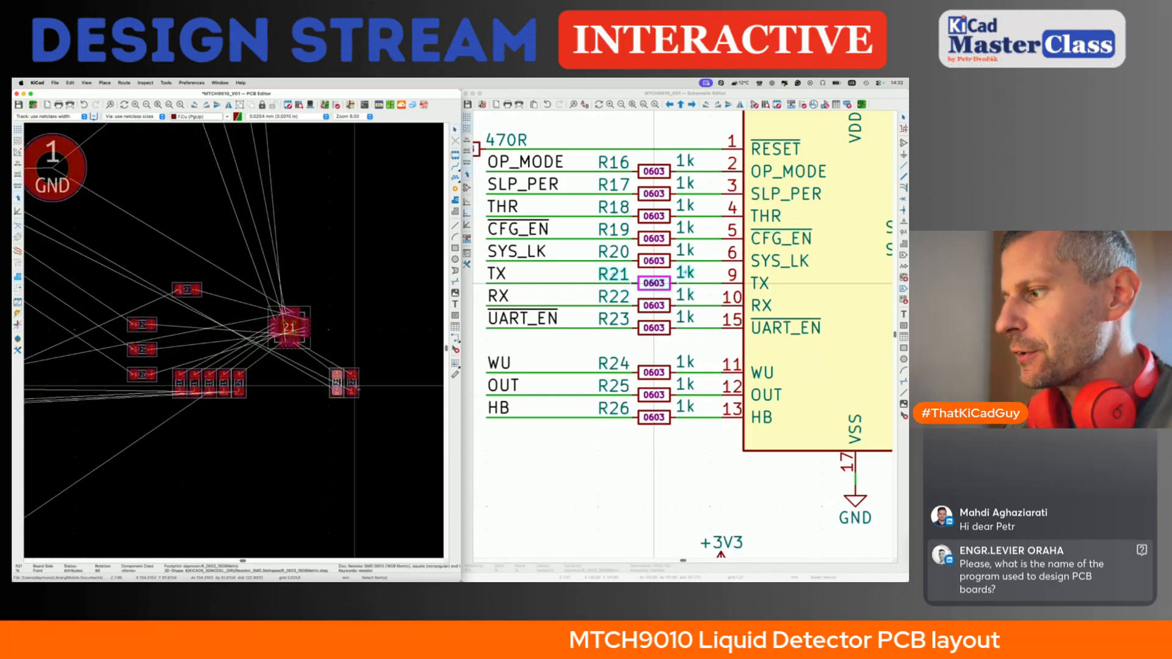
pyautogui.keyDown('shift'); pyautogui.click(359, 386); pyautogui.keyUp('shift')
pyautogui.press('m')
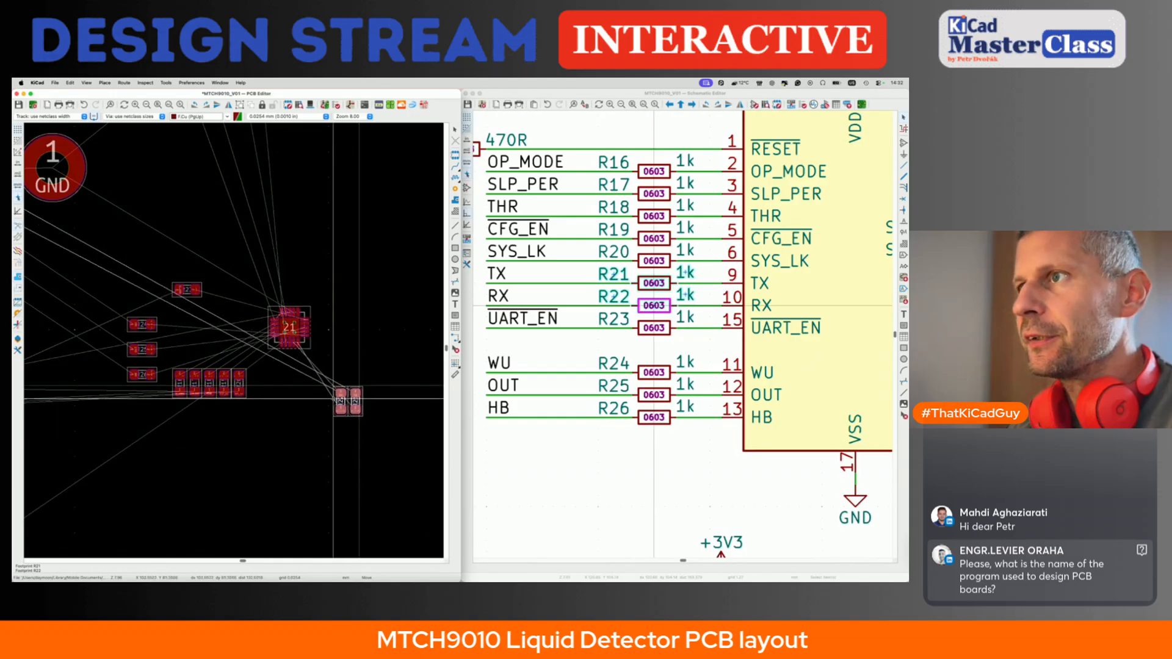
pyautogui.moveTo(140, 346); pyautogui.dragTo(142, 336, button='middle')
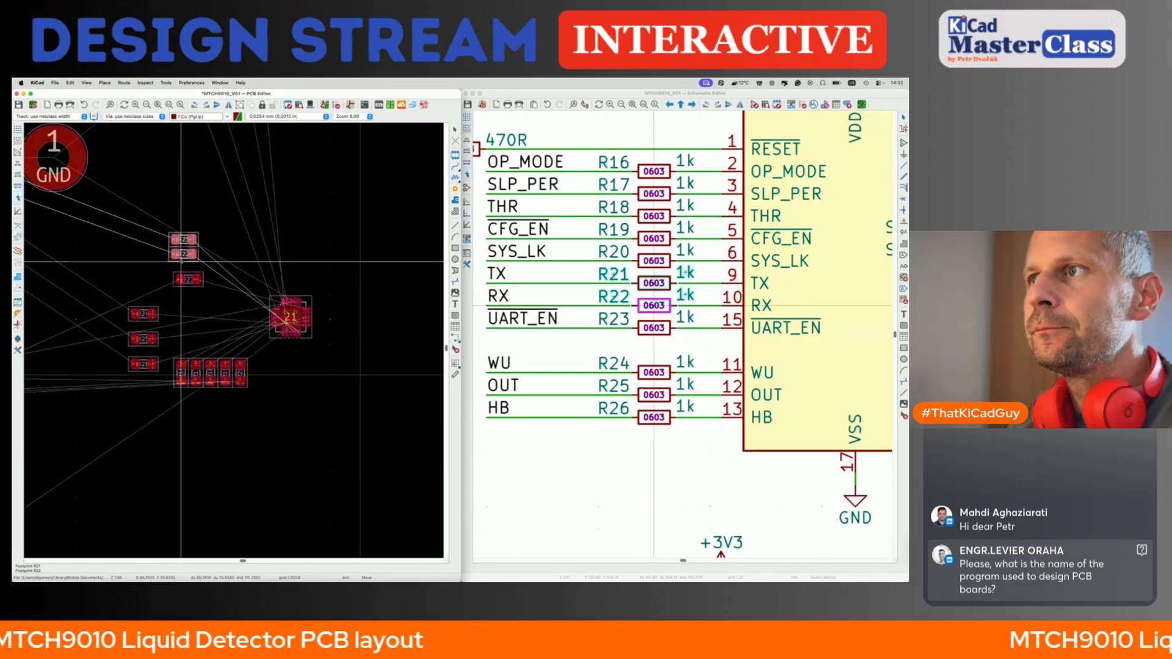
pyautogui.press('r')
pyautogui.click(189, 317)
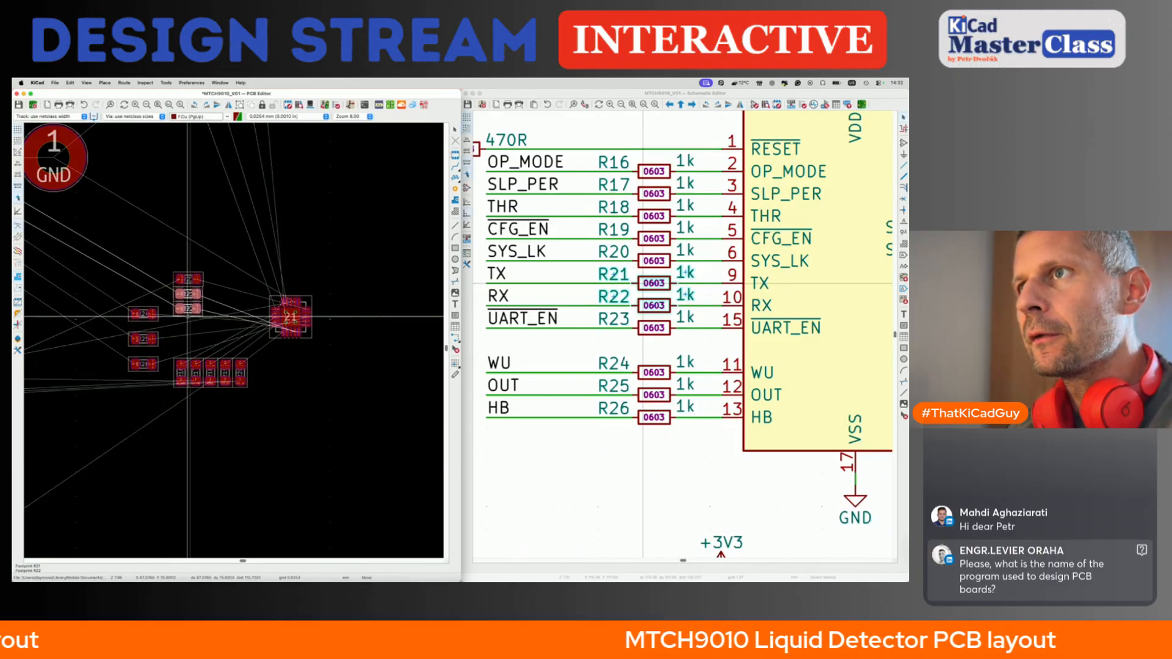
# - Move the stack of R23, R21 and R22 farther up from the R24 to R26 column
pyautogui.scroll(2, 199, 276)
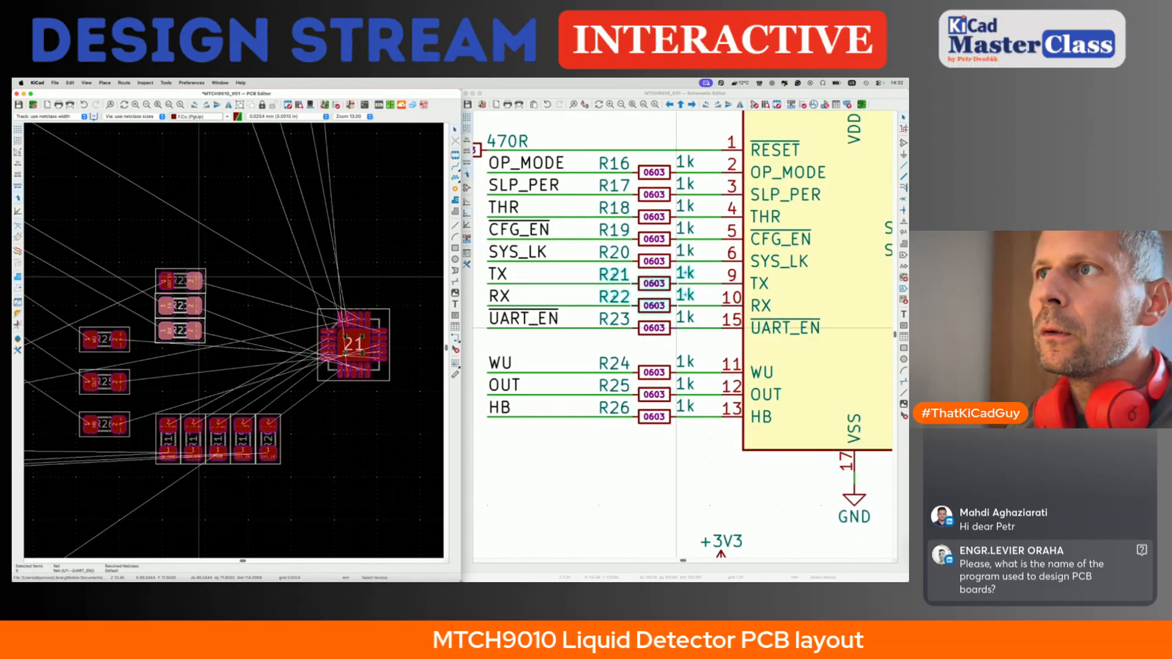
pyautogui.scroll(-2, 199, 276)
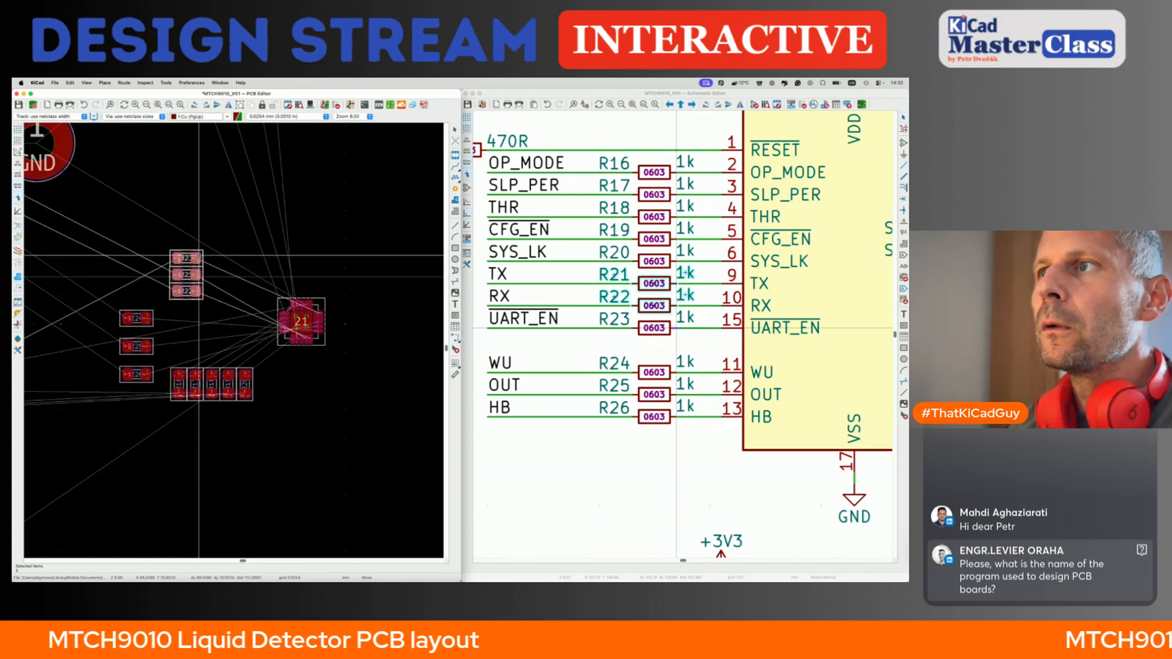
pyautogui.click(198, 255)
# - Select R24, R25 and R26 together from the schematic and move them above and to the right of the R23, R21 and R22 stack
pyautogui.click(717, 348)
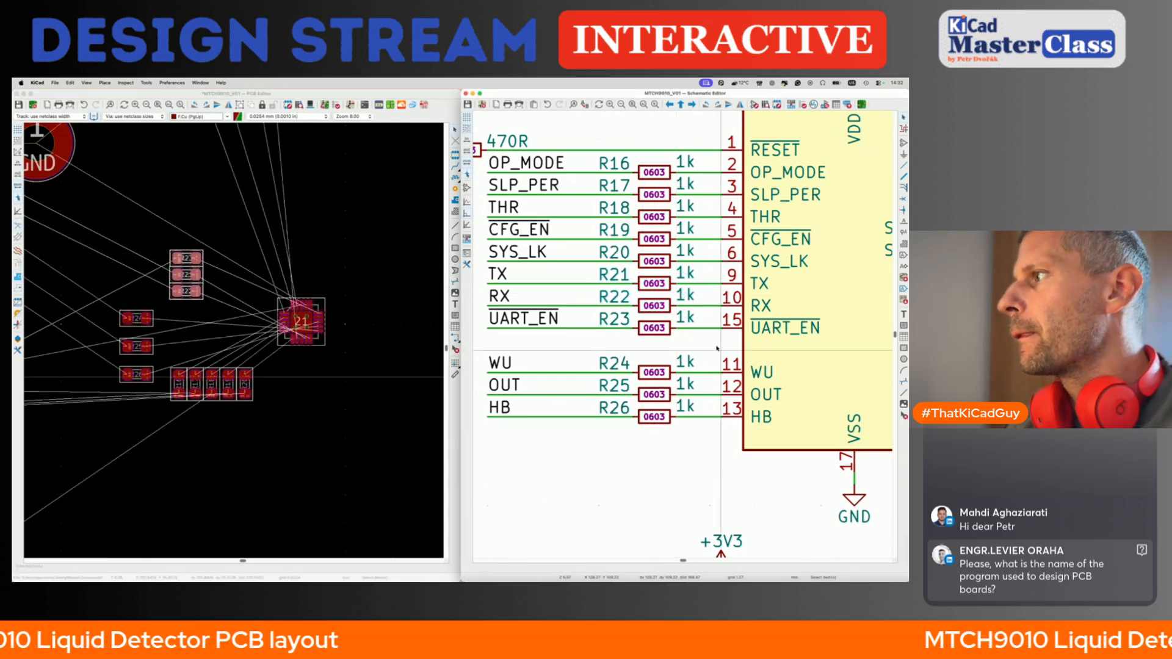
pyautogui.click(661, 380)
pyautogui.keyDown('shift'); pyautogui.click(665, 397); pyautogui.keyUp('shift')
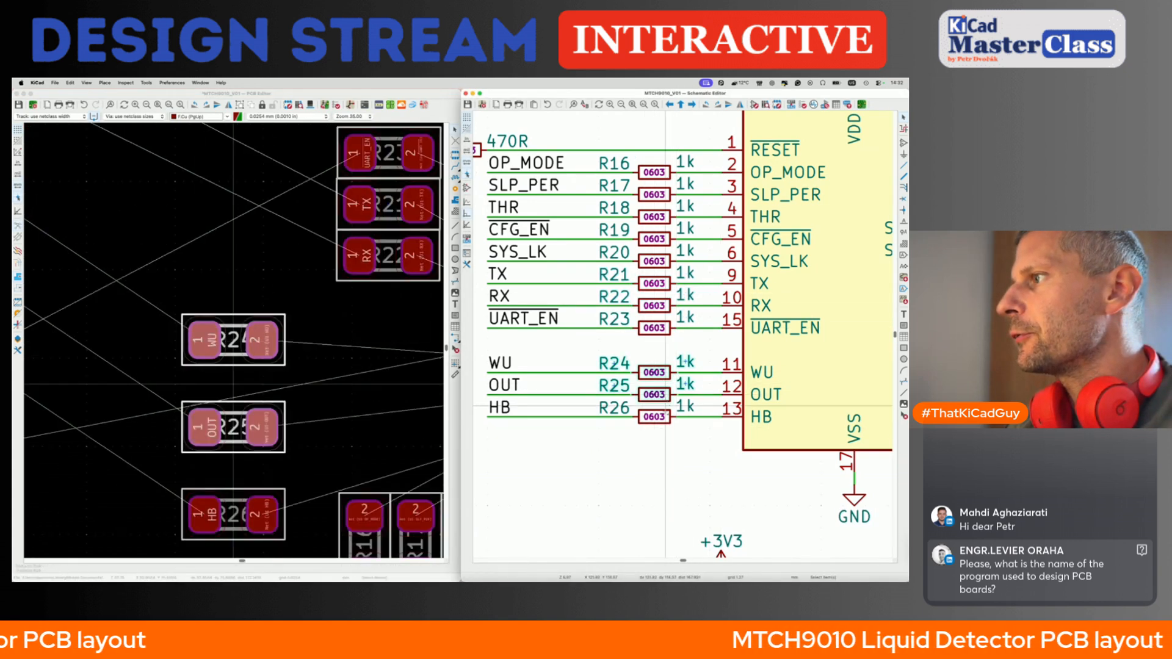
pyautogui.keyDown('shift'); pyautogui.click(667, 421); pyautogui.keyUp('shift')
pyautogui.click(272, 400)
pyautogui.scroll(-5, 271, 401)
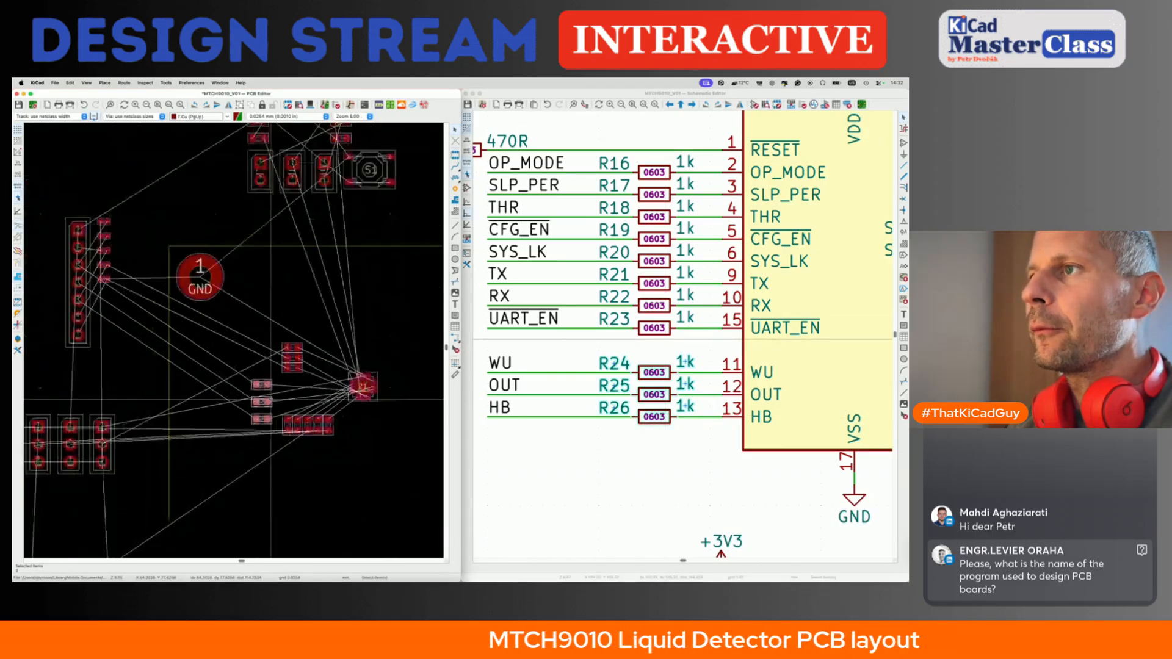
pyautogui.scroll(-4, 272, 401)
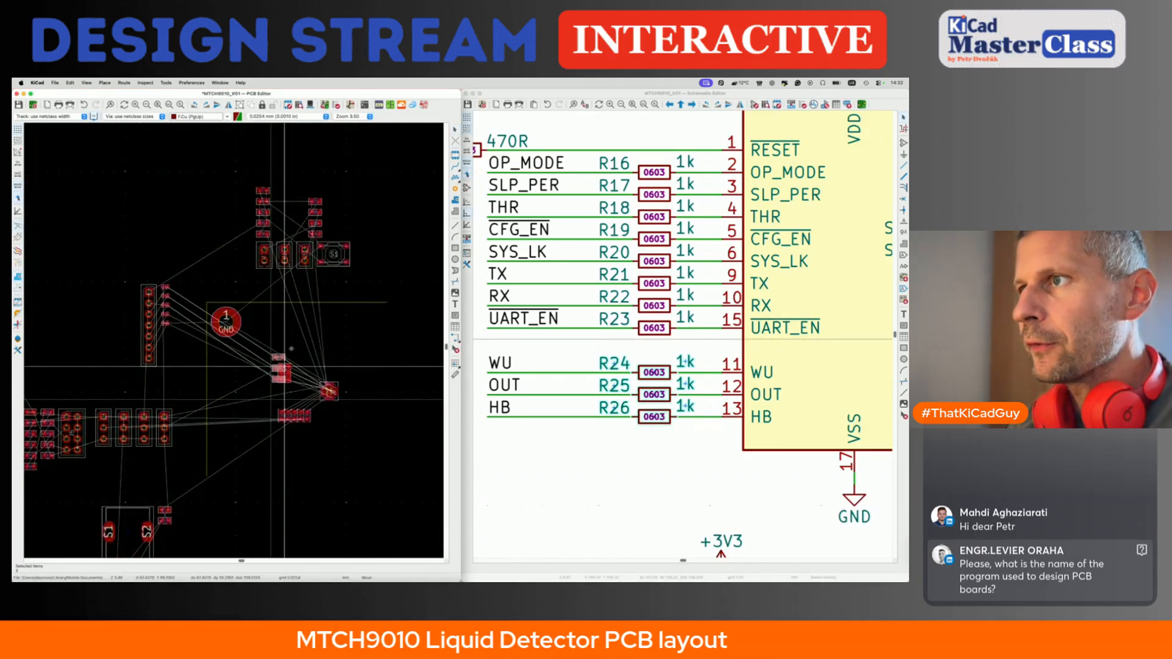
pyautogui.scroll(6, 289, 349)
pyautogui.click(296, 296)
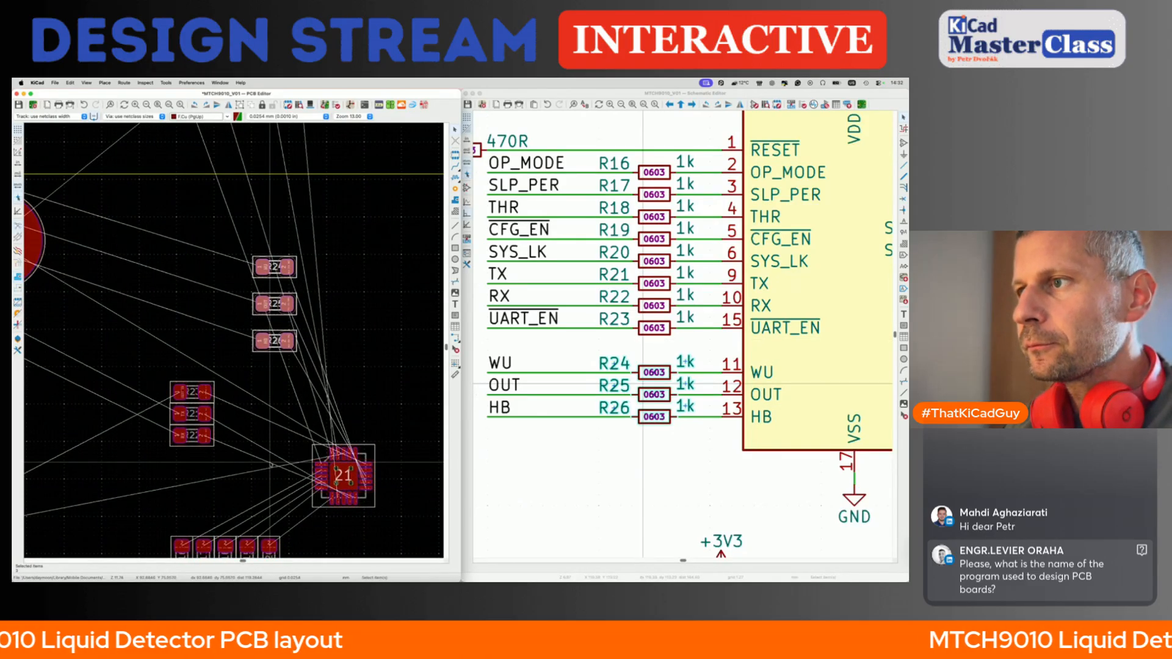
# - Examine U1's UART_EN pad on the board and cross-probe its series resistor R23 from the schematic
pyautogui.scroll(-3, 271, 465)
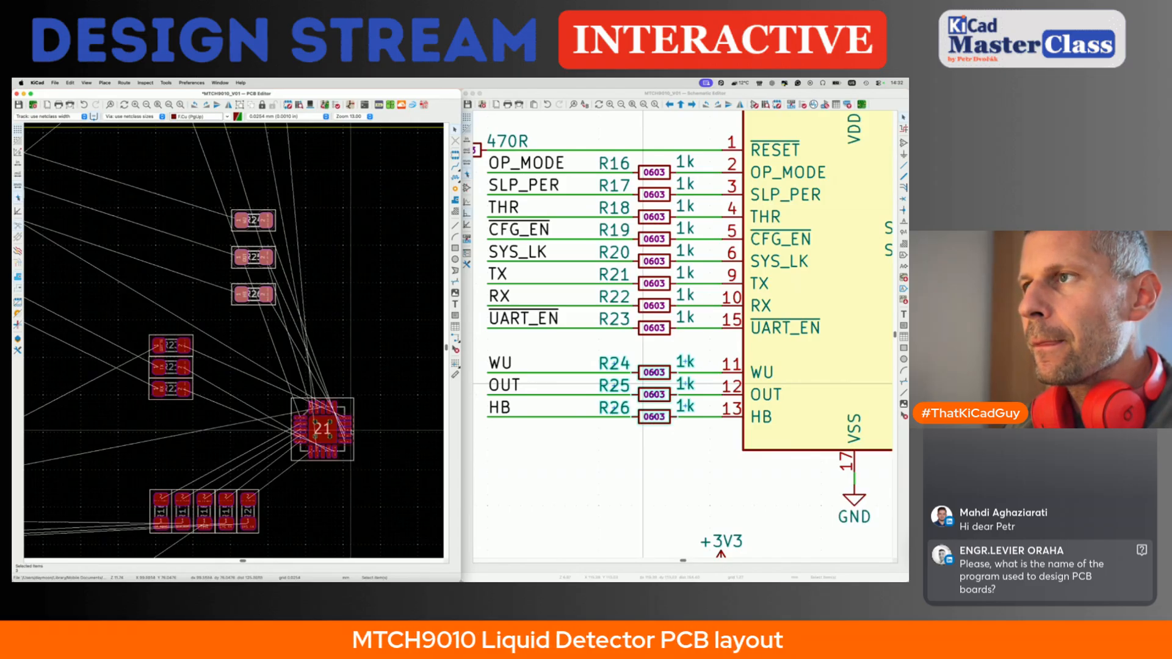
pyautogui.scroll(3, 353, 428)
pyautogui.scroll(-2, 356, 425)
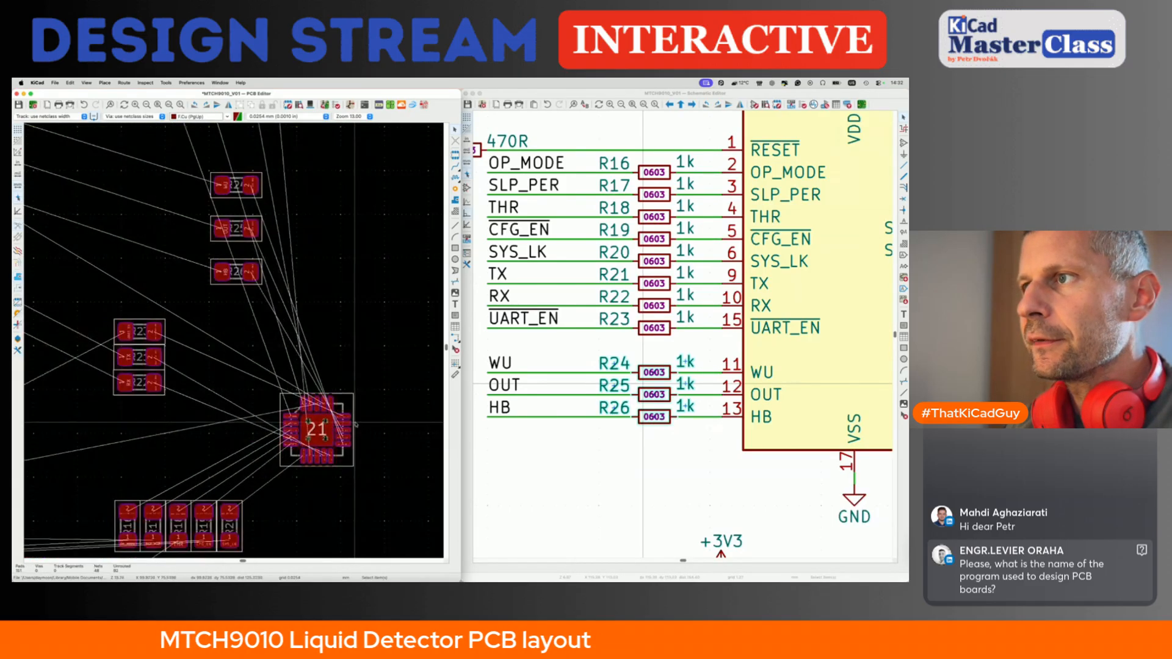
pyautogui.scroll(4, 353, 416)
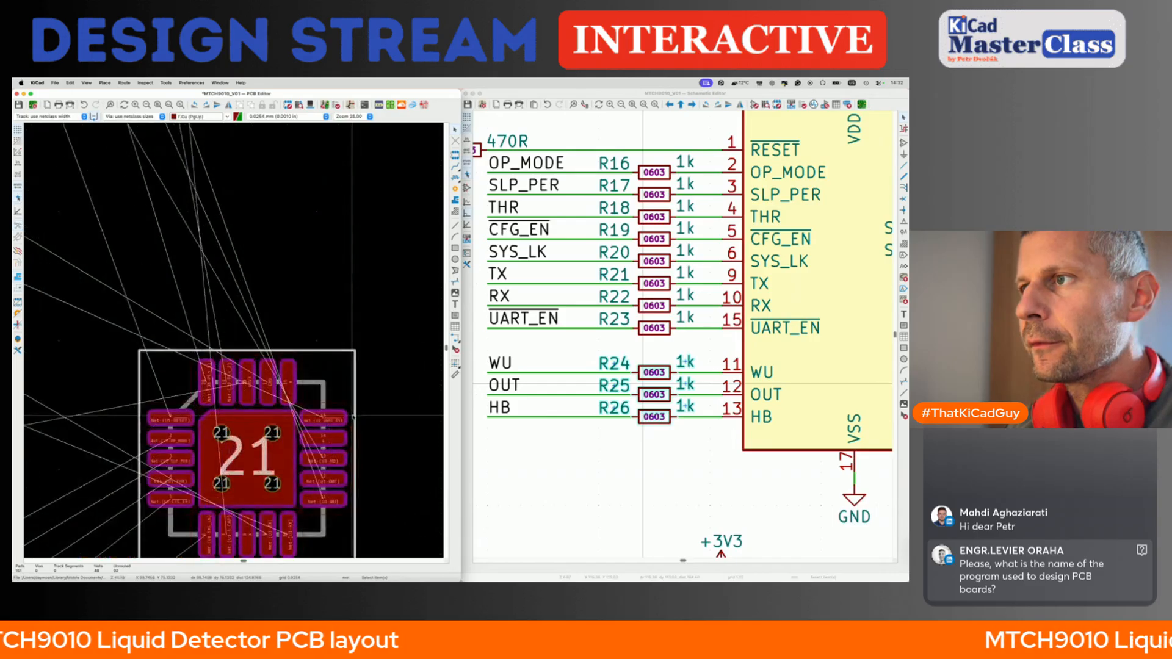
pyautogui.scroll(-1, 330, 421)
pyautogui.scroll(-5, 330, 421)
pyautogui.press('x')
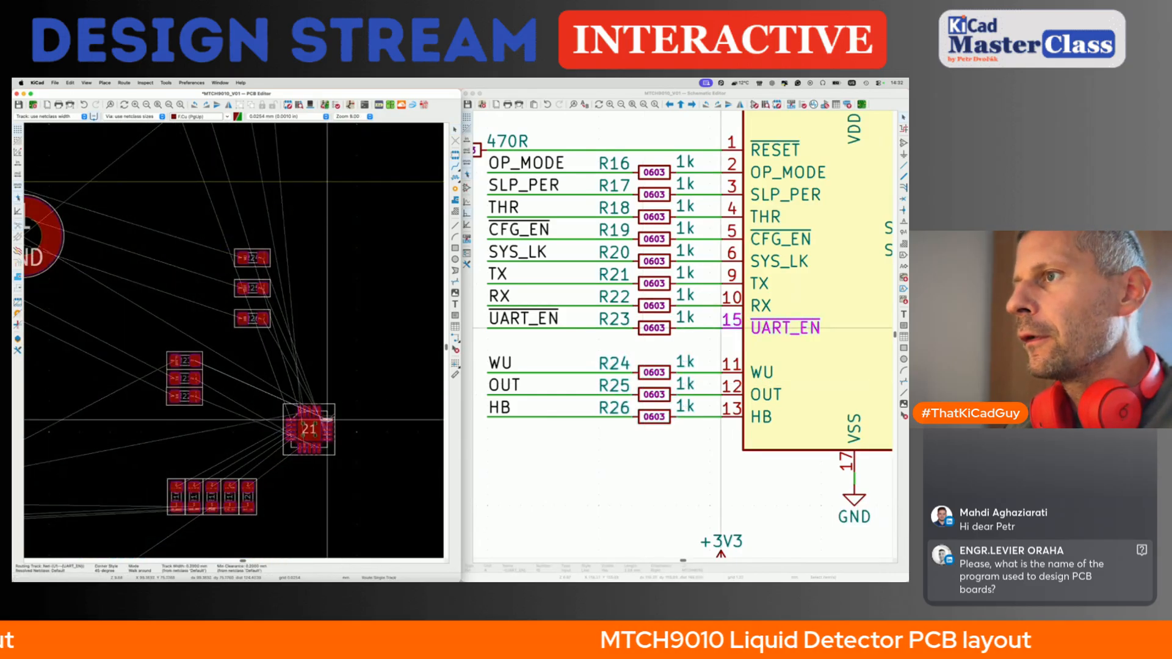
pyautogui.click(653, 340)
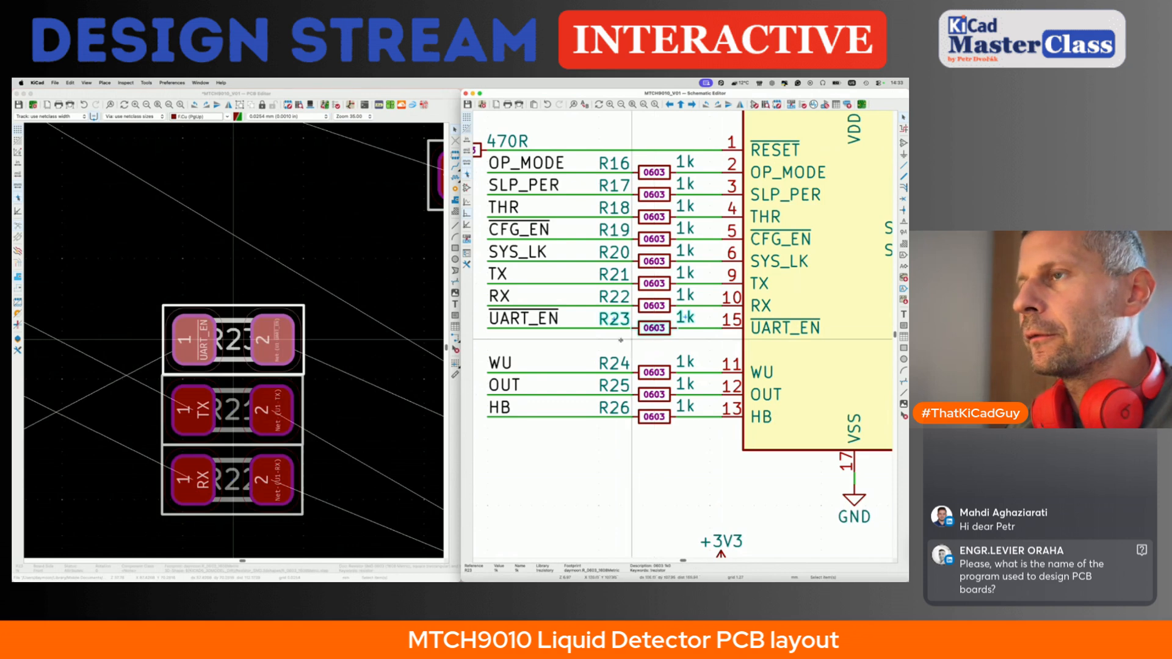
pyautogui.click(317, 349)
pyautogui.scroll(-5, 318, 350)
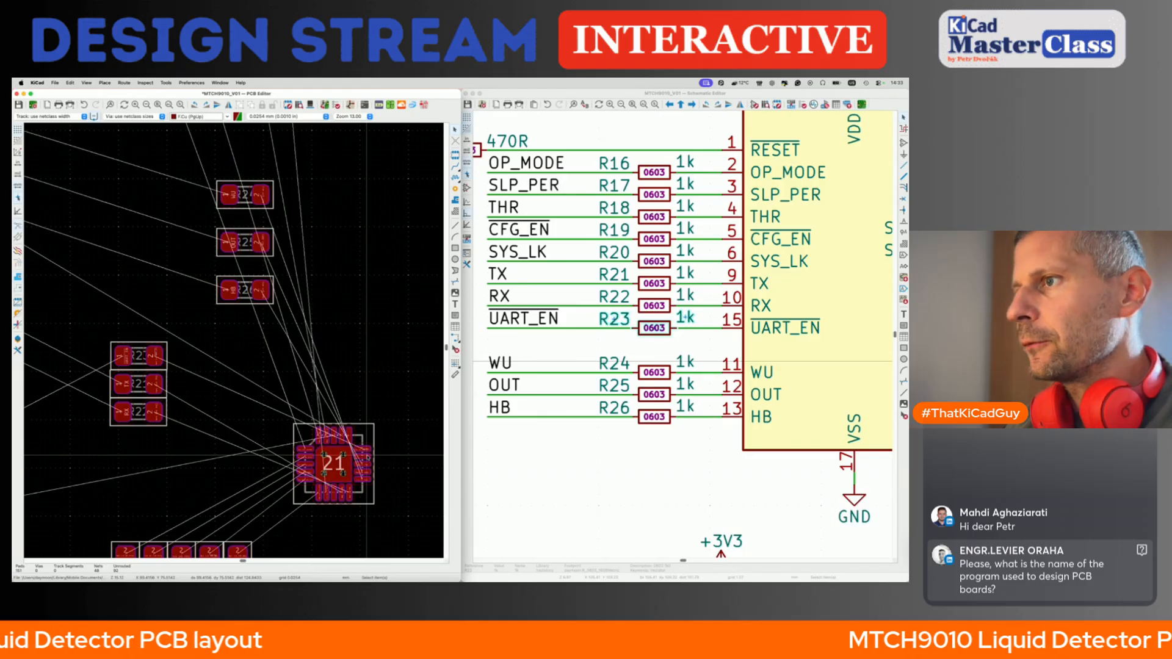
pyautogui.scroll(5, 366, 456)
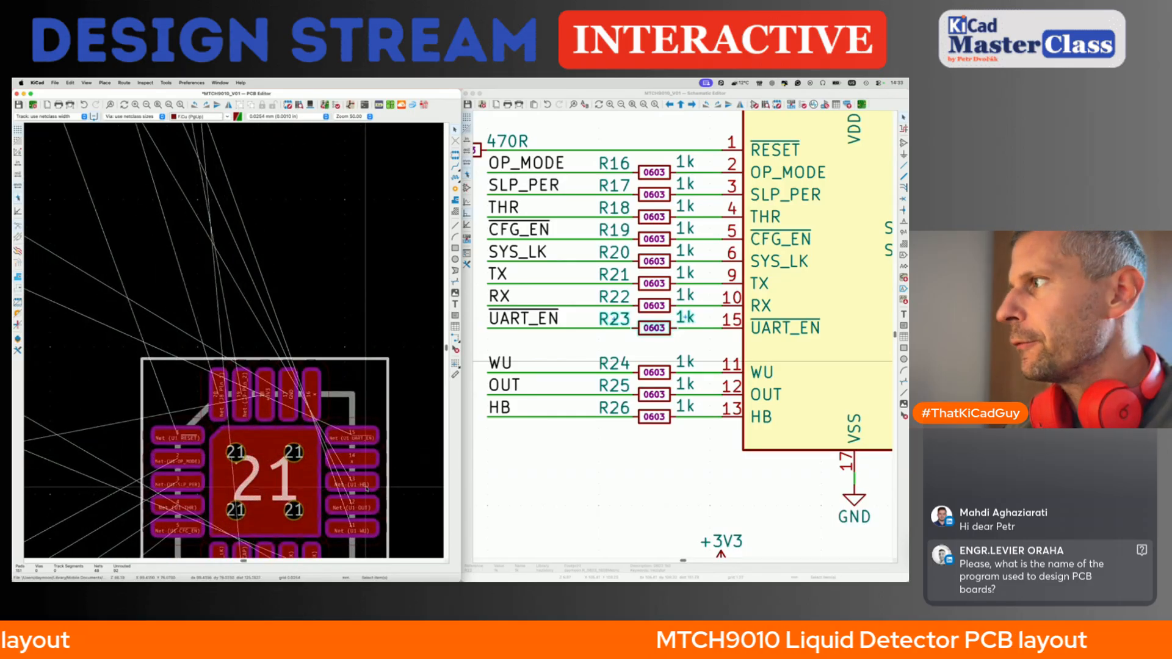
# - Pick R26 from the schematic and place its footprint directly on top of R23 in the stack
pyautogui.click(654, 417)
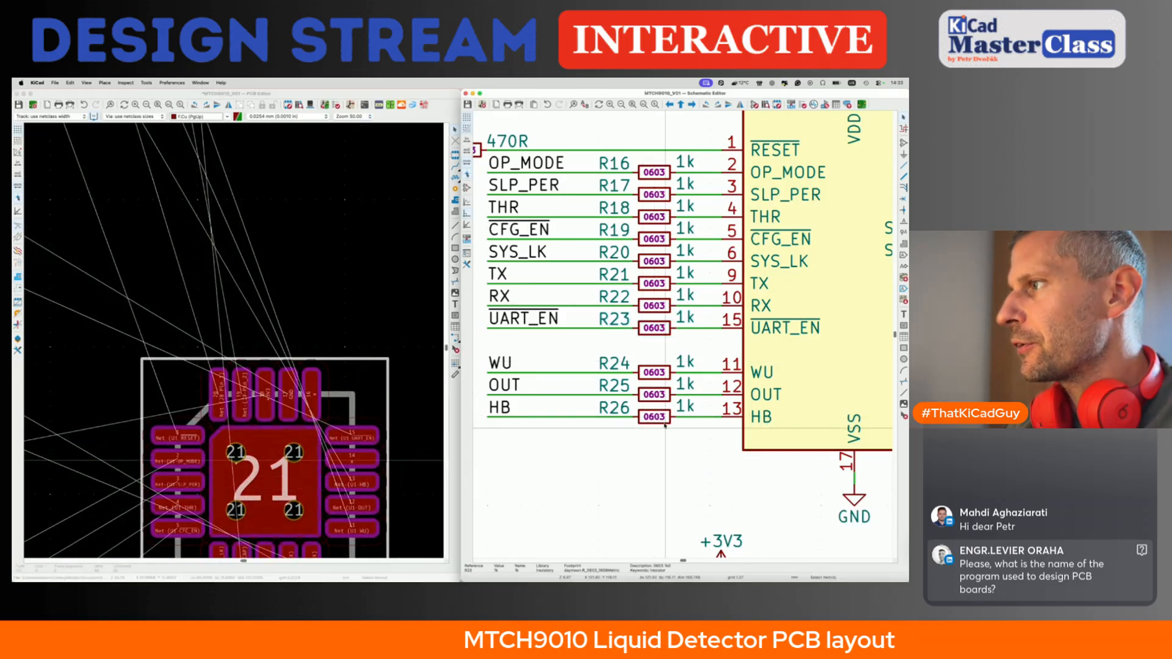
pyautogui.click(282, 344)
pyautogui.press('m')
pyautogui.scroll(-5, 283, 344)
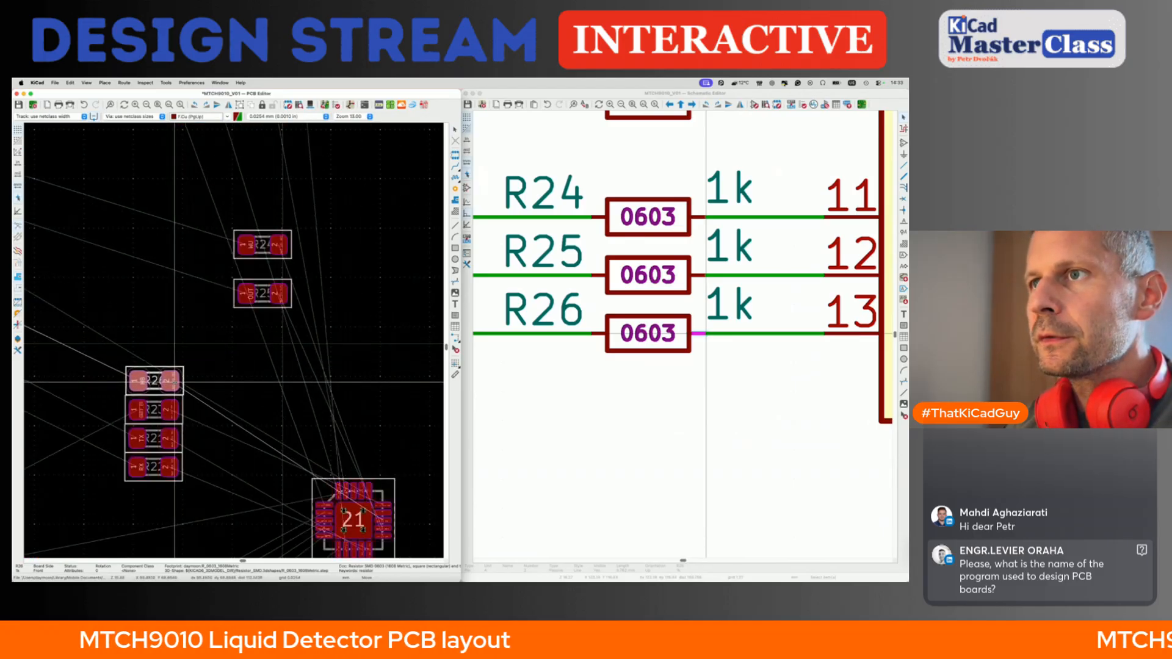
pyautogui.click(173, 383)
# - Try to route short track stubs outward from U1's right-side pads, and undo them
pyautogui.moveTo(370, 512); pyautogui.dragTo(360, 489, button='middle')
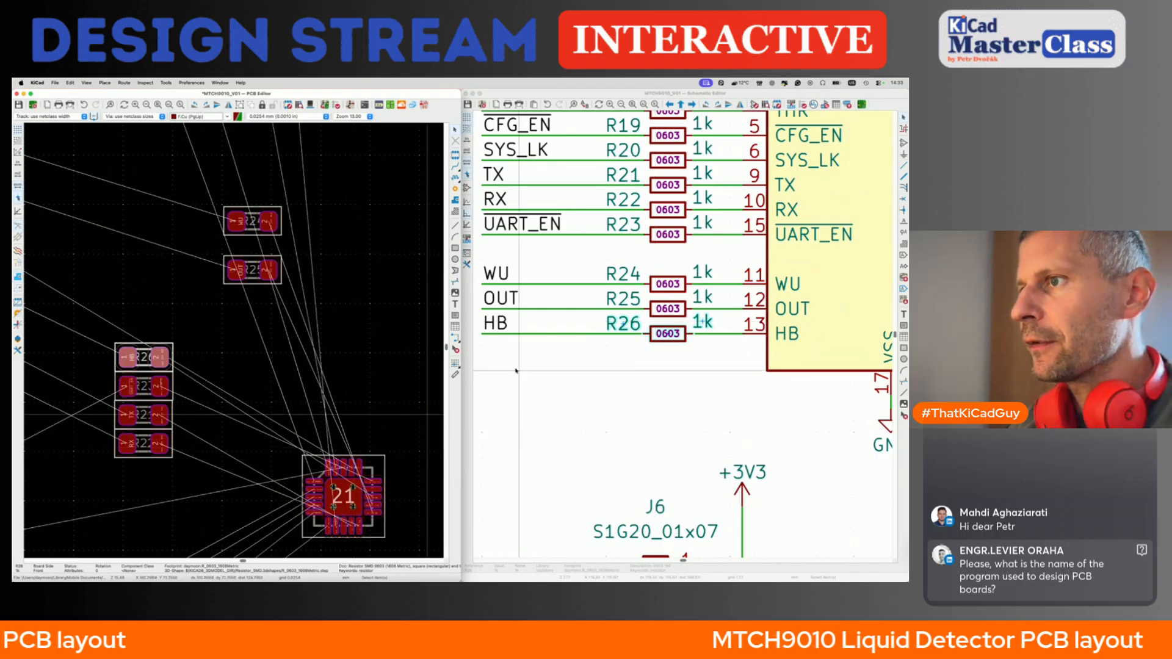
pyautogui.scroll(5, 369, 507)
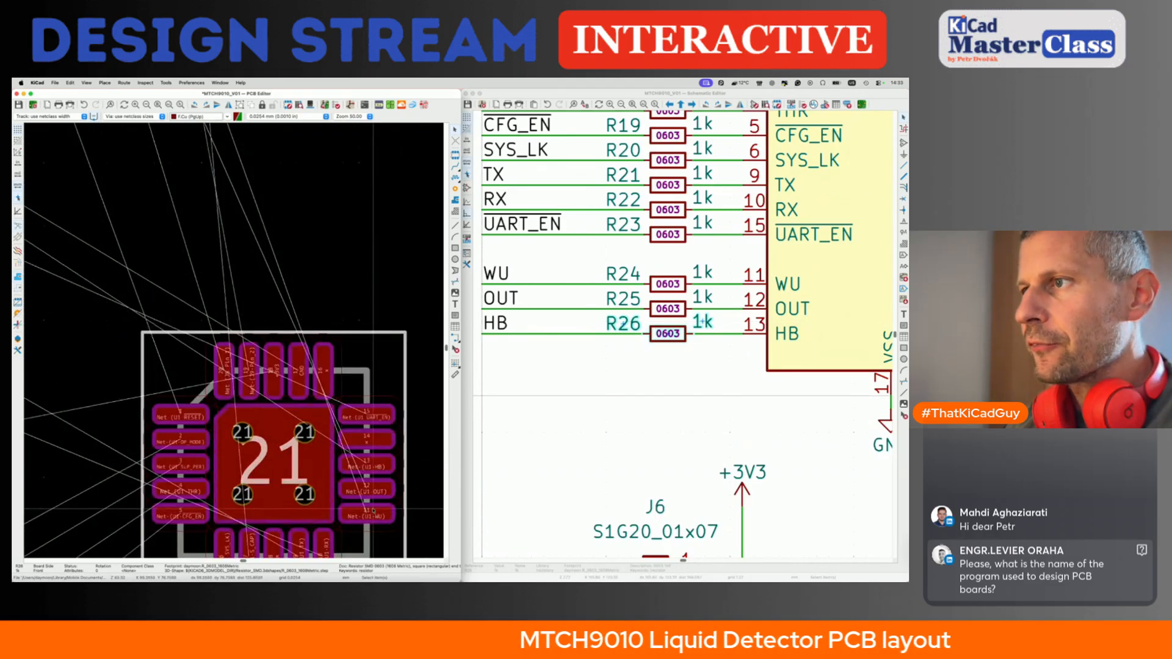
pyautogui.scroll(-3, 370, 415)
pyautogui.press('x')
pyautogui.click(400, 405)
pyautogui.press('Escape')
pyautogui.press('x')
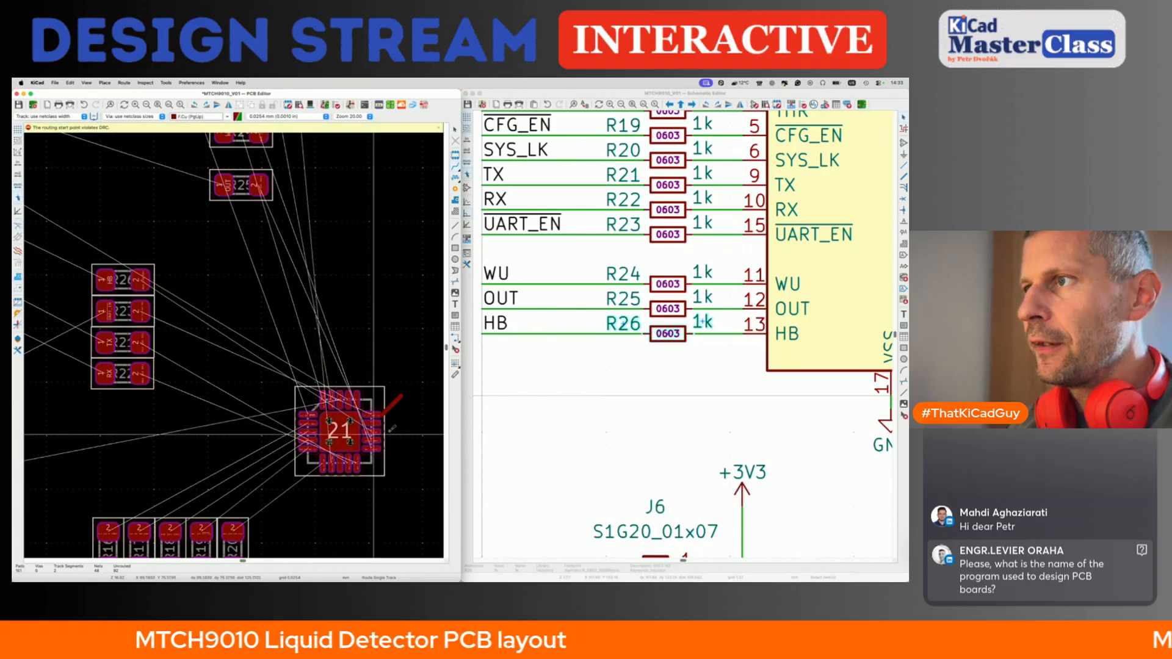
pyautogui.press('x')
pyautogui.click(402, 414)
pyautogui.press('Escape')
pyautogui.press('Escape')
pyautogui.hotkey('ctrl', 'z')
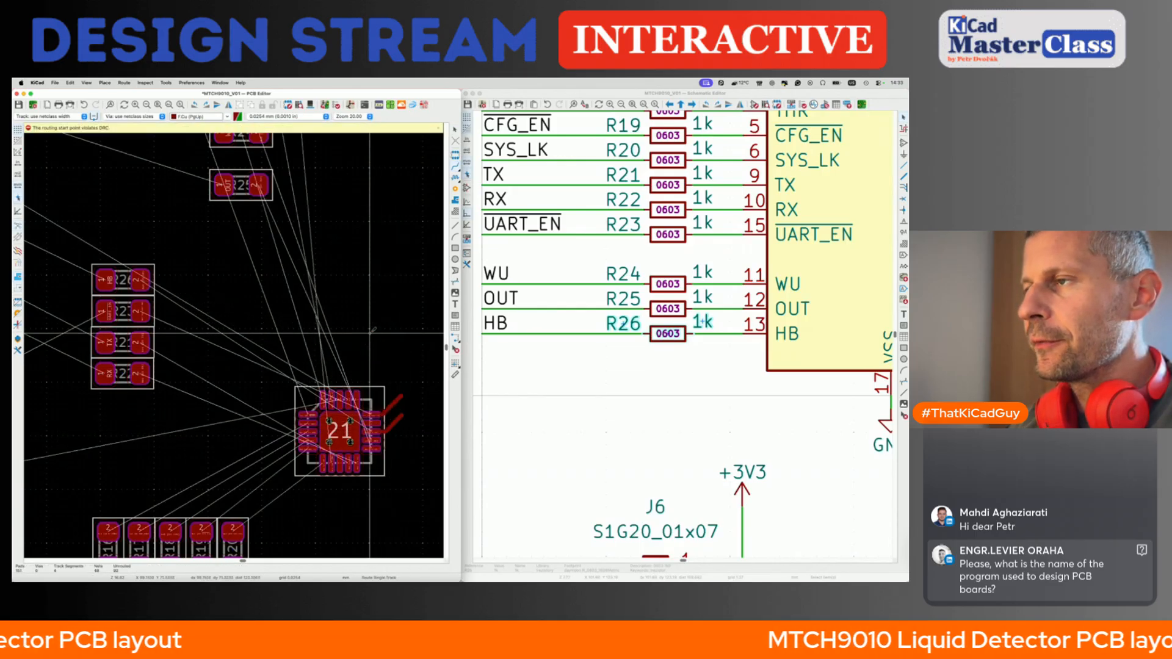
# - Pick R25 on the OUT net from the schematic and place its footprint directly above R26 in the stack
pyautogui.scroll(4, 404, 438)
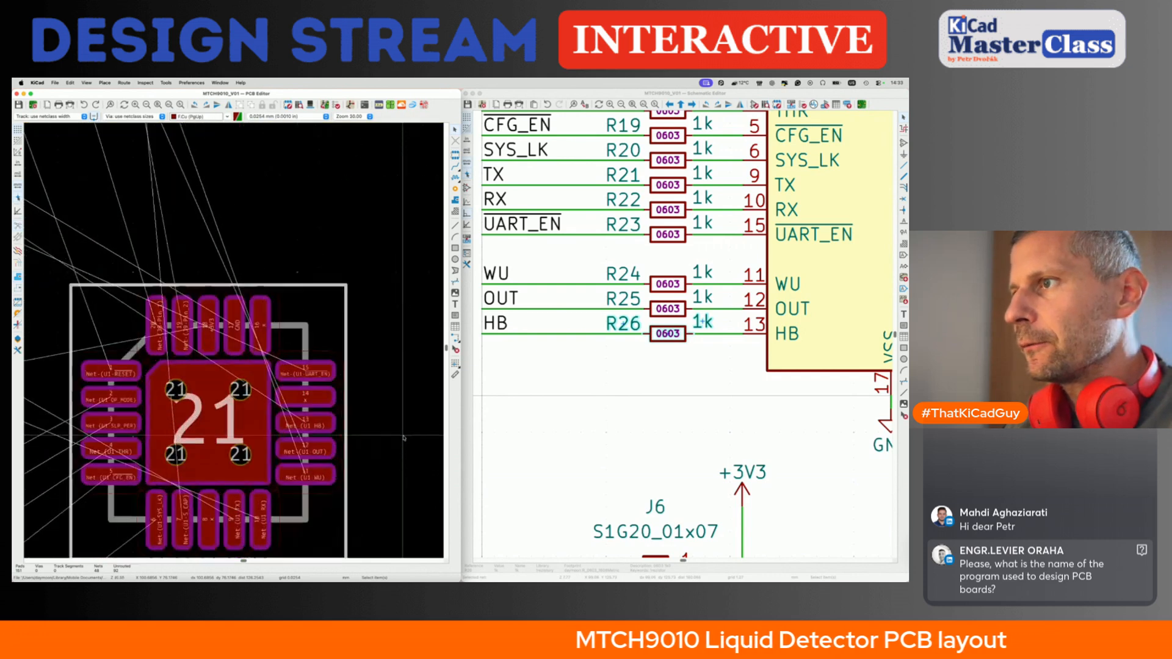
pyautogui.click(664, 313)
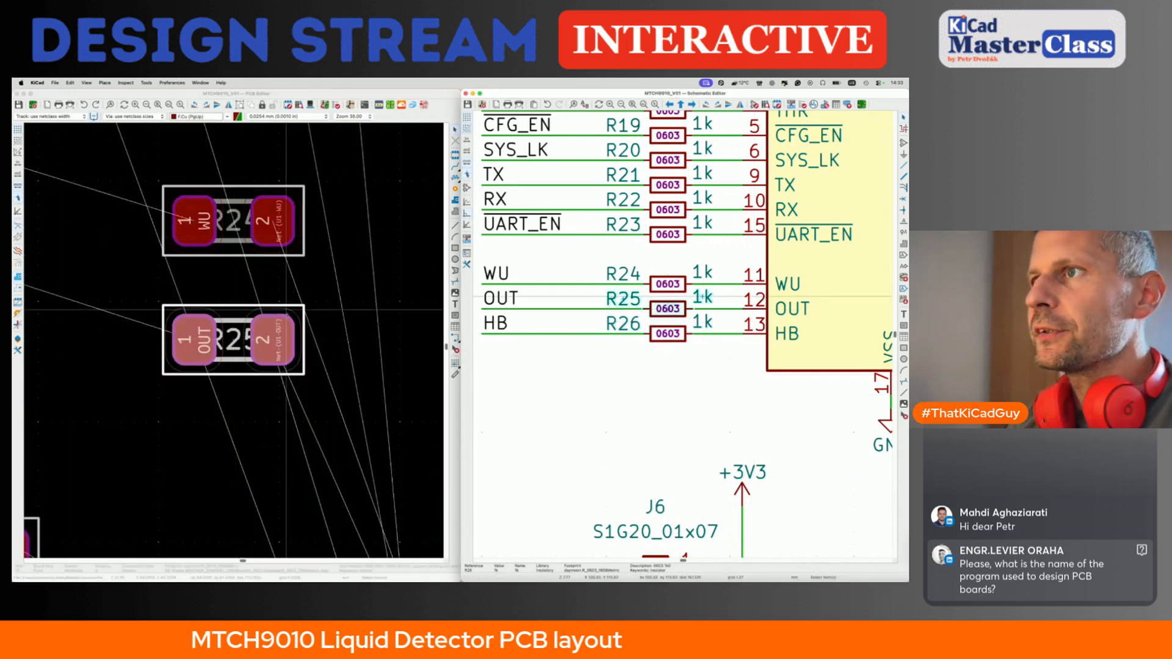
pyautogui.click(287, 339)
pyautogui.press('m')
pyautogui.scroll(-1, 288, 339)
pyautogui.scroll(-3, 287, 339)
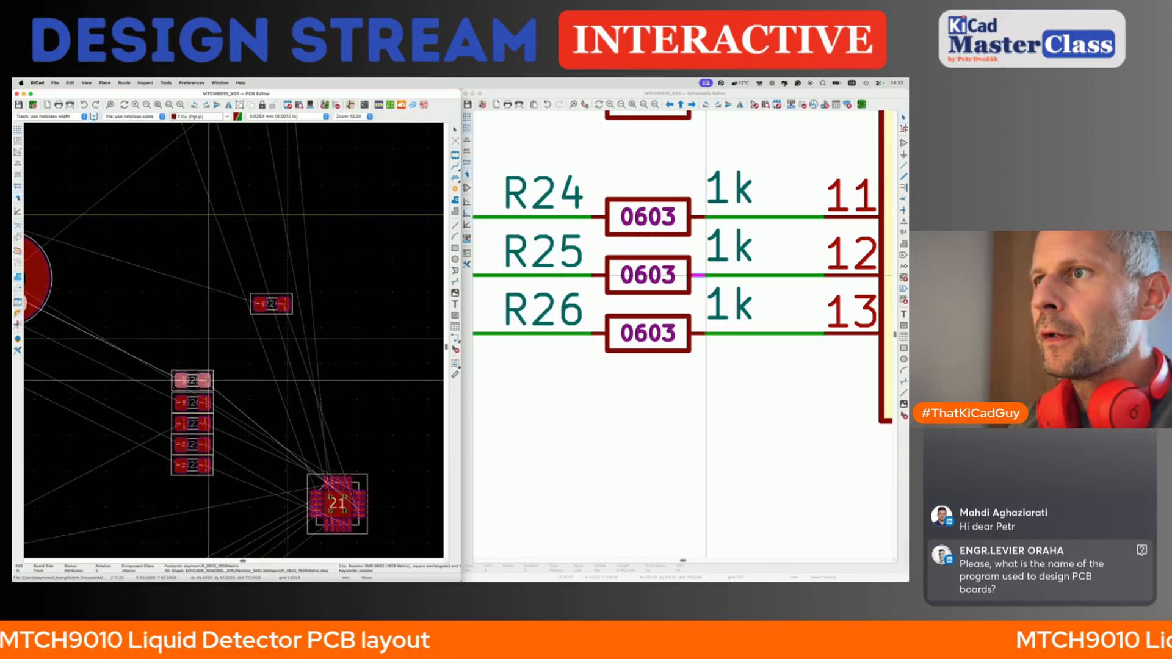
pyautogui.scroll(4, 183, 382)
pyautogui.click(208, 384)
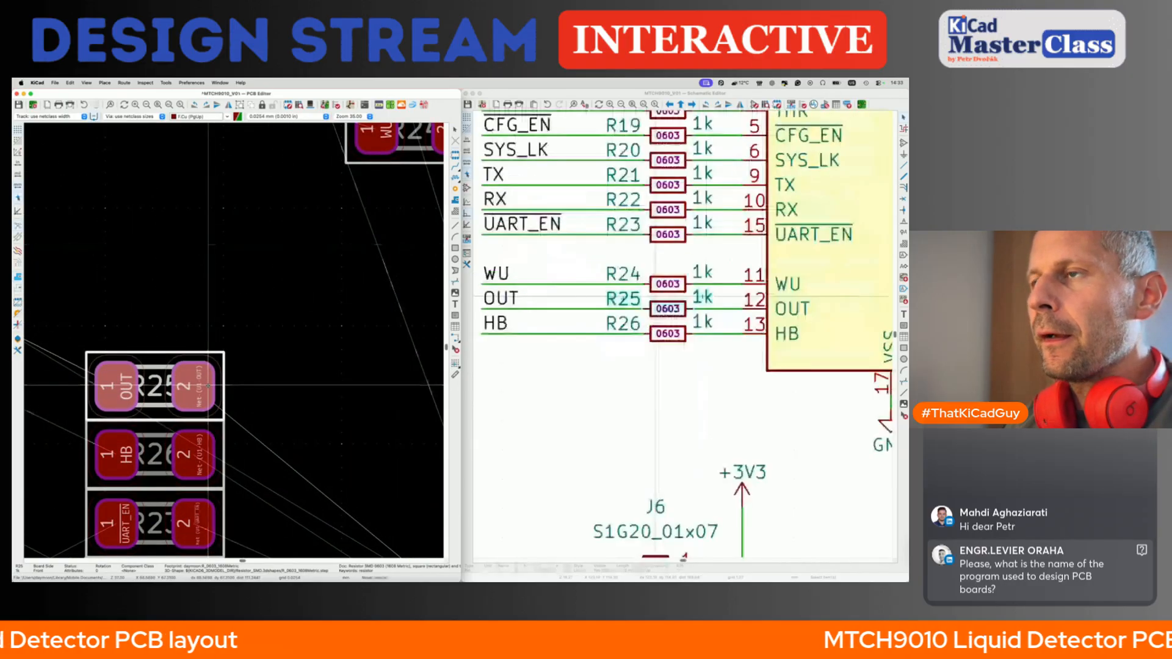
# - Locate R24 on U1's WU net via the schematic and place its footprint directly above R25 in the stack
pyautogui.scroll(-4, 207, 385)
pyautogui.click(668, 341)
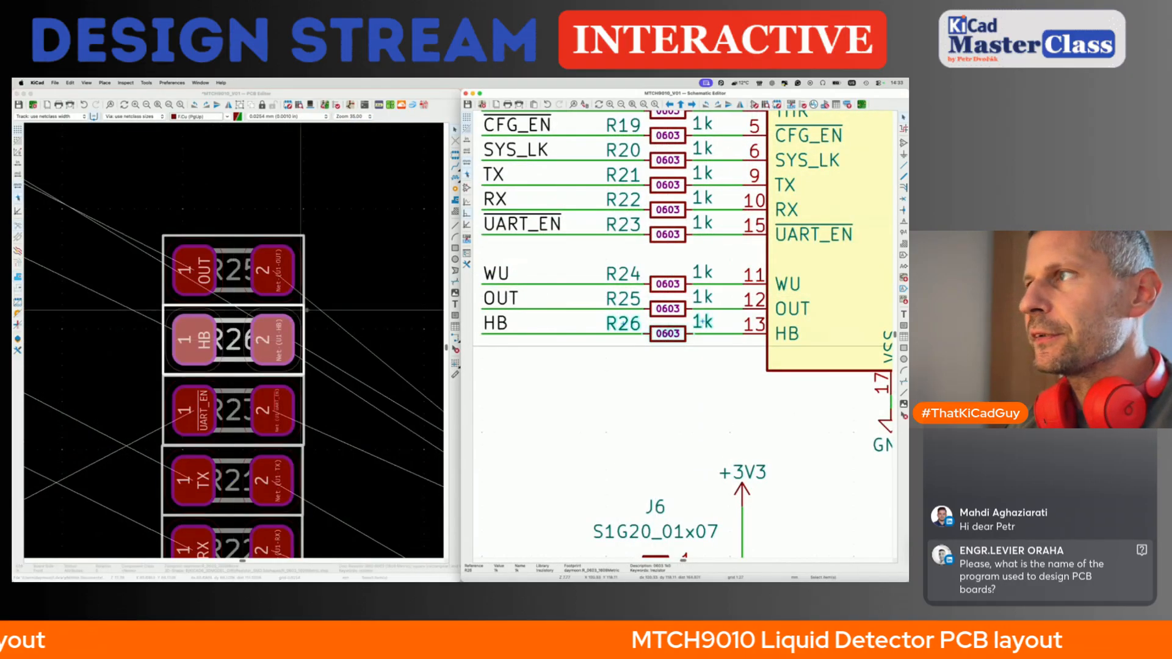
pyautogui.click(394, 427)
pyautogui.scroll(-3, 394, 427)
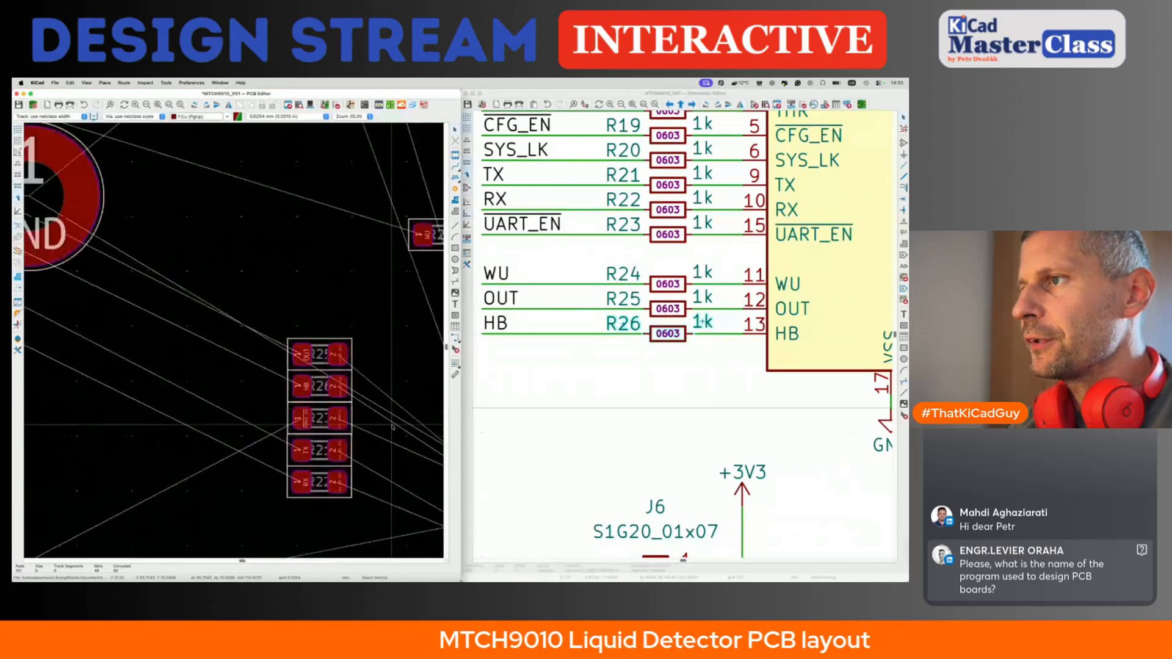
pyautogui.scroll(-2, 393, 428)
pyautogui.scroll(3, 379, 494)
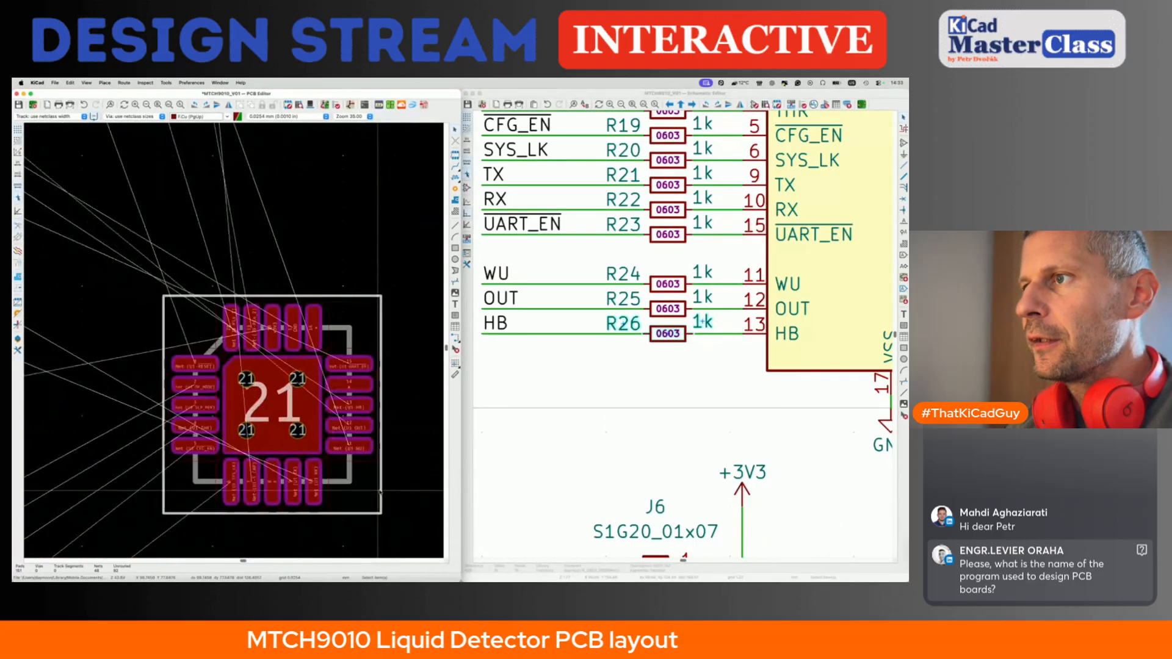
pyautogui.click(349, 446)
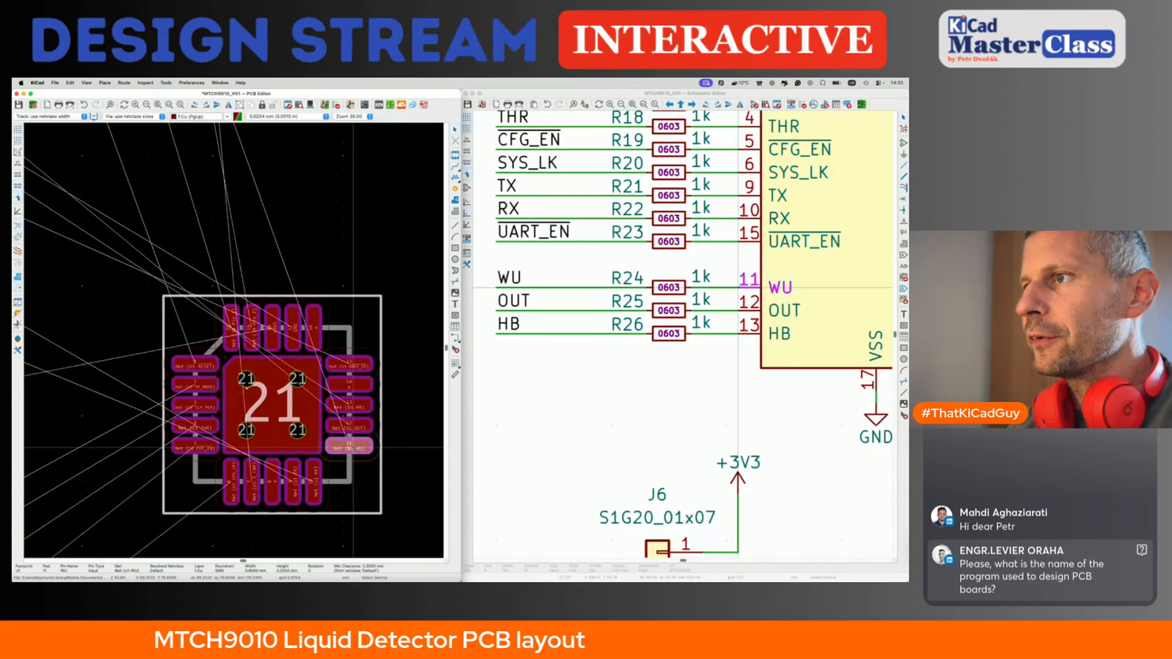
pyautogui.click(669, 292)
pyautogui.scroll(3, 682, 332)
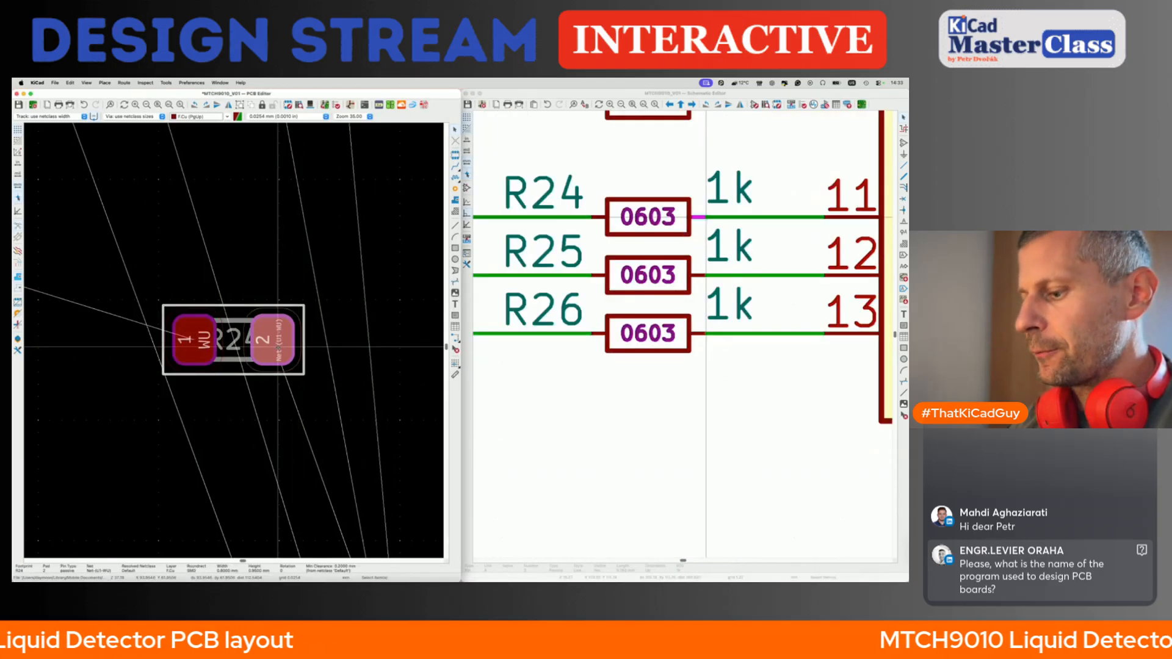
pyautogui.scroll(-5, 279, 346)
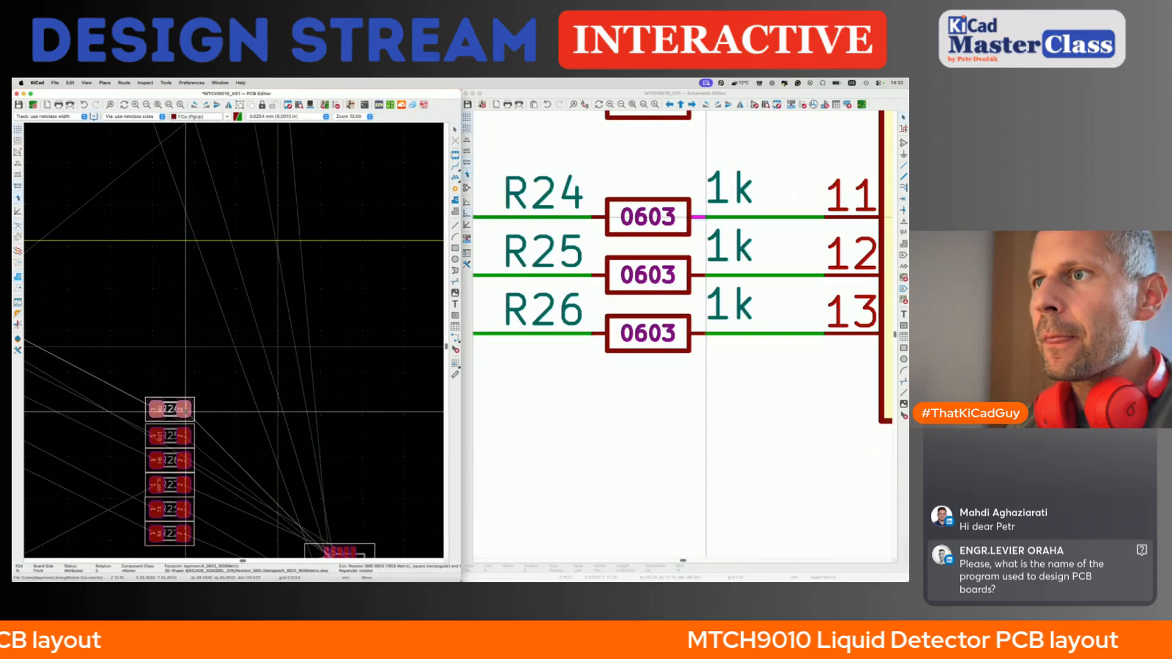
pyautogui.click(186, 414)
pyautogui.click(225, 425)
# - Move header J6 inside the board outline, directly below the GND pad near the board's left edge
pyautogui.keyDown('shift'); pyautogui.scroll(-3, 225, 425); pyautogui.keyUp('shift')
pyautogui.scroll(-4, 225, 425)
pyautogui.hscroll(-5, 226, 426)
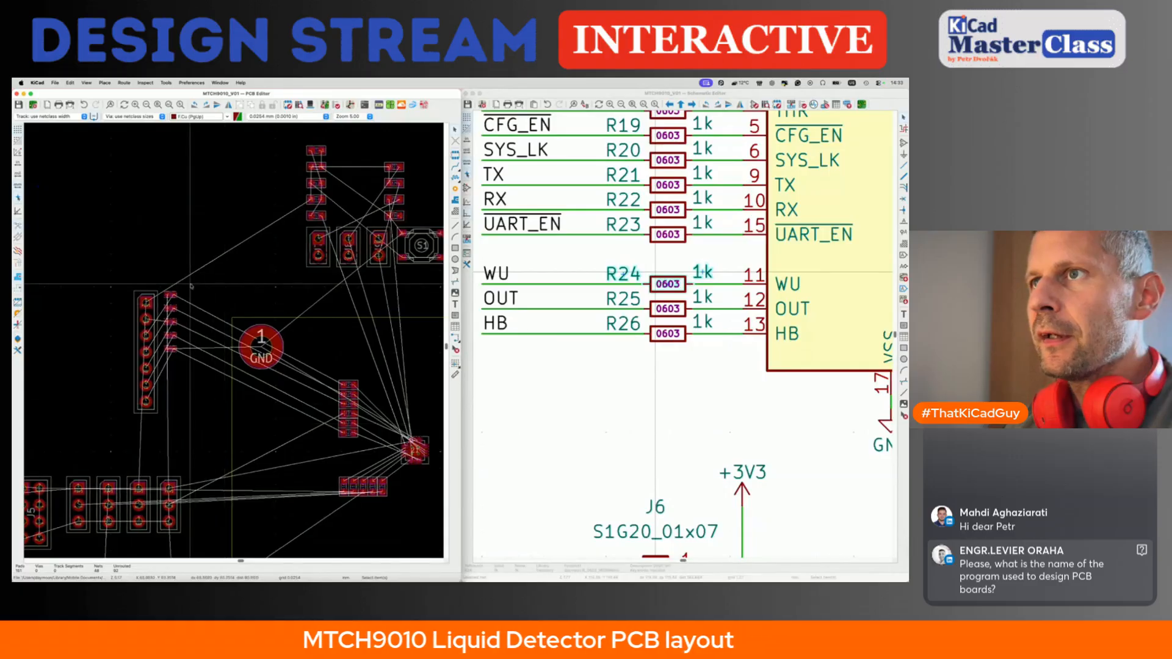
pyautogui.click(156, 313)
pyautogui.press('m')
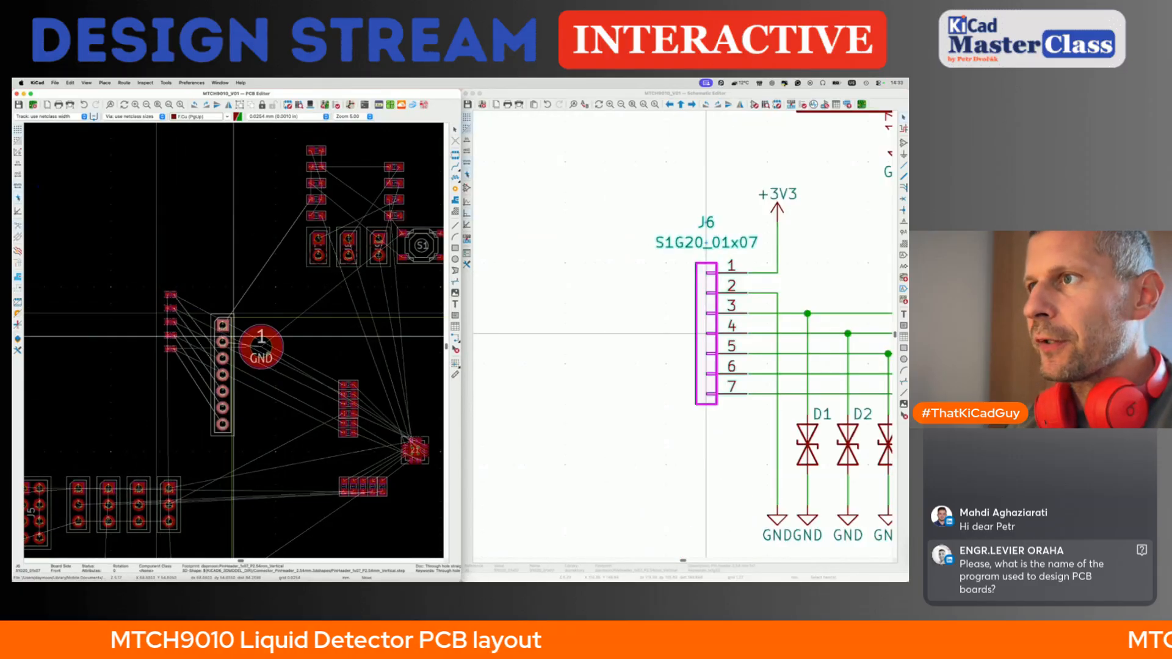
pyautogui.scroll(-3, 296, 414)
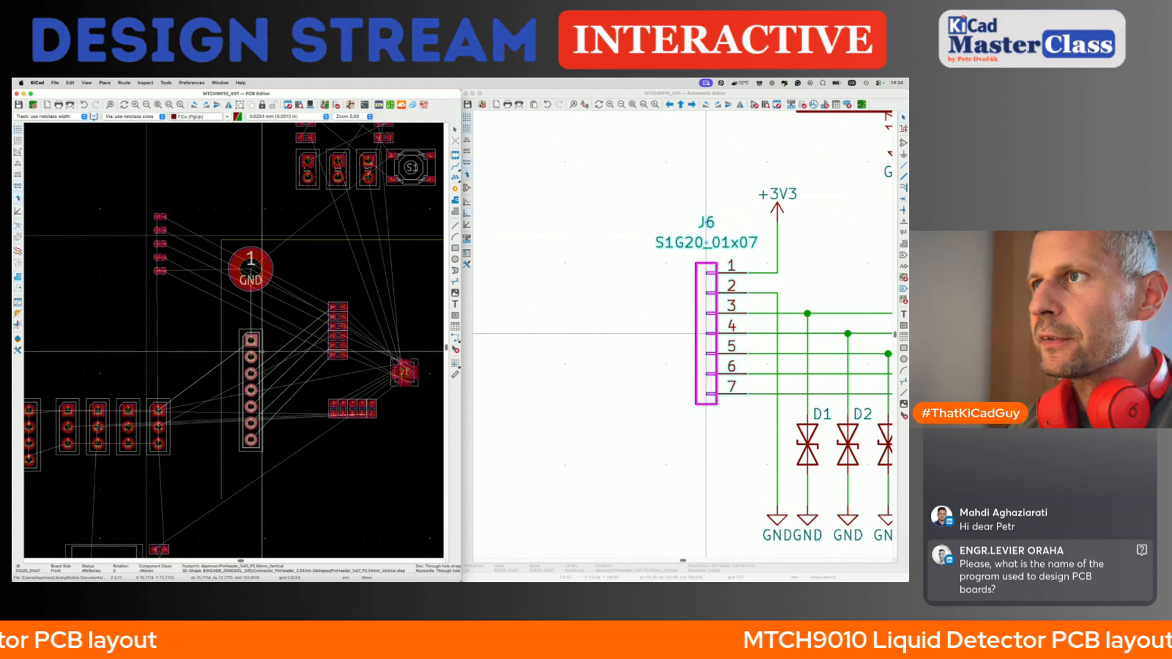
pyautogui.click(263, 346)
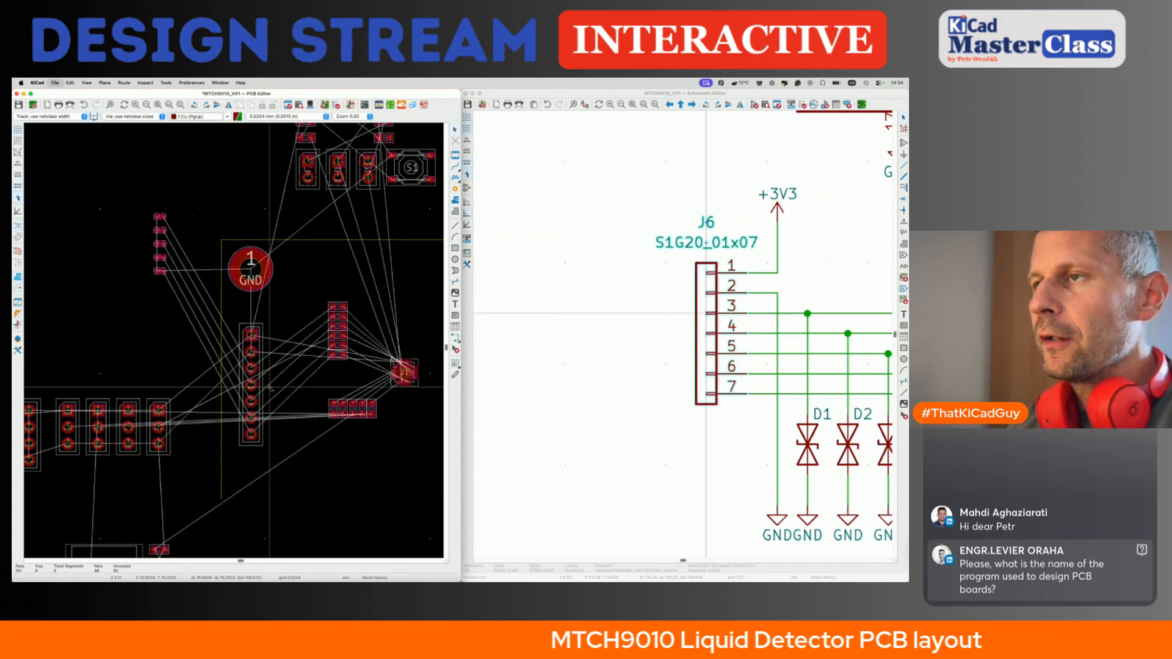
# - Select the WU, OUT, HB, TX and RX net labels on J6's lines in the schematic
pyautogui.scroll(5, 266, 370)
pyautogui.scroll(-3, 270, 388)
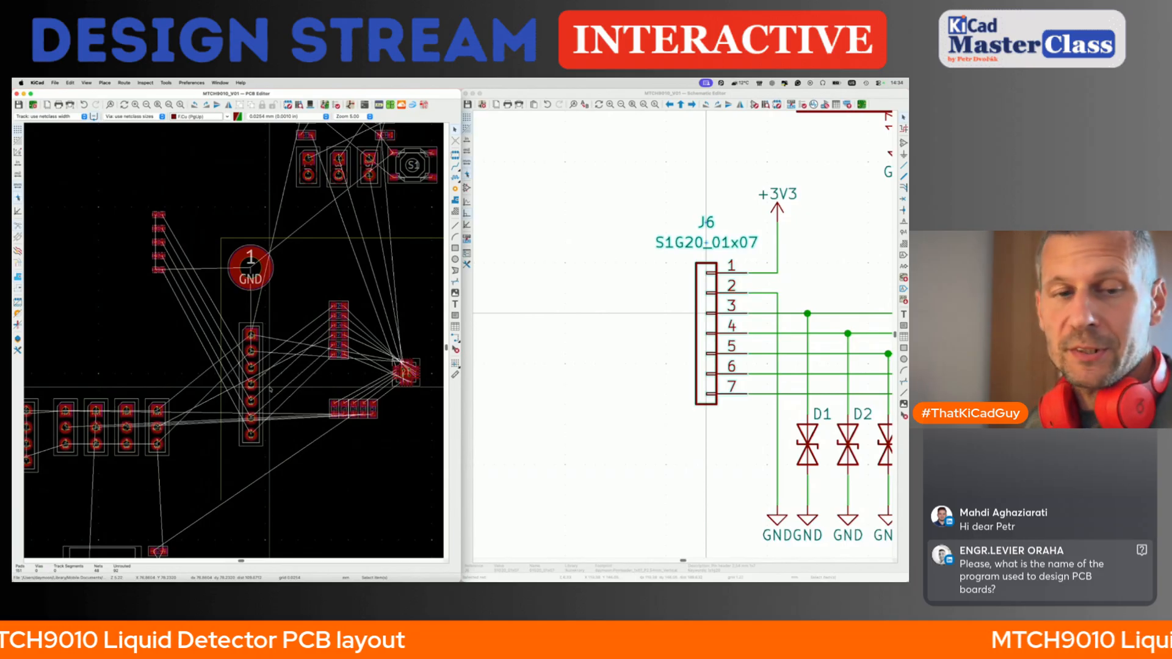
pyautogui.click(678, 331)
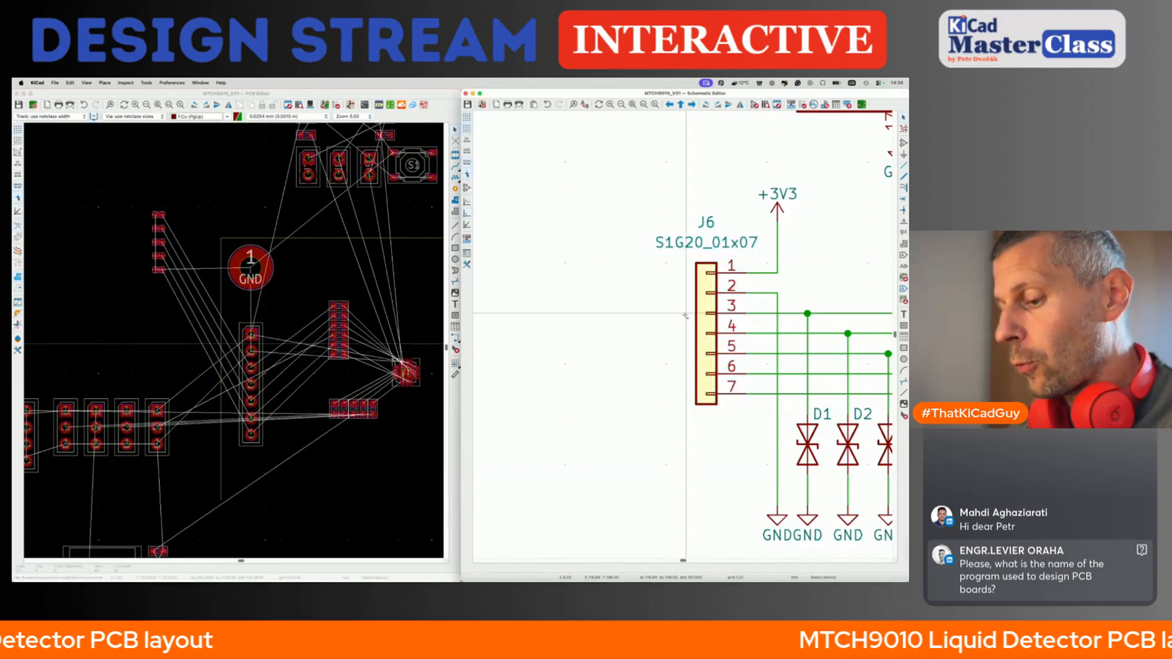
pyautogui.scroll(-5, 678, 331)
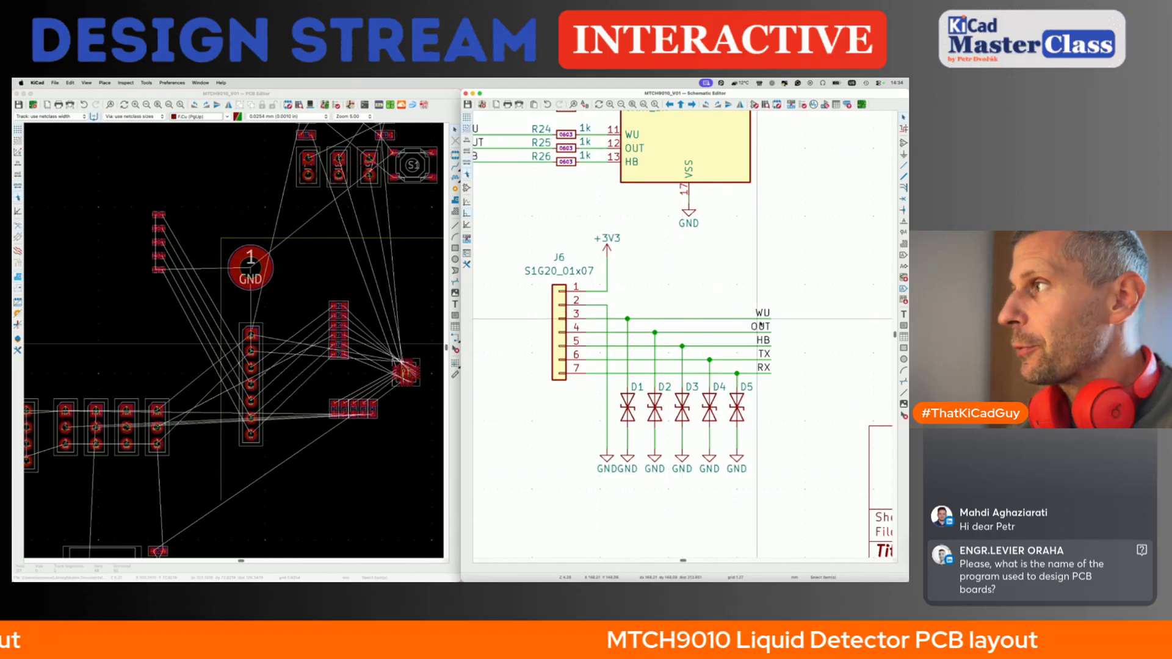
pyautogui.scroll(3, 761, 325)
pyautogui.moveTo(742, 291); pyautogui.dragTo(806, 420)
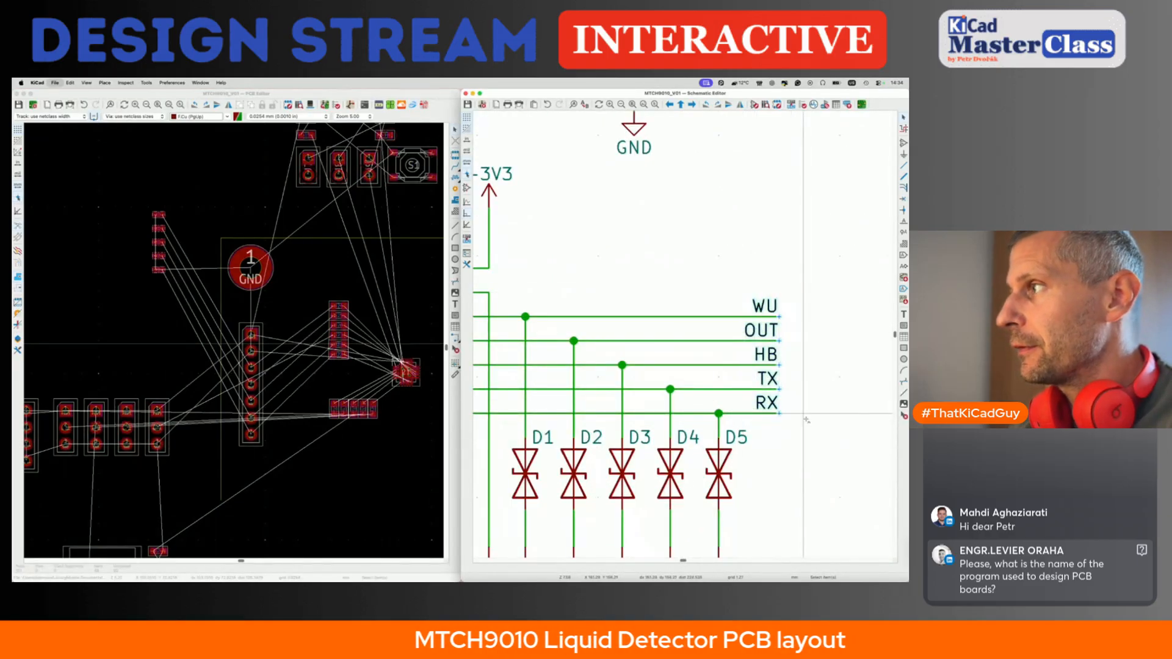
# - Move the column of six resistors between J6 and U1 so it sits directly above the row of five resistors, and save the board
pyautogui.scroll(-3, 804, 418)
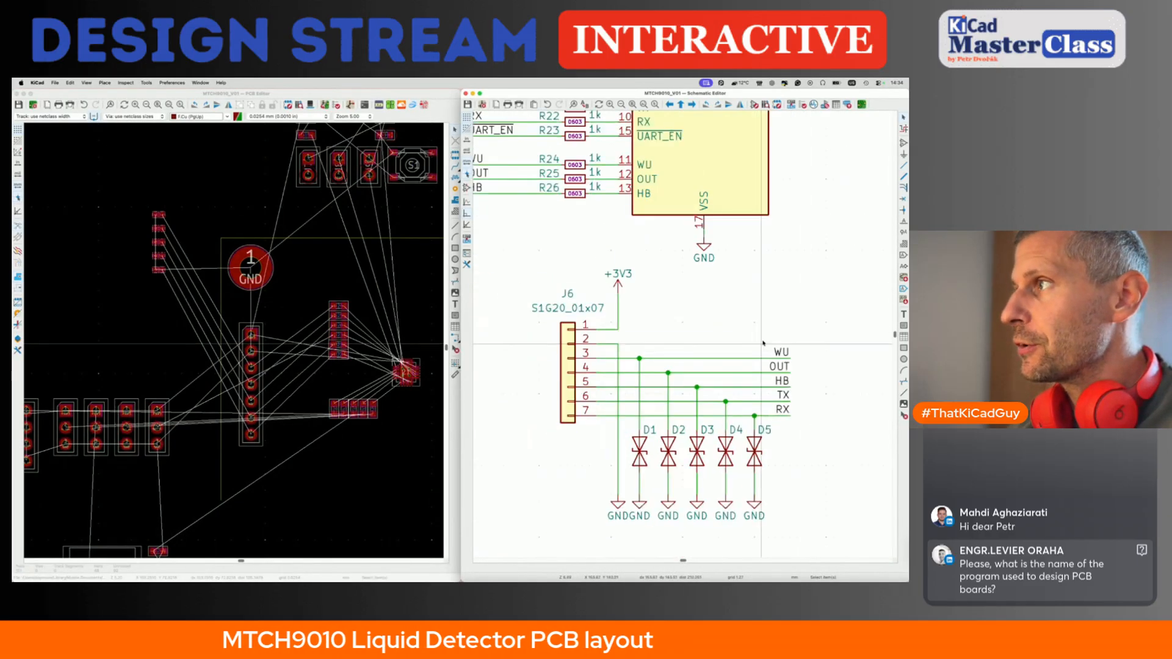
pyautogui.scroll(-5, 763, 343)
pyautogui.click(291, 363)
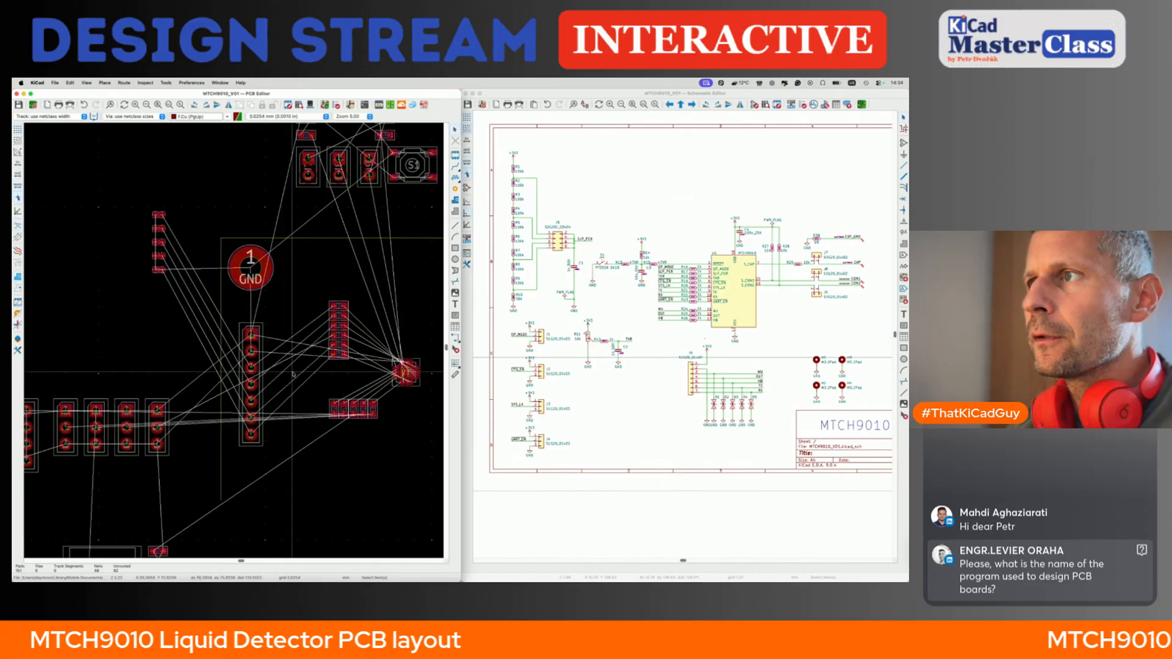
pyautogui.scroll(4, 290, 362)
pyautogui.scroll(-4, 291, 276)
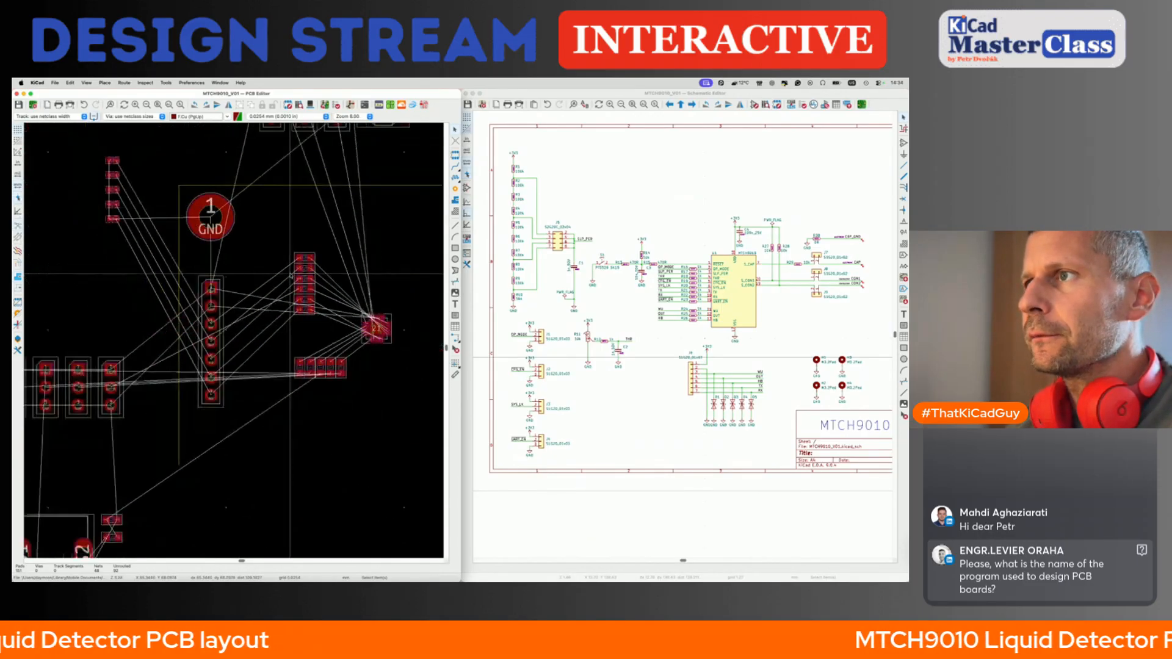
pyautogui.moveTo(312, 271); pyautogui.dragTo(302, 269, button='middle')
pyautogui.moveTo(268, 235); pyautogui.dragTo(324, 334)
pyautogui.press('m')
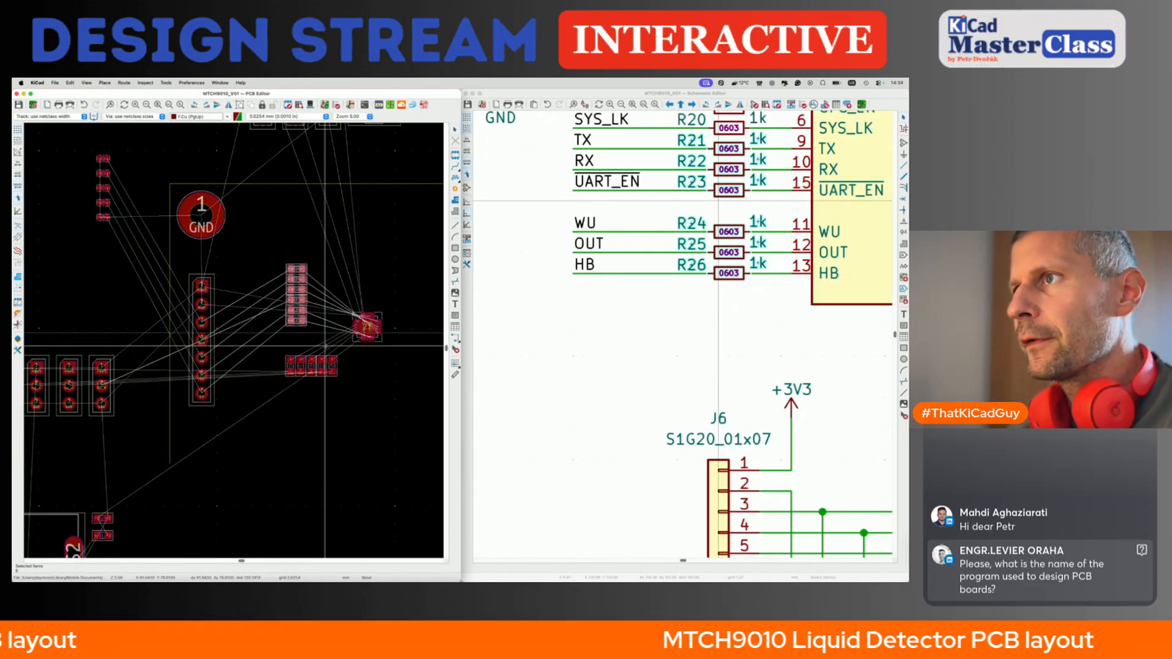
pyautogui.click(322, 367)
pyautogui.scroll(3, 328, 331)
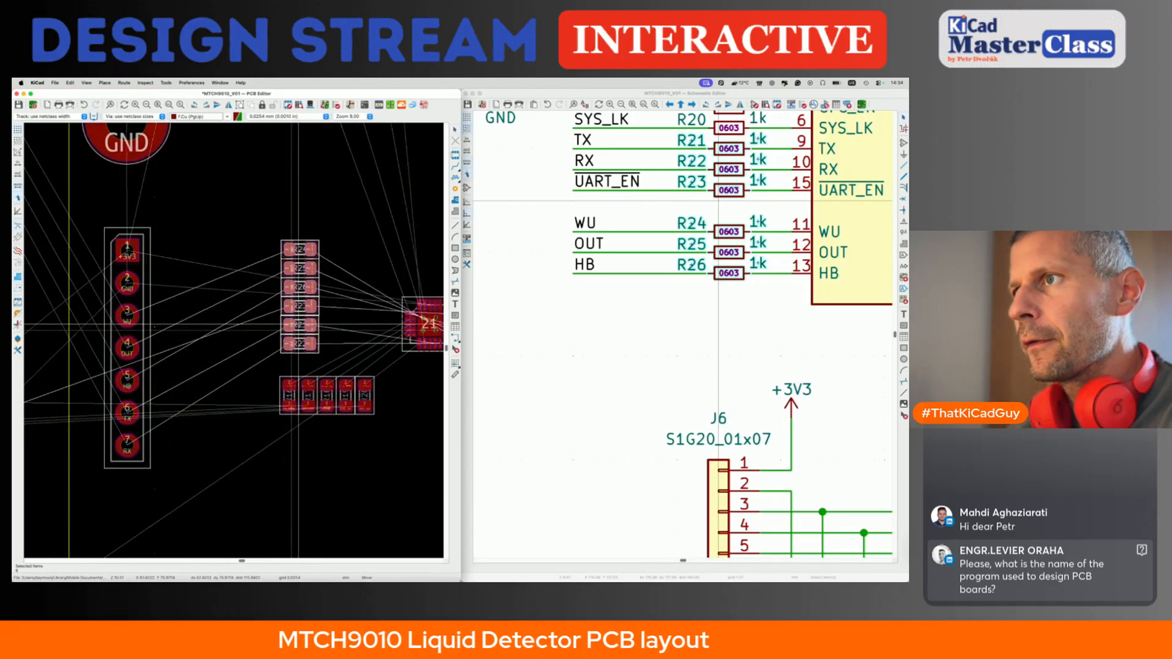
pyautogui.click(299, 328)
pyautogui.press('Escape')
pyautogui.press('super+s')
# - Move the column of diodes D1 to D5 down beside connector J6, just outside the board outline, and save
pyautogui.scroll(-2, 299, 328)
pyautogui.scroll(-2, 298, 328)
pyautogui.moveTo(298, 328); pyautogui.dragTo(358, 328, button='middle')
pyautogui.moveTo(175, 173); pyautogui.dragTo(221, 263)
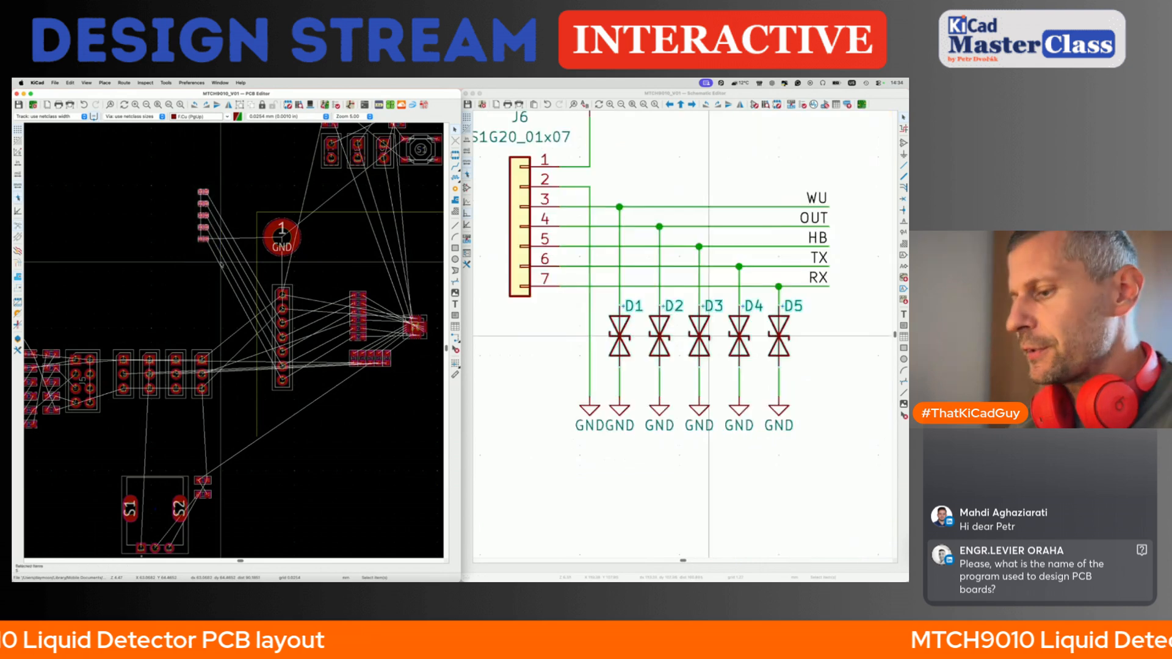
pyautogui.press('m')
pyautogui.click(236, 351)
pyautogui.press('Escape')
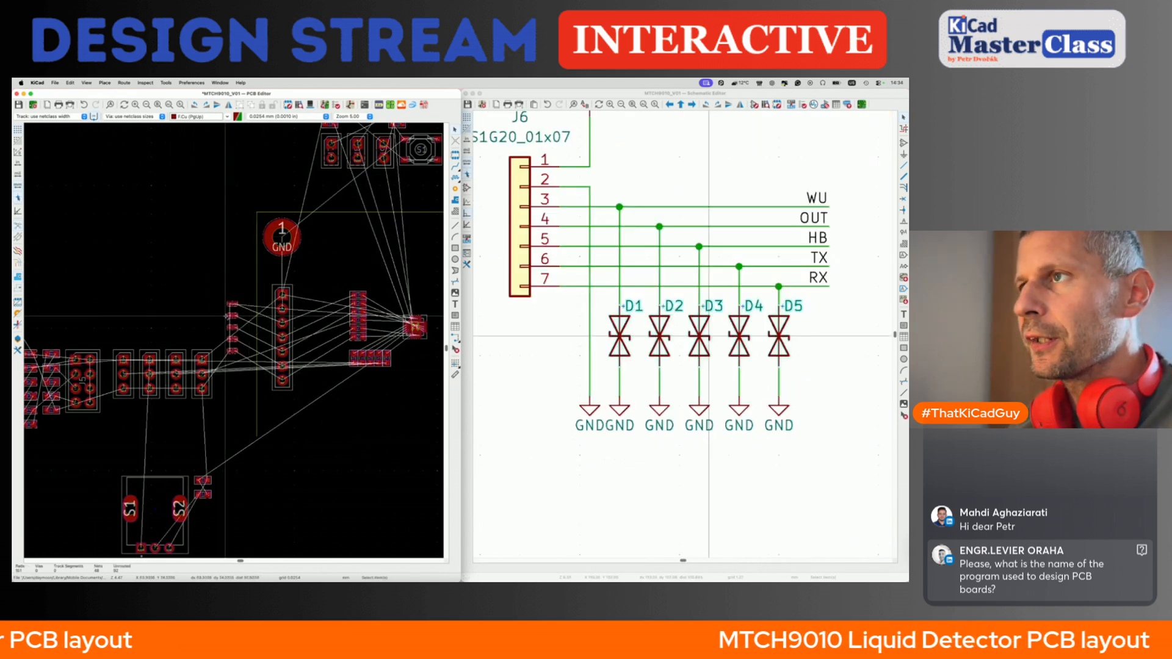
pyautogui.hscroll(3, 229, 315)
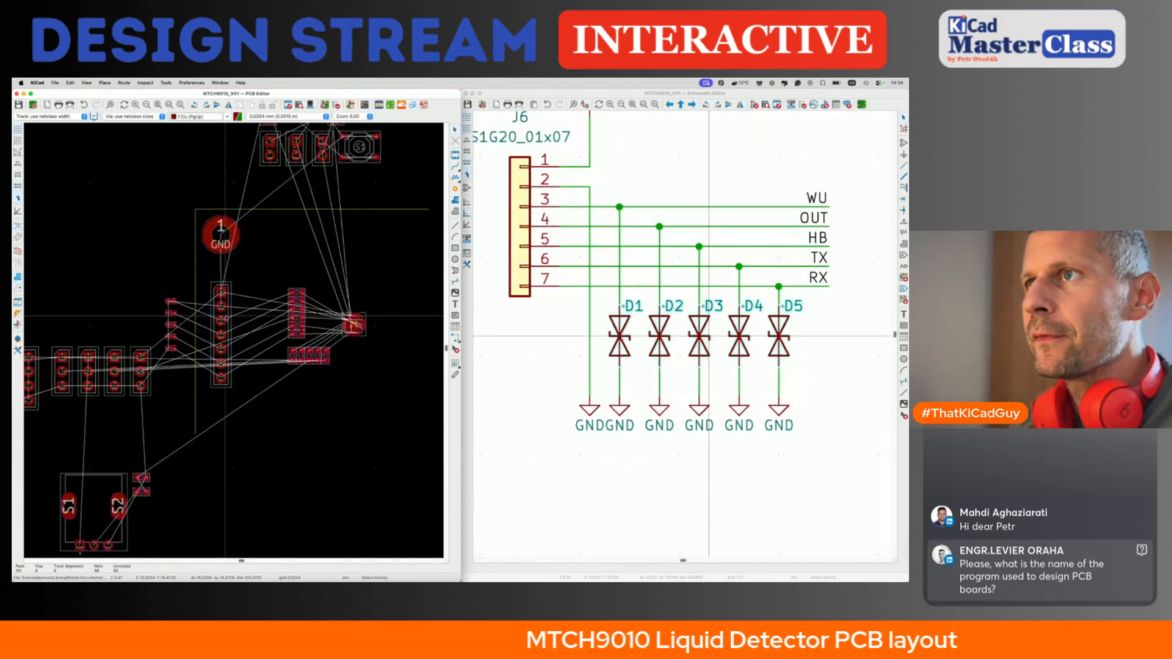
# - Cross-check connector J6 between board and schematic, and examine the circuitry around U1
pyautogui.scroll(2, 216, 314)
pyautogui.click(218, 334)
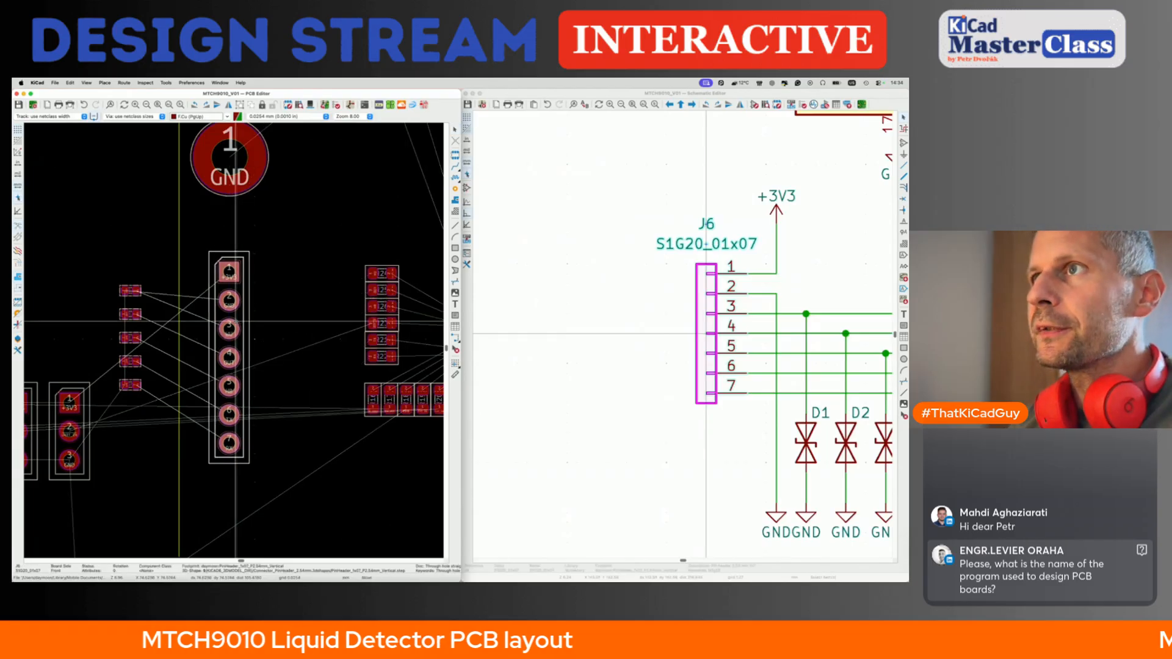
pyautogui.click(285, 353)
pyautogui.click(614, 318)
pyautogui.scroll(-5, 614, 318)
pyautogui.hscroll(3, 615, 318)
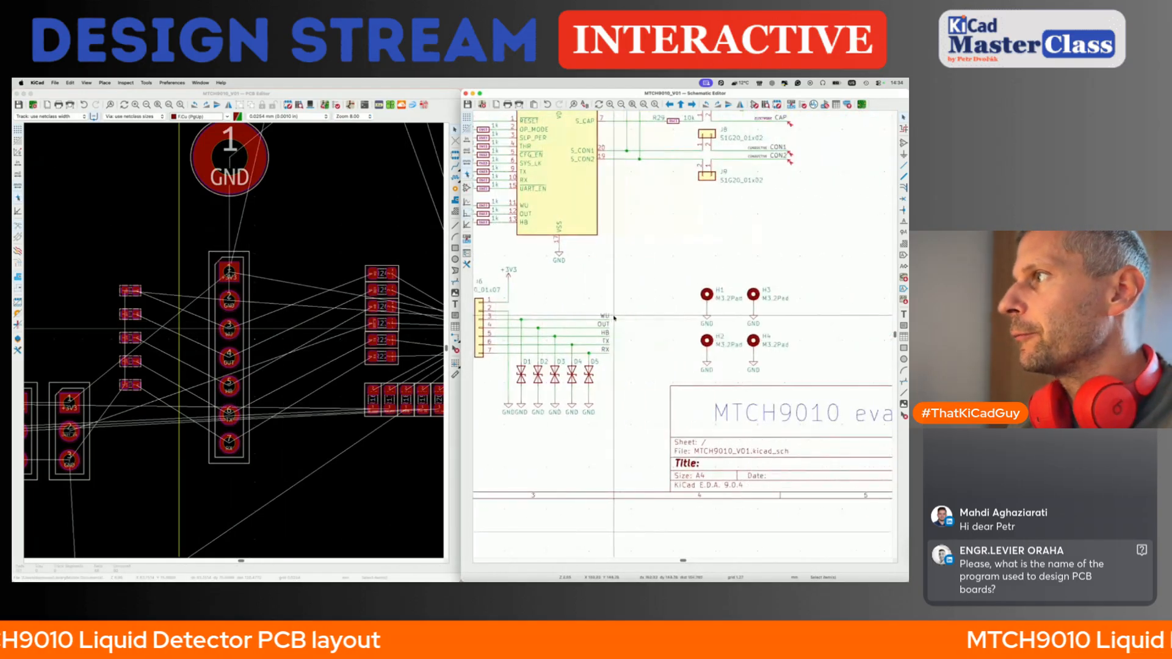
pyautogui.scroll(5, 615, 318)
pyautogui.scroll(2, 653, 242)
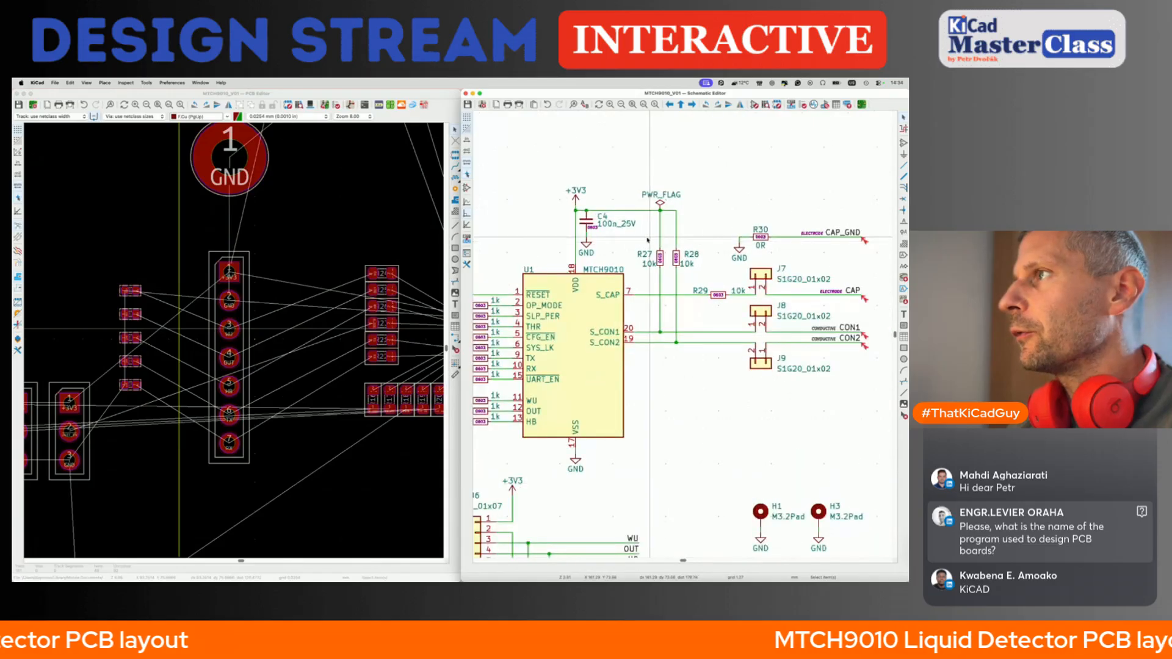
# - Move capacitor C4 directly above U1, rotated upright with its +3V3 pad facing the chip, and save the board
pyautogui.click(592, 226)
pyautogui.click(272, 334)
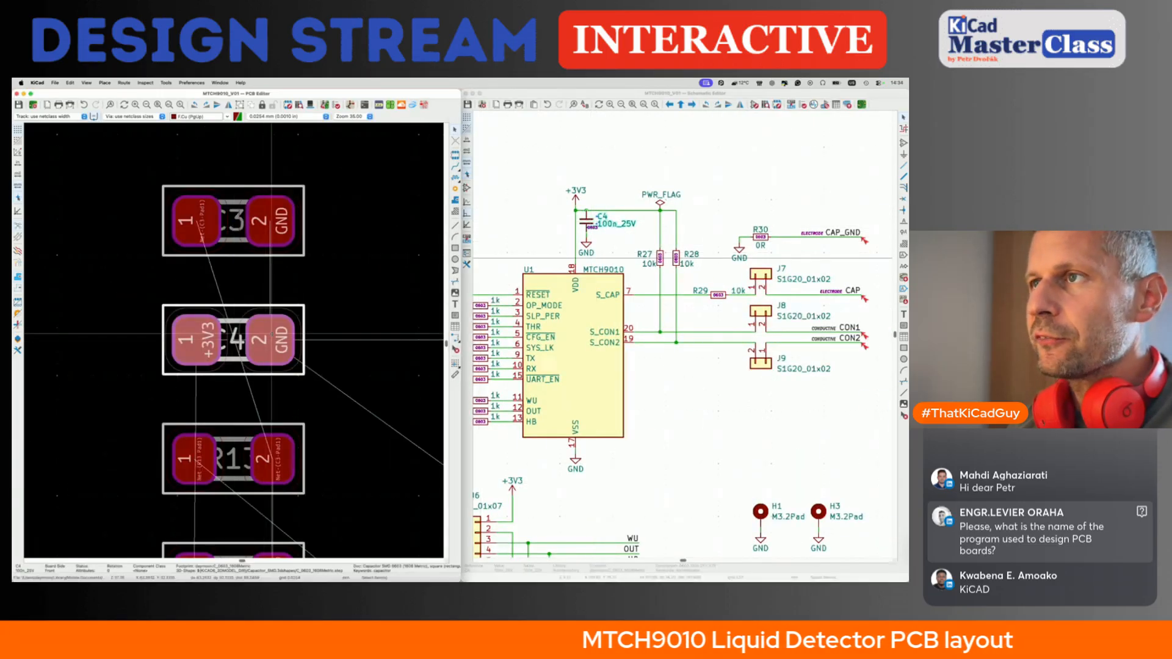
pyautogui.press('m')
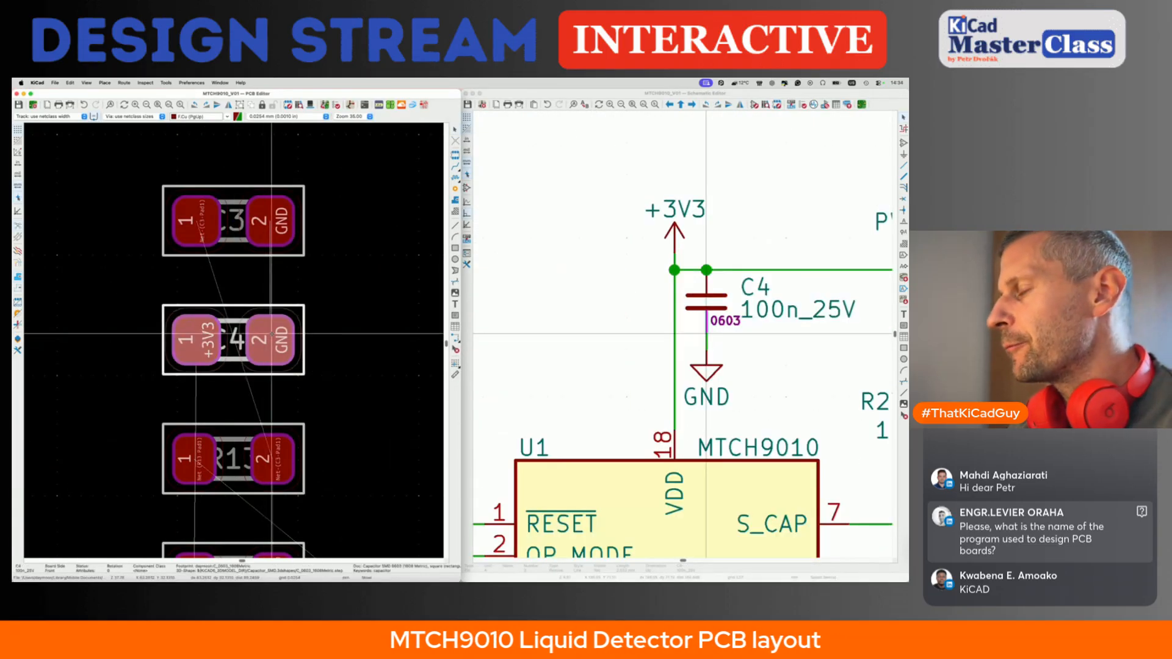
pyautogui.scroll(-5, 271, 334)
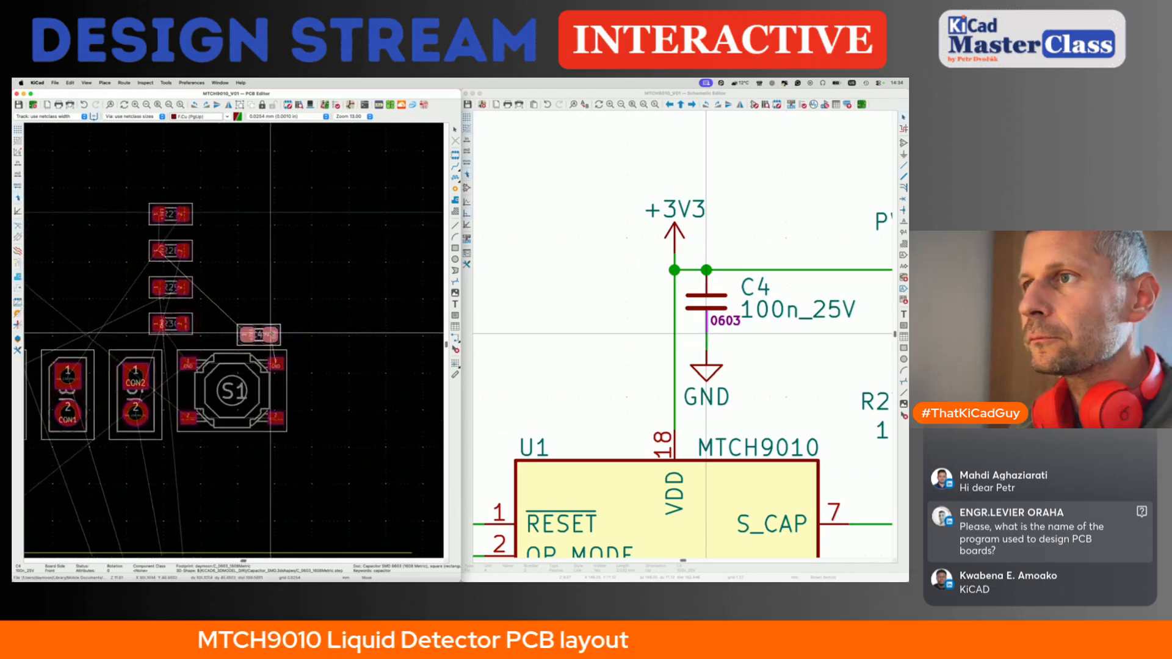
pyautogui.scroll(-8, 271, 334)
pyautogui.hscroll(-3, 271, 333)
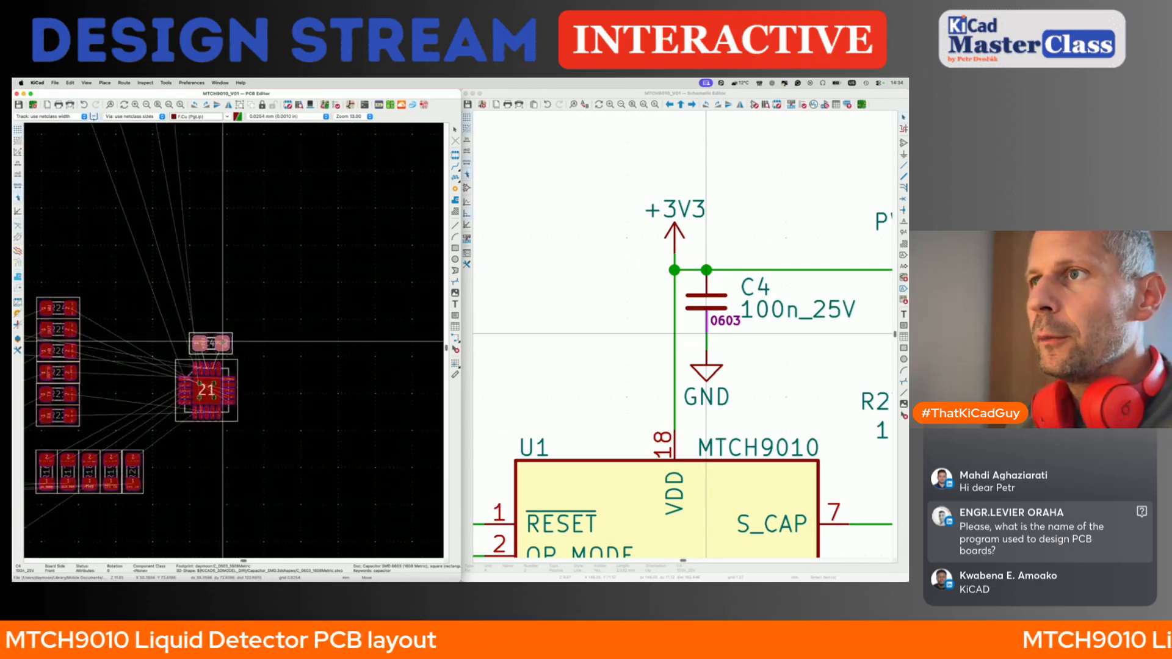
pyautogui.scroll(5, 223, 342)
pyautogui.press('r')
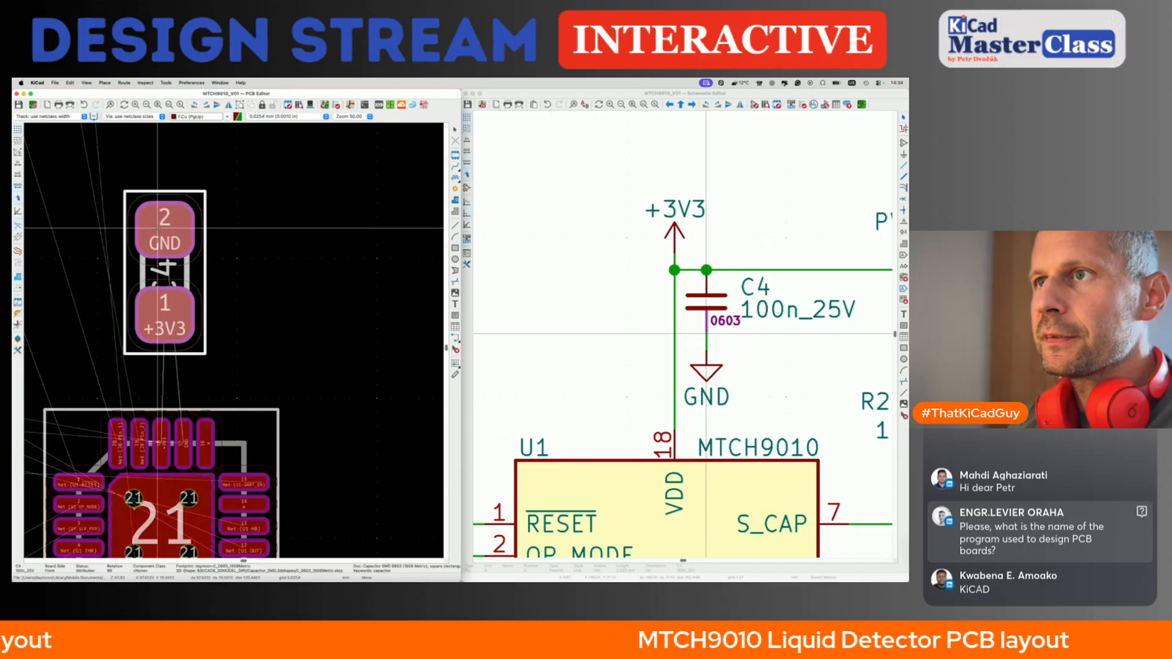
pyautogui.click(160, 228)
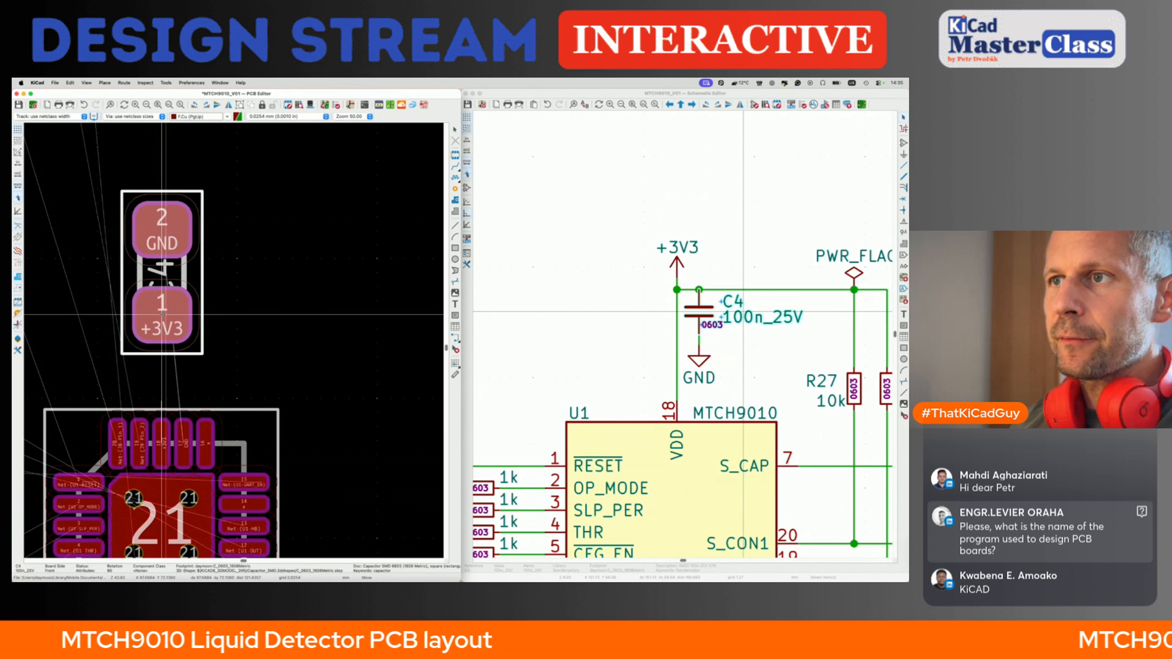
pyautogui.click(162, 315)
pyautogui.scroll(-5, 163, 315)
pyautogui.press('super+s')
# - Pick C3, R13, R14 and R15 from the schematic and place them on the board as a column beside the upper GND mounting hole
pyautogui.click(661, 345)
pyautogui.scroll(-4, 660, 345)
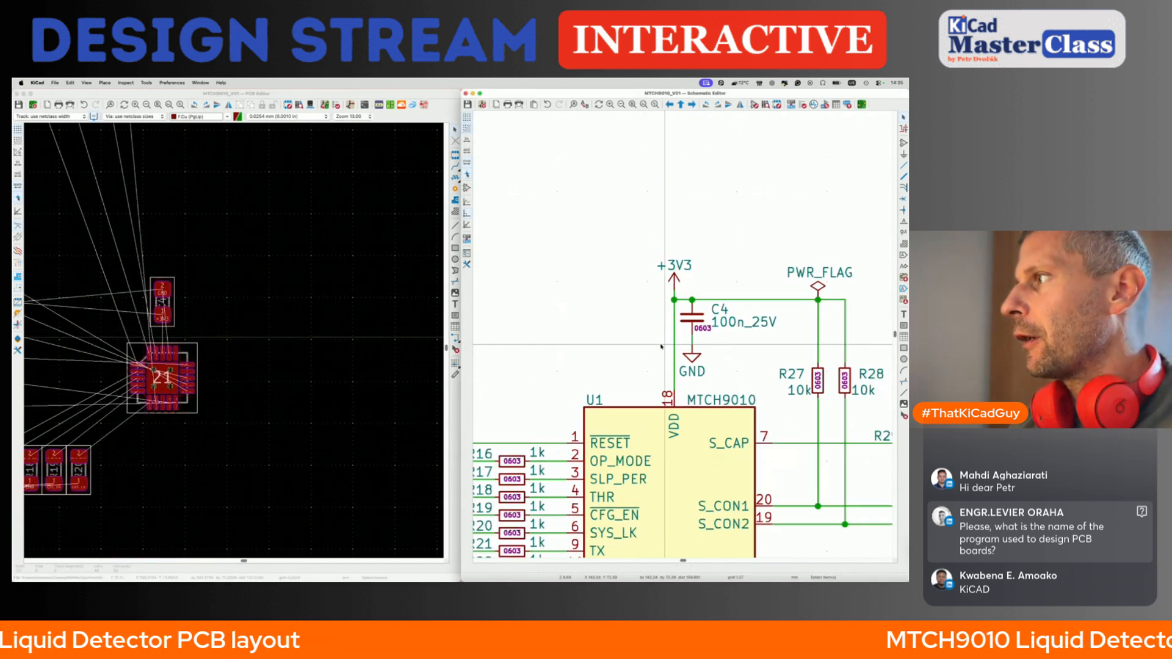
pyautogui.hscroll(-2, 661, 346)
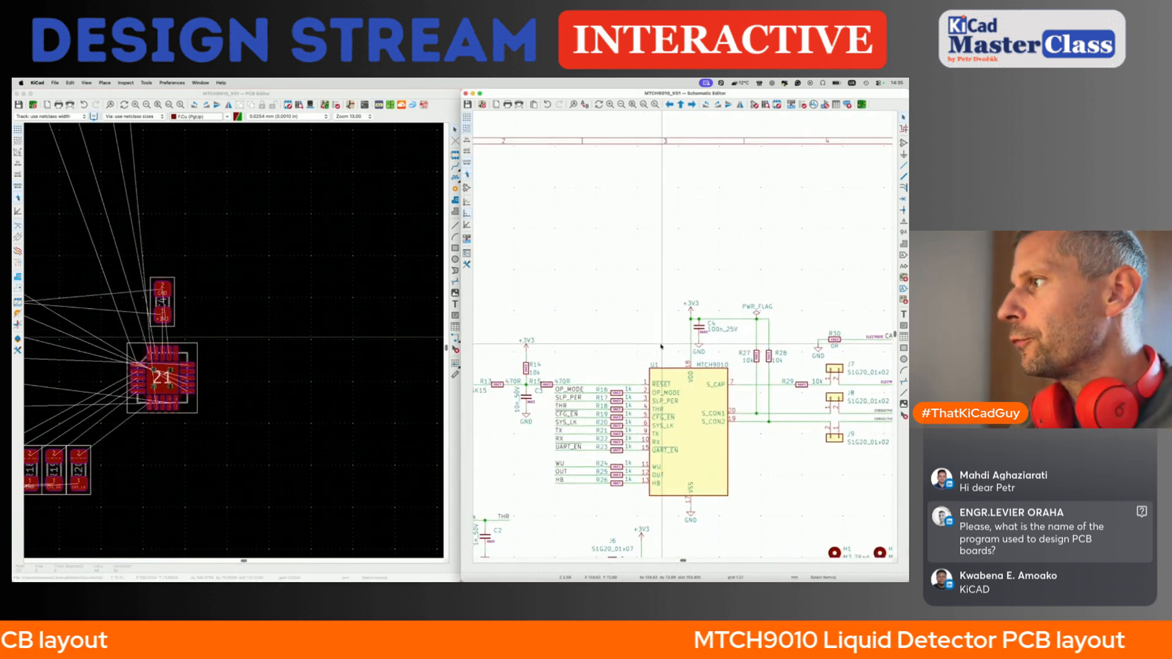
pyautogui.hscroll(-7, 660, 346)
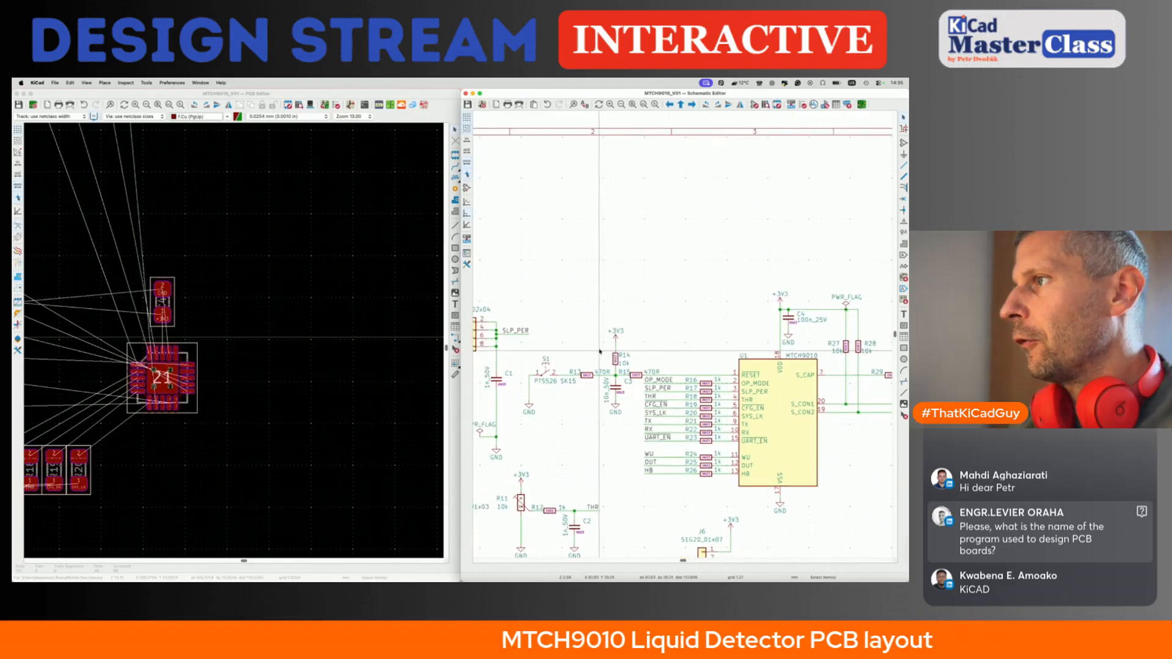
pyautogui.moveTo(566, 299); pyautogui.dragTo(636, 428)
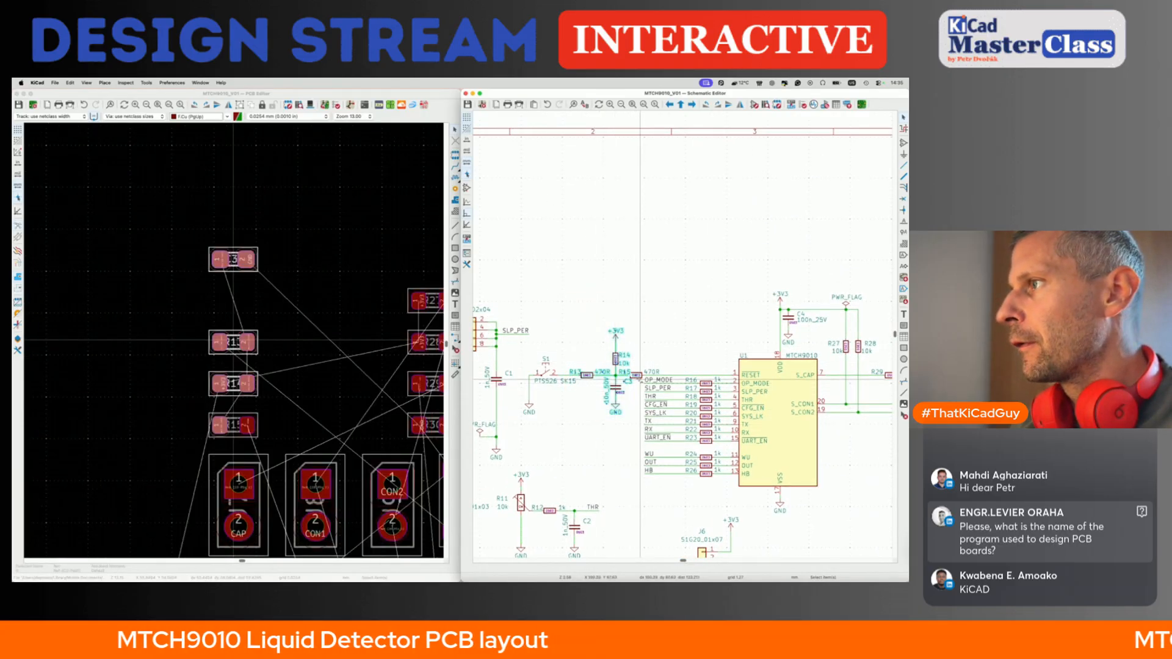
pyautogui.keyDown('shift'); pyautogui.click(636, 376); pyautogui.keyUp('shift')
pyautogui.click(403, 143)
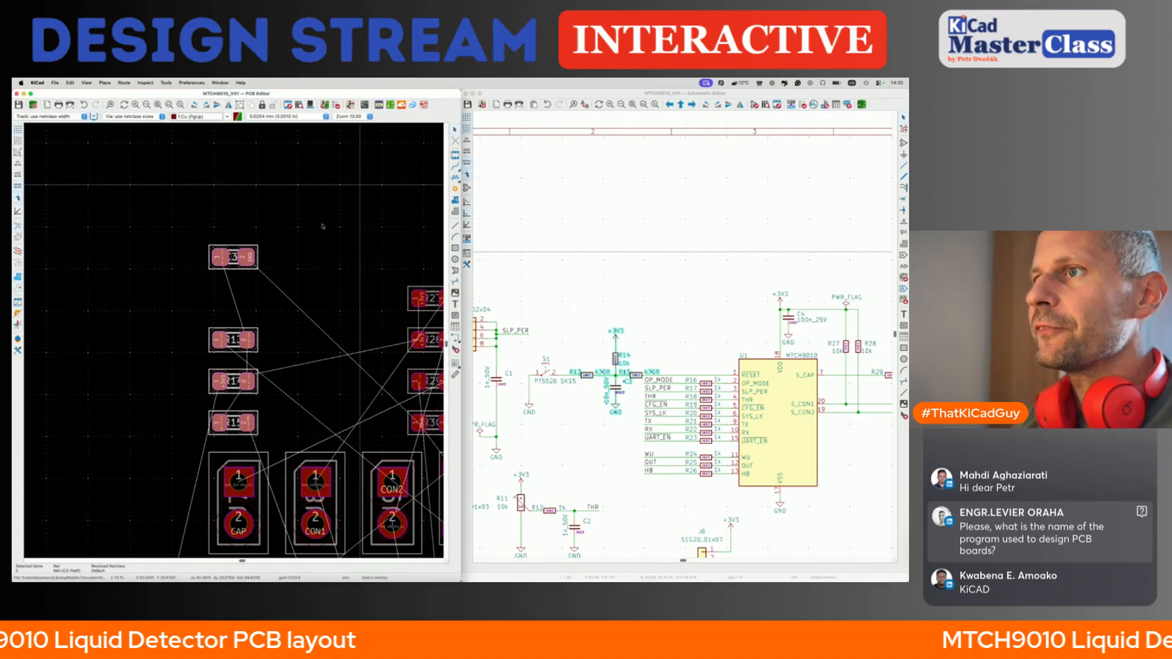
pyautogui.scroll(-2, 213, 328)
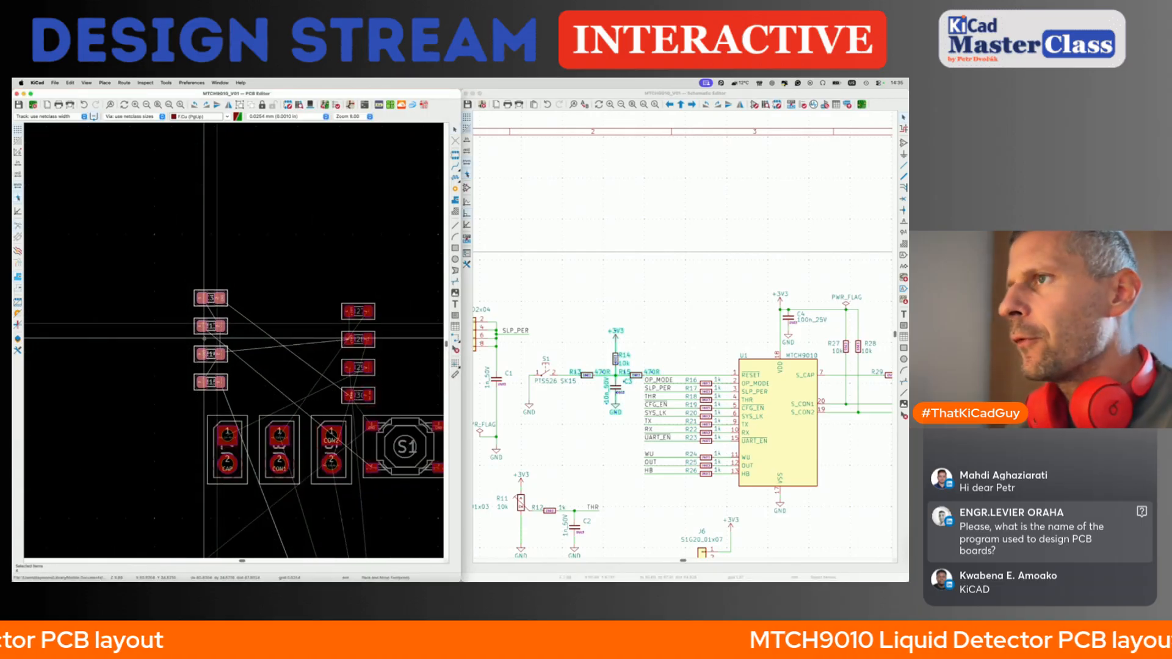
pyautogui.scroll(-2, 203, 337)
pyautogui.hscroll(3, 204, 337)
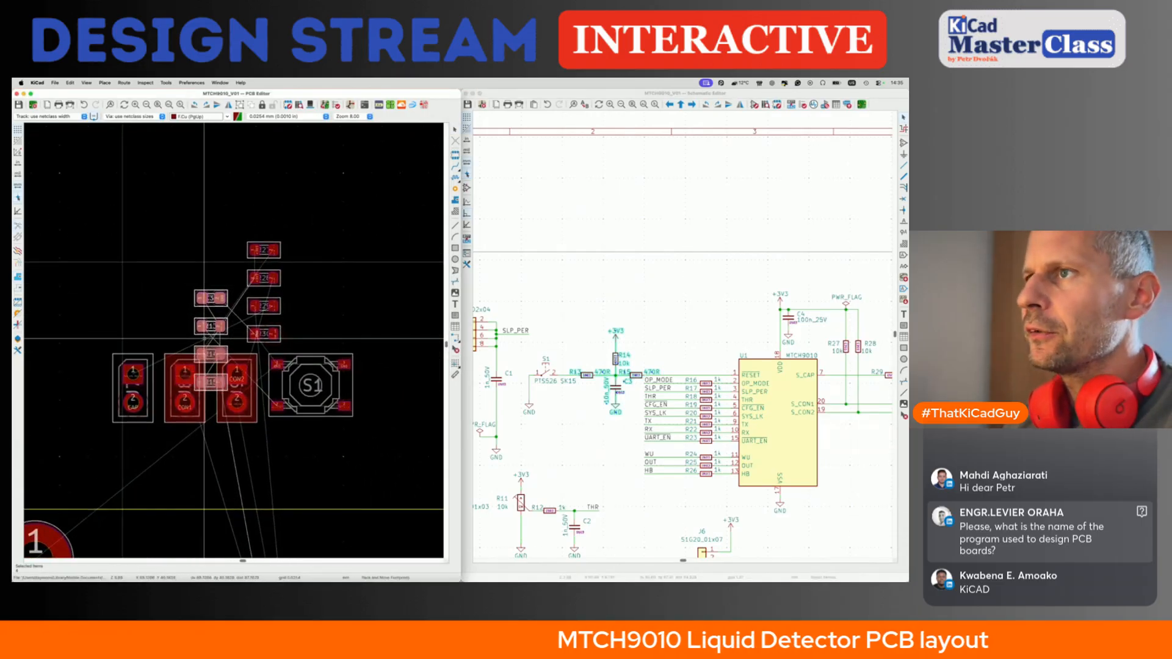
pyautogui.scroll(-2, 204, 338)
pyautogui.hscroll(2, 203, 337)
pyautogui.scroll(-5, 204, 338)
pyautogui.hscroll(5, 204, 338)
pyautogui.scroll(-2, 204, 338)
pyautogui.scroll(-2, 202, 339)
pyautogui.hscroll(-2, 202, 338)
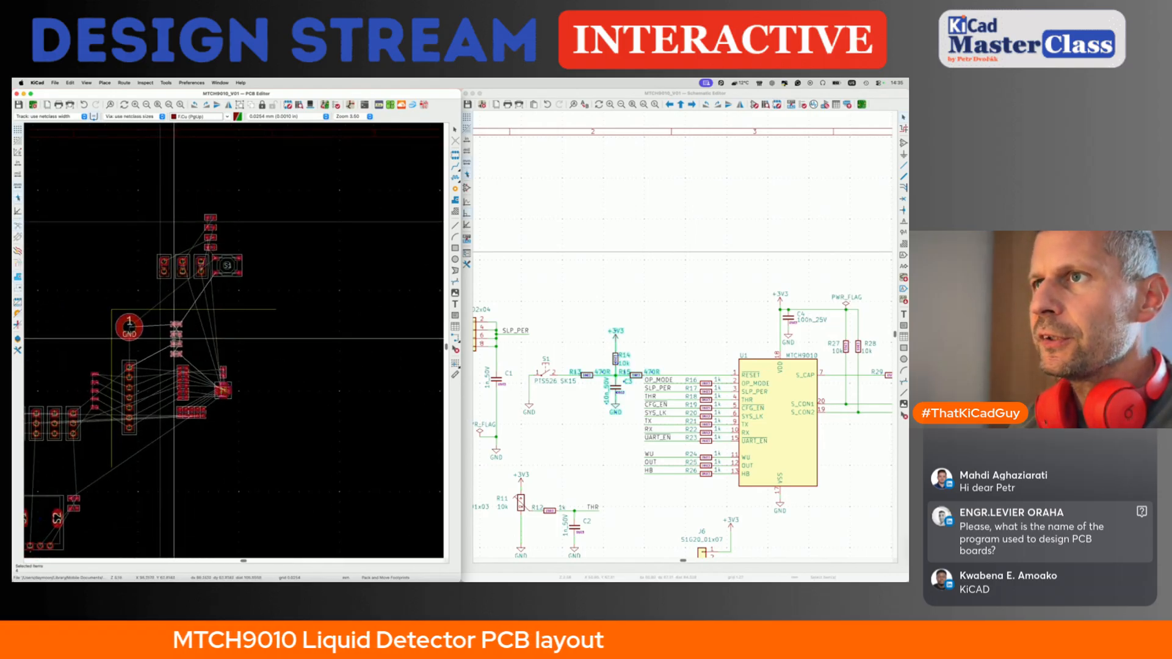
pyautogui.click(155, 333)
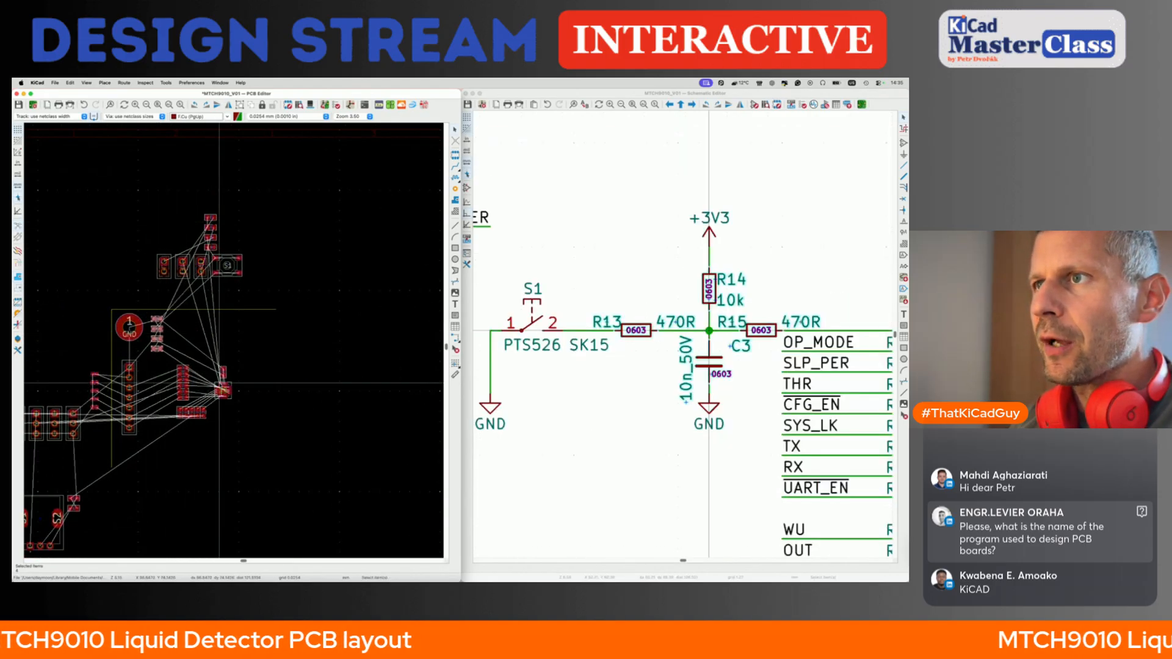
# - Locate U1's RESET pad, pin 1, on the board and in the schematic
pyautogui.scroll(5, 219, 384)
pyautogui.hscroll(-3, 262, 397)
pyautogui.scroll(2, 269, 399)
pyautogui.scroll(3, 269, 400)
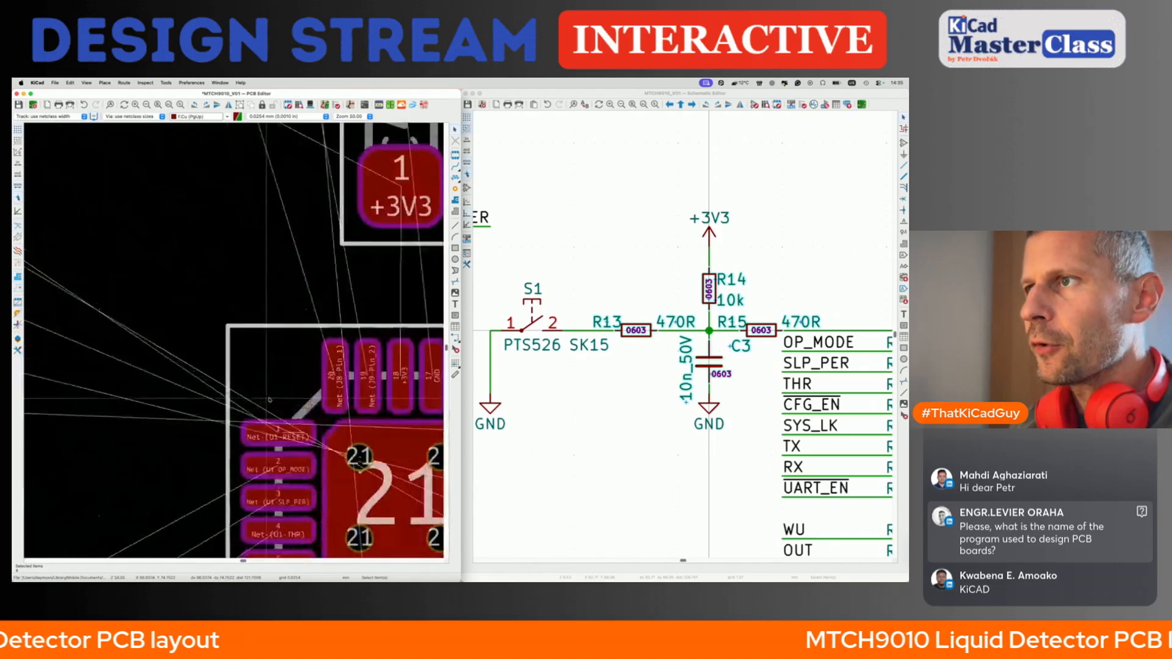
pyautogui.click(279, 430)
pyautogui.scroll(-3, 279, 431)
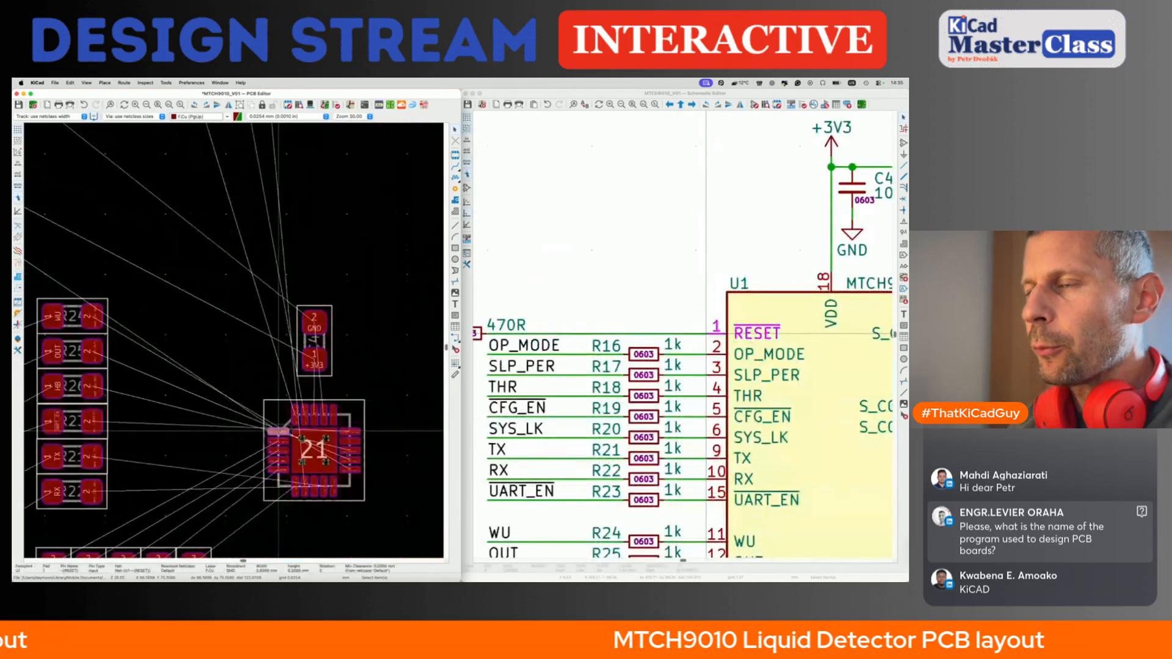
pyautogui.hscroll(-2, 279, 432)
pyautogui.scroll(-3, 279, 432)
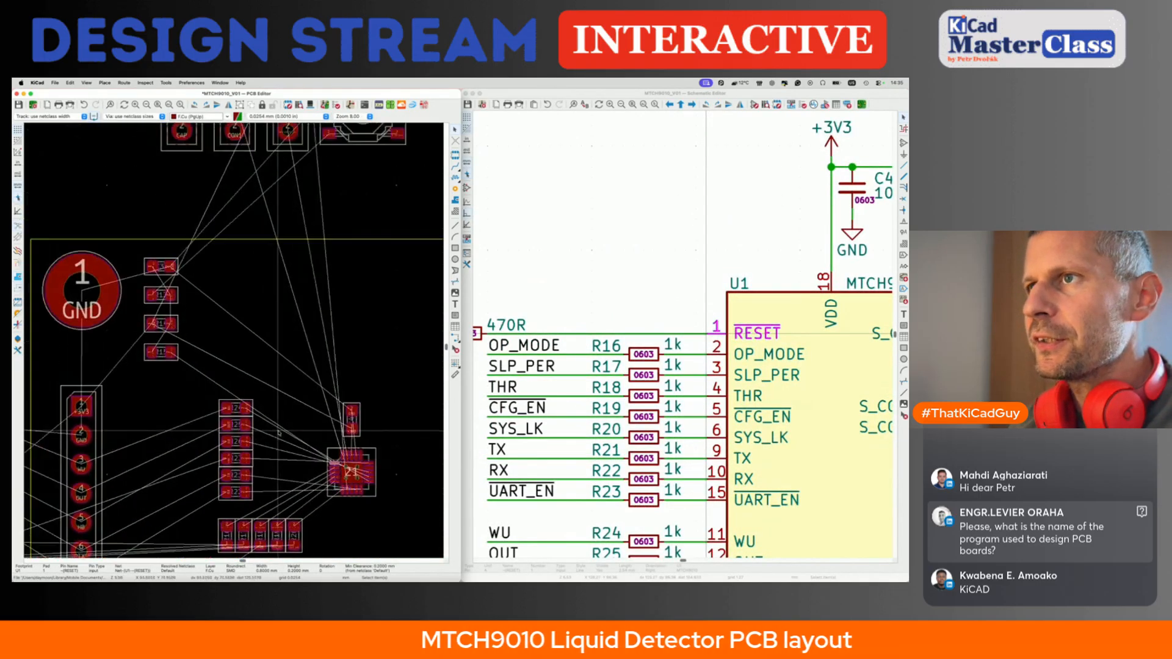
# - Find R15 in the schematic and move its footprint above U1, rotated upright and placed directly left of C4
pyautogui.click(614, 276)
pyautogui.hscroll(-4, 614, 276)
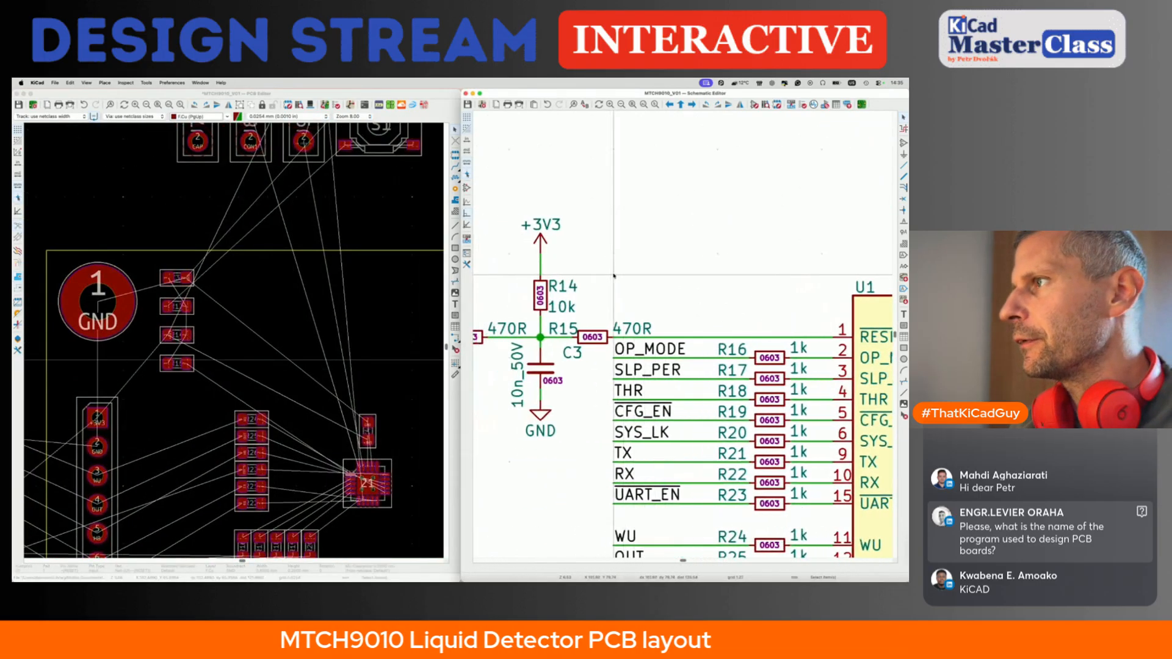
pyautogui.click(596, 344)
pyautogui.click(265, 359)
pyautogui.press('m')
pyautogui.scroll(-3, 265, 366)
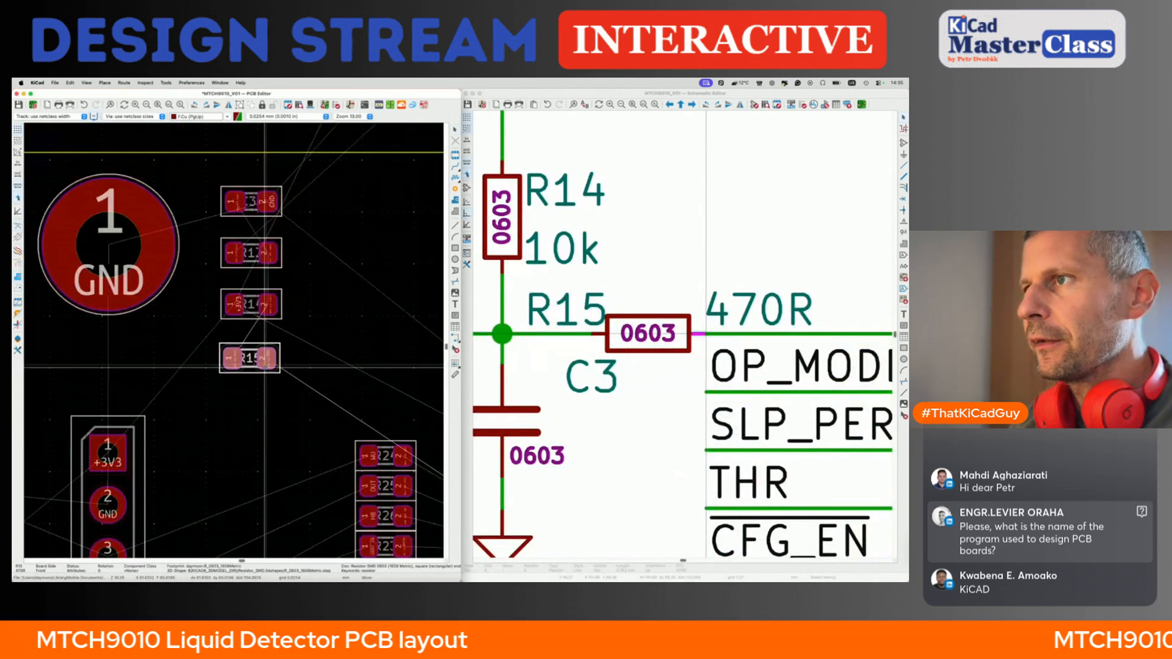
pyautogui.scroll(-5, 265, 367)
pyautogui.hscroll(4, 264, 367)
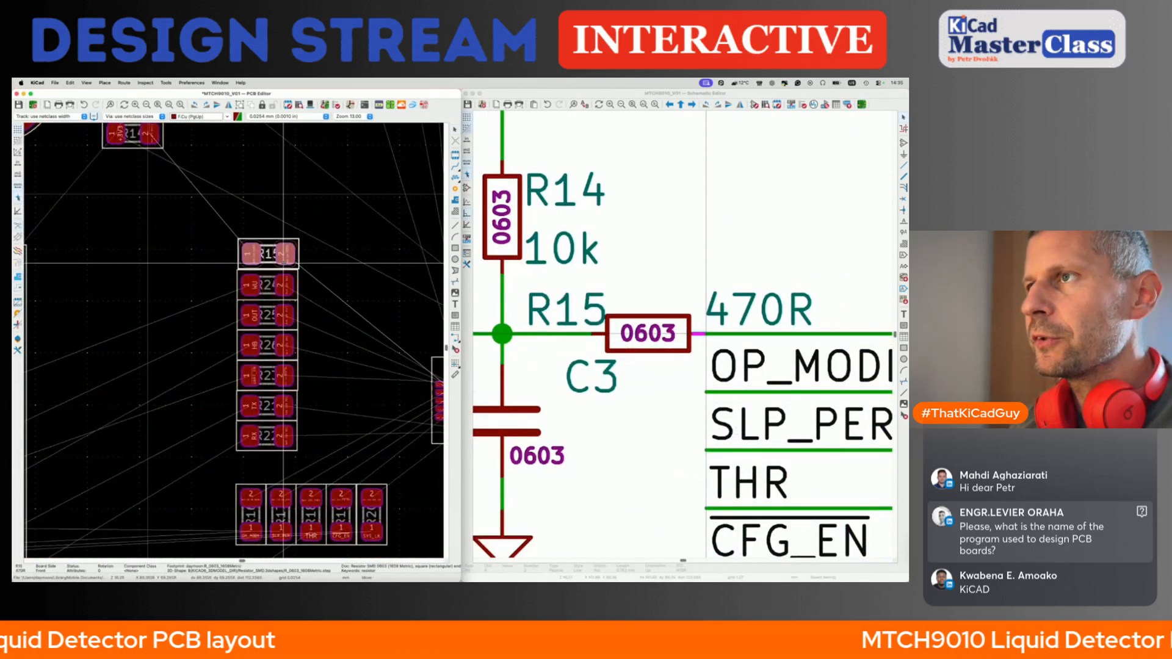
pyautogui.scroll(-3, 284, 263)
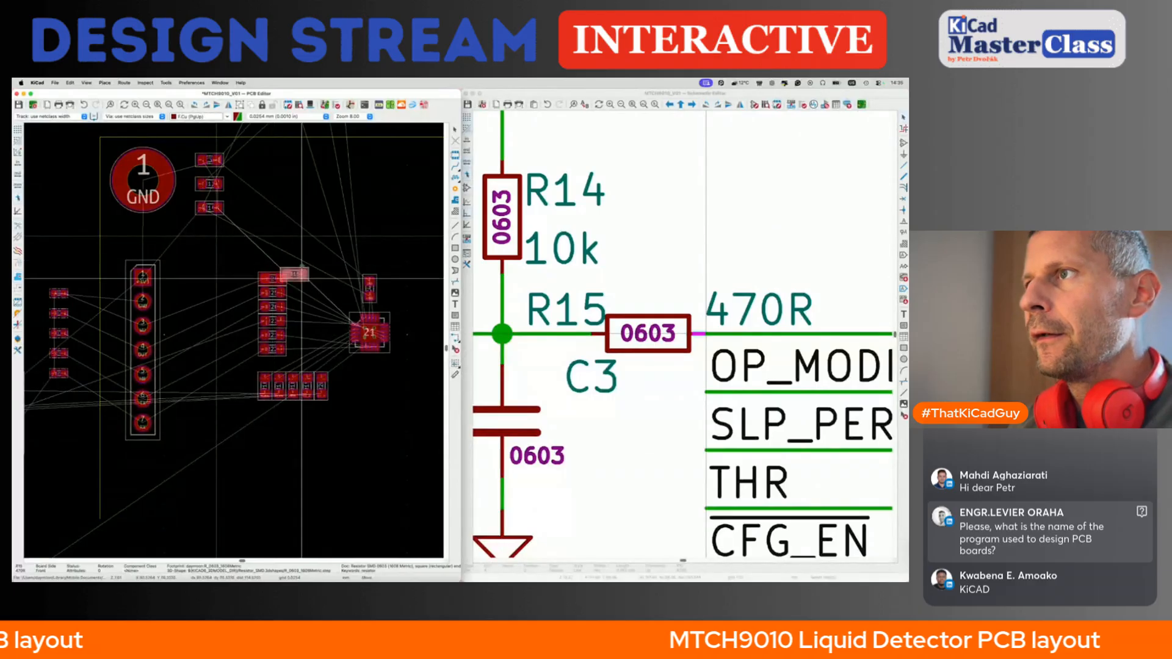
pyautogui.scroll(3, 319, 275)
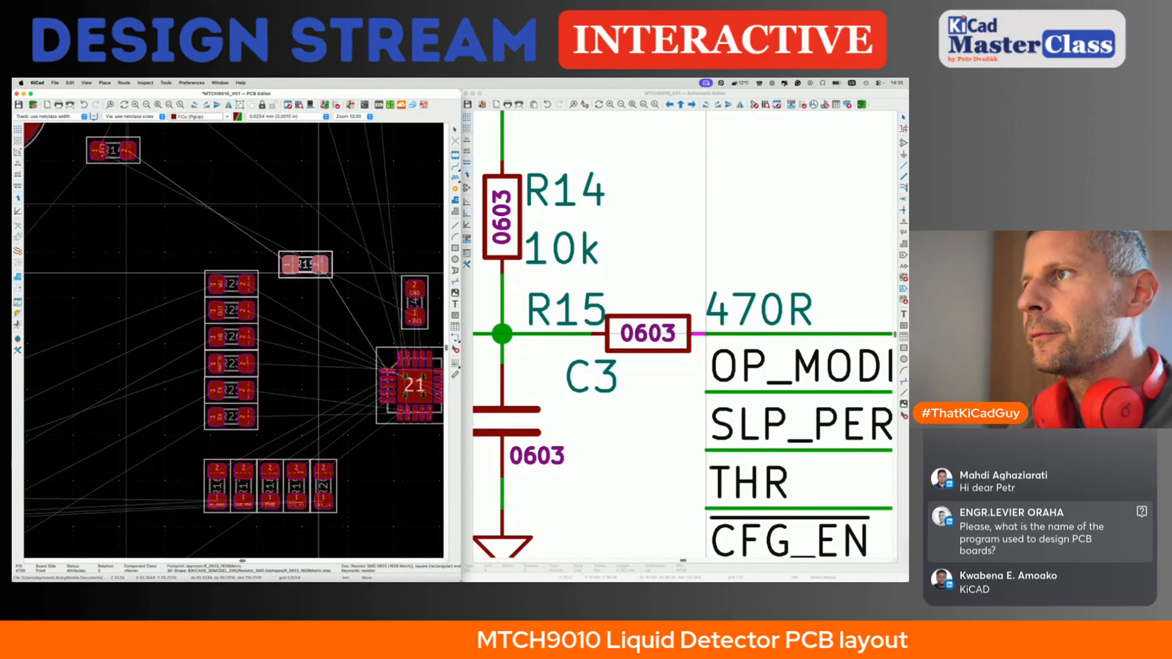
pyautogui.hotkey('shift', 'r')
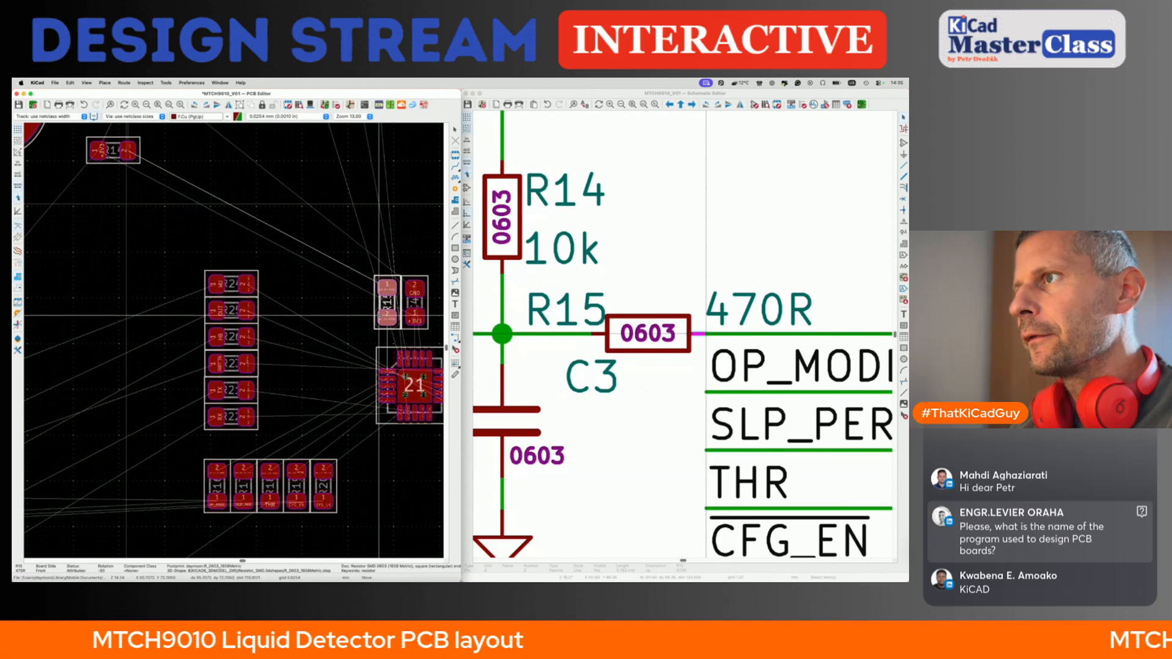
pyautogui.click(378, 316)
# - Pick C3 from the schematic and place it upright directly left of R15, with its GND pad facing down toward U1
pyautogui.scroll(-4, 381, 317)
pyautogui.moveTo(357, 340); pyautogui.dragTo(348, 358, button='middle')
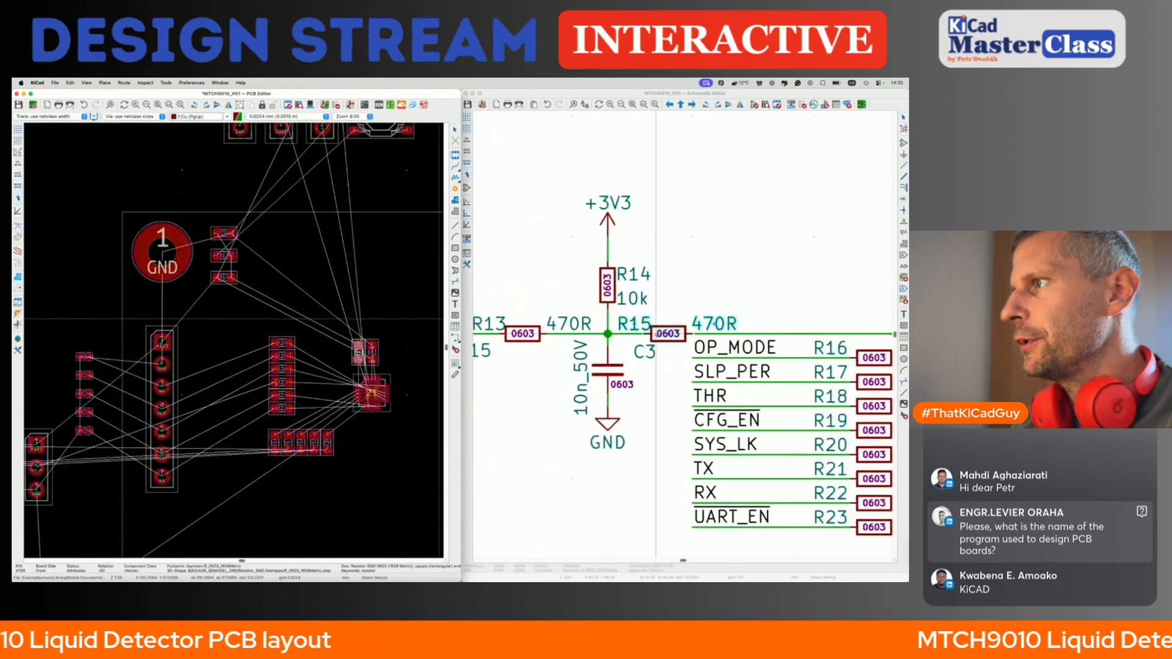
pyautogui.click(610, 376)
pyautogui.click(261, 368)
pyautogui.press('m')
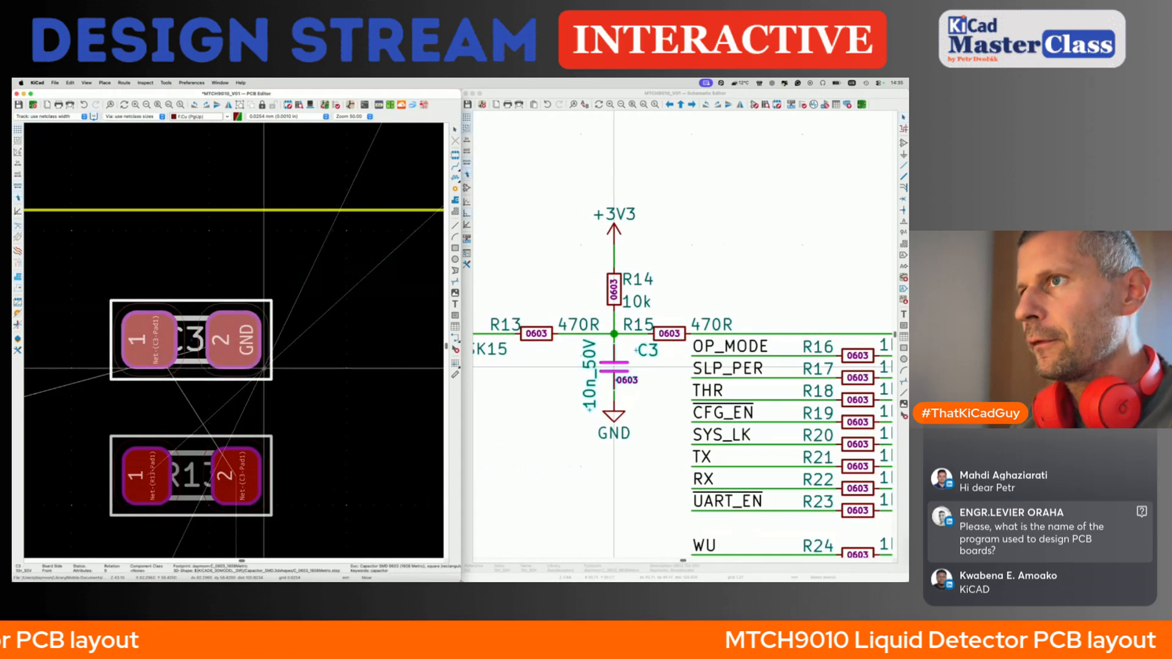
pyautogui.press('r')
pyautogui.press('r')
pyautogui.press('r')
pyautogui.scroll(-4, 336, 505)
pyautogui.scroll(-5, 337, 504)
pyautogui.hscroll(5, 336, 505)
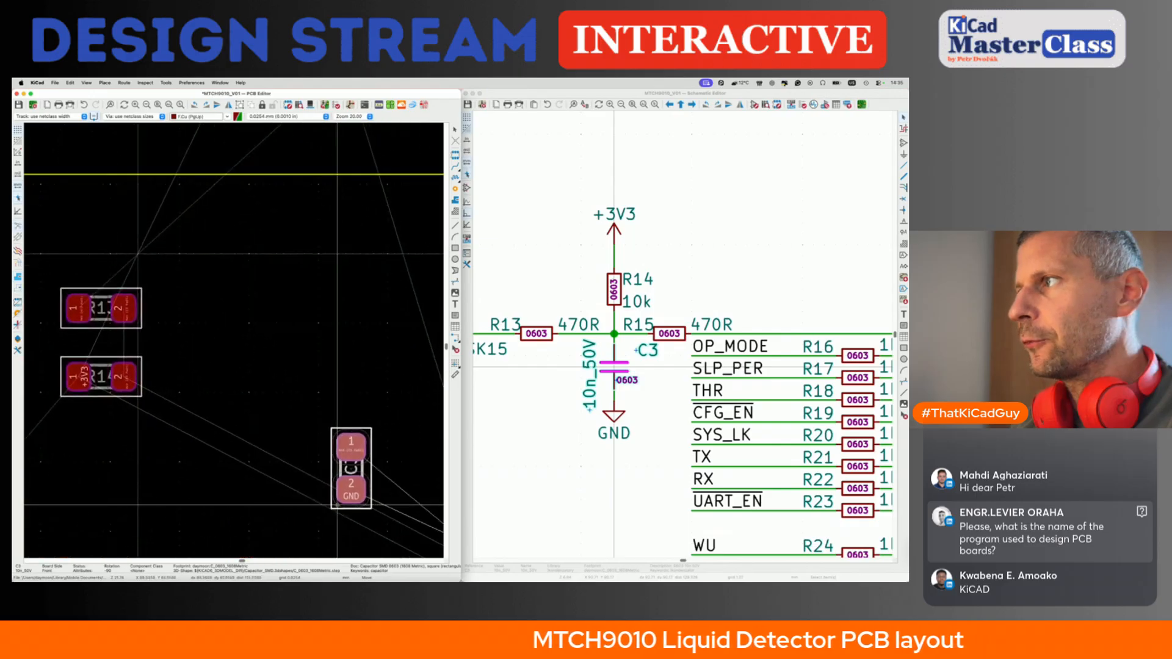
pyautogui.scroll(-5, 336, 504)
pyautogui.hscroll(3, 336, 505)
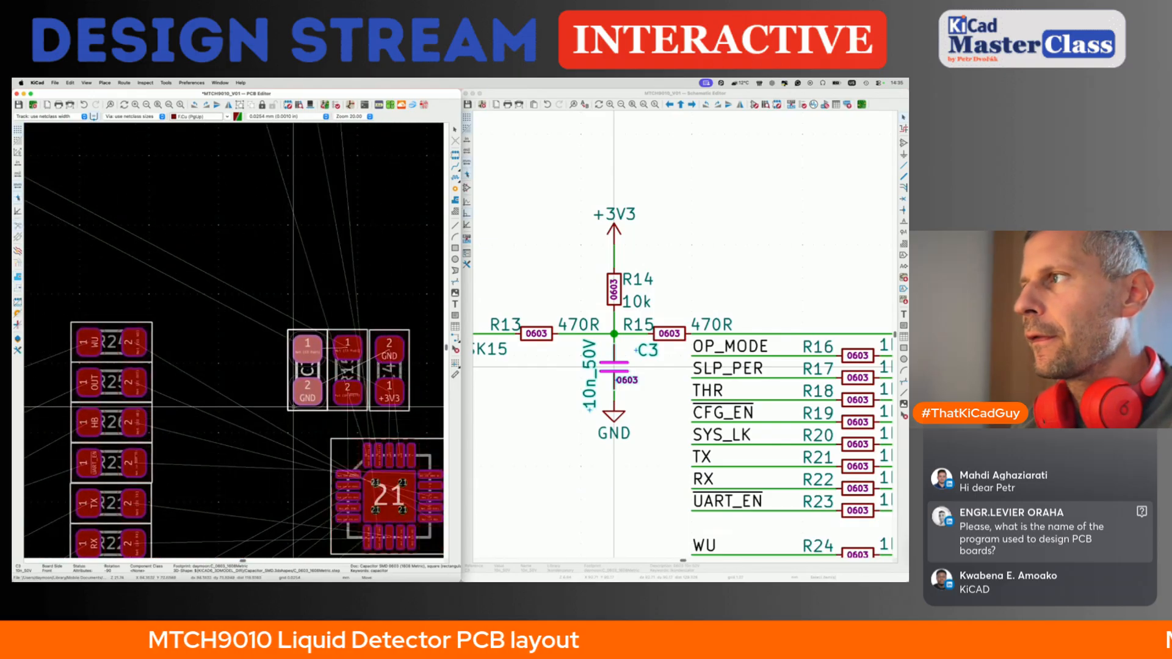
pyautogui.click(294, 406)
# - Pick R14 from the schematic and place it upright directly above R15, with its +3V3 pad pointing away from U1
pyautogui.click(614, 290)
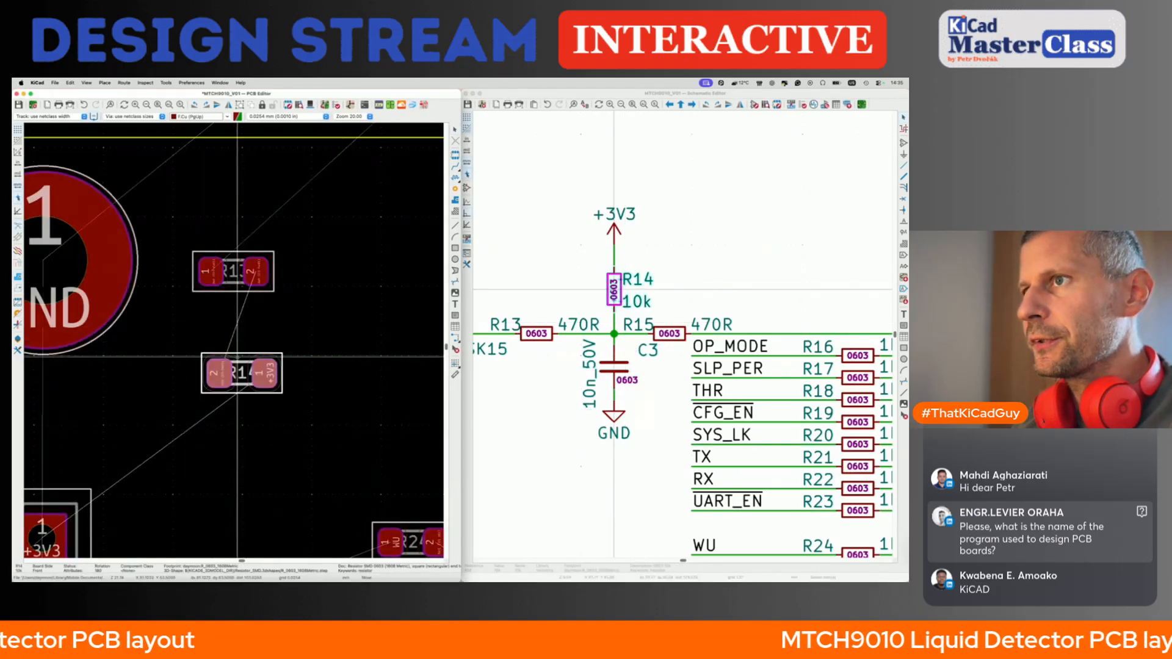
pyautogui.scroll(-3, 338, 368)
pyautogui.scroll(3, 337, 368)
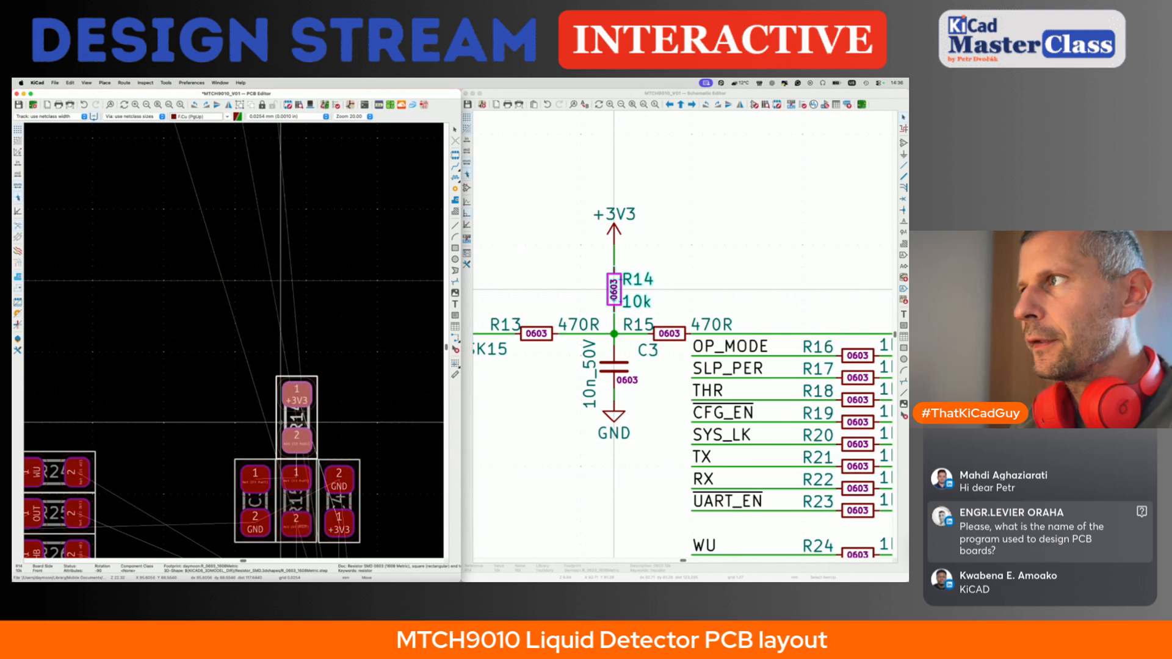
pyautogui.click(280, 421)
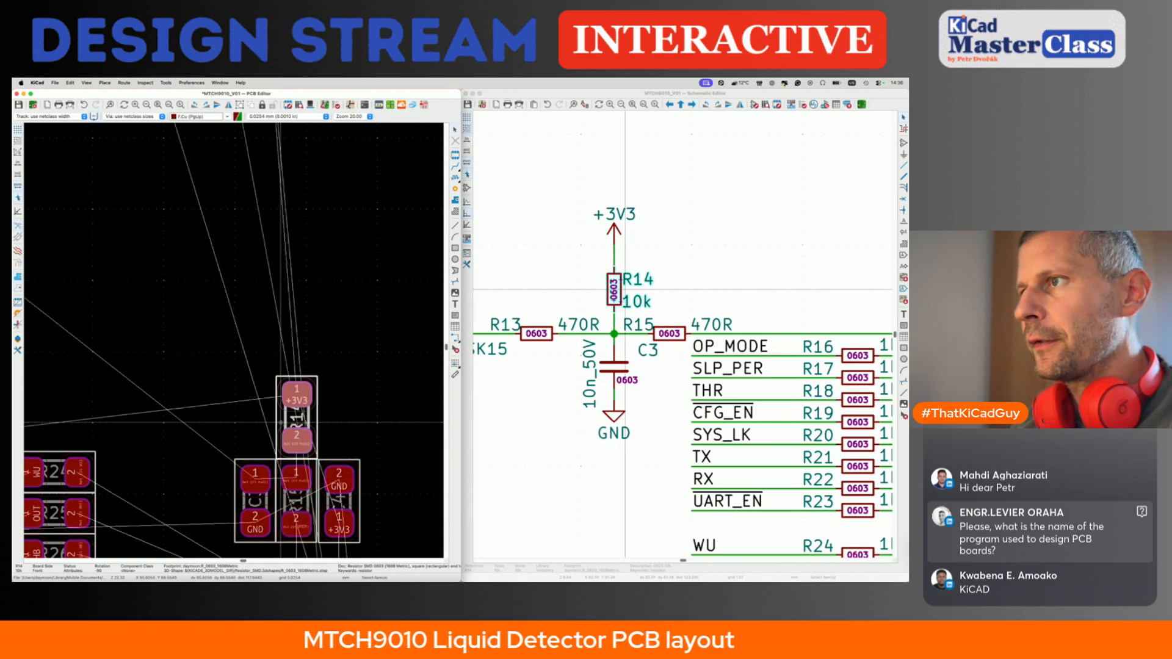
# - Pick R13 from the schematic, place it upright beside R14 and directly above C3, and save the board
pyautogui.click(547, 338)
pyautogui.click(230, 359)
pyautogui.press('m')
pyautogui.press('r')
pyautogui.press('r')
pyautogui.press('r')
pyautogui.scroll(-5, 229, 359)
pyautogui.scroll(5, 323, 401)
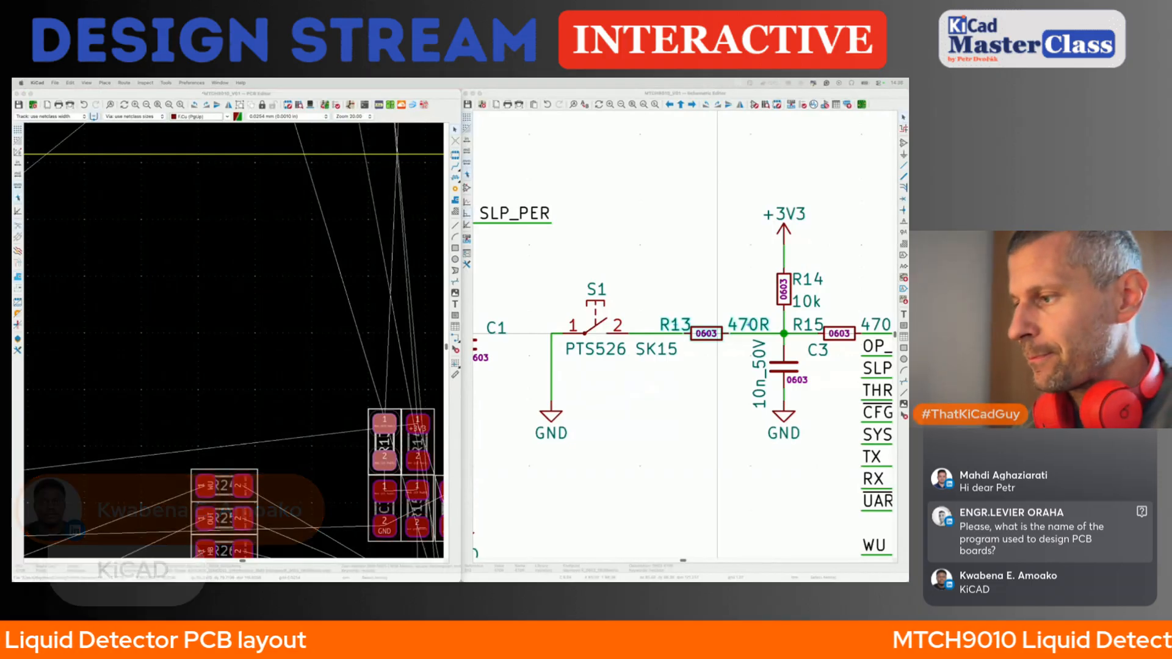
pyautogui.click(386, 363)
pyautogui.press('super+s')
# - Pick switch S1 from the schematic and place it inside the board outline, between the GND mounting hole and R13
pyautogui.scroll(-10, 386, 357)
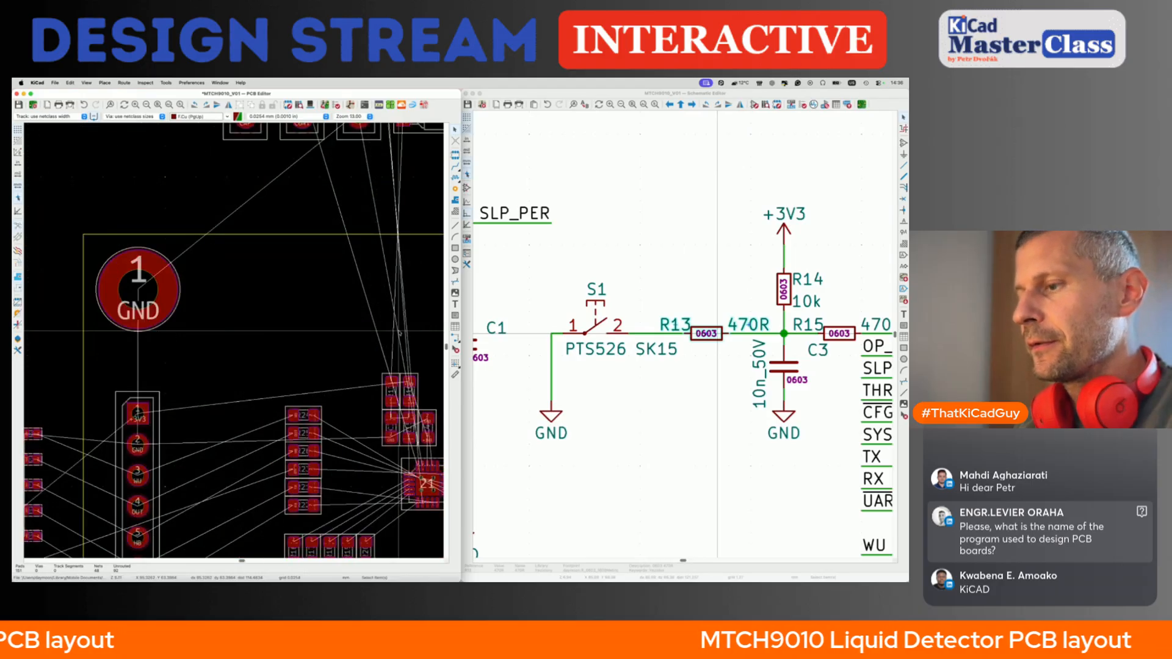
pyautogui.moveTo(381, 324); pyautogui.dragTo(358, 343, button='middle')
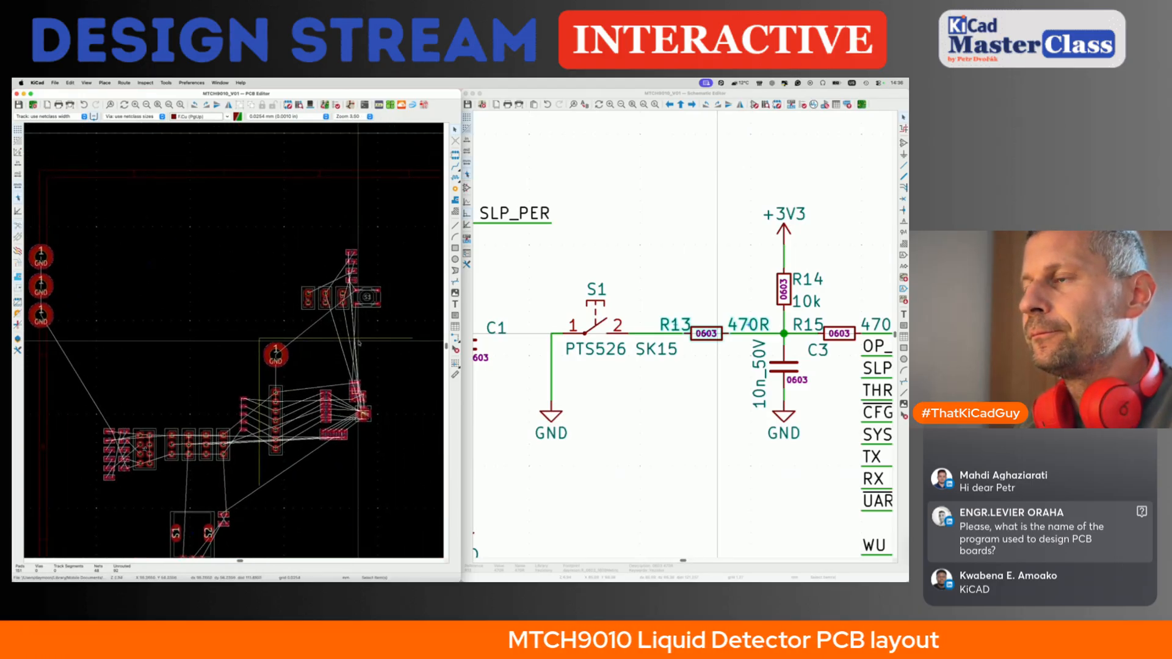
pyautogui.click(597, 333)
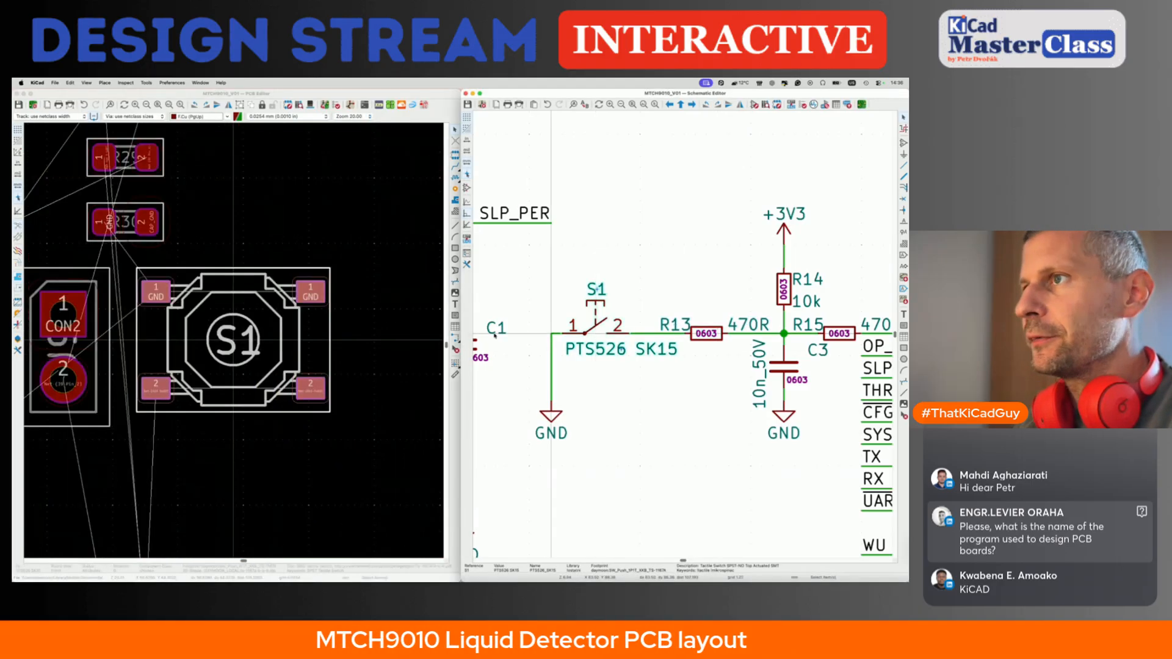
pyautogui.click(229, 348)
pyautogui.press('m')
pyautogui.scroll(-9, 229, 348)
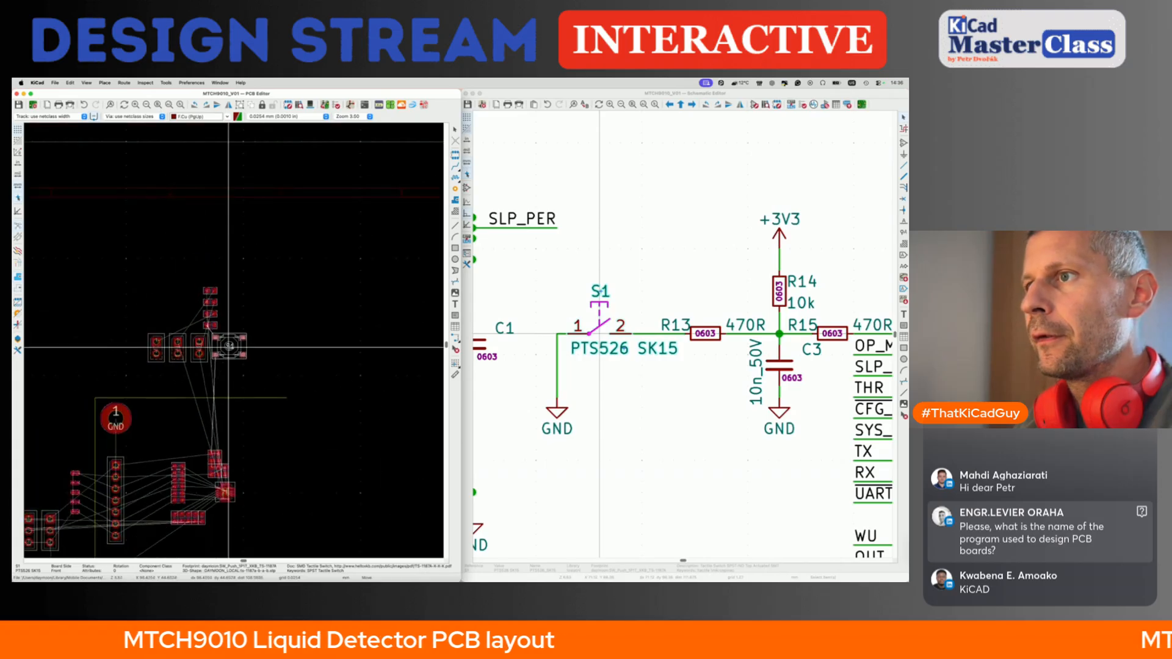
pyautogui.scroll(5, 229, 348)
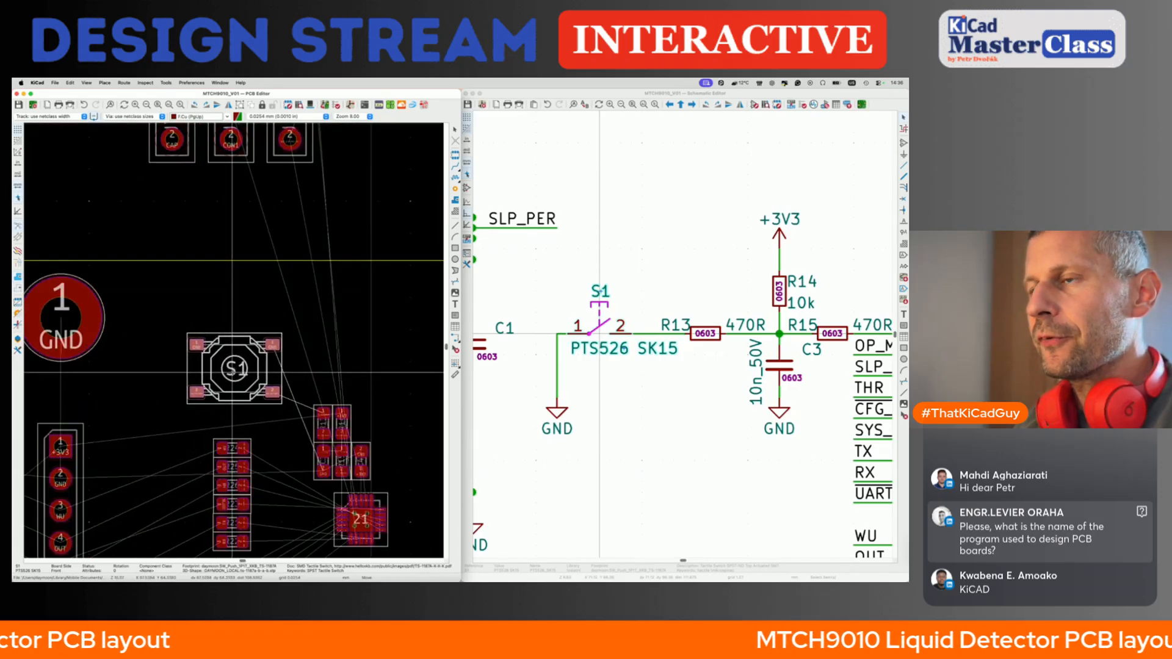
pyautogui.click(234, 369)
pyautogui.scroll(-2, 226, 364)
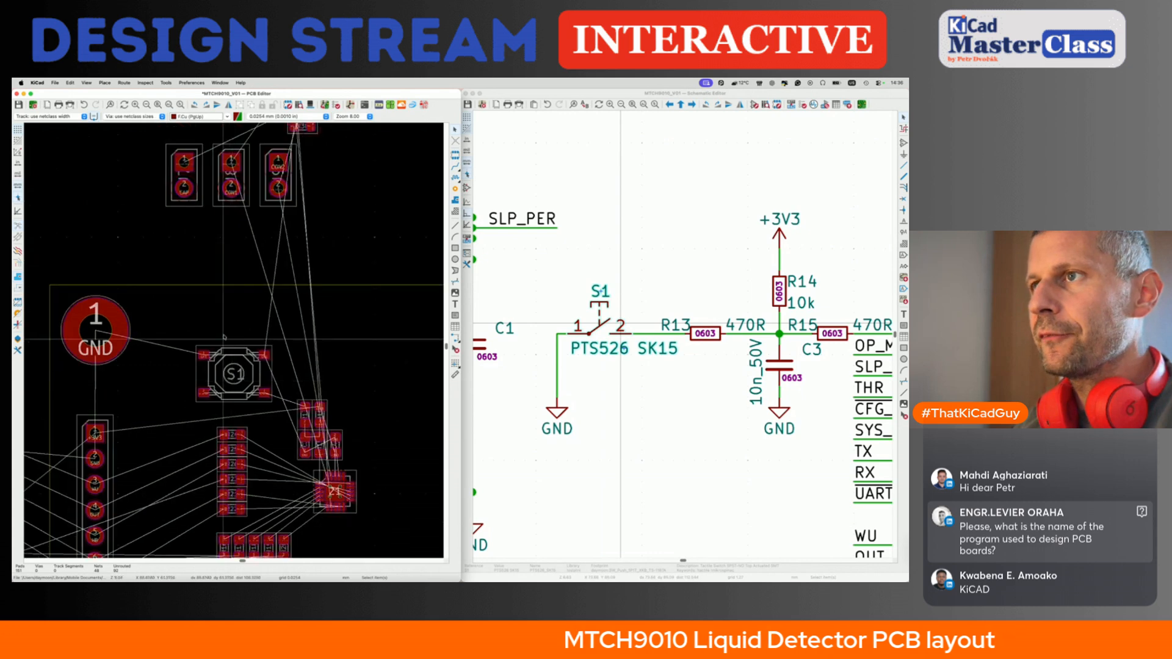
pyautogui.moveTo(197, 312); pyautogui.dragTo(278, 342)
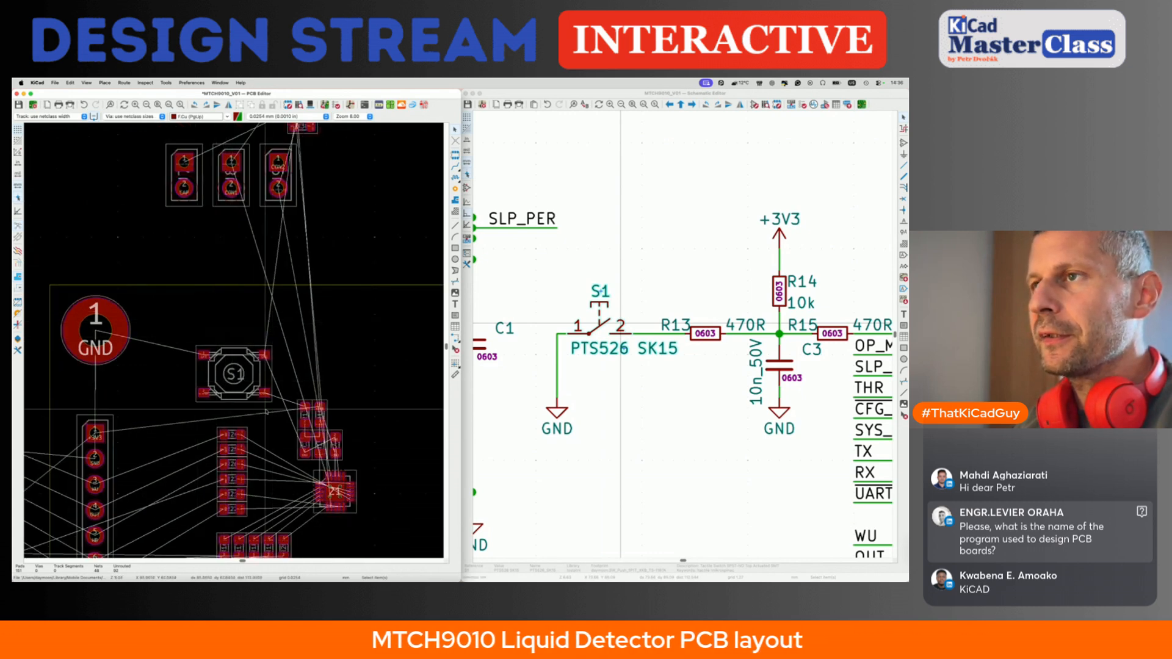
# - Move J7, J8, J9 and resistors R27 to R30 together to the right, keeping them above the board's upper edge
pyautogui.scroll(-3, 279, 366)
pyautogui.moveTo(266, 411); pyautogui.dragTo(197, 375, button='middle')
pyautogui.click(176, 264)
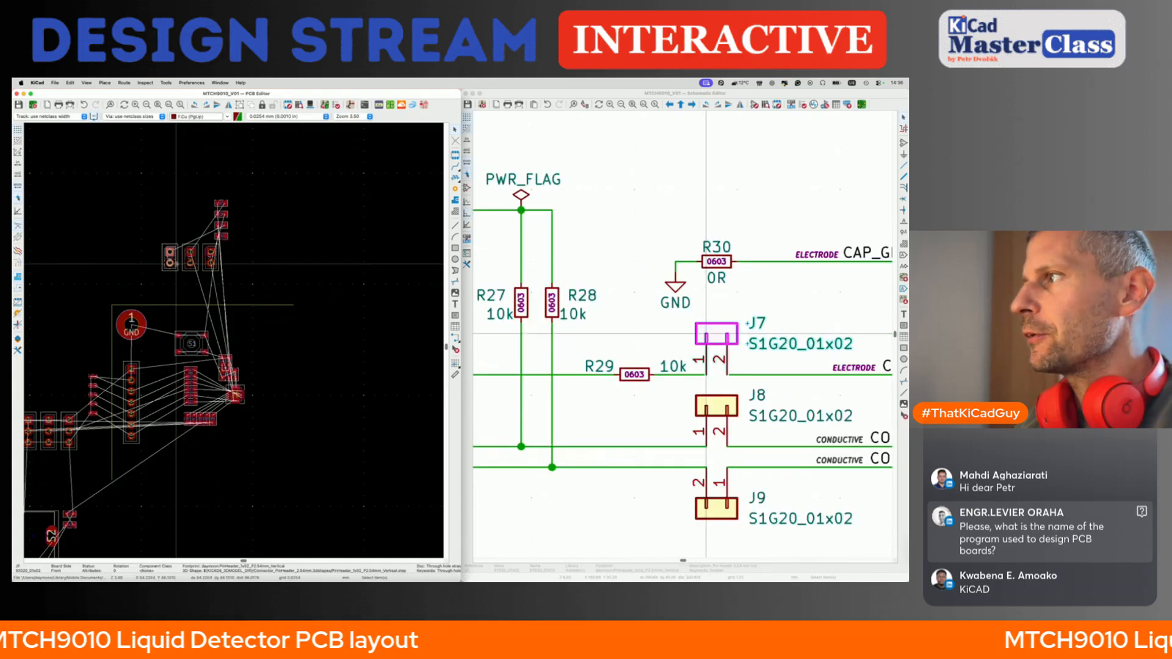
pyautogui.moveTo(140, 203); pyautogui.dragTo(251, 282)
pyautogui.press('m')
pyautogui.click(373, 279)
pyautogui.click(294, 402)
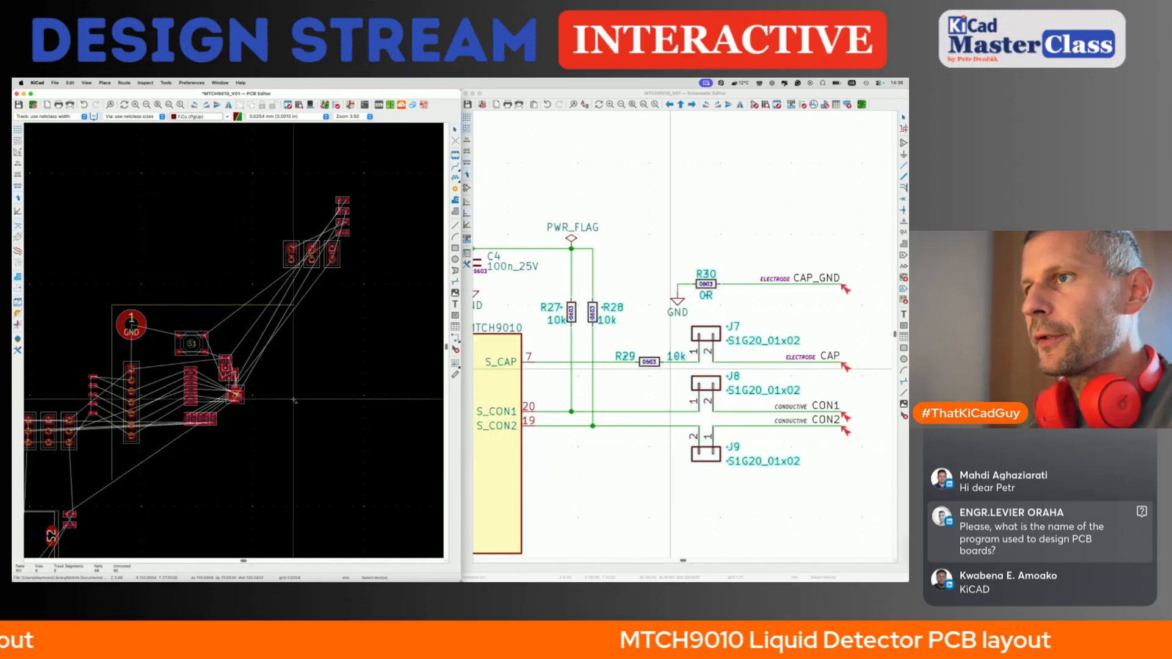
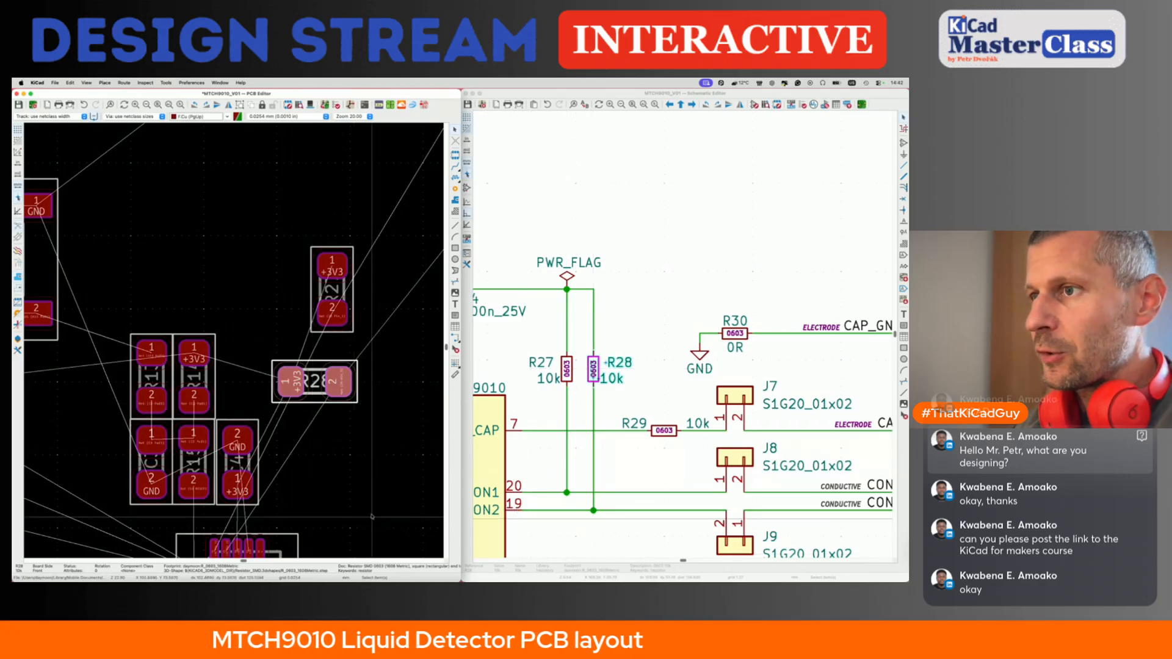
# - Shift C4 upward along R15 by about half its length to leave more room above U1's pads
pyautogui.scroll(5, 240, 470)
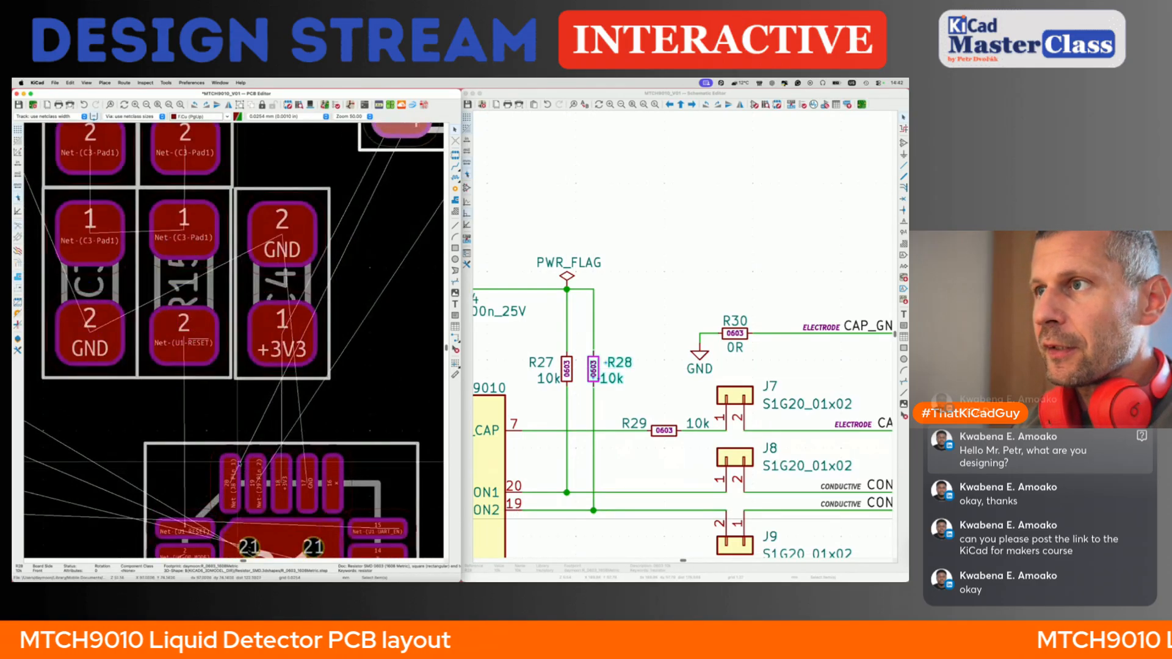
pyautogui.scroll(-5, 238, 464)
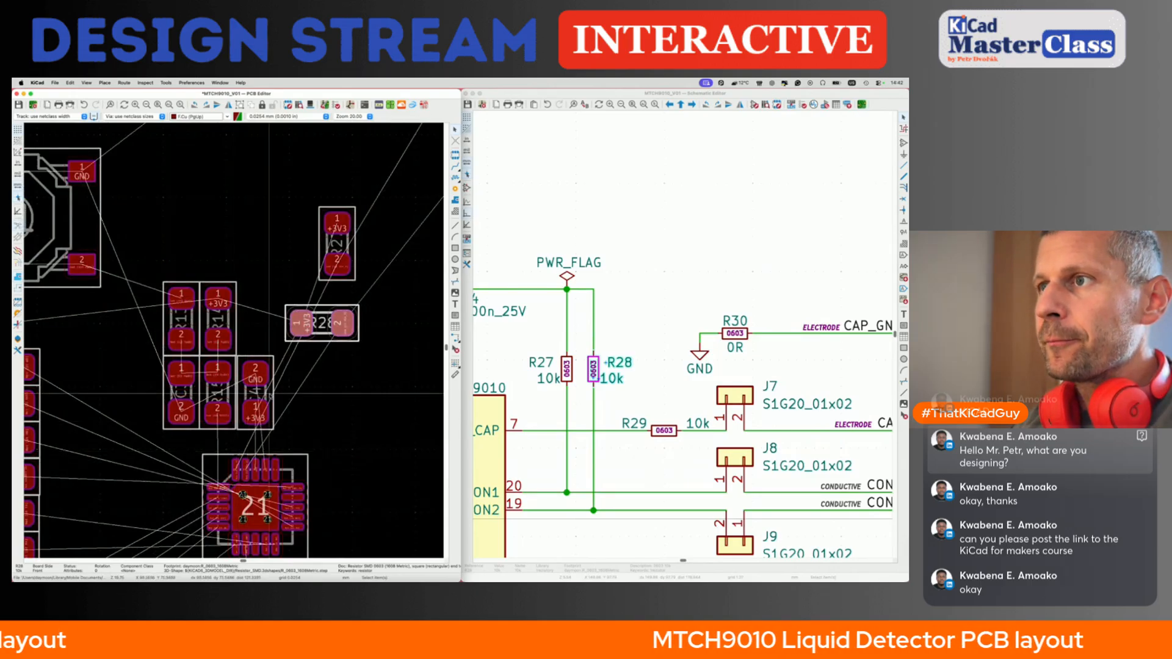
pyautogui.click(273, 396)
pyautogui.press('m')
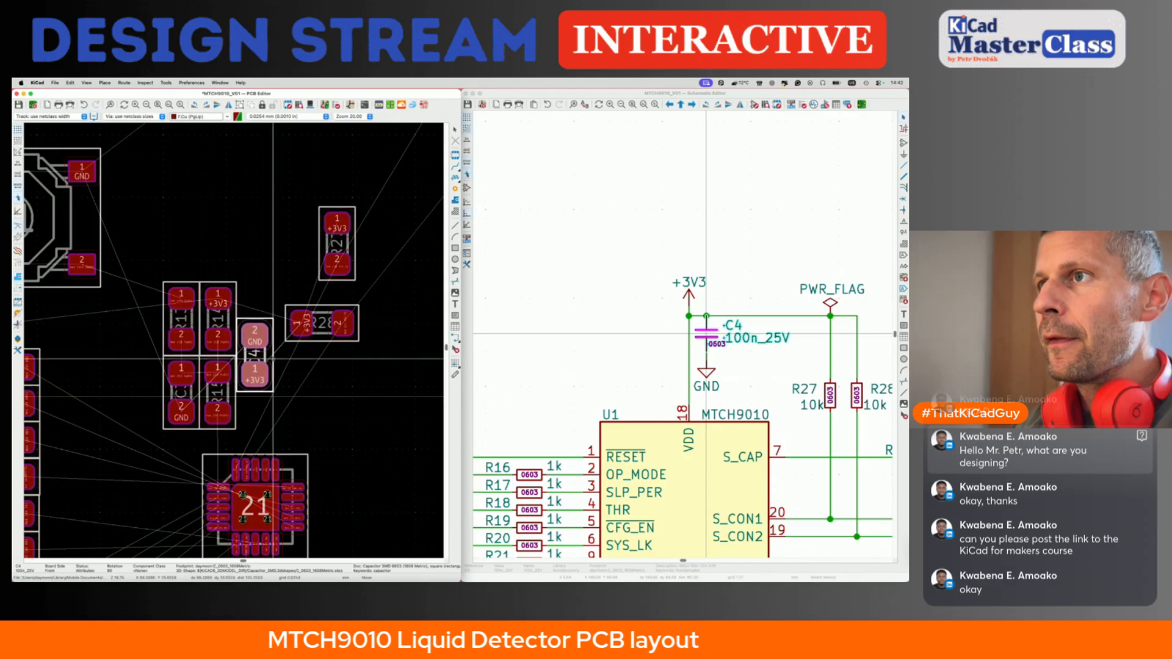
pyautogui.click(270, 364)
pyautogui.press('m')
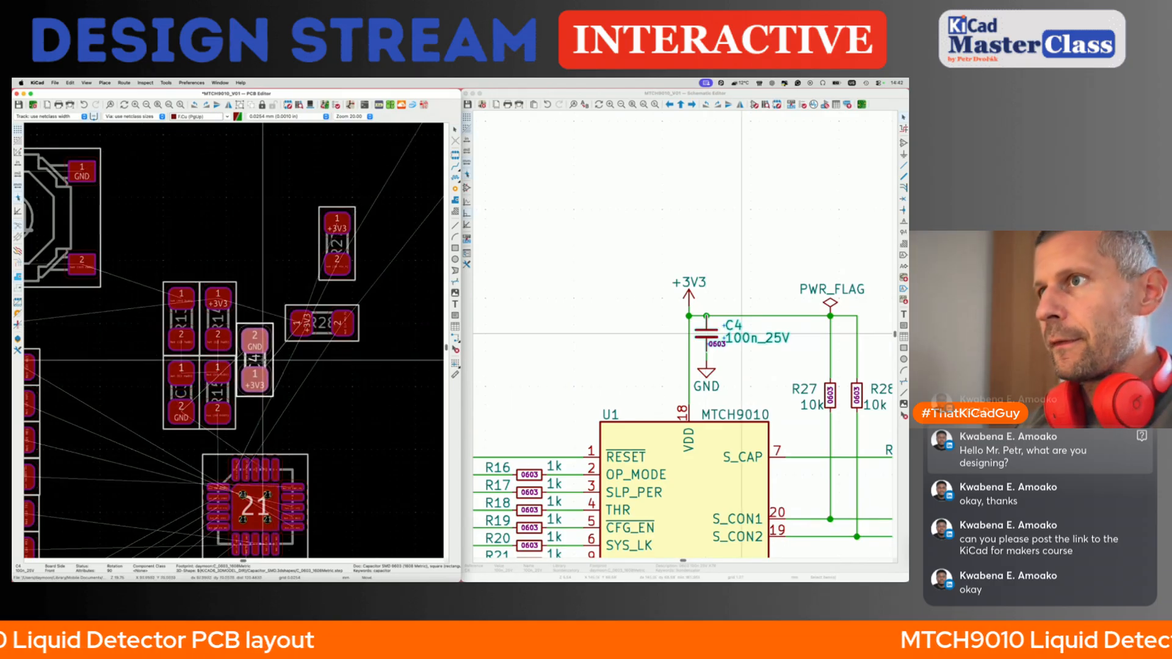
pyautogui.click(262, 356)
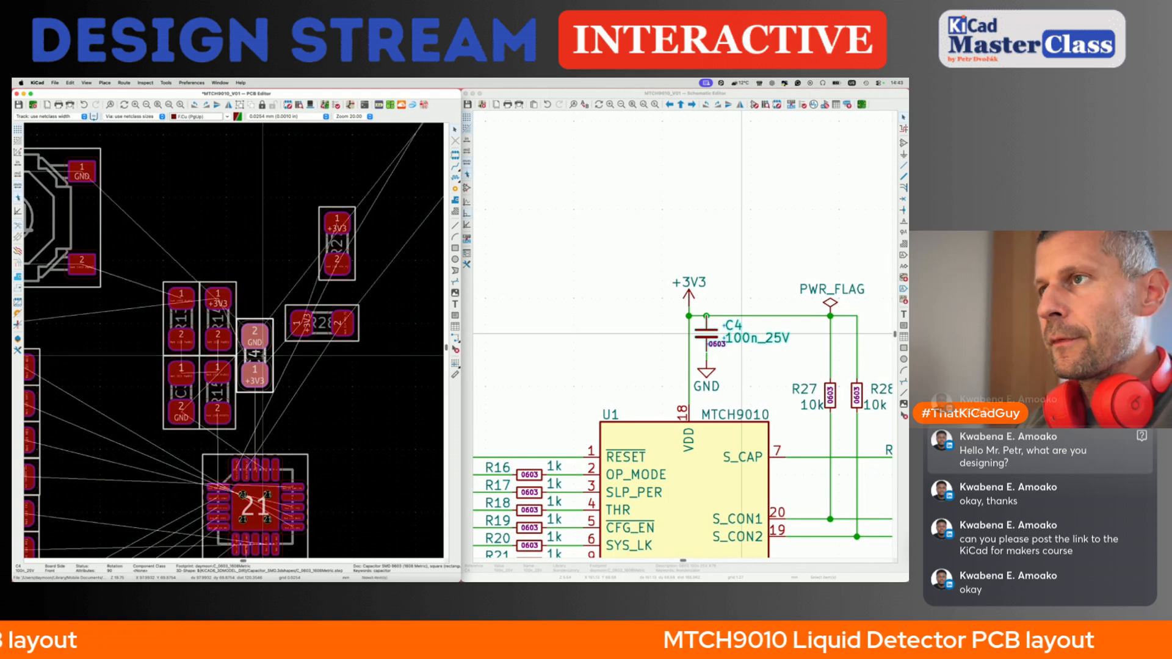
# - Rotate R28 upright with its +3V3 pad pointing away from U1 and set it apart on the right of C4
pyautogui.click(321, 340)
pyautogui.press('m')
pyautogui.hotkey('shift', 'r')
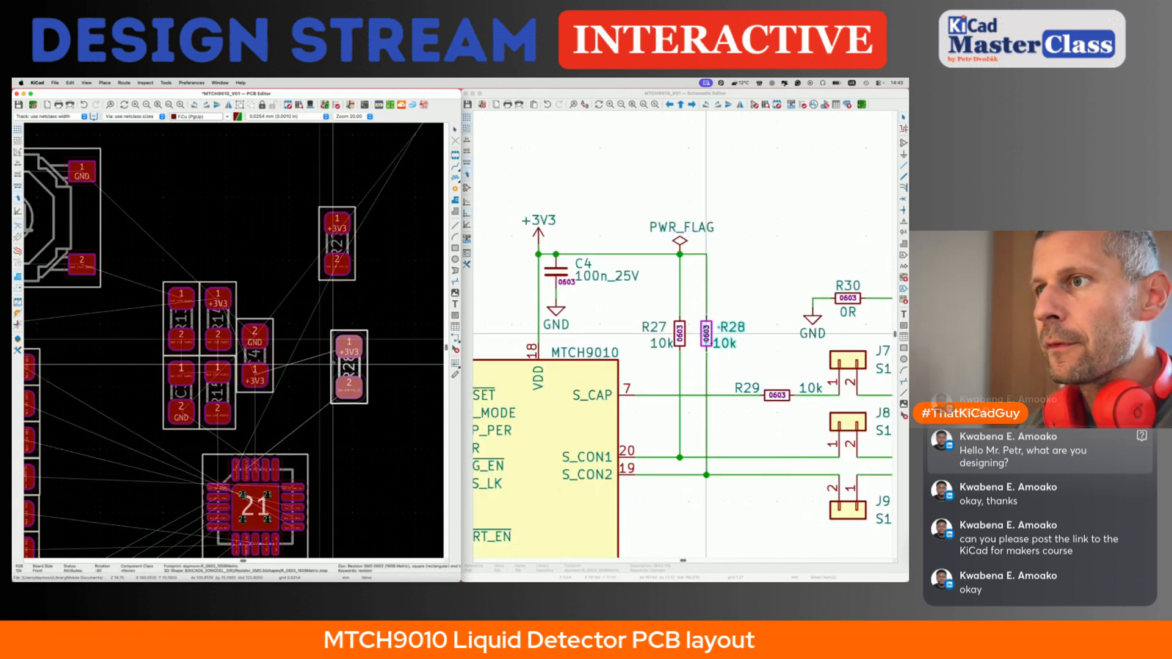
pyautogui.click(373, 352)
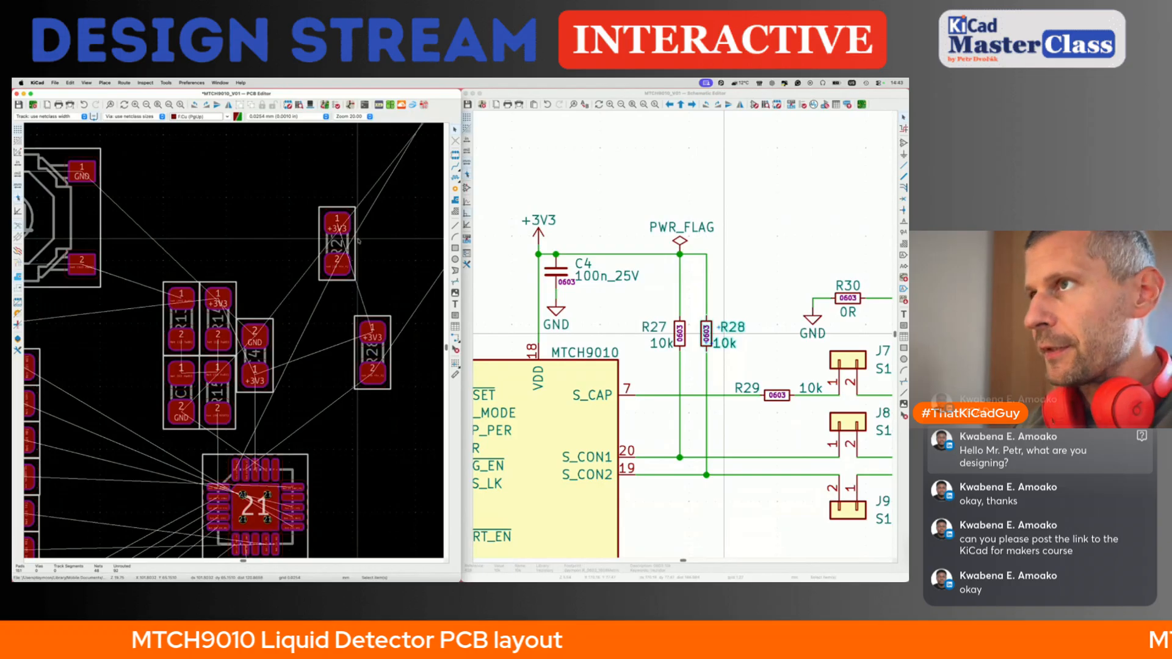
# - Place R27 directly right of C4 and R28 directly right of R27, aligned in one row above U1
pyautogui.click(338, 244)
pyautogui.press('m')
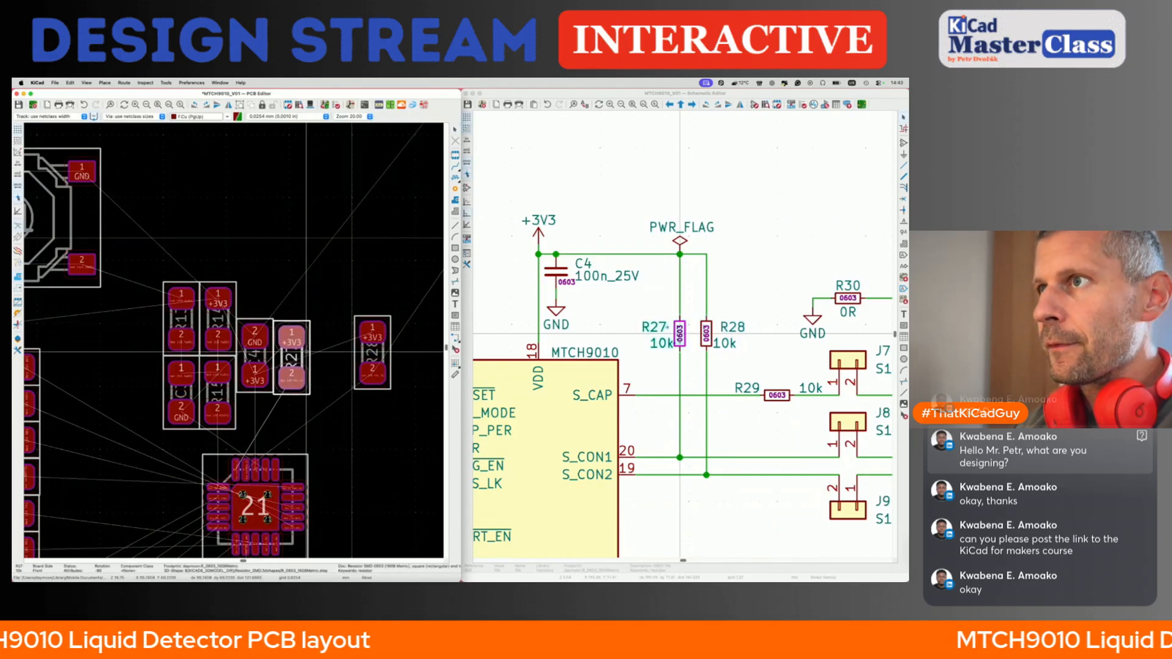
pyautogui.click(321, 349)
pyautogui.click(382, 334)
pyautogui.press('m')
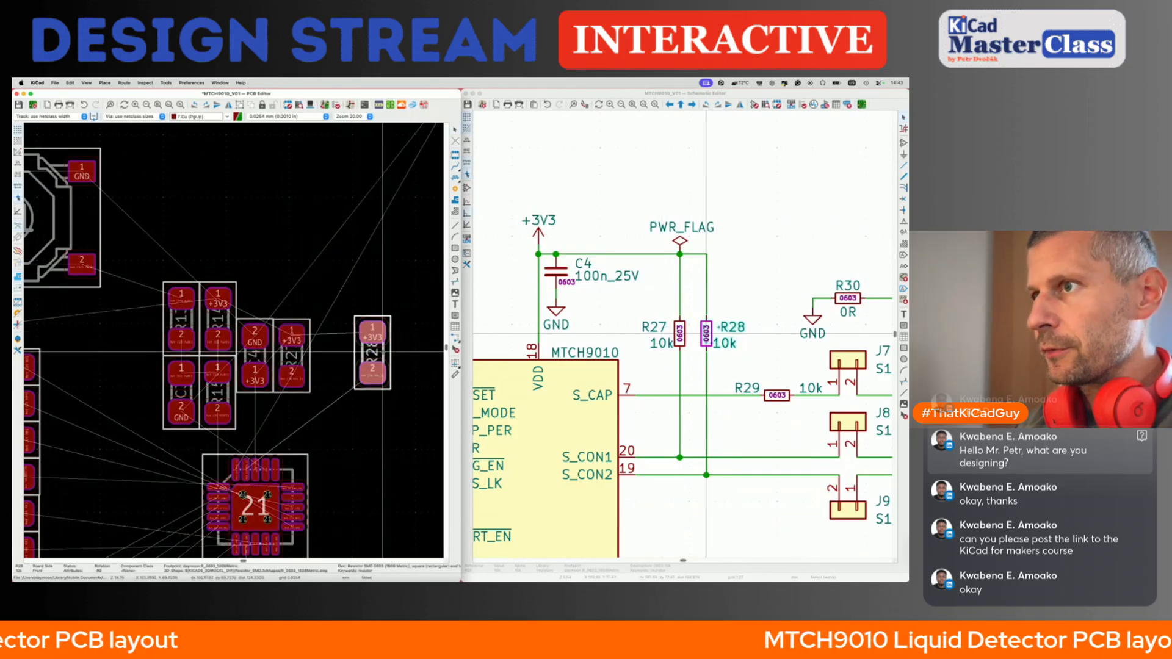
pyautogui.click(338, 354)
pyautogui.click(271, 354)
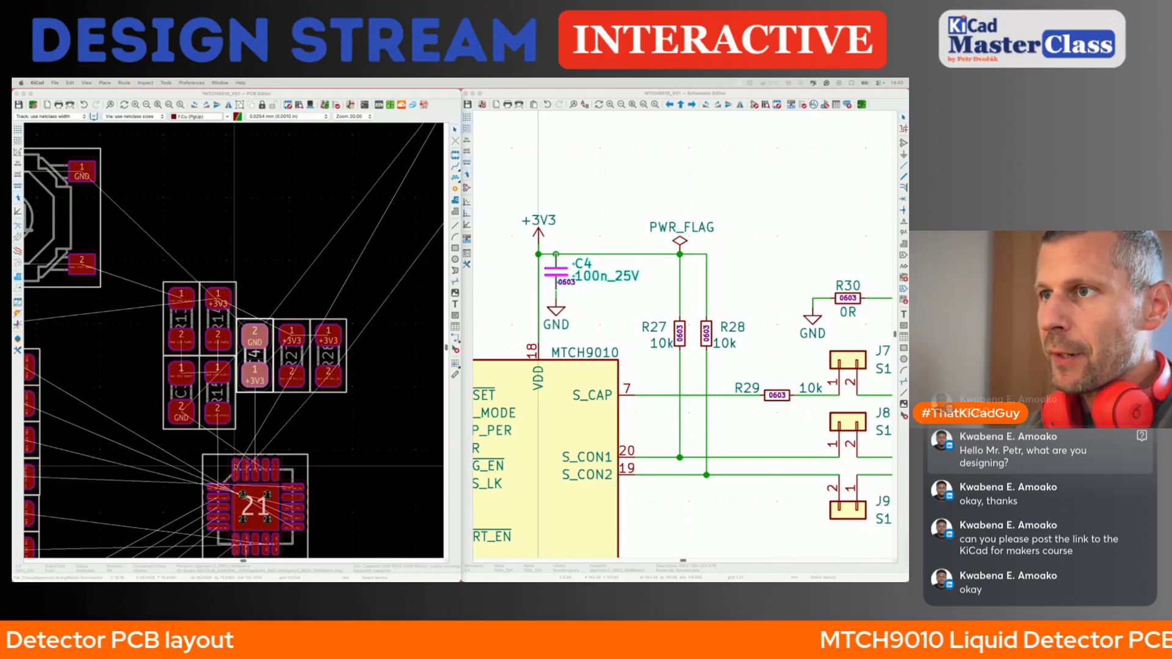
pyautogui.click(237, 465)
pyautogui.press('x')
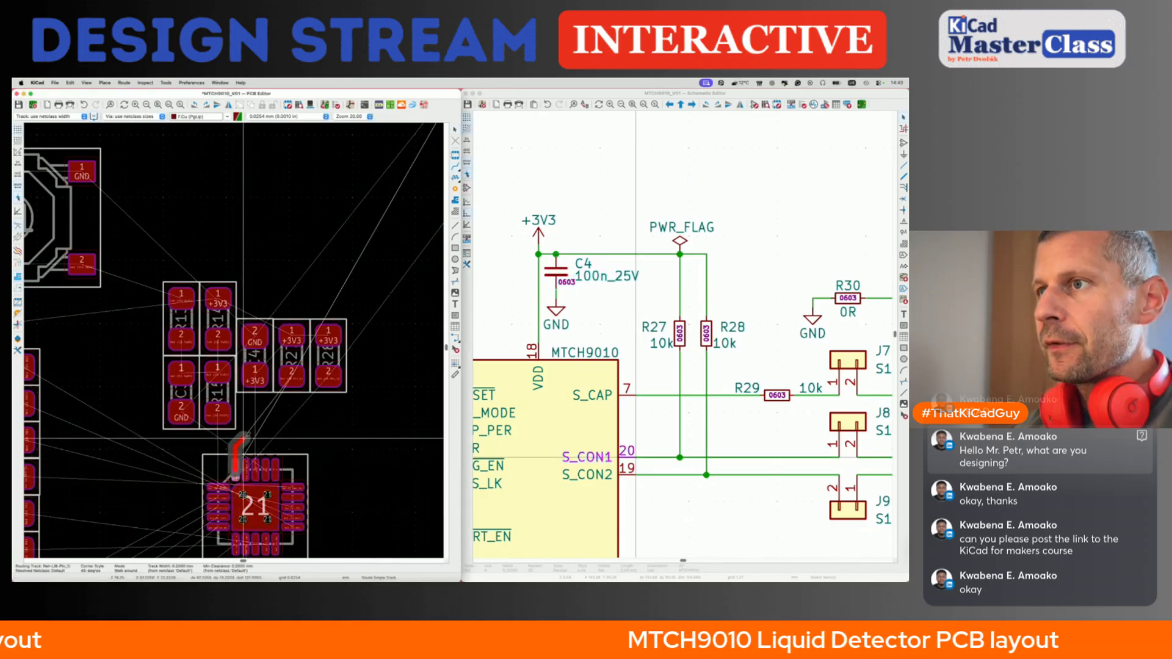
pyautogui.click(273, 439)
pyautogui.press('Escape')
pyautogui.press('Escape')
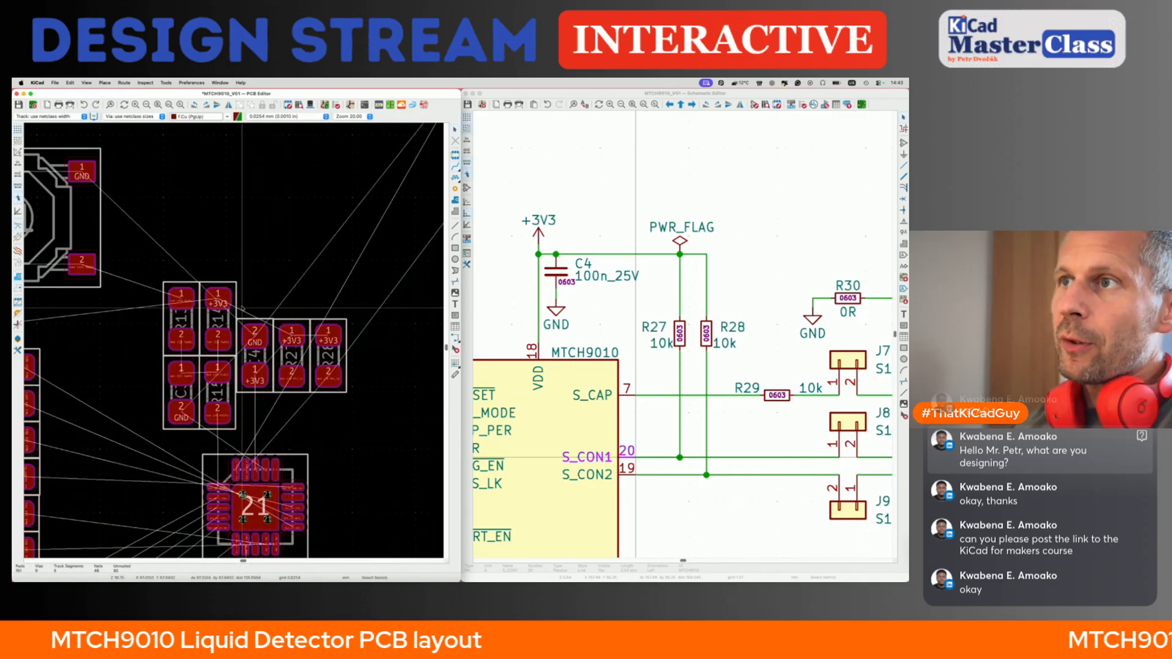
# - Move C4, R27 and R28 together slightly down towards U1, keeping them in one row
pyautogui.moveTo(230, 309); pyautogui.dragTo(381, 408)
pyautogui.press('m')
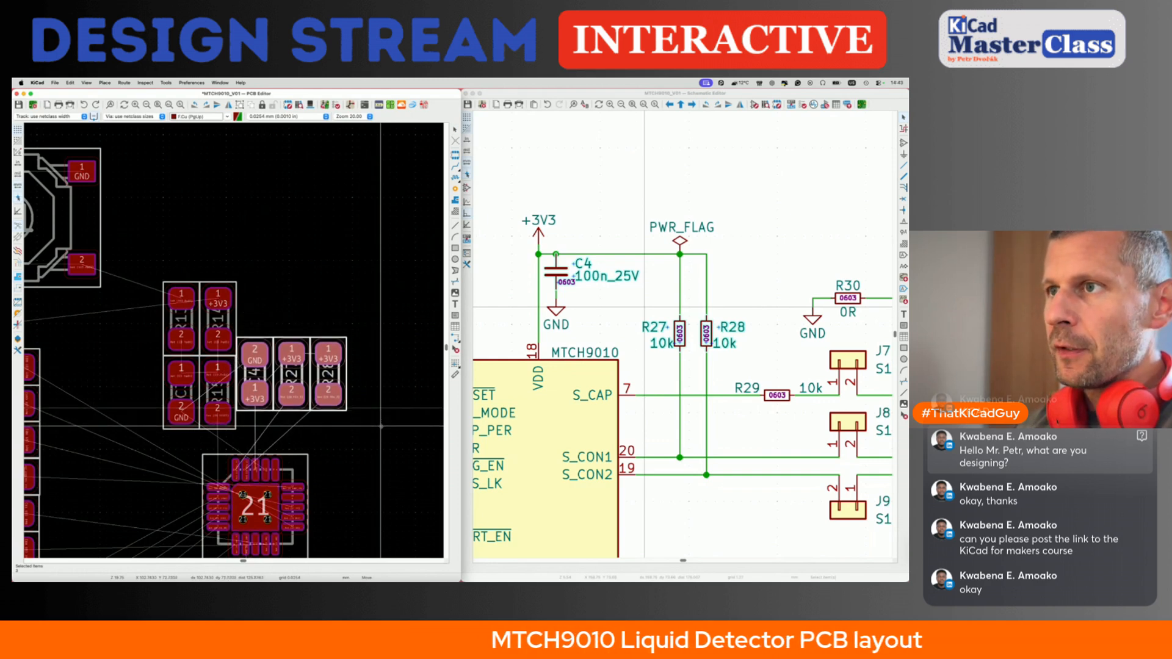
pyautogui.click(381, 427)
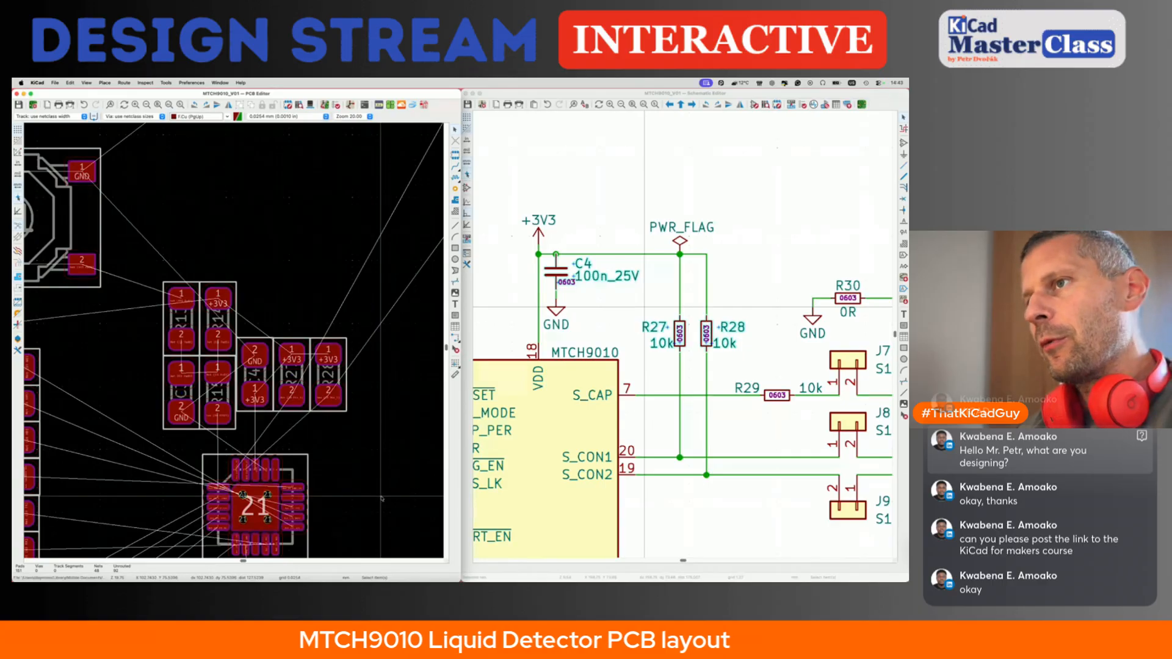
# - Select J8 and J9 via the schematic and move both footprints near the board's upper edge, up and to the right of U1
pyautogui.scroll(-4, 381, 499)
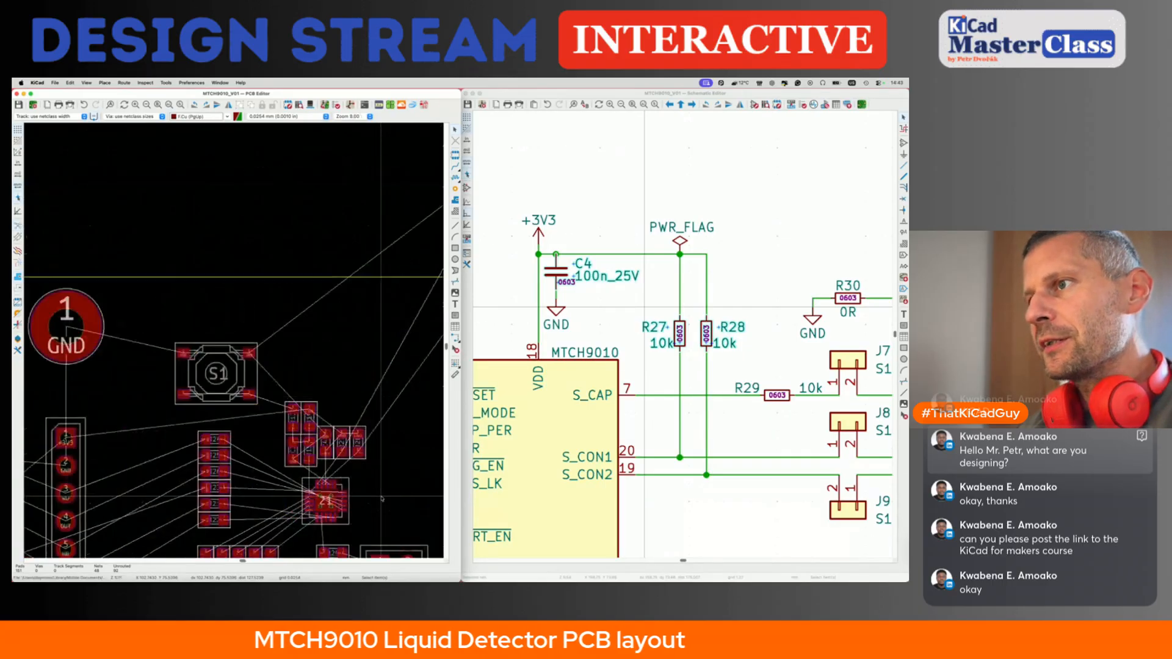
pyautogui.click(791, 370)
pyautogui.moveTo(791, 370); pyautogui.dragTo(725, 362, button='middle')
pyautogui.moveTo(859, 370); pyautogui.dragTo(767, 365, button='middle')
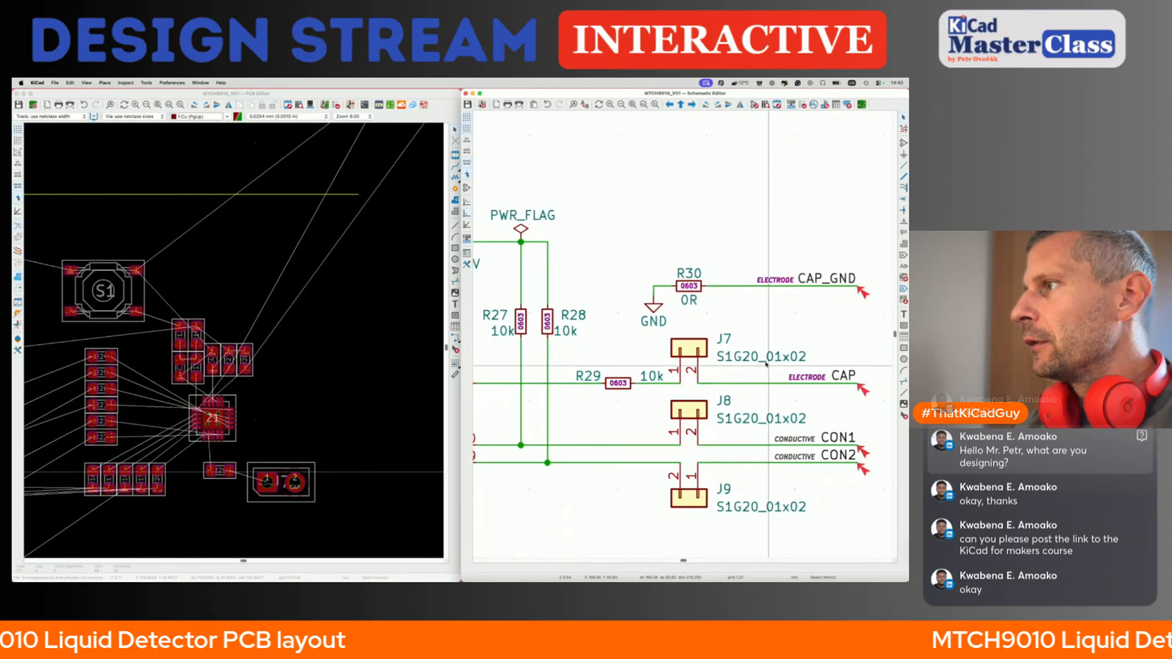
pyautogui.click(689, 408)
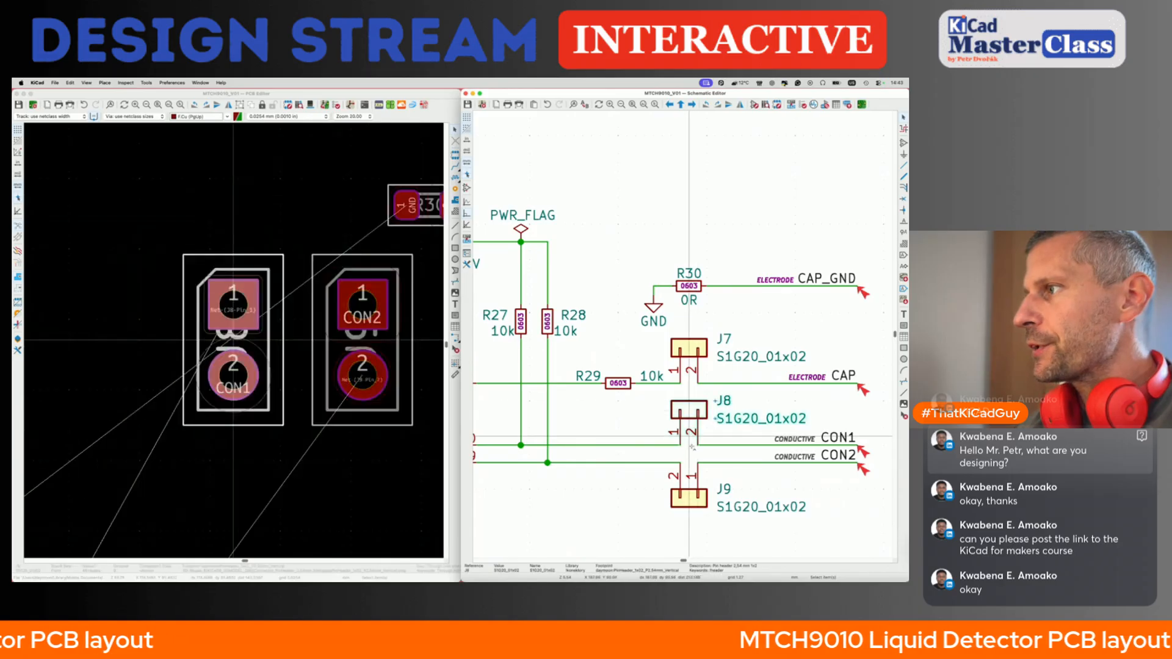
pyautogui.keyDown('shift'); pyautogui.click(689, 498); pyautogui.keyUp('shift')
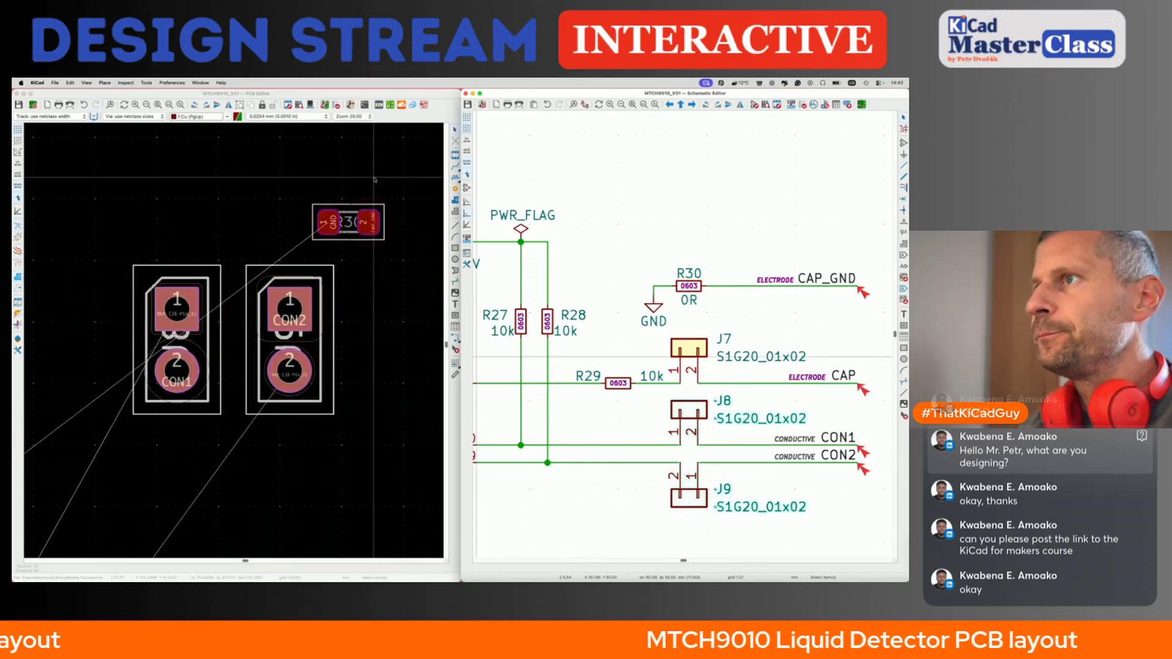
pyautogui.click(358, 94)
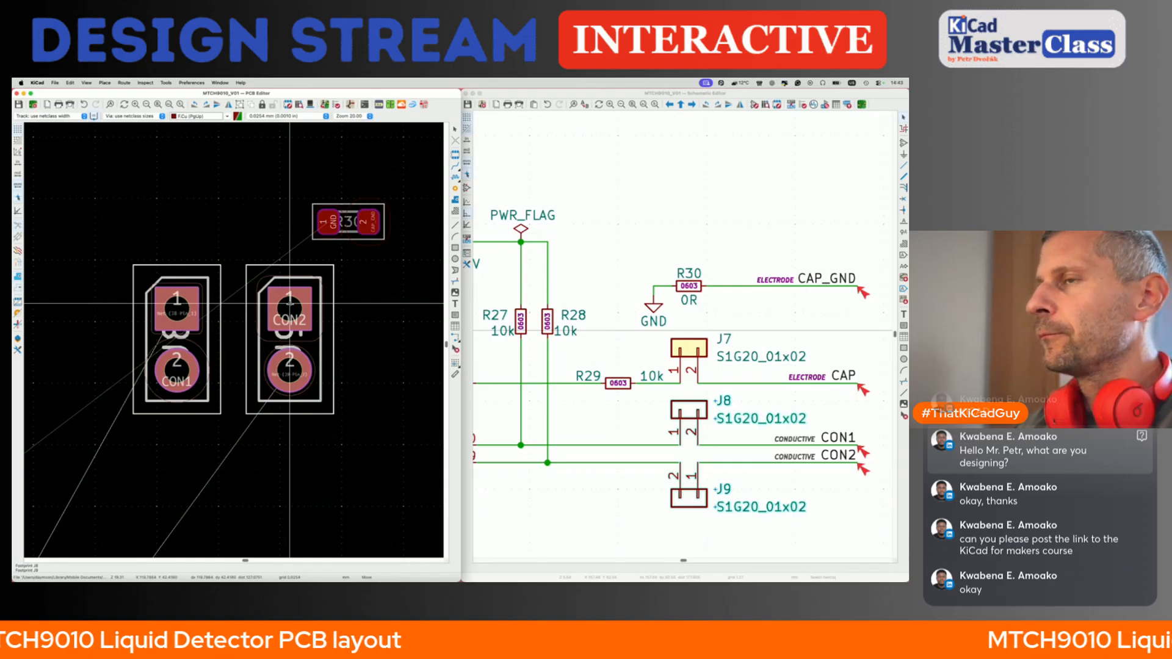
pyautogui.scroll(-7, 289, 304)
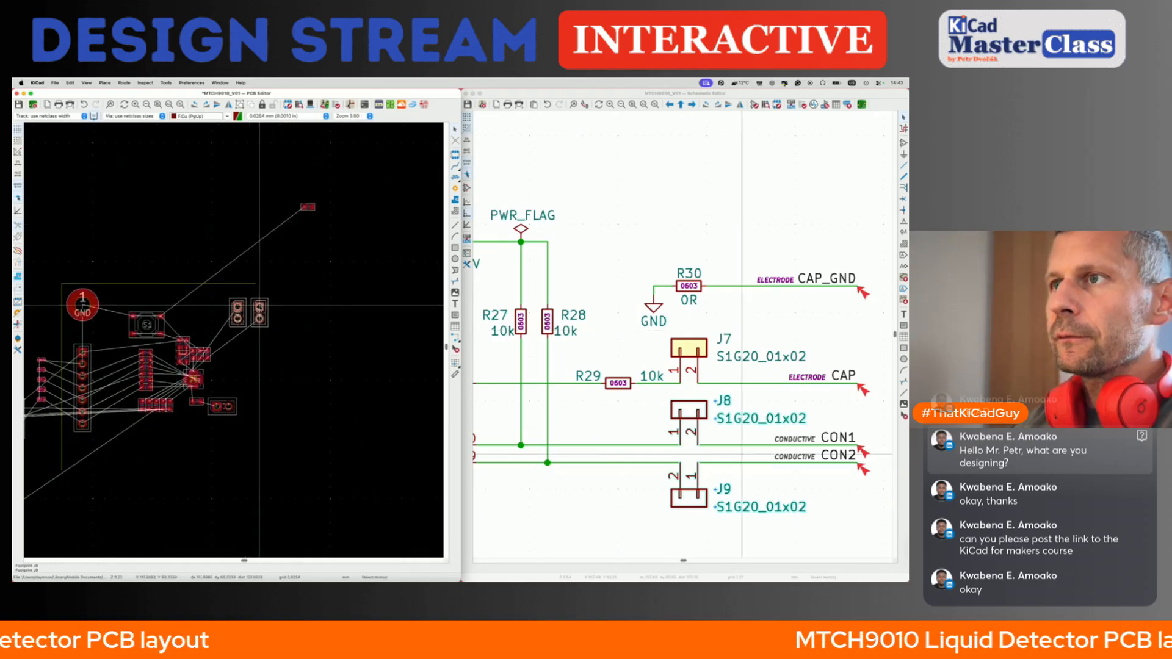
pyautogui.scroll(5, 260, 305)
# - Rotate J8 horizontal with its CON1 pad pointing away from R28 and place it above and to the right of R28
pyautogui.click(280, 317)
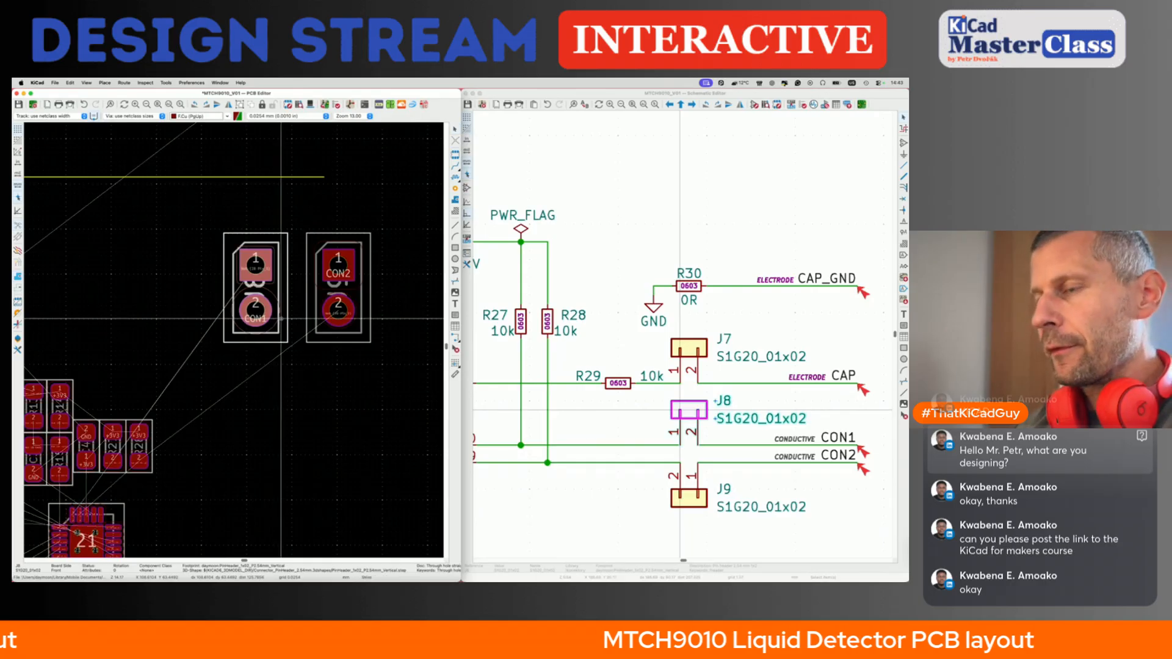
pyautogui.scroll(-3, 280, 317)
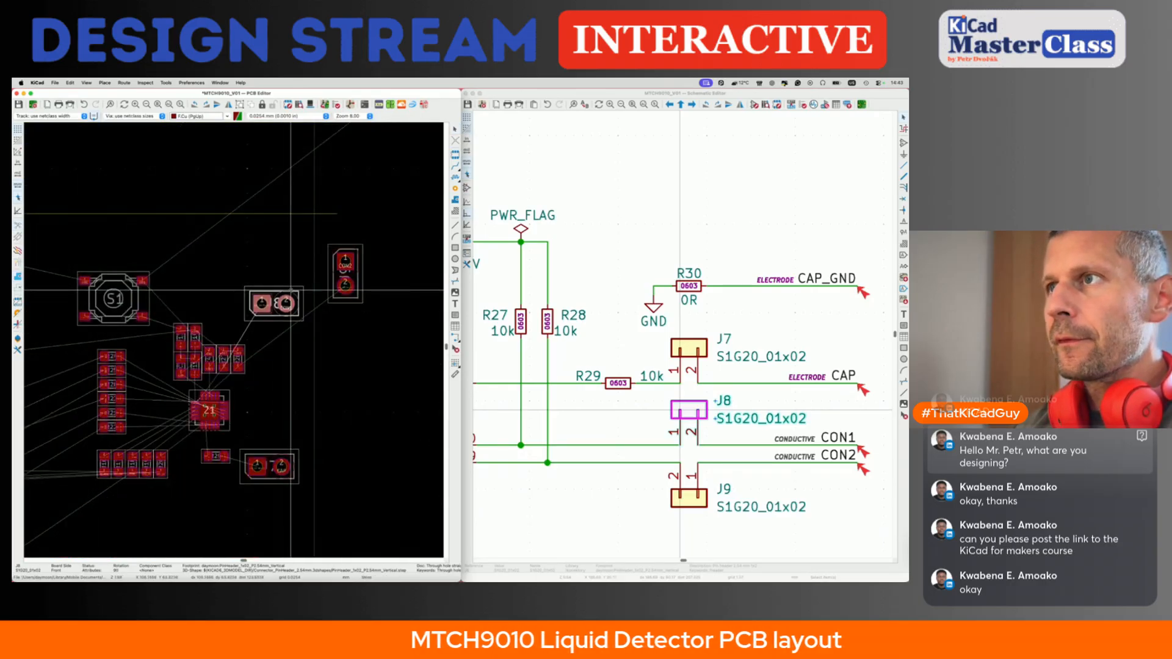
pyautogui.click(286, 304)
pyautogui.press('m')
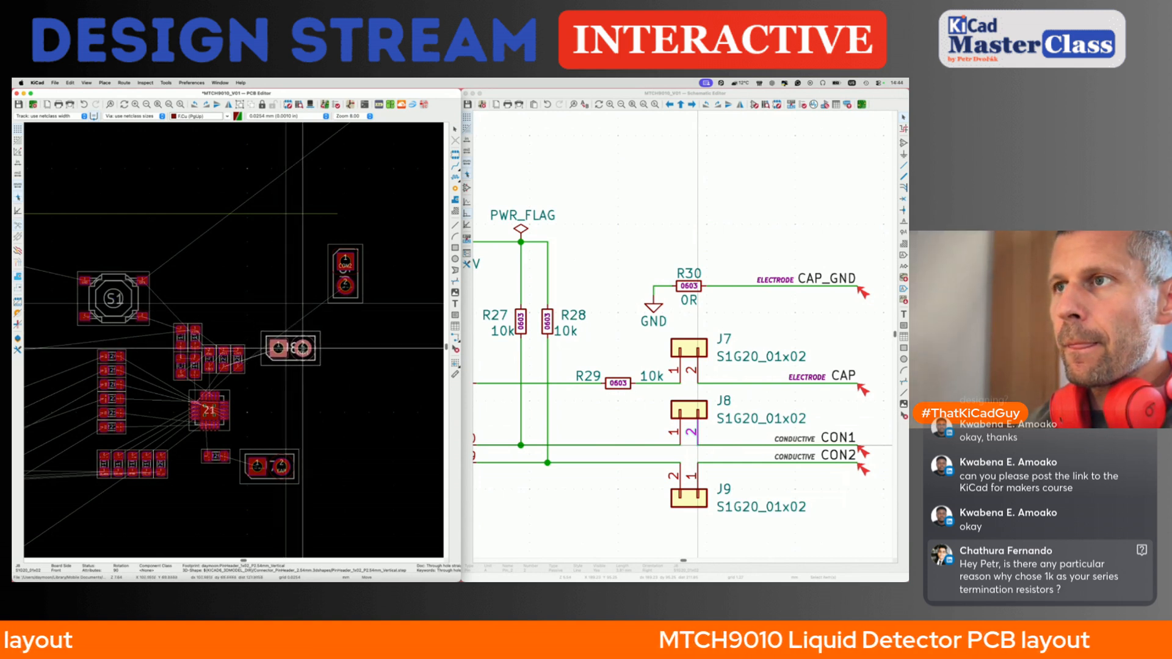
pyautogui.click(292, 313)
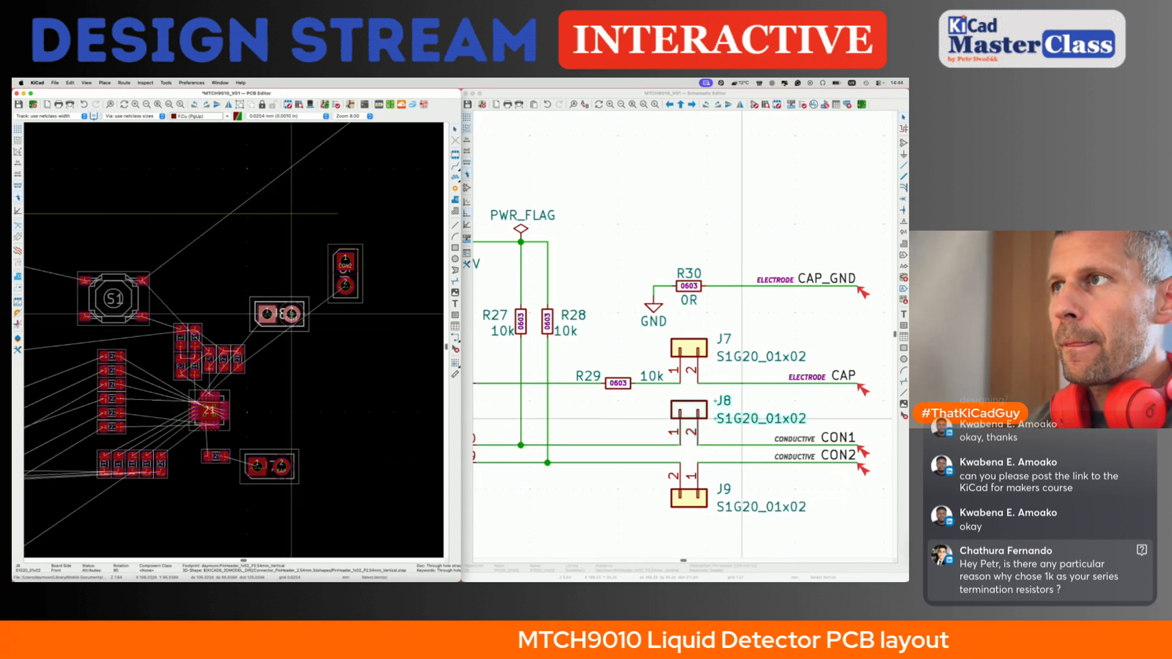
# - Rotate J9 horizontal with its CON2 pad on the right and place it directly below J8
pyautogui.click(352, 278)
pyautogui.press('m')
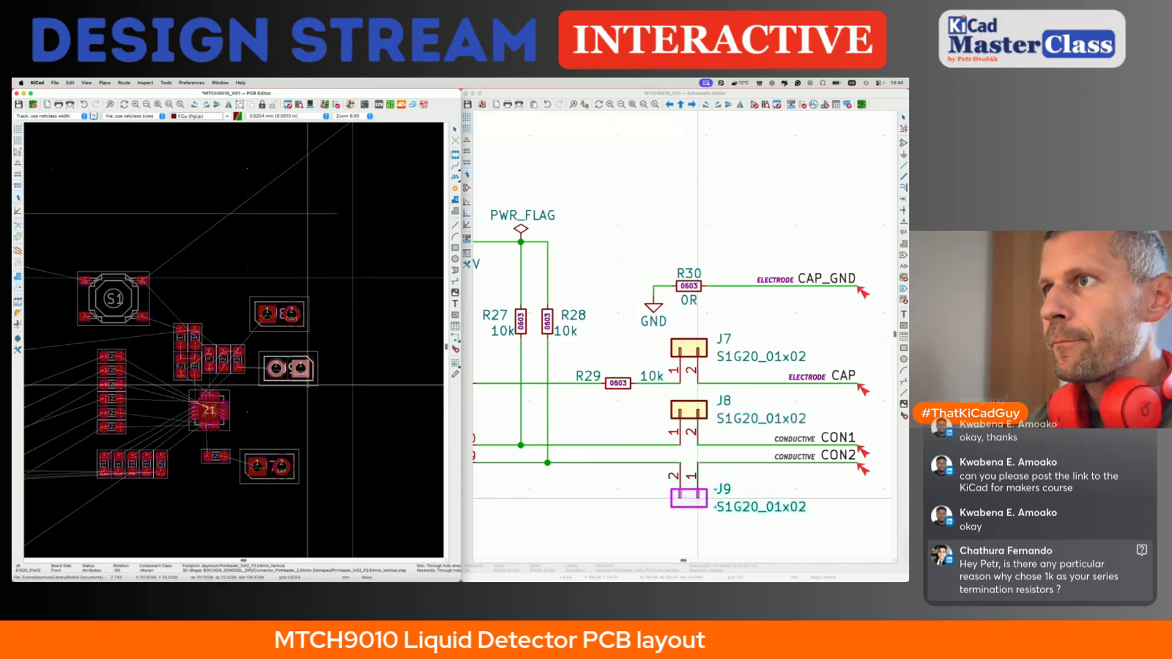
pyautogui.click(299, 366)
# - Position J9 relative to footprint J8 with offsets of X 0 mm and Y 2.54 mm
pyautogui.scroll(4, 299, 366)
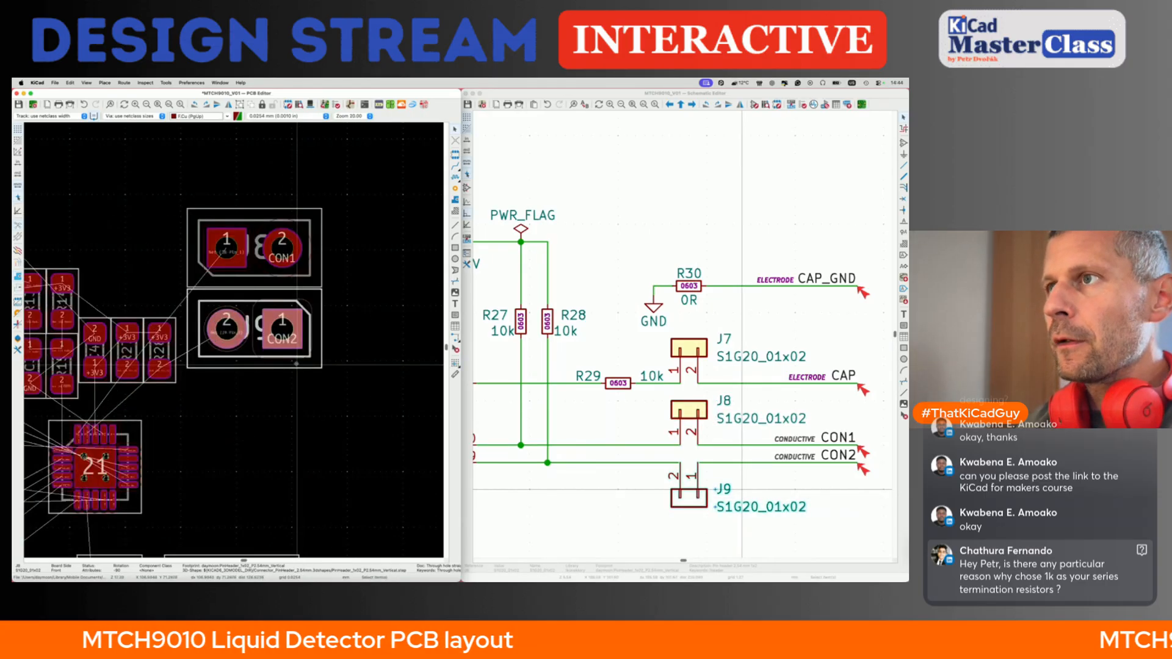
pyautogui.hotkey('shift', 'p')
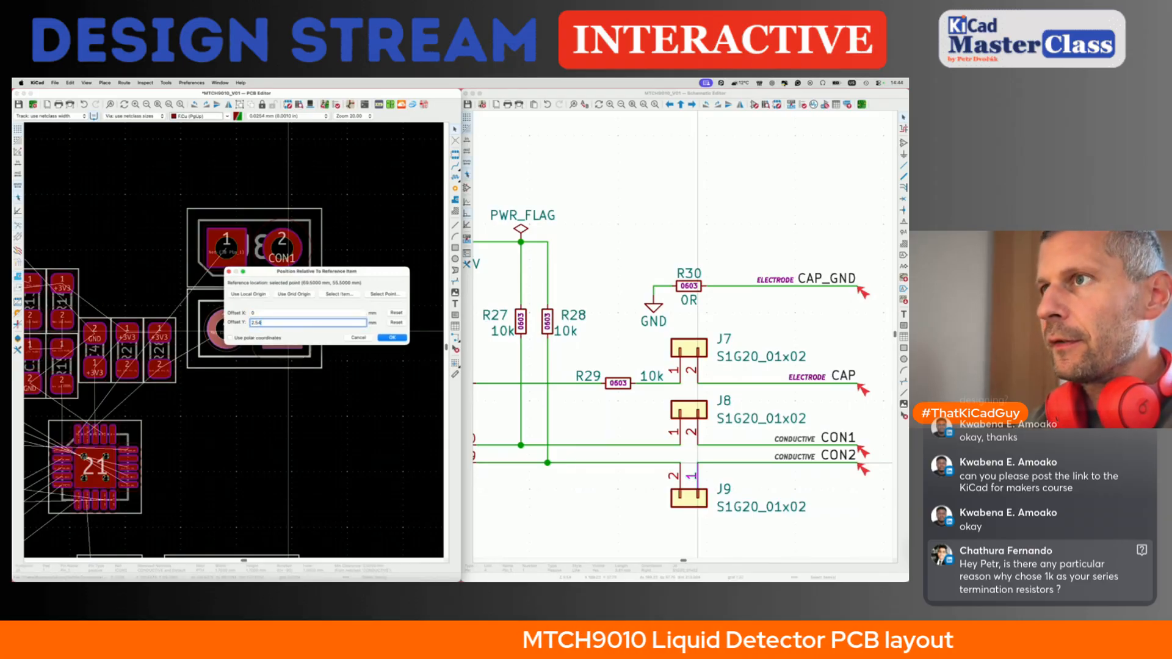
pyautogui.moveTo(312, 278); pyautogui.dragTo(372, 209)
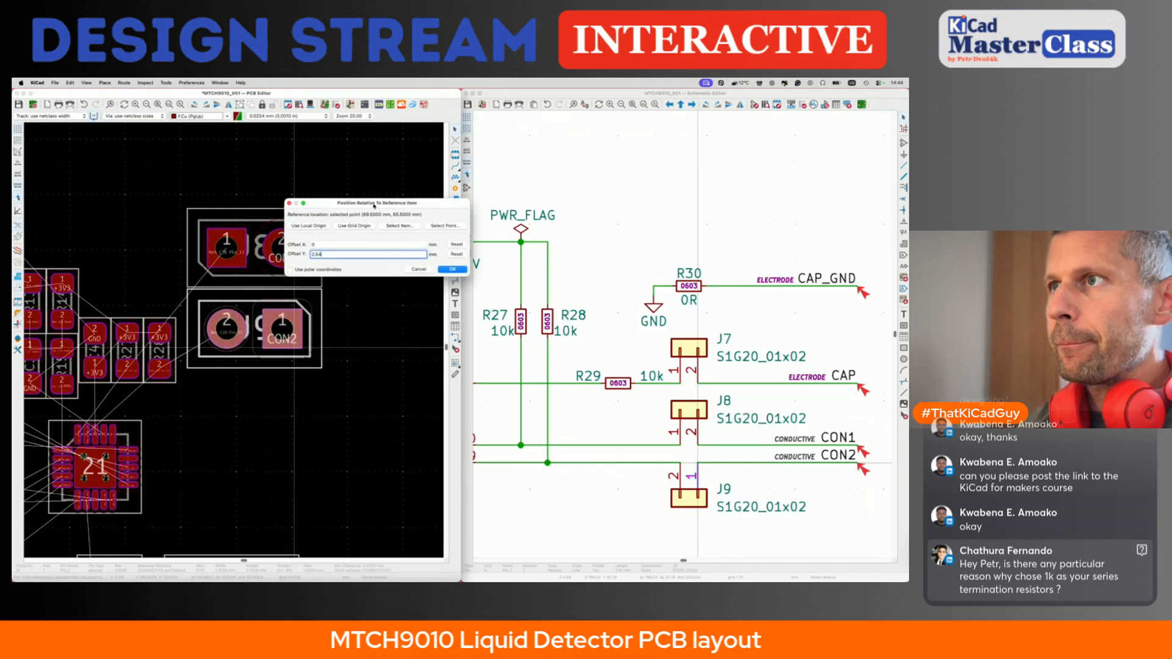
pyautogui.click(399, 225)
pyautogui.click(249, 270)
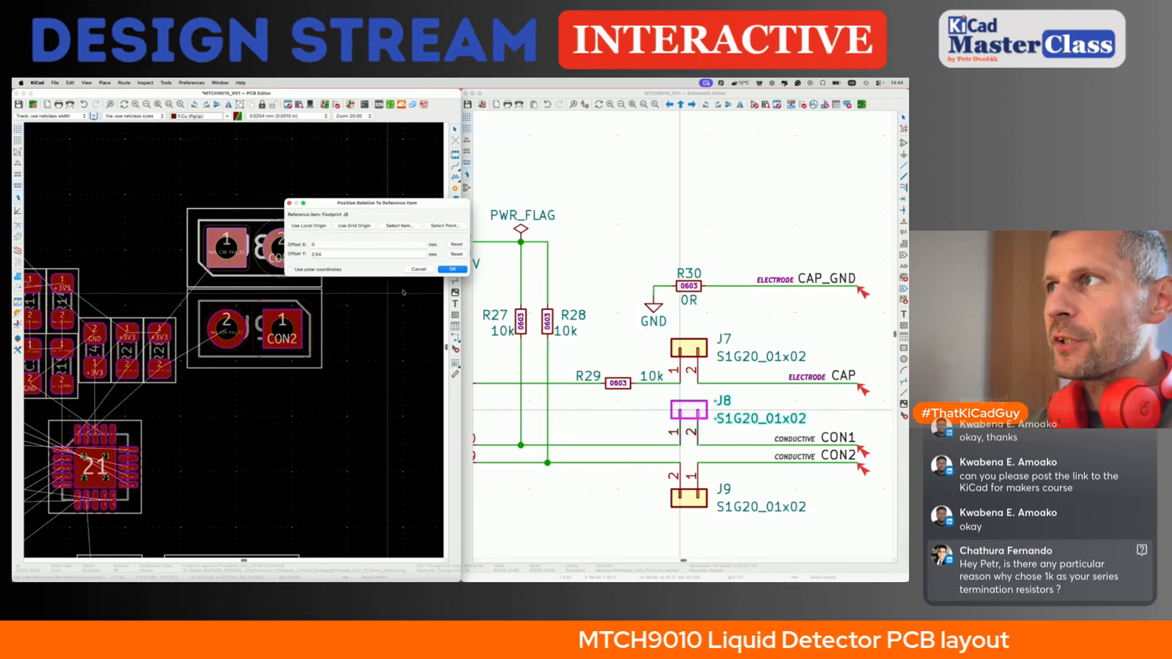
pyautogui.click(453, 269)
# - Repeat the relative positioning of J9 from footprint J8 with the same X 0 mm and Y 2.54 mm offsets
pyautogui.click(256, 331)
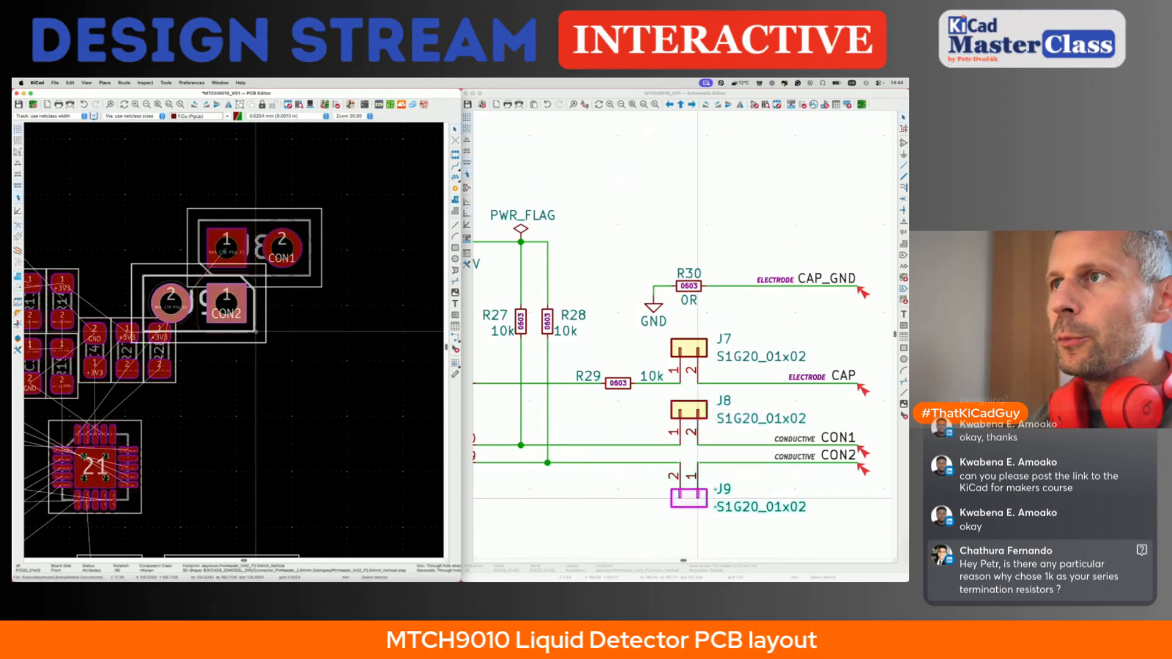
pyautogui.hotkey('shift', 'p')
pyautogui.click(407, 229)
pyautogui.click(276, 247)
pyautogui.click(453, 270)
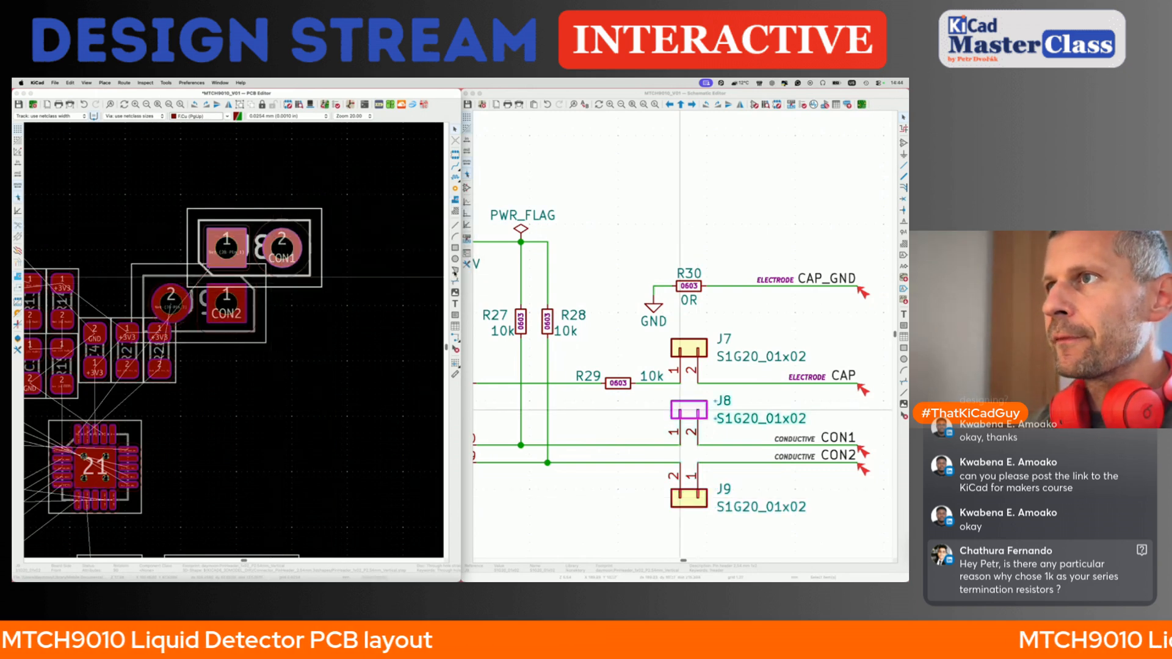
pyautogui.click(202, 320)
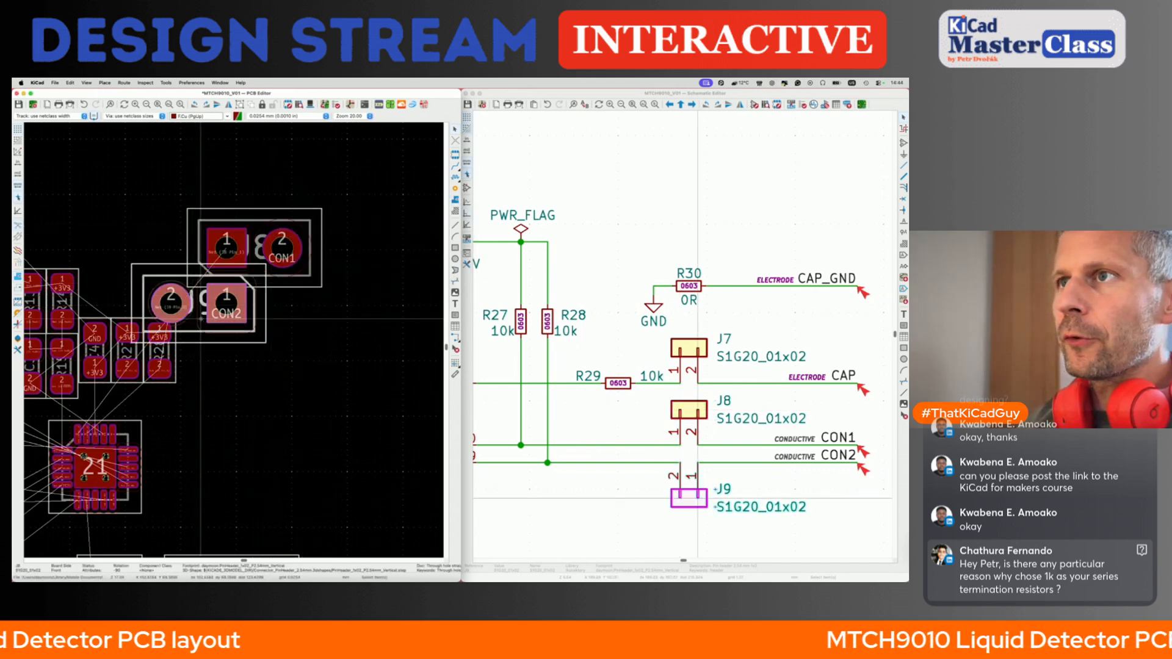
pyautogui.hotkey('shift', 'p')
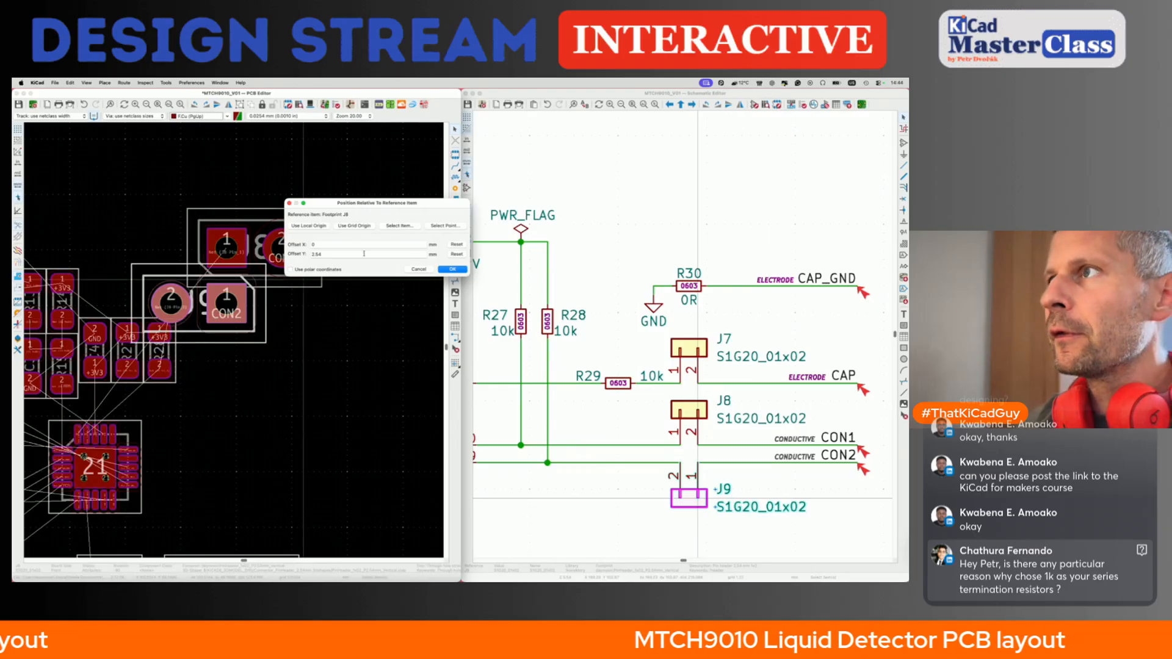
pyautogui.click(405, 227)
pyautogui.click(280, 247)
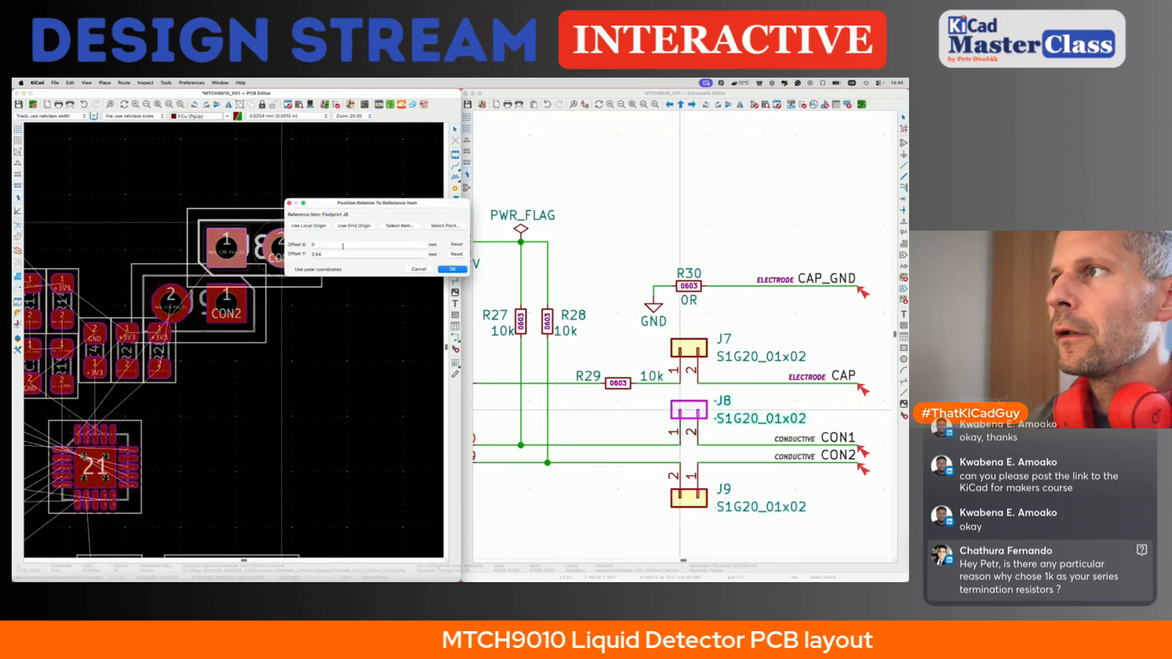
pyautogui.click(449, 270)
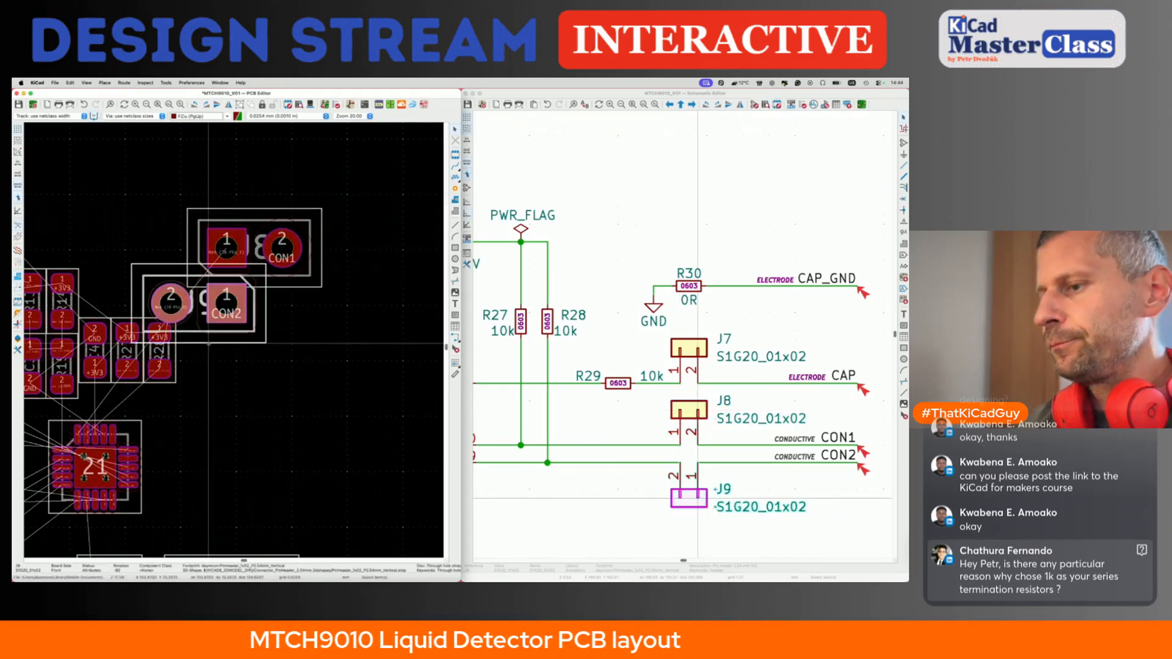
# - Move J9 clear below J8, then position it relative to J8 again with offsets of X 0 mm and Y 2.54 mm
pyautogui.moveTo(262, 364); pyautogui.dragTo(265, 376)
pyautogui.click(233, 345)
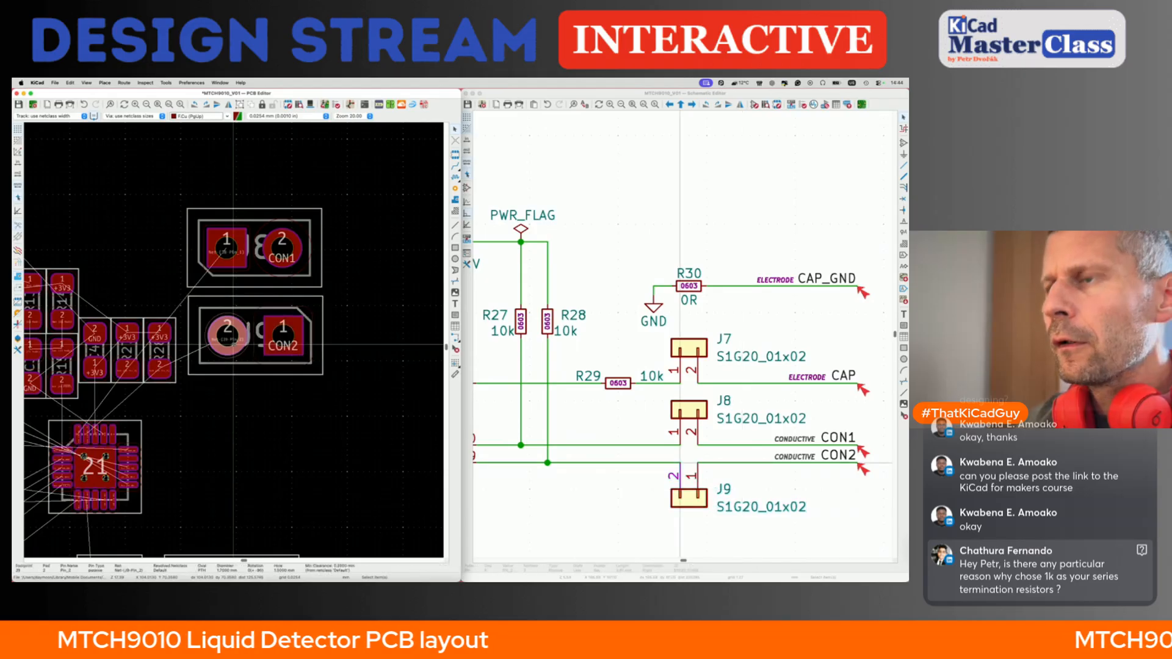
pyautogui.hotkey('shift', 'p')
pyautogui.click(399, 226)
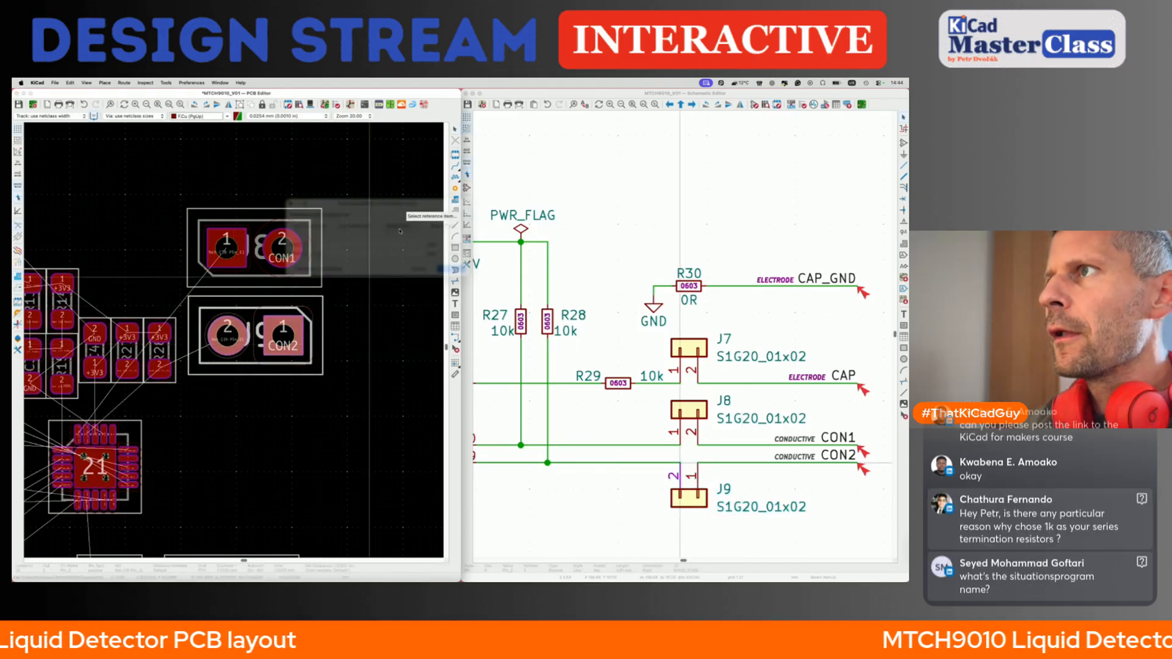
pyautogui.click(256, 251)
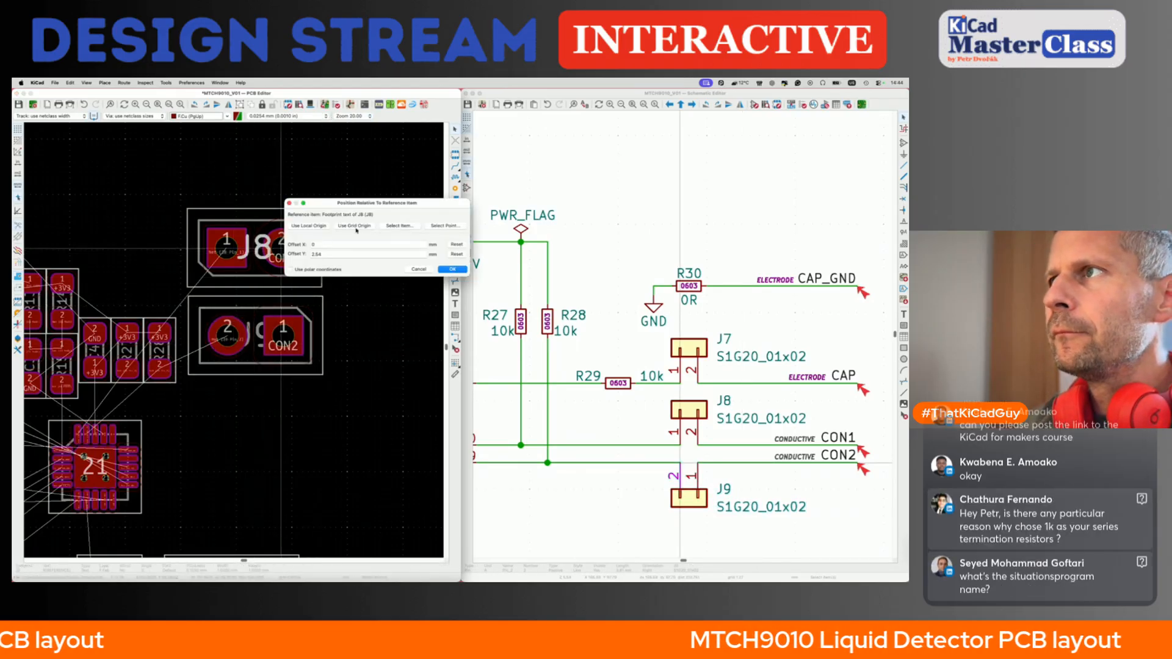
pyautogui.click(384, 226)
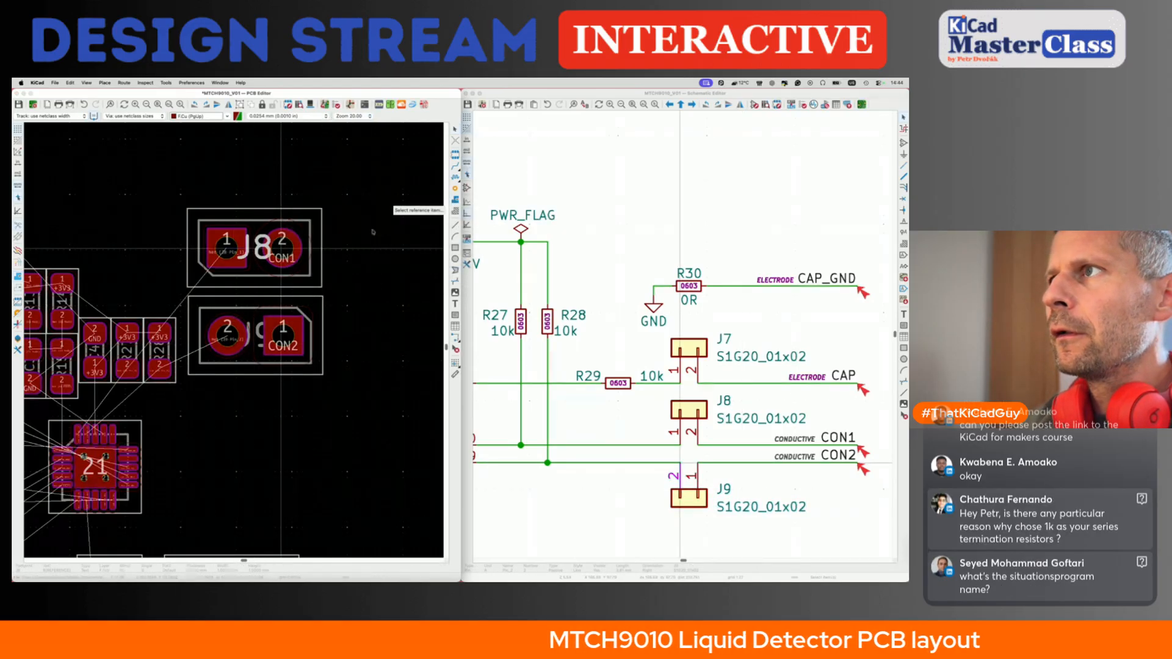
pyautogui.click(229, 276)
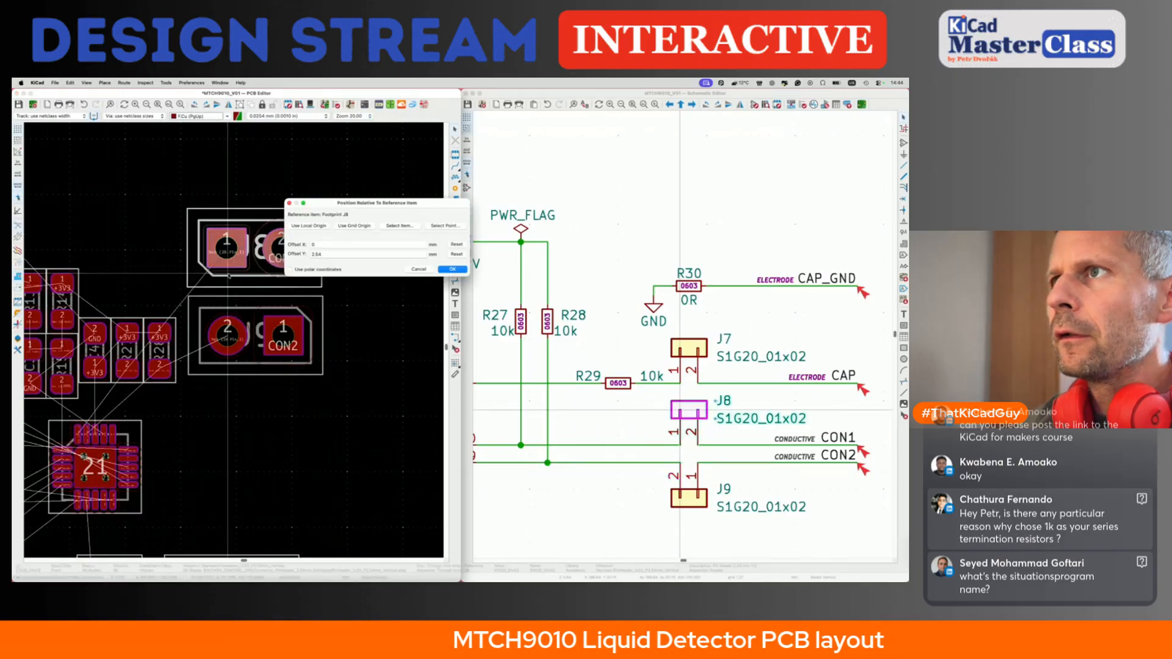
pyautogui.click(452, 269)
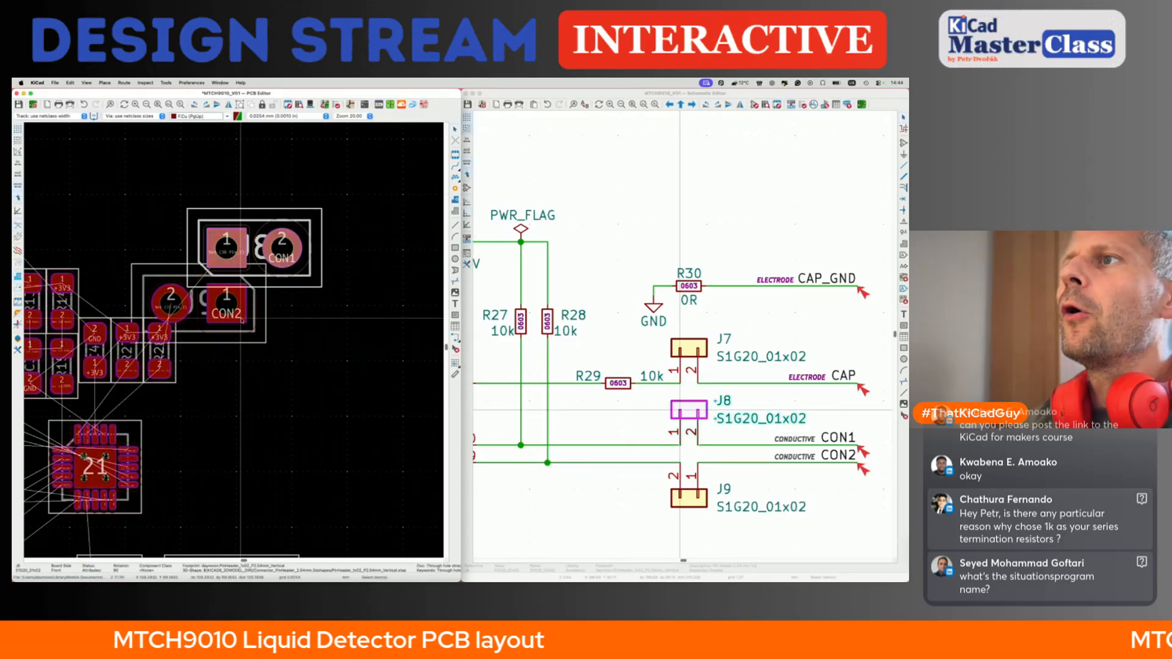
pyautogui.press('Escape')
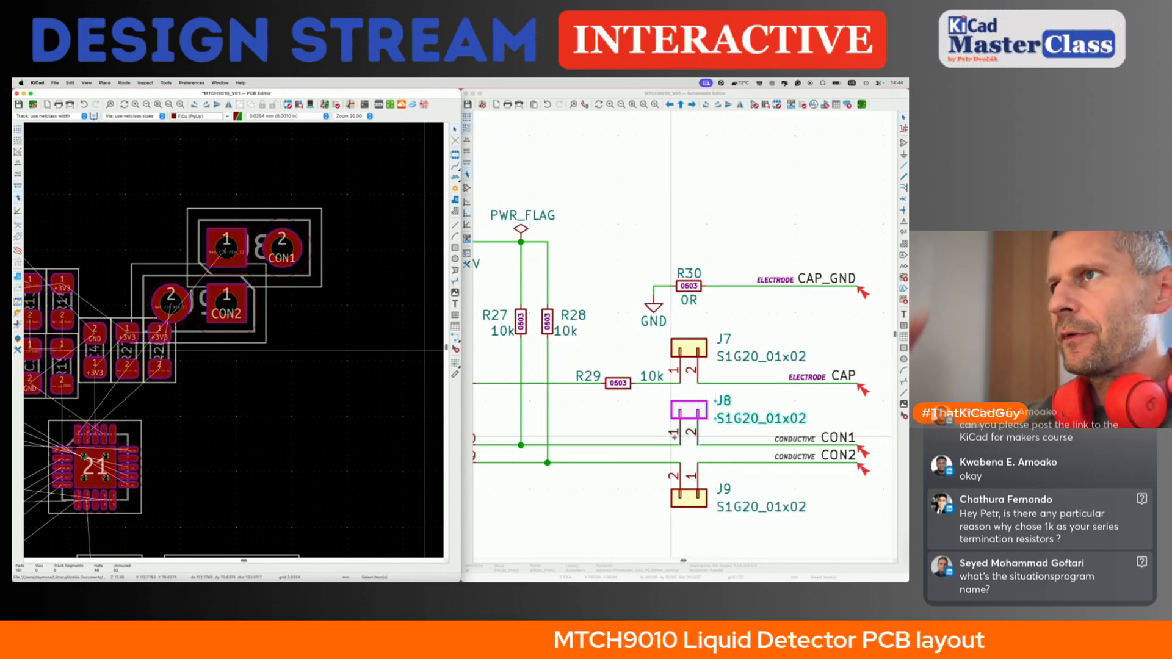
# - Rotate J9 by 180 degrees so both its pads line up under J8's pads, and select J9 in the schematic
pyautogui.click(685, 497)
pyautogui.press('r')
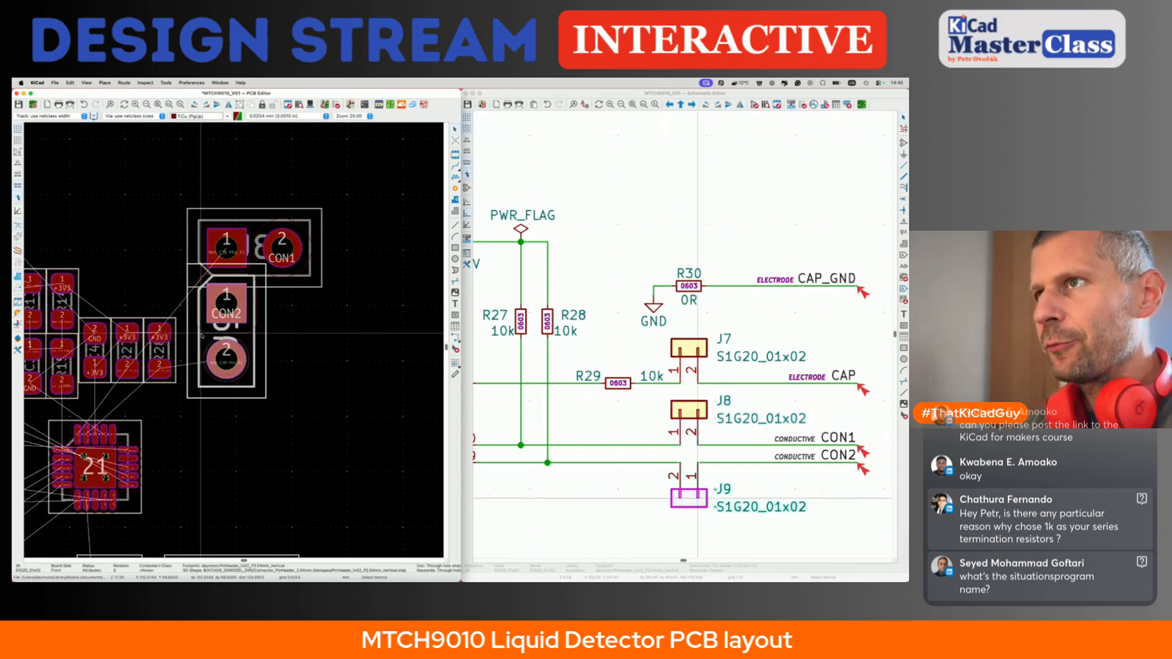
pyautogui.press('r')
pyautogui.click(306, 370)
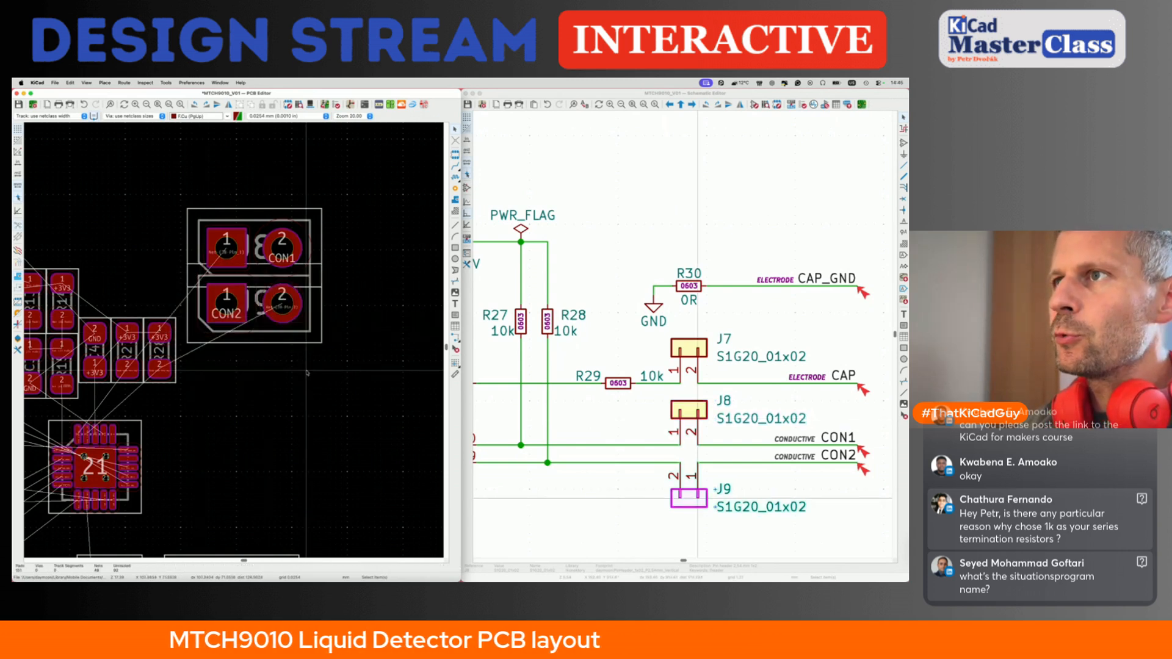
pyautogui.click(682, 501)
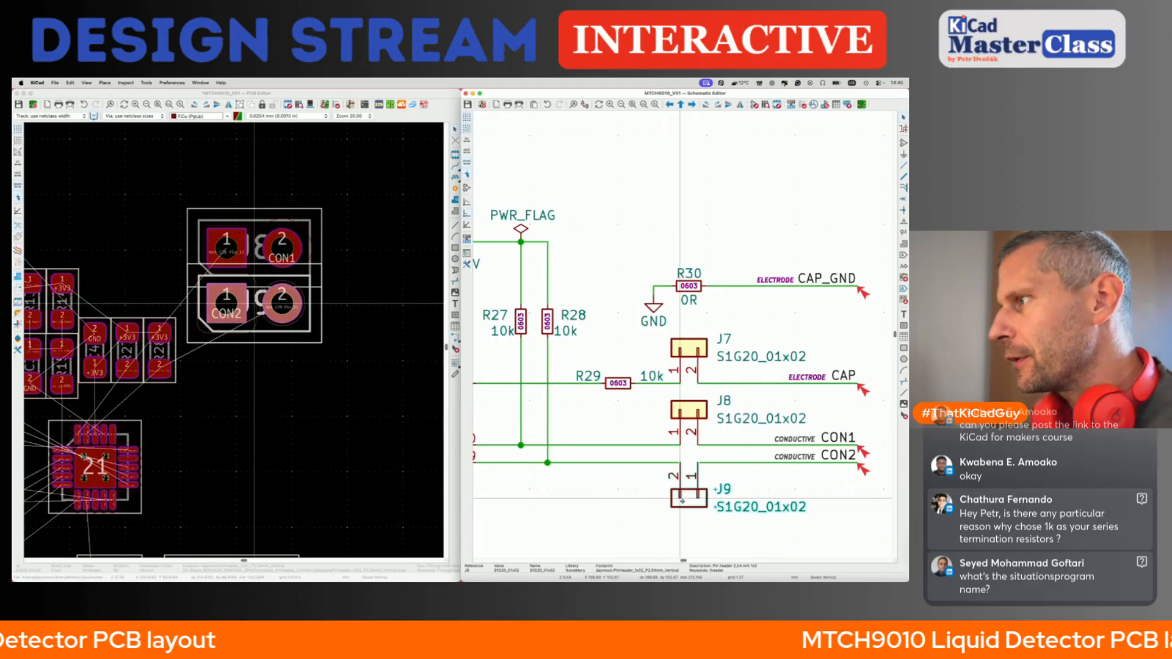
# - Mirror the J9 symbol horizontally in the schematic and move it back onto the ends of the CON2 wires
pyautogui.press('x')
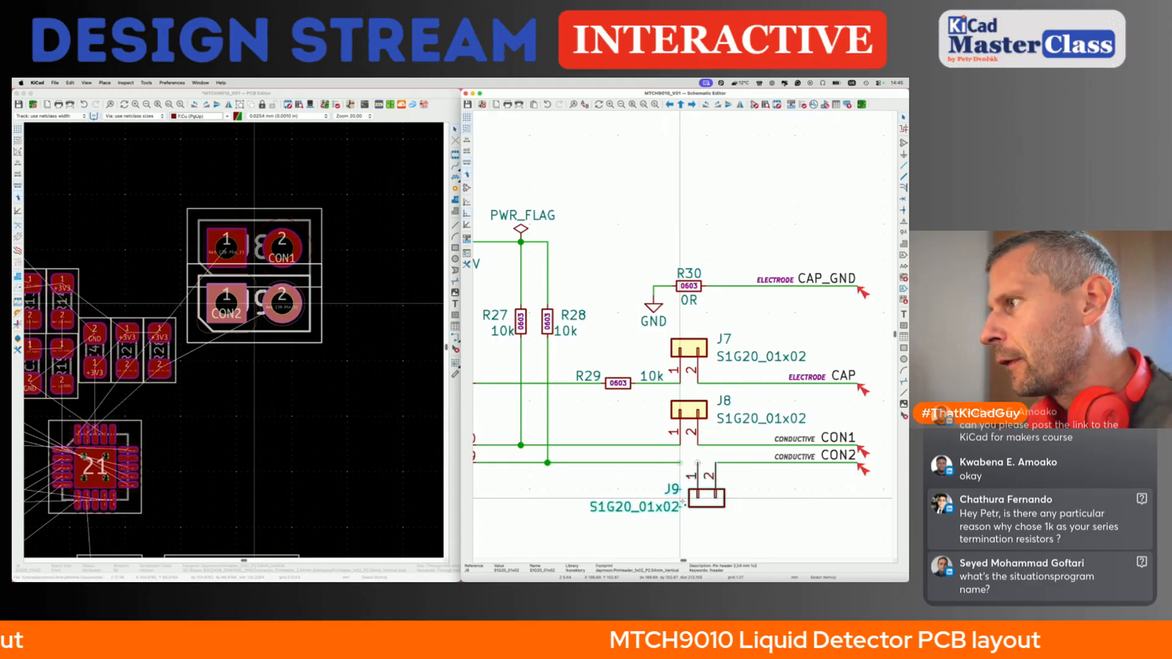
pyautogui.press('m')
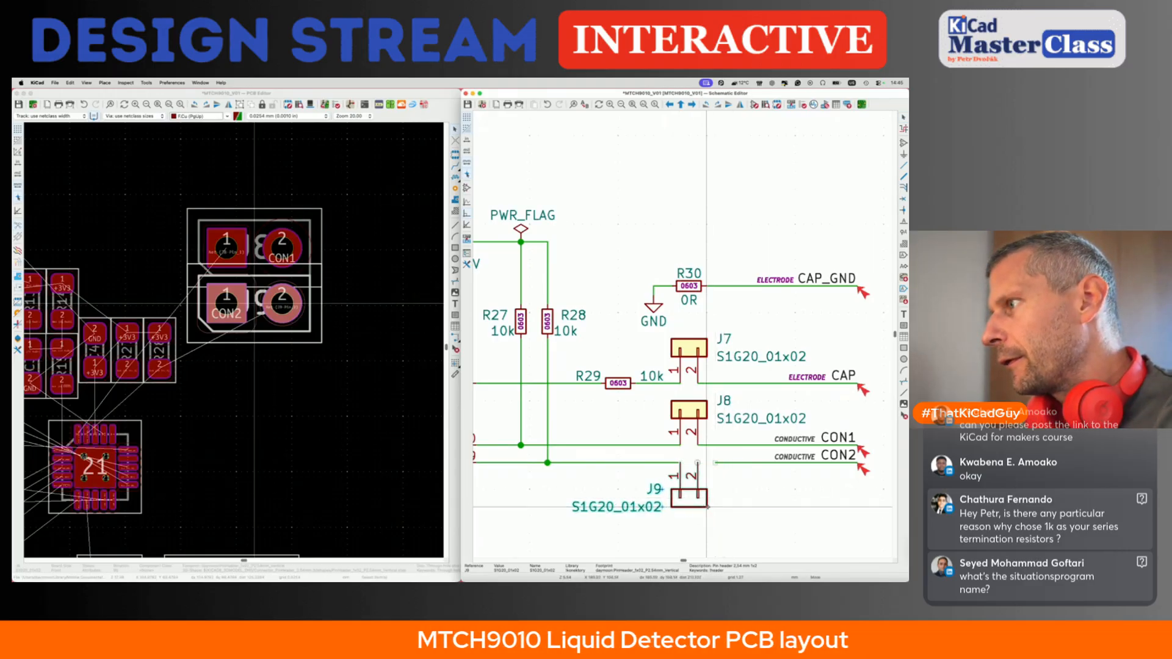
pyautogui.click(706, 509)
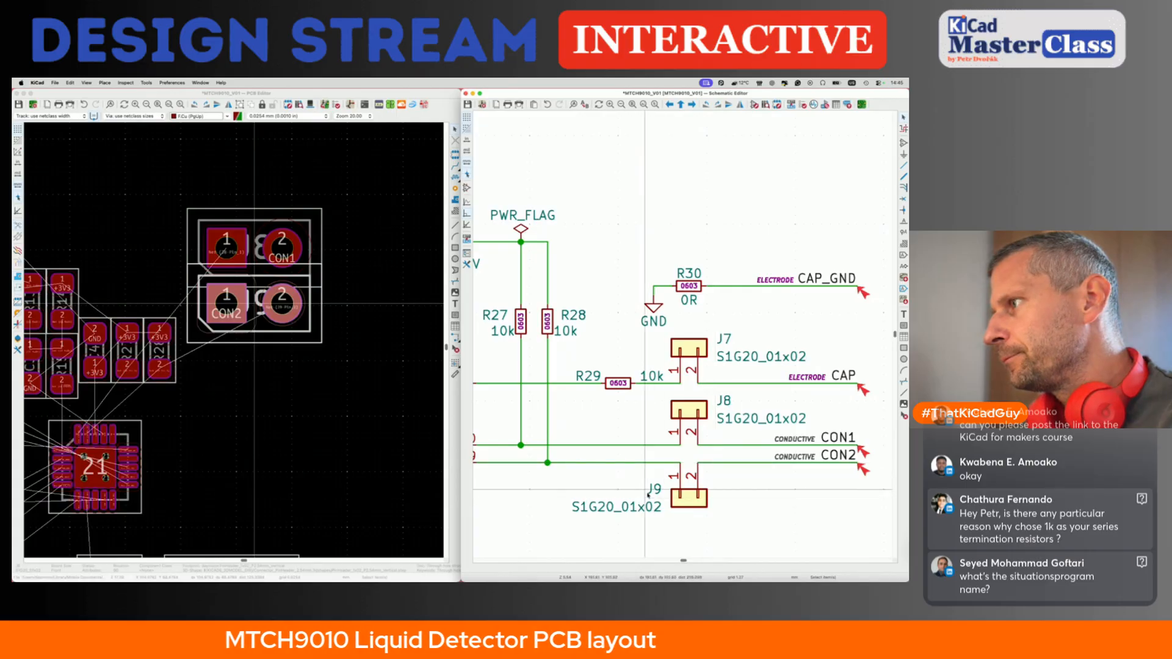
# - Move J9's reference and value text to the right side of its schematic symbol
pyautogui.press('m')
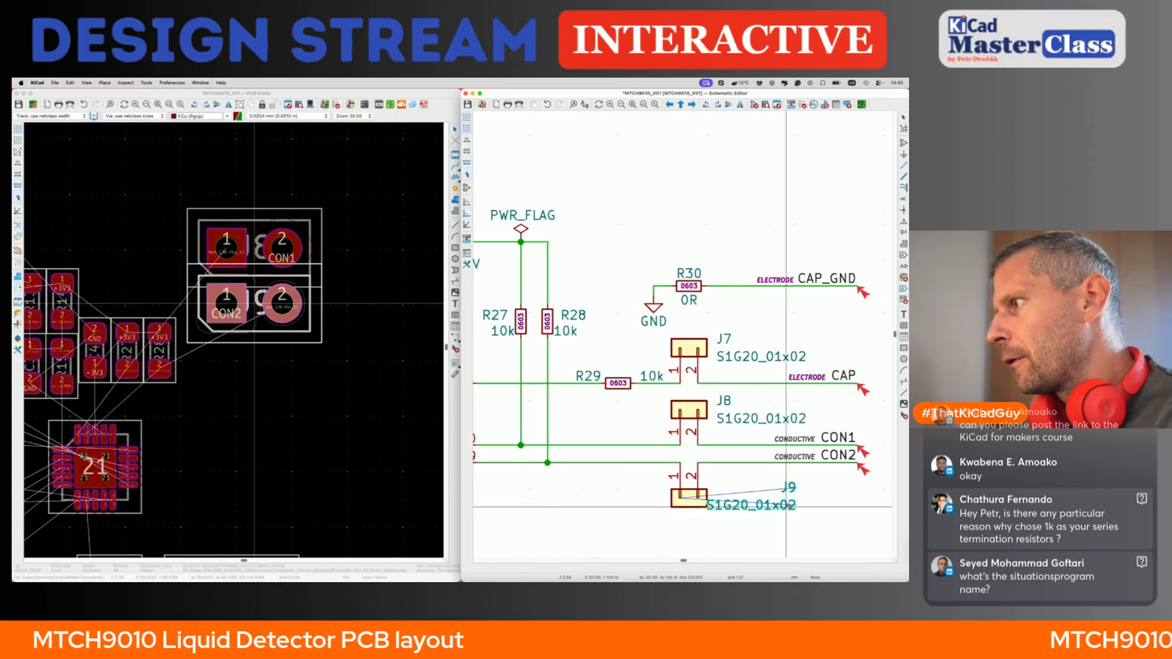
pyautogui.click(796, 505)
pyautogui.press('m')
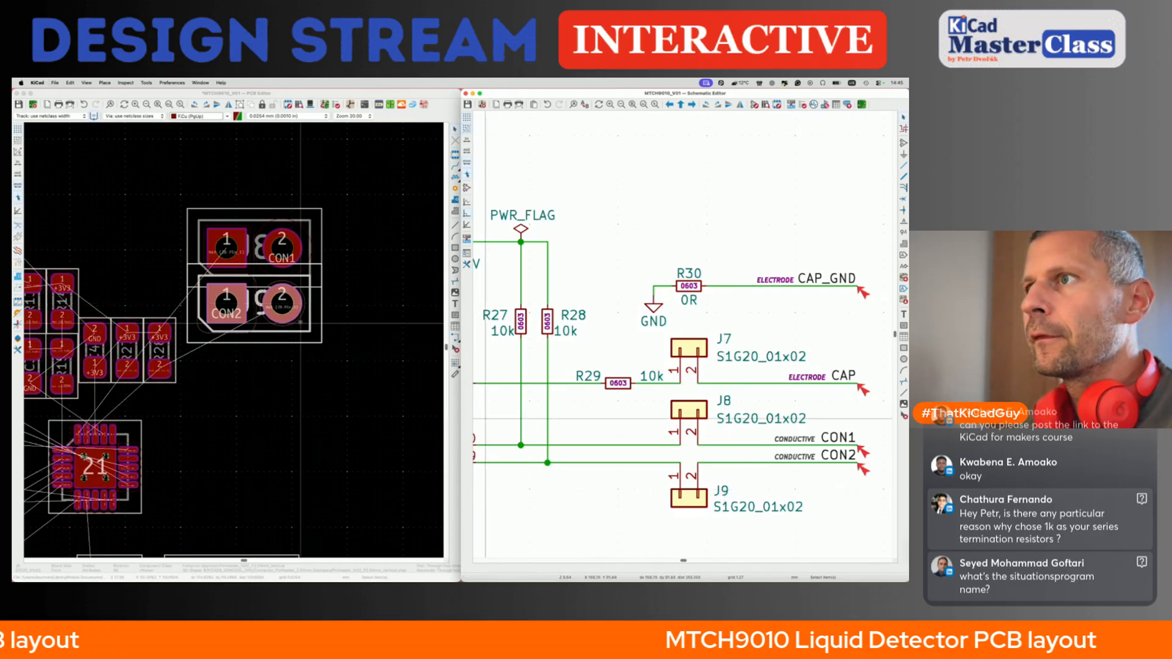
# - Update the PCB from the changed schematic and position footprint J9 relative to J8 again
pyautogui.press('F8')
pyautogui.click(346, 376)
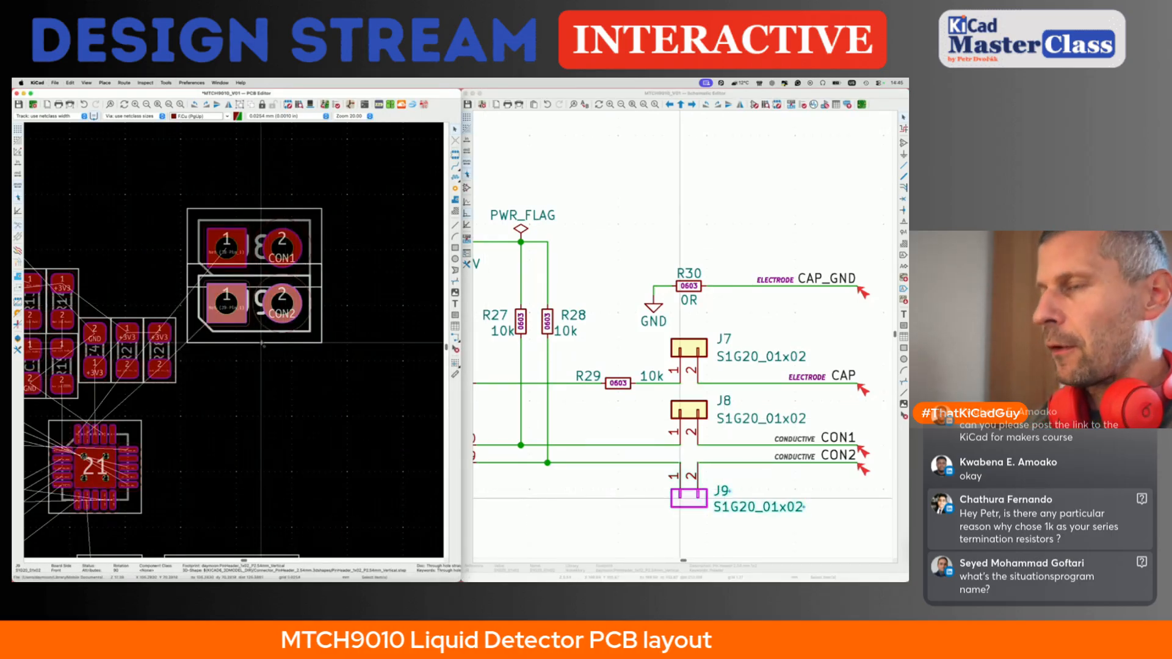
pyautogui.hotkey('shift', 'p')
pyautogui.click(415, 226)
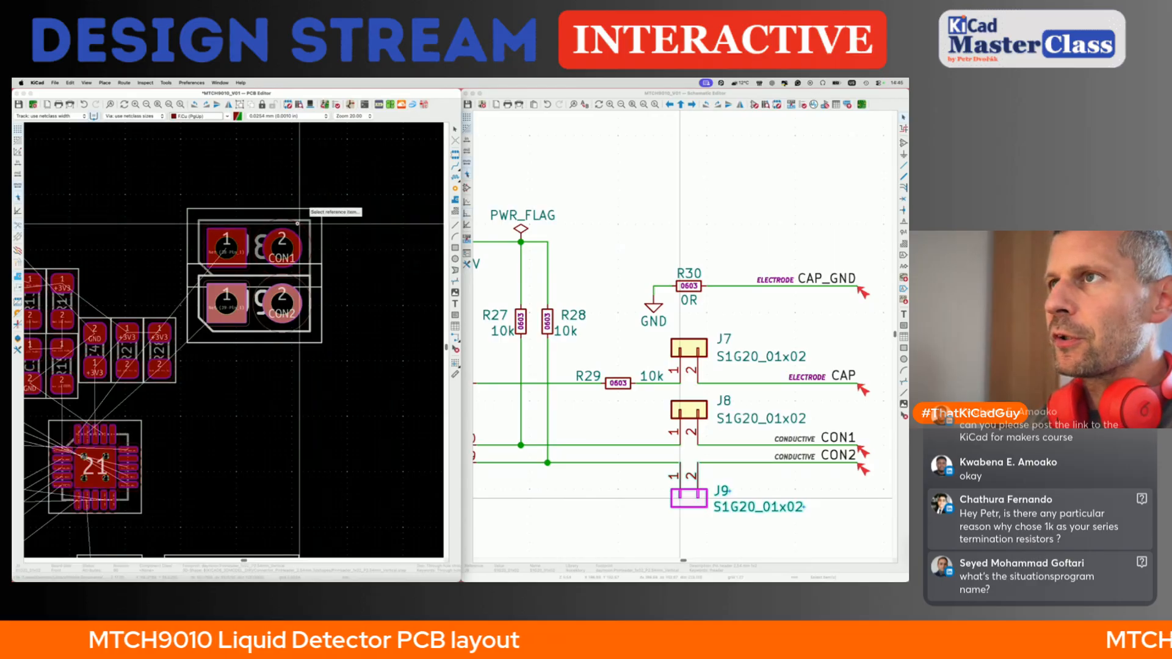
pyautogui.click(257, 225)
pyautogui.click(451, 269)
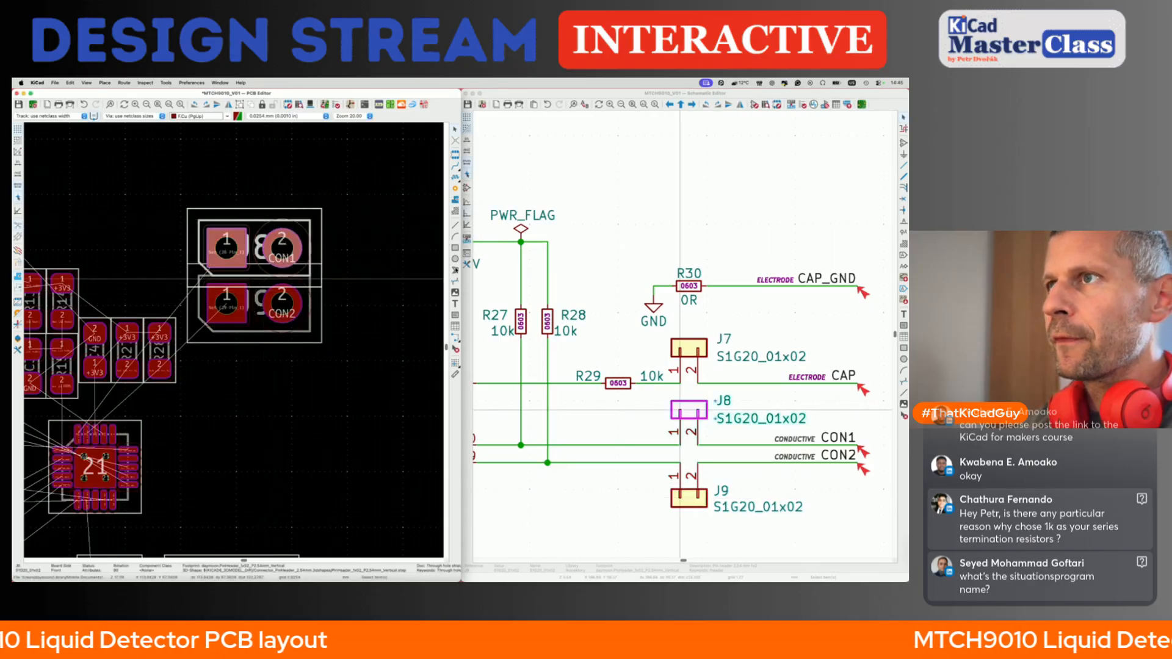
pyautogui.click(269, 359)
# - Move footprints J8 and J9 together down beside the resistors above U1
pyautogui.scroll(-2, 270, 358)
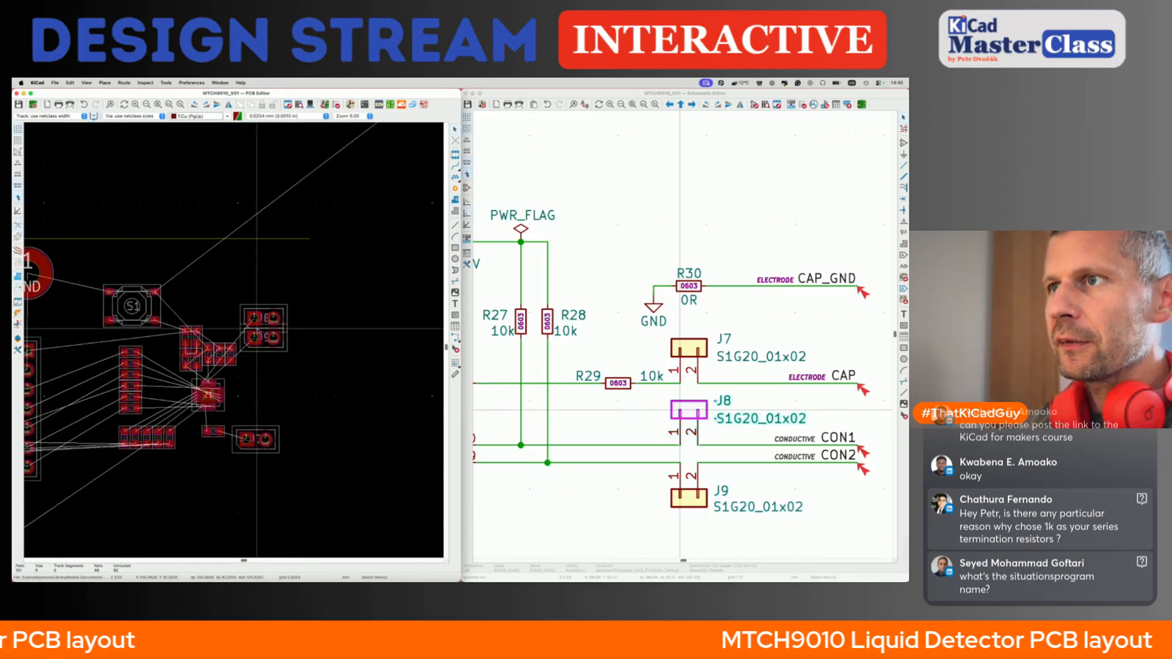
pyautogui.scroll(-1, 238, 293)
pyautogui.moveTo(220, 273); pyautogui.dragTo(341, 388)
pyautogui.press('m')
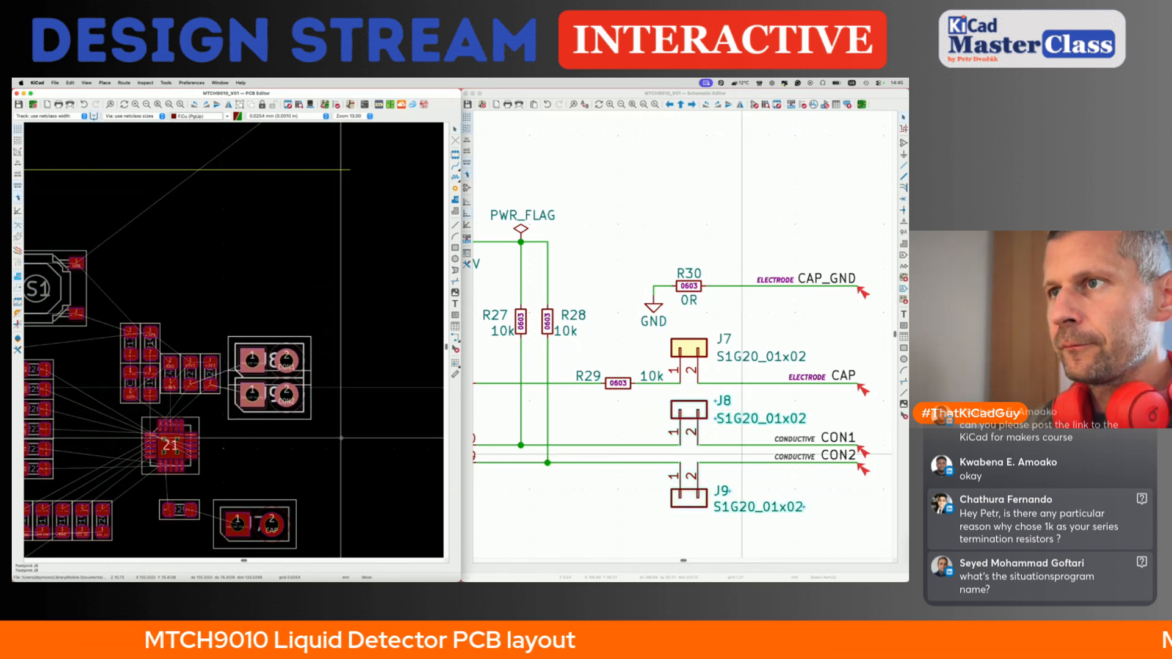
pyautogui.click(340, 435)
# - Move header J7 so that its pads line up vertically below J8 and J9
pyautogui.click(277, 526)
pyautogui.press('m')
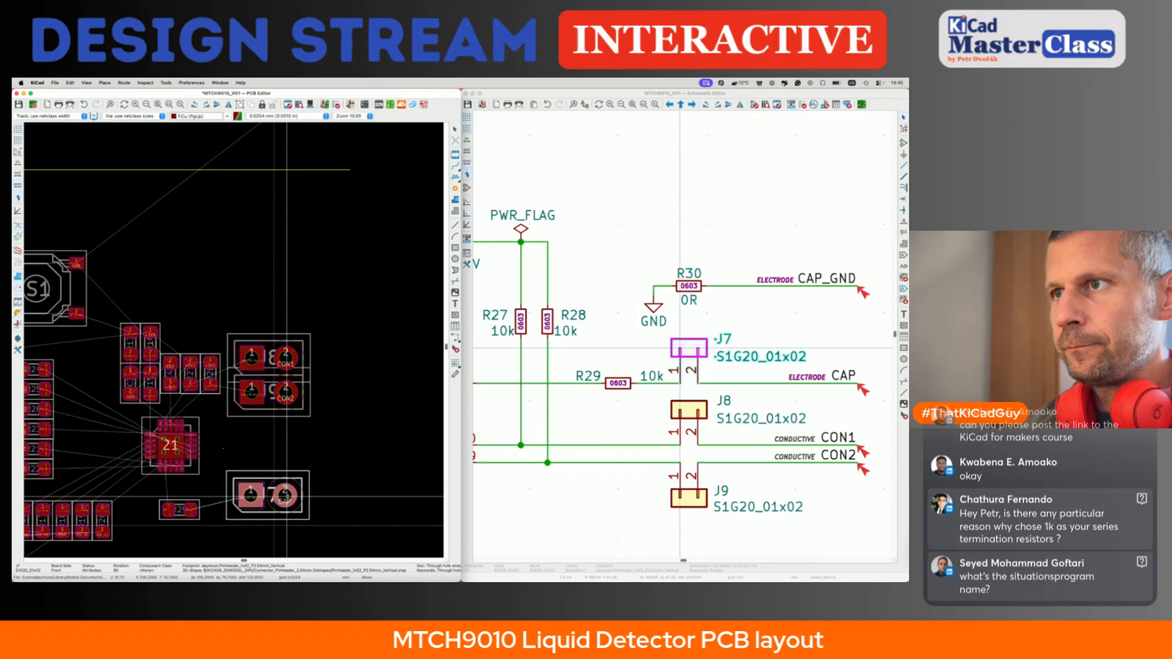
pyautogui.click(287, 496)
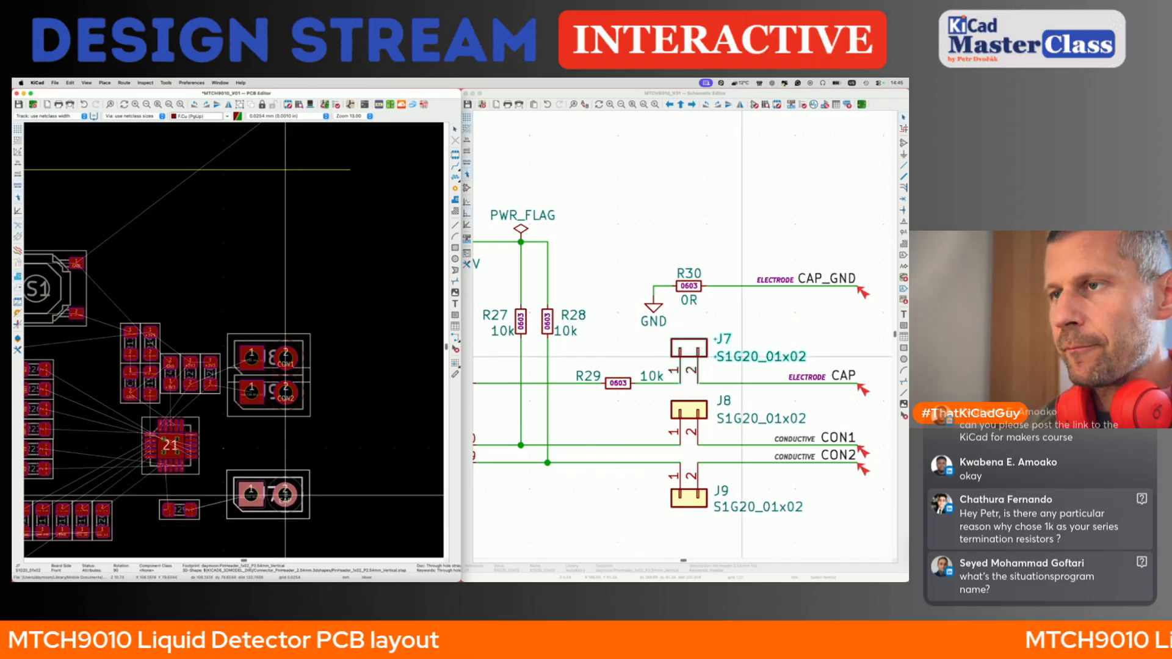
pyautogui.click(285, 495)
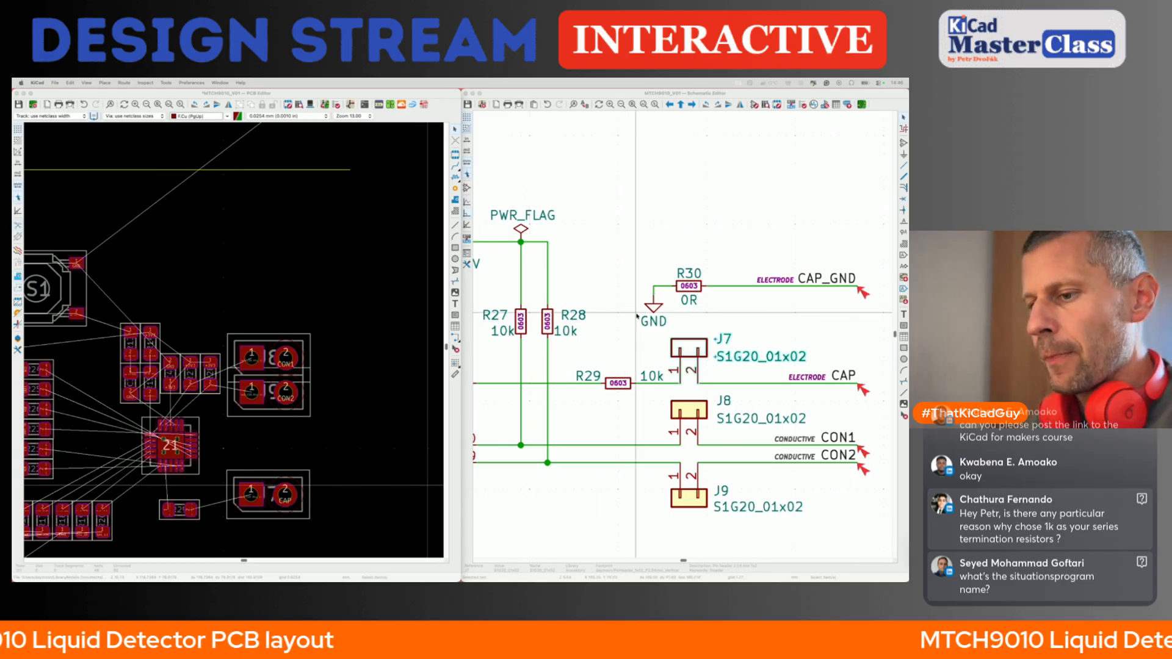
# - Move the 0R resistor R30 from outside the board to a spot directly below R29
pyautogui.click(617, 283)
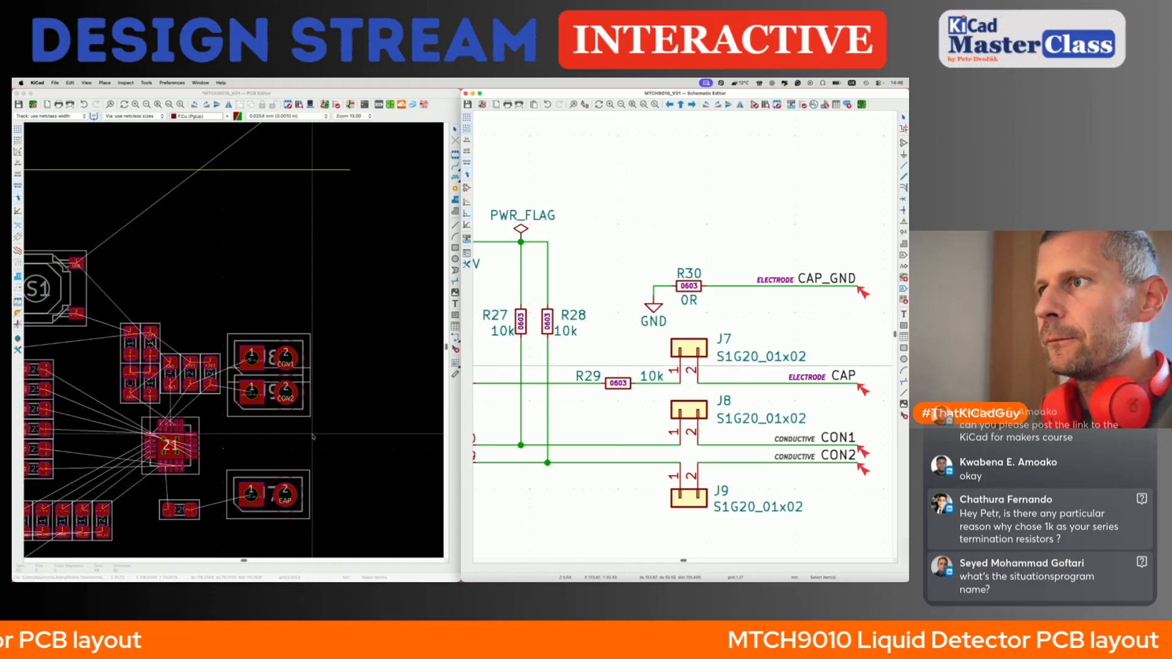
pyautogui.click(299, 449)
pyautogui.scroll(-5, 299, 449)
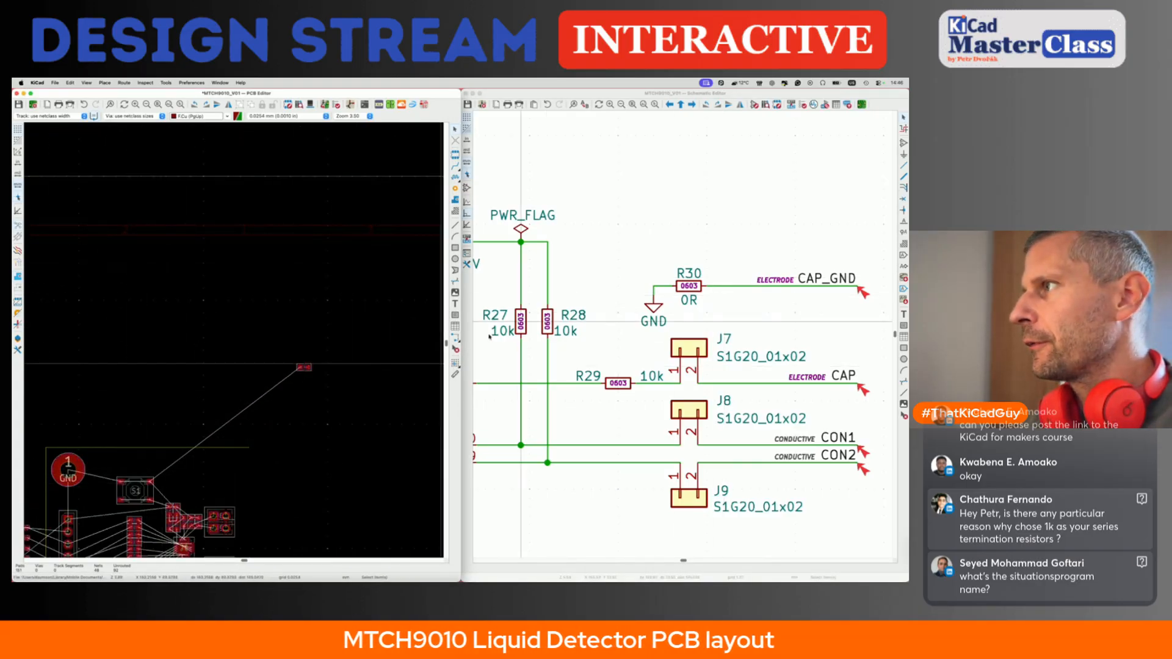
pyautogui.click(303, 366)
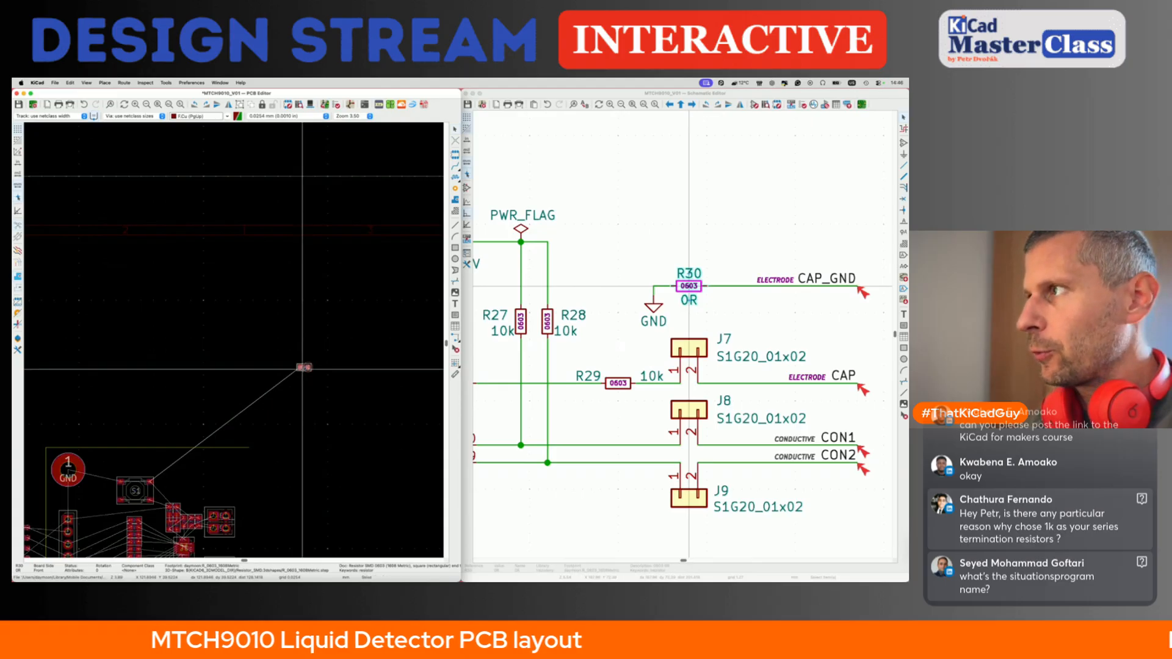
pyautogui.scroll(-3, 302, 369)
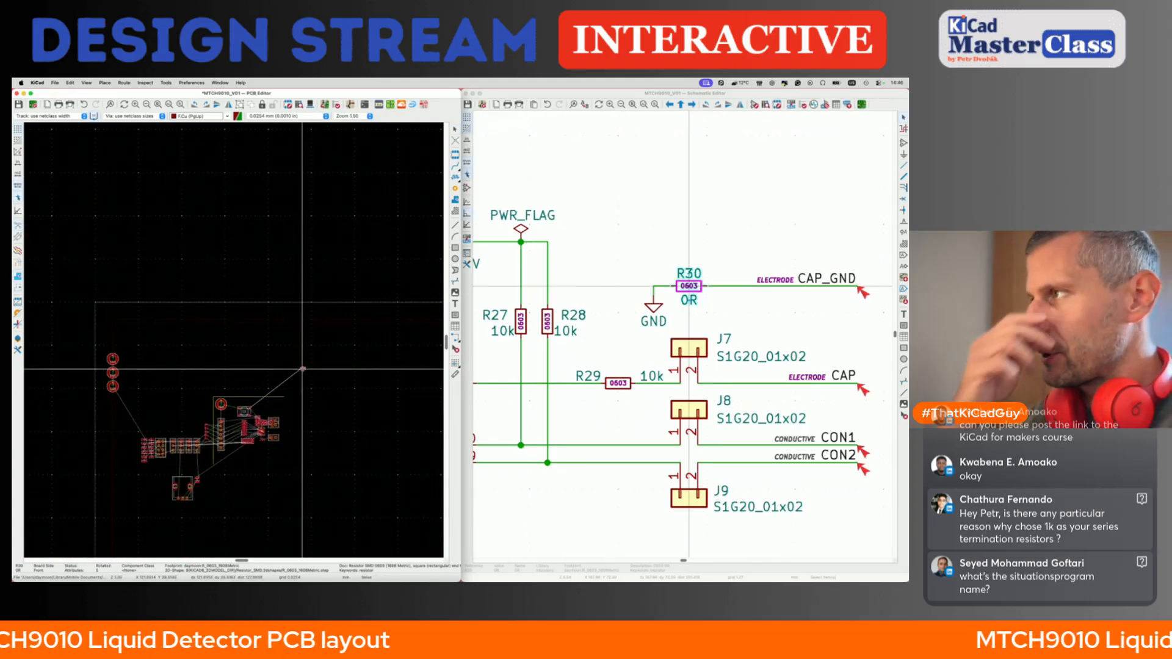
pyautogui.scroll(5, 304, 369)
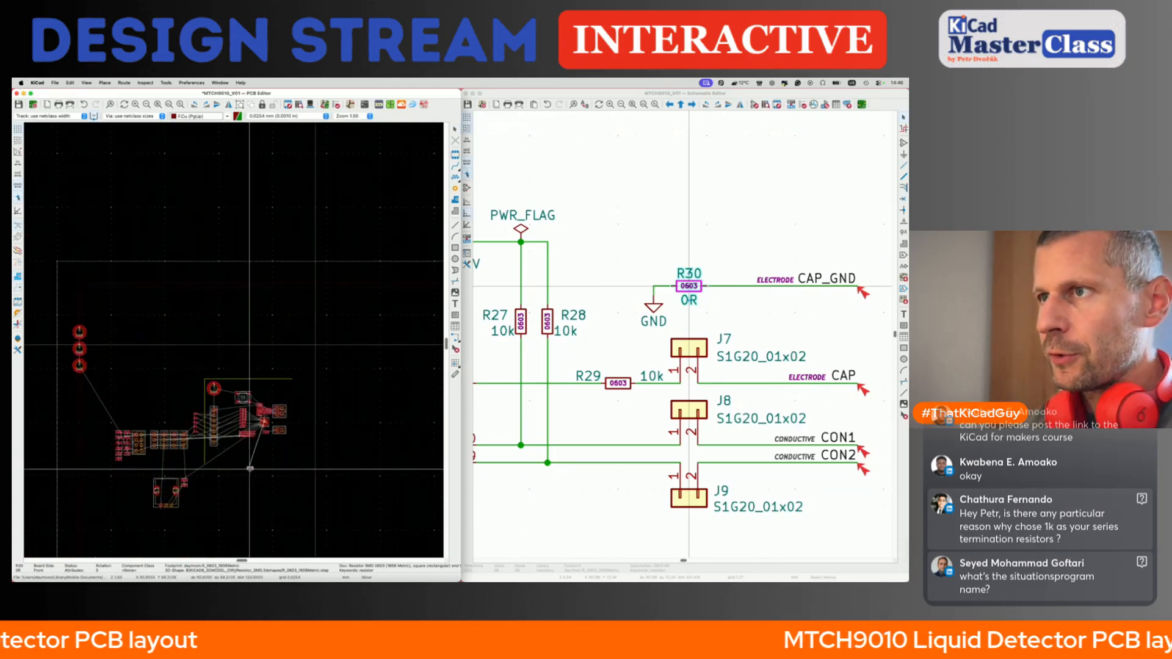
pyautogui.scroll(4, 293, 379)
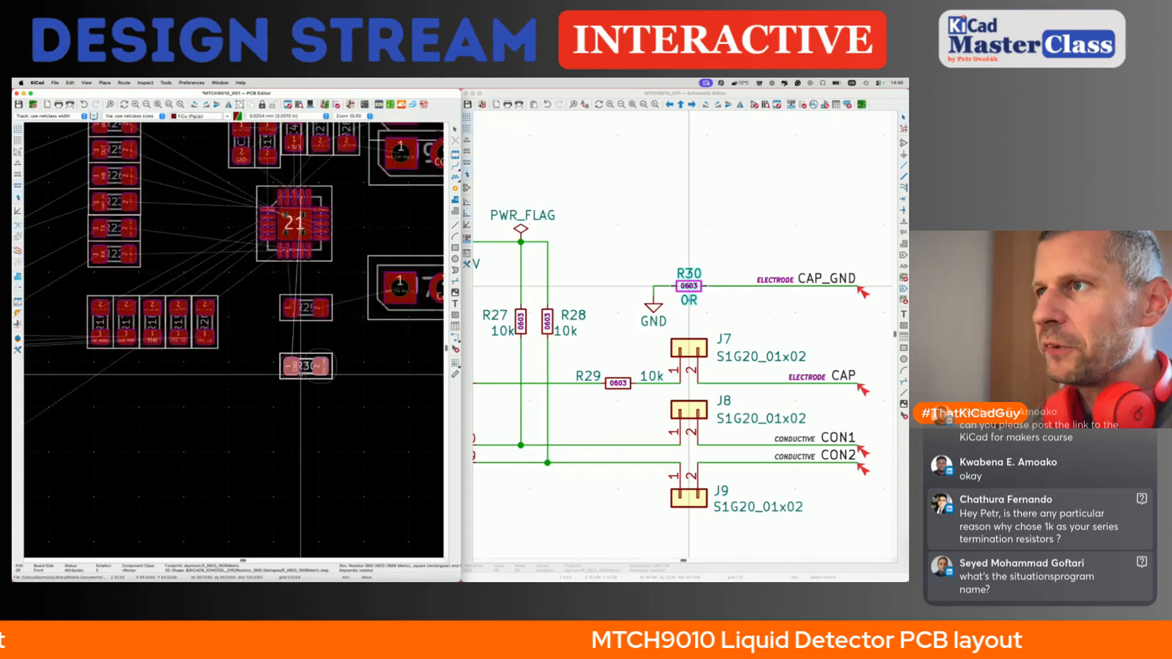
pyautogui.moveTo(301, 375); pyautogui.dragTo(301, 363)
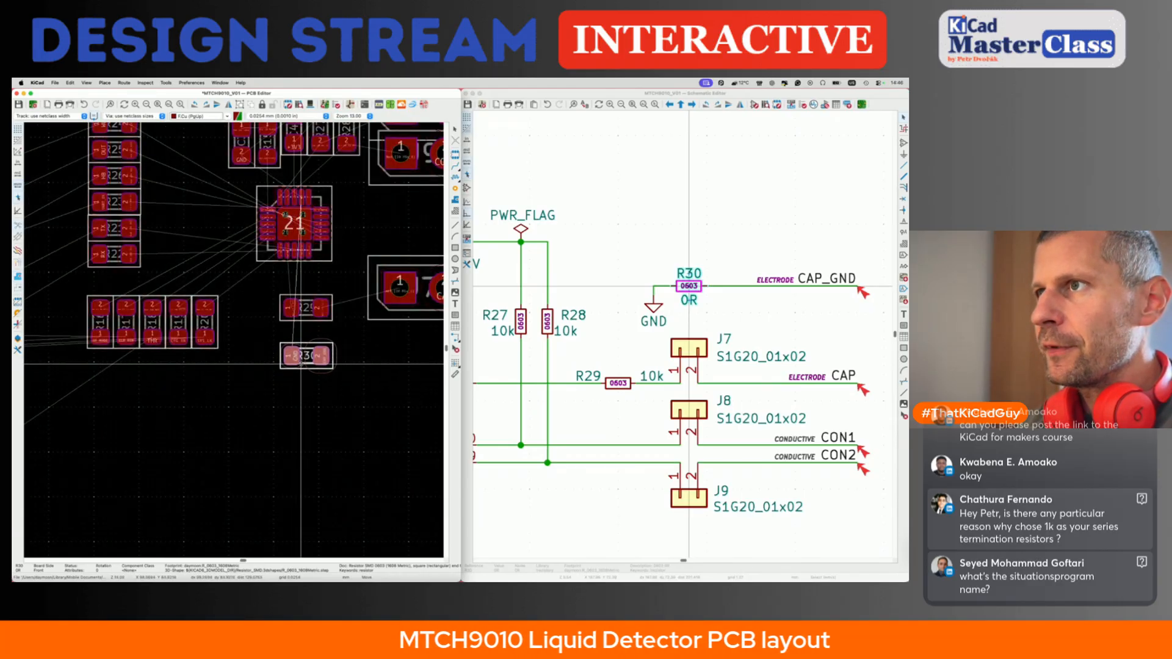
pyautogui.click(313, 396)
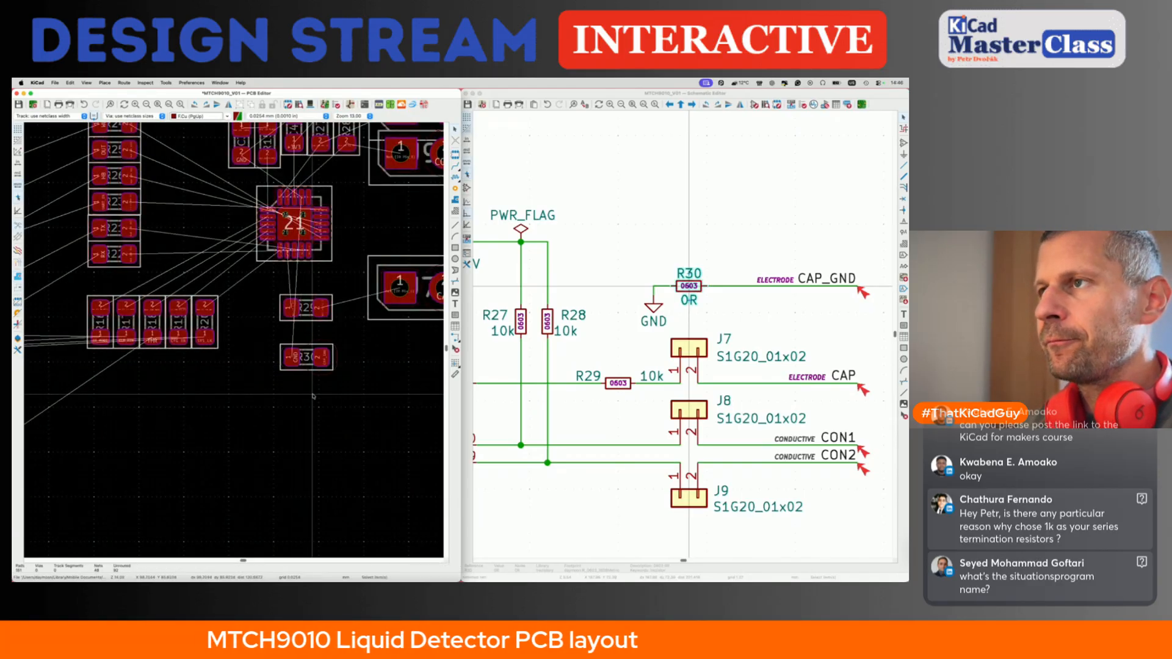
# - Nudge R30 slightly closer to R29 and save the board
pyautogui.moveTo(321, 365)
pyautogui.mouseDown()
pyautogui.moveTo(321, 341)
pyautogui.moveTo(321, 363)
pyautogui.mouseUp()
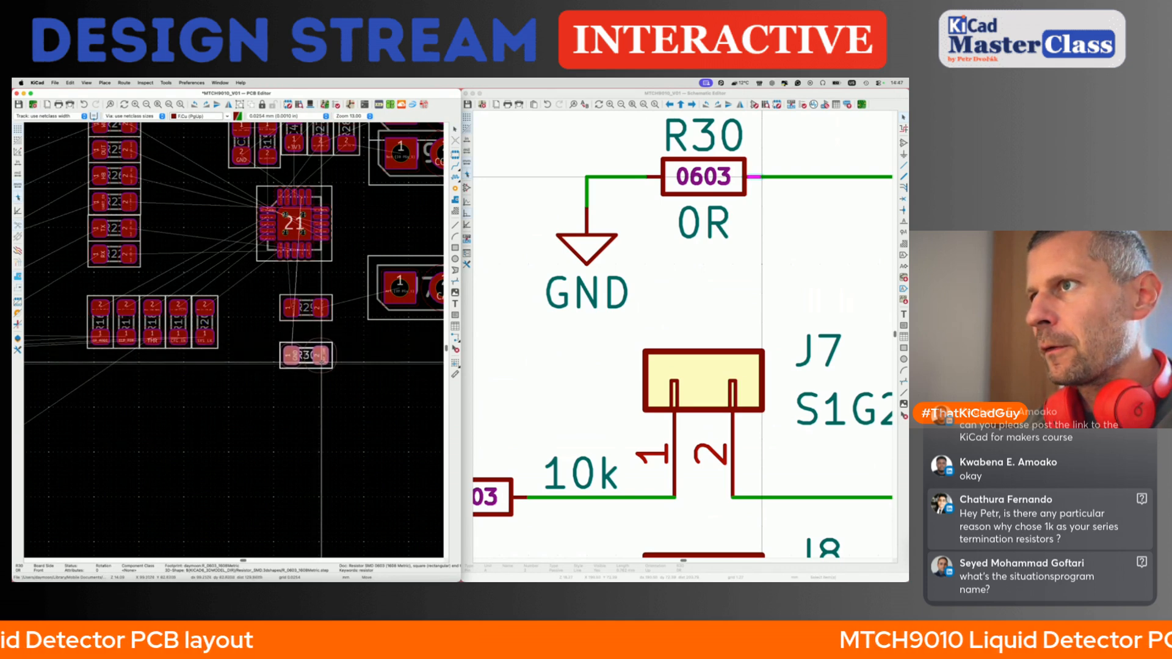
pyautogui.click(322, 362)
pyautogui.press('Escape')
pyautogui.press('super+s')
# - Look over the remaining footprints on the board and examine the R11 potentiometer circuit with R12 and C2 in the schematic
pyautogui.scroll(-5, 321, 363)
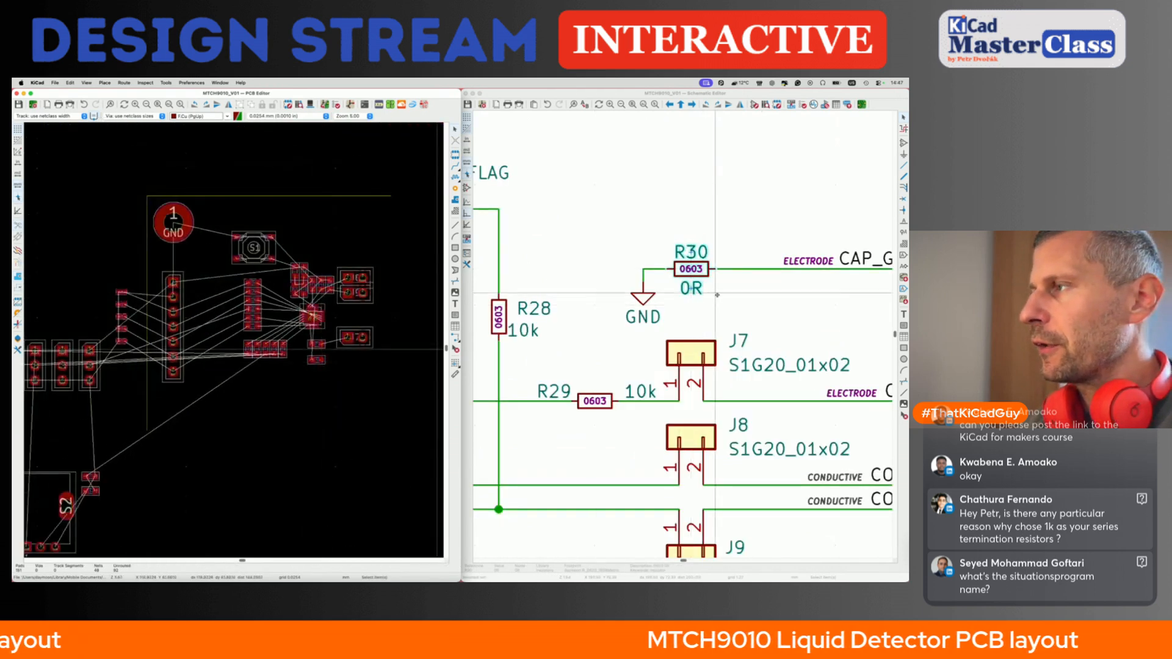
pyautogui.click(714, 295)
pyautogui.scroll(-5, 720, 296)
pyautogui.moveTo(648, 316); pyautogui.dragTo(706, 402)
pyautogui.click(378, 331)
pyautogui.scroll(-8, 378, 331)
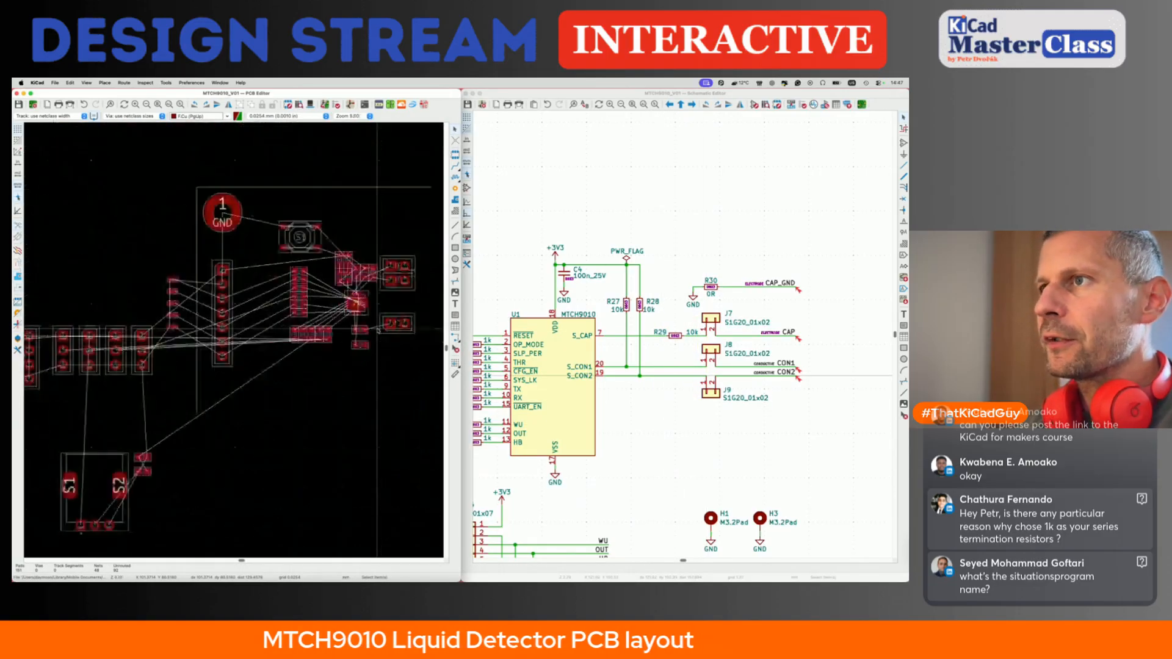
pyautogui.scroll(-3, 378, 330)
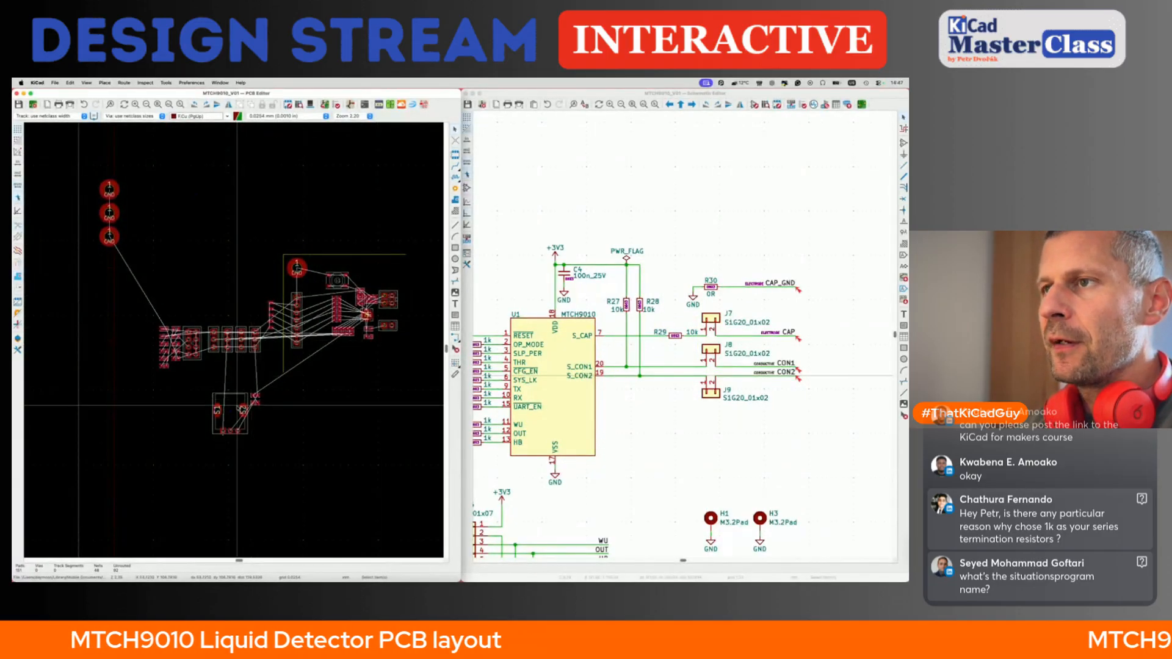
pyautogui.moveTo(193, 386); pyautogui.dragTo(262, 438)
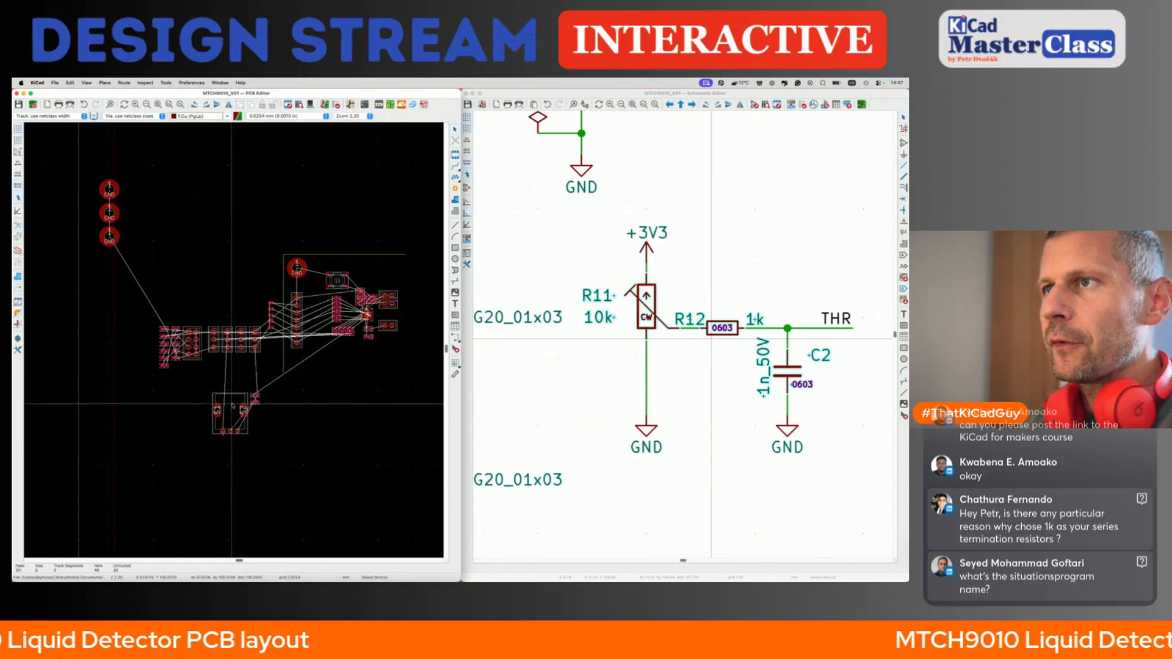
pyautogui.click(612, 374)
pyautogui.scroll(-4, 613, 374)
pyautogui.scroll(-1, 612, 376)
pyautogui.scroll(3, 666, 362)
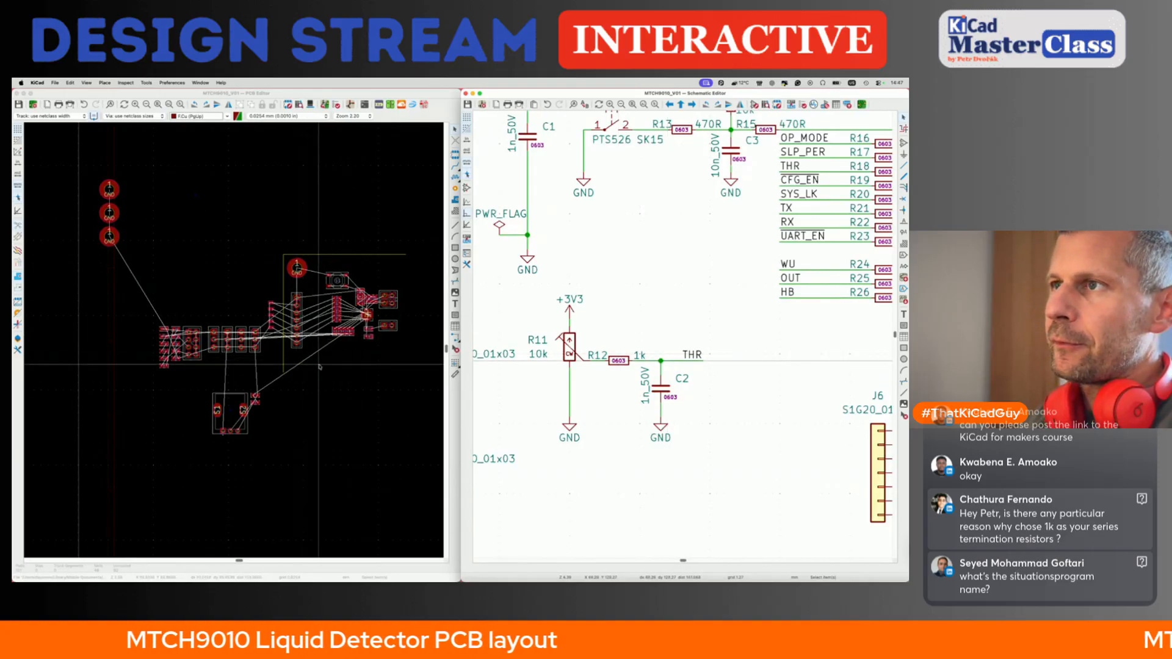
# - Trace the THR net in the schematic to R18 at U1 and locate R18 on the board
pyautogui.moveTo(307, 345); pyautogui.dragTo(341, 383)
pyautogui.click(697, 356)
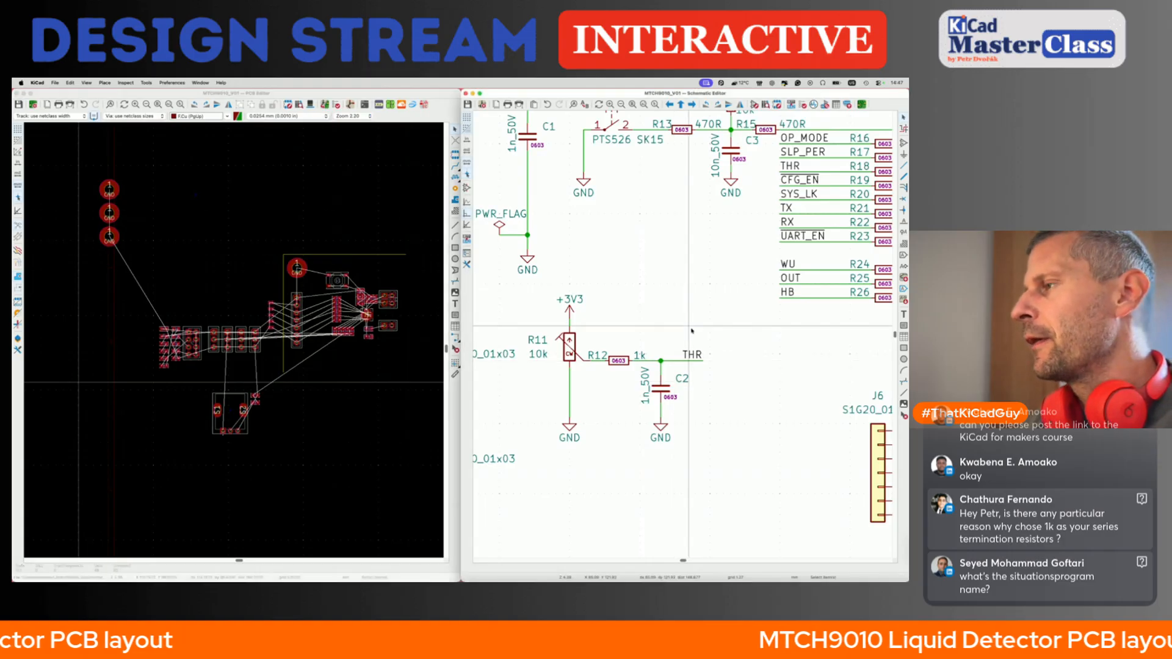
pyautogui.hscroll(5, 697, 357)
pyautogui.scroll(3, 697, 356)
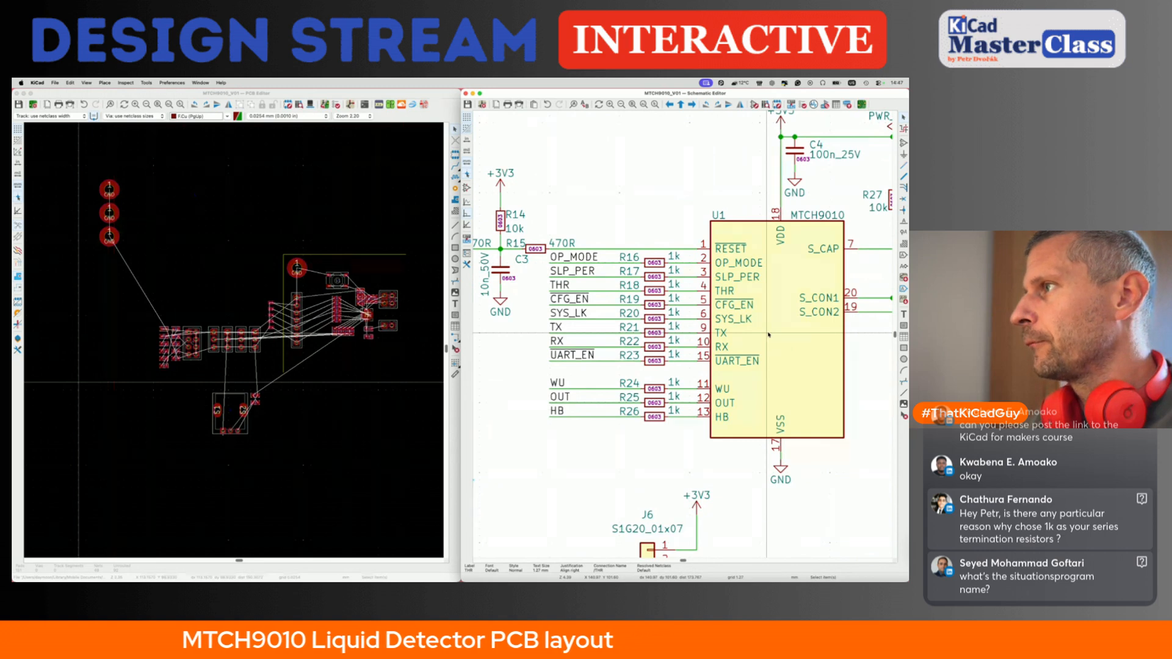
pyautogui.click(655, 291)
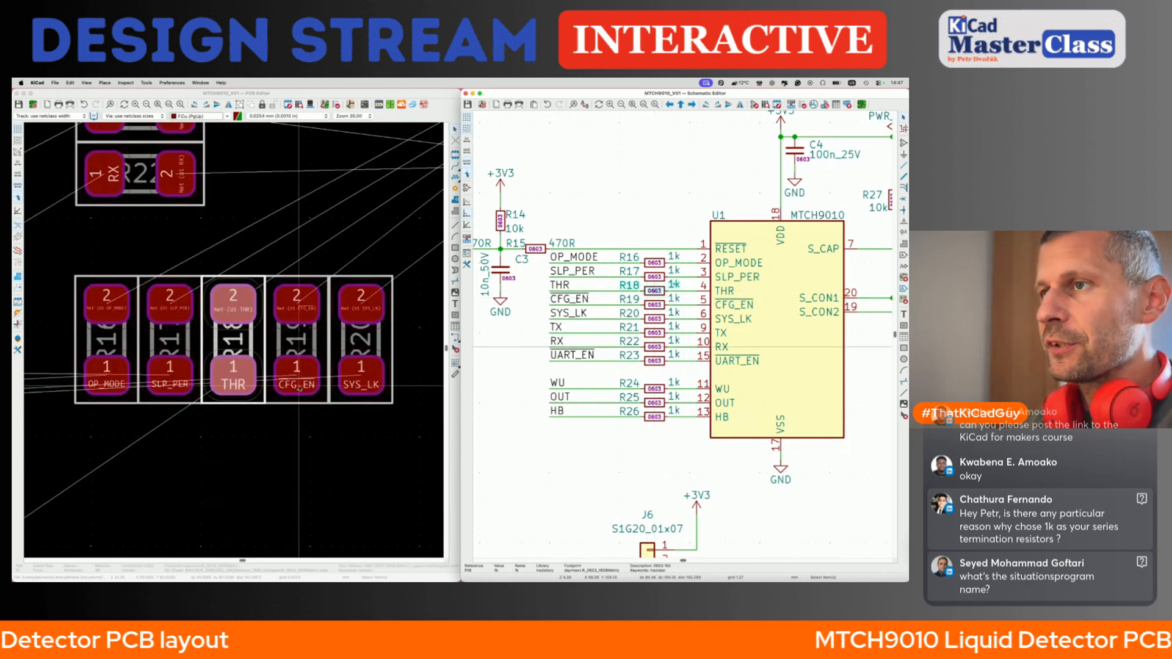
pyautogui.click(296, 393)
pyautogui.scroll(-6, 287, 421)
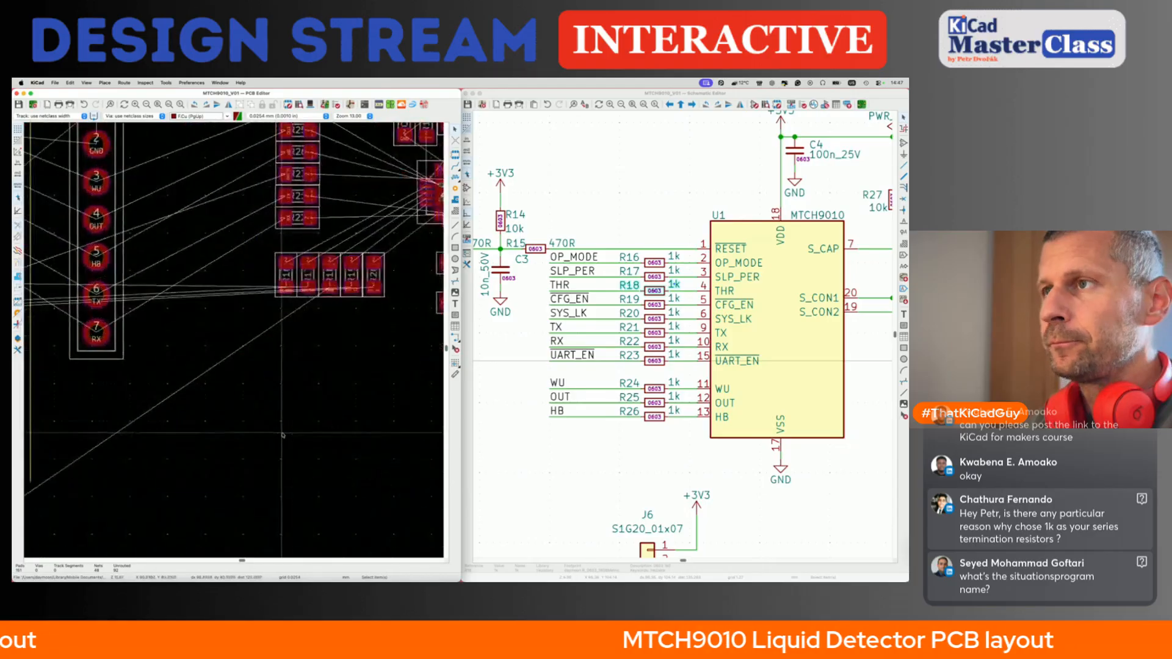
pyautogui.scroll(-5, 281, 438)
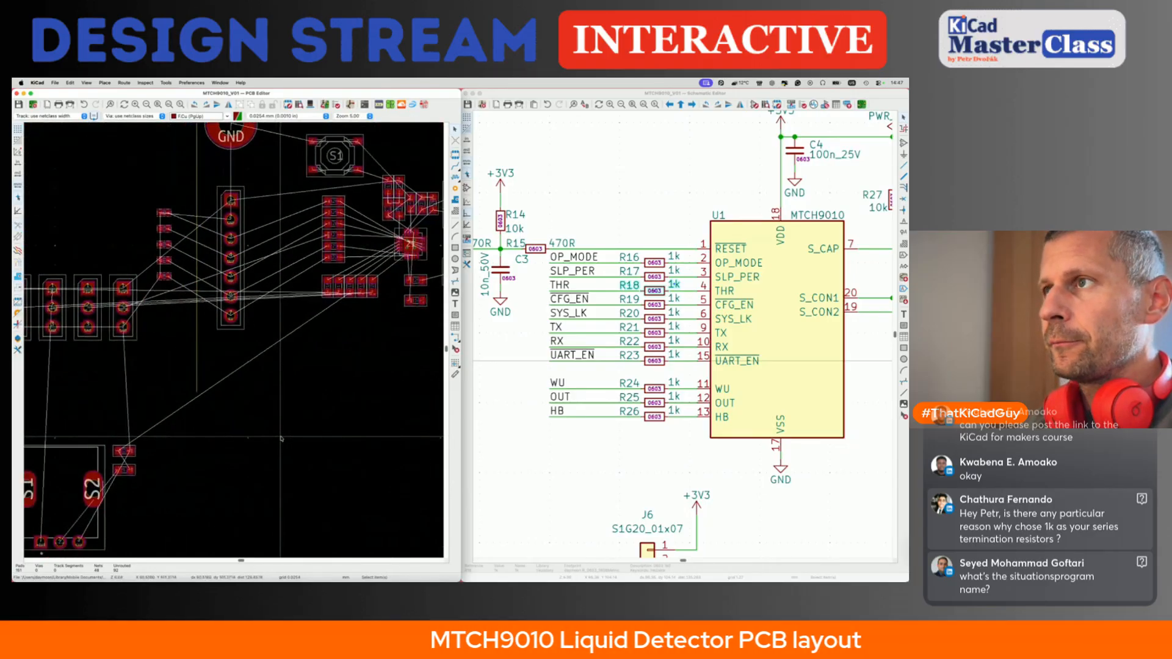
pyautogui.scroll(-2, 282, 438)
# - Rotate potentiometer R11 by 180° and move it below the R16–R20 resistor row, beside the seven-pin header J6
pyautogui.click(167, 455)
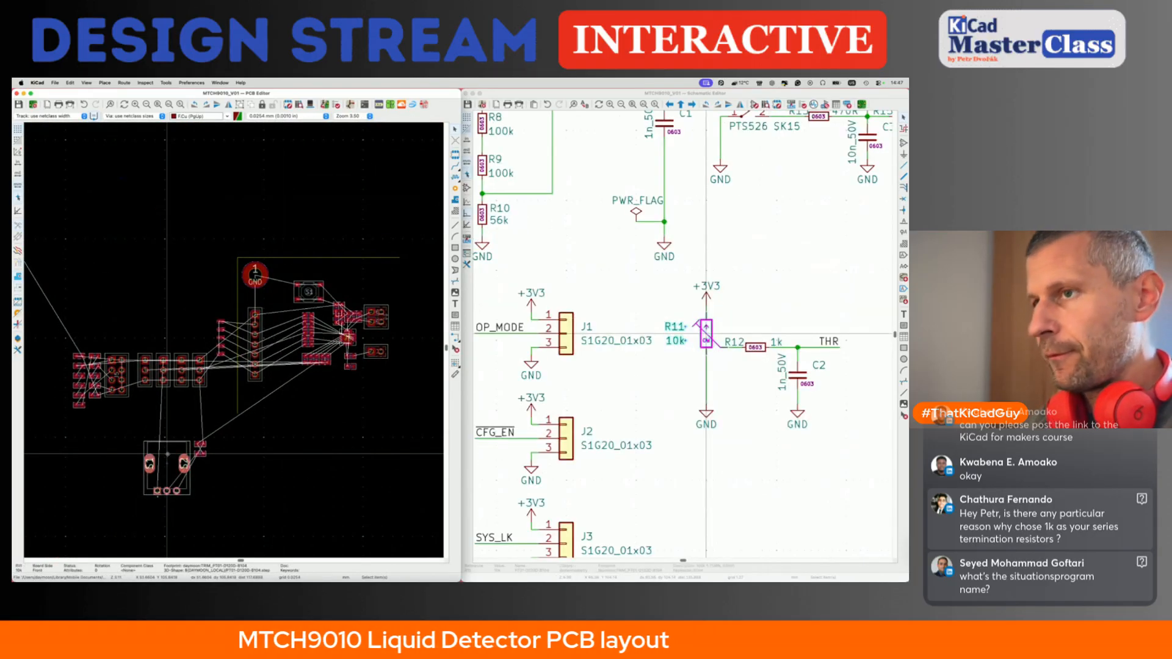
pyautogui.press('m')
pyautogui.press('r')
pyautogui.press('r')
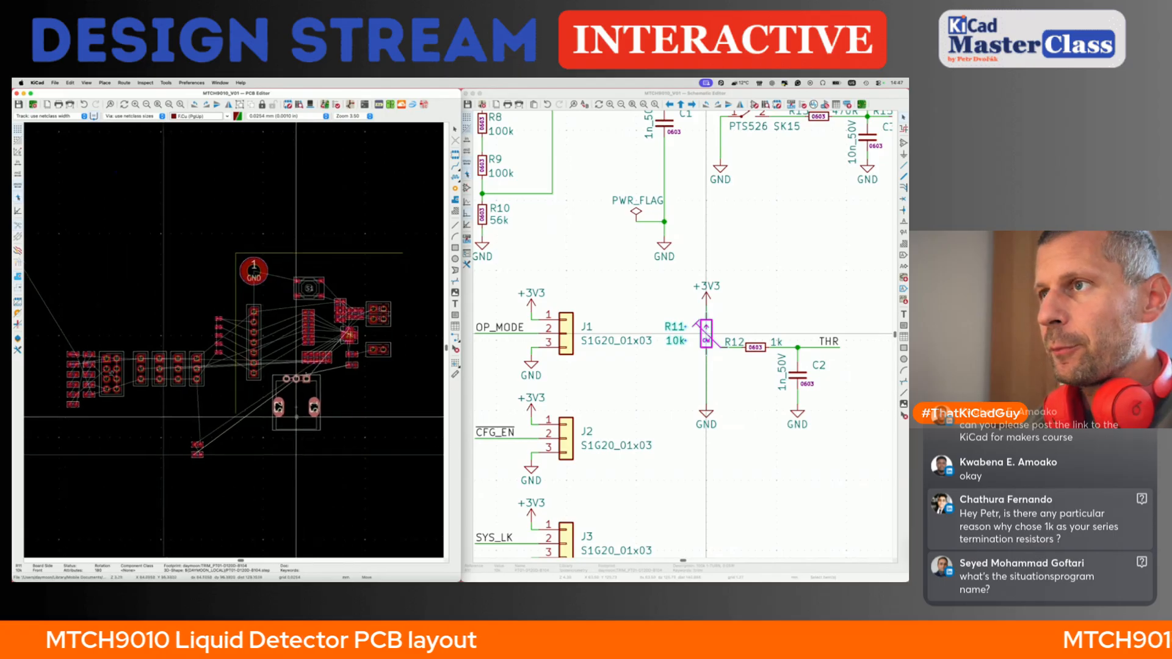
pyautogui.scroll(5, 296, 417)
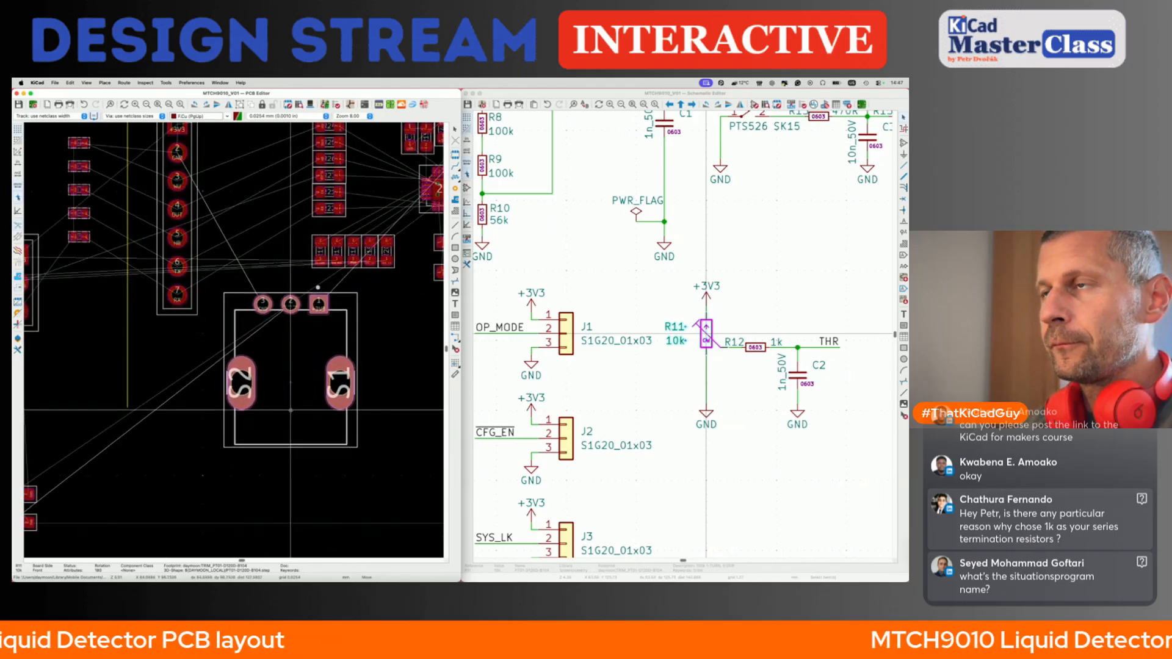
pyautogui.click(286, 415)
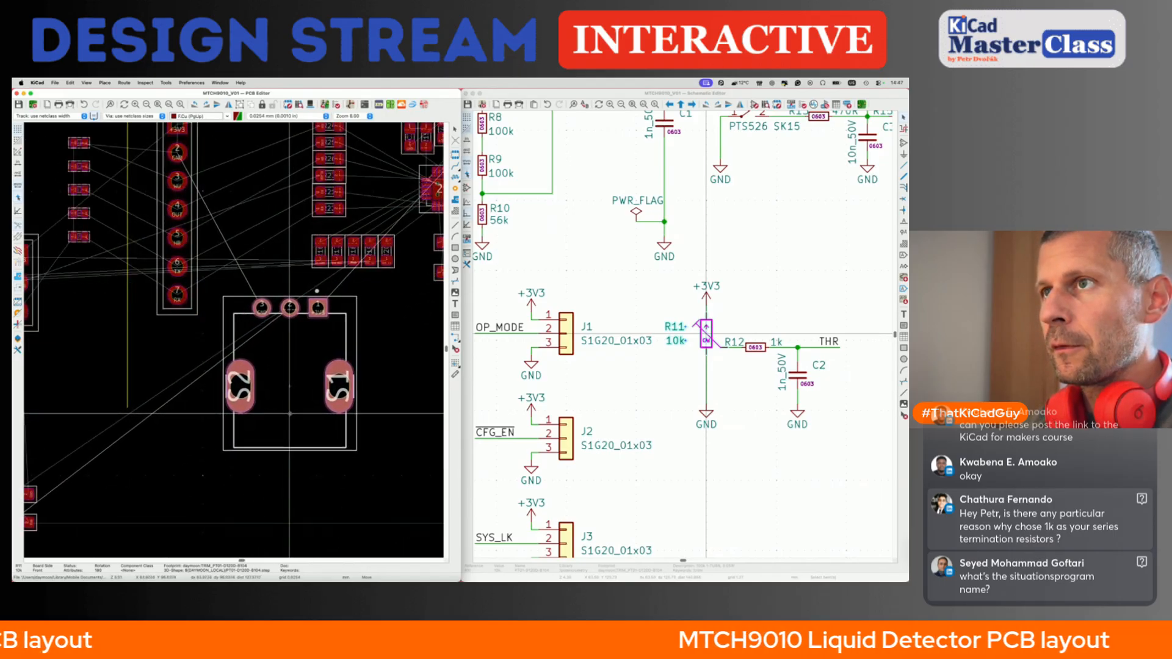
# - Move mounting hole H2 from outside the board to a spot below header J6, roughly in line with H1
pyautogui.scroll(-3, 245, 278)
pyautogui.click(265, 215)
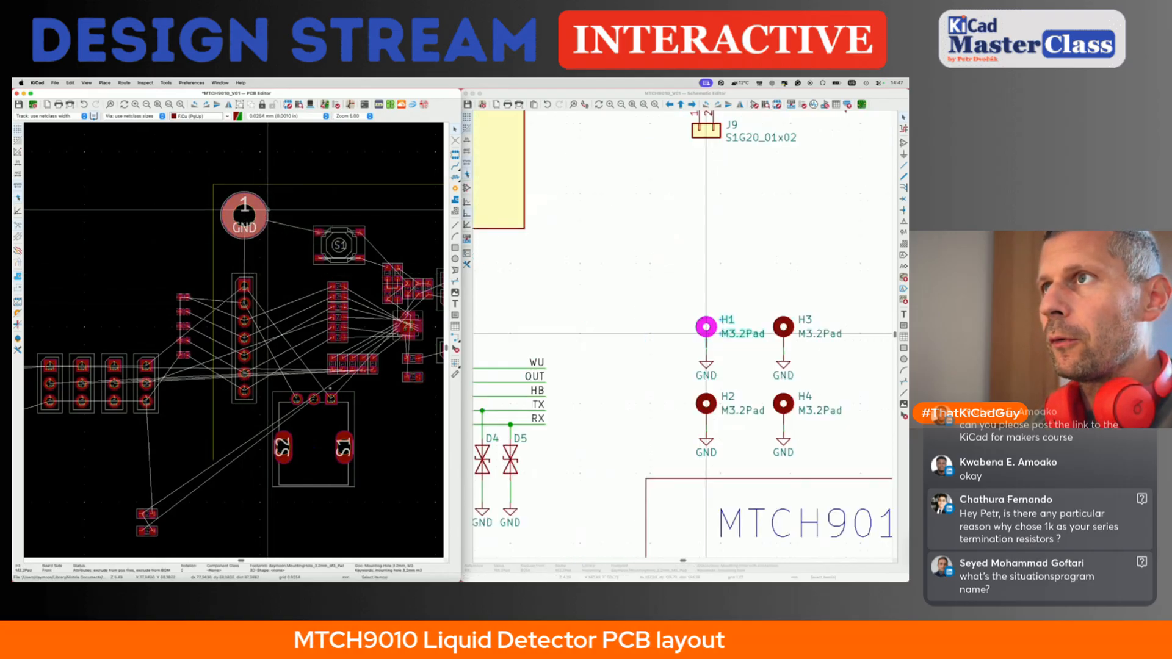
pyautogui.scroll(-5, 308, 198)
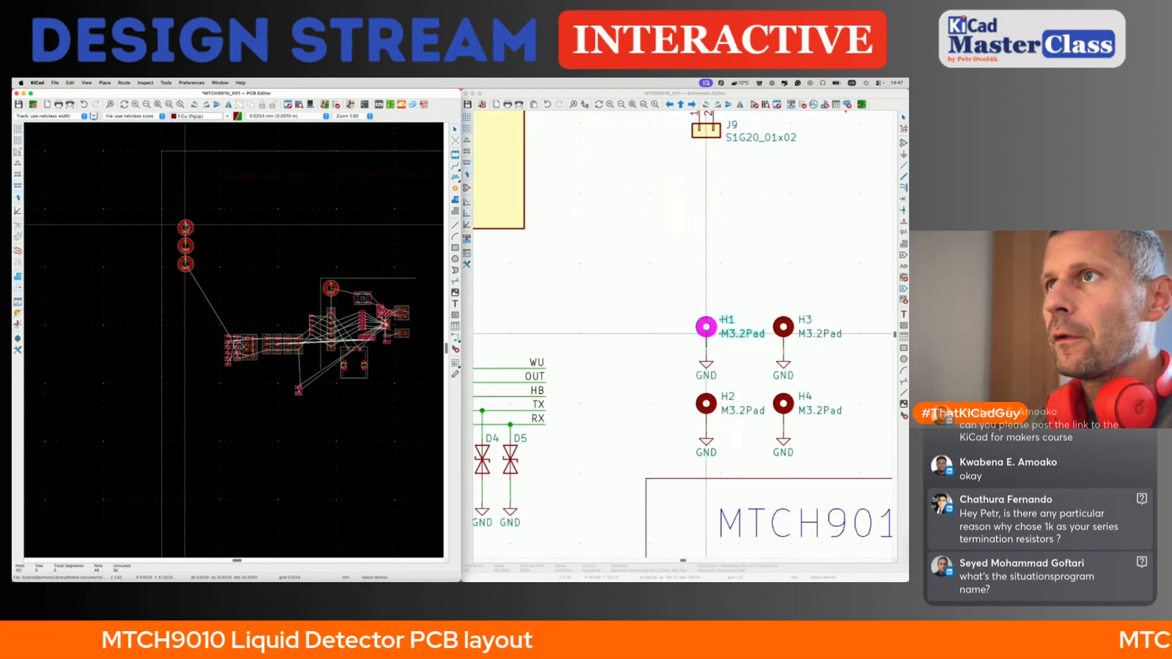
pyautogui.click(187, 229)
pyautogui.press('m')
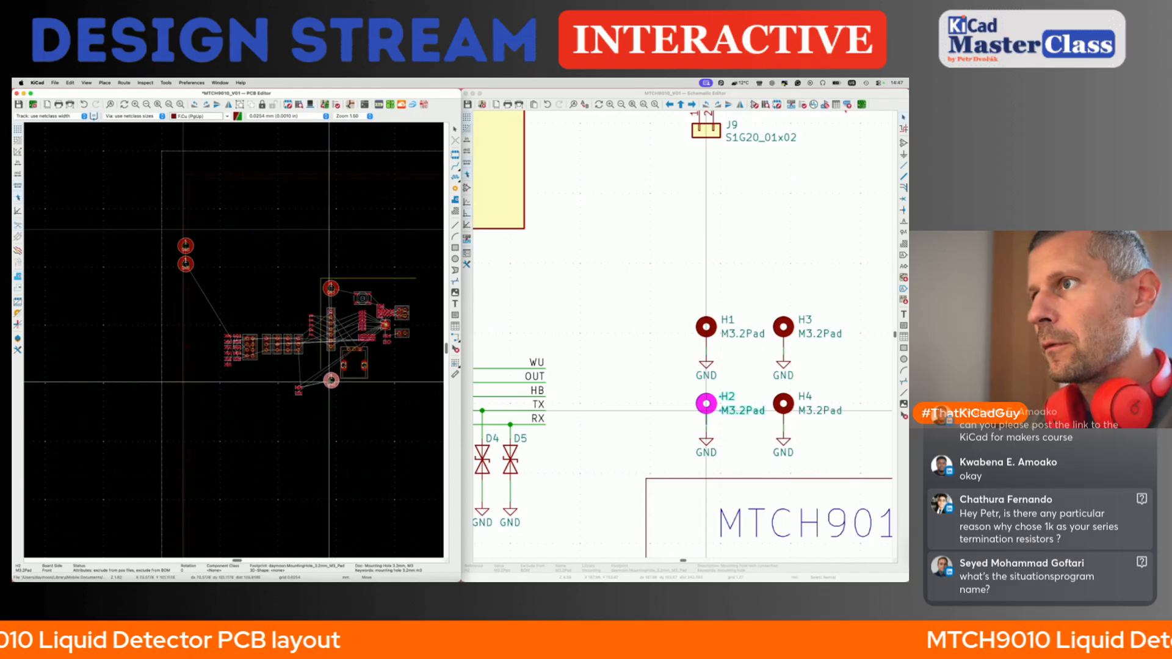
pyautogui.scroll(5, 330, 359)
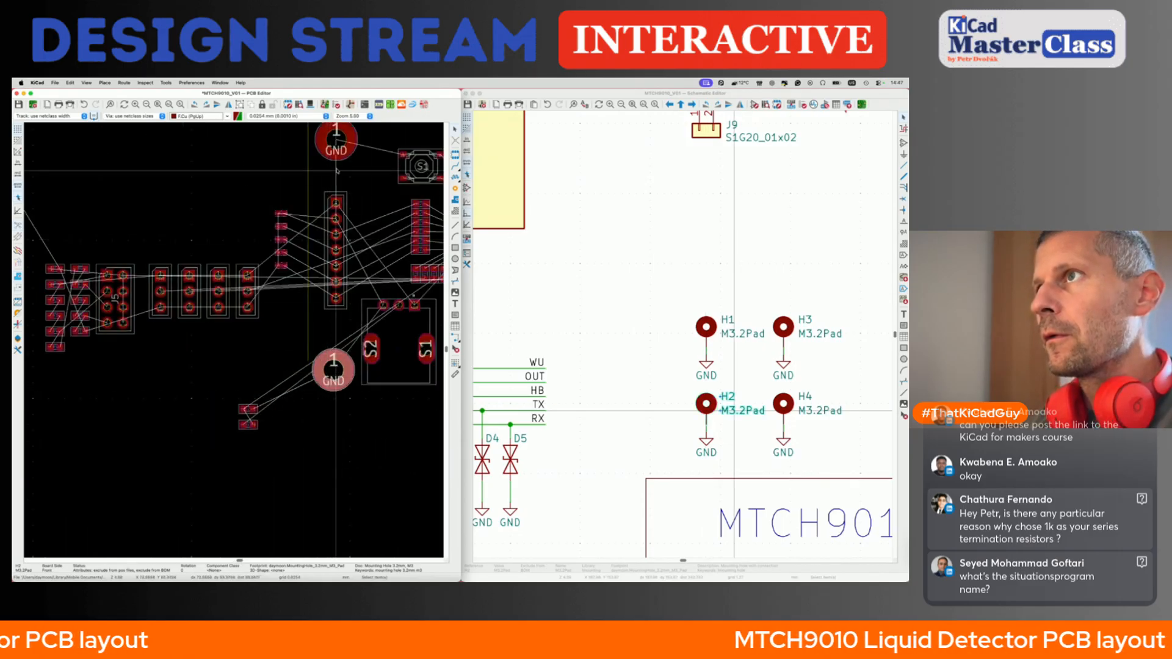
pyautogui.click(335, 370)
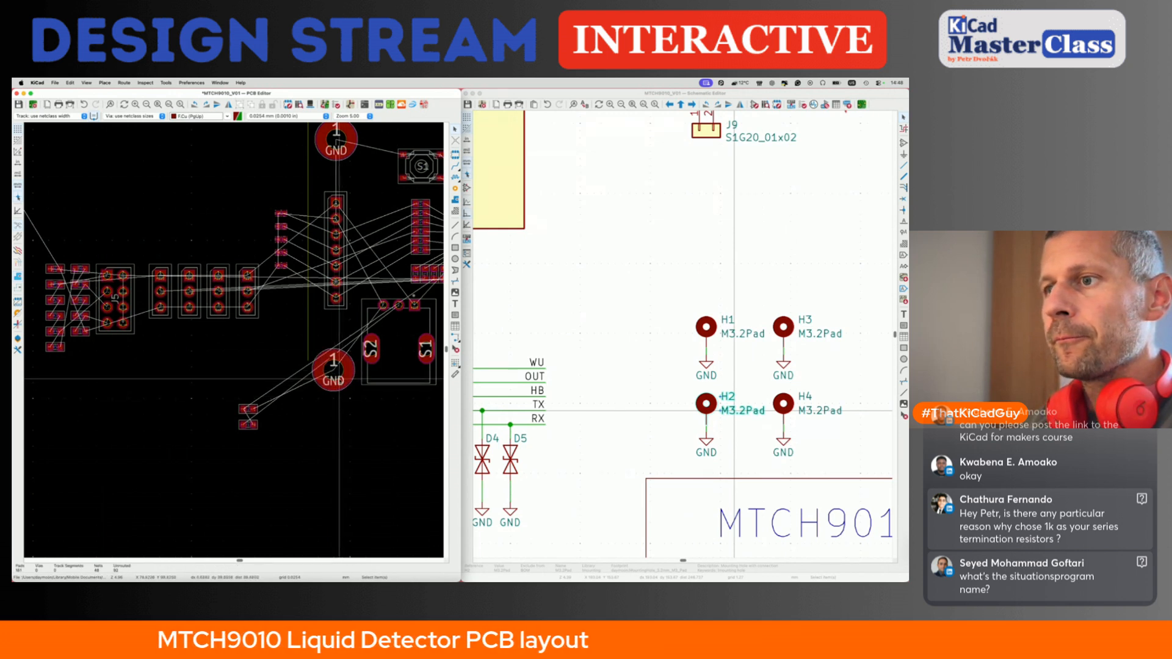
# - Position mounting hole H2 relative to H1 with an X offset of 0 and a Y offset of 40 mm
pyautogui.click(335, 371)
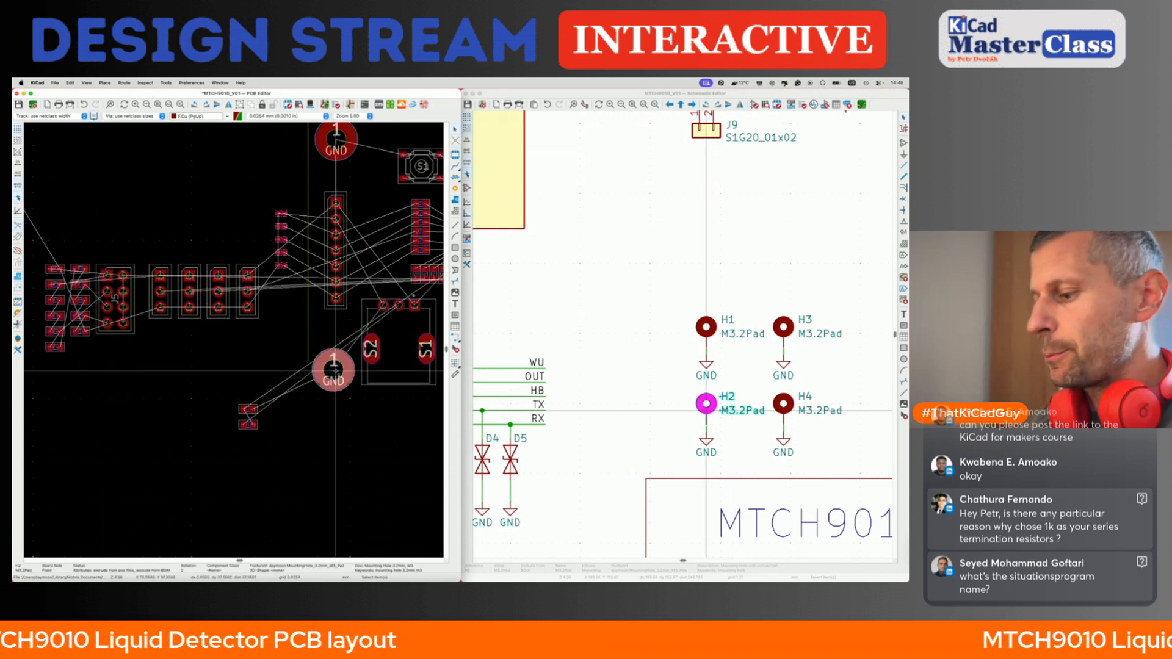
pyautogui.hotkey('shift', 'p')
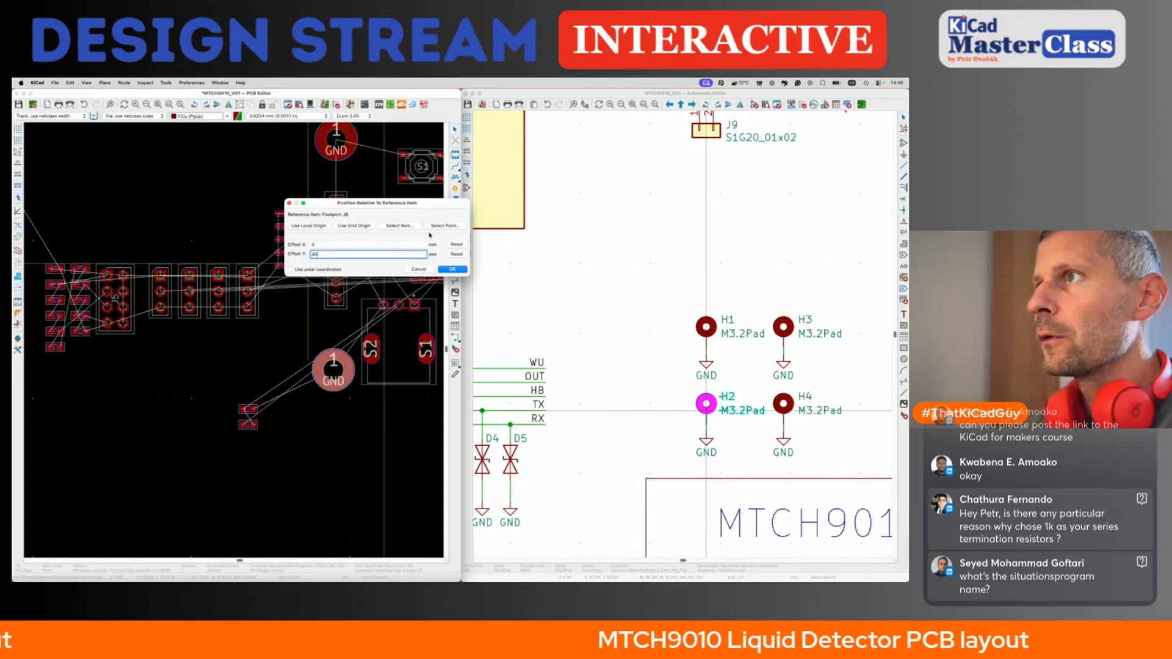
pyautogui.click(415, 228)
pyautogui.click(352, 148)
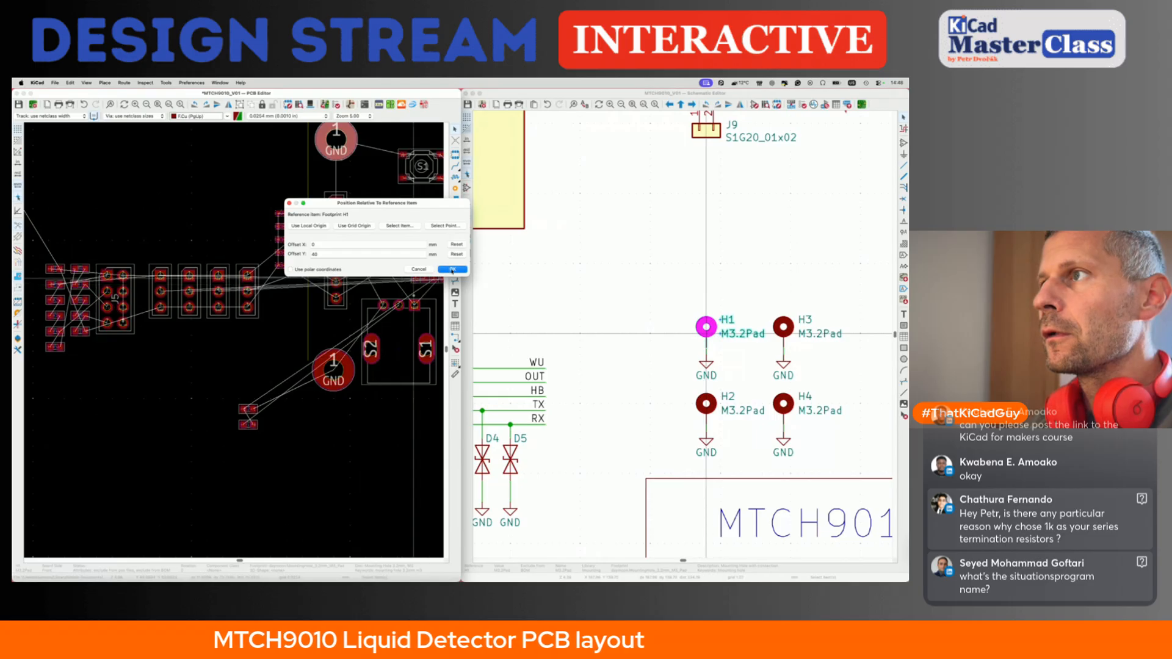
pyautogui.click(451, 268)
pyautogui.click(384, 394)
# - Shift potentiometer R11 slightly away from mounting hole H2 and header J6
pyautogui.moveTo(404, 344); pyautogui.dragTo(298, 352, button='middle')
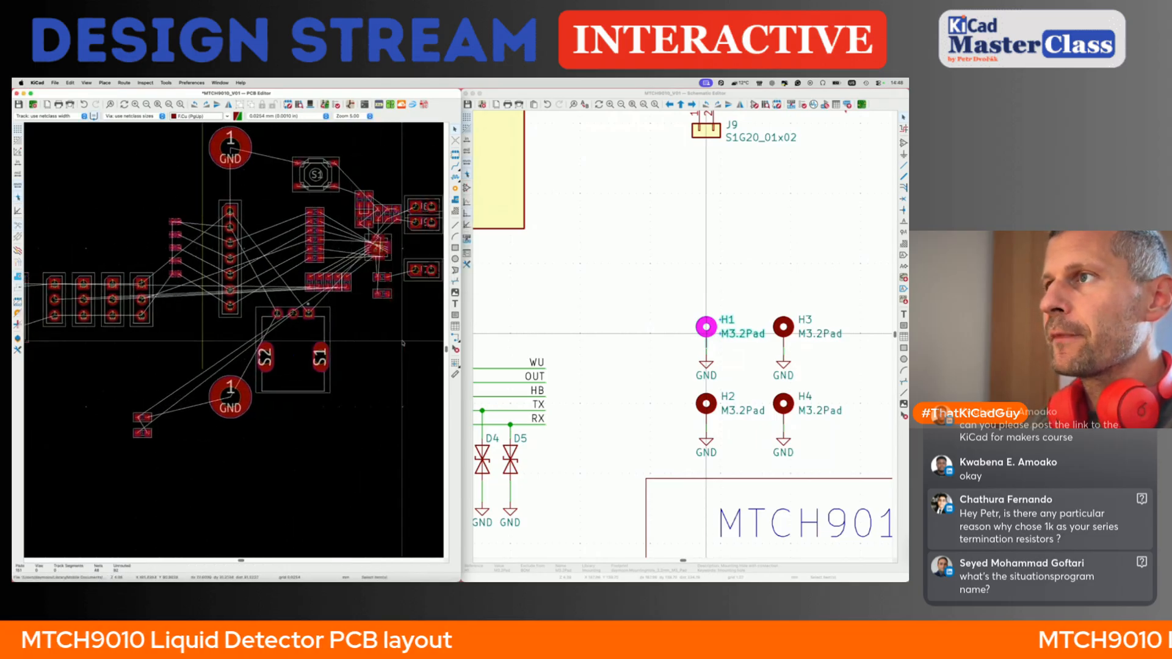
pyautogui.click(299, 354)
pyautogui.press('m')
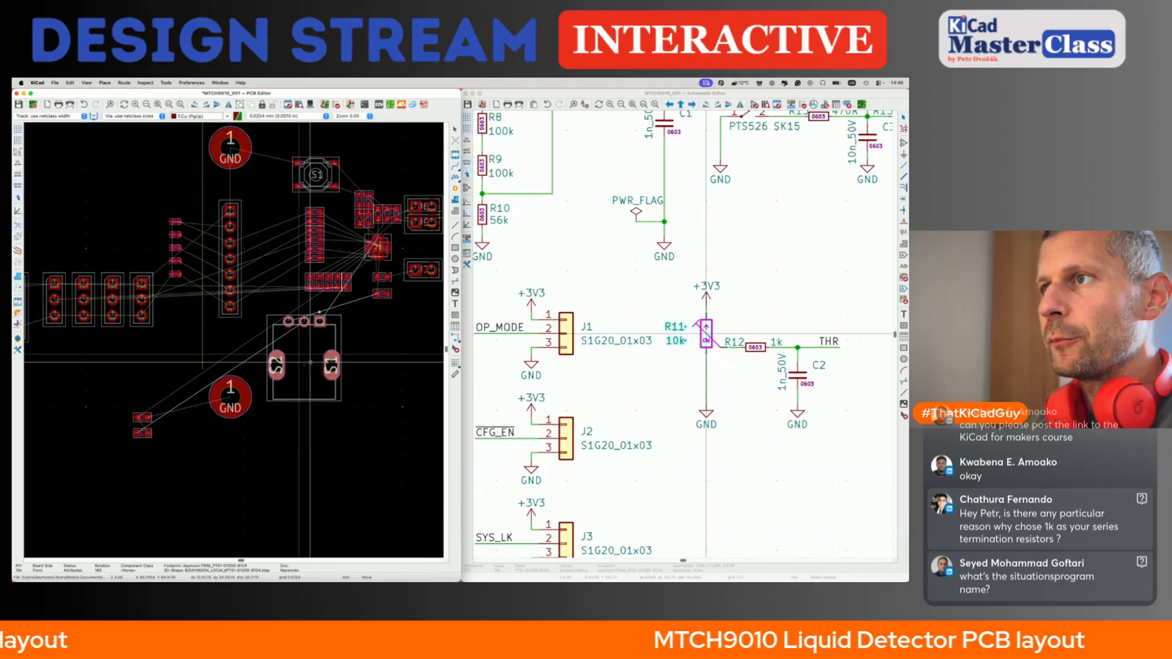
pyautogui.click(308, 363)
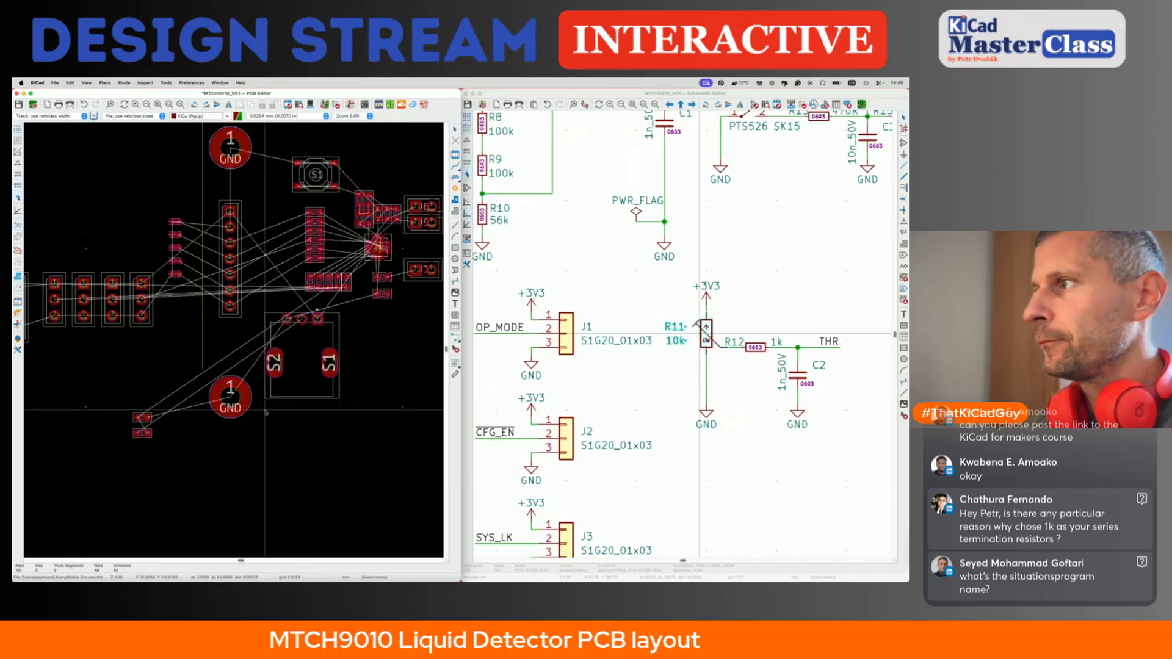
# - Move the 1k resistor R12 to the pin edge of R11, lying horizontally with pad 1 directly above R11's pin 2
pyautogui.click(670, 395)
pyautogui.click(755, 347)
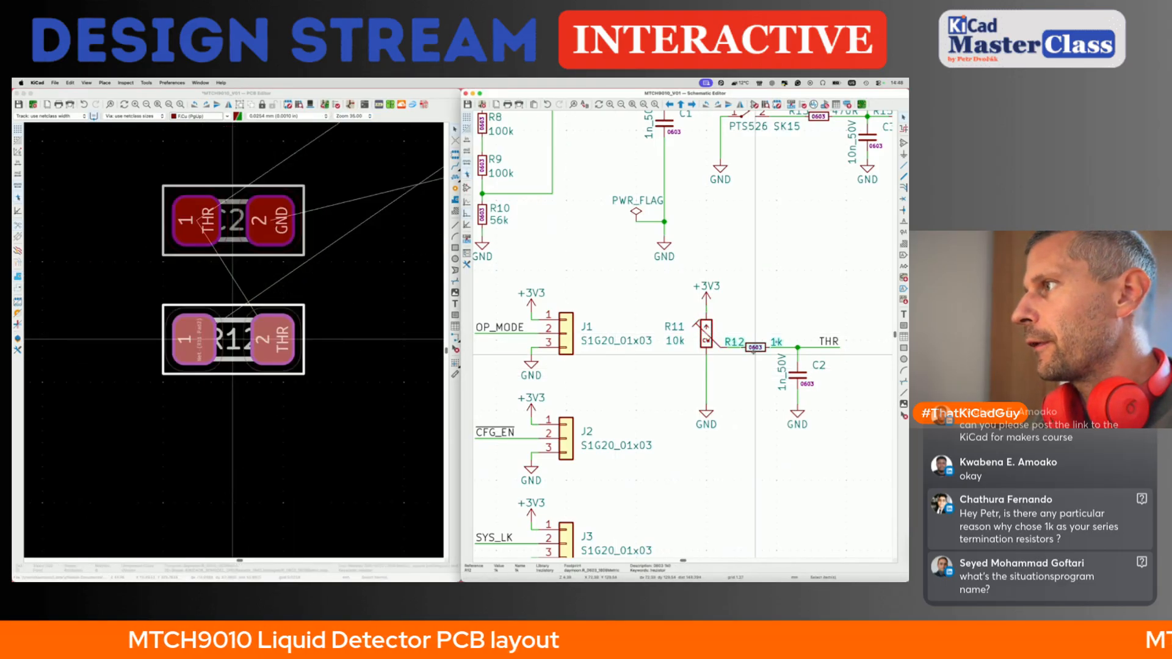
pyautogui.click(312, 367)
pyautogui.scroll(-4, 299, 360)
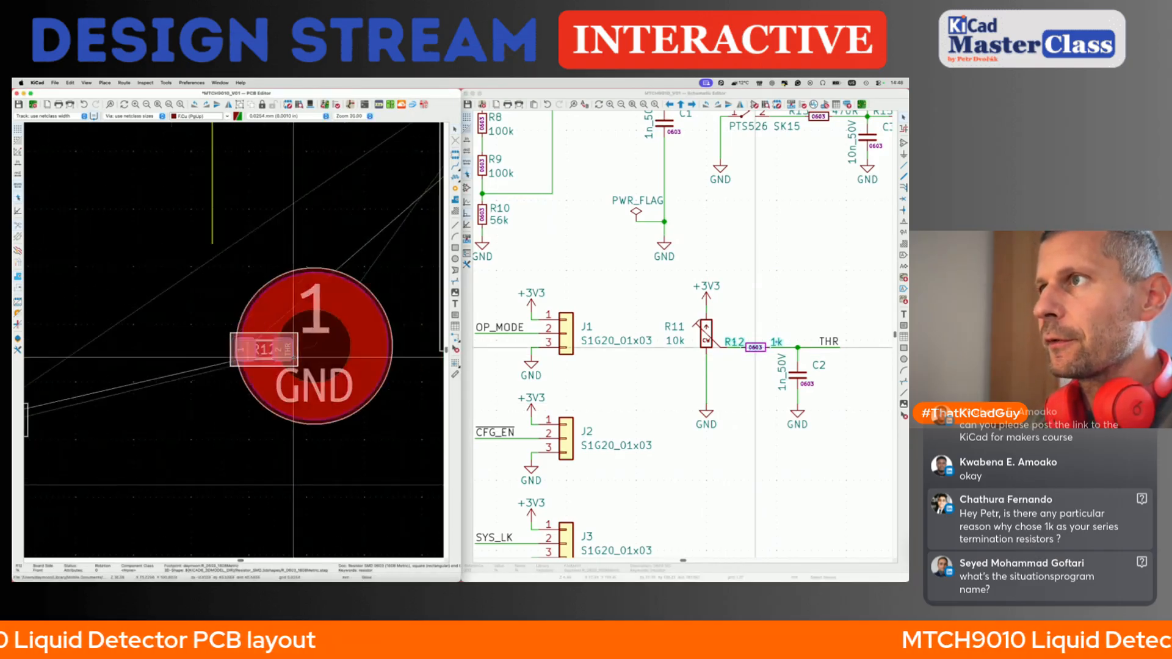
pyautogui.scroll(-5, 293, 357)
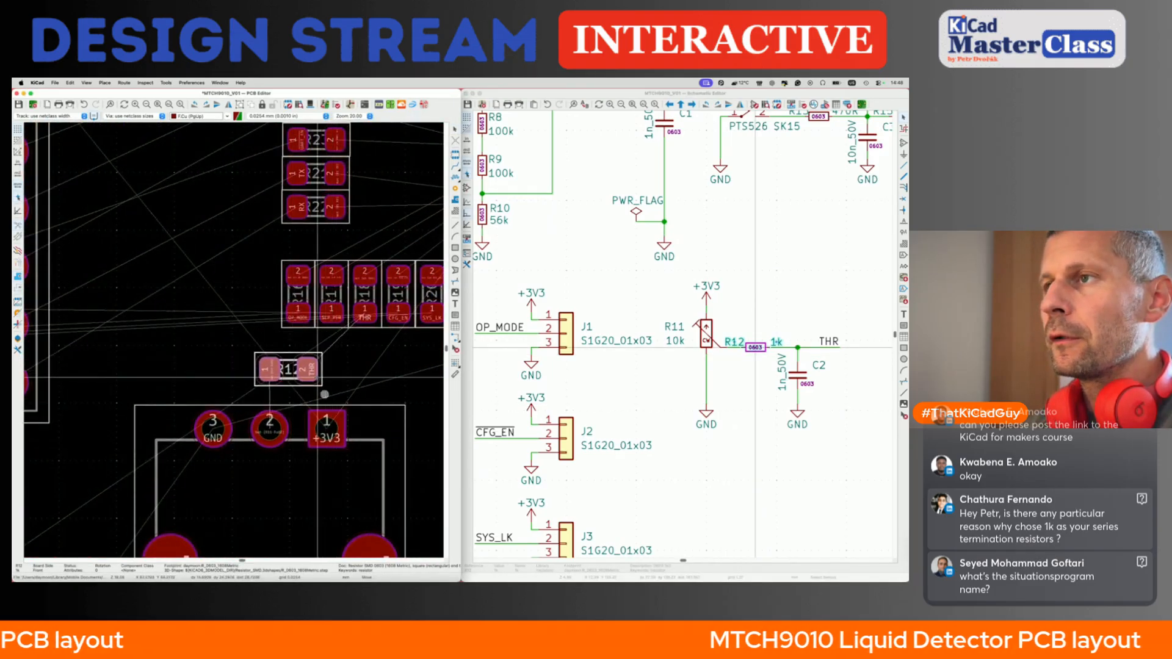
pyautogui.press('r')
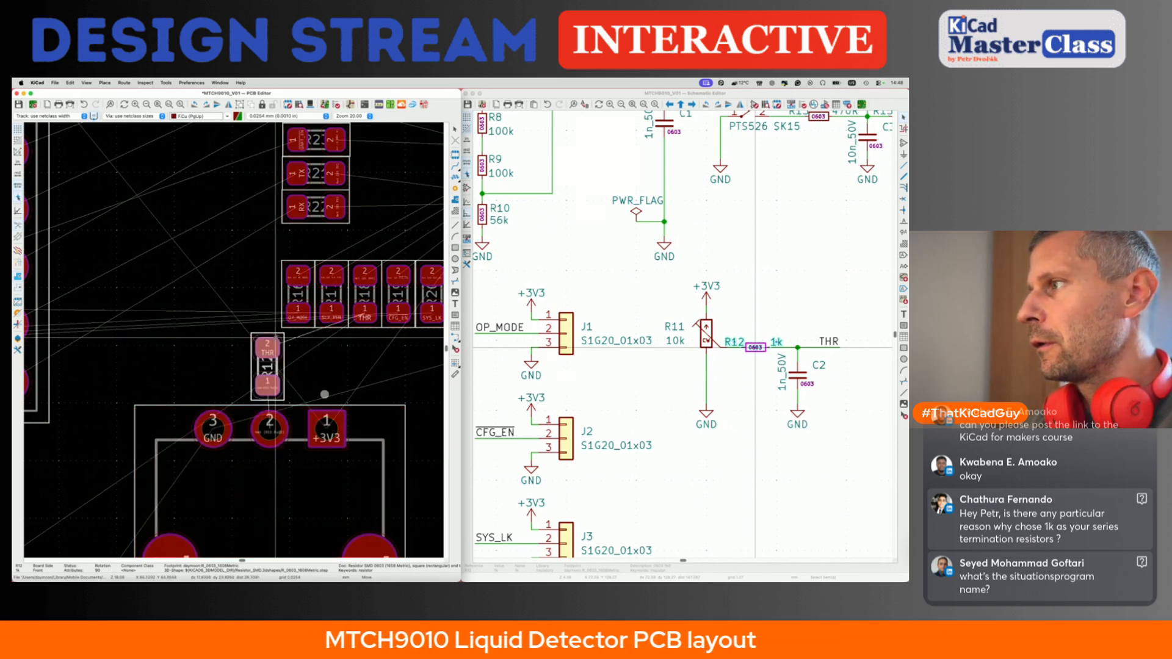
pyautogui.press('r')
pyautogui.press('r')
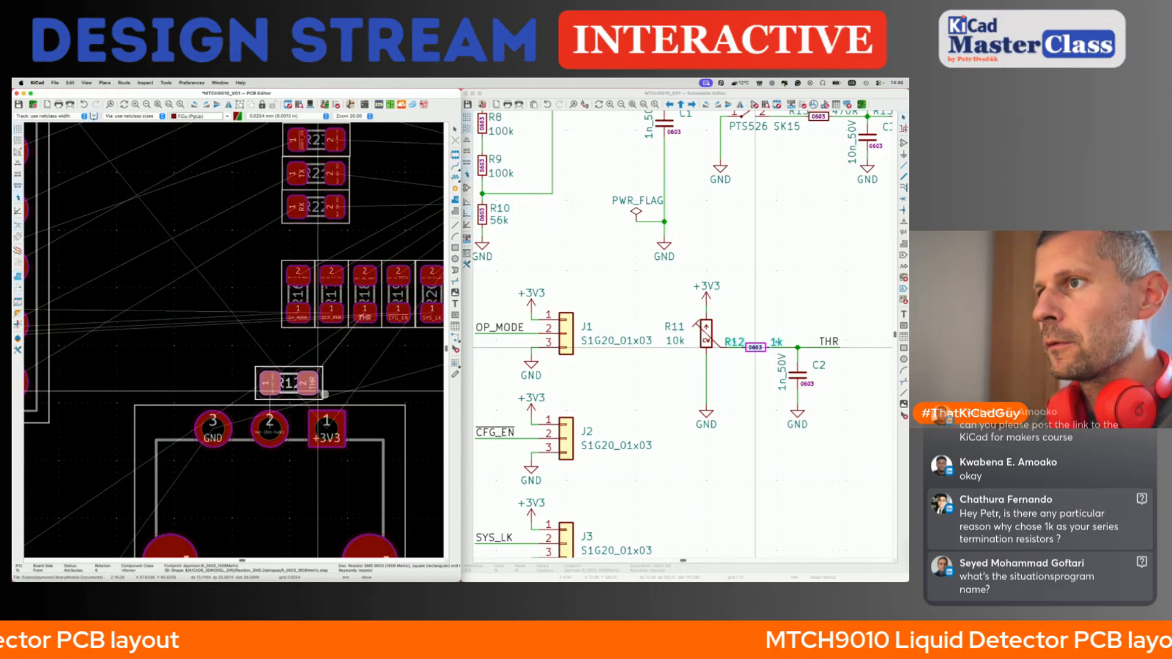
# - Move capacitor C2 directly beside R12, oriented so the THR pads of both parts face each other
pyautogui.click(797, 369)
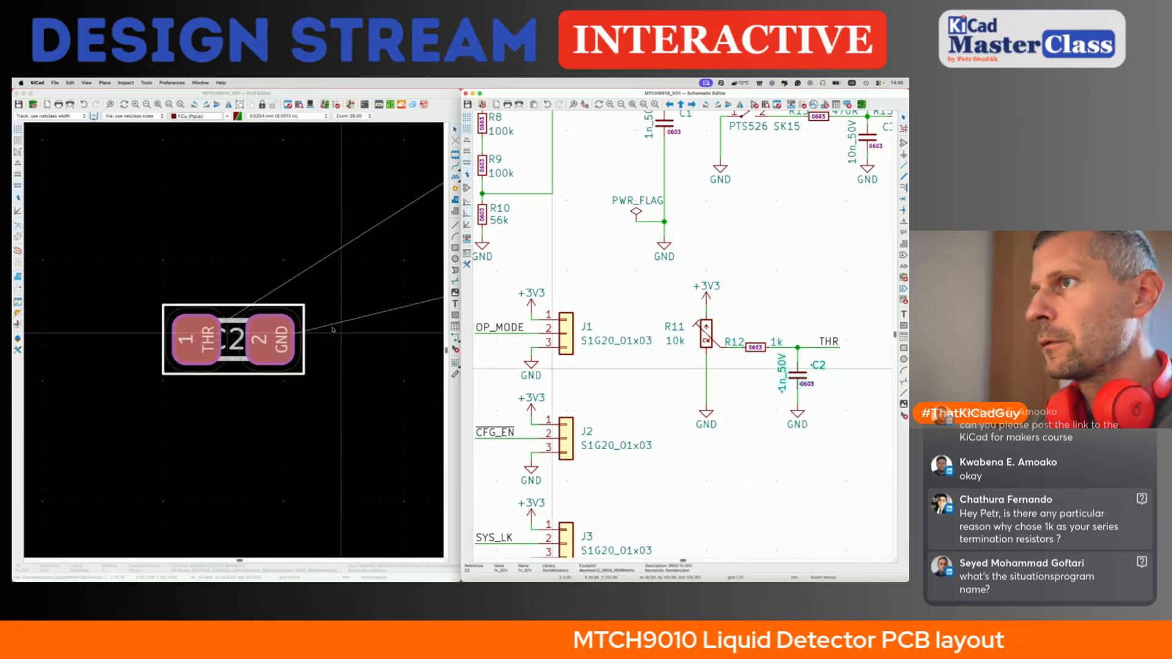
pyautogui.click(286, 338)
pyautogui.scroll(-6, 353, 269)
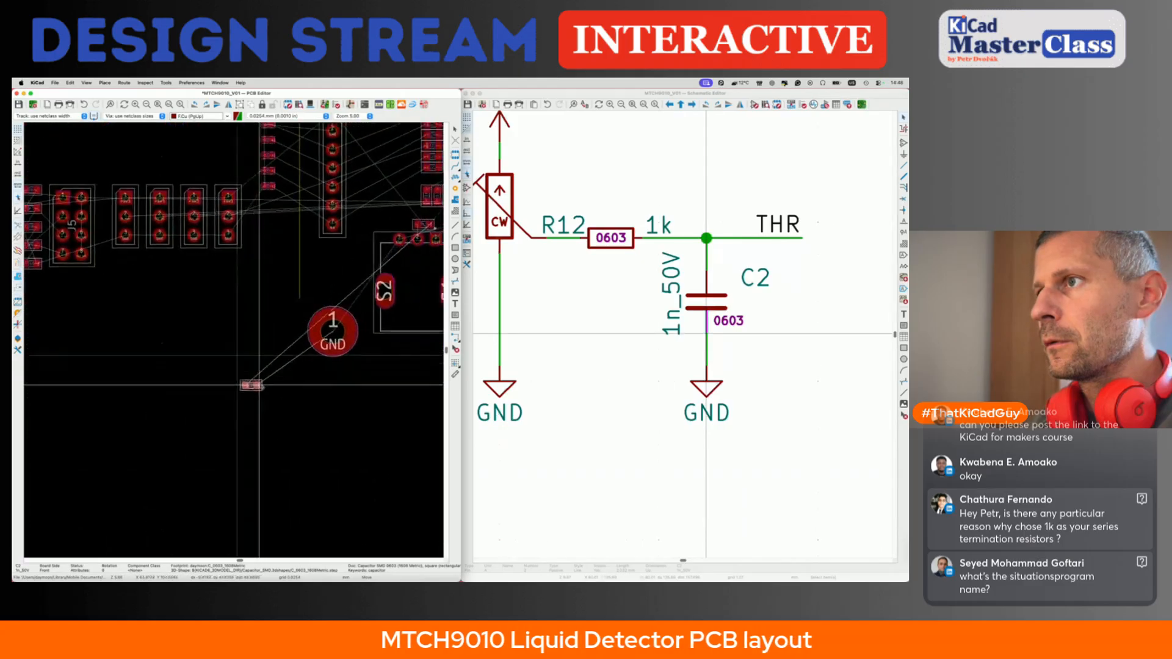
pyautogui.scroll(5, 373, 206)
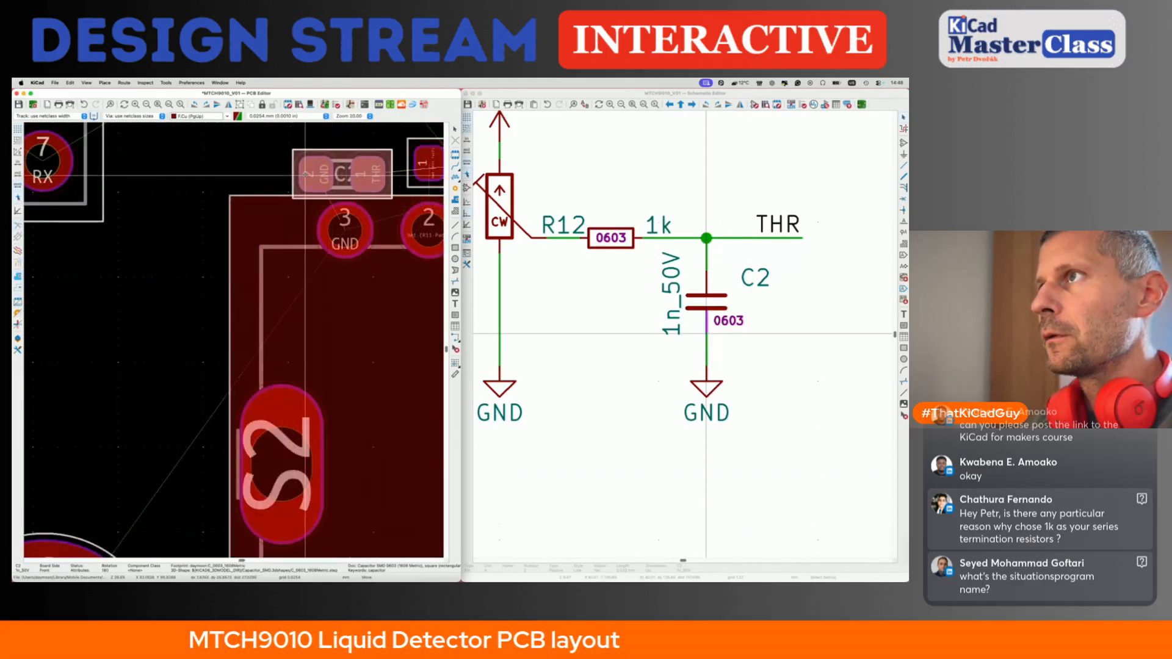
pyautogui.hscroll(5, 317, 164)
pyautogui.scroll(3, 317, 164)
pyautogui.press('r')
pyautogui.press('r')
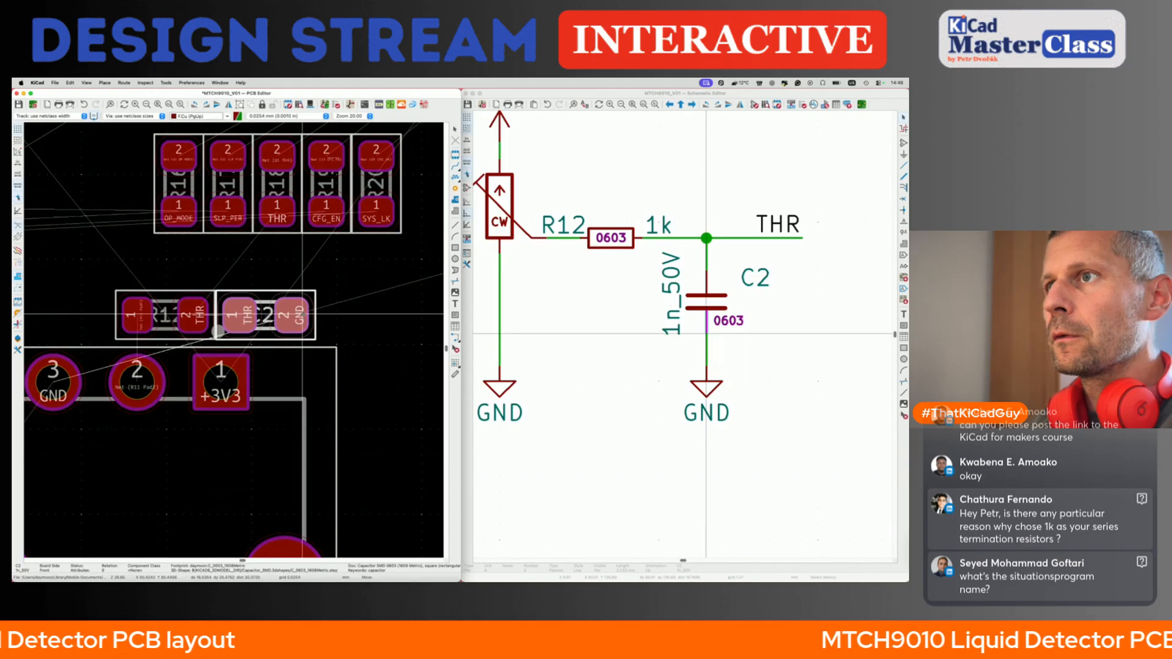
pyautogui.click(302, 314)
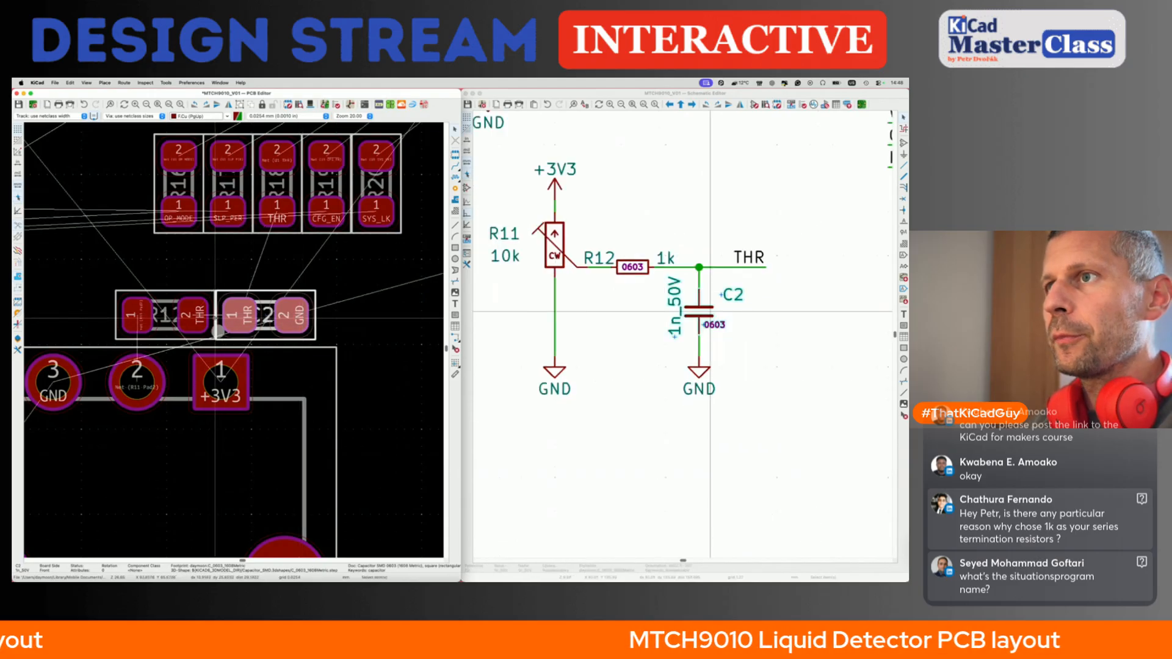
# - Shift R12 and C2 together slightly away from R11 toward the R16–R20 resistor row
pyautogui.keyDown('shift'); pyautogui.click(197, 327); pyautogui.keyUp('shift')
pyautogui.press('m')
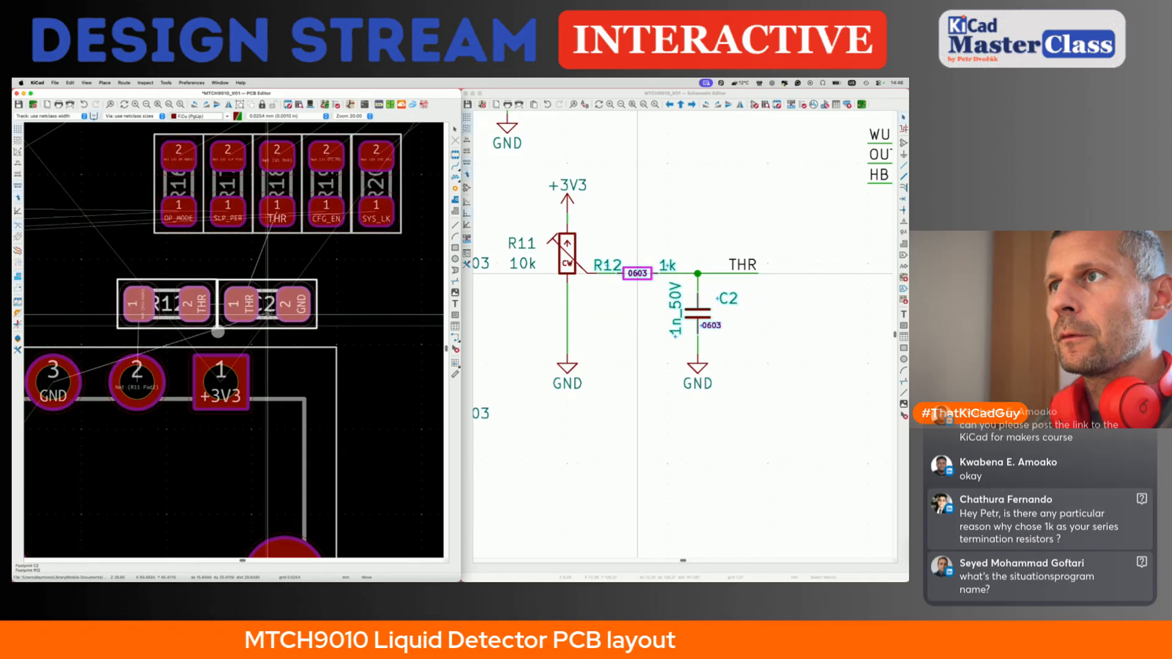
pyautogui.click(265, 317)
# - Look over the R11 area and the OP_MODE pad of R16 on the board, and locate the remaining parts in the schematic
pyautogui.scroll(-8, 218, 331)
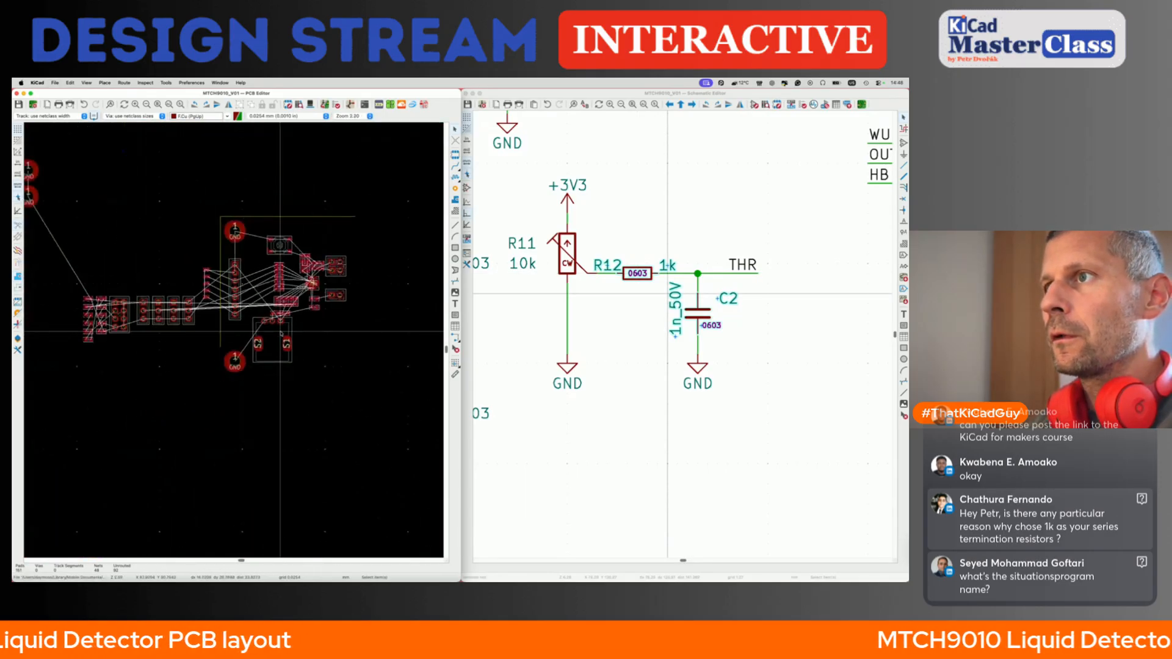
pyautogui.moveTo(295, 327); pyautogui.dragTo(388, 362)
pyautogui.click(608, 360)
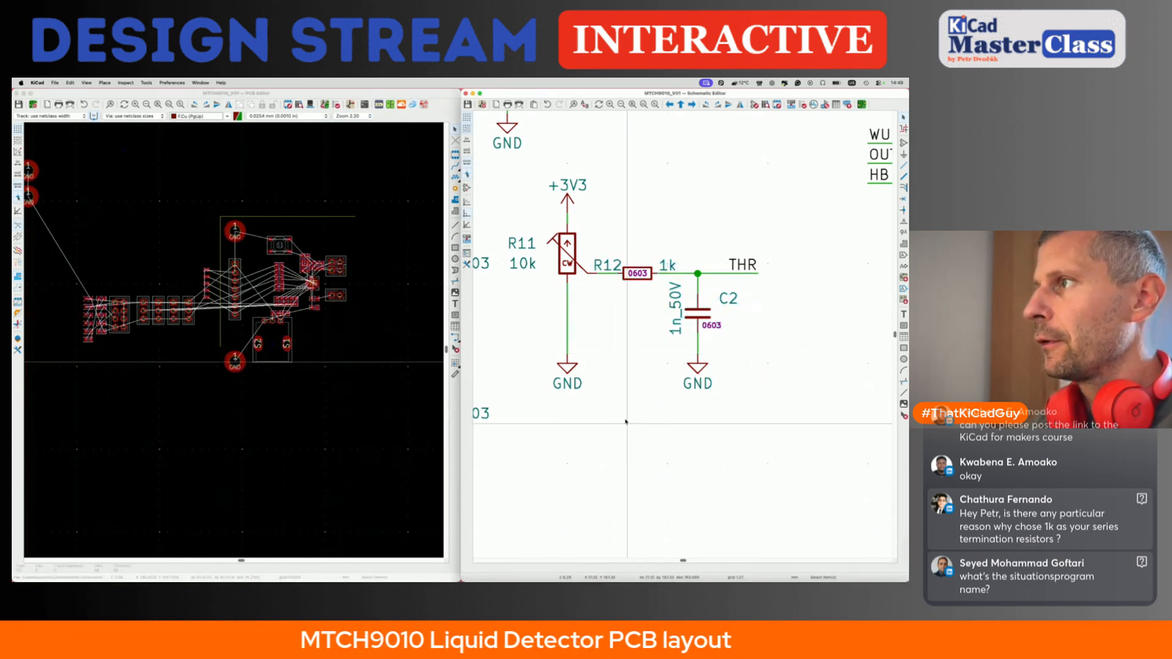
pyautogui.scroll(-10, 625, 421)
pyautogui.click(299, 311)
pyautogui.scroll(6, 299, 311)
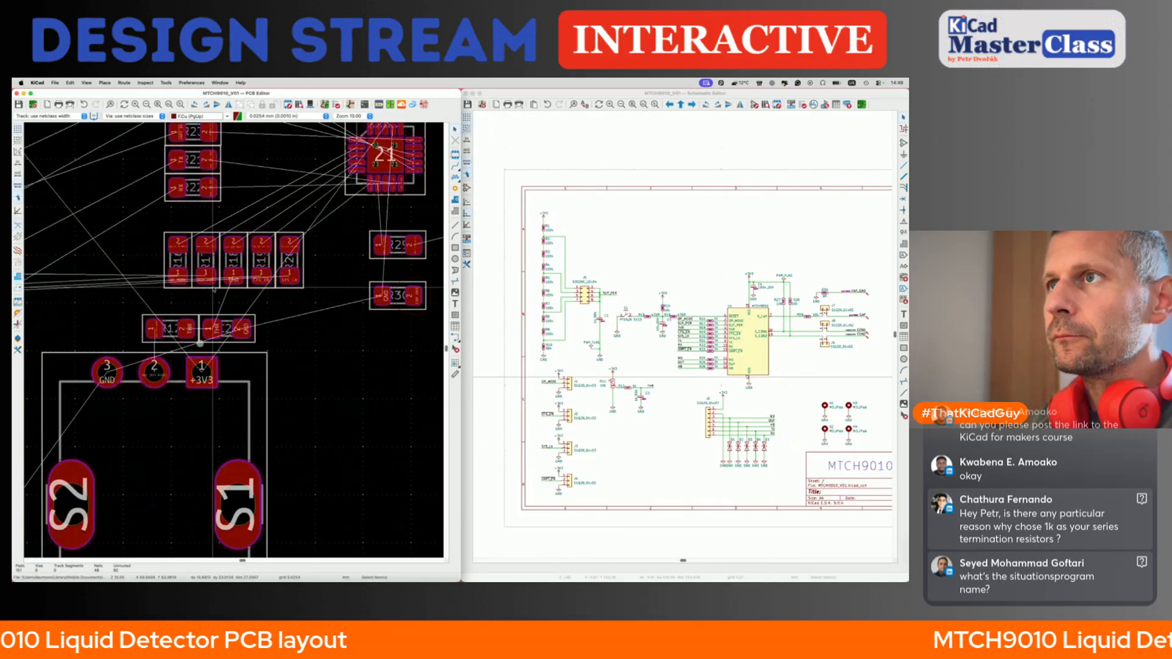
pyautogui.scroll(-3, 213, 289)
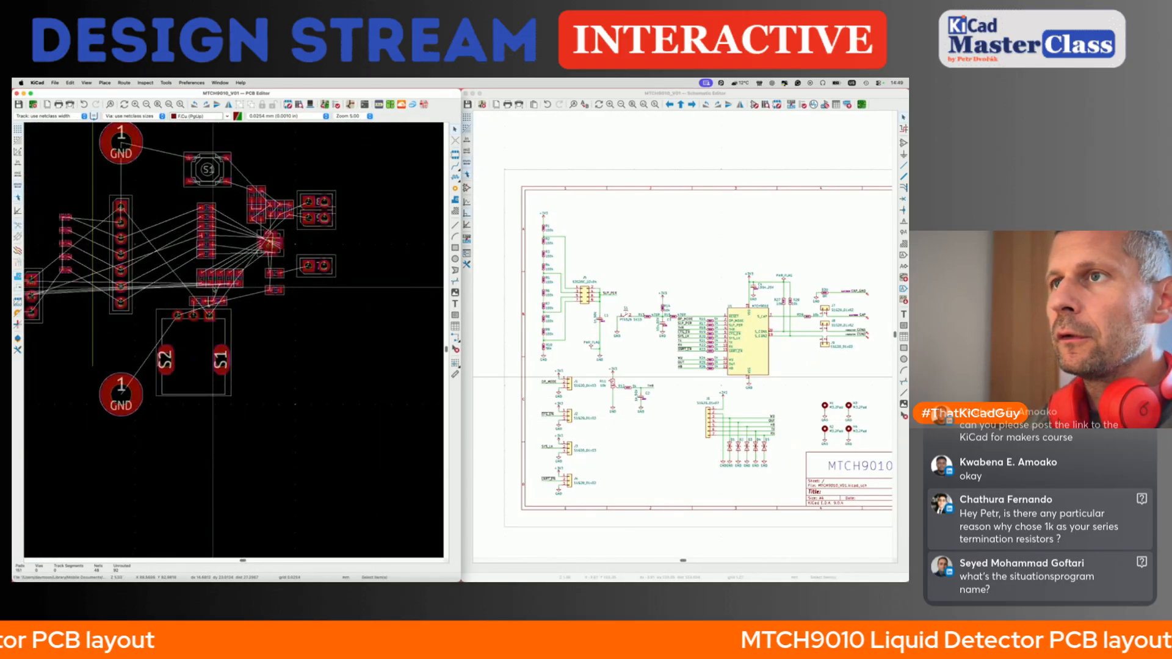
pyautogui.scroll(3, 213, 287)
pyautogui.click(171, 270)
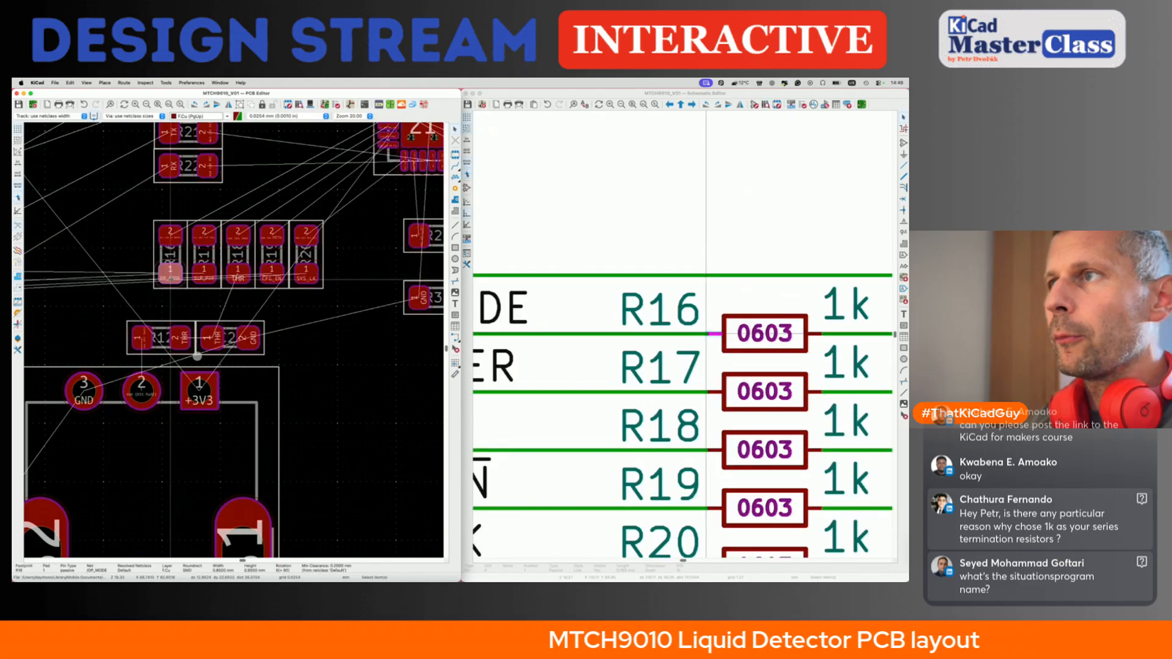
pyautogui.click(710, 259)
pyautogui.scroll(-4, 710, 259)
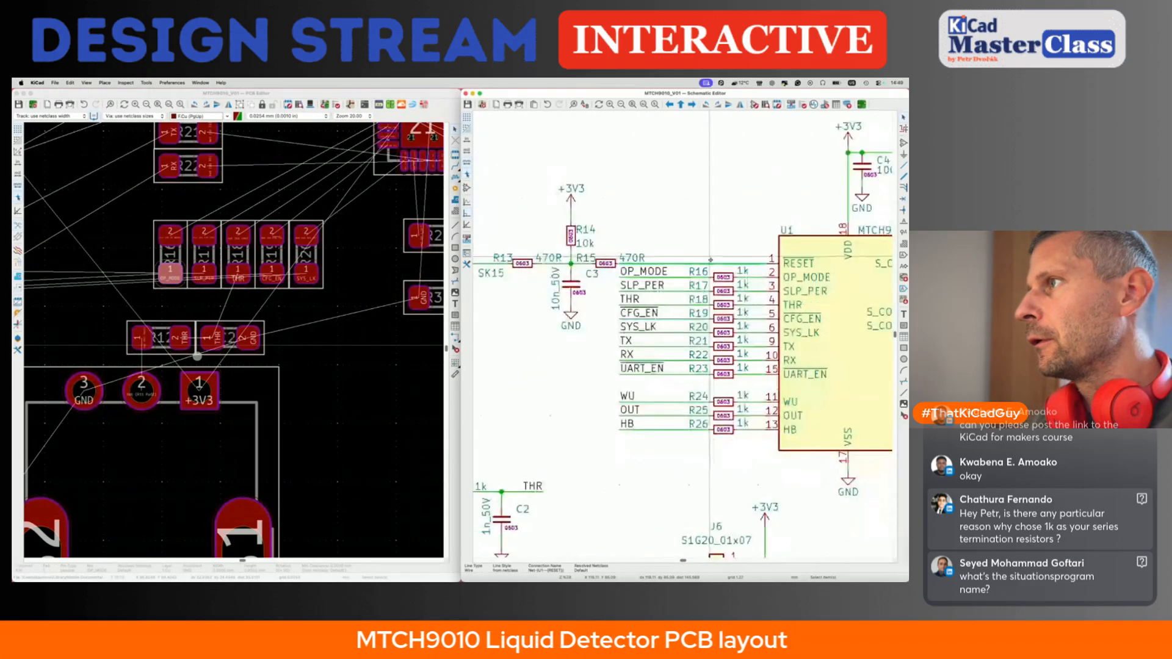
pyautogui.scroll(-5, 710, 260)
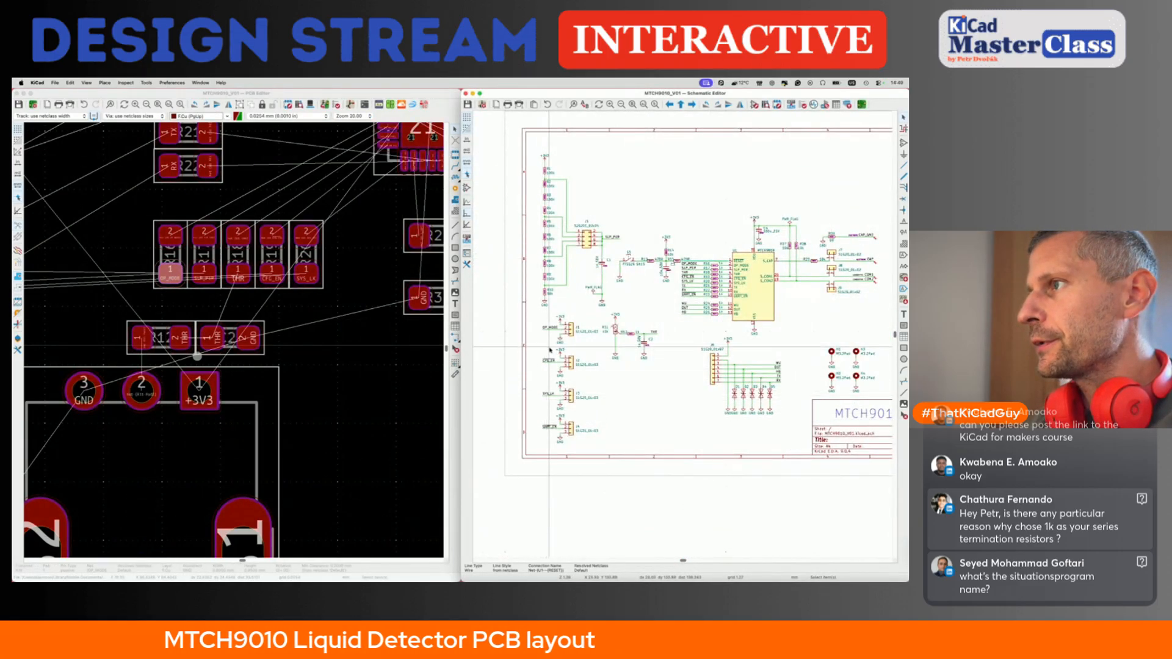
# - Locate the OP_MODE header J1 from the schematic and move its footprint vertically beside potentiometer R11
pyautogui.click(570, 330)
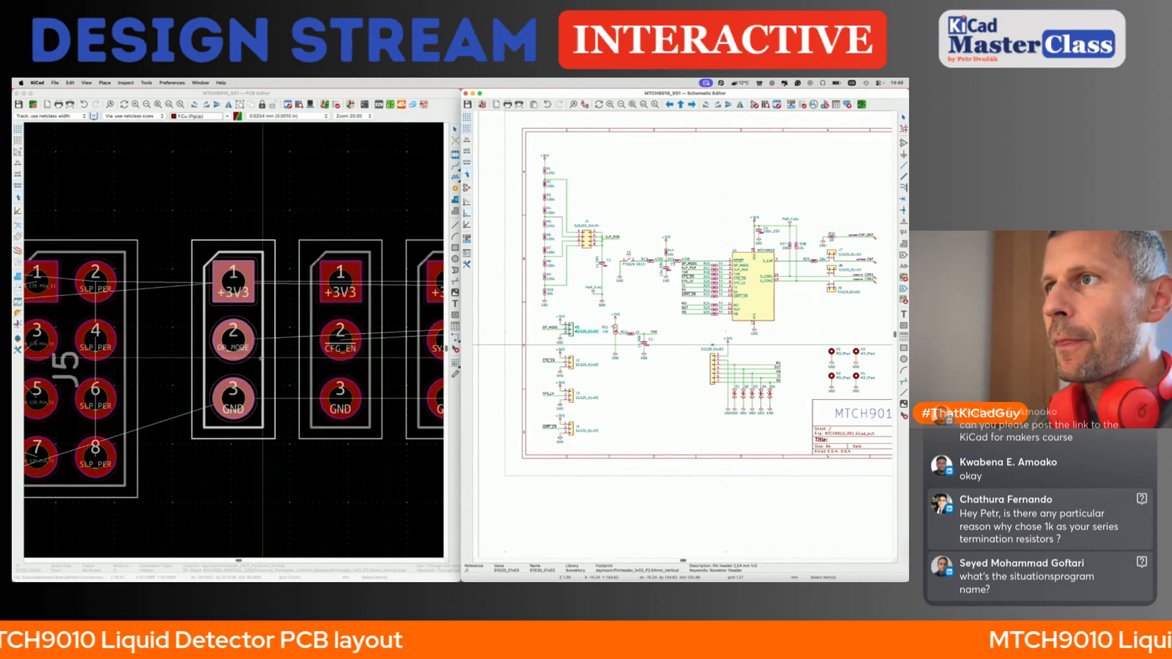
pyautogui.click(254, 356)
pyautogui.press('m')
pyautogui.scroll(-8, 237, 386)
pyautogui.moveTo(312, 447); pyautogui.dragTo(239, 388, button='middle')
pyautogui.scroll(5, 240, 388)
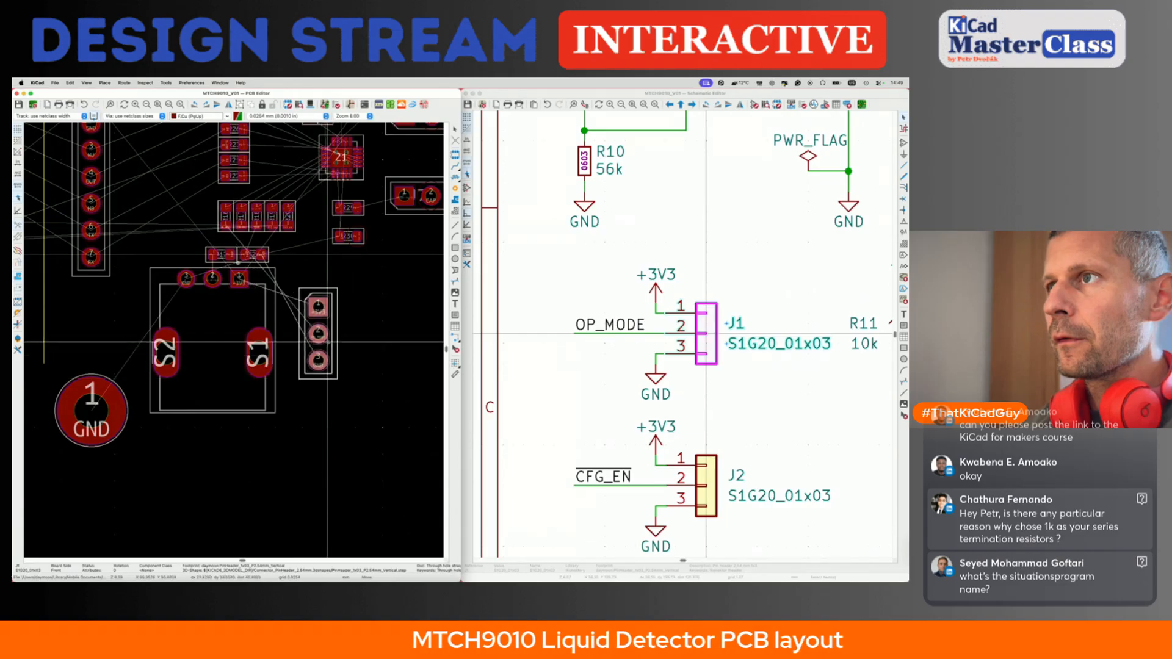
pyautogui.click(327, 356)
pyautogui.press('m')
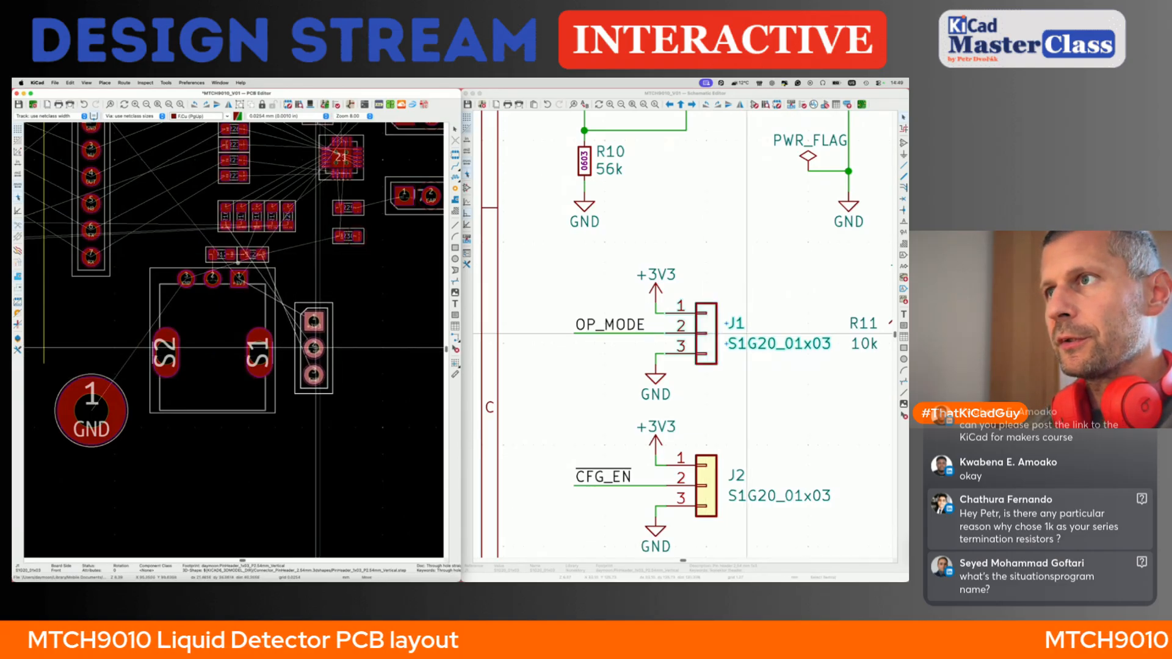
pyautogui.click(315, 348)
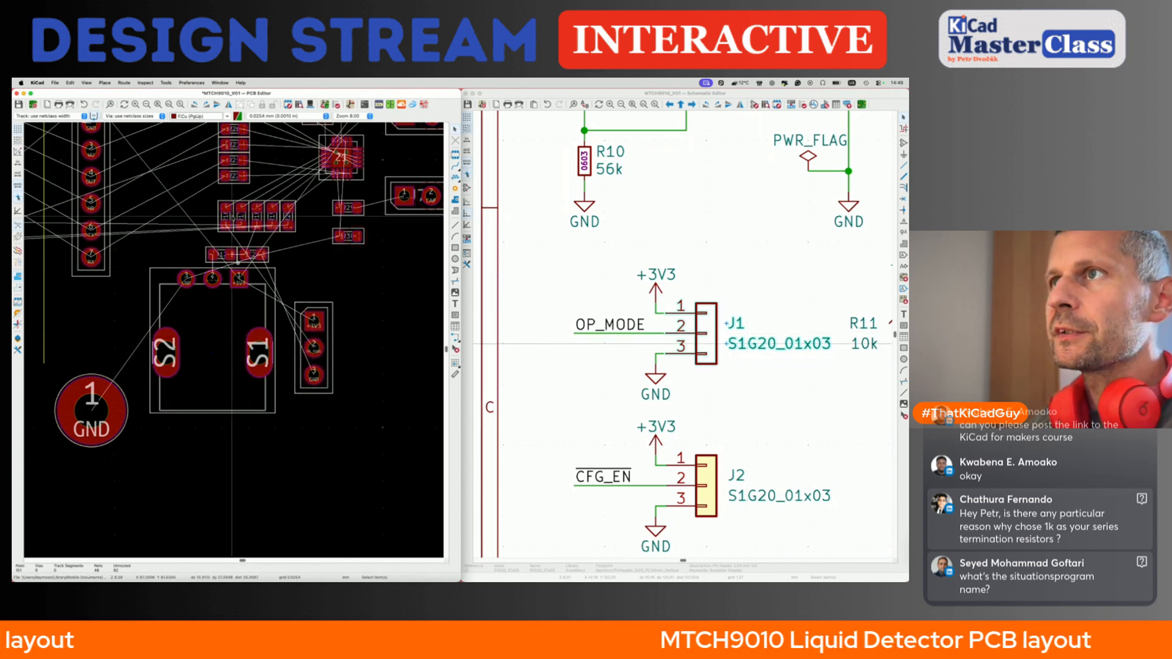
# - Trace the SLP_PER net from R17's pad 1 through the schematic and locate header J5
pyautogui.scroll(5, 238, 263)
pyautogui.click(270, 247)
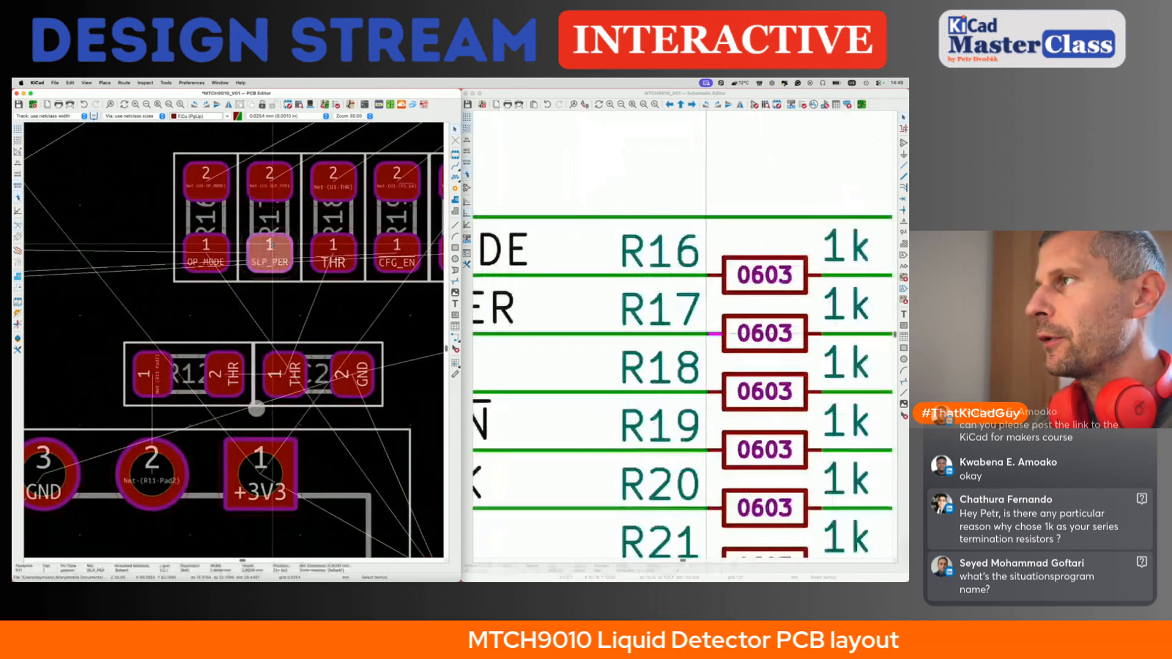
pyautogui.scroll(-6, 602, 184)
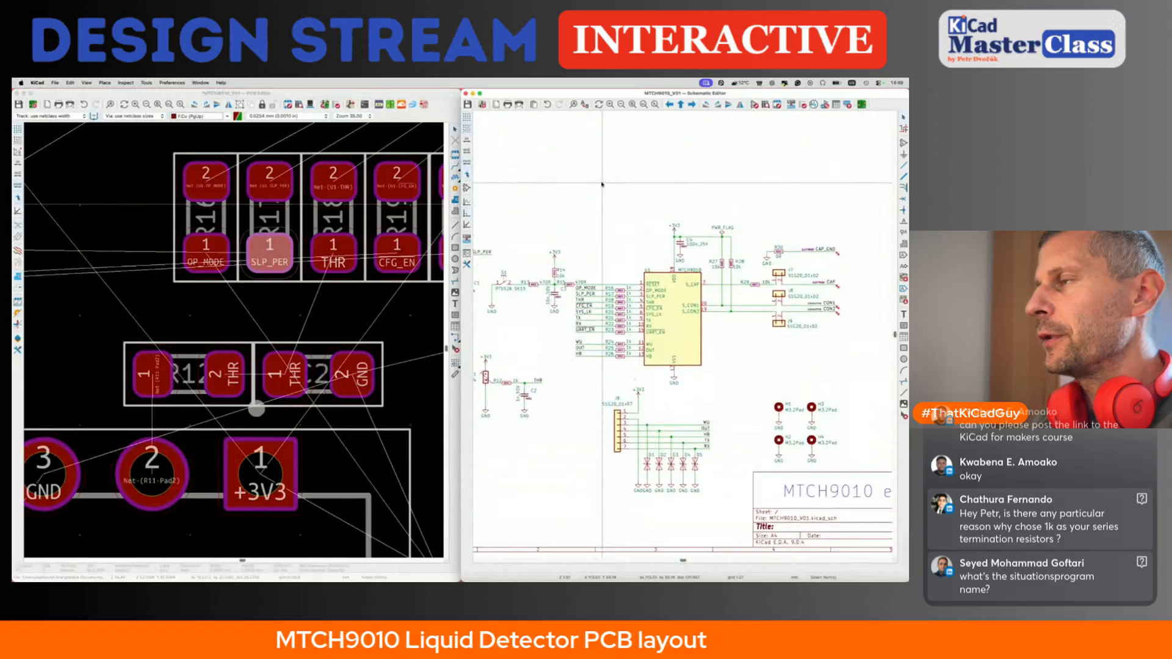
pyautogui.scroll(-3, 602, 183)
pyautogui.scroll(-5, 362, 317)
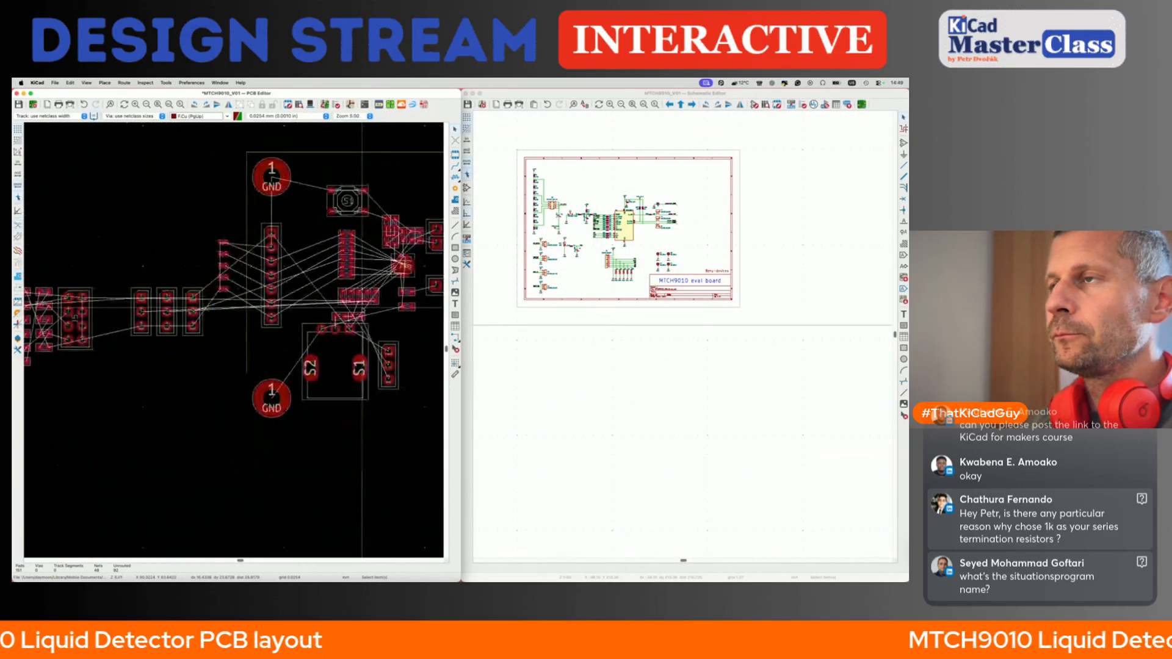
pyautogui.moveTo(362, 308); pyautogui.dragTo(280, 310, button='middle')
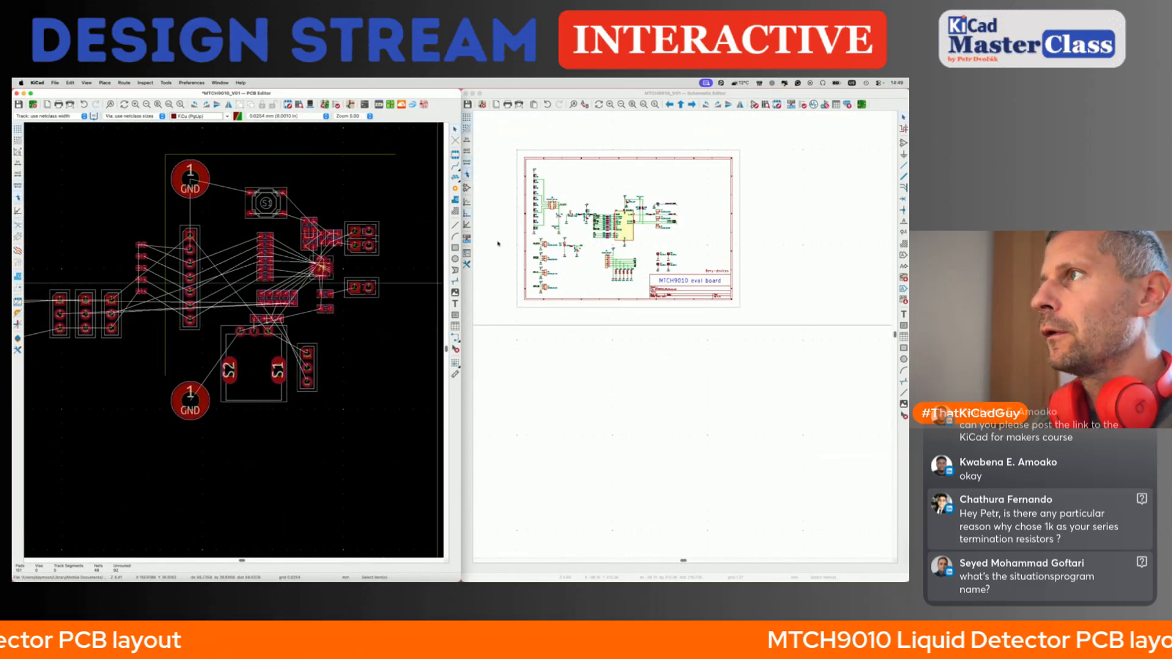
pyautogui.click(554, 206)
pyautogui.scroll(3, 554, 206)
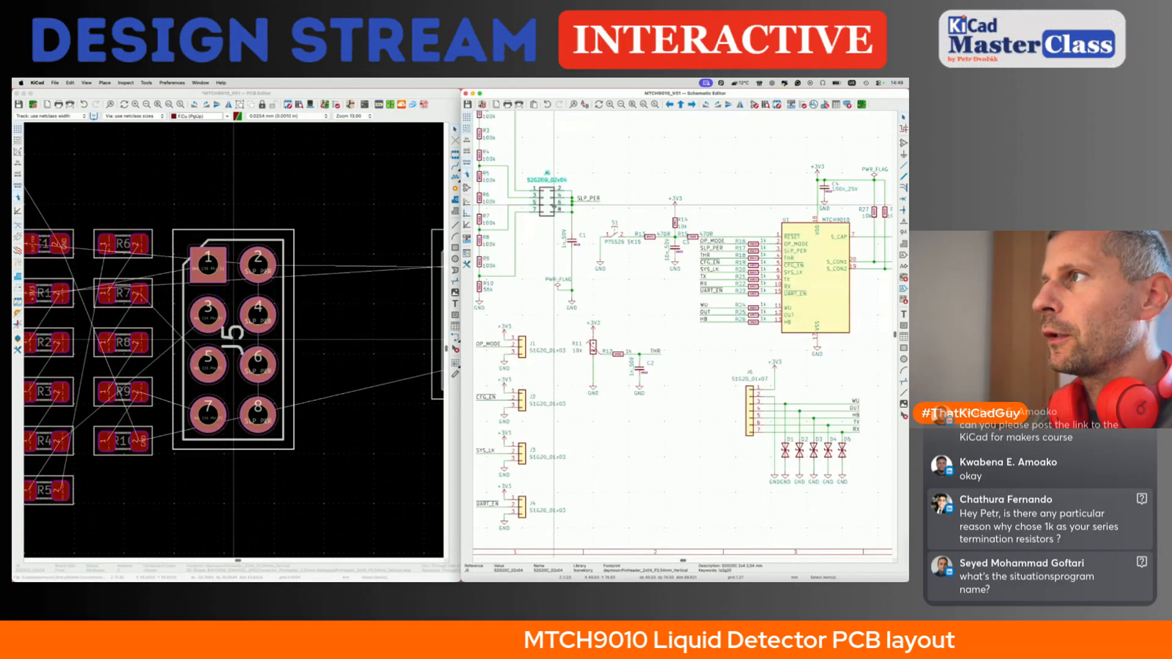
# - Move the 2x4 header J5 from the unplaced parts to the open area below R11
pyautogui.click(264, 324)
pyautogui.press('m')
pyautogui.scroll(-4, 264, 324)
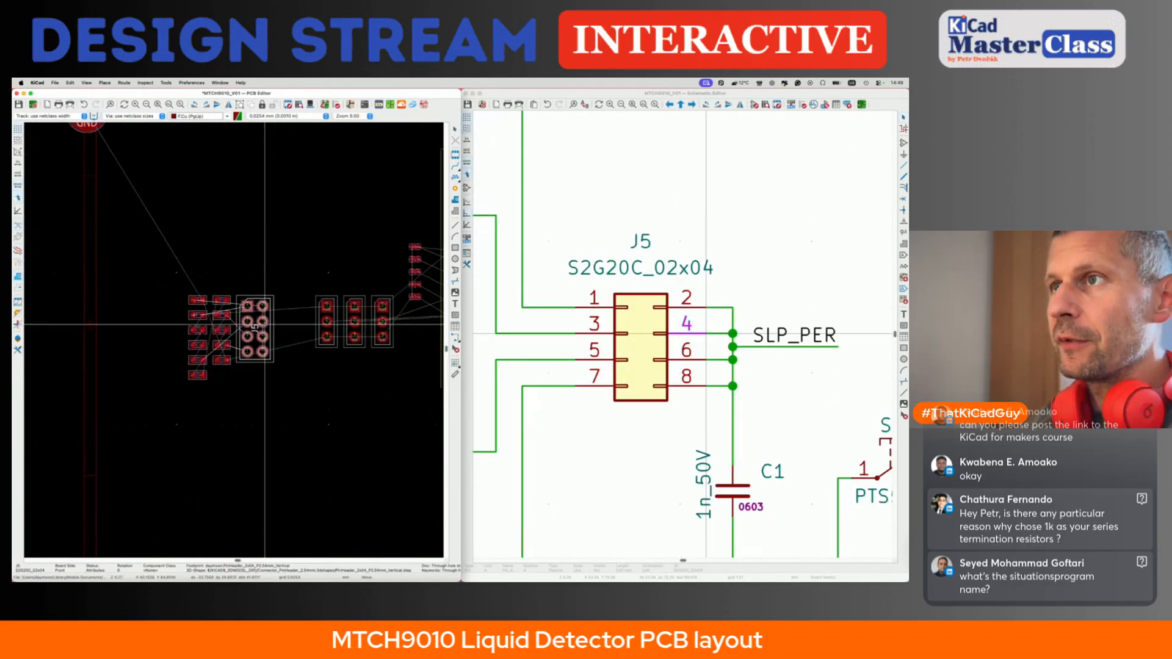
pyautogui.scroll(5, 265, 324)
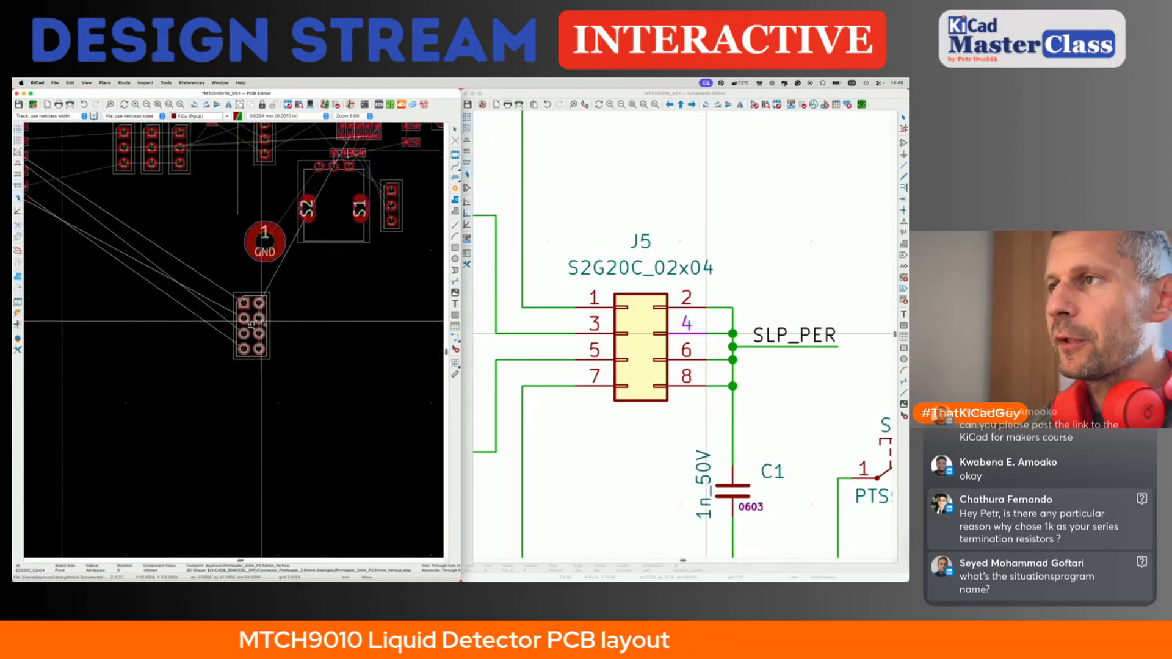
pyautogui.hscroll(-1, 264, 324)
pyautogui.click(249, 371)
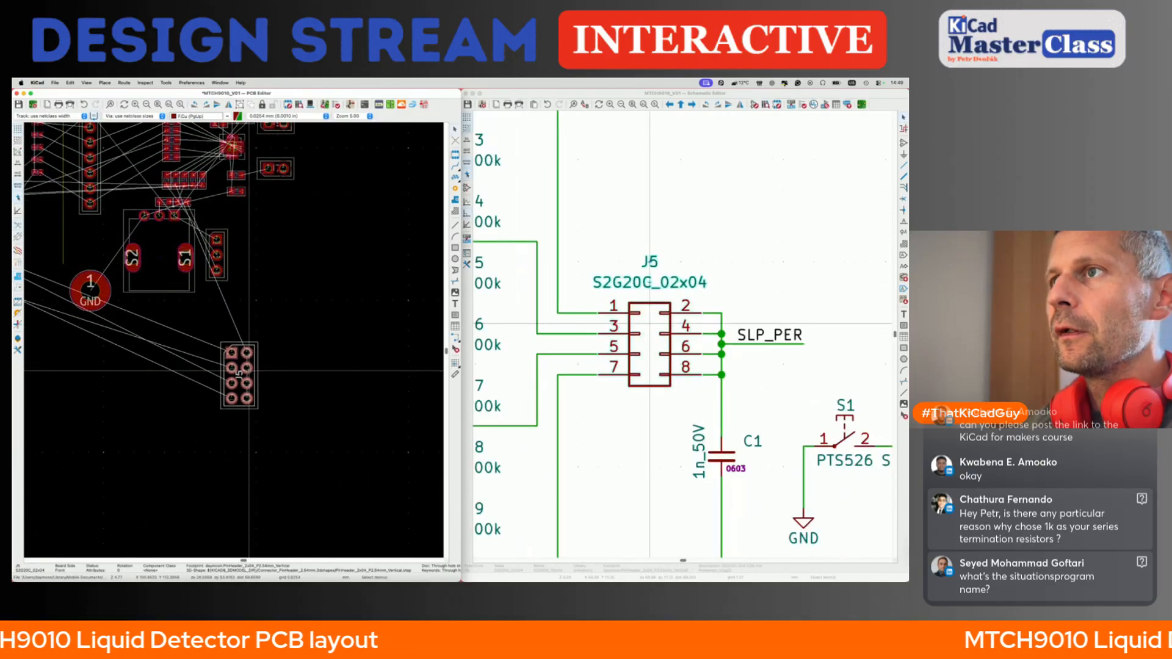
# - Move J1 away from R11 into open space and place J5 in its former spot beside R11
pyautogui.click(223, 260)
pyautogui.press('m')
pyautogui.click(350, 263)
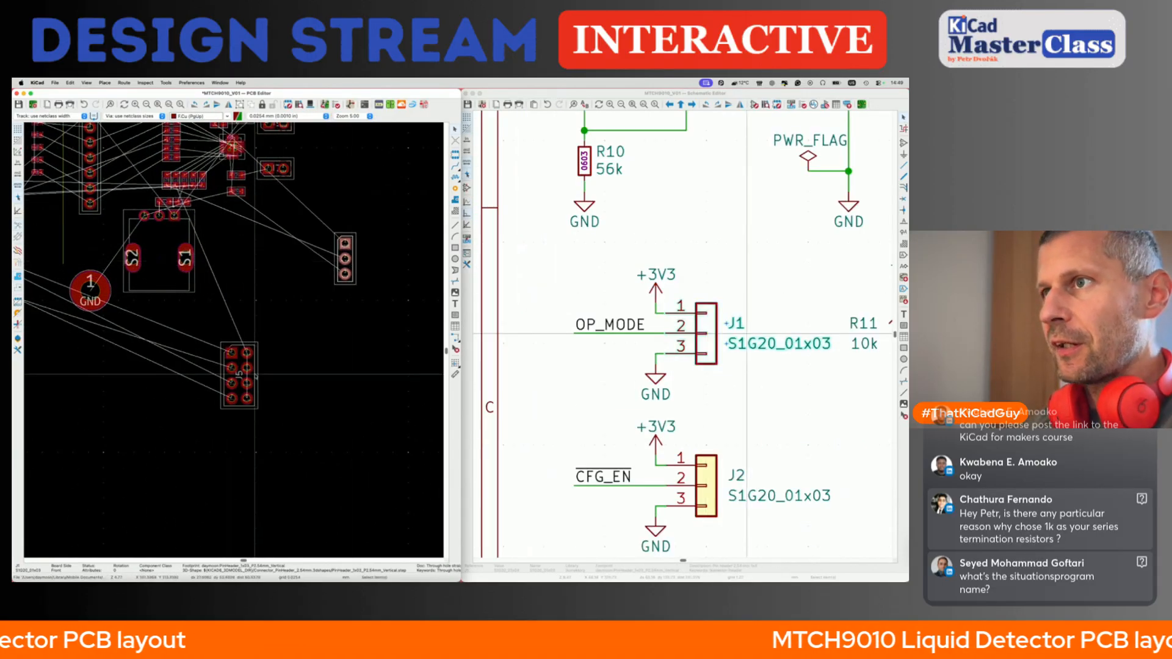
pyautogui.click(251, 375)
pyautogui.press('m')
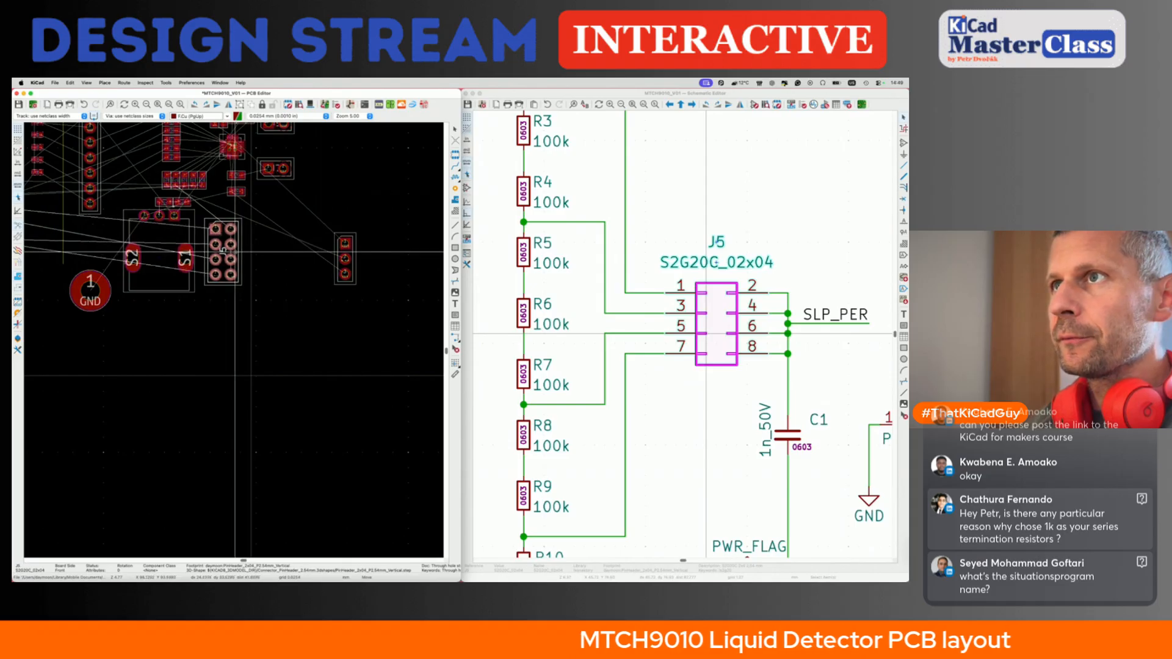
pyautogui.click(242, 252)
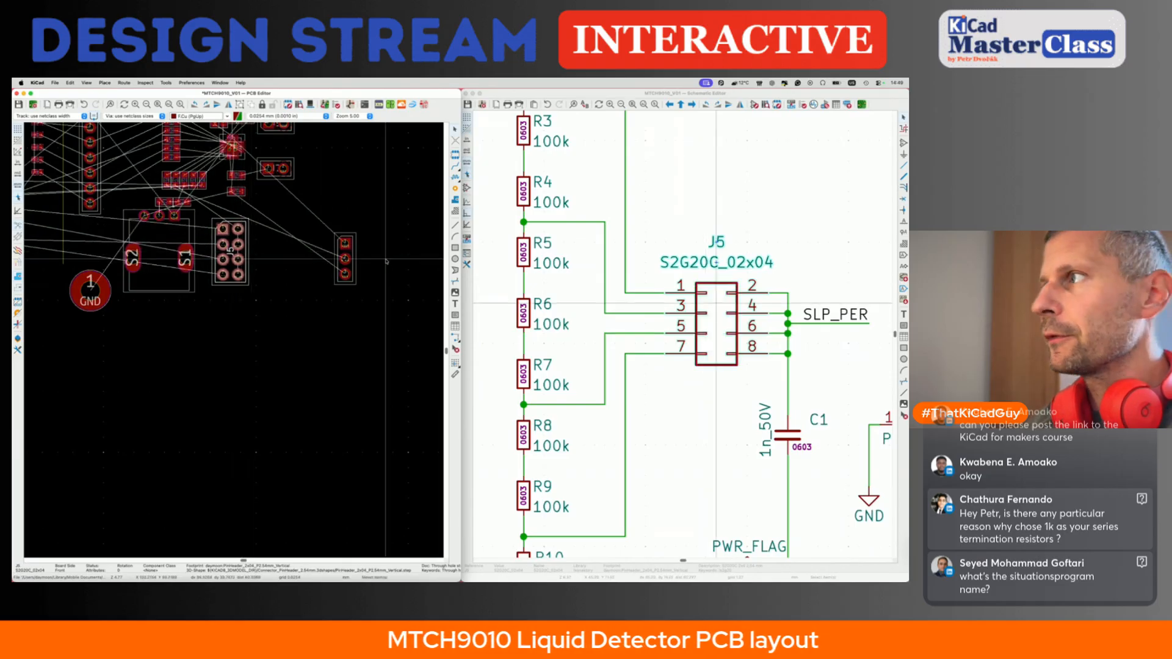
# - Move the unplaced group of R1–R10 and C1 together to the area just below J5
pyautogui.click(615, 236)
pyautogui.scroll(5, 614, 233)
pyautogui.scroll(-7, 614, 233)
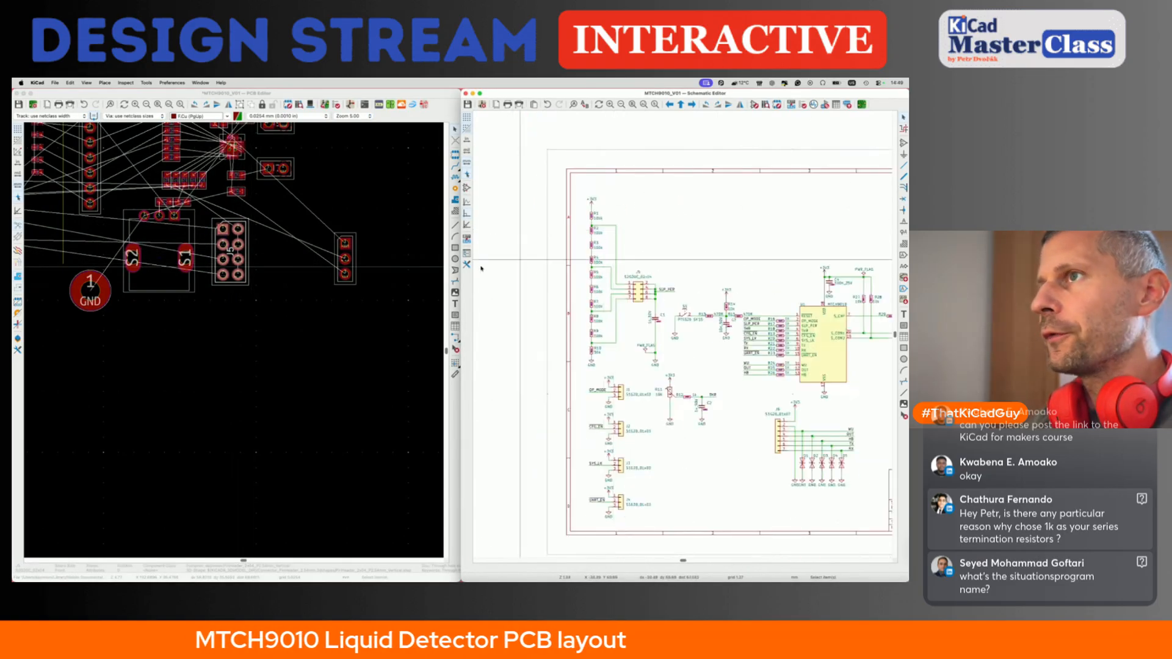
pyautogui.click(331, 294)
pyautogui.scroll(5, 330, 294)
pyautogui.hscroll(-5, 330, 293)
pyautogui.scroll(-2, 330, 294)
pyautogui.hscroll(-1, 330, 293)
pyautogui.moveTo(68, 316); pyautogui.dragTo(178, 450)
pyautogui.press('m')
pyautogui.scroll(-5, 177, 451)
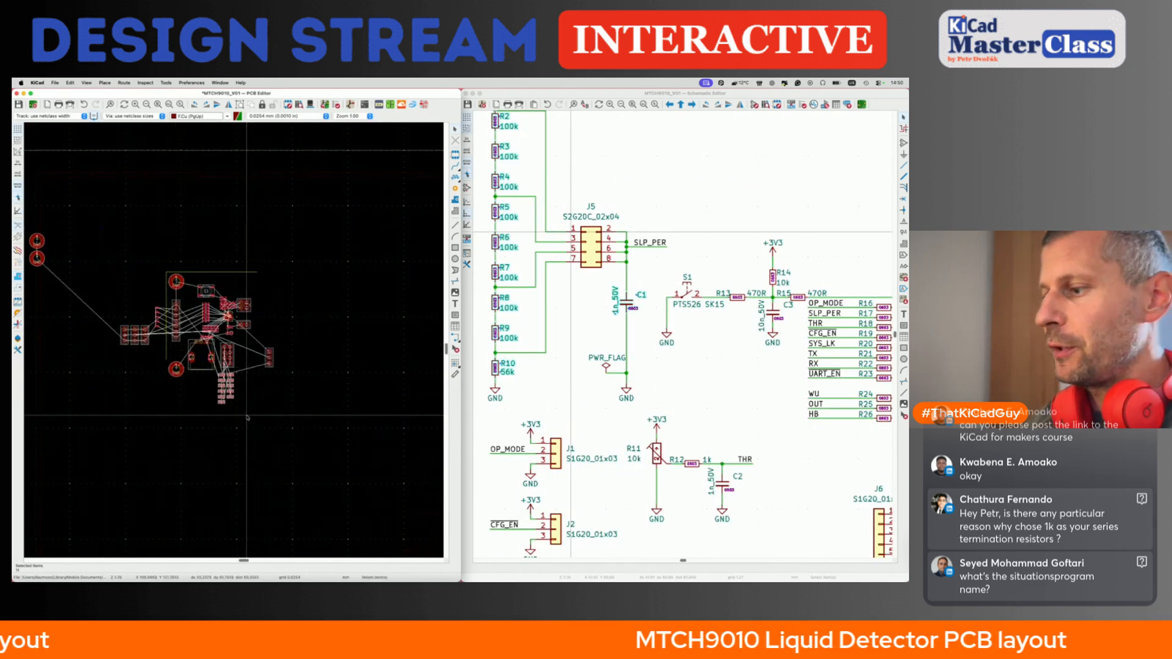
pyautogui.scroll(5, 248, 417)
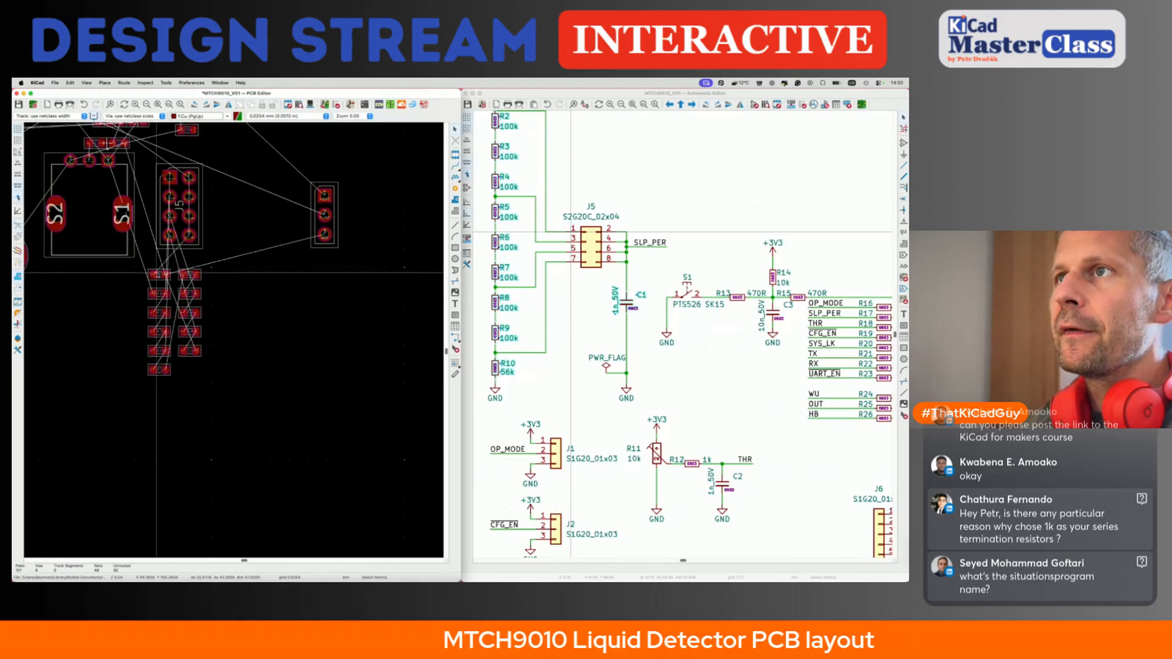
pyautogui.scroll(3, 157, 273)
# - Place R1 horizontally between R11 and J5 with its +3V3 pad facing R11, and shift J5 slightly away from R11
pyautogui.click(577, 297)
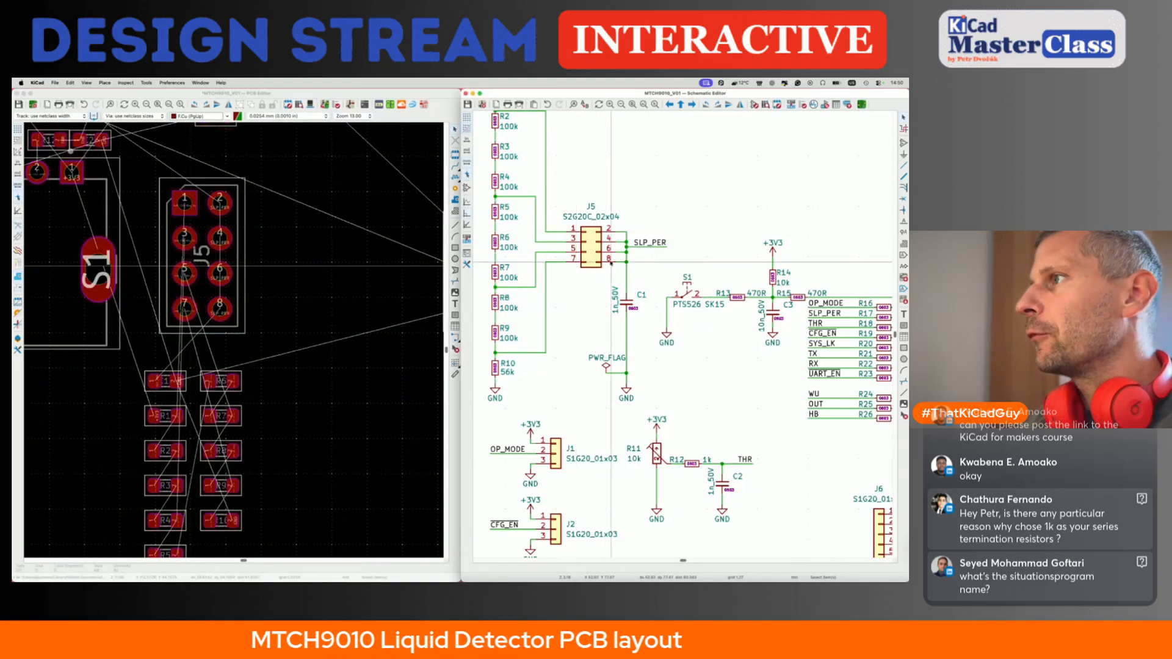
pyautogui.scroll(3, 611, 263)
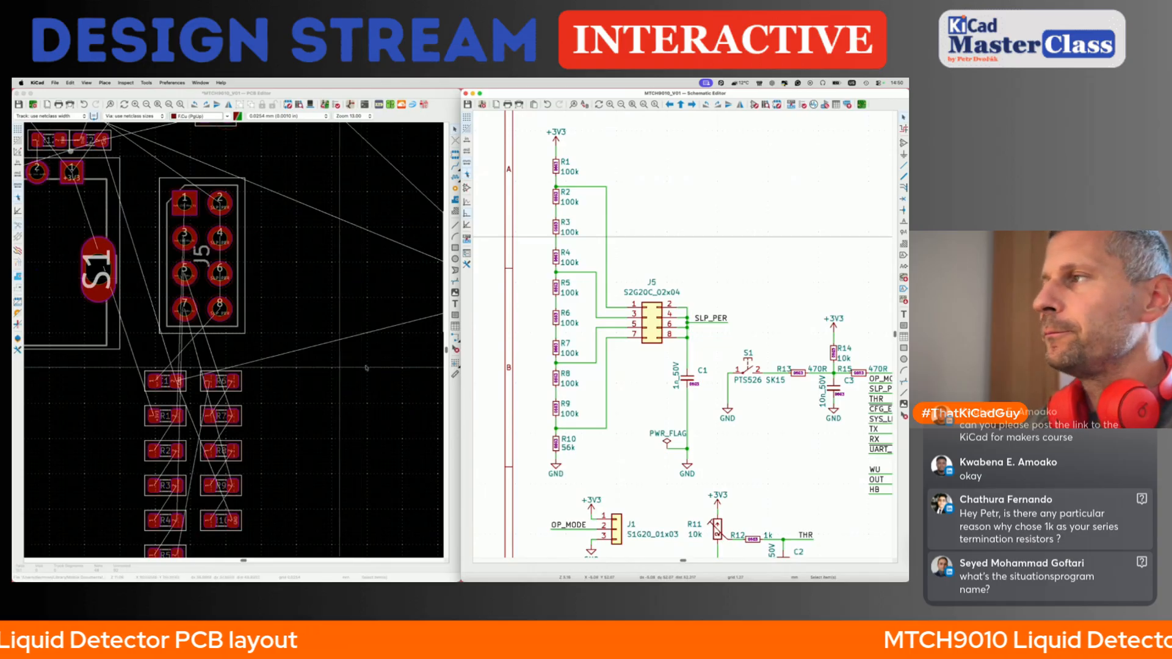
pyautogui.click(556, 166)
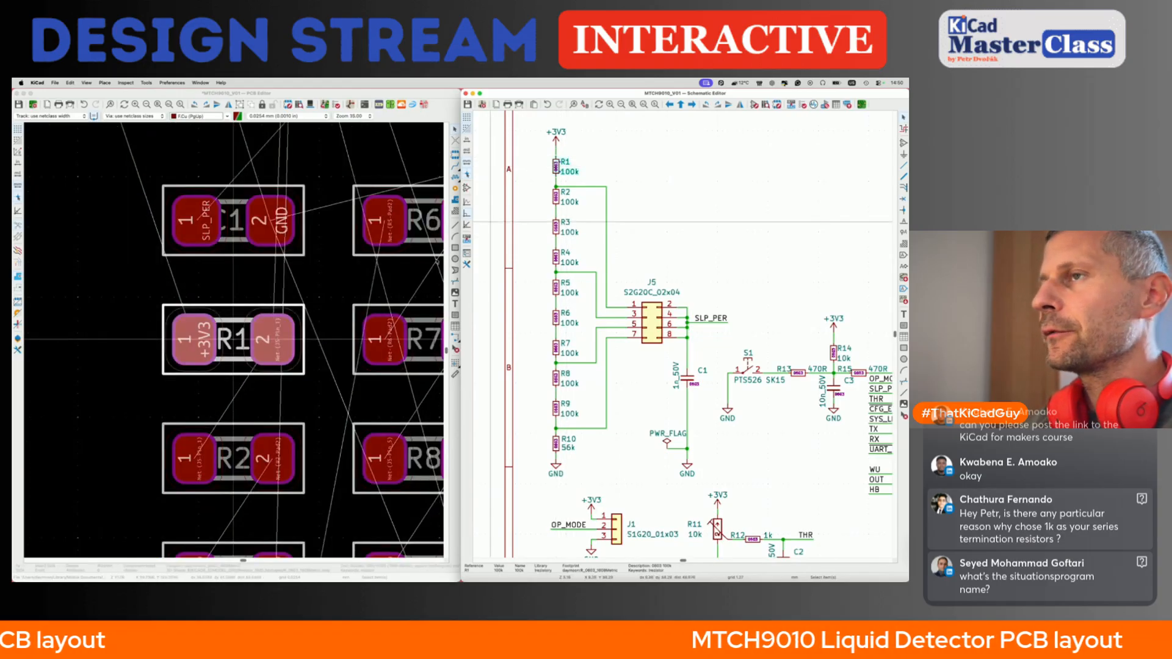
pyautogui.click(286, 346)
pyautogui.scroll(-3, 292, 349)
pyautogui.press('m')
pyautogui.scroll(-3, 290, 349)
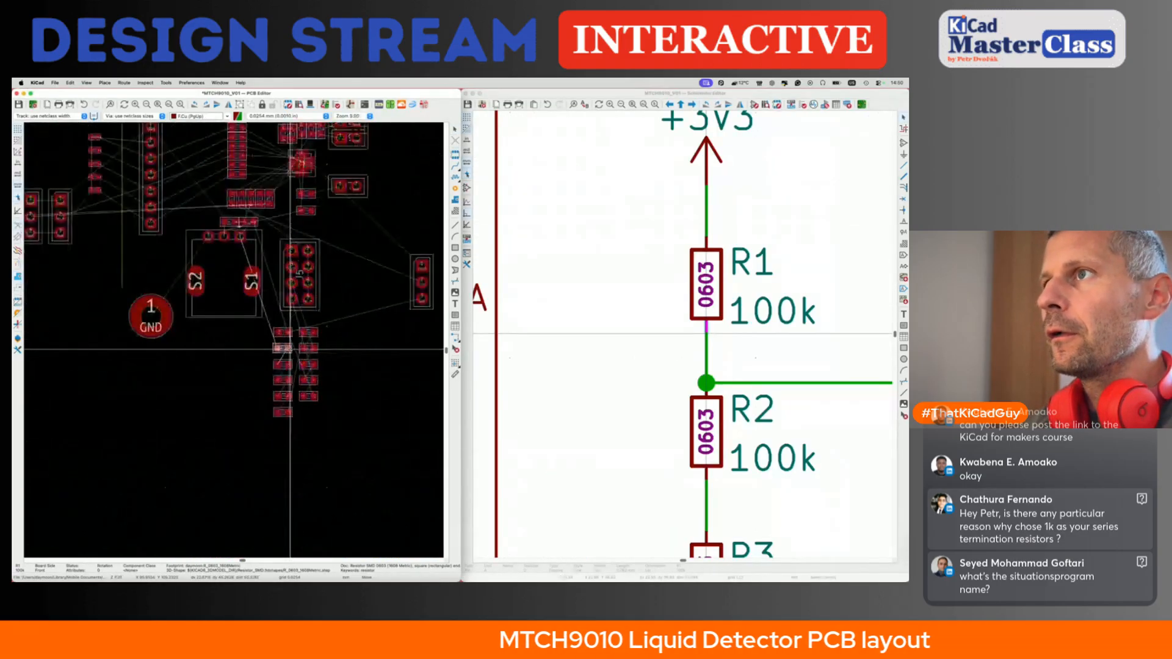
pyautogui.scroll(5, 367, 272)
pyautogui.hscroll(3, 366, 271)
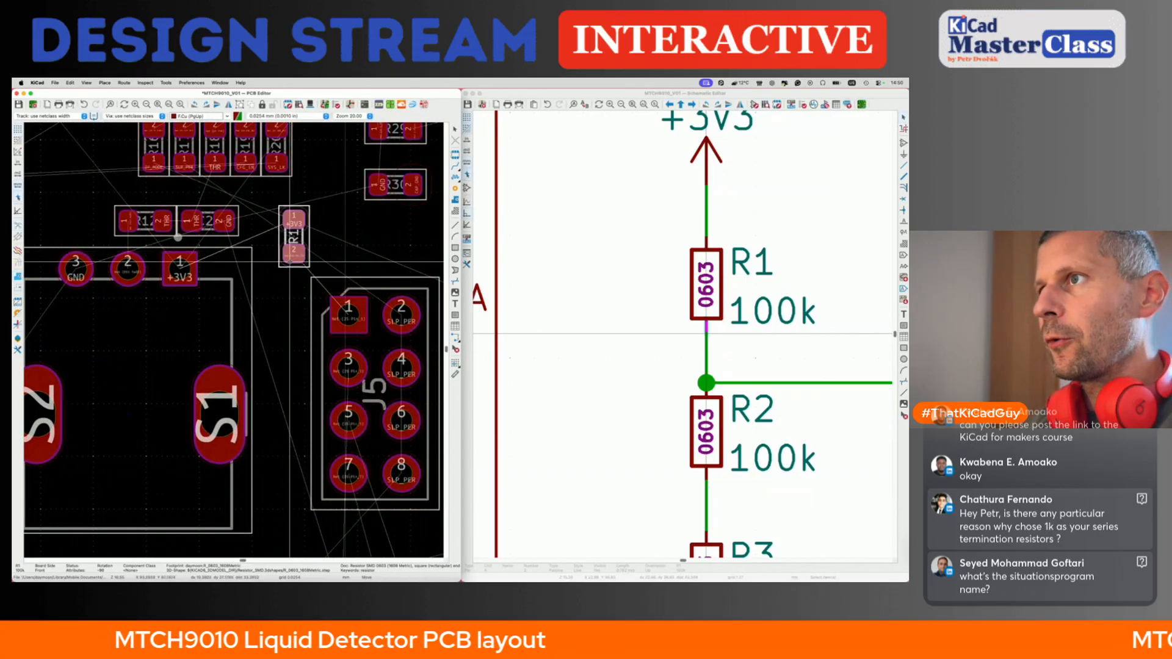
pyautogui.press('r')
pyautogui.press('r')
pyautogui.press('r')
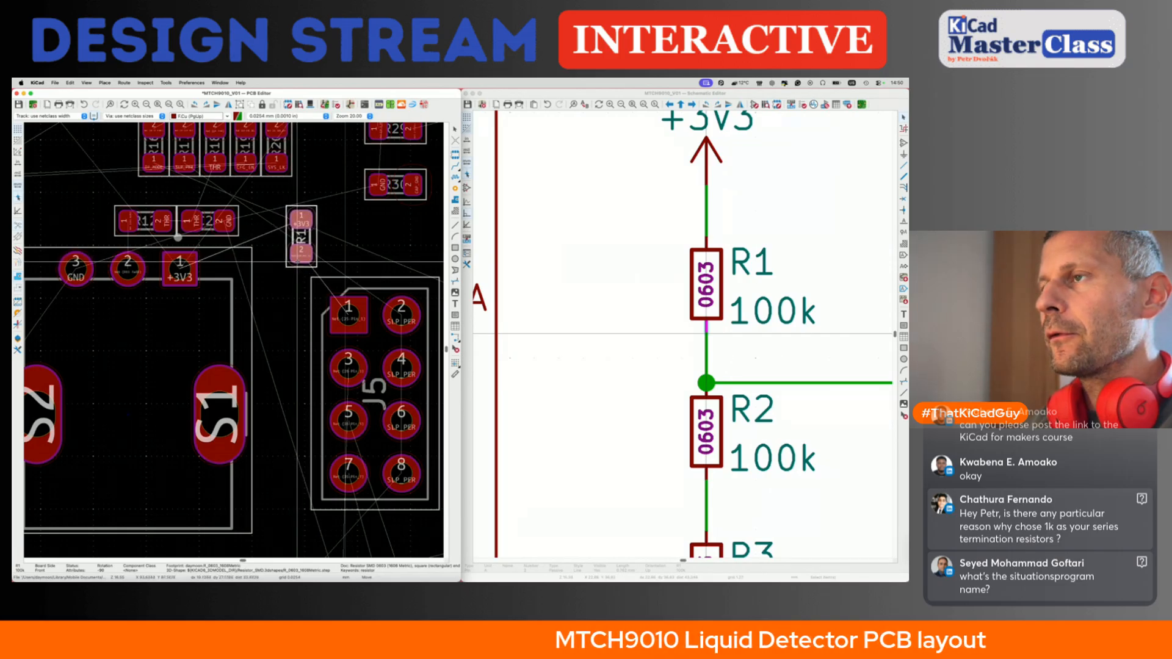
pyautogui.press('r')
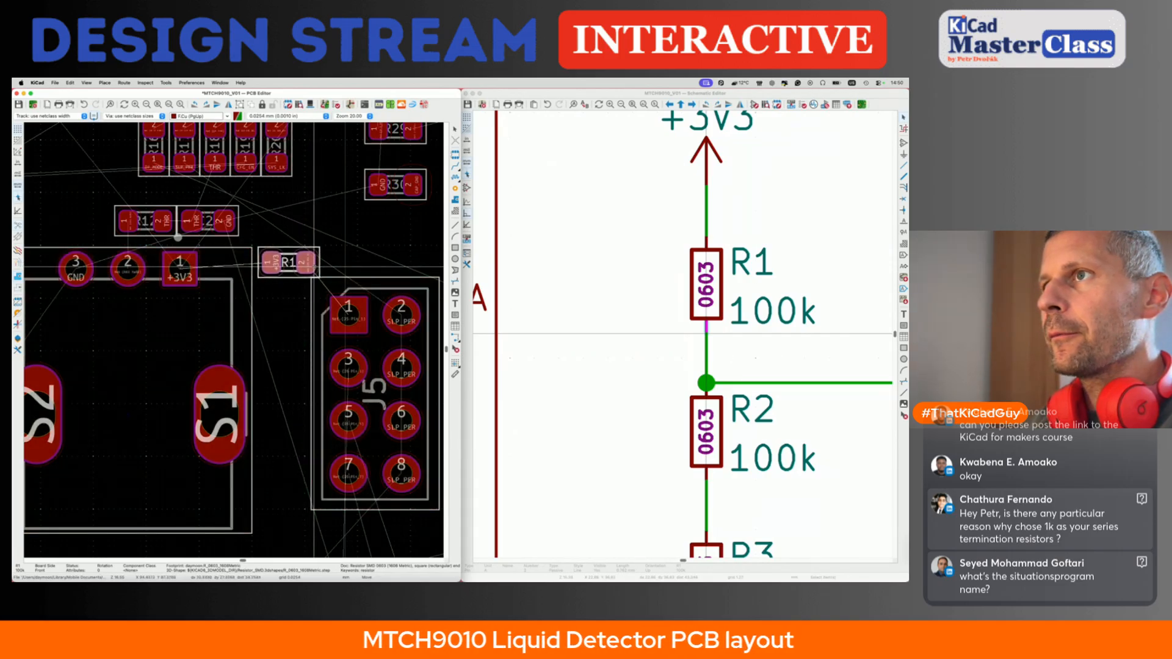
pyautogui.click(315, 268)
pyautogui.moveTo(389, 301); pyautogui.dragTo(406, 301)
pyautogui.click(408, 301)
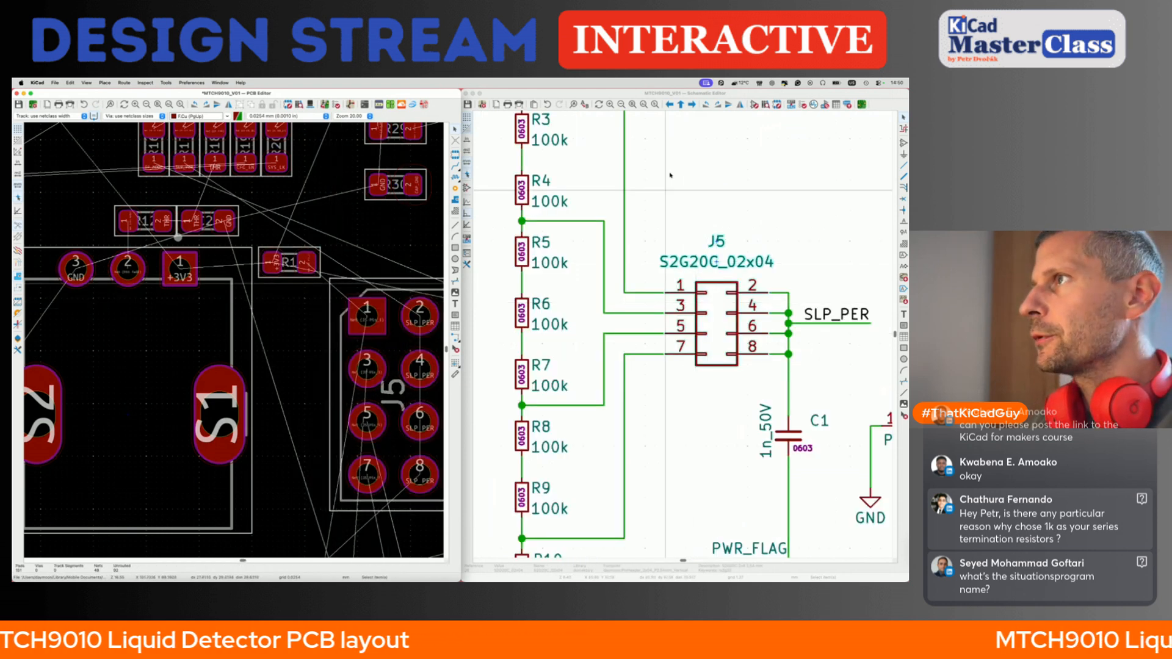
# - Select R2, R3 and R4 from the schematic and bring their footprints together to the area below R1
pyautogui.scroll(5, 674, 214)
pyautogui.scroll(3, 553, 216)
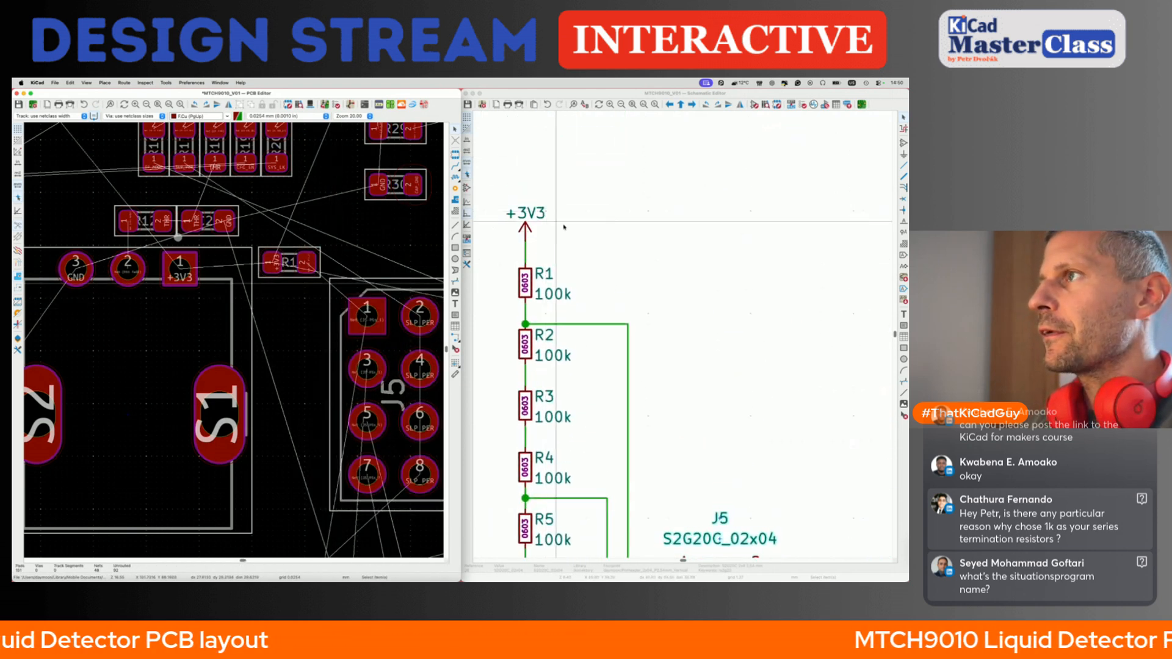
pyautogui.click(531, 346)
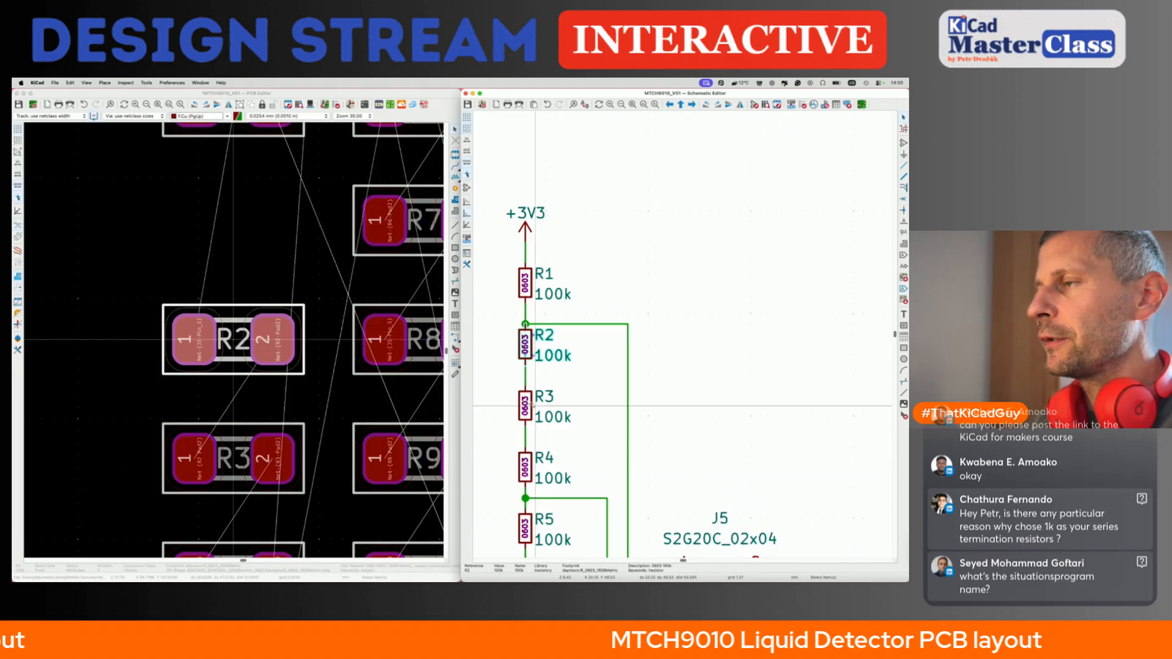
pyautogui.keyDown('shift'); pyautogui.click(531, 405); pyautogui.keyUp('shift')
pyautogui.keyDown('shift'); pyautogui.click(525, 468); pyautogui.keyUp('shift')
pyautogui.click(439, 99)
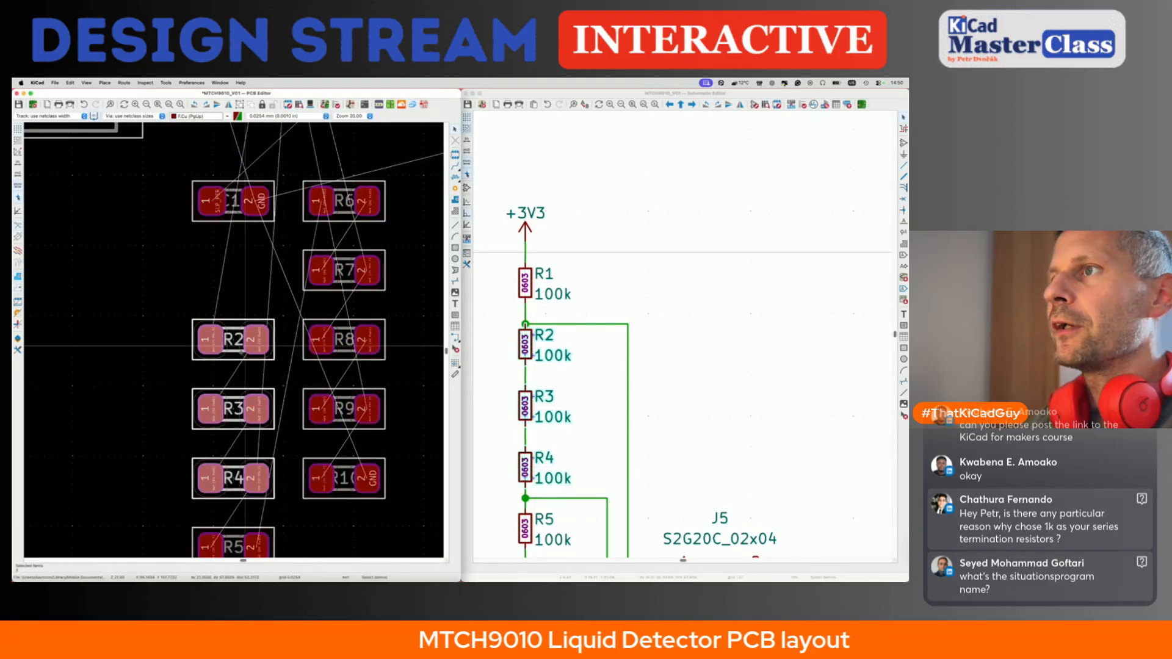
pyautogui.scroll(-5, 241, 353)
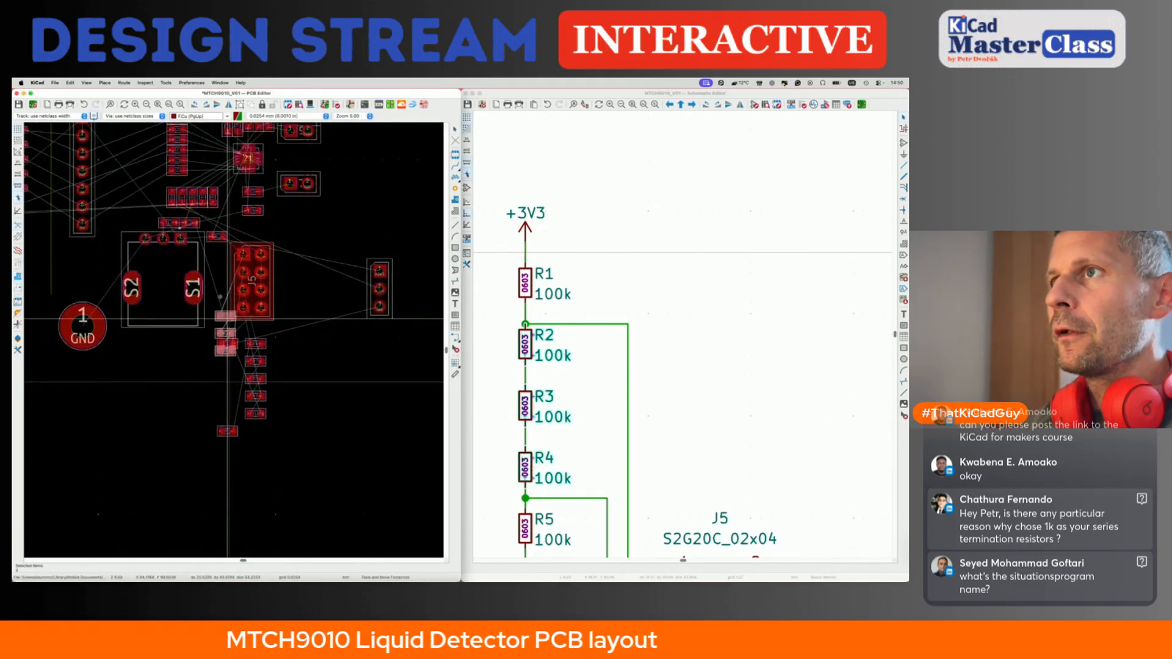
pyautogui.scroll(4, 211, 253)
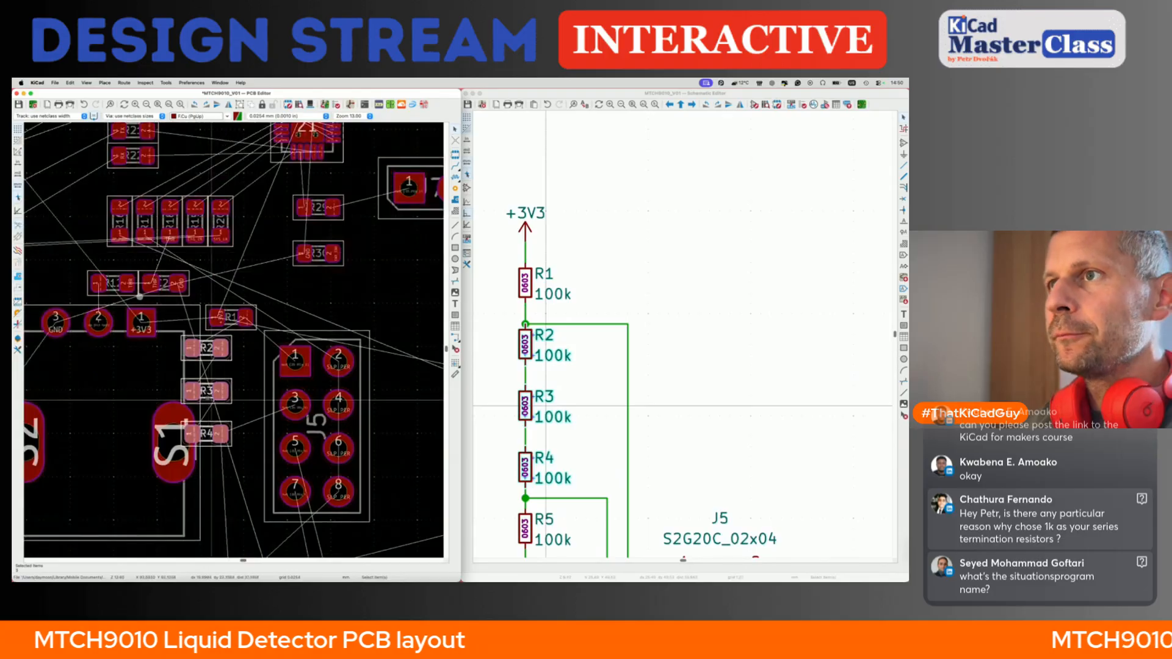
# - Rotate R2 by 180 degrees and place it directly below R1, with its pad 1 under R1's pad 2
pyautogui.scroll(3, 202, 352)
pyautogui.click(222, 361)
pyautogui.press('r')
pyautogui.press('r')
pyautogui.press('m')
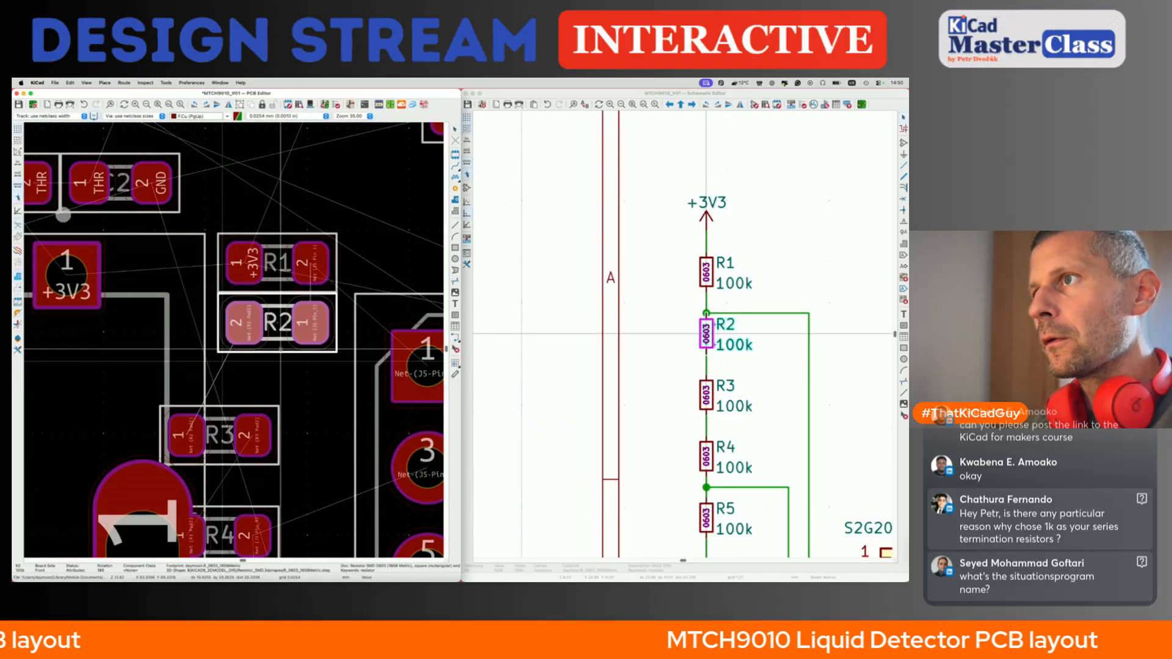
pyautogui.click(280, 334)
# - Stack R3 and R4 directly below R2 in line with the column, each with pad 1 facing R11
pyautogui.moveTo(252, 452); pyautogui.dragTo(308, 401)
pyautogui.moveTo(223, 531); pyautogui.dragTo(335, 444)
pyautogui.press('r')
pyautogui.press('r')
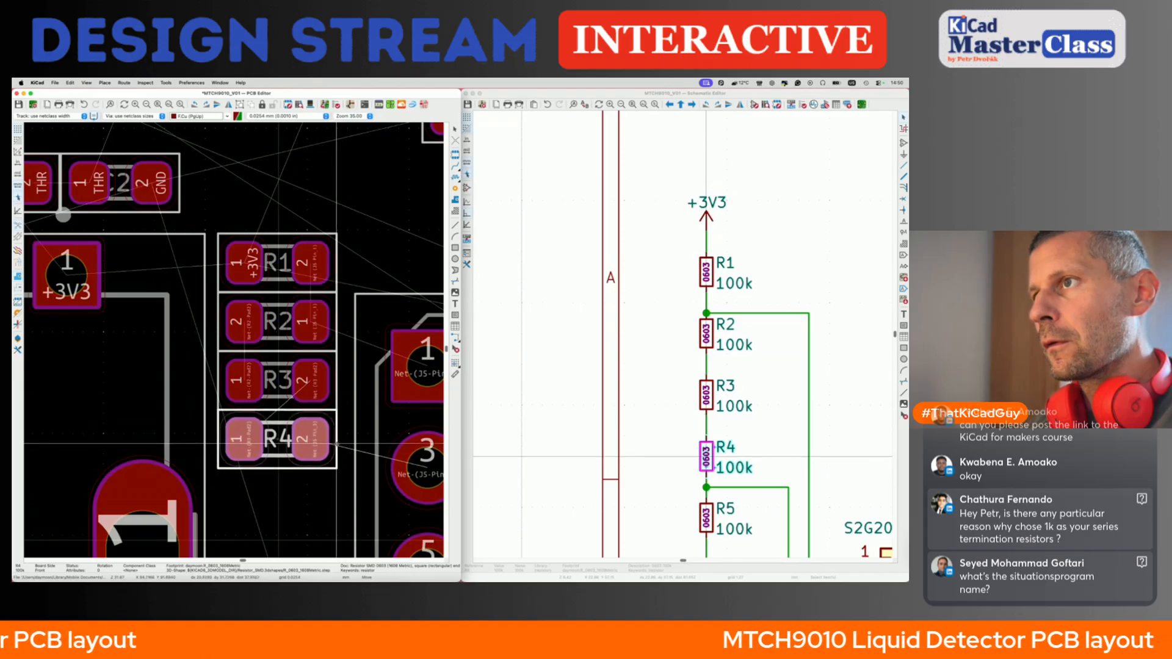
pyautogui.scroll(-3, 336, 445)
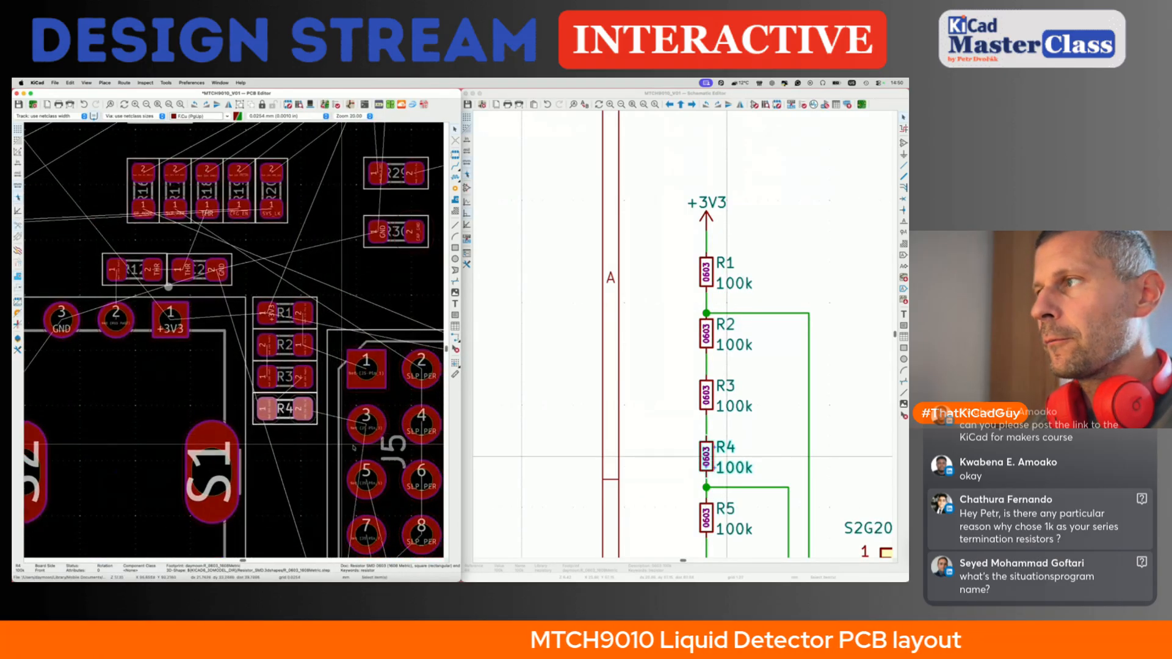
pyautogui.scroll(-5, 686, 343)
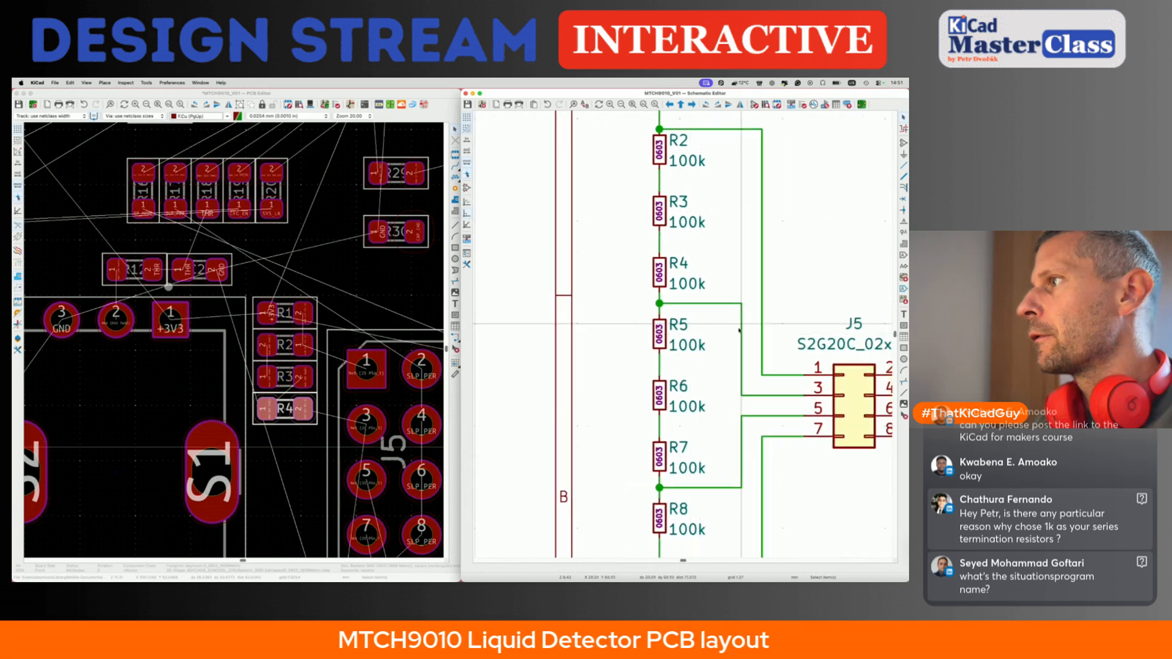
# - Select R5, R6 and R7 from the schematic and bring their footprints together to the lower part of R11, near the resistor column
pyautogui.hscroll(3, 739, 330)
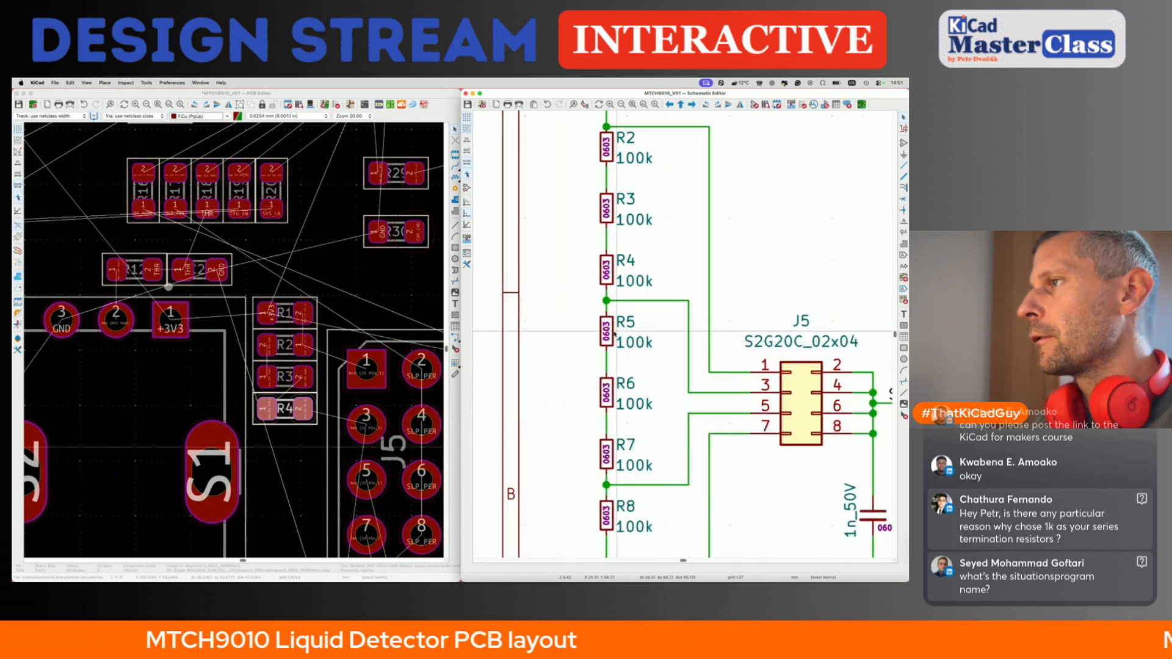
pyautogui.click(615, 335)
pyautogui.keyDown('shift'); pyautogui.click(615, 414); pyautogui.keyUp('shift')
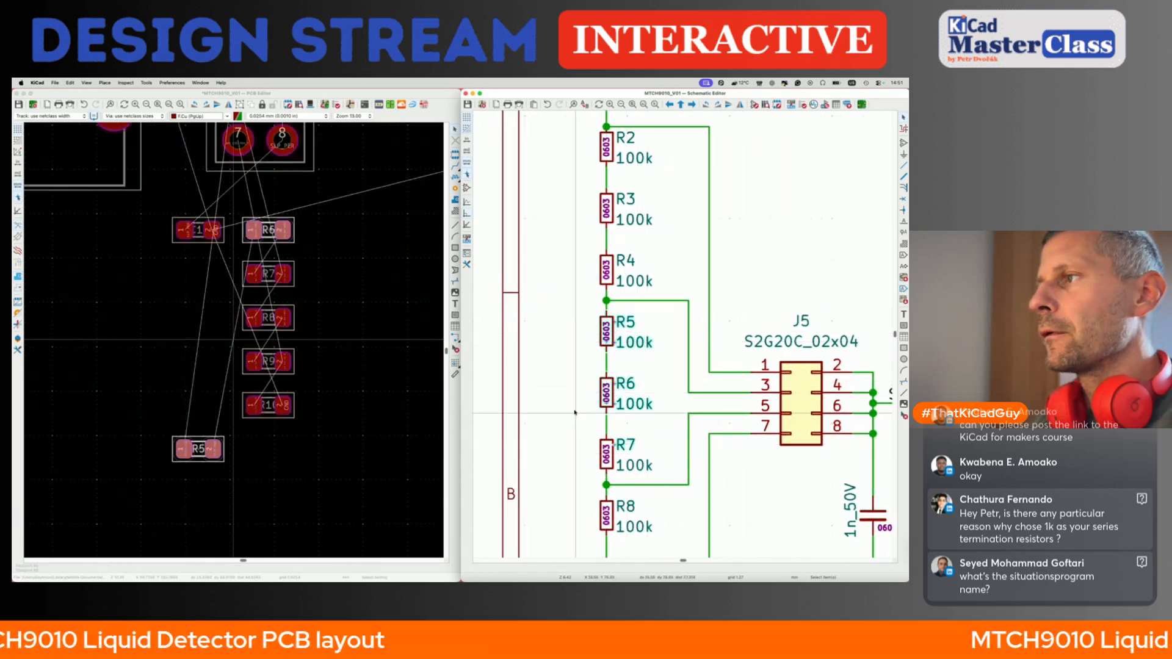
pyautogui.click(375, 94)
pyautogui.press('p')
pyautogui.scroll(-6, 281, 338)
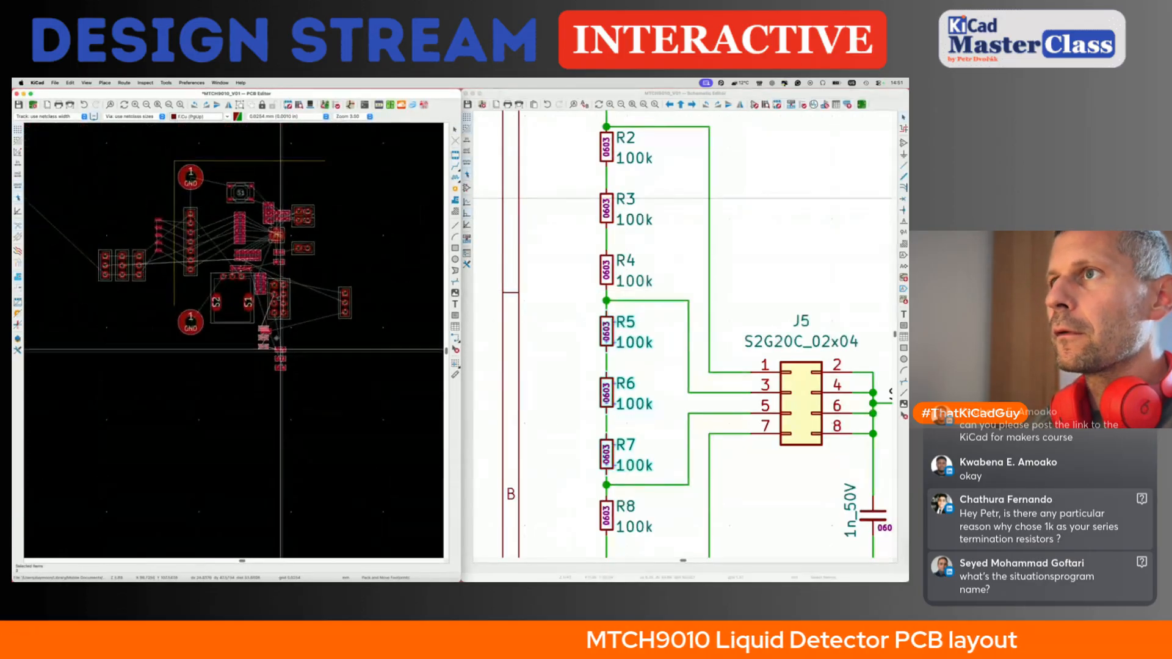
pyautogui.scroll(5, 255, 329)
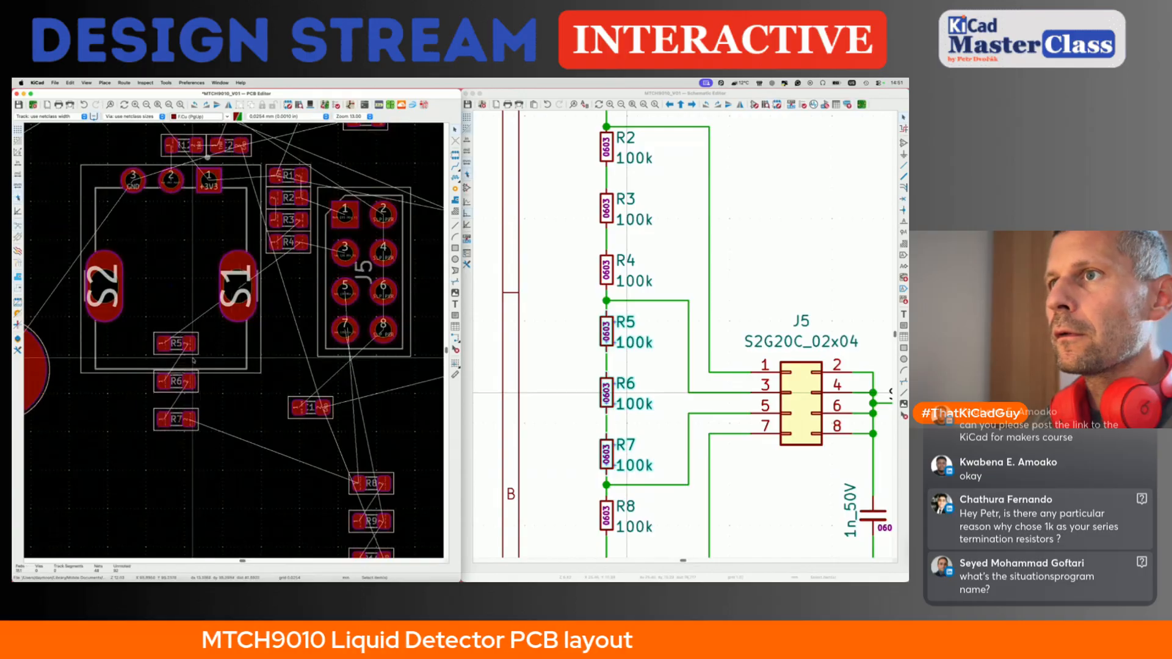
# - Place R5 directly below R4 in the column, with its pad 2 facing R11
pyautogui.click(184, 344)
pyautogui.scroll(4, 185, 355)
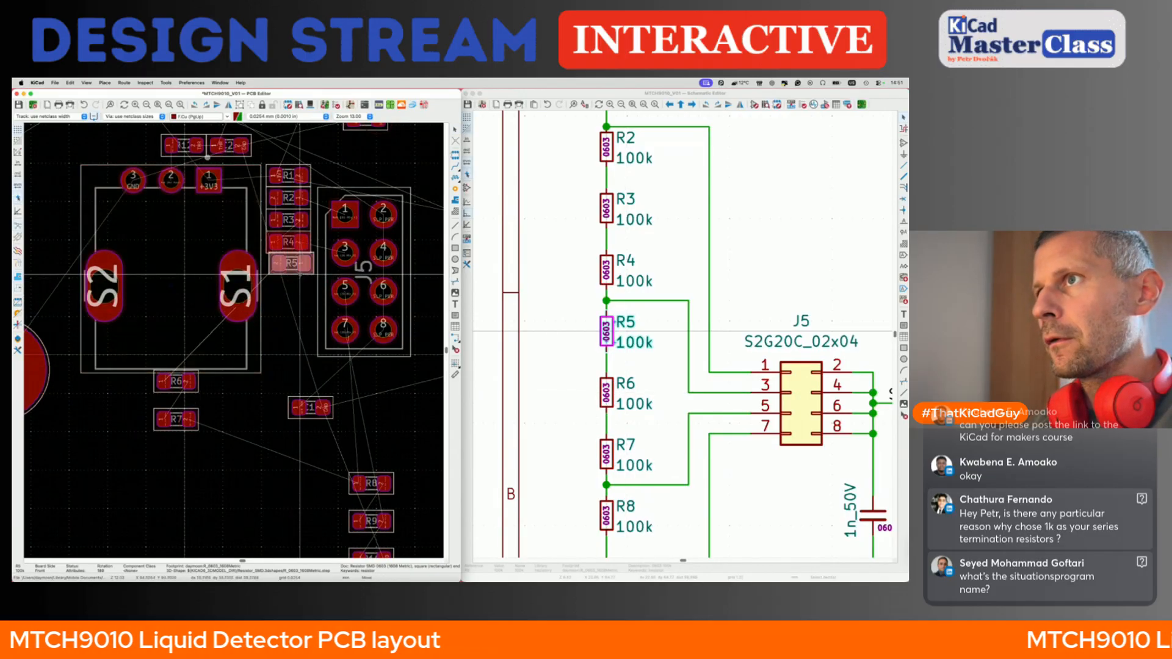
pyautogui.click(292, 277)
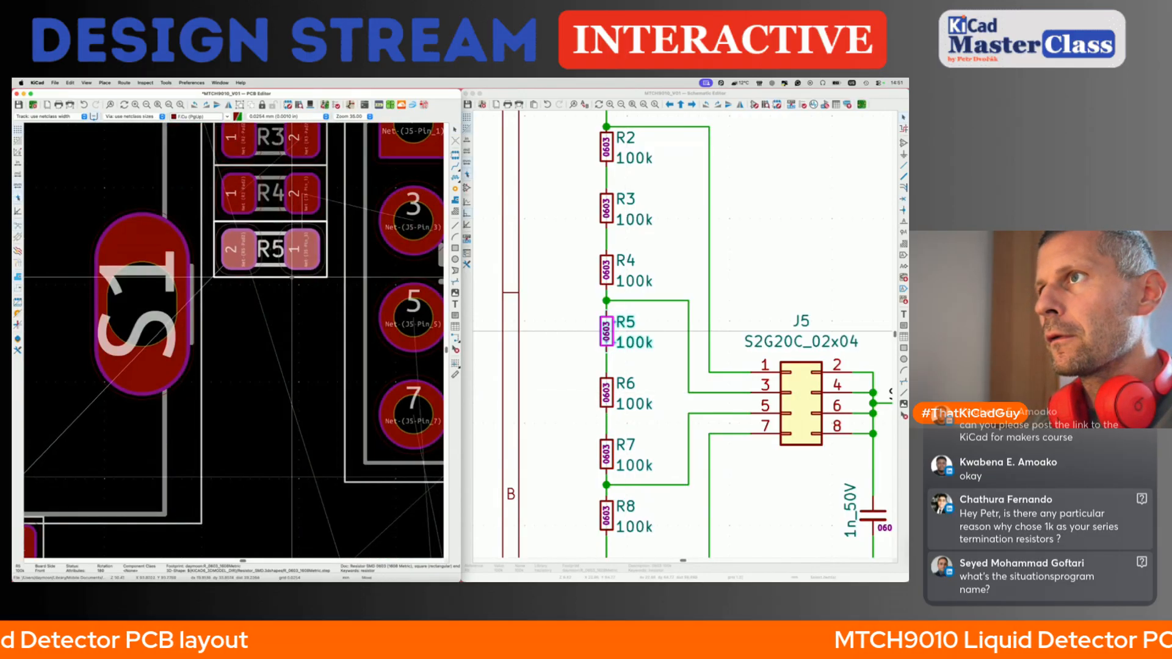
pyautogui.click(293, 278)
# - Stack R6 and R7 directly below R5 in line with the column, each with pad 1 facing R11
pyautogui.moveTo(203, 417); pyautogui.dragTo(255, 364, button='middle')
pyautogui.press('m')
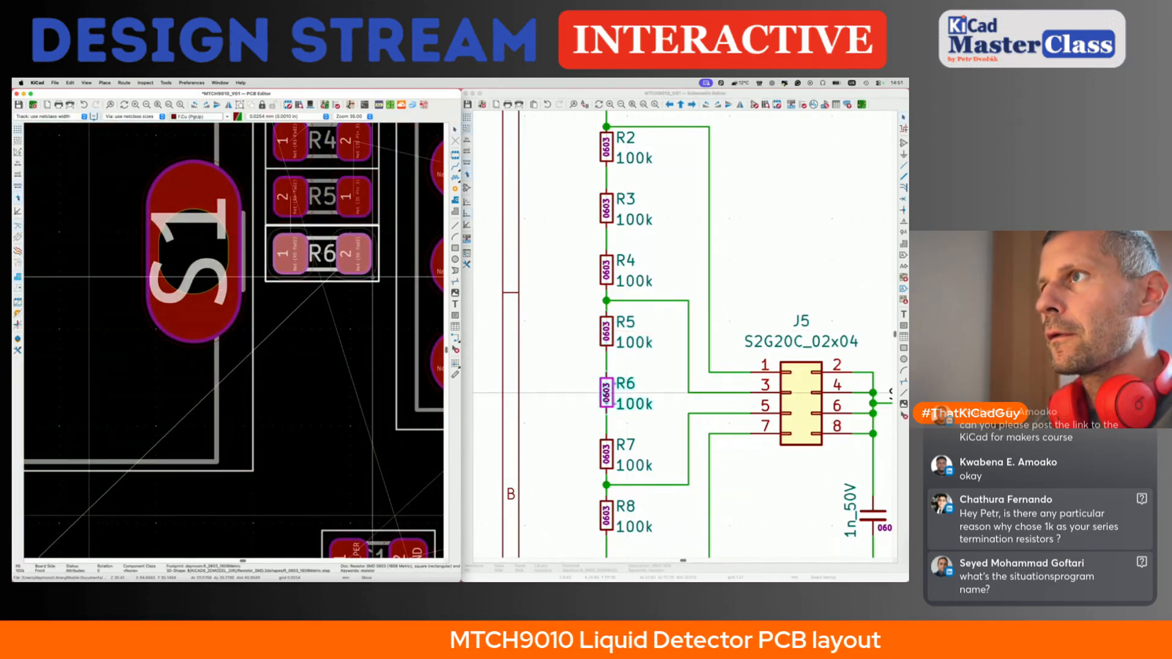
pyautogui.click(373, 276)
pyautogui.moveTo(293, 344); pyautogui.dragTo(341, 294, button='middle')
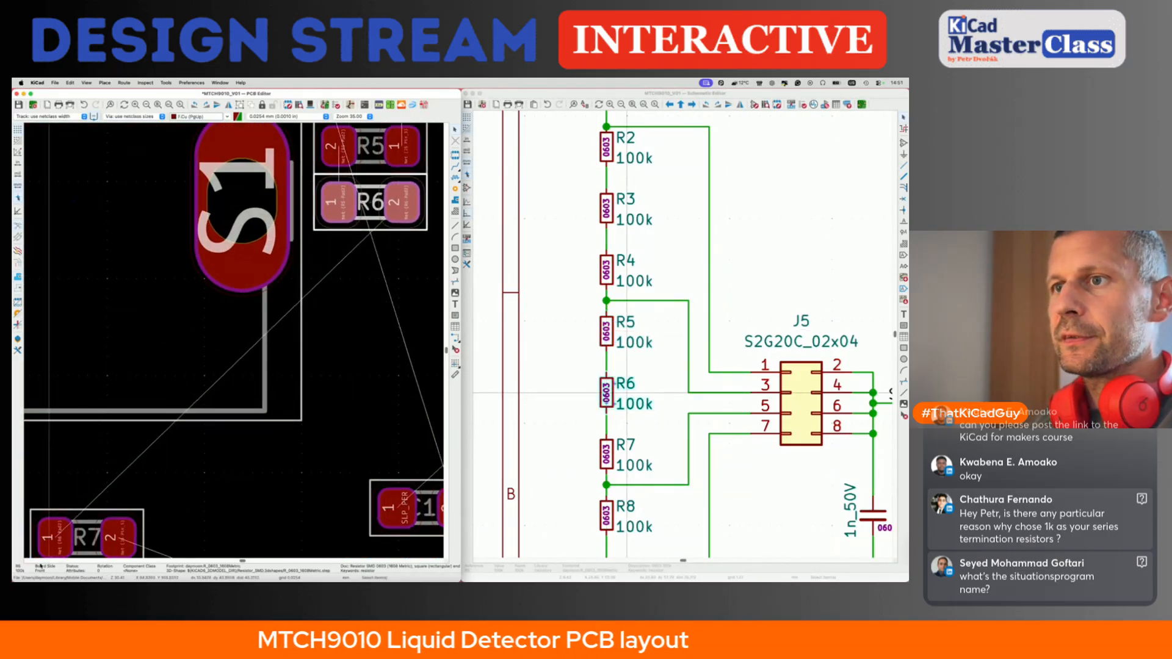
pyautogui.press('m')
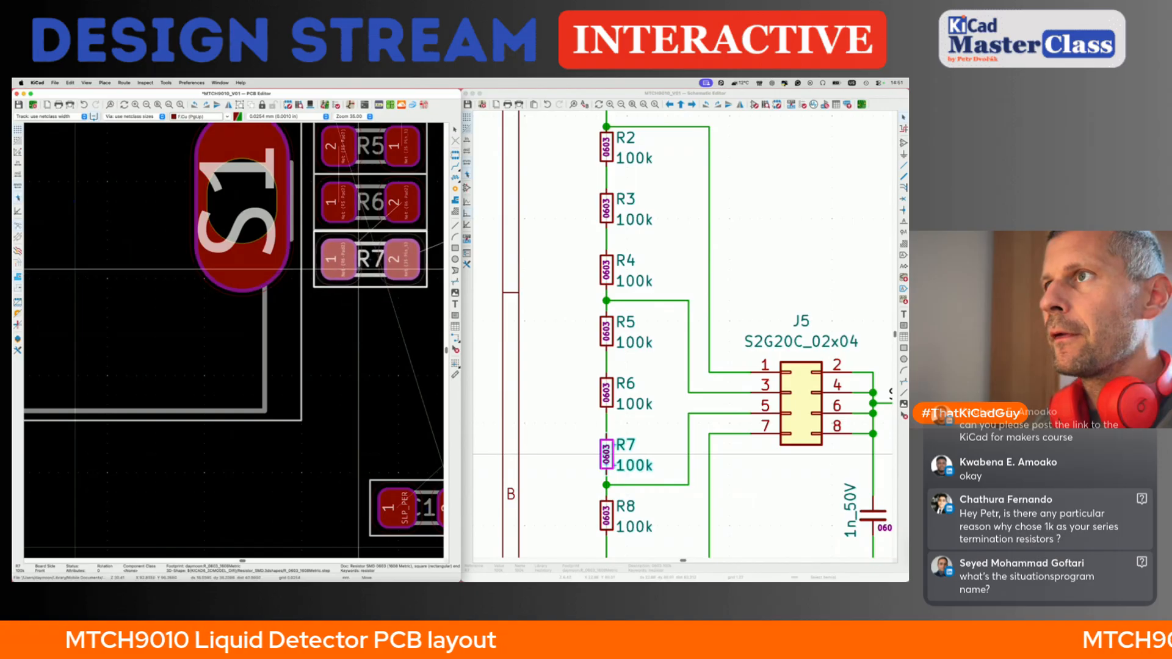
pyautogui.click(362, 327)
# - Select R8 and R9 from the schematic and bring their footprints together to the free area below R11
pyautogui.scroll(-5, 362, 327)
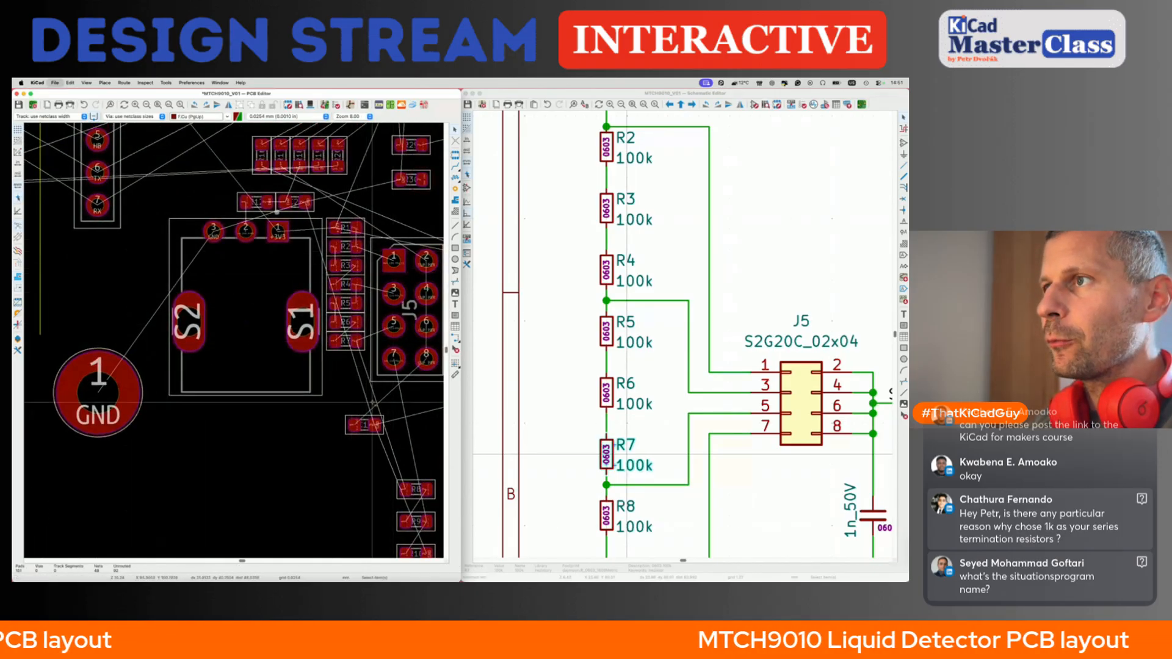
pyautogui.click(561, 376)
pyautogui.scroll(-4, 561, 376)
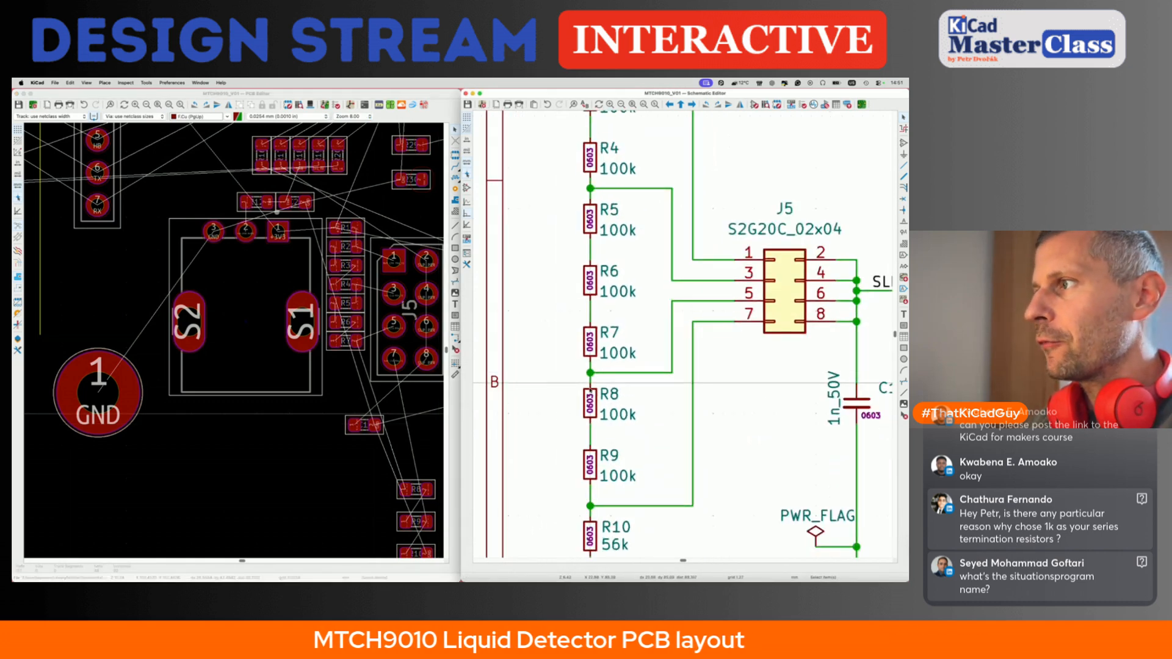
pyautogui.click(595, 402)
pyautogui.keyDown('shift'); pyautogui.click(596, 464); pyautogui.keyUp('shift')
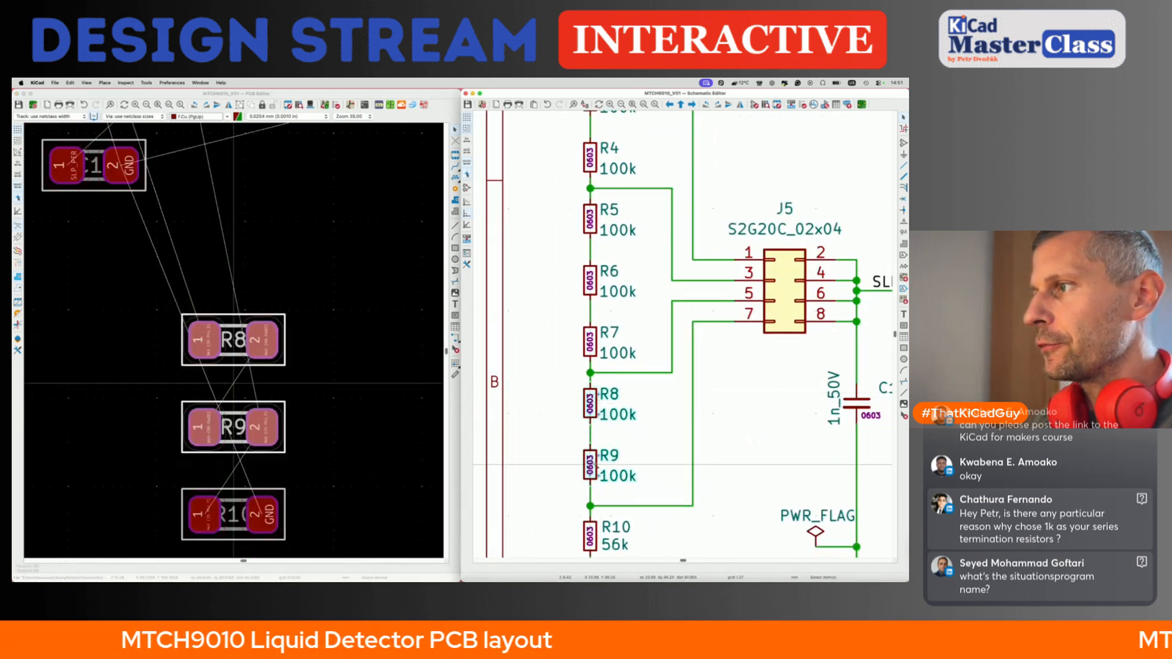
pyautogui.click(376, 96)
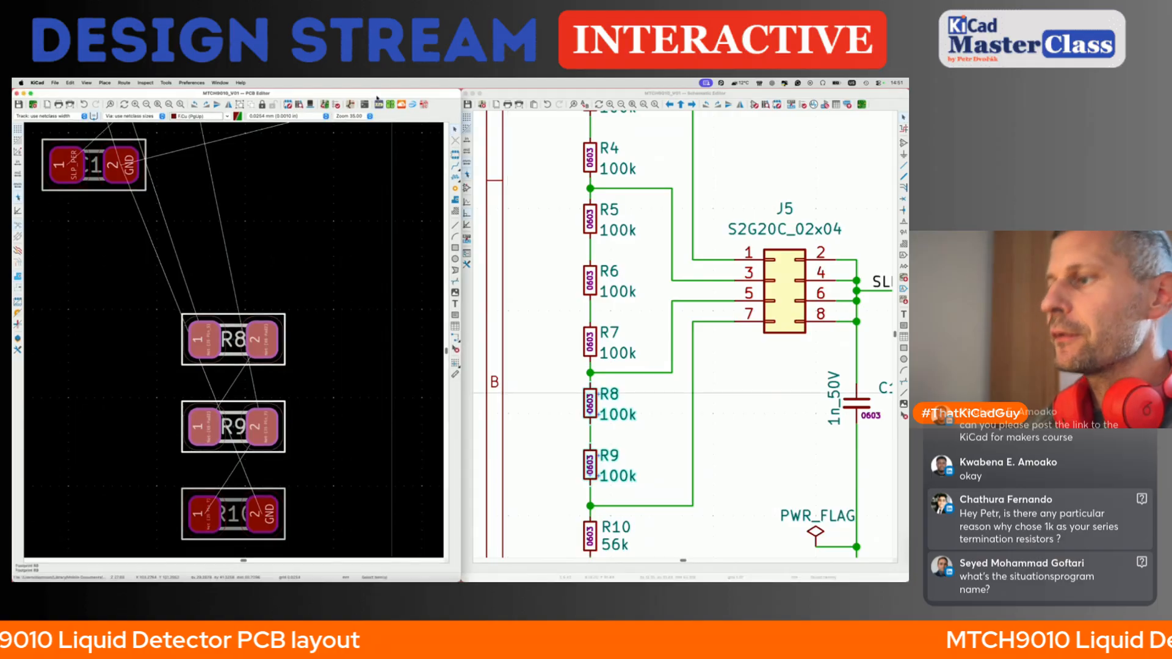
pyautogui.press('p')
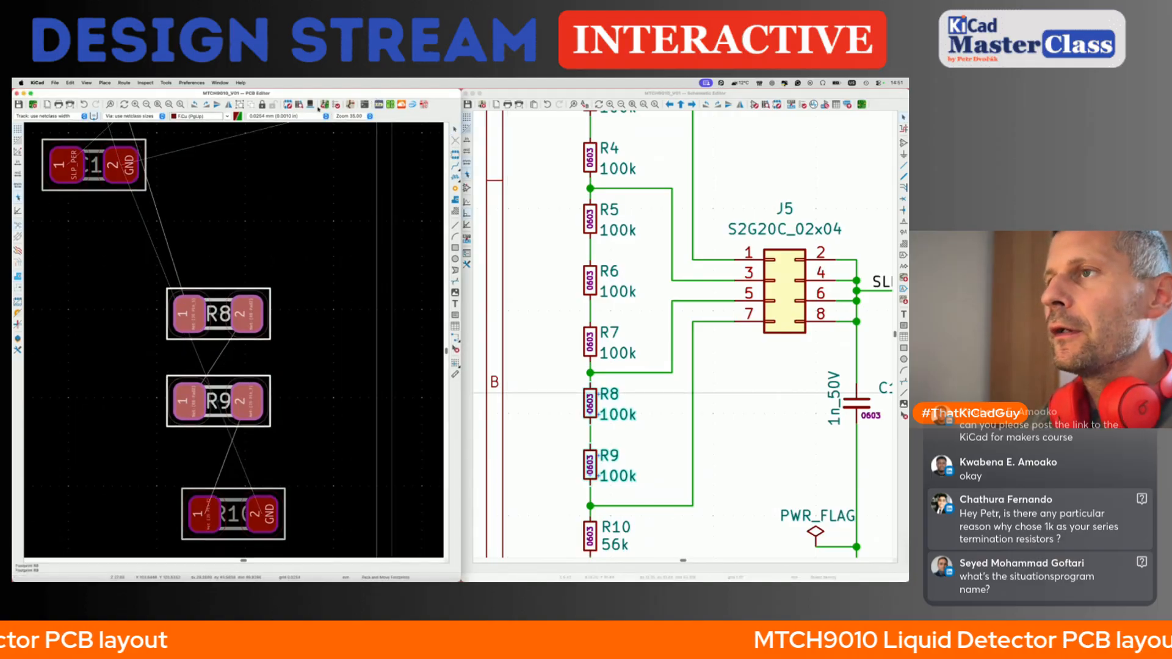
pyautogui.scroll(-3, 270, 375)
pyautogui.scroll(-1, 278, 264)
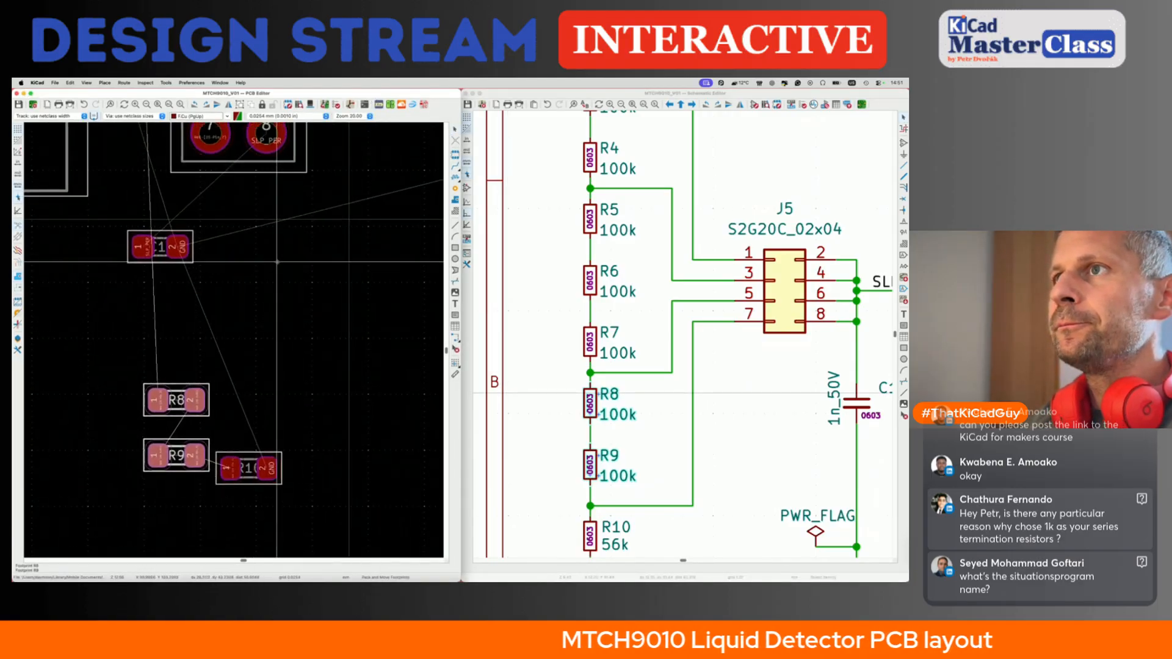
pyautogui.keyDown('shift'); pyautogui.scroll(4, 277, 263); pyautogui.keyUp('shift')
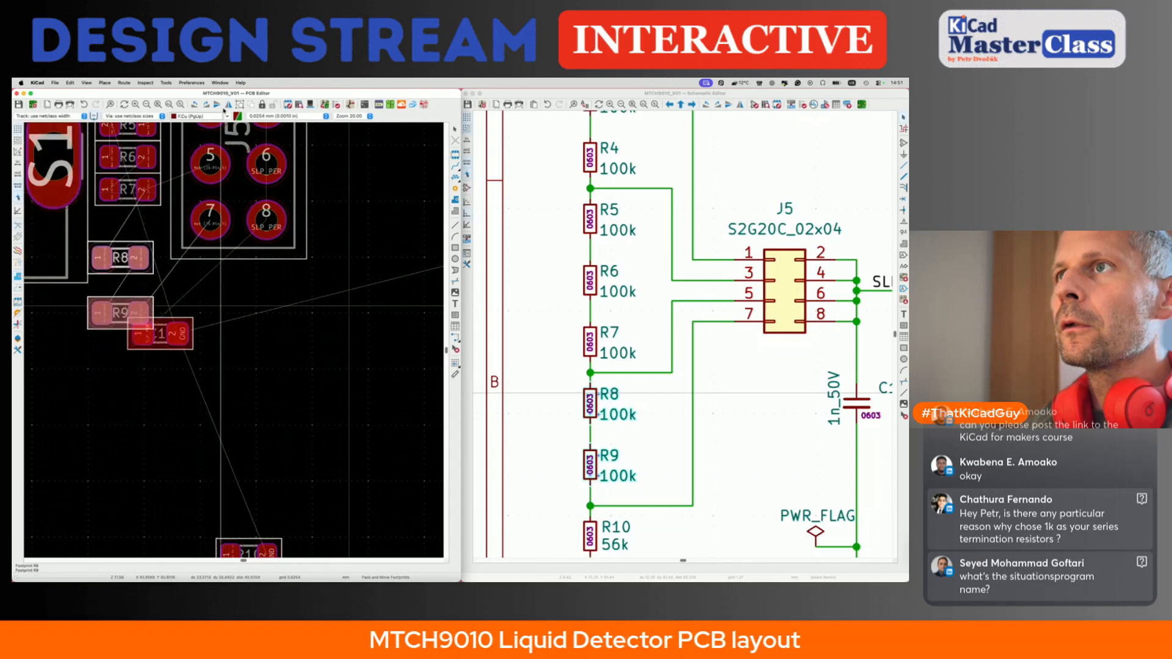
pyautogui.click(183, 179)
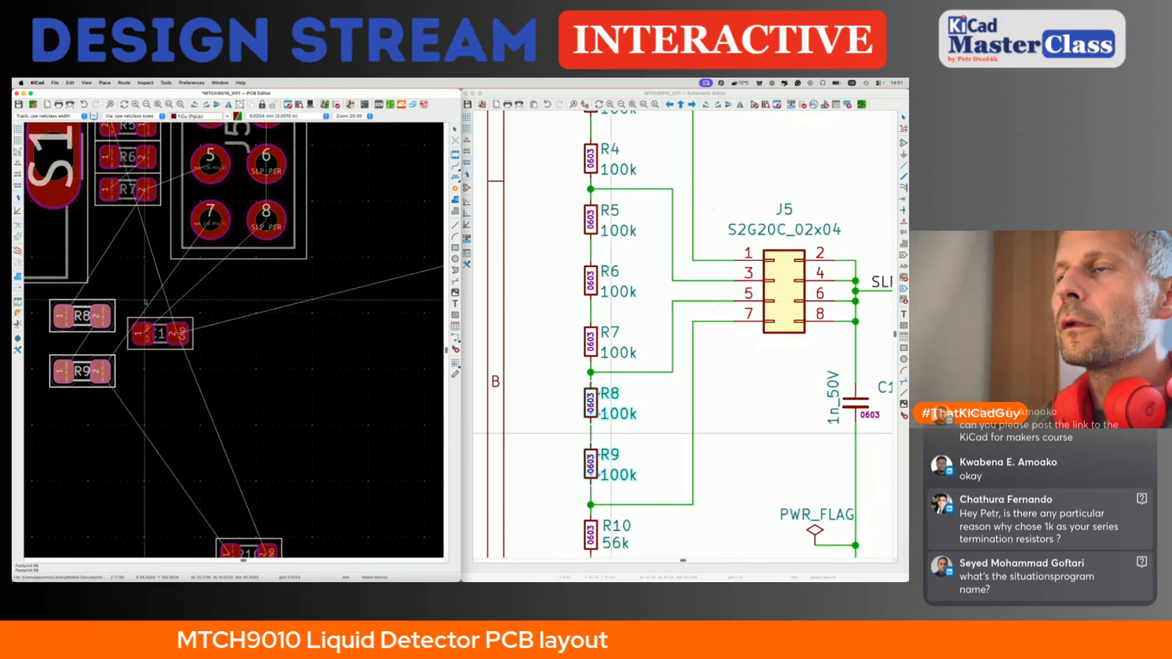
# - Rotate R8 by 180 degrees and place it directly below R7, with its pad 1 facing J5
pyautogui.scroll(3, 145, 302)
pyautogui.click(191, 468)
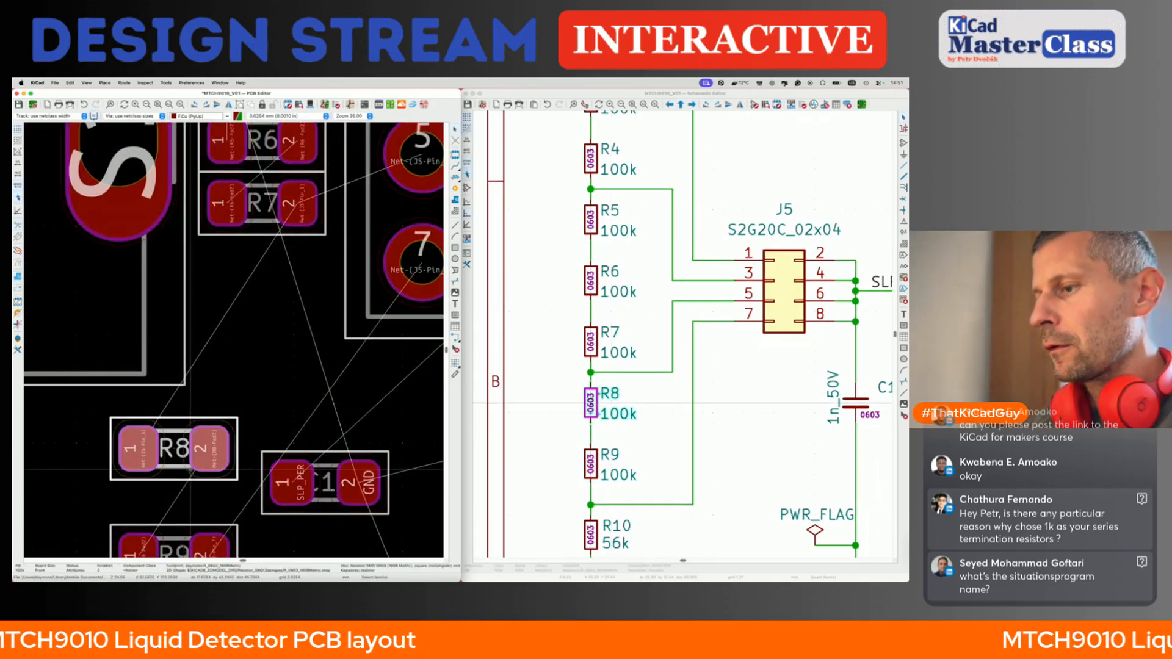
pyautogui.press('m')
pyautogui.press('r')
pyautogui.press('r')
pyautogui.click(246, 245)
# - Place R9 directly below R8 in the column, with its pad 1 facing R11
pyautogui.click(236, 533)
pyautogui.press('m')
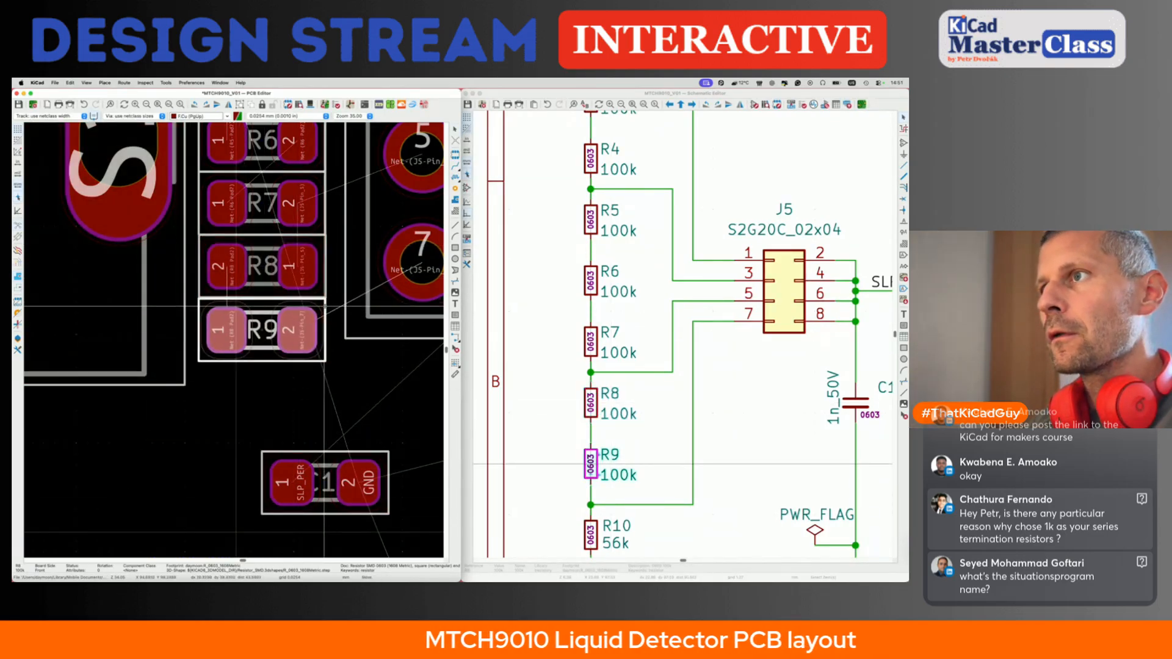
pyautogui.click(236, 305)
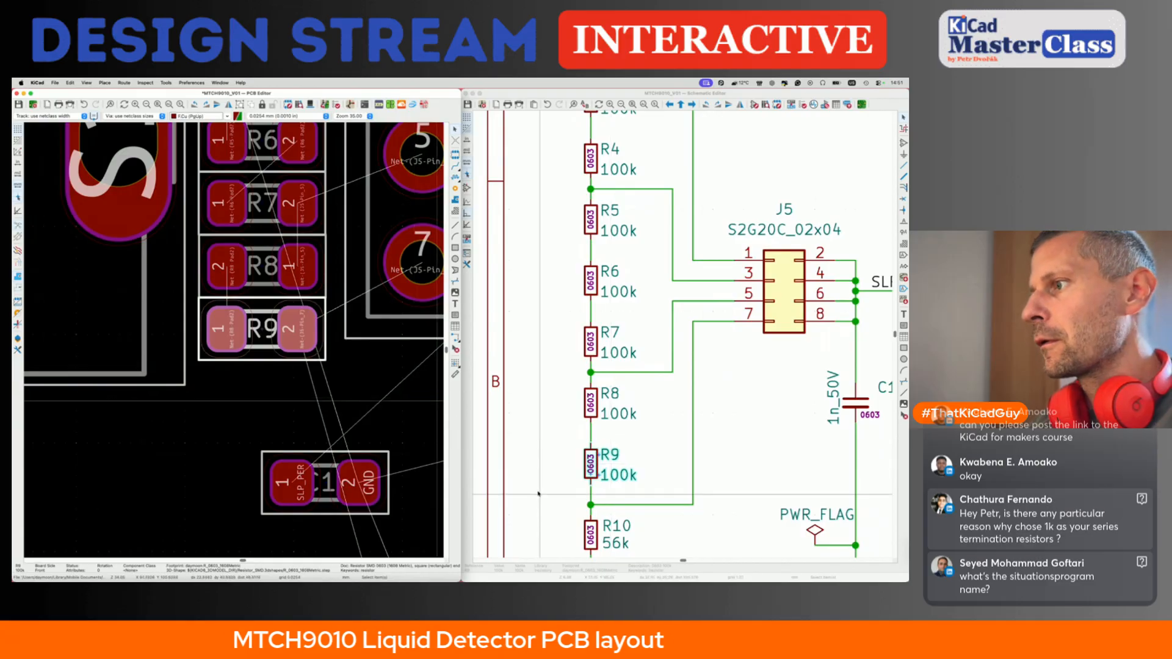
# - Rotate C1 by 180 degrees so its SLP_PER pad faces J5's side, and place it directly below R9
pyautogui.click(291, 480)
pyautogui.press('m')
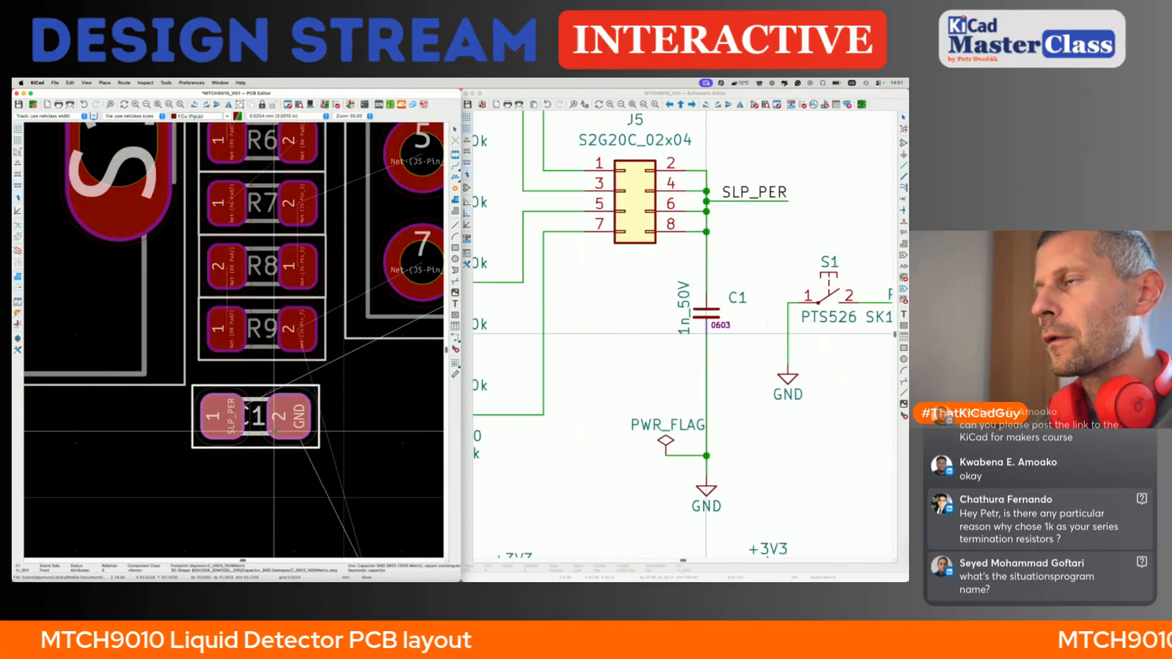
pyautogui.scroll(-3, 275, 431)
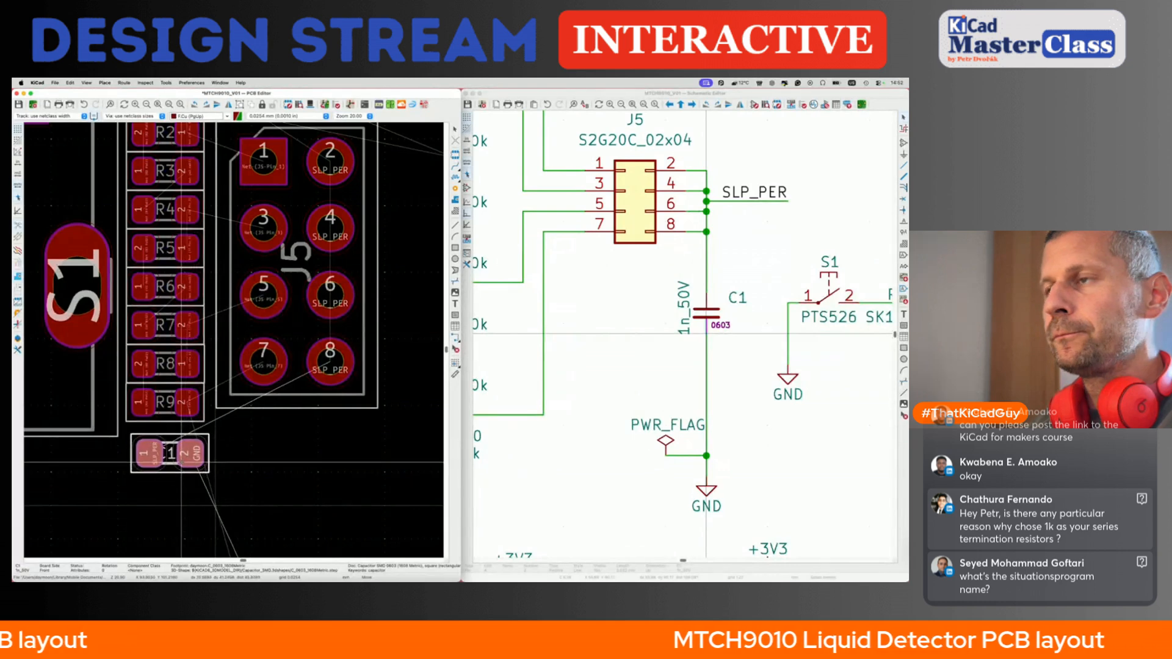
pyautogui.scroll(-2, 177, 455)
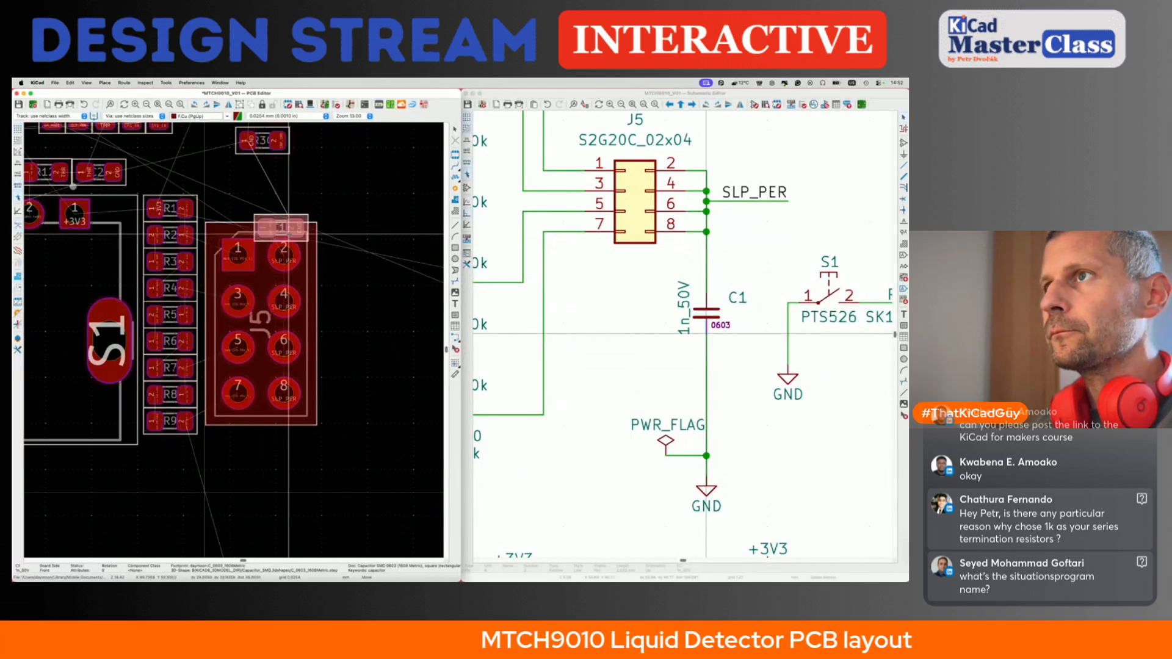
pyautogui.scroll(2, 304, 205)
pyautogui.press('r')
pyautogui.press('r')
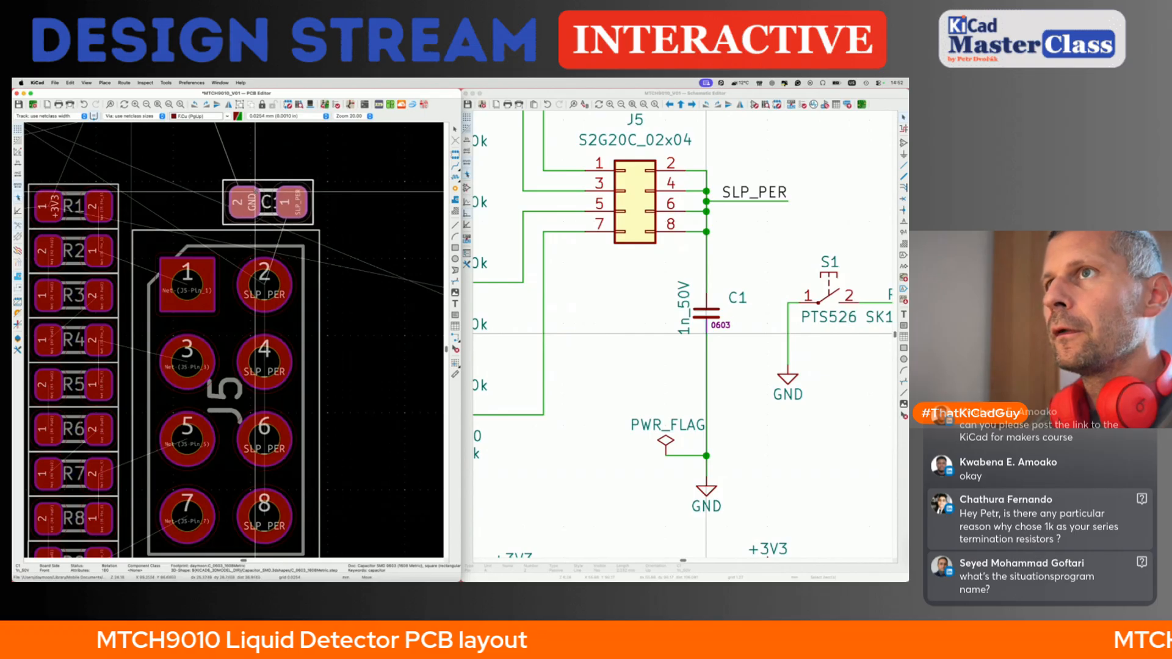
pyautogui.scroll(-2, 255, 193)
pyautogui.scroll(2, 177, 464)
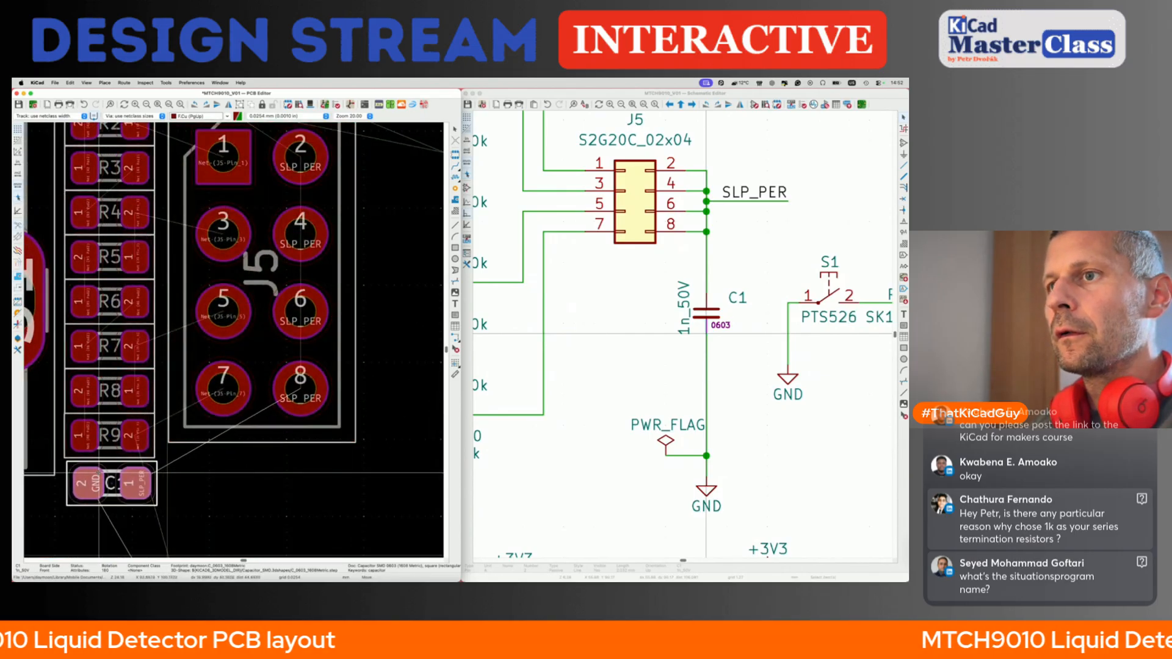
pyautogui.click(96, 469)
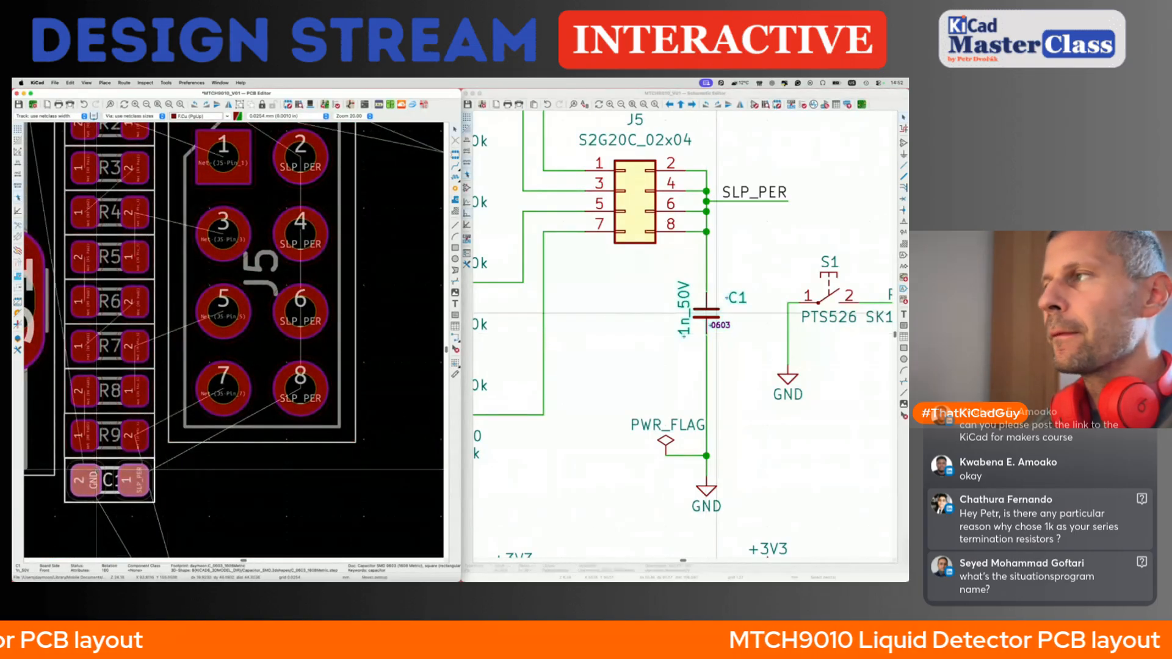
# - Select R10 from the schematic and bring its footprint to the free area near the column's lower end
pyautogui.click(704, 318)
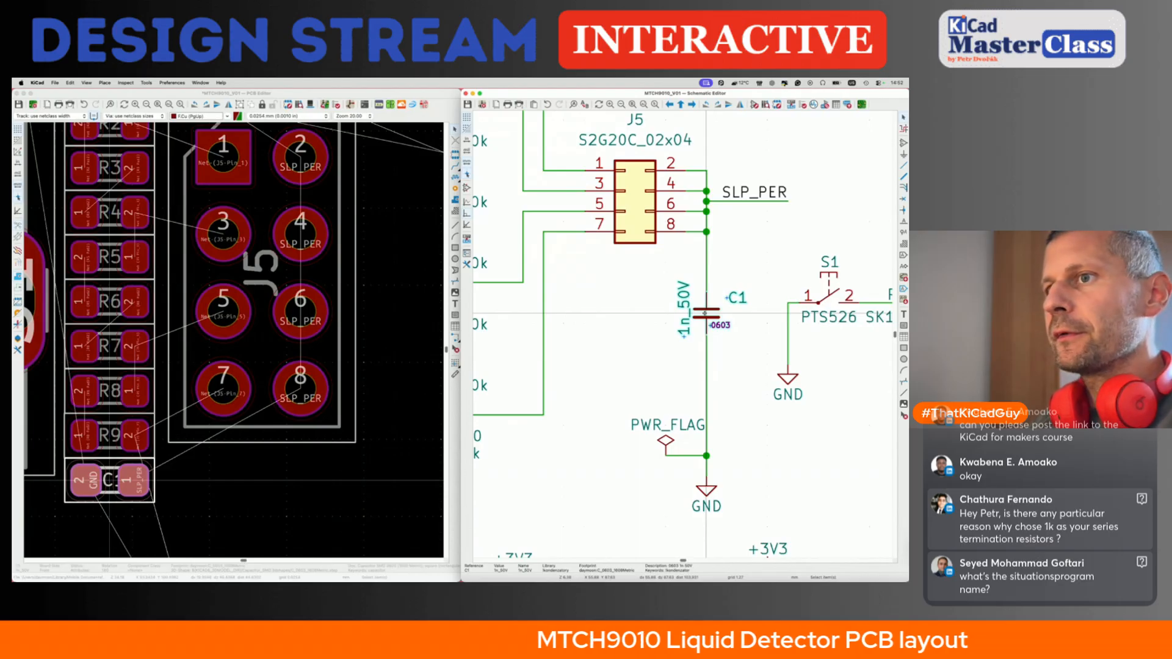
pyautogui.hscroll(-5, 665, 343)
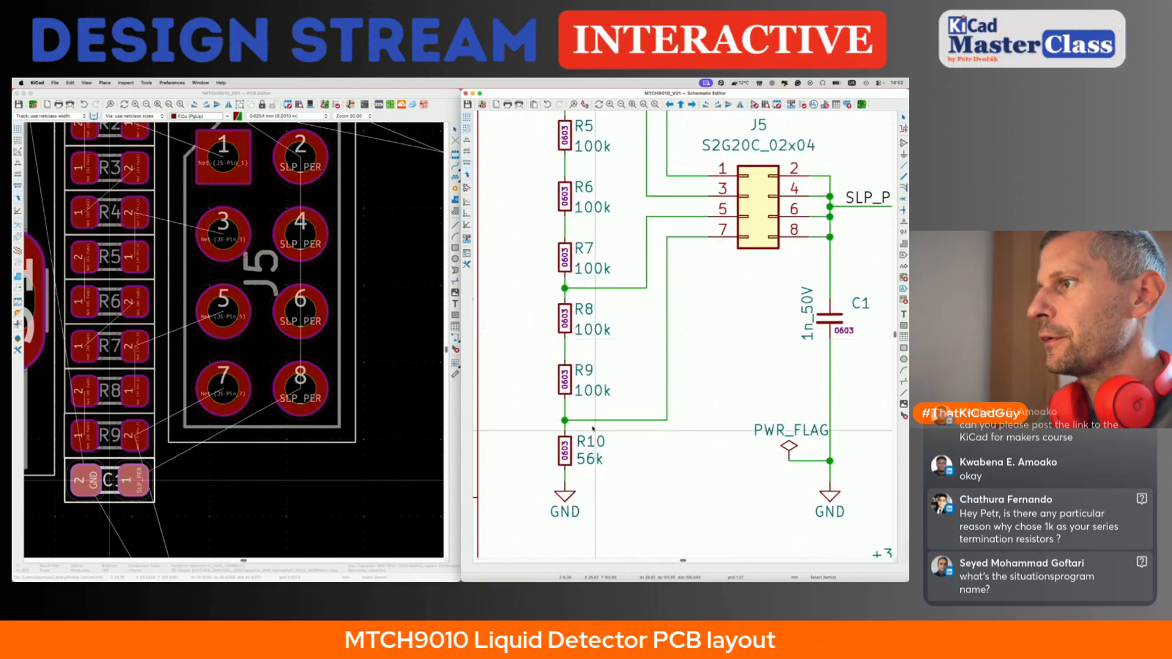
pyautogui.click(567, 450)
pyautogui.click(261, 364)
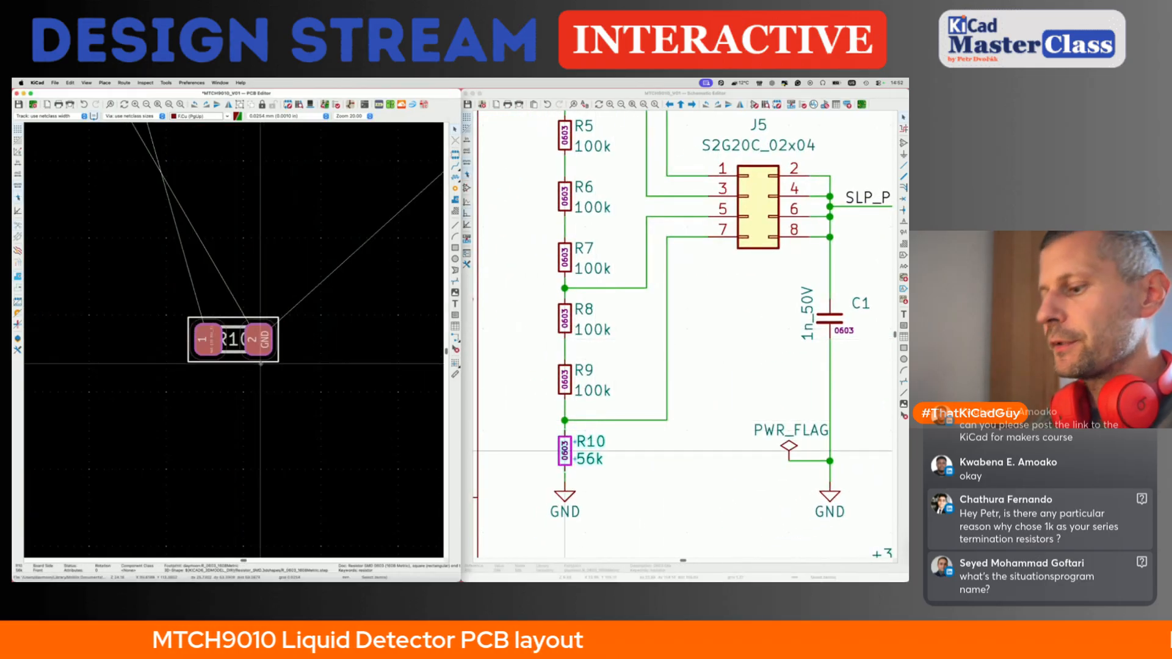
pyautogui.scroll(-5, 260, 364)
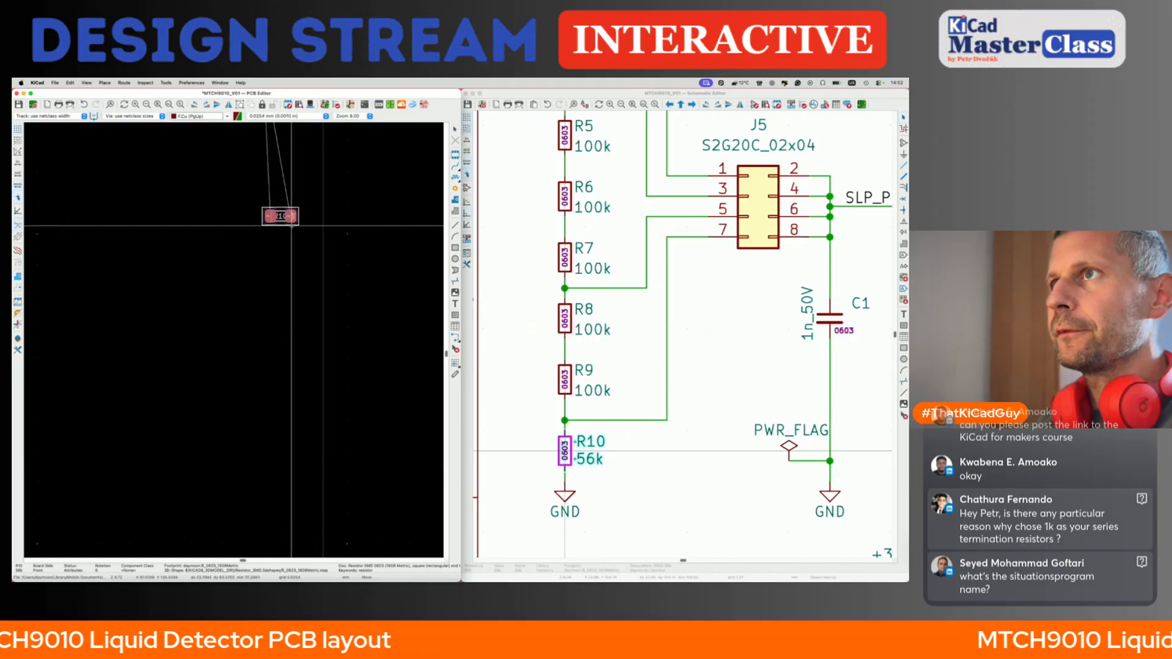
pyautogui.scroll(5, 287, 248)
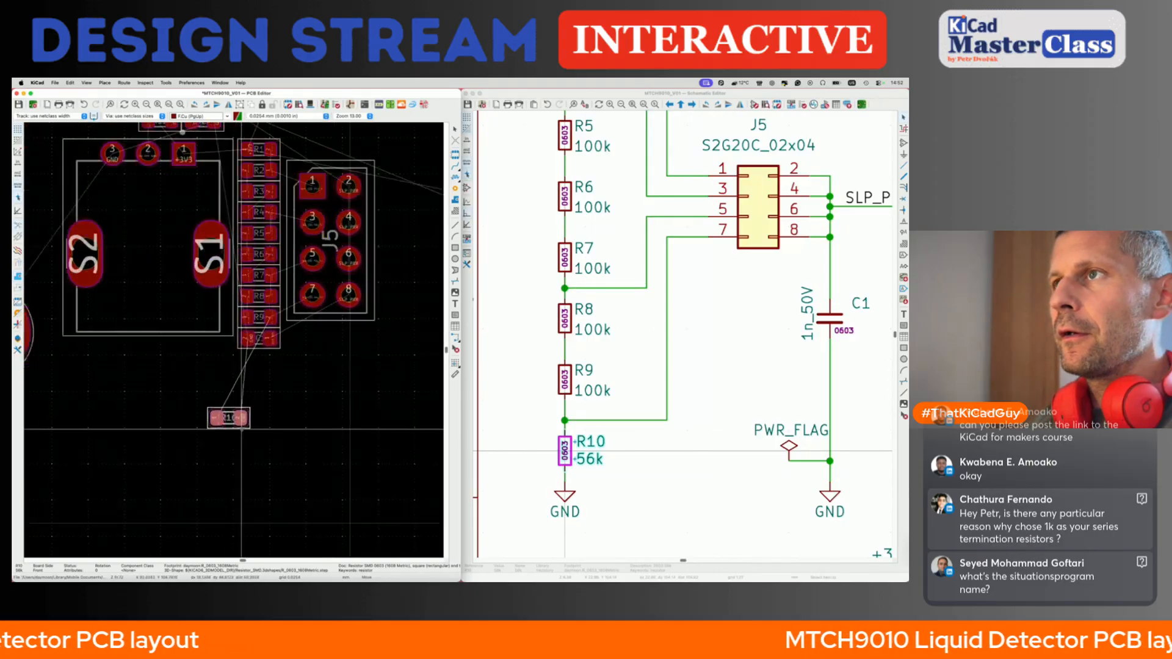
pyautogui.moveTo(215, 346); pyautogui.dragTo(208, 333)
# - Move C1 down out of the way, and place R10 rotated by 180 degrees directly below R9
pyautogui.moveTo(290, 289); pyautogui.dragTo(290, 419)
pyautogui.click(212, 325)
pyautogui.press('r')
pyautogui.press('r')
pyautogui.moveTo(212, 324); pyautogui.dragTo(294, 288)
pyautogui.click(295, 288)
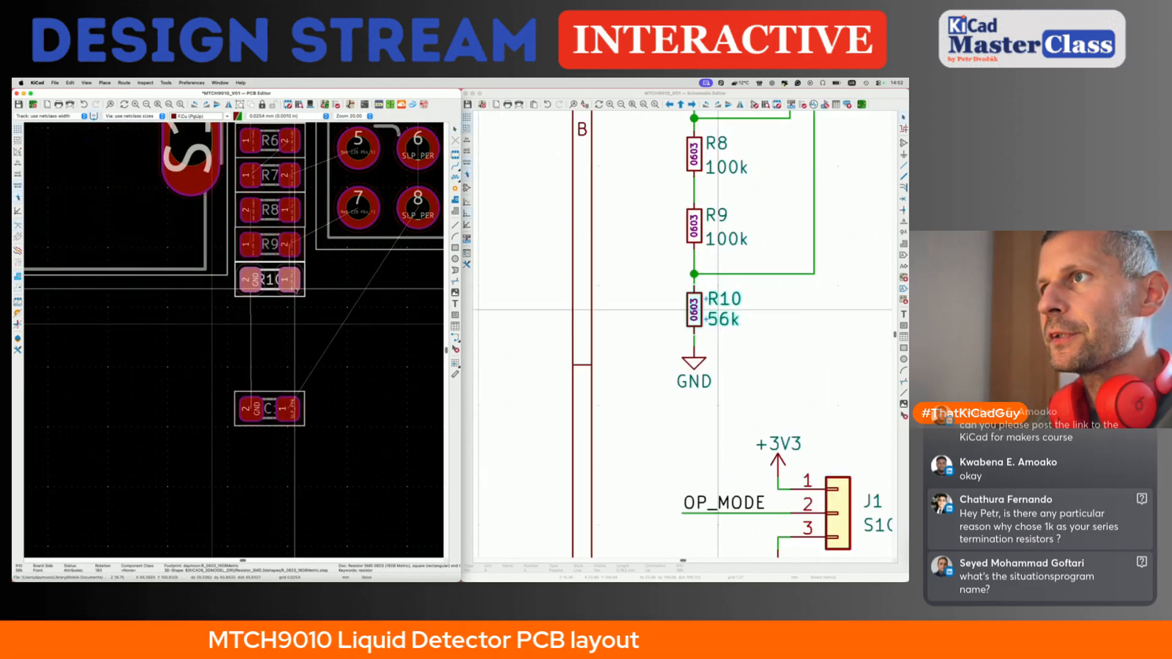
# - Move C1 up directly below R10, in line with the resistor column
pyautogui.moveTo(290, 413); pyautogui.dragTo(296, 325)
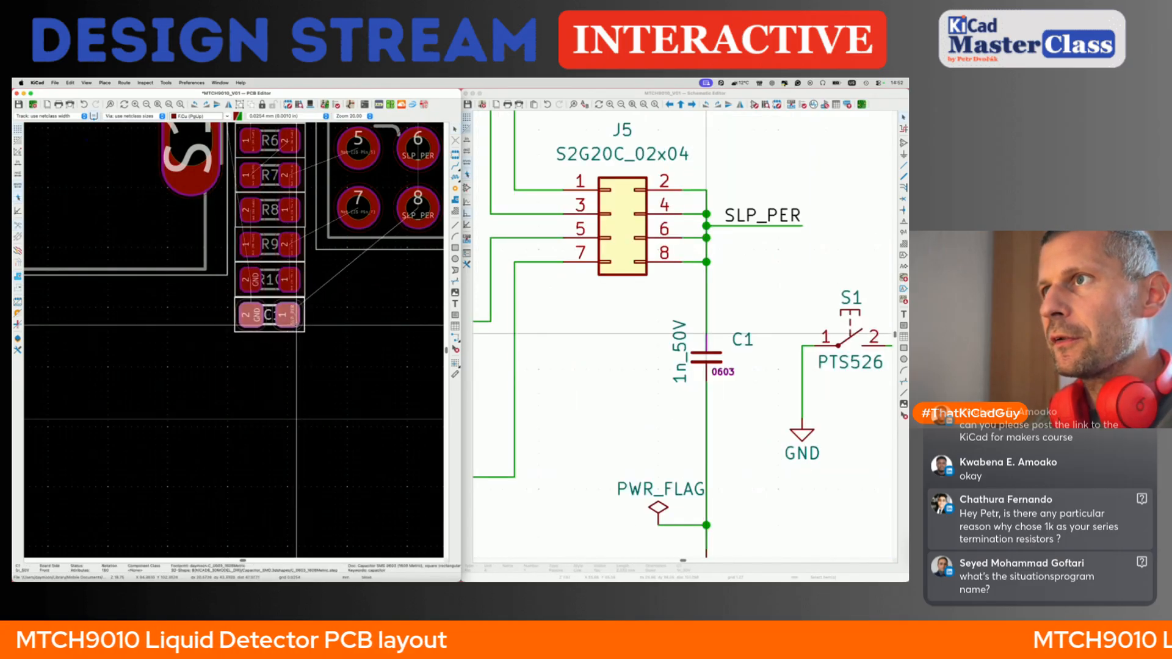
pyautogui.scroll(-5, 297, 325)
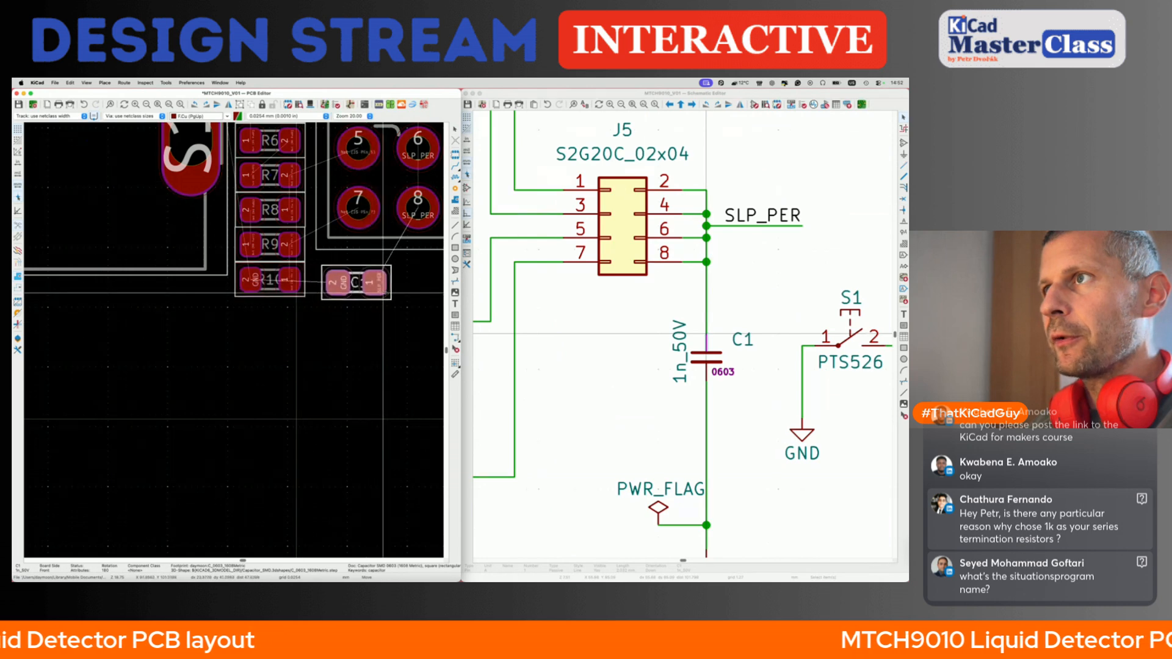
pyautogui.scroll(5, 337, 308)
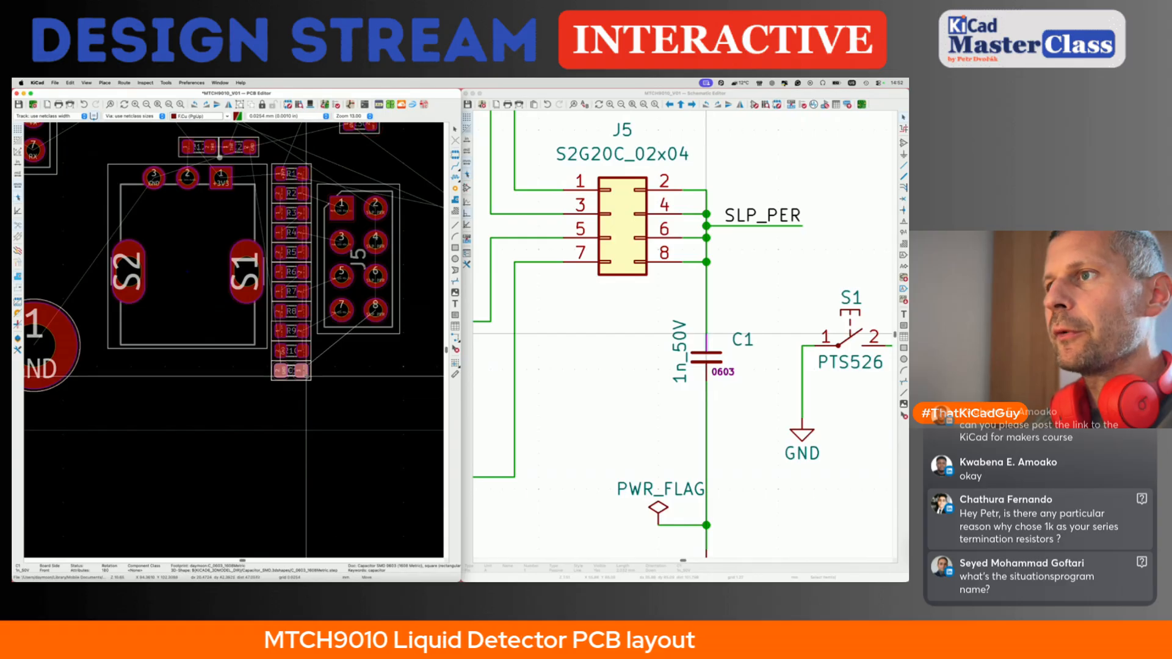
pyautogui.click(306, 430)
pyautogui.scroll(-5, 312, 383)
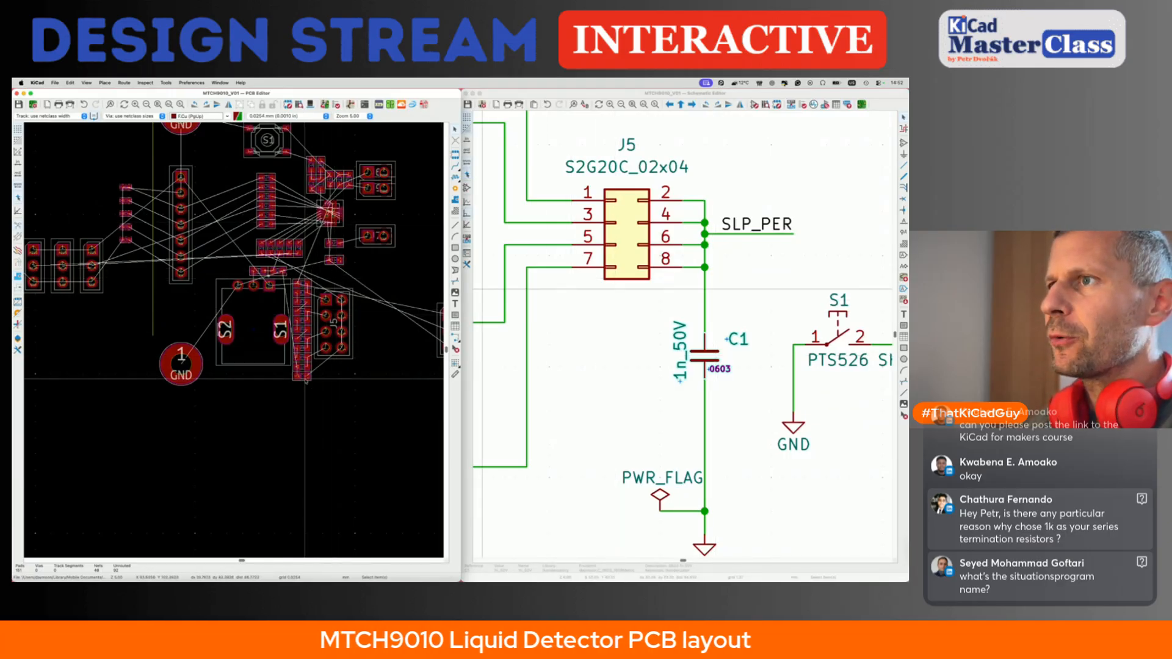
pyautogui.click(694, 357)
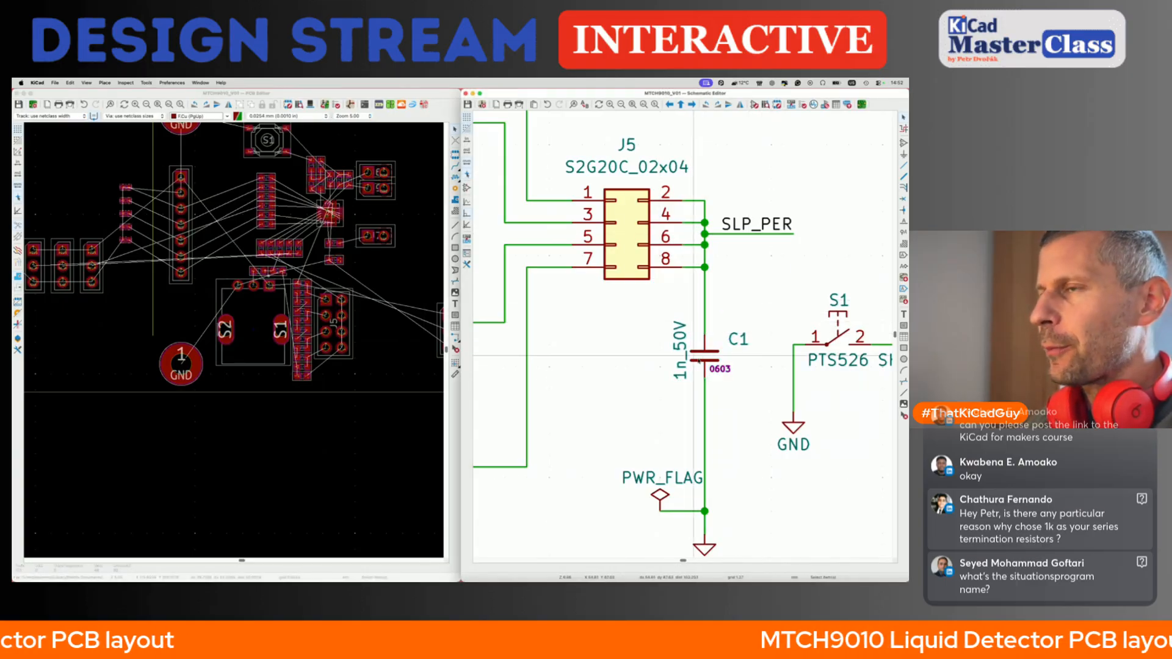
pyautogui.click(306, 376)
pyautogui.press('x')
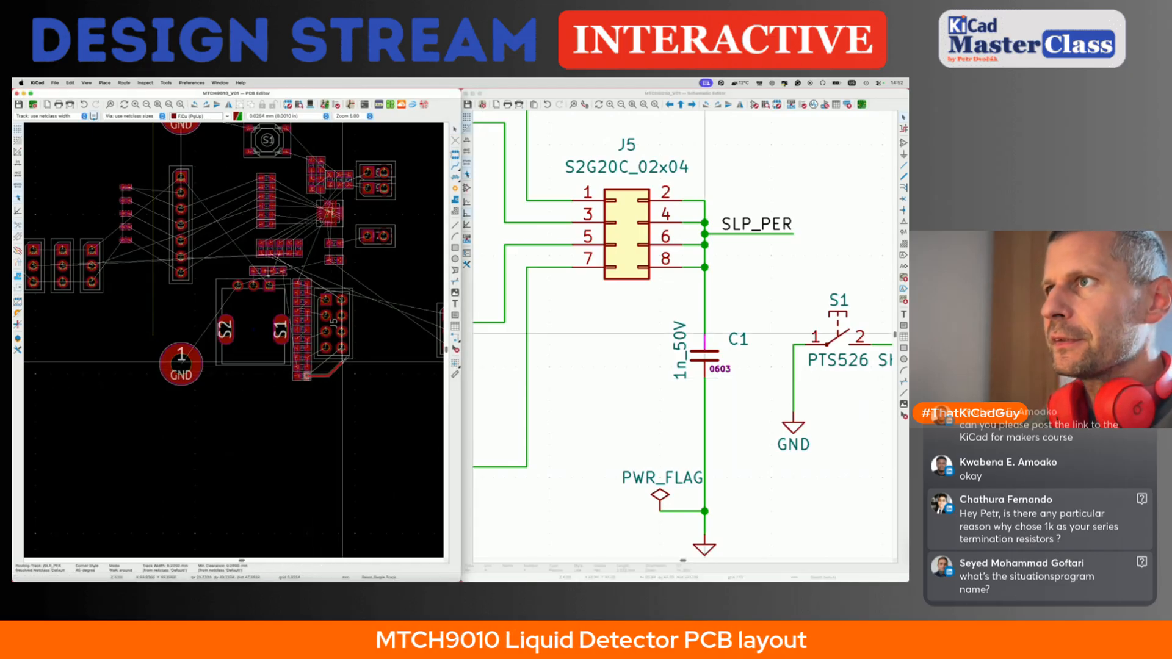
pyautogui.press('Escape')
# - Route the SLP_PER track from C1's pad to J5 pin 8 and continue it up to J5 pin 2
pyautogui.scroll(4, 337, 356)
pyautogui.click(254, 402)
pyautogui.click(343, 332)
pyautogui.press('Escape')
pyautogui.press('x')
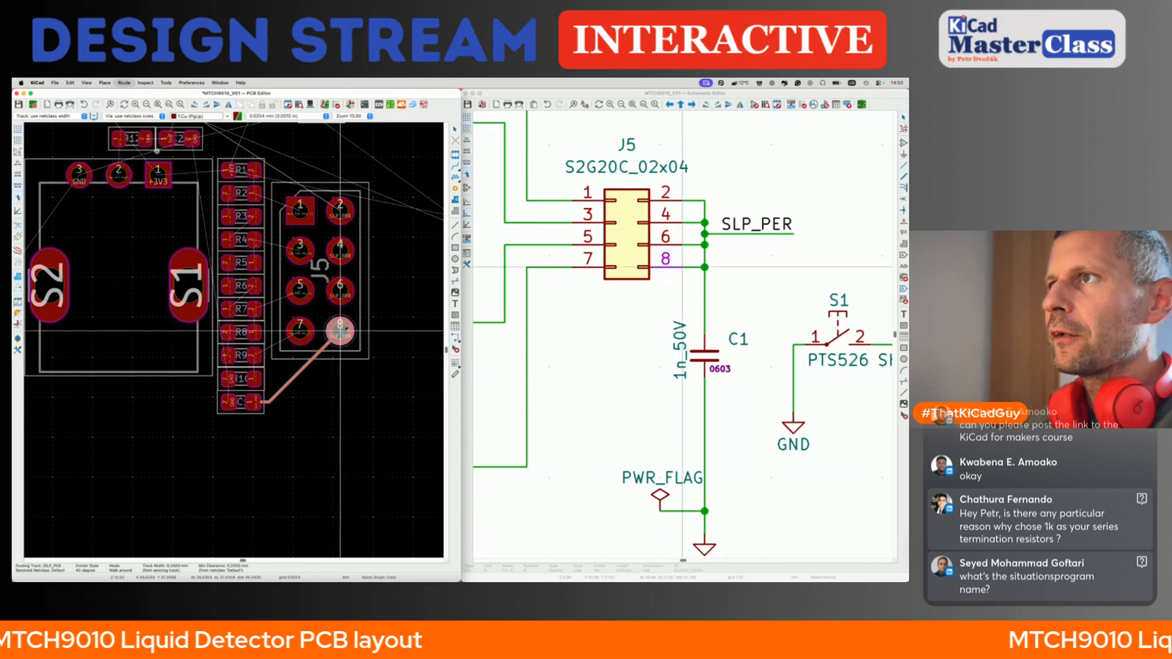
pyautogui.click(342, 211)
pyautogui.keyDown('shift'); pyautogui.scroll(5, 343, 213); pyautogui.keyUp('shift')
pyautogui.keyDown('shift'); pyautogui.scroll(-5, 337, 366); pyautogui.keyUp('shift')
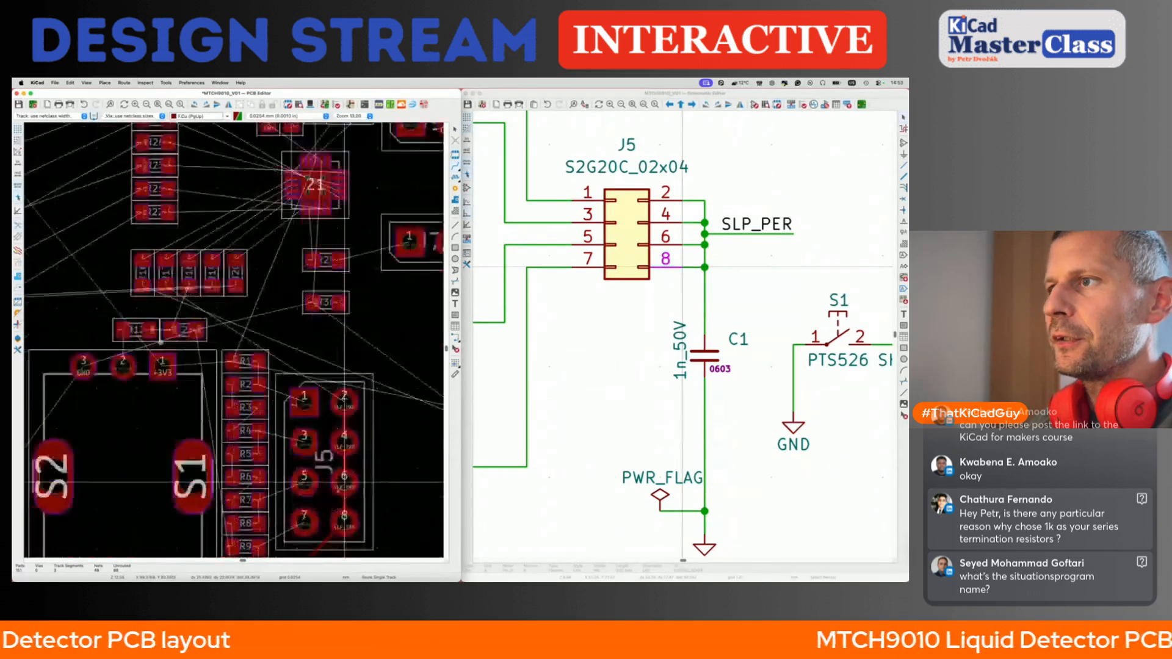
pyautogui.click(343, 370)
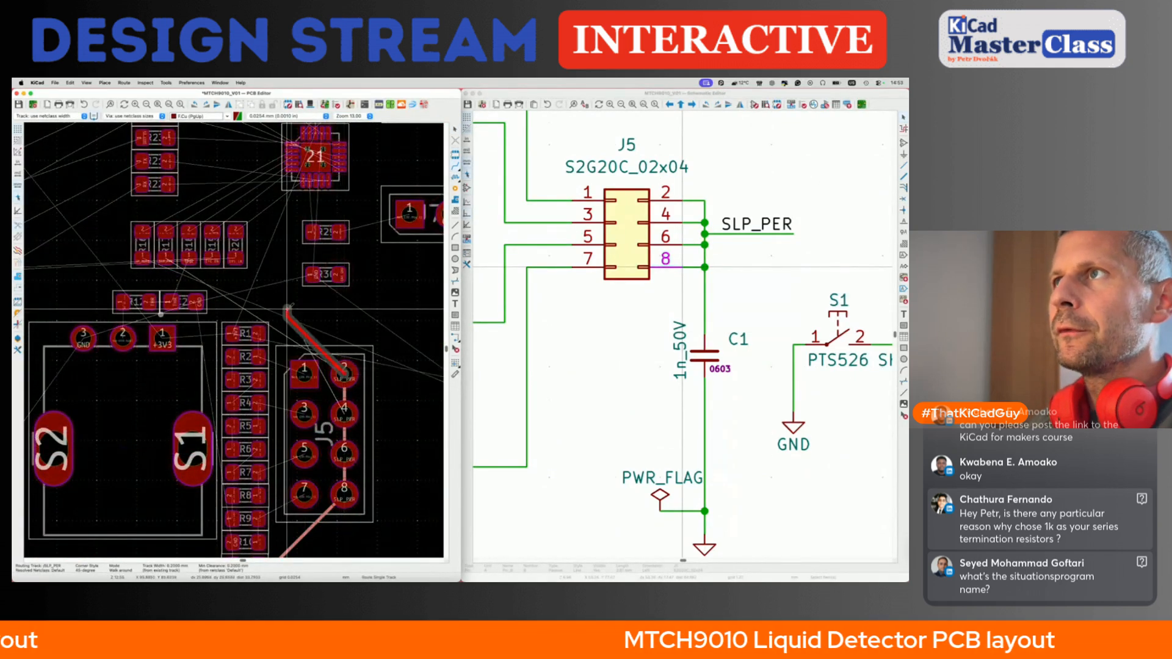
pyautogui.press('Escape')
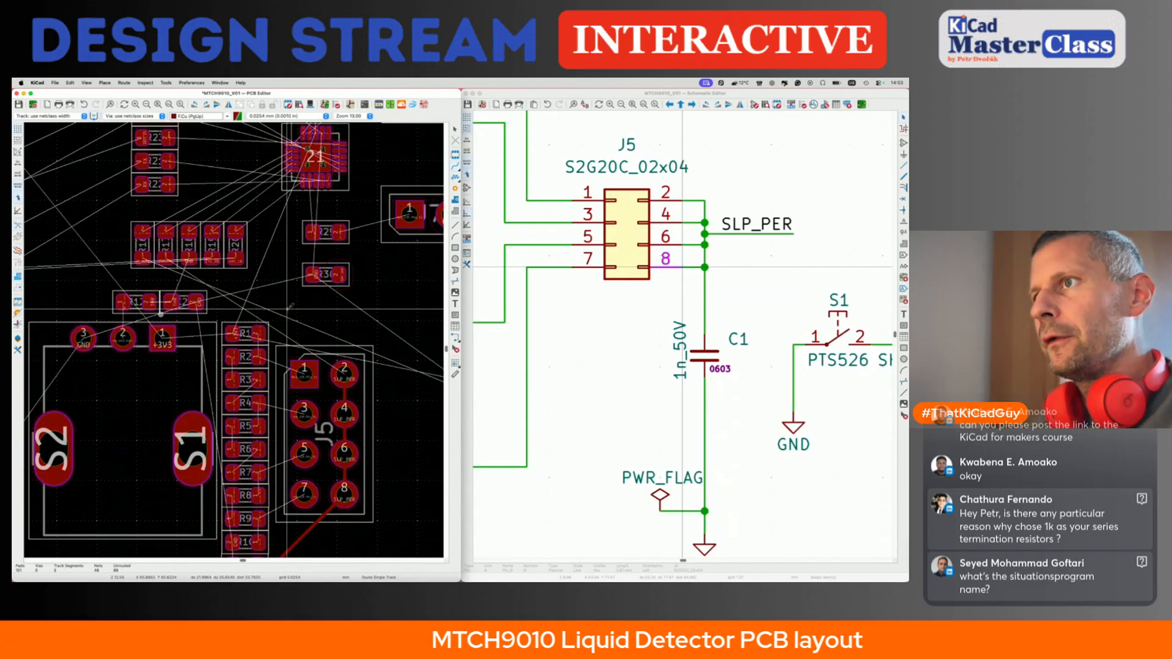
# - Save the board layout
pyautogui.press('super+shift+s')
pyautogui.press('Escape')
pyautogui.press('super+s')
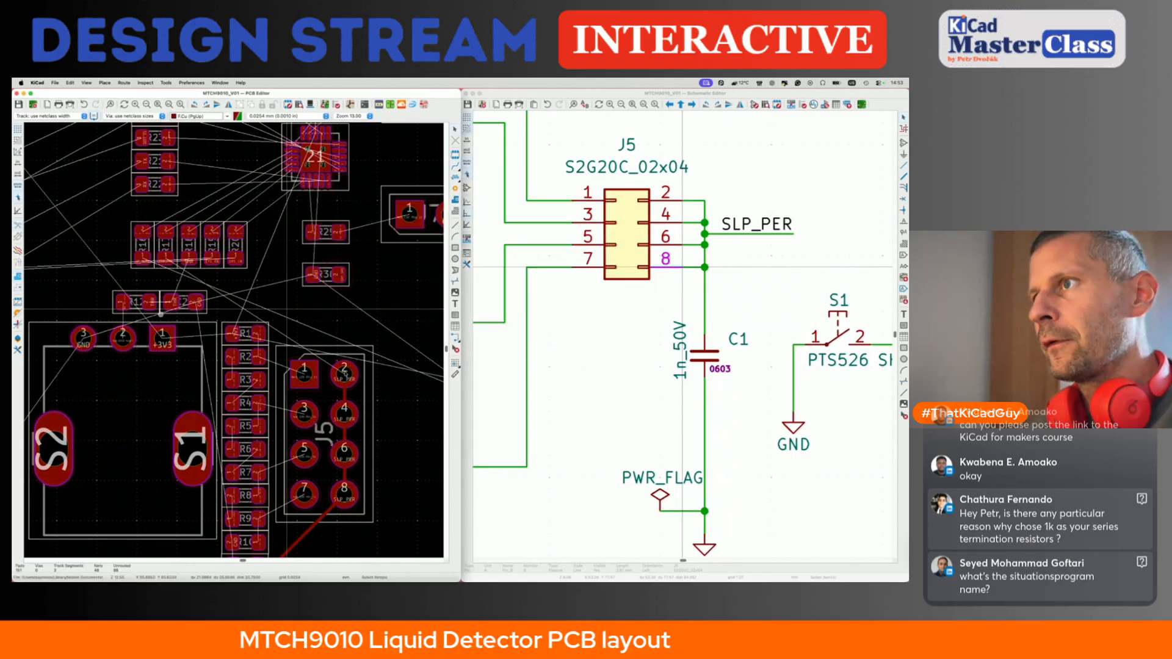
pyautogui.click(343, 372)
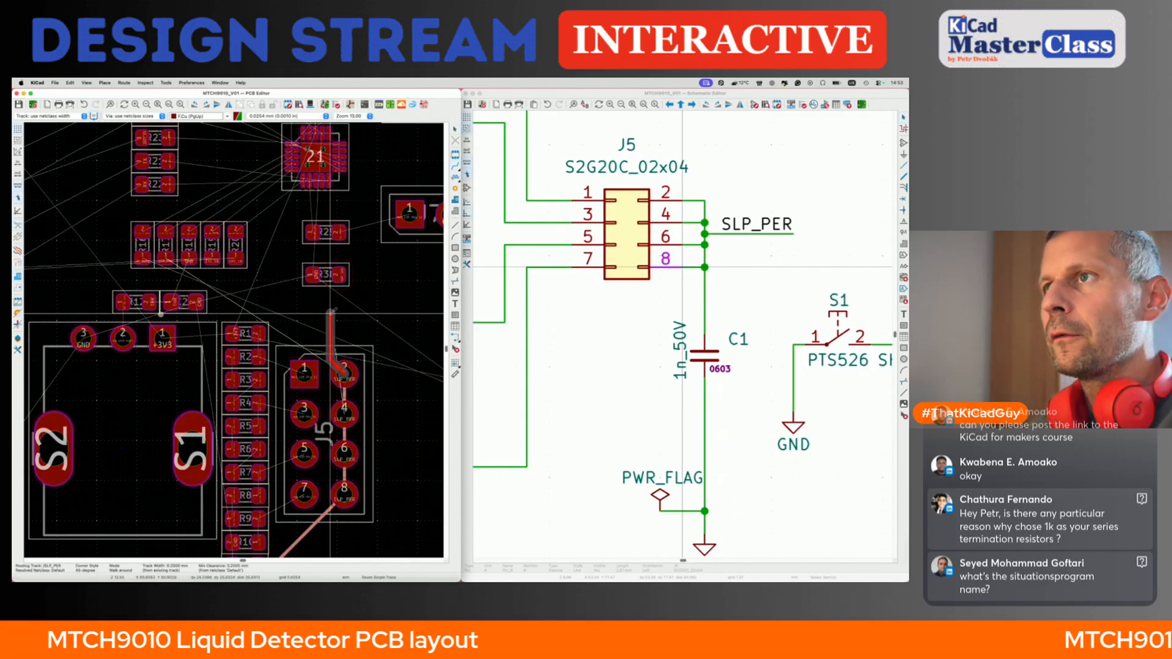
pyautogui.scroll(-4, 340, 317)
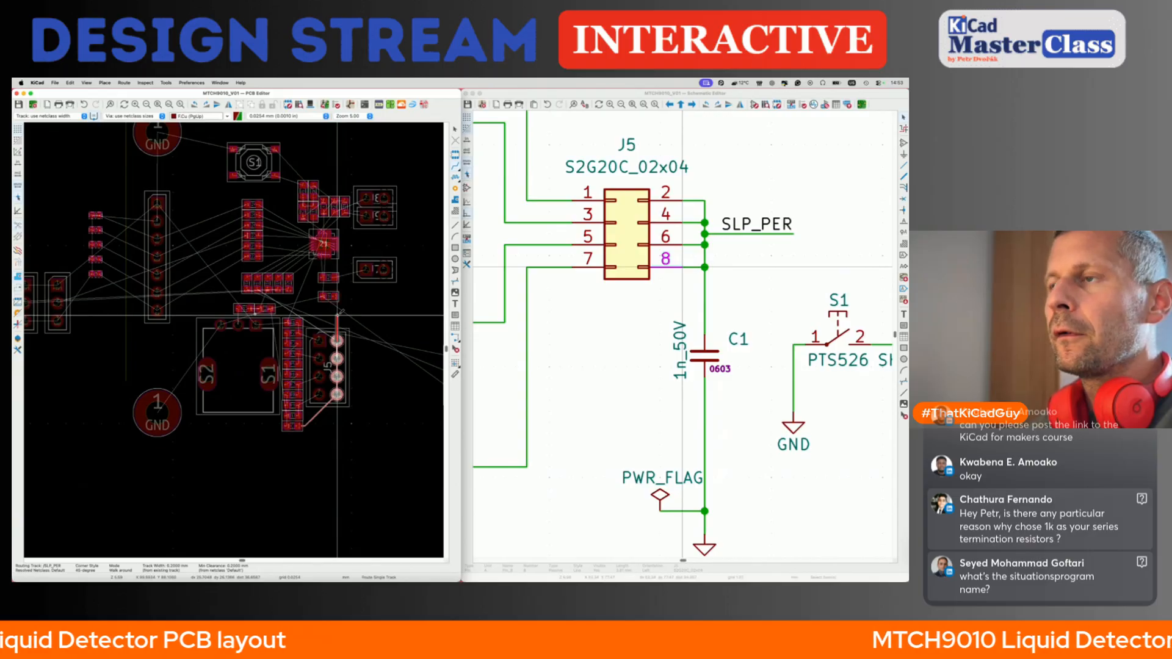
pyautogui.press('Escape')
# - Update the PCB from the schematic, then close the update dialog
pyautogui.press('F8')
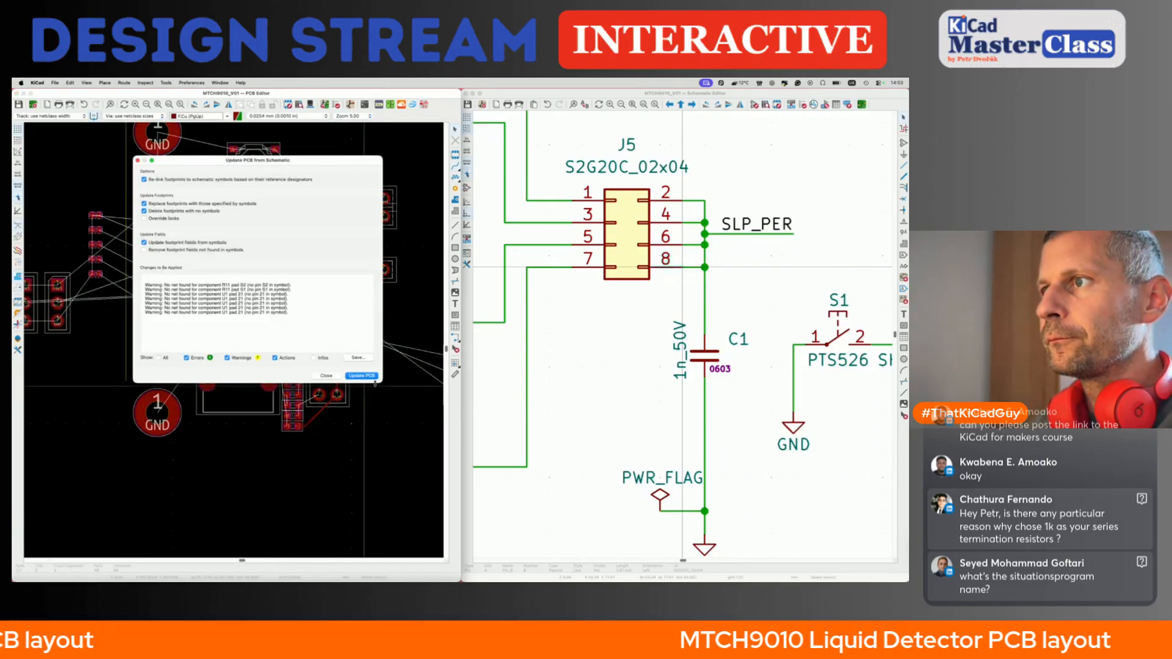
pyautogui.click(371, 377)
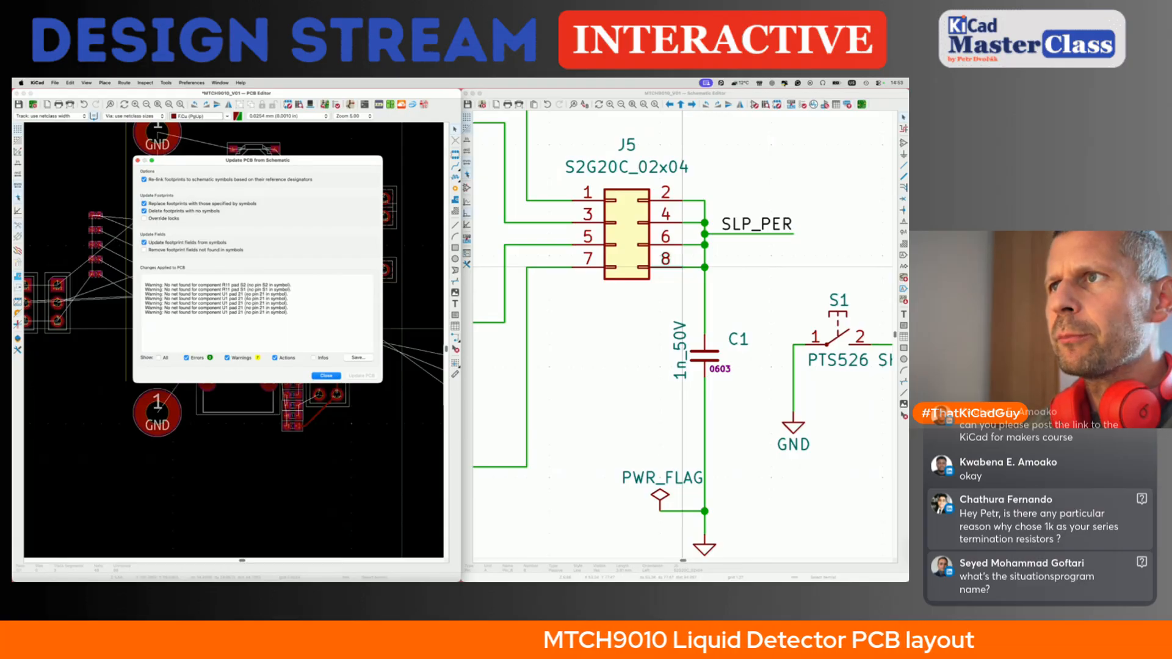
pyautogui.click(327, 376)
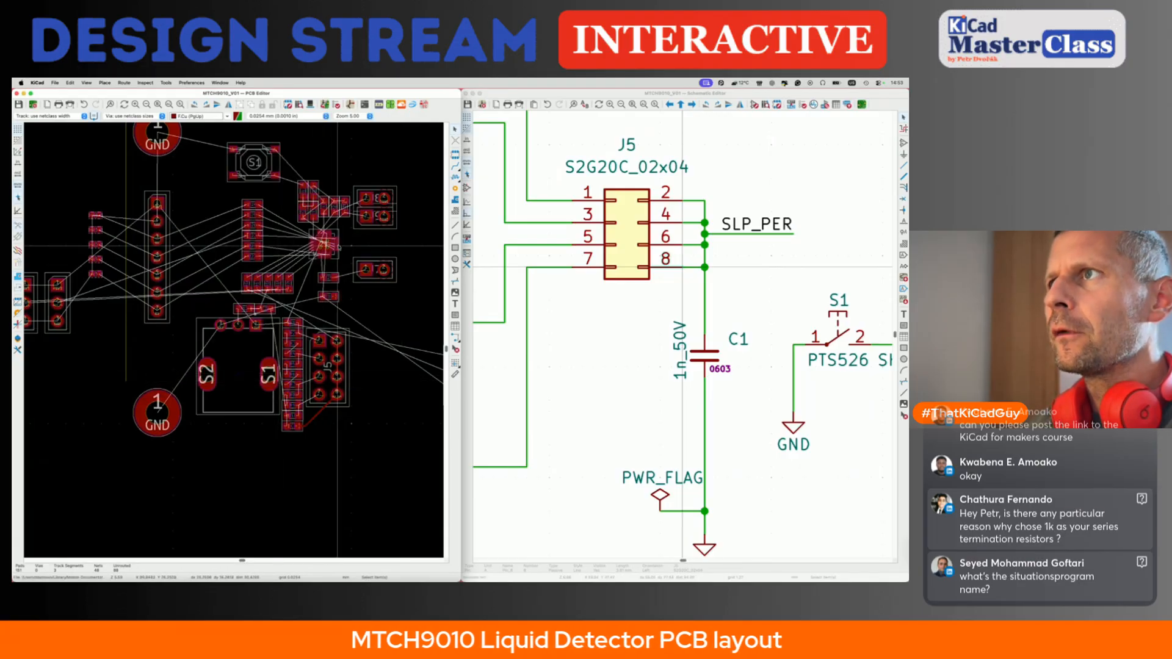
# - Locate U1 on the board and in the schematic, and select it to examine its exposed pad 21
pyautogui.click(645, 291)
pyautogui.scroll(-6, 644, 291)
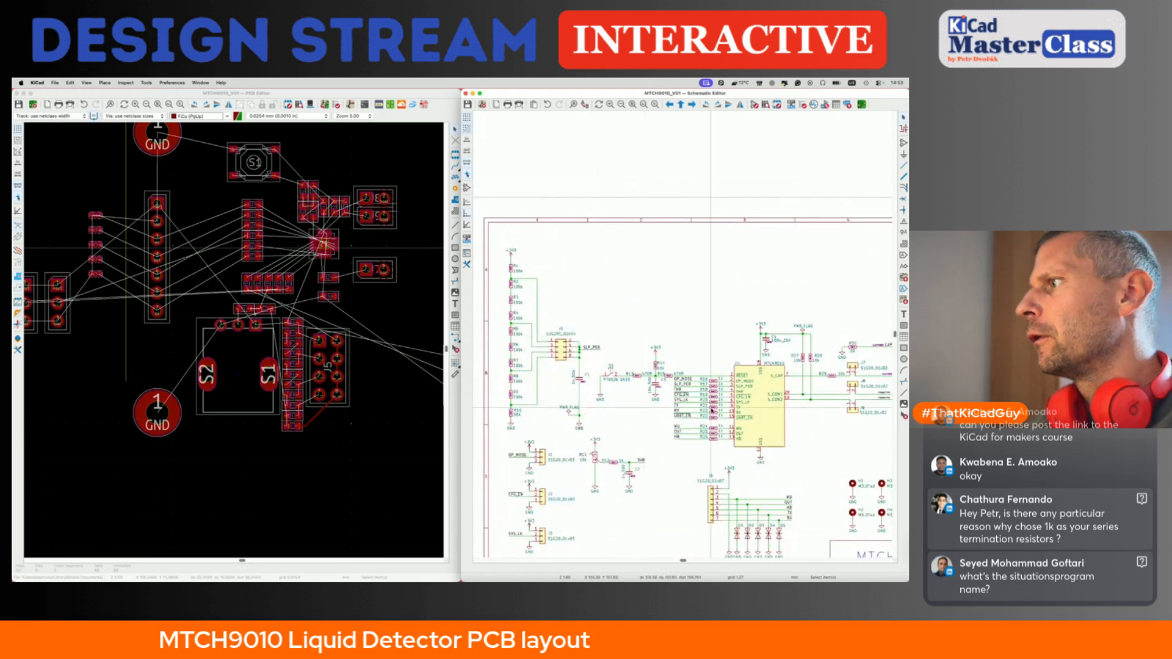
pyautogui.click(295, 238)
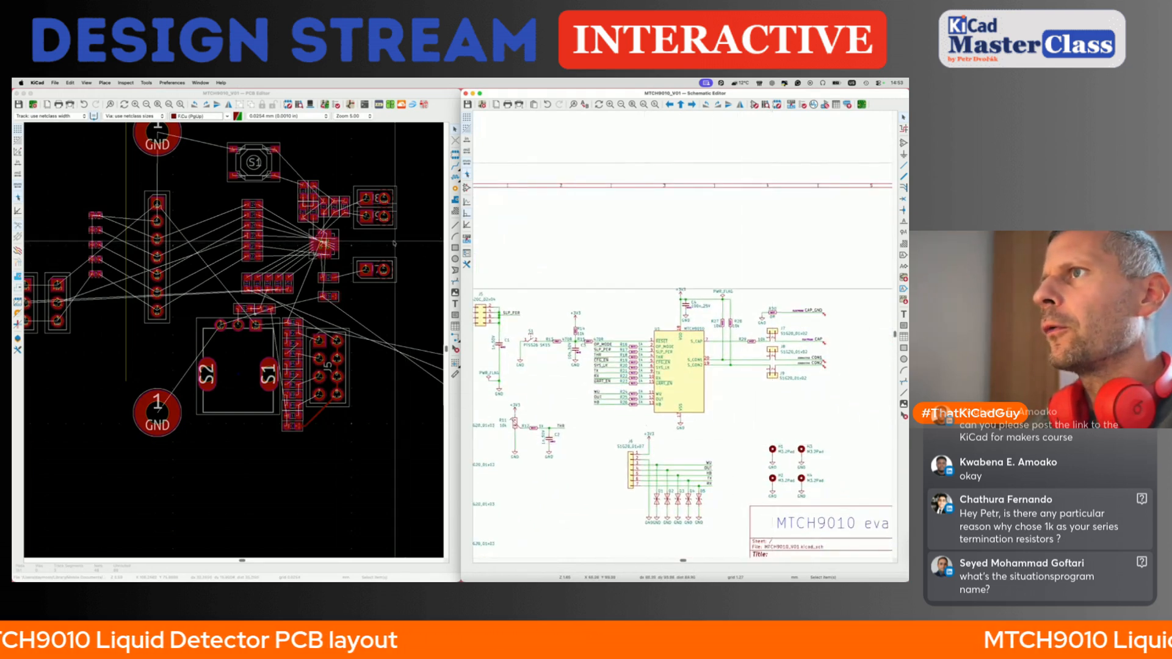
pyautogui.scroll(3, 295, 238)
pyautogui.scroll(4, 294, 238)
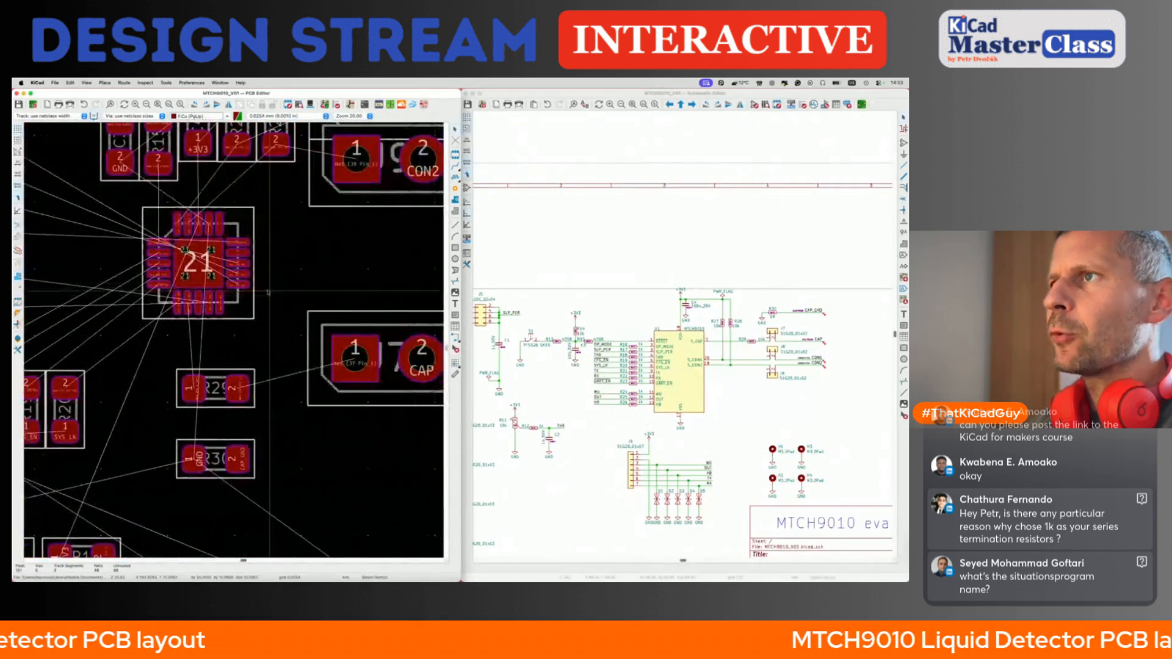
pyautogui.click(680, 394)
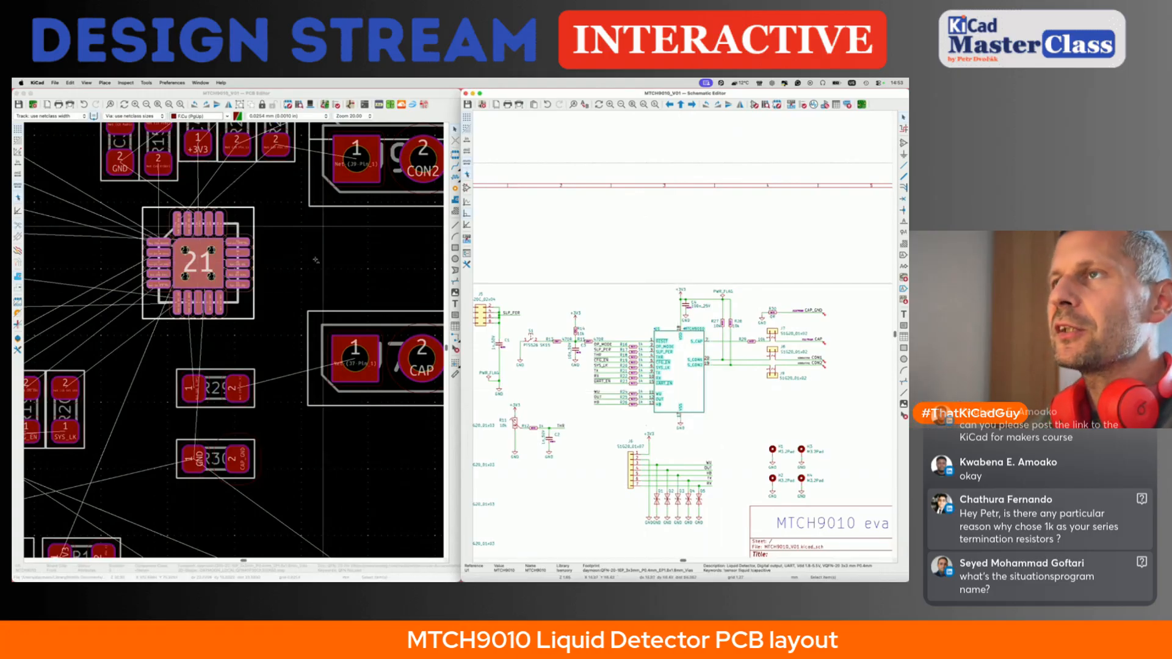
# - Switch to the browser and read the MTCH9010 datasheet's pinout note on connecting the exposed bottom pad to VSS
pyautogui.press('super+Tab')
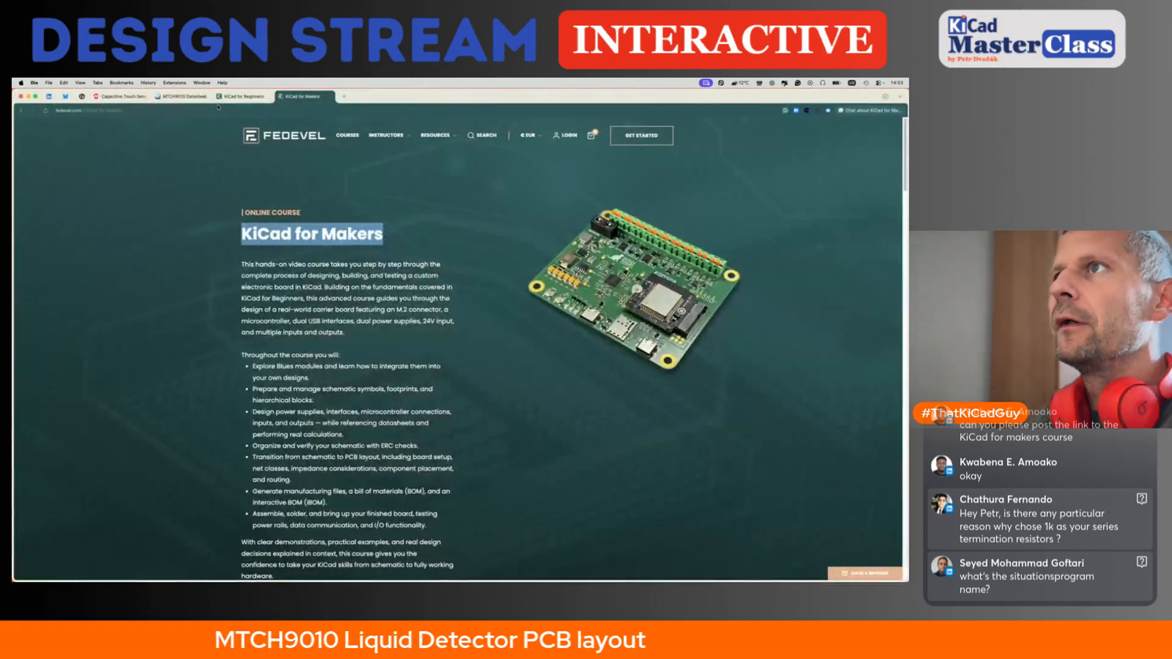
pyautogui.click(180, 97)
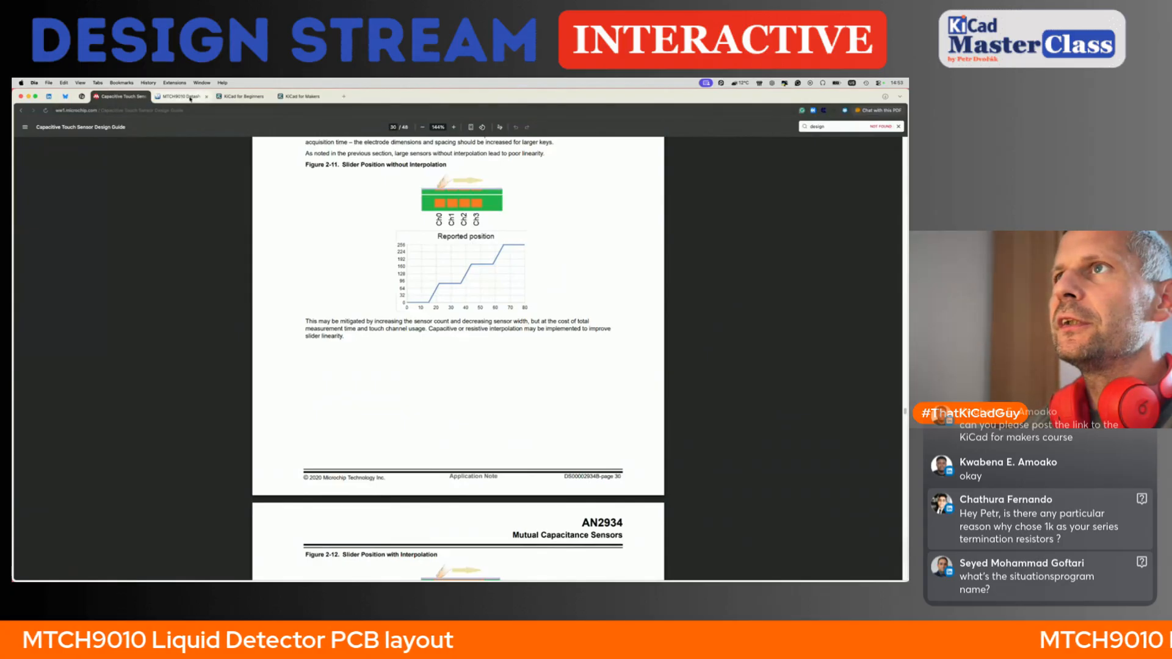
pyautogui.scroll(20, 358, 365)
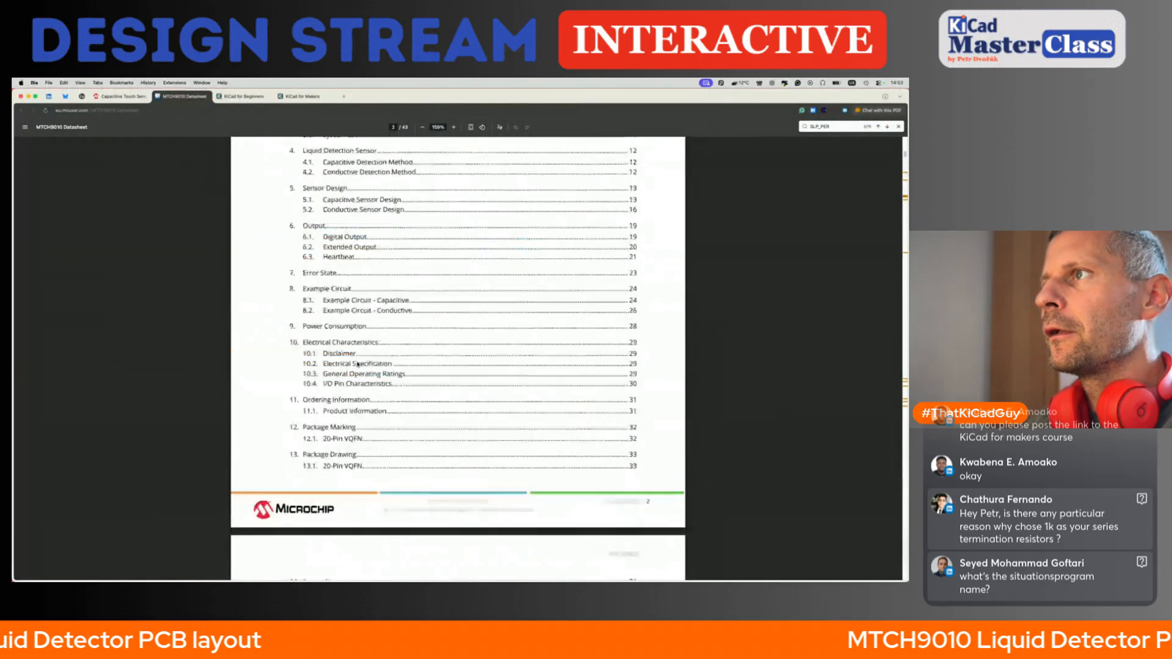
pyautogui.scroll(-4, 357, 364)
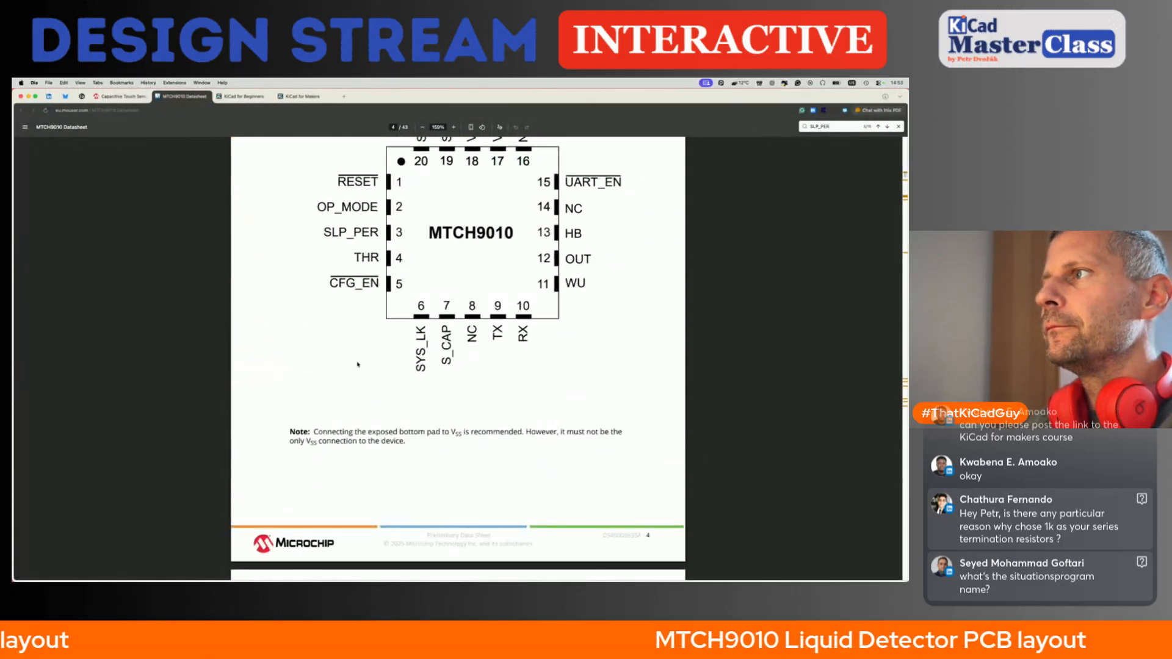
pyautogui.scroll(-5, 357, 364)
pyautogui.scroll(2, 358, 365)
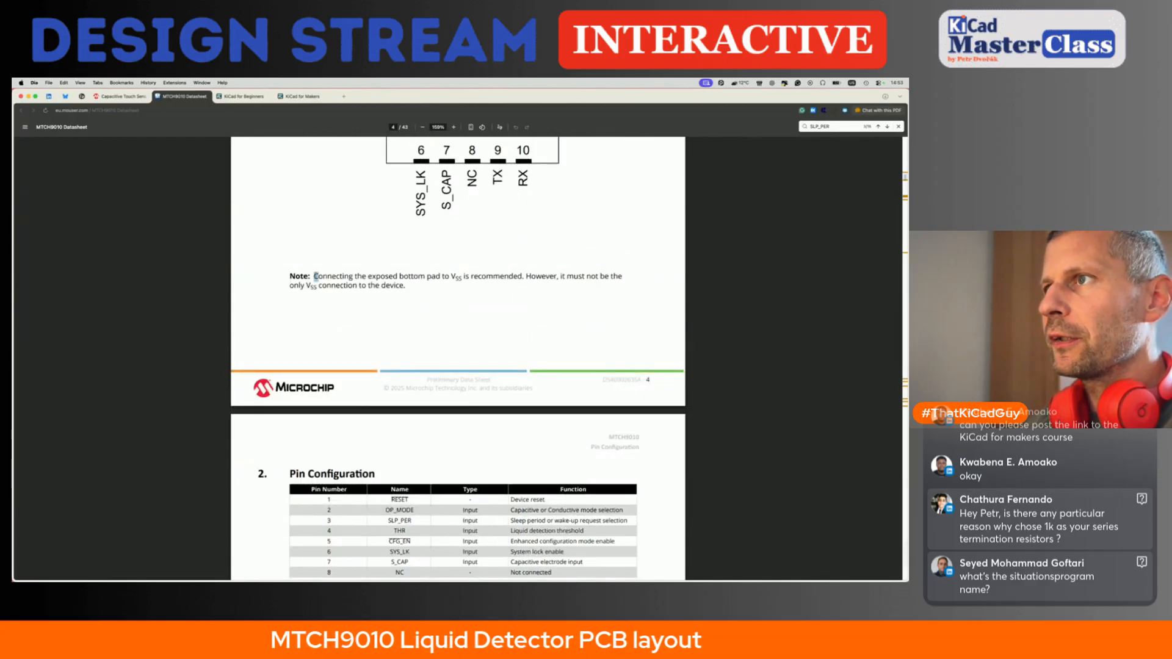
pyautogui.moveTo(461, 278); pyautogui.dragTo(500, 278)
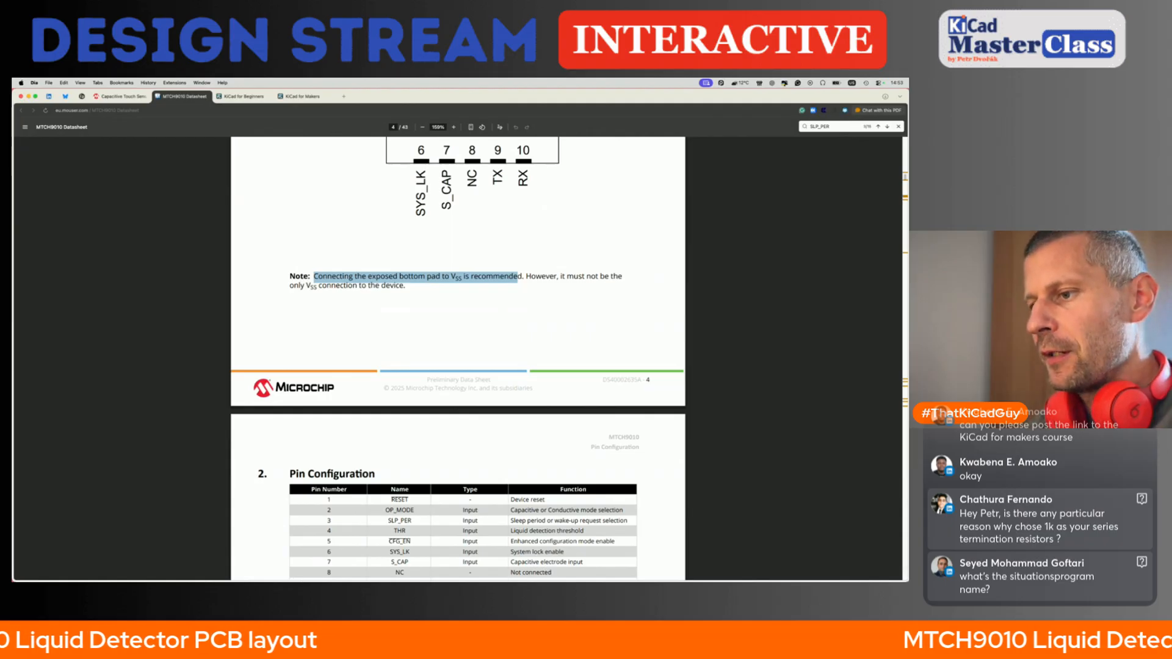
# - Return to KiCad and open U1's MTCH9010 library symbol for editing from its schematic properties
pyautogui.press('super+Tab')
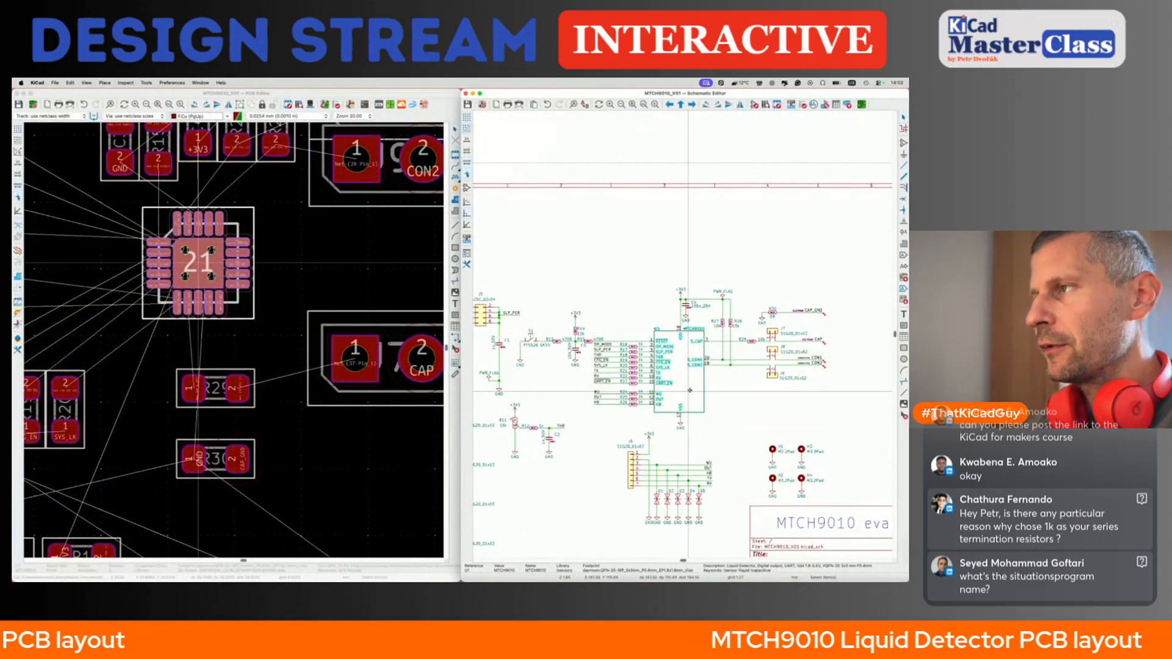
pyautogui.doubleClick(690, 391)
pyautogui.click(455, 324)
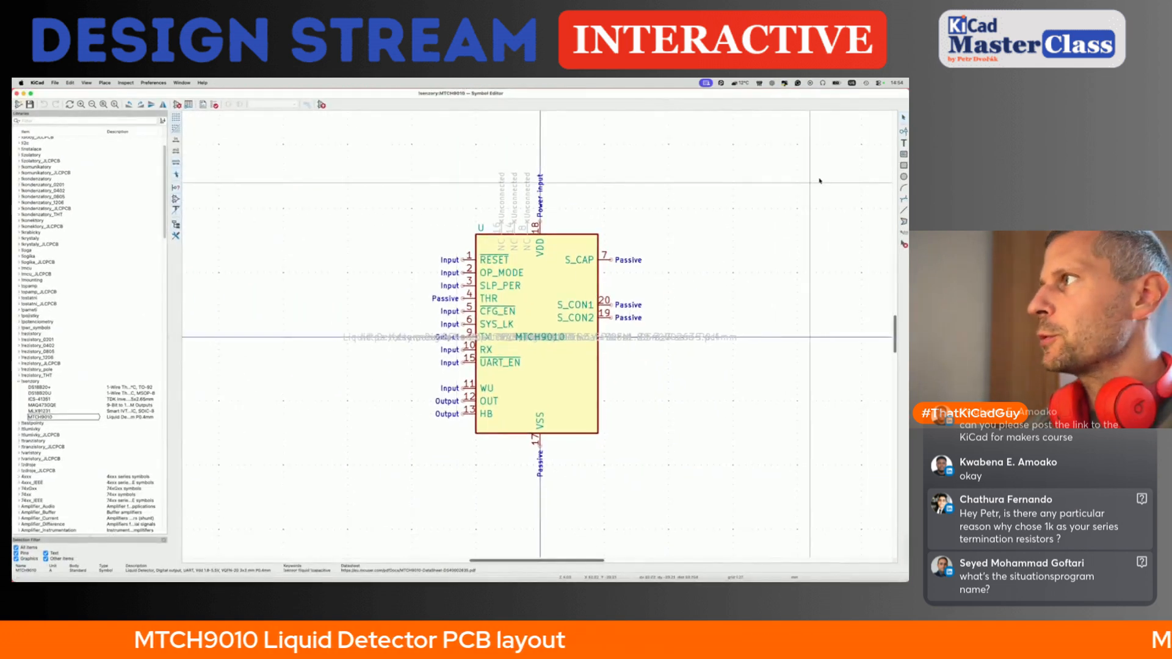
# - Create a pin named EP with number 21 and electrical type Passive for the MTCH9010 symbol
pyautogui.click(903, 132)
pyautogui.write('E_')
pyautogui.press('Tab')
pyautogui.write('21')
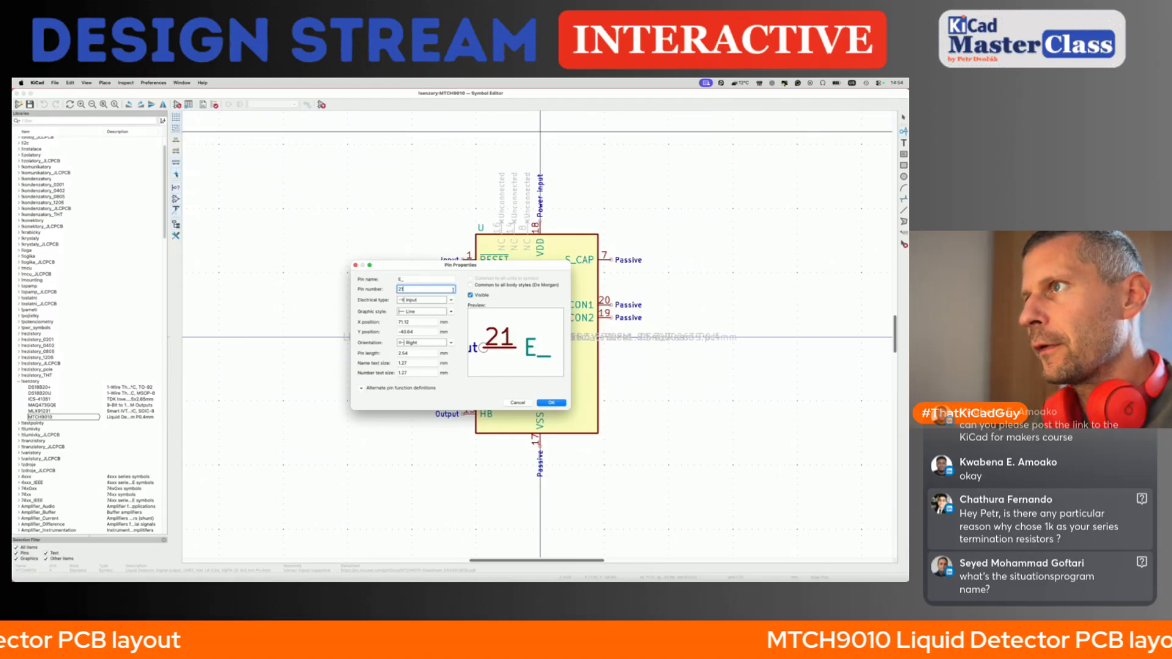
pyautogui.press('BackSpace')
pyautogui.write('P')
pyautogui.click(426, 299)
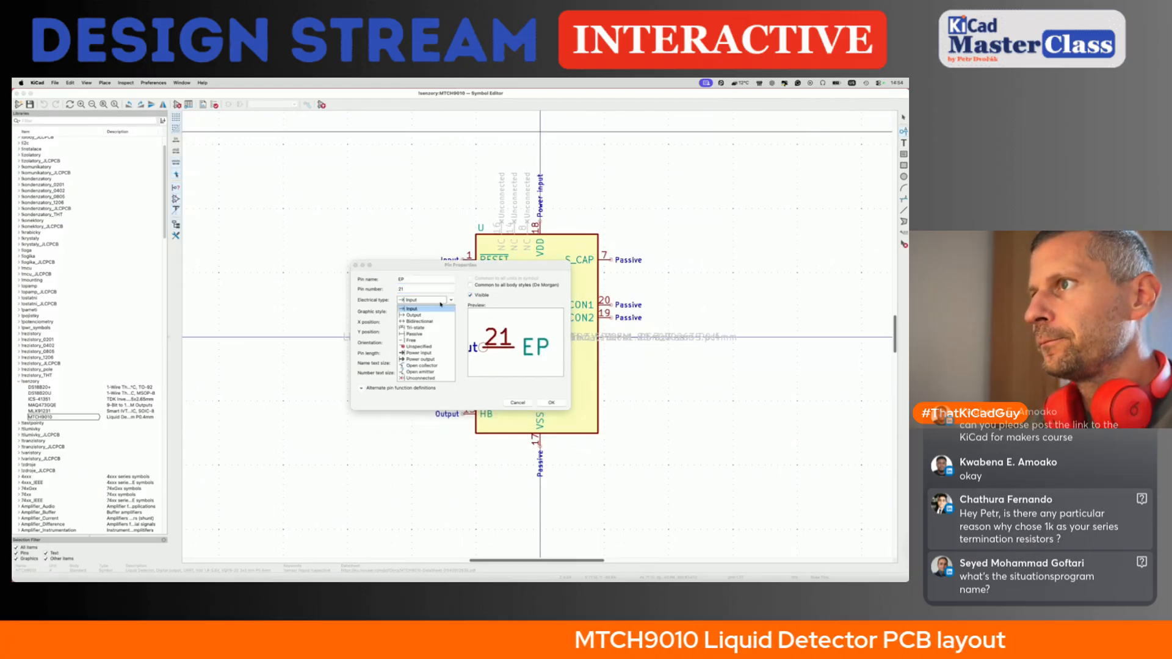
pyautogui.click(415, 334)
pyautogui.click(551, 403)
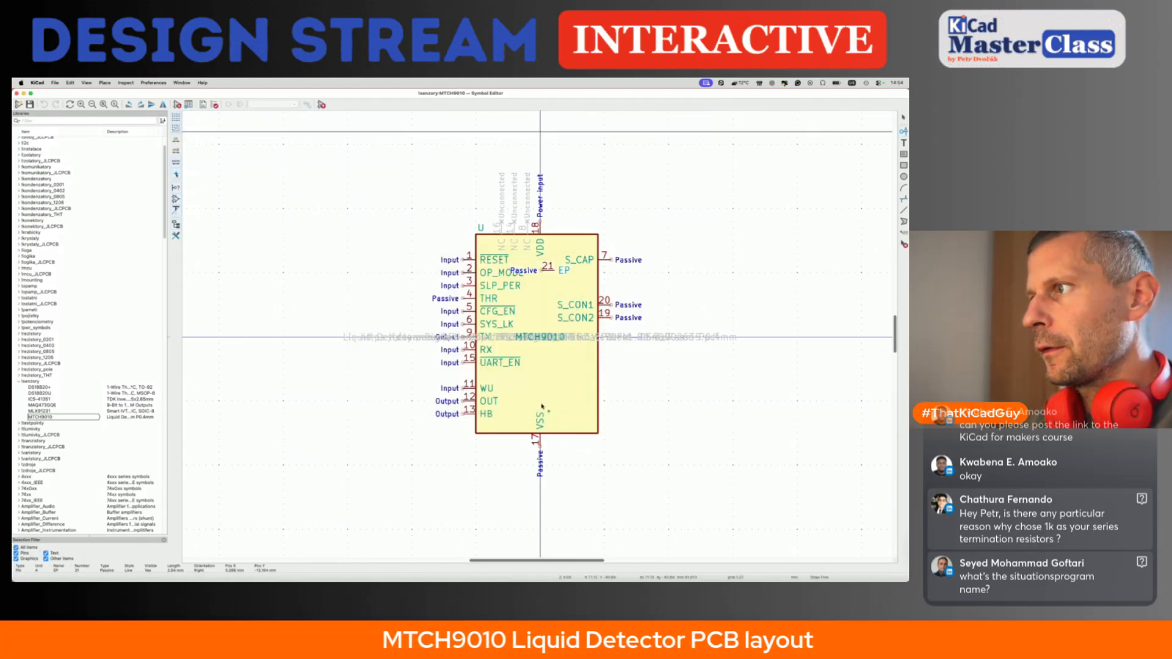
# - Place the EP pin vertically beside VSS on the symbol's lower edge with the pair centred, and save the symbol
pyautogui.press('r')
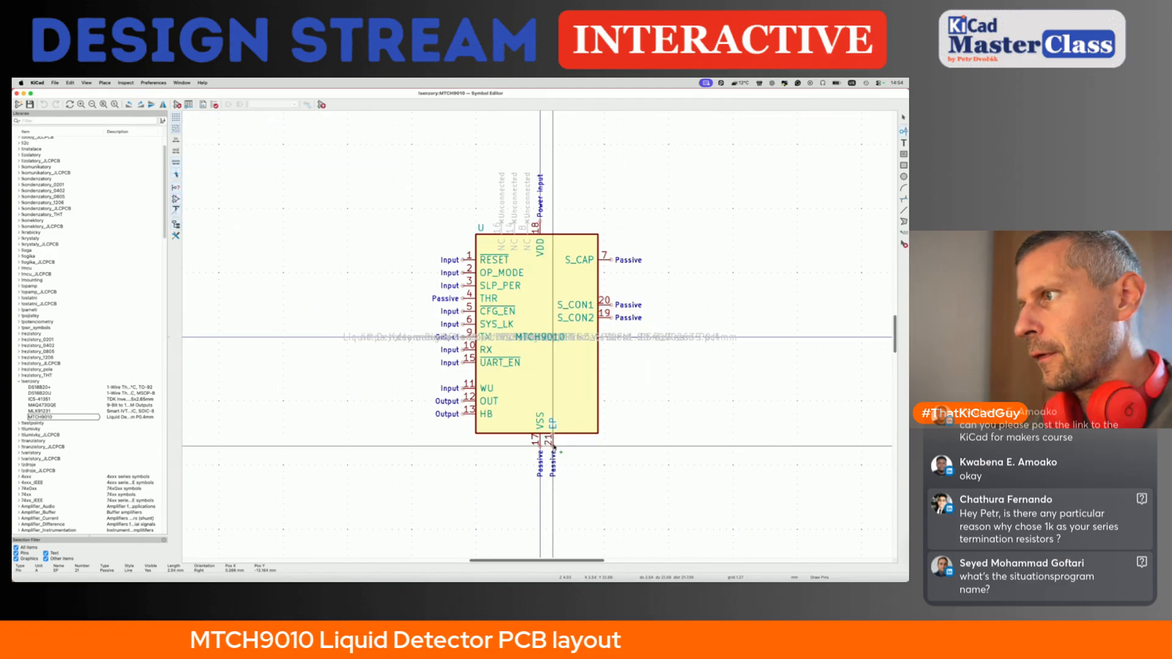
pyautogui.click(554, 448)
pyautogui.scroll(1, 554, 448)
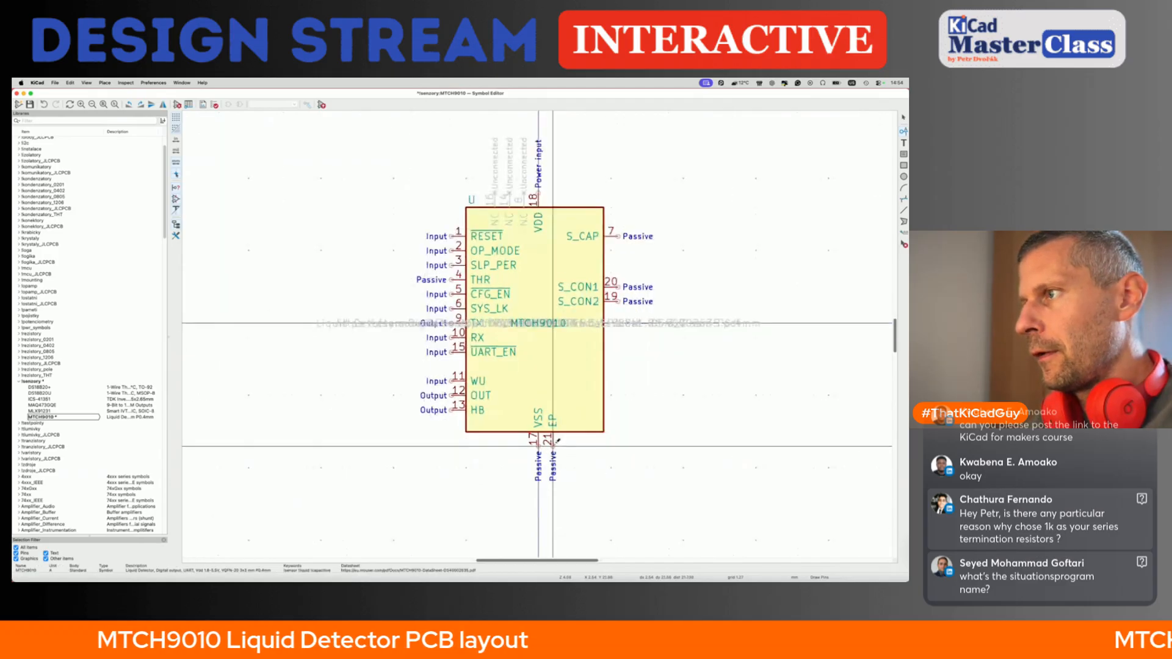
pyautogui.click(583, 505)
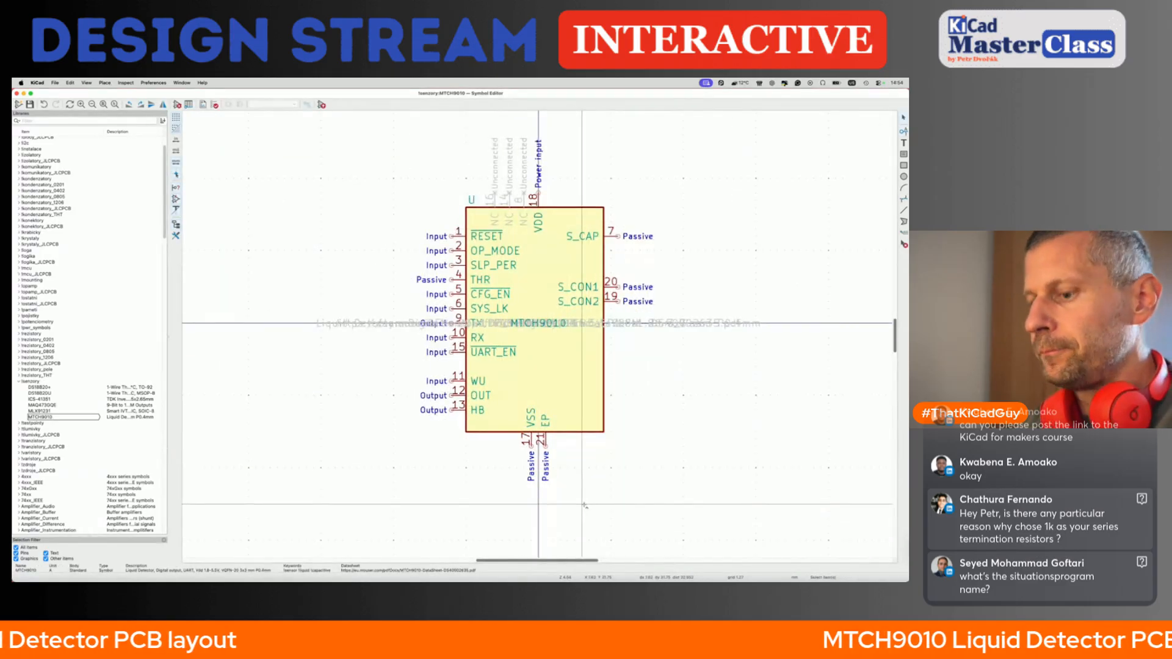
# - Update the selected U1 symbol in the schematic from the library
pyautogui.press('super+grave')
pyautogui.hotkey('shift', 'u')
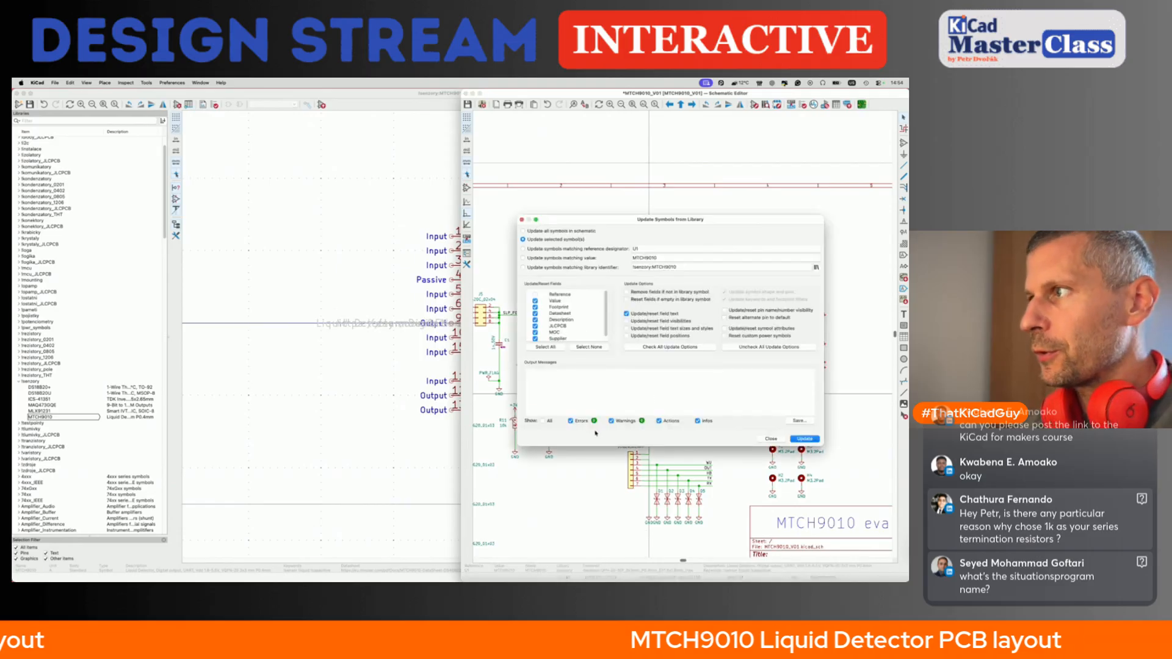
pyautogui.click(804, 439)
pyautogui.click(771, 439)
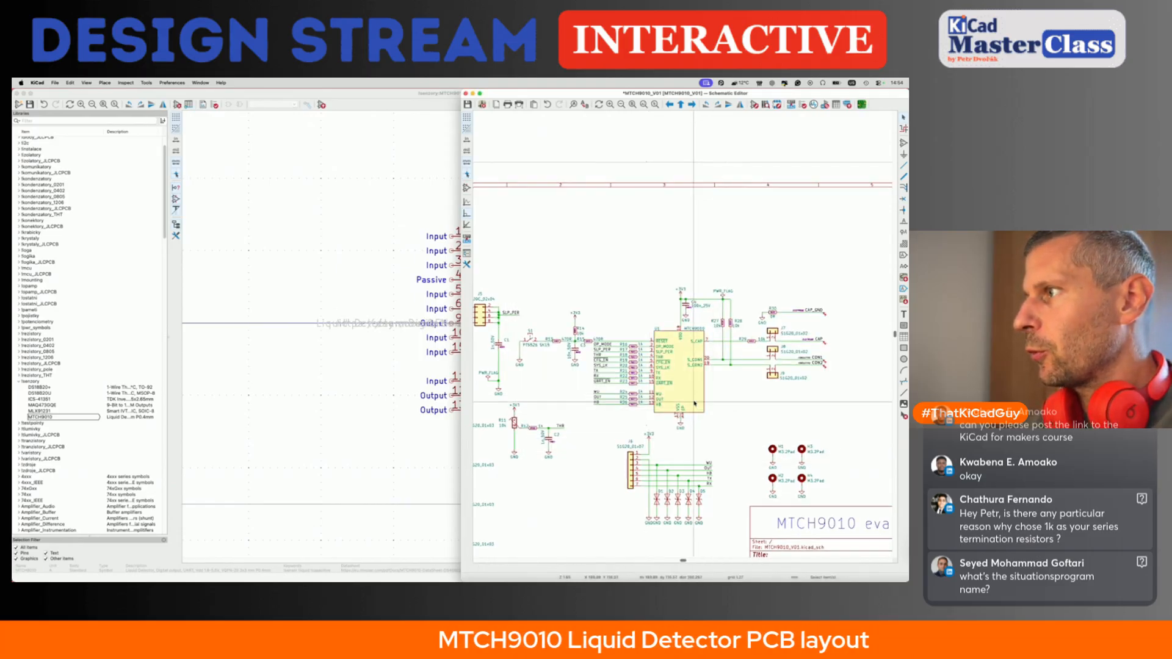
# - Update the PCB from the schematic so U1's pad 21 connects to GND, and check the pad warnings for R11
pyautogui.scroll(5, 694, 404)
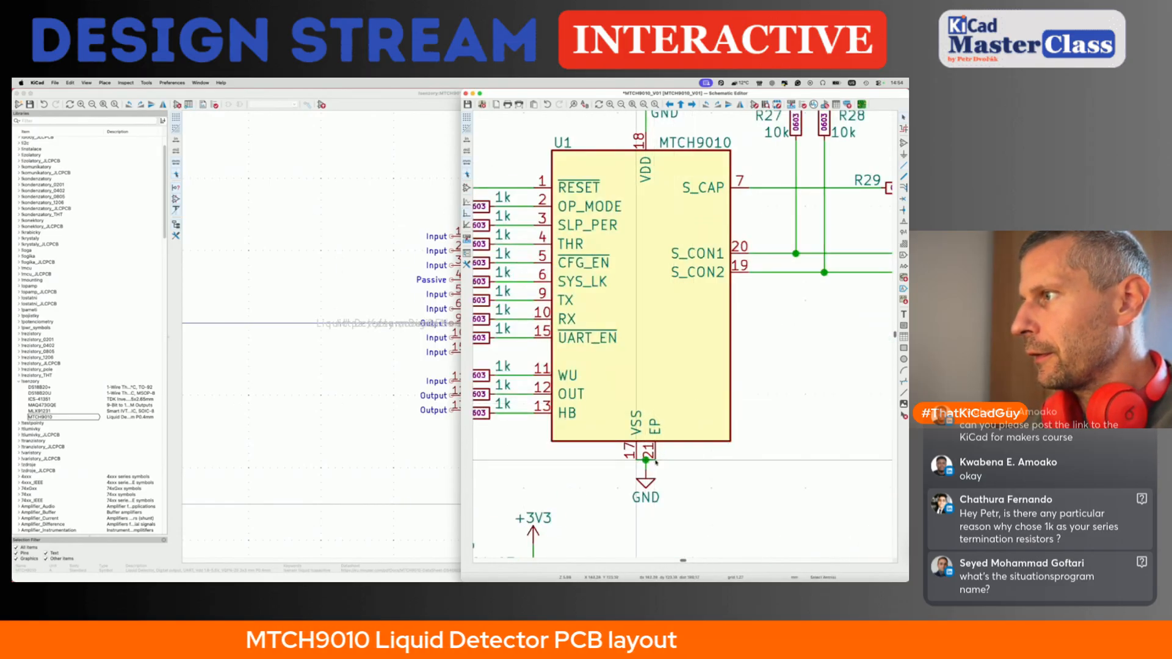
pyautogui.press('F8')
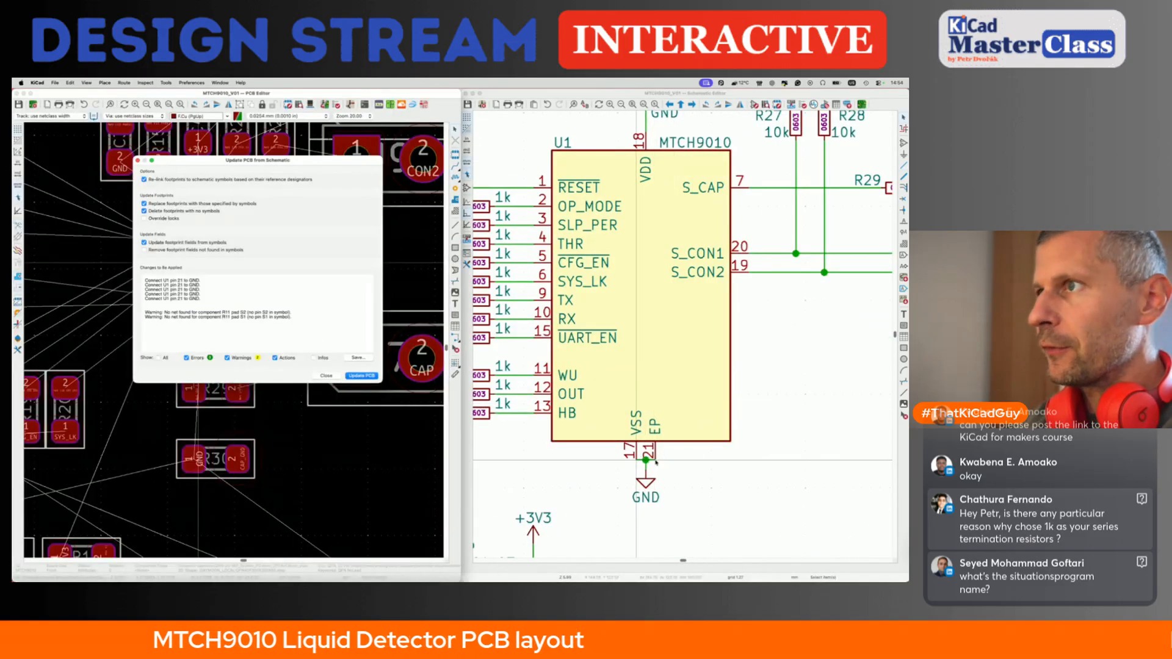
pyautogui.click(360, 376)
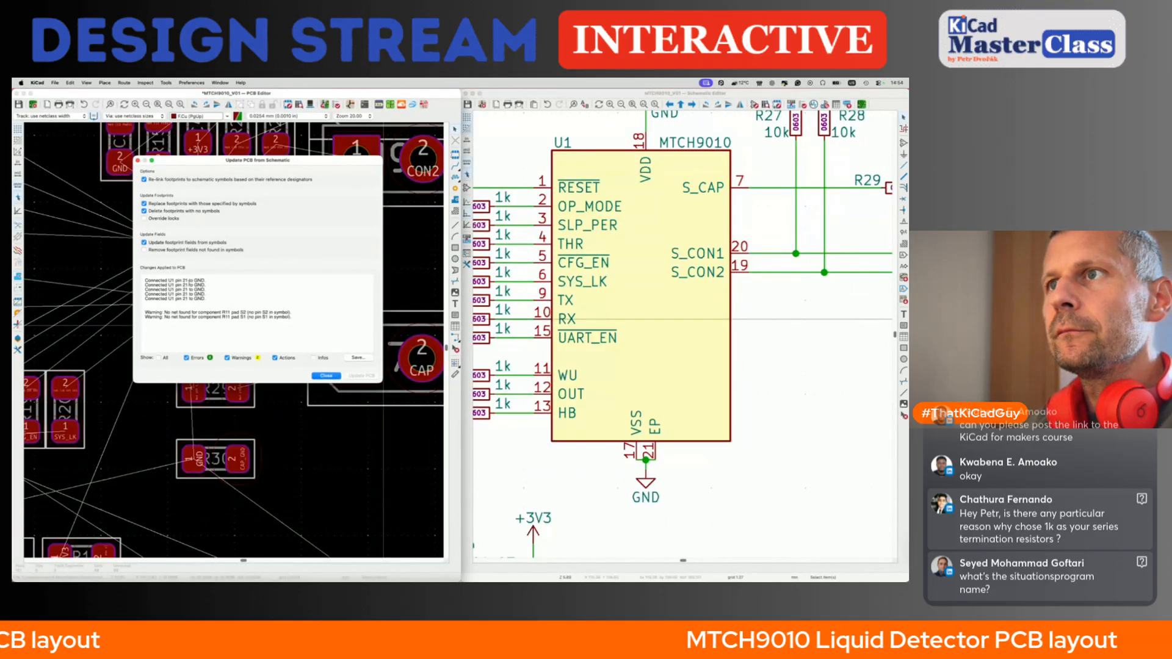
pyautogui.moveTo(145, 281); pyautogui.dragTo(199, 317)
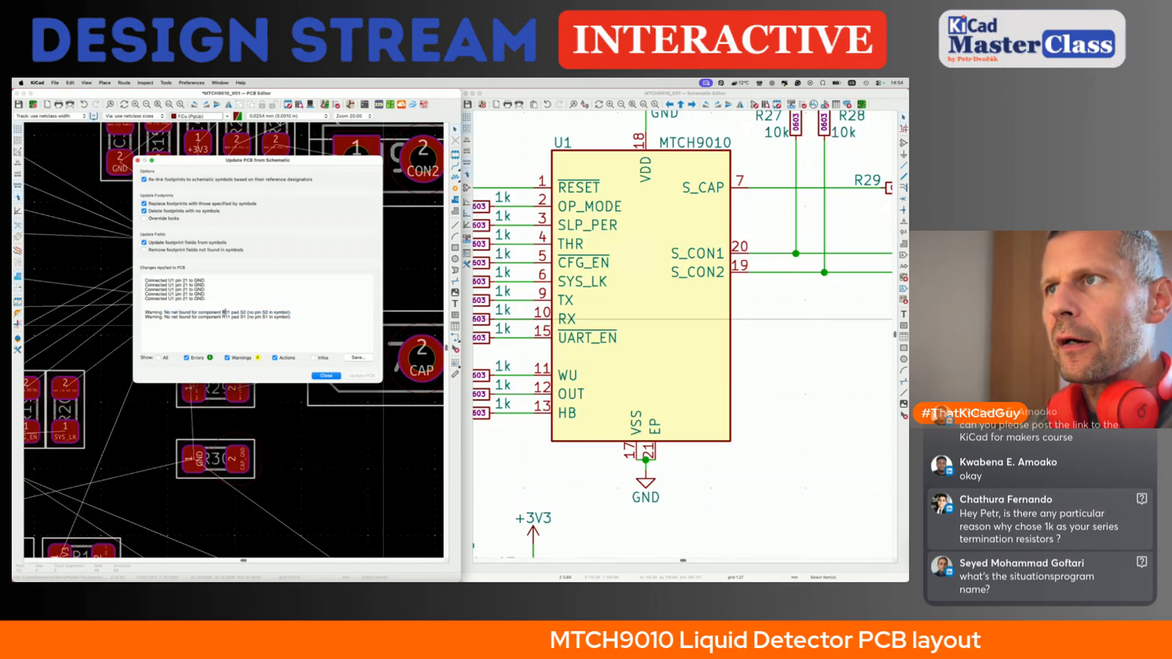
pyautogui.click(326, 375)
pyautogui.click(775, 383)
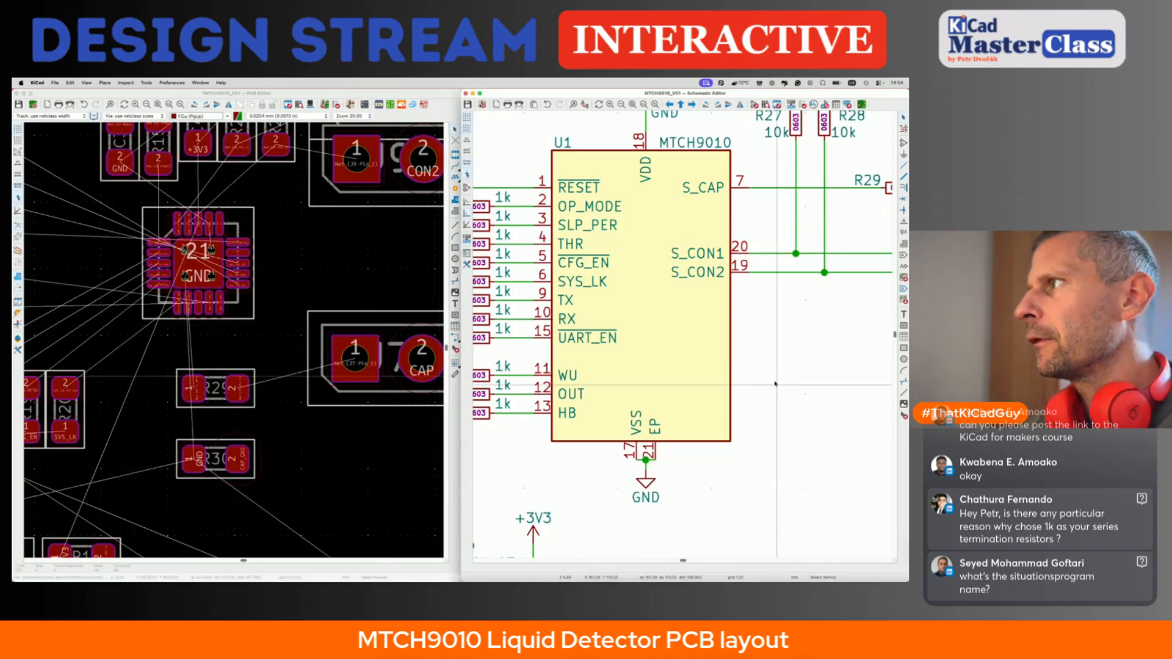
# - Find R11 in the schematic and select the potentiometer symbol
pyautogui.scroll(-4, 775, 383)
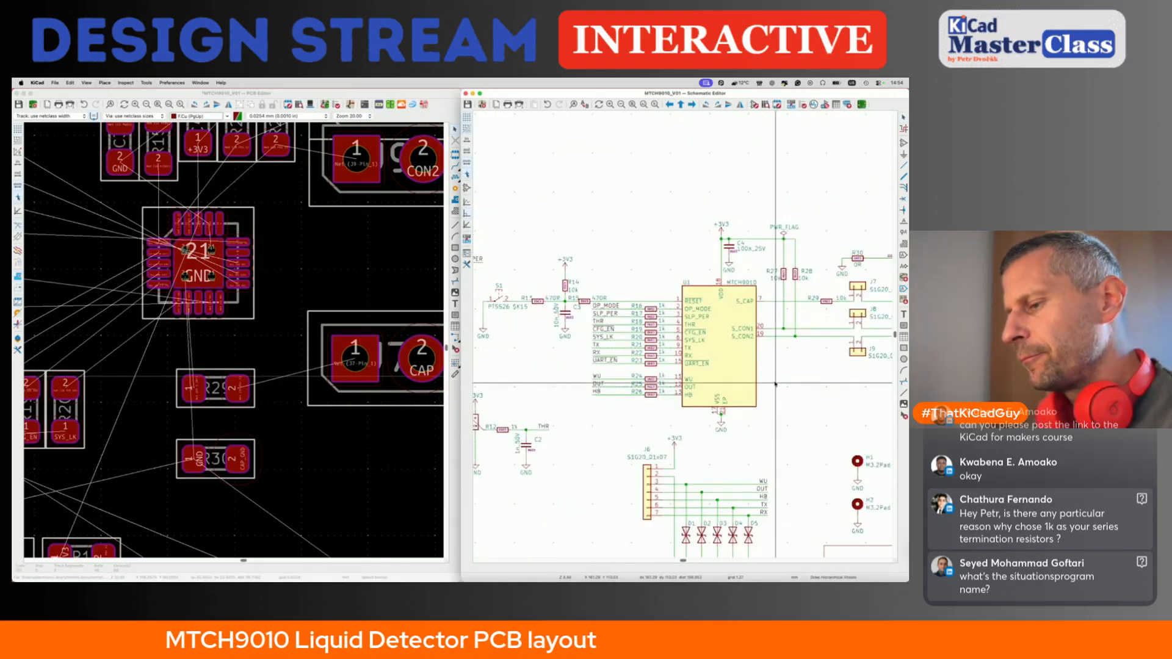
pyautogui.hotkey('ctrl', 'f')
pyautogui.write('R11')
pyautogui.press('Return')
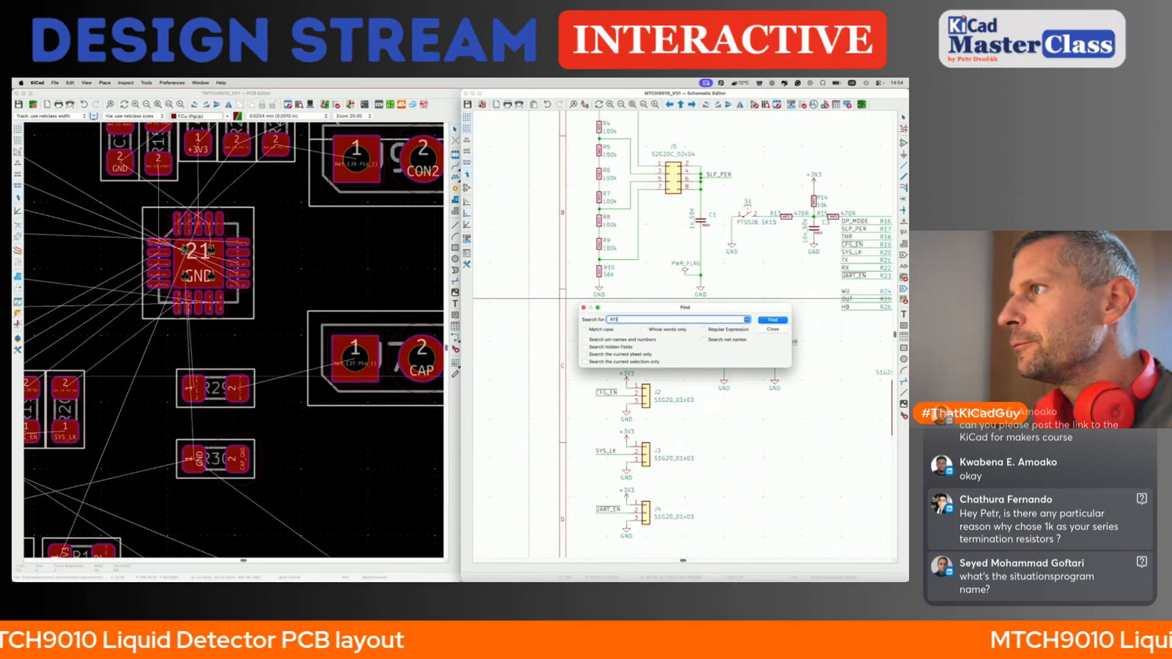
pyautogui.press('Escape')
pyautogui.scroll(3, 776, 379)
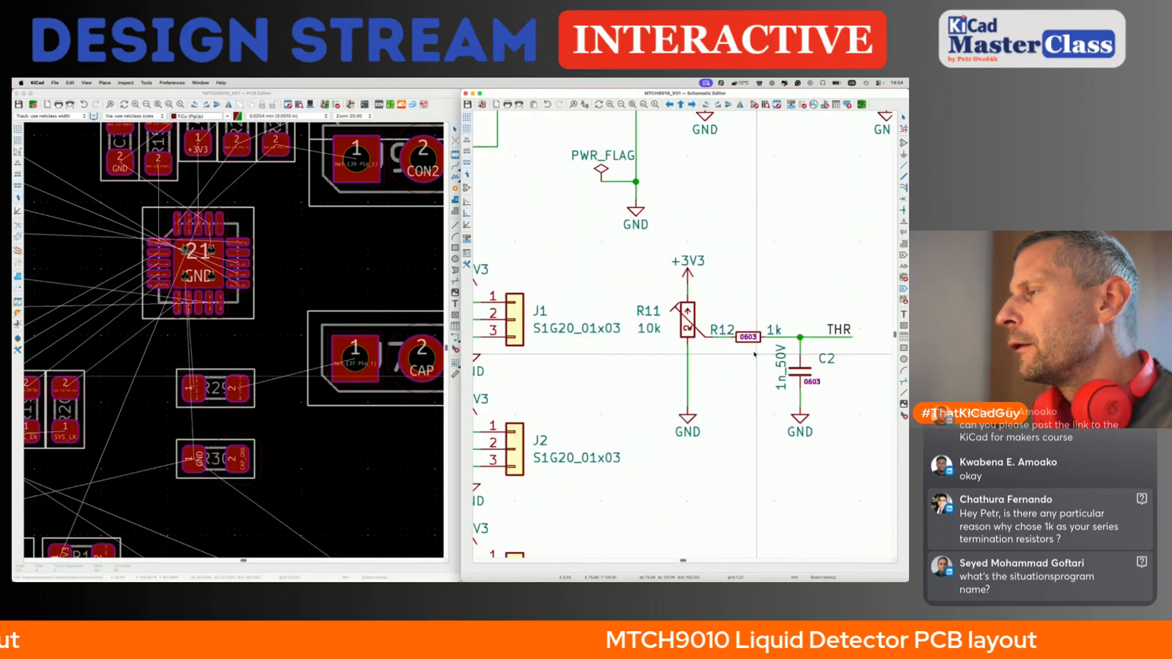
pyautogui.click(698, 317)
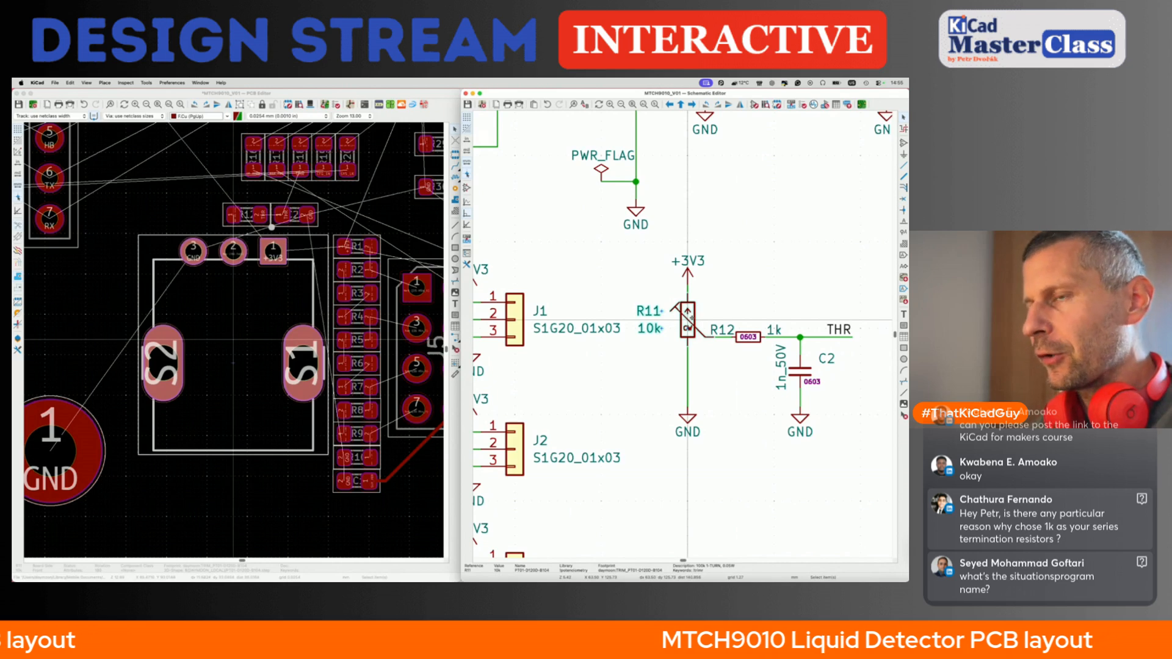
# - Open R11's datasheet in the browser, close it and return to the KiCad schematic
pyautogui.press('d')
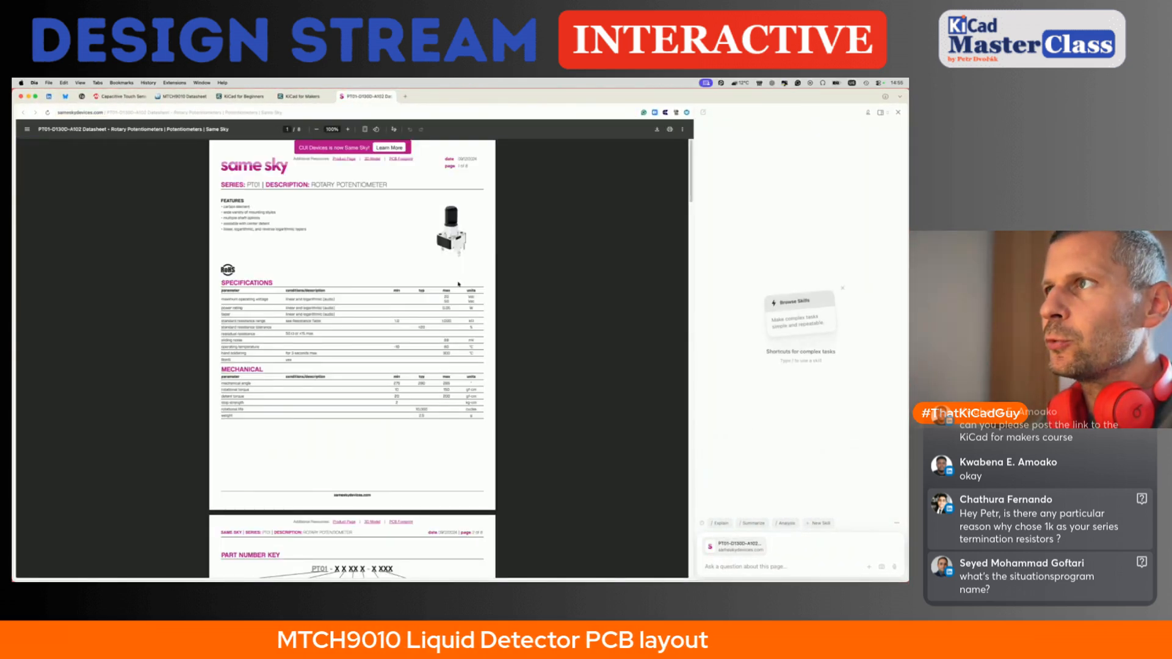
pyautogui.click(392, 97)
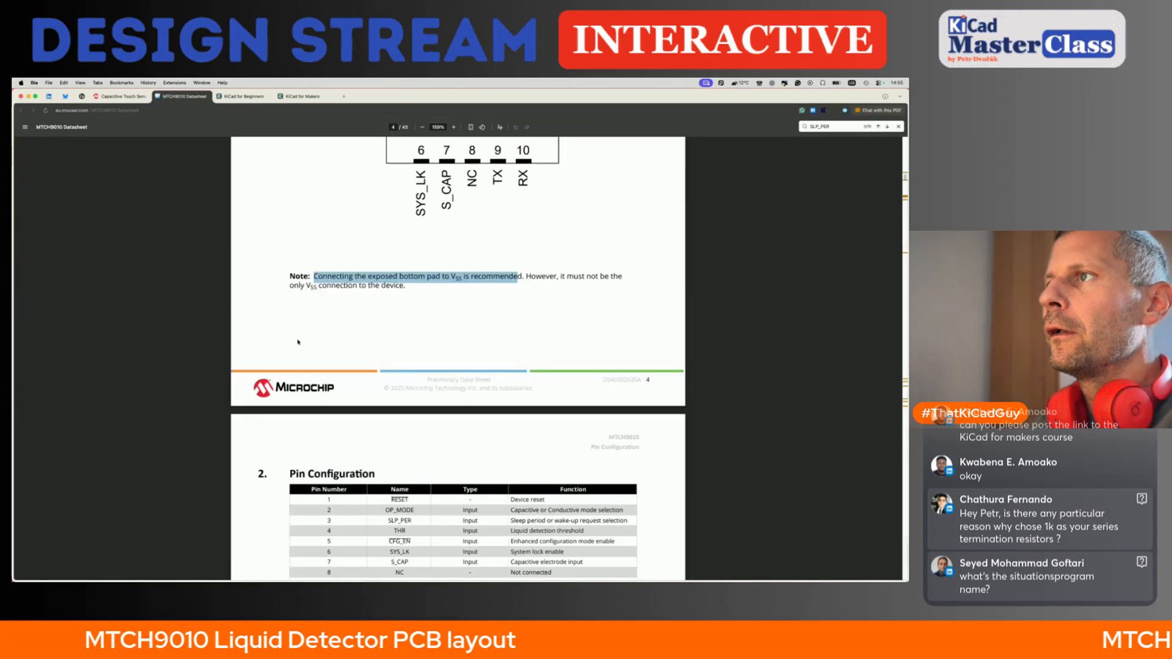
pyautogui.press('super+Tab')
# - Open R11's library symbol and copy the mounting pin with its dashed line from the PCW1J potentiometer into the PT01-D120D-B104 symbol
pyautogui.press('e')
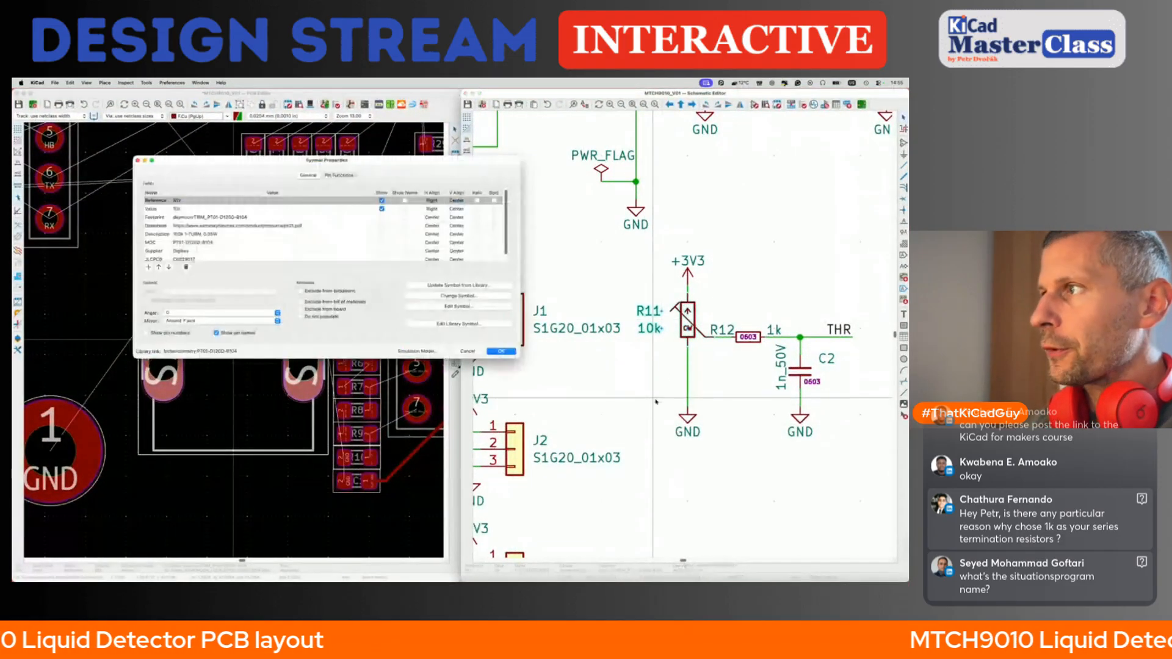
pyautogui.click(460, 326)
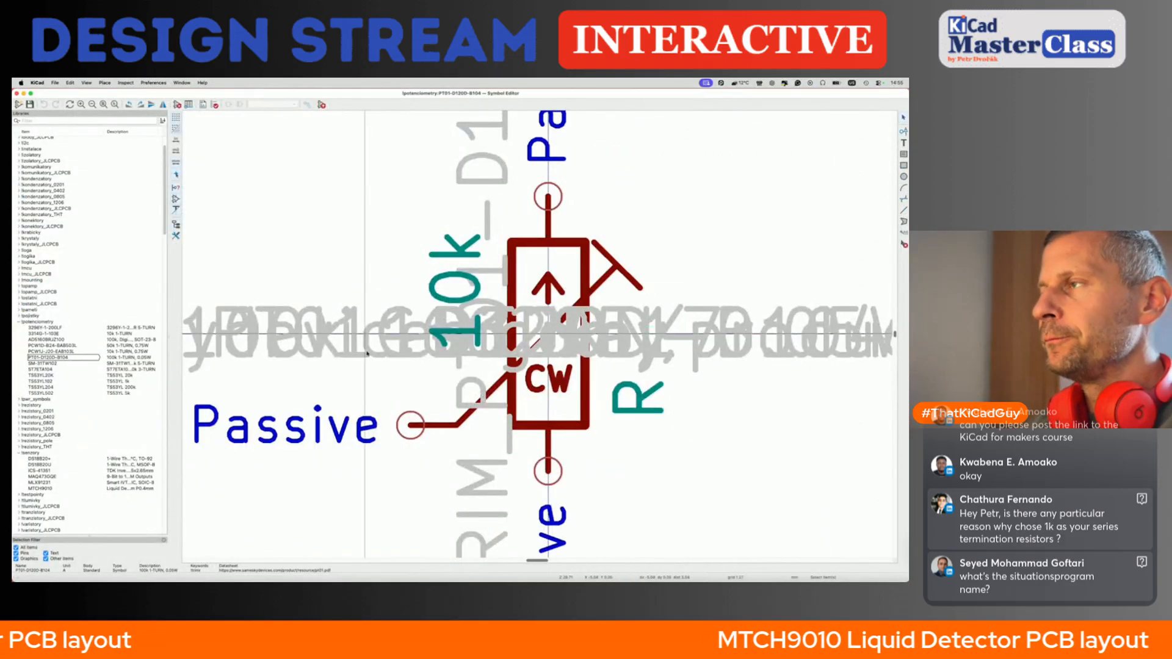
pyautogui.click(114, 352)
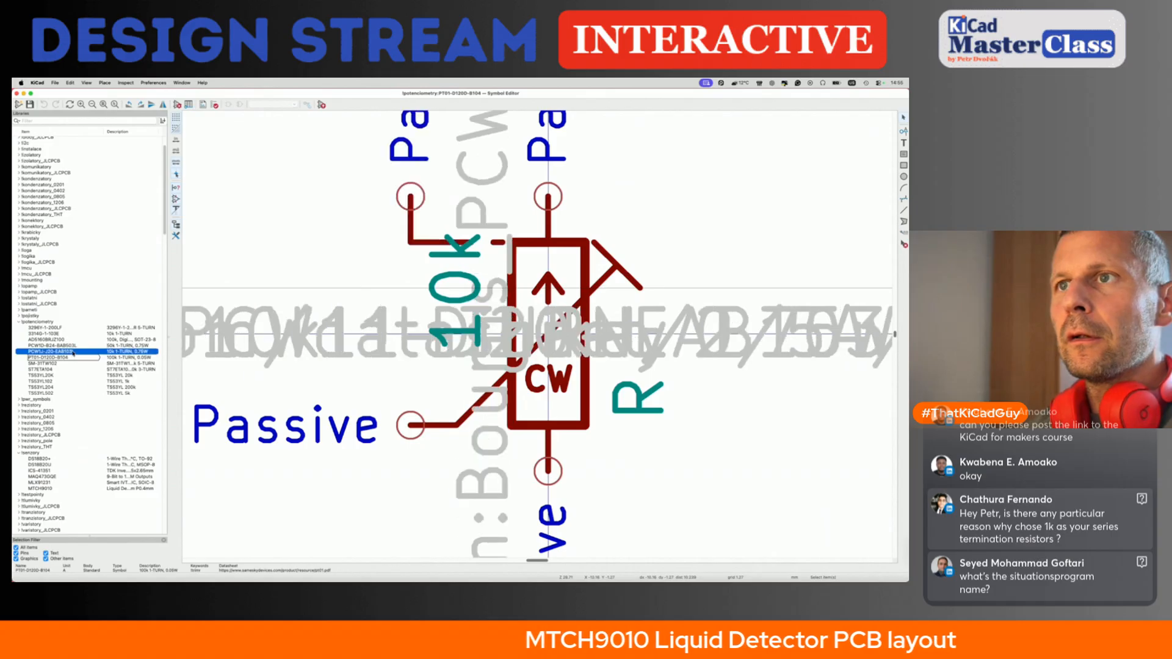
pyautogui.click(415, 211)
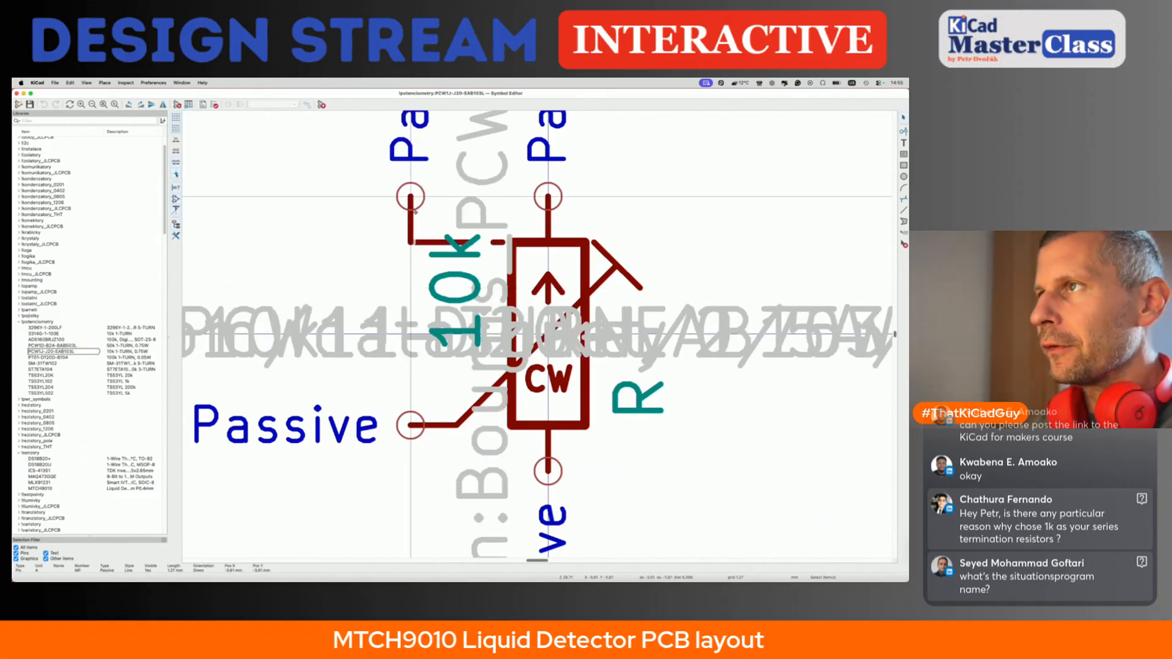
pyautogui.press('Escape')
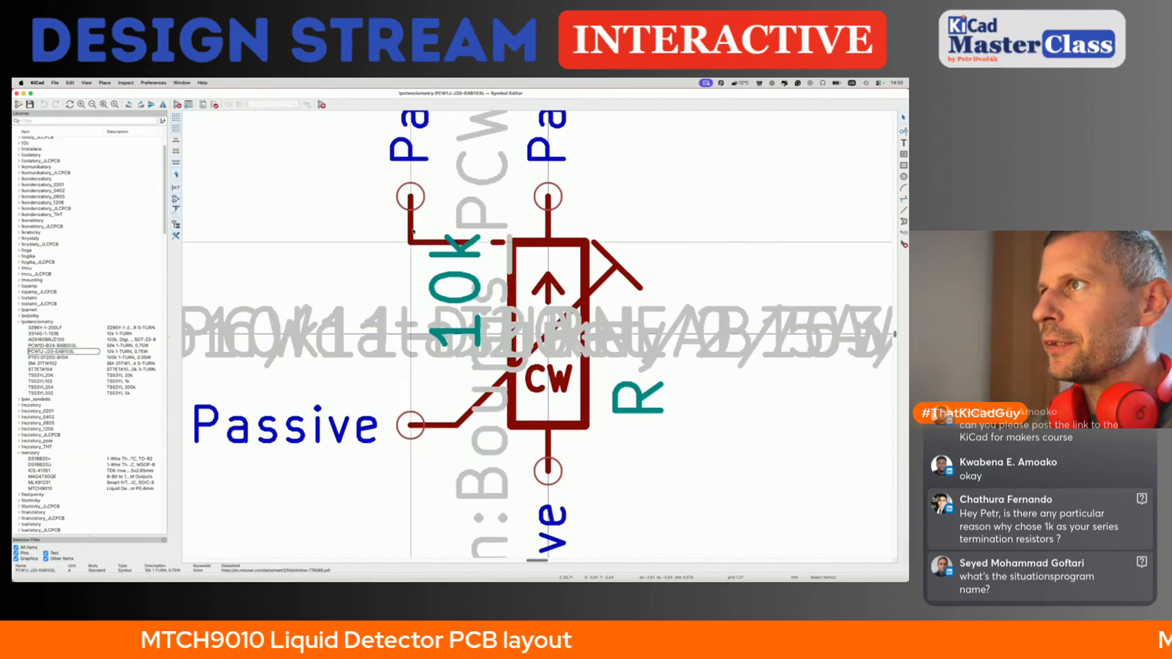
pyautogui.moveTo(364, 172); pyautogui.dragTo(522, 257)
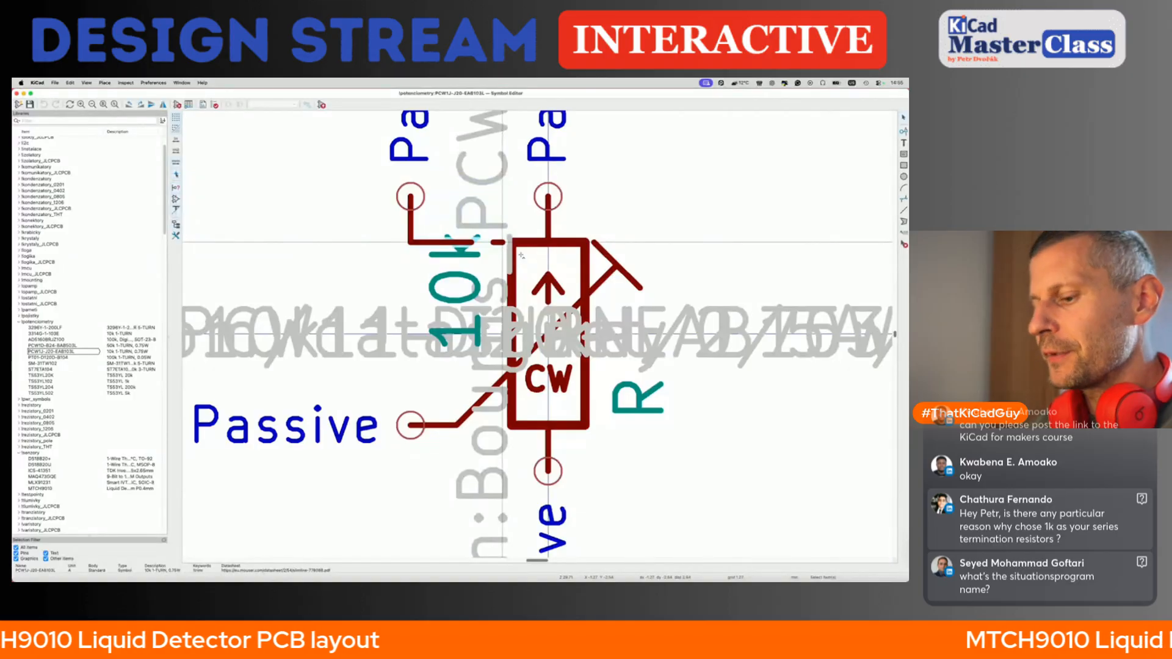
pyautogui.click(49, 357)
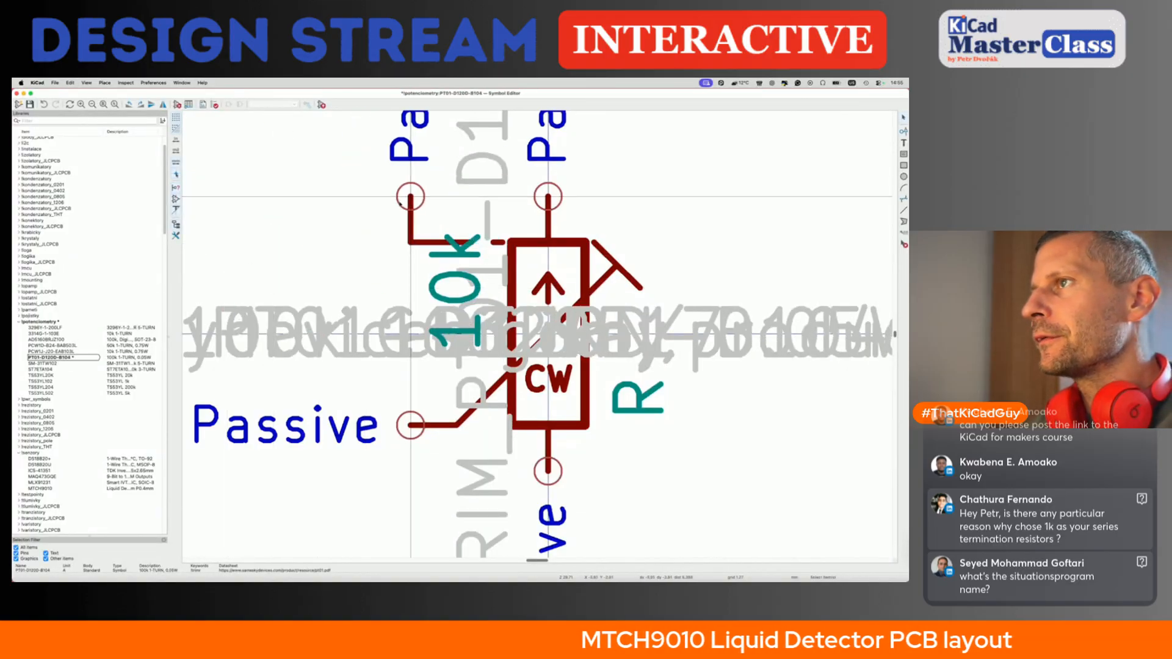
# - Orient the MP pin to the right, align it with the dashed line on the symbol body, and save the symbol
pyautogui.scroll(3, 398, 202)
pyautogui.doubleClick(419, 370)
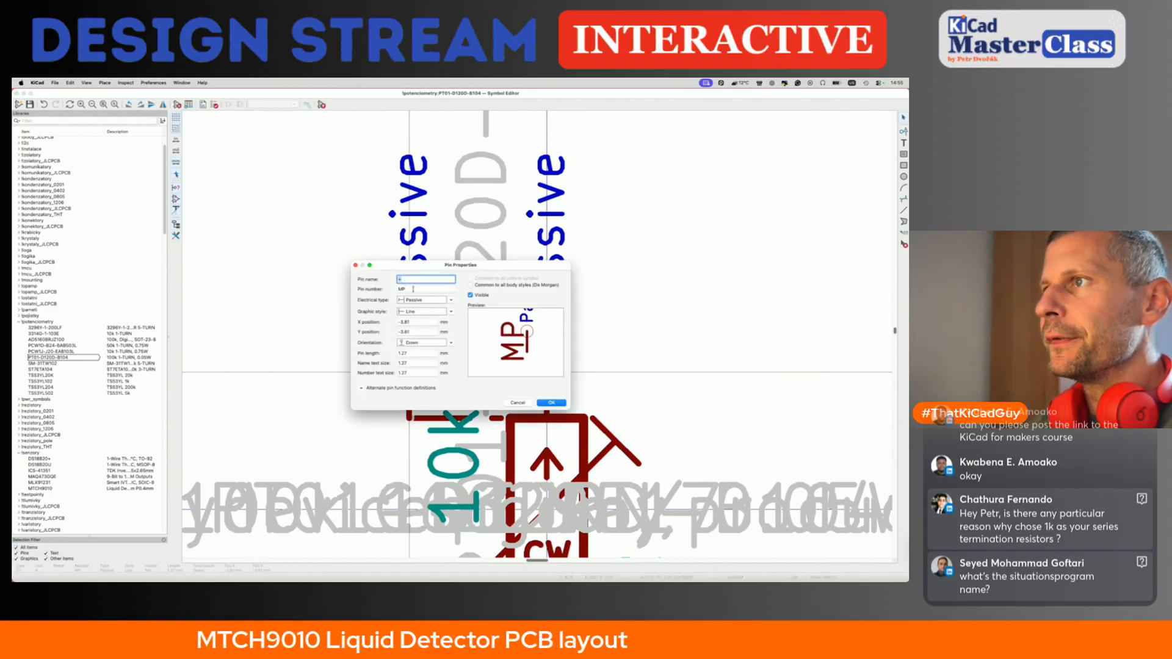
pyautogui.press('Tab')
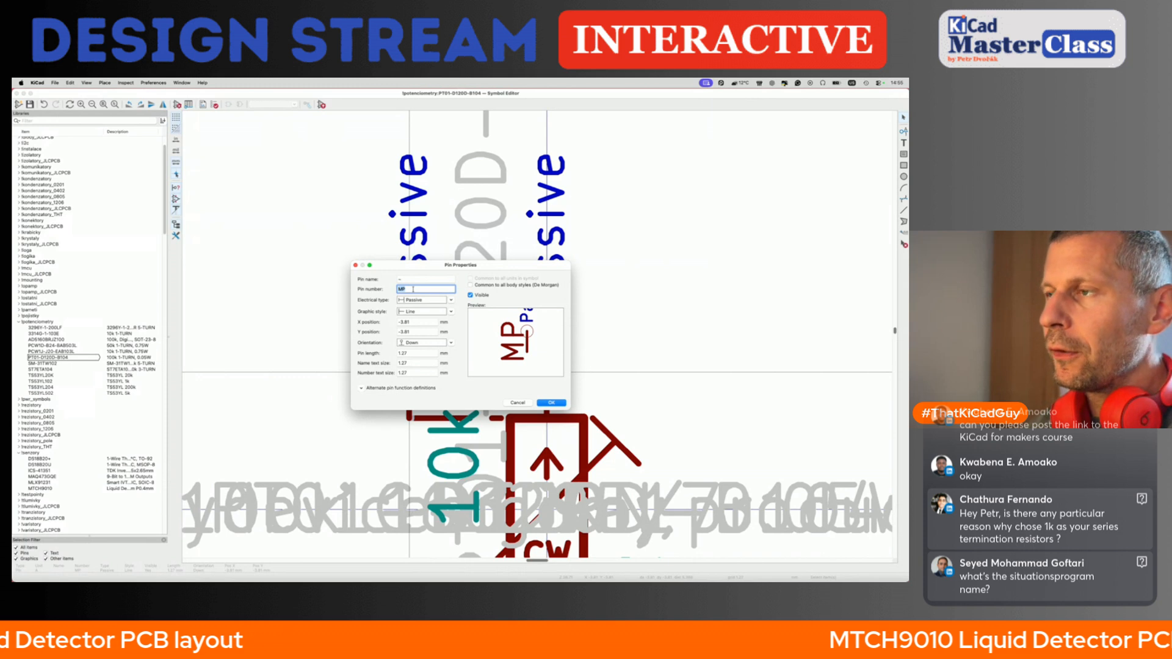
pyautogui.press('Return')
pyautogui.scroll(-5, 413, 289)
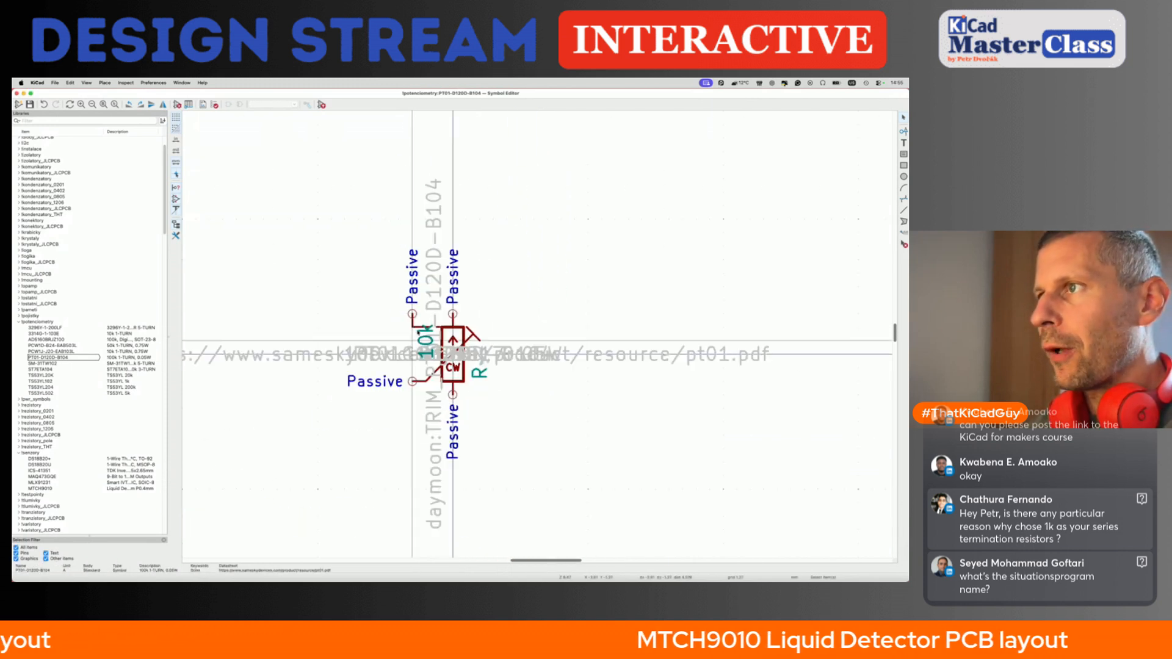
pyautogui.press('r')
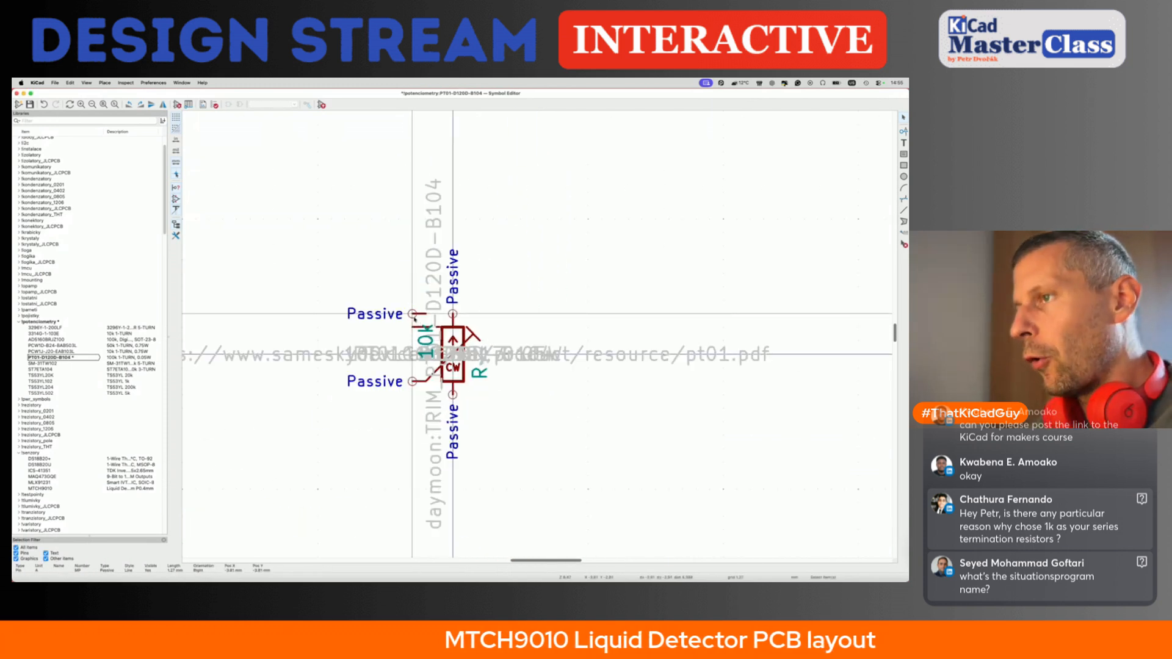
pyautogui.click(415, 330)
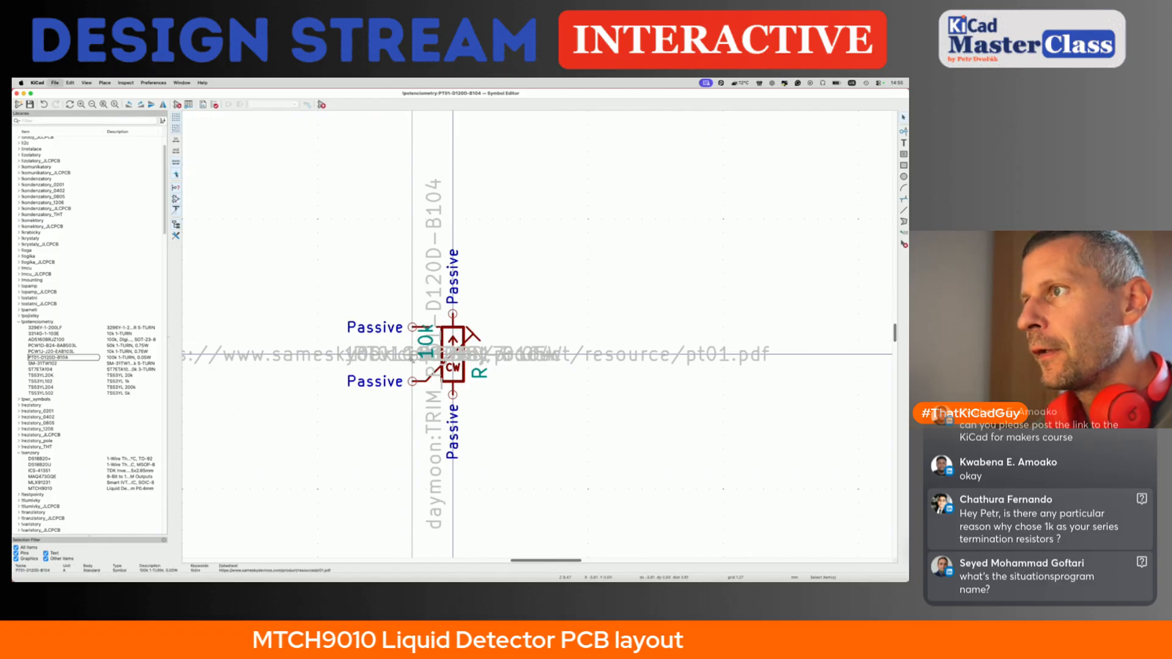
pyautogui.press('super+s')
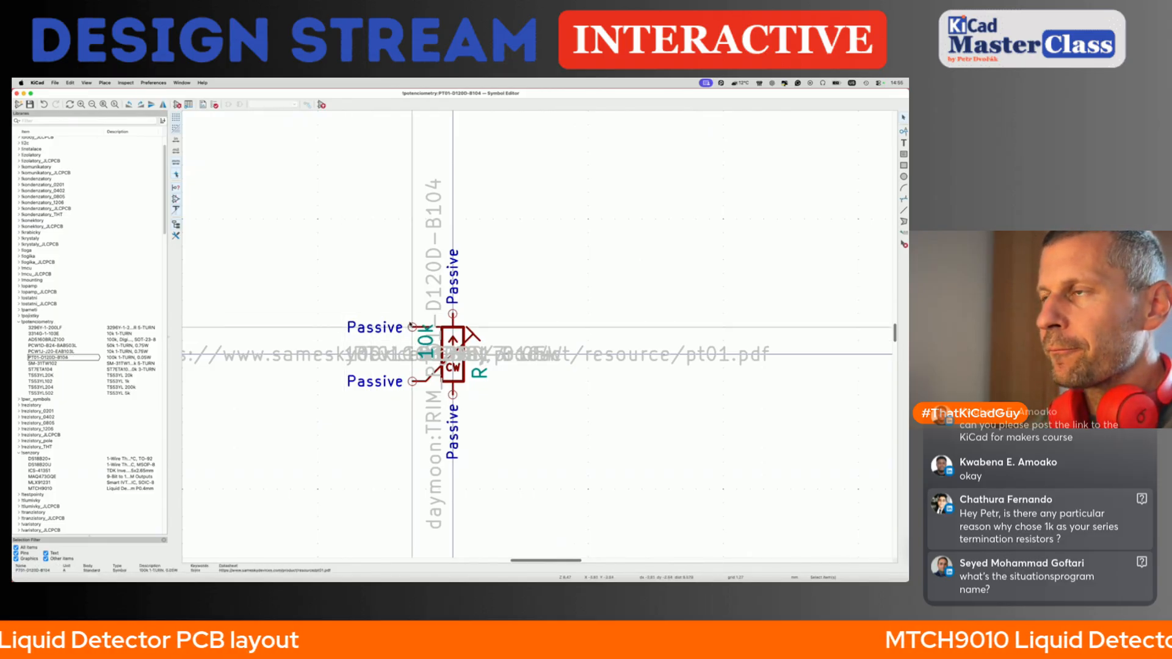
# - Check the mounting pin's number in its properties without changing anything
pyautogui.scroll(3, 413, 326)
pyautogui.doubleClick(416, 344)
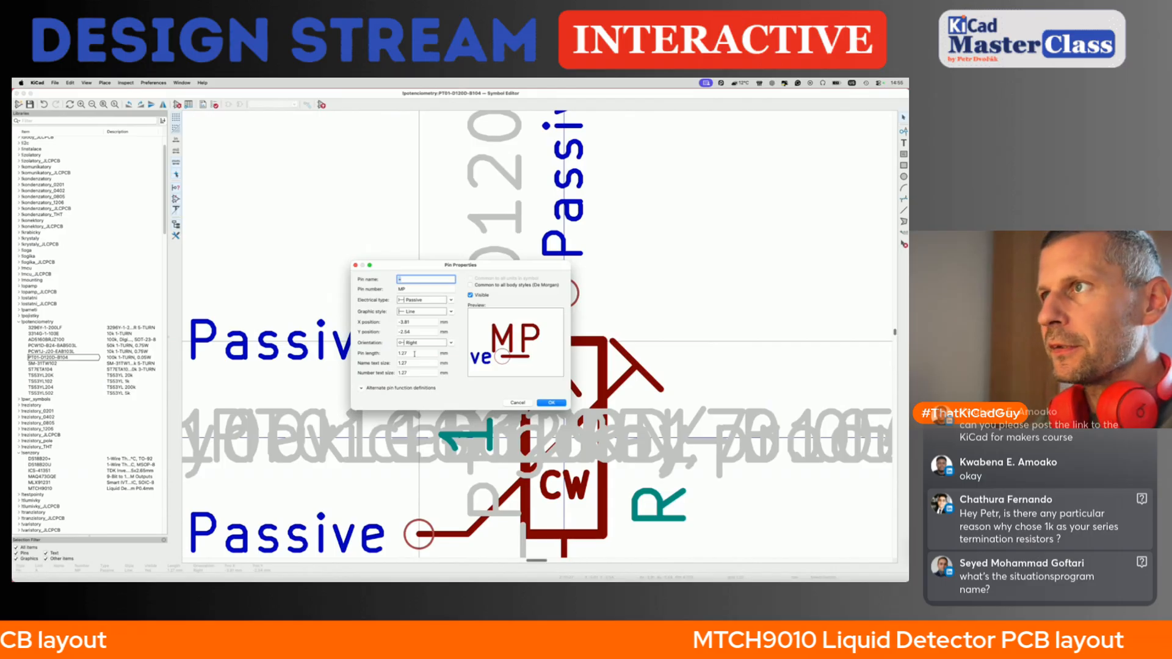
pyautogui.click(407, 289)
pyautogui.press('Escape')
pyautogui.press('Escape')
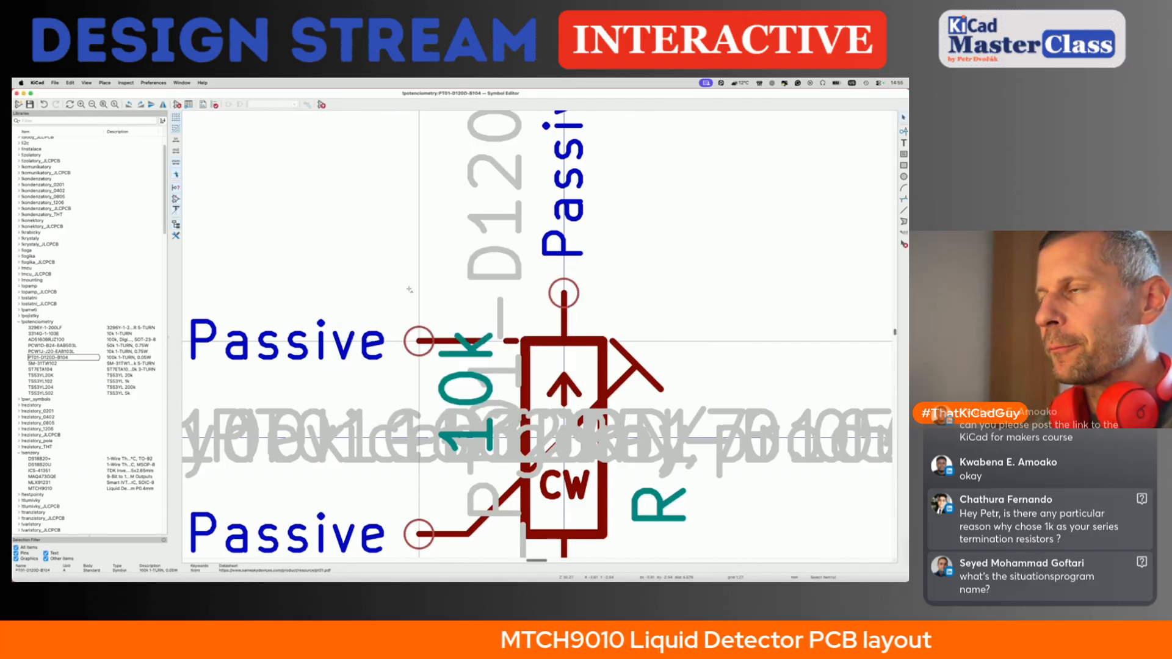
# - Return to the PCB and open R11's library footprint for editing from its footprint properties
pyautogui.press('super+grave')
pyautogui.press('super+grave')
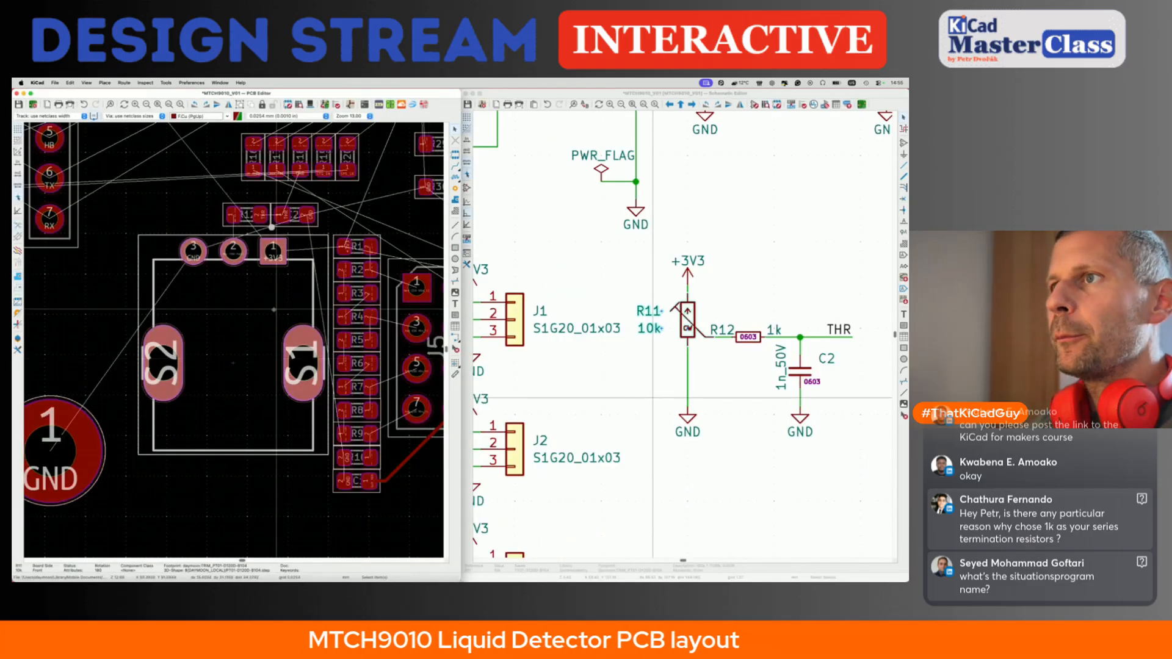
pyautogui.doubleClick(263, 309)
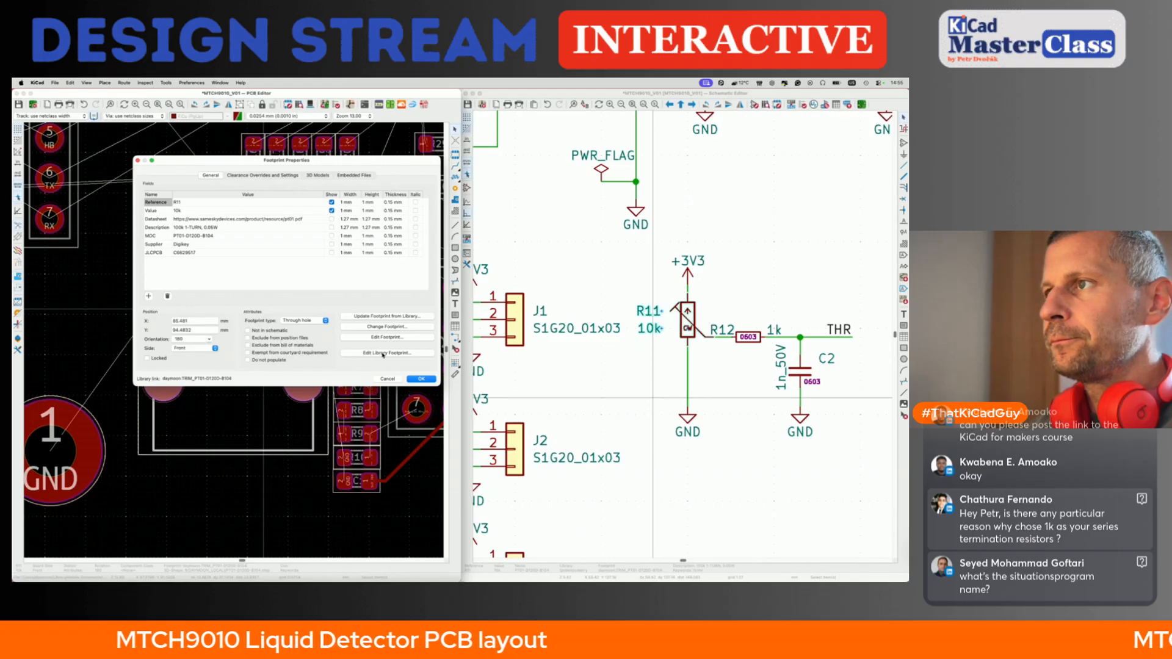
pyautogui.click(382, 354)
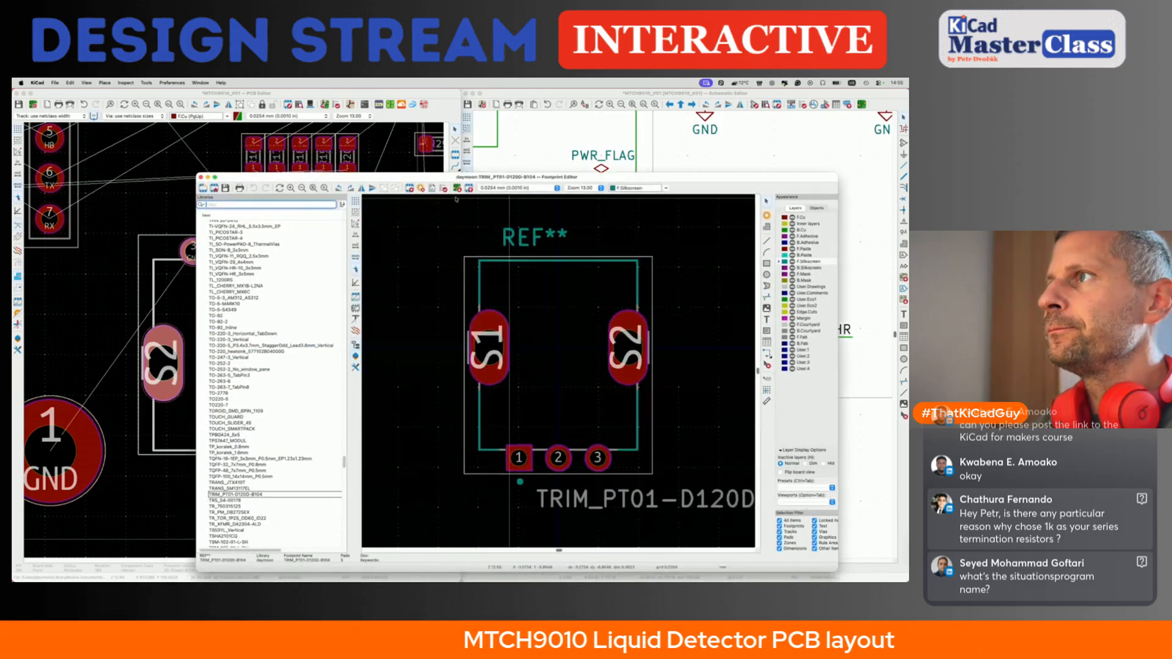
# - Renumber the S1 and S2 mounting pads of the potentiometer footprint to MP, save the footprint and close its editor
pyautogui.doubleClick(456, 178)
pyautogui.doubleClick(440, 340)
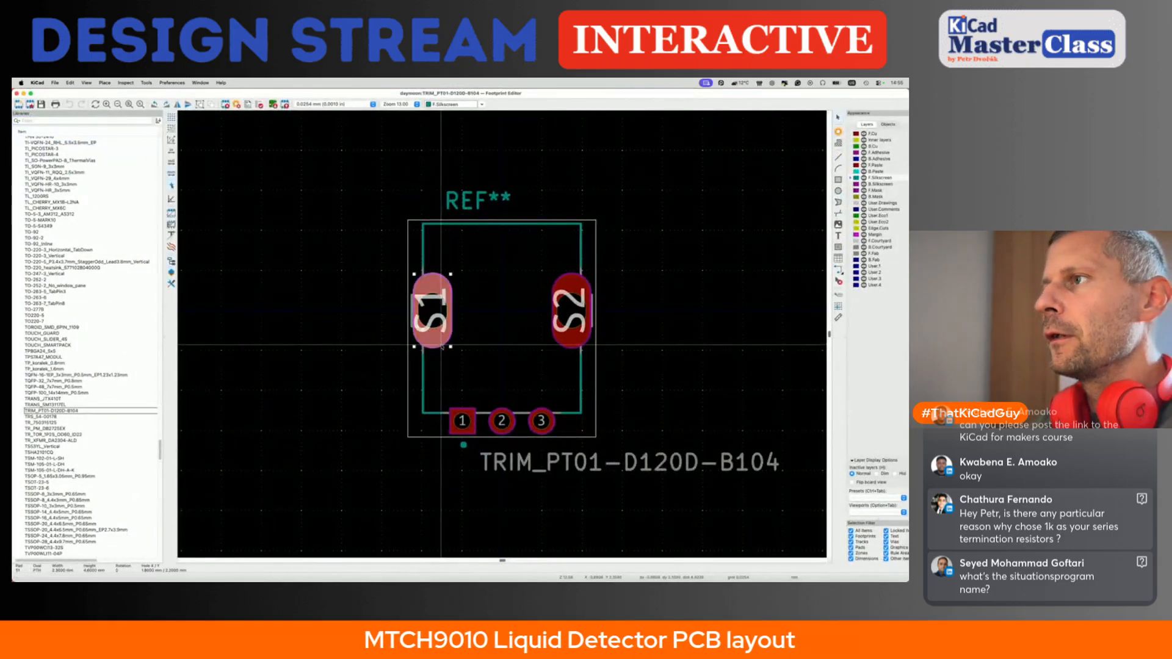
pyautogui.write('MP')
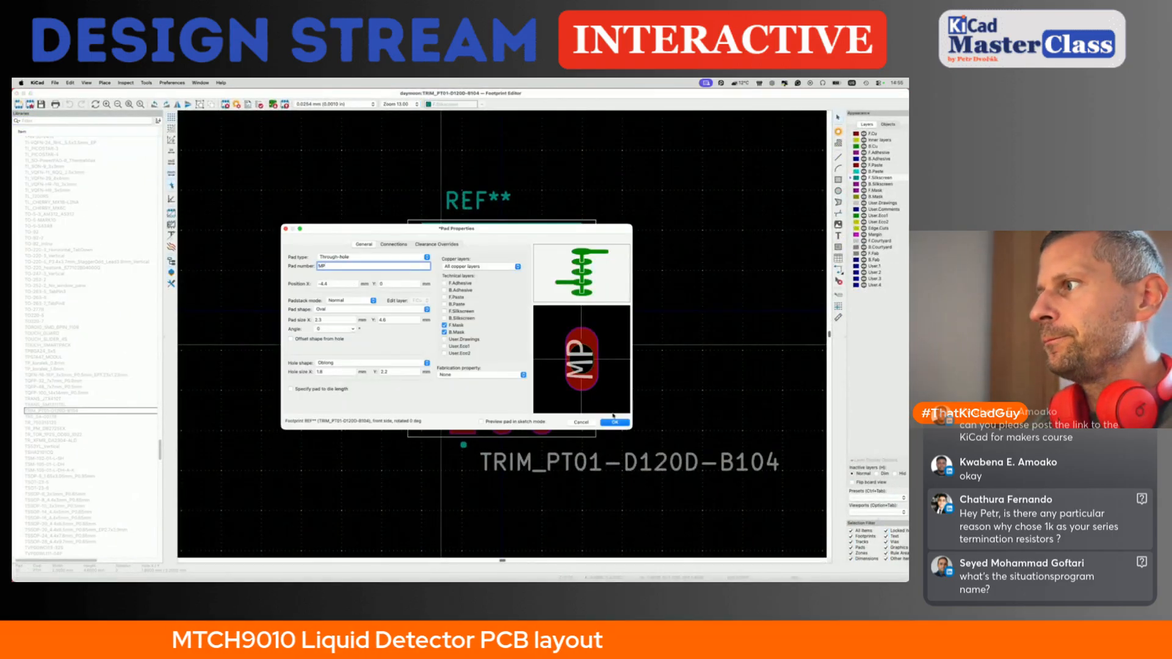
pyautogui.click(614, 423)
pyautogui.doubleClick(568, 320)
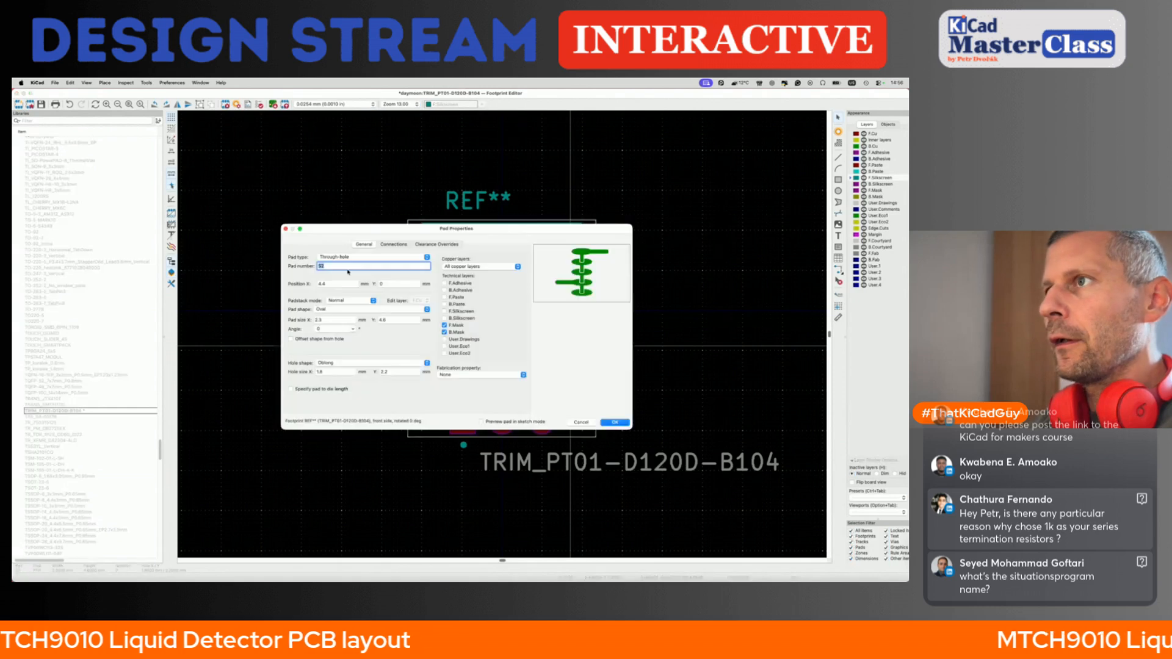
pyautogui.write('MP')
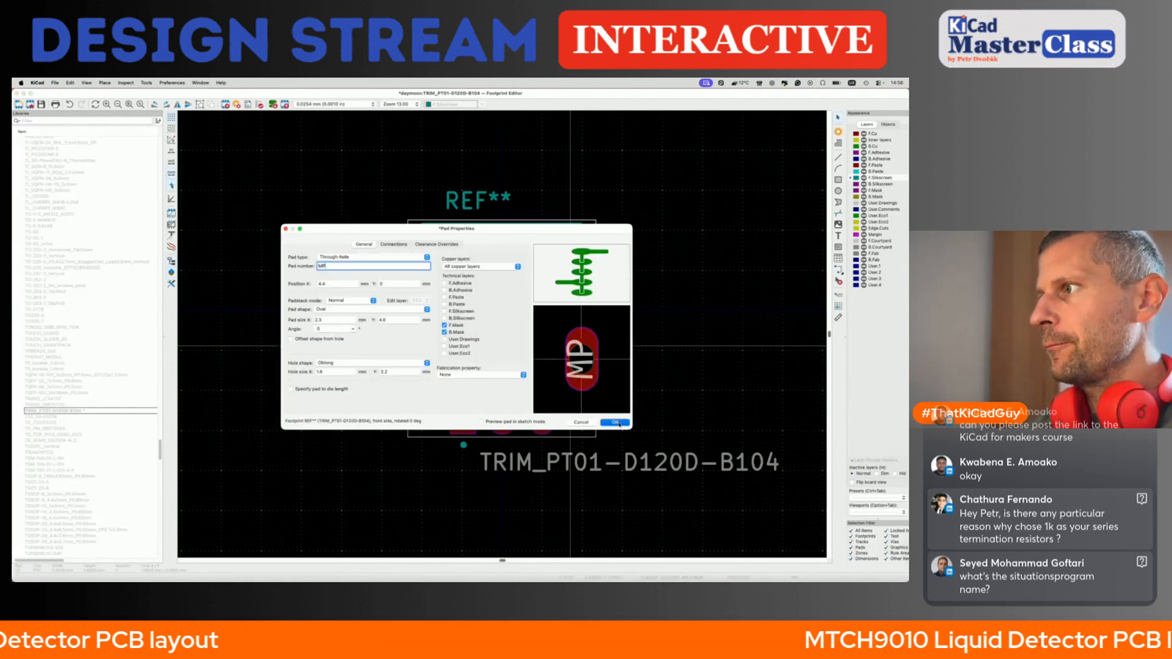
pyautogui.click(577, 421)
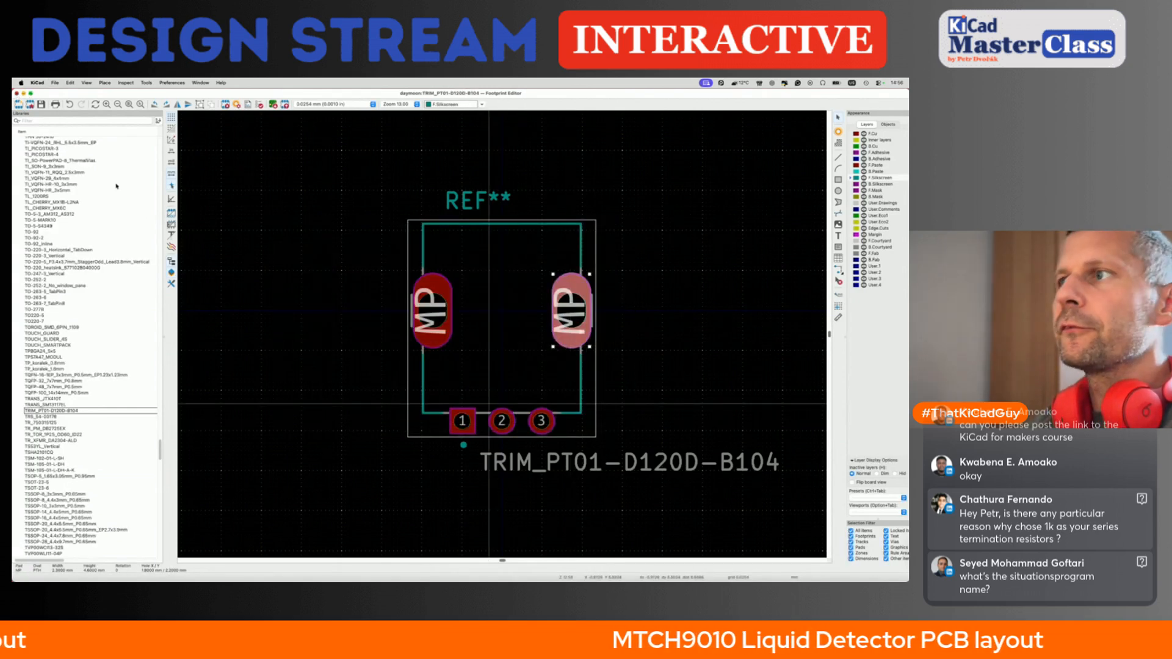
pyautogui.click(17, 93)
# - Update R11's footprint on the board and its symbol in the schematic from their libraries
pyautogui.hotkey('shift', 'u')
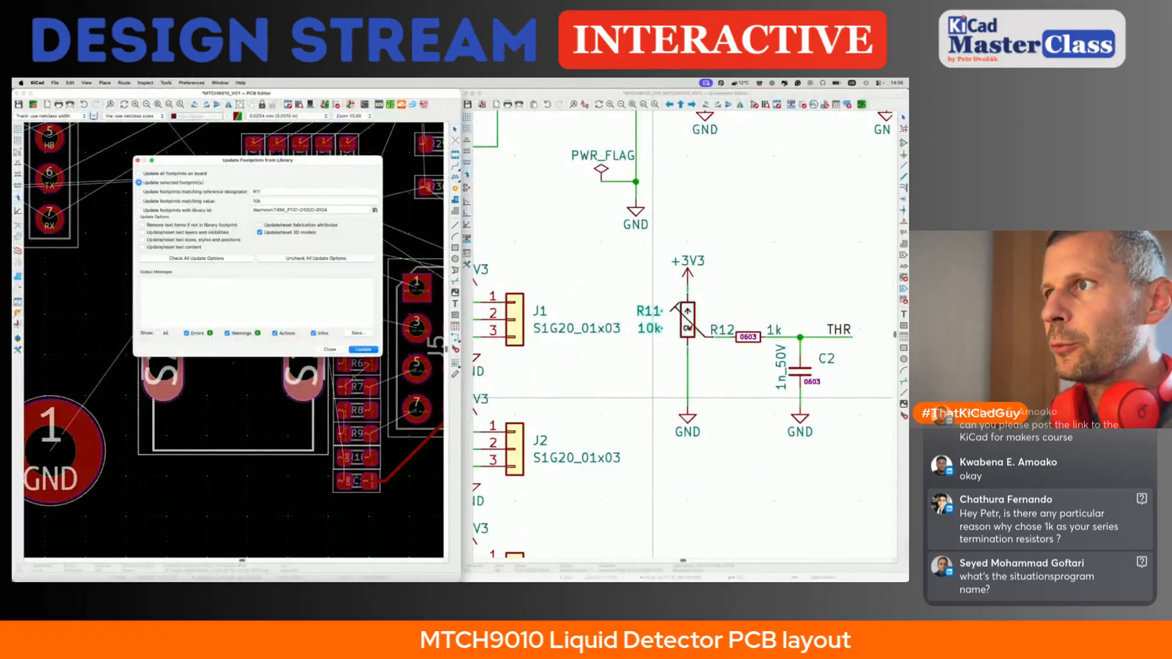
pyautogui.click(368, 349)
pyautogui.click(696, 319)
pyautogui.hotkey('shift', 'u')
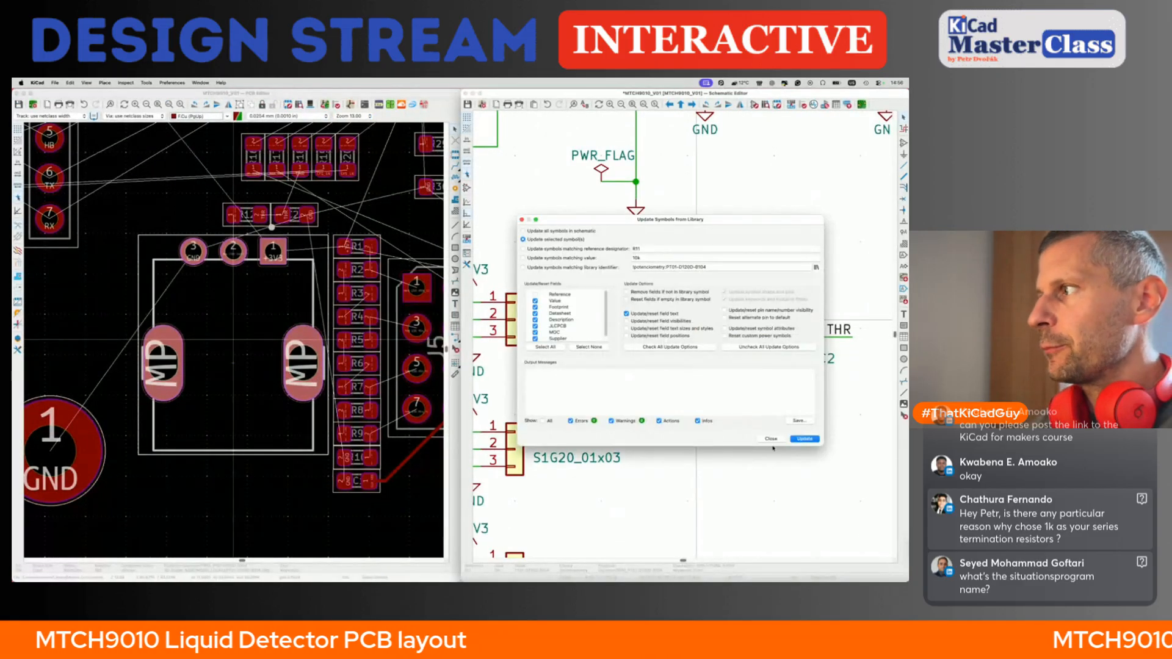
pyautogui.click(805, 439)
pyautogui.click(771, 439)
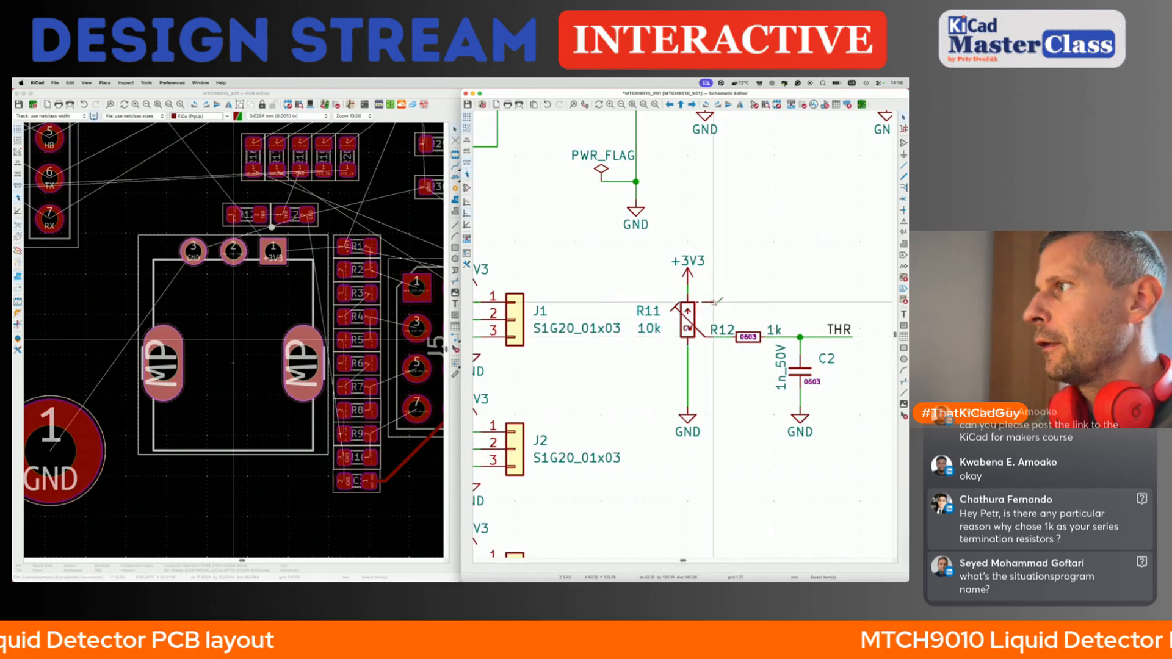
# - Connect R11's MP pin in the schematic to its own duplicated GND symbol and save the schematic
pyautogui.doubleClick(722, 406)
pyautogui.press('super+d')
pyautogui.click(722, 407)
pyautogui.click(722, 408)
pyautogui.scroll(-5, 730, 328)
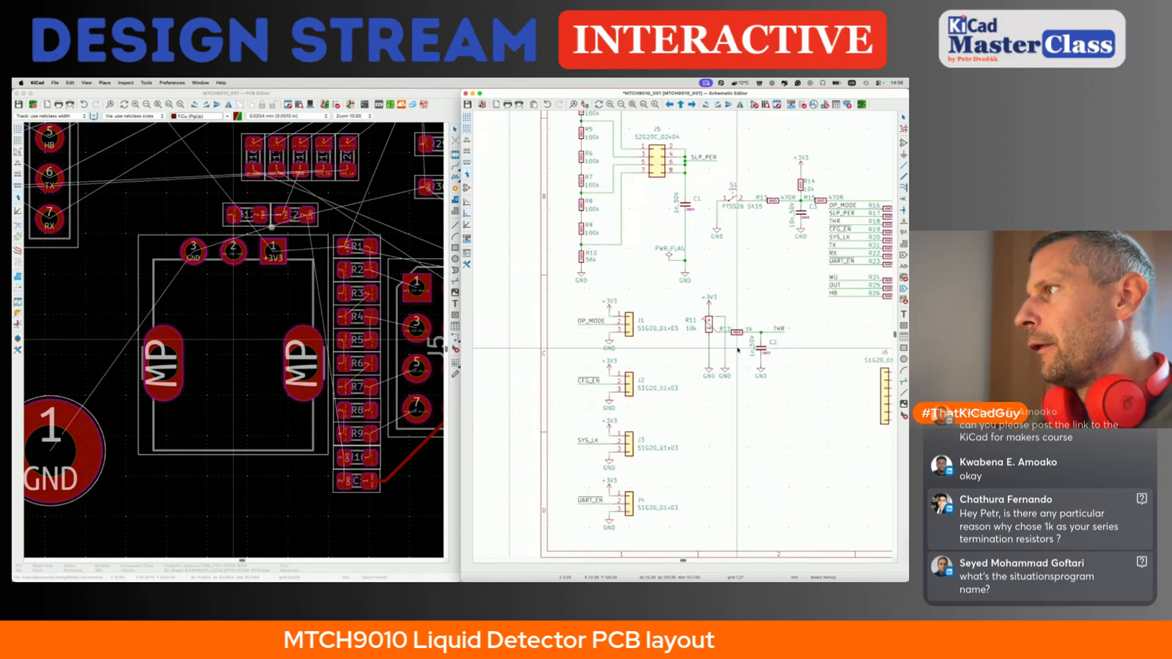
pyautogui.scroll(7, 735, 348)
pyautogui.scroll(-3, 736, 290)
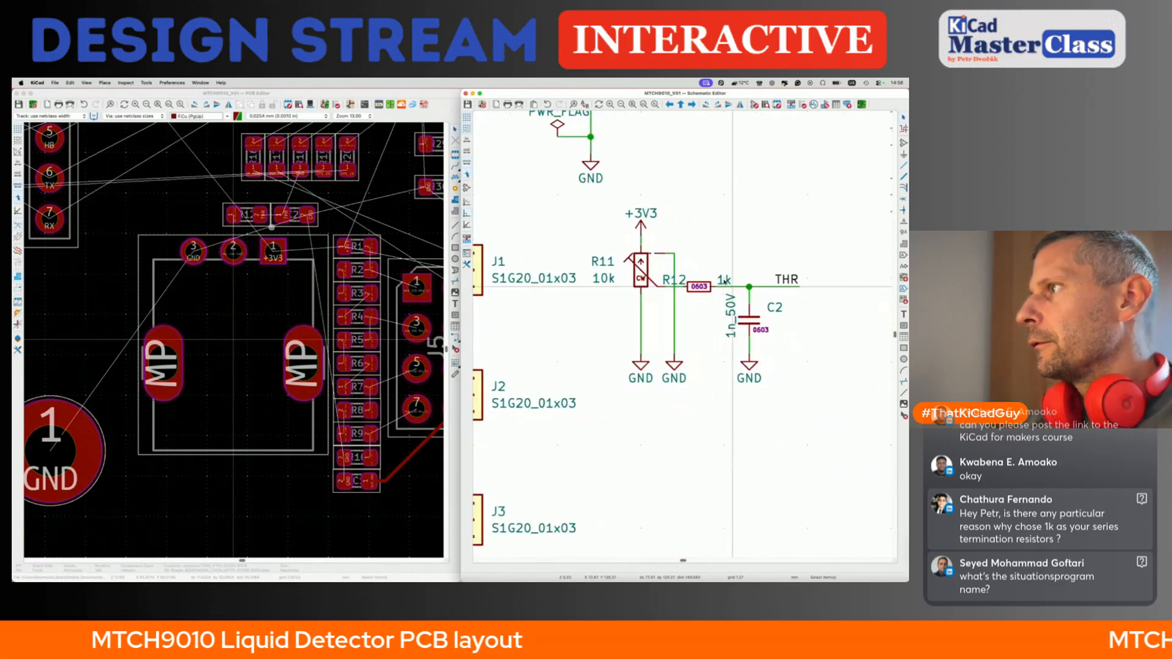
# - Move the R12 and C2 section with its THR label and GND symbol slightly away from R11's new ground wire
pyautogui.moveTo(675, 236); pyautogui.dragTo(839, 412)
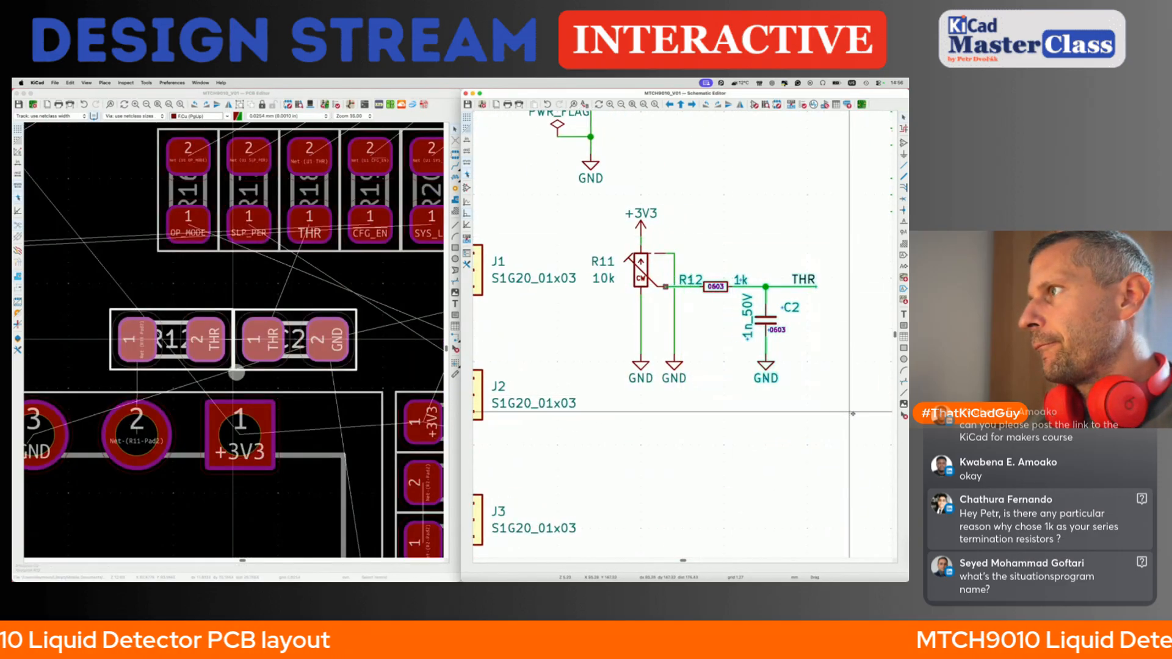
pyautogui.scroll(-1, 679, 321)
pyautogui.scroll(-4, 688, 321)
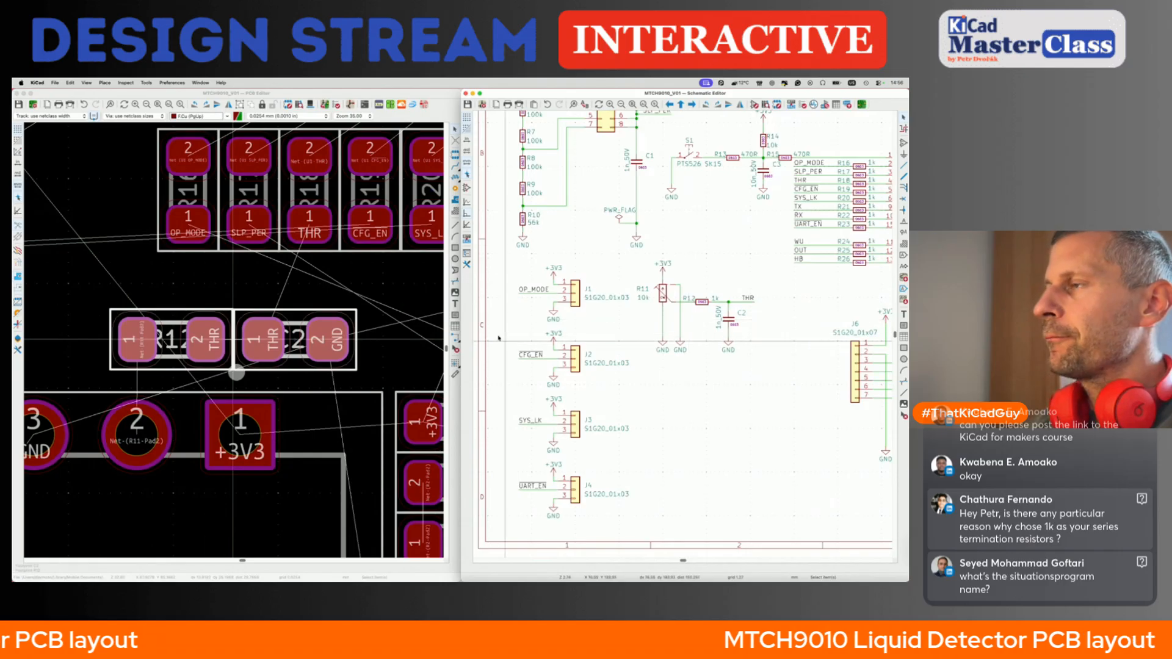
# - Update the PCB from the schematic to connect R11's MP pads to GND, and save the board
pyautogui.press('F8')
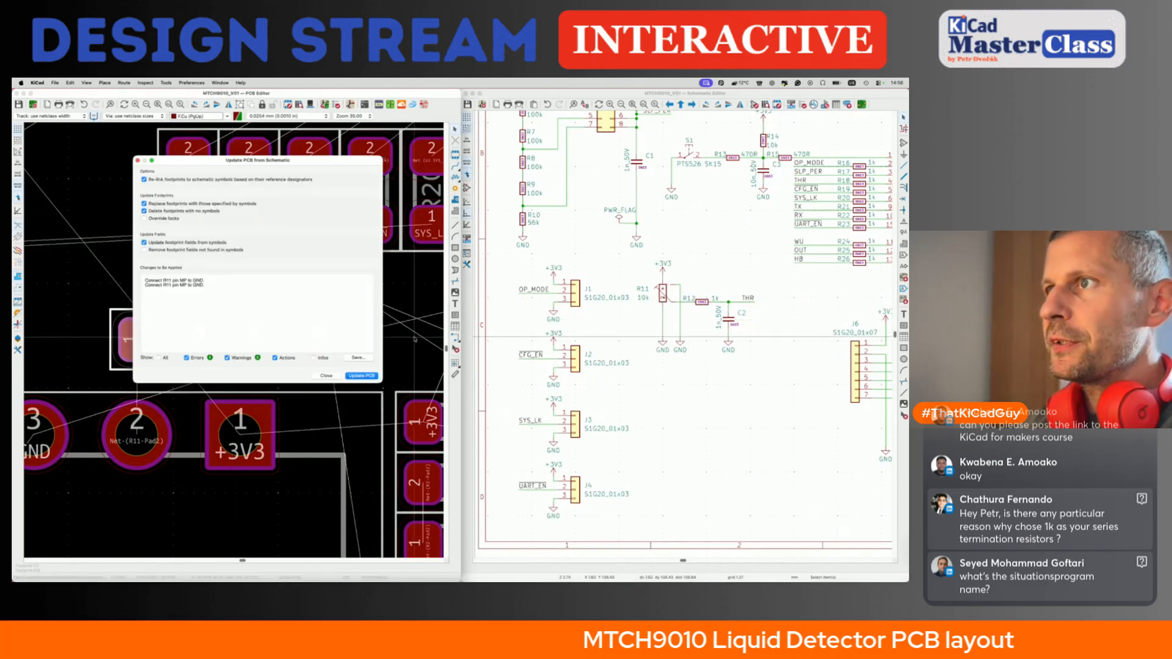
pyautogui.click(362, 375)
pyautogui.press('super+s')
# - Review the design rules check violations on the board, delete all markers and close the checker
pyautogui.scroll(-6, 334, 377)
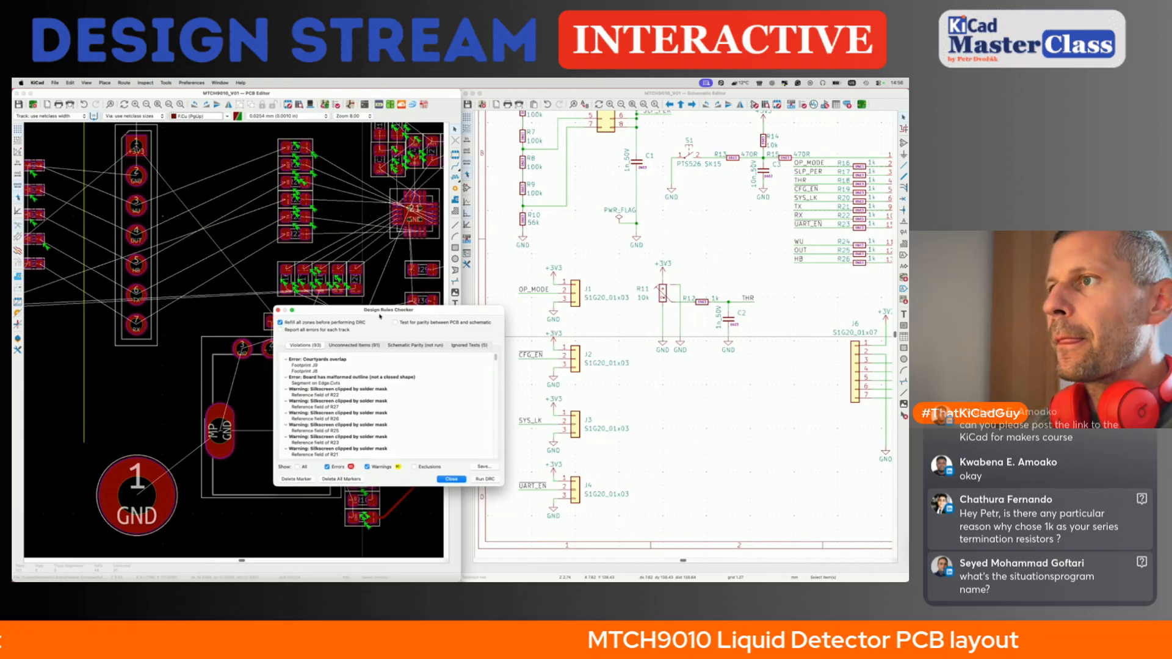
pyautogui.click(451, 479)
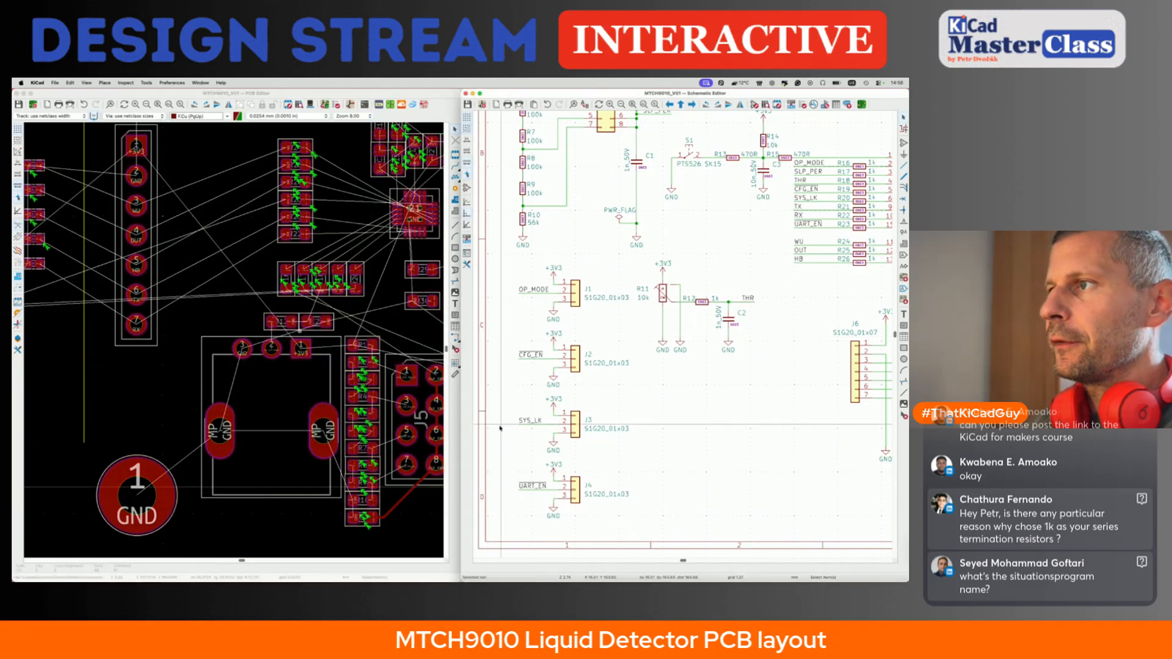
pyautogui.click(336, 104)
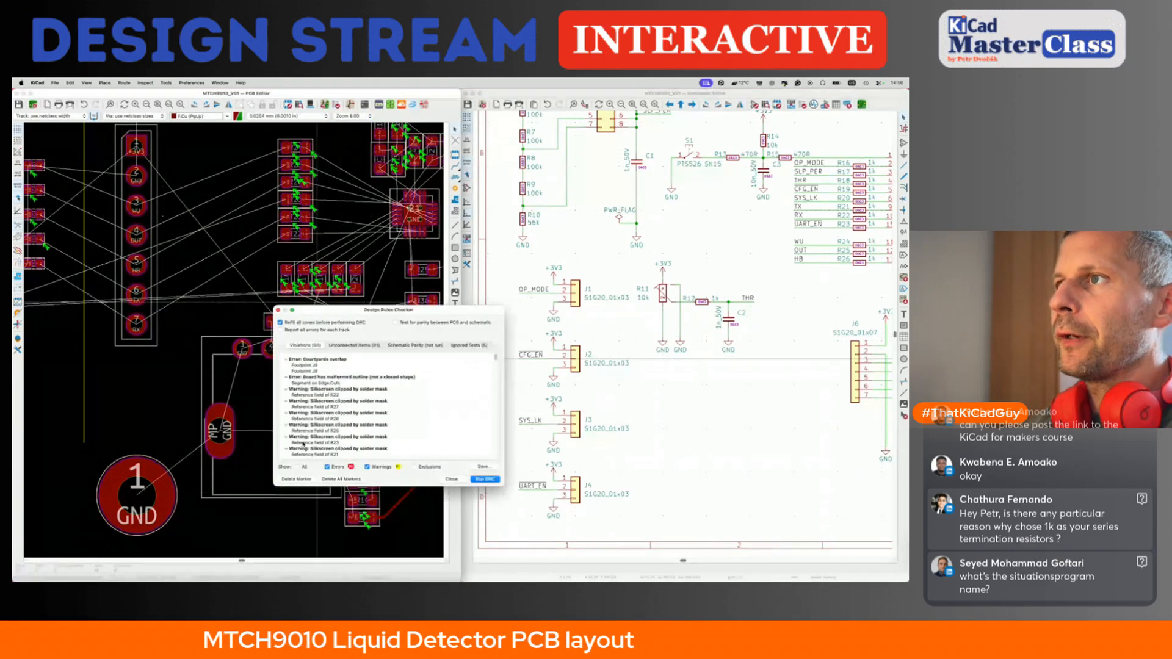
pyautogui.click(340, 480)
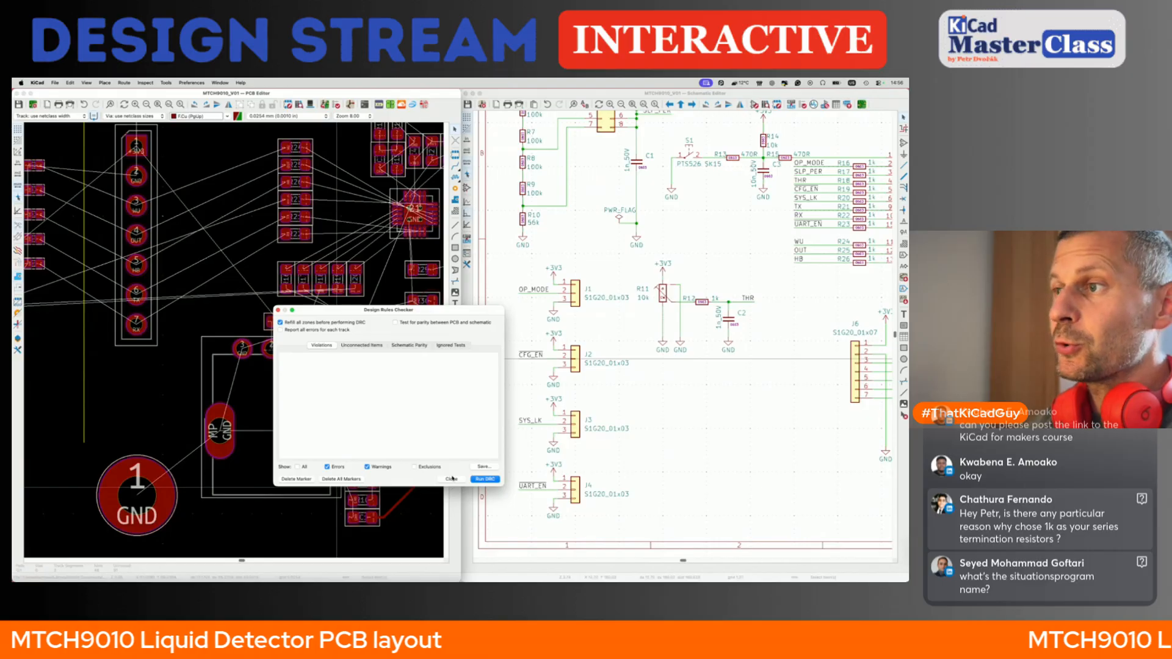
pyautogui.click(454, 480)
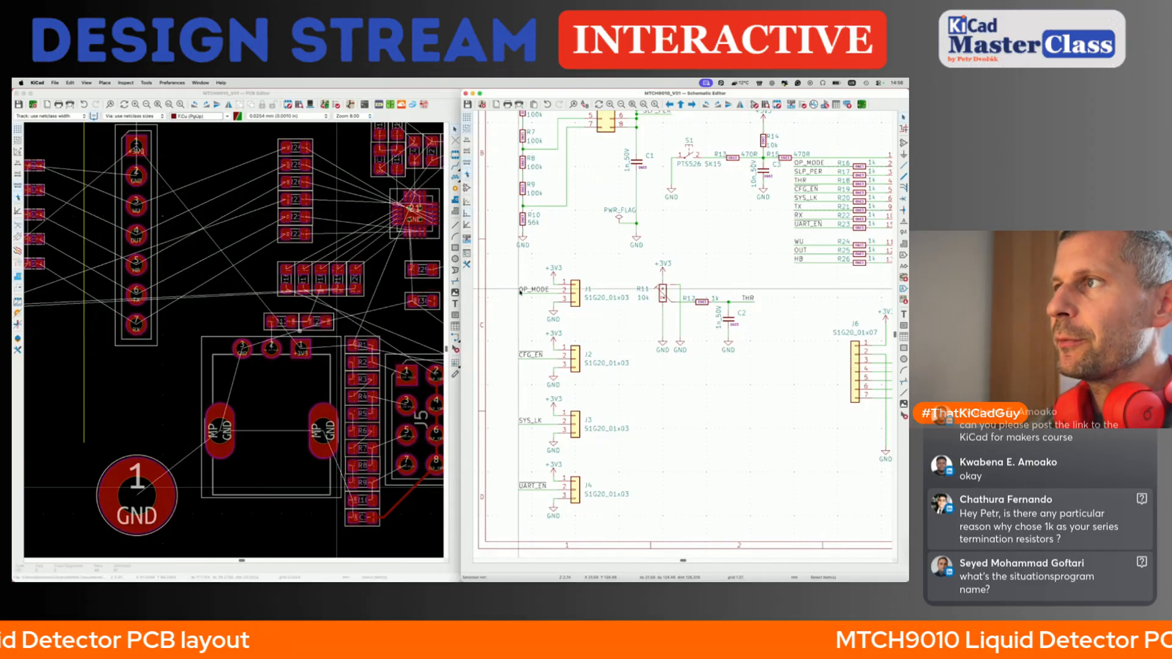
# - Run the electrical rules check on the schematic, review the violations and close the checker
pyautogui.scroll(-5, 733, 131)
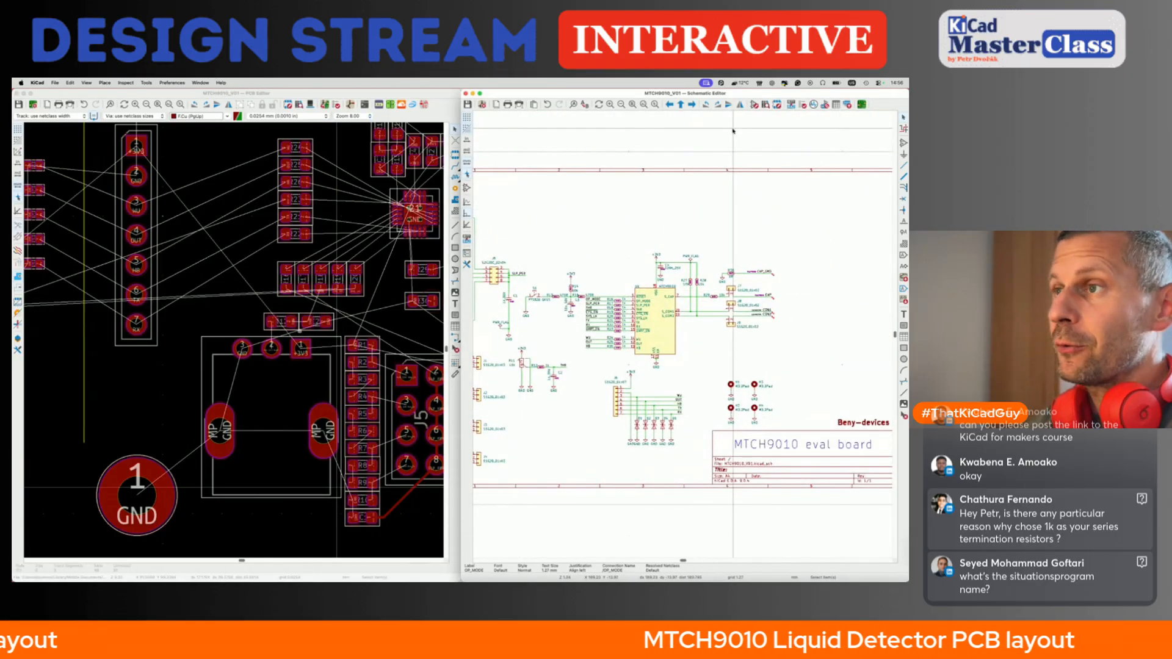
pyautogui.click(803, 105)
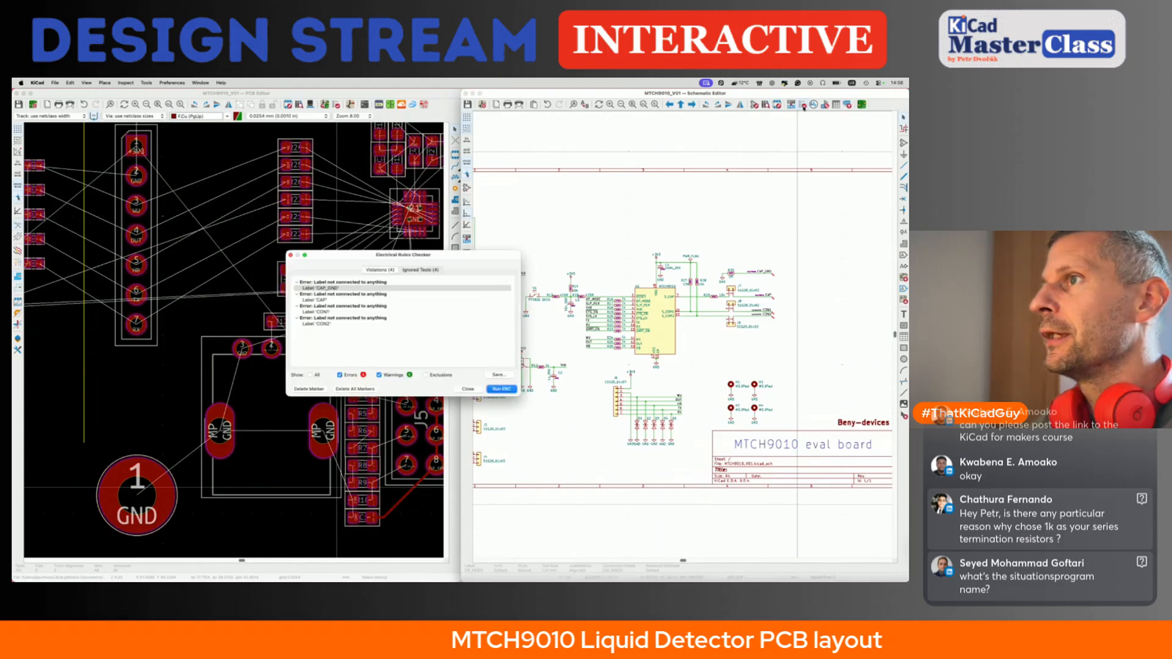
pyautogui.click(500, 389)
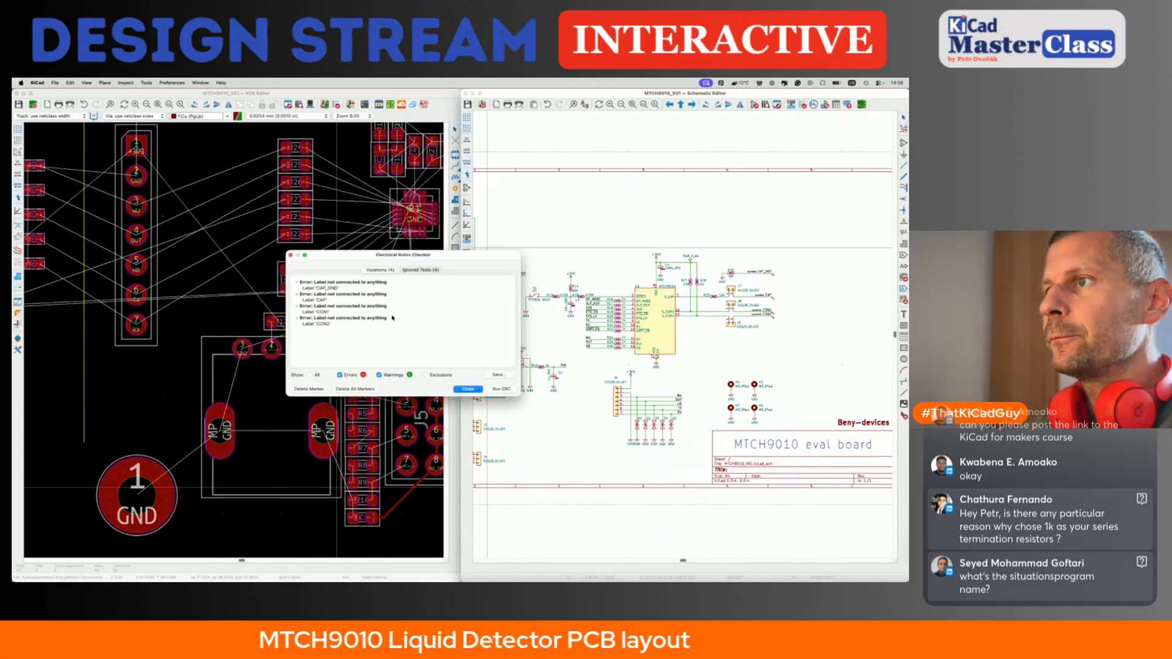
pyautogui.click(467, 388)
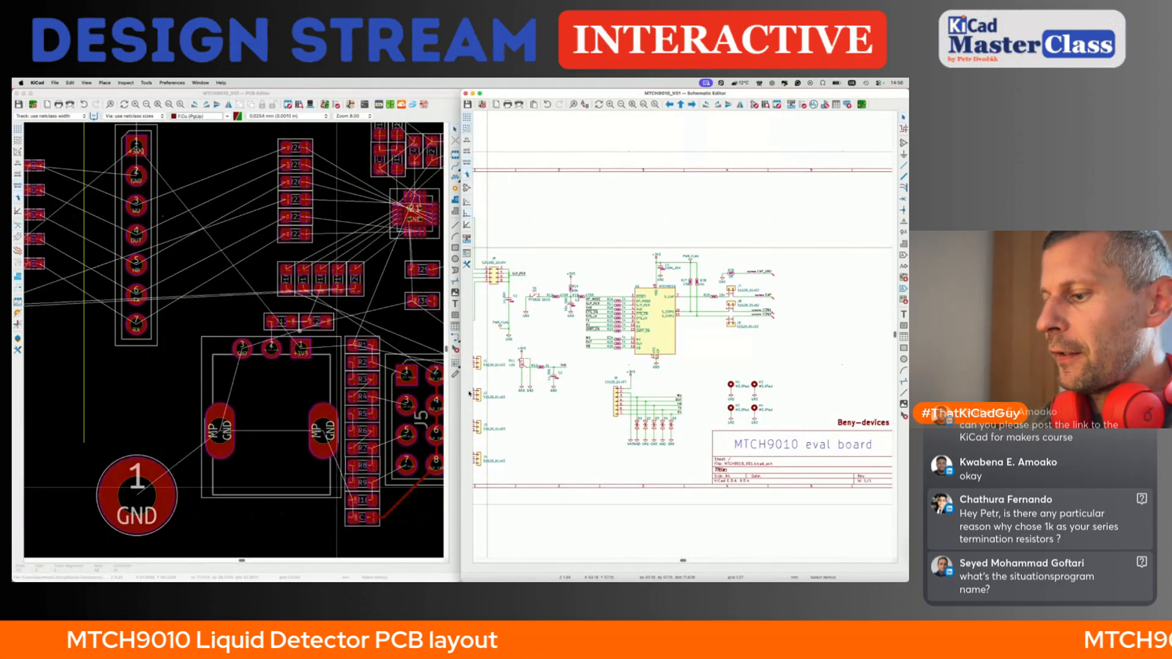
# - Check whether the PCB still needs updates from the schematic, close the update dialog and save
pyautogui.press('F8')
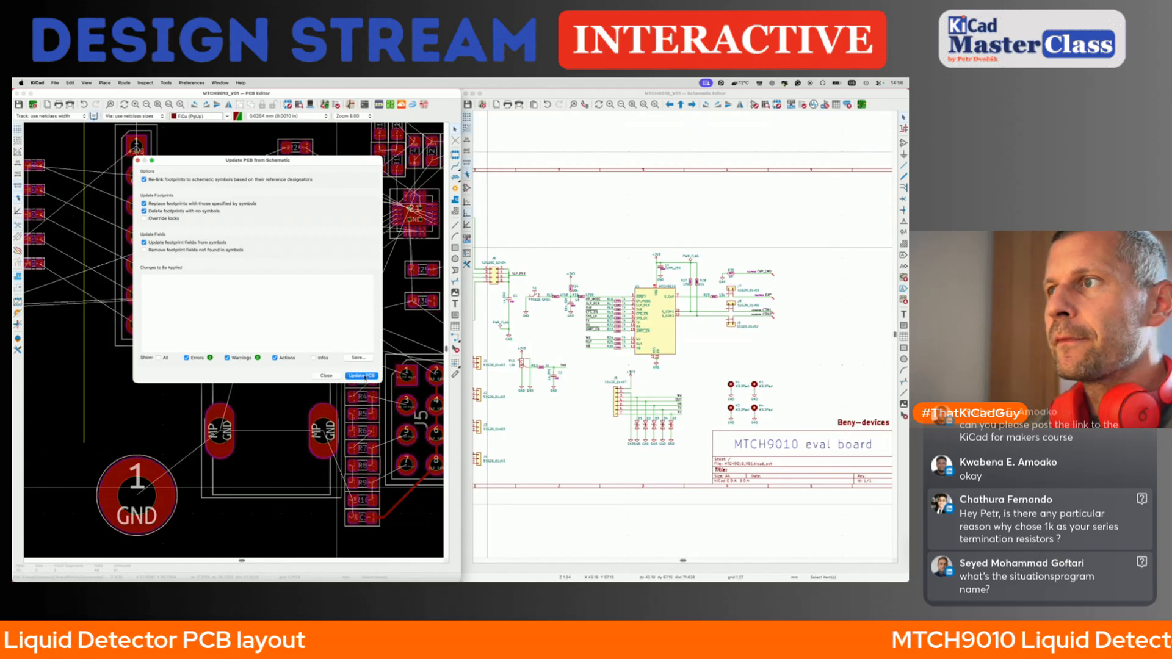
pyautogui.click(325, 378)
pyautogui.press('super+s')
# - Try to route the SLP_PER net from J5's even-numbered pins to the matching series resistor near U1
pyautogui.click(410, 356)
pyautogui.scroll(-4, 411, 356)
pyautogui.hscroll(3, 410, 357)
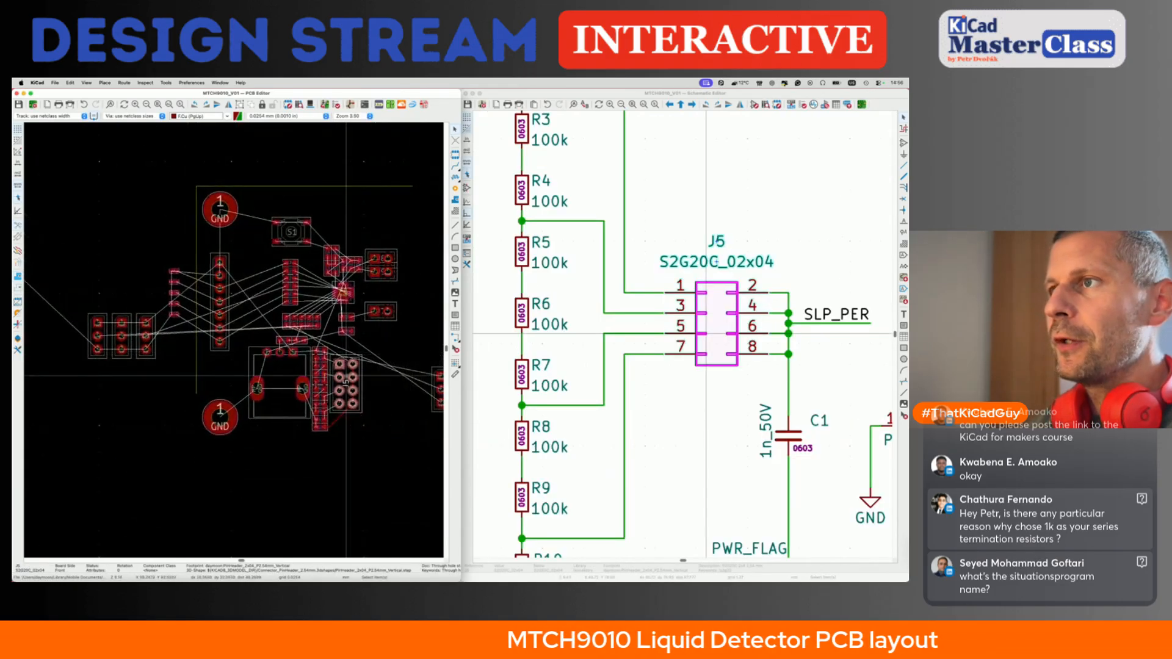
pyautogui.scroll(4, 346, 375)
pyautogui.click(393, 473)
pyautogui.press('x')
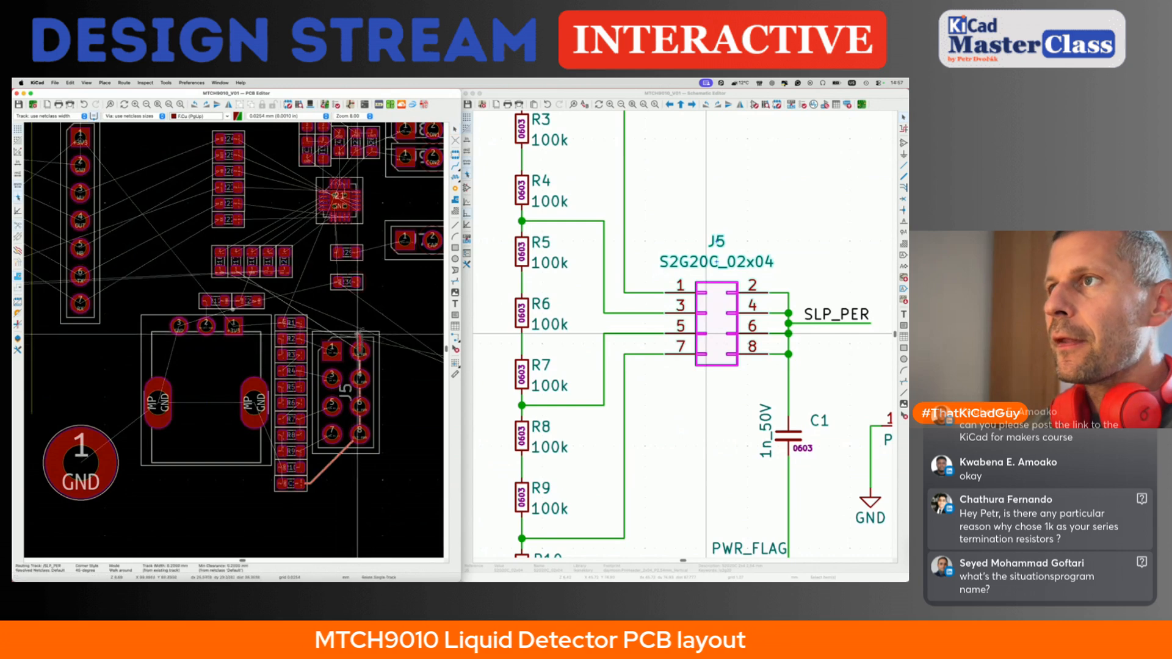
pyautogui.scroll(-5, 355, 330)
pyautogui.scroll(5, 355, 329)
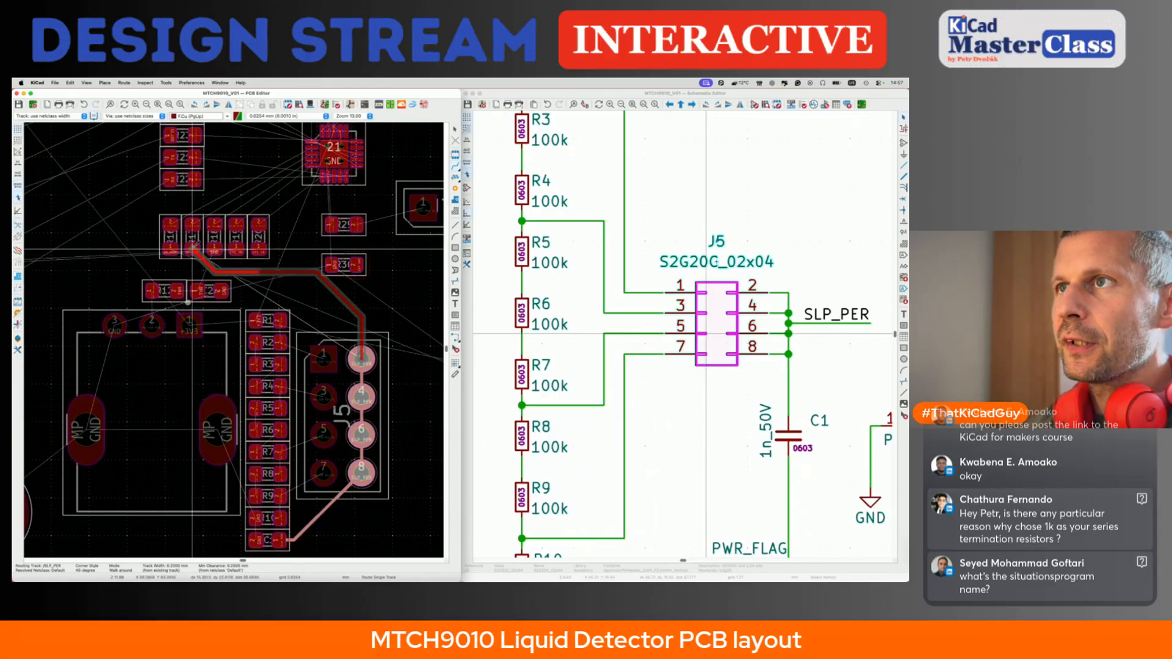
pyautogui.press('Escape')
pyautogui.hotkey('ctrl', 's')
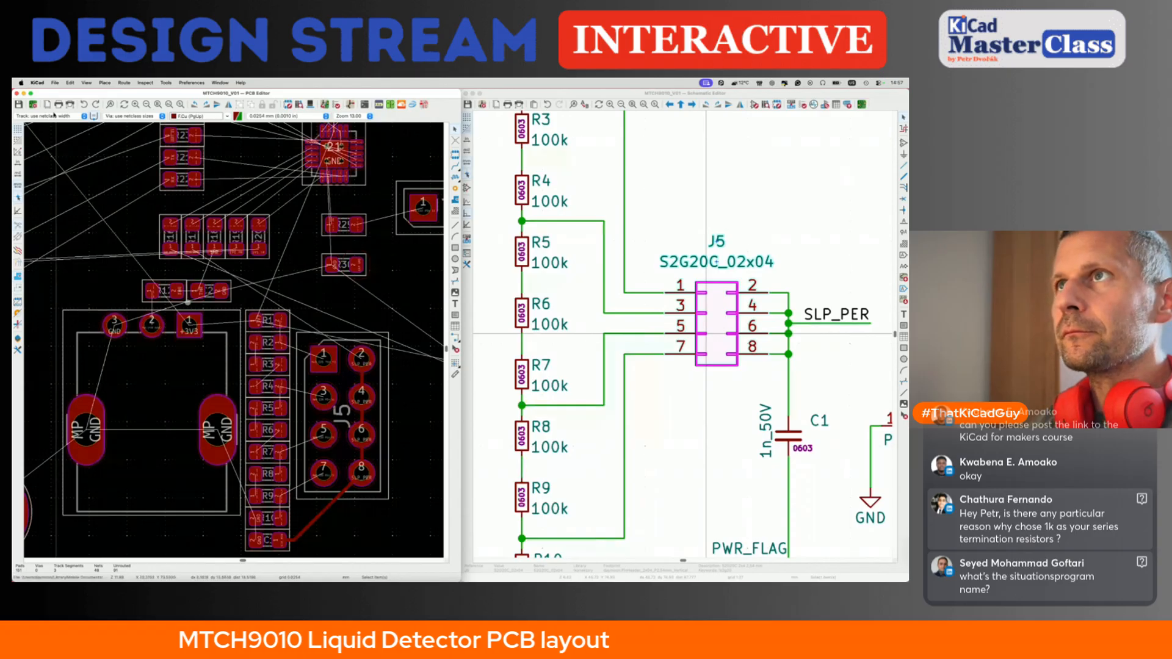
# - Delete the SLP_PER tracks connecting J5's even-numbered pins and C1, and close and reopen the PCB editor
pyautogui.click(361, 385)
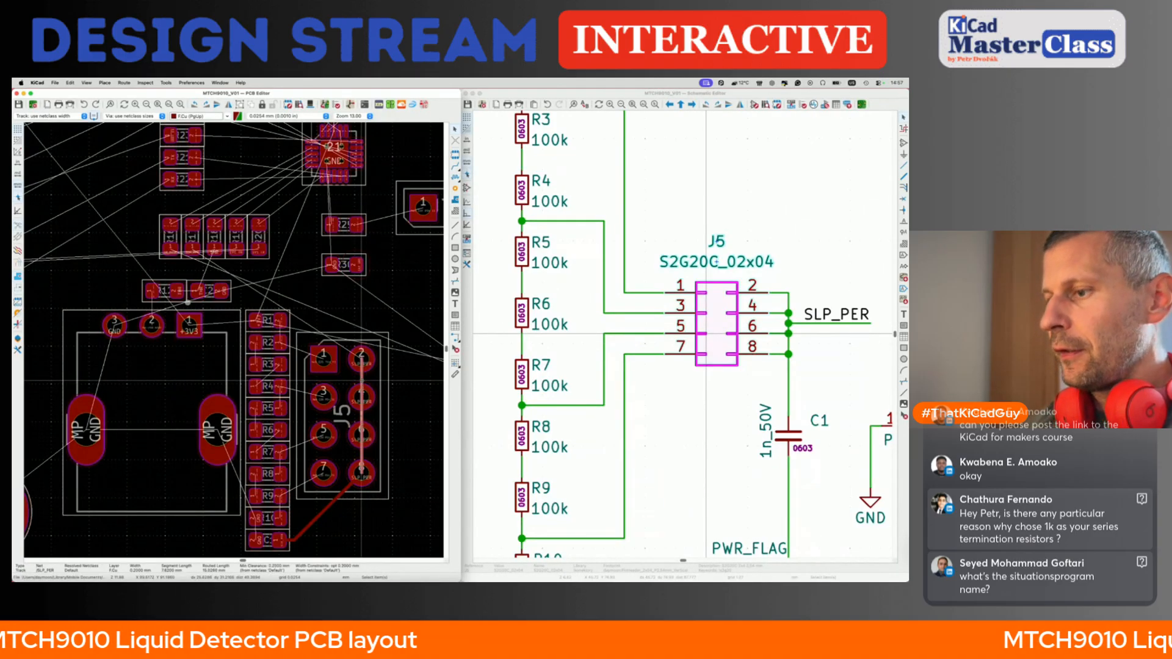
pyautogui.press('u')
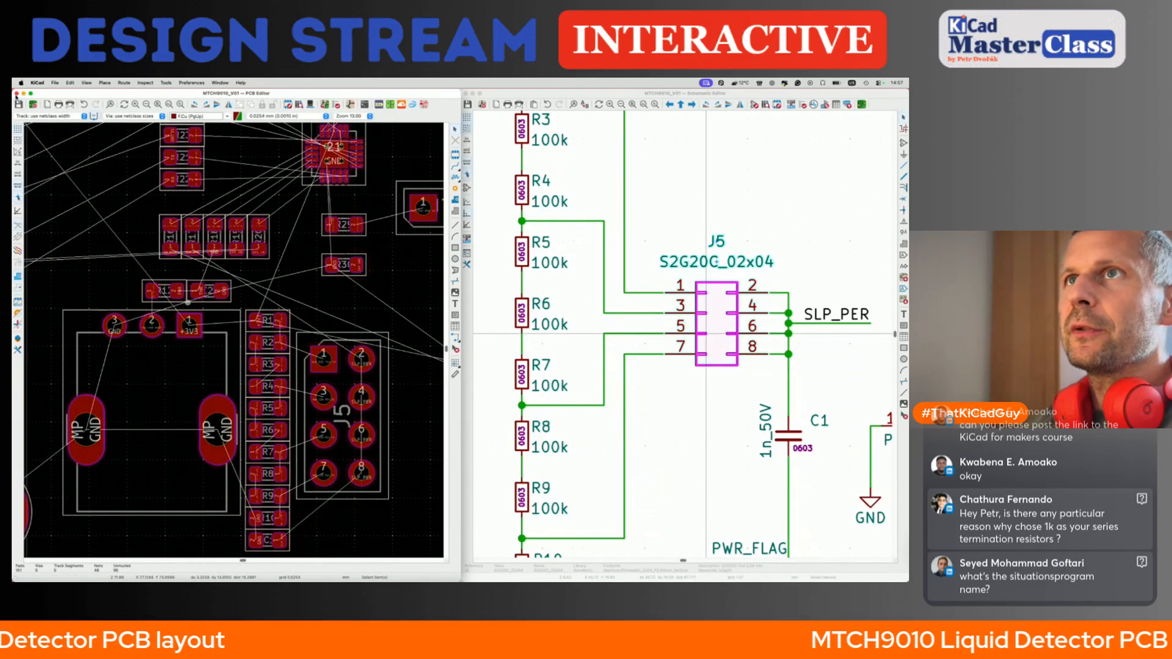
pyautogui.click(17, 93)
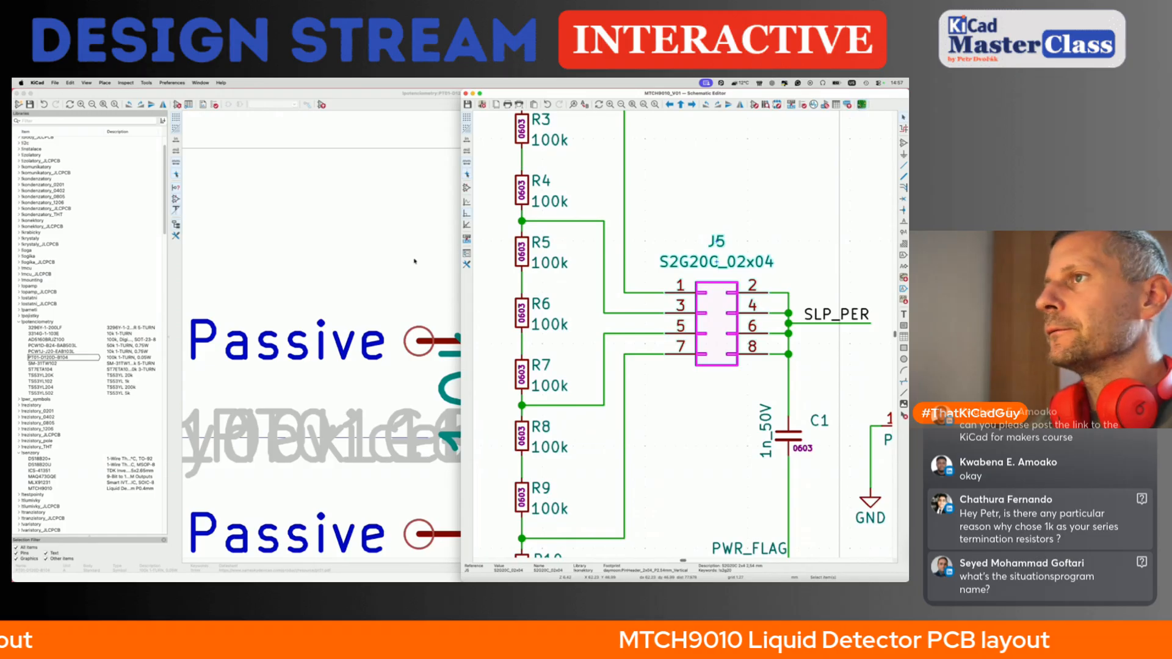
pyautogui.moveTo(324, 495); pyautogui.dragTo(316, 435, button='middle')
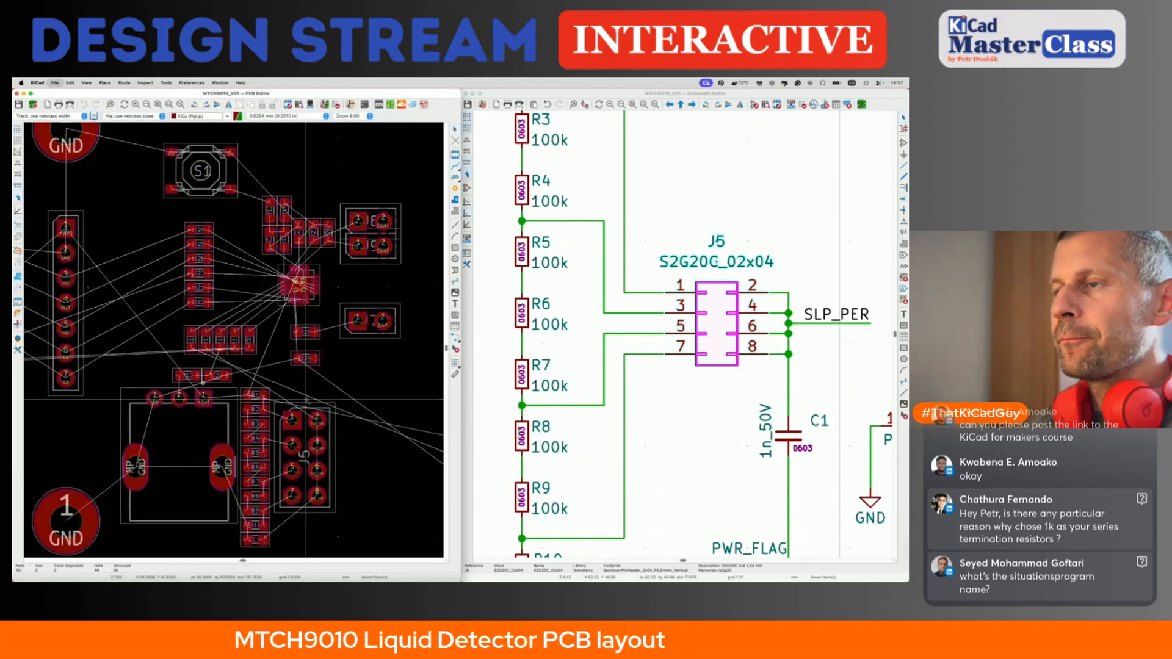
# - Move the column of R1 to R10 and C1 up so its top lines up with the R12 and C2 row
pyautogui.scroll(2, 307, 401)
pyautogui.scroll(-2, 307, 400)
pyautogui.moveTo(232, 321); pyautogui.dragTo(284, 527)
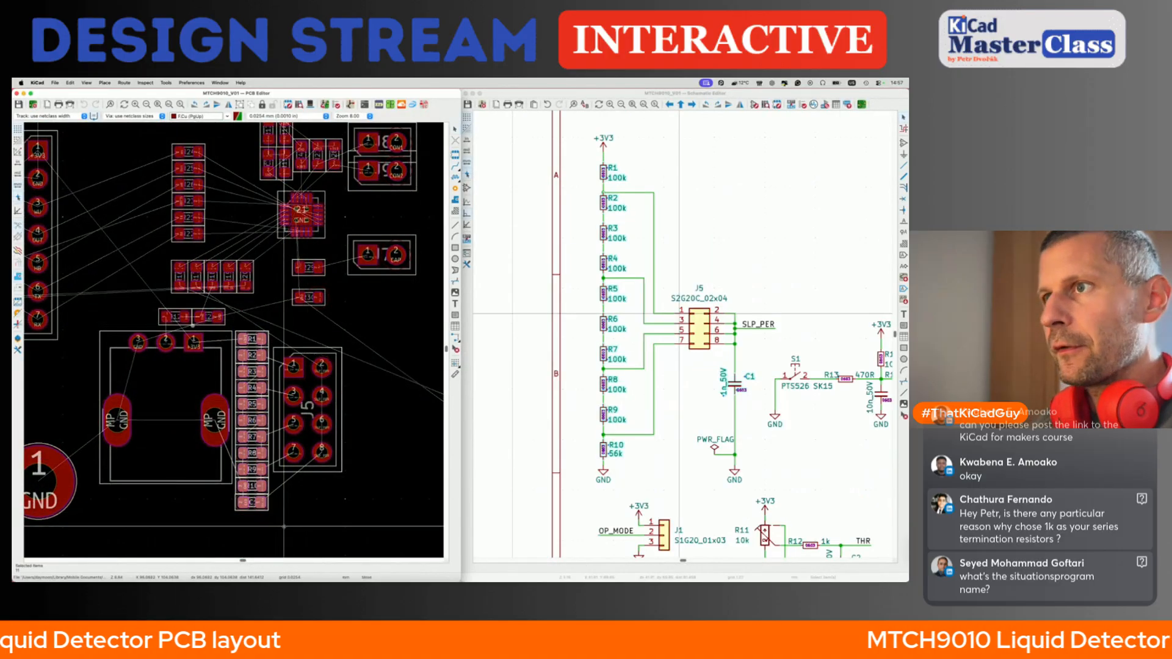
pyautogui.press('m')
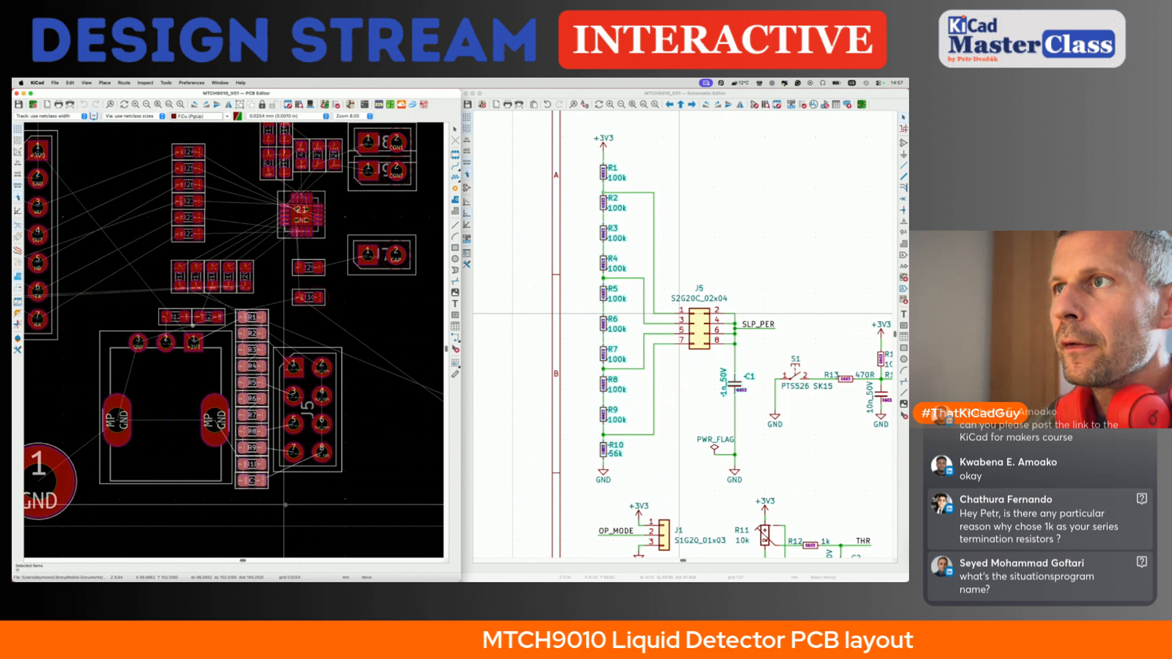
pyautogui.click(285, 505)
pyautogui.click(305, 524)
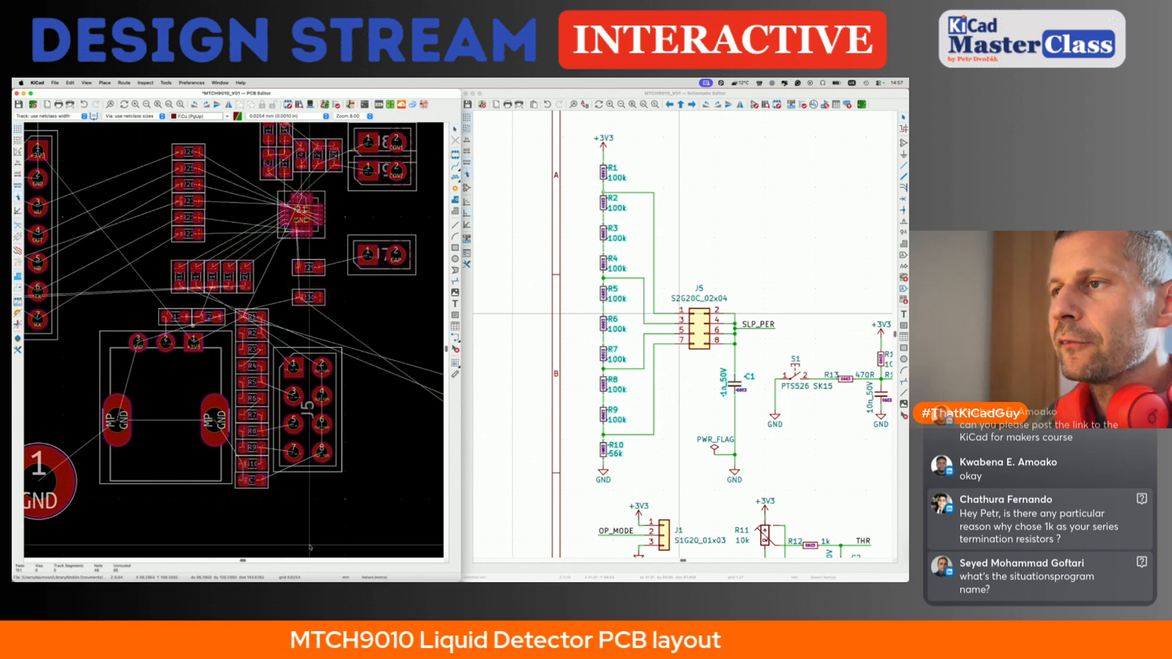
pyautogui.scroll(-2, 312, 479)
pyautogui.scroll(-2, 311, 479)
pyautogui.click(324, 437)
pyautogui.press('m')
pyautogui.press('Escape')
pyautogui.press('Escape')
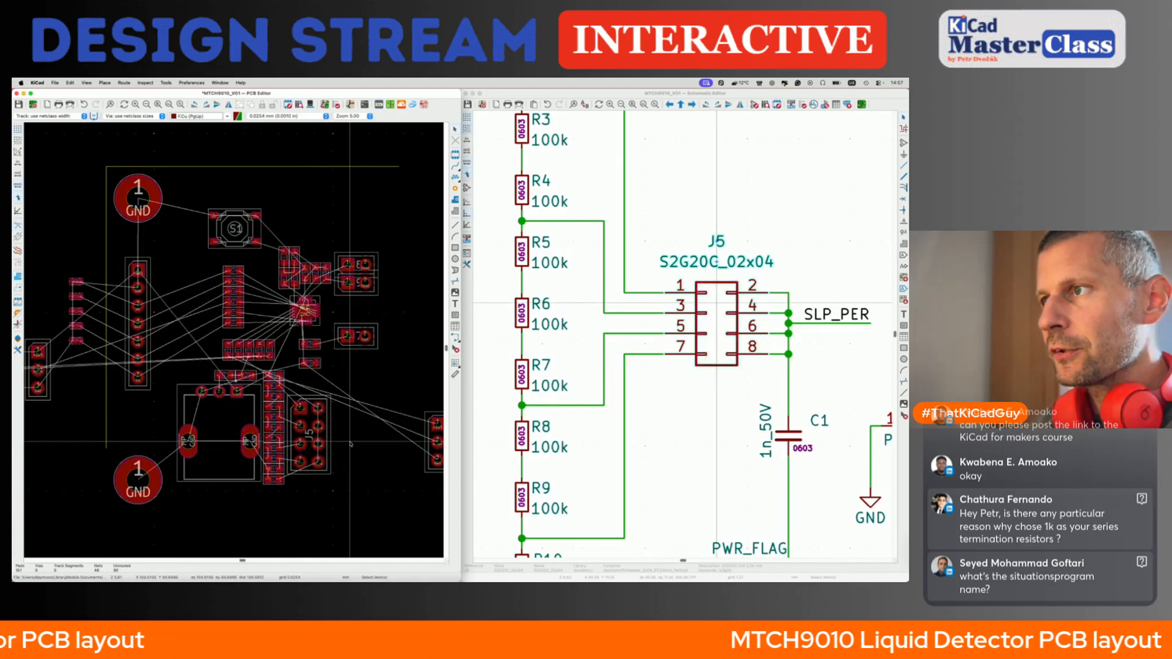
# - Find the OP_MODE header J1 in the schematic and move its footprint directly beside J5, opposite the resistor column
pyautogui.moveTo(442, 450); pyautogui.dragTo(402, 450, button='middle')
pyautogui.click(304, 450)
pyautogui.scroll(5, 186, 351)
pyautogui.click(185, 351)
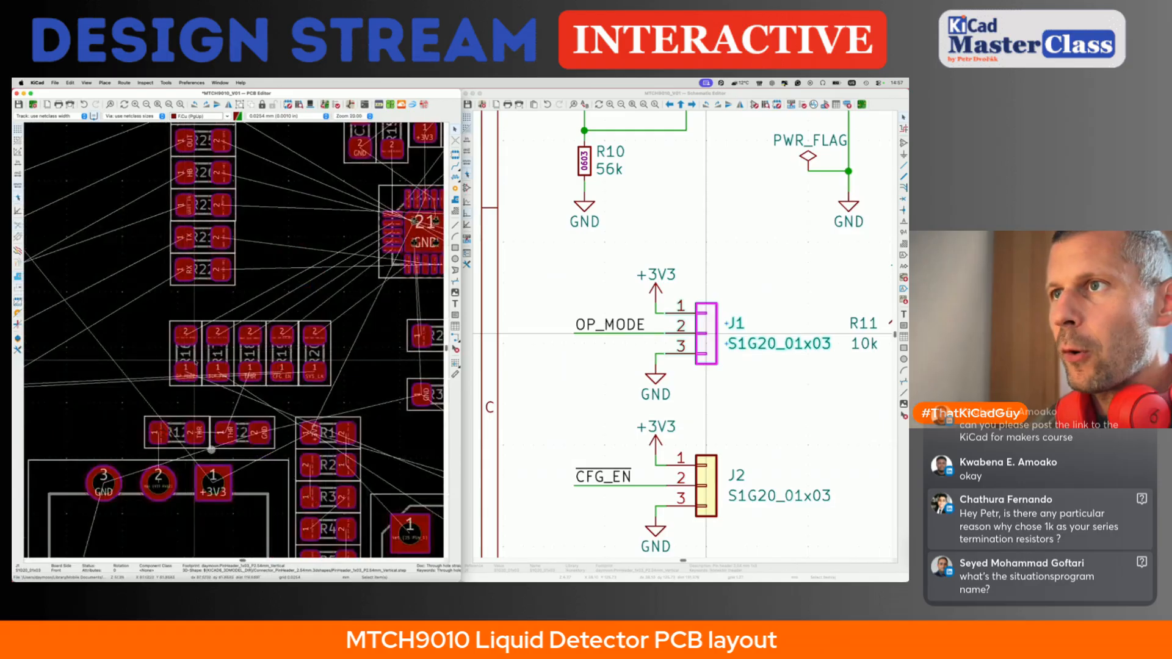
pyautogui.scroll(-6, 637, 394)
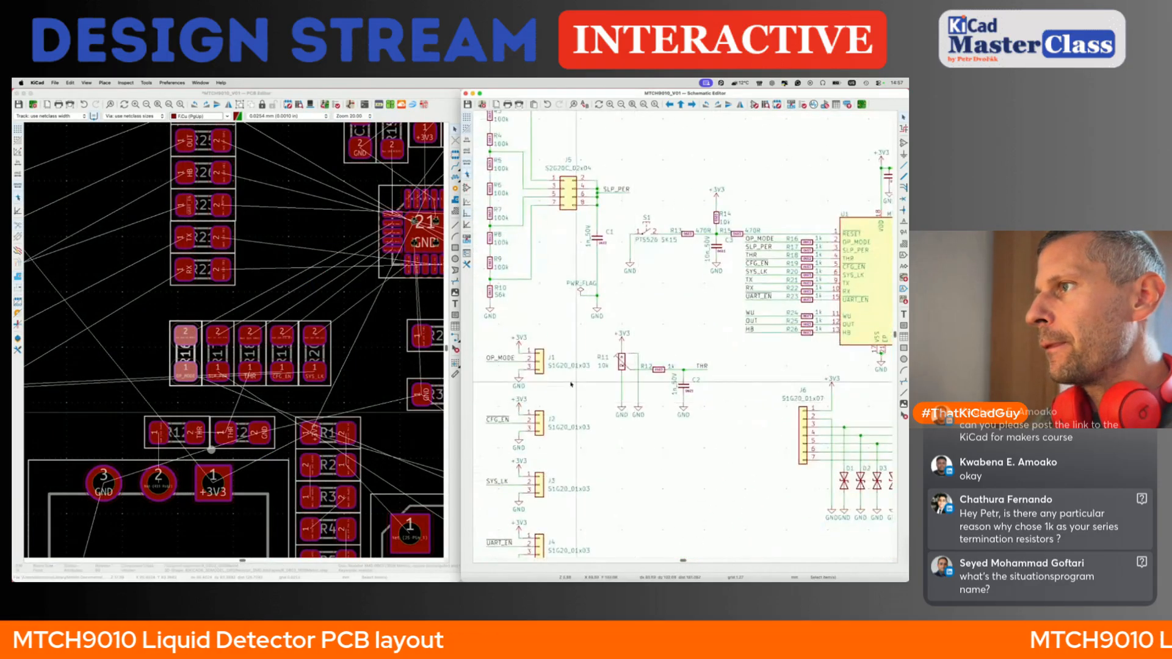
pyautogui.click(539, 362)
pyautogui.click(255, 352)
pyautogui.scroll(-4, 256, 352)
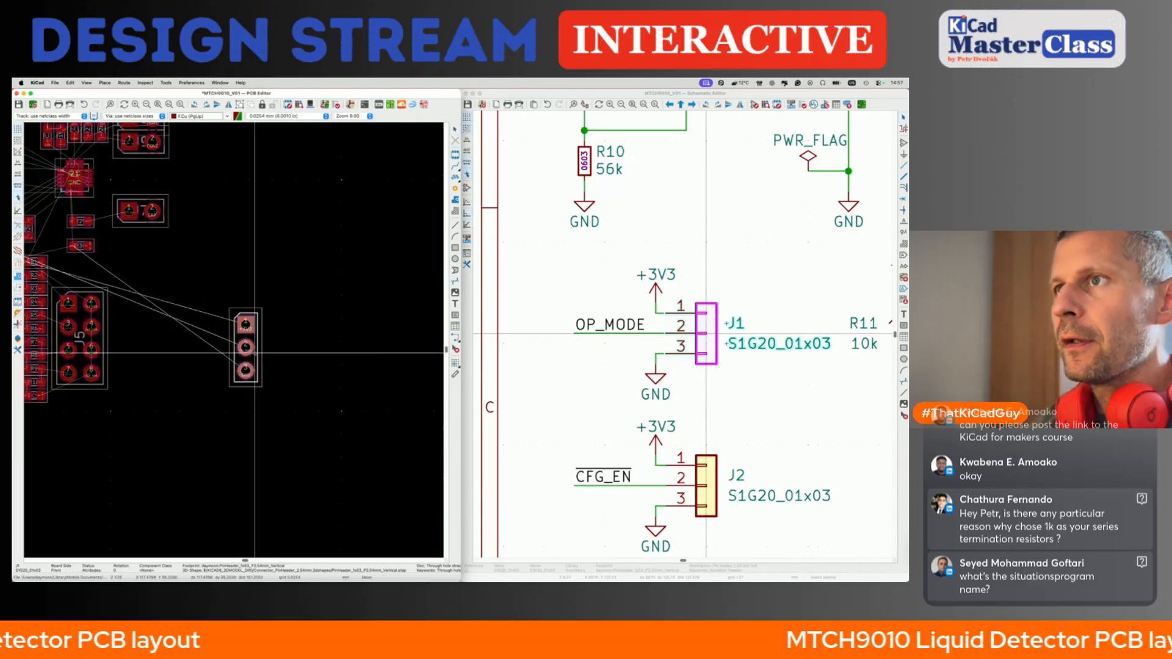
pyautogui.moveTo(266, 337); pyautogui.dragTo(265, 343)
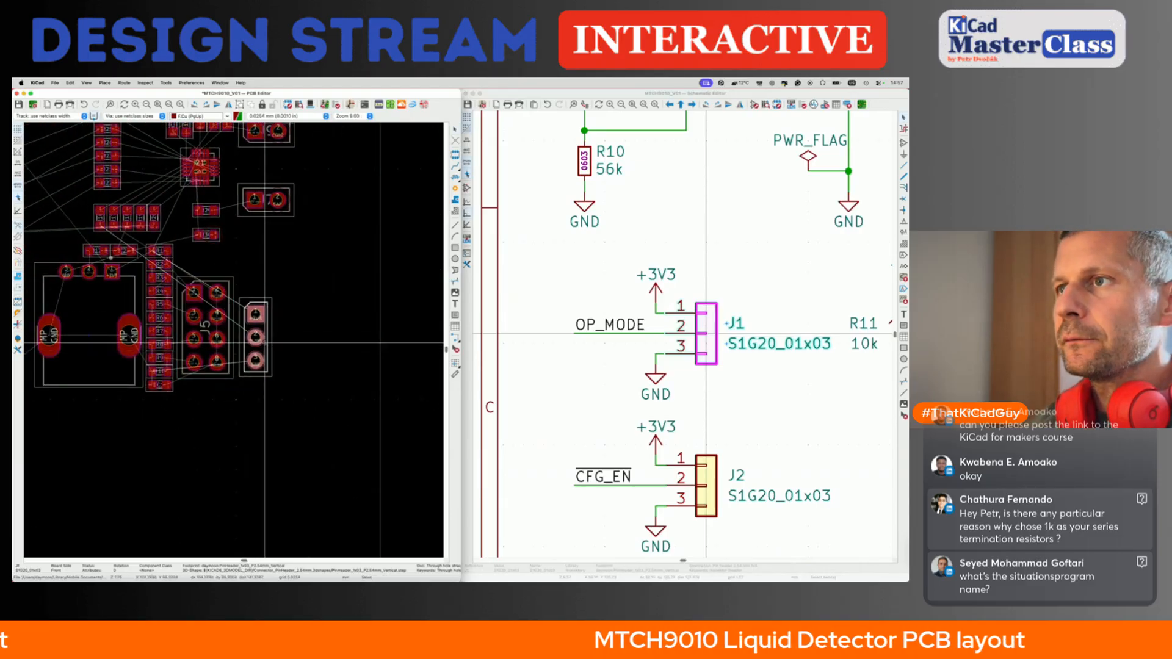
pyautogui.scroll(2, 264, 342)
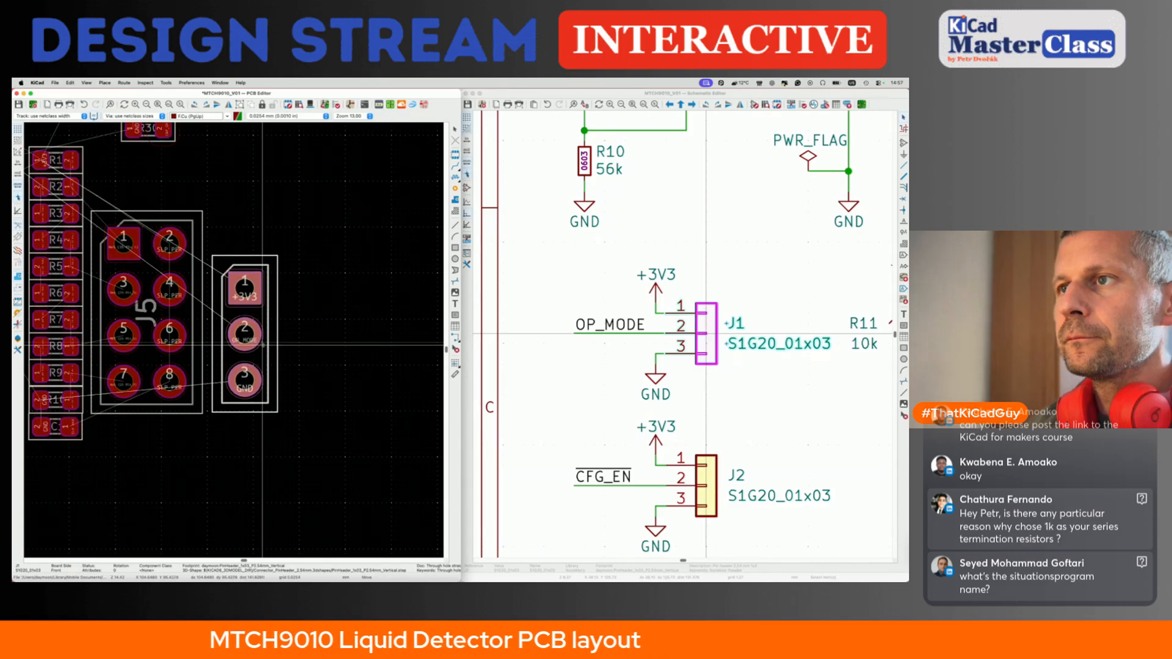
# - Try to position J1 relative to J5's pin 8 with an X offset of 2.54*2 mm
pyautogui.press('Escape')
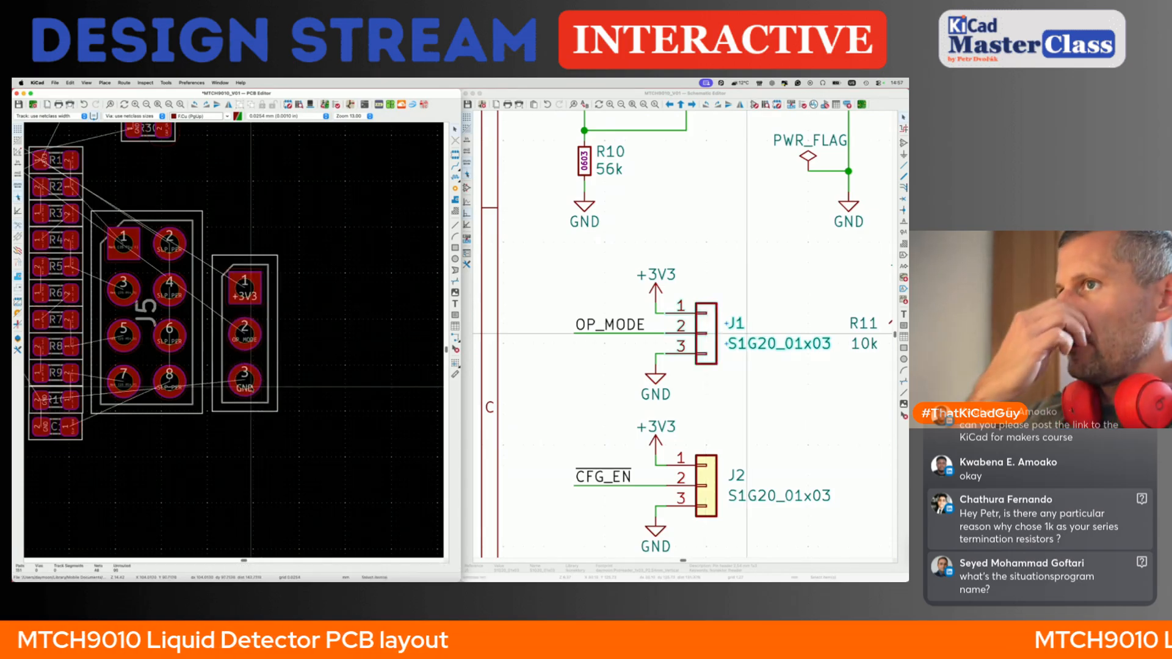
pyautogui.click(253, 383)
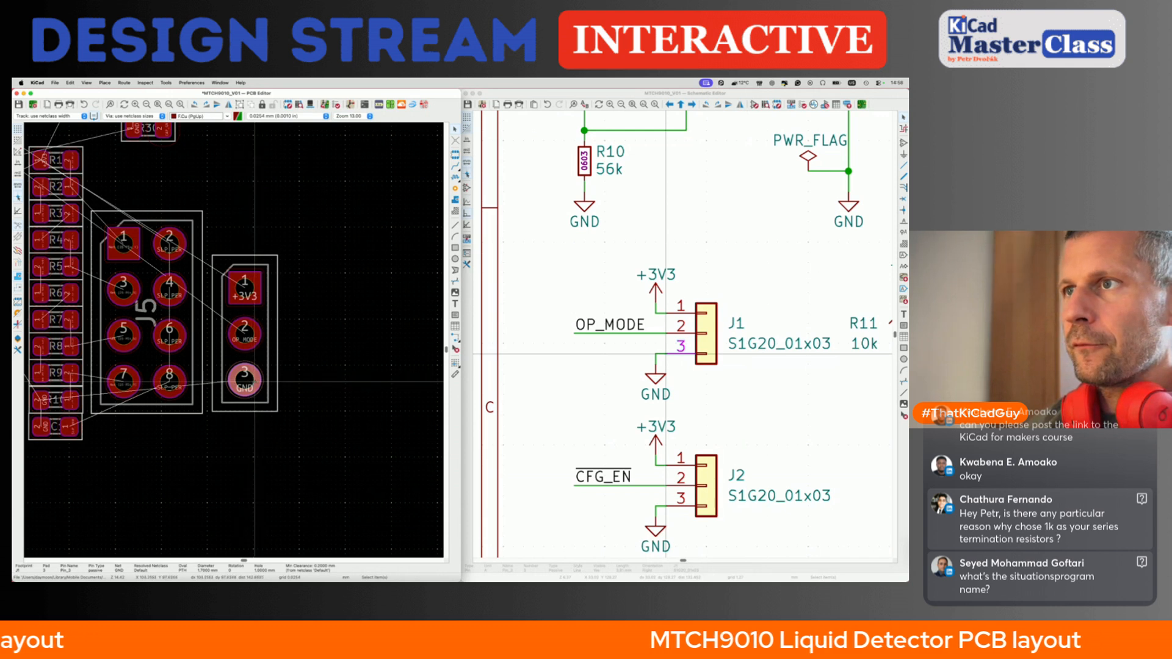
pyautogui.hotkey('shift', 'p')
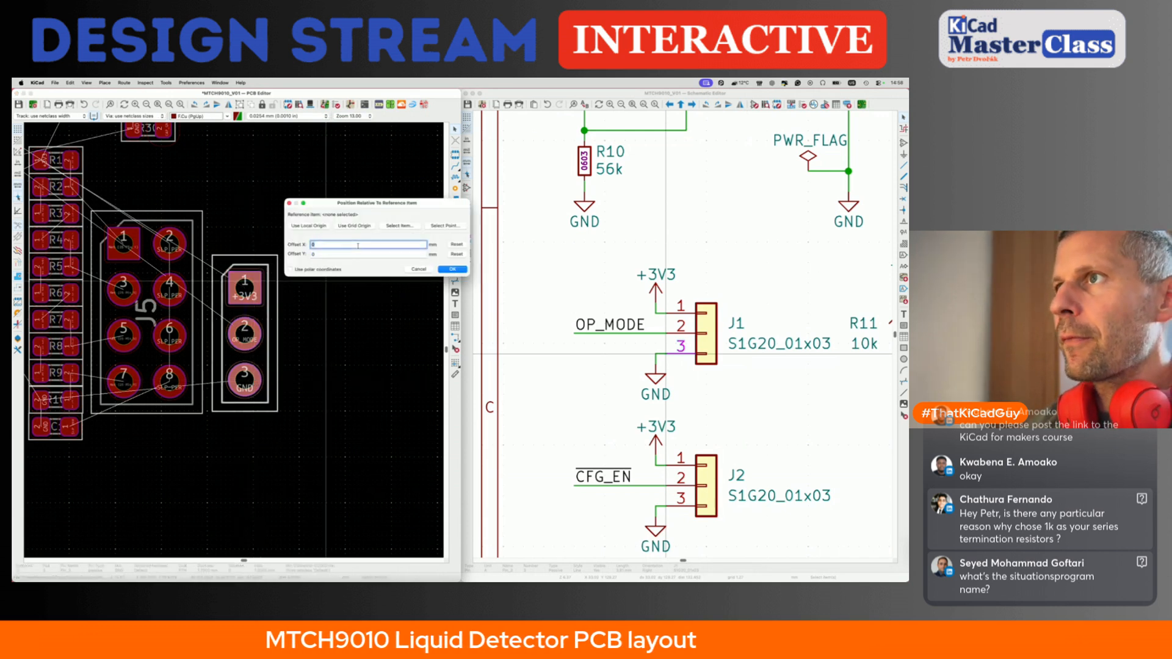
pyautogui.write('54*2')
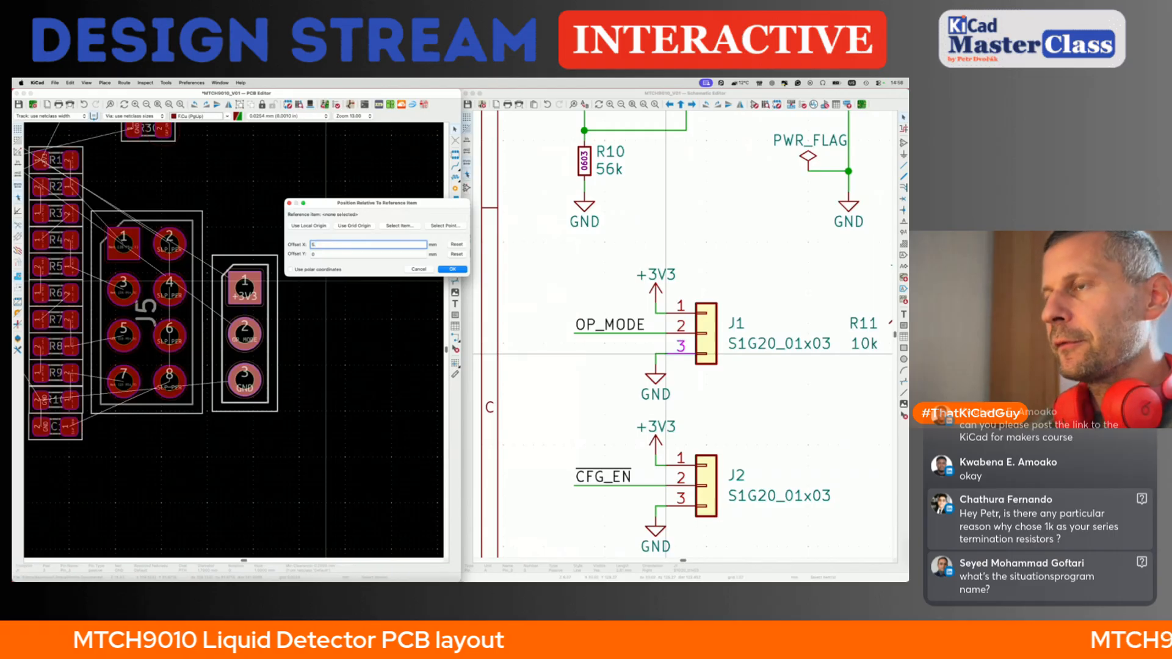
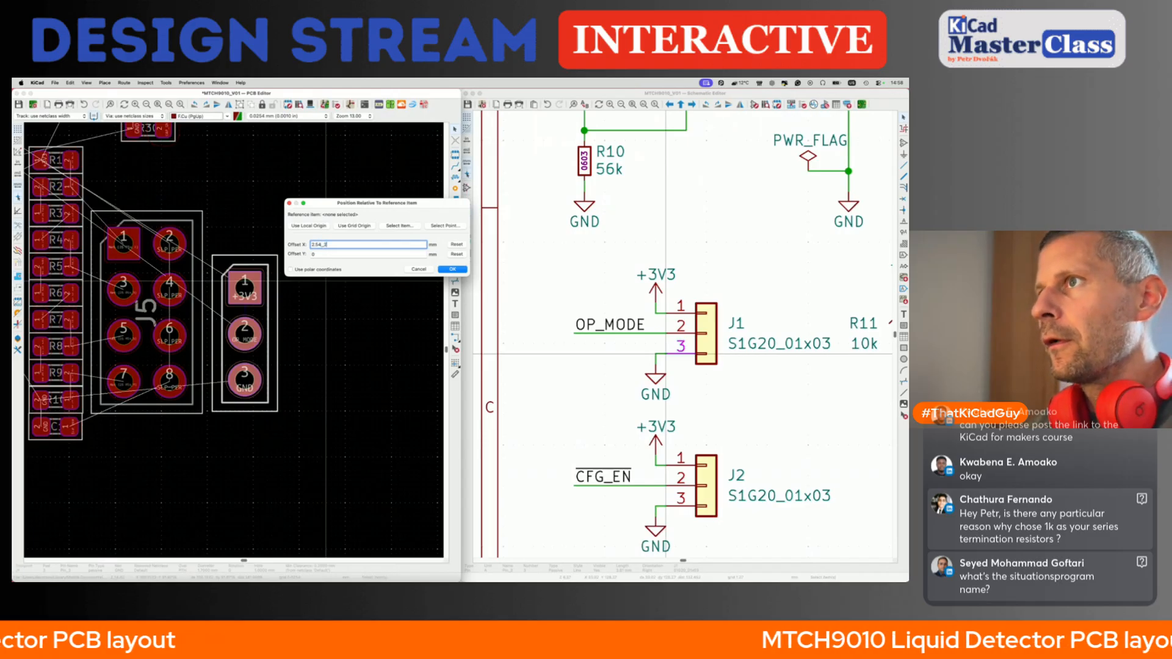
pyautogui.click(410, 227)
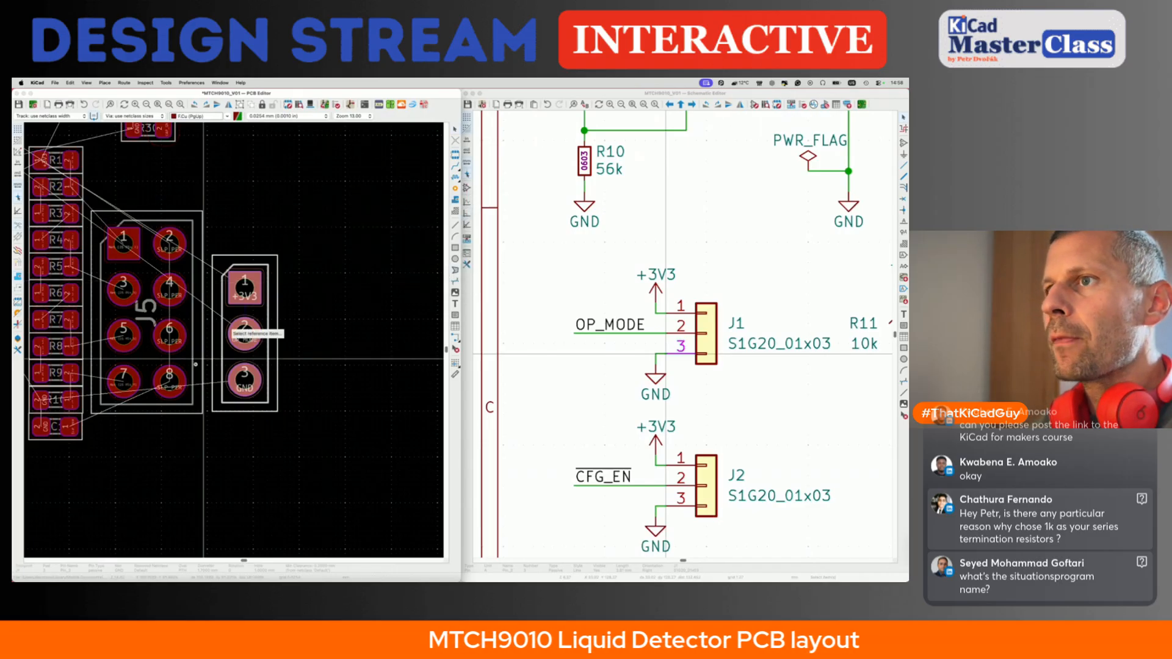
pyautogui.click(169, 379)
pyautogui.click(454, 268)
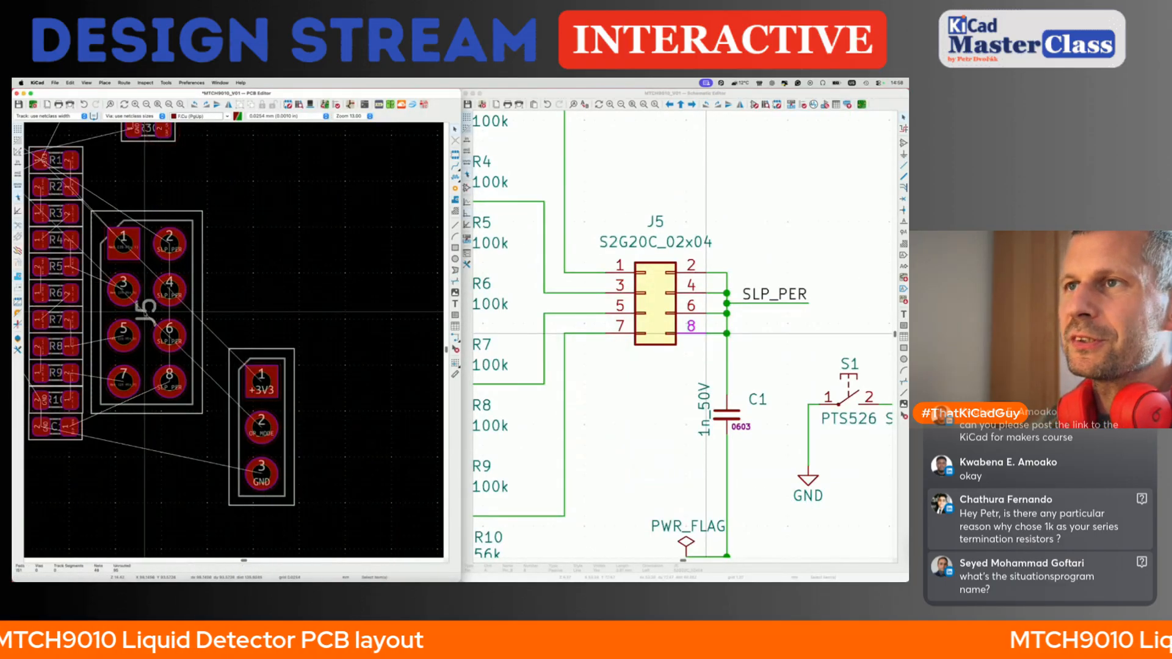
# - Put J1 back beside J5 with its GND pin level with J5's pin 8, and shift it slightly farther from J5
pyautogui.moveTo(286, 444); pyautogui.dragTo(277, 347)
pyautogui.press('Escape')
pyautogui.scroll(2, 210, 393)
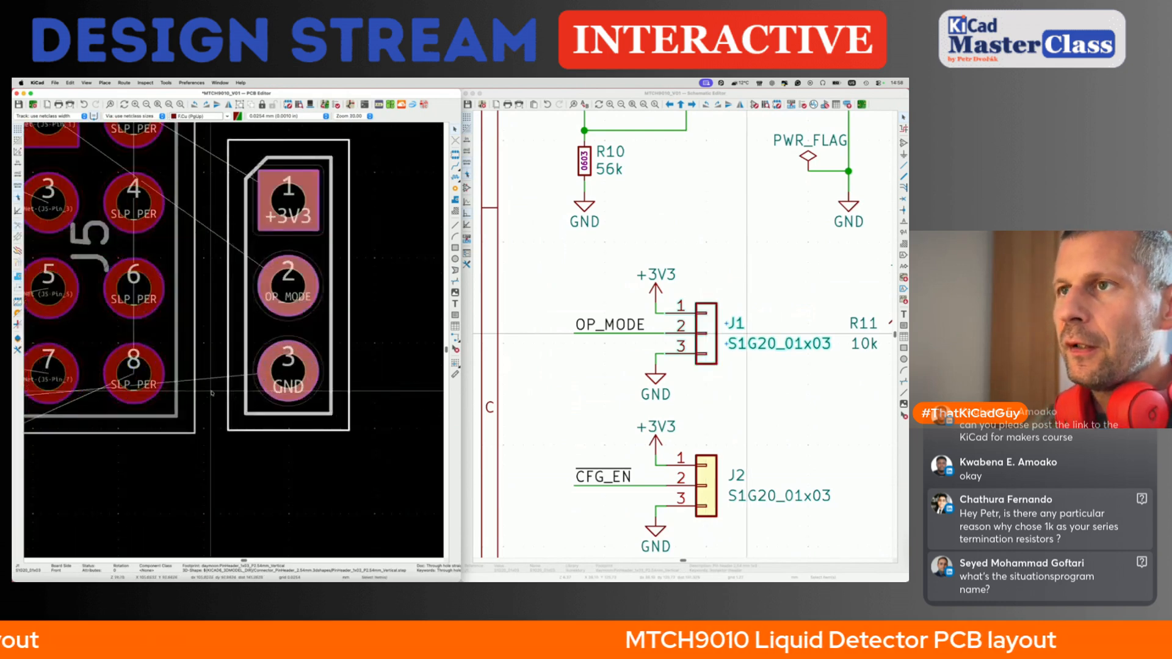
pyautogui.click(132, 371)
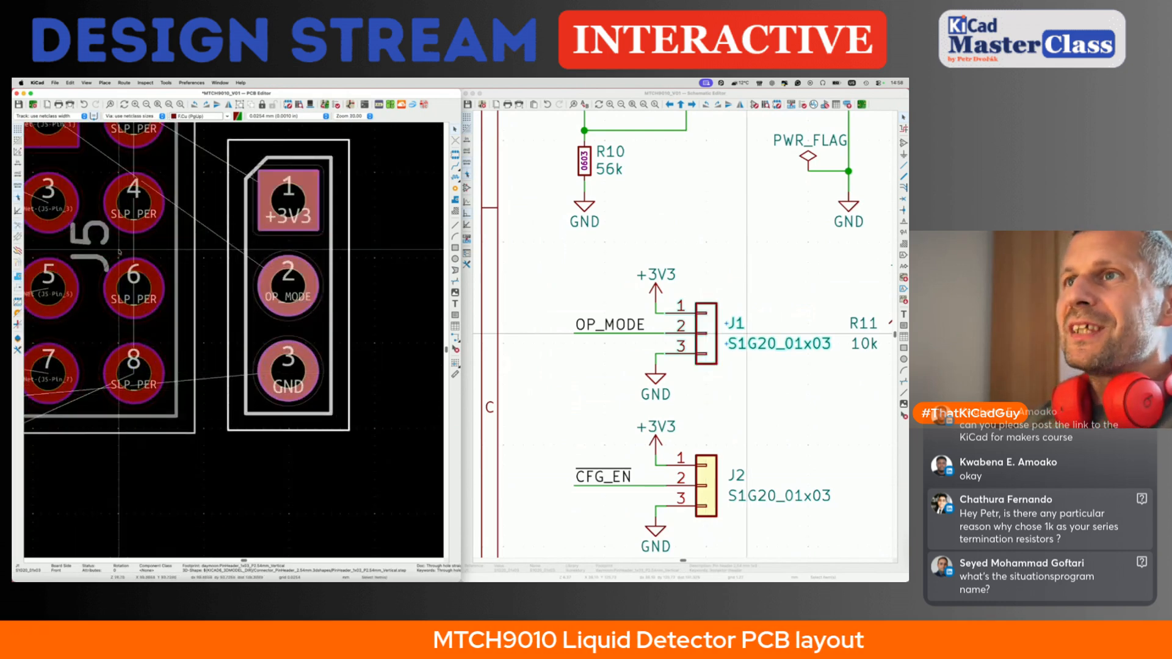
pyautogui.scroll(-3, 119, 250)
pyautogui.scroll(3, 118, 250)
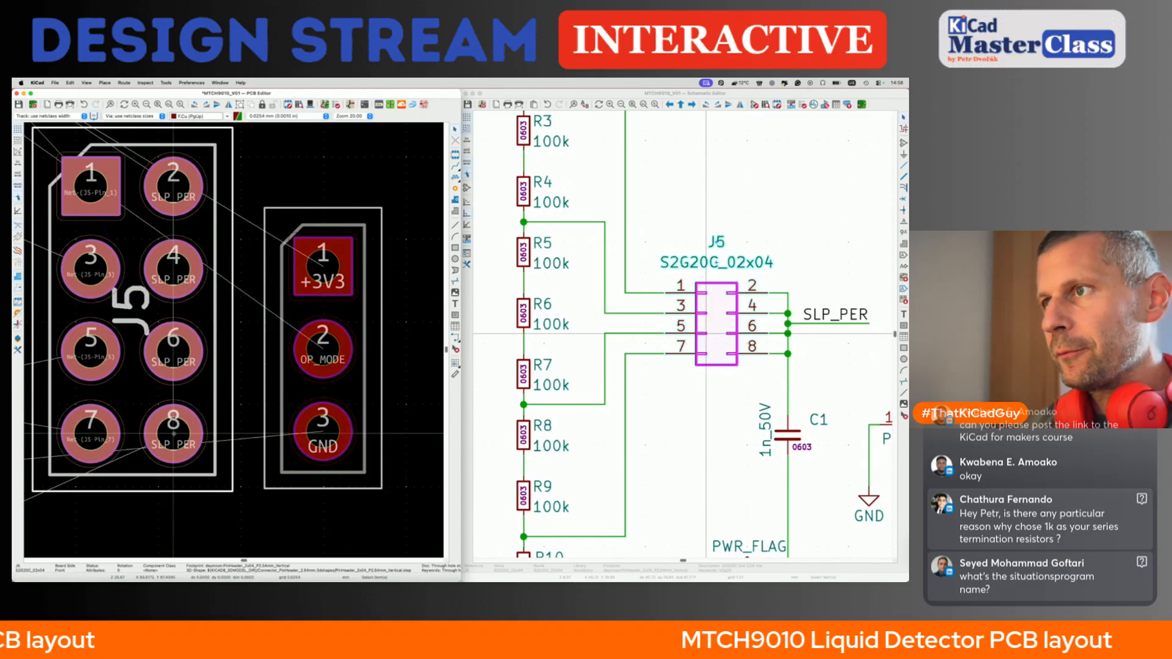
pyautogui.moveTo(323, 432)
pyautogui.mouseDown()
pyautogui.moveTo(313, 432)
pyautogui.moveTo(338, 433)
pyautogui.mouseUp()
pyautogui.click(337, 432)
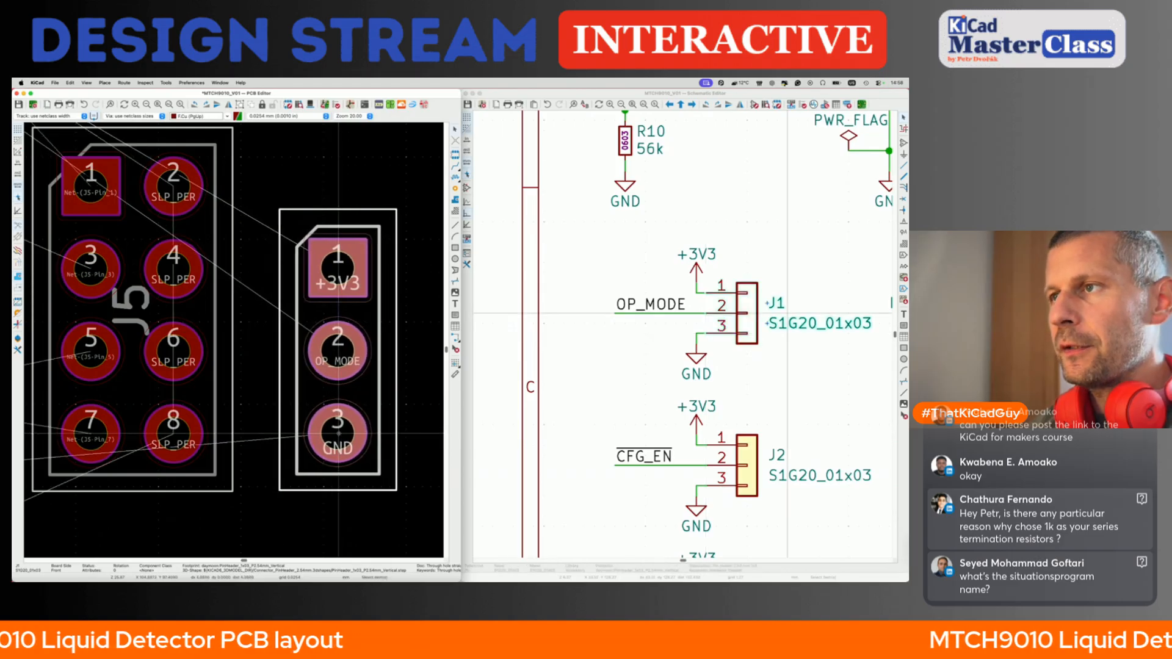
# - Check in the schematic which nets the series resistors R17, R18 and R19 next to U1 carry
pyautogui.scroll(-6, 366, 427)
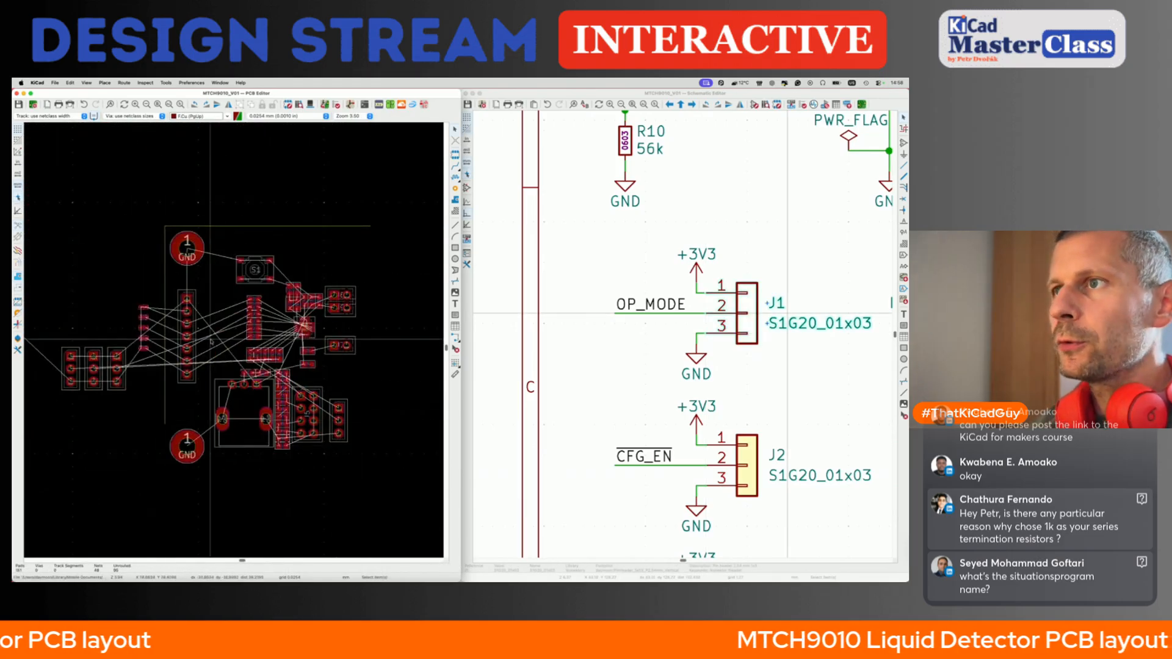
pyautogui.scroll(6, 211, 340)
pyautogui.click(401, 406)
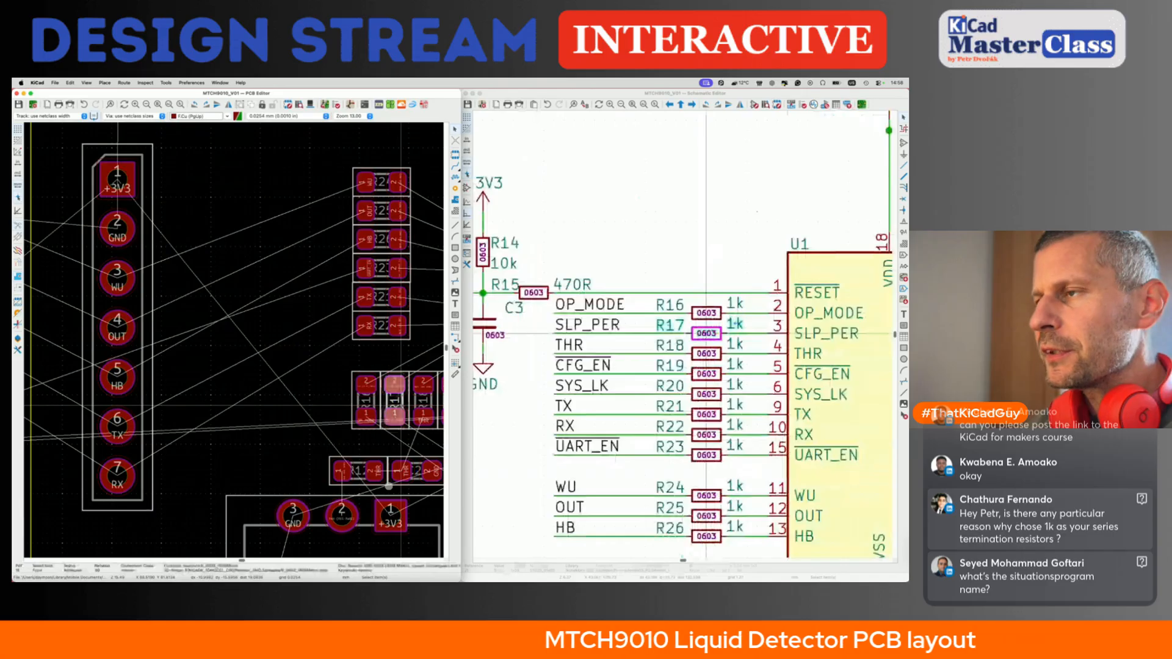
pyautogui.hscroll(4, 400, 406)
pyautogui.click(304, 391)
pyautogui.hscroll(2, 304, 392)
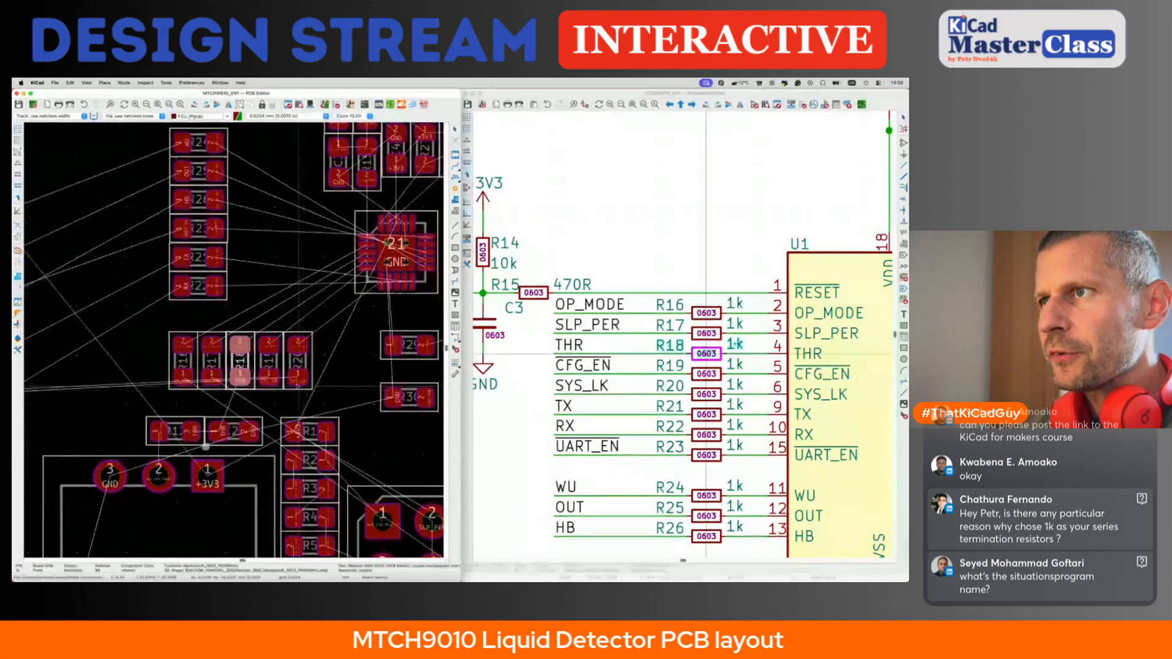
pyautogui.click(268, 365)
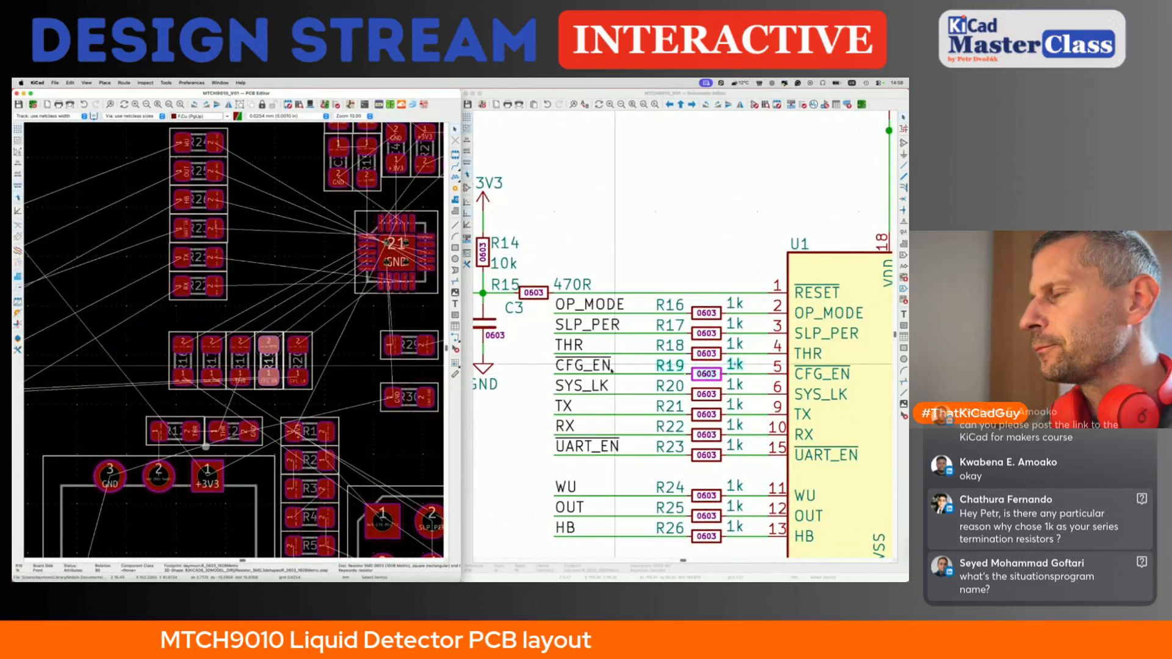
# - Locate the CFG_EN header J2 in the schematic and position its footprint at an X offset of 5.08 mm from J1
pyautogui.click(612, 370)
pyautogui.scroll(-6, 612, 369)
pyautogui.scroll(-5, 612, 369)
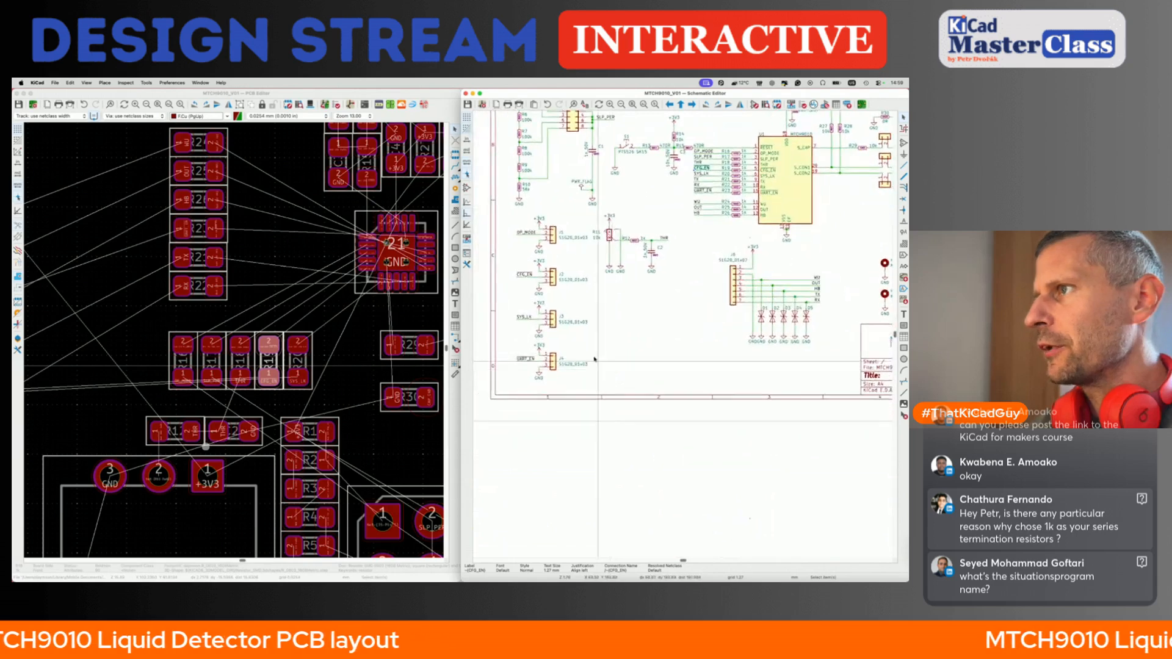
pyautogui.click(555, 285)
pyautogui.scroll(6, 556, 284)
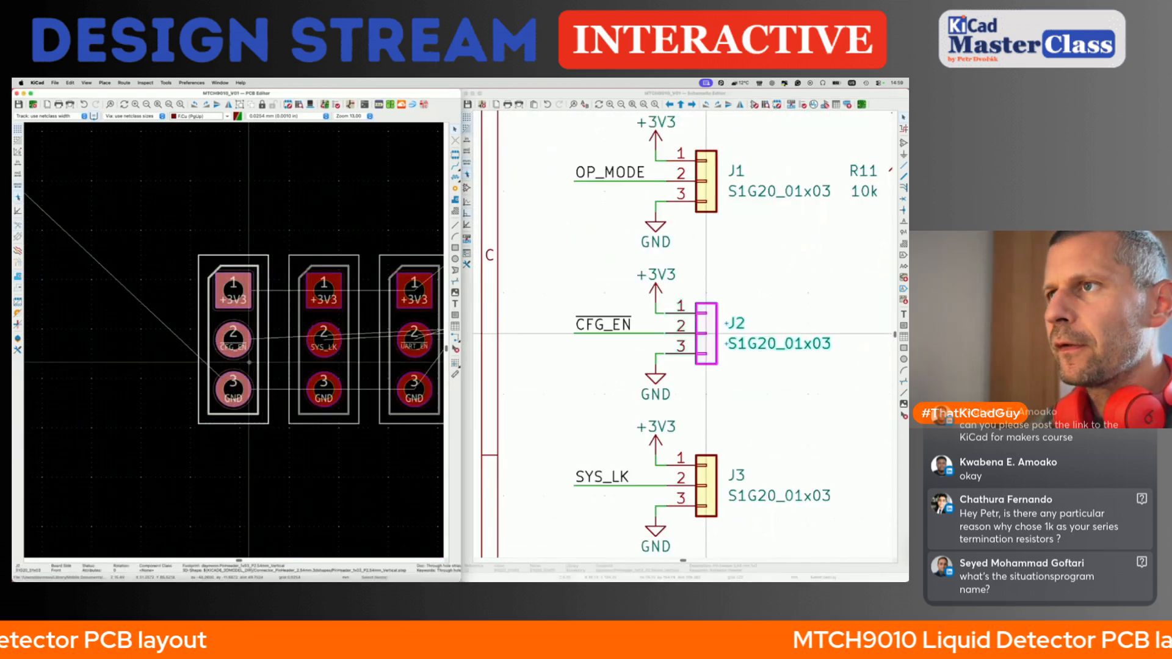
pyautogui.hotkey('shift', 'p')
pyautogui.click(389, 226)
pyautogui.scroll(-8, 388, 226)
pyautogui.scroll(3, 386, 322)
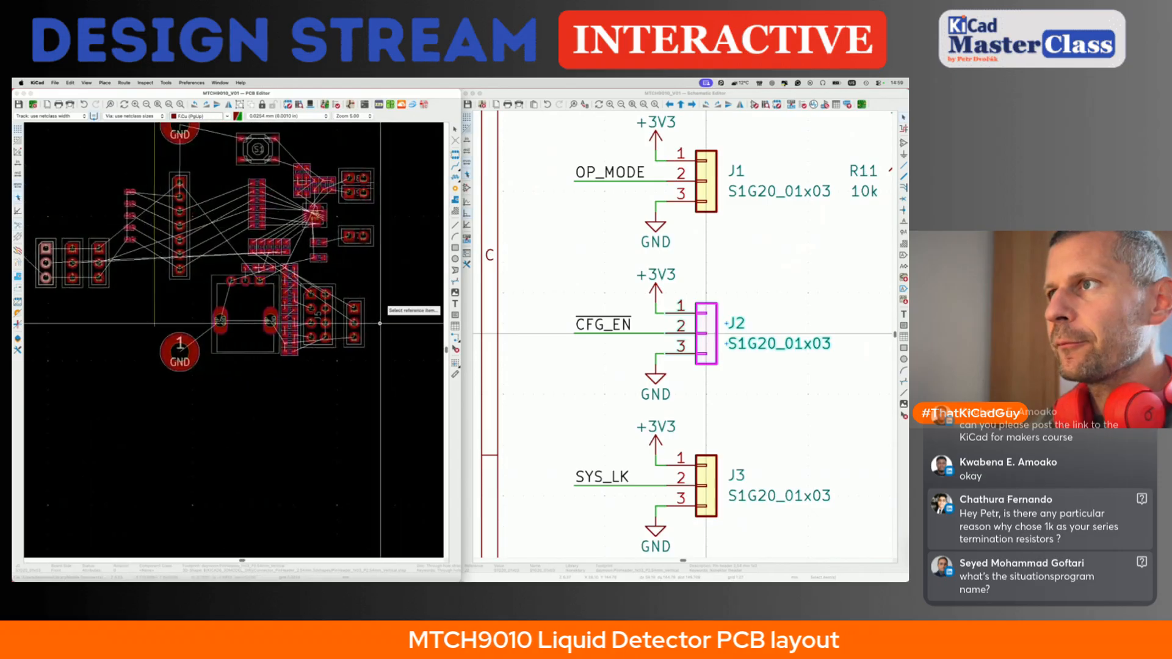
pyautogui.click(358, 324)
pyautogui.click(446, 270)
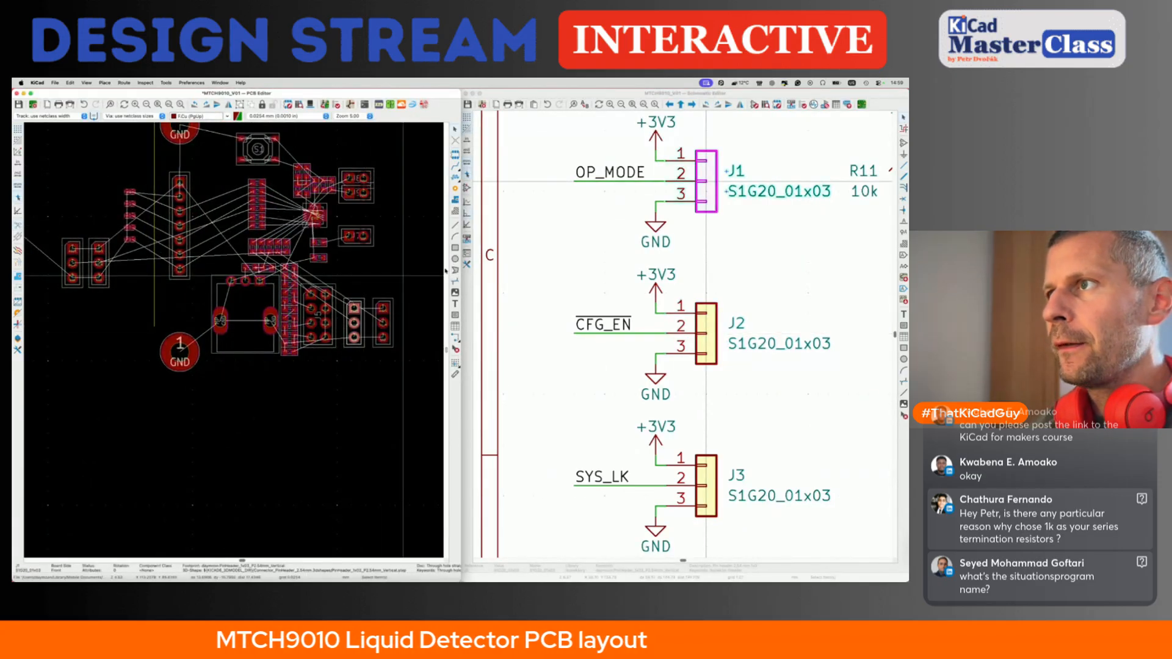
# - Identify R20's net, locate the SYS_LK header J3 in the schematic, and position its footprint at an X offset of 10.16 mm from J1
pyautogui.scroll(5, 294, 255)
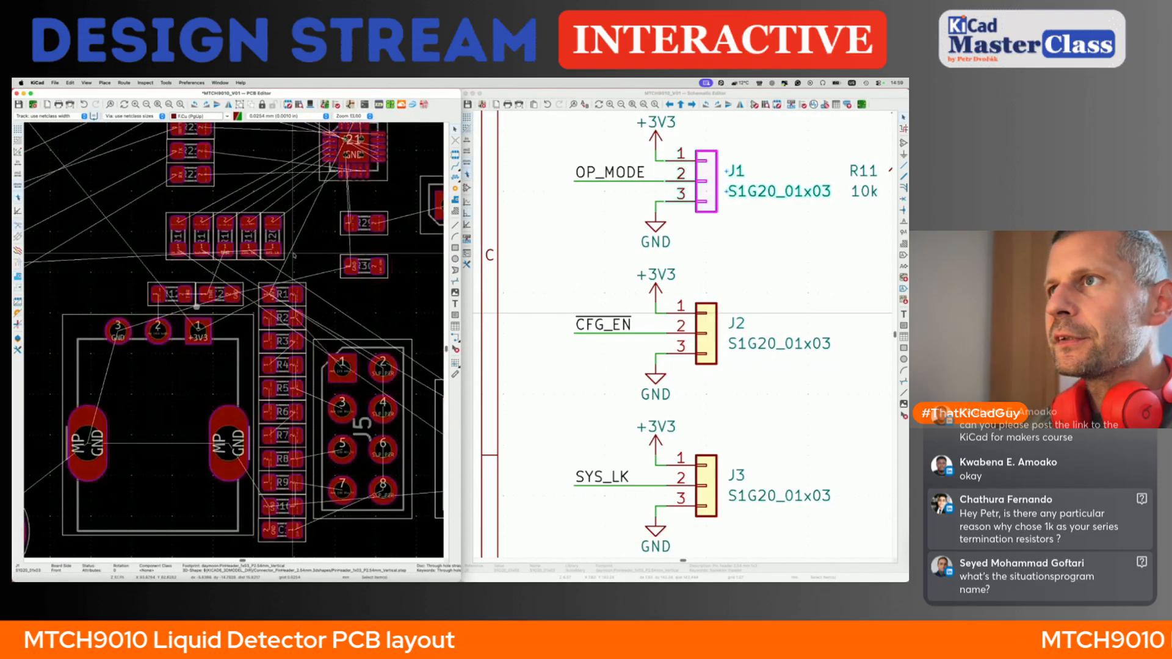
pyautogui.click(273, 235)
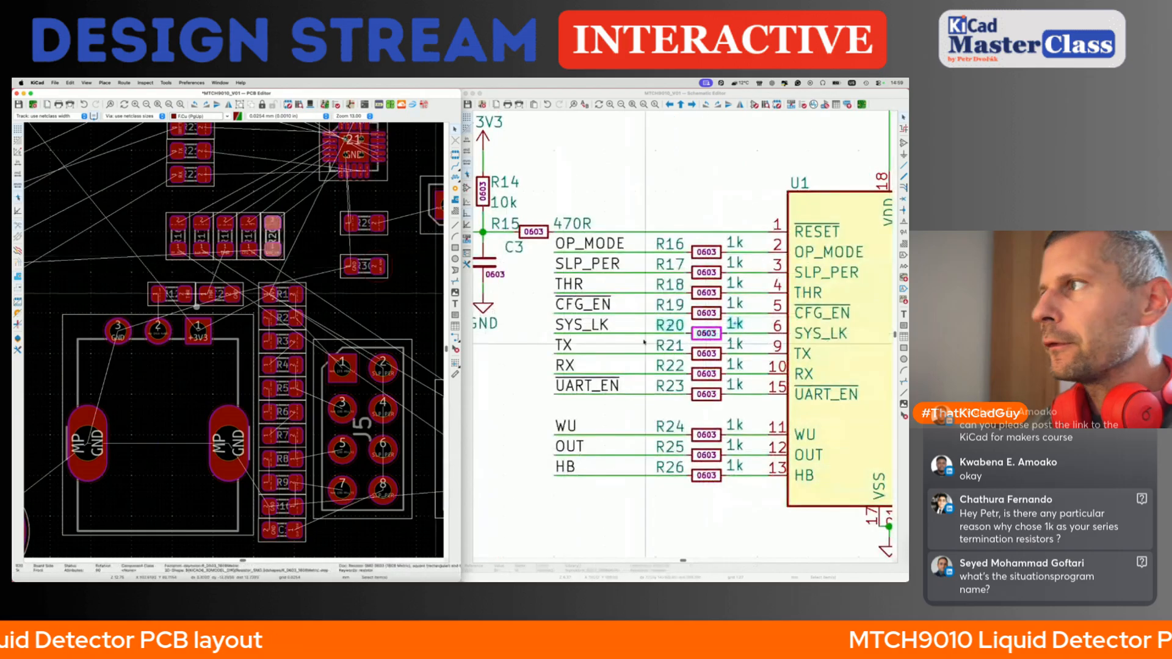
pyautogui.click(549, 341)
pyautogui.scroll(-5, 549, 342)
pyautogui.scroll(-4, 548, 341)
pyautogui.hscroll(-5, 549, 342)
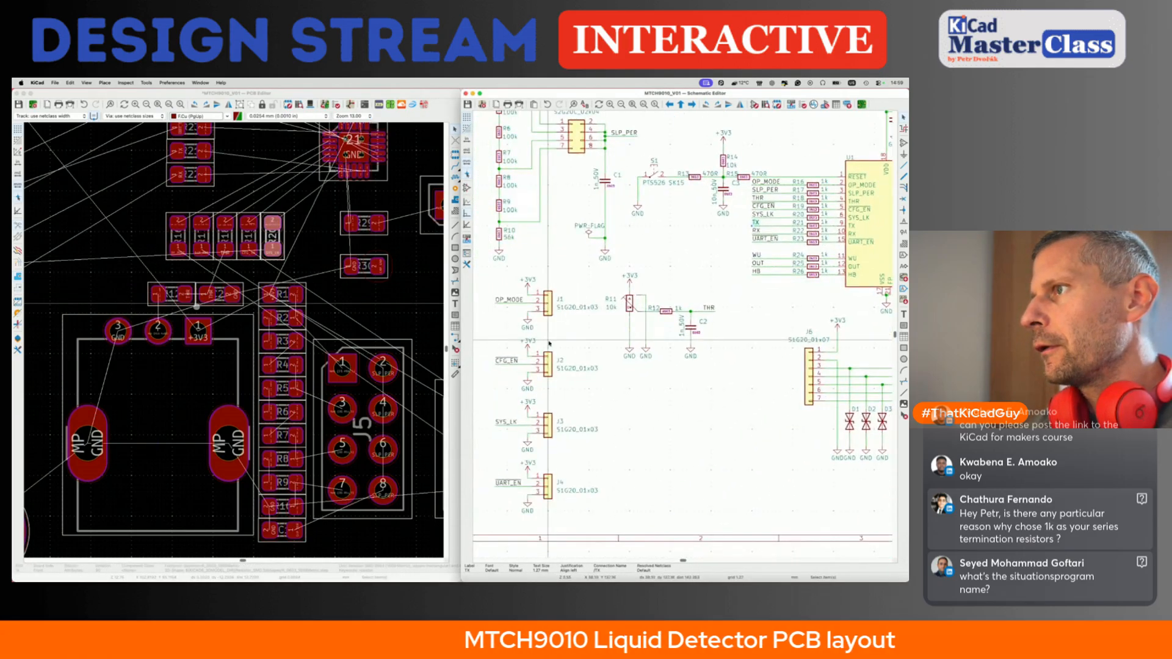
pyautogui.click(545, 427)
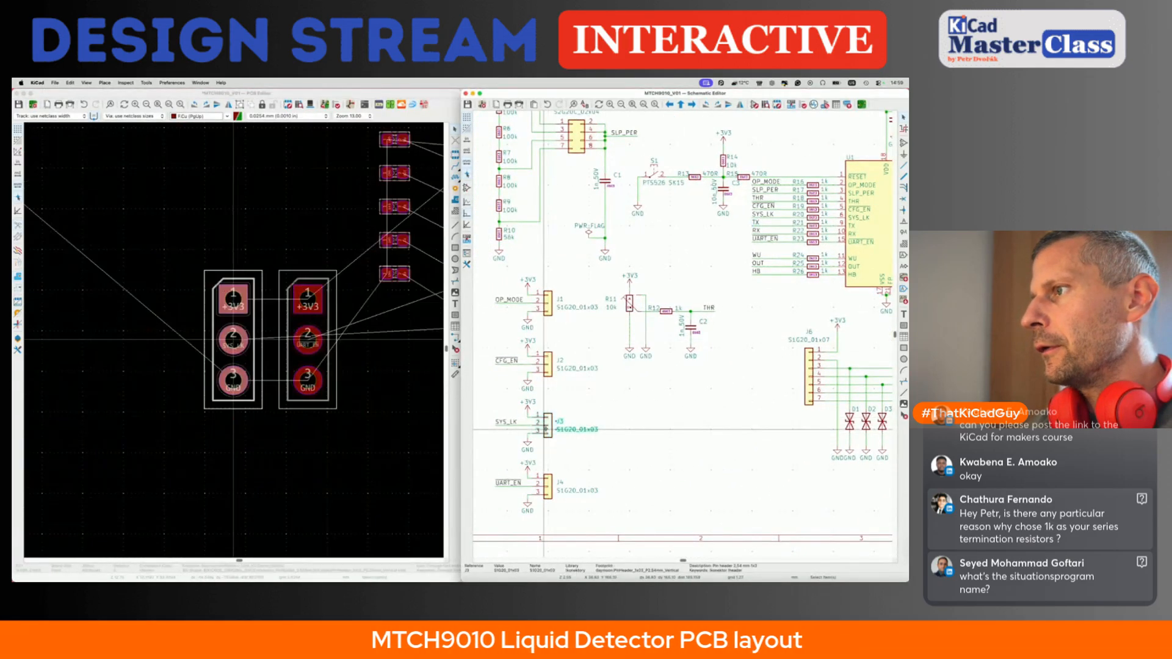
pyautogui.click(246, 359)
pyautogui.hotkey('shift', 'p')
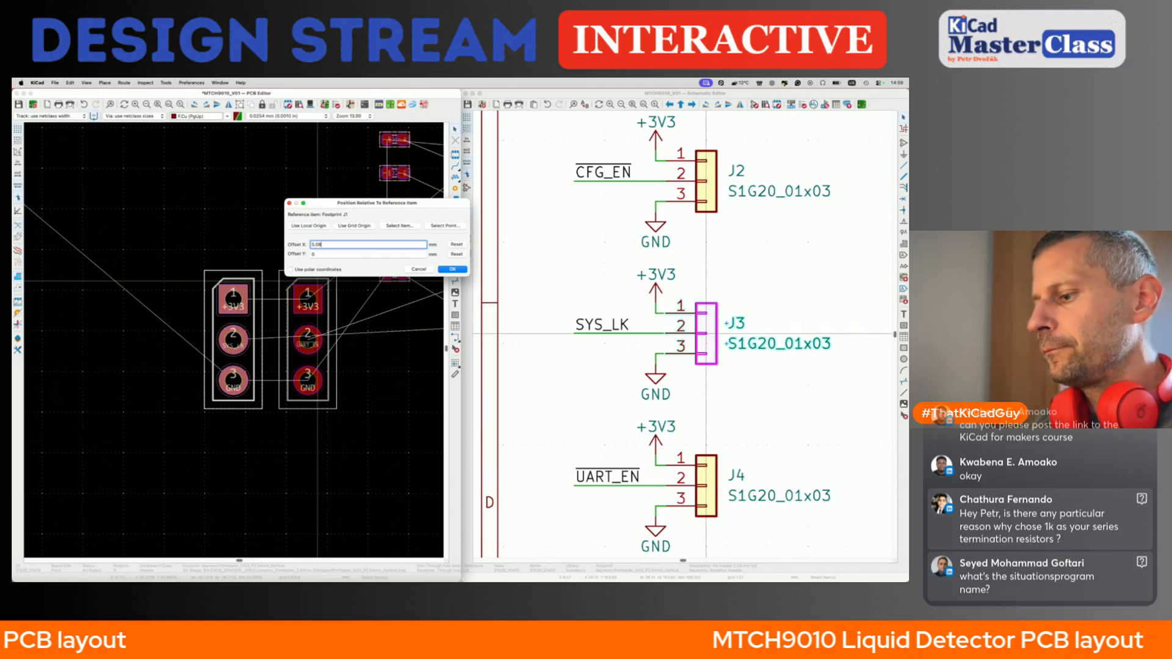
pyautogui.click(441, 270)
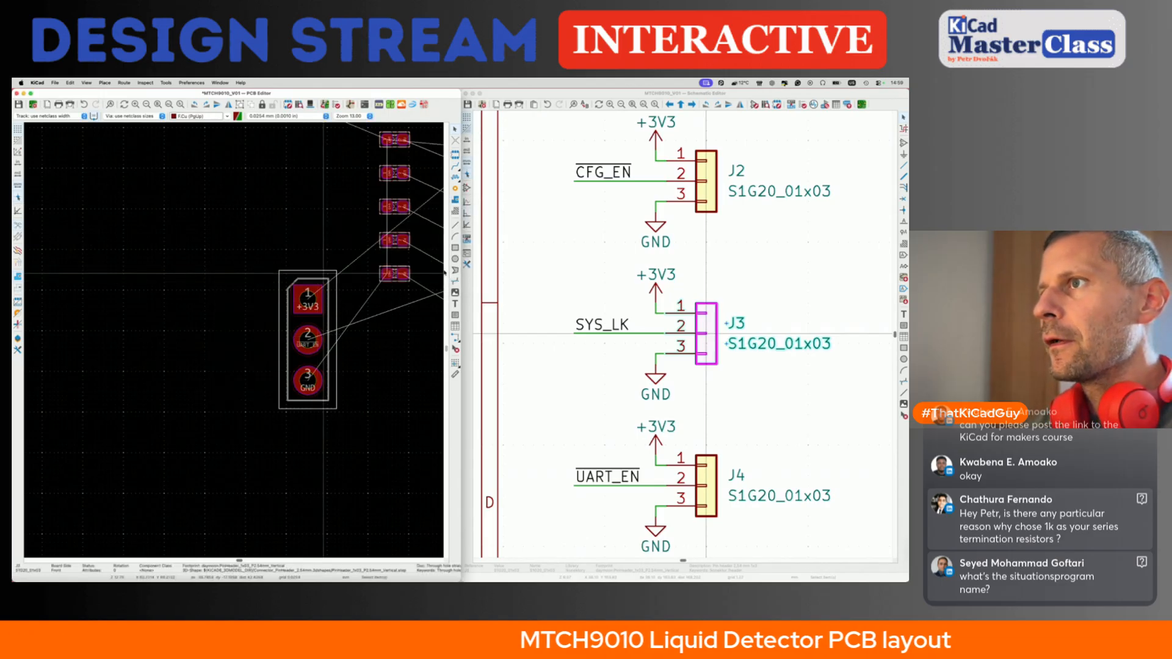
# - Examine where the UART_EN connection of header J4 leads across the board
pyautogui.scroll(-7, 385, 345)
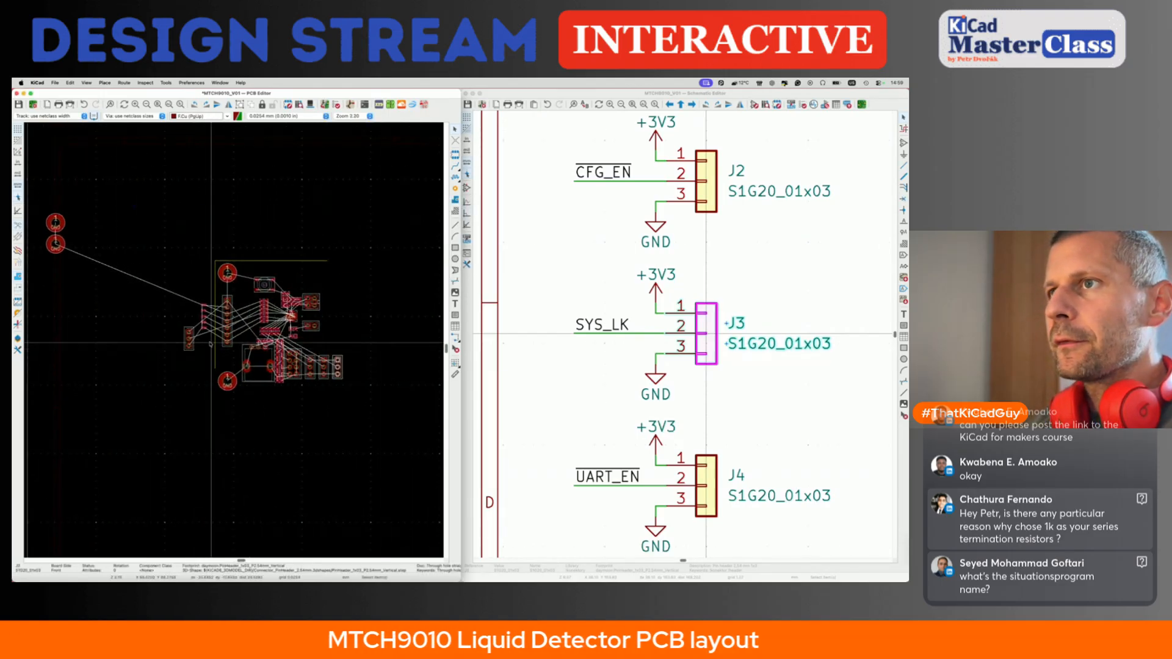
pyautogui.scroll(5, 197, 345)
pyautogui.press('x')
pyautogui.scroll(-5, 167, 325)
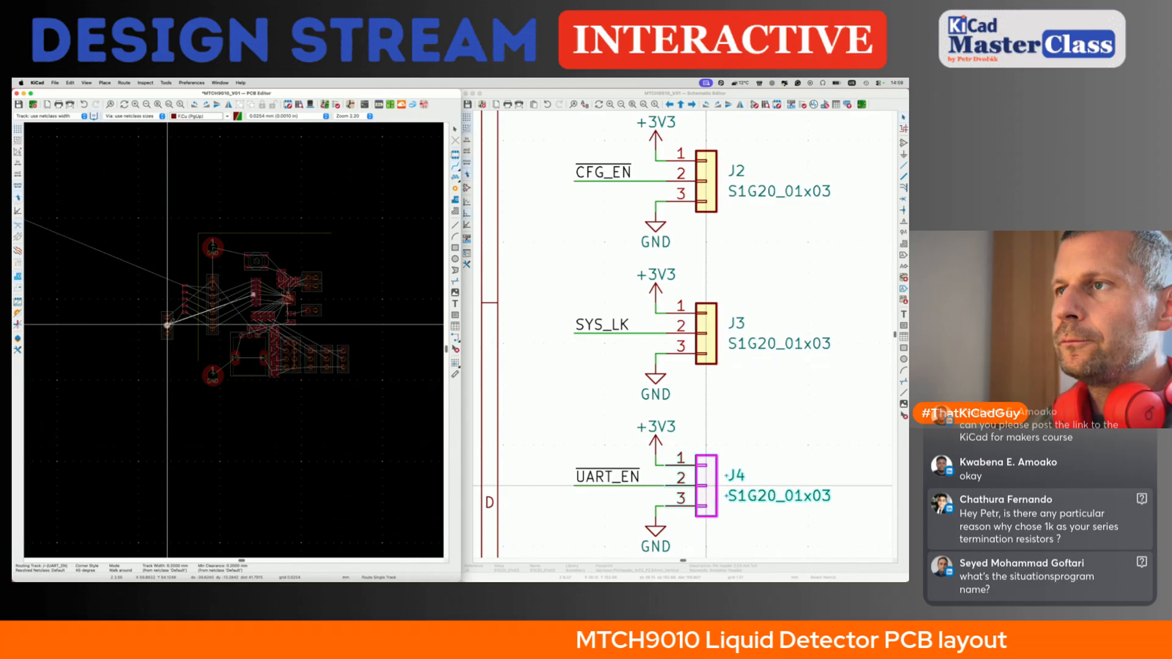
pyautogui.scroll(4, 167, 325)
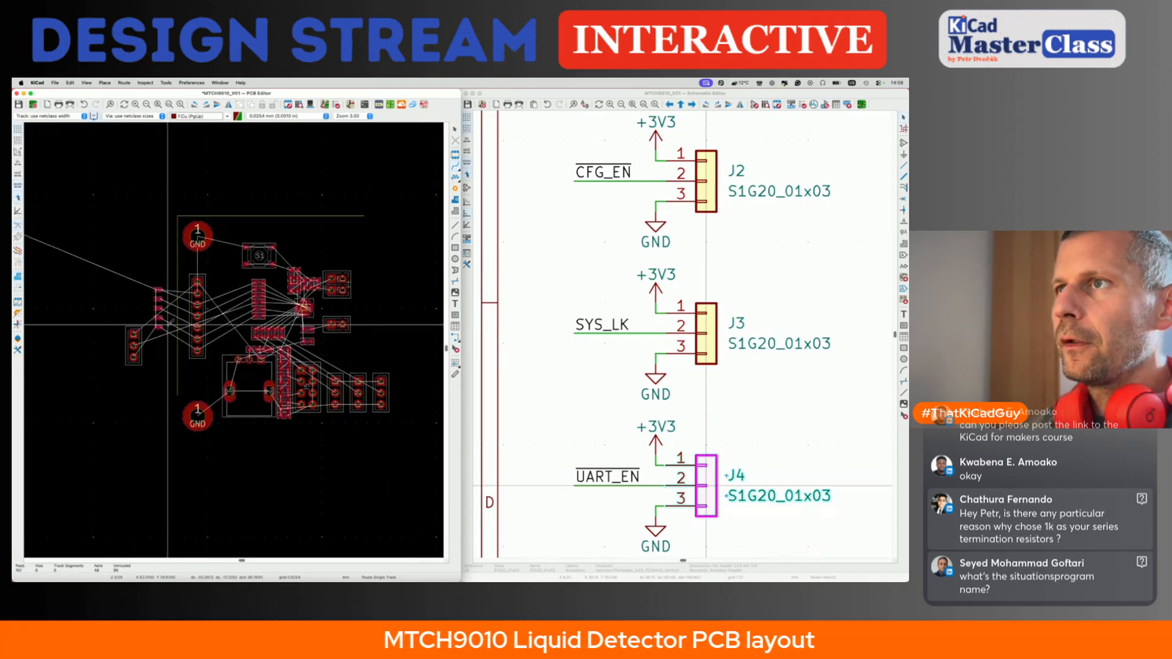
pyautogui.scroll(5, 167, 324)
pyautogui.hscroll(4, 122, 351)
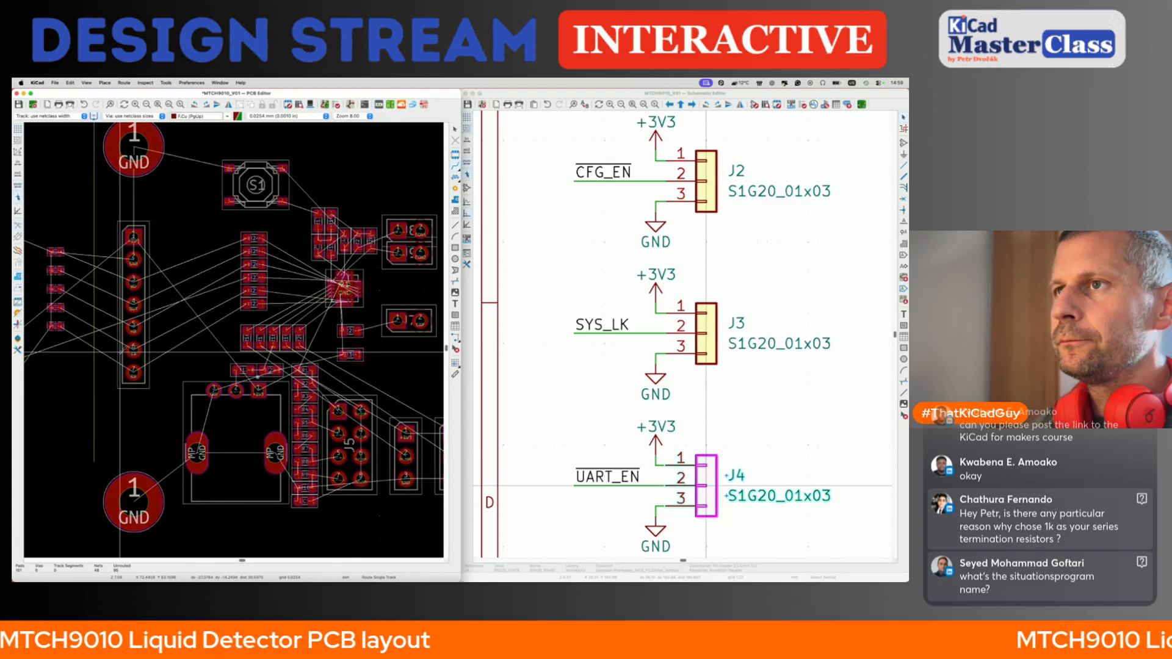
pyautogui.hscroll(-4, 128, 379)
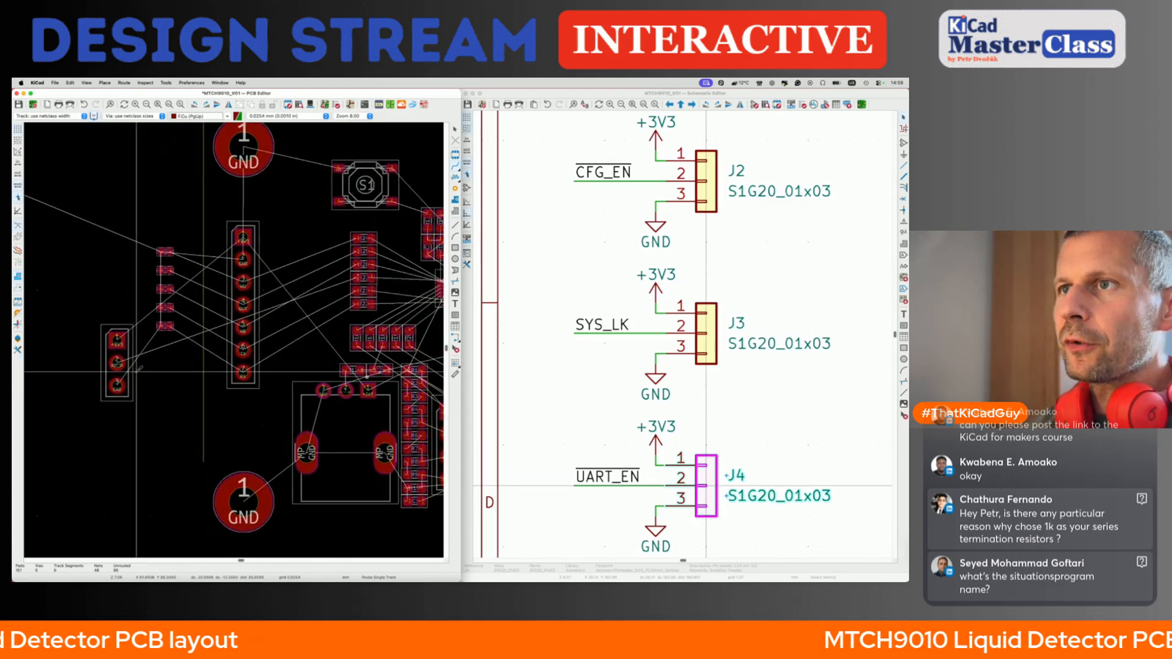
# - Move the UART_EN header J4 in line with the seven-pin header J6, directly above its +3V3 pin
pyautogui.click(128, 377)
pyautogui.press('m')
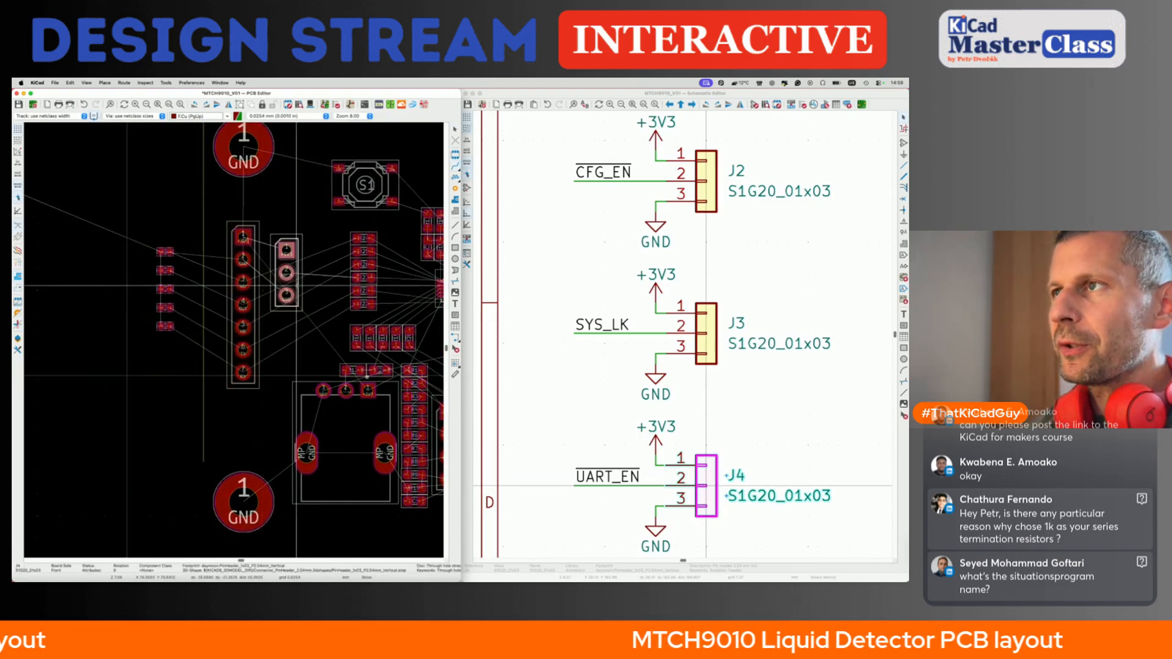
pyautogui.scroll(-1, 296, 285)
pyautogui.scroll(-3, 296, 286)
pyautogui.scroll(5, 298, 275)
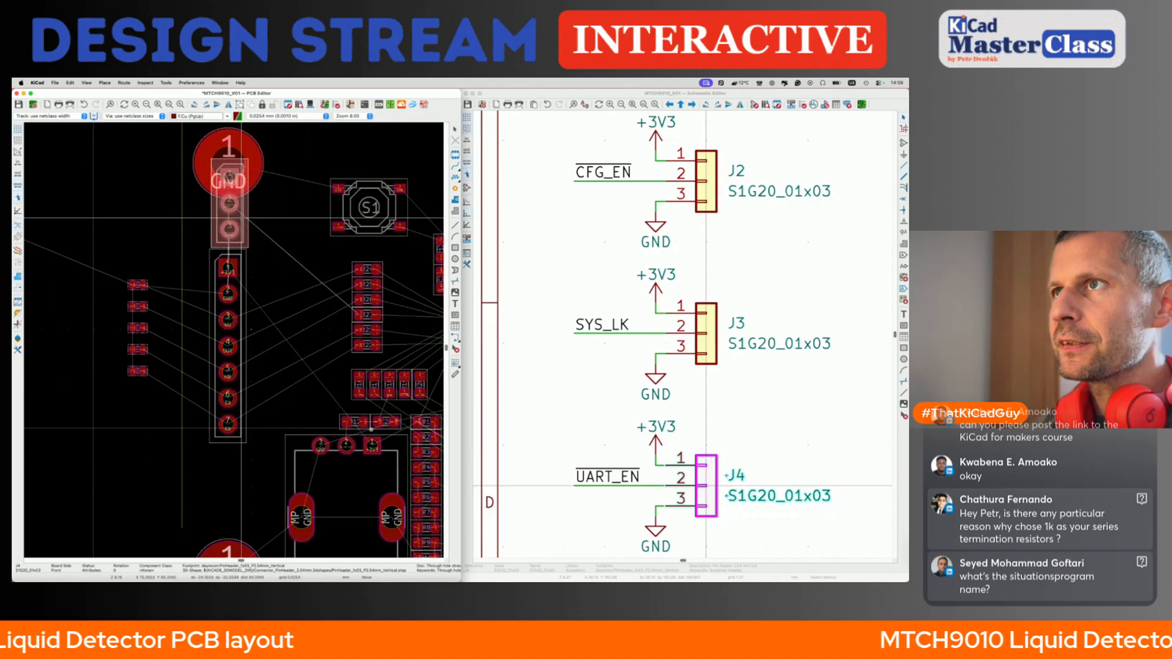
pyautogui.click(241, 217)
pyautogui.scroll(4, 241, 217)
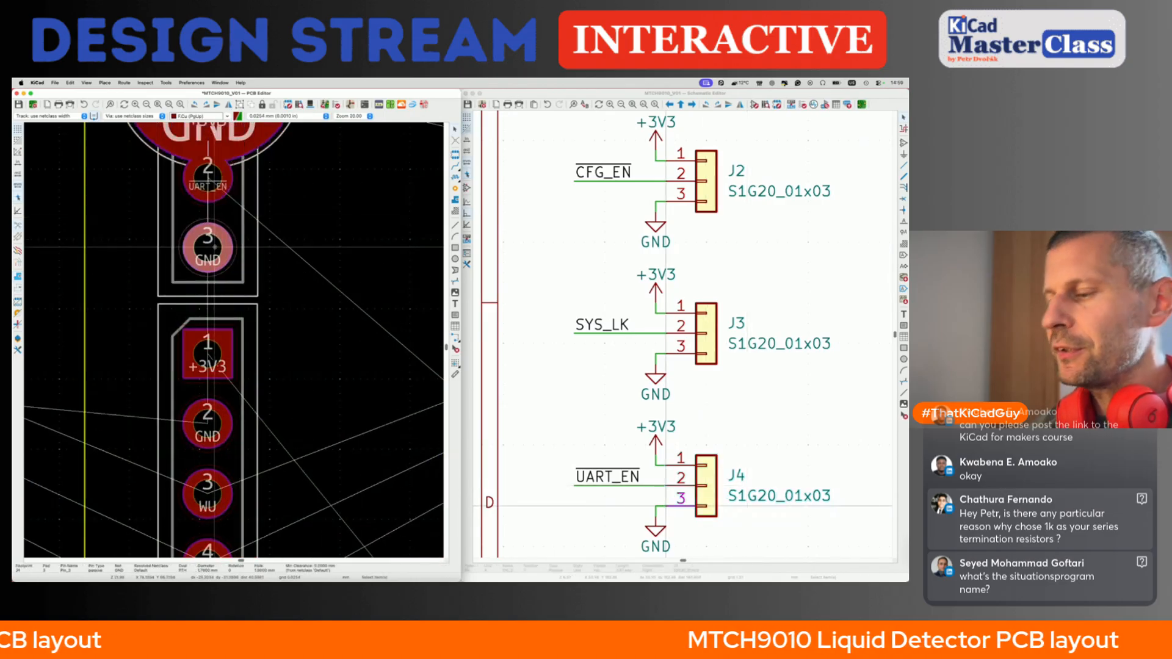
pyautogui.hotkey('shift', 'p')
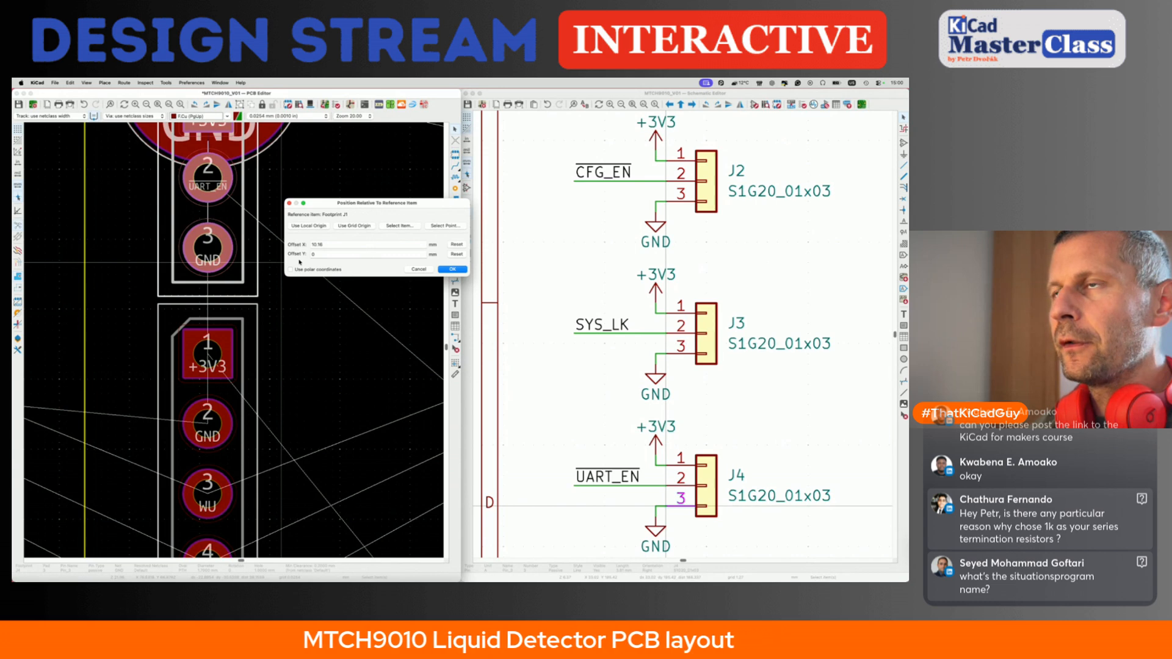
pyautogui.press('Return')
pyautogui.scroll(-4, 300, 261)
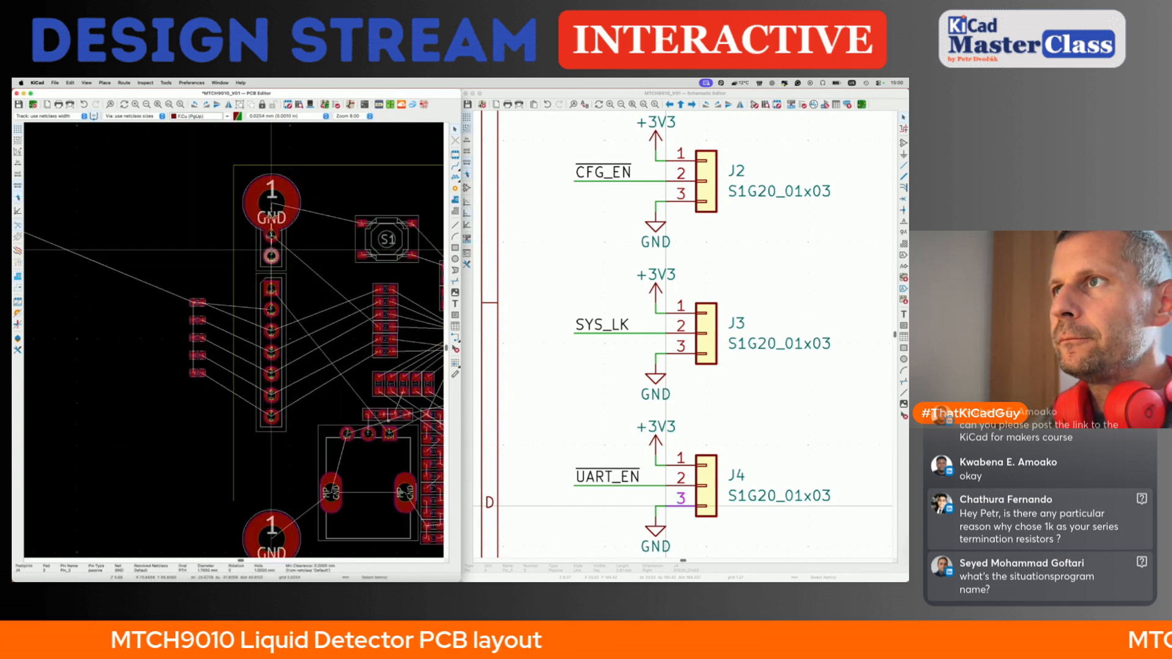
# - Move the UART_EN header J4 out of line with J6, into the gap between the upper GND mounting hole and switch S1
pyautogui.scroll(2, 271, 249)
pyautogui.click(272, 250)
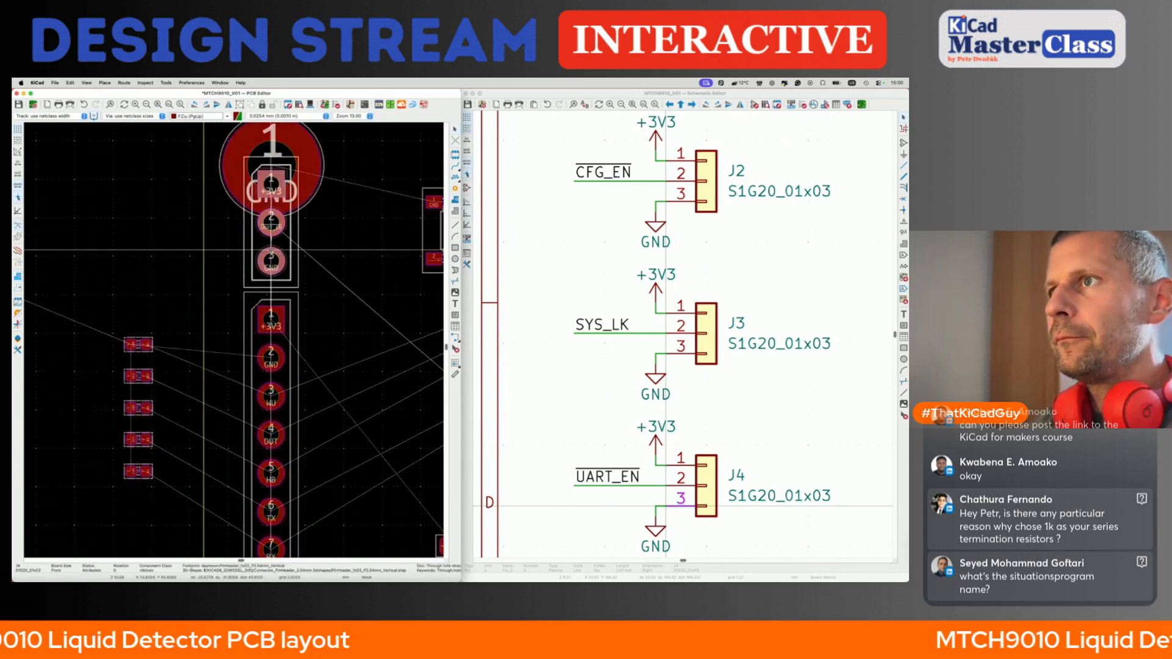
pyautogui.moveTo(272, 250); pyautogui.dragTo(374, 249)
pyautogui.scroll(-3, 373, 240)
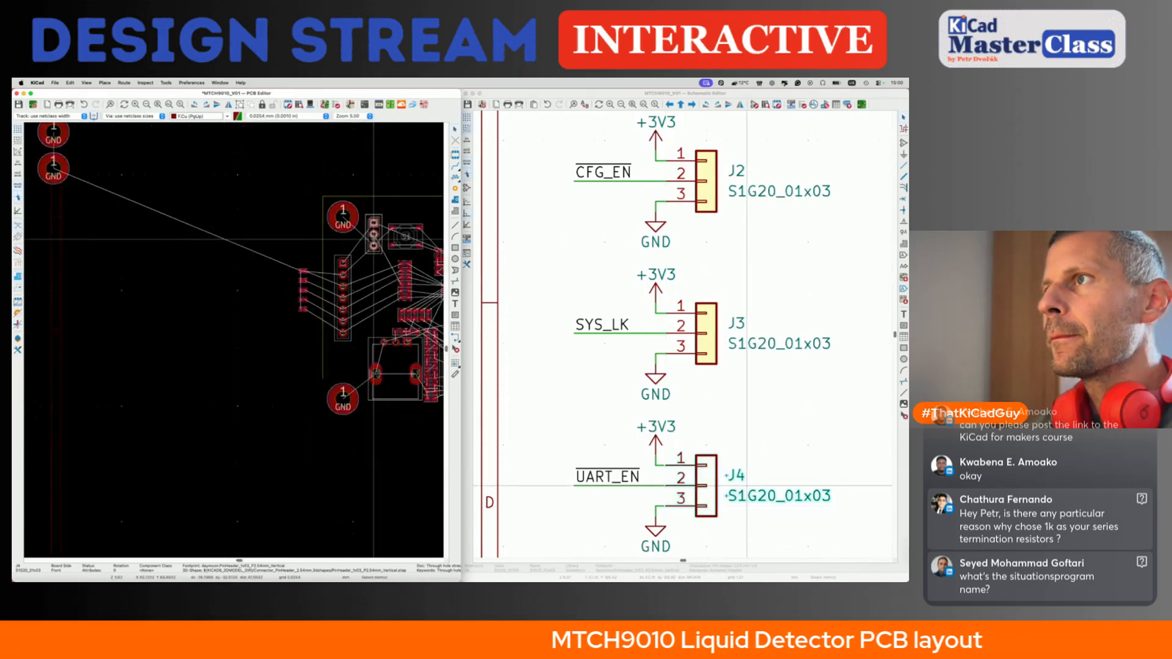
pyautogui.scroll(2, 374, 240)
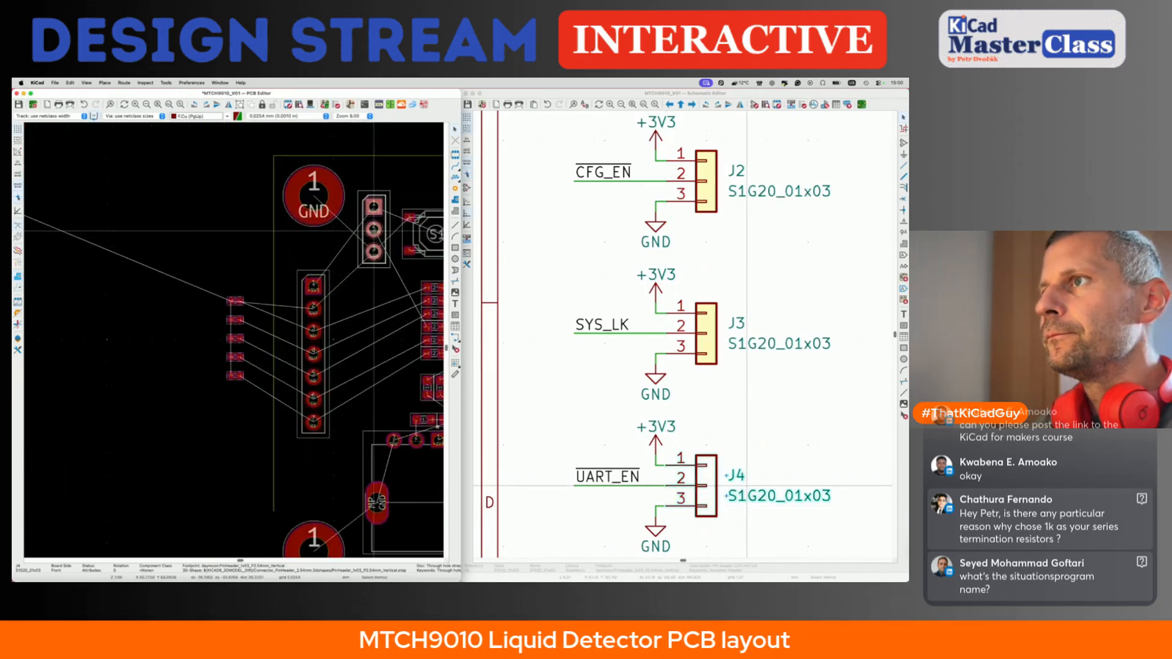
pyautogui.scroll(-4, 374, 227)
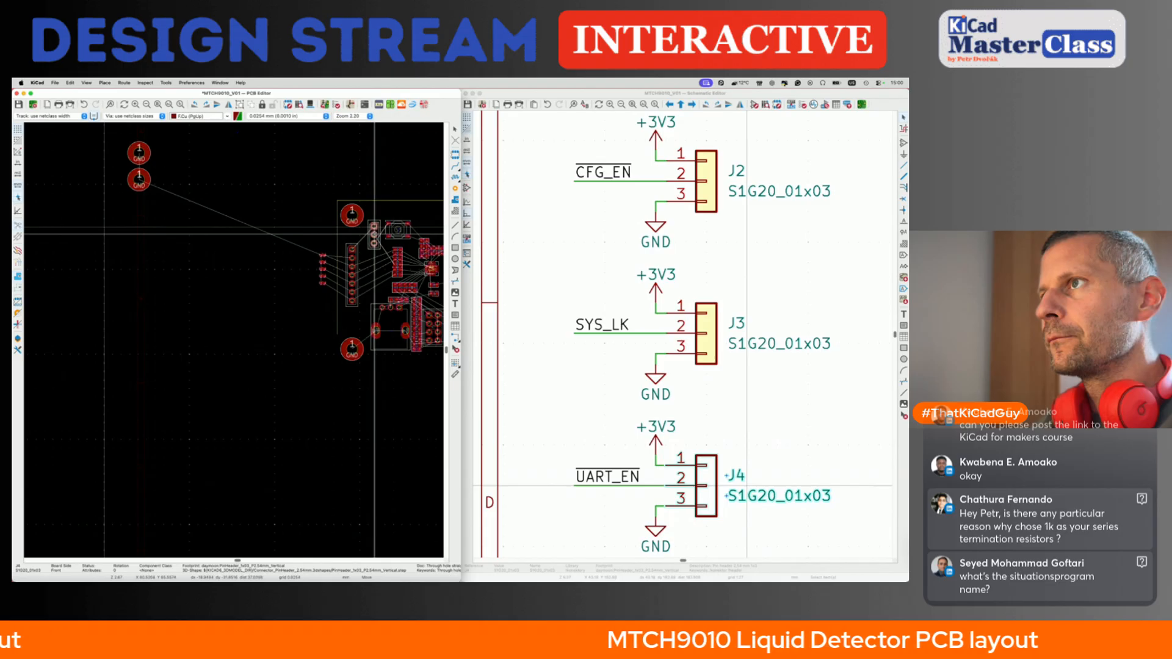
pyautogui.click(374, 234)
# - Select diode D1, the uppermost part in the column of diodes outside the board edge beside J6
pyautogui.scroll(5, 324, 256)
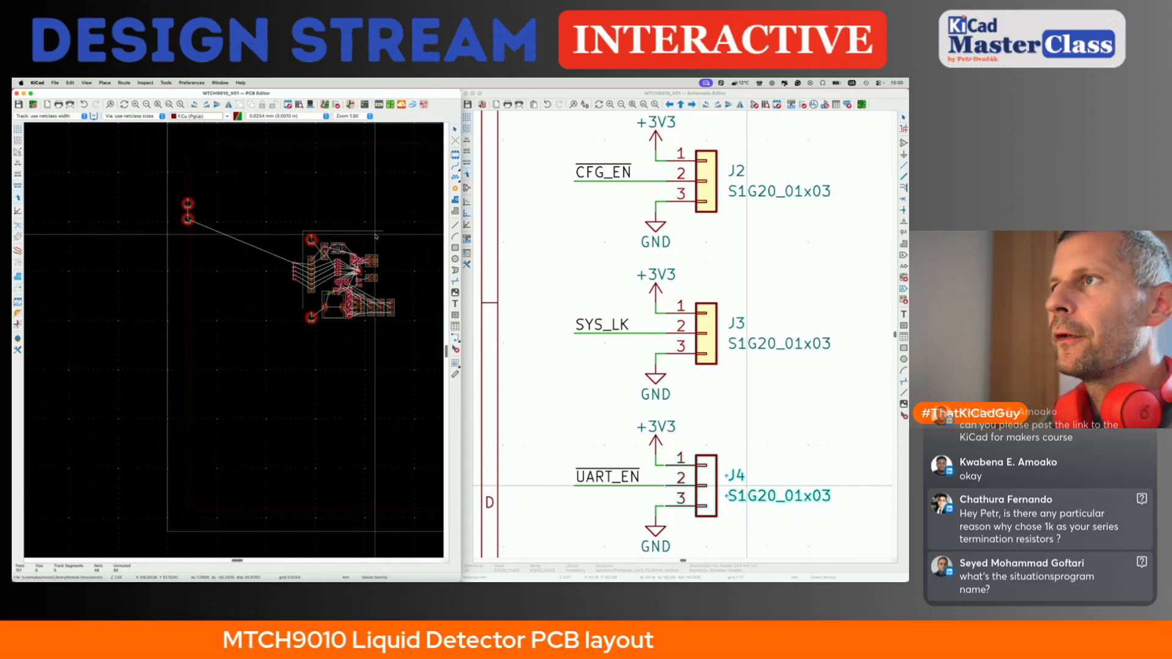
pyautogui.click(291, 269)
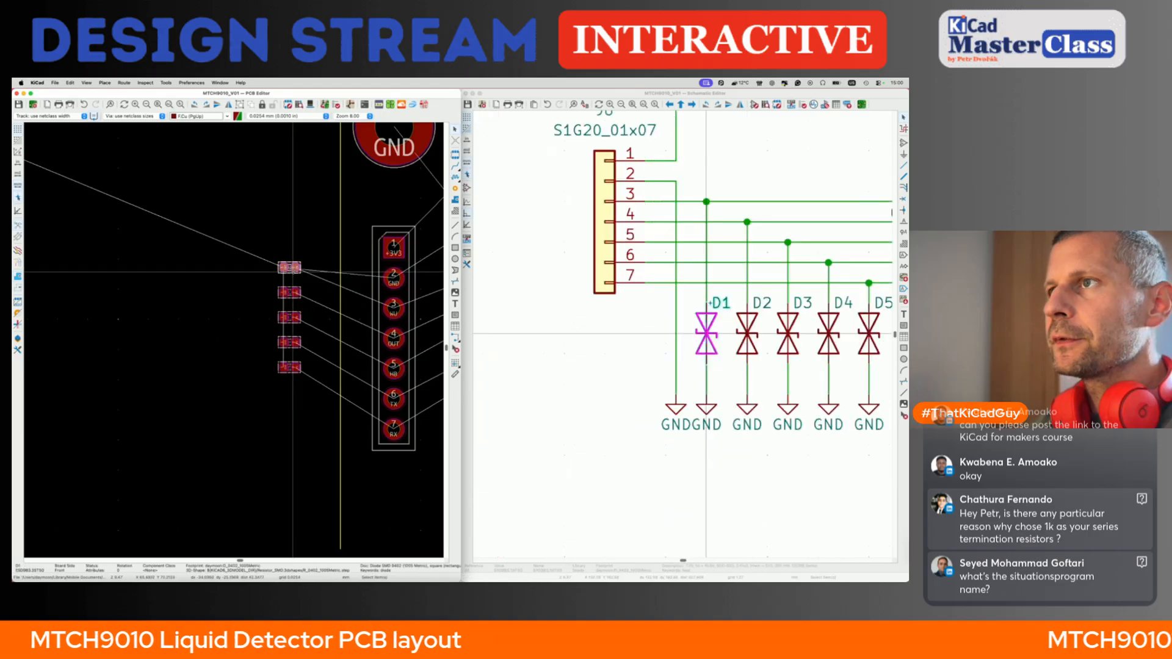
# - Rotate diode D1 vertical with its GND pad up and place it beside the connector, between pins 2 and 3
pyautogui.press('m')
pyautogui.hscroll(3, 289, 279)
pyautogui.scroll(5, 351, 317)
pyautogui.press('r')
pyautogui.press('r')
pyautogui.press('r')
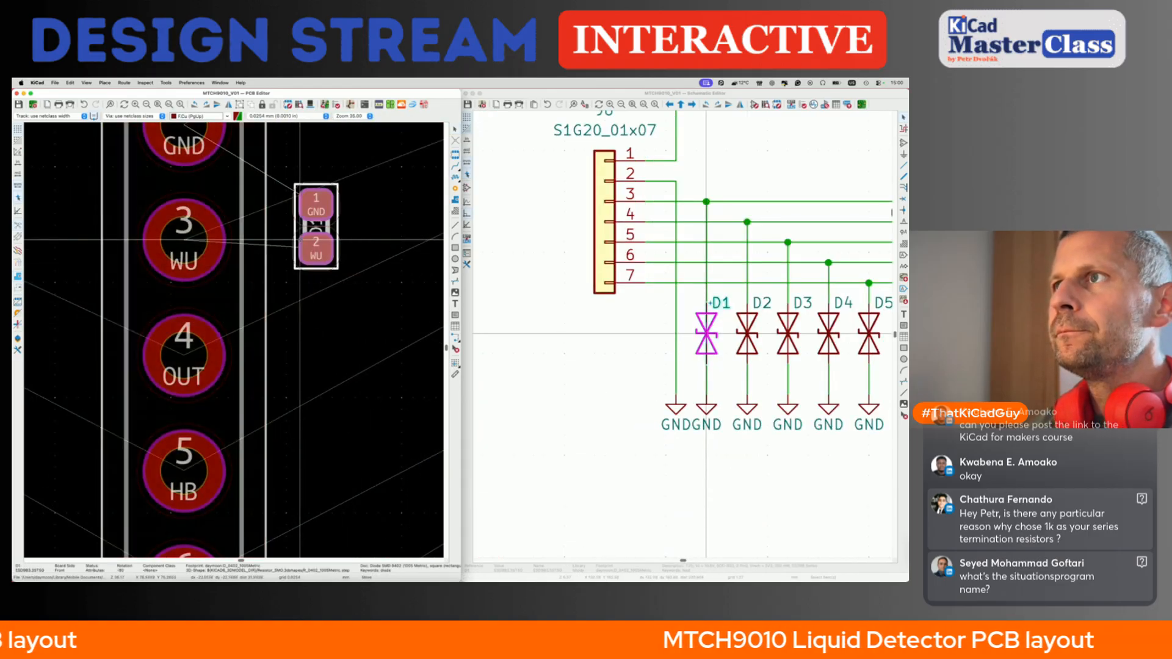
pyautogui.click(283, 223)
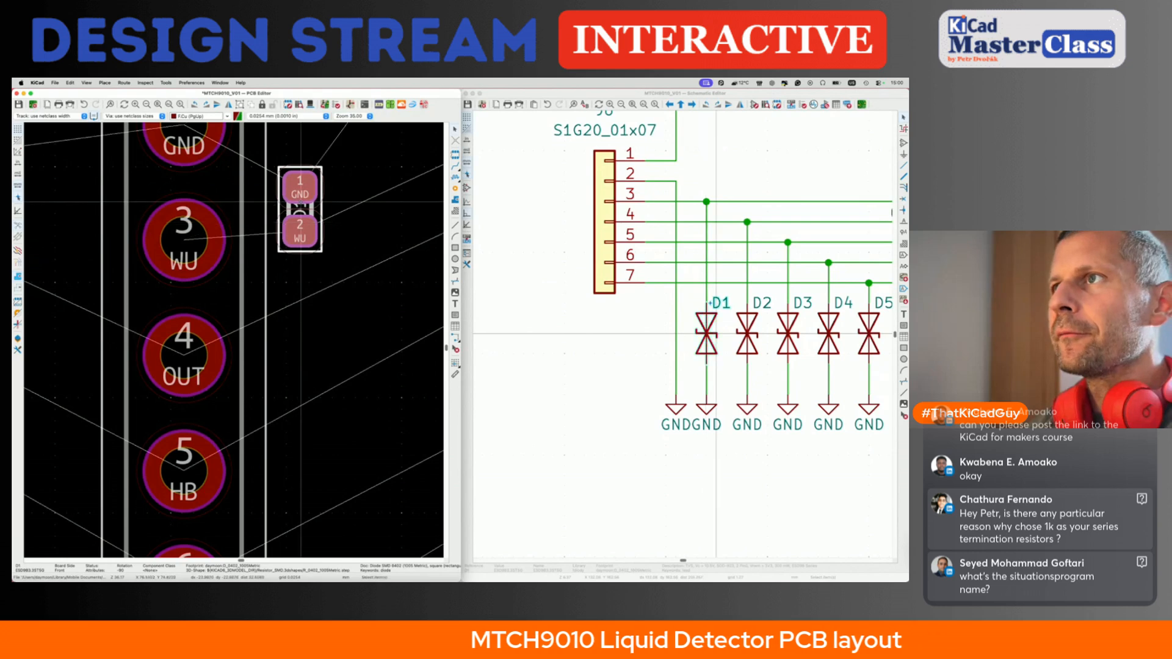
pyautogui.press('m')
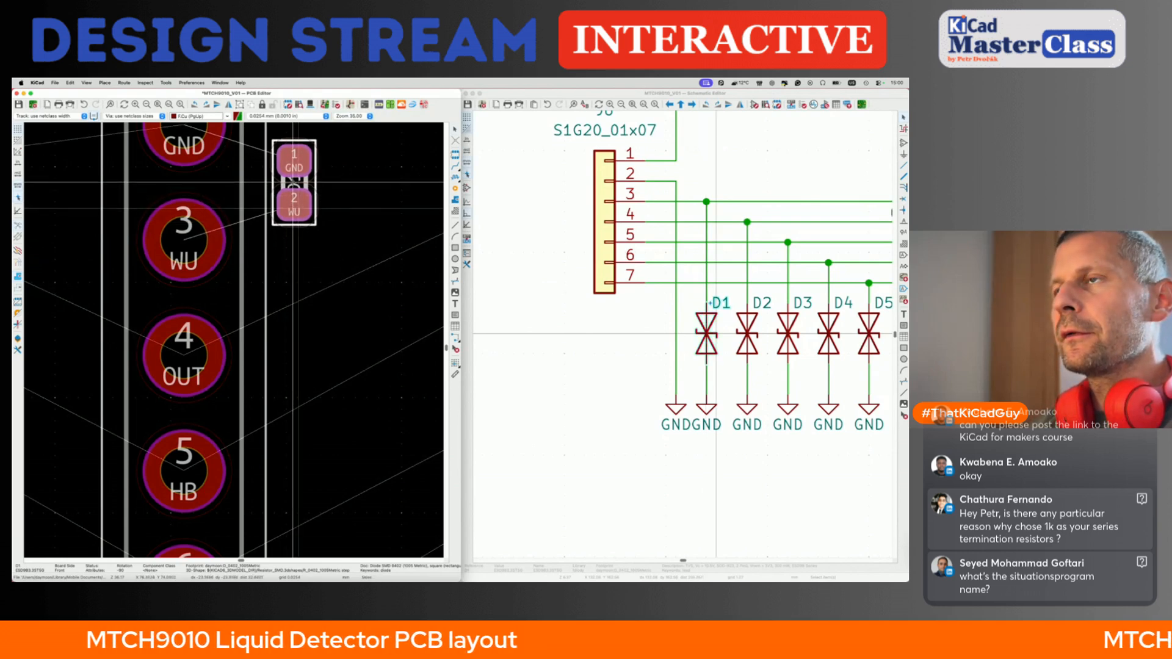
pyautogui.click(293, 182)
# - Rotate D2 vertical and place it beside OUT pin 4, then shift D1 so its WU pad lines up with pin 3
pyautogui.scroll(-5, 293, 183)
pyautogui.moveTo(275, 186); pyautogui.dragTo(301, 198, button='middle')
pyautogui.click(111, 196)
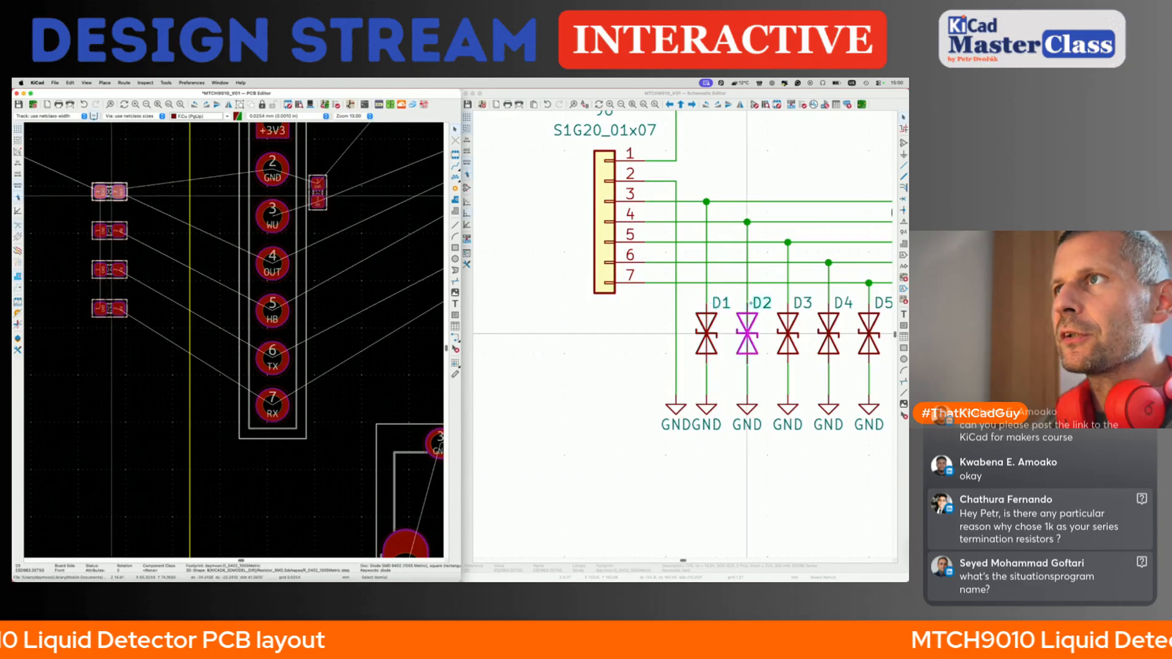
pyautogui.press('m')
pyautogui.press('e')
pyautogui.press('Escape')
pyautogui.press('r')
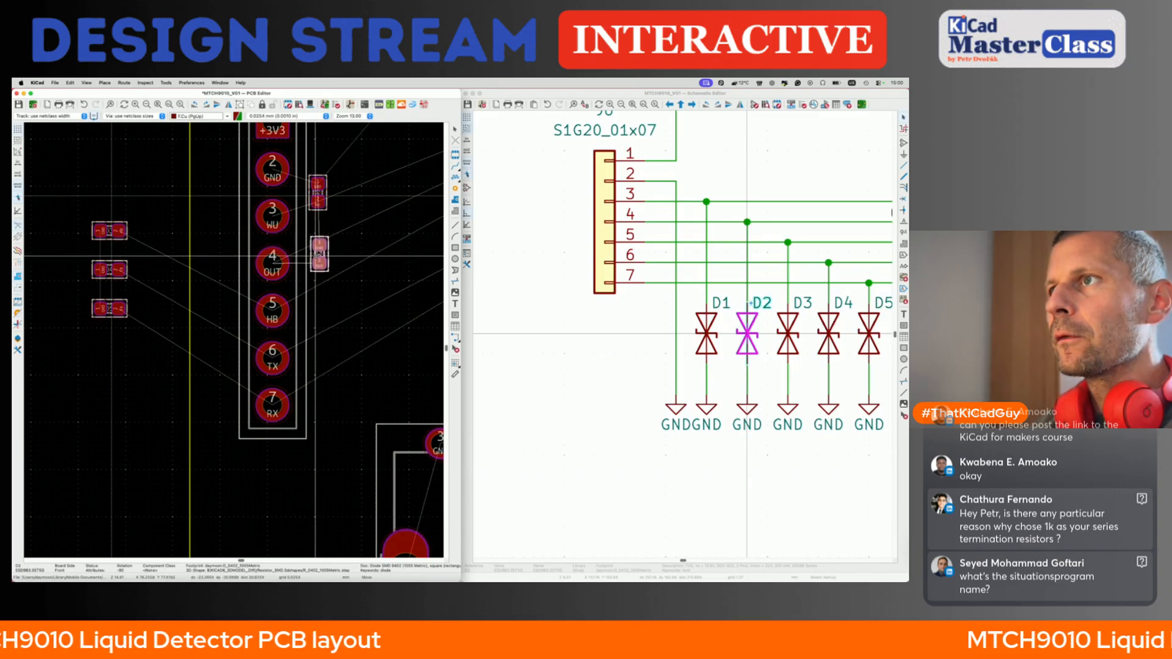
pyautogui.click(314, 257)
pyautogui.press('m')
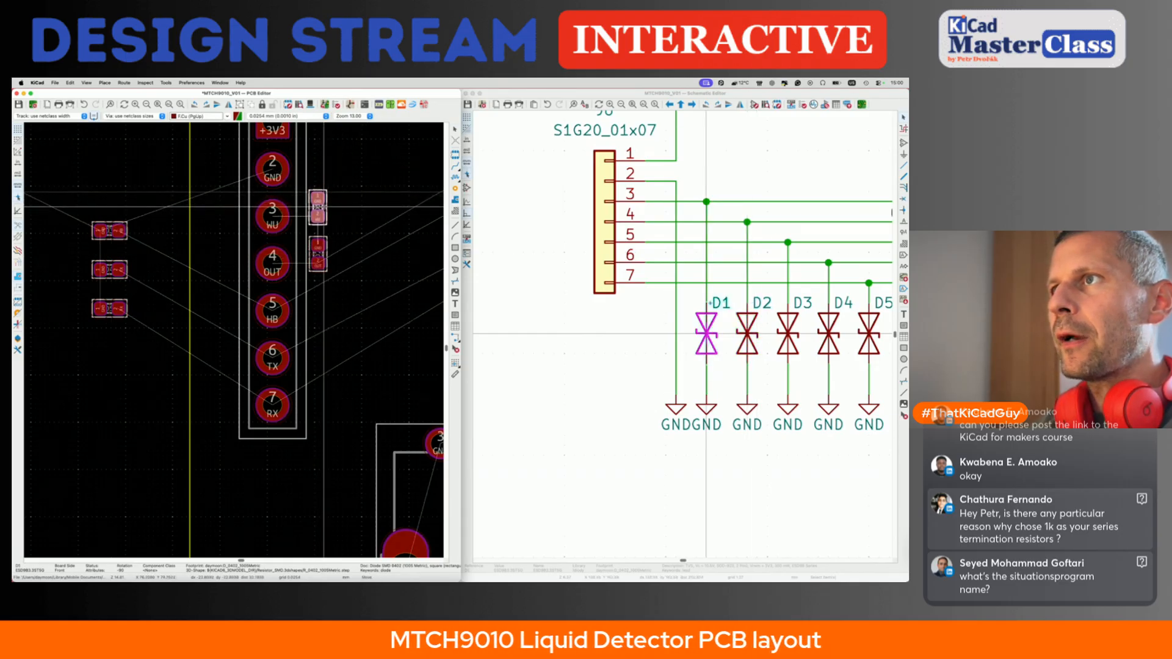
pyautogui.click(323, 207)
pyautogui.press('x')
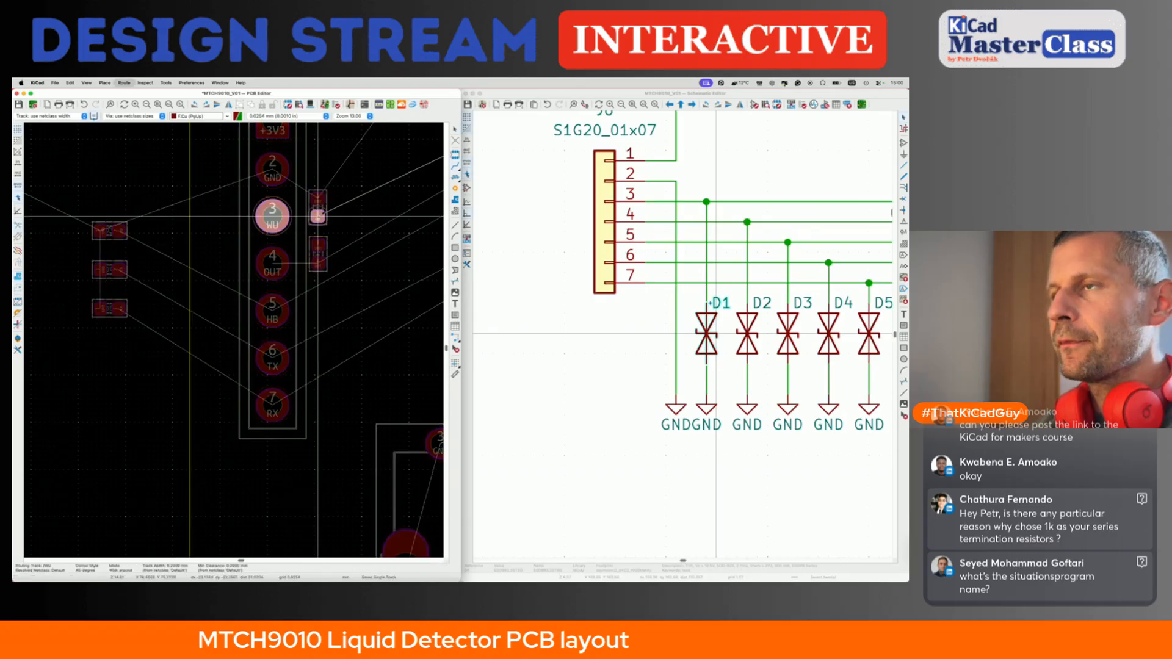
pyautogui.press('Escape')
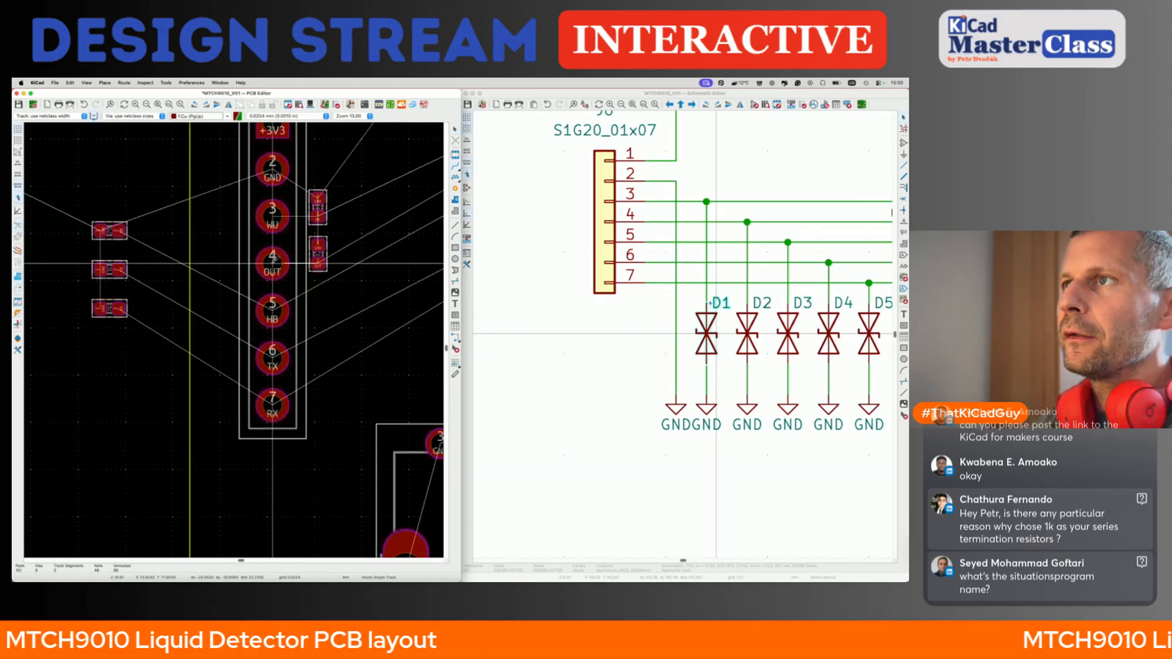
pyautogui.press('x')
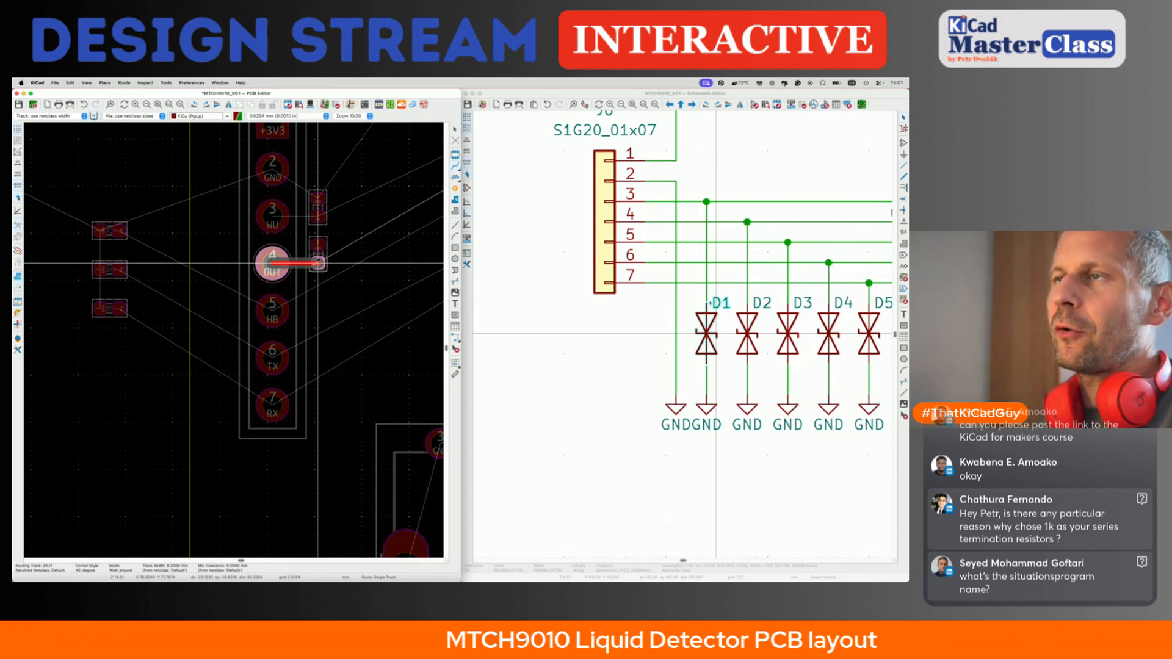
pyautogui.press('Escape')
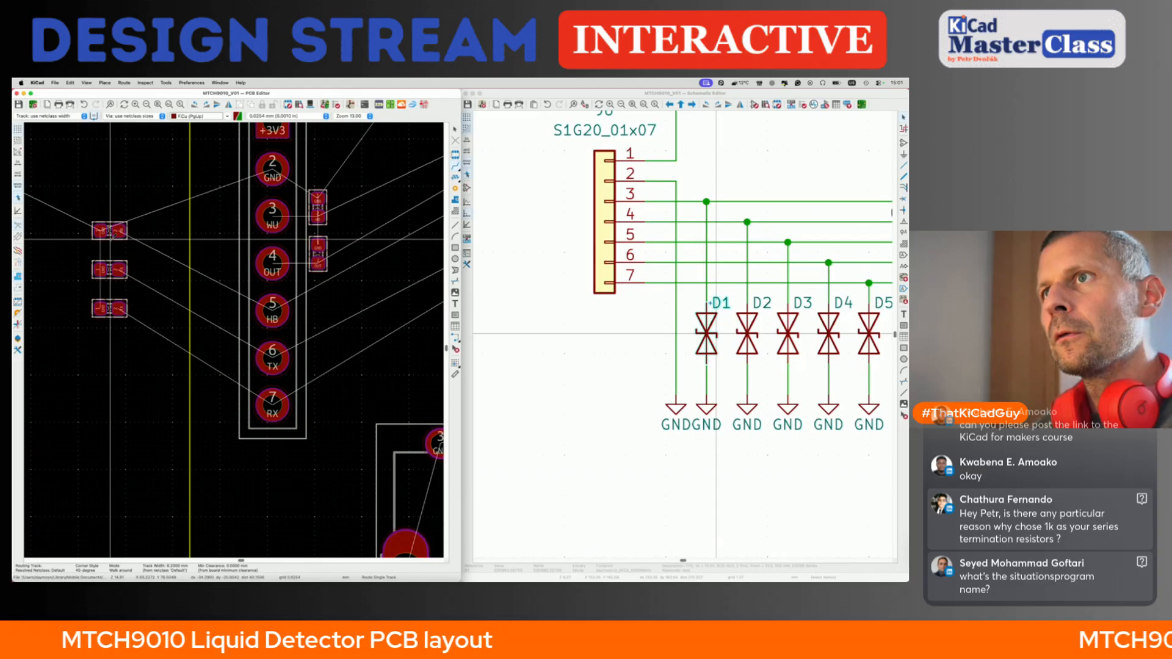
# - Rotate diode D3 vertical and place it below D2, with its lower pad level with HB pin 5
pyautogui.click(110, 235)
pyautogui.press('r')
pyautogui.press('r')
pyautogui.press('r')
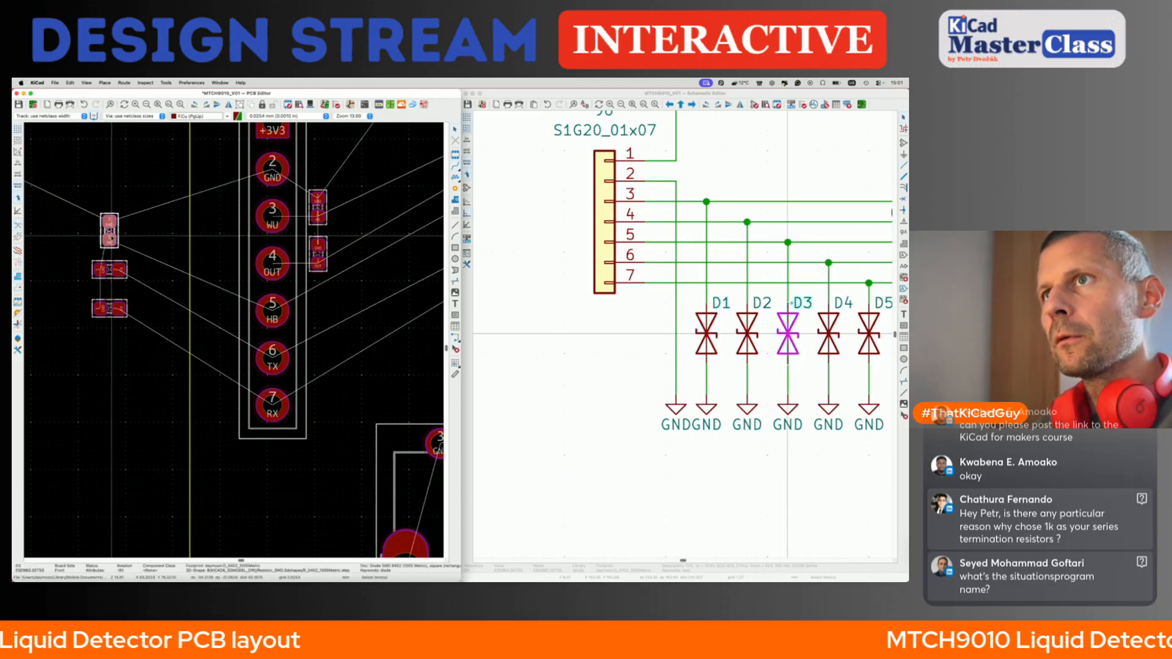
pyautogui.press('m')
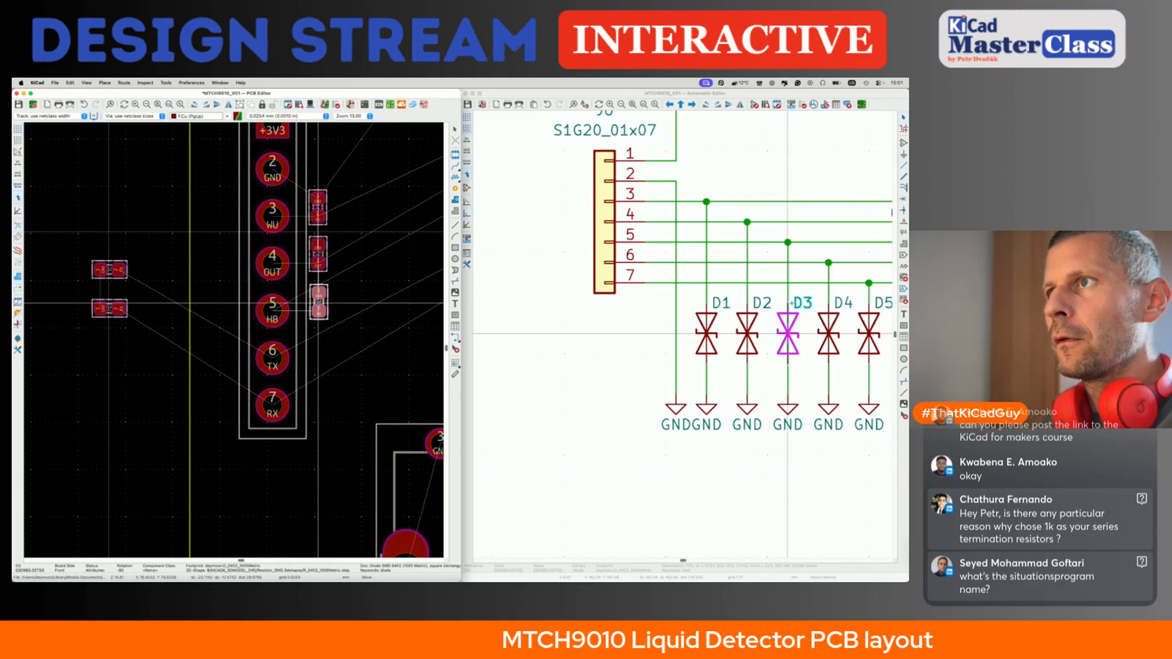
pyautogui.click(318, 304)
# - Place diode D4 vertically below D3, with its lower pad level with TX pin 6 of the connector
pyautogui.click(109, 272)
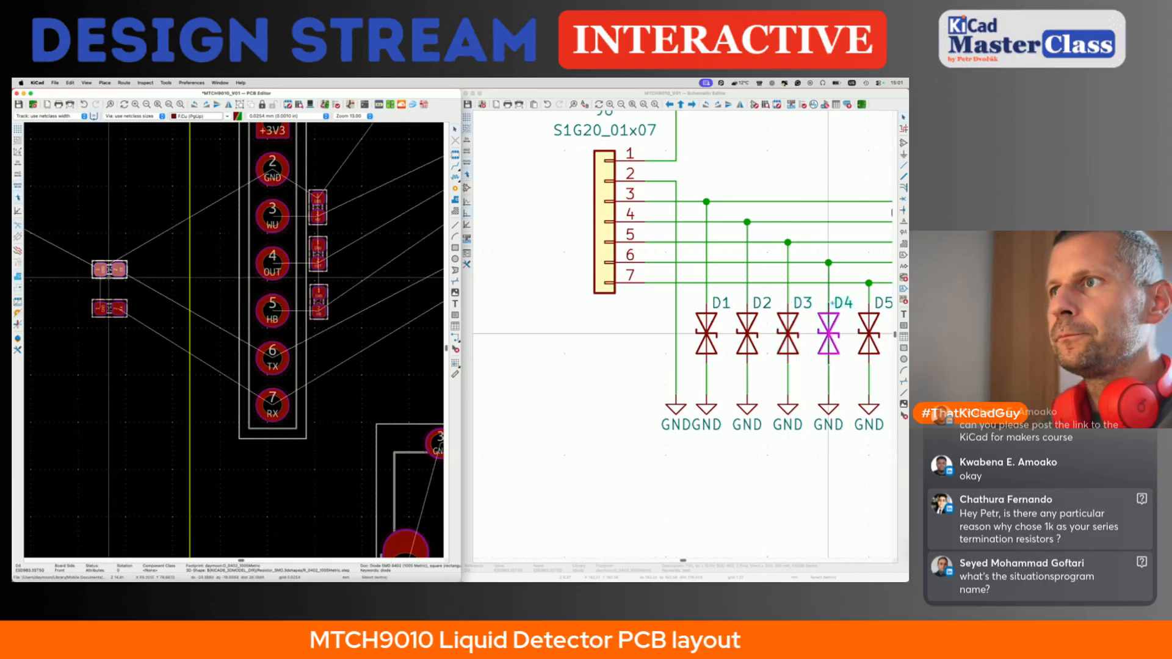
pyautogui.press('m')
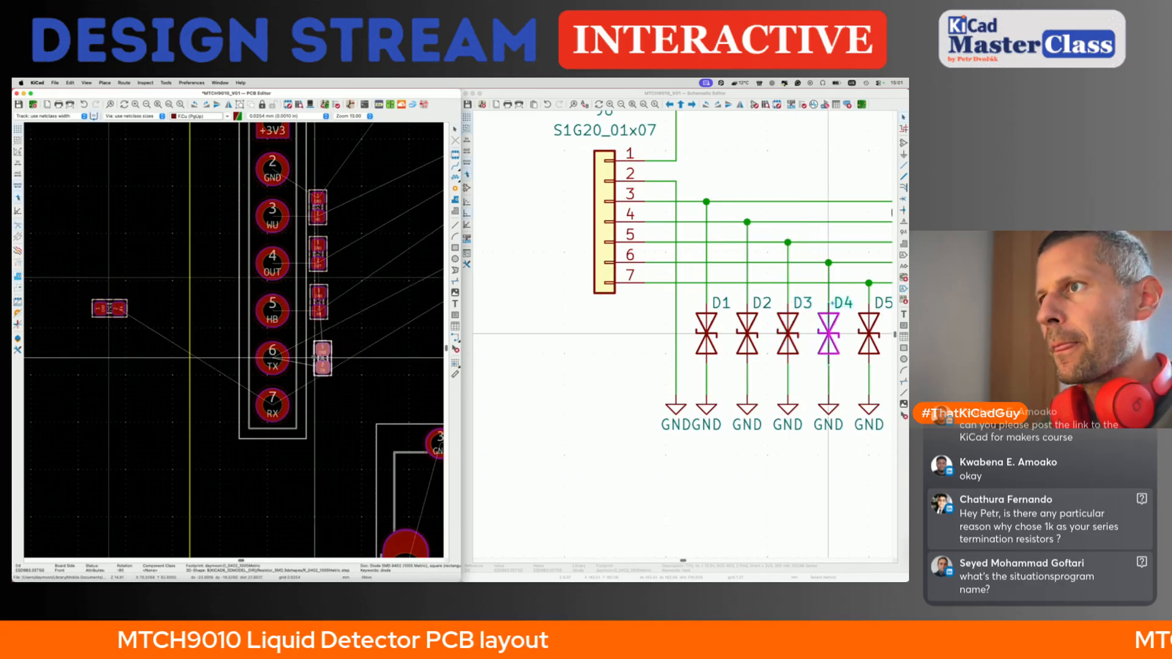
pyautogui.click(318, 348)
# - Rotate diode D5 vertical and place it at the end of the diode column, level with RX pin 7
pyautogui.click(109, 308)
pyautogui.press('r')
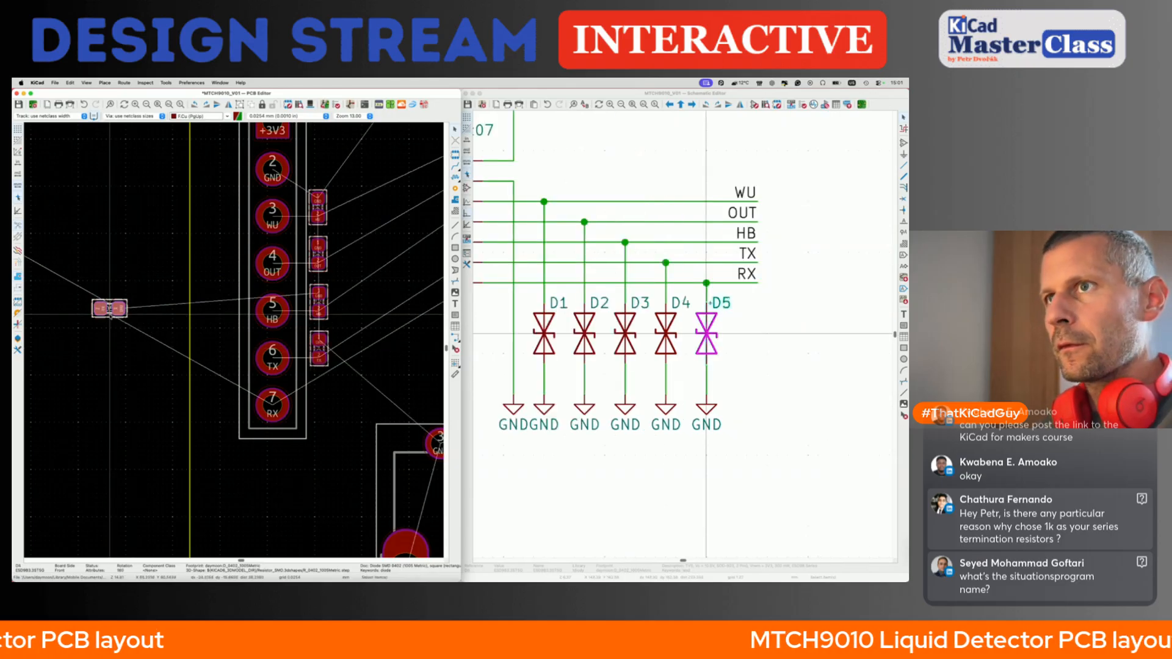
pyautogui.press('m')
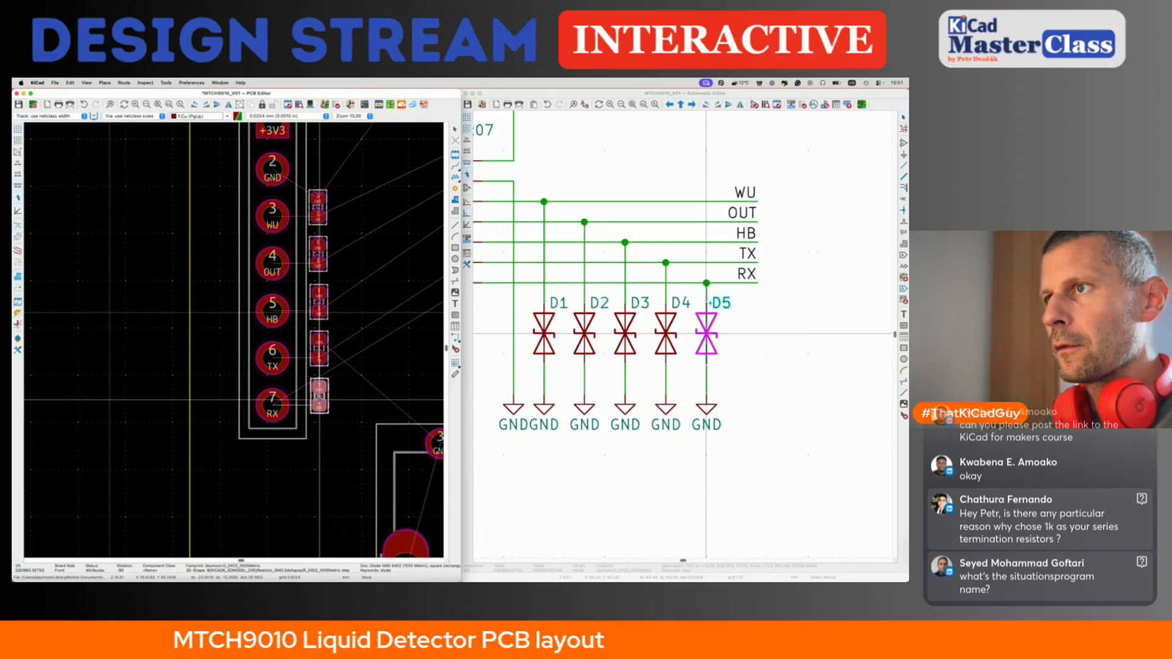
pyautogui.click(319, 400)
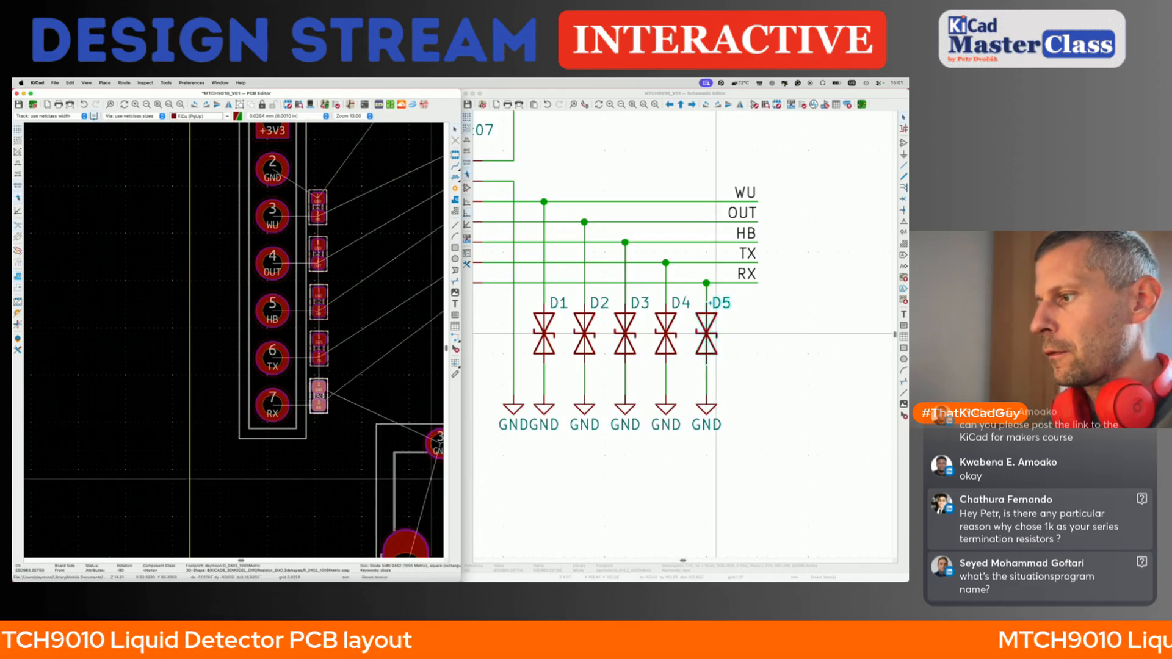
pyautogui.click(385, 339)
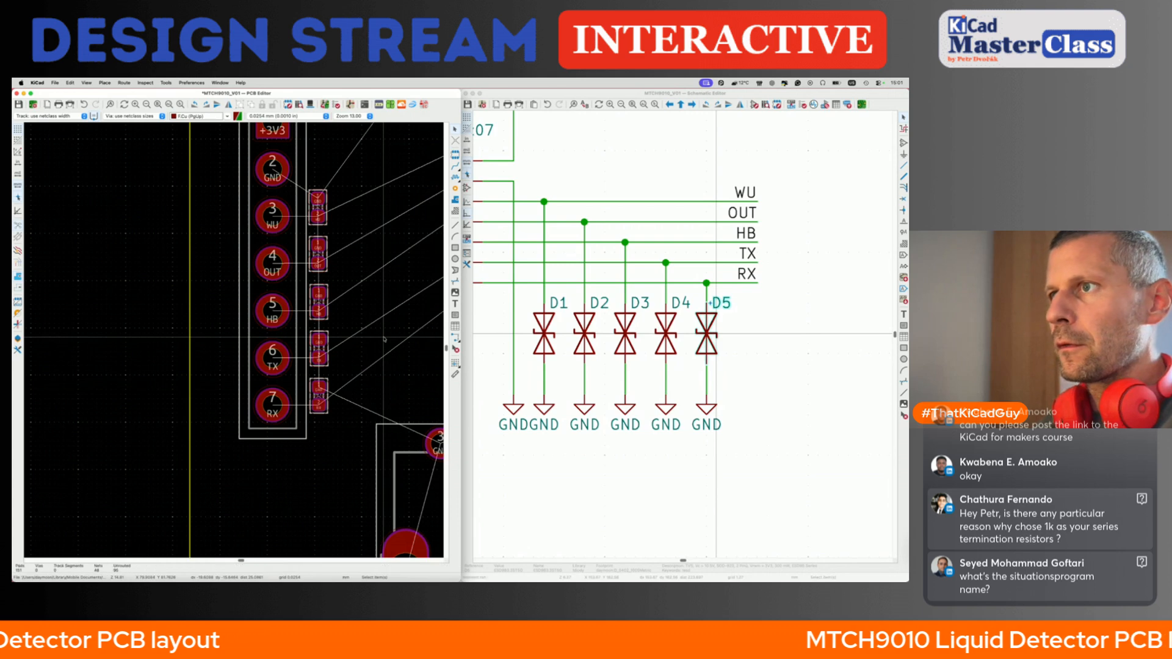
# - Move all components between the mounting holes slightly upward as one group, leaving the holes in place
pyautogui.scroll(-8, 384, 339)
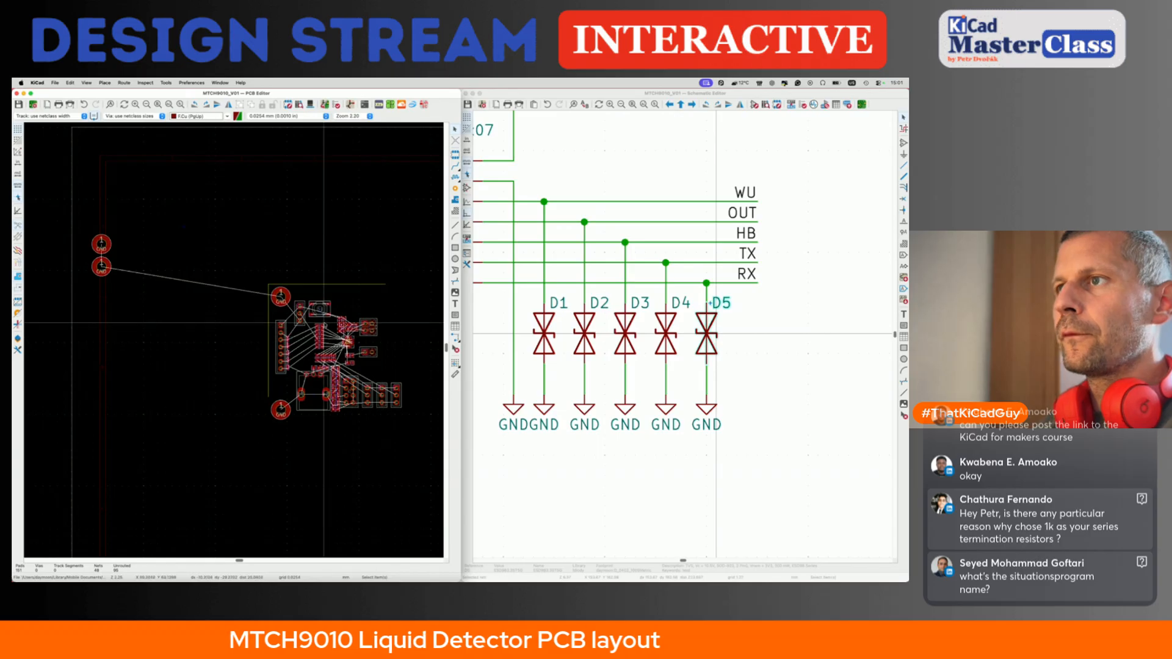
pyautogui.moveTo(291, 292); pyautogui.dragTo(414, 413)
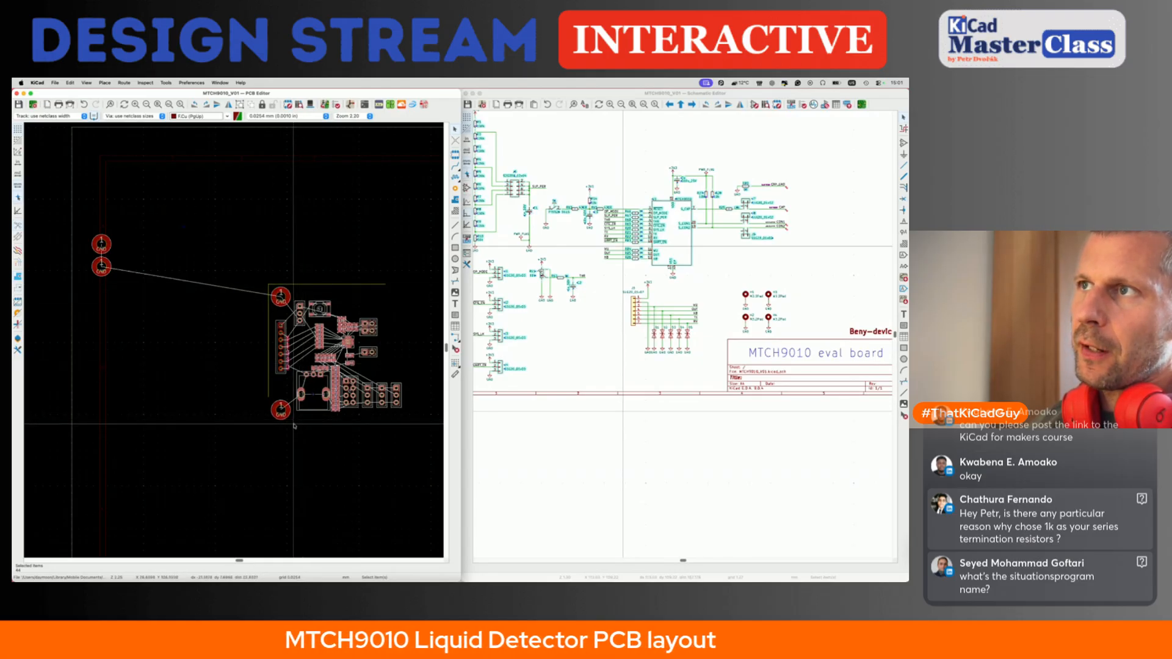
pyautogui.press('m')
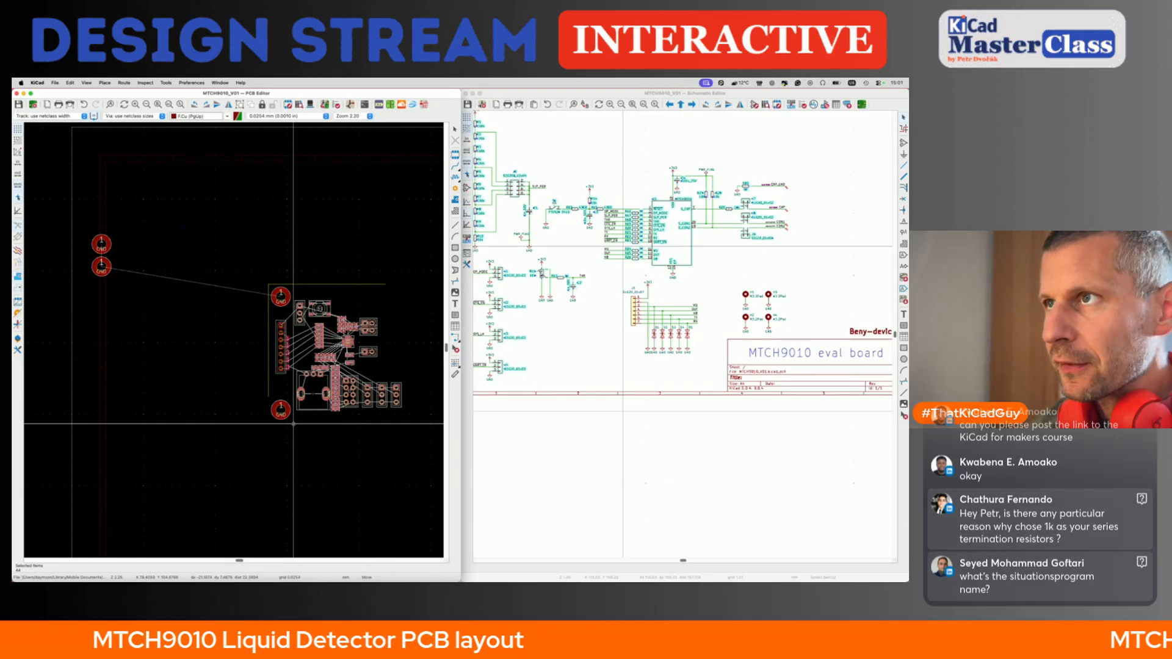
pyautogui.click(293, 421)
pyautogui.click(293, 421)
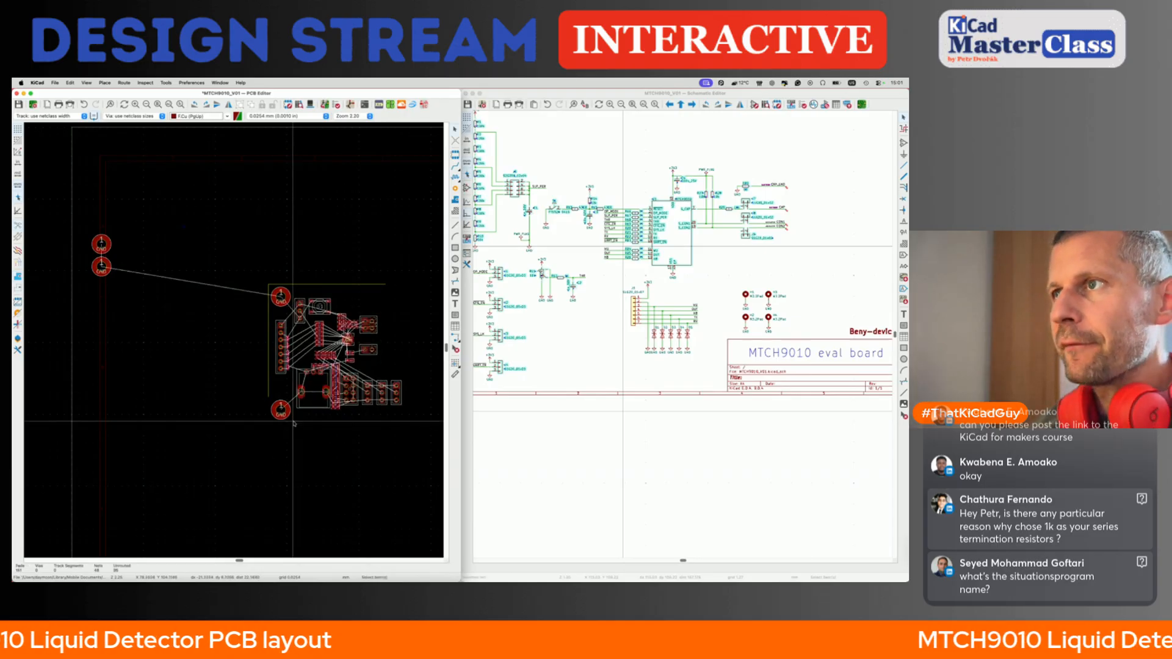
# - Move mounting hole H3 onto the board's upper-right corner area, level with H1
pyautogui.click(105, 247)
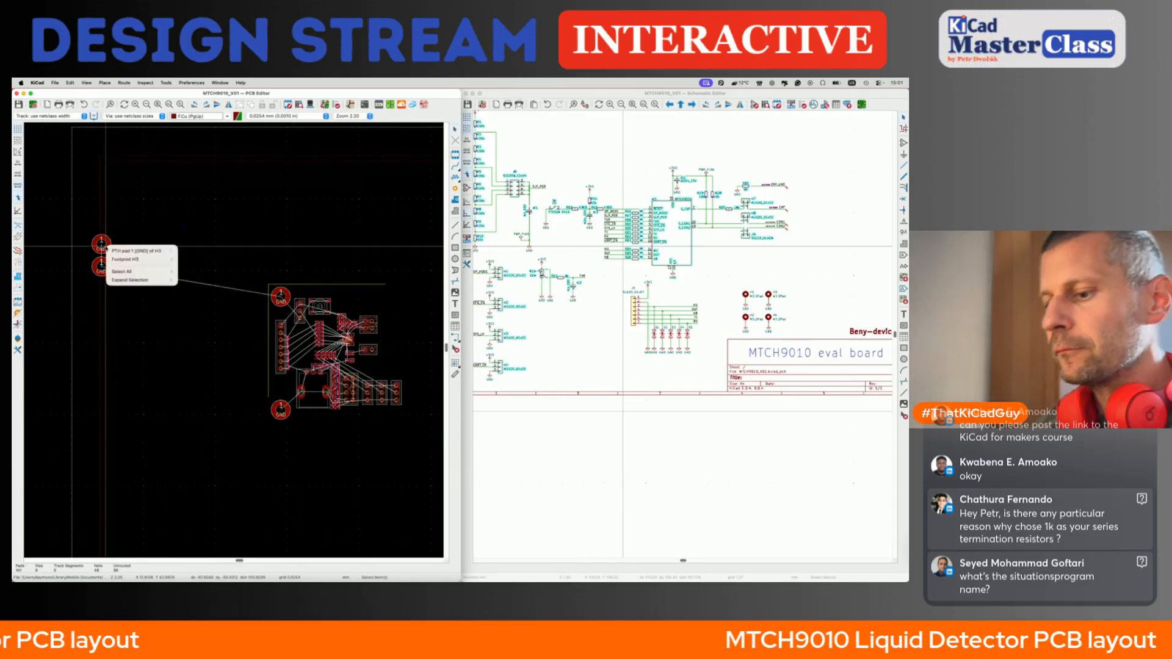
pyautogui.click(124, 260)
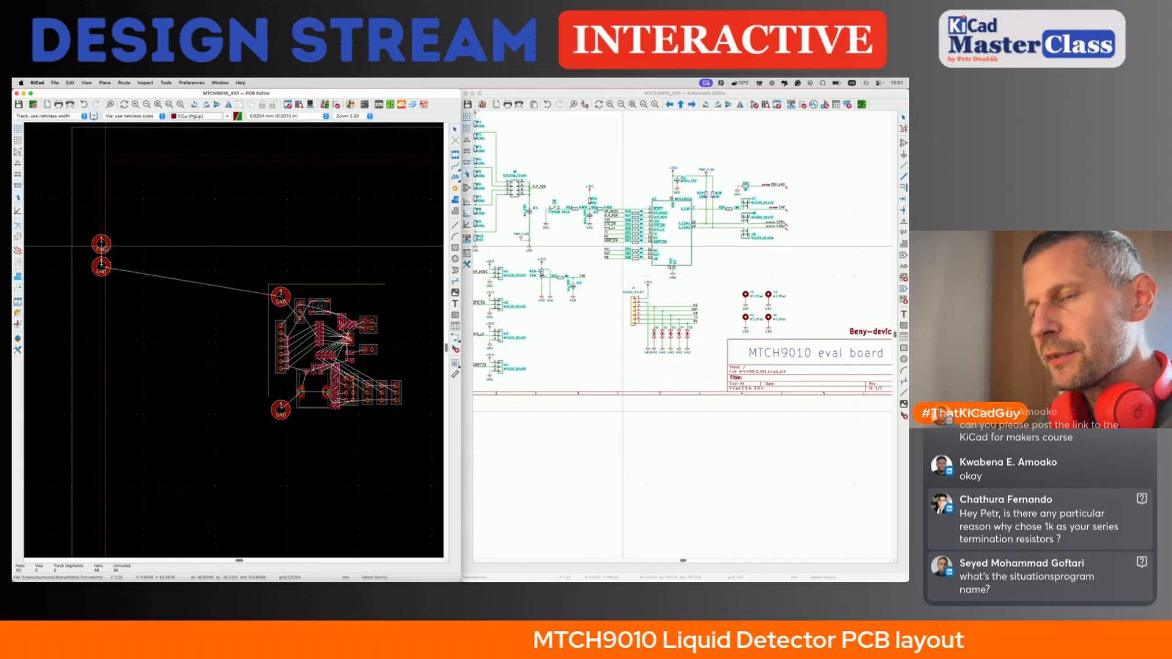
pyautogui.press('m')
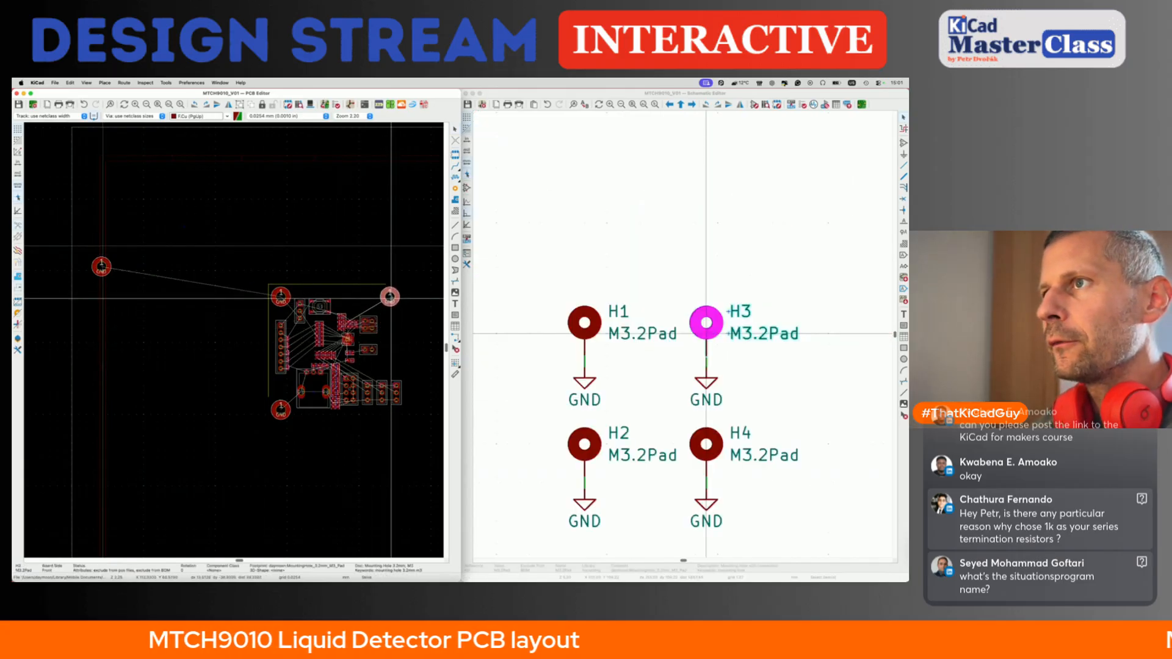
pyautogui.click(392, 298)
# - Position mounting hole H3 relative to footprint H1 with an X offset of 40 mm and a Y offset of 0
pyautogui.scroll(5, 391, 298)
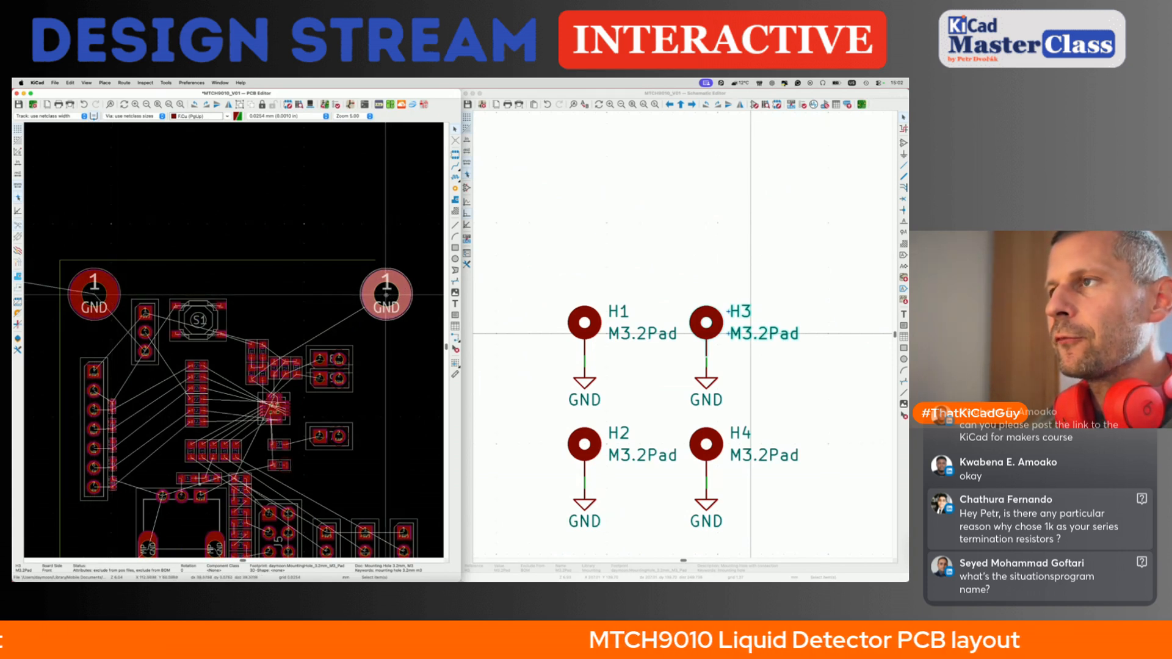
pyautogui.click(391, 297)
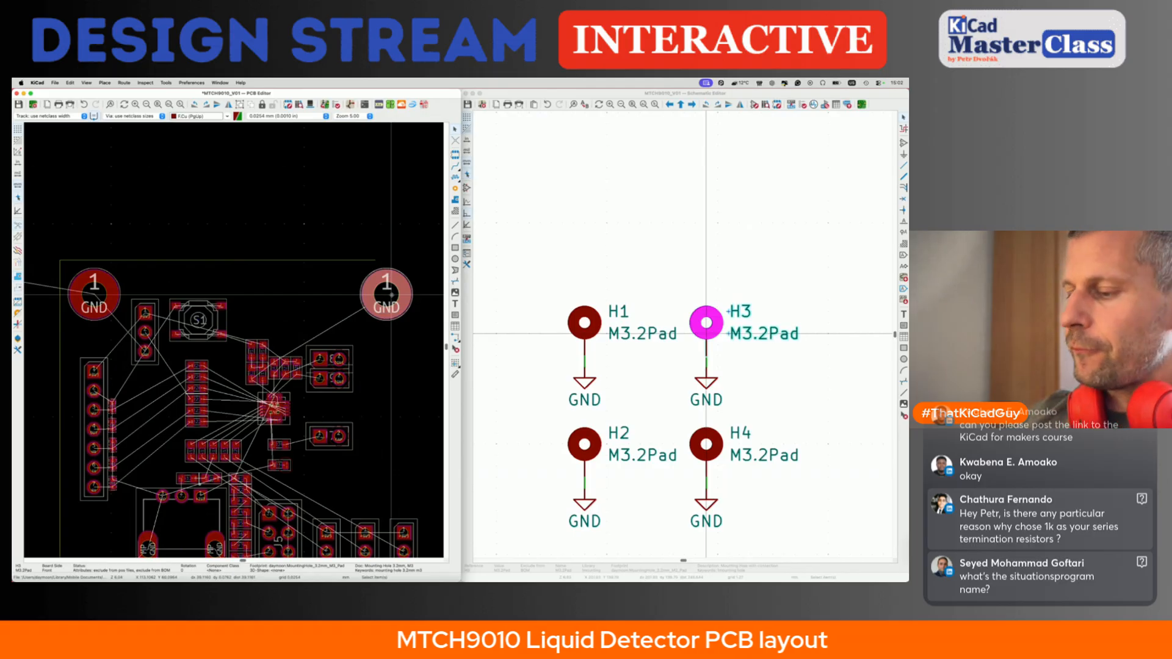
pyautogui.hotkey('shift', 'p')
pyautogui.doubleClick(340, 244)
pyautogui.write('5.08*2')
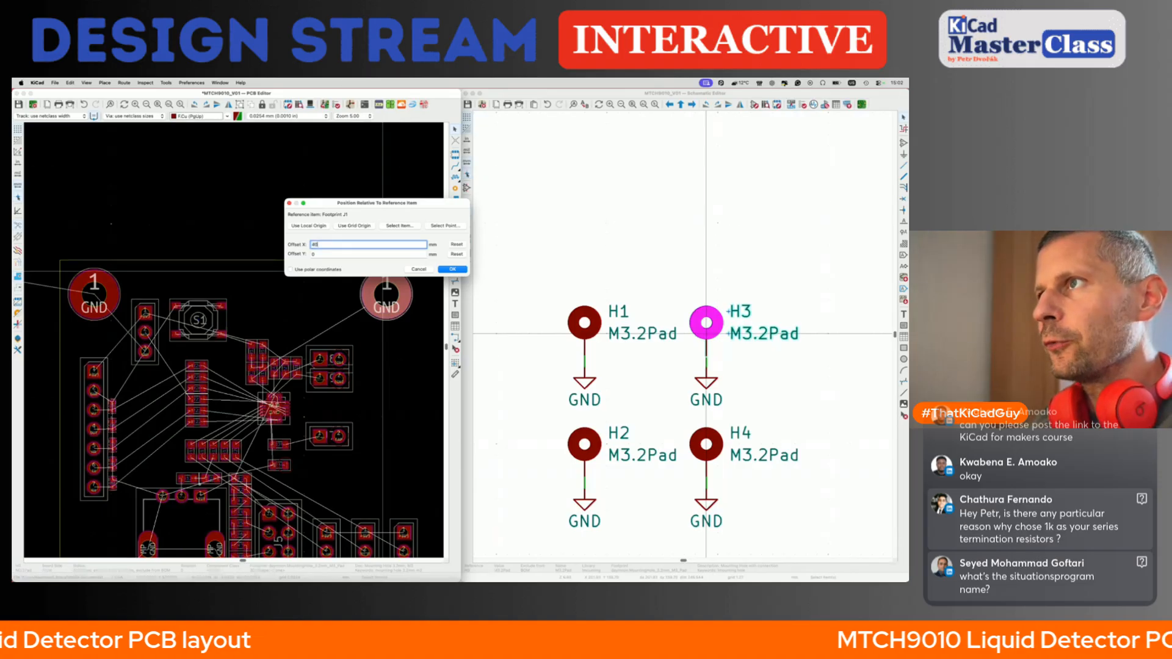
pyautogui.click(388, 226)
pyautogui.click(111, 291)
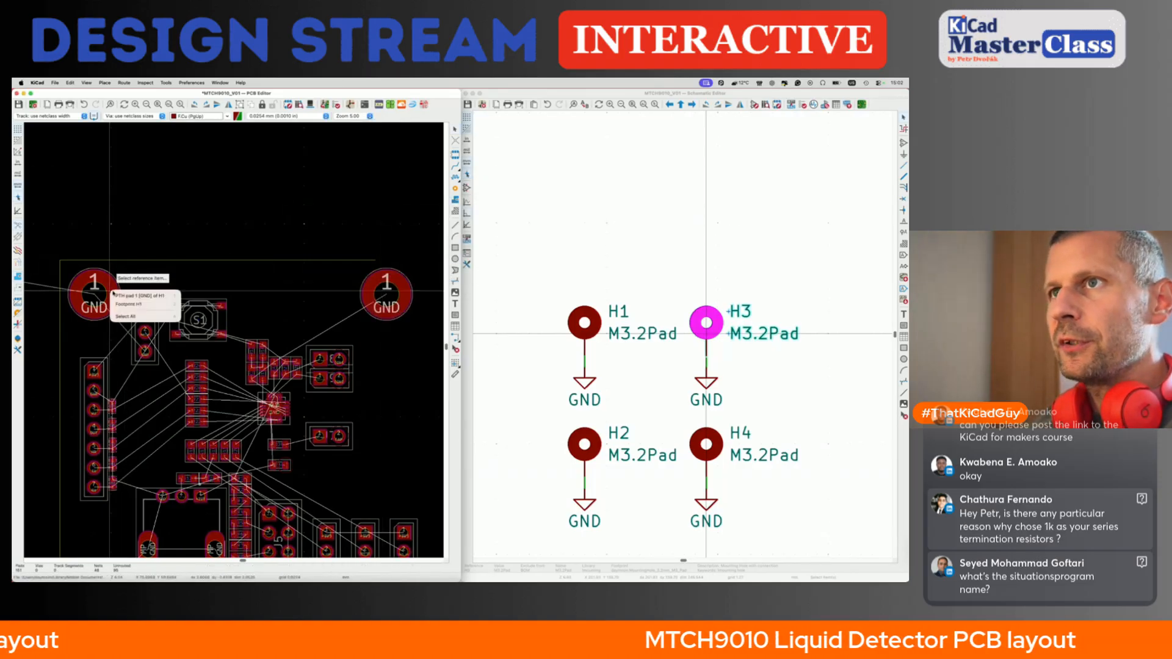
pyautogui.click(140, 303)
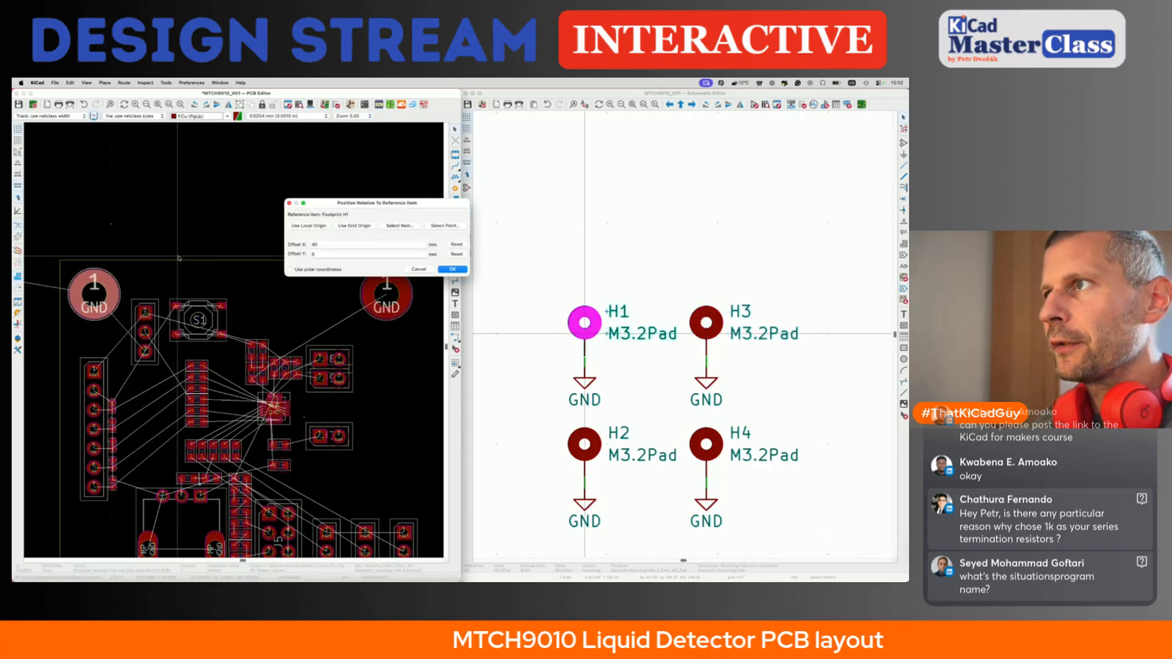
pyautogui.press('Return')
# - Move mounting hole H4 to the board's lower-right corner area, roughly level with H2
pyautogui.scroll(-4, 388, 346)
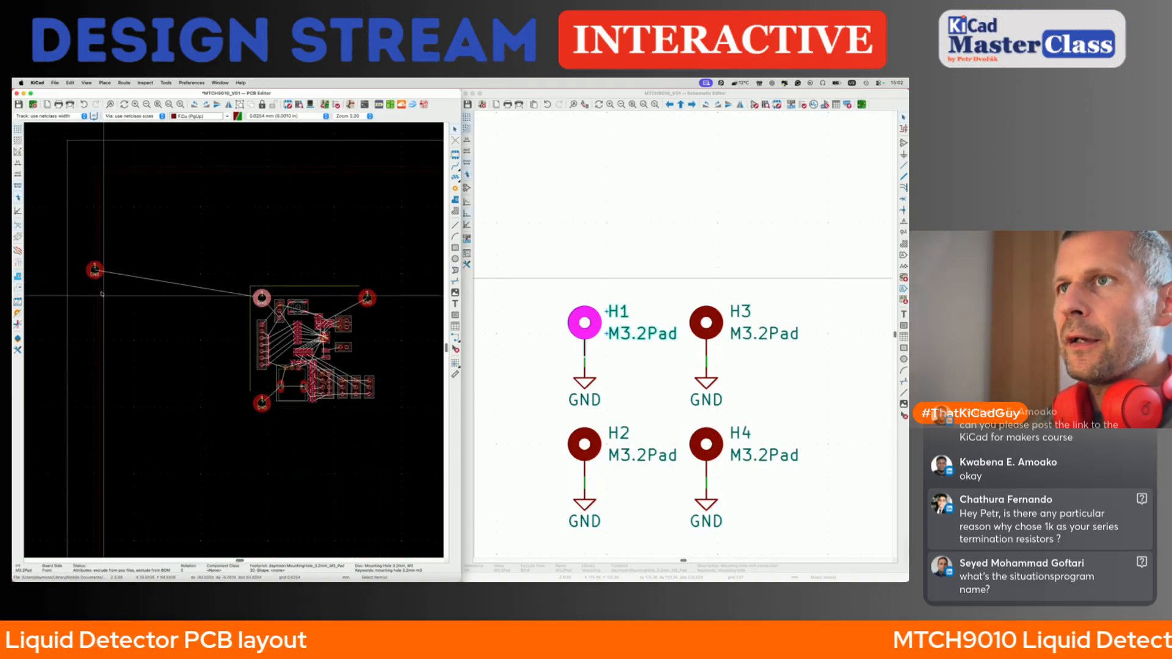
pyautogui.rightClick(95, 270)
pyautogui.click(125, 293)
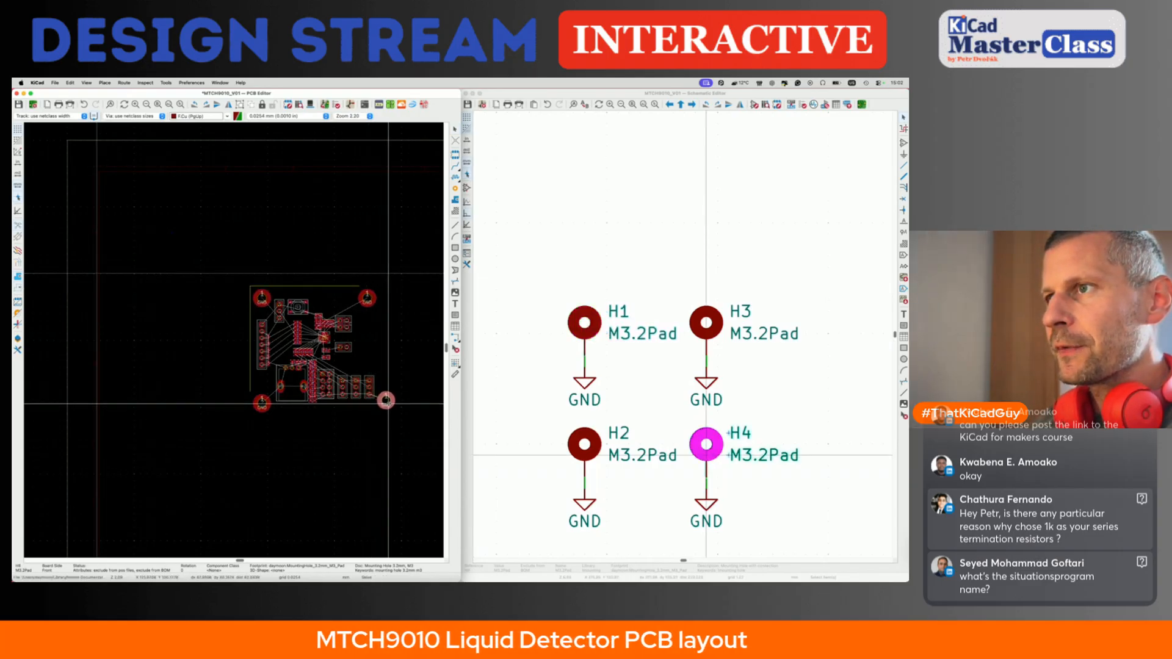
pyautogui.click(386, 401)
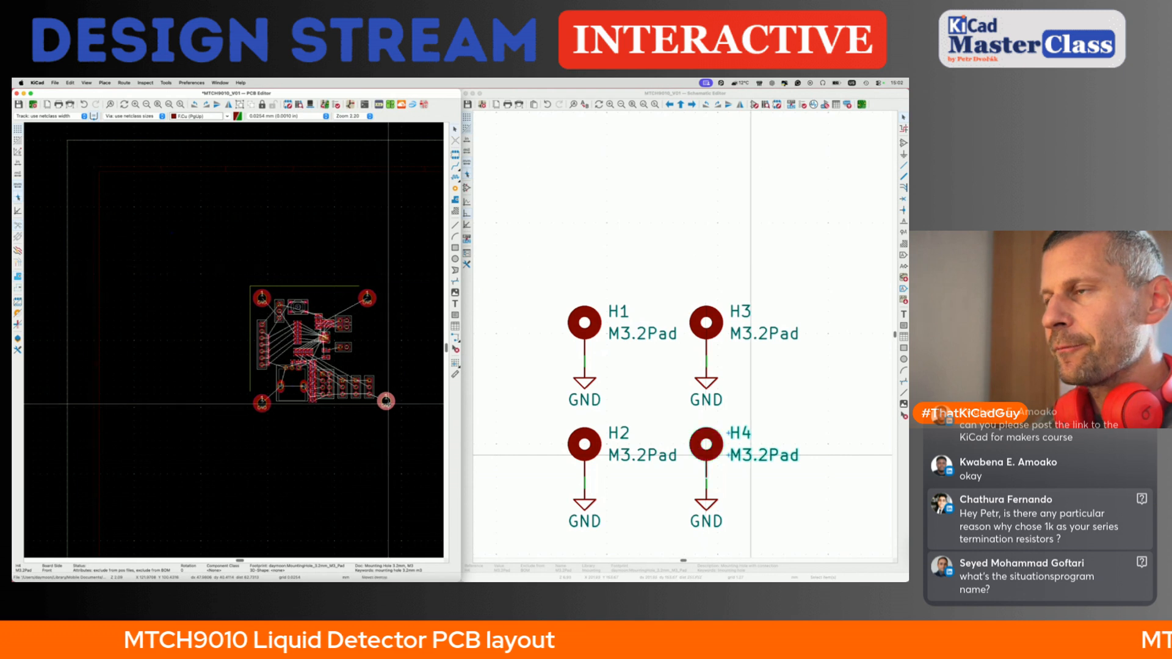
# - Position mounting hole H4 relative to footprint H1 with an X offset of 50 mm and a Y offset of 40 mm
pyautogui.scroll(3, 386, 401)
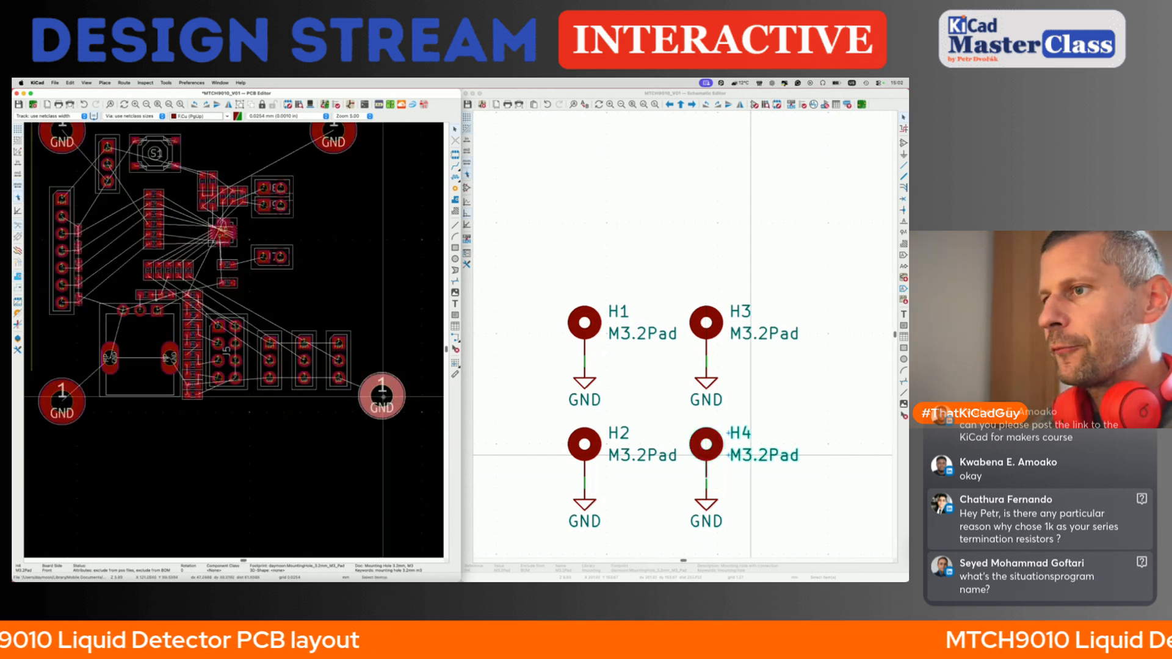
pyautogui.click(384, 396)
pyautogui.hotkey('shift', 'p')
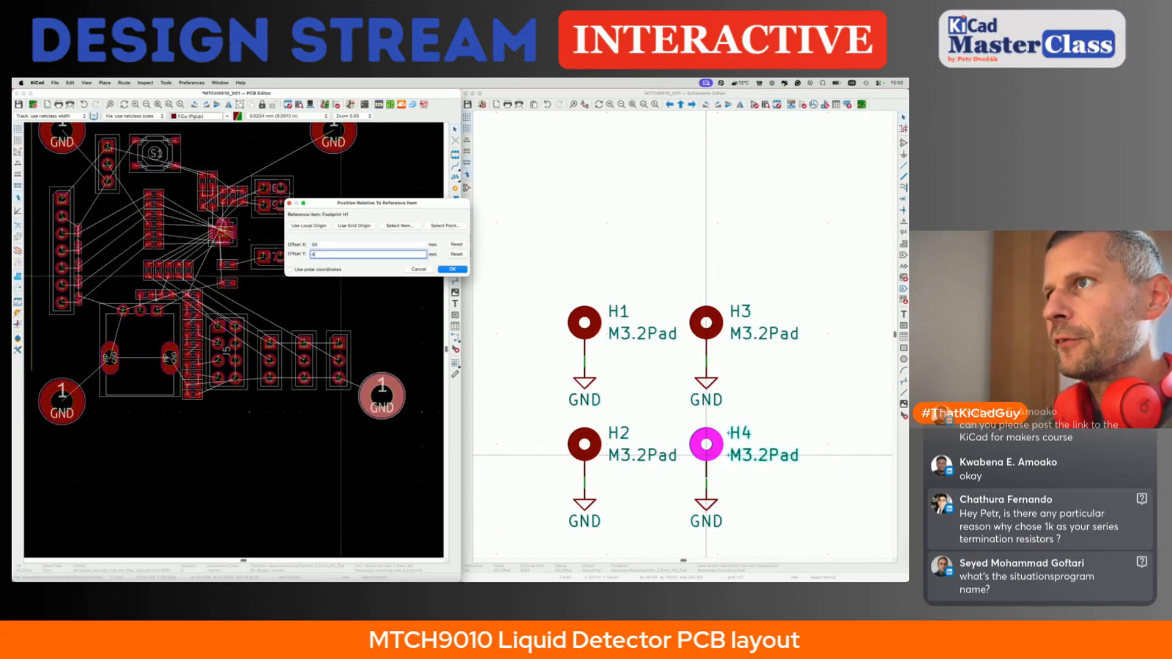
pyautogui.click(449, 269)
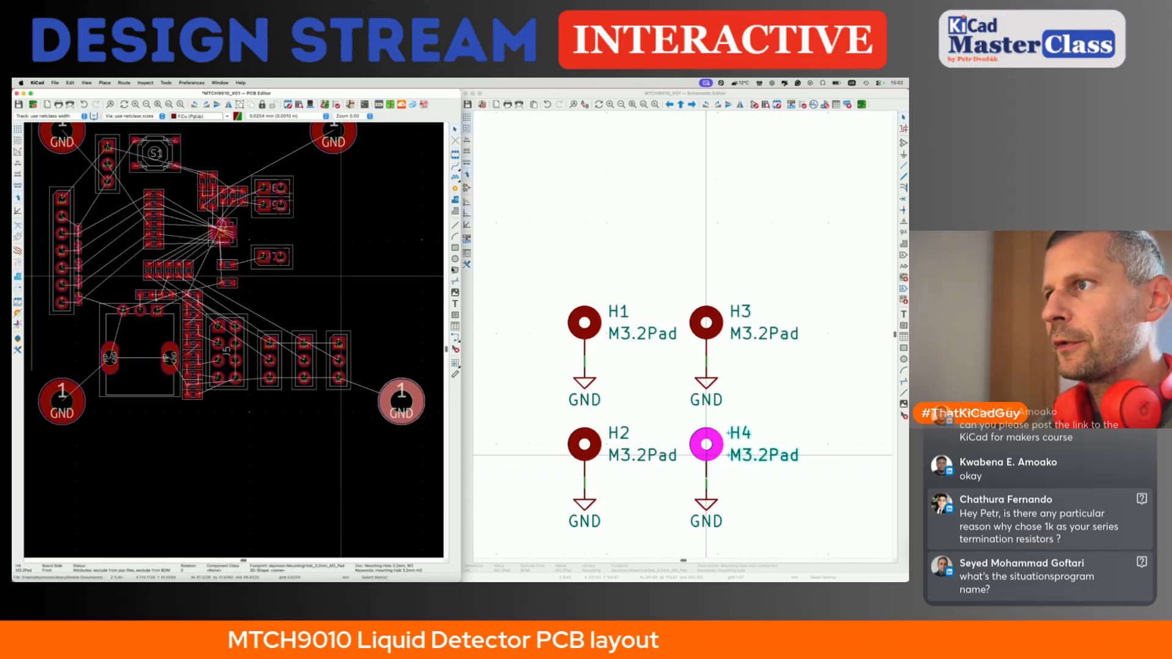
# - Reposition mounting hole H3 relative to footprint H1 with an X offset of 50 mm and a Y offset of 0
pyautogui.click(346, 139)
pyautogui.click(360, 150)
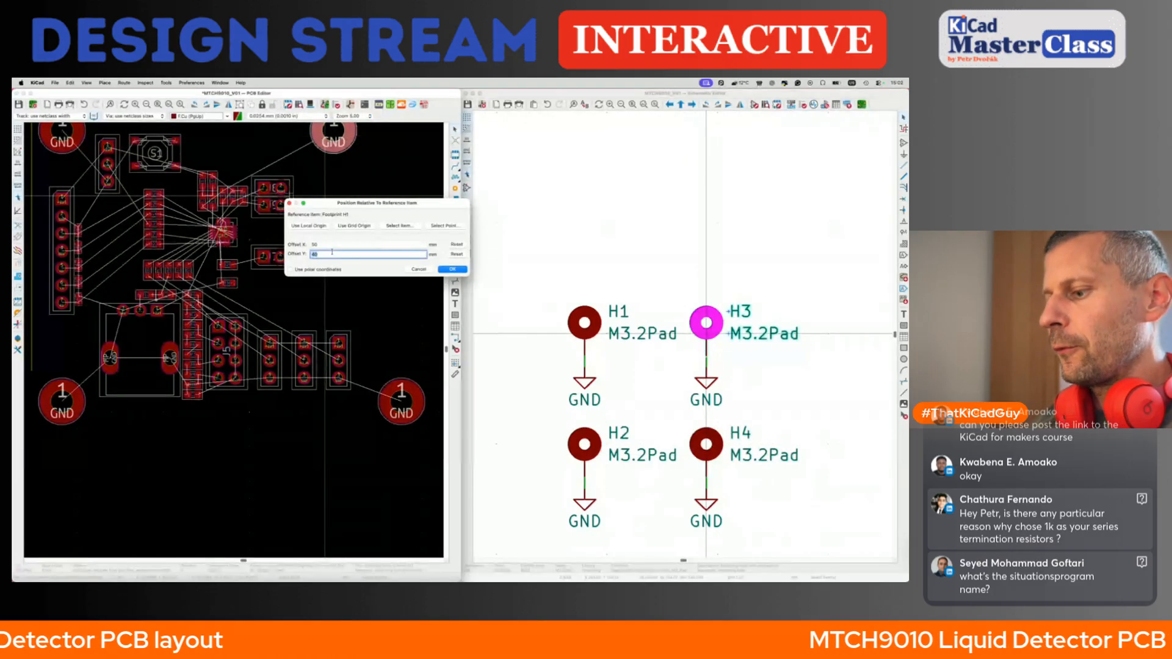
pyautogui.write('0')
pyautogui.press('Return')
pyautogui.press('super+a')
pyautogui.scroll(-5, 322, 334)
pyautogui.press('Escape')
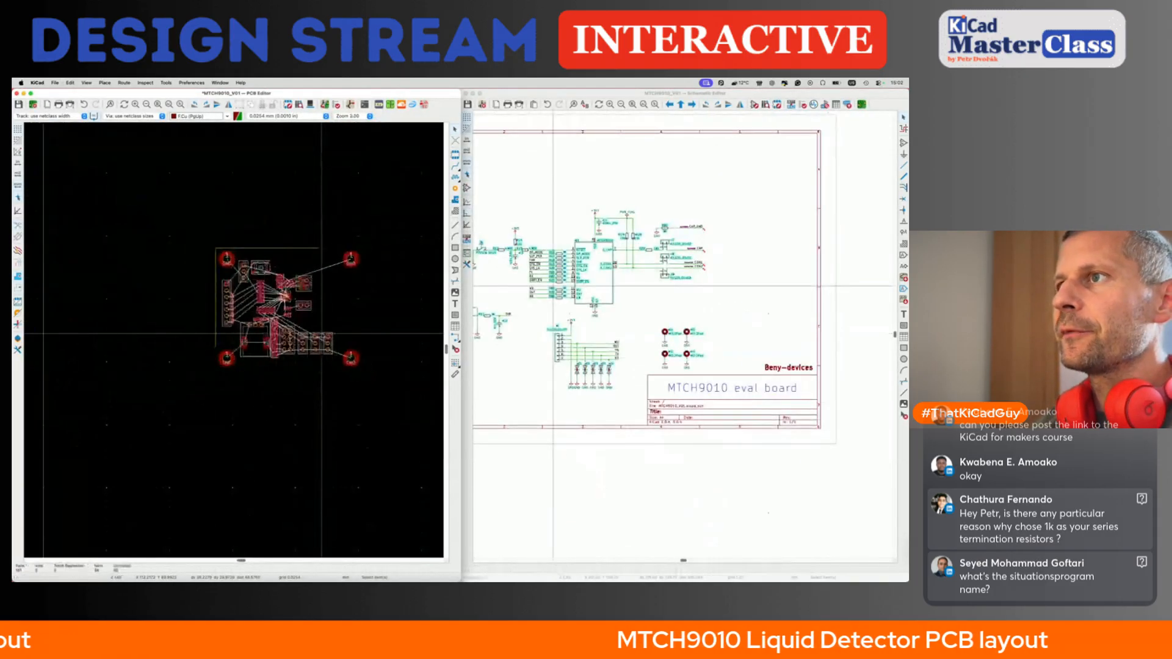
# - Show the list of board layers and make Edge.Cuts the active layer
pyautogui.scroll(3, 313, 263)
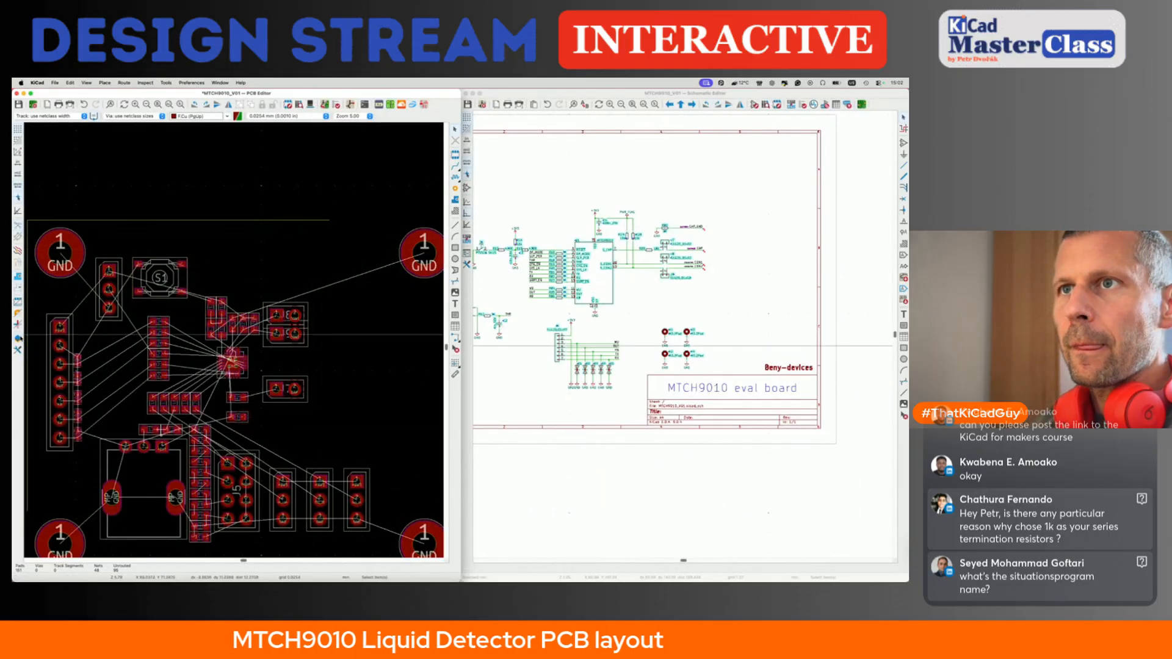
pyautogui.click(19, 339)
pyautogui.click(419, 234)
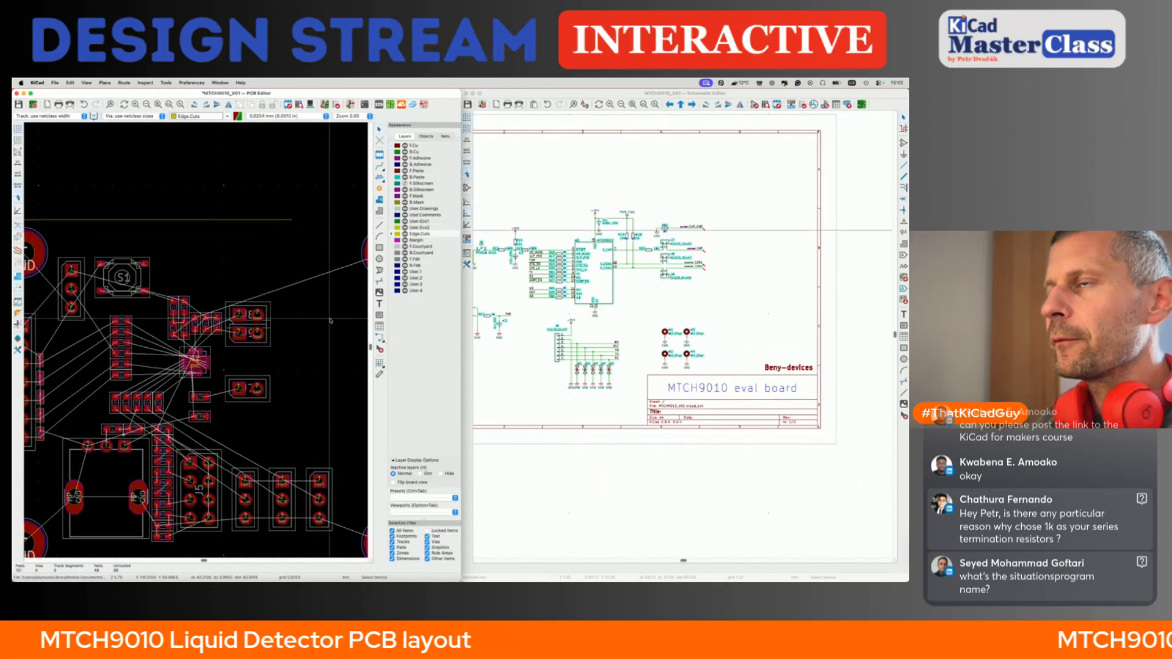
# - Extend the board's left edge line downward past H2 to about 49 mm, and switch the grid to 0.5 mm
pyautogui.hscroll(-6, 330, 320)
pyautogui.scroll(-3, 330, 321)
pyautogui.hscroll(2, 330, 320)
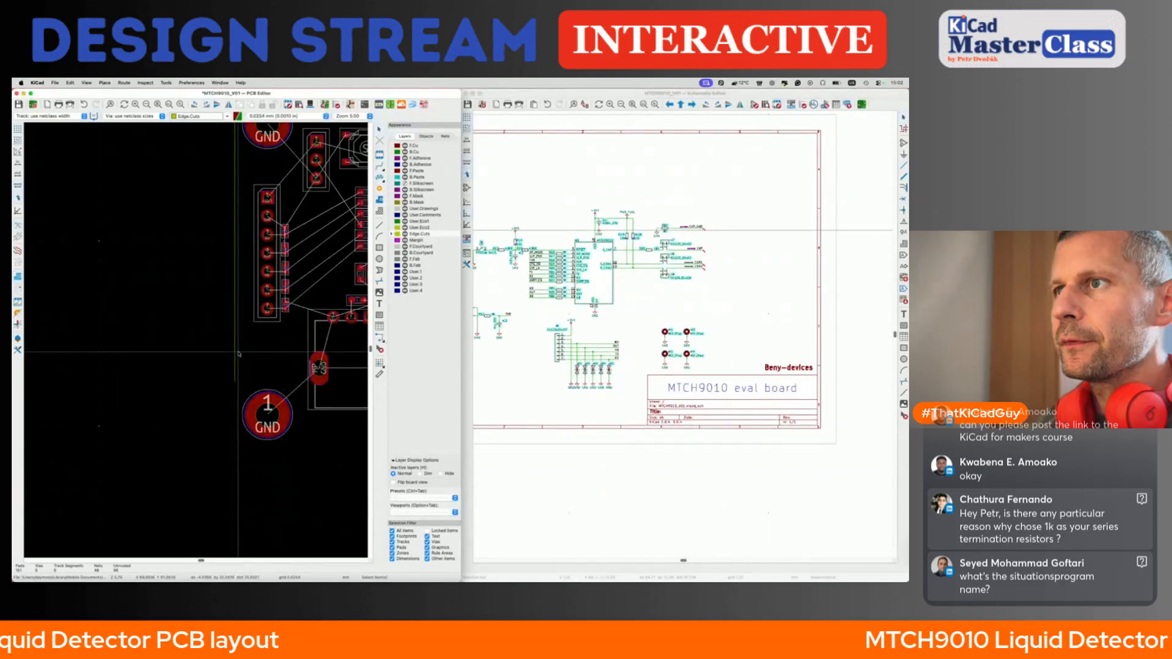
pyautogui.click(235, 370)
pyautogui.moveTo(235, 382); pyautogui.dragTo(235, 448)
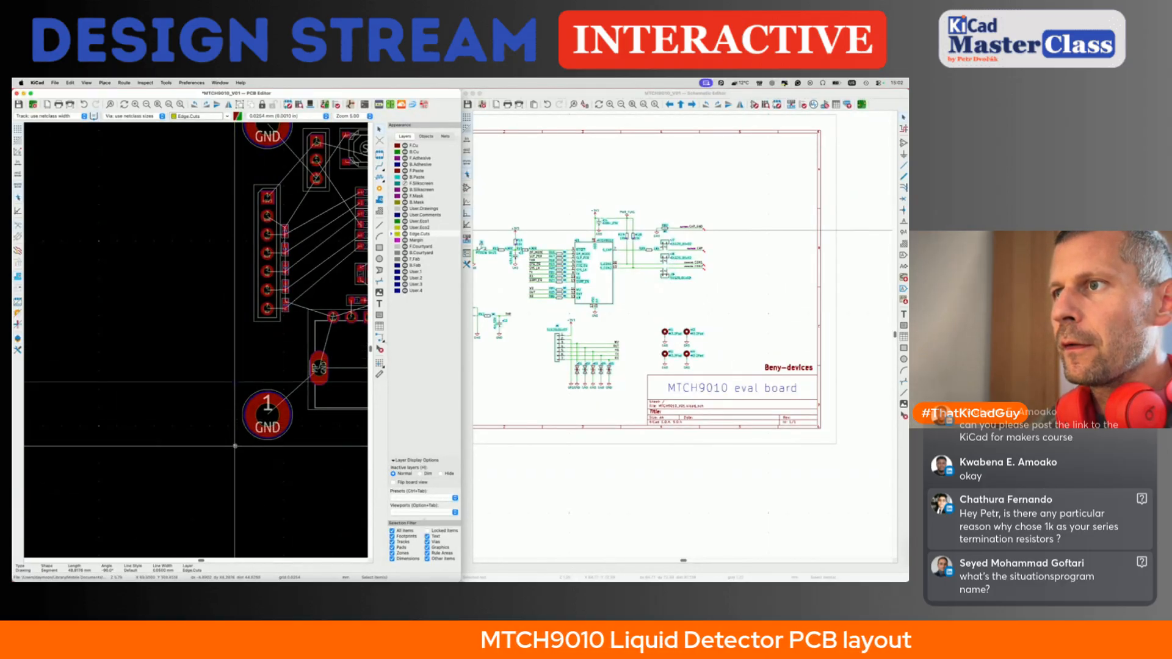
pyautogui.press('Escape')
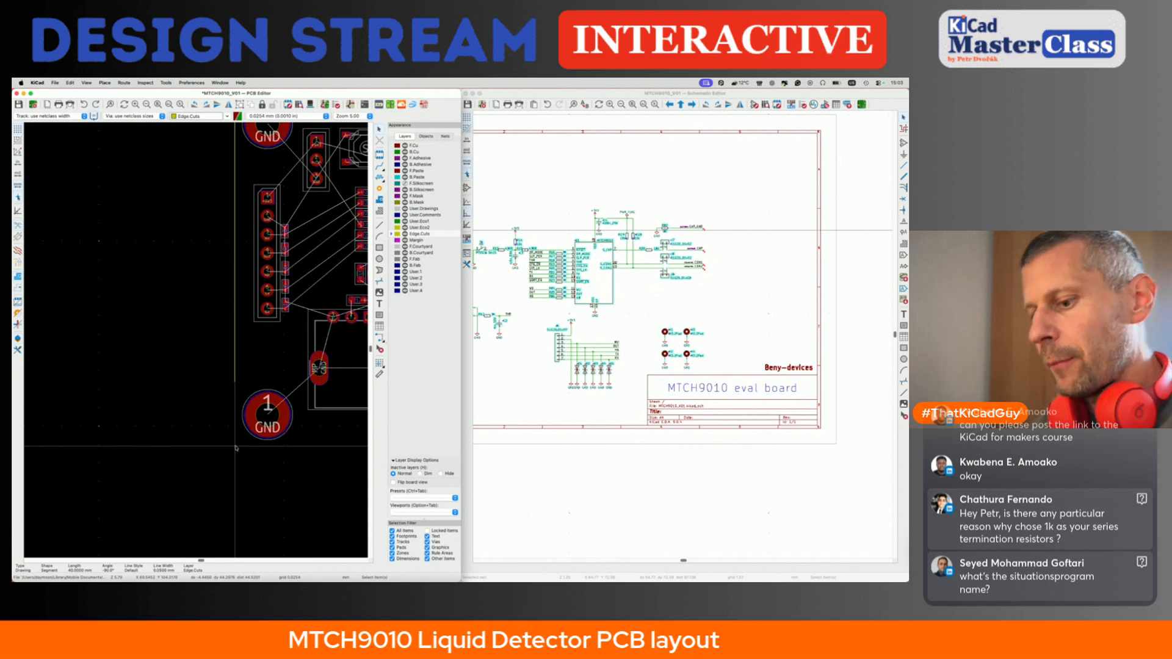
pyautogui.hotkey('alt', '1')
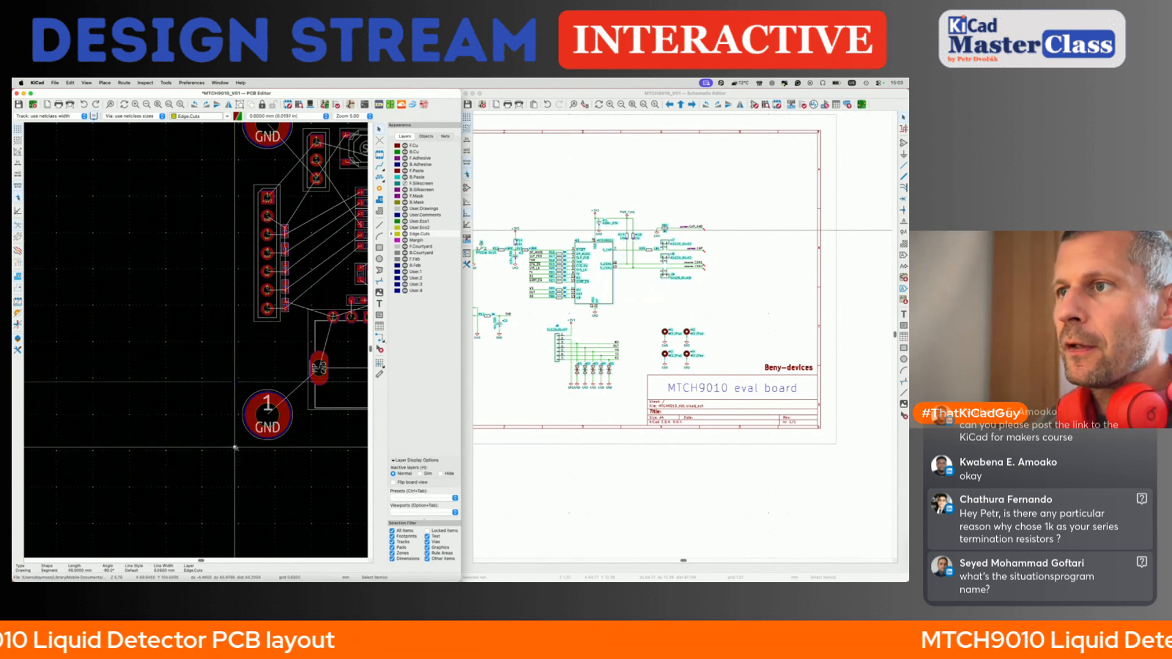
# - Draw the board's bottom edge on Edge.Cuts, about 59 mm long, from the lower end of the left edge to beyond H4
pyautogui.scroll(-3, 235, 447)
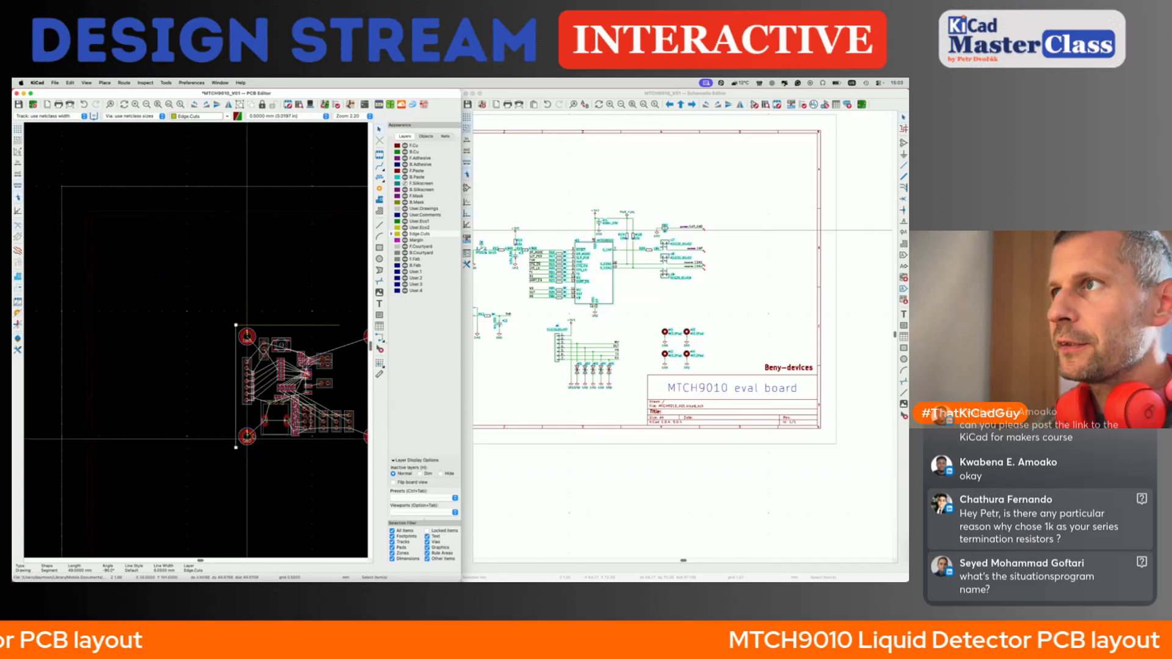
pyautogui.click(236, 448)
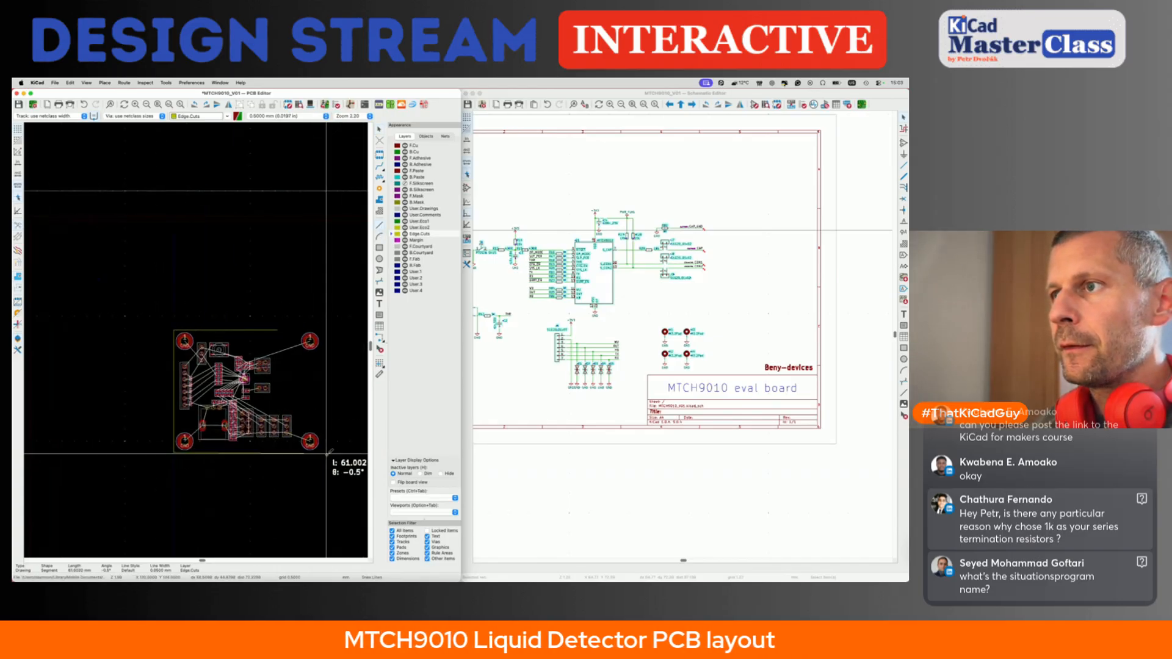
pyautogui.click(321, 453)
# - Extend the board's top edge line to about 59 mm so it ends level with the bottom edge, and save the board
pyautogui.click(321, 330)
pyautogui.click(278, 330)
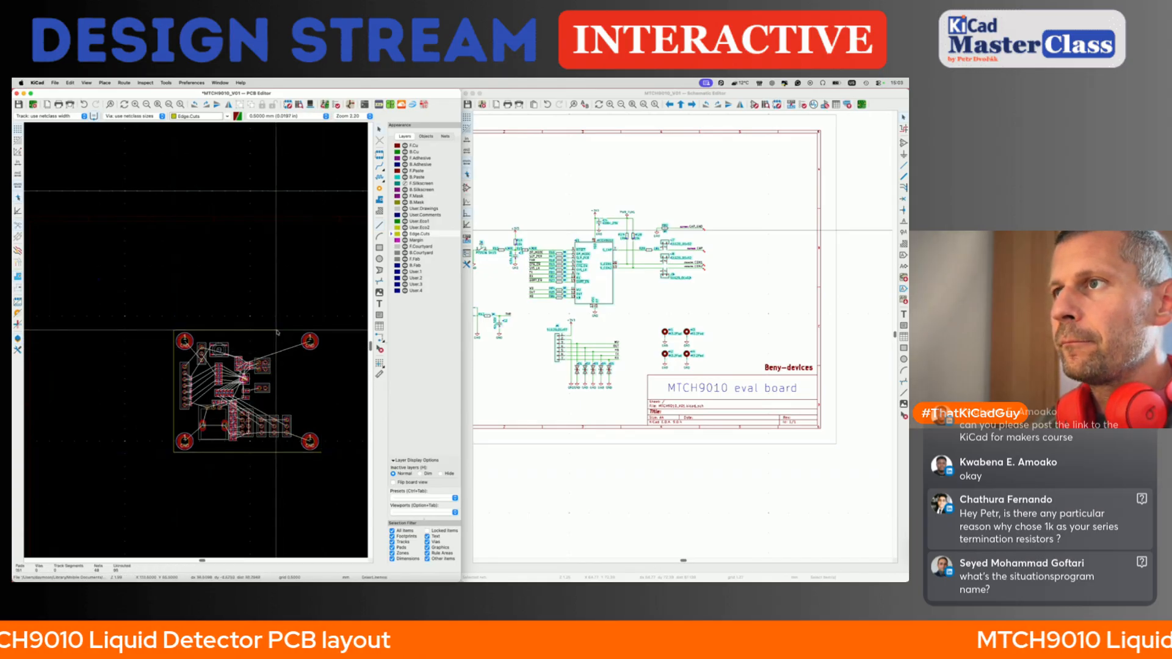
pyautogui.click(278, 330)
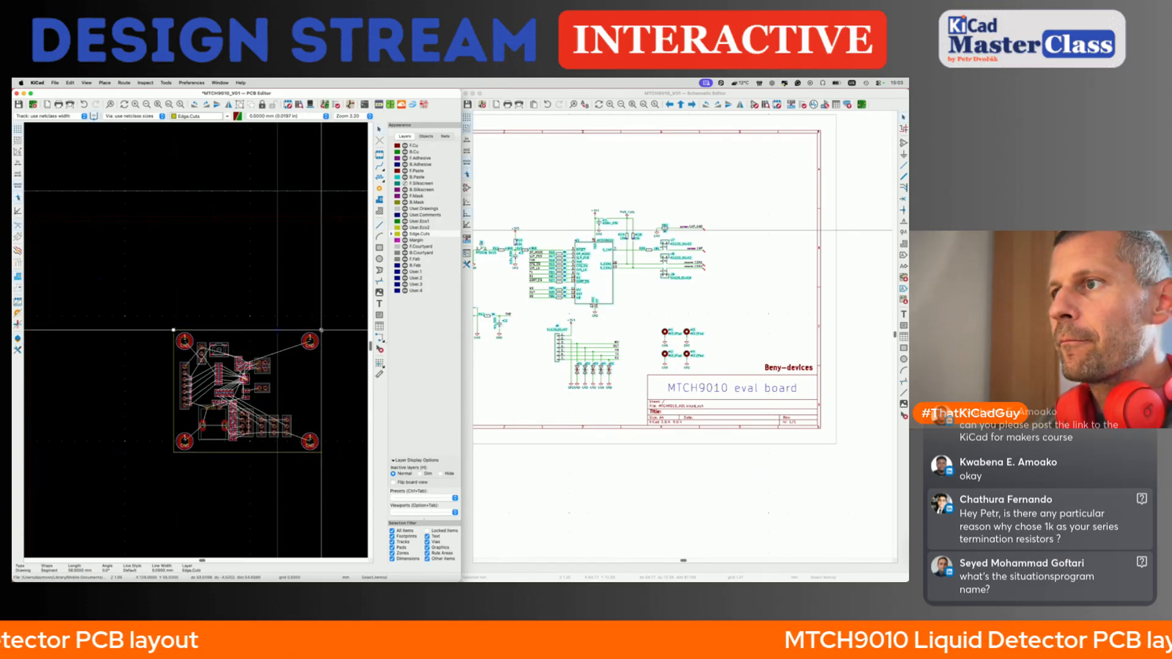
pyautogui.click(333, 361)
pyautogui.press('super+s')
# - Draw a rectangle about 56.5 by 20 mm on the User.Drawings layer at the board's open right side, between the heights of H3 and H4
pyautogui.scroll(-4, 333, 360)
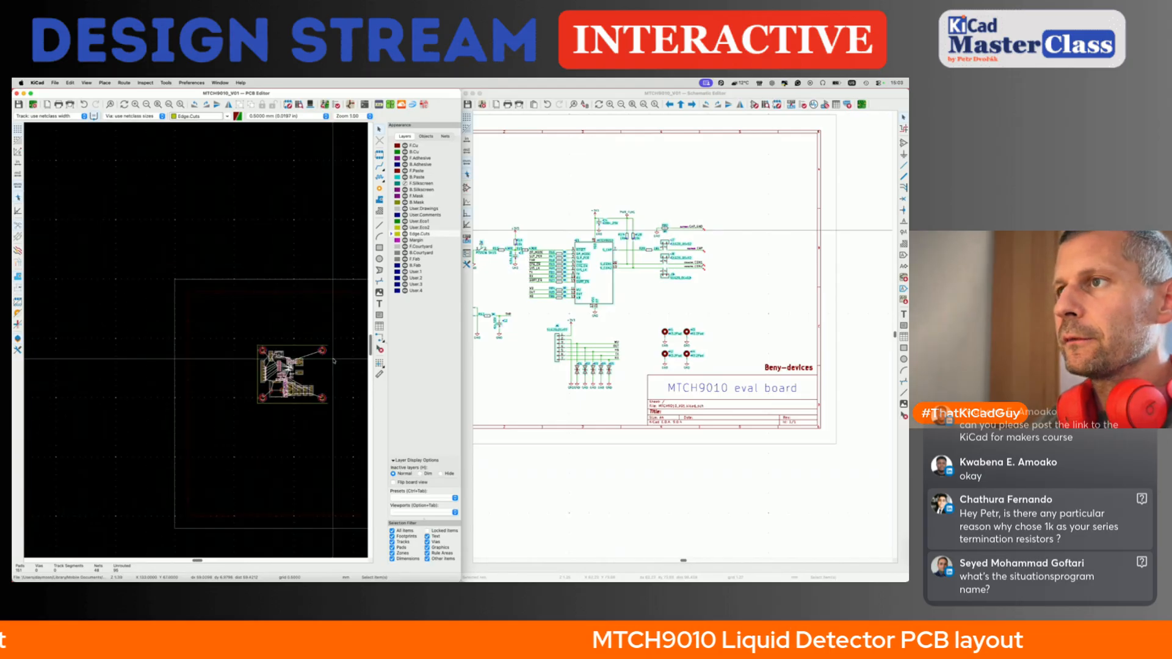
pyautogui.hscroll(3, 332, 361)
pyautogui.scroll(4, 299, 376)
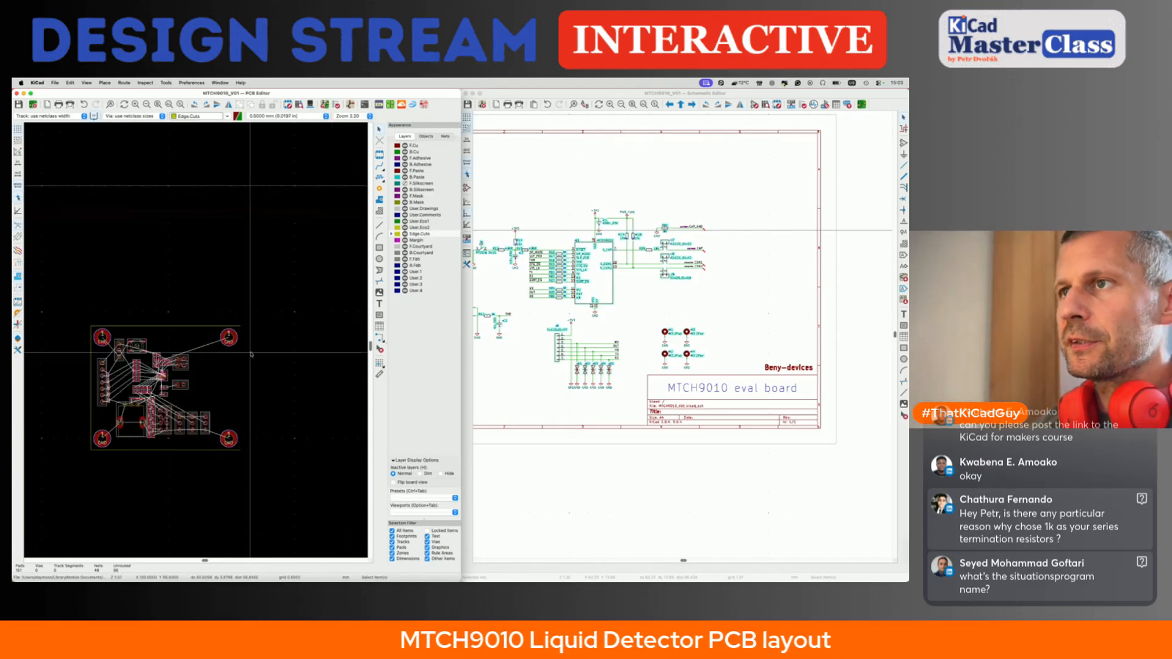
pyautogui.scroll(-4, 246, 406)
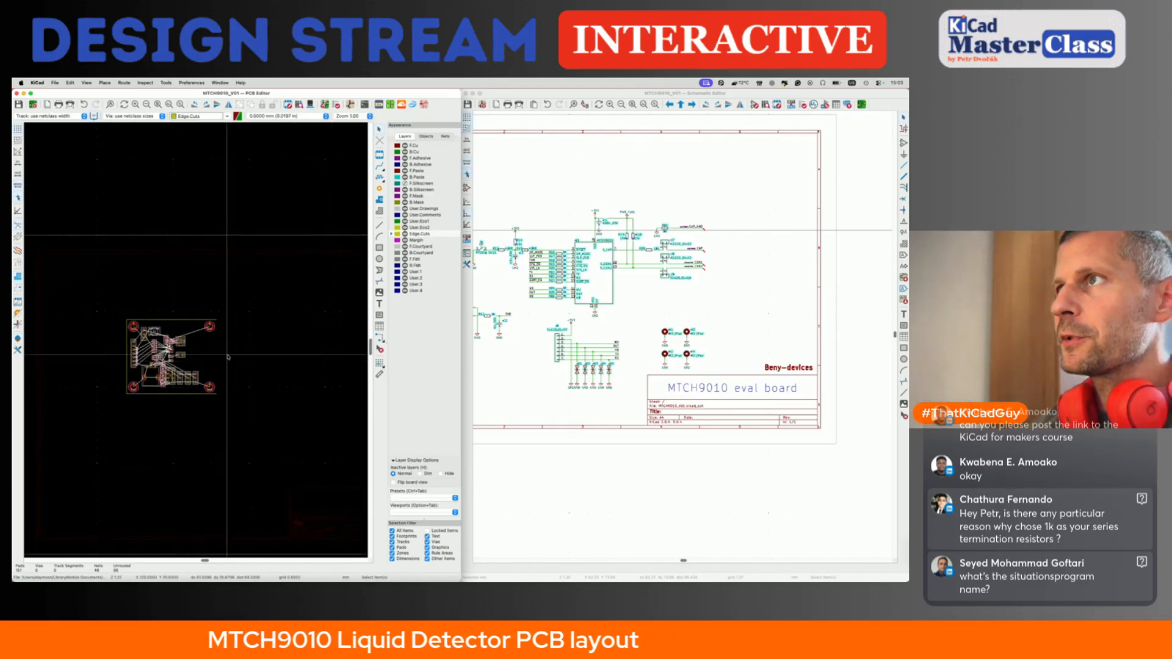
pyautogui.click(392, 210)
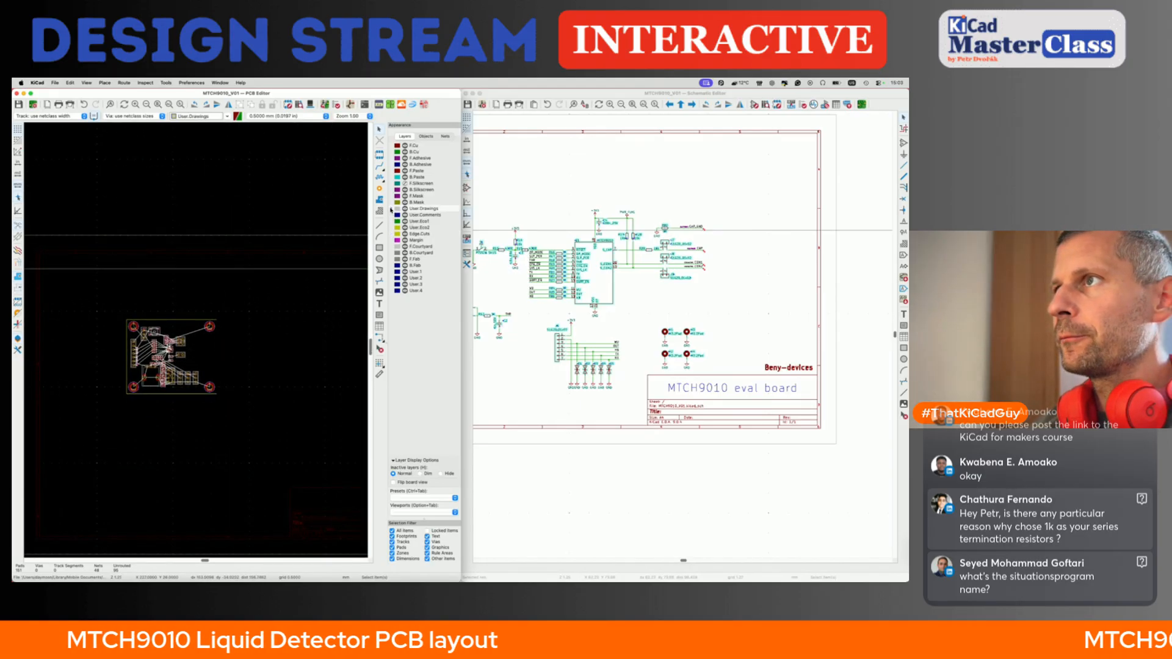
pyautogui.click(380, 249)
pyautogui.click(201, 340)
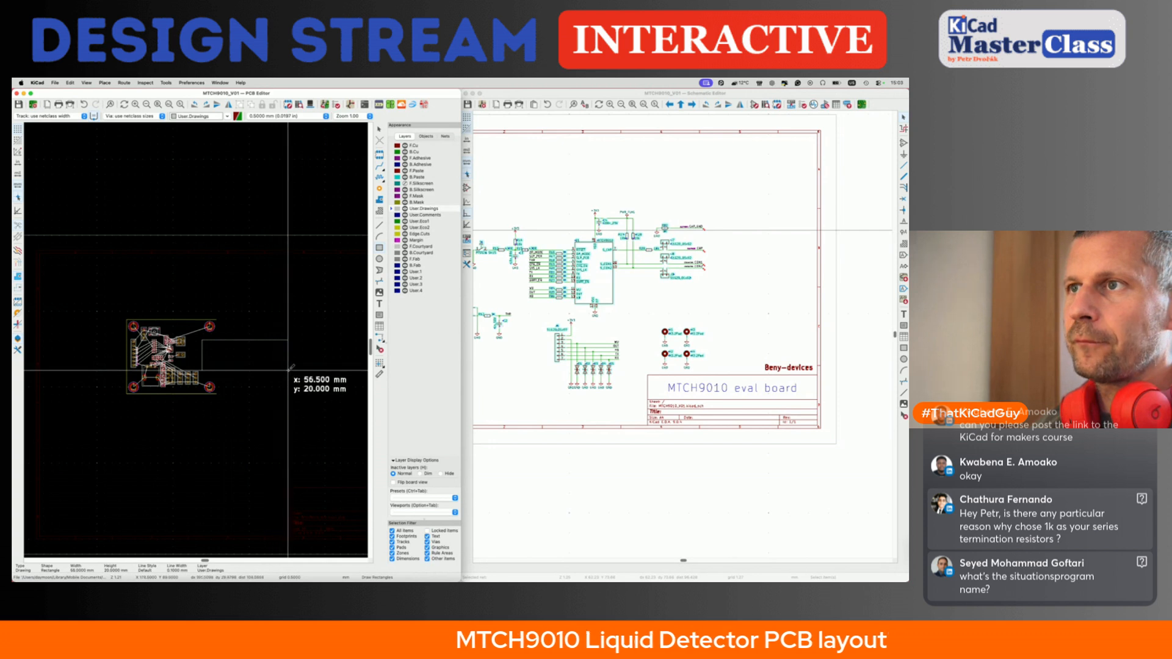
pyautogui.click(288, 371)
pyautogui.scroll(3, 126, 319)
pyautogui.hscroll(3, 127, 319)
pyautogui.scroll(-2, 127, 319)
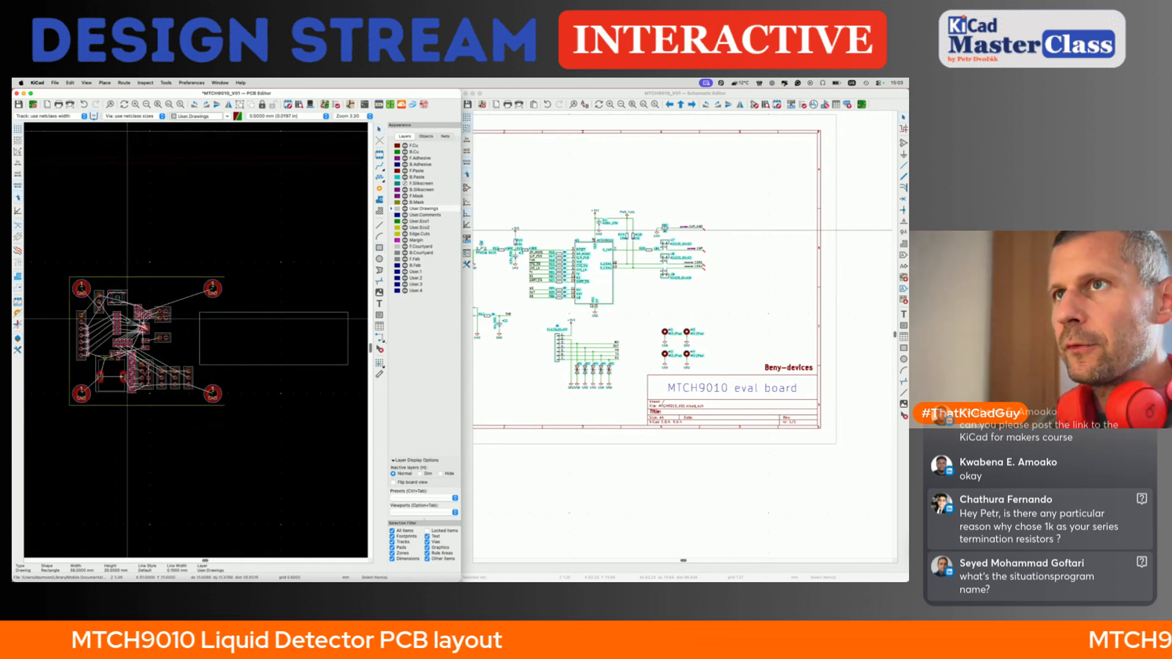
pyautogui.press('Escape')
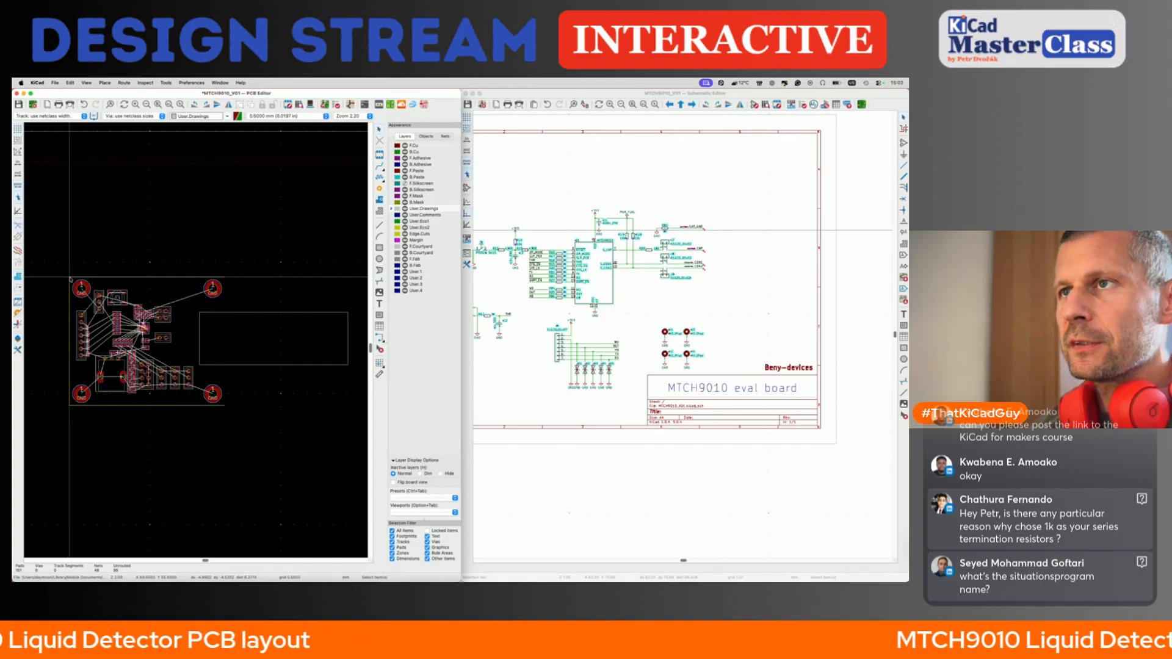
# - Narrow the User.Drawings rectangle to about 36 mm wide and move it against the board's open right side, midway between H3 and H4
pyautogui.hscroll(2, 332, 279)
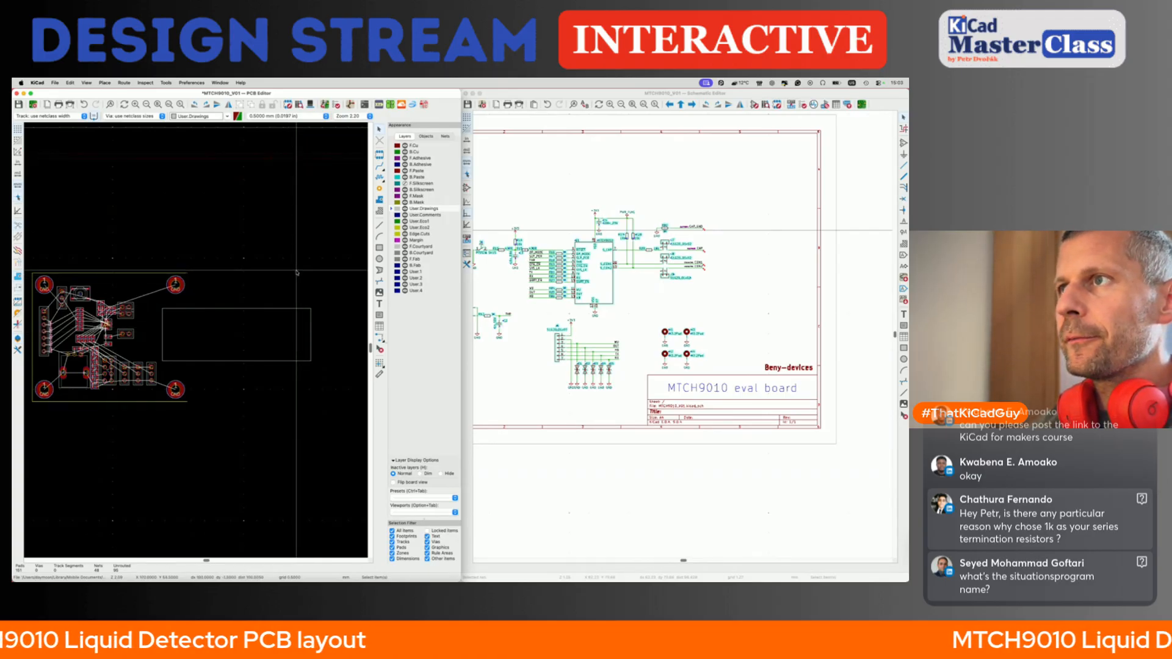
pyautogui.click(310, 361)
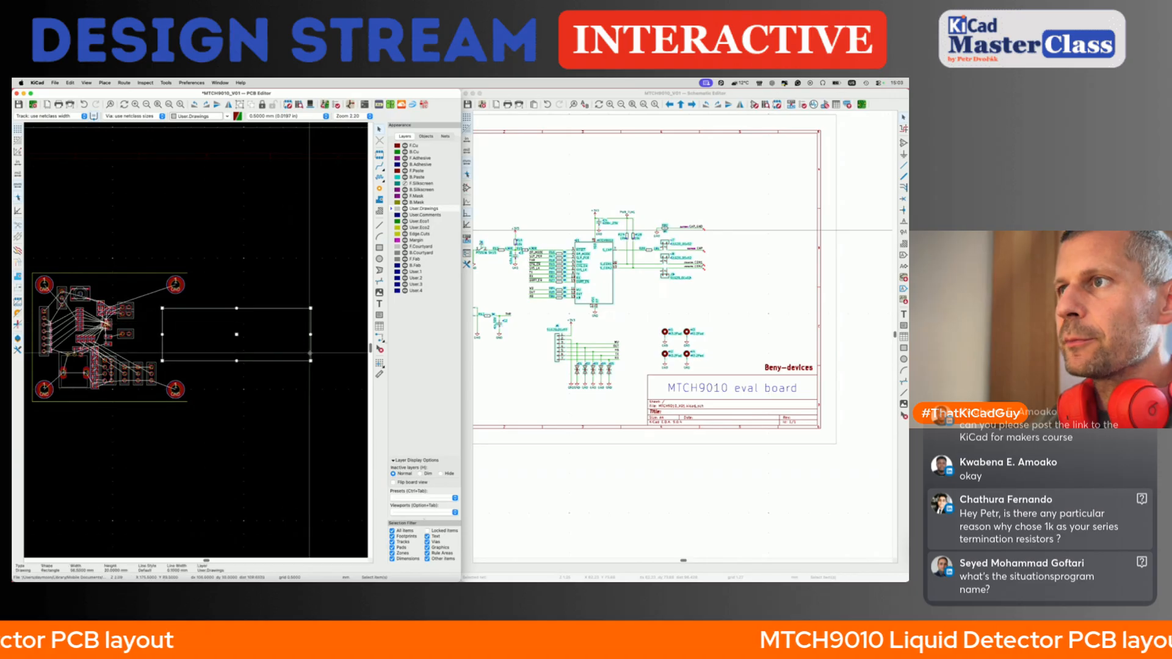
pyautogui.press('m')
pyautogui.click(296, 358)
pyautogui.moveTo(297, 358); pyautogui.dragTo(282, 359)
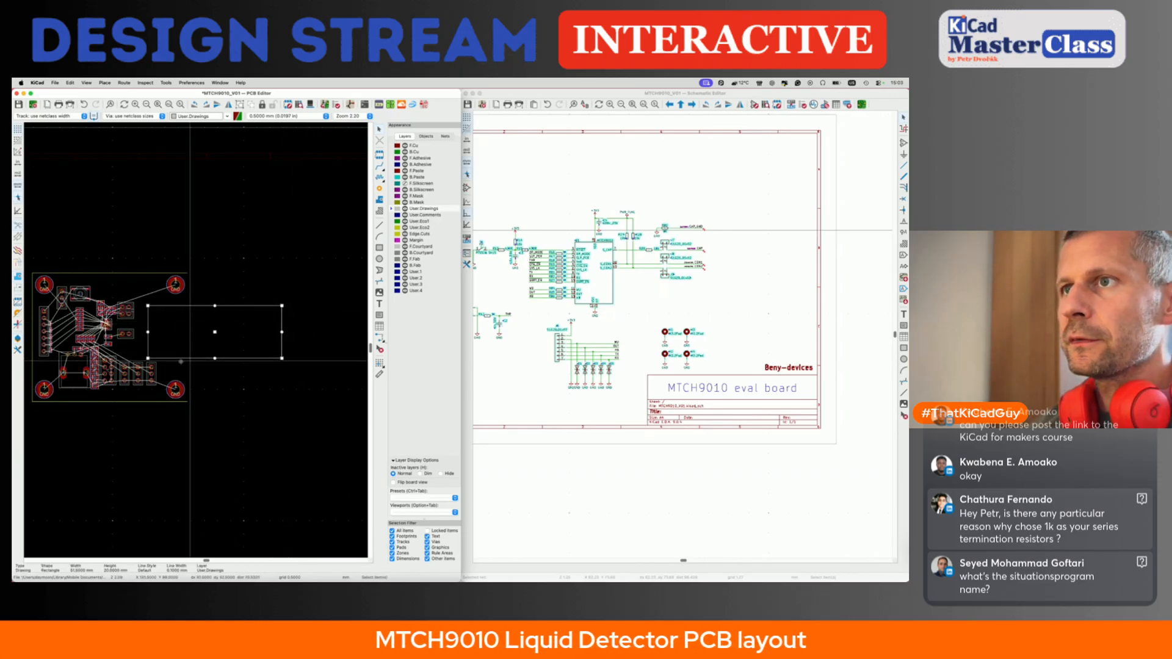
pyautogui.moveTo(148, 358); pyautogui.dragTo(189, 358)
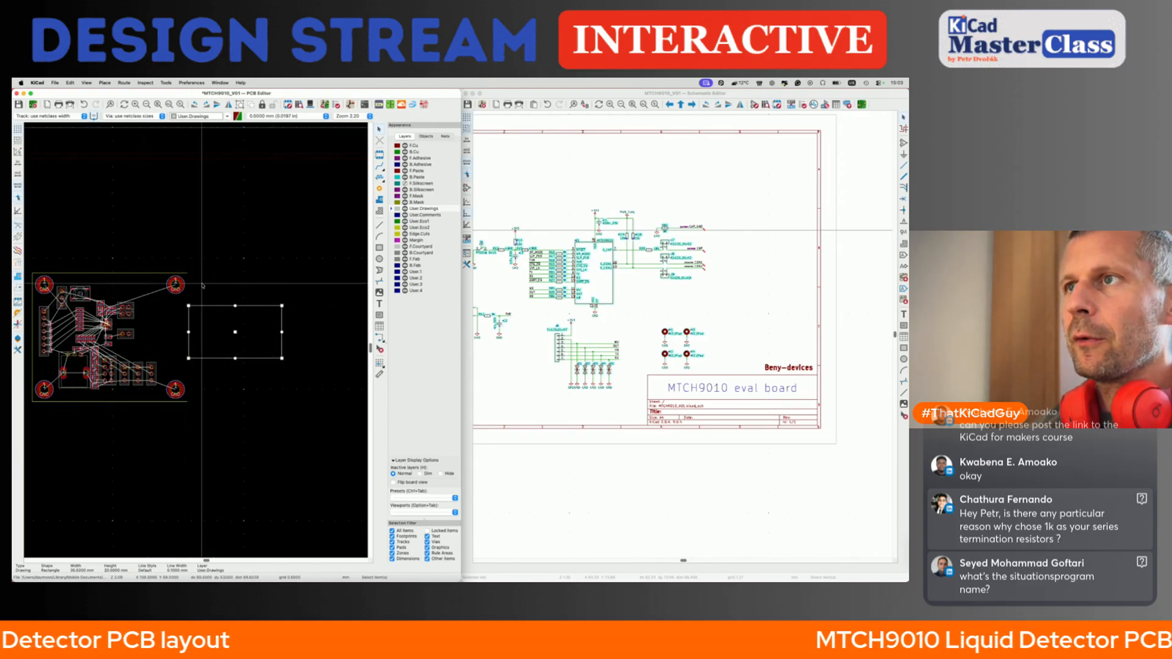
pyautogui.press('m')
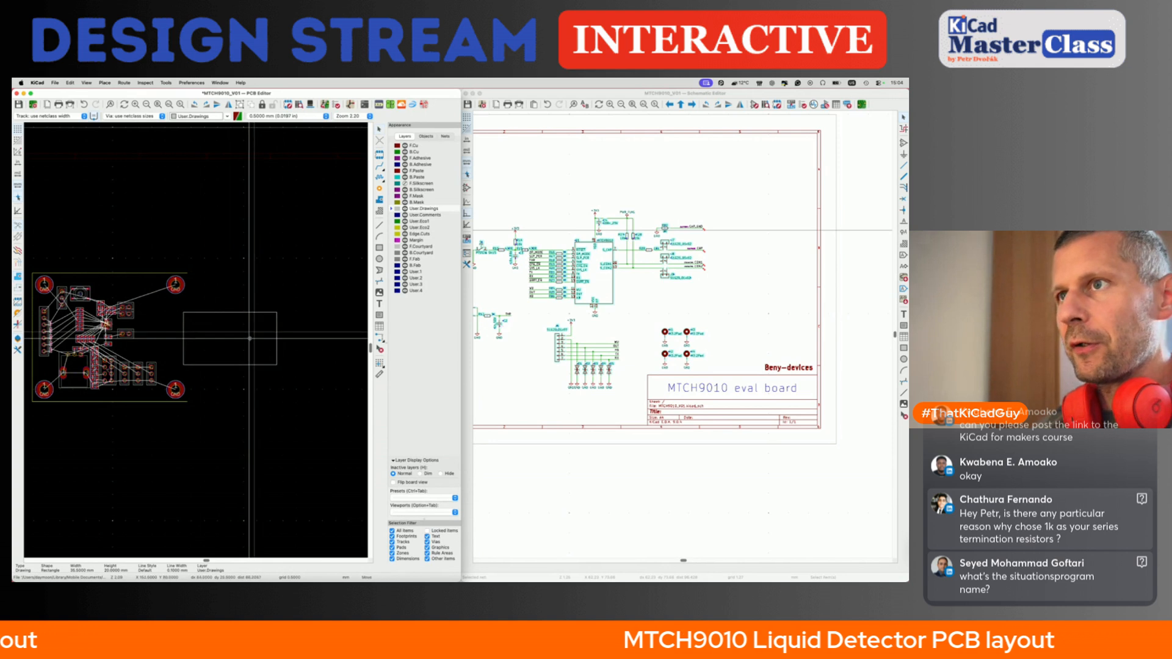
pyautogui.click(253, 337)
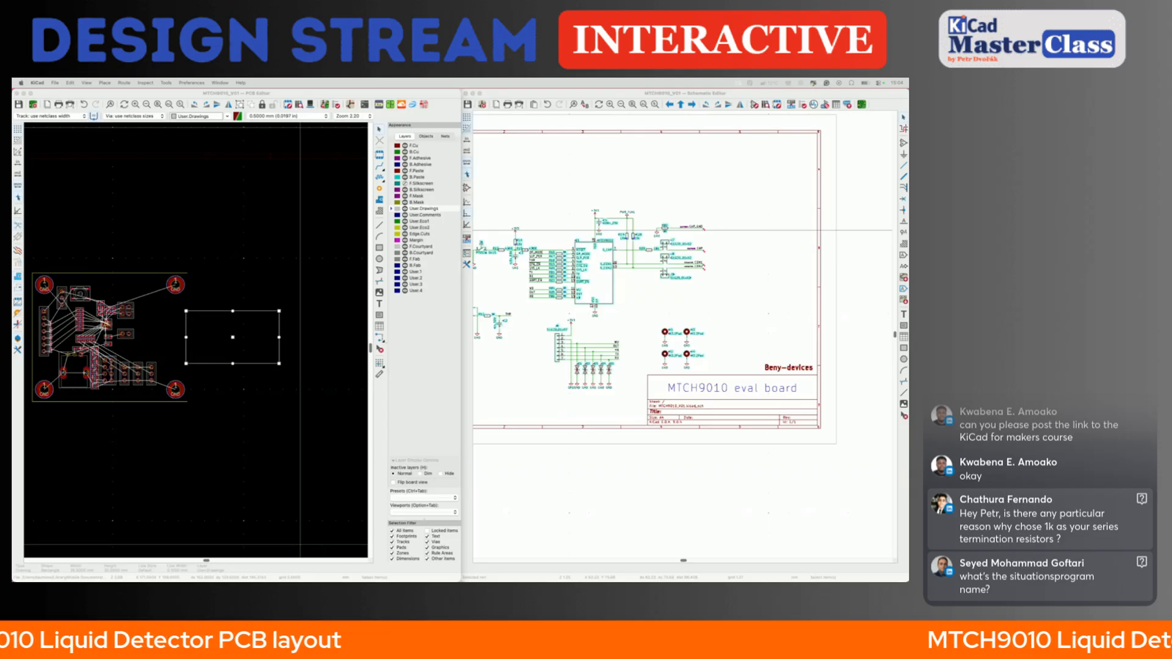
# - Switch to the web browser and show the KiCad for Makers course page
pyautogui.press('super+Tab')
pyautogui.click(309, 99)
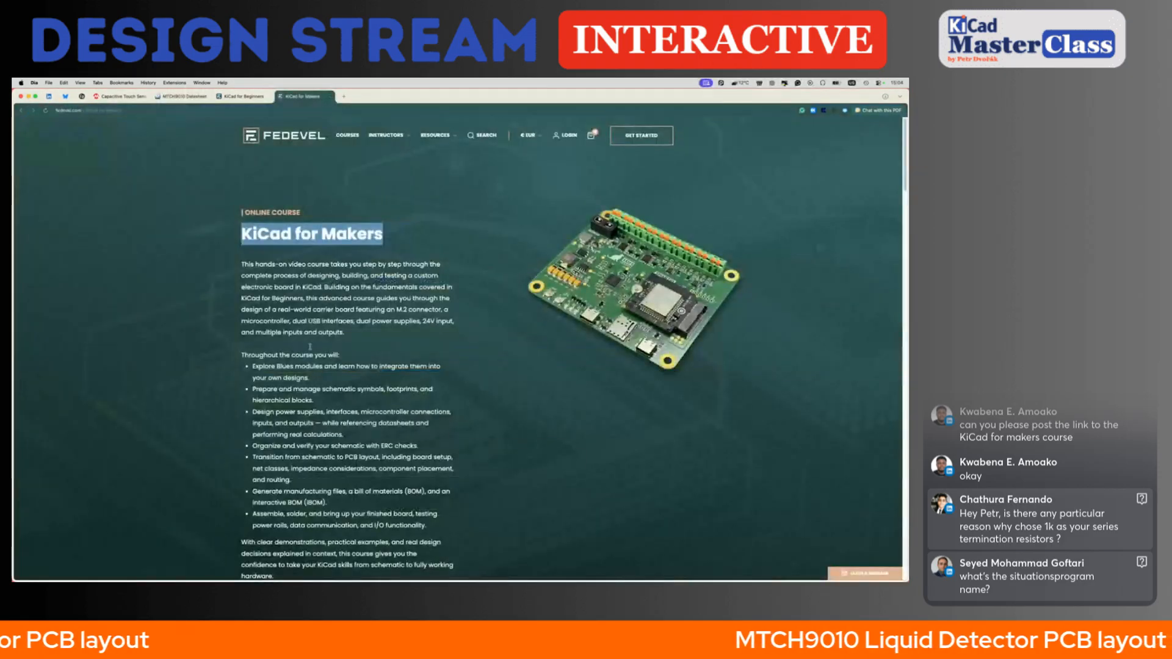
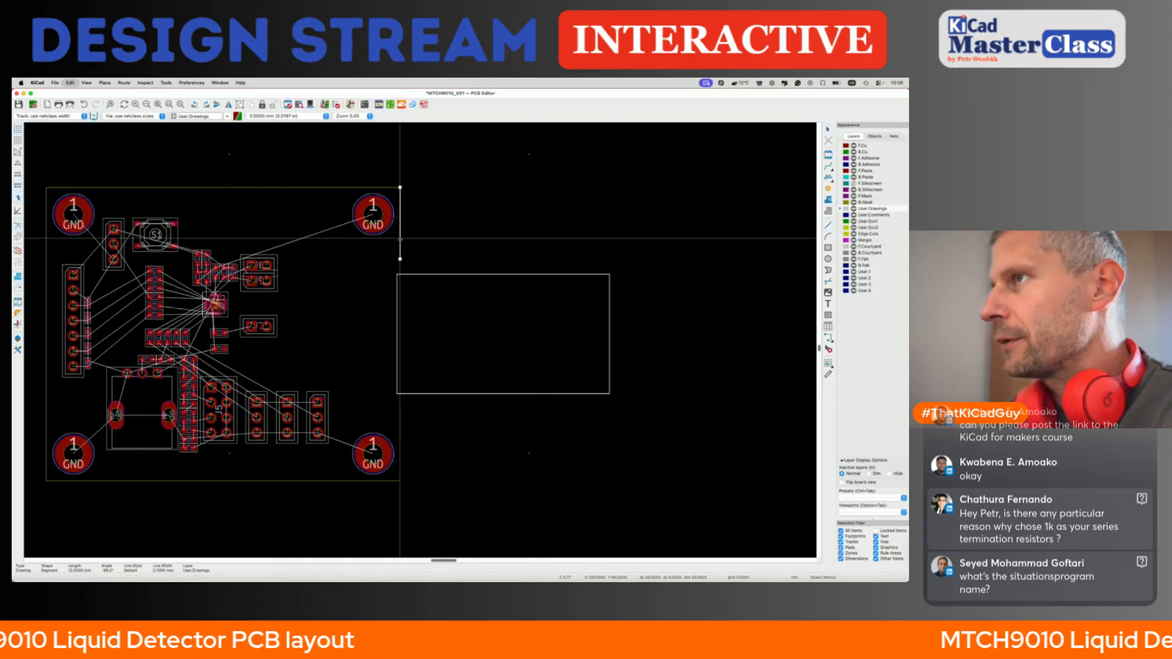
# - Delete the vertical User.Drawings line at the board's right side and draw Edge.Cuts lines from the top edge's end, about 13 mm down and 35 mm outward
pyautogui.press('Delete')
pyautogui.click(869, 234)
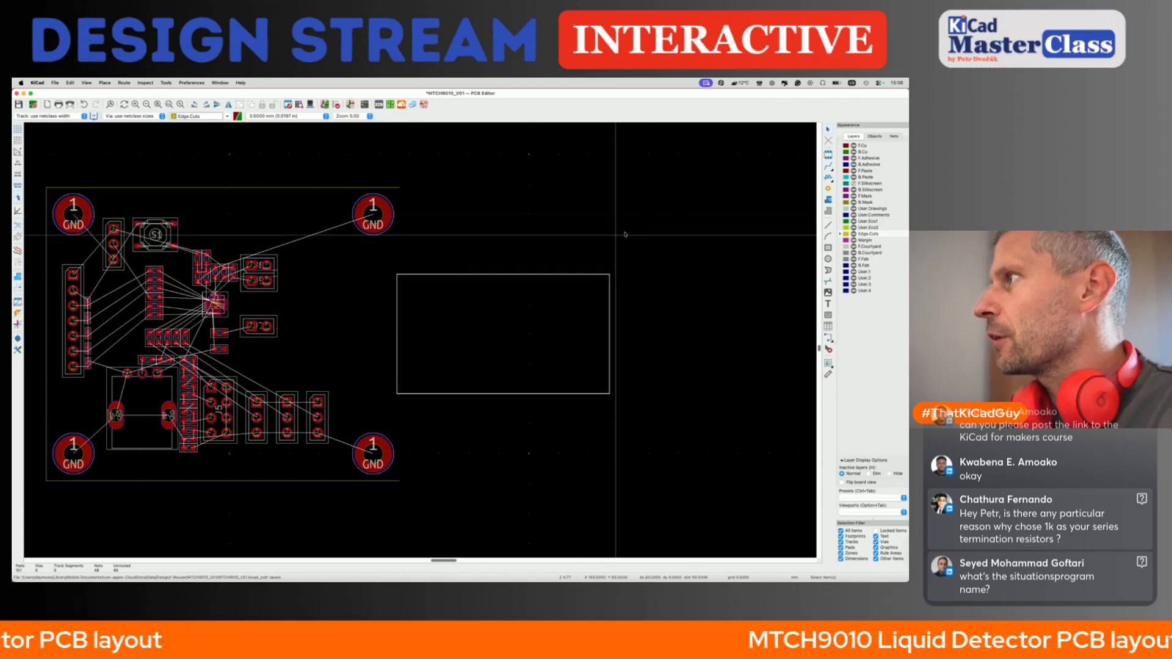
pyautogui.click(828, 225)
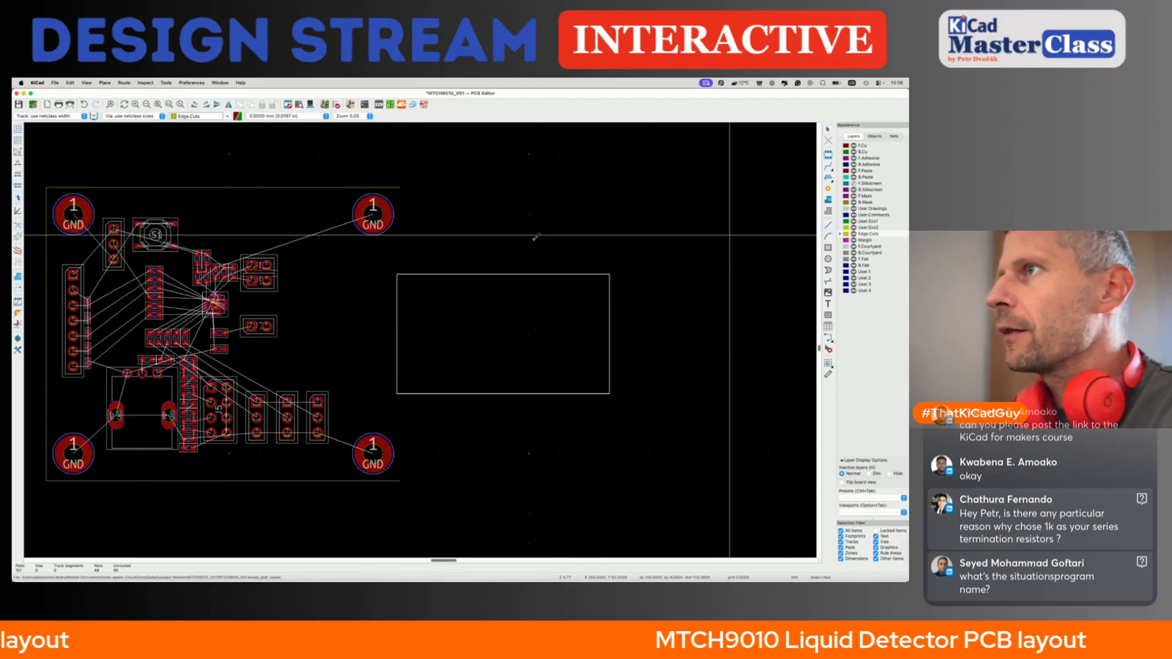
pyautogui.click(400, 187)
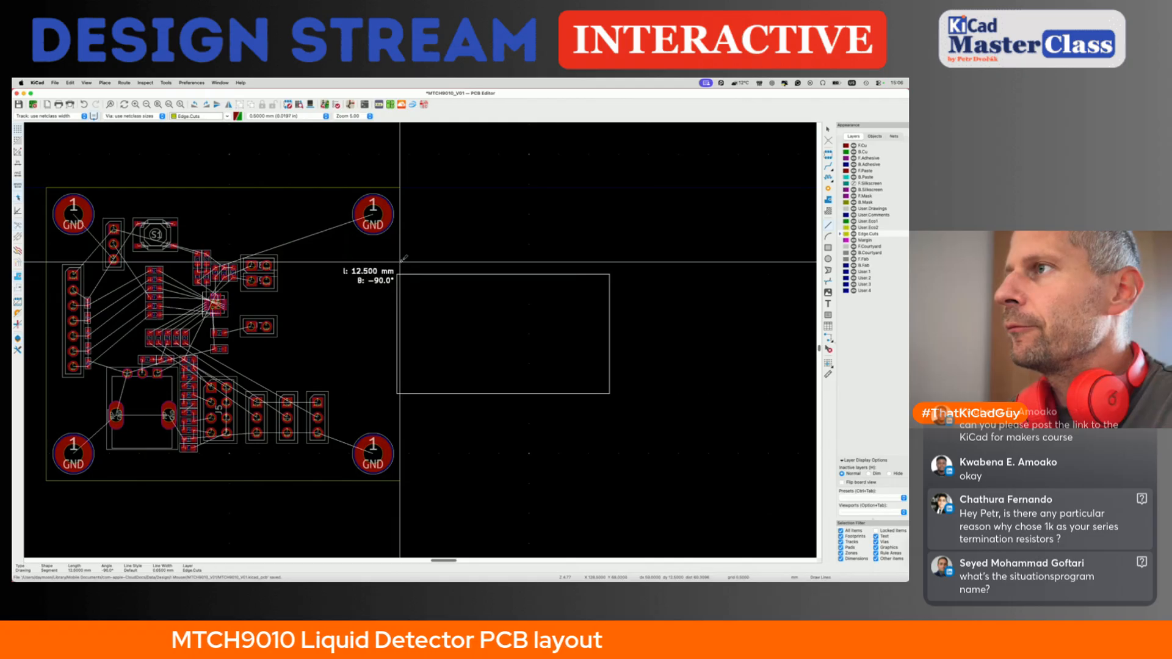
pyautogui.click(400, 265)
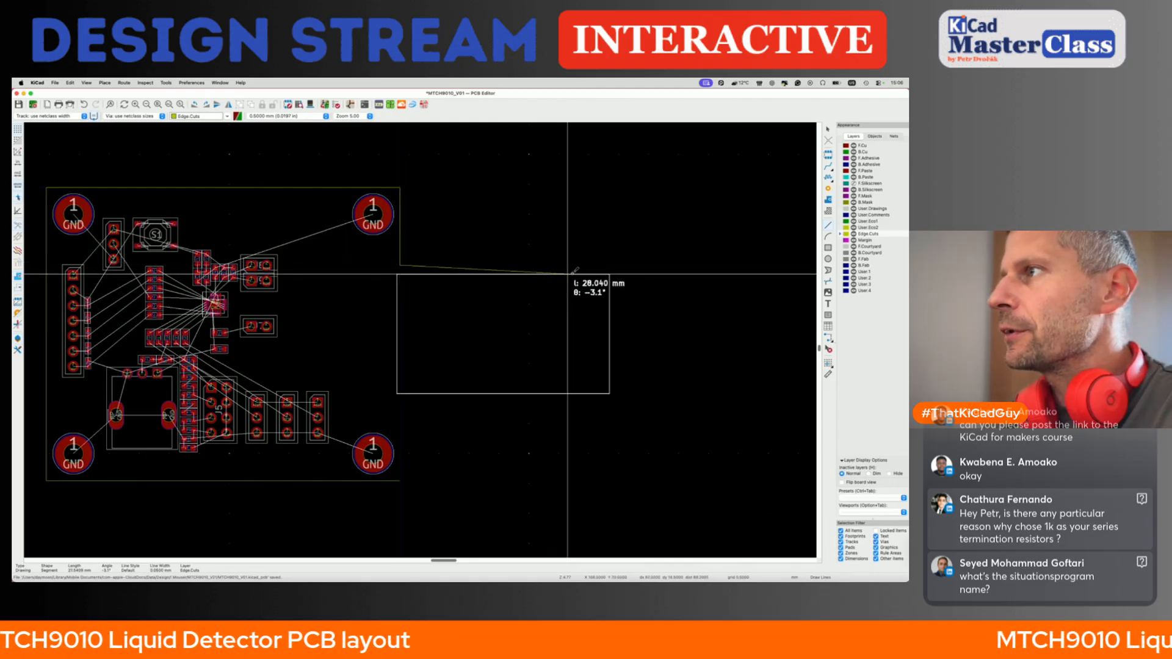
pyautogui.click(609, 264)
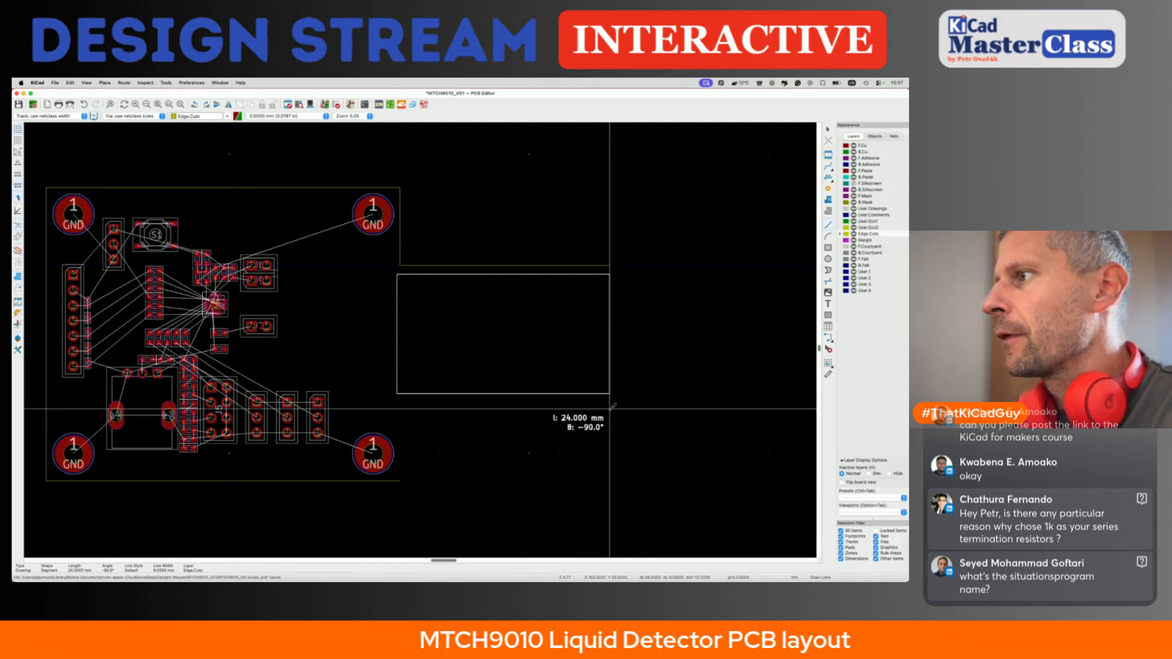
pyautogui.press('Escape')
# - Complete the protruding outline on Edge.Cuts from the bottom edge's end, 12 mm up, 35 mm outward and up to the upper line, and save the board
pyautogui.click(401, 480)
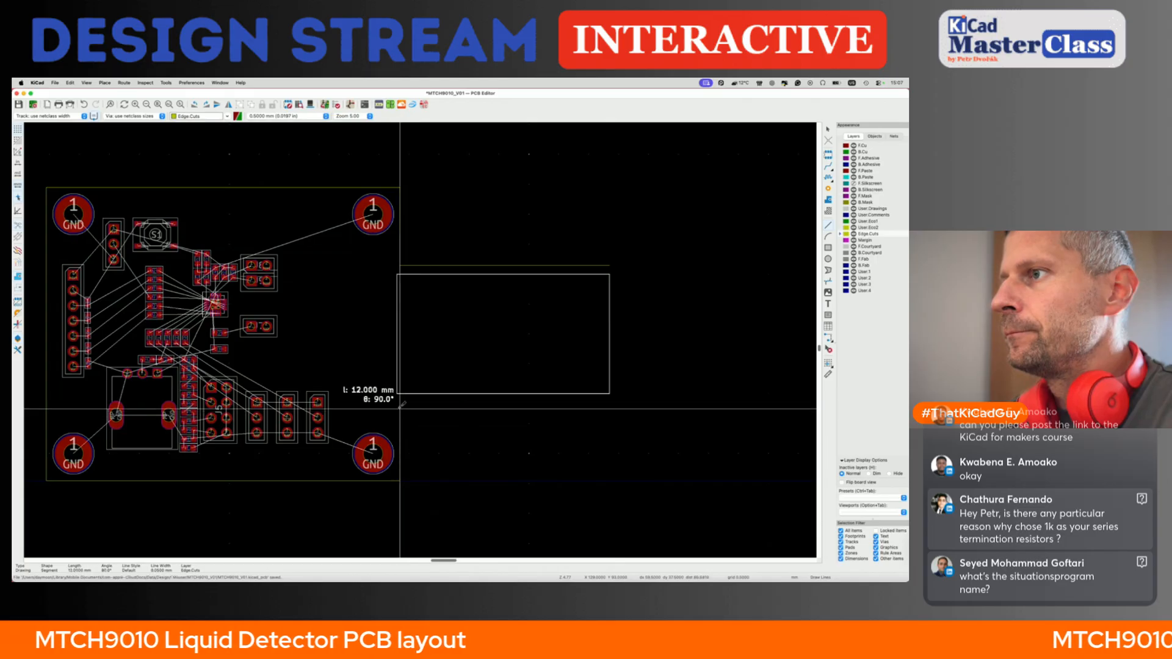
pyautogui.click(401, 406)
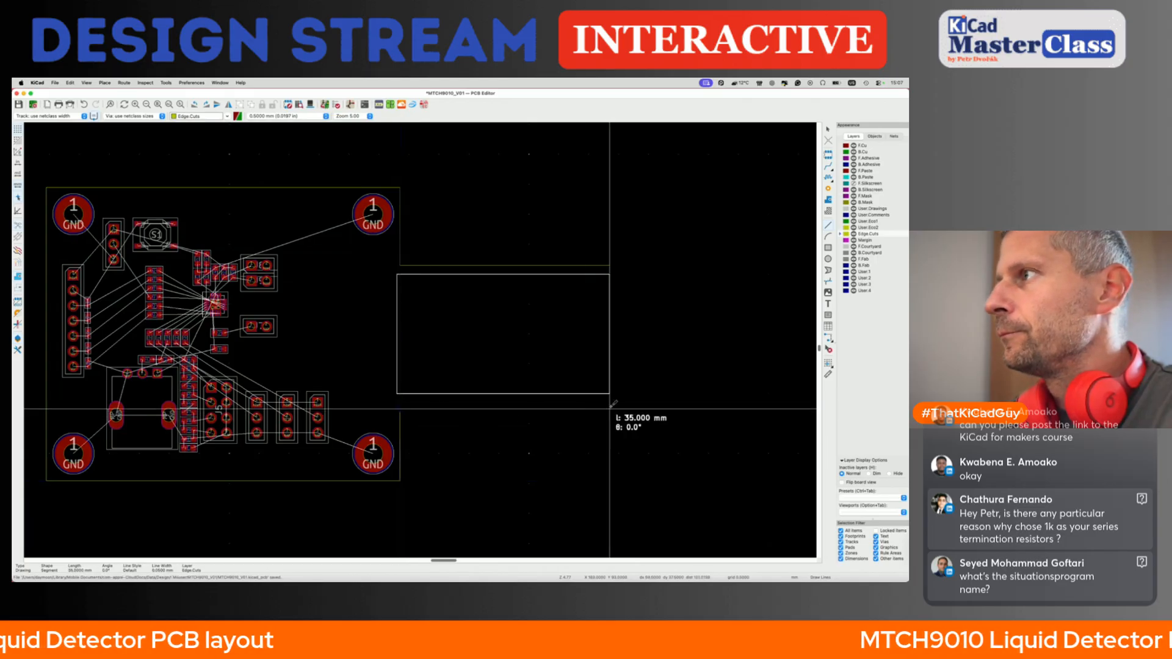
pyautogui.click(609, 409)
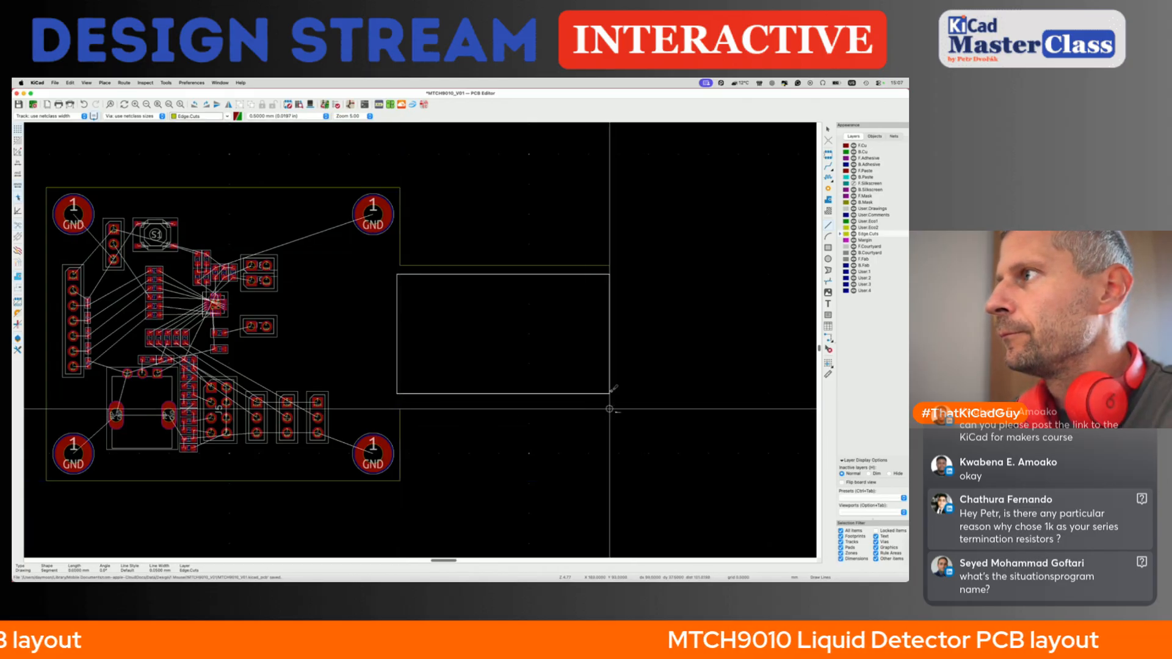
pyautogui.doubleClick(609, 264)
pyautogui.press('super+s')
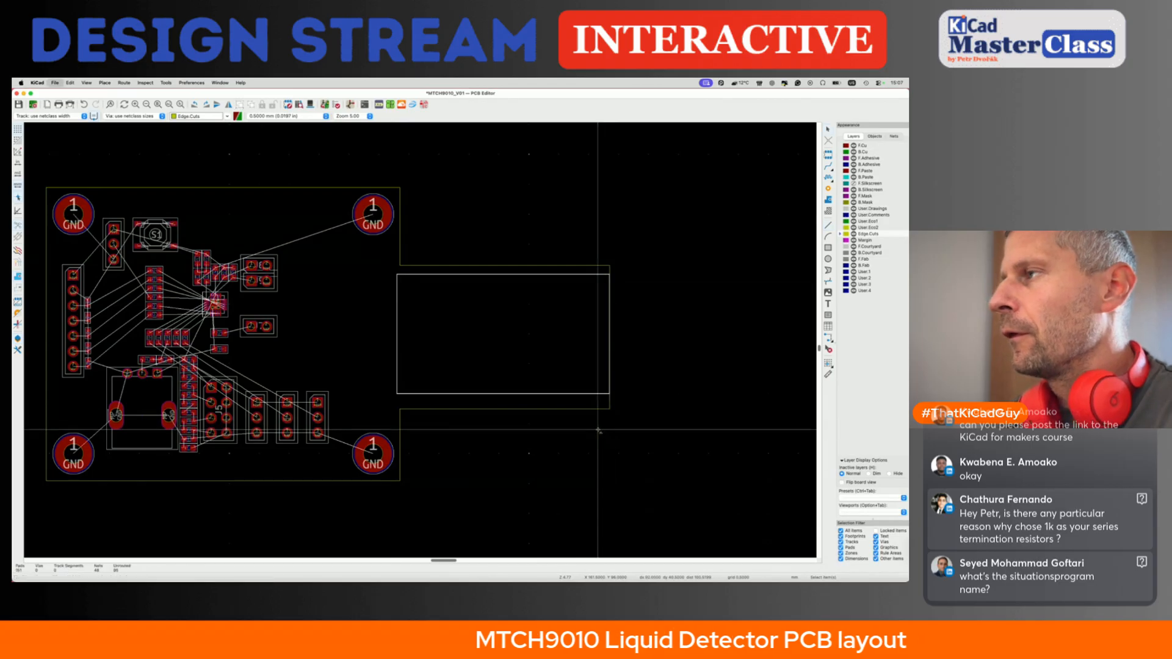
# - Open the board in the 3D viewer, tilt it, and show the through-hole component models
pyautogui.scroll(-5, 599, 427)
pyautogui.hotkey('alt', '3')
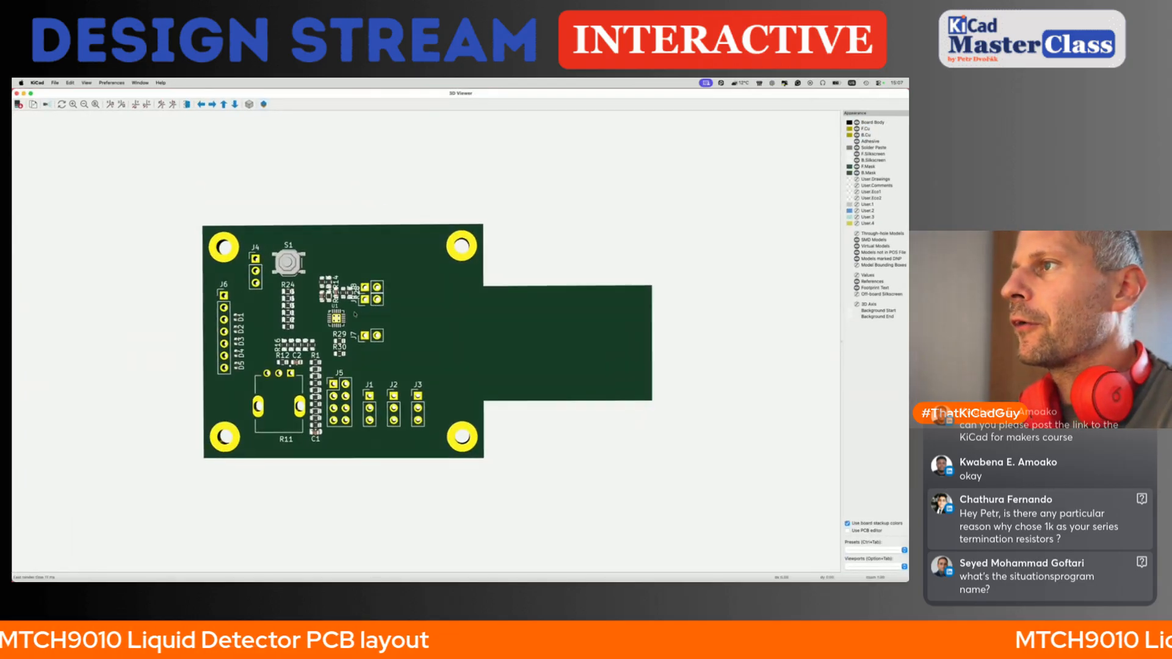
pyautogui.moveTo(355, 314); pyautogui.dragTo(311, 214)
pyautogui.scroll(-3, 312, 215)
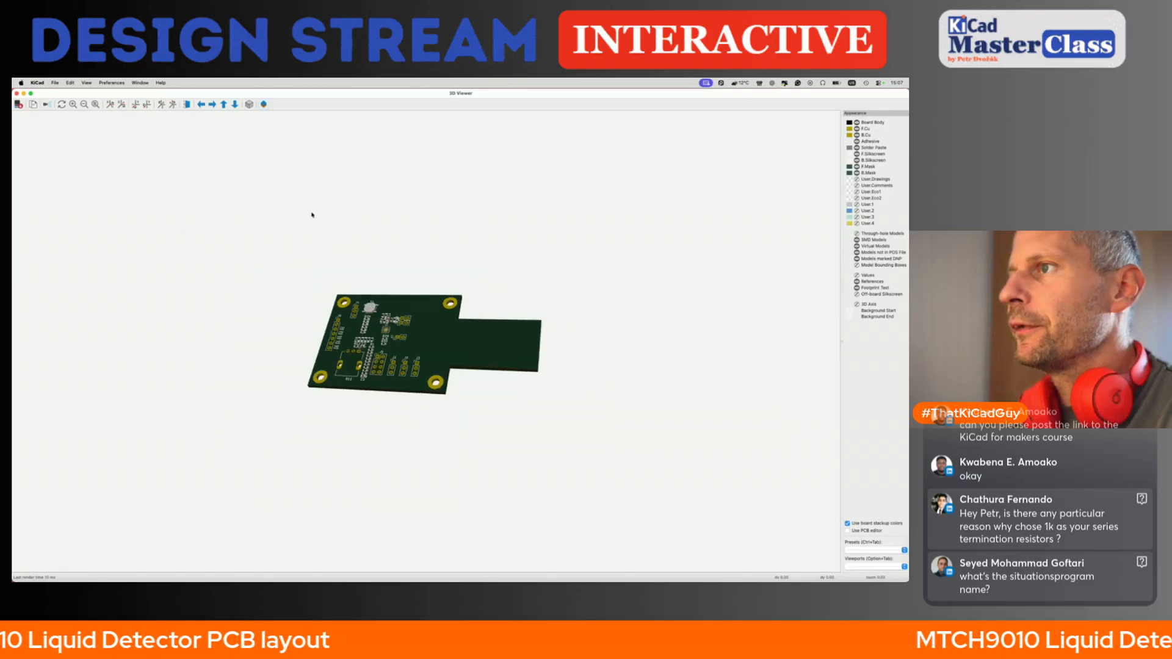
pyautogui.click(857, 234)
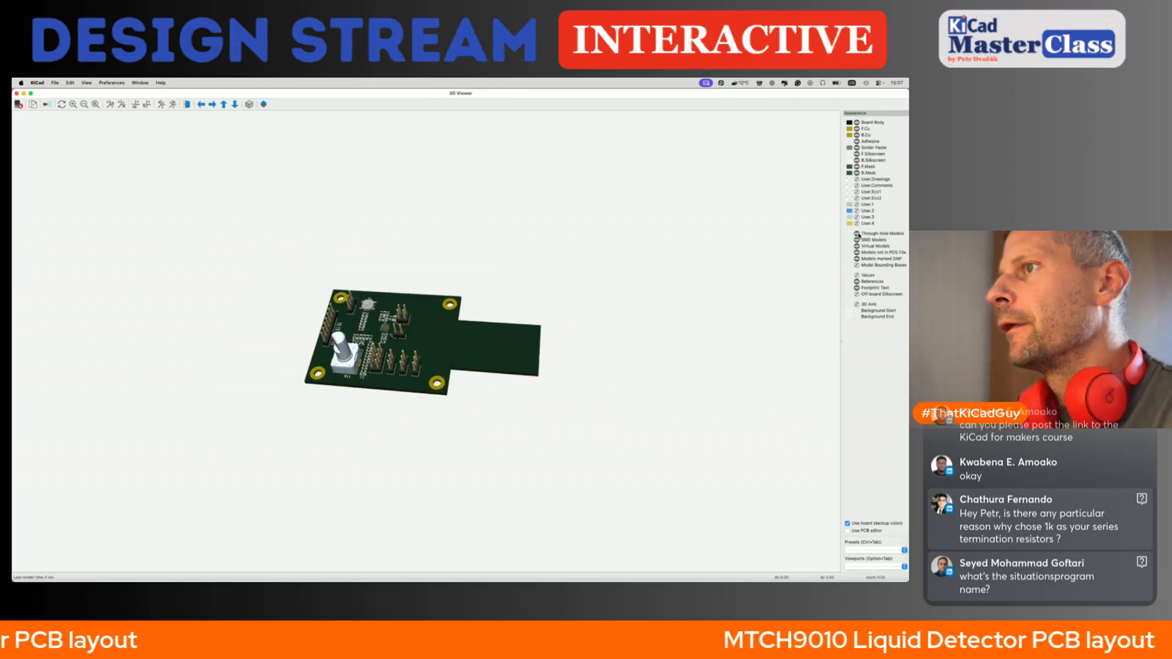
pyautogui.moveTo(371, 410); pyautogui.dragTo(379, 409)
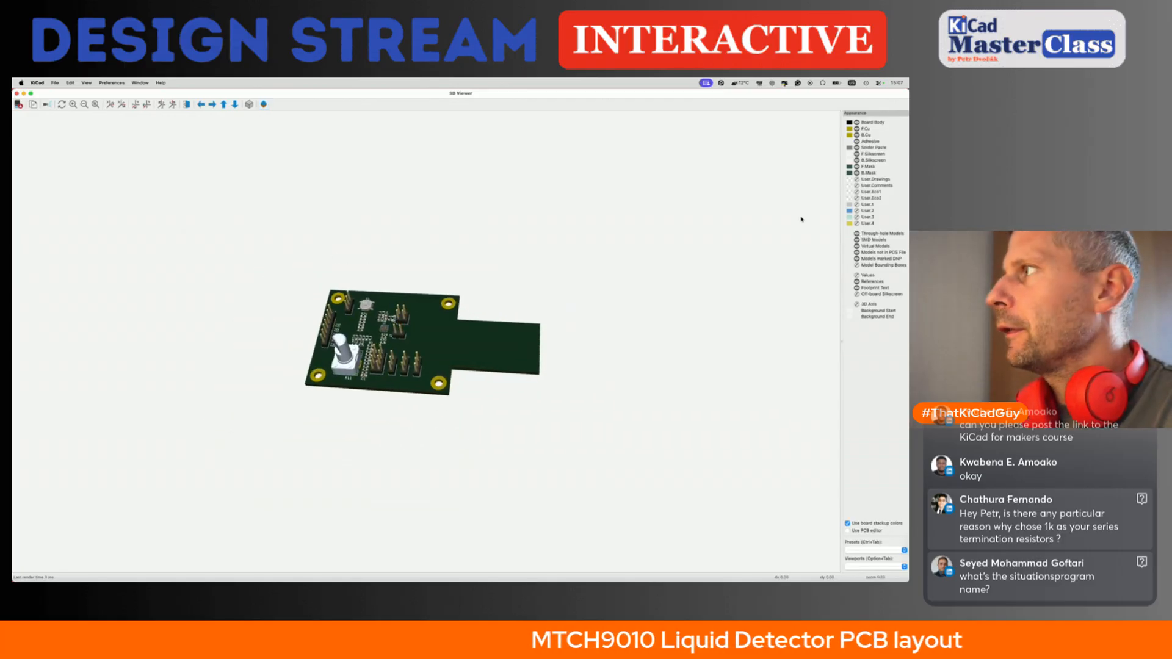
pyautogui.click(857, 233)
pyautogui.click(857, 234)
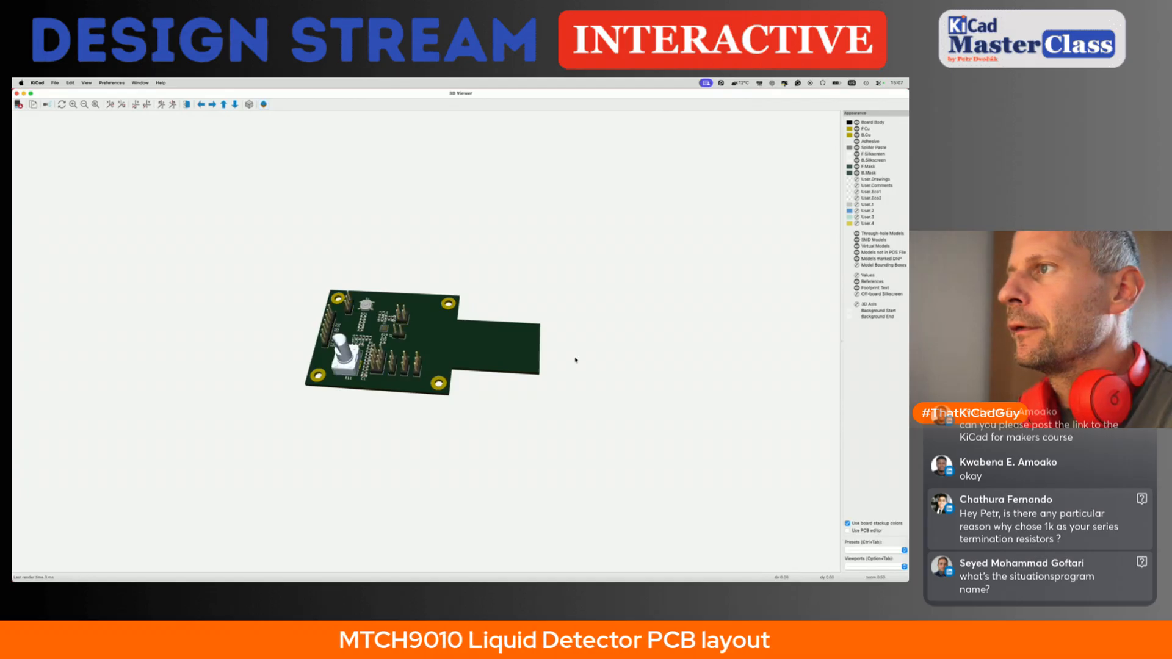
# - Inspect the populated board and its protruding sensor area in 3D, and close the 3D viewer
pyautogui.moveTo(485, 435); pyautogui.dragTo(513, 370)
pyautogui.press('f')
pyautogui.press('f')
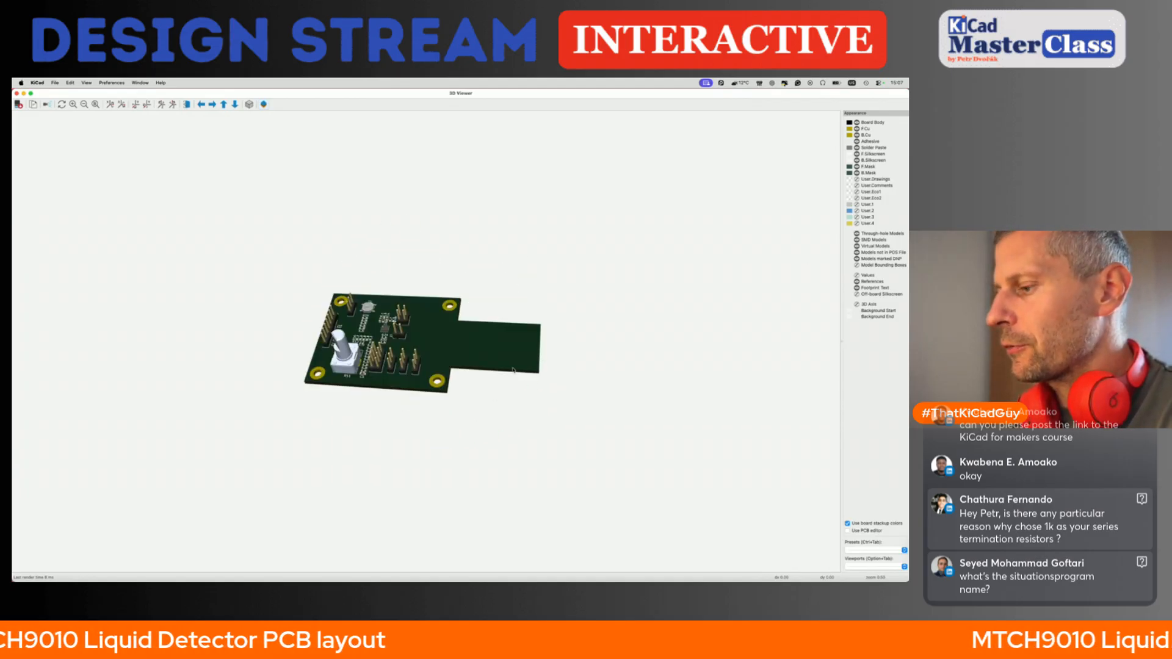
pyautogui.scroll(4, 435, 343)
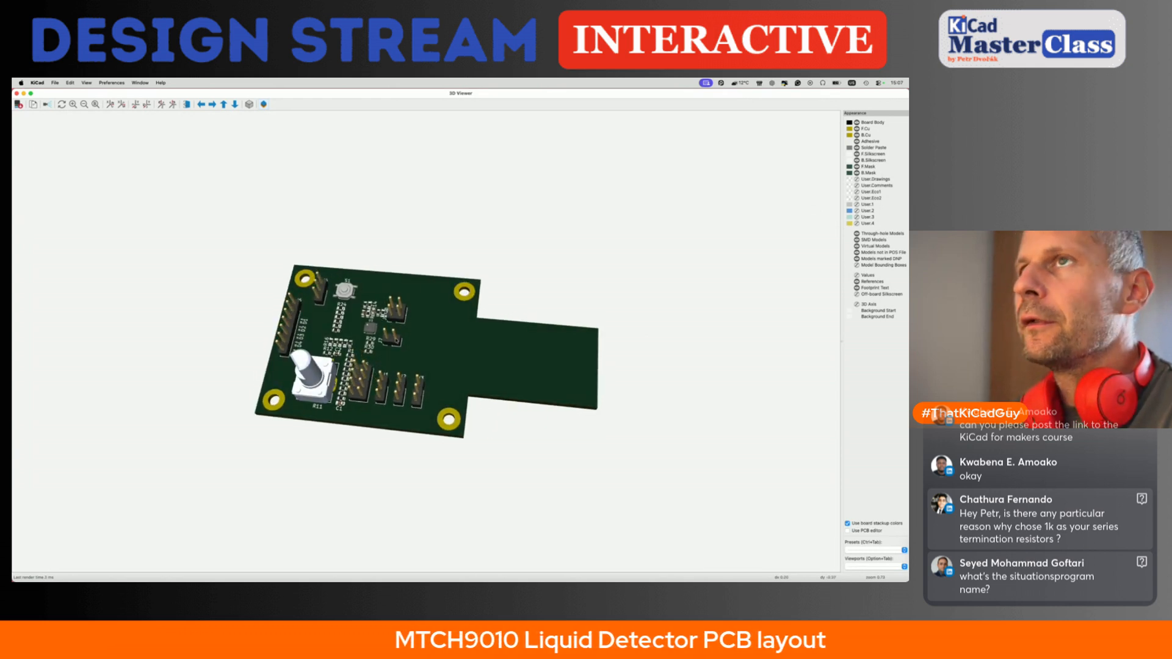
pyautogui.click(16, 93)
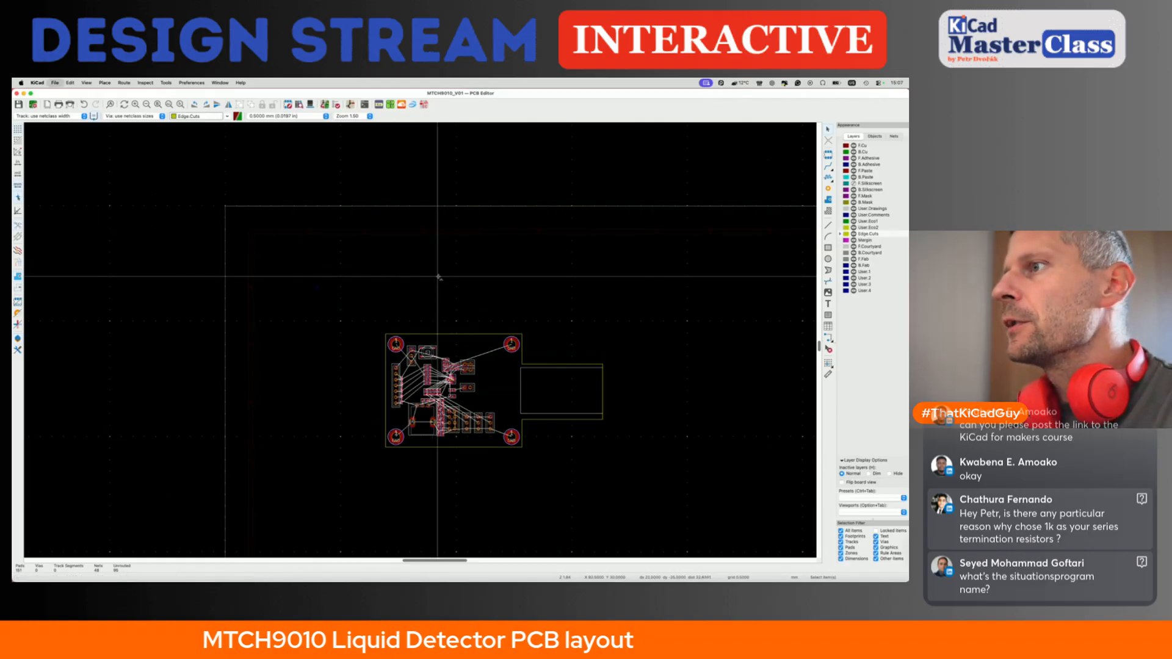
# - Make F.Cu the active layer and save the board
pyautogui.scroll(4, 438, 397)
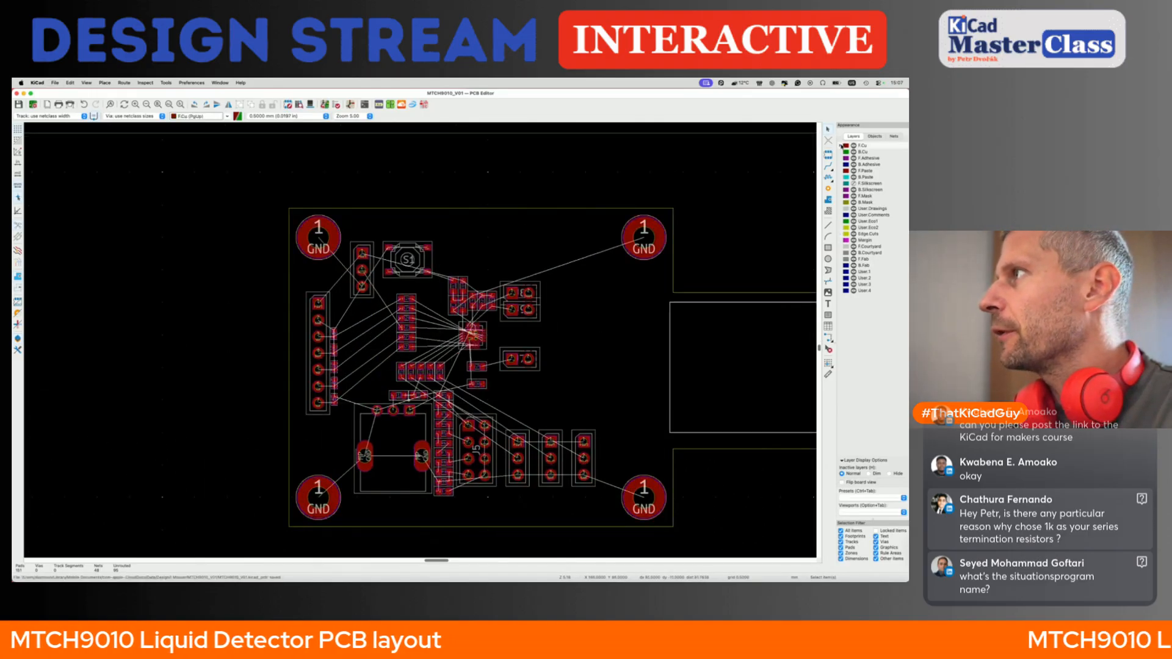
pyautogui.press('pageup')
pyautogui.press('super+a')
pyautogui.moveTo(605, 375); pyautogui.dragTo(443, 376, button='middle')
pyautogui.press('Escape')
pyautogui.press('super+s')
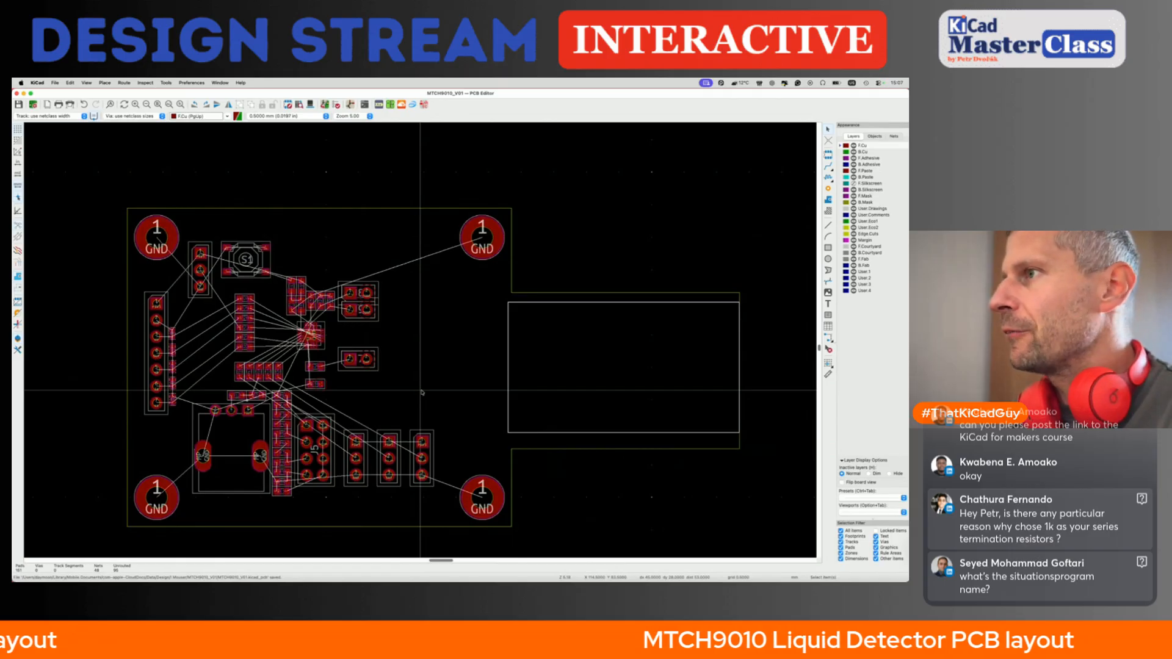
pyautogui.hscroll(3, 422, 393)
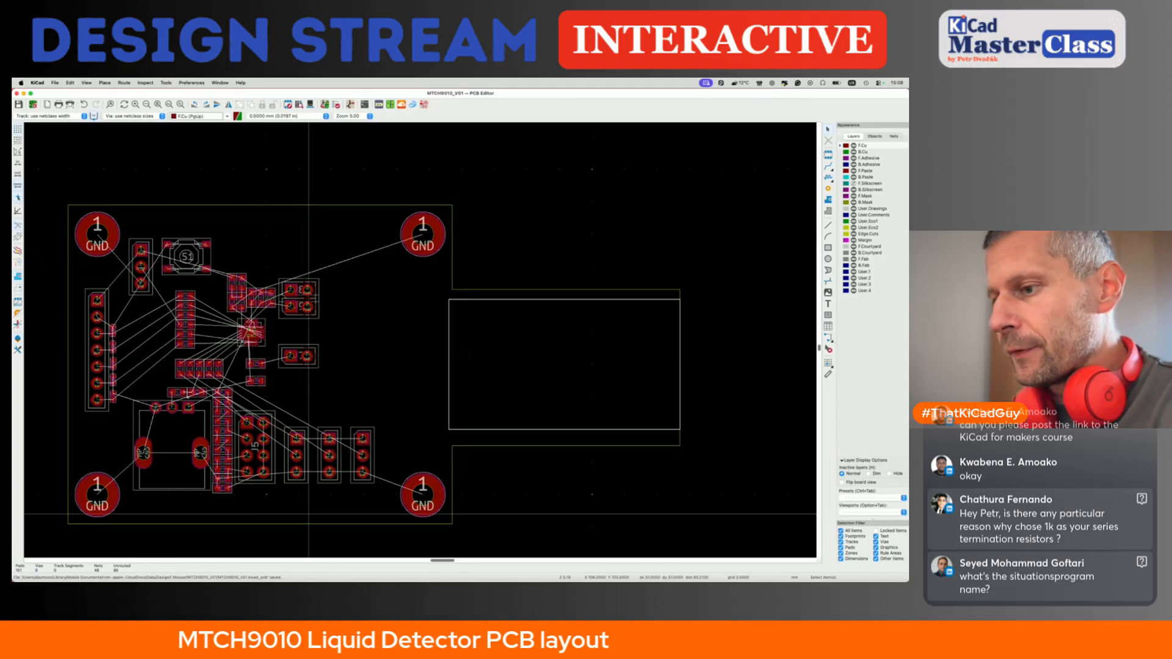
# - Switch to the MTCH9010 datasheet in the web browser and examine the interleaved capacitive sensor design in section 5.1
pyautogui.press('super+Tab')
pyautogui.click(184, 97)
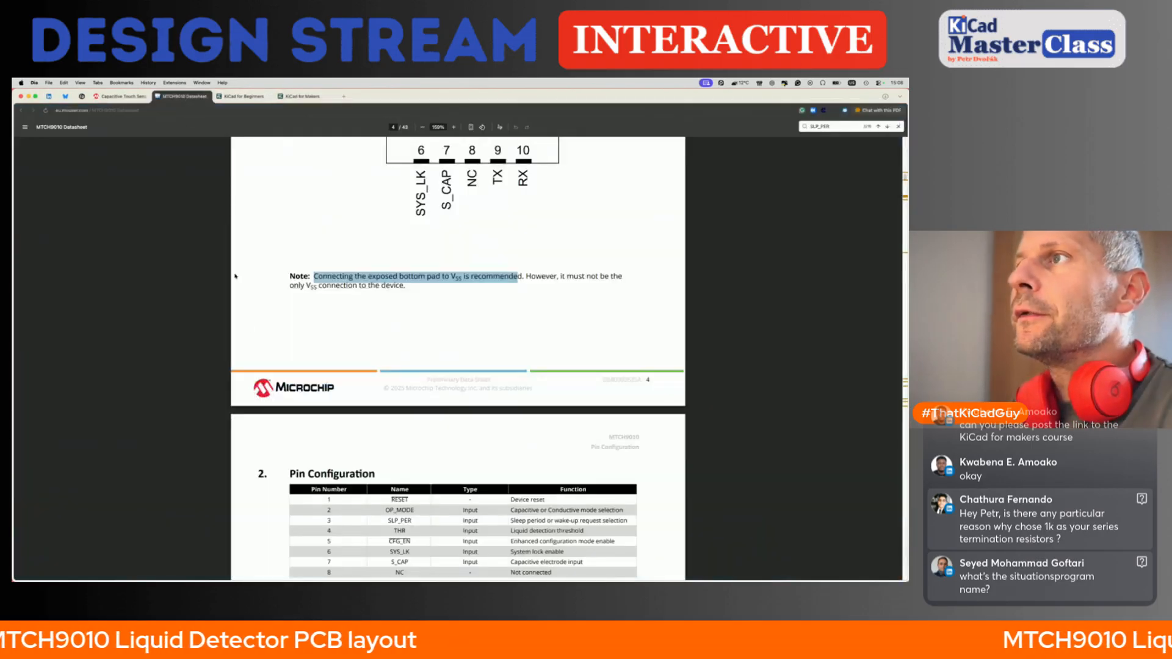
pyautogui.scroll(-20, 316, 335)
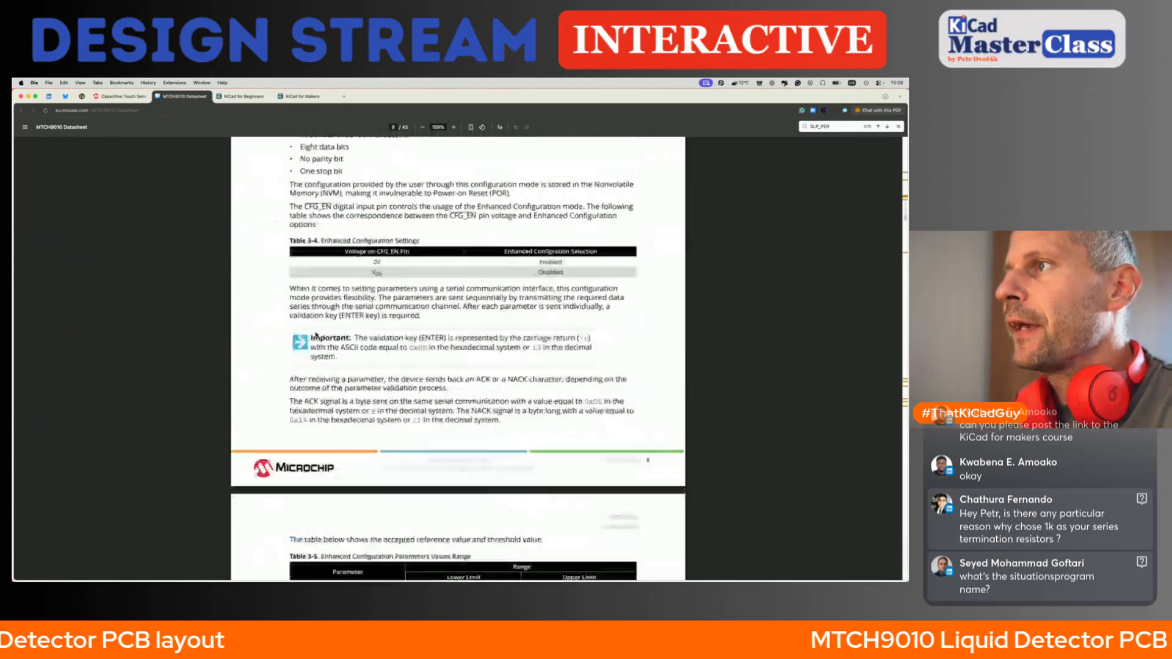
pyautogui.scroll(-20, 316, 335)
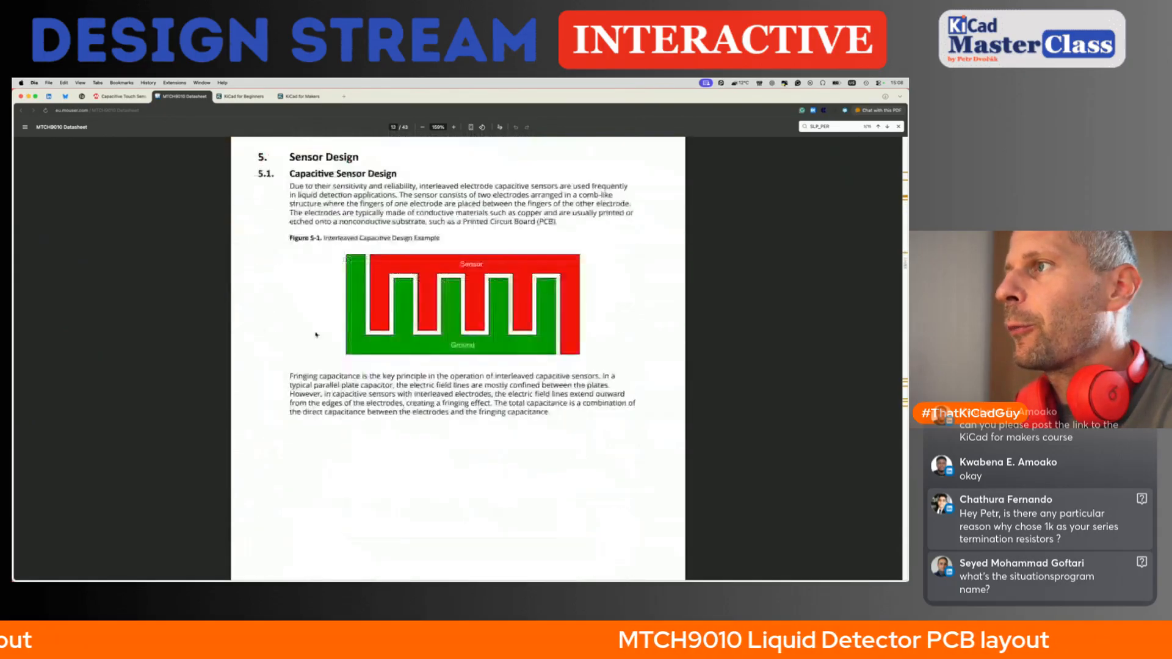
pyautogui.scroll(5, 316, 334)
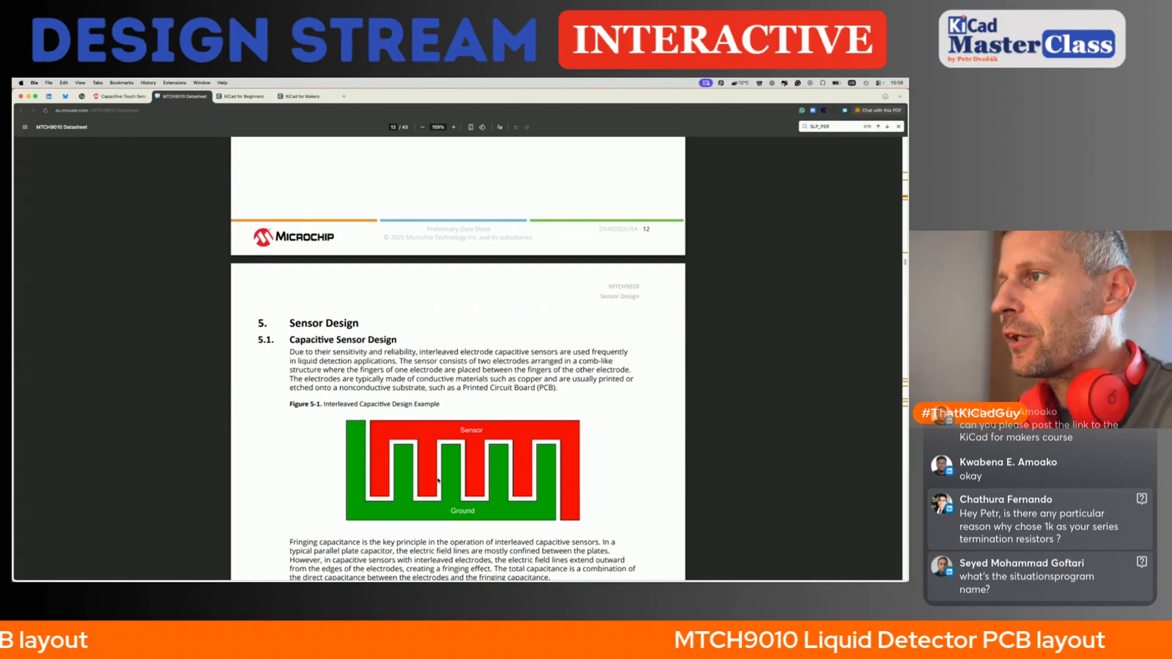
# - Return to the PCB editor and start routing an F.Cu track from the right pad of J7, using 90-degree corners
pyautogui.press('super+Tab')
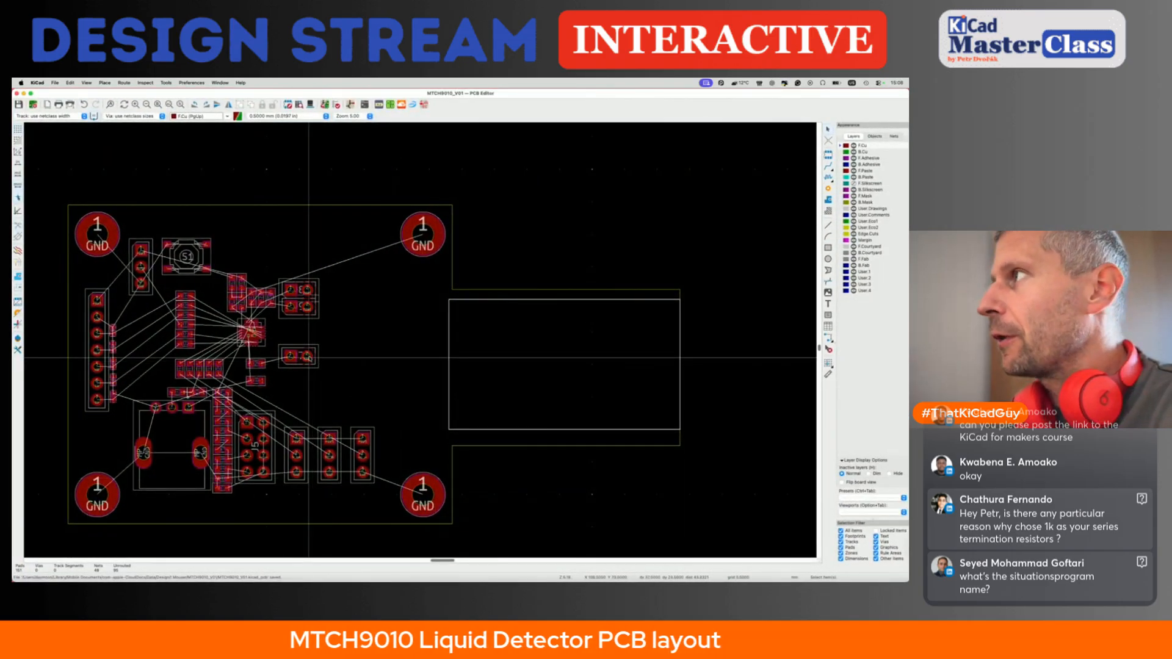
pyautogui.press('x')
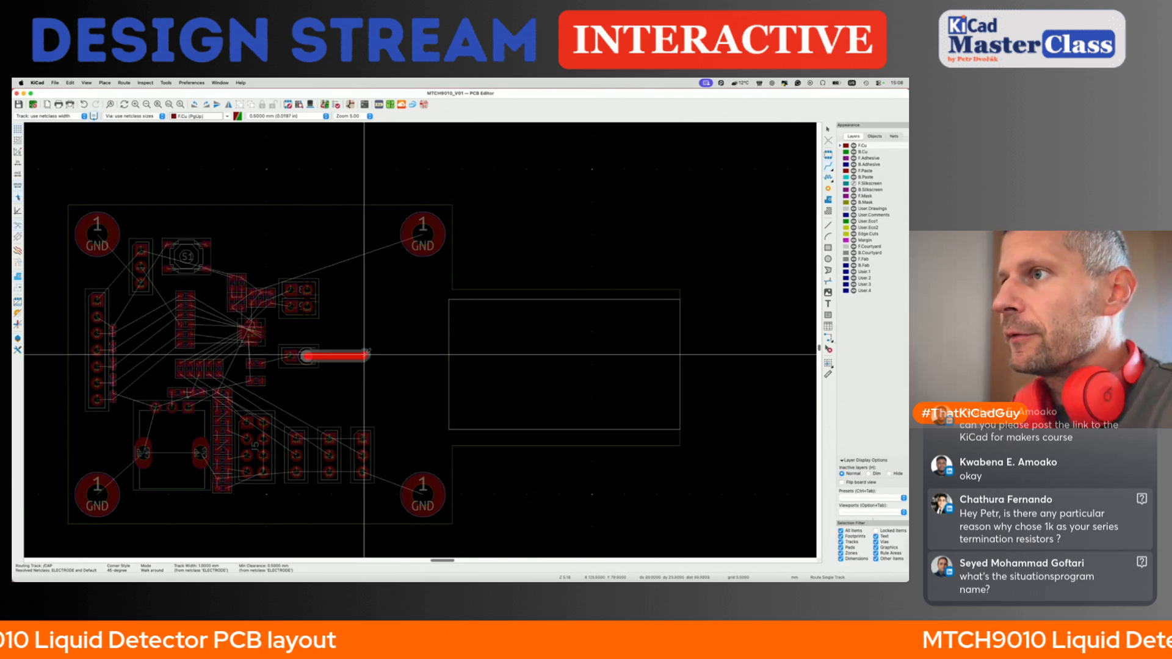
pyautogui.press('Escape')
pyautogui.press('super+Tab')
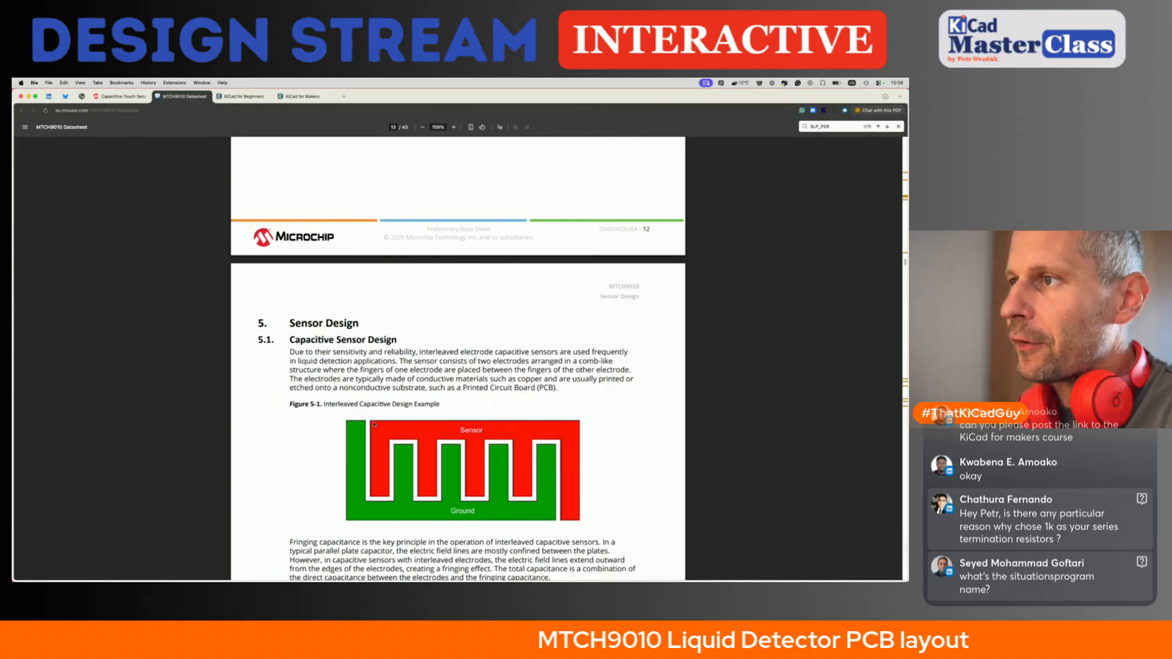
pyautogui.press('super+Tab')
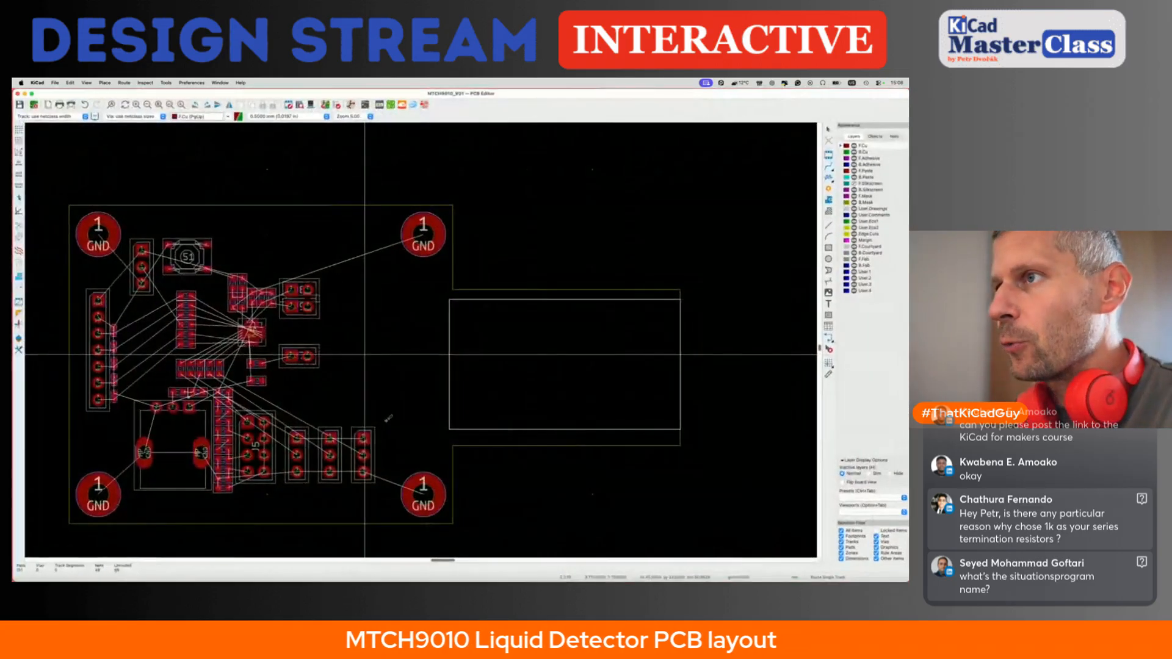
pyautogui.click(307, 356)
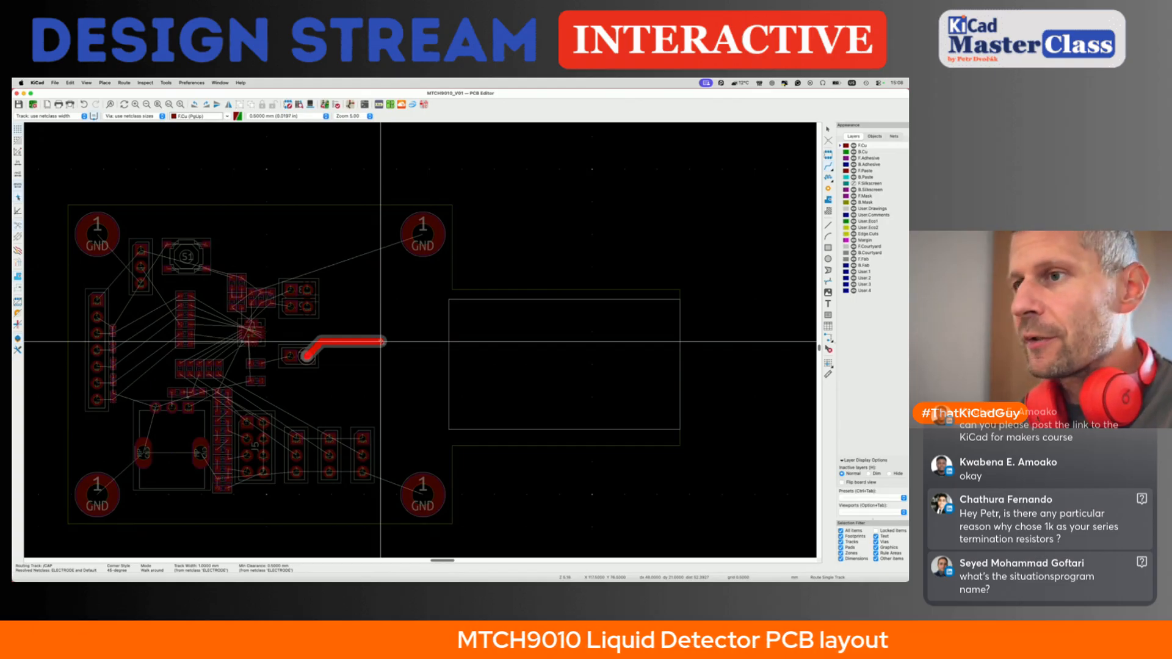
pyautogui.press('super+slash')
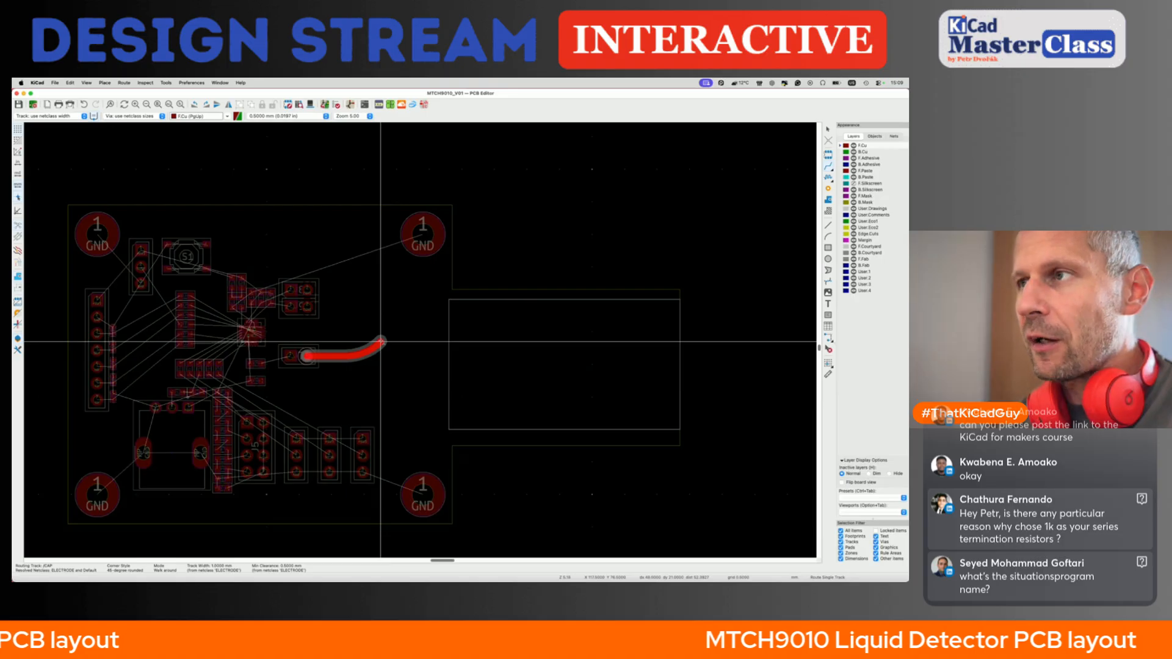
pyautogui.press('super+slash')
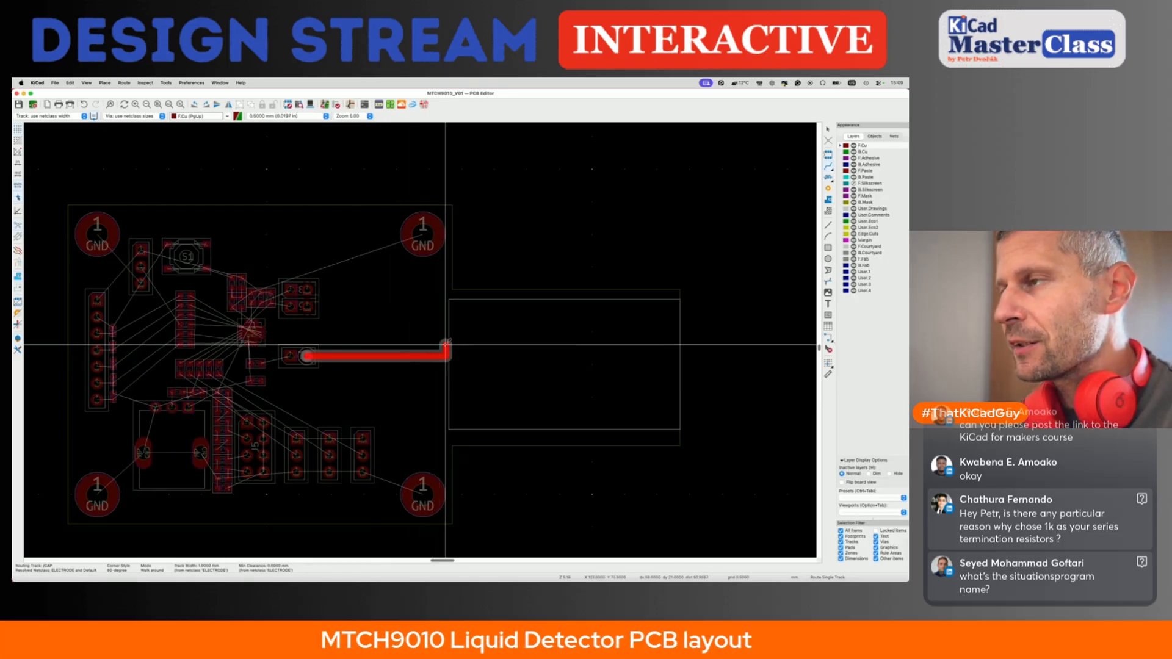
# - Check the datasheet's electrode figure, then route the CAP track up into the sensor area's upper-left corner, ending in a short downward finger
pyautogui.press('super+Tab')
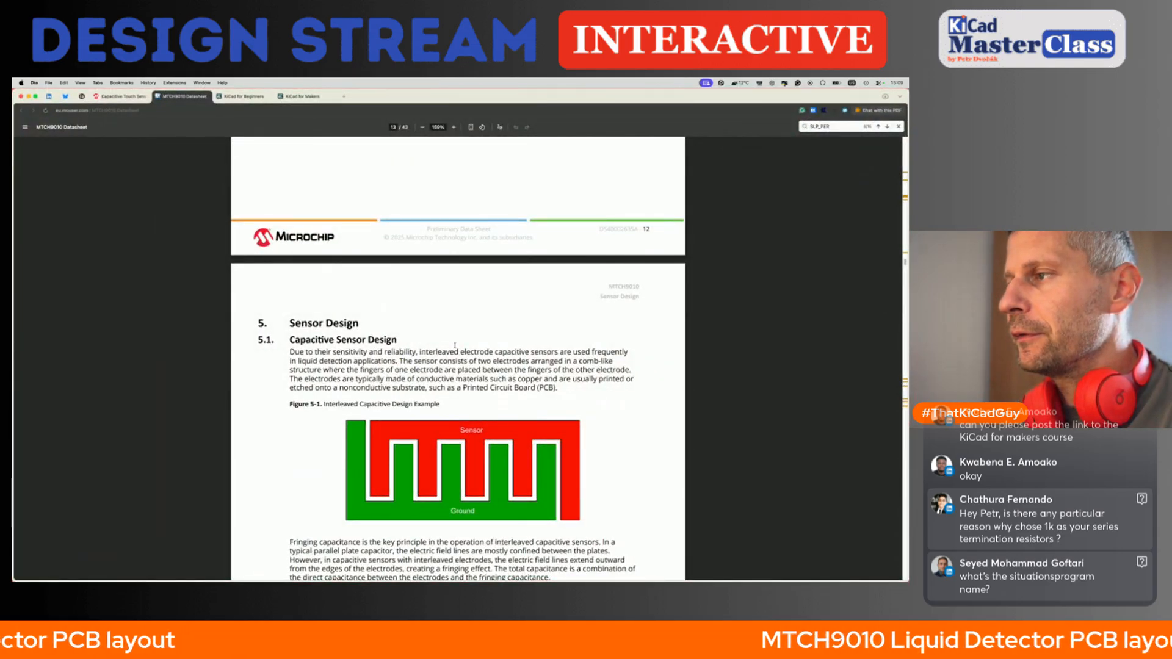
pyautogui.press('super+Tab')
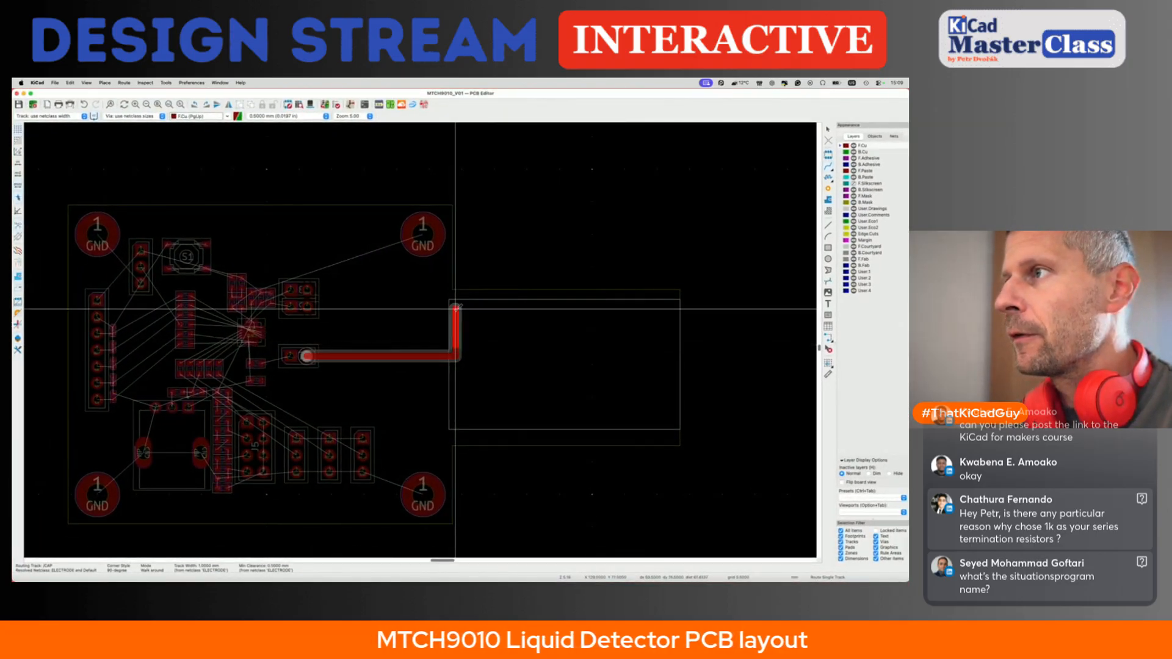
pyautogui.scroll(4, 464, 303)
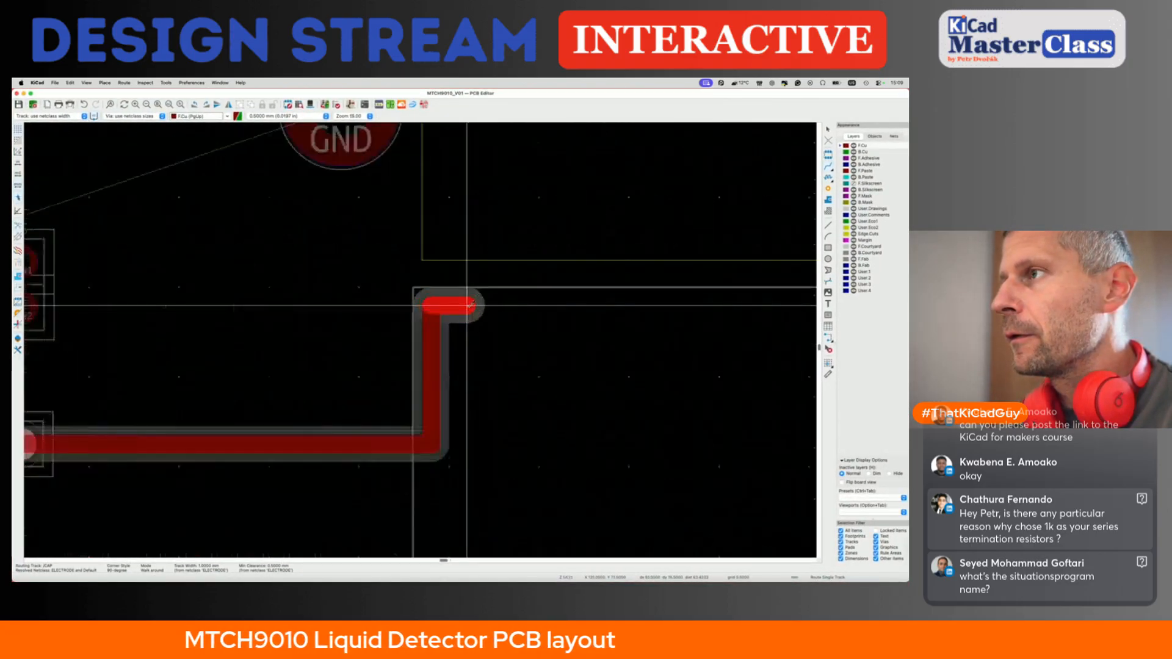
pyautogui.click(484, 303)
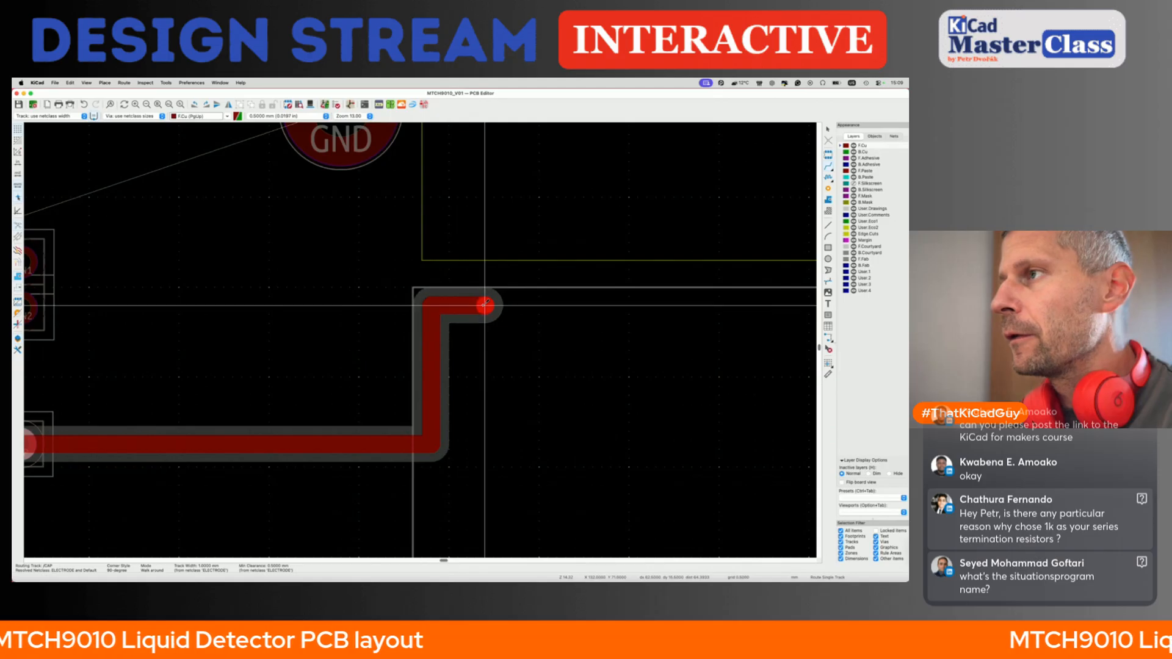
pyautogui.doubleClick(486, 366)
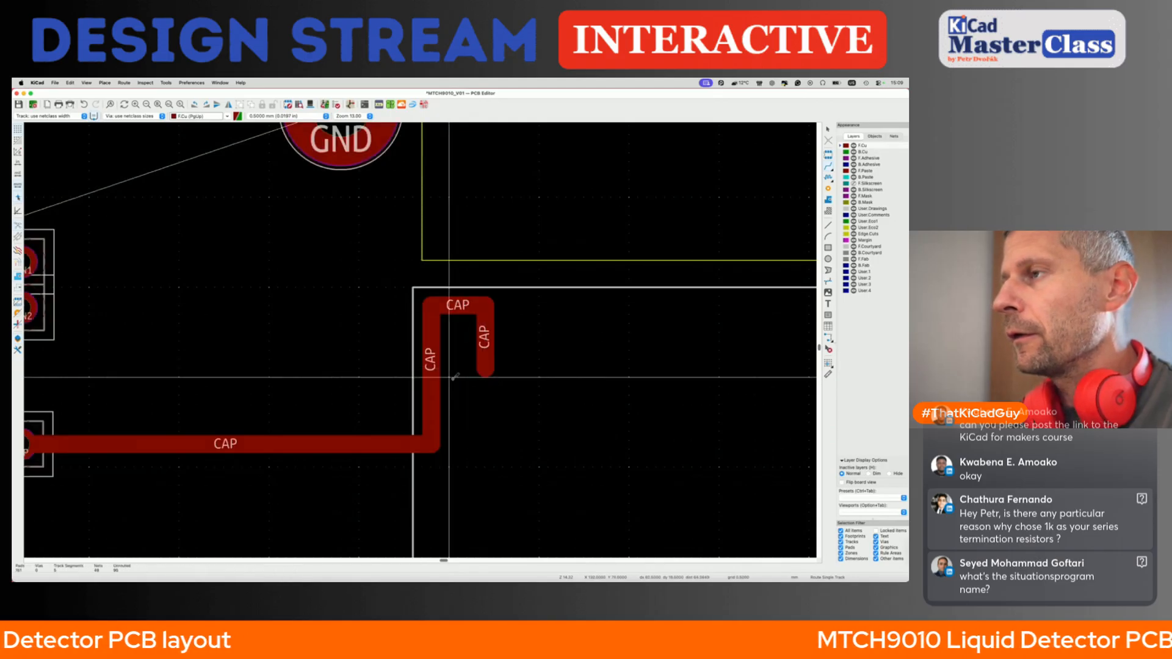
# - Route a CAP_GND track from the small part below J7 up between the two CAP fingers, check the datasheet figure, and save
pyautogui.scroll(-4, 459, 332)
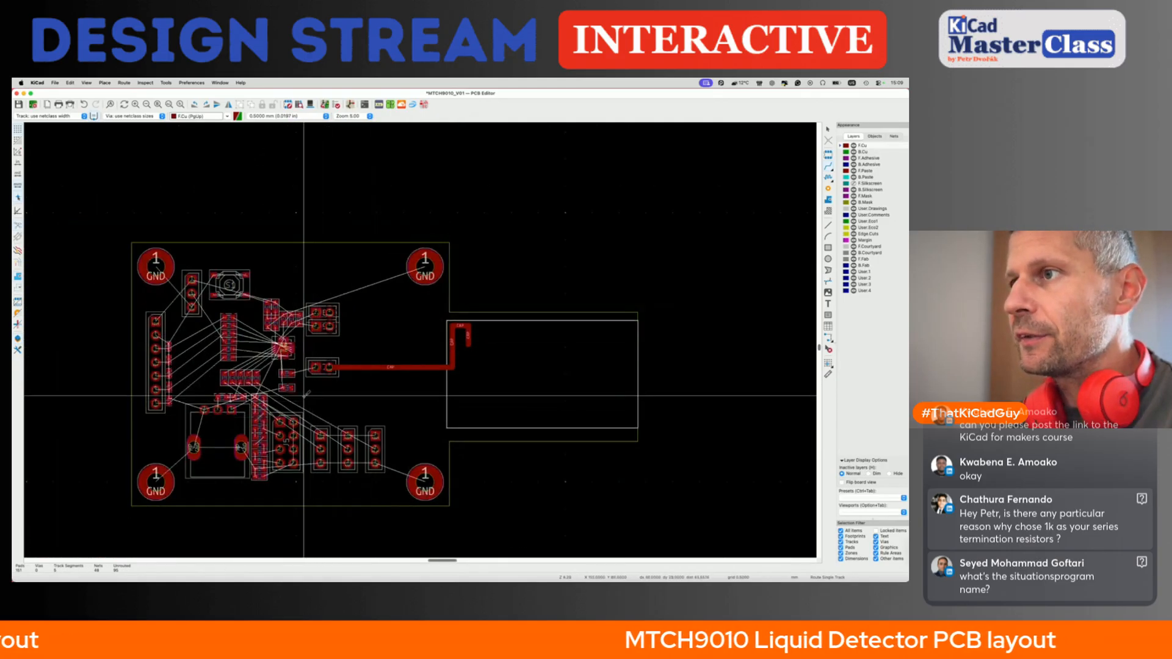
pyautogui.click(291, 388)
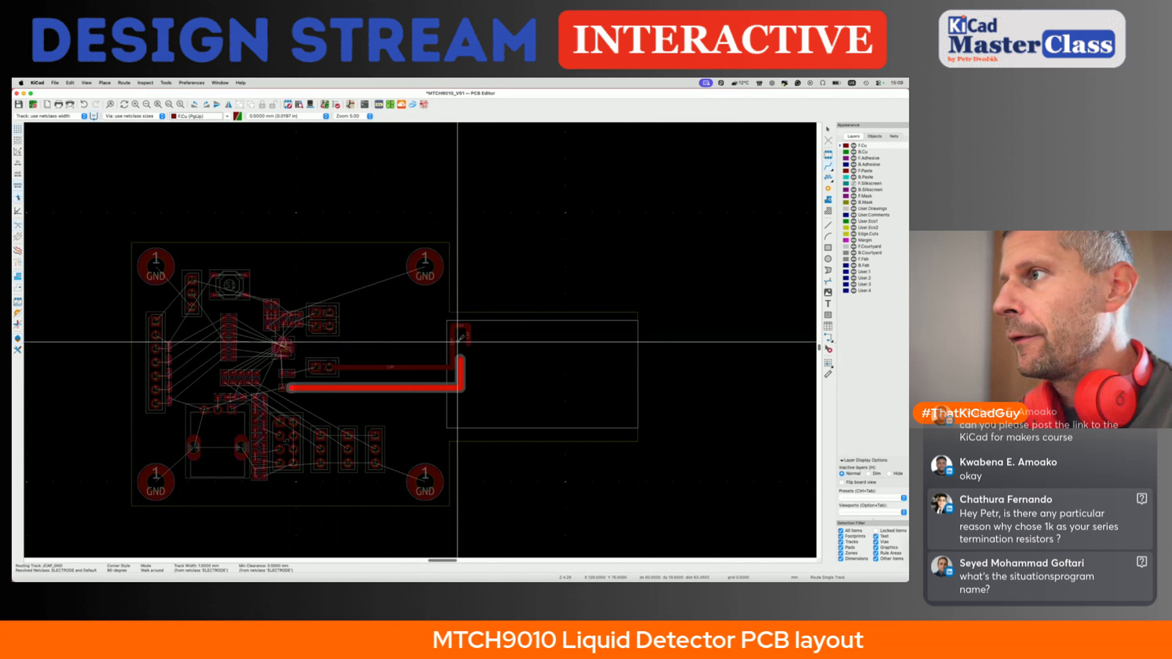
pyautogui.scroll(4, 457, 340)
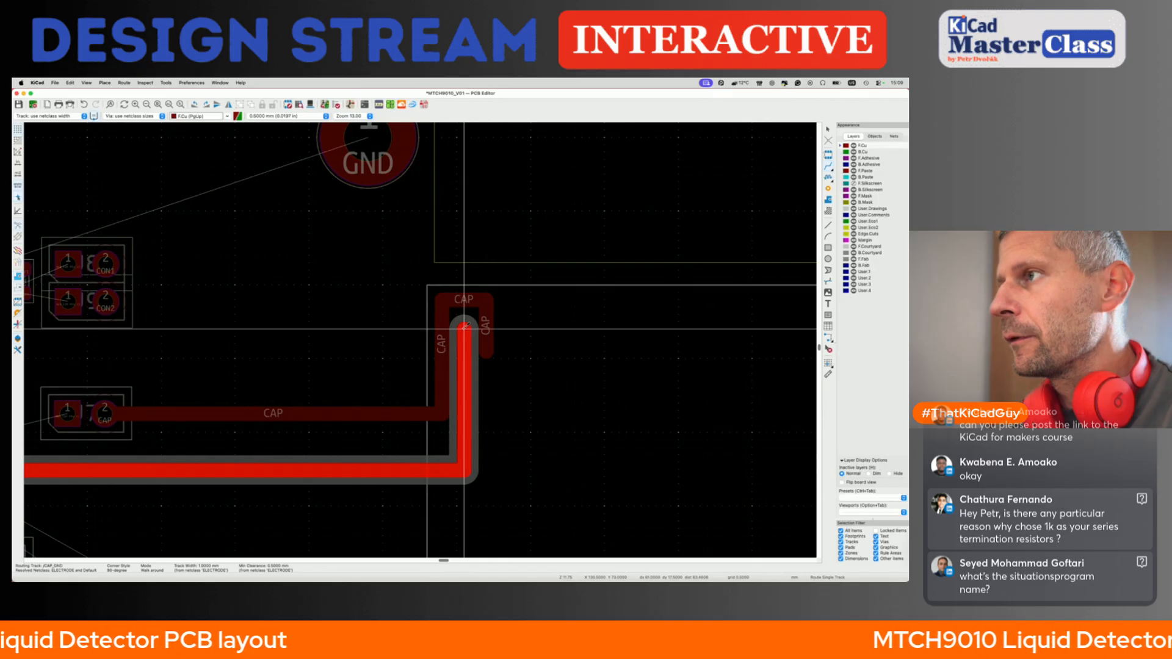
pyautogui.click(464, 327)
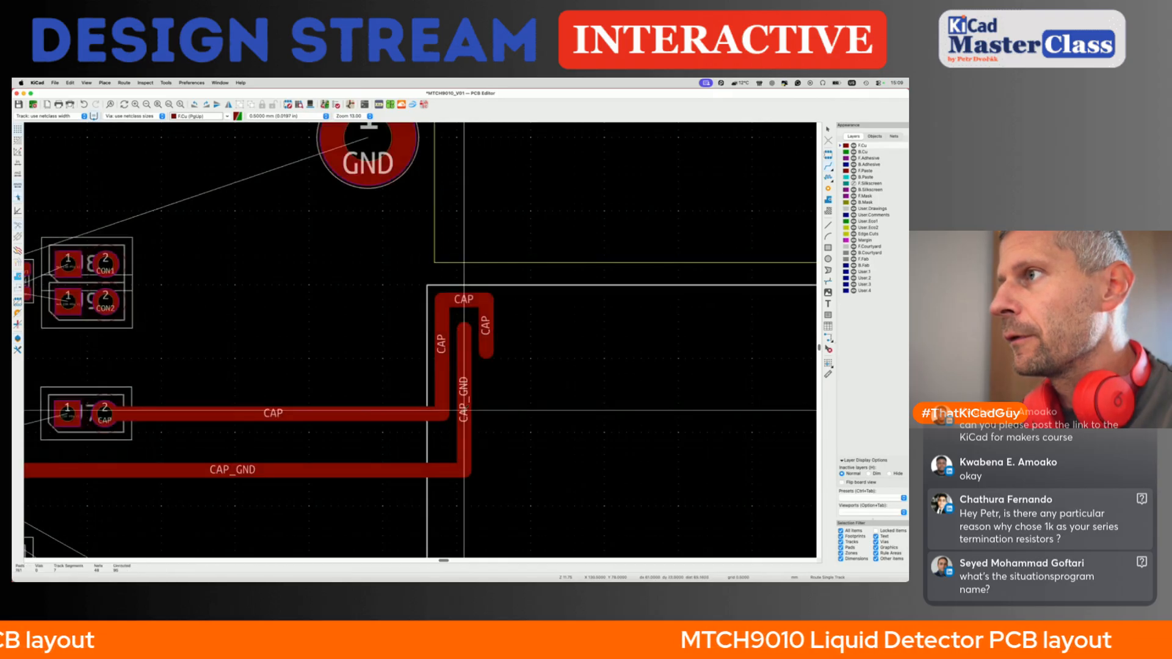
pyautogui.press('super+Tab')
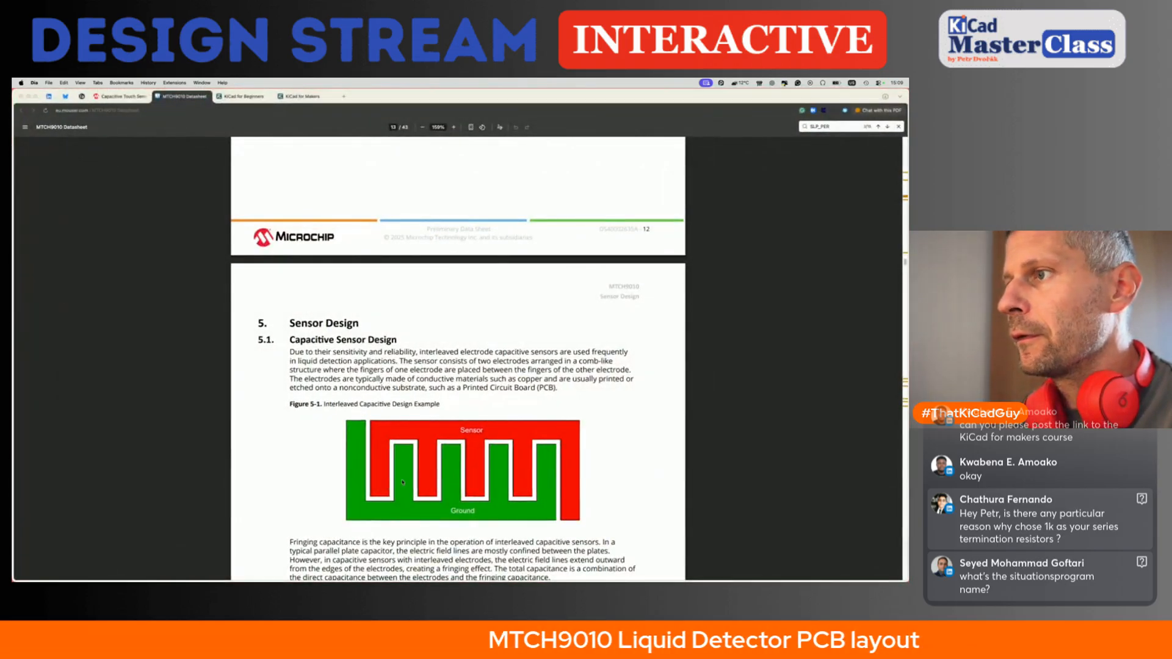
pyautogui.press('super+Tab')
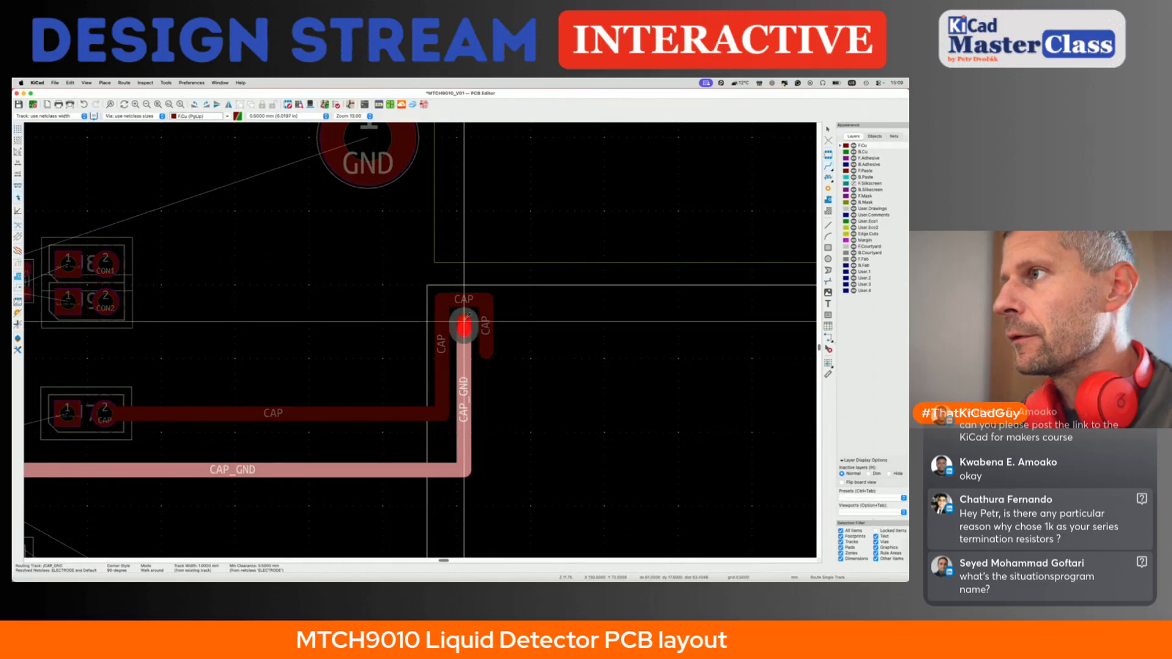
pyautogui.press('Escape')
pyautogui.press('super+s')
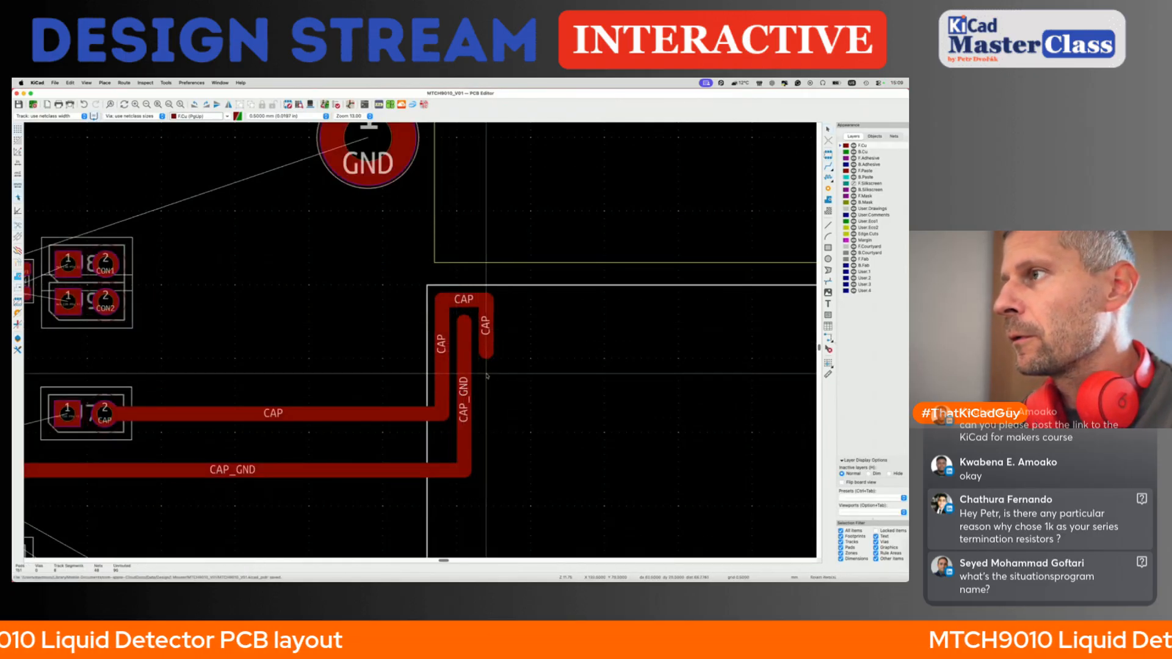
# - Delete the horizontal CAP_GND segment and reroute it from the finger around the sensor area's lower-left corner back to the pad
pyautogui.scroll(-4, 437, 415)
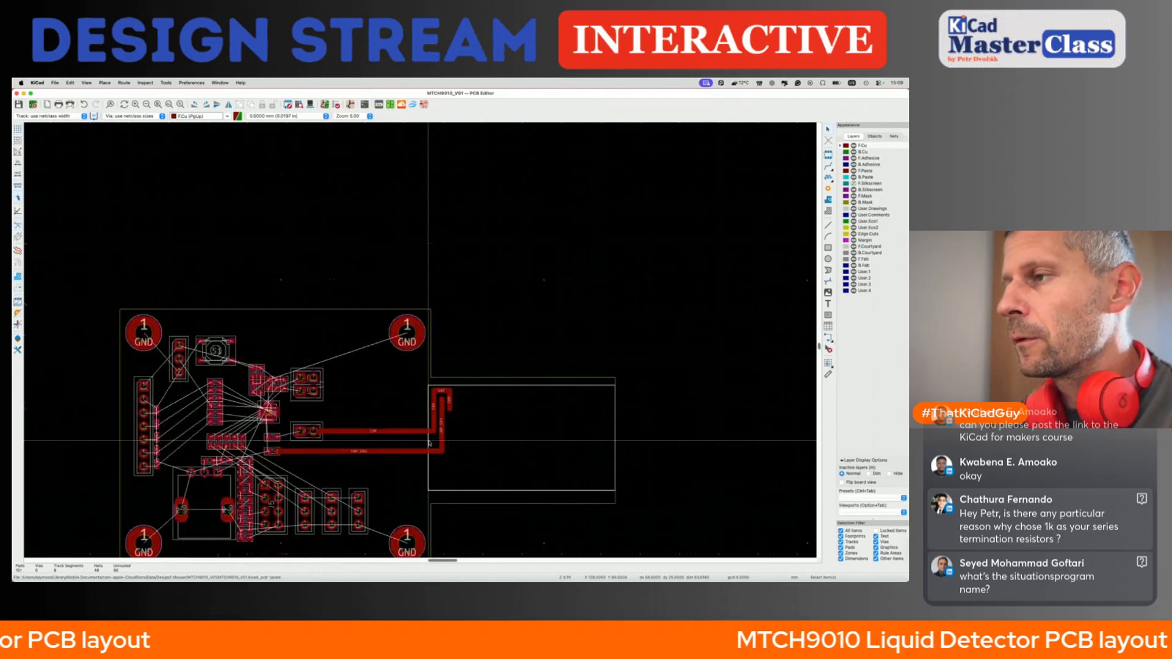
pyautogui.moveTo(434, 476); pyautogui.dragTo(396, 410, button='middle')
pyautogui.scroll(3, 396, 410)
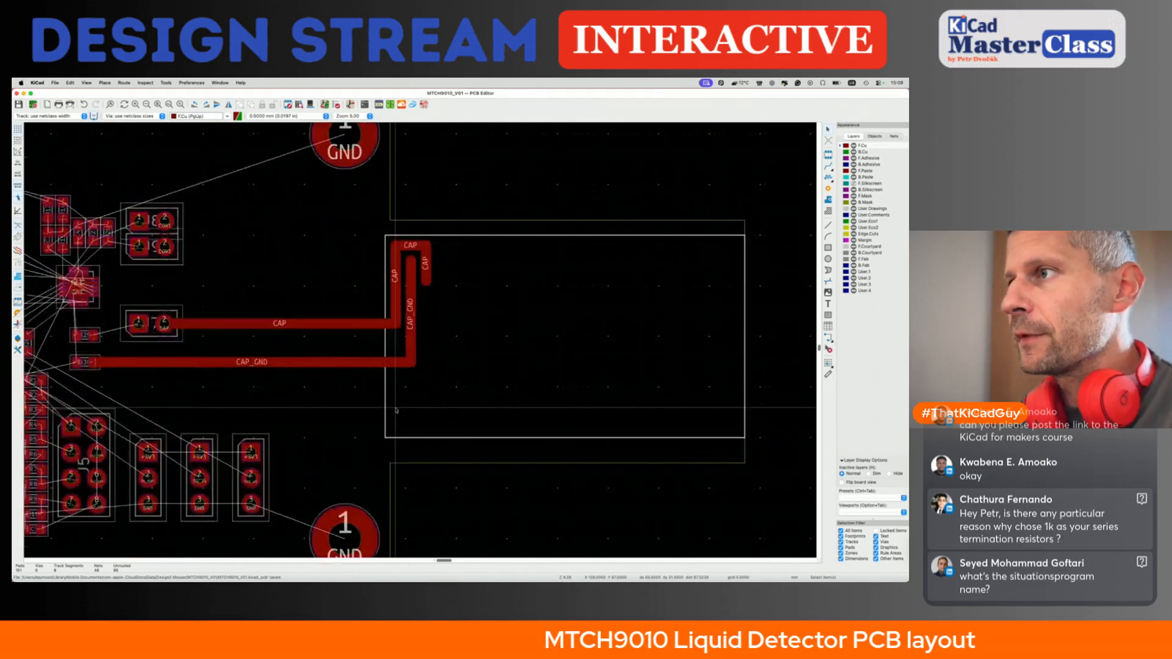
pyautogui.click(407, 364)
pyautogui.press('Delete')
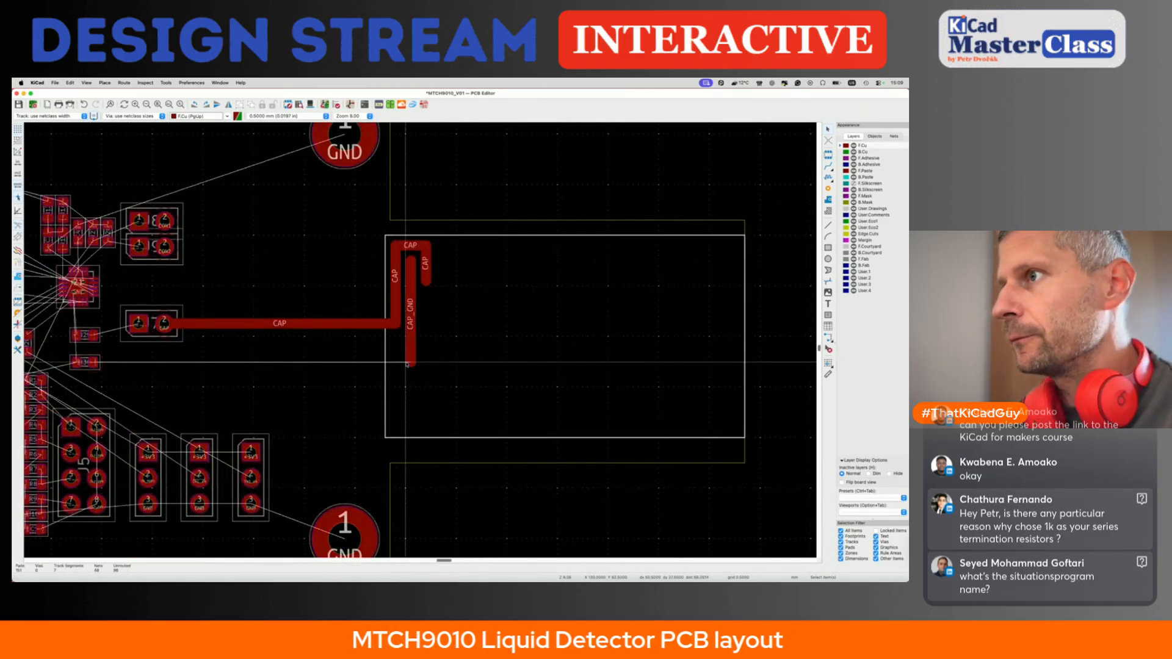
pyautogui.press('x')
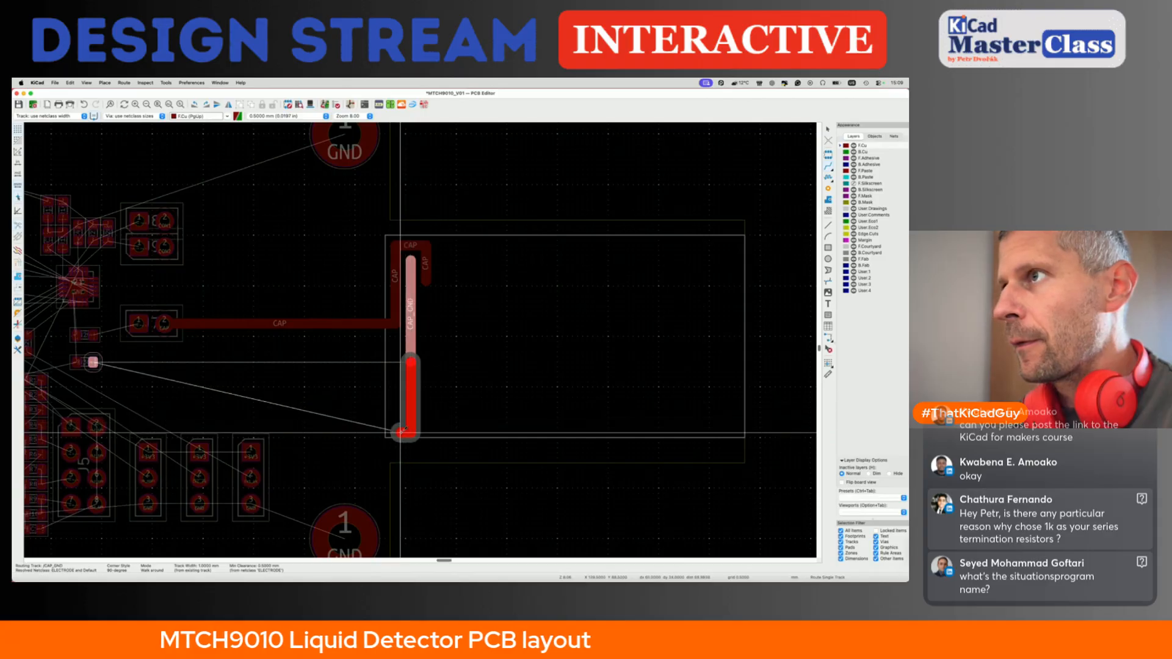
pyautogui.click(385, 433)
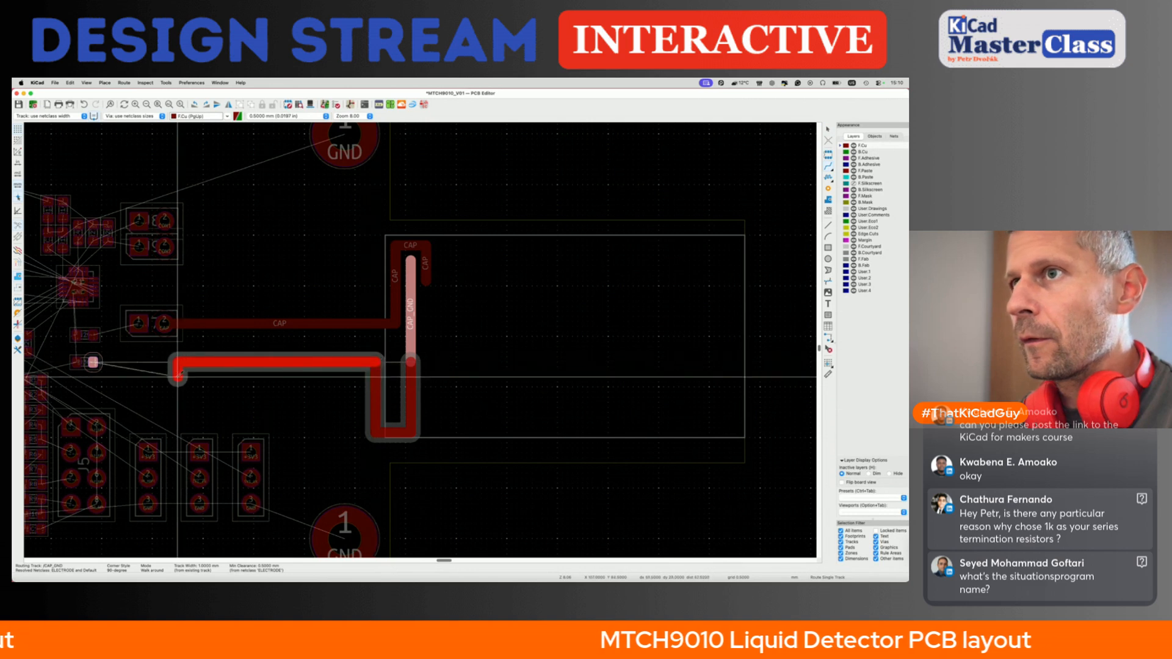
pyautogui.press('Escape')
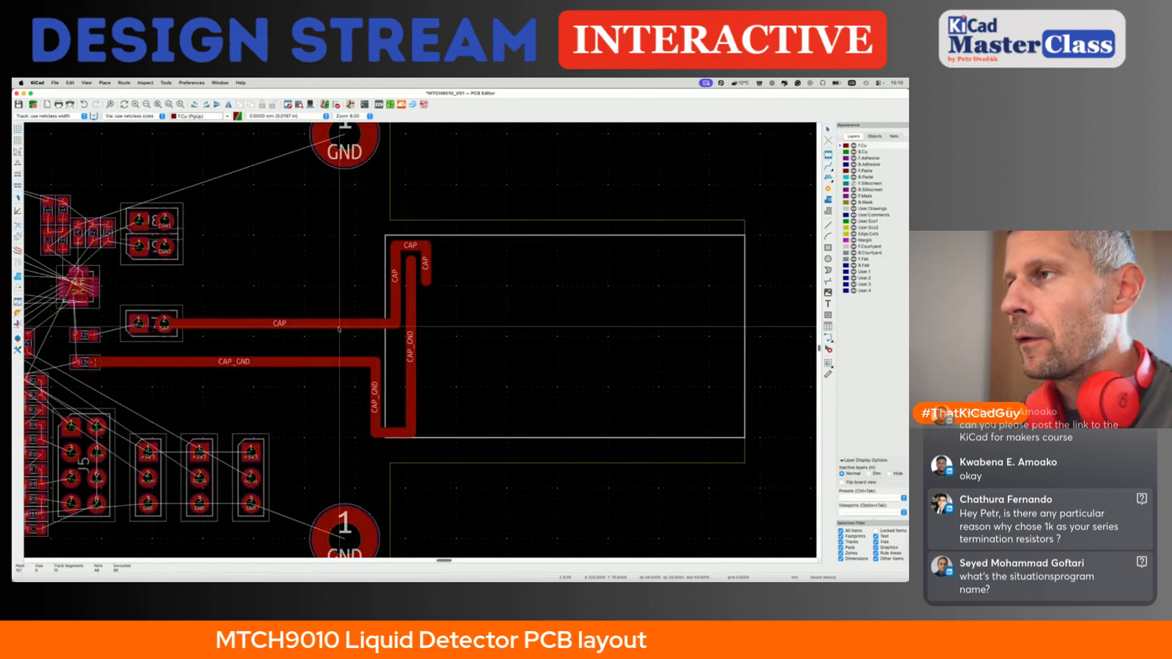
# - After consulting the datasheet figure, delete the horizontal CAP segment and extend the first CAP finger down to just above the CAP_GND track
pyautogui.press('super+Tab')
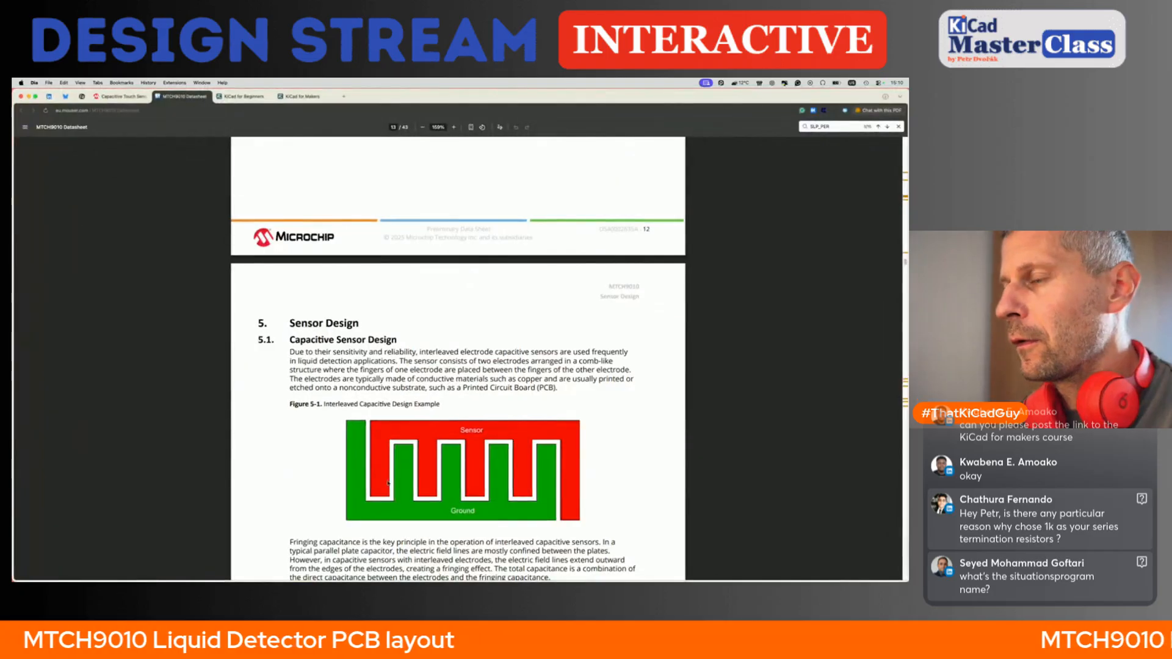
pyautogui.press('super+Tab')
pyautogui.click(333, 324)
pyautogui.press('Delete')
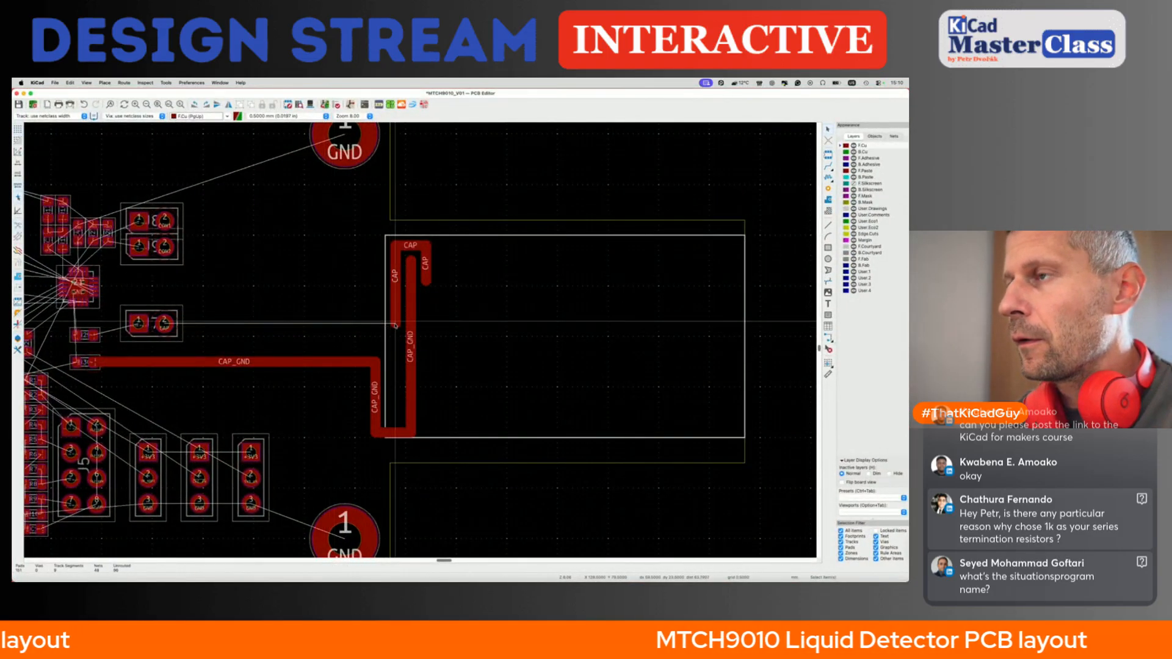
pyautogui.press('x')
pyautogui.doubleClick(398, 404)
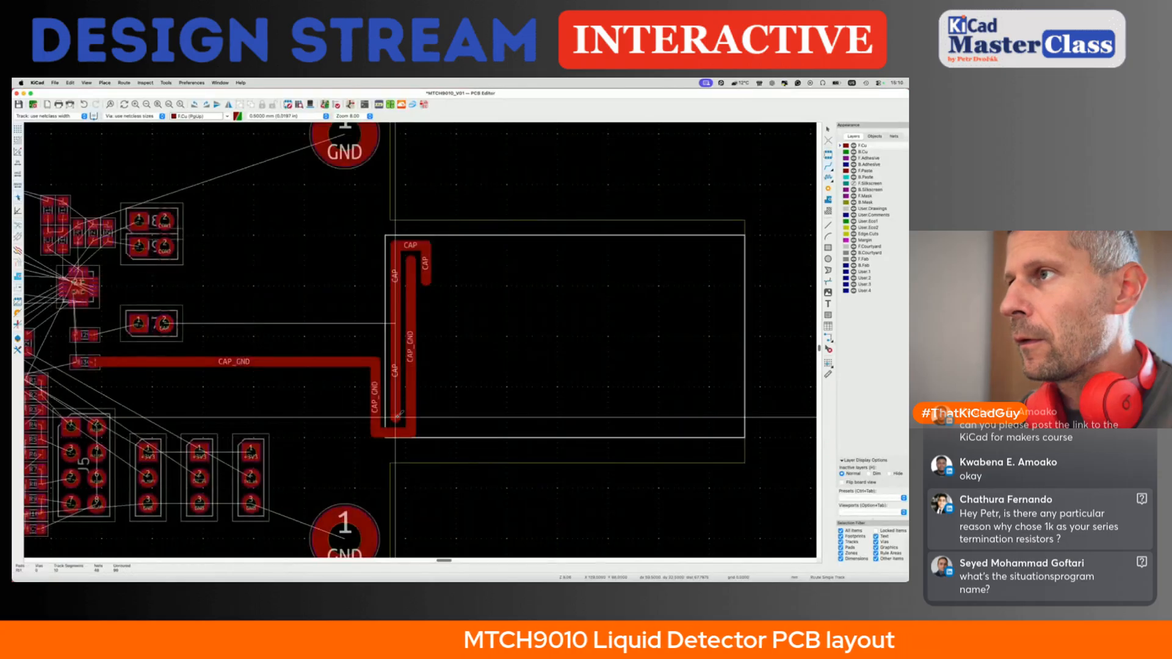
# - Reconnect the right pad of J7 to the first CAP finger with a straight horizontal track
pyautogui.click(168, 323)
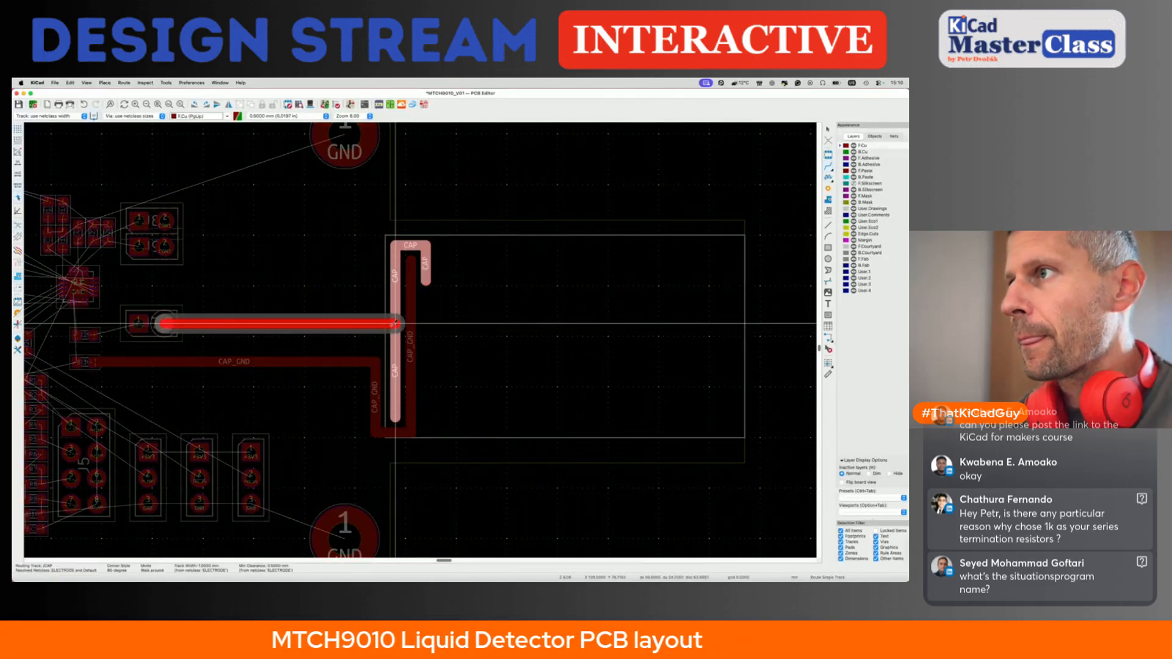
pyautogui.doubleClick(393, 324)
pyautogui.press('Escape')
pyautogui.press('Escape')
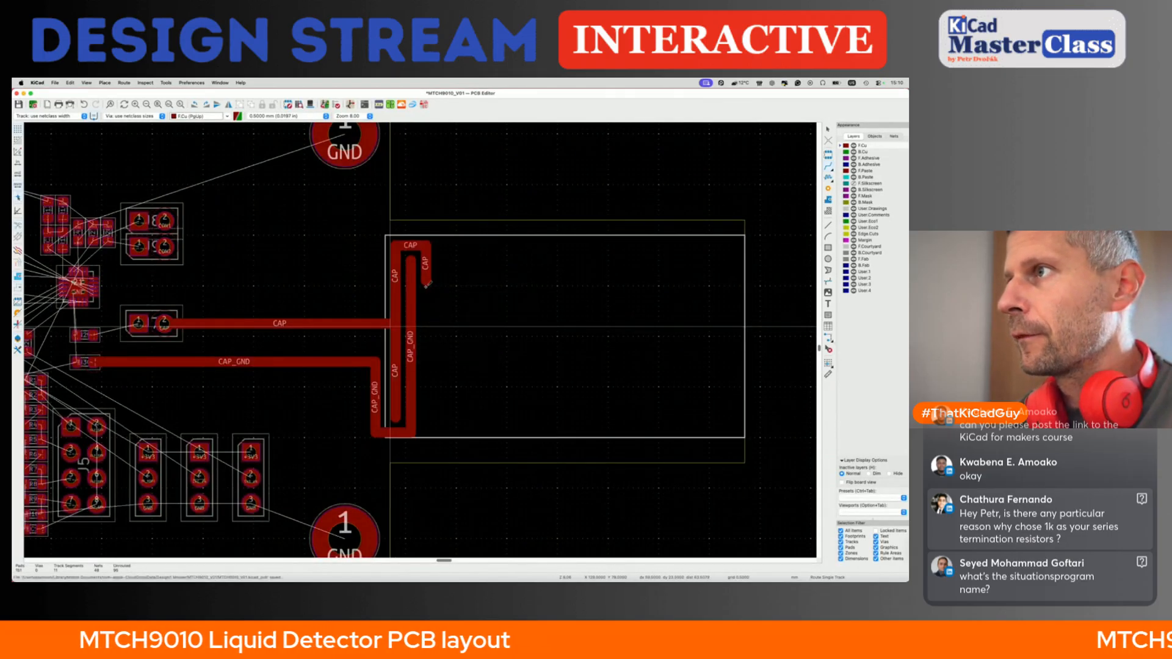
# - Extend the second CAP finger down to match the first and route a third CAP finger from the upper CAP track
pyautogui.click(426, 280)
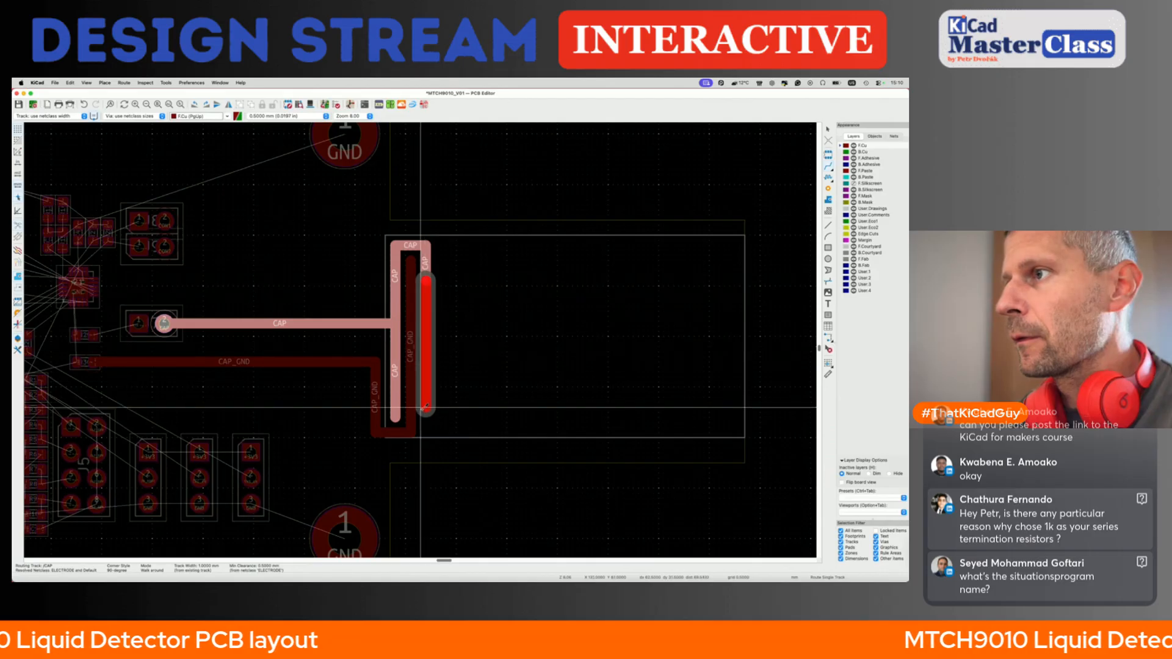
pyautogui.doubleClick(426, 416)
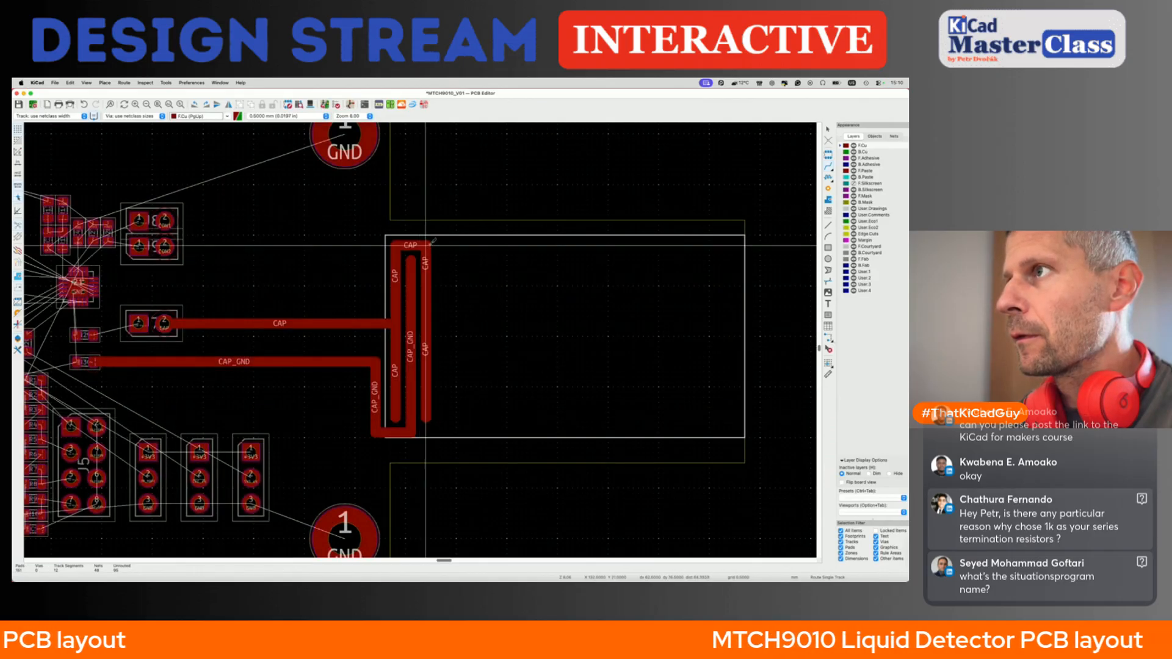
pyautogui.click(426, 245)
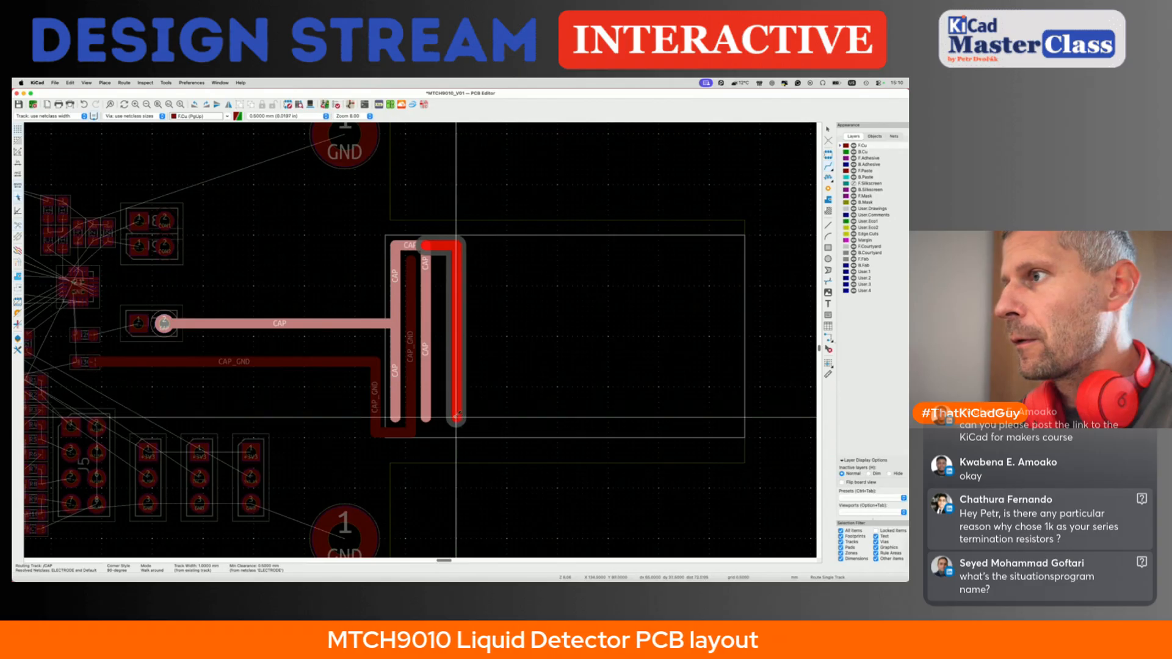
pyautogui.doubleClick(456, 416)
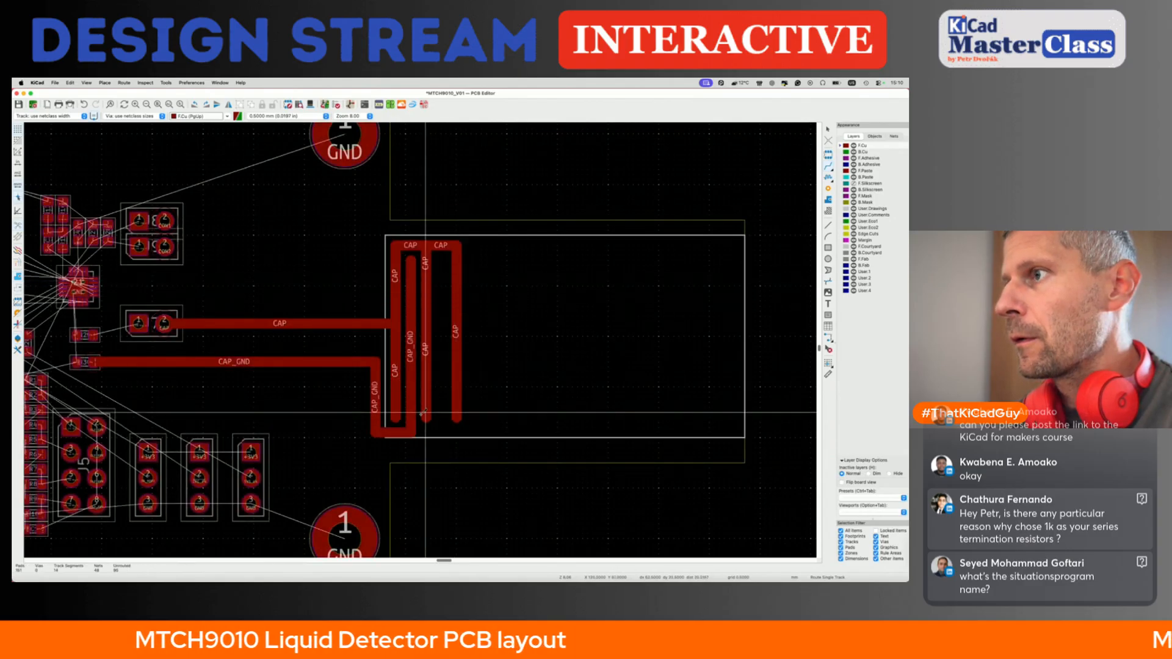
# - Route a second CAP_GND finger up between the second and third CAP fingers, and save the board
pyautogui.click(410, 432)
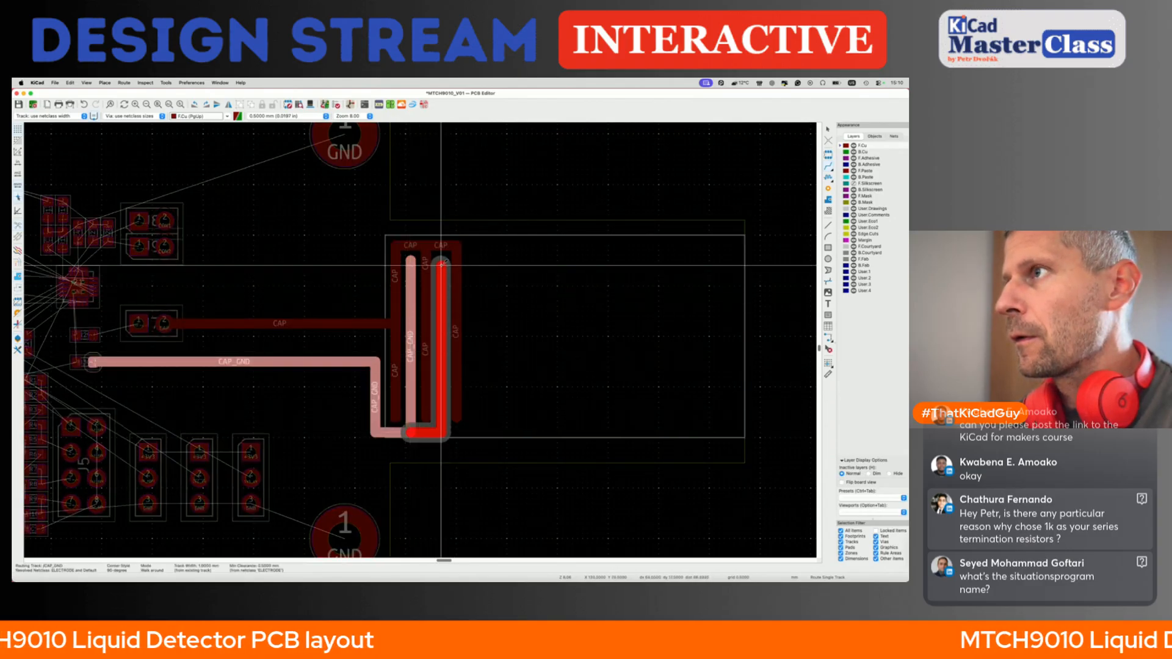
pyautogui.doubleClick(440, 260)
pyautogui.press('Escape')
pyautogui.press('super+s')
pyautogui.scroll(-4, 437, 403)
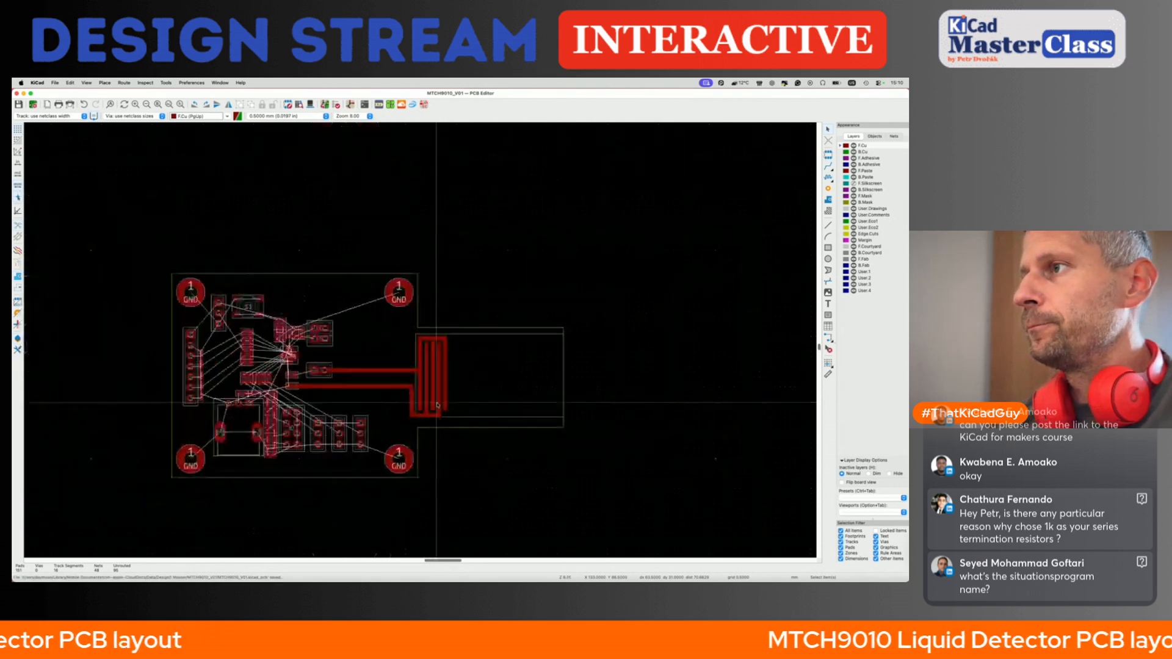
pyautogui.scroll(3, 437, 404)
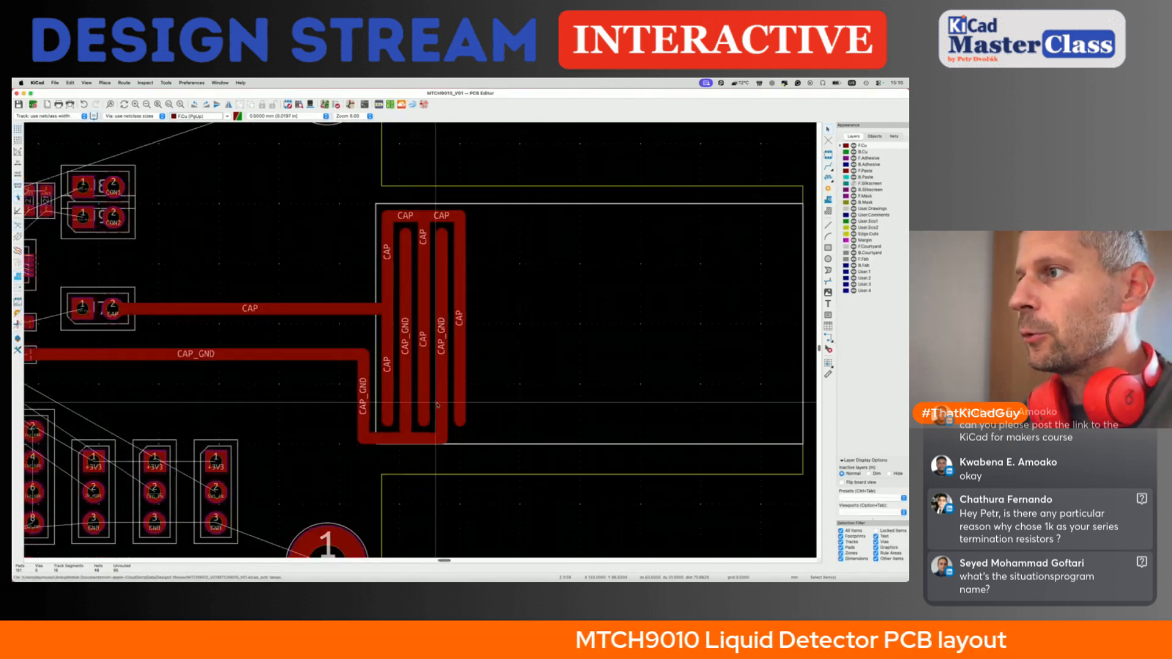
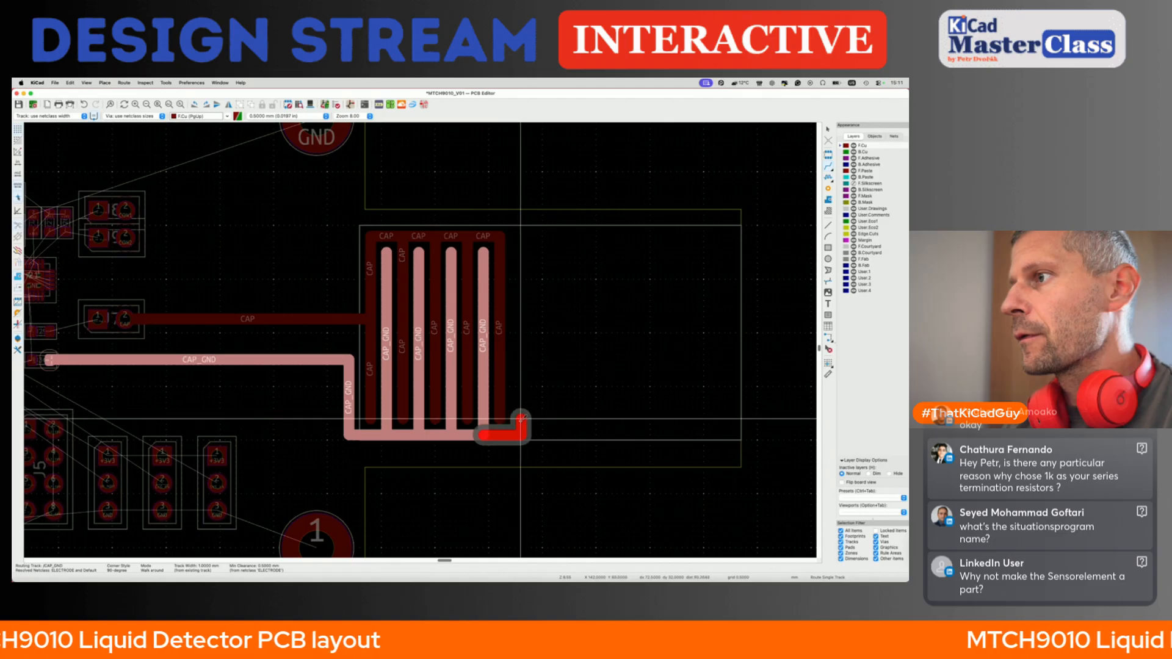
# - Continue the interleaved comb to the right by routing two more CAP_GND fingers with one CAP finger between them
pyautogui.doubleClick(515, 250)
pyautogui.click(506, 236)
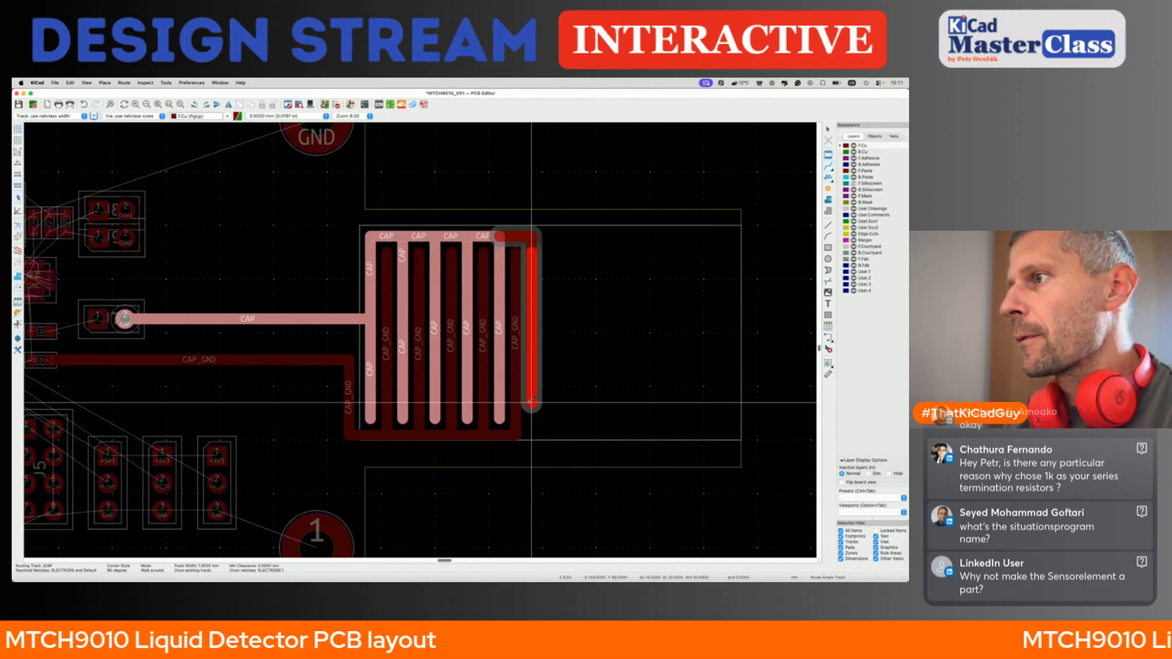
pyautogui.press('Escape')
pyautogui.click(518, 434)
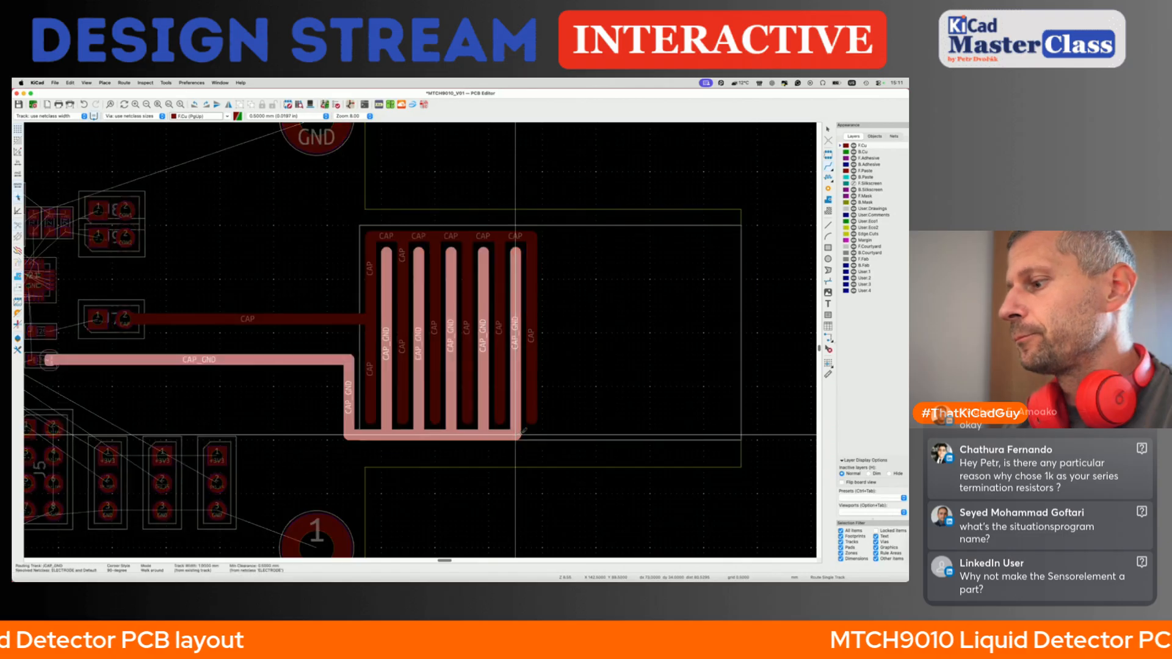
pyautogui.doubleClick(547, 250)
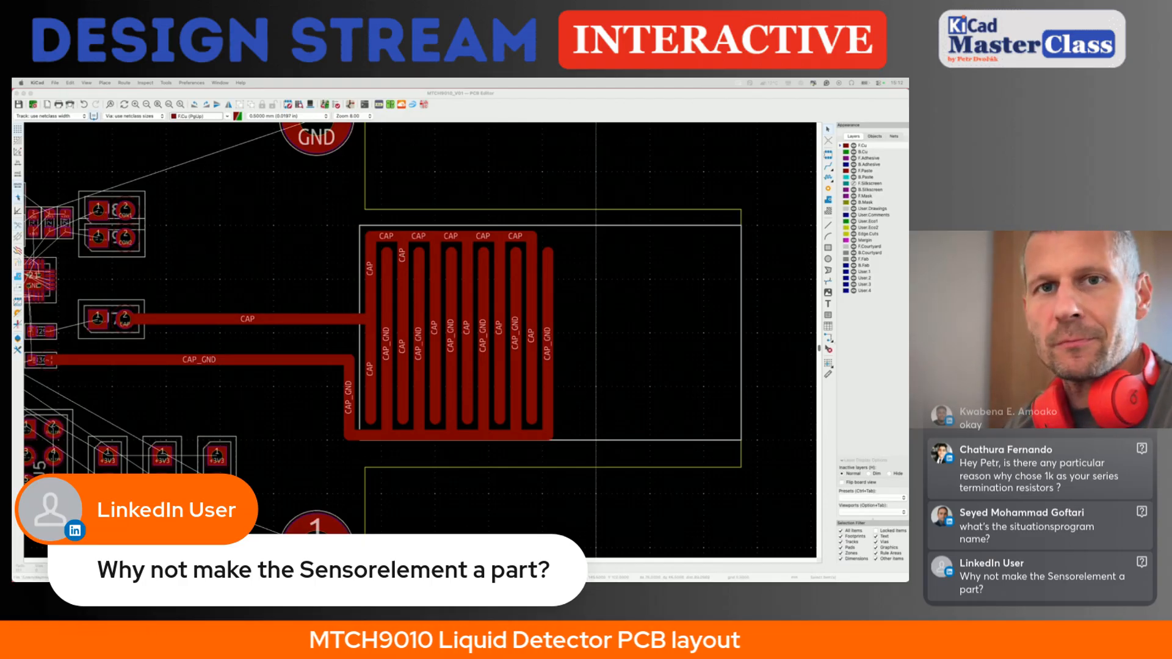
pyautogui.click(530, 236)
pyautogui.click(583, 287)
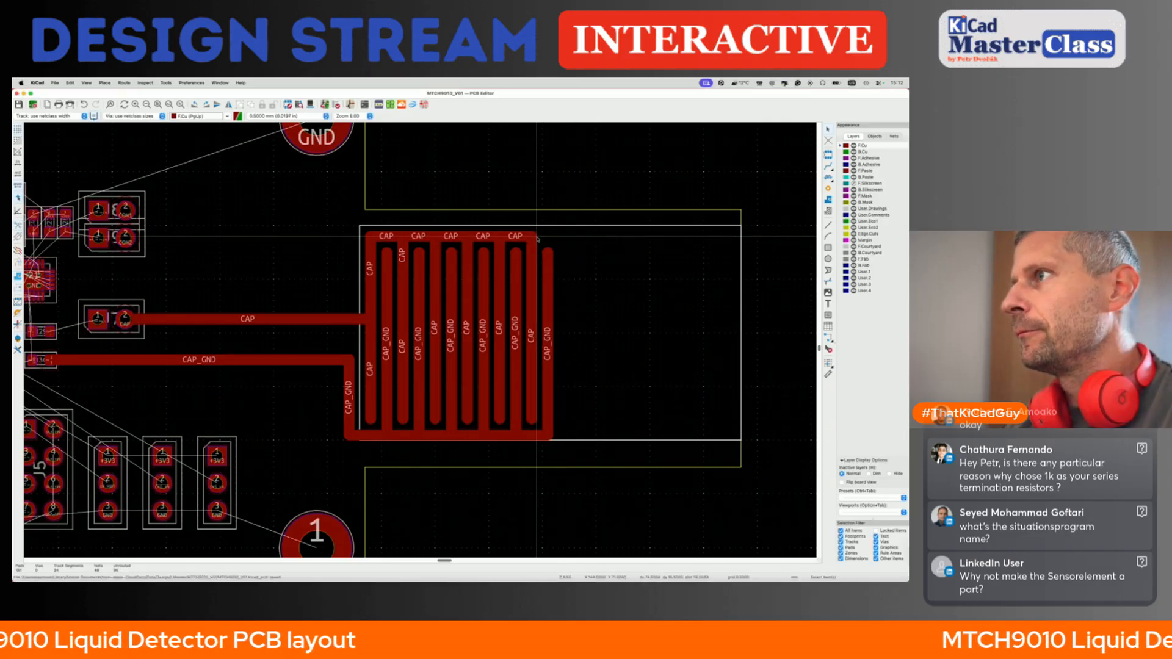
# - Continue the comb to the right with two more CAP fingers and one CAP_GND finger between them
pyautogui.press('x')
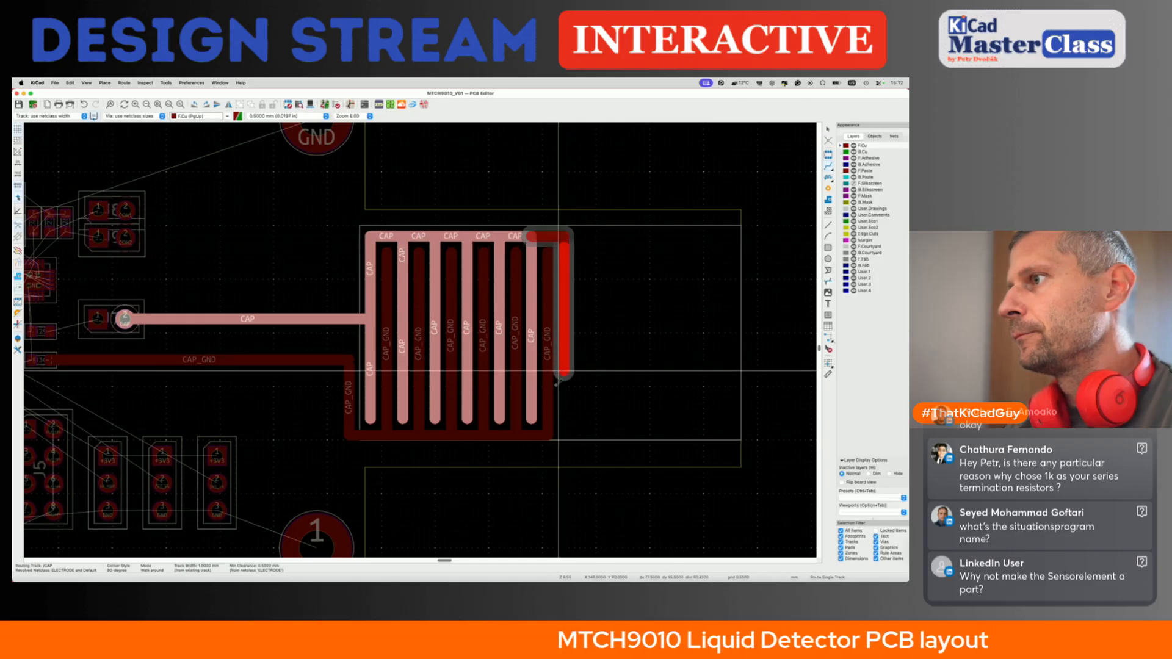
pyautogui.doubleClick(563, 421)
pyautogui.click(548, 435)
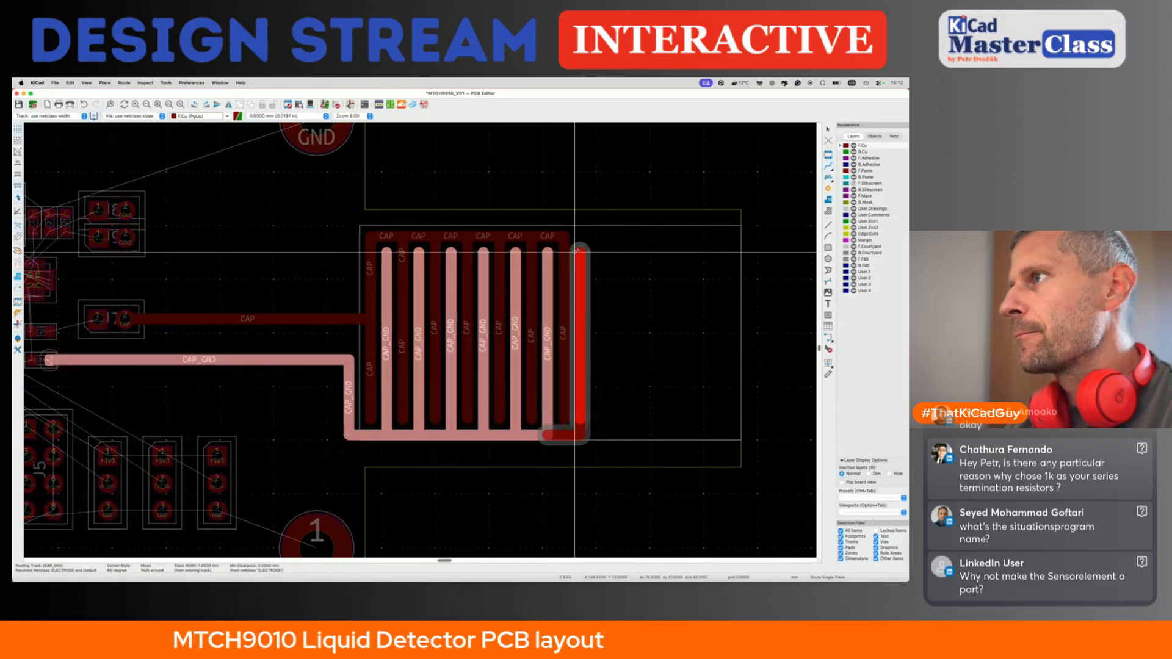
pyautogui.doubleClick(579, 255)
pyautogui.click(565, 233)
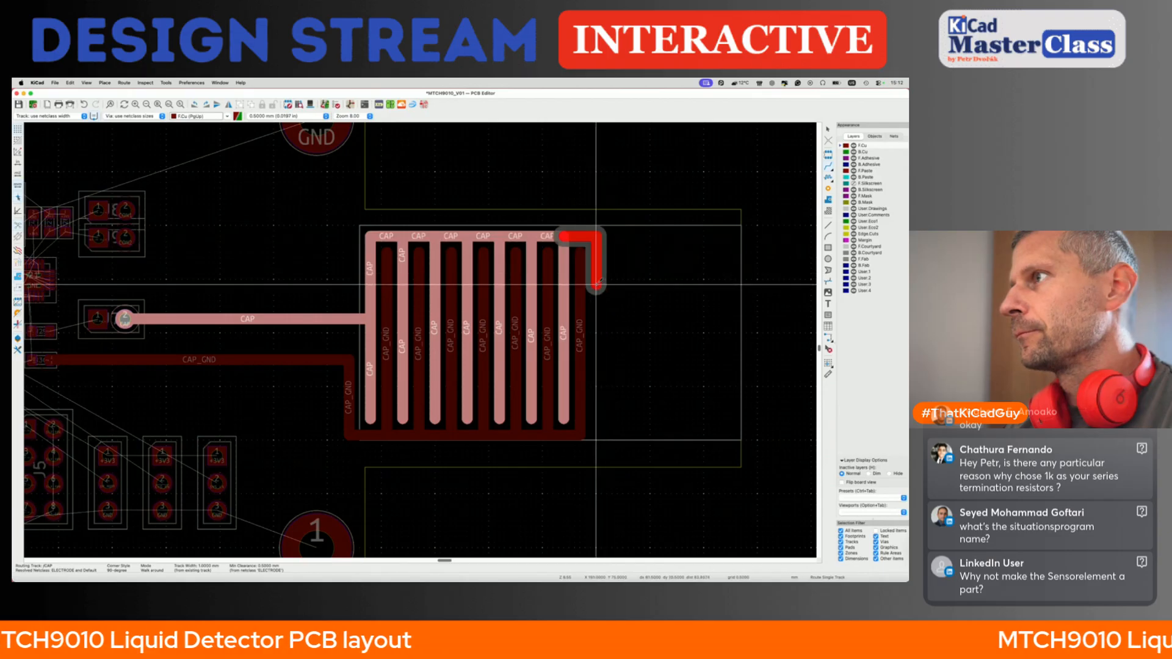
pyautogui.doubleClick(594, 417)
# - Add two more CAP_GND fingers to the comb's right end with one CAP finger between them
pyautogui.click(581, 436)
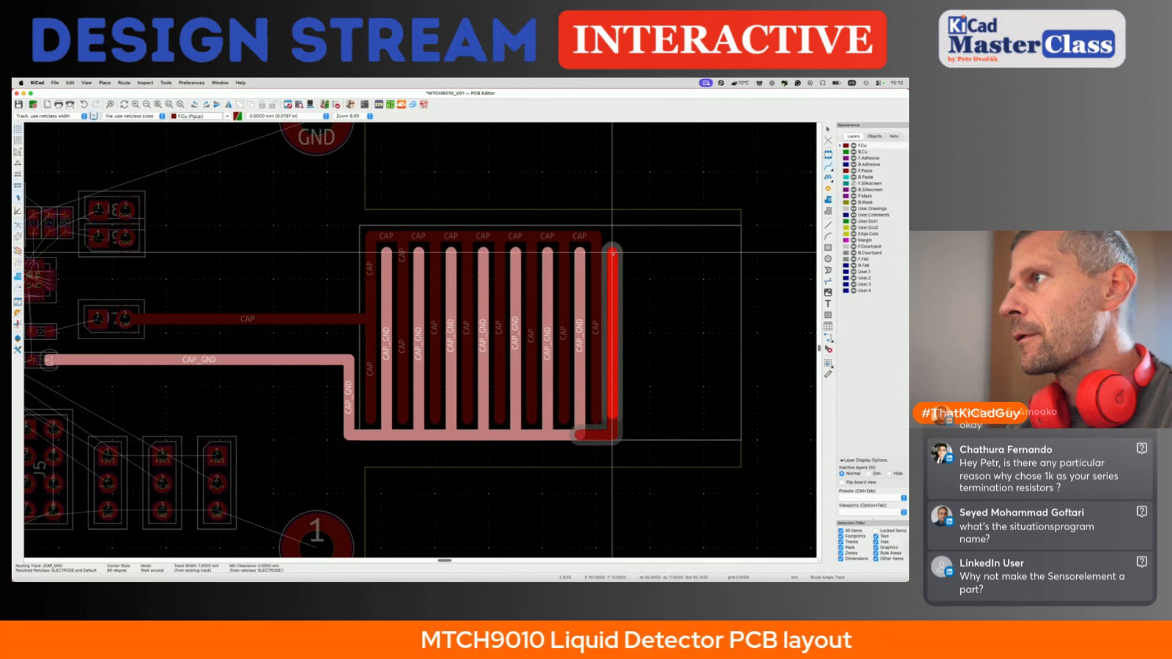
pyautogui.doubleClick(612, 249)
pyautogui.click(597, 234)
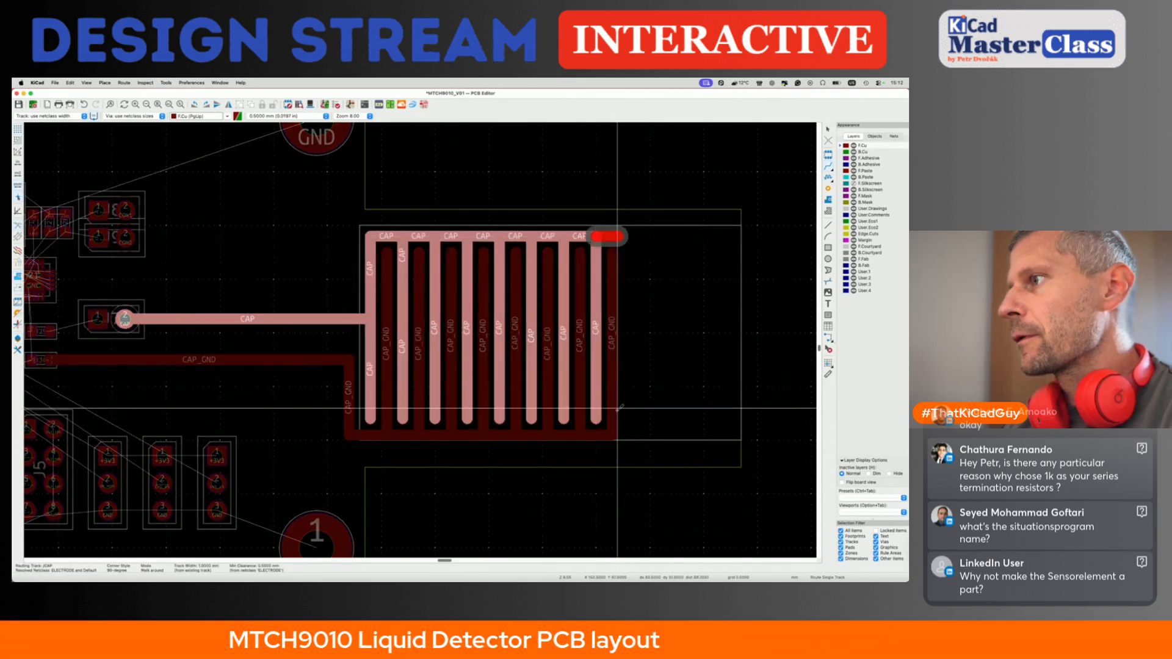
pyautogui.doubleClick(628, 418)
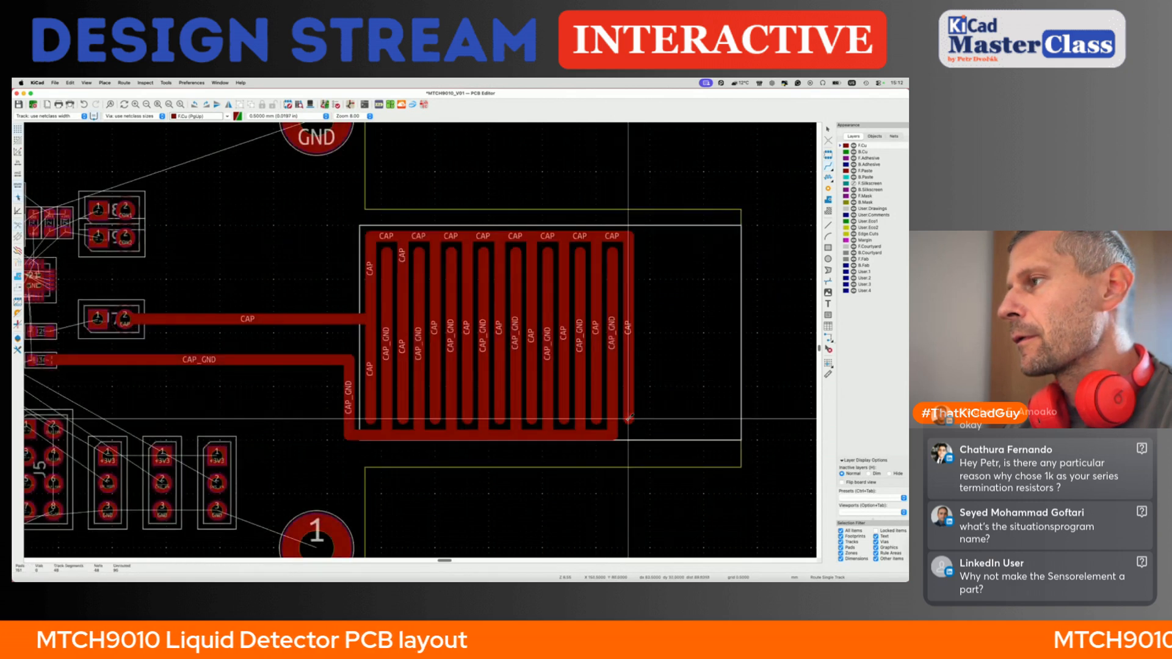
pyautogui.click(612, 434)
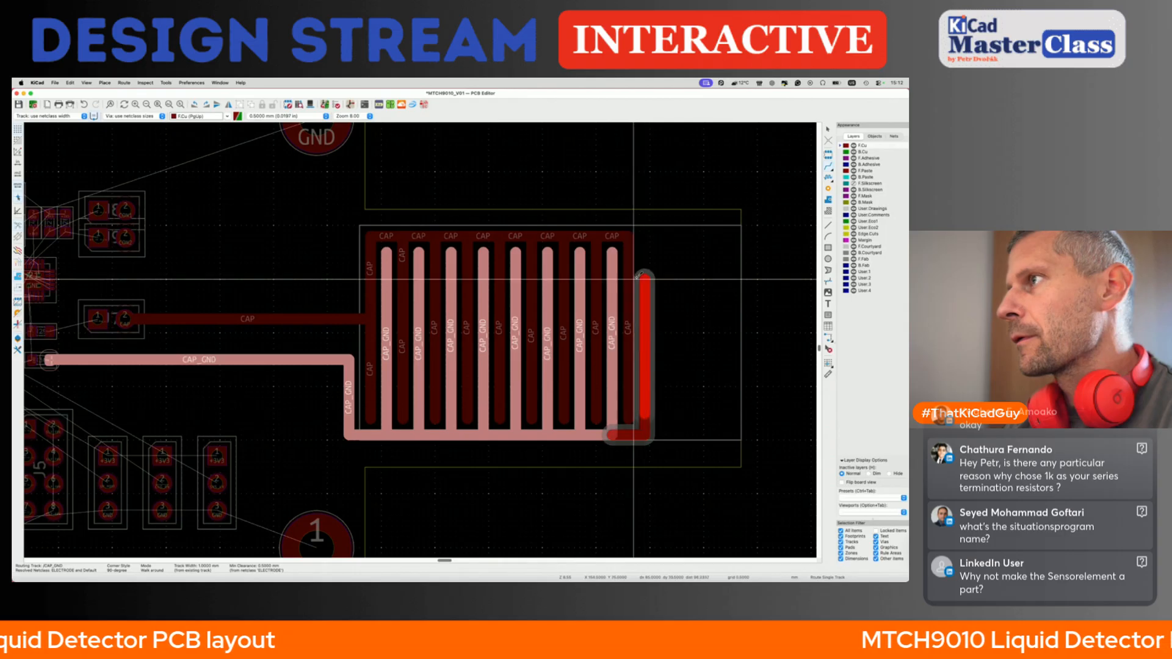
pyautogui.doubleClick(643, 252)
# - Extend the comb further right with a CAP finger, a CAP_GND finger and another CAP finger
pyautogui.click(627, 236)
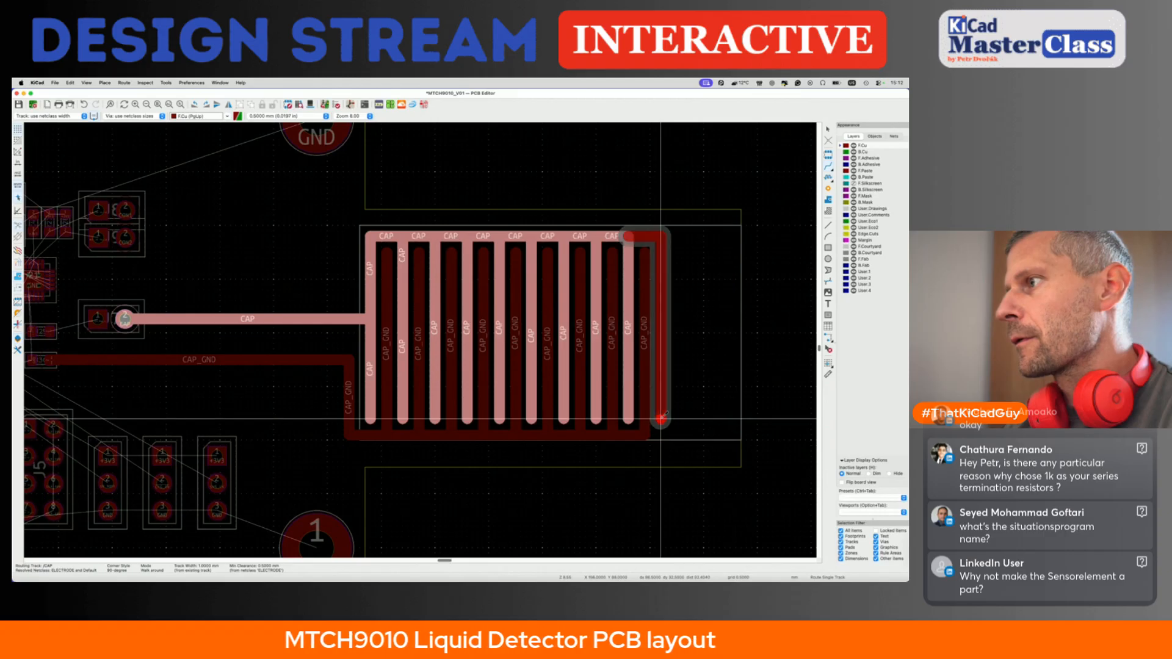
pyautogui.doubleClick(661, 418)
pyautogui.click(650, 435)
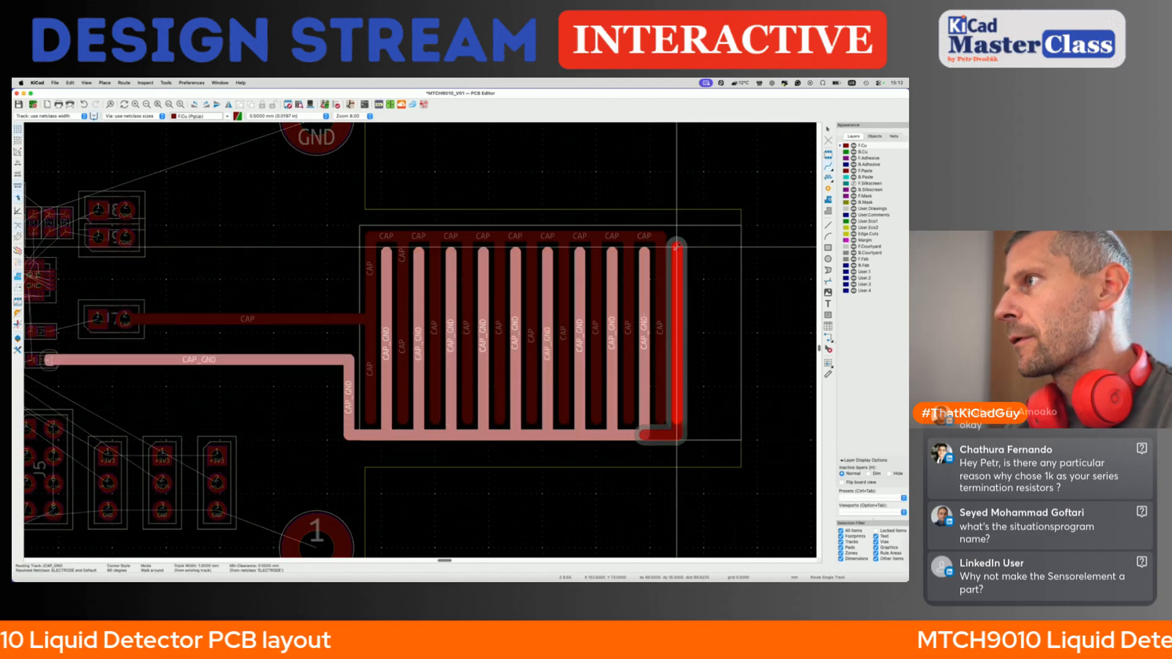
pyautogui.doubleClick(676, 252)
pyautogui.click(661, 236)
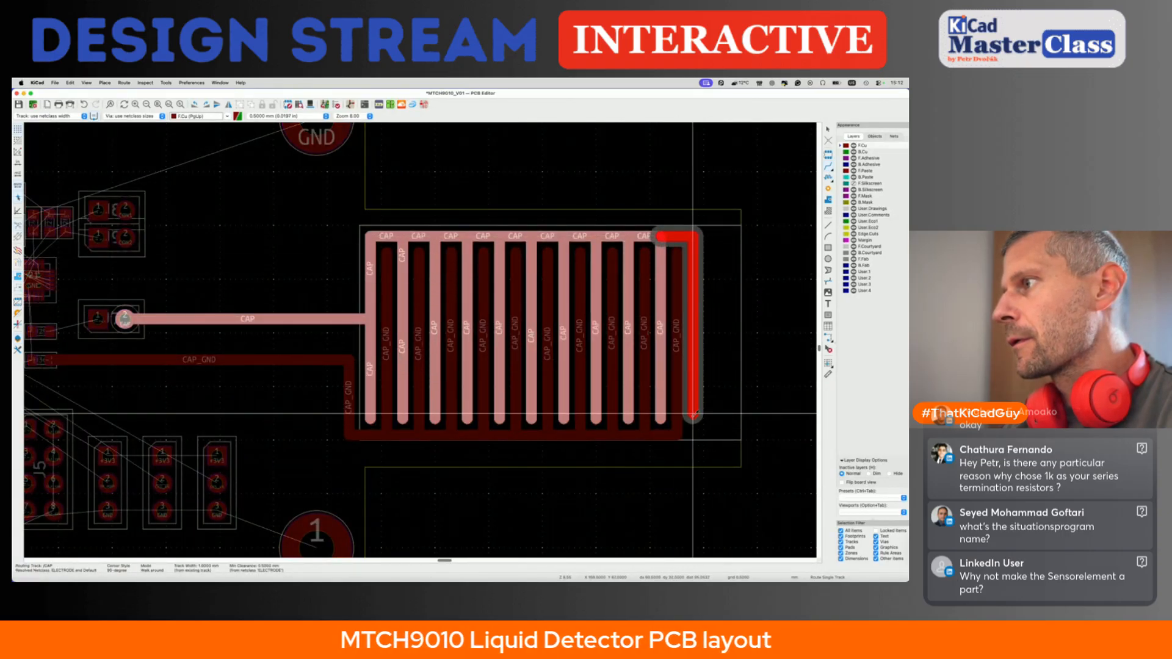
pyautogui.doubleClick(692, 417)
# - Complete the comb at the sensor area's right edge with a last CAP_GND and a last CAP finger, and save the board
pyautogui.click(676, 435)
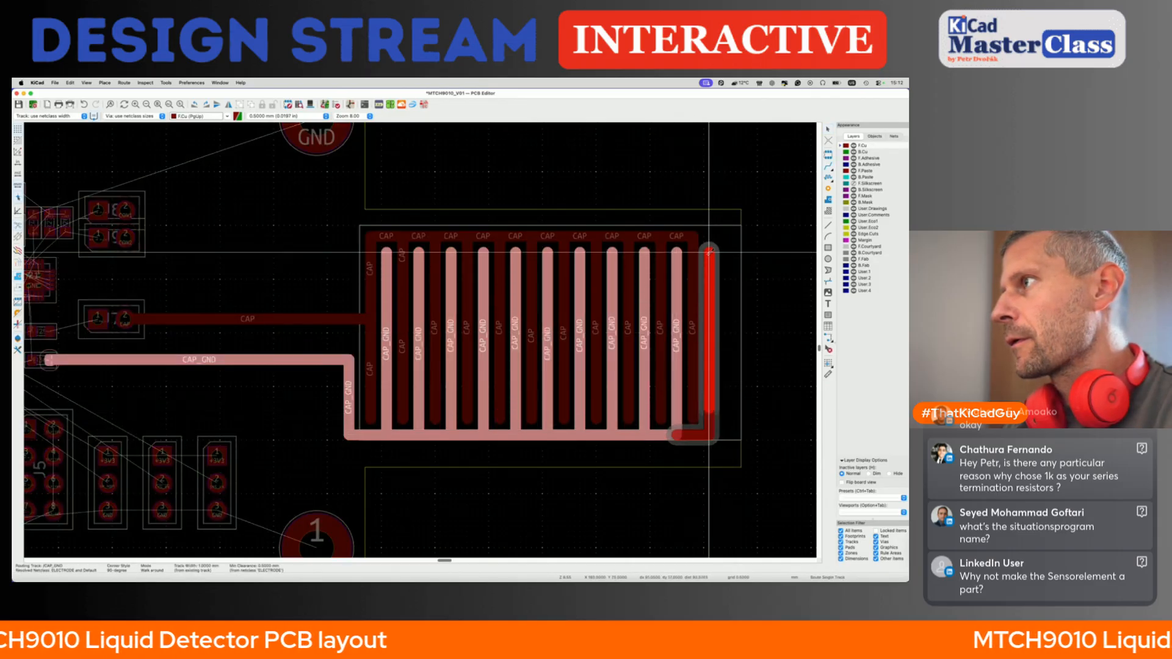
pyautogui.doubleClick(709, 251)
pyautogui.click(696, 235)
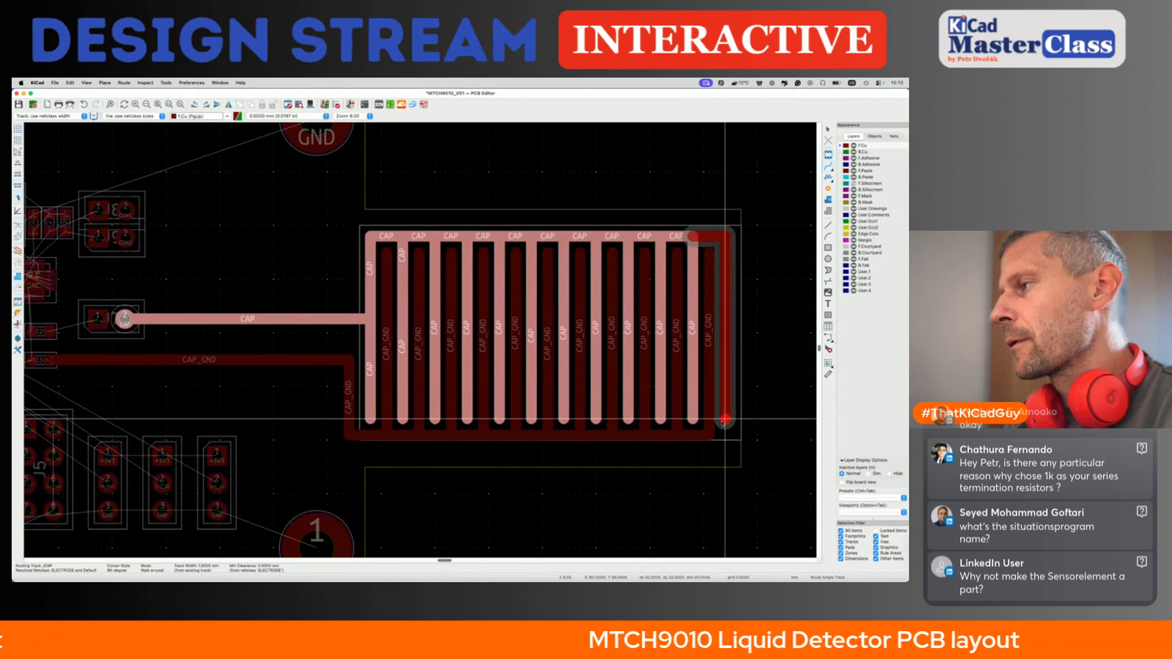
pyautogui.doubleClick(725, 420)
pyautogui.press('super+s')
pyautogui.scroll(-3, 702, 458)
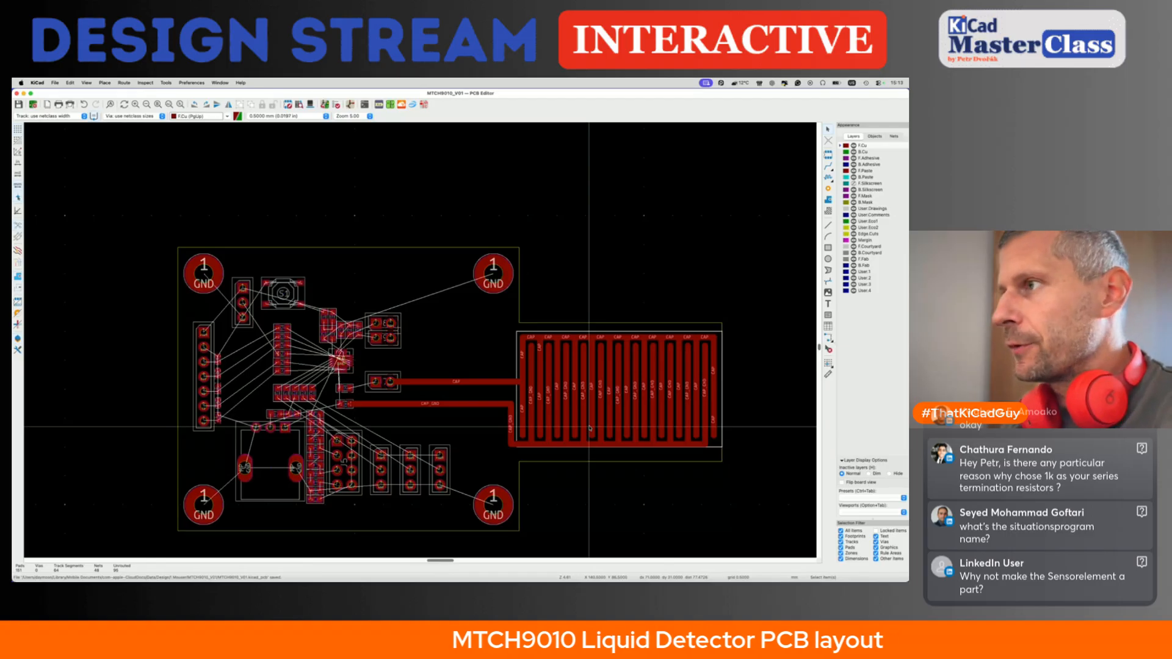
pyautogui.hscroll(5, 531, 338)
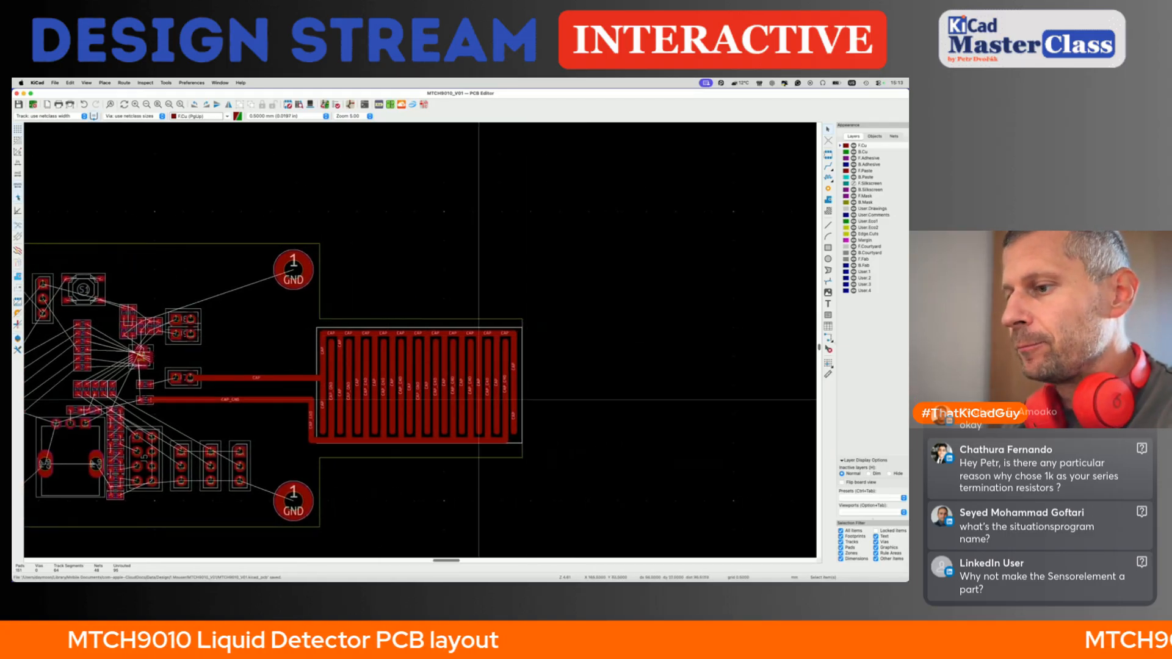
# - Switch to the MTCH9010 datasheet in the browser and examine the conductive sensor design figure
pyautogui.press('super+Tab')
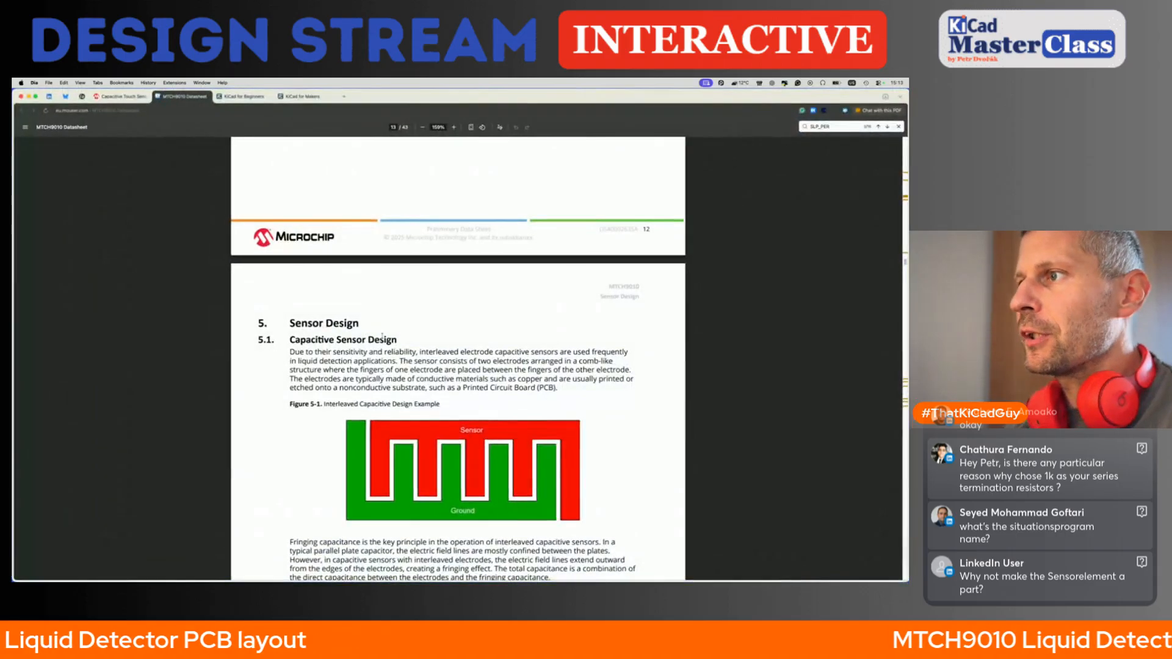
pyautogui.scroll(-15, 382, 337)
pyautogui.scroll(-20, 382, 336)
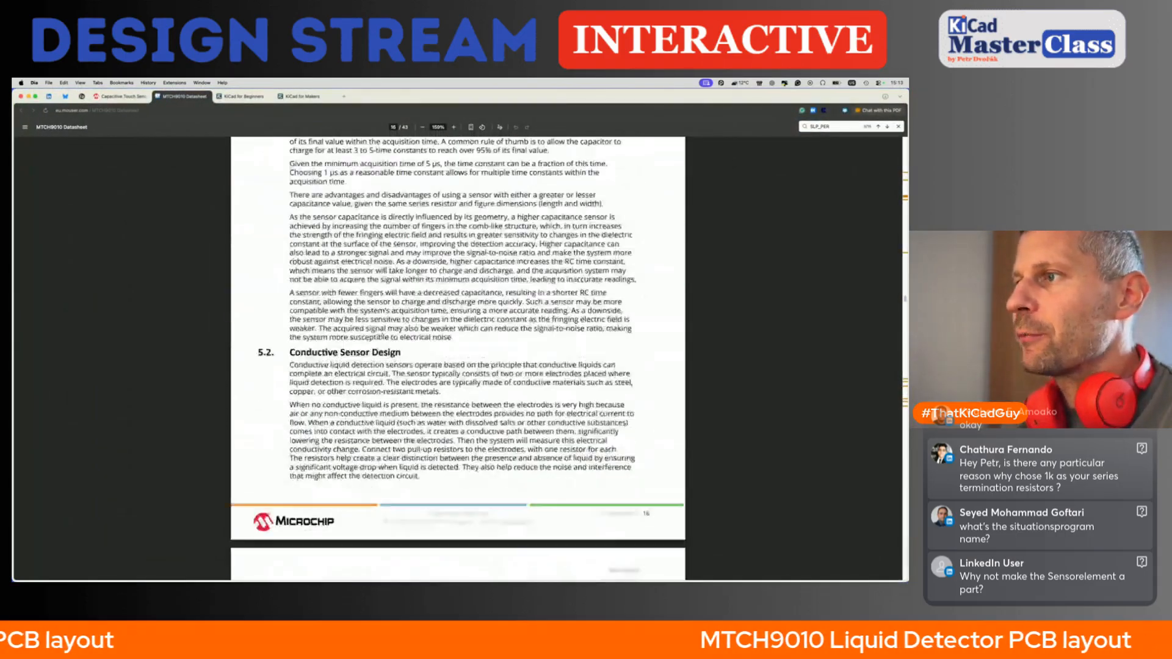
pyautogui.scroll(-1, 382, 336)
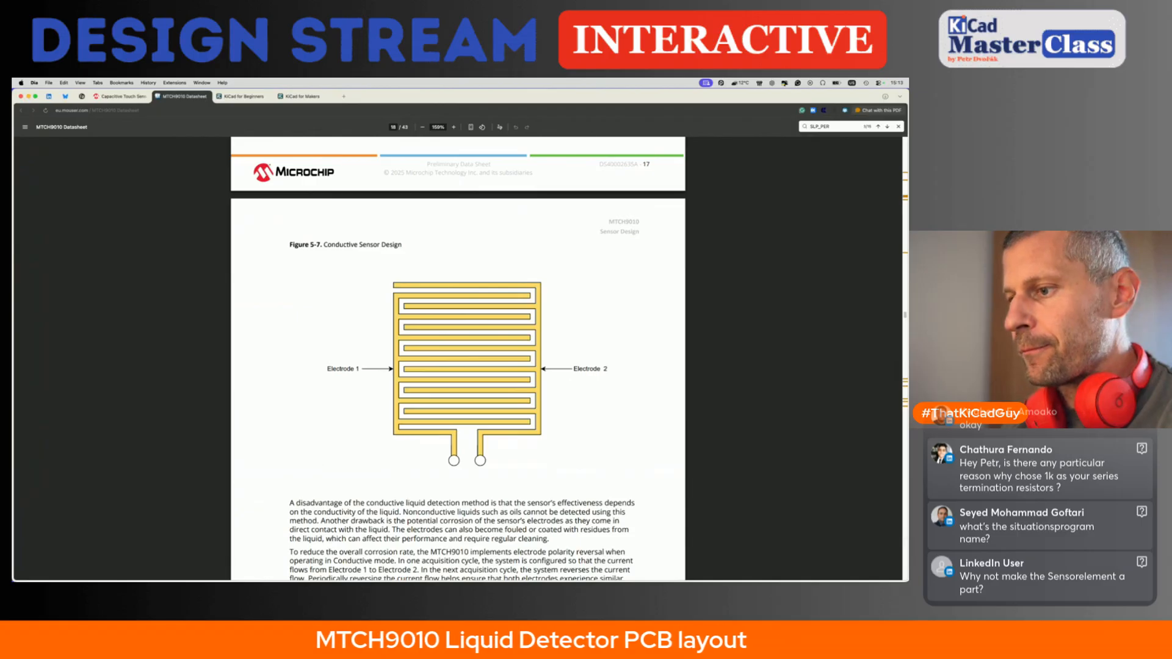
# - Return to the KiCad PCB editor, make B.Cu the active layer and try a track from the right pad of J9
pyautogui.press('super+Tab')
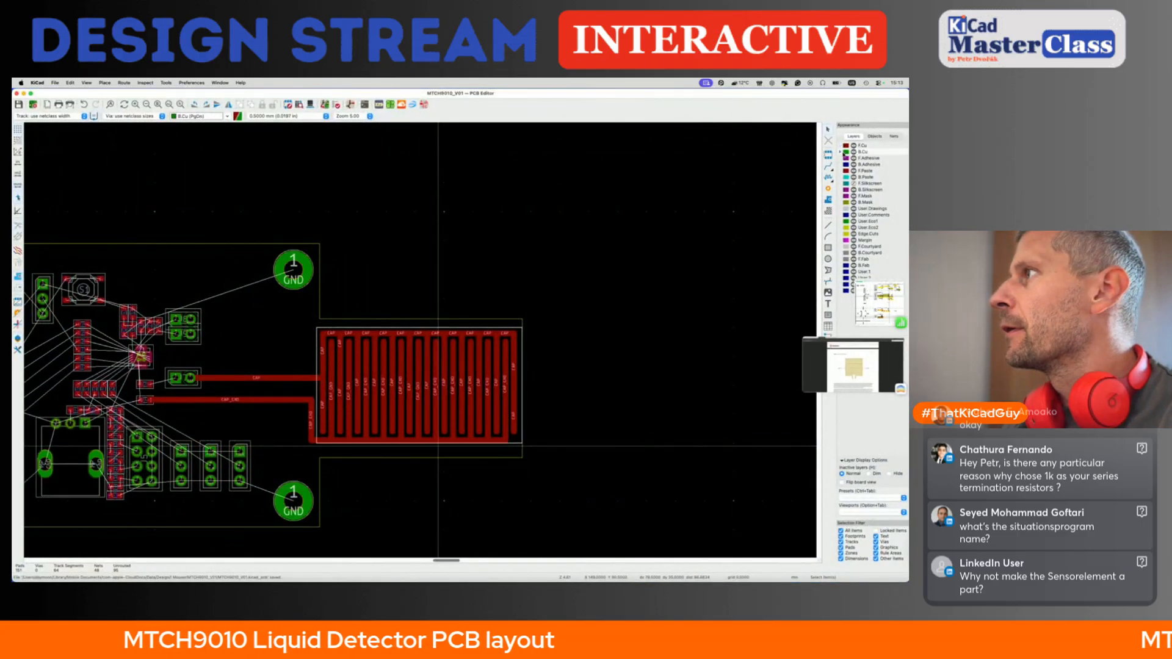
pyautogui.scroll(-2, 438, 446)
pyautogui.scroll(3, 464, 292)
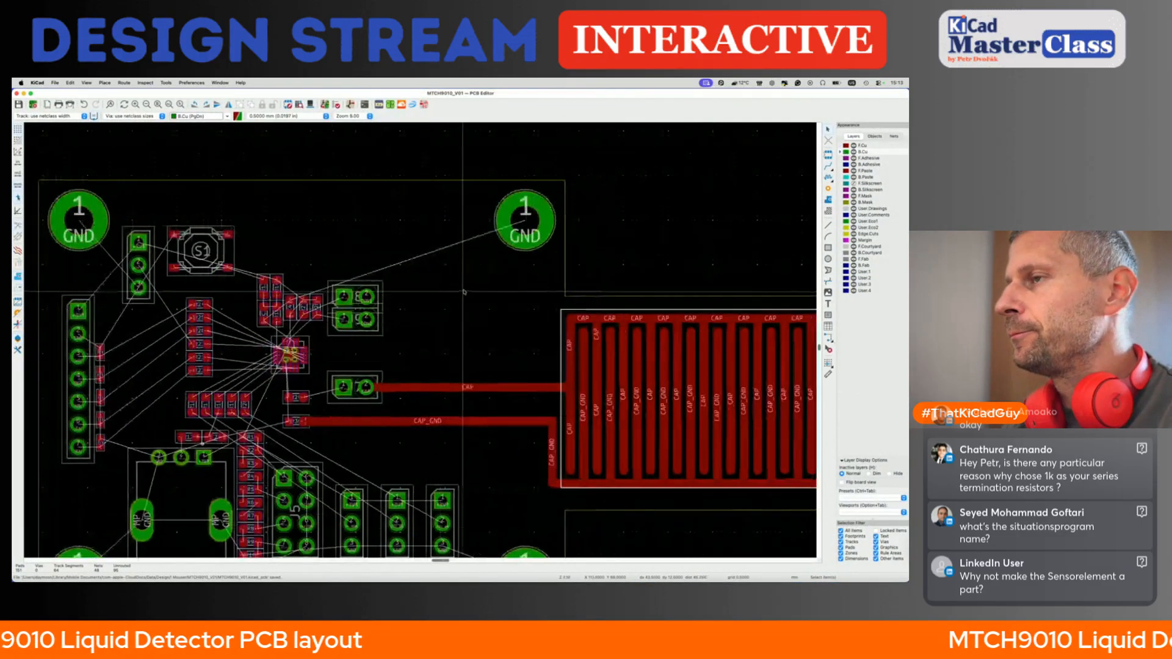
pyautogui.hscroll(3, 464, 291)
pyautogui.press('x')
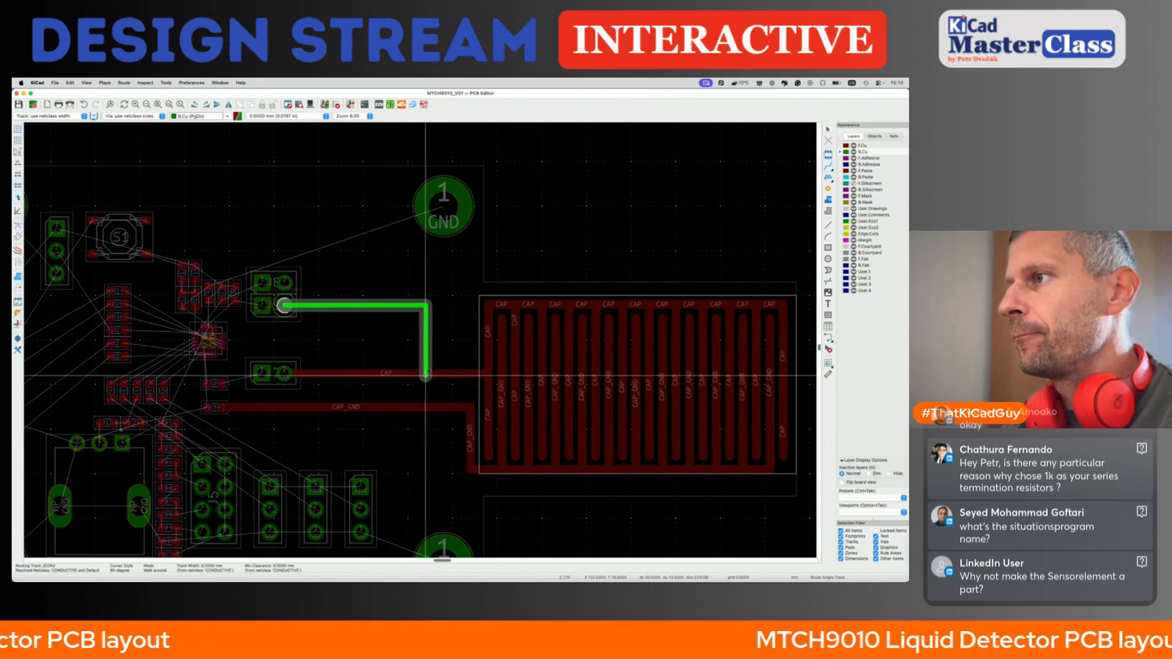
pyautogui.press('Escape')
pyautogui.press('super+s')
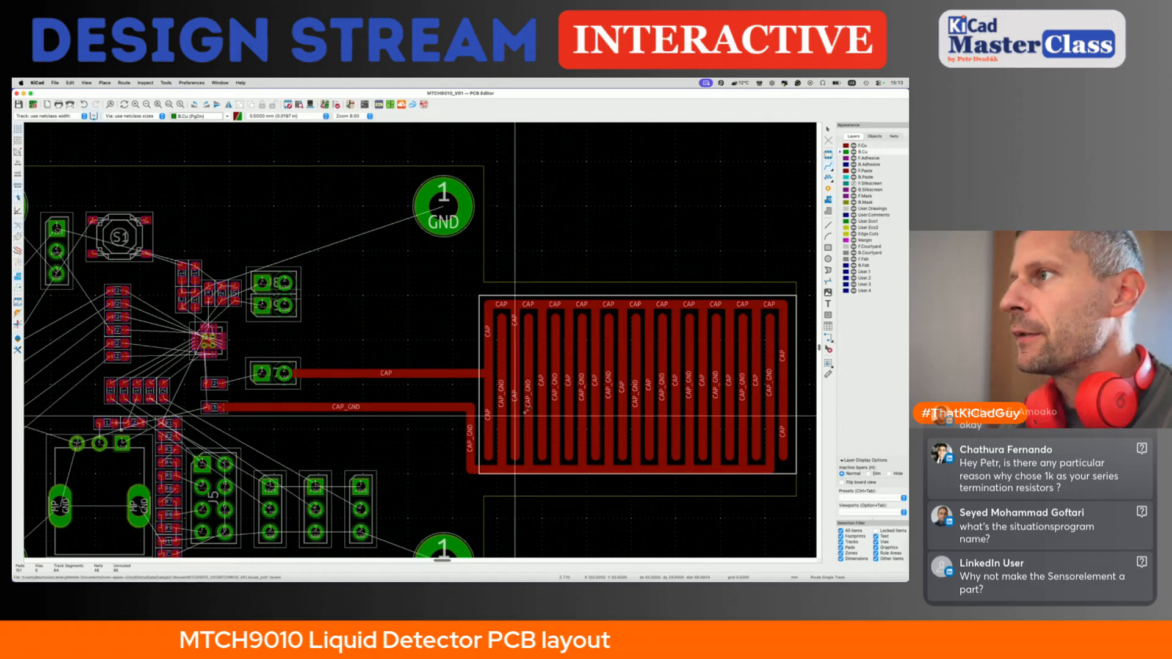
# - Set the track width of the CONDUCTIVE netclass to 1 mm in the board setup
pyautogui.scroll(3, 478, 333)
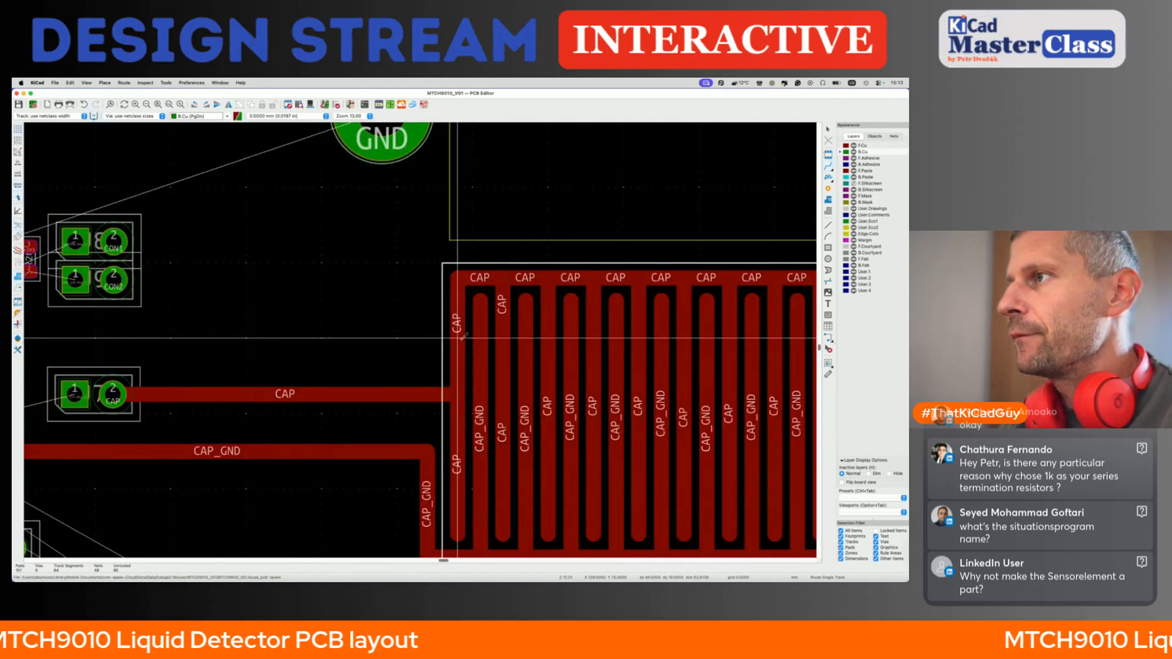
pyautogui.click(54, 83)
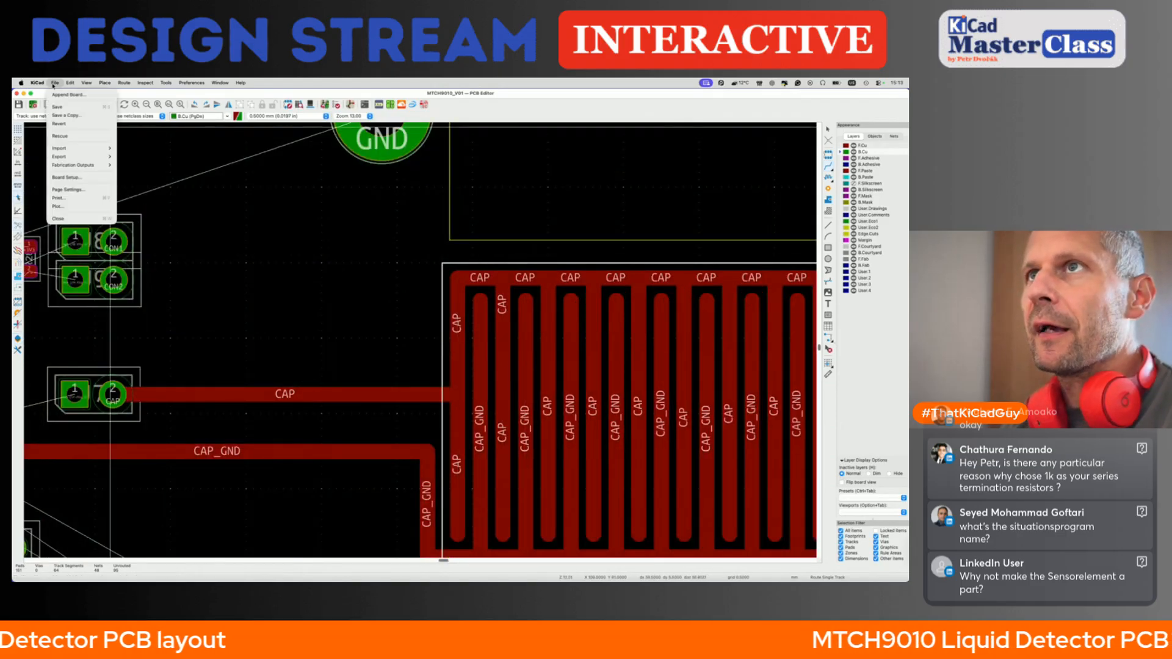
pyautogui.click(63, 177)
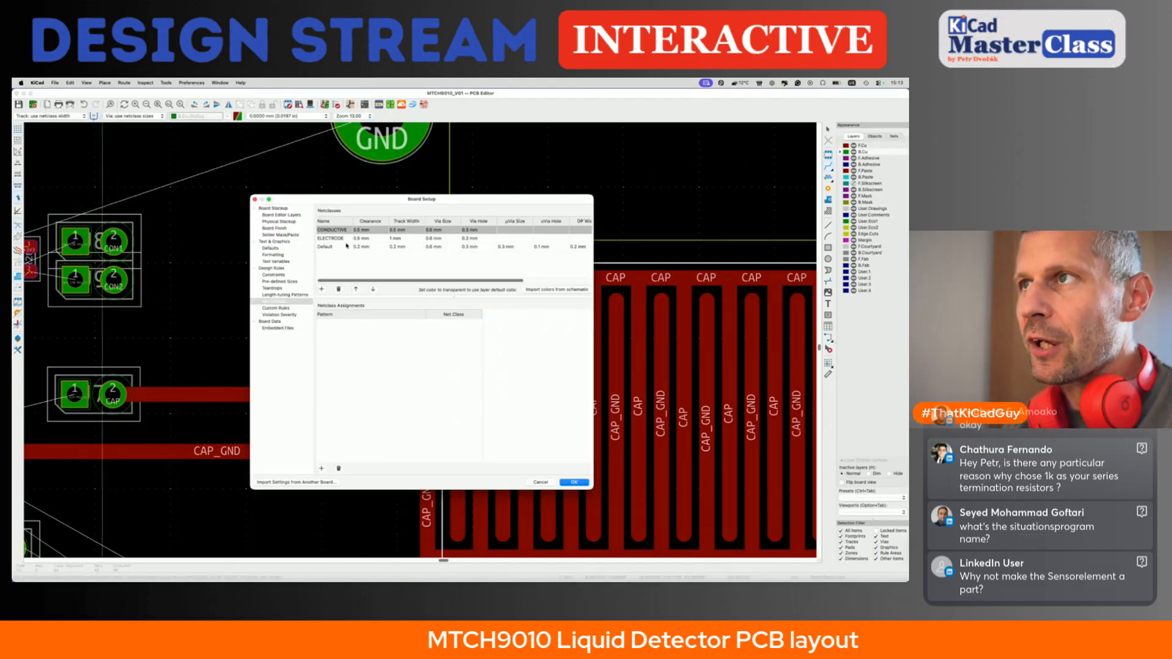
pyautogui.moveTo(392, 202); pyautogui.dragTo(446, 241)
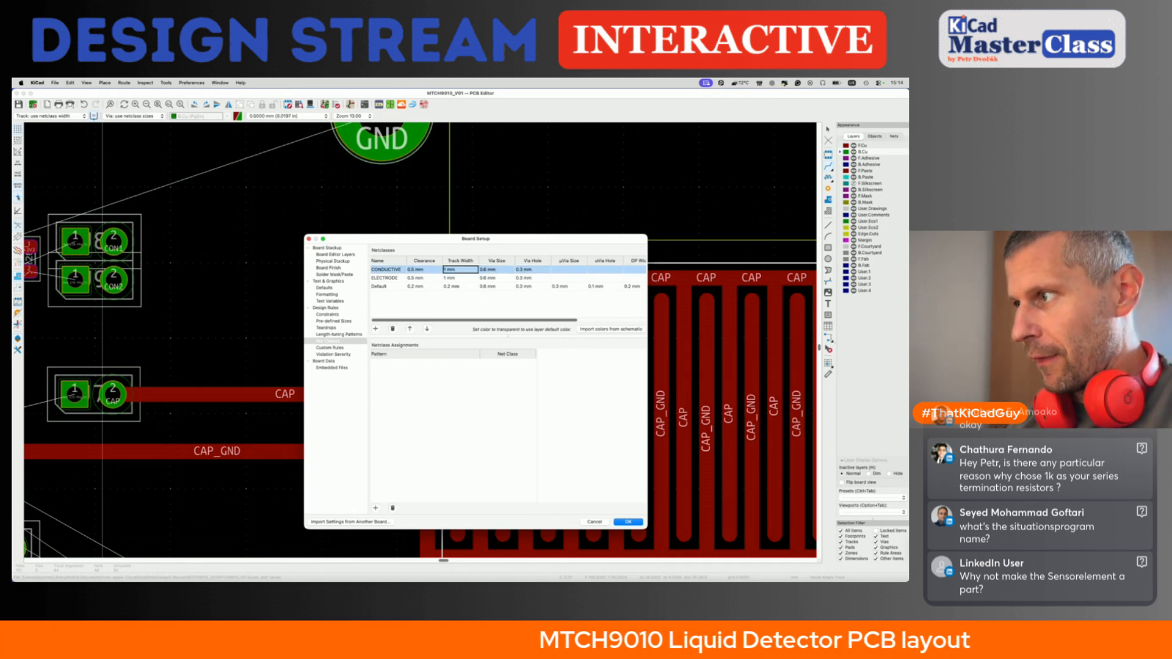
pyautogui.press('Return')
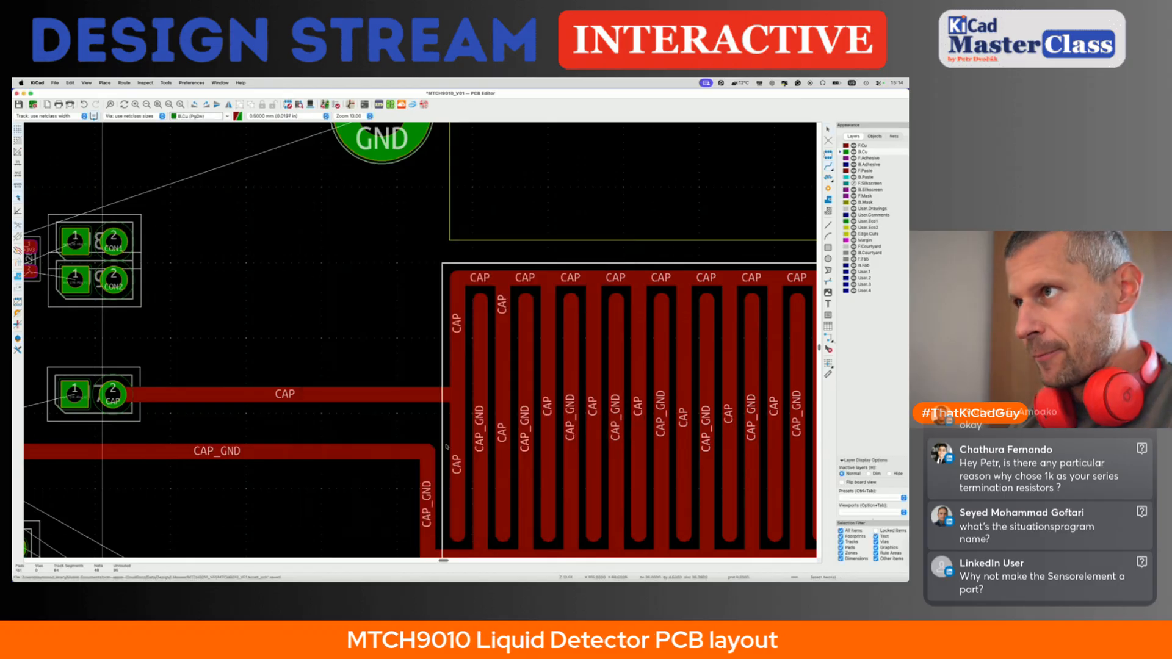
# - Route CON2 on B.Cu from the right pad of J9 under the comb's lower track and up the gap between the first two CAP fingers
pyautogui.press('x')
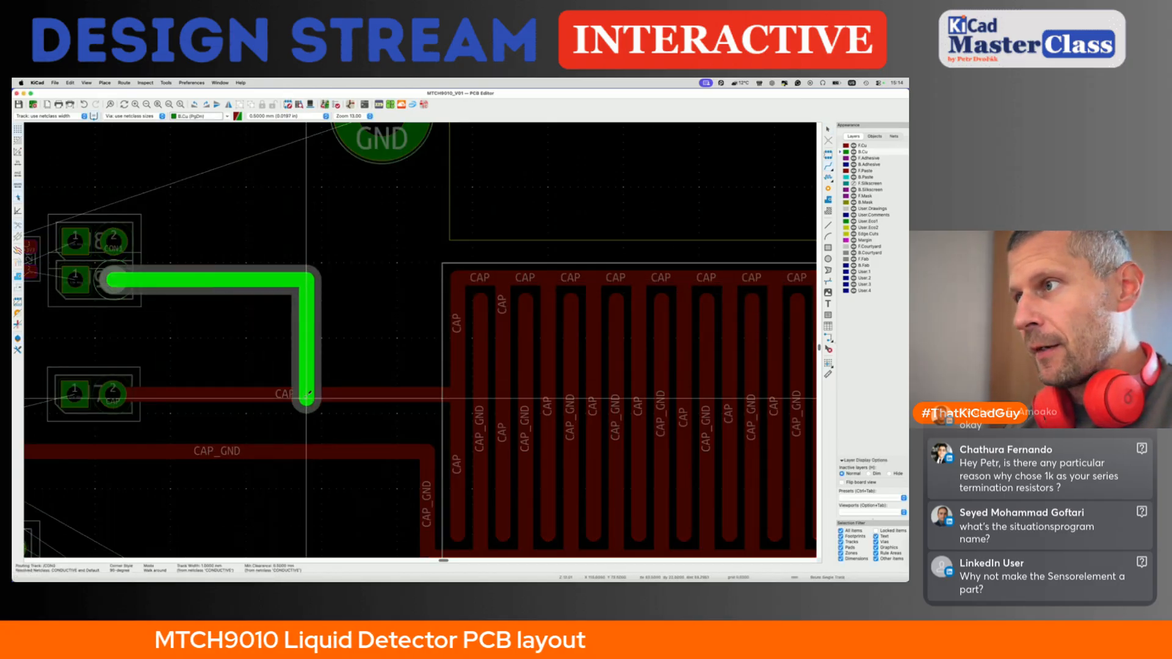
pyautogui.scroll(-4, 307, 396)
pyautogui.click(345, 401)
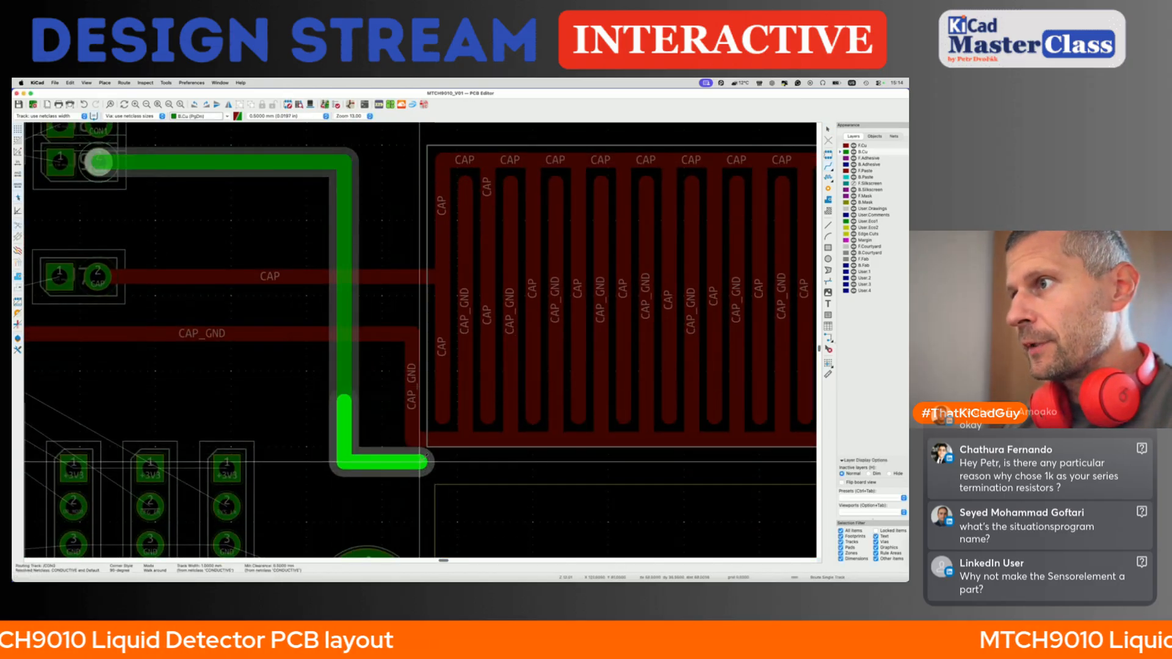
pyautogui.click(430, 440)
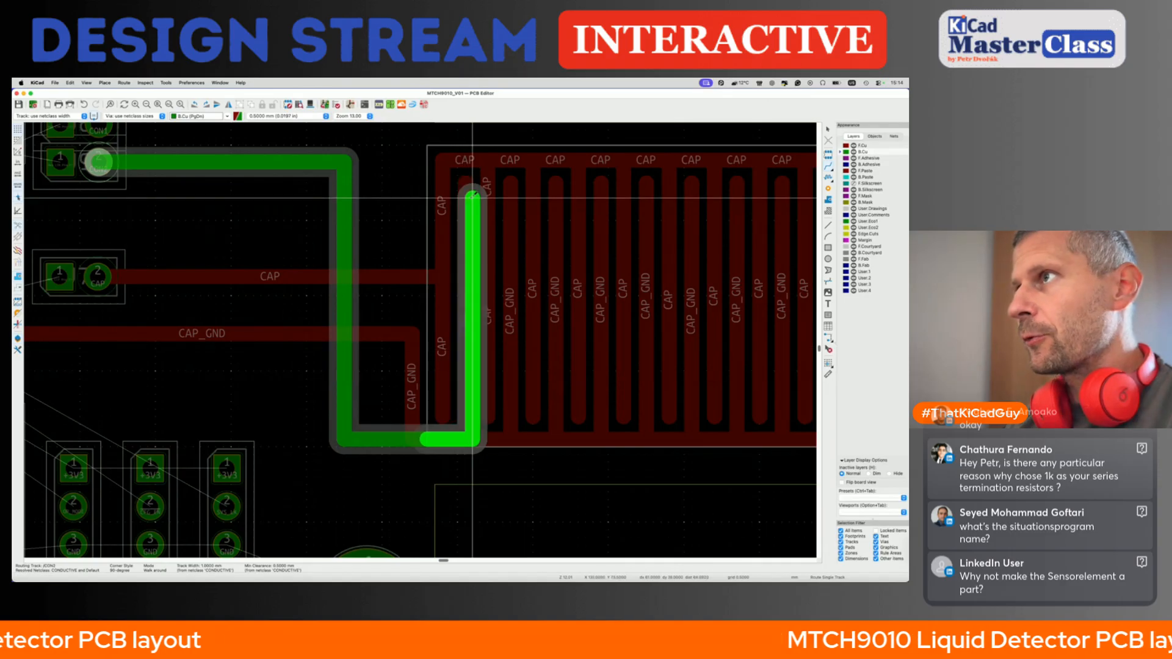
pyautogui.doubleClick(465, 182)
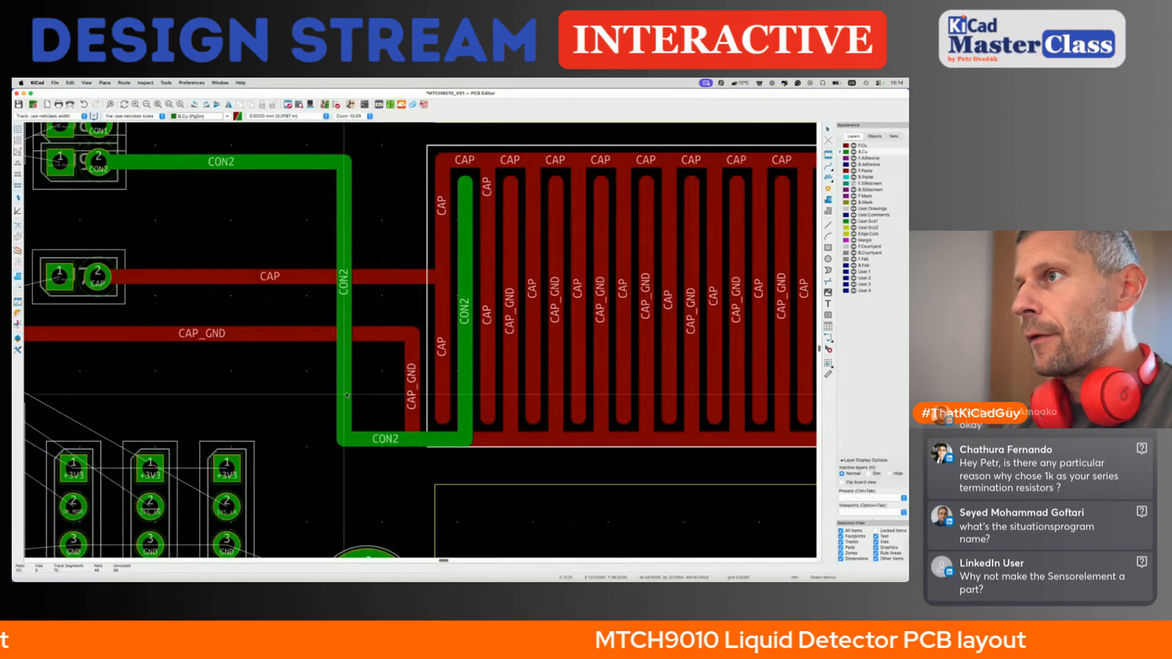
# - Try shifting the vertical CON2 track right over the vertical CAP_GND track beside the comb, and undo the moves
pyautogui.moveTo(343, 395); pyautogui.dragTo(411, 395)
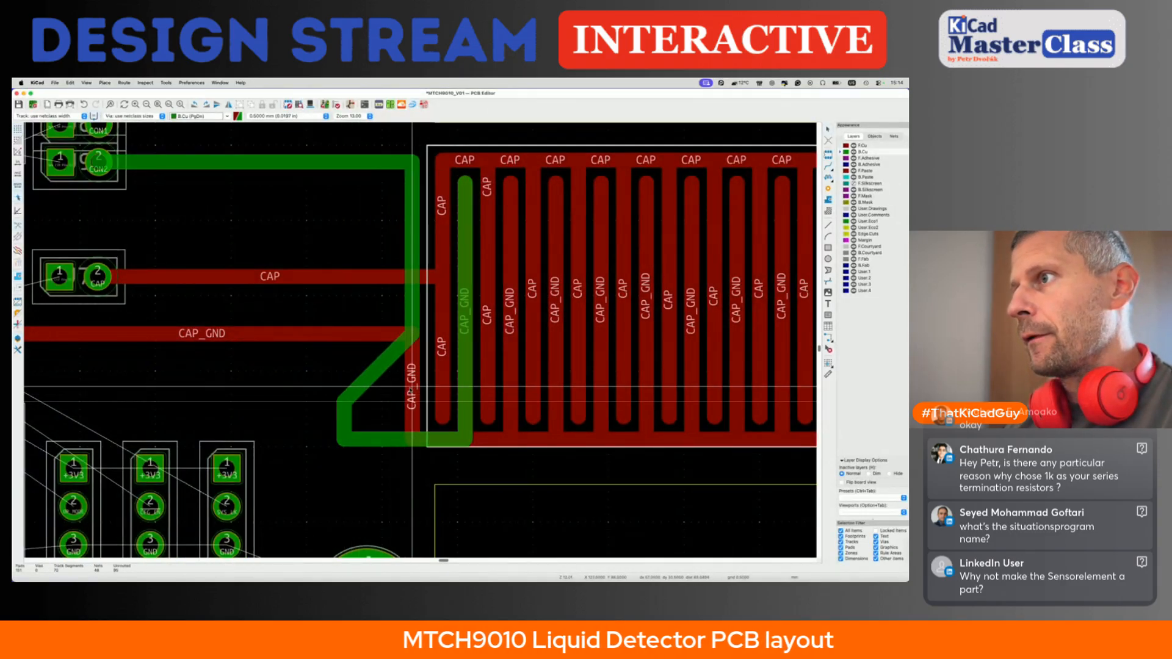
pyautogui.click(341, 427)
pyautogui.moveTo(341, 427); pyautogui.dragTo(413, 417)
pyautogui.scroll(3, 415, 417)
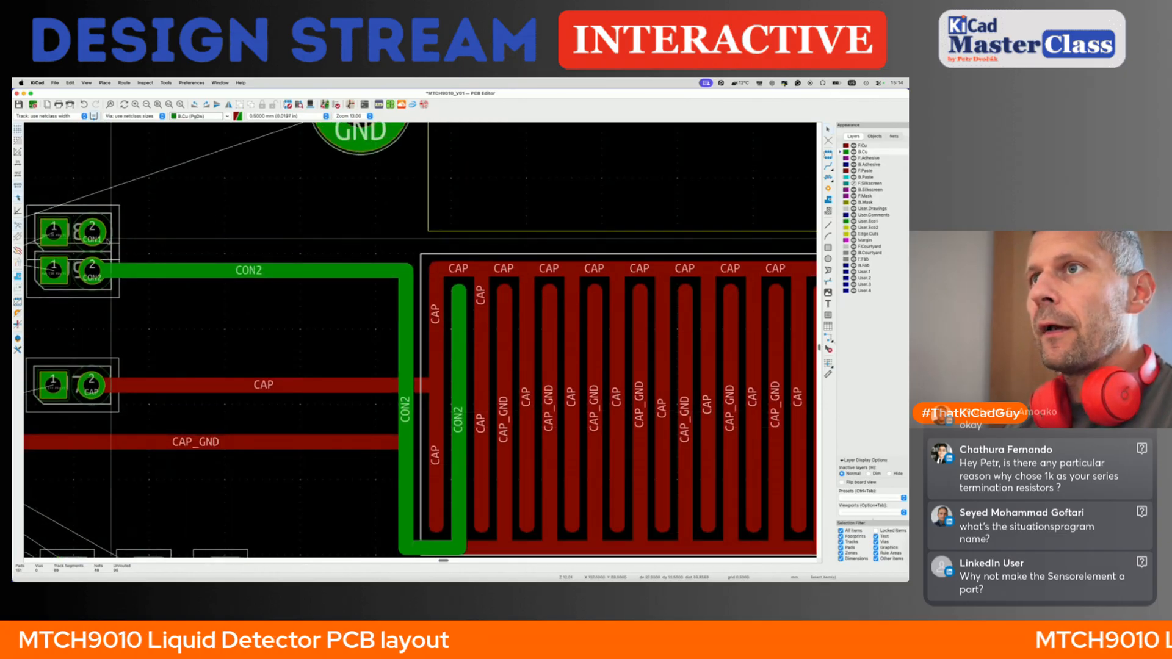
pyautogui.press('x')
pyautogui.press('Escape')
pyautogui.press('Escape')
pyautogui.press('super+z')
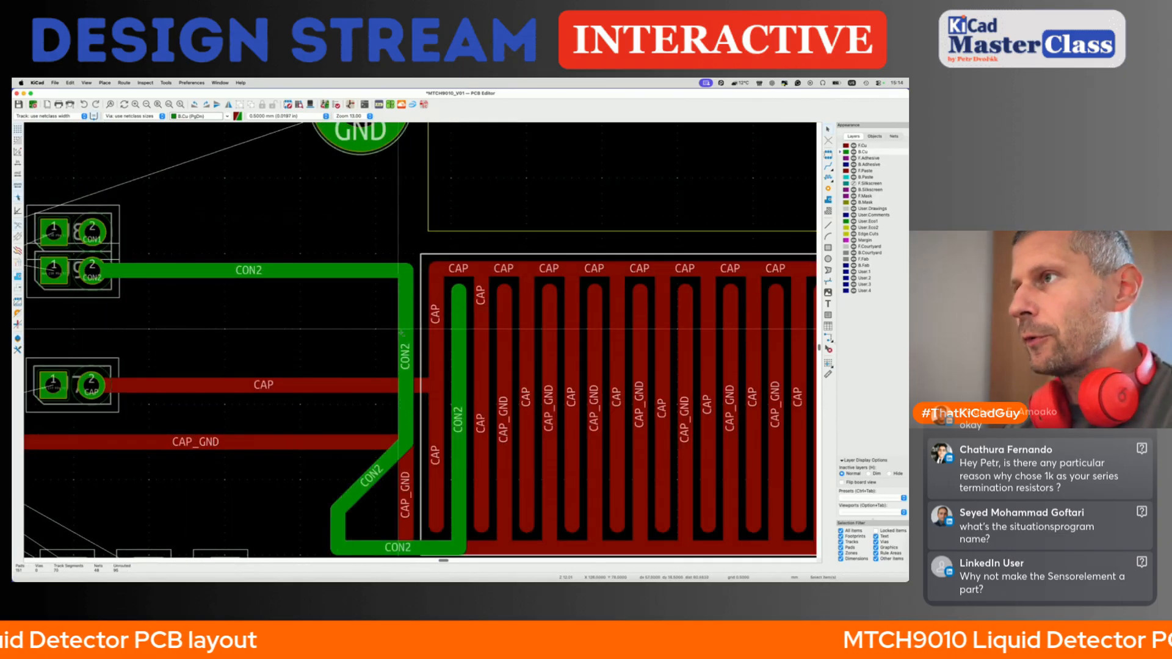
pyautogui.press('super+z')
# - Route CON1 on B.Cu from the right pad of J8 to the upper end of the first CAP finger
pyautogui.press('x')
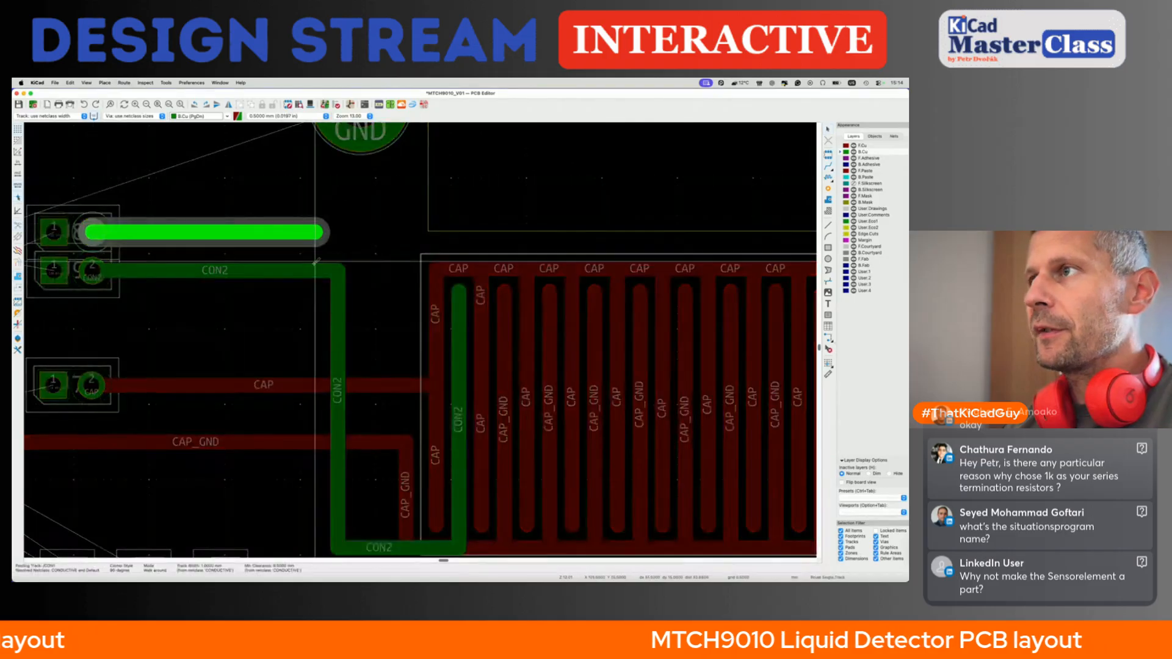
pyautogui.click(384, 280)
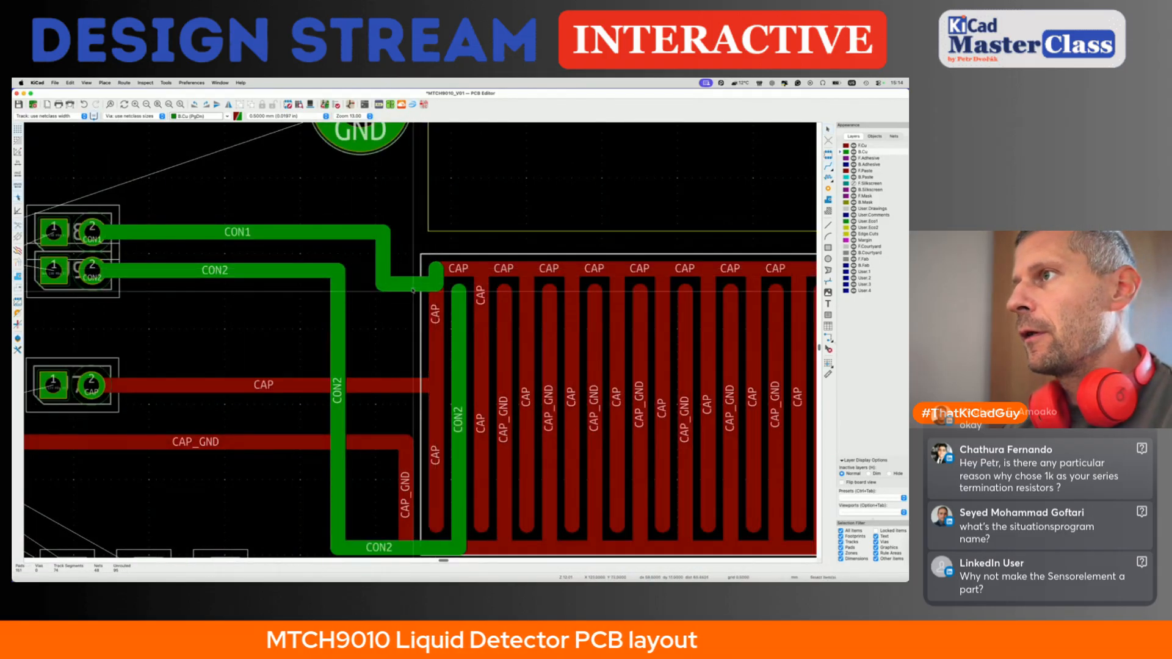
# - Route the first two CON1 fingers on B.Cu over the first two CAP fingers, joined along the comb's upper track
pyautogui.click(435, 268)
pyautogui.hscroll(3, 438, 268)
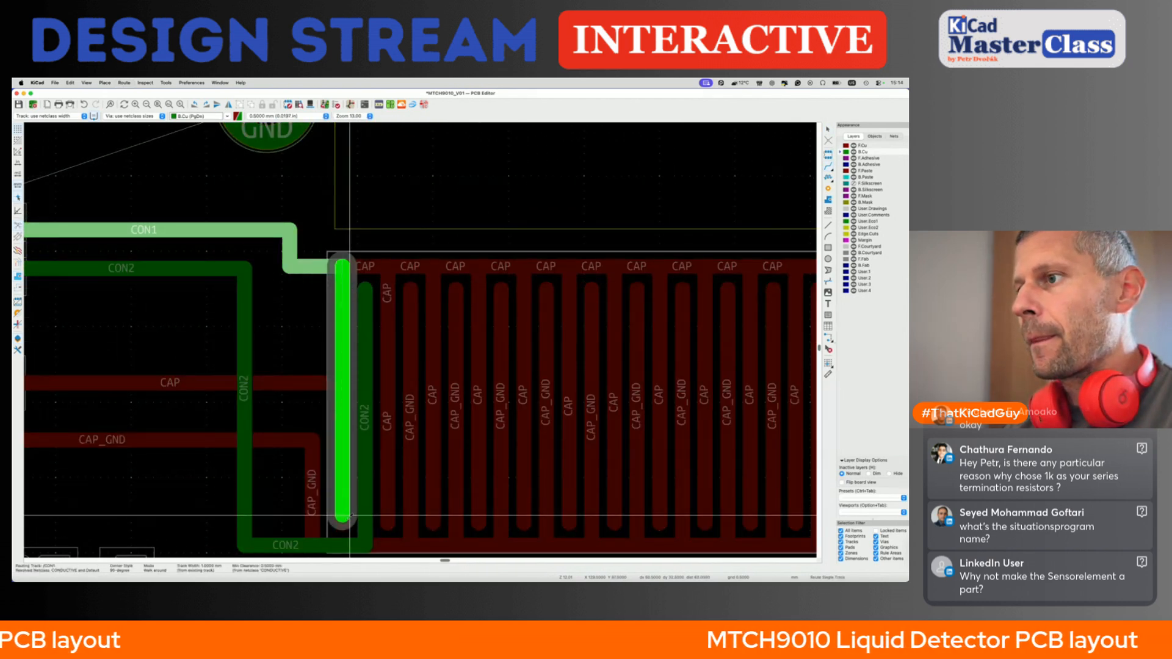
pyautogui.doubleClick(343, 524)
pyautogui.click(349, 270)
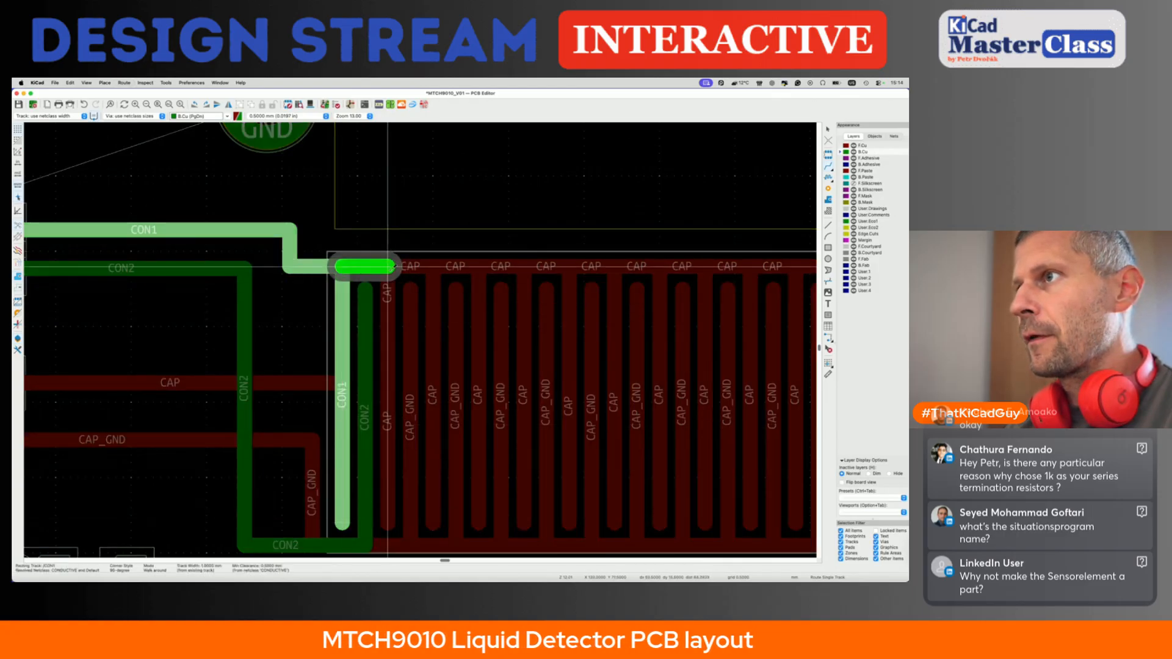
pyautogui.doubleClick(367, 521)
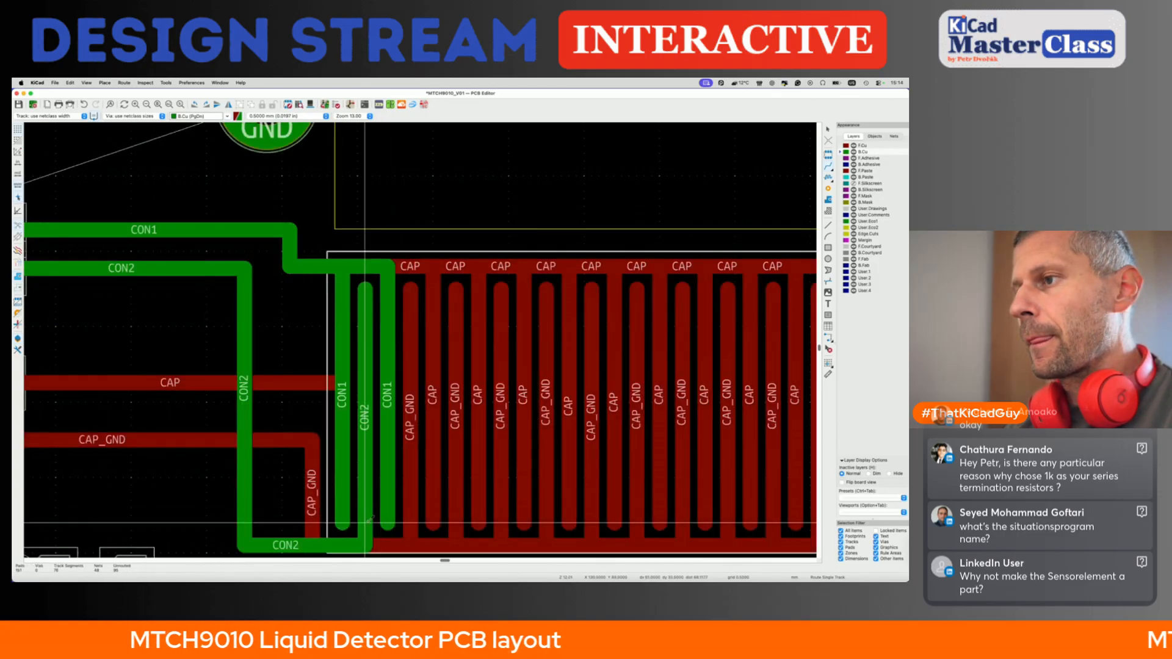
# - Route the second CON2 finger from the comb's lower track and the third CON1 finger from its upper track on B.Cu
pyautogui.click(366, 545)
pyautogui.moveTo(451, 531); pyautogui.dragTo(390, 526, button='middle')
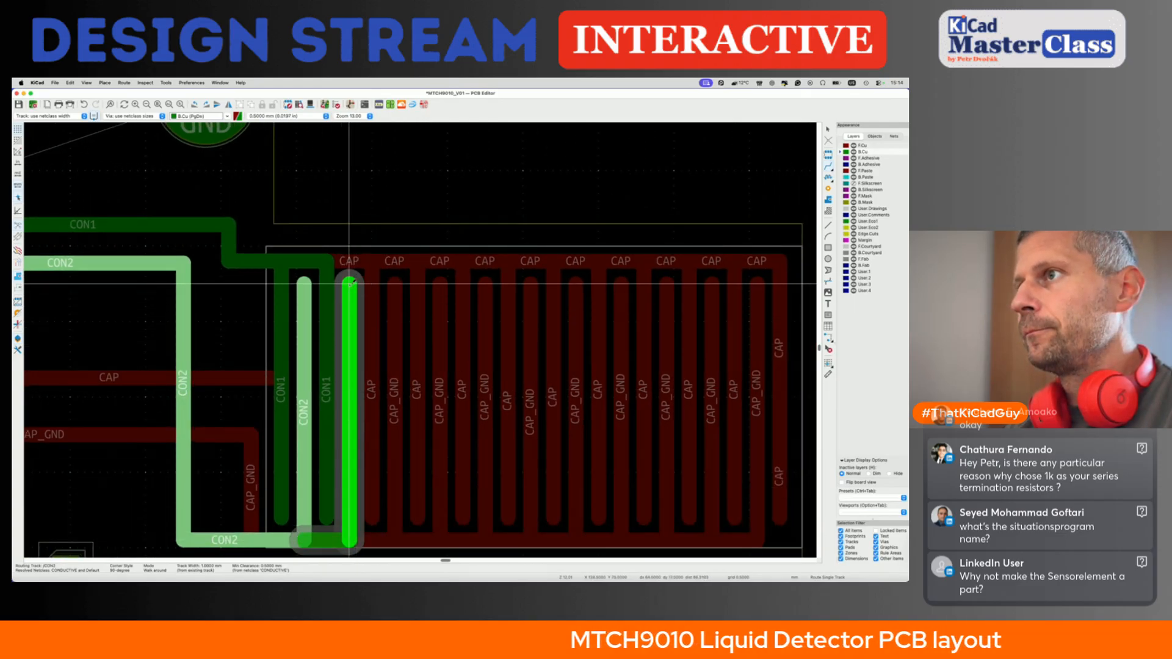
pyautogui.click(349, 282)
pyautogui.click(332, 262)
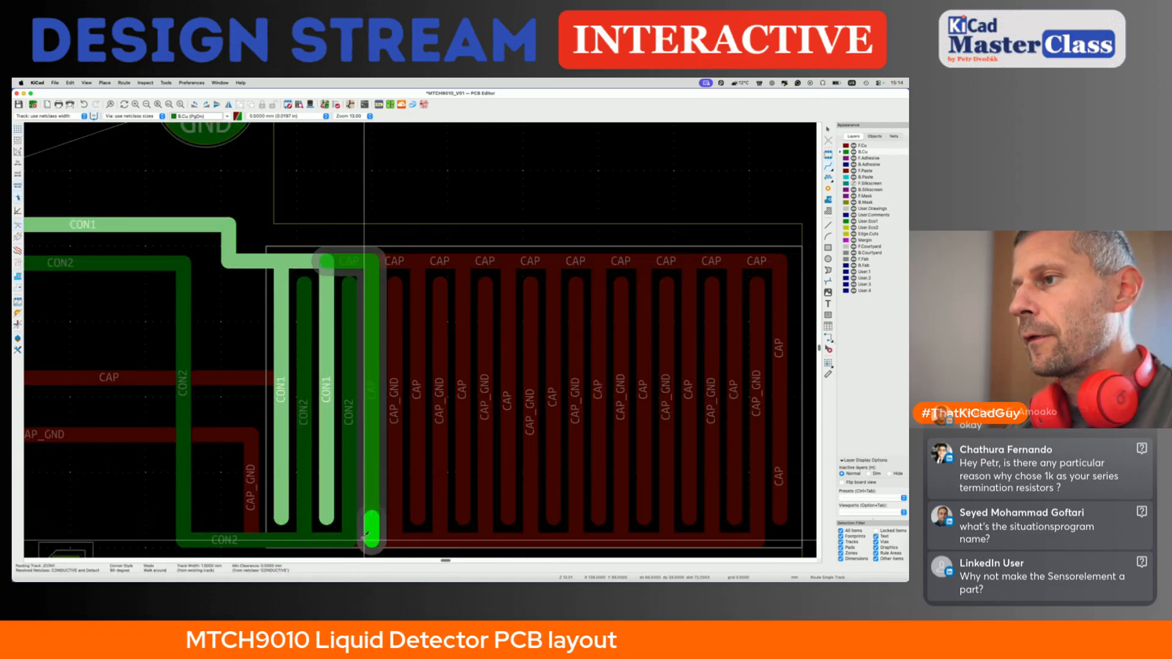
pyautogui.click(371, 518)
# - Continue the B.Cu comb by routing the third and fourth CON2 fingers alternately with the fourth and fifth CON1 fingers
pyautogui.click(360, 539)
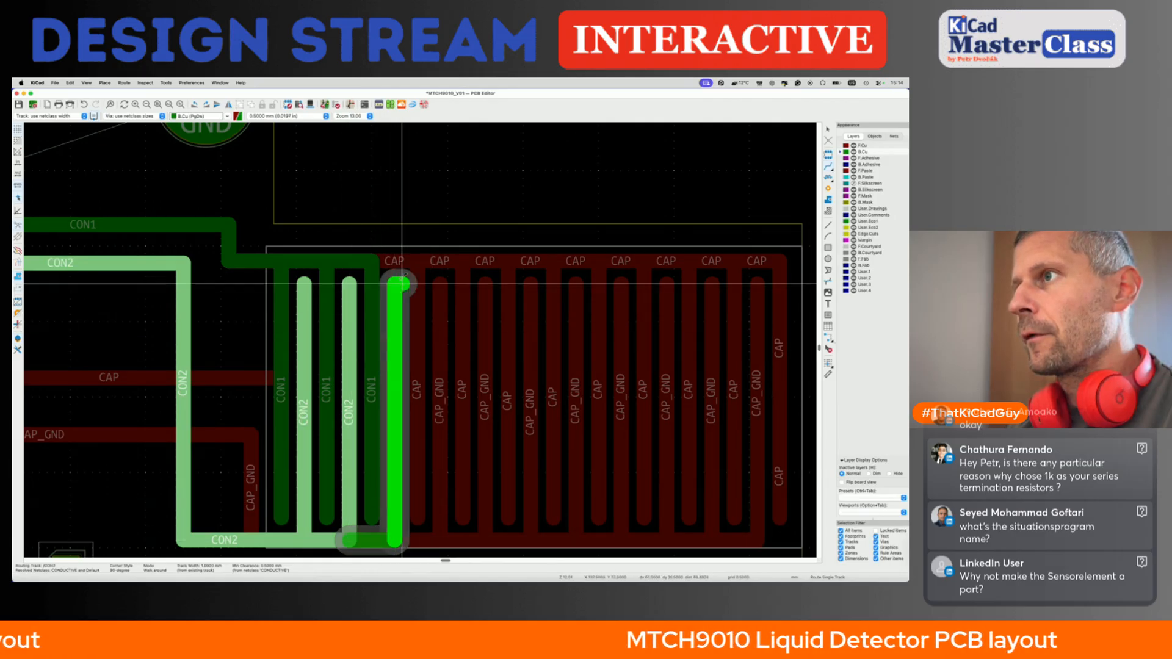
pyautogui.doubleClick(396, 278)
pyautogui.click(370, 261)
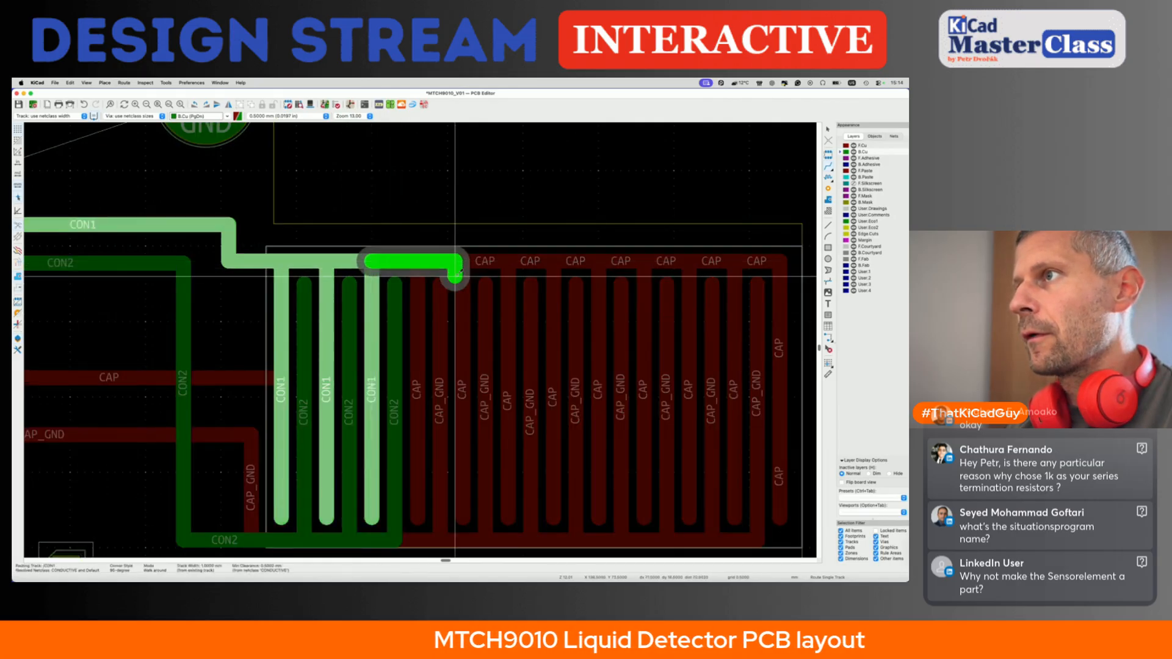
pyautogui.click(417, 261)
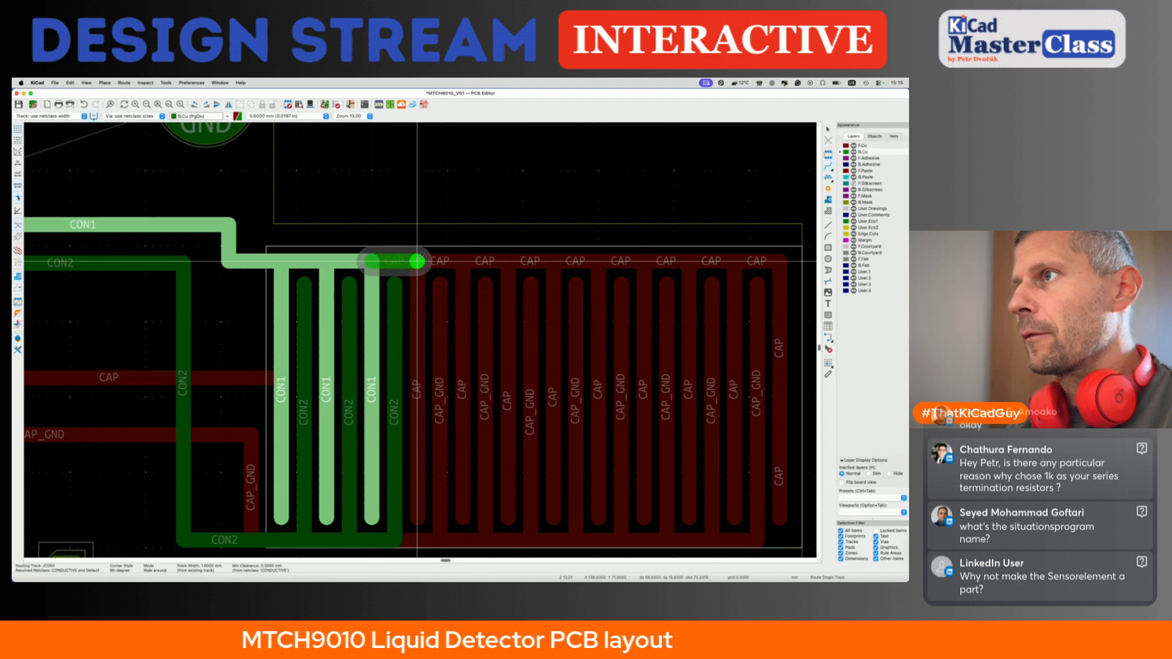
pyautogui.click(394, 540)
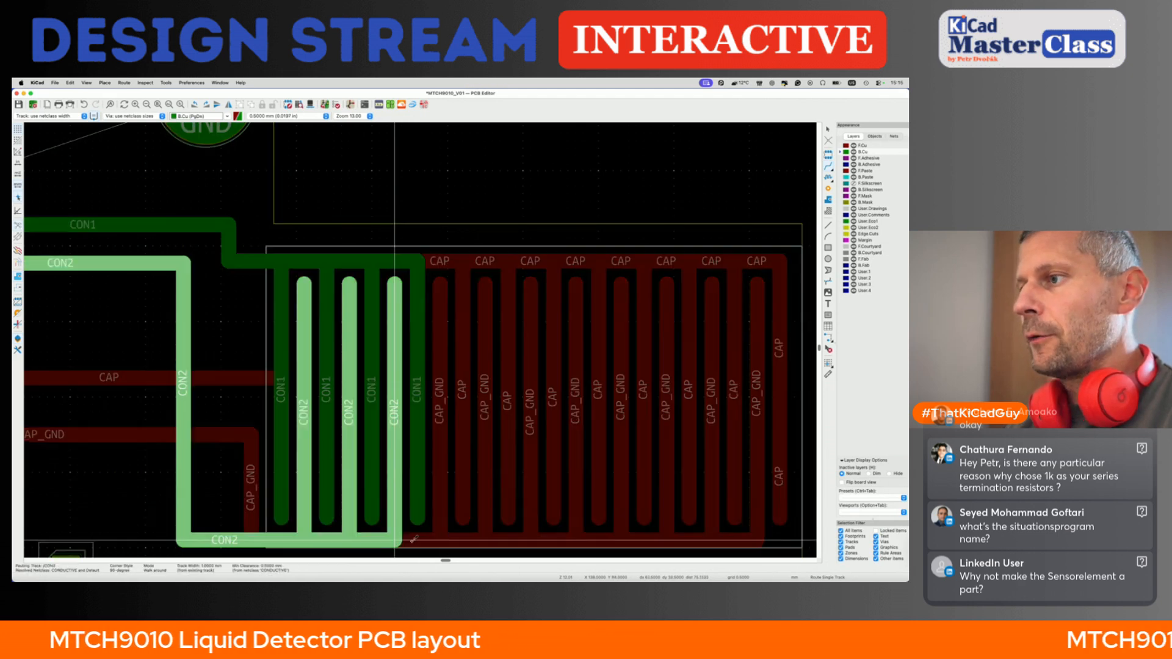
pyautogui.doubleClick(440, 295)
pyautogui.click(413, 261)
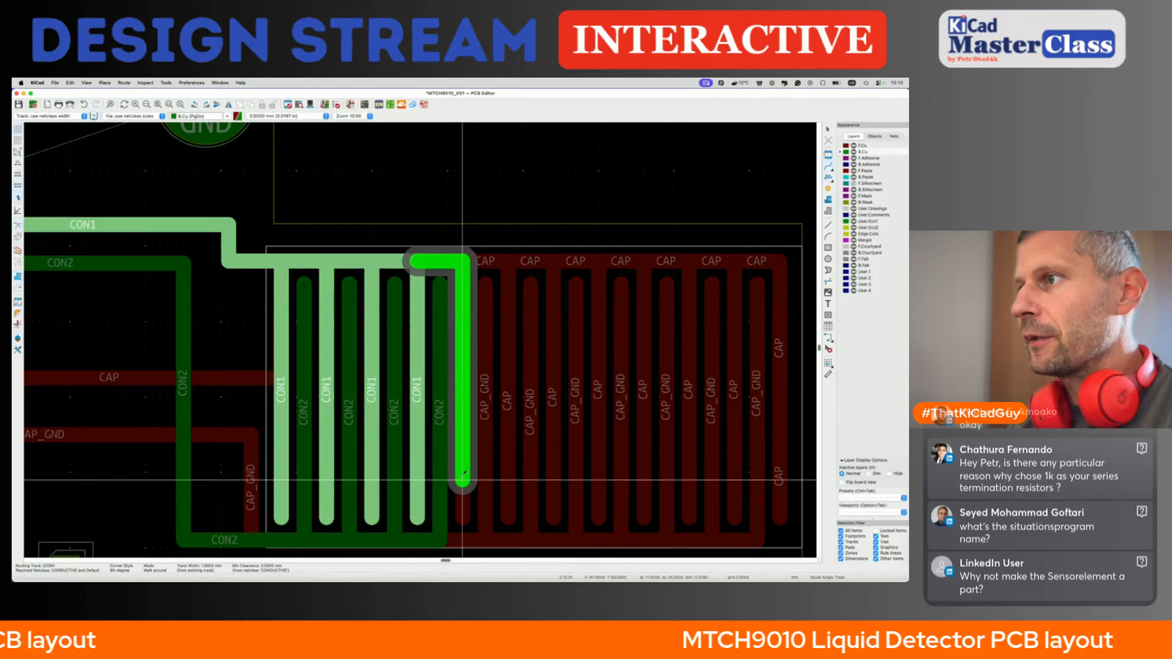
pyautogui.doubleClick(464, 517)
# - Extend the B.Cu comb with the fifth and sixth CON2 fingers, alternating with the sixth and seventh CON1 fingers
pyautogui.click(438, 540)
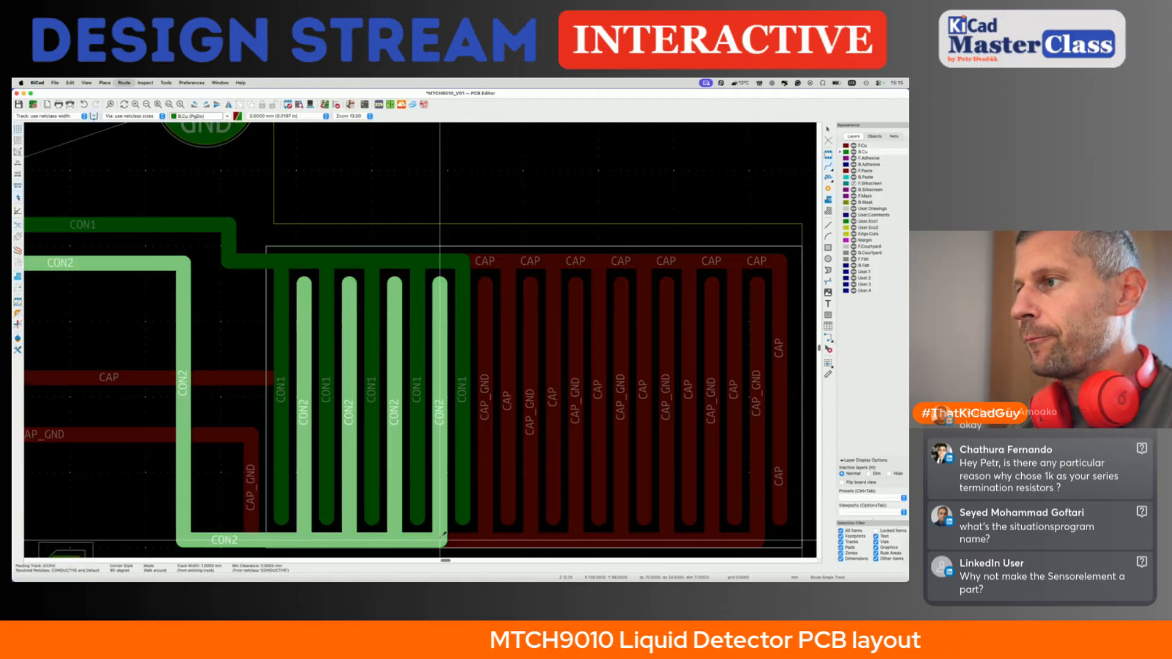
pyautogui.doubleClick(484, 282)
pyautogui.click(463, 261)
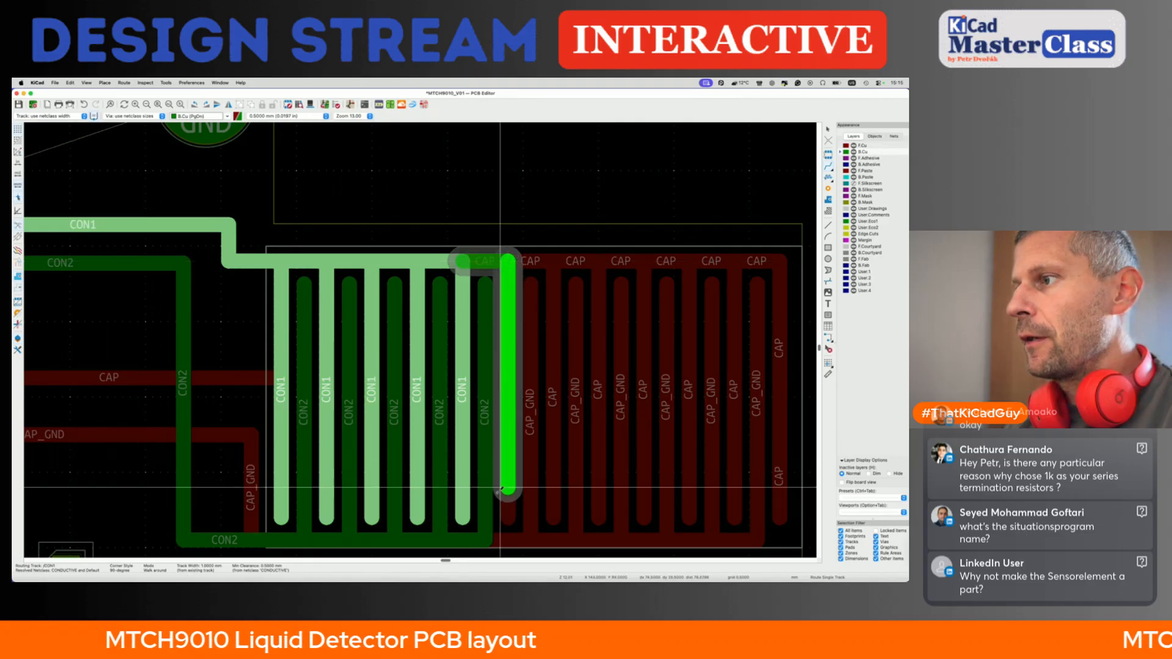
pyautogui.doubleClick(507, 518)
pyautogui.click(485, 539)
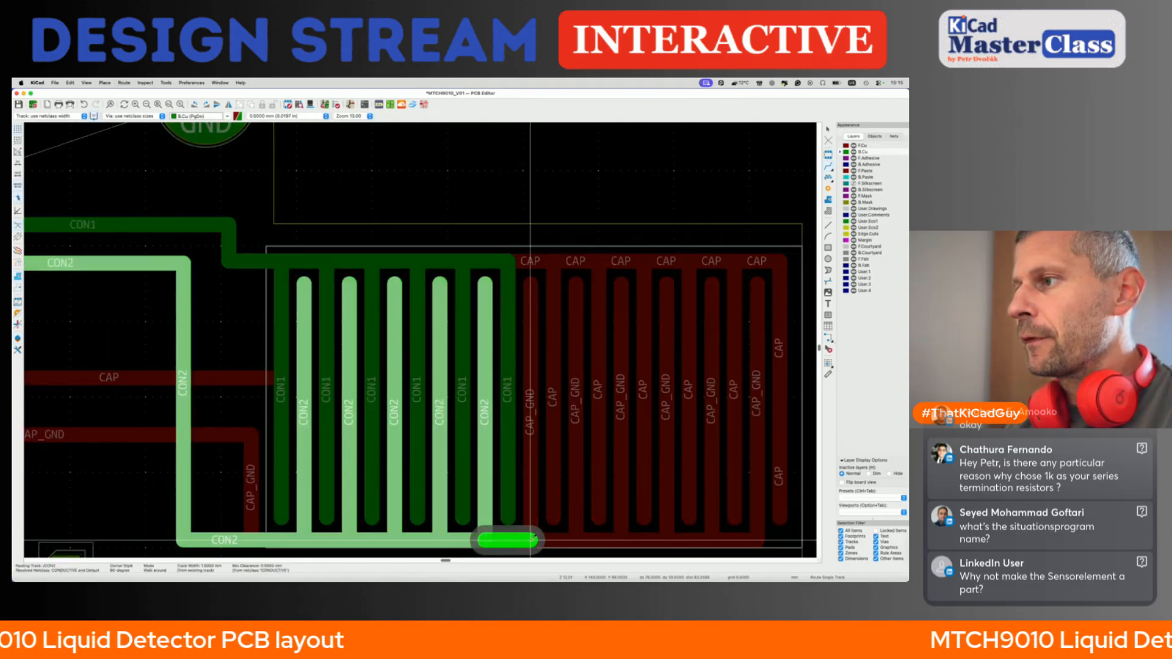
pyautogui.doubleClick(530, 284)
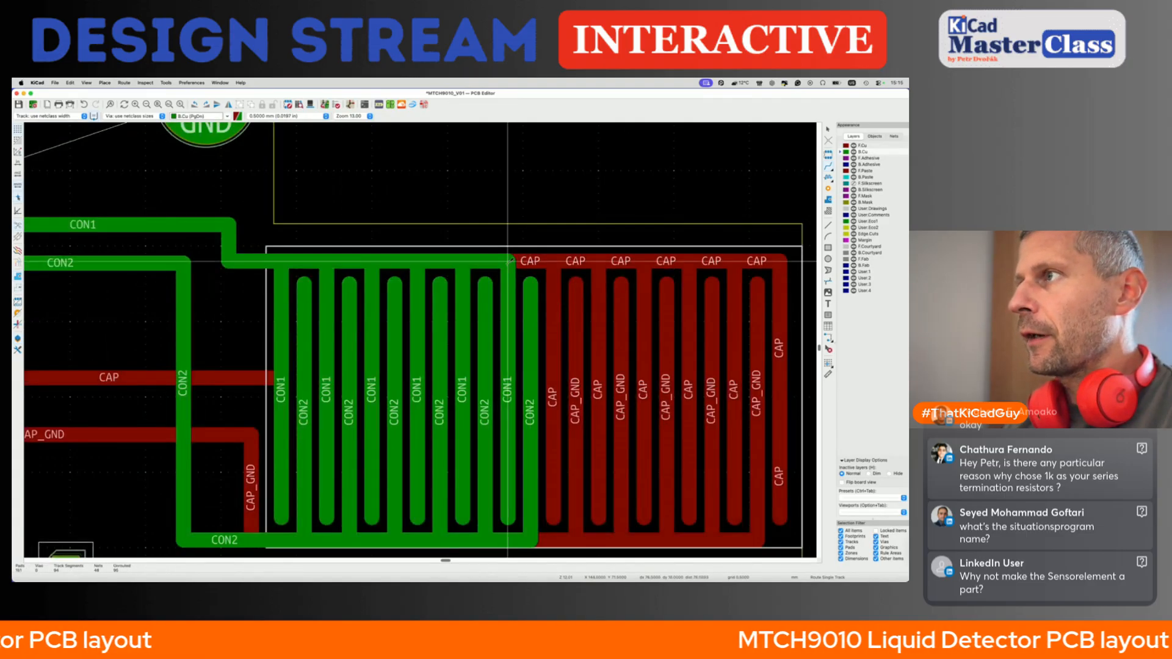
pyautogui.click(508, 261)
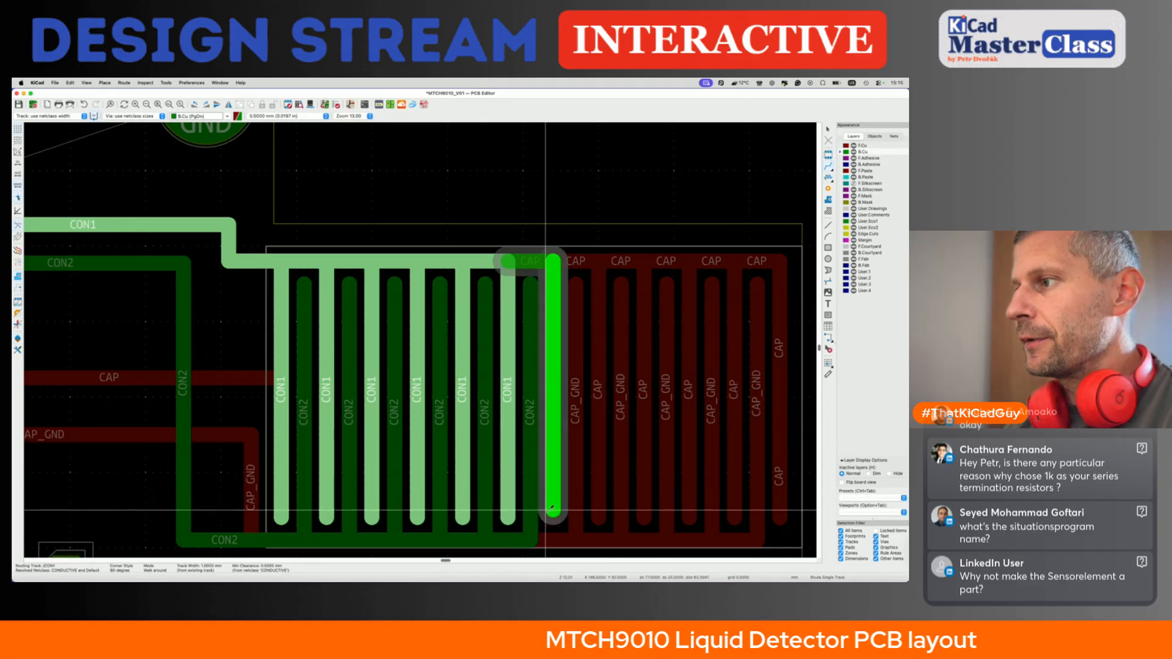
pyautogui.doubleClick(552, 518)
# - Route the seventh CON2 finger over the matching CAP_GND finger and the eighth CON1 finger over the adjacent CAP finger
pyautogui.click(531, 532)
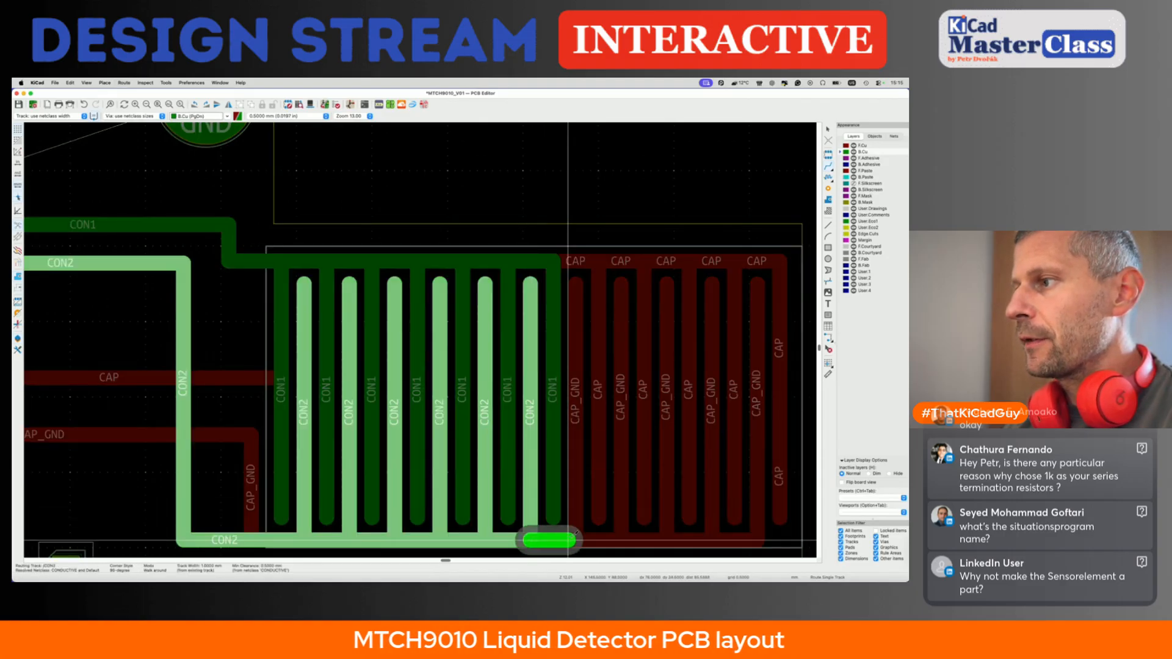
pyautogui.doubleClick(576, 281)
pyautogui.click(552, 261)
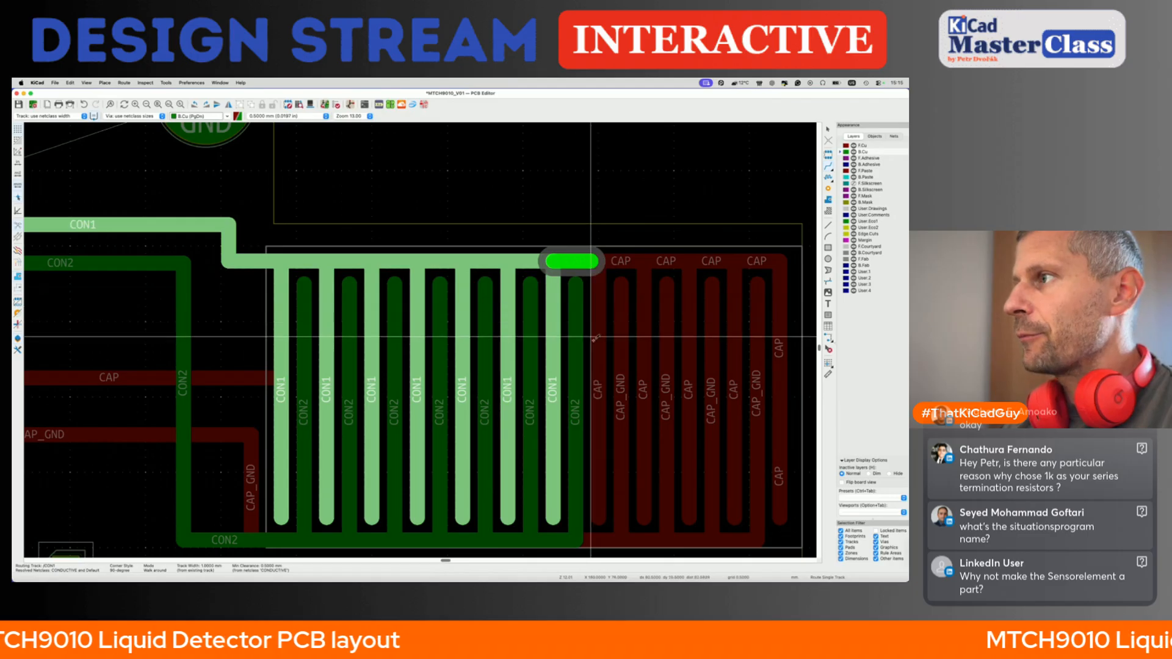
pyautogui.click(598, 261)
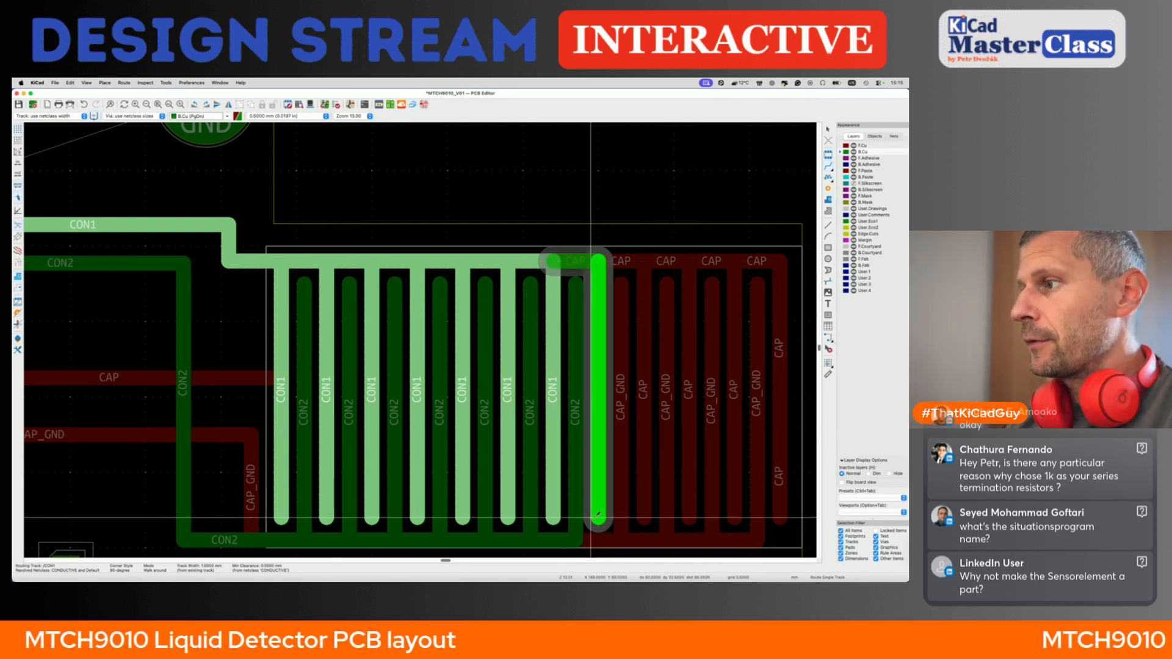
pyautogui.doubleClick(597, 517)
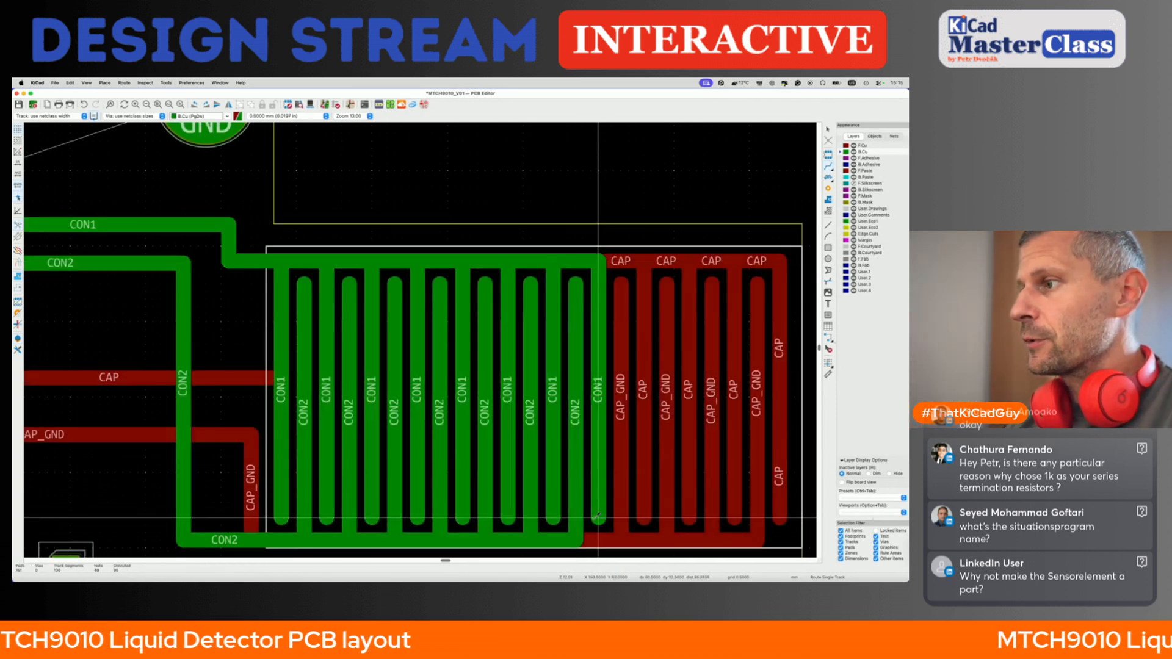
# - Route the eighth CON2 finger and the ninth CON1 finger on B.Cu over the next CAP_GND and CAP fingers
pyautogui.click(575, 540)
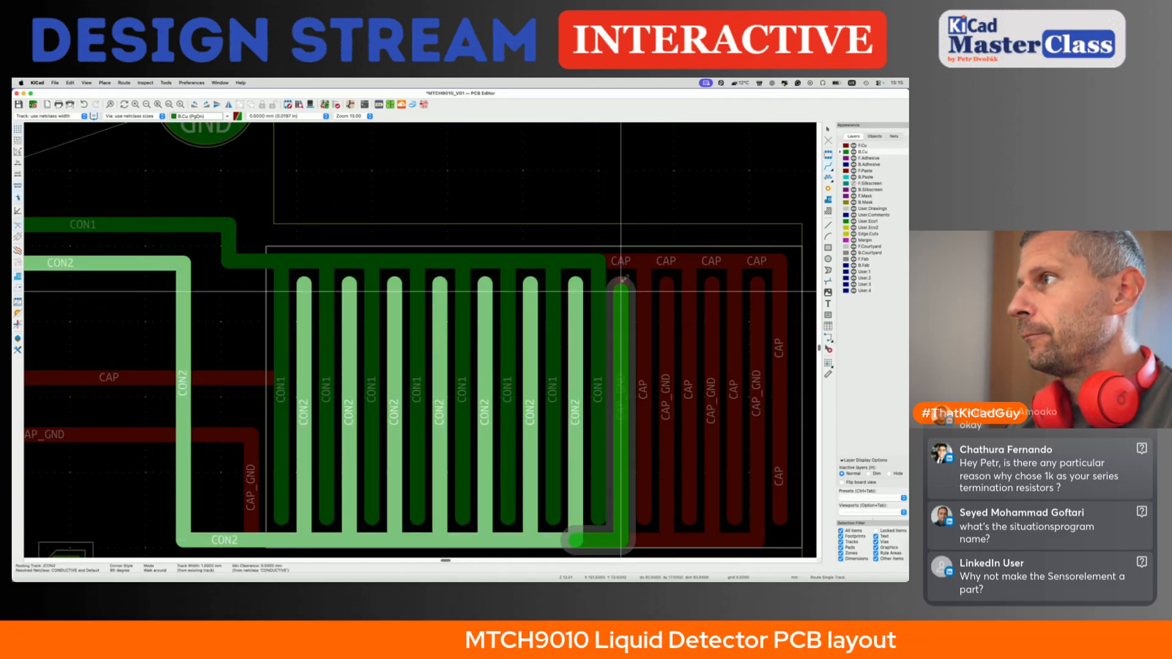
pyautogui.press('Escape')
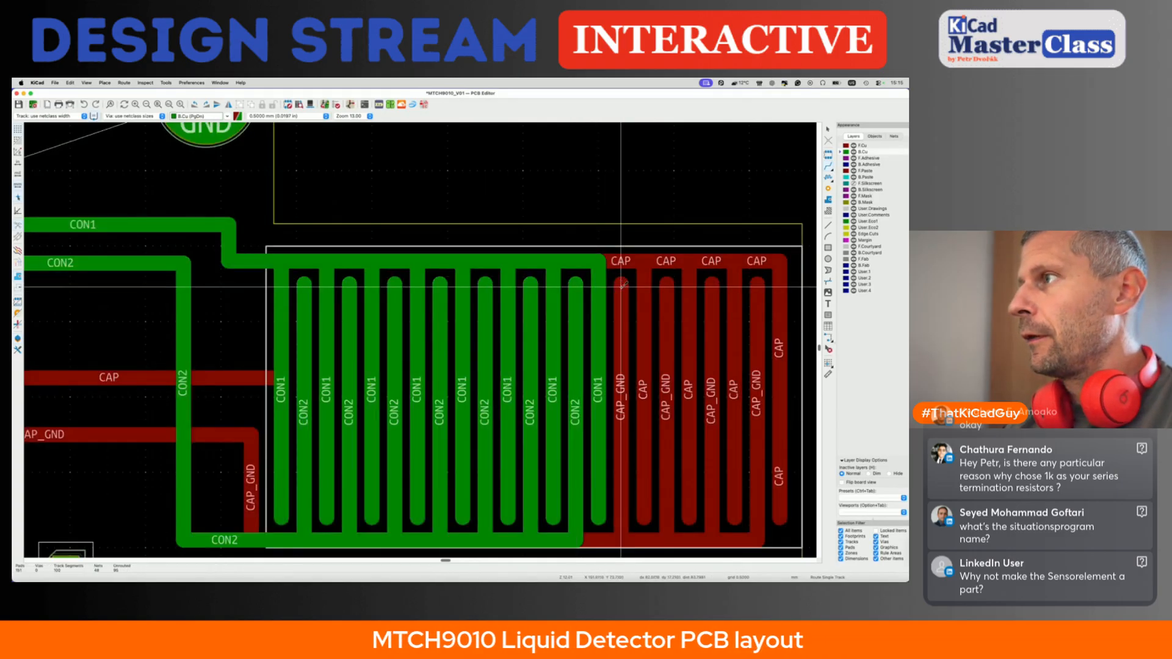
pyautogui.click(578, 539)
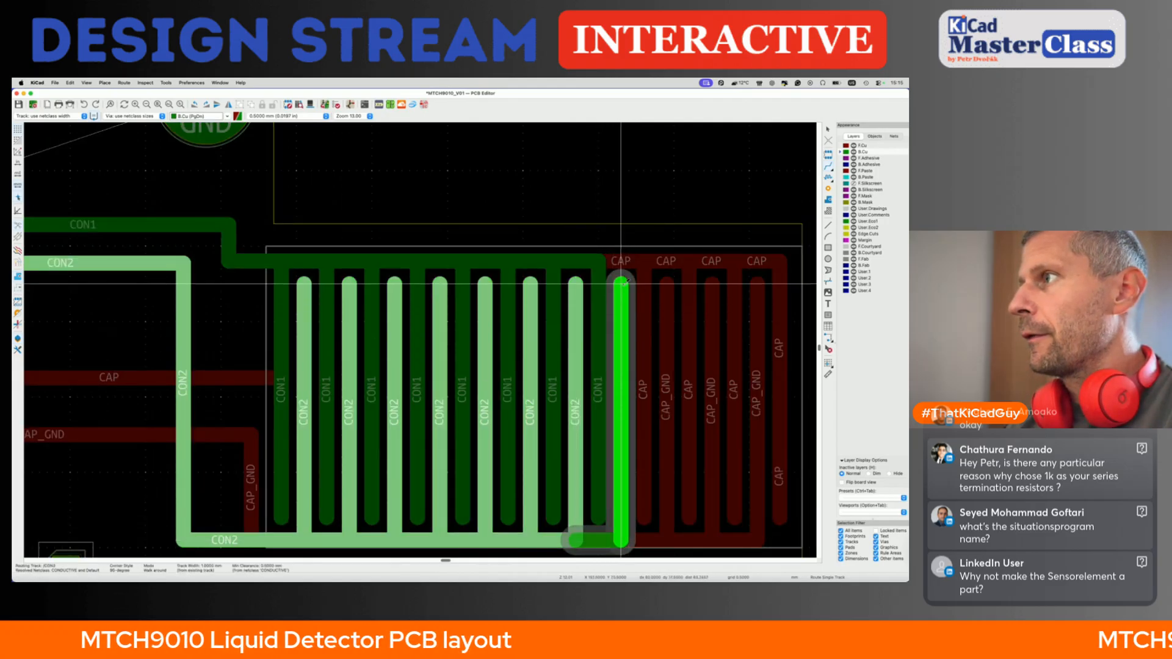
pyautogui.click(622, 284)
pyautogui.press('Escape')
pyautogui.click(599, 262)
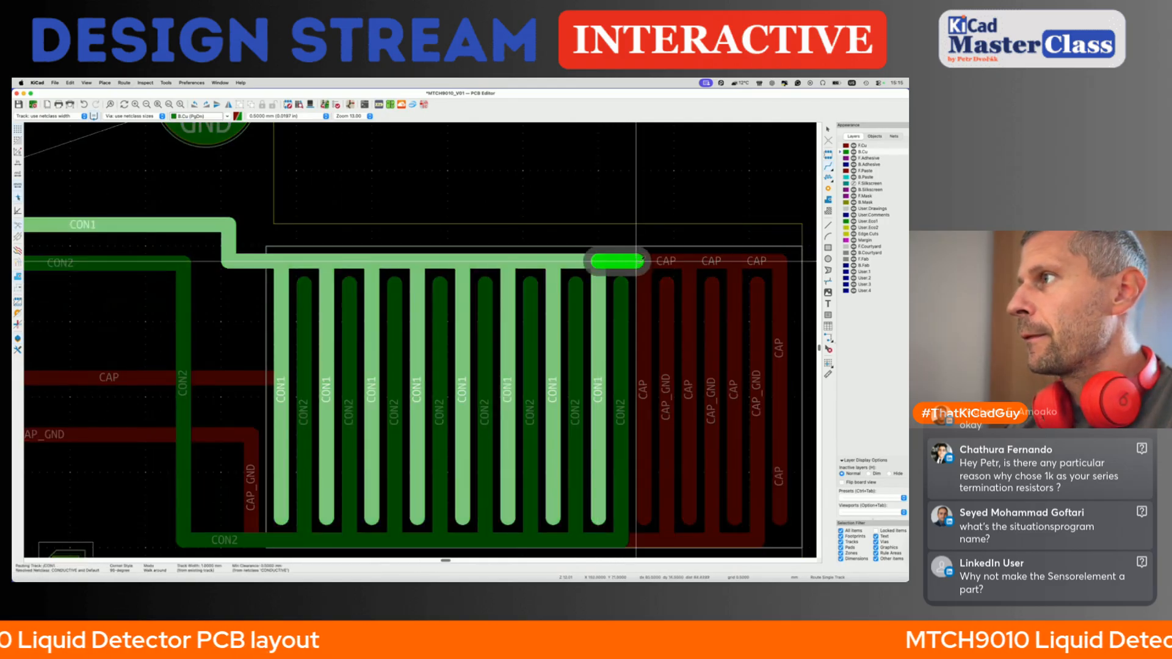
pyautogui.click(643, 519)
pyautogui.press('Escape')
# - Add the ninth CON2 finger and the tenth CON1 finger to the B.Cu comb, following the F.Cu fingers
pyautogui.click(621, 537)
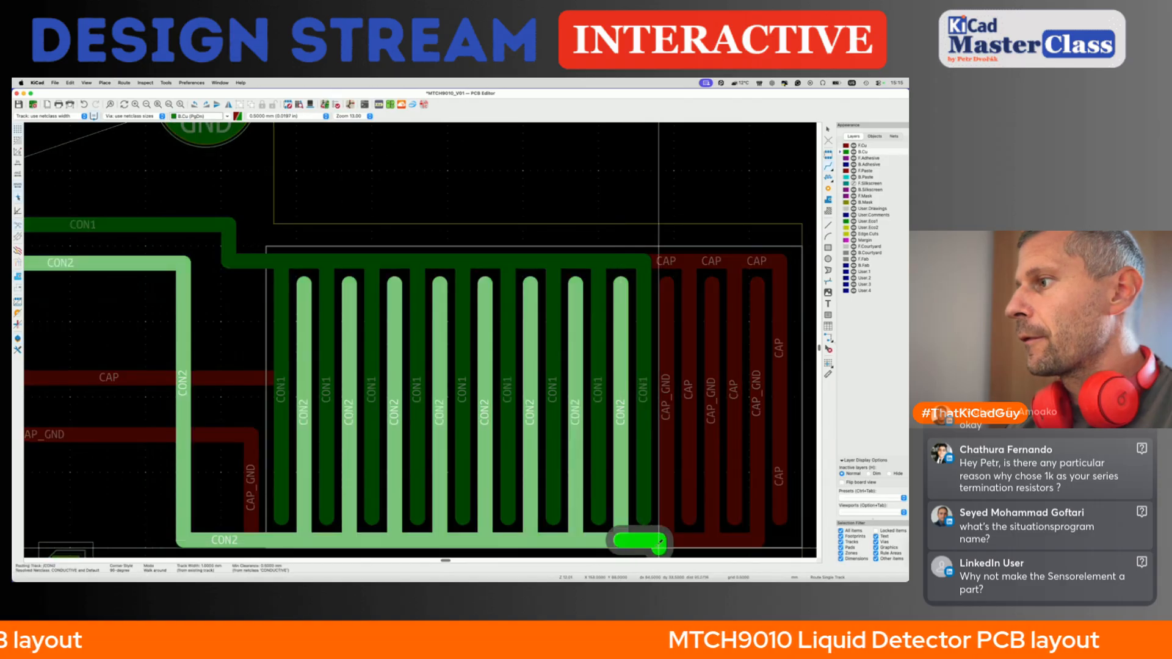
pyautogui.click(667, 287)
pyautogui.press('Escape')
pyautogui.click(642, 261)
pyautogui.click(689, 500)
pyautogui.press('Escape')
# - Add the tenth CON2 finger and the eleventh CON1 finger to the interleaved comb on B.Cu
pyautogui.click(667, 540)
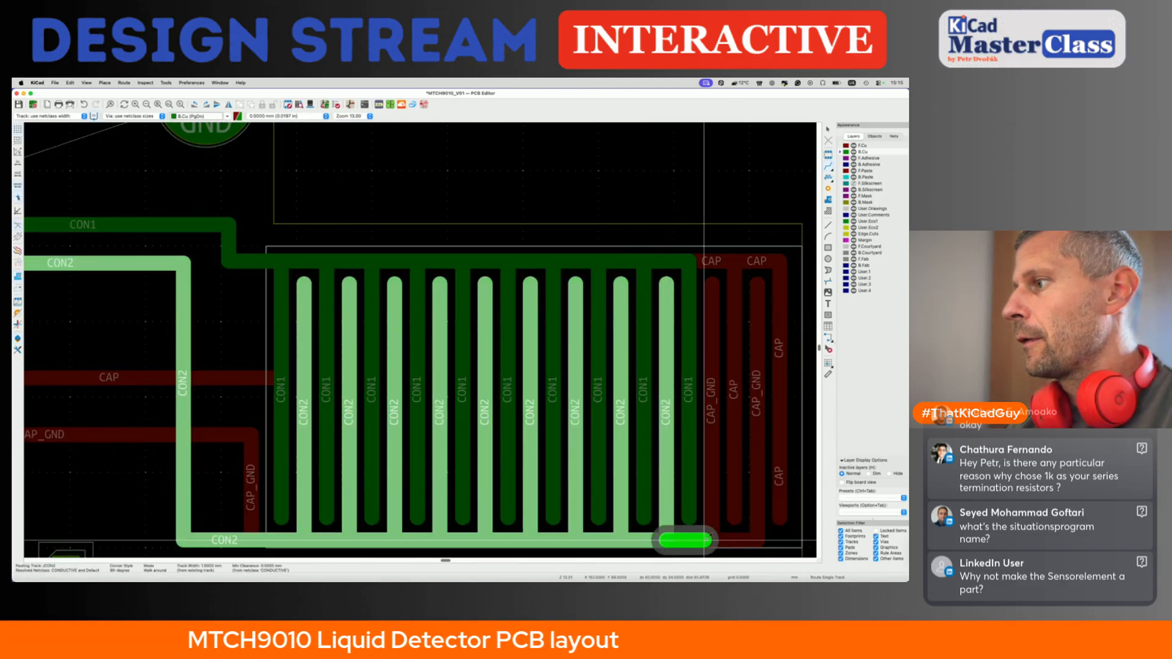
pyautogui.click(711, 282)
pyautogui.press('Escape')
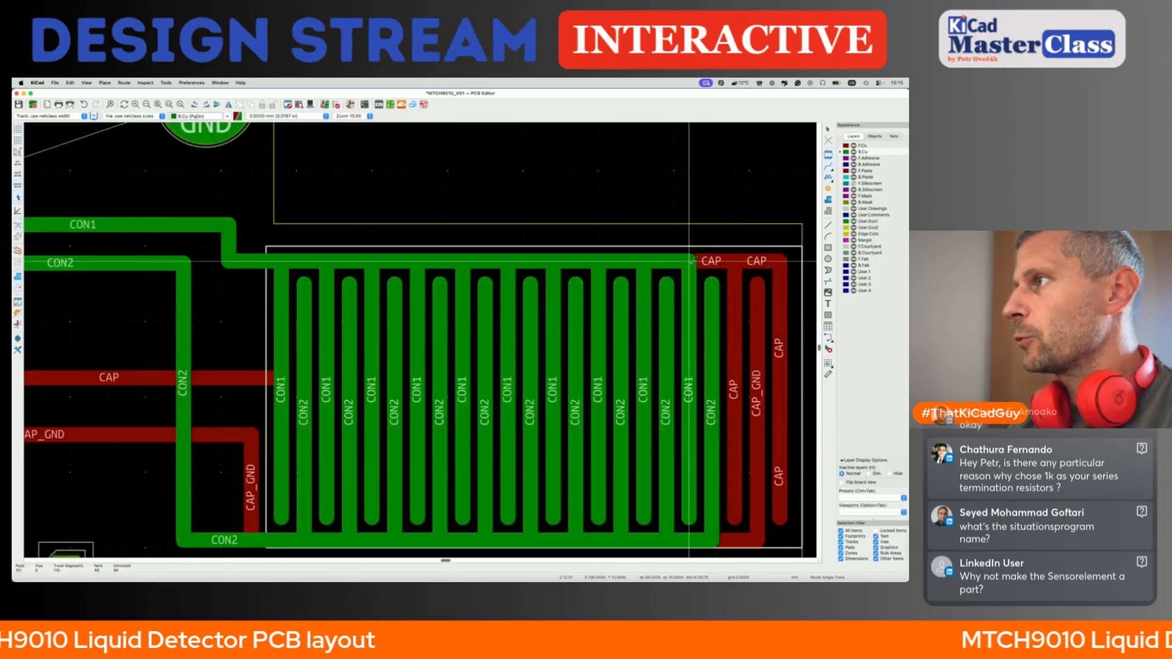
pyautogui.click(690, 261)
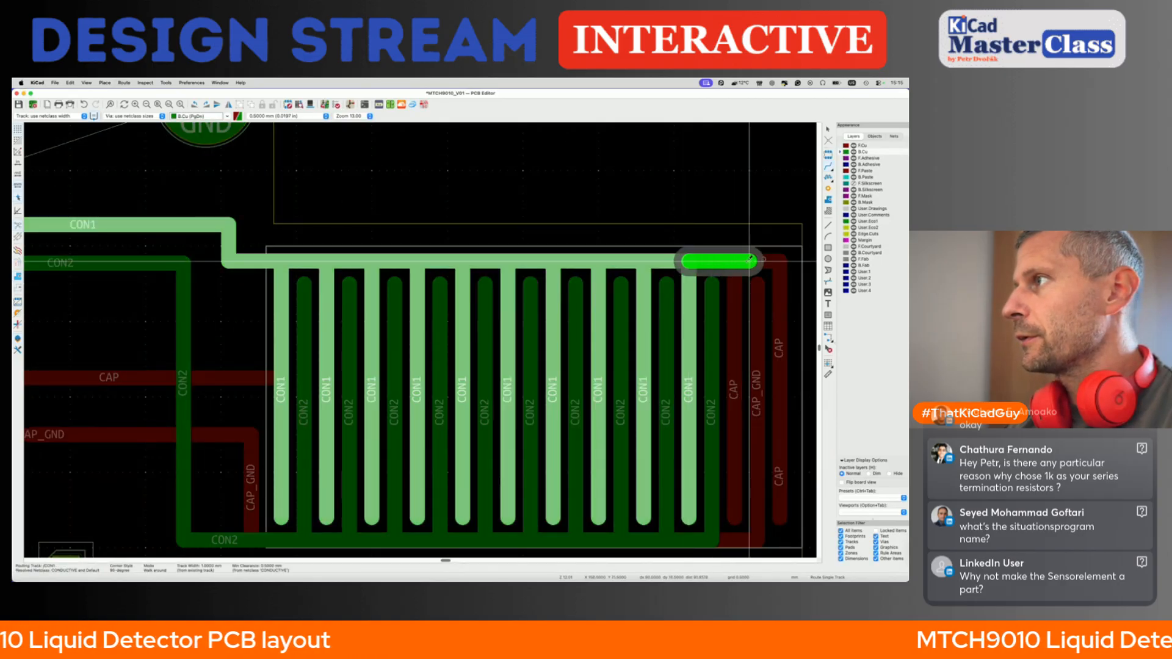
pyautogui.click(726, 520)
pyautogui.press('Escape')
# - Complete the B.Cu comb with the last CON2 finger and the outermost CON1 finger over the last CAP finger, and save the board
pyautogui.click(711, 540)
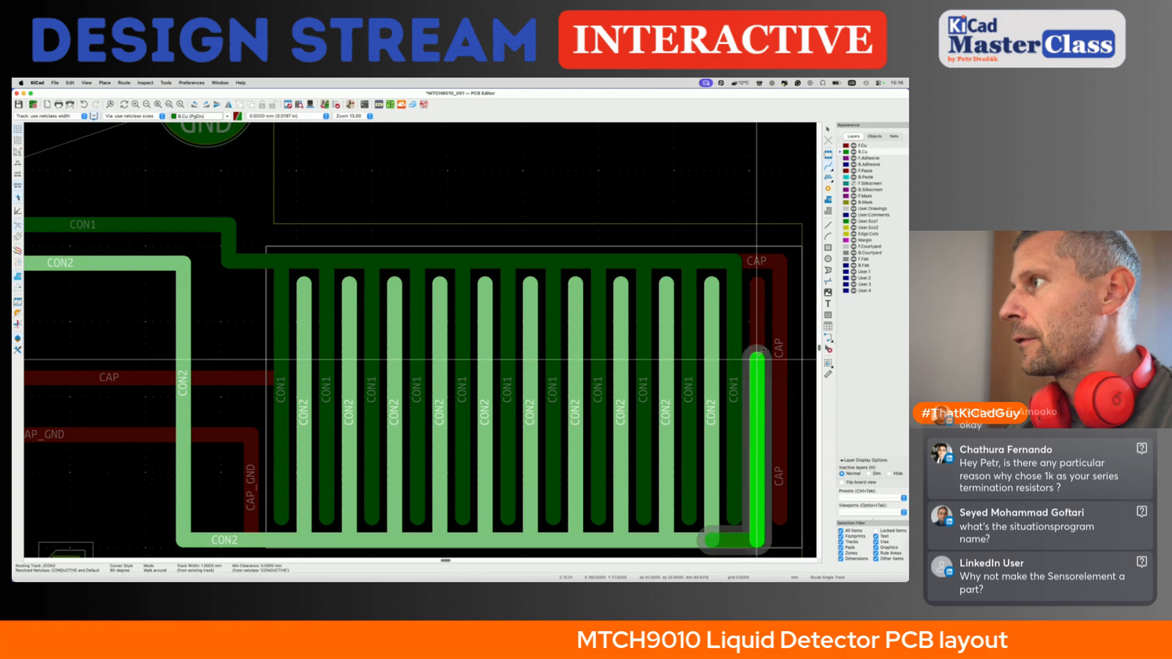
pyautogui.click(757, 287)
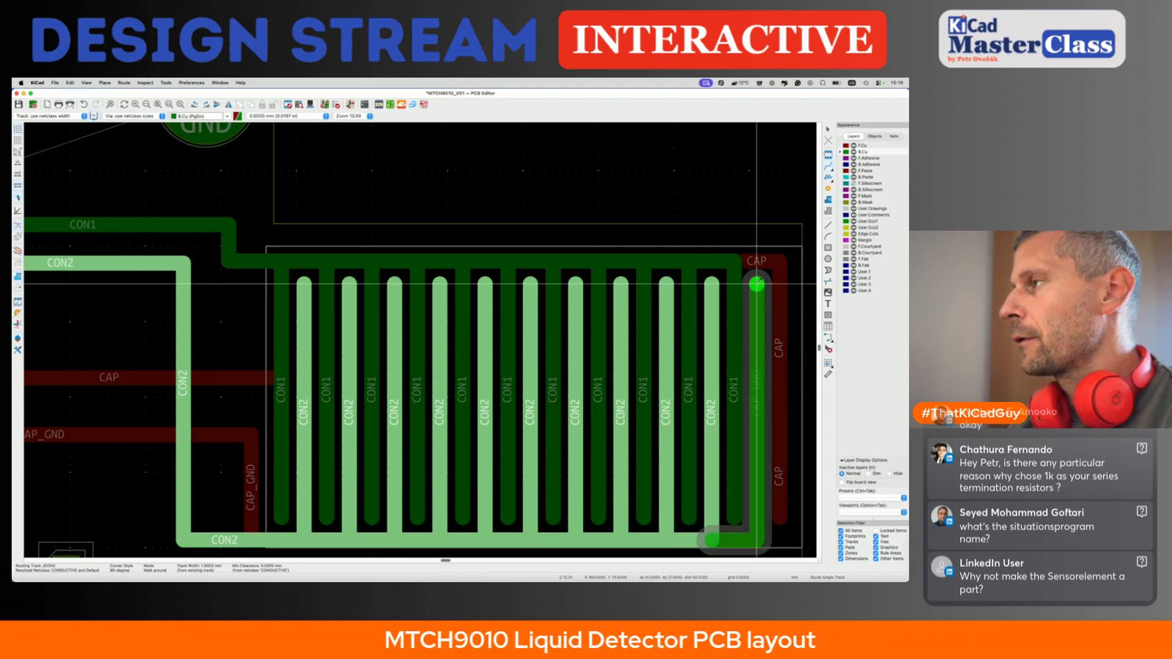
pyautogui.press('Escape')
pyautogui.click(734, 261)
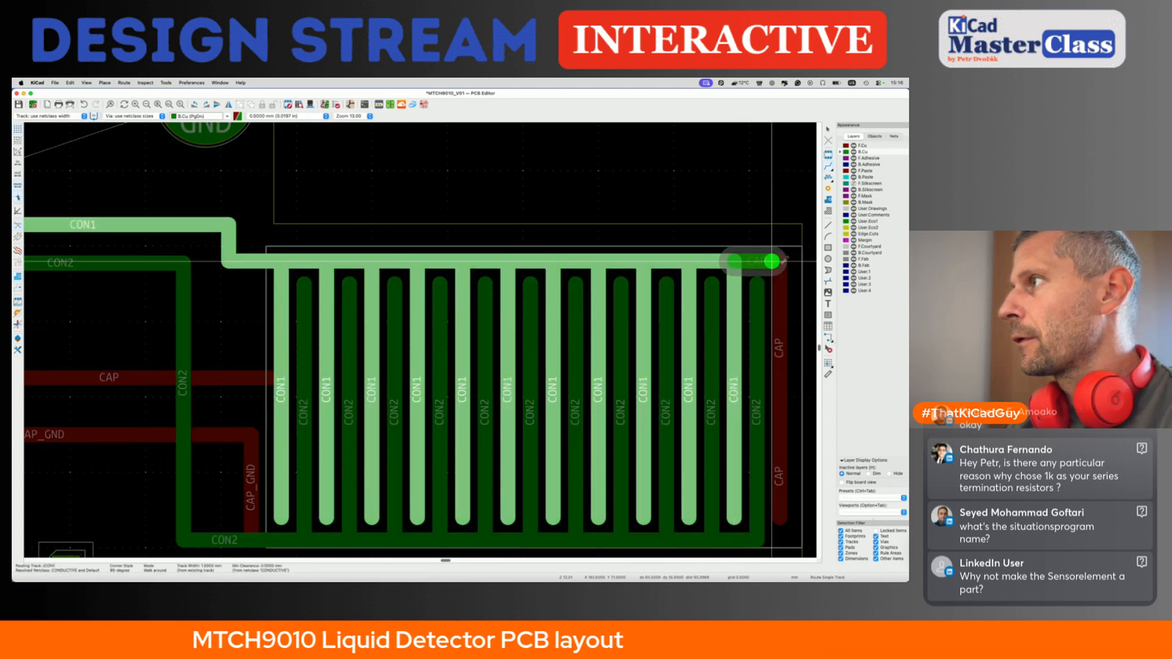
pyautogui.click(780, 262)
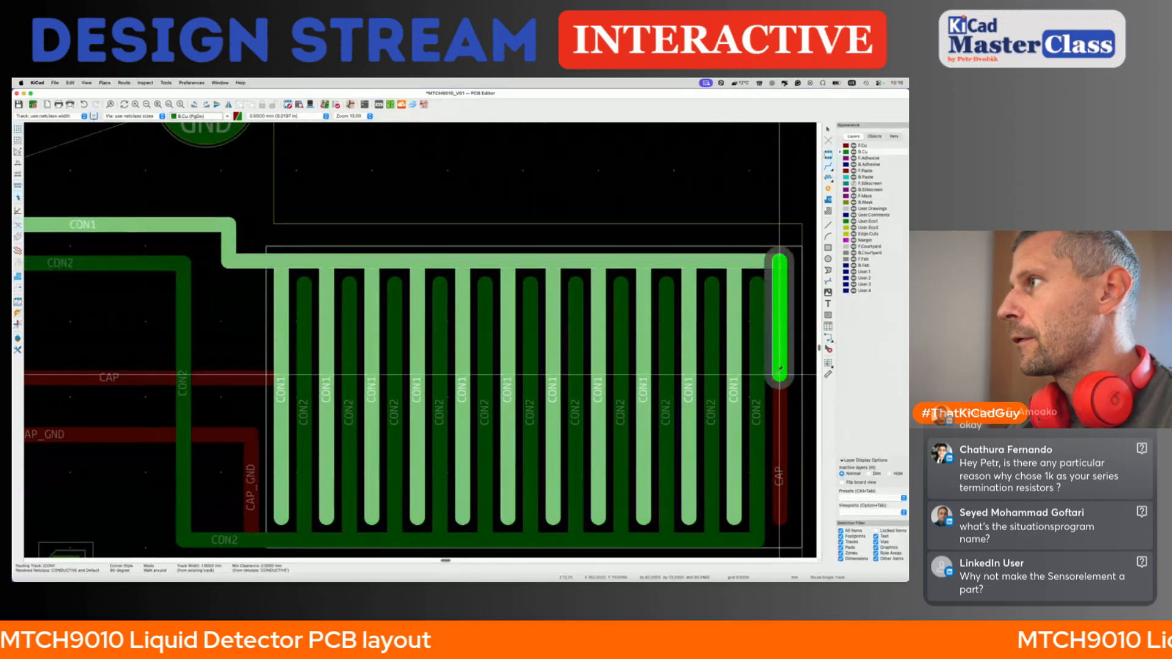
pyautogui.doubleClick(773, 518)
pyautogui.hotkey('ctrl', 's')
# - Examine the finished sensor comb on the whole board and in the 3D viewer from the front and back sides
pyautogui.scroll(-6, 557, 374)
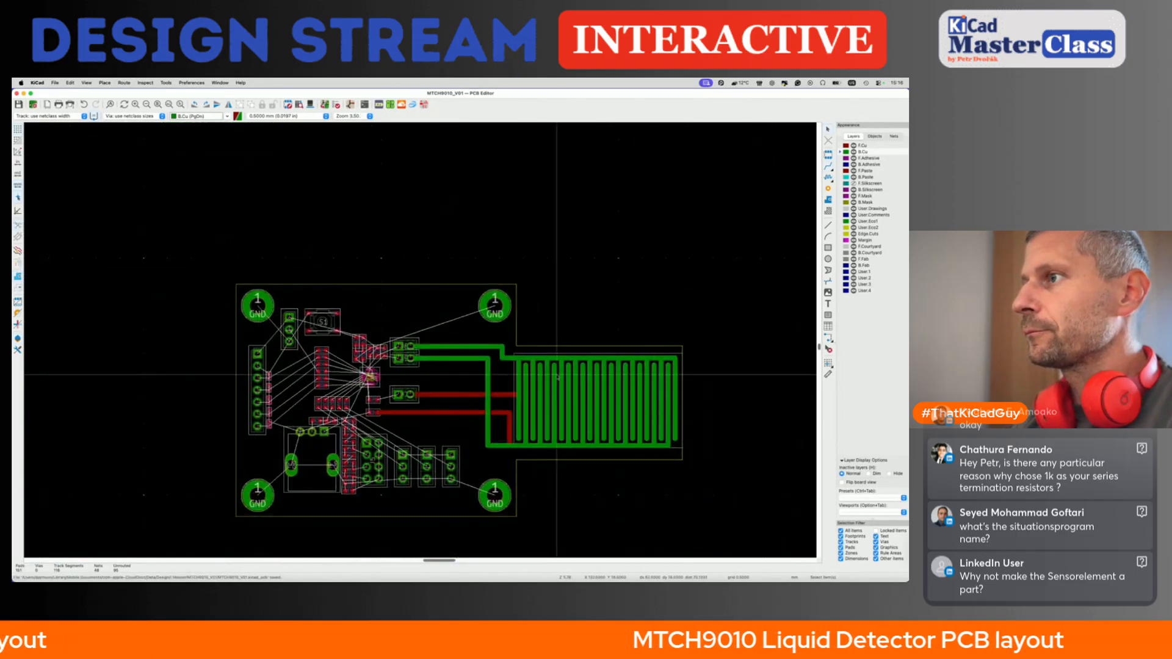
pyautogui.scroll(6, 503, 315)
pyautogui.scroll(-6, 482, 437)
pyautogui.scroll(6, 483, 475)
pyautogui.scroll(-5, 483, 476)
pyautogui.scroll(-5, 483, 476)
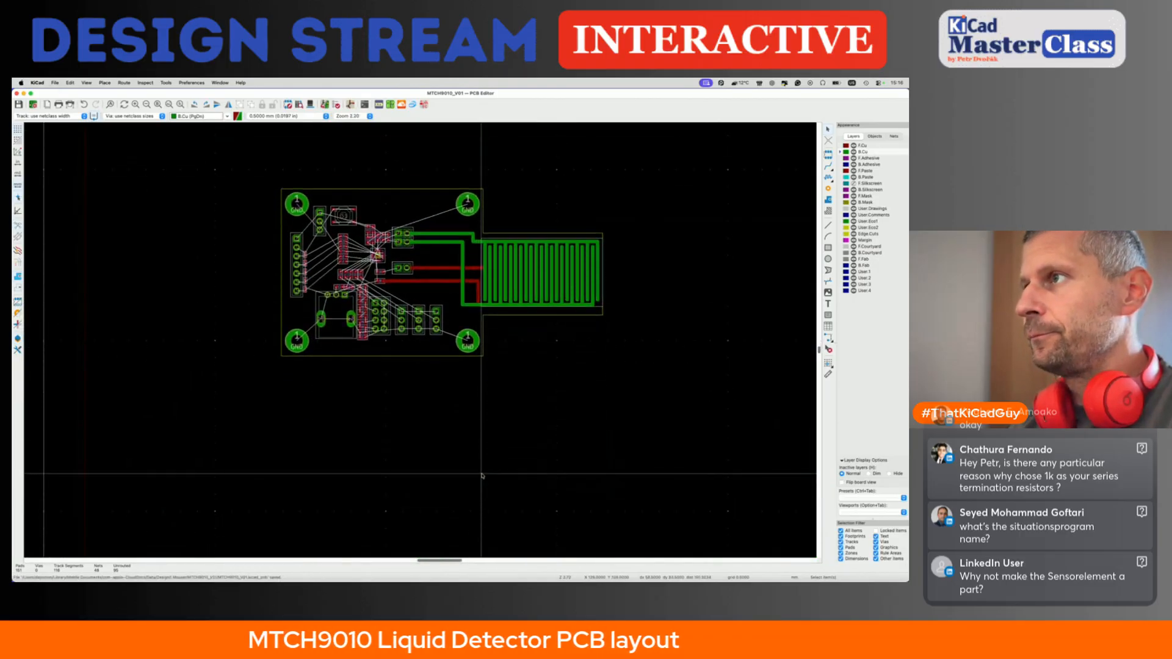
pyautogui.hotkey('alt', '3')
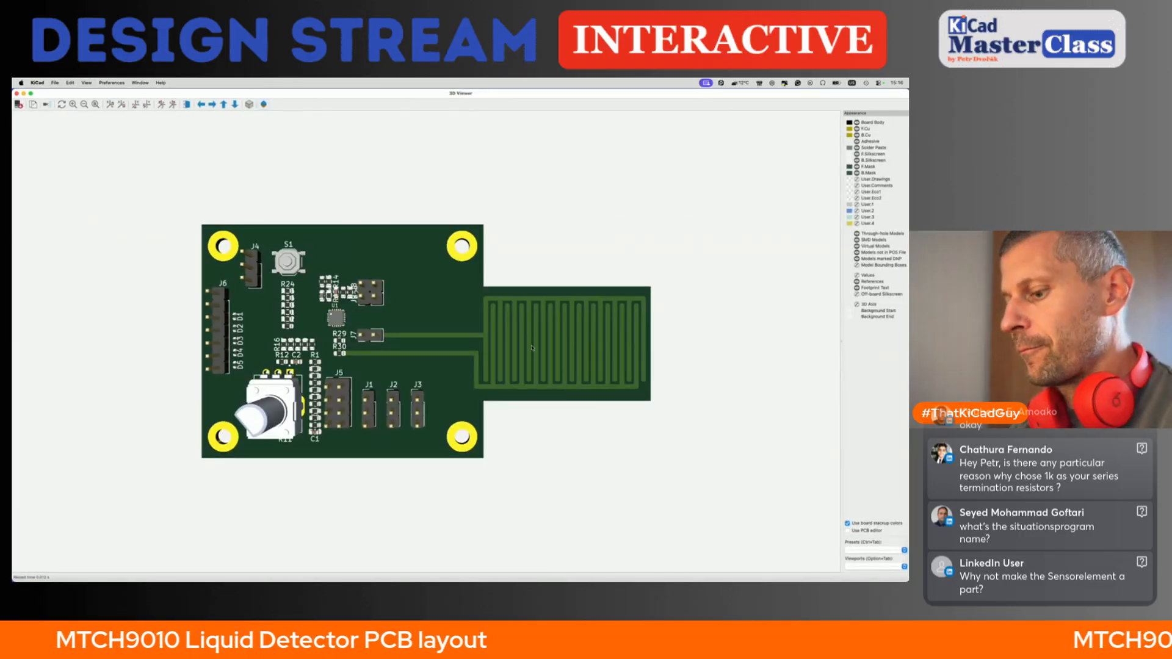
pyautogui.hotkey('shift', 'z')
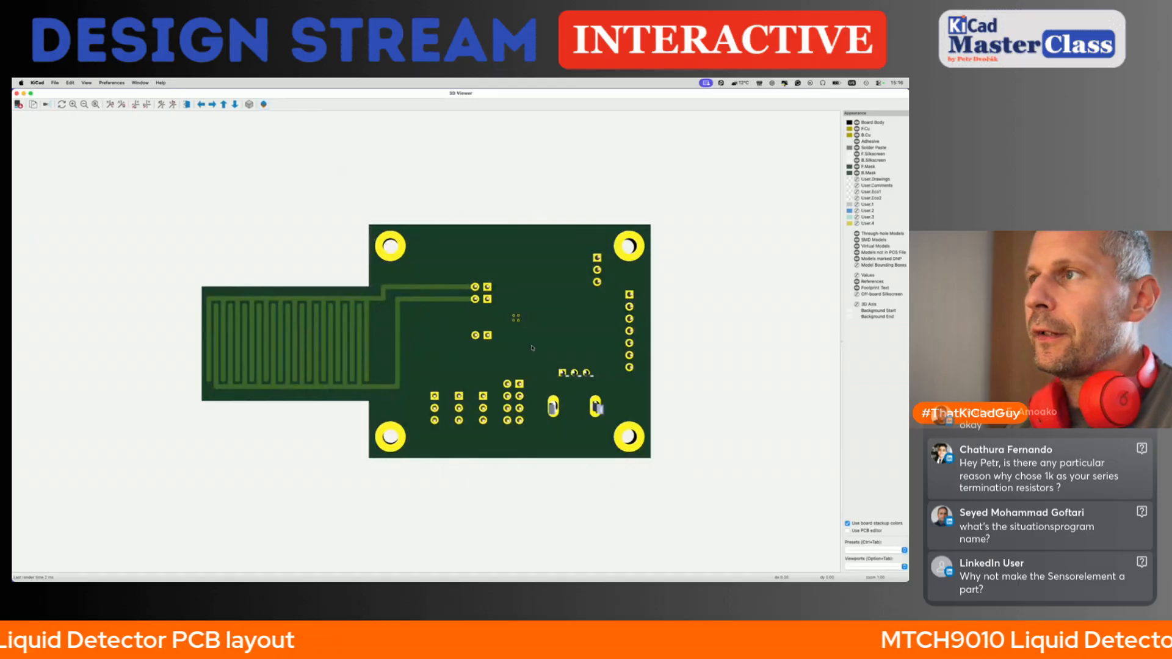
# - Close the 3D view and examine the conductive sensor design figures in the MTCH9010 datasheet in the browser
pyautogui.press('z')
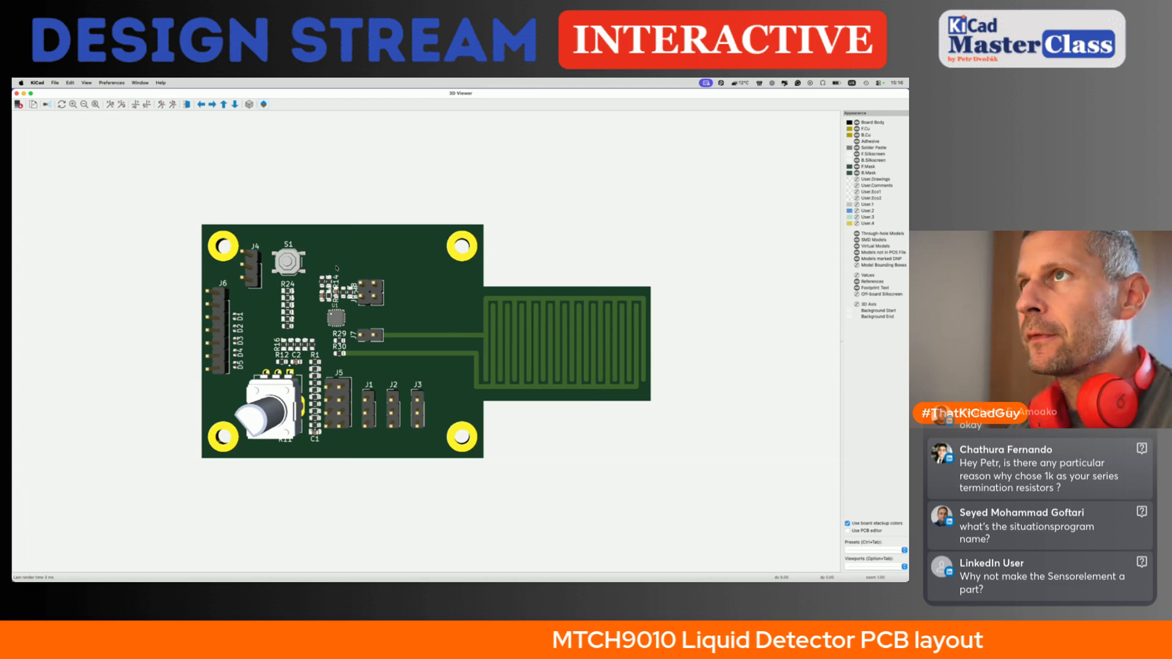
pyautogui.click(18, 93)
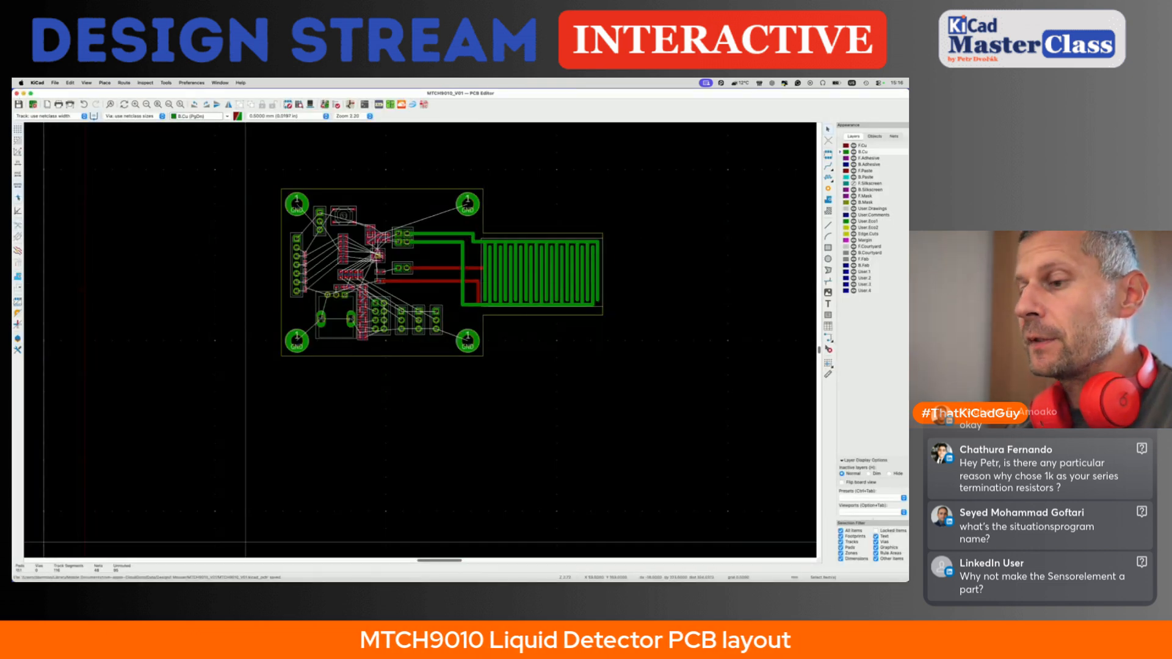
pyautogui.press('super+Tab')
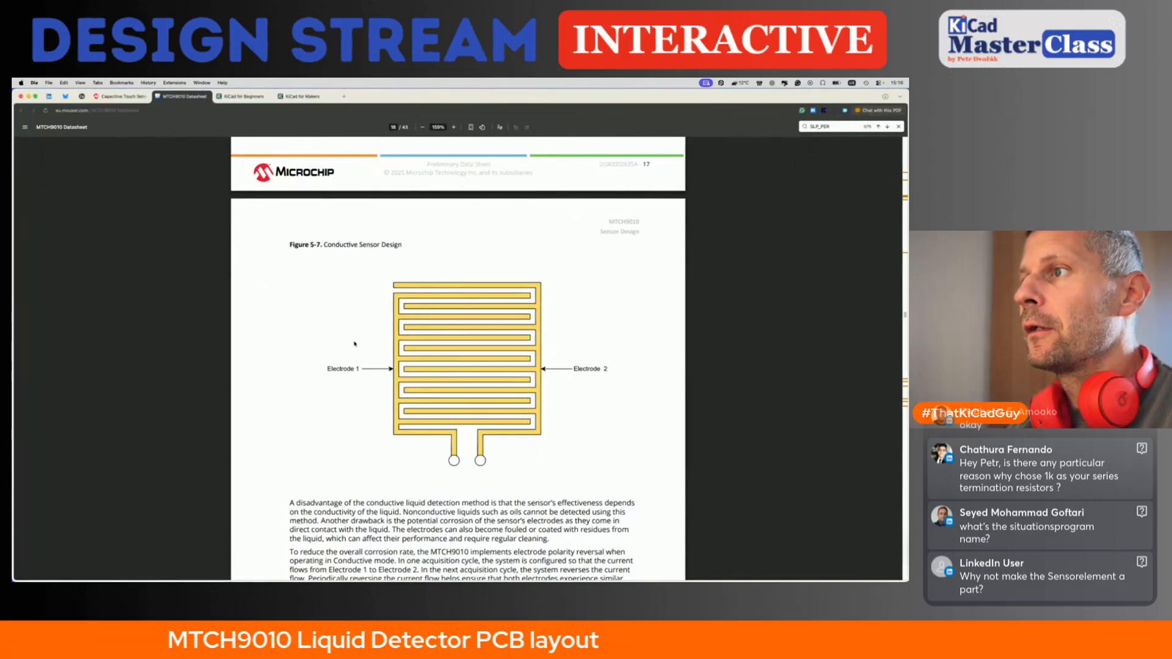
pyautogui.scroll(10, 355, 344)
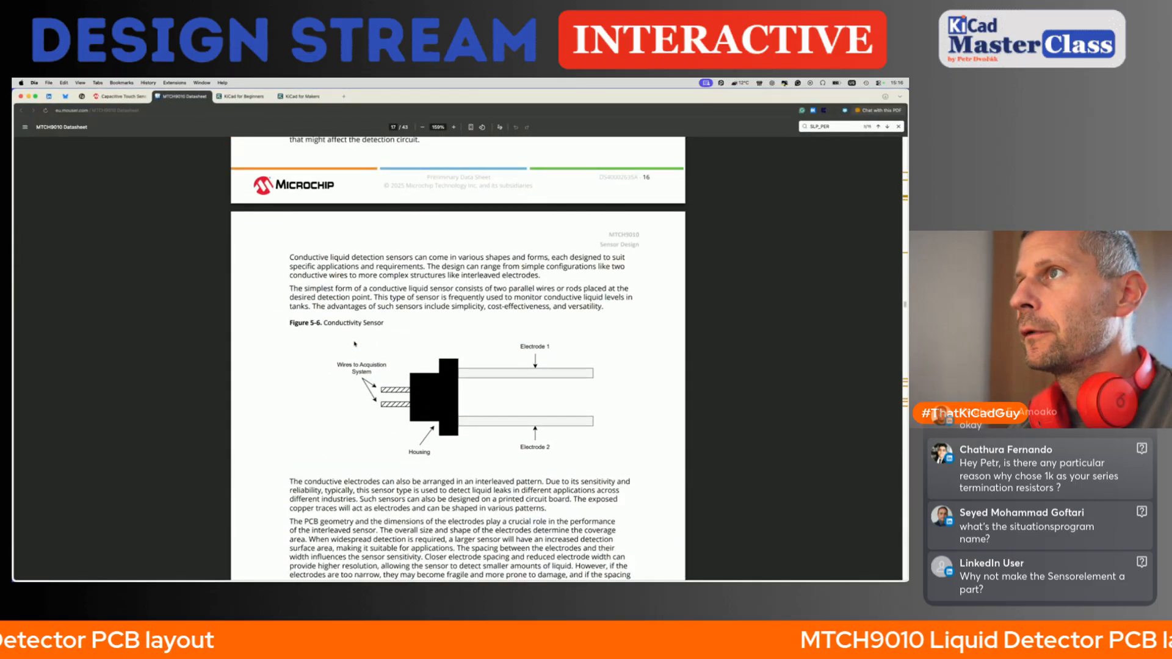
pyautogui.scroll(-8, 355, 343)
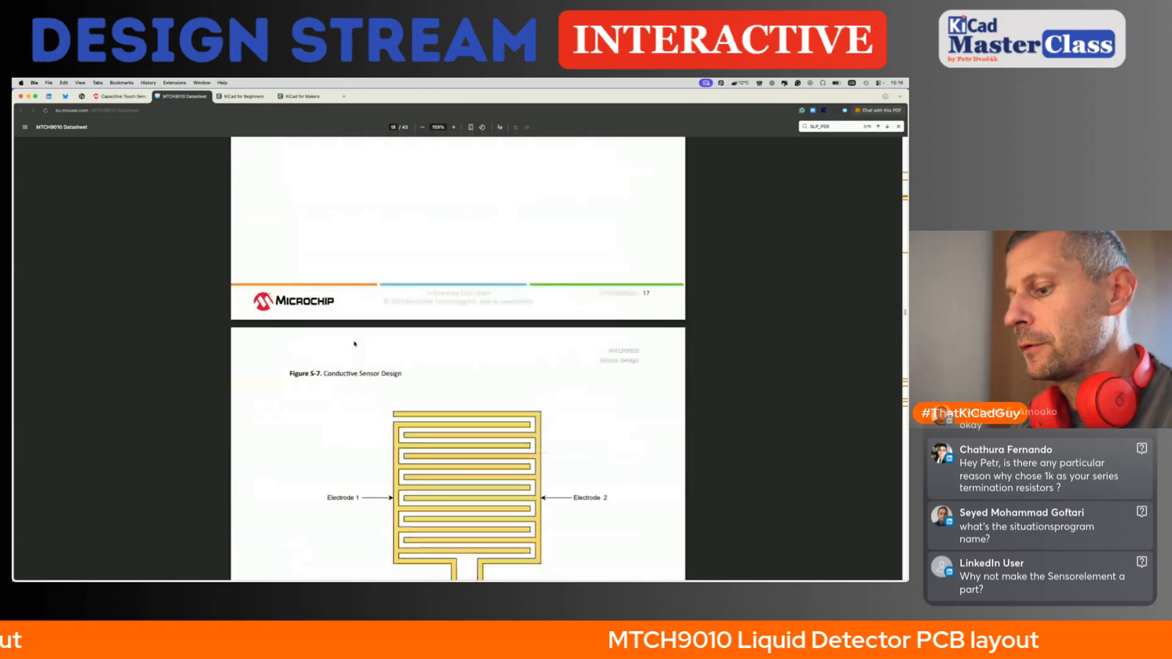
pyautogui.press('super+f')
pyautogui.write(',ma')
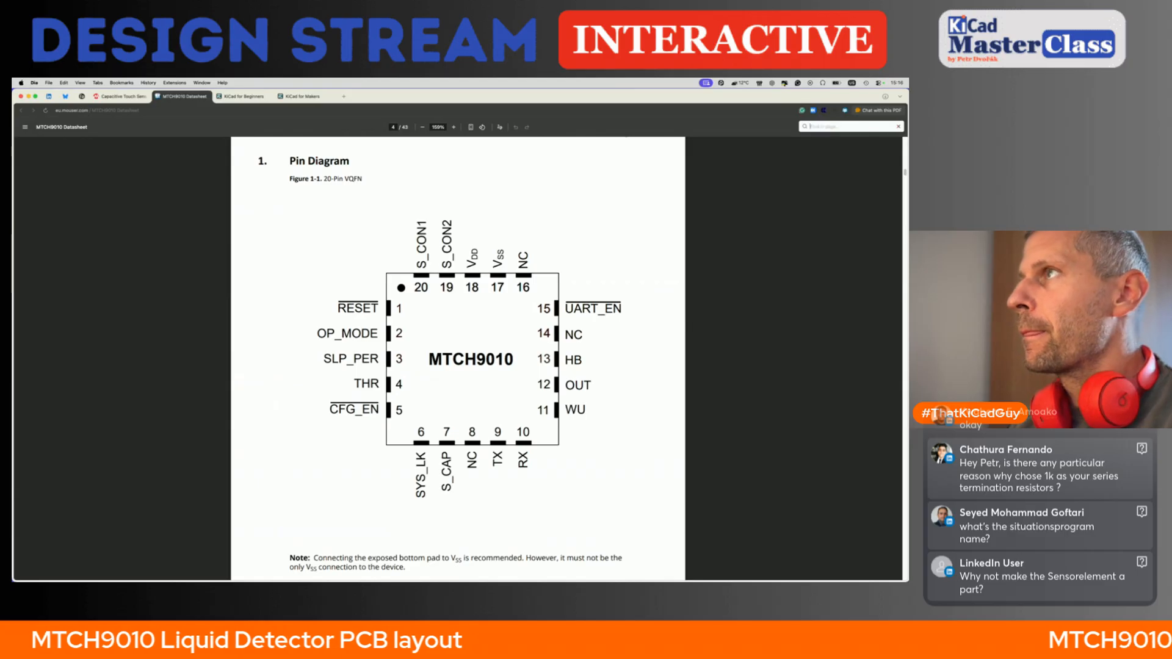
# - Search the Capacitive Touch Sensor Design Guide for "solder" and look through its self-capacitance electrode guidelines
pyautogui.click(123, 97)
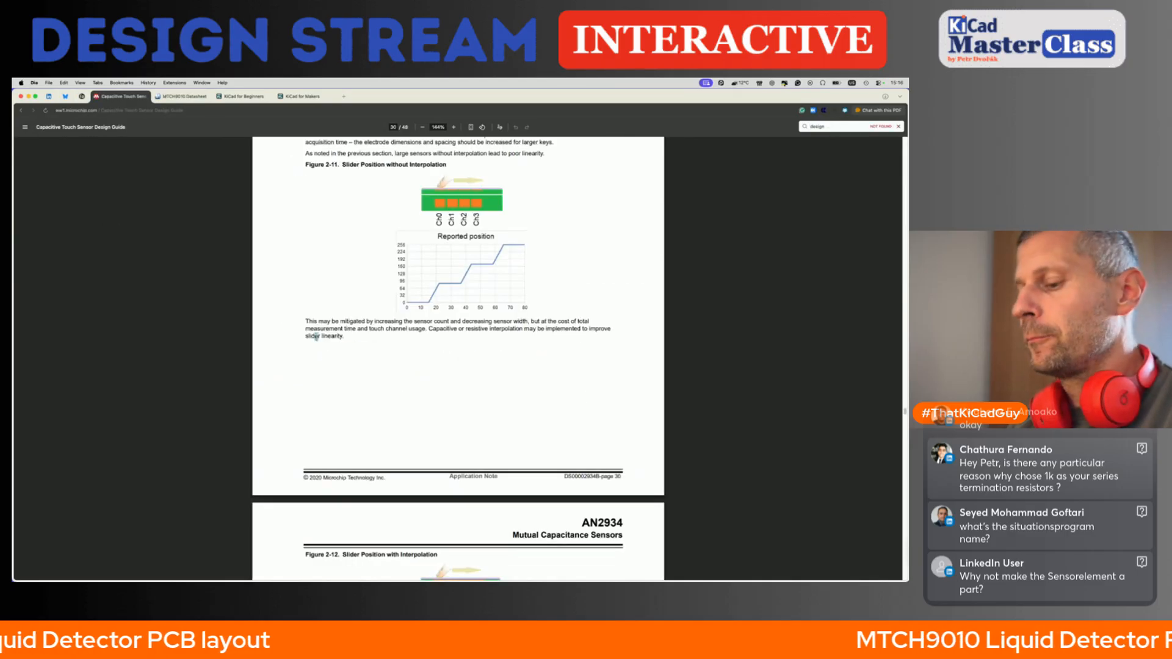
pyautogui.press('super+f')
pyautogui.write('solder')
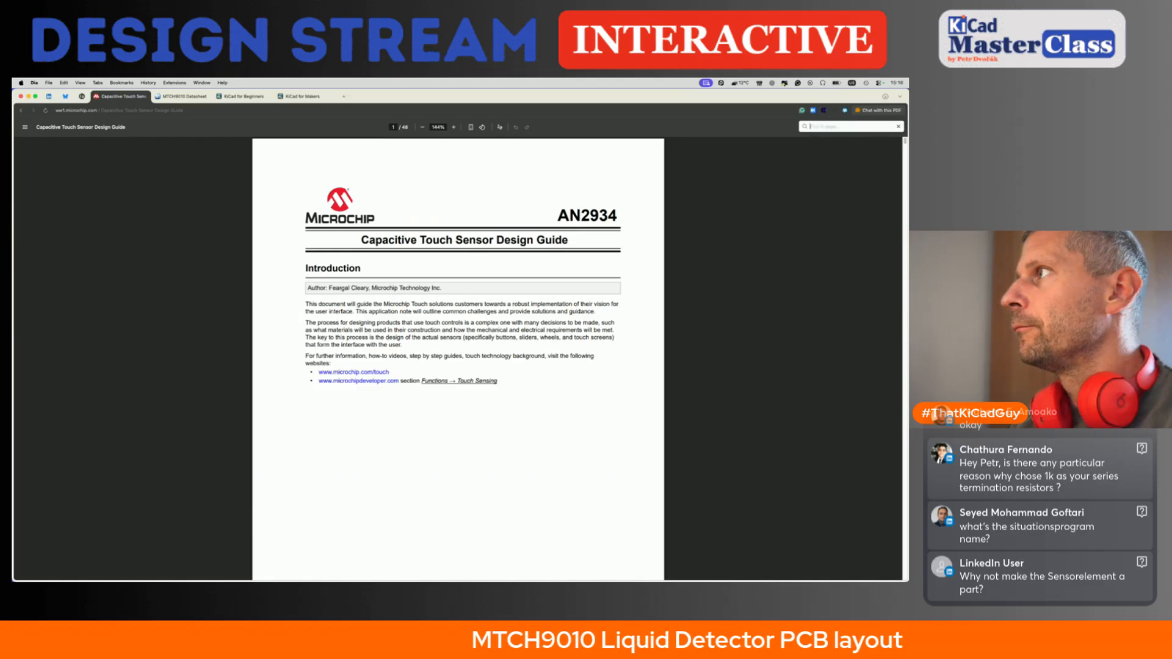
pyautogui.press('Escape')
pyautogui.scroll(-15, 274, 465)
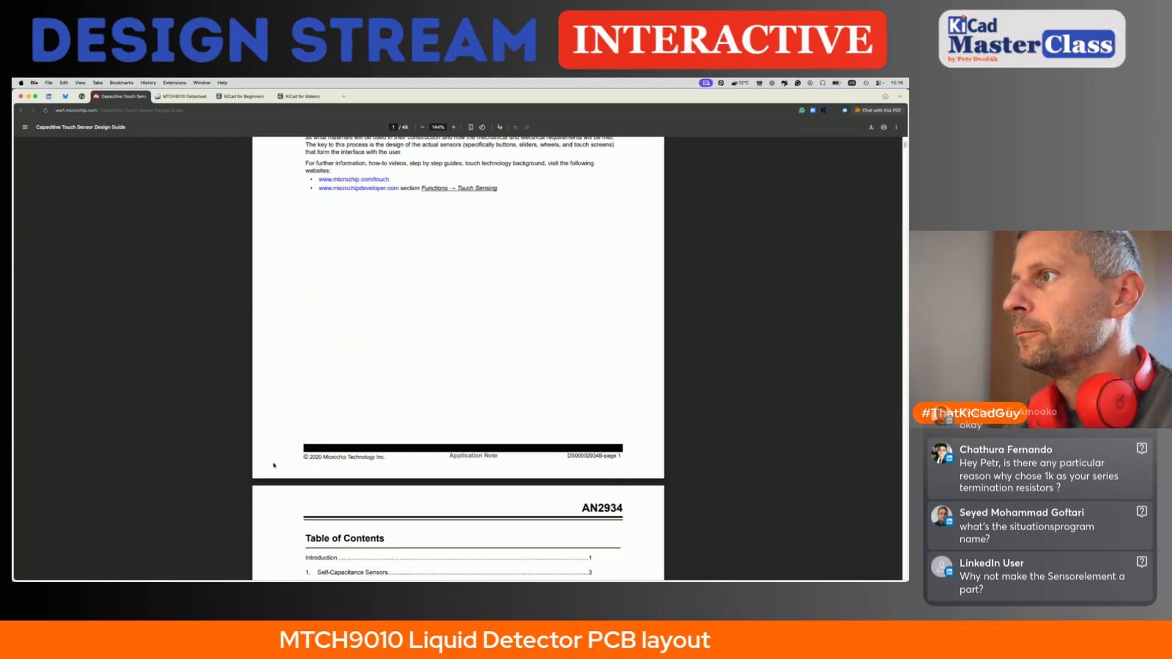
pyautogui.scroll(-15, 274, 465)
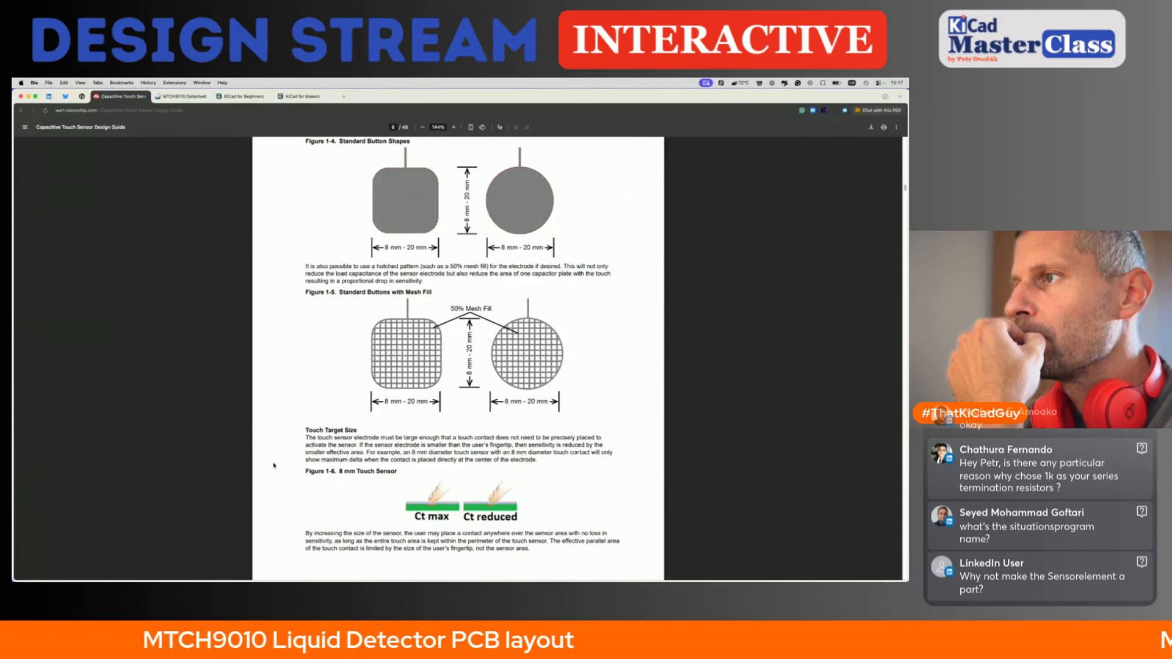
pyautogui.scroll(-5, 274, 465)
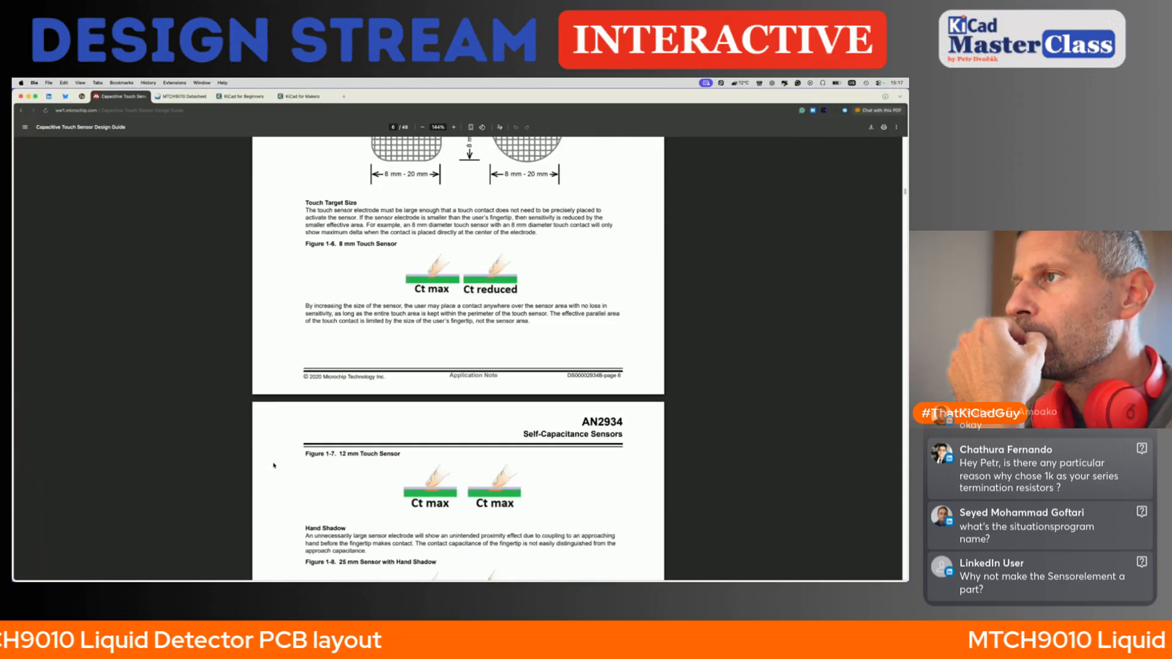
pyautogui.scroll(-9, 274, 465)
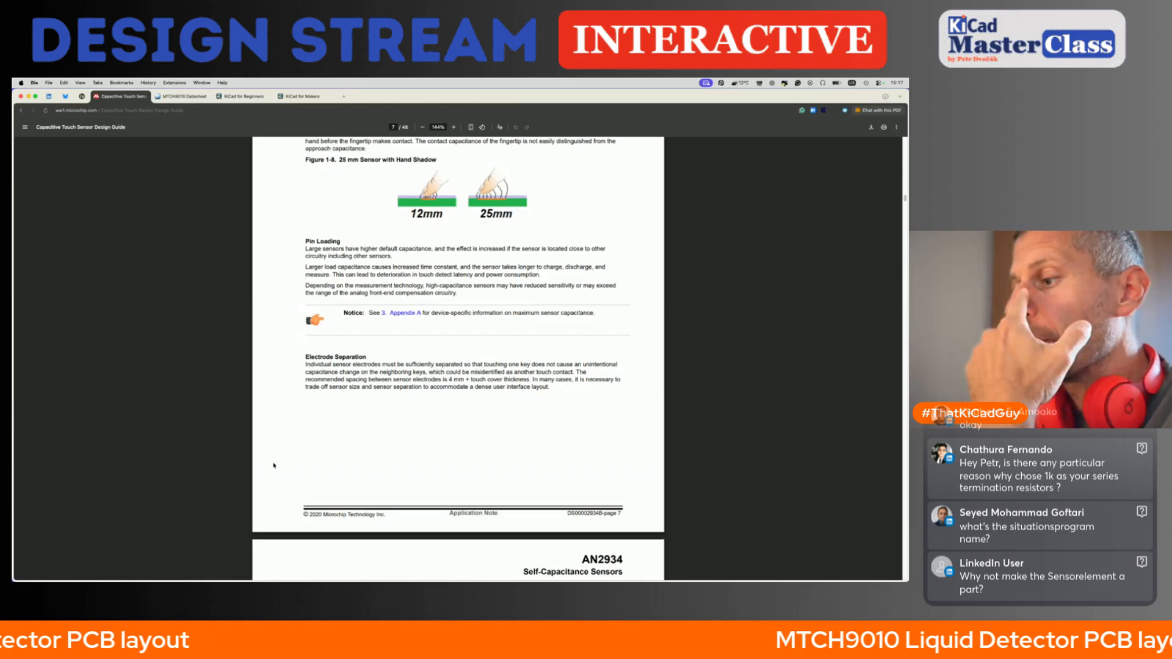
pyautogui.scroll(-20, 274, 465)
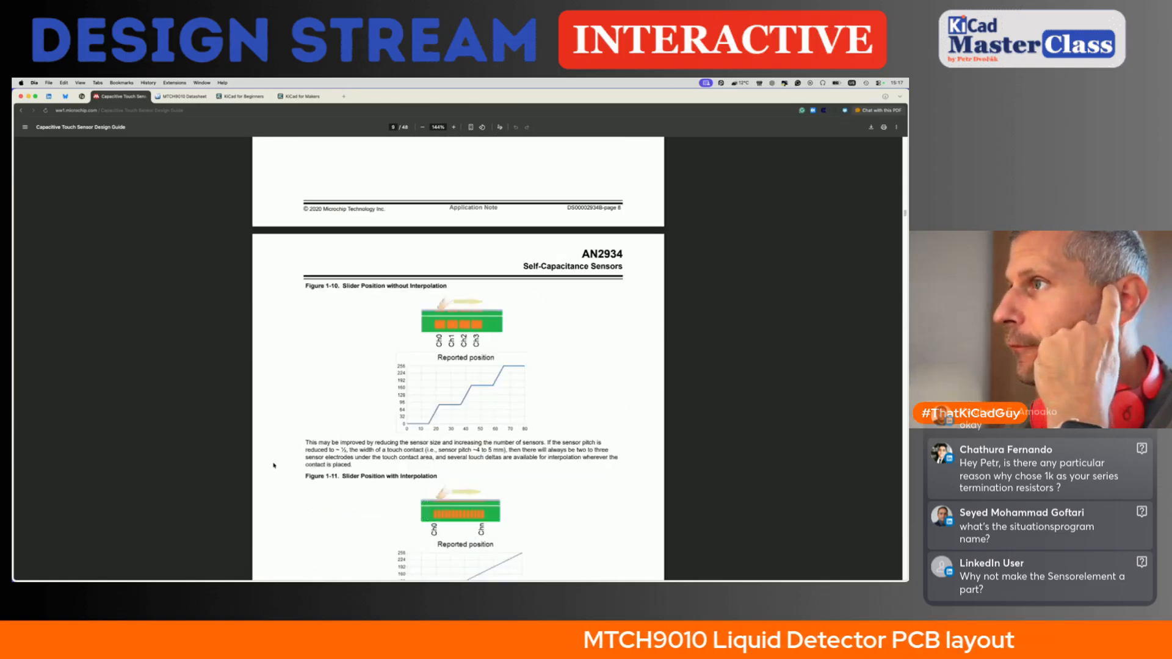
pyautogui.scroll(-1, 274, 465)
# - Look through the MTCH9010 datasheet from the pin configuration to the Capacitive and Conductive Detection Method sections
pyautogui.click(183, 97)
pyautogui.scroll(-20, 367, 386)
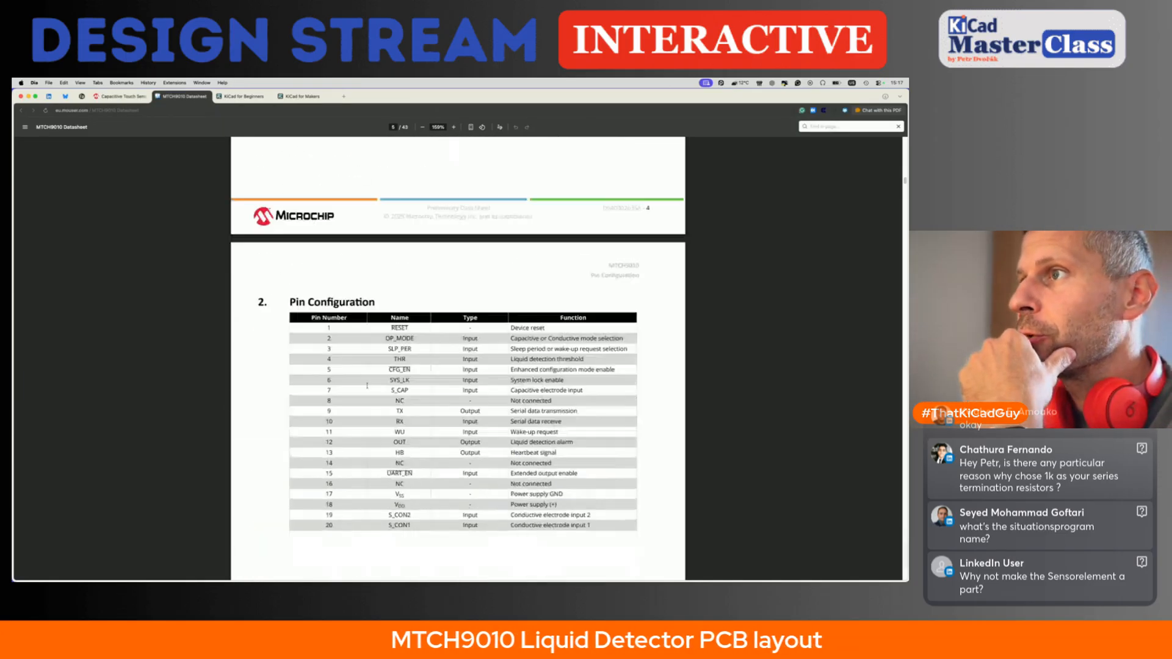
pyautogui.scroll(-20, 367, 385)
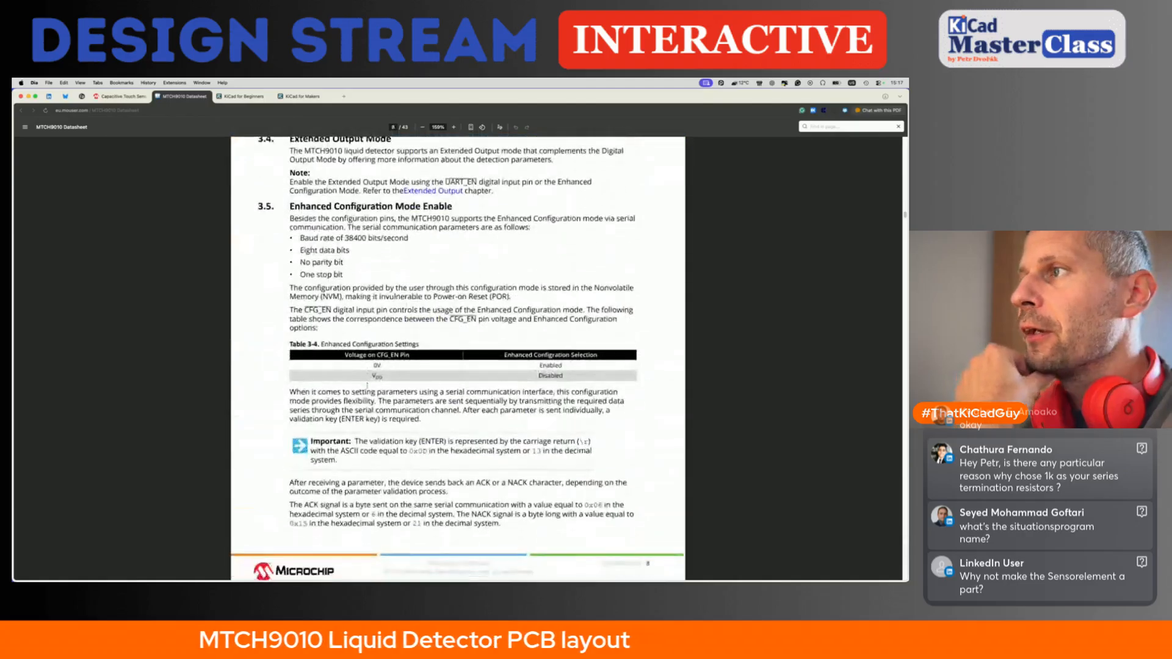
pyautogui.scroll(-3, 367, 385)
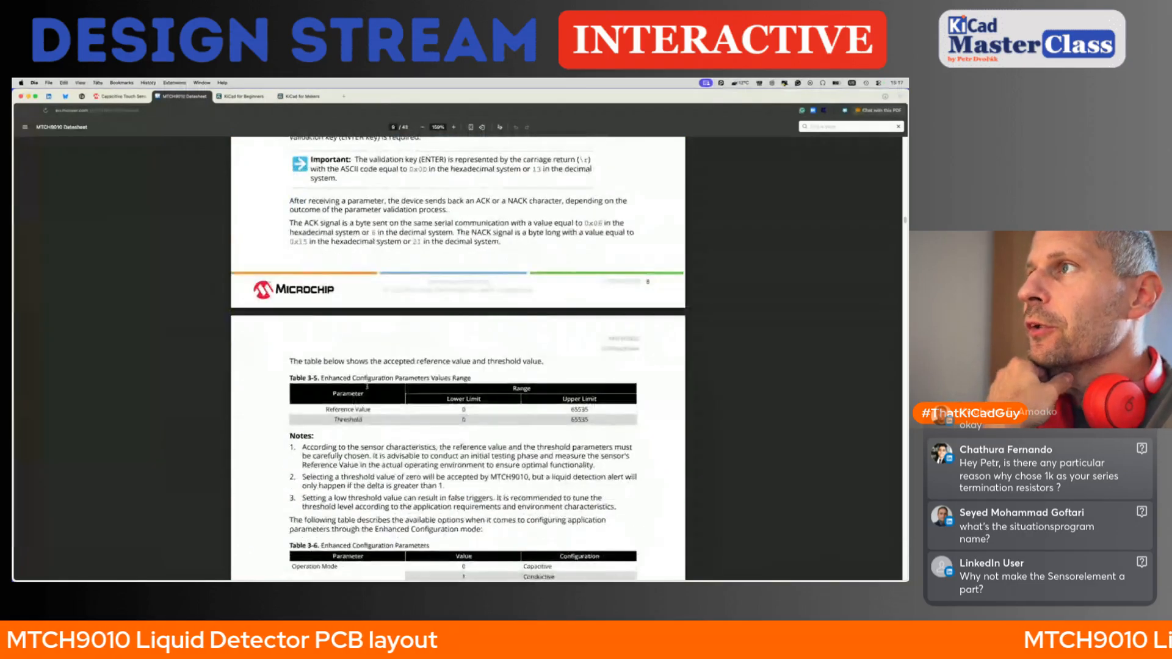
pyautogui.scroll(-20, 367, 386)
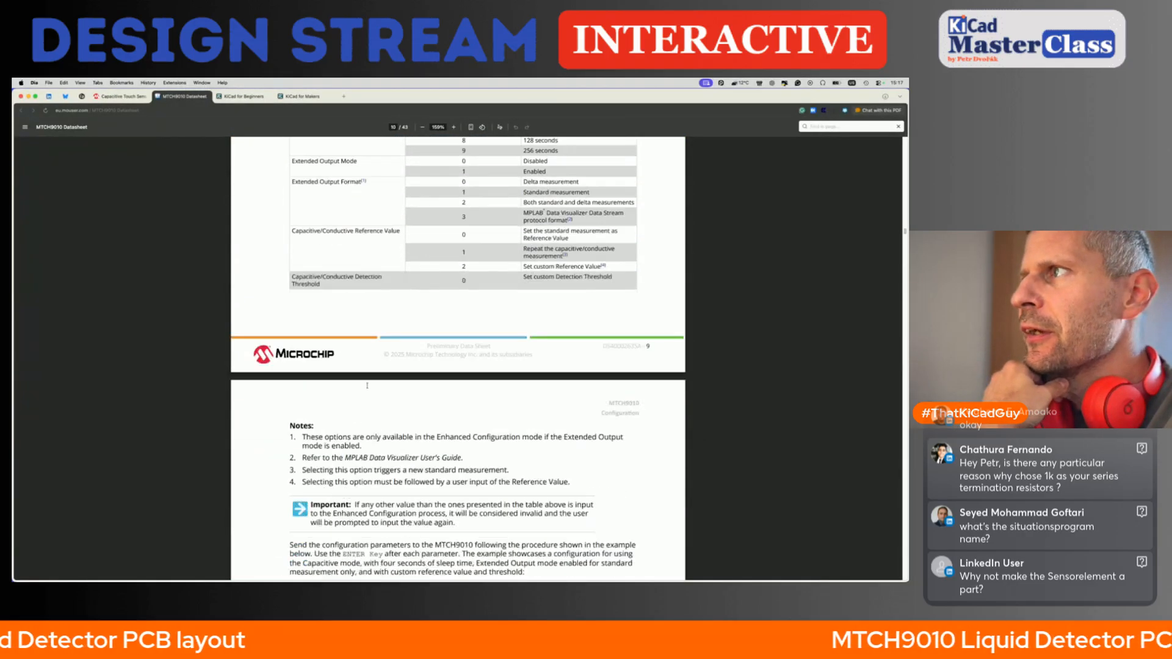
pyautogui.scroll(-10, 368, 383)
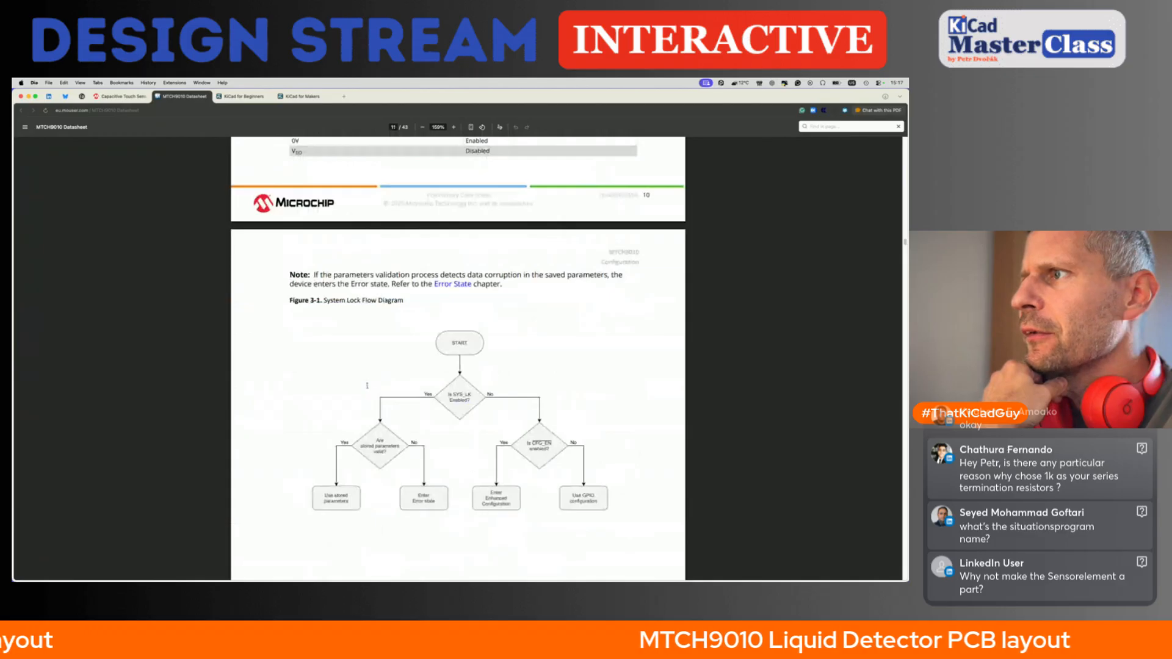
pyautogui.scroll(-10, 367, 386)
pyautogui.scroll(-10, 367, 386)
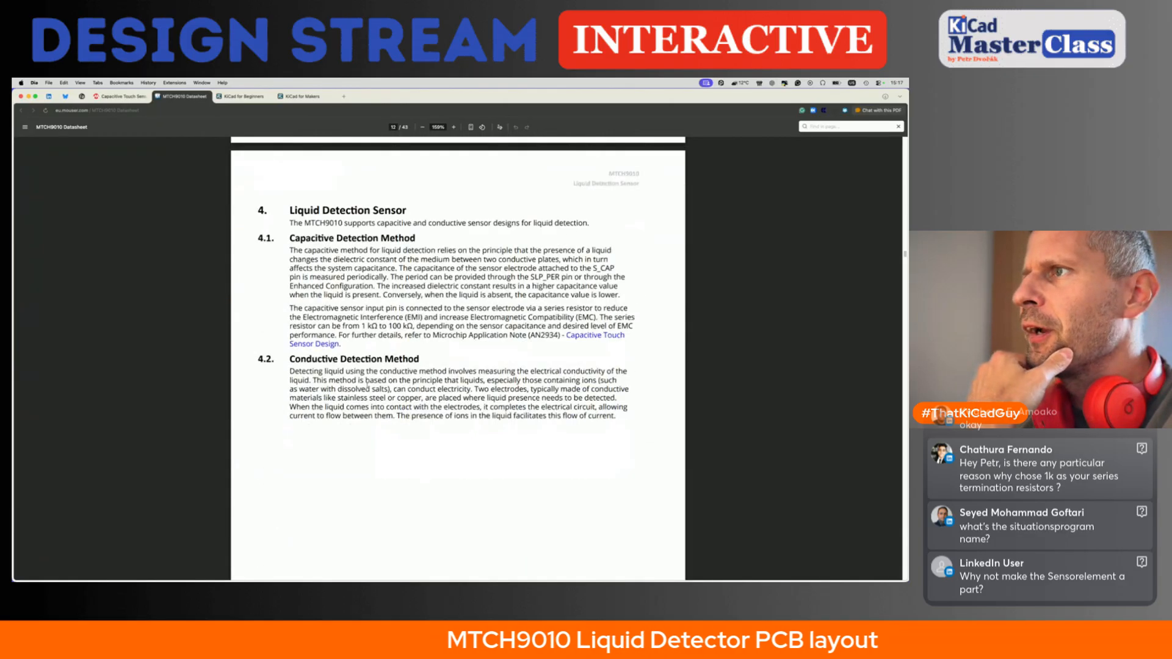
pyautogui.scroll(-2, 367, 387)
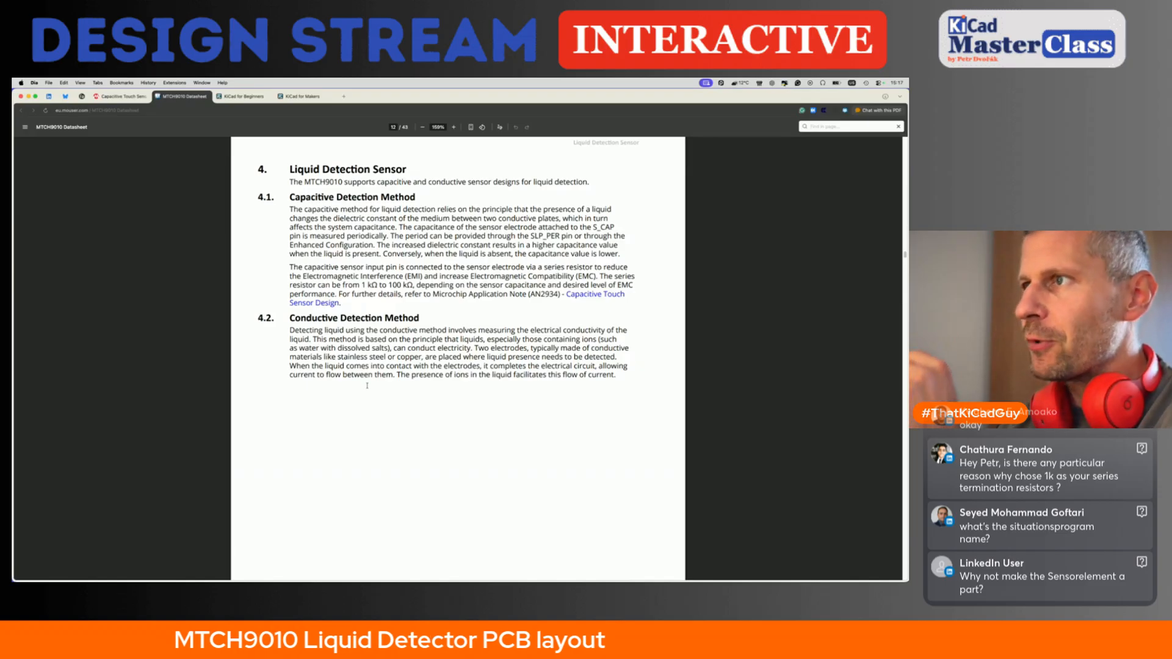
pyautogui.scroll(-3, 367, 385)
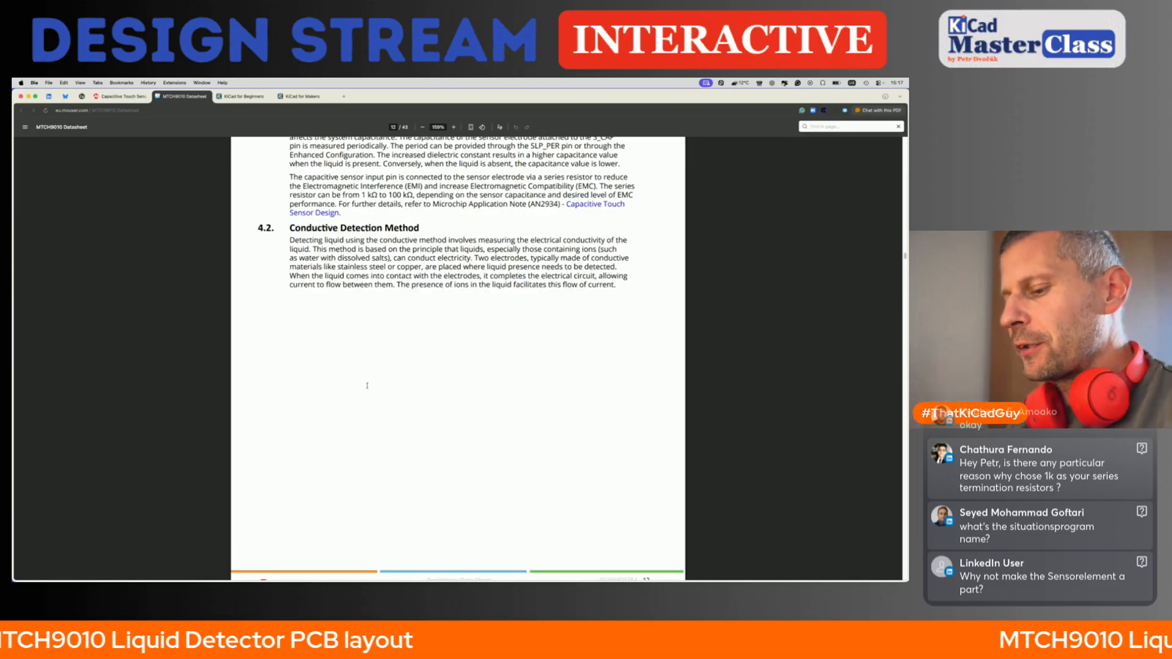
# - Switch back to the KiCad PCB Editor and start a solid-filled zone on B.Mask at the upper corner where the CON1 comb begins
pyautogui.press('super+Tab')
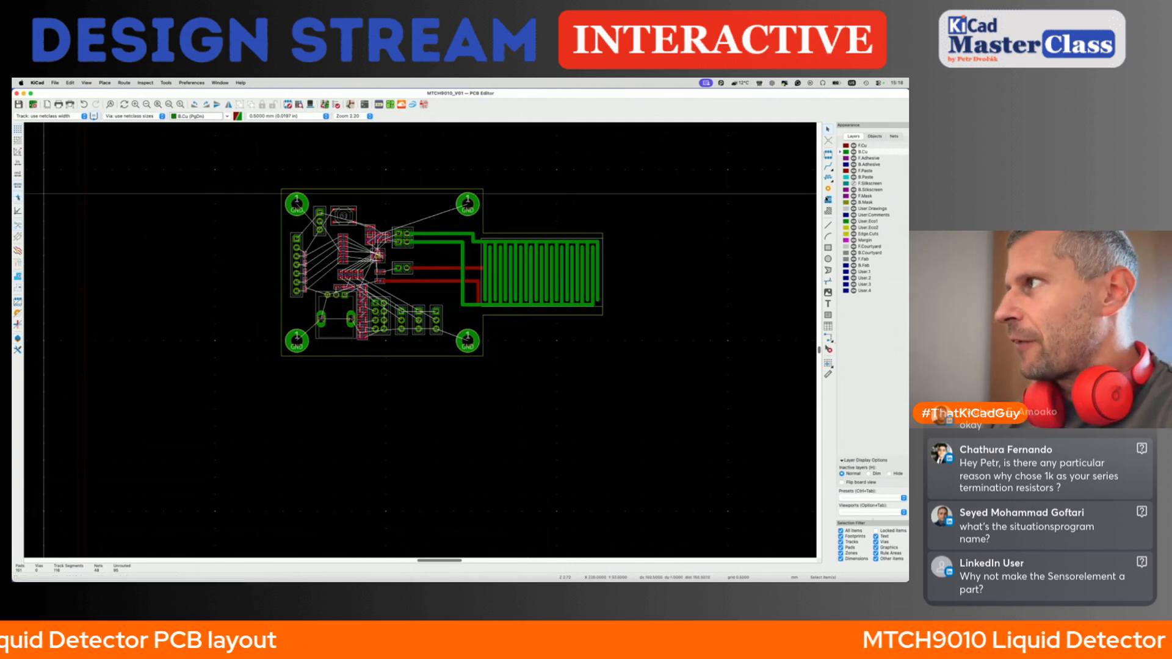
pyautogui.click(841, 202)
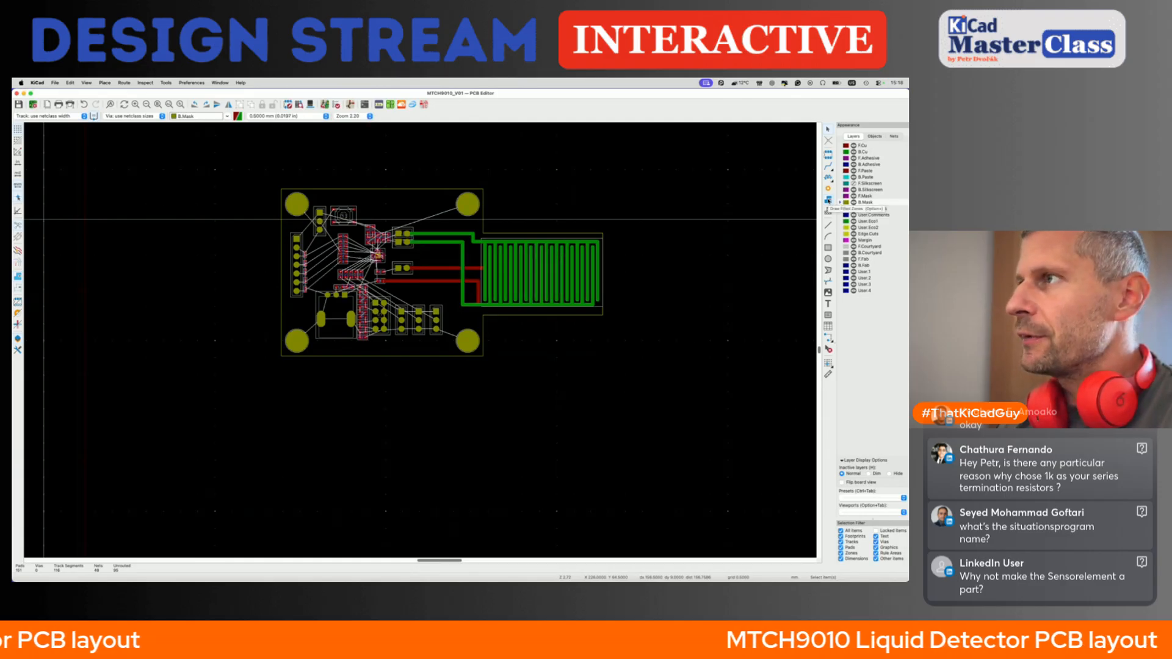
pyautogui.click(828, 201)
pyautogui.press('super+s')
pyautogui.scroll(5, 492, 224)
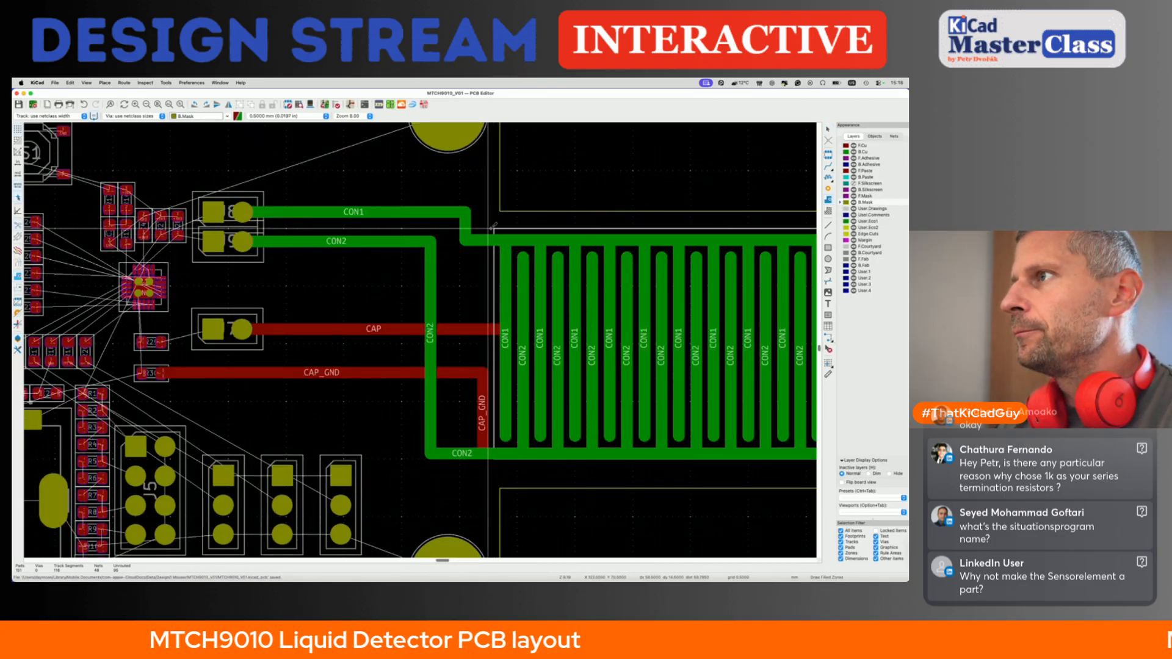
pyautogui.click(495, 228)
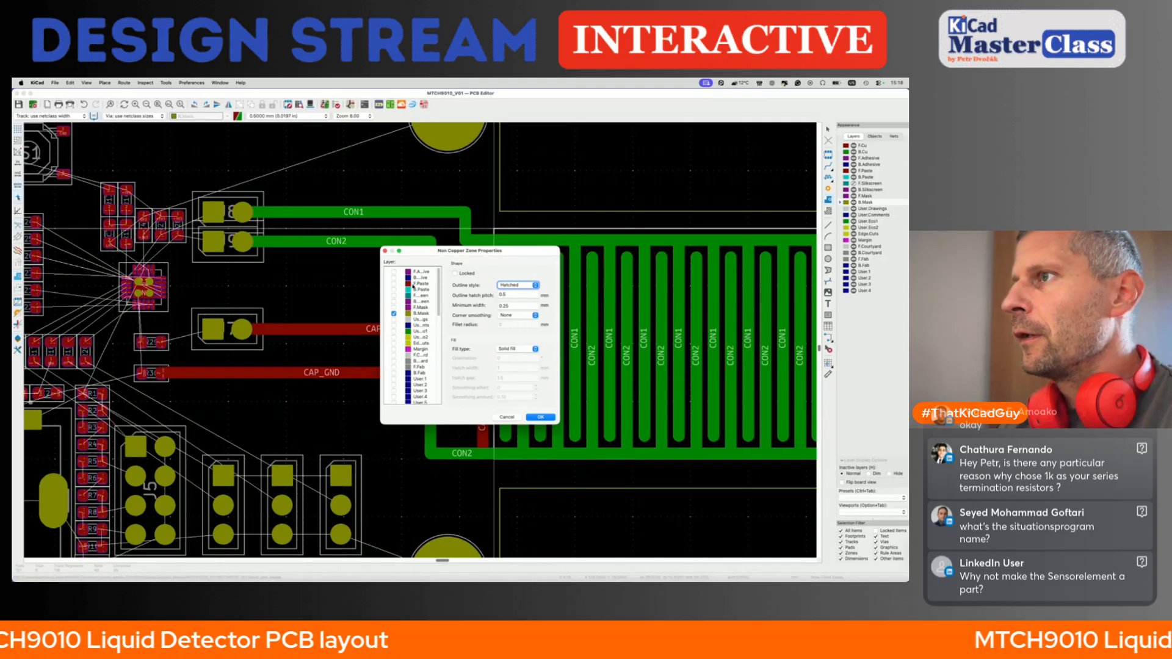
pyautogui.click(538, 418)
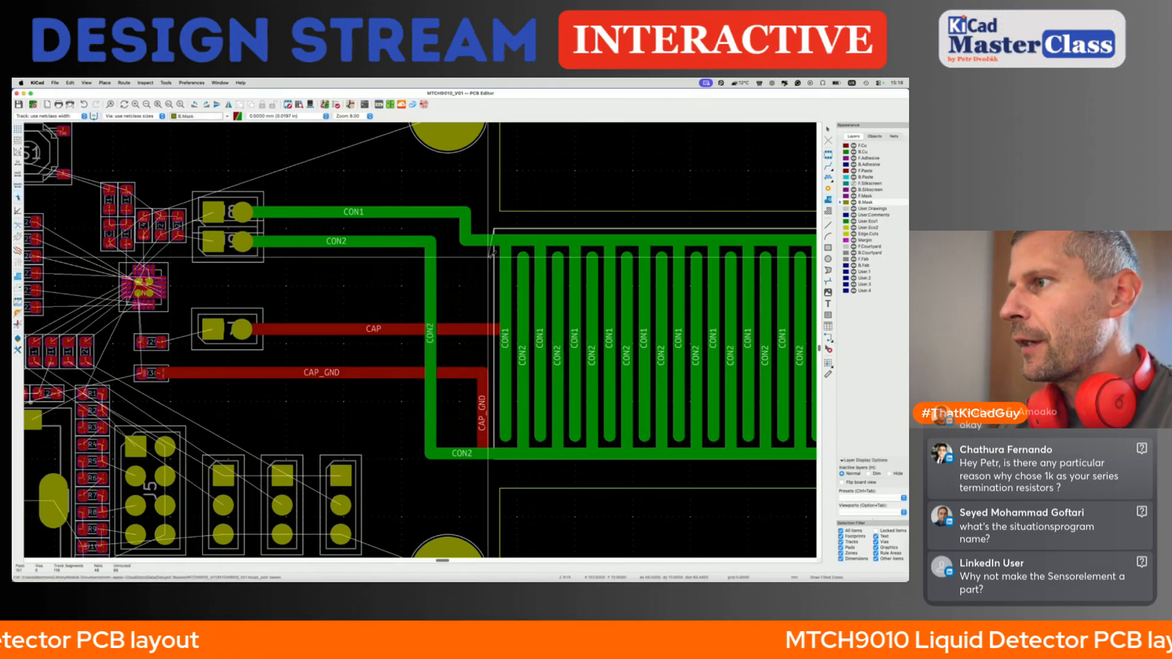
# - Close the B.Mask zone as a rectangle around the whole CON1/CON2 comb out to the board edge, fill it and save the board
pyautogui.click(495, 464)
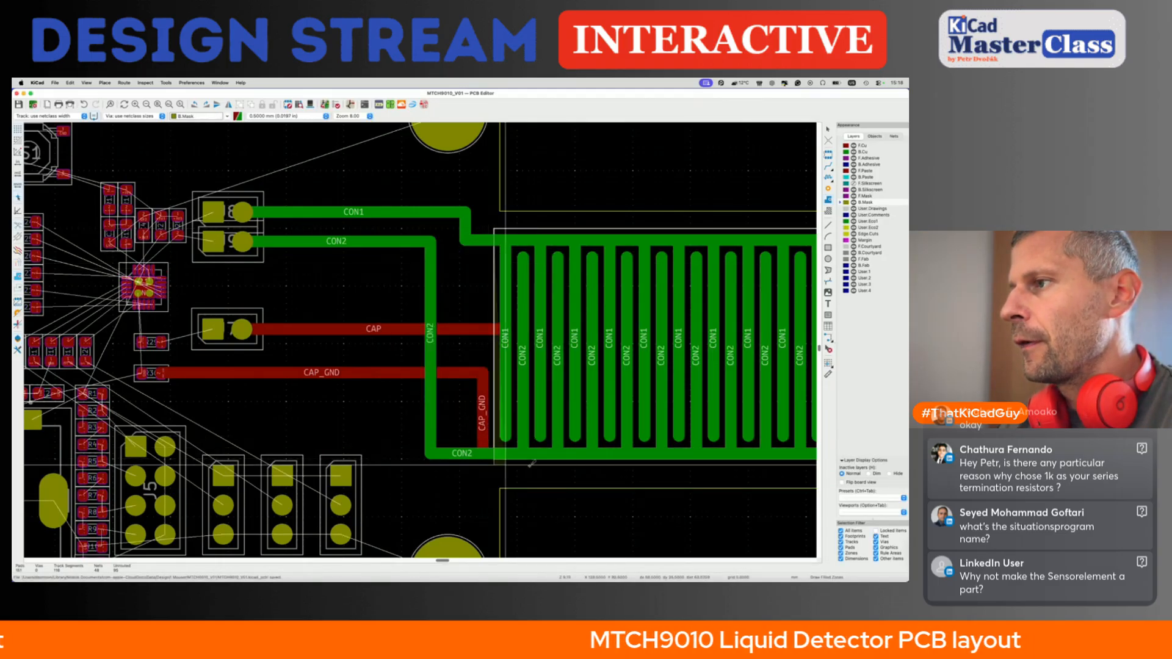
pyautogui.hscroll(5, 495, 464)
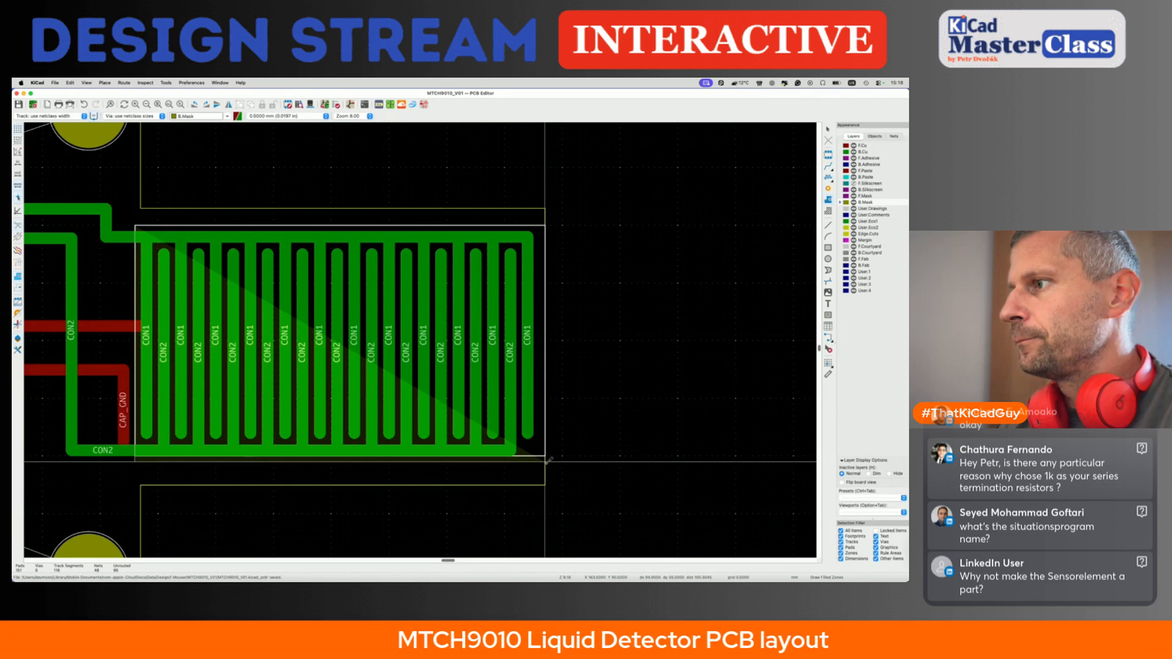
pyautogui.click(545, 459)
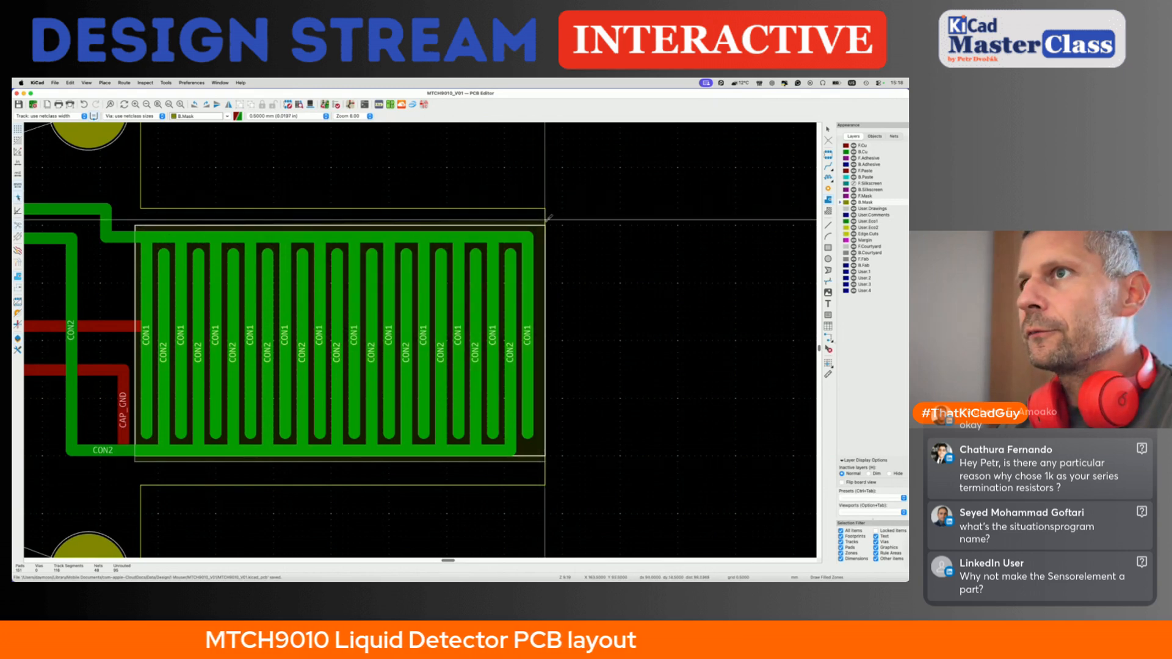
pyautogui.click(547, 221)
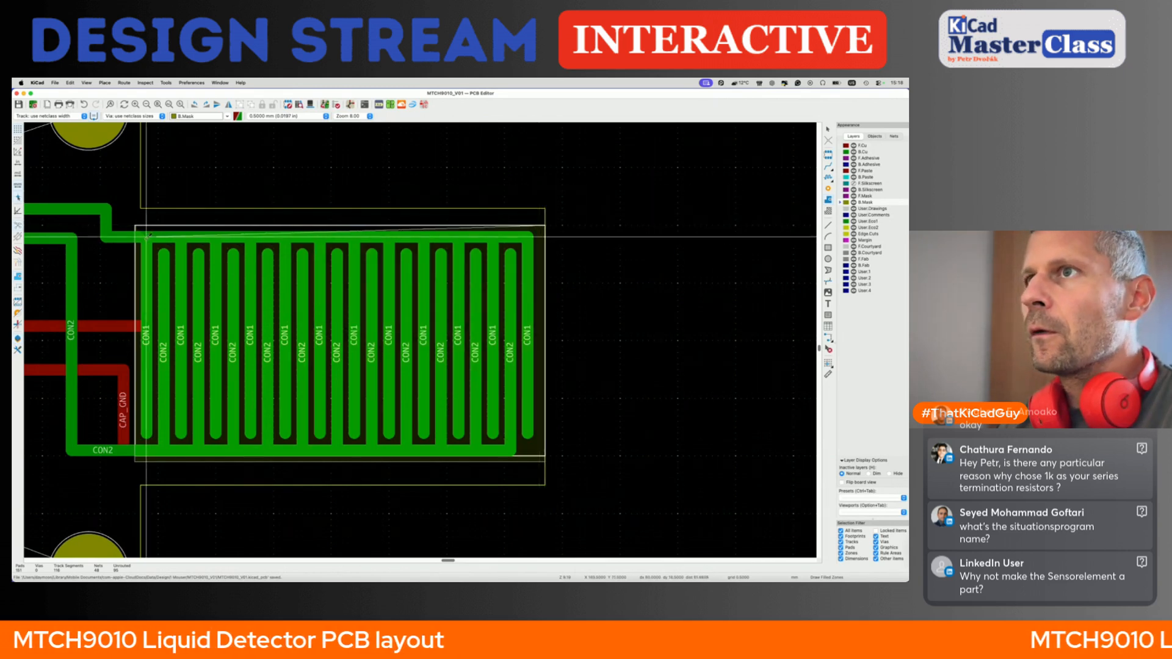
pyautogui.click(136, 225)
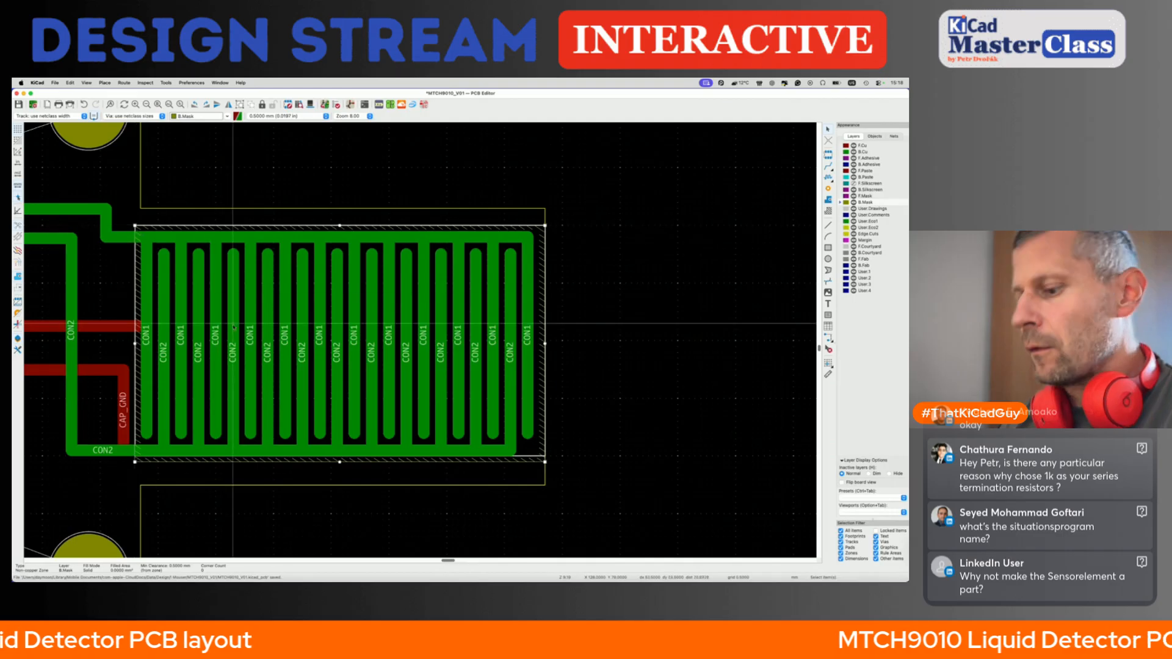
pyautogui.press('super+s')
pyautogui.press('Escape')
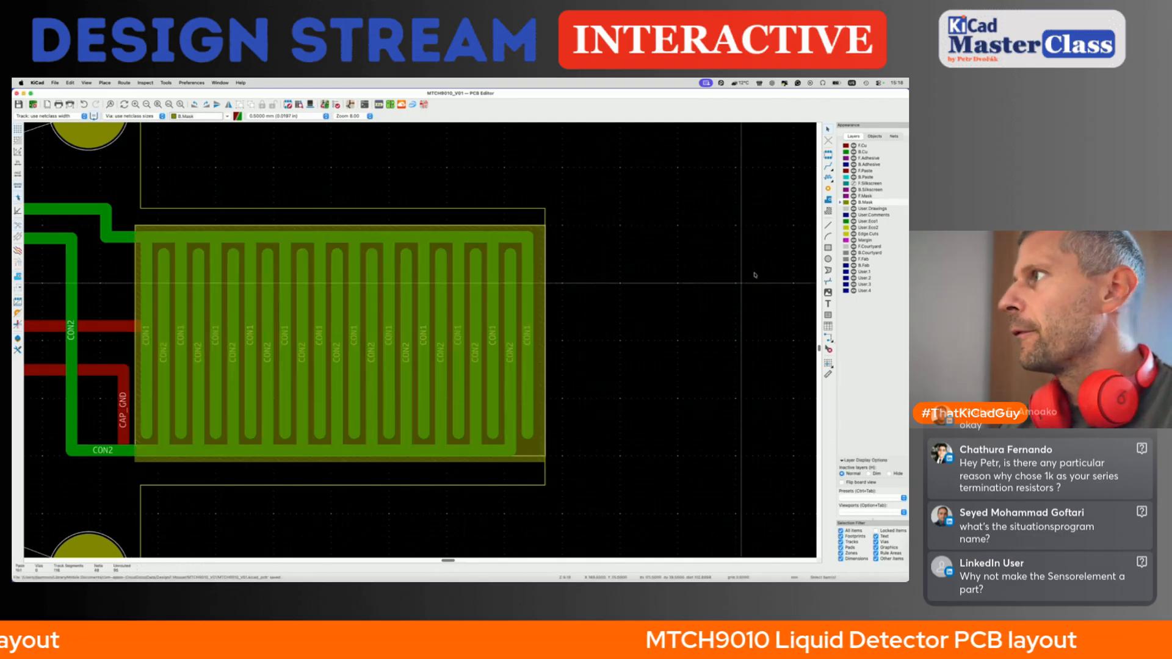
# - Hide the B.Mask layer and inspect the exposed comb on the board's back side in the 3D viewer
pyautogui.click(853, 202)
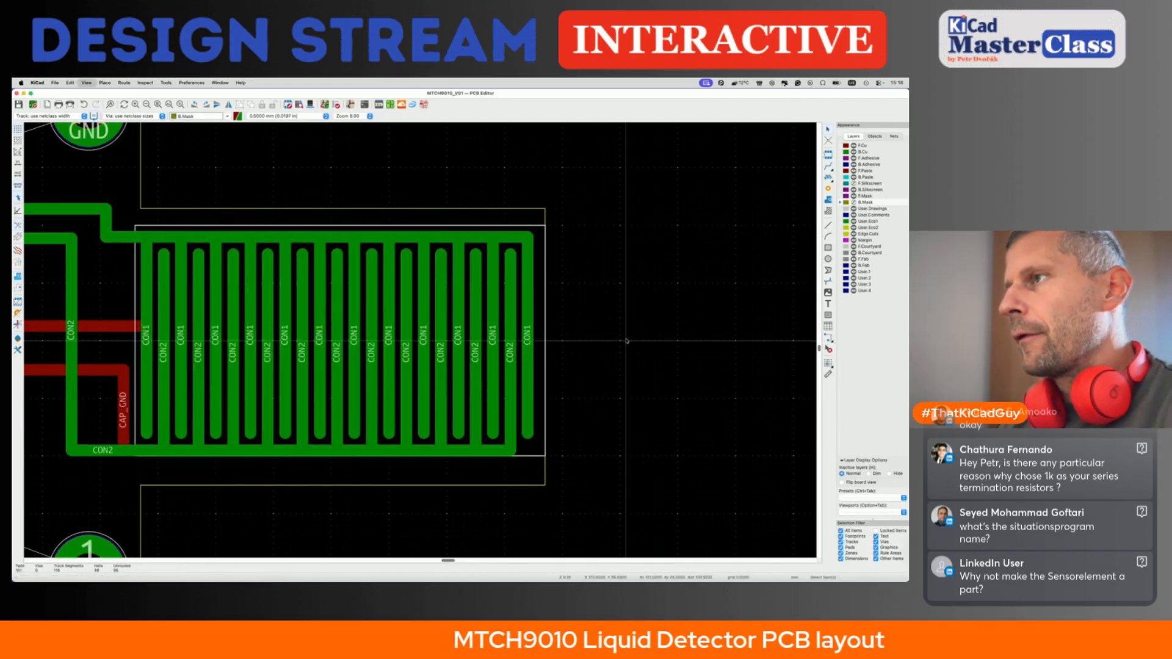
pyautogui.hotkey('alt', '3')
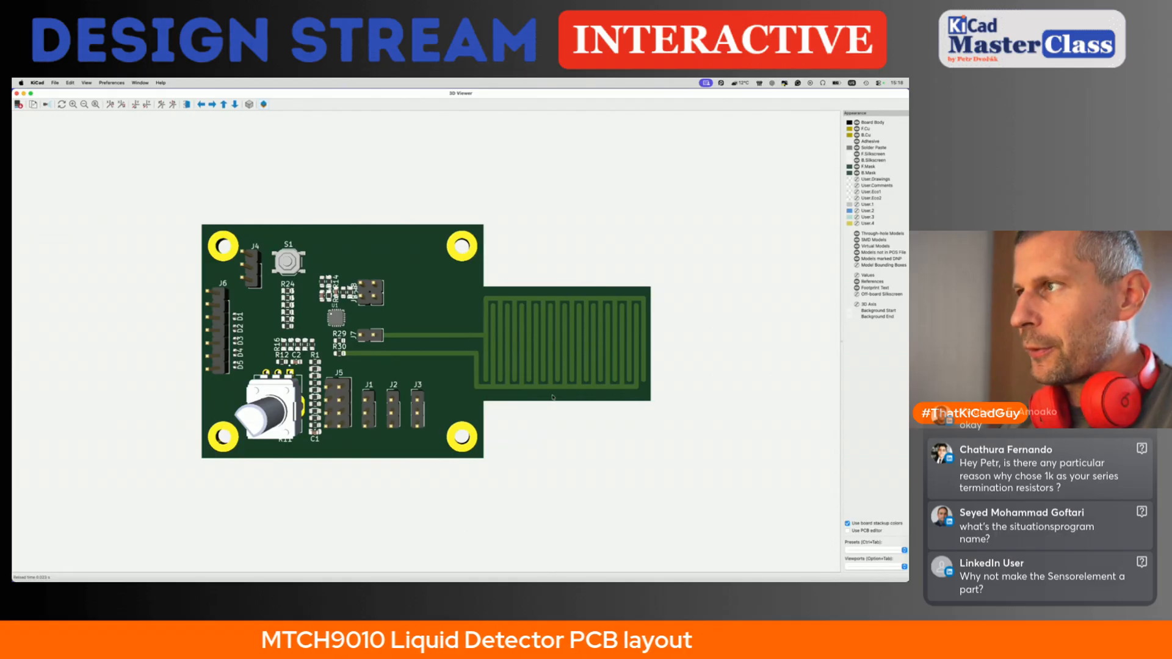
pyautogui.hotkey('shift', 'z')
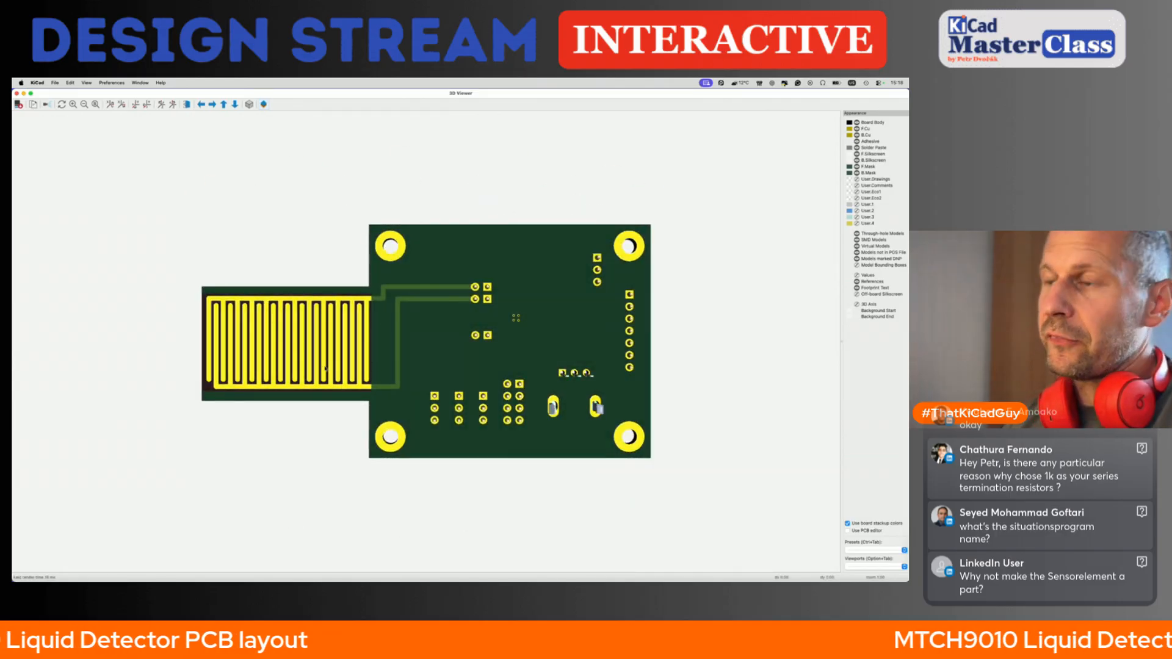
# - Inspect the board's front side in the 3D viewer and return to the PCB layout
pyautogui.press('z')
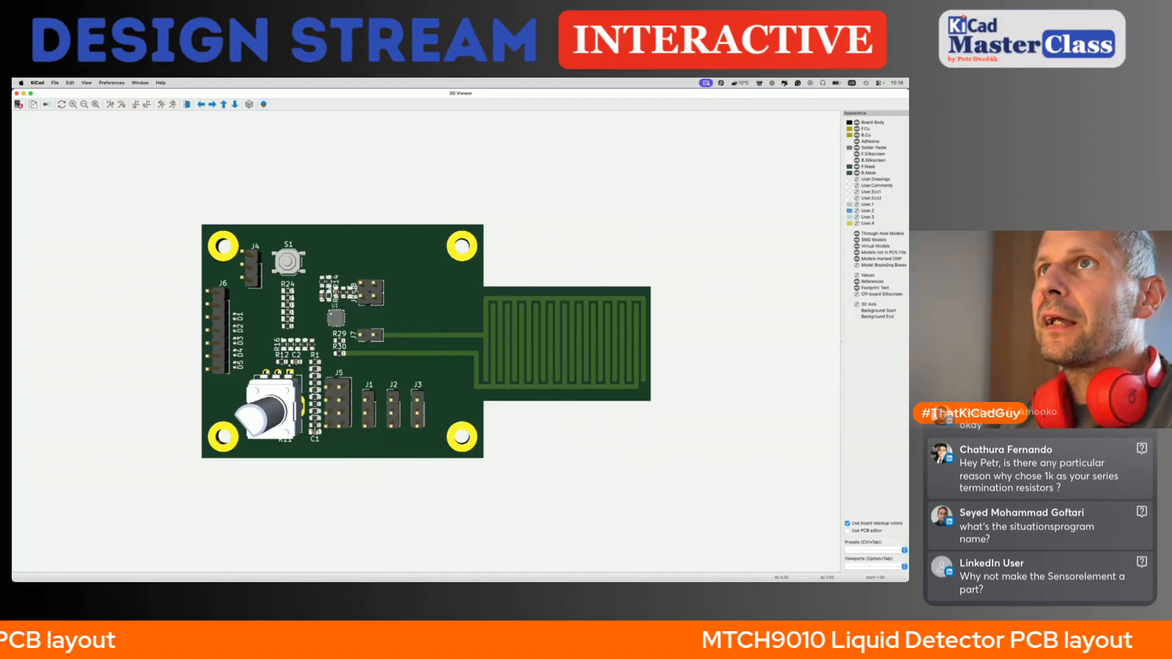
pyautogui.click(16, 94)
pyautogui.hscroll(-8, 435, 335)
pyautogui.scroll(-3, 435, 335)
pyautogui.hscroll(-1, 435, 338)
pyautogui.hscroll(-3, 435, 339)
pyautogui.hotkey('alt', '2')
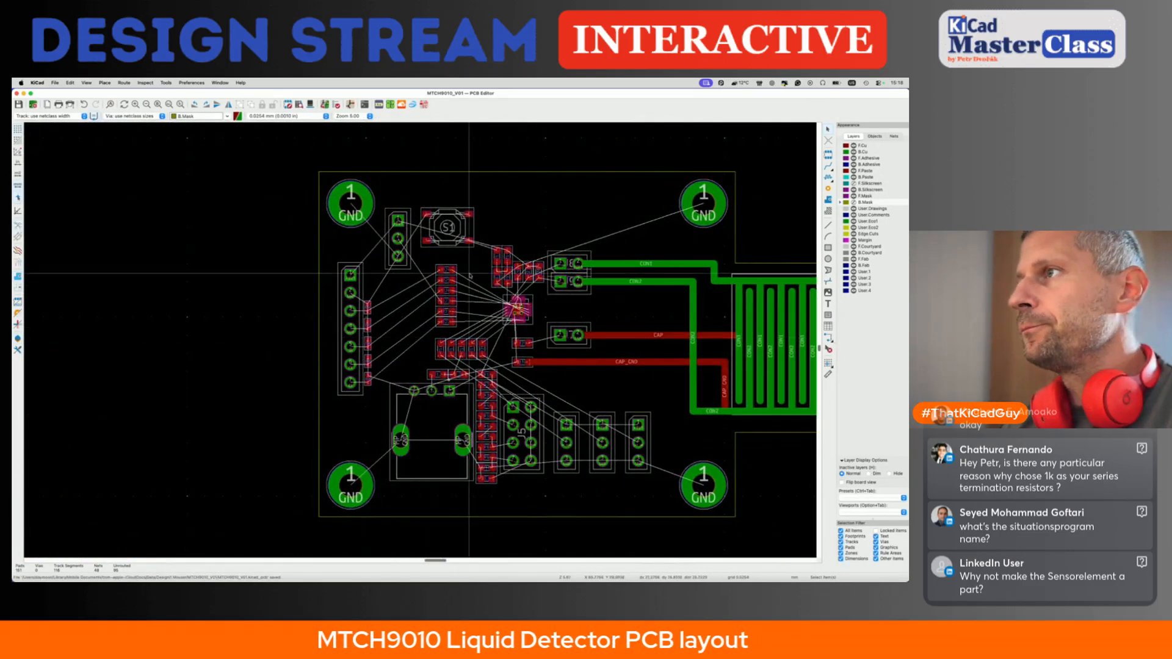
# - Route the MTCH9010's GND pin on its upper edge straight down into the centre GND pad 21
pyautogui.scroll(5, 483, 338)
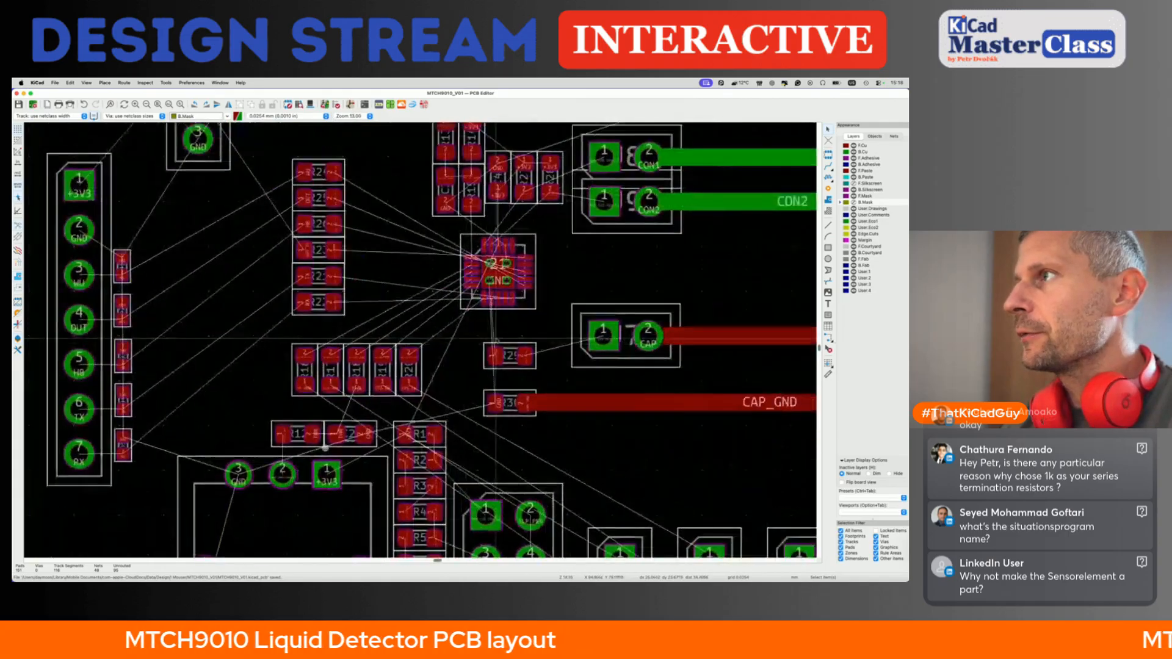
pyautogui.scroll(5, 415, 250)
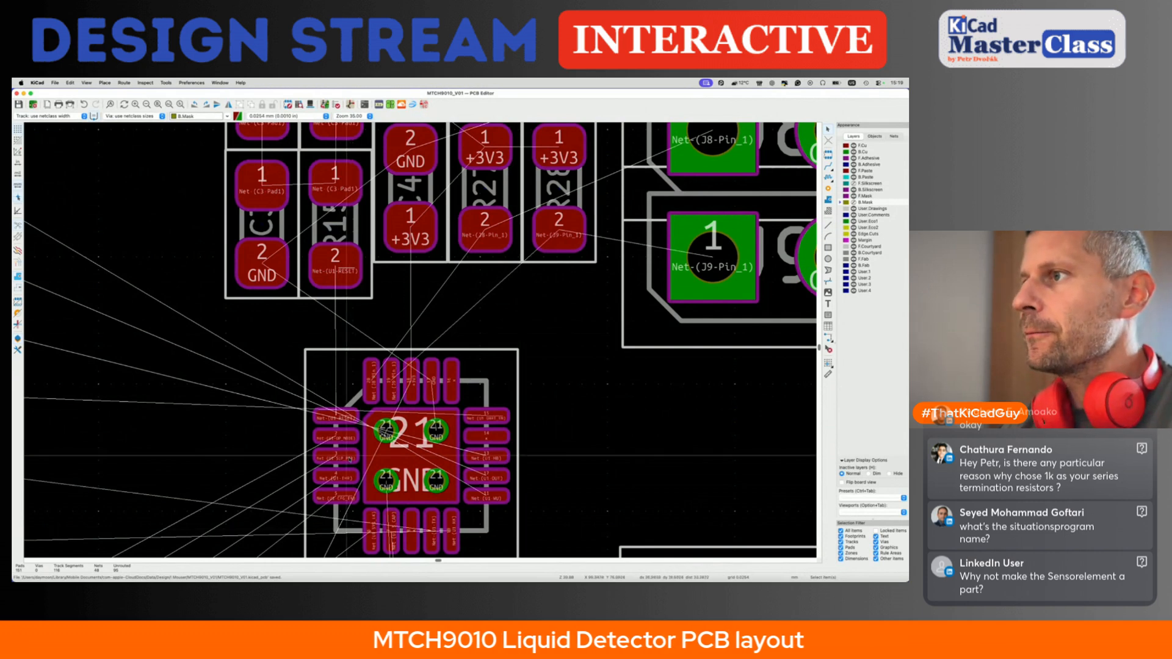
pyautogui.press('x')
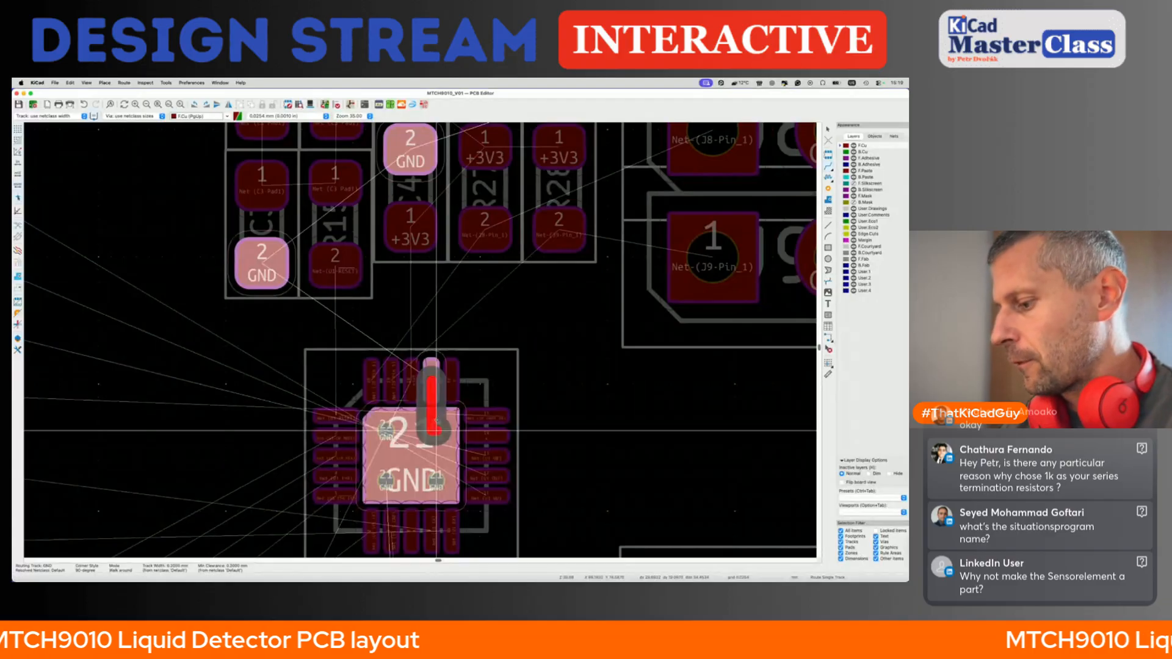
pyautogui.click(432, 429)
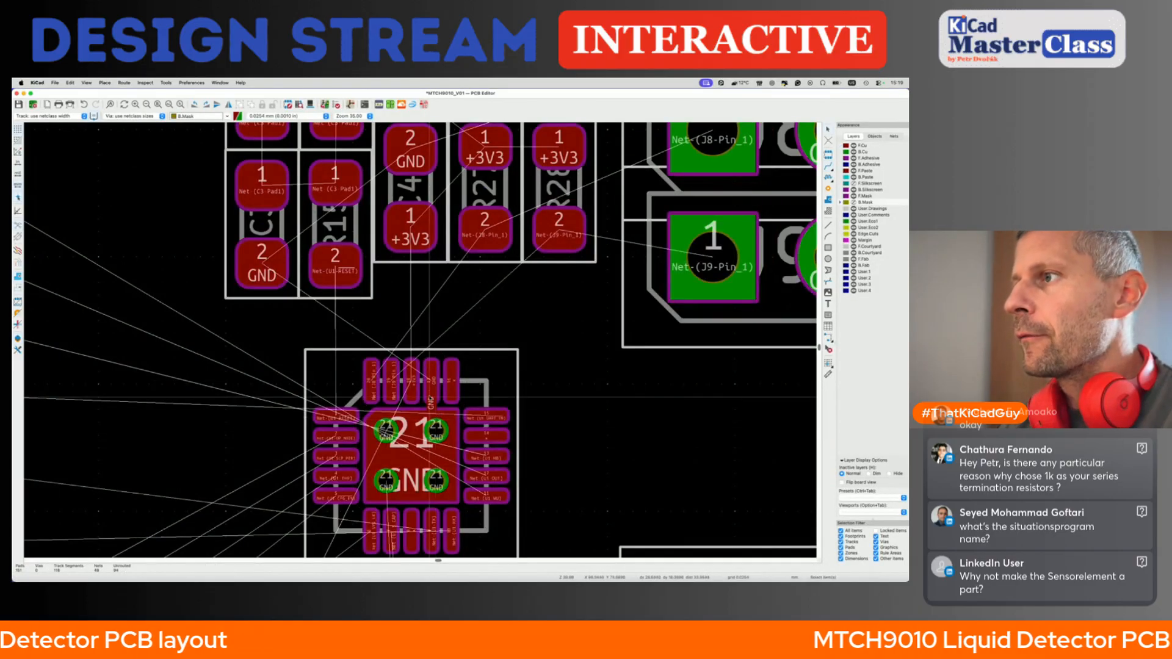
# - Route a straight +3V3 track from the MTCH9010's supply pin up to pad 1 of C4
pyautogui.click(411, 383)
pyautogui.click(411, 227)
pyautogui.scroll(3, 410, 229)
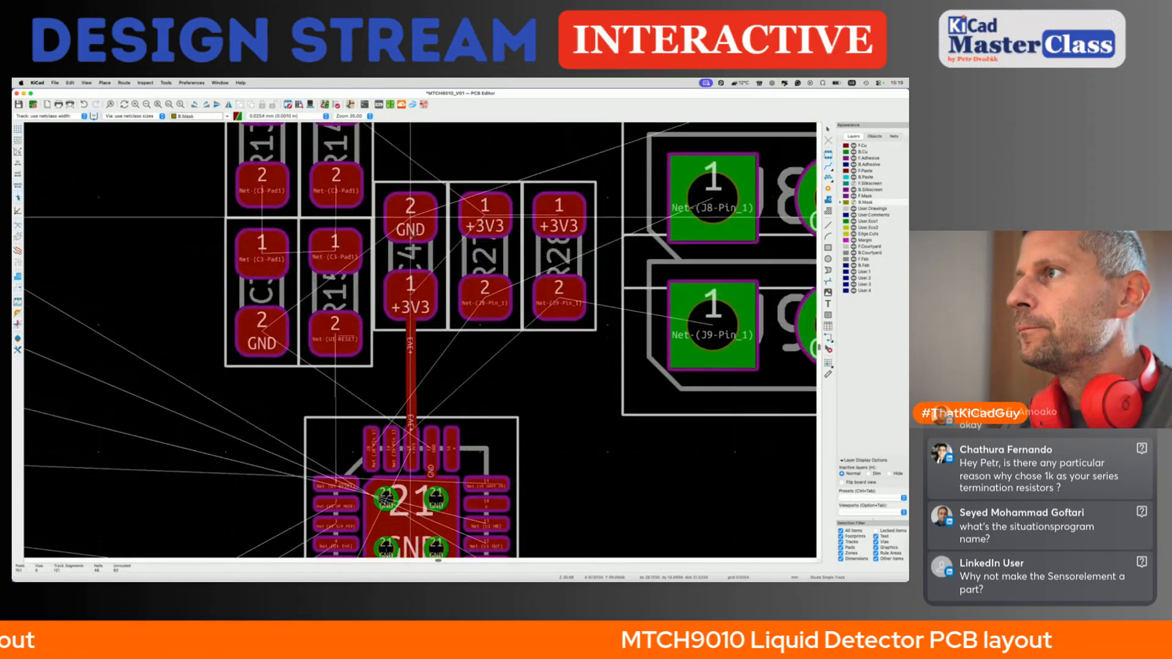
# - Route C4's +3V3 pad to the adjacent resistor's +3V3 pad and take C4's GND pad up to a via
pyautogui.click(411, 304)
pyautogui.click(484, 228)
pyautogui.click(411, 228)
pyautogui.press('v')
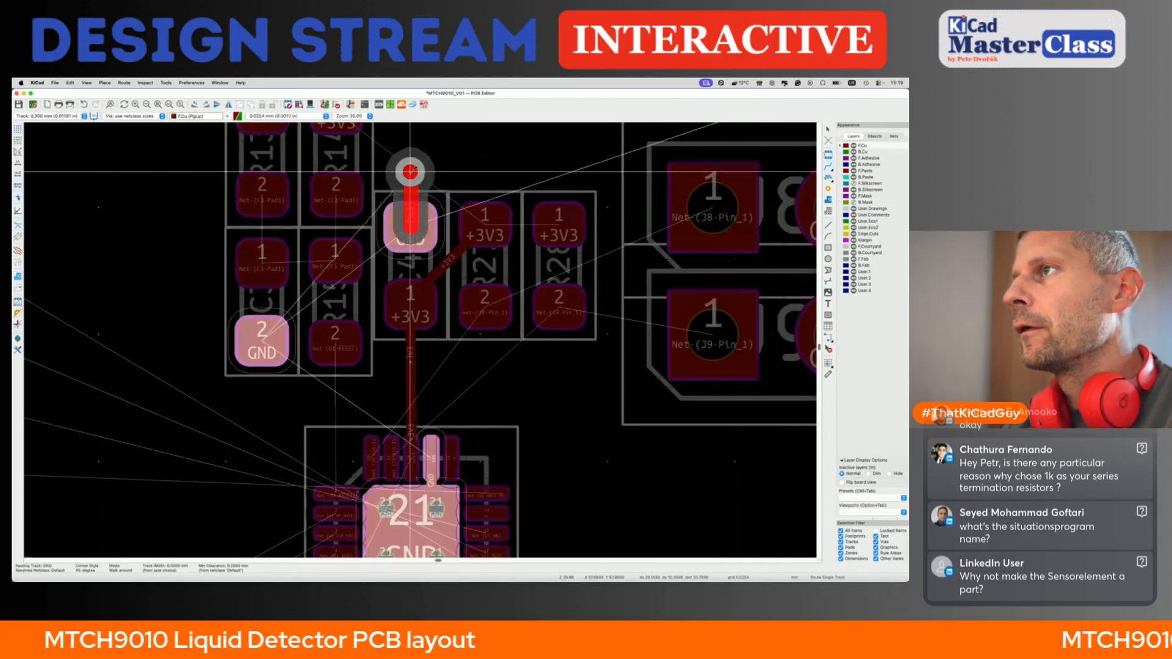
pyautogui.click(410, 173)
pyautogui.scroll(-2, 386, 345)
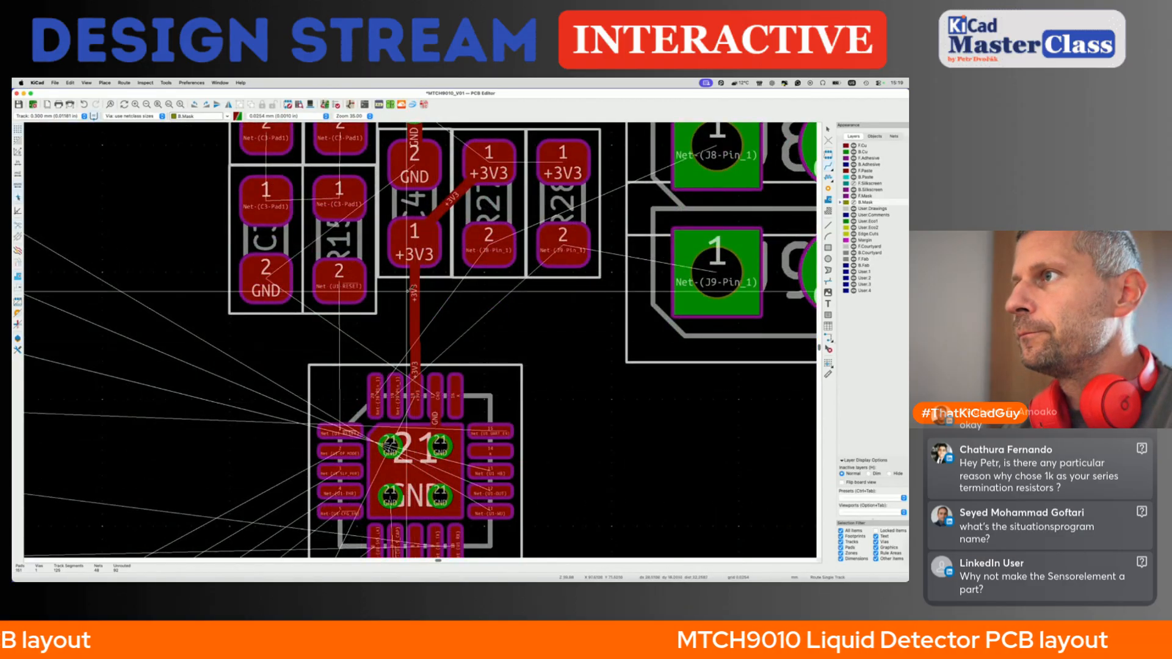
# - Delete the straight +3V3 track between C4 and the MTCH9010's supply pin
pyautogui.click(419, 296)
pyautogui.press('Escape')
pyautogui.press('Escape')
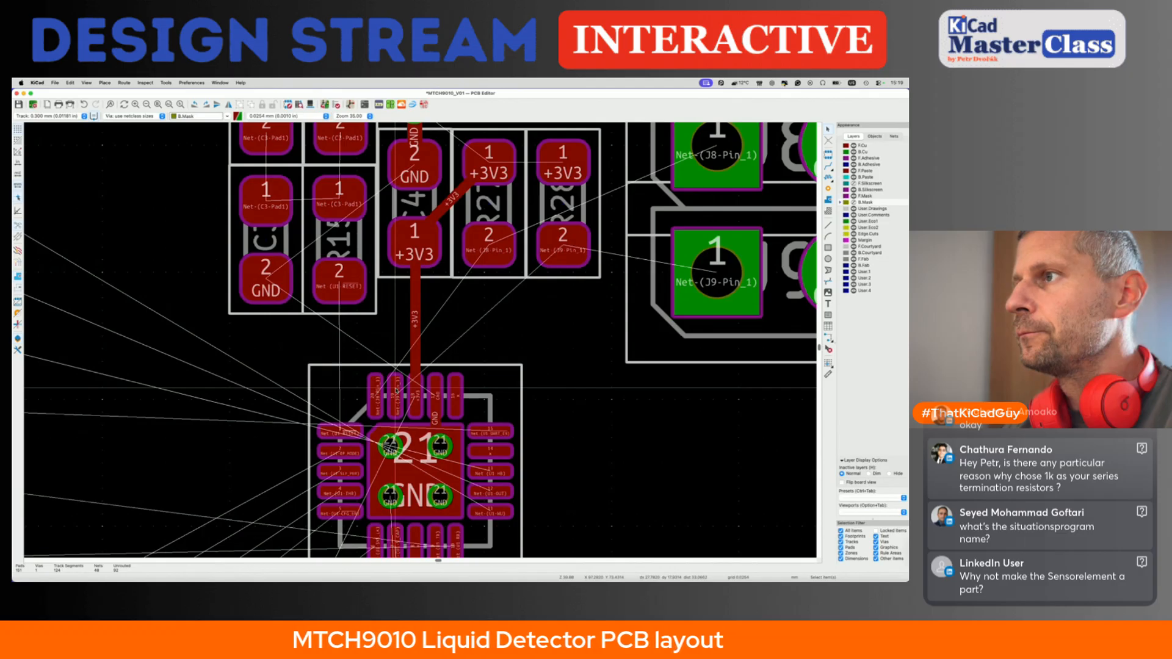
pyautogui.click(417, 357)
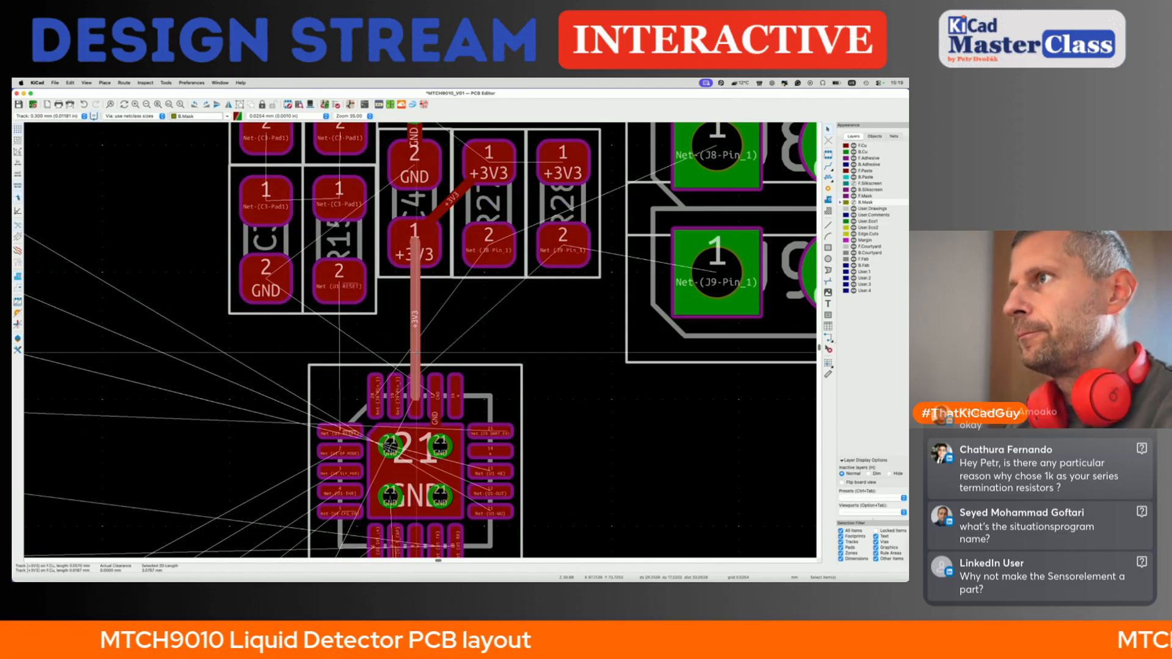
pyautogui.press('Delete')
# - Try to route the MTCH9010's J8-Pin_1 pin up beneath C4 and to start a +3V3 via below C4
pyautogui.press('x')
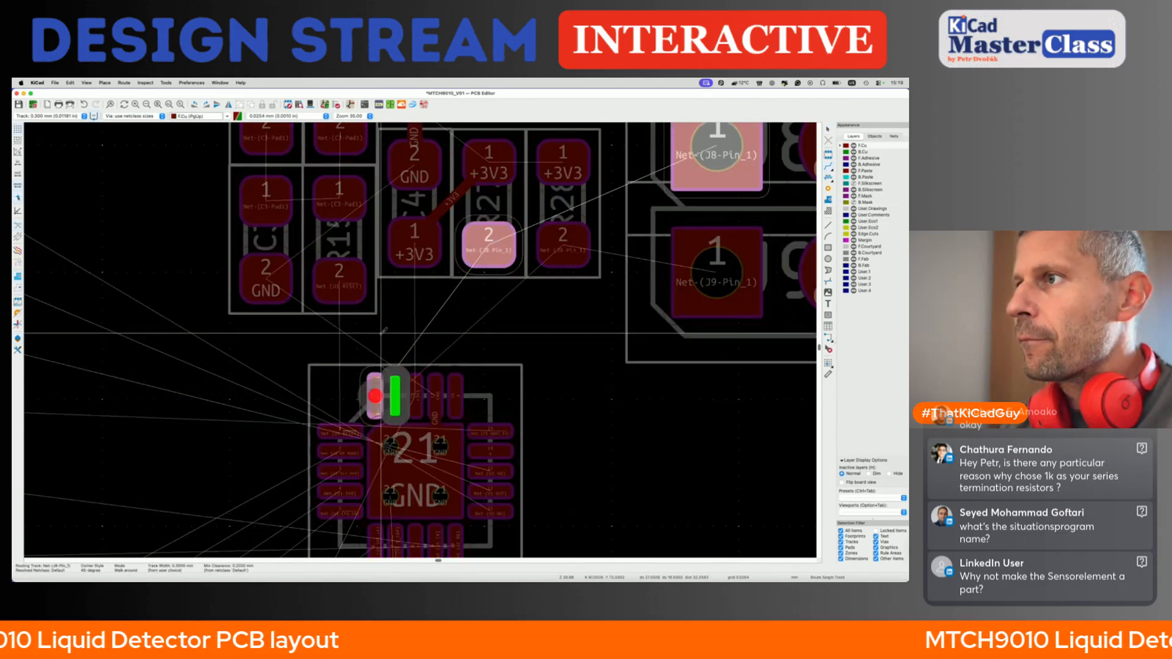
pyautogui.press('Escape')
pyautogui.press('w')
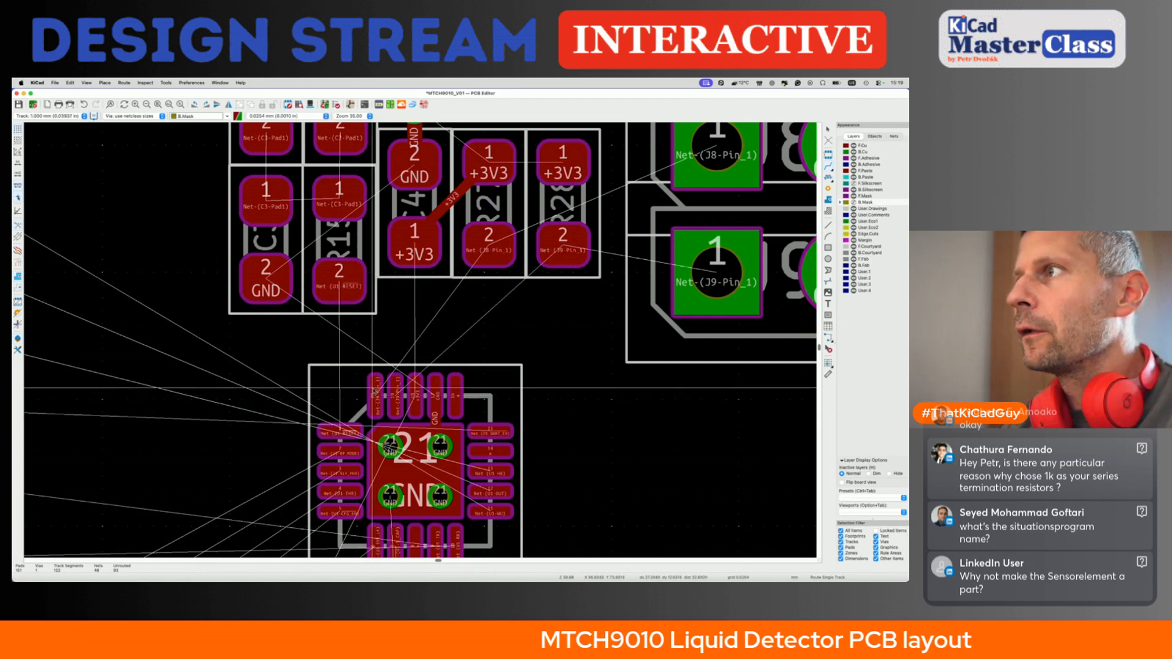
pyautogui.click(375, 389)
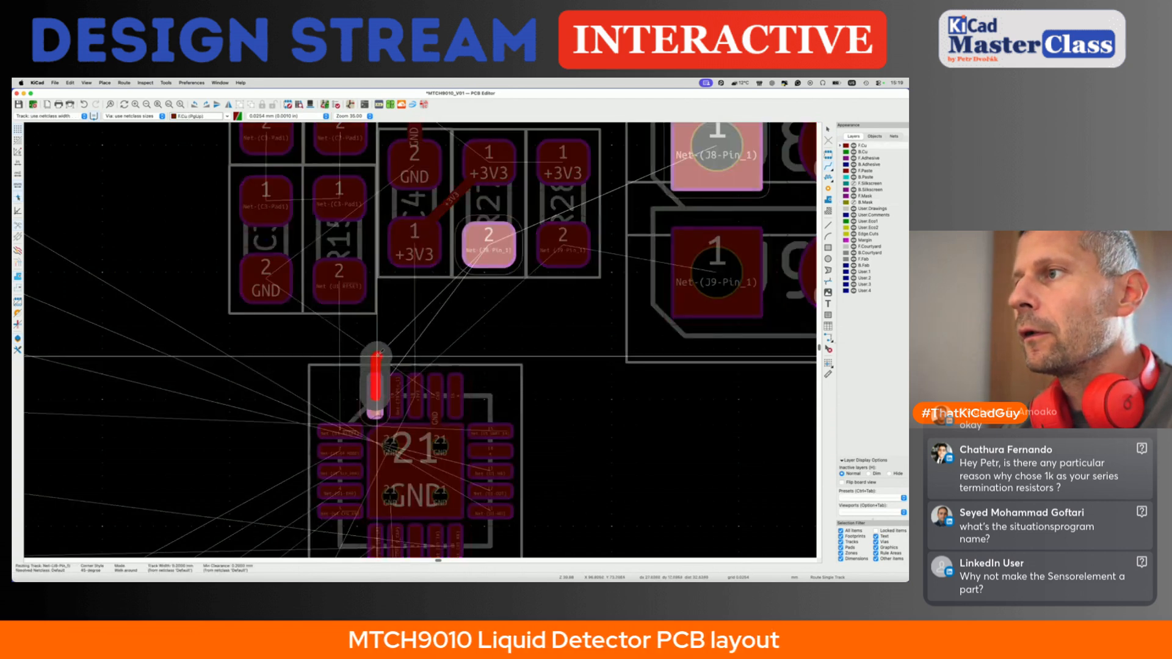
pyautogui.doubleClick(425, 318)
pyautogui.click(415, 243)
pyautogui.press('v')
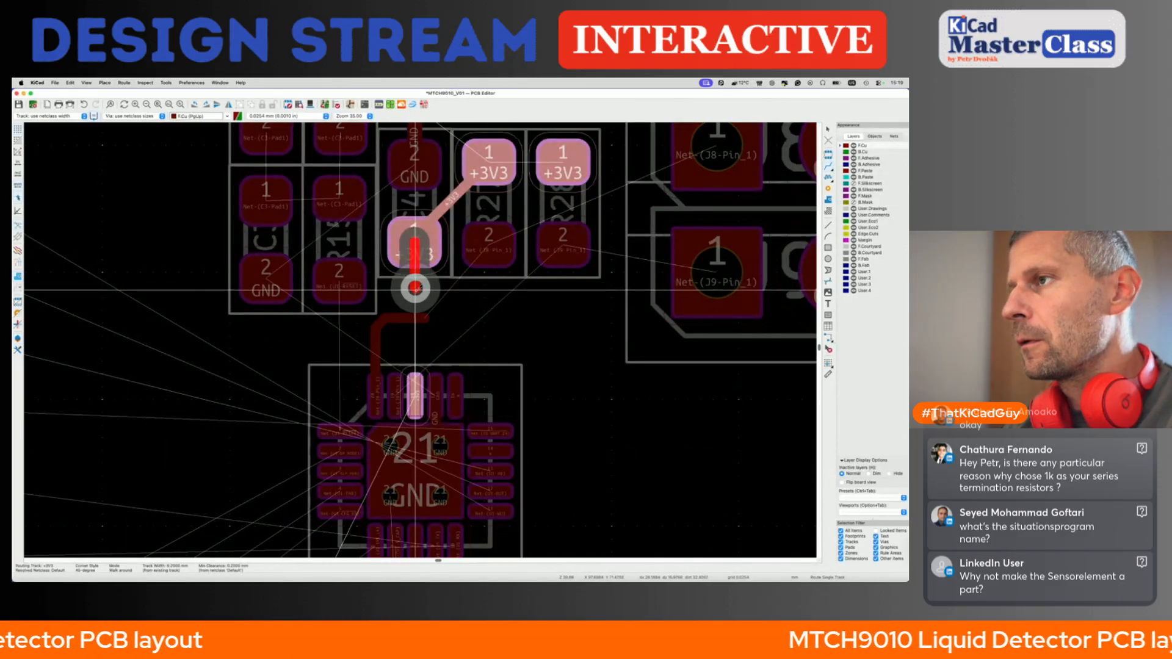
pyautogui.press('Escape')
pyautogui.press('super+z')
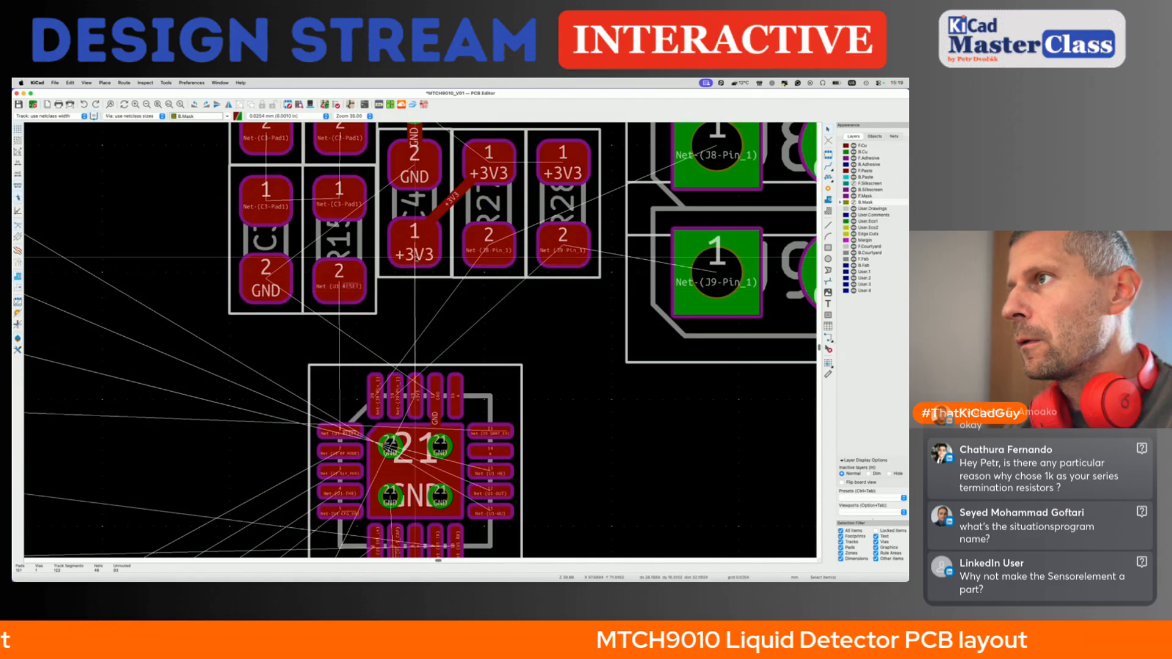
# - Take C4's +3V3 pad straight down to a via
pyautogui.click(415, 256)
pyautogui.press('v')
pyautogui.doubleClick(415, 291)
# - Route the MTCH9010's +3V3 pin to a via just above the chip and C4's +3V3 pad diagonally to a second via
pyautogui.click(415, 400)
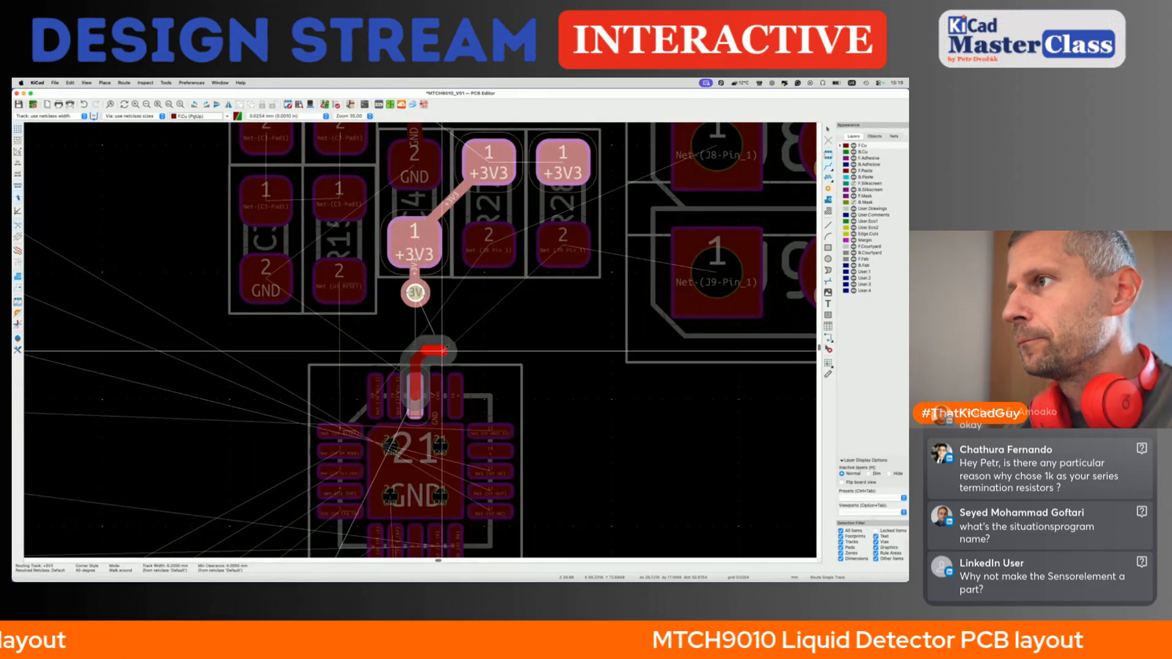
pyautogui.press('v')
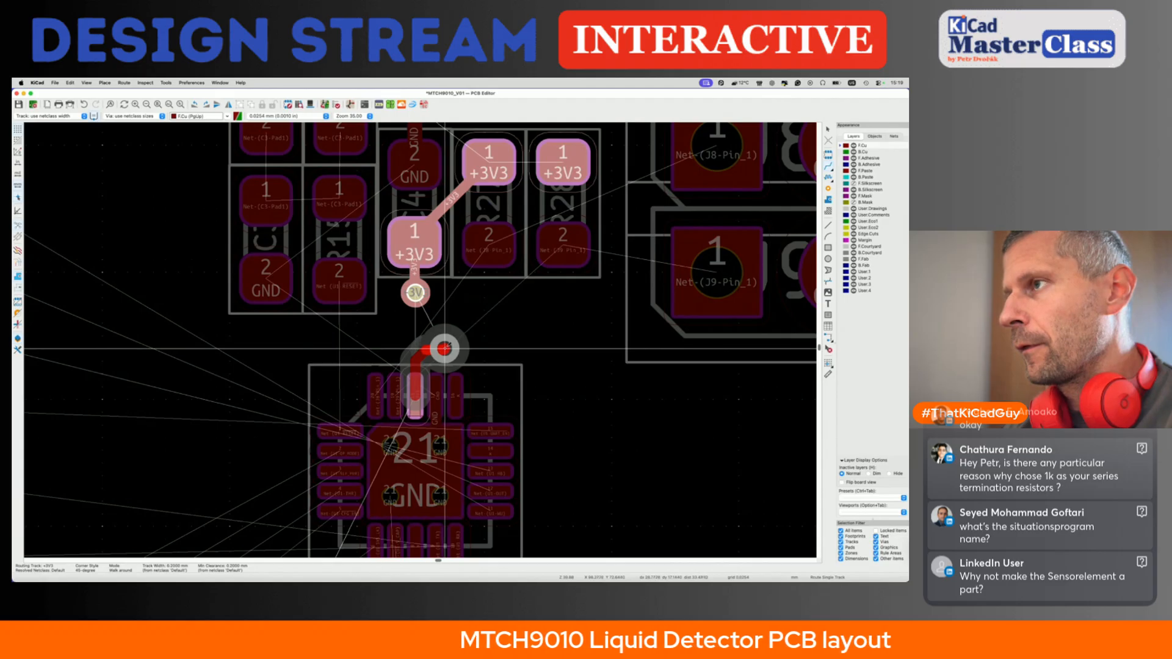
pyautogui.doubleClick(444, 349)
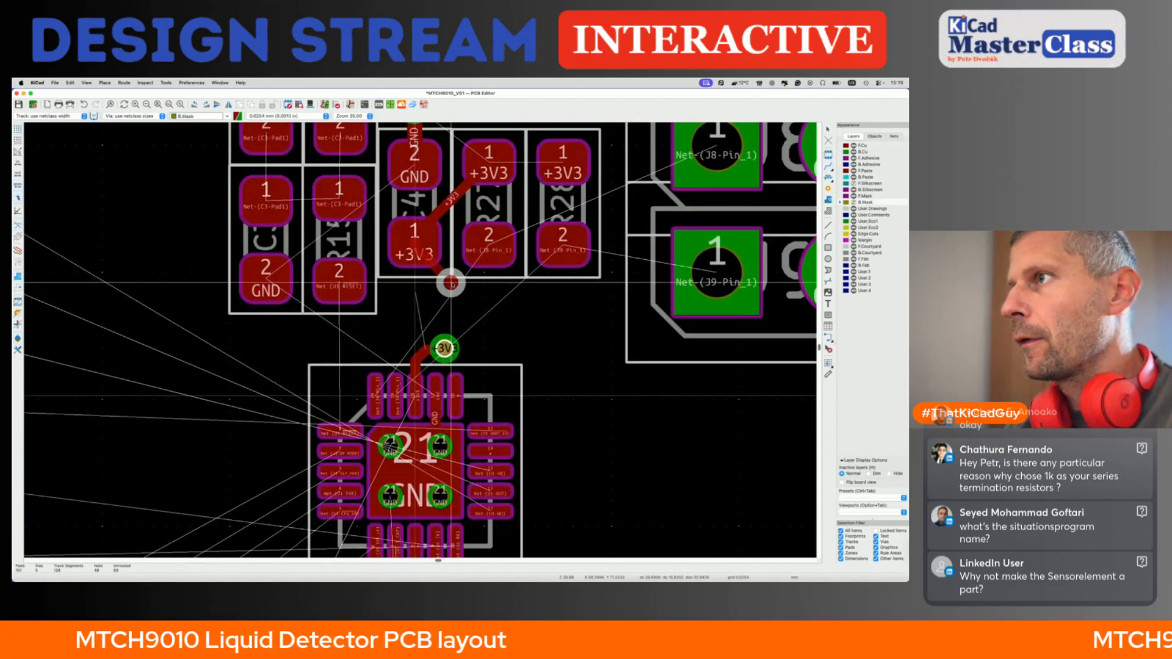
pyautogui.press('Escape')
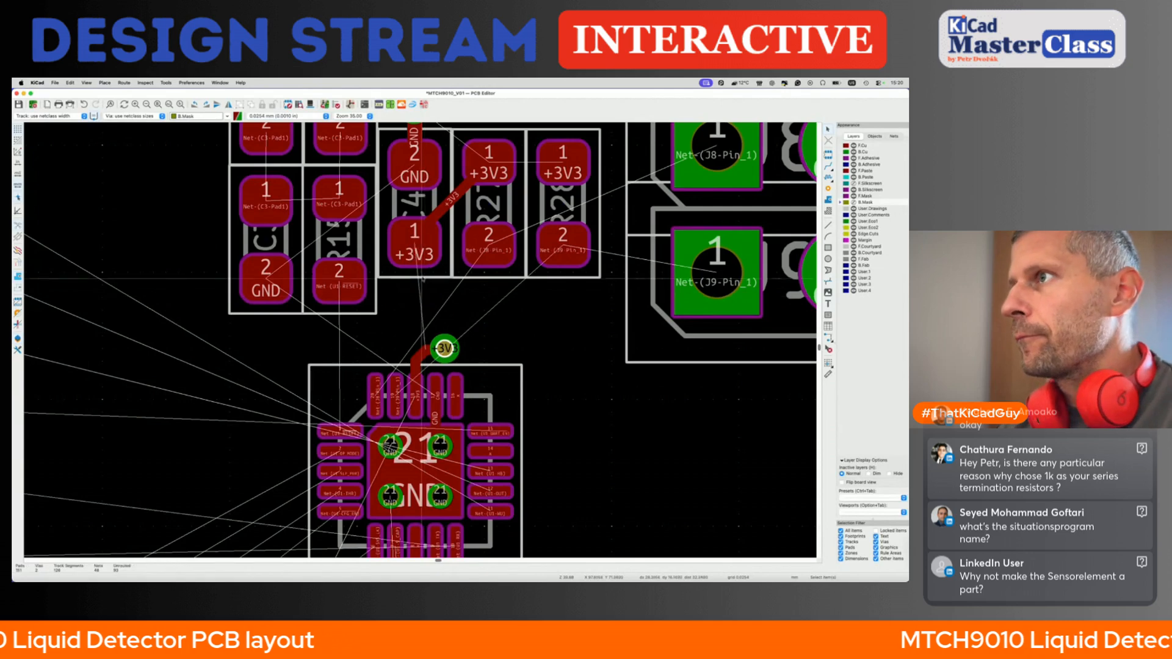
pyautogui.press('x')
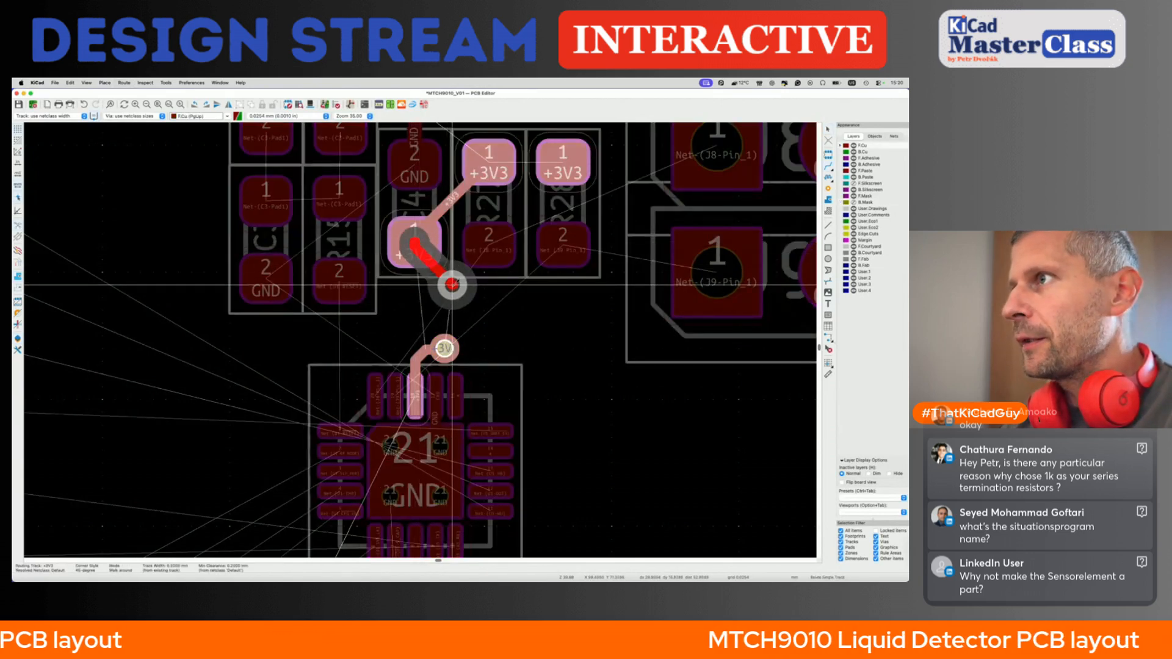
pyautogui.doubleClick(452, 284)
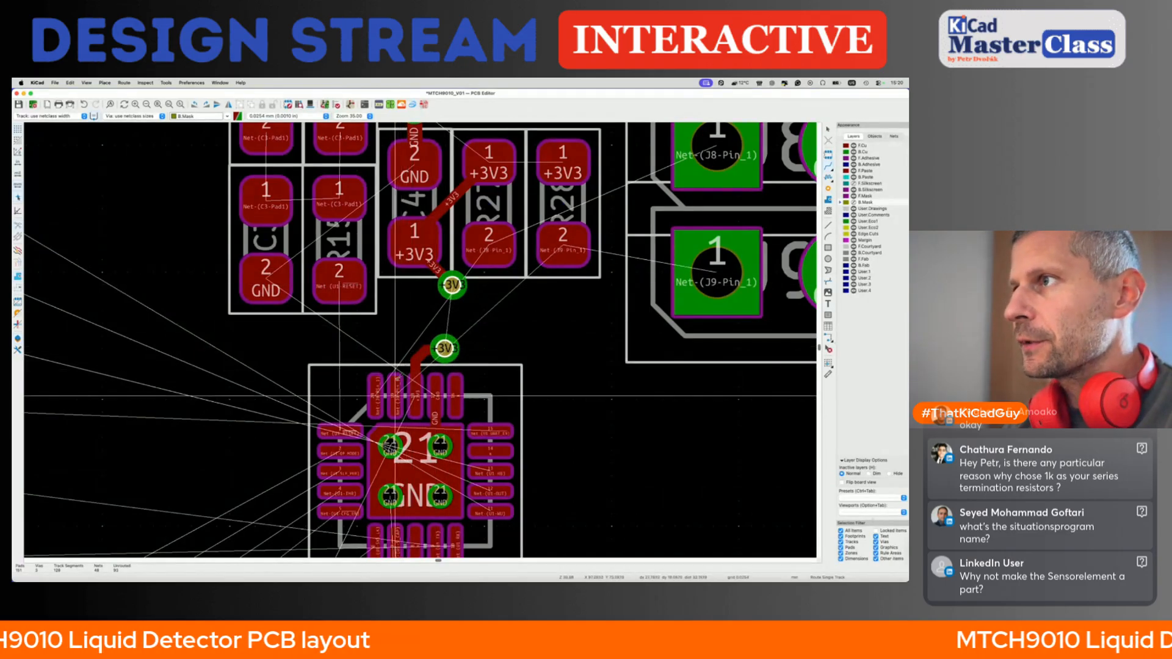
pyautogui.press('x')
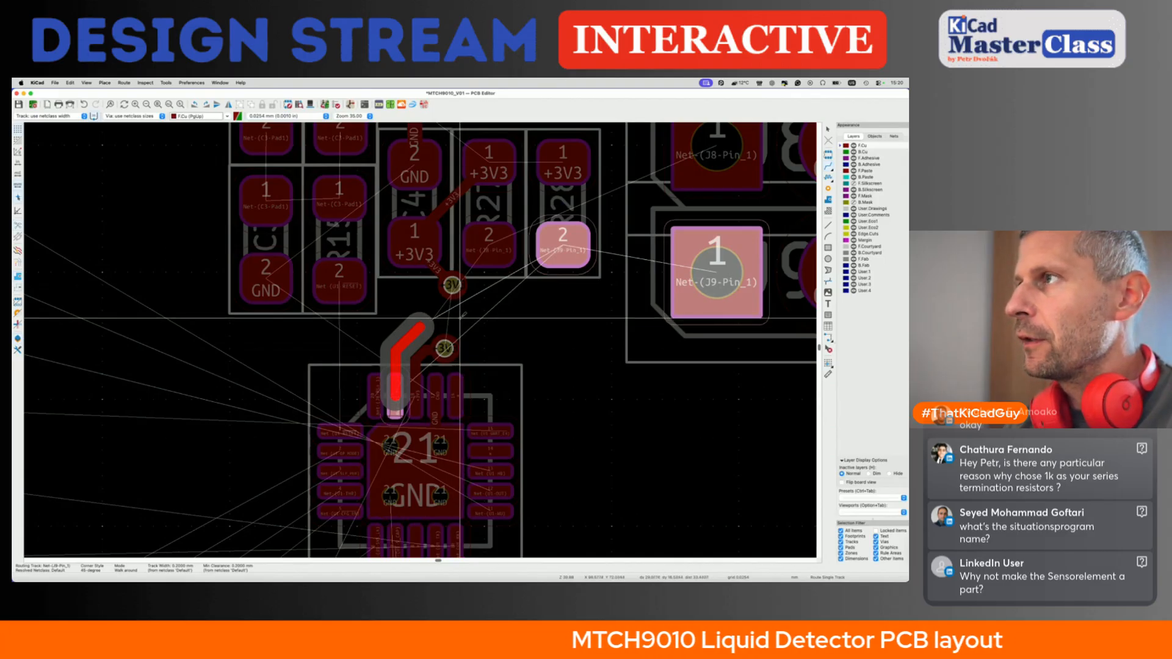
pyautogui.scroll(-3, 462, 316)
pyautogui.press('Escape')
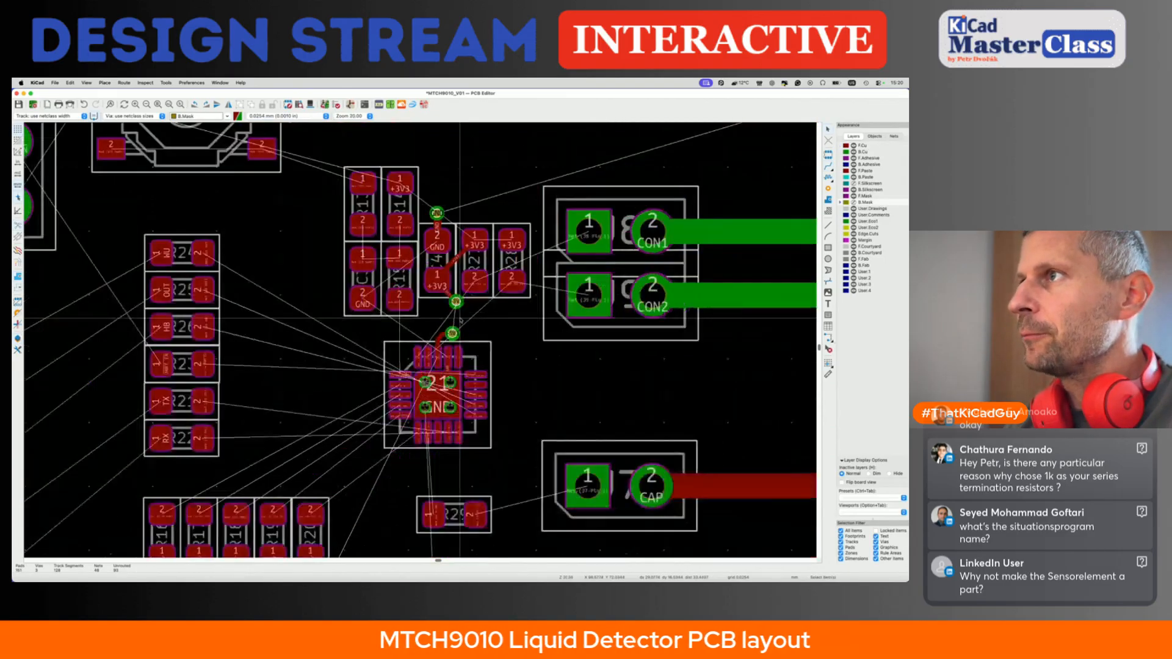
# - Move the group of capacitors and resistors above the MTCH9010, including their tracks and vias, slightly upward
pyautogui.hscroll(3, 460, 319)
pyautogui.moveTo(269, 148); pyautogui.dragTo(483, 326)
pyautogui.press('m')
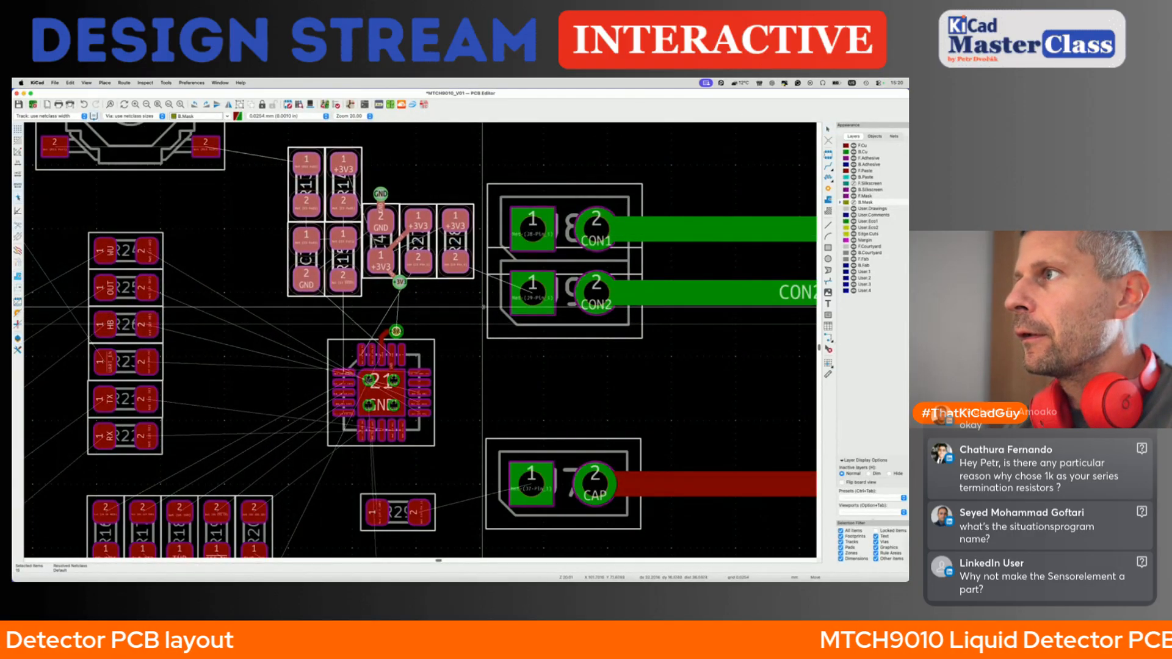
pyautogui.click(483, 303)
pyautogui.click(480, 307)
# - Route the MTCH9010's J9-Pin_1 and J8-Pin_1 pins on F.Cu to pad 1 of connectors J9 and J8
pyautogui.press('x')
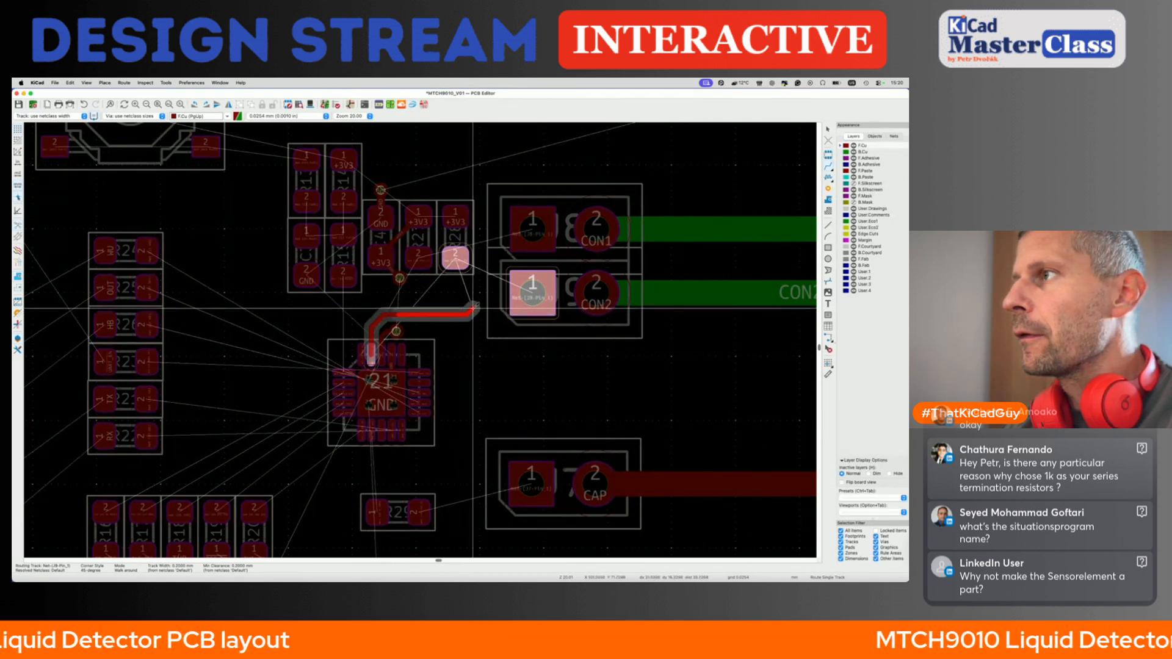
pyautogui.click(500, 293)
pyautogui.click(361, 354)
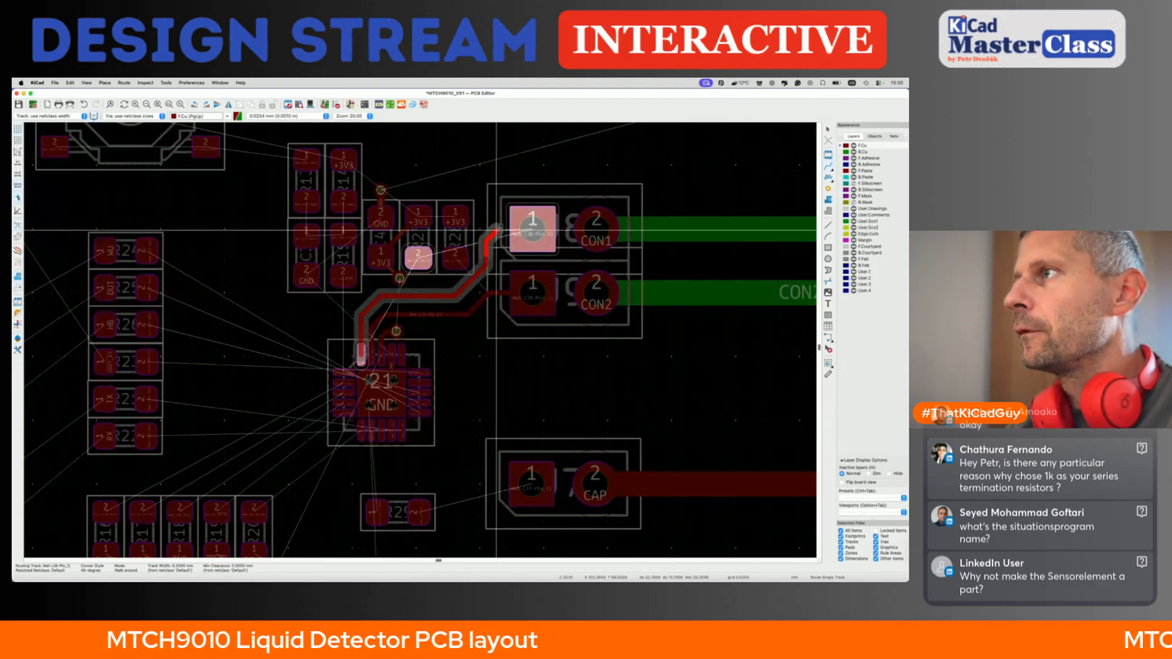
pyautogui.click(529, 230)
# - Reposition the +3V3 via above the MTCH9010 so it lines up vertically with C4's +3V3 via
pyautogui.scroll(3, 421, 296)
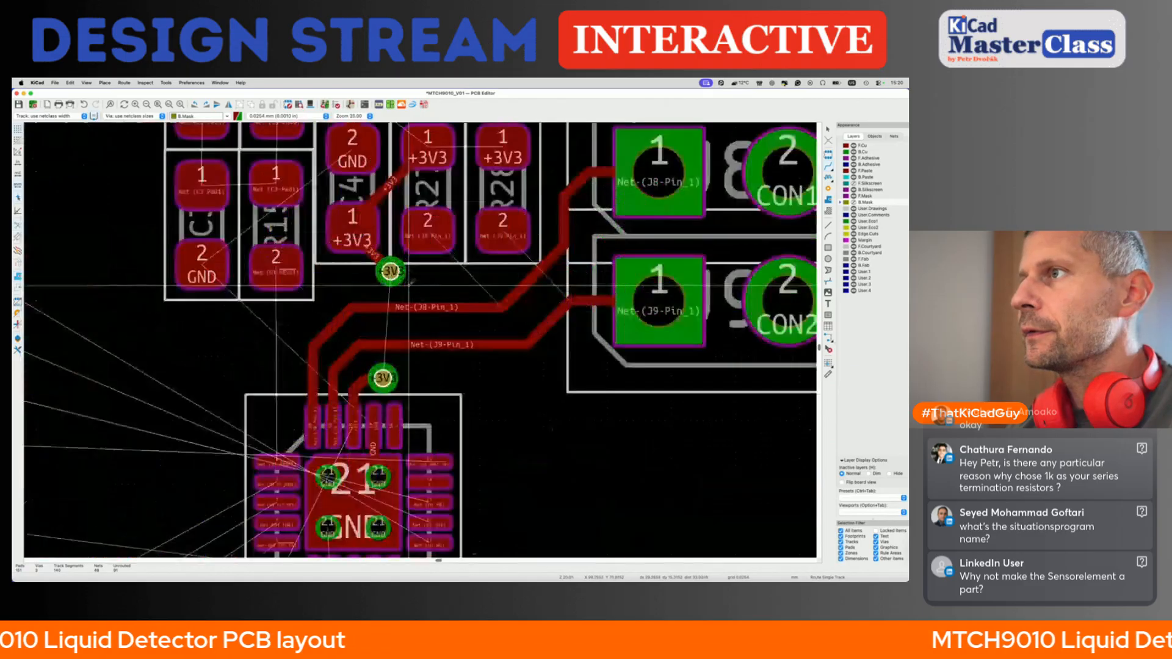
pyautogui.click(353, 421)
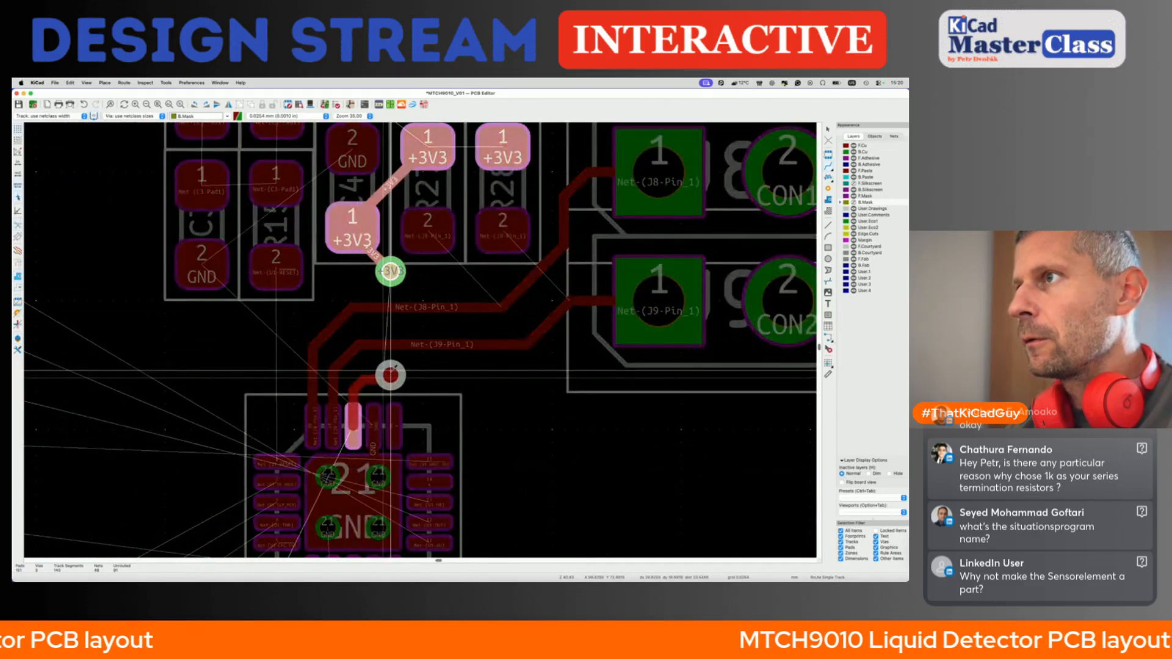
pyautogui.click(391, 374)
pyautogui.click(390, 375)
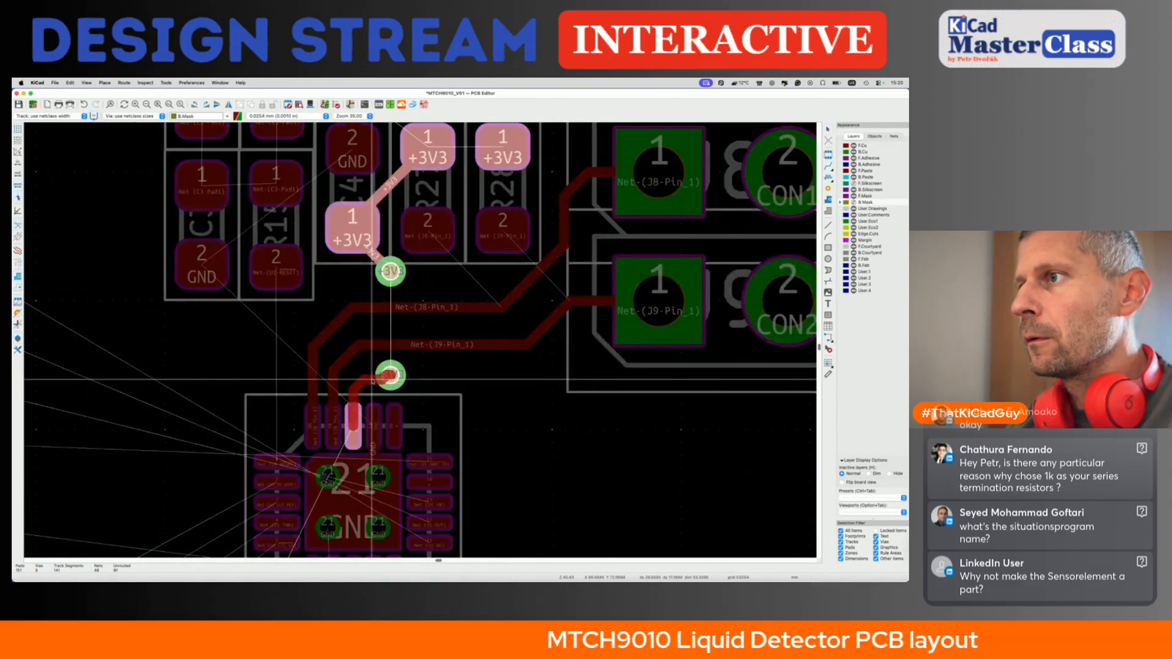
pyautogui.press('Escape')
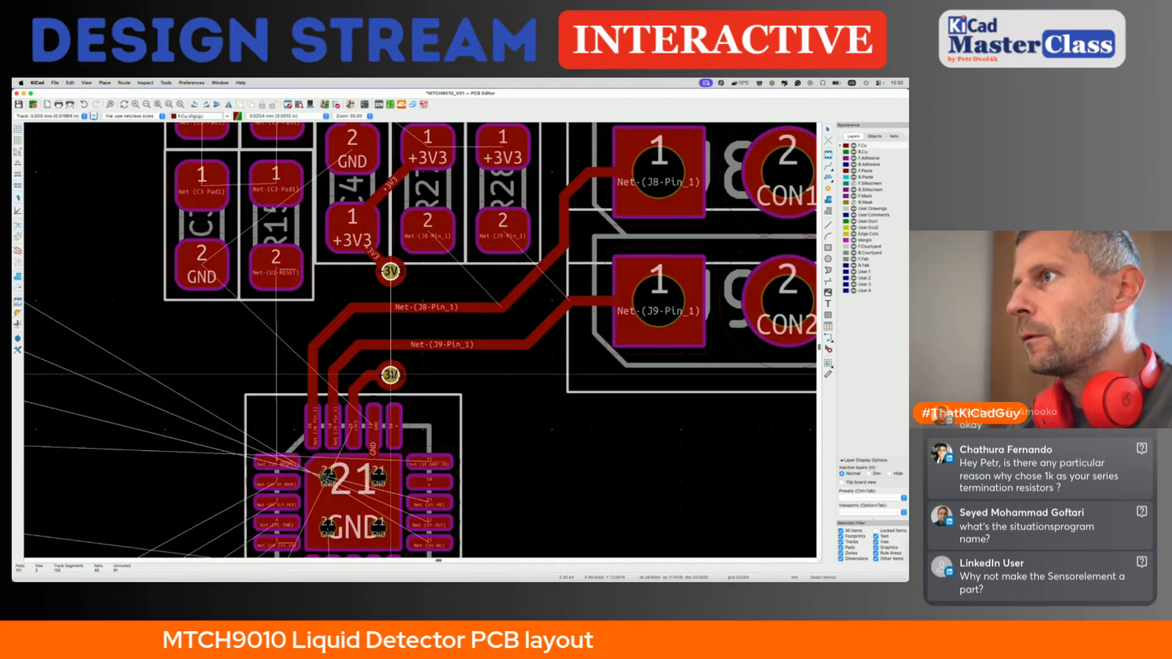
# - Connect the two +3V3 vias with a straight vertical track on B.Cu and save the board
pyautogui.press('x')
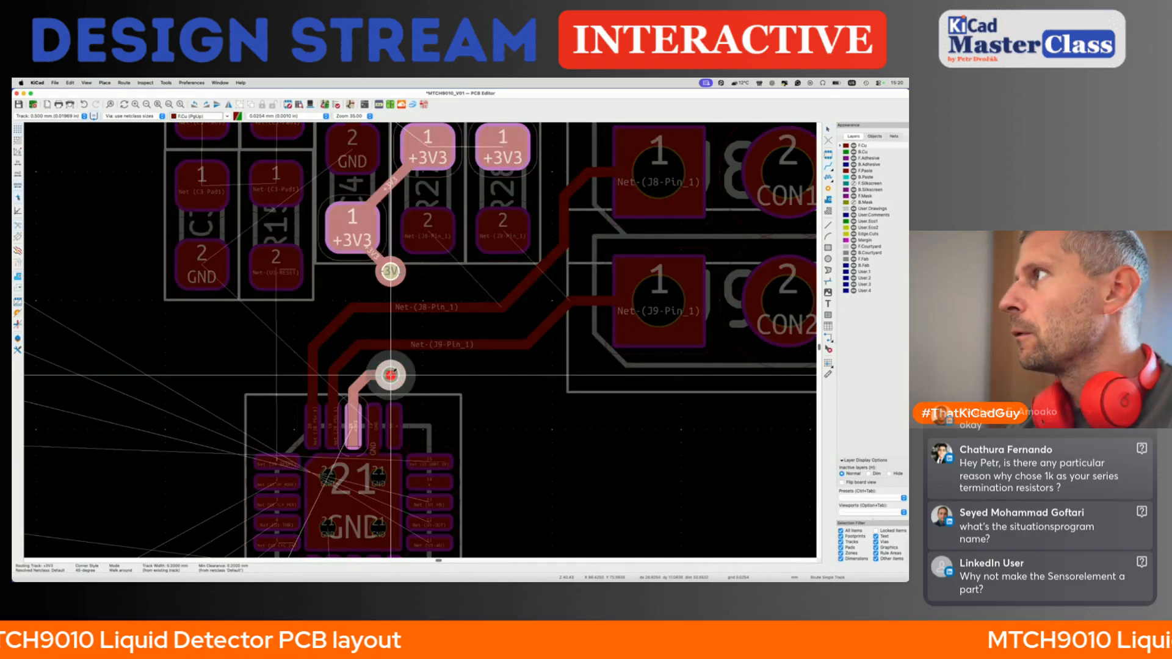
pyautogui.press('Escape')
pyautogui.press('pagedown')
pyautogui.press('x')
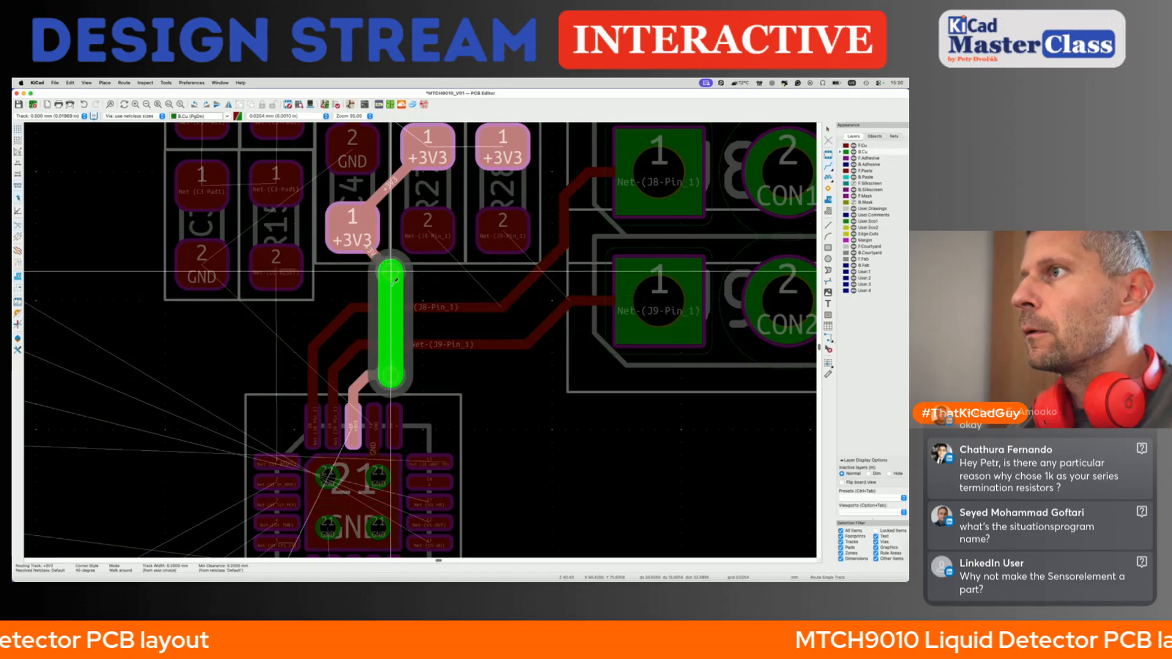
pyautogui.click(391, 271)
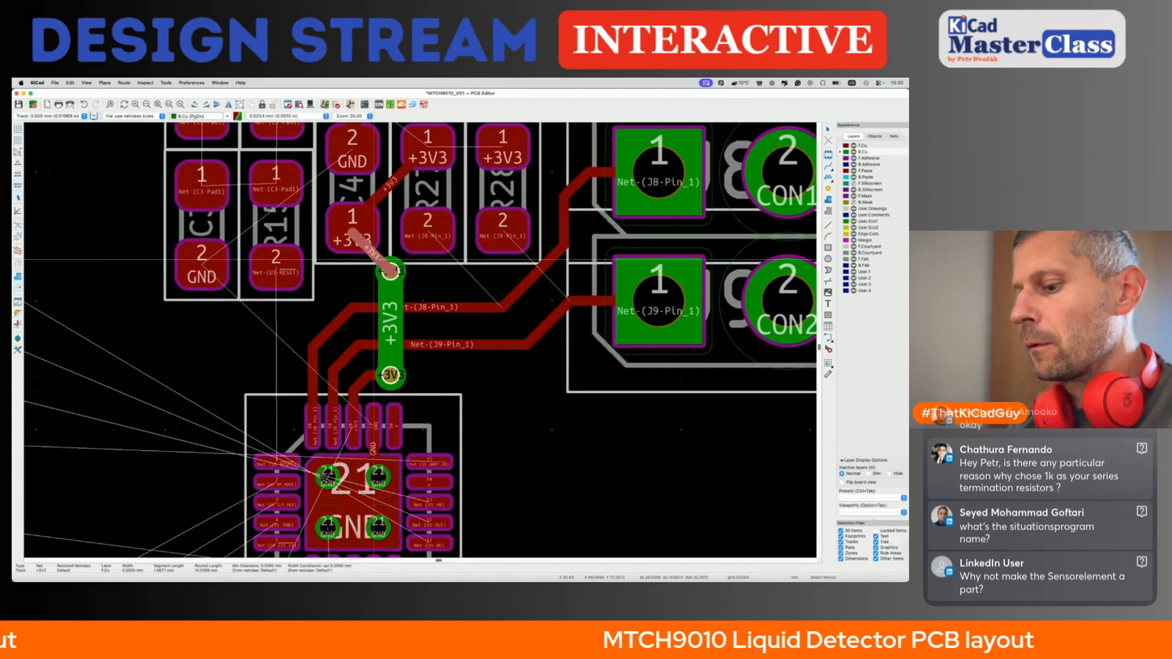
pyautogui.press('Escape')
pyautogui.click(389, 298)
pyautogui.hotkey('shift', 'w')
pyautogui.press('Escape')
pyautogui.press('super+s')
pyautogui.scroll(3, 385, 374)
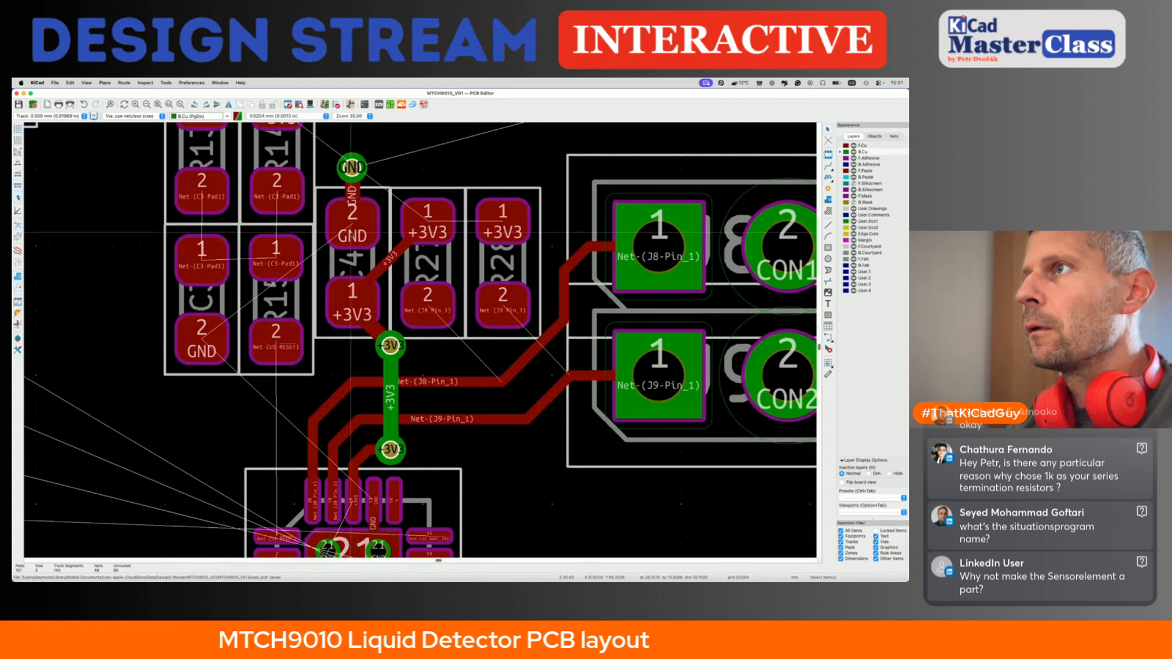
# - Adjust the diagonal bends of the J8-Pin_1 and J9-Pin_1 tracks above the MTCH9010 and save the board
pyautogui.click(354, 195)
pyautogui.press('Escape')
pyautogui.press('super+s')
pyautogui.scroll(-3, 357, 300)
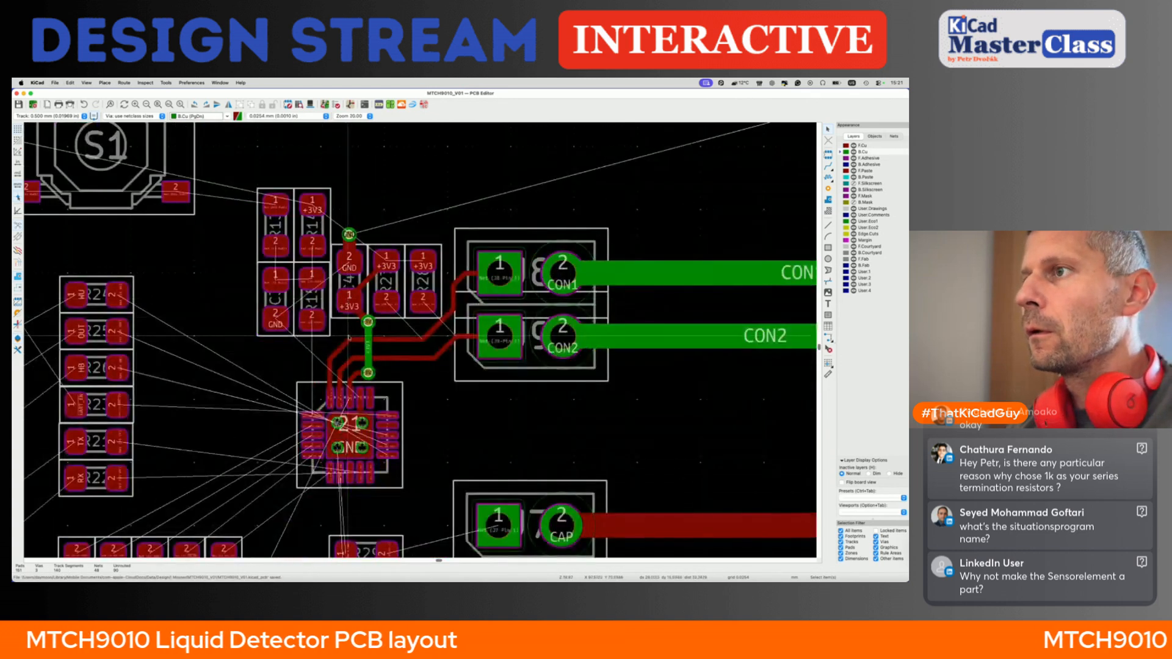
pyautogui.scroll(4, 350, 377)
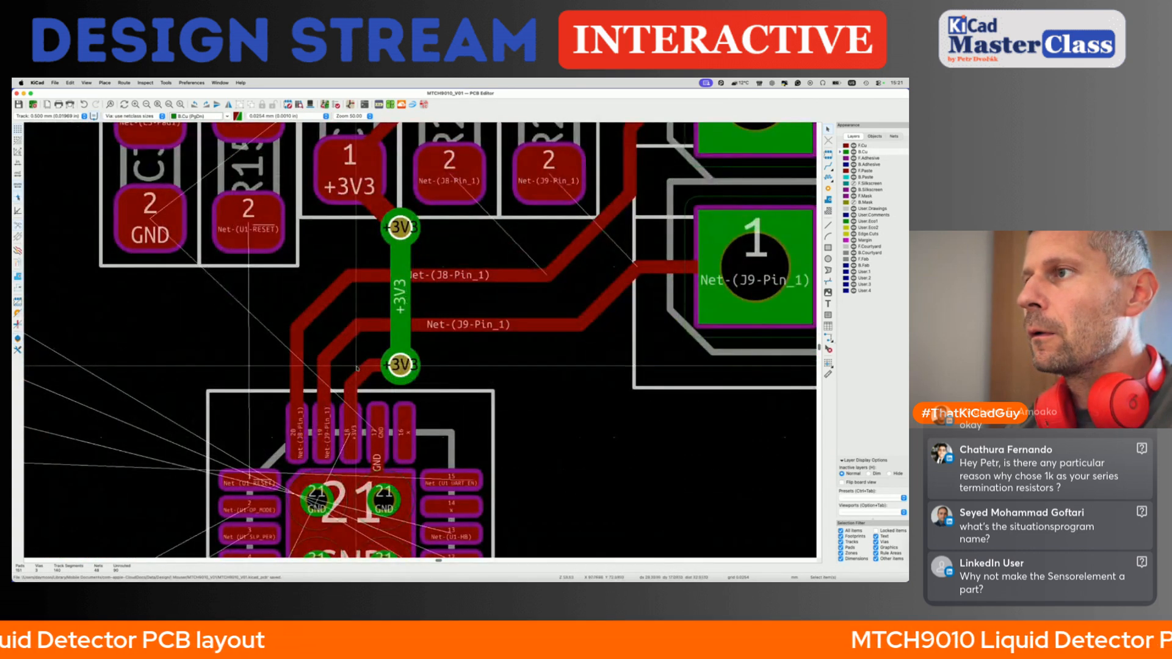
pyautogui.click(324, 303)
pyautogui.moveTo(323, 304); pyautogui.dragTo(313, 293)
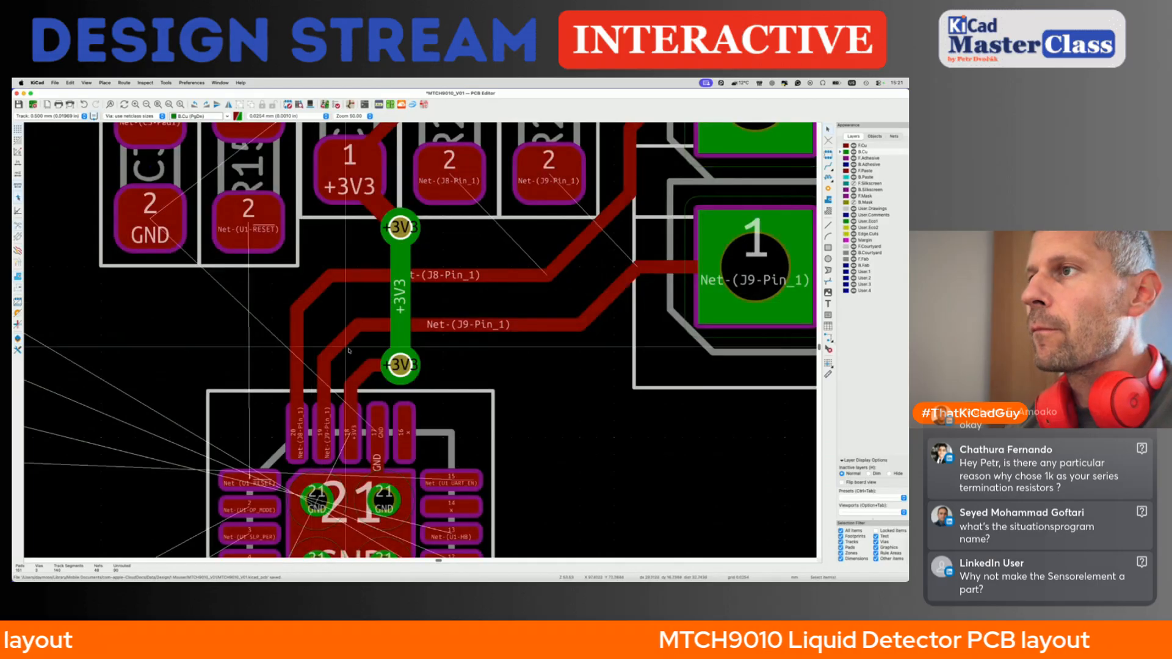
pyautogui.moveTo(340, 335); pyautogui.dragTo(354, 367)
pyautogui.press('super+s')
pyautogui.scroll(-2, 358, 377)
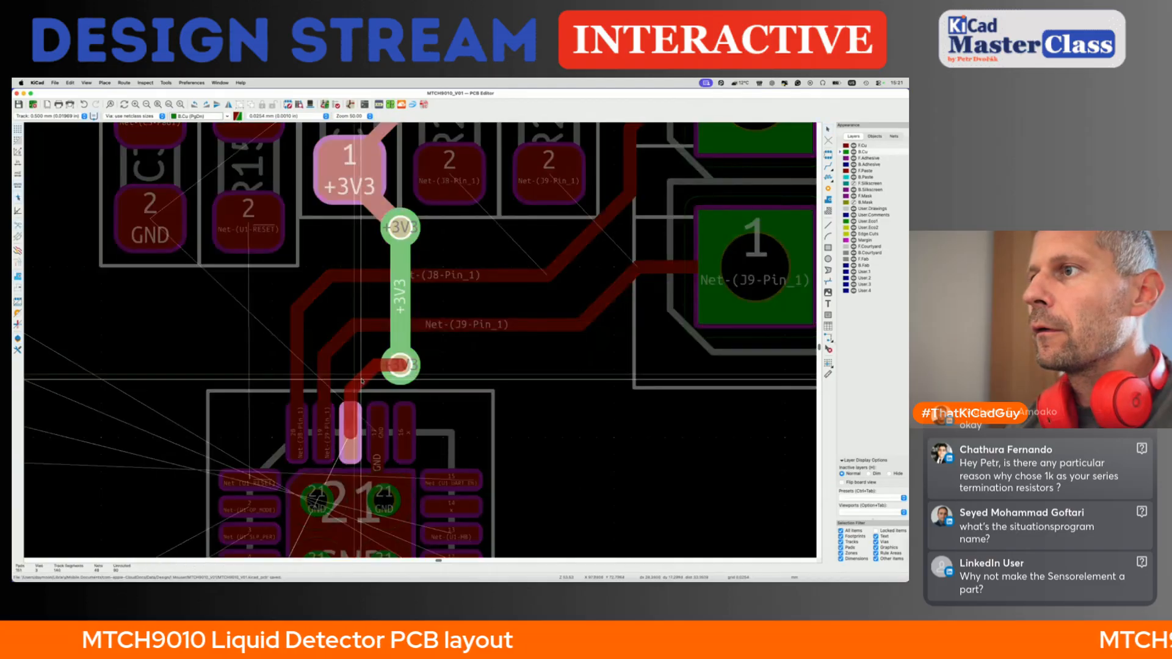
pyautogui.scroll(-2, 360, 378)
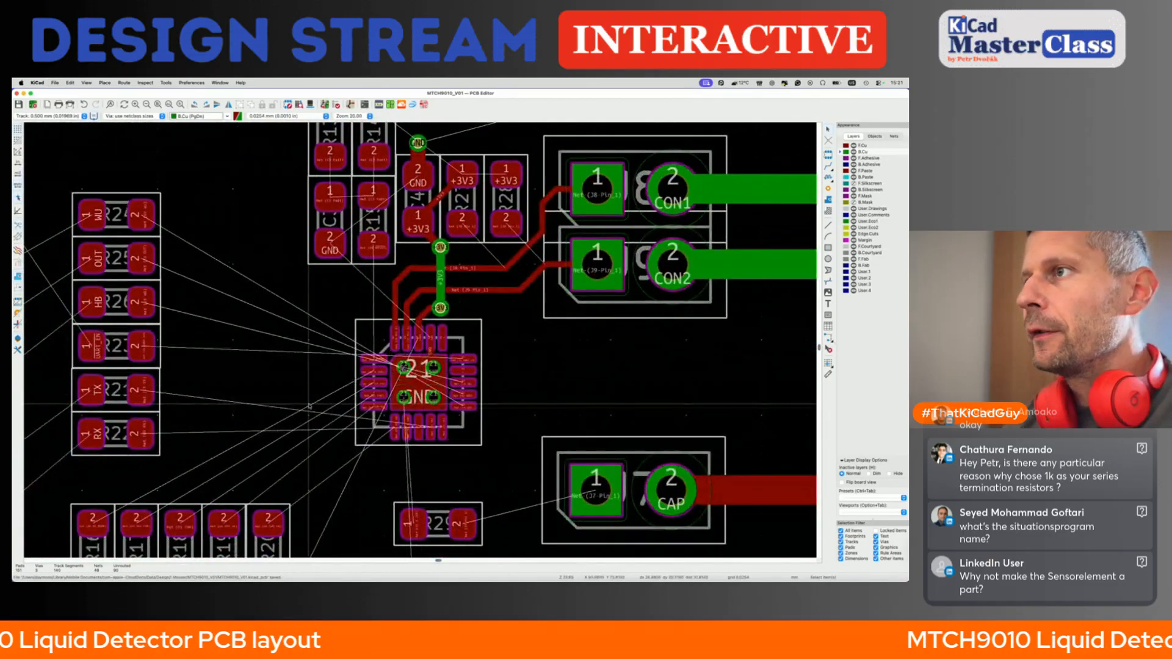
pyautogui.scroll(2, 427, 342)
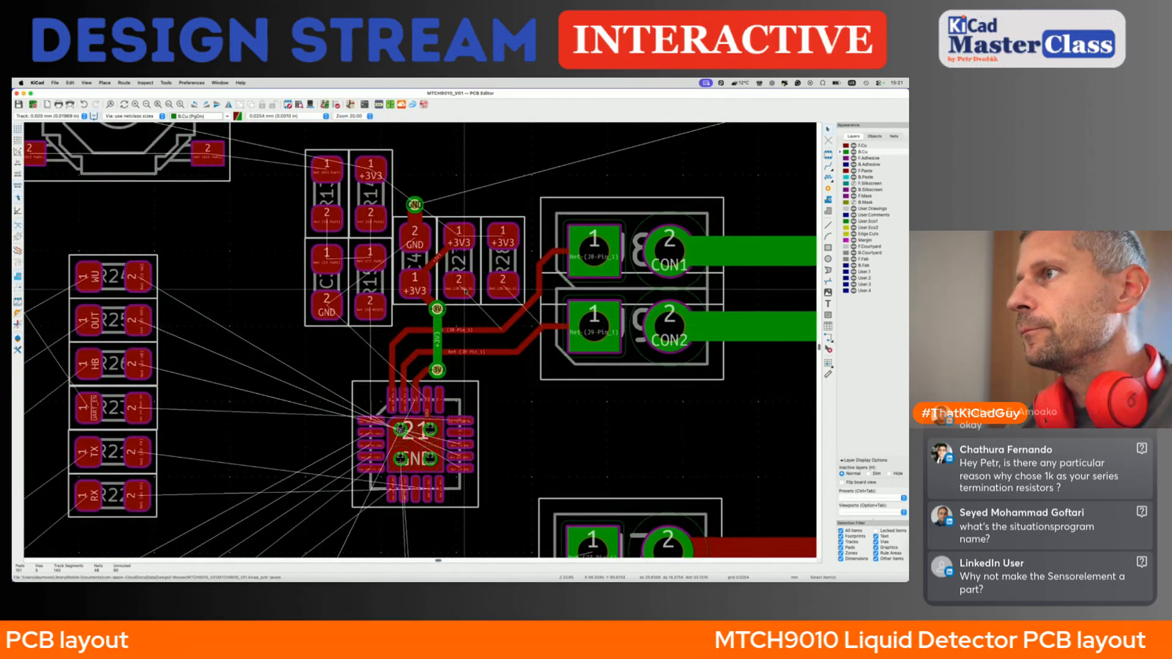
pyautogui.press('x')
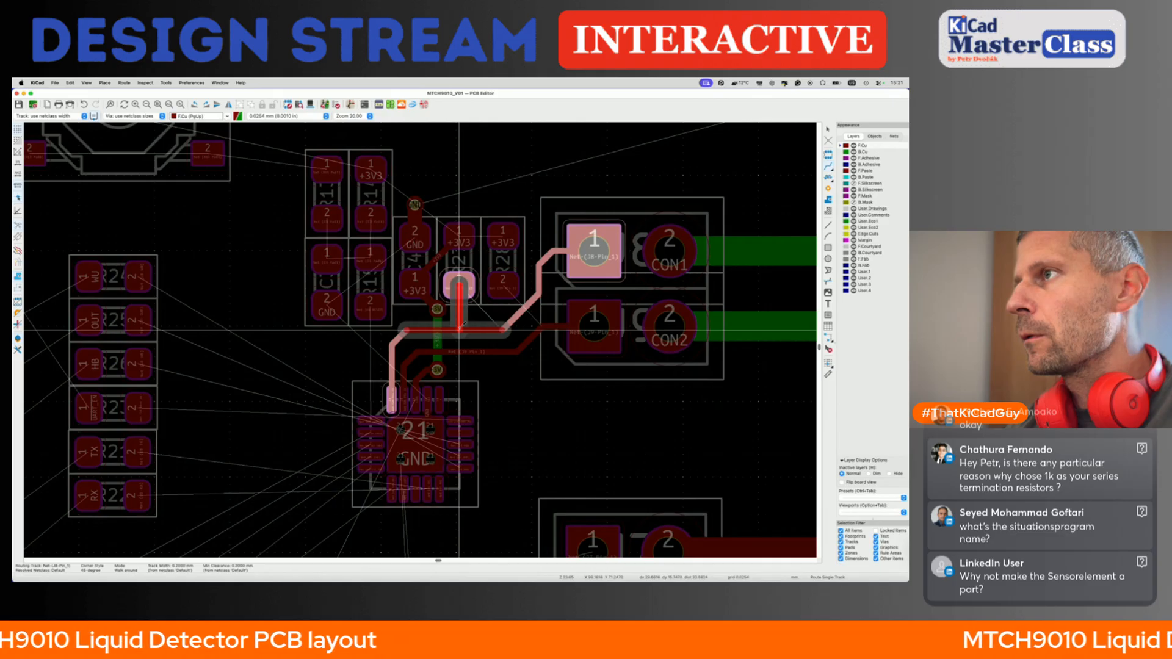
pyautogui.press('Escape')
# - Delete the diagonal +3V3 track between C4 and R27, and rotate resistors R27 and R28 by 180 degrees
pyautogui.click(436, 260)
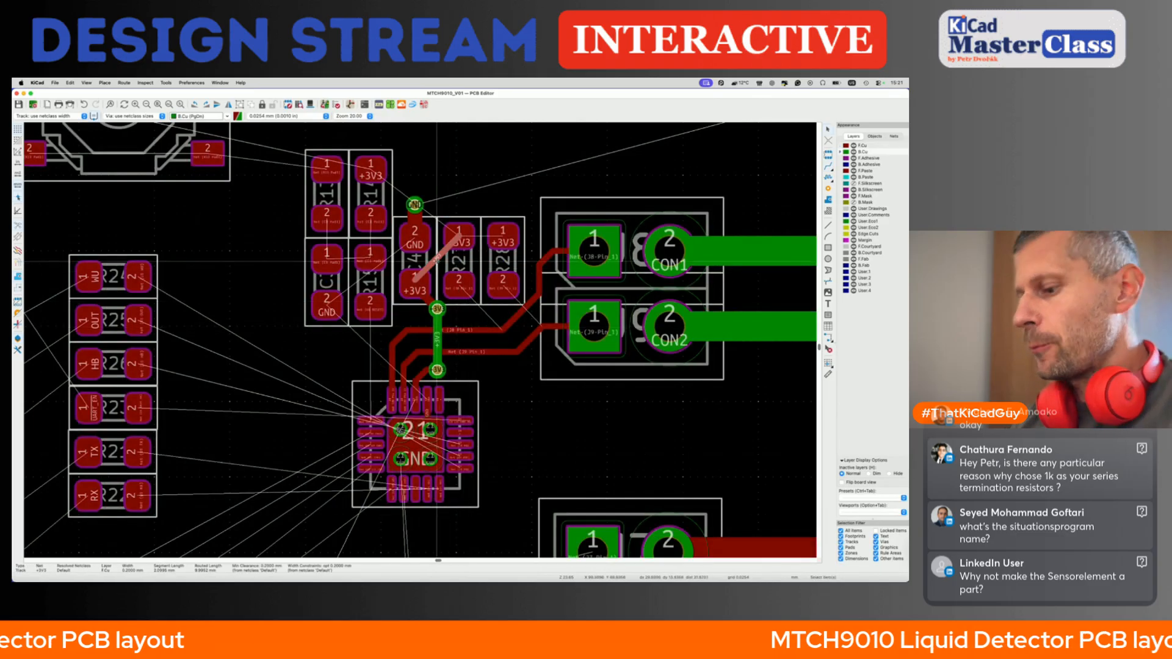
pyautogui.click(478, 259)
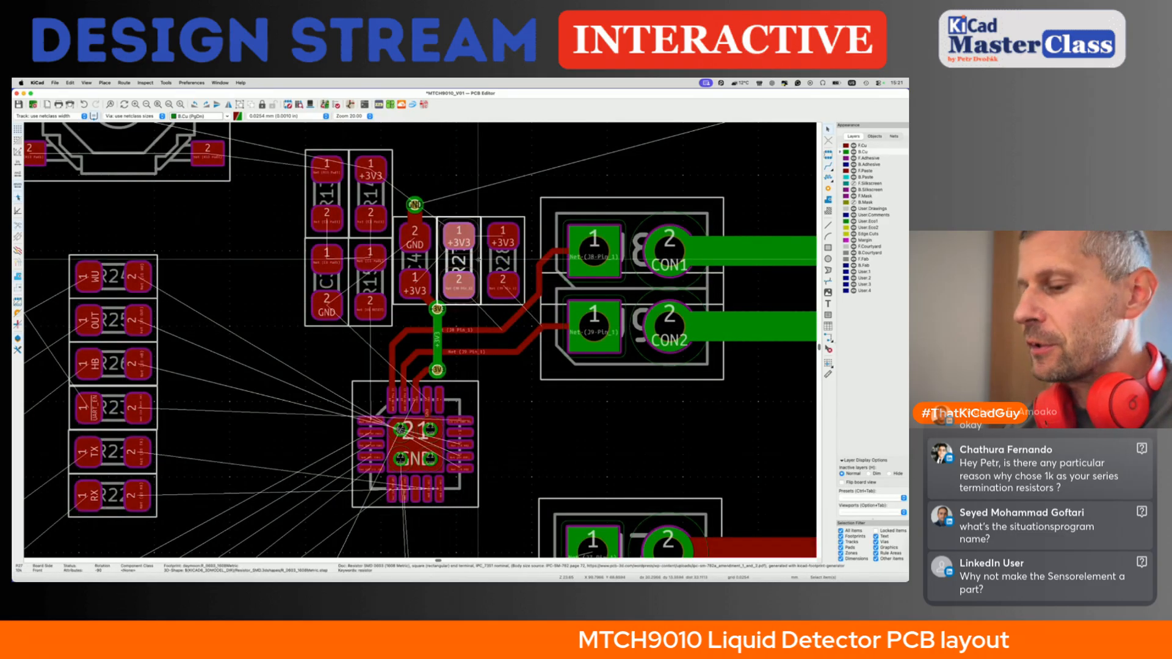
pyautogui.press('r')
pyautogui.press('r')
pyautogui.press('Escape')
pyautogui.click(517, 262)
pyautogui.press('r')
pyautogui.press('r')
pyautogui.press('Escape')
# - Route +3V3 on F.Cu straight across pad 1 of R28, R27 and C4
pyautogui.press('x')
pyautogui.click(415, 285)
pyautogui.press('Escape')
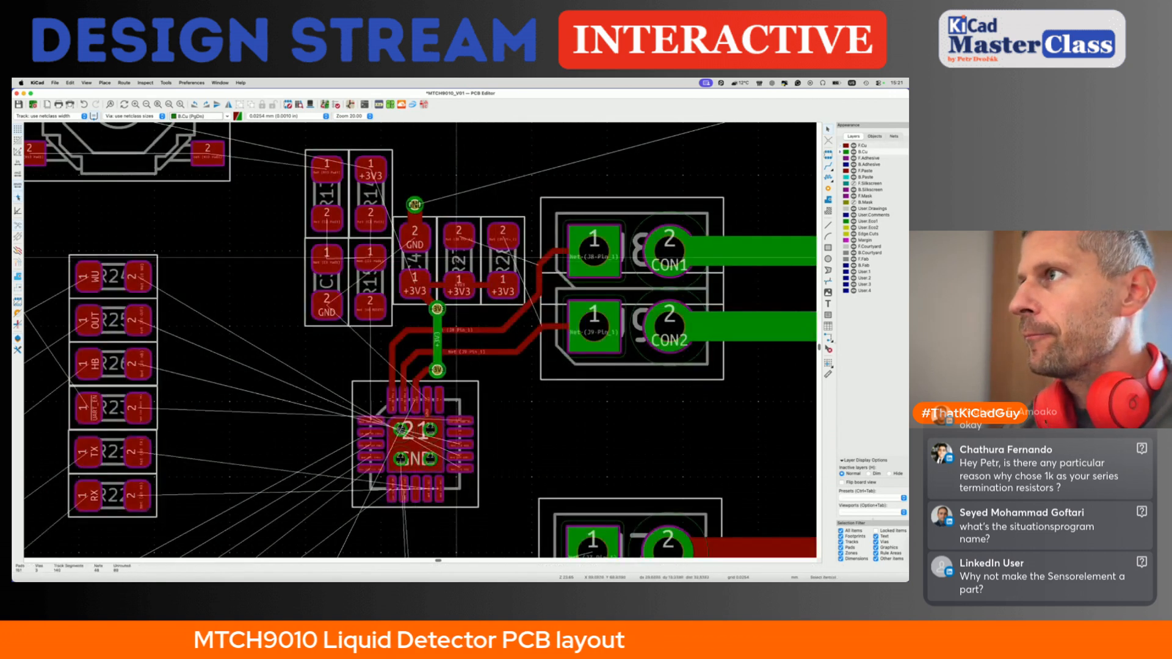
# - Route a short vertical F.Cu track from pad 2 of R27 and of R28 up to a new via above each
pyautogui.press('x')
pyautogui.press('v')
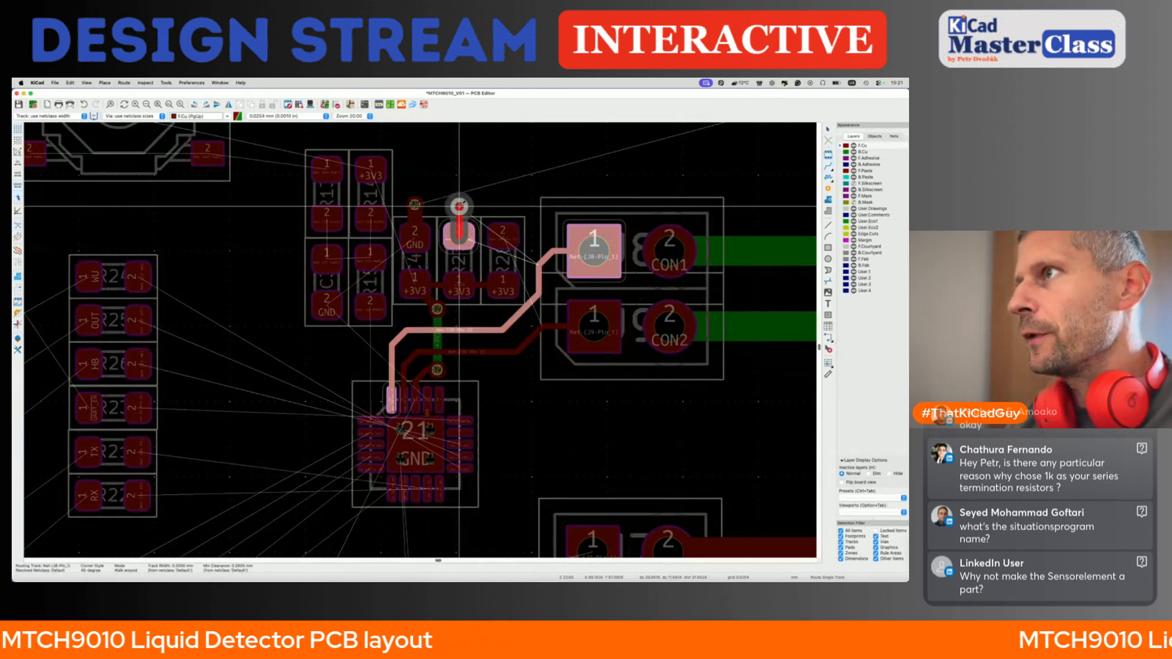
pyautogui.click(459, 207)
pyautogui.press('Escape')
pyautogui.press('x')
pyautogui.press('v')
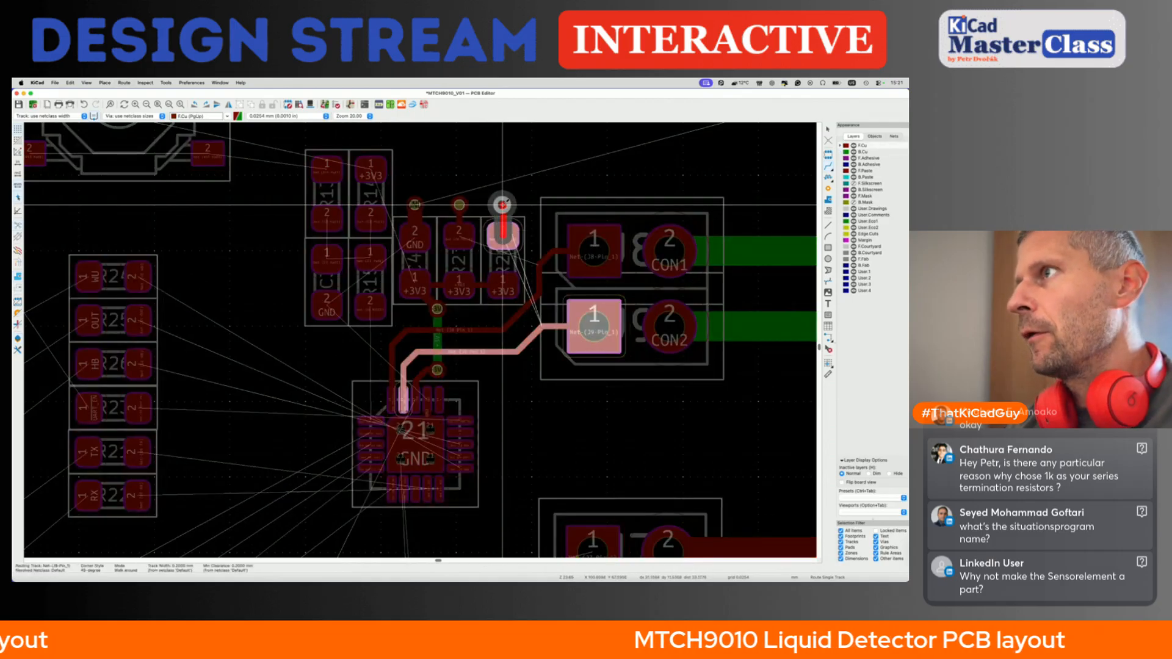
pyautogui.click(503, 205)
pyautogui.press('Escape')
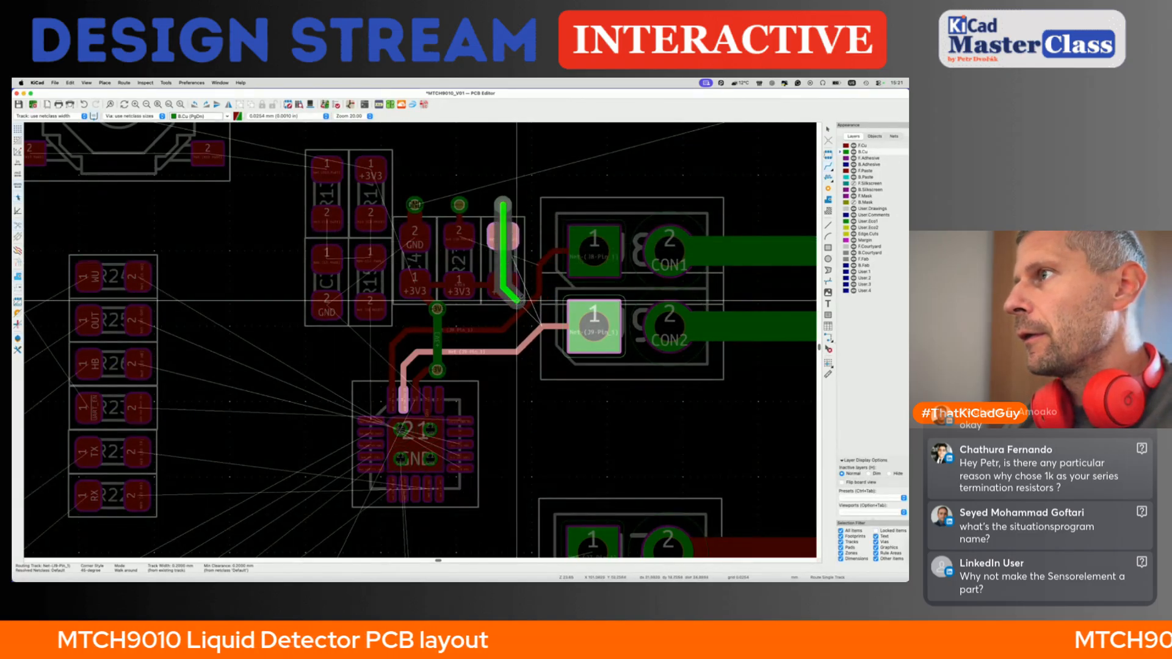
# - Route B.Cu tracks from R28's via to pad 1 of J9 and from R27's via to pad 1 of J8
pyautogui.click(590, 326)
pyautogui.click(459, 205)
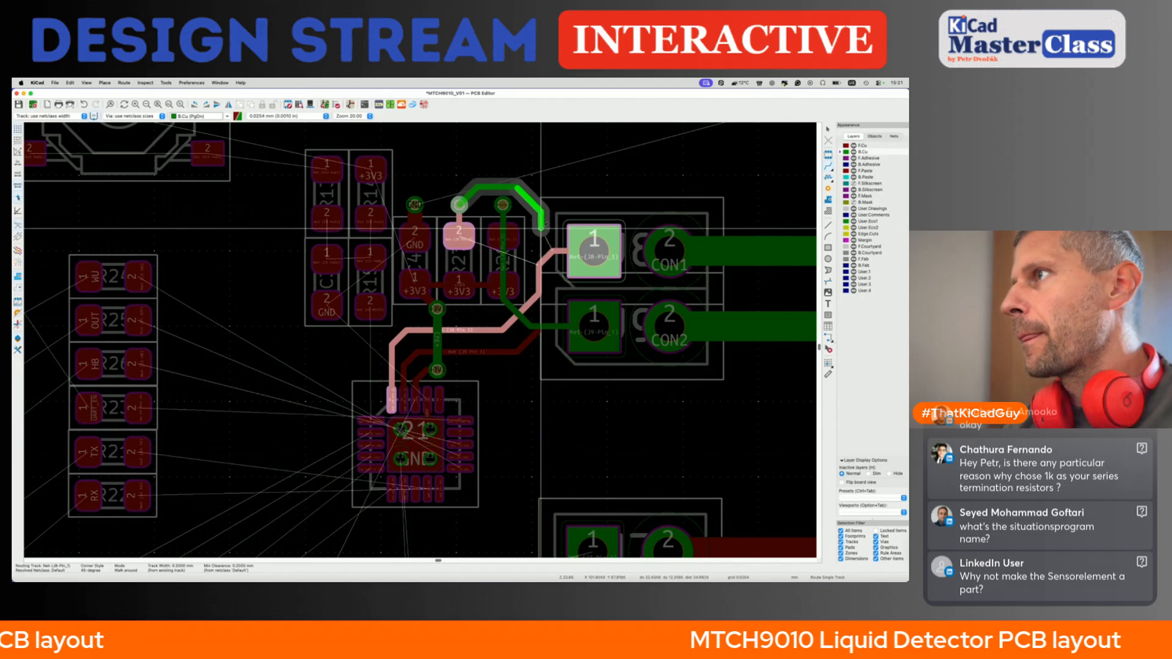
pyautogui.click(594, 250)
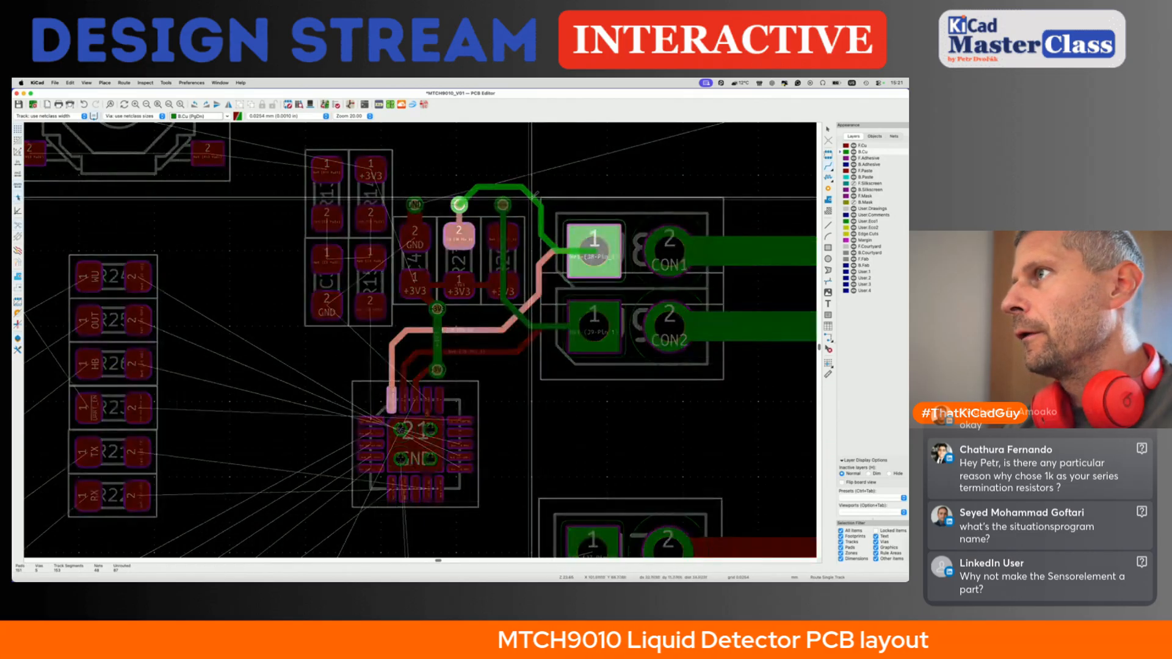
# - Adjust the bends of the B.Cu track arching from R27's via to J8, and save the board
pyautogui.press('d')
pyautogui.click(465, 190)
pyautogui.press('d')
pyautogui.click(532, 191)
pyautogui.press('super+s')
# - Route the MTCH9010's RESET pin on F.Cu to pad 2 of R15, and adjust the track's bend
pyautogui.scroll(-3, 525, 219)
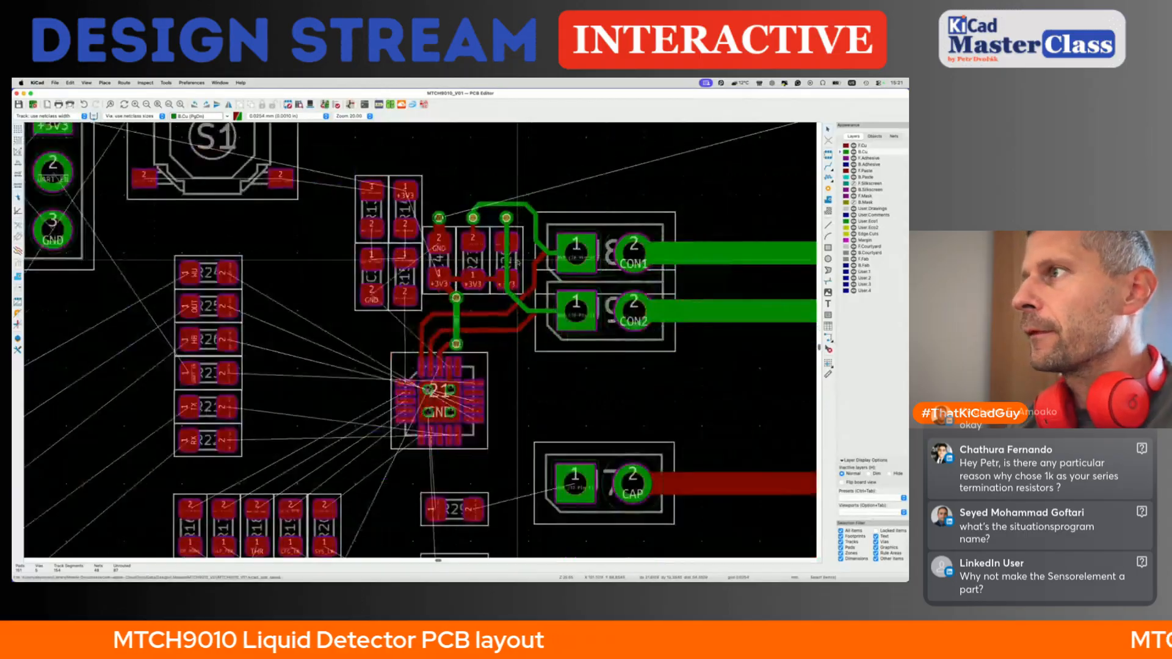
pyautogui.scroll(2, 517, 250)
pyautogui.scroll(-3, 517, 251)
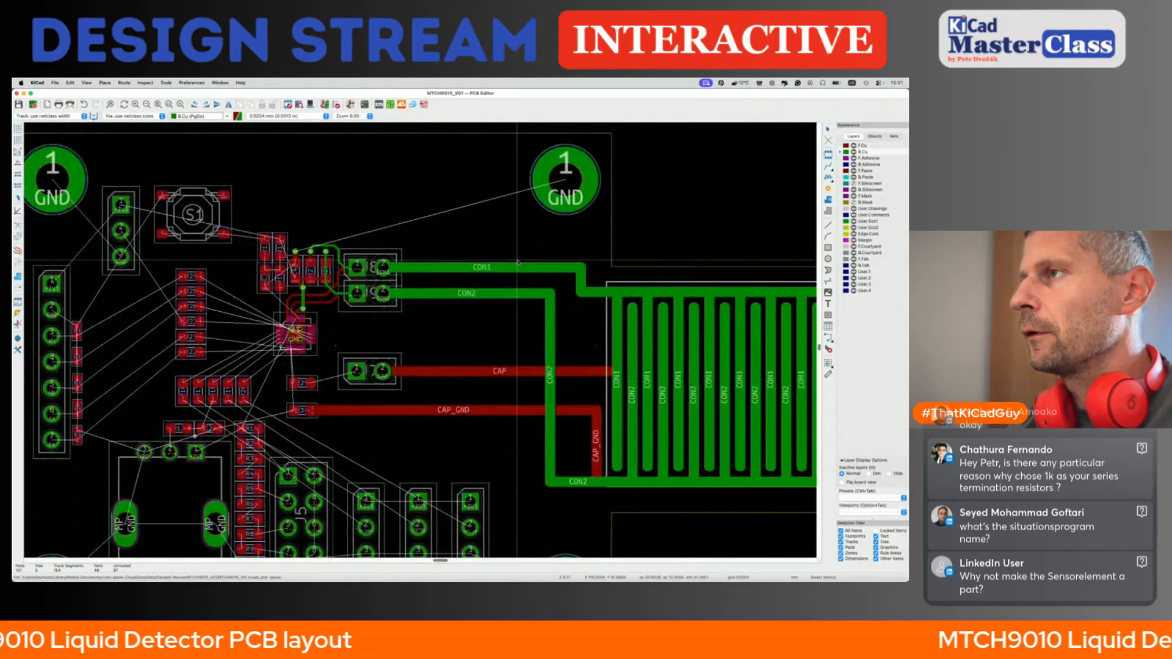
pyautogui.hscroll(-4, 518, 262)
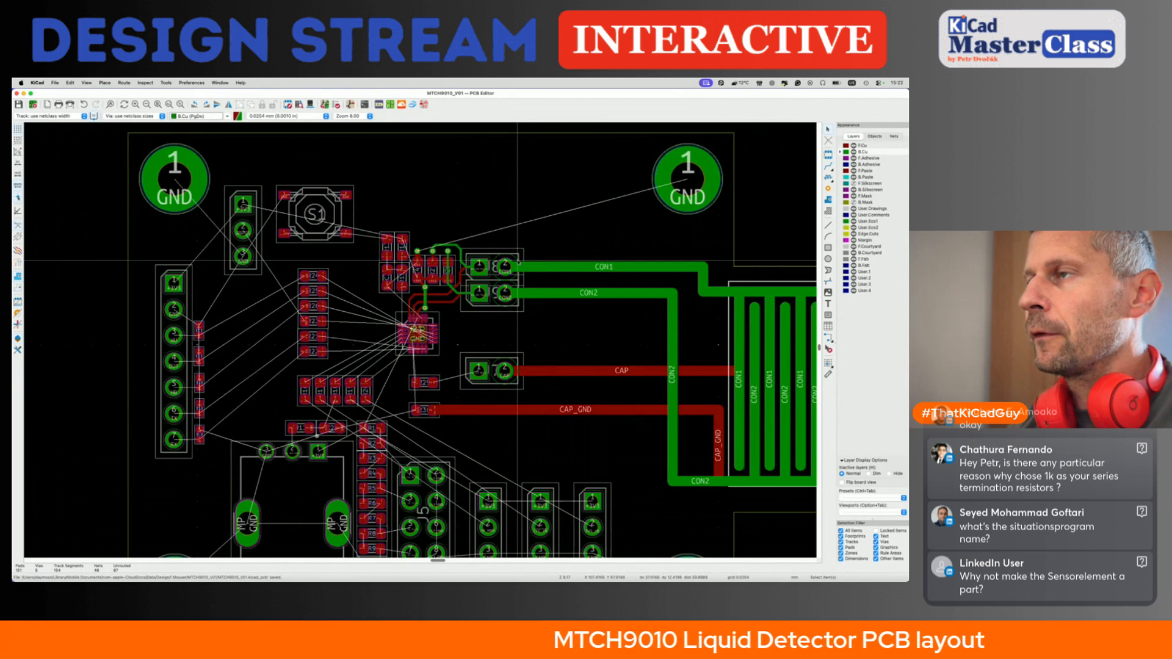
pyautogui.scroll(4, 403, 275)
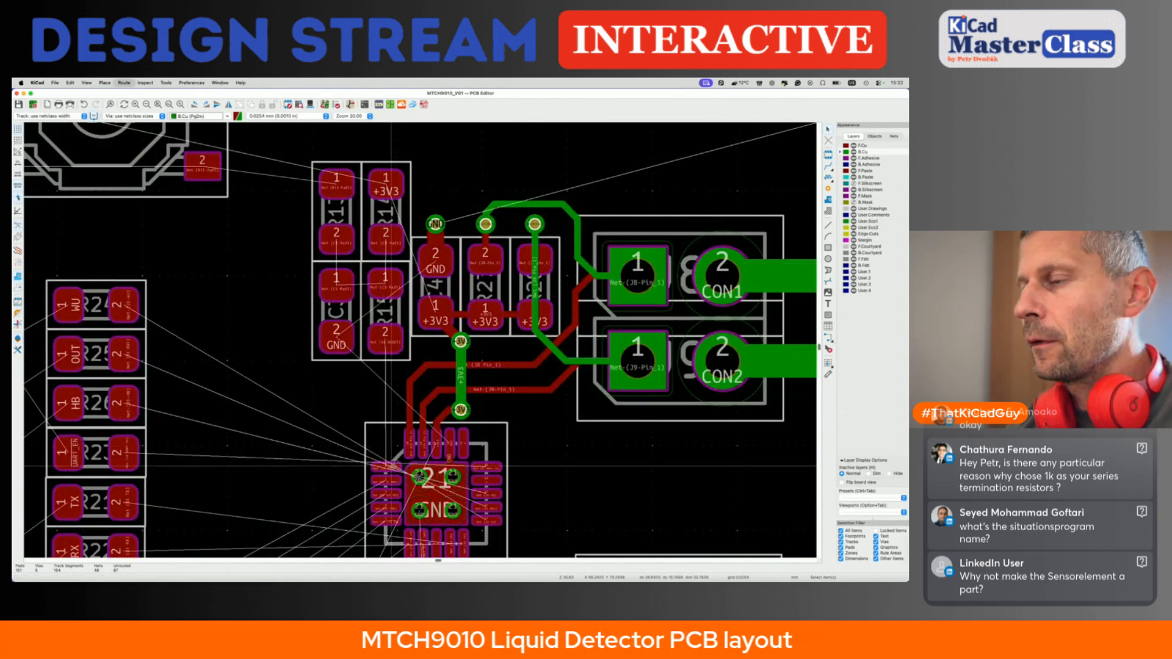
pyautogui.press('x')
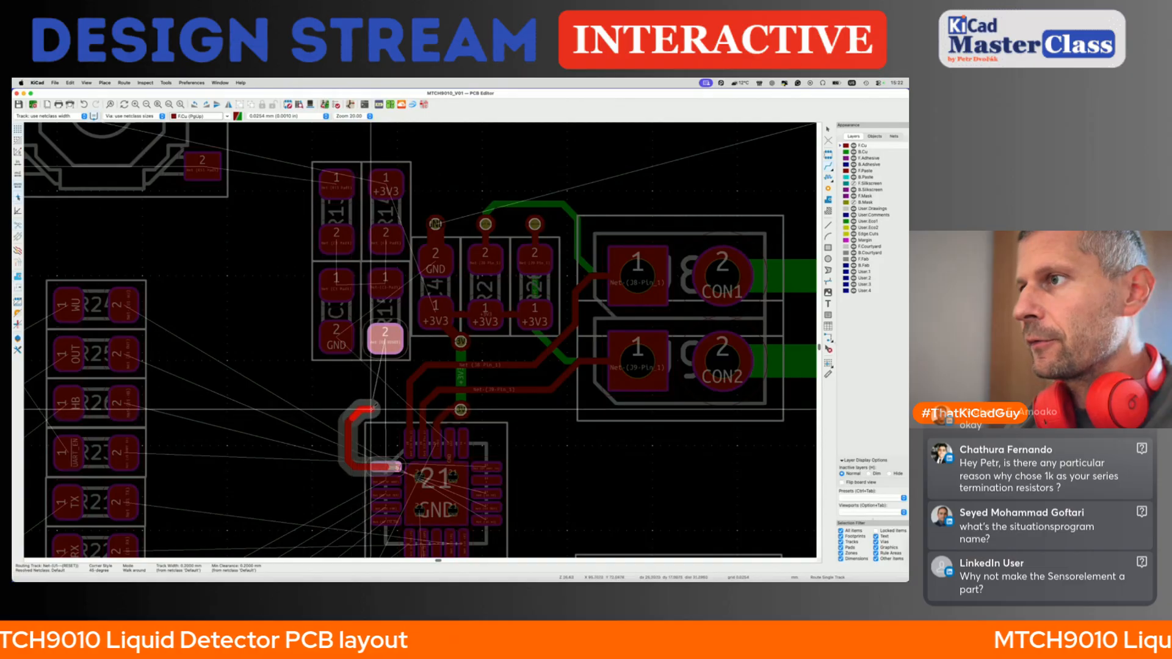
pyautogui.click(386, 339)
pyautogui.press('d')
pyautogui.click(380, 410)
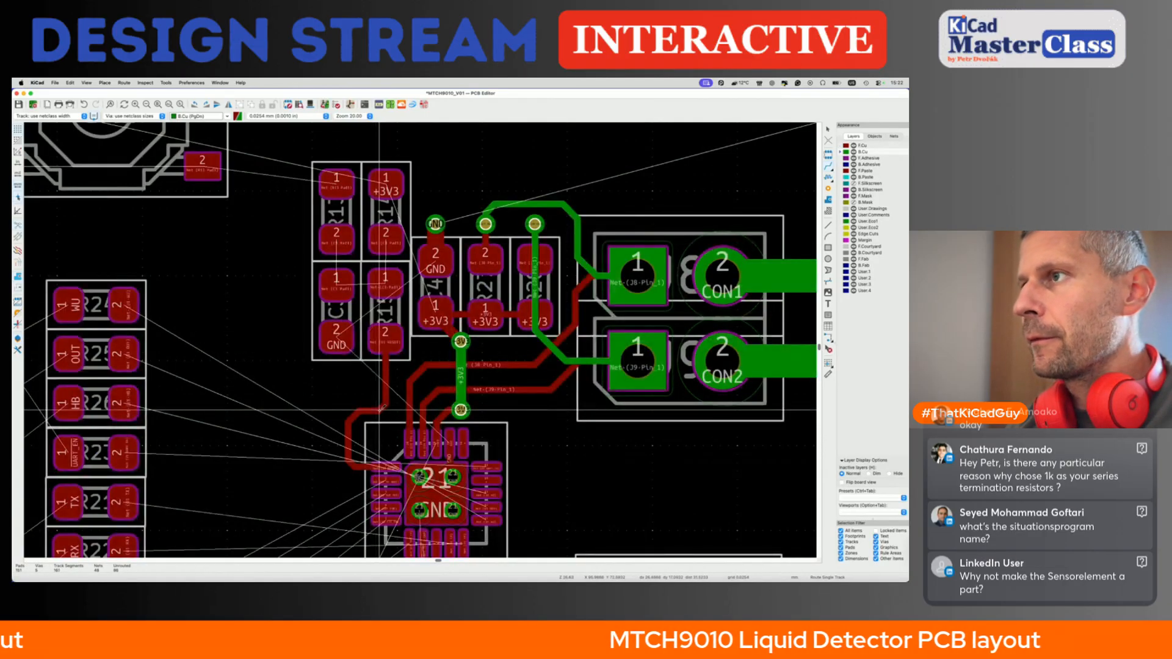
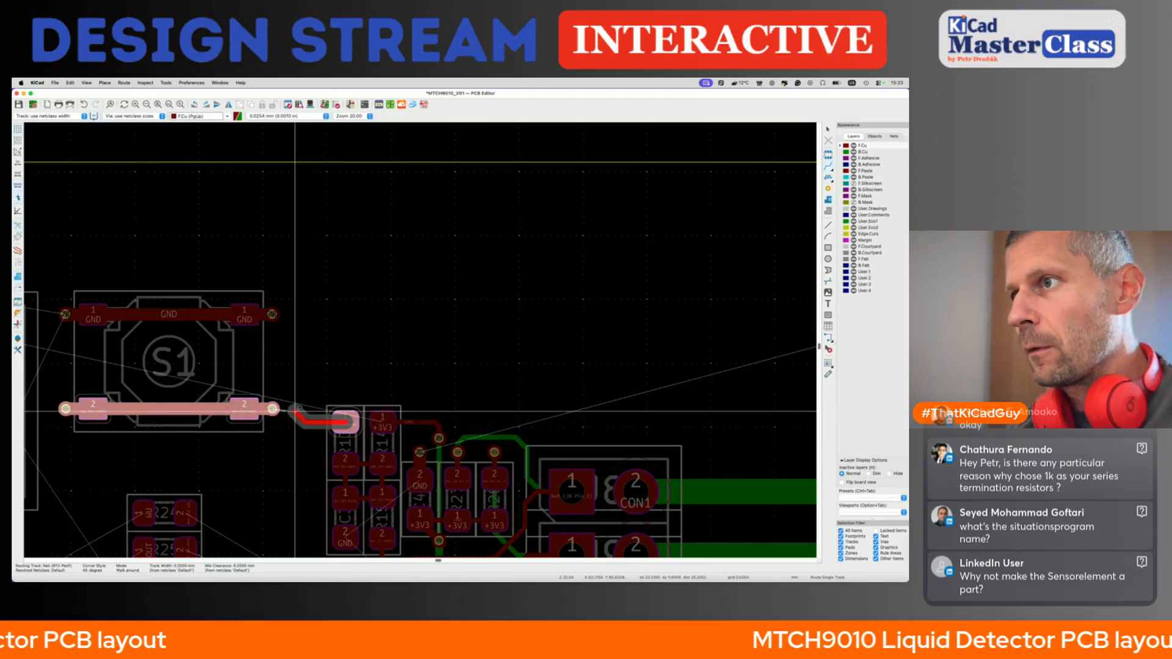
# - Route R13's pad 1 on F.Cu to the via beside S1's pad 2, adjust the bend and save the board
pyautogui.click(273, 410)
pyautogui.moveTo(299, 418); pyautogui.dragTo(314, 416)
pyautogui.press('super+s')
pyautogui.scroll(-5, 315, 417)
pyautogui.hscroll(-4, 315, 417)
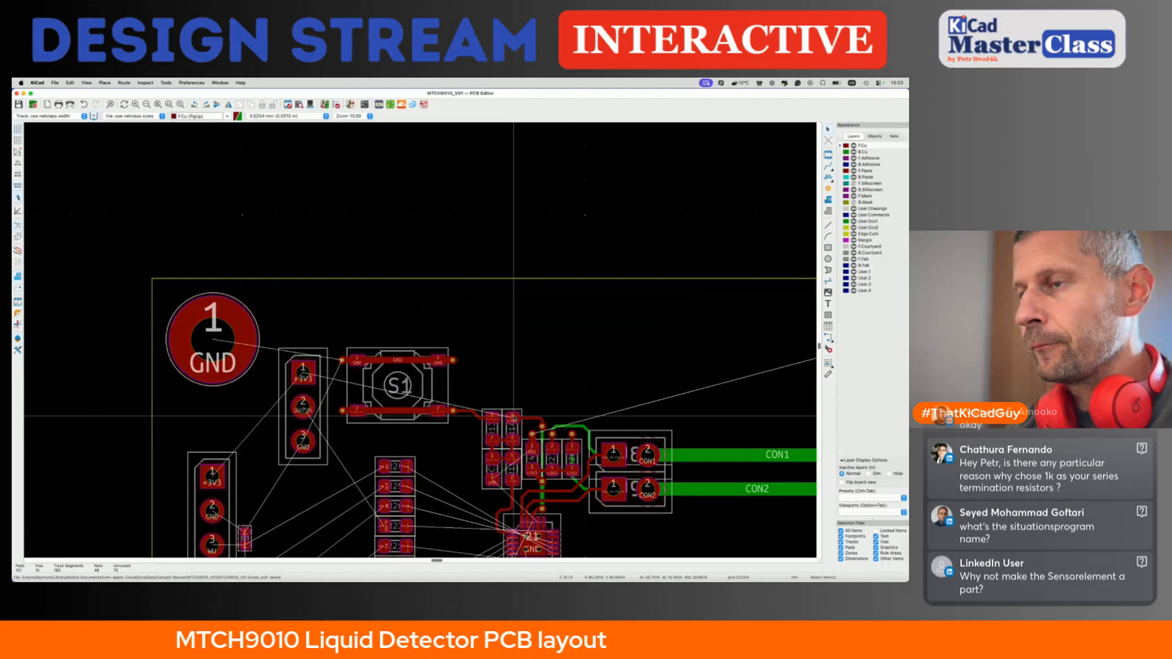
# - Widen the vertical +3V3 track on B.Cu beside C4, and delete the F.Cu track between R14's pad 1 and the upper +3V3 via
pyautogui.scroll(-2, 512, 417)
pyautogui.scroll(4, 513, 380)
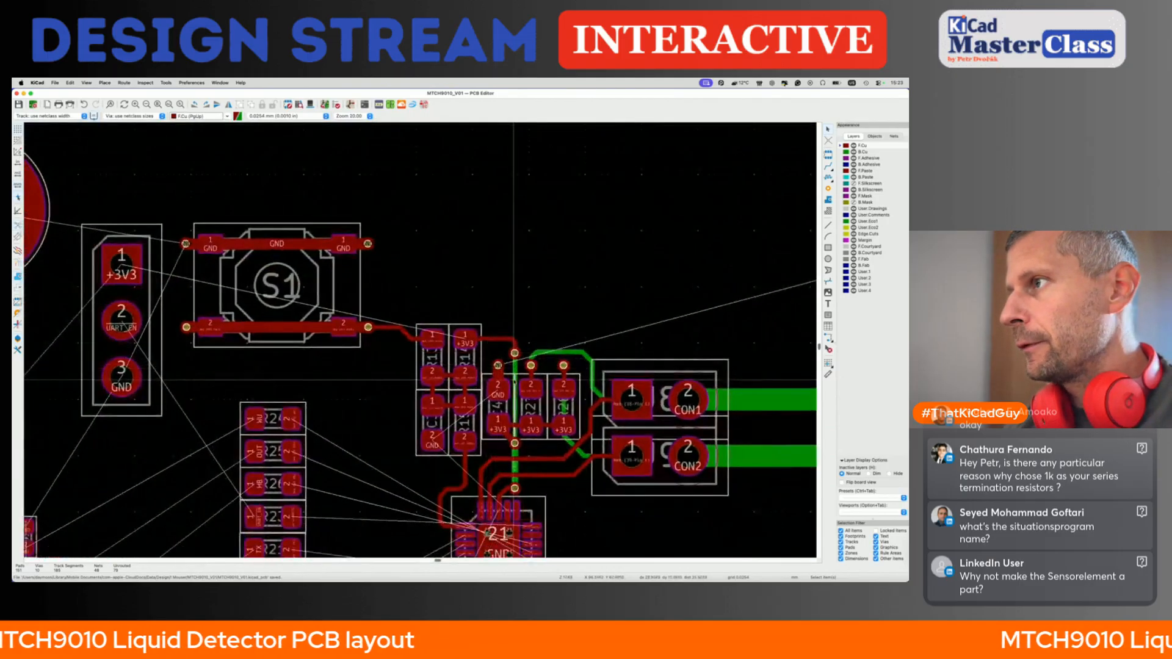
pyautogui.click(508, 341)
pyautogui.scroll(1, 520, 393)
pyautogui.scroll(2, 518, 393)
pyautogui.click(515, 347)
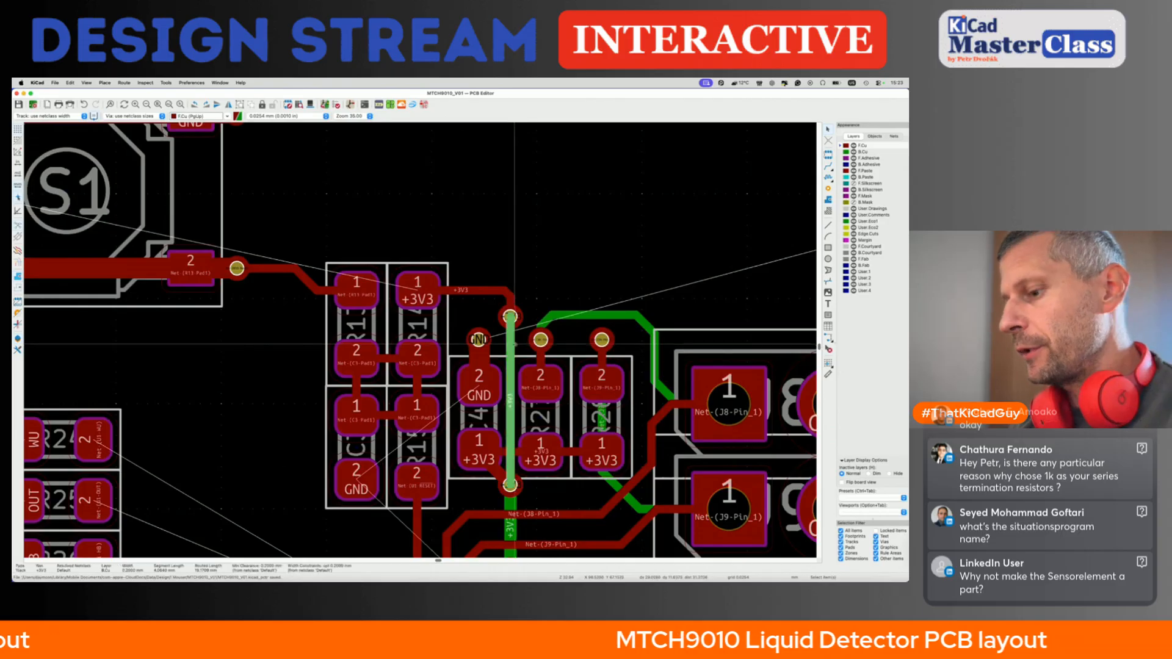
pyautogui.click(514, 298)
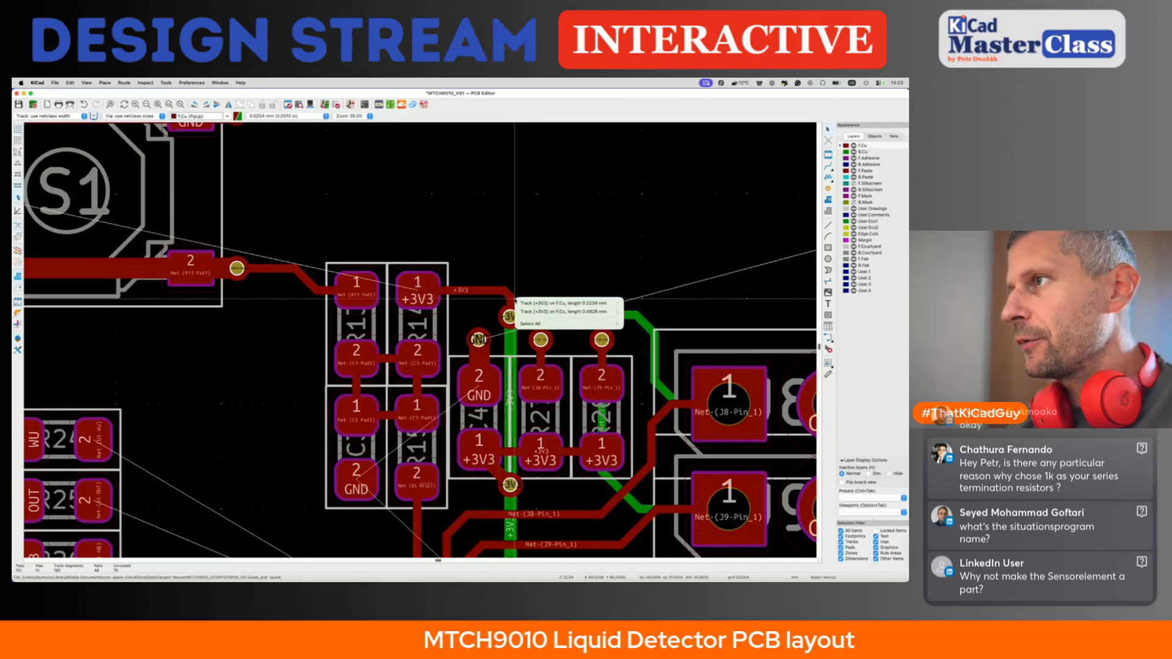
pyautogui.click(512, 301)
pyautogui.click(506, 294)
pyautogui.click(515, 298)
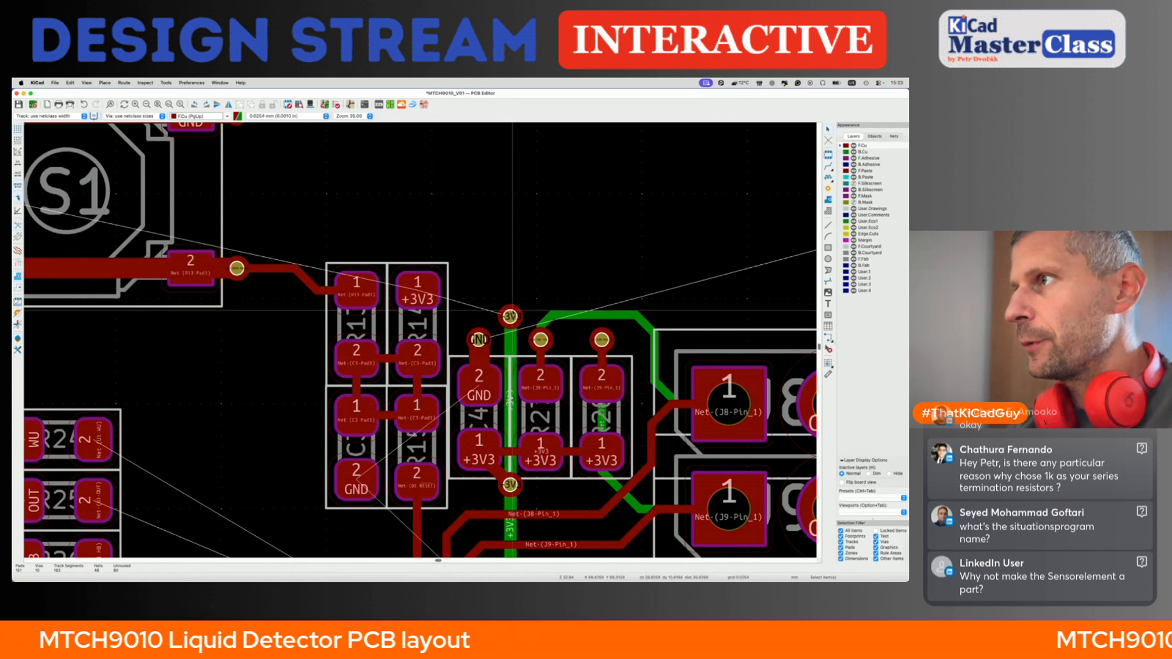
# - Route a 0.5 mm +3V3 track on B.Cu from the via above C4, beneath S1, to pad 1 of the three-pin header
pyautogui.scroll(-4, 514, 305)
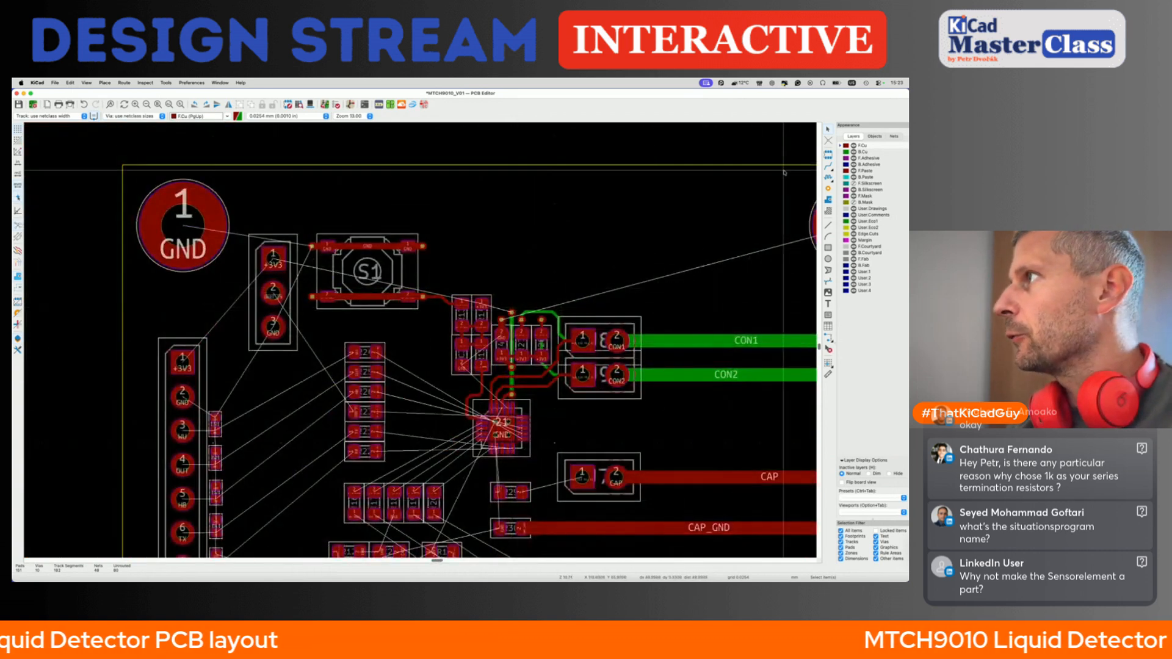
pyautogui.press('pagedown')
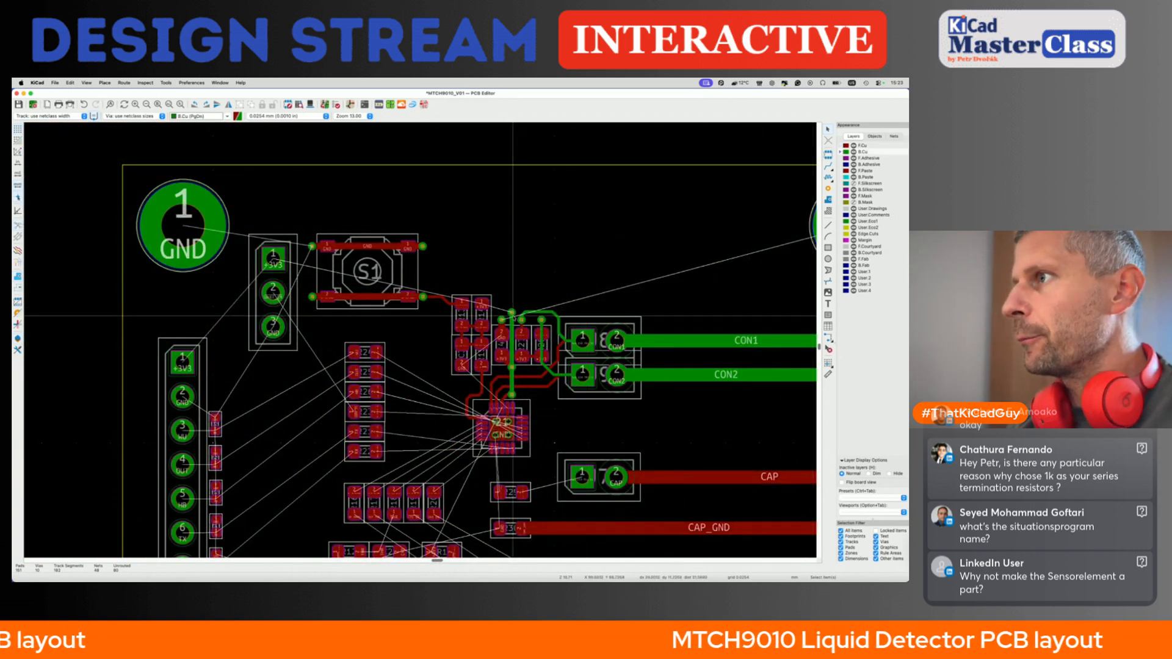
pyautogui.press('x')
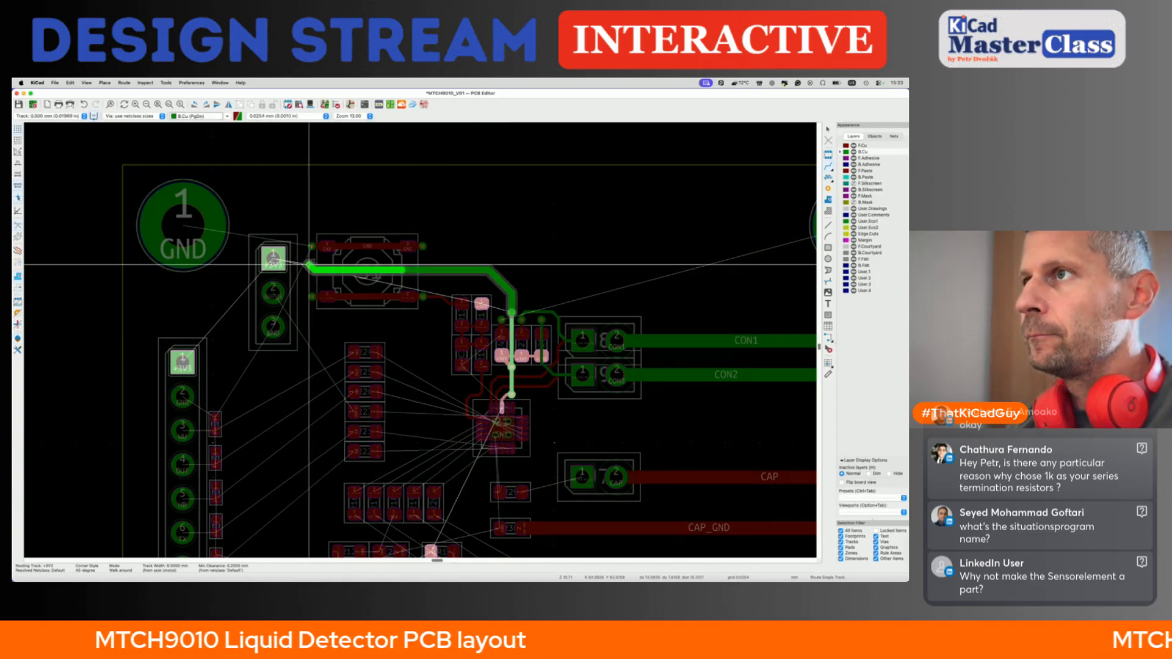
pyautogui.click(273, 259)
# - Extend the +3V3 track on B.Cu to pad 1 of the long header near the board edge, adjust its bend and save the board
pyautogui.click(272, 259)
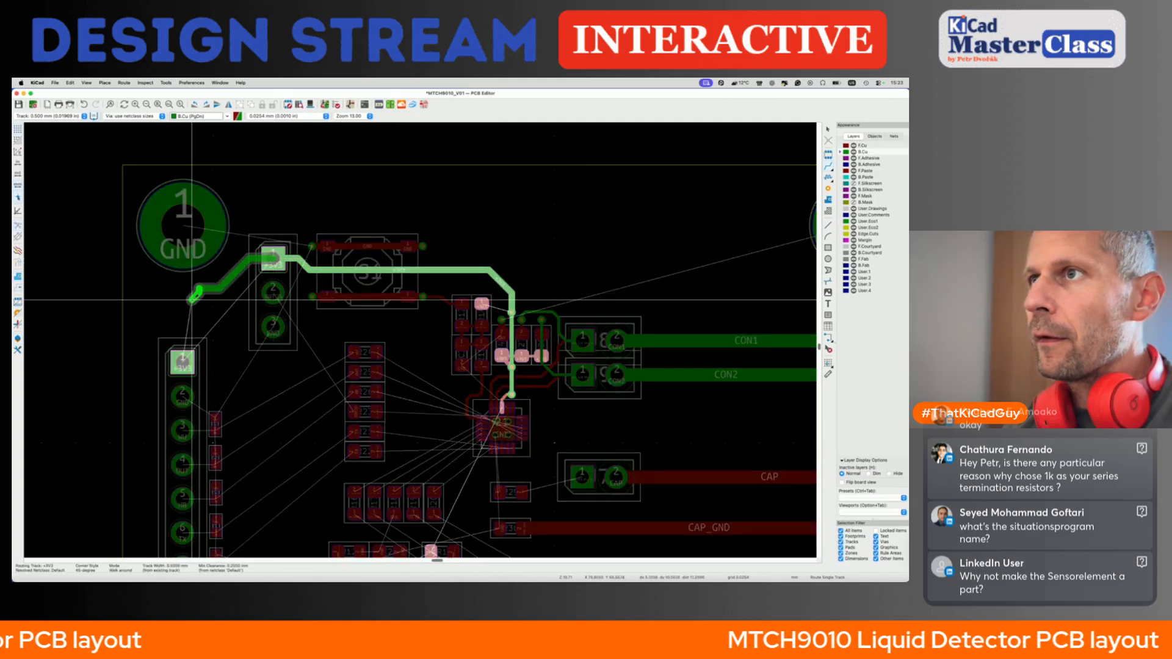
pyautogui.click(182, 362)
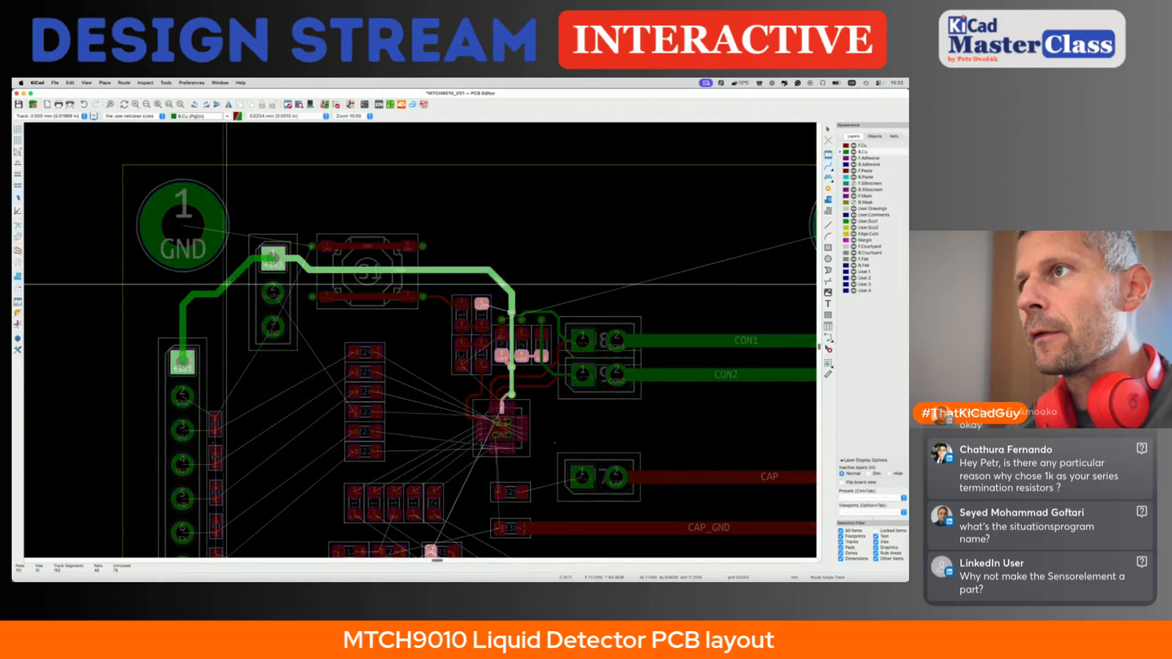
pyautogui.click(207, 286)
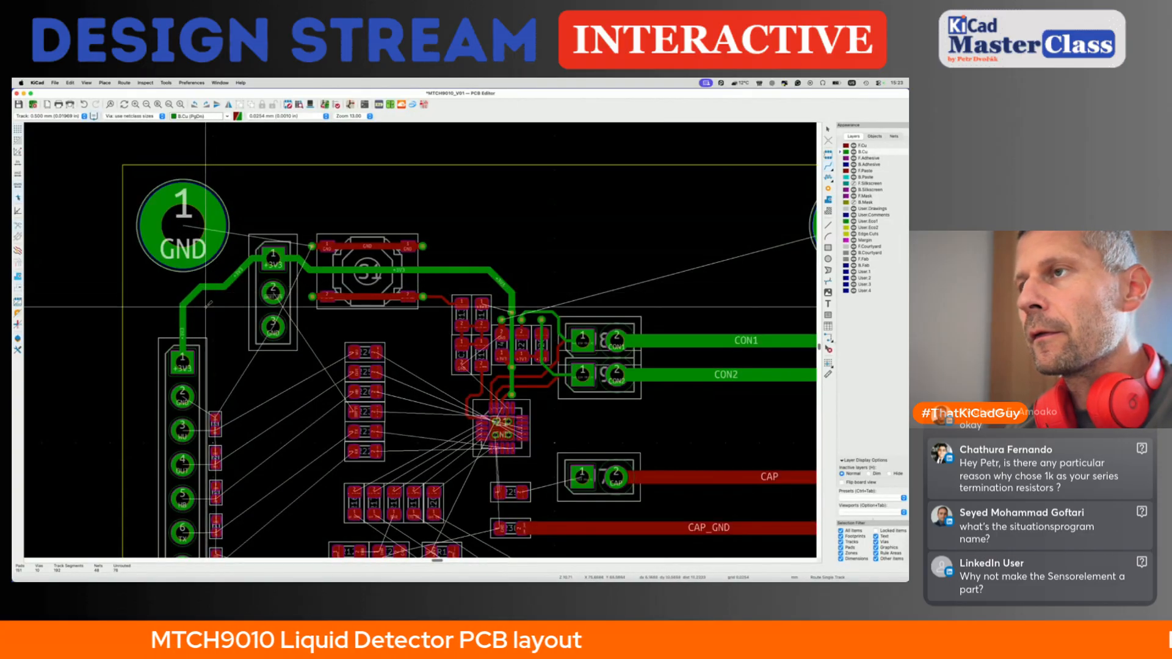
pyautogui.hotkey('ctrl', 's')
pyautogui.hscroll(3, 207, 309)
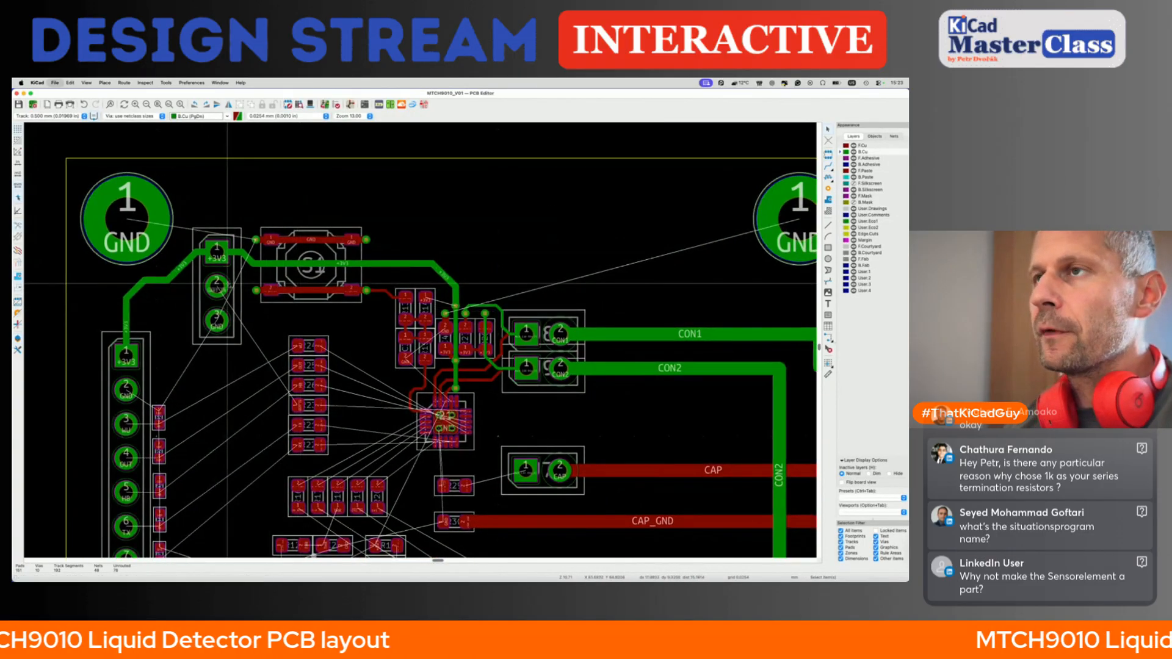
pyautogui.scroll(-2, 210, 261)
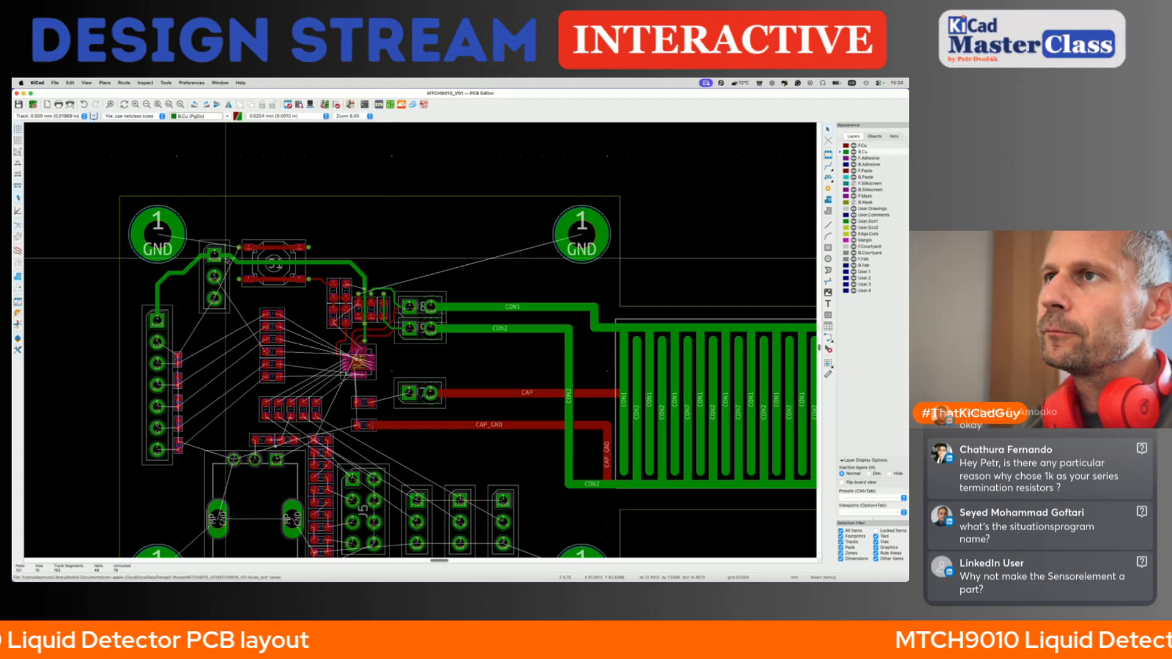
# - Delete the +3V3 track segments on B.Cu between button S1, pad 1 of the three-pin header and the long header's track
pyautogui.scroll(5, 226, 258)
pyautogui.press('Delete')
pyautogui.click(258, 271)
pyautogui.press('Delete')
pyautogui.click(300, 269)
pyautogui.press('Delete')
pyautogui.click(314, 273)
pyautogui.press('Delete')
# - Rotate the three-pin header to a horizontal orientation with pad 1 facing away from the long header, and place it between that header and R24
pyautogui.click(305, 286)
pyautogui.press('m')
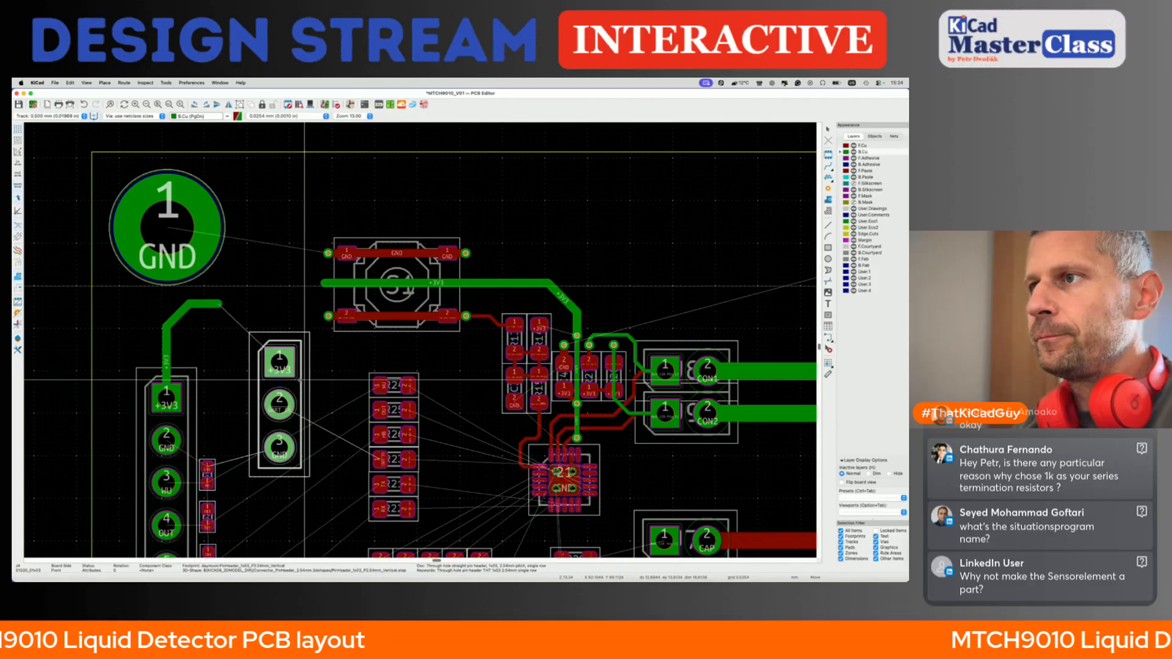
pyautogui.press('r')
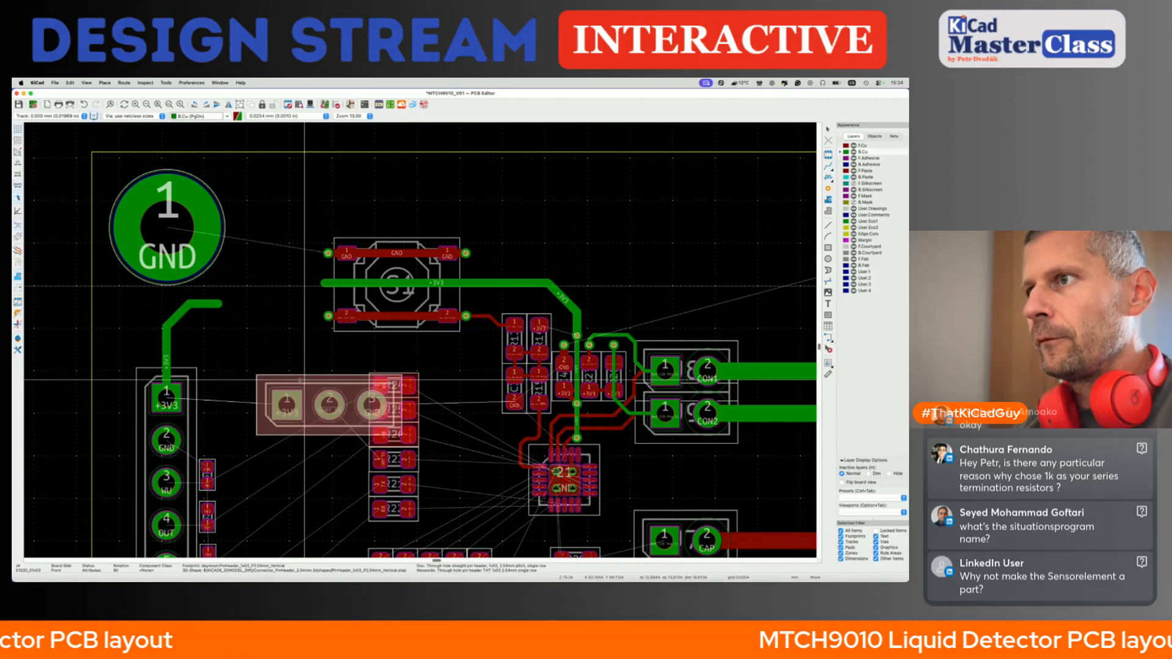
pyautogui.press('r')
pyautogui.press('r')
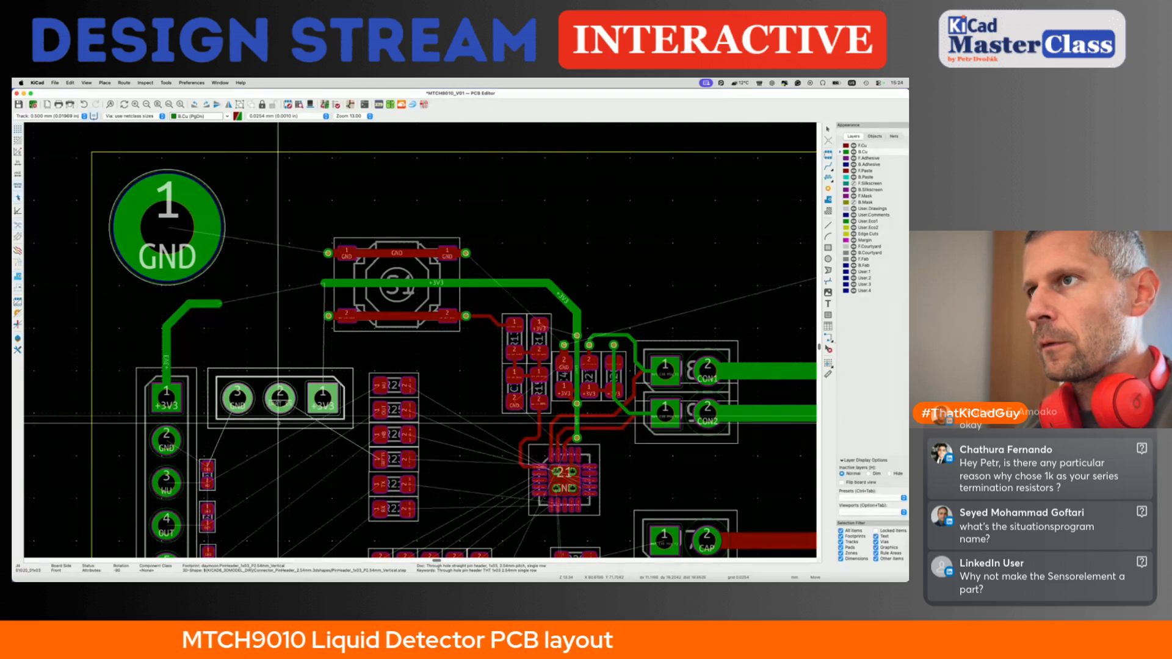
pyautogui.click(279, 398)
# - Reconnect the +3V3 track on B.Cu from S1 to the long header's track and drag it into one straight horizontal run beneath S1
pyautogui.scroll(-5, 276, 397)
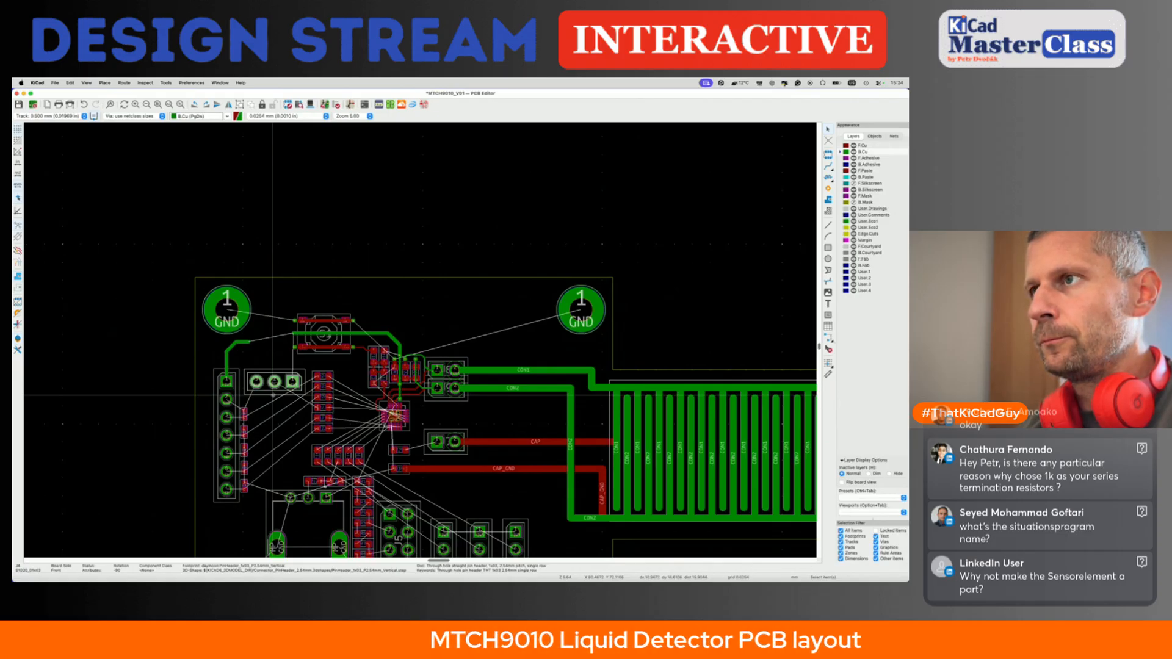
pyautogui.scroll(3, 270, 347)
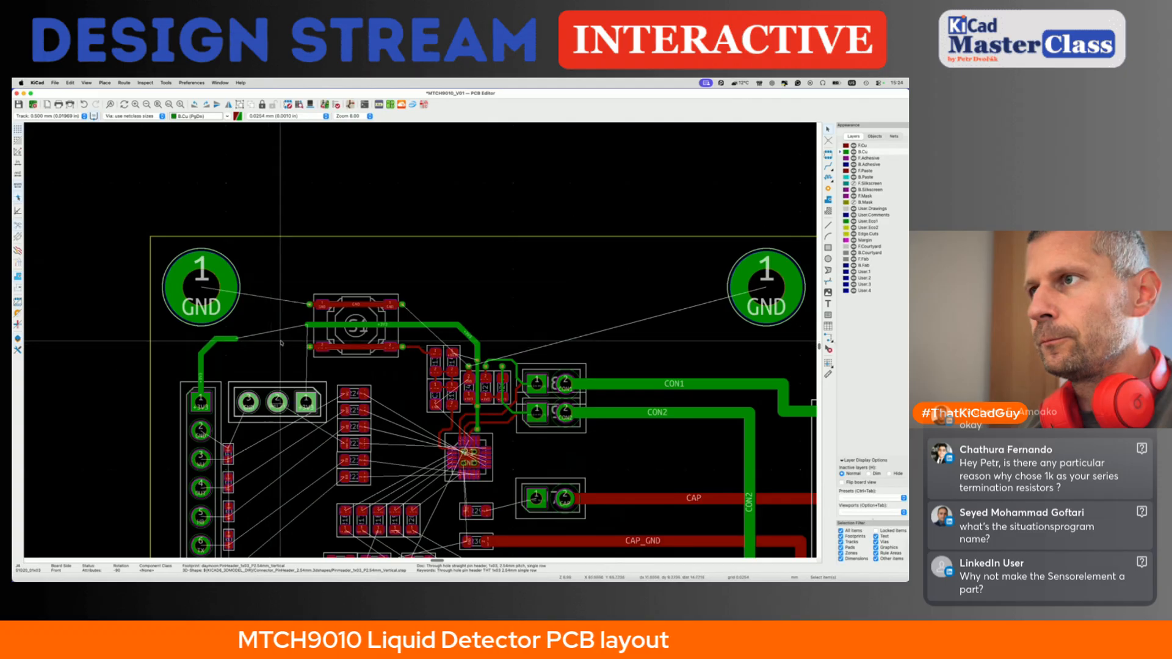
pyautogui.press('x')
pyautogui.click(307, 325)
pyautogui.press('d')
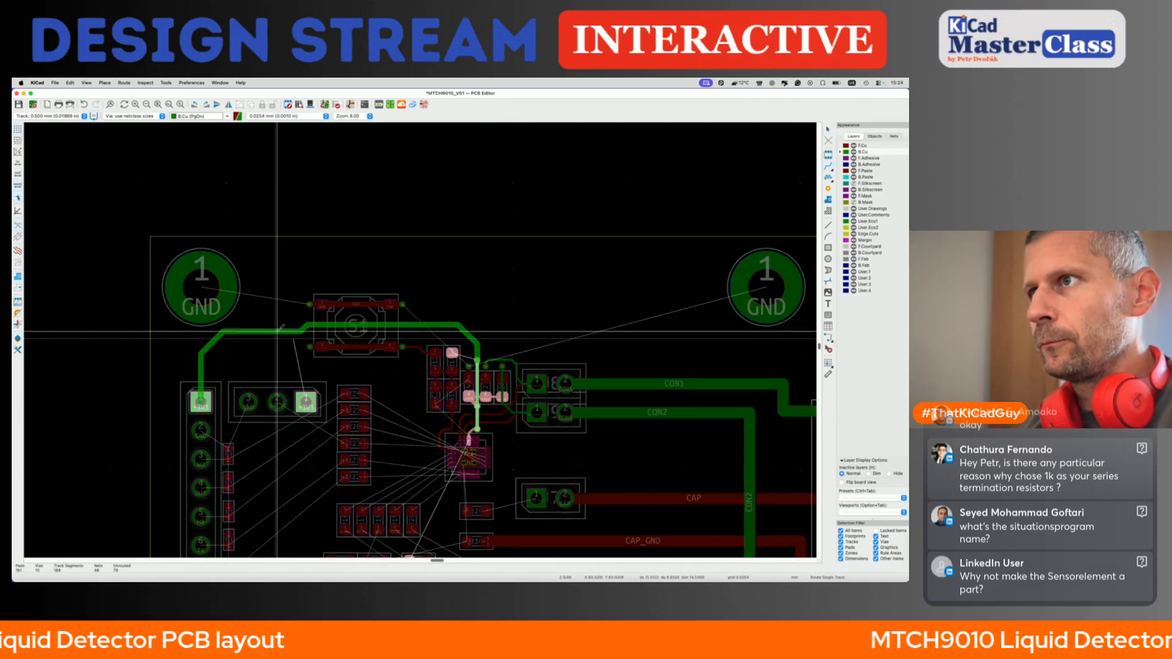
pyautogui.click(277, 324)
pyautogui.press('d')
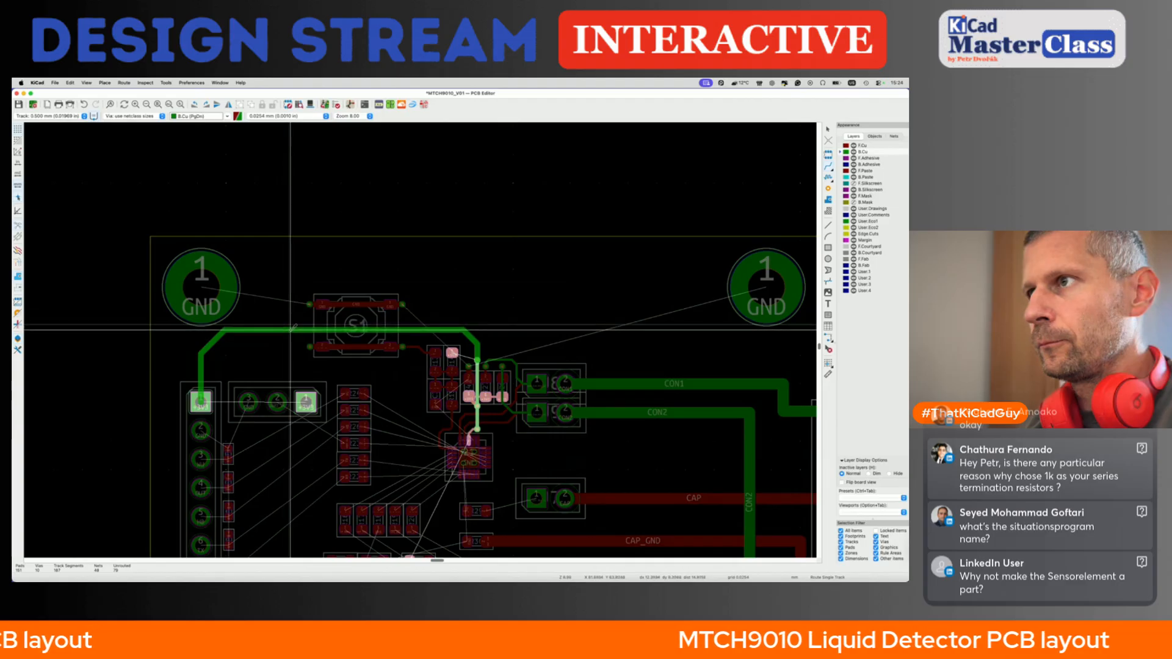
# - Drag the diagonal bend of the +3V3 track above the long header into a longer 45° corner and save the board
pyautogui.click(227, 341)
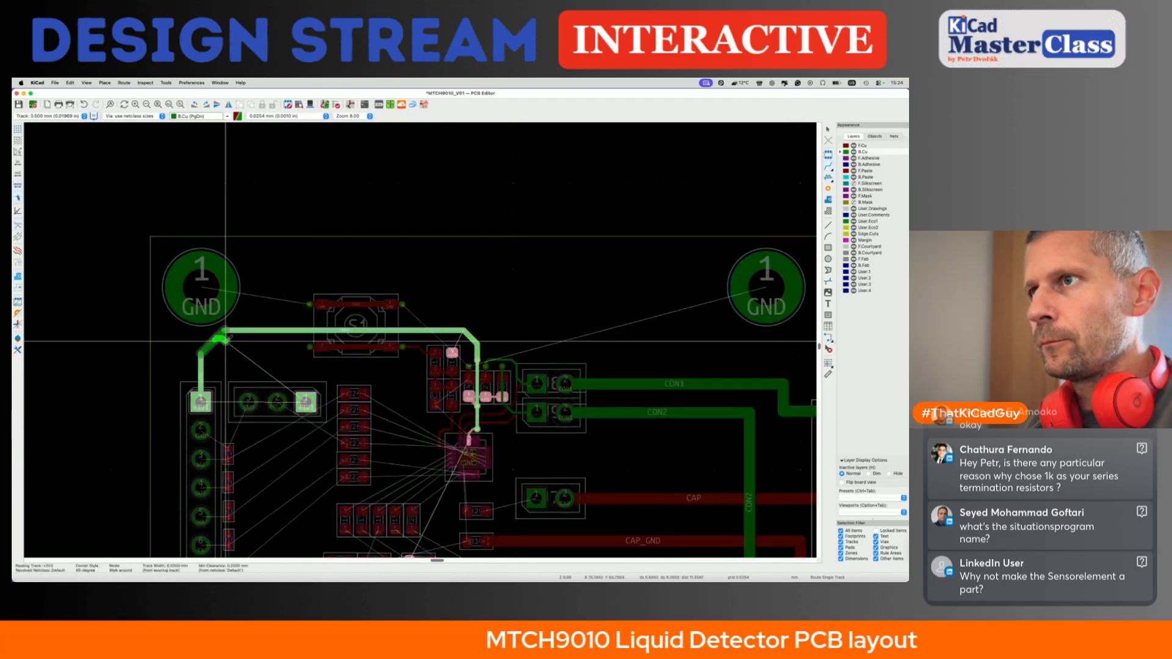
pyautogui.press('Escape')
pyautogui.press('d')
pyautogui.click(223, 346)
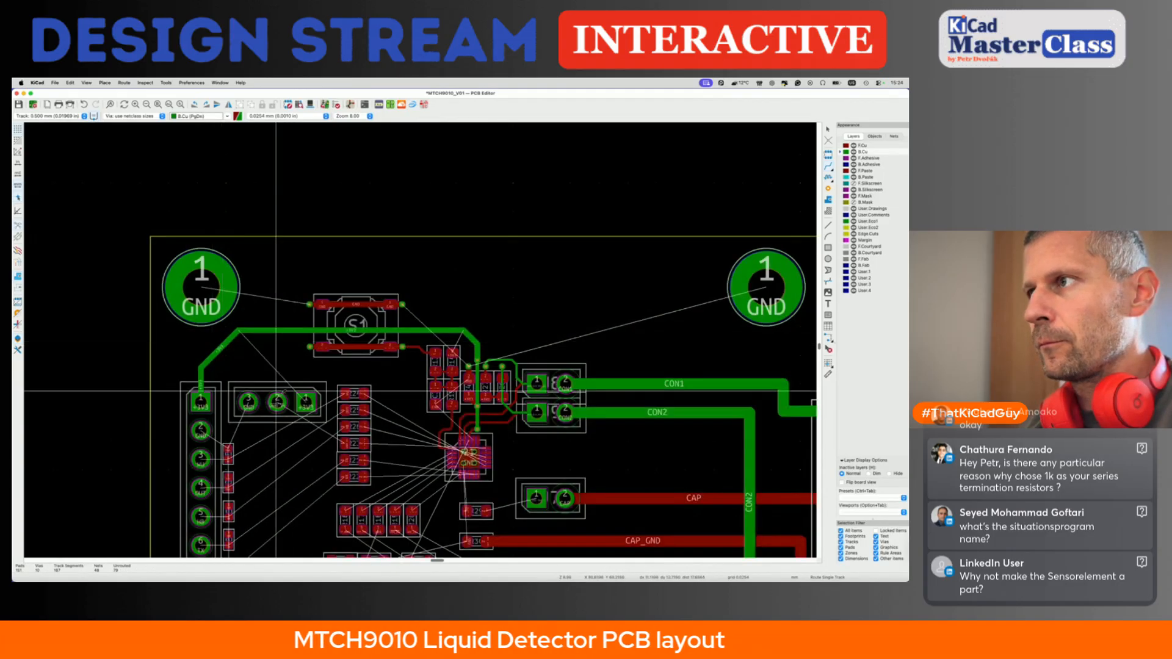
pyautogui.scroll(-5, 435, 353)
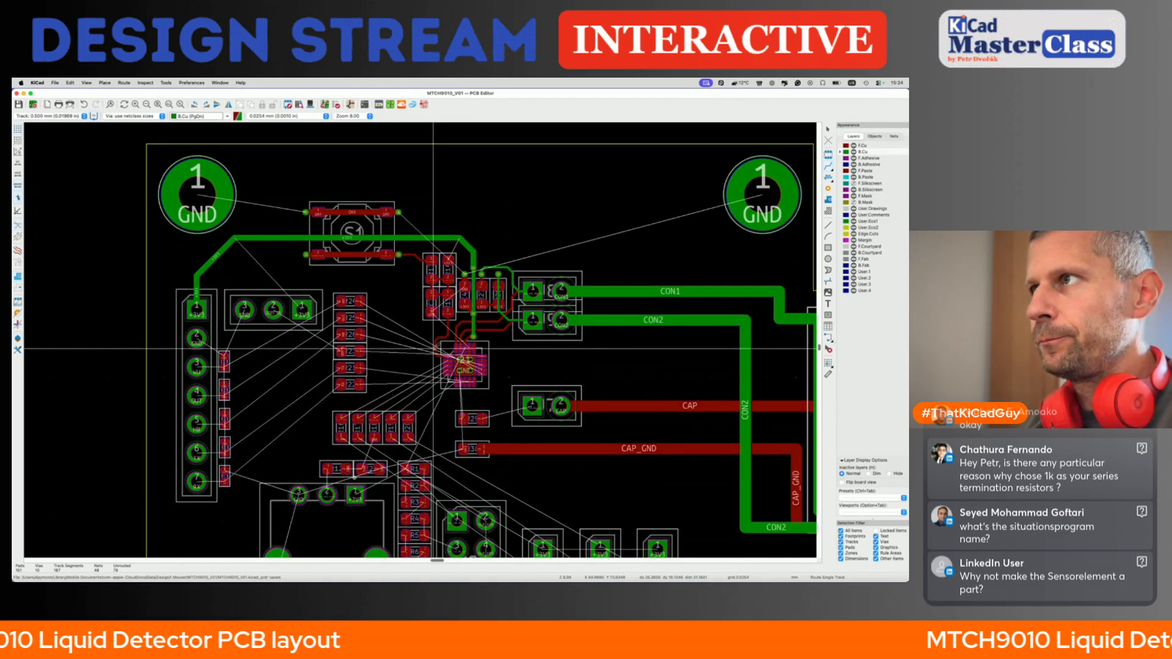
# - Route a +3V3 track on F.Cu from R14's pad 1 to the upper +3V3 via above C4
pyautogui.scroll(6, 427, 275)
pyautogui.press('pageup')
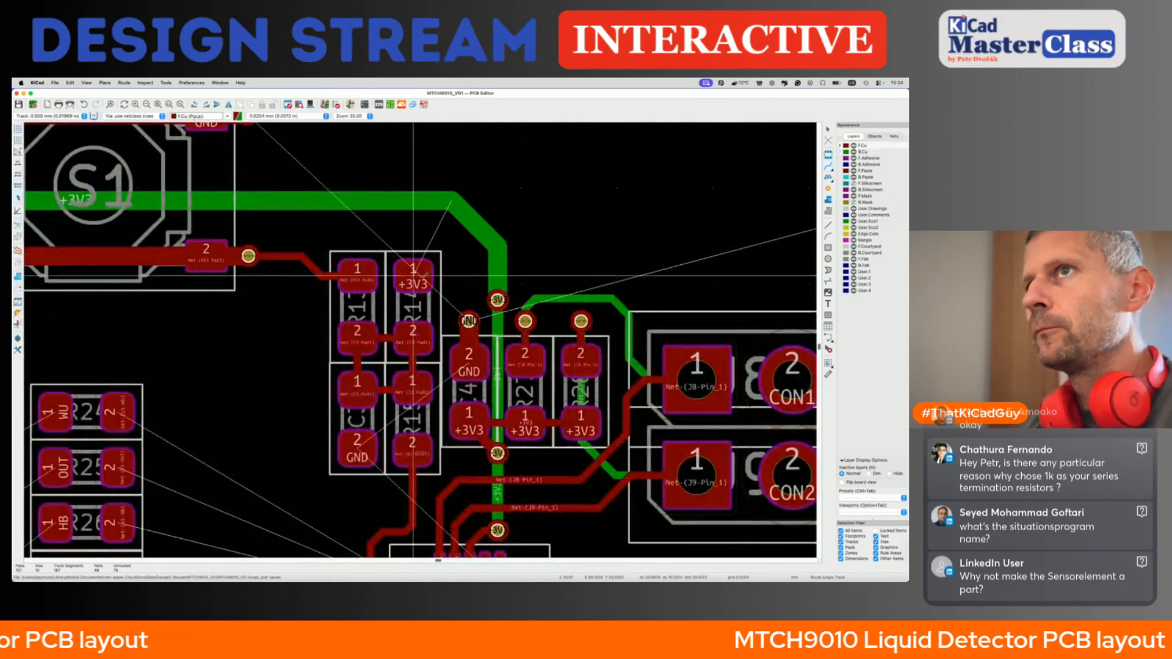
pyautogui.click(414, 276)
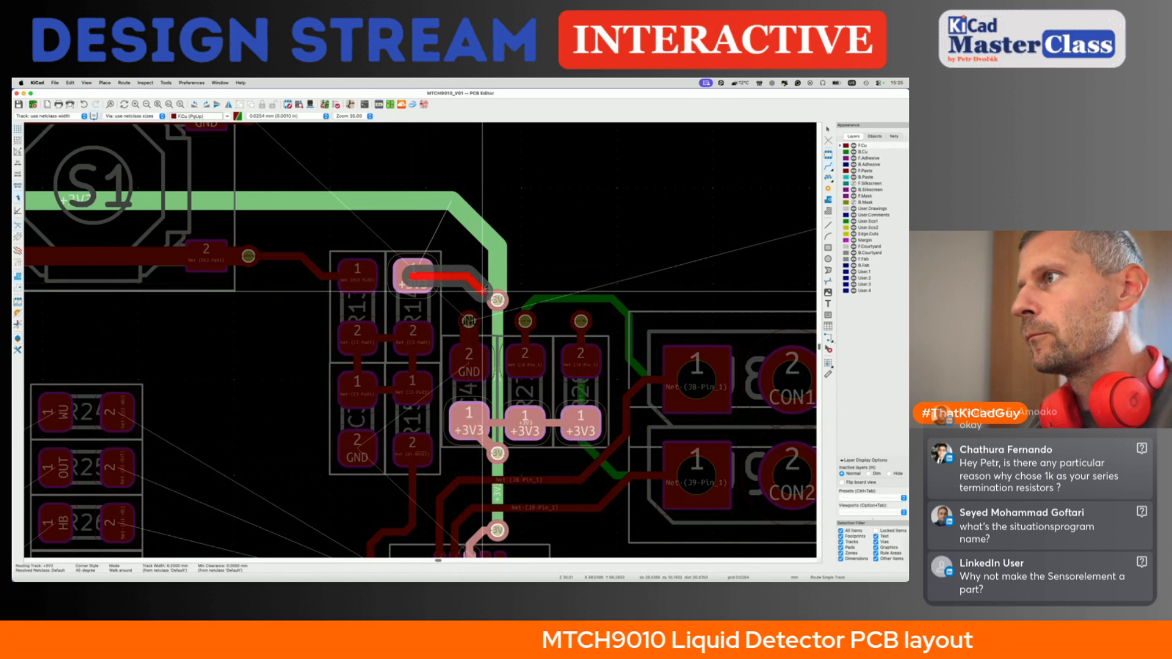
pyautogui.click(498, 299)
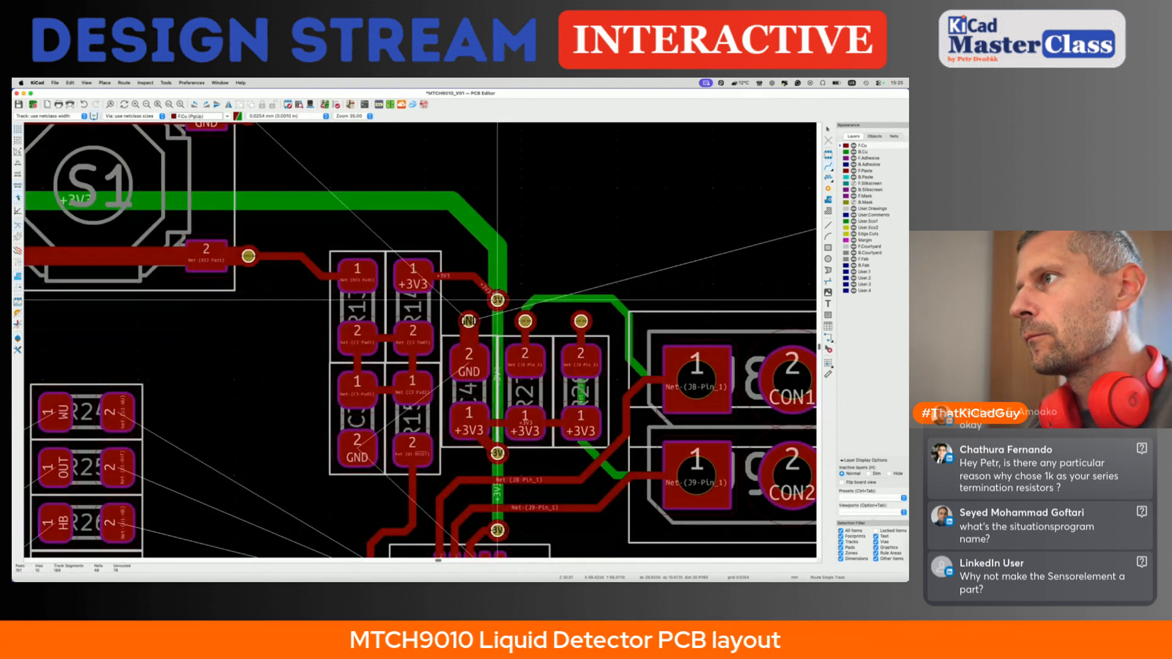
# - Route a short GND track on F.Cu from pad 2 of the capacitor below R13 to a new via and save the board
pyautogui.scroll(-5, 455, 311)
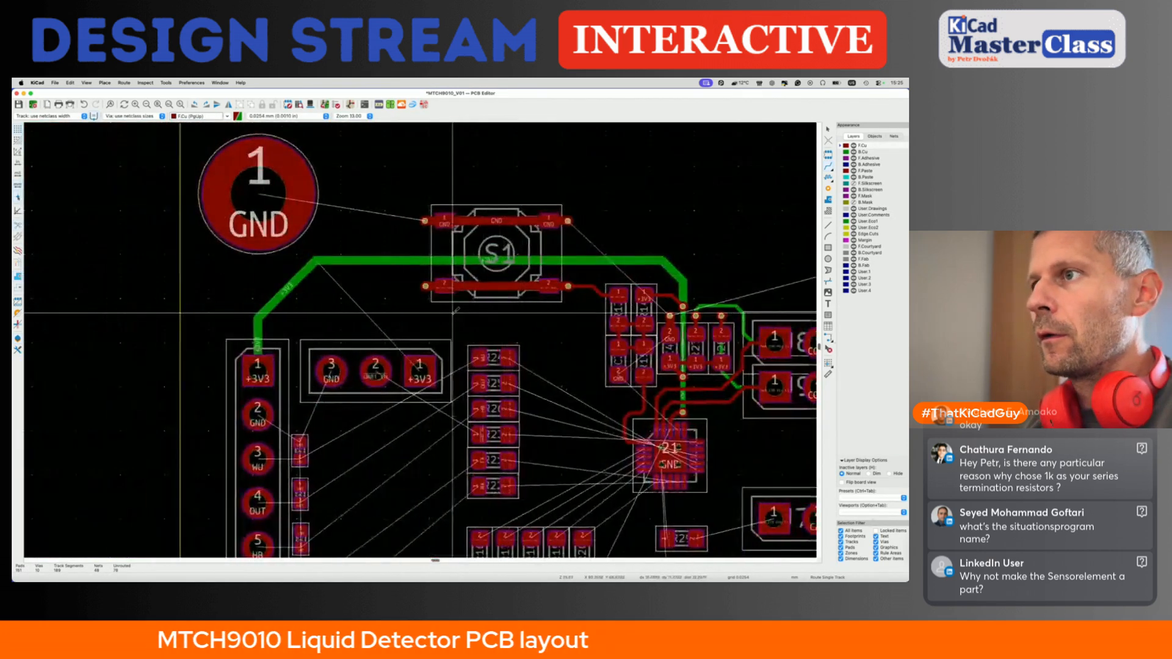
pyautogui.scroll(-4, 394, 354)
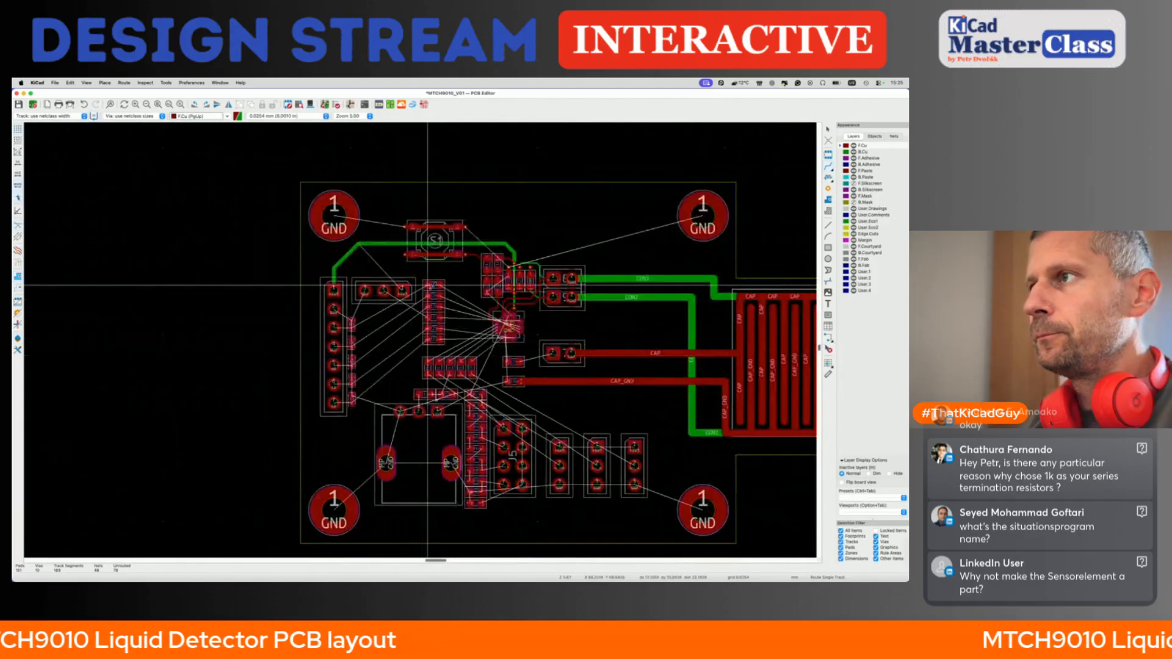
pyautogui.scroll(5, 421, 279)
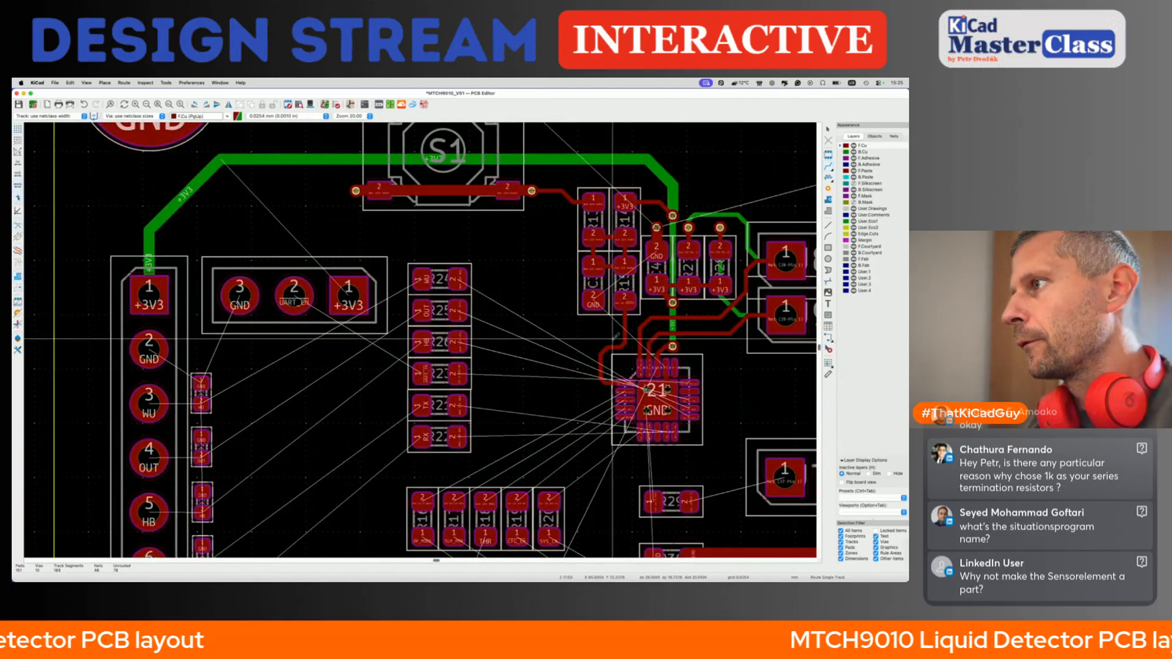
pyautogui.moveTo(708, 351); pyautogui.dragTo(612, 338, button='middle')
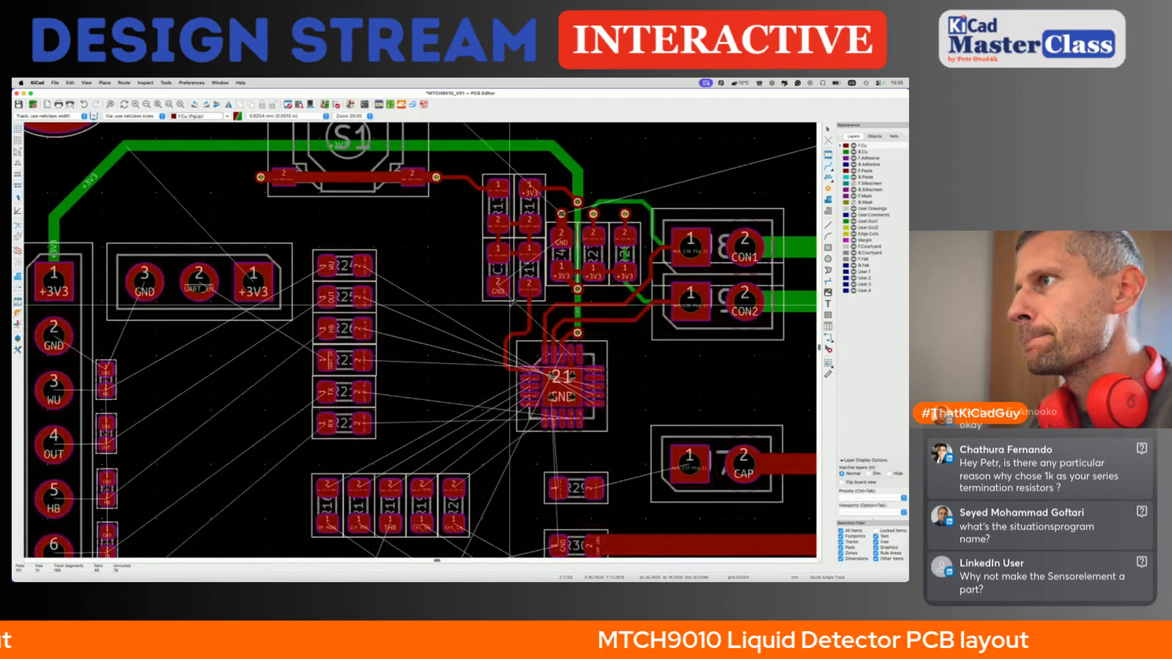
pyautogui.click(498, 287)
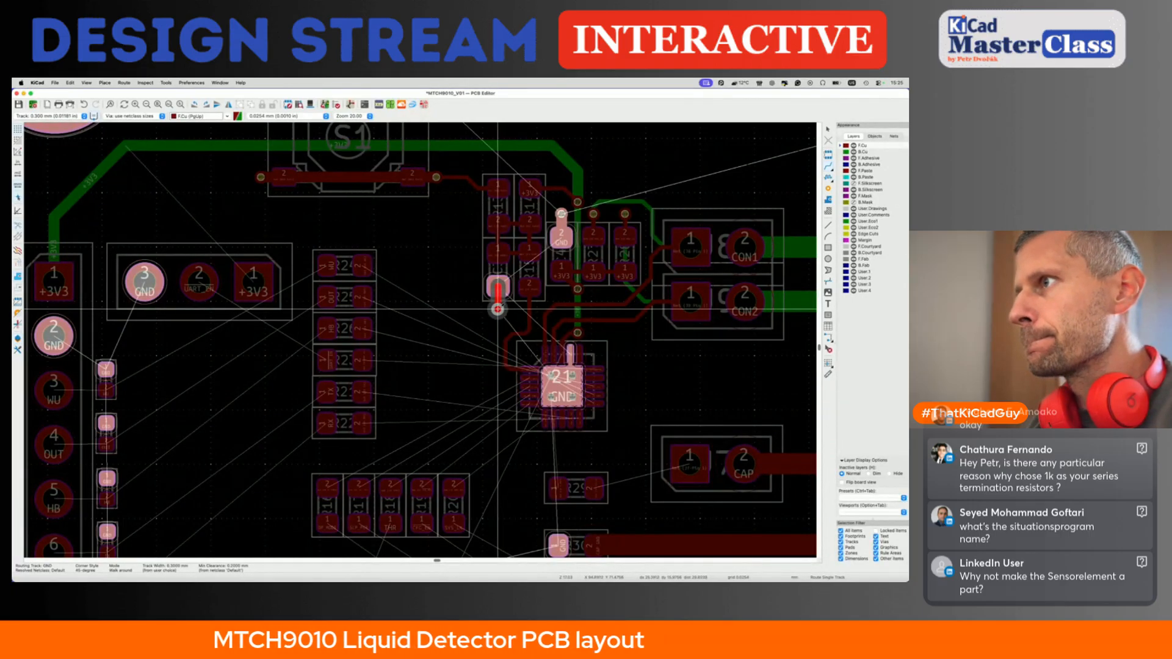
pyautogui.press('Escape')
pyautogui.press('super+s')
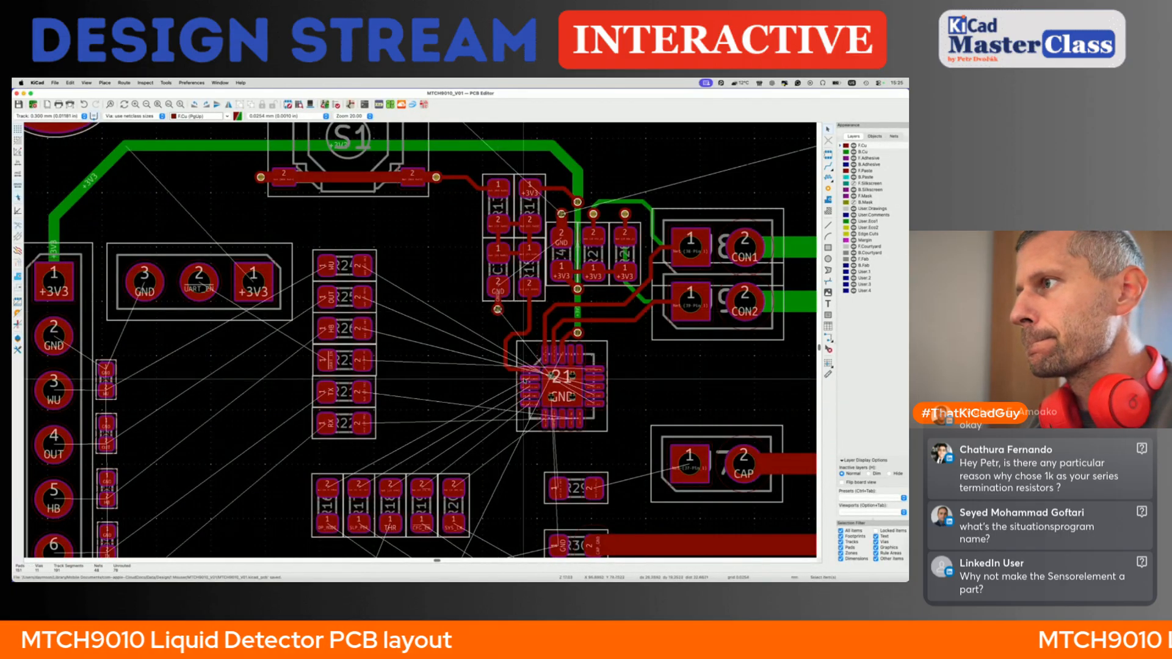
# - Route the chip's OP_MODE and SLP_PER pins on F.Cu to pad 2 of the first two resistors in the five-resistor row
pyautogui.click(529, 378)
pyautogui.press('Escape')
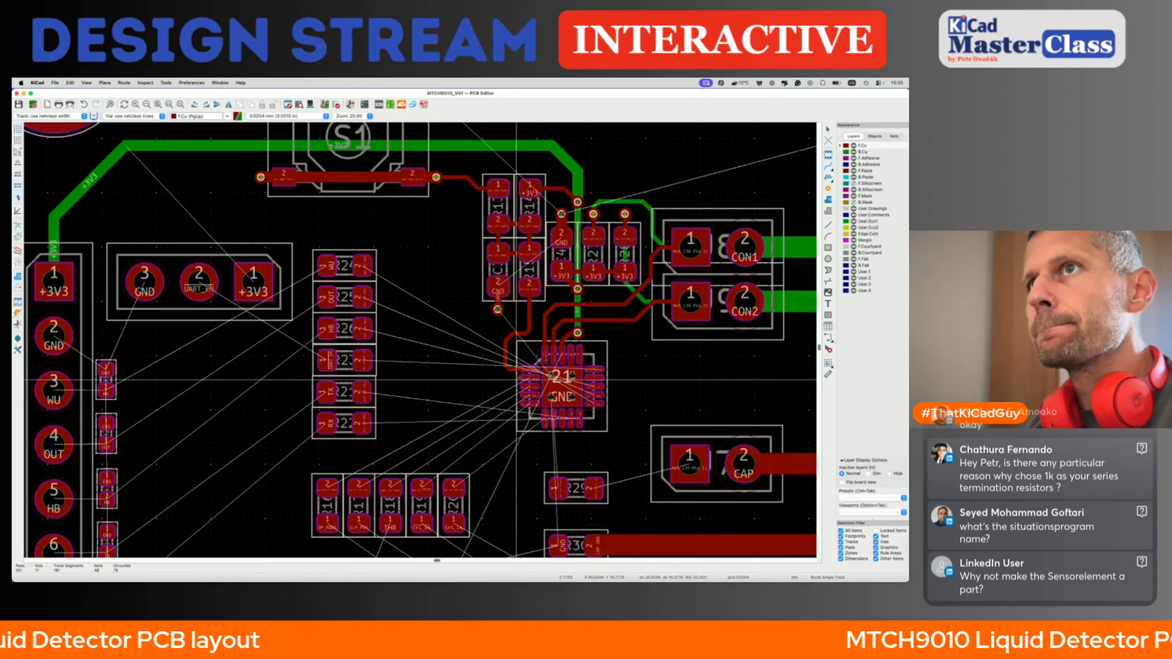
pyautogui.click(529, 379)
pyautogui.press('Escape')
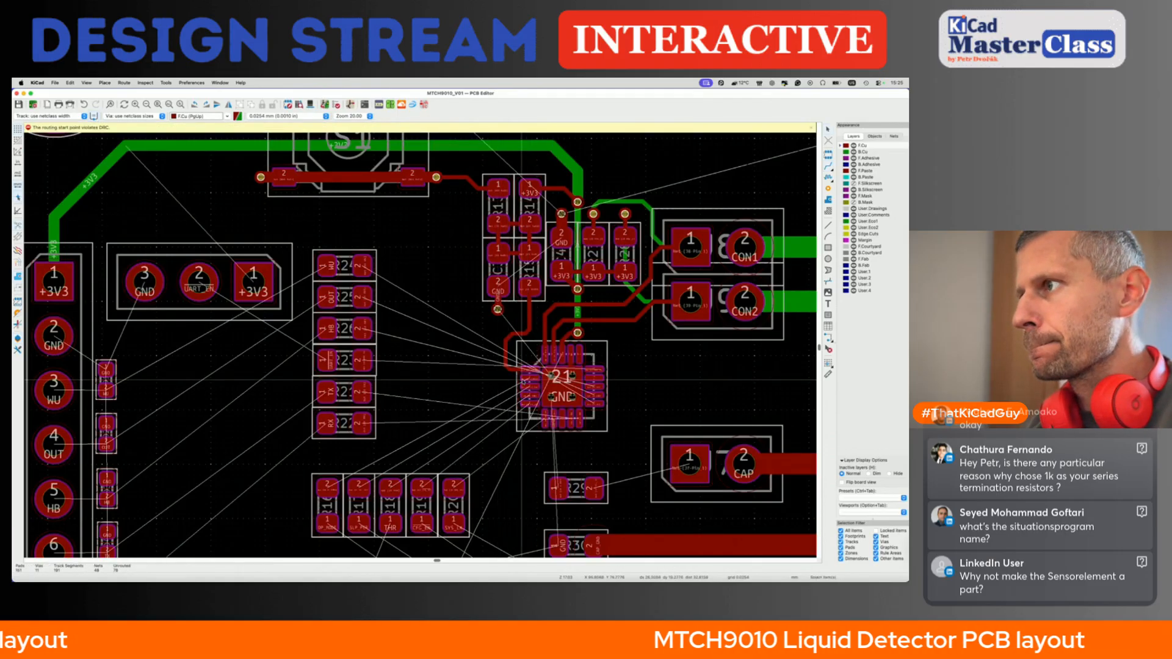
pyautogui.press('x')
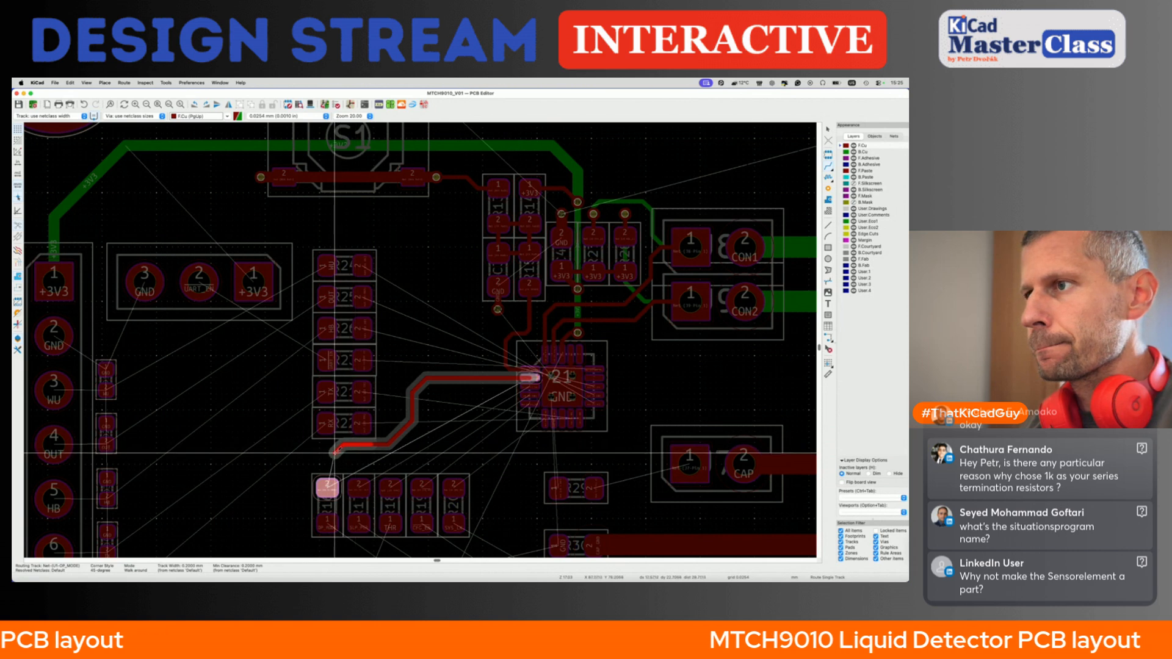
pyautogui.click(327, 486)
pyautogui.click(359, 487)
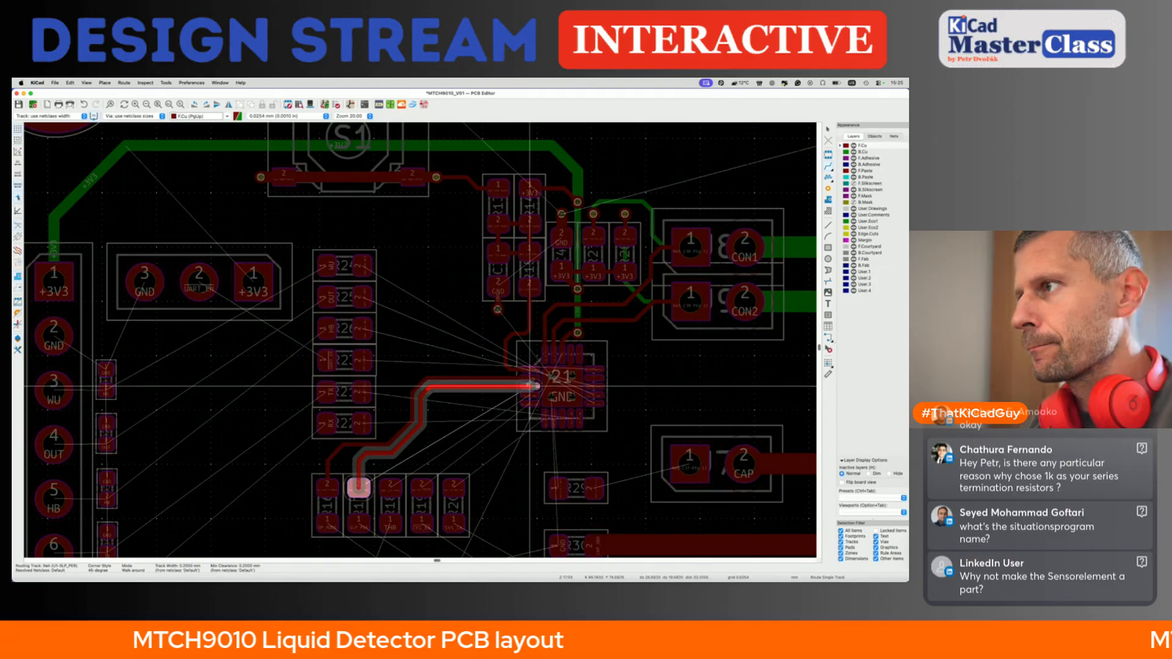
pyautogui.click(513, 386)
# - Route the chip's THR and CFG_EN pins on F.Cu to pad 2 of the third and fourth resistors in the row
pyautogui.click(535, 395)
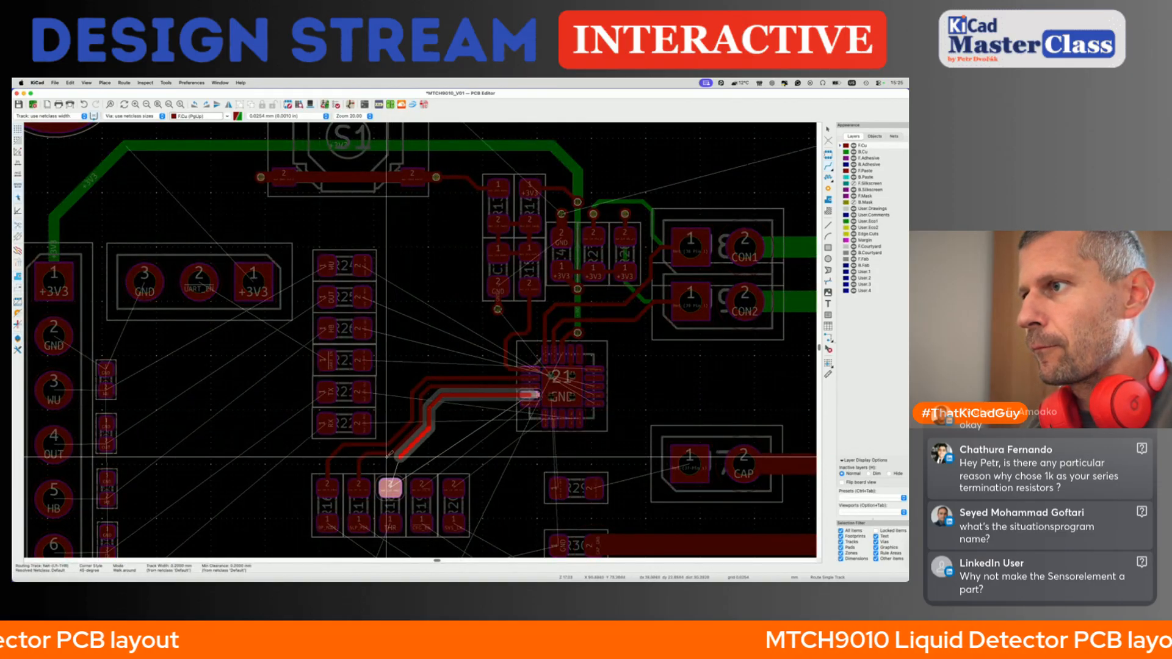
pyautogui.click(388, 459)
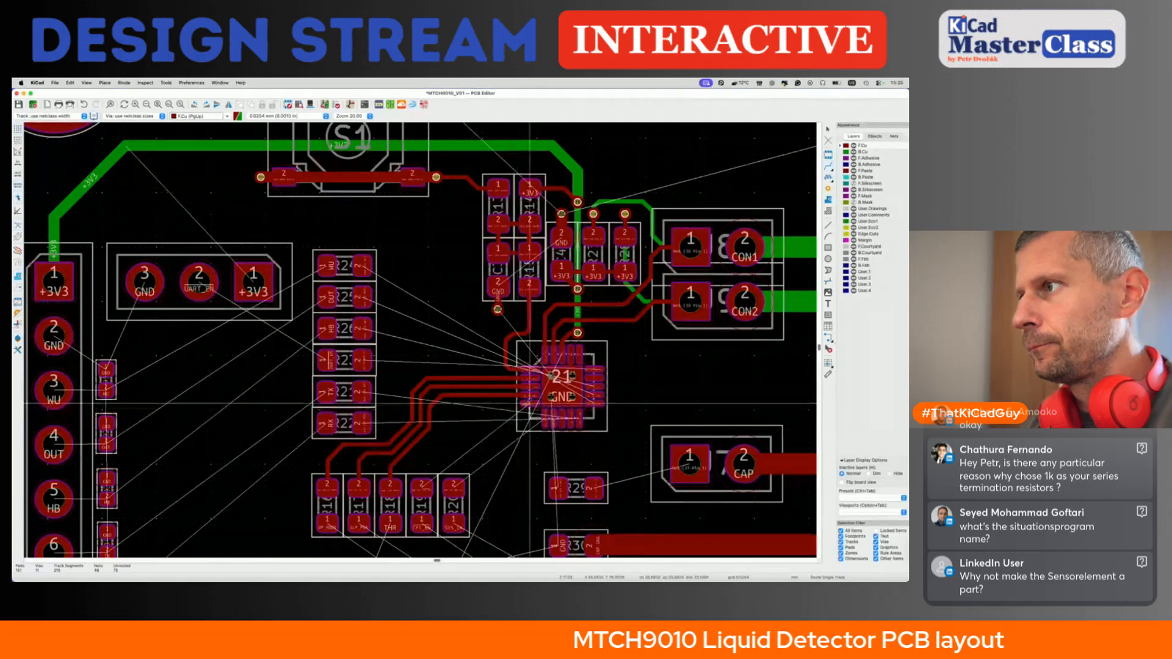
pyautogui.click(535, 404)
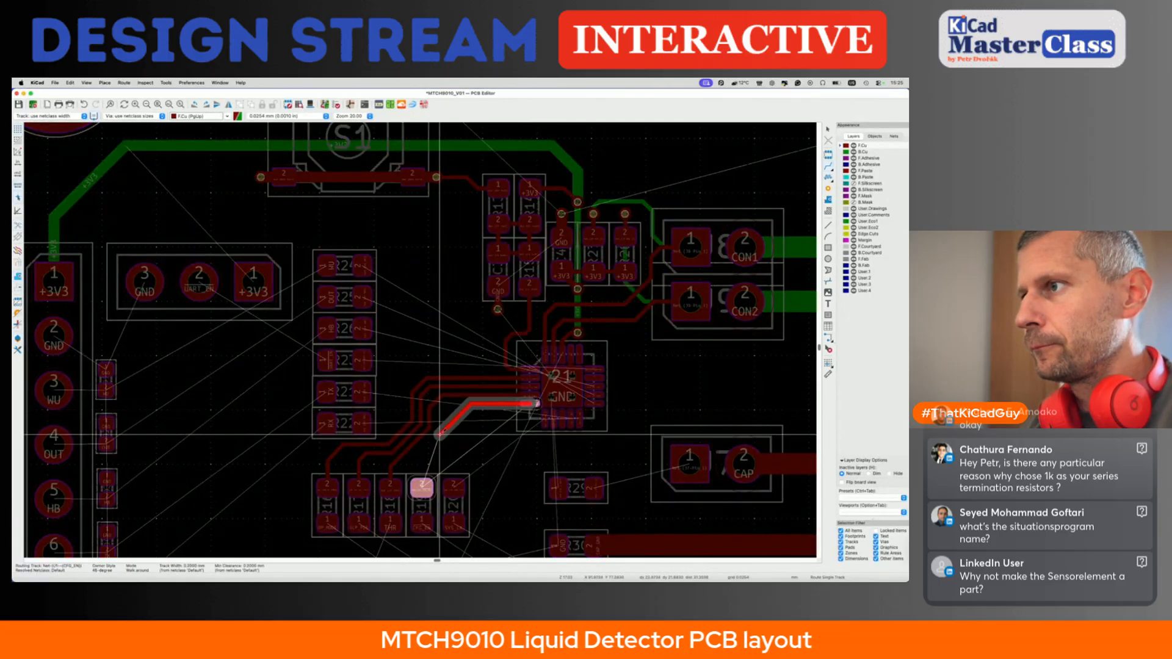
pyautogui.click(423, 487)
# - Drag the diagonal segments of the THR, SLP_PER and OP_MODE tracks into straight, closely spaced parallel runs toward the chip
pyautogui.scroll(2, 428, 458)
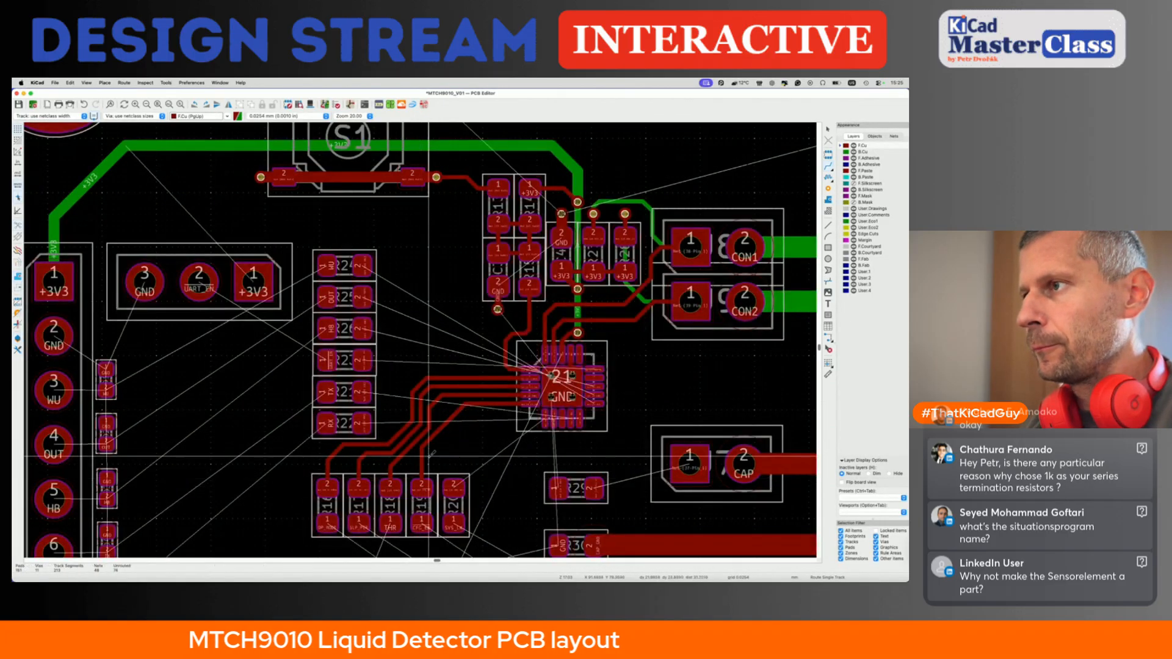
pyautogui.press('d')
pyautogui.click(451, 390)
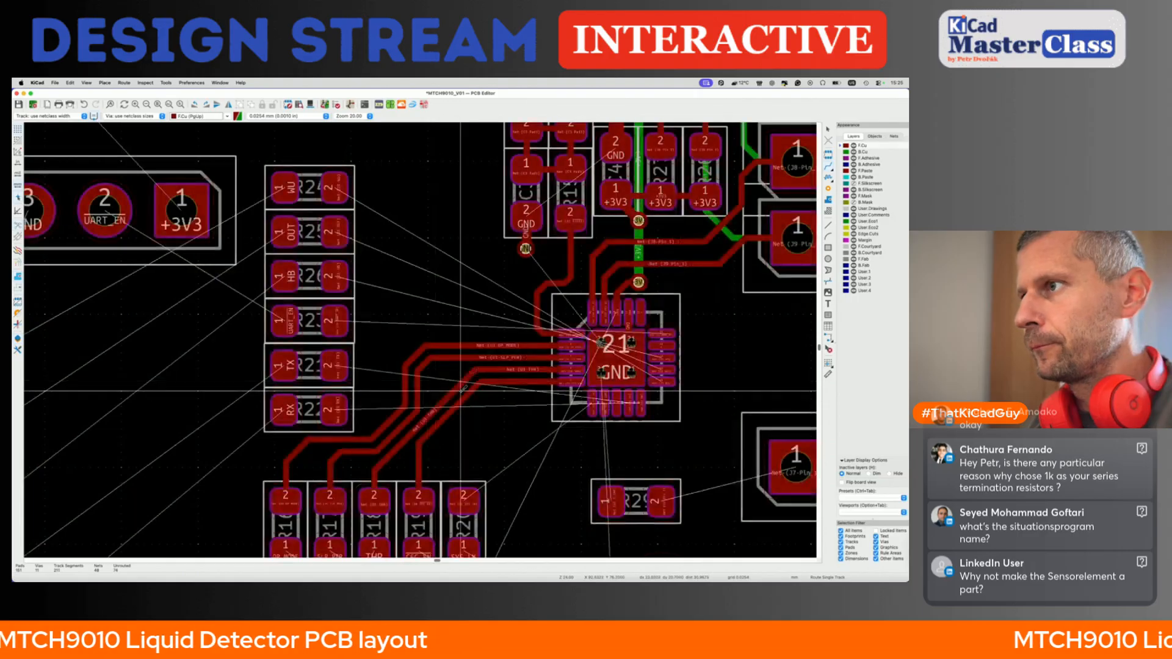
pyautogui.press('d')
pyautogui.click(426, 356)
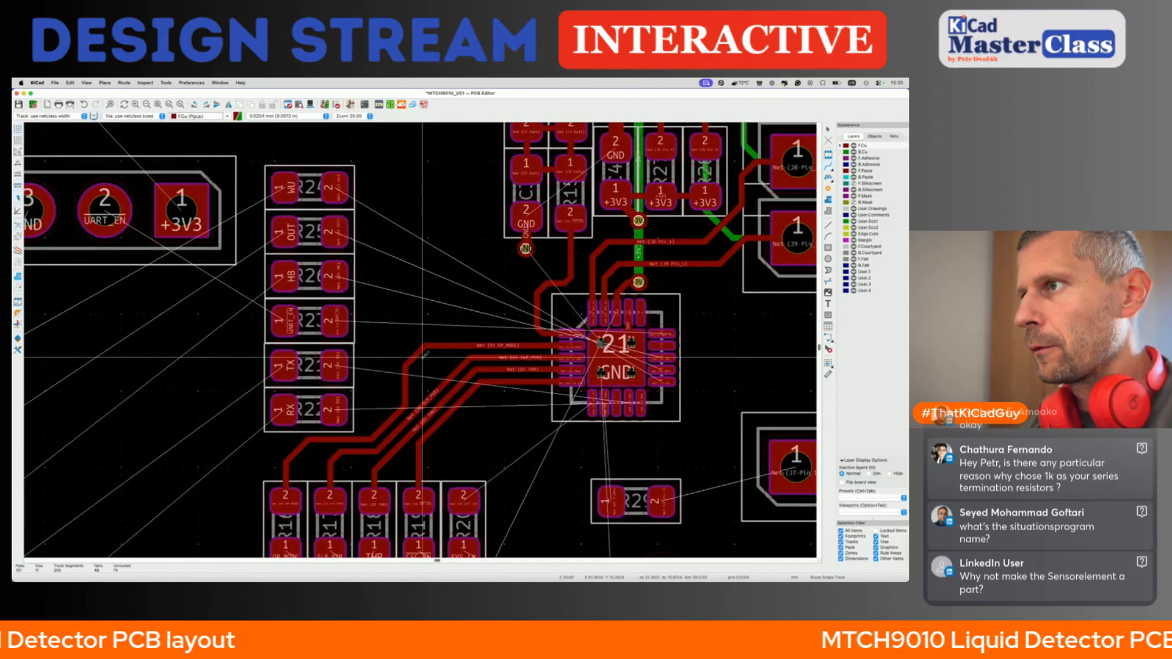
pyautogui.press('d')
pyautogui.press('Escape')
pyautogui.press('d')
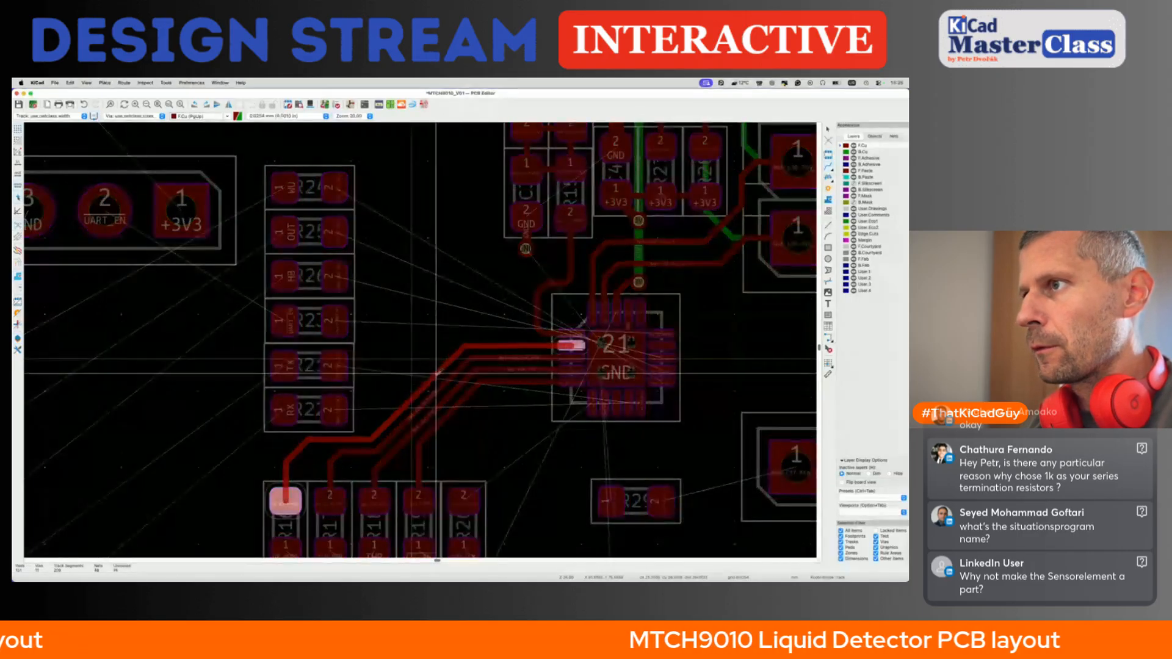
pyautogui.click(429, 381)
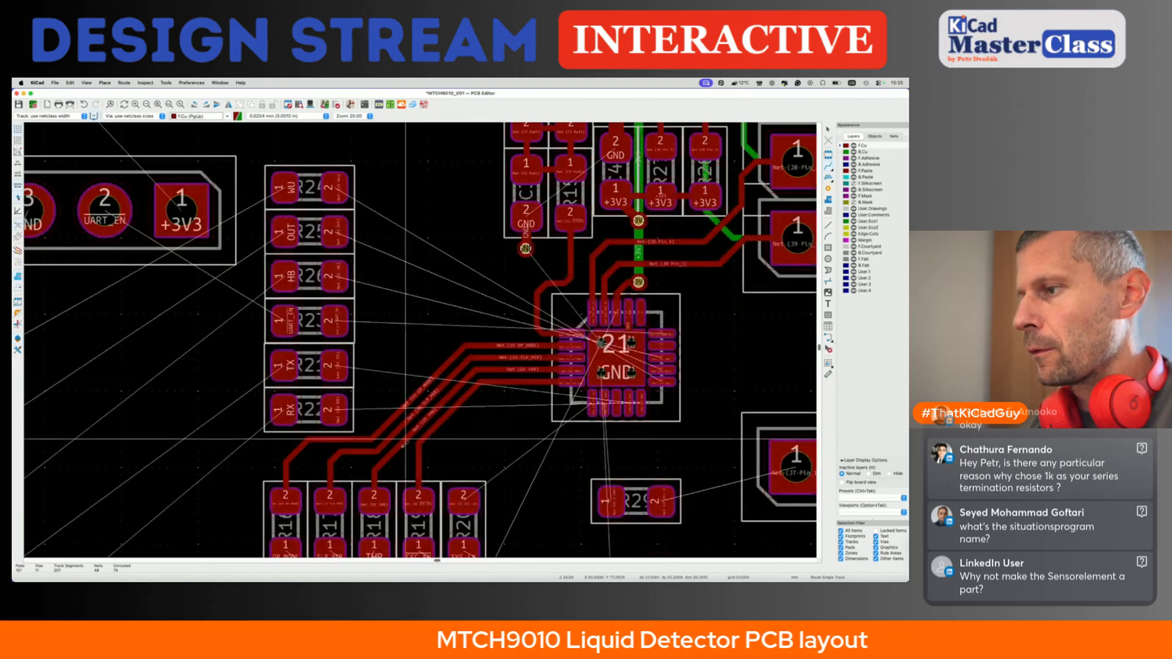
# - Route the chip's SYS_LK pin on F.Cu to pad 2 of the fifth resistor in the row
pyautogui.scroll(-3, 402, 449)
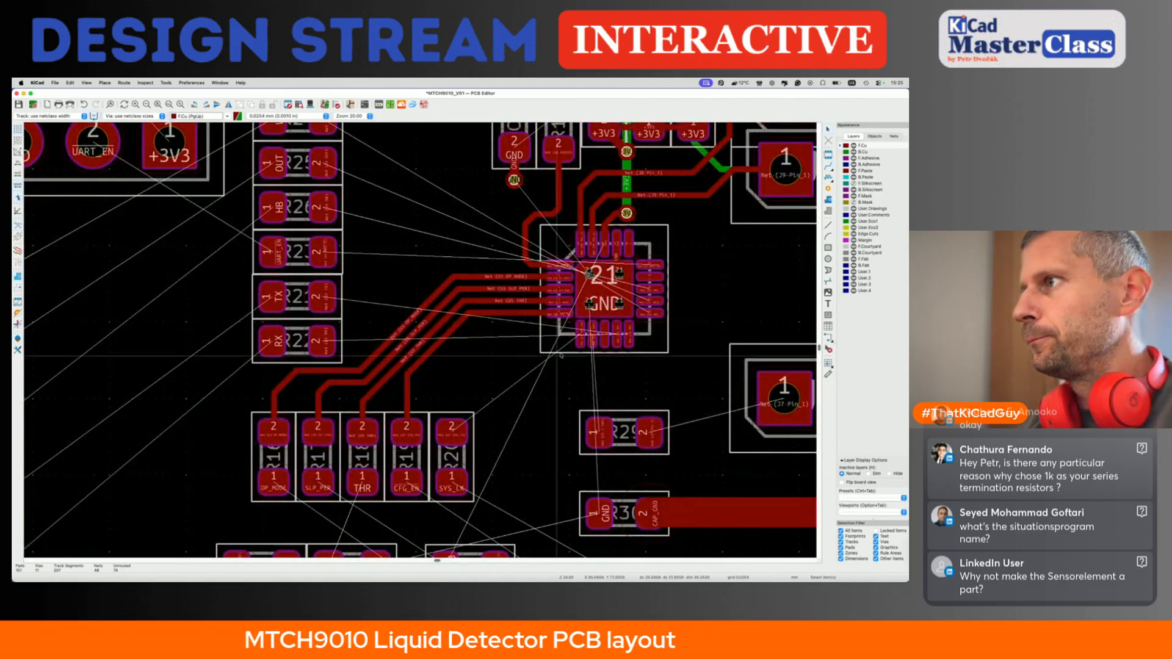
pyautogui.press('x')
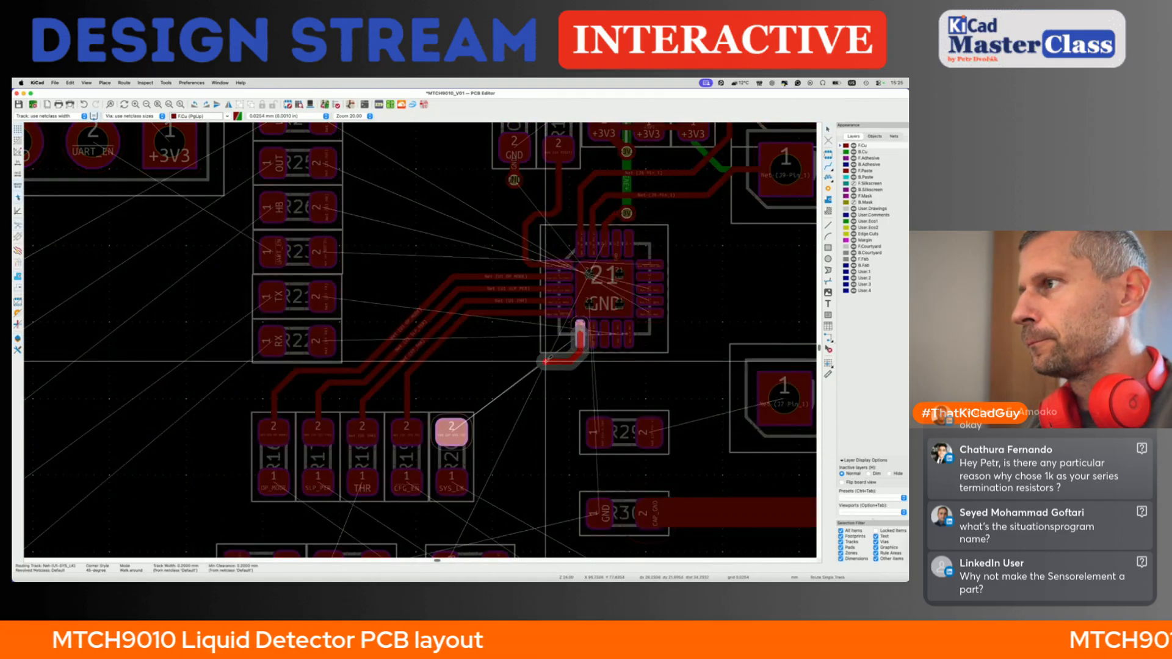
pyautogui.click(450, 431)
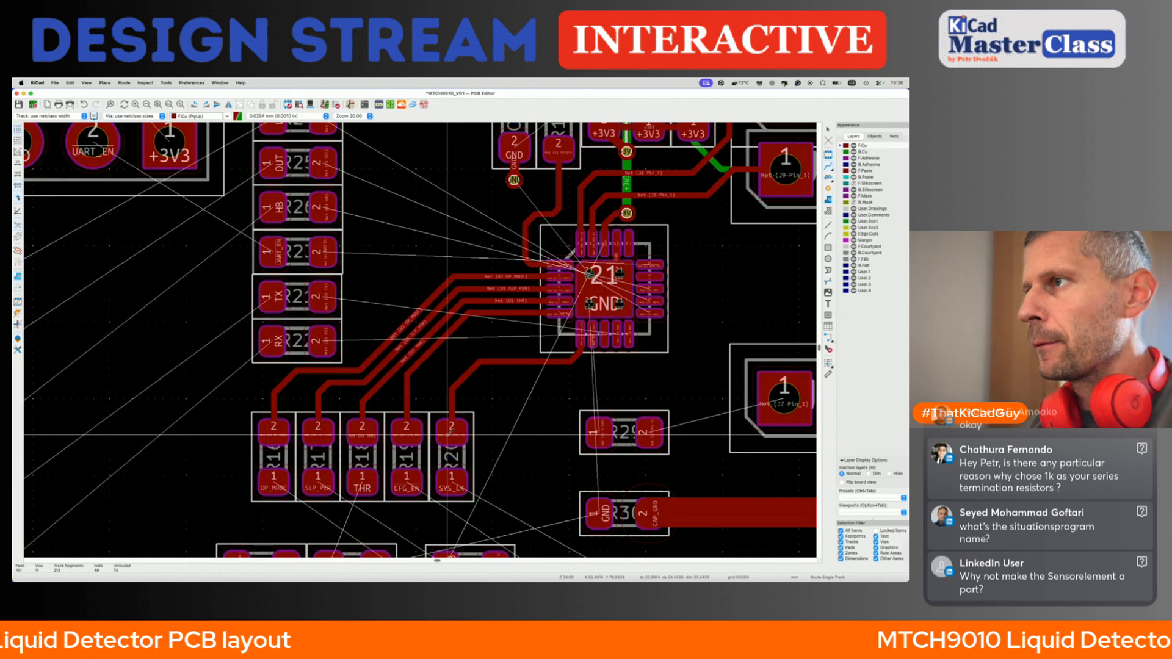
pyautogui.scroll(-3, 450, 433)
pyautogui.hscroll(3, 450, 433)
pyautogui.scroll(3, 469, 382)
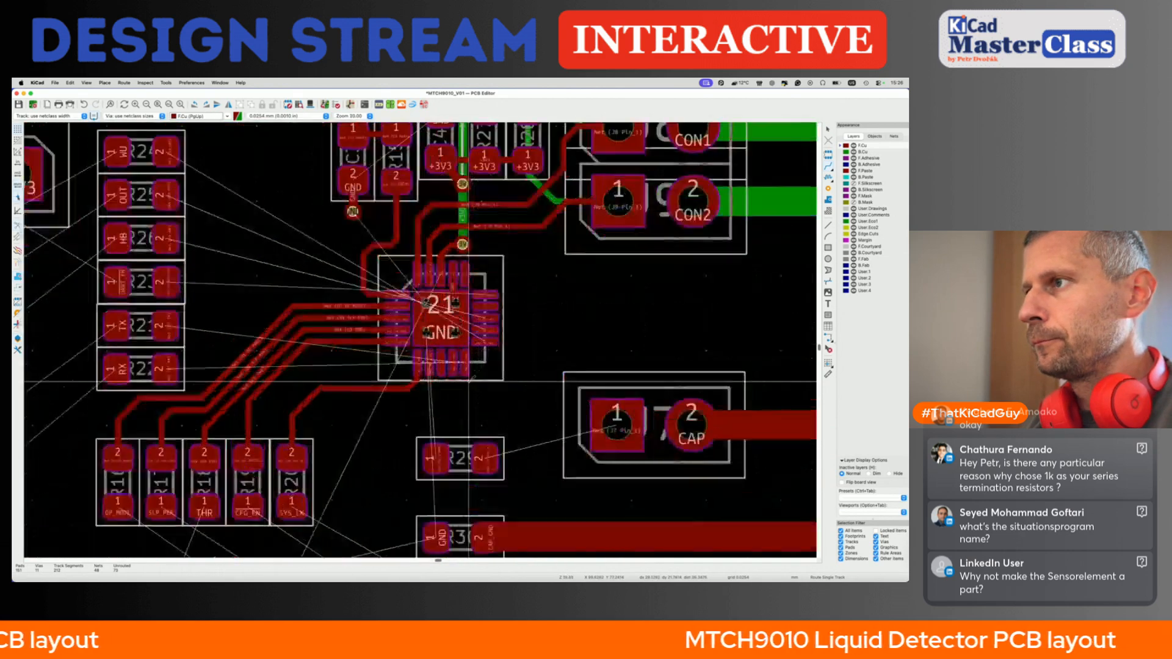
# - Route the chip's capacitive sensor pin on F.Cu to pad 1 of R29, and adjust the bends of this and the SYS_LK track
pyautogui.click(434, 459)
pyautogui.scroll(-5, 427, 464)
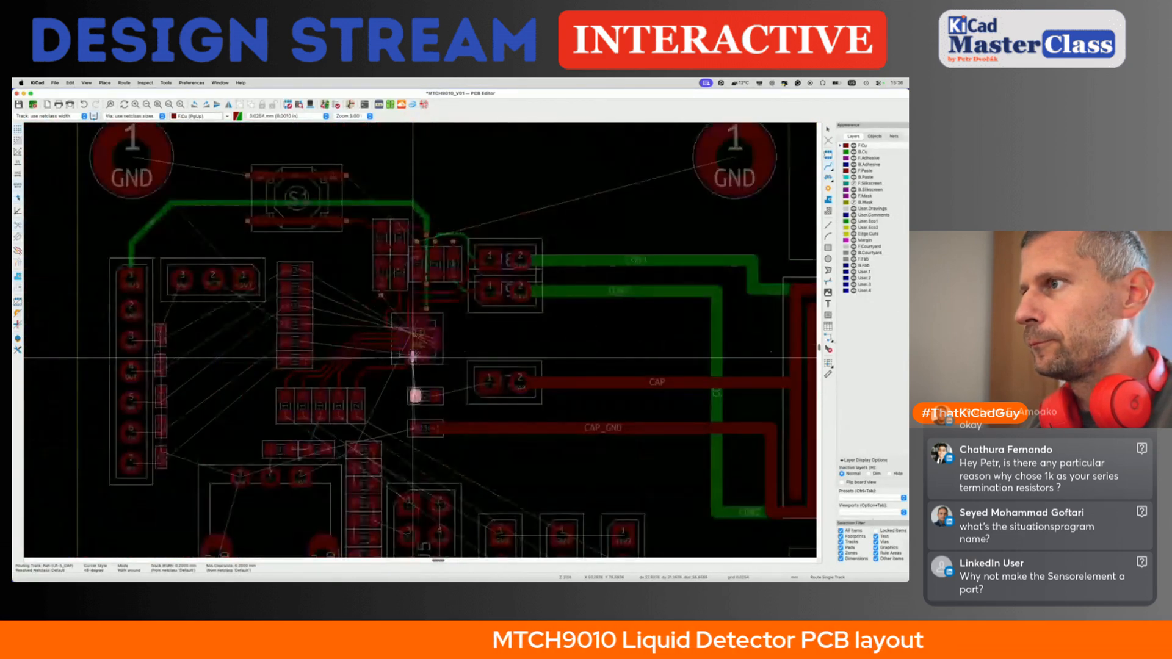
pyautogui.scroll(3, 415, 376)
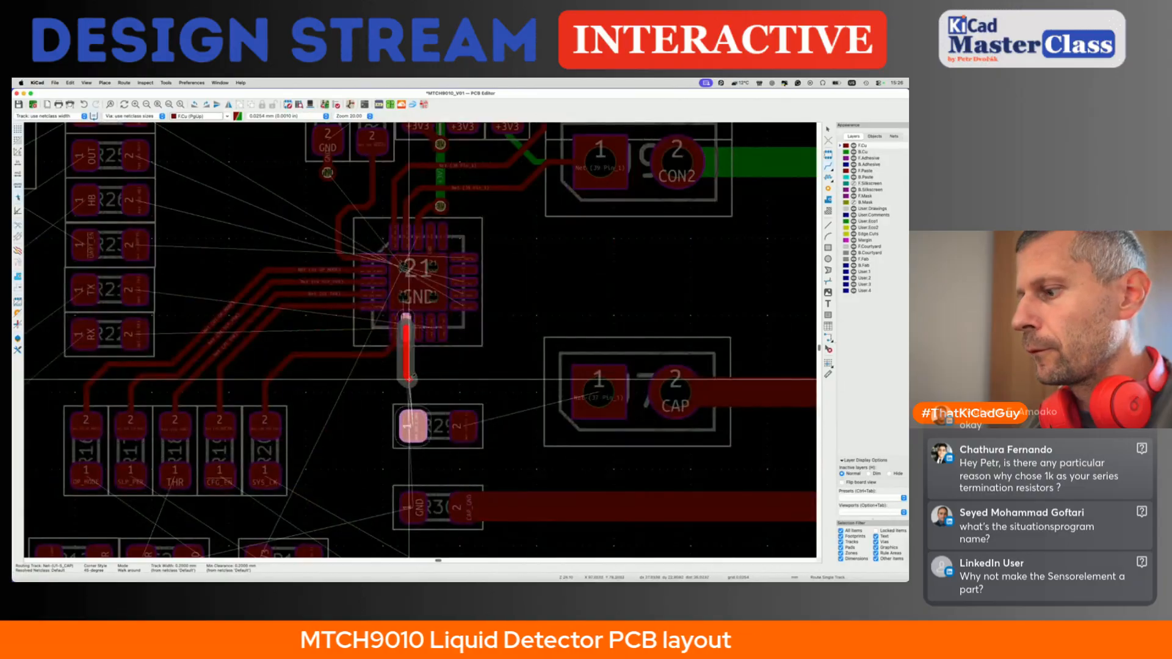
pyautogui.click(410, 378)
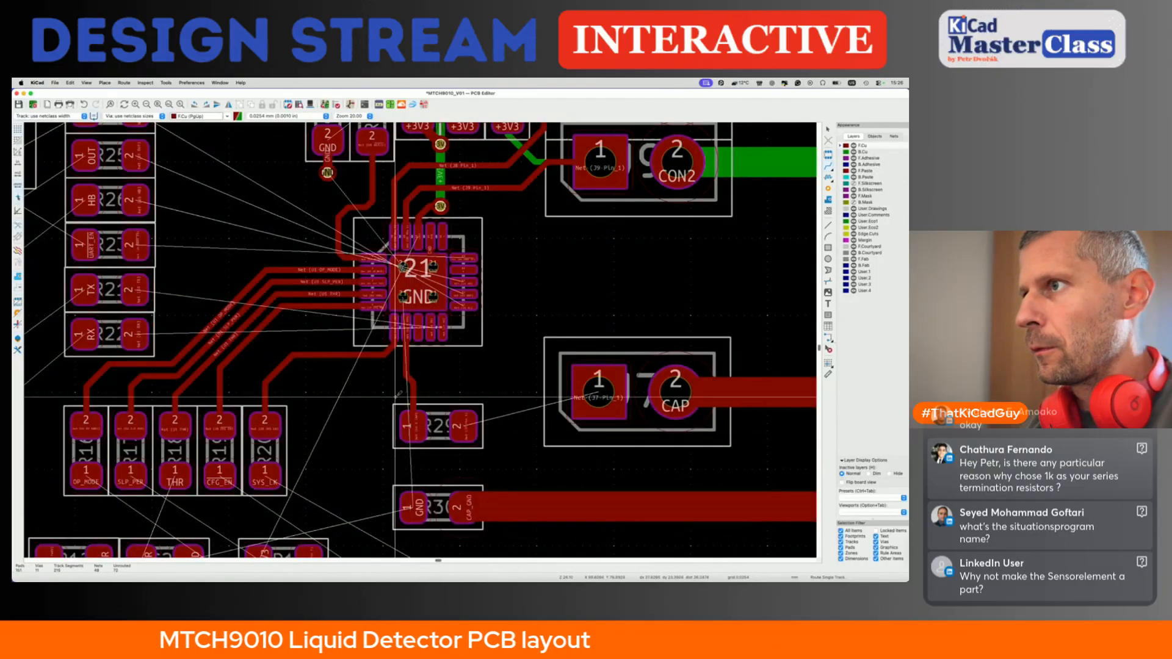
pyautogui.click(354, 354)
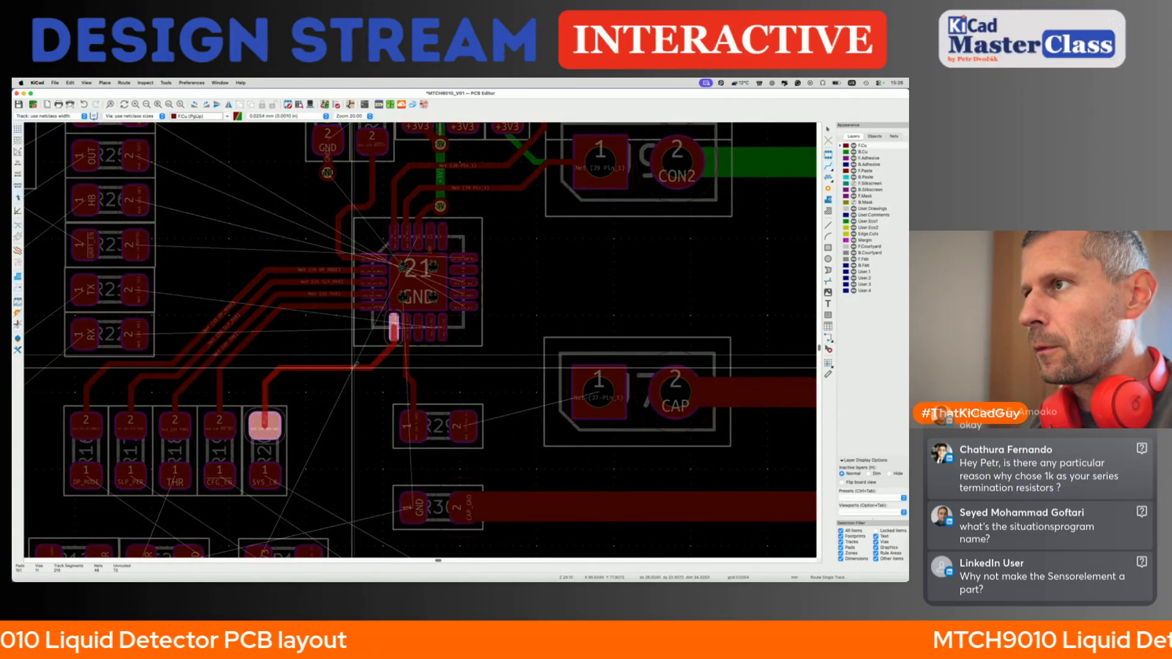
pyautogui.press('f')
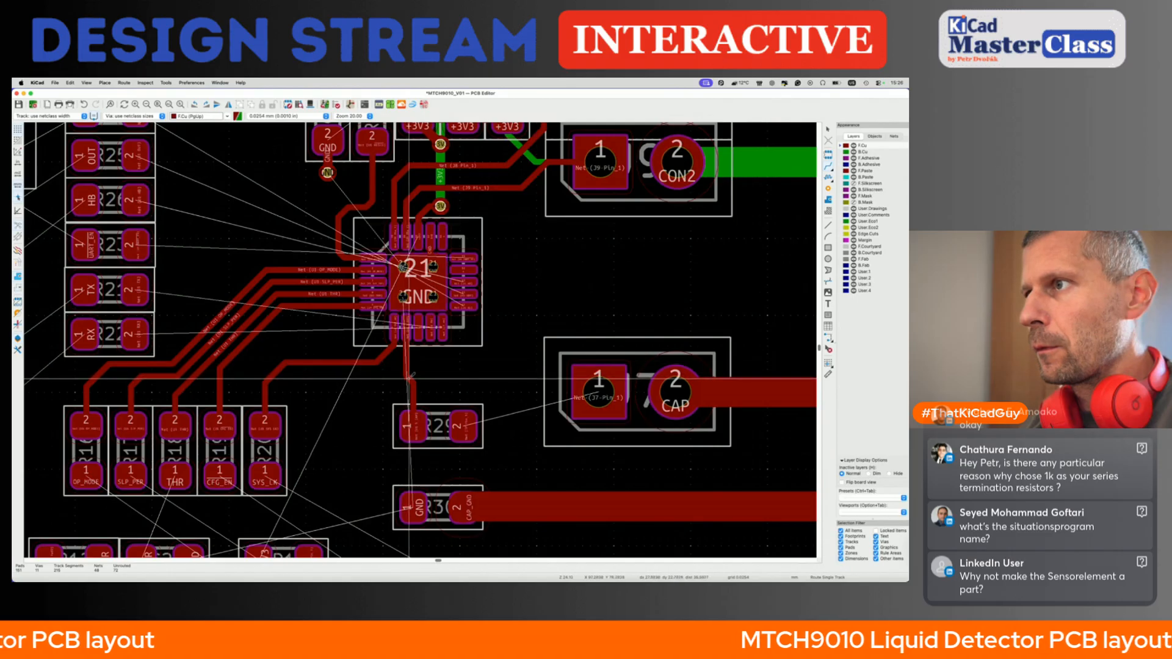
pyautogui.click(410, 377)
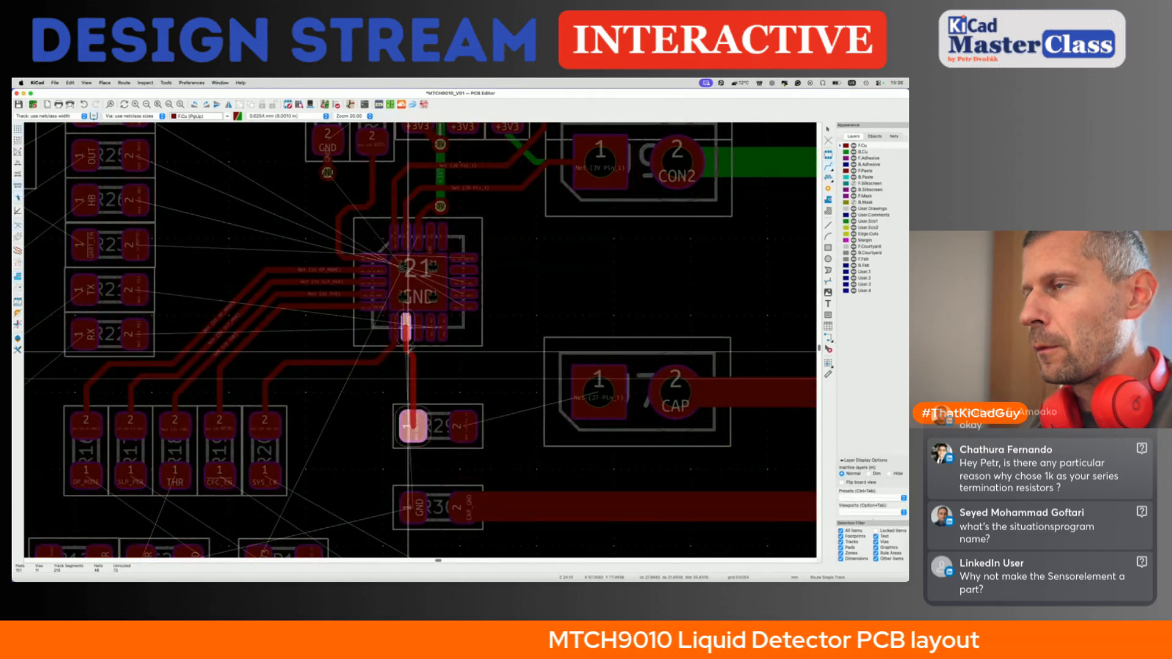
pyautogui.scroll(-4, 407, 351)
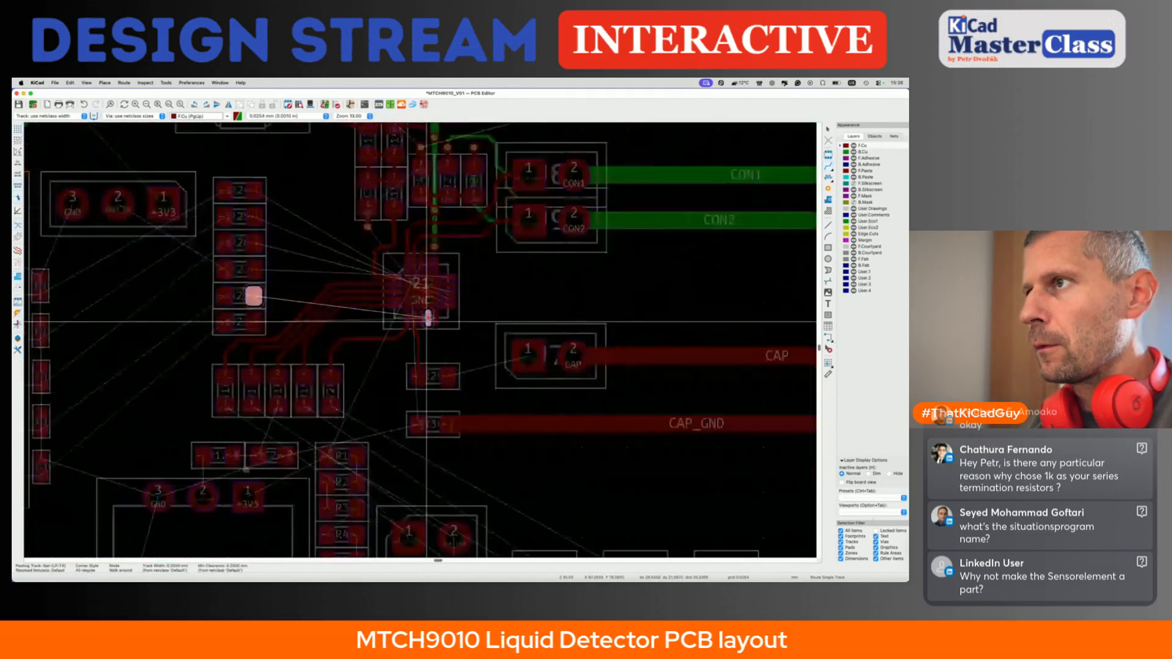
pyautogui.scroll(8, 426, 330)
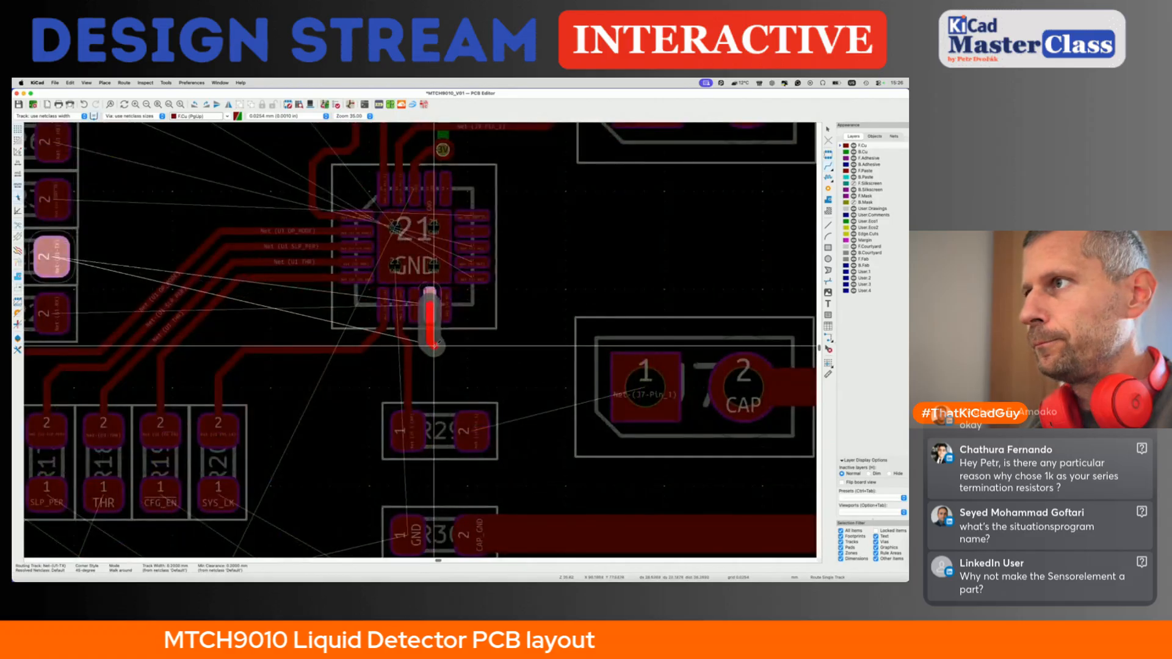
pyautogui.press('v')
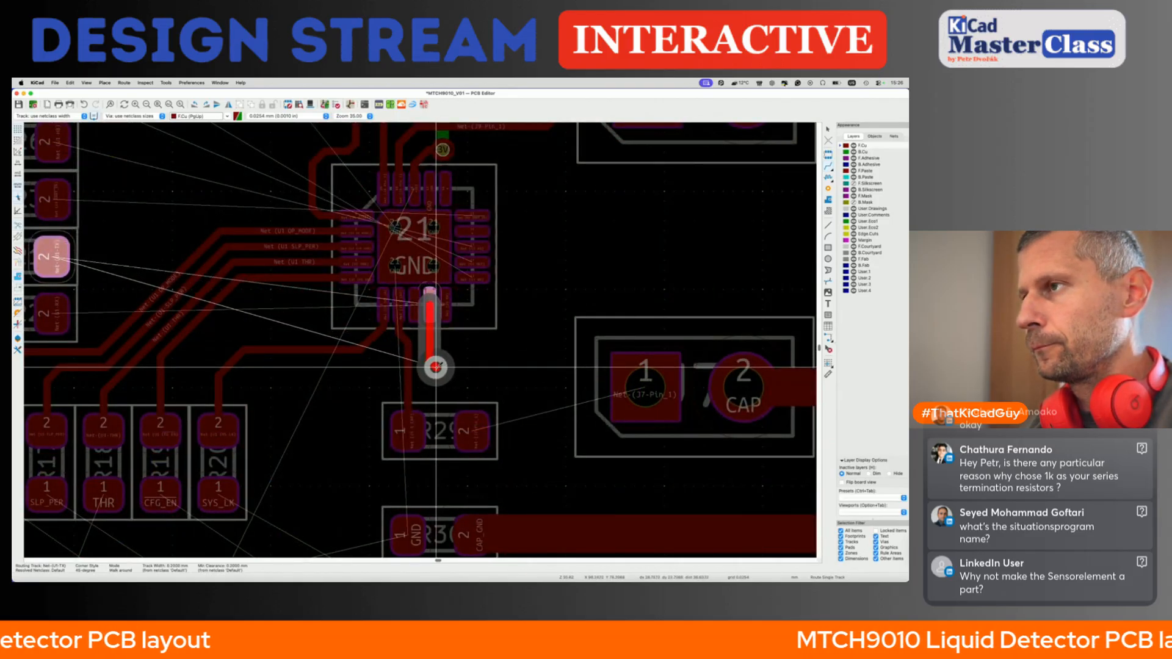
pyautogui.press('Escape')
pyautogui.press('Escape')
# - Realign the bend of the chip-to-R29 track and route the chip's TX pin to a new via just below the chip
pyautogui.press('d')
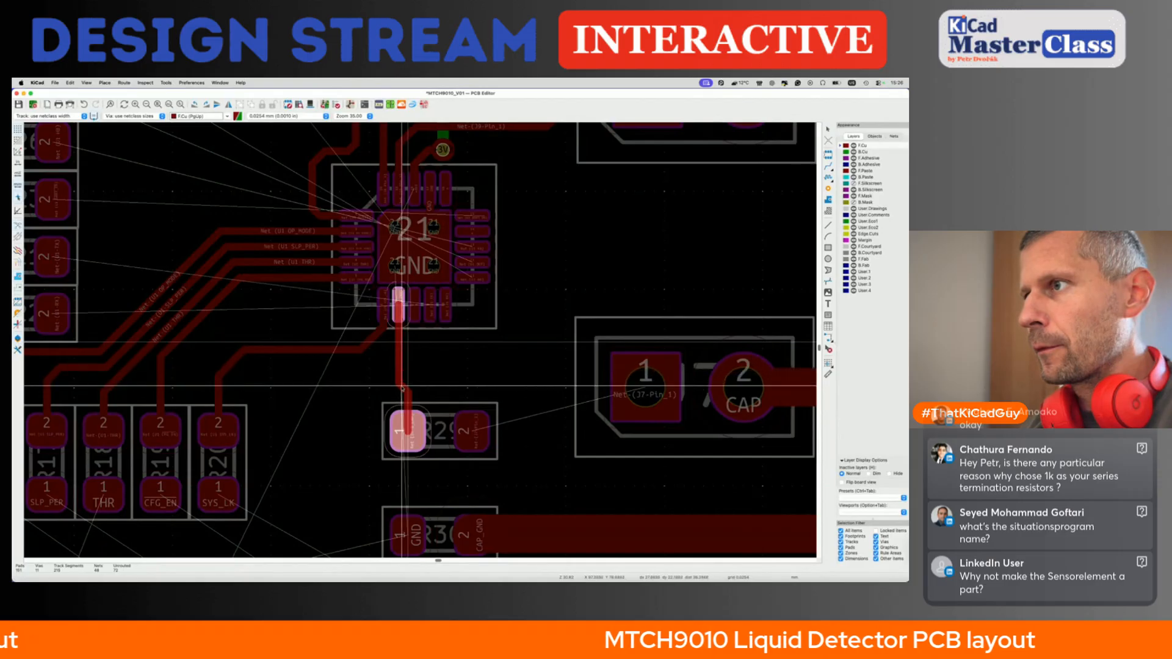
pyautogui.click(403, 386)
pyautogui.press('x')
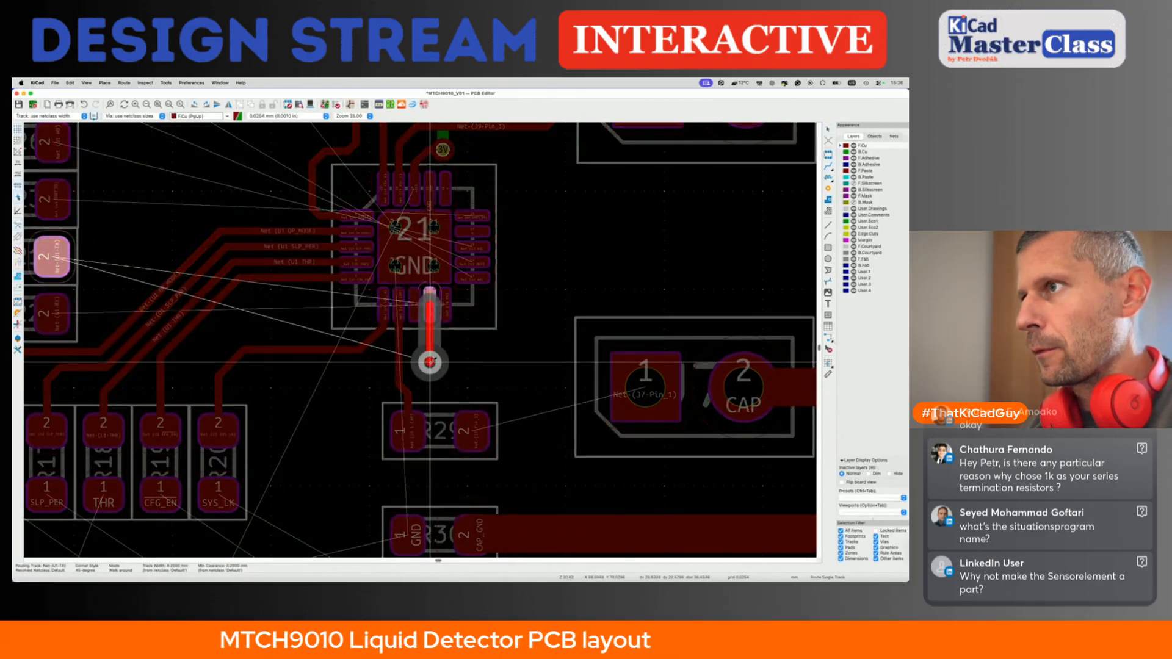
pyautogui.press('Escape')
# - Route the chip's RX pin to a new via beside the TX via, adjust its diagonal segment, and save the board
pyautogui.press('x')
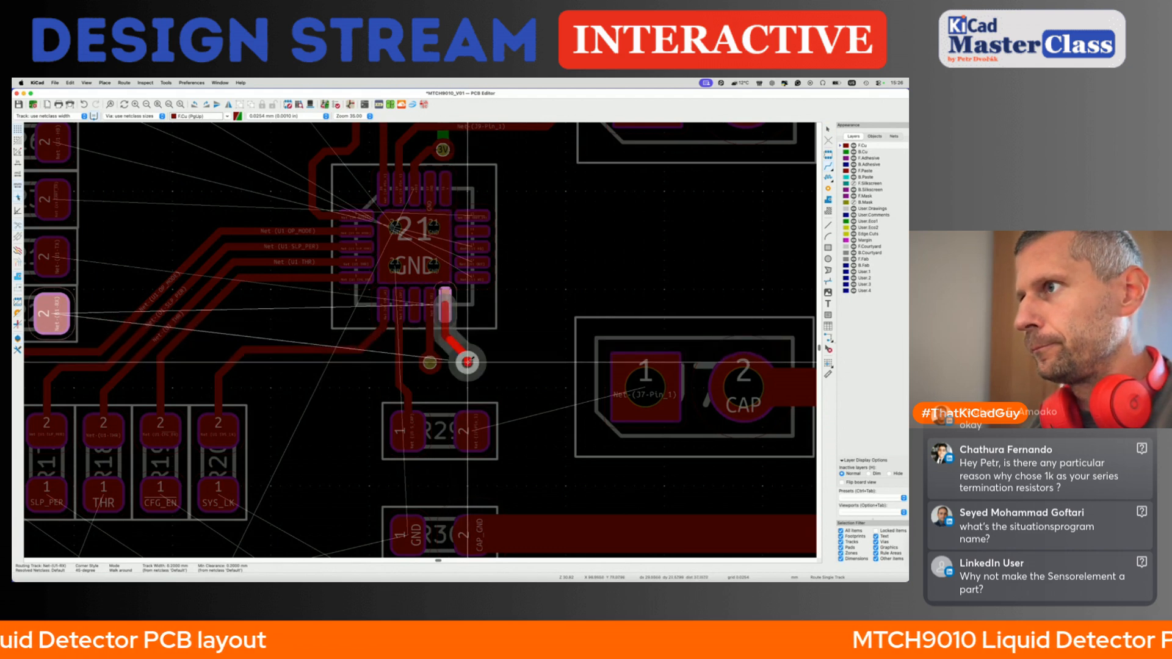
pyautogui.click(467, 362)
pyautogui.press('Escape')
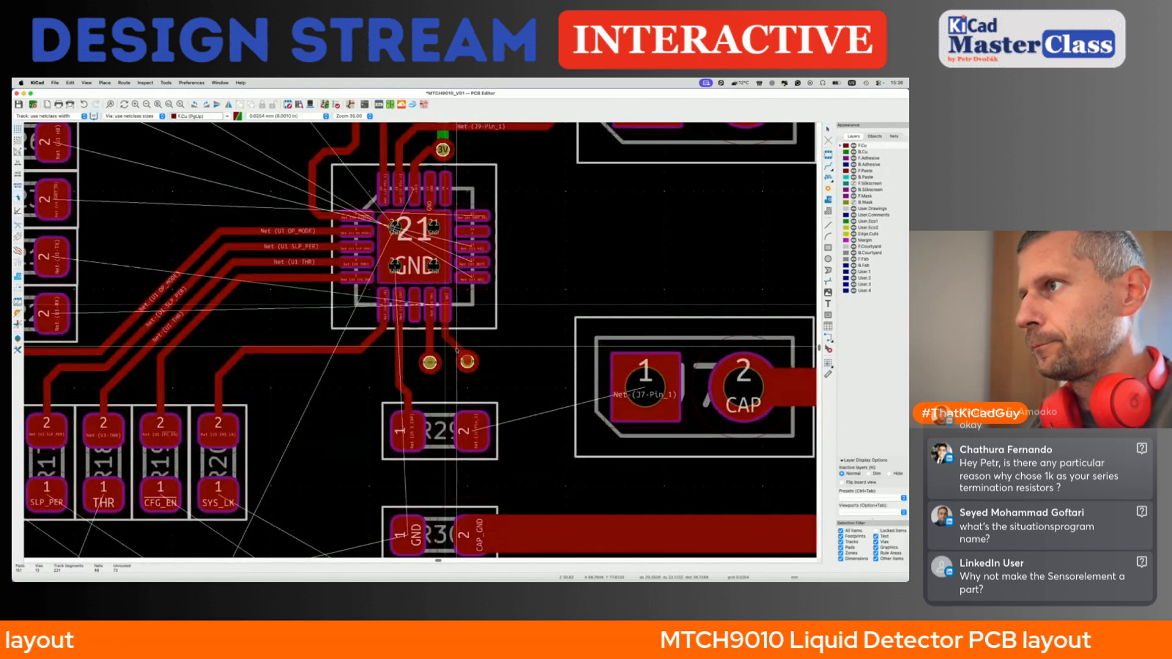
pyautogui.press('d')
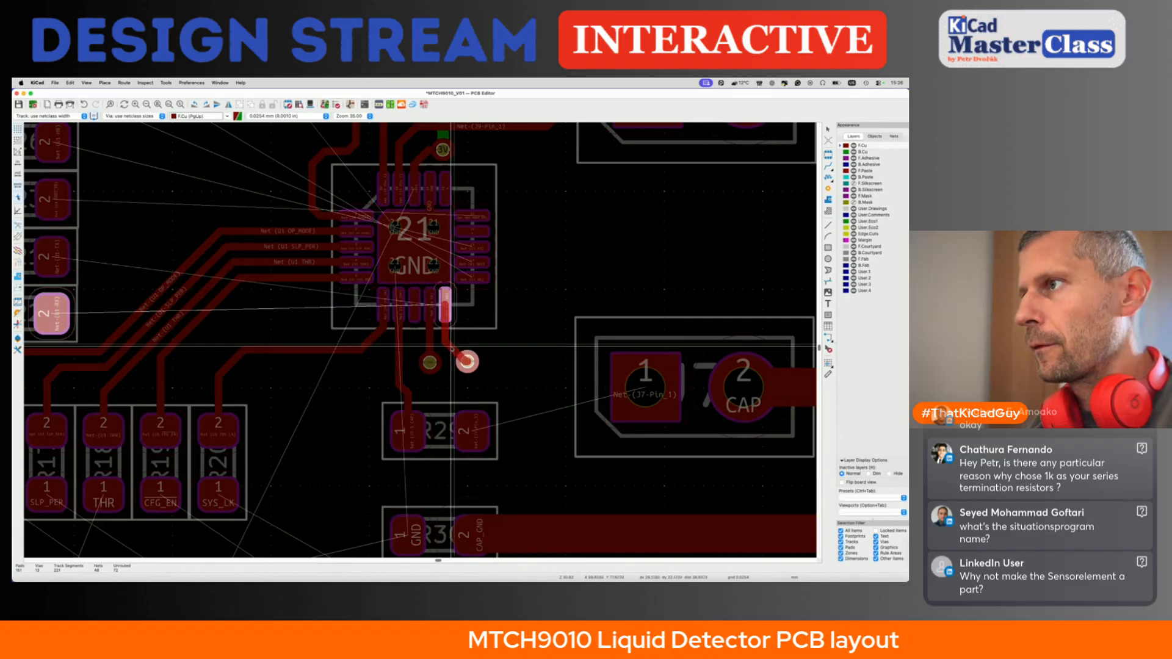
pyautogui.click(453, 346)
pyautogui.scroll(-5, 453, 345)
pyautogui.press('super+s')
# - Route a 1 mm wide GND track from pad 1 of R30 to a new via just outside the resistor, and save the board
pyautogui.scroll(4, 429, 341)
pyautogui.keyDown('shift'); pyautogui.scroll(-4, 429, 341); pyautogui.keyUp('shift')
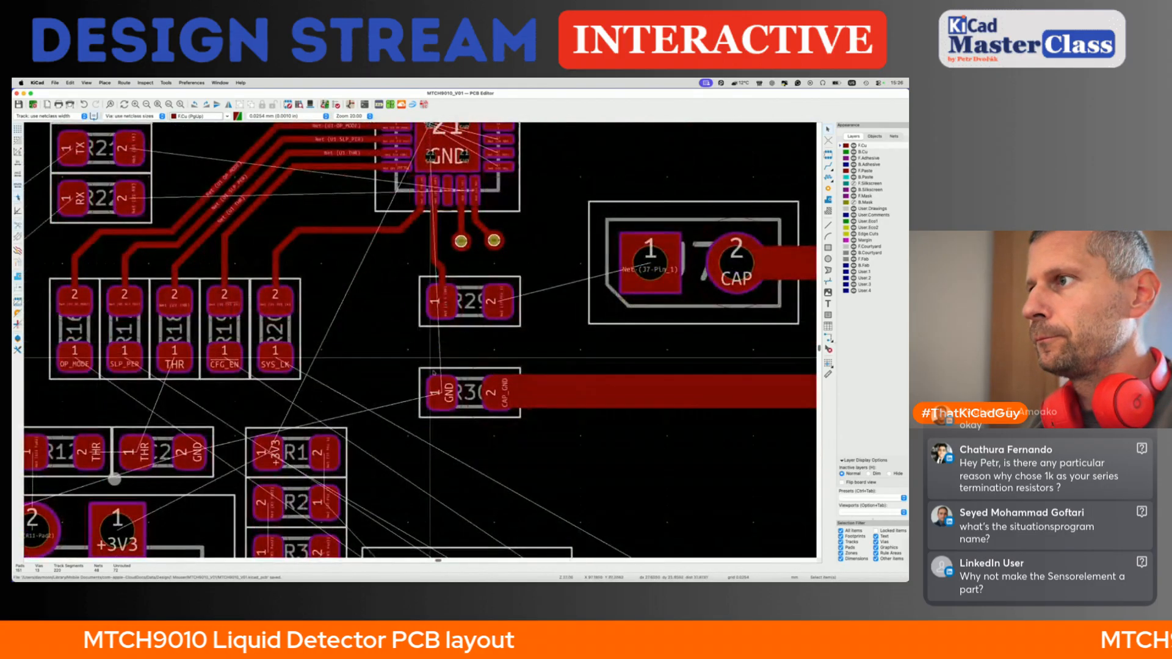
pyautogui.press('x')
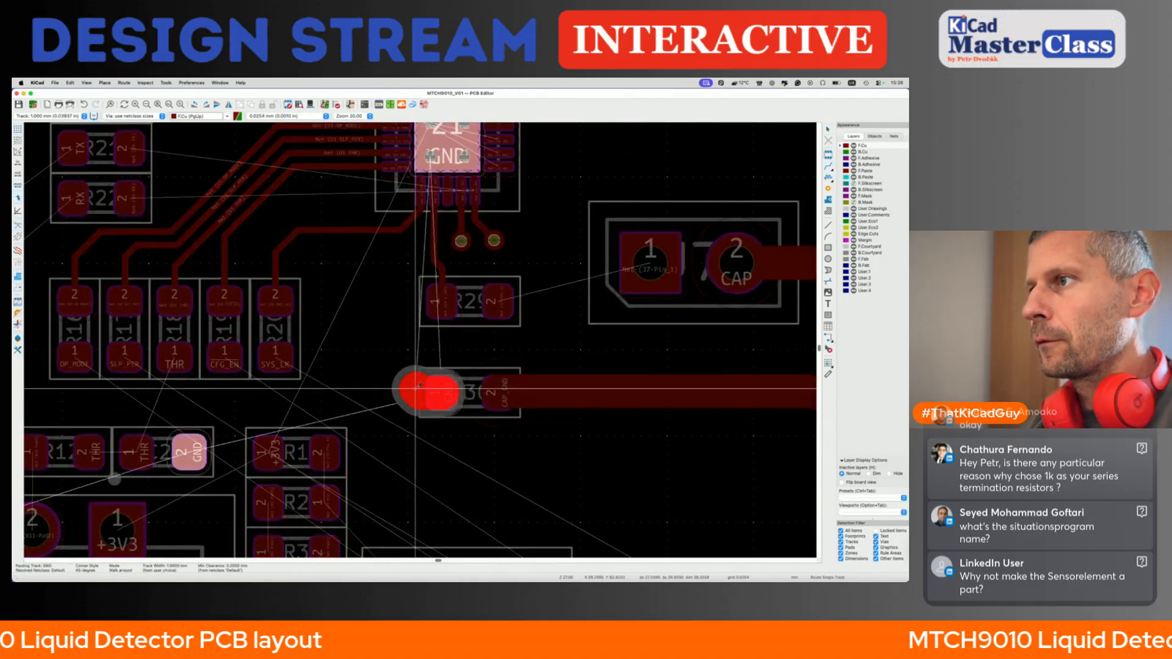
pyautogui.press('v')
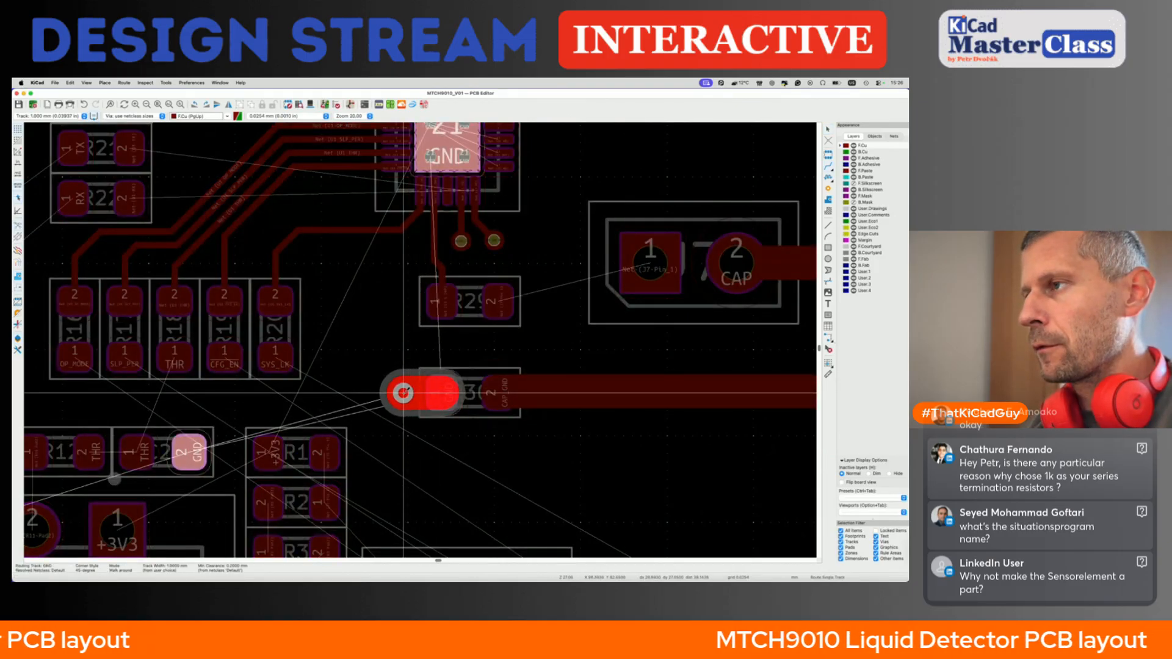
pyautogui.click(403, 393)
pyautogui.press('Escape')
pyautogui.press('Home')
pyautogui.press('super+s')
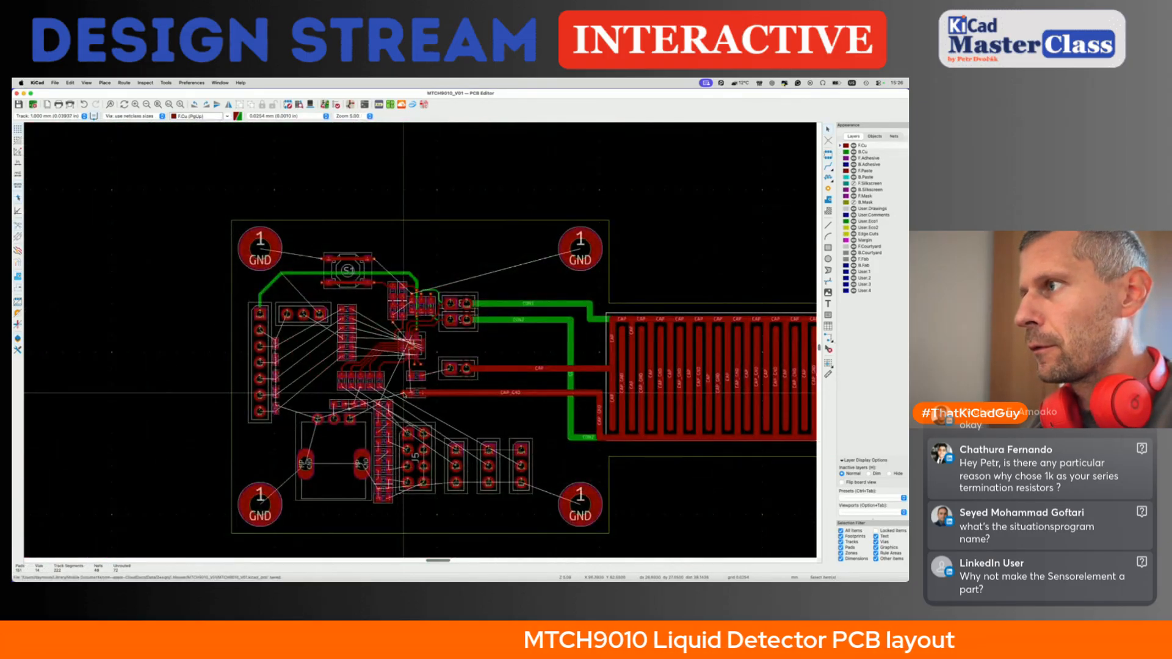
# - Move the vertical CAP_GND track segment right up to the outline of the sensor comb, and save the board
pyautogui.scroll(5, 629, 411)
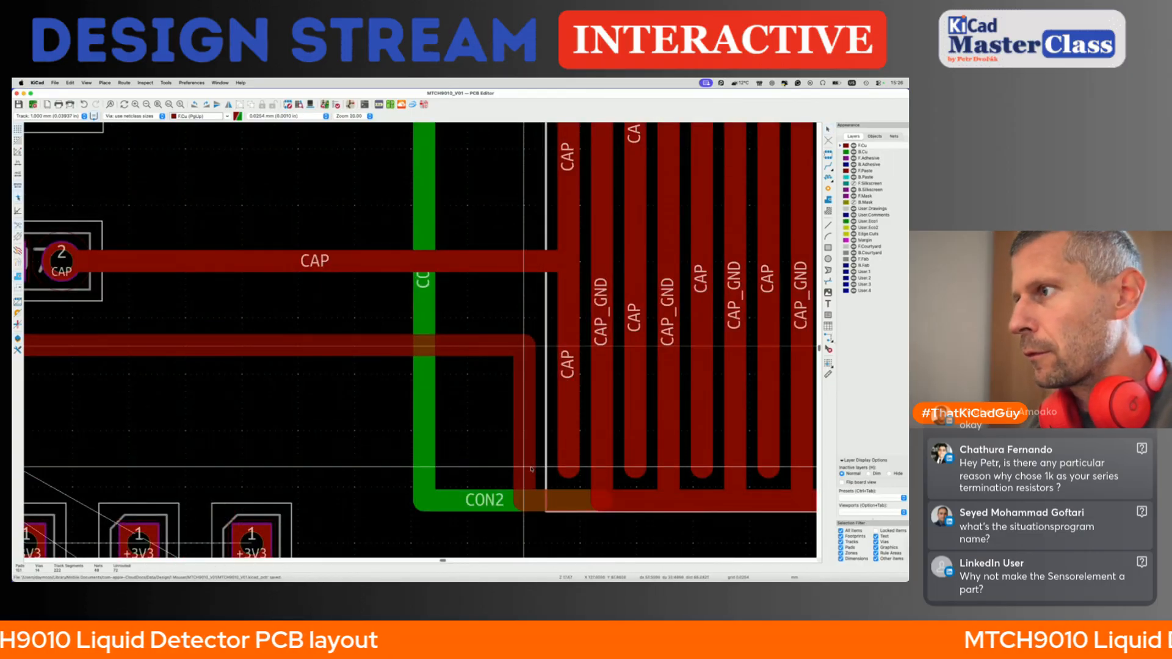
pyautogui.press('Escape')
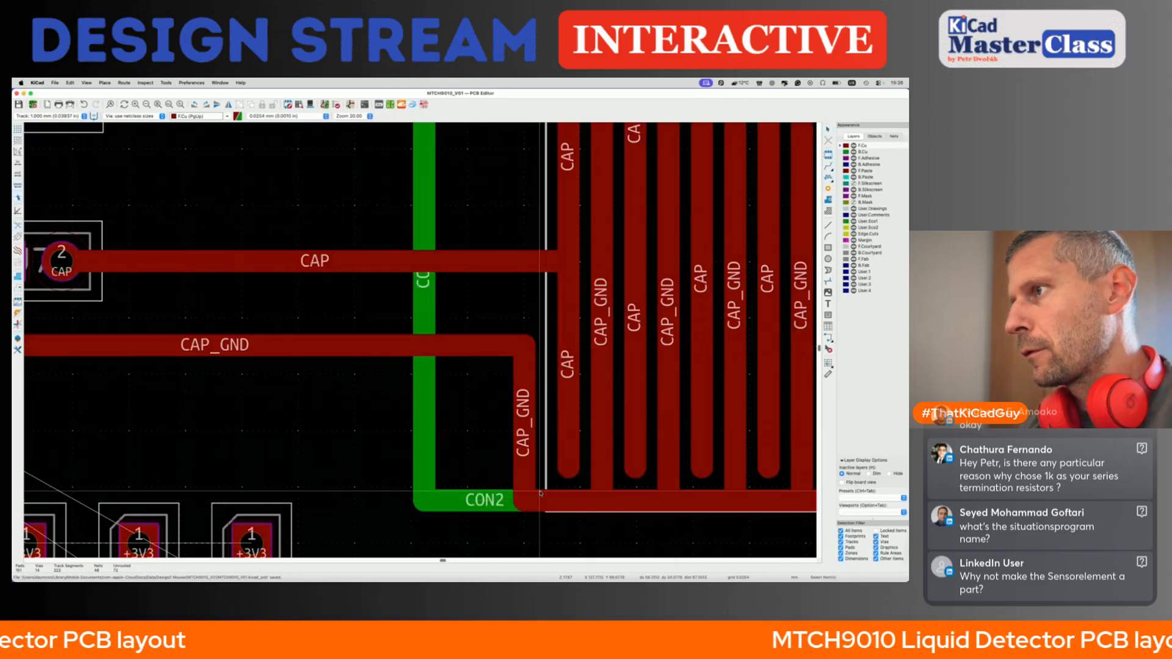
pyautogui.moveTo(529, 426); pyautogui.dragTo(536, 433)
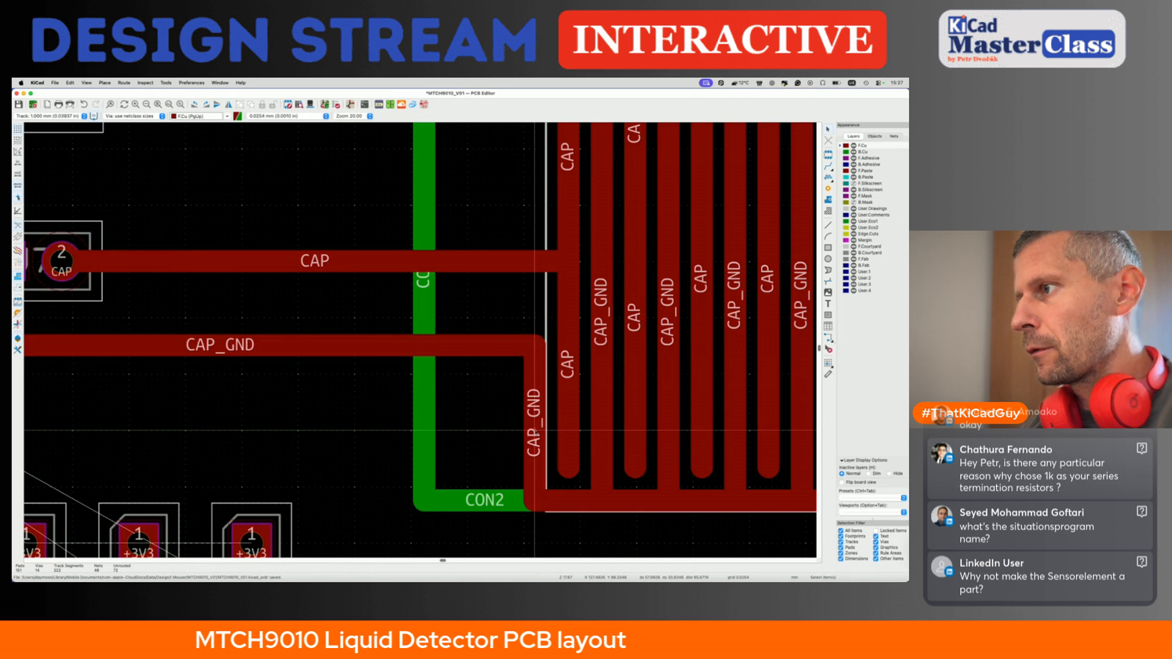
pyautogui.press('super+s')
pyautogui.press('Home')
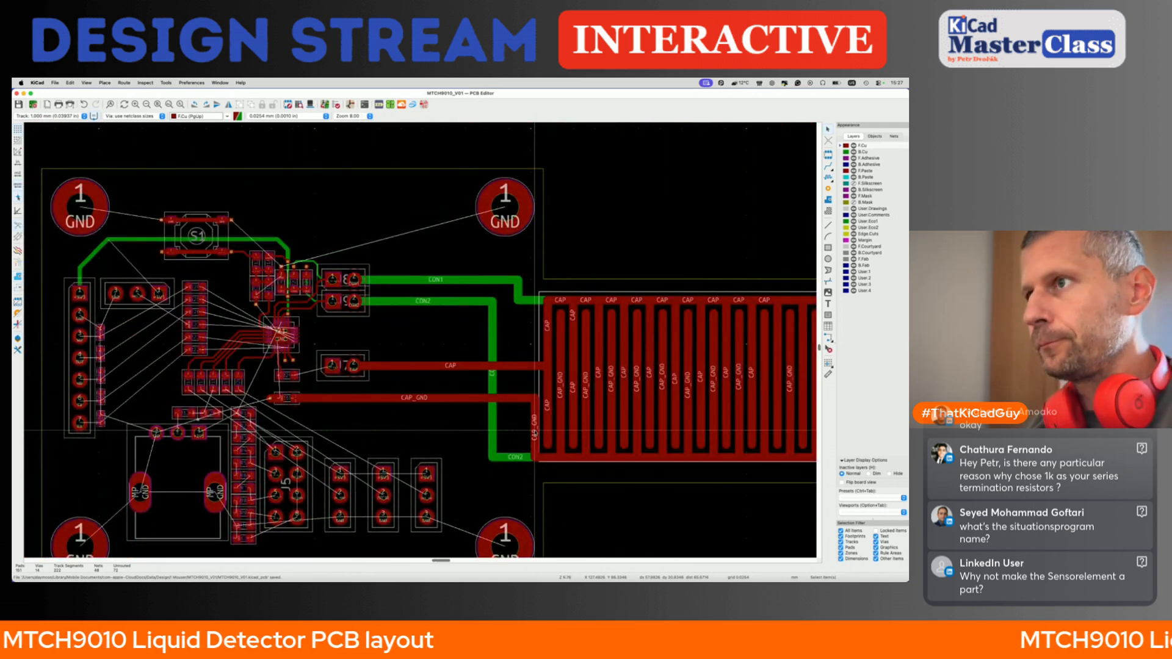
pyautogui.moveTo(534, 430); pyautogui.dragTo(535, 430)
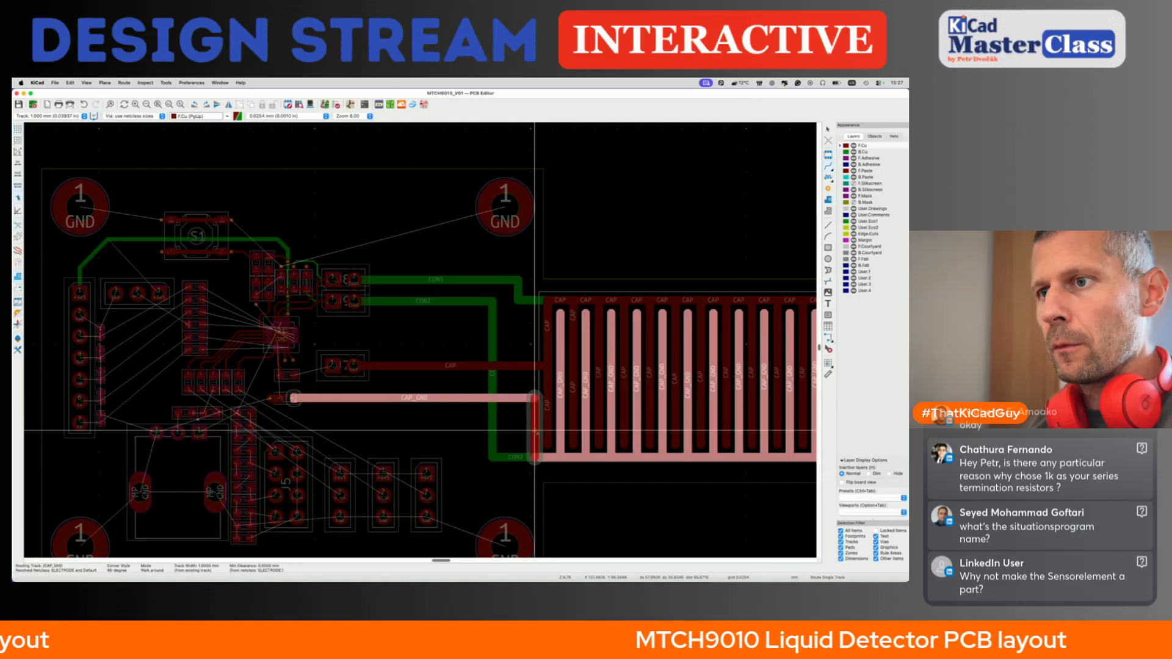
pyautogui.click(535, 430)
pyautogui.press('super+s')
# - Route pad 2 of R29 on F.Cu to J7 pin 1 starting at netclass width, and widen the whole finished track
pyautogui.hscroll(-2, 300, 374)
pyautogui.scroll(4, 301, 374)
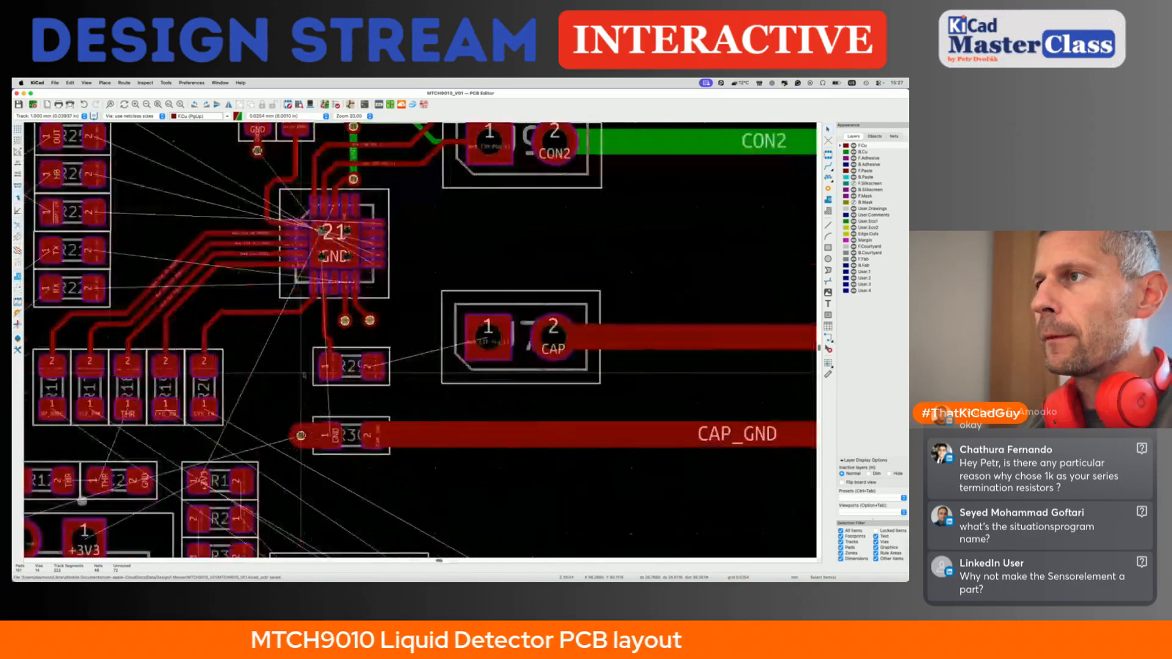
pyautogui.press('x')
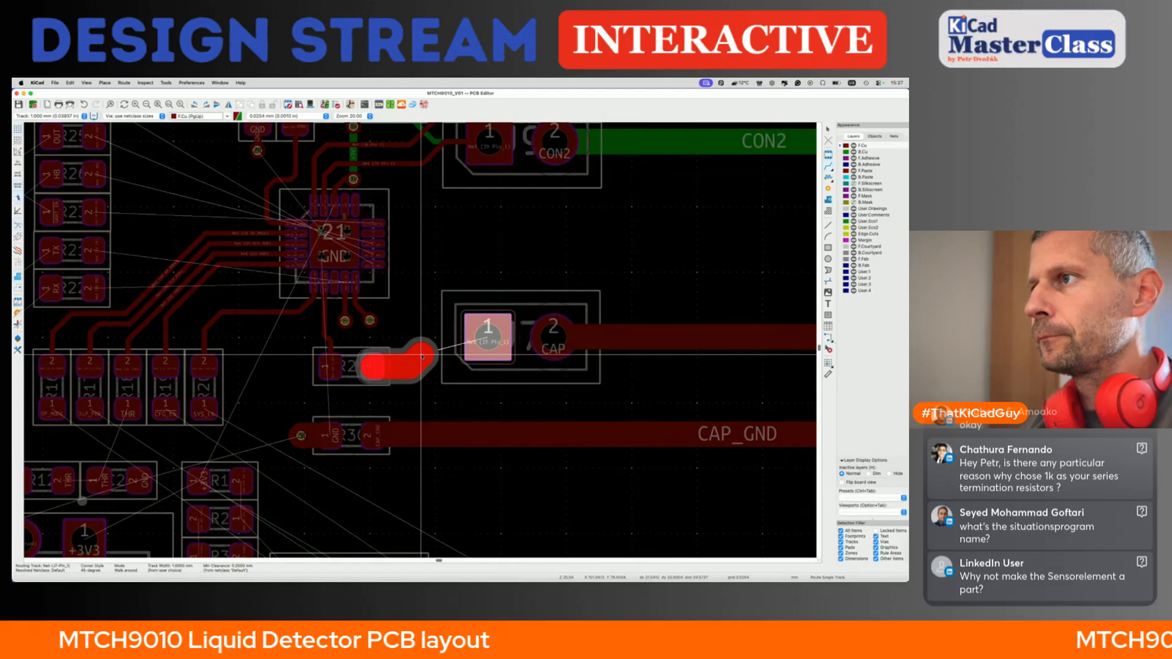
pyautogui.press('w')
pyautogui.press('w')
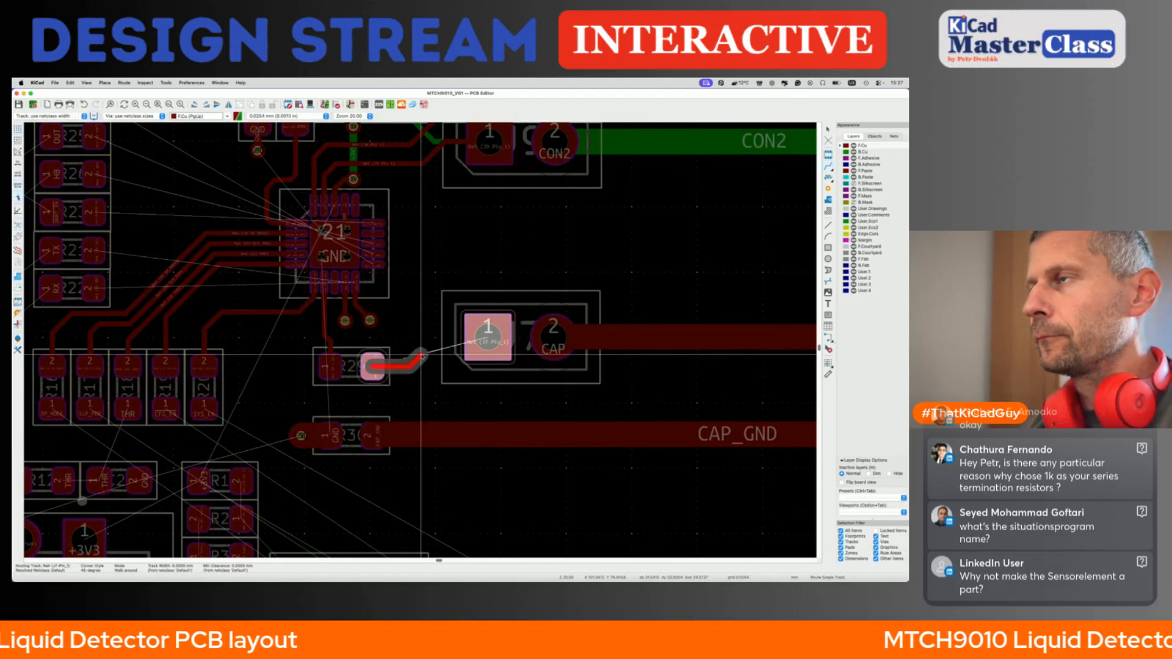
pyautogui.click(488, 337)
pyautogui.press('Escape')
pyautogui.press('u')
pyautogui.scroll(3, 426, 355)
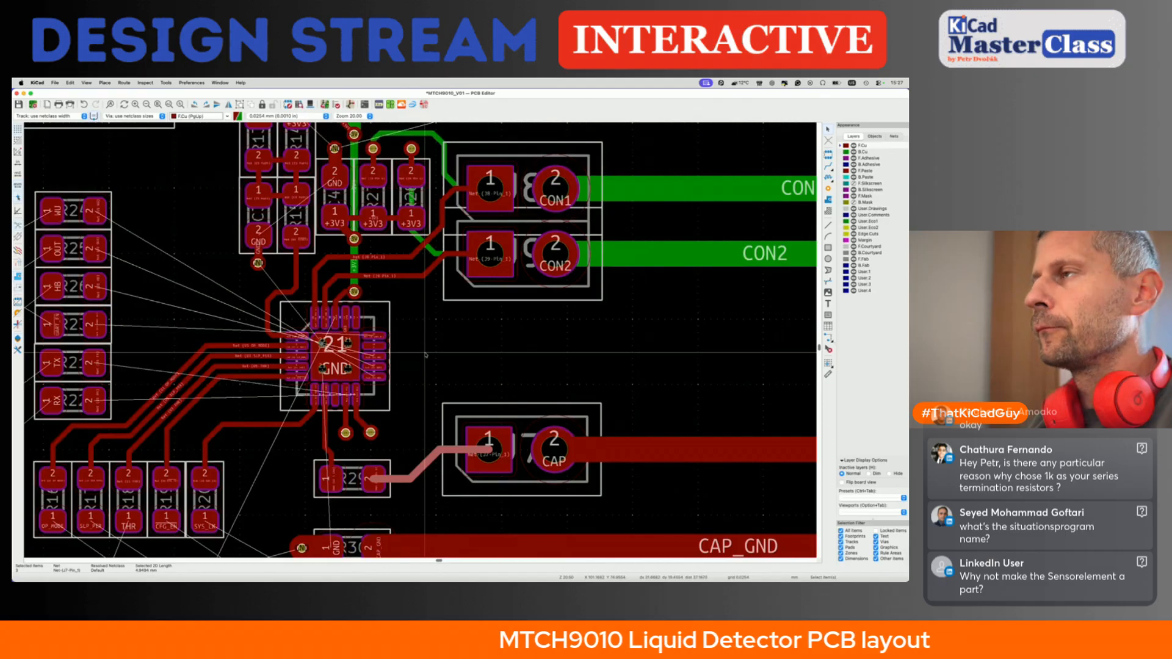
# - Try widening the whole track between the chip and J8 pin 1, and undo the change
pyautogui.scroll(-3, 425, 355)
pyautogui.scroll(1, 412, 342)
pyautogui.scroll(5, 400, 330)
pyautogui.click(397, 313)
pyautogui.press('u')
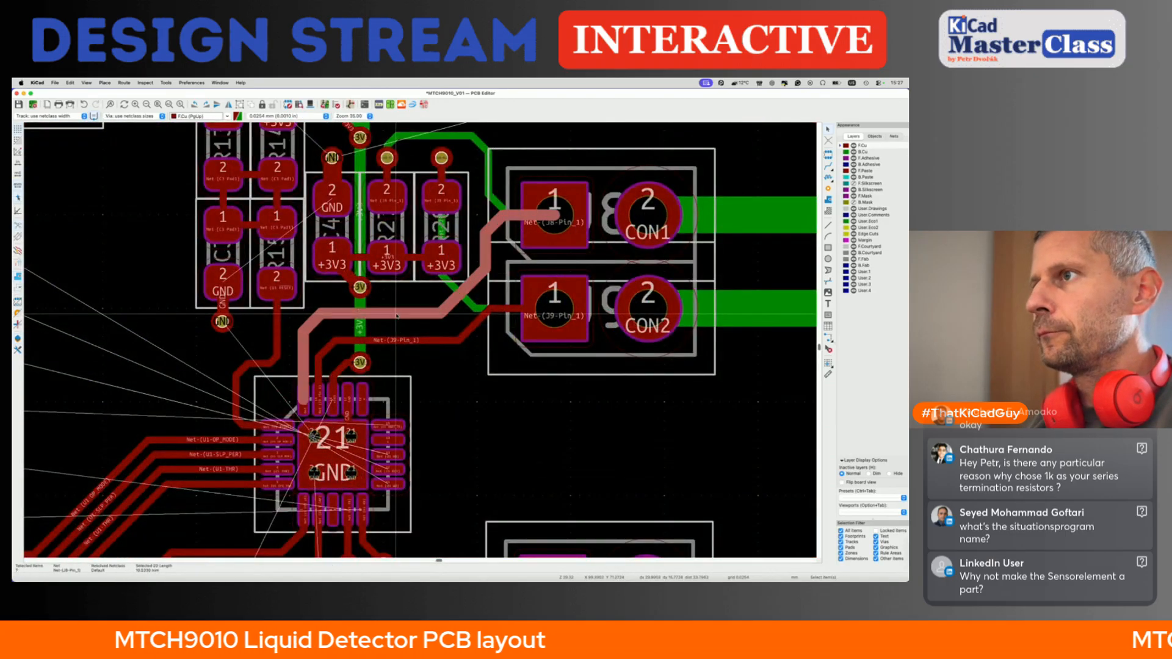
pyautogui.press('Delete')
pyautogui.press('super+z')
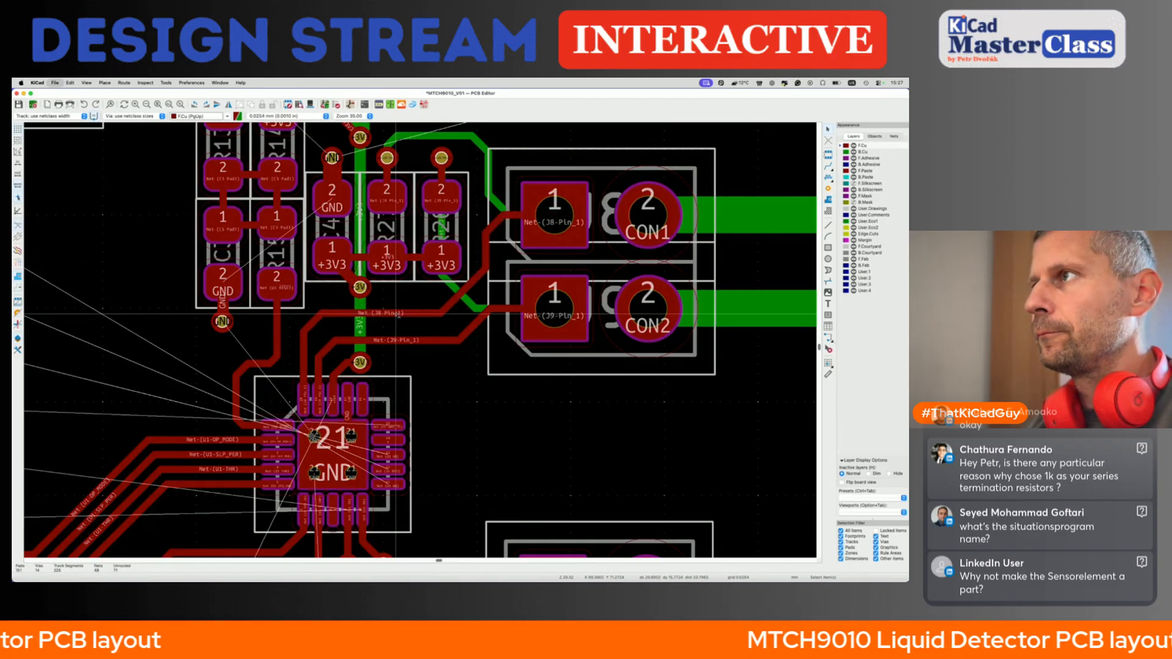
# - Widen the F.Cu track between button S1's pad 2 via and pad 1 of R13, and save the board
pyautogui.press('super+s')
pyautogui.scroll(-5, 397, 315)
pyautogui.scroll(-4, 396, 316)
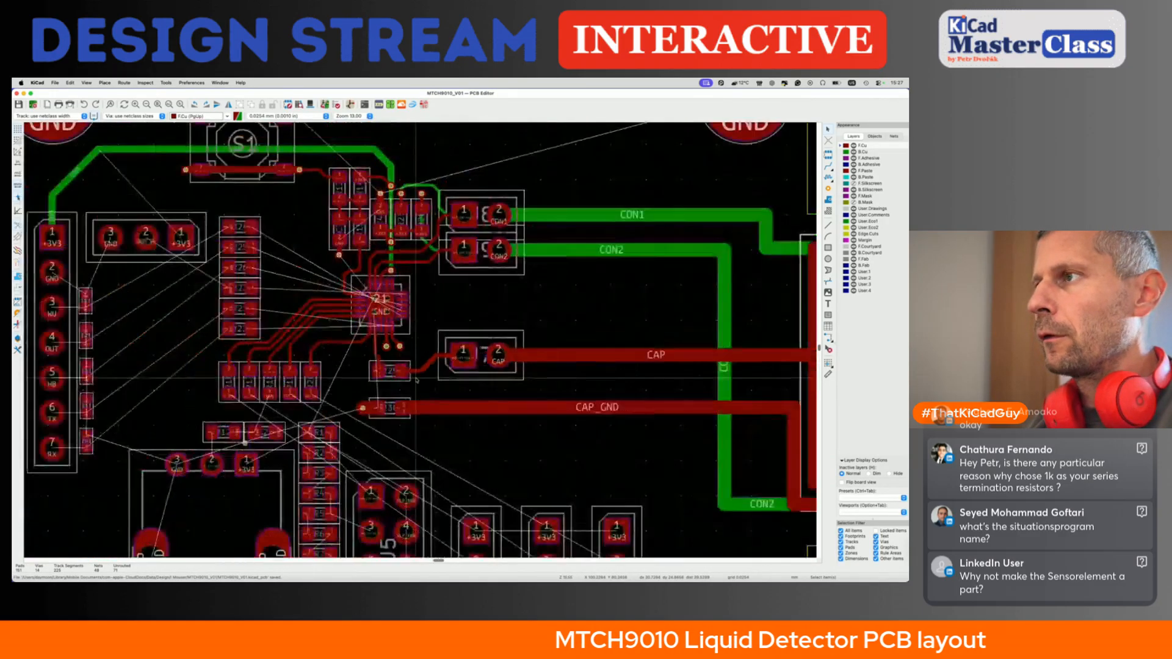
pyautogui.scroll(-5, 417, 380)
pyautogui.hscroll(-5, 416, 381)
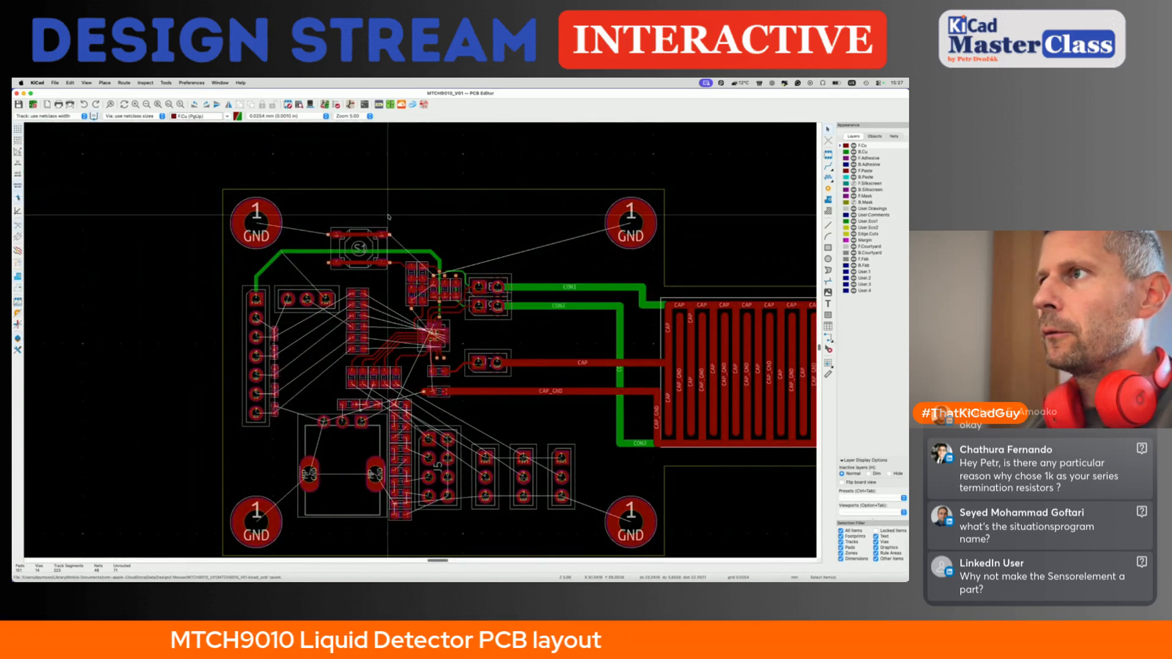
pyautogui.scroll(4, 339, 235)
pyautogui.scroll(4, 464, 292)
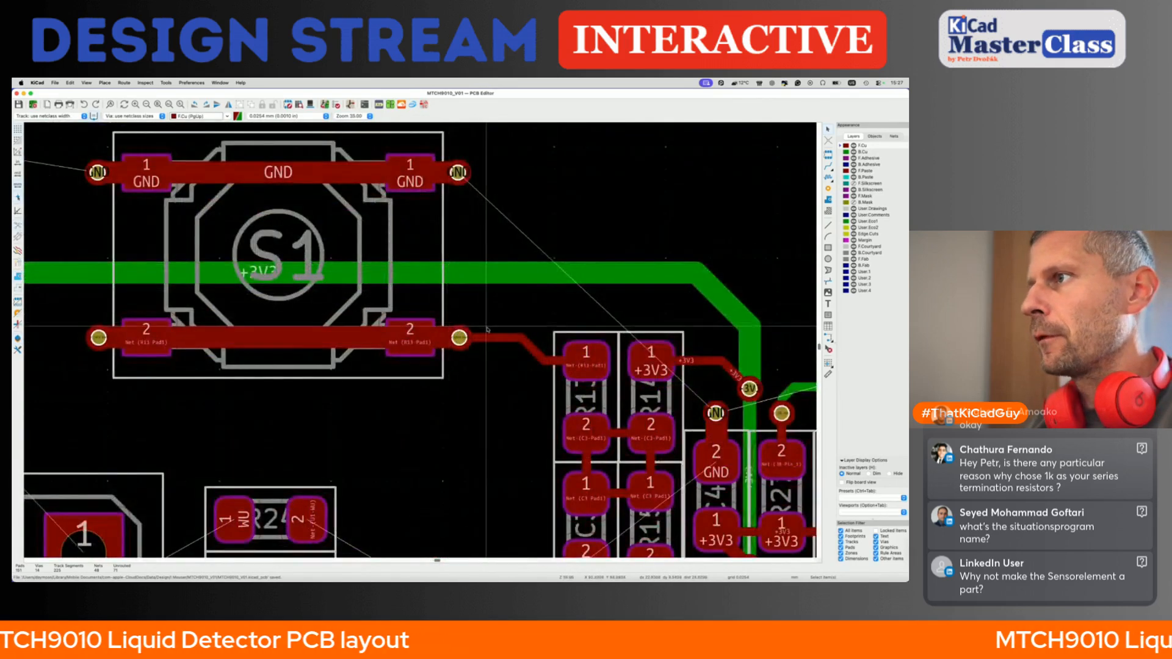
pyautogui.press('u')
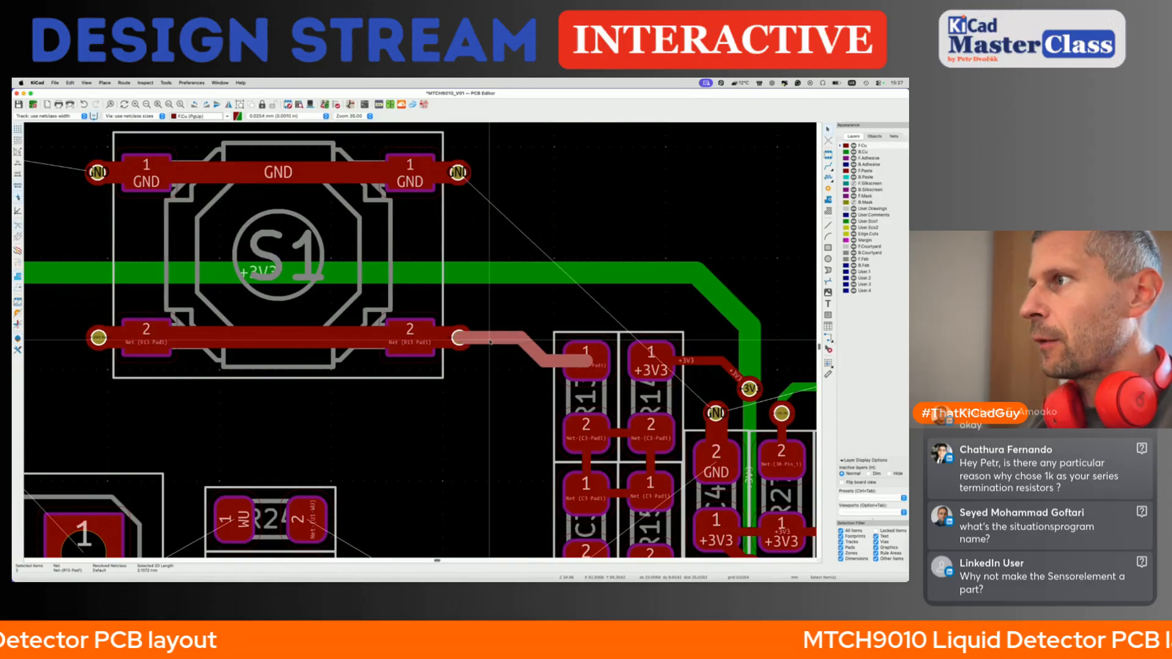
pyautogui.scroll(-2, 491, 342)
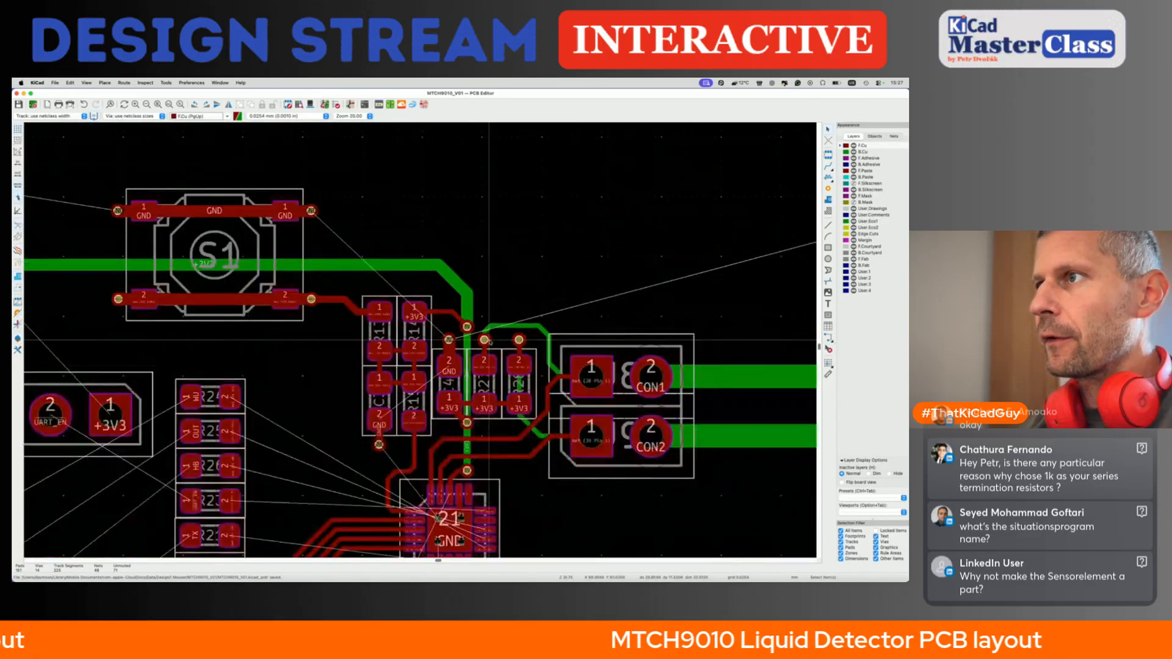
pyautogui.scroll(-3, 489, 340)
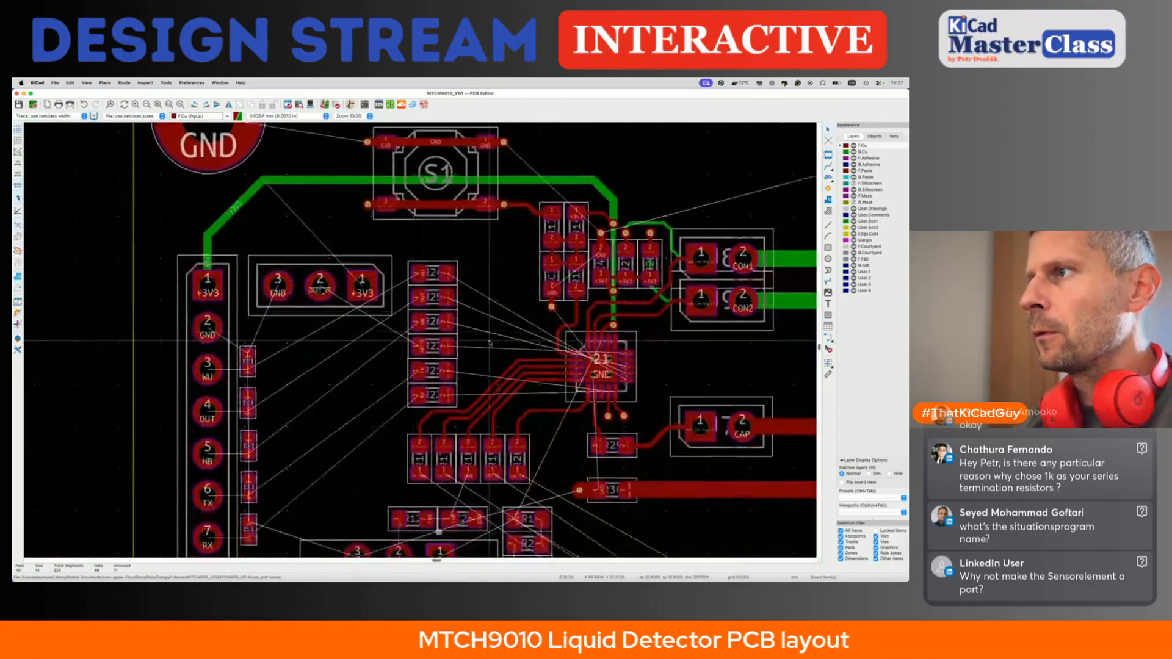
pyautogui.scroll(4, 448, 333)
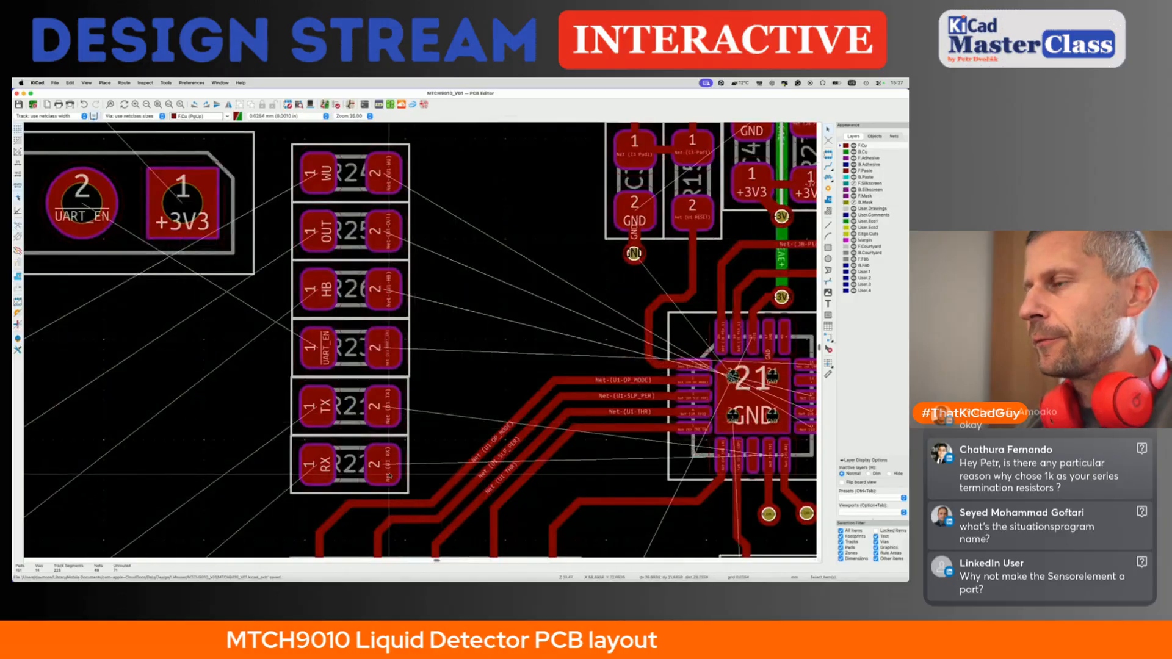
# - Move the column of six termination resistors R21–R26 closer to the seven-pin header, just beside its small protection parts
pyautogui.press('x')
pyautogui.scroll(-3, 390, 467)
pyautogui.scroll(-2, 402, 468)
pyautogui.scroll(-2, 409, 464)
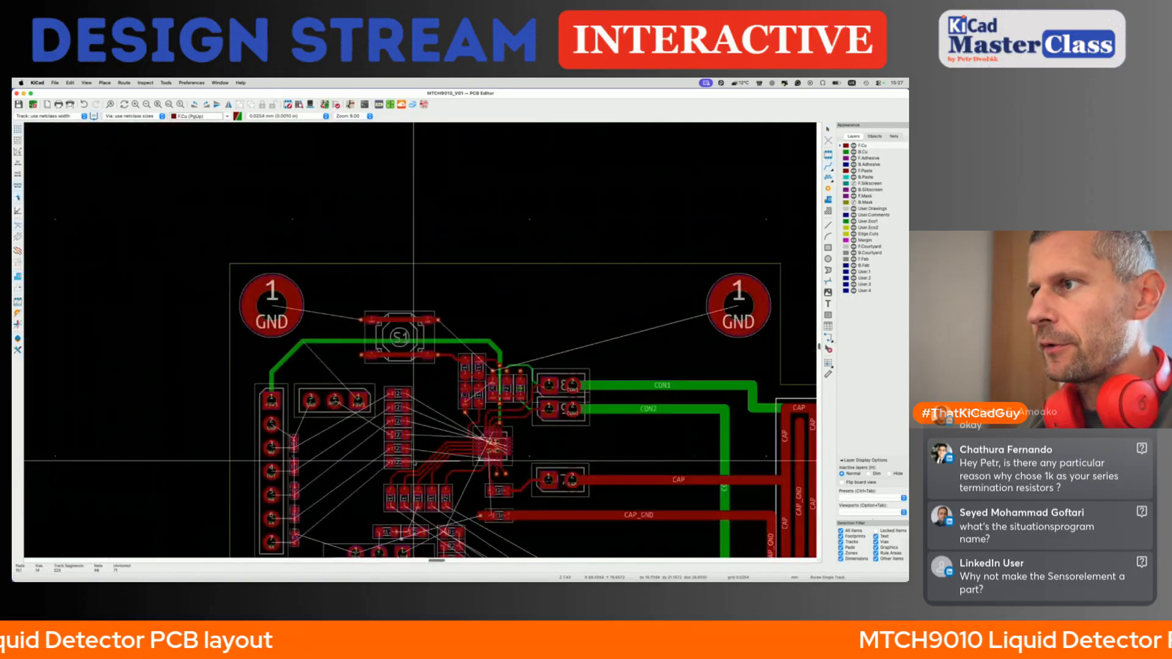
pyautogui.scroll(-2, 414, 460)
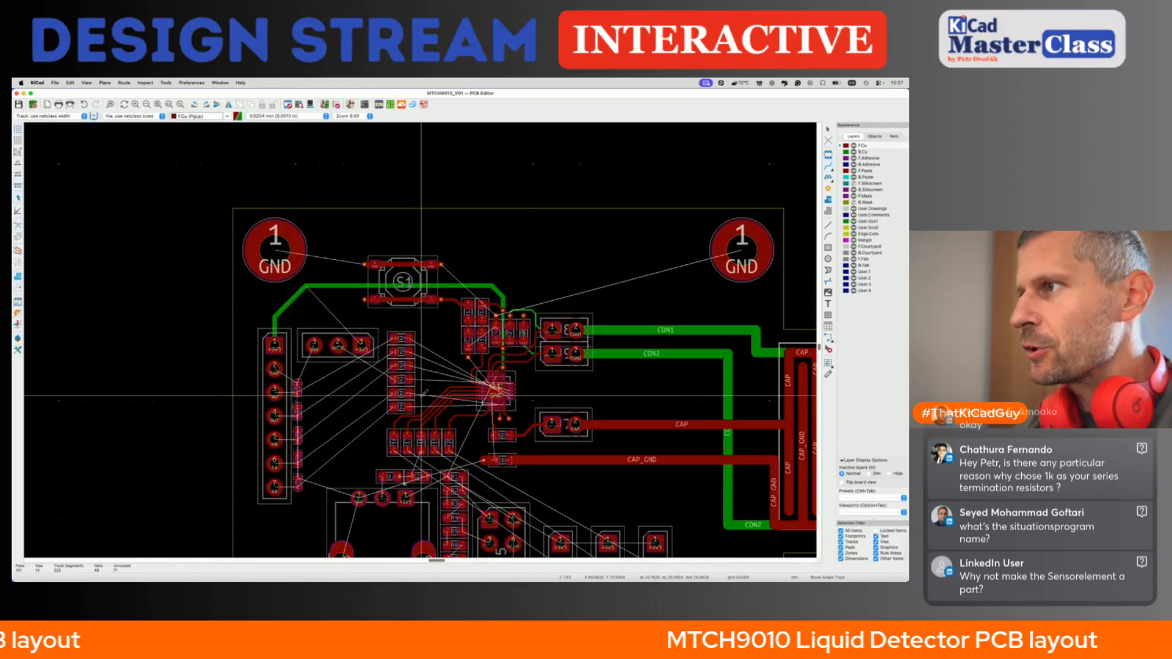
pyautogui.scroll(3, 425, 393)
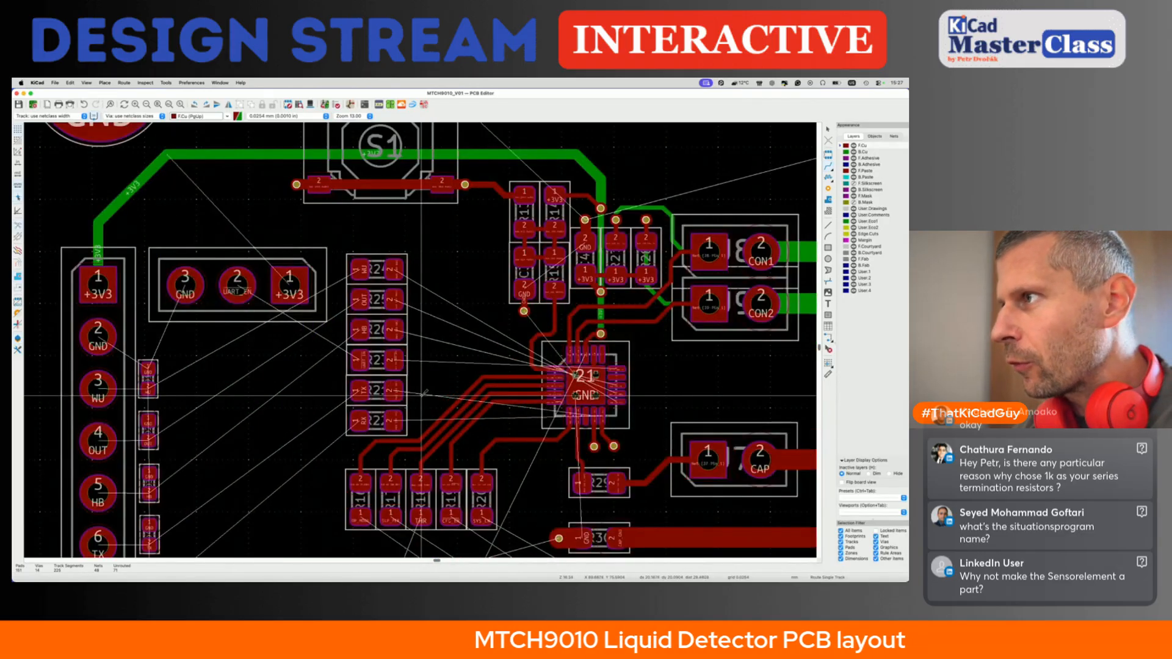
pyautogui.scroll(-3, 424, 393)
pyautogui.click(421, 398)
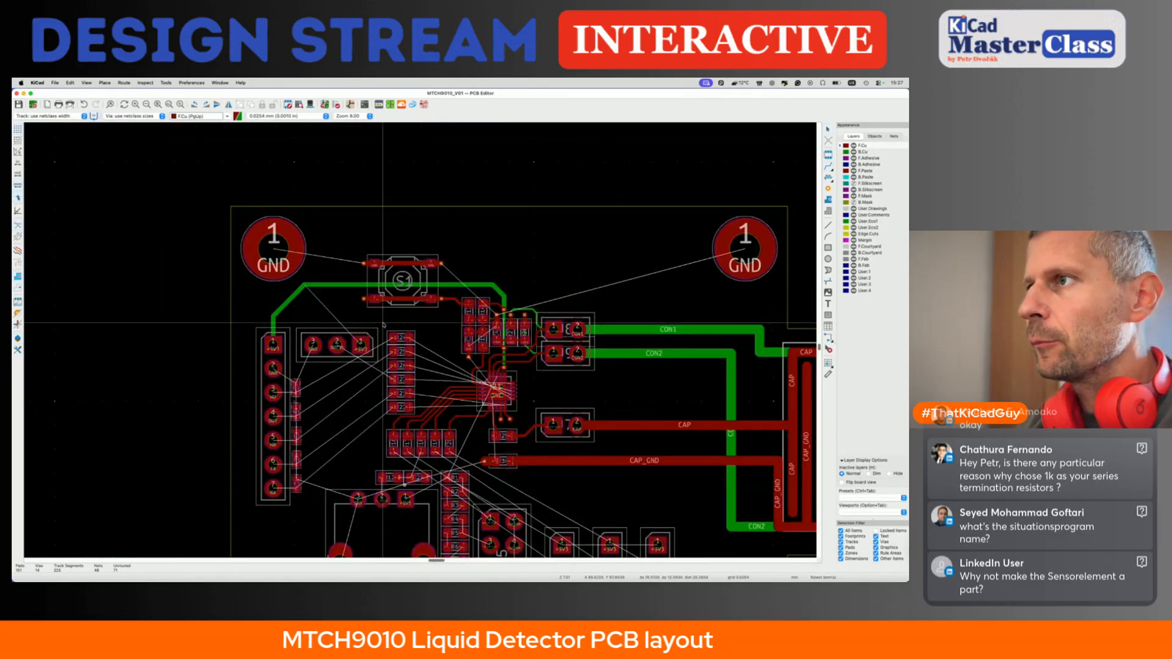
pyautogui.press('m')
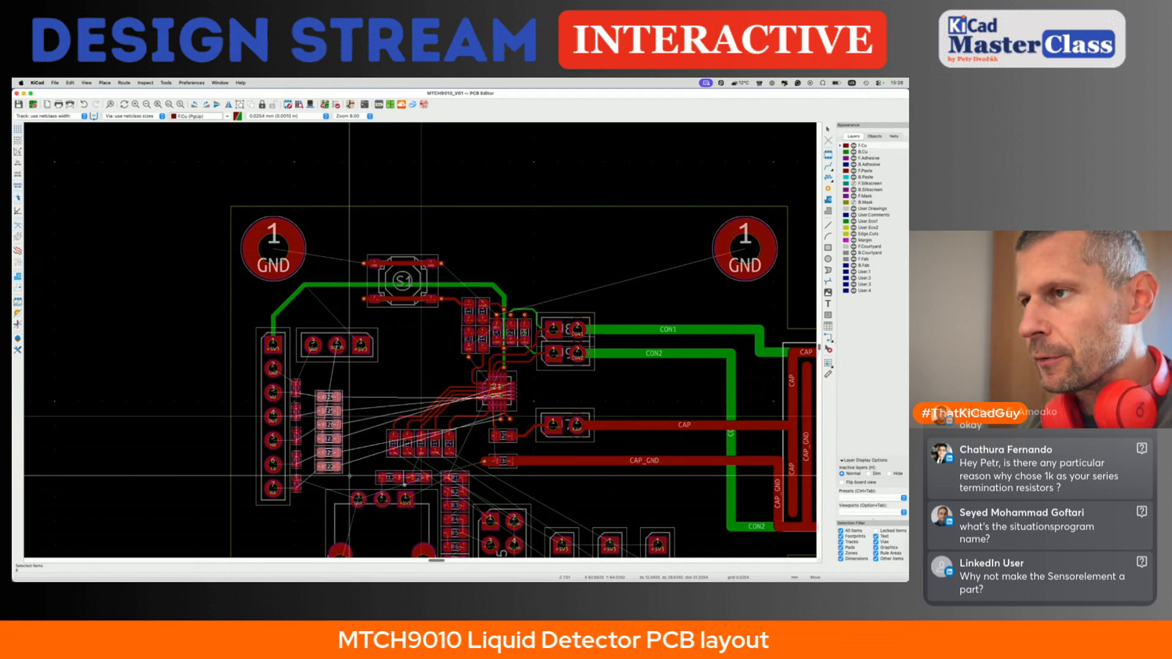
pyautogui.click(349, 478)
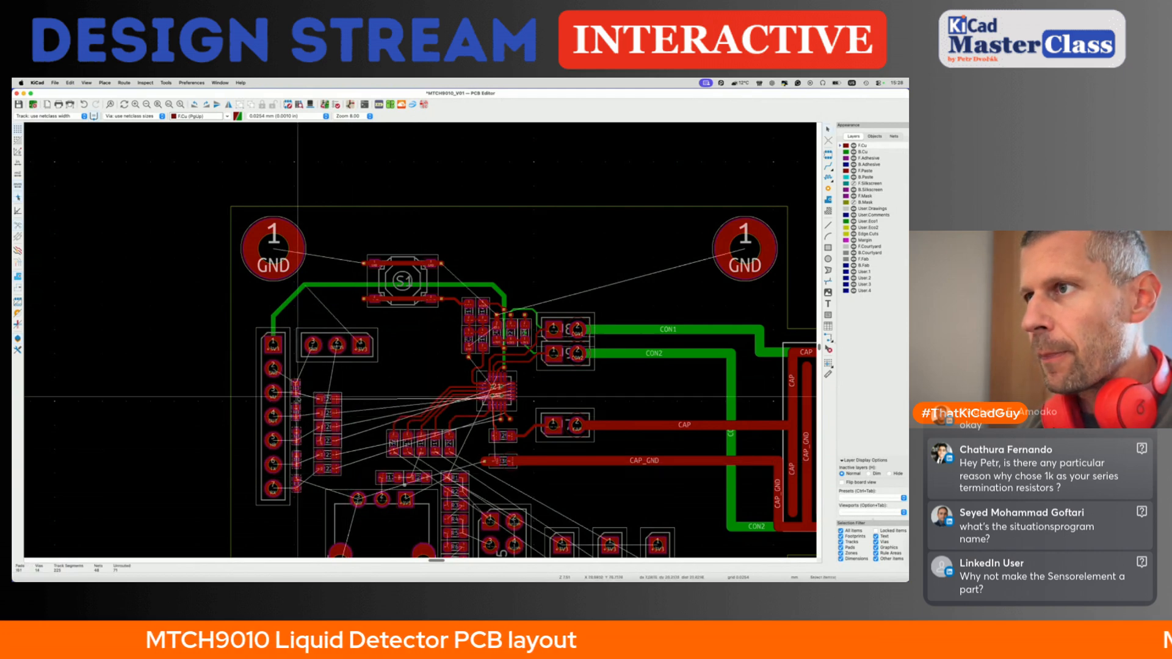
# - Route short 0.3 mm horizontal tracks from pad 2 of the WU, OUT and HB resistors, each ending in a via, with the vias aligned
pyautogui.scroll(5, 298, 397)
pyautogui.press('x')
pyautogui.press('Escape')
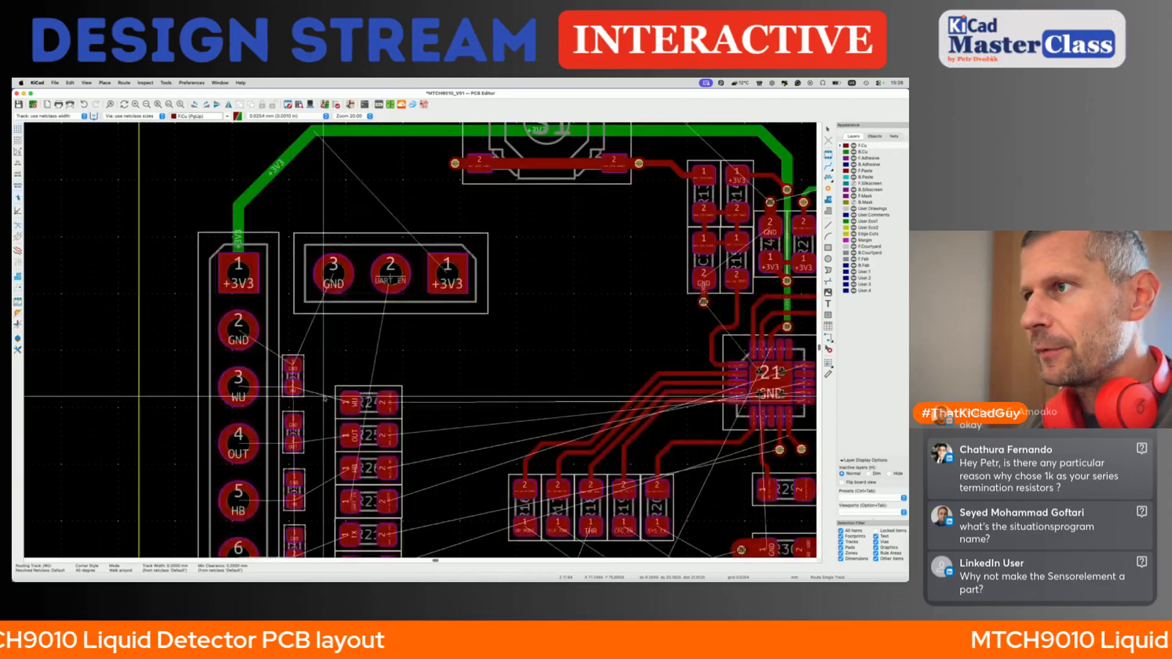
pyautogui.scroll(-3, 325, 398)
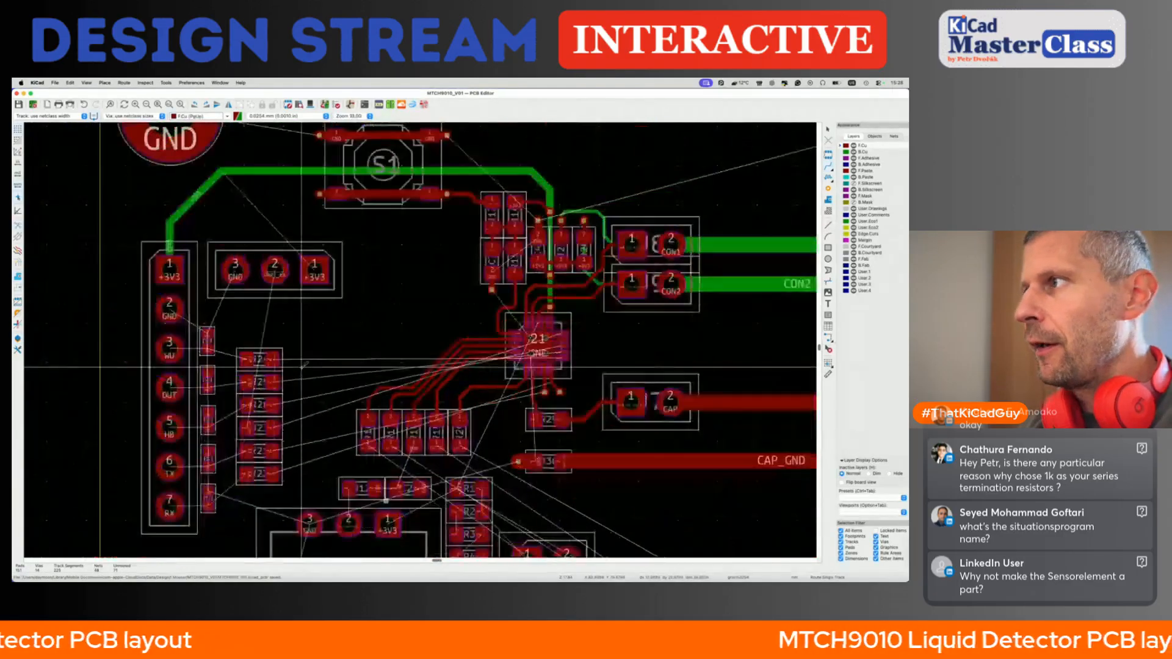
pyautogui.scroll(3, 244, 342)
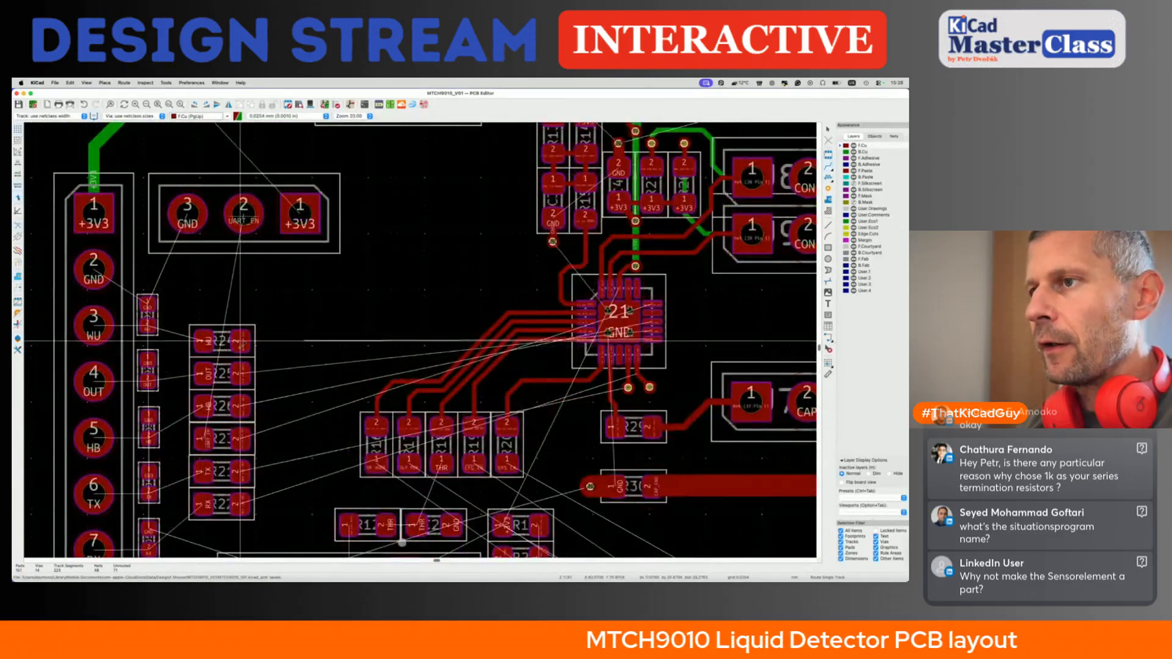
pyautogui.click(240, 341)
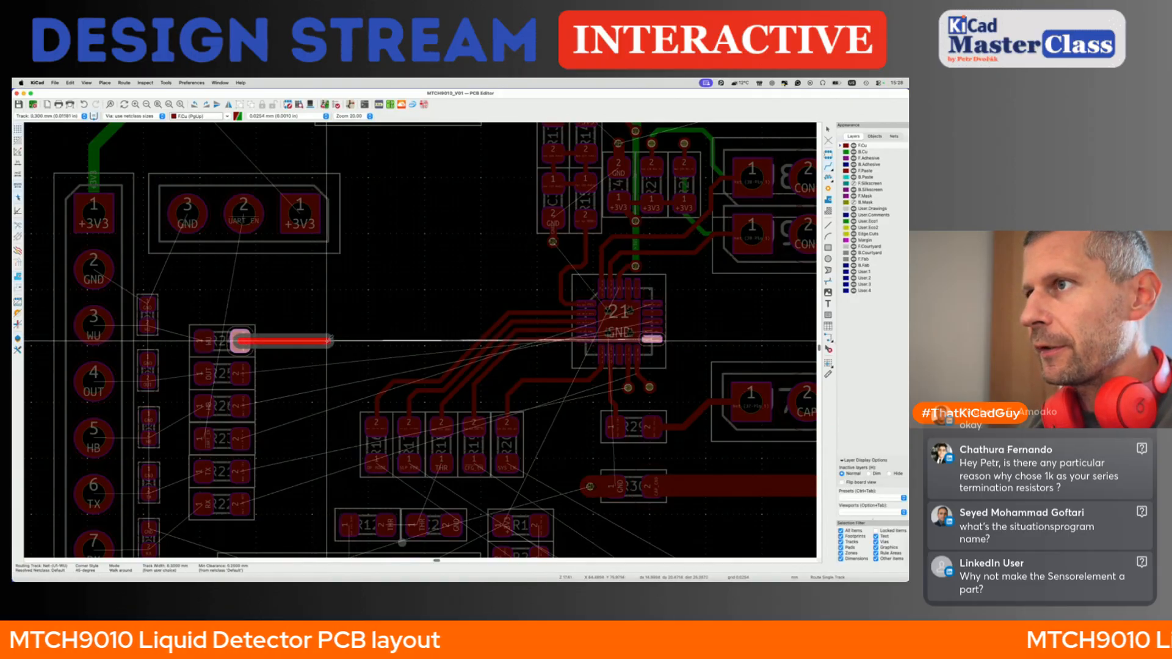
pyautogui.doubleClick(337, 341)
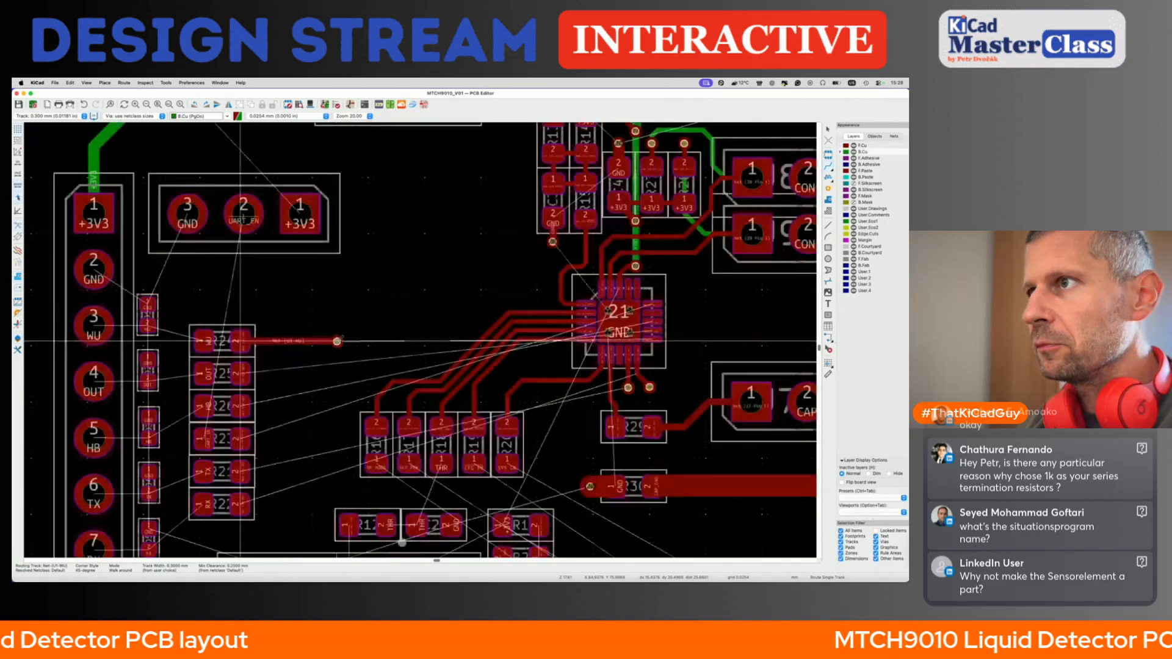
pyautogui.click(239, 374)
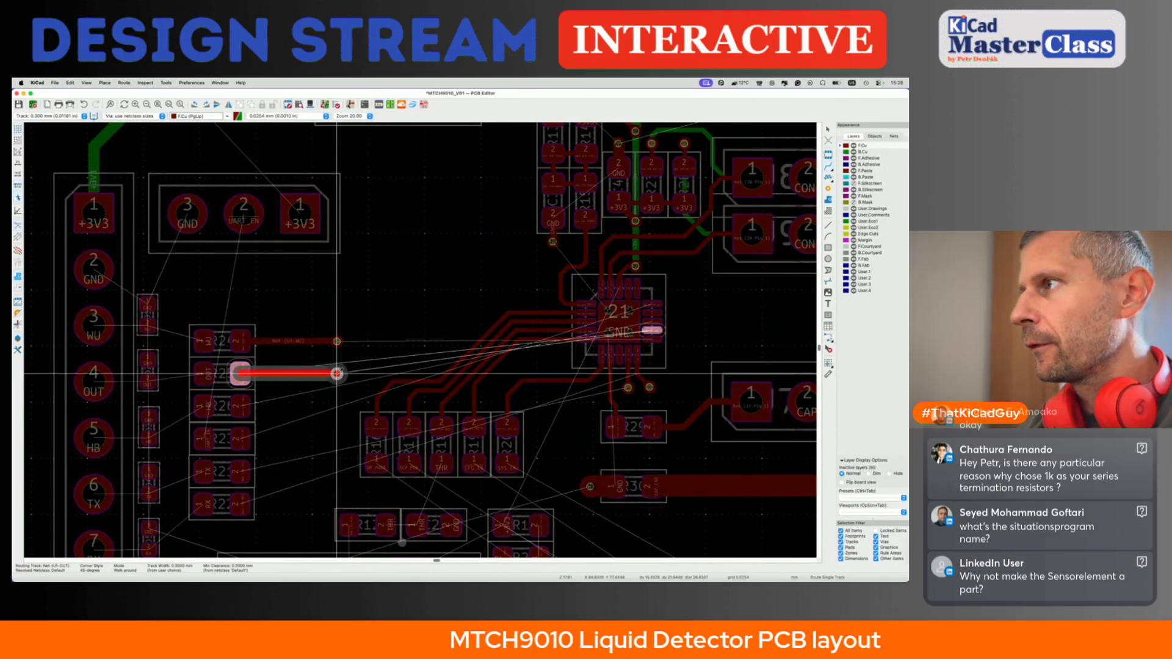
pyautogui.doubleClick(337, 373)
pyautogui.click(239, 406)
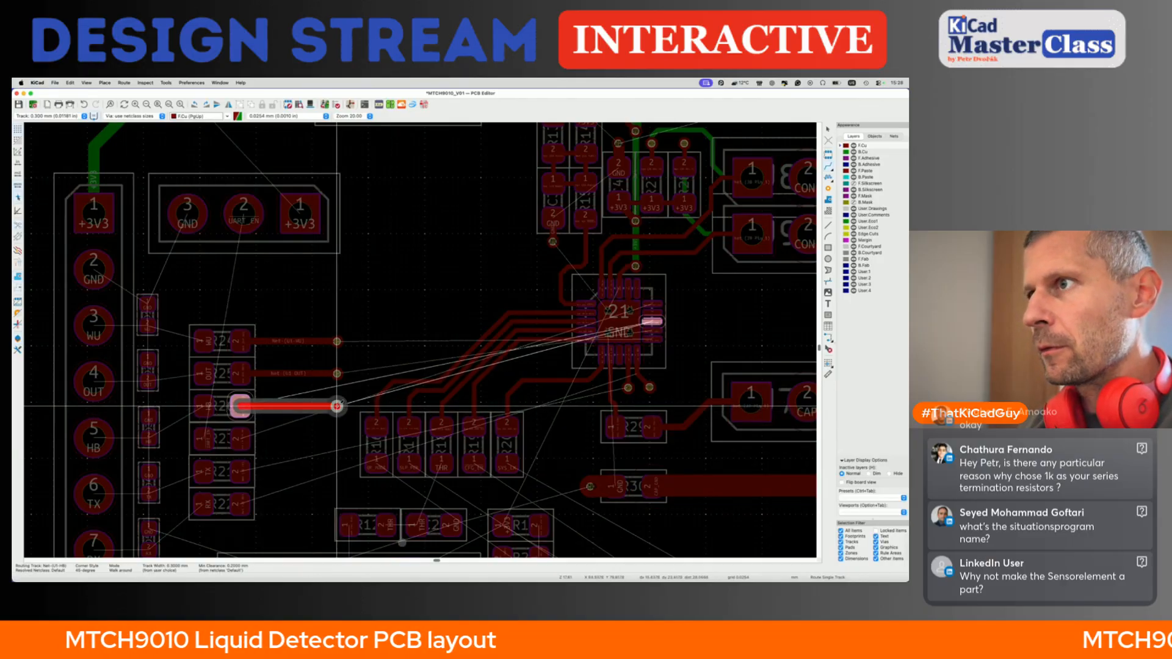
pyautogui.doubleClick(337, 406)
# - Route matching 0.3 mm tracks with end vias from pad 2 of the UART_EN, TX and RX resistors, and save the board
pyautogui.click(239, 438)
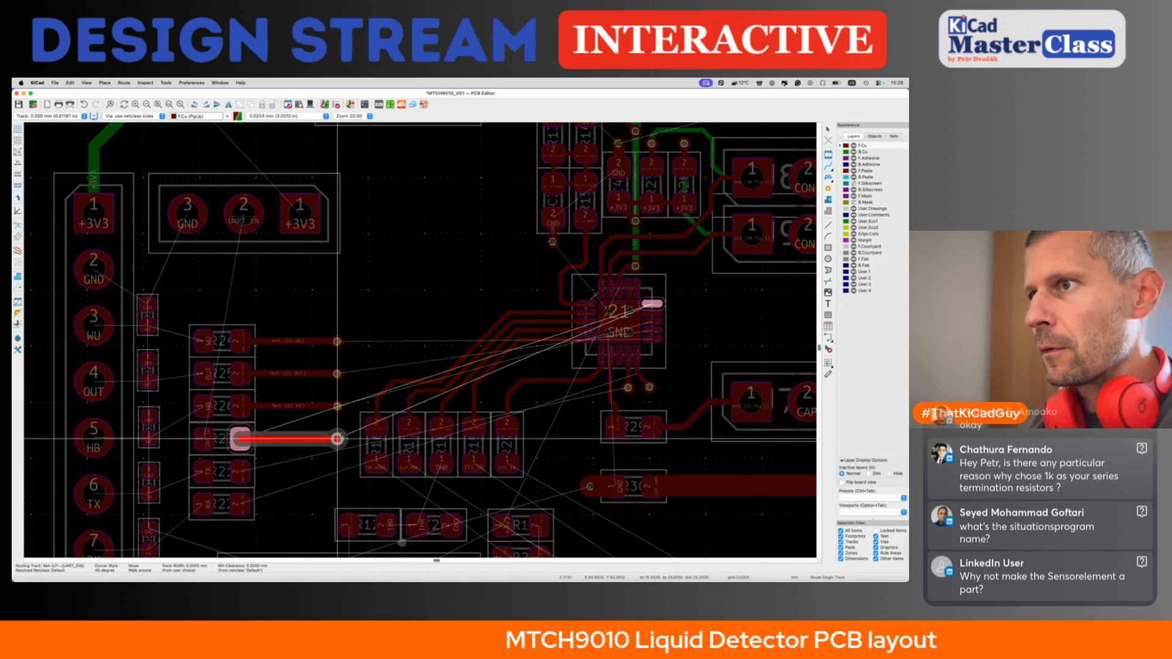
pyautogui.doubleClick(337, 438)
pyautogui.click(240, 471)
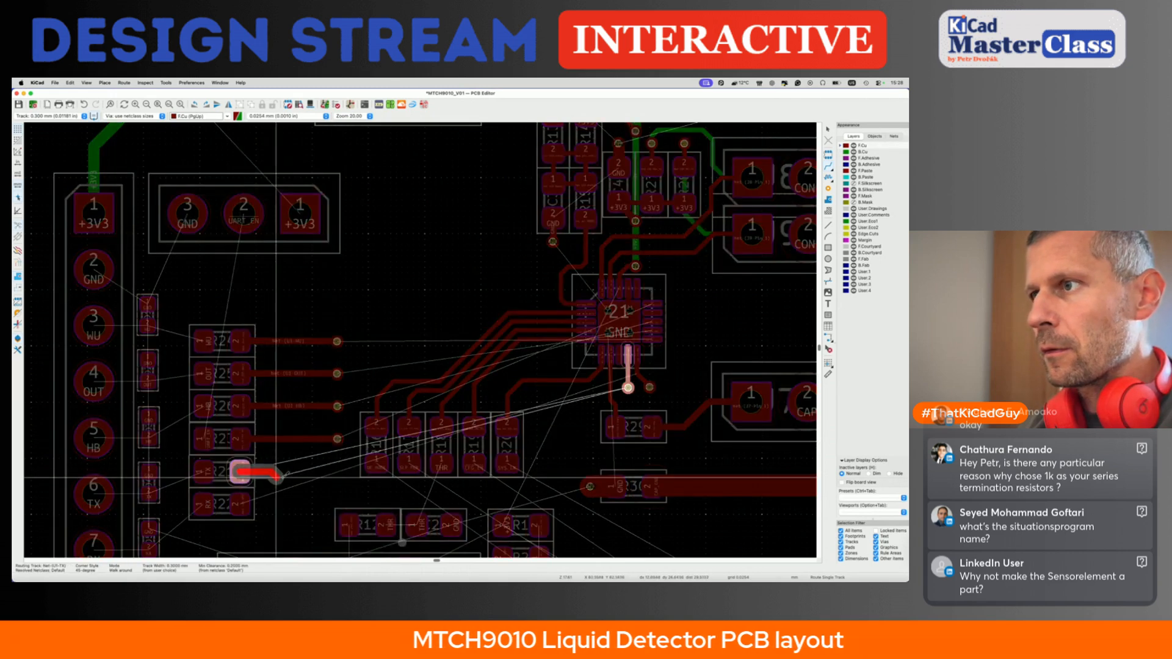
pyautogui.doubleClick(337, 472)
pyautogui.click(240, 505)
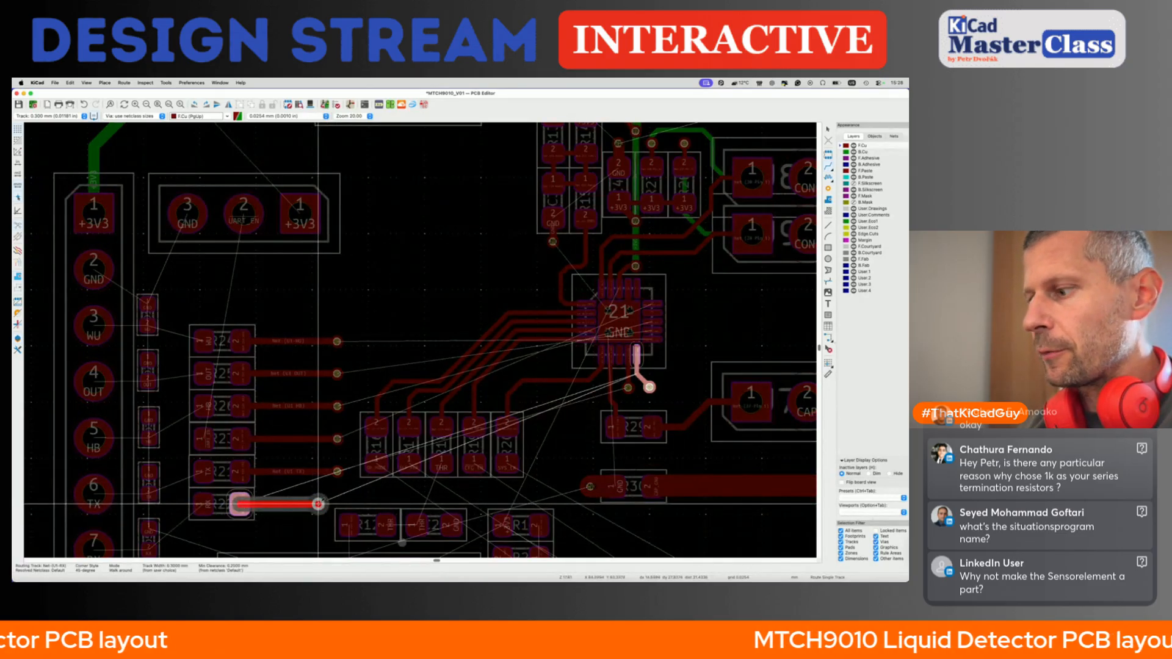
pyautogui.doubleClick(318, 504)
pyautogui.press('super+s')
# - Route pin 2 of the three-pin MP component to the resistor above it with a 0.5 mm track, and join the two adjacent THR pads
pyautogui.scroll(-5, 351, 407)
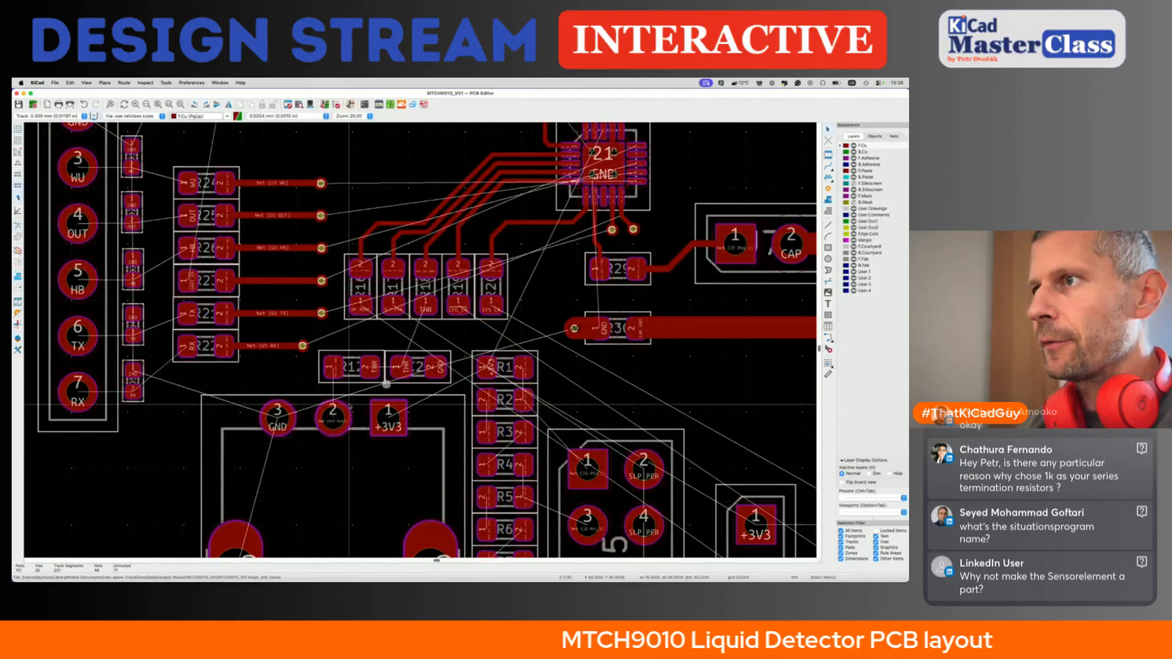
pyautogui.press('x')
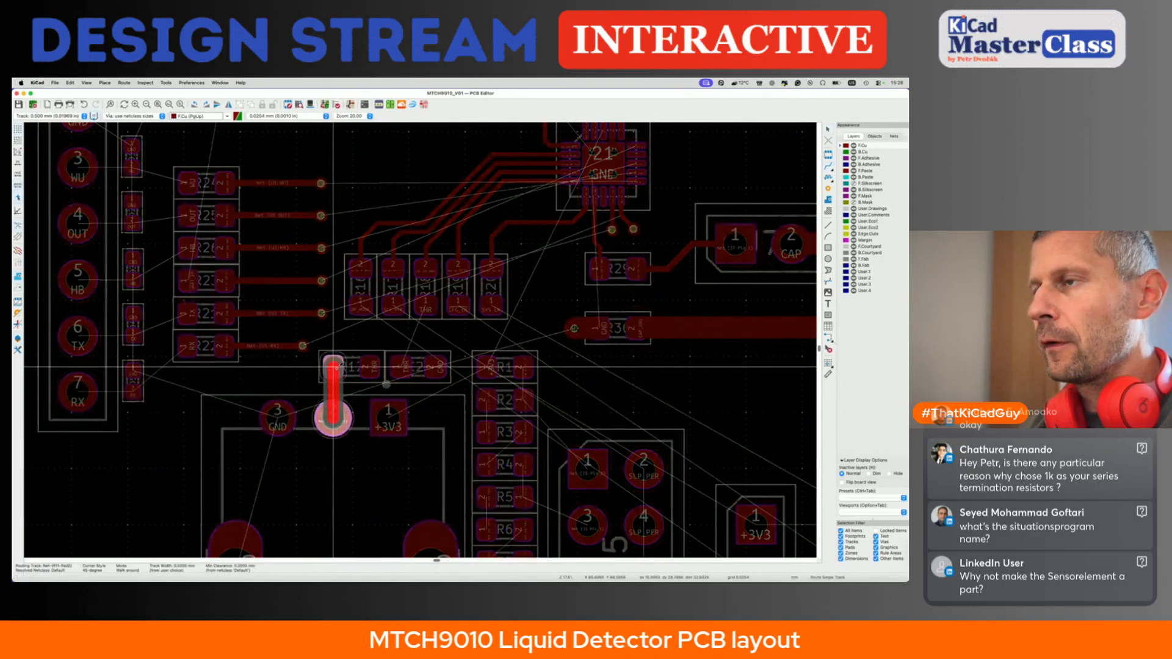
pyautogui.click(332, 366)
pyautogui.click(369, 367)
pyautogui.click(387, 382)
pyautogui.scroll(3, 387, 383)
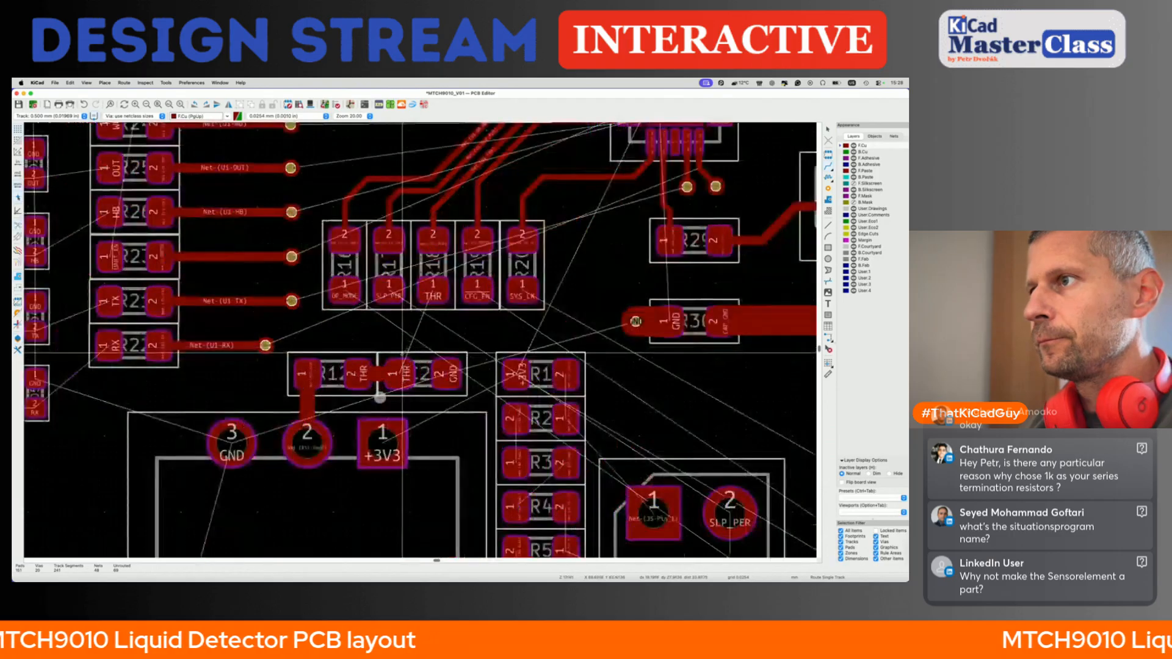
pyautogui.press('x')
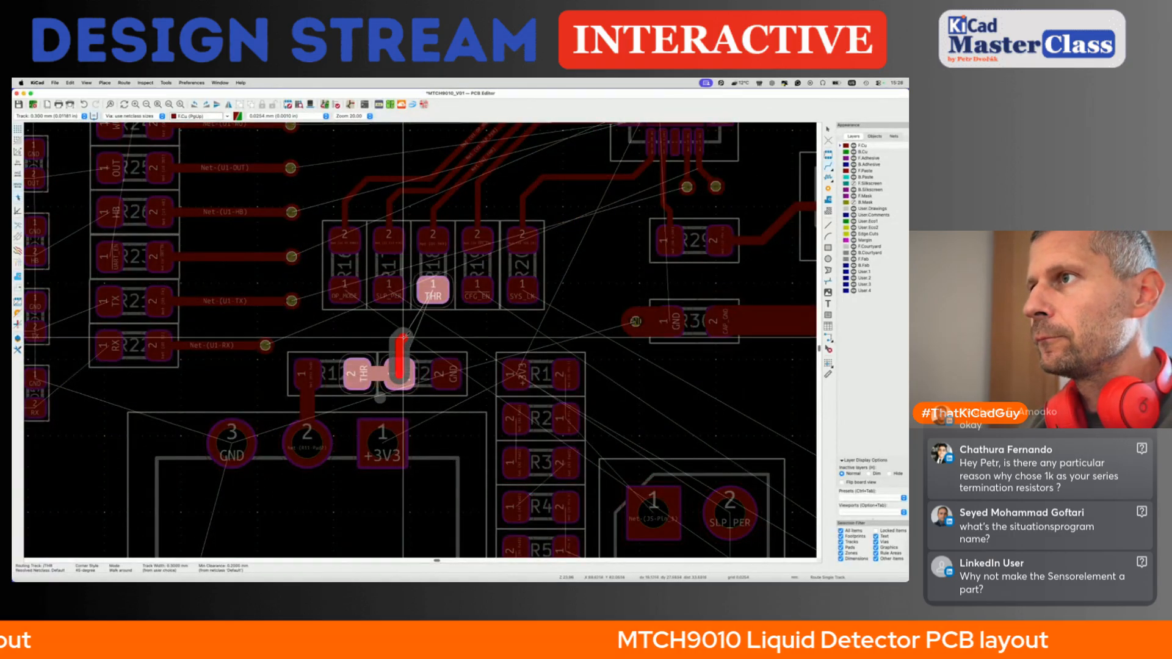
pyautogui.press('Escape')
pyautogui.scroll(-3, 368, 362)
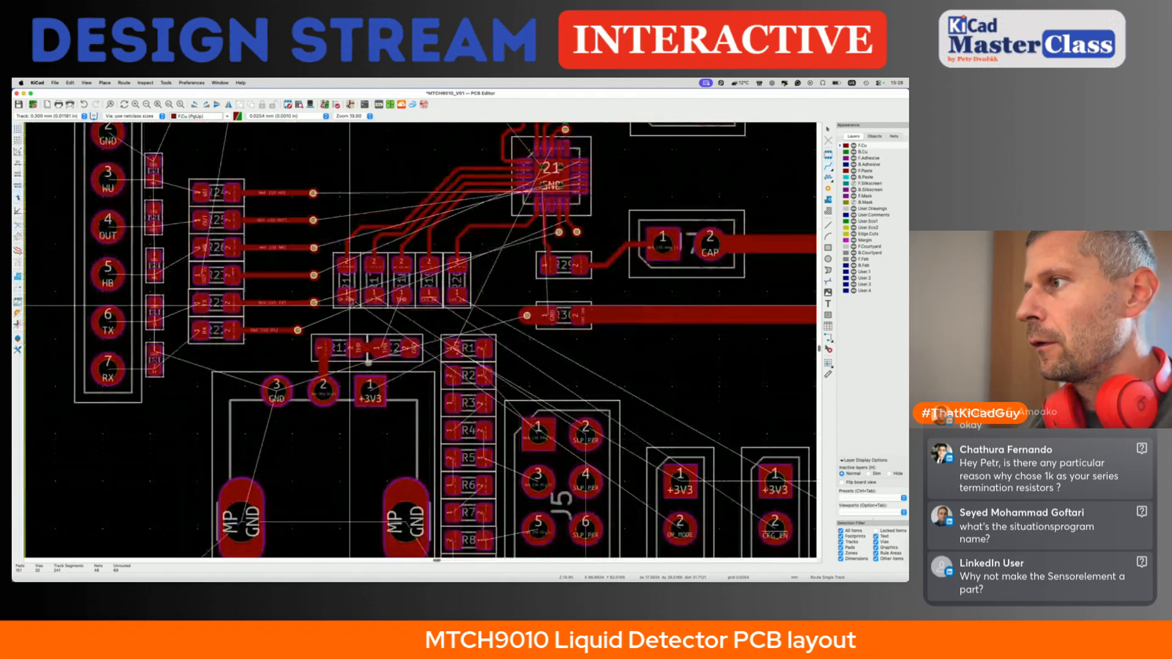
# - Route short tracks down from the OP_MODE and SLP_PER pads of the five-resistor row, ending each in a via
pyautogui.scroll(3, 350, 304)
pyautogui.press('x')
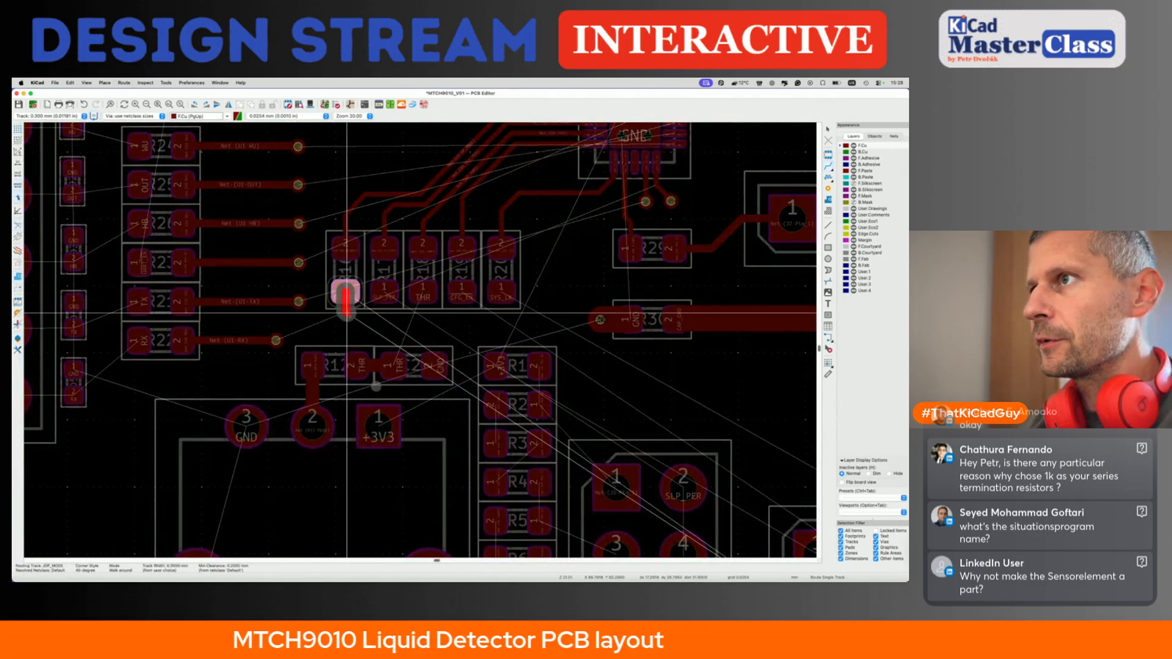
pyautogui.click(346, 318)
pyautogui.press('Escape')
pyautogui.press('x')
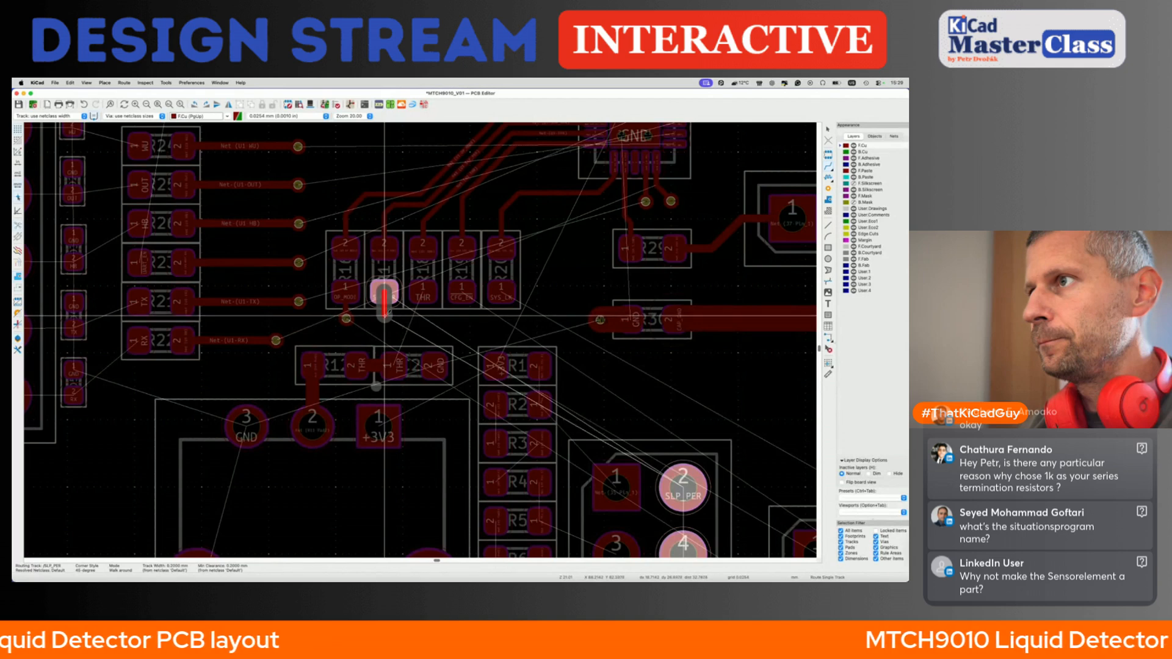
pyautogui.press('v')
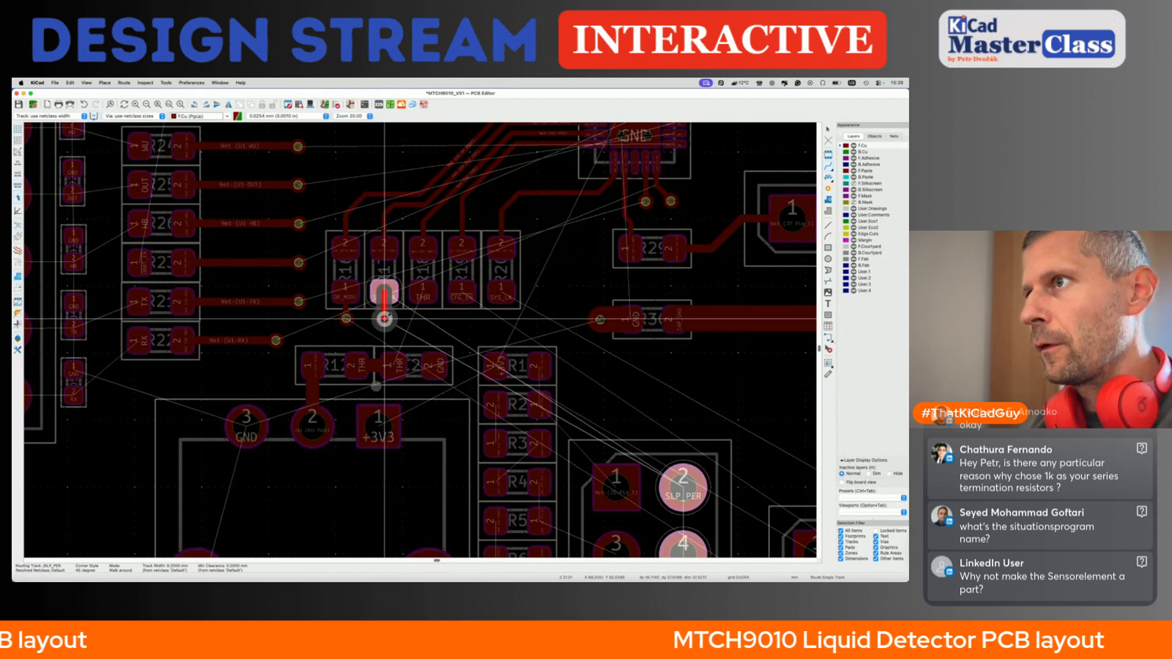
pyautogui.doubleClick(384, 318)
# - Connect the joined THR pads to the THR resistor in the row above, and route the adjacent GND pad up to a via at 0.5 mm width
pyautogui.click(393, 365)
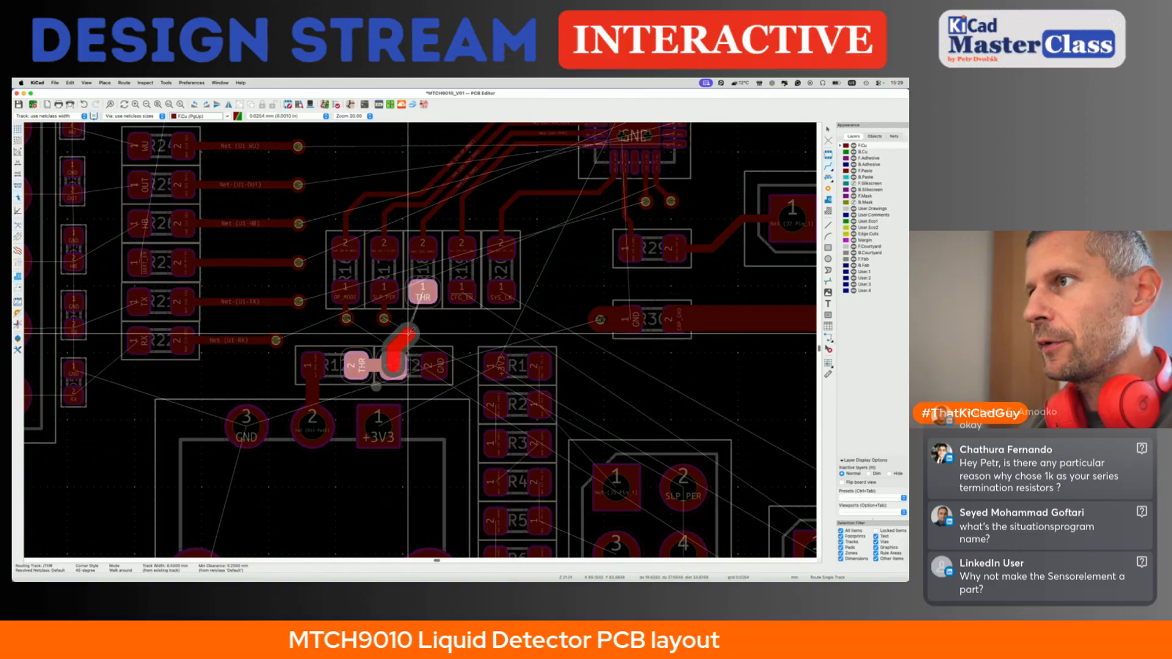
pyautogui.click(423, 293)
pyautogui.click(433, 367)
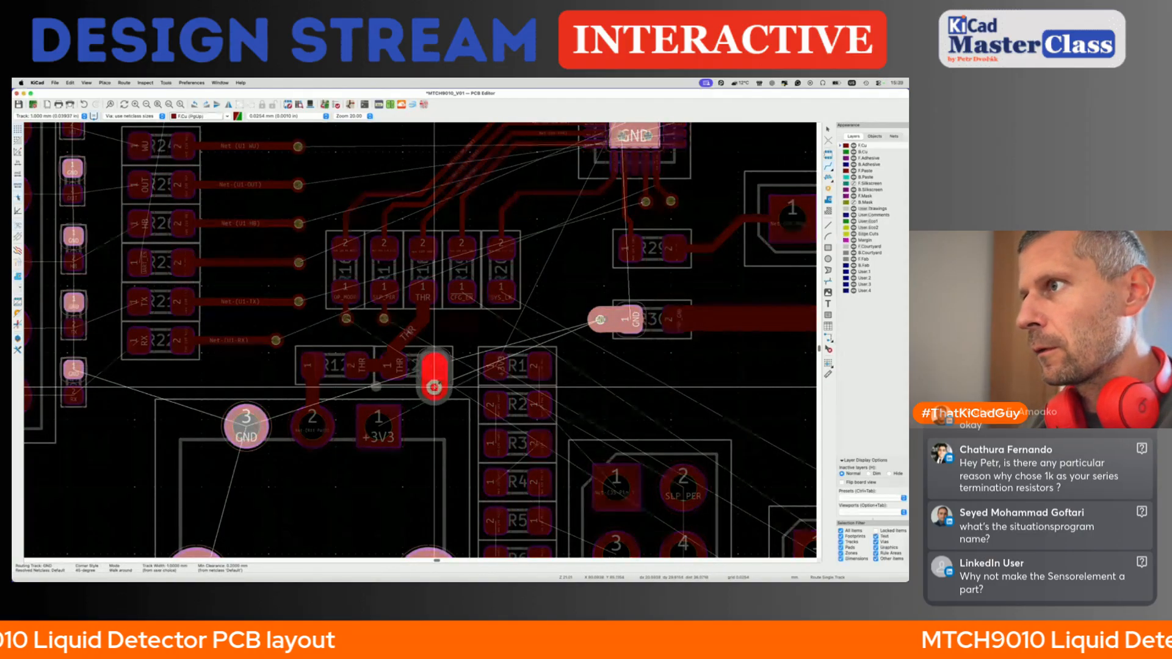
pyautogui.hotkey('shift', 'w')
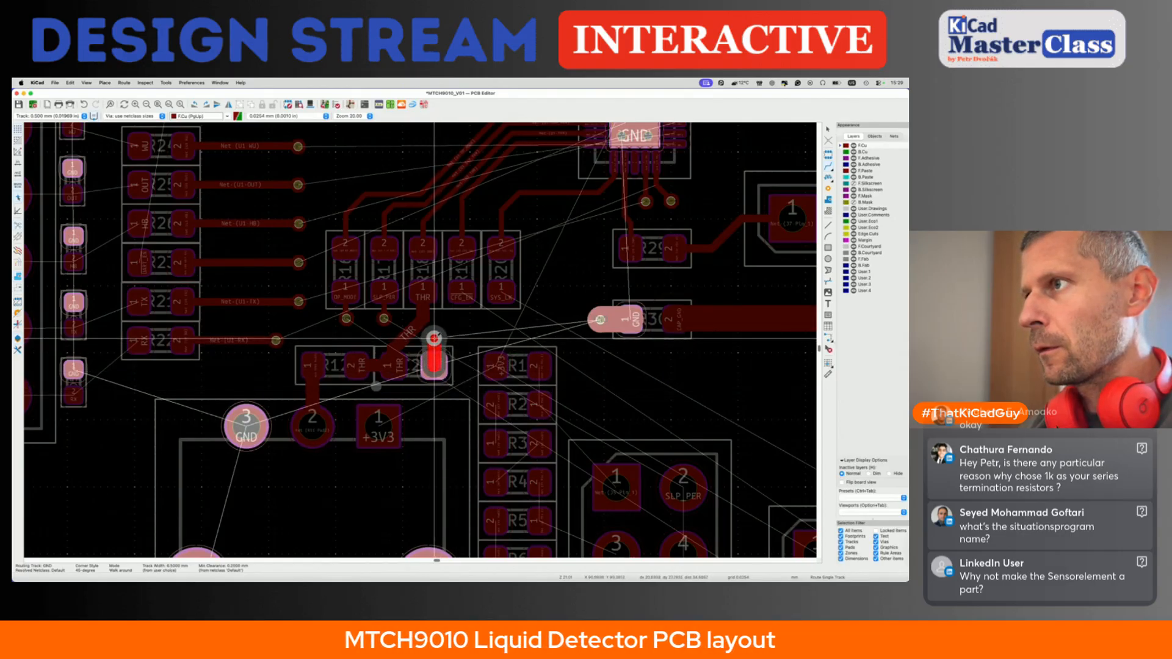
pyautogui.click(434, 337)
pyautogui.press('Escape')
pyautogui.press('Escape')
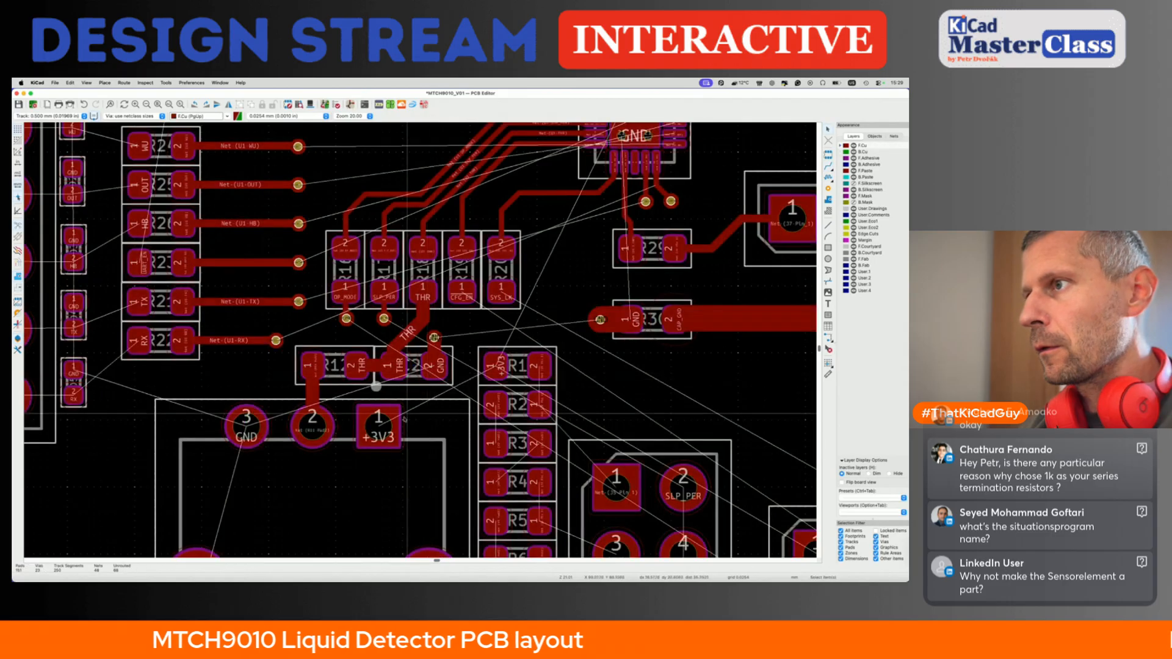
pyautogui.scroll(-3, 383, 428)
pyautogui.scroll(-2, 379, 405)
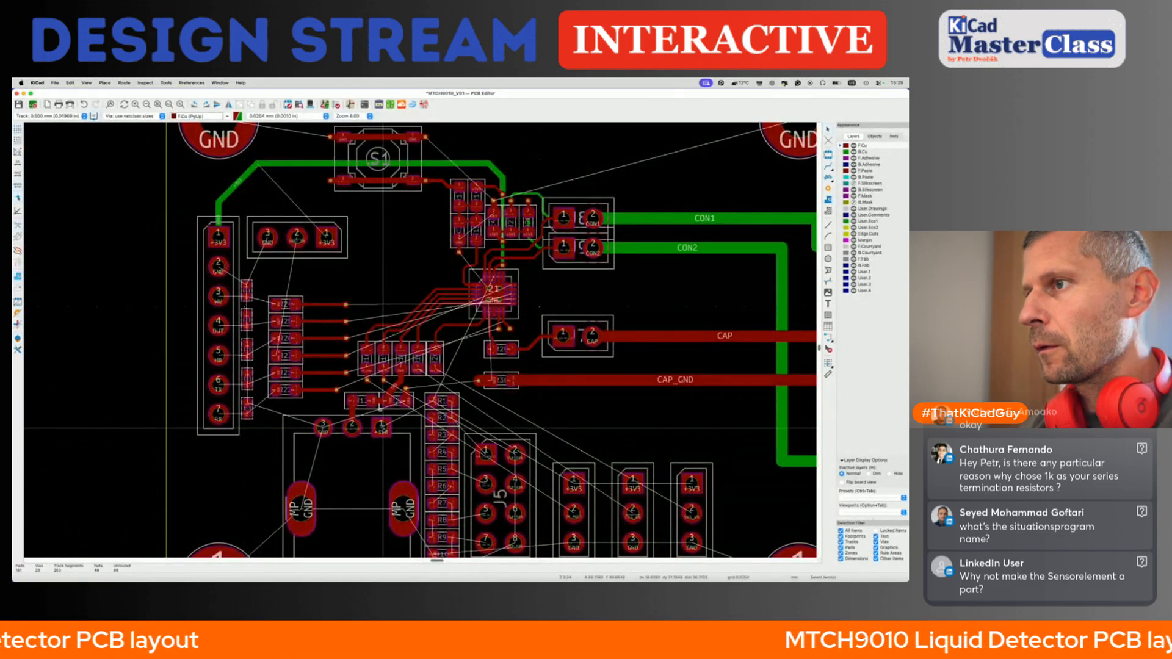
pyautogui.scroll(4, 379, 405)
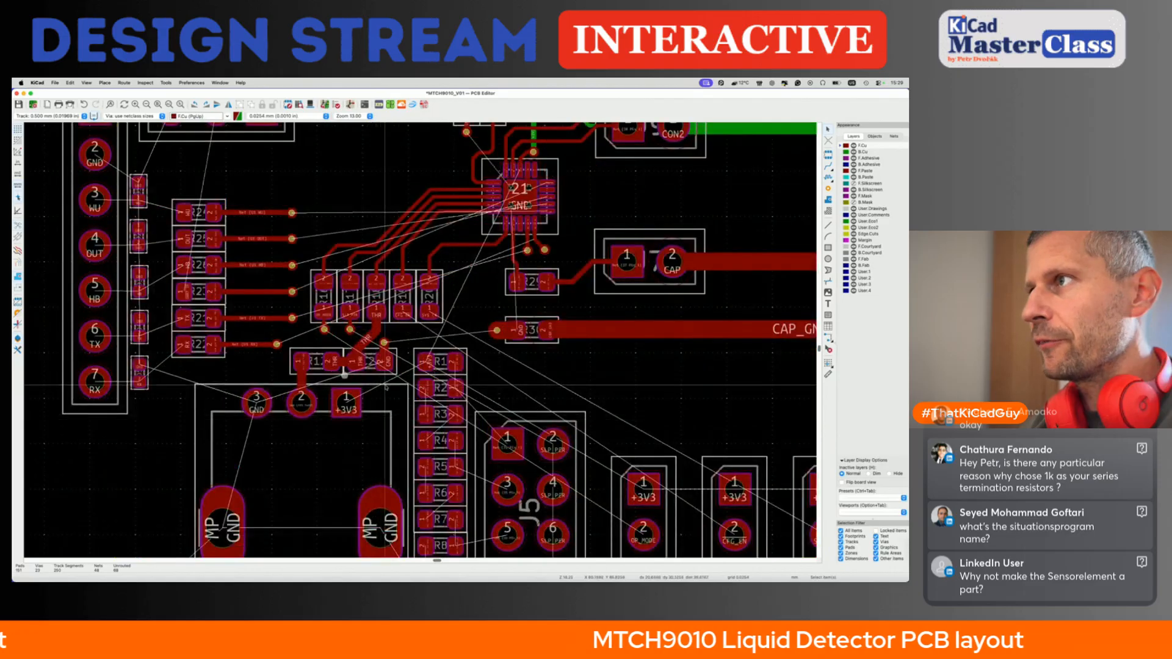
pyautogui.scroll(-4, 344, 376)
pyautogui.press('x')
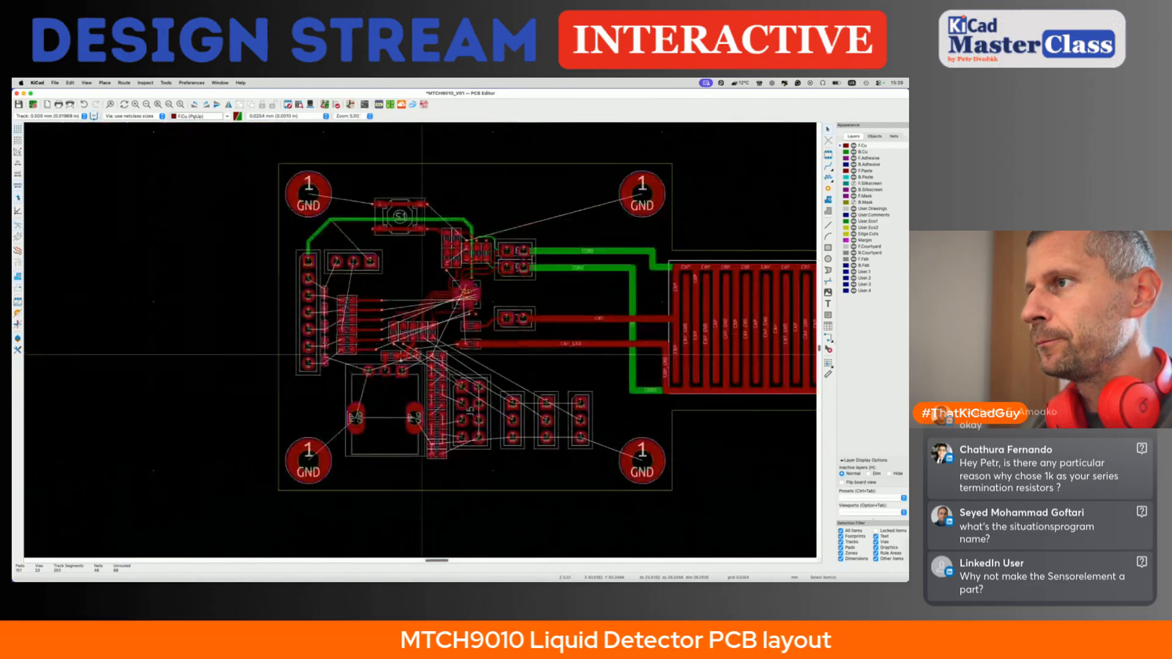
pyautogui.click(401, 370)
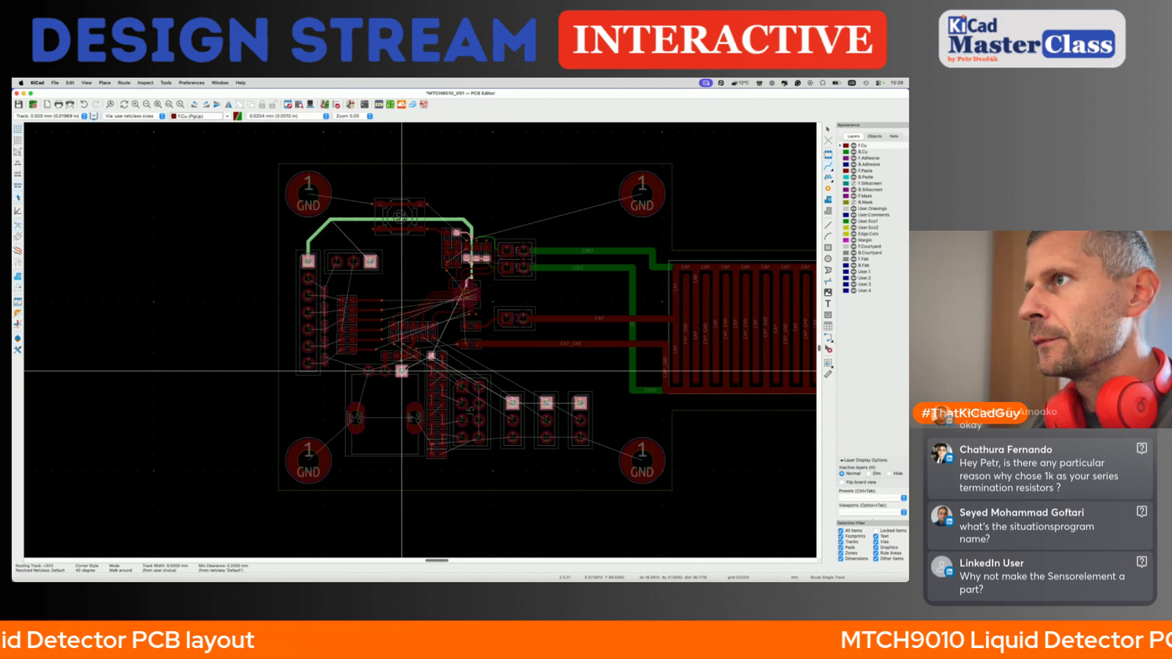
pyautogui.press('Escape')
pyautogui.press('Escape')
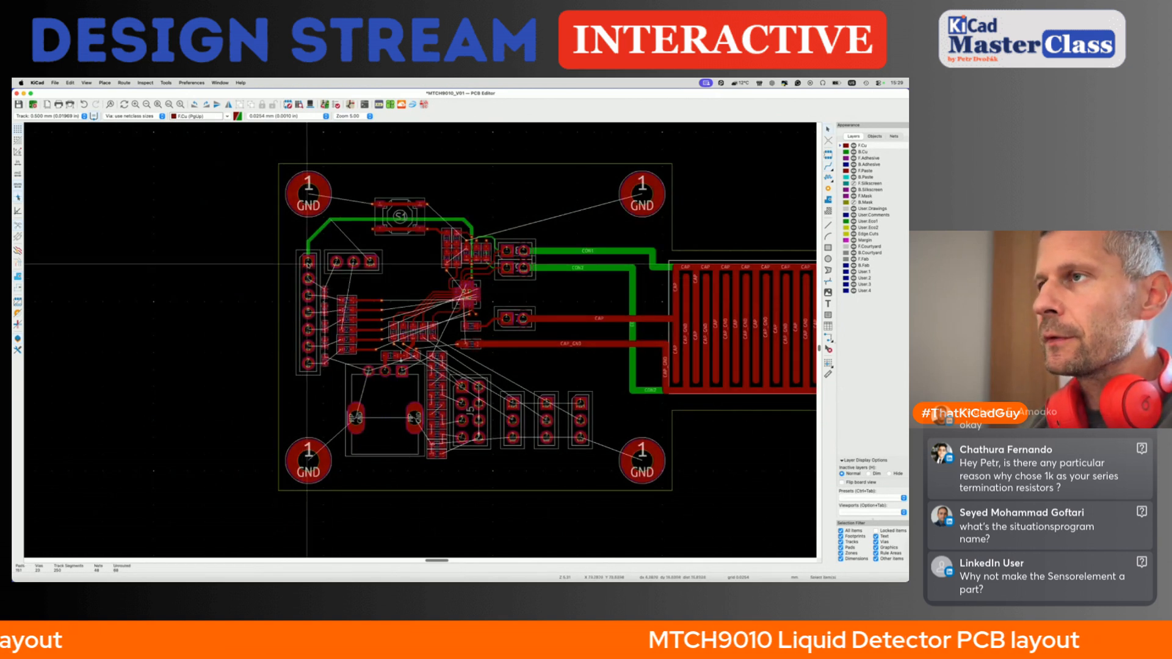
# - Make the back copper layer B.Cu the active layer
pyautogui.click(868, 158)
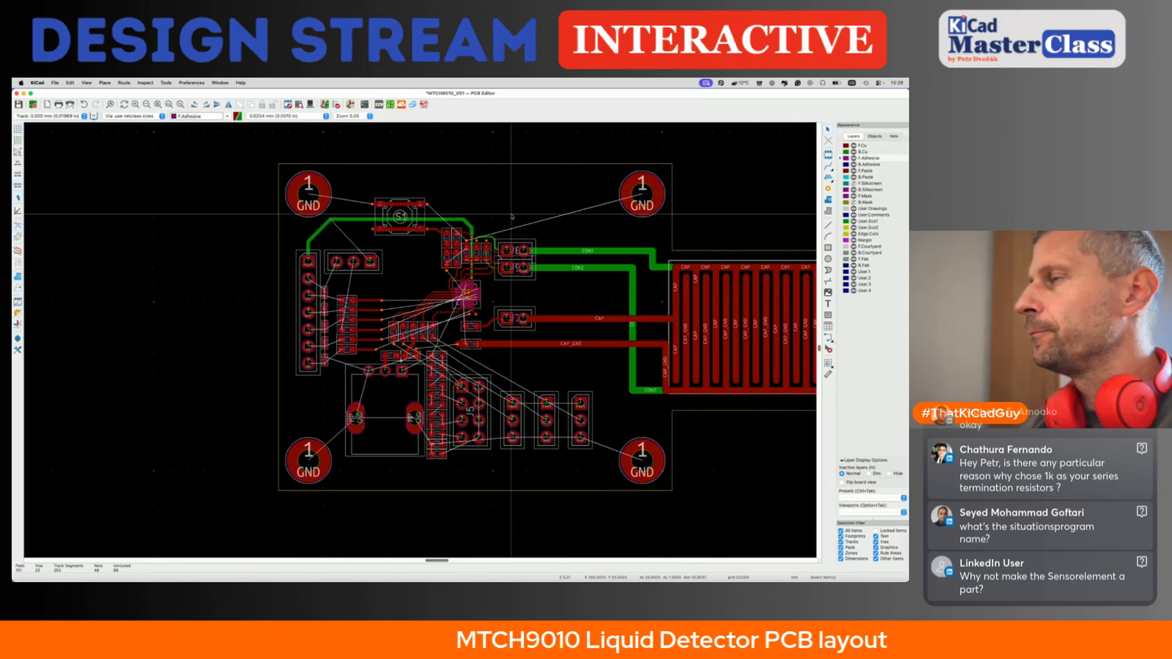
pyautogui.press('pagedown')
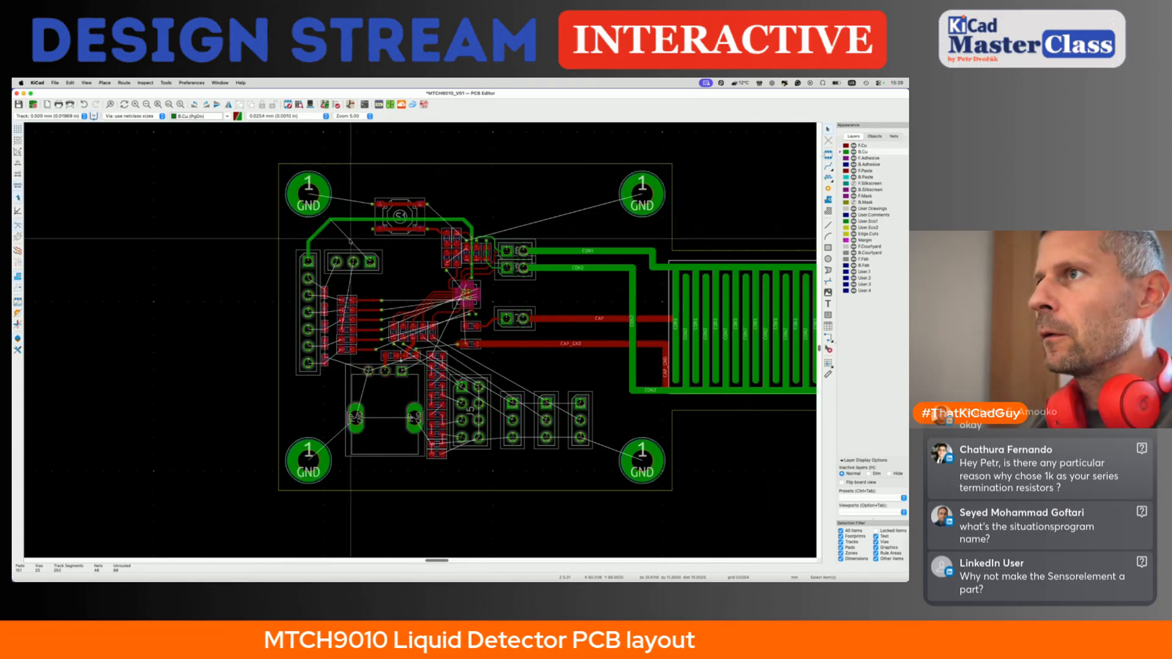
# - Route the +3V3 track on B.Cu from pin 1 of J6 around the board's lower-left edge to pin 1 of J1, shifting its vertical run beside J5
pyautogui.press('x')
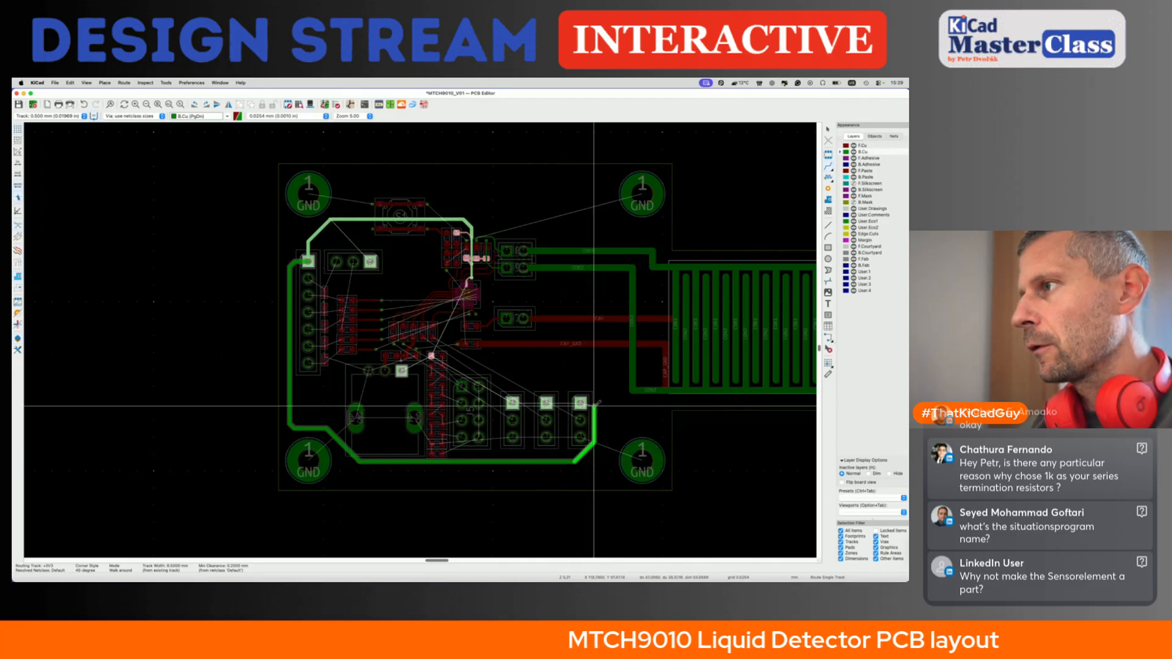
pyautogui.press('Escape')
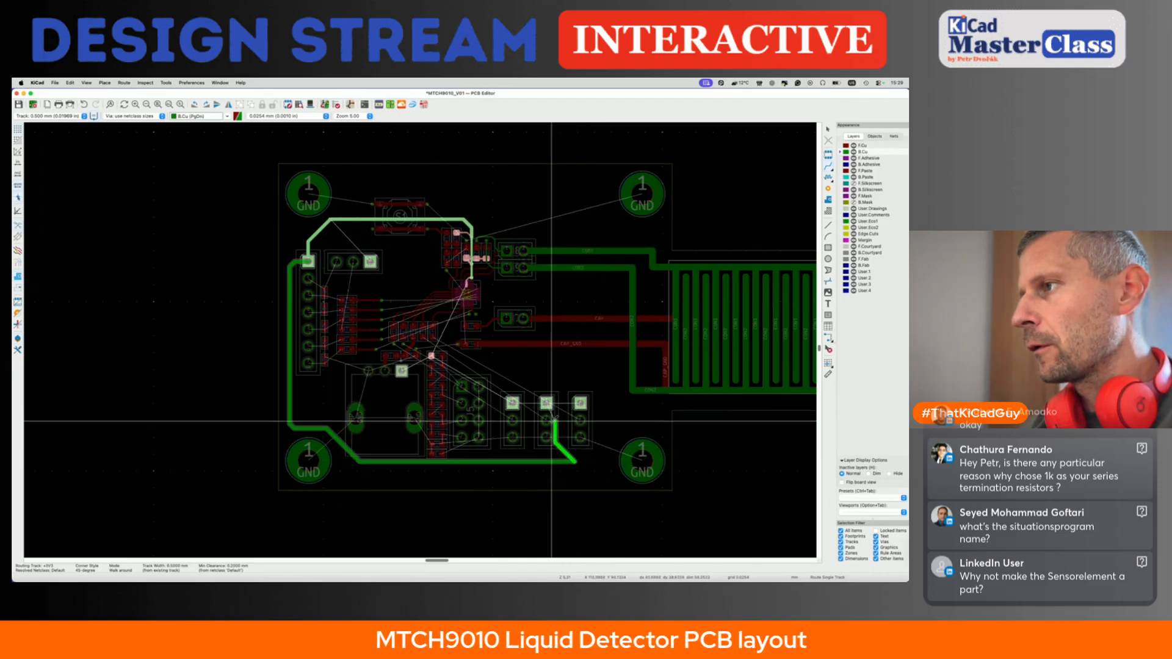
pyautogui.scroll(2, 554, 448)
pyautogui.scroll(2, 554, 449)
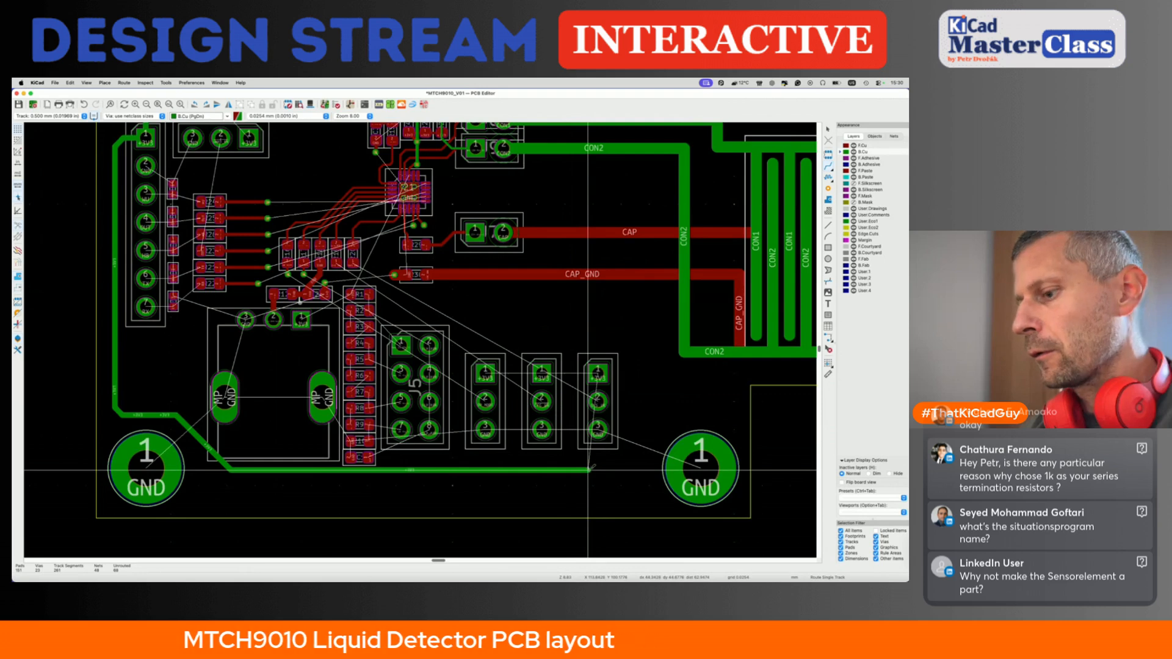
pyautogui.click(588, 468)
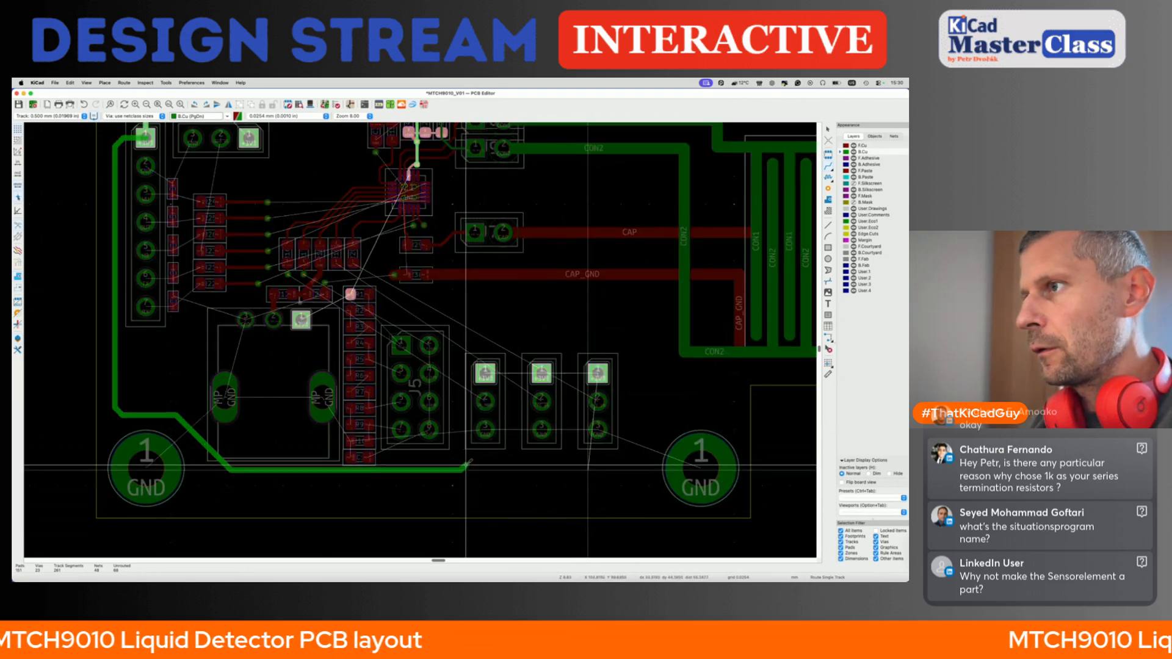
pyautogui.click(456, 466)
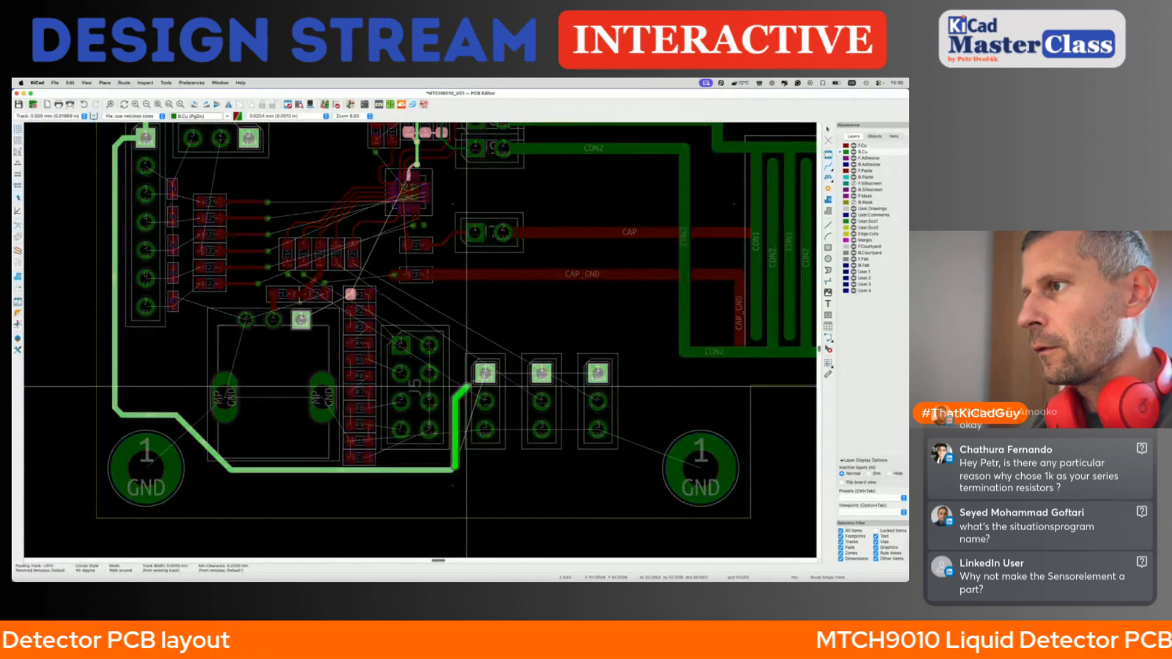
pyautogui.click(484, 373)
pyautogui.press('d')
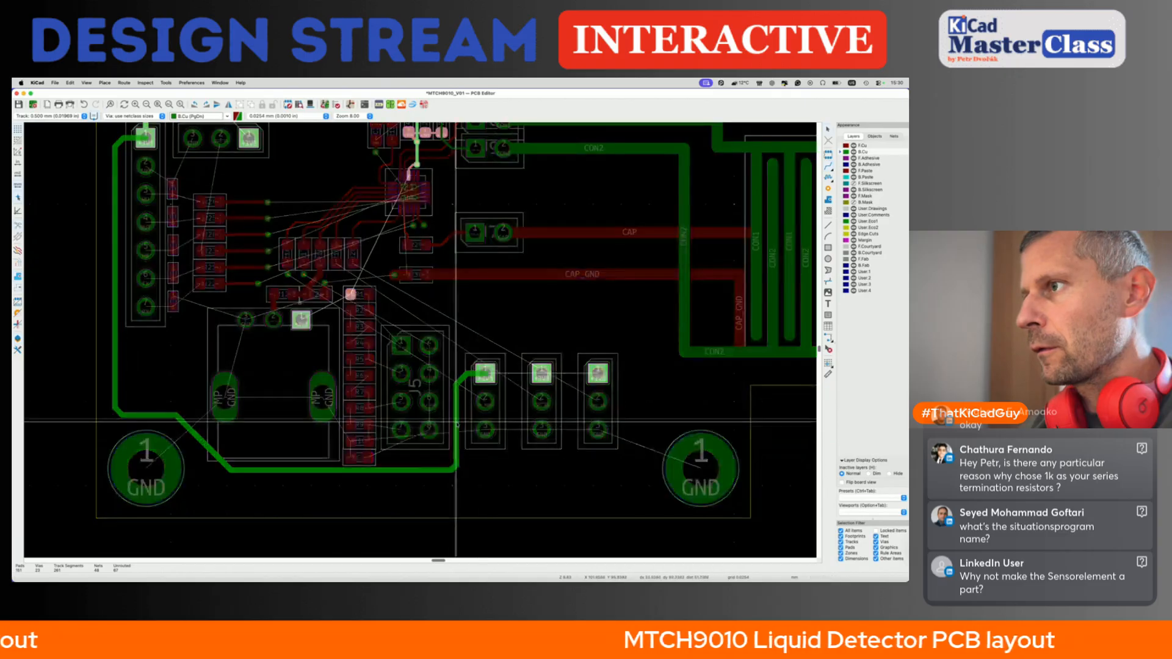
pyautogui.click(460, 423)
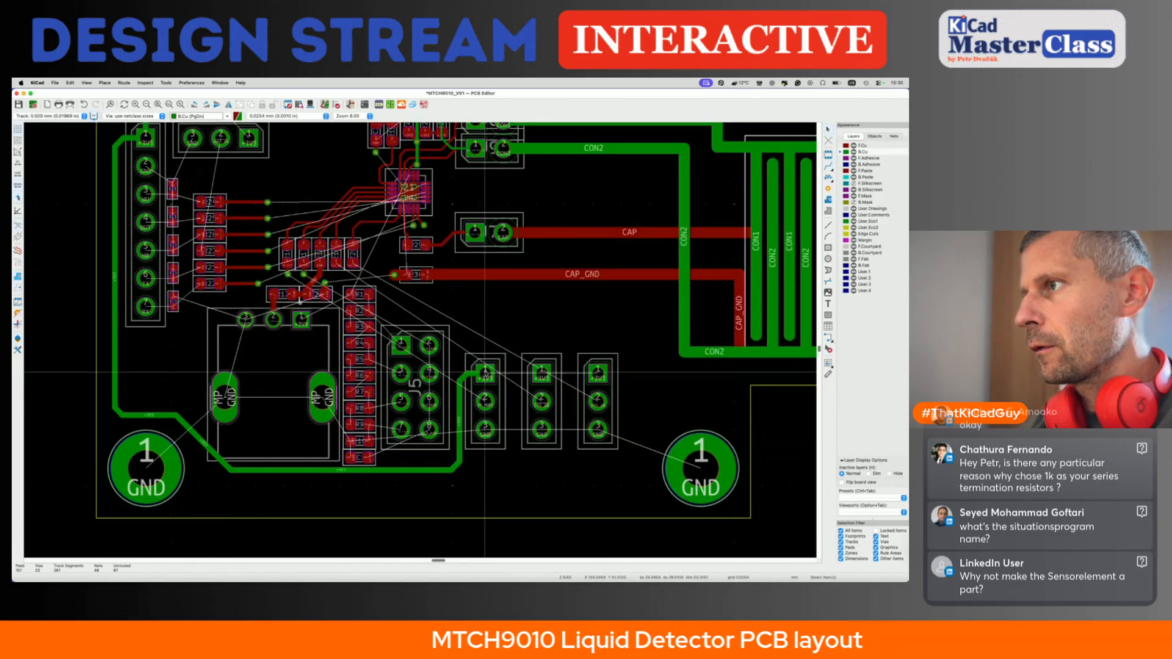
# - Connect the +3V3 pins of the three-pin headers J1, J2 and J3 with a straight track on F.Cu
pyautogui.click(841, 147)
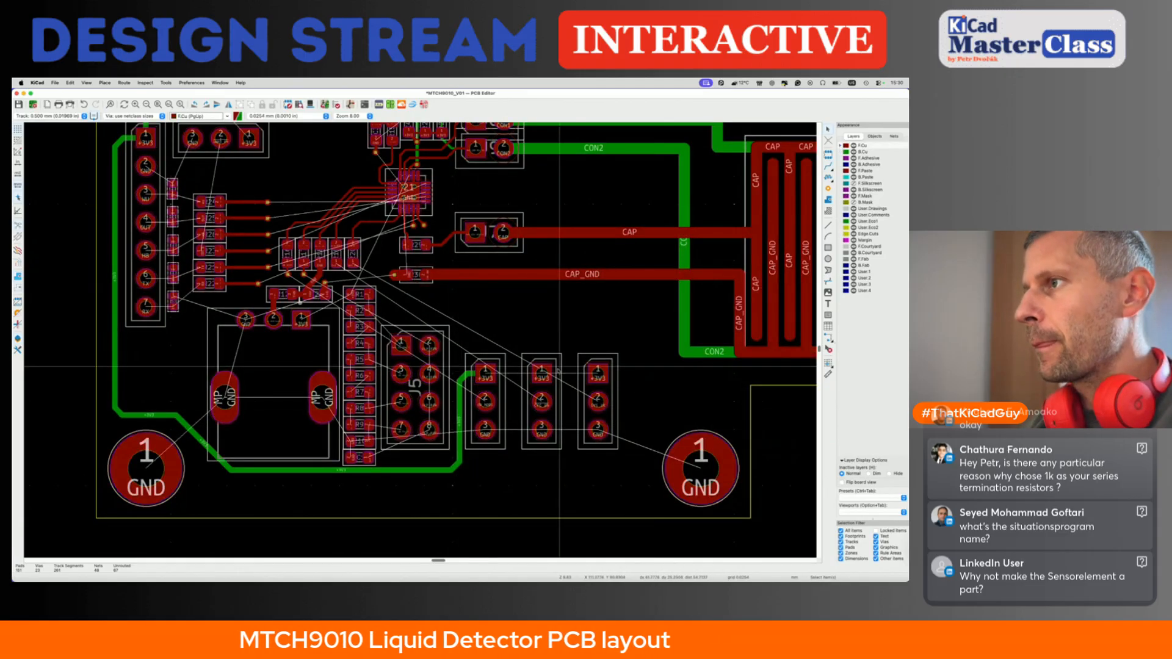
pyautogui.click(485, 373)
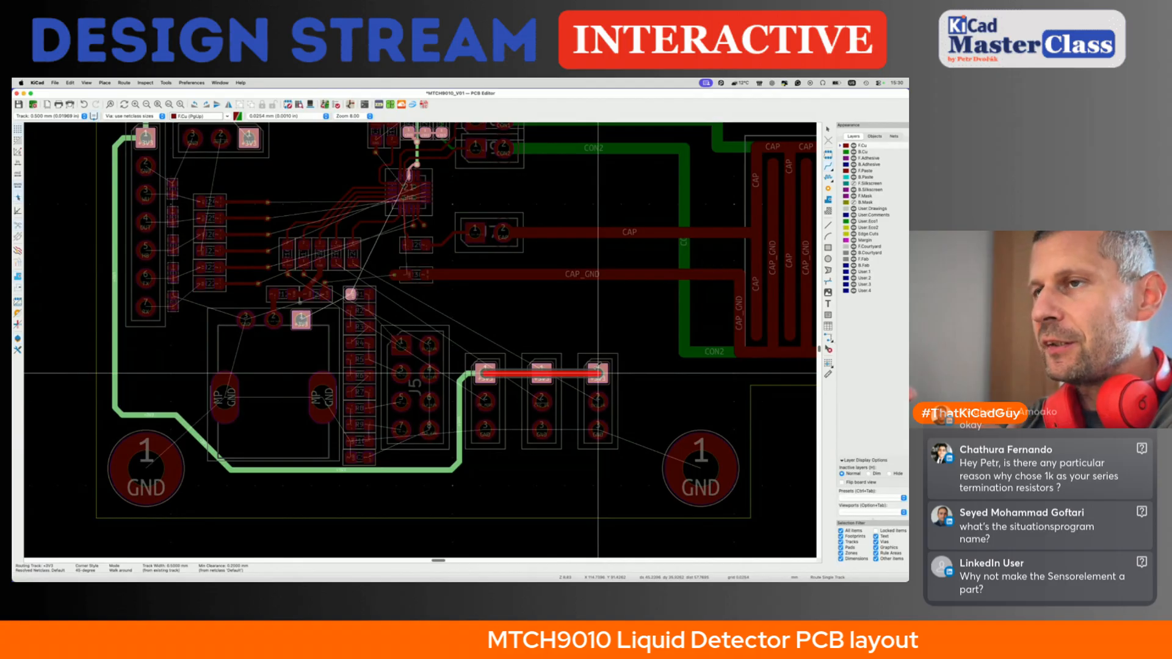
pyautogui.click(598, 373)
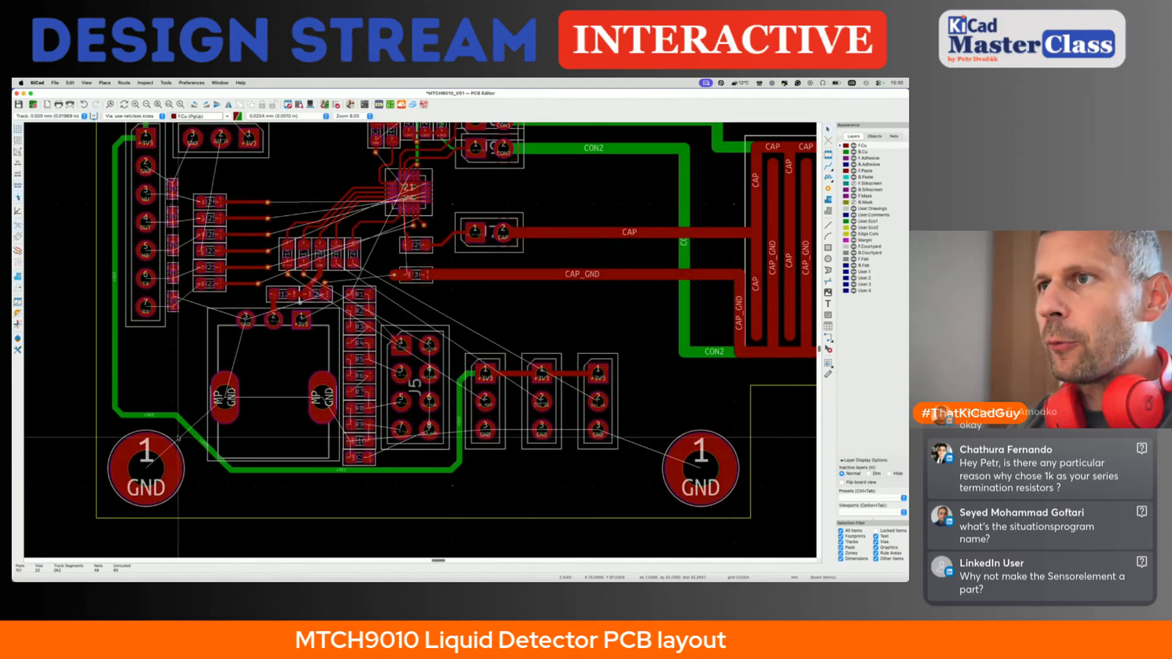
# - Shift the +3V3 track's vertical segment slightly closer to J6 and the segment between J5 and J1 slightly towards J5
pyautogui.moveTo(118, 411); pyautogui.dragTo(120, 408)
pyautogui.moveTo(115, 353); pyautogui.dragTo(118, 354)
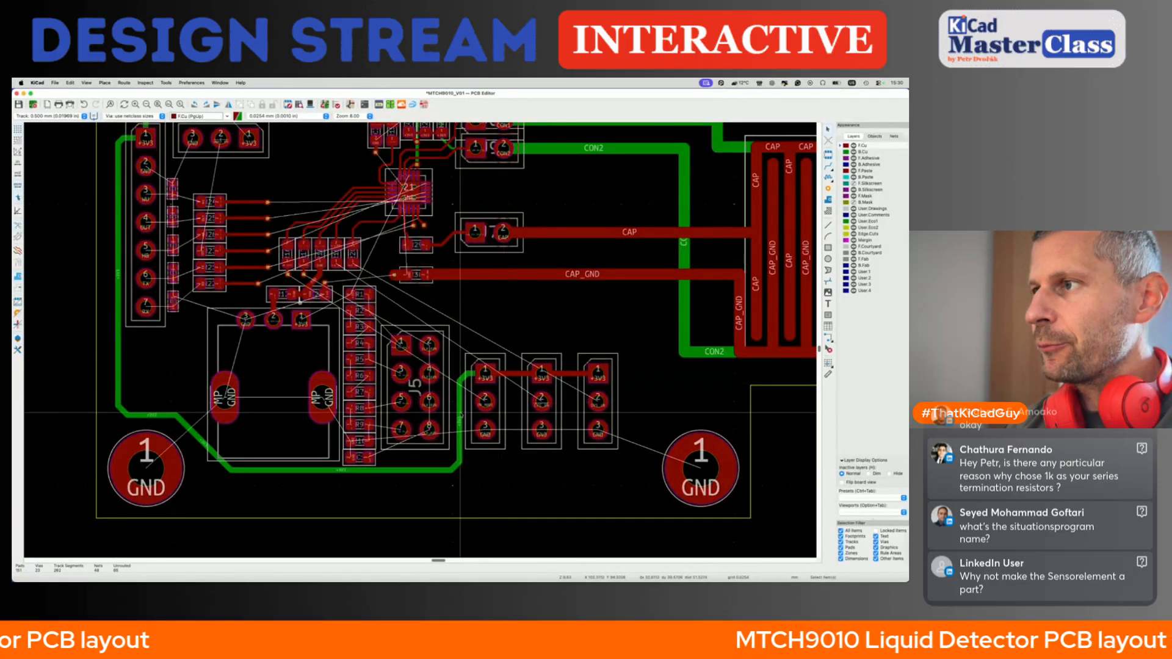
pyautogui.moveTo(460, 414); pyautogui.dragTo(459, 418)
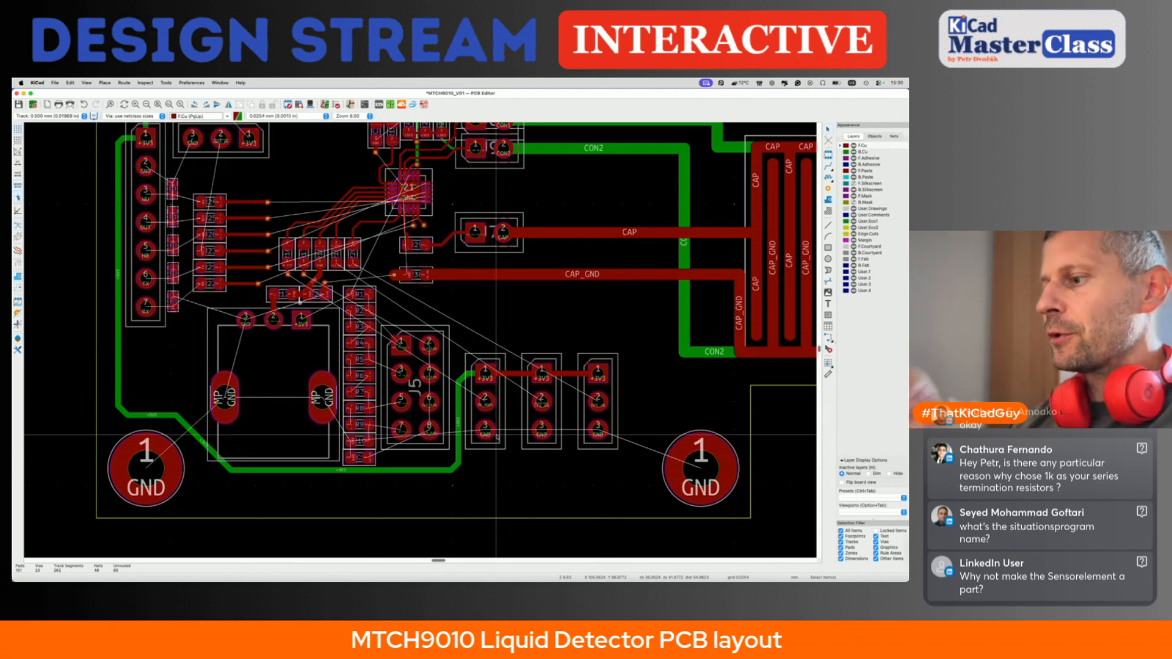
# - Start a rule area above the neck of the sensor section, set to keep out zone fills on F.Cu and B.Cu
pyautogui.scroll(-3, 601, 402)
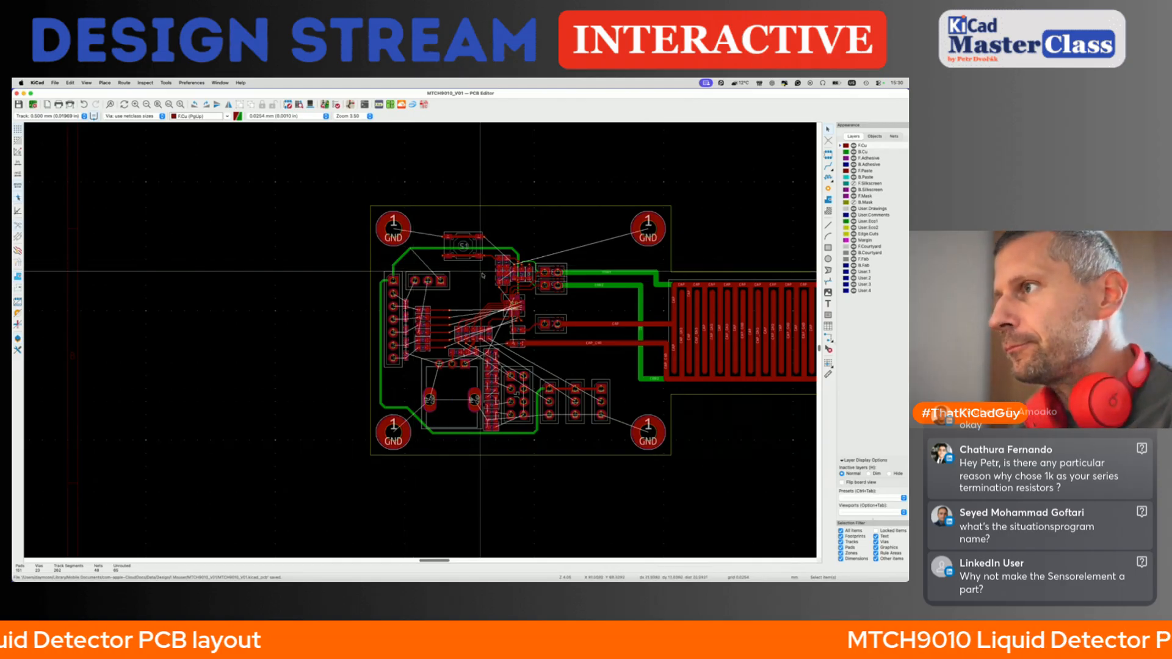
pyautogui.scroll(5, 422, 391)
pyautogui.scroll(-3, 420, 390)
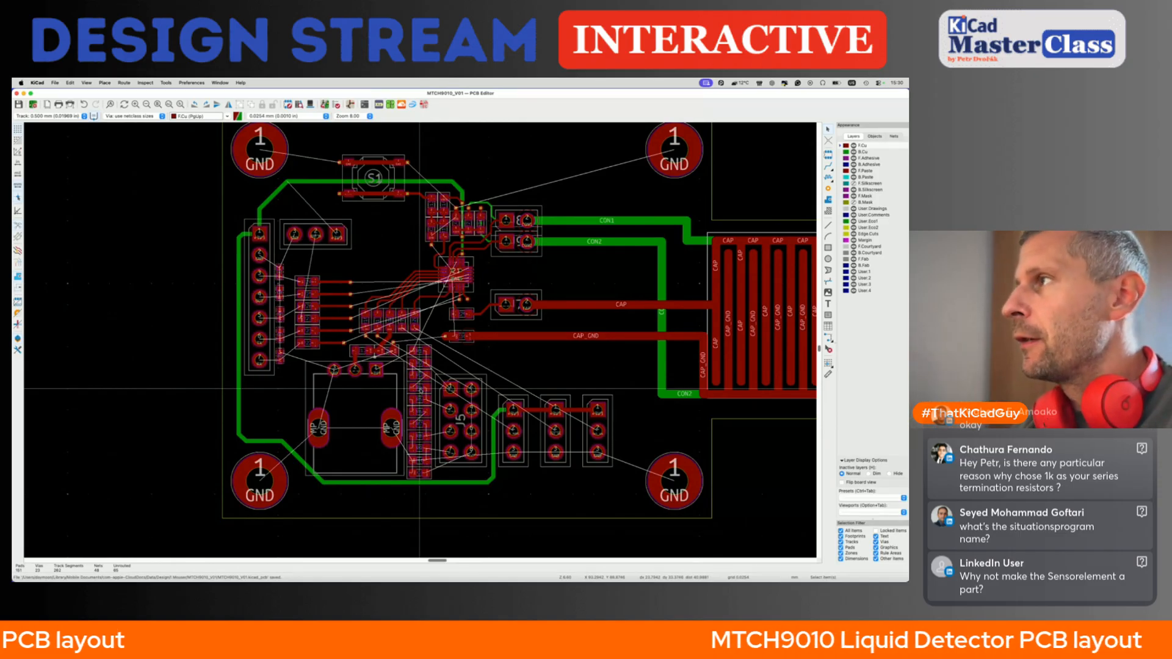
pyautogui.hscroll(2, 420, 388)
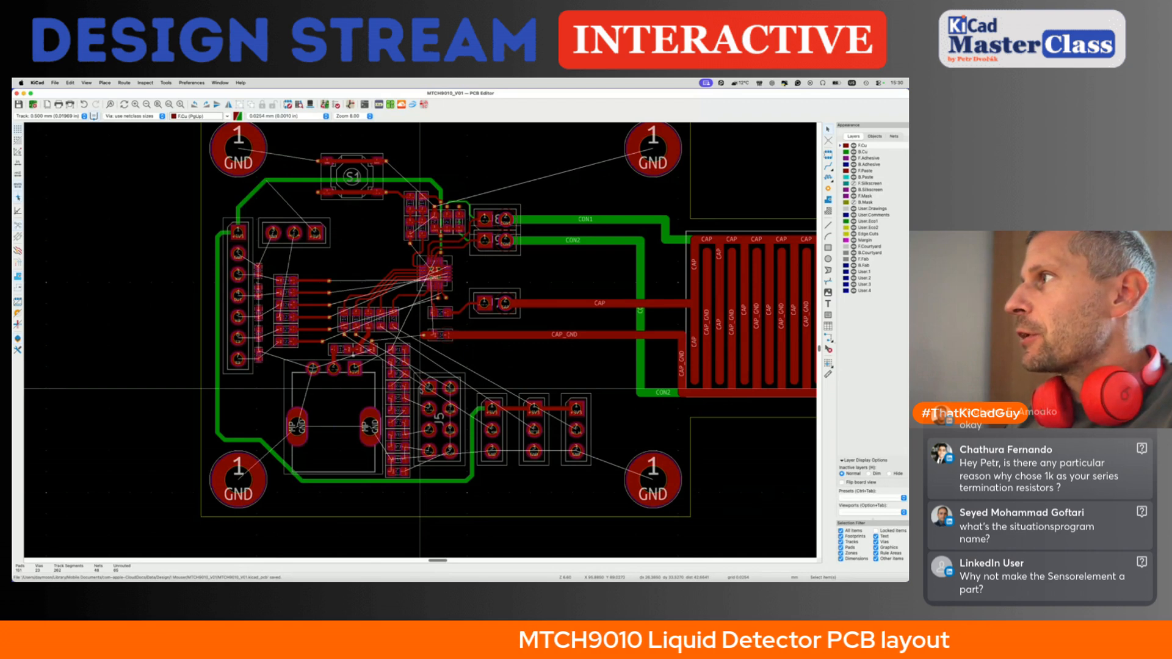
pyautogui.hscroll(10, 419, 388)
pyautogui.click(829, 212)
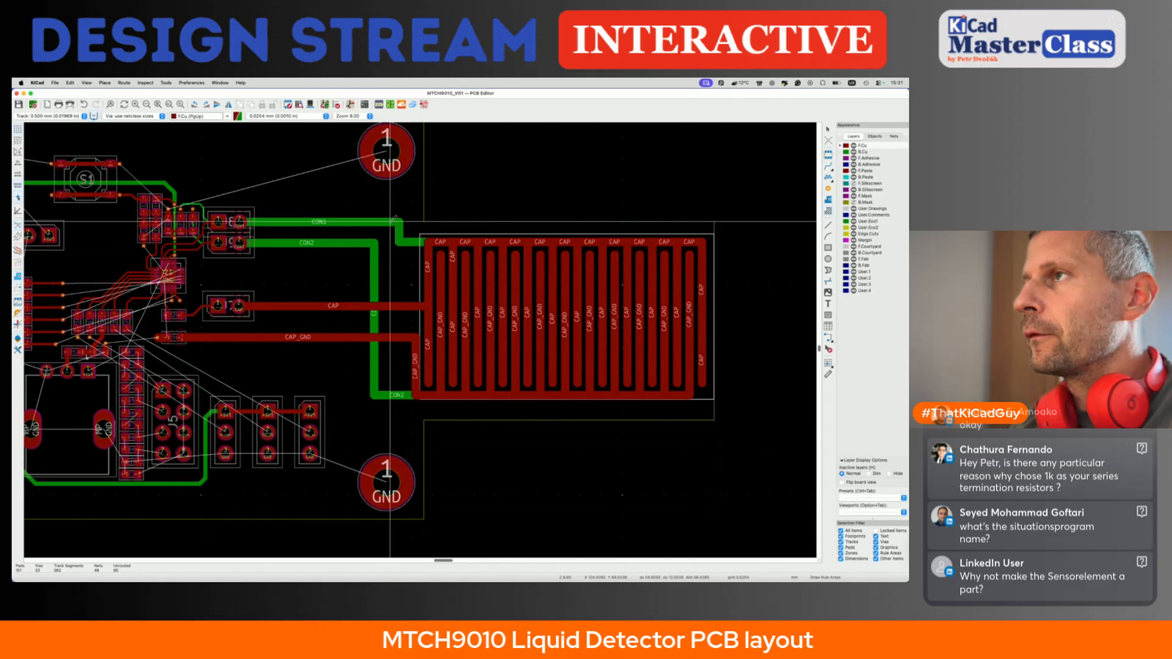
pyautogui.scroll(2, 394, 220)
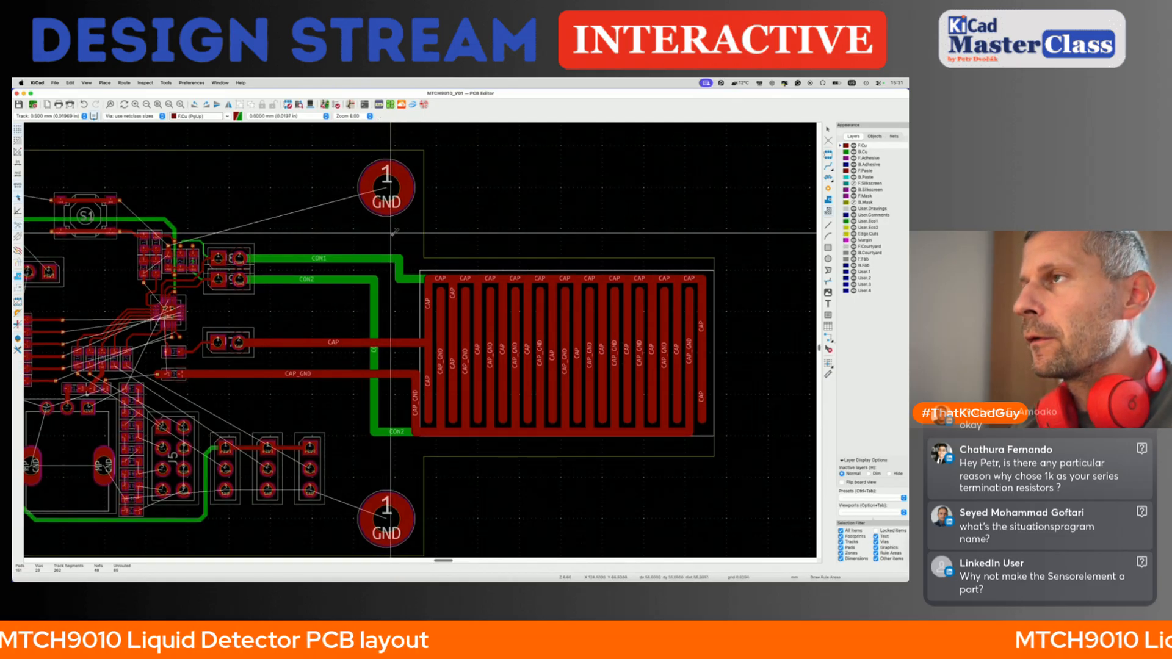
pyautogui.click(394, 232)
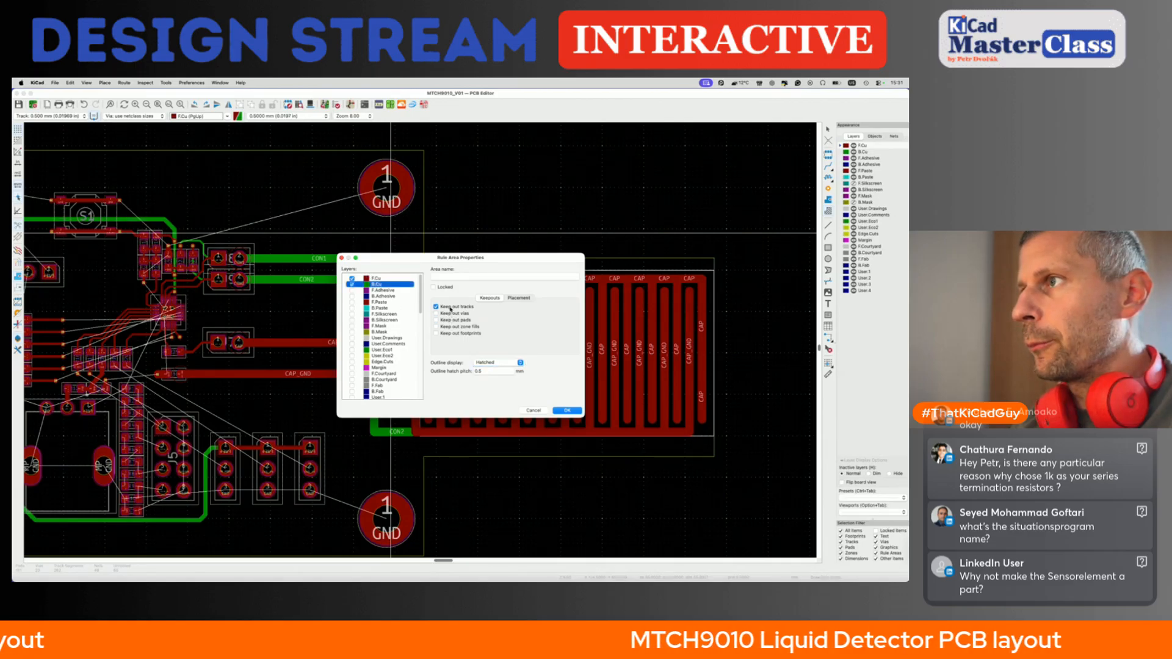
pyautogui.click(563, 412)
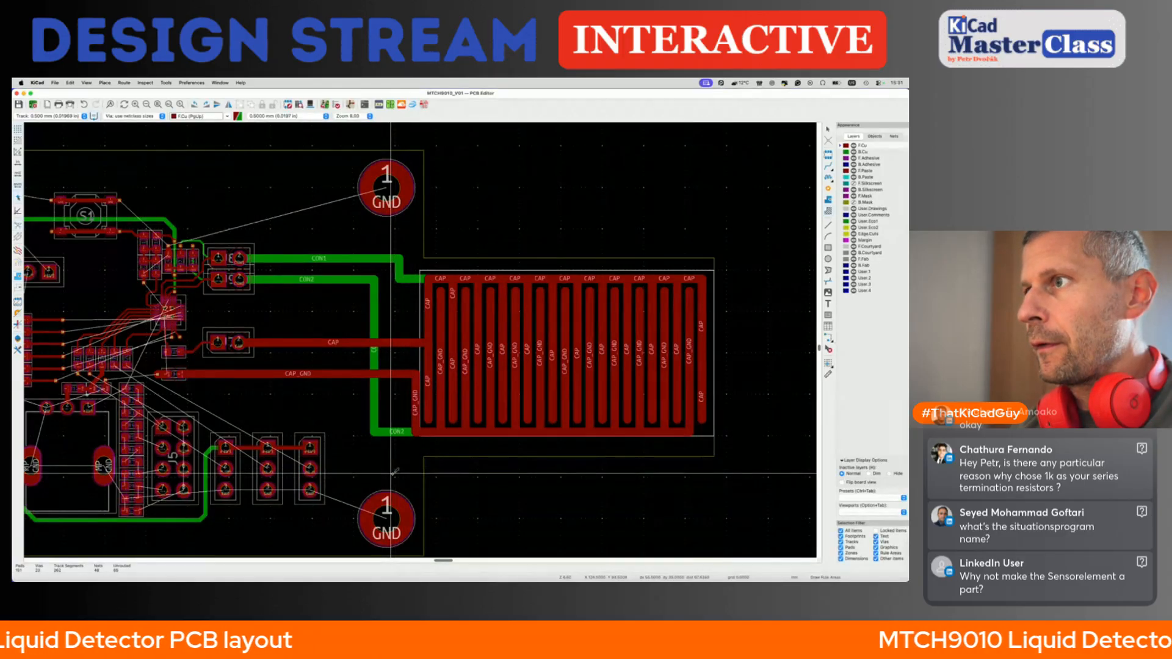
# - Outline the rule area as a rectangle enclosing the whole comb-shaped sensor section, and save the board
pyautogui.click(391, 473)
pyautogui.click(722, 473)
pyautogui.click(722, 233)
pyautogui.click(391, 233)
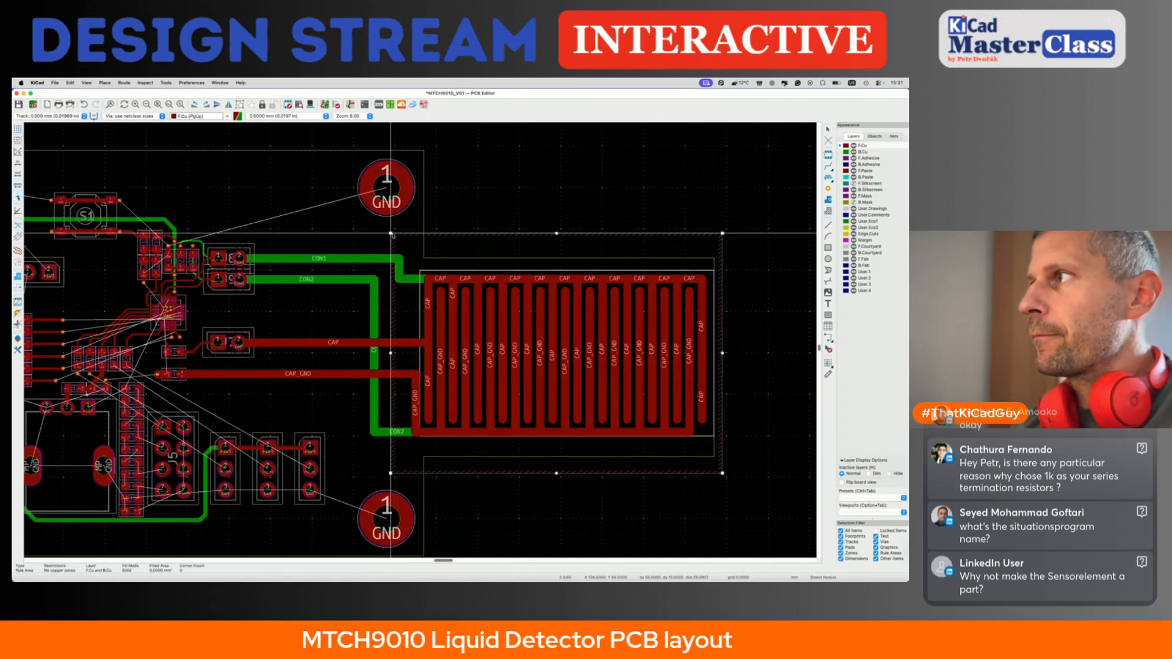
pyautogui.press('Escape')
pyautogui.press('super+s')
# - Start a solid copper zone on B.Cu assigned to the GND net, beginning just outside the board's upper-left corner
pyautogui.click(841, 153)
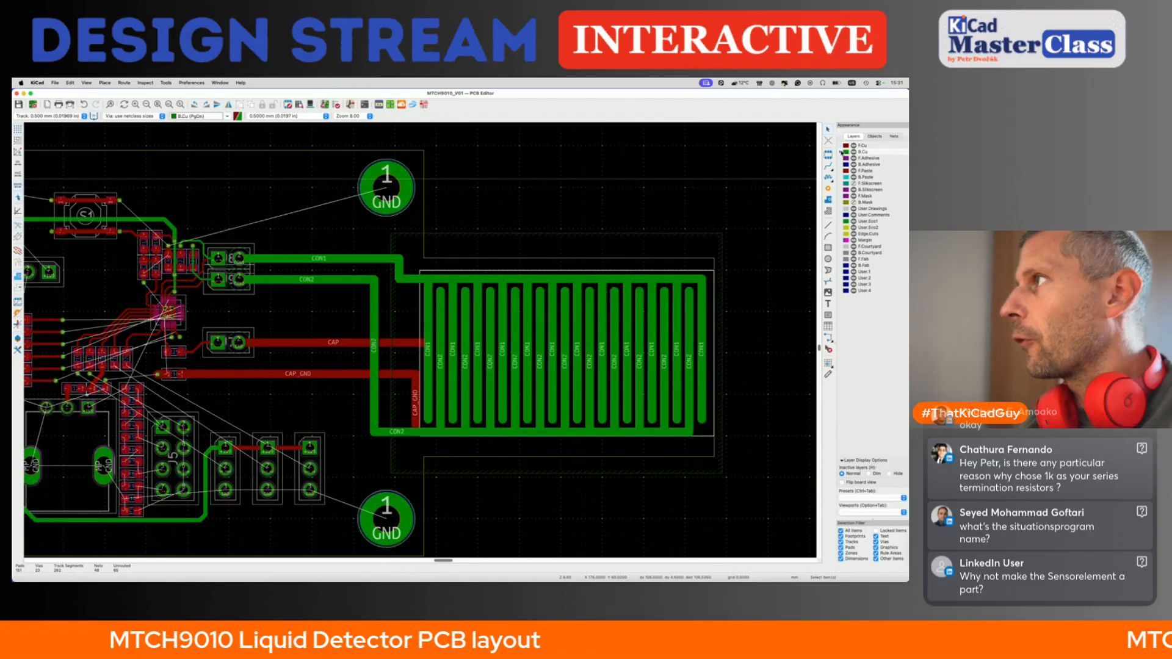
pyautogui.scroll(-3, 787, 196)
pyautogui.scroll(1, 789, 196)
pyautogui.click(828, 199)
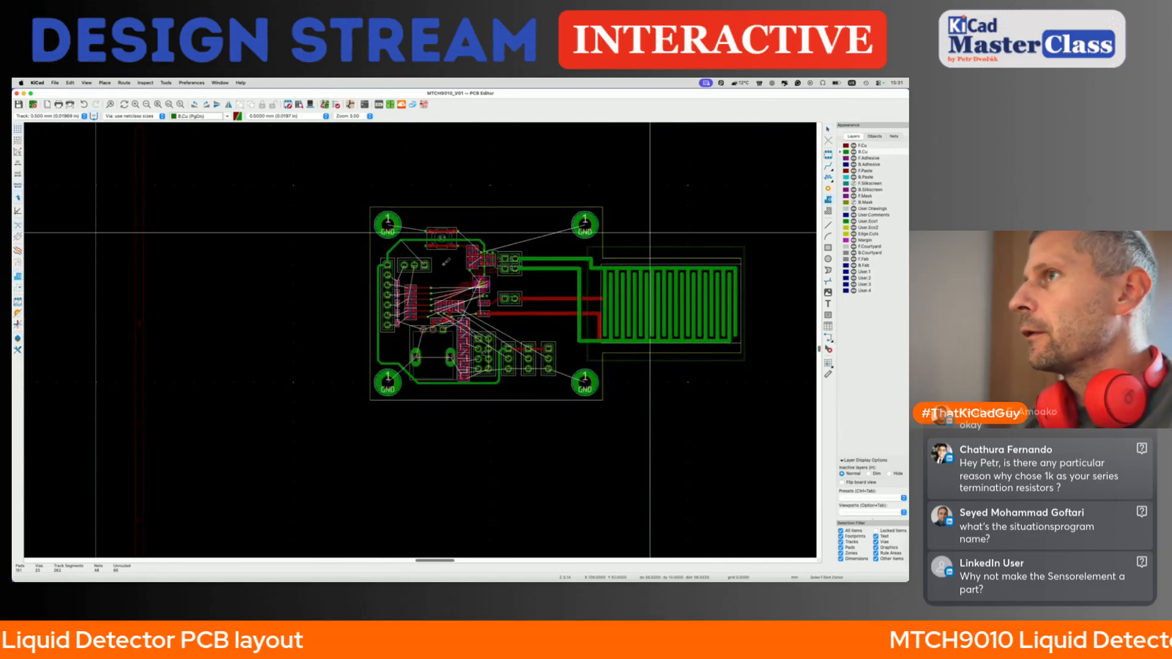
pyautogui.click(364, 200)
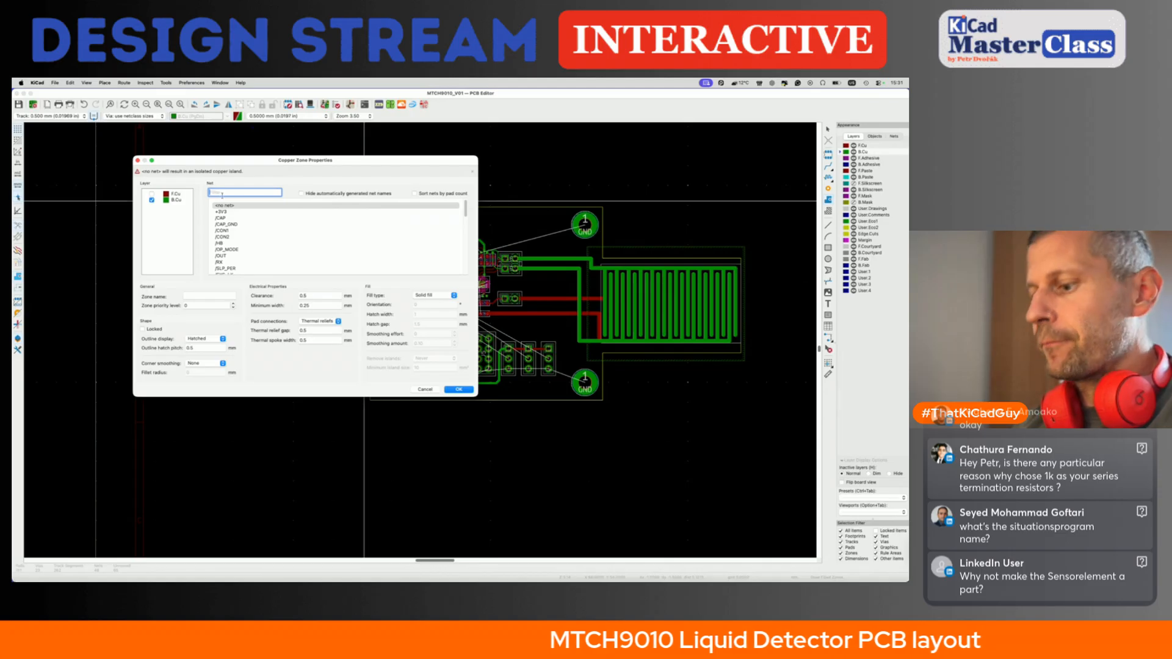
pyautogui.click(220, 217)
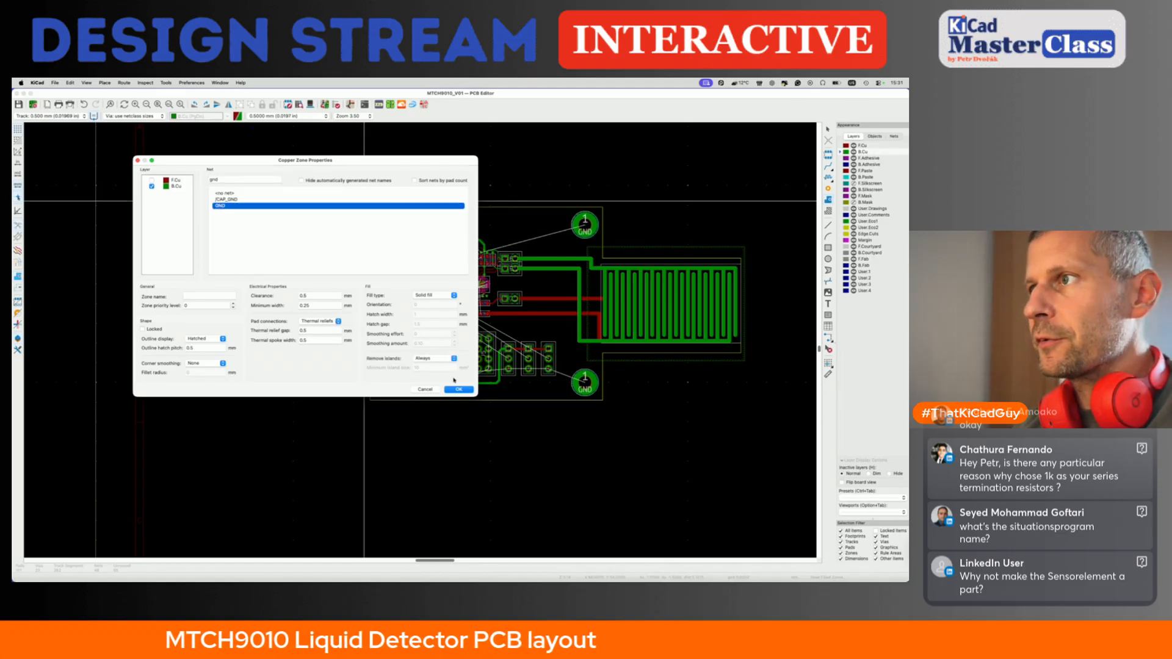
pyautogui.click(459, 389)
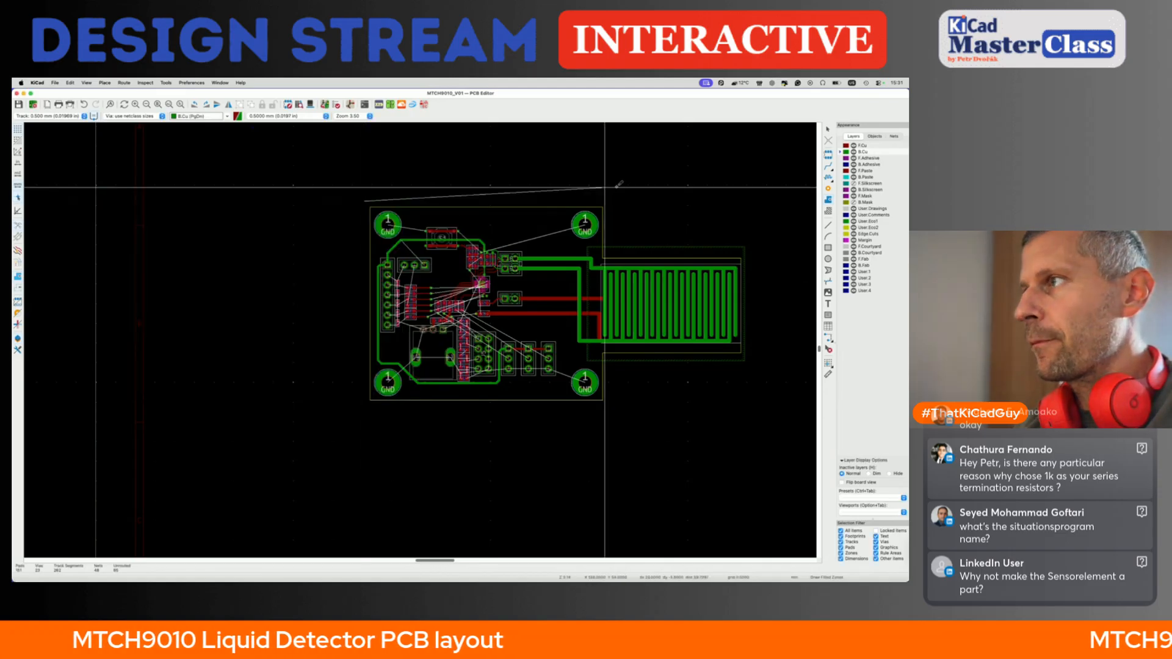
# - Complete the GND zone as a rectangle surrounding the whole board including the sensor section, and save the board
pyautogui.click(753, 202)
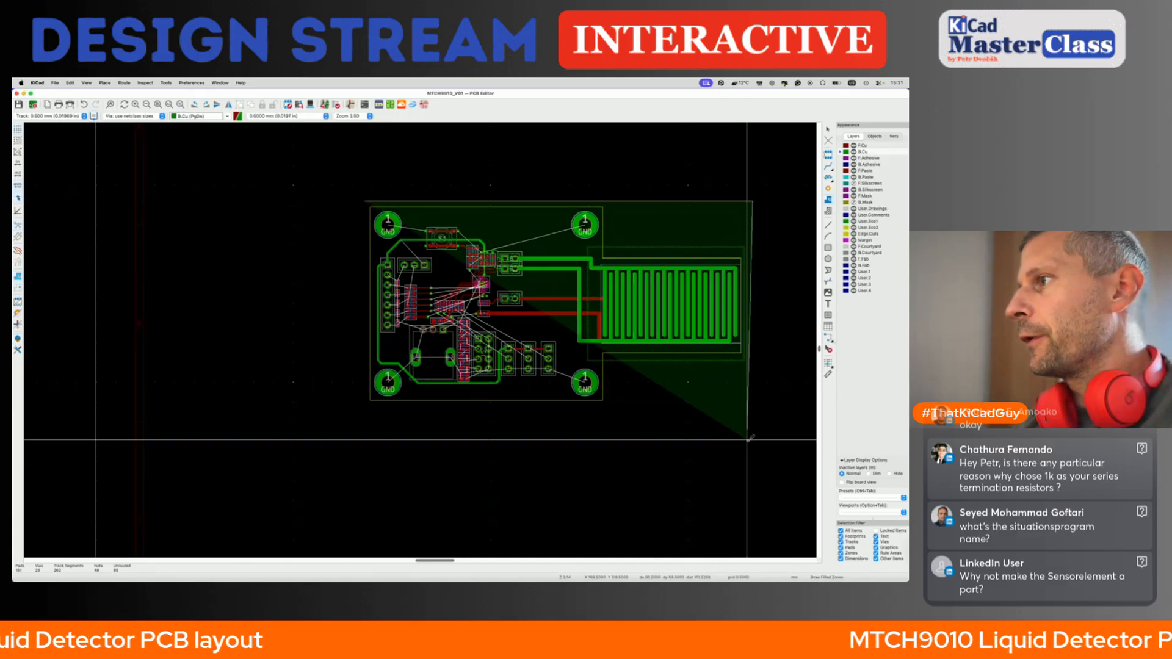
pyautogui.click(753, 406)
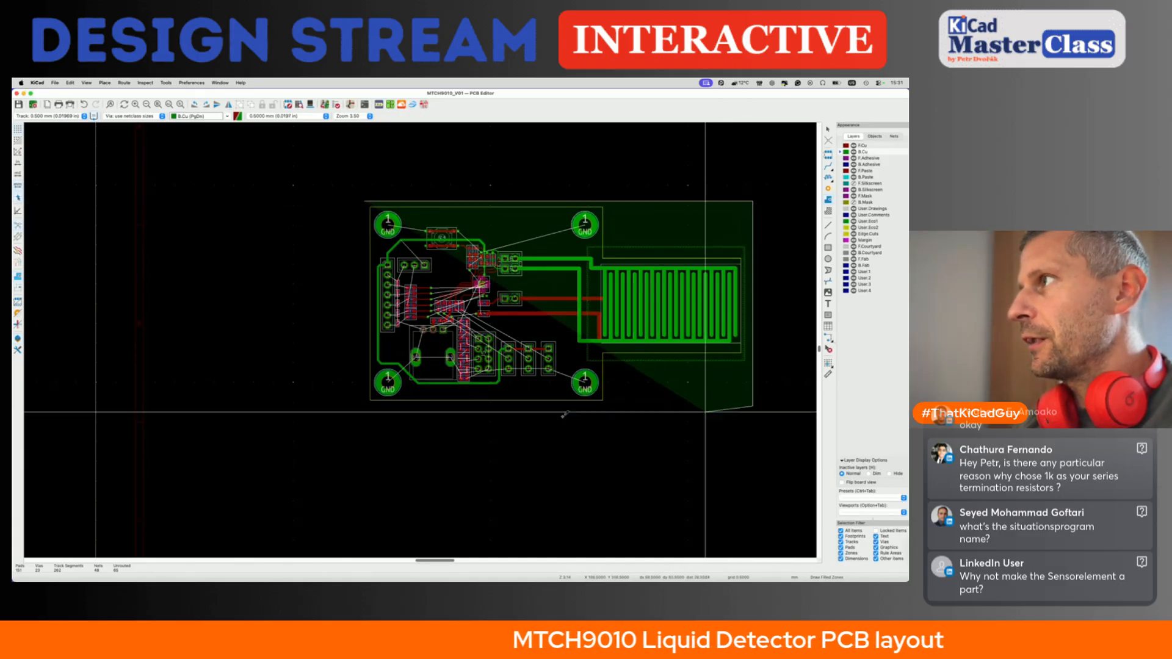
pyautogui.click(364, 406)
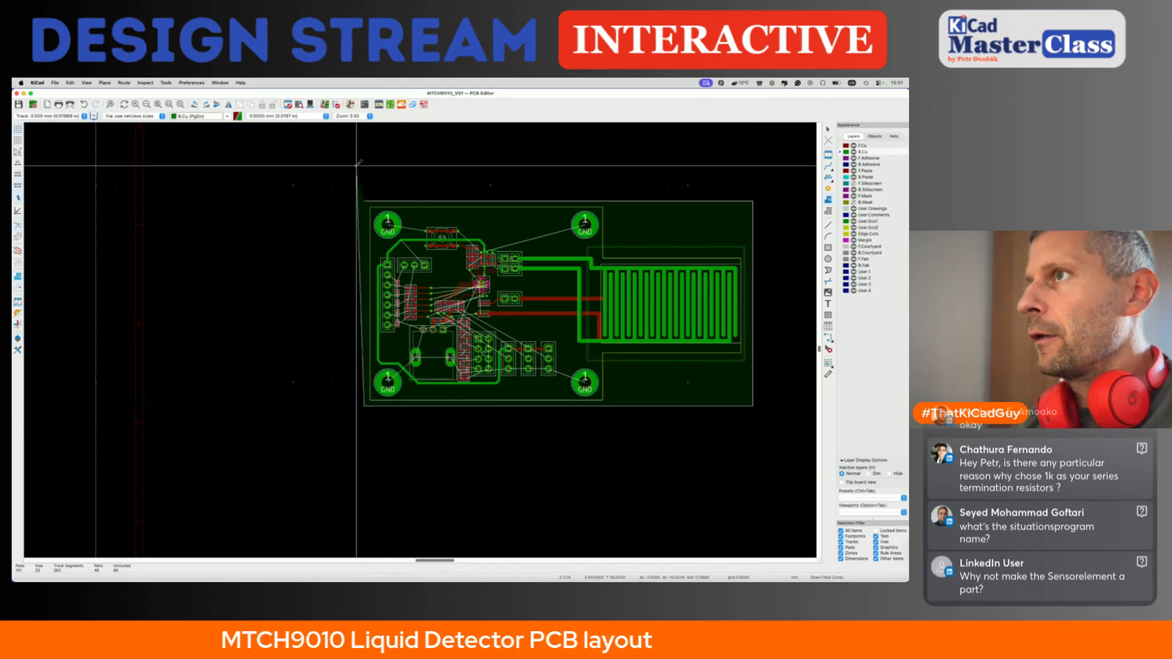
pyautogui.click(364, 201)
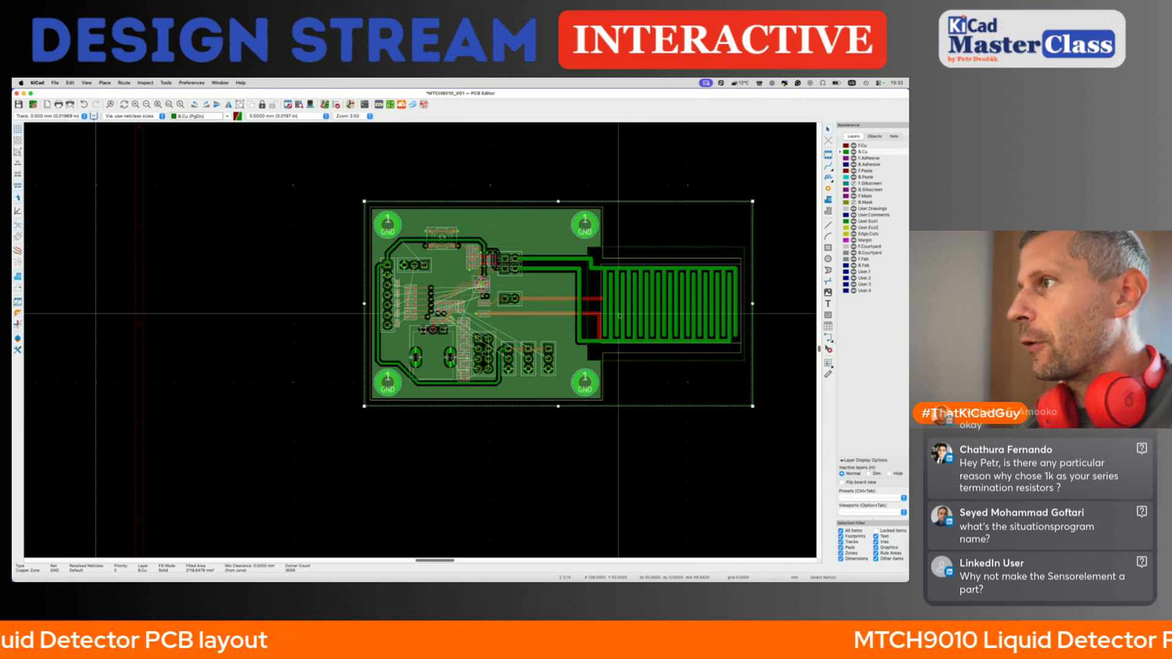
pyautogui.press('Escape')
pyautogui.press('super+s')
# - Inspect the back and front of the board in the 3D viewer, and return to the layout around the components
pyautogui.scroll(-3, 640, 306)
pyautogui.moveTo(641, 305); pyautogui.dragTo(553, 308, button='middle')
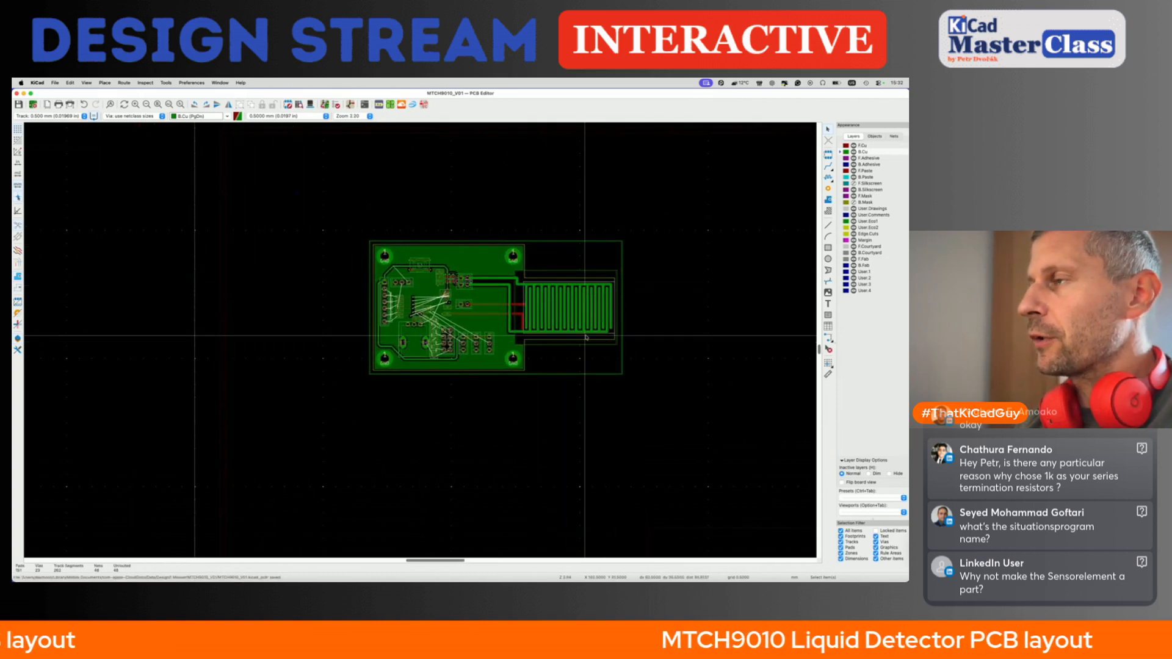
pyautogui.hotkey('alt', '3')
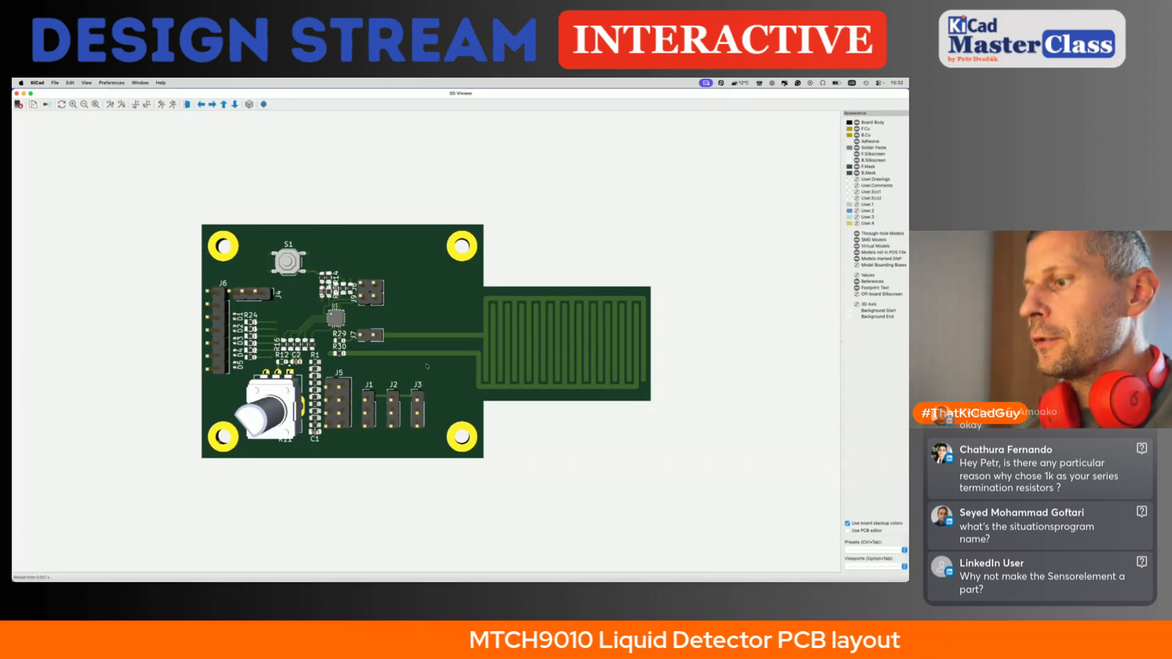
pyautogui.hotkey('shift', 'z')
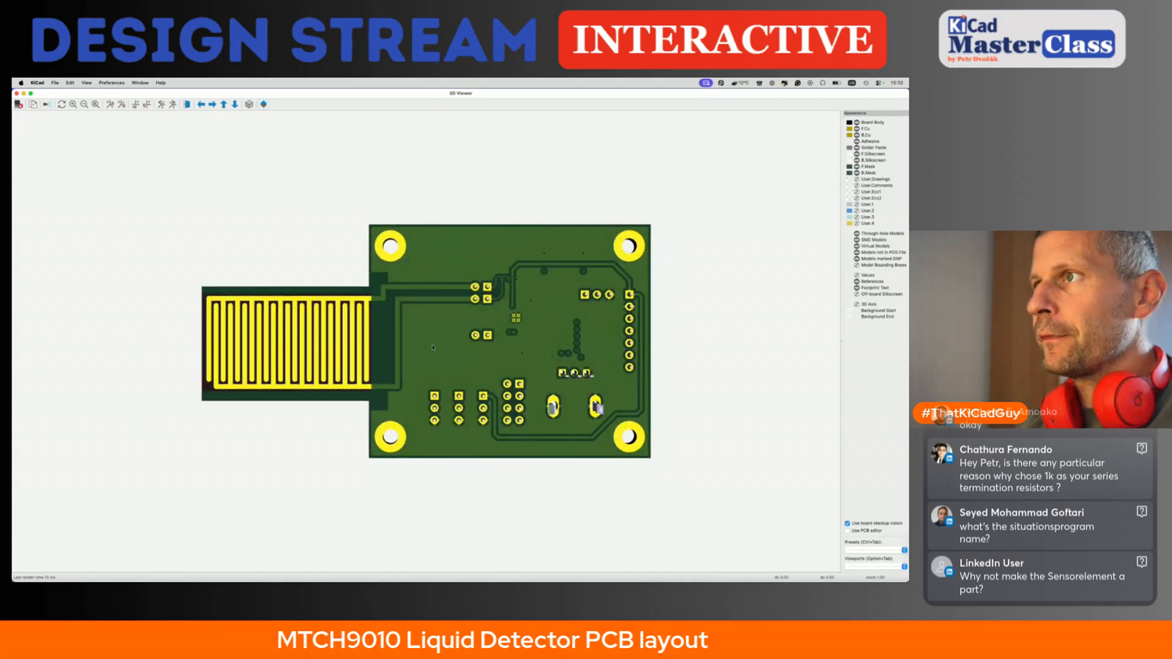
pyautogui.press('z')
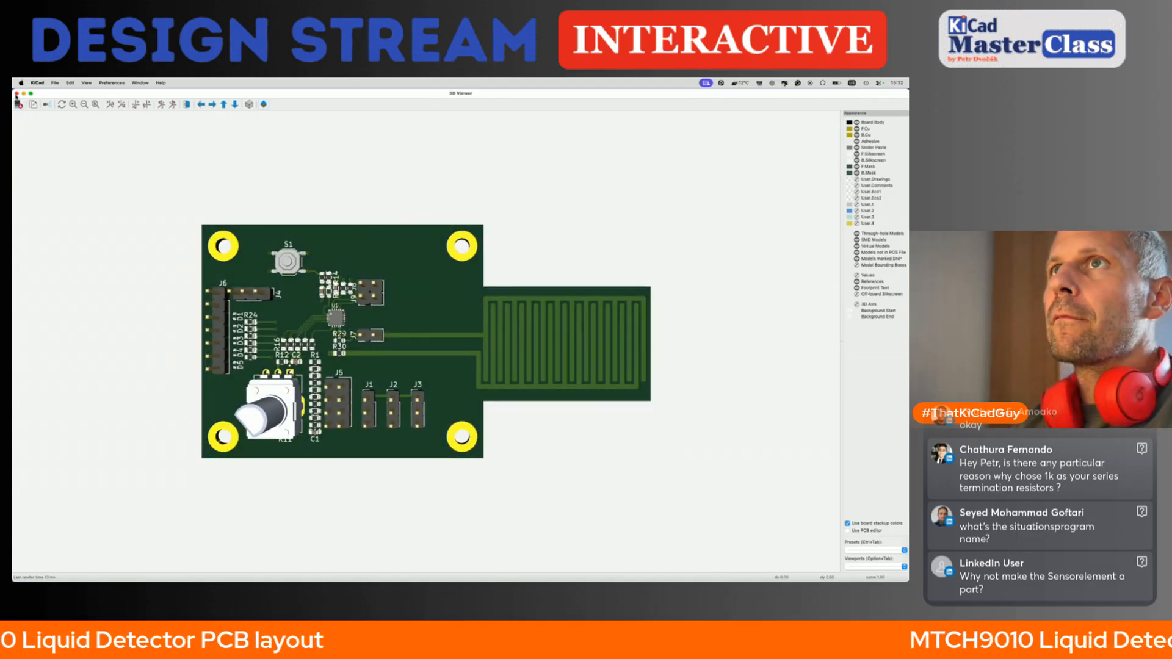
pyautogui.click(16, 93)
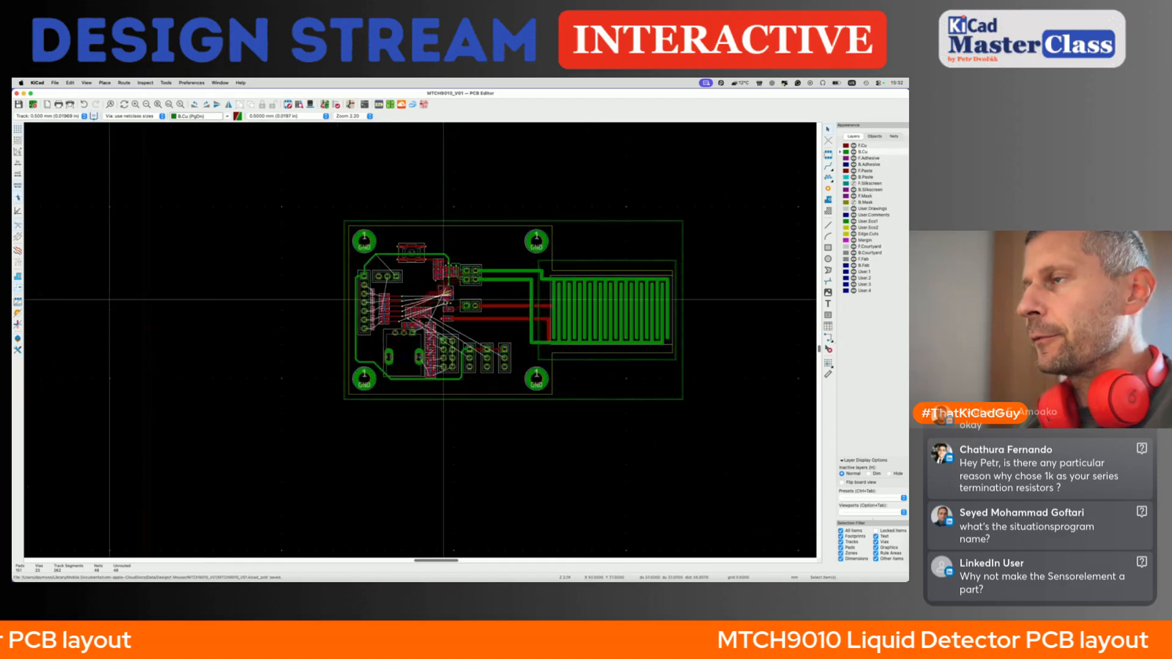
pyautogui.scroll(4, 444, 299)
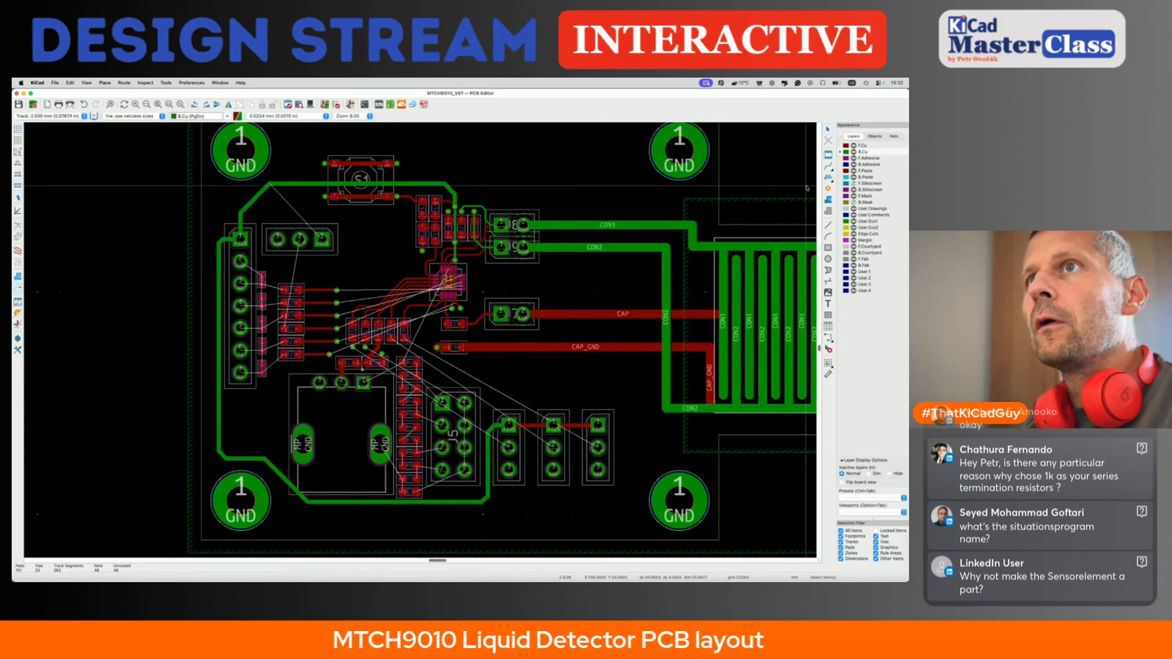
pyautogui.press('pageup')
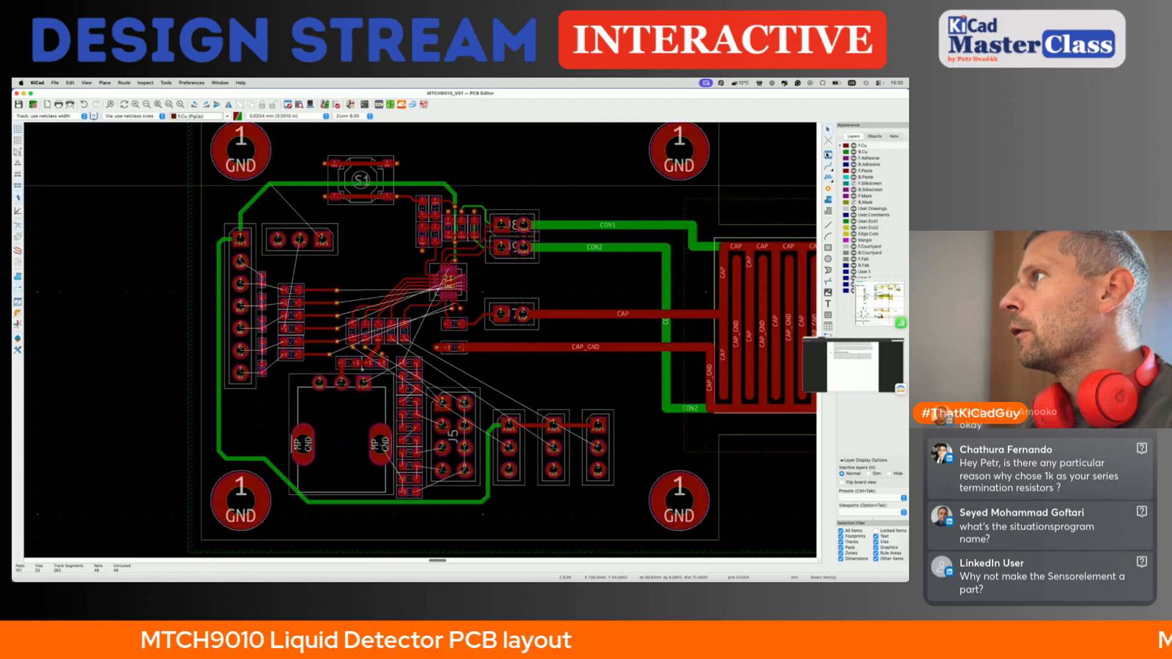
pyautogui.scroll(3, 431, 375)
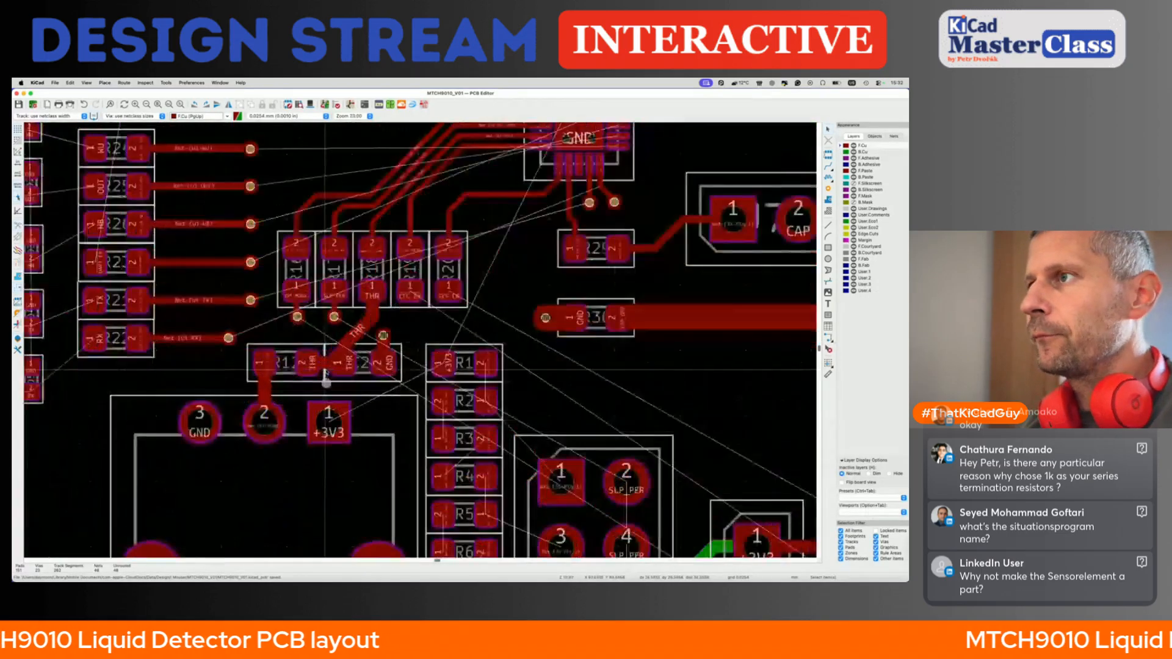
pyautogui.press('x')
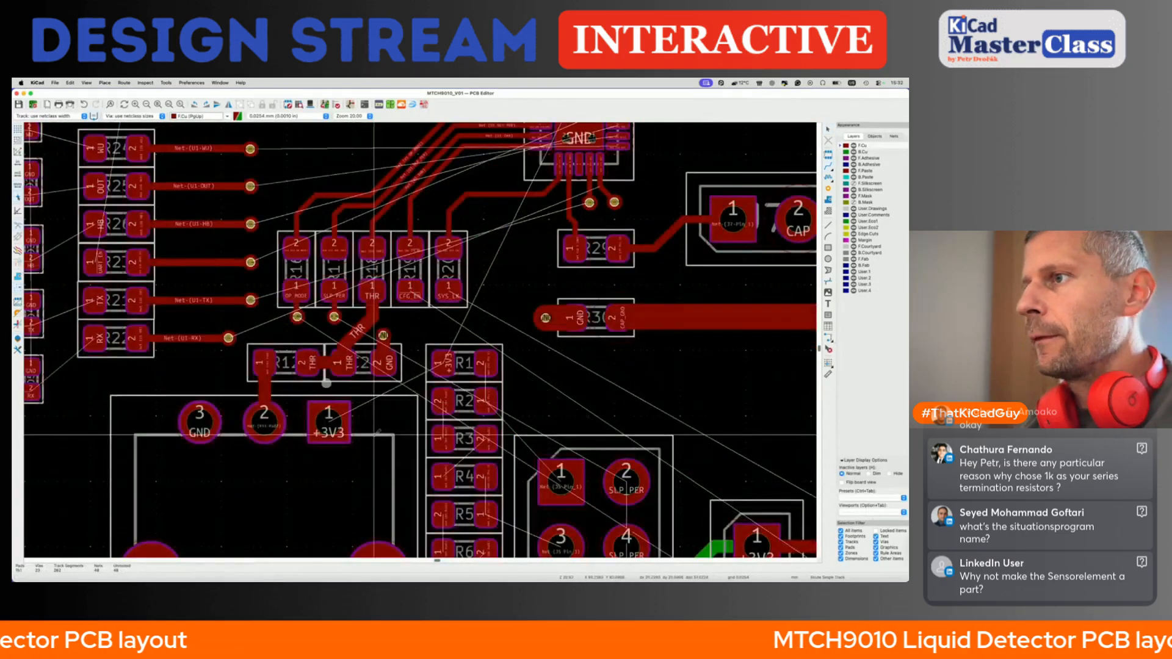
pyautogui.click(329, 421)
pyautogui.scroll(-3, 329, 422)
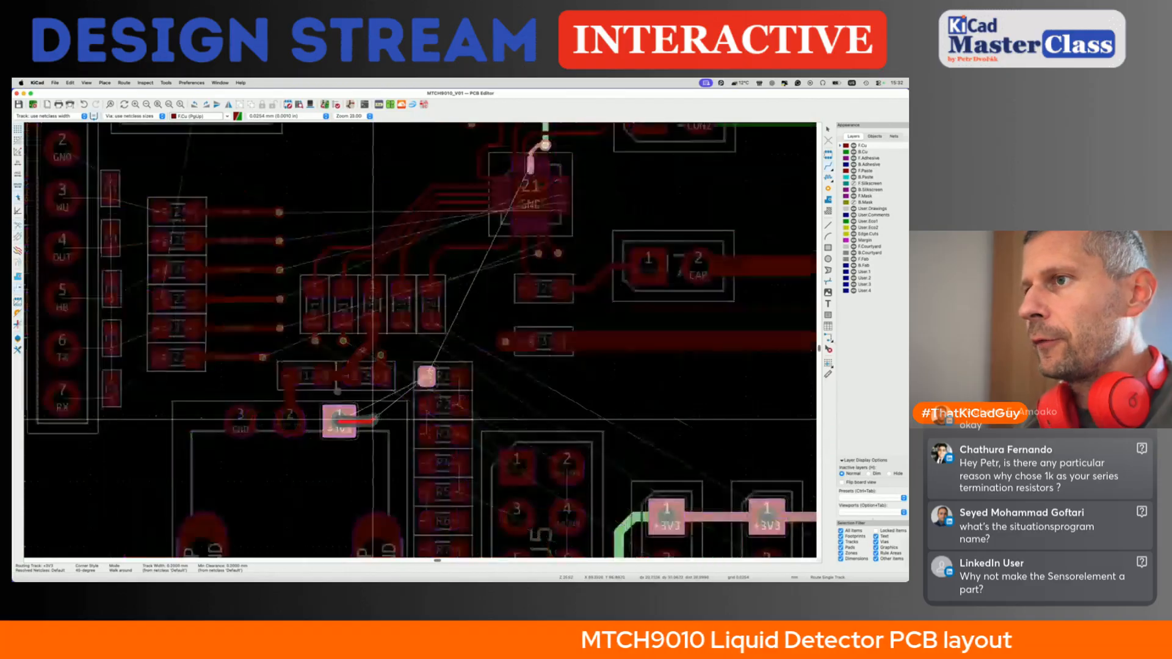
pyautogui.press('w')
pyautogui.press('Escape')
pyautogui.moveTo(343, 442); pyautogui.dragTo(345, 344, button='middle')
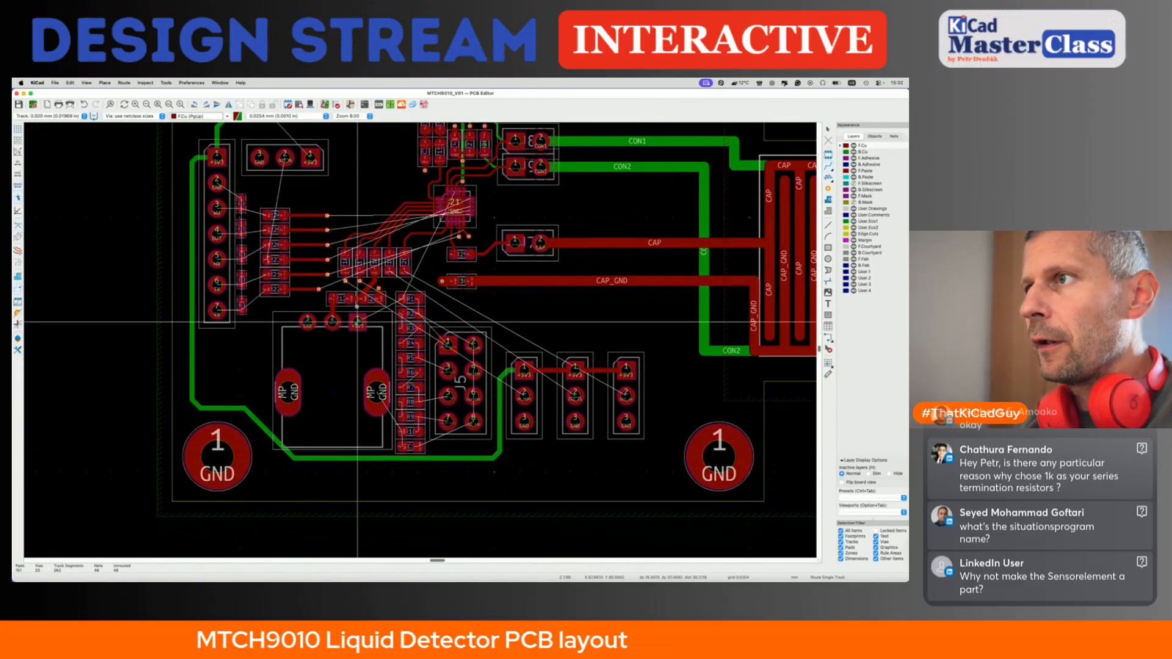
# - Try routing +3V3 on B.Cu from the potentiometer's pad 1 straight down to the lower supply track, and undo it
pyautogui.press('pagedown')
pyautogui.click(357, 322)
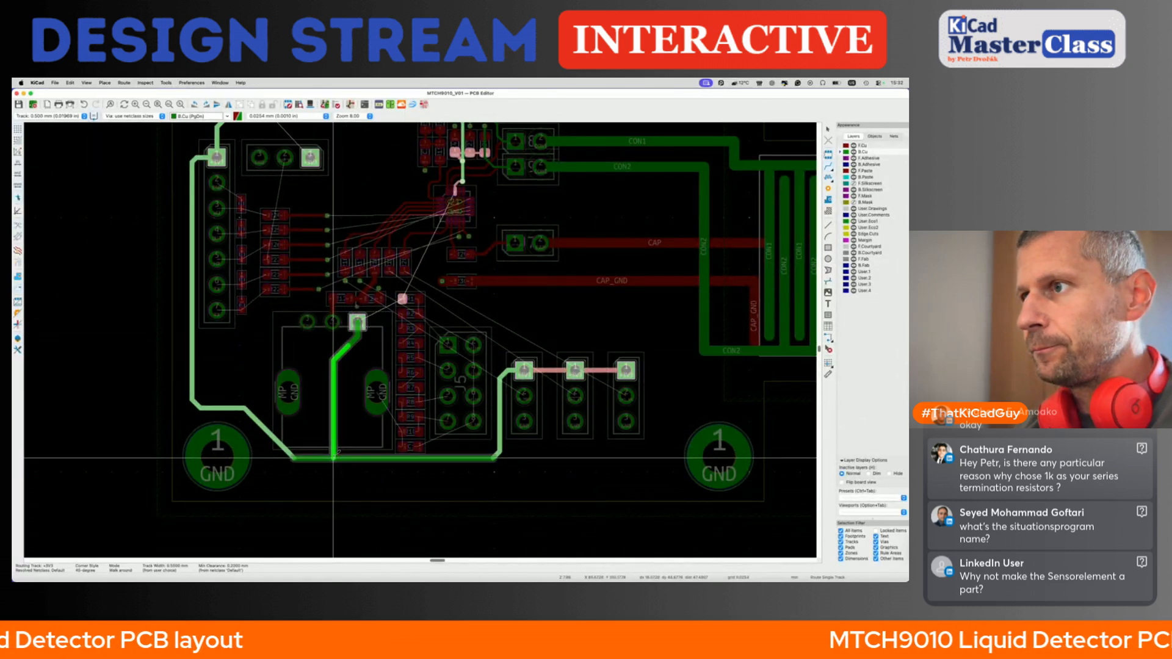
pyautogui.click(333, 456)
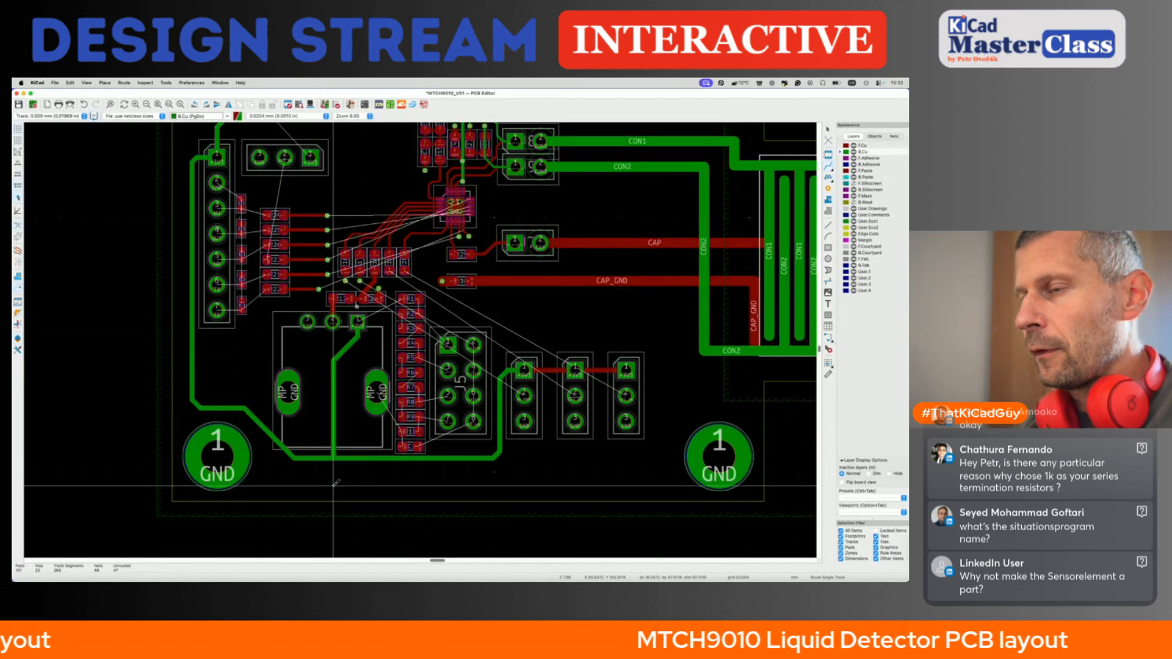
pyautogui.press('super+z')
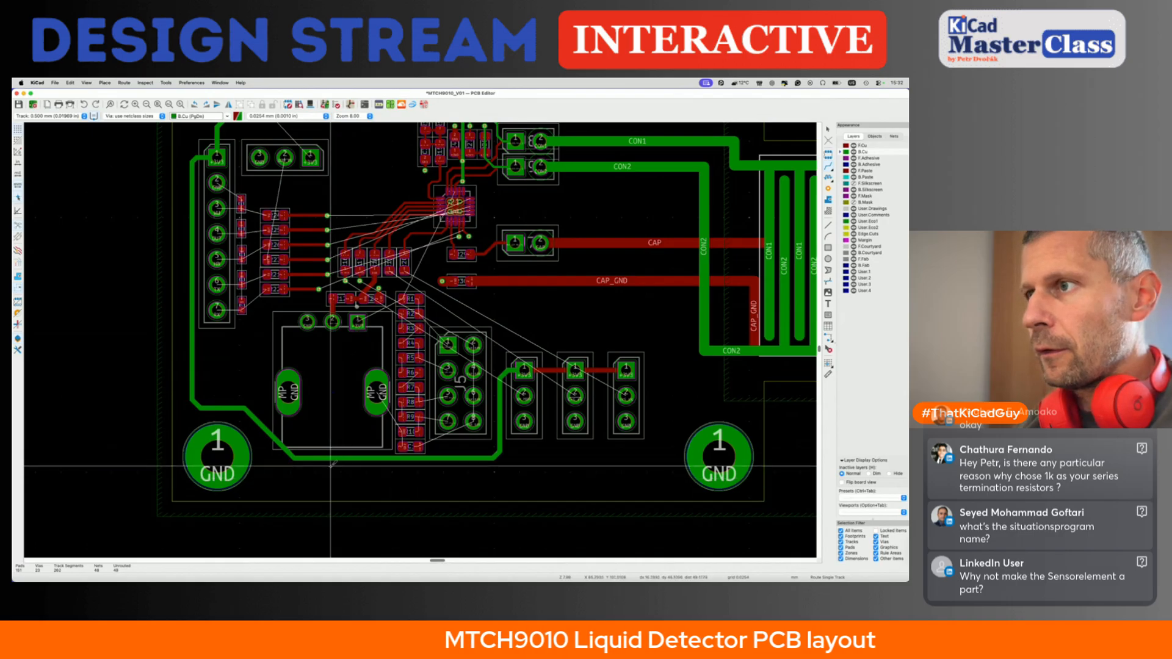
# - Reshape the lower +3V3 track on B.Cu so it runs below the potentiometer outline and passes between it and the lower-left mounting hole
pyautogui.press('Escape')
pyautogui.press('d')
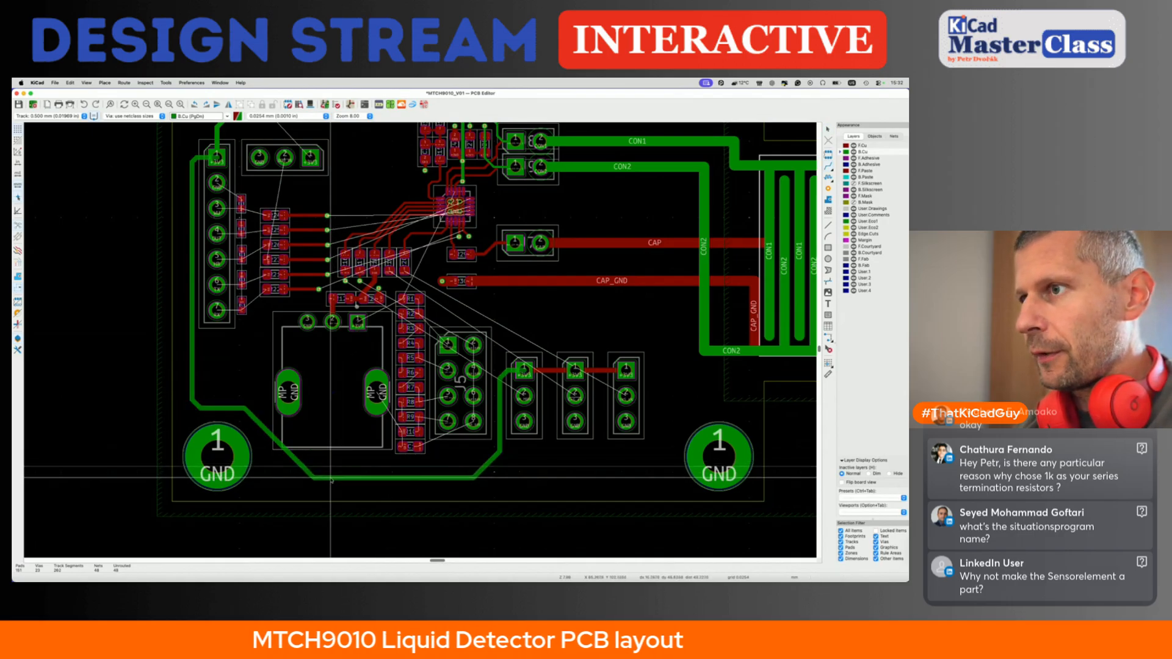
pyautogui.click(279, 479)
pyautogui.press('d')
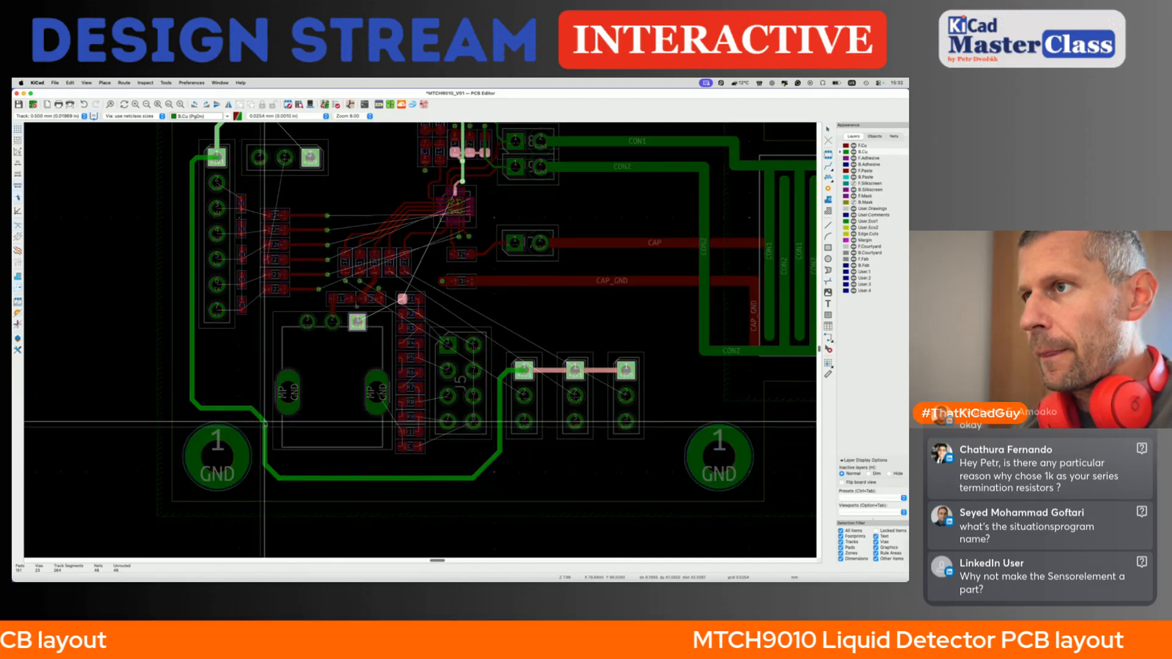
pyautogui.click(262, 424)
pyautogui.press('d')
pyautogui.click(273, 473)
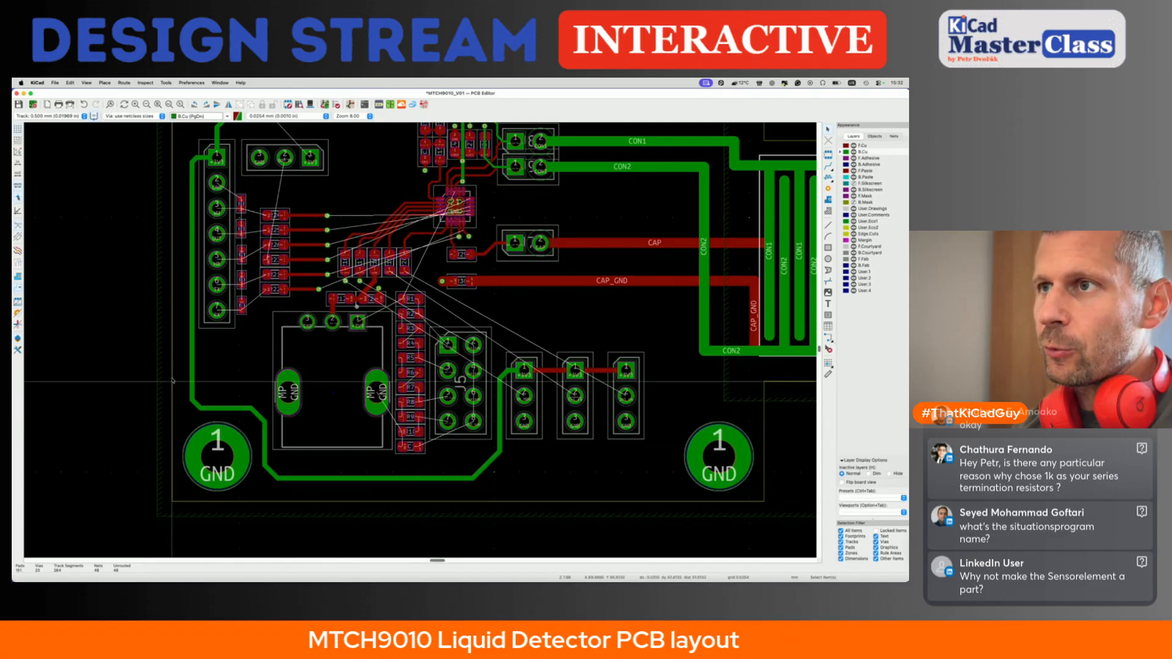
# - Adjust the +3V3 track's upper diagonal near the pin headers, chamfer its corner beside the lower-left mounting hole, and save the board
pyautogui.scroll(3, 272, 181)
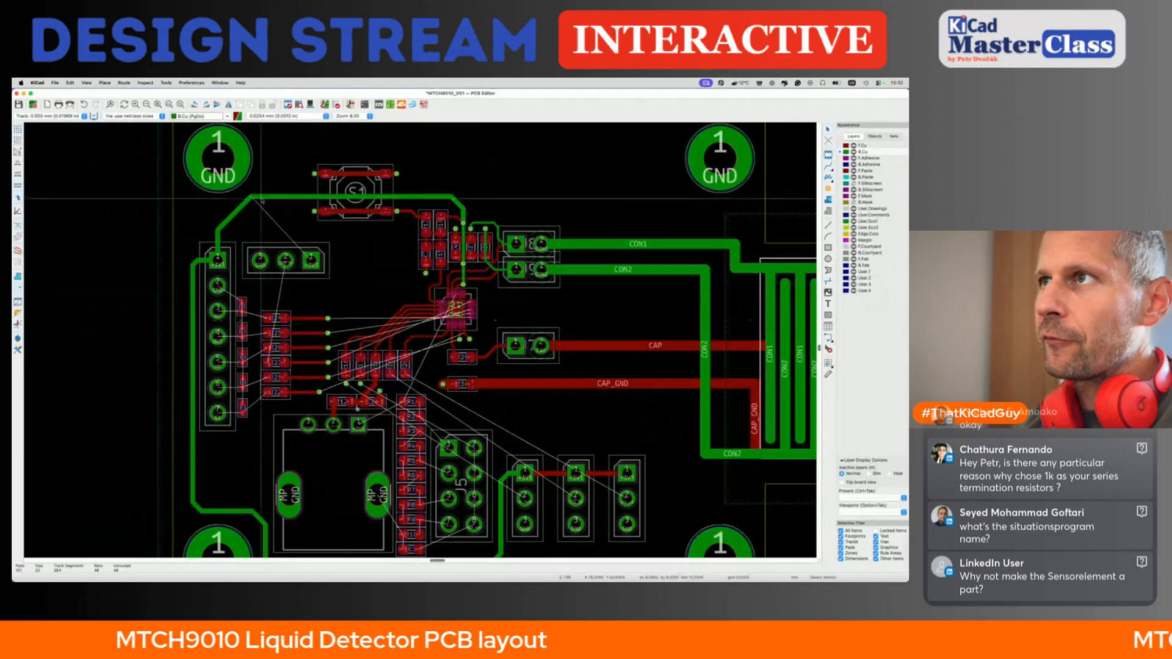
pyautogui.click(269, 197)
pyautogui.press('d')
pyautogui.click(269, 201)
pyautogui.scroll(-3, 240, 215)
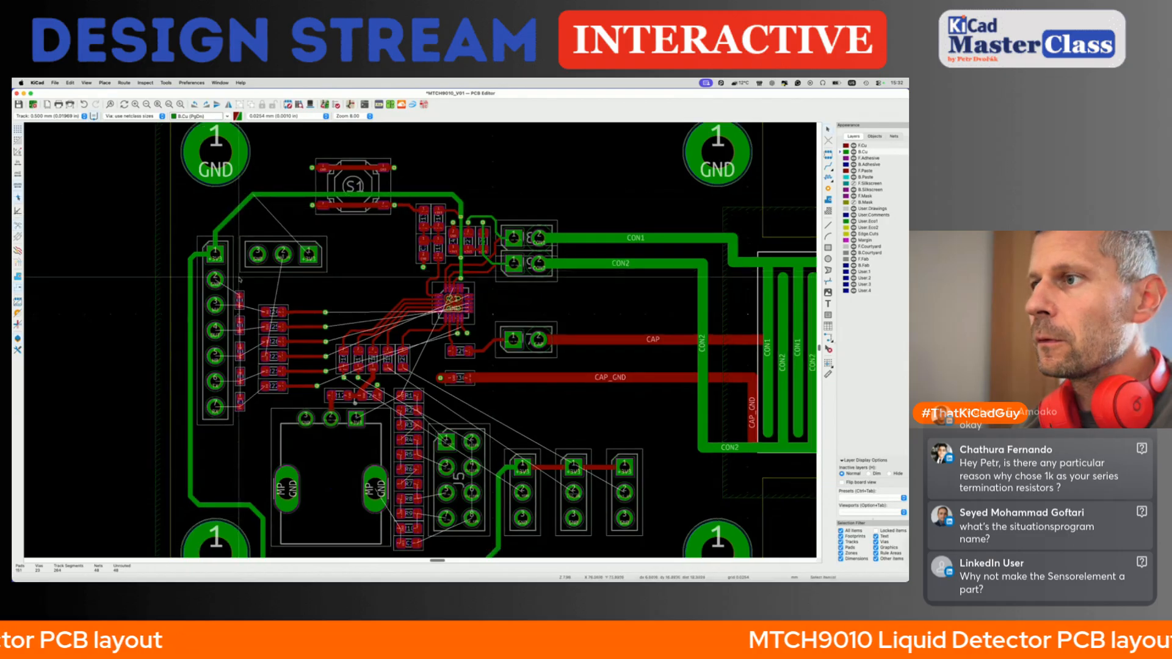
pyautogui.press('d')
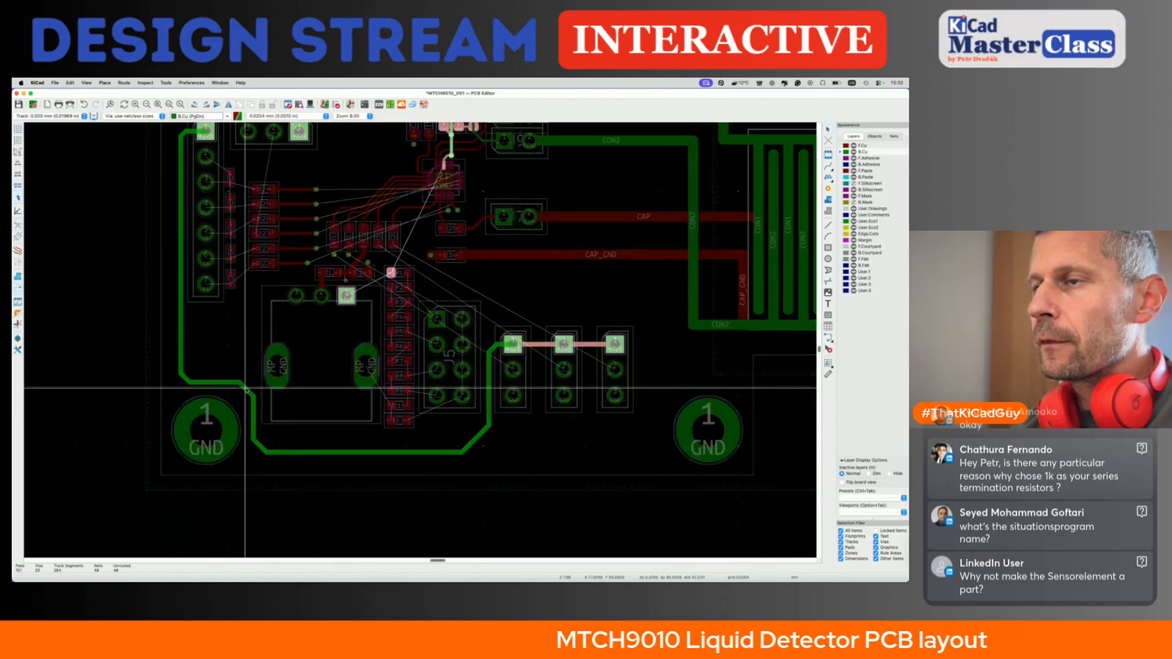
pyautogui.click(246, 391)
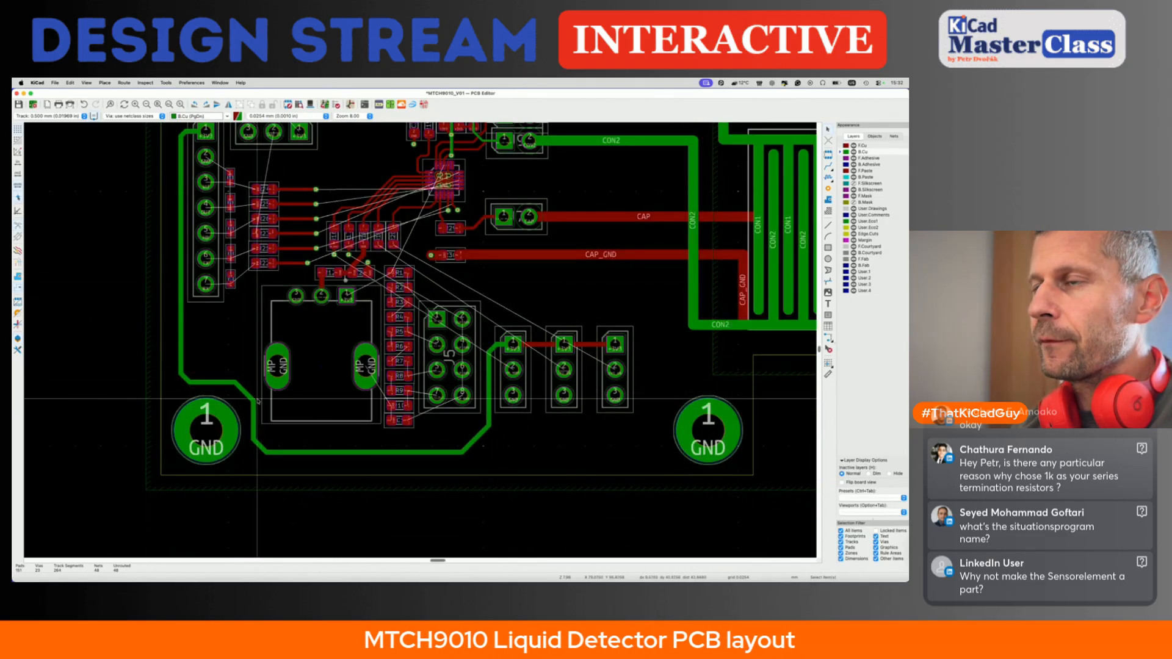
pyautogui.press('super+s')
# - Route +3V3 on B.Cu from the potentiometer's pad 1 down to the rerouted supply track, and save the board
pyautogui.scroll(-1, 289, 395)
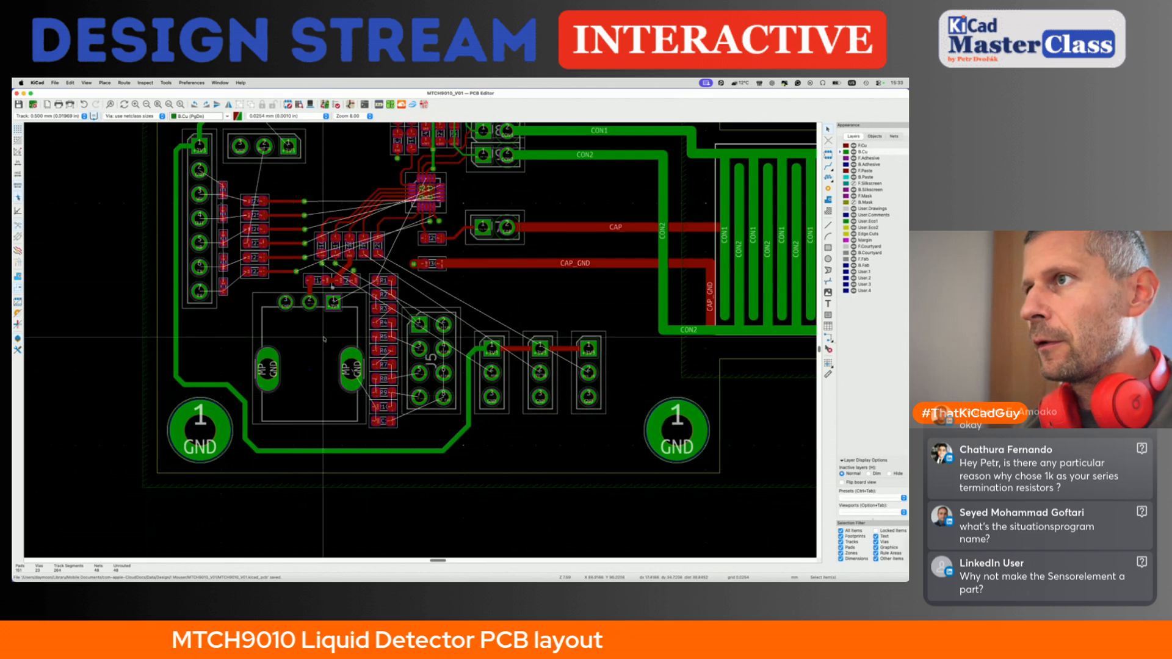
pyautogui.press('x')
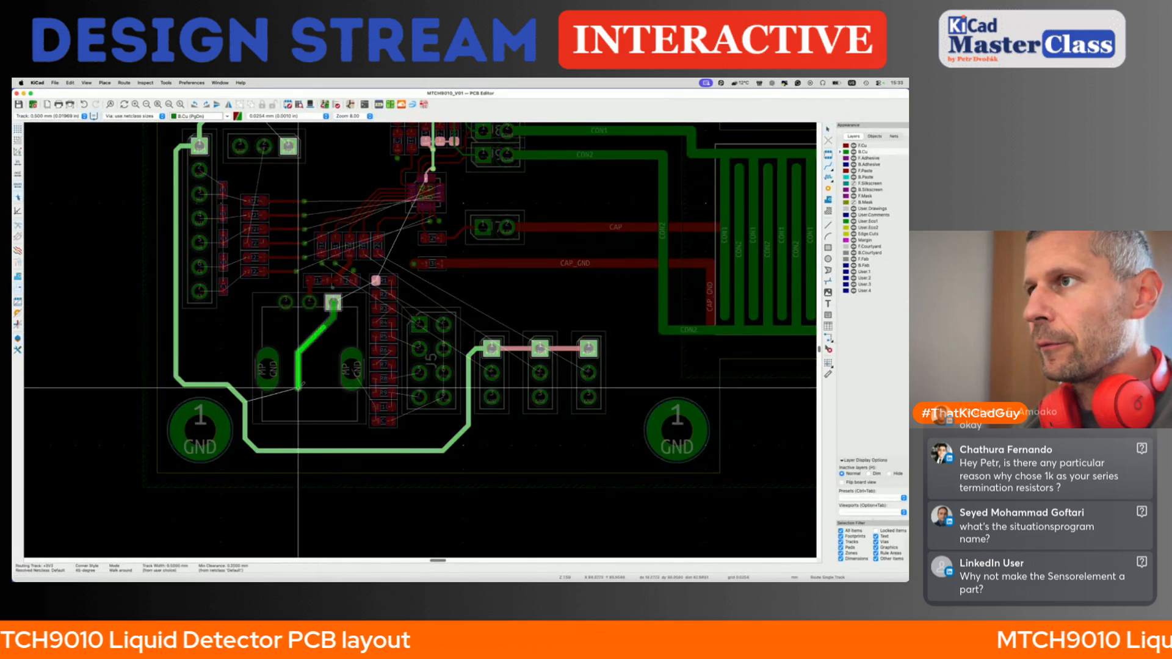
pyautogui.click(310, 448)
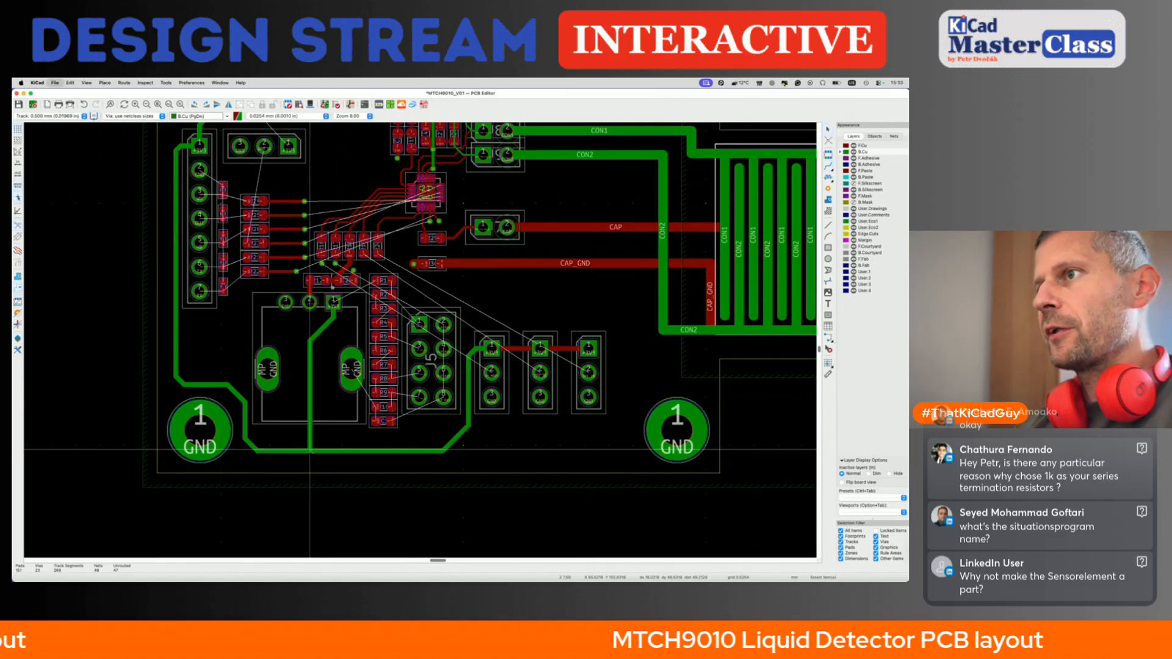
pyautogui.press('super+s')
# - Route a narrower +3V3 track on F.Cu from the potentiometer's pad 1 to pad 1 of R1, and adjust its bend
pyautogui.scroll(5, 352, 317)
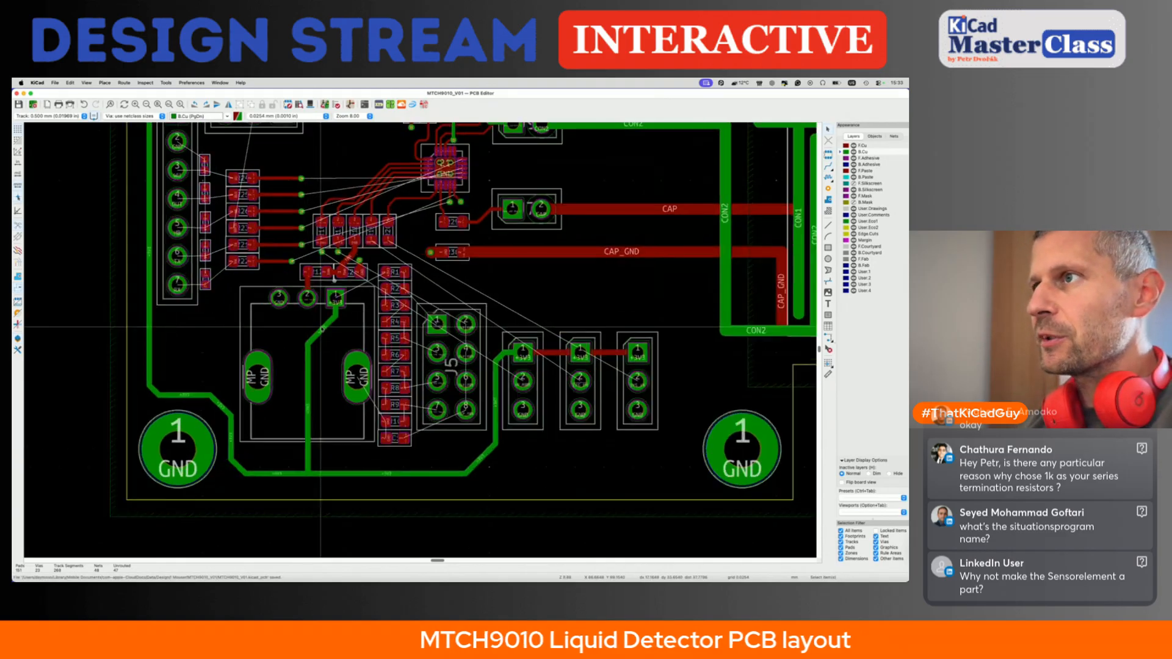
pyautogui.press('pageup')
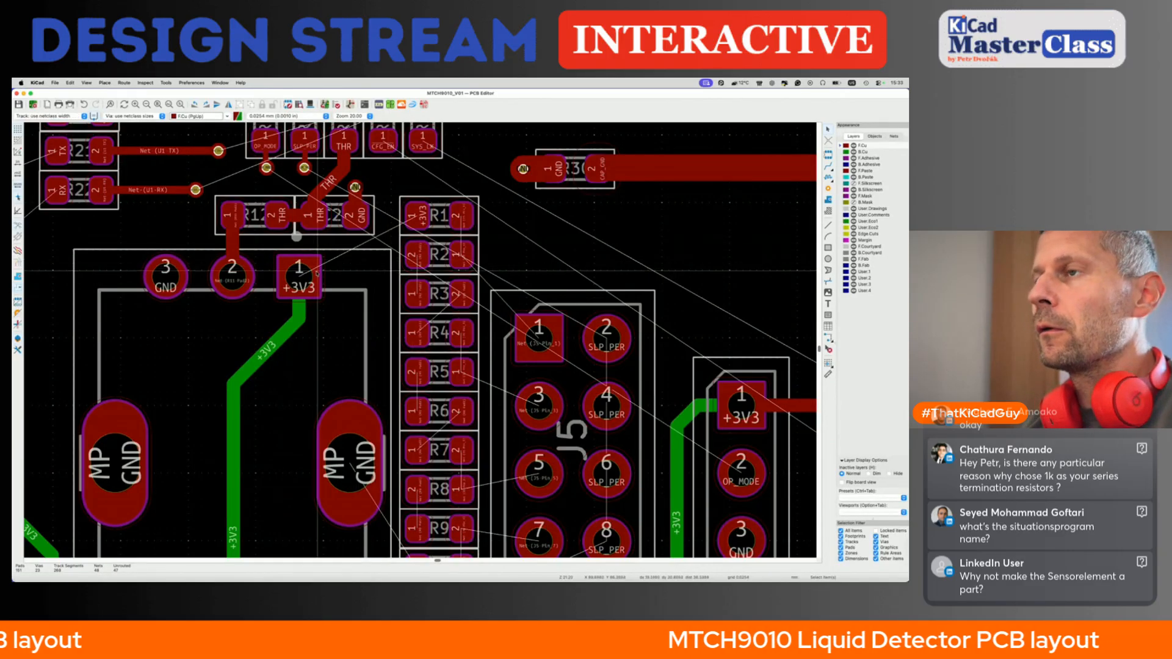
pyautogui.press('x')
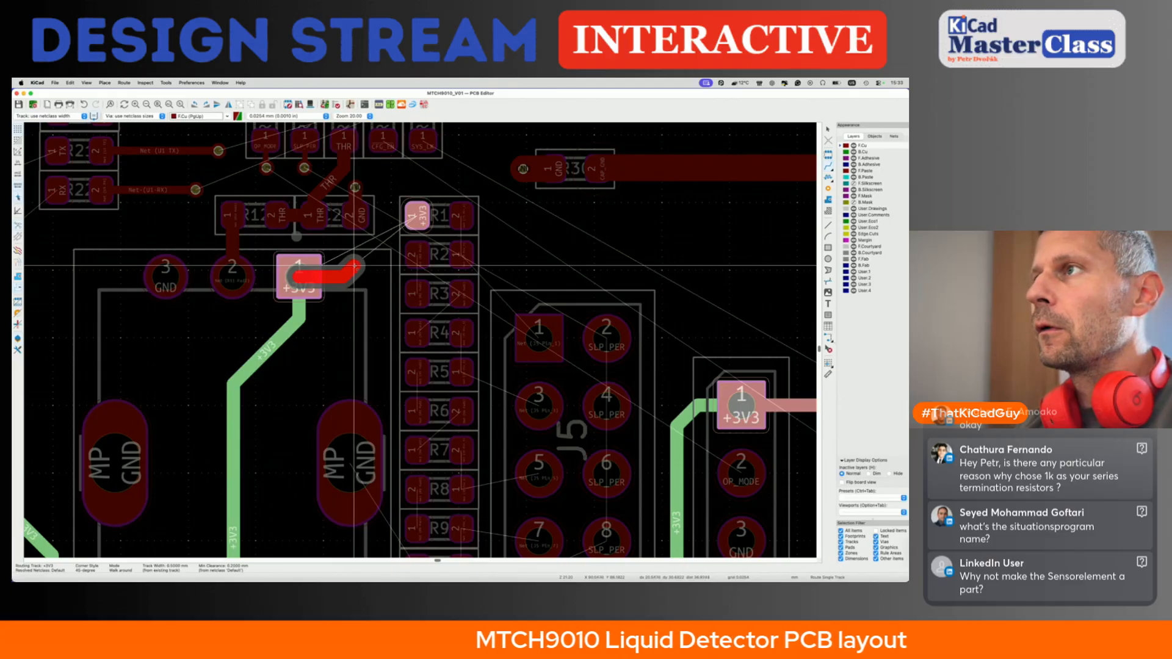
pyautogui.press('w')
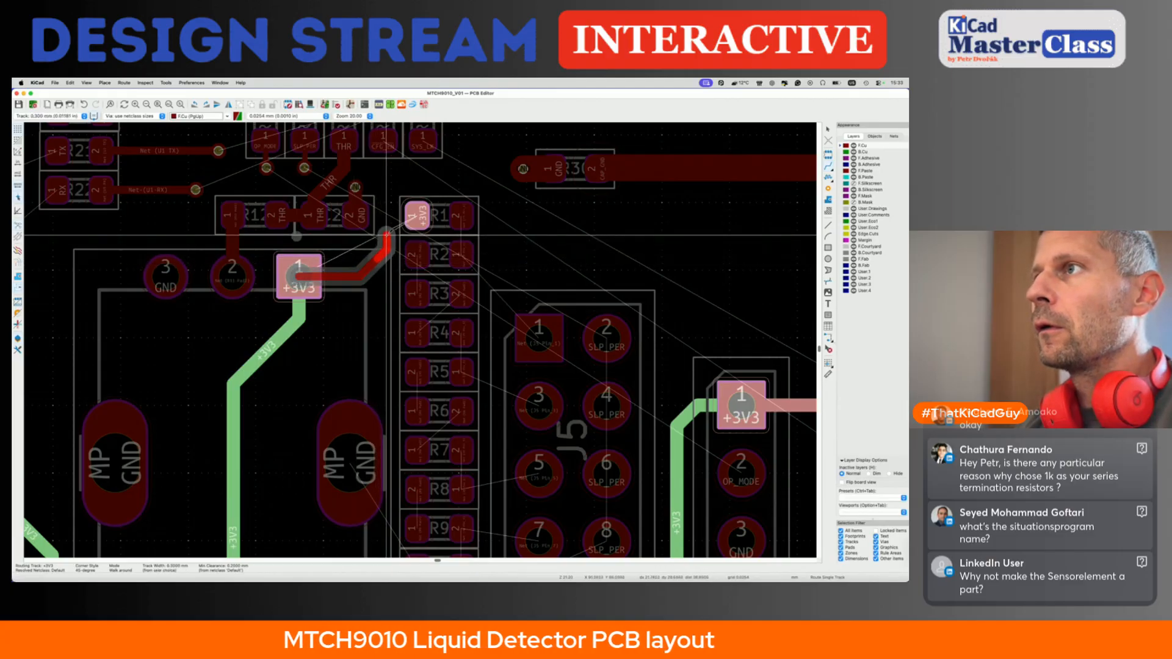
pyautogui.click(416, 215)
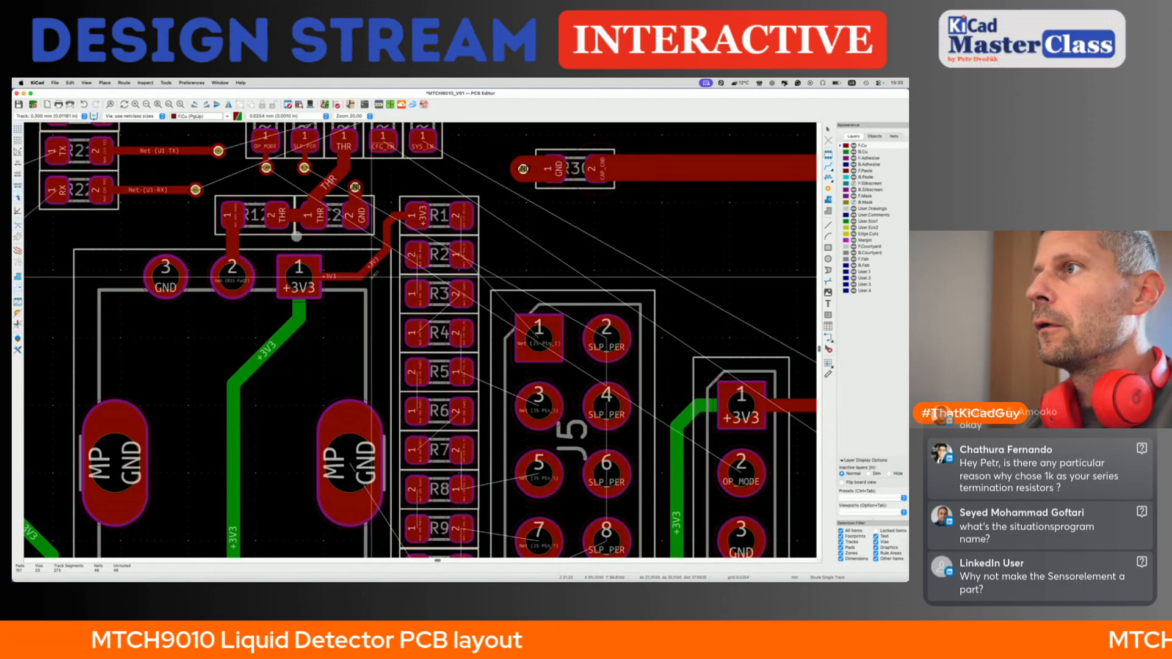
pyautogui.press('d')
pyautogui.click(378, 270)
# - Connect resistors R1 through R4 in a chain with short F.Cu tracks between their adjoining pads
pyautogui.press('x')
pyautogui.click(462, 251)
pyautogui.click(418, 254)
pyautogui.click(418, 293)
pyautogui.click(462, 293)
pyautogui.click(419, 333)
pyautogui.click(463, 331)
pyautogui.press('Escape')
# - Route the R1–R2 junction to pin 1 of J5, and R4 through R5's adjoining pad to pin 3 of J5
pyautogui.click(466, 260)
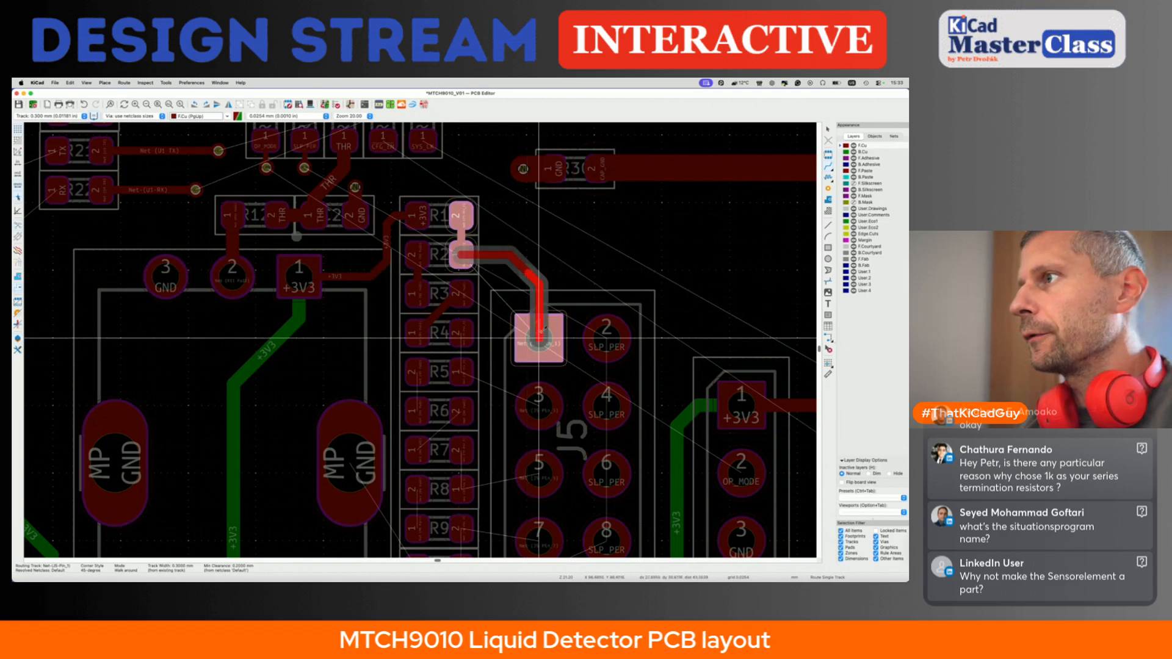
pyautogui.click(536, 301)
pyautogui.scroll(-4, 477, 284)
pyautogui.click(450, 222)
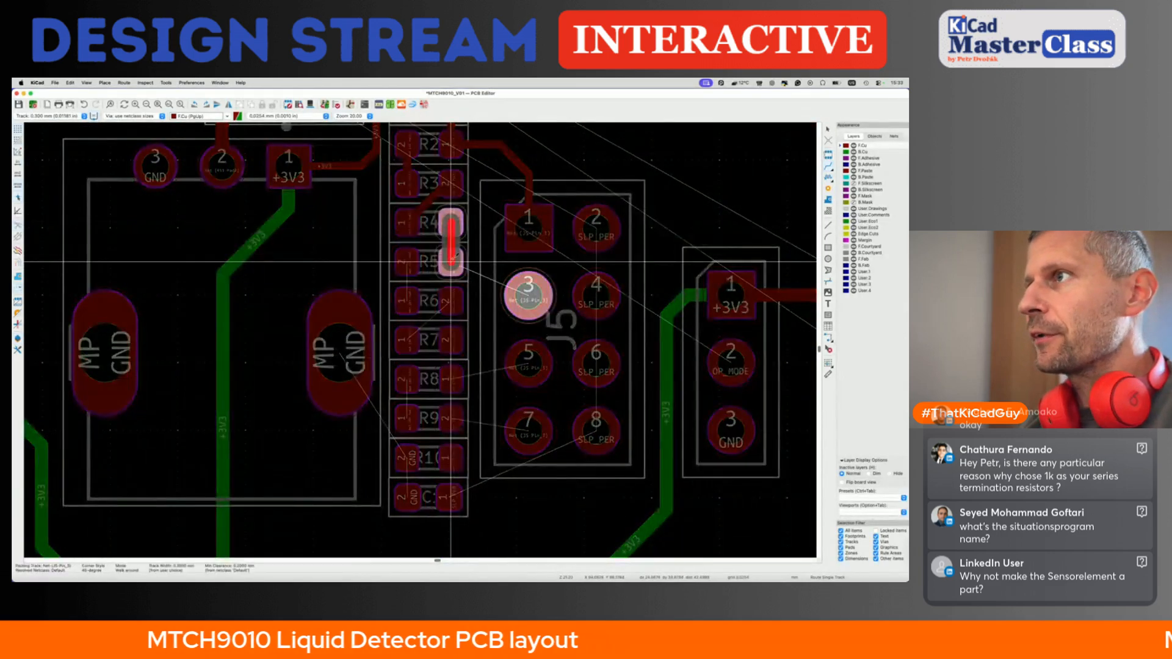
pyautogui.click(525, 294)
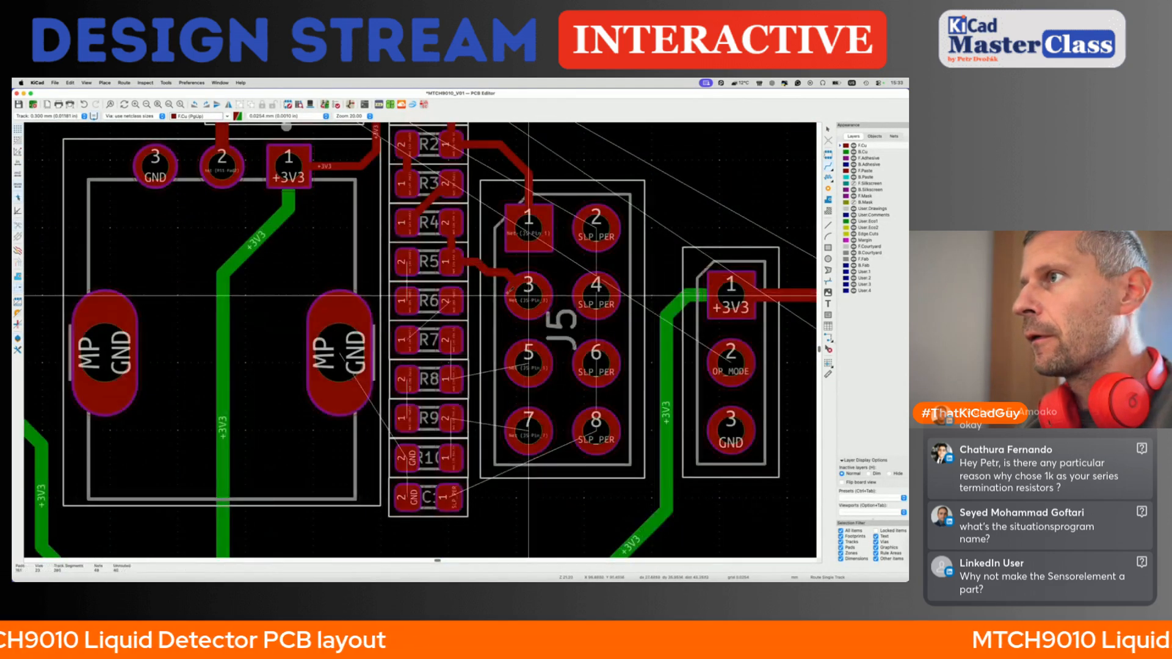
pyautogui.click(500, 285)
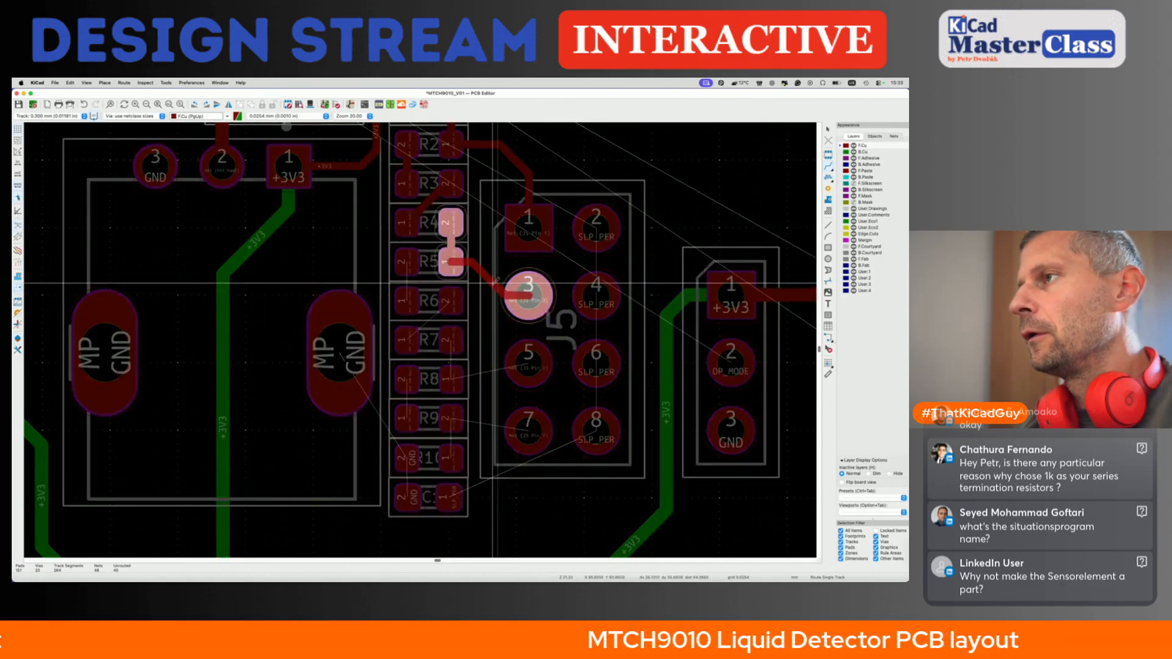
pyautogui.press('Escape')
pyautogui.click(496, 272)
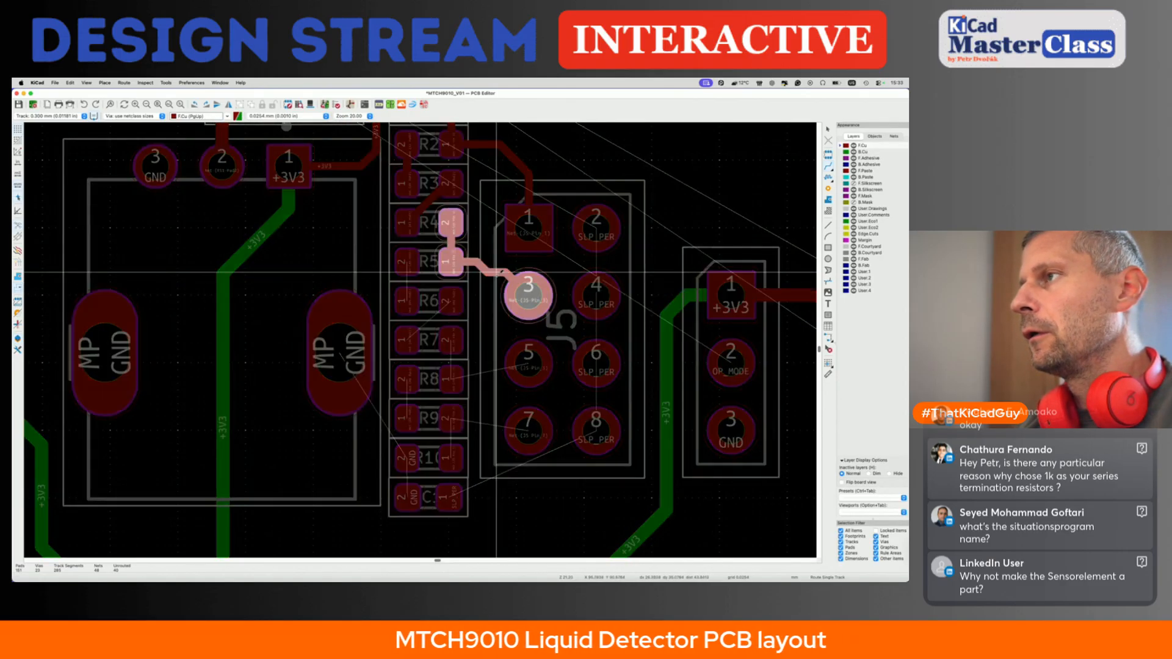
pyautogui.press('Escape')
# - Reshape the track from R5 to pin 3 of J5 so it drops vertically between them with short diagonal corners
pyautogui.press('d')
pyautogui.click(492, 269)
pyautogui.press('d')
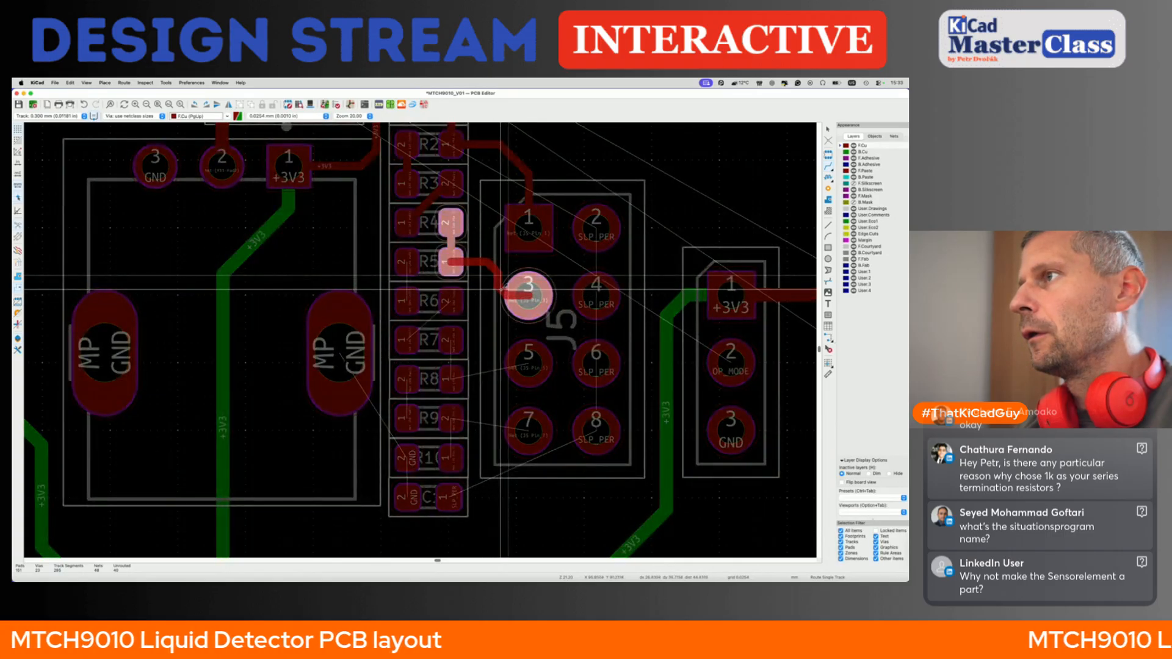
pyautogui.click(498, 285)
pyautogui.press('d')
pyautogui.click(496, 278)
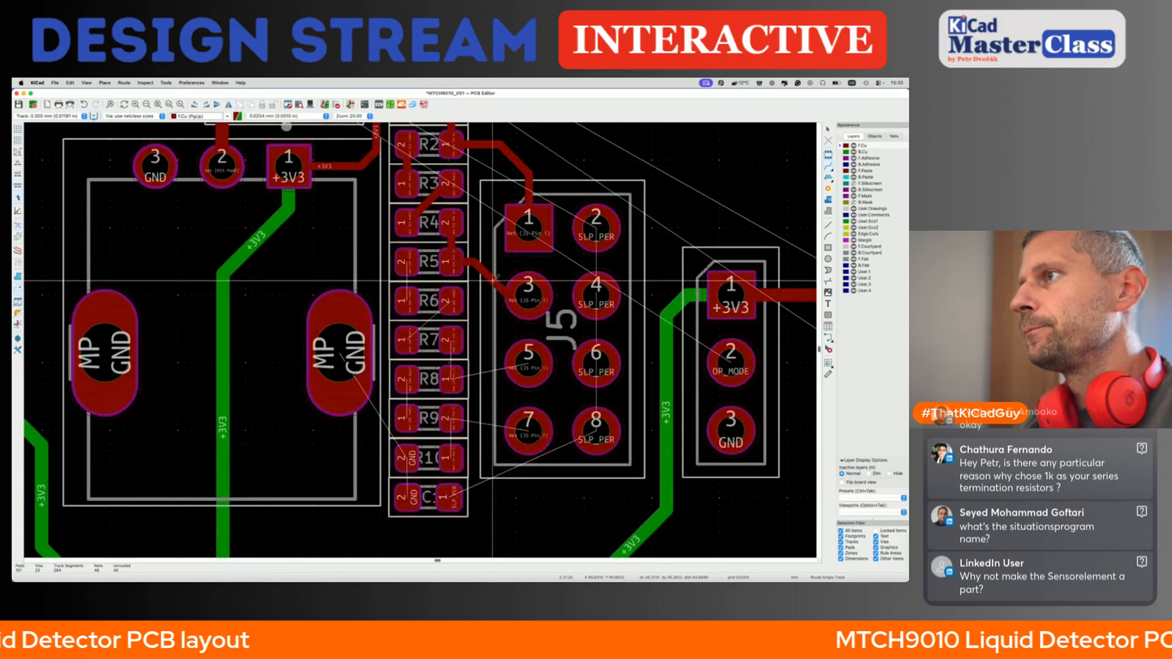
pyautogui.press('d')
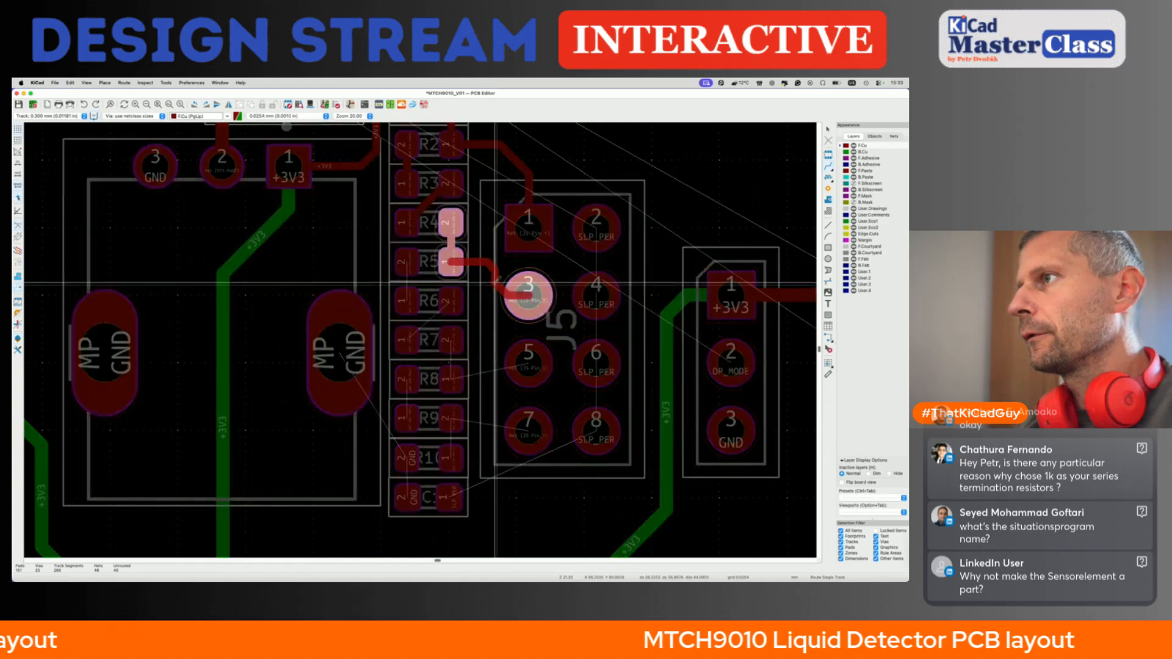
pyautogui.click(494, 283)
pyautogui.press('d')
pyautogui.click(494, 281)
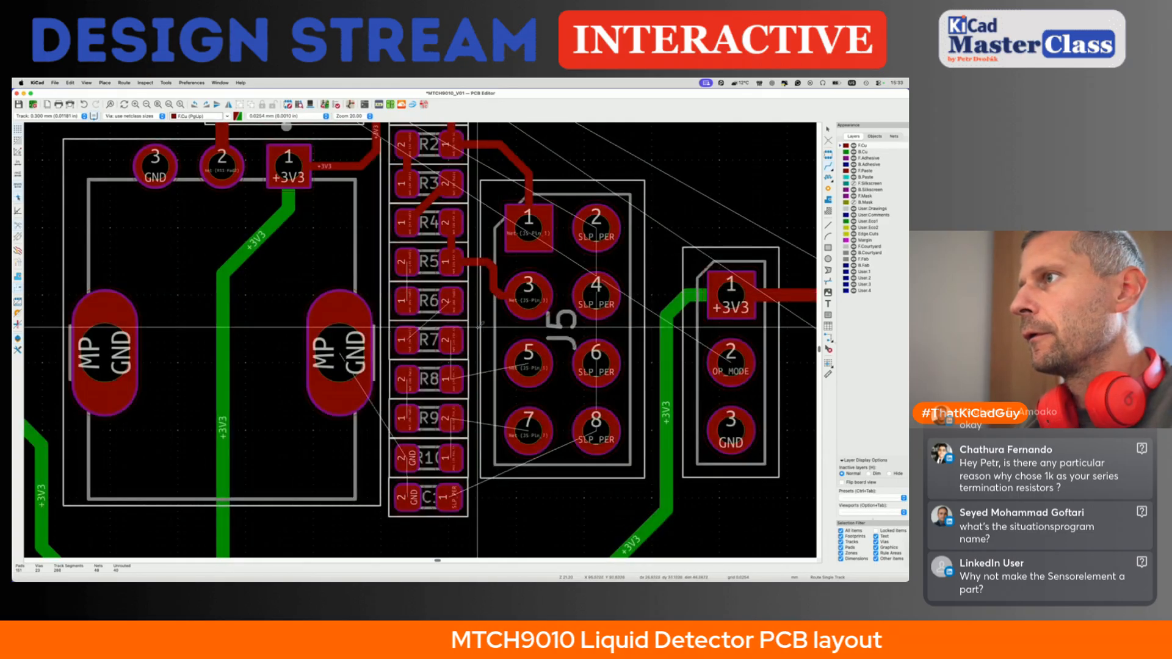
pyautogui.press('d')
pyautogui.click(493, 275)
pyautogui.press('d')
pyautogui.click(488, 281)
pyautogui.press('d')
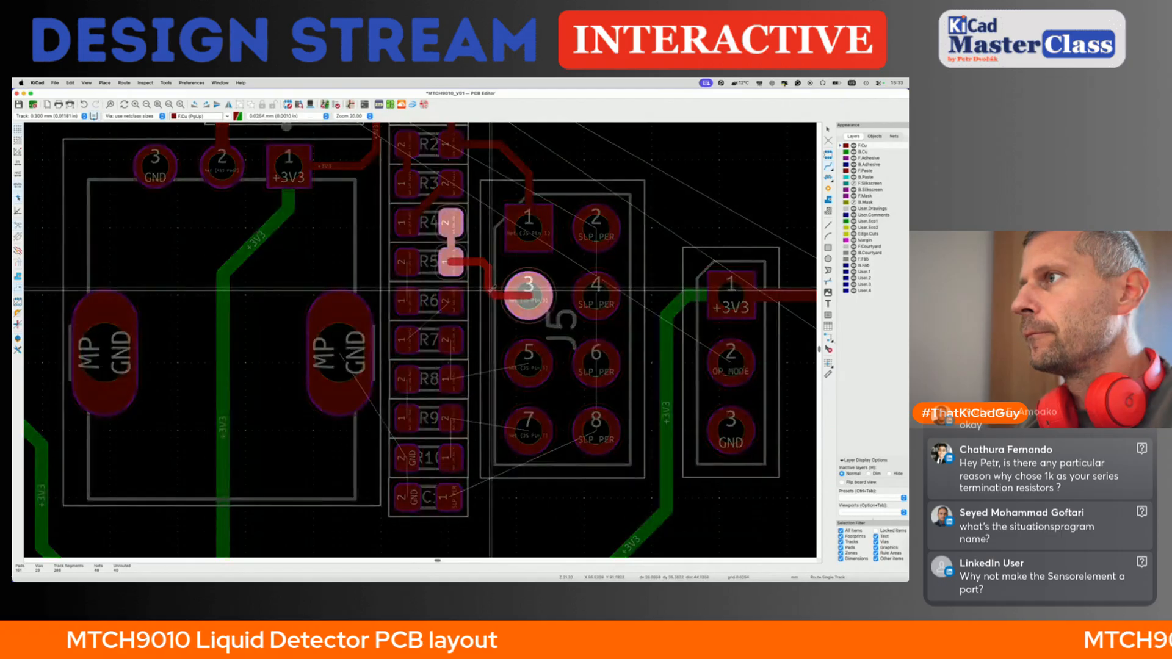
pyautogui.click(488, 281)
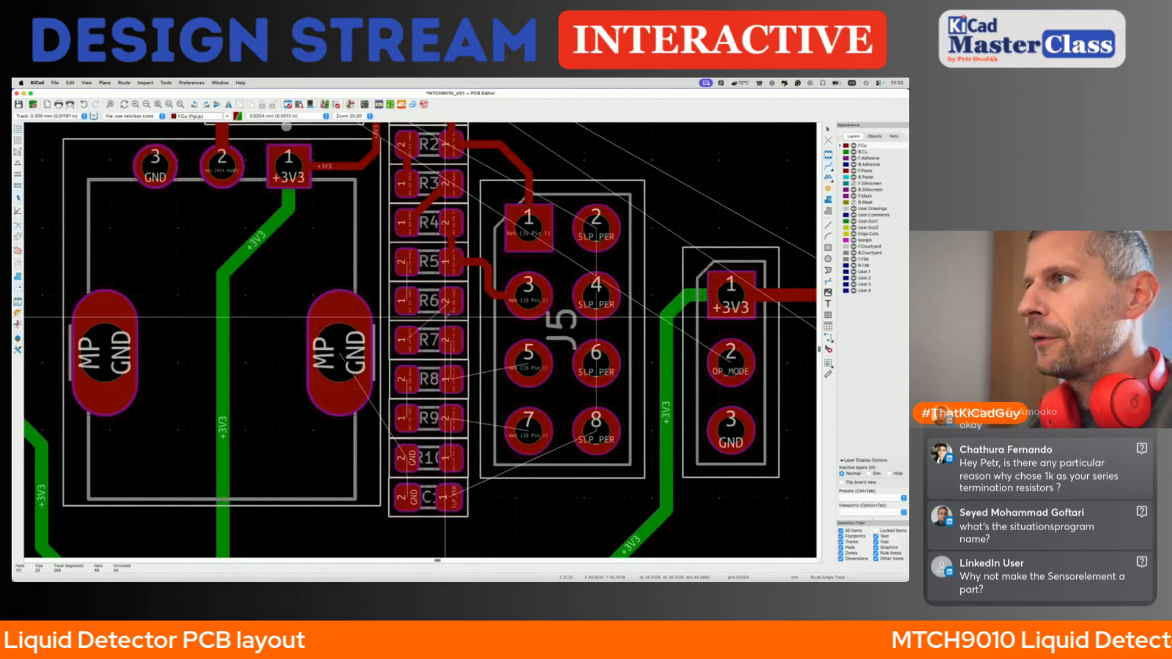
# - Continue the resistor chain on F.Cu by connecting R5 to R6, R6 to R7, and R7 to R8
pyautogui.click(407, 262)
pyautogui.click(408, 301)
pyautogui.click(450, 301)
pyautogui.click(410, 341)
pyautogui.click(451, 340)
pyautogui.click(452, 379)
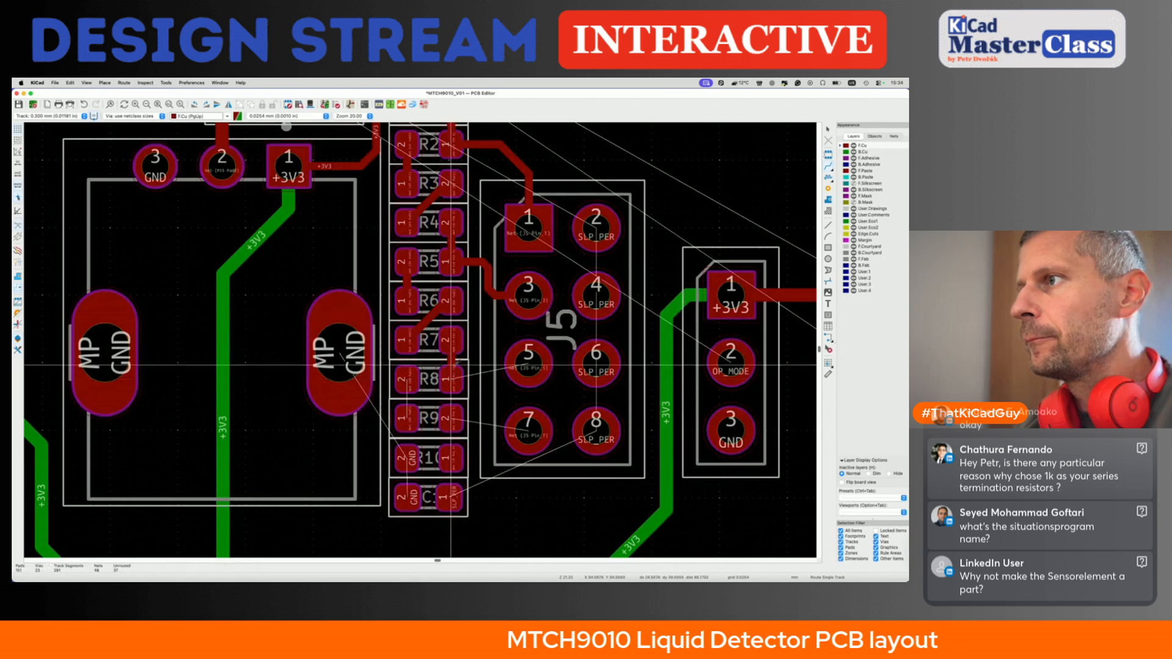
# - Route a track from the R7–R8 junction straight across to pin 5 of J5 on F.Cu
pyautogui.click(450, 360)
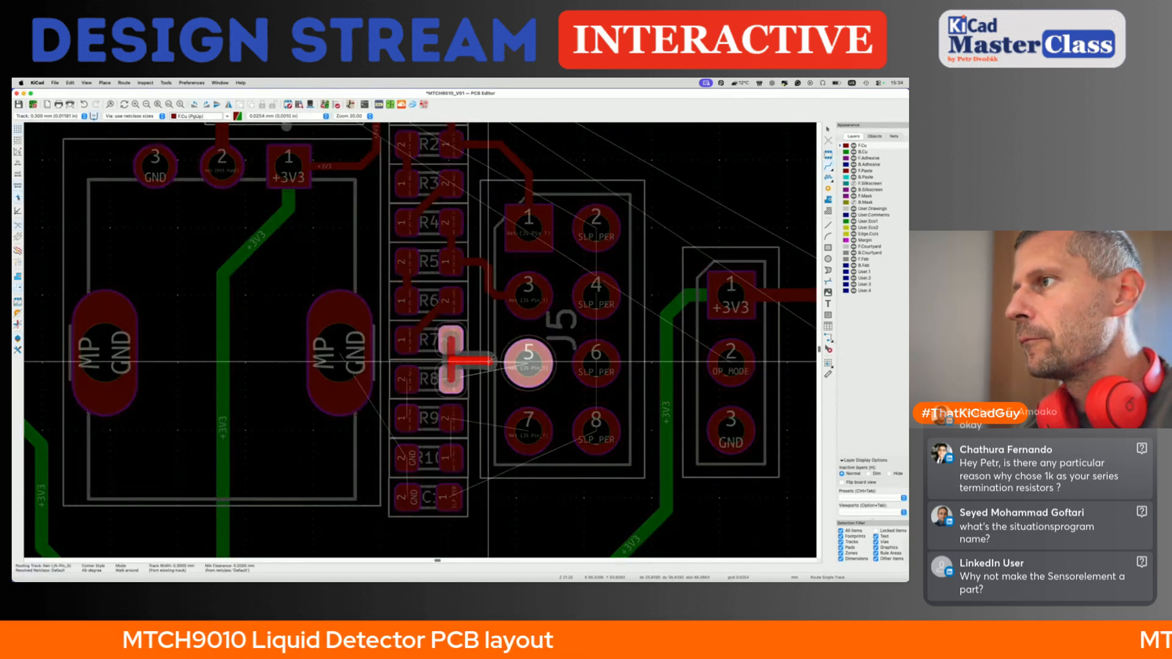
pyautogui.click(528, 363)
pyautogui.click(529, 362)
pyautogui.press('Escape')
# - Connect R8 to R9 and R9 to R10, and route pin 7 of J5 to the R9–R10 junction
pyautogui.scroll(-1, 488, 396)
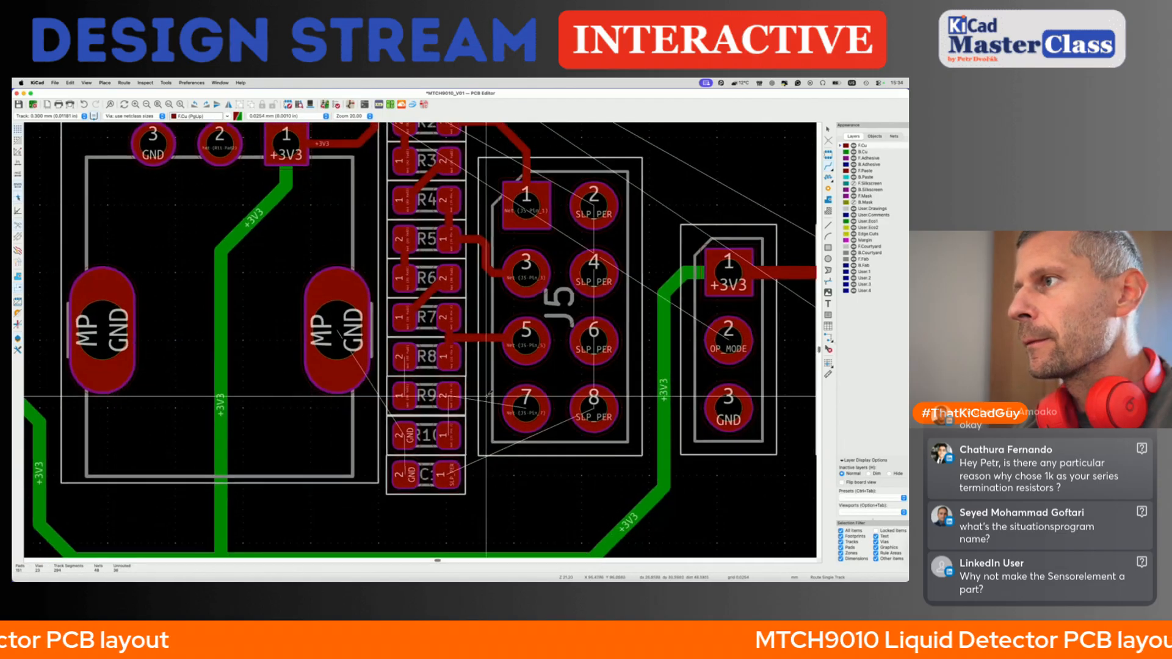
pyautogui.scroll(-3, 486, 397)
pyautogui.click(405, 326)
pyautogui.click(405, 365)
pyautogui.click(449, 365)
pyautogui.click(449, 405)
pyautogui.click(527, 377)
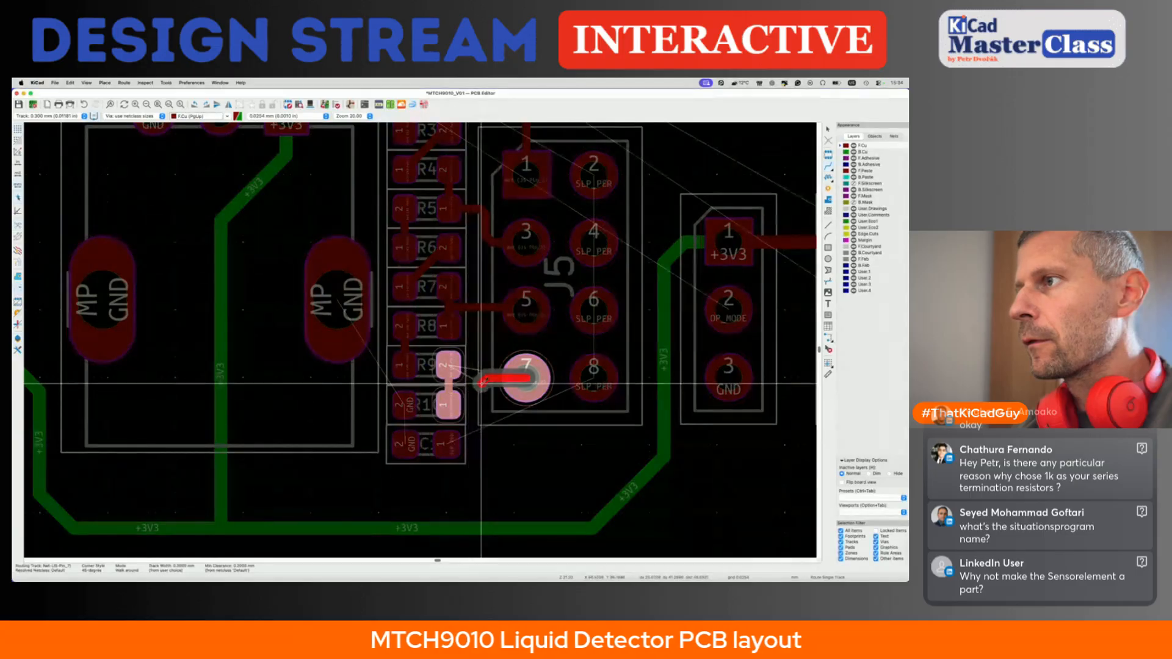
pyautogui.click(449, 383)
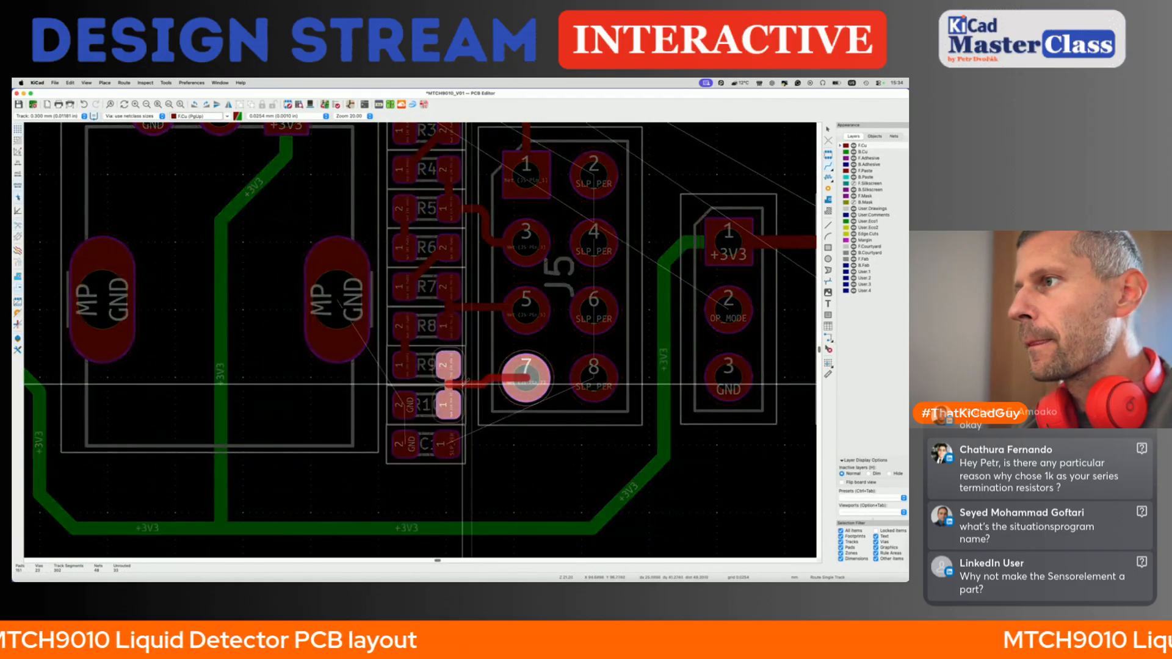
pyautogui.press('Escape')
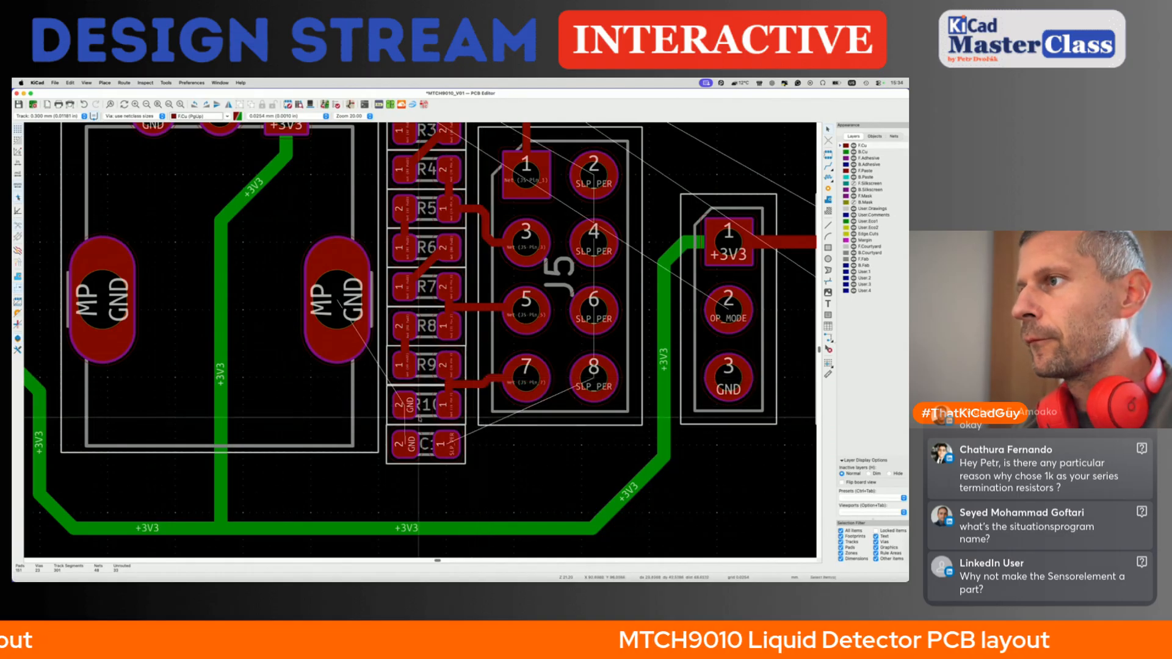
# - Fan out the GND pads of R10 and C1 with short stubs ending in vias on the side away from J5
pyautogui.press('x')
pyautogui.press('Escape')
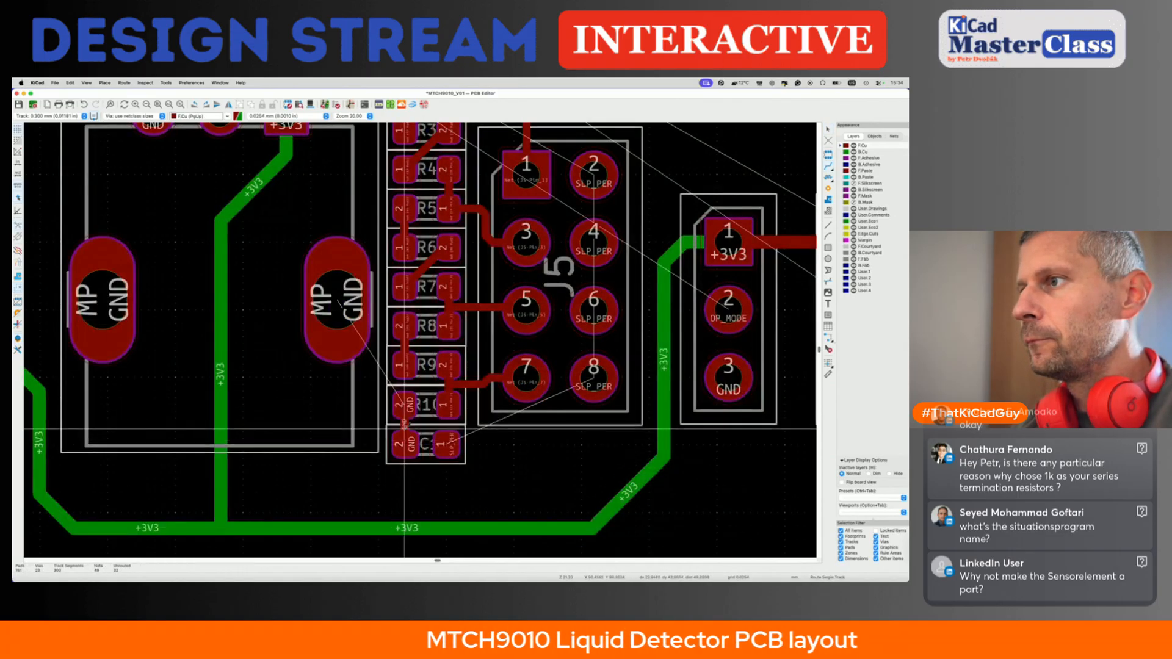
pyautogui.press('x')
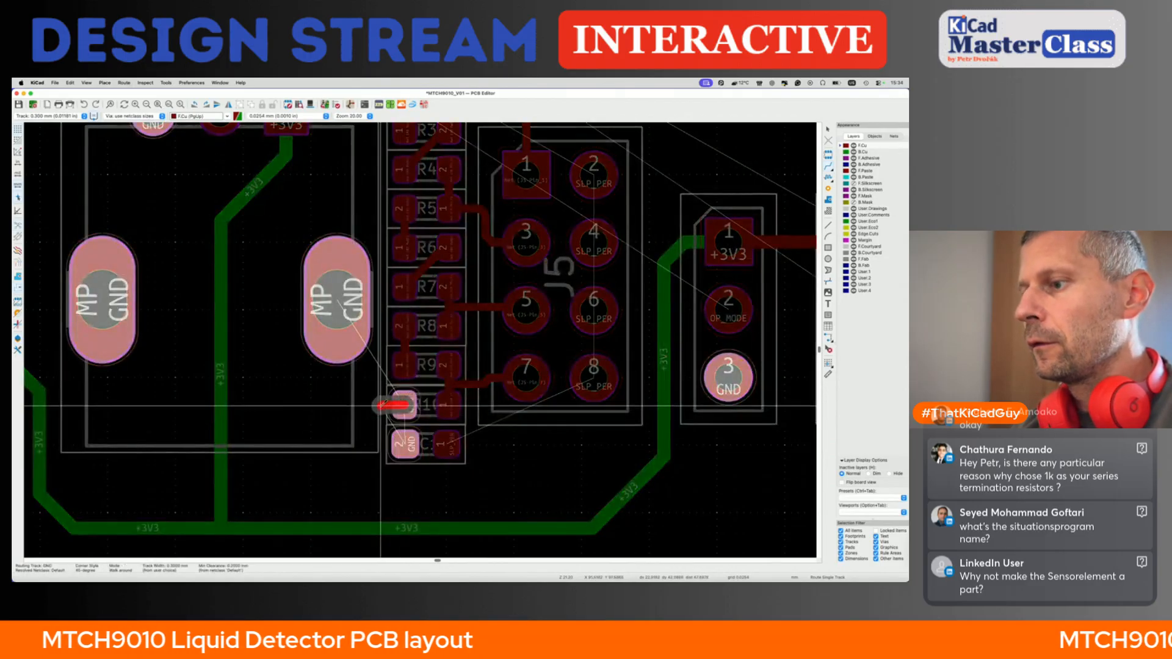
pyautogui.scroll(3, 380, 404)
pyautogui.click(378, 405)
pyautogui.click(415, 459)
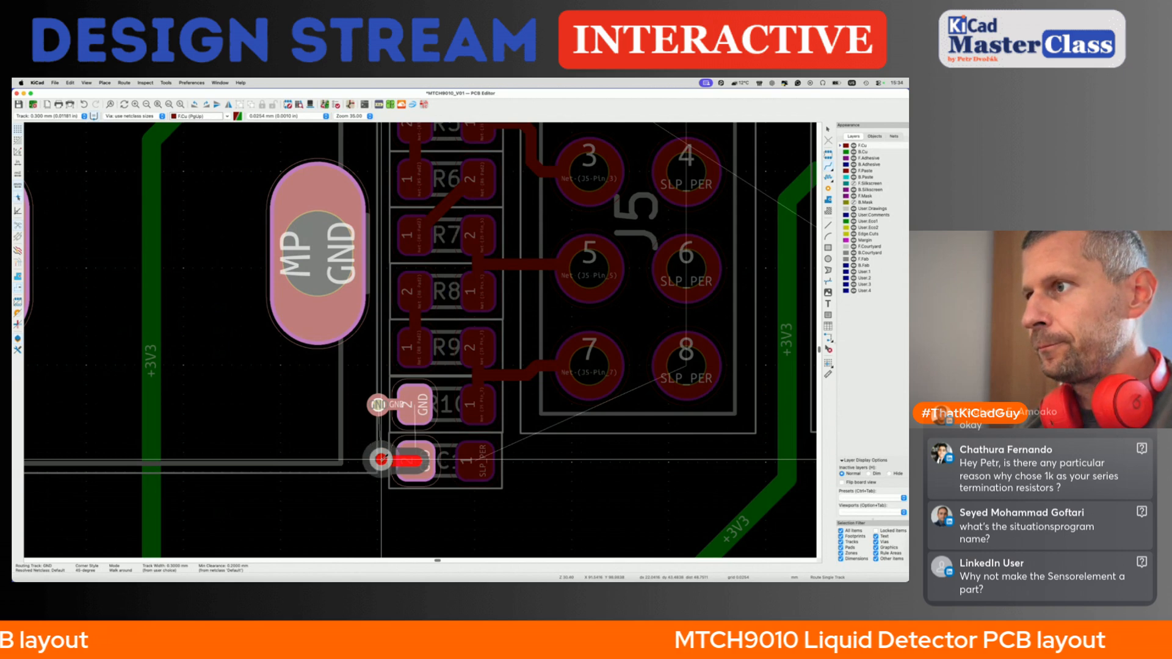
pyautogui.click(379, 462)
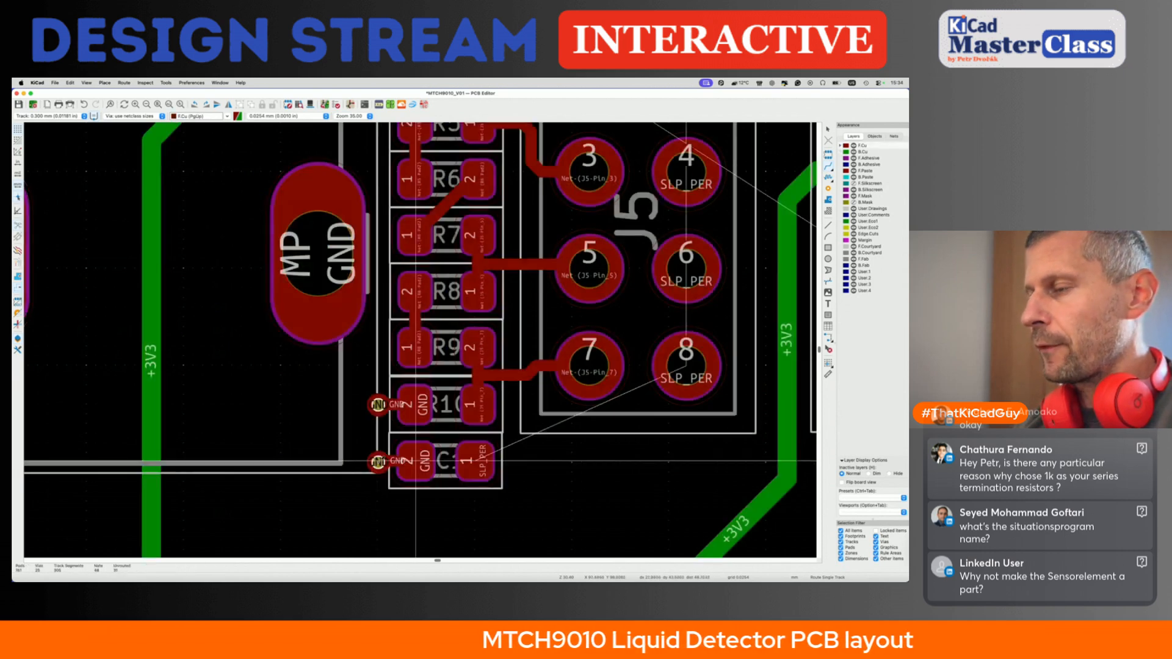
pyautogui.scroll(-4, 415, 461)
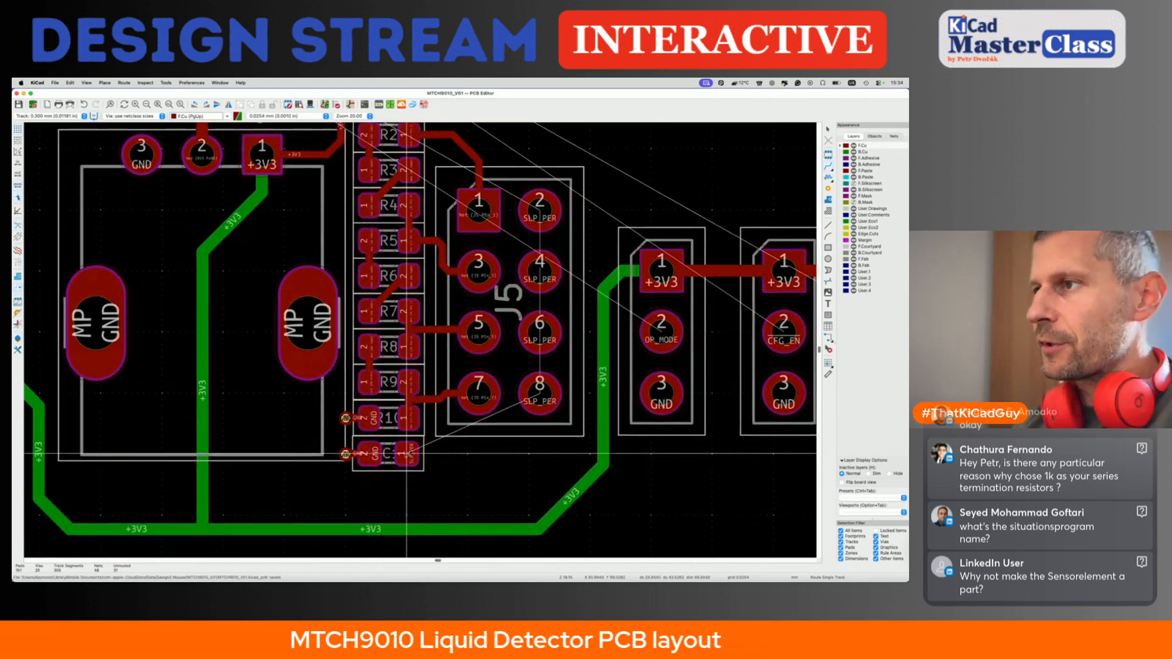
pyautogui.click(405, 453)
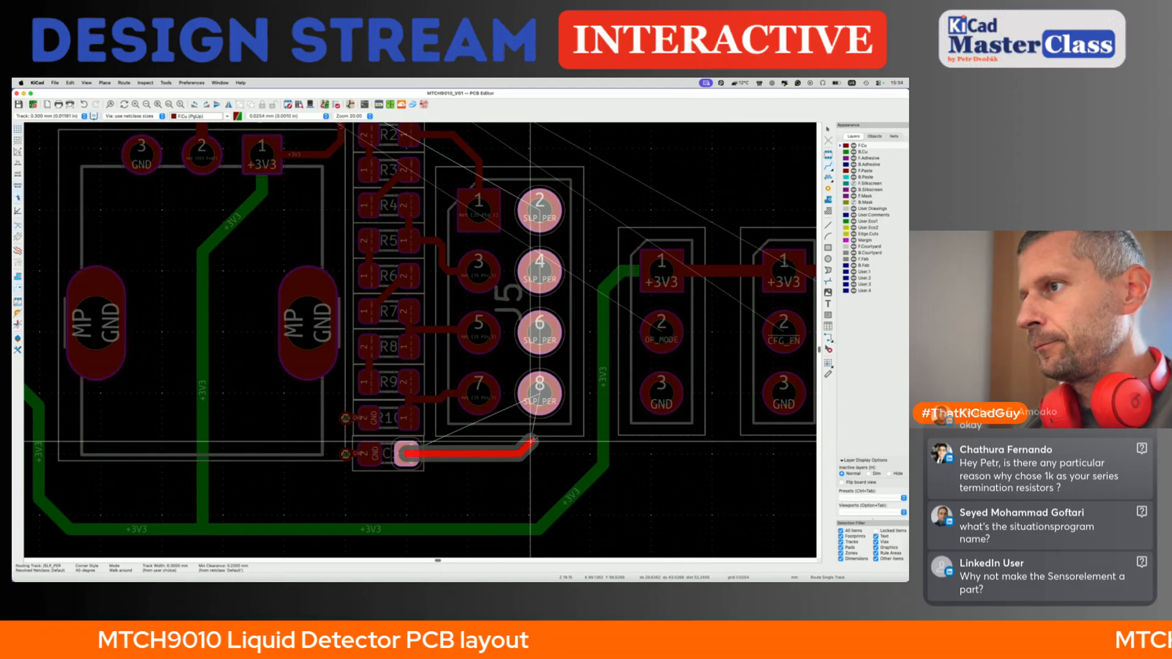
pyautogui.scroll(-2, 530, 441)
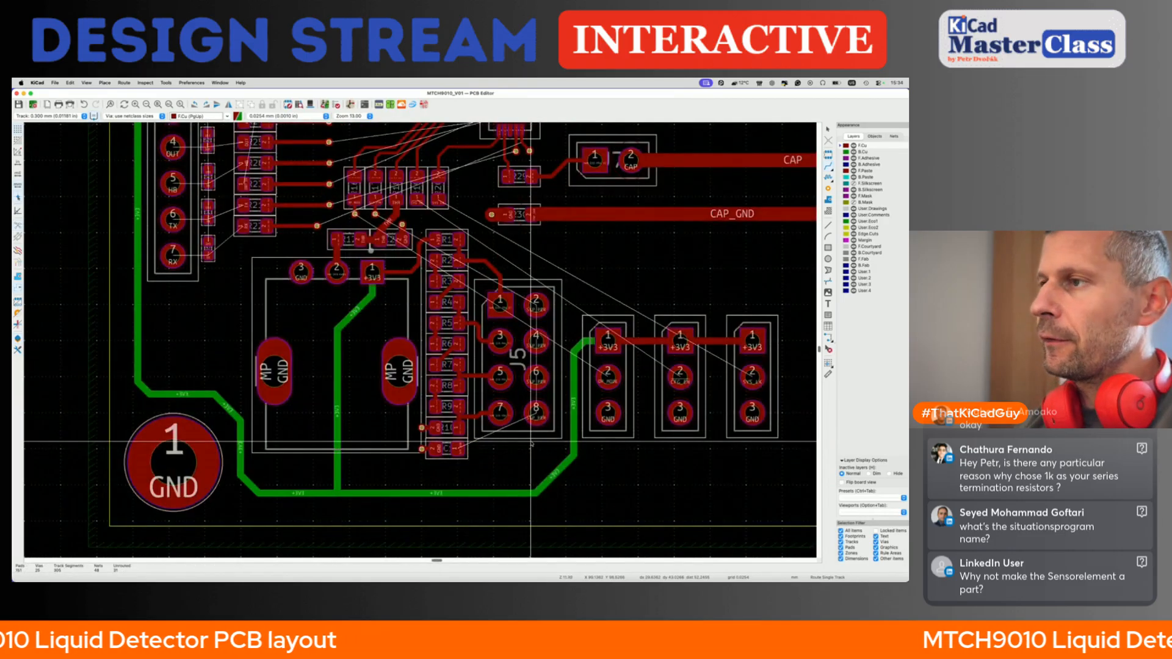
# - Delete the GND via and its track stub beside C1
pyautogui.scroll(2, 421, 449)
pyautogui.click(427, 440)
pyautogui.press('Delete')
# - Move C1 from below R10 to the open area under the CAP_GND track, rotated 180° with its SLP_PER pad facing the resistors
pyautogui.click(492, 454)
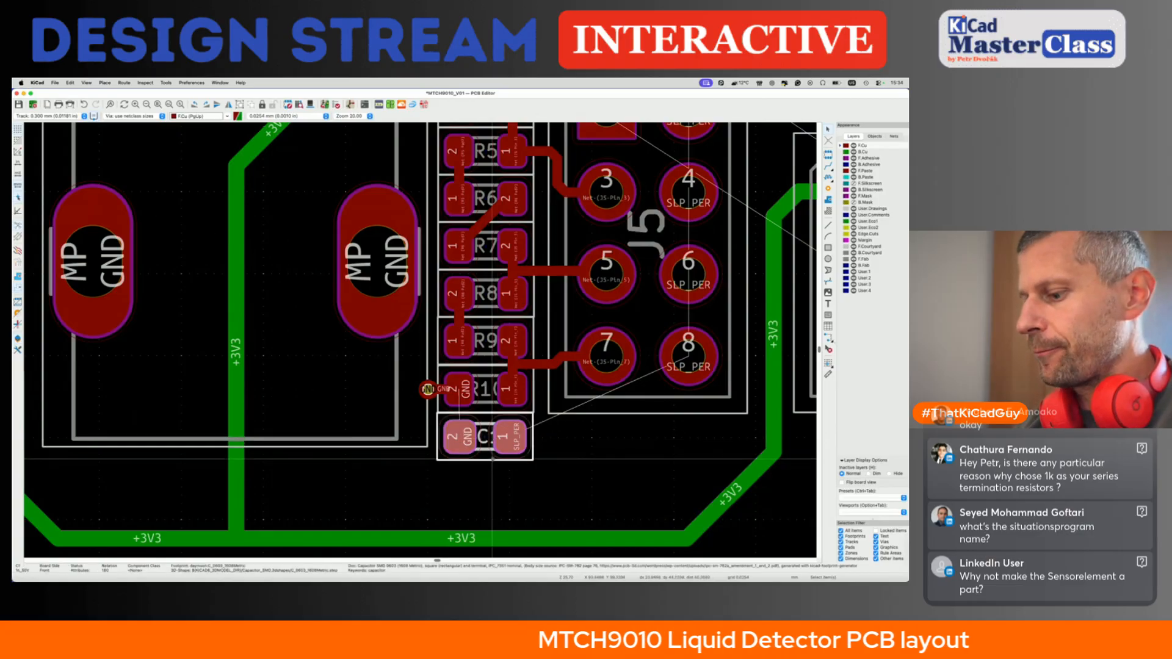
pyautogui.press('m')
pyautogui.scroll(-3, 421, 480)
pyautogui.moveTo(492, 459); pyautogui.dragTo(433, 472, button='middle')
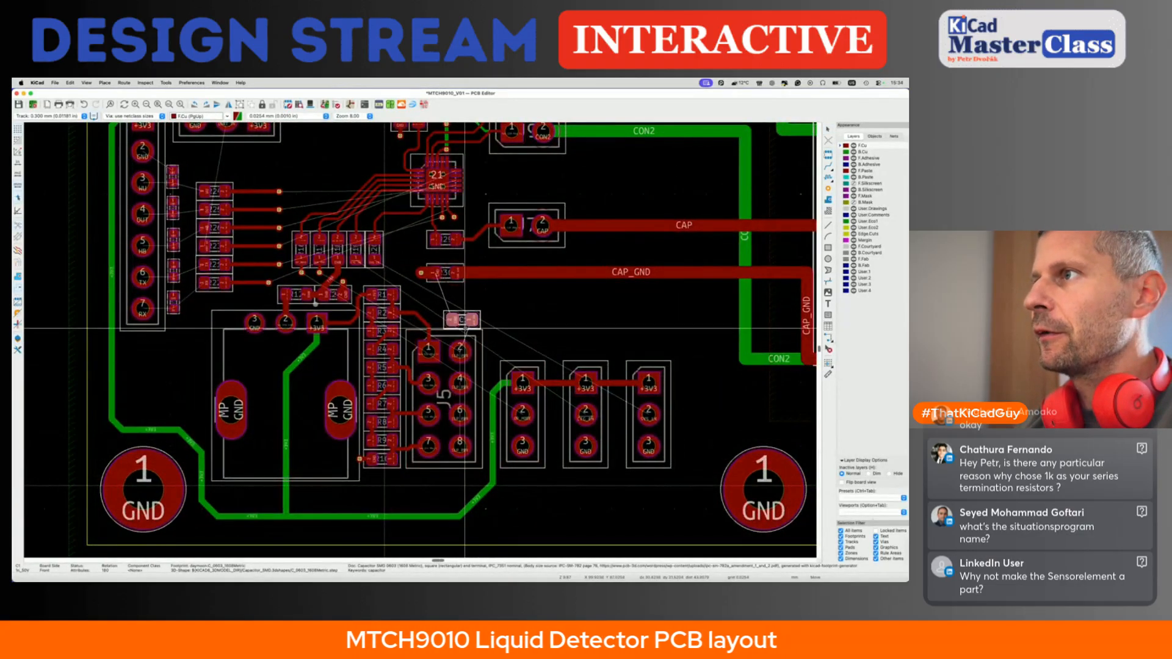
pyautogui.scroll(3, 459, 326)
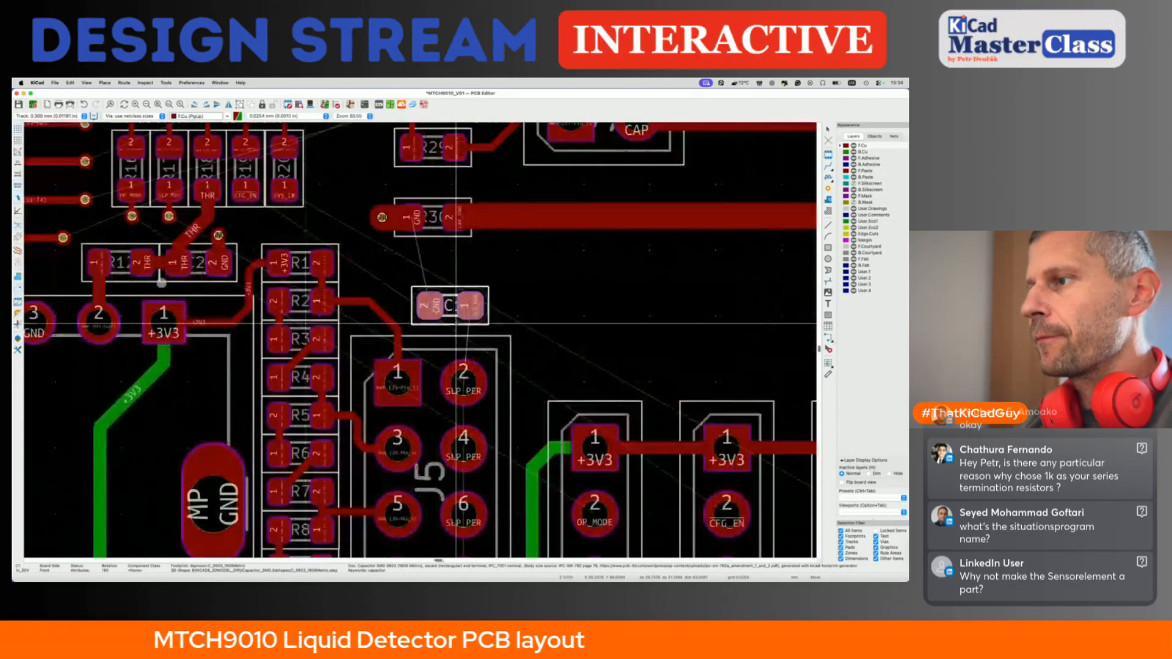
pyautogui.press('r')
pyautogui.press('r')
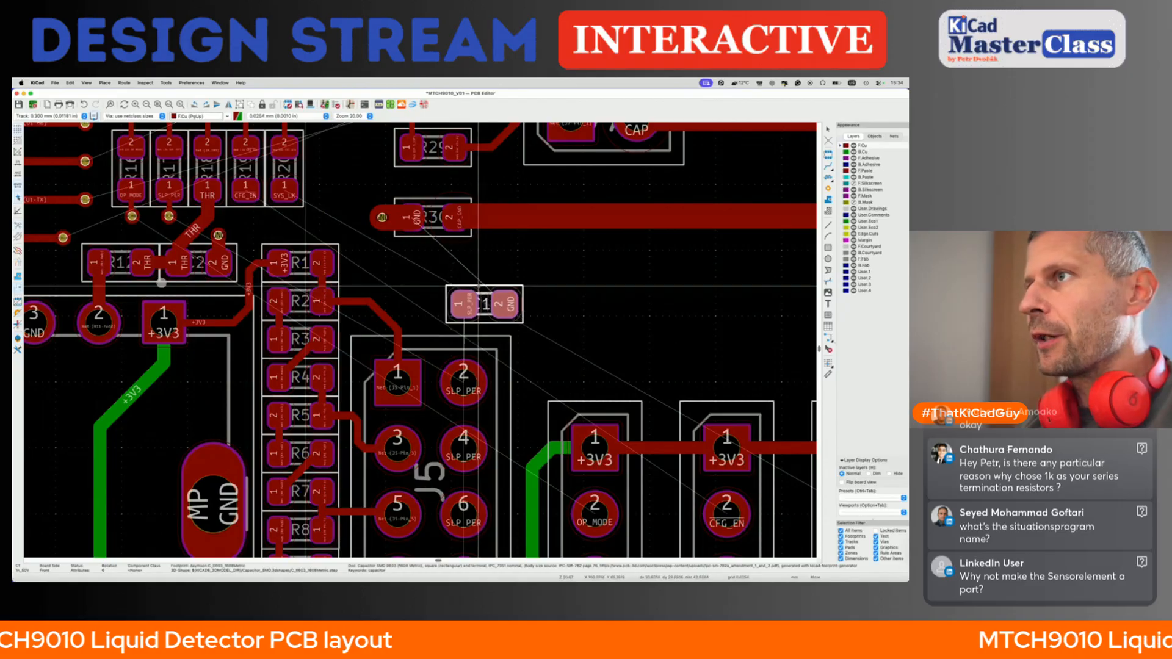
pyautogui.moveTo(439, 245); pyautogui.dragTo(479, 286, button='middle')
pyautogui.scroll(-4, 477, 286)
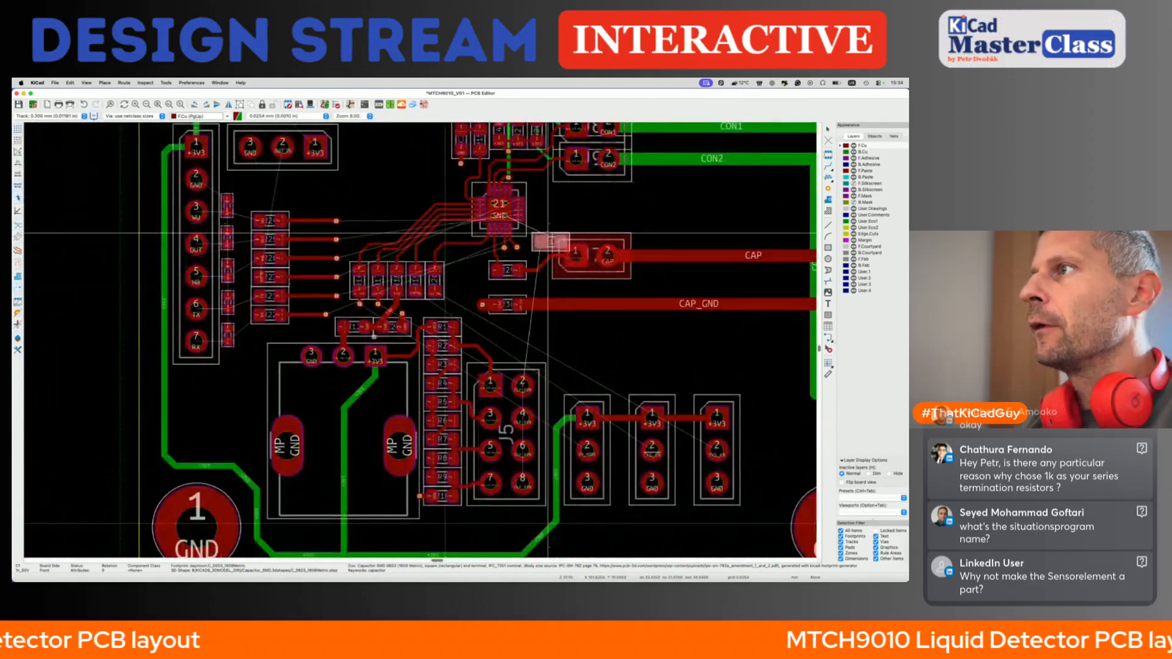
pyautogui.scroll(3, 545, 216)
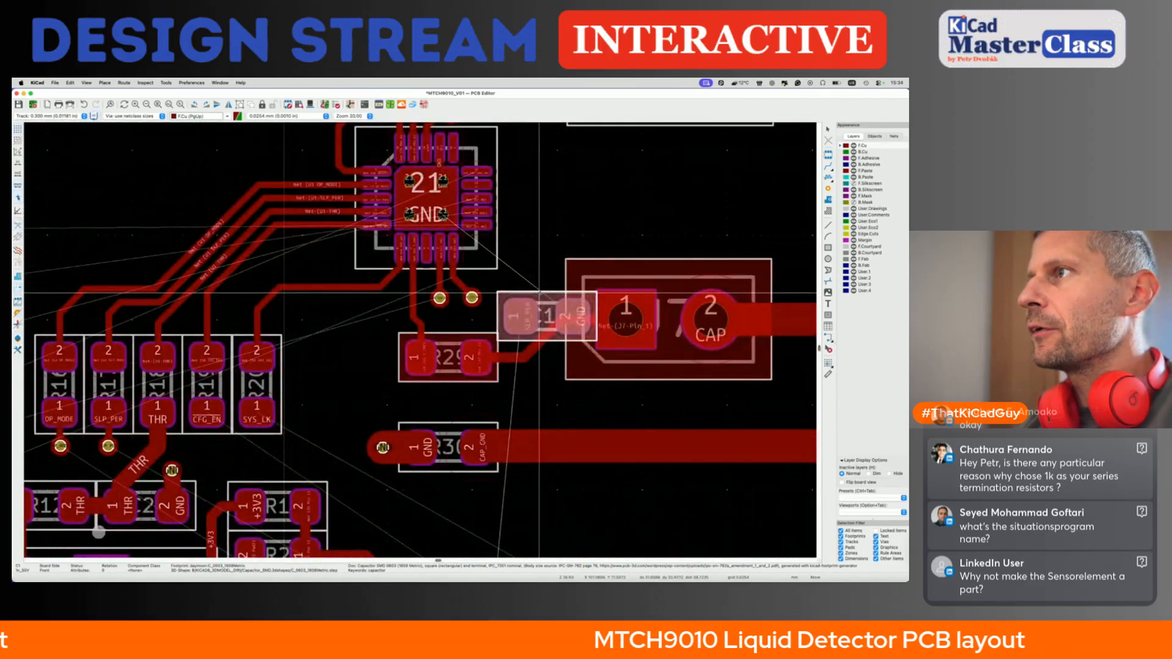
pyautogui.scroll(-4, 539, 293)
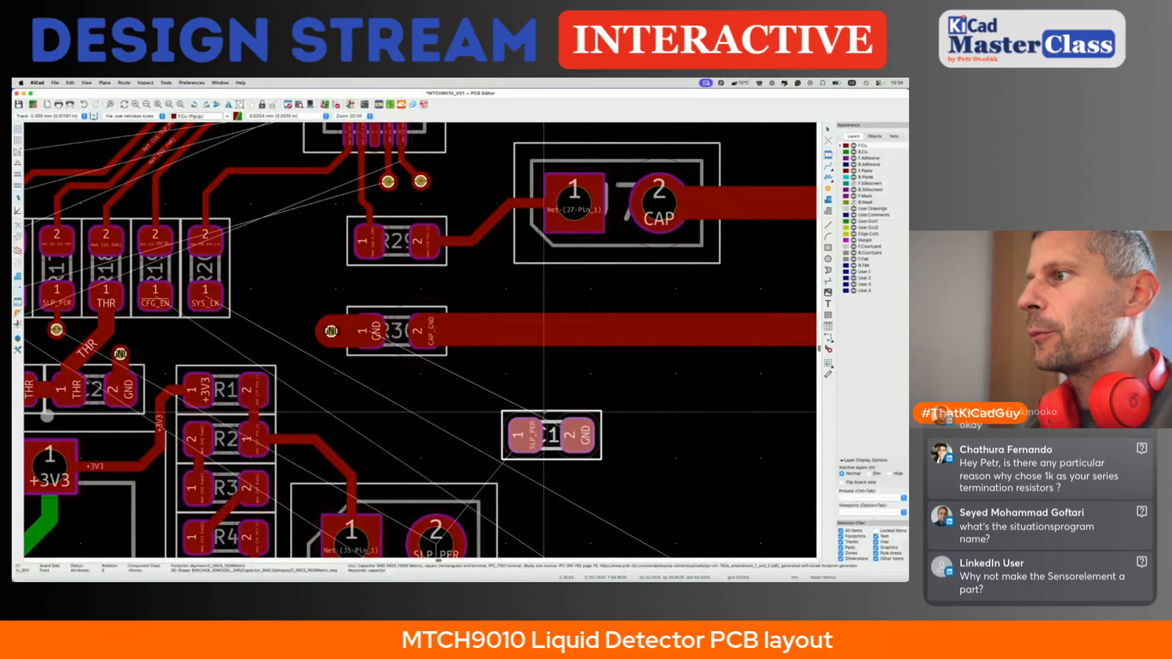
pyautogui.click(543, 412)
pyautogui.press('x')
pyautogui.scroll(-2, 523, 434)
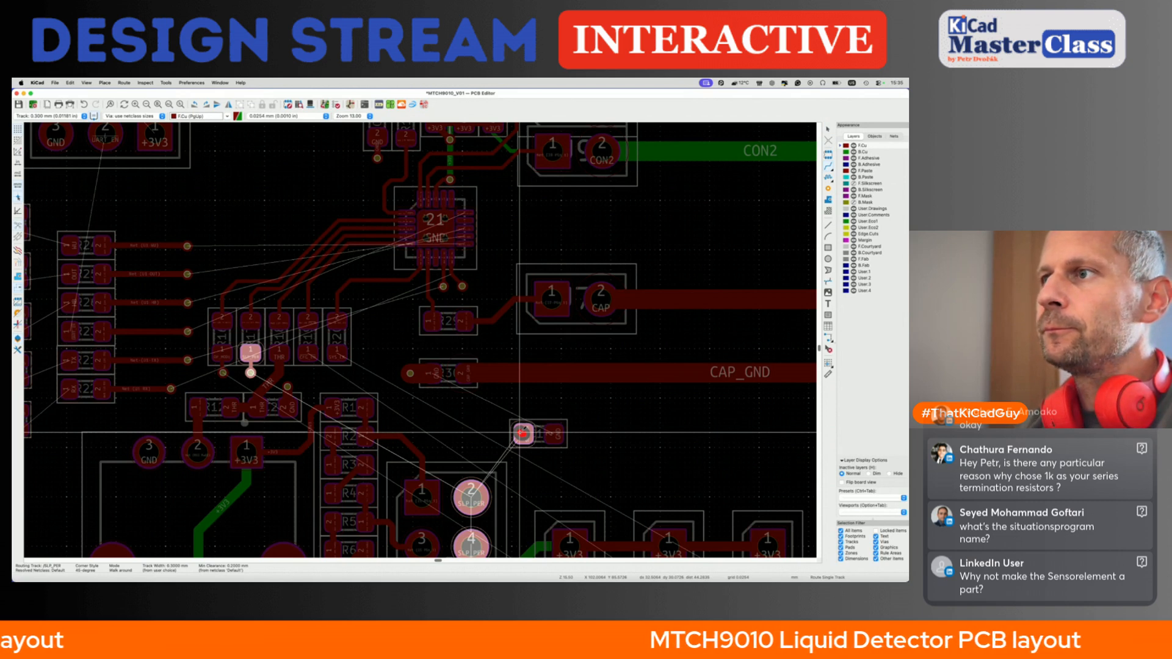
pyautogui.press('Escape')
# - Move C1 to just above pin 2 of J5, keeping its SLP_PER pad on the side facing the resistors
pyautogui.scroll(5, 537, 436)
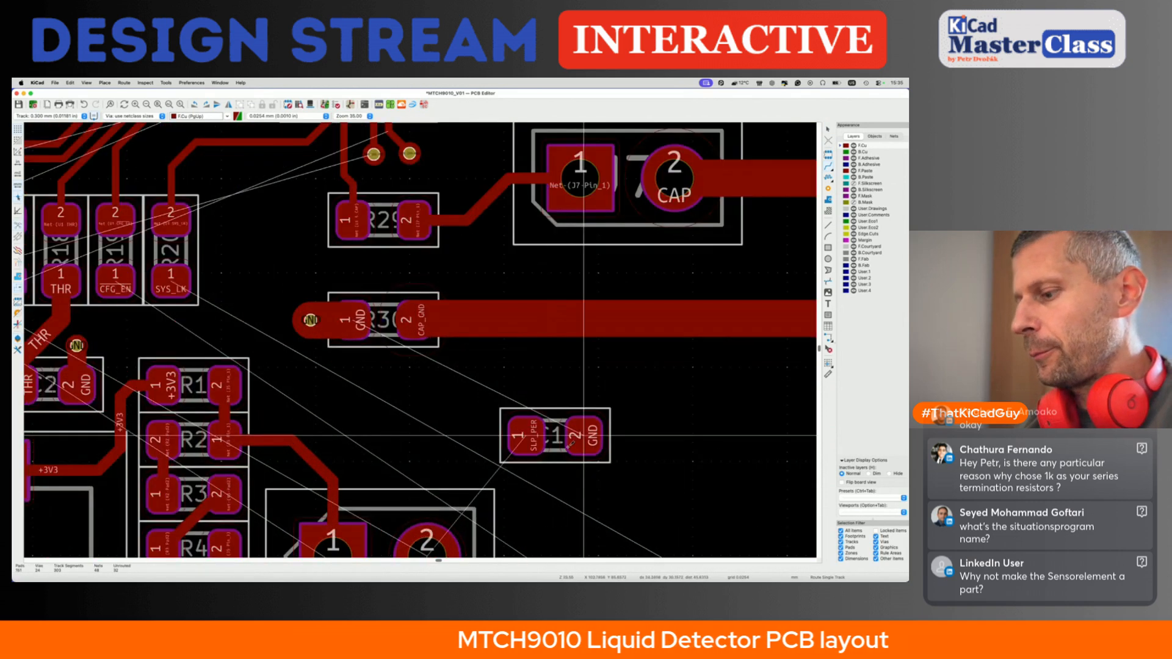
pyautogui.press('r')
pyautogui.press('r')
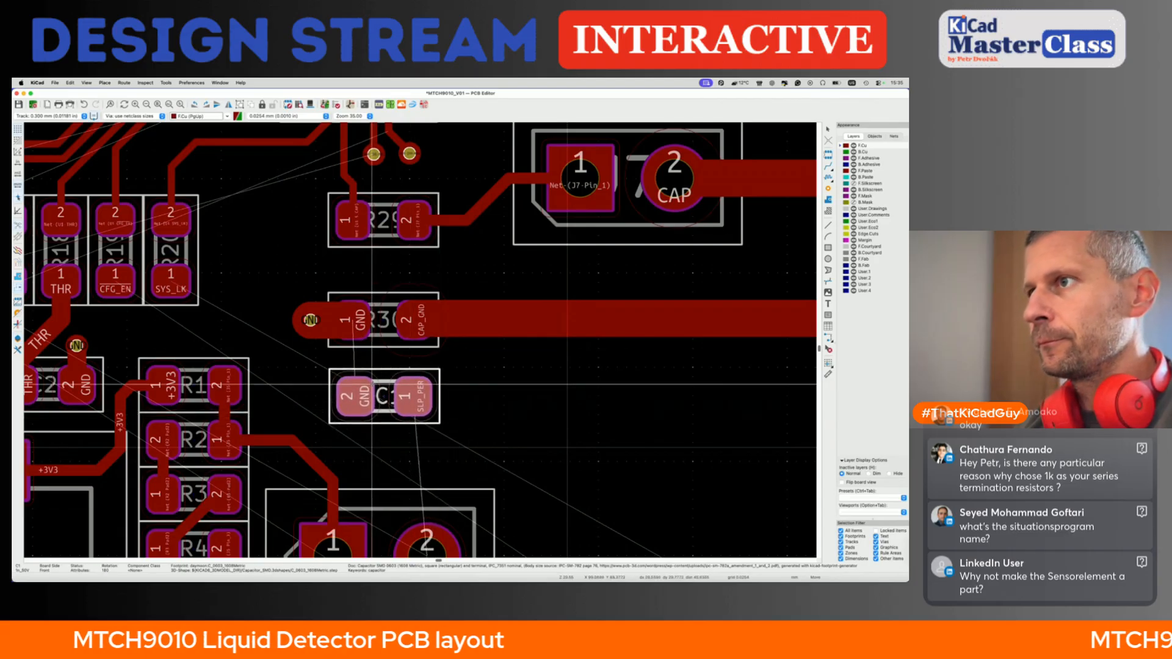
pyautogui.press('r')
pyautogui.press('r')
pyautogui.click(441, 452)
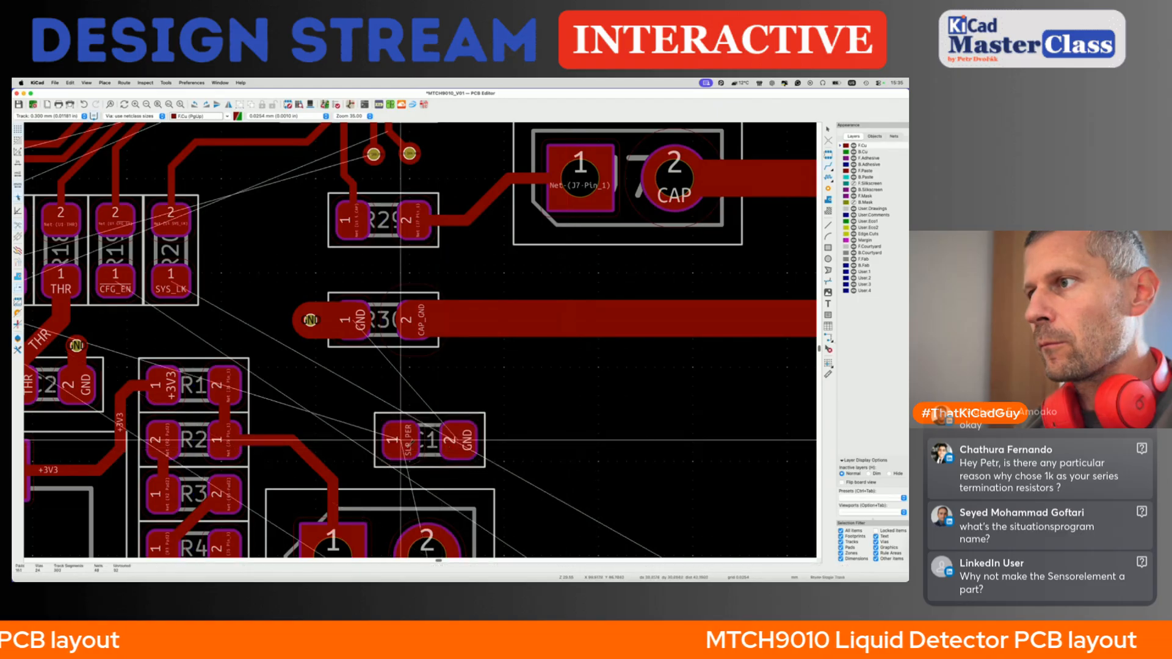
pyautogui.click(401, 441)
pyautogui.moveTo(403, 443); pyautogui.dragTo(411, 441)
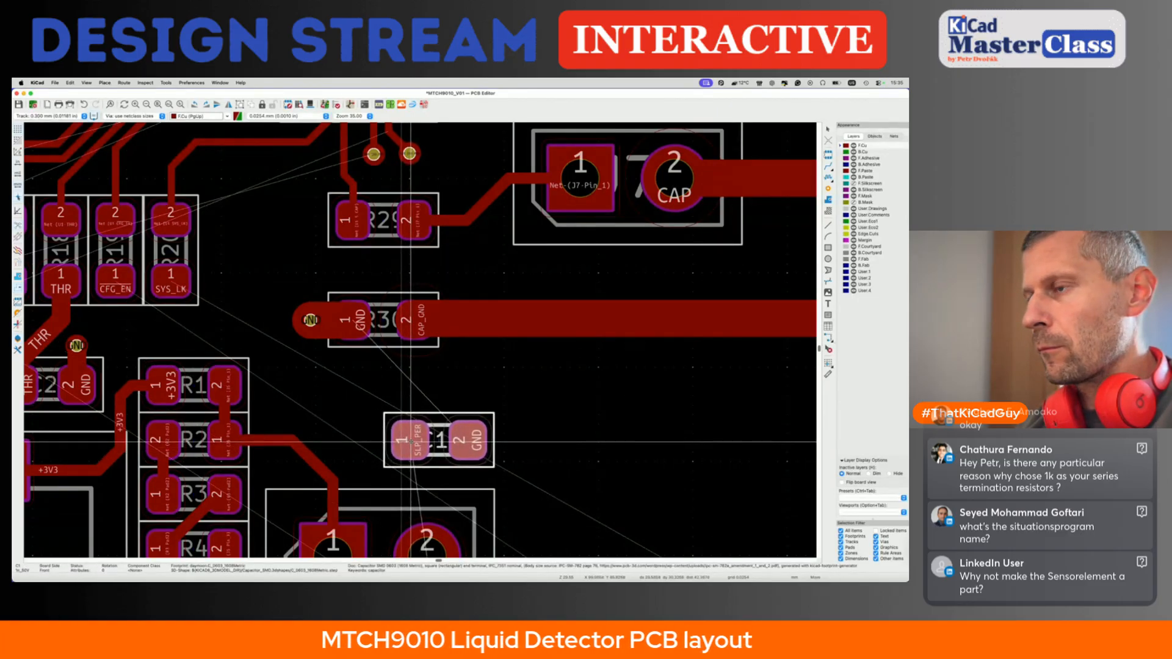
# - Route the SLP_PER track from pad 1 of C1 to pin 2 of J5
pyautogui.click(411, 441)
pyautogui.press('x')
pyautogui.click(425, 541)
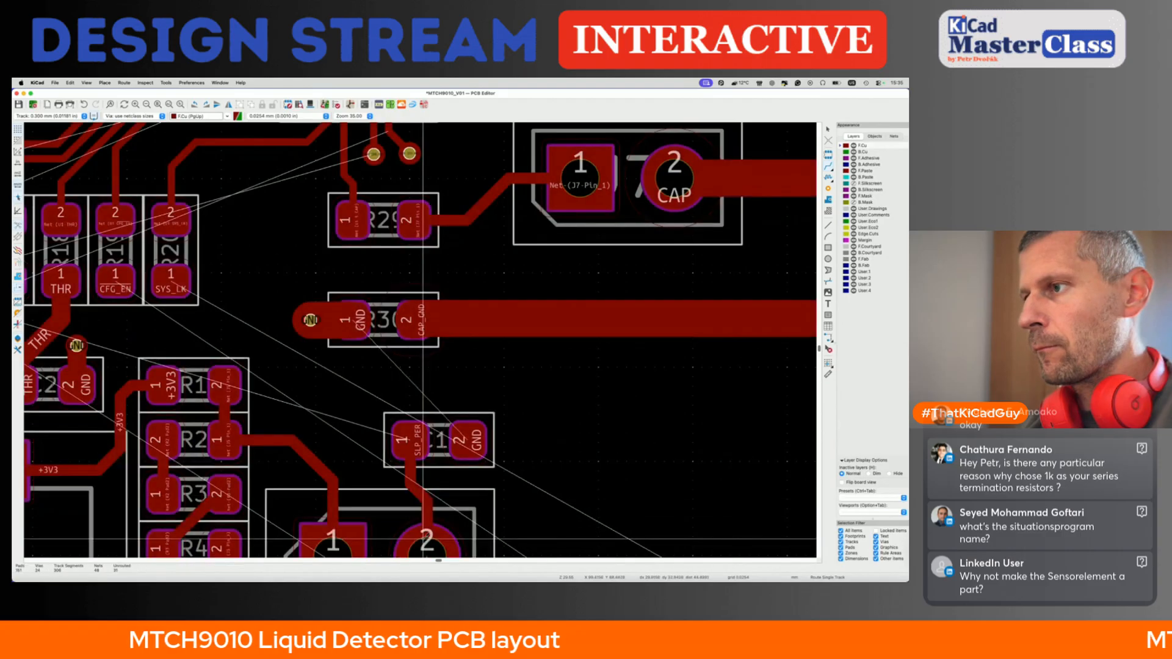
# - Connect pins 2, 4, 6 and 8 of J5 with a straight SLP_PER track using the next larger track width
pyautogui.scroll(-5, 424, 540)
pyautogui.scroll(-8, 429, 384)
pyautogui.scroll(-3, 430, 311)
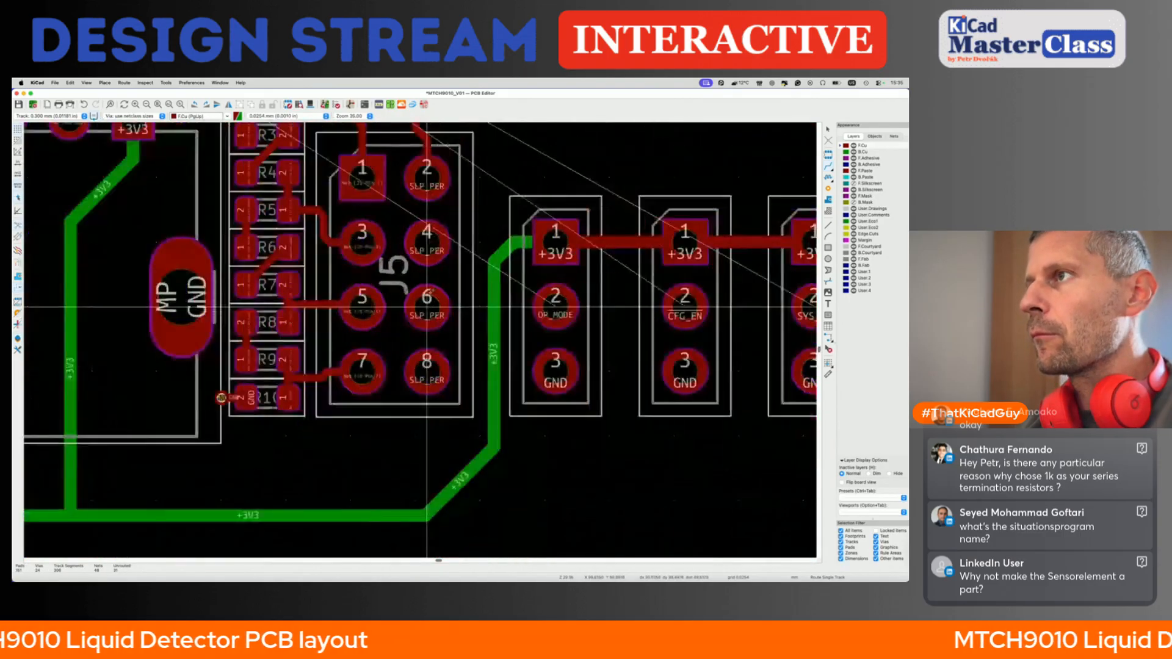
pyautogui.scroll(2, 429, 286)
pyautogui.press('w')
pyautogui.click(429, 221)
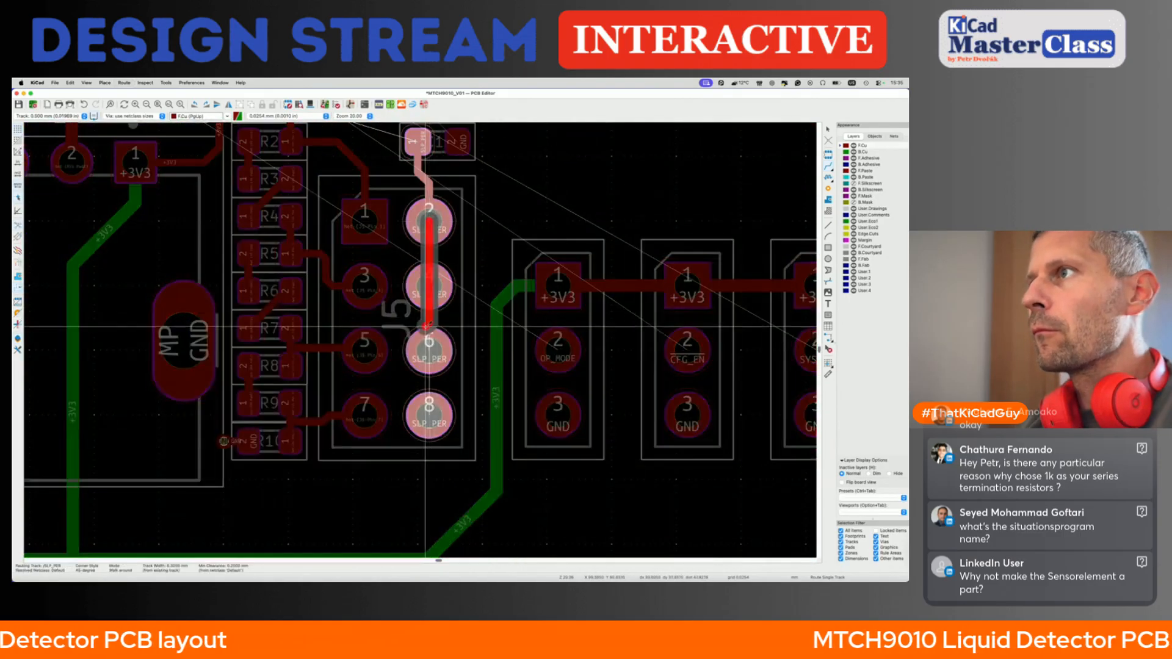
pyautogui.click(424, 406)
pyautogui.press('Escape')
# - Fan out C1's GND pad with a short horizontal stub and a via, and save the board
pyautogui.scroll(3, 430, 391)
pyautogui.scroll(3, 468, 214)
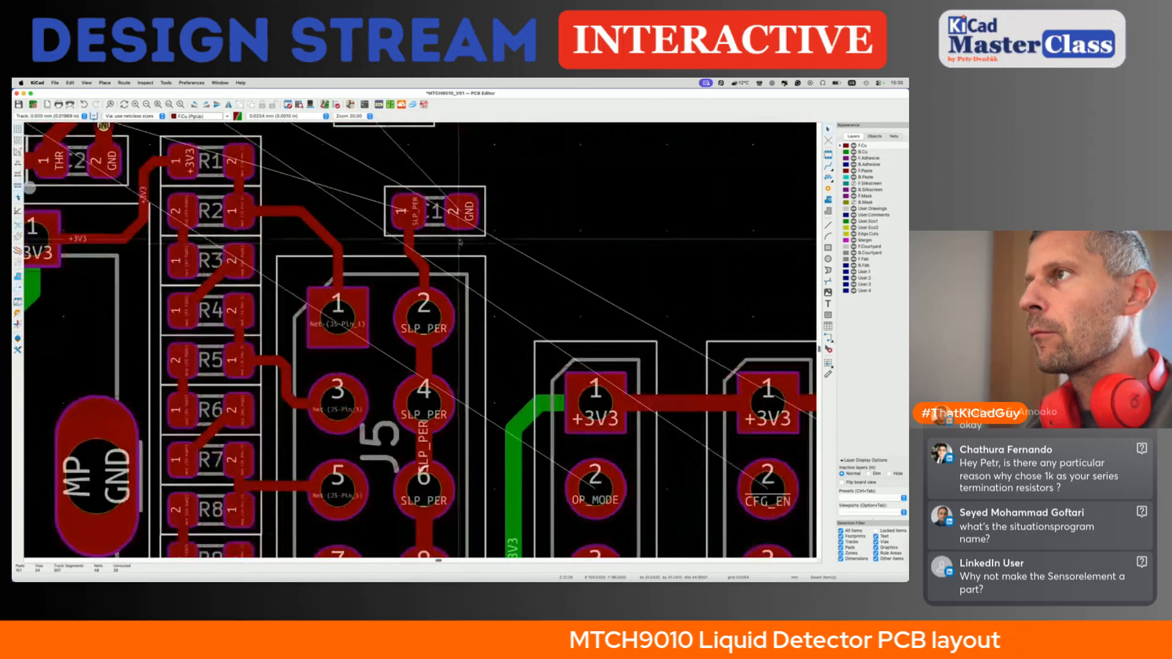
pyautogui.press('x')
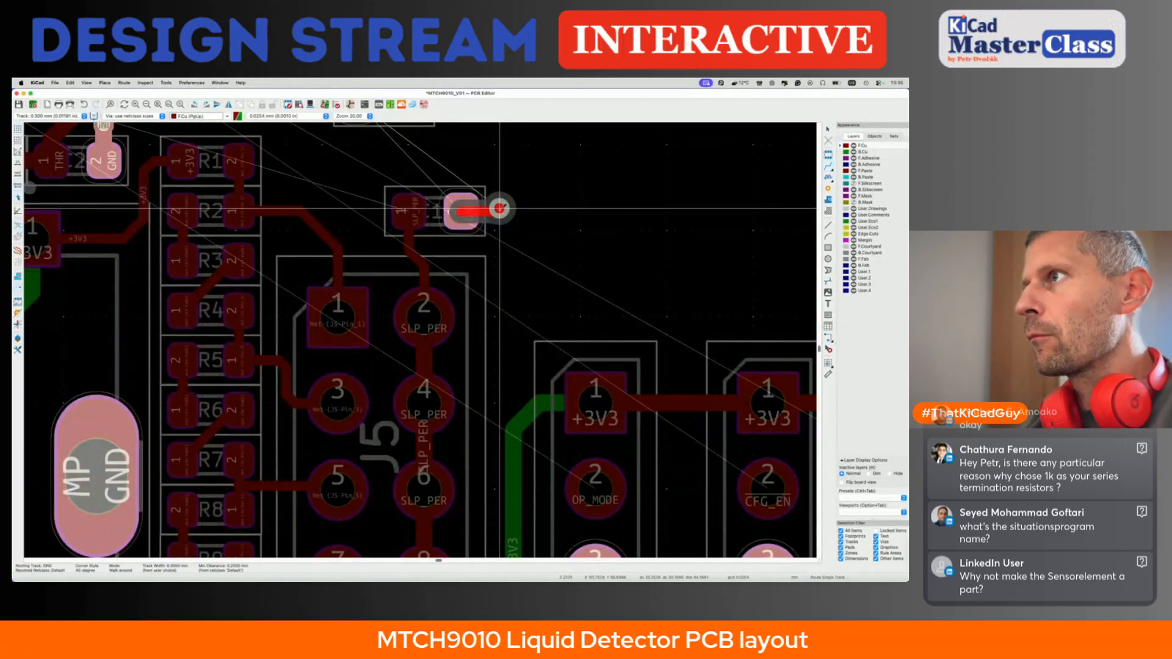
pyautogui.press('Escape')
pyautogui.press('Escape')
pyautogui.hotkey('ctrl', 's')
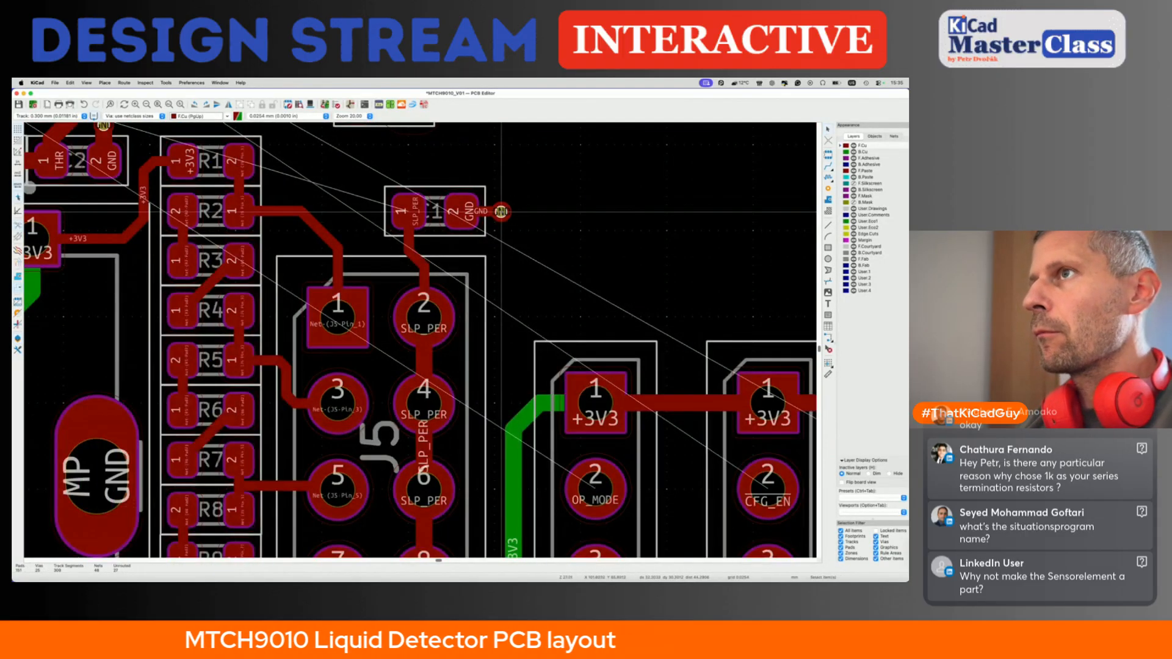
# - Route a partial SLP_PER track on F.Cu from pad 1 of C1 diagonally toward R17, leaving its end open
pyautogui.scroll(-3, 476, 256)
pyautogui.scroll(1, 450, 307)
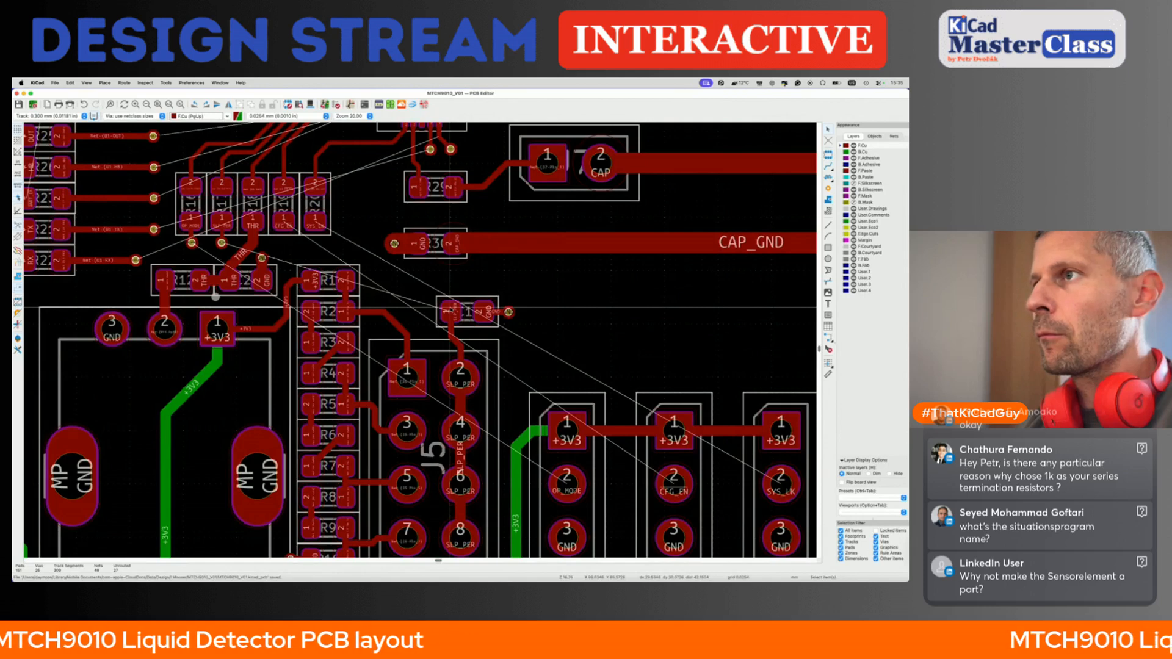
pyautogui.press('x')
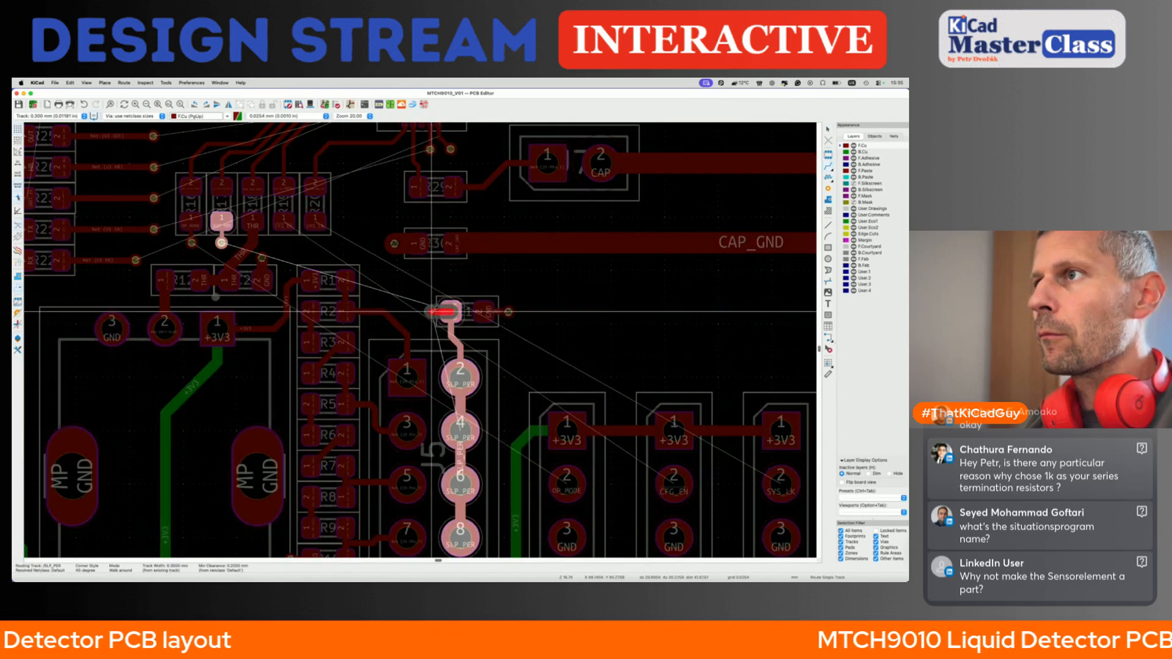
pyautogui.press('Escape')
pyautogui.press('x')
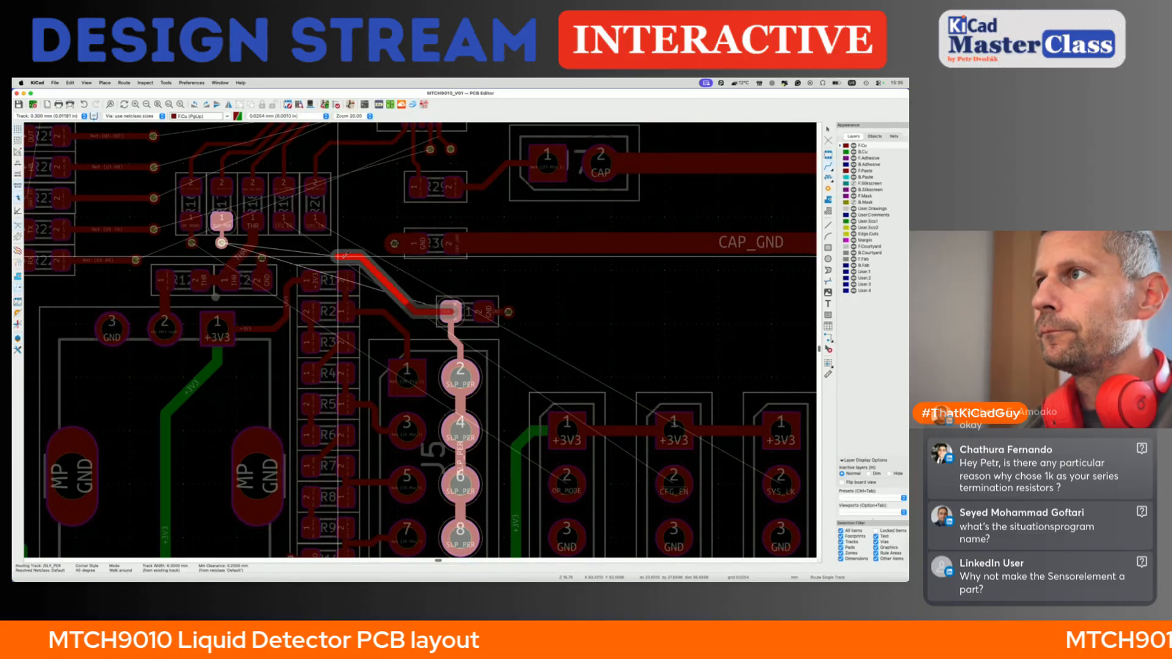
pyautogui.press('Escape')
# - Fan out the CFG_EN pad of R19 and the SYS_LK pad of R20 with short vertical stubs ending in vias
pyautogui.scroll(3, 292, 221)
pyautogui.press('x')
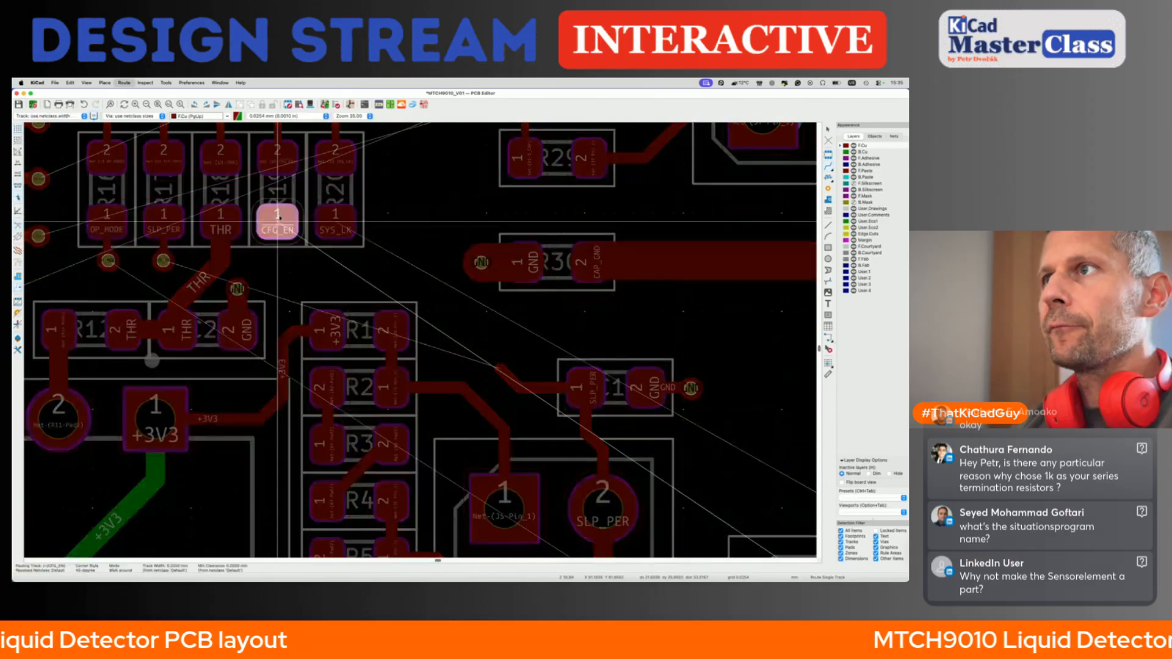
pyautogui.press('v')
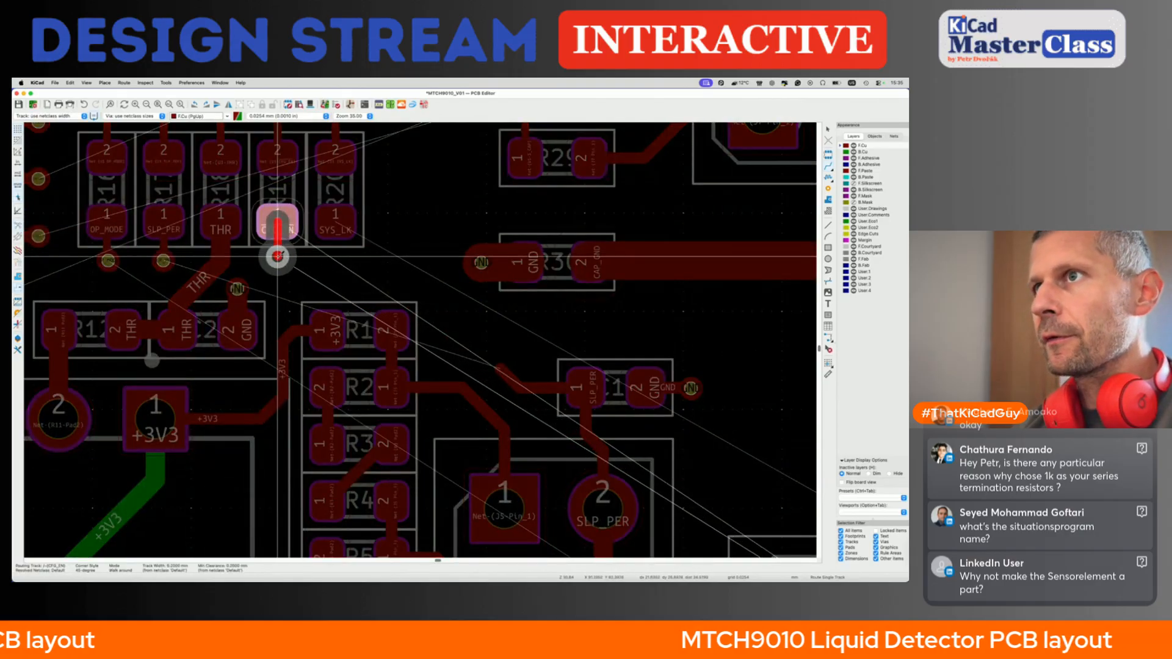
pyautogui.click(278, 260)
pyautogui.press('Escape')
pyautogui.press('x')
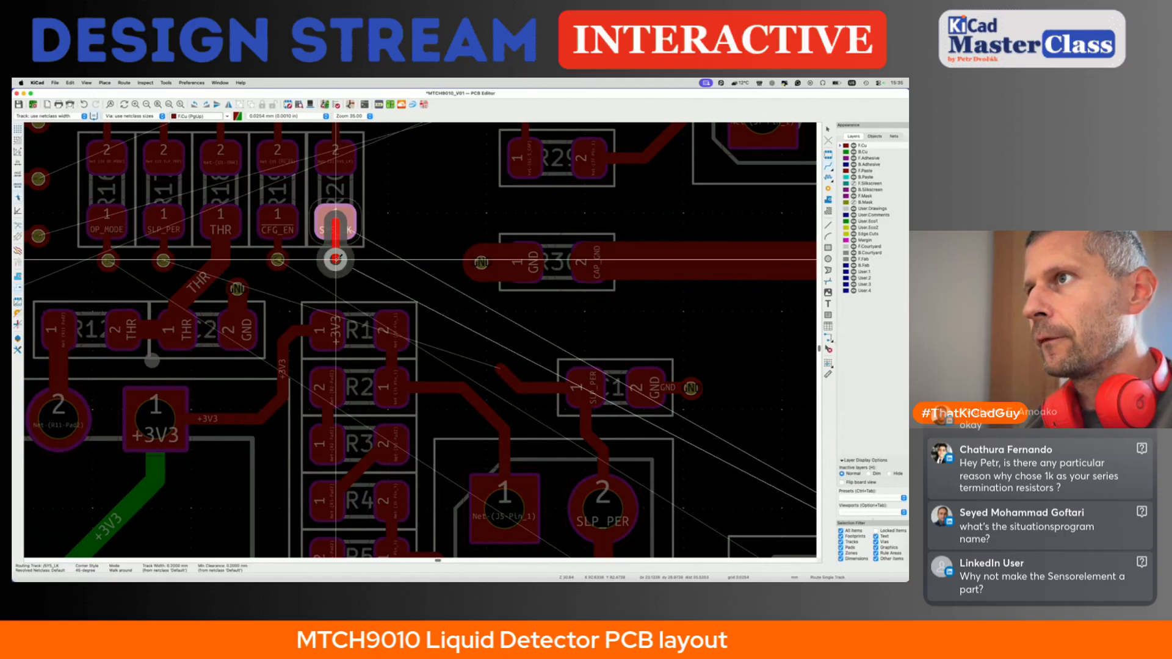
pyautogui.click(335, 259)
pyautogui.press('Escape')
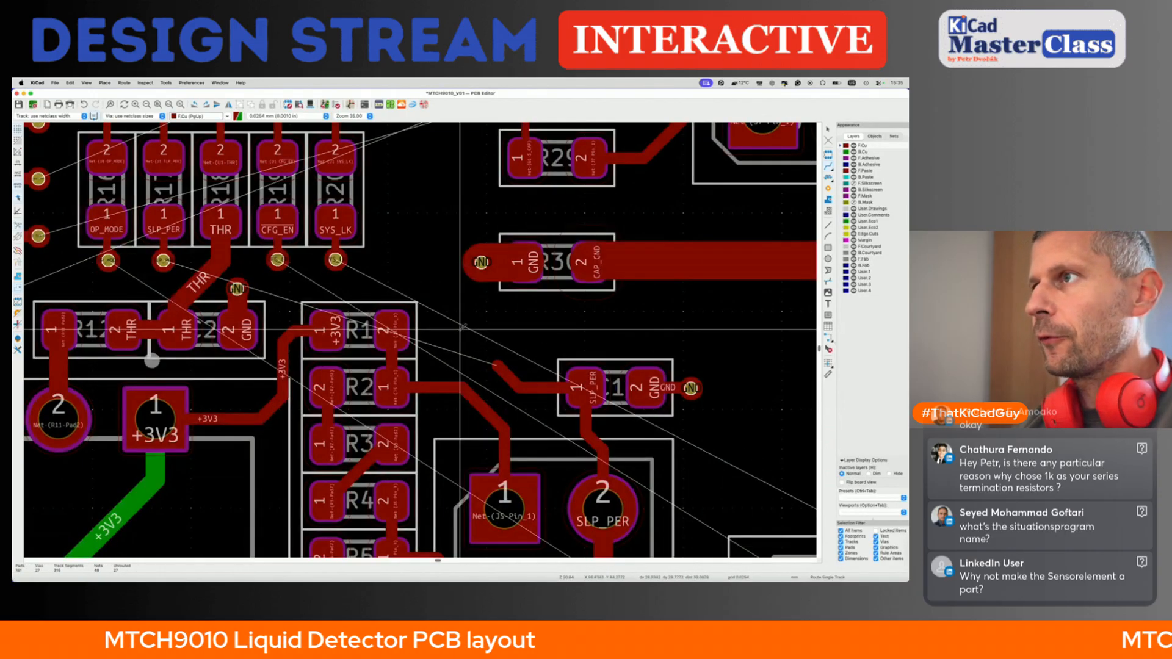
# - Extend the open SLP_PER track up beside R20, add a via, and complete it on B.Cu to the via at R17's pad 1
pyautogui.press('x')
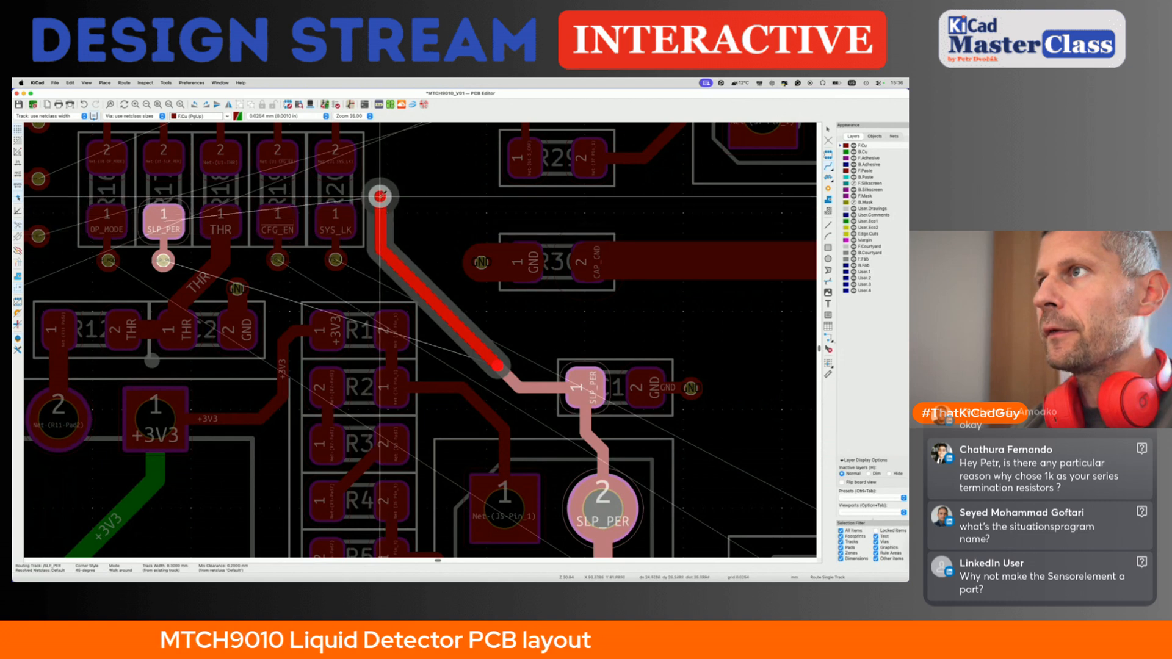
pyautogui.moveTo(382, 192); pyautogui.dragTo(394, 383, button='middle')
pyautogui.press('v')
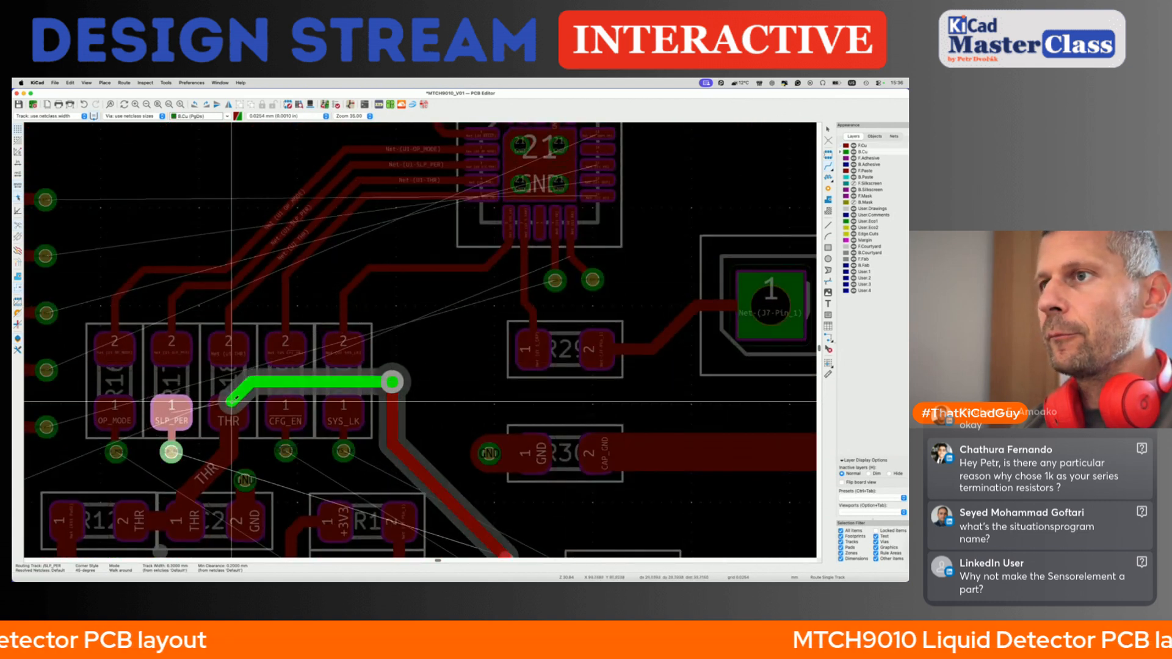
pyautogui.click(172, 450)
# - Reshape the SLP_PER track between its new via and C1 into two diagonals joined by a short vertical segment, away from R30
pyautogui.moveTo(373, 528); pyautogui.dragTo(358, 429, button='middle')
pyautogui.scroll(-3, 358, 429)
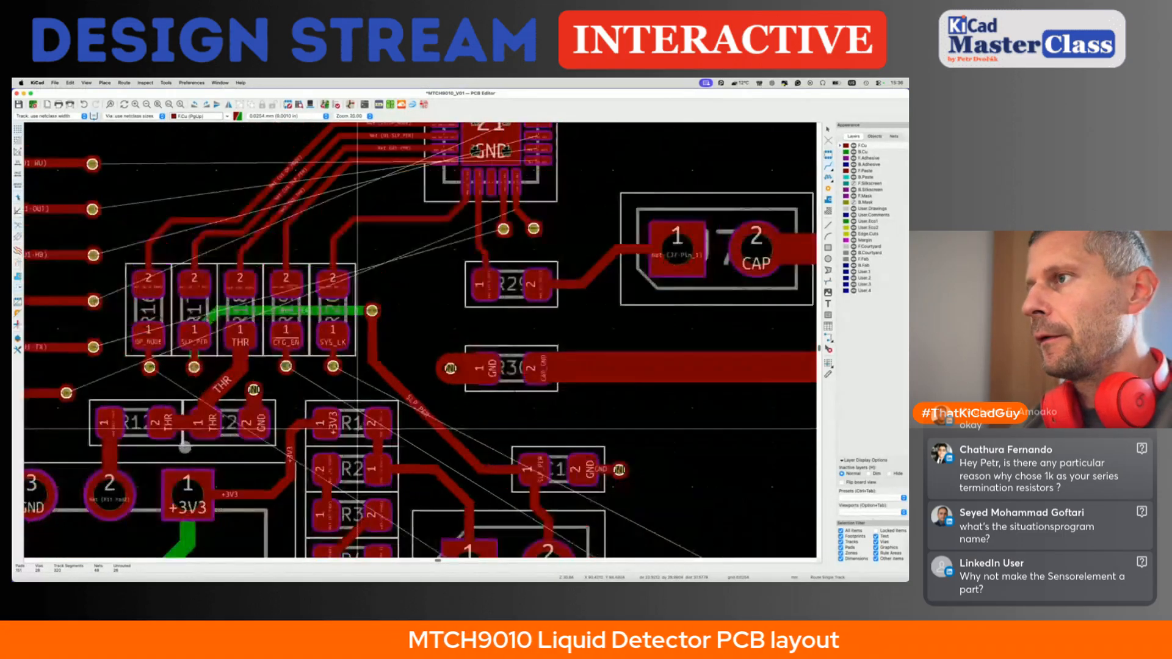
pyautogui.click(396, 369)
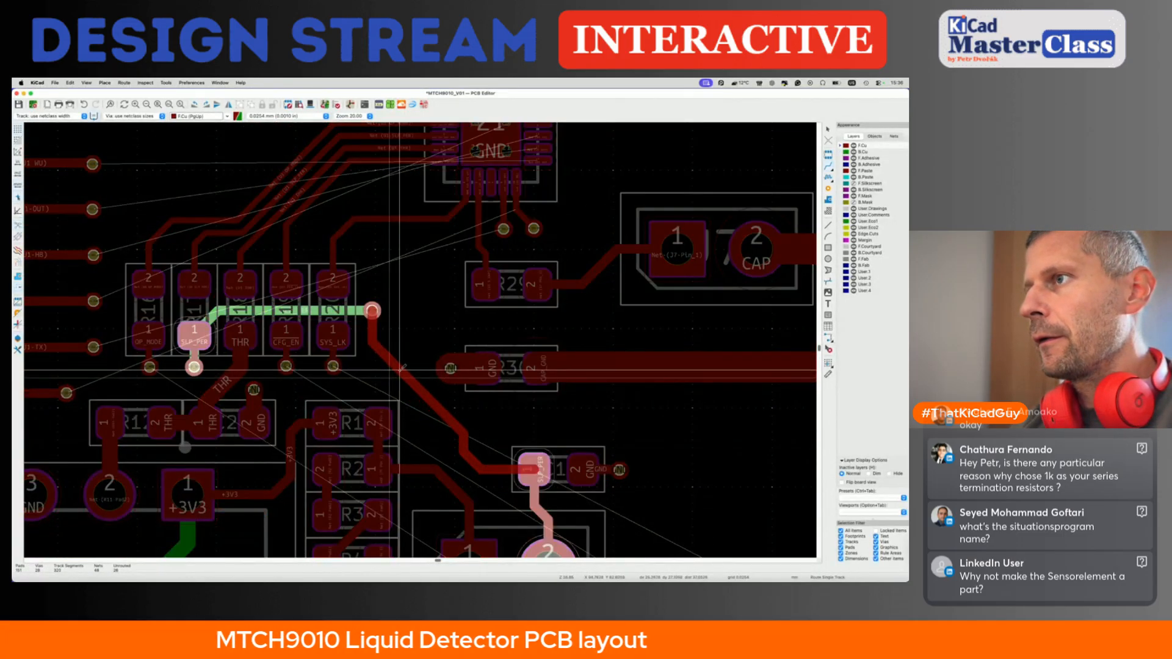
pyautogui.click(398, 369)
pyautogui.press('d')
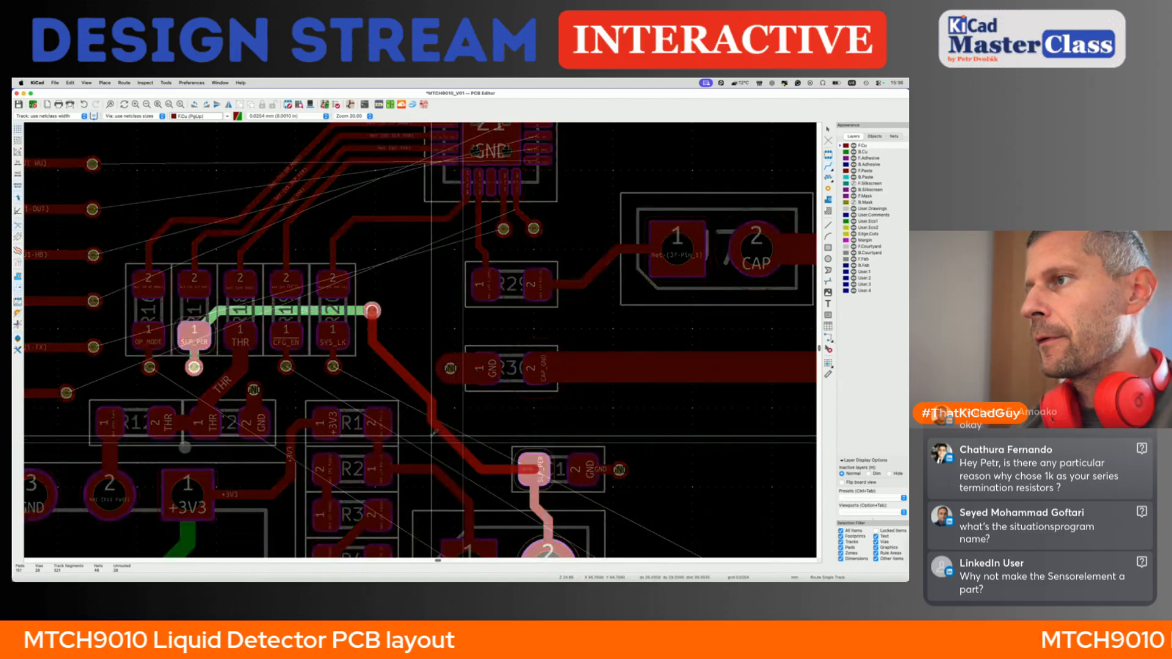
pyautogui.click(428, 430)
pyautogui.press('d')
pyautogui.click(412, 369)
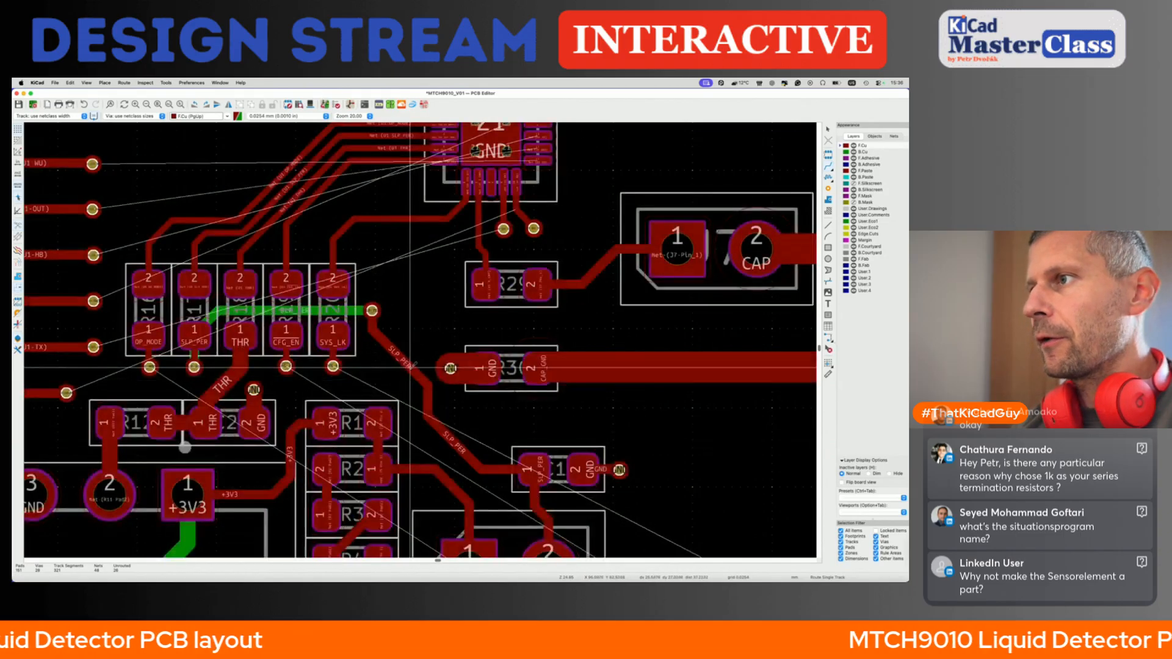
pyautogui.press('d')
pyautogui.click(417, 399)
pyautogui.scroll(-3, 430, 419)
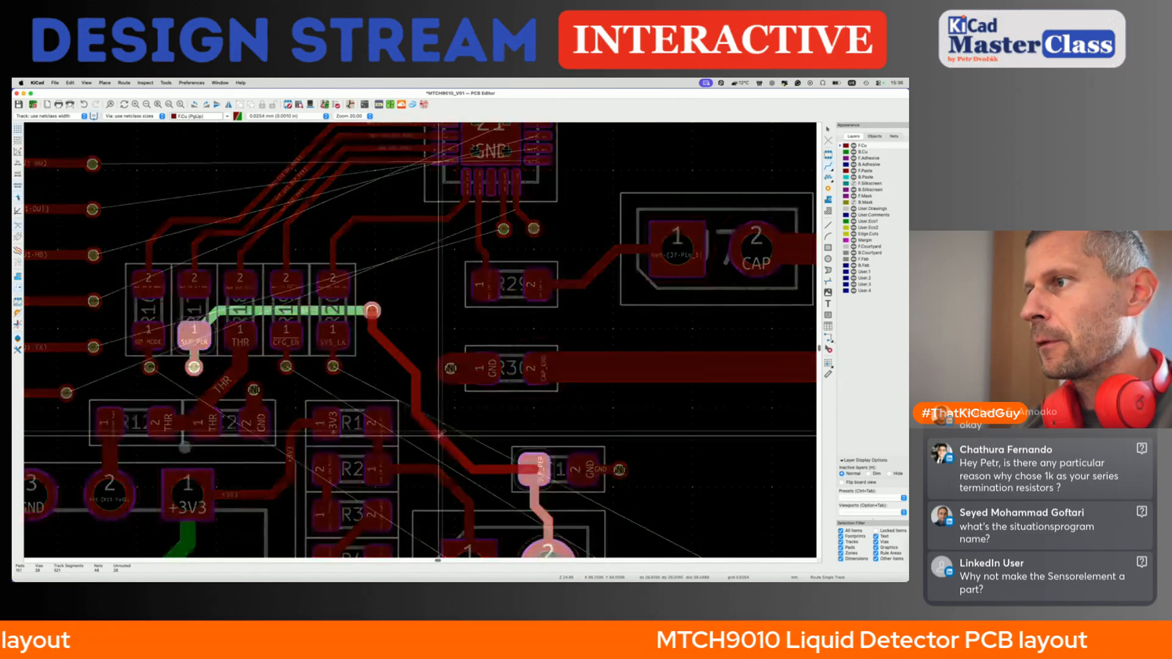
# - Fan out U1's UART_EN pad with a short track on F.Cu ending in a via
pyautogui.scroll(-3, 439, 434)
pyautogui.hscroll(3, 439, 434)
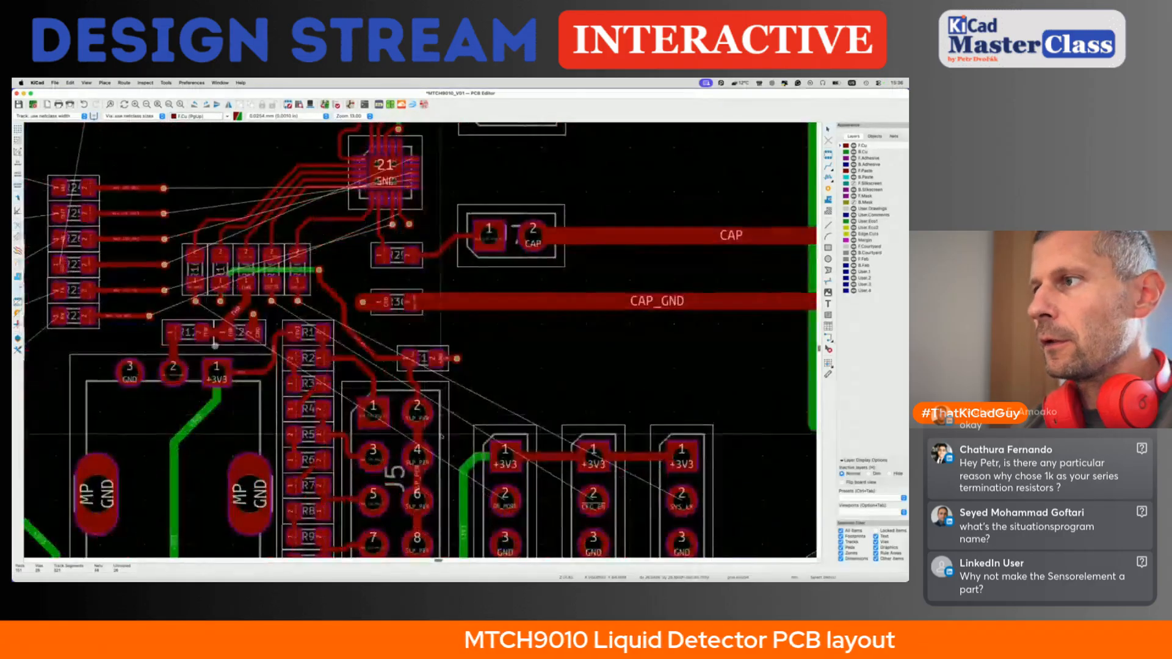
pyautogui.scroll(-5, 441, 434)
pyautogui.scroll(1, 441, 435)
pyautogui.hscroll(-1, 442, 435)
pyautogui.scroll(7, 370, 346)
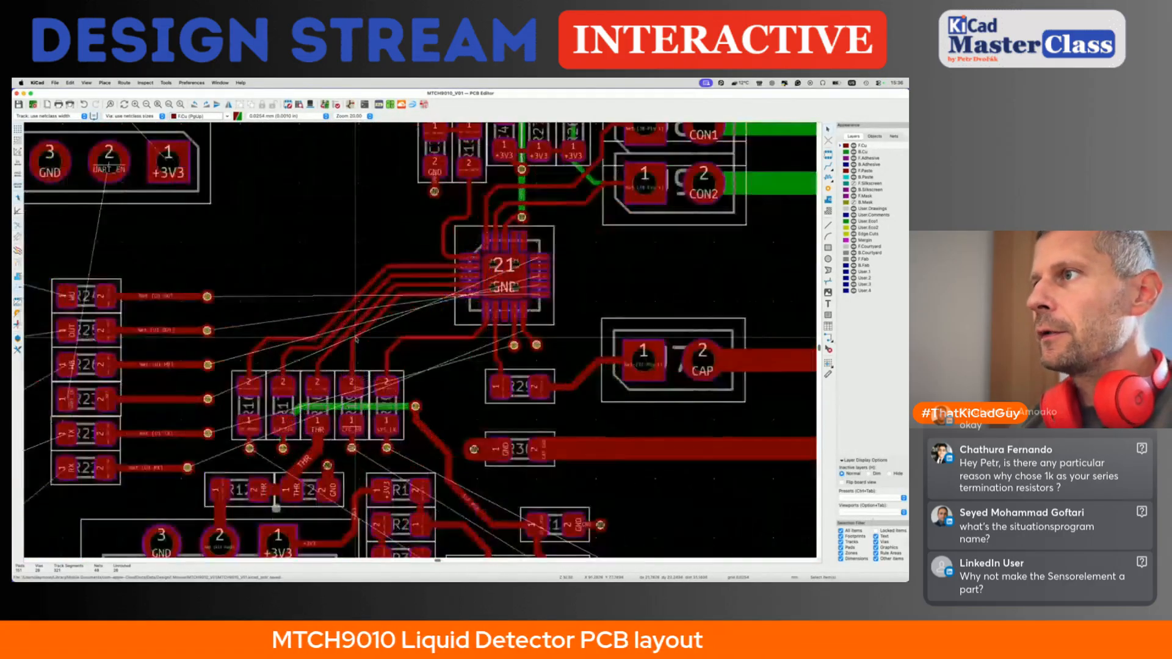
pyautogui.scroll(3, 553, 256)
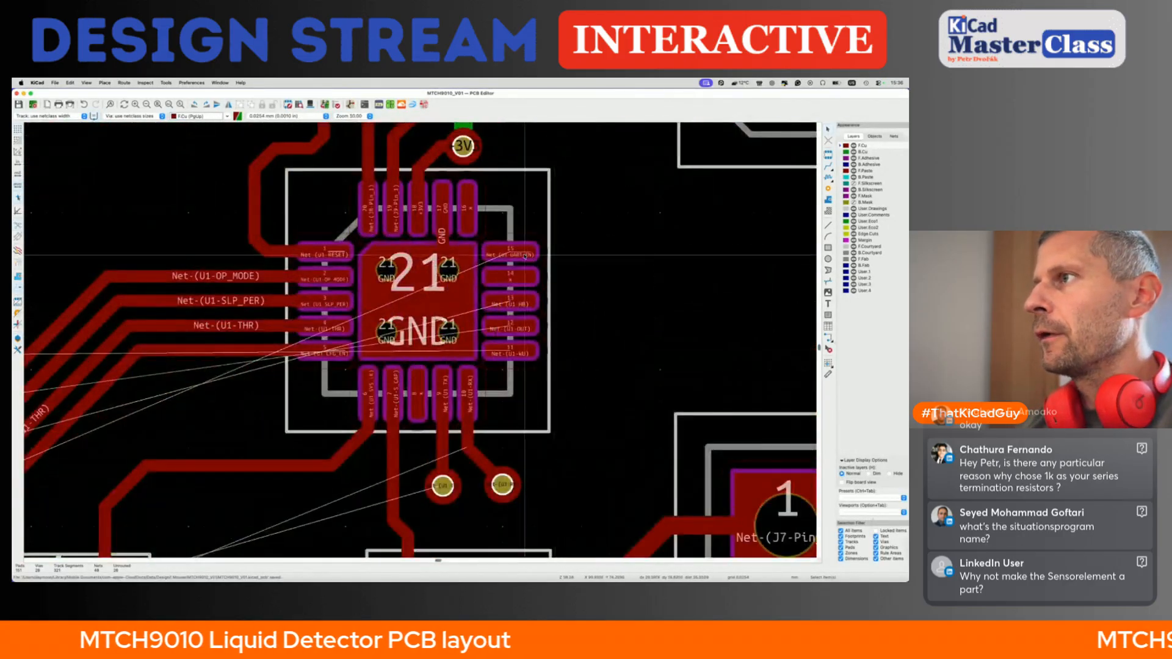
pyautogui.press('x')
pyautogui.scroll(-2, 522, 250)
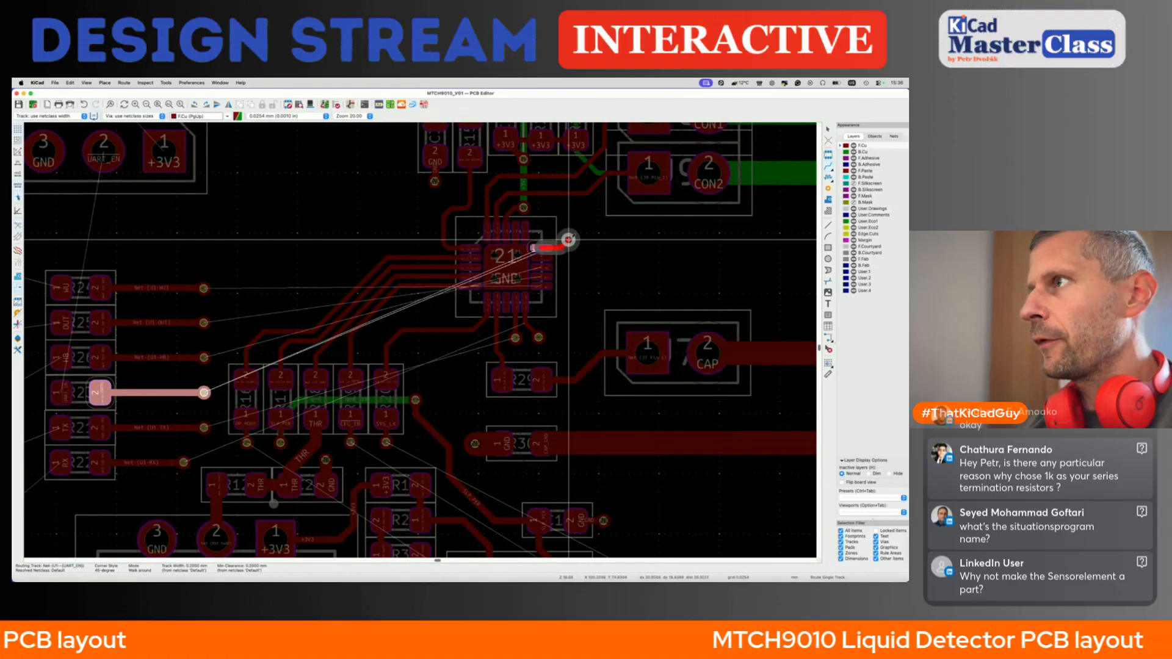
pyautogui.click(572, 234)
pyautogui.press('Escape')
# - Fan out U1's HB, OUT and WU pads with short tracks and vias aligned under the UART_EN via, and save the board
pyautogui.press('x')
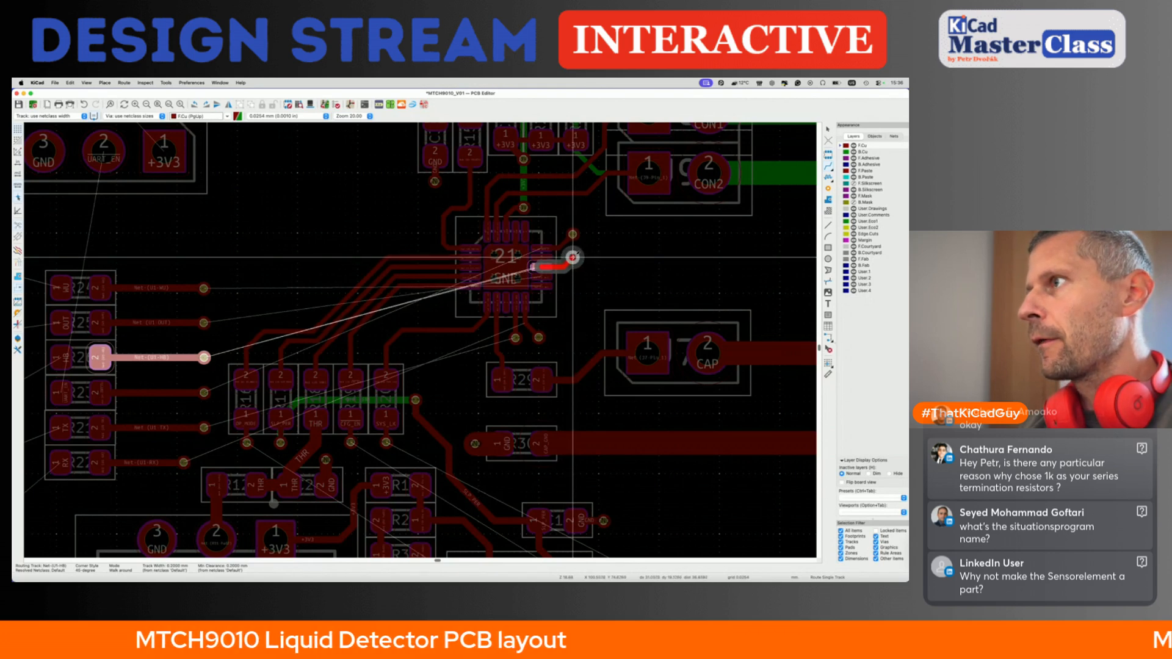
pyautogui.scroll(3, 572, 262)
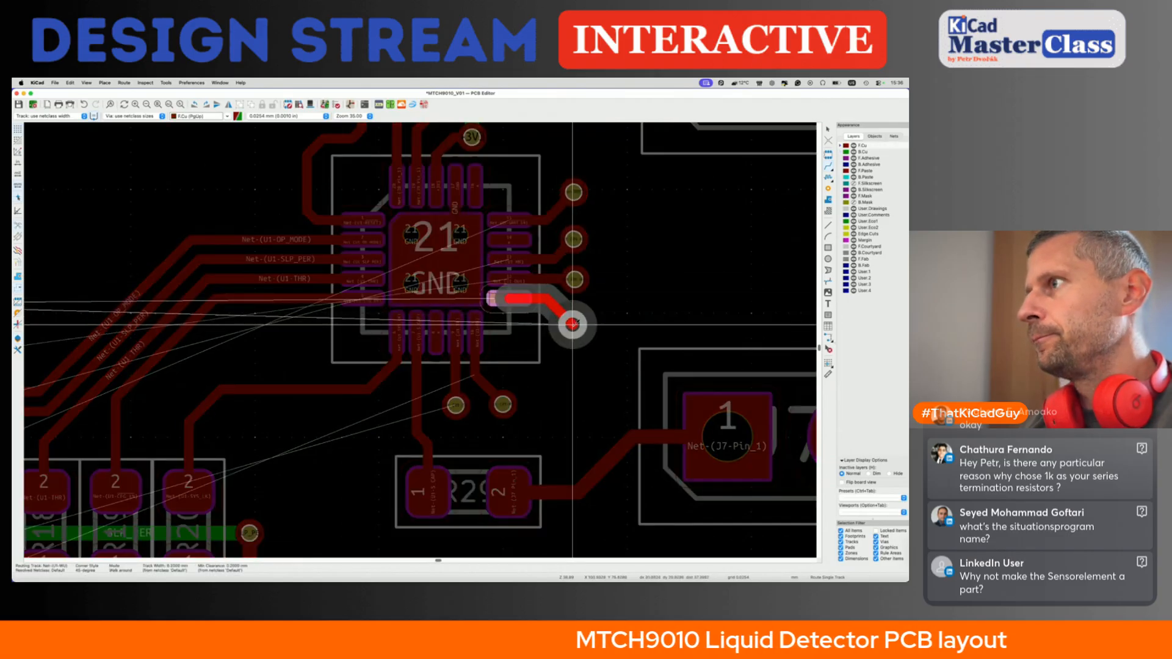
pyautogui.doubleClick(572, 324)
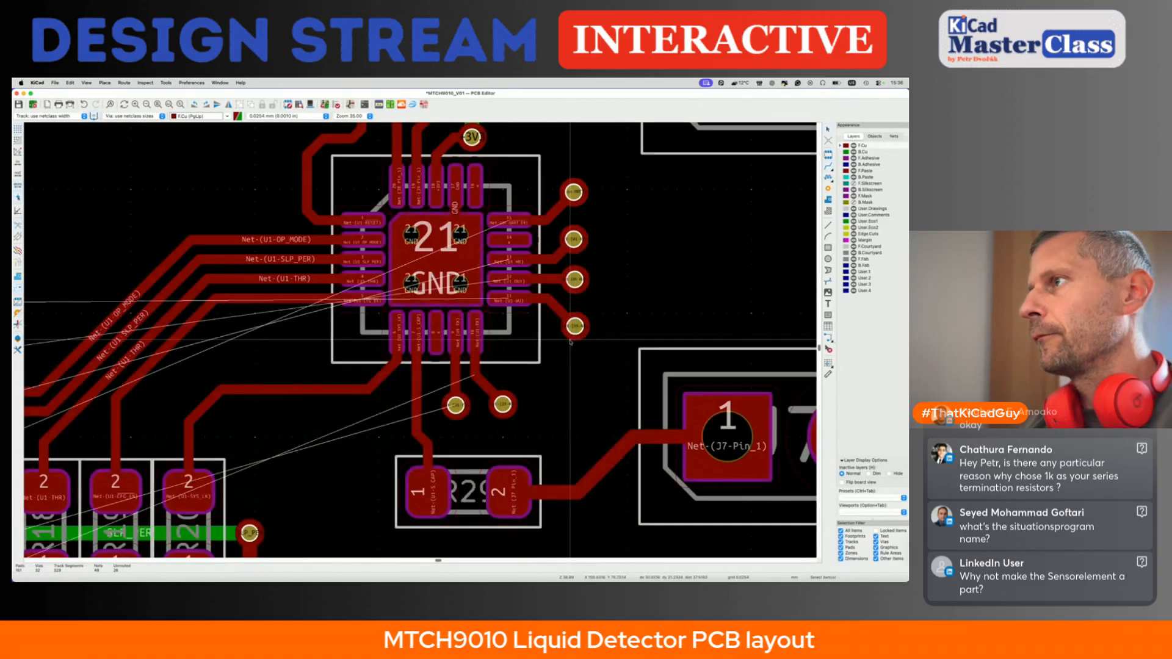
pyautogui.press('super+s')
# - Make B.Cu the active layer for routing the signals from U1's fan-out vias
pyautogui.scroll(-5, 571, 333)
pyautogui.scroll(5, 571, 311)
pyautogui.scroll(-5, 570, 312)
pyautogui.scroll(-1, 572, 317)
pyautogui.scroll(1, 574, 341)
pyautogui.scroll(-1, 572, 313)
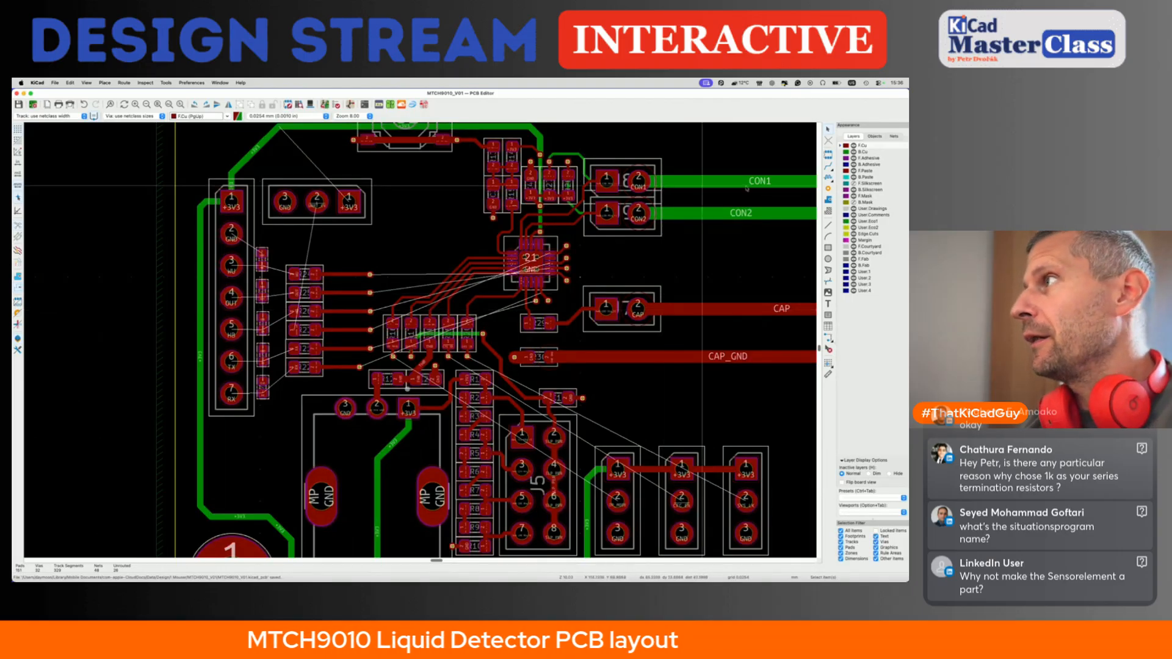
pyautogui.click(843, 152)
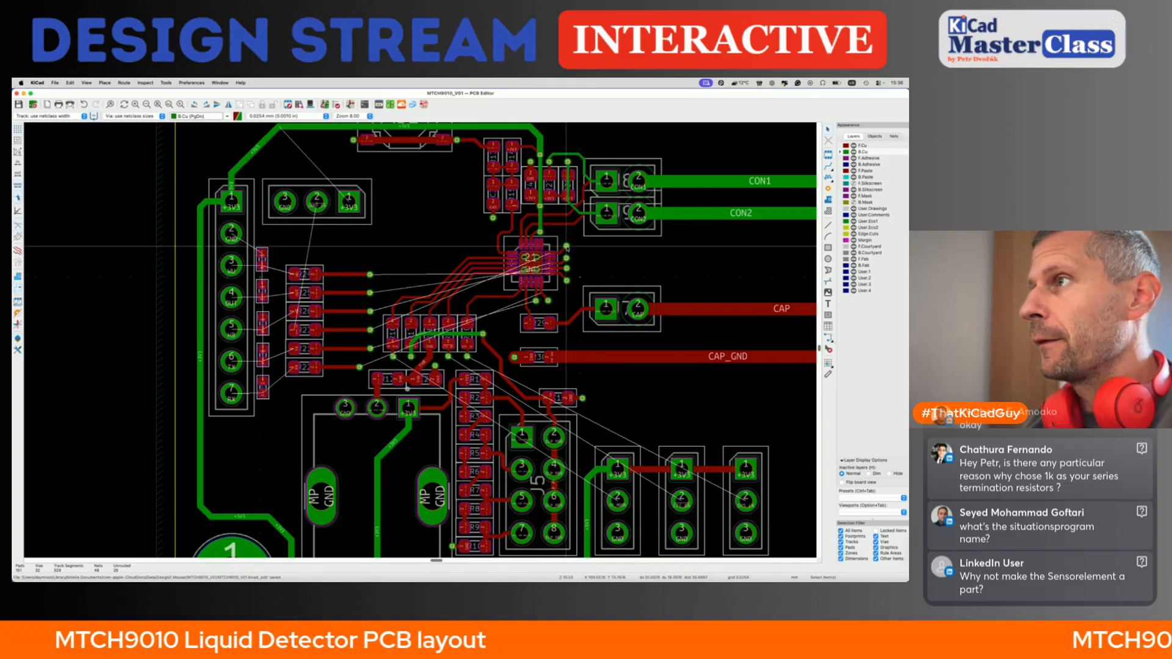
pyautogui.press('x')
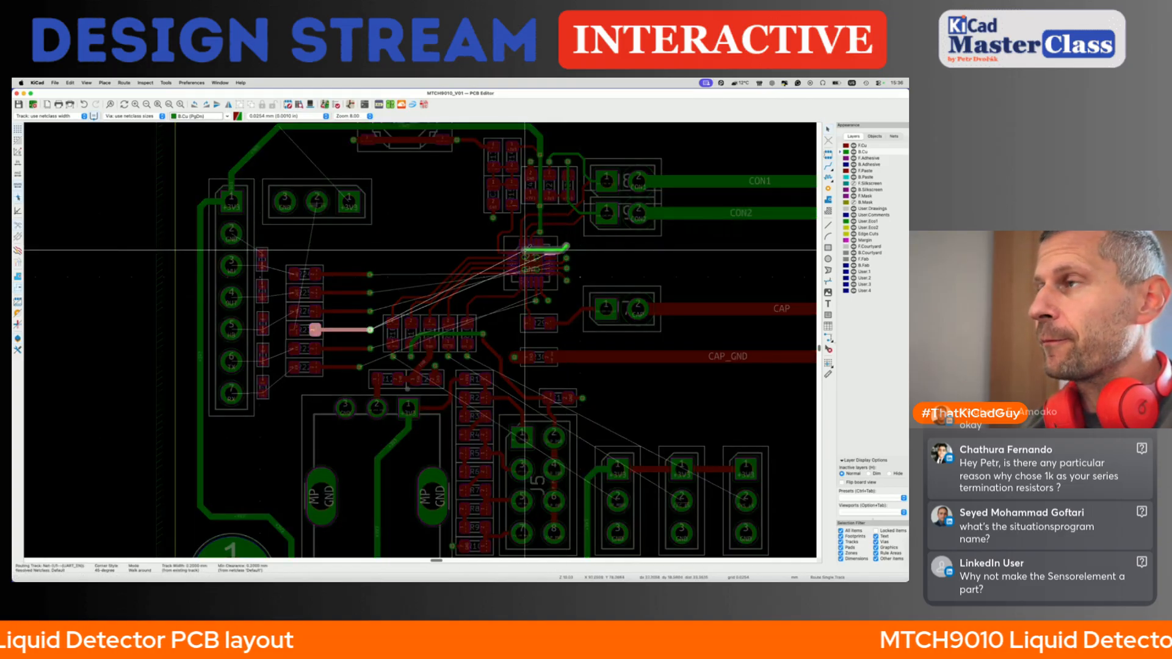
pyautogui.press('Escape')
pyautogui.click(566, 258)
pyautogui.press('Escape')
pyautogui.click(566, 268)
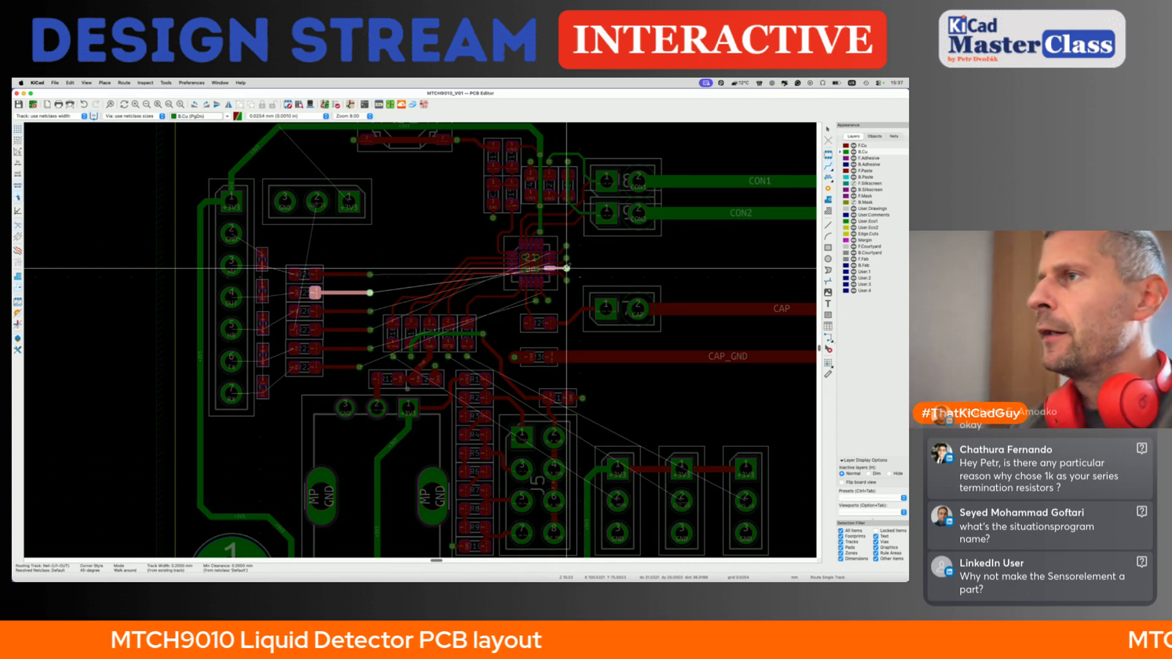
pyautogui.press('Escape')
# - Start a B.Cu track from U1's UART_EN via toward the matching via of the series resistors
pyautogui.click(566, 246)
pyautogui.scroll(5, 567, 245)
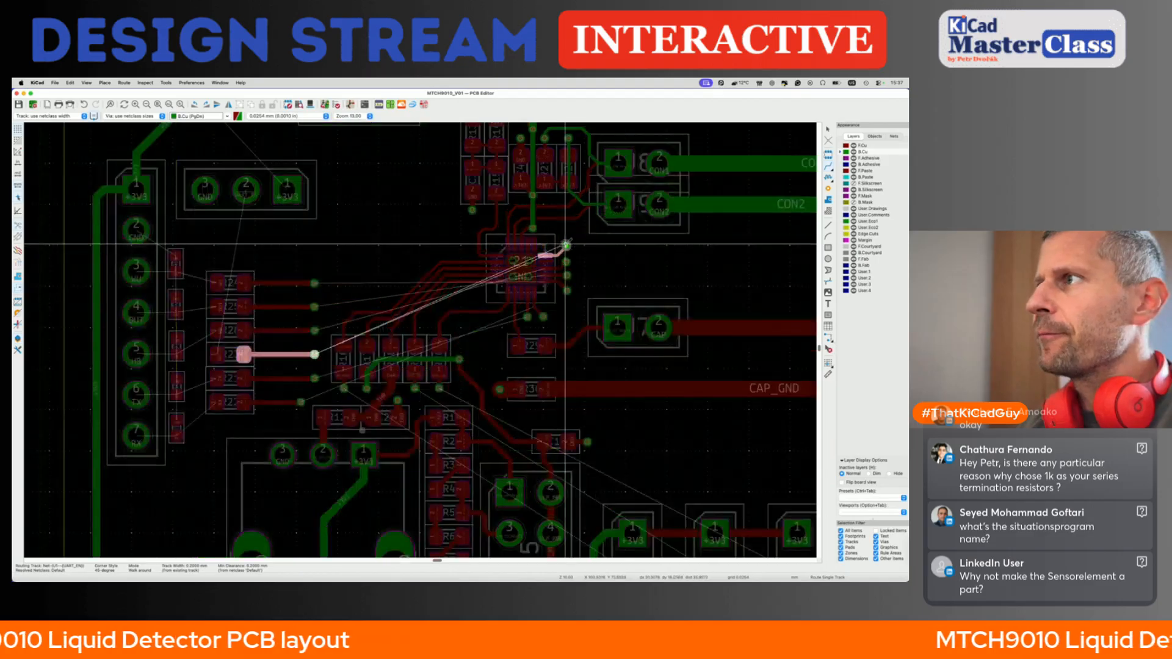
pyautogui.scroll(5, 567, 246)
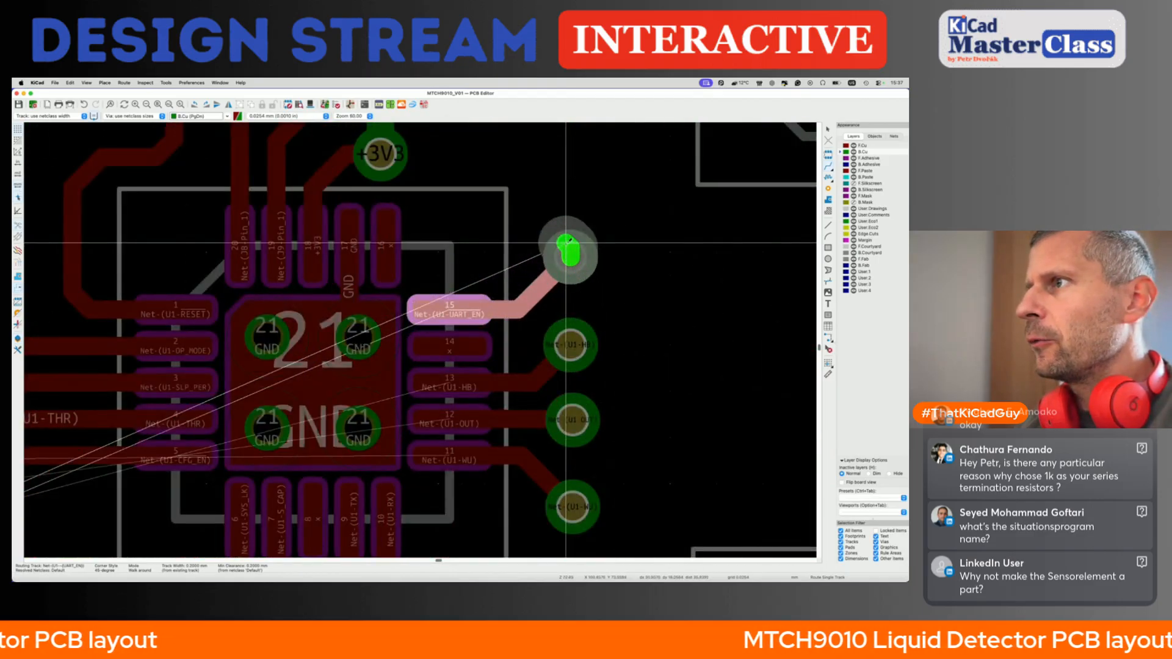
pyautogui.scroll(-5, 566, 244)
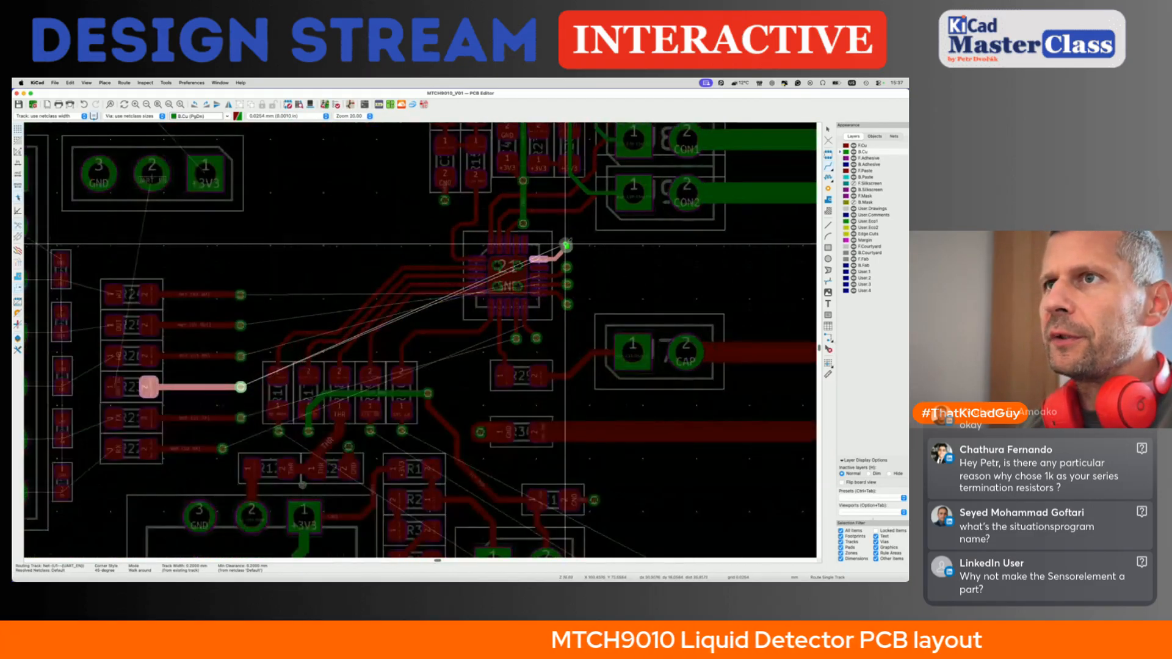
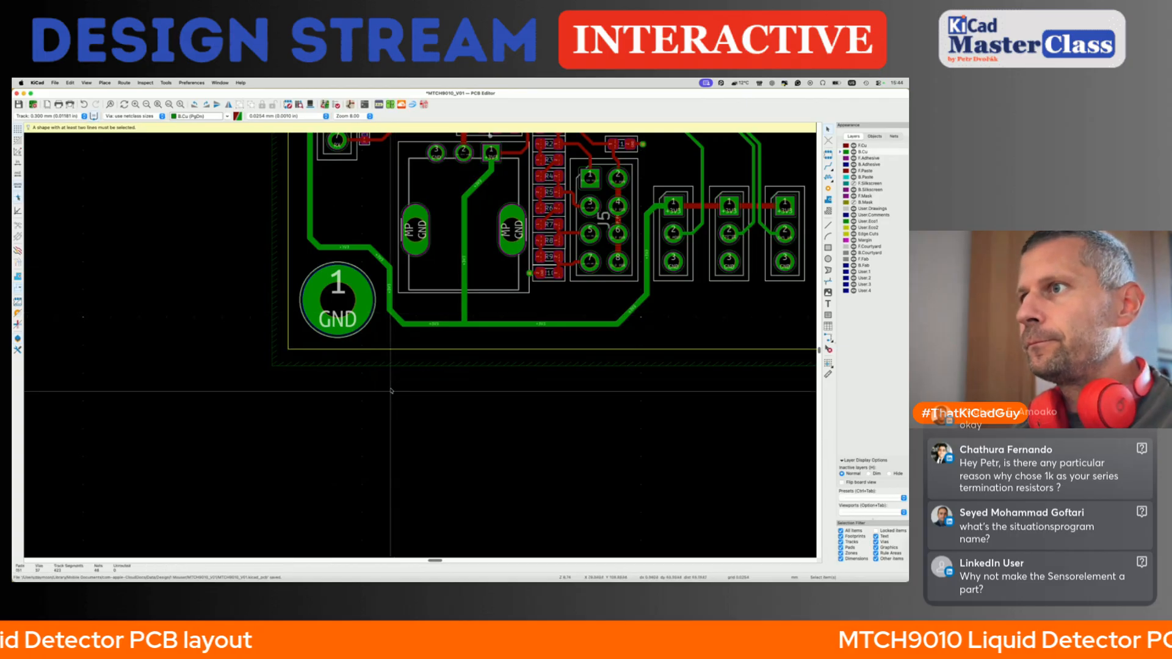
# - Fillet the board outline's corner beside the lower-left GND mounting hole, accepting the preset radius
pyautogui.rightClick(289, 321)
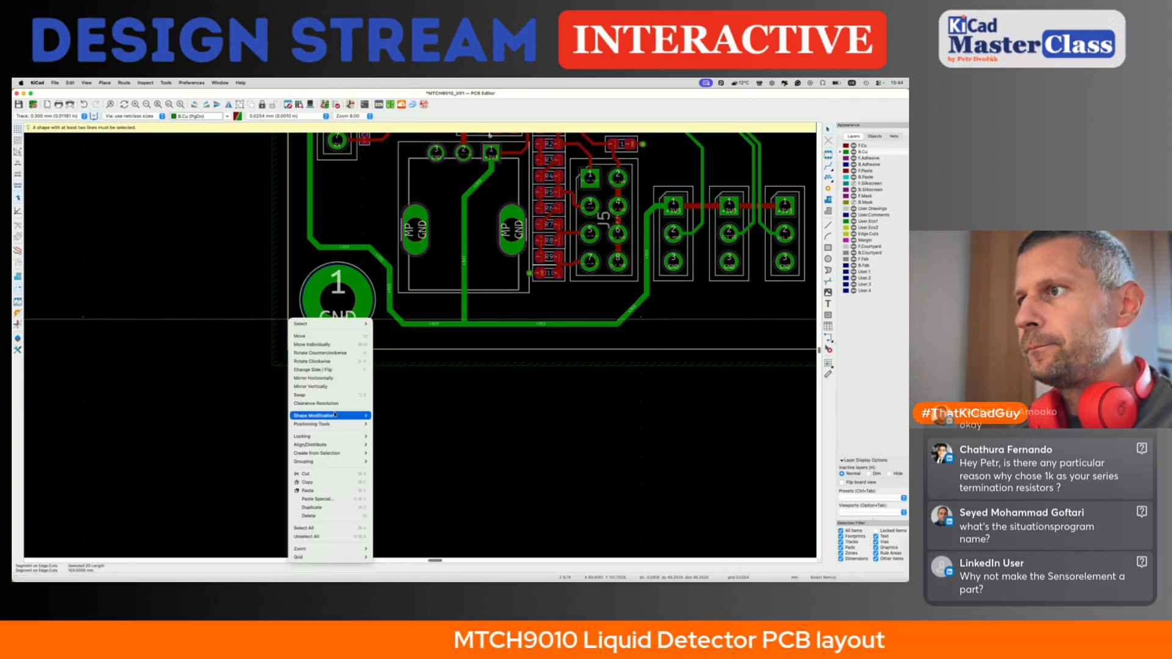
pyautogui.moveTo(330, 416)
pyautogui.click(408, 423)
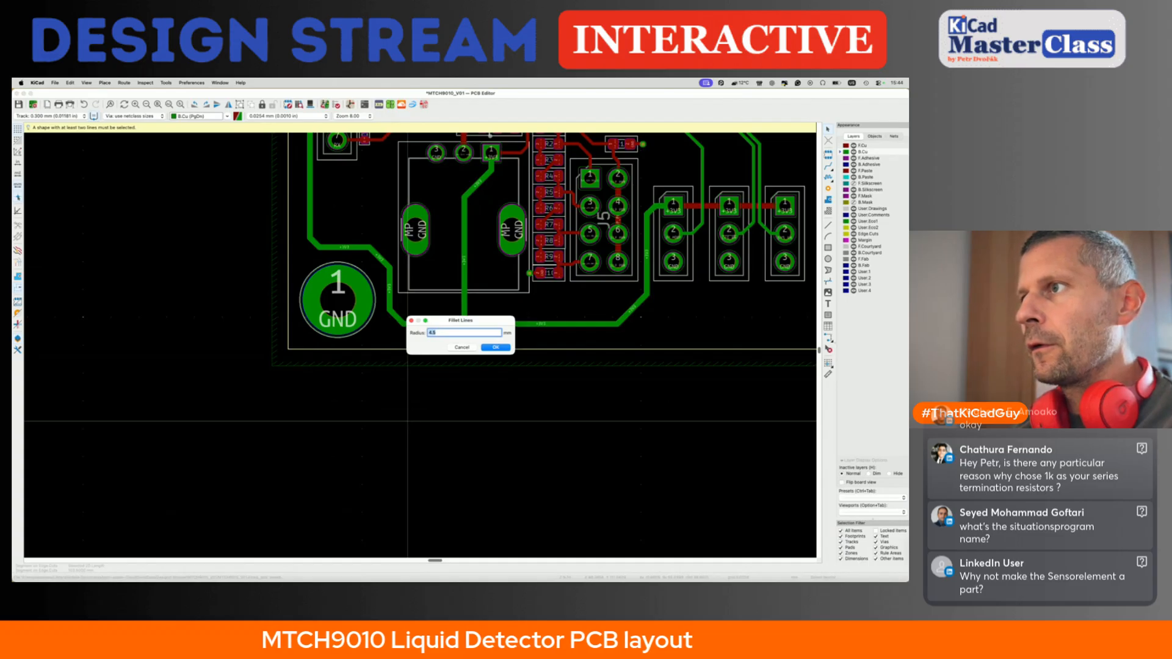
pyautogui.press('Return')
# - Fillet the board outline's corner beside the upper-left GND mounting hole with the preset radius, and save the board
pyautogui.scroll(10, 408, 421)
pyautogui.scroll(2, 408, 422)
pyautogui.click(284, 348)
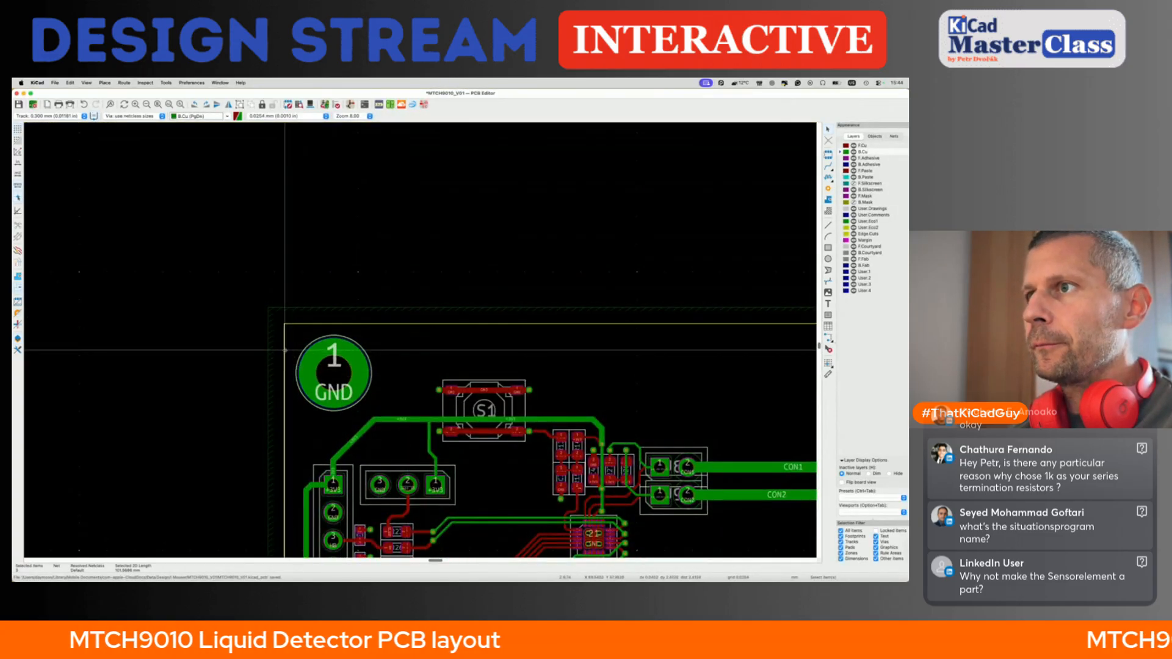
pyautogui.keyDown('shift'); pyautogui.click(318, 325); pyautogui.keyUp('shift')
pyautogui.rightClick(318, 325)
pyautogui.moveTo(379, 421)
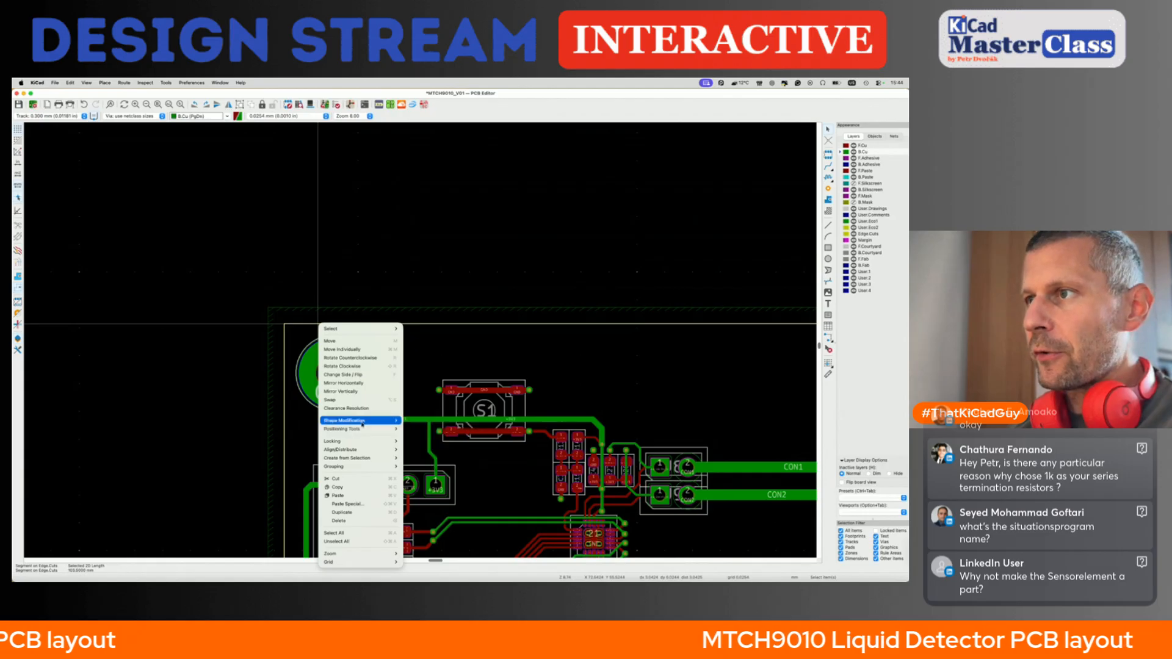
pyautogui.click(431, 429)
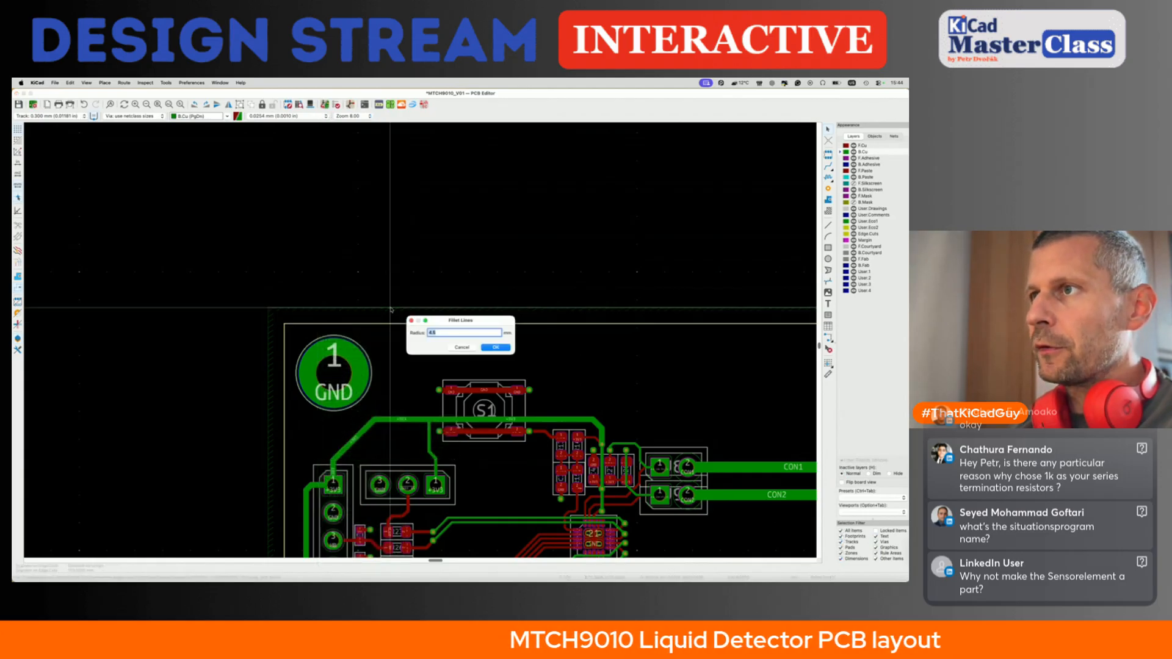
pyautogui.press('Return')
pyautogui.hotkey('ctrl', 's')
# - Fillet the board outline's corner beside the upper-right GND mounting hole with the preset radius, and save the board
pyautogui.hscroll(10, 460, 371)
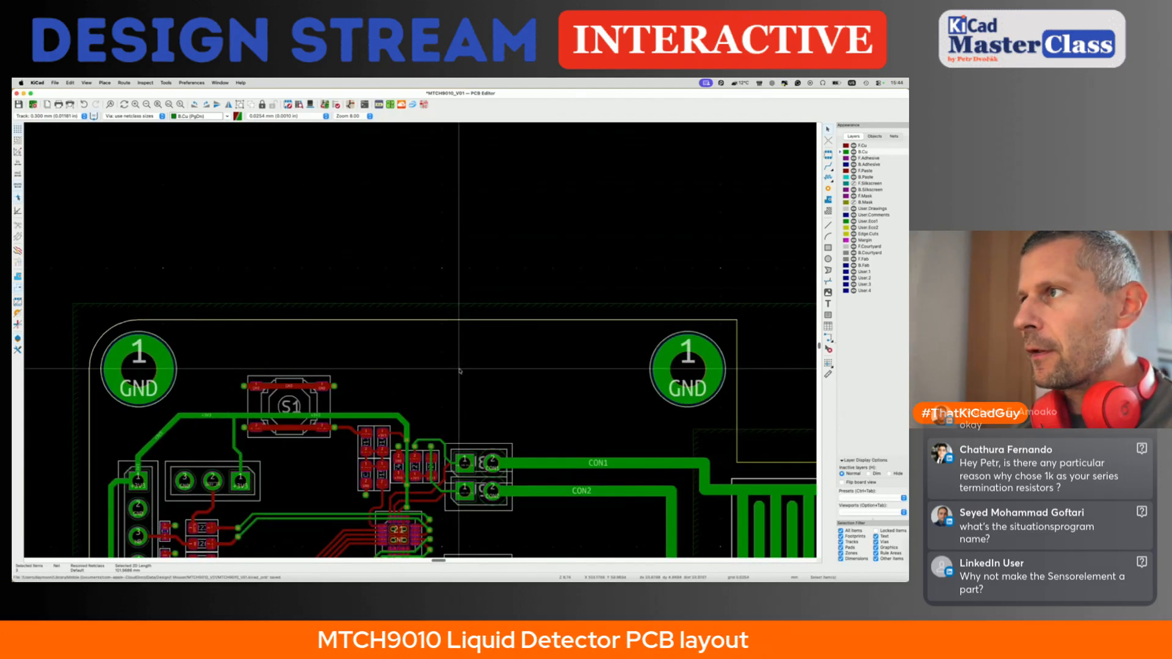
pyautogui.click(352, 323)
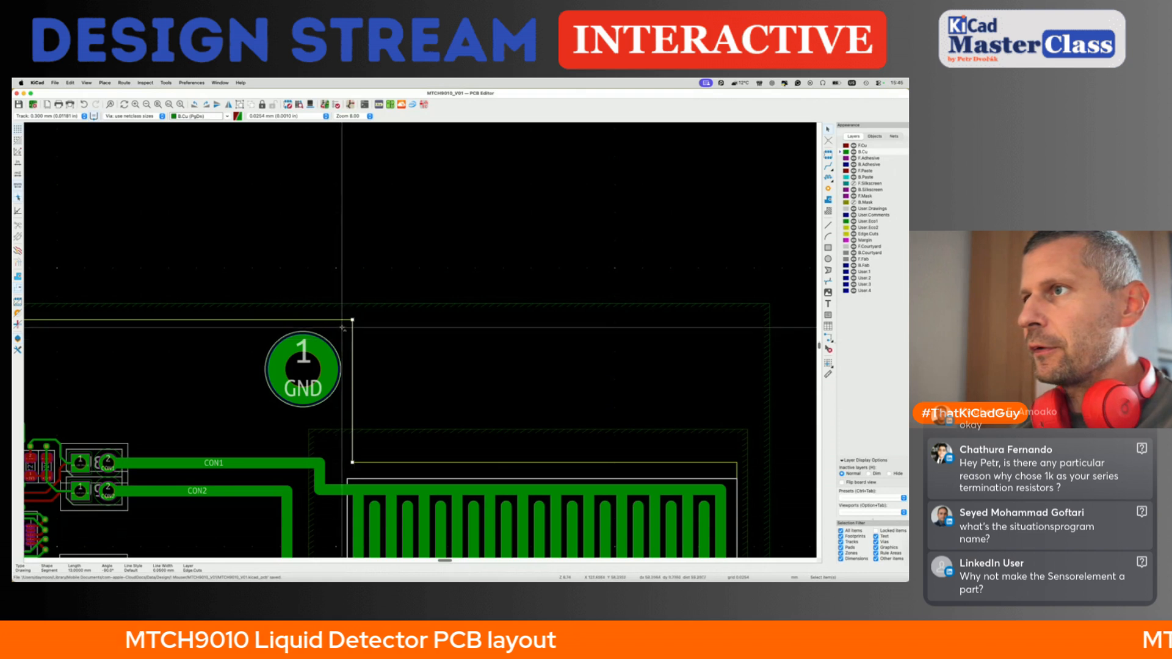
pyautogui.rightClick(339, 321)
pyautogui.moveTo(382, 417)
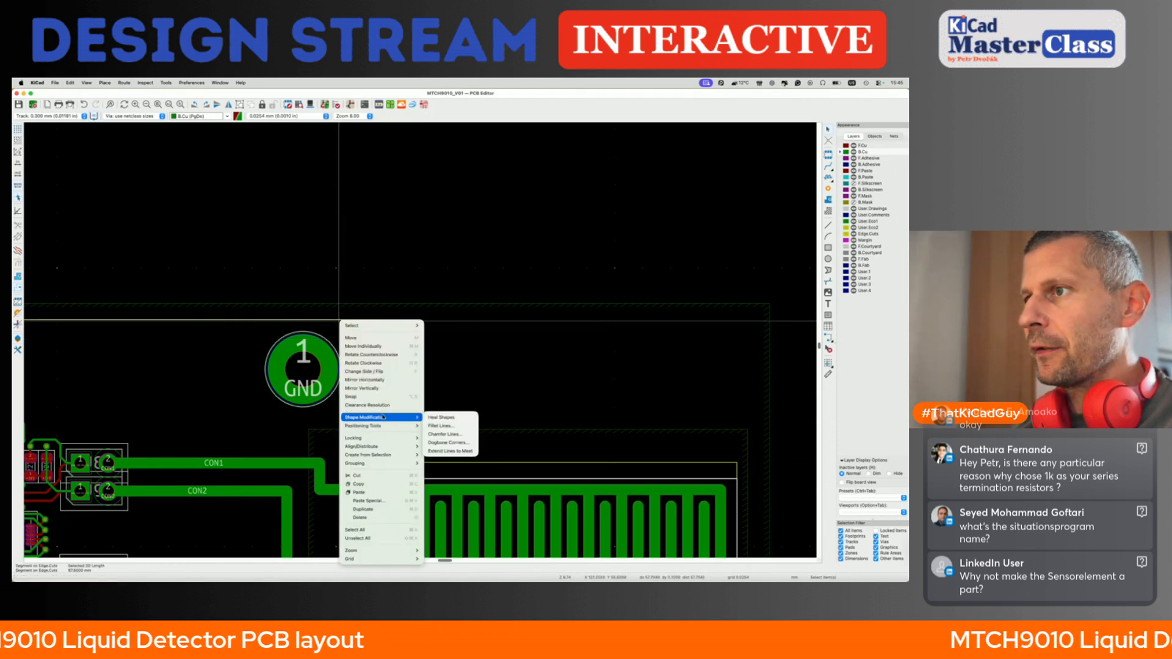
pyautogui.click(442, 425)
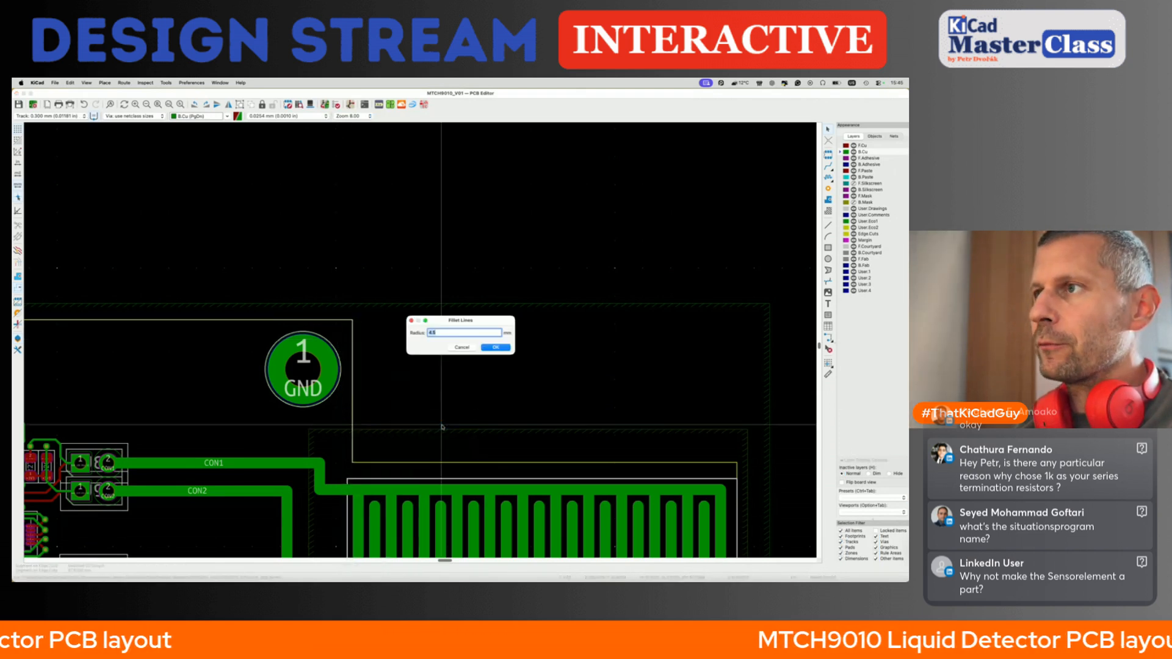
pyautogui.press('Return')
pyautogui.press('super+s')
# - Fillet the inner outline corner between the upper-right GND mounting hole and the sensor section with the preset radius
pyautogui.moveTo(411, 439); pyautogui.dragTo(330, 407, button='middle')
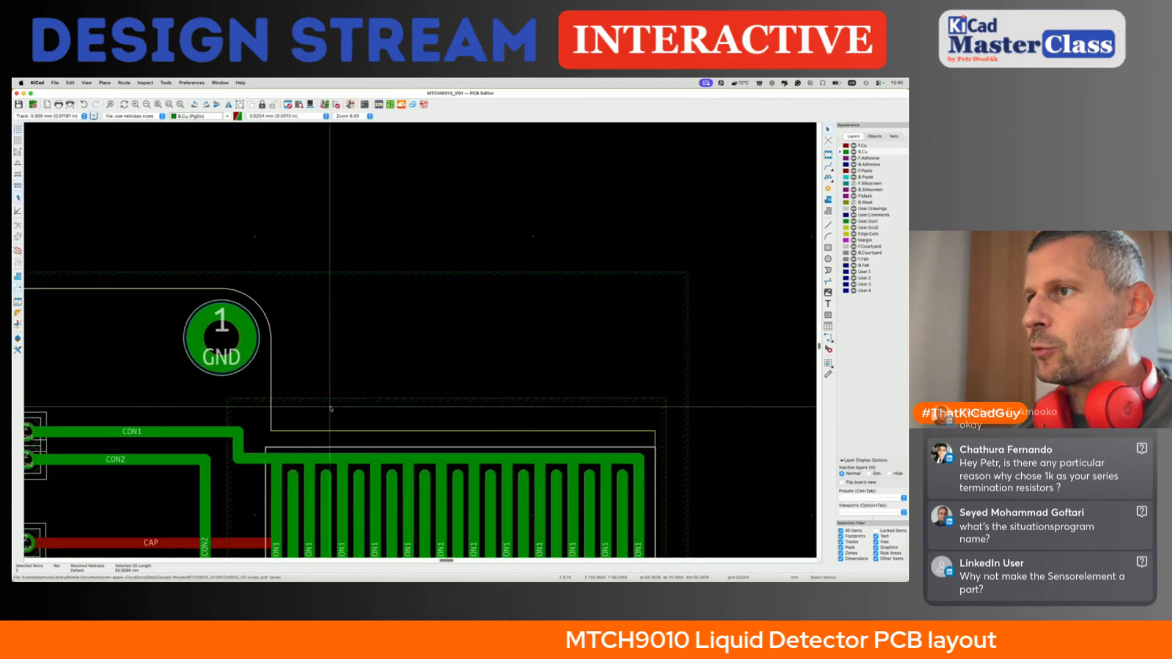
pyautogui.click(301, 431)
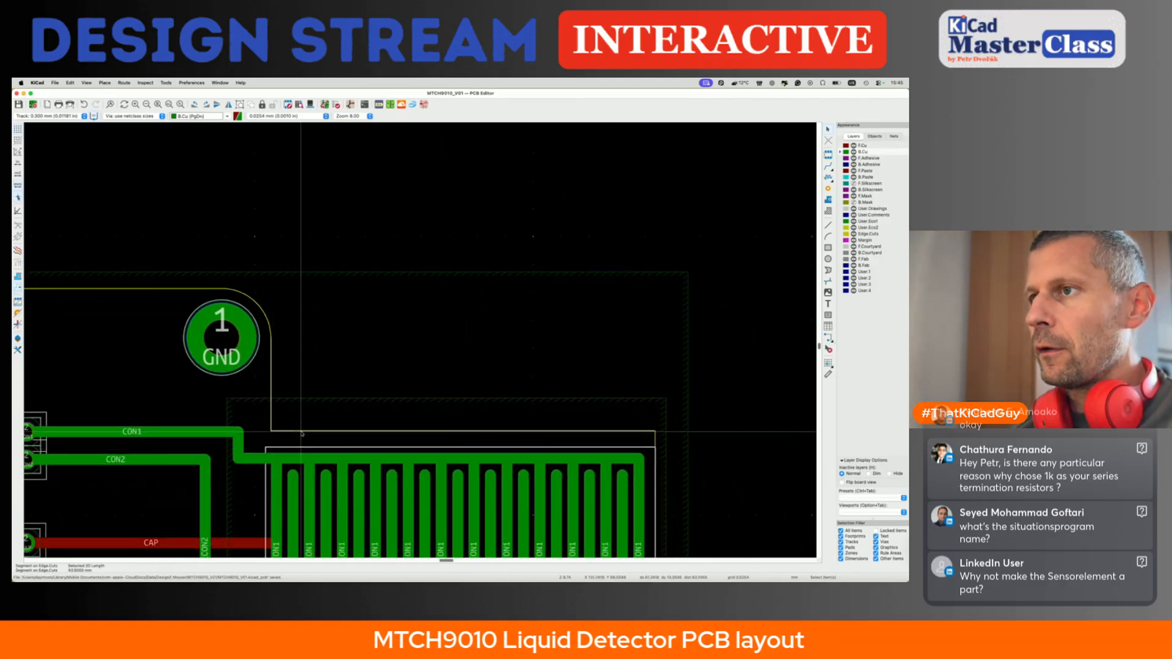
pyautogui.click(271, 394)
pyautogui.rightClick(312, 434)
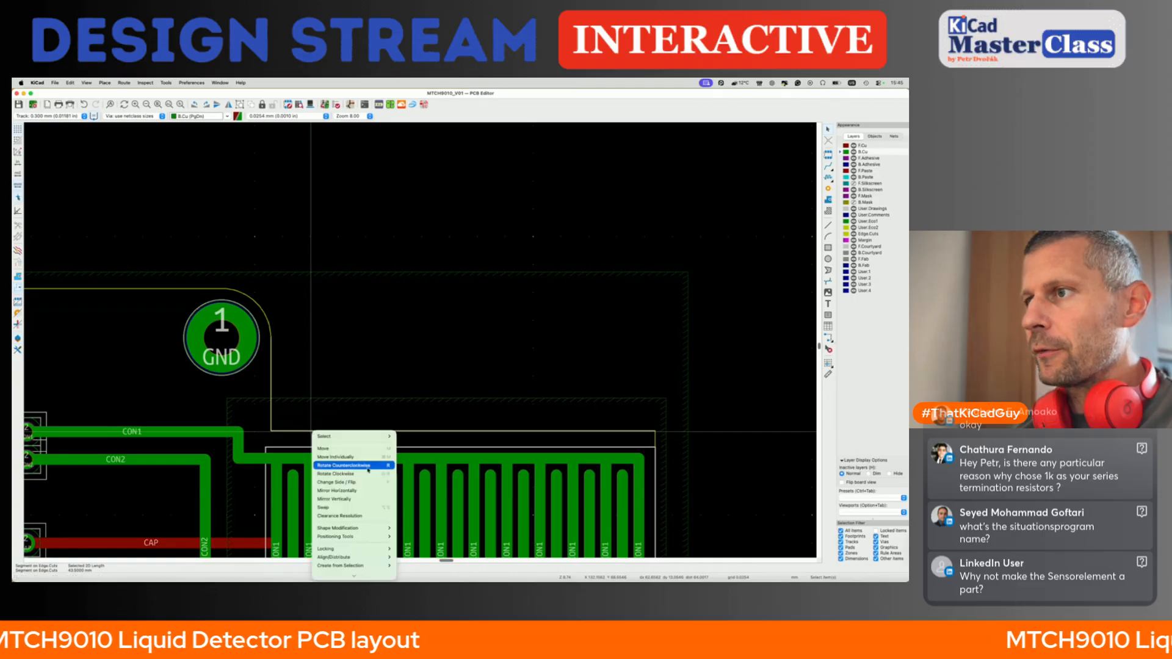
pyautogui.moveTo(374, 529)
pyautogui.click(415, 536)
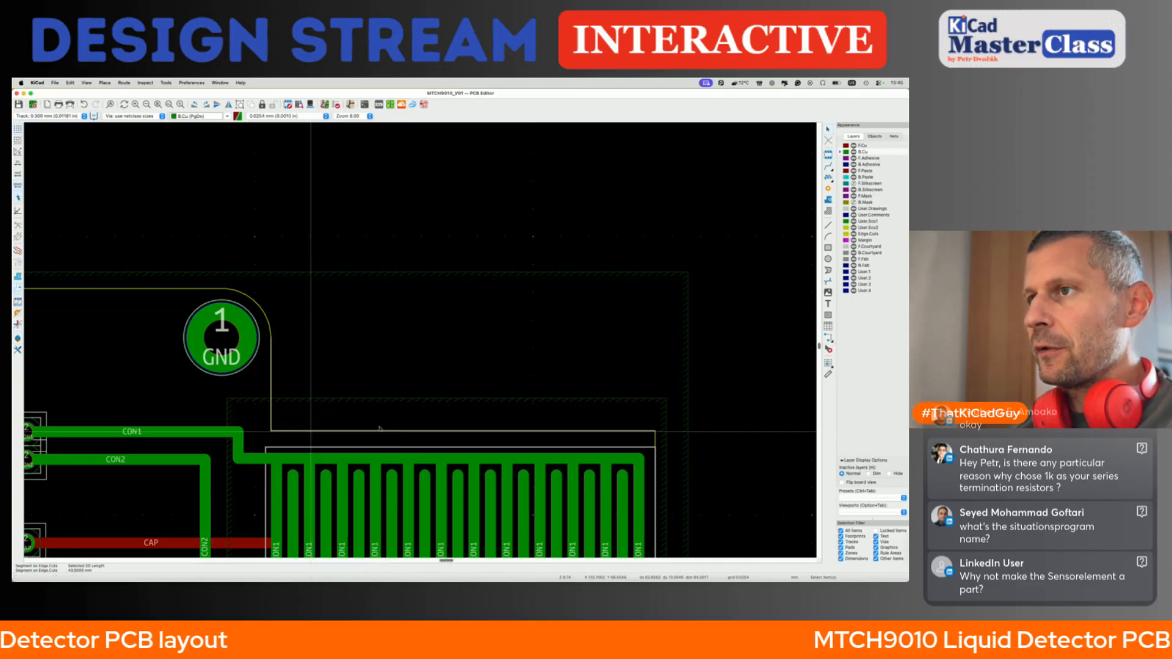
pyautogui.press('Return')
# - Fillet the inner outline corner between the lower-right GND mounting hole and the sensor section with the preset radius
pyautogui.scroll(-10, 375, 364)
pyautogui.click(277, 259)
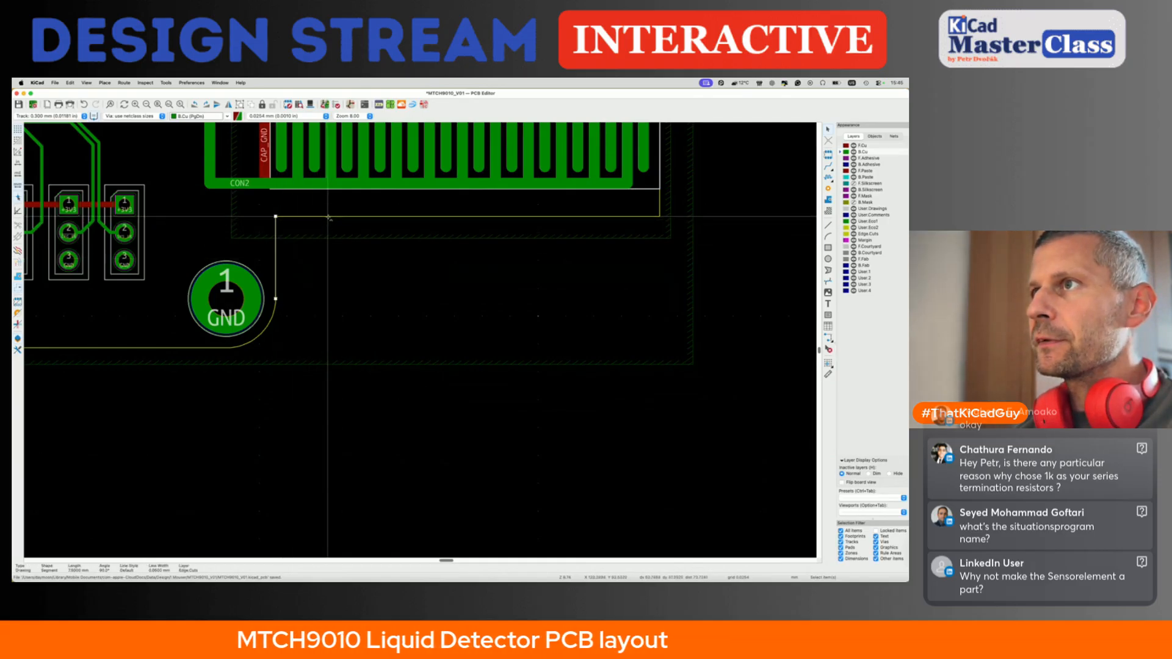
pyautogui.rightClick(329, 219)
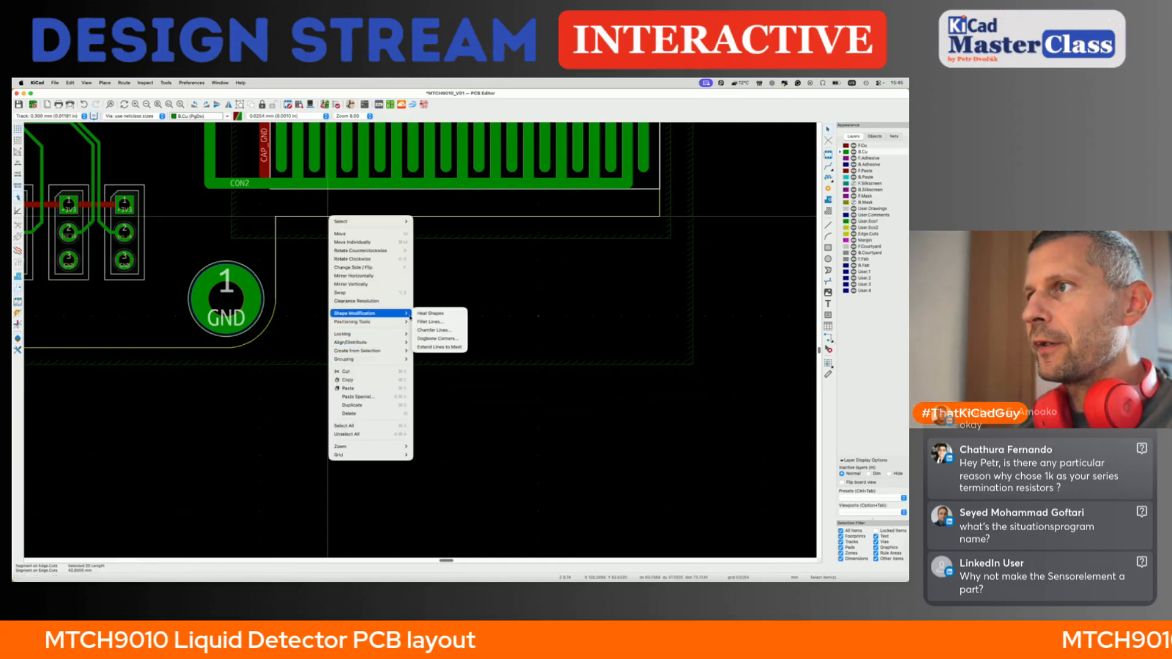
pyautogui.click(437, 320)
pyautogui.press('Return')
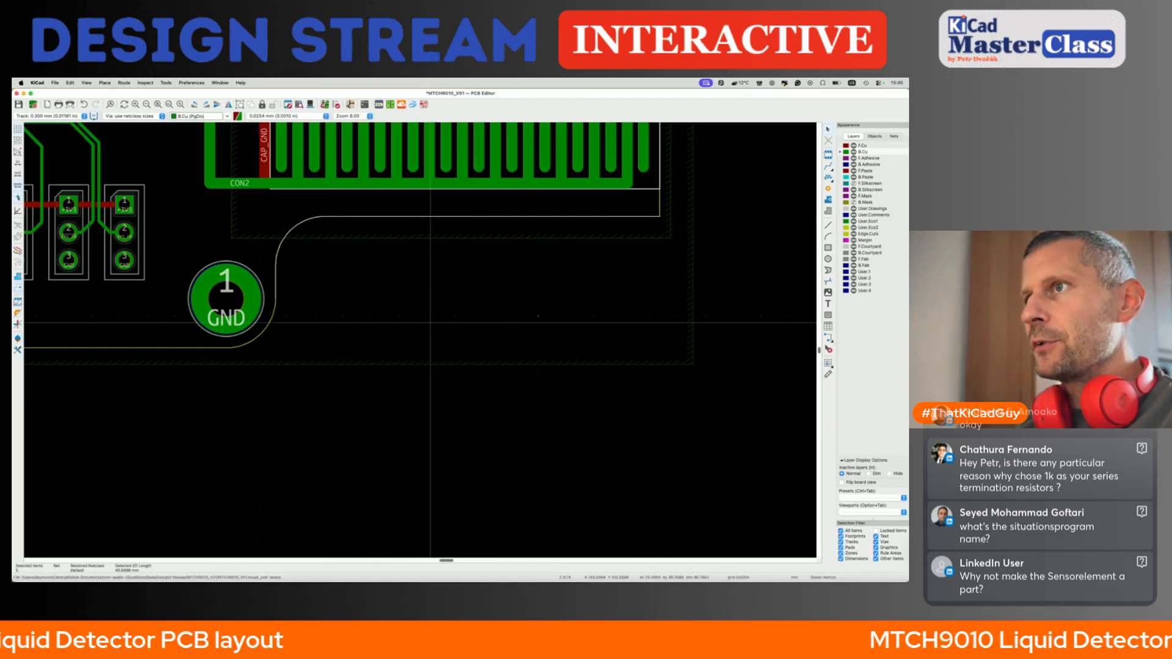
# - Fillet the outline's outer corner at the lower right of the sensor section with the preset radius
pyautogui.hscroll(5, 492, 279)
pyautogui.scroll(2, 492, 279)
pyautogui.click(492, 279)
pyautogui.keyDown('shift'); pyautogui.click(512, 264); pyautogui.keyUp('shift')
pyautogui.rightClick(513, 266)
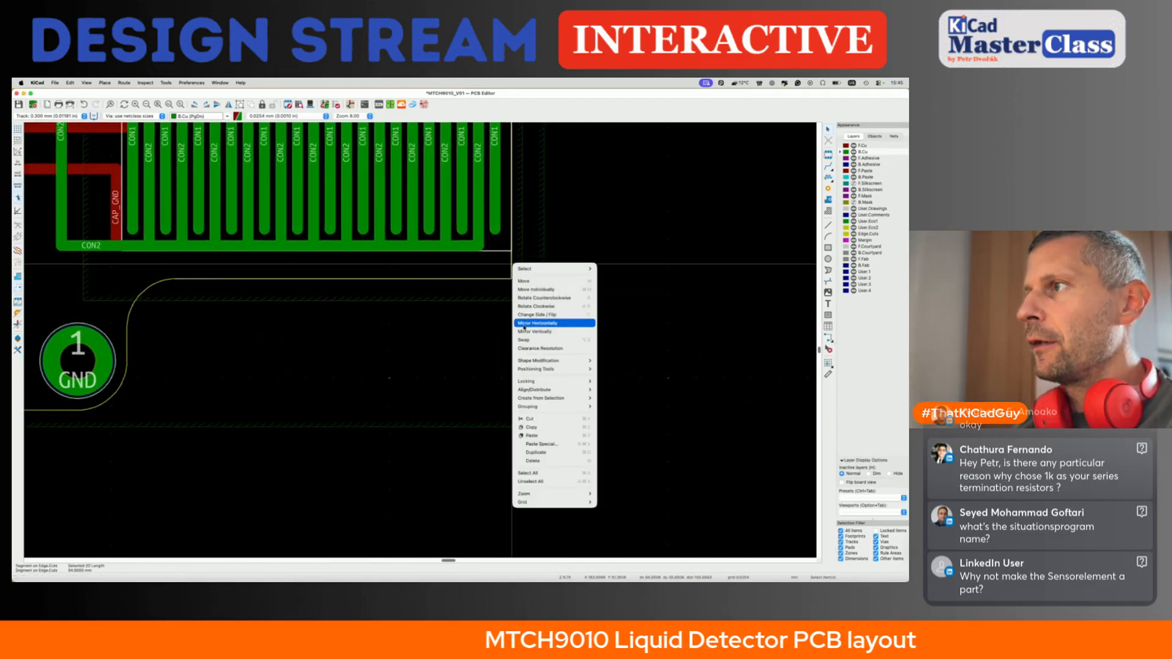
pyautogui.moveTo(544, 363)
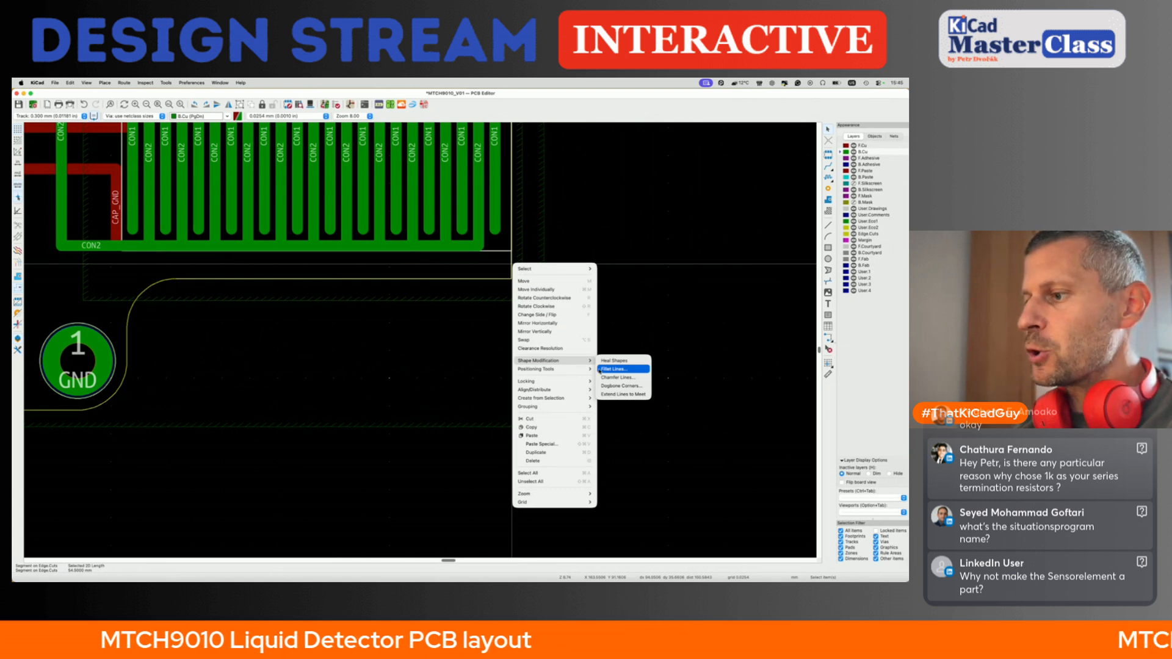
pyautogui.click(613, 370)
pyautogui.press('Return')
# - Fillet the outline's outer corner at the upper right of the sensor section with the preset radius
pyautogui.scroll(5, 603, 370)
pyautogui.scroll(3, 604, 371)
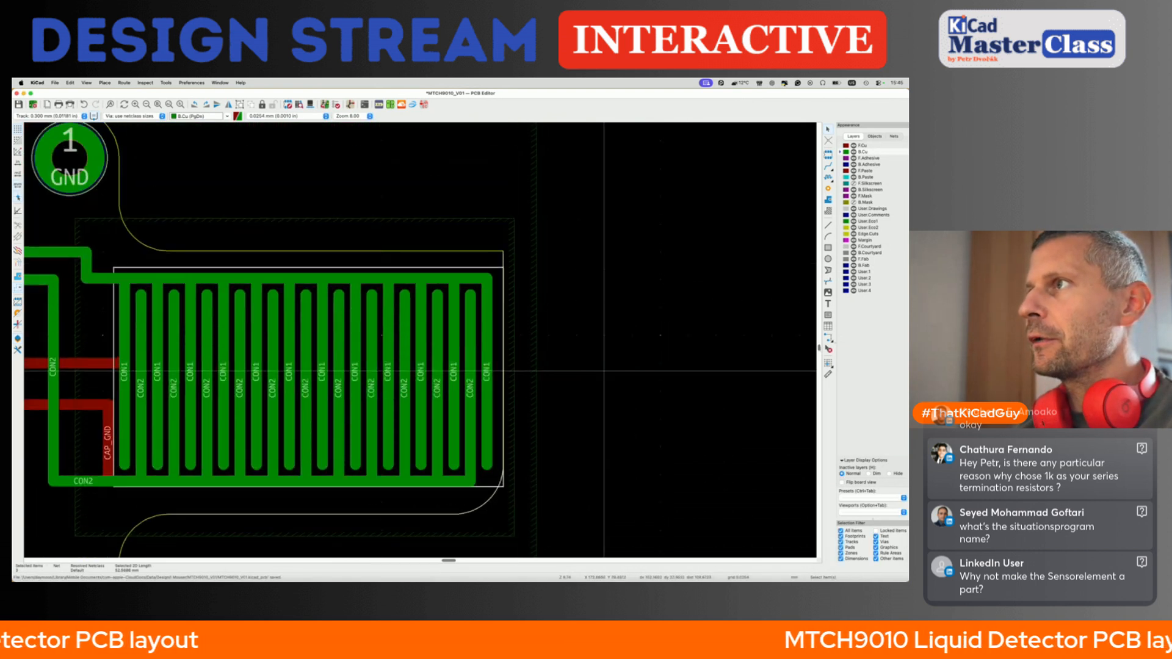
pyautogui.click(504, 261)
pyautogui.keyDown('shift'); pyautogui.click(483, 252); pyautogui.keyUp('shift')
pyautogui.rightClick(482, 252)
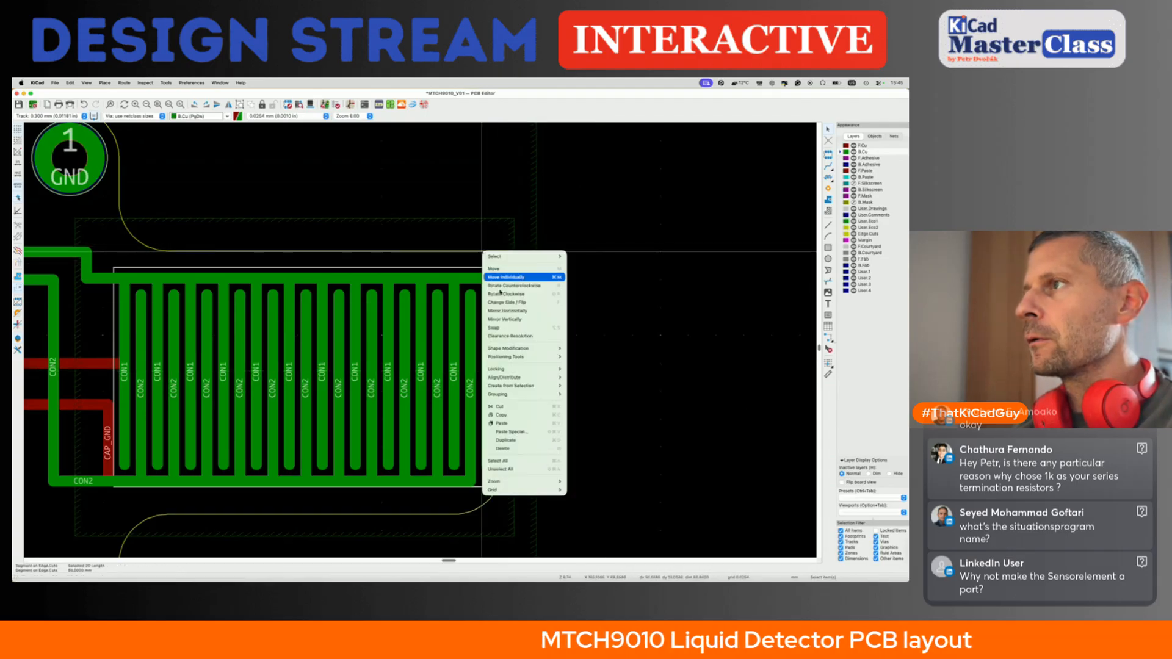
pyautogui.moveTo(534, 351)
pyautogui.click(593, 357)
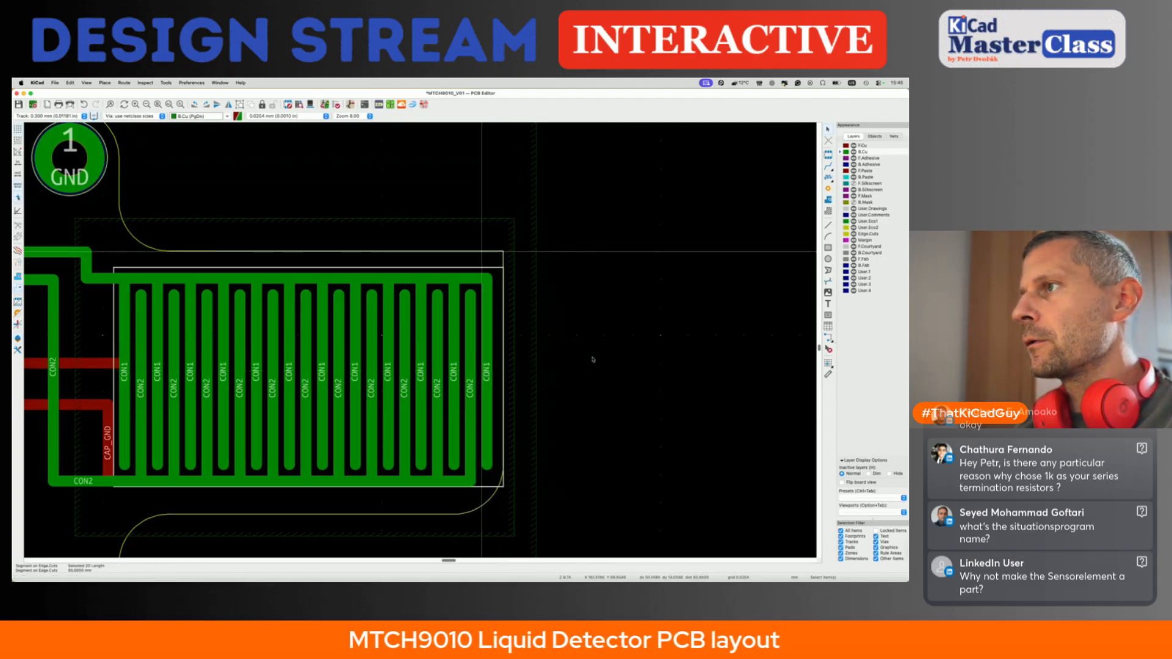
pyautogui.press('Return')
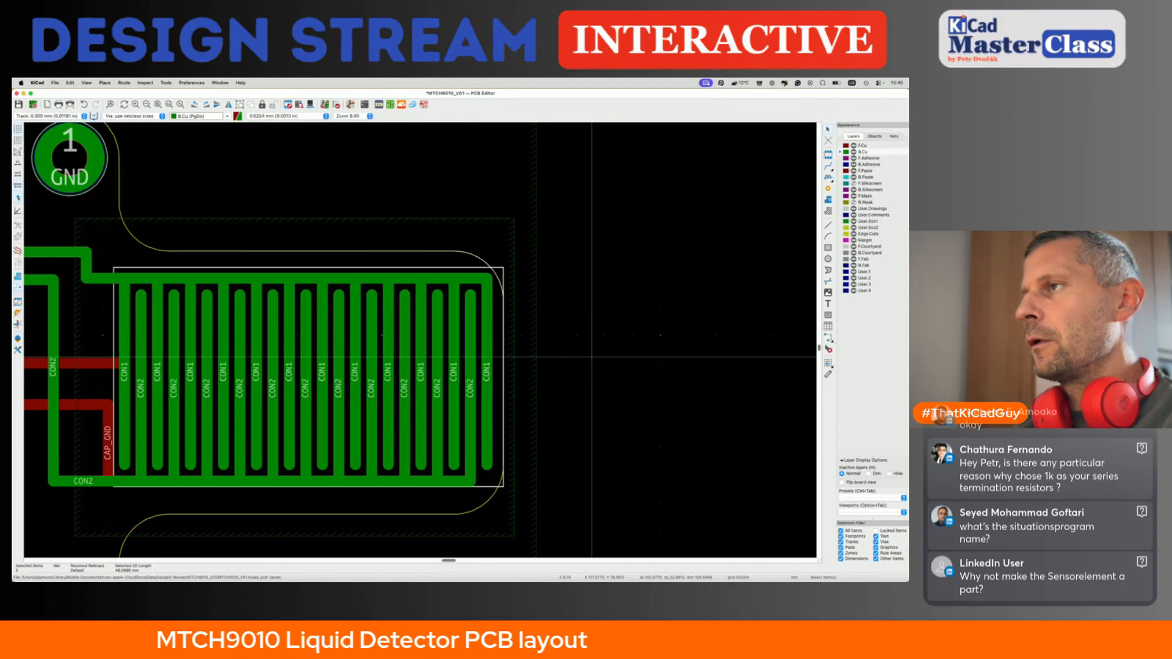
# - Check the rounded outline against the sensor electrodes, and undo the fillets on the sensor section's four corners
pyautogui.scroll(-2, 592, 357)
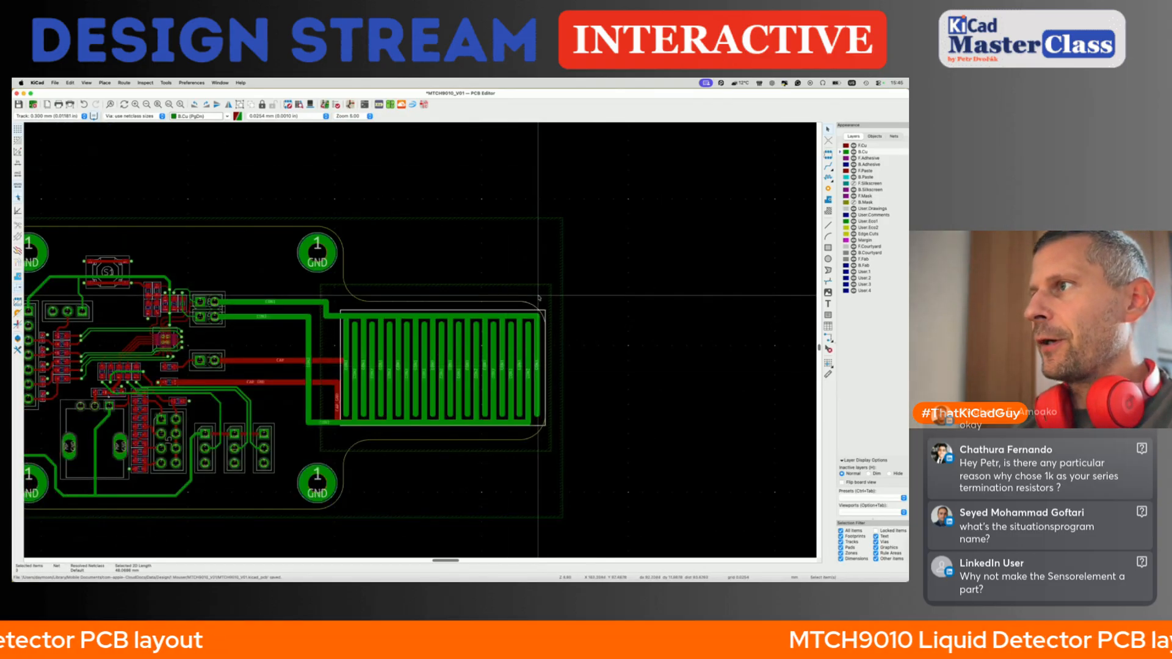
pyautogui.scroll(2, 538, 298)
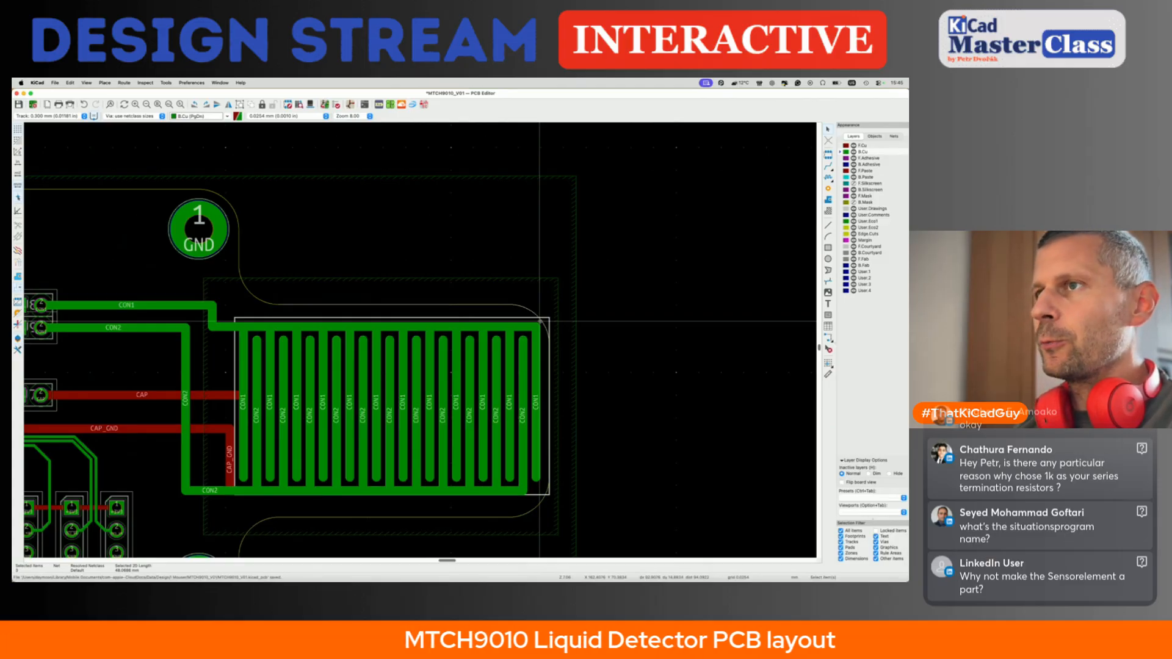
pyautogui.scroll(-2, 539, 322)
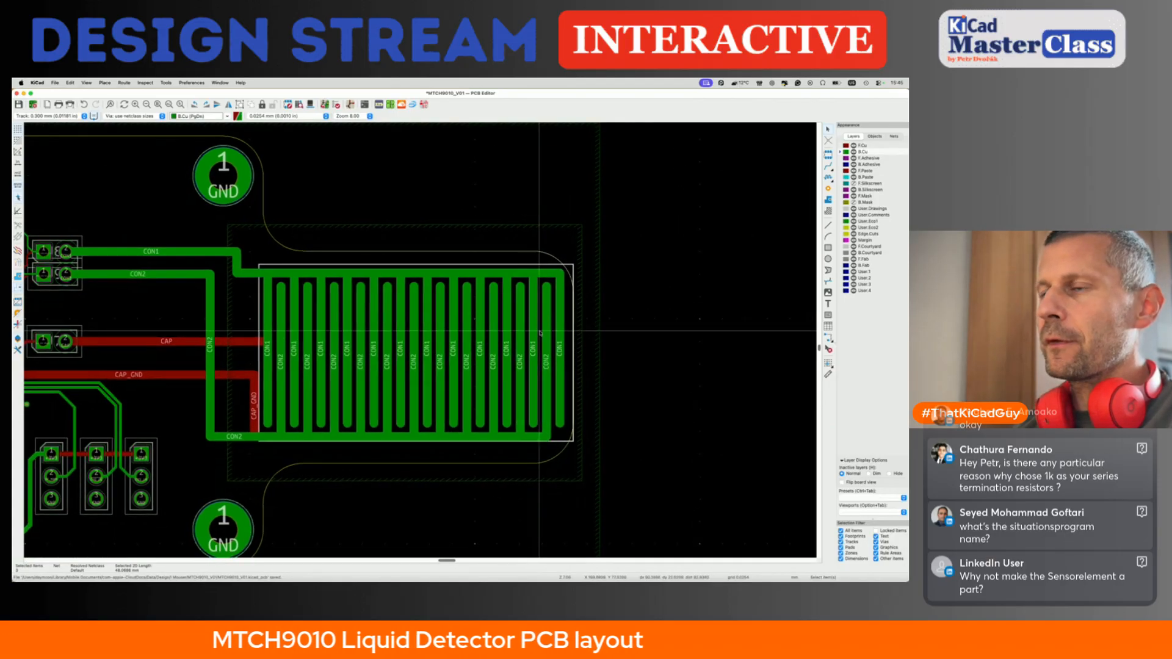
pyautogui.scroll(-1, 475, 397)
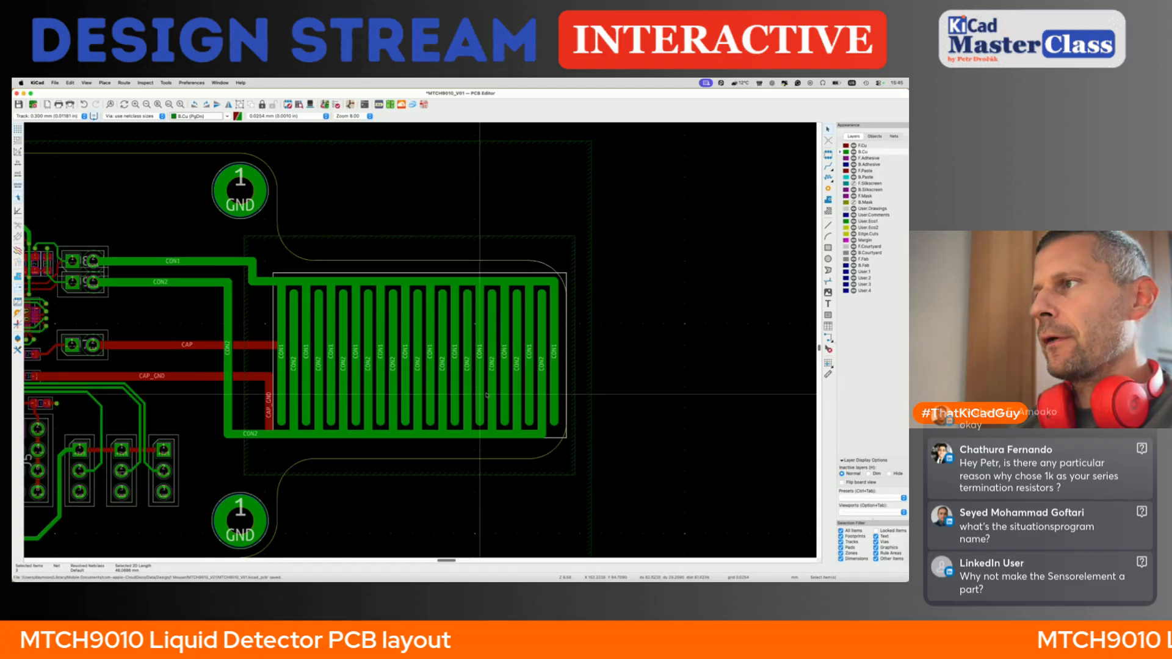
pyautogui.scroll(2, 552, 269)
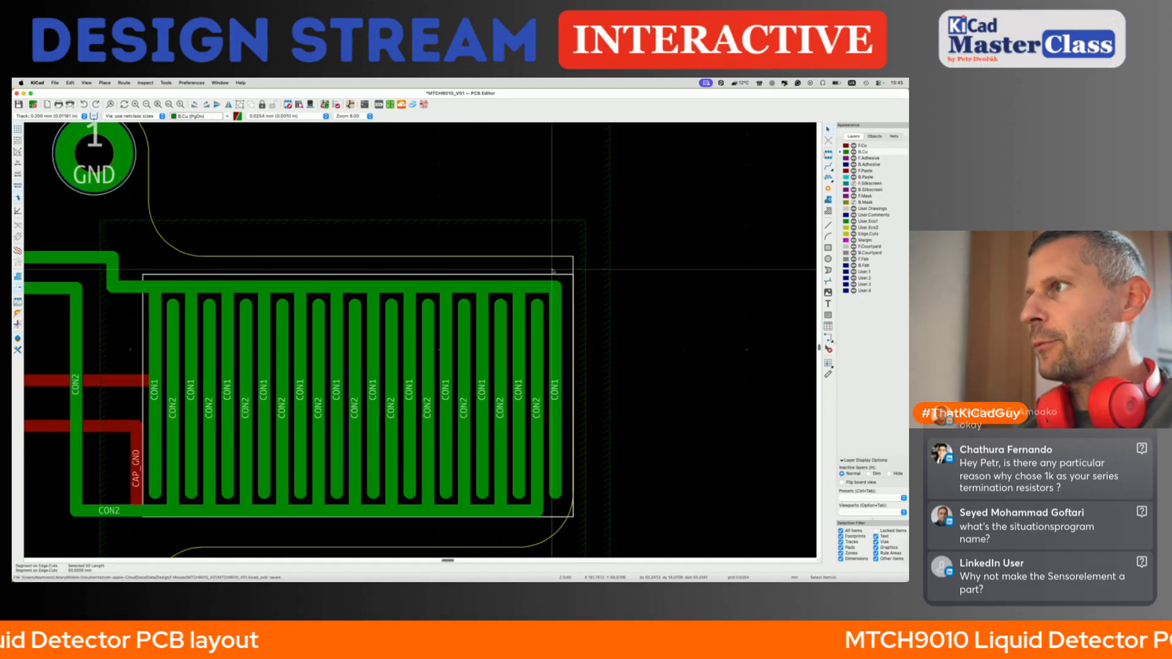
pyautogui.scroll(-2, 553, 270)
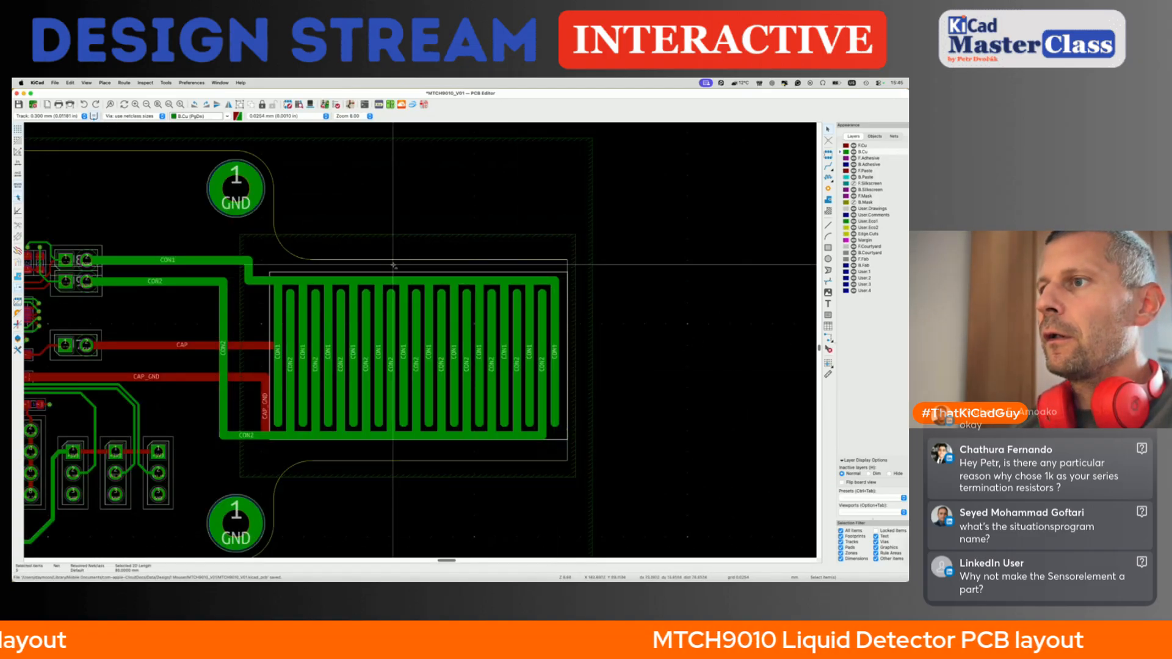
pyautogui.scroll(2, 305, 259)
pyautogui.click(304, 264)
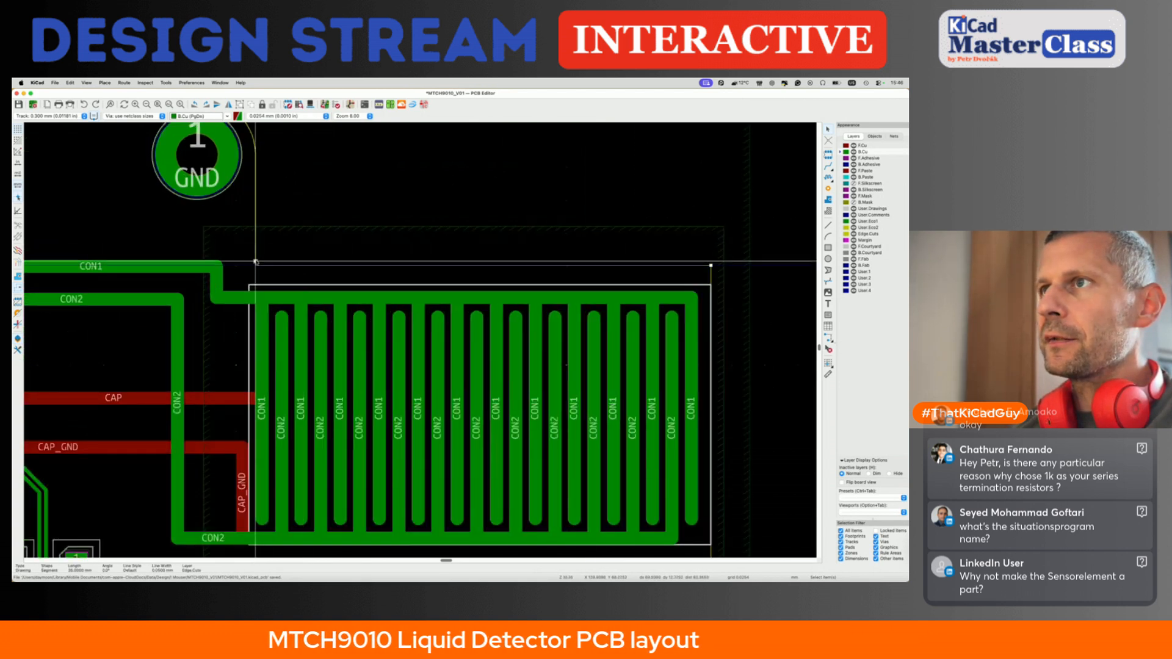
pyautogui.moveTo(255, 265); pyautogui.dragTo(255, 247)
pyautogui.press('super+z')
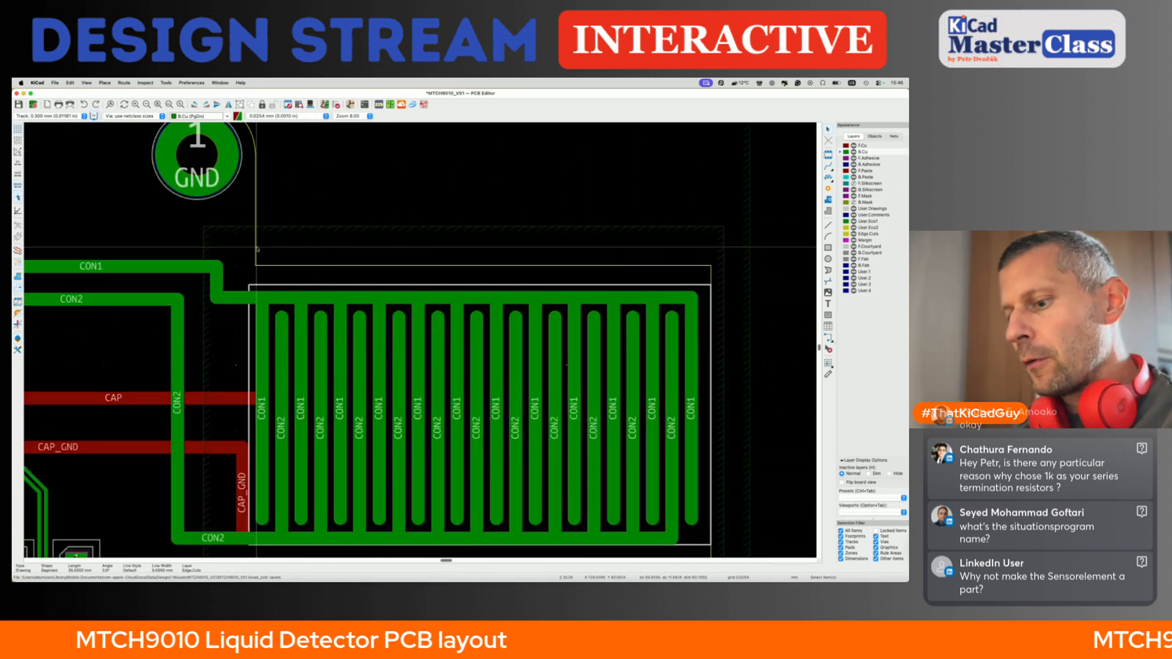
# - Switch to the 0.5 mm grid, shift the sensor section's upper outline edge 0.5 mm outward, and extend the right edge to meet it
pyautogui.hotkey('alt', '1')
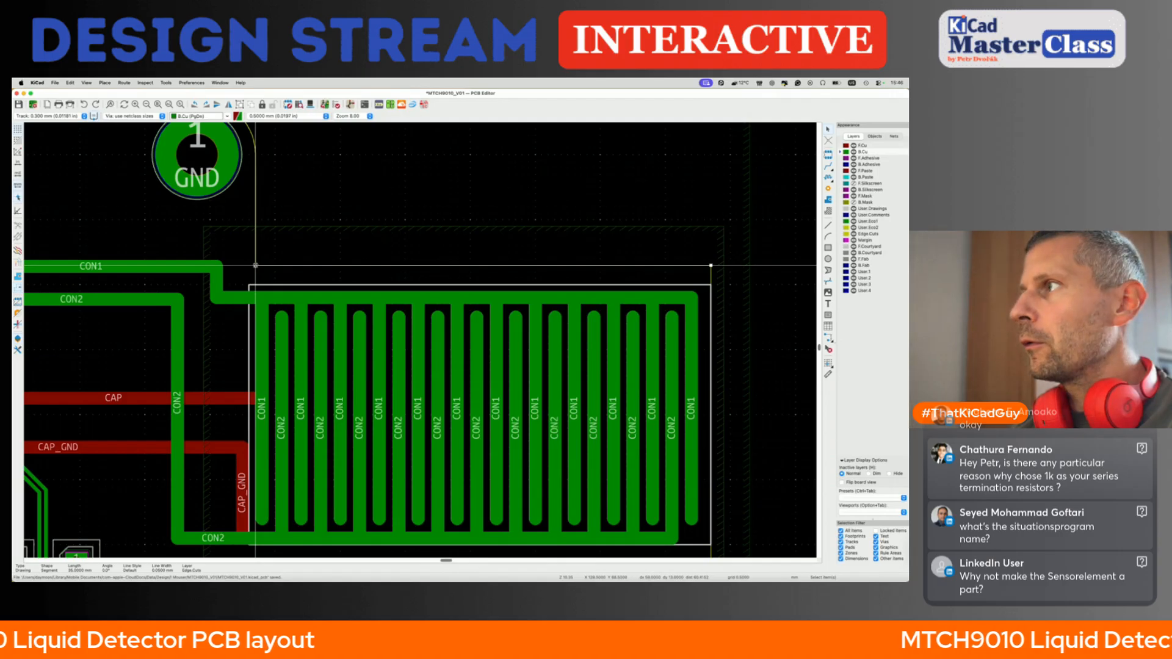
pyautogui.scroll(-3, 255, 264)
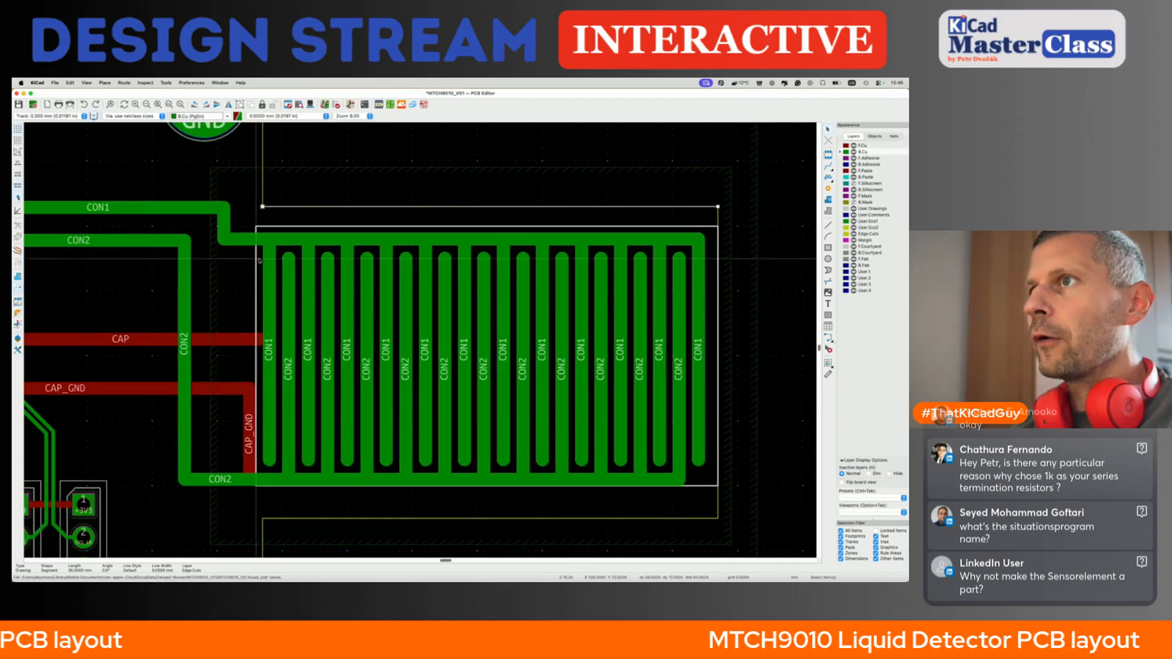
pyautogui.moveTo(263, 206); pyautogui.dragTo(263, 200)
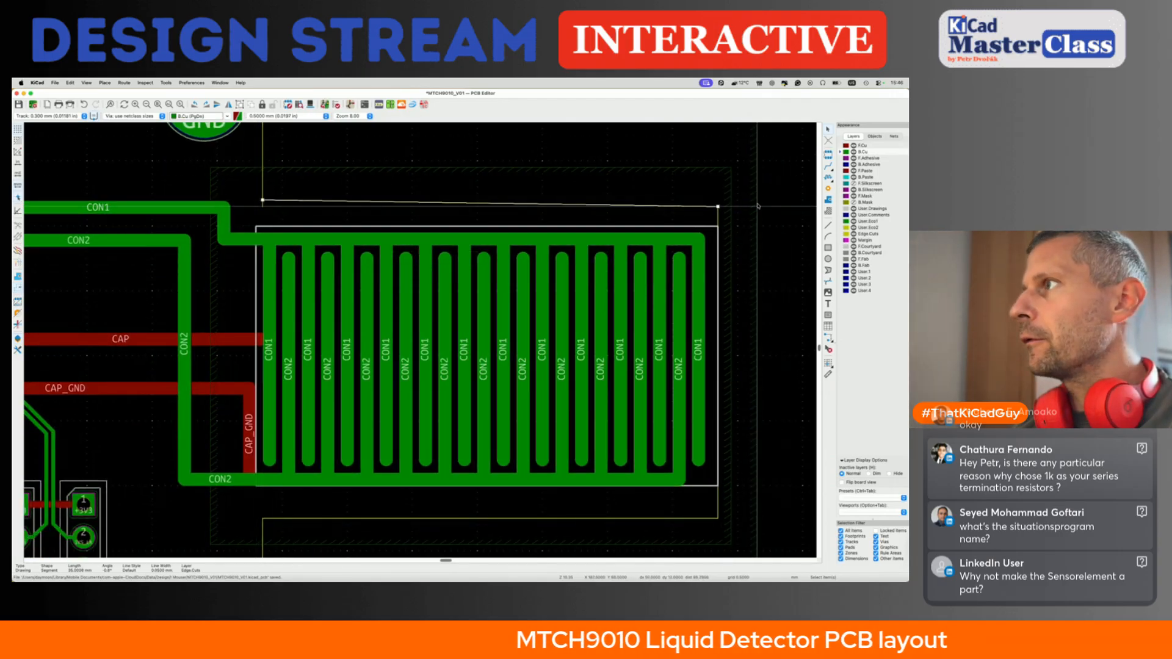
pyautogui.moveTo(717, 206); pyautogui.dragTo(718, 201)
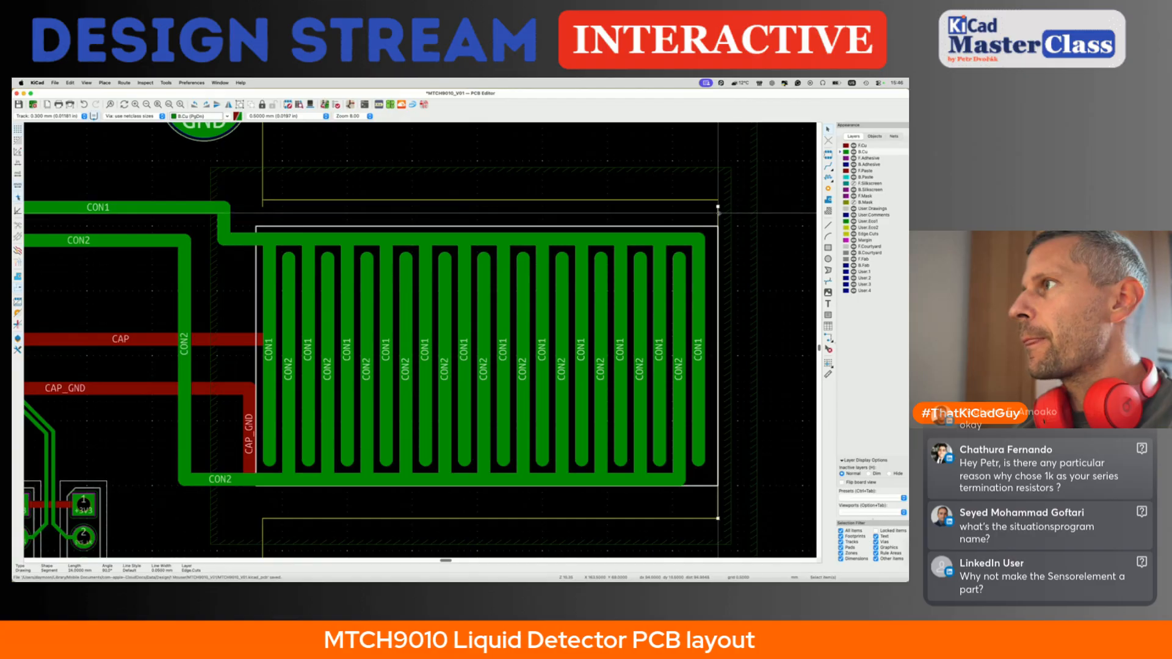
pyautogui.click(718, 203)
# - Try to fillet the enlarged sensor section's upper-right outline corner with the preset radius, and undo it
pyautogui.keyDown('shift'); pyautogui.click(711, 201); pyautogui.keyUp('shift')
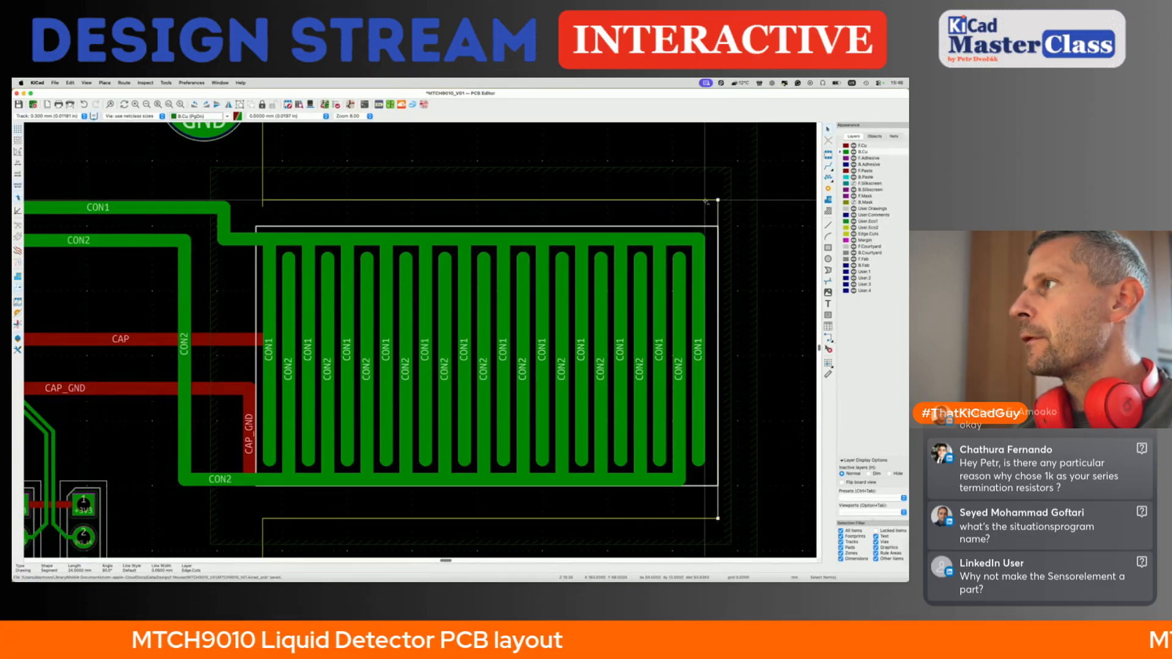
pyautogui.rightClick(707, 200)
pyautogui.moveTo(750, 297)
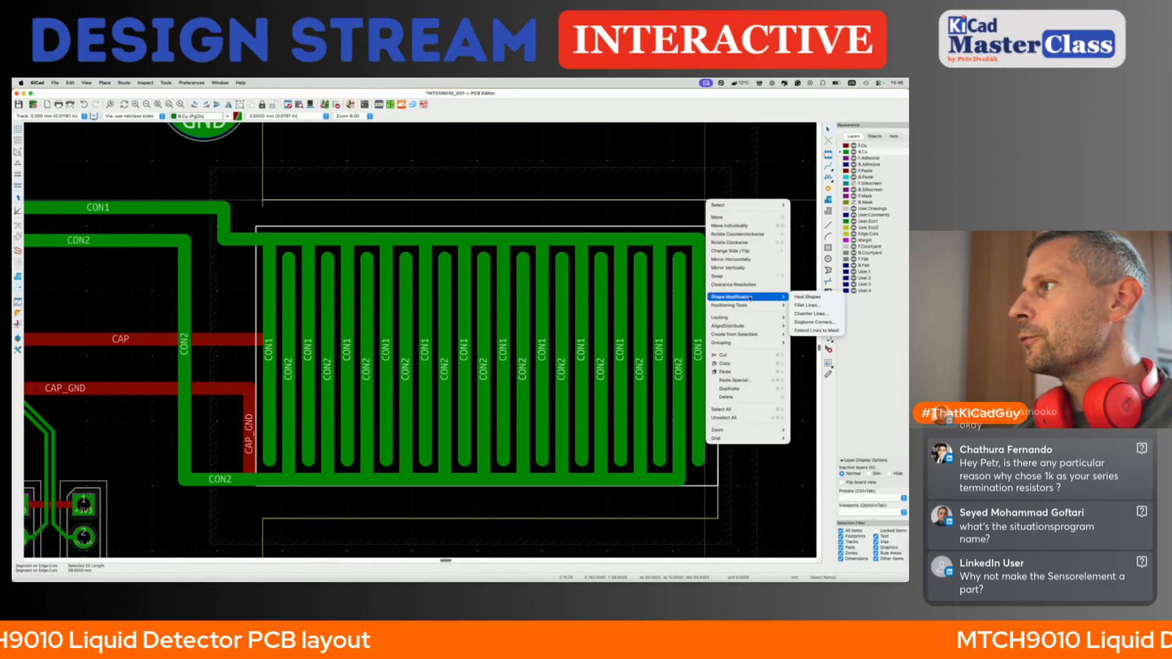
pyautogui.click(802, 305)
pyautogui.press('Return')
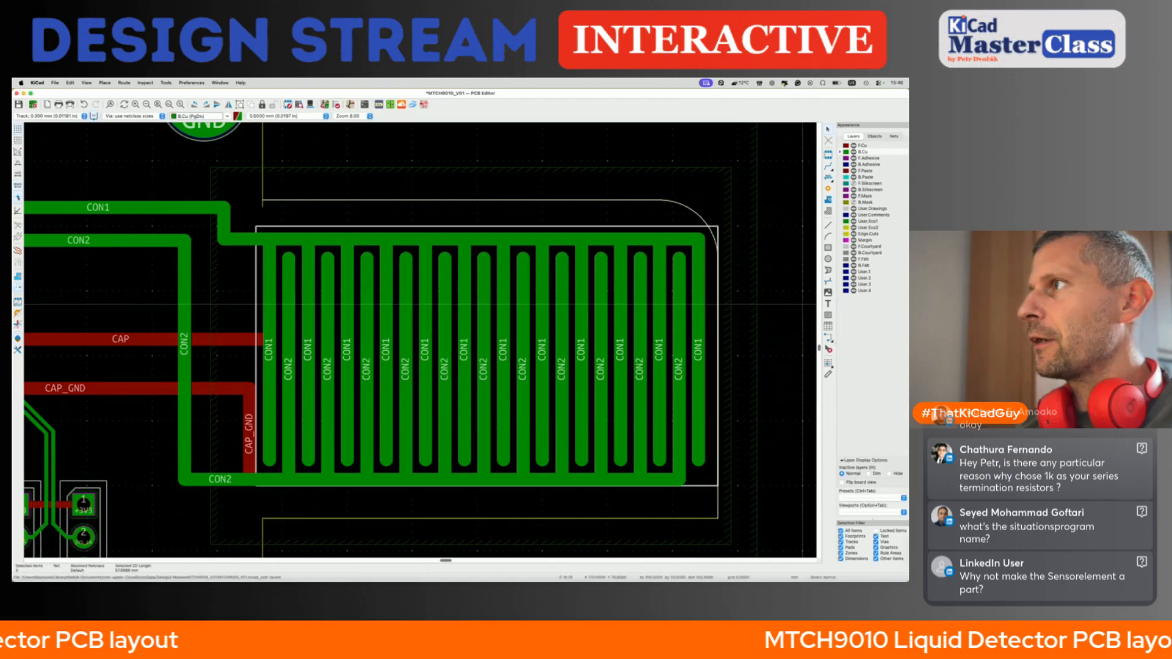
pyautogui.press('super+z')
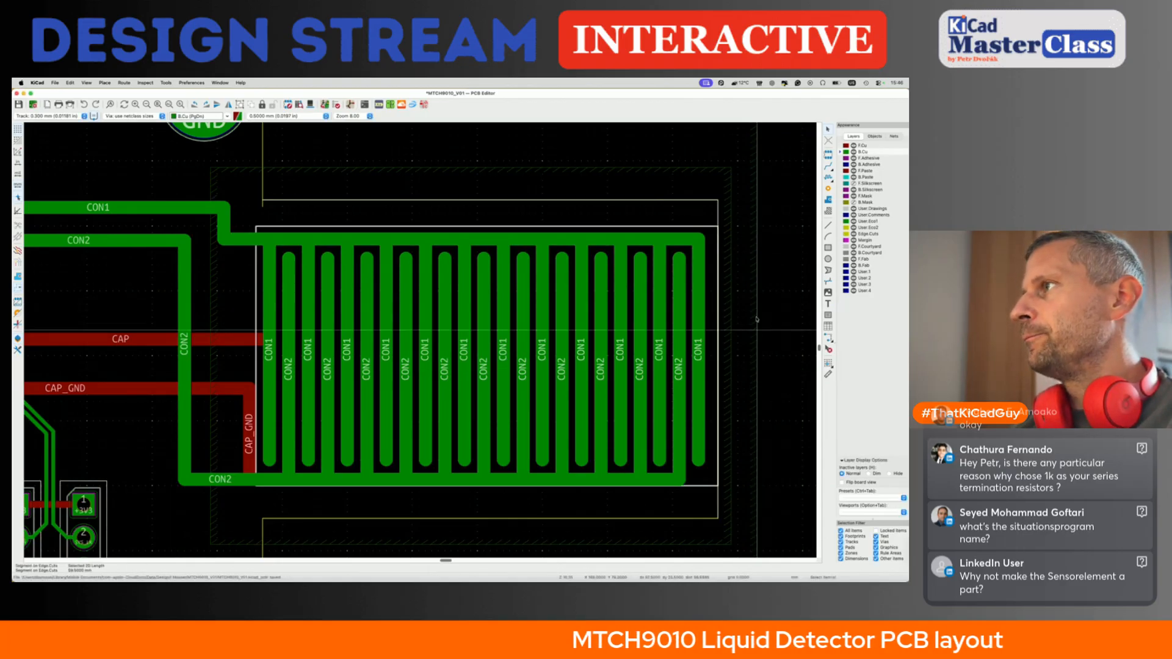
# - Retry the fillet between the sensor section's upper and right outline edges
pyautogui.rightClick(706, 203)
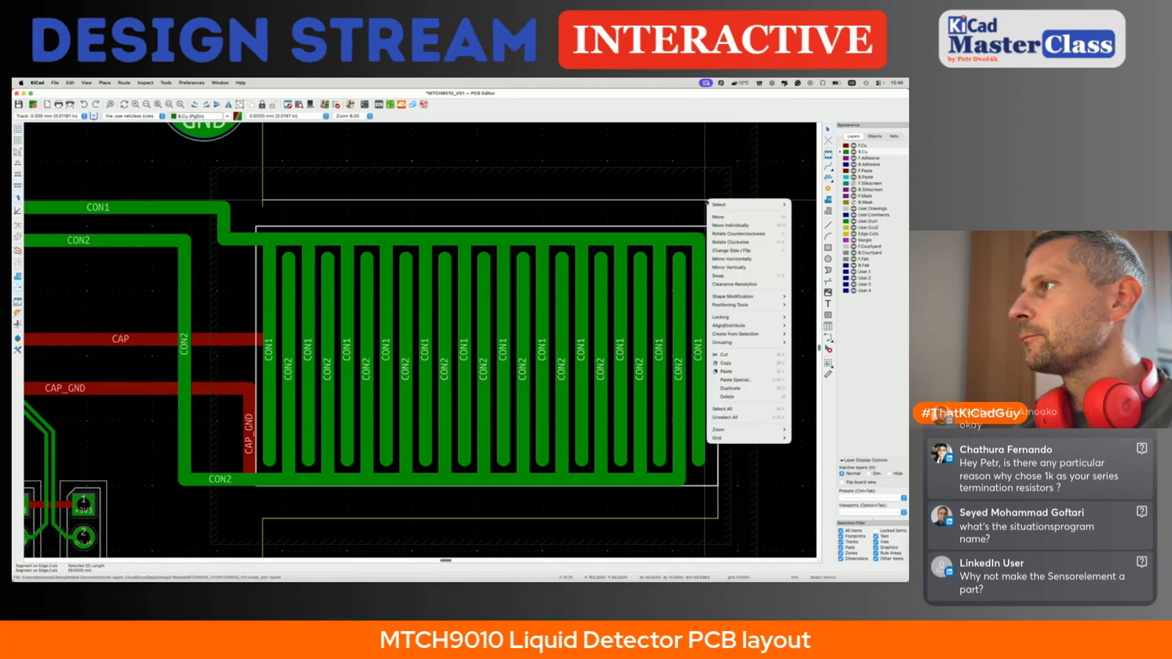
pyautogui.click(805, 305)
pyautogui.press('Return')
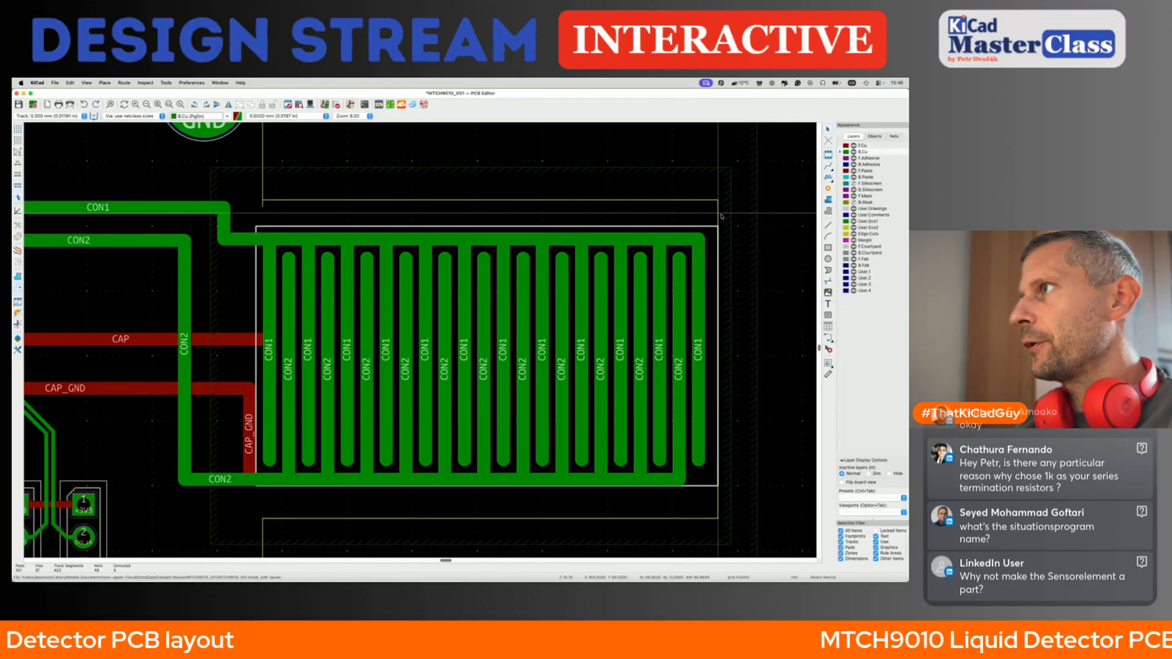
# - Fillet the sensor section's upper-right and lower-right board outline corners
pyautogui.rightClick(707, 200)
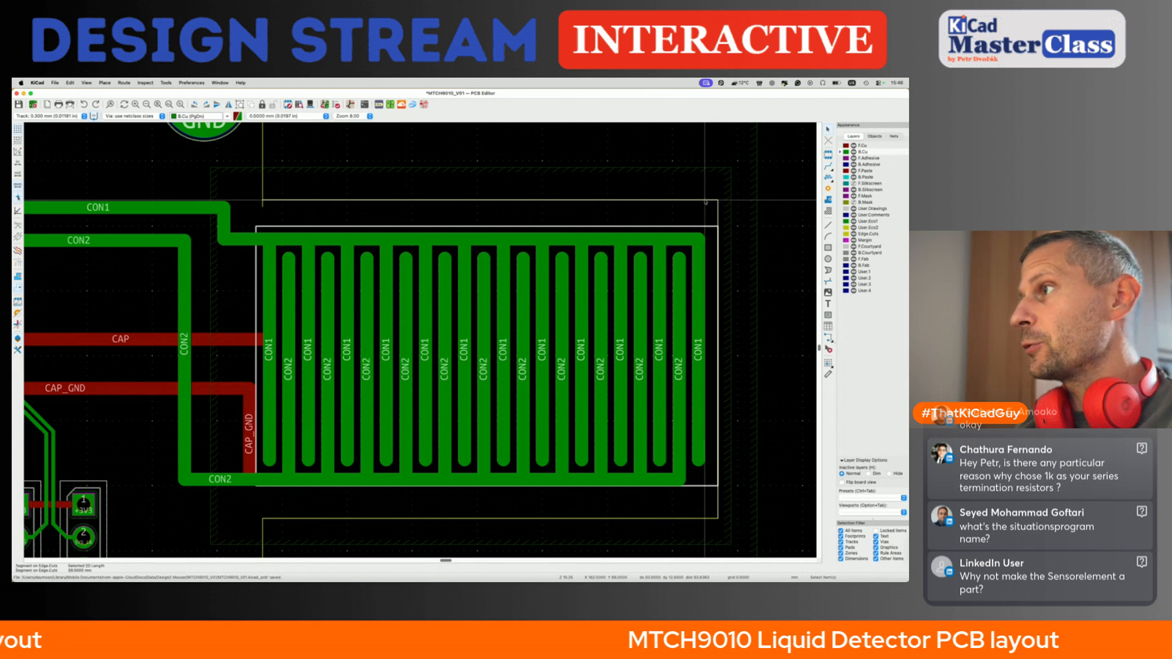
pyautogui.moveTo(745, 295)
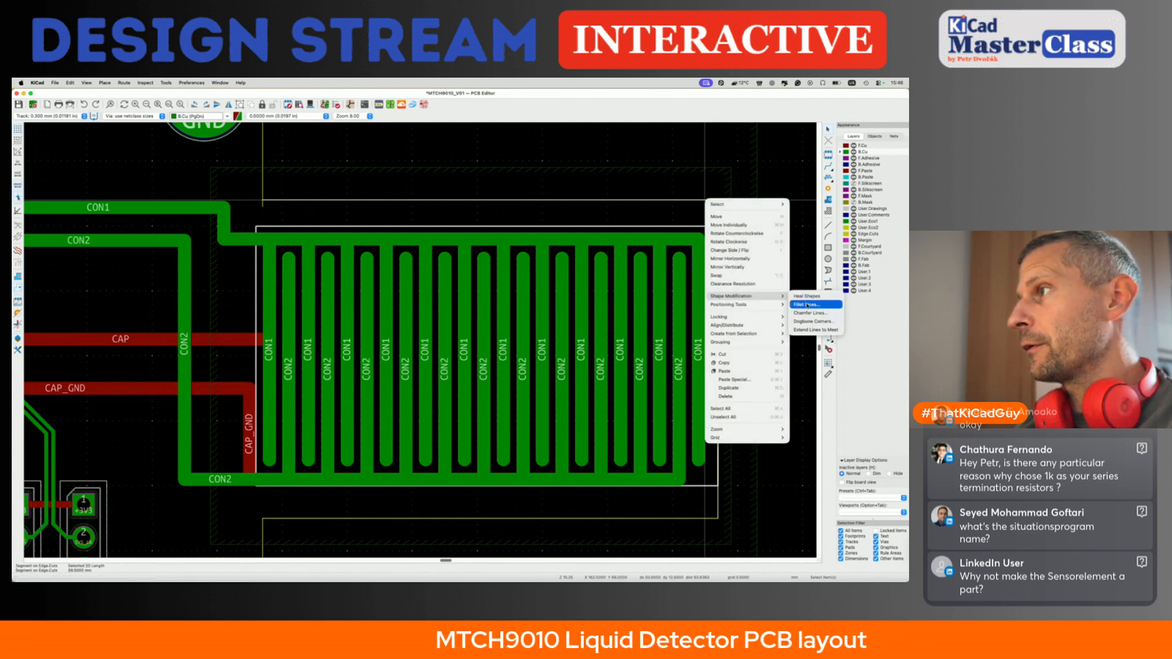
pyautogui.click(807, 305)
pyautogui.press('Return')
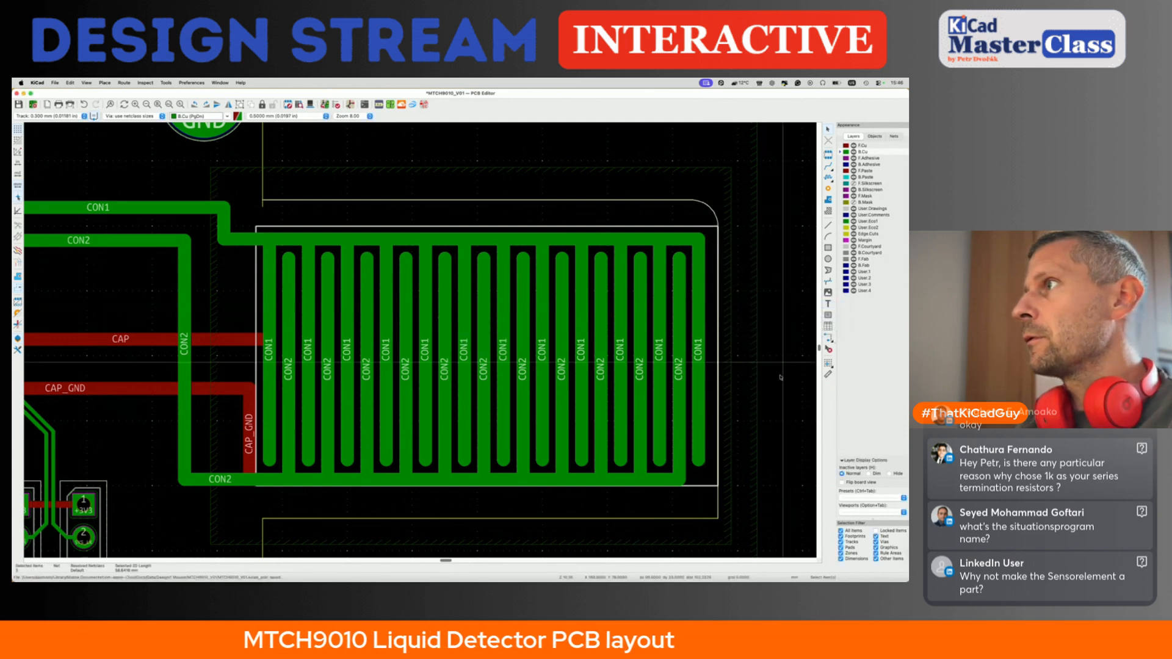
pyautogui.rightClick(705, 518)
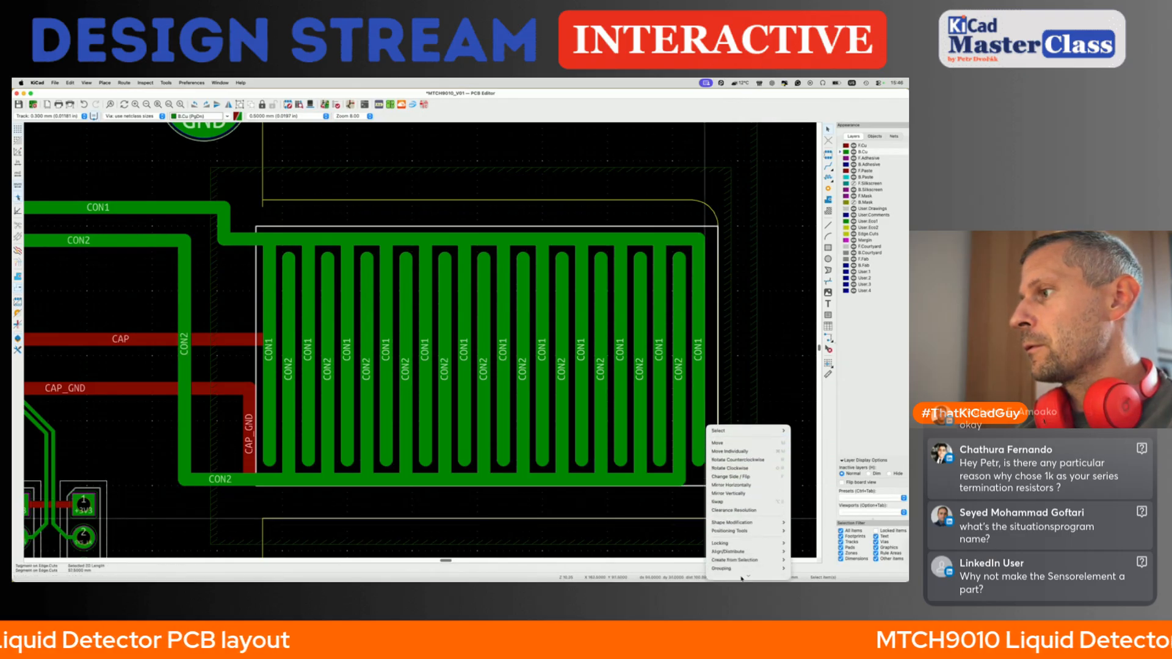
pyautogui.moveTo(772, 516)
pyautogui.click(806, 522)
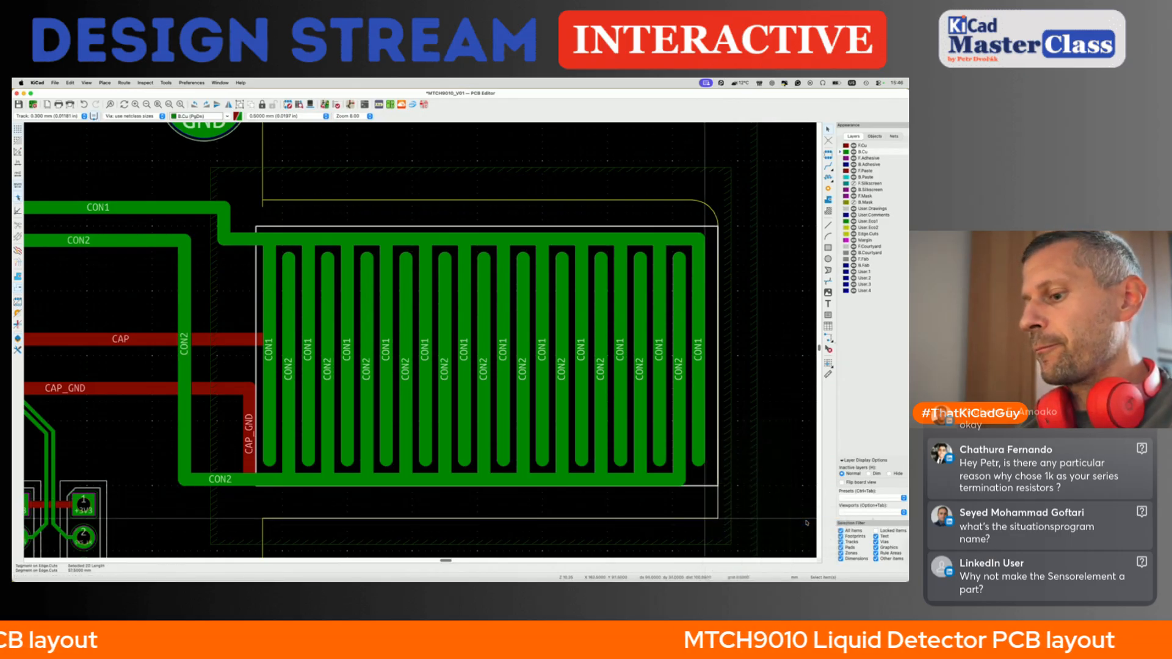
pyautogui.press('Return')
# - Fillet the inner outline corner between the main board's lower right edge and the sensor section's lower edge with radius 4.5 mm
pyautogui.scroll(-3, 723, 457)
pyautogui.scroll(-4, 723, 457)
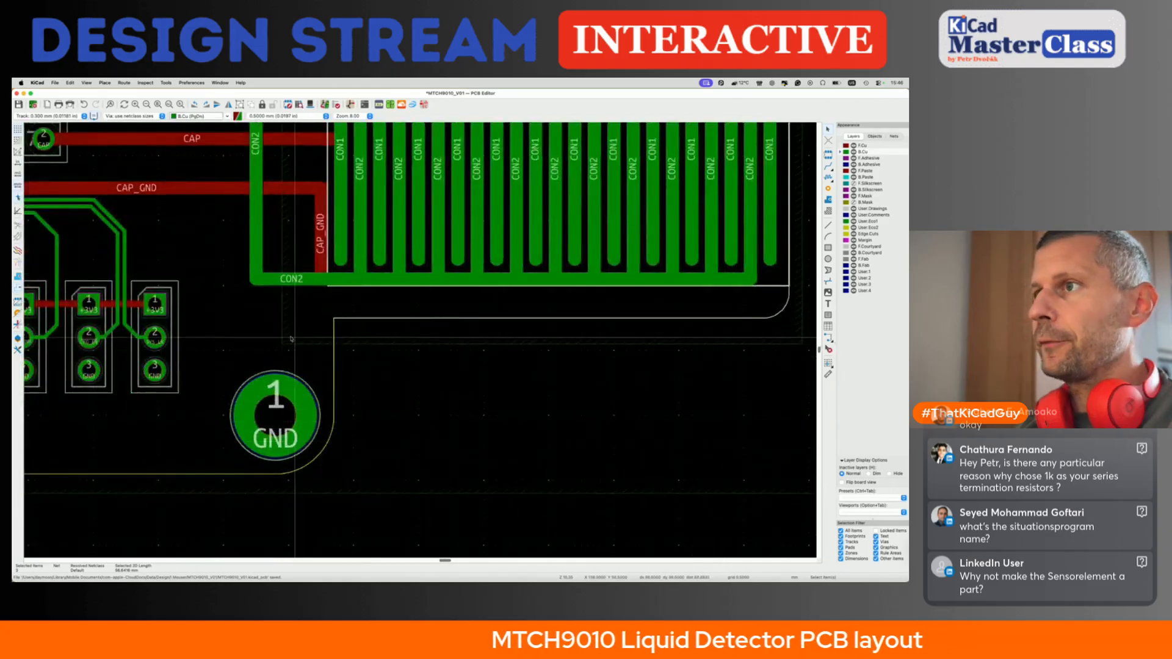
pyautogui.click(334, 370)
pyautogui.keyDown('shift'); pyautogui.click(378, 319); pyautogui.keyUp('shift')
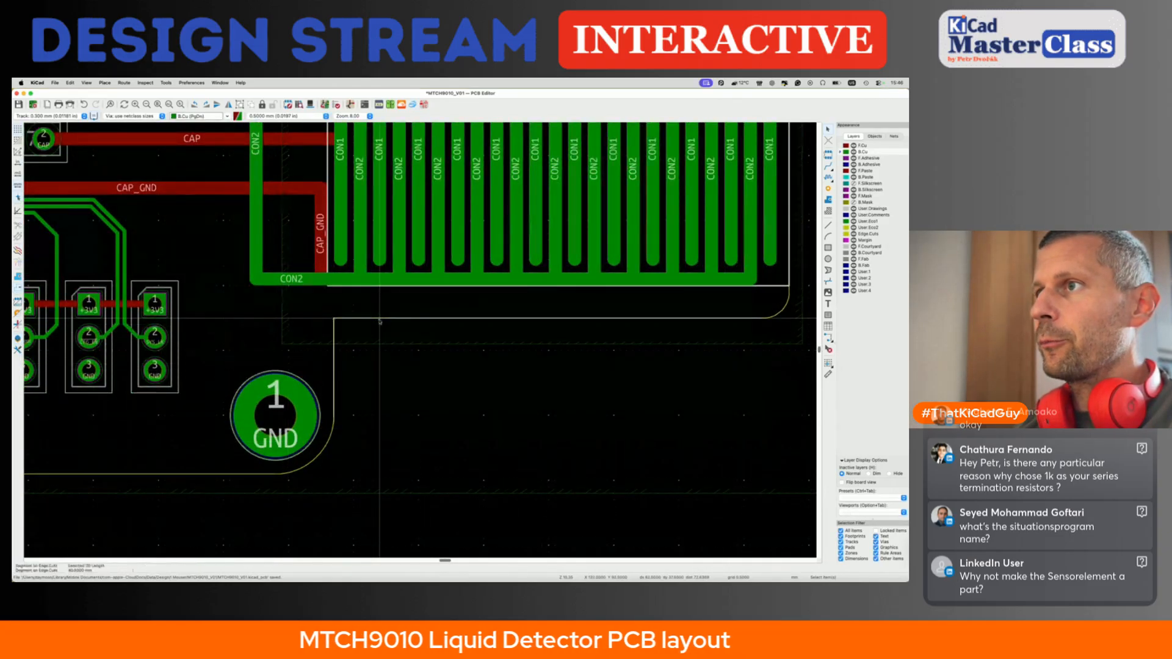
pyautogui.rightClick(379, 321)
pyautogui.moveTo(428, 417)
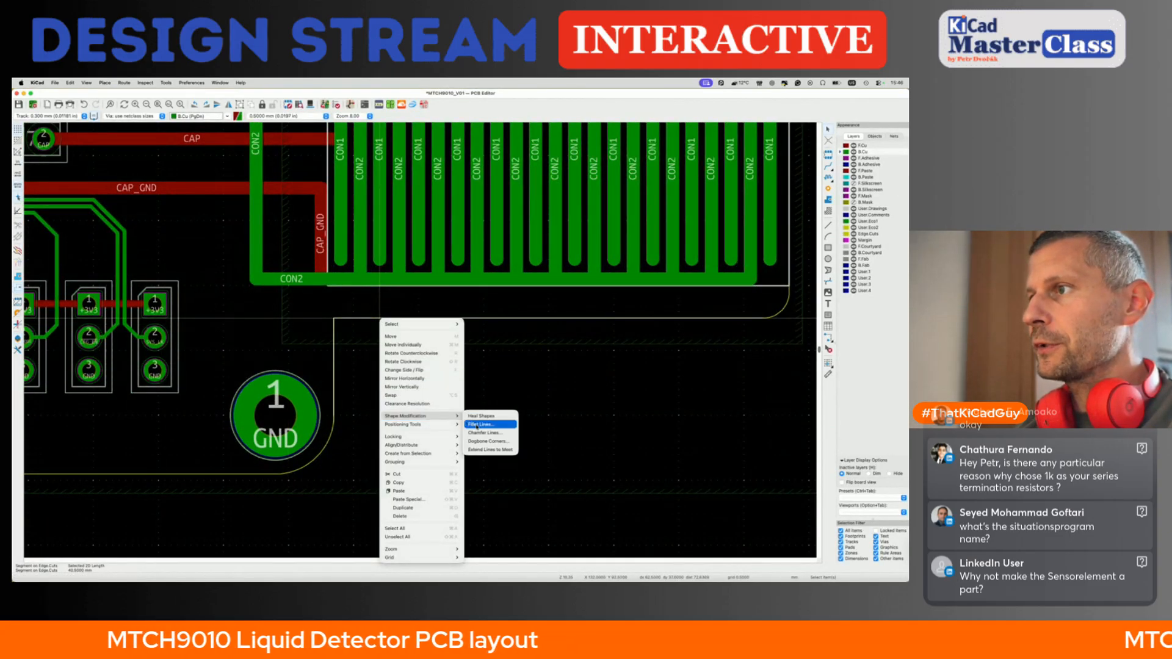
pyautogui.click(478, 424)
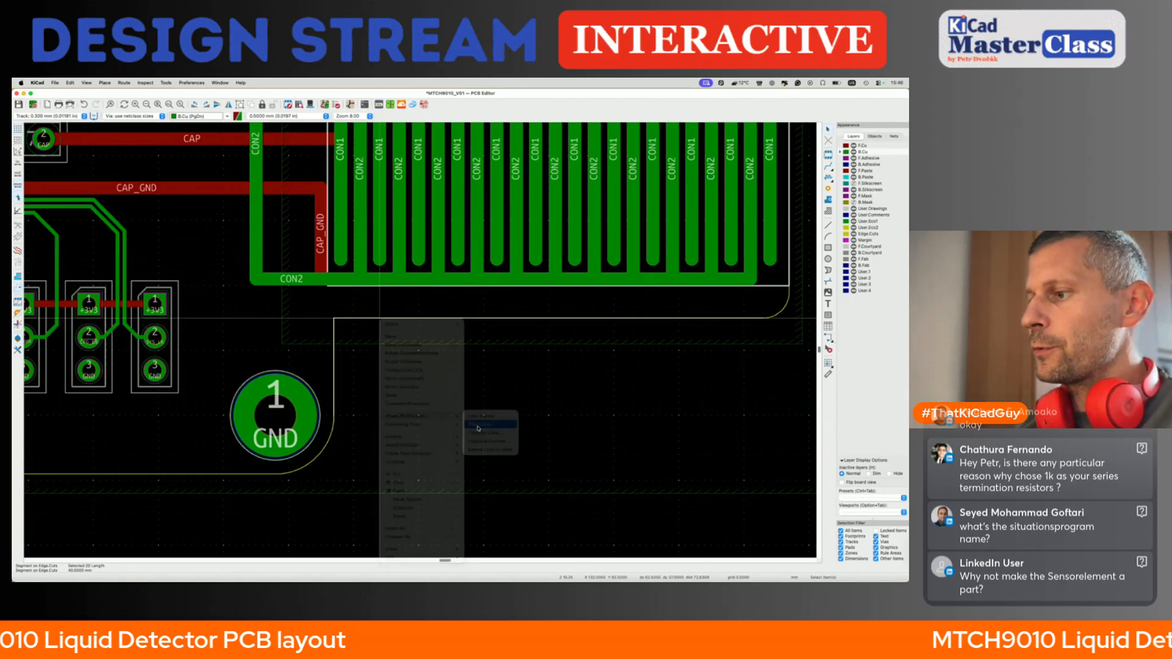
pyautogui.write('4.5')
pyautogui.press('Return')
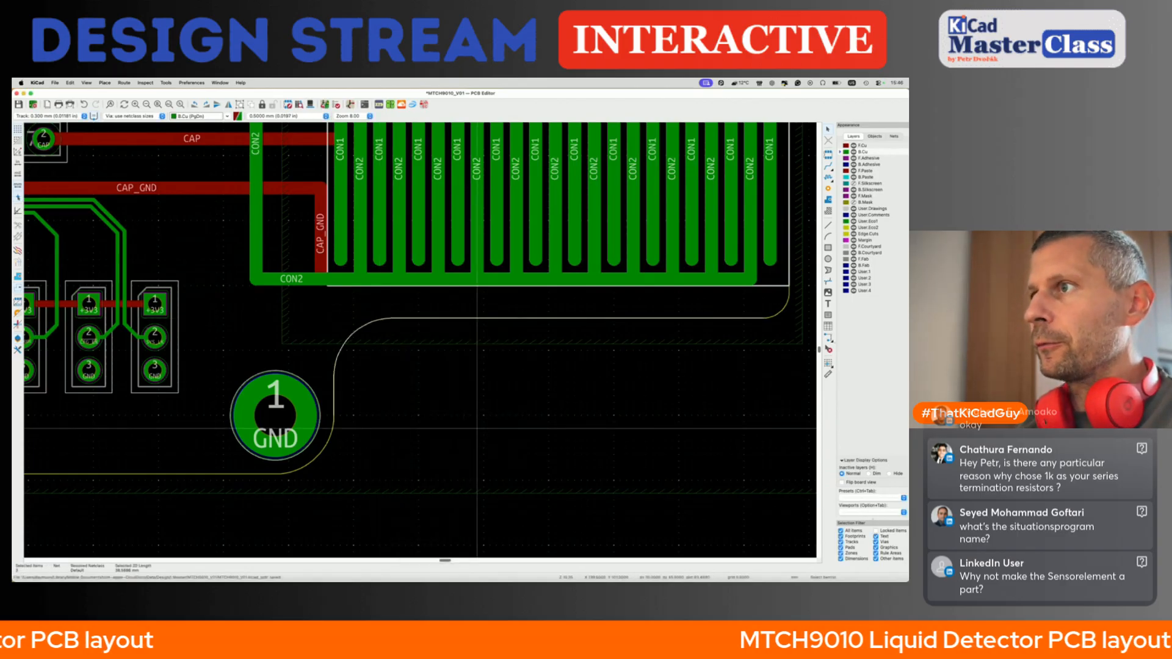
# - Adjust the main board's upper right edge to meet the sensor section's upper edge, and fillet that inner corner with radius 4.5 mm
pyautogui.scroll(-5, 335, 251)
pyautogui.click(335, 250)
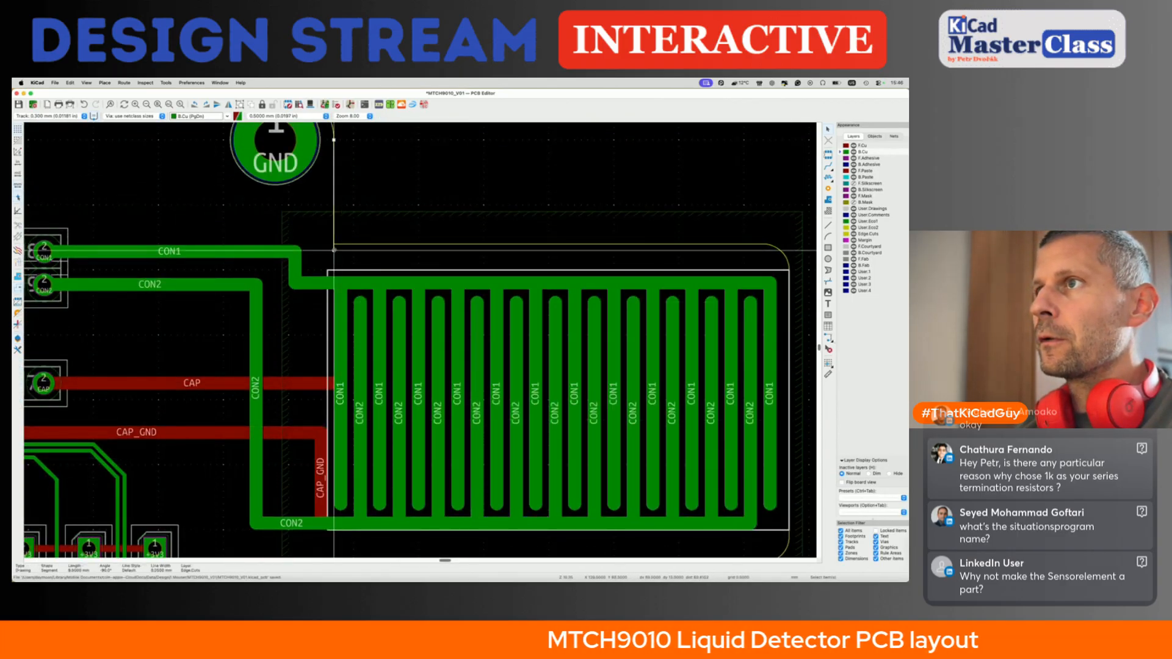
pyautogui.moveTo(335, 250); pyautogui.dragTo(334, 244)
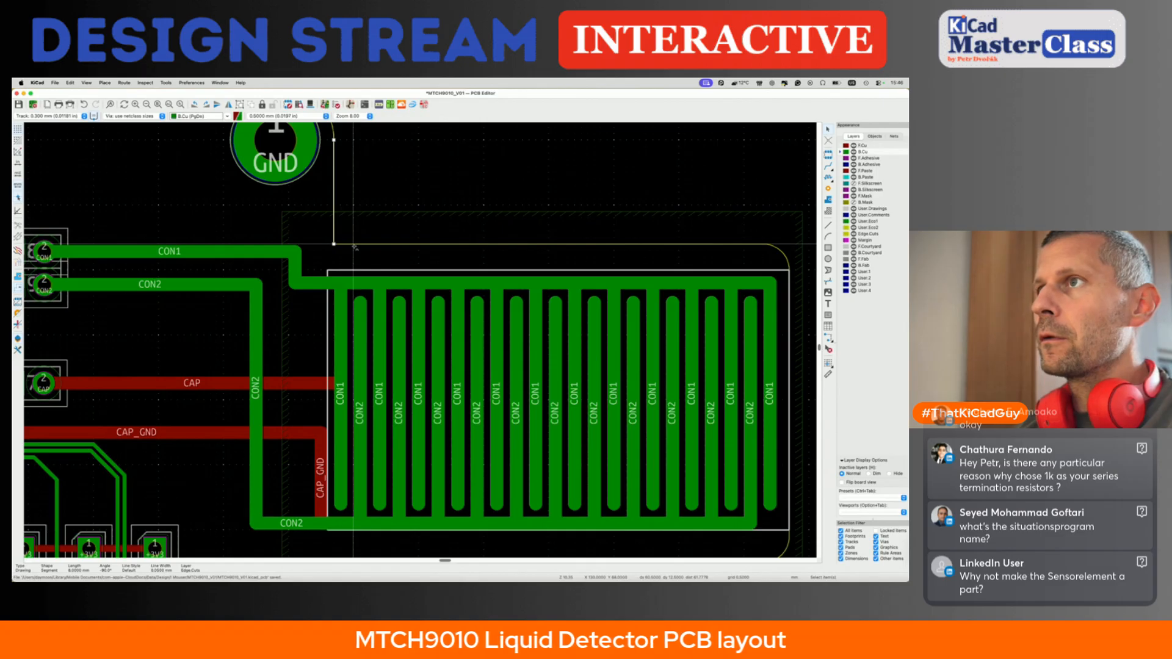
pyautogui.rightClick(355, 245)
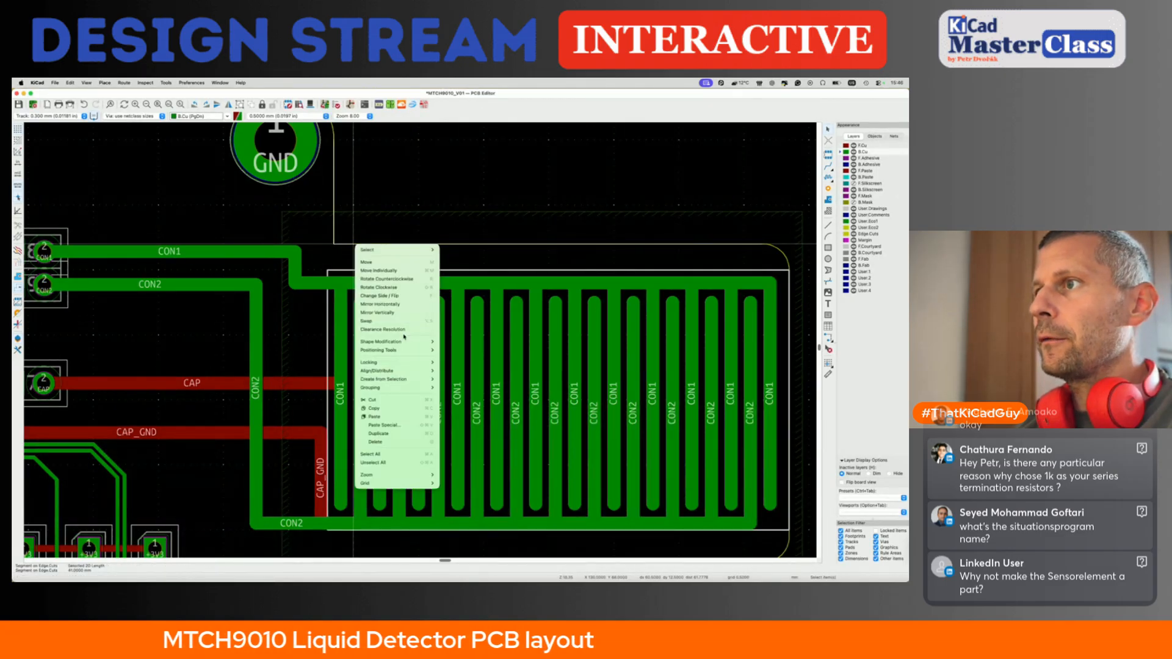
pyautogui.moveTo(406, 341)
pyautogui.click(446, 351)
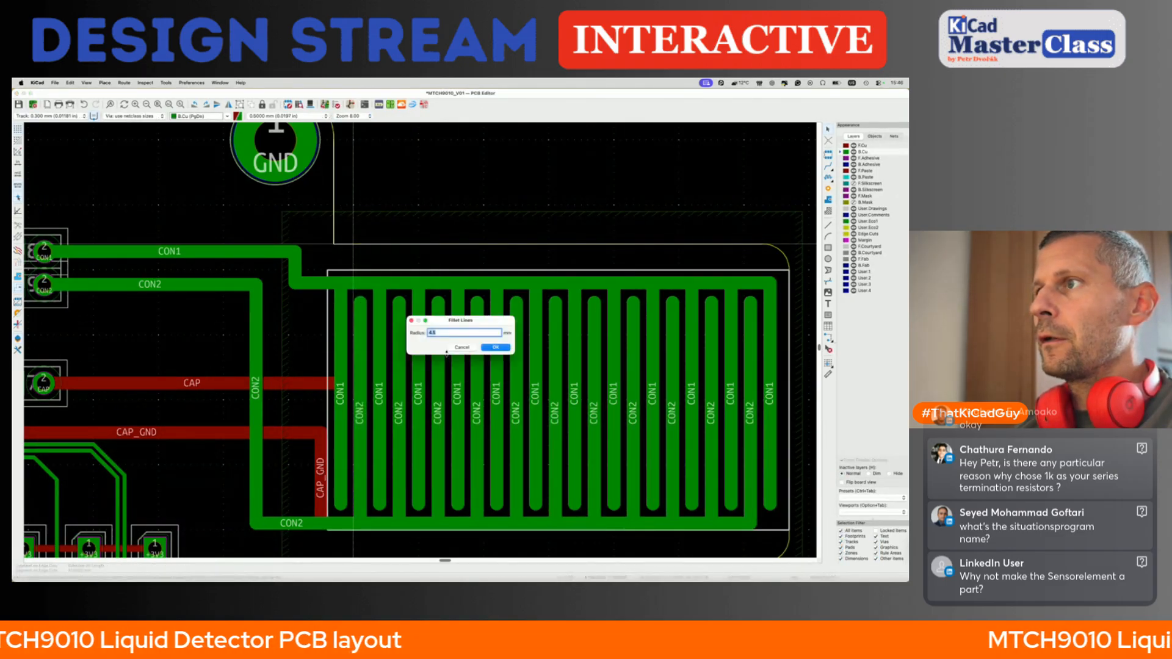
pyautogui.press('Return')
# - Check both sides of the board in the 3D viewer, refill the copper zones, and recheck the back copper
pyautogui.scroll(-3, 444, 354)
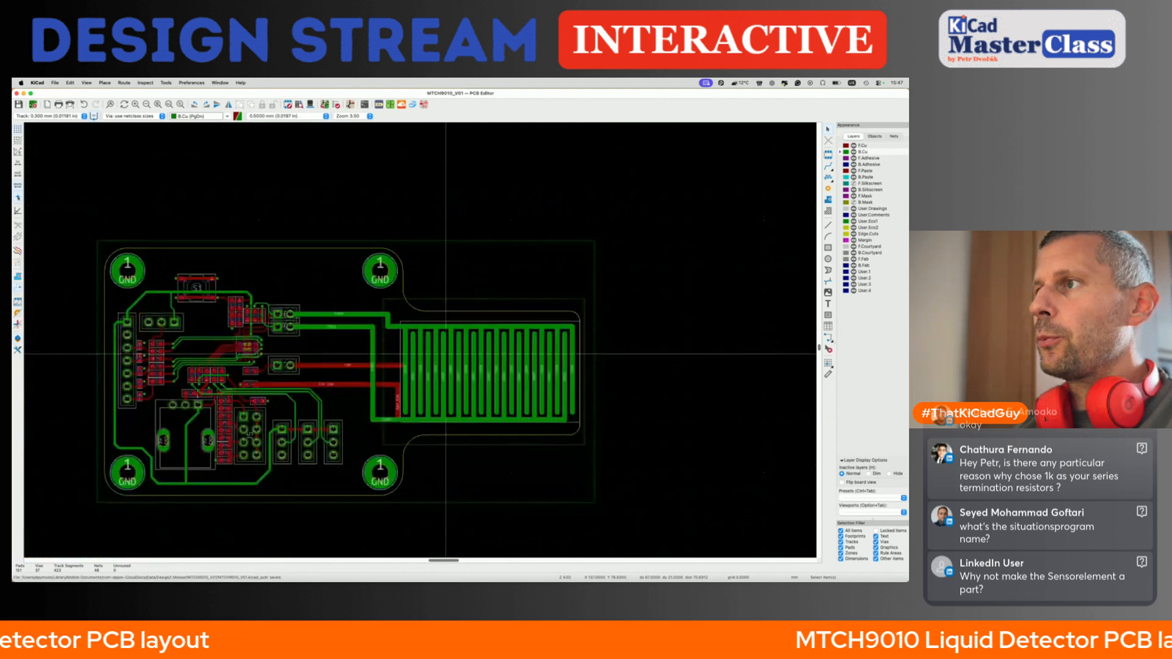
pyautogui.hotkey('alt', '3')
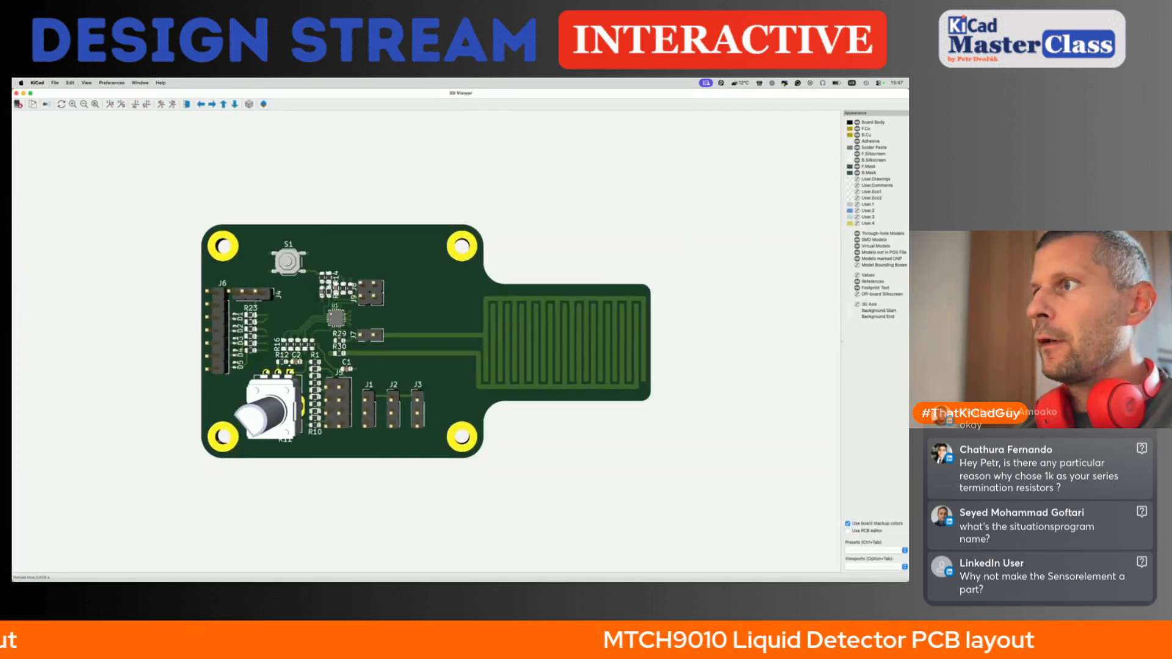
pyautogui.hotkey('shift', 'z')
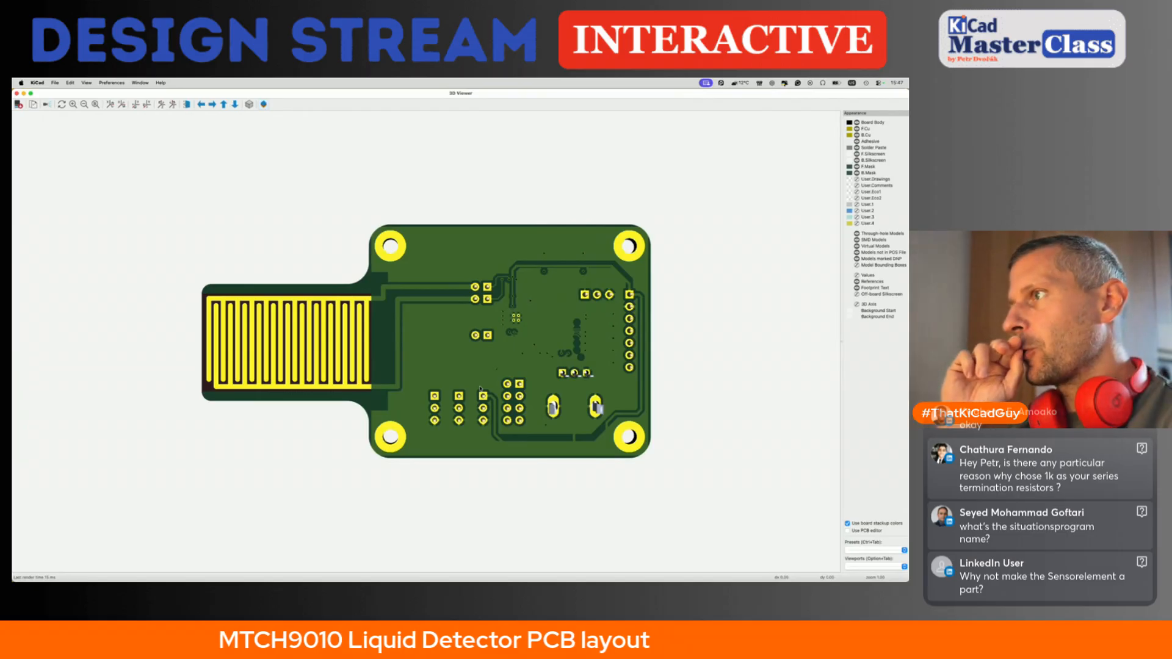
pyautogui.press('z')
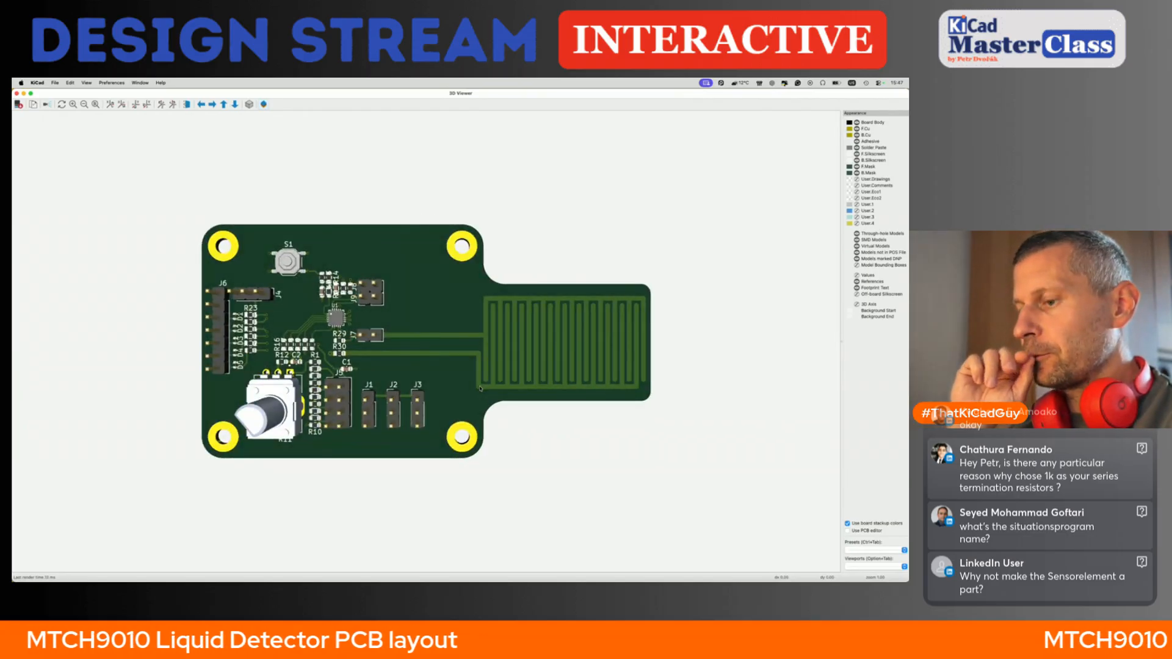
pyautogui.press('super+w')
pyautogui.press('b')
pyautogui.hotkey('alt', '3')
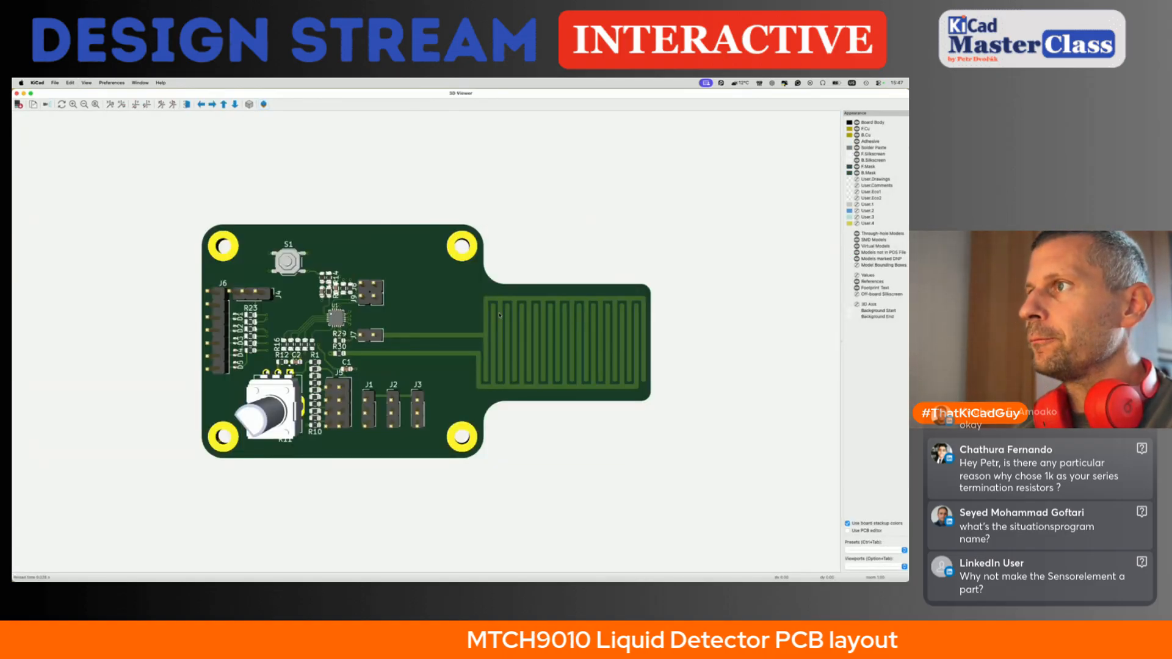
pyautogui.press('f')
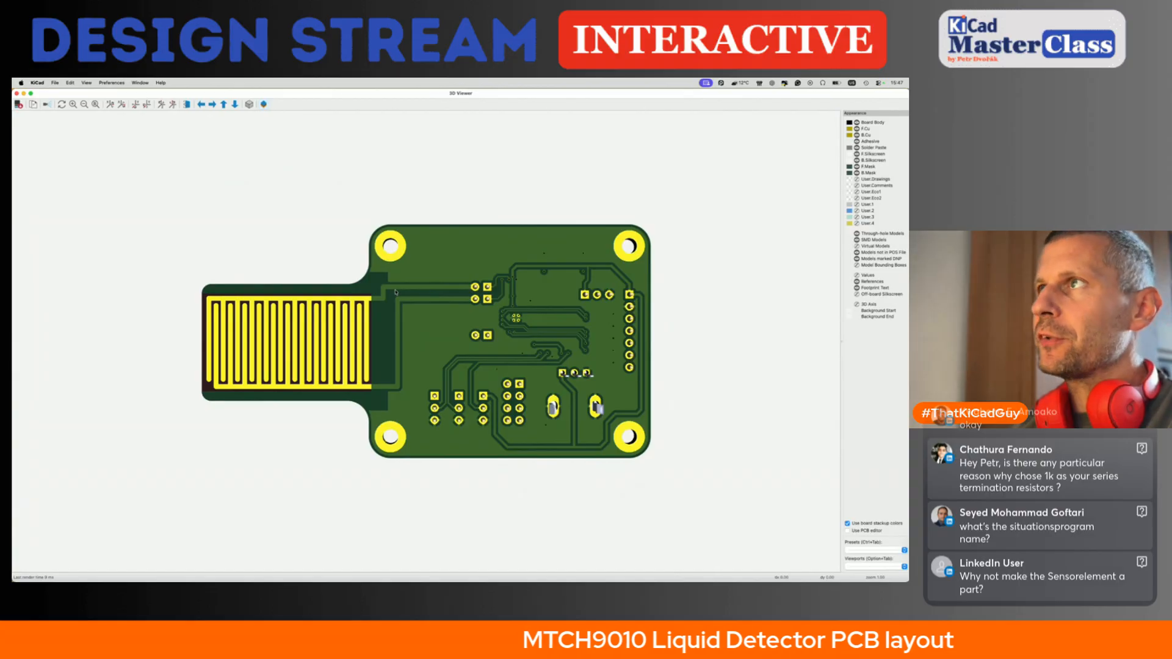
# - Return to the PCB layout and reshape the CON1 track's step beside the sensor into a 45° diagonal
pyautogui.press('super+grave')
pyautogui.press('super+grave')
pyautogui.press('super+grave')
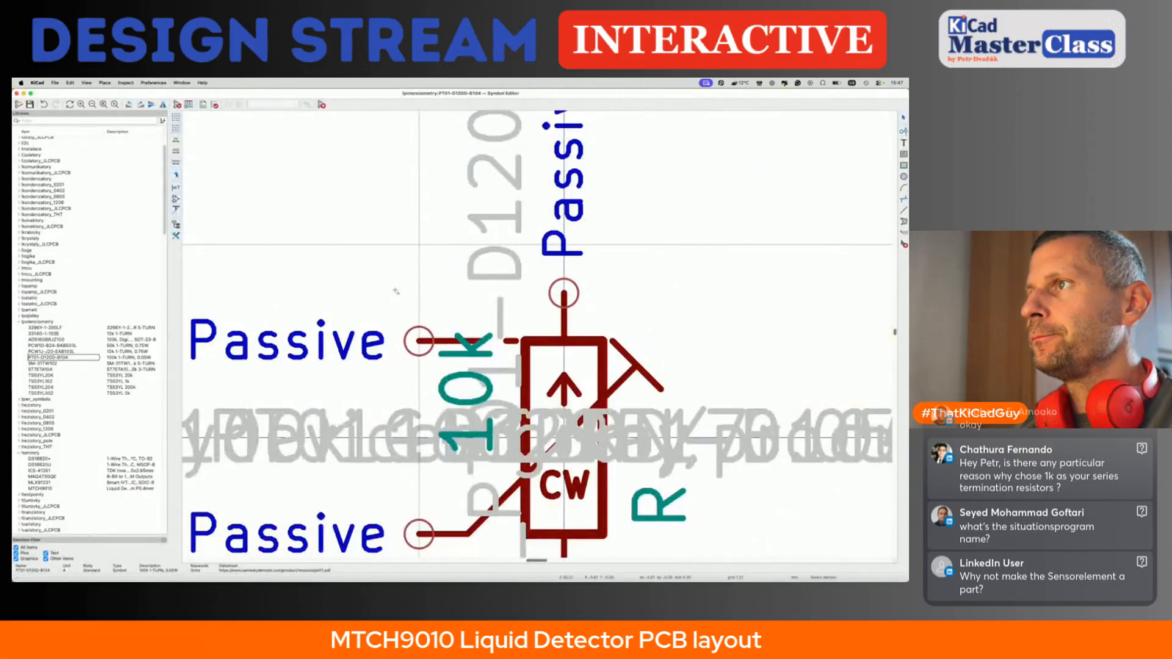
pyautogui.press('super+grave')
pyautogui.scroll(5, 389, 318)
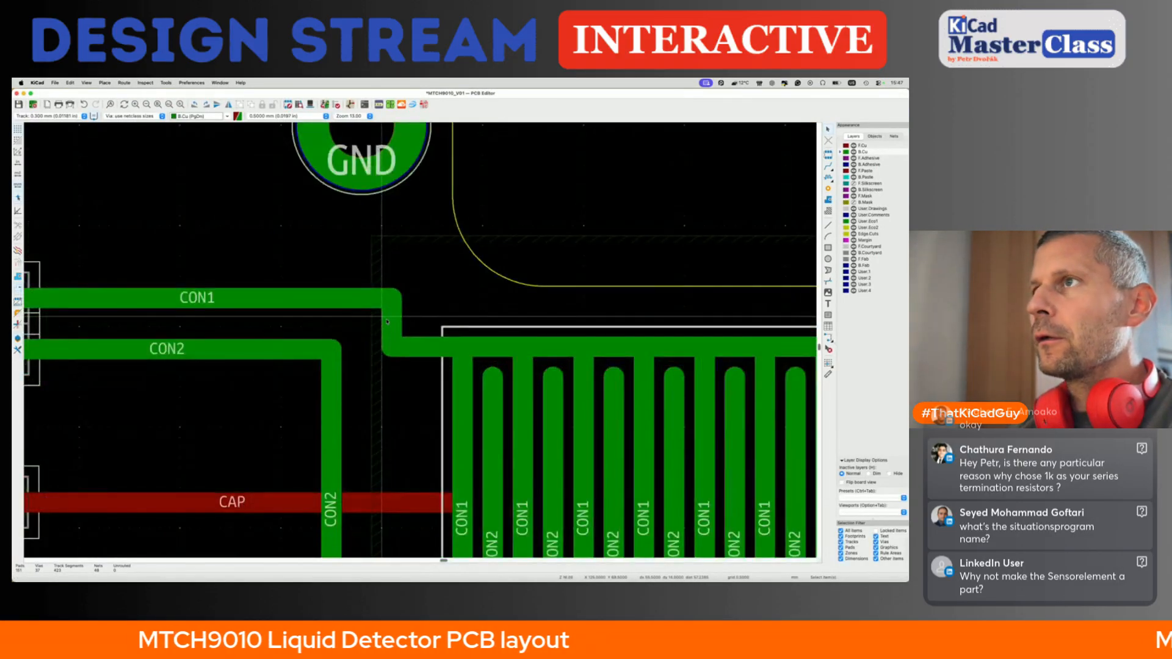
pyautogui.click(400, 308)
pyautogui.moveTo(400, 309); pyautogui.dragTo(370, 306)
pyautogui.scroll(-3, 370, 306)
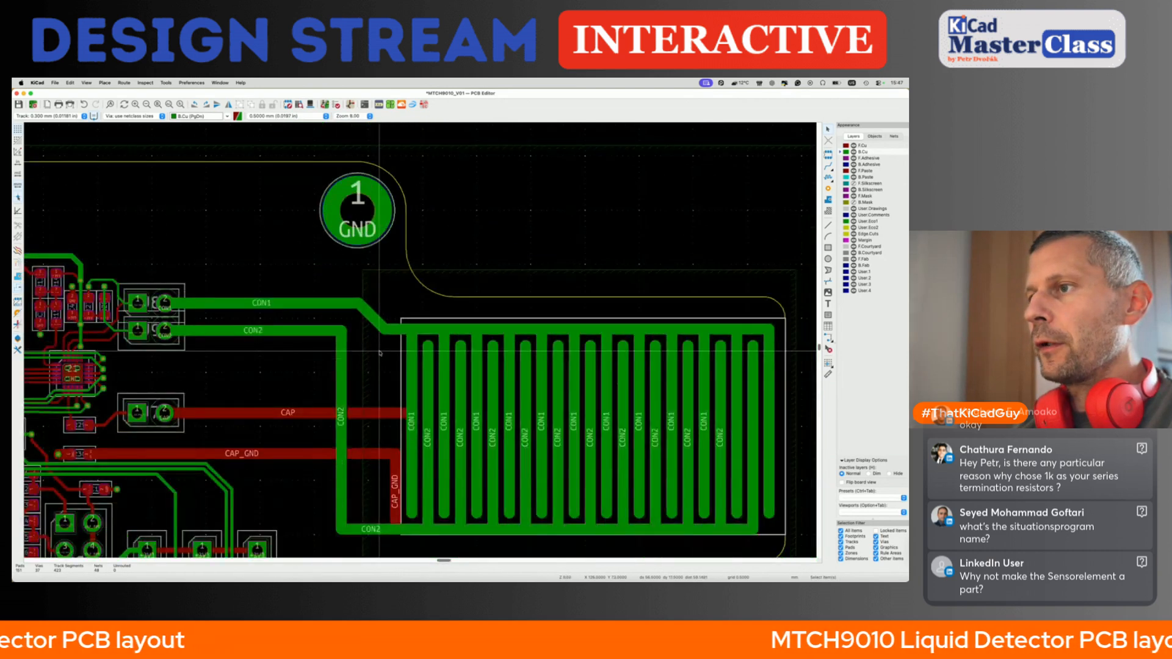
# - Drag the CON2 track's lower corner near the sensor into a 45° diagonal
pyautogui.click(344, 532)
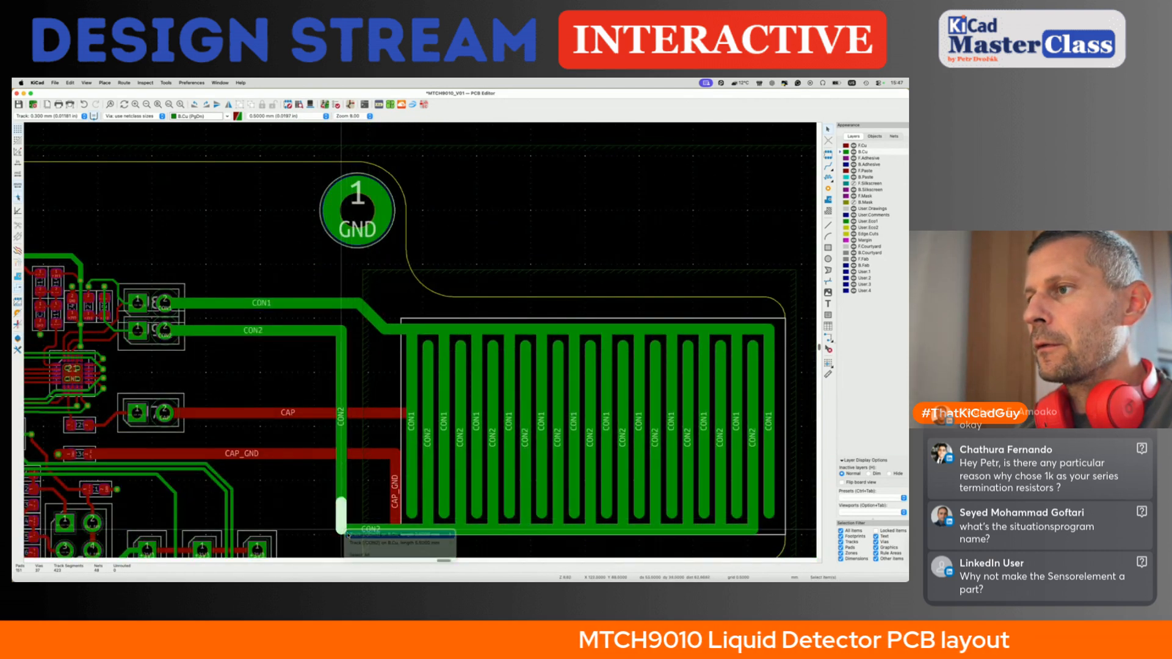
pyautogui.click(352, 535)
pyautogui.press('d')
pyautogui.click(359, 521)
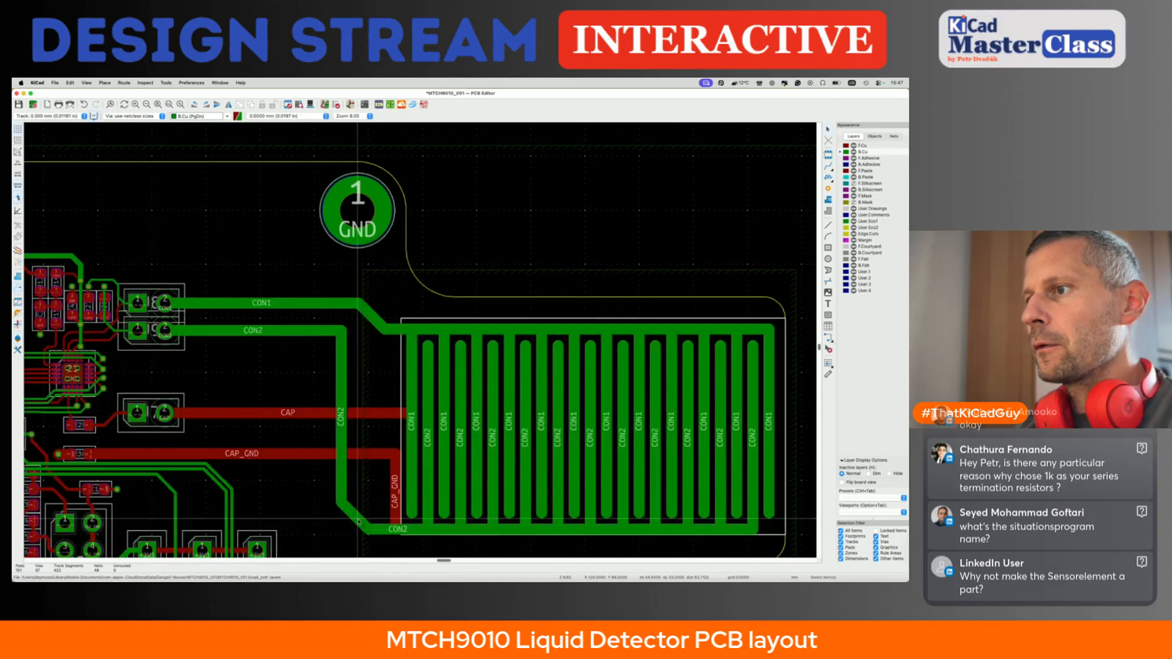
# - Refill the copper zones and check the rerouted CON1 and CON2 tracks on the back of the 3D board
pyautogui.hotkey('alt', '3')
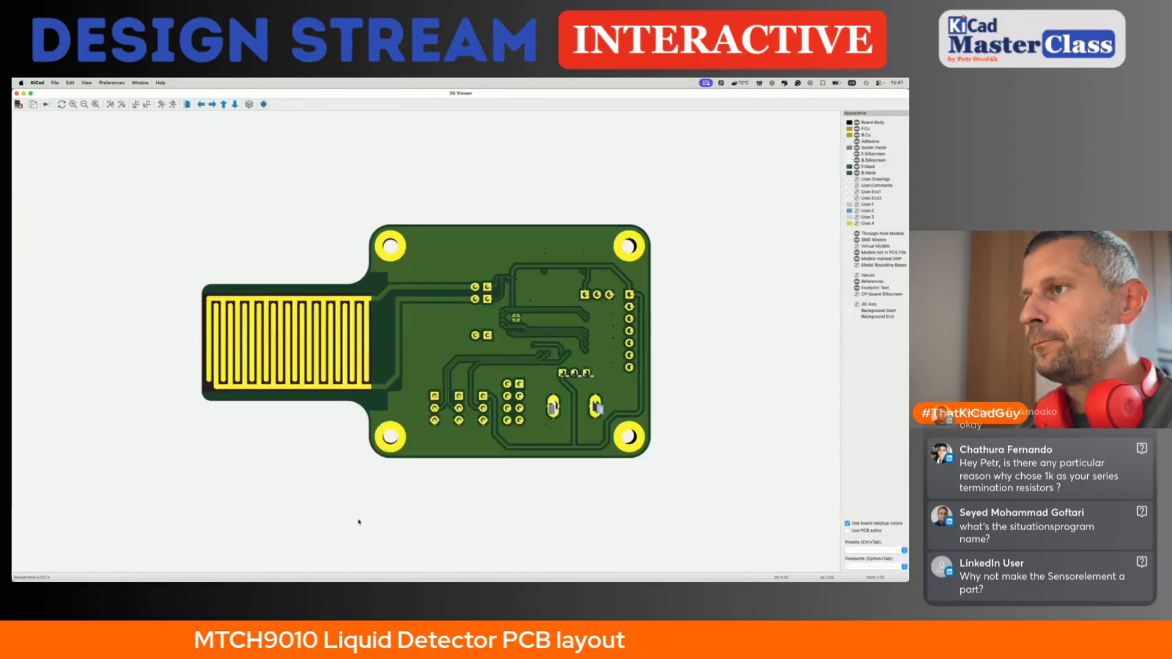
pyautogui.press('super+grave')
pyautogui.press('super+grave')
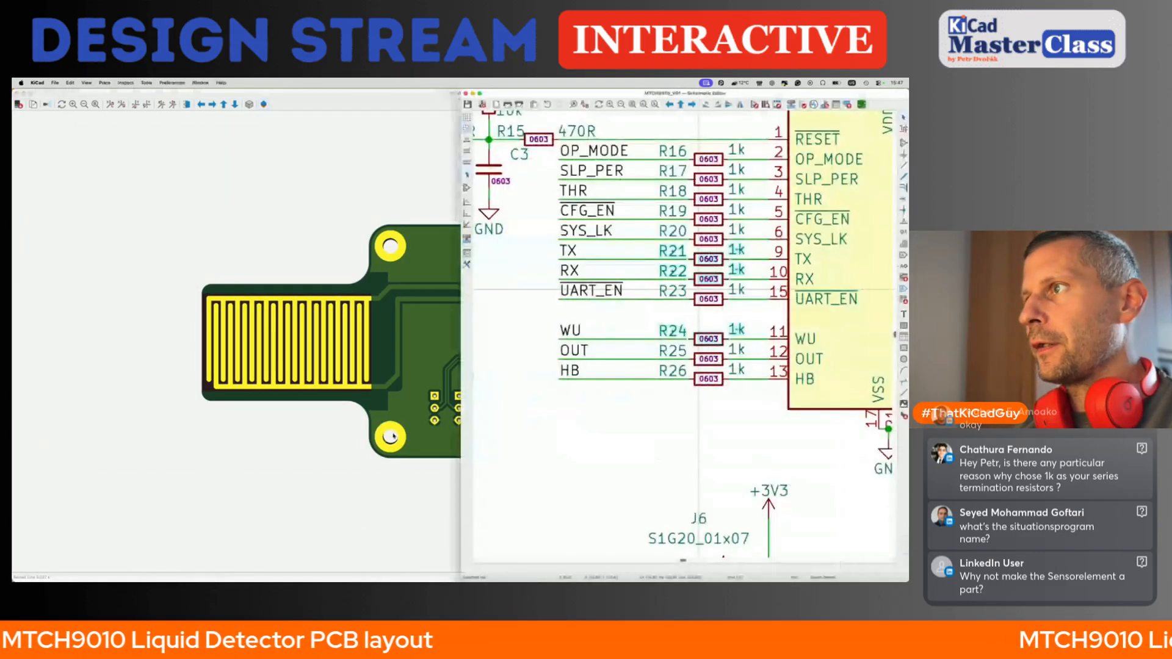
pyautogui.press('super+grave')
pyautogui.press('super+grave')
pyautogui.press('b')
pyautogui.press('super+grave')
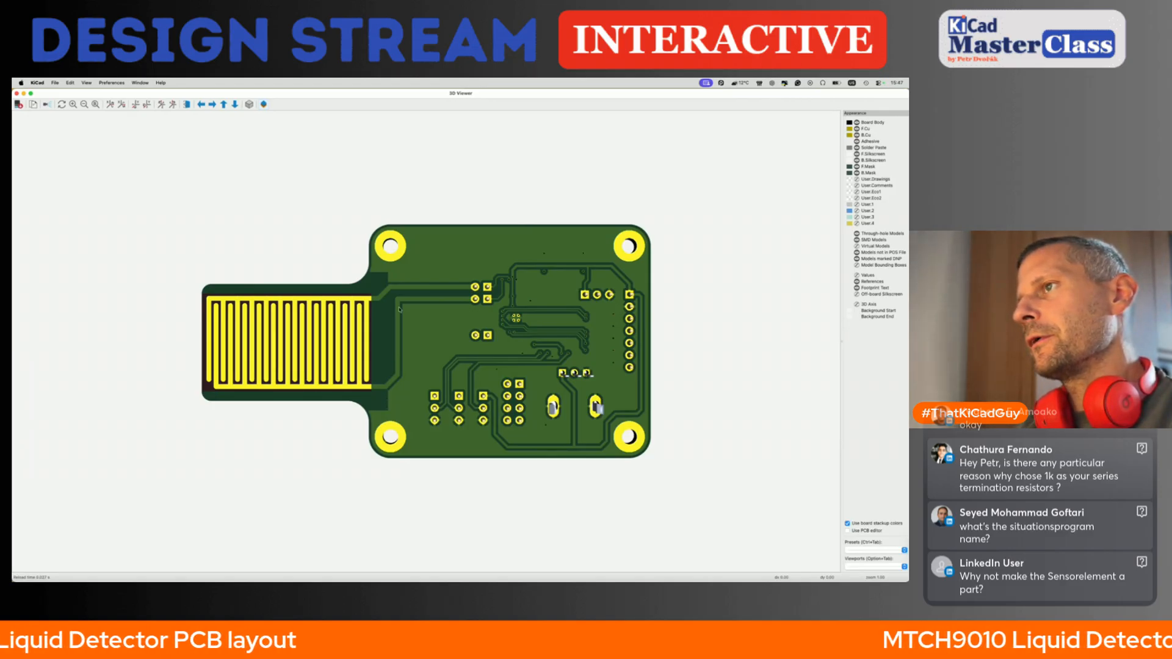
pyautogui.press('super+w')
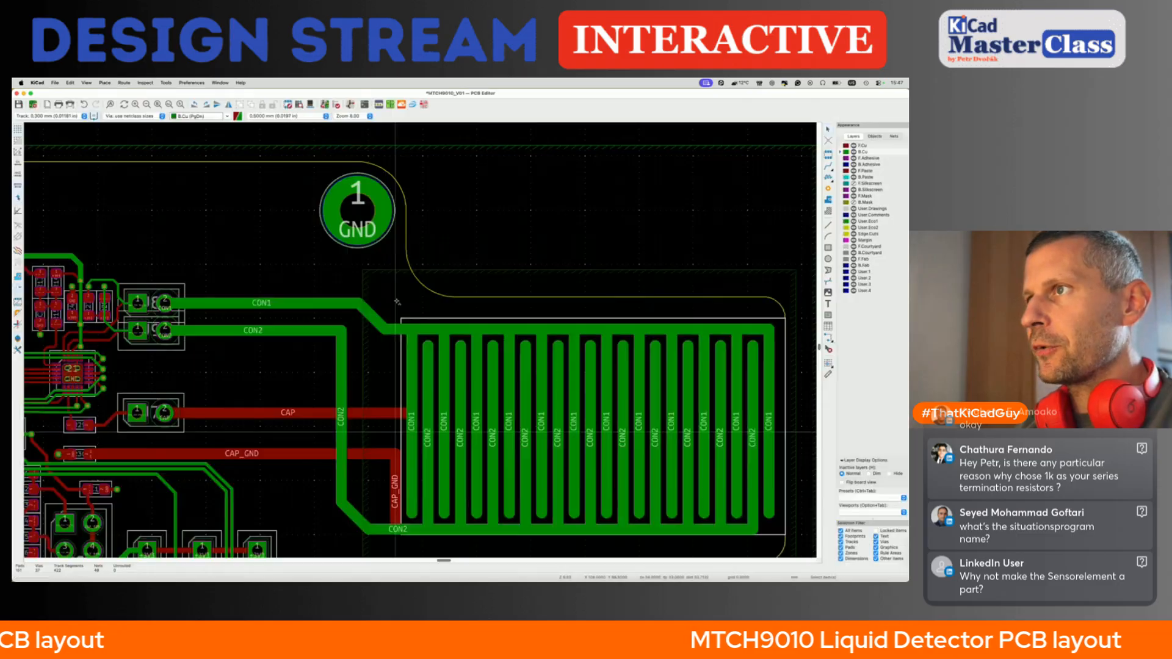
# - Drag the CON2 track's upper corner into a 45° diagonal and check both sides of the board in the 3D viewer
pyautogui.click(344, 335)
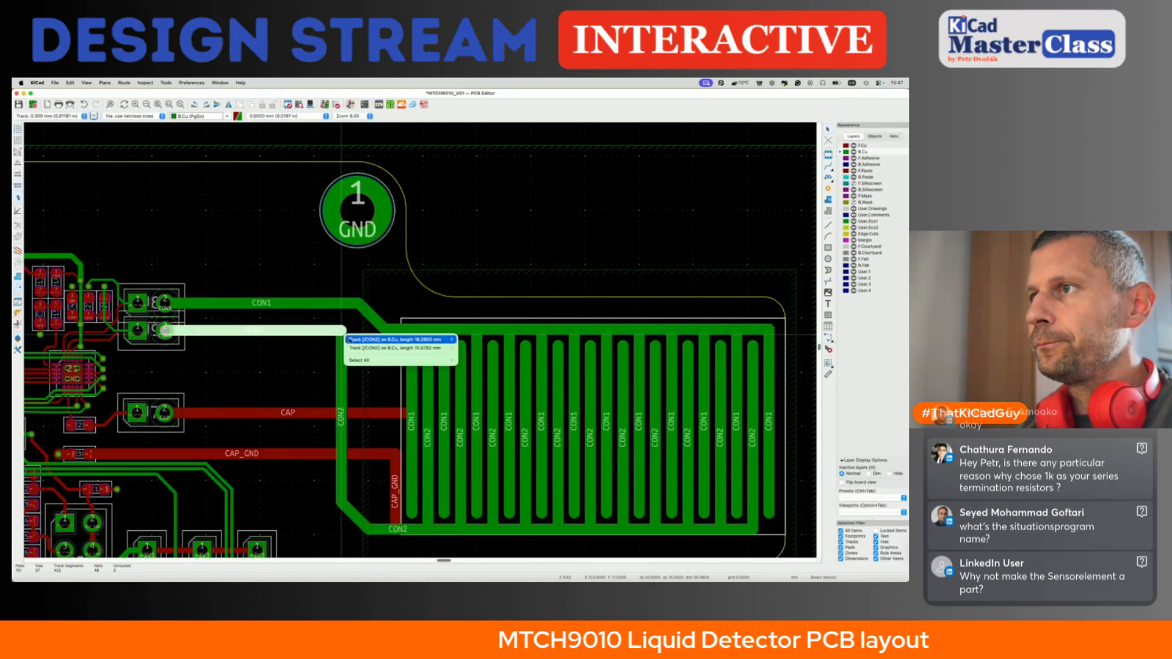
pyautogui.click(353, 340)
pyautogui.press('d')
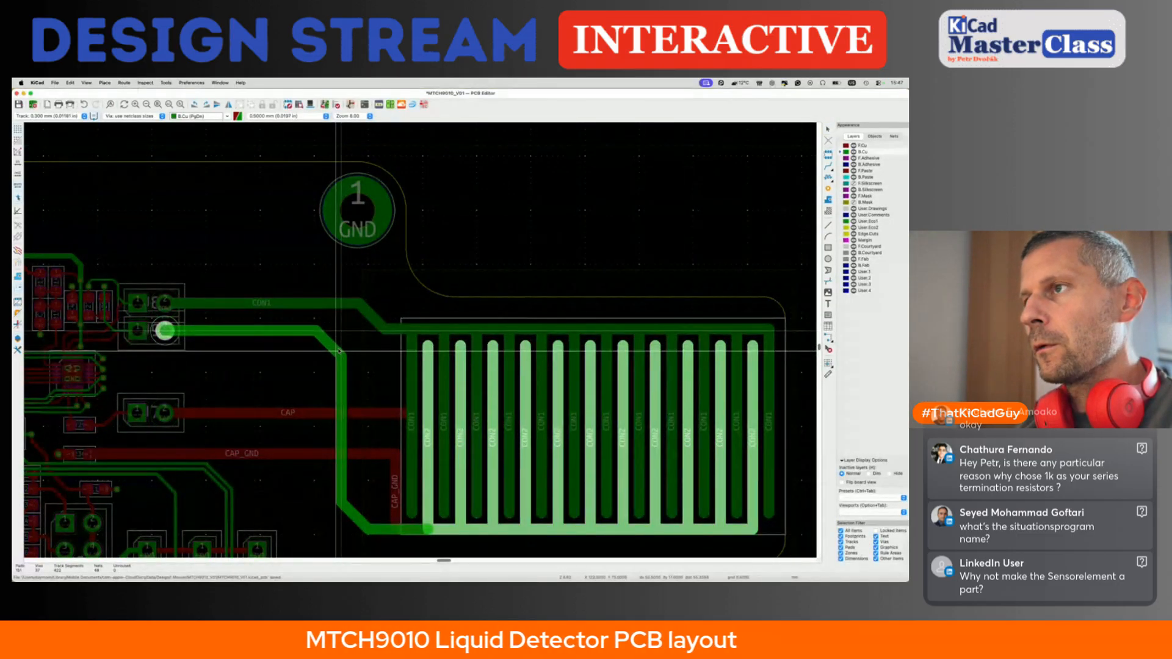
pyautogui.click(339, 351)
pyautogui.hotkey('alt', '3')
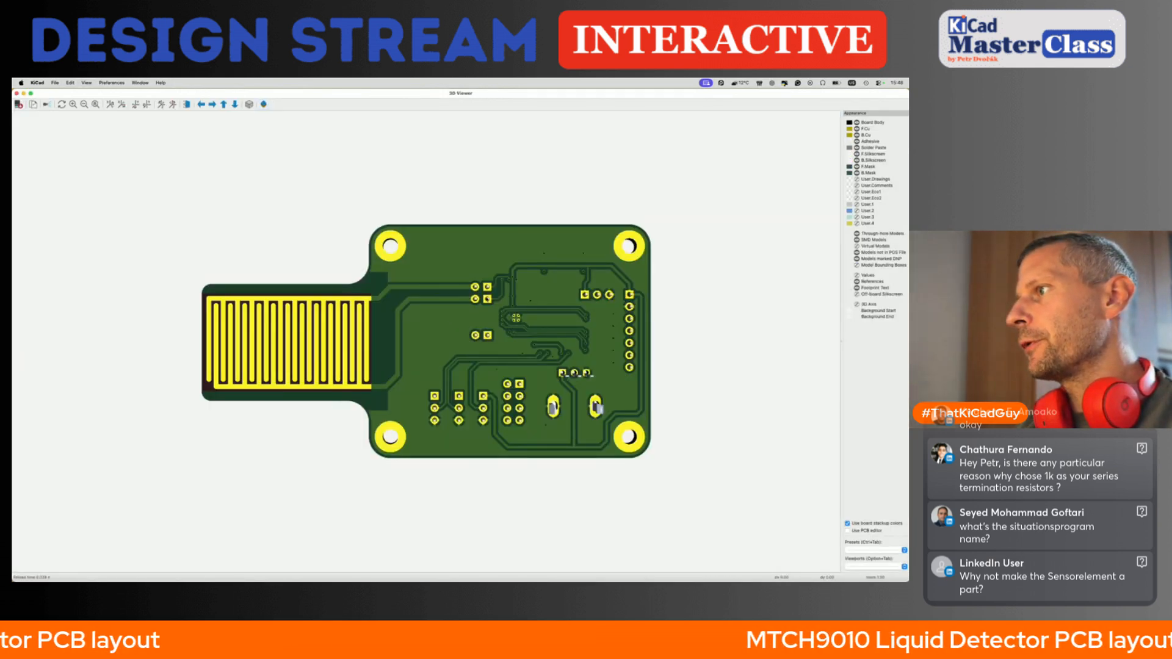
pyautogui.press('z')
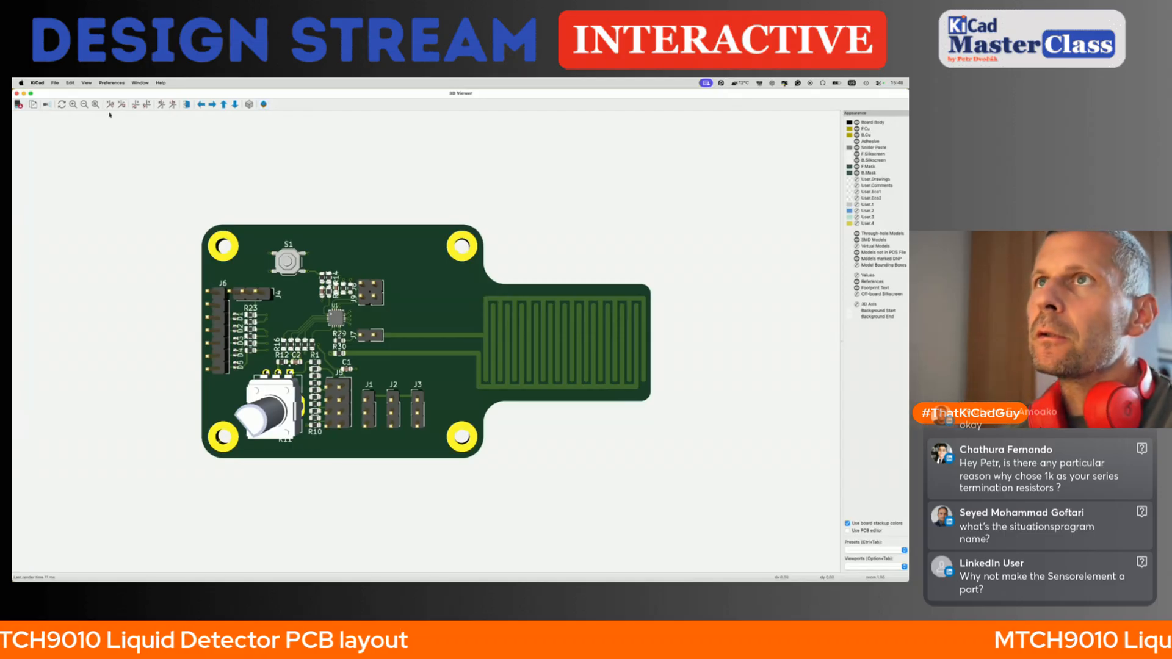
pyautogui.click(16, 92)
# - Make F.Silkscreen the active layer and move the cat logo onto the board beside the upper-right mounting hole of the main section
pyautogui.scroll(-5, 388, 262)
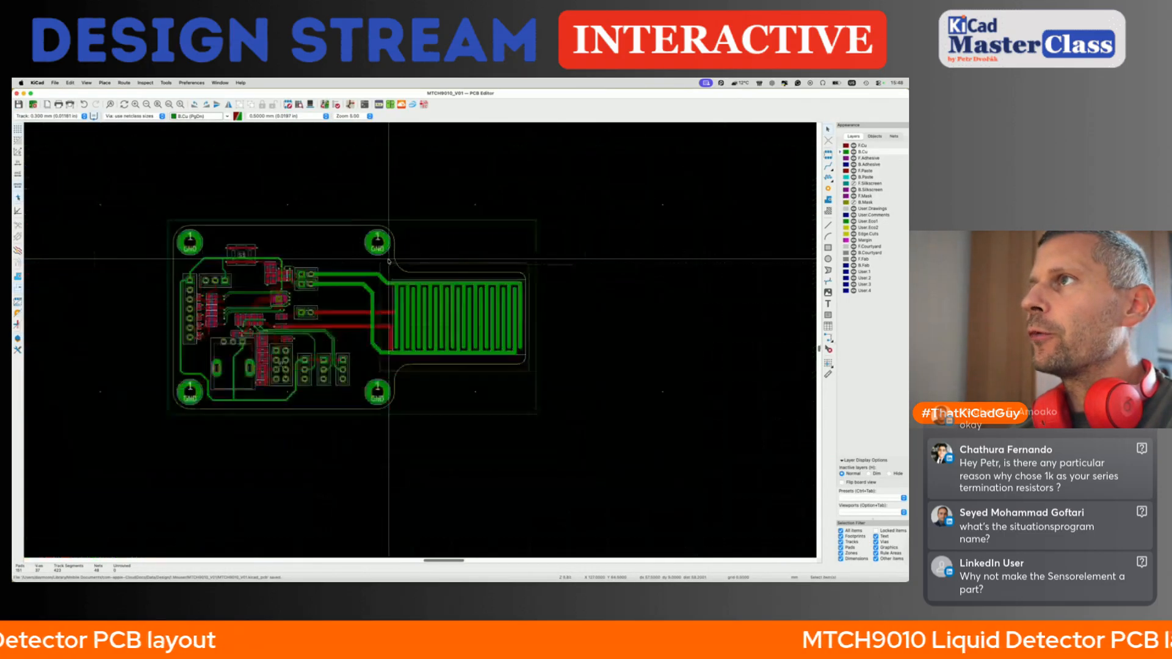
pyautogui.click(867, 183)
pyautogui.hscroll(-4, 275, 207)
pyautogui.scroll(2, 275, 207)
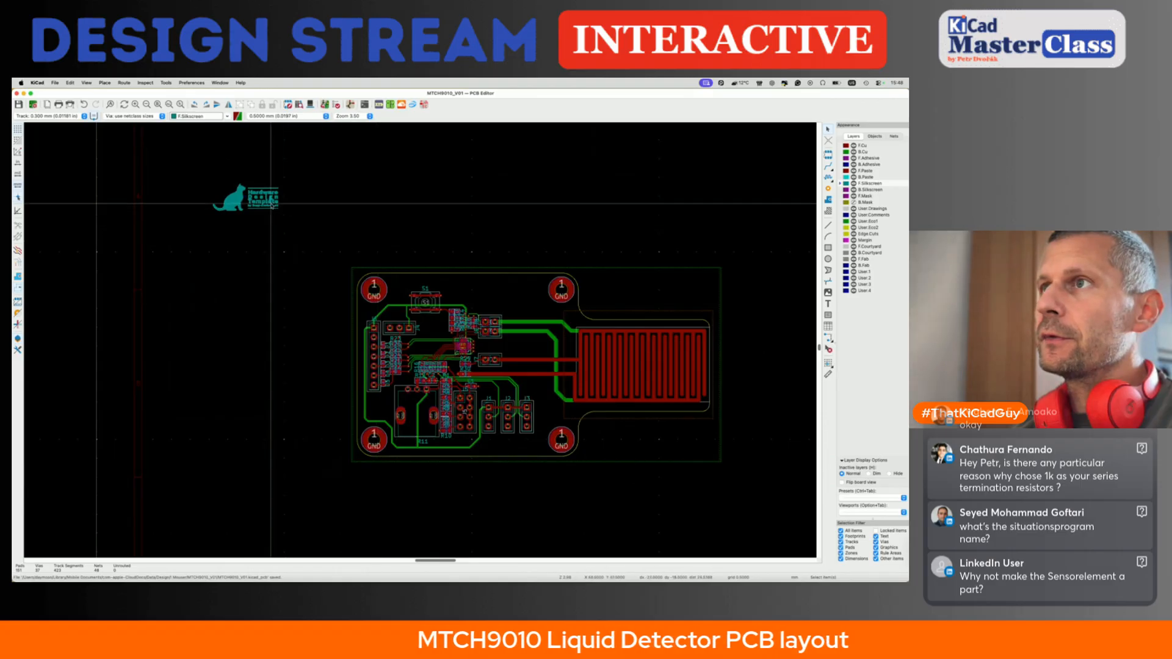
pyautogui.moveTo(274, 207); pyautogui.dragTo(531, 298)
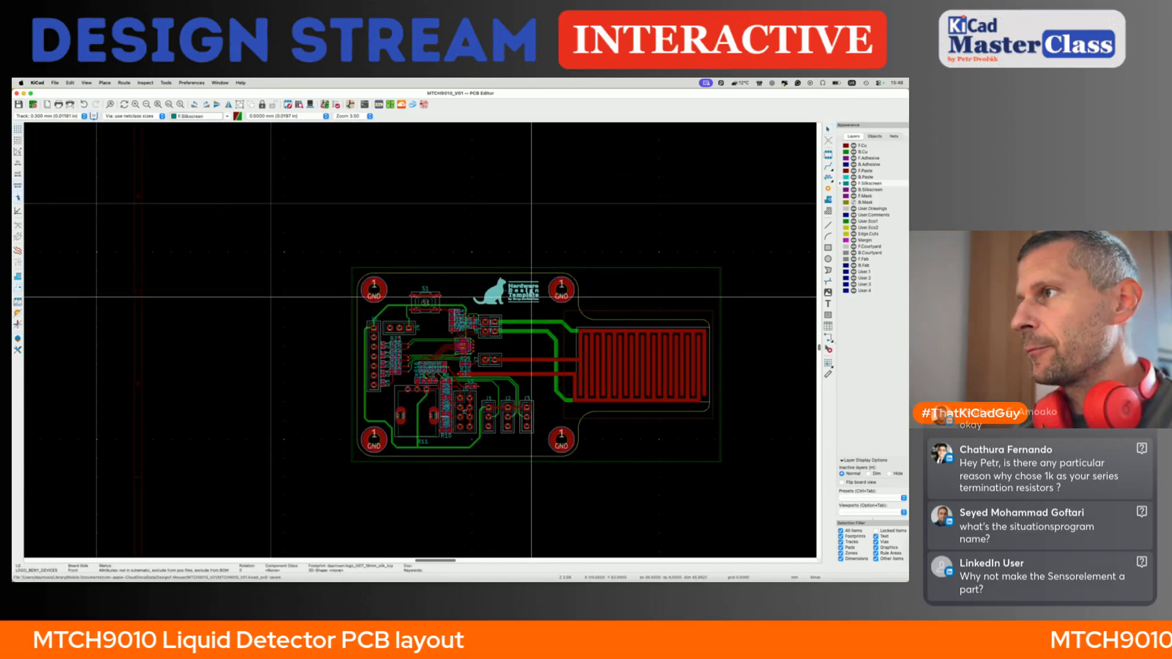
pyautogui.moveTo(535, 297); pyautogui.dragTo(535, 297)
pyautogui.scroll(4, 535, 297)
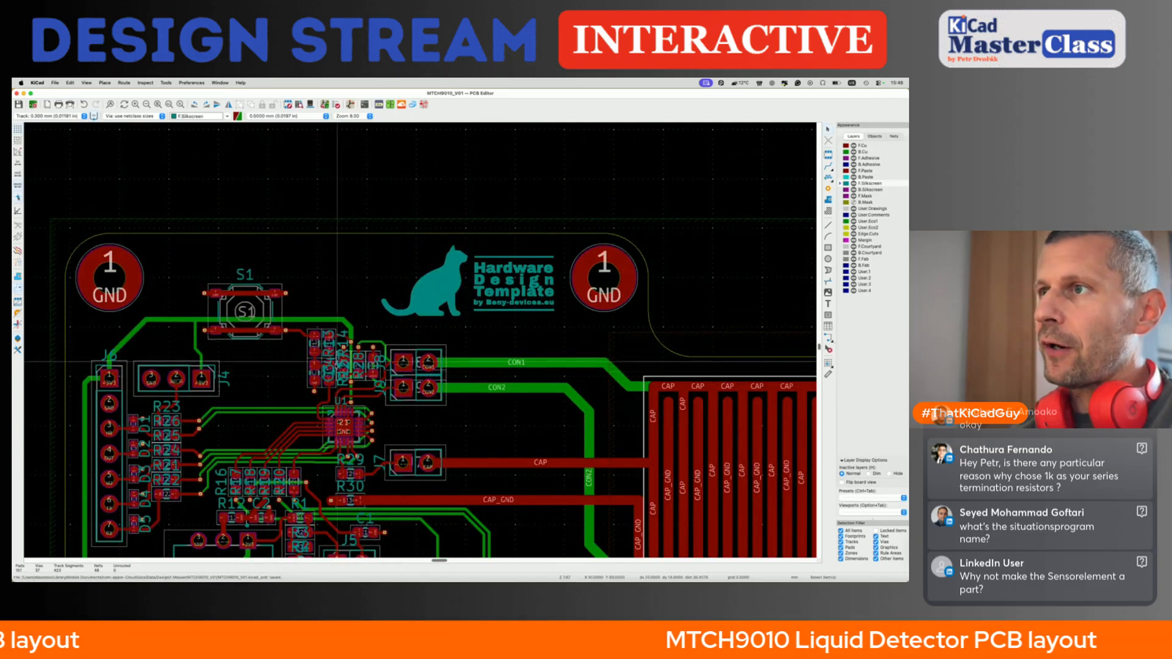
# - Delete the J8 and J9 reference labels beside the conductive sensor headers
pyautogui.scroll(3, 337, 363)
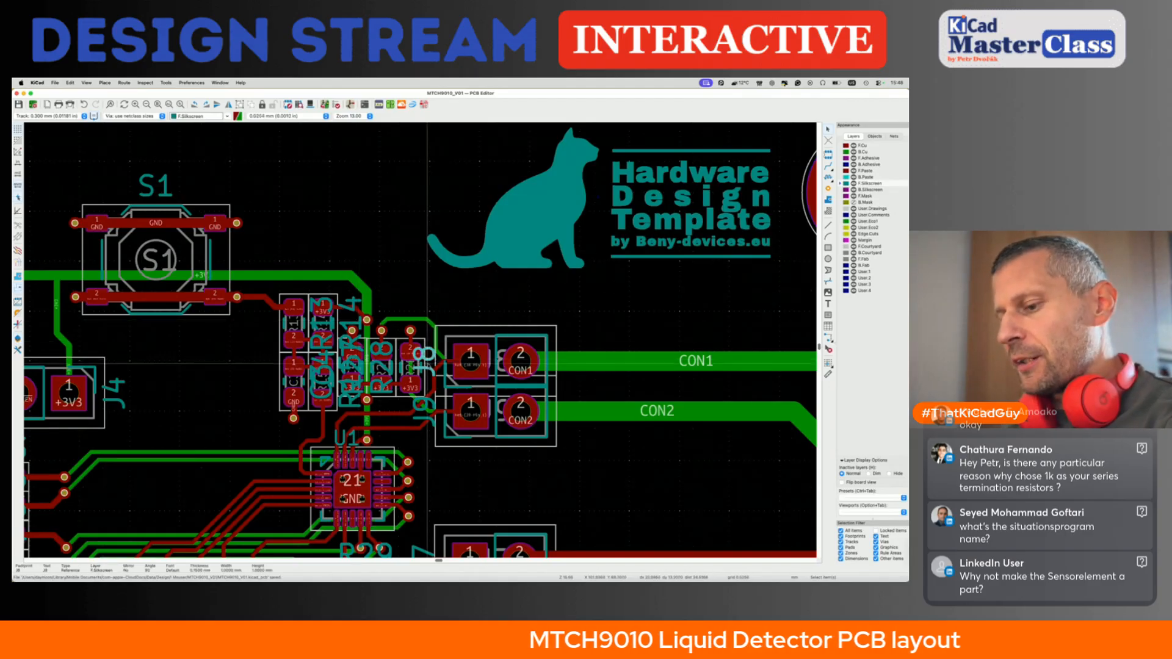
pyautogui.press('Delete')
pyautogui.click(427, 406)
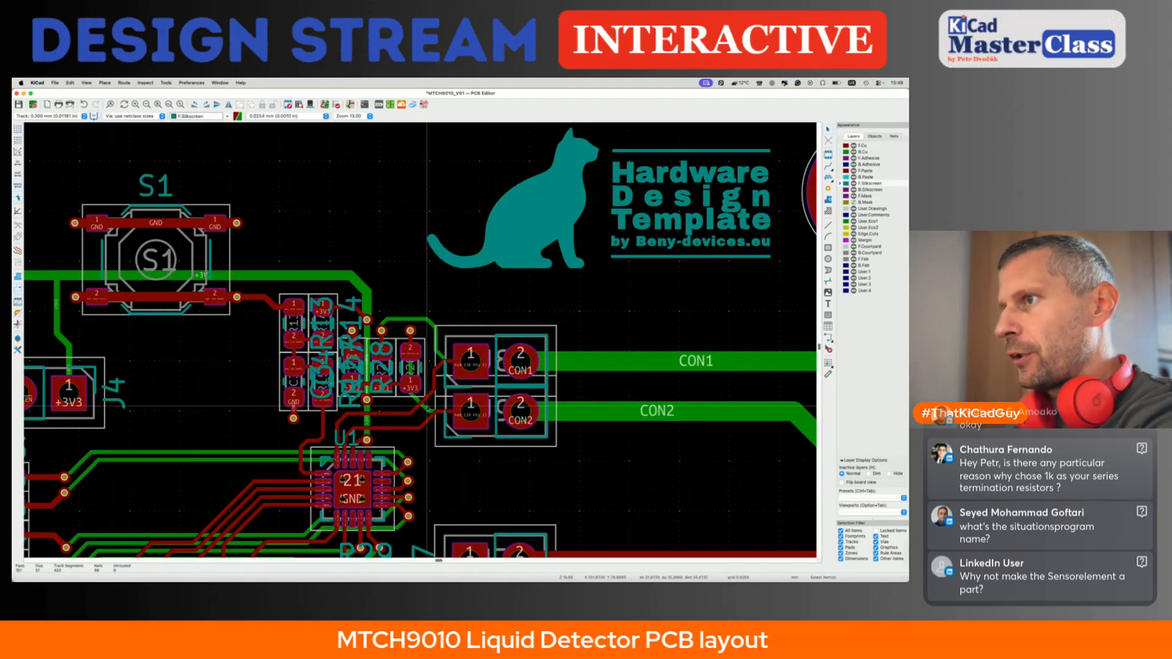
# - Move the R13, R14, R27, R28 and C4 references above their parts and the C3 and R15 references to their left
pyautogui.moveTo(329, 314); pyautogui.dragTo(319, 249)
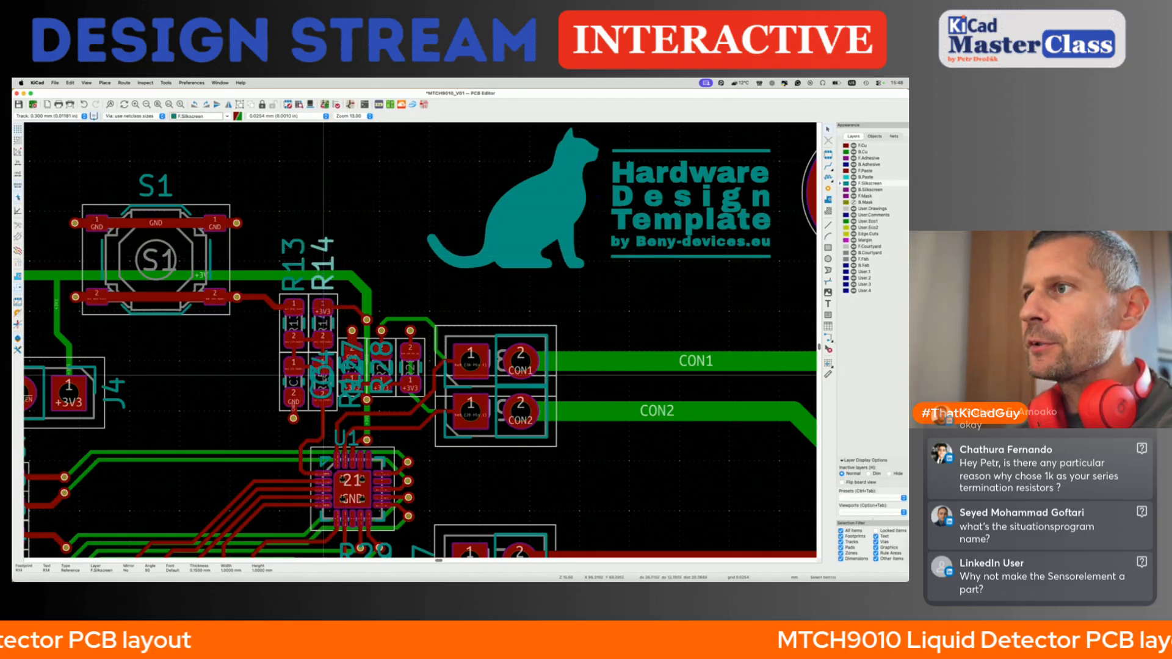
pyautogui.moveTo(318, 378); pyautogui.dragTo(248, 383)
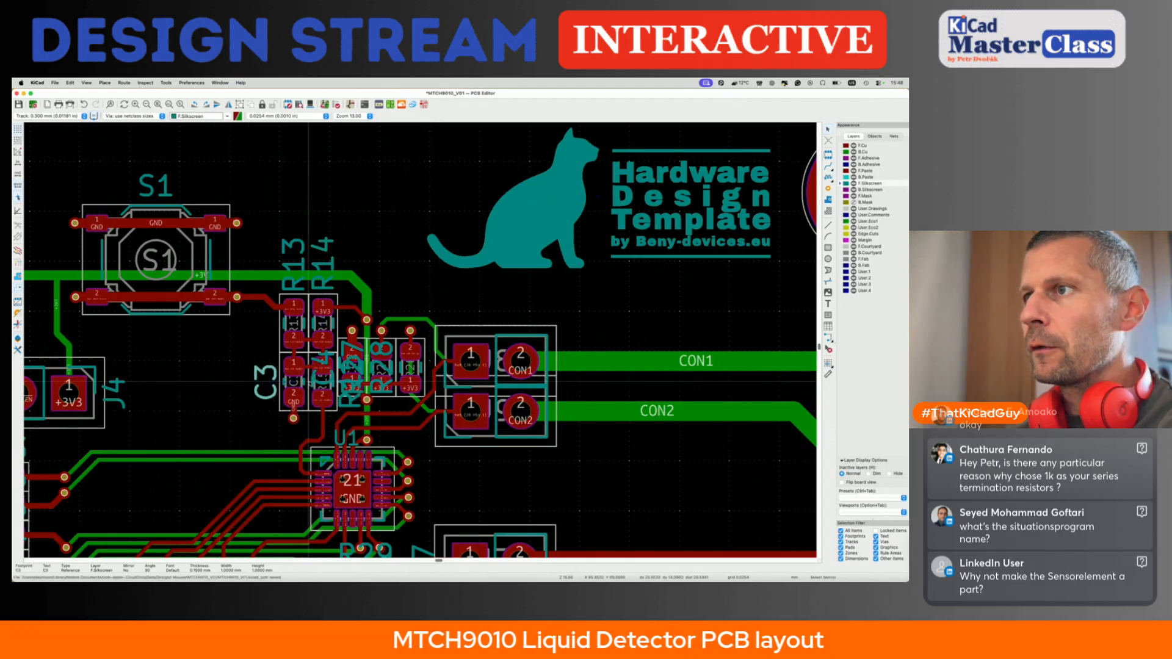
pyautogui.moveTo(318, 378); pyautogui.dragTo(375, 291)
pyautogui.moveTo(376, 351); pyautogui.dragTo(406, 294)
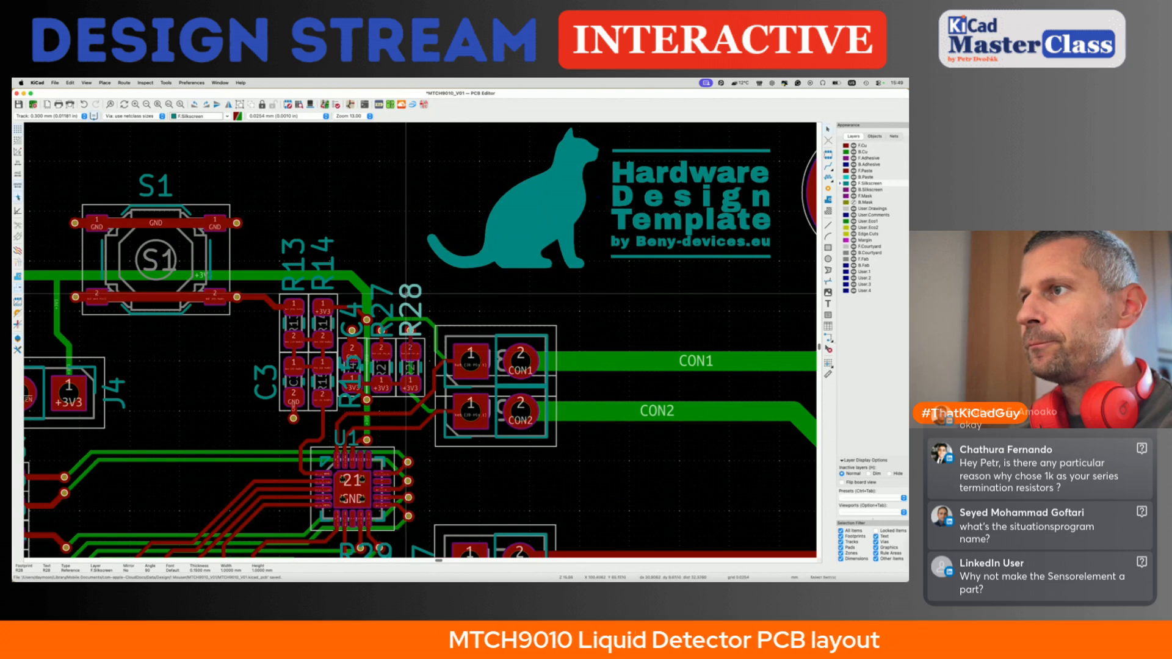
pyautogui.moveTo(345, 395); pyautogui.dragTo(231, 395)
# - Delete the reference labels of headers J4 and J6 and the one above switch S1
pyautogui.hscroll(3, 252, 399)
pyautogui.scroll(-2, 251, 399)
pyautogui.scroll(-2, 231, 395)
pyautogui.hscroll(-6, 232, 395)
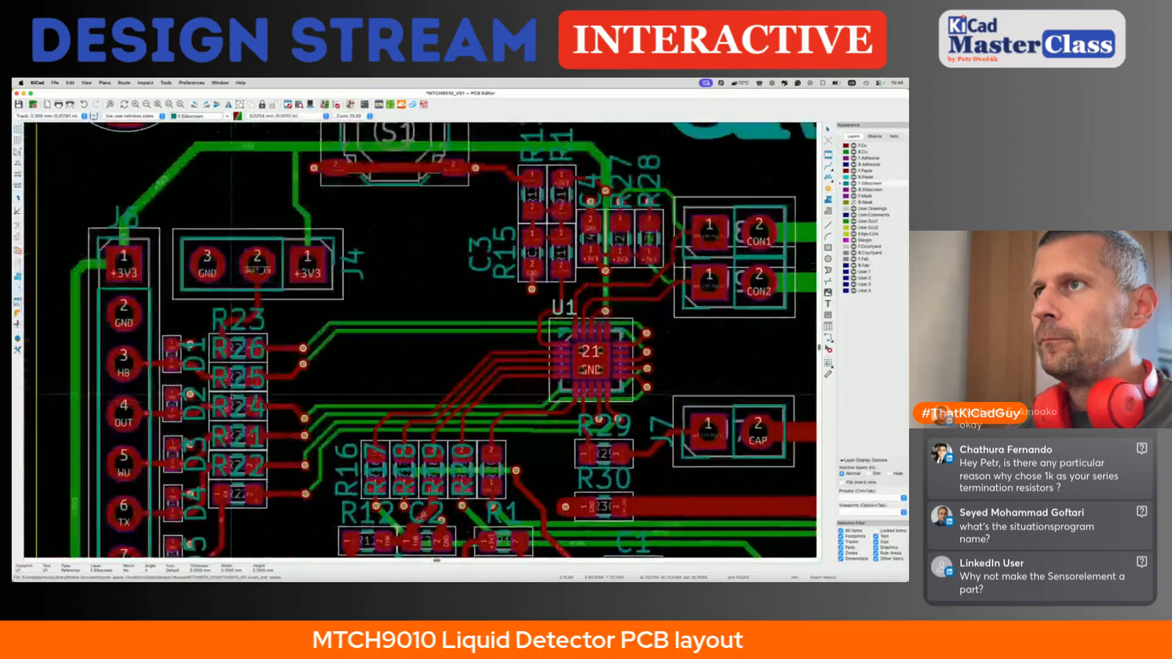
pyautogui.click(357, 259)
pyautogui.press('Delete')
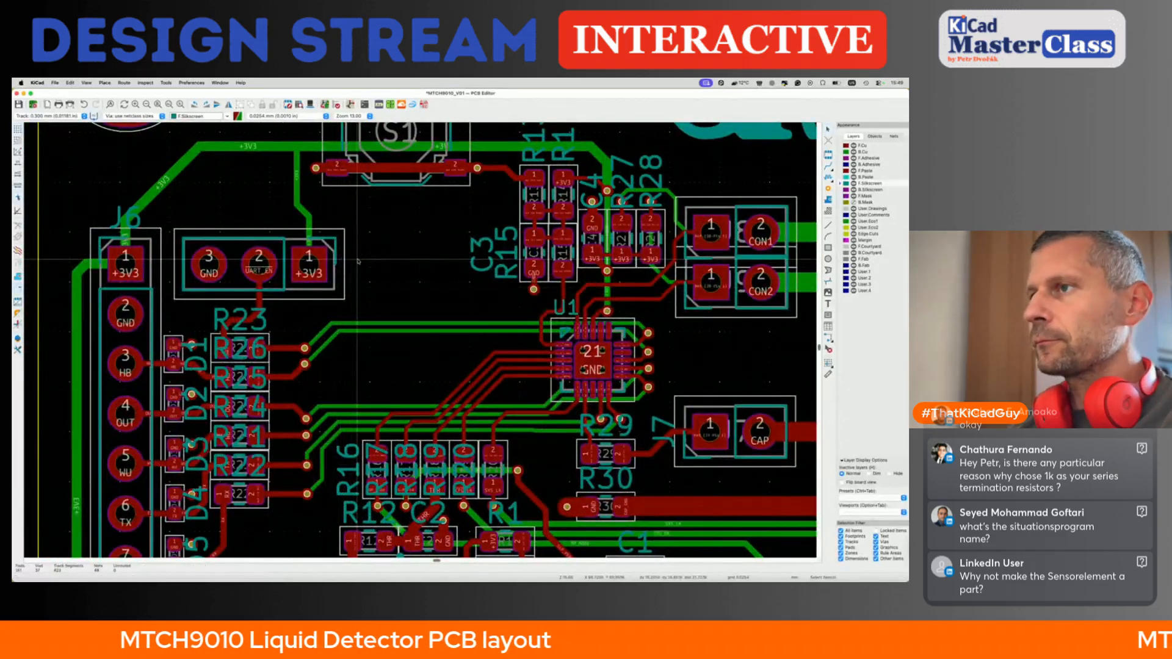
pyautogui.scroll(5, 357, 262)
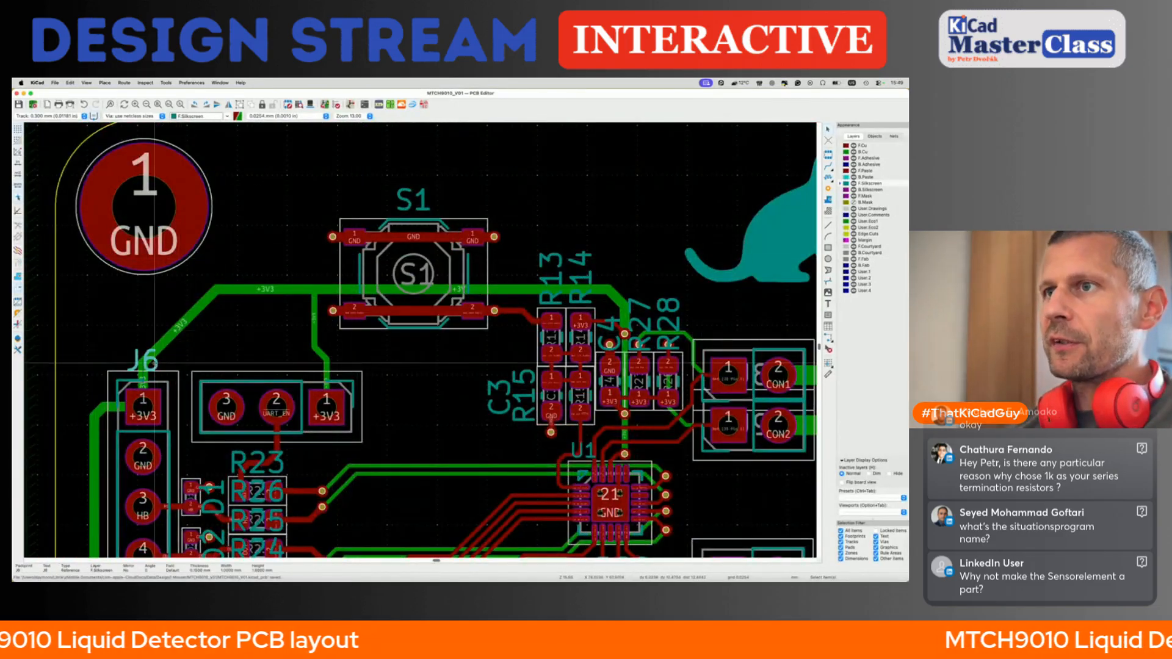
pyautogui.scroll(-1, 155, 365)
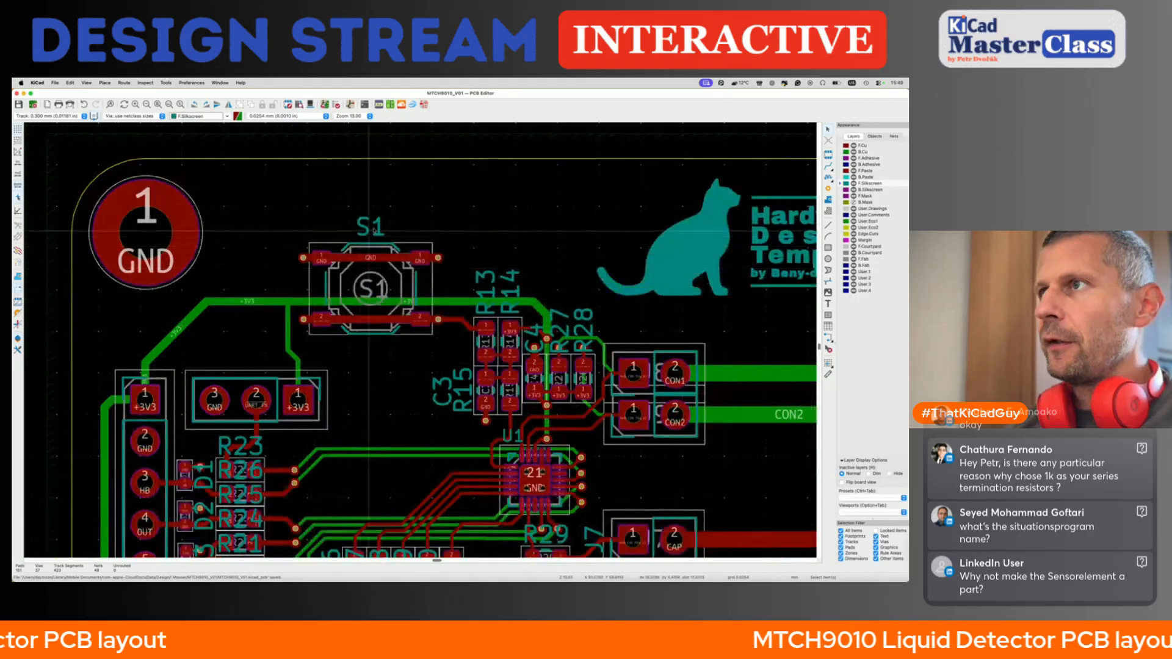
pyautogui.scroll(-3, 379, 352)
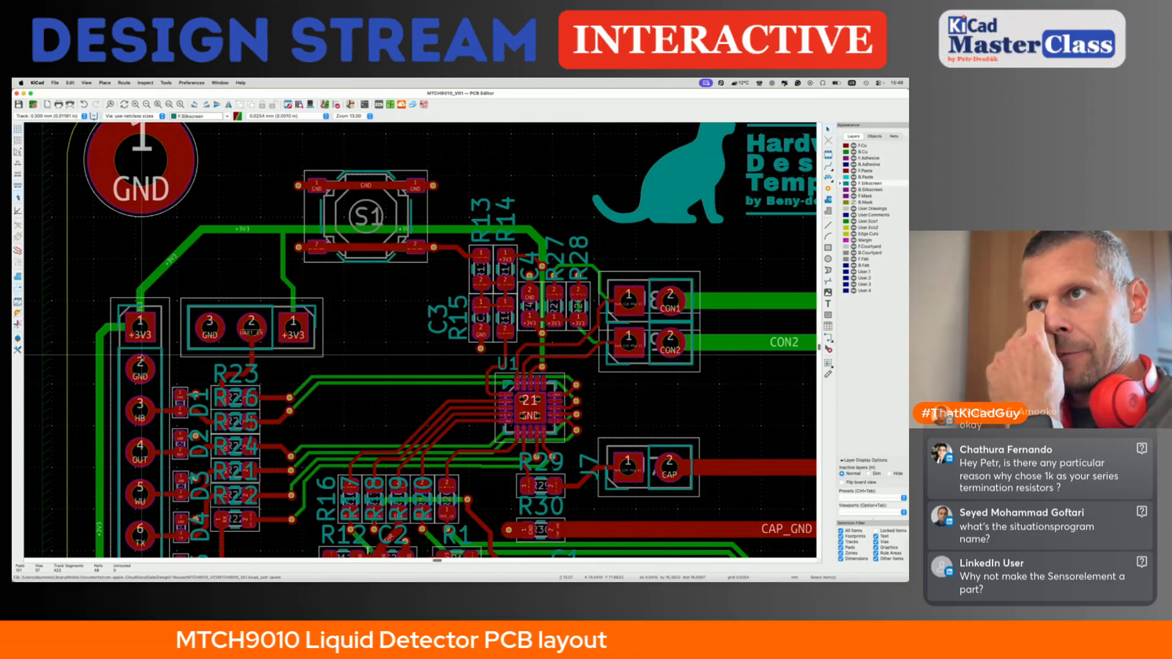
# - Delete the D1 to D5 reference labels beside the diode column
pyautogui.moveTo(142, 354); pyautogui.dragTo(276, 328, button='middle')
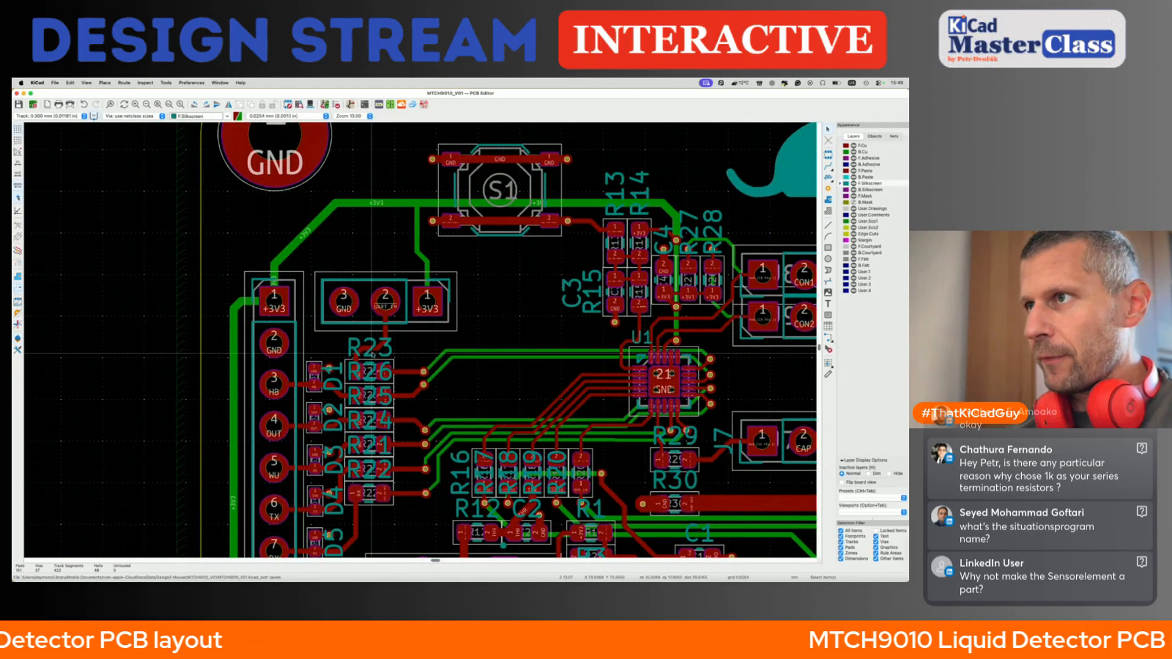
pyautogui.click(334, 384)
pyautogui.press('Delete')
pyautogui.click(335, 410)
pyautogui.press('Delete')
pyautogui.click(335, 459)
pyautogui.press('Delete')
pyautogui.click(334, 501)
pyautogui.press('Delete')
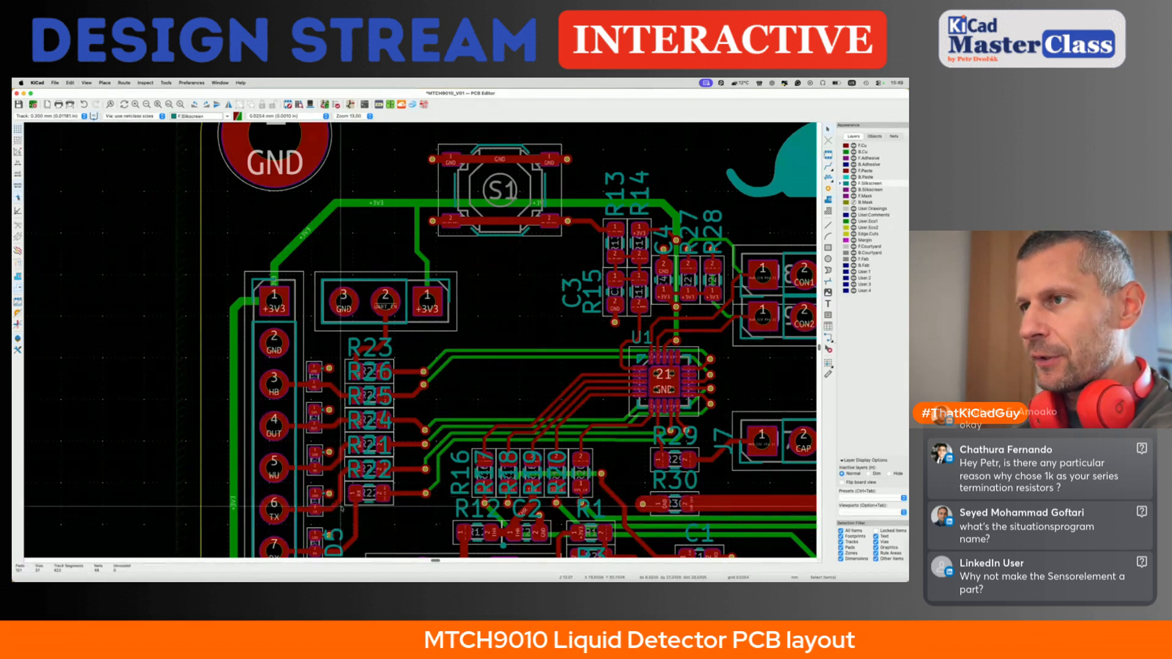
pyautogui.moveTo(340, 556); pyautogui.dragTo(339, 475, button='middle')
pyautogui.click(335, 457)
pyautogui.press('Delete')
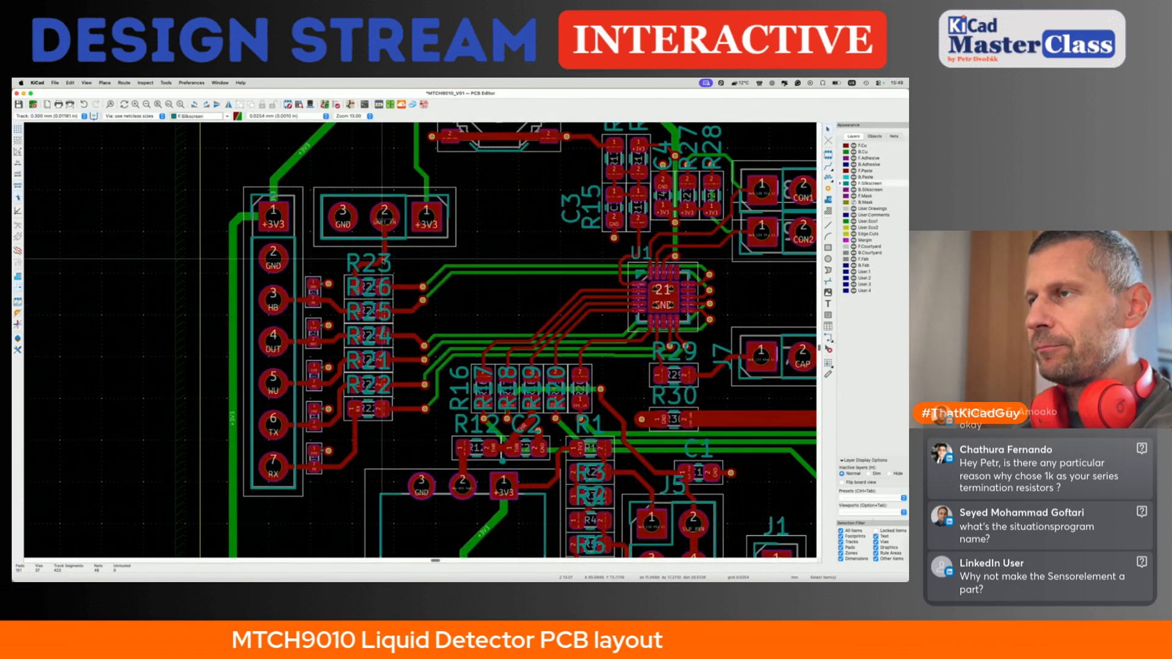
# - Move the R23 and R26 references to the right of the resistor column and pick the R25 reference
pyautogui.scroll(2, 400, 260)
pyautogui.click(368, 262)
pyautogui.press('m')
pyautogui.click(443, 289)
pyautogui.press('m')
pyautogui.click(453, 324)
pyautogui.click(385, 331)
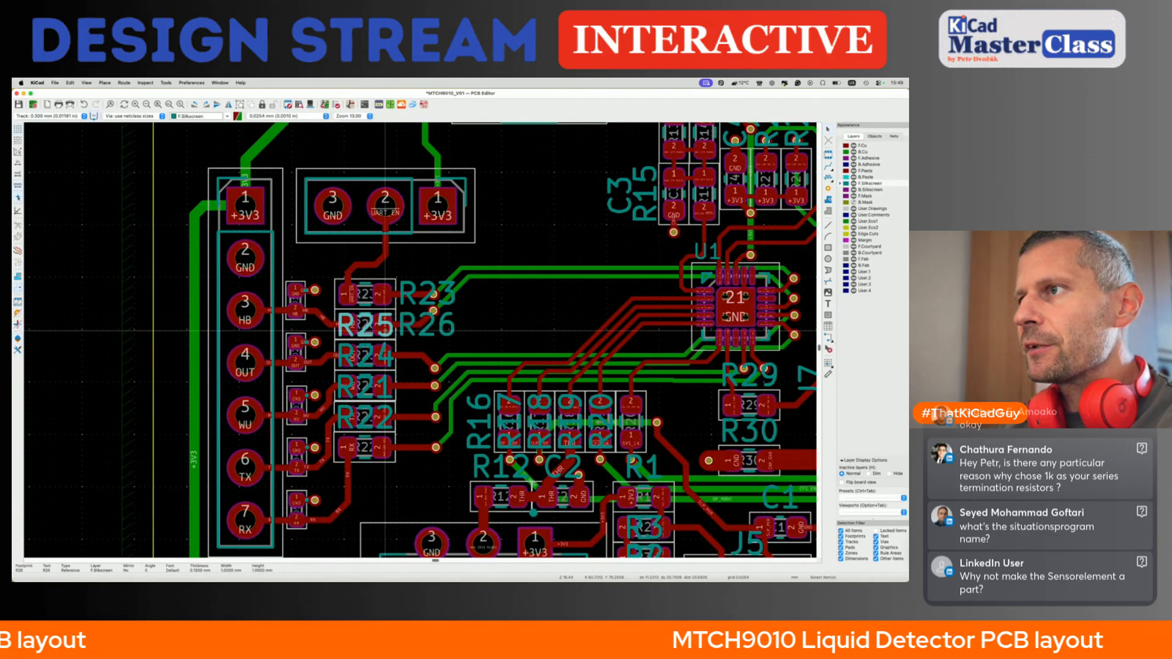
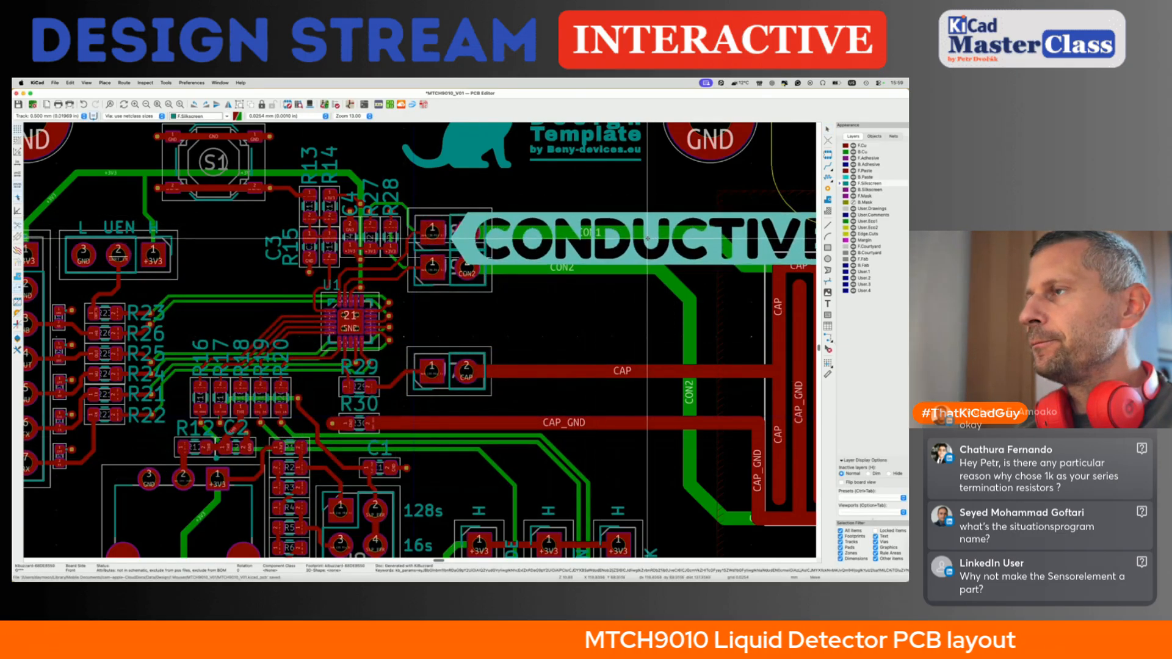
# - Reduce the text height of the CONDUCTIVE silkscreen label in KiBuzzard
pyautogui.hscroll(5, 645, 237)
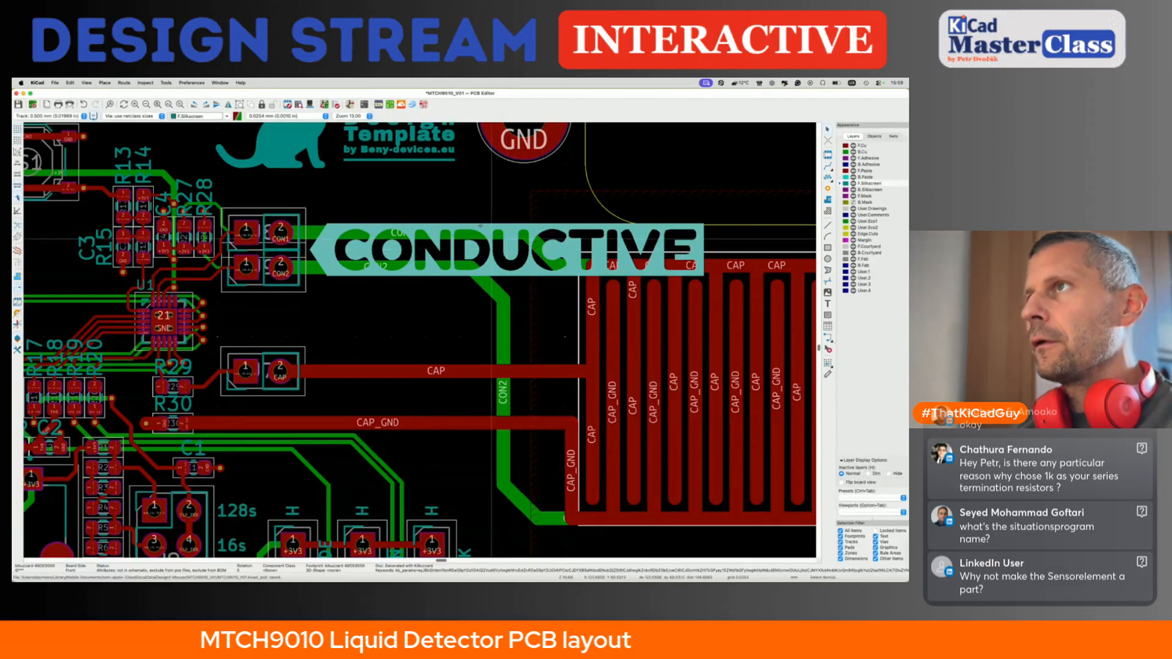
pyautogui.click(379, 105)
pyautogui.click(447, 364)
pyautogui.click(447, 364)
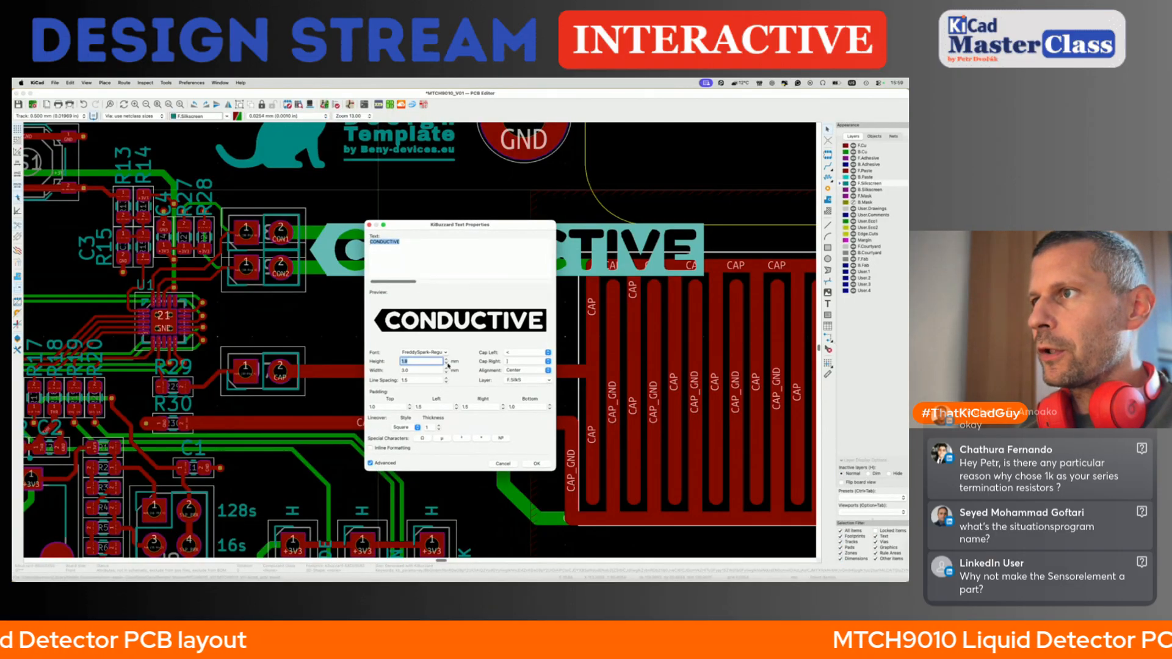
pyautogui.click(535, 464)
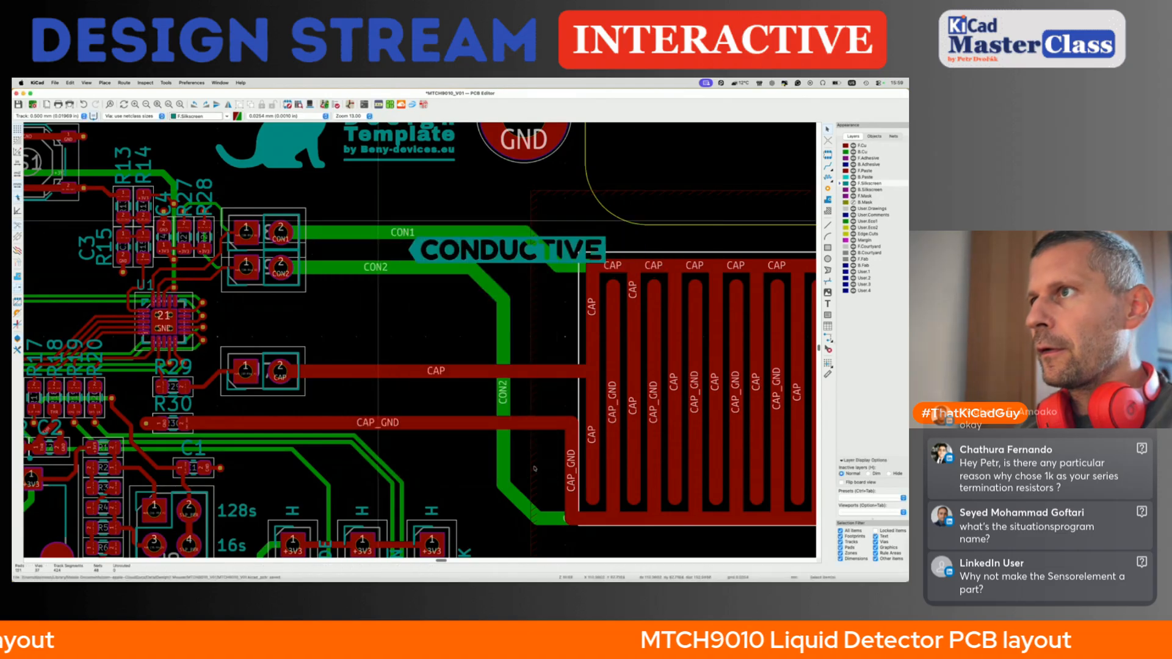
# - Place the CONDUCTIVE label beside the CON1 and CON2 headers and duplicate it onto the CAP track beside its header
pyautogui.click(414, 255)
pyautogui.press('super+d')
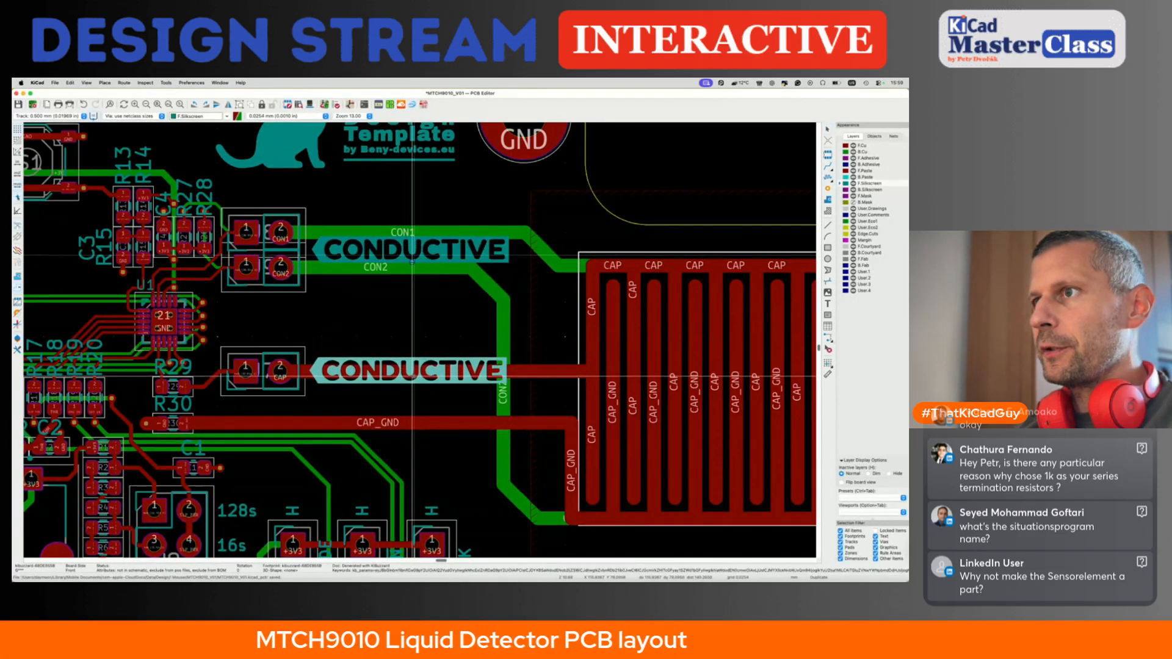
pyautogui.click(413, 371)
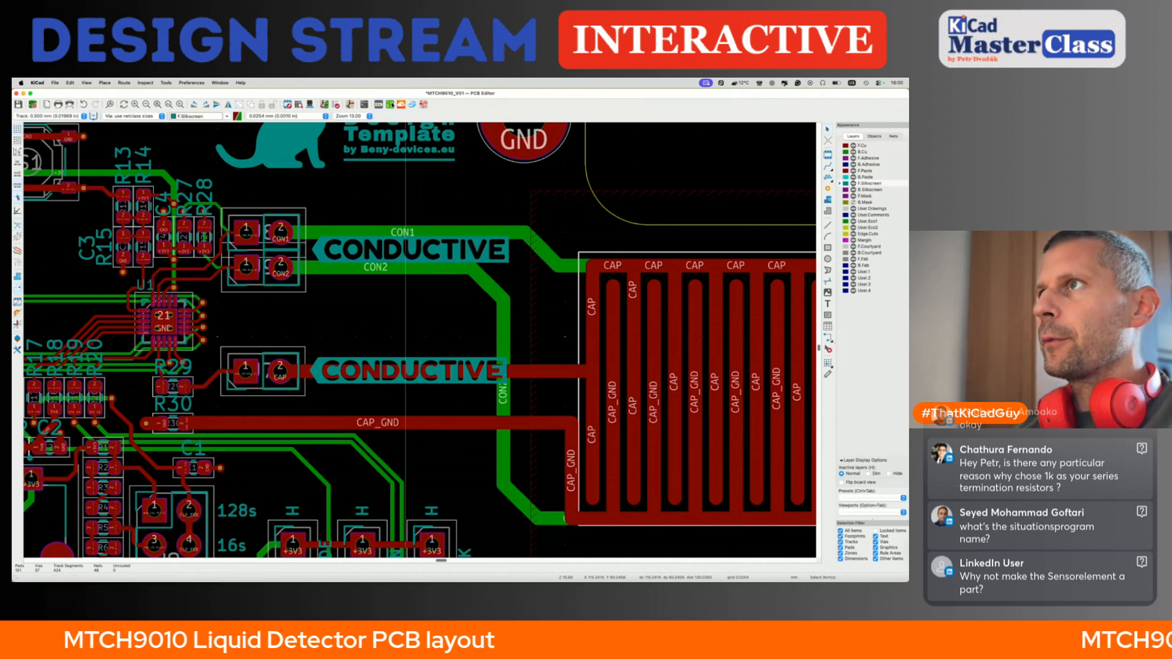
# - Change the lower label's text to CAPACITIVE, align it beside the CAP header and save the board
pyautogui.click(388, 105)
pyautogui.press('Escape')
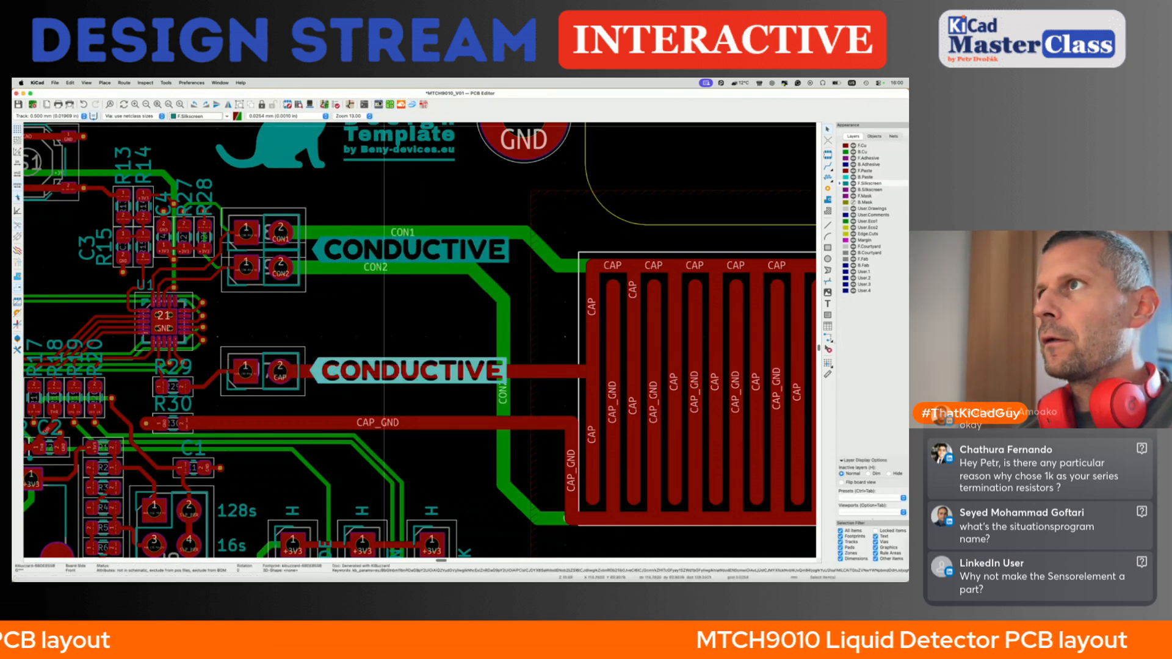
pyautogui.click(388, 105)
pyautogui.write('CAPACITIVE')
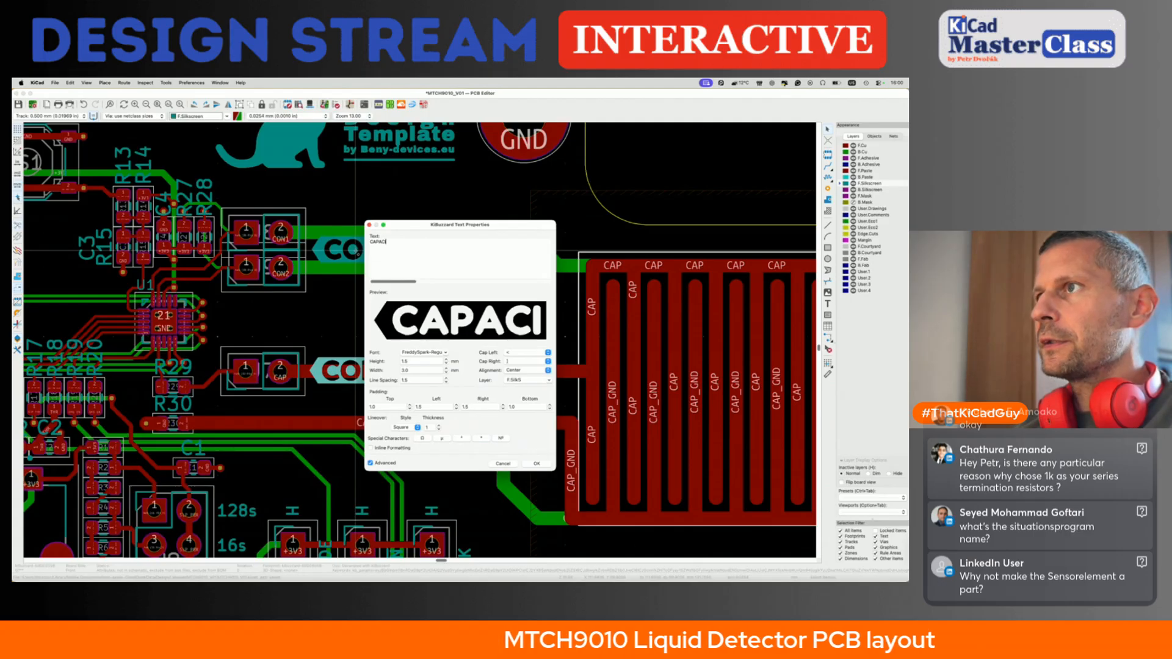
pyautogui.click(536, 464)
pyautogui.moveTo(434, 382); pyautogui.dragTo(427, 386)
pyautogui.press('super+s')
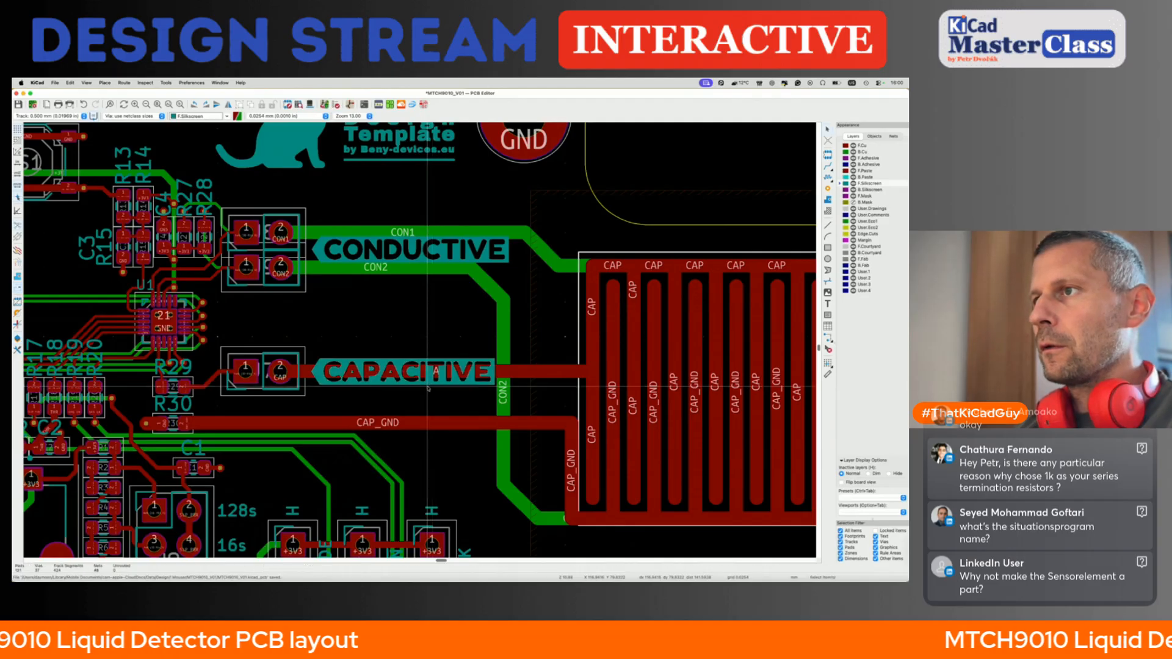
# - Move the RESET text from above switch S1 to just below it
pyautogui.scroll(-4, 428, 386)
pyautogui.scroll(3, 298, 320)
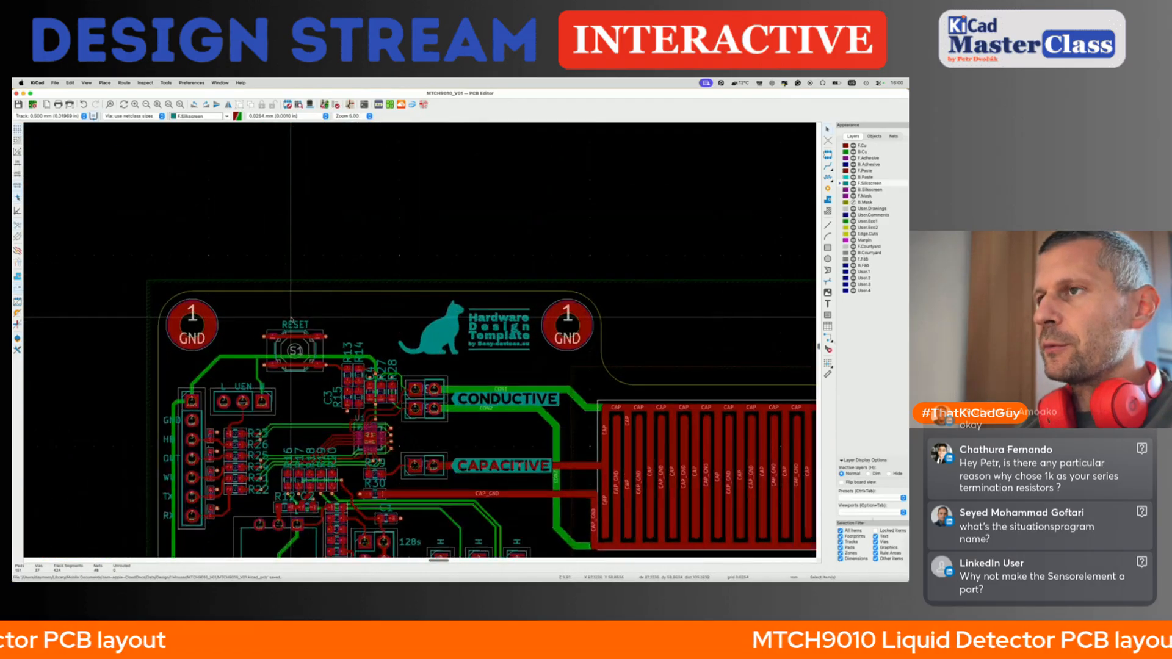
pyautogui.moveTo(298, 321); pyautogui.dragTo(311, 421)
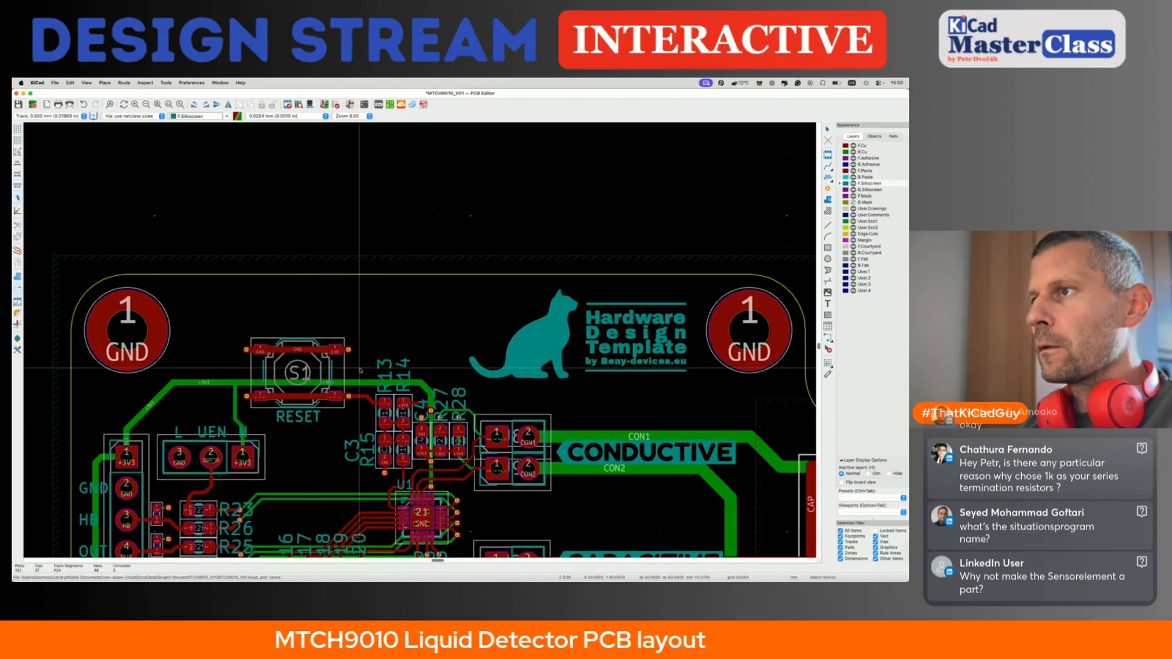
# - Duplicate the CONDUCTIVE label and place the copy above switch S1 near the board's upper edge
pyautogui.click(602, 453)
pyautogui.press('super+d')
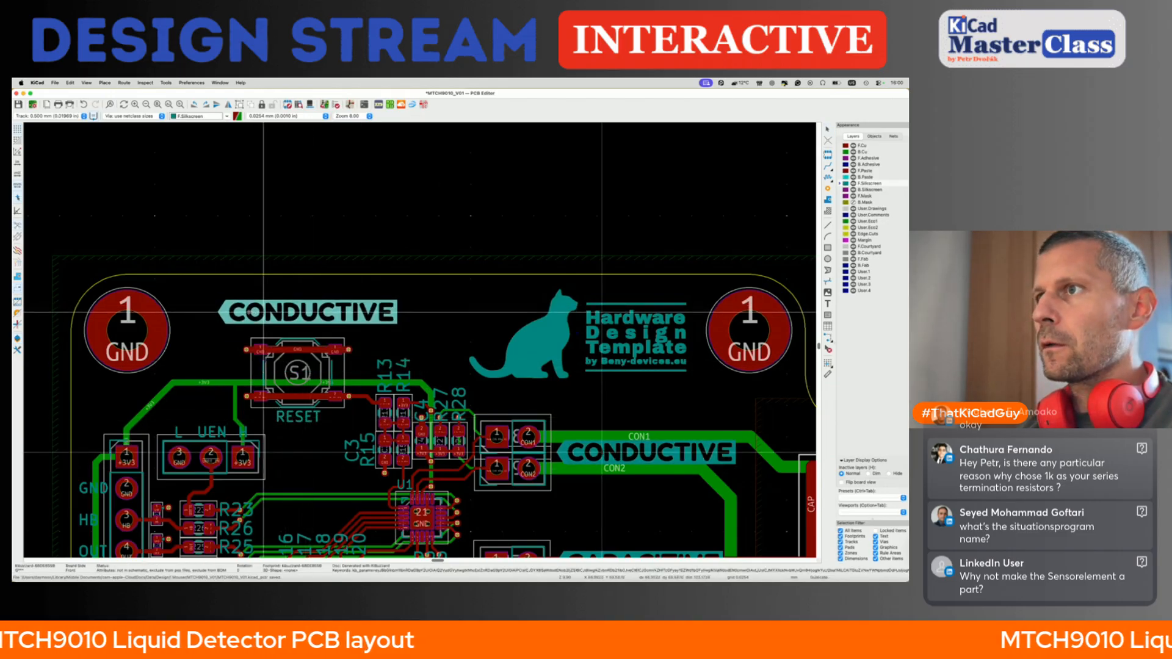
pyautogui.click(263, 312)
pyautogui.moveTo(248, 313); pyautogui.dragTo(244, 298)
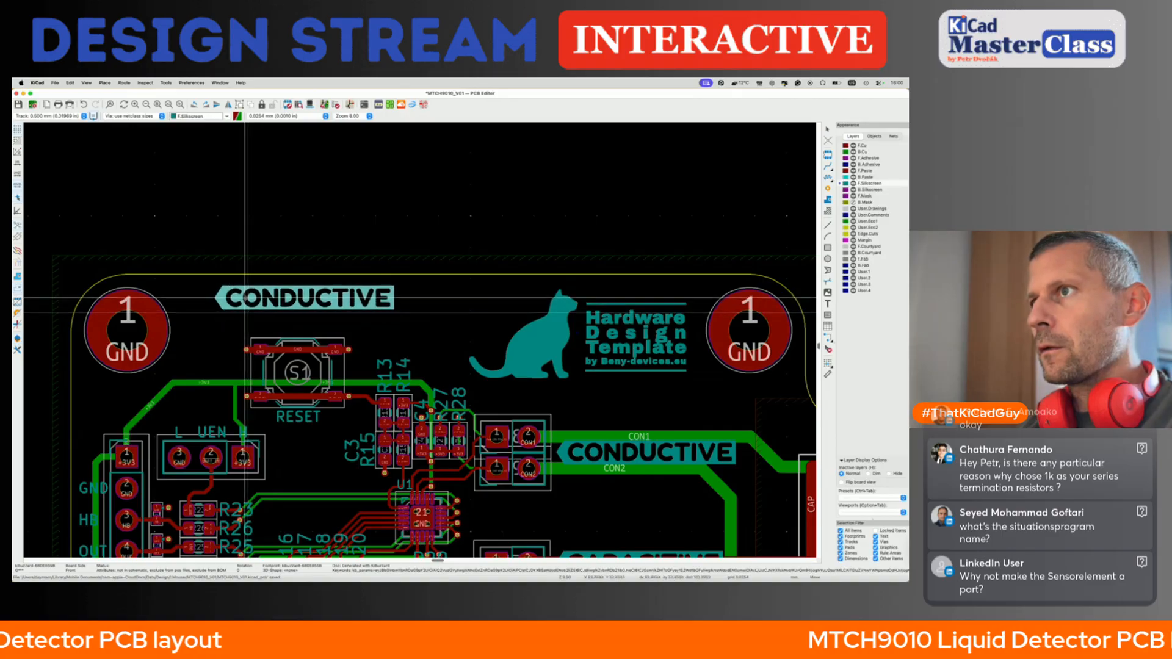
# - Change the copied label above switch S1 to MTCH9010_V01 with a 3.0 mm height and move it clear of the mounting hole
pyautogui.click(378, 104)
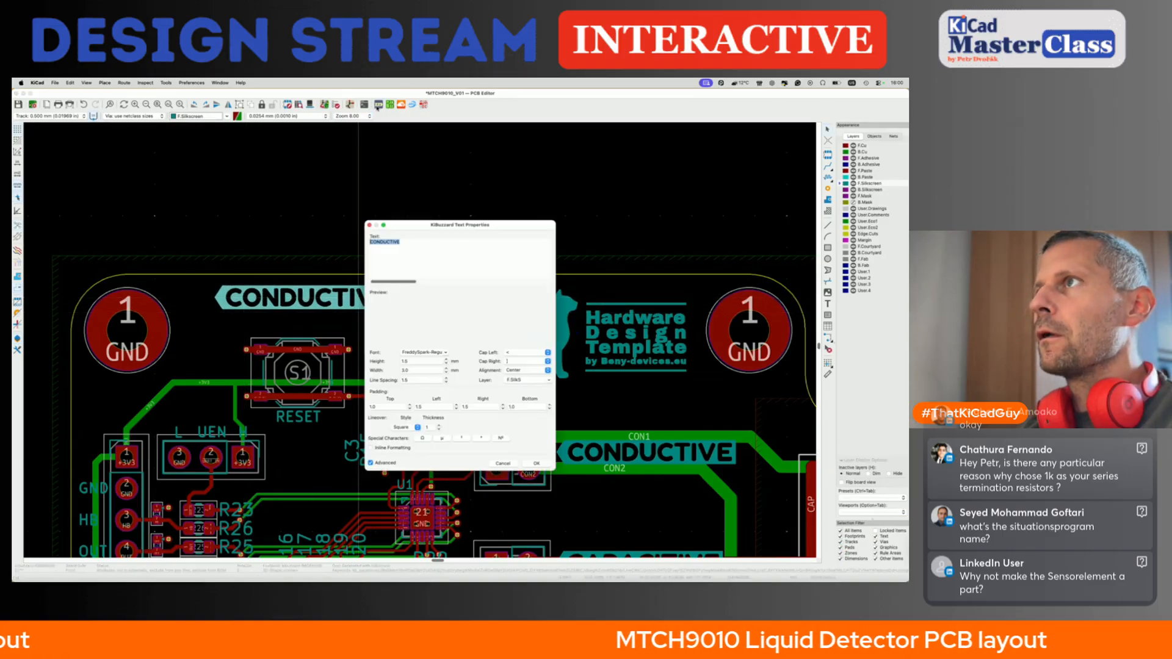
pyautogui.write('MT')
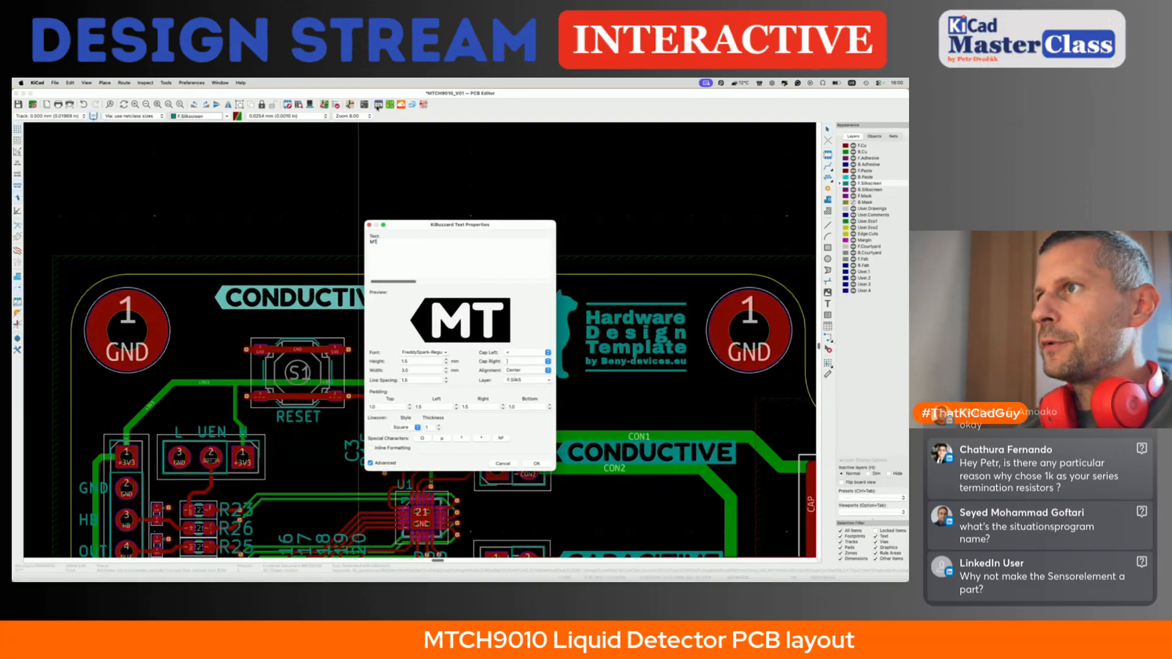
pyautogui.write('CH9010')
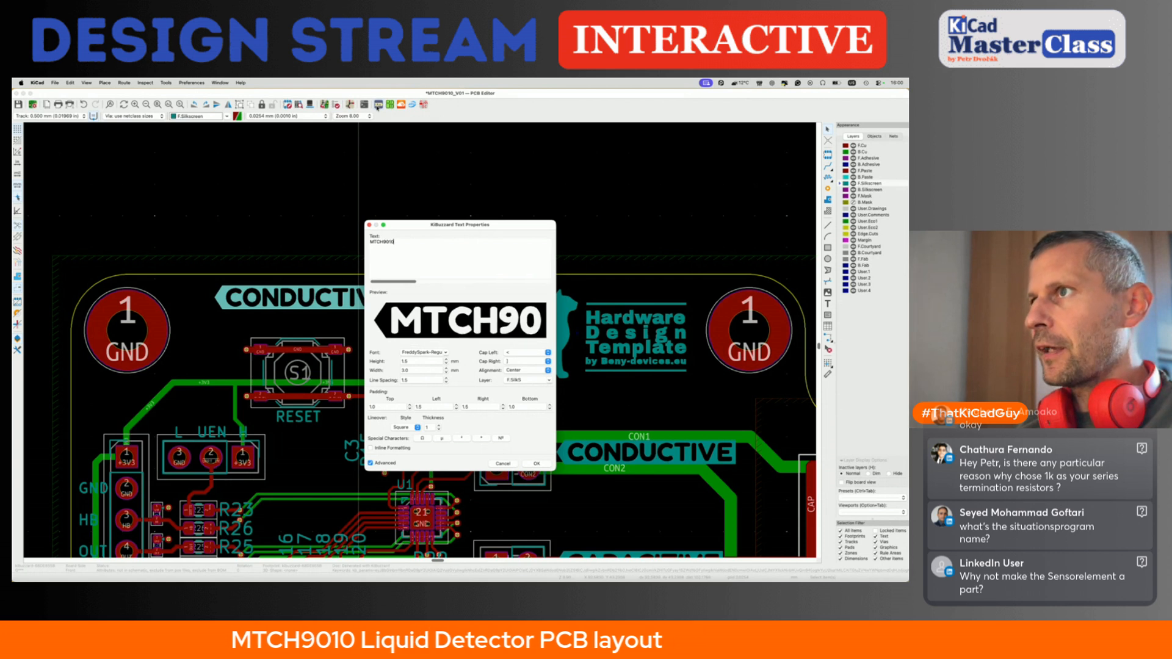
pyautogui.press('BackSpace')
pyautogui.write('-')
pyautogui.press('BackSpace')
pyautogui.write('0')
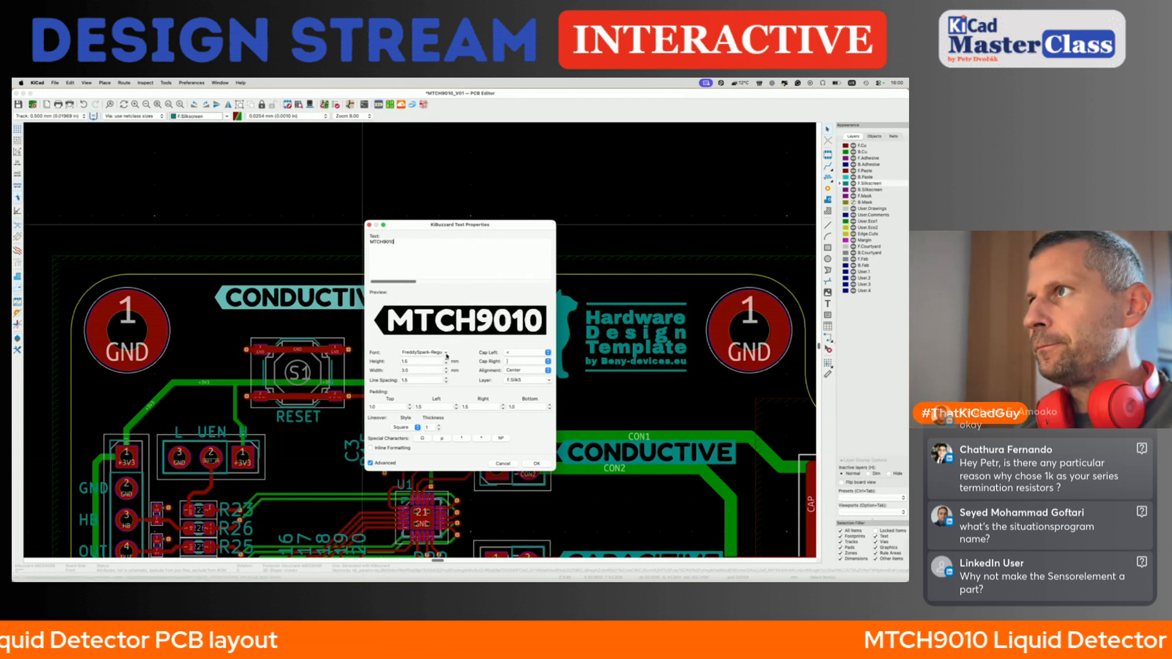
pyautogui.write('_V01')
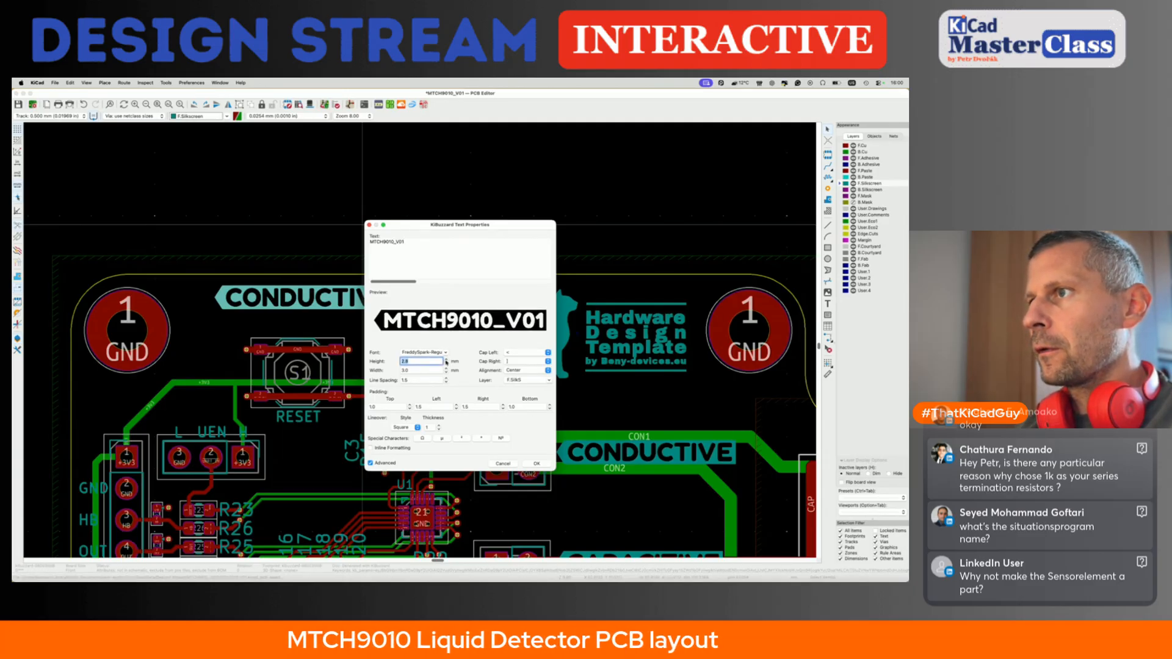
pyautogui.click(536, 463)
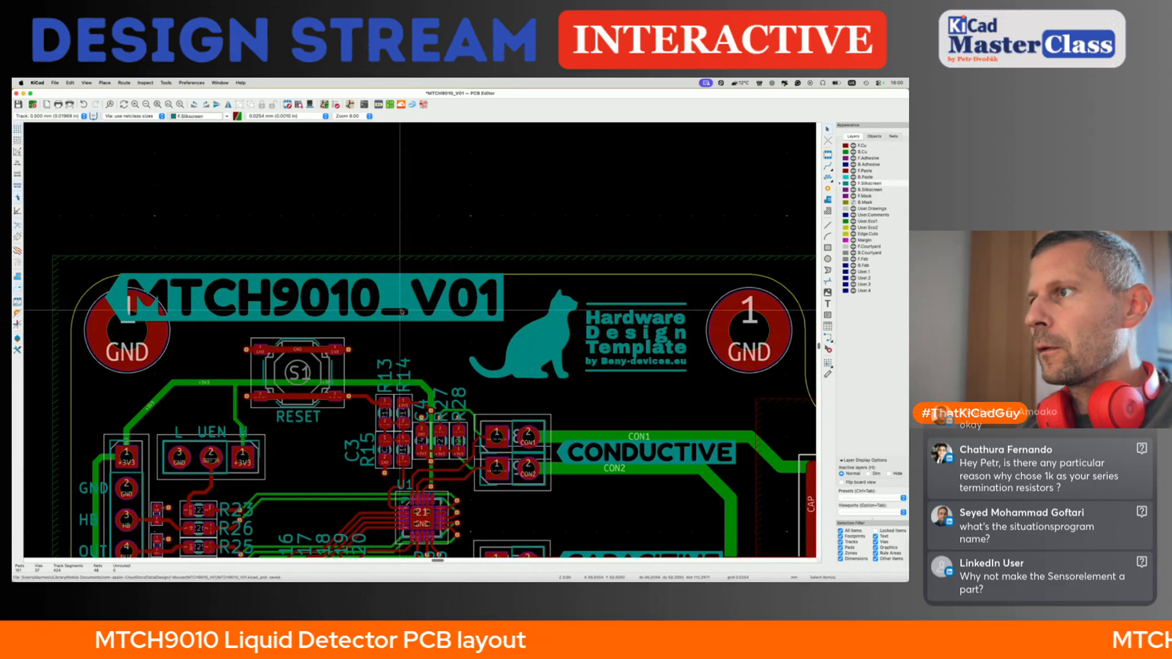
pyautogui.click(467, 315)
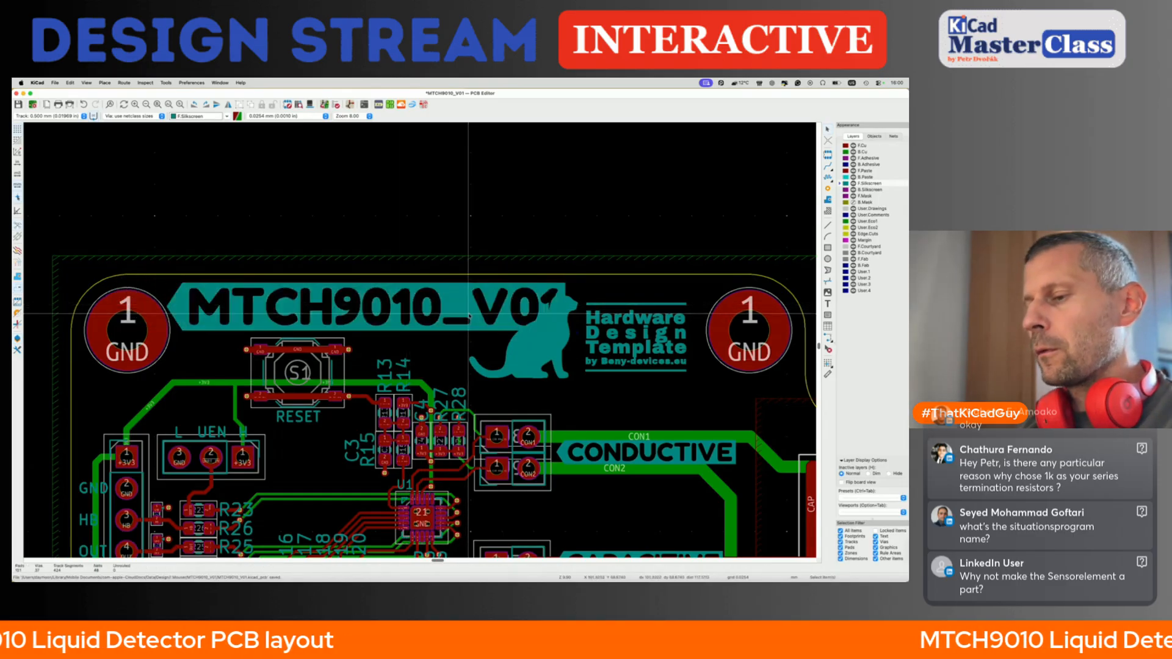
# - Give the MTCH9010_V01 label slanted / caps on both ends and a 2.0 mm height, and place it between the mounting hole and cat logo
pyautogui.click(413, 310)
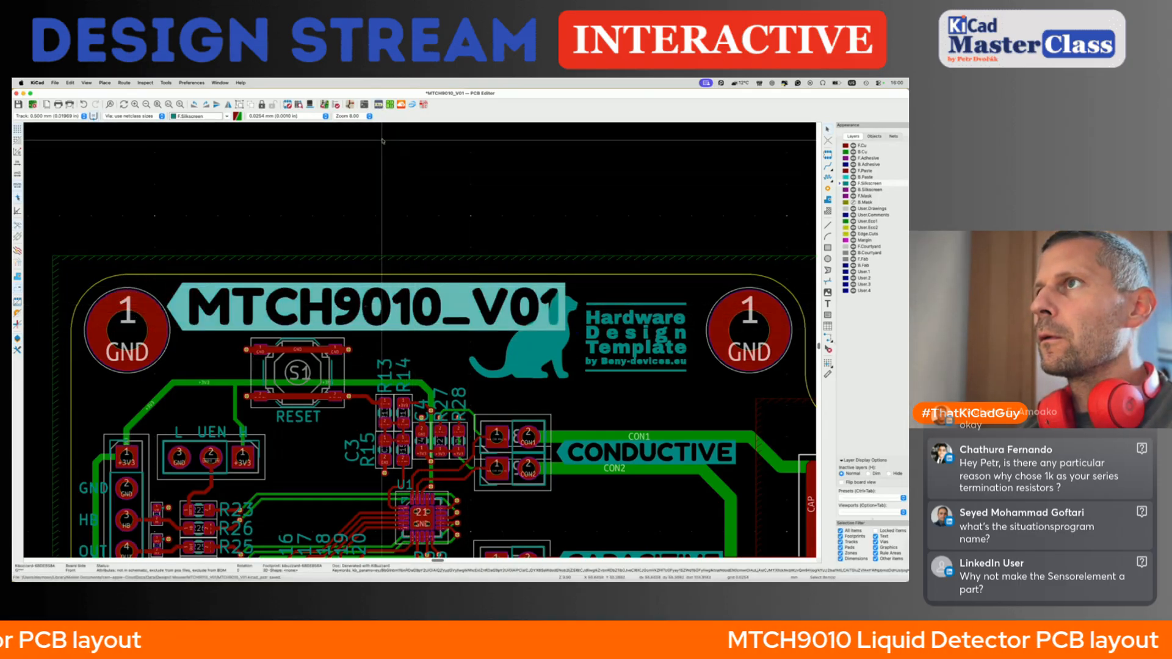
pyautogui.click(379, 106)
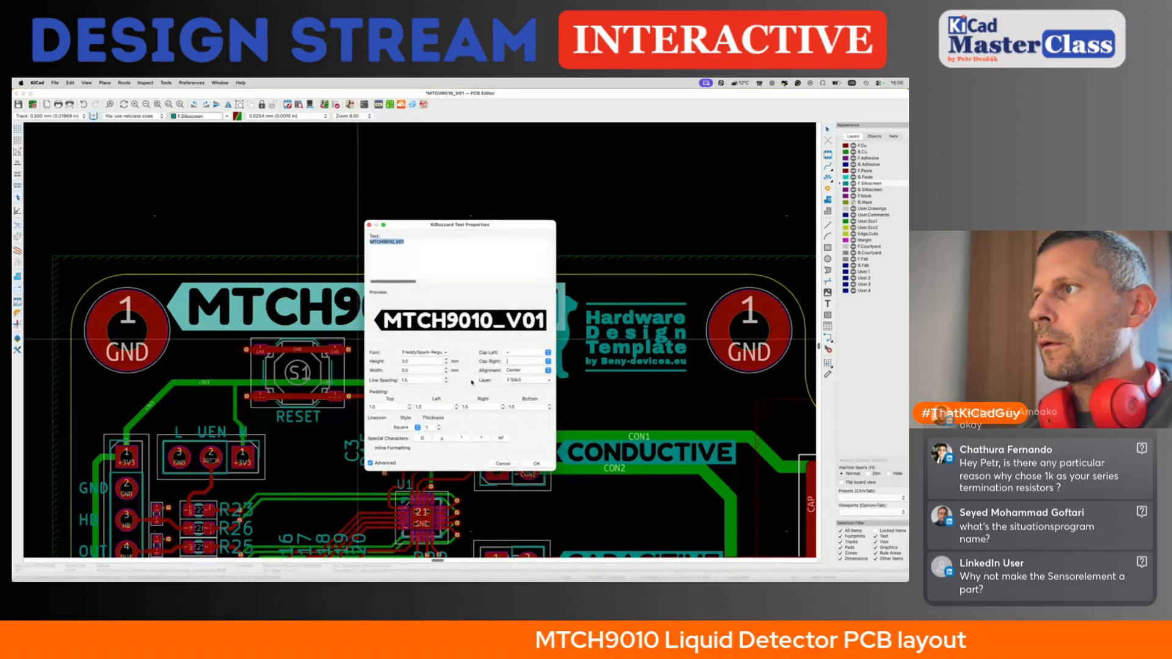
pyautogui.click(513, 354)
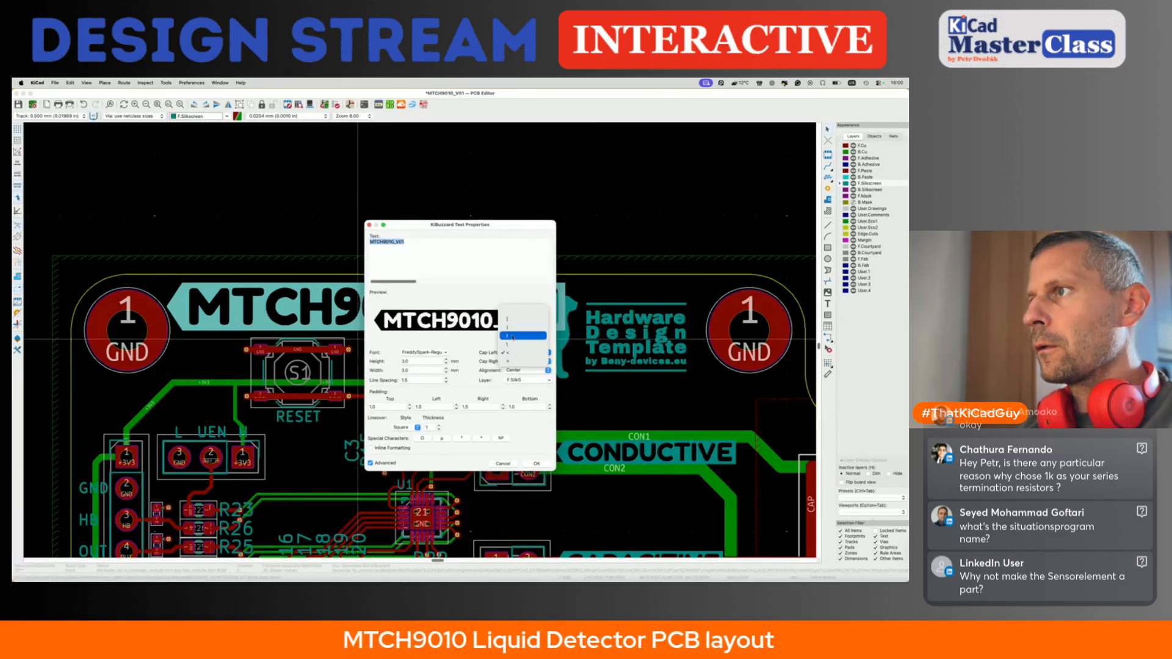
pyautogui.click(512, 337)
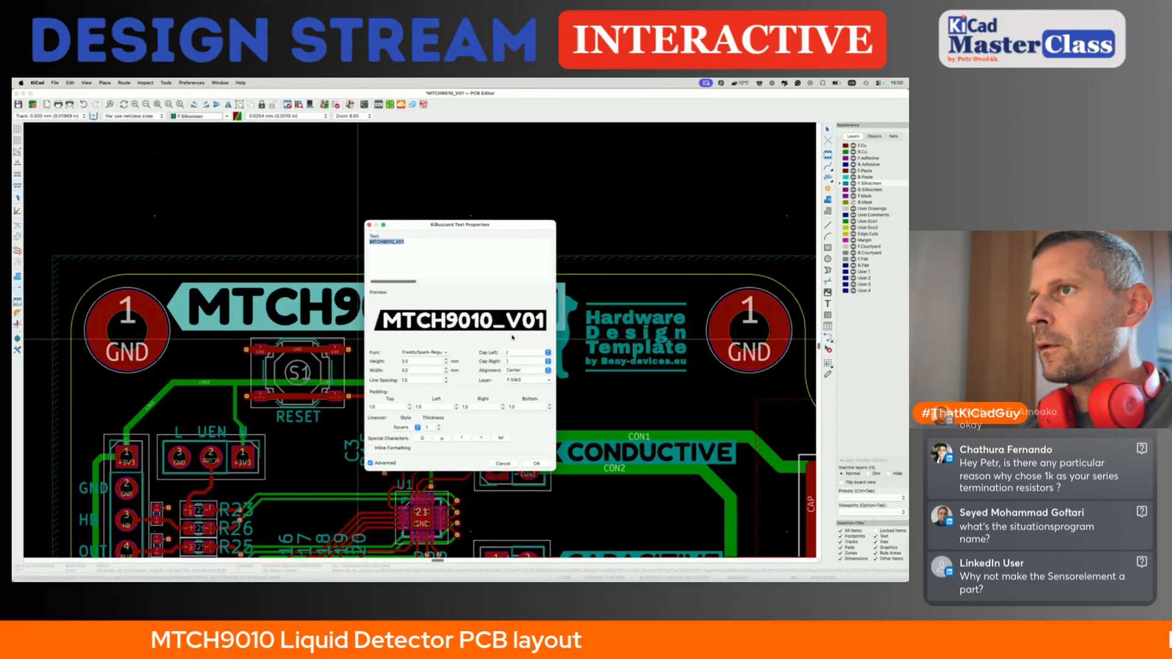
pyautogui.click(530, 362)
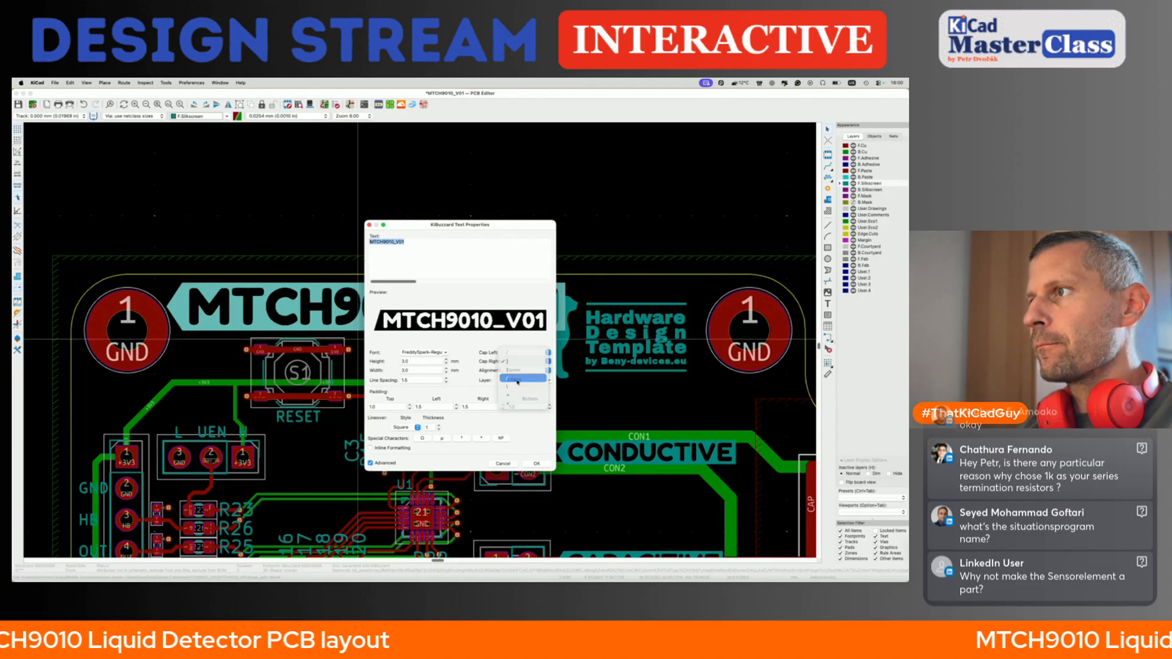
pyautogui.click(518, 379)
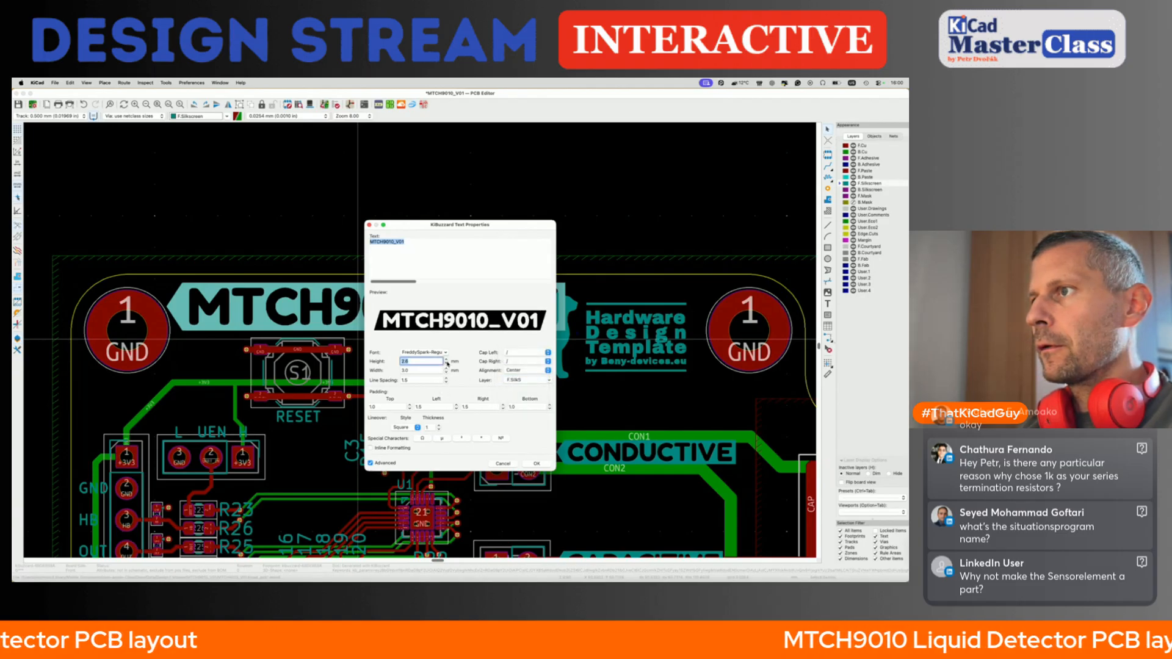
pyautogui.click(535, 464)
pyautogui.moveTo(398, 321); pyautogui.dragTo(353, 315)
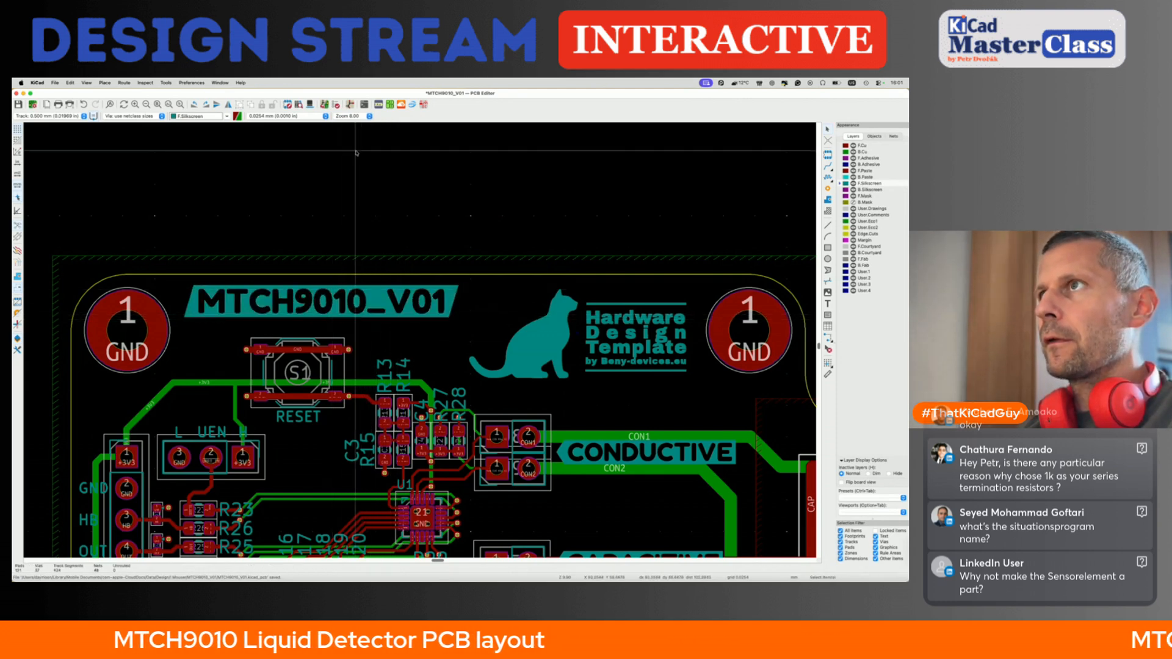
# - Create a smaller KiBuzzard label reading 10/2025, place it under the start of the MTCH9010_V01 title and save the board
pyautogui.click(378, 105)
pyautogui.write('10')
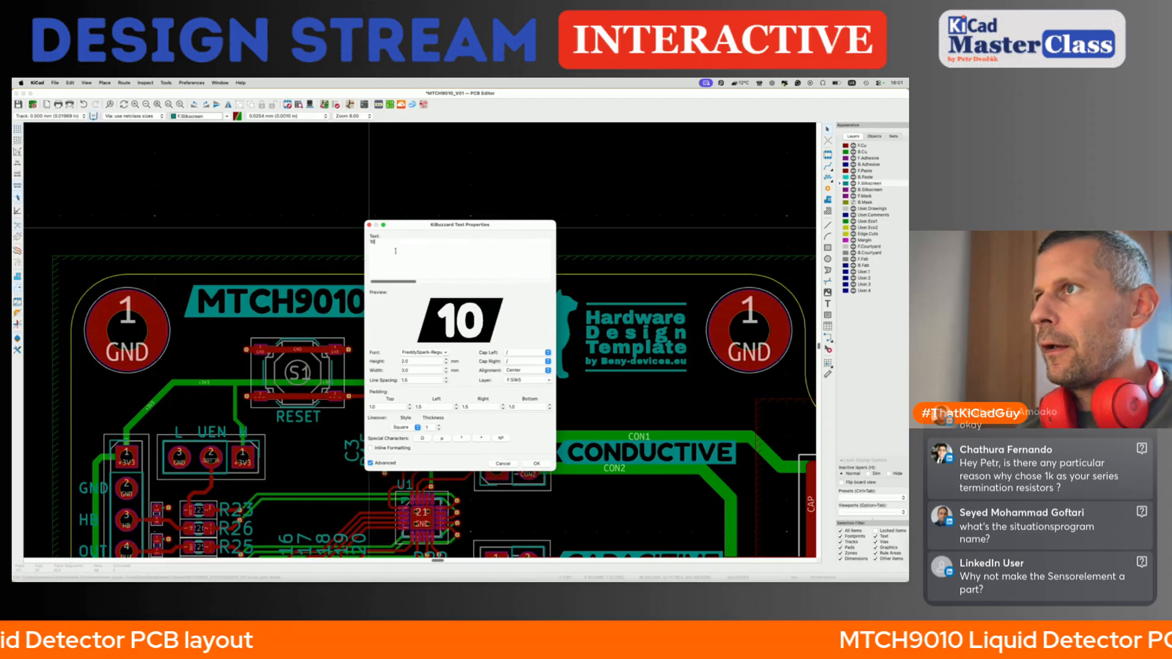
pyautogui.write('/209')
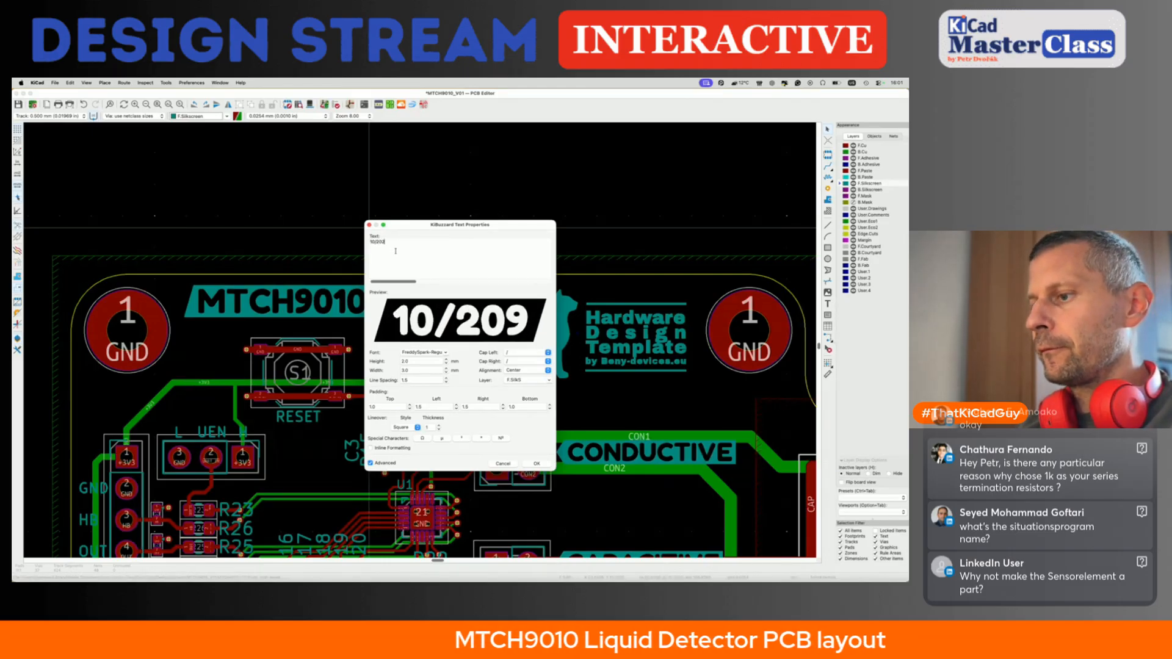
pyautogui.press('BackSpace')
pyautogui.write('25')
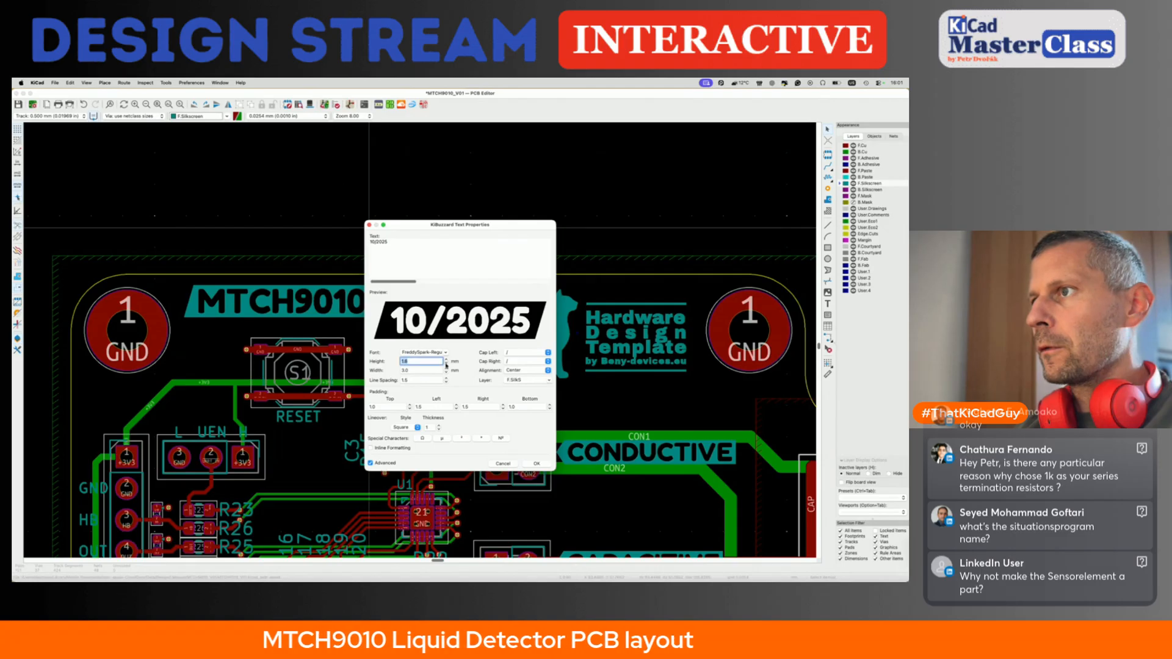
pyautogui.click(536, 463)
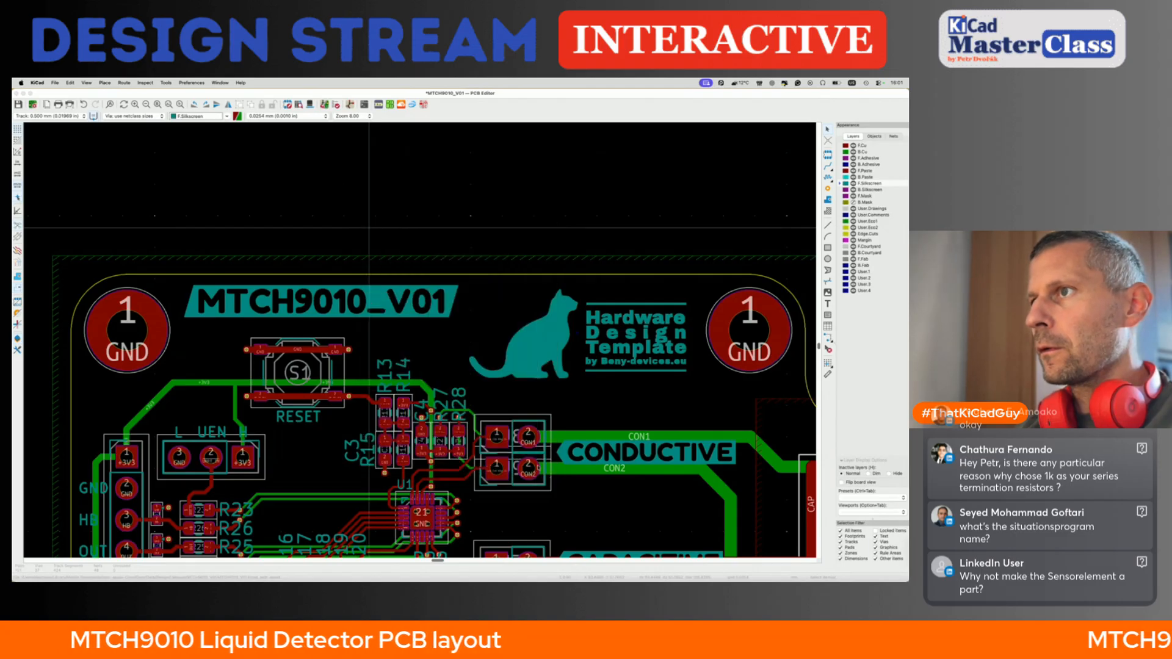
pyautogui.scroll(3, 219, 330)
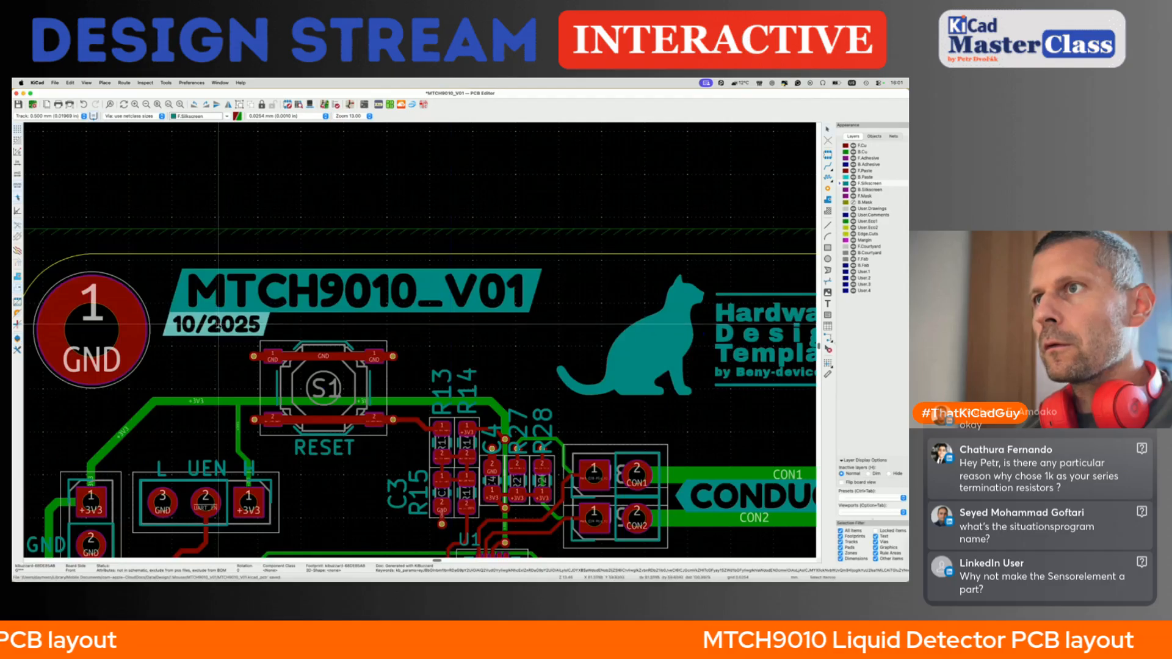
pyautogui.click(217, 323)
pyautogui.press('super+s')
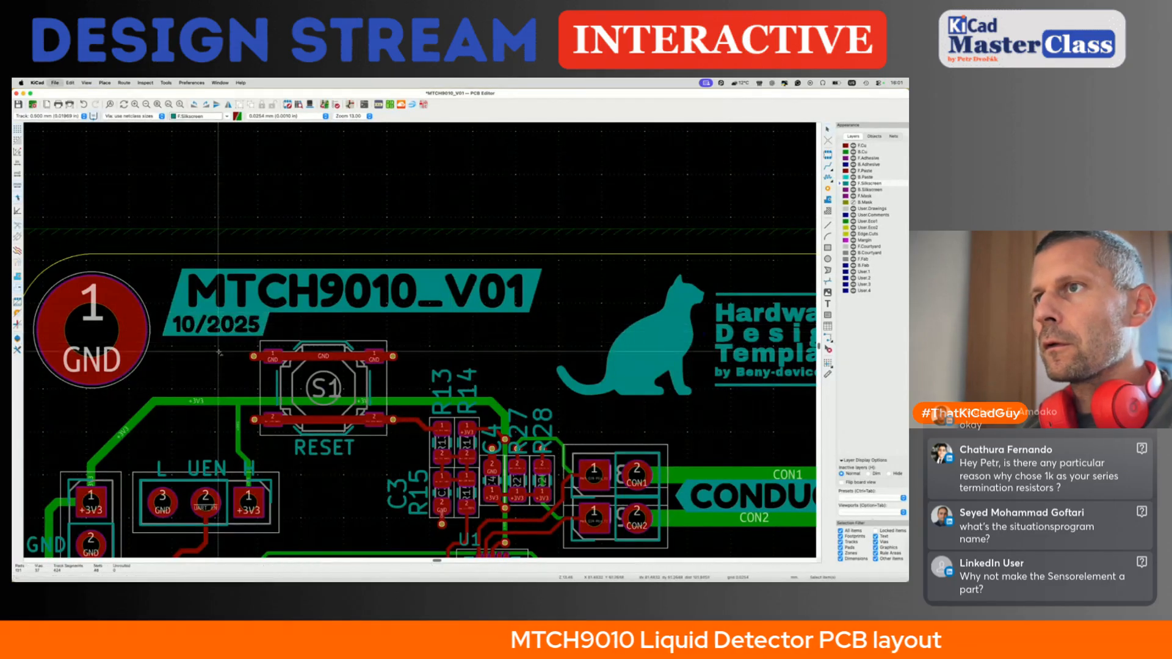
# - Move the MTCH9010_V01 title and 10/2025 date labels together to center them between the mounting hole and the cat logo
pyautogui.scroll(-4, 219, 342)
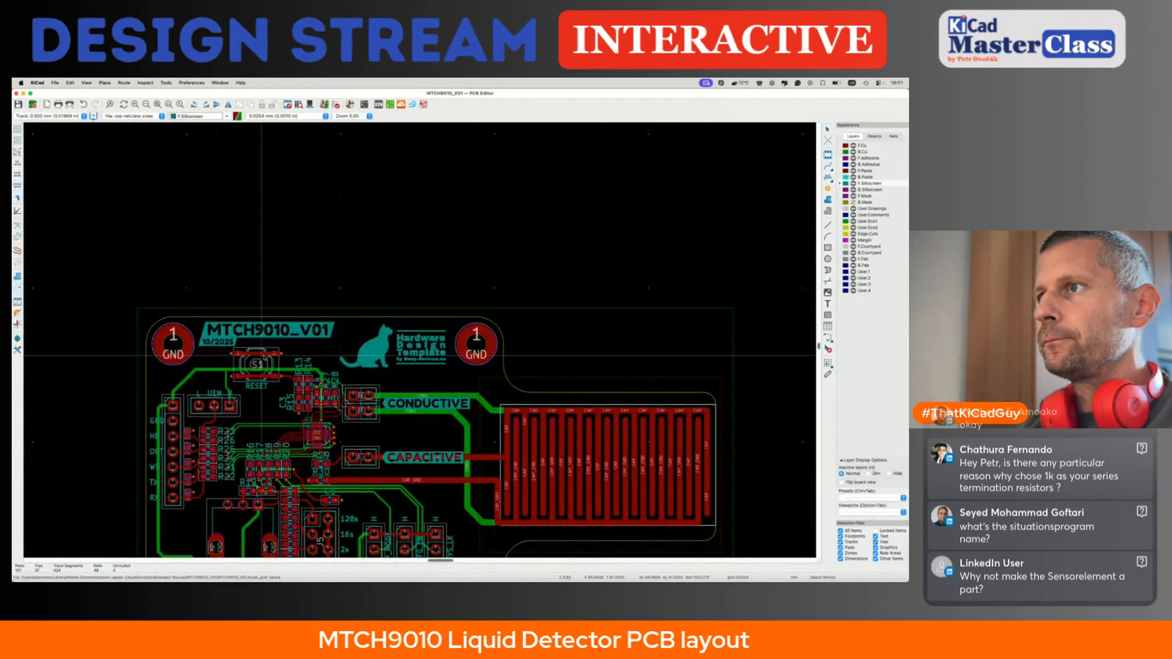
pyautogui.scroll(2, 290, 340)
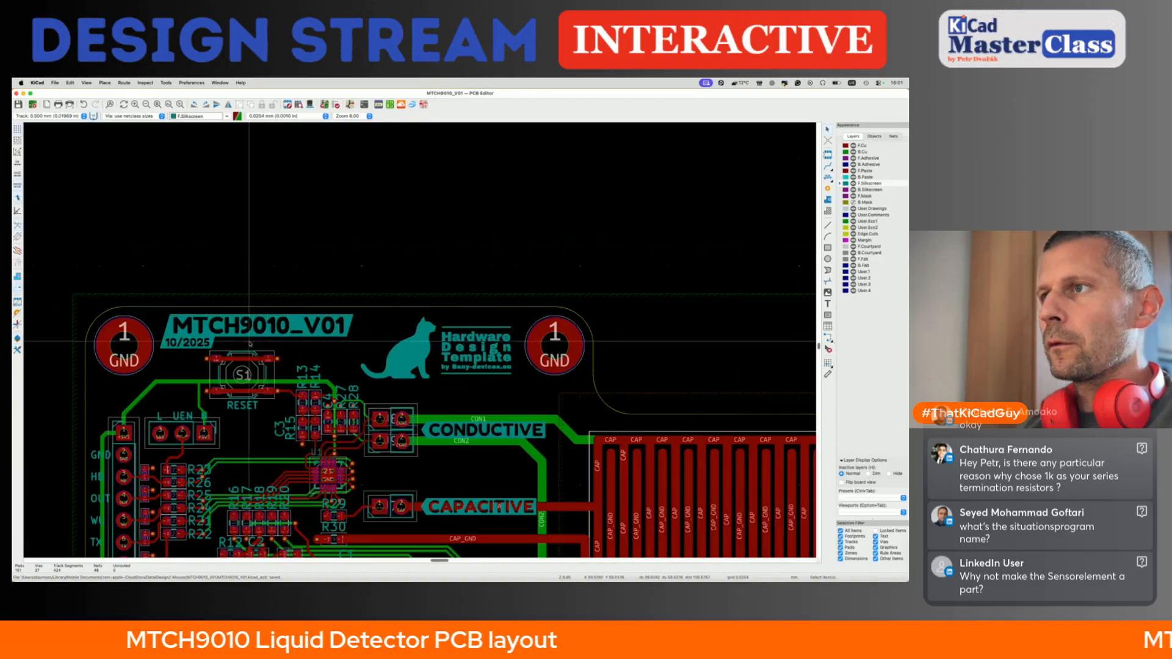
pyautogui.click(198, 349)
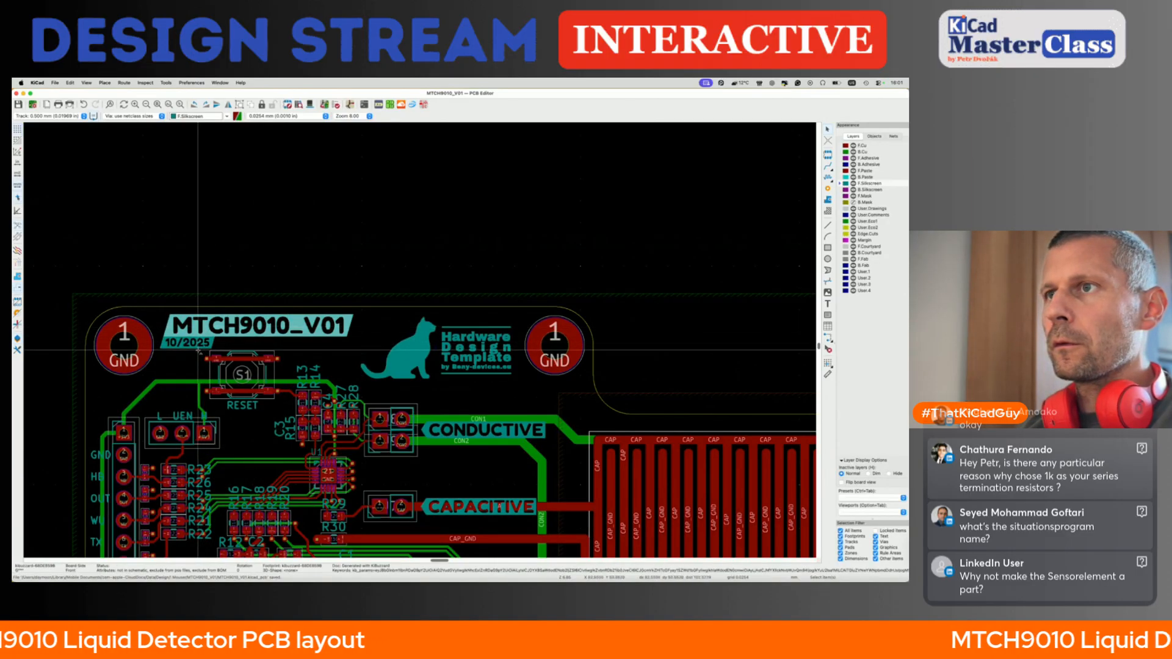
pyautogui.keyDown('shift'); pyautogui.click(196, 343); pyautogui.keyUp('shift')
pyautogui.press('m')
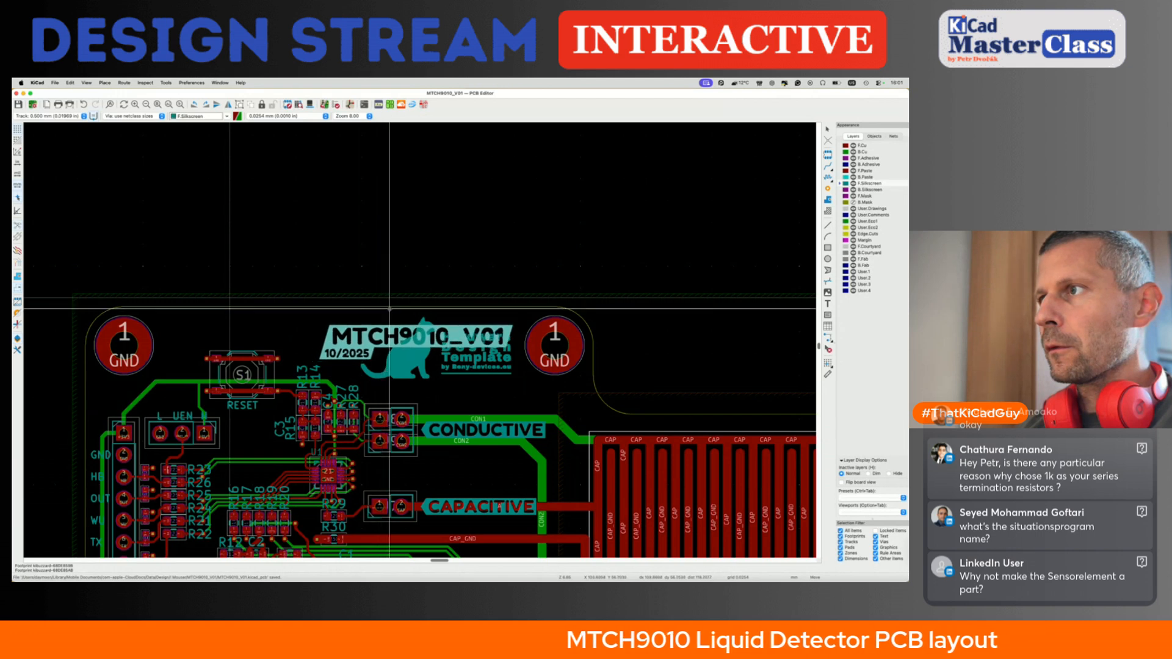
pyautogui.scroll(-2, 389, 308)
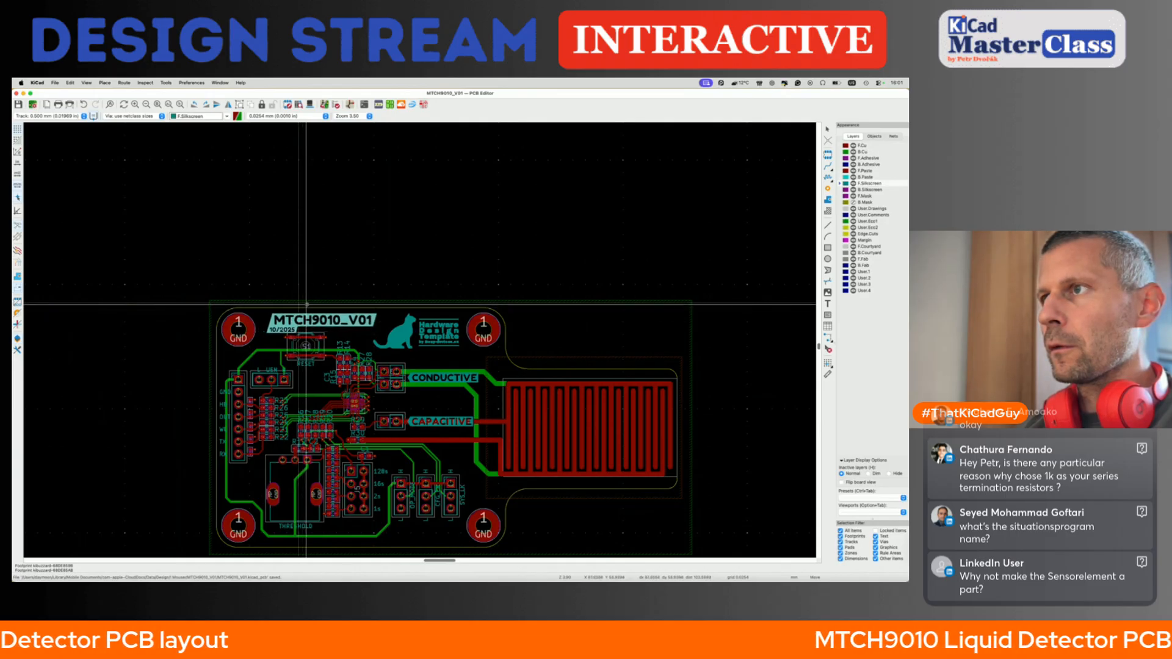
pyautogui.click(338, 334)
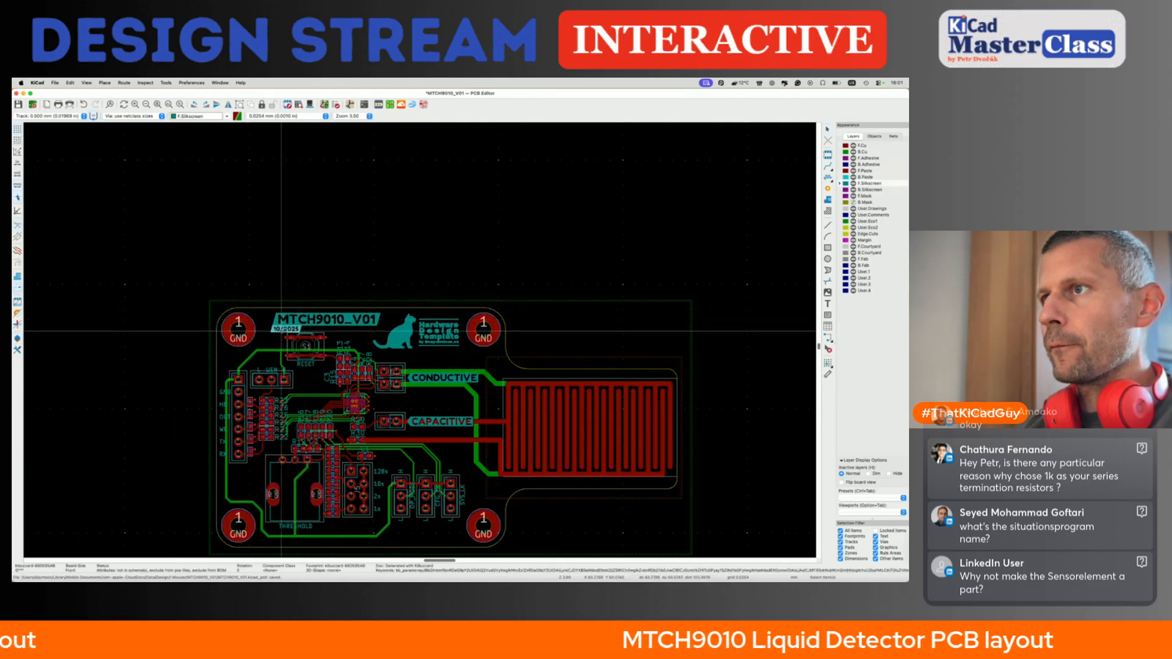
# - Move the 10/2025 label under the end of the MTCH9010_V01 title, flush with its lower edge, and save the board
pyautogui.scroll(5, 338, 333)
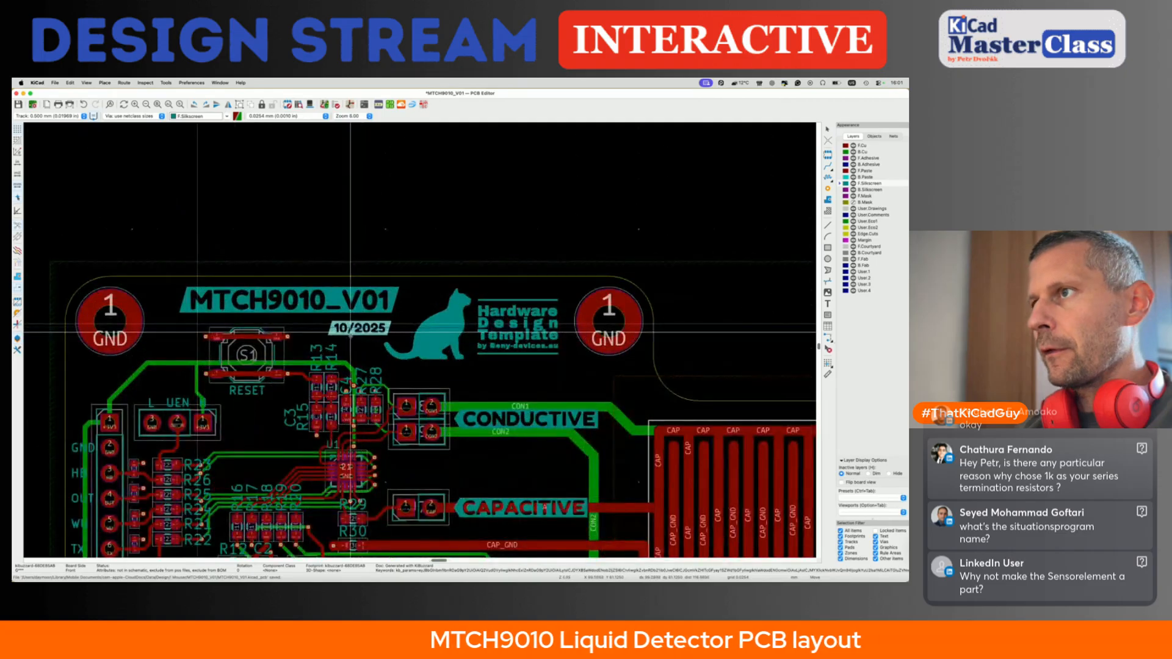
pyautogui.moveTo(349, 330); pyautogui.dragTo(350, 314)
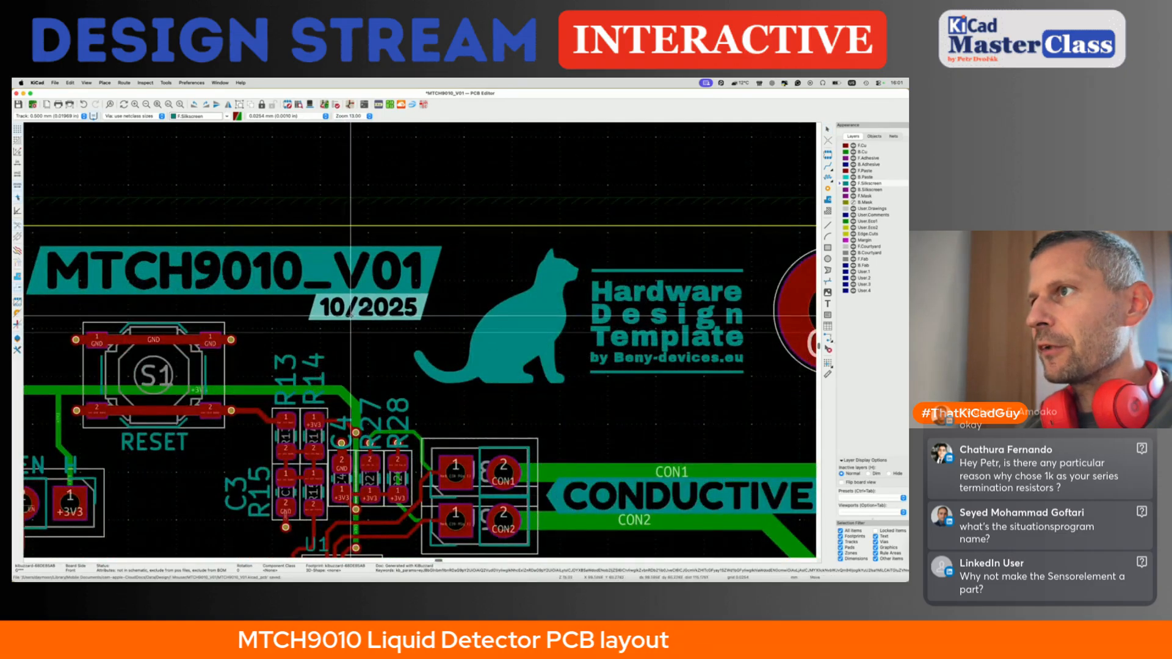
pyautogui.click(350, 341)
pyautogui.press('super+s')
# - Nudge the title and date labels together slightly toward the cat logo
pyautogui.scroll(-5, 350, 341)
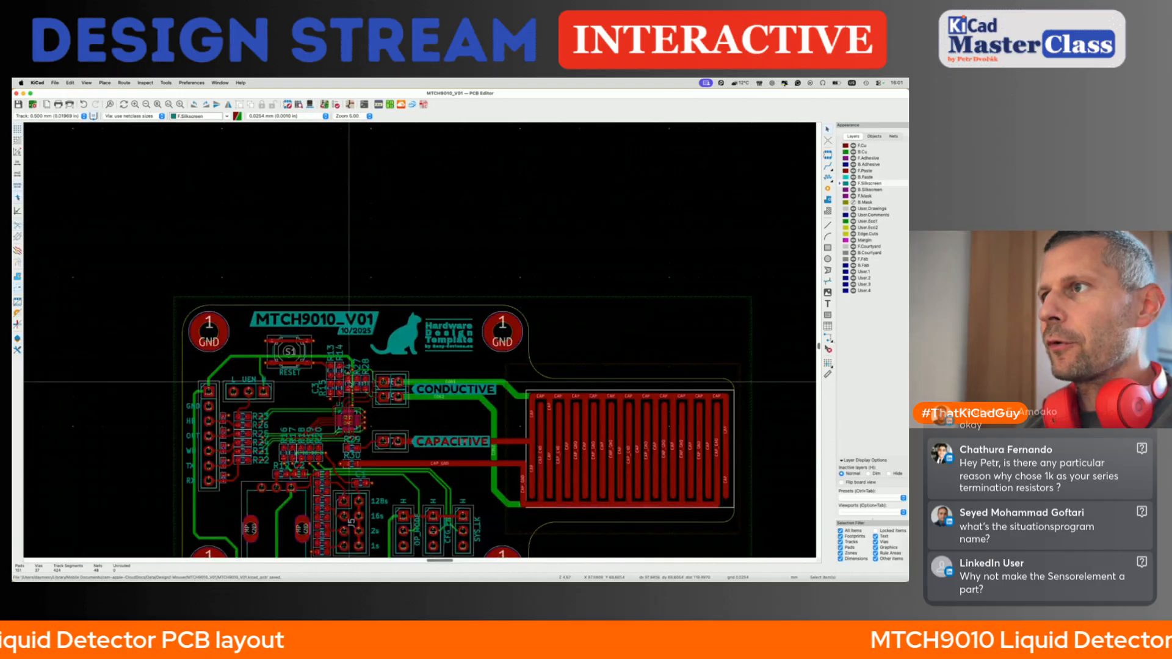
pyautogui.click(343, 323)
pyautogui.keyDown('shift'); pyautogui.click(344, 331); pyautogui.keyUp('shift')
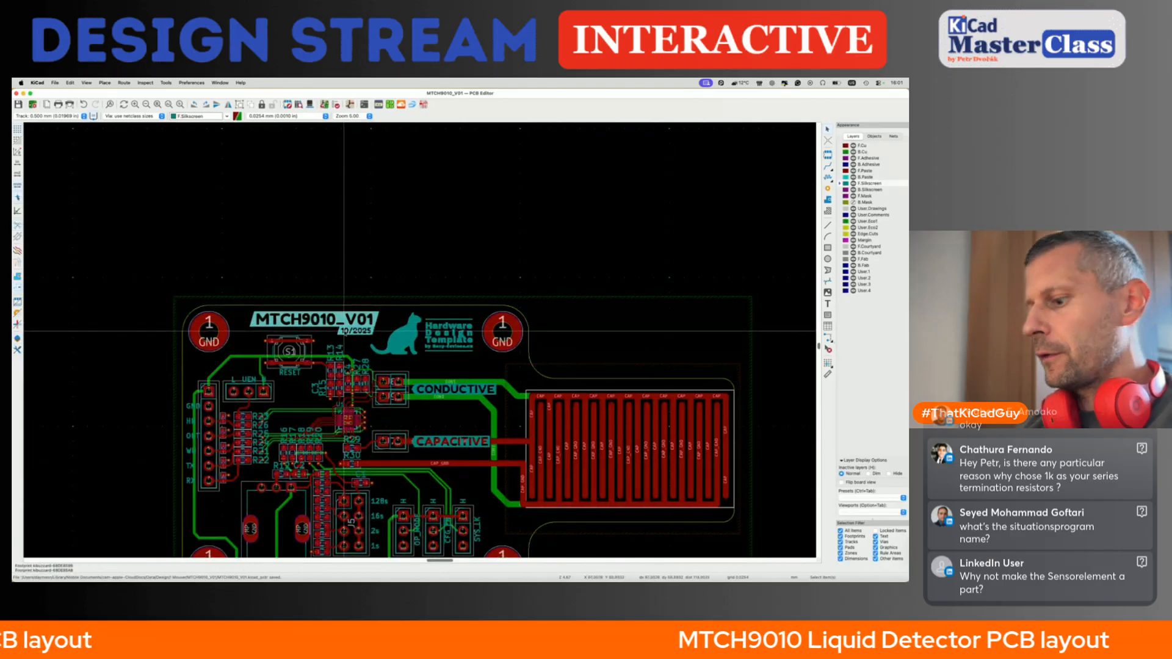
pyautogui.press('m')
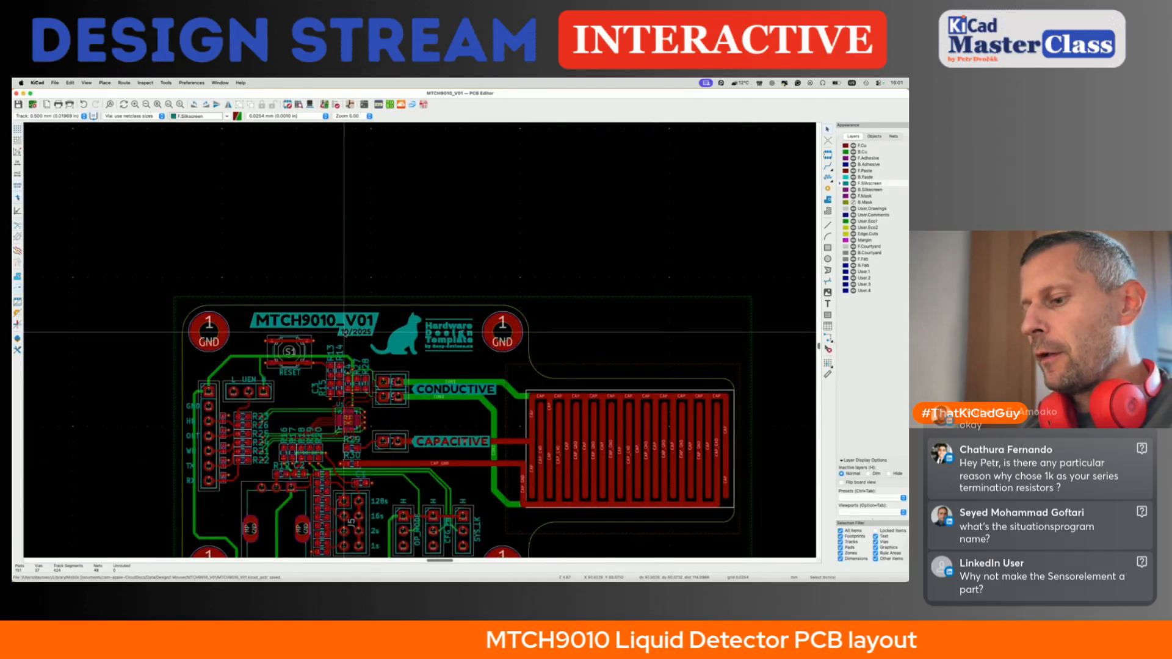
# - Inspect the front and back of the board in the 3D Viewer, checking the silkscreen labels and logo
pyautogui.hotkey('alt', '3')
pyautogui.scroll(2, 426, 341)
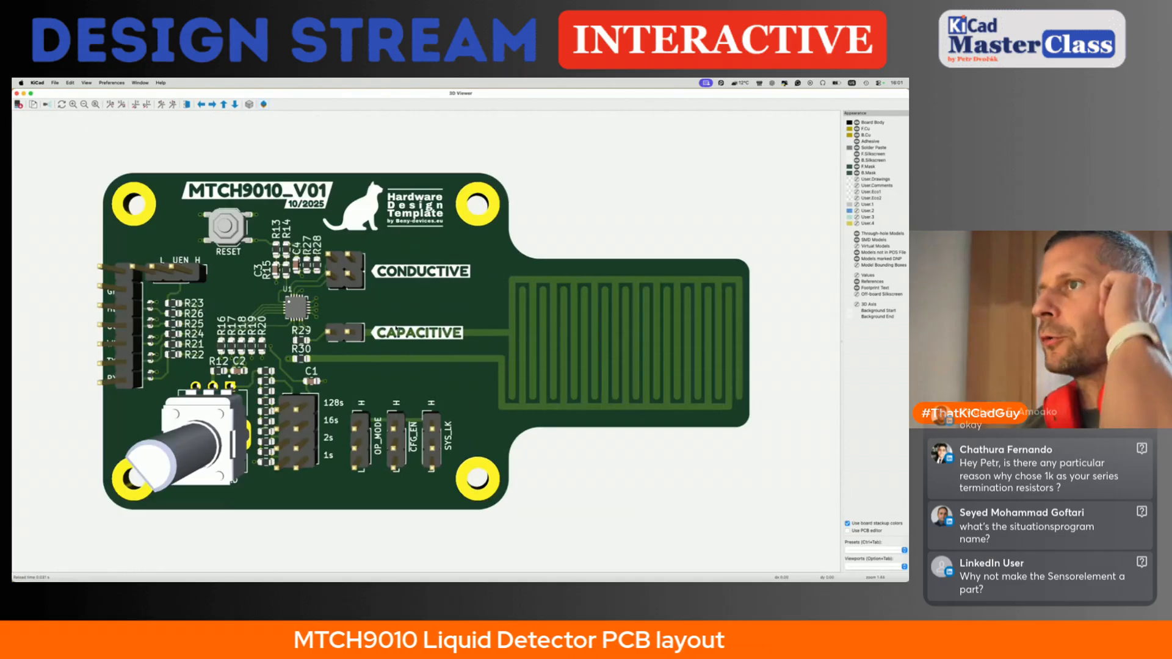
pyautogui.press('f')
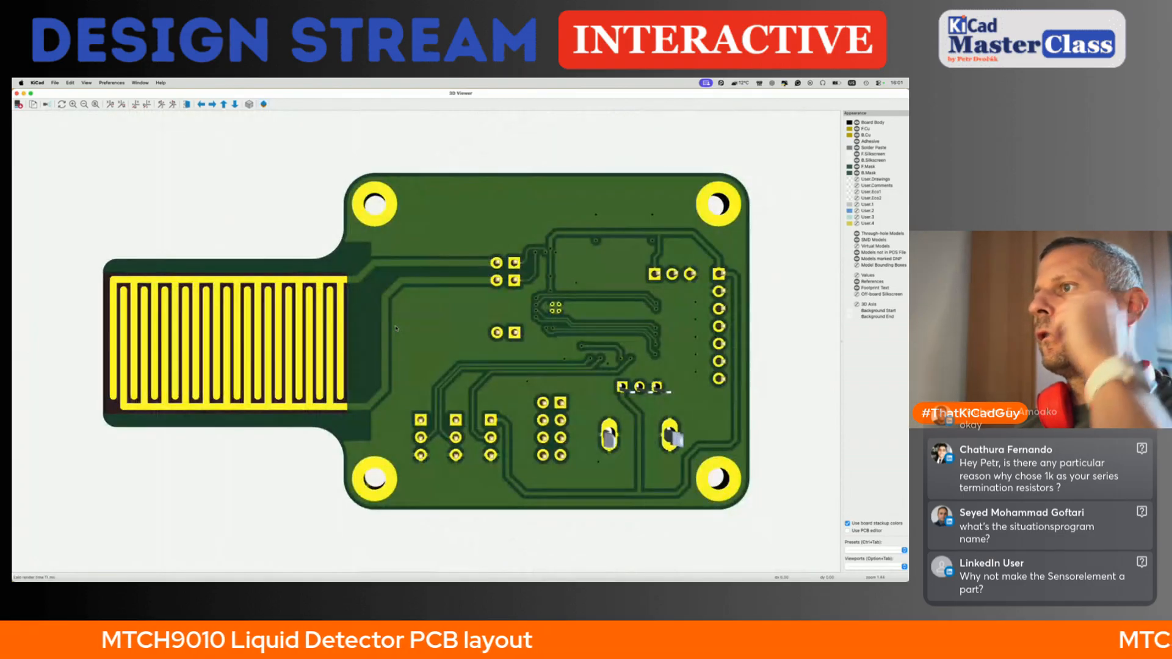
pyautogui.press('f')
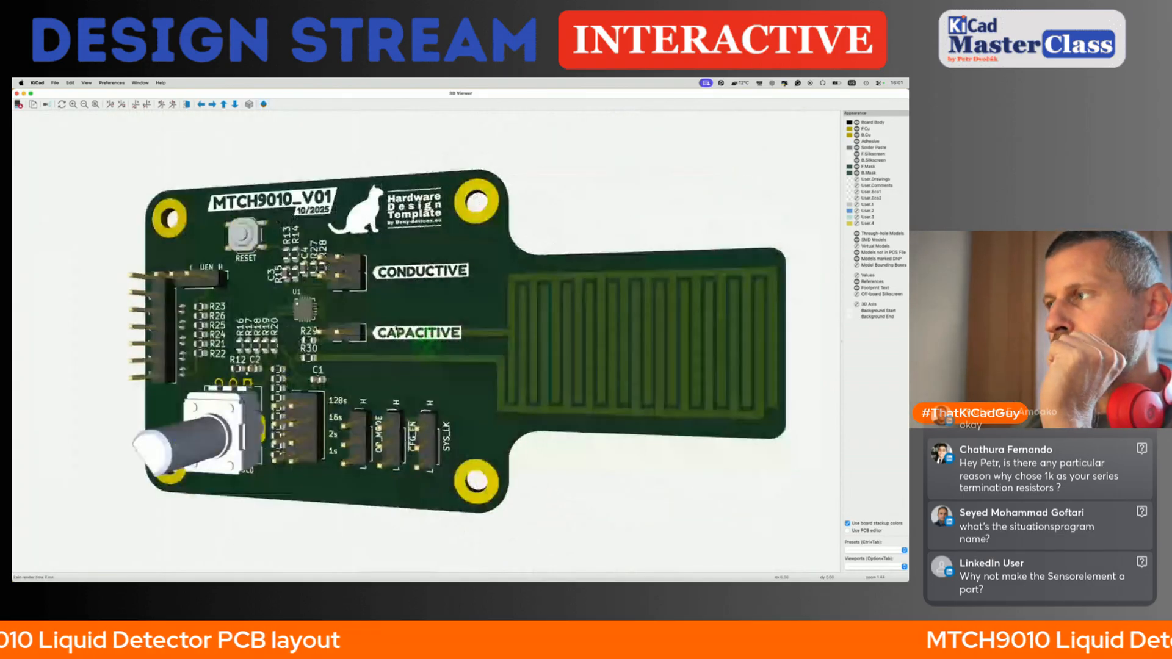
pyautogui.press('z')
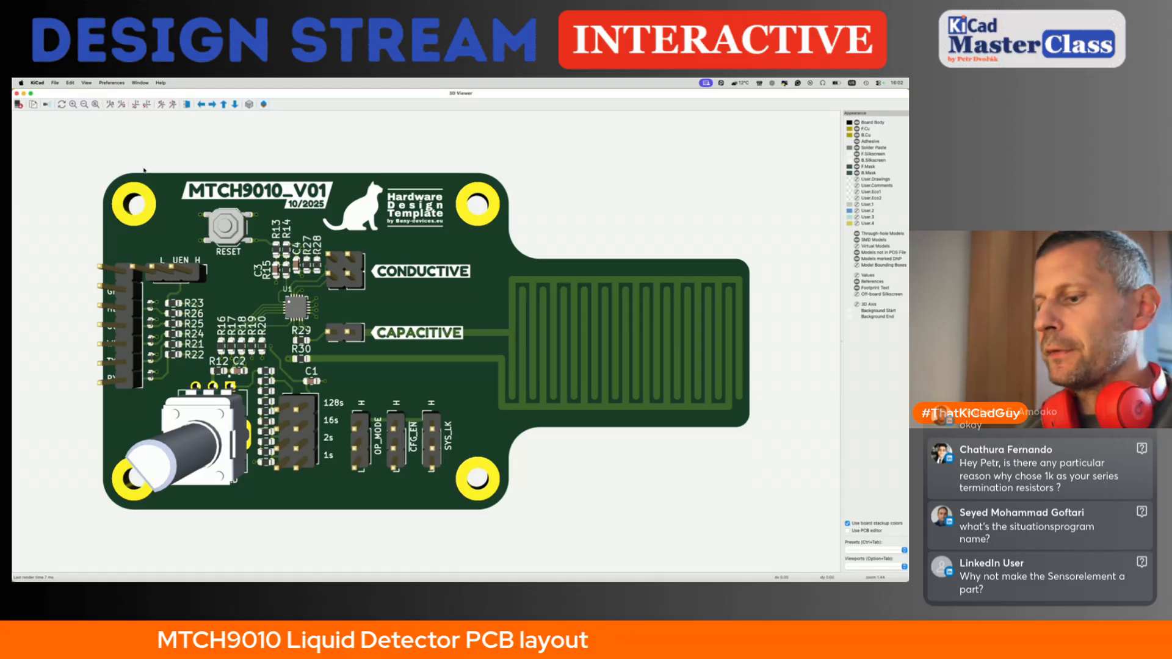
# - Close the 3D view, run the design rules check with zones refilled, and enlarge the checker window beside the board
pyautogui.click(16, 94)
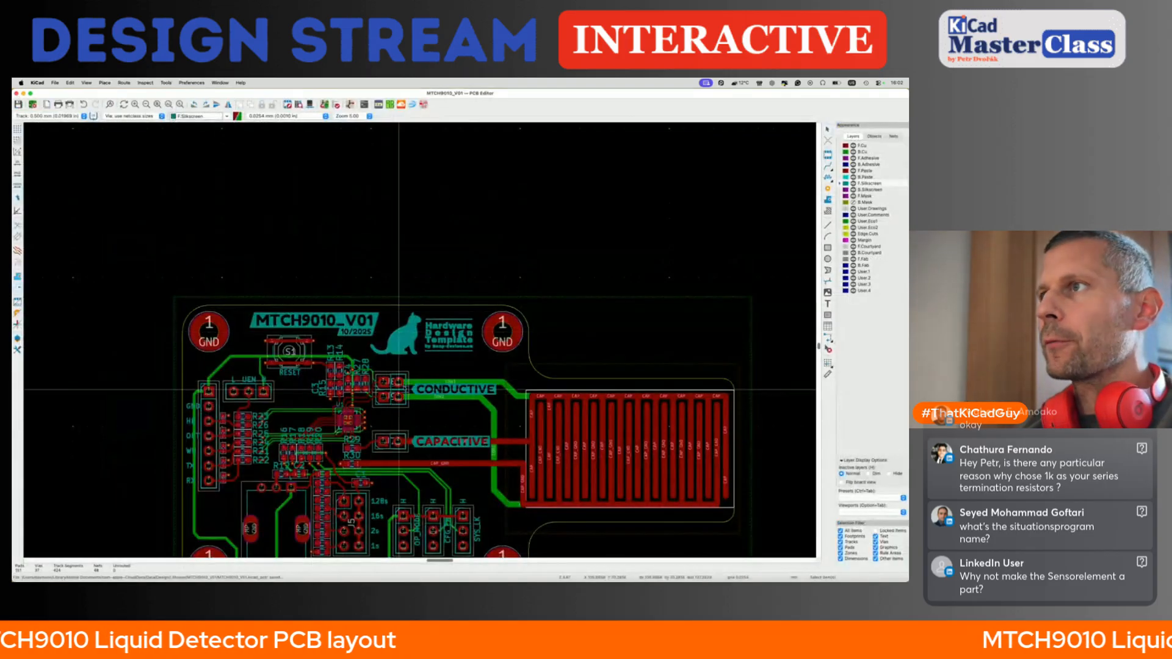
pyautogui.scroll(-3, 476, 275)
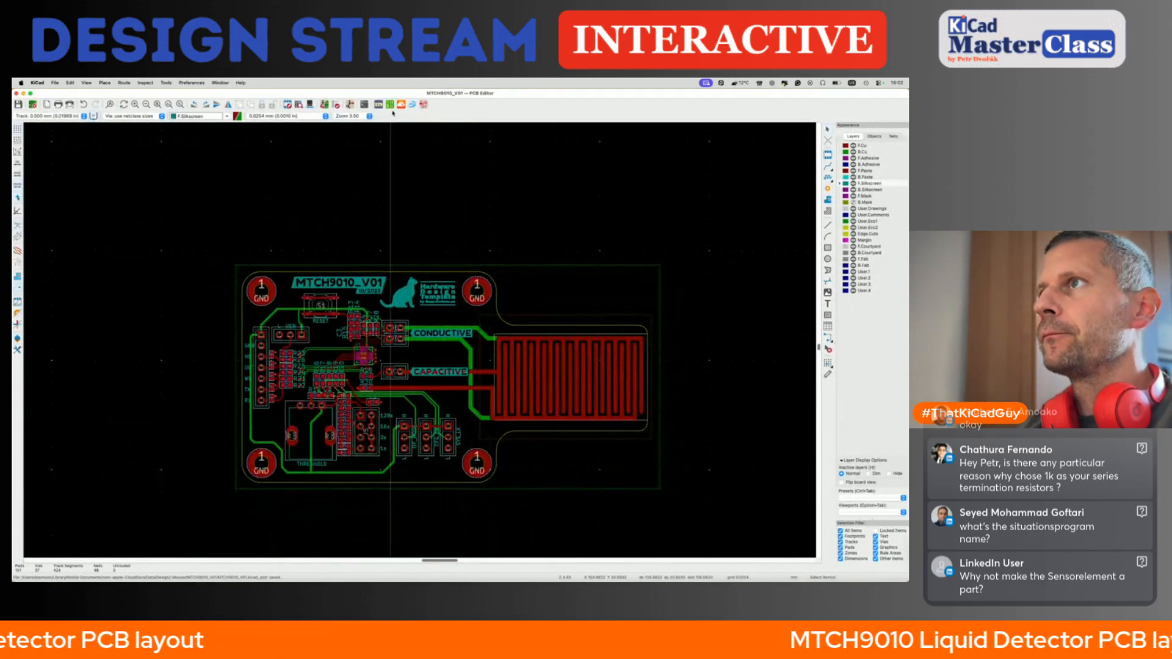
pyautogui.click(334, 105)
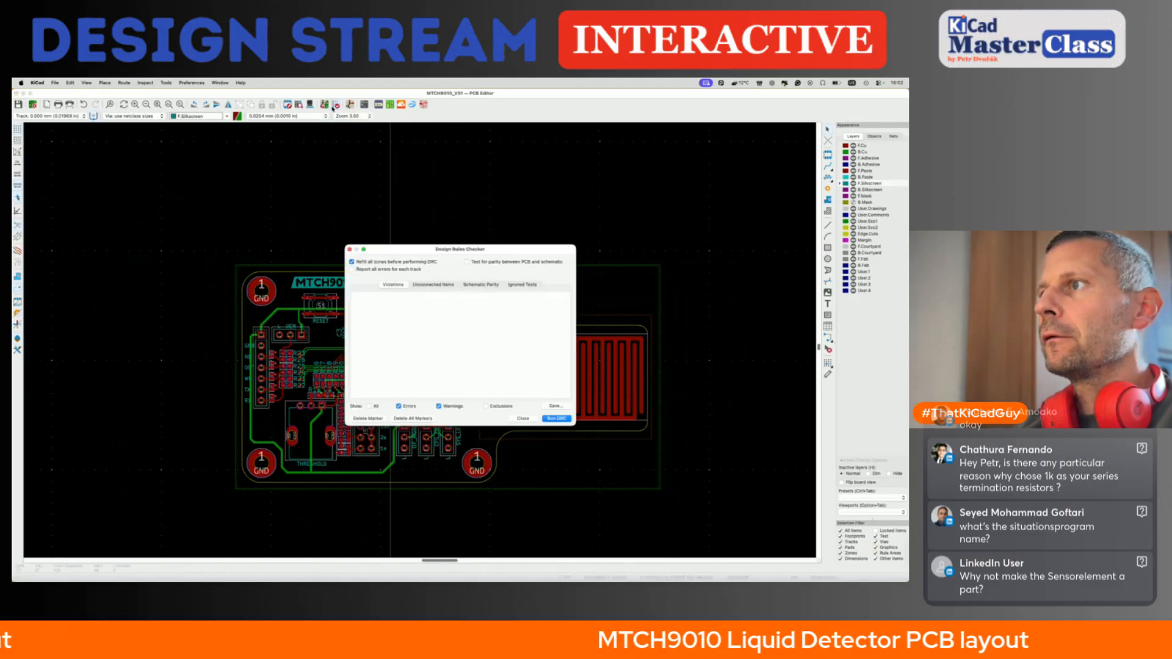
pyautogui.click(556, 419)
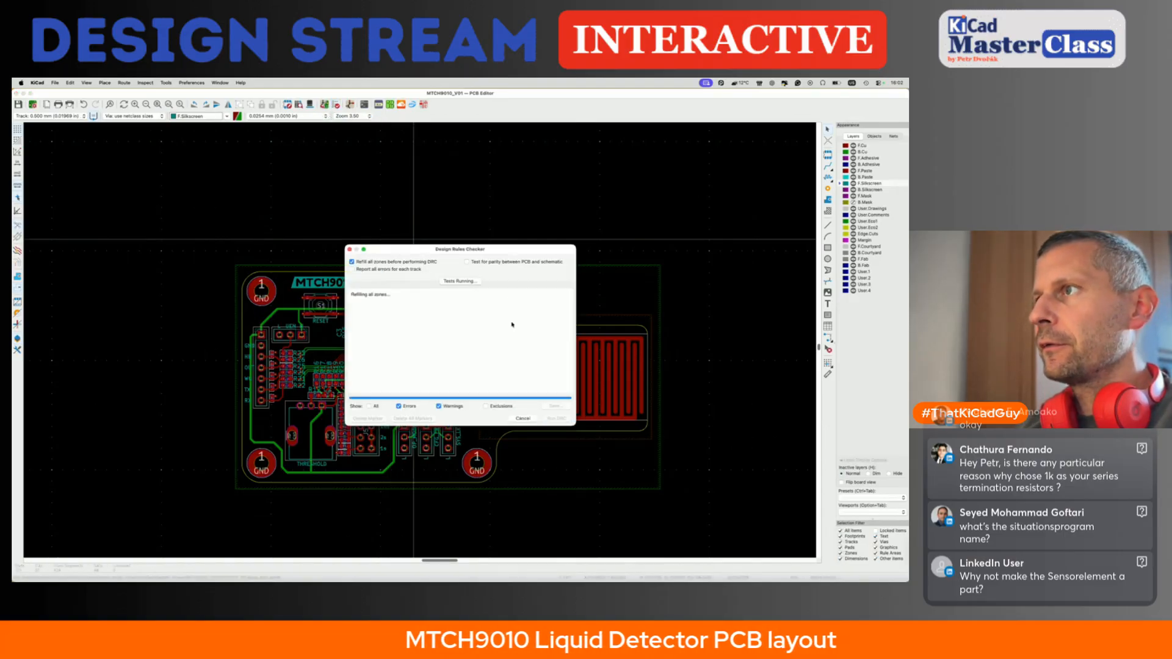
pyautogui.moveTo(519, 249); pyautogui.dragTo(367, 140)
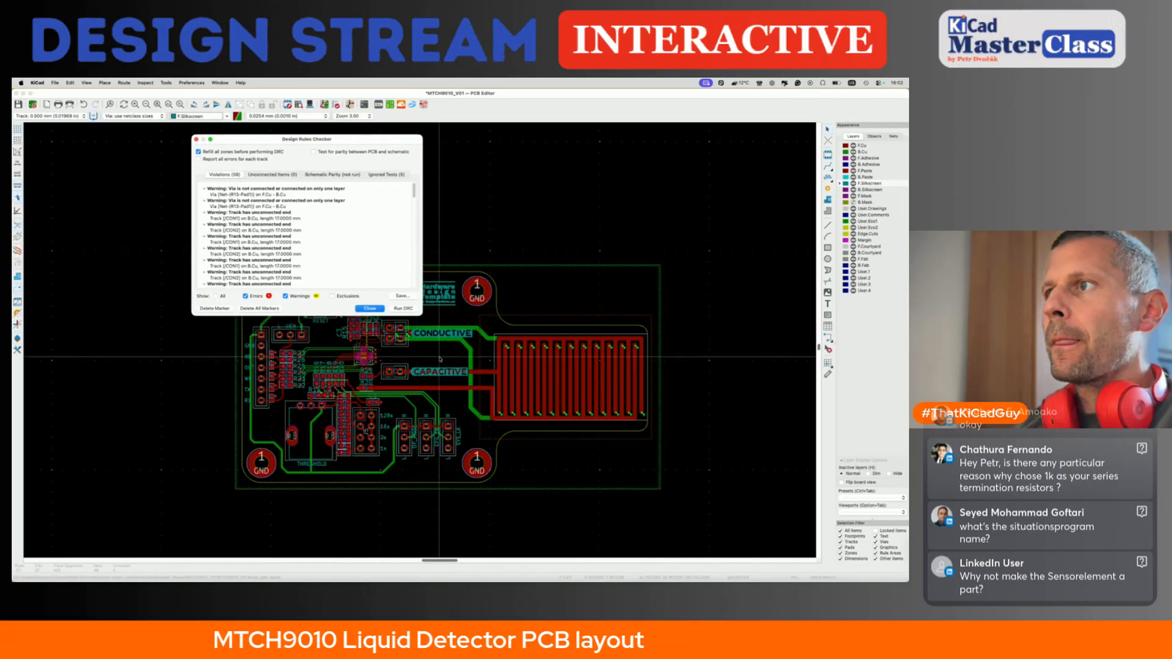
pyautogui.moveTo(422, 314); pyautogui.dragTo(544, 538)
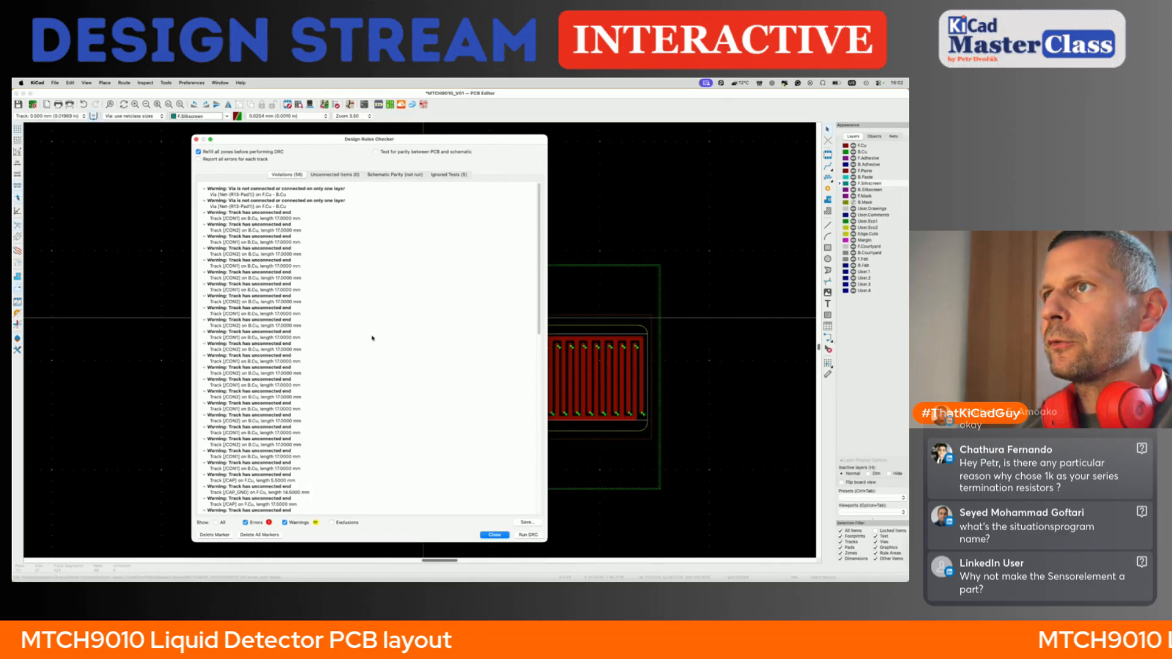
# - Locate a CON2 unconnected-track warning, restrict the violations to errors only, and examine the courtyard overlap at the CONDUCTIVE headers
pyautogui.click(282, 230)
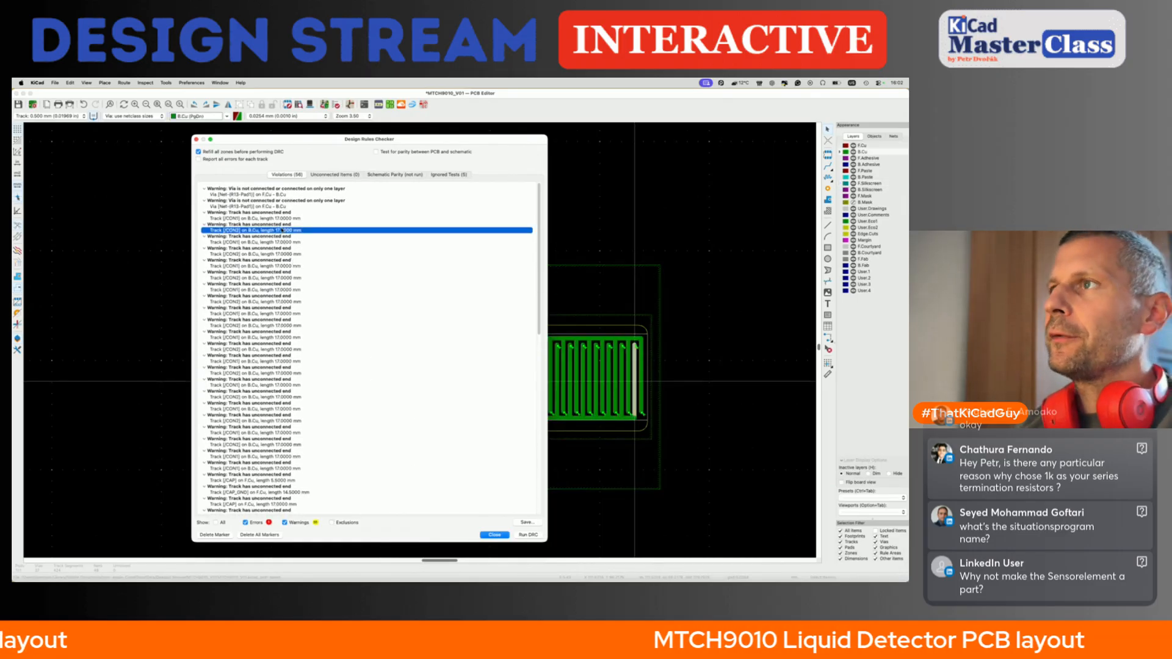
pyautogui.moveTo(407, 142); pyautogui.dragTo(329, 146)
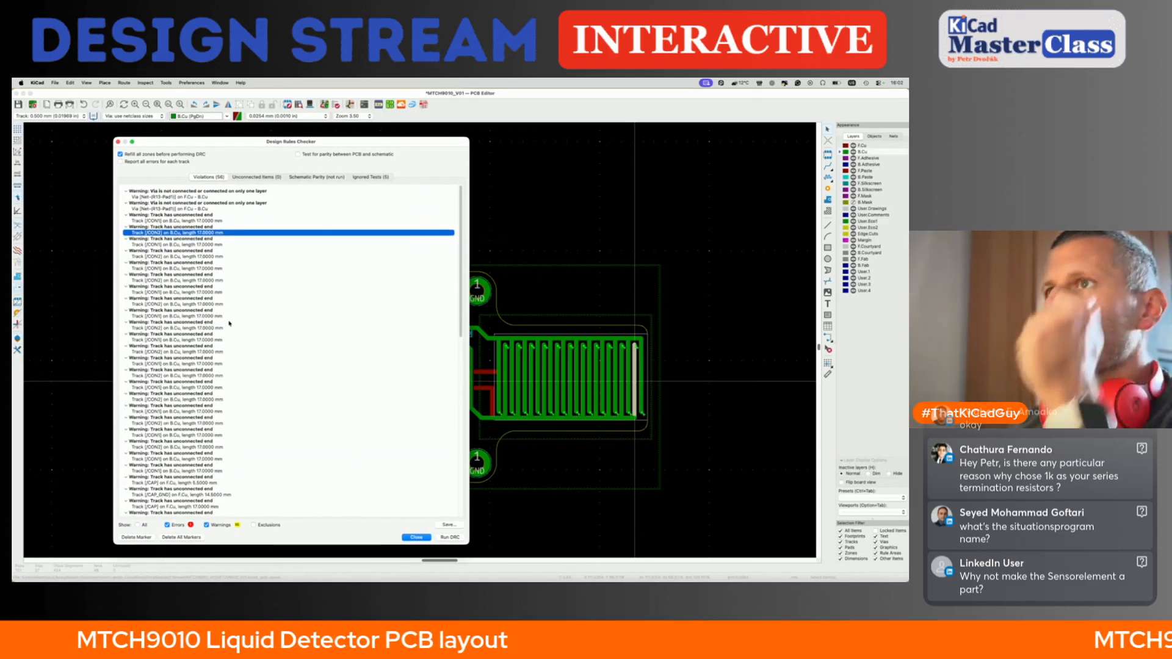
pyautogui.click(210, 525)
pyautogui.click(155, 192)
pyautogui.click(154, 197)
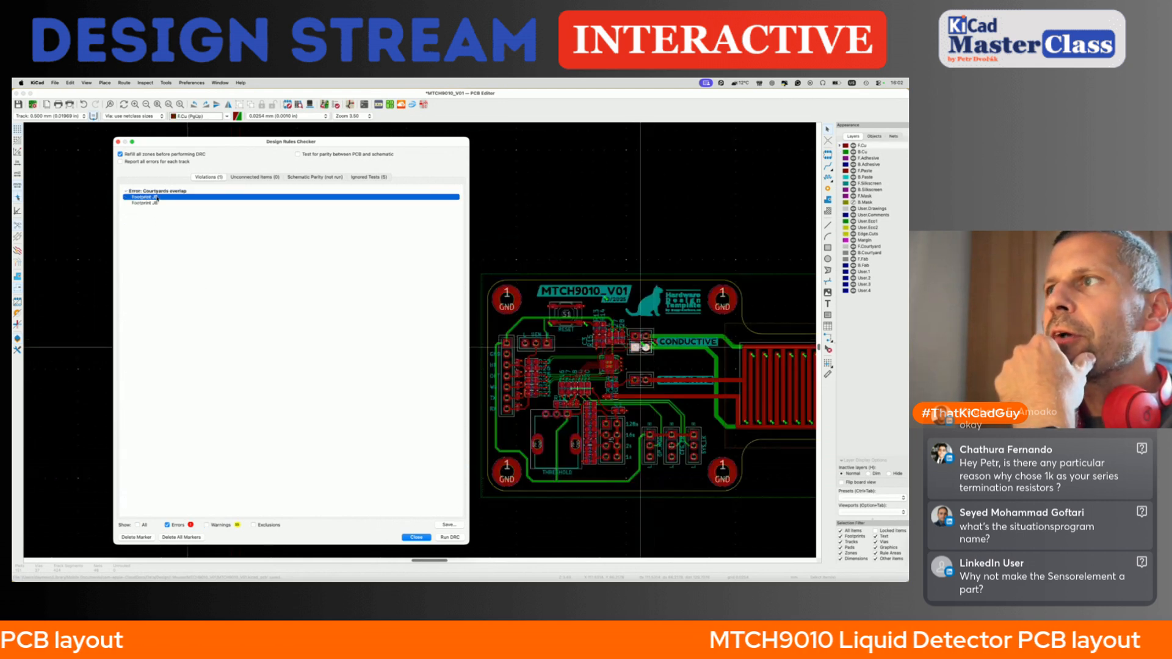
pyautogui.click(155, 204)
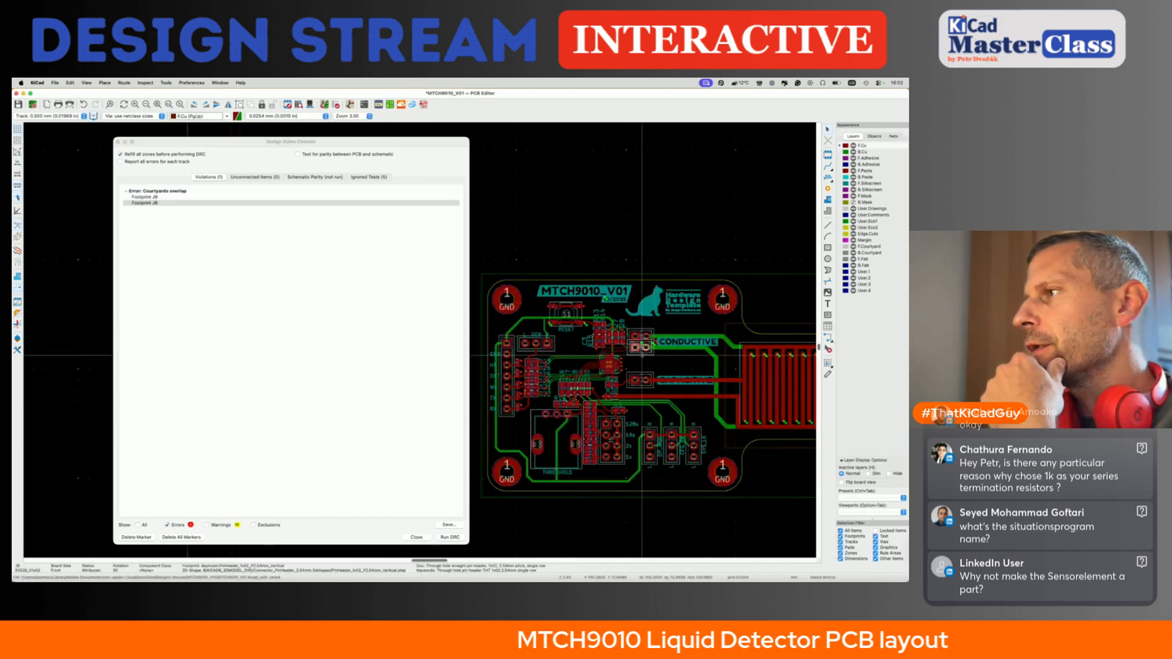
pyautogui.scroll(5, 659, 372)
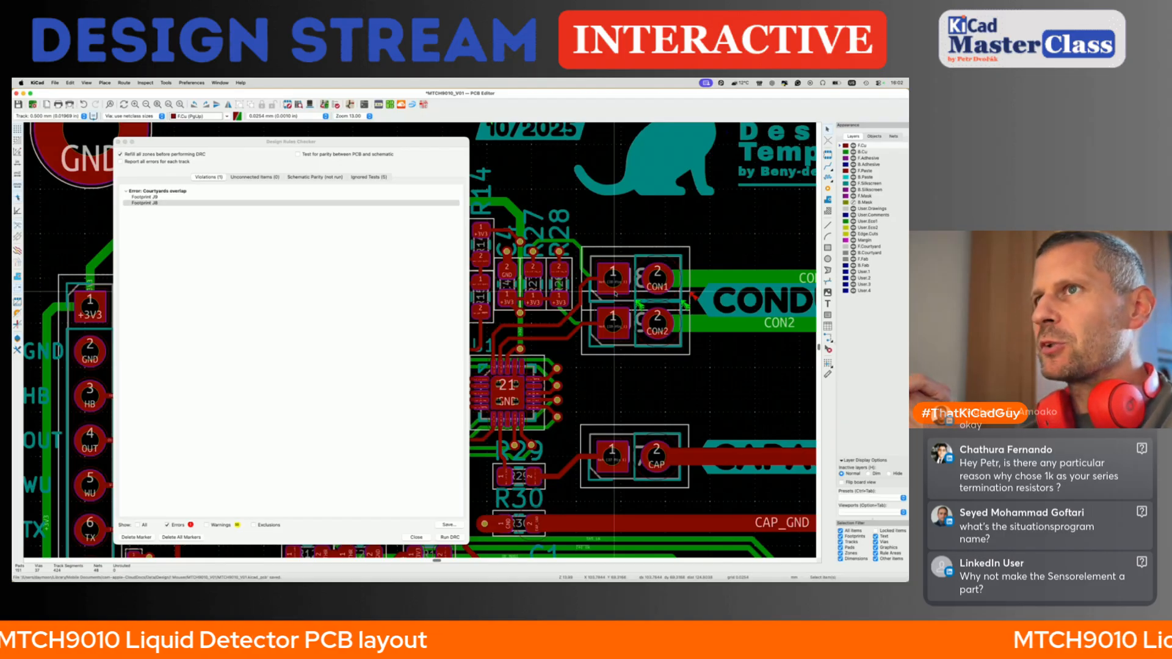
# - Restrict the violations to warnings only and locate both single-layer via warnings at the RESET button
pyautogui.click(197, 527)
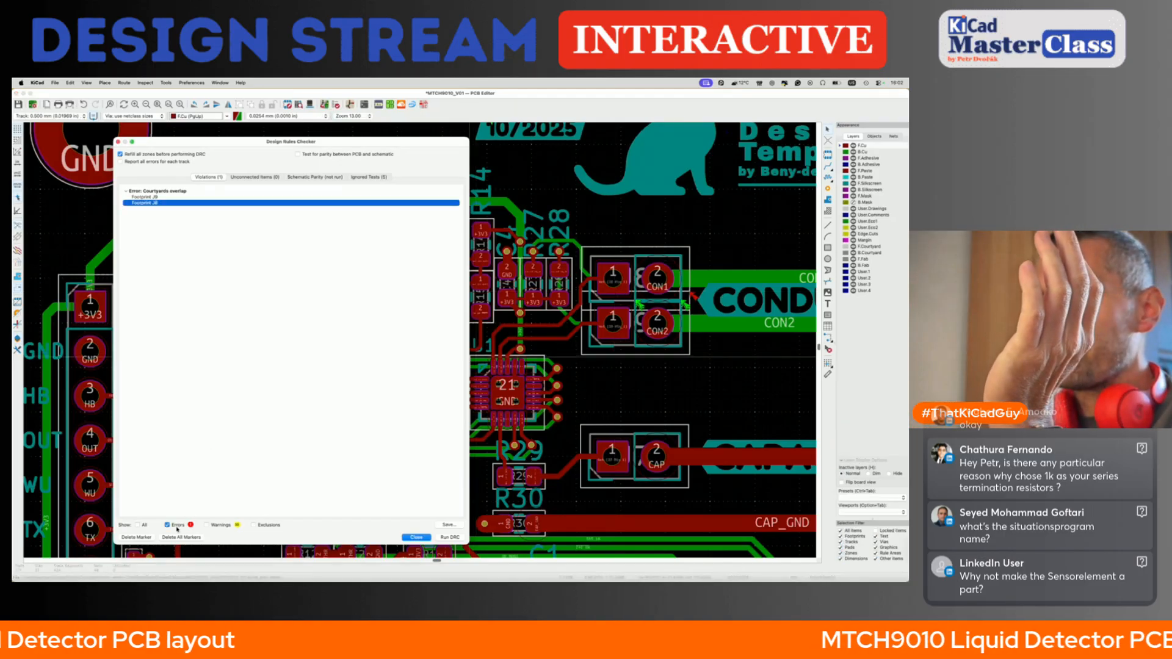
pyautogui.click(206, 525)
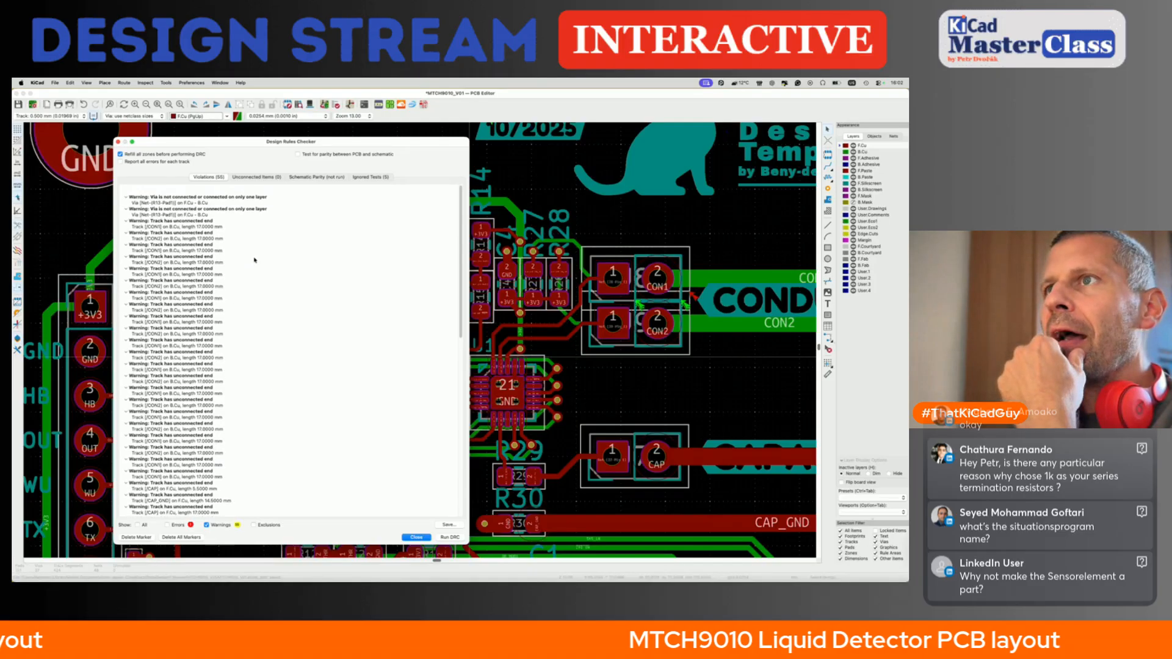
pyautogui.click(213, 197)
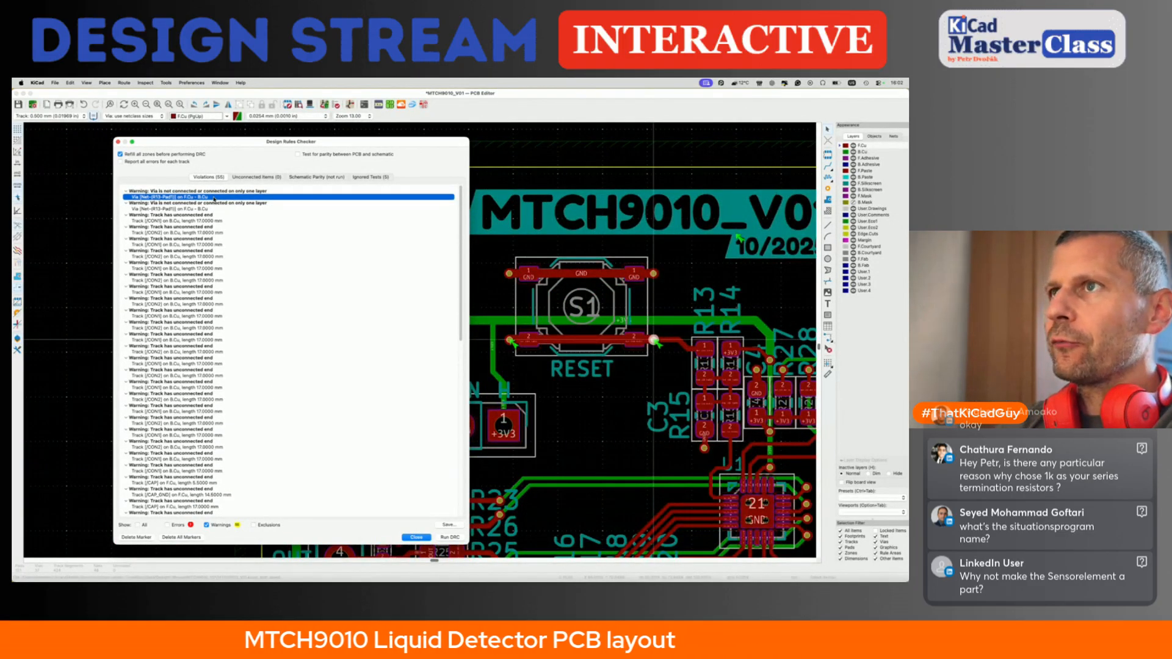
pyautogui.click(214, 204)
pyautogui.click(212, 209)
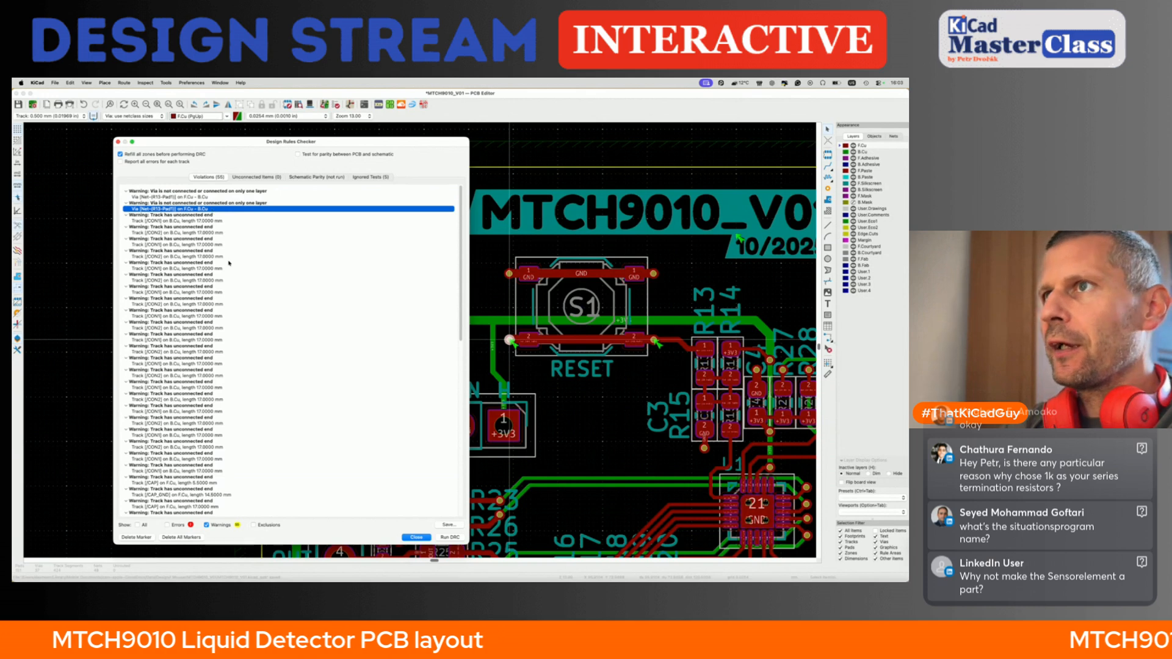
# - Examine the silkscreen overlap warnings at the CONDUCTIVE headers and title labels, and a CAP_GND unconnected-track warning in the sensor comb
pyautogui.scroll(-5, 229, 263)
pyautogui.scroll(2, 230, 263)
pyautogui.click(183, 402)
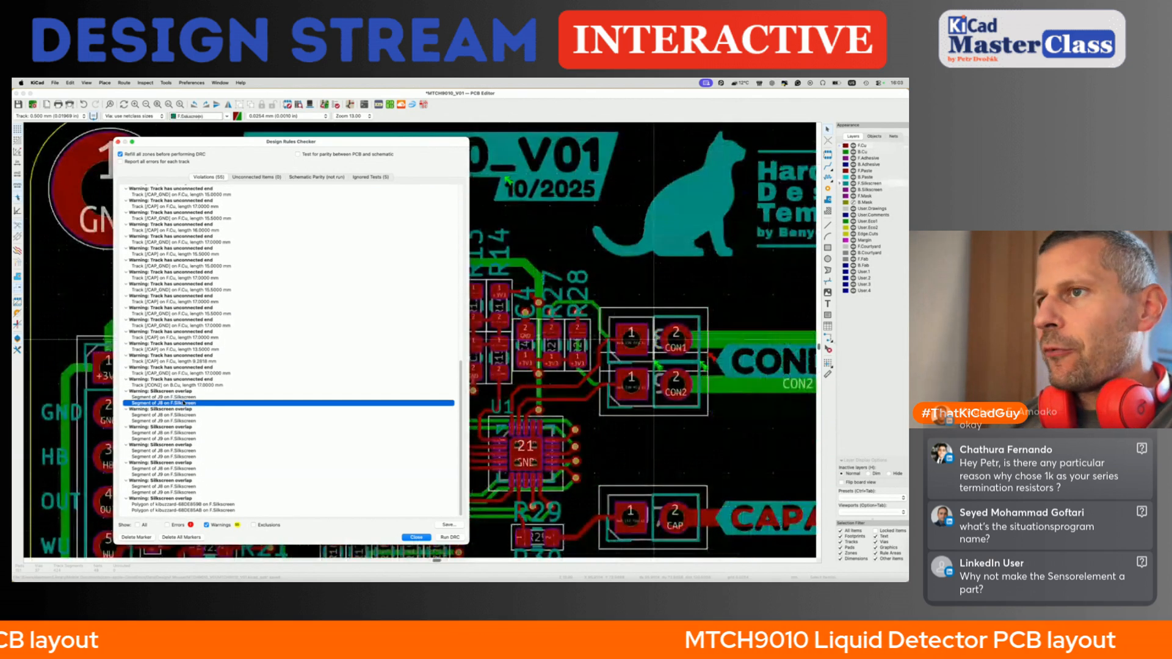
pyautogui.click(186, 416)
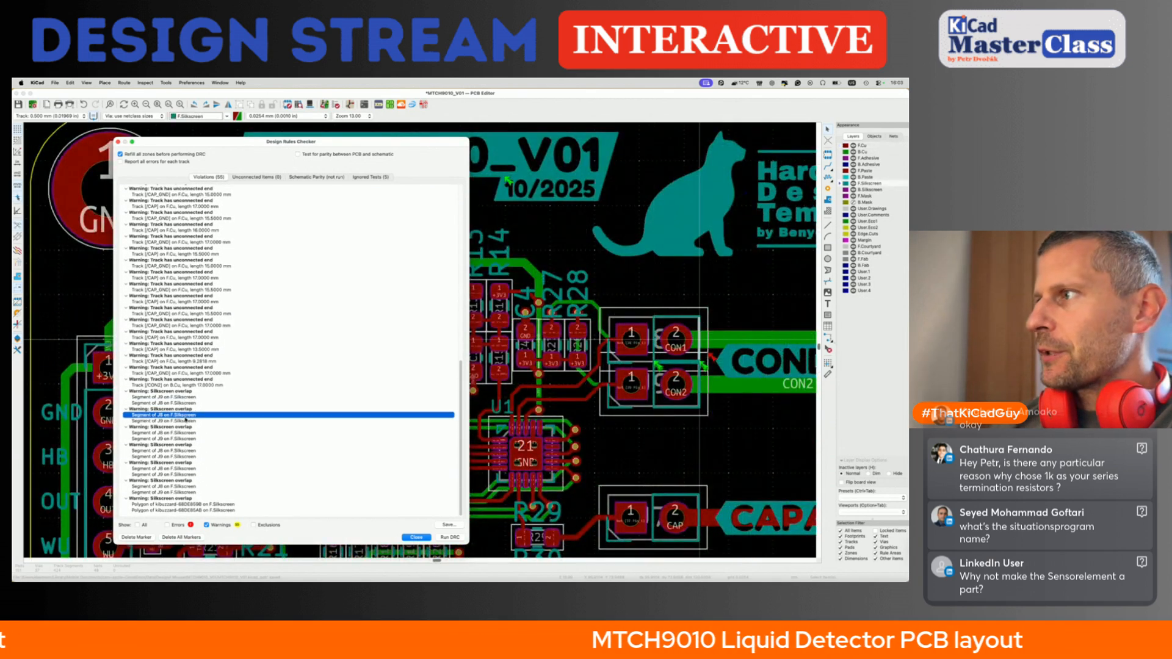
pyautogui.click(190, 433)
pyautogui.click(190, 451)
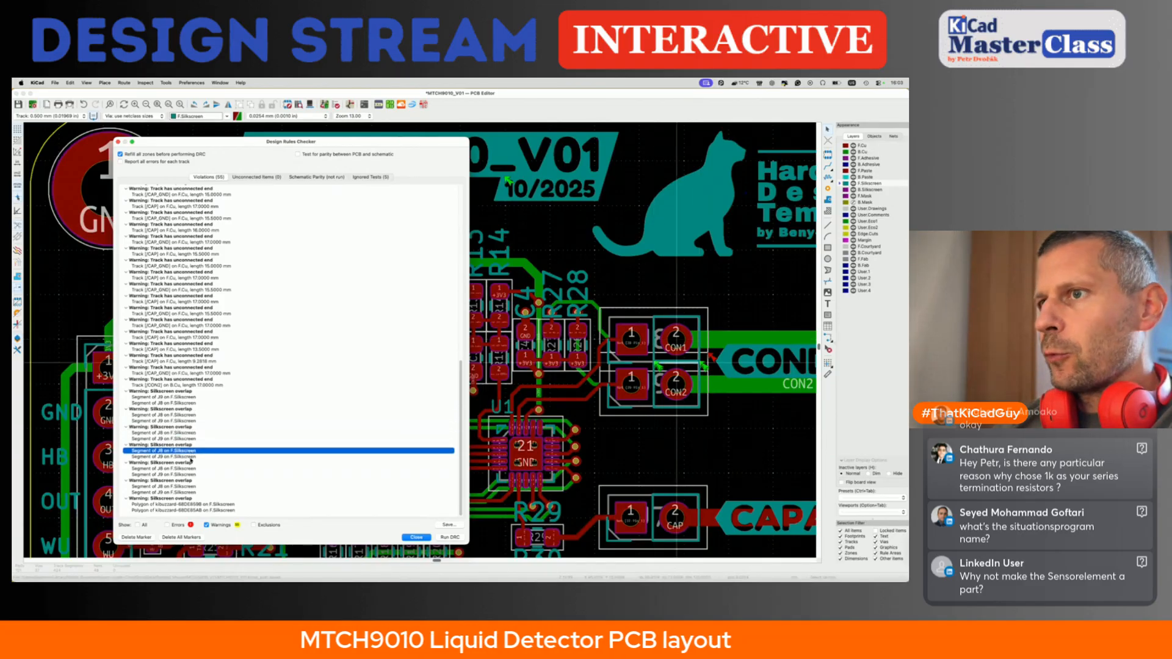
pyautogui.click(192, 492)
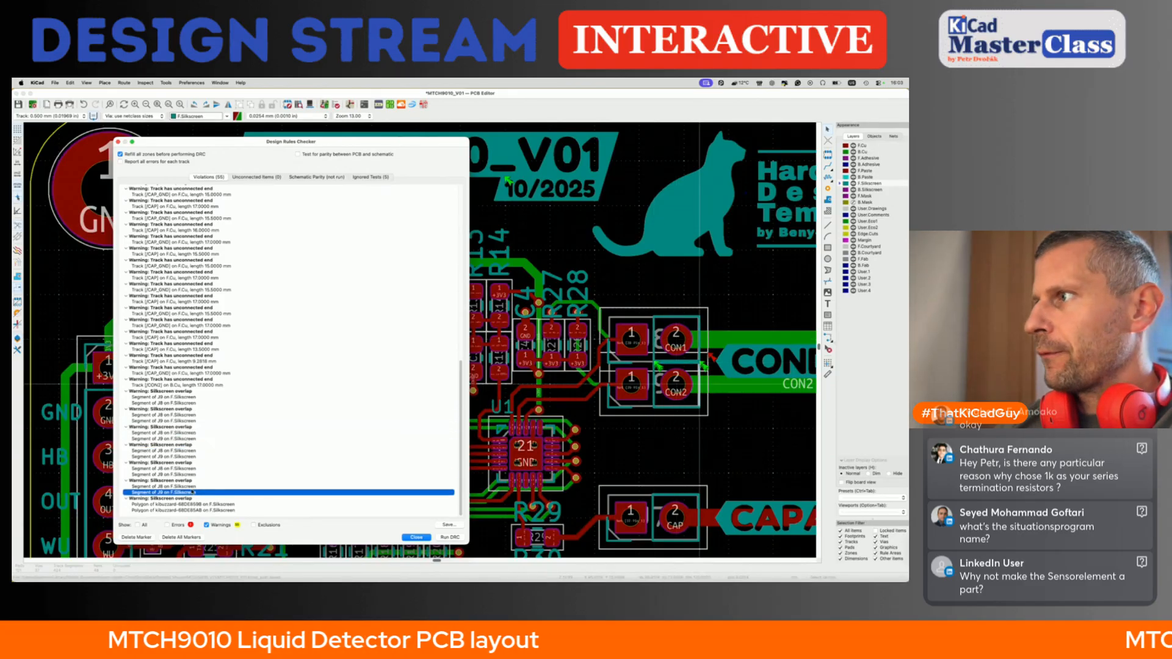
pyautogui.click(183, 504)
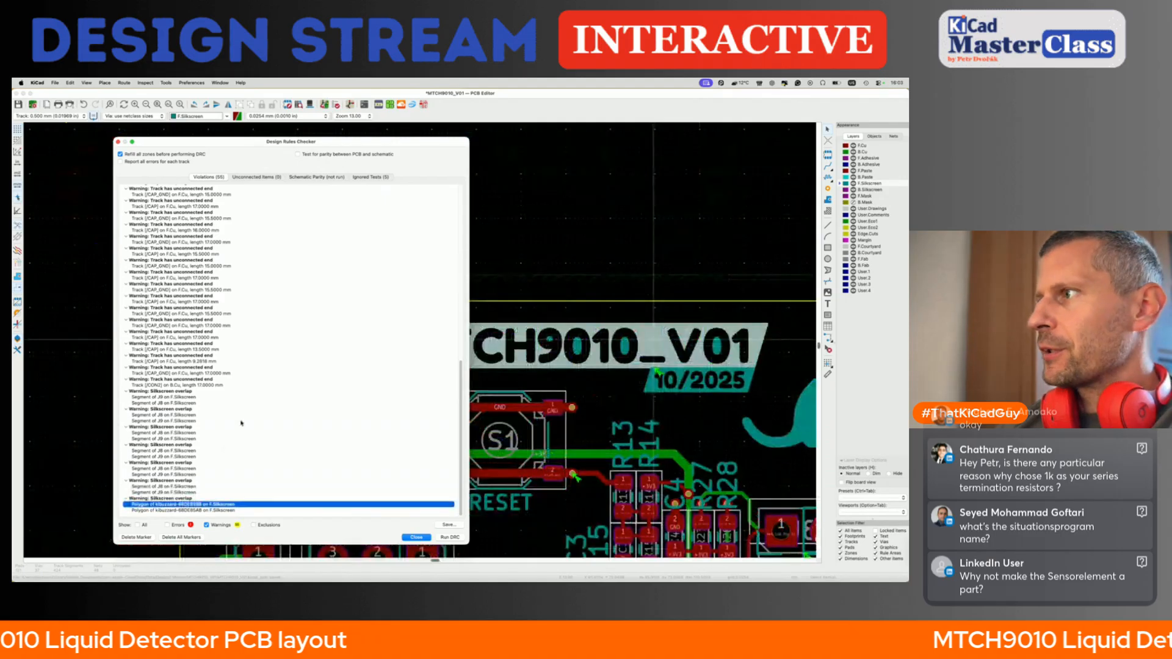
pyautogui.scroll(5, 241, 422)
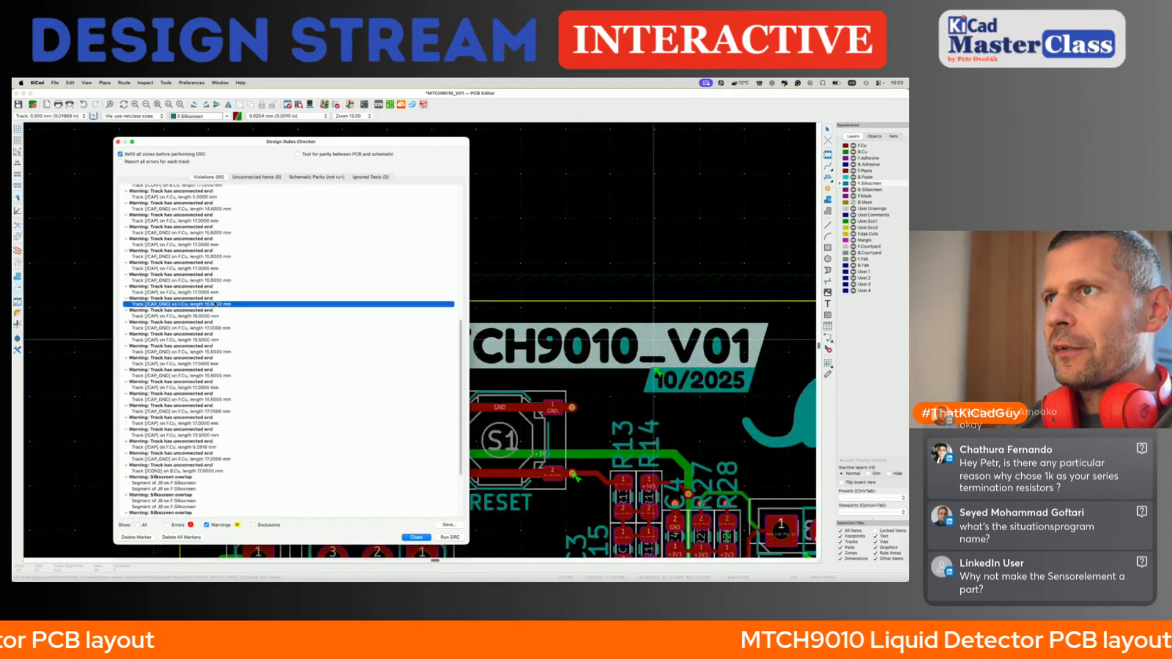
pyautogui.click(215, 303)
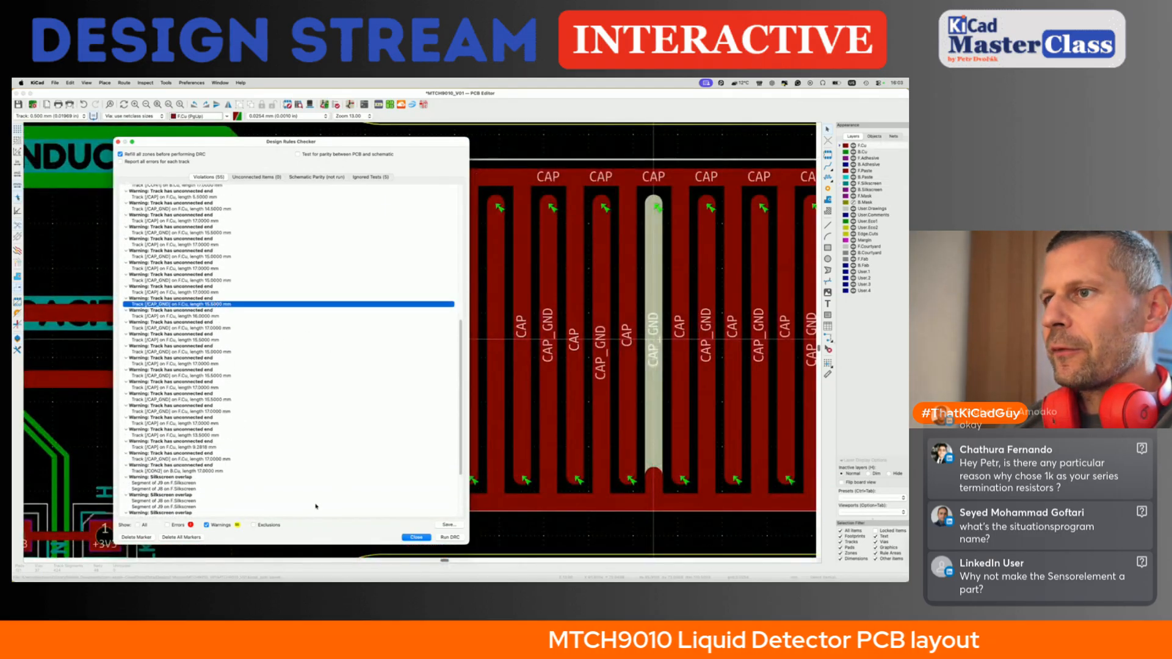
# - Hide the warnings, delete all violation markers, close the design rules checker and save the board
pyautogui.click(207, 524)
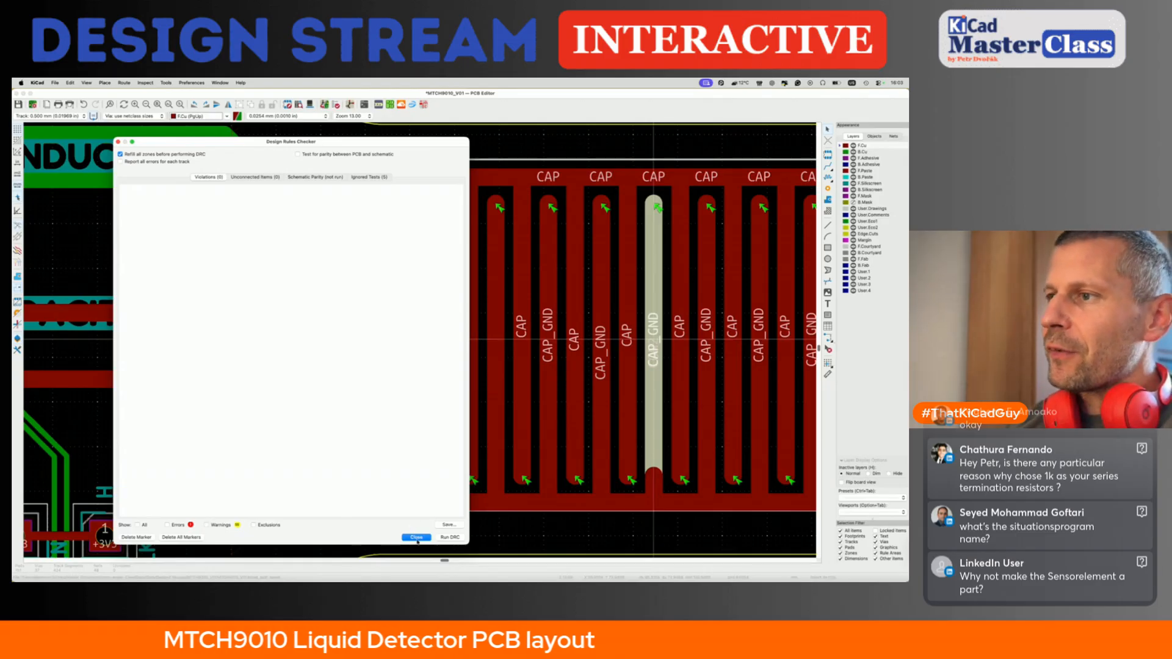
pyautogui.click(199, 537)
pyautogui.click(415, 538)
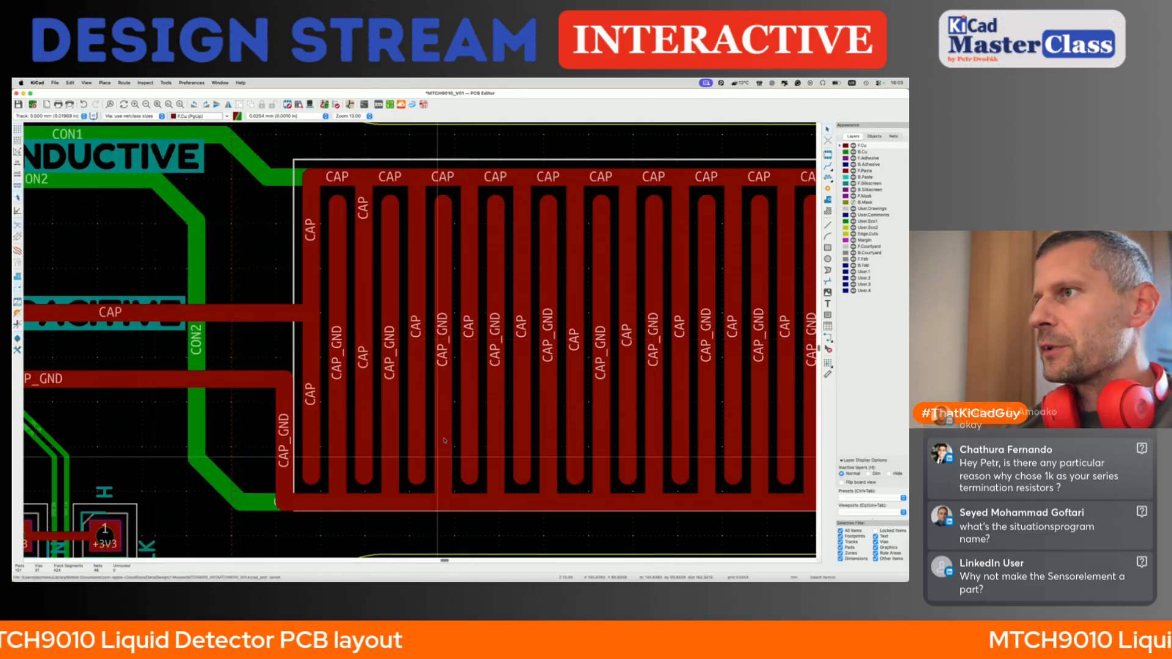
pyautogui.press('super+s')
# - Make F.Silkscreen the active layer with the whole board in view
pyautogui.scroll(-3, 460, 370)
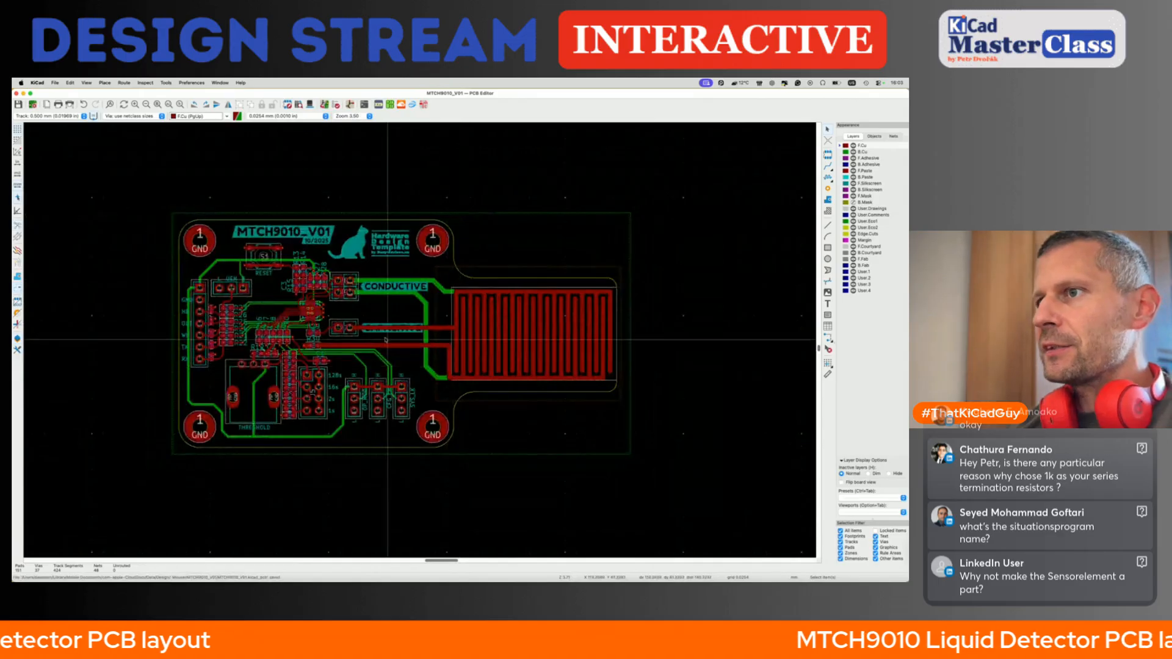
pyautogui.scroll(2, 384, 337)
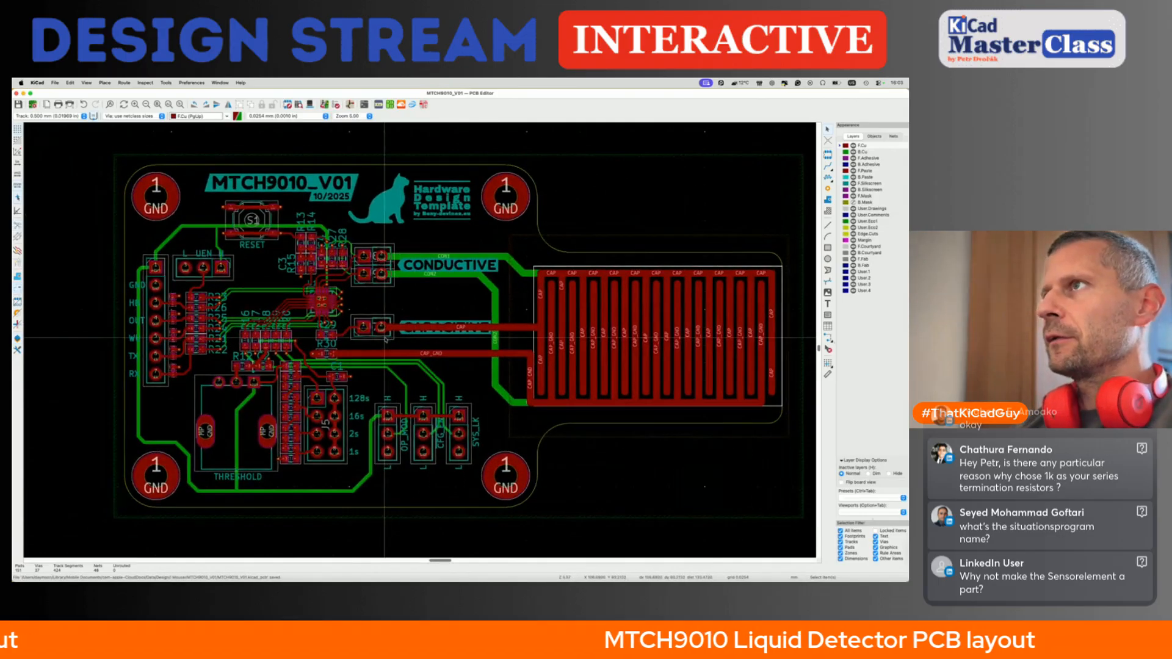
pyautogui.hscroll(2, 384, 338)
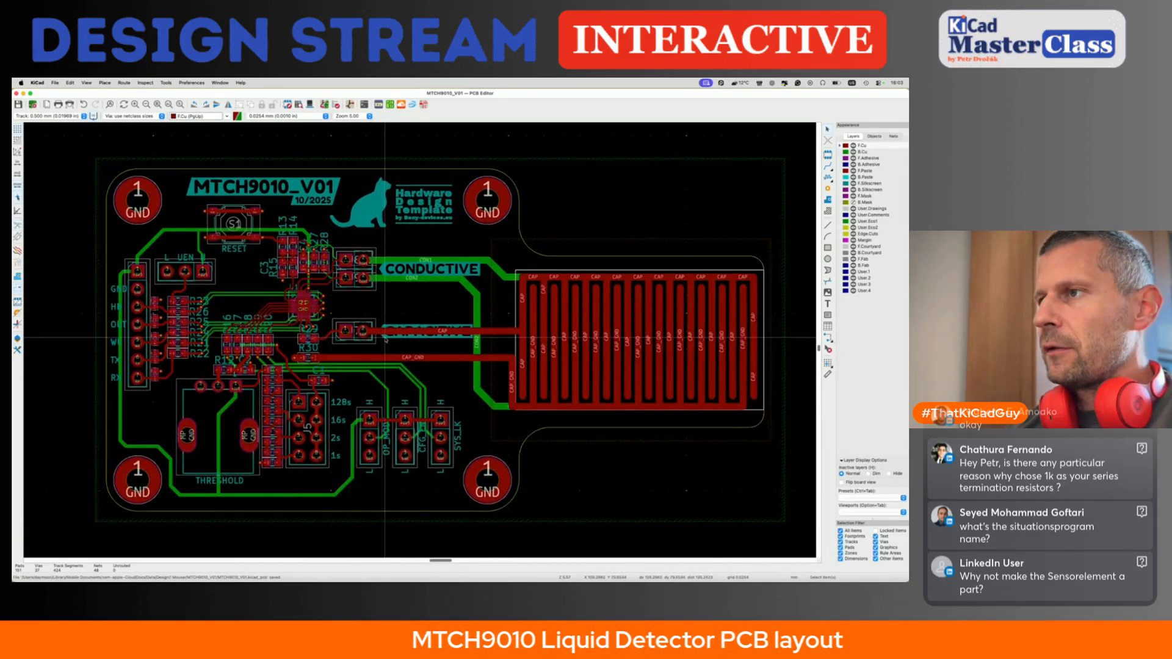
pyautogui.click(840, 184)
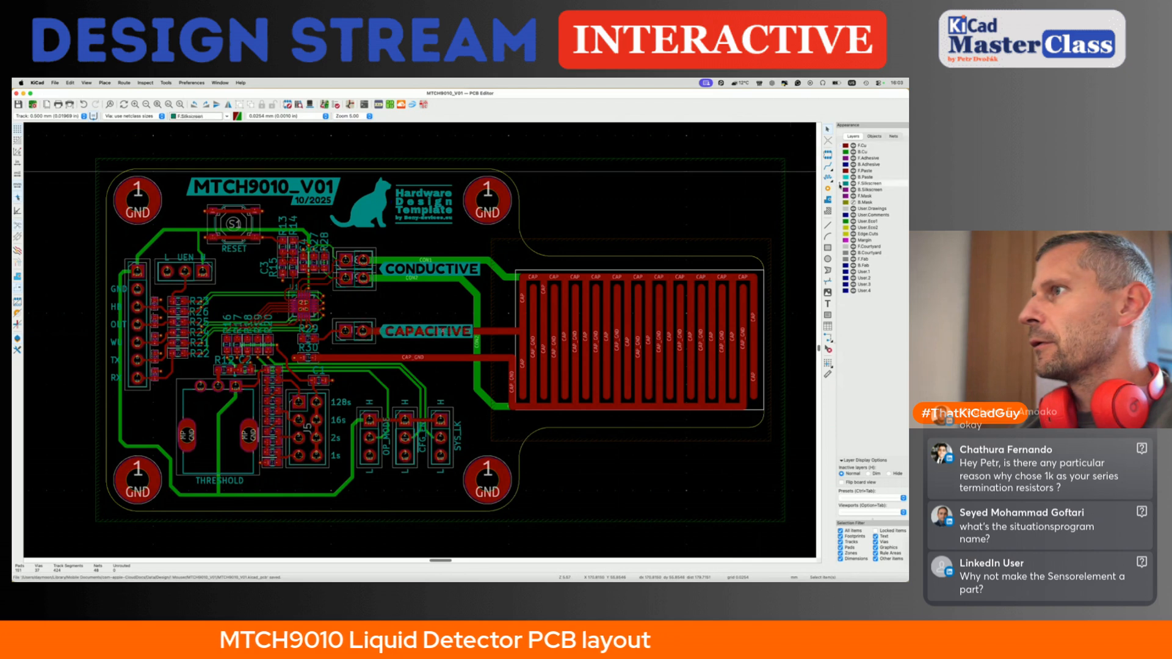
# - Inspect the CONDUCTIVE and CAPACITIVE labels and the sensor area on the board's front in the 3D Viewer, and close it
pyautogui.scroll(5, 540, 298)
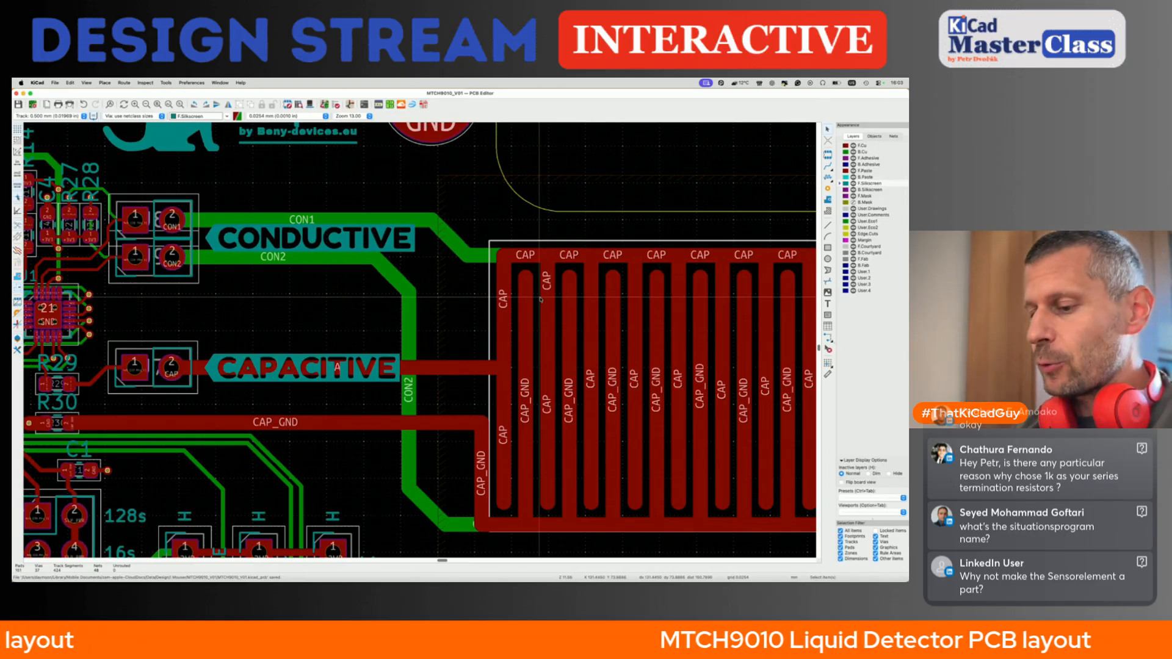
pyautogui.hotkey('alt', '3')
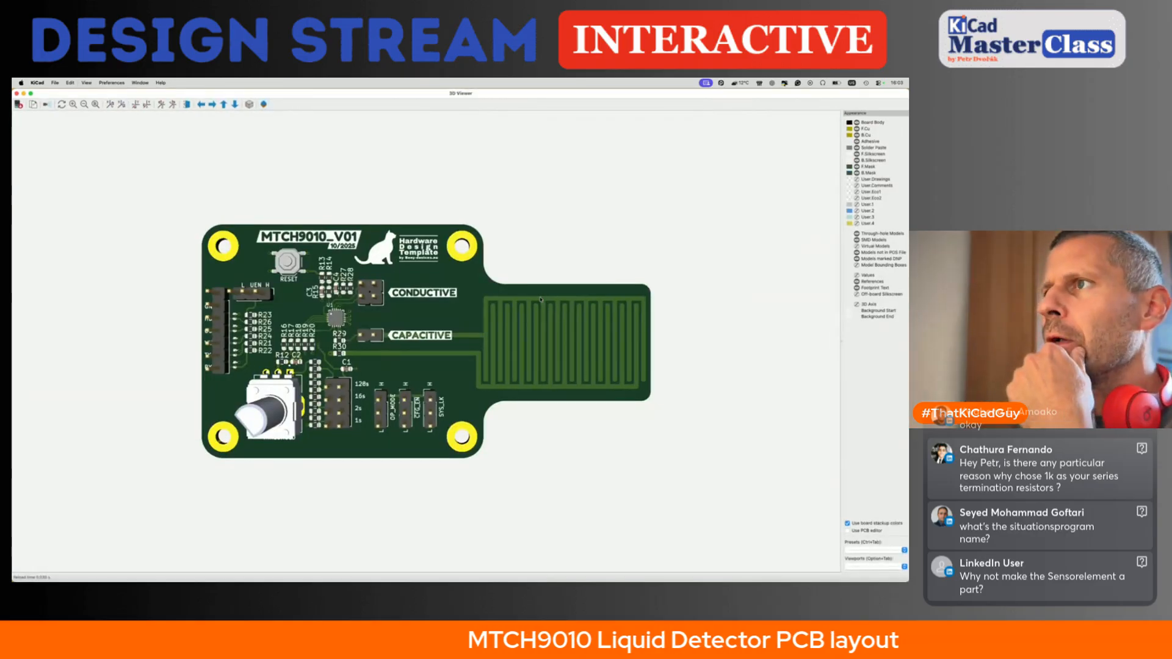
pyautogui.scroll(3, 541, 299)
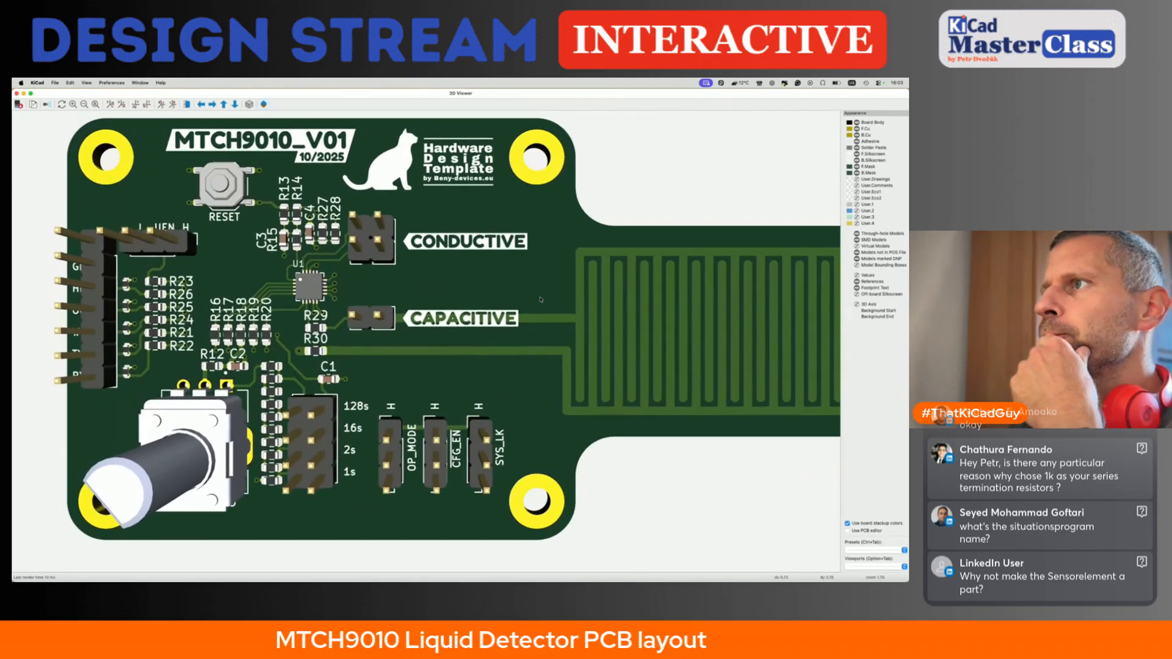
pyautogui.scroll(1, 541, 299)
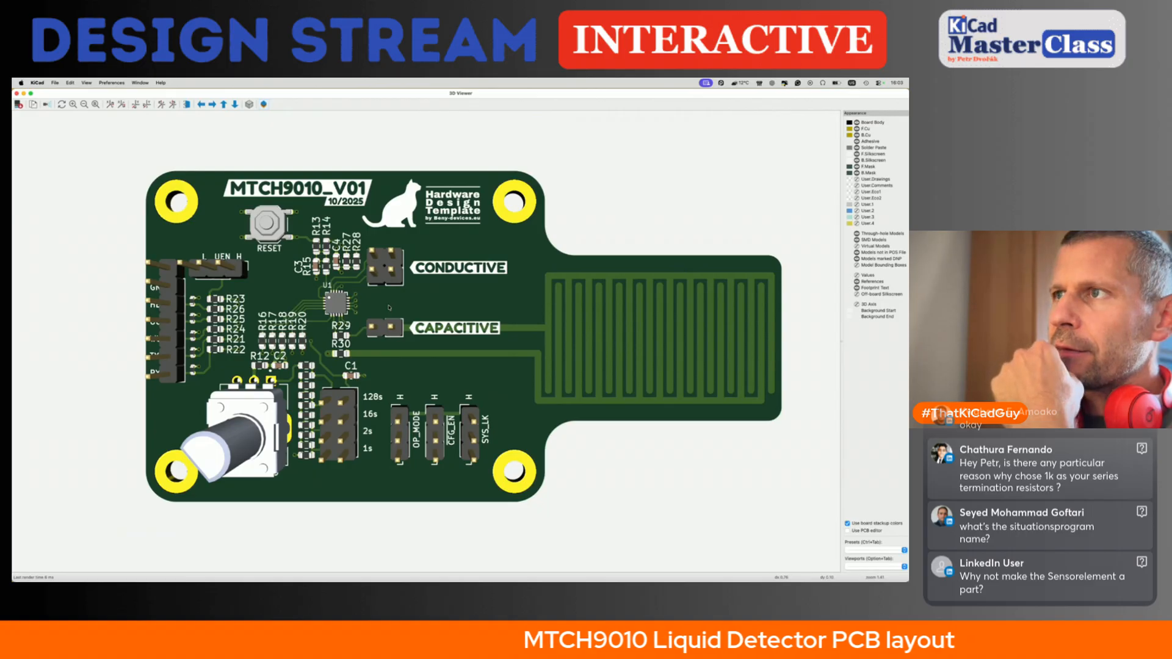
pyautogui.press('super+w')
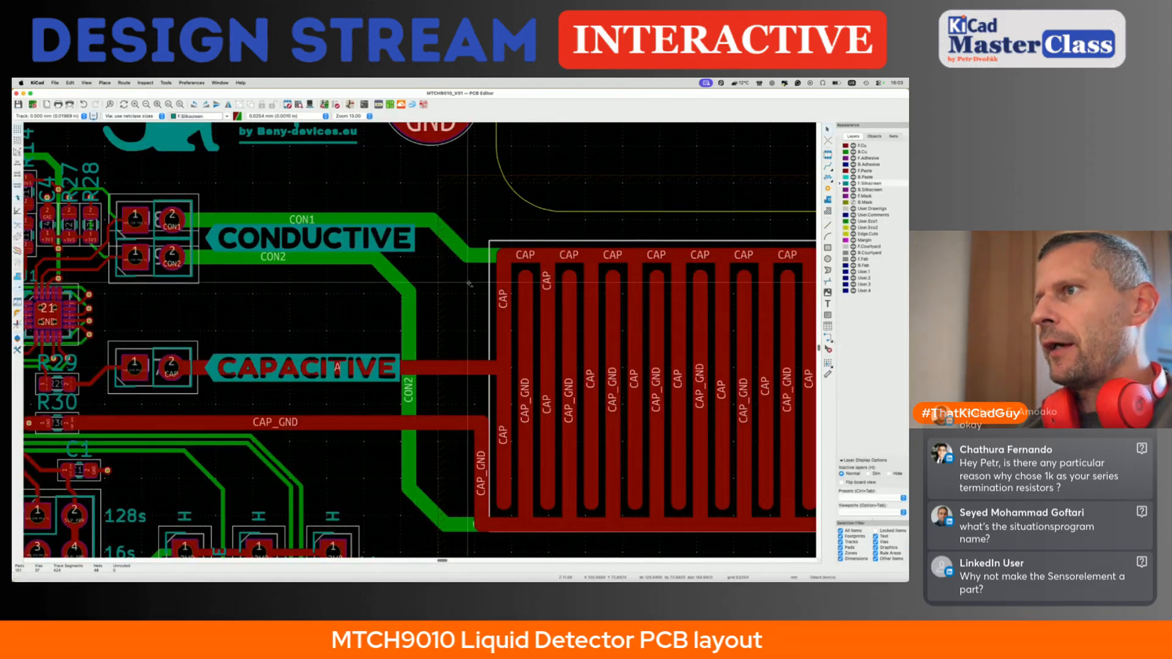
# - Duplicate the CONDUCTIVE label and place the copy between the CONDUCTIVE and CAPACITIVE labels, just beside chip U1
pyautogui.click(394, 244)
pyautogui.hotkey('ctrl', 'd')
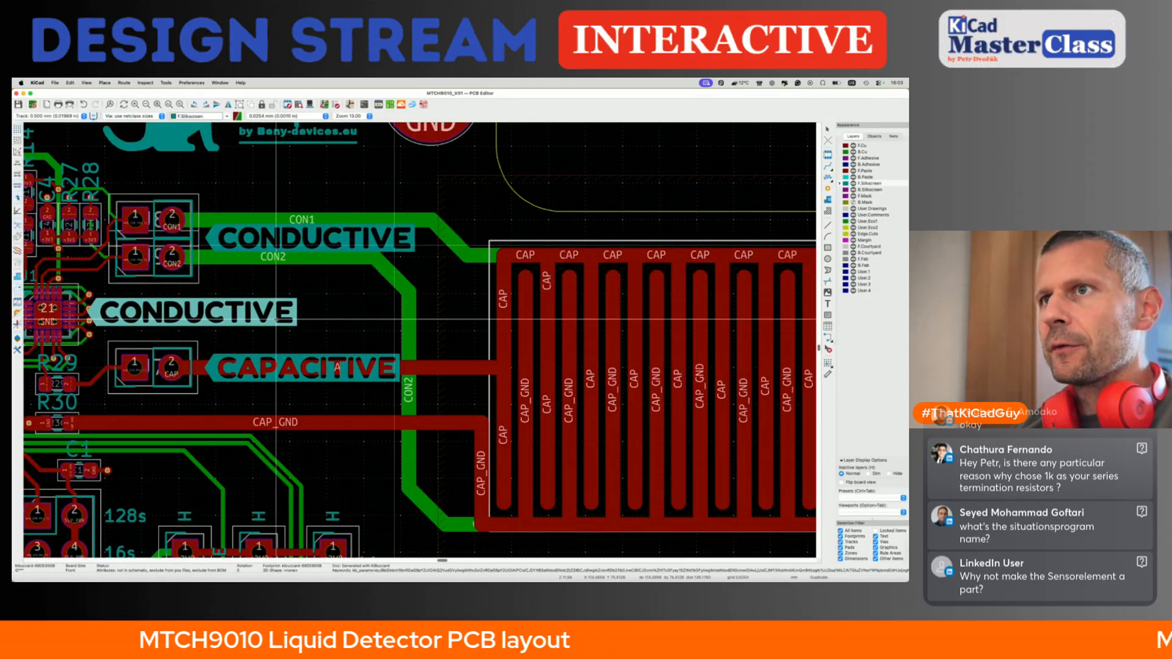
pyautogui.click(289, 321)
pyautogui.press('e')
pyautogui.press('Escape')
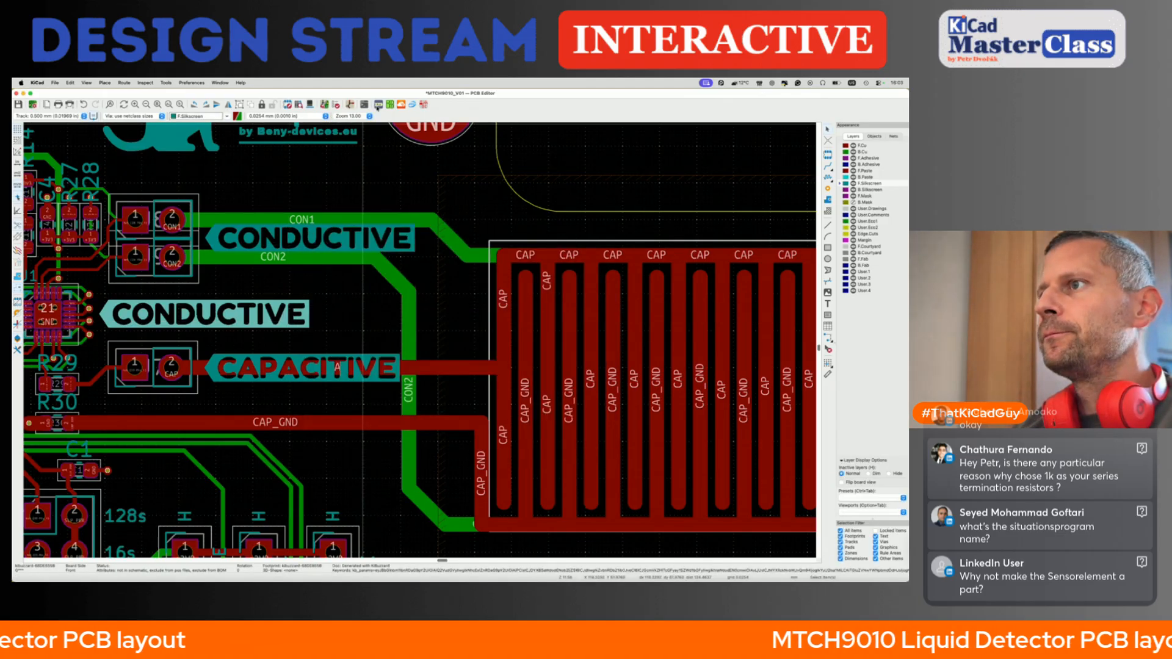
# - Change the text of the copied CONDUCTIVE label beside chip U1 to MTCH9010
pyautogui.click(379, 105)
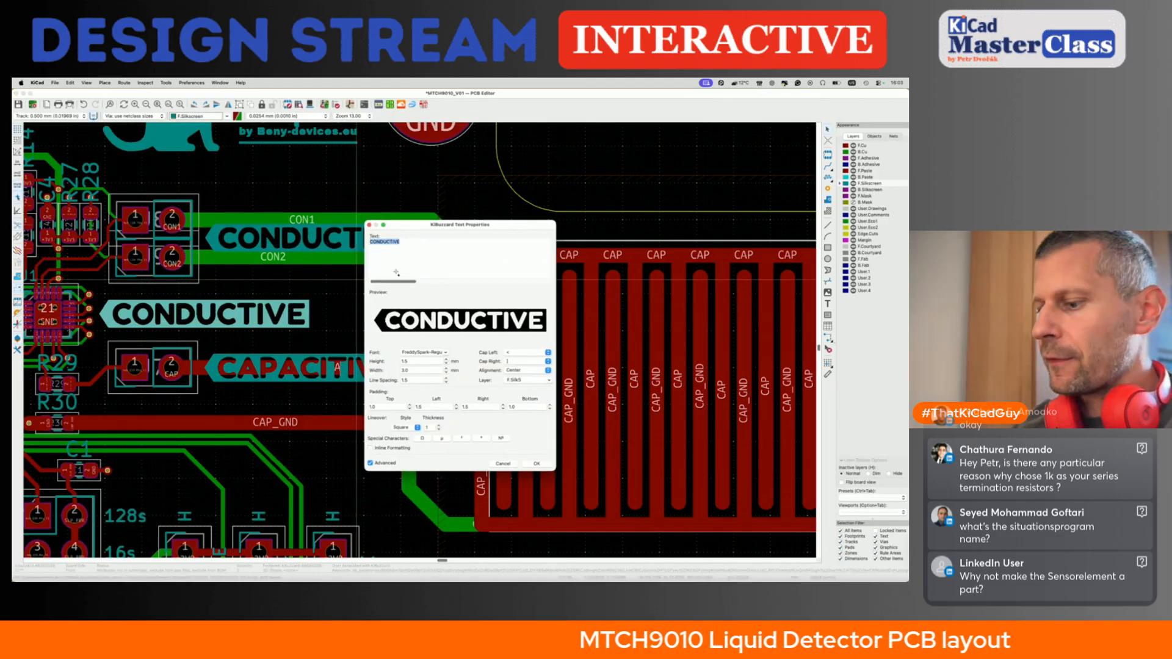
pyautogui.write('MTC')
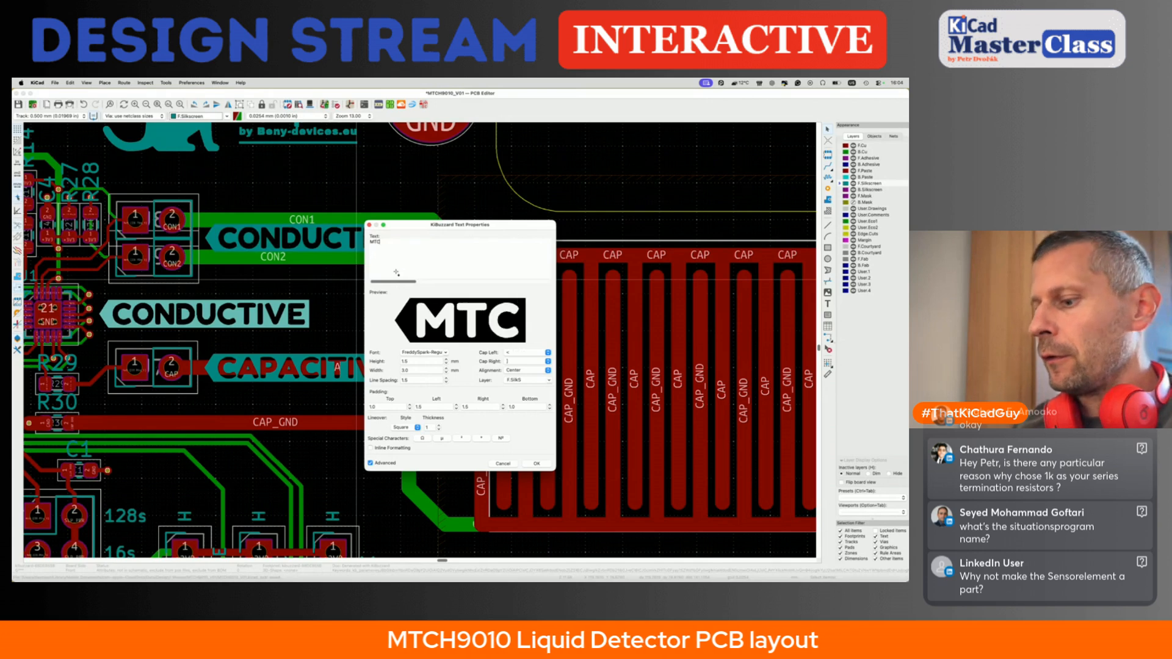
pyautogui.write('H9')
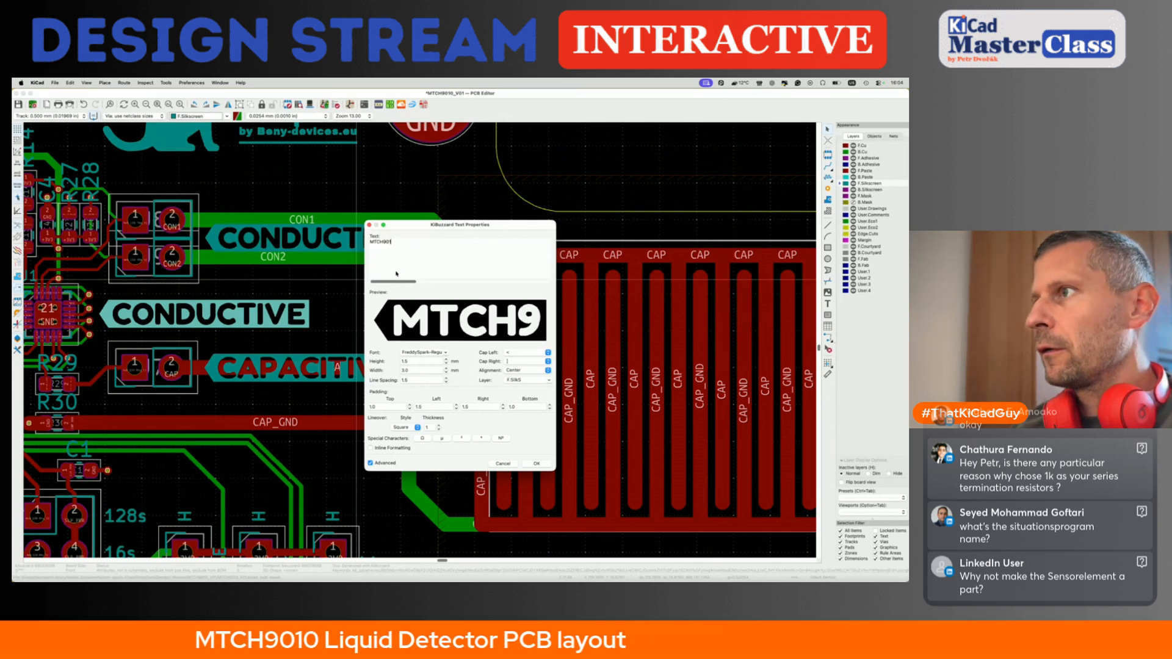
pyautogui.write('010')
pyautogui.click(534, 464)
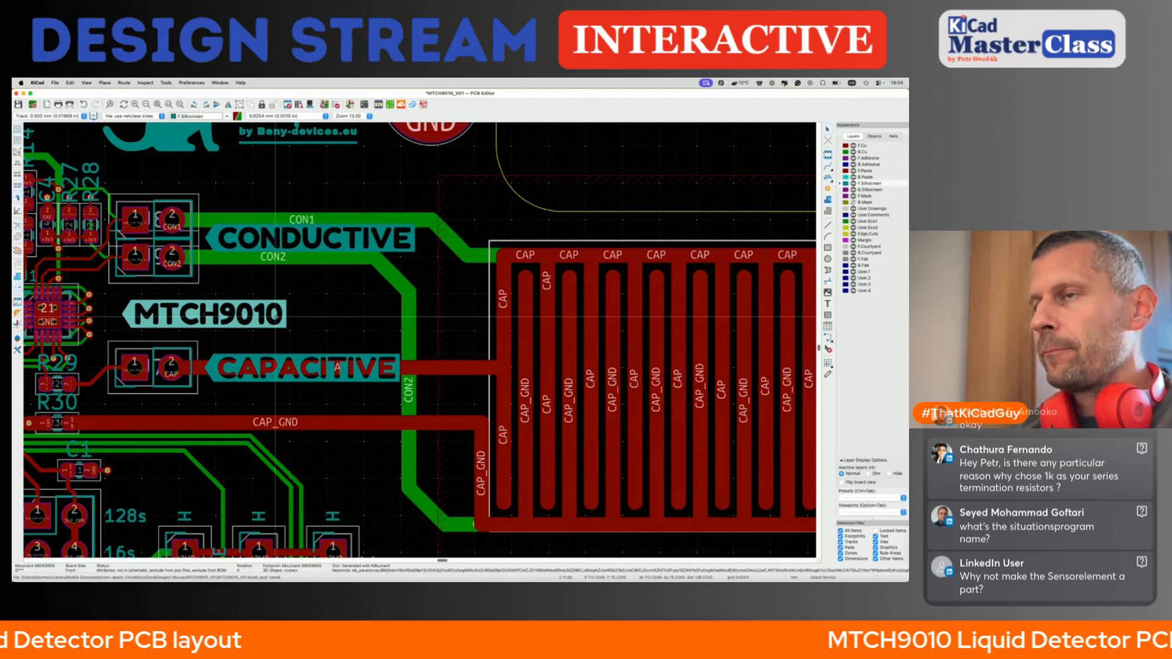
# - Set the MTCH9010 label's text height to 1.0 mm, align the label beside chip U1 and save the board
pyautogui.click(412, 105)
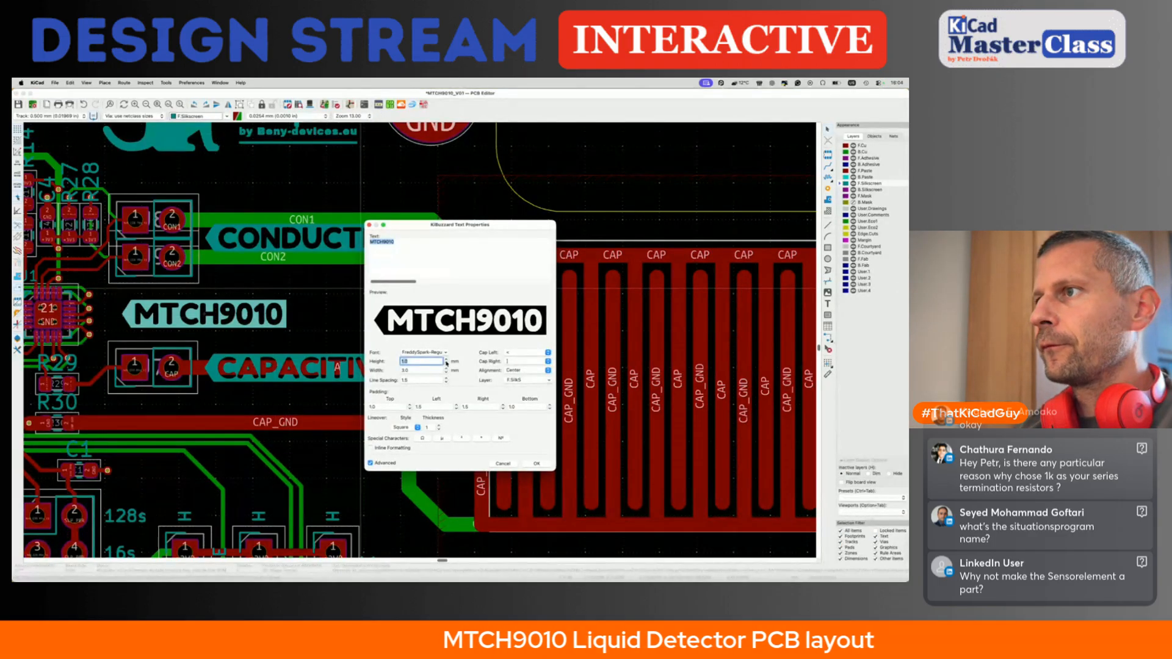
pyautogui.click(536, 463)
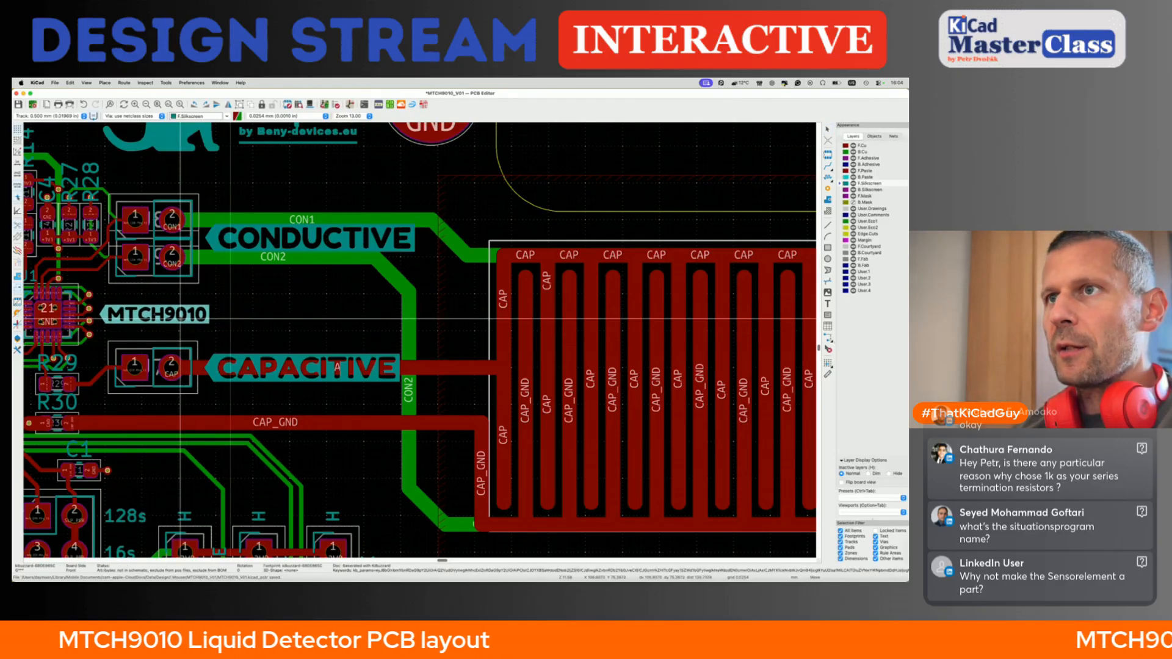
pyautogui.click(181, 317)
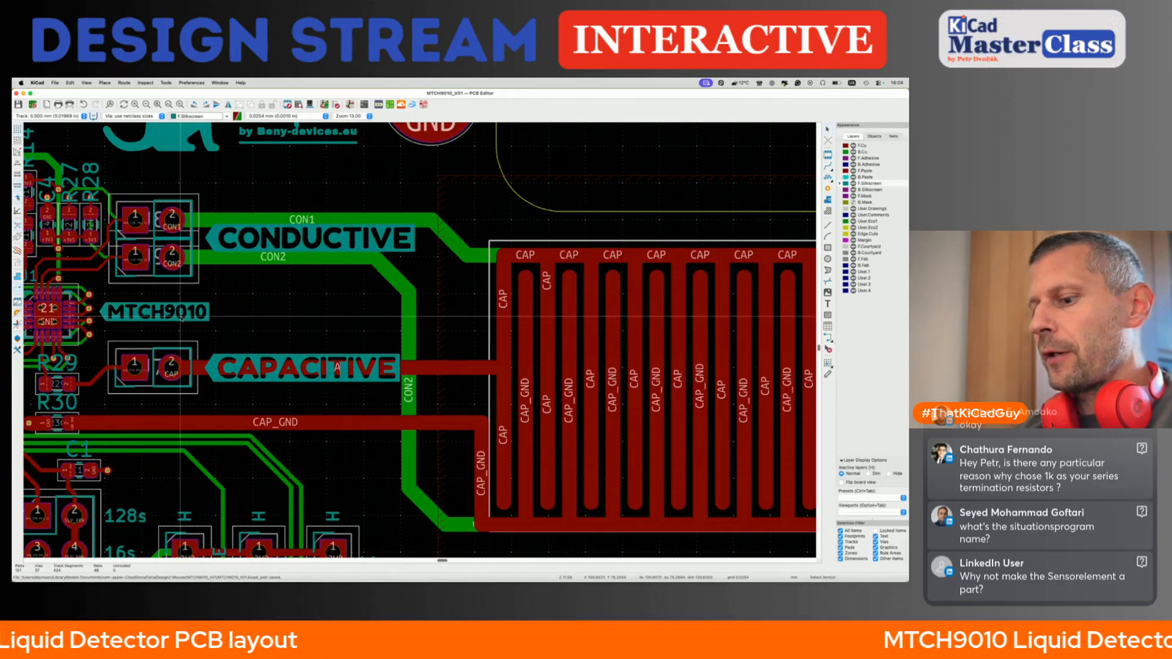
# - Inspect the MTCH9010 label and the pin header's labels in the 3D Viewer, and close it
pyautogui.hotkey('alt', '3')
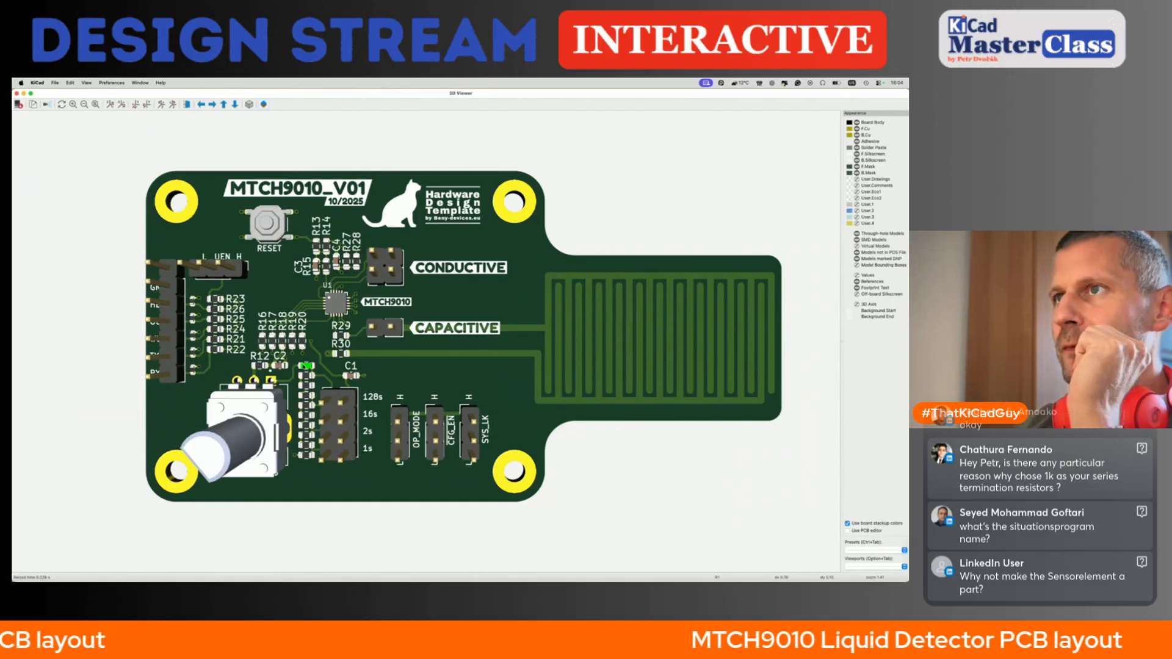
pyautogui.moveTo(108, 343); pyautogui.dragTo(123, 286)
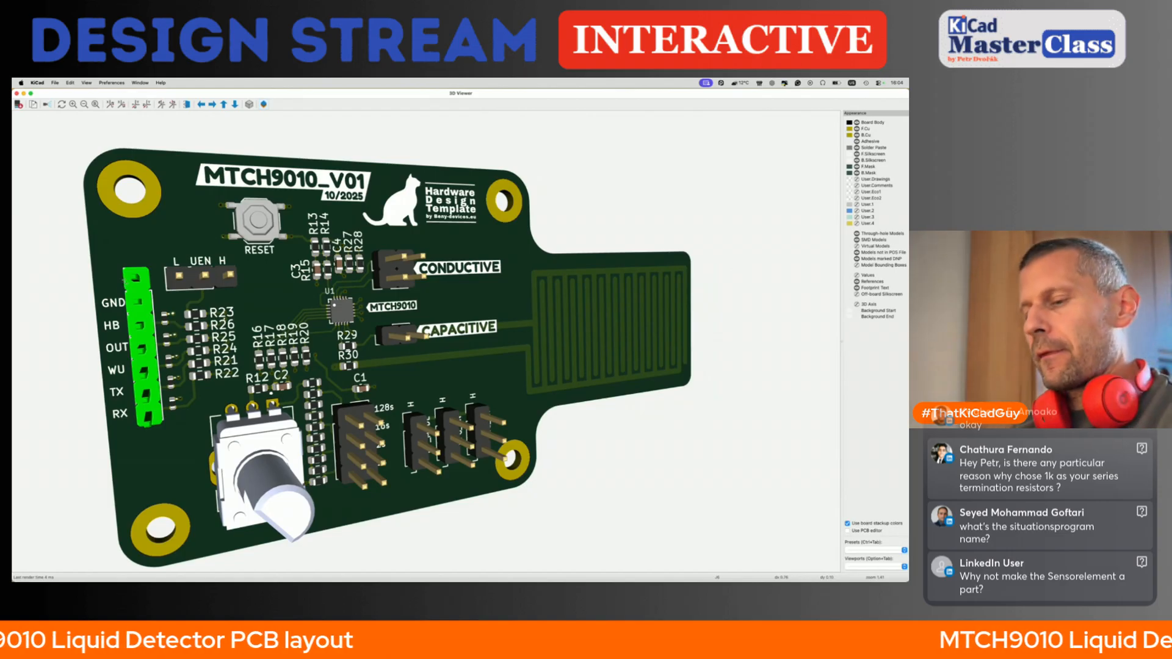
pyautogui.press('super+w')
# - Paste a copy of the seven-pin header's GND label just above the original, near the +3V3 pin
pyautogui.hscroll(-10, 256, 300)
pyautogui.hscroll(-5, 256, 300)
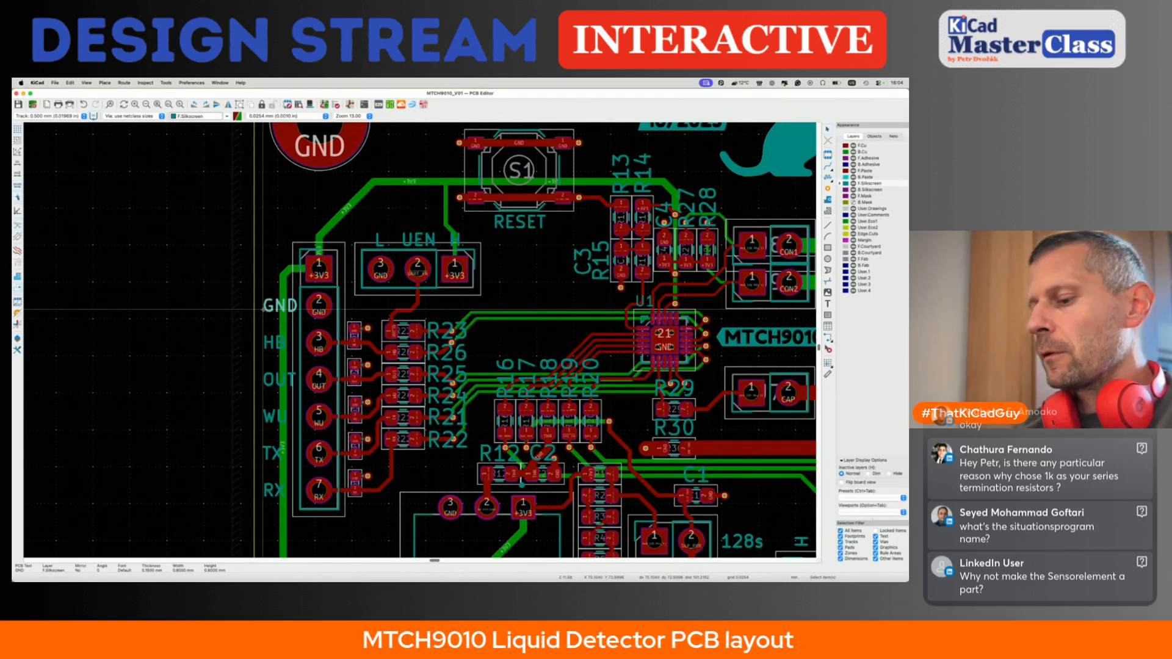
pyautogui.press('super+v')
pyautogui.click(262, 260)
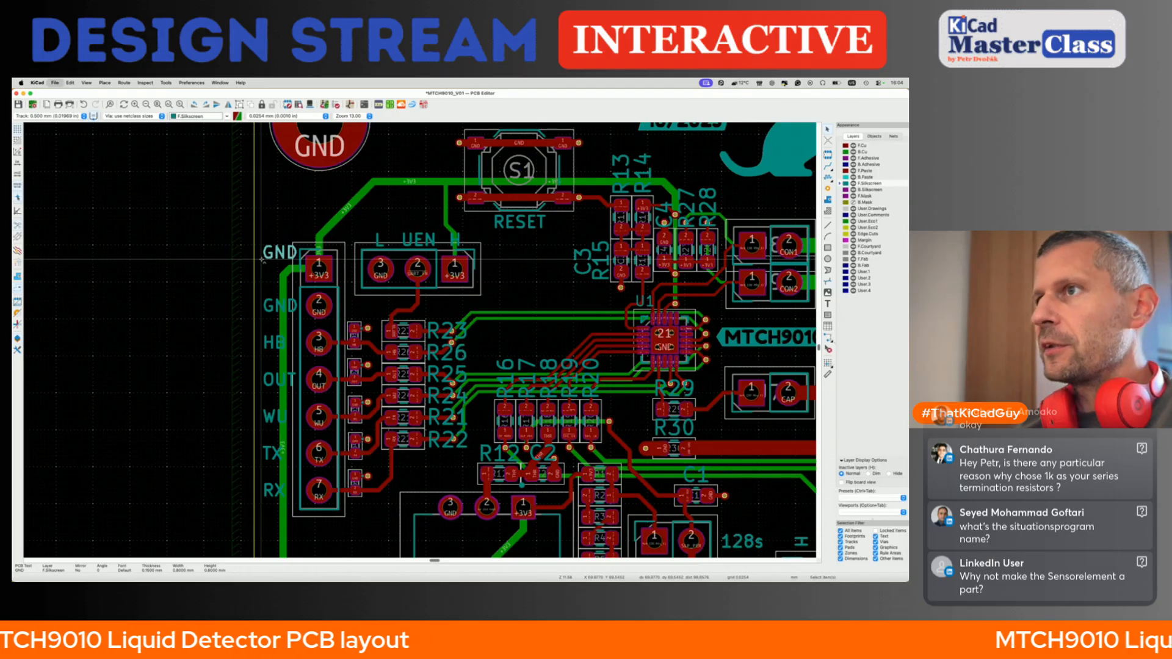
pyautogui.press('super+p')
pyautogui.press('Escape')
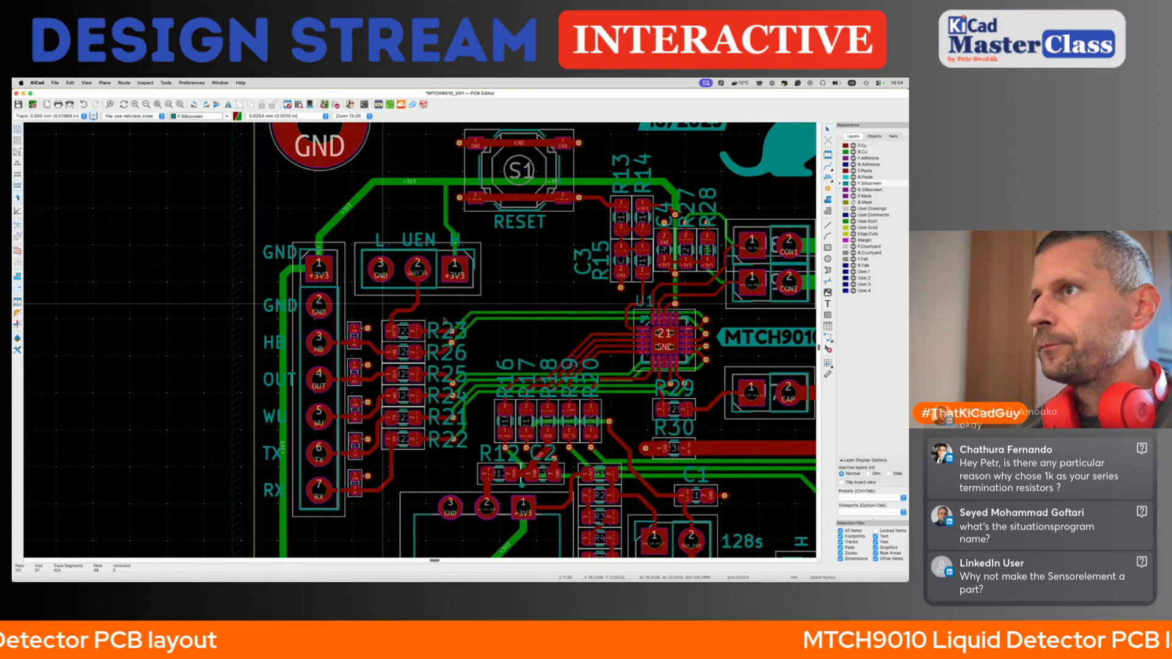
# - Position the copied GND label relative to the original GND label with an X offset of 0, level with the +3V3 pin
pyautogui.click(281, 254)
pyautogui.hotkey('shift', 'p')
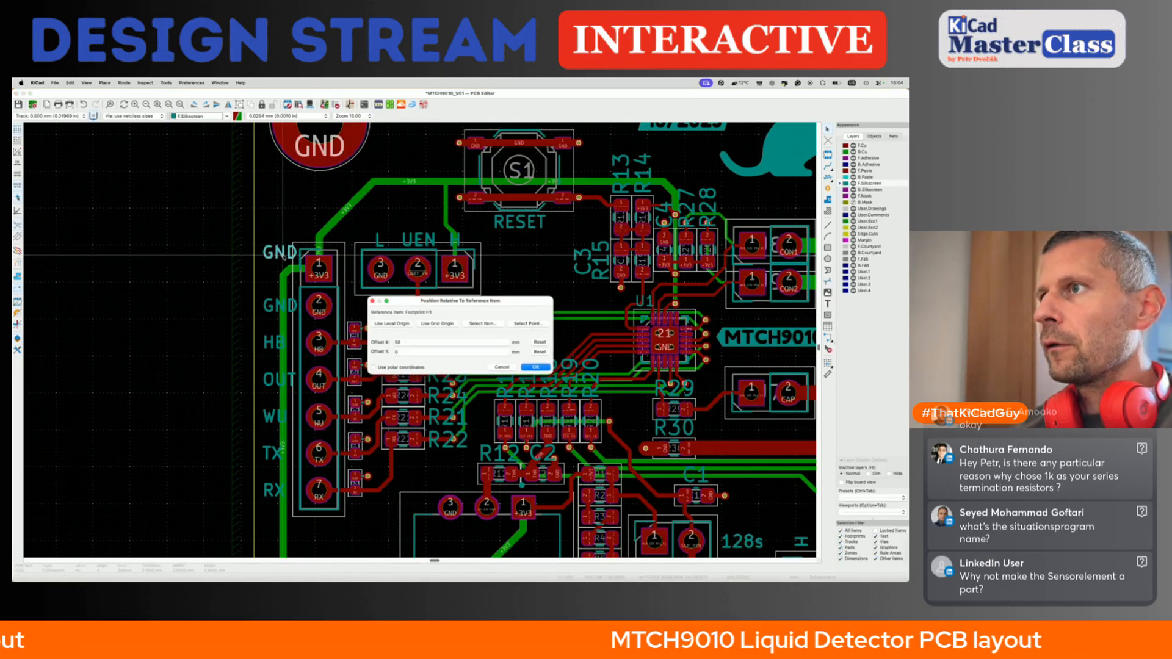
pyautogui.click(412, 342)
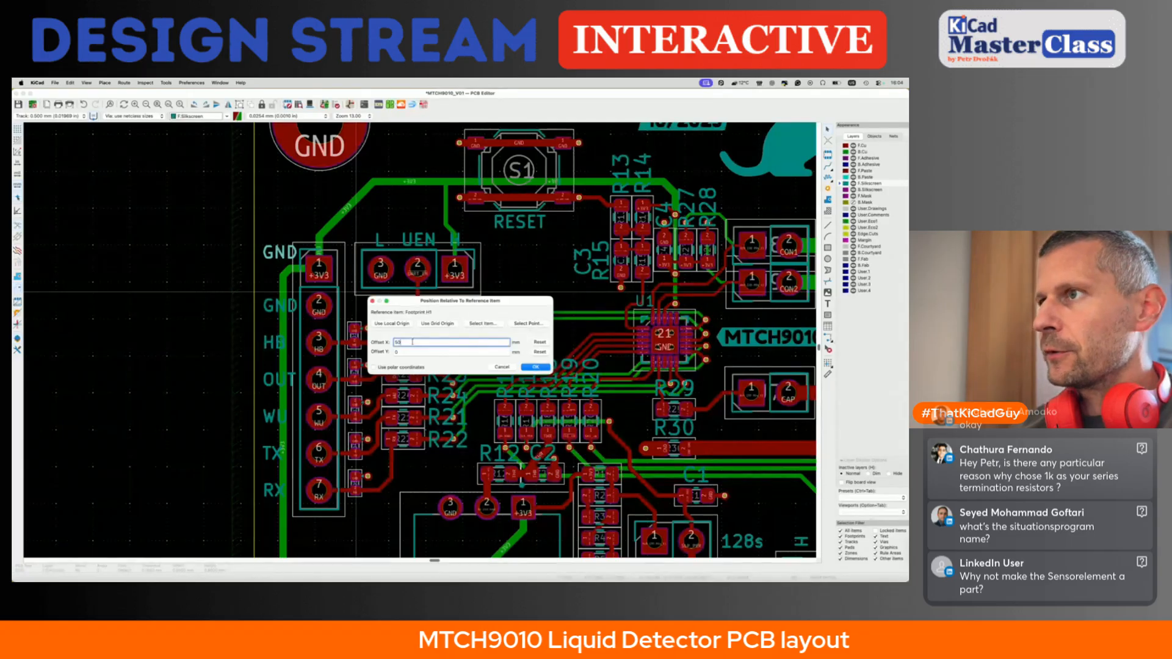
pyautogui.write('0')
pyautogui.press('Tab')
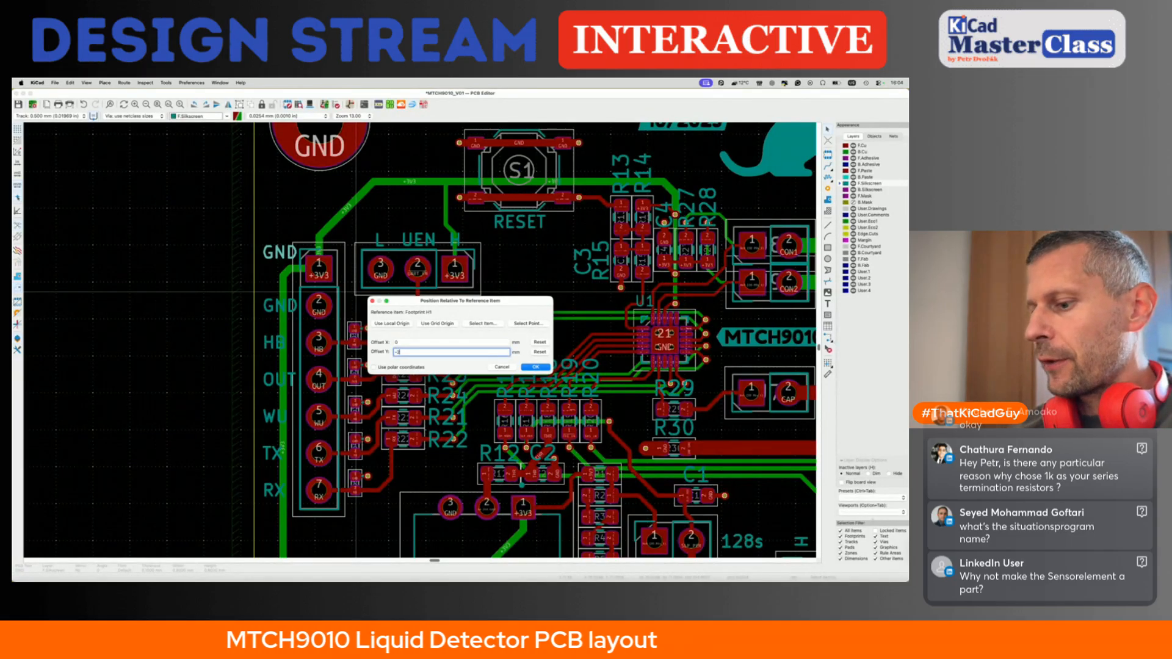
pyautogui.click(483, 323)
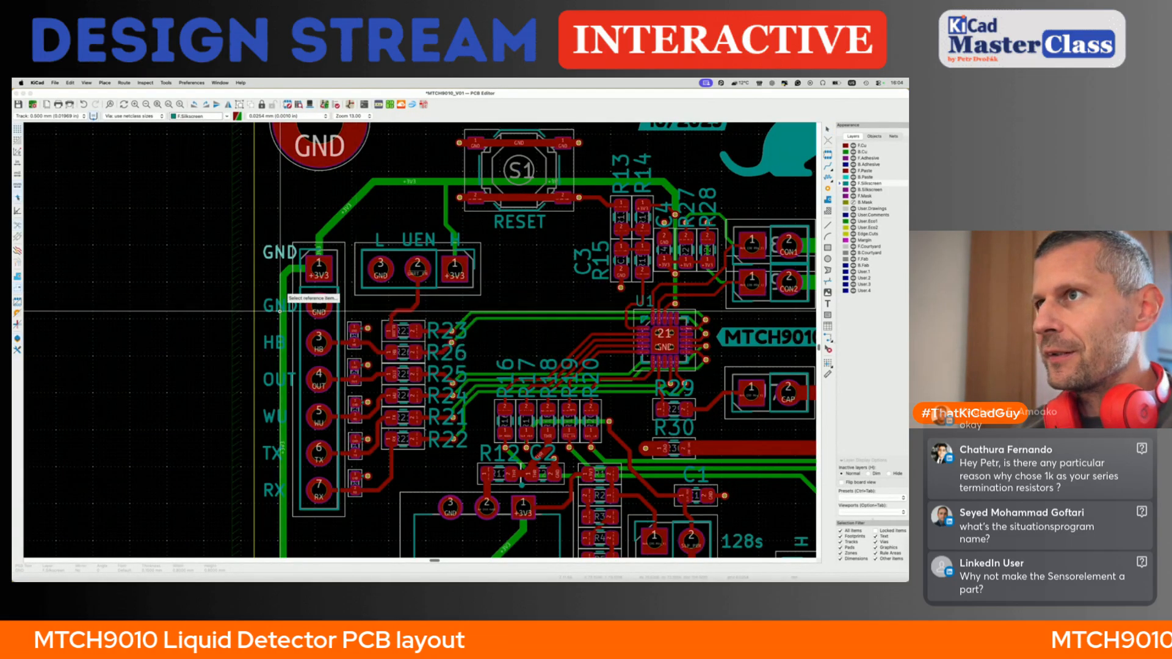
pyautogui.click(280, 307)
pyautogui.click(535, 367)
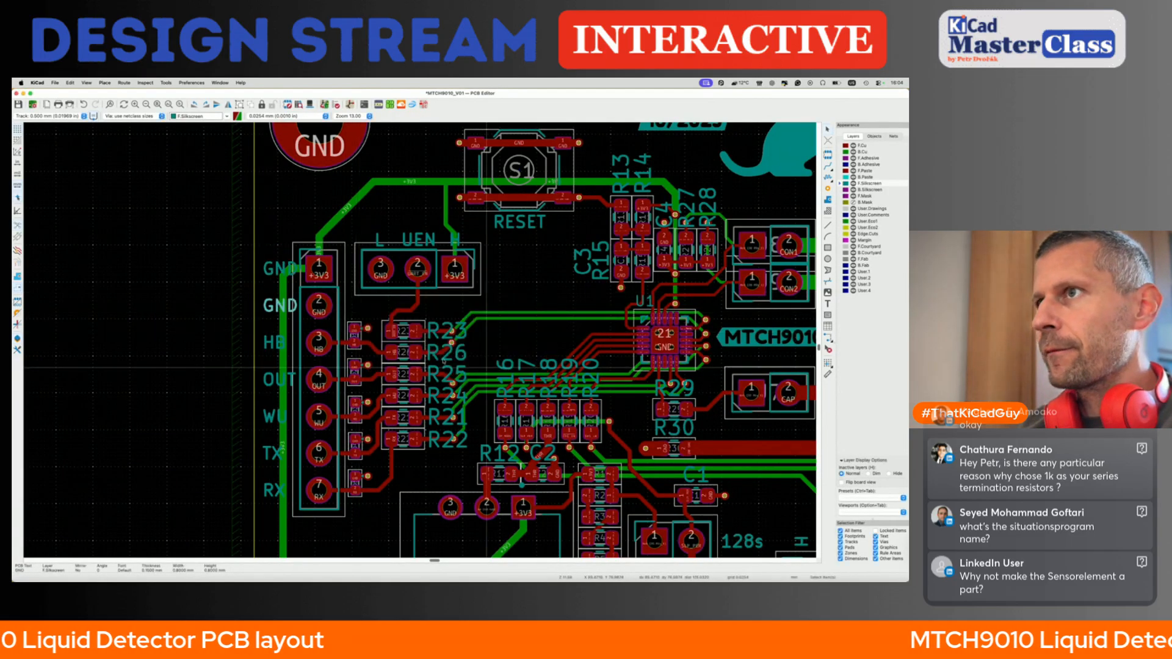
# - Change the text of the label beside the +3V3 pin to 3V3 and save the board
pyautogui.doubleClick(280, 268)
pyautogui.press('Return')
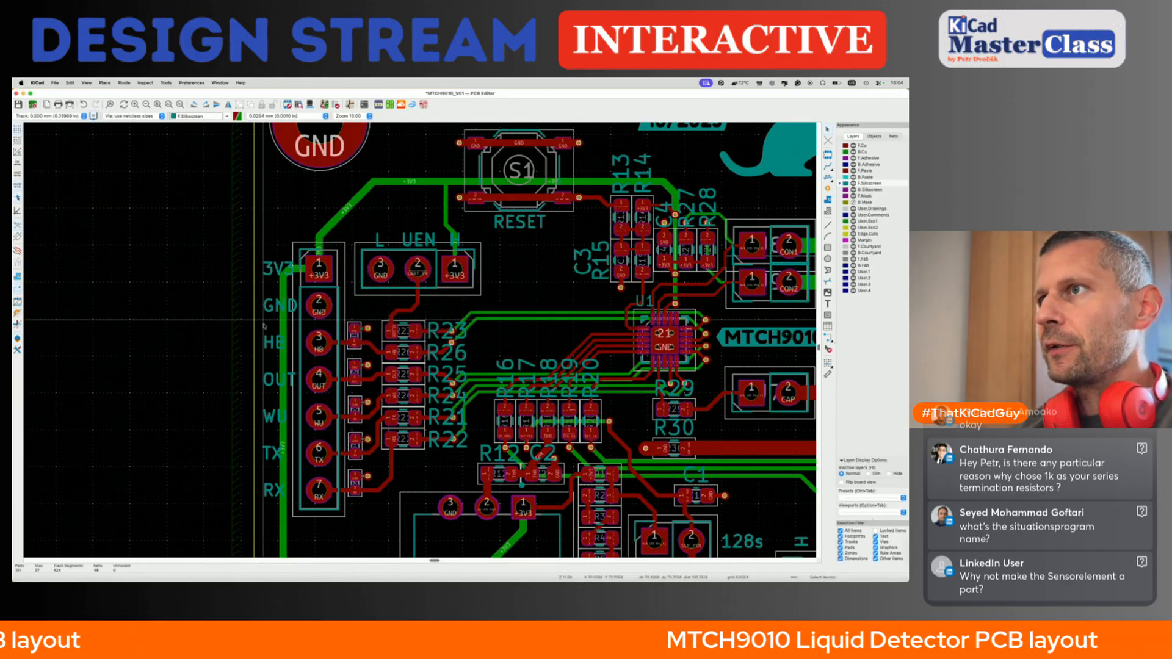
pyautogui.hotkey('ctrl', 's')
# - Examine the pin header's silkscreen labels and the board's front from several angles in the 3D Viewer
pyautogui.scroll(-2, 264, 327)
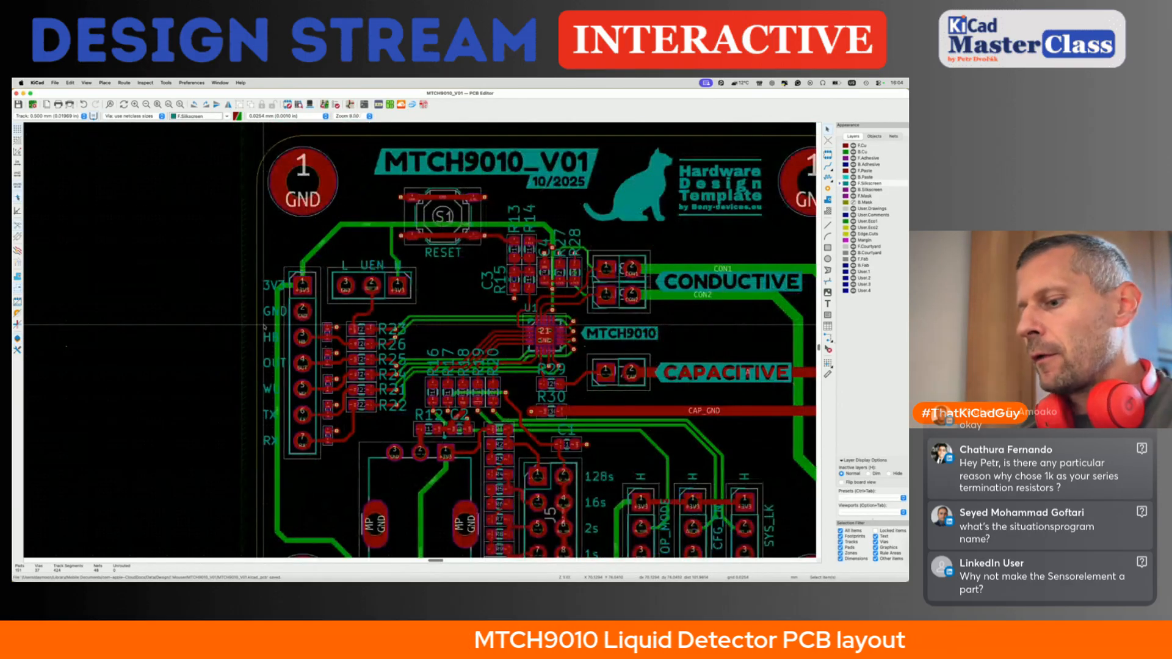
pyautogui.hotkey('alt', '3')
pyautogui.moveTo(349, 345); pyautogui.dragTo(372, 354)
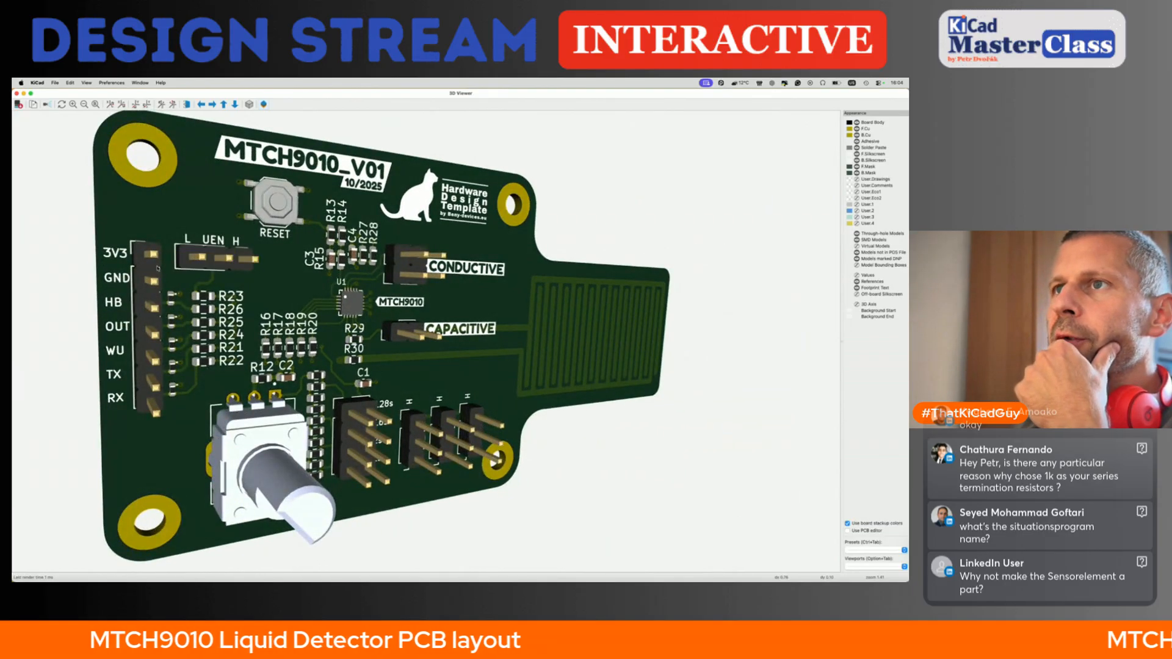
pyautogui.moveTo(139, 403); pyautogui.dragTo(497, 308)
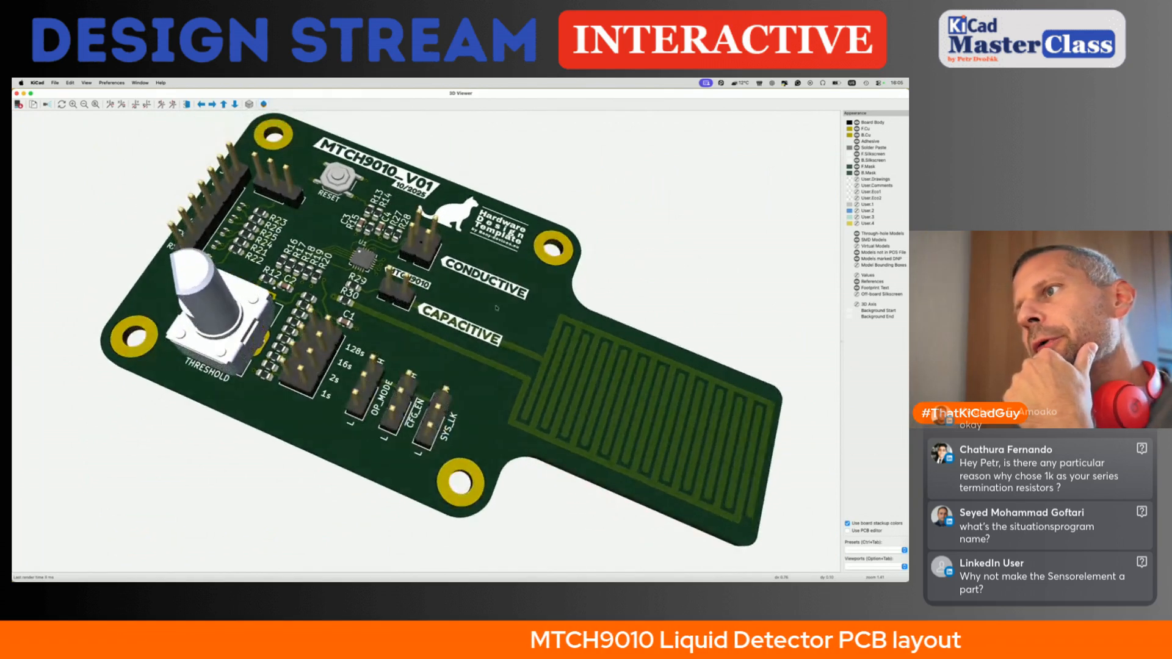
pyautogui.moveTo(392, 402); pyautogui.dragTo(395, 419)
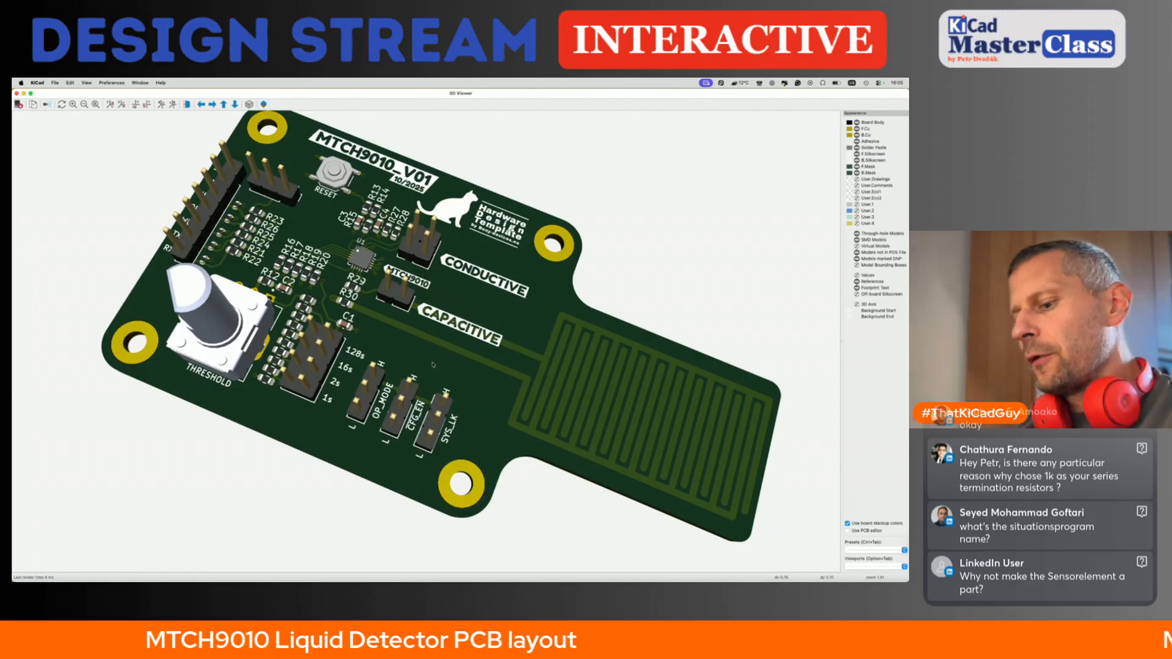
# - Switch to the Schematic Editor, enlarge its window and examine connectors J1 to J4 and the J6 header circuit
pyautogui.press('super+grave')
pyautogui.scroll(-4, 620, 374)
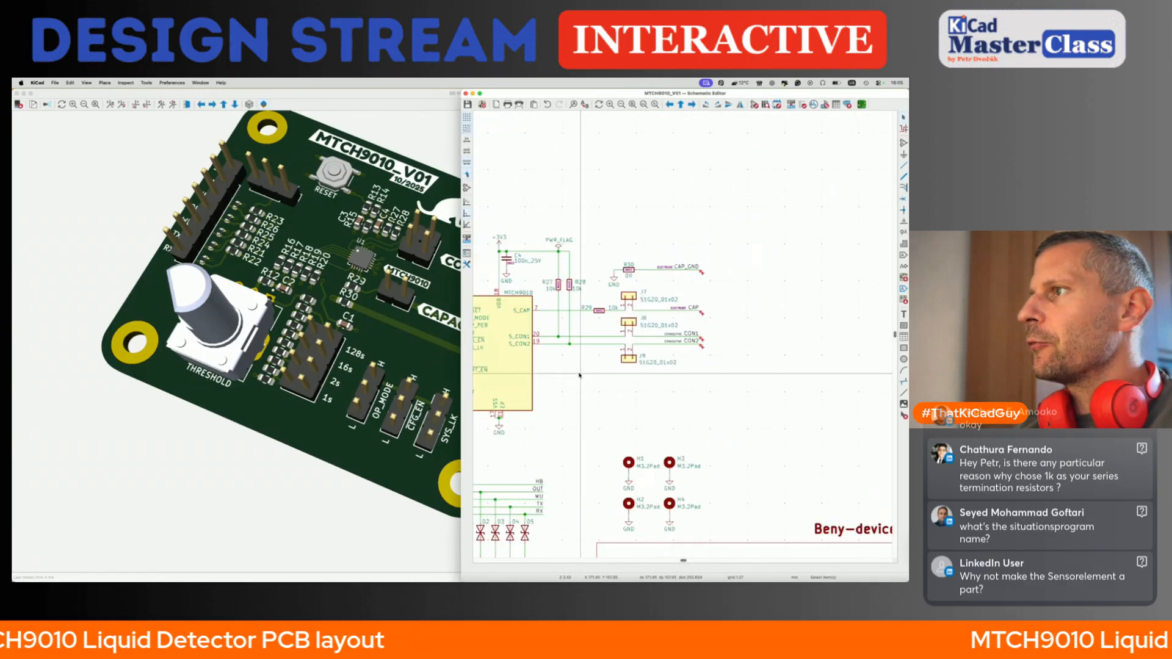
pyautogui.doubleClick(582, 95)
pyautogui.hscroll(-8, 332, 471)
pyautogui.scroll(-4, 333, 471)
pyautogui.scroll(2, 488, 352)
pyautogui.hscroll(1, 488, 351)
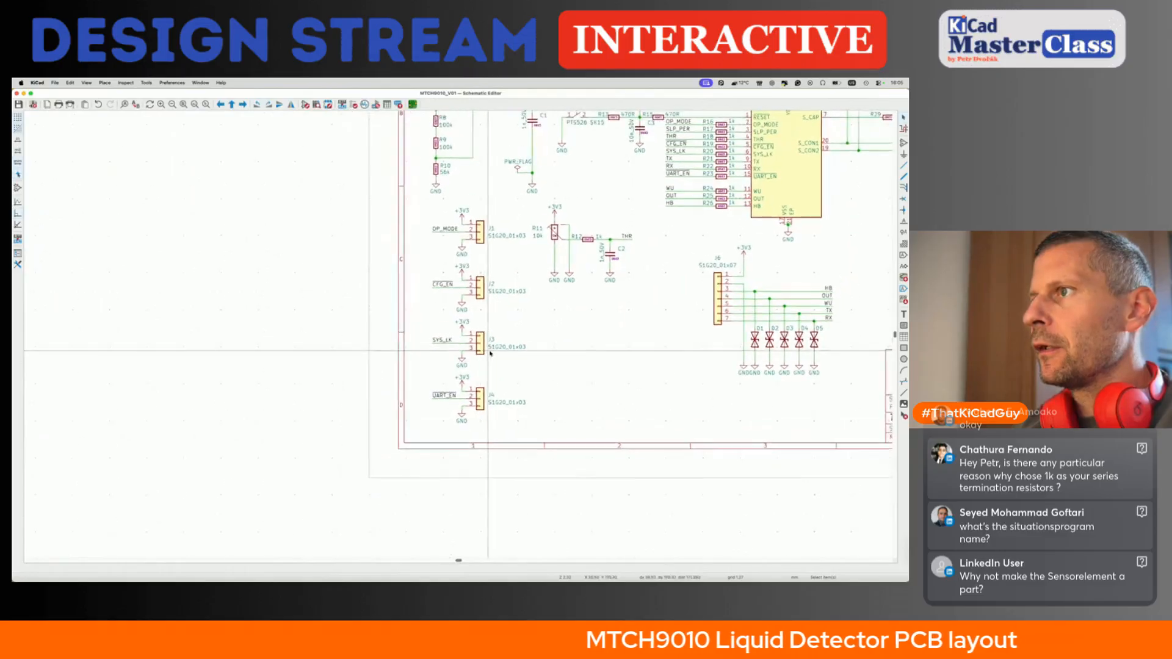
# - Return to the 3D Viewer, inspect the back with the sensor electrodes and flip the board to its front
pyautogui.press('super+grave')
pyautogui.press('super+grave')
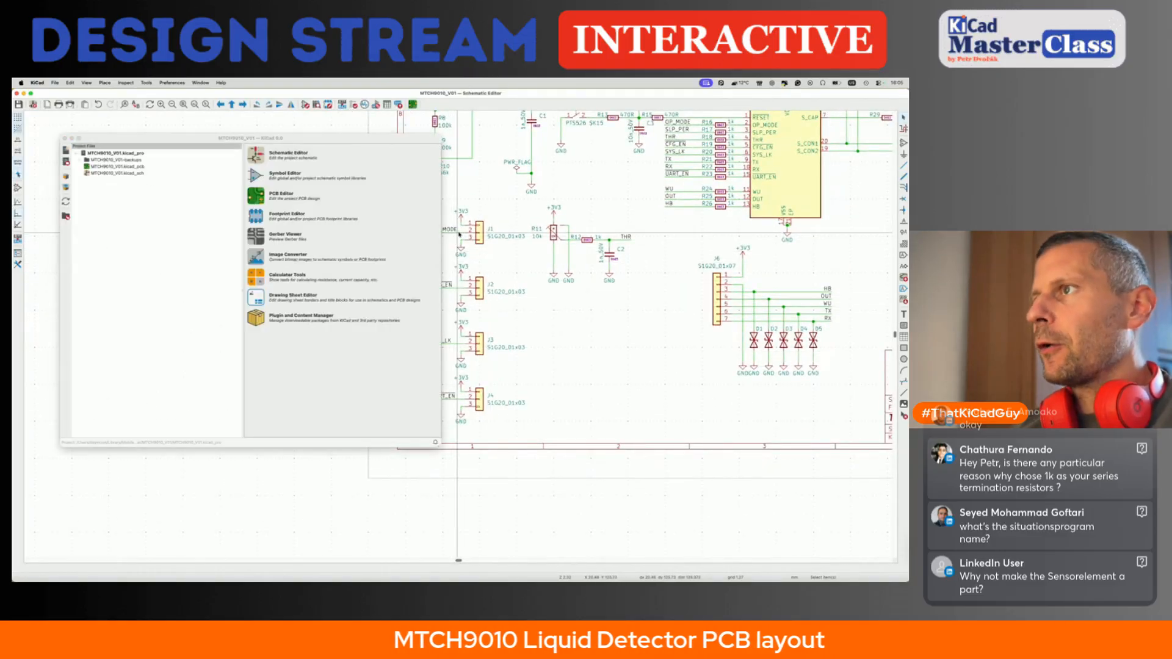
pyautogui.press('super+grave')
pyautogui.moveTo(457, 274); pyautogui.dragTo(402, 269)
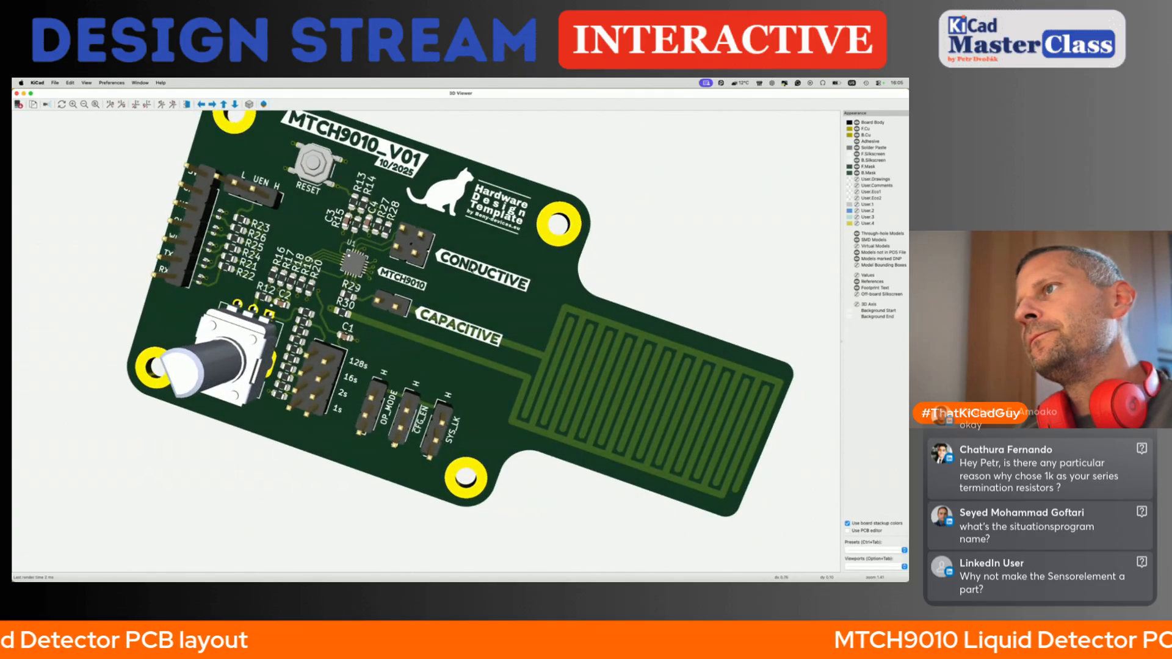
pyautogui.moveTo(414, 465); pyautogui.dragTo(481, 299)
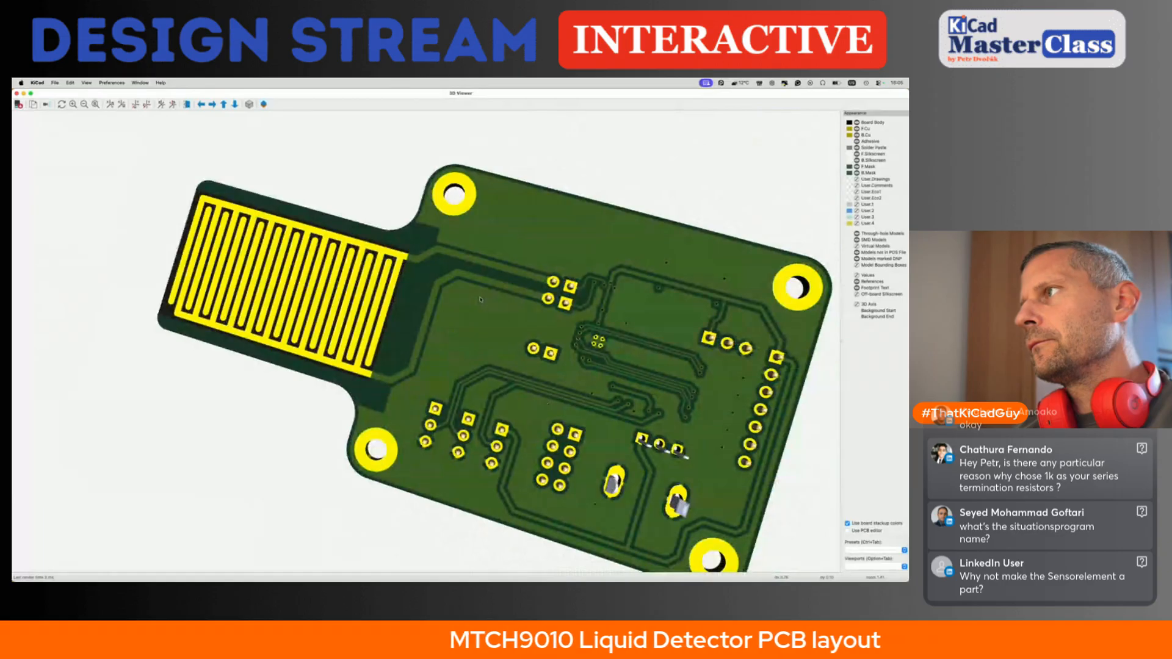
pyautogui.press('f')
# - Examine the front of the board in 3D, checking the configuration headers, silkscreen labels and sensor area
pyautogui.moveTo(495, 337); pyautogui.dragTo(532, 287)
pyautogui.moveTo(332, 380); pyautogui.dragTo(359, 420)
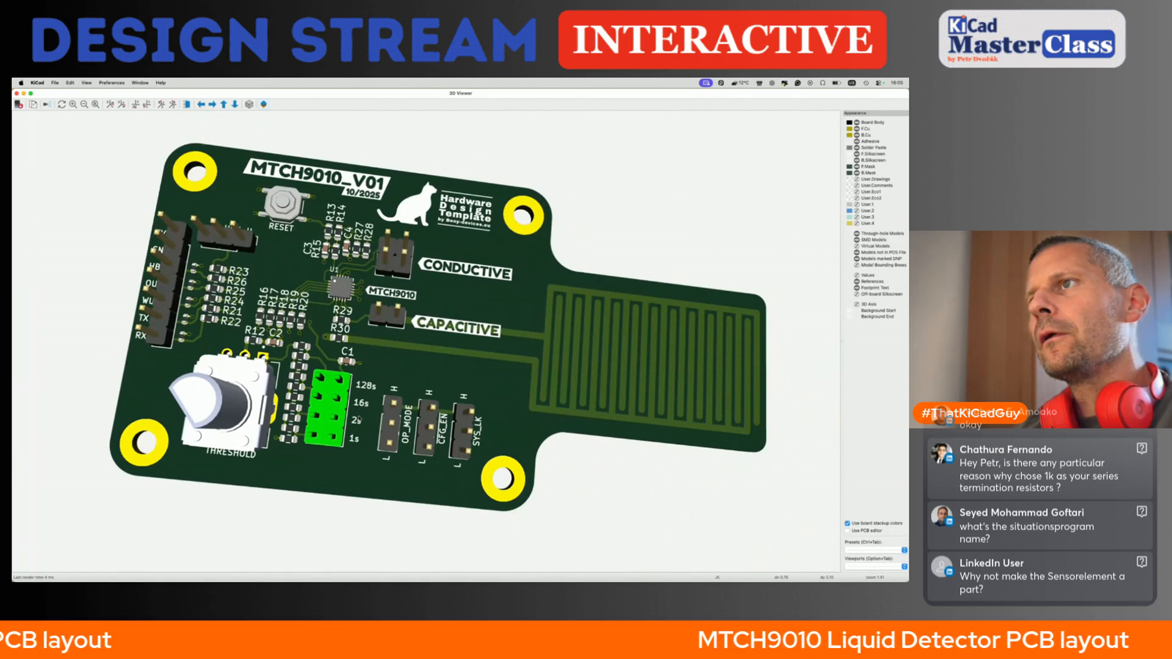
pyautogui.moveTo(313, 349); pyautogui.dragTo(316, 377)
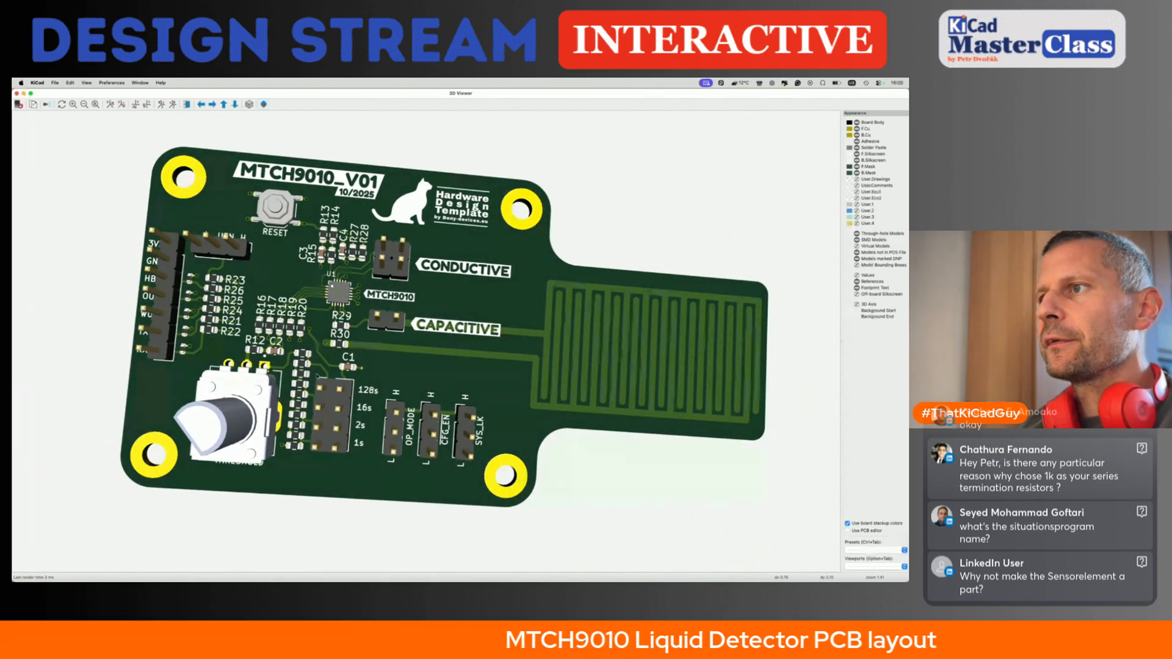
pyautogui.moveTo(413, 372); pyautogui.dragTo(437, 381)
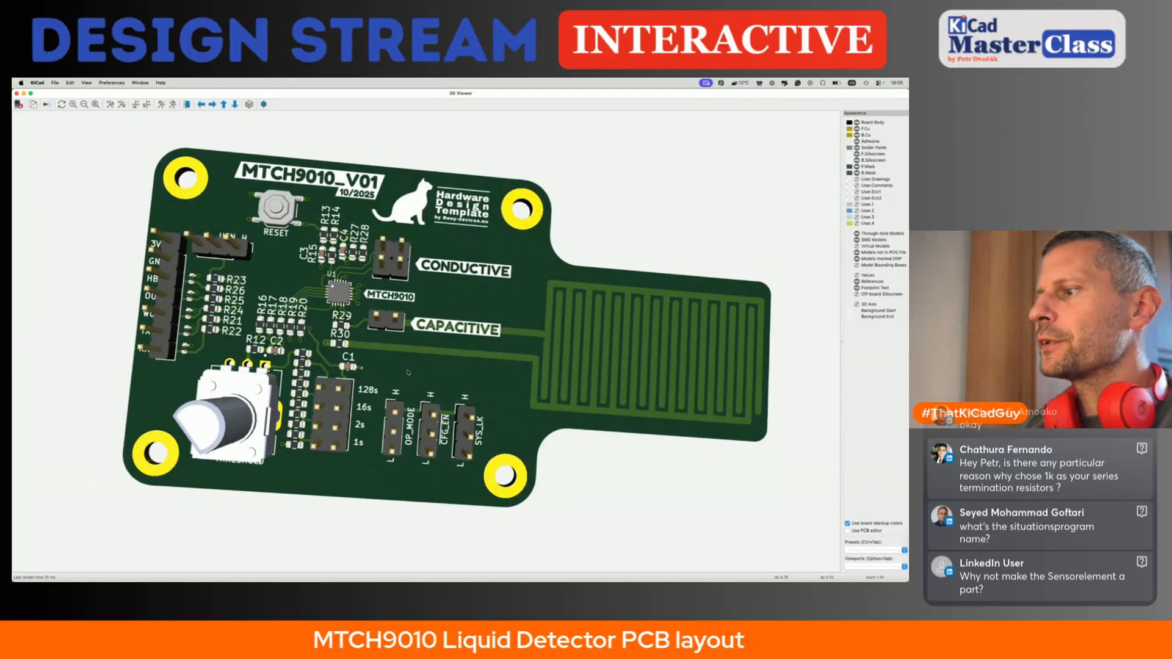
pyautogui.scroll(-5, 451, 395)
pyautogui.scroll(7, 452, 396)
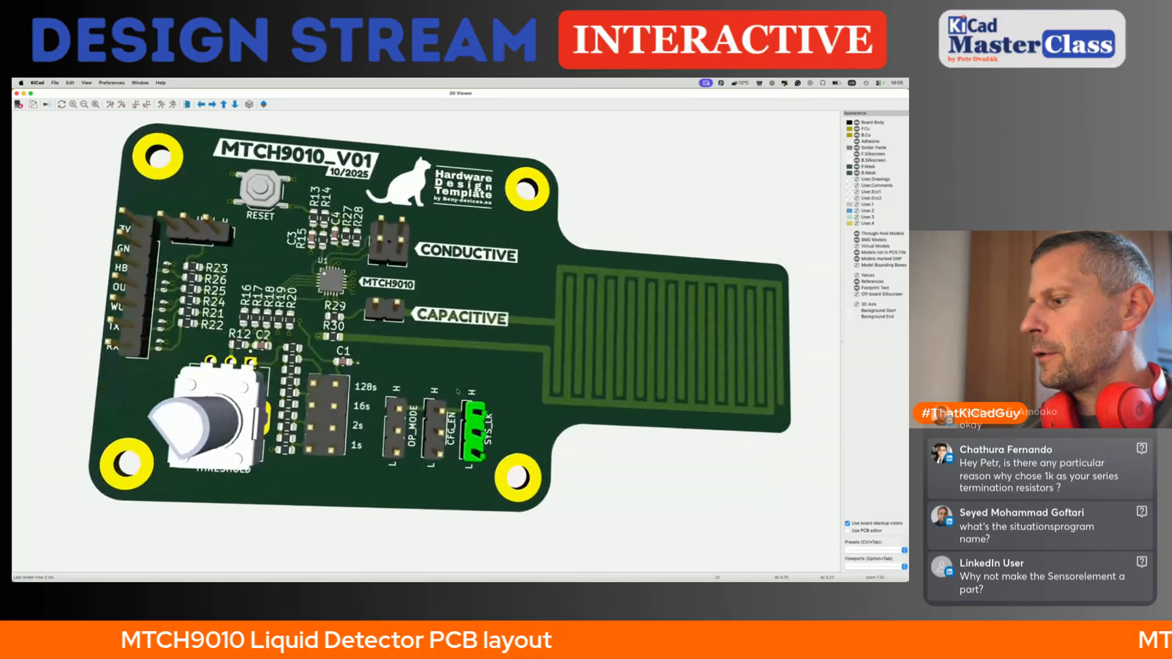
pyautogui.moveTo(451, 390); pyautogui.dragTo(418, 381)
pyautogui.hscroll(-1, 499, 405)
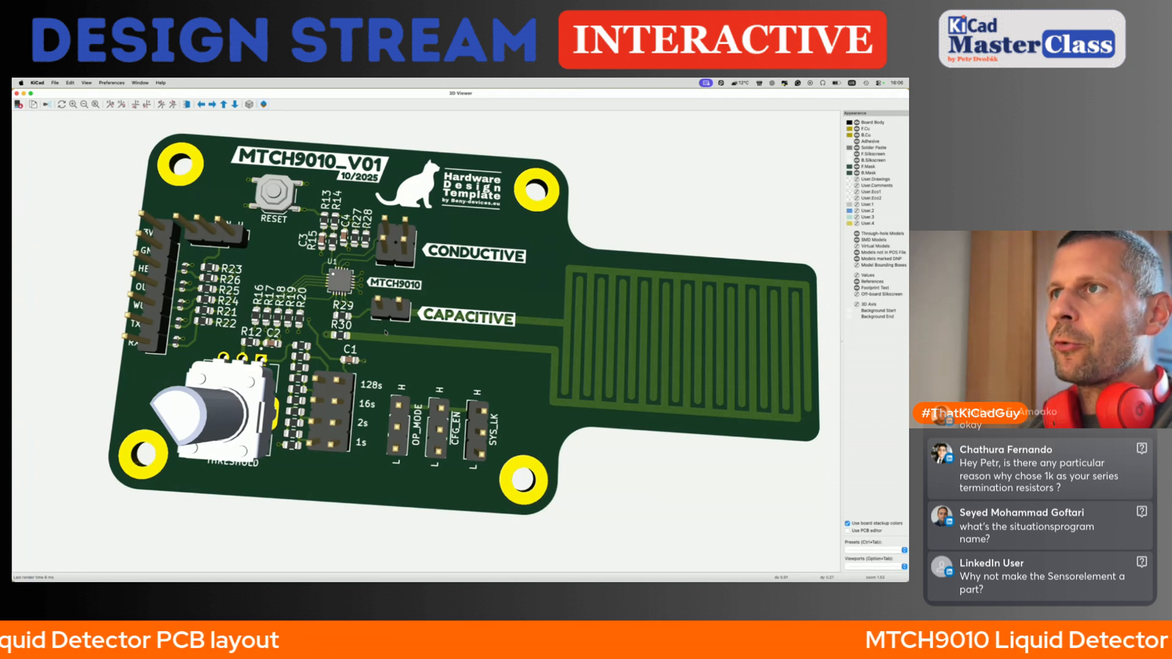
pyautogui.moveTo(270, 227); pyautogui.dragTo(272, 239)
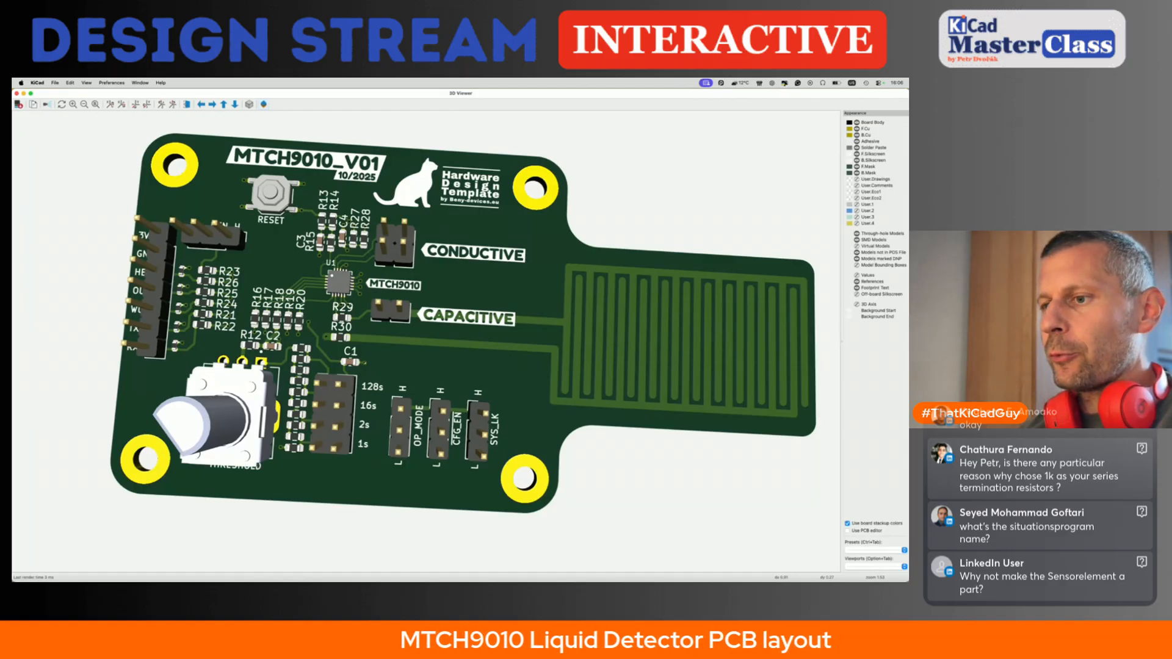
# - Switch to the web browser and look through the KiCad for Beginners course page down to its course contents
pyautogui.press('super+Tab')
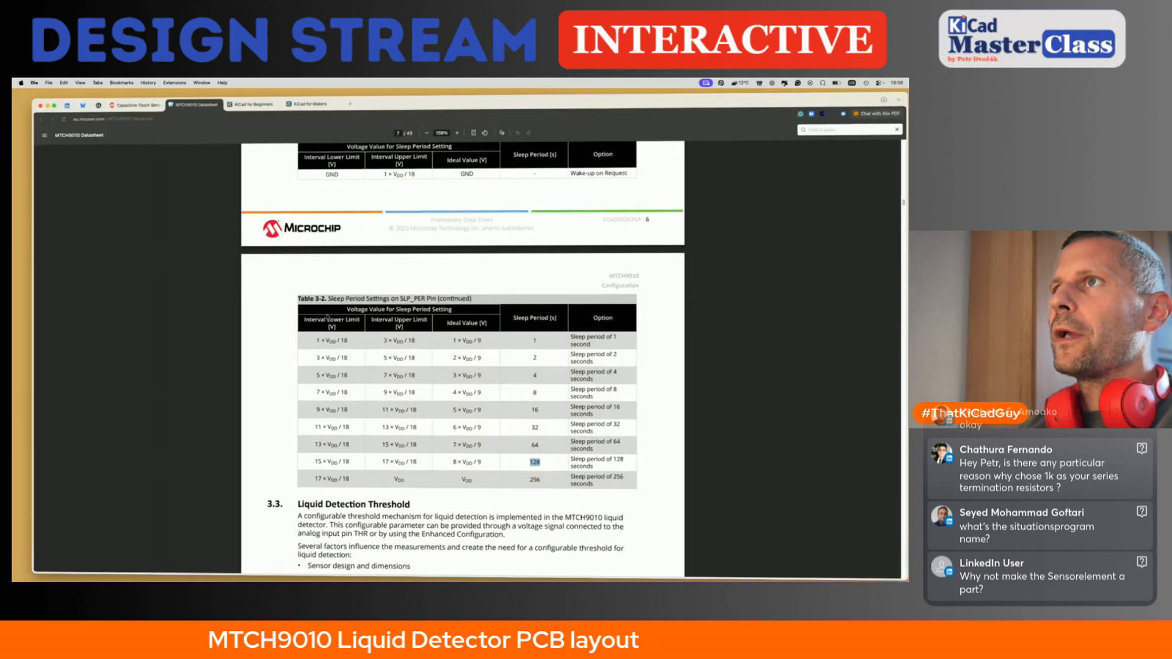
pyautogui.hotkey('ctrl', 'Tab')
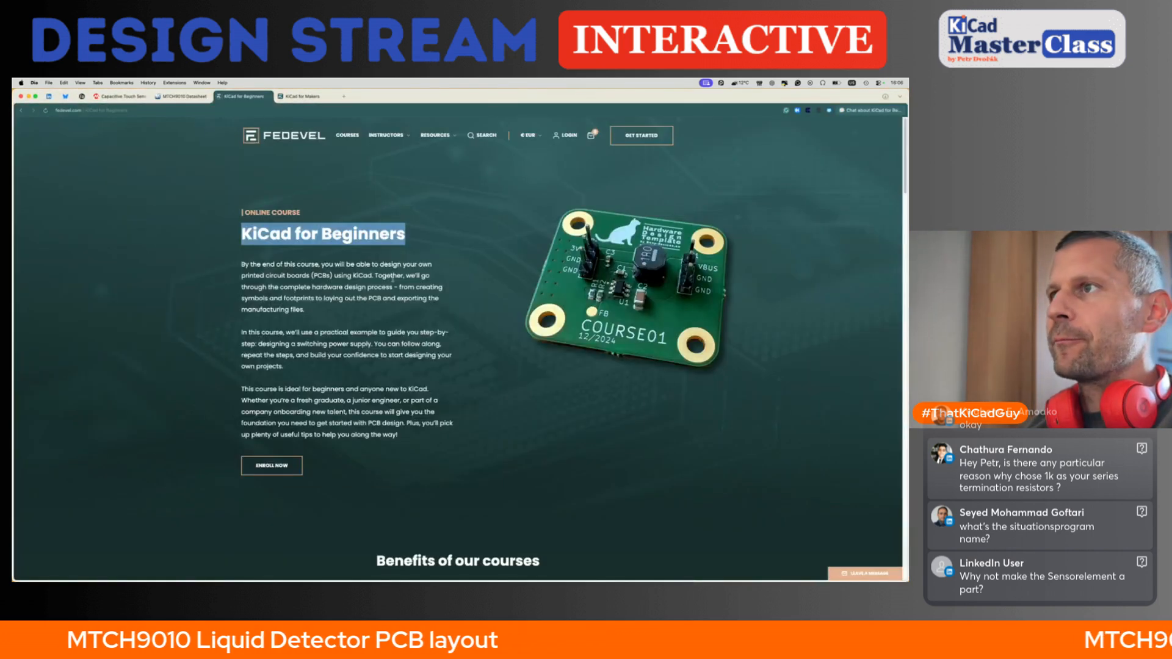
pyautogui.click(438, 279)
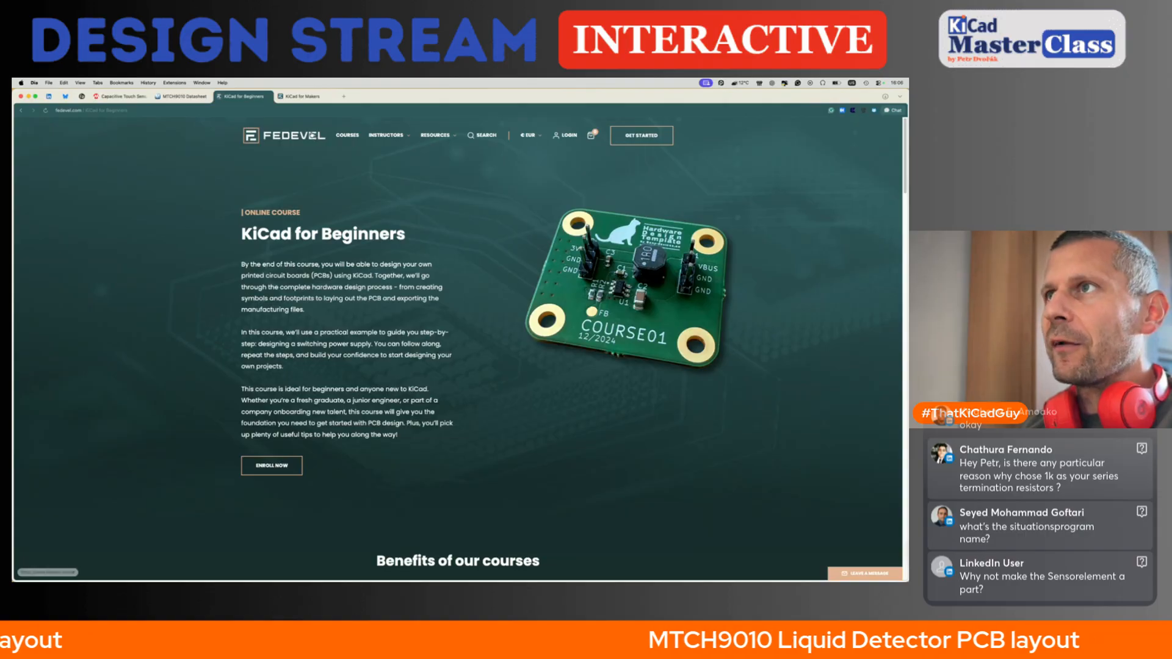
pyautogui.moveTo(252, 234); pyautogui.dragTo(390, 235)
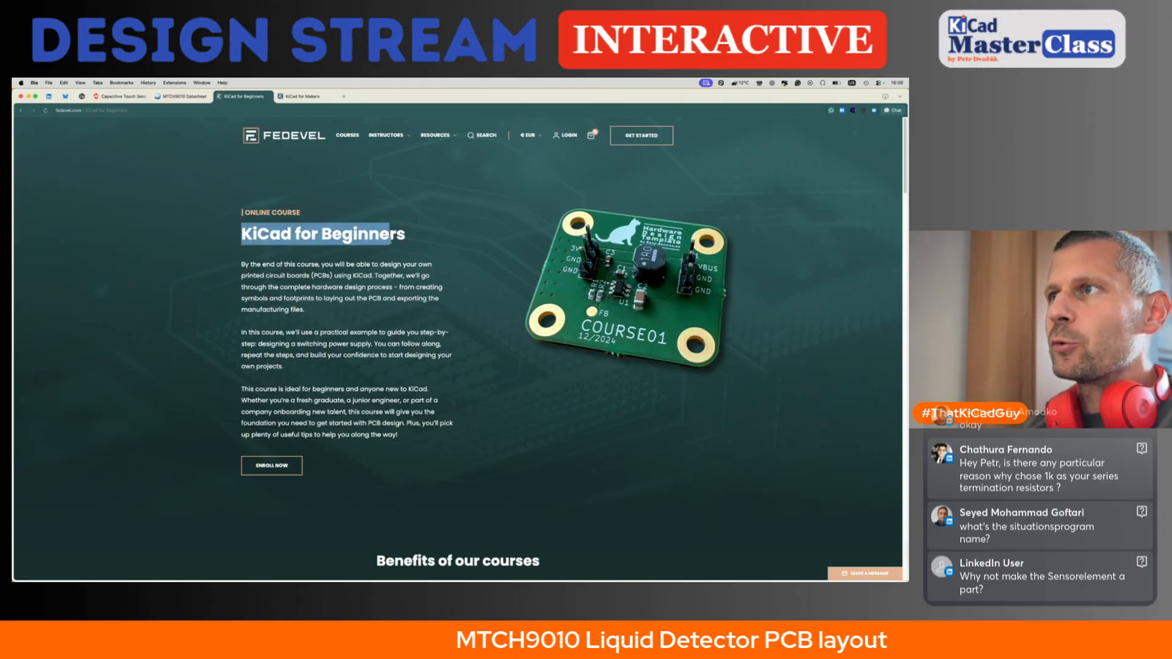
pyautogui.scroll(-8, 417, 318)
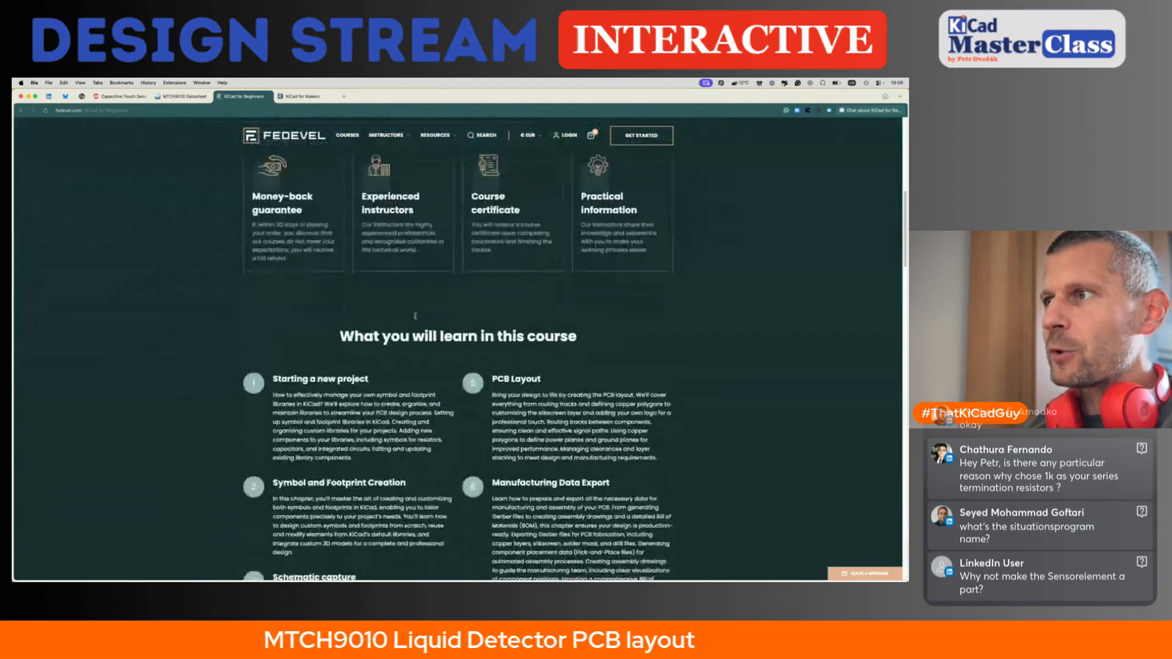